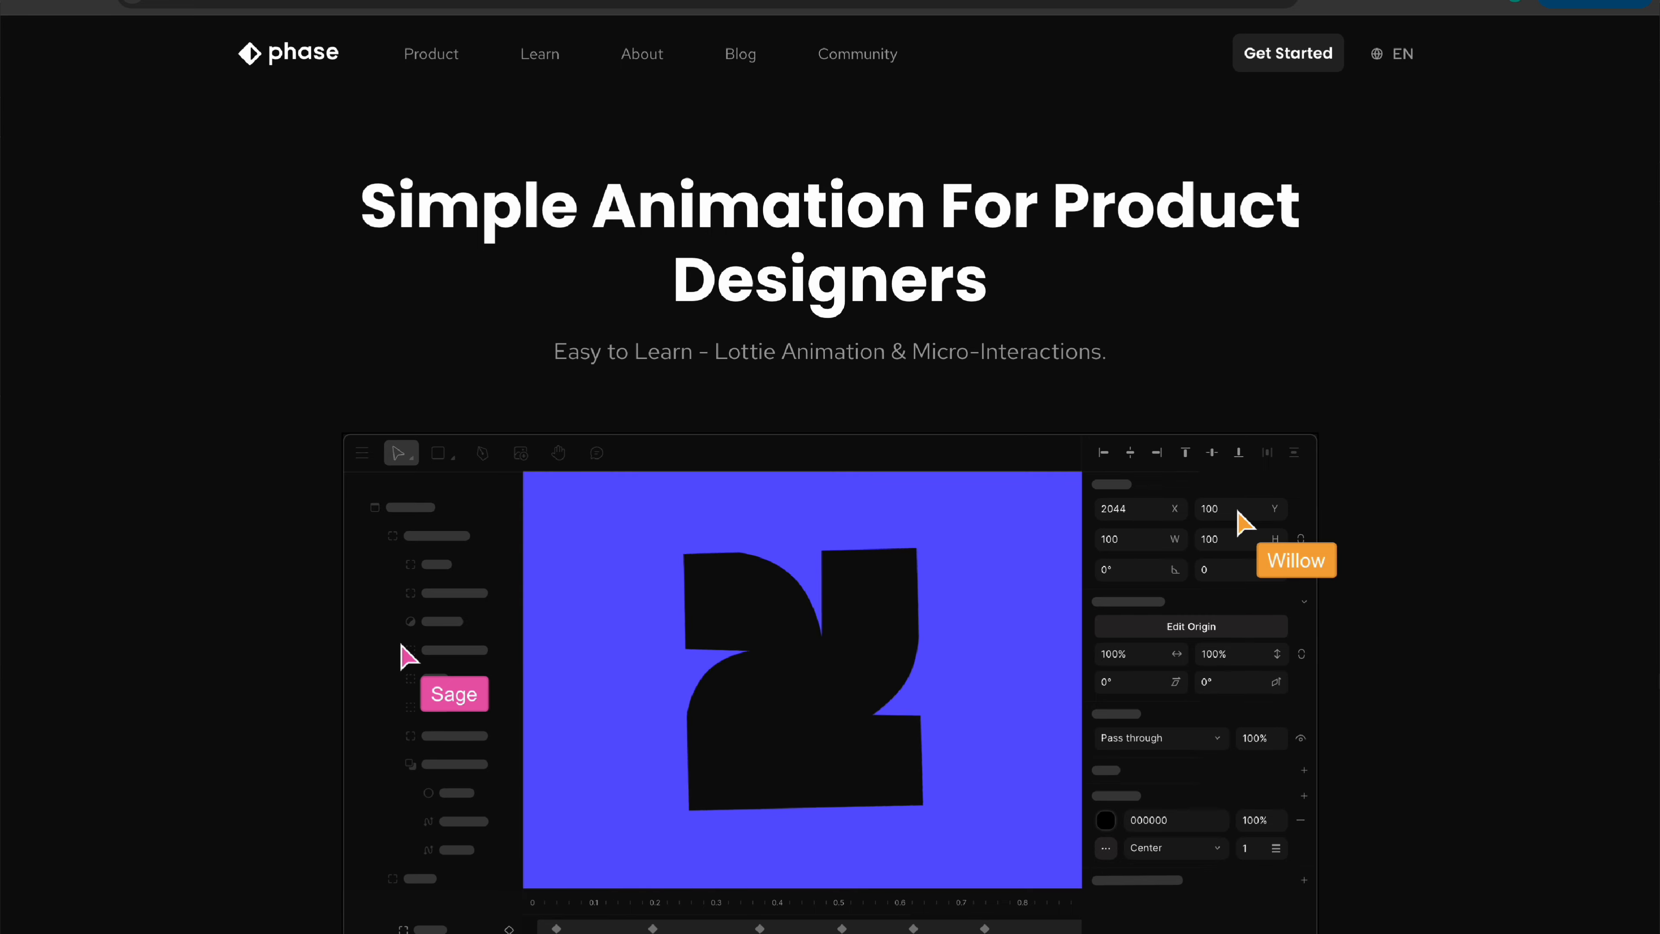
- Scroll through the Phase website's landing page to review its features
{"action": "scroll", "coordinate": [830, 475], "scroll_direction": "down", "scroll_amount": 3}
{"action": "scroll", "coordinate": [830, 475], "scroll_direction": "down", "scroll_amount": 15}
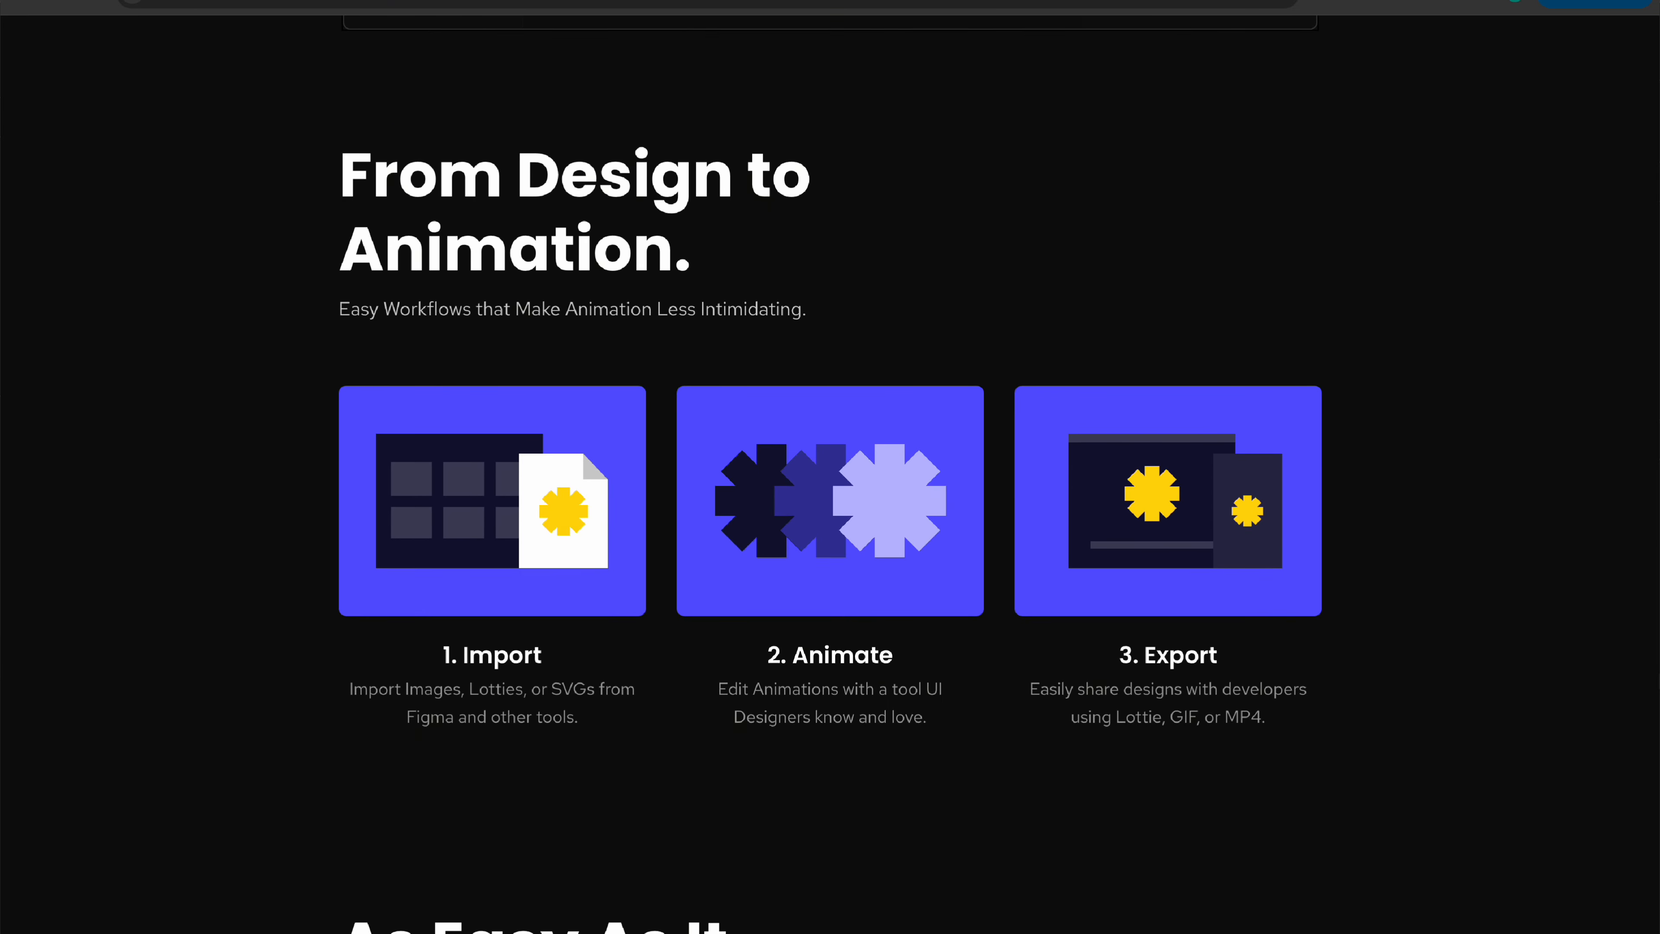
{"action": "scroll", "coordinate": [830, 467], "scroll_direction": "down", "scroll_amount": 15}
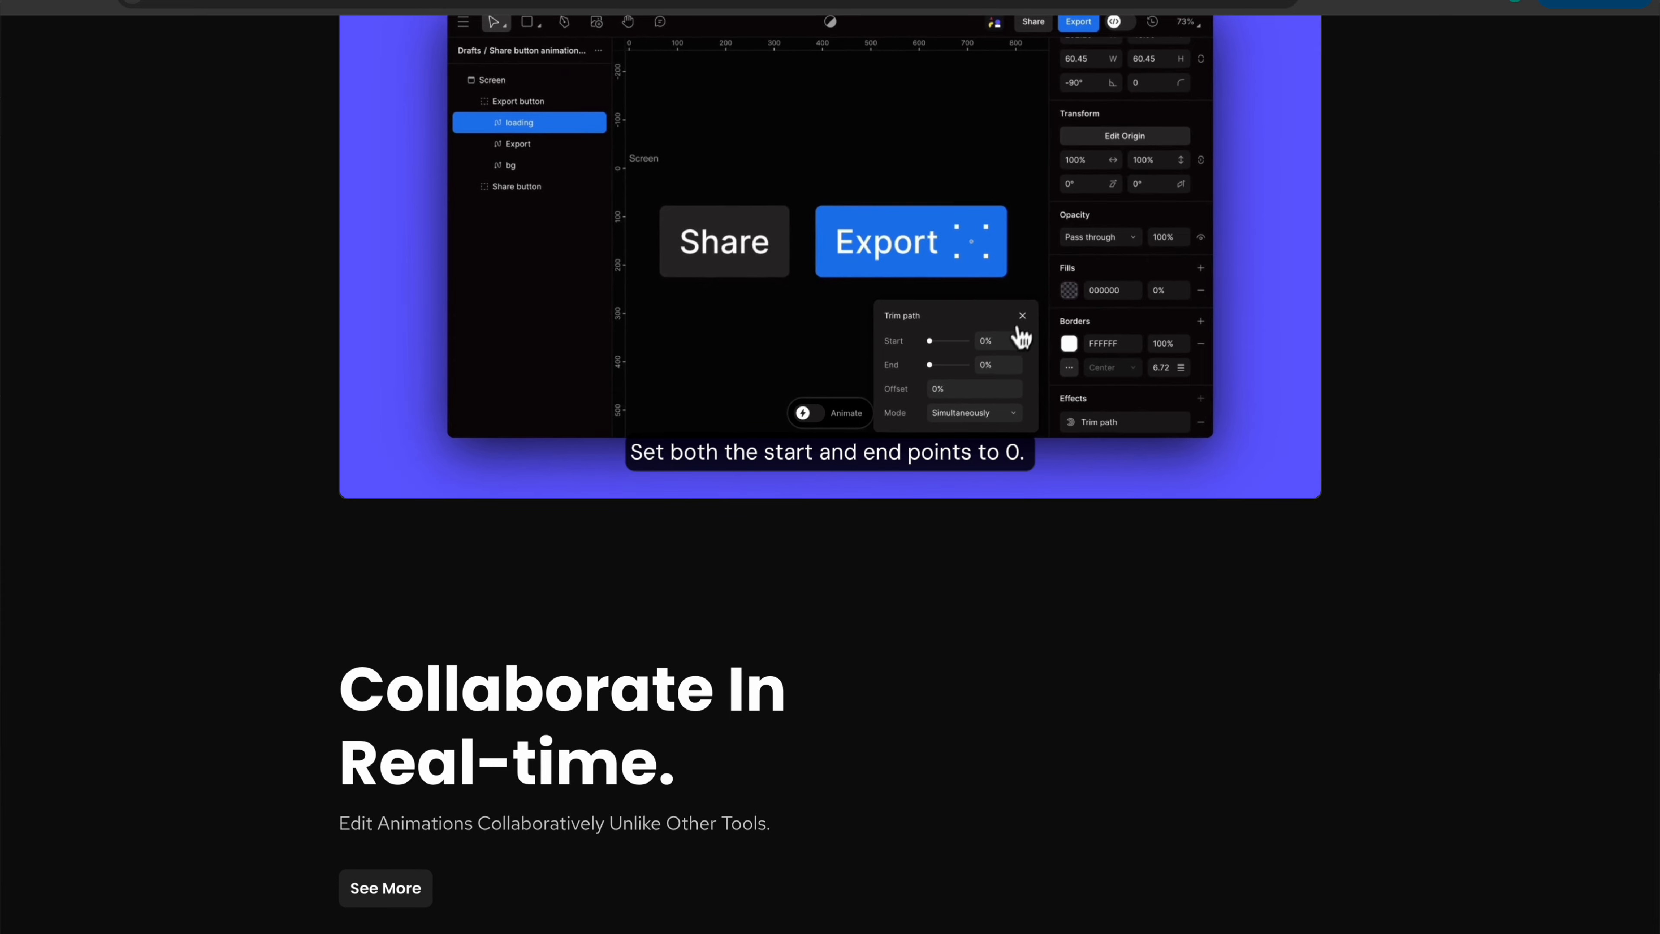
{"action": "scroll", "coordinate": [830, 467], "scroll_direction": "down", "scroll_amount": 10}
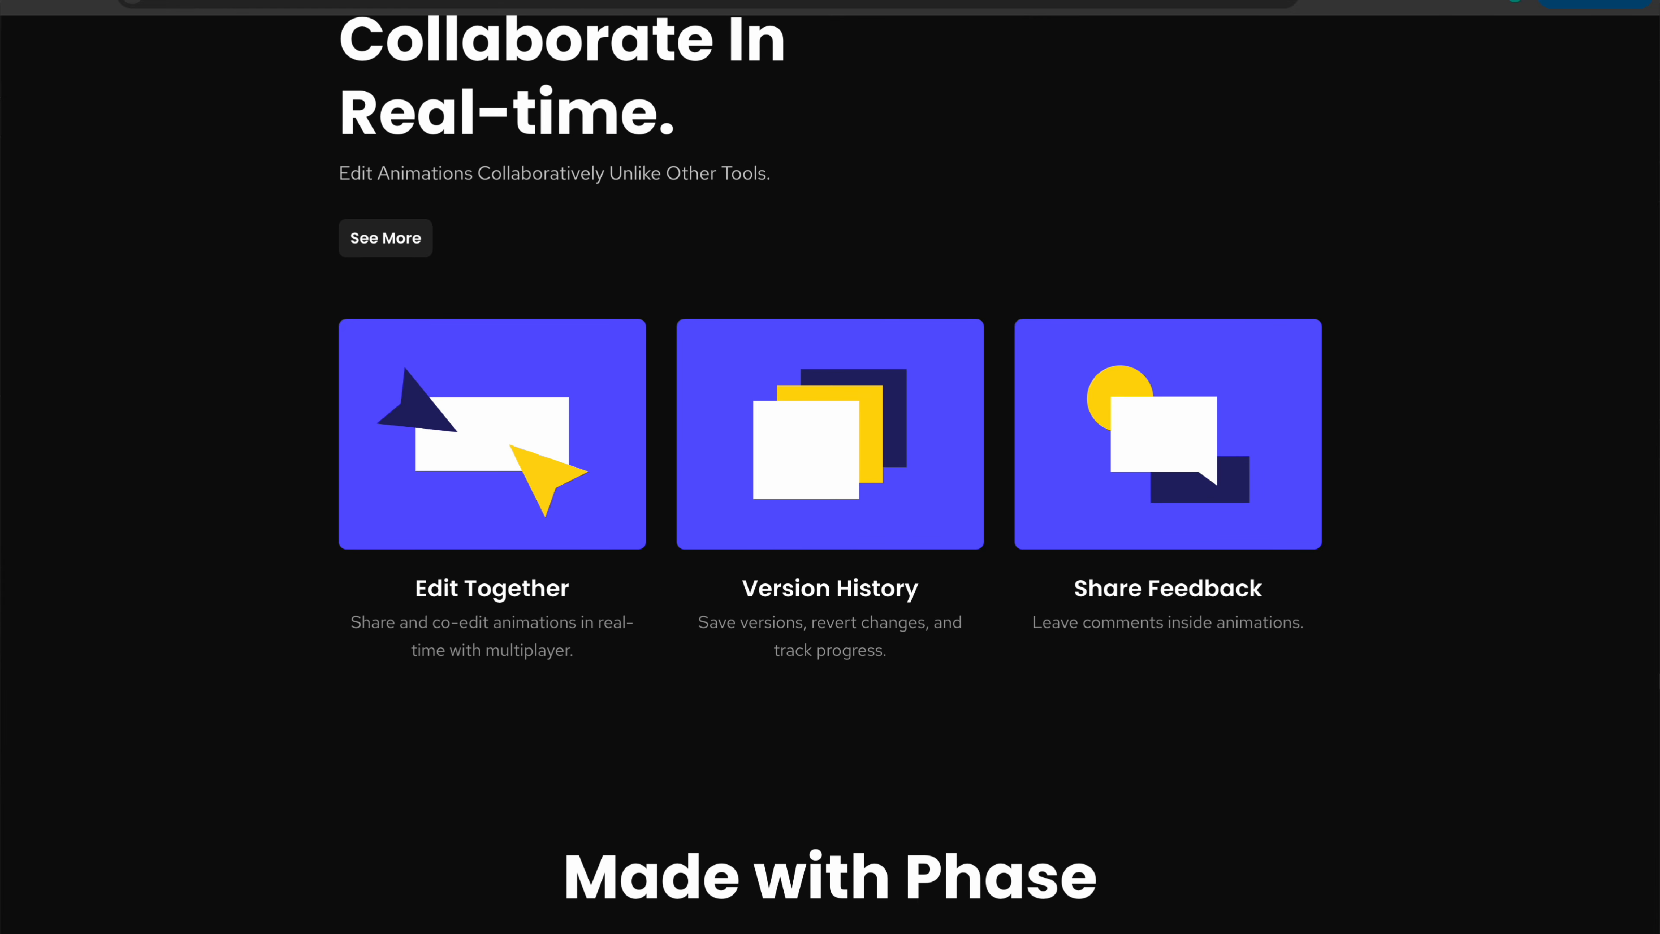
{"action": "scroll", "coordinate": [830, 467], "scroll_direction": "down", "scroll_amount": 8}
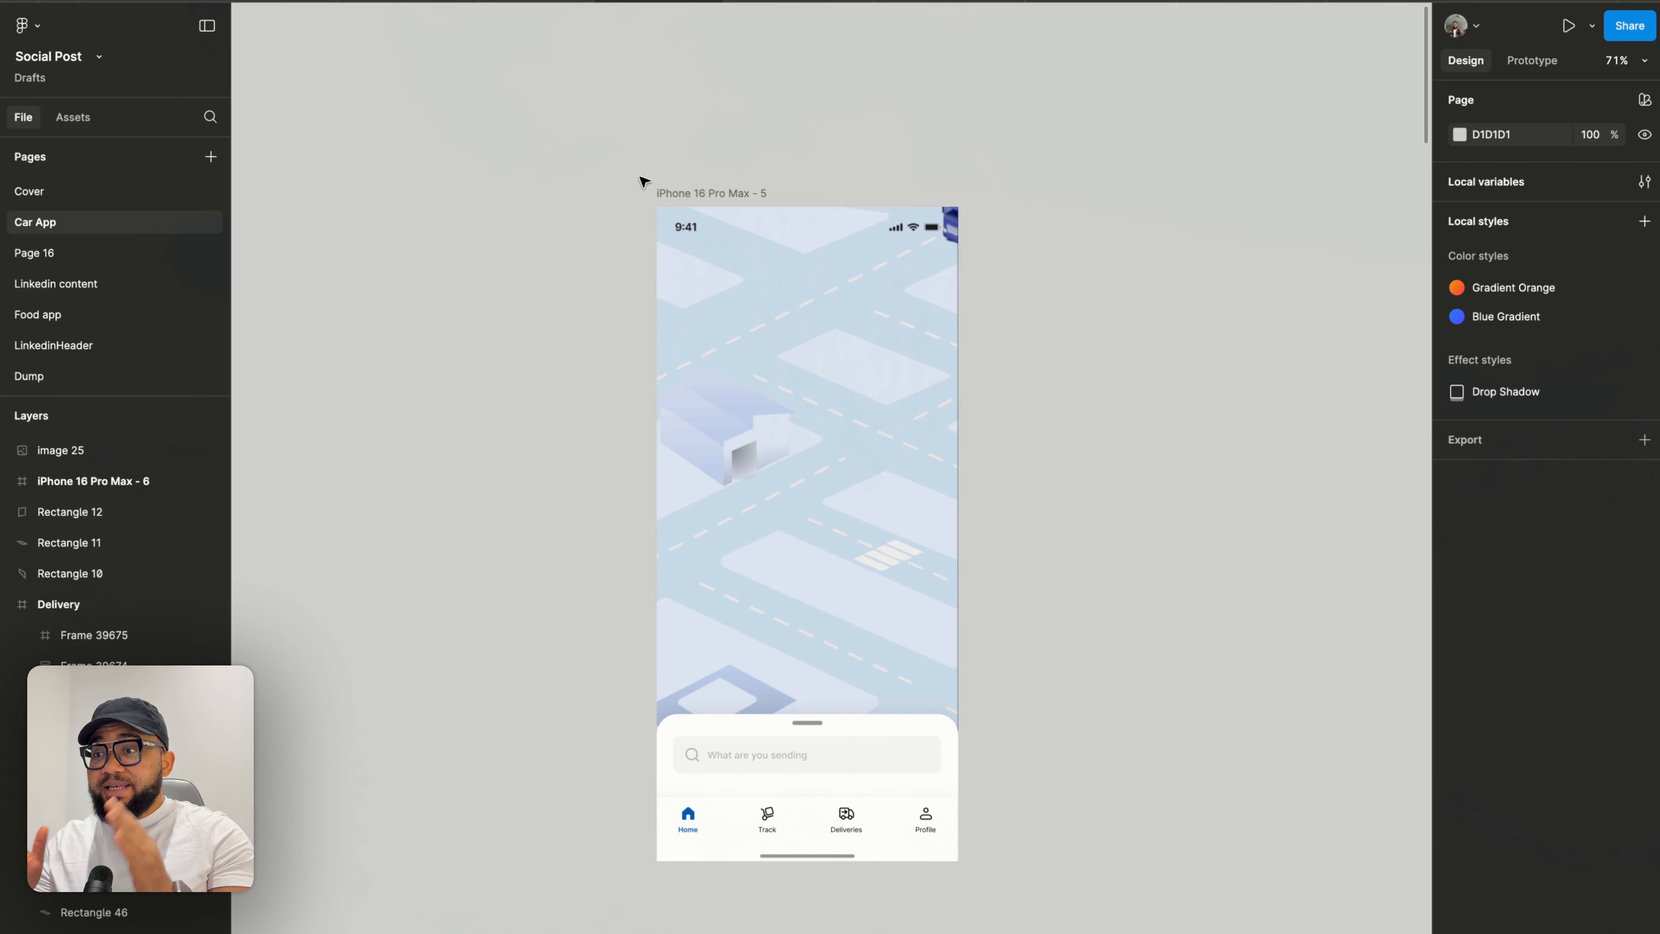
{"action": "left_click", "coordinate": [680, 202]}
{"action": "left_click", "coordinate": [733, 284]}
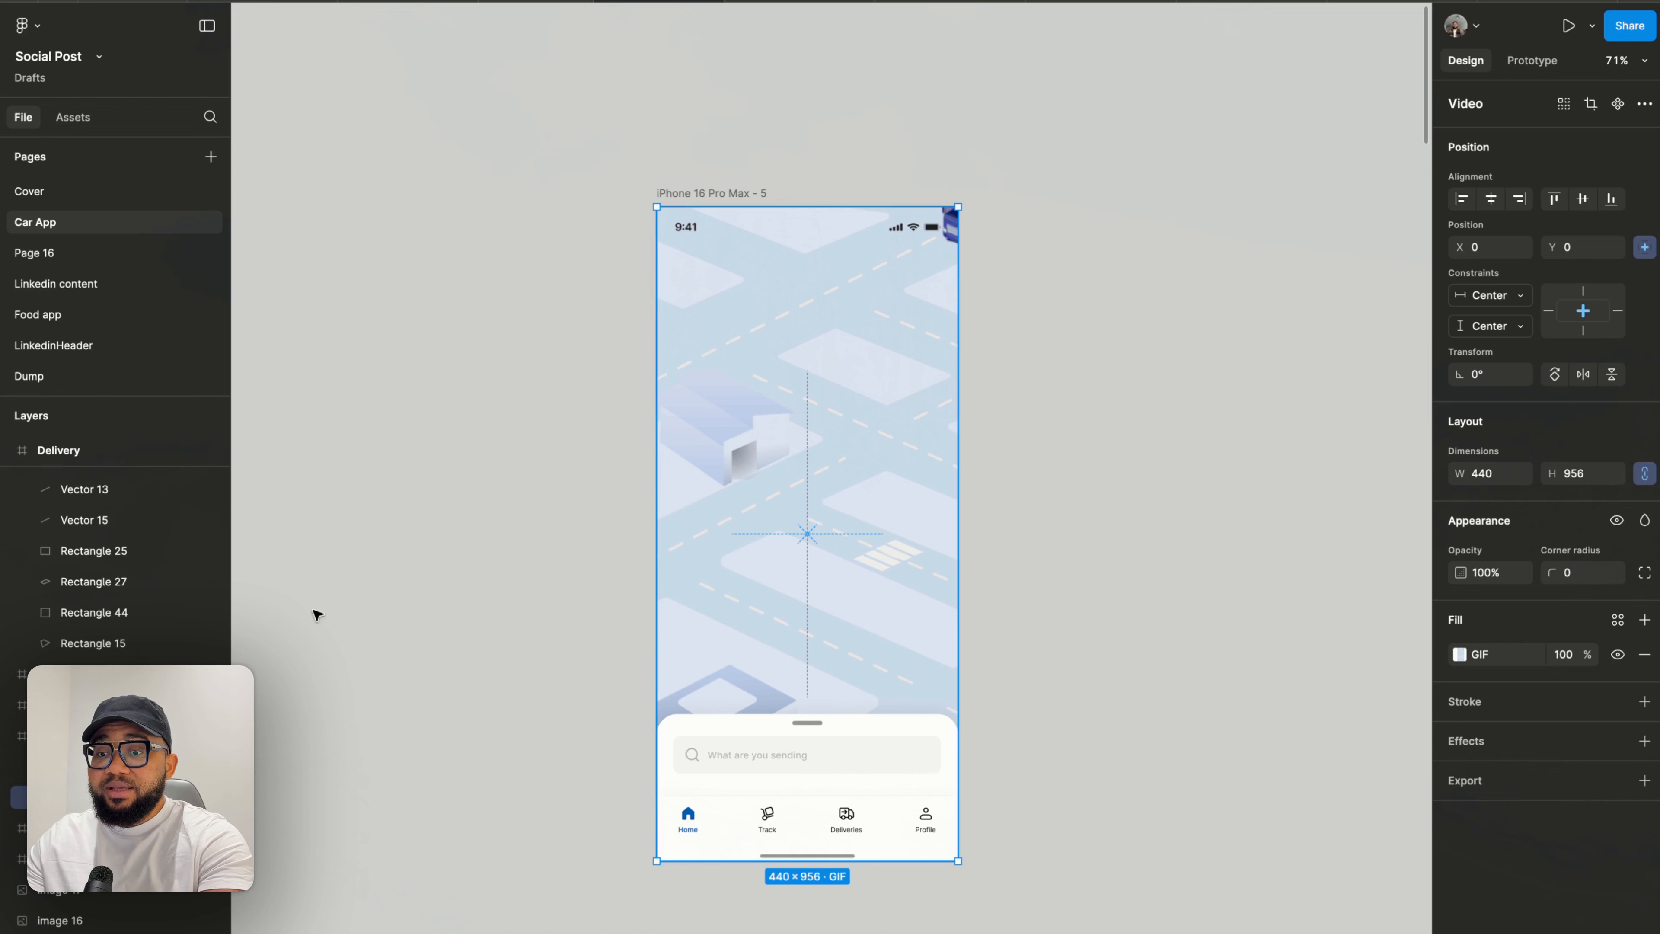
{"action": "left_click_drag", "start_coordinate": [763, 439], "coordinate": [819, 440]}
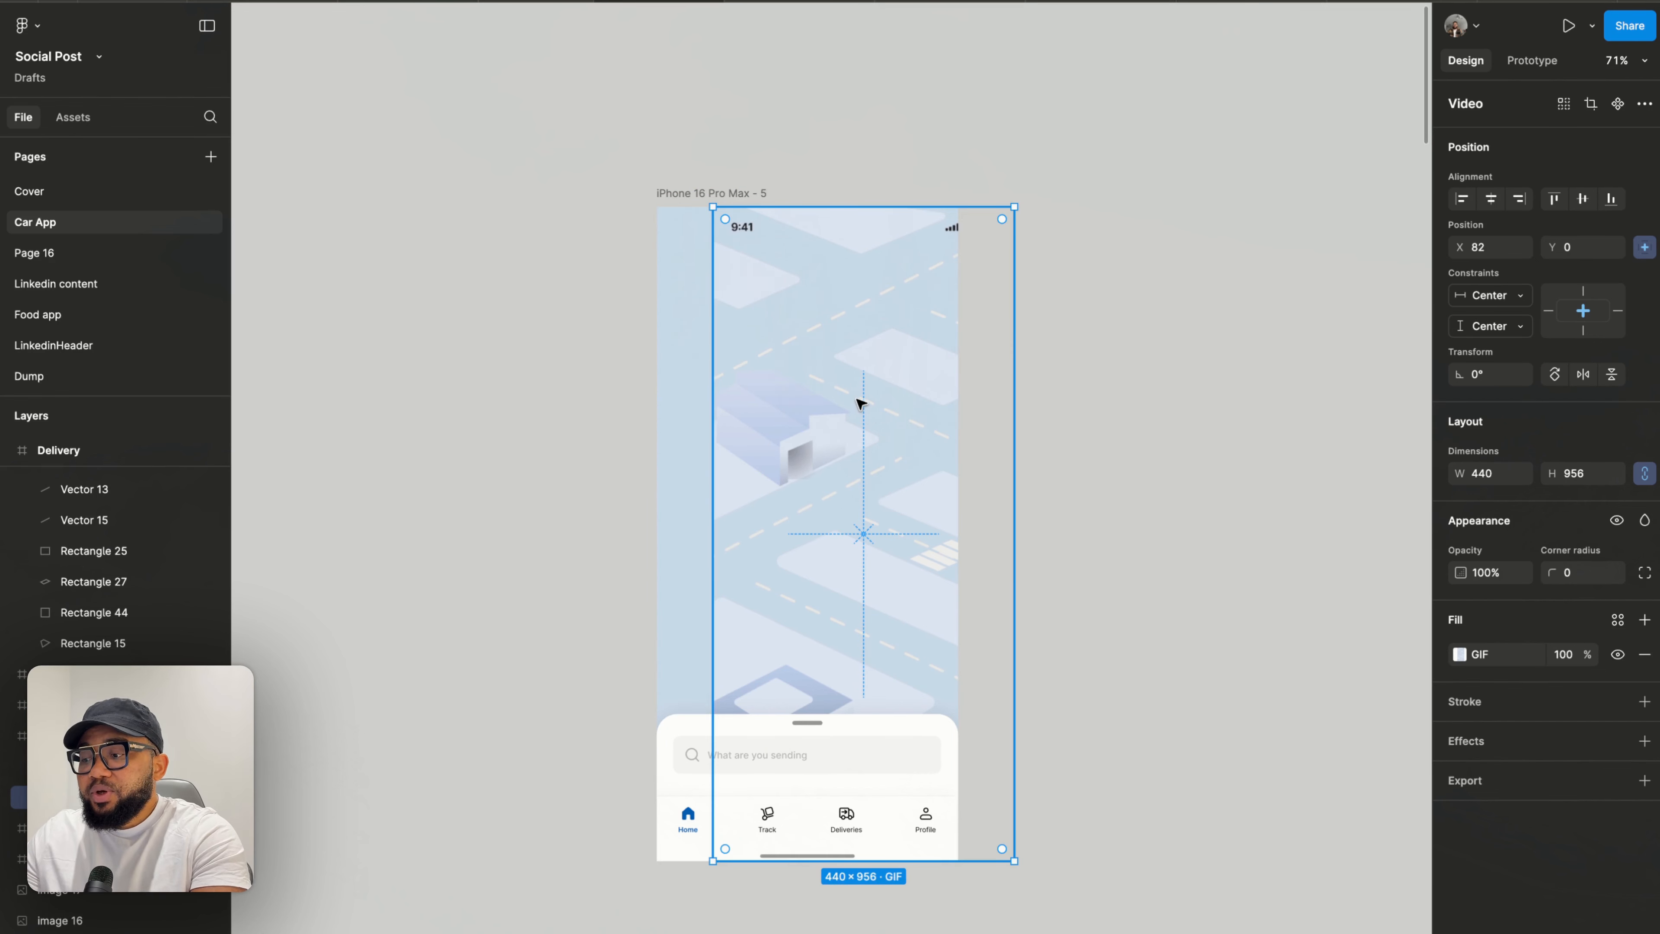
{"action": "key", "text": "ctrl+z"}
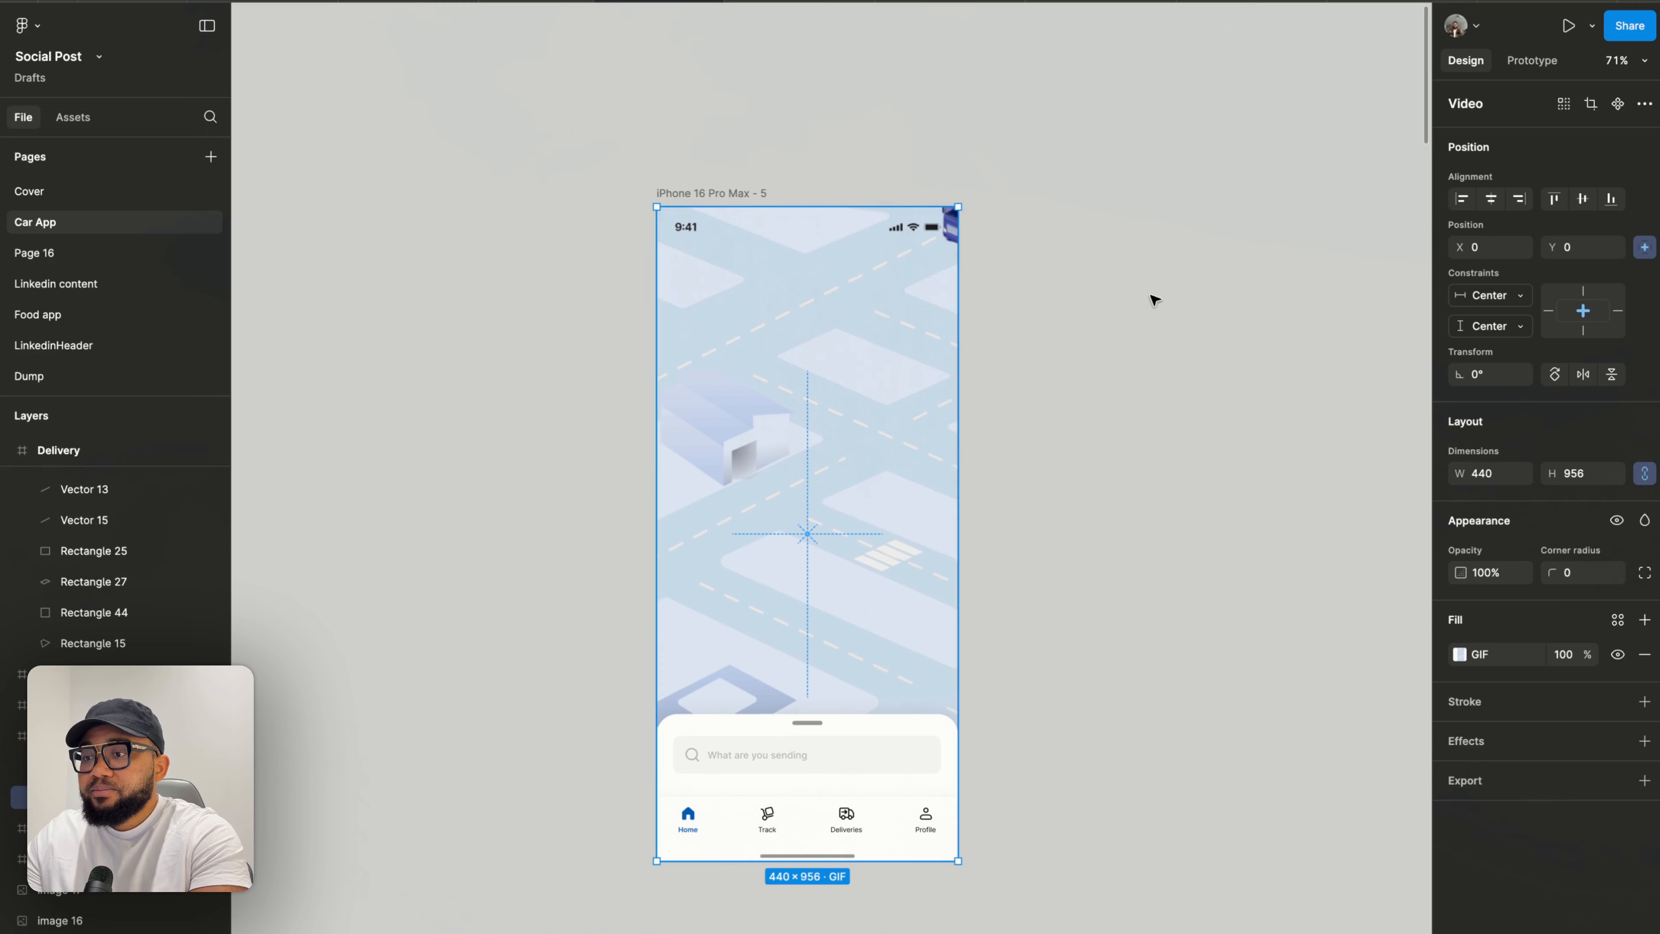
- Survey the delivery screens and the truck image on the Car App canvas
{"action": "left_click", "coordinate": [1152, 294]}
{"action": "scroll", "coordinate": [1156, 293], "scroll_direction": "down", "scroll_amount": 5}
{"action": "scroll", "coordinate": [1150, 291], "scroll_direction": "left", "scroll_amount": 10}
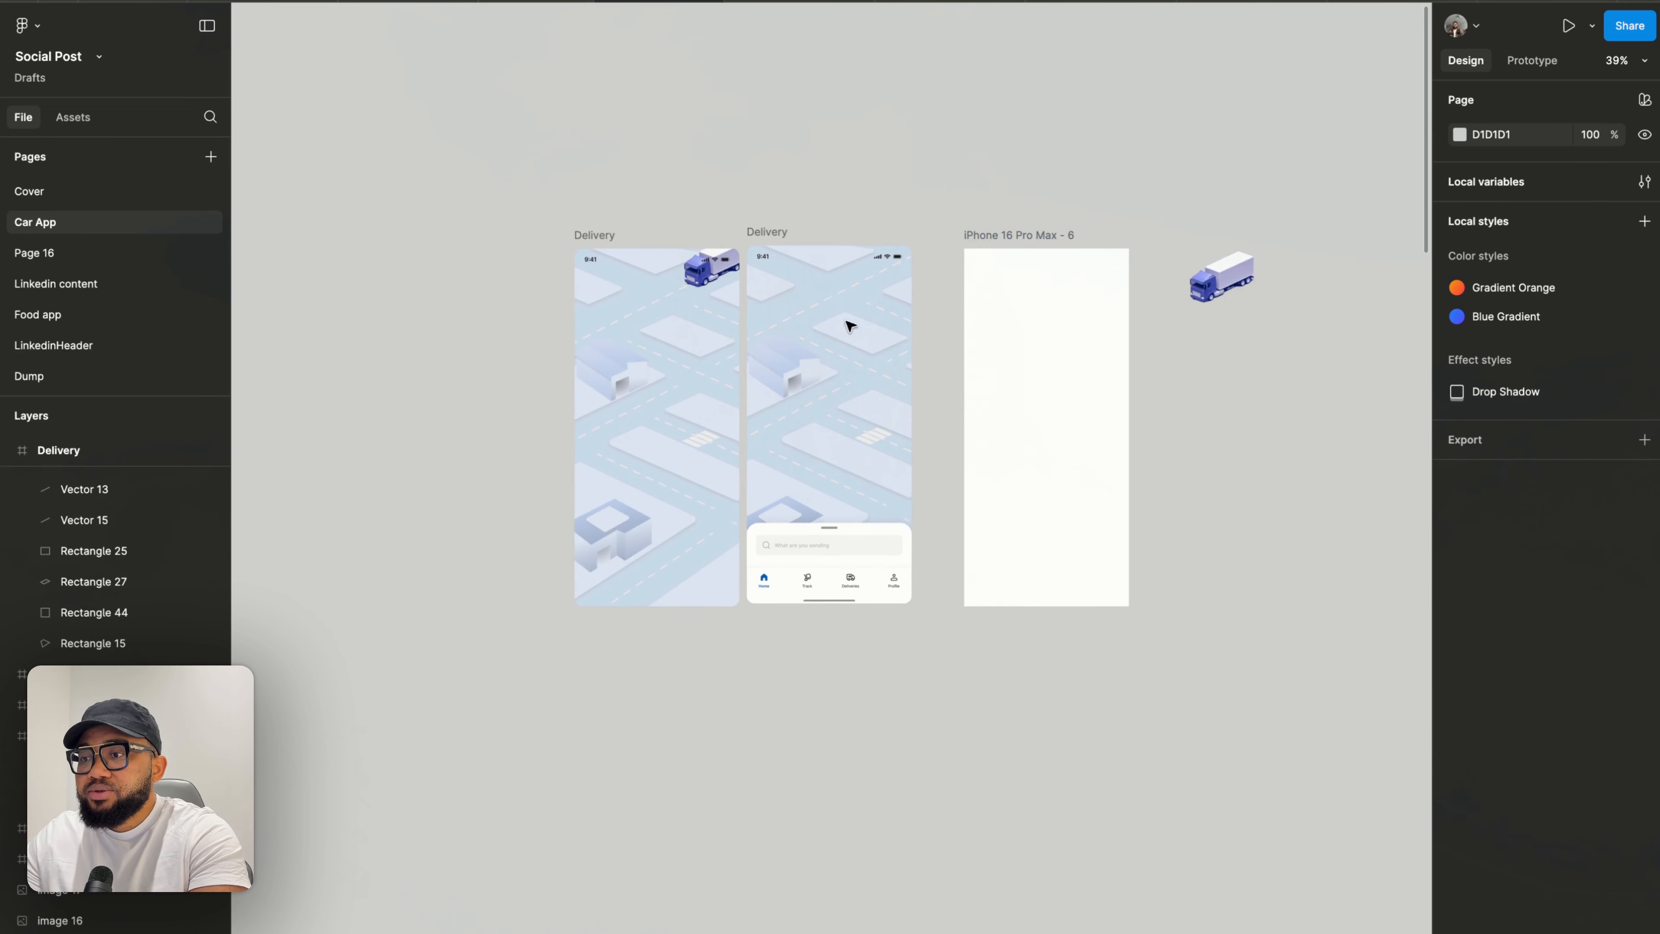
{"action": "scroll", "coordinate": [812, 361], "scroll_direction": "up", "scroll_amount": 5}
{"action": "scroll", "coordinate": [812, 361], "scroll_direction": "up", "scroll_amount": 1}
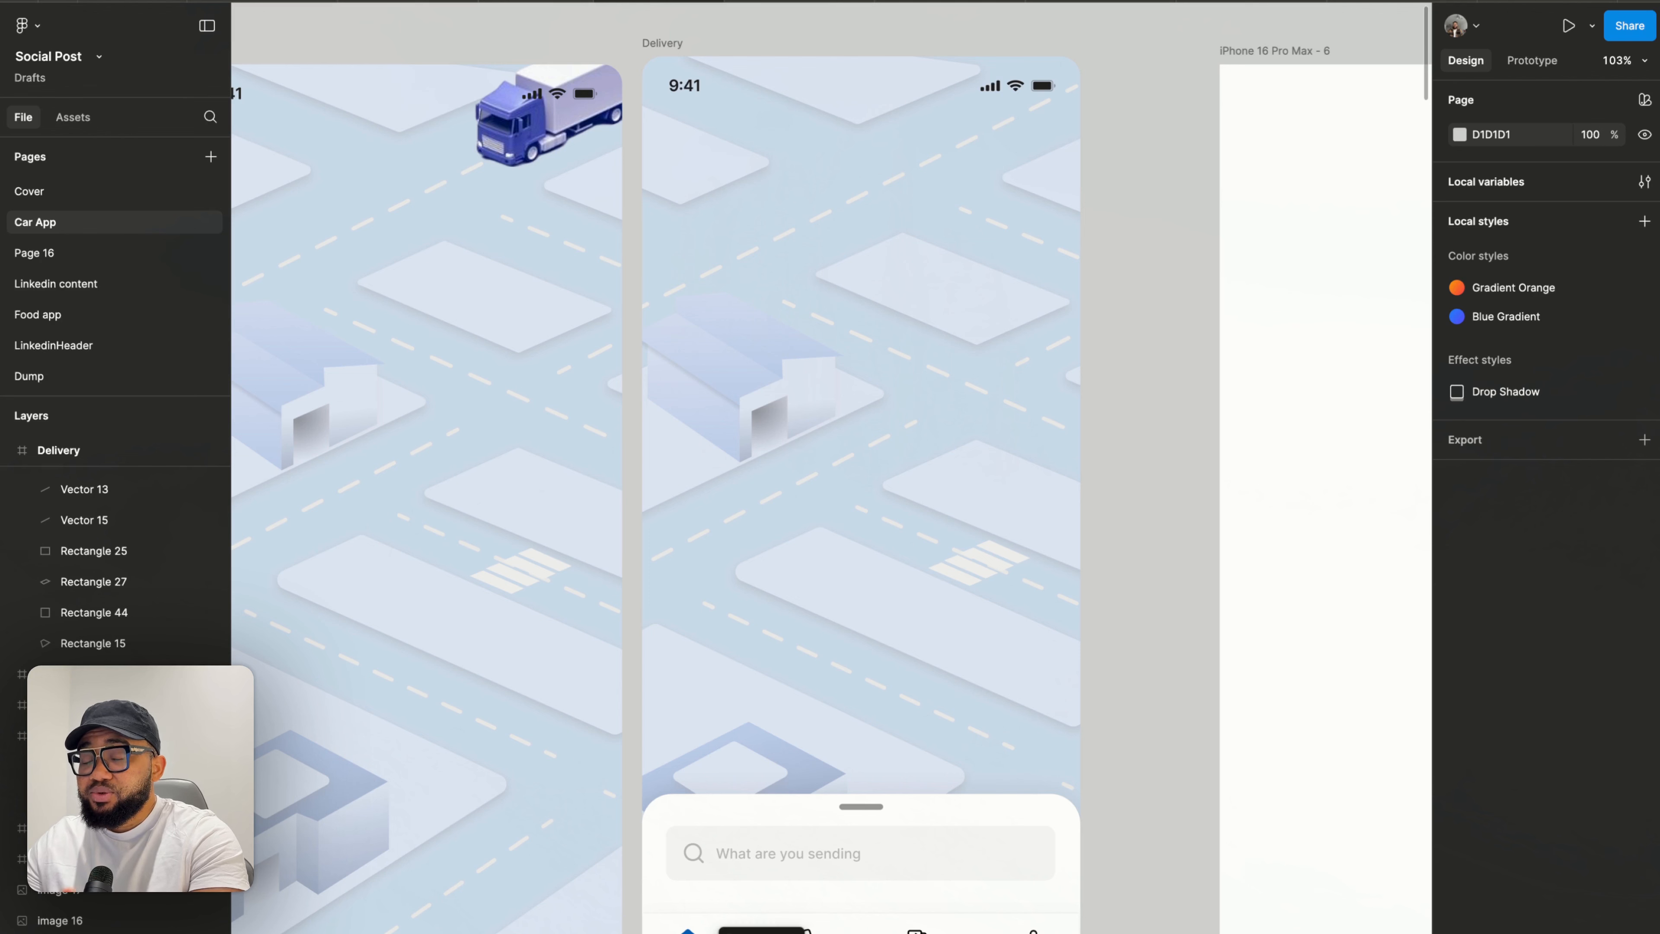
{"action": "scroll", "coordinate": [736, 881], "scroll_direction": "down", "scroll_amount": 5}
{"action": "scroll", "coordinate": [719, 601], "scroll_direction": "down", "scroll_amount": 5}
{"action": "scroll", "coordinate": [719, 600], "scroll_direction": "right", "scroll_amount": 3}
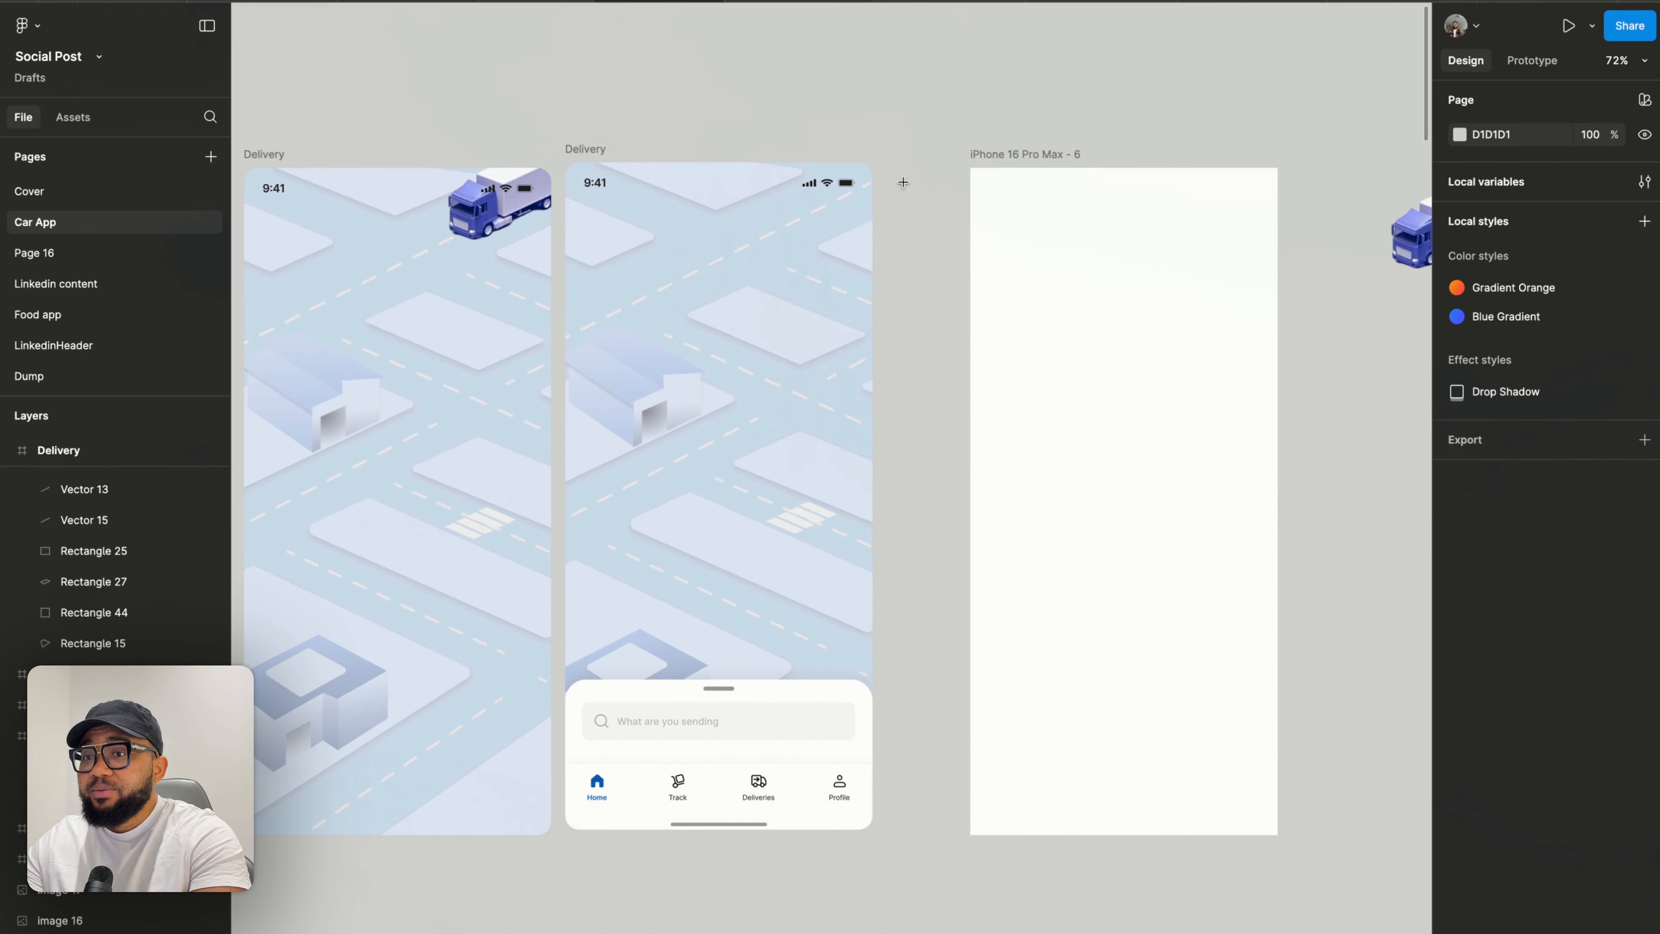
{"action": "scroll", "coordinate": [957, 597], "scroll_direction": "right", "scroll_amount": 8}
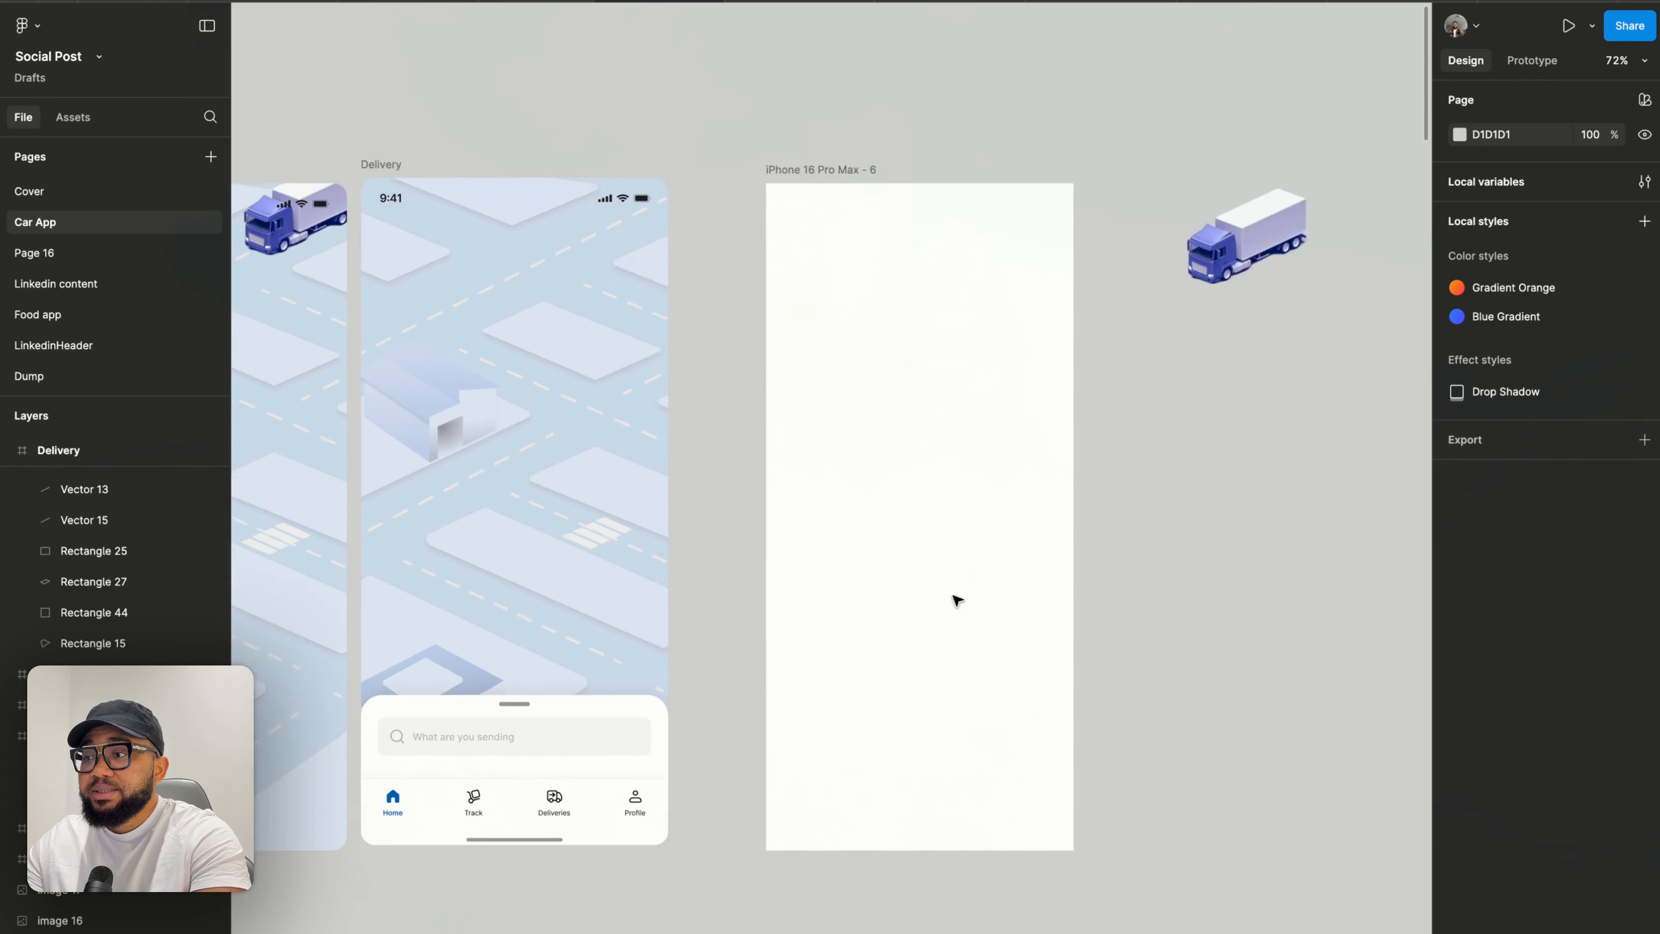
- Open the truck image's crop view to examine its full source image, then close it
{"action": "left_click", "coordinate": [949, 247]}
{"action": "scroll", "coordinate": [947, 242], "scroll_direction": "up", "scroll_amount": 10}
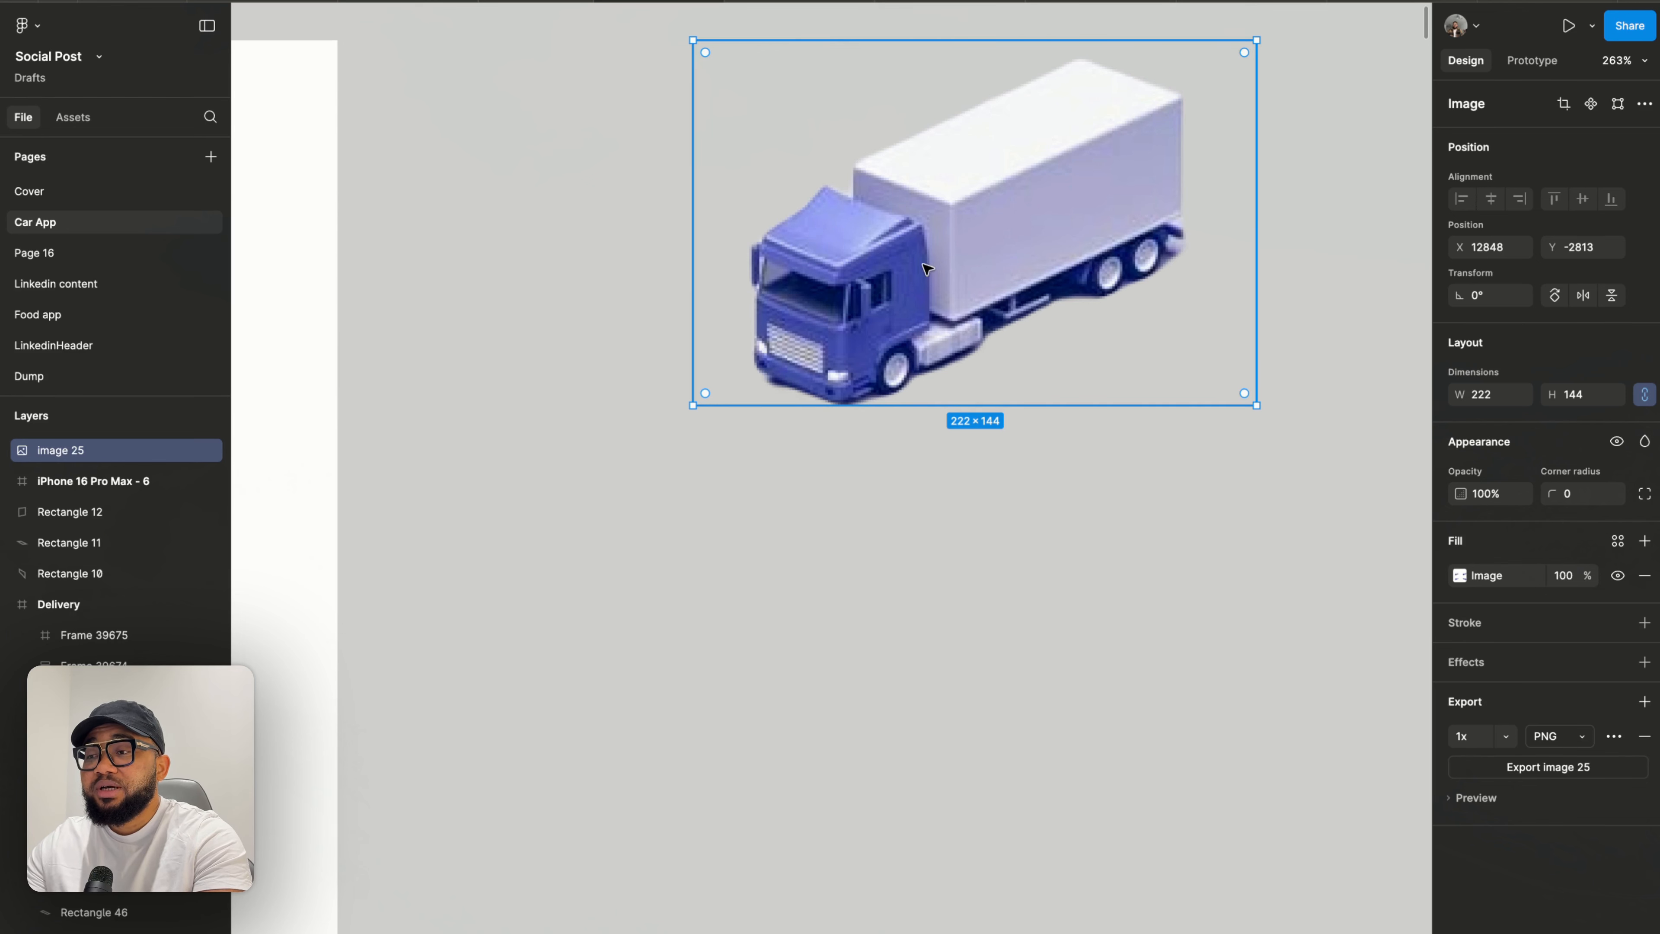
{"action": "scroll", "coordinate": [891, 288], "scroll_direction": "down", "scroll_amount": 5}
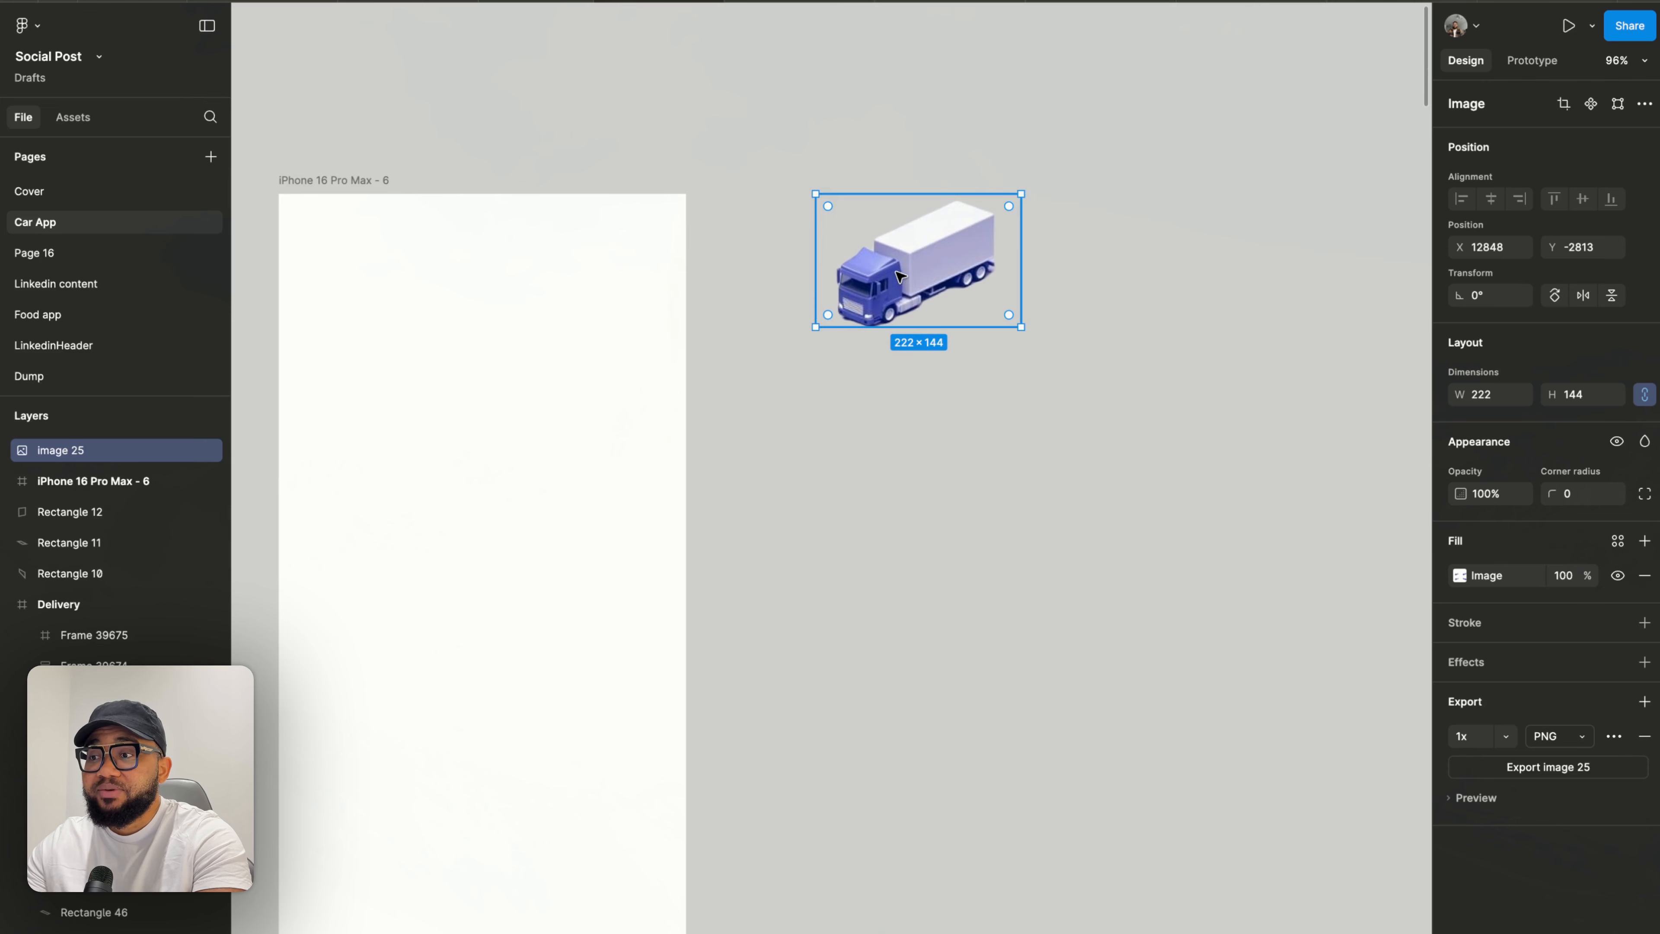
{"action": "scroll", "coordinate": [899, 278], "scroll_direction": "up", "scroll_amount": 3}
{"action": "double_click", "coordinate": [899, 274]}
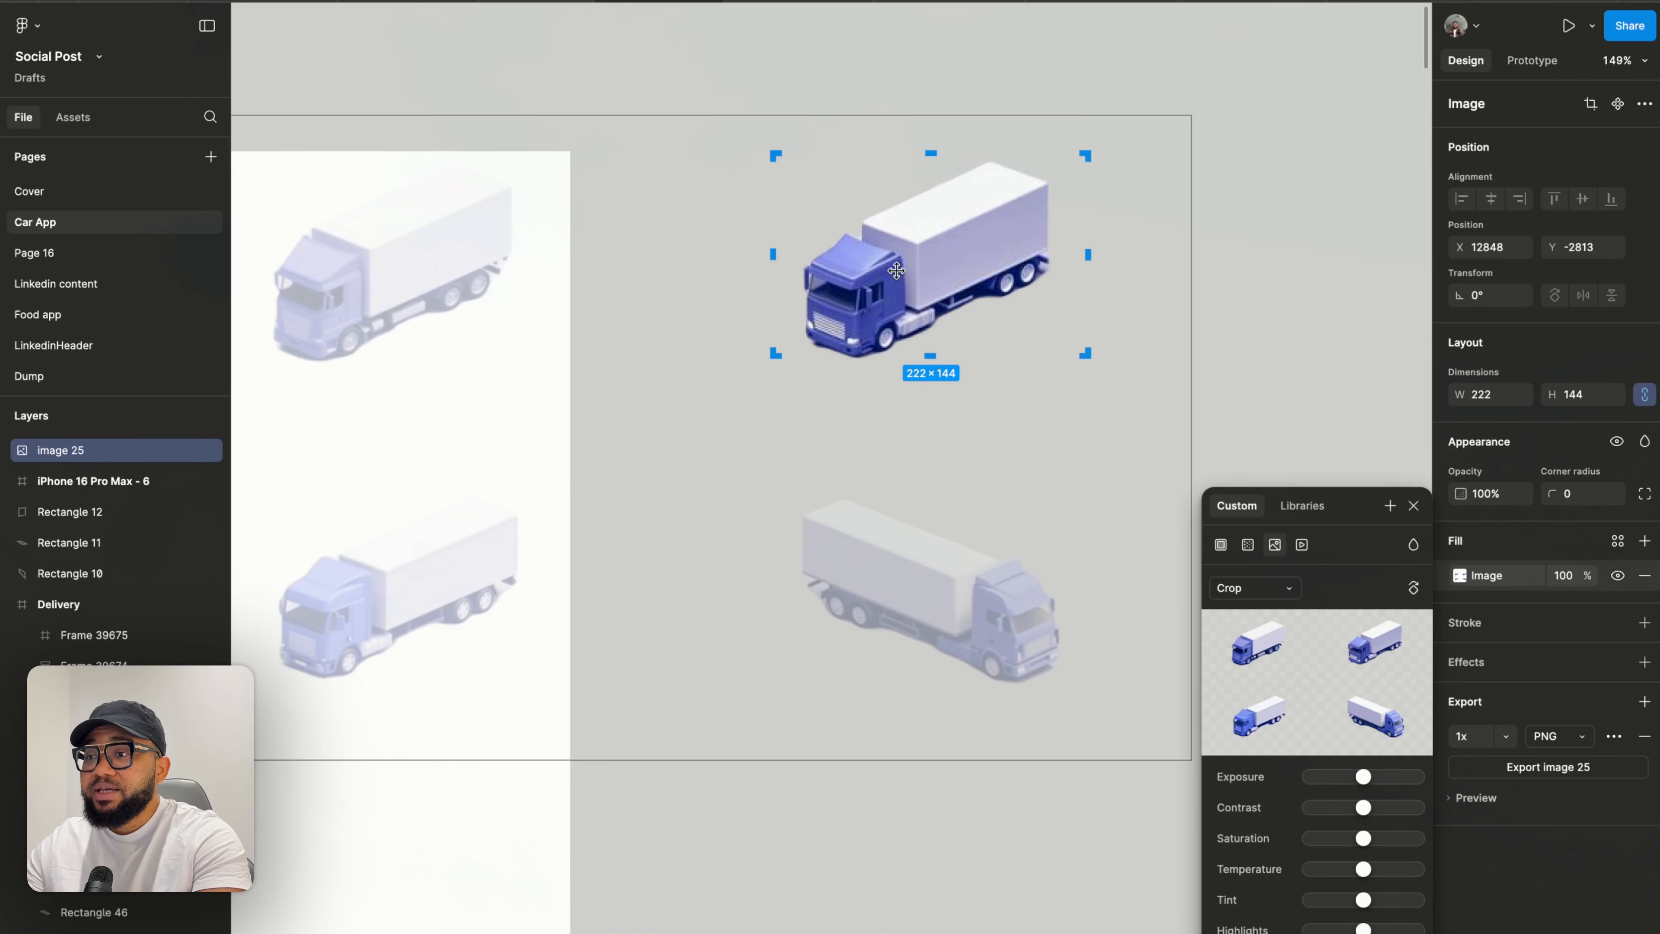
{"action": "scroll", "coordinate": [896, 271], "scroll_direction": "down", "scroll_amount": 3}
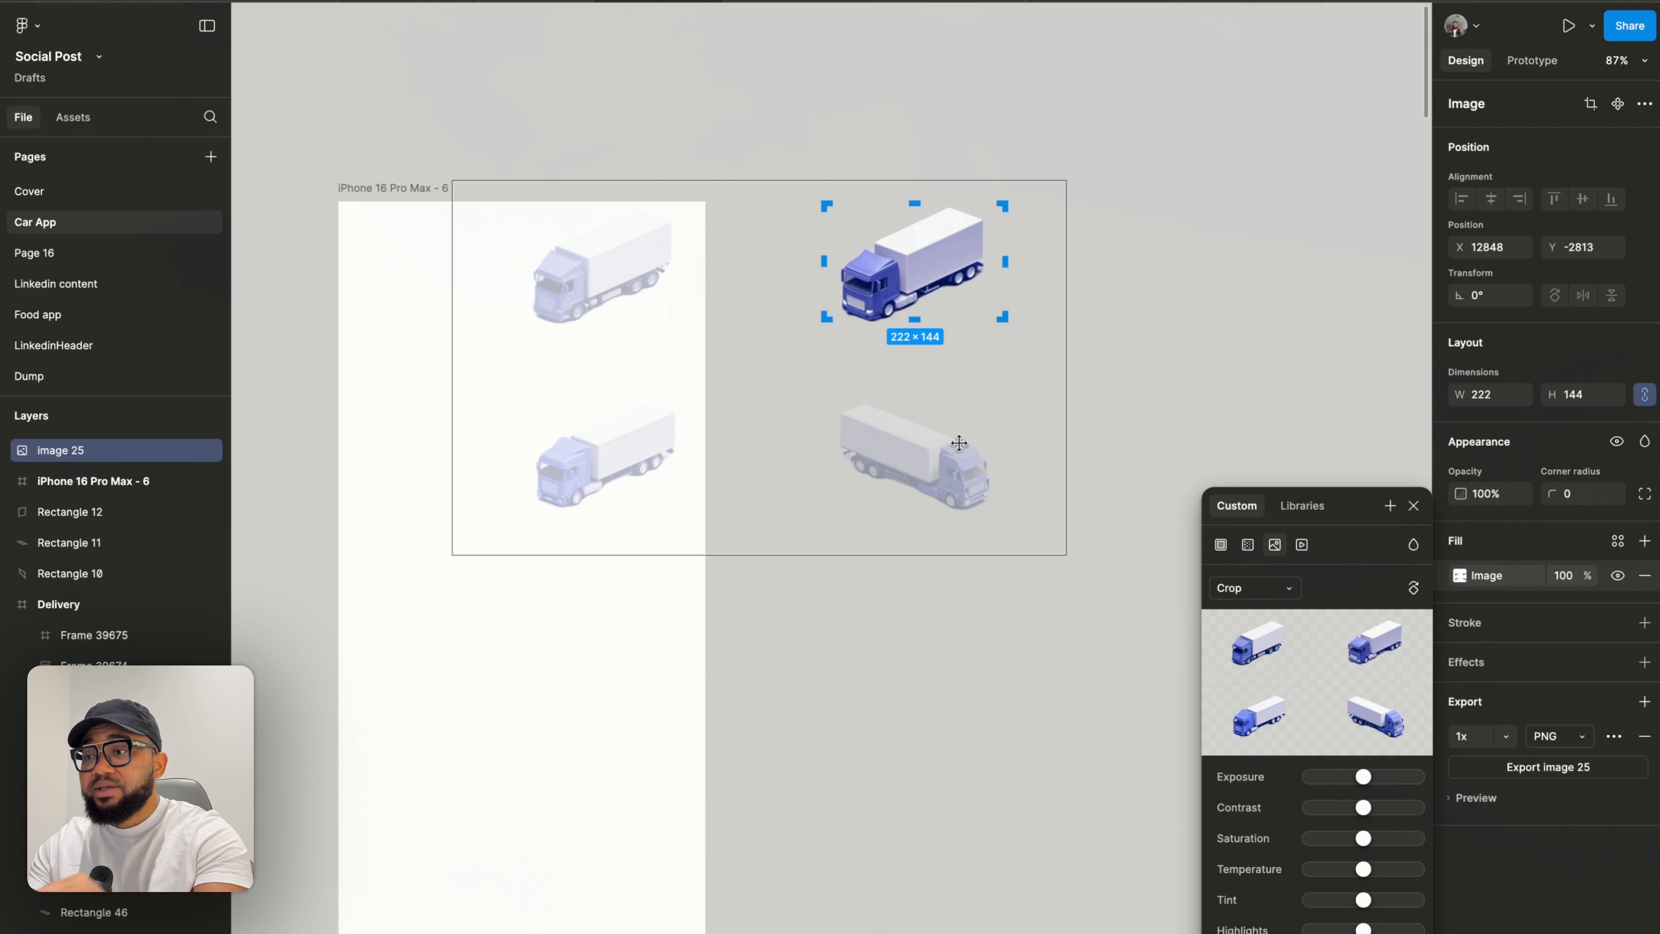
{"action": "key", "text": "Escape"}
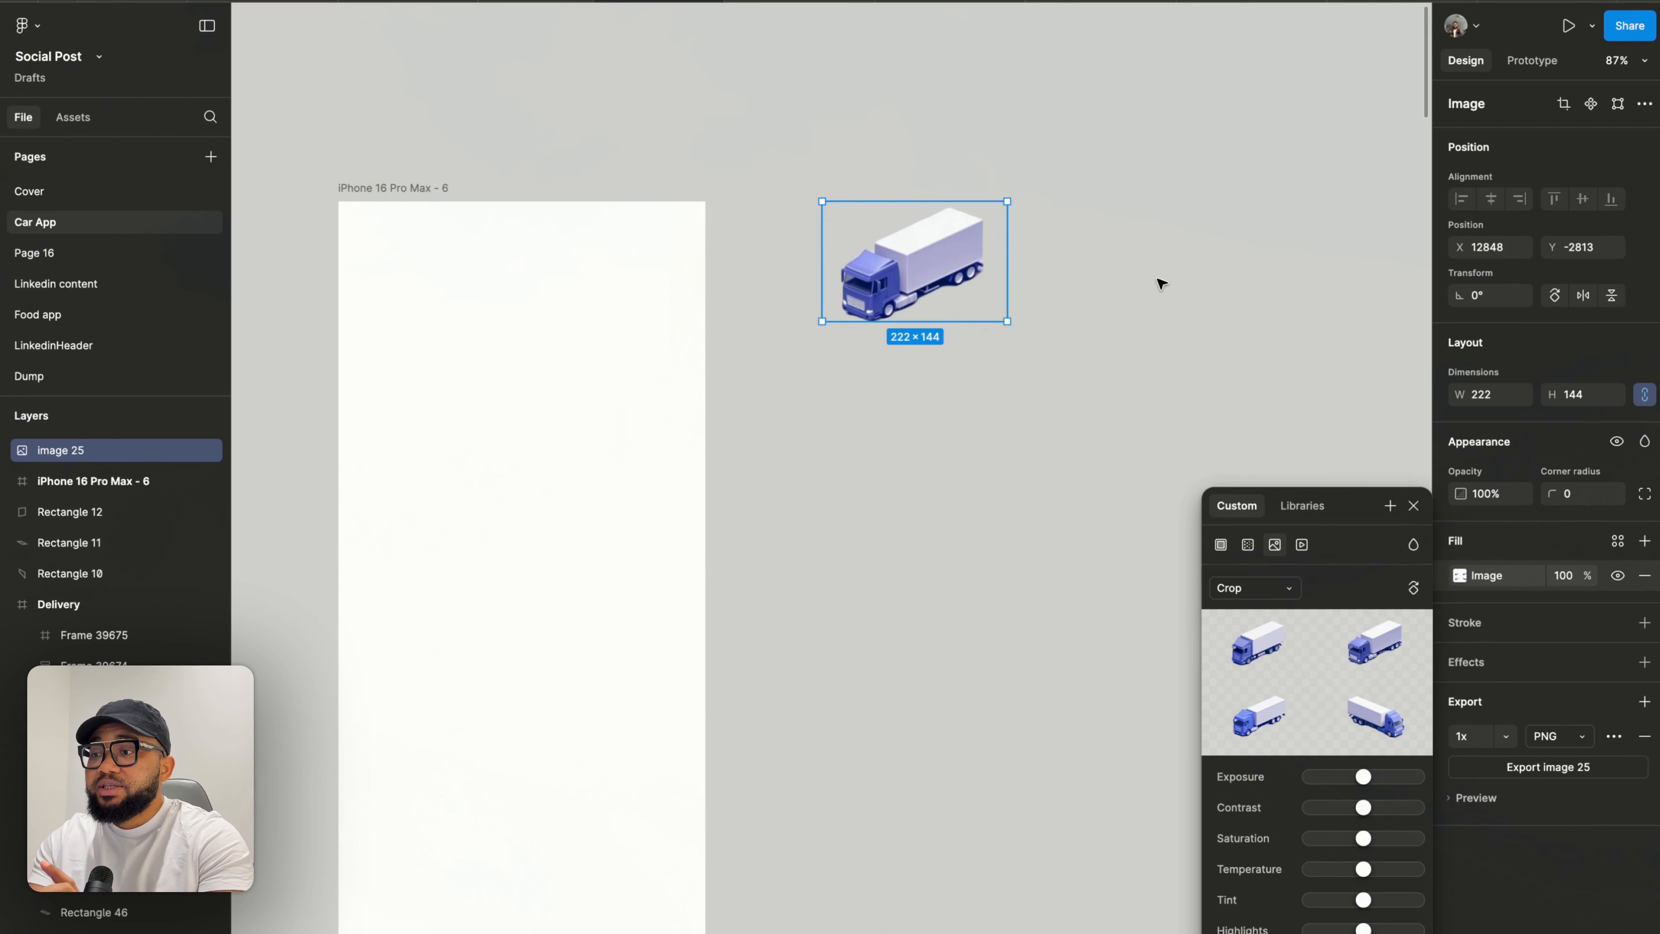
{"action": "left_click", "coordinate": [1414, 506]}
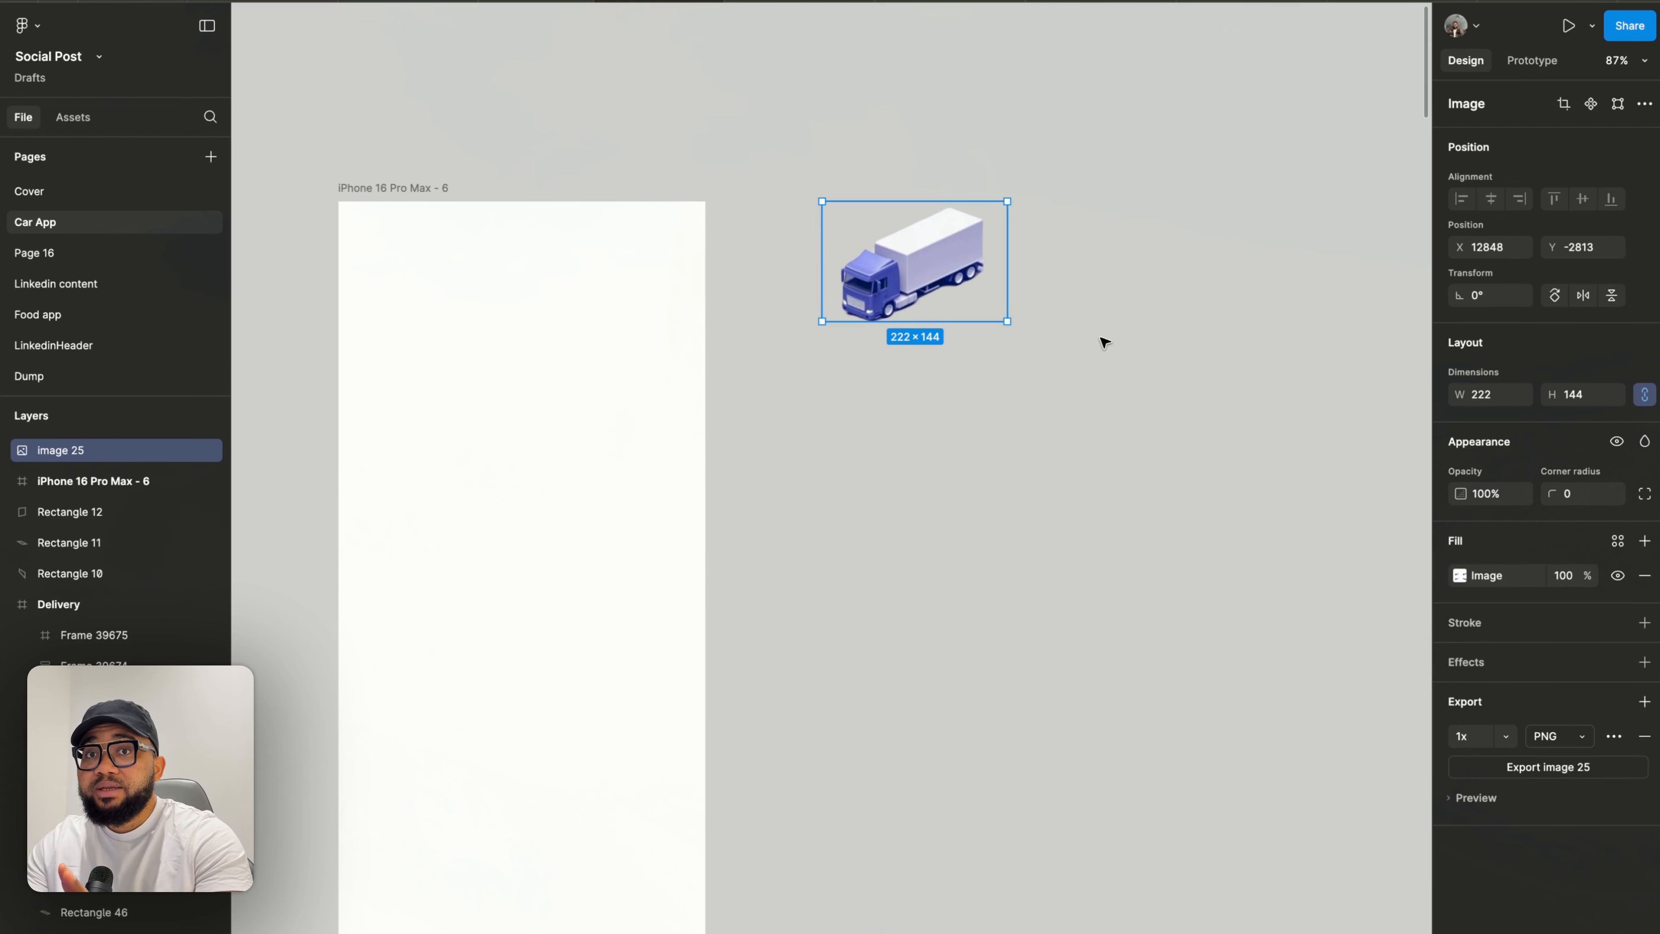
- Expand the truck image's crop to about 749 × 454 to show all four trucks, and move it beside the empty phone frame
{"action": "scroll", "coordinate": [883, 284], "scroll_direction": "up", "scroll_amount": 5}
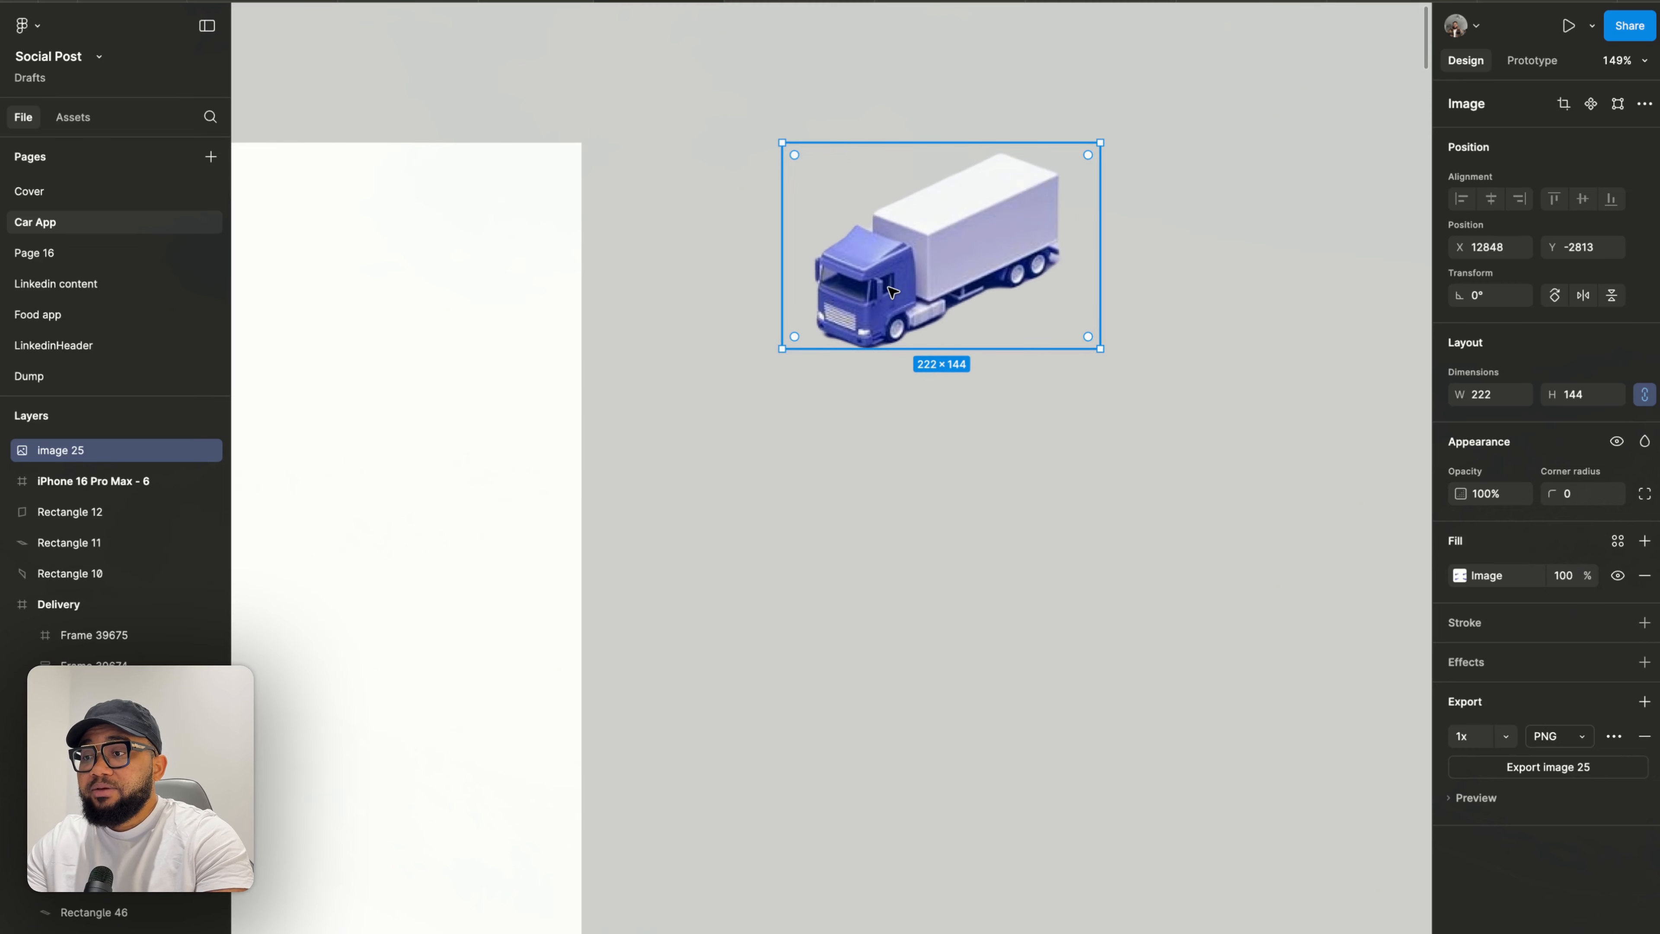
{"action": "double_click", "coordinate": [889, 288]}
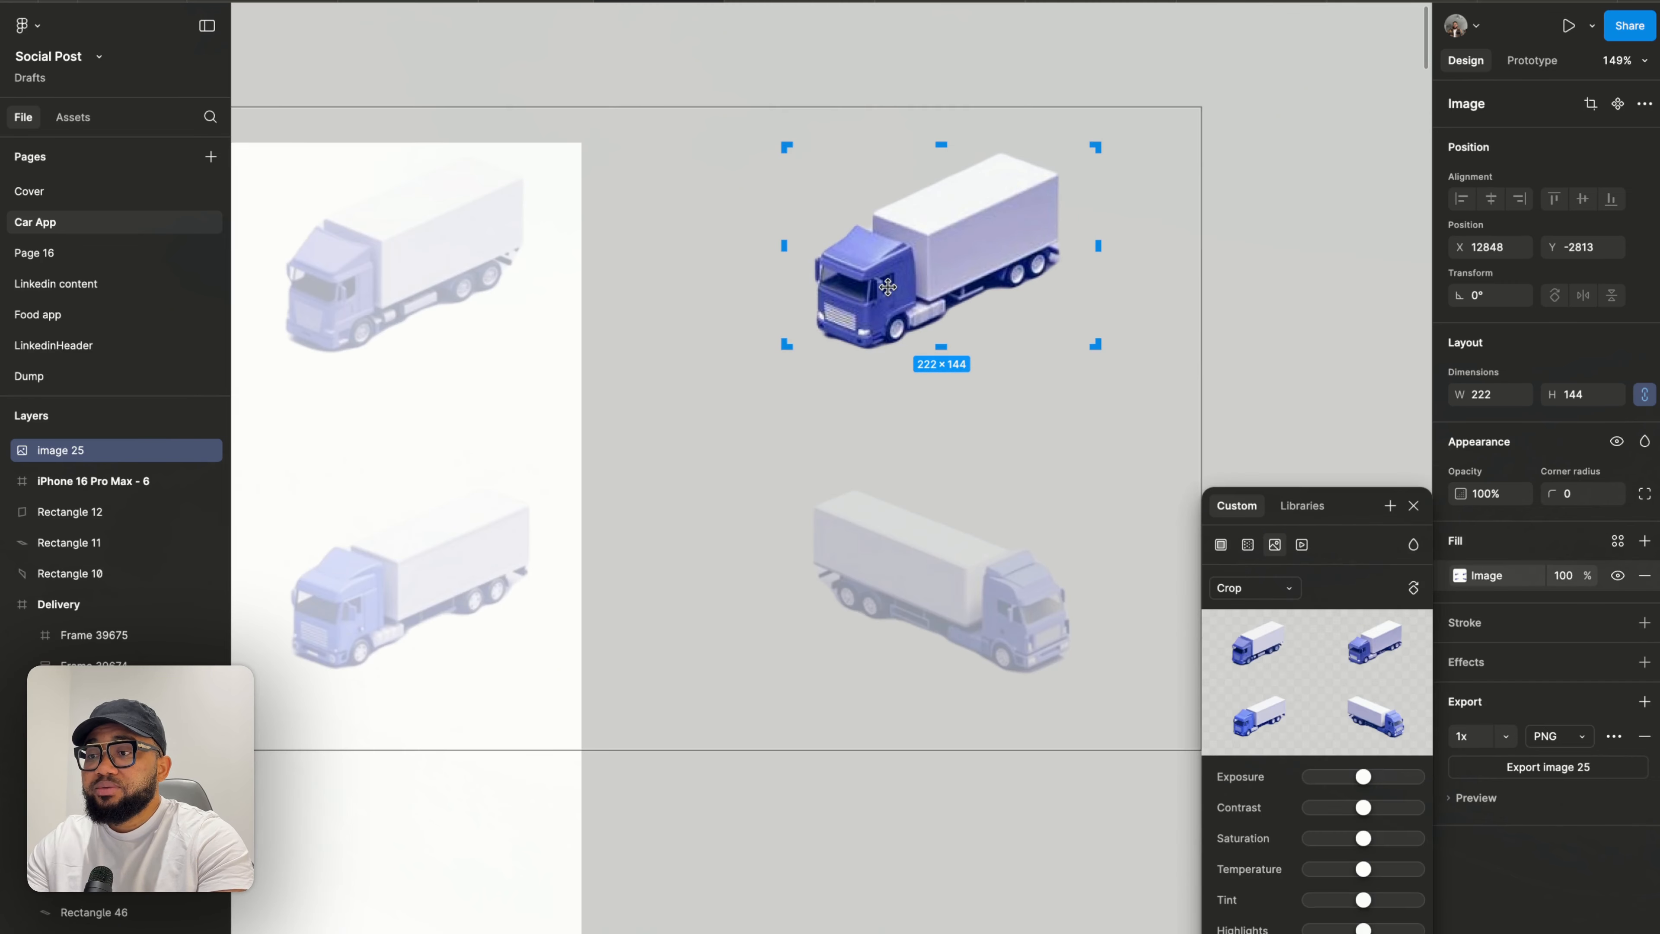
{"action": "scroll", "coordinate": [888, 287], "scroll_direction": "down", "scroll_amount": 5}
{"action": "left_click_drag", "start_coordinate": [913, 314], "coordinate": [913, 496]}
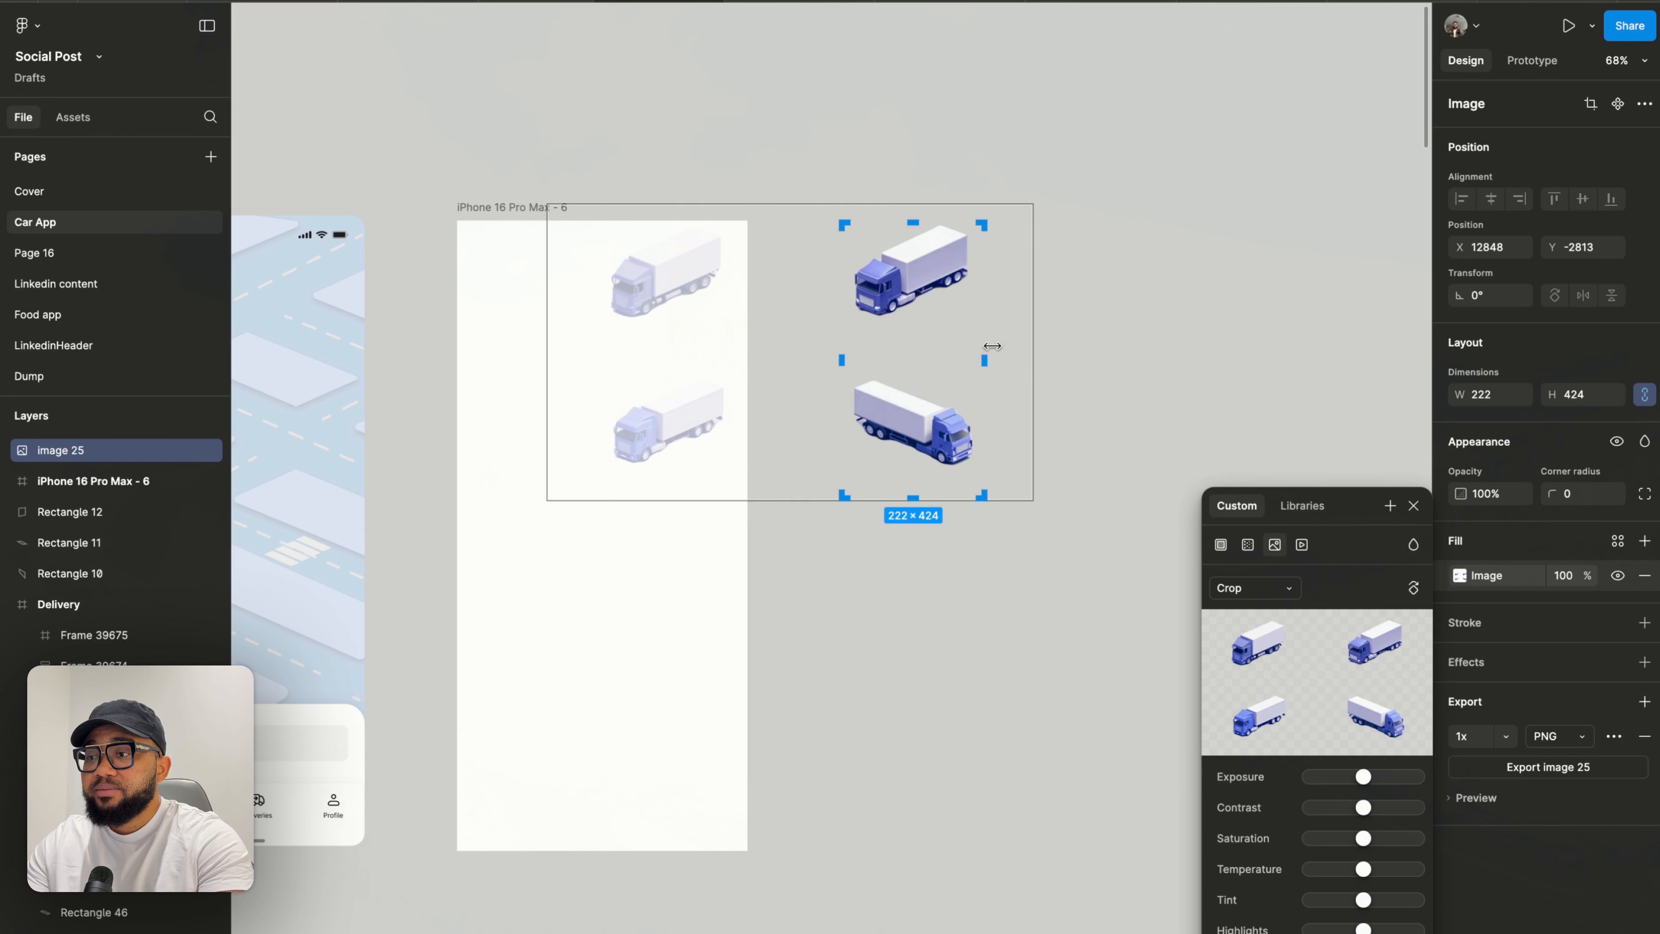
{"action": "left_click_drag", "start_coordinate": [986, 360], "coordinate": [1036, 360]}
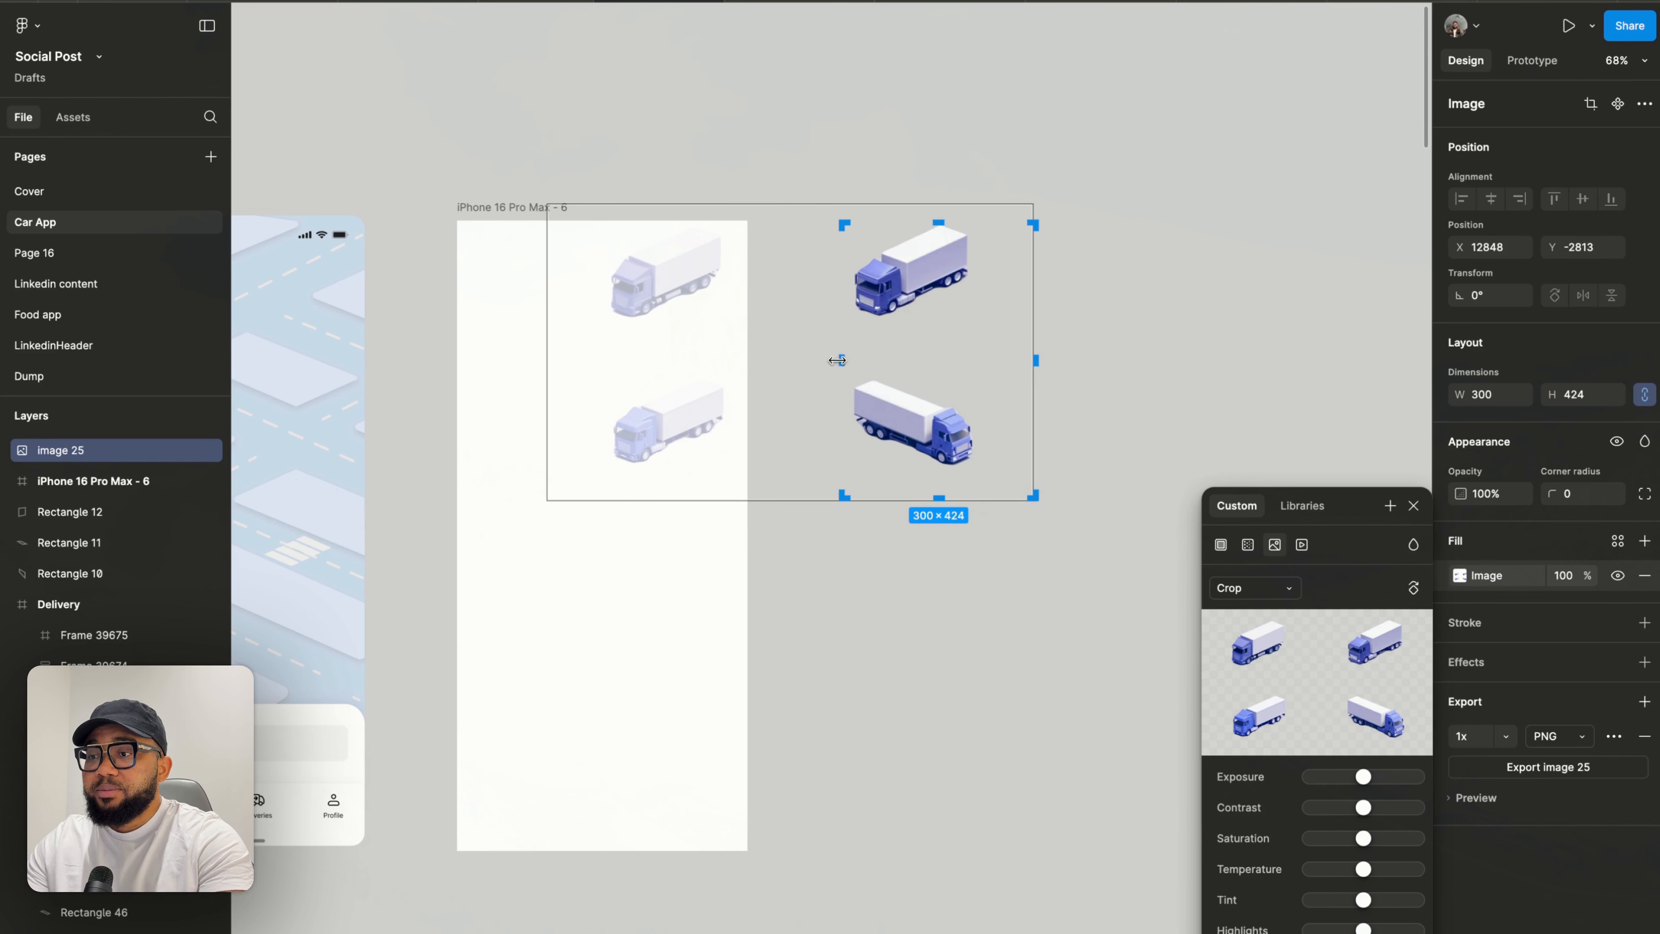
{"action": "left_click_drag", "start_coordinate": [838, 360], "coordinate": [548, 360]}
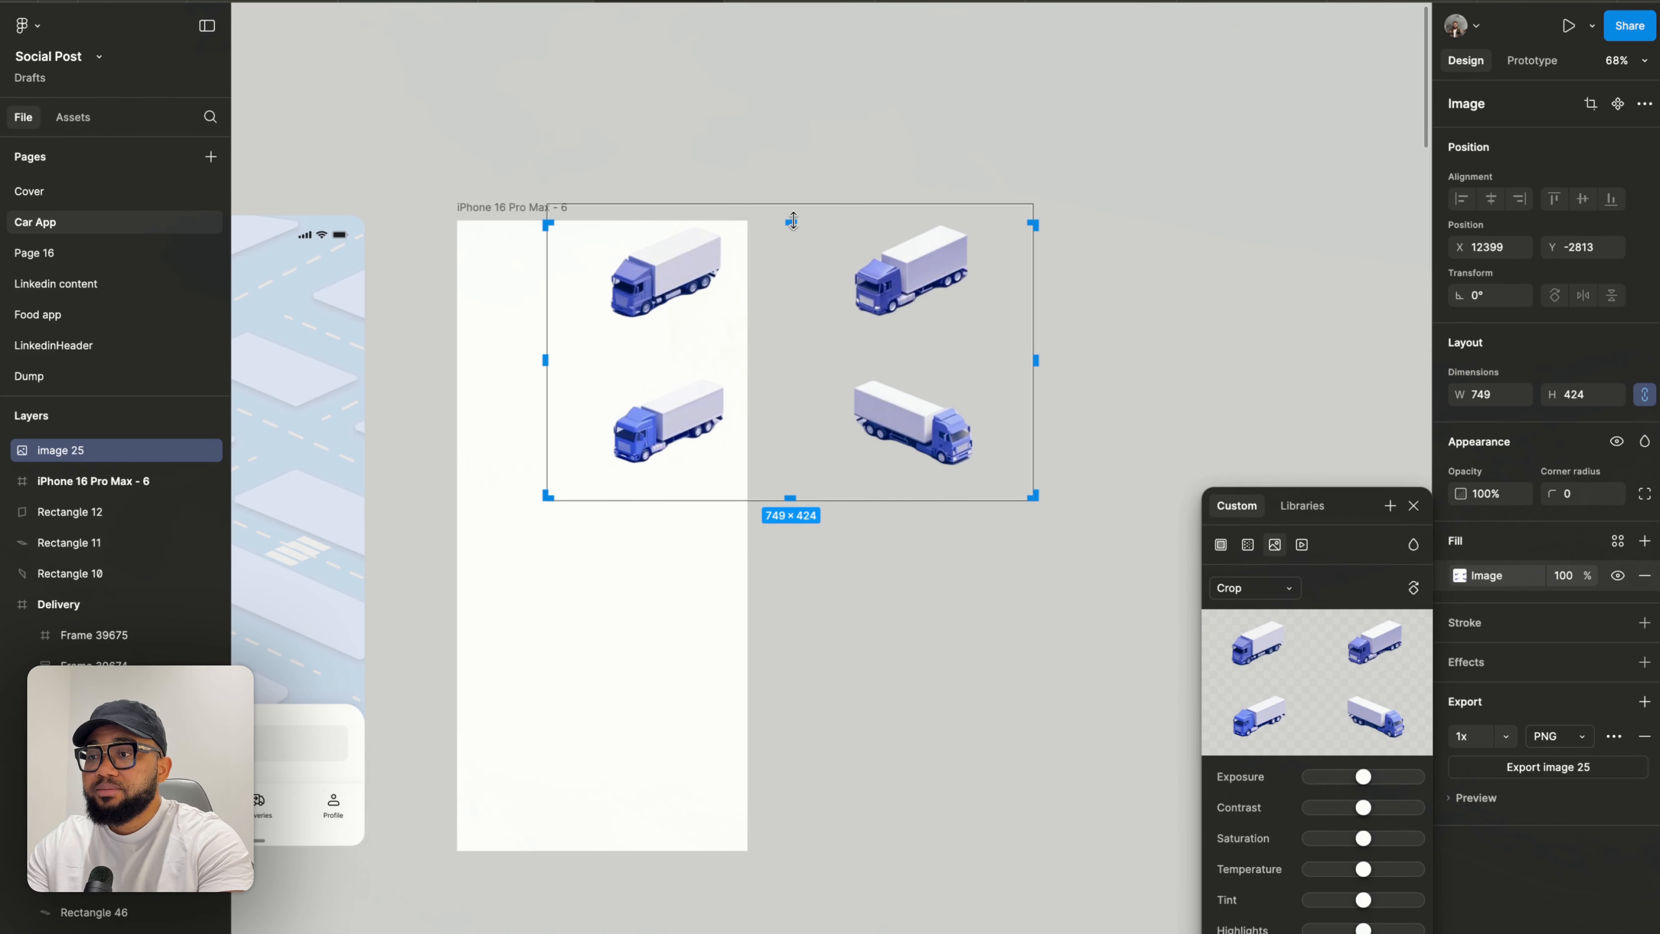
{"action": "left_click_drag", "start_coordinate": [793, 221], "coordinate": [792, 200]}
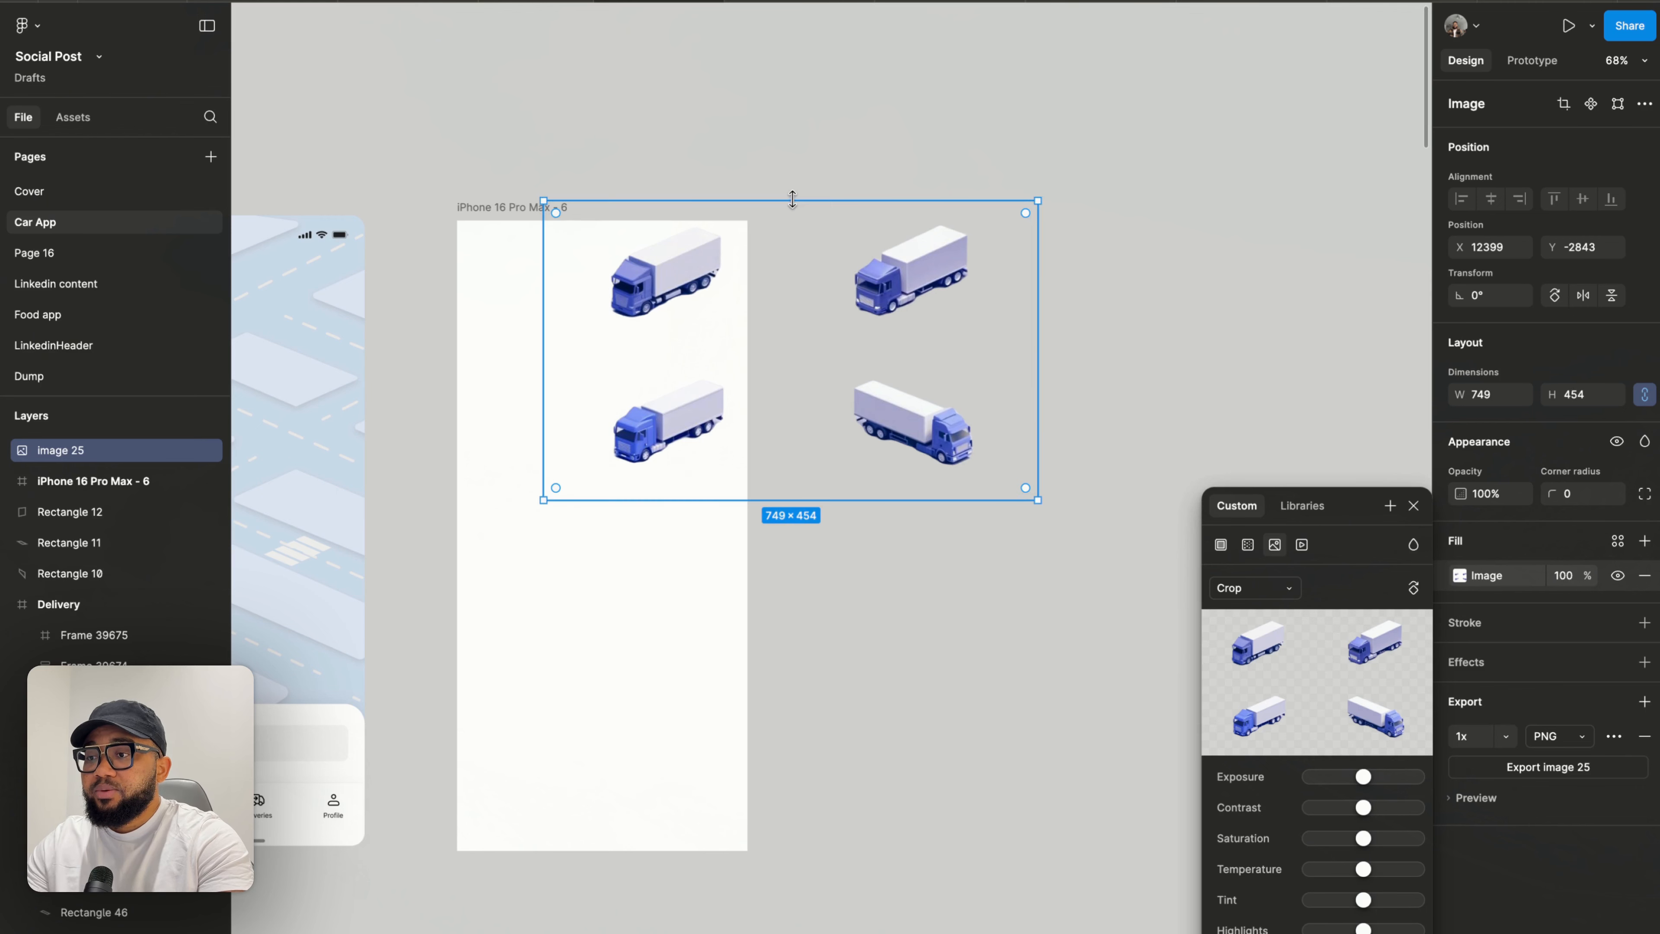
{"action": "left_click", "coordinate": [822, 126]}
{"action": "left_click_drag", "start_coordinate": [704, 307], "coordinate": [978, 283]}
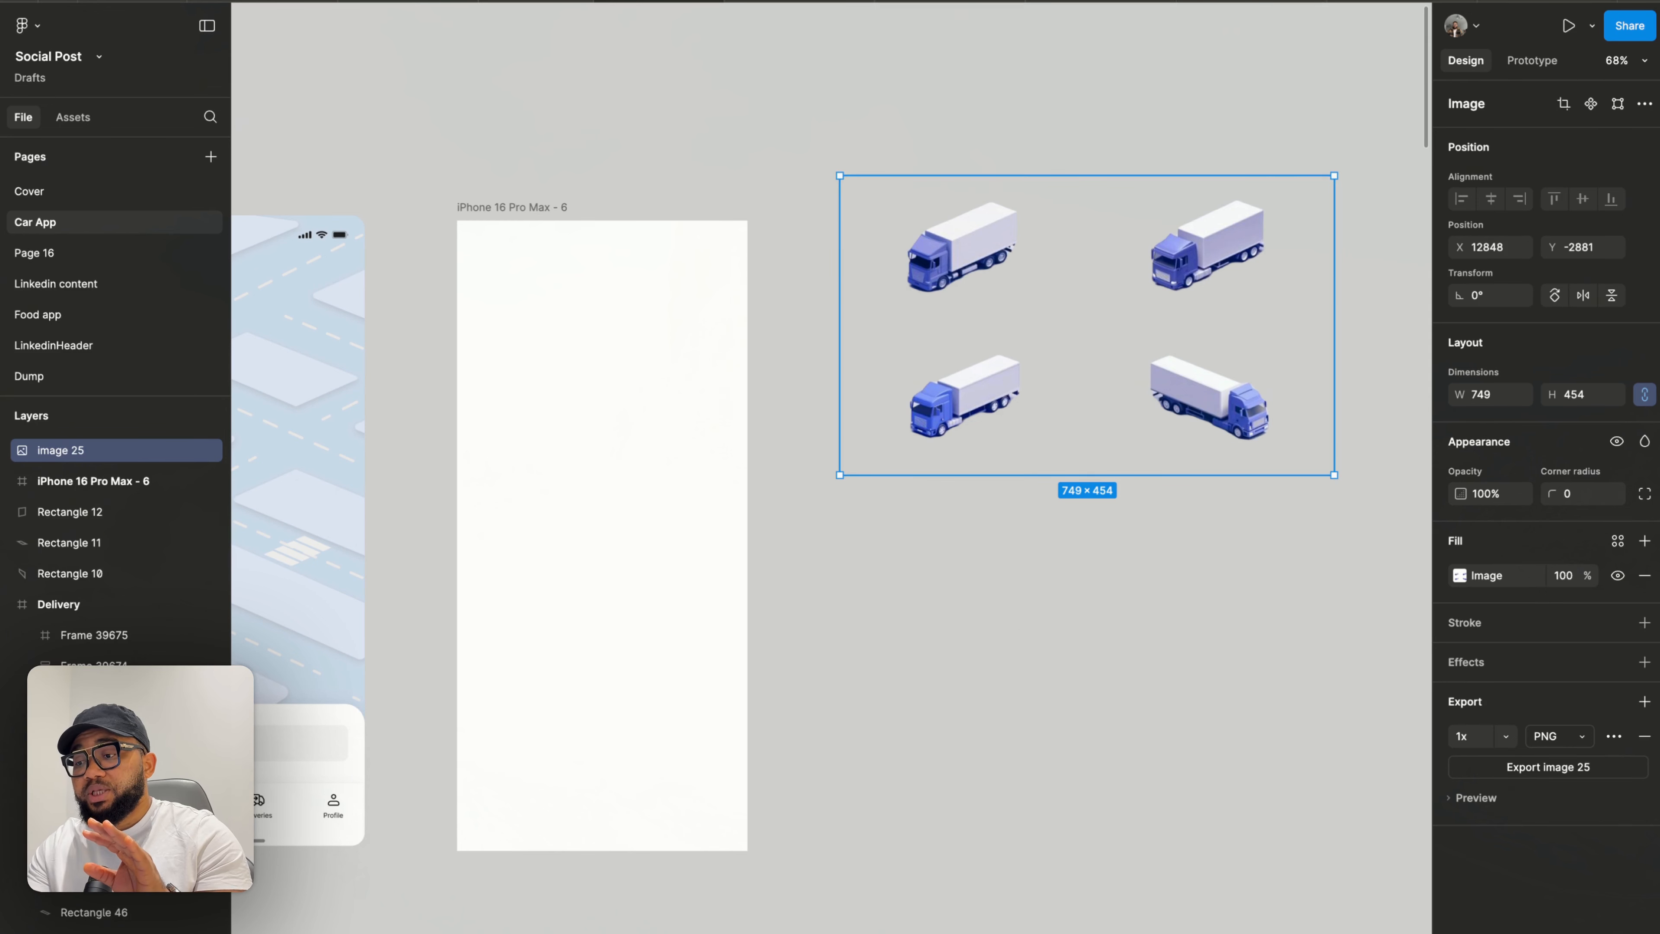
{"action": "right_click", "coordinate": [1014, 629]}
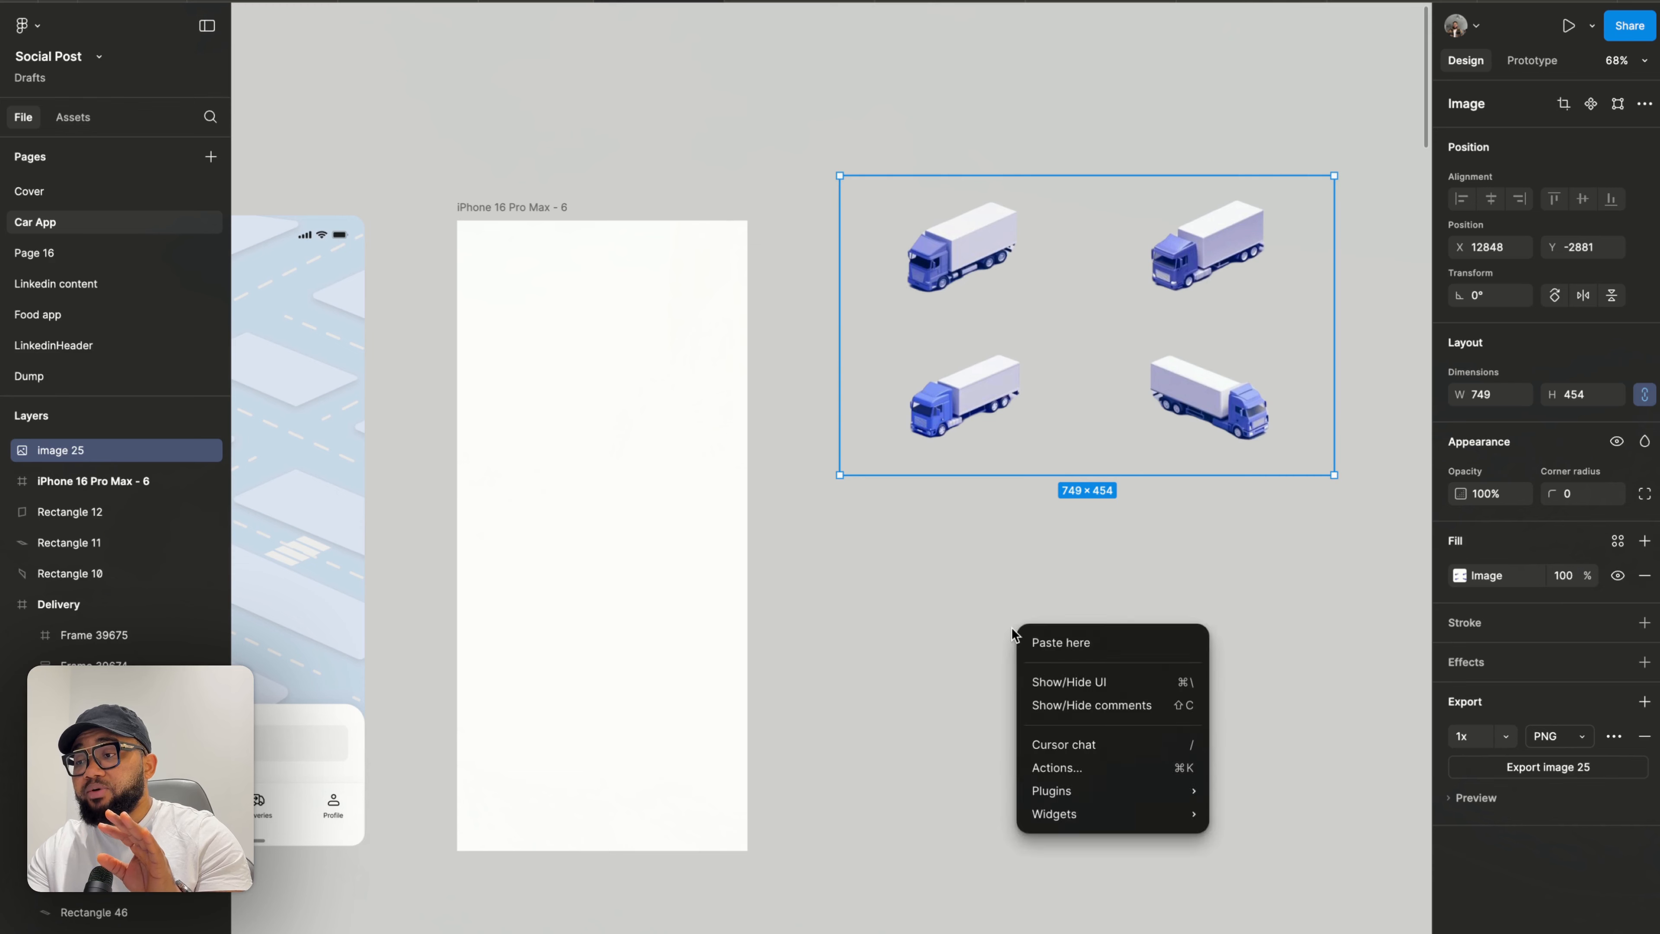
{"action": "mouse_move", "coordinate": [1072, 790]}
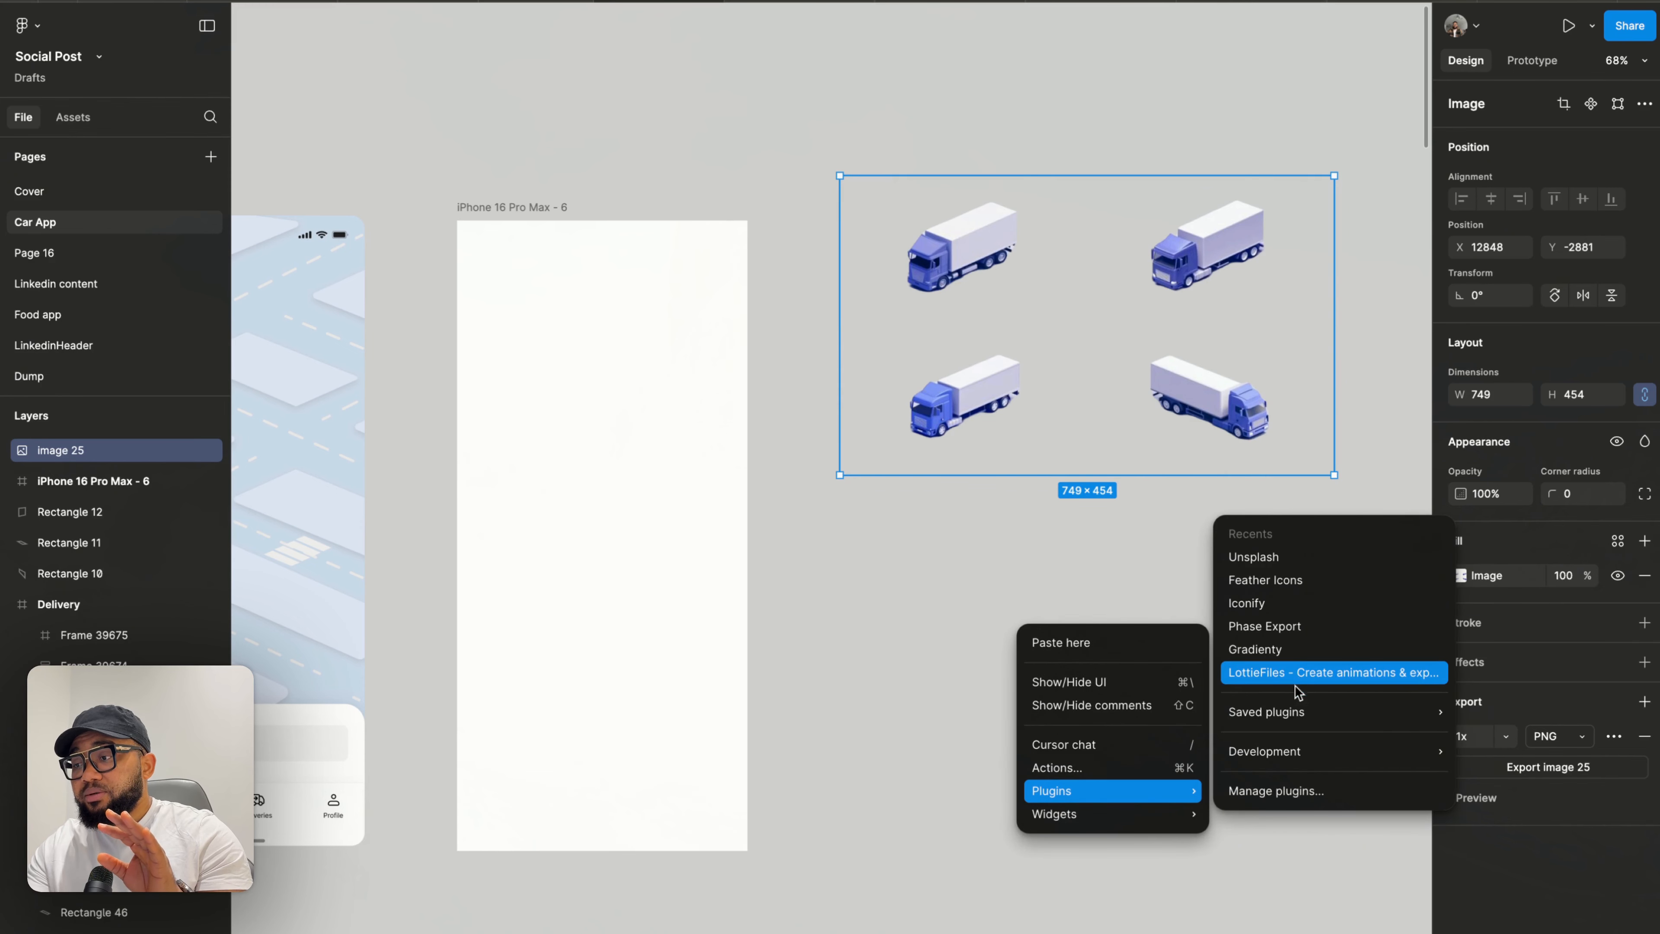
{"action": "mouse_move", "coordinate": [1291, 751]}
{"action": "mouse_move", "coordinate": [1287, 713]}
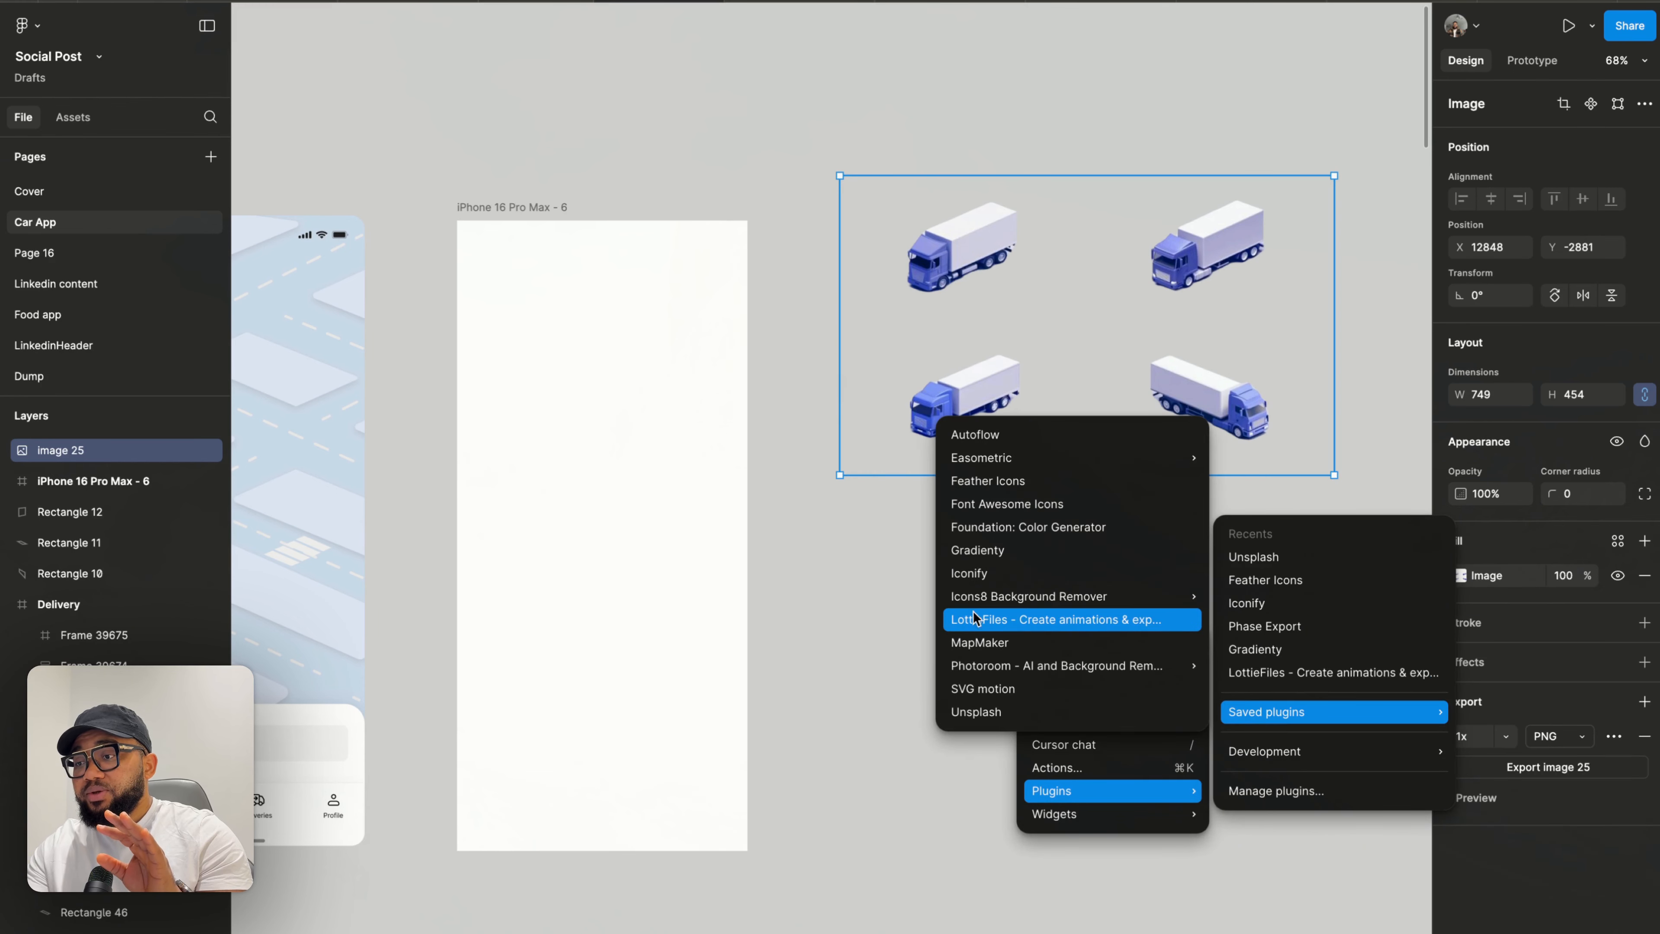
{"action": "mouse_move", "coordinate": [972, 600]}
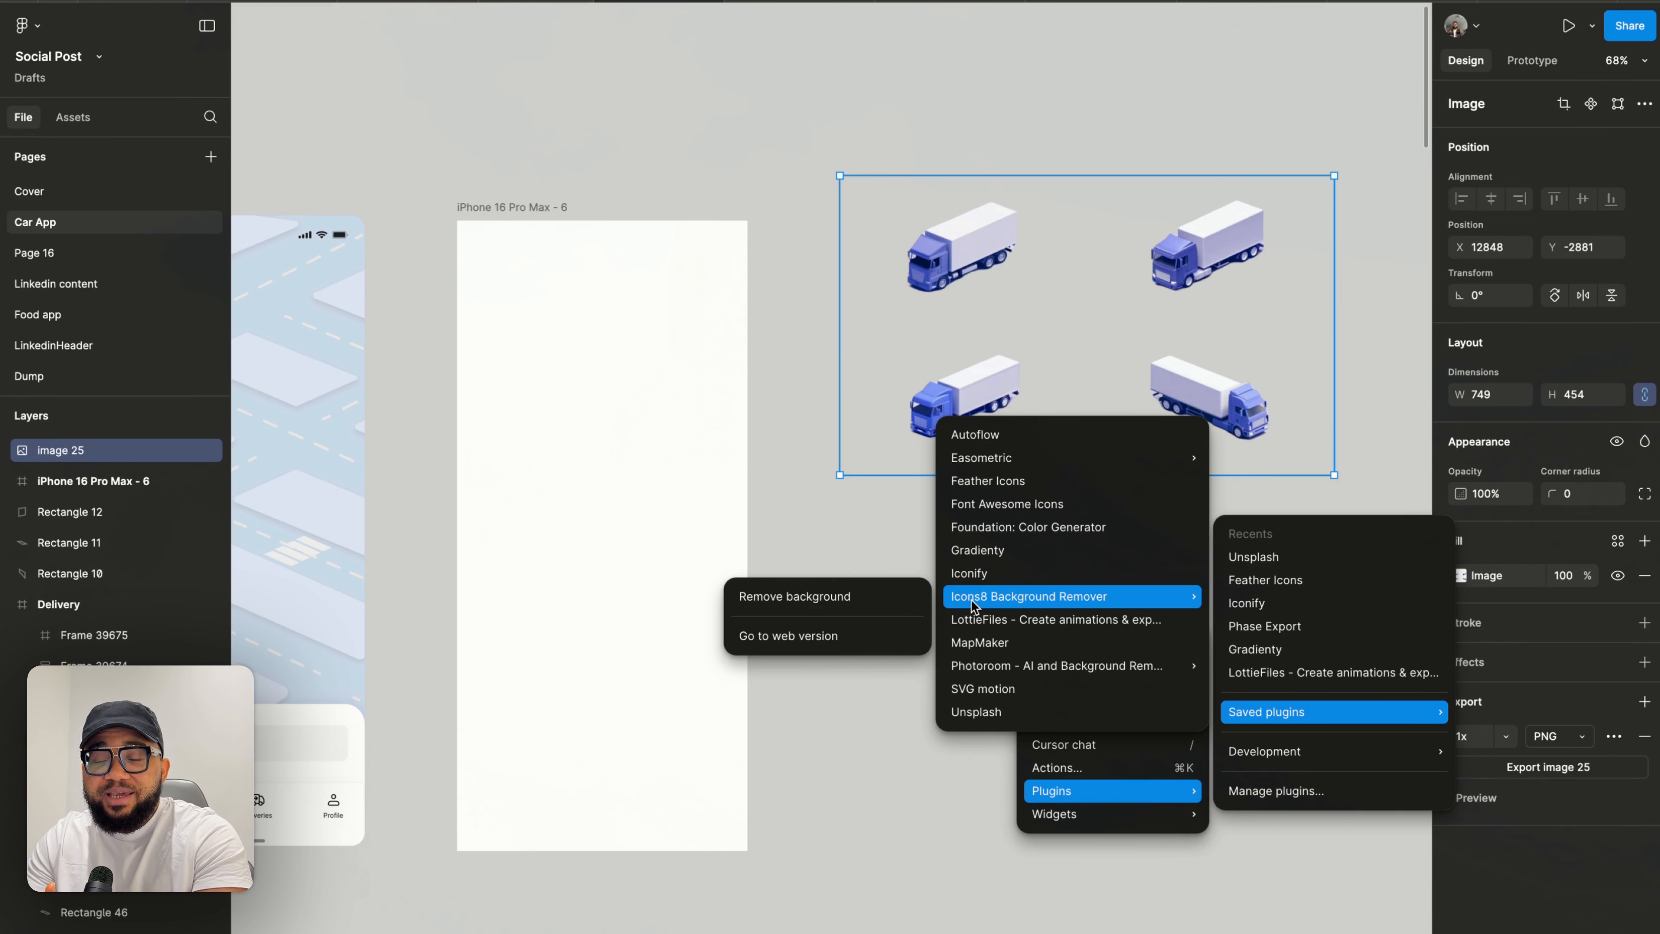
{"action": "left_click", "coordinate": [1374, 501]}
{"action": "scroll", "coordinate": [1160, 419], "scroll_direction": "up", "scroll_amount": 3}
{"action": "scroll", "coordinate": [1160, 418], "scroll_direction": "right", "scroll_amount": 4}
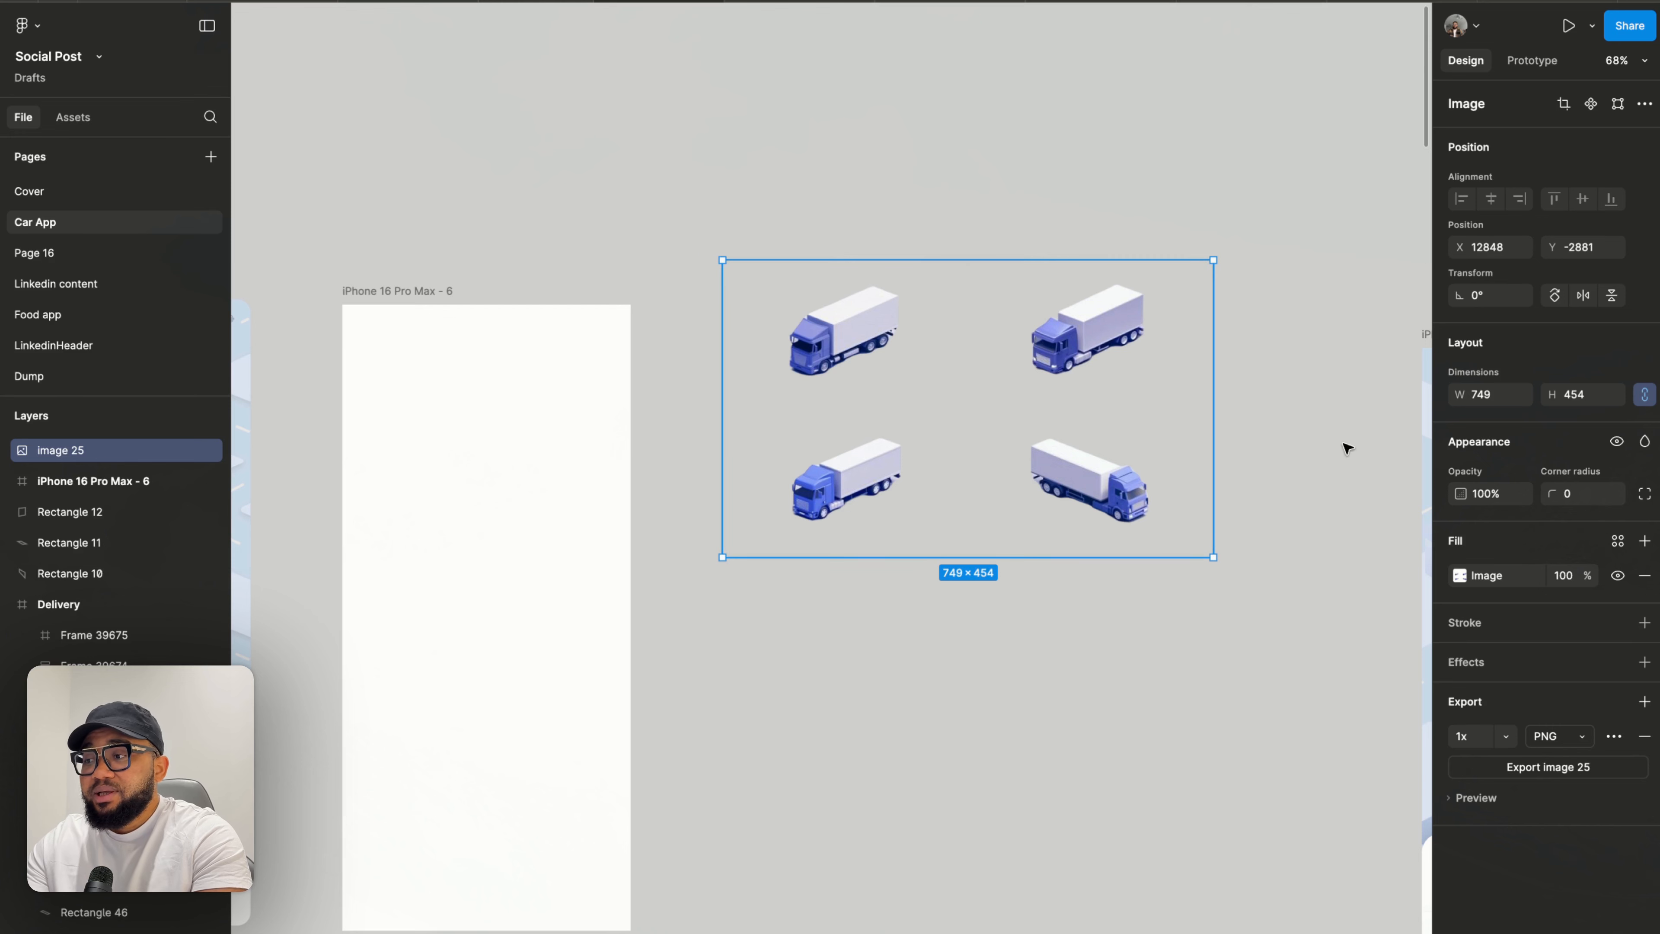
- Try the Fill scale mode on the truck image, then return it to Crop
{"action": "double_click", "coordinate": [1089, 405]}
{"action": "left_click", "coordinate": [1276, 588]}
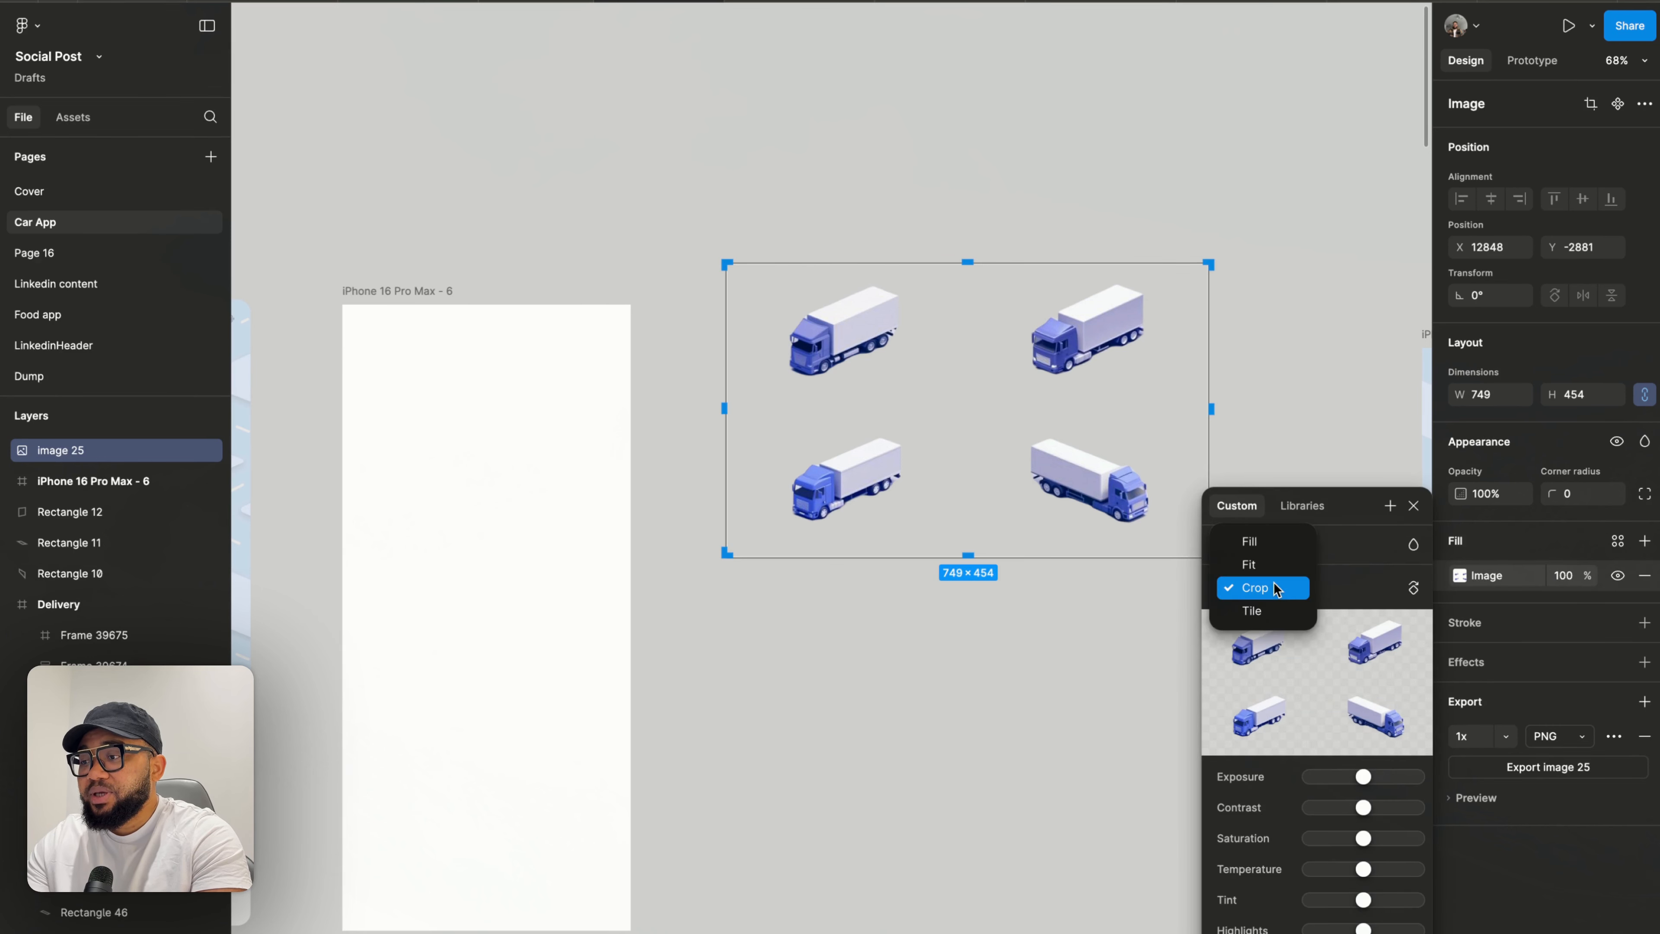
{"action": "left_click", "coordinate": [1273, 589]}
{"action": "left_click", "coordinate": [1265, 587]}
{"action": "left_click", "coordinate": [1266, 543]}
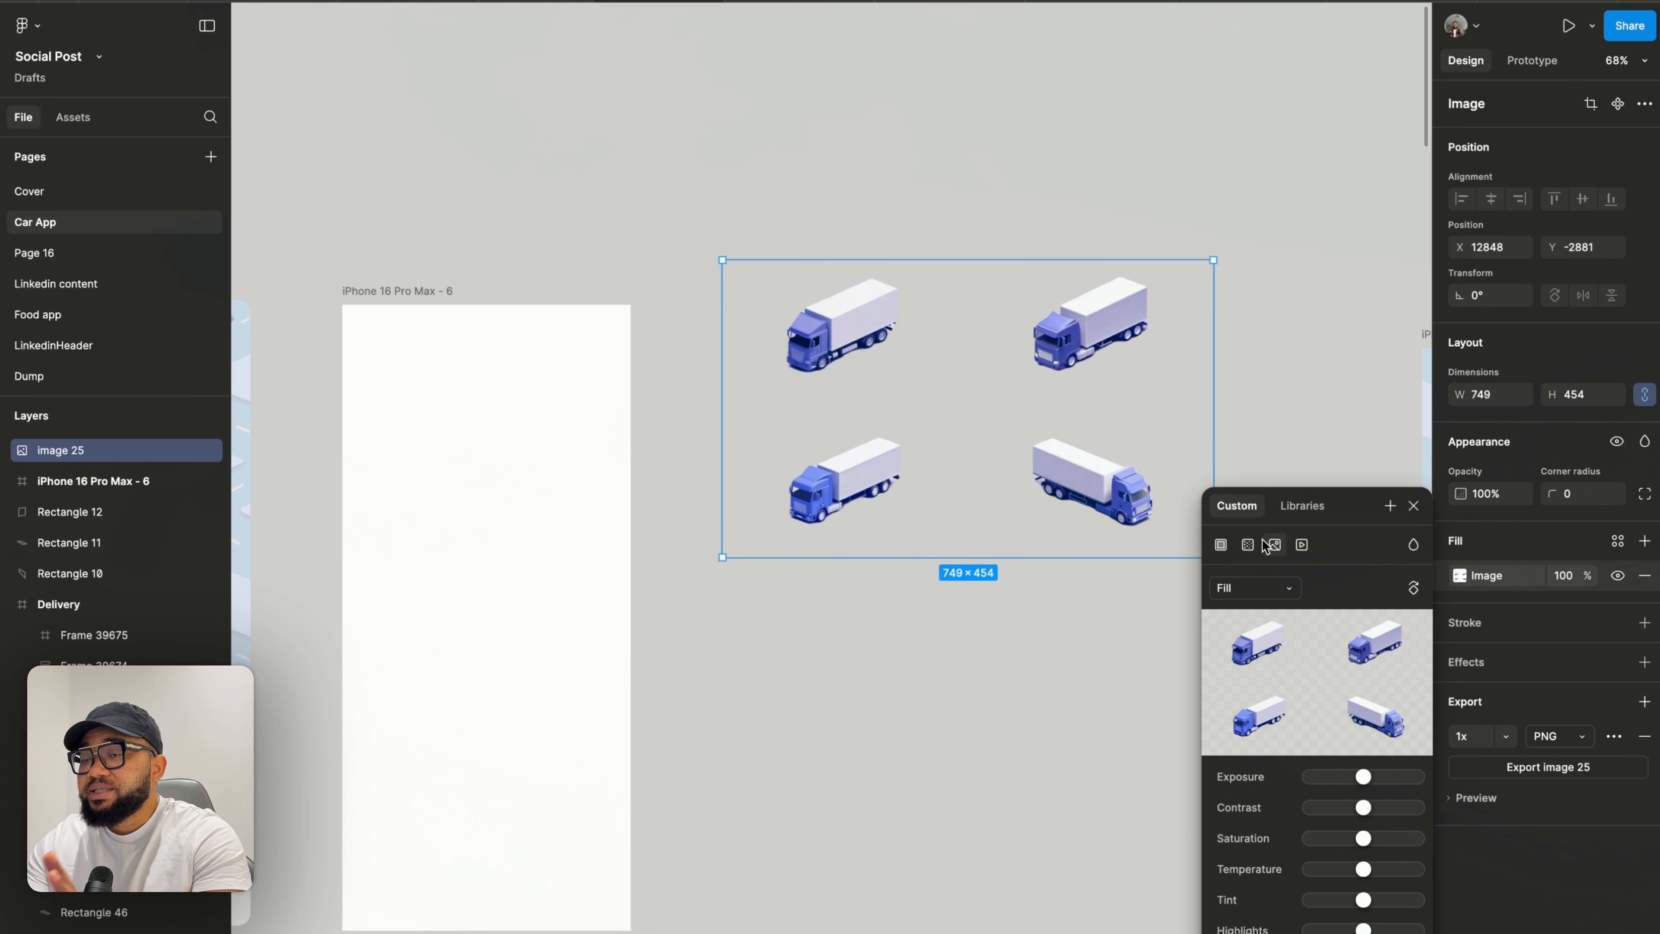
{"action": "left_click", "coordinate": [1266, 587]}
{"action": "left_click", "coordinate": [1268, 631]}
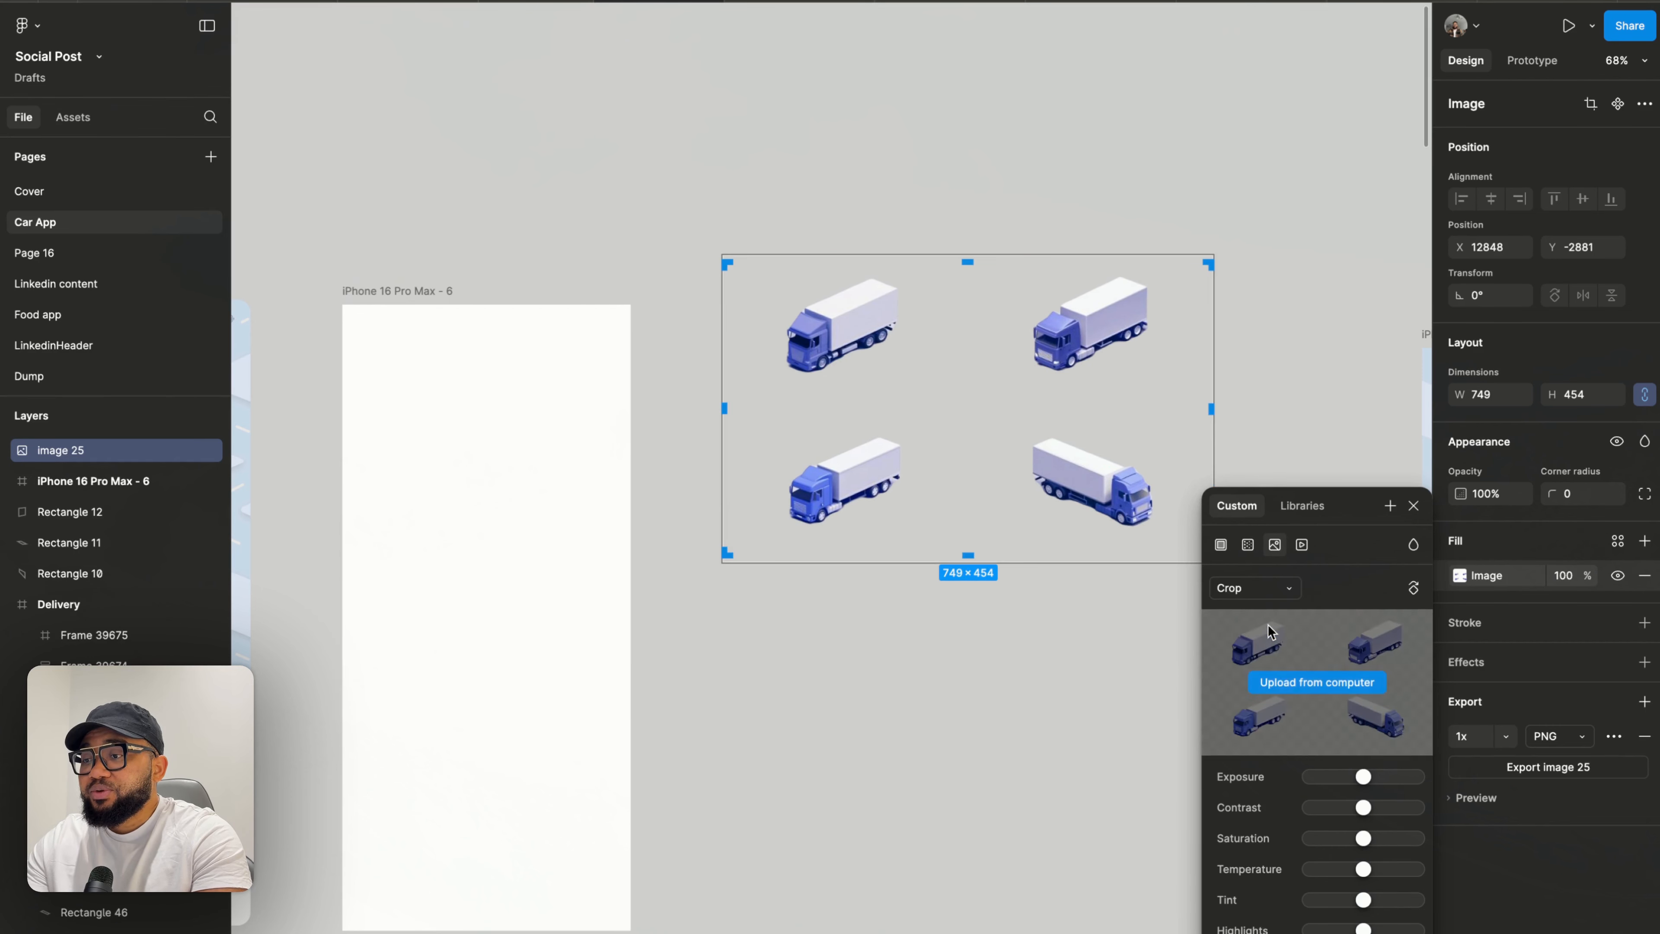
- Crop the truck sheet down to the top-right truck, about 227 × 192
{"action": "scroll", "coordinate": [912, 486], "scroll_direction": "right", "scroll_amount": 5}
{"action": "scroll", "coordinate": [912, 486], "scroll_direction": "down", "scroll_amount": 2}
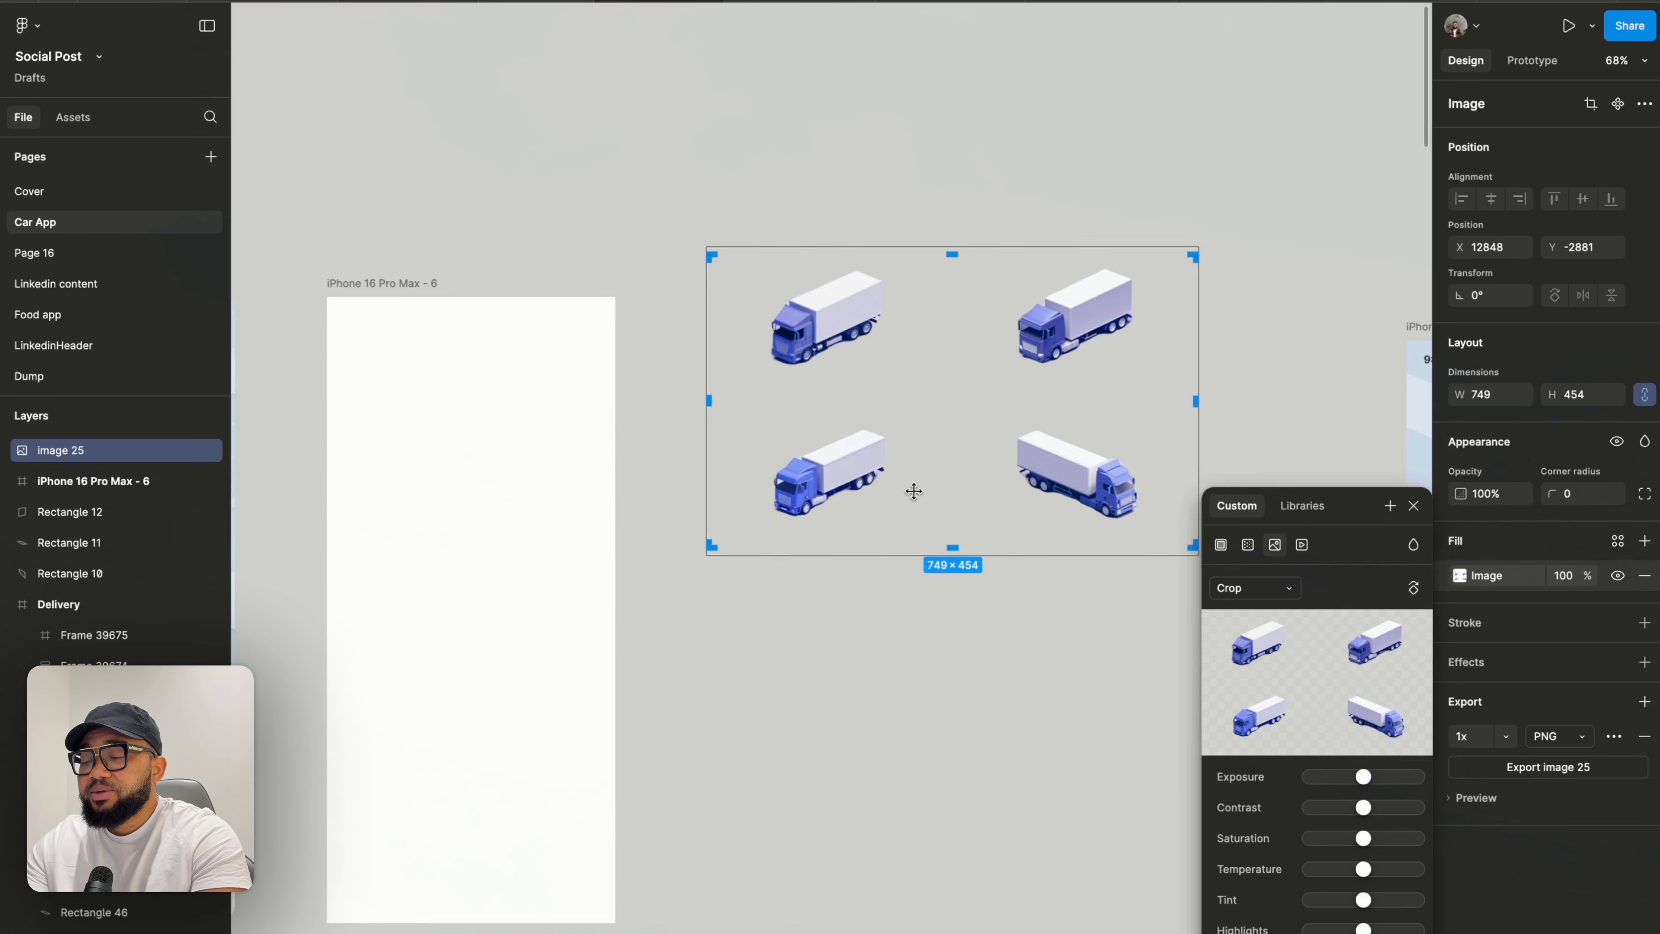
{"action": "left_click_drag", "start_coordinate": [572, 344], "coordinate": [859, 345]}
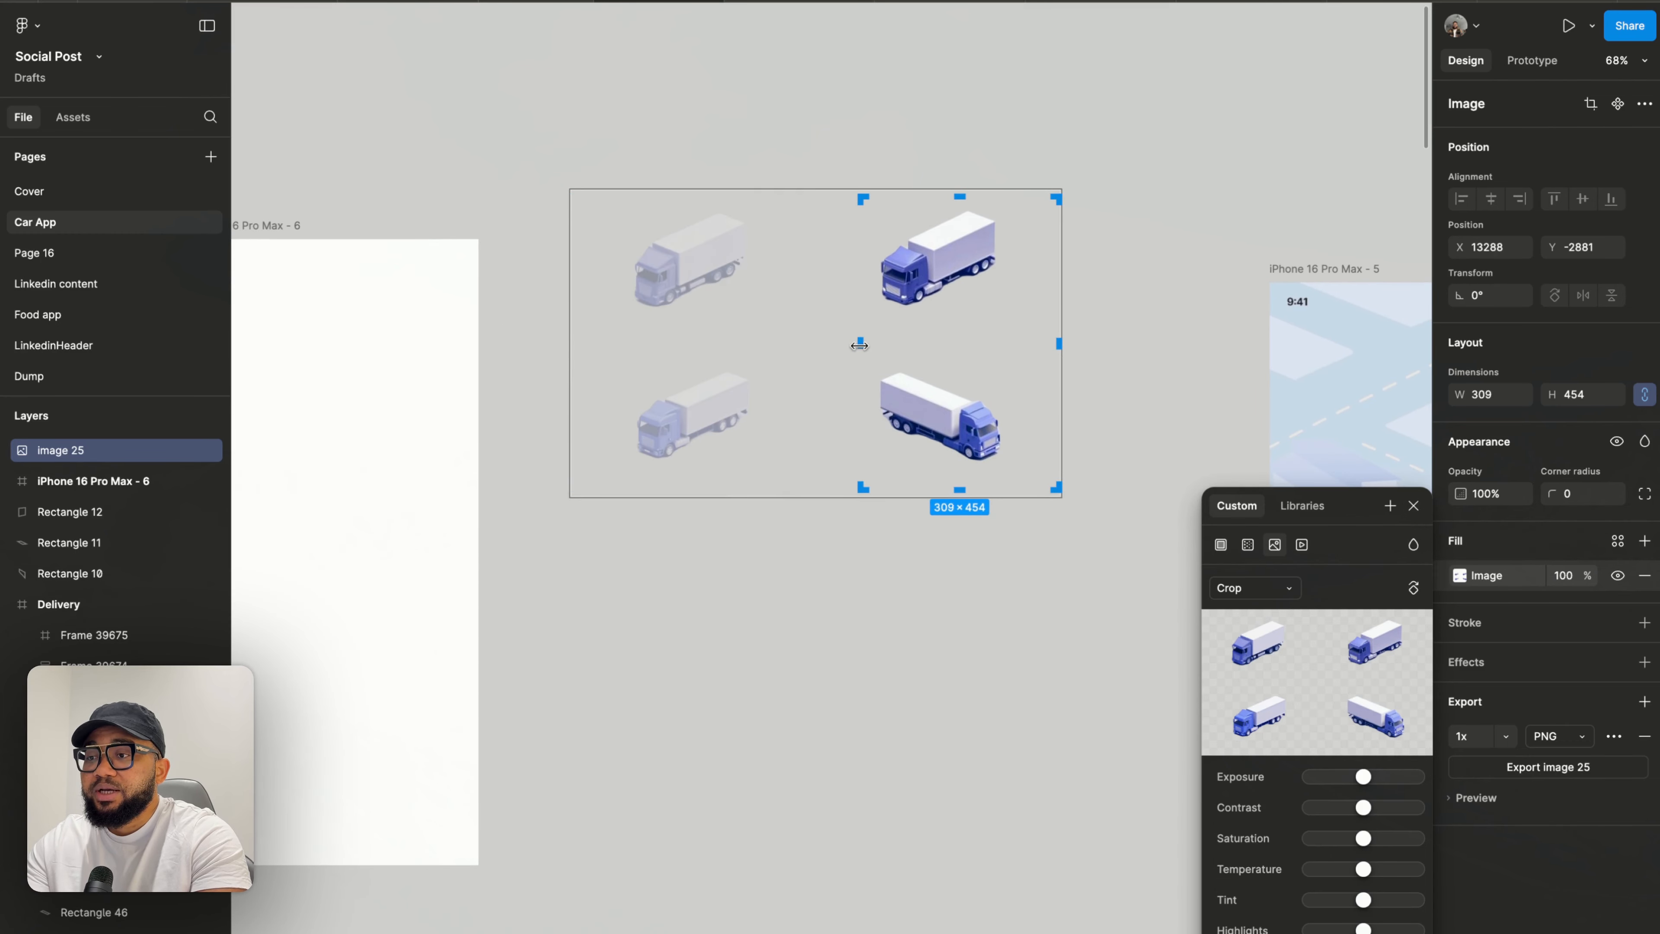
{"action": "left_click_drag", "start_coordinate": [959, 489], "coordinate": [966, 318]}
{"action": "left_click_drag", "start_coordinate": [1059, 257], "coordinate": [1007, 260]}
{"action": "key", "text": "Return"}
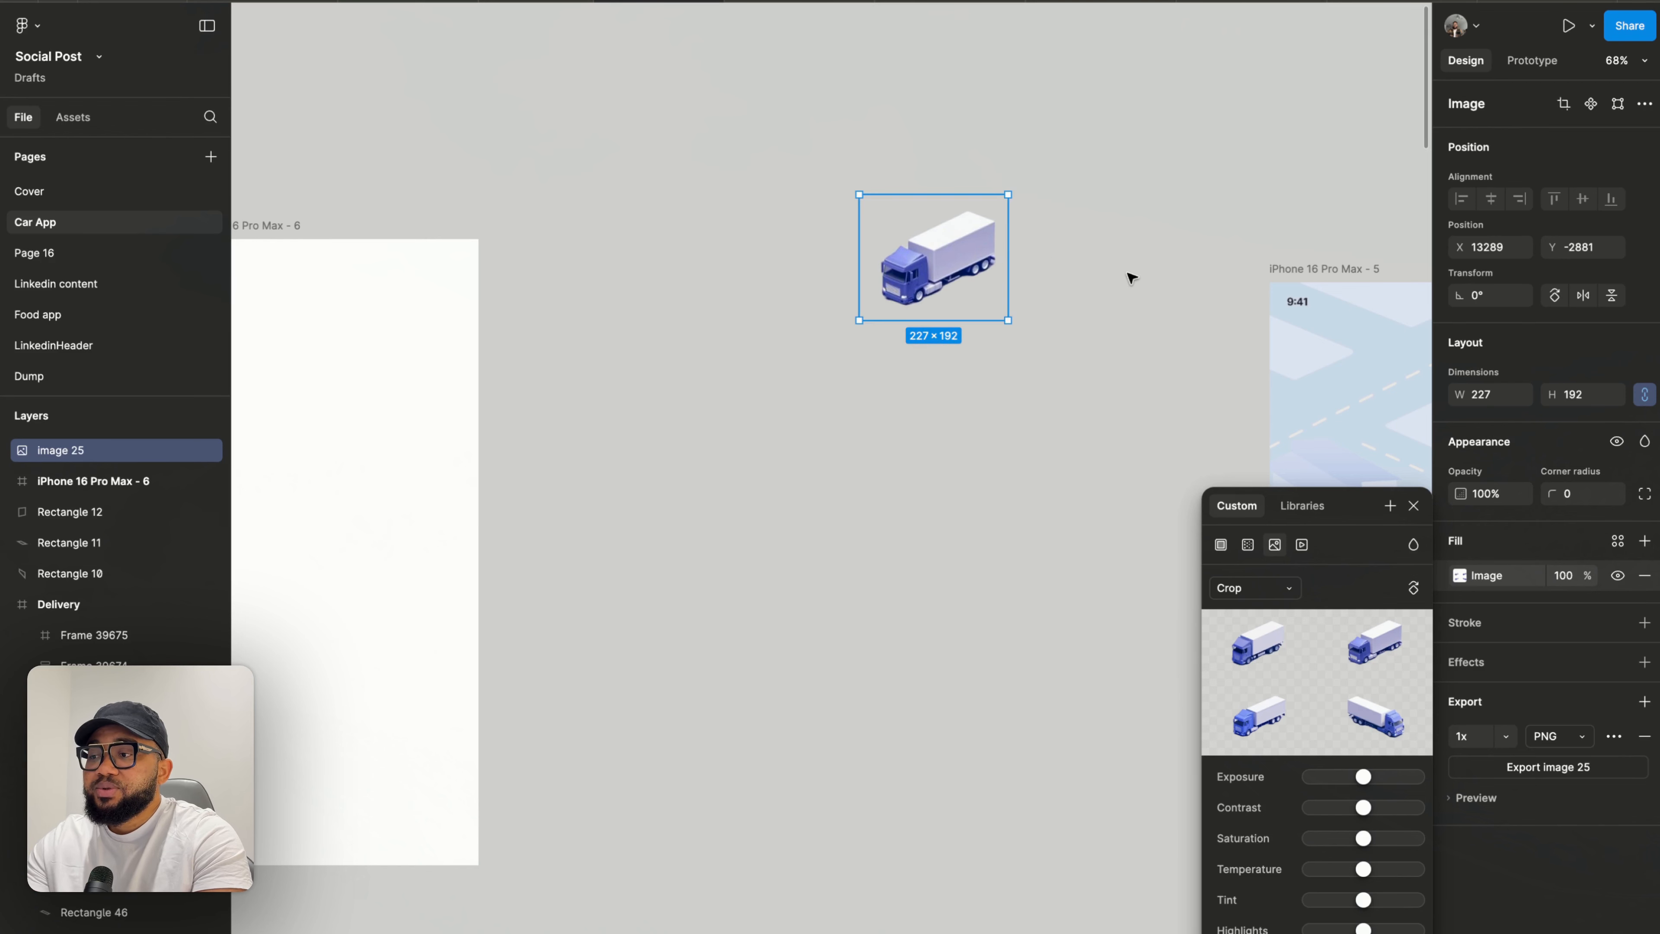
- Duplicate the truck image and re-crop the copy to show the bottom-right truck facing the other way
{"action": "left_click", "coordinate": [1130, 275]}
{"action": "left_click_drag", "start_coordinate": [949, 306], "coordinate": [749, 358]}
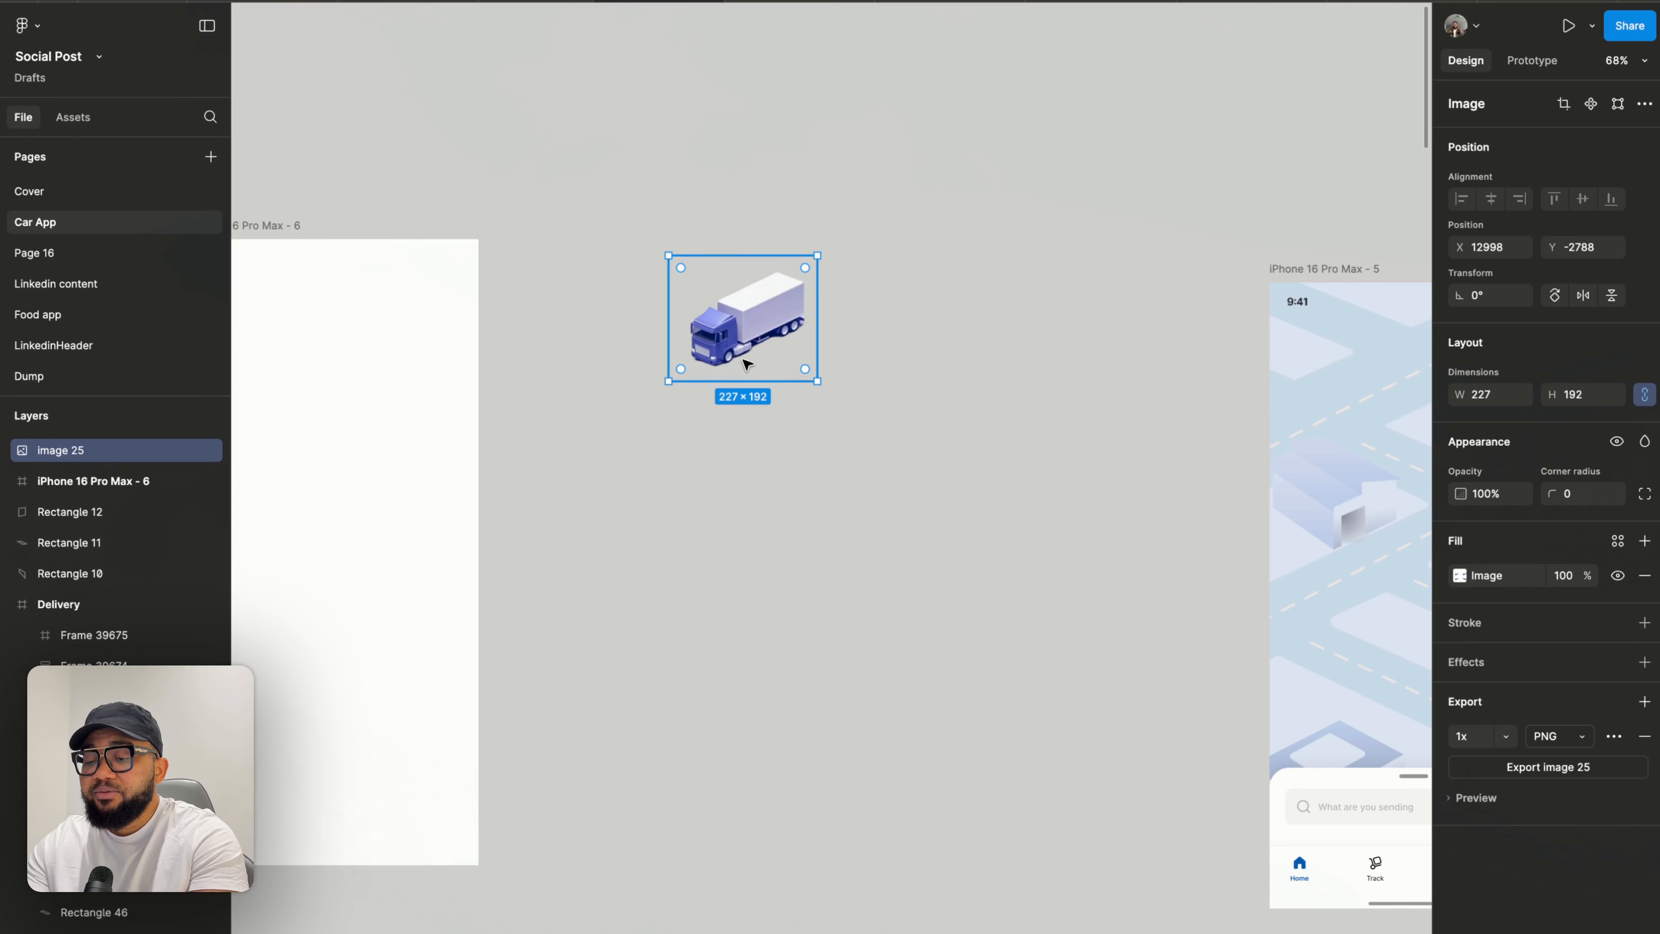
{"action": "key", "text": "ctrl+d"}
{"action": "left_click_drag", "start_coordinate": [747, 362], "coordinate": [932, 363]}
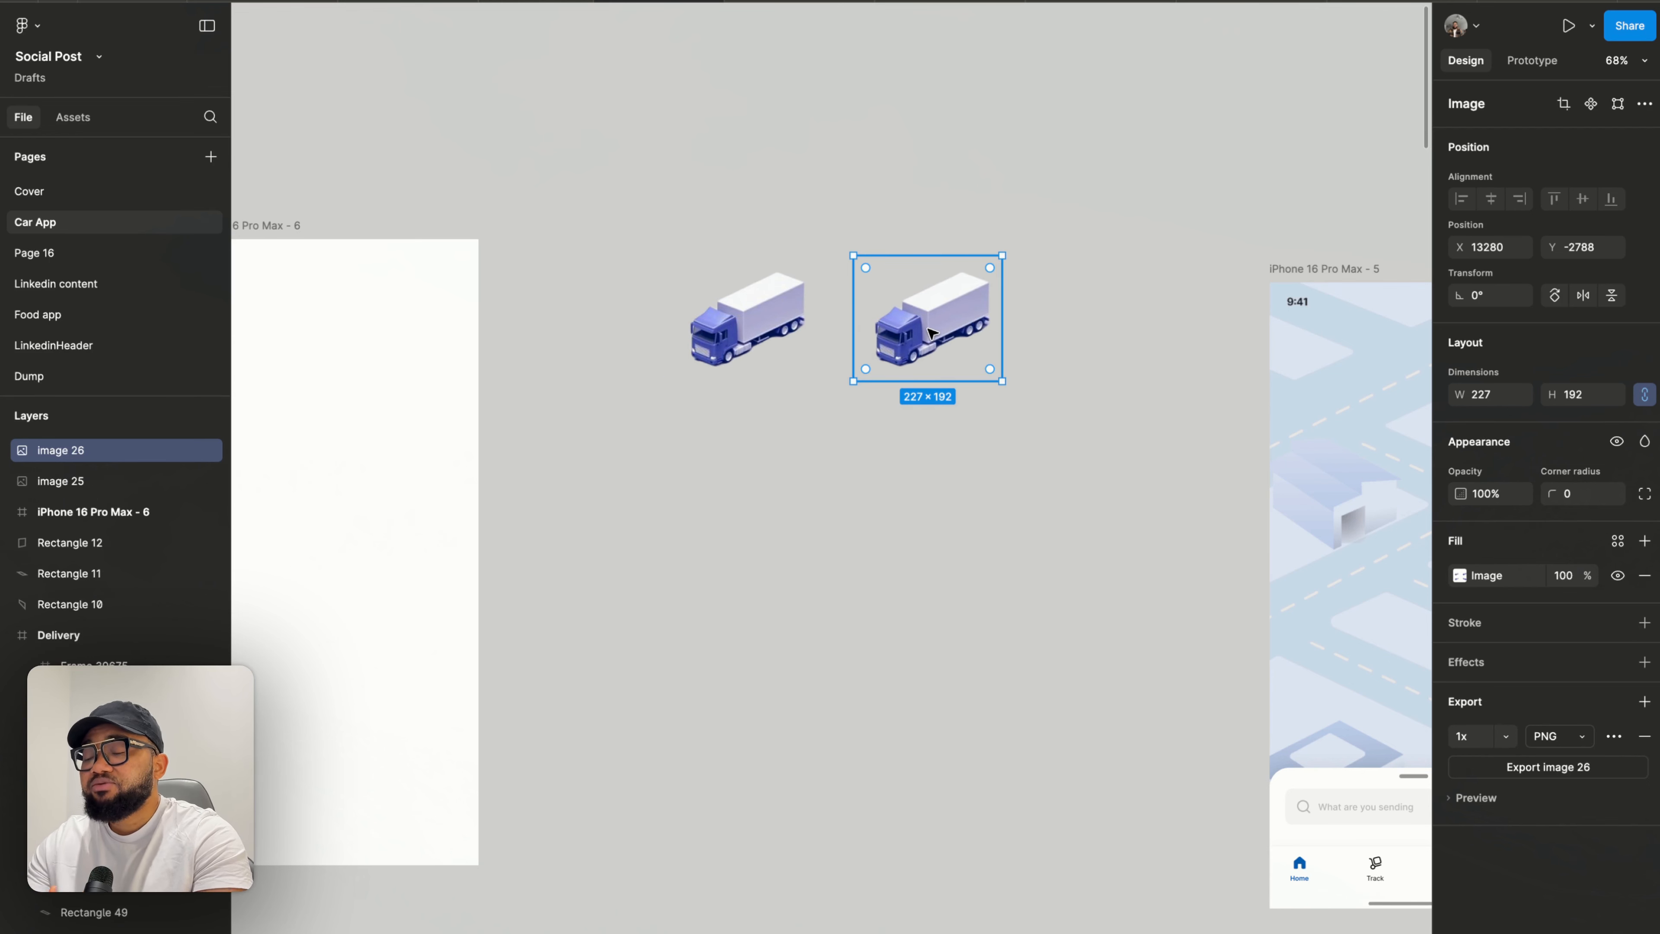
{"action": "double_click", "coordinate": [932, 332]}
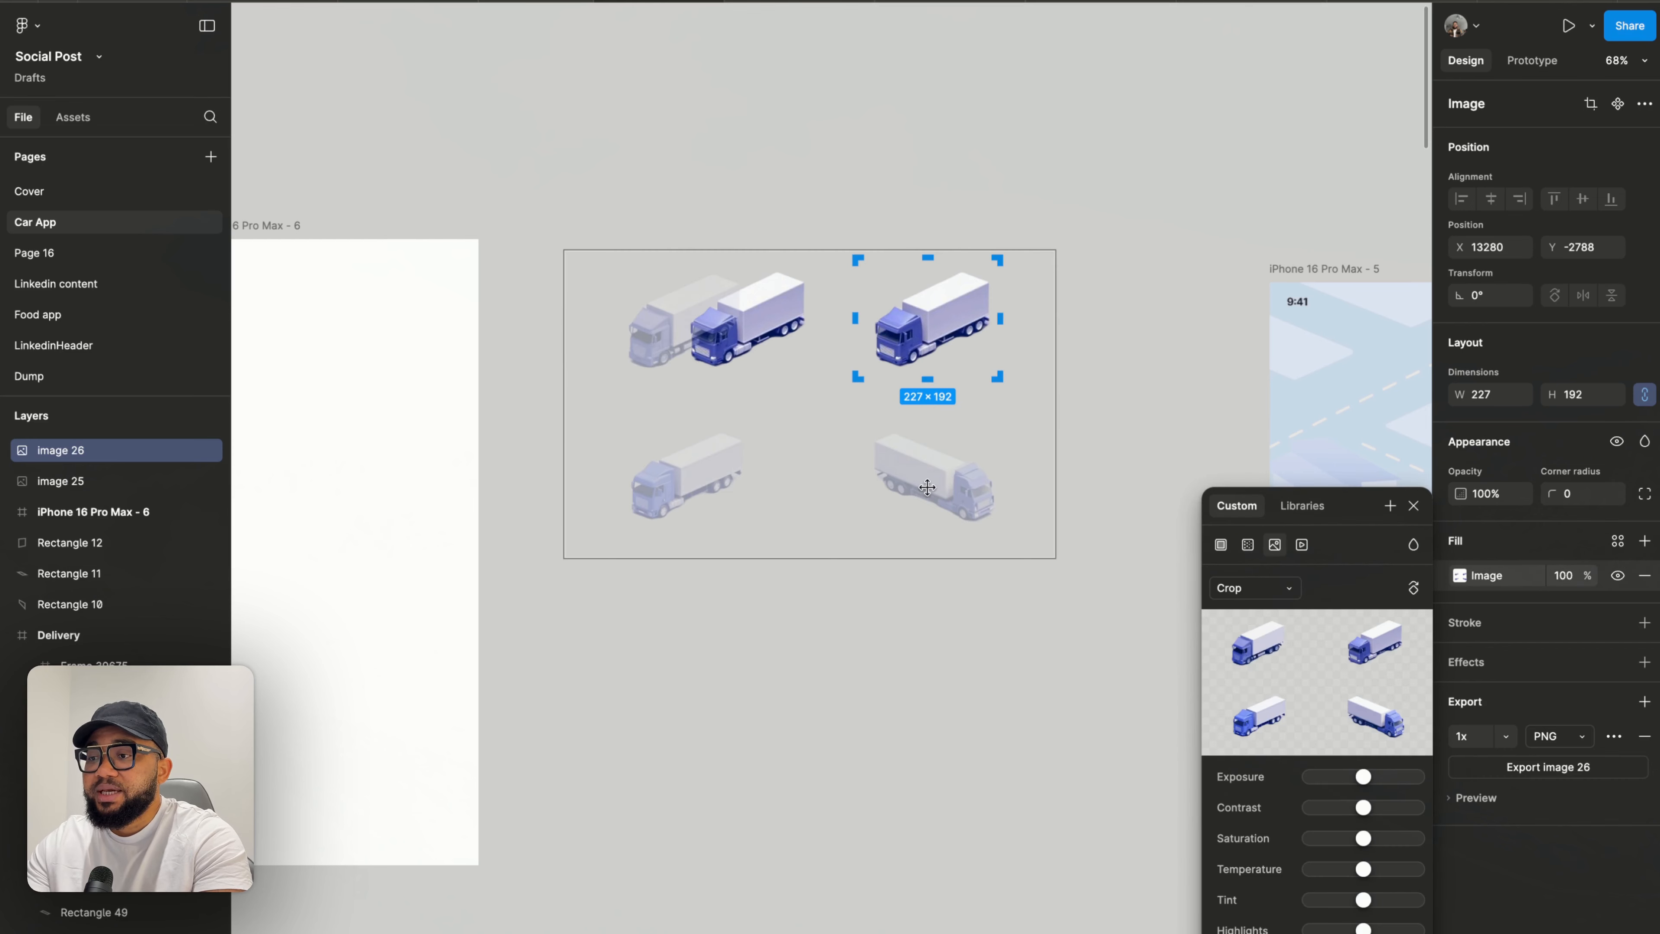
{"action": "left_click_drag", "start_coordinate": [928, 487], "coordinate": [945, 370]}
{"action": "left_click", "coordinate": [956, 476]}
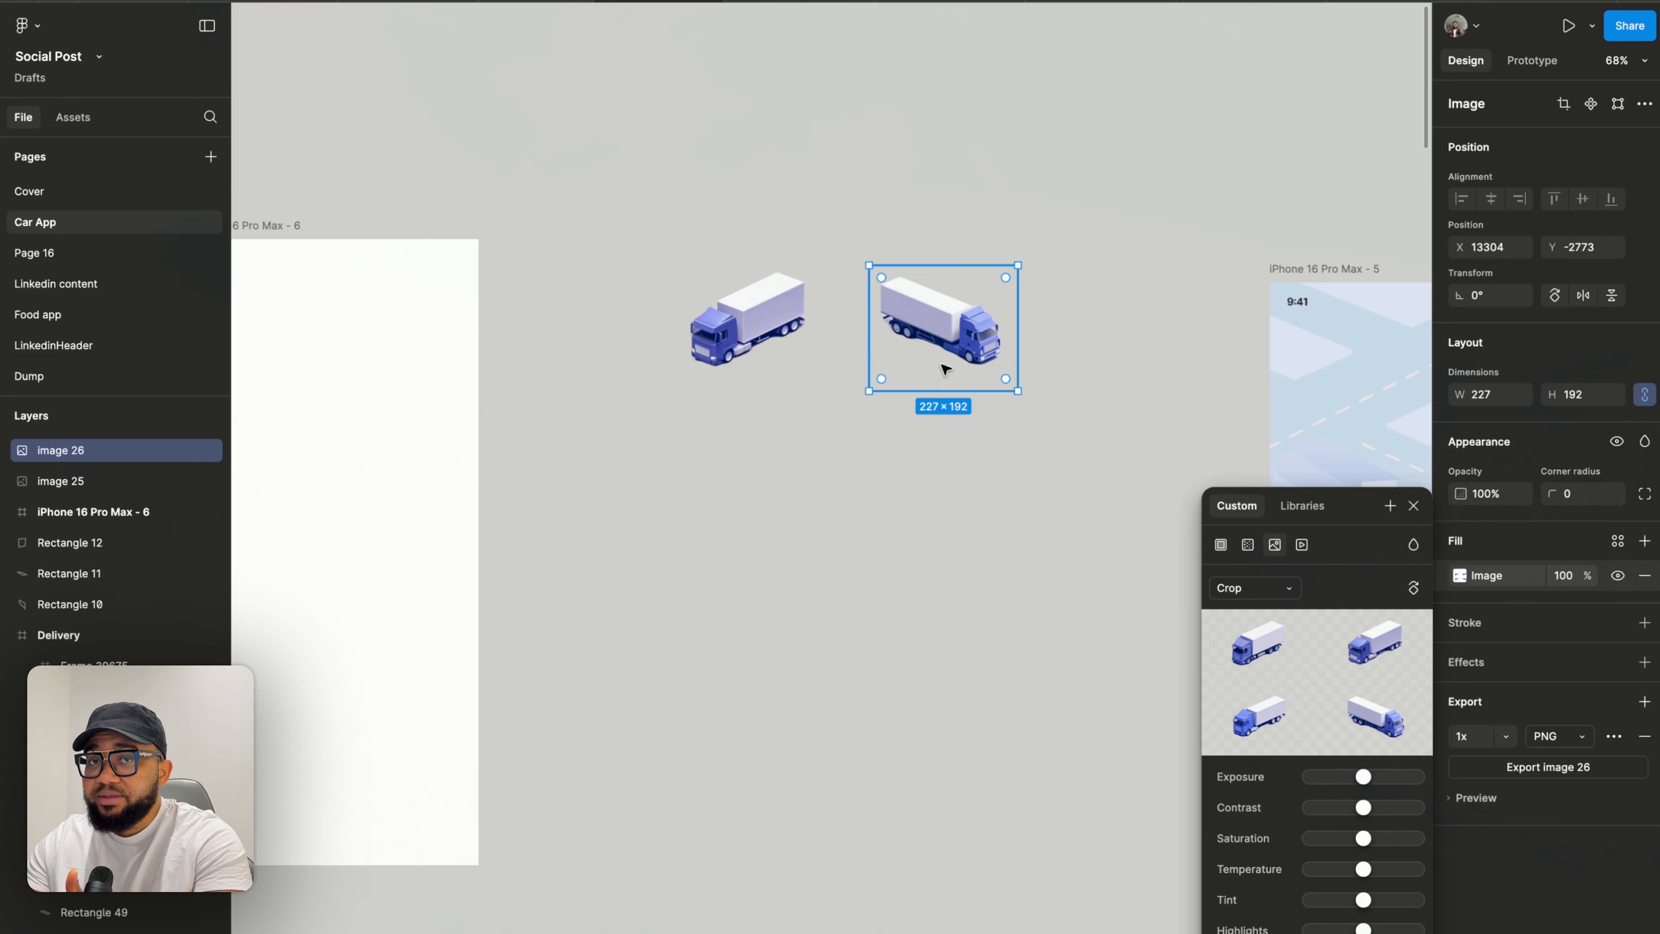
- Draw a rectangle about 175 × 282 inside the empty phone frame
{"action": "left_click", "coordinate": [749, 402]}
{"action": "scroll", "coordinate": [749, 408], "scroll_direction": "left", "scroll_amount": 5}
{"action": "scroll", "coordinate": [749, 409], "scroll_direction": "down", "scroll_amount": 2}
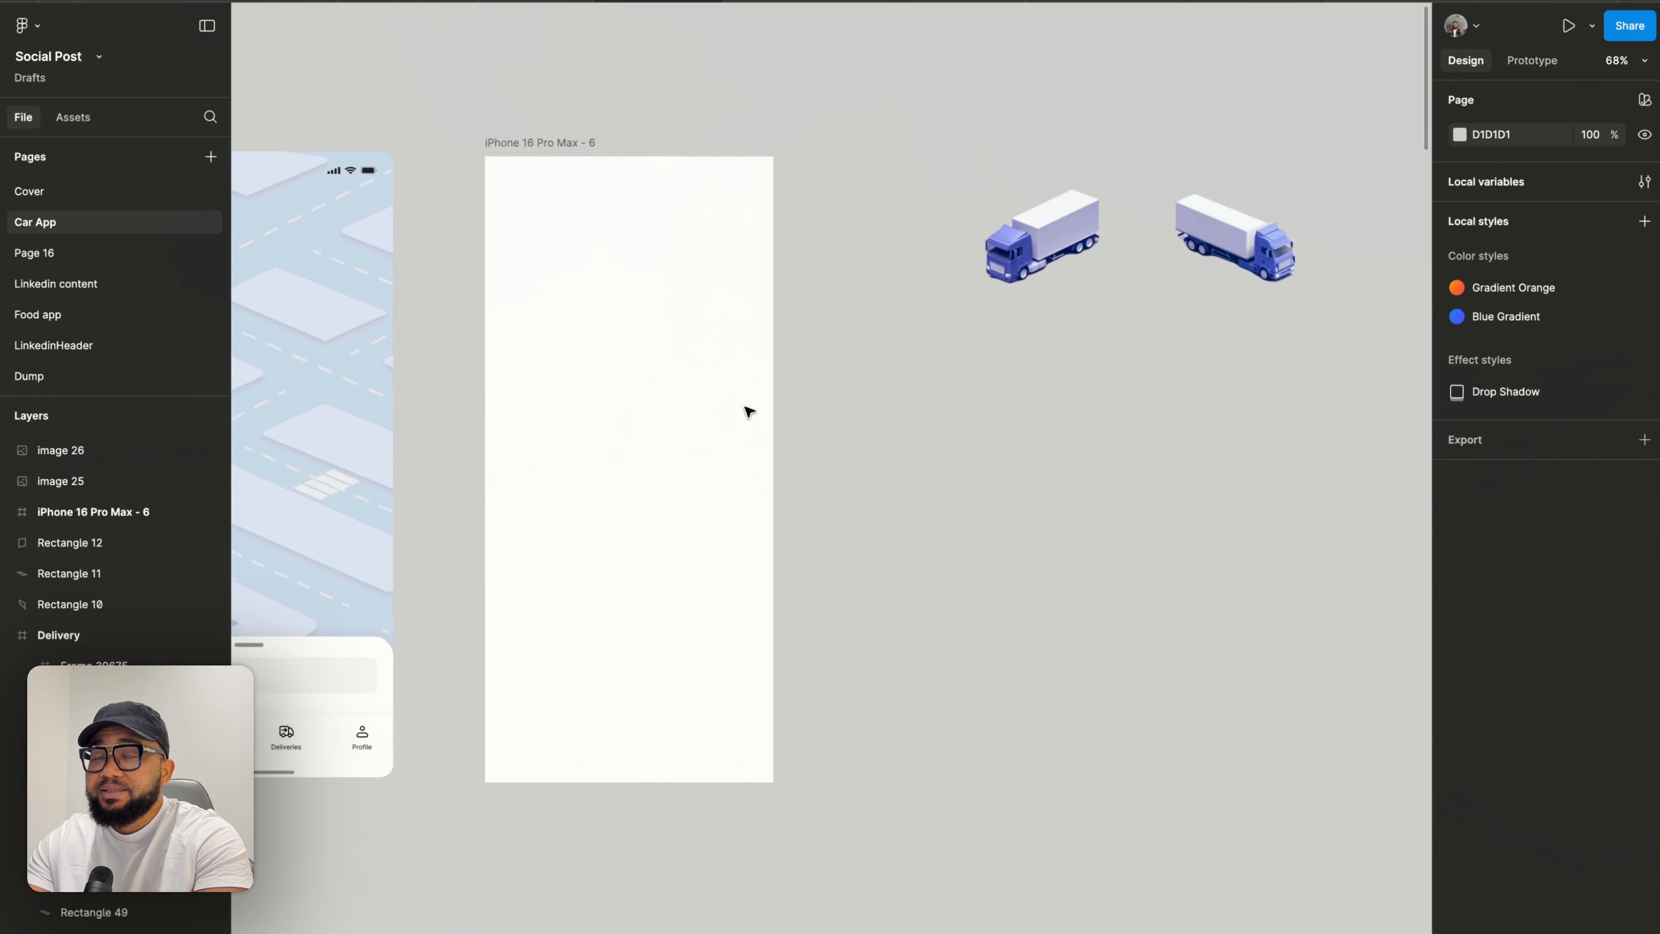
{"action": "scroll", "coordinate": [749, 412], "scroll_direction": "left", "scroll_amount": 3}
{"action": "scroll", "coordinate": [749, 412], "scroll_direction": "up", "scroll_amount": 2}
{"action": "scroll", "coordinate": [530, 412], "scroll_direction": "up", "scroll_amount": 3}
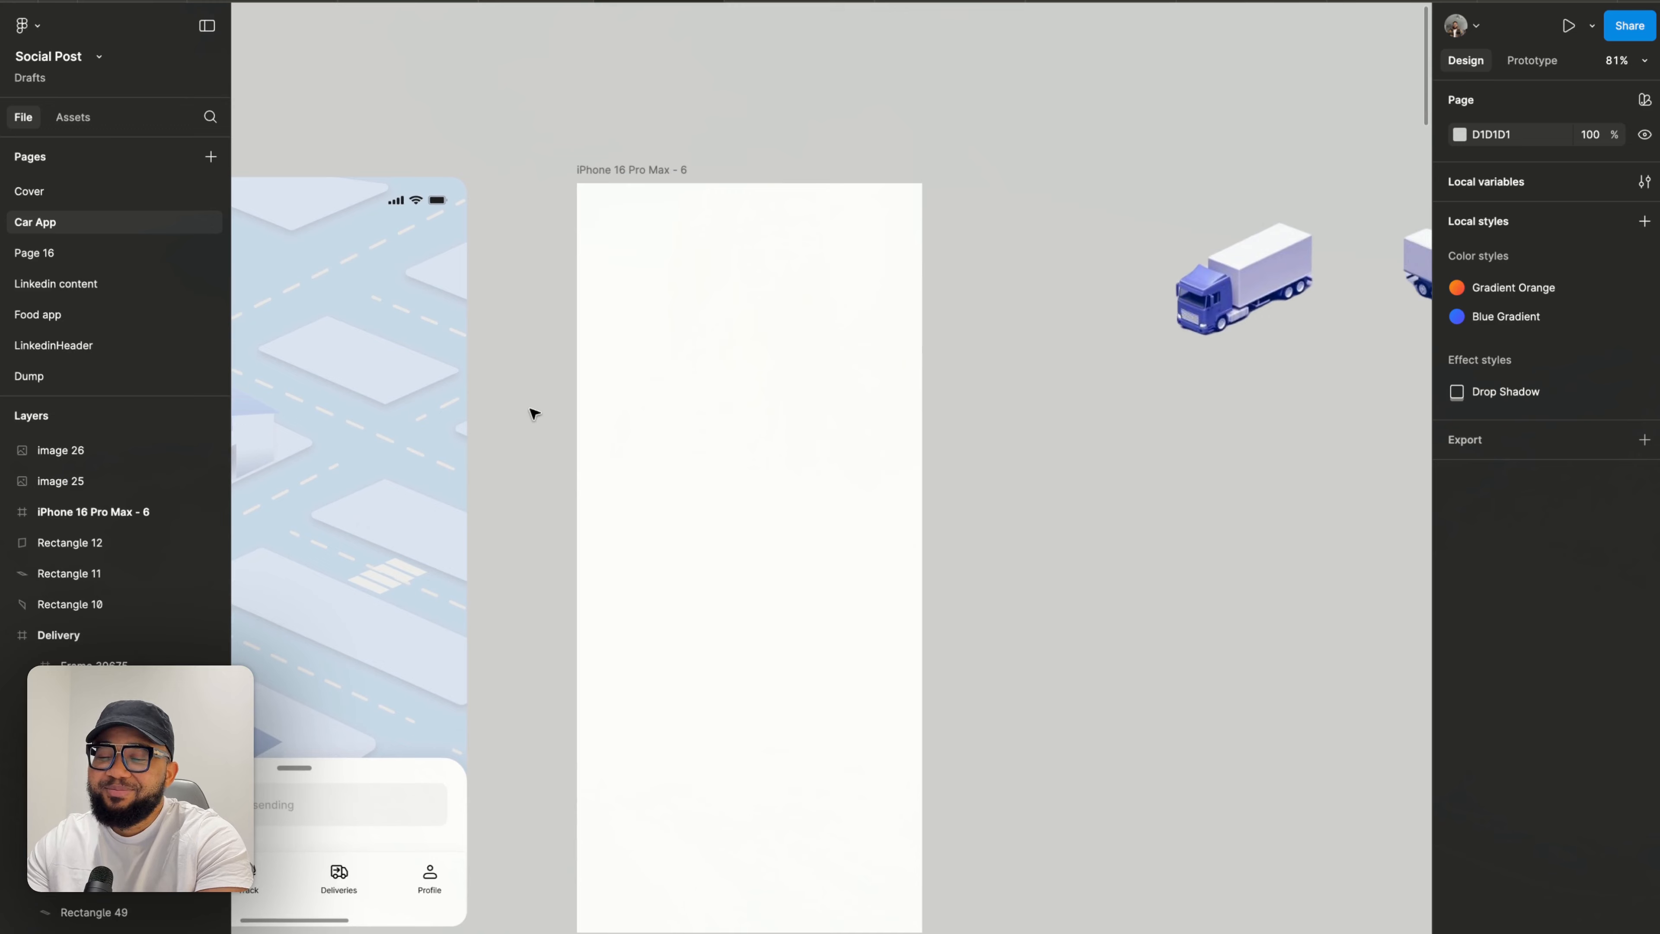
{"action": "scroll", "coordinate": [530, 412], "scroll_direction": "left", "scroll_amount": 4}
{"action": "scroll", "coordinate": [534, 413], "scroll_direction": "down", "scroll_amount": 4}
{"action": "scroll", "coordinate": [534, 413], "scroll_direction": "left", "scroll_amount": 4}
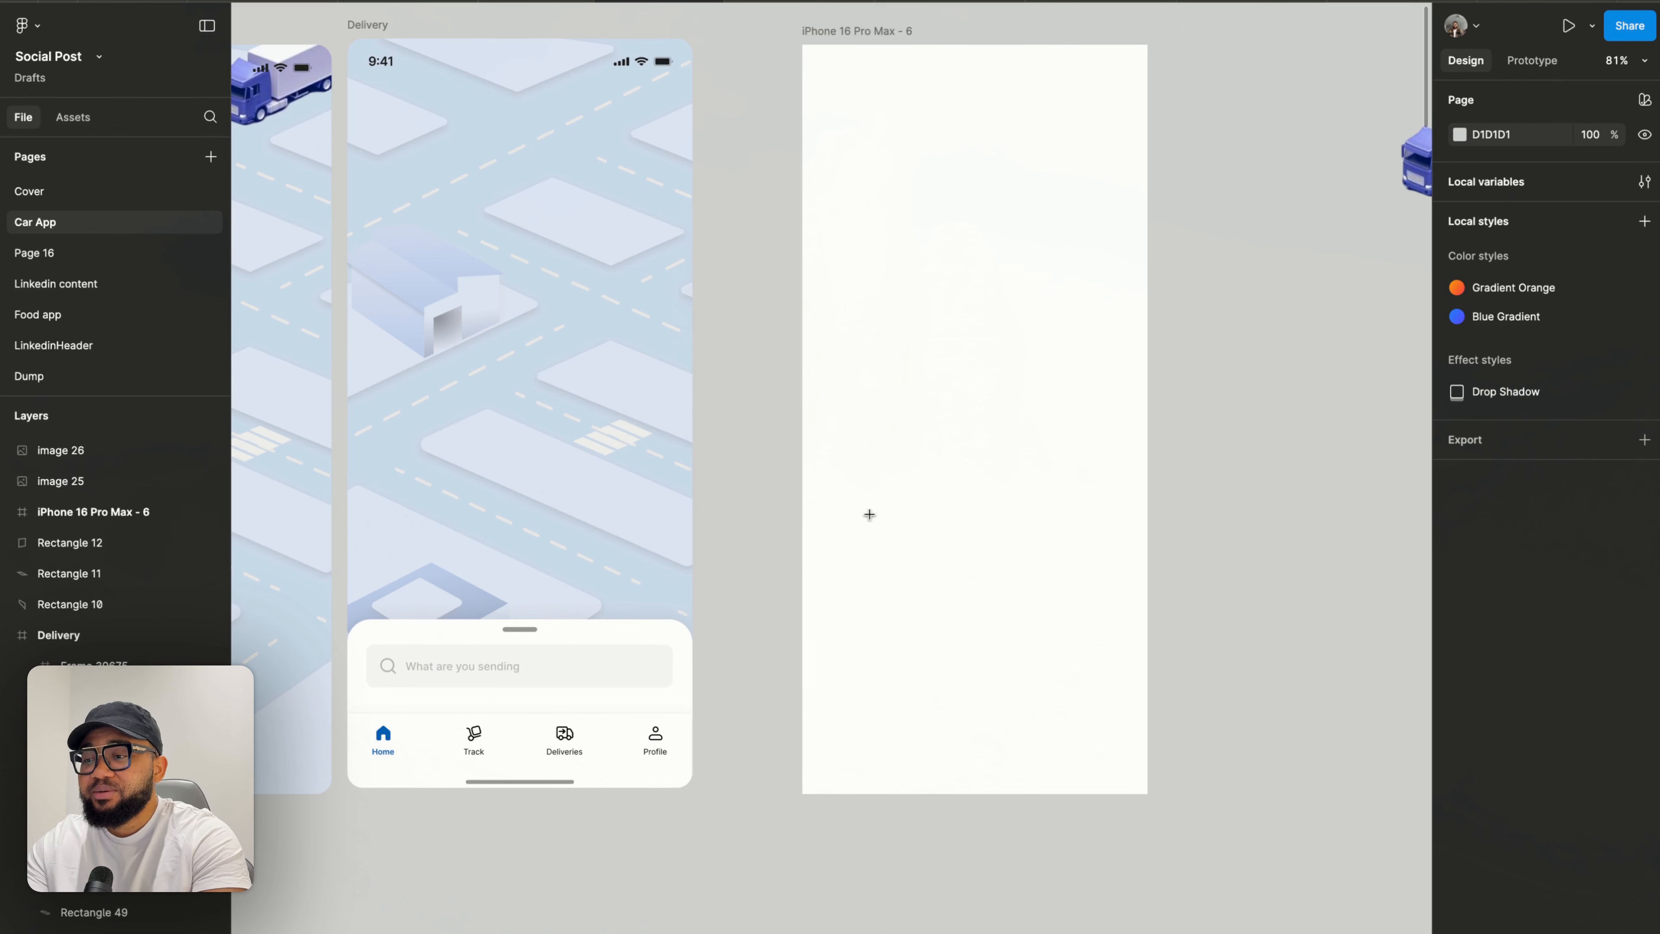
{"action": "mouse_move", "coordinate": [922, 442]}
{"action": "left_mouse_down"}
{"action": "mouse_move", "coordinate": [1070, 594]}
{"action": "mouse_move", "coordinate": [1062, 662]}
{"action": "left_mouse_up"}
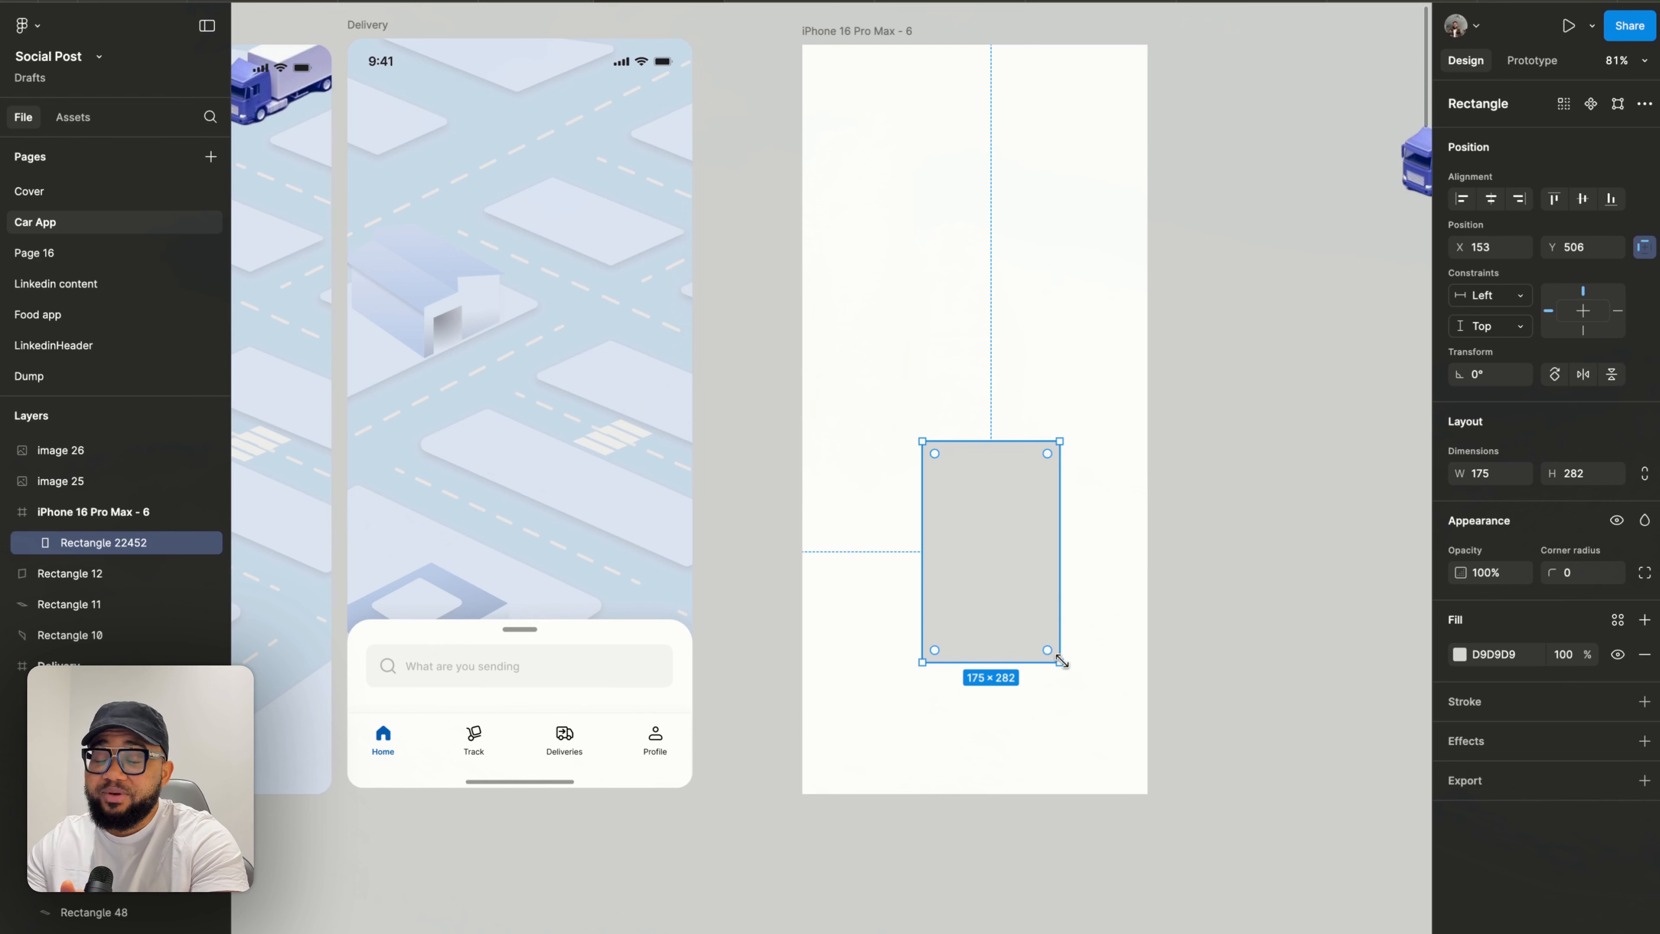
- Edit the rectangle's corner points into a slanted parallelogram road running diagonally across the frame
{"action": "scroll", "coordinate": [997, 545], "scroll_direction": "up", "scroll_amount": 2}
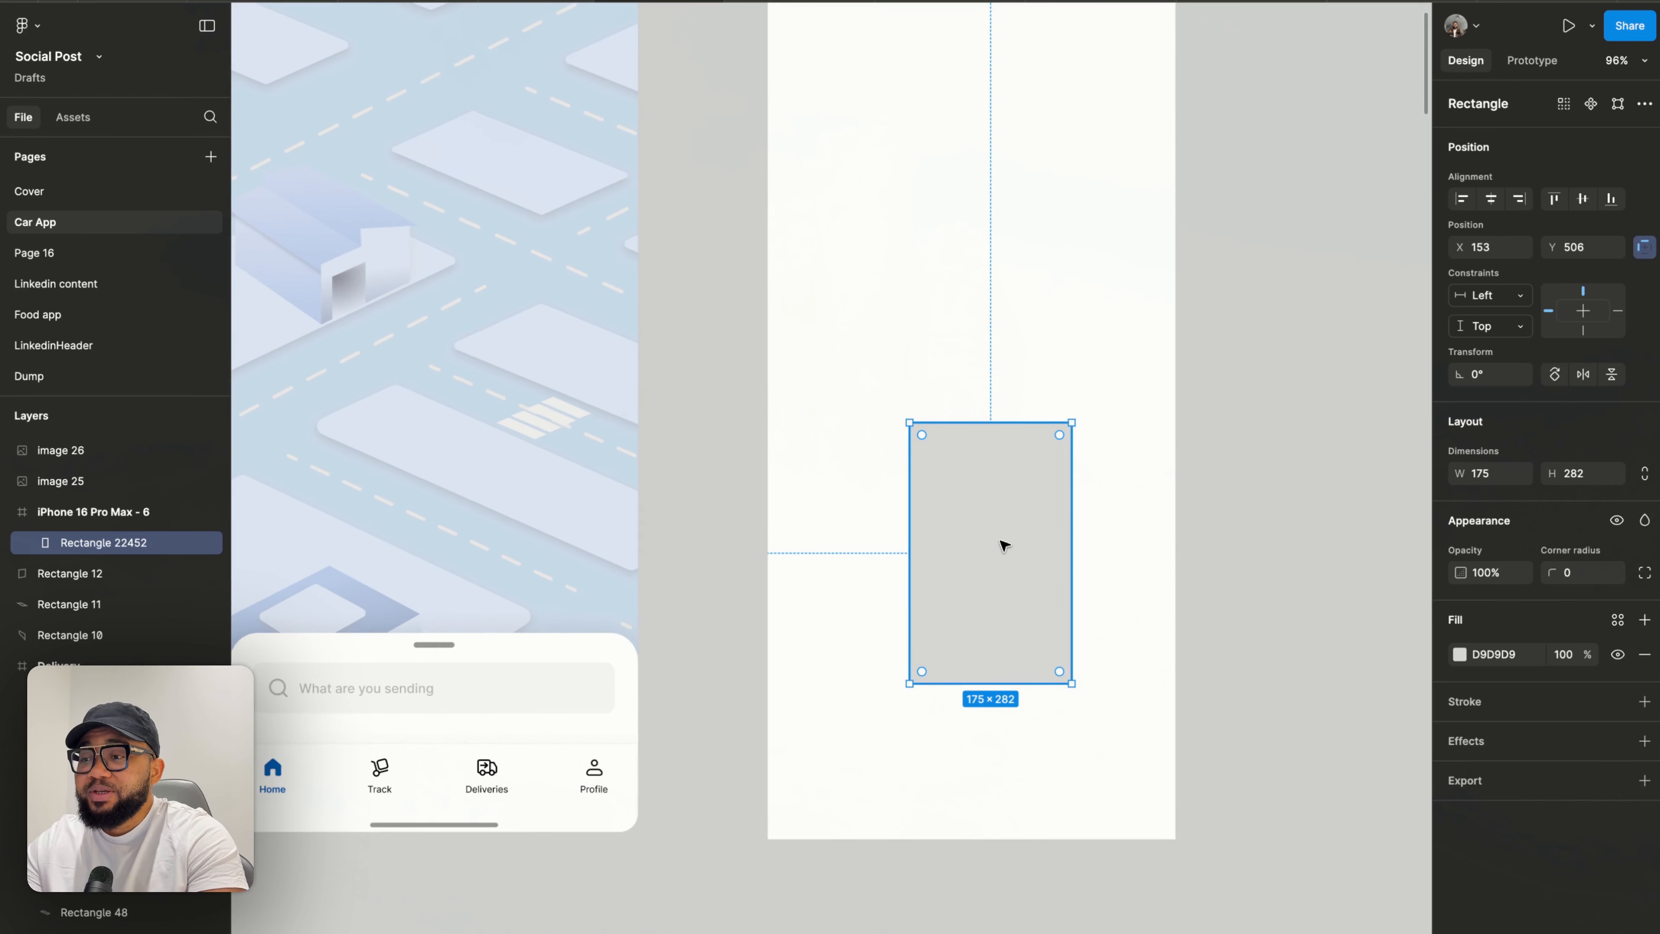
{"action": "double_click", "coordinate": [1005, 546]}
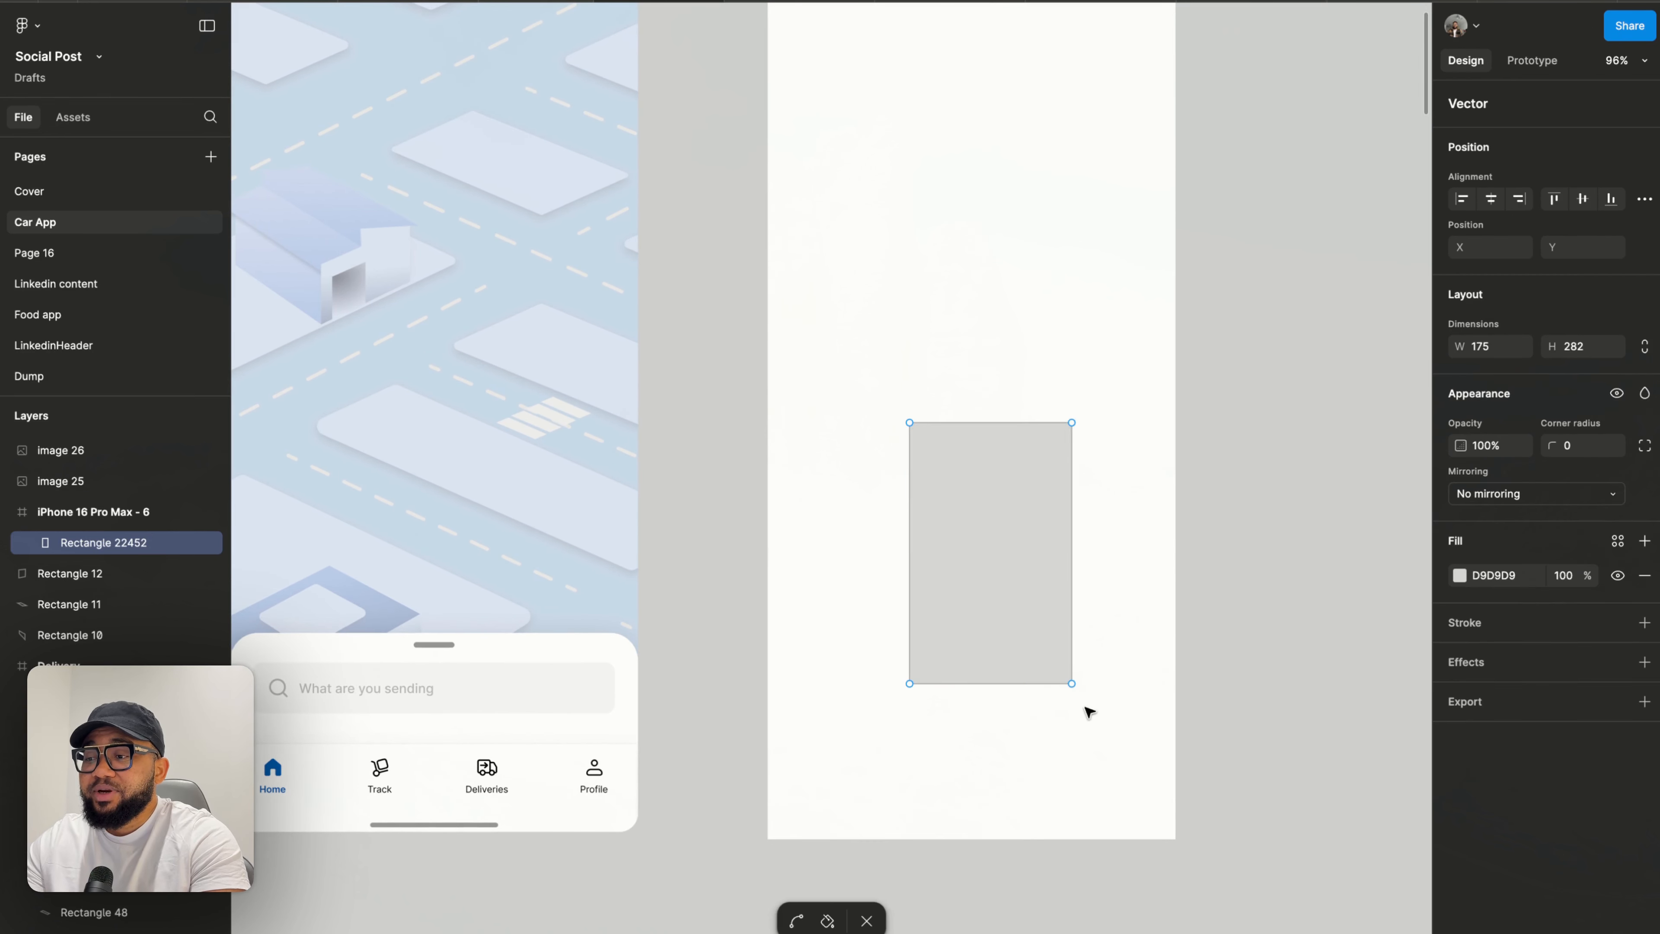
{"action": "left_click_drag", "start_coordinate": [1072, 684], "coordinate": [1291, 606]}
{"action": "left_click_drag", "start_coordinate": [911, 685], "coordinate": [1244, 685]}
{"action": "left_click_drag", "start_coordinate": [909, 423], "coordinate": [909, 487]}
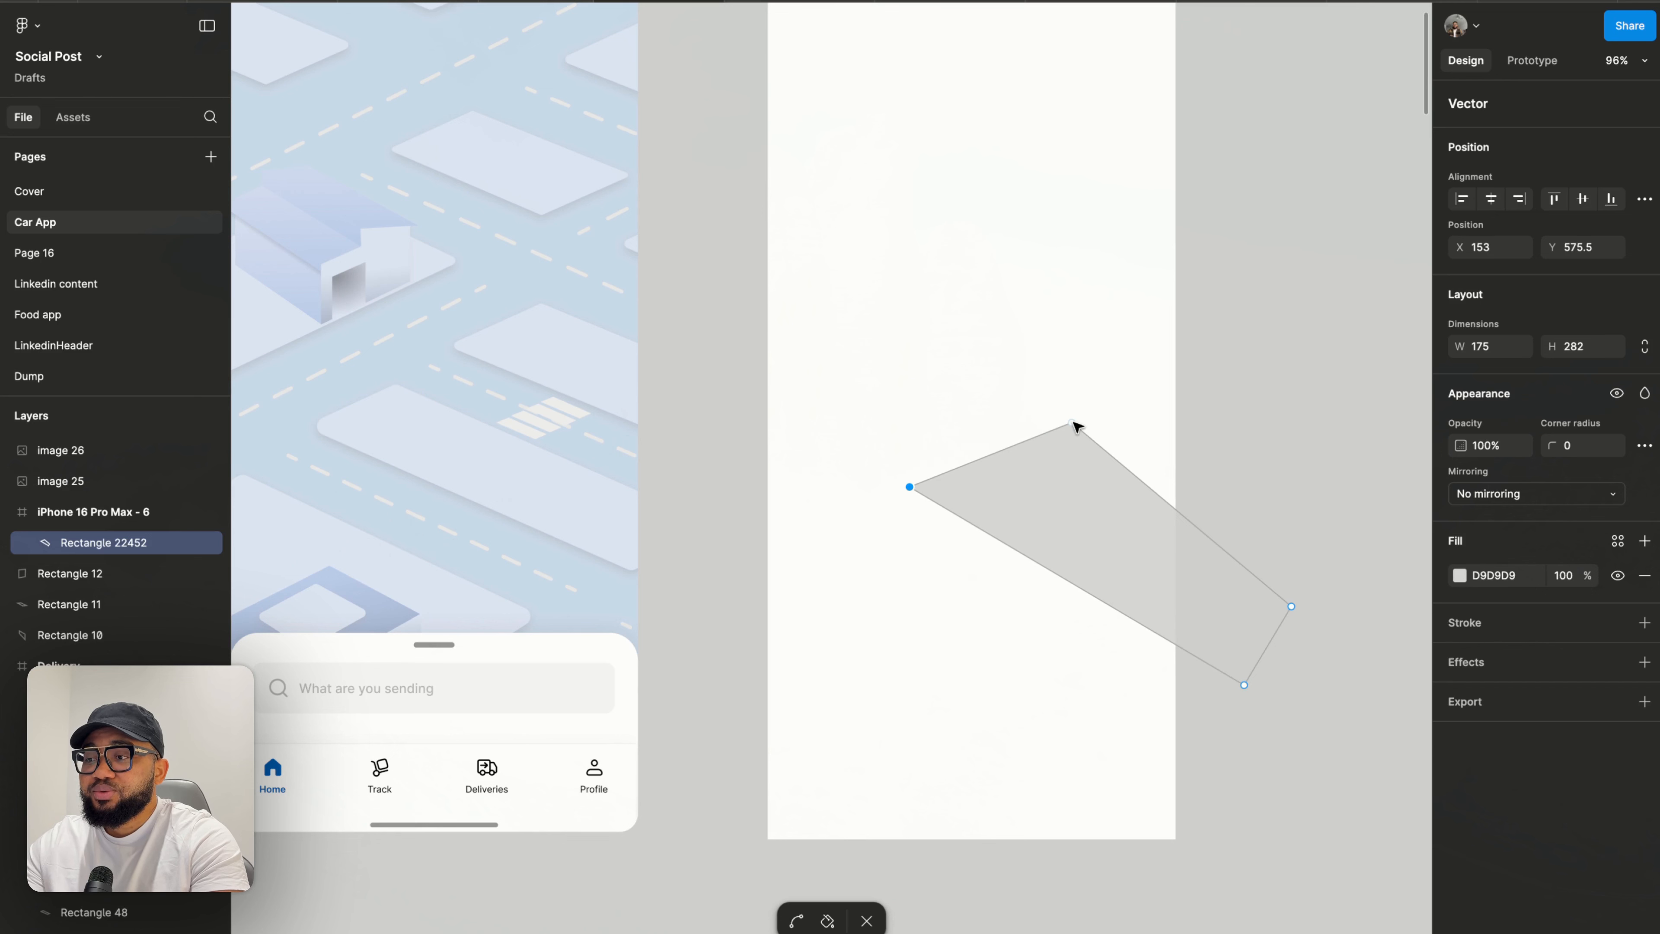
{"action": "left_click_drag", "start_coordinate": [1072, 422], "coordinate": [1014, 446]}
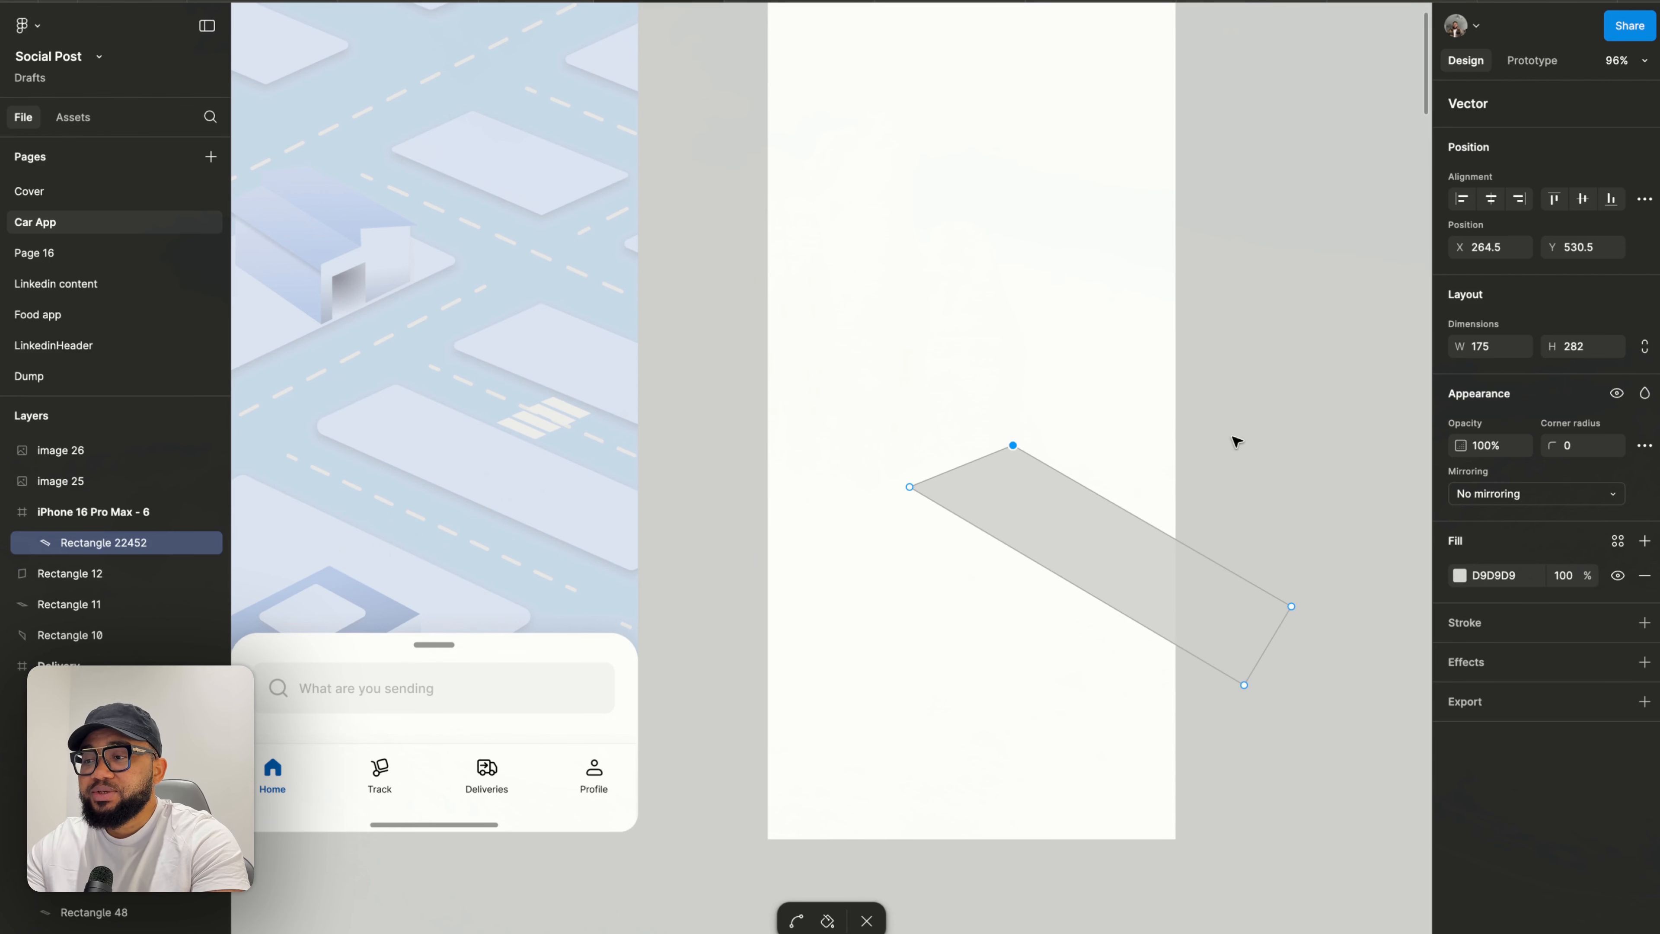
{"action": "key", "text": "Escape"}
- Move the first truck image into the phone frame at the upper end of the road
{"action": "scroll", "coordinate": [1234, 437], "scroll_direction": "right", "scroll_amount": 5}
{"action": "scroll", "coordinate": [1242, 392], "scroll_direction": "up", "scroll_amount": 3}
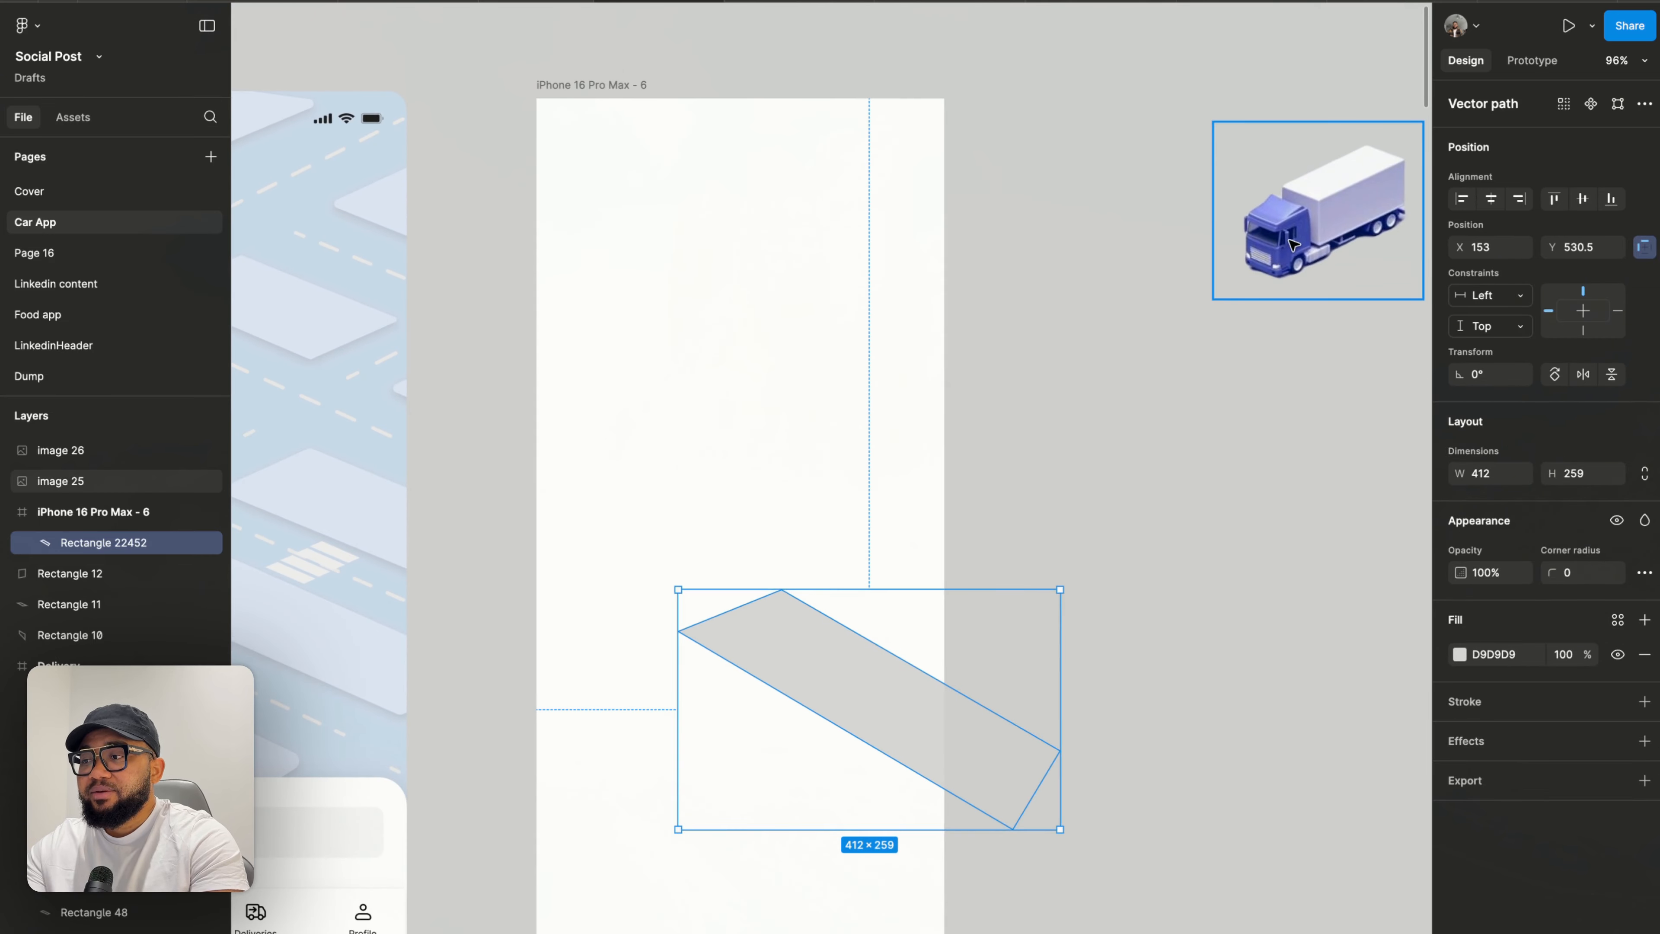
{"action": "left_click_drag", "start_coordinate": [1288, 232], "coordinate": [679, 583]}
{"action": "scroll", "coordinate": [725, 615], "scroll_direction": "up", "scroll_amount": 3}
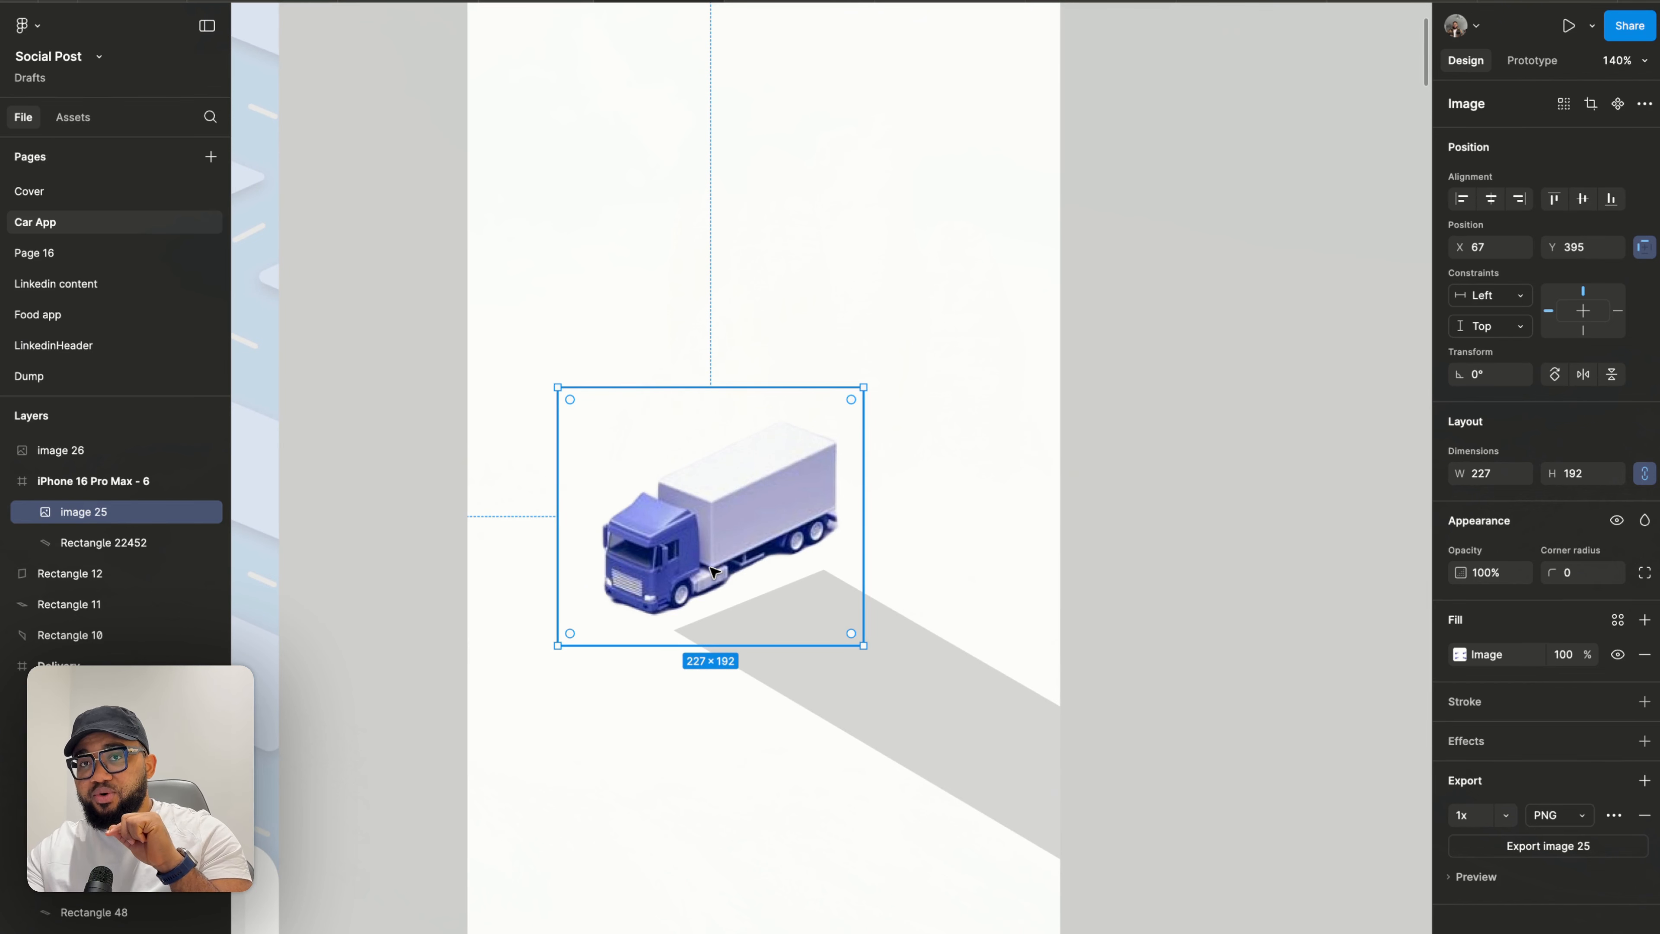
- Adjust the road shape's corner points so its upper end lines up under the truck
{"action": "left_click", "coordinate": [908, 679]}
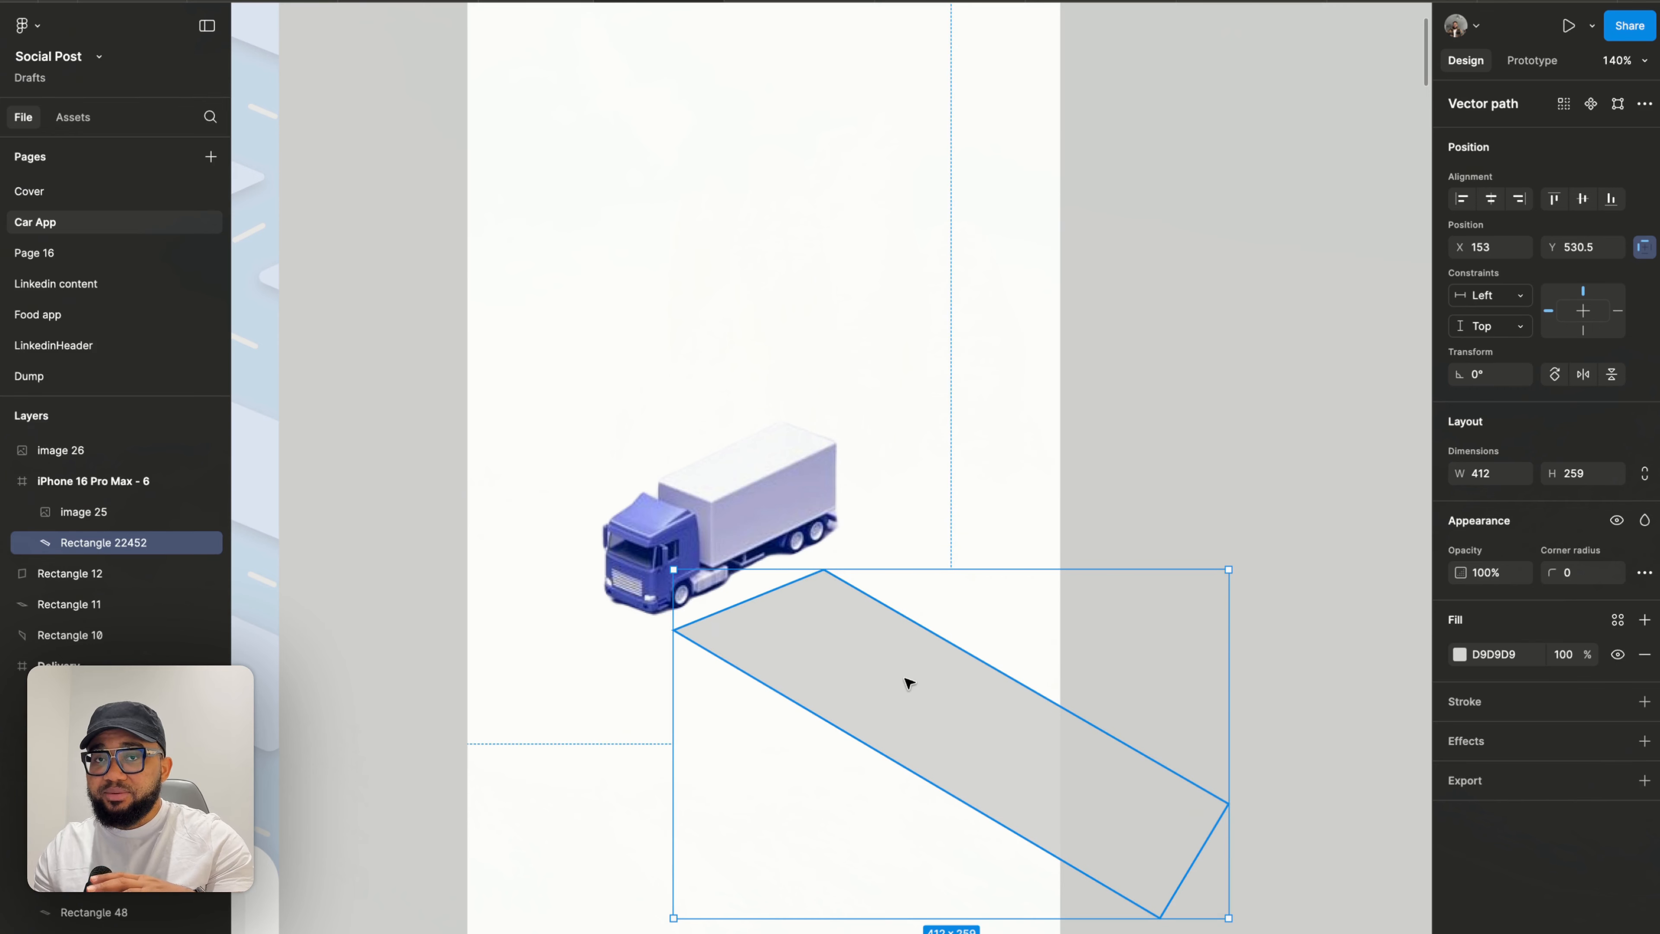
{"action": "scroll", "coordinate": [841, 639], "scroll_direction": "up", "scroll_amount": 3}
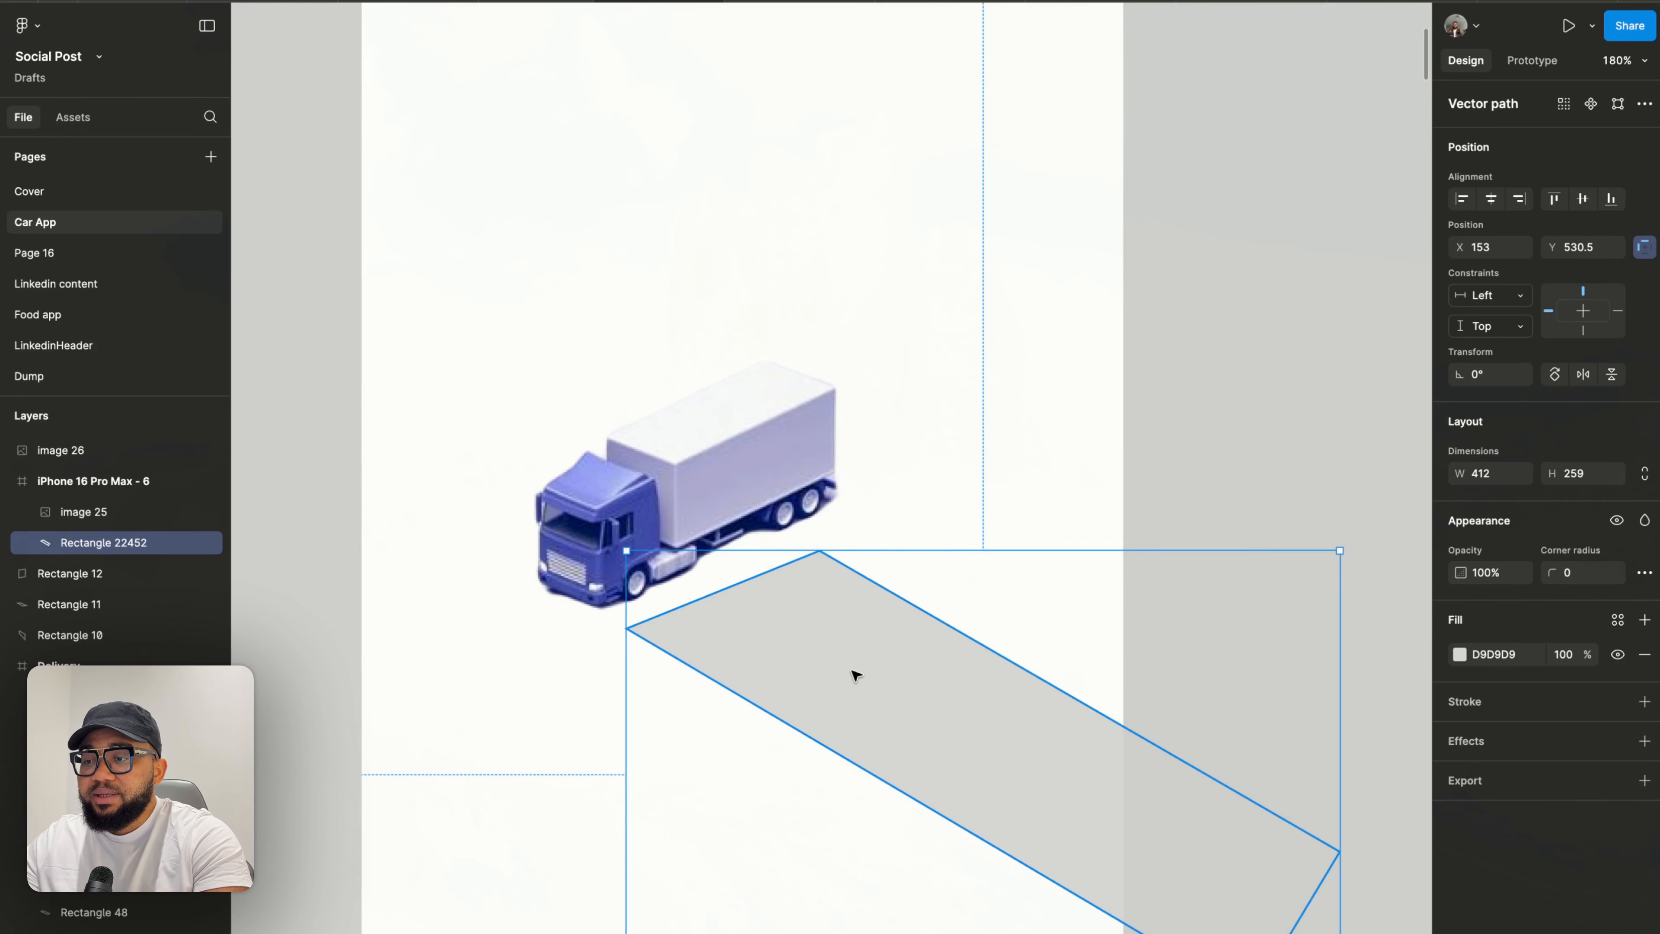
{"action": "double_click", "coordinate": [853, 673]}
{"action": "left_click_drag", "start_coordinate": [819, 551], "coordinate": [814, 539]}
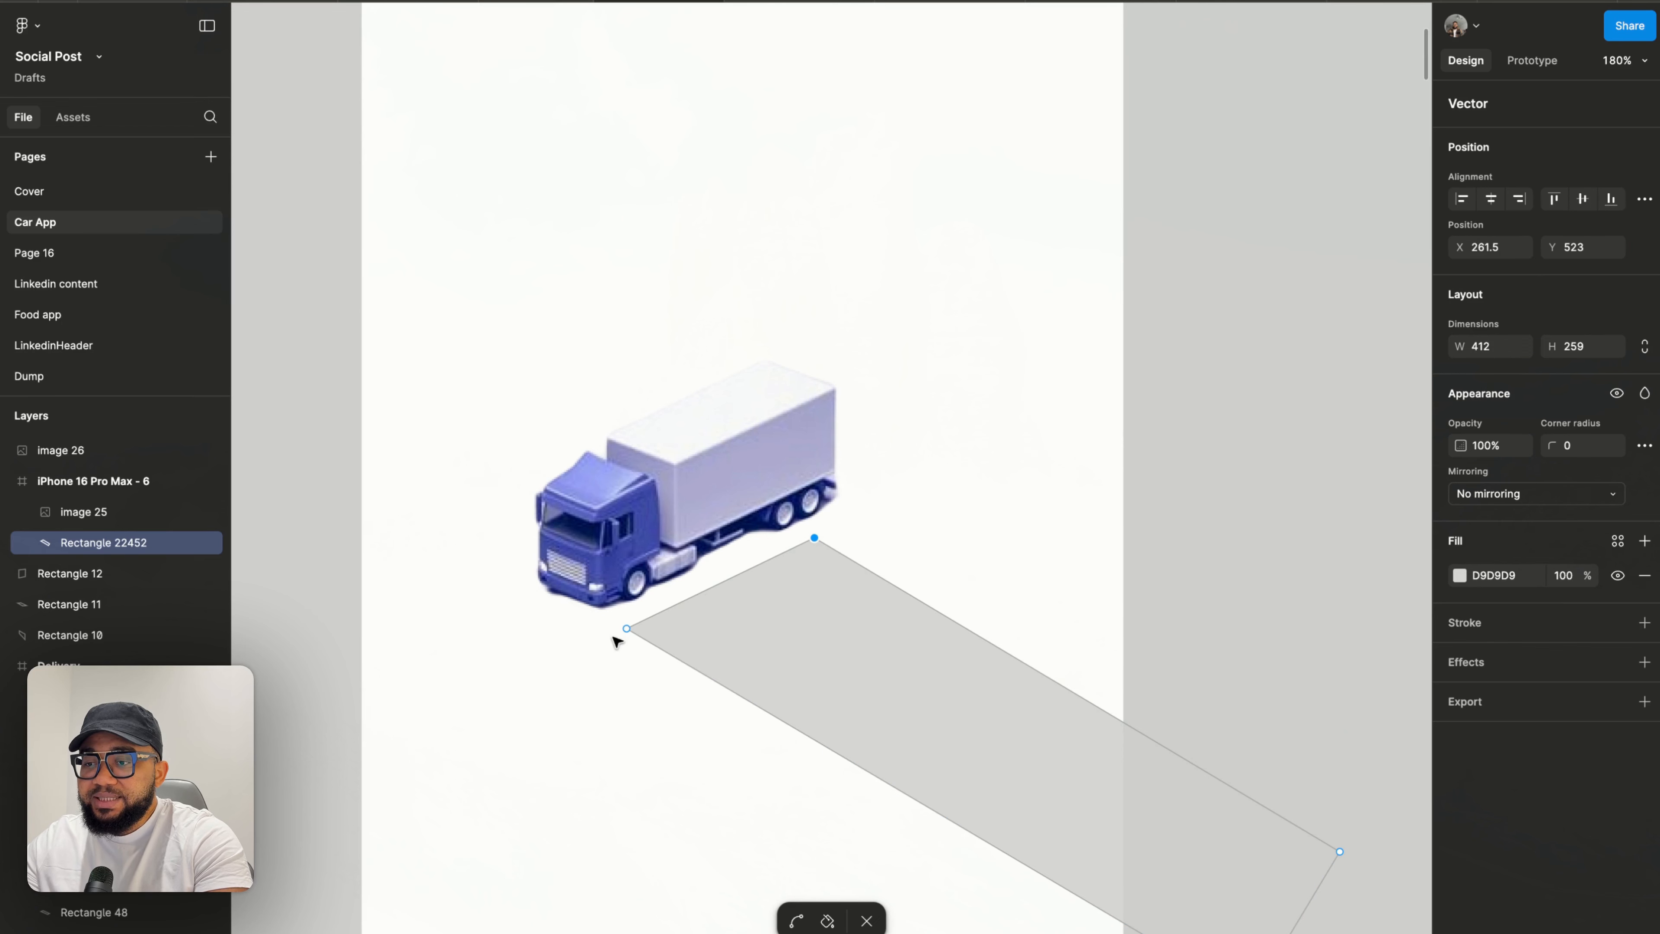
{"action": "left_click", "coordinate": [628, 631]}
{"action": "left_click_drag", "start_coordinate": [632, 636], "coordinate": [630, 634]}
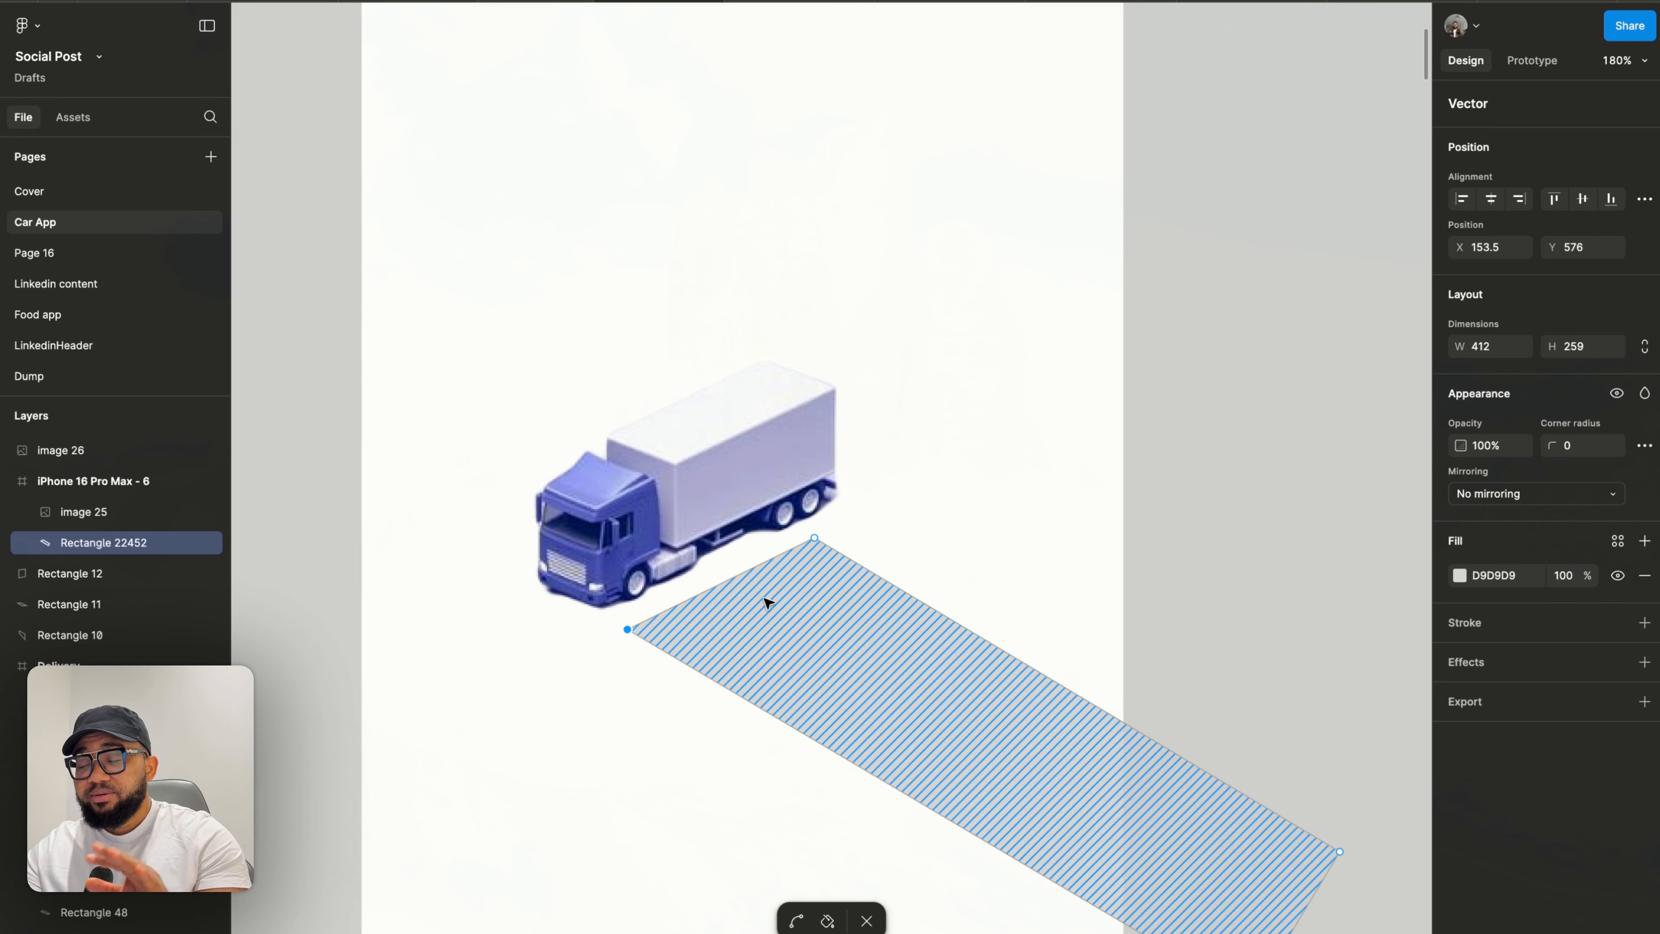
{"action": "scroll", "coordinate": [782, 575], "scroll_direction": "down", "scroll_amount": 3}
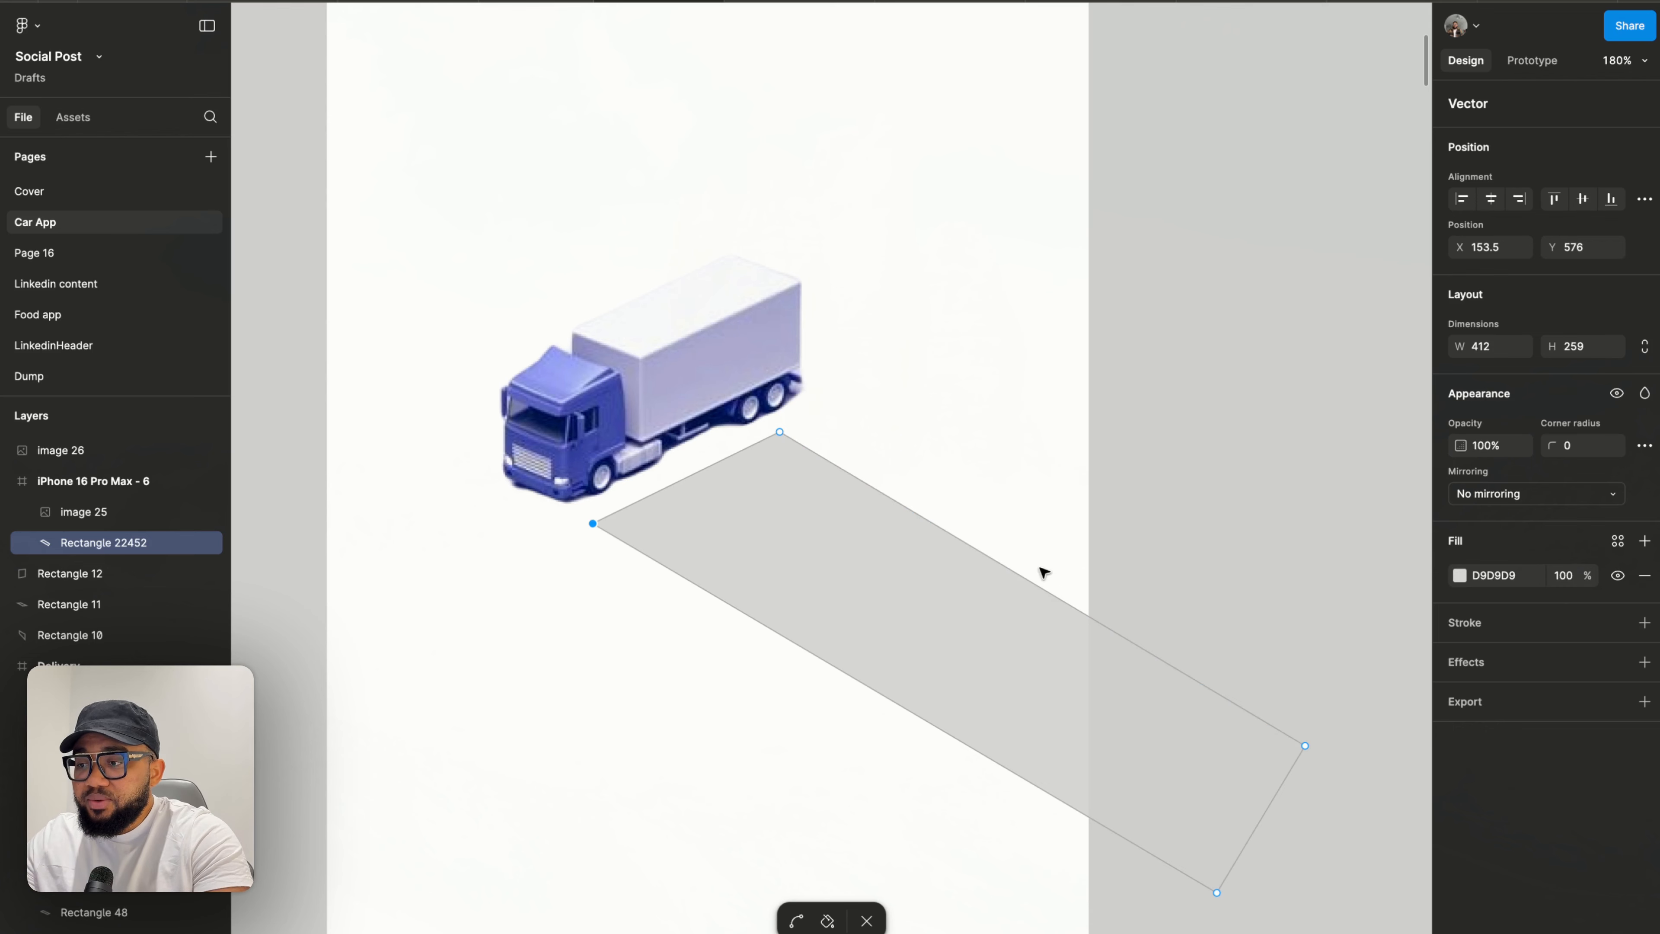
{"action": "left_click", "coordinate": [1306, 745]}
{"action": "left_click_drag", "start_coordinate": [1306, 746], "coordinate": [1317, 734]}
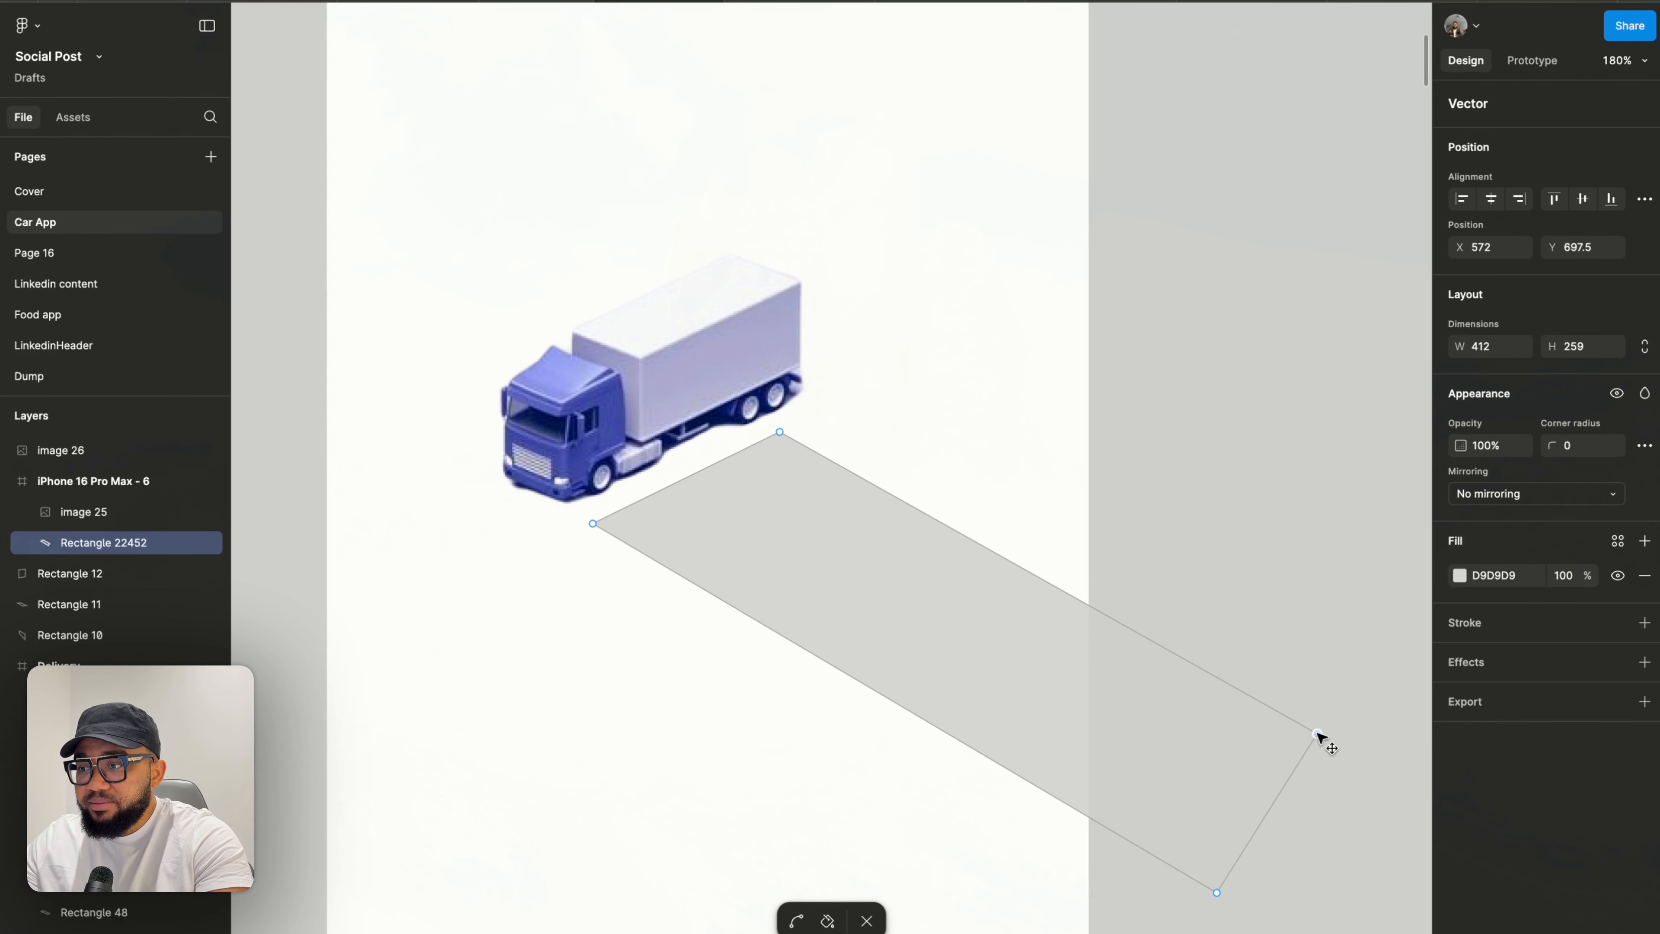
{"action": "key", "text": "Escape"}
{"action": "key", "text": "Escape"}
- Set the road shape's corner radius to 2
{"action": "scroll", "coordinate": [1260, 627], "scroll_direction": "down", "scroll_amount": 5, "text": "ctrl"}
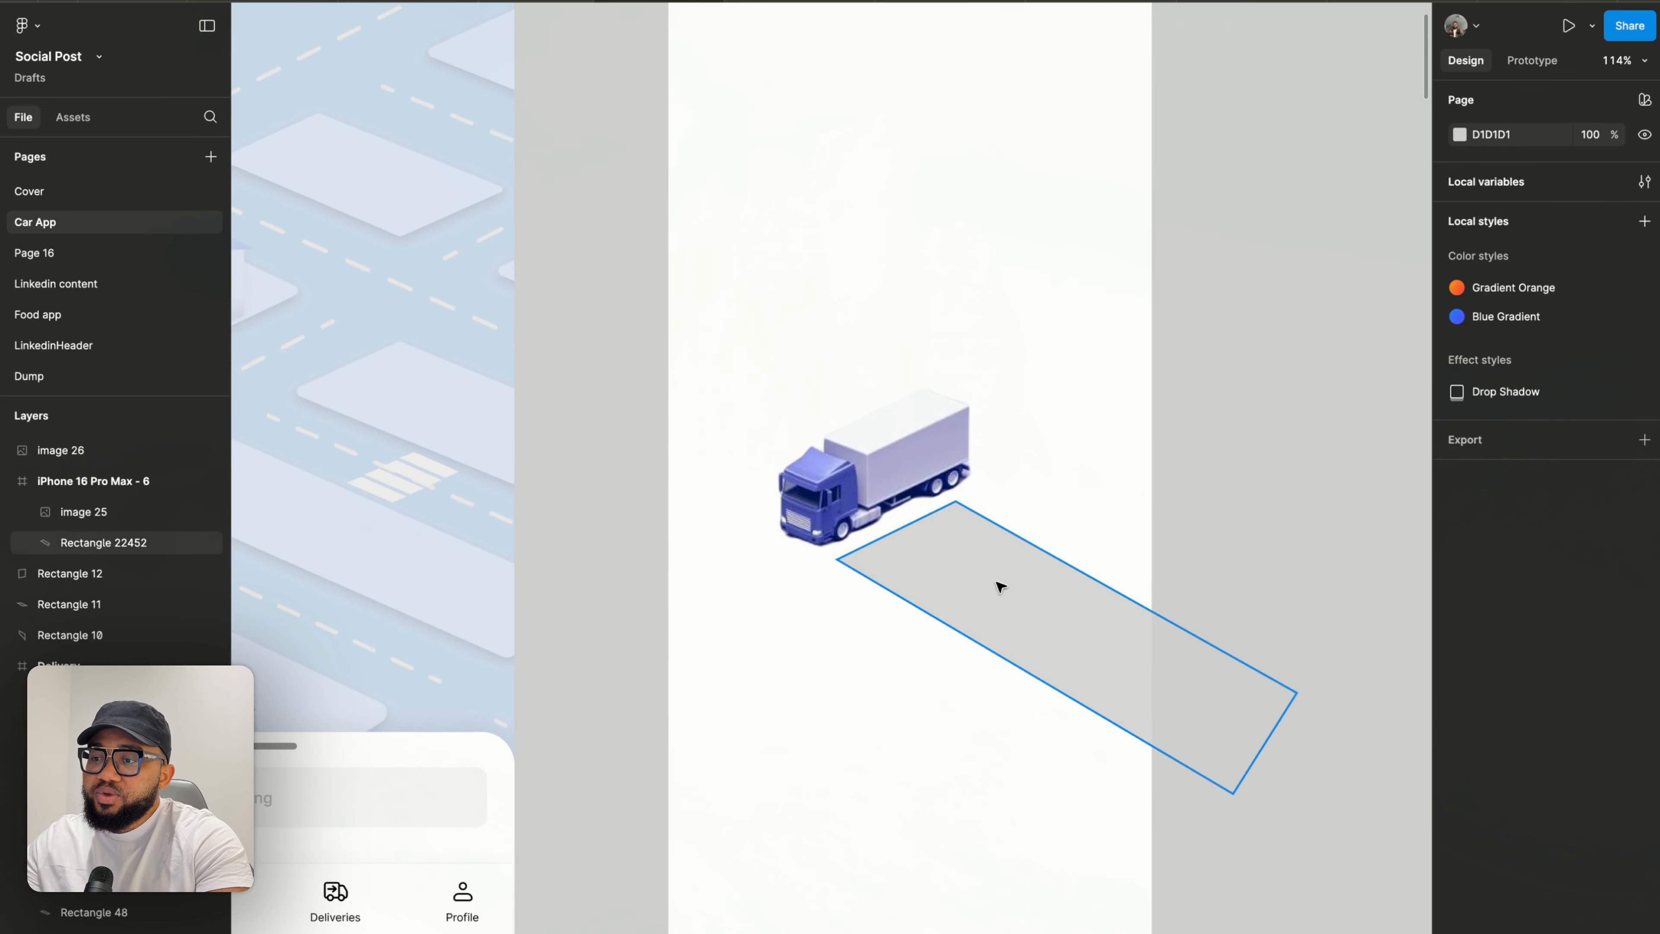
{"action": "left_click", "coordinate": [999, 584]}
{"action": "scroll", "coordinate": [998, 591], "scroll_direction": "up", "scroll_amount": 5}
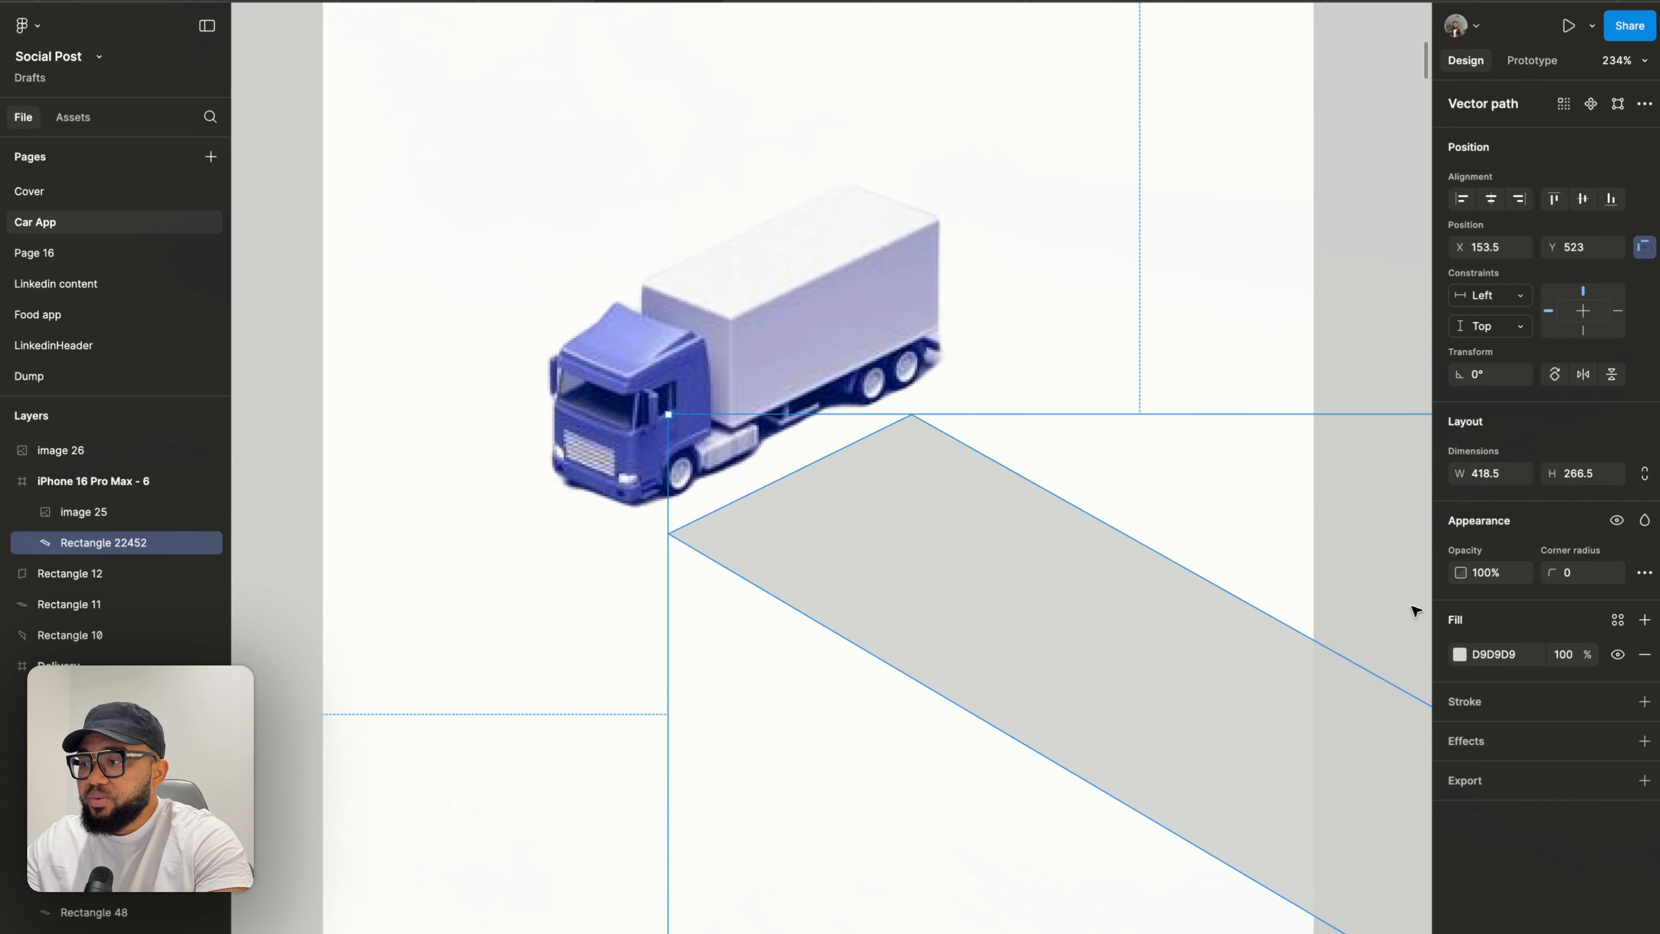
{"action": "left_click", "coordinate": [1567, 579]}
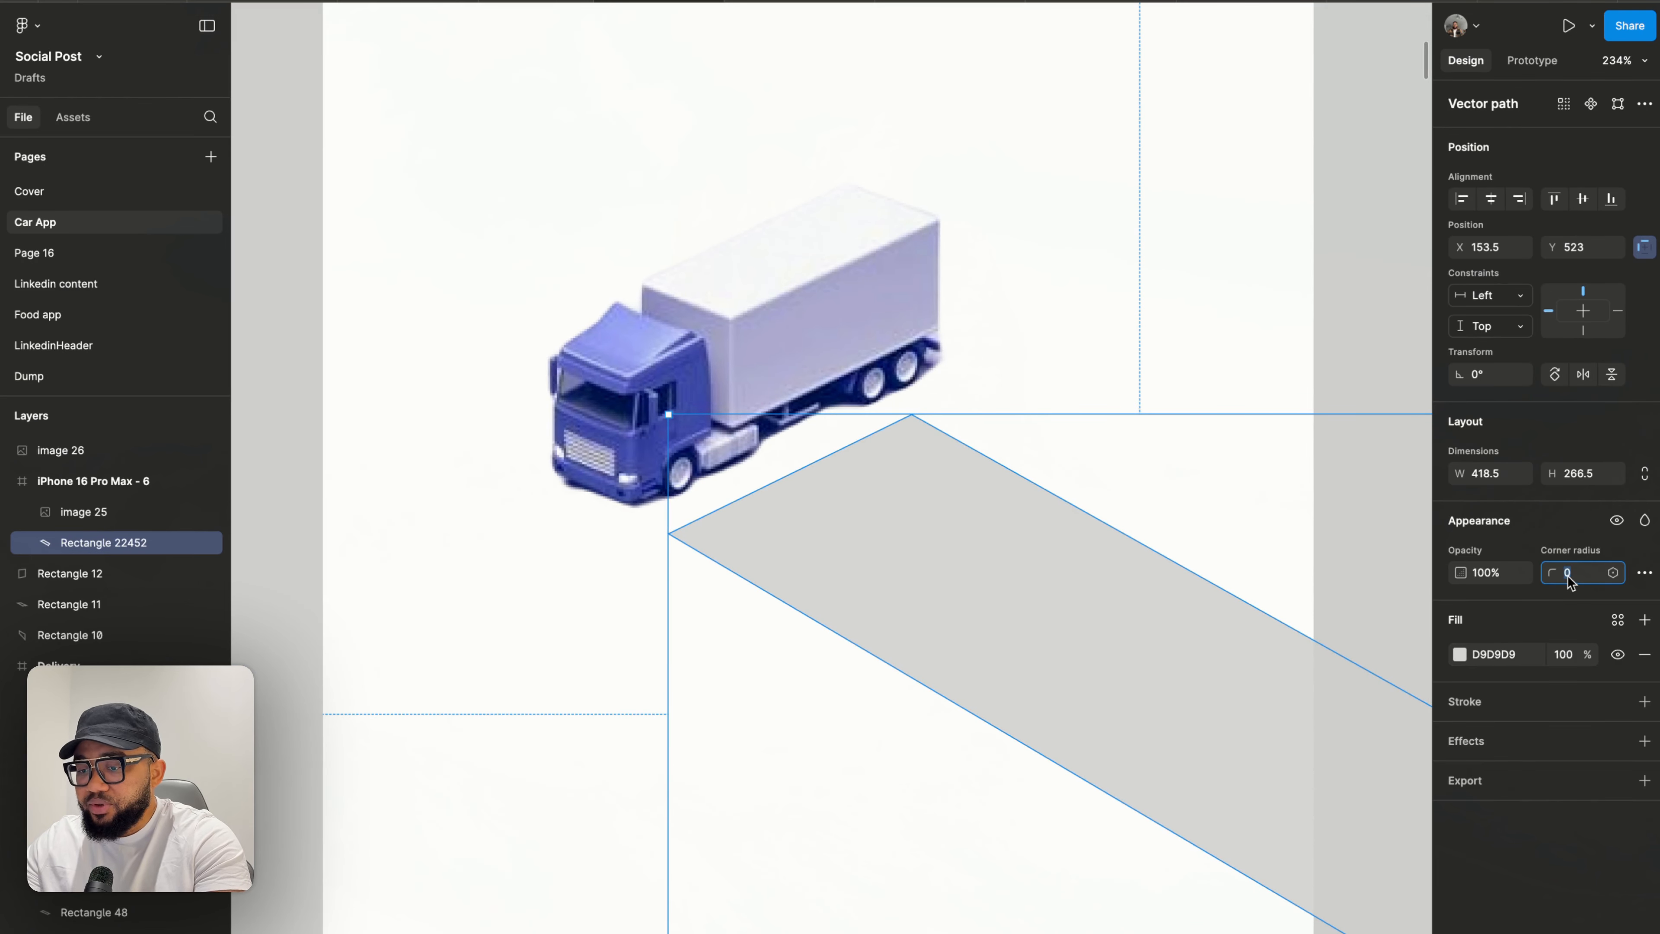
{"action": "type", "text": "2"}
{"action": "key", "text": "Return"}
{"action": "left_click", "coordinate": [1570, 579]}
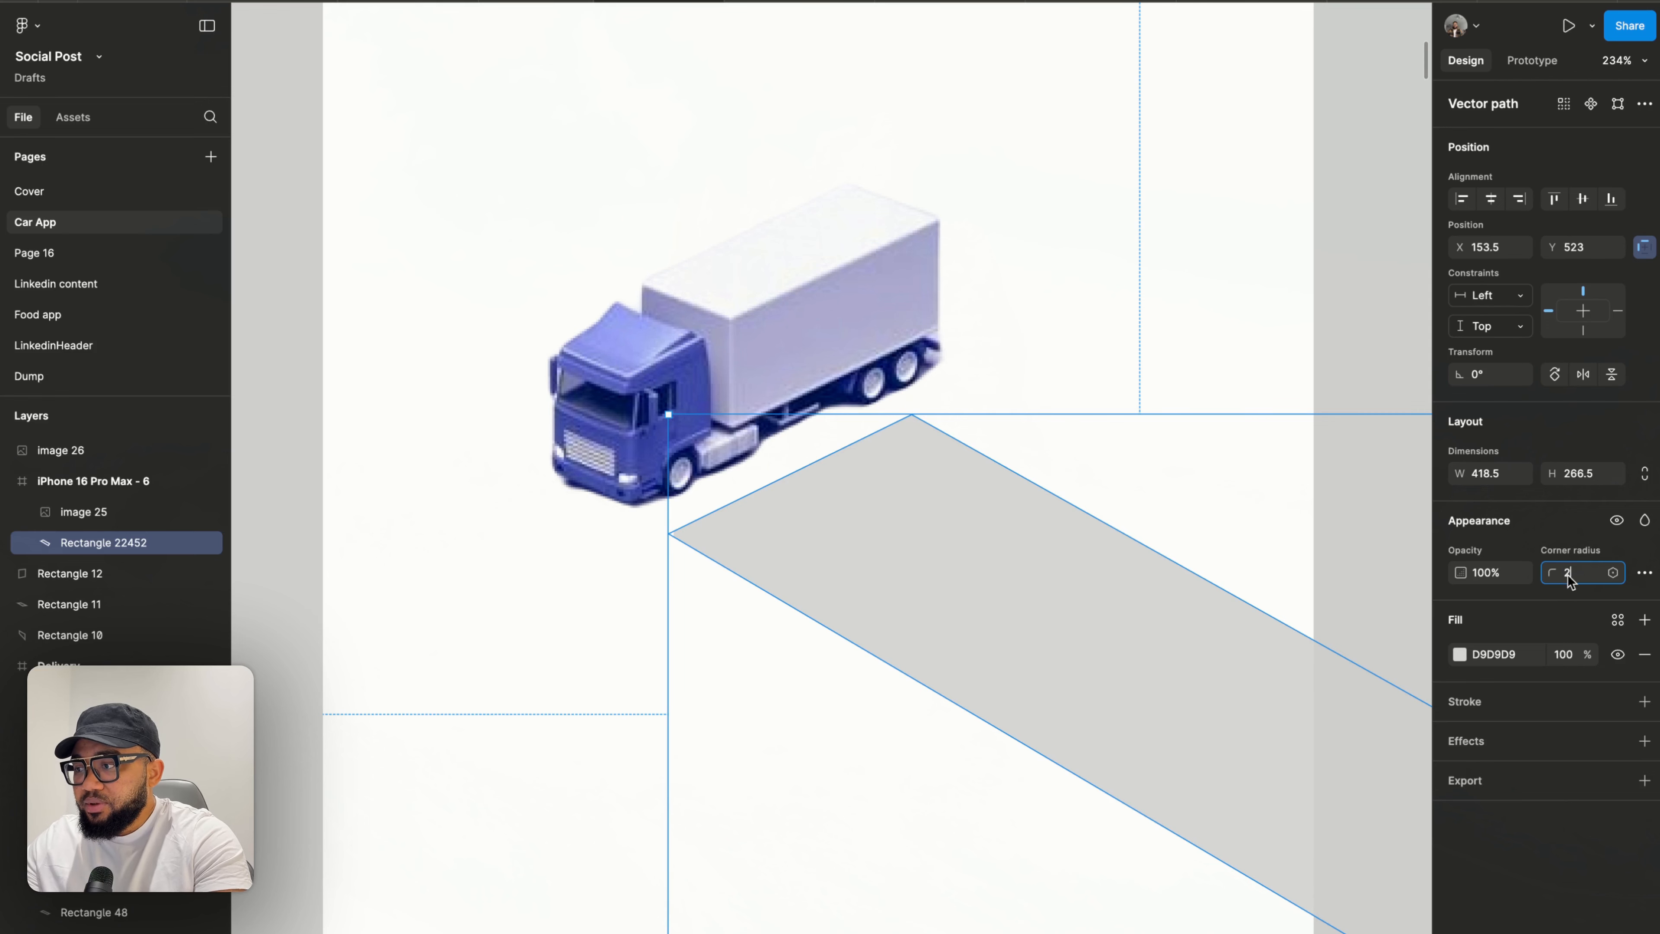
{"action": "type", "text": "5"}
{"action": "key", "text": "Return"}
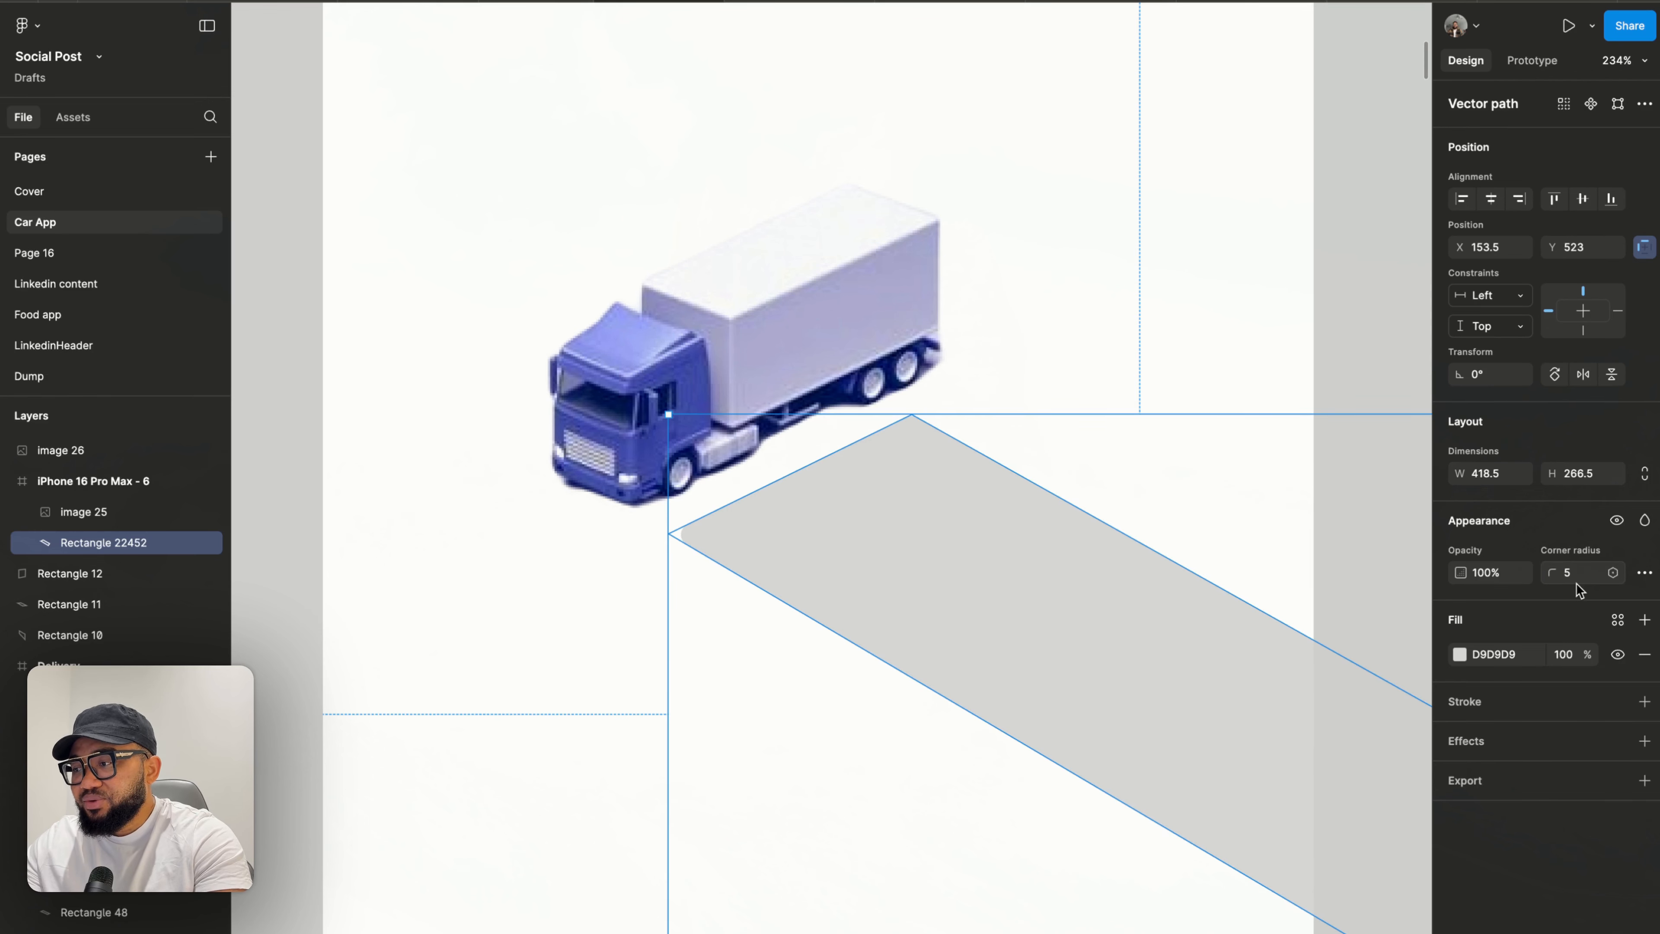
{"action": "left_click", "coordinate": [1580, 574]}
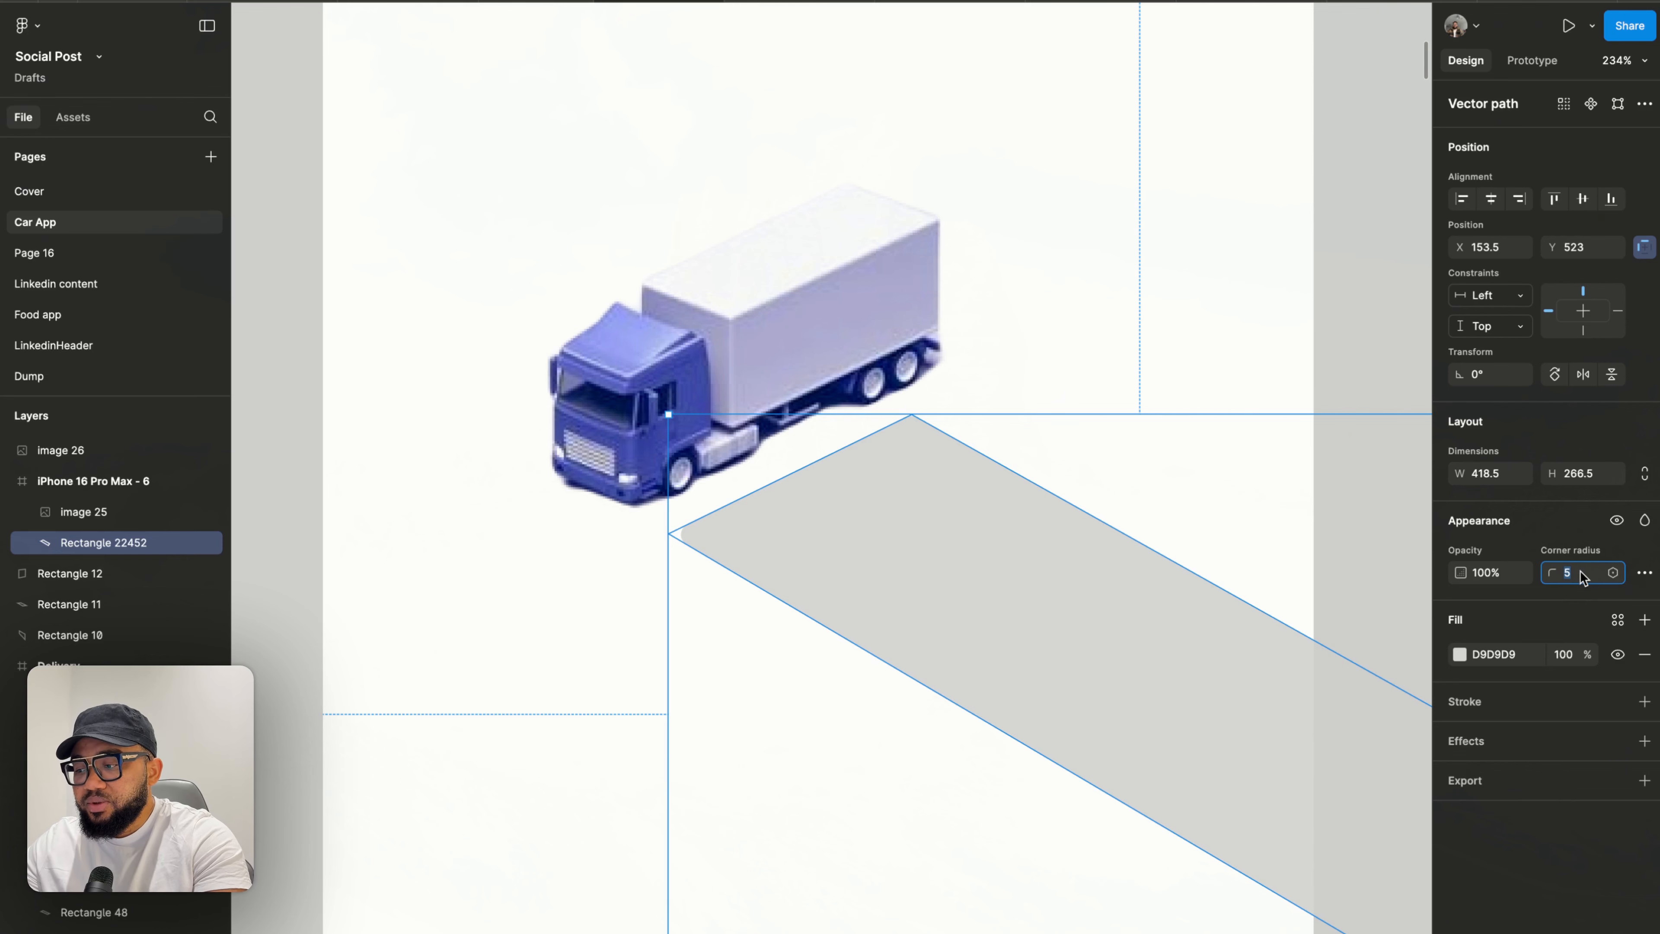
{"action": "type", "text": "2"}
{"action": "key", "text": "Return"}
- Move the truck image out of the phone frame
{"action": "left_click", "coordinate": [1080, 370]}
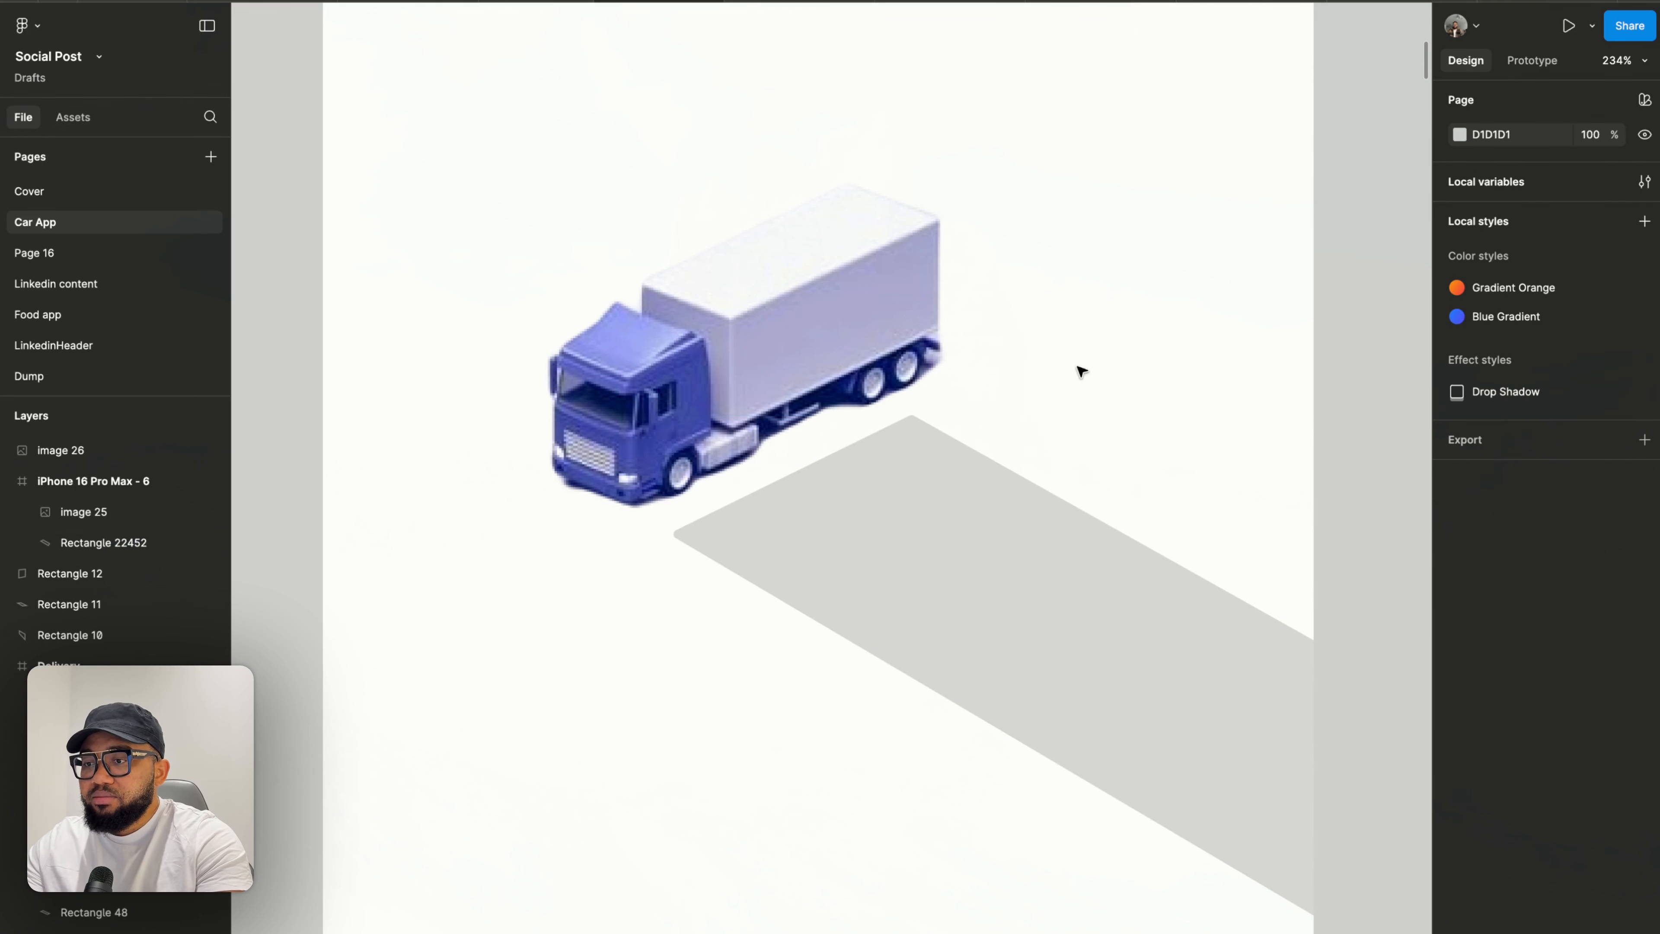
{"action": "left_click", "coordinate": [807, 335]}
{"action": "scroll", "coordinate": [807, 334], "scroll_direction": "down", "scroll_amount": 5}
{"action": "left_click_drag", "start_coordinate": [787, 336], "coordinate": [1245, 262]}
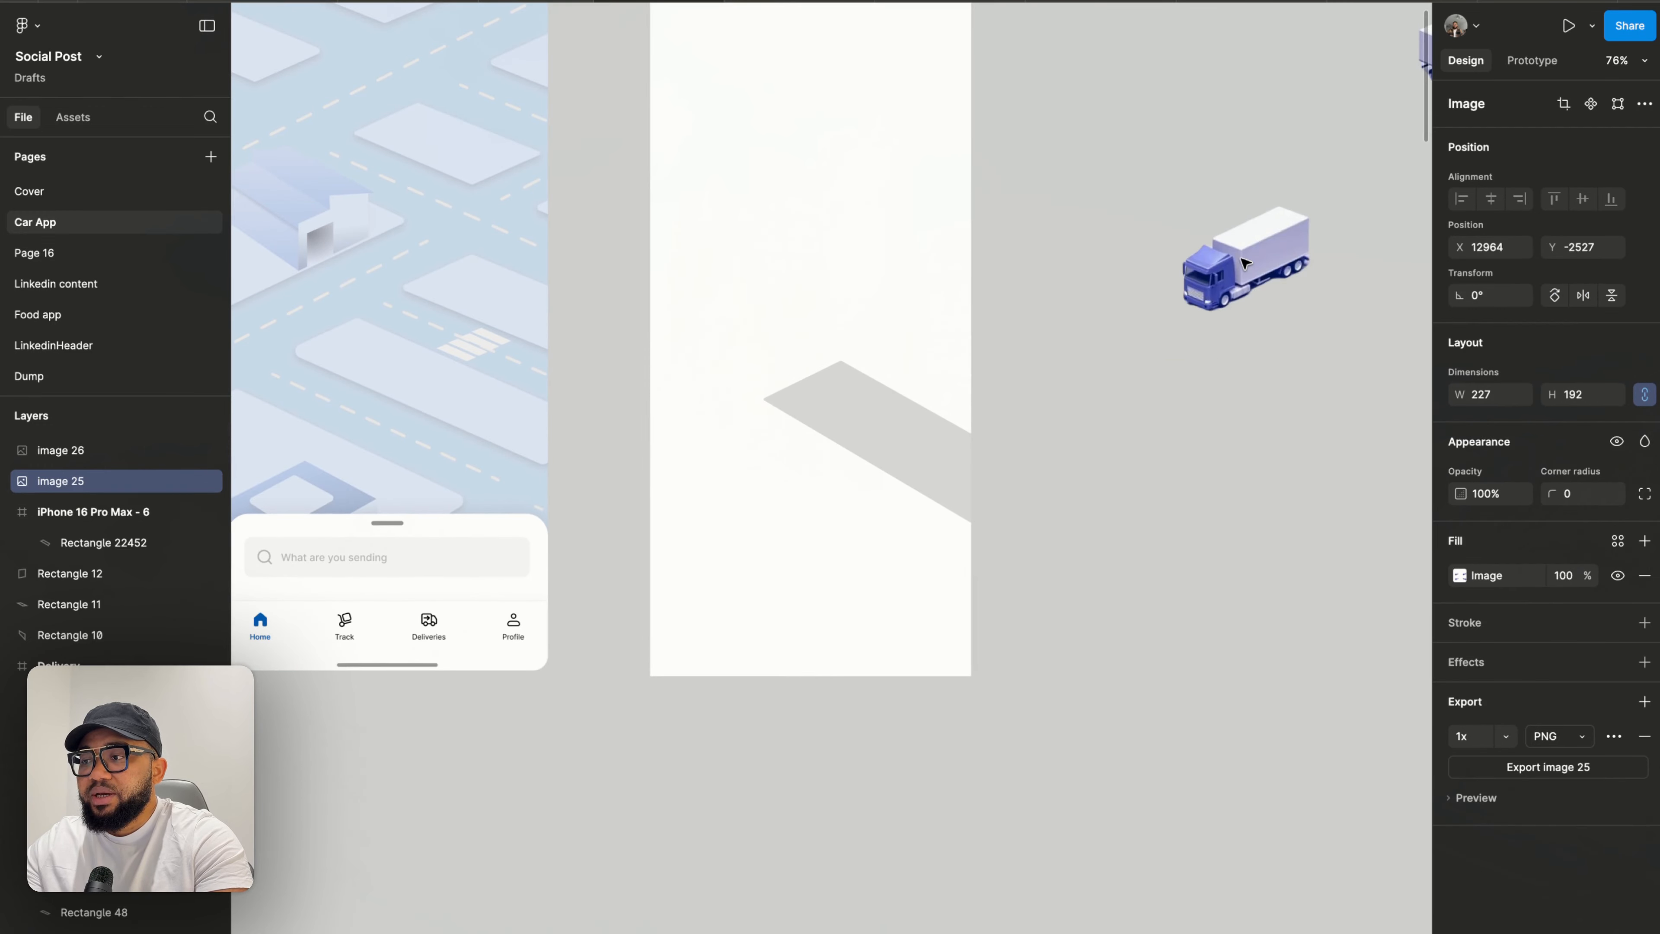
{"action": "scroll", "coordinate": [915, 411], "scroll_direction": "up", "scroll_amount": 3}
{"action": "scroll", "coordinate": [915, 411], "scroll_direction": "right", "scroll_amount": 2}
{"action": "scroll", "coordinate": [769, 508], "scroll_direction": "up", "scroll_amount": 2}
- Place the truck image back in the phone frame just above the road's upper end
{"action": "left_click", "coordinate": [770, 505]}
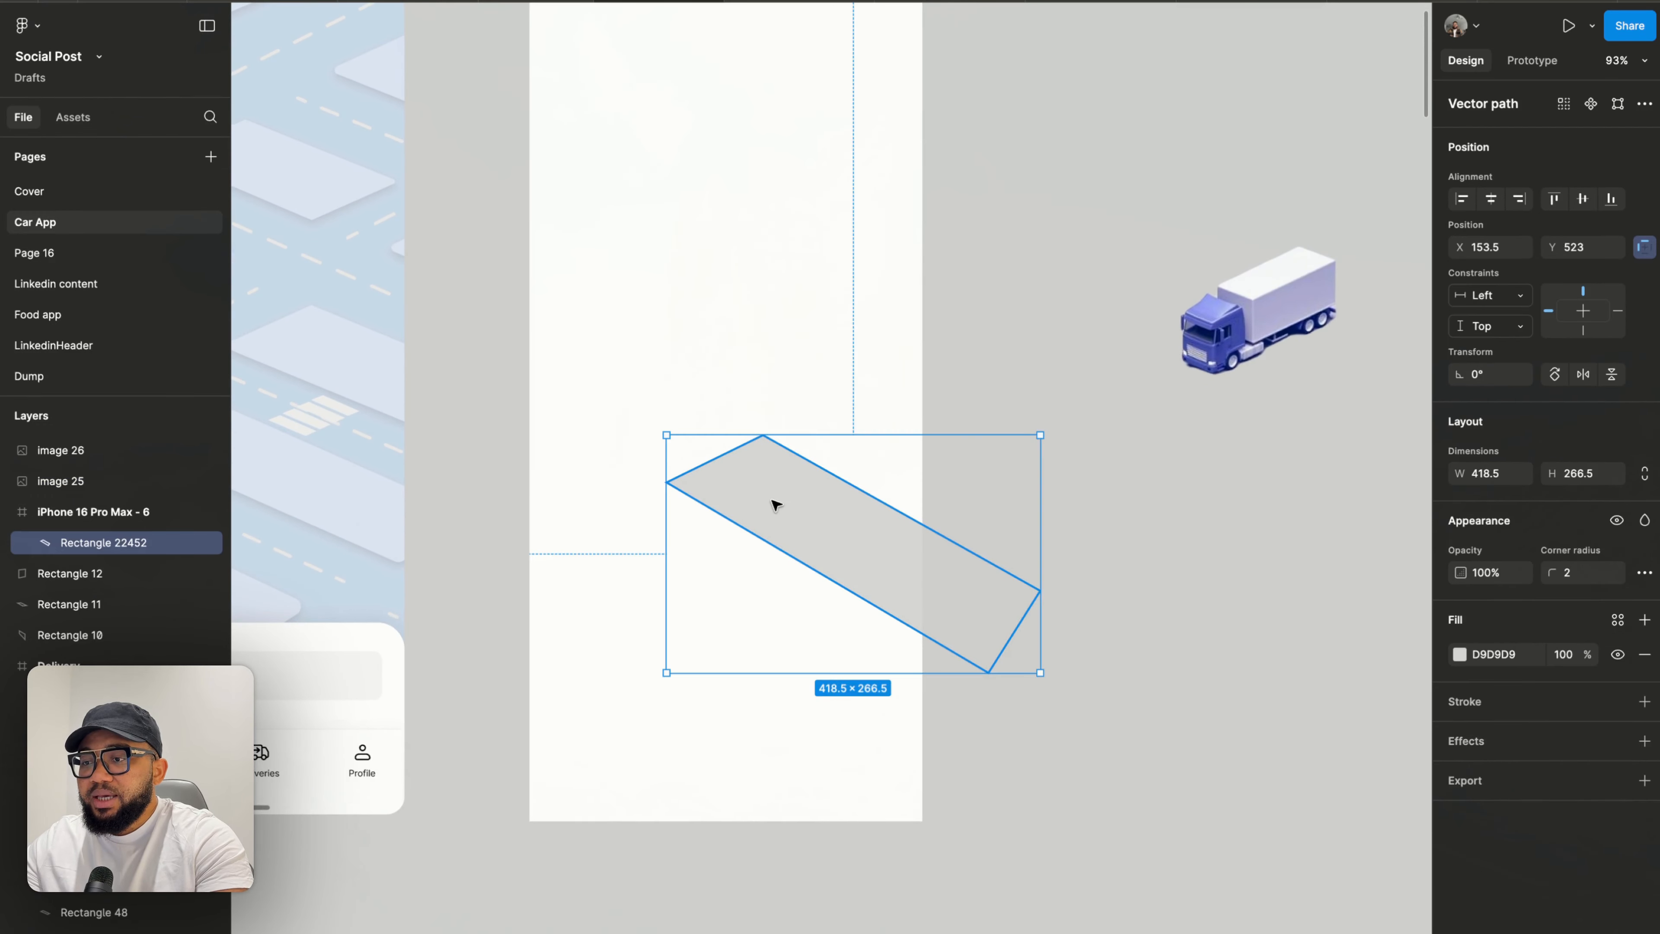
{"action": "scroll", "coordinate": [1096, 523], "scroll_direction": "left", "scroll_amount": 8}
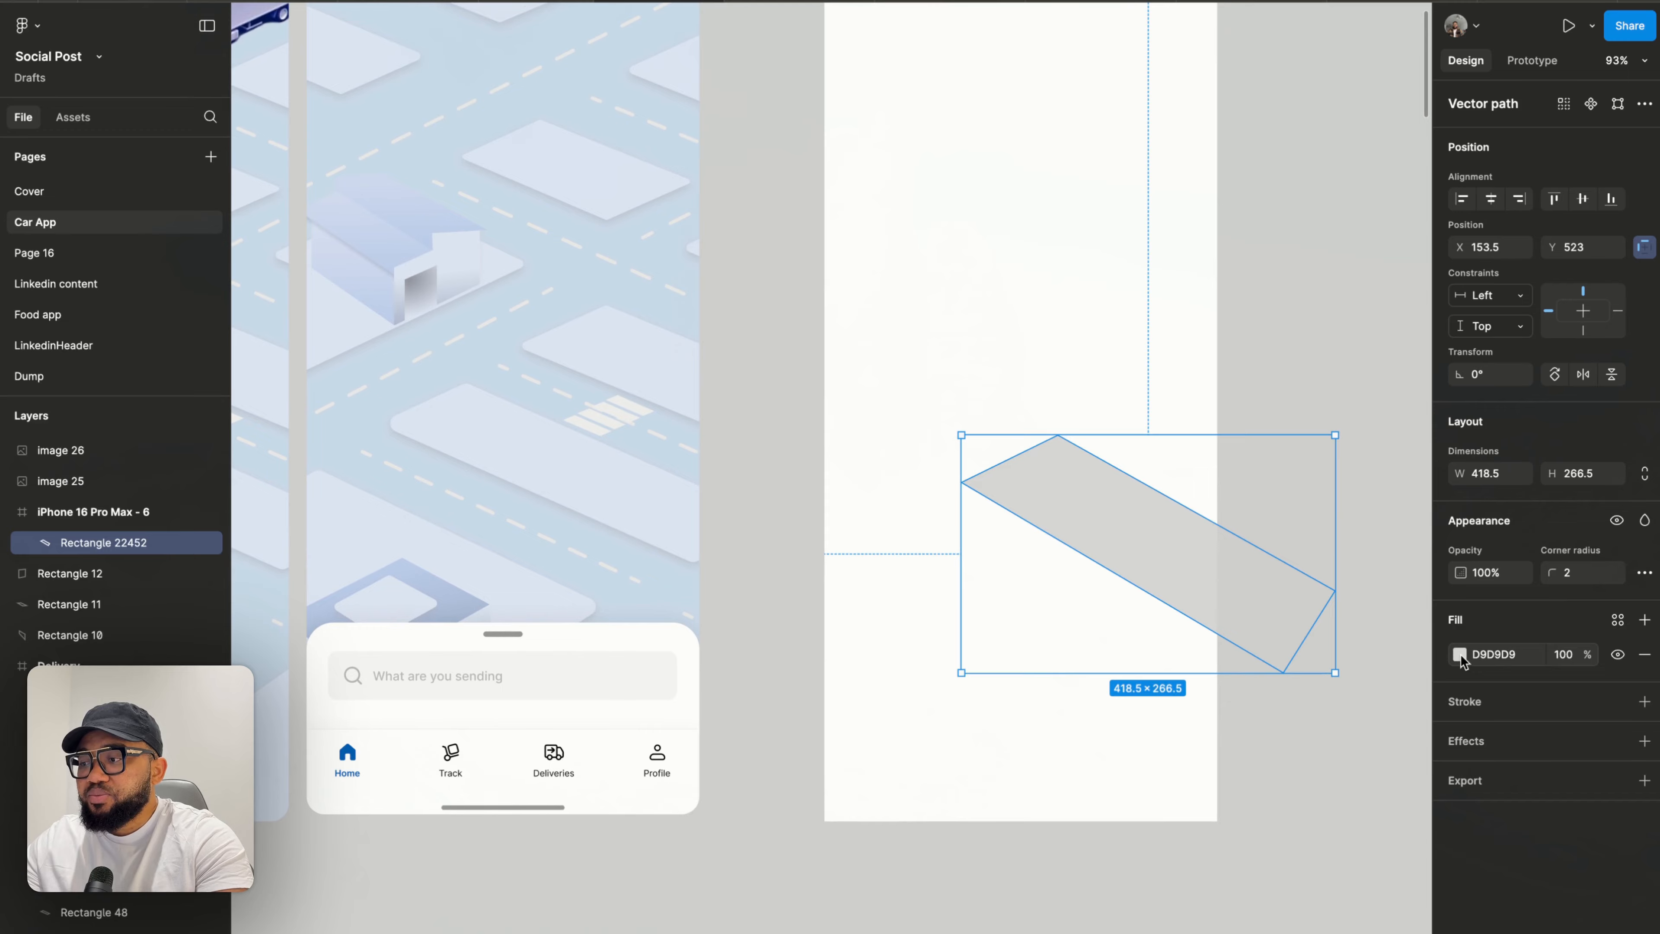
{"action": "scroll", "coordinate": [1216, 370], "scroll_direction": "right", "scroll_amount": 5}
{"action": "scroll", "coordinate": [1216, 371], "scroll_direction": "up", "scroll_amount": 3}
{"action": "left_click_drag", "start_coordinate": [1387, 426], "coordinate": [874, 447]}
{"action": "scroll", "coordinate": [434, 454], "scroll_direction": "left", "scroll_amount": 1}
{"action": "scroll", "coordinate": [435, 454], "scroll_direction": "down", "scroll_amount": 1}
{"action": "scroll", "coordinate": [434, 454], "scroll_direction": "left", "scroll_amount": 1}
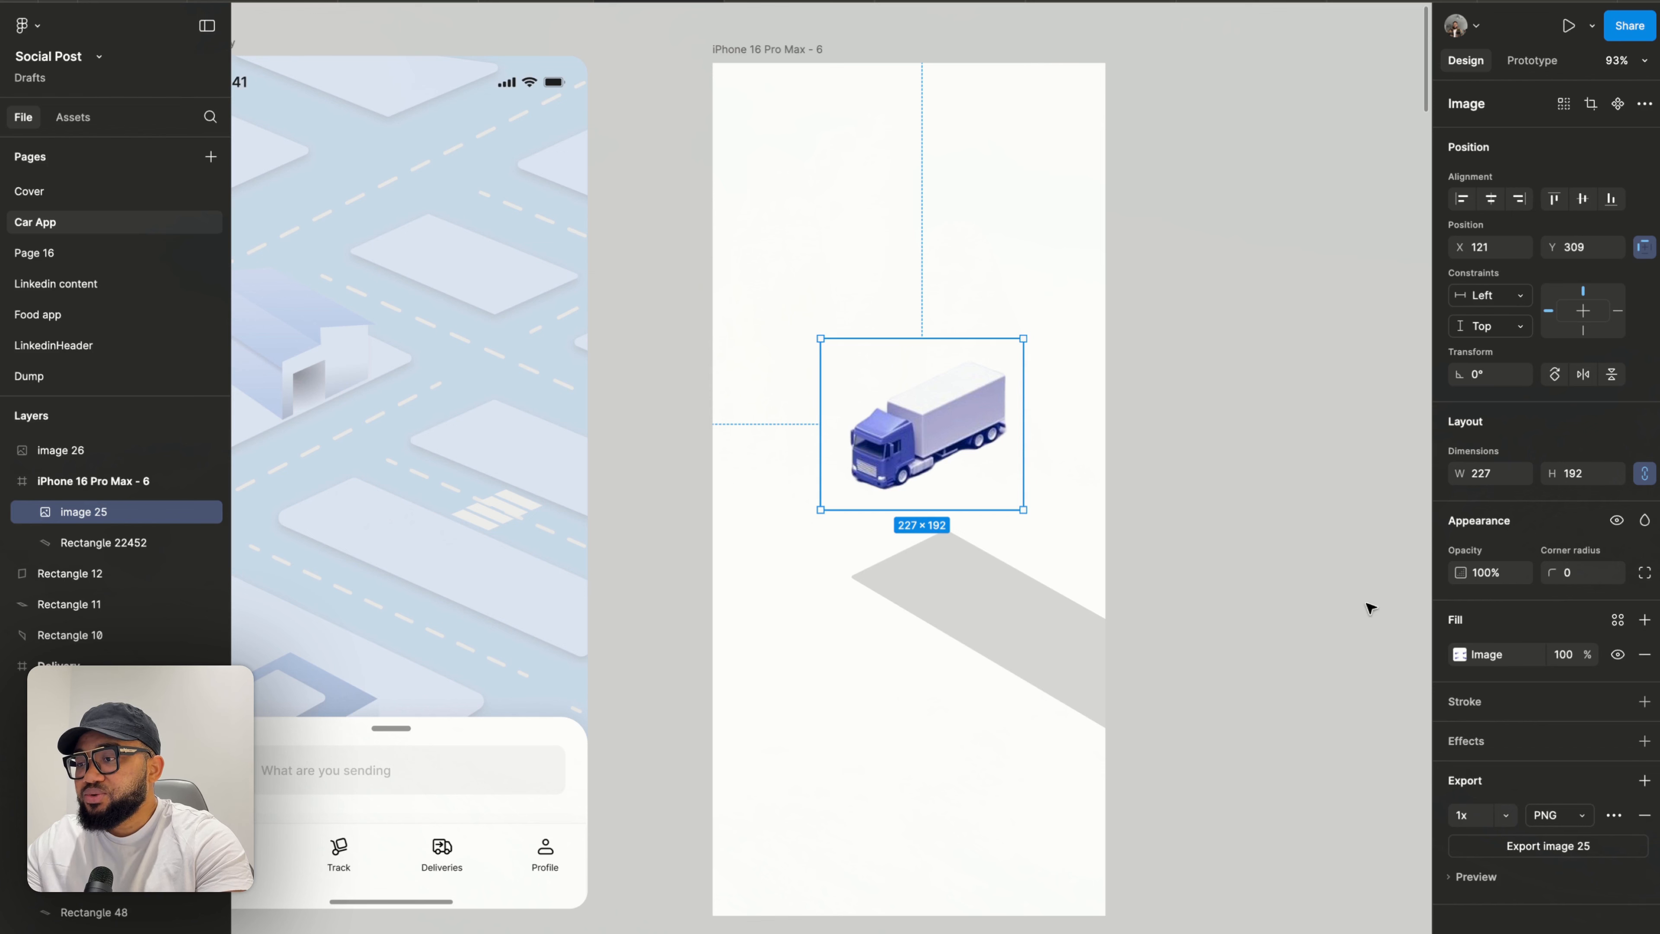
- Fill the road shape by sampling the truck's lavender colour and lightening it to DBDCF1
{"action": "left_click", "coordinate": [1020, 630]}
{"action": "left_click", "coordinate": [1462, 656]}
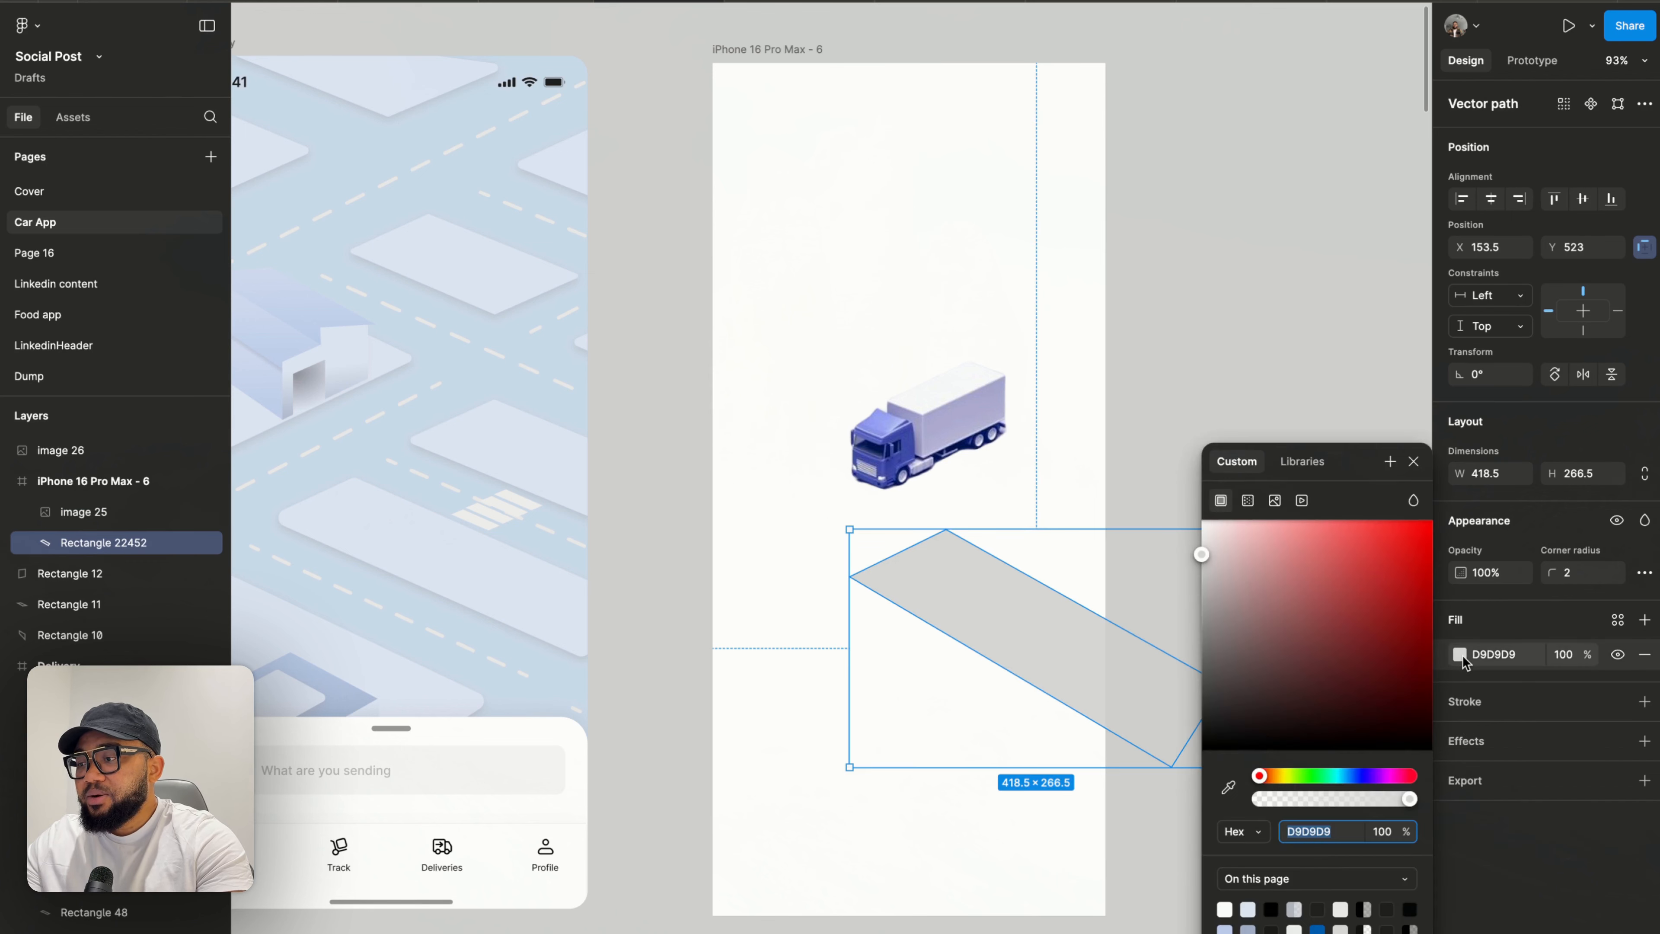
{"action": "left_click", "coordinate": [1228, 787]}
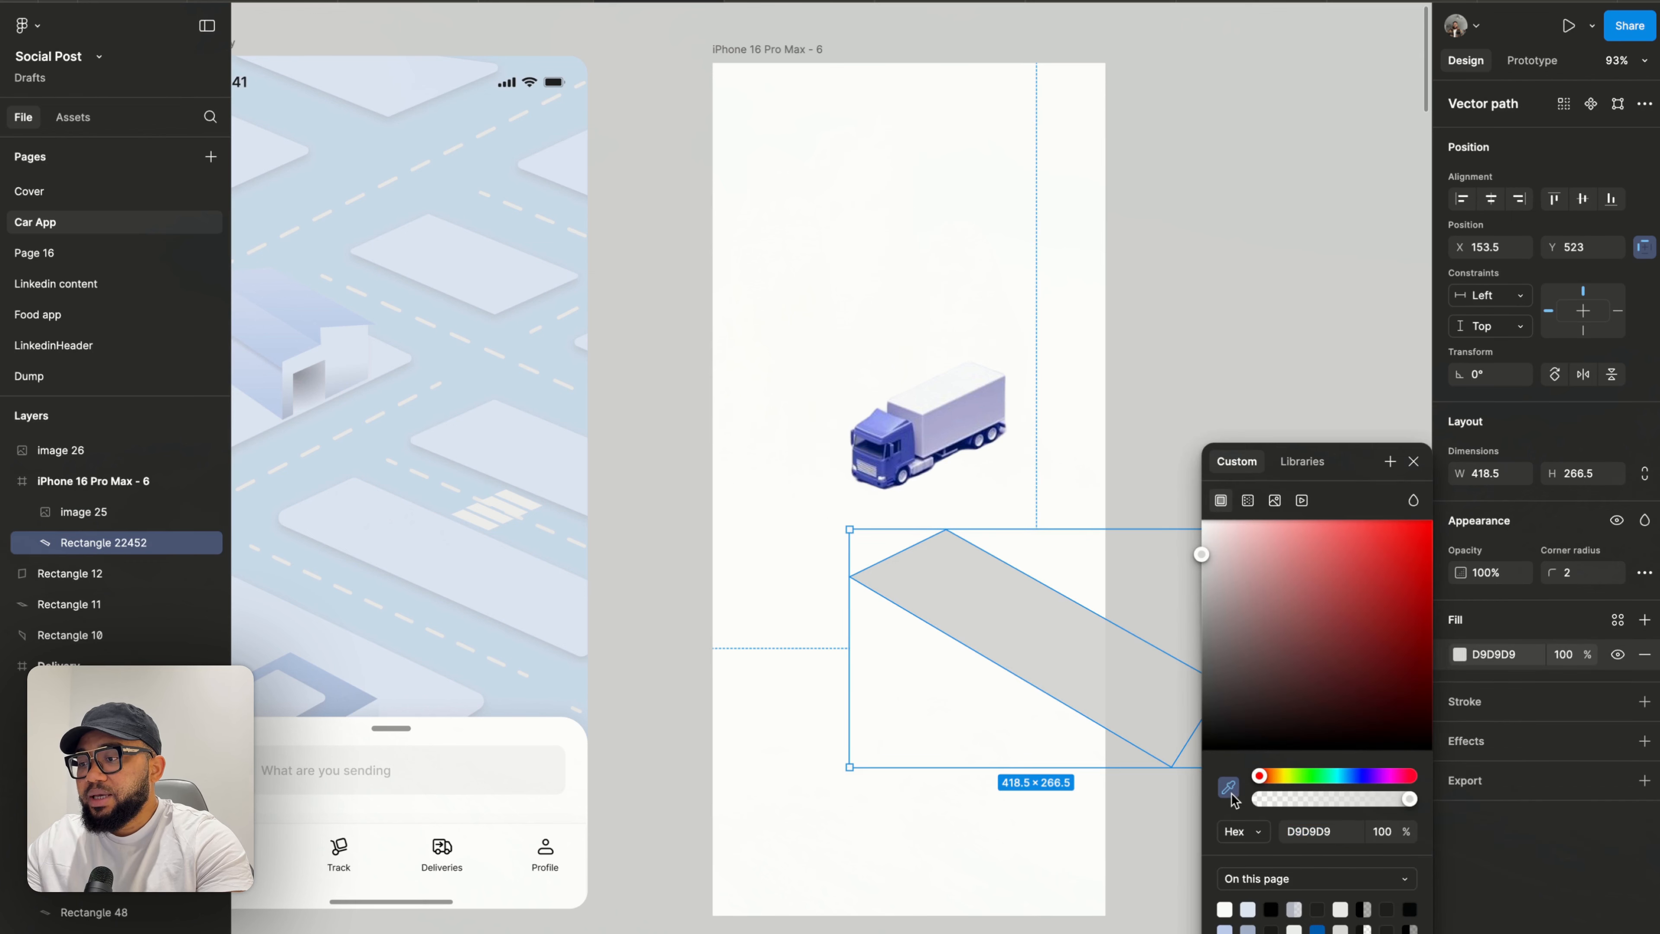
{"action": "left_click", "coordinate": [951, 430]}
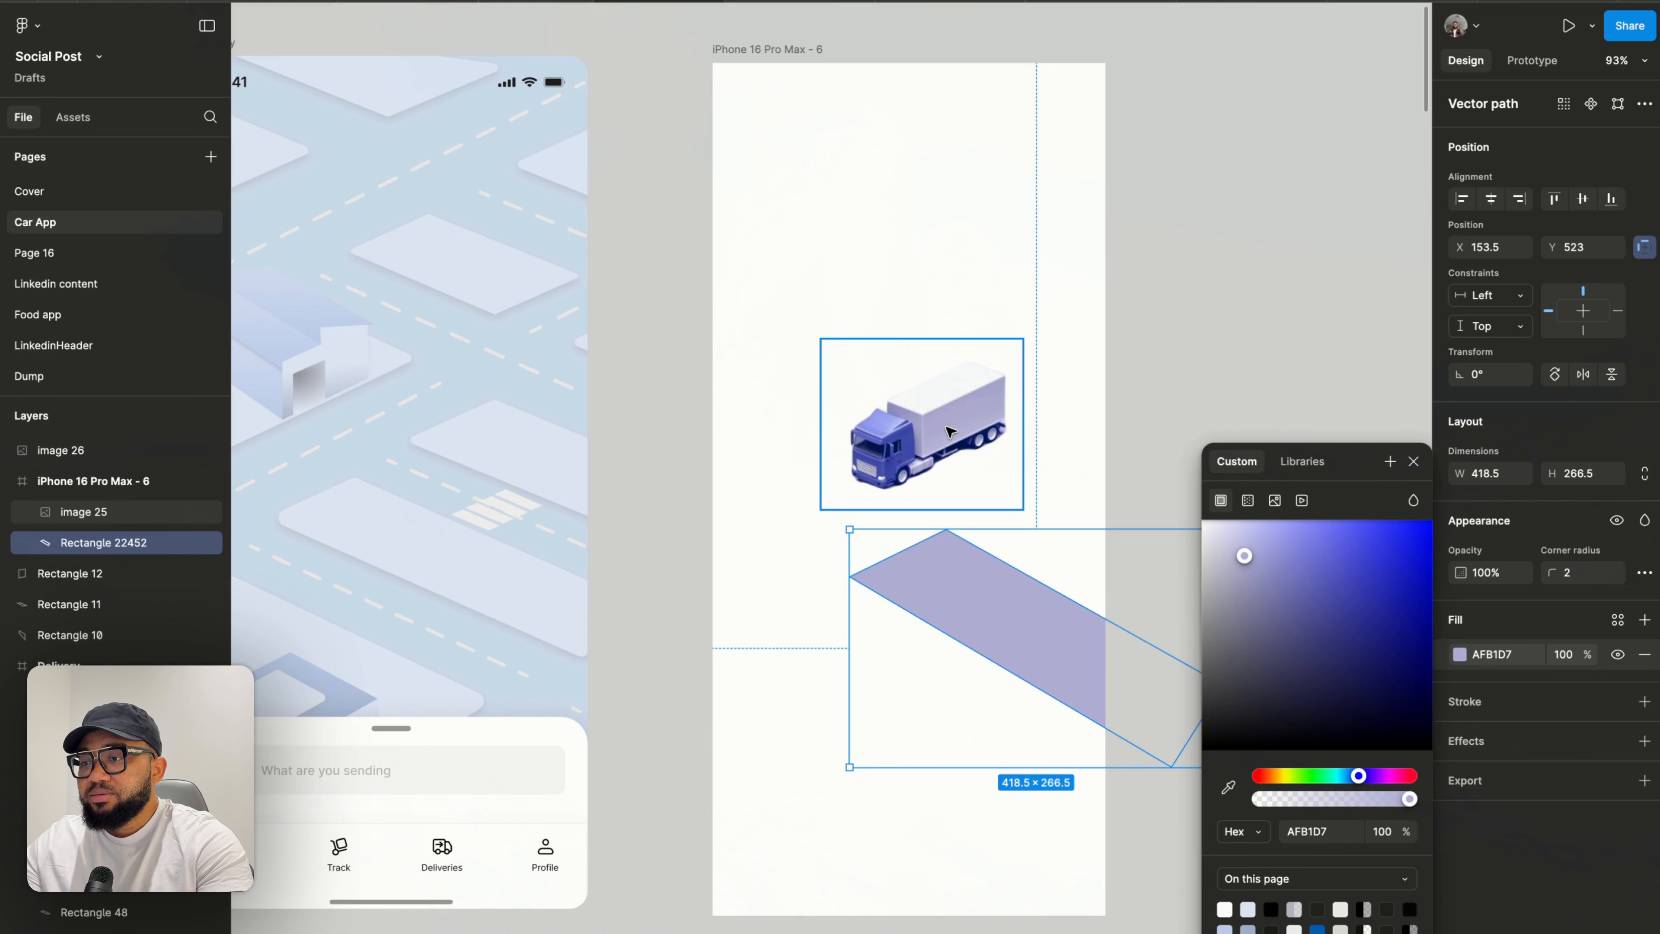
{"action": "mouse_move", "coordinate": [1241, 552]}
{"action": "left_mouse_down"}
{"action": "mouse_move", "coordinate": [1204, 573]}
{"action": "mouse_move", "coordinate": [1222, 533]}
{"action": "left_mouse_up"}
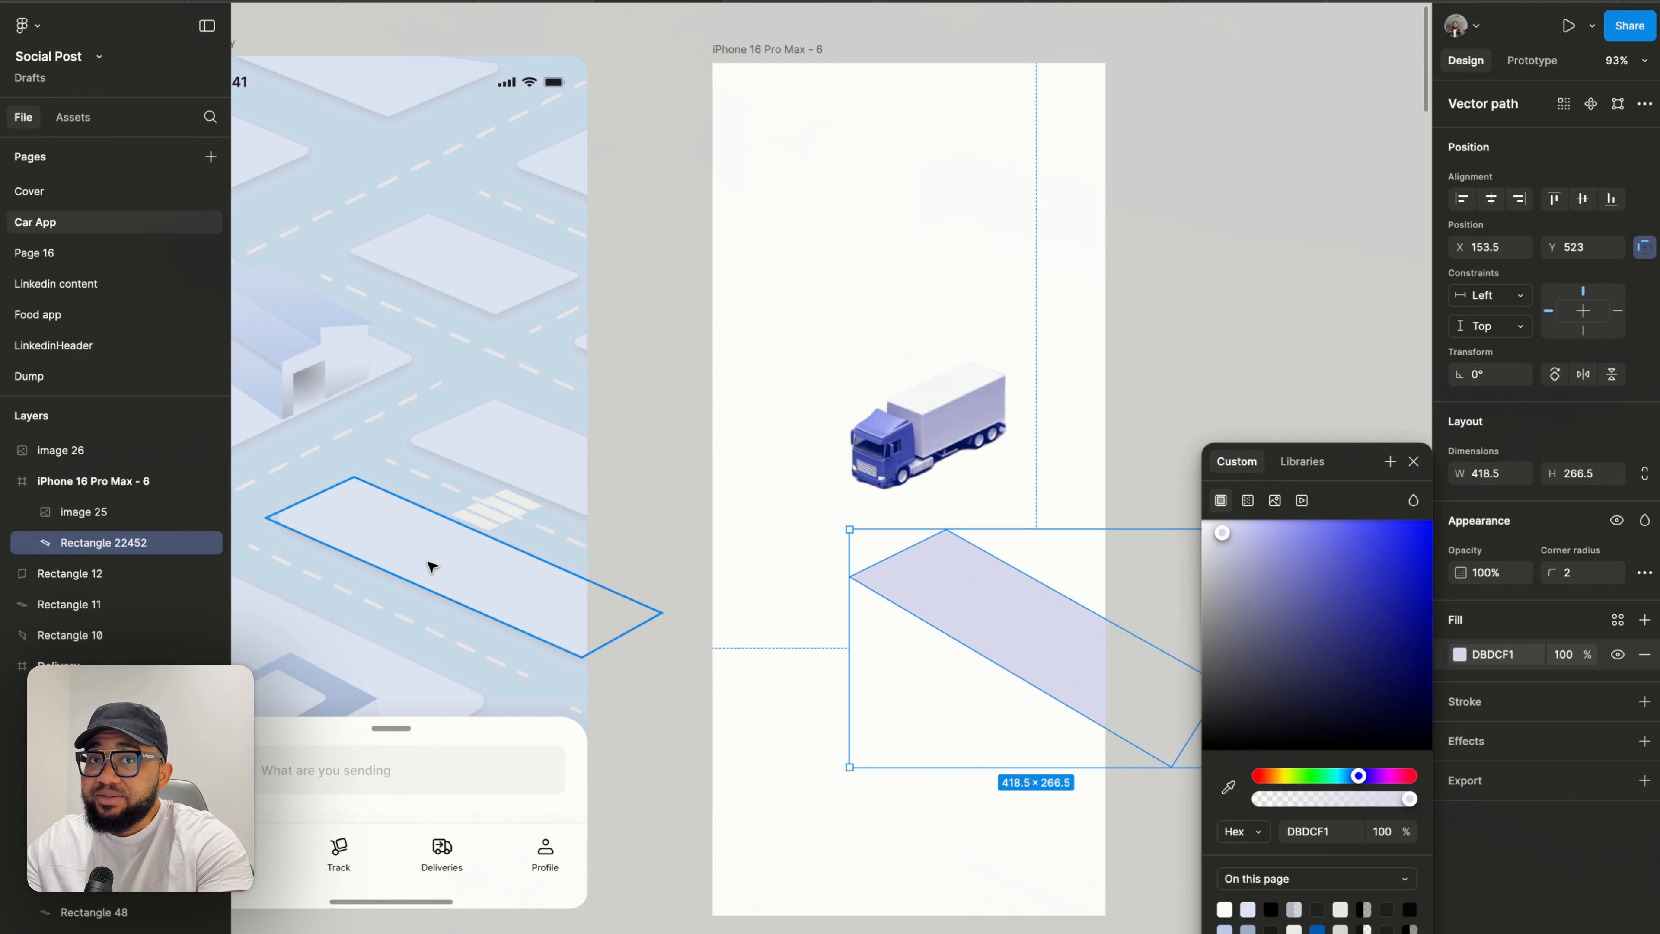
- Set the road shape's fill to DEE7F6 by sampling the road colour from the reference Delivery screen
{"action": "left_click", "coordinate": [1229, 787]}
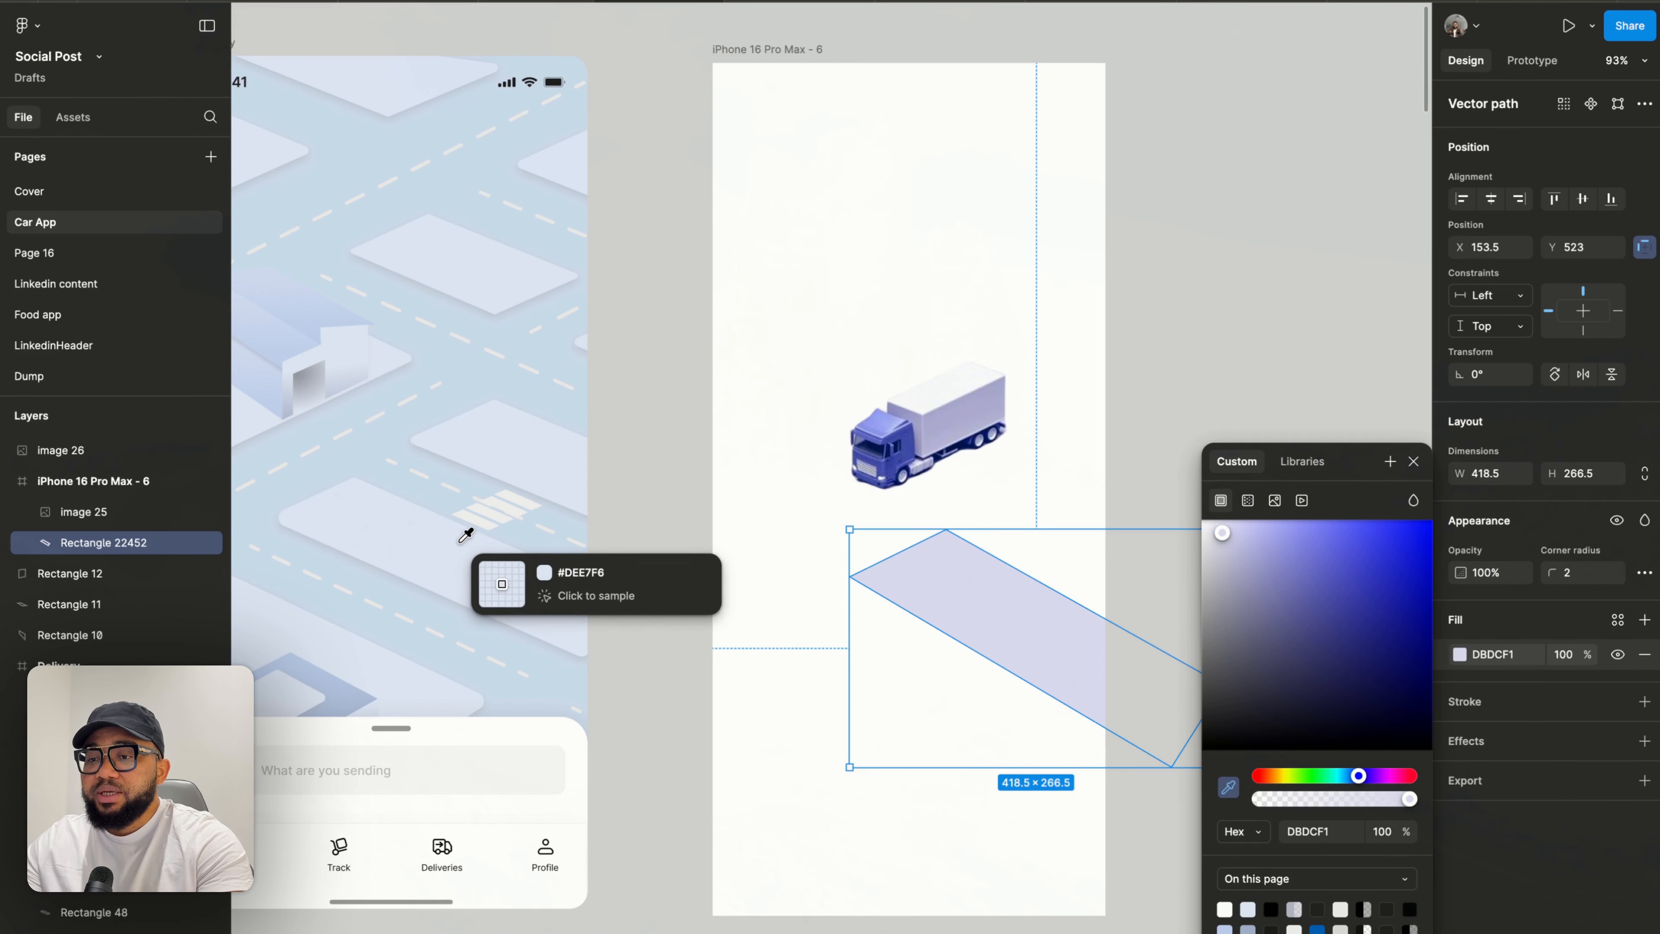
{"action": "left_click", "coordinate": [498, 581]}
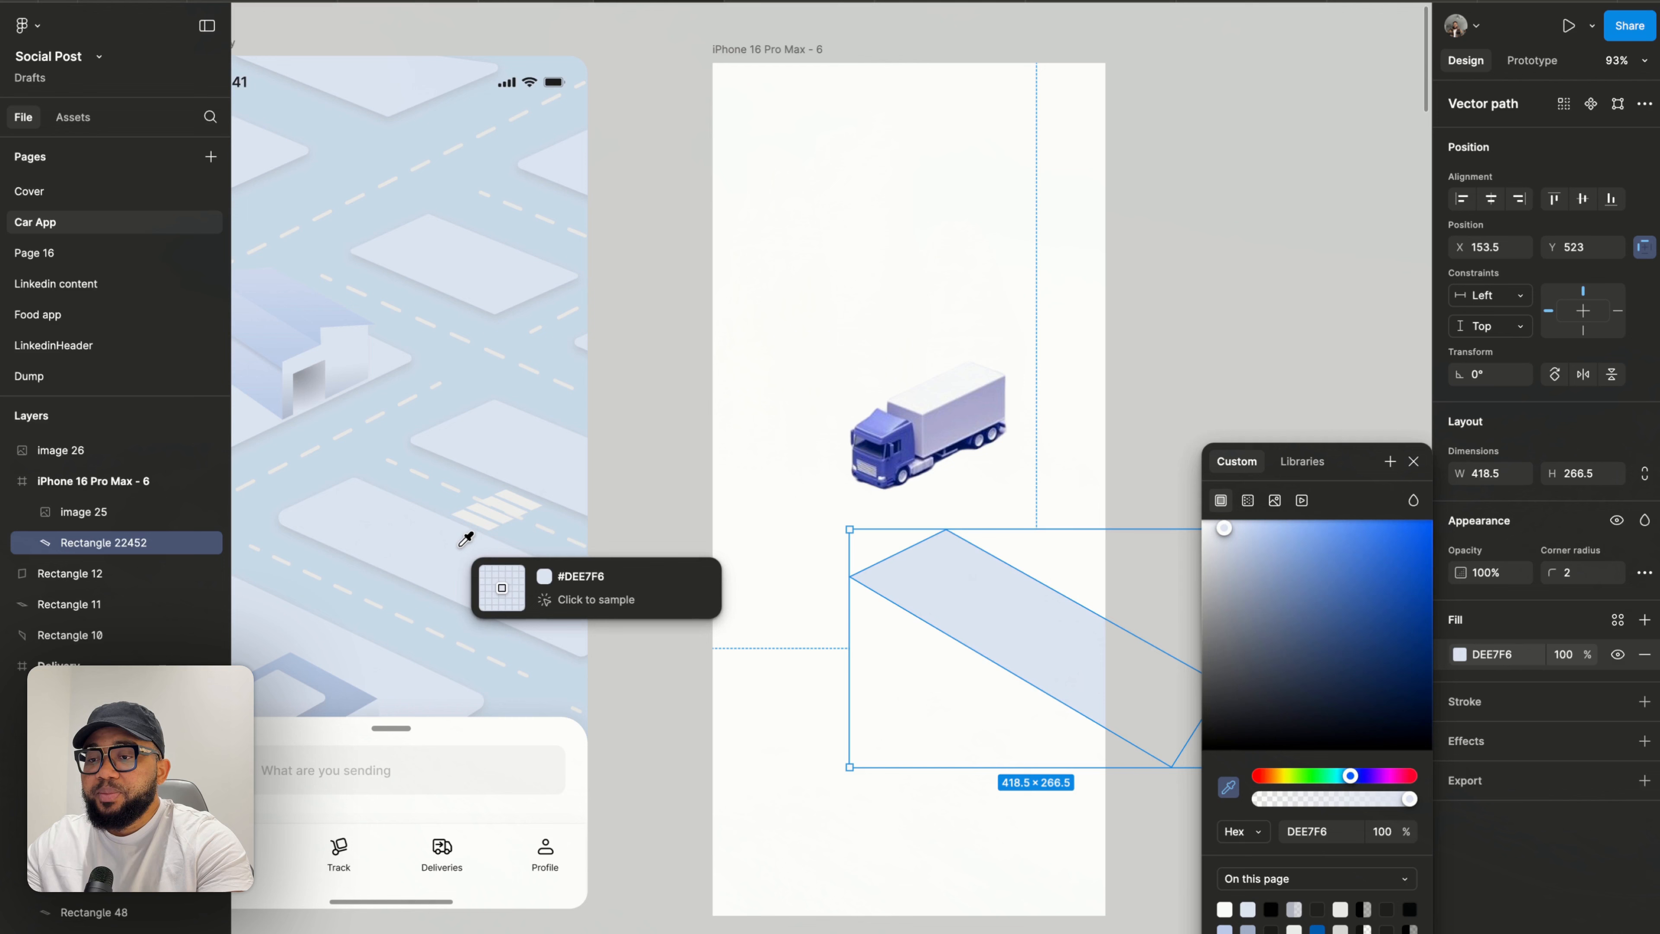
{"action": "left_click", "coordinate": [1414, 461]}
- Nudge the road shape slightly up and move the truck image out of the phone frame again
{"action": "left_click", "coordinate": [1297, 416]}
{"action": "left_click_drag", "start_coordinate": [969, 609], "coordinate": [982, 582]}
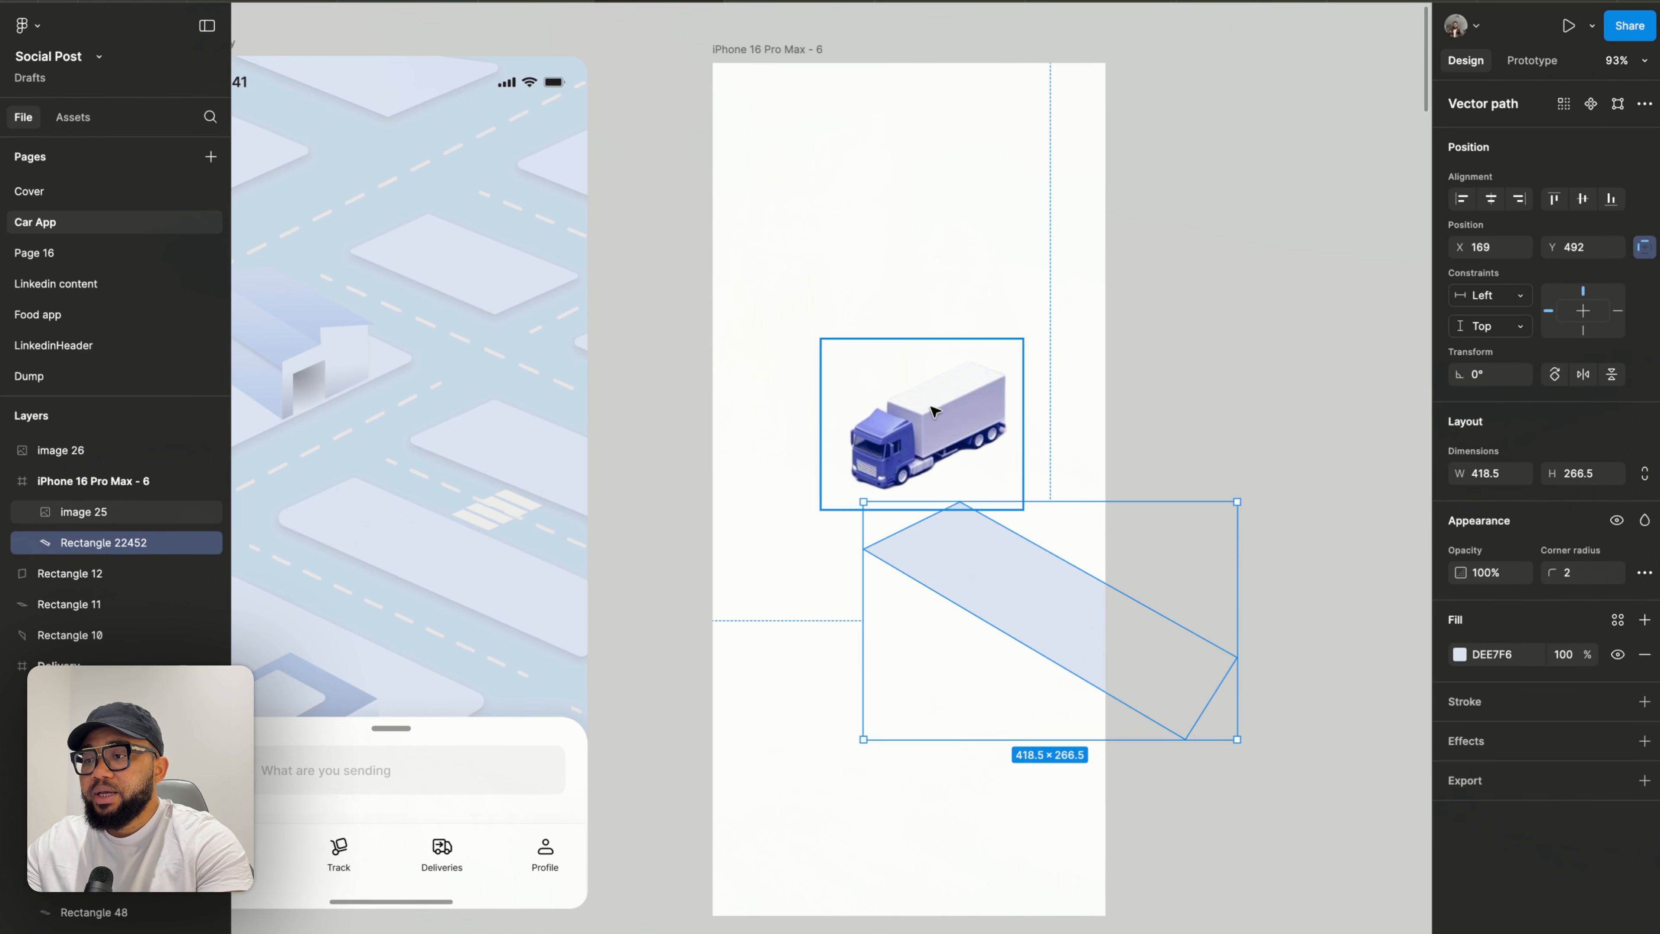
{"action": "left_click_drag", "start_coordinate": [934, 414], "coordinate": [1232, 301]}
{"action": "left_click", "coordinate": [1103, 530]}
- Add a drop shadow effect to the road shape and open its settings
{"action": "scroll", "coordinate": [971, 526], "scroll_direction": "up", "scroll_amount": 2}
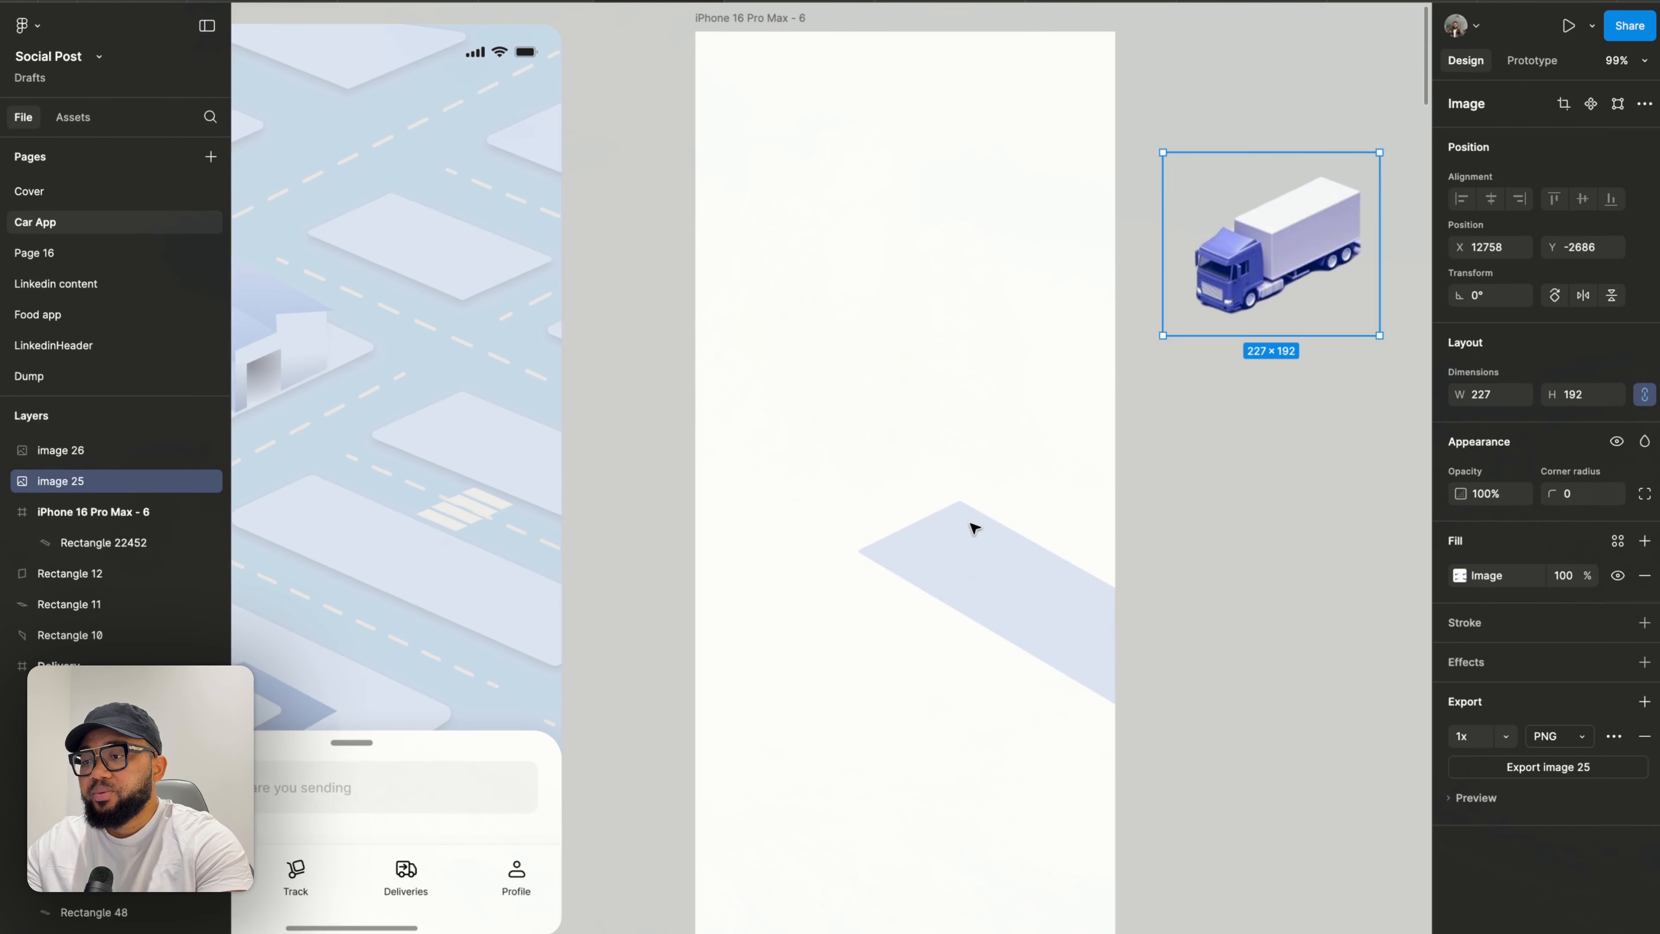
{"action": "left_click", "coordinate": [974, 527]}
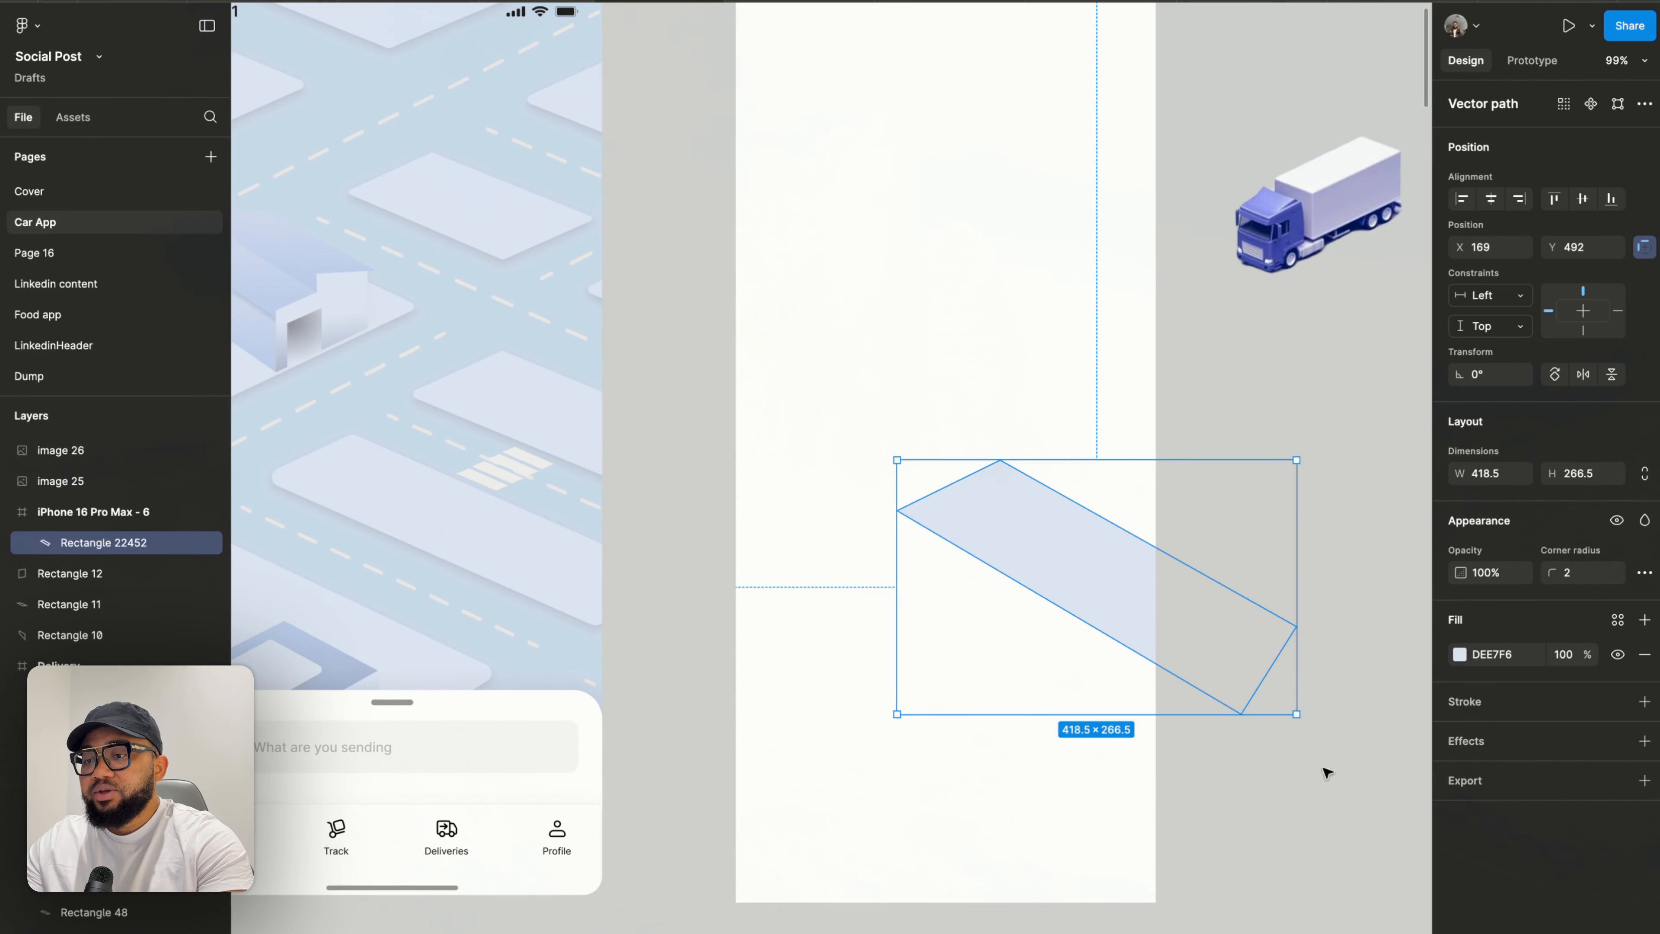
{"action": "left_click", "coordinate": [1645, 741]}
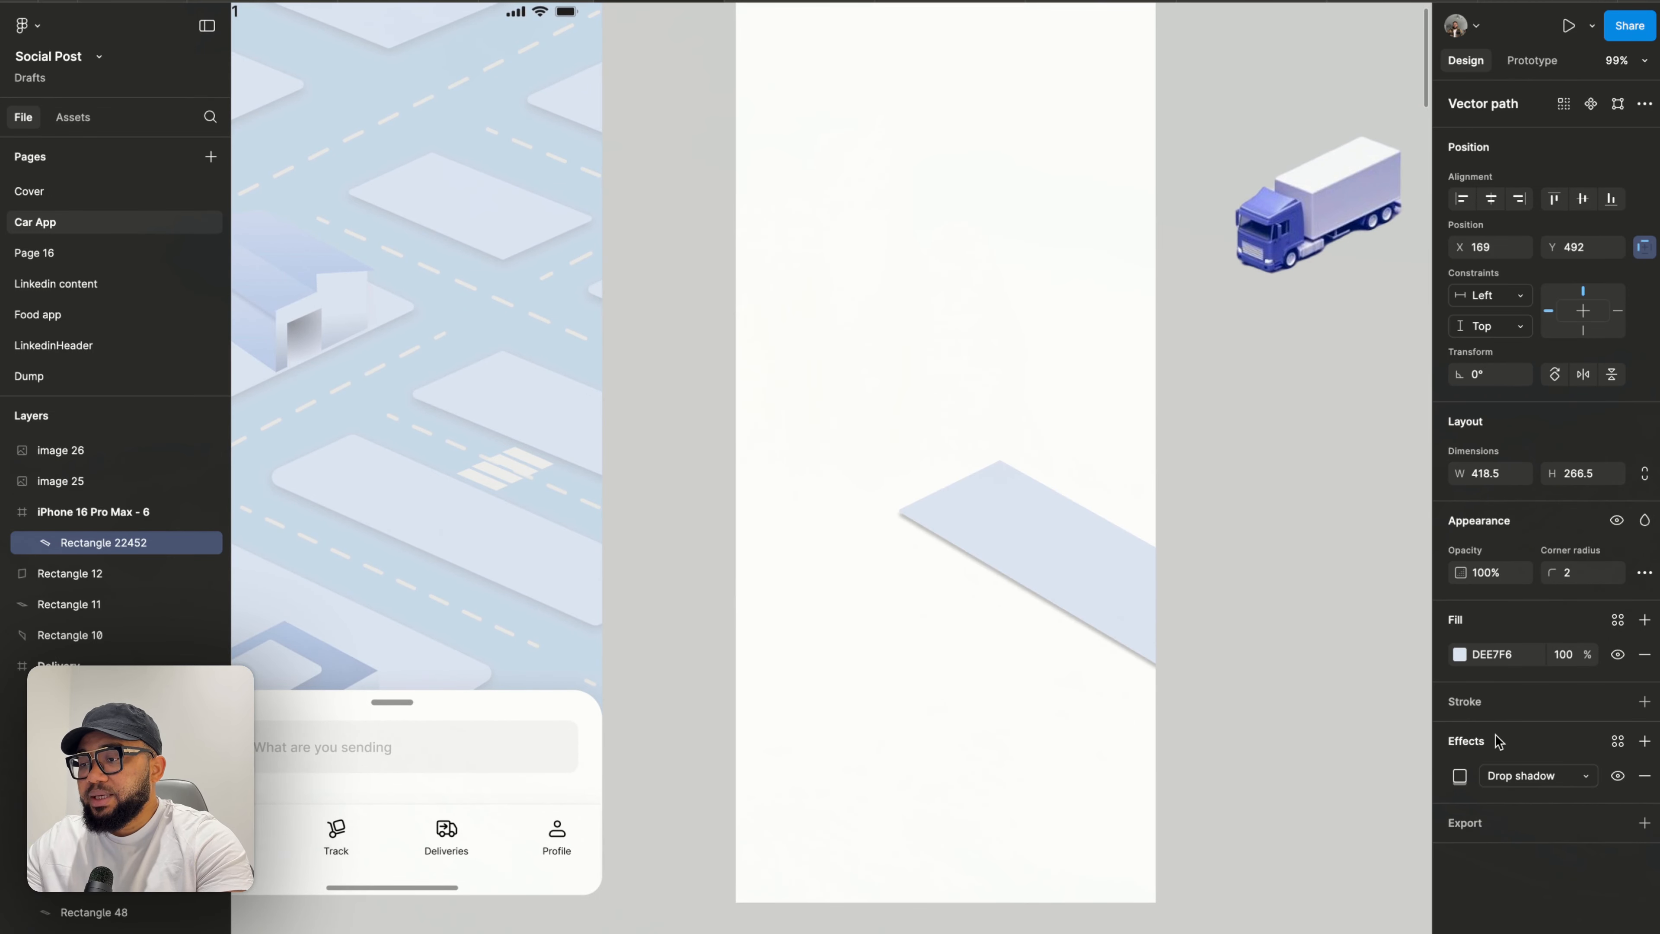
{"action": "left_click", "coordinate": [1459, 776]}
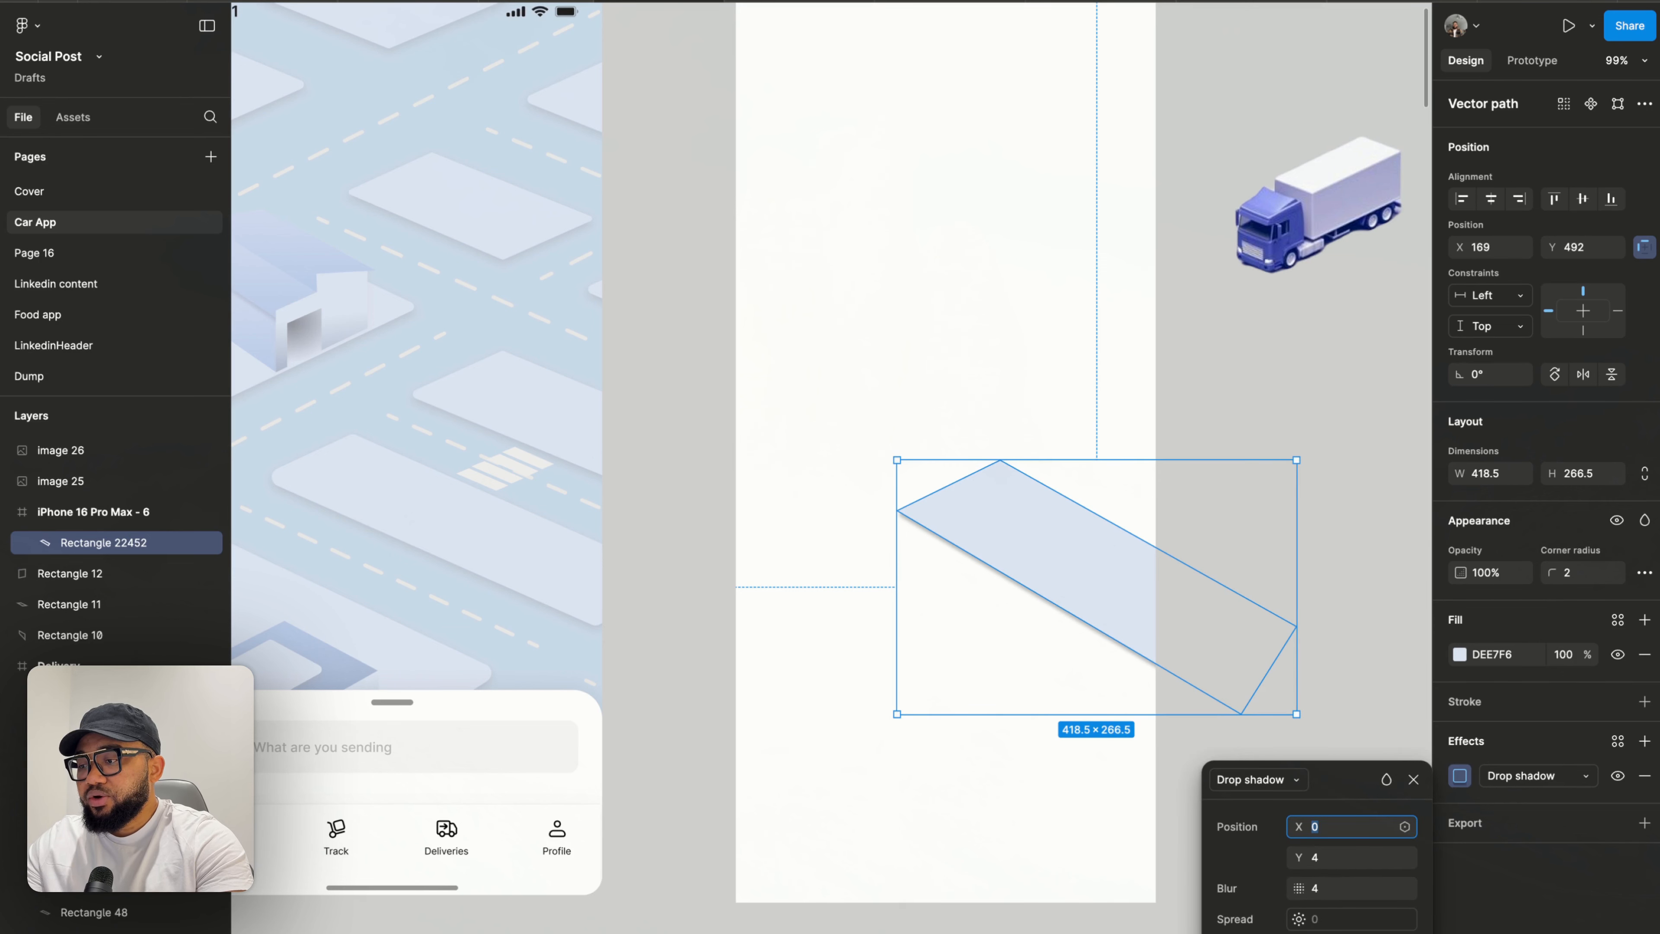
- Lighten the road's drop shadow colour to 959595 at 25% opacity
{"action": "left_click", "coordinate": [1299, 933]}
{"action": "scroll", "coordinate": [815, 556], "scroll_direction": "right", "scroll_amount": 5}
{"action": "scroll", "coordinate": [815, 556], "scroll_direction": "down", "scroll_amount": 3}
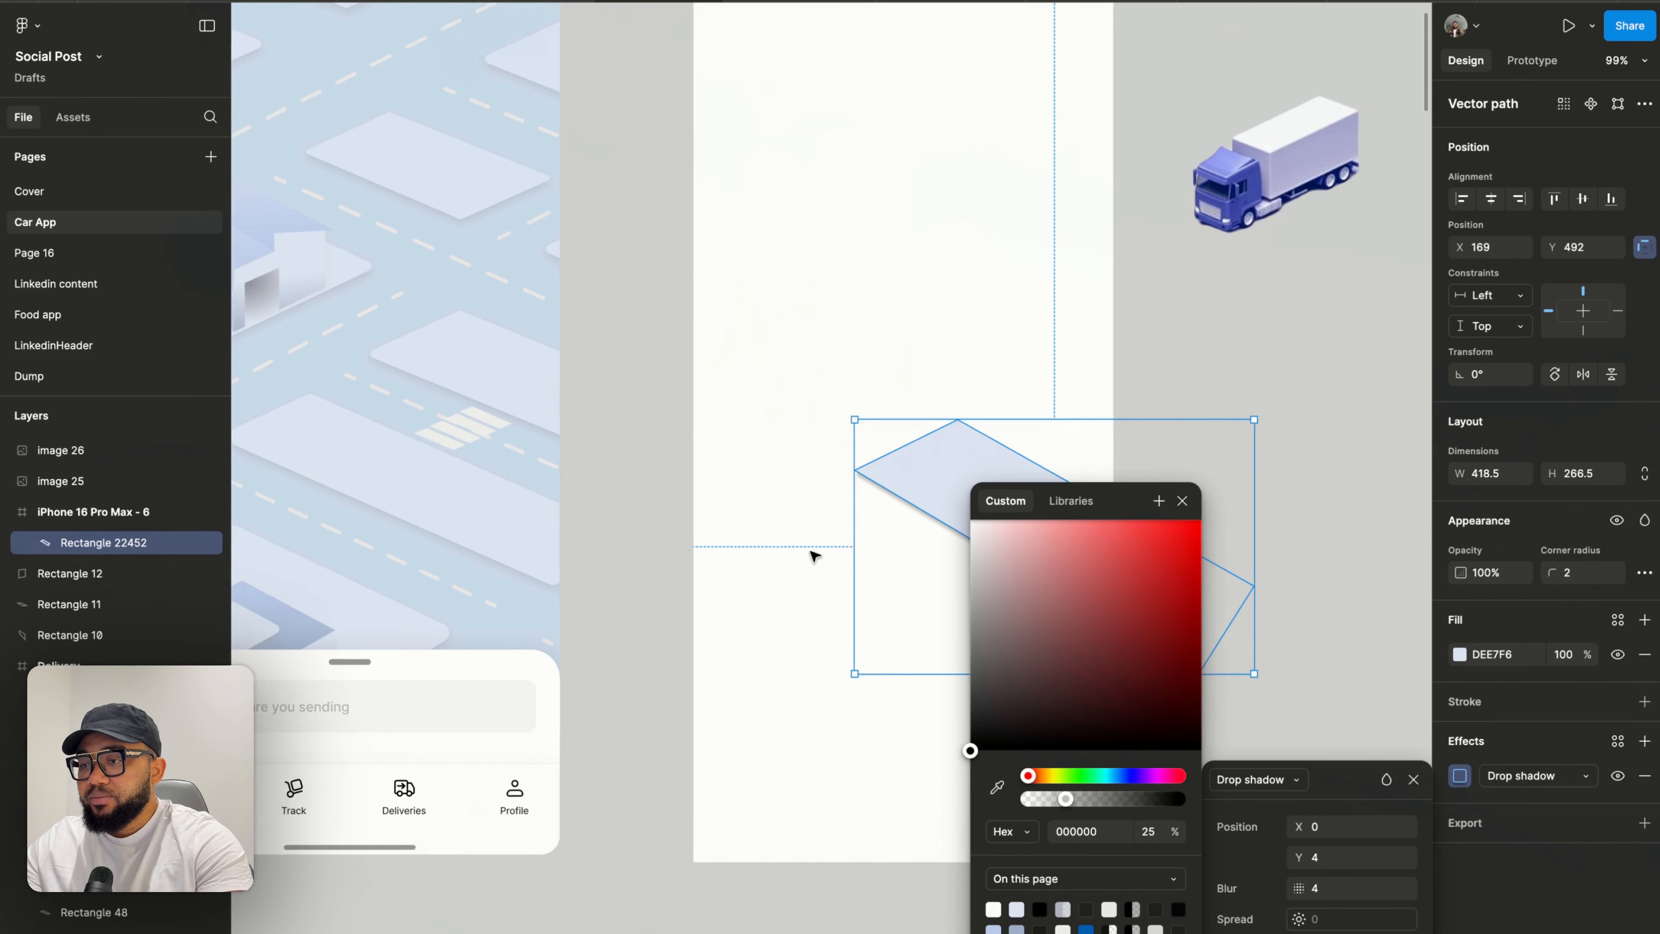
{"action": "left_click_drag", "start_coordinate": [972, 753], "coordinate": [970, 616]}
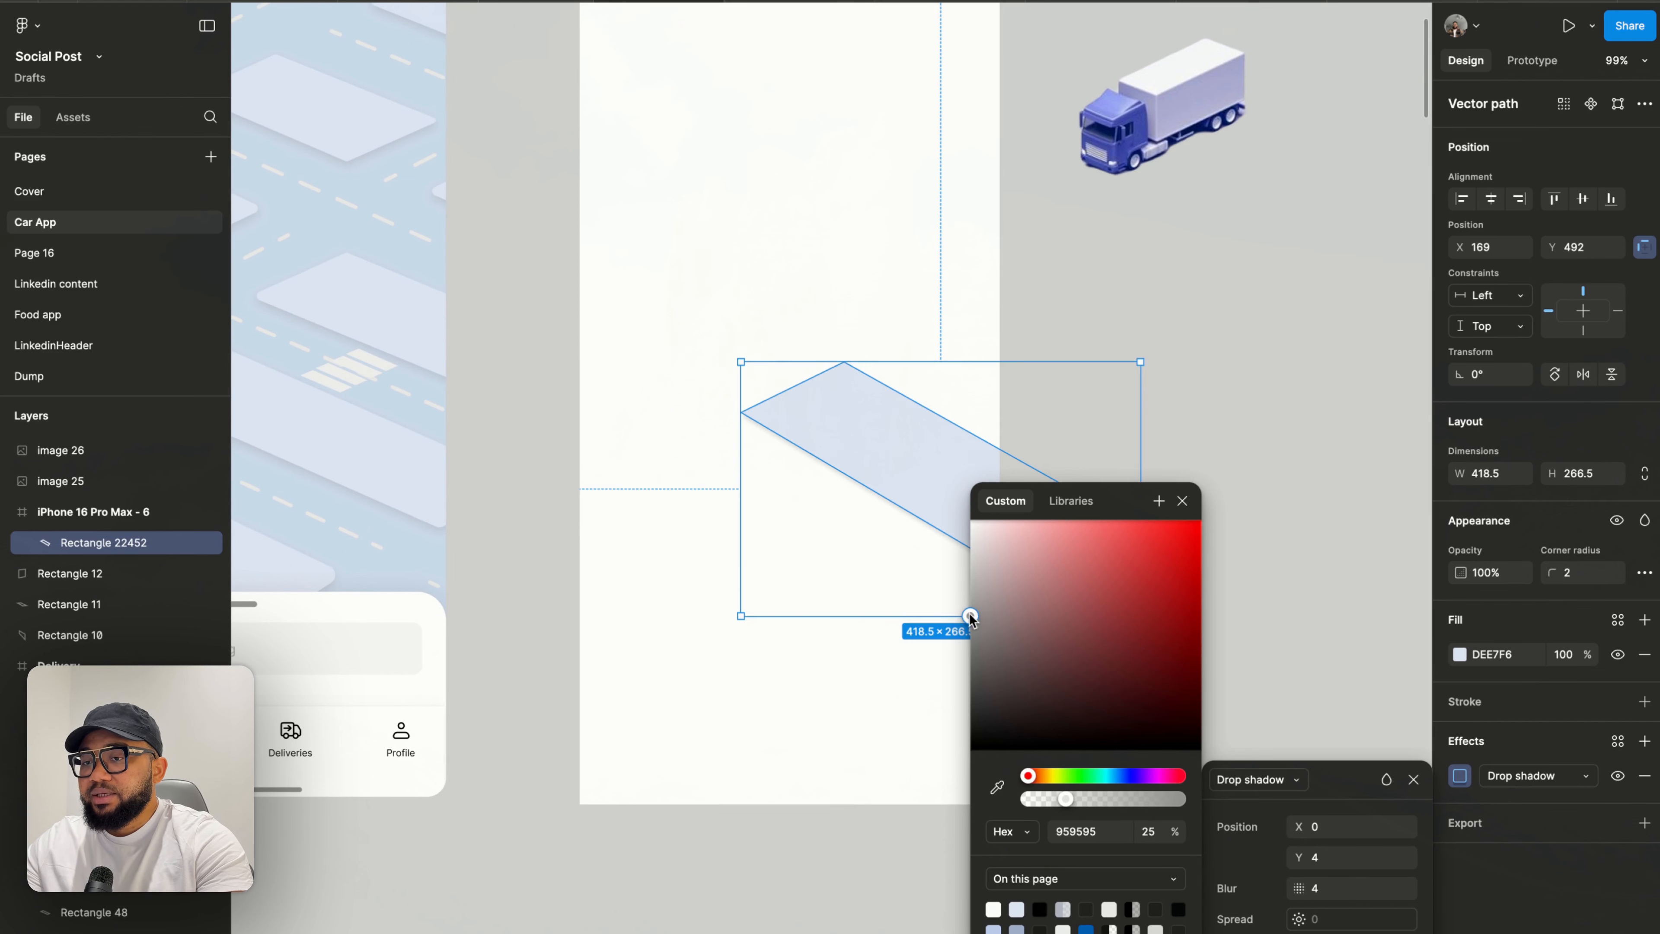
{"action": "left_click", "coordinate": [1182, 503]}
{"action": "left_click", "coordinate": [1266, 560]}
- Set the phone frame's background fill to CBDCEC by sampling the reference screen's background colour
{"action": "scroll", "coordinate": [1265, 548], "scroll_direction": "down", "scroll_amount": 3}
{"action": "scroll", "coordinate": [1082, 352], "scroll_direction": "up", "scroll_amount": 2}
{"action": "scroll", "coordinate": [1083, 352], "scroll_direction": "left", "scroll_amount": 2}
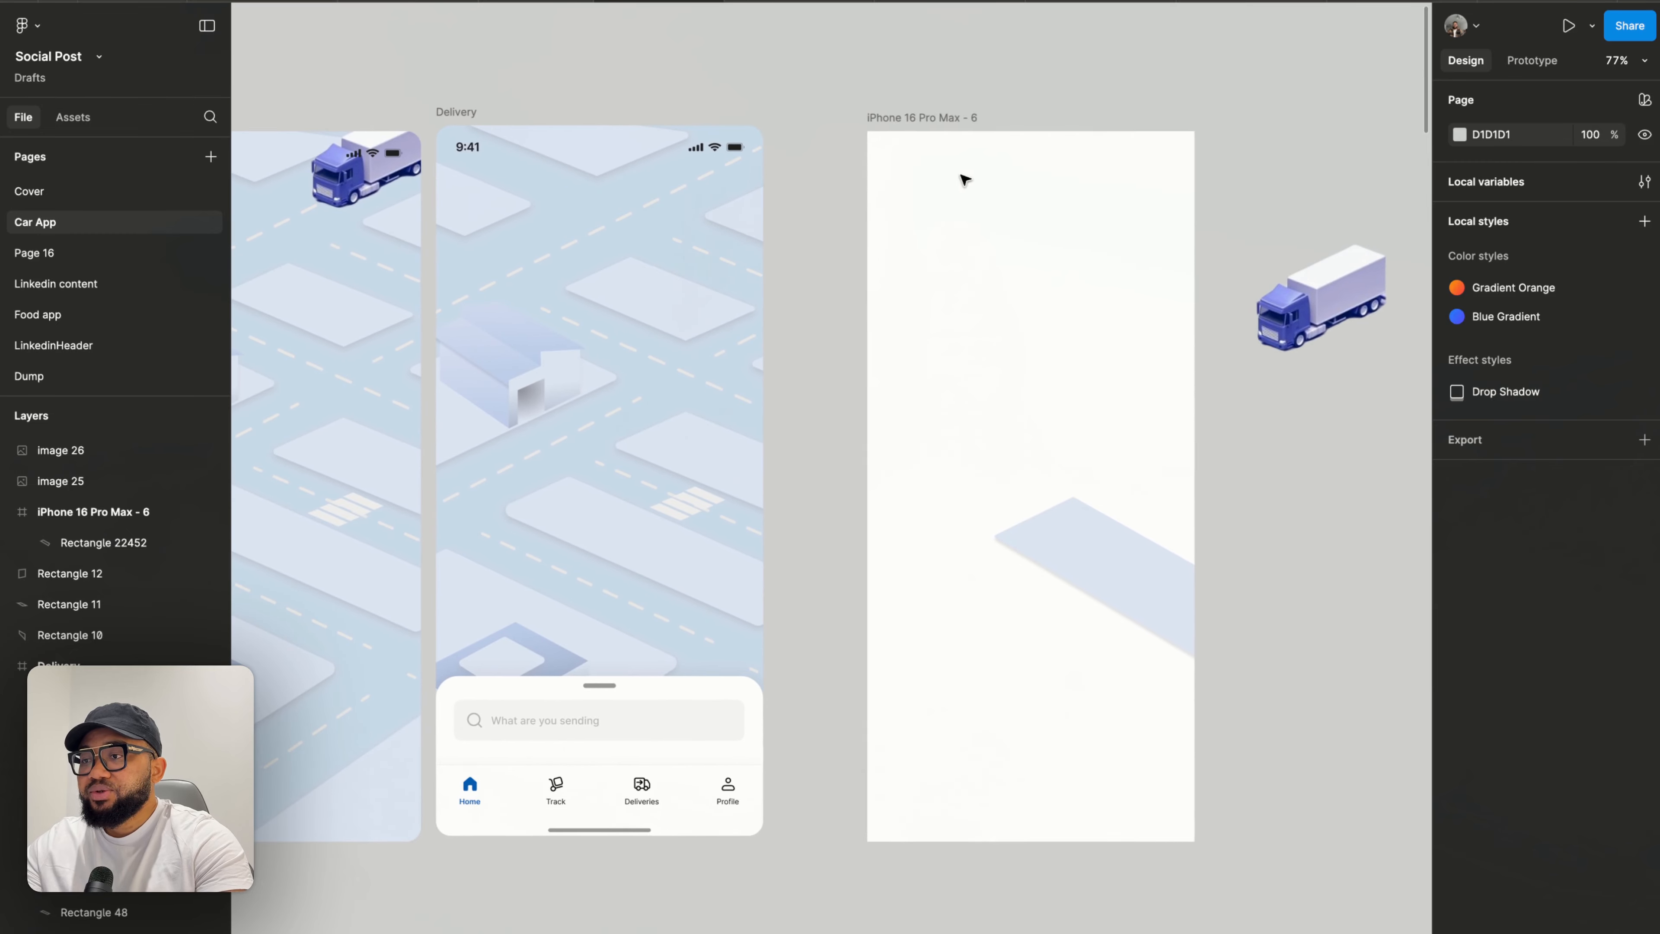
{"action": "left_click", "coordinate": [967, 123]}
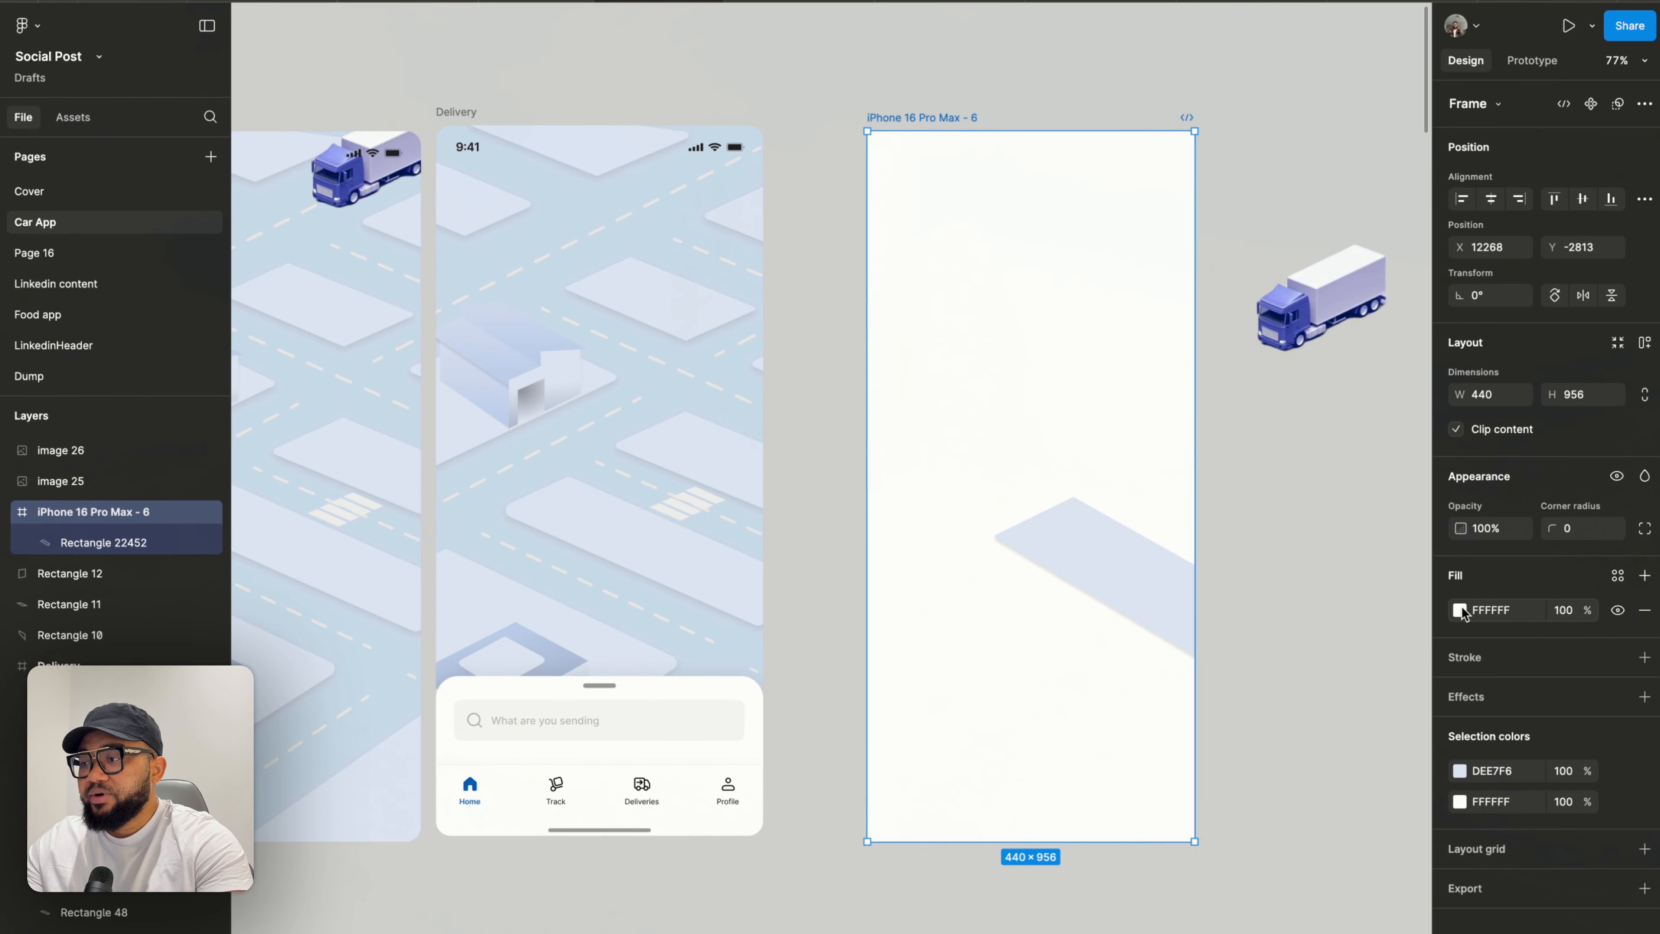
{"action": "left_click", "coordinate": [1459, 610]}
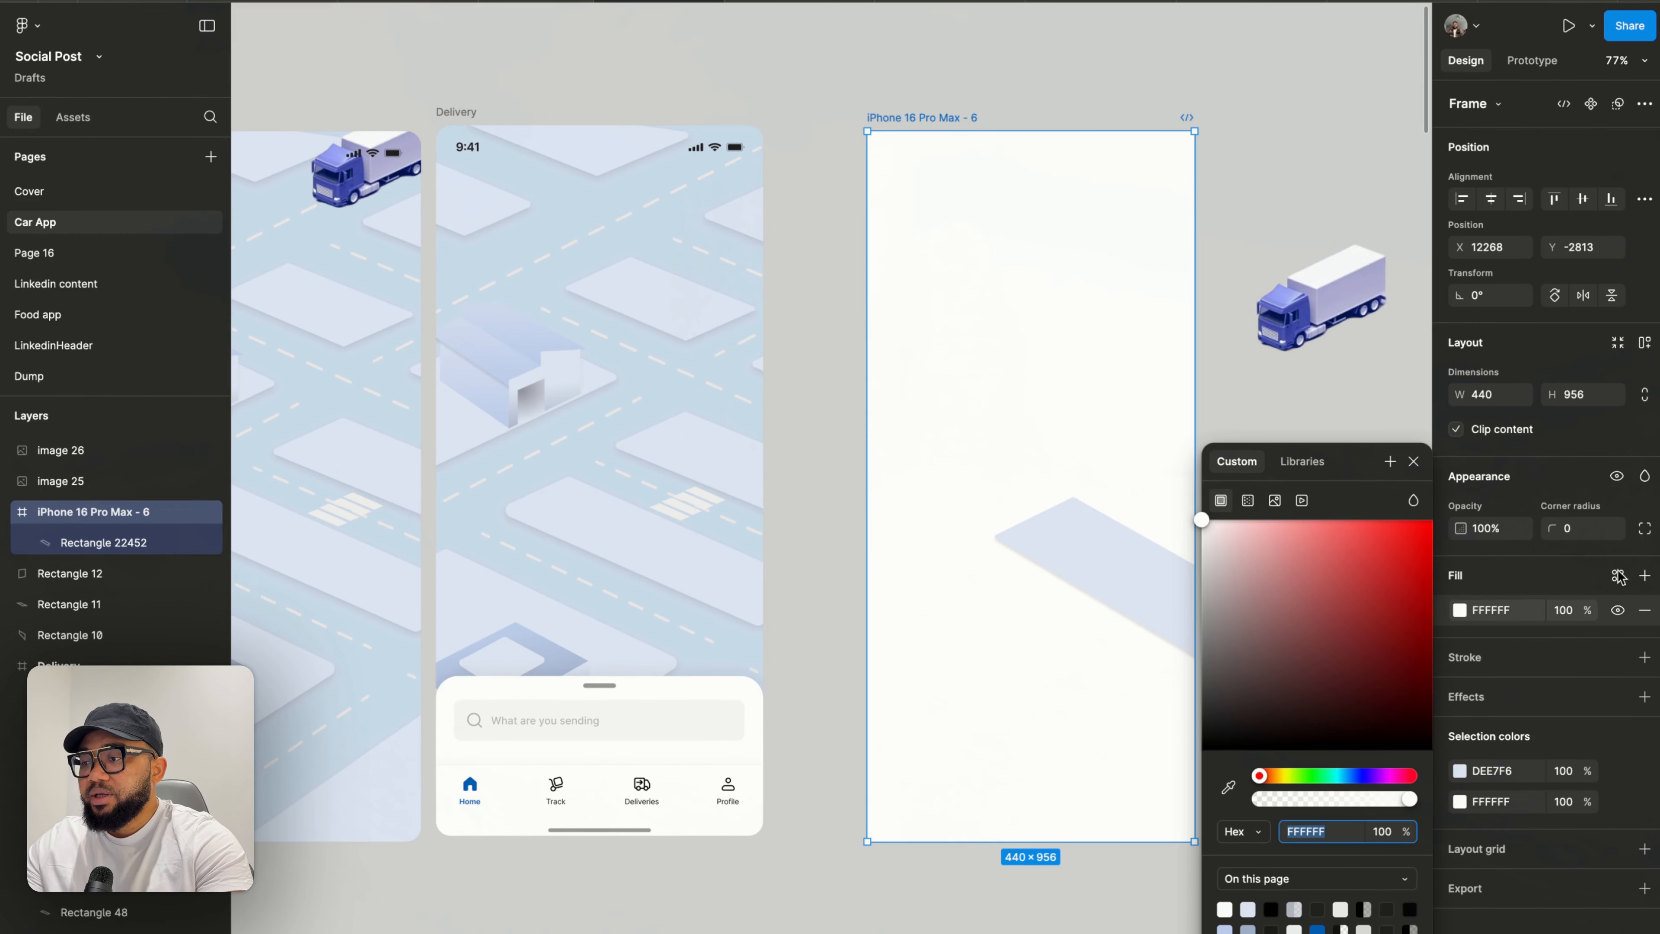
{"action": "left_click", "coordinate": [1226, 927]}
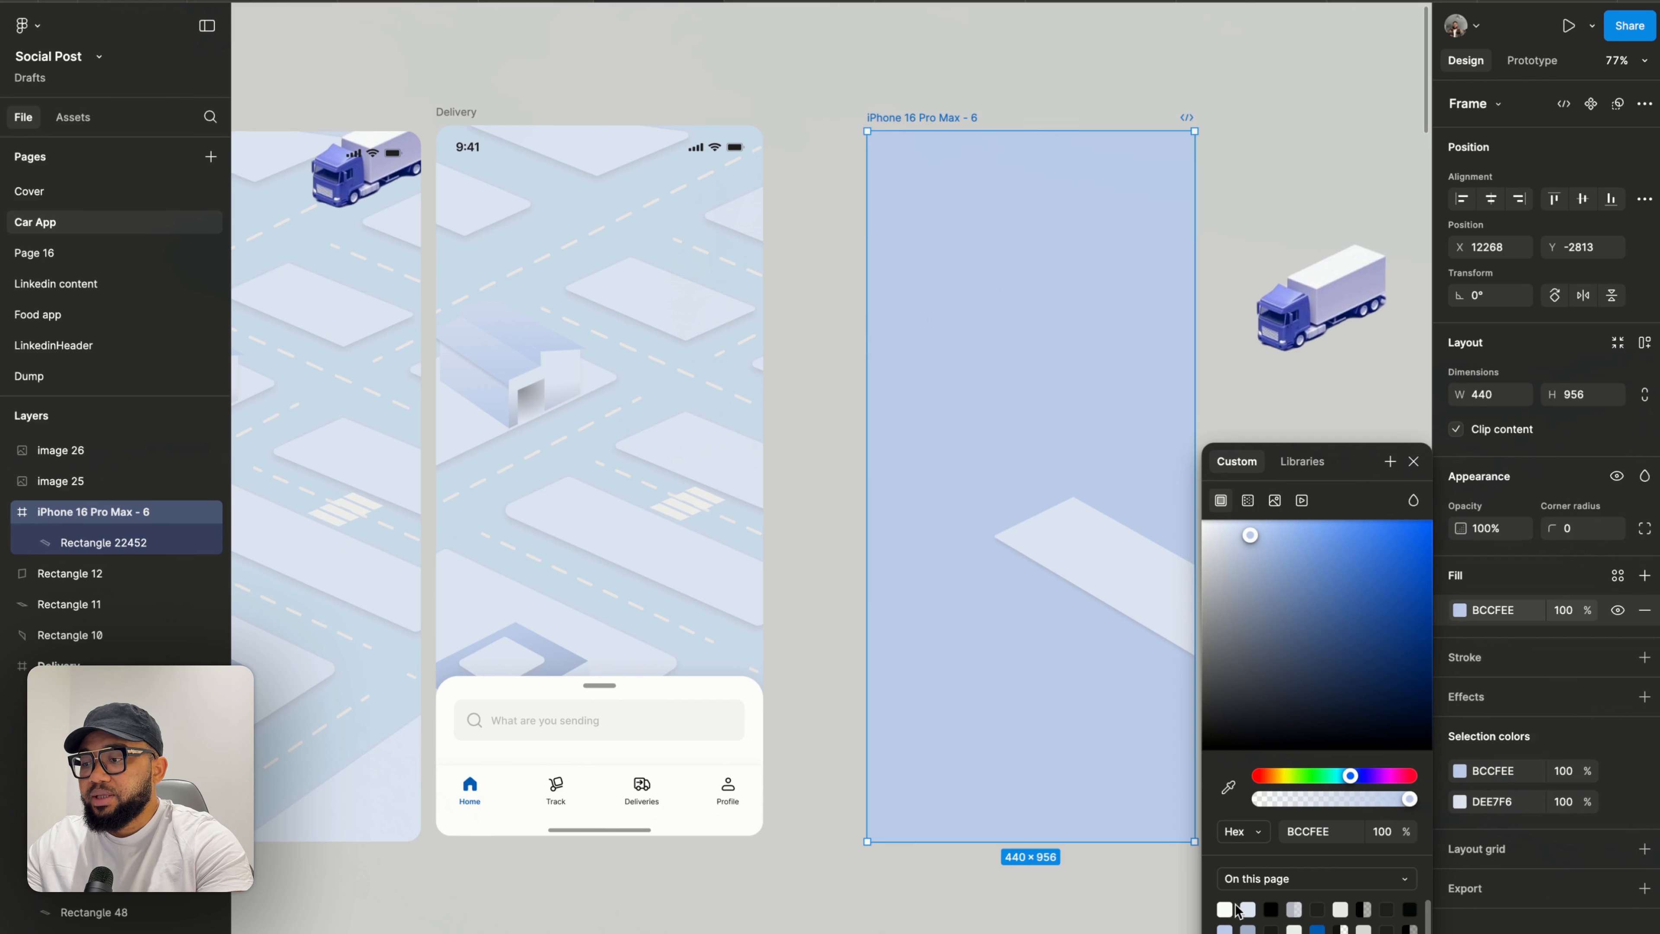
{"action": "left_click", "coordinate": [1228, 787]}
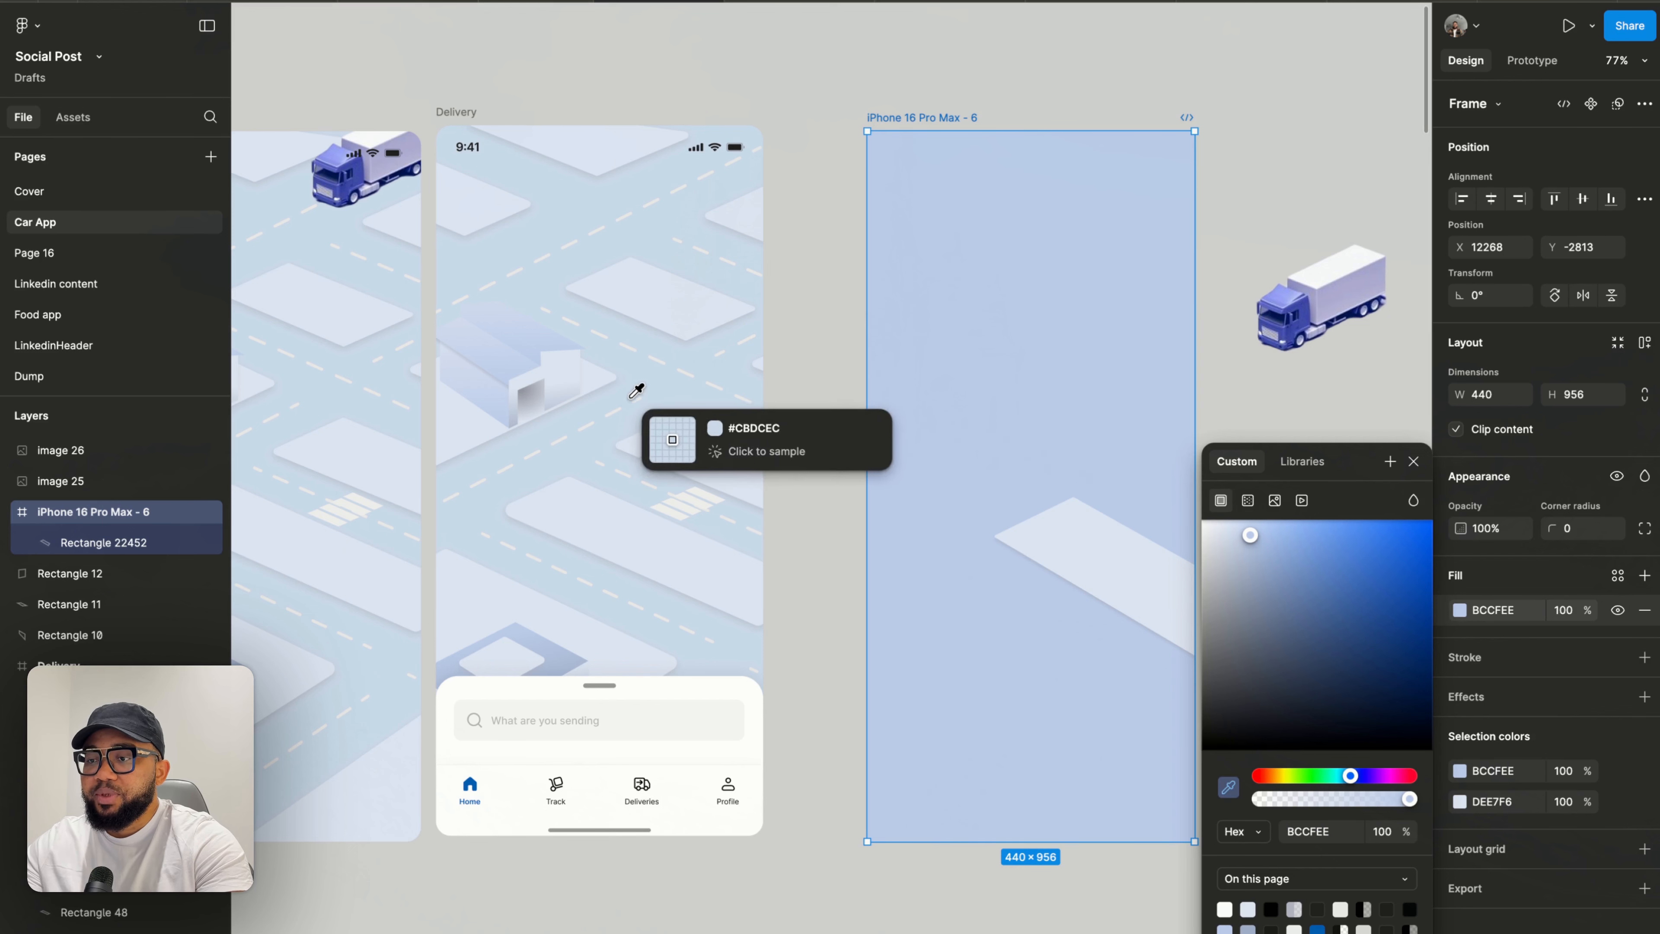
{"action": "left_click", "coordinate": [666, 388]}
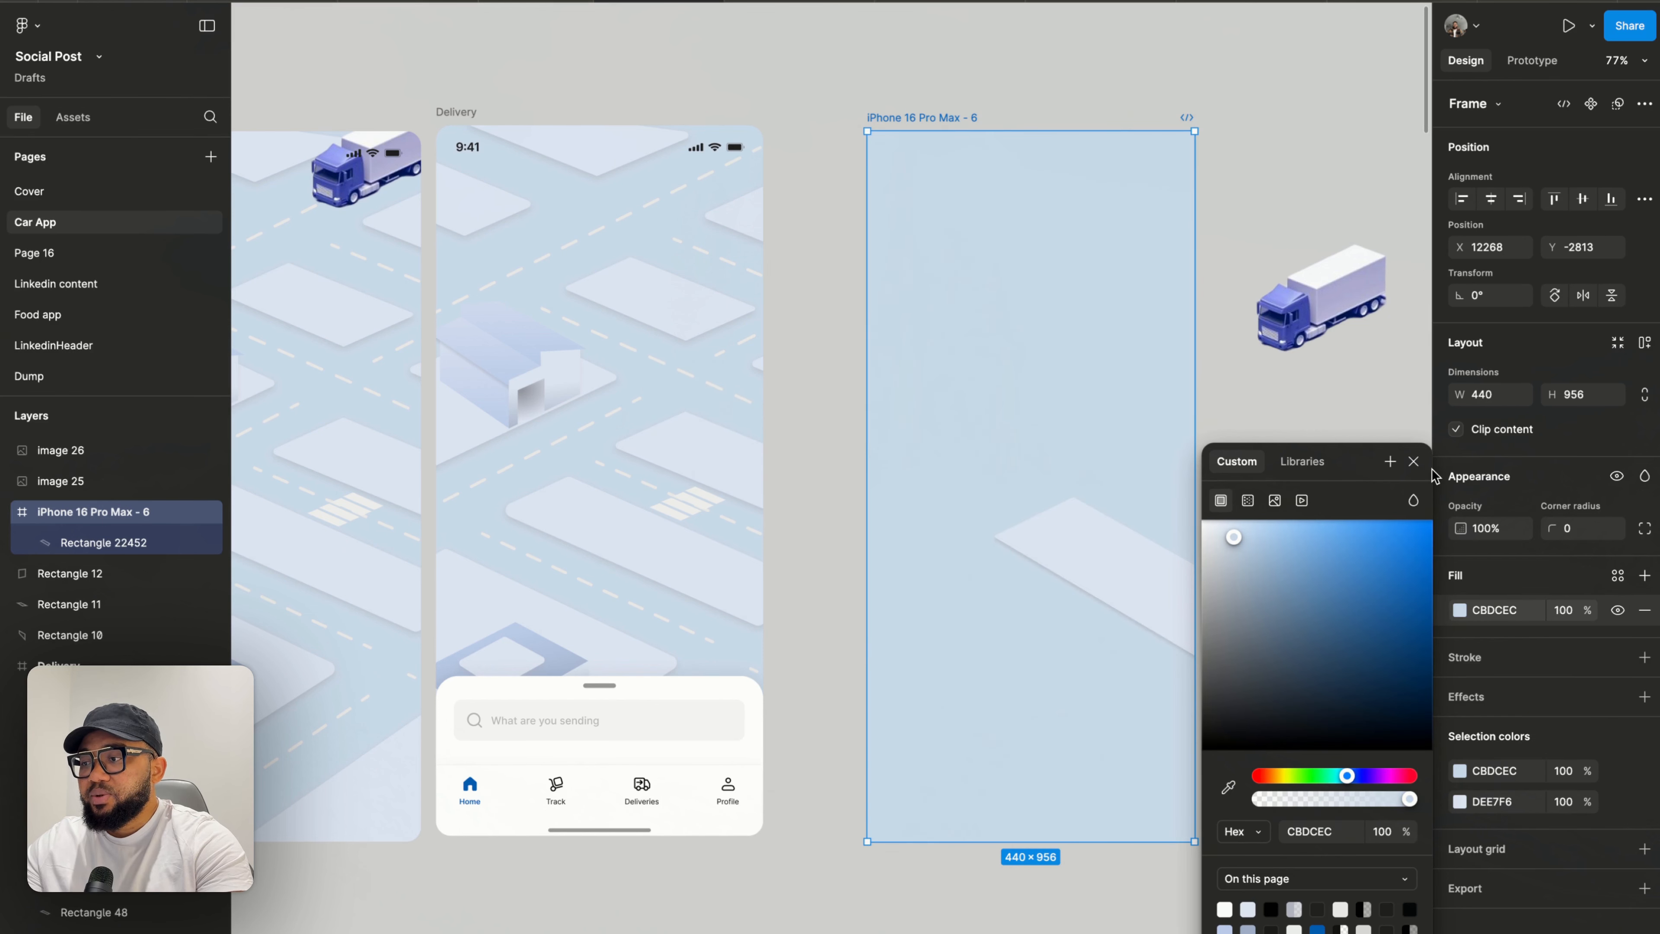
{"action": "left_click", "coordinate": [1315, 420]}
- Duplicate the road shape and move the copy up and to the right
{"action": "scroll", "coordinate": [1316, 422], "scroll_direction": "up", "scroll_amount": 5}
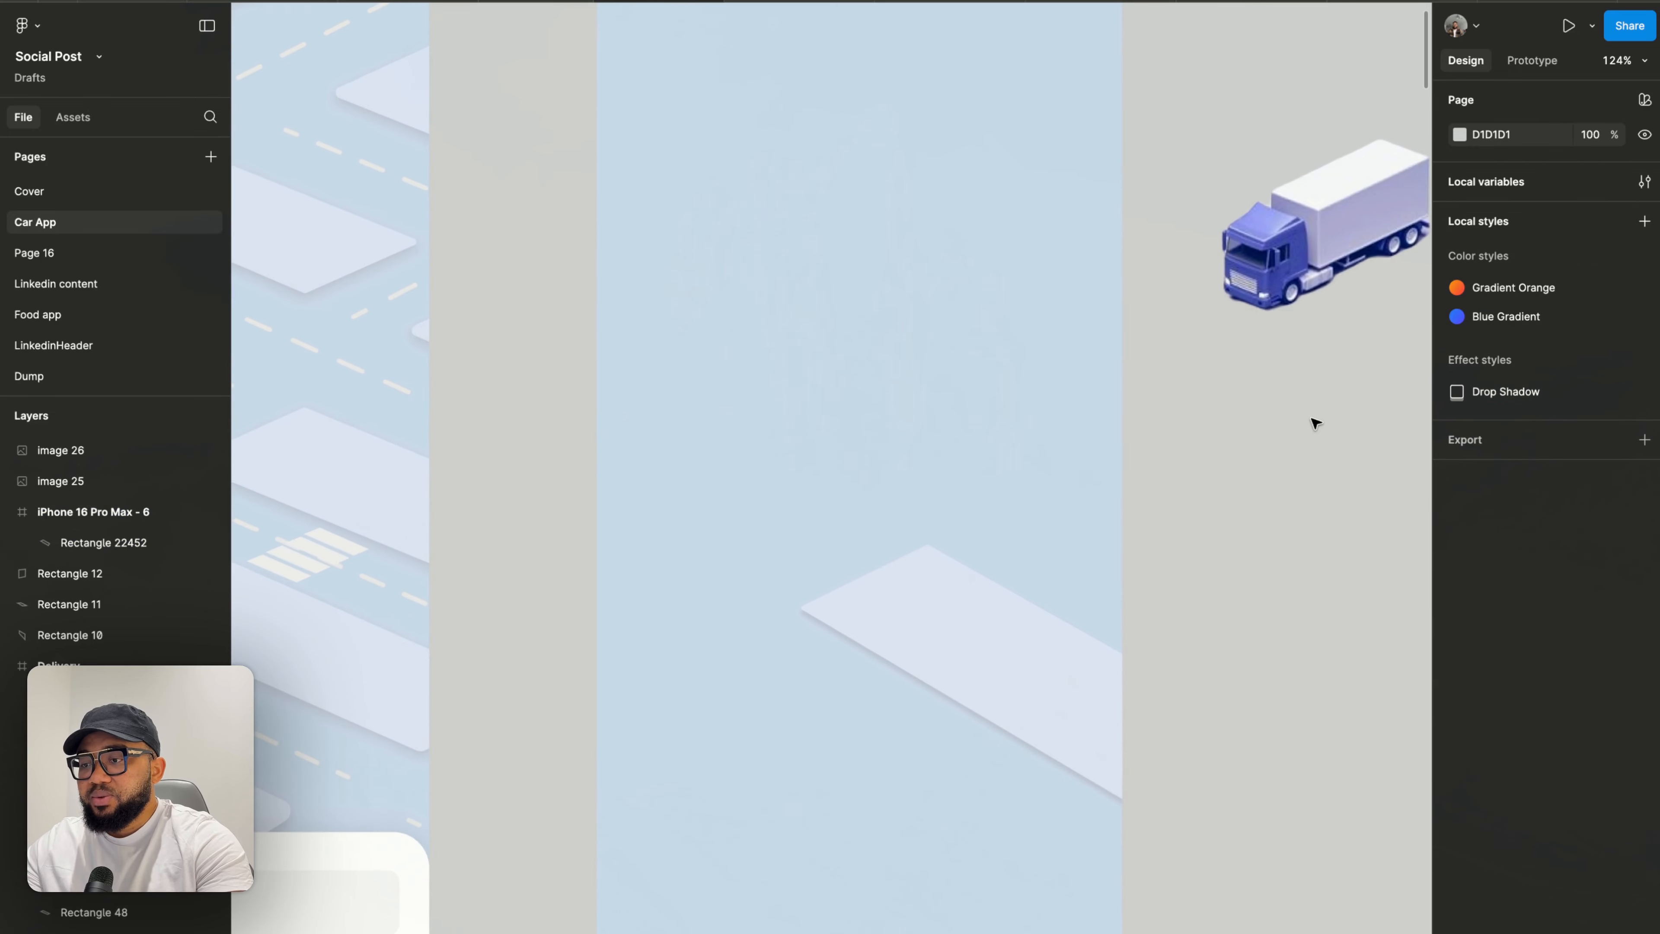
{"action": "scroll", "coordinate": [1314, 421], "scroll_direction": "down", "scroll_amount": 3}
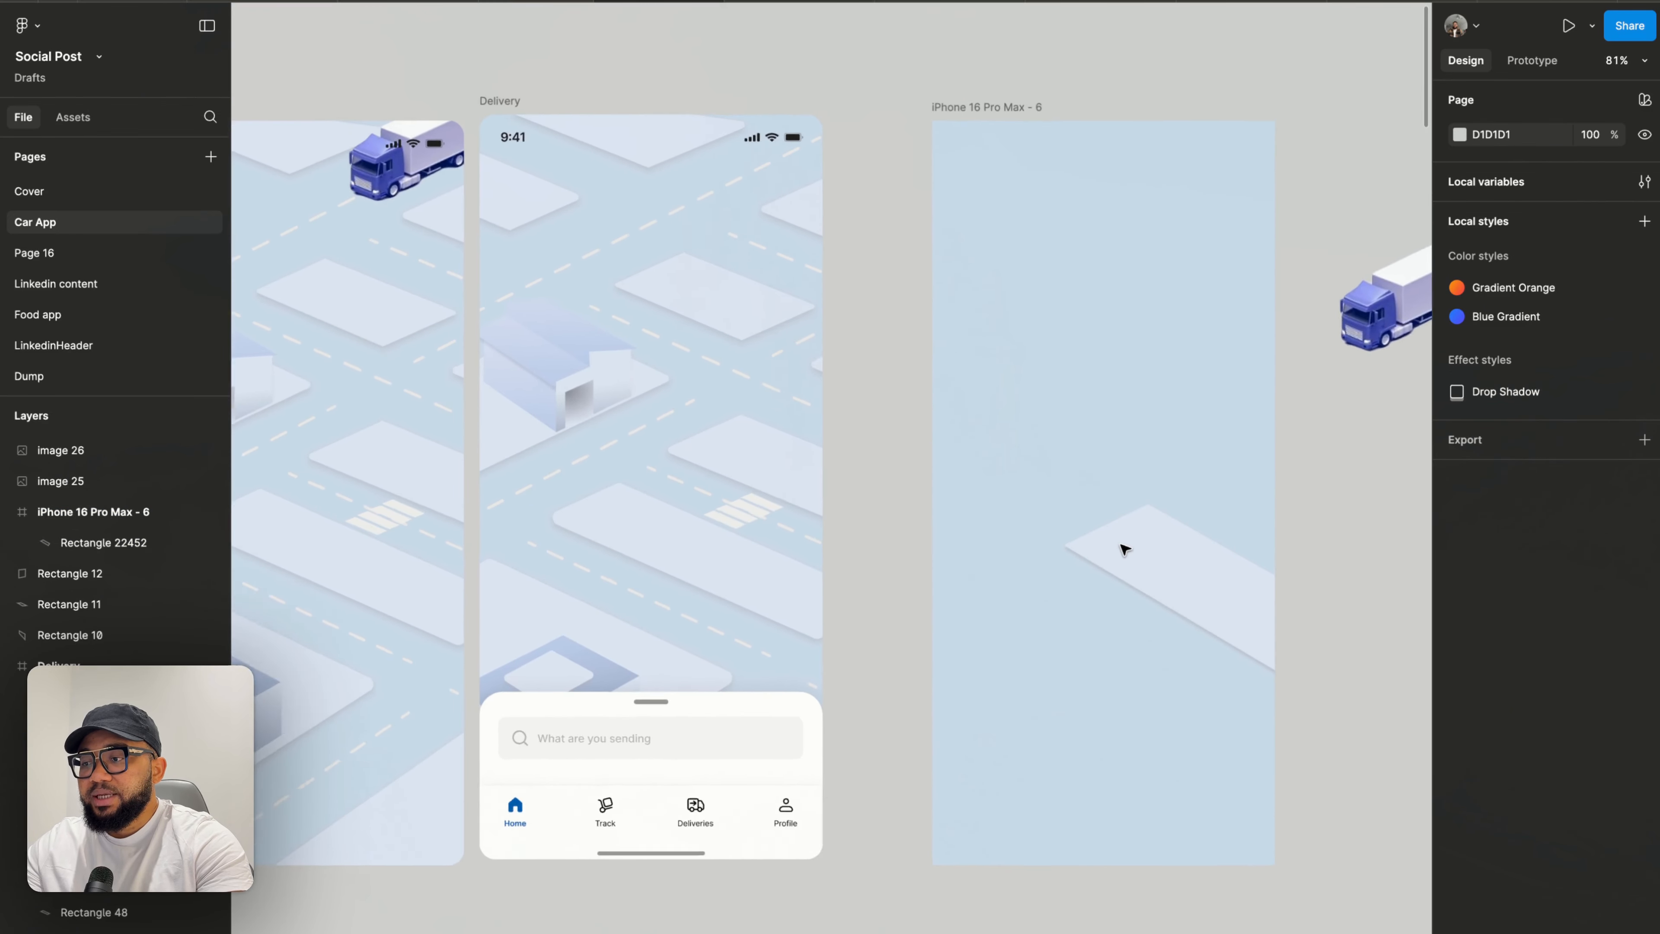
{"action": "scroll", "coordinate": [1124, 549], "scroll_direction": "up", "scroll_amount": 1}
{"action": "left_click", "coordinate": [1151, 561]}
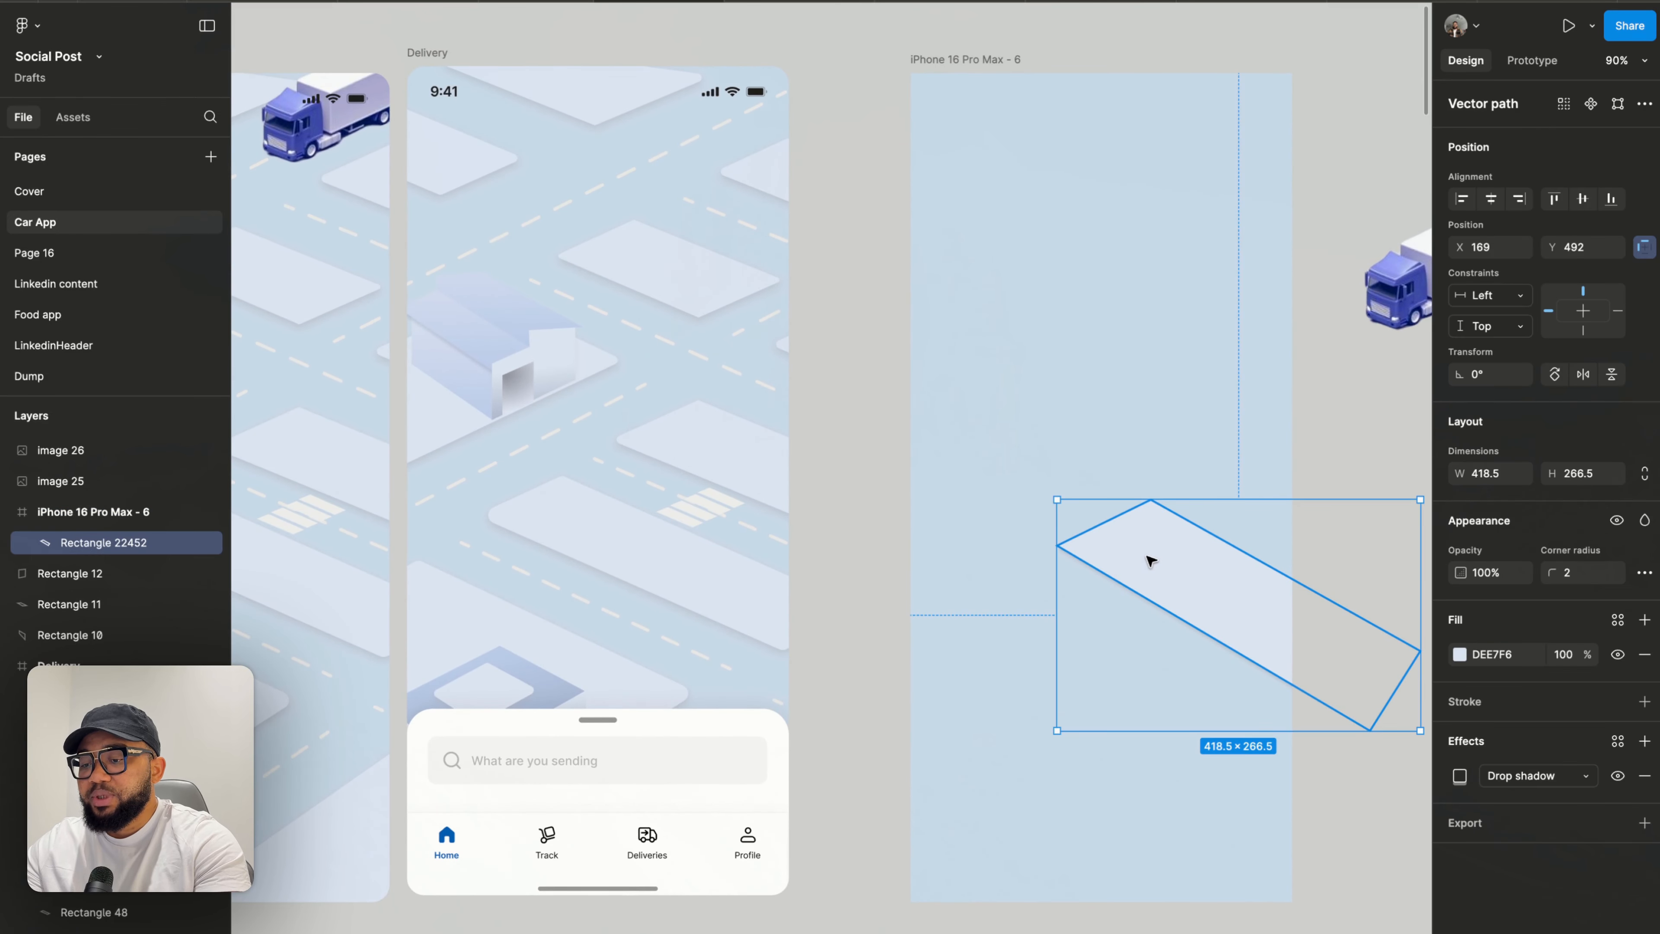
{"action": "key", "text": "ctrl+d"}
{"action": "left_click_drag", "start_coordinate": [1151, 561], "coordinate": [1264, 464]}
- Shift the road copy further along the diagonal so it sits at the frame's right edge above the first road
{"action": "scroll", "coordinate": [1238, 436], "scroll_direction": "up", "scroll_amount": 4}
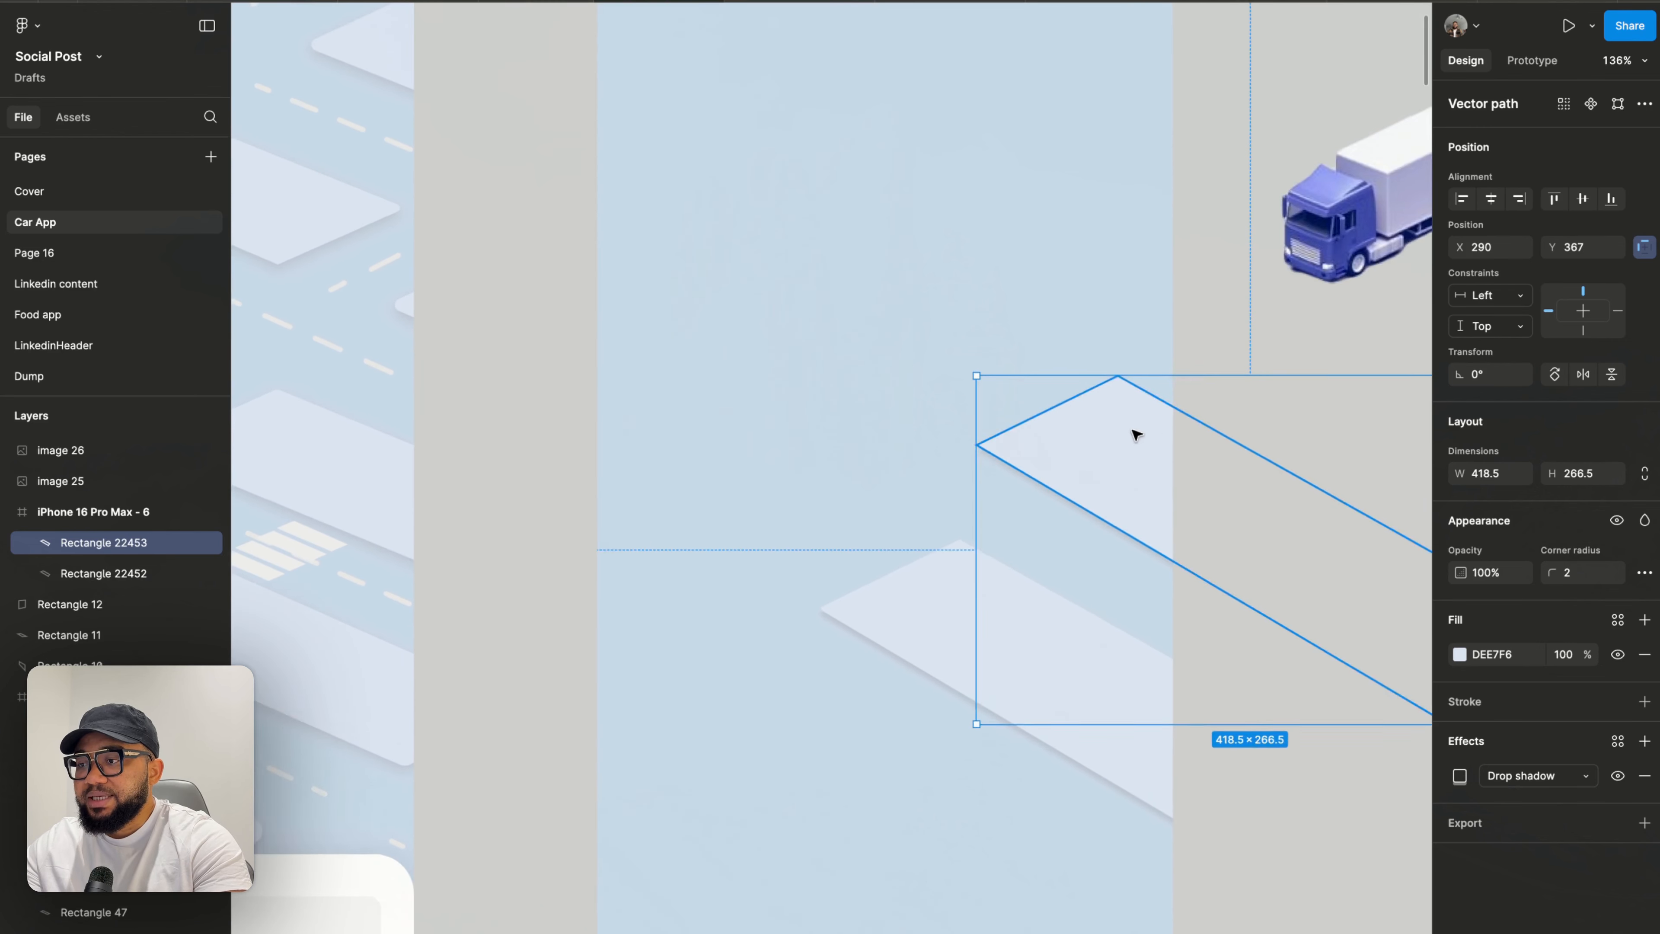
{"action": "left_click_drag", "start_coordinate": [1055, 451], "coordinate": [1031, 397]}
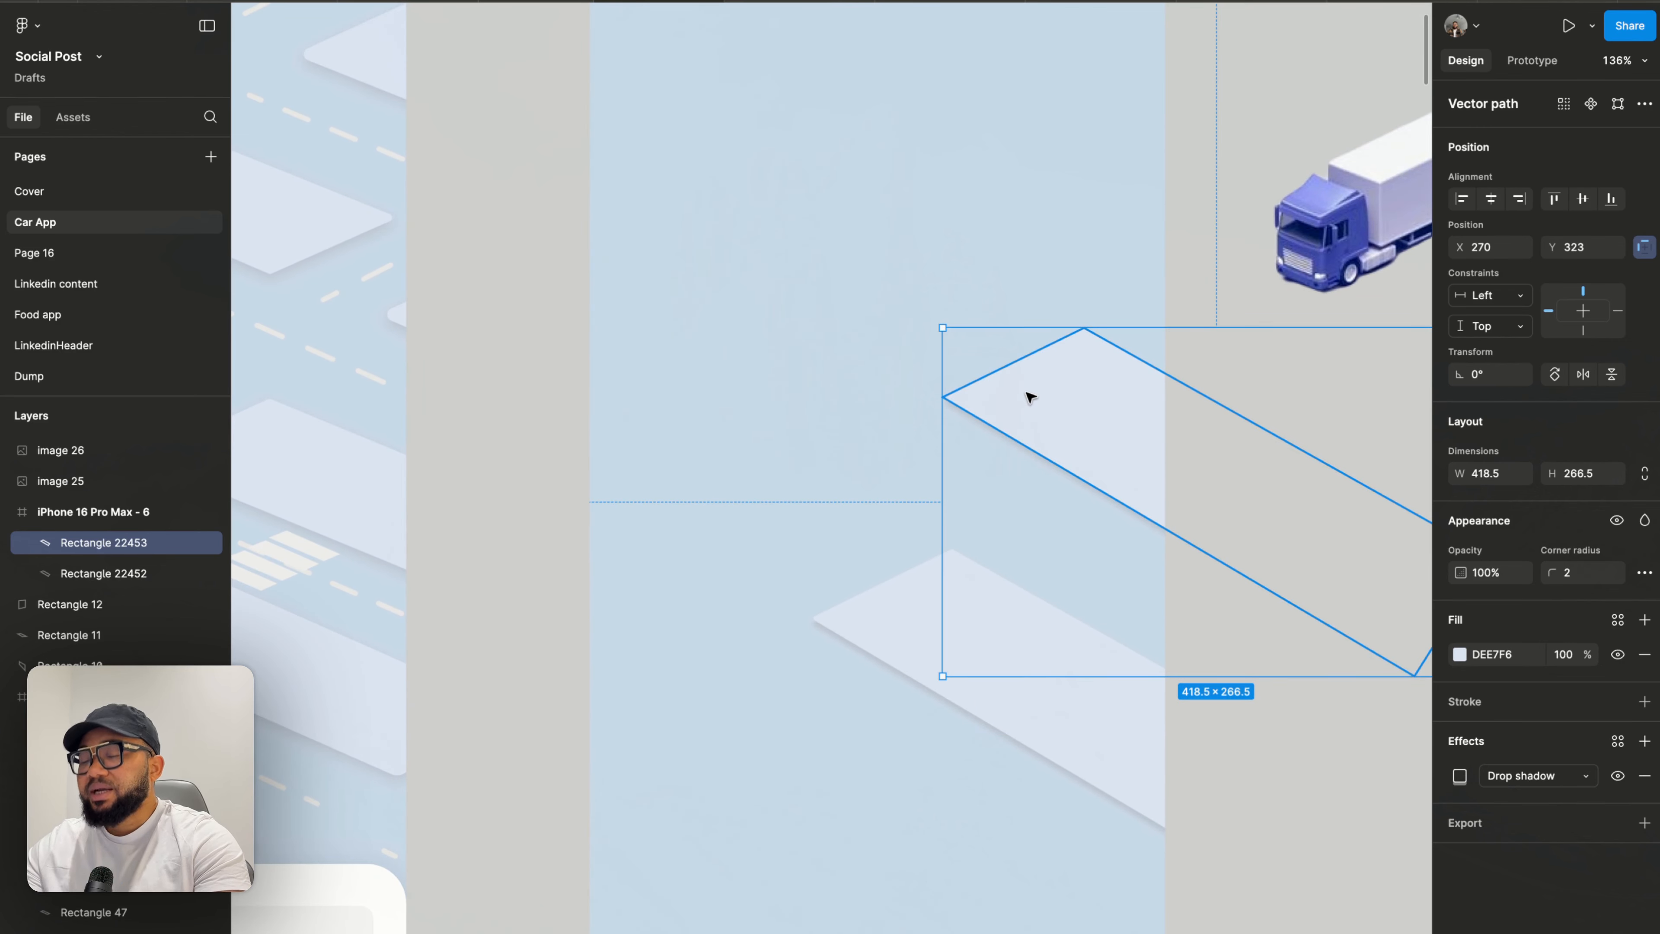
{"action": "mouse_move", "coordinate": [1337, 245]}
{"action": "left_mouse_down"}
{"action": "mouse_move", "coordinate": [1299, 249]}
{"action": "mouse_move", "coordinate": [822, 531]}
{"action": "mouse_move", "coordinate": [908, 461]}
{"action": "mouse_move", "coordinate": [1345, 220]}
{"action": "left_mouse_up"}
{"action": "scroll", "coordinate": [1345, 221], "scroll_direction": "right", "scroll_amount": 3}
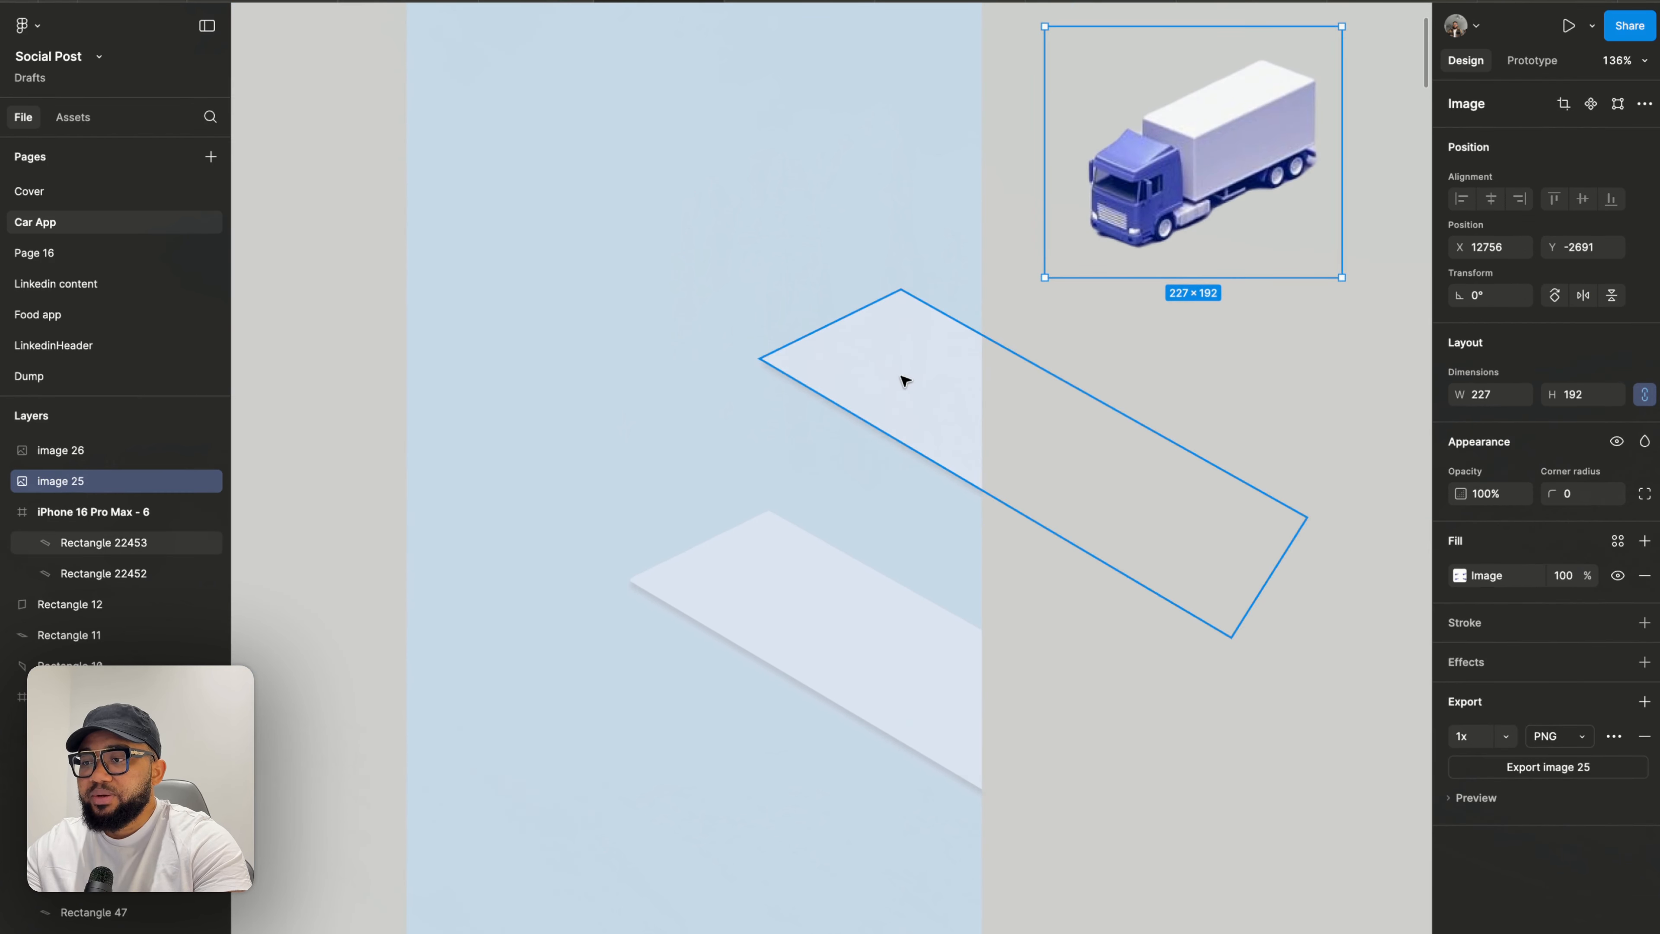
{"action": "left_click_drag", "start_coordinate": [862, 378], "coordinate": [930, 456]}
{"action": "scroll", "coordinate": [860, 541], "scroll_direction": "right", "scroll_amount": 5}
{"action": "scroll", "coordinate": [860, 541], "scroll_direction": "down", "scroll_amount": 2}
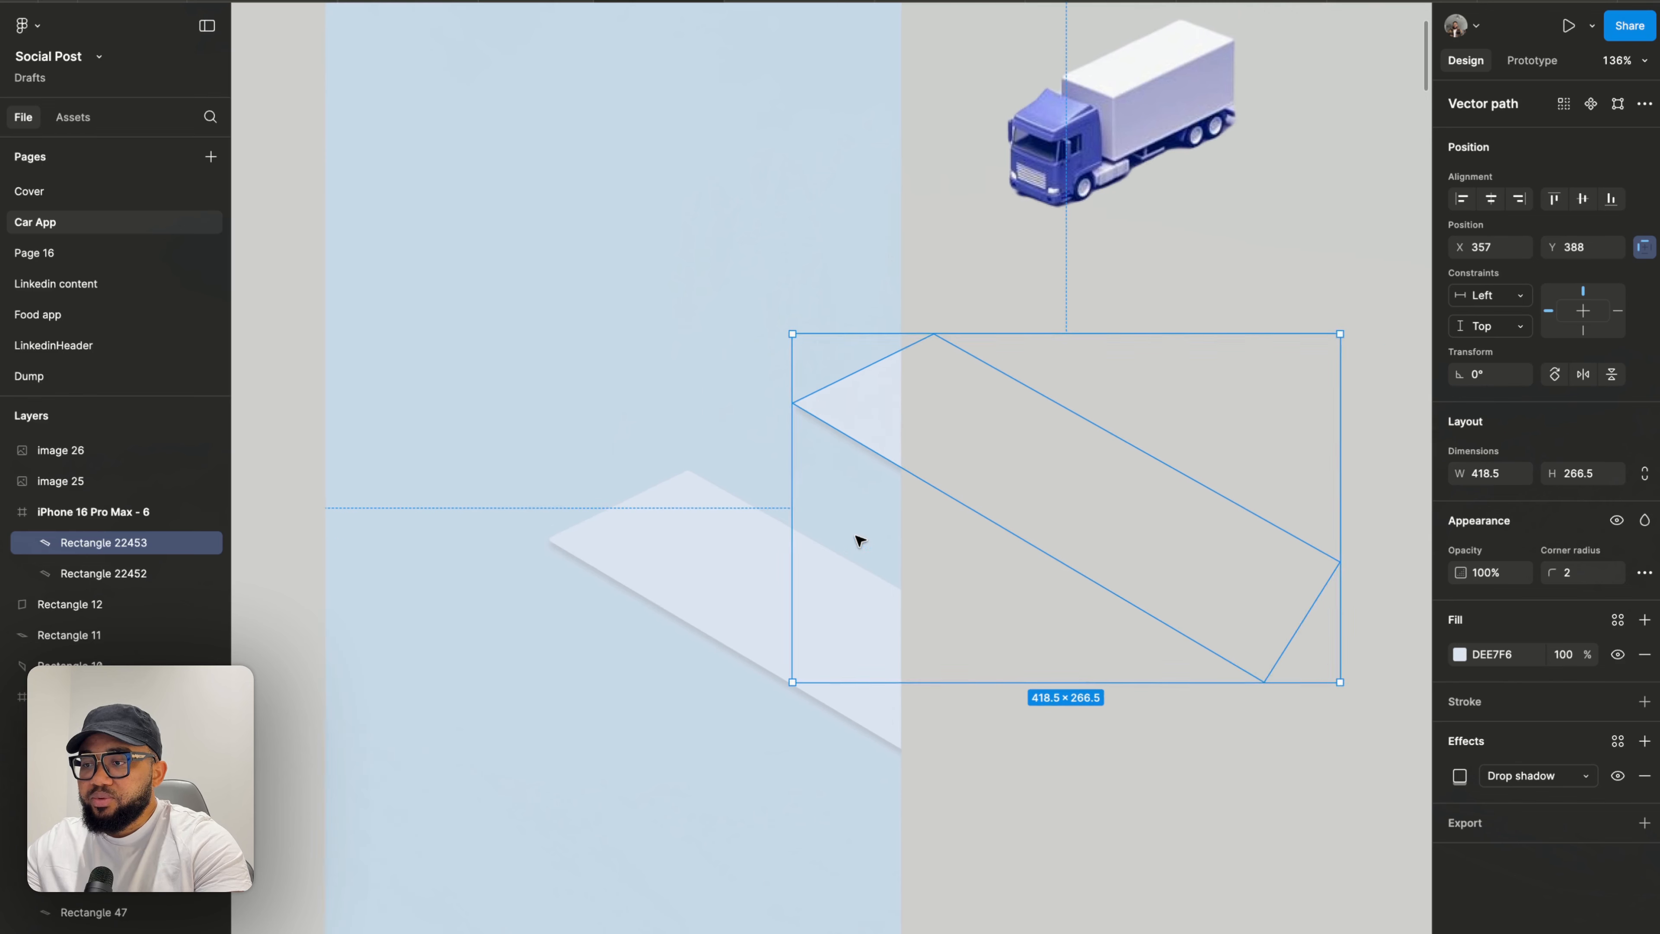
{"action": "left_click", "coordinate": [935, 754]}
{"action": "scroll", "coordinate": [935, 754], "scroll_direction": "down", "scroll_amount": 3}
{"action": "scroll", "coordinate": [929, 752], "scroll_direction": "left", "scroll_amount": 6}
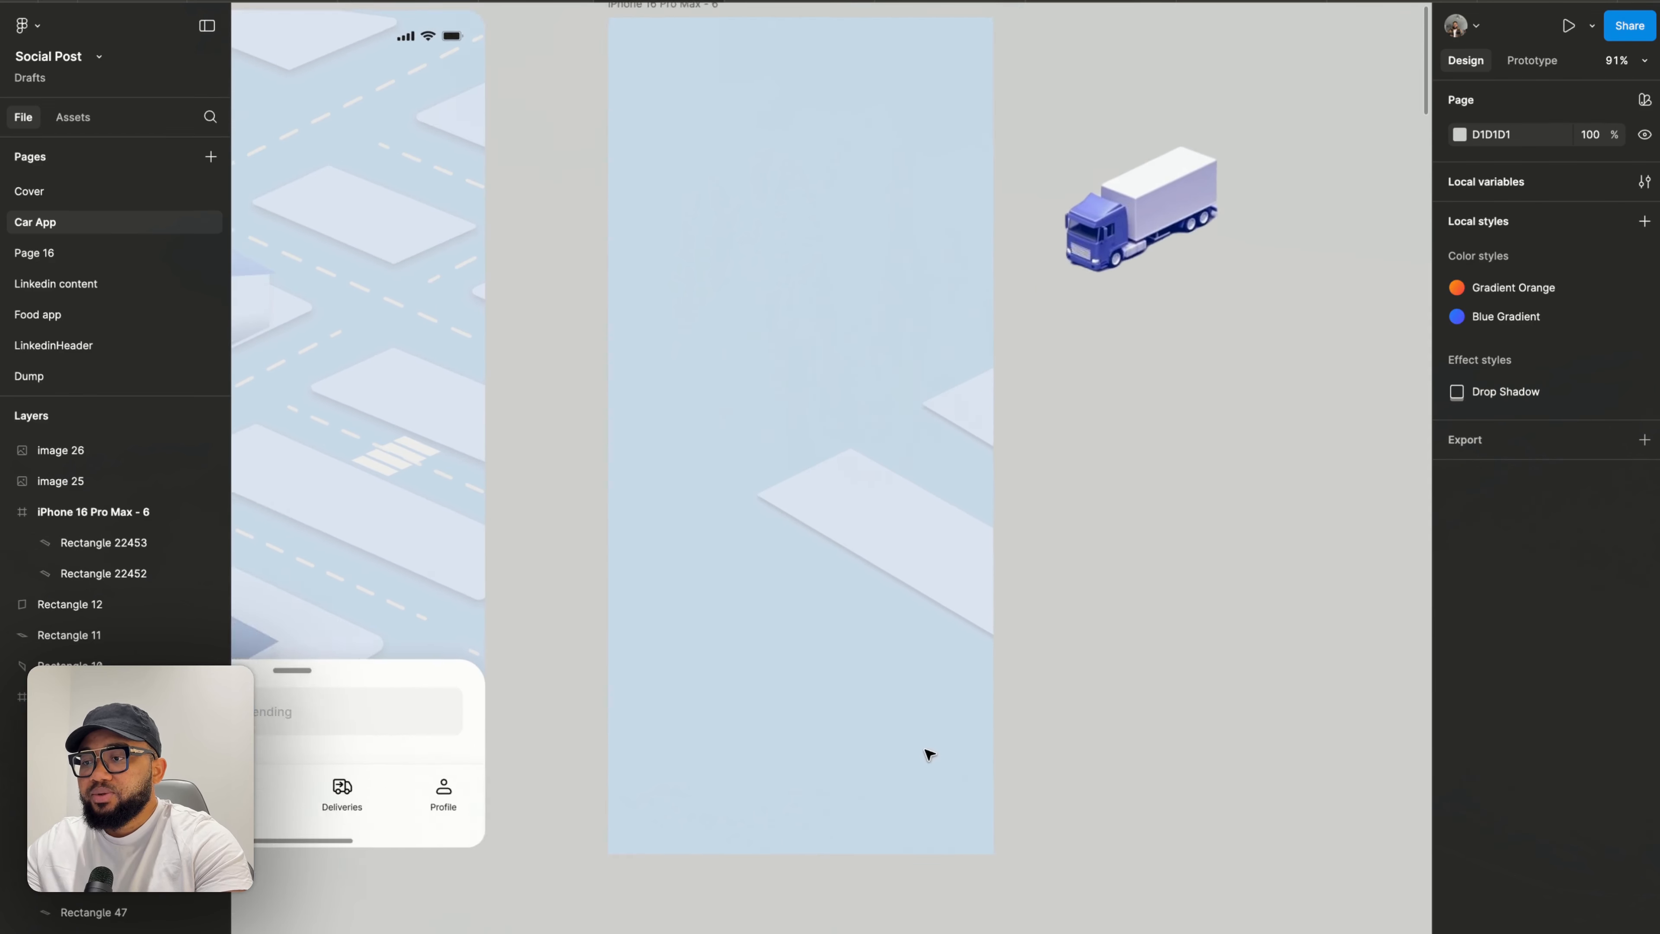
{"action": "left_click_drag", "start_coordinate": [1305, 160], "coordinate": [1018, 323]}
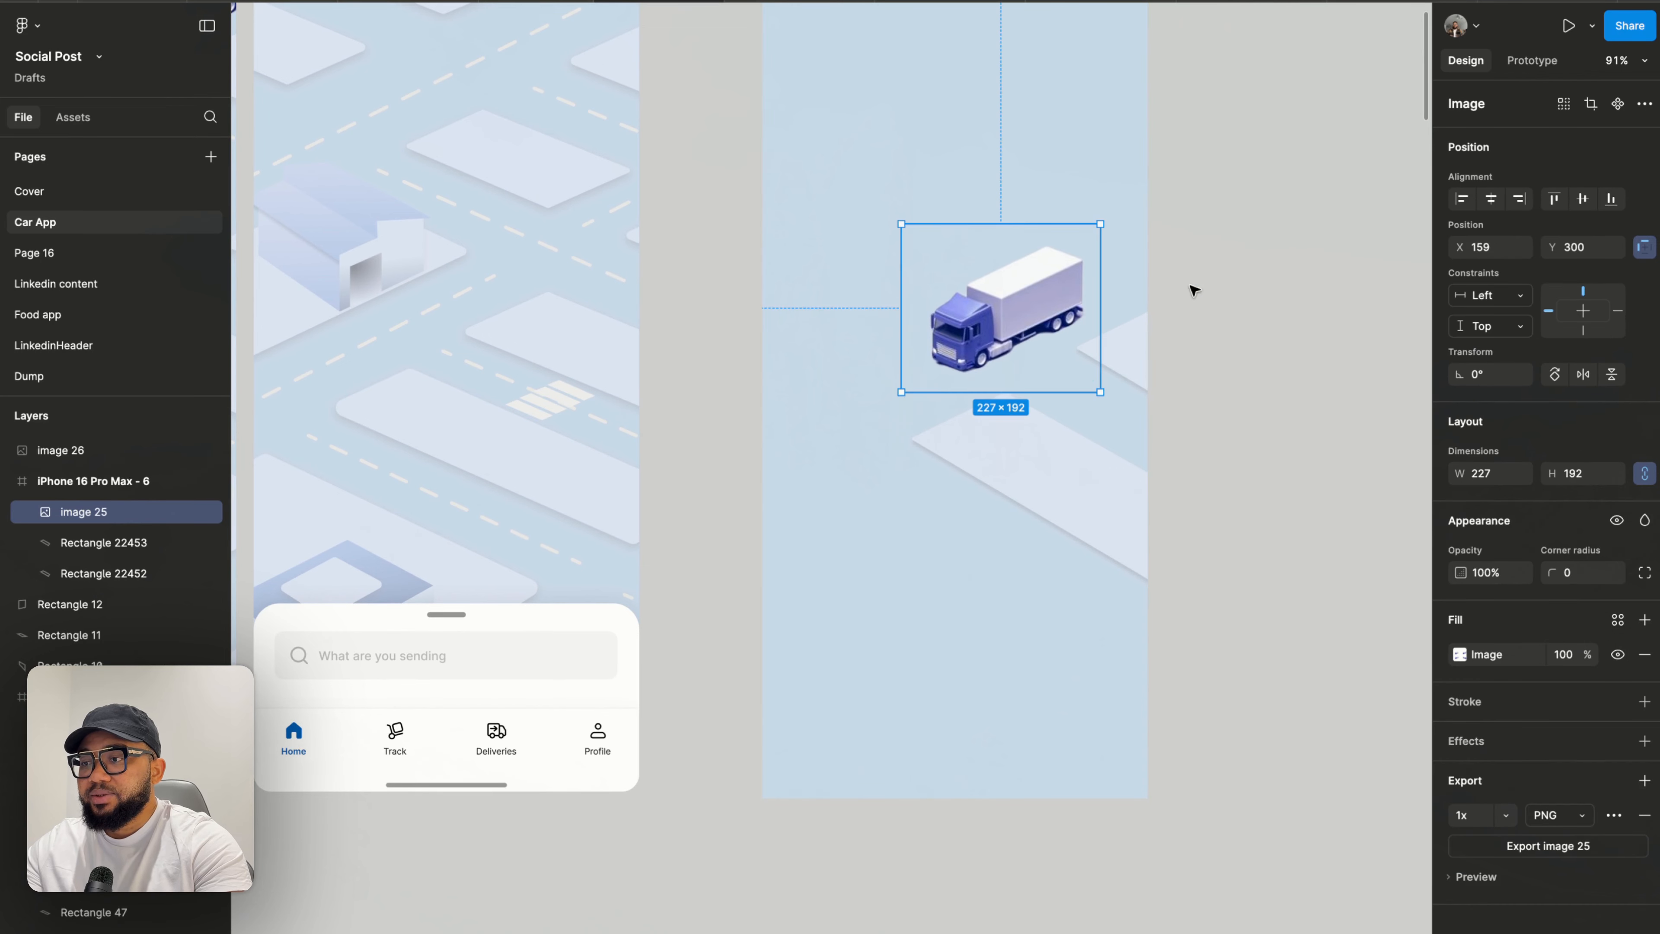
{"action": "key", "text": "super+z"}
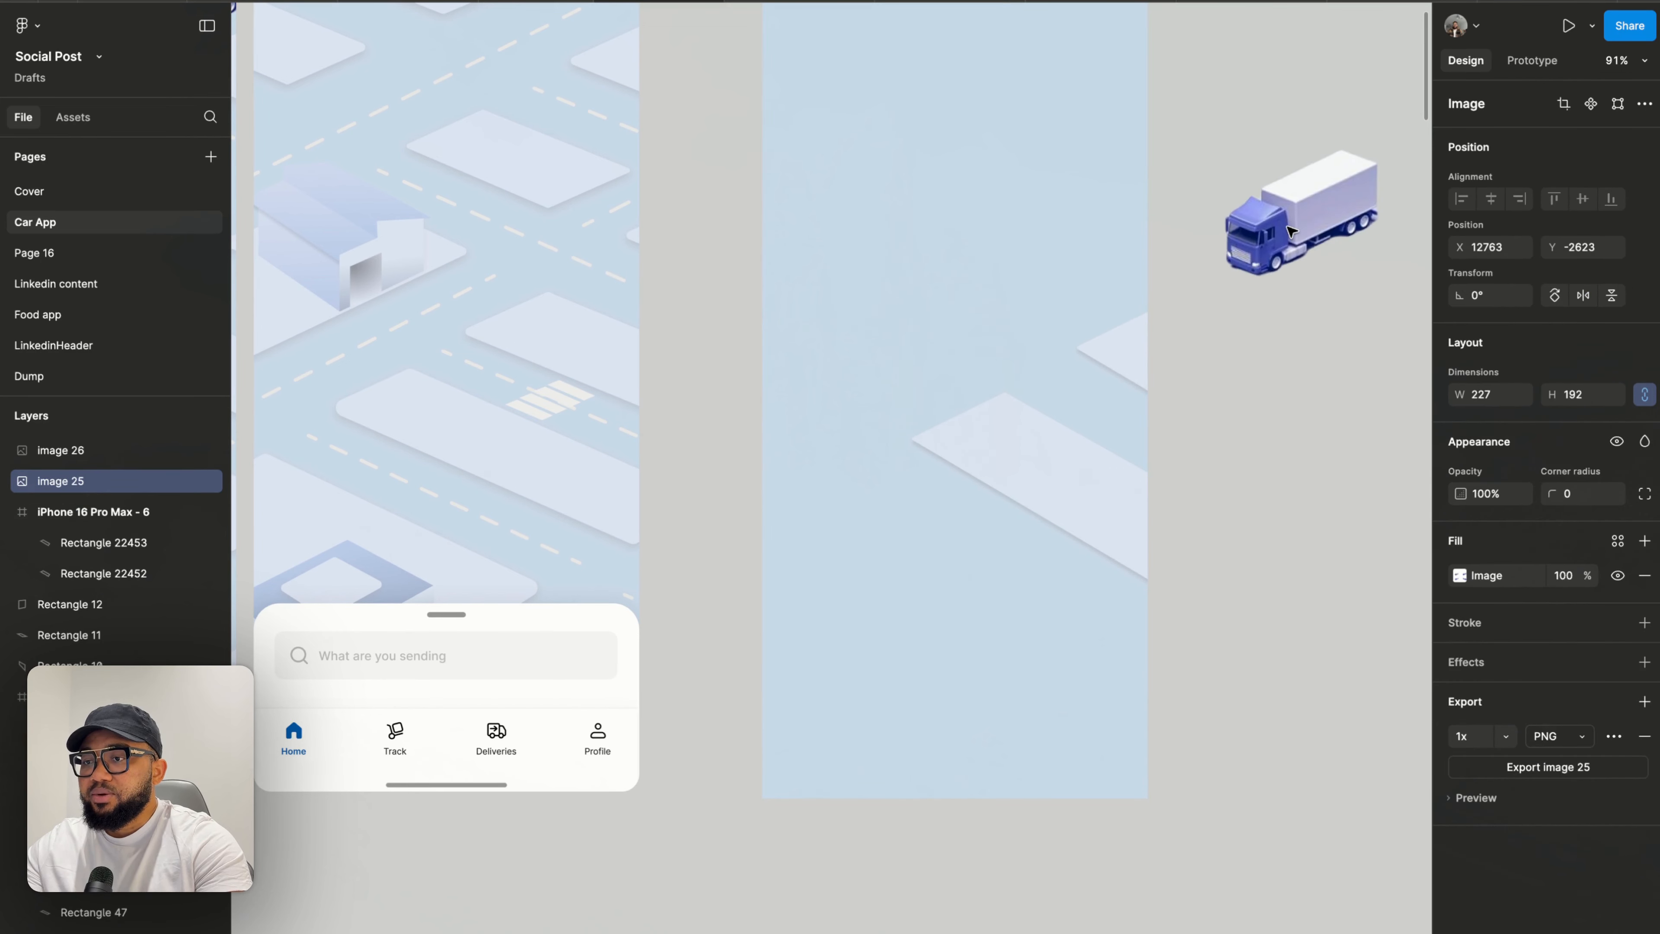
- Nudge the original road slightly down and the road copy slightly to line the two segments up
{"action": "left_click", "coordinate": [1118, 359]}
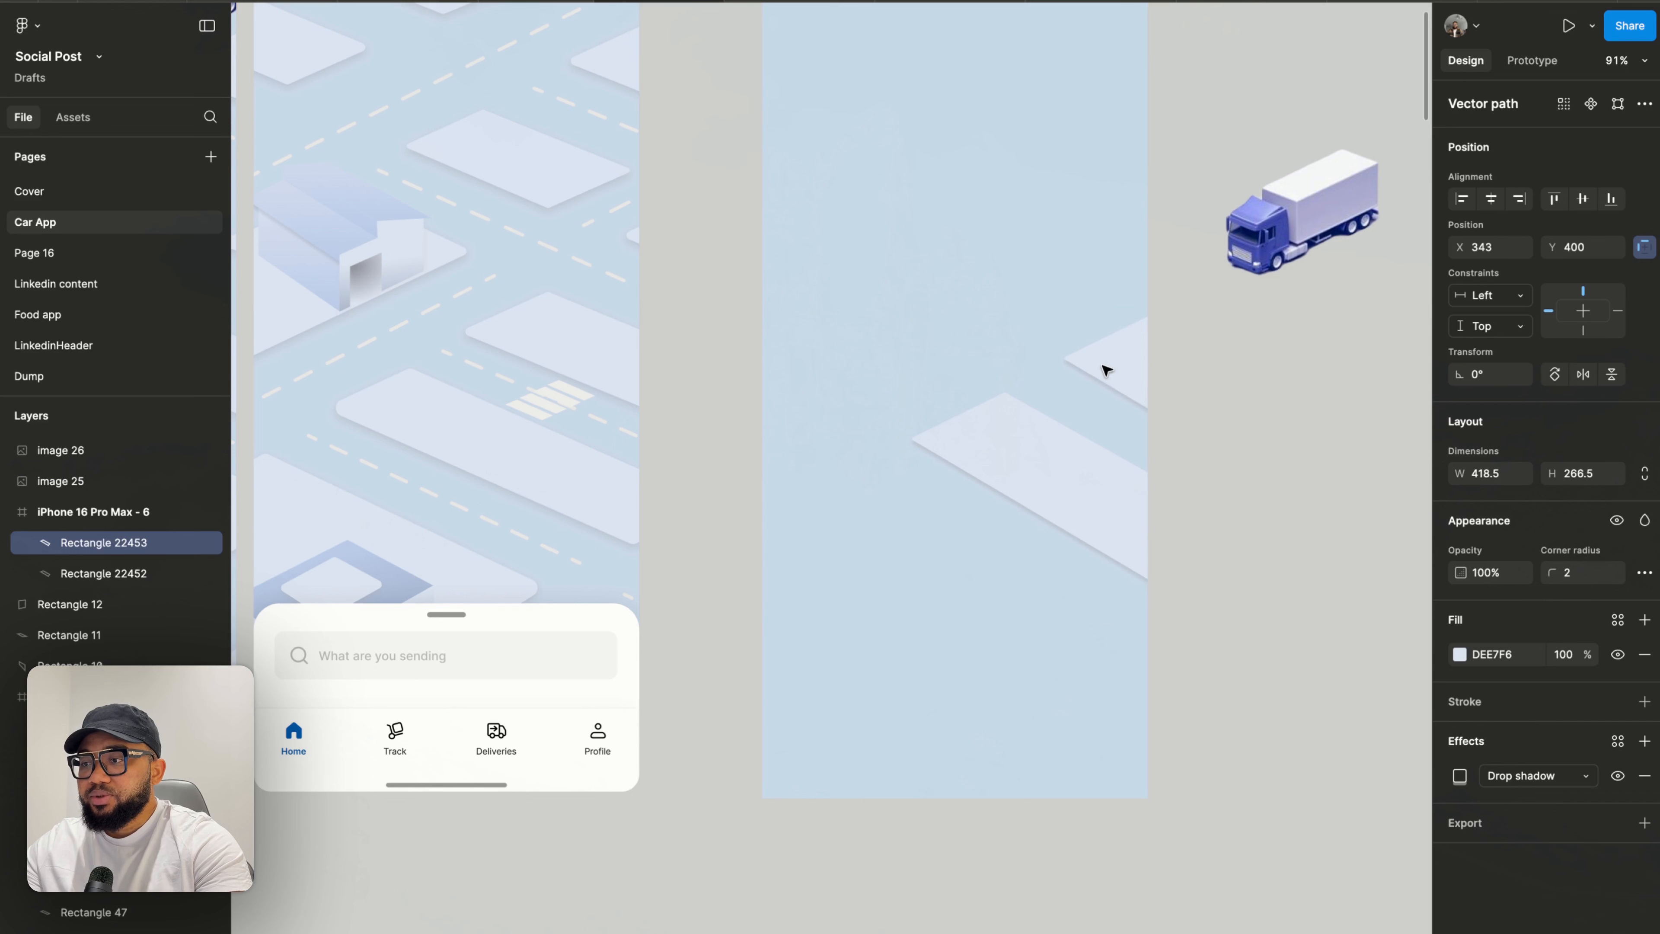
{"action": "left_click", "coordinate": [1026, 467]}
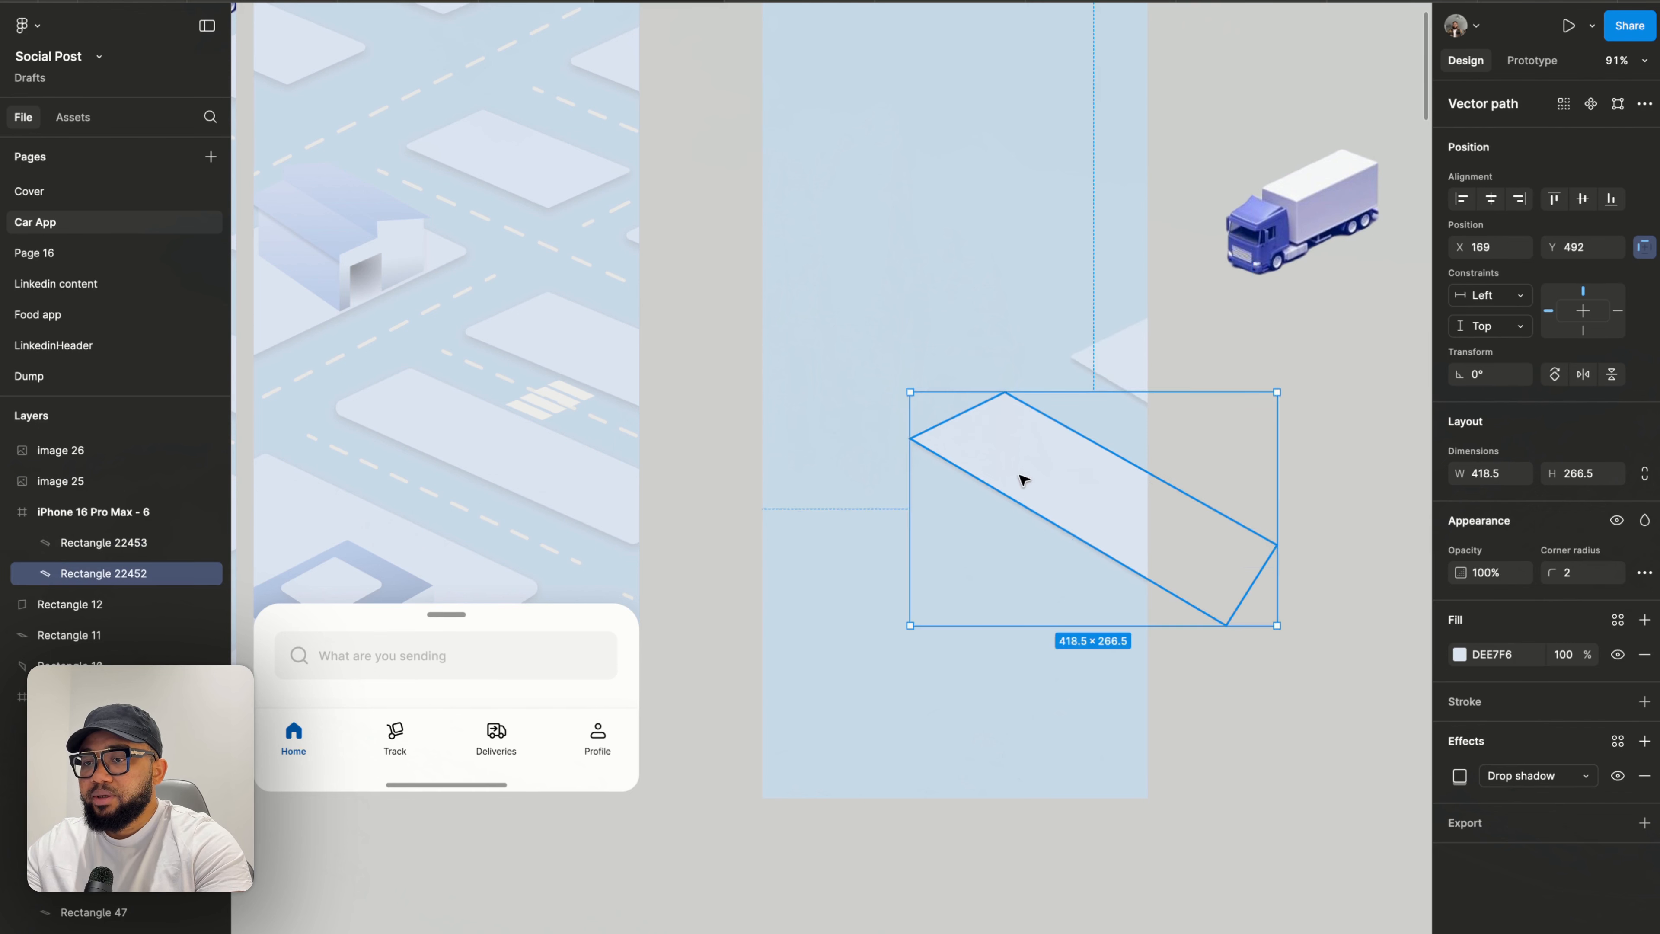
{"action": "left_click_drag", "start_coordinate": [1019, 475], "coordinate": [1009, 503]}
{"action": "left_click_drag", "start_coordinate": [1105, 364], "coordinate": [1093, 371]}
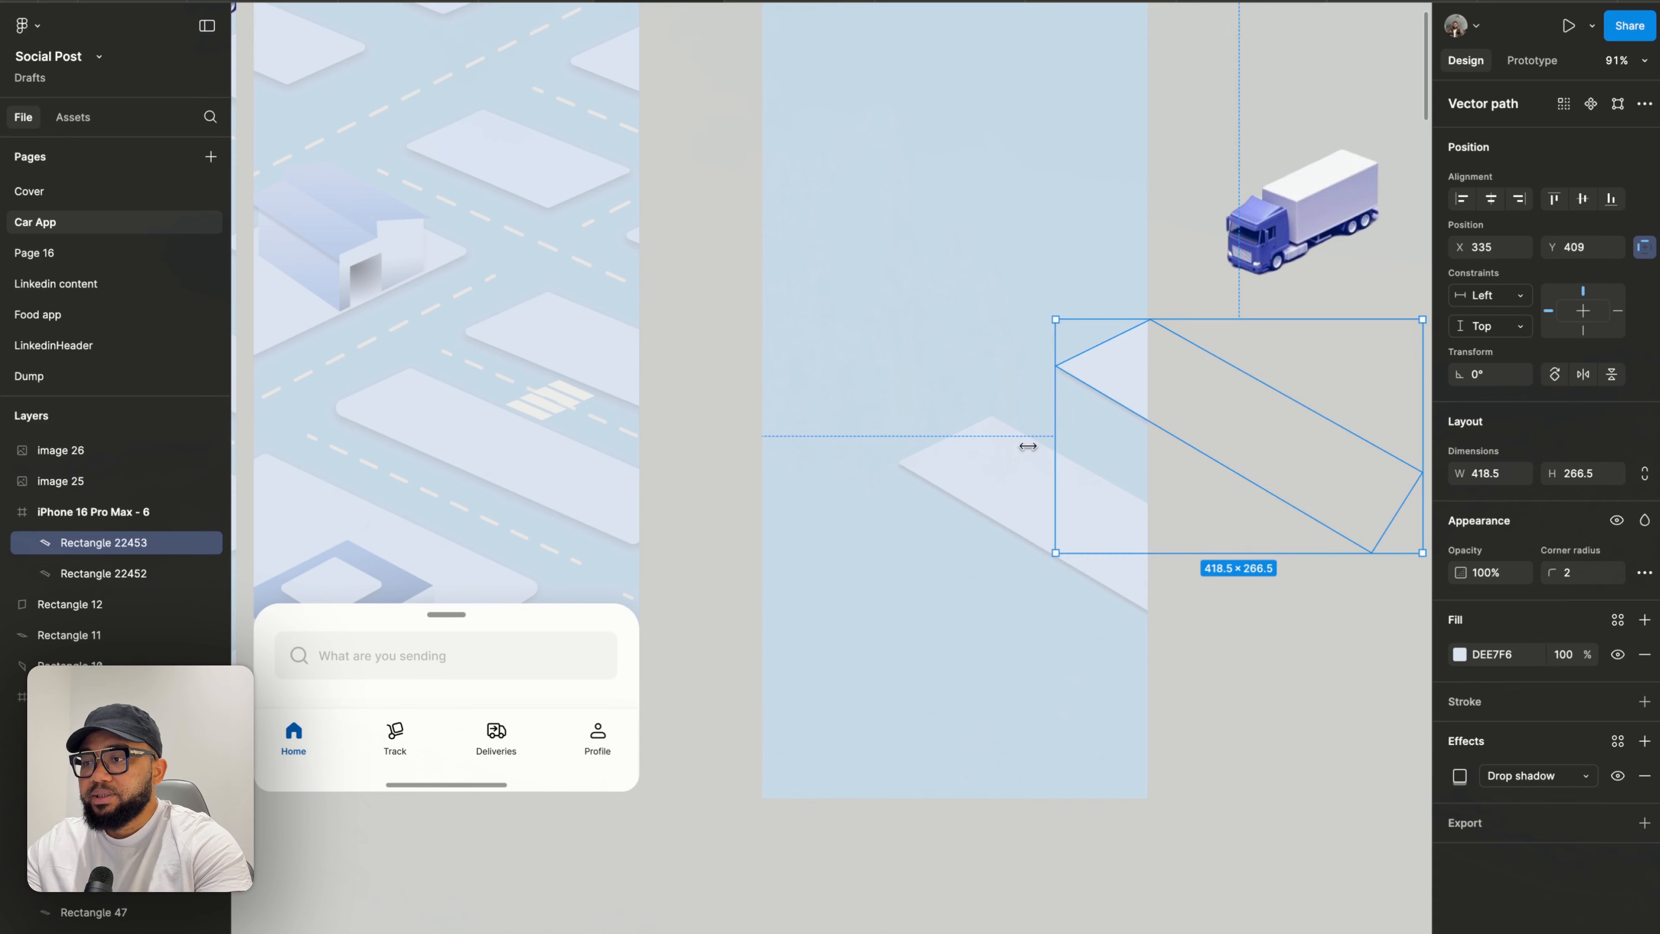
{"action": "left_click", "coordinate": [880, 588]}
- Inspect the alignment of the two road segments inside the phone frame
{"action": "scroll", "coordinate": [1100, 367], "scroll_direction": "up", "scroll_amount": 3}
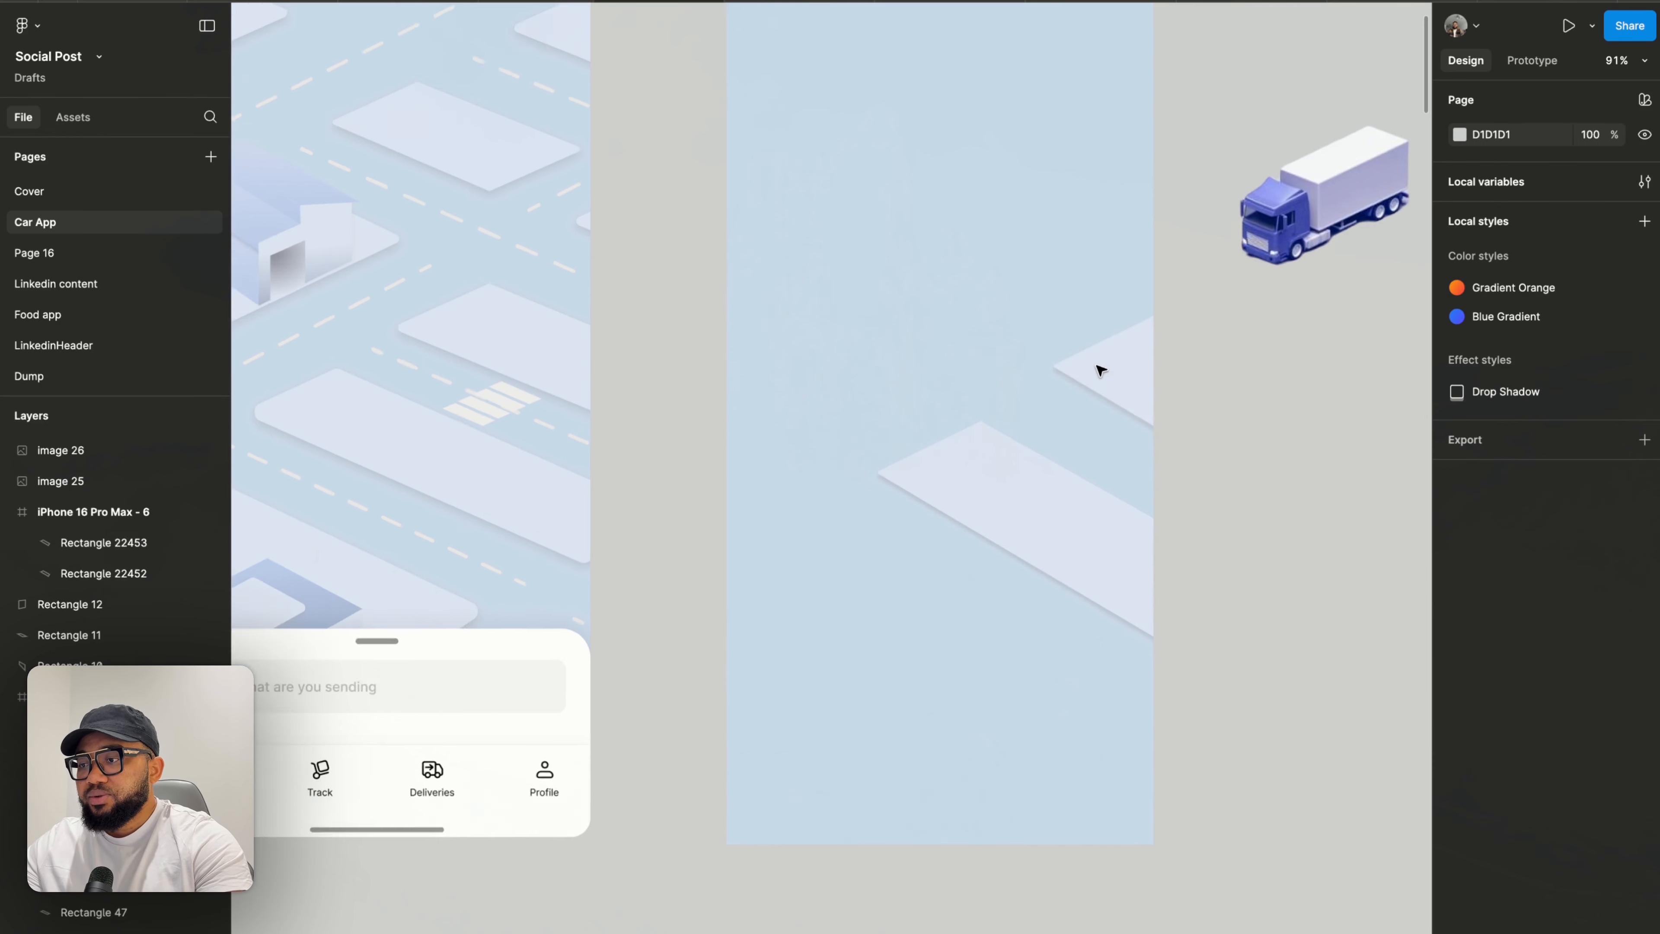
{"action": "left_click", "coordinate": [1102, 368]}
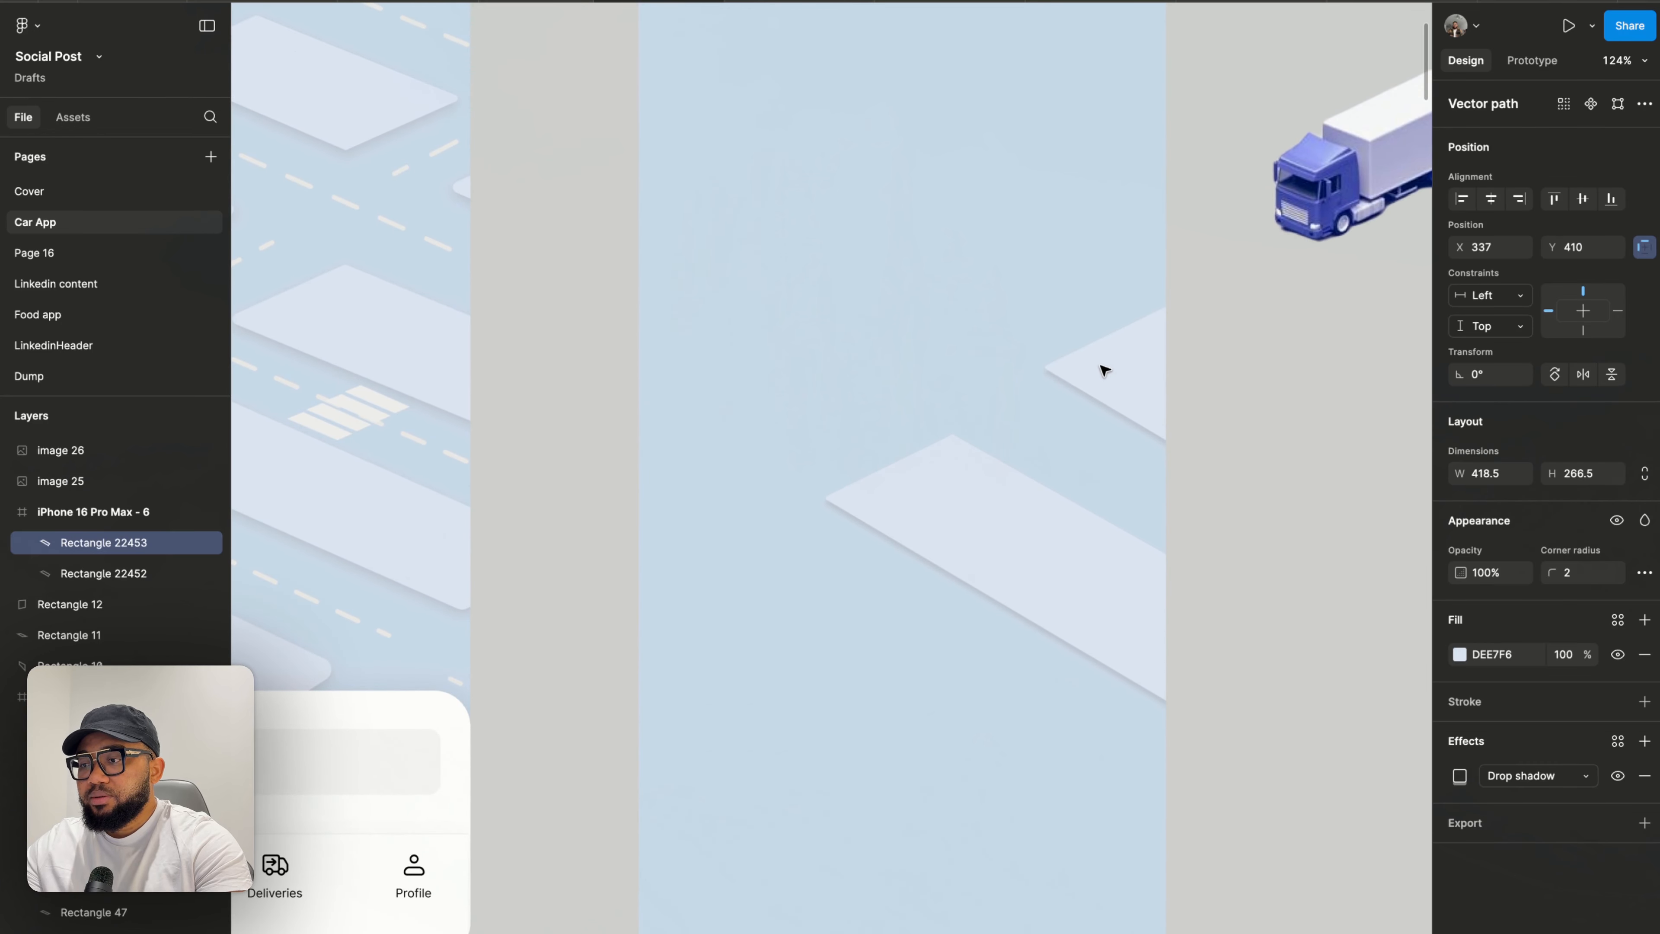
{"action": "scroll", "coordinate": [908, 470], "scroll_direction": "down", "scroll_amount": 5}
{"action": "left_click", "coordinate": [852, 601]}
{"action": "scroll", "coordinate": [686, 601], "scroll_direction": "left", "scroll_amount": 1}
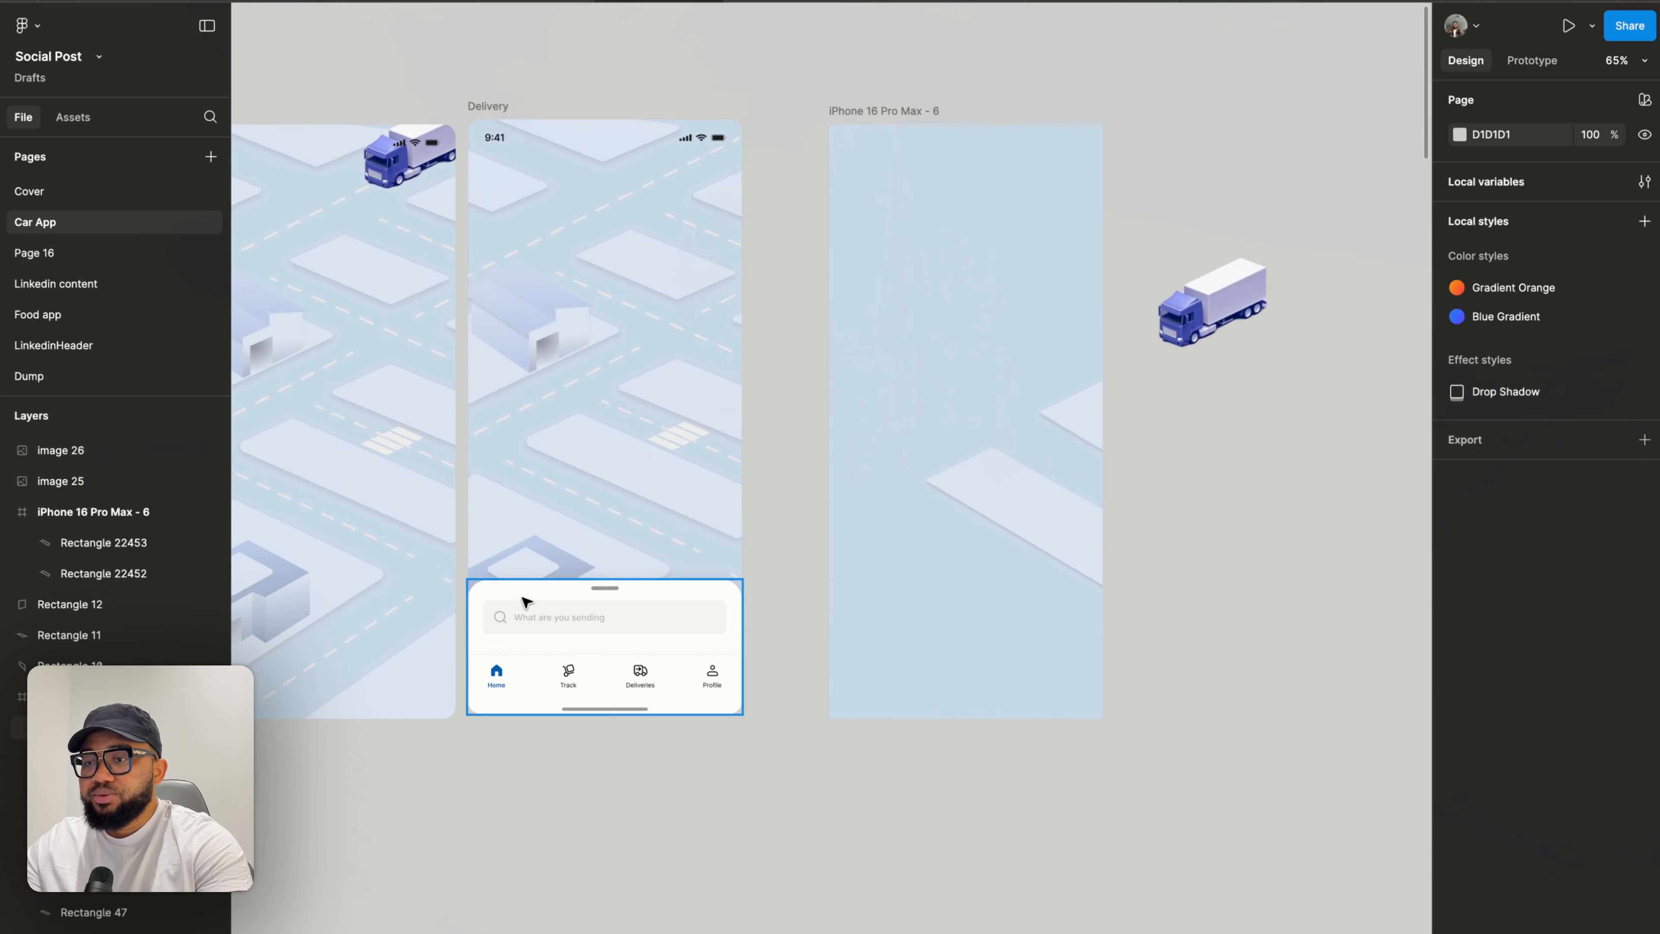
{"action": "left_click", "coordinate": [1003, 498]}
{"action": "scroll", "coordinate": [1001, 493], "scroll_direction": "left", "scroll_amount": 2}
{"action": "scroll", "coordinate": [567, 508], "scroll_direction": "down", "scroll_amount": 1}
{"action": "scroll", "coordinate": [642, 352], "scroll_direction": "down", "scroll_amount": 4}
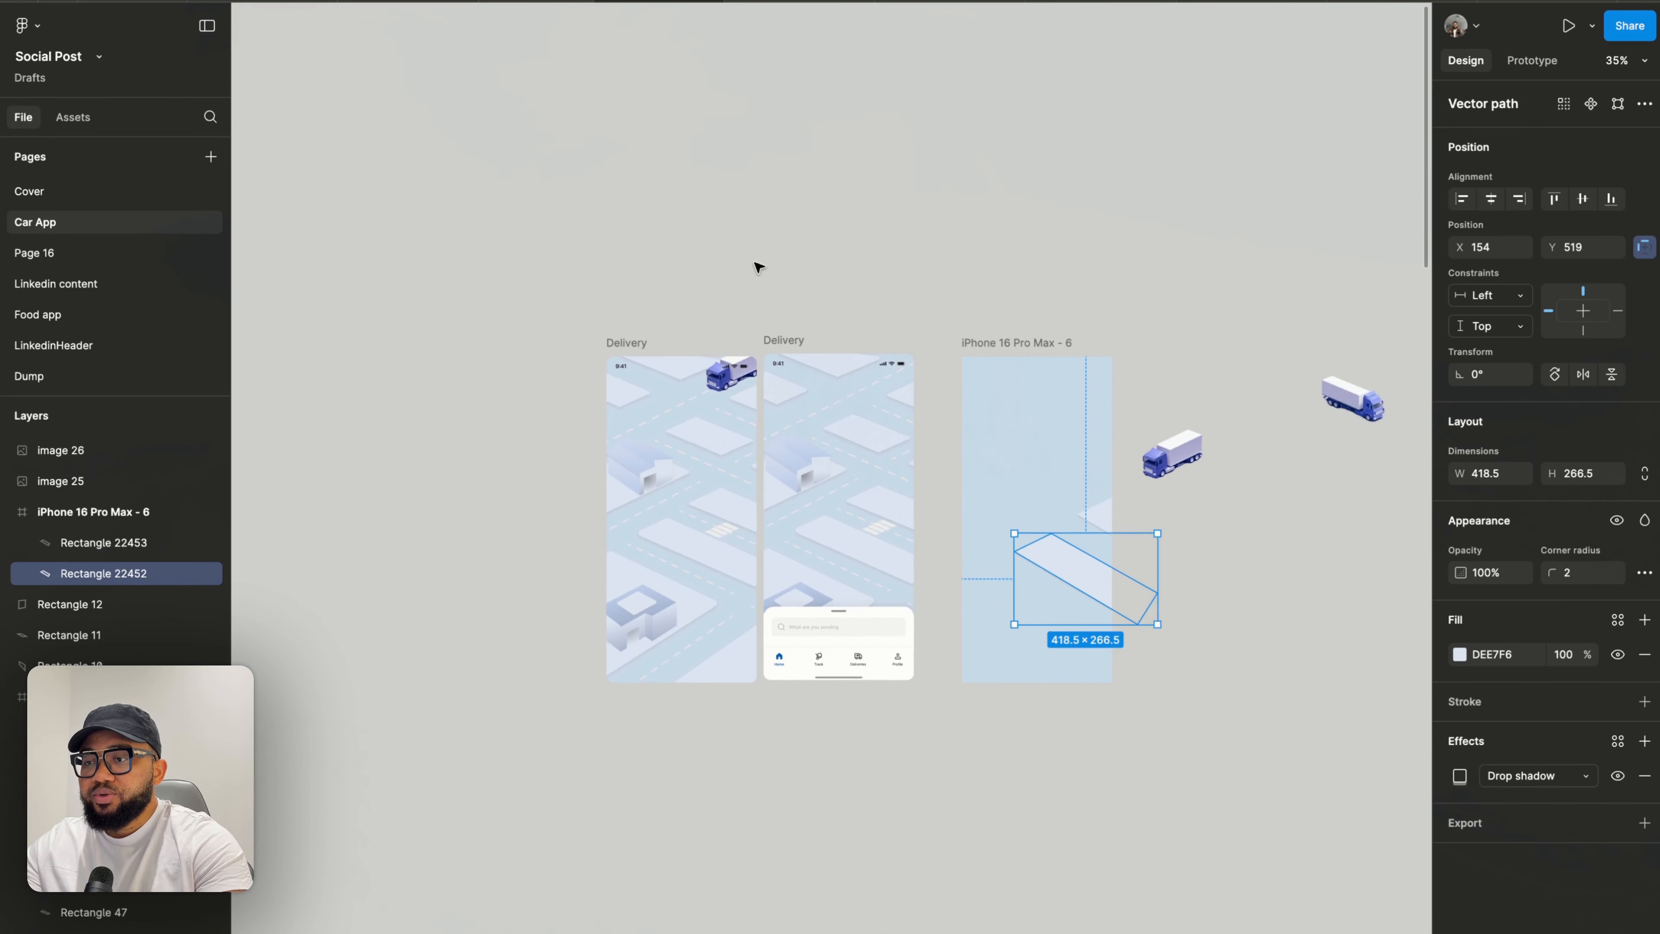
- Move one Delivery reference frame to the left and slide the other Delivery frame next to the new phone frame
{"action": "left_click_drag", "start_coordinate": [791, 337], "coordinate": [424, 317]}
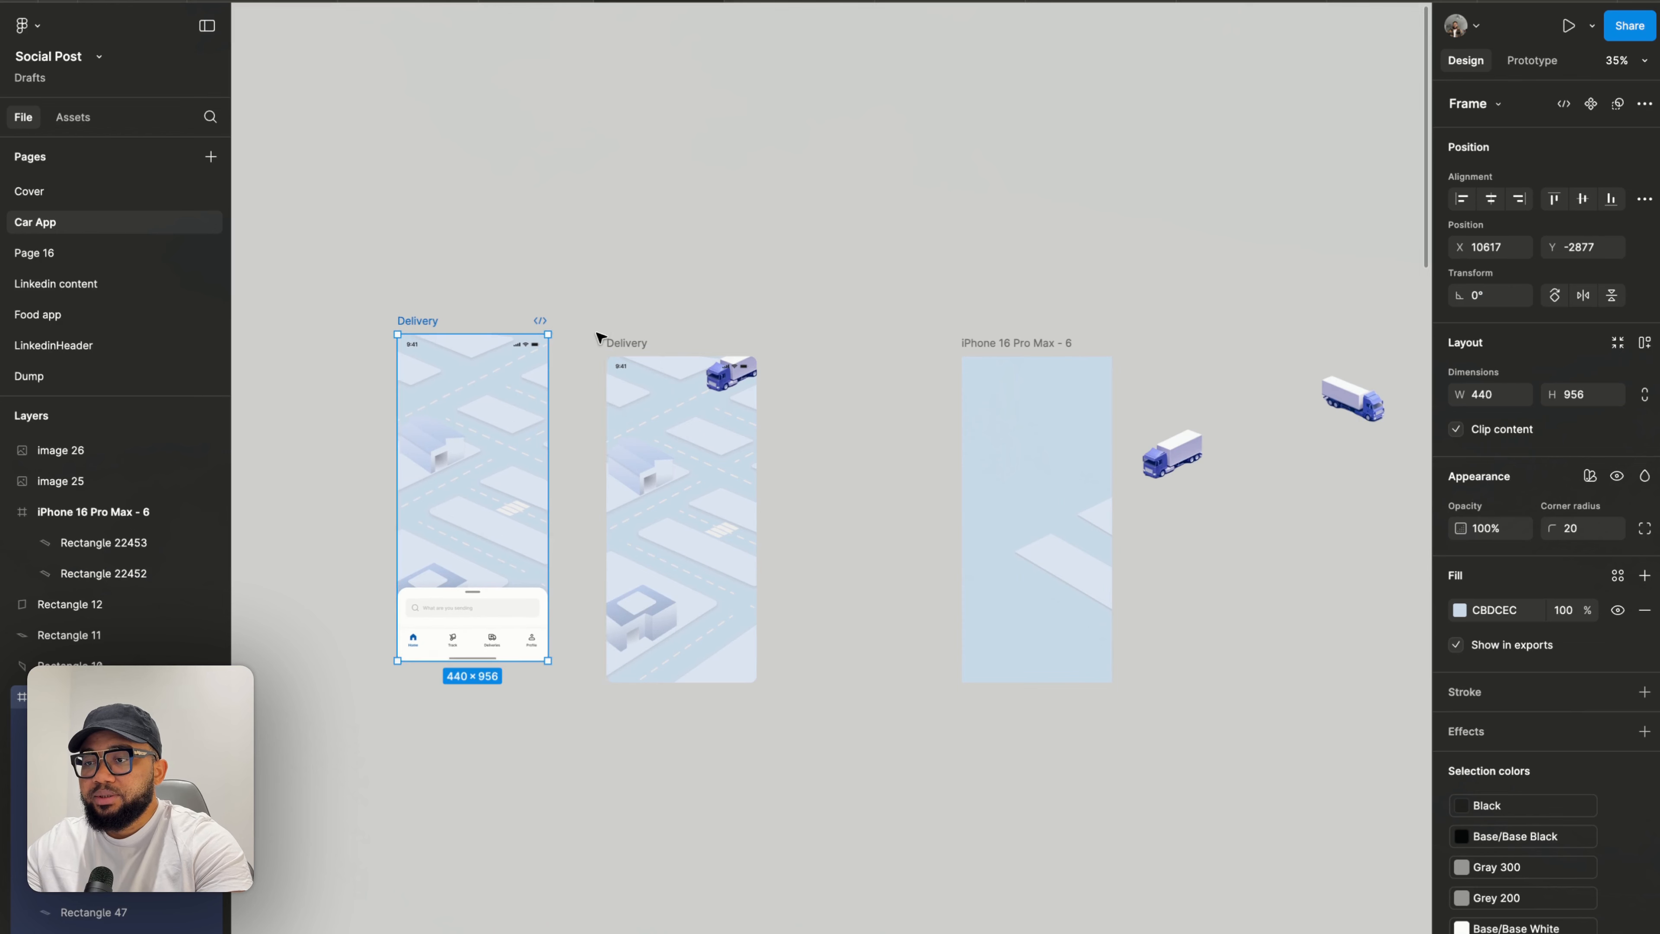
{"action": "left_click", "coordinate": [615, 342]}
{"action": "left_click_drag", "start_coordinate": [708, 349], "coordinate": [901, 371]}
{"action": "scroll", "coordinate": [901, 513], "scroll_direction": "up", "scroll_amount": 5}
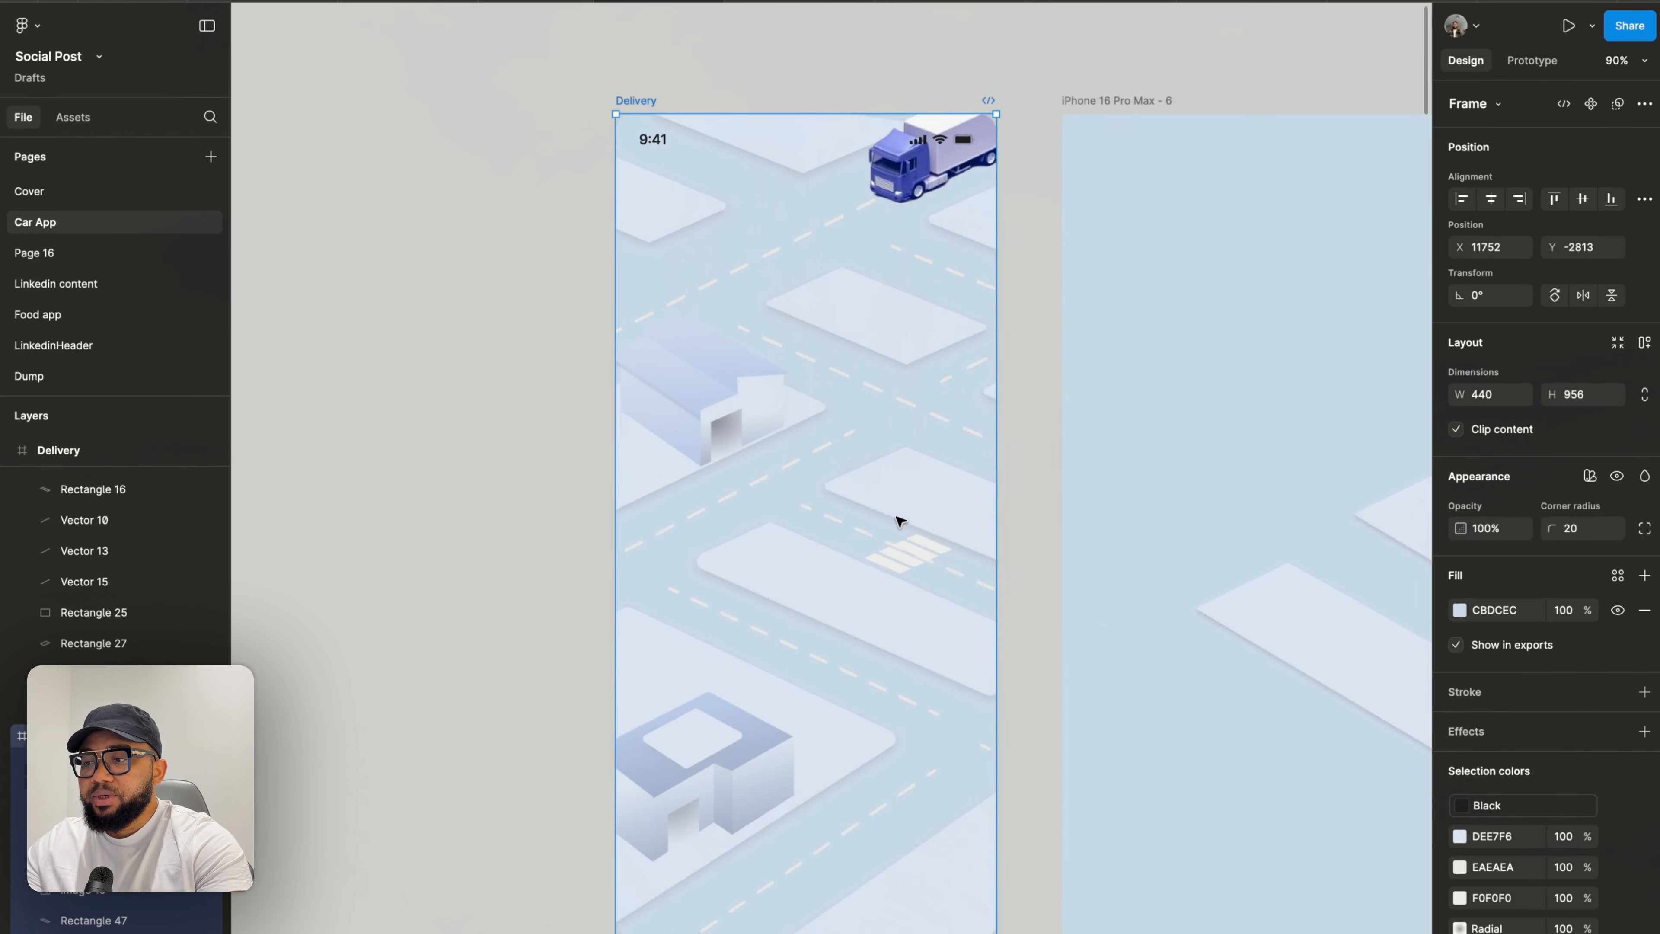
{"action": "scroll", "coordinate": [899, 520], "scroll_direction": "right", "scroll_amount": 3}
{"action": "scroll", "coordinate": [900, 520], "scroll_direction": "down", "scroll_amount": 2}
{"action": "scroll", "coordinate": [1119, 575], "scroll_direction": "right", "scroll_amount": 2}
{"action": "scroll", "coordinate": [1119, 520], "scroll_direction": "down", "scroll_amount": 2}
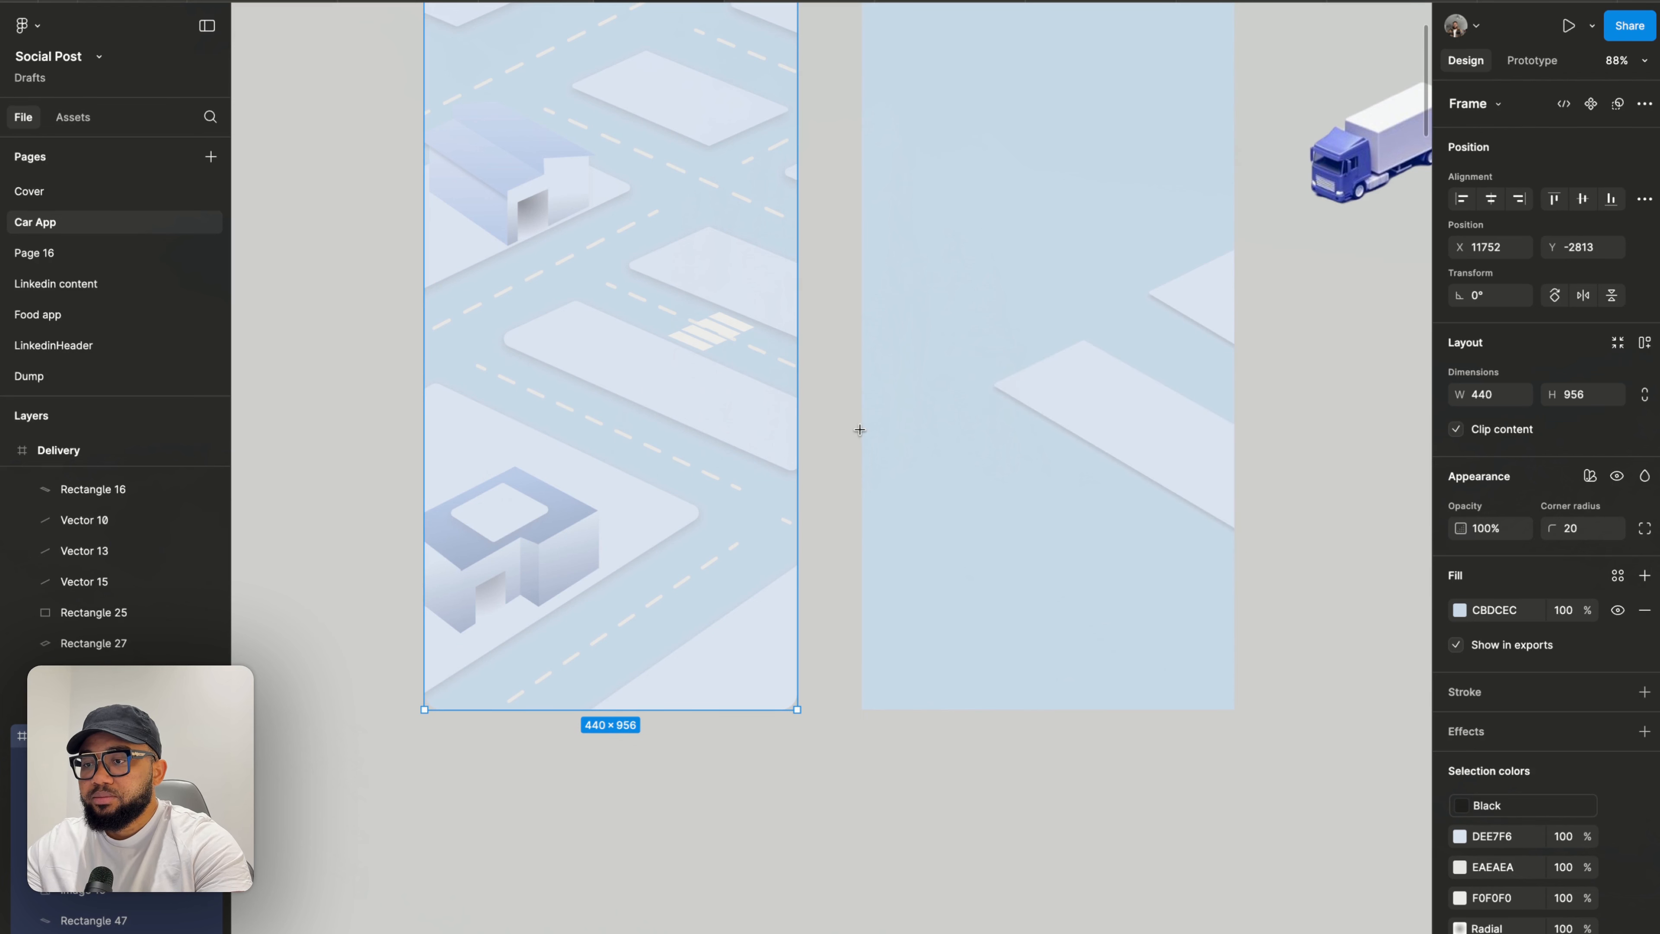
- Draw a square about 192 × 193 in the new phone frame and fill it with DEE7F6 sampled from a block in the reference frame
{"action": "left_click_drag", "start_coordinate": [860, 431], "coordinate": [1028, 592]}
{"action": "left_click_drag", "start_coordinate": [989, 516], "coordinate": [978, 530]}
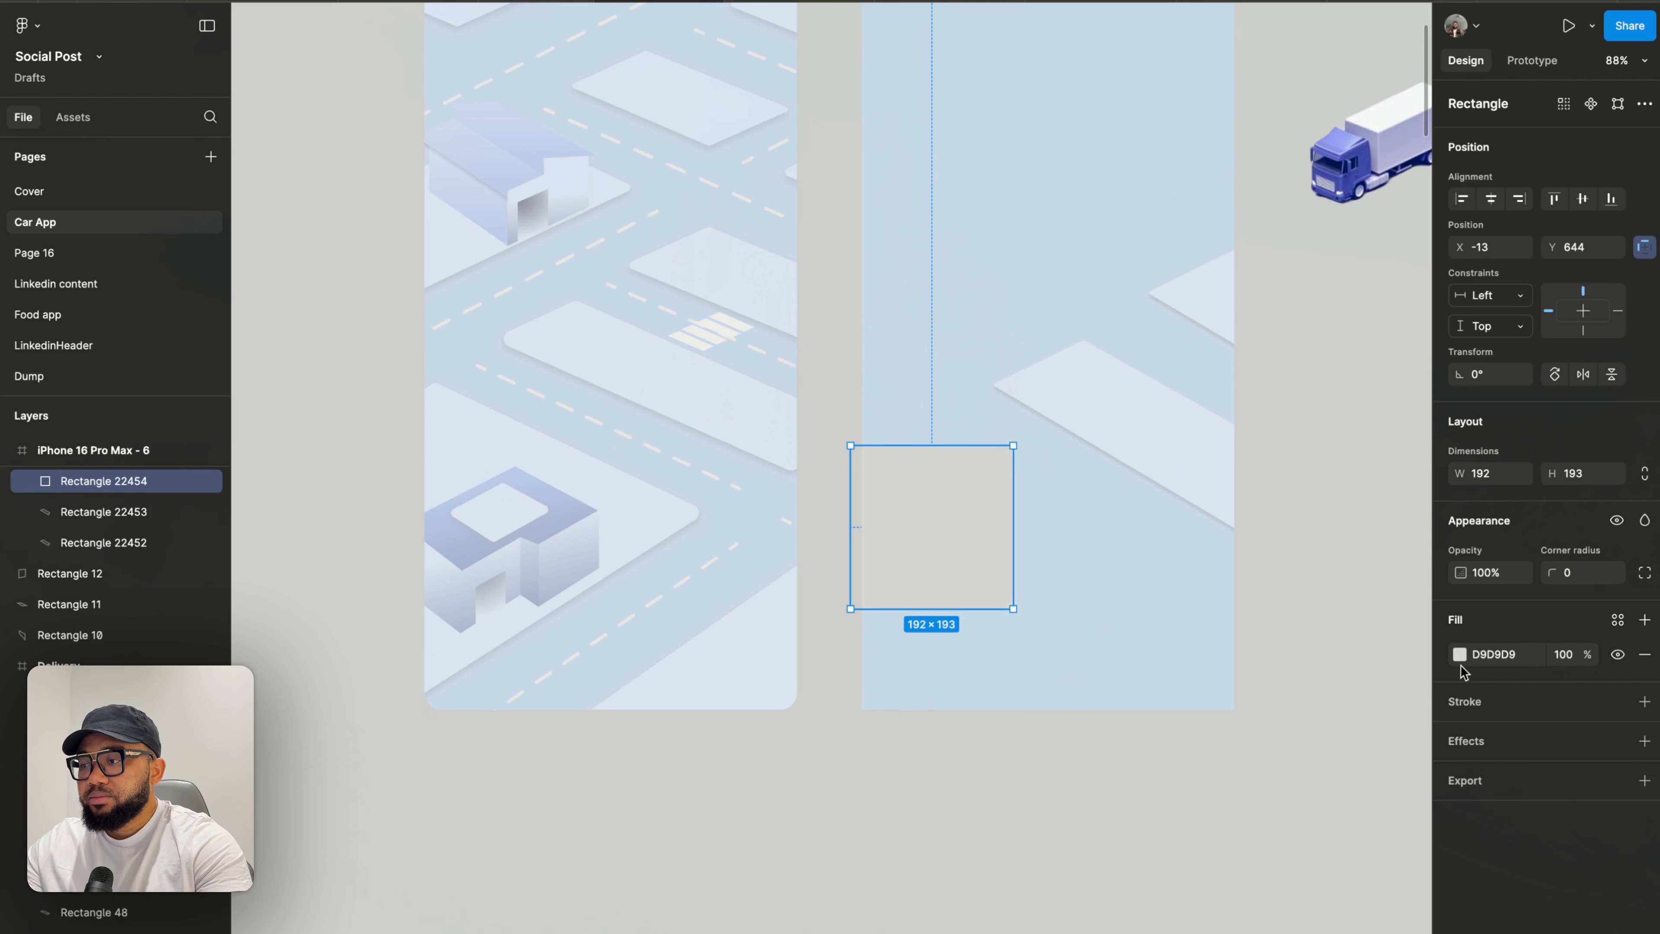
{"action": "left_click", "coordinate": [1461, 657]}
{"action": "left_click", "coordinate": [1228, 787]}
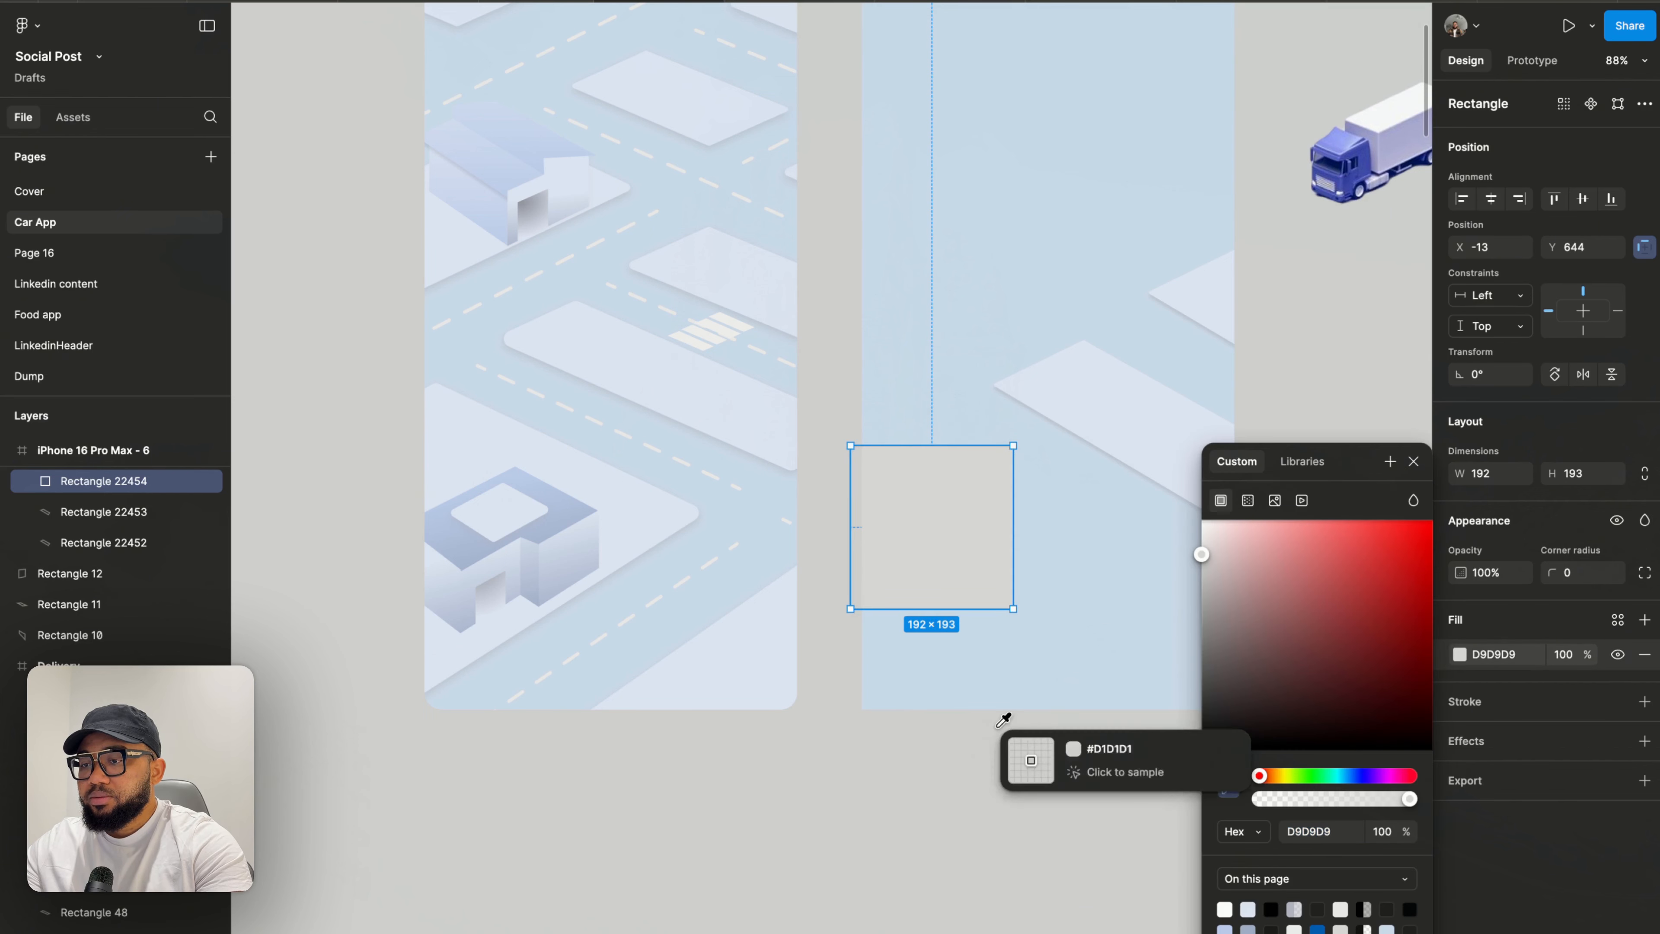
{"action": "left_click", "coordinate": [638, 489]}
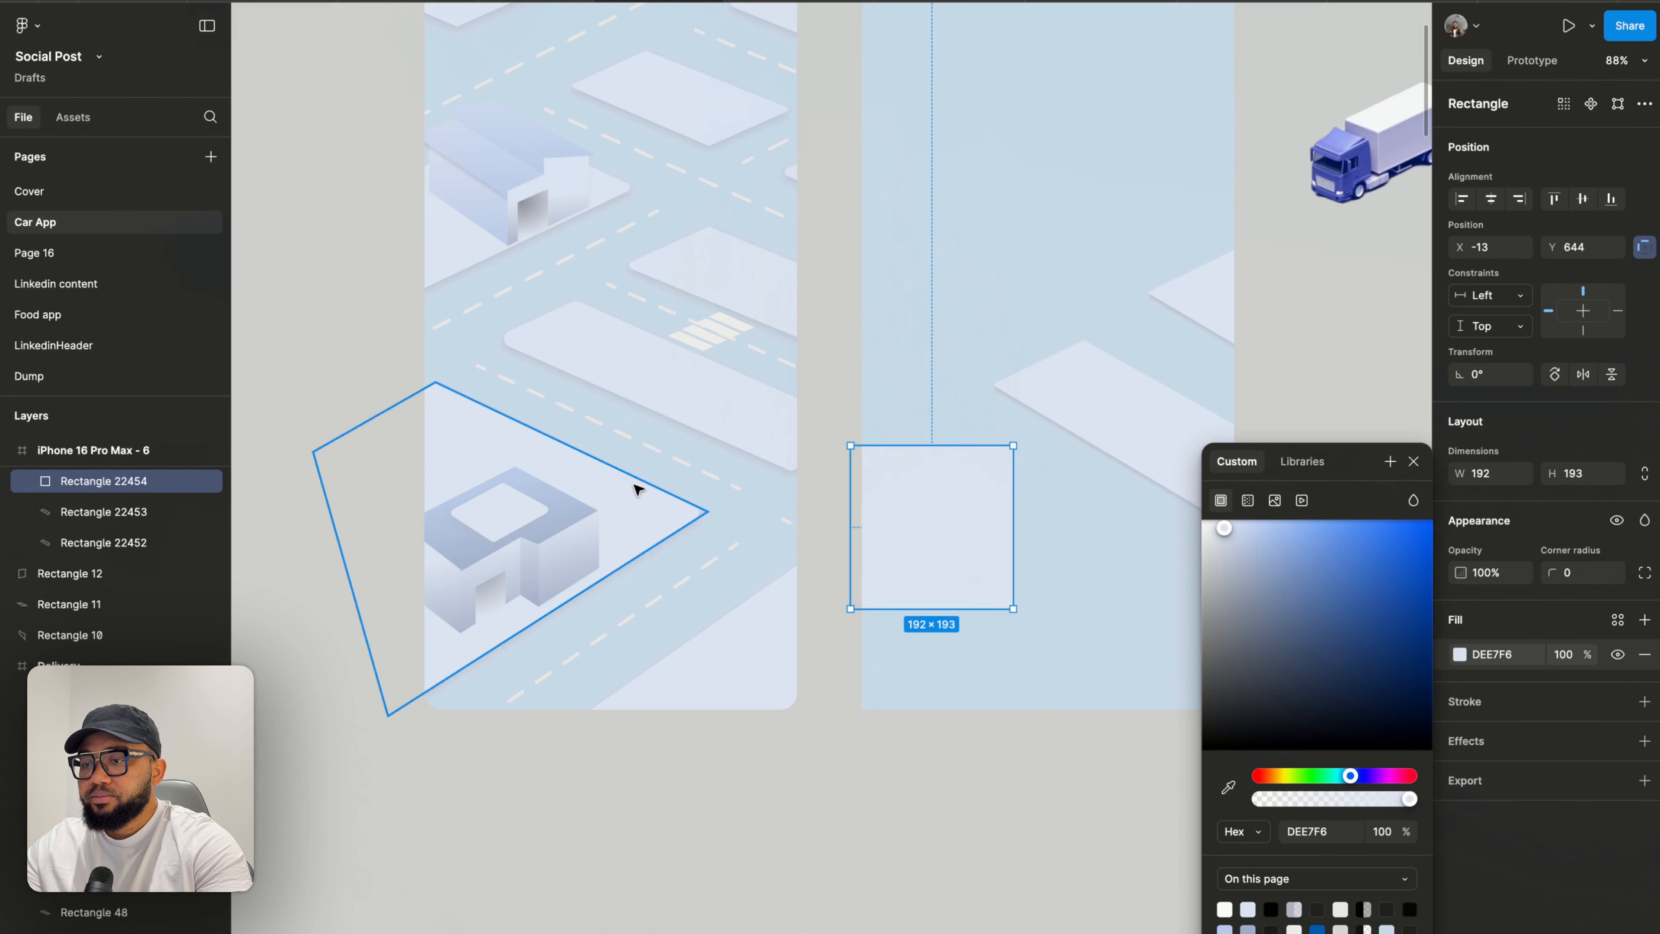
{"action": "left_click", "coordinate": [1414, 461]}
- Drag the square's vertices into an isometric block shape at the new frame's lower-left edge
{"action": "double_click", "coordinate": [996, 545]}
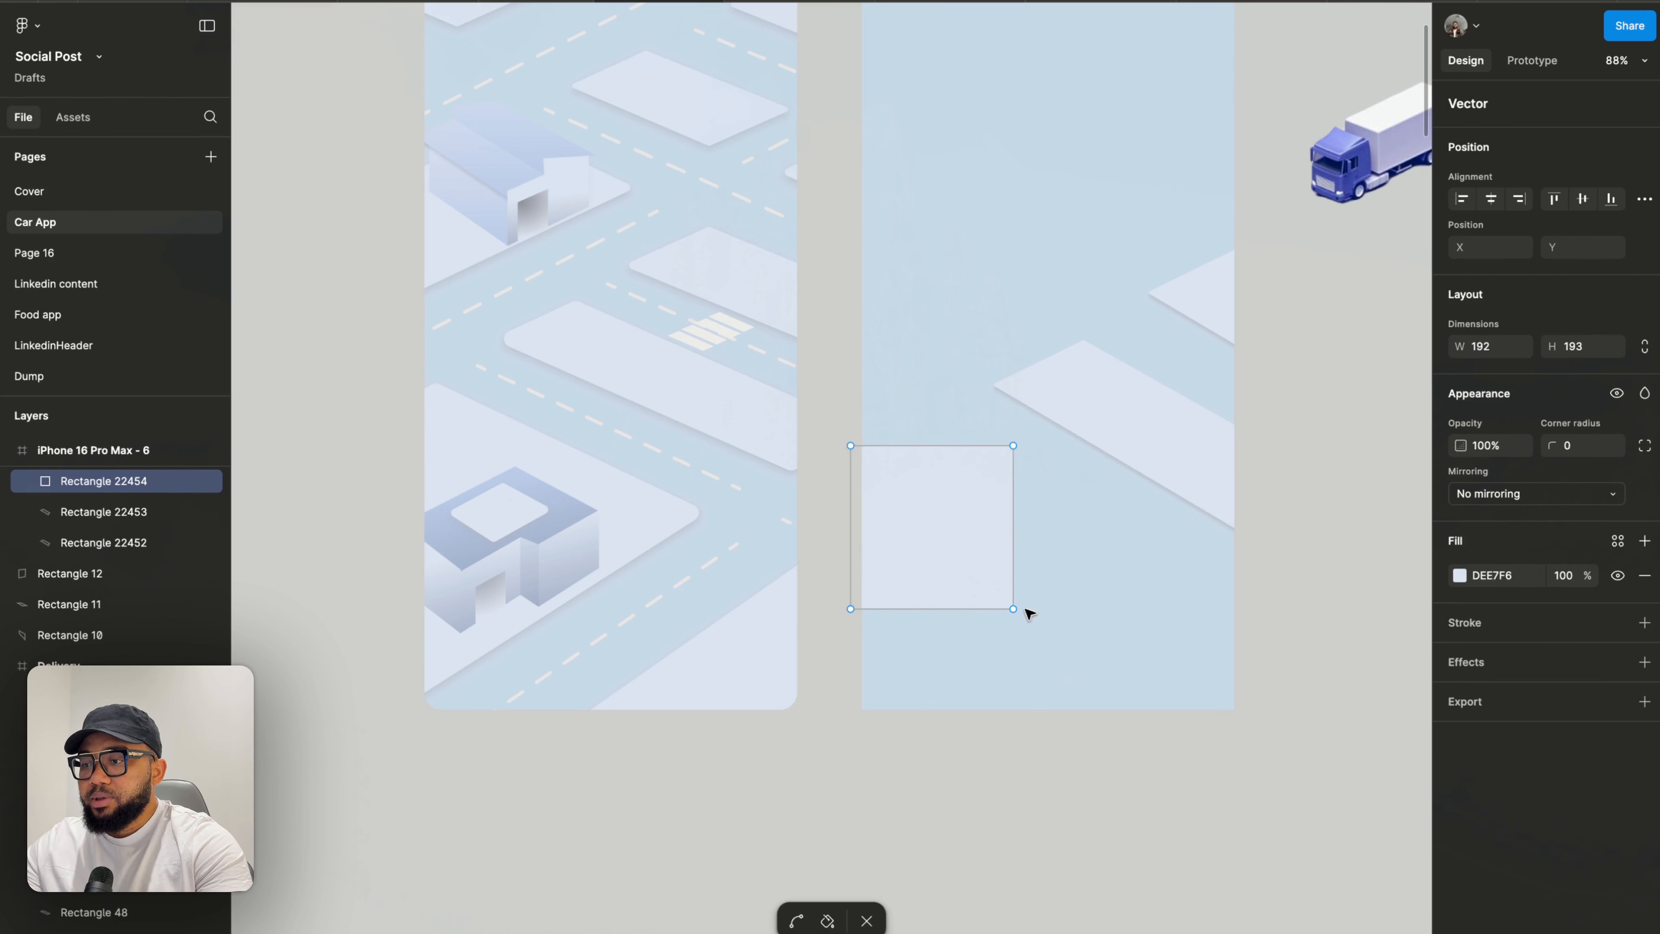
{"action": "left_click_drag", "start_coordinate": [1014, 609], "coordinate": [1174, 539]}
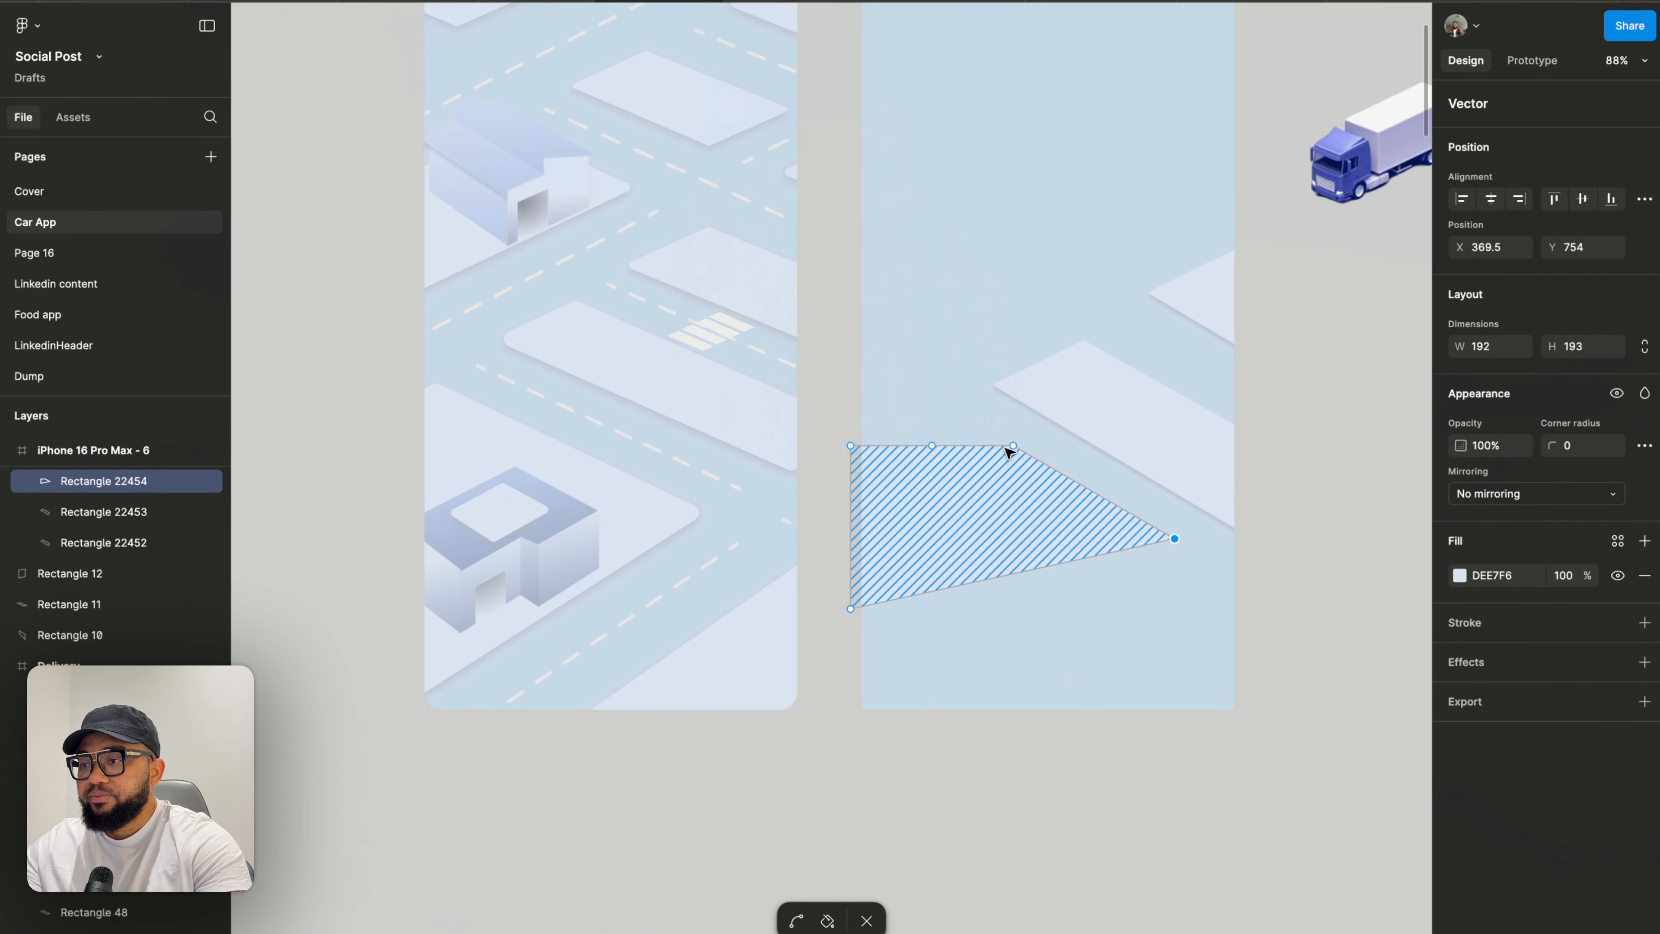
{"action": "left_click_drag", "start_coordinate": [1013, 446], "coordinate": [931, 416]}
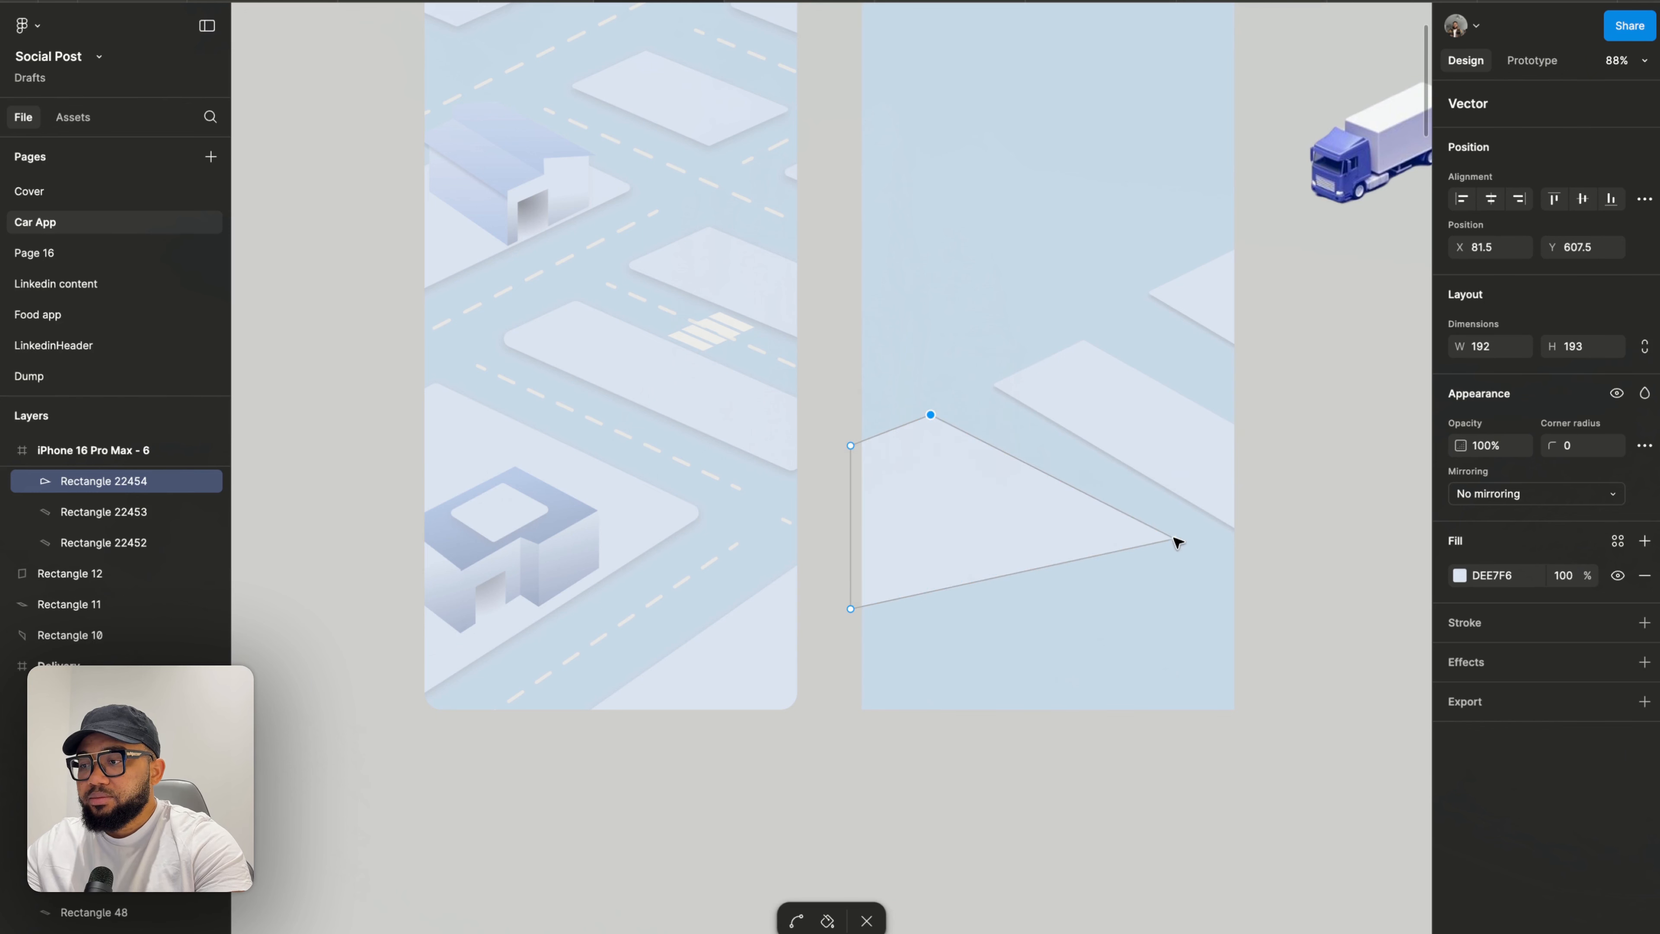
{"action": "left_click_drag", "start_coordinate": [1175, 539], "coordinate": [1111, 558]}
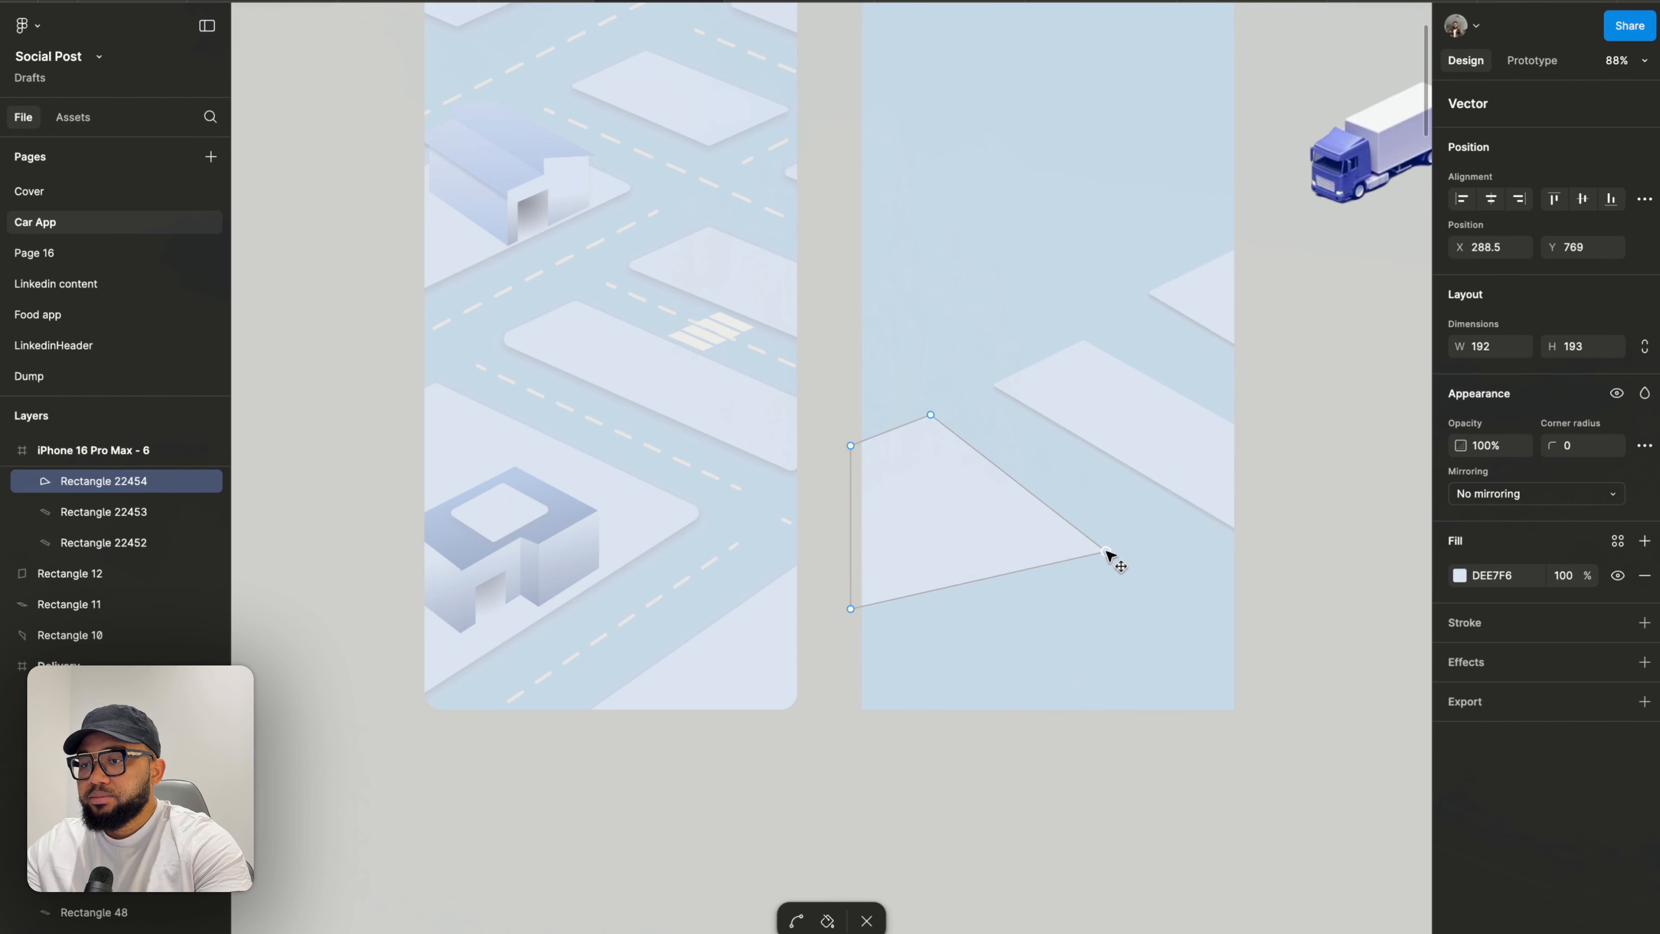
{"action": "left_click_drag", "start_coordinate": [931, 414], "coordinate": [912, 430]}
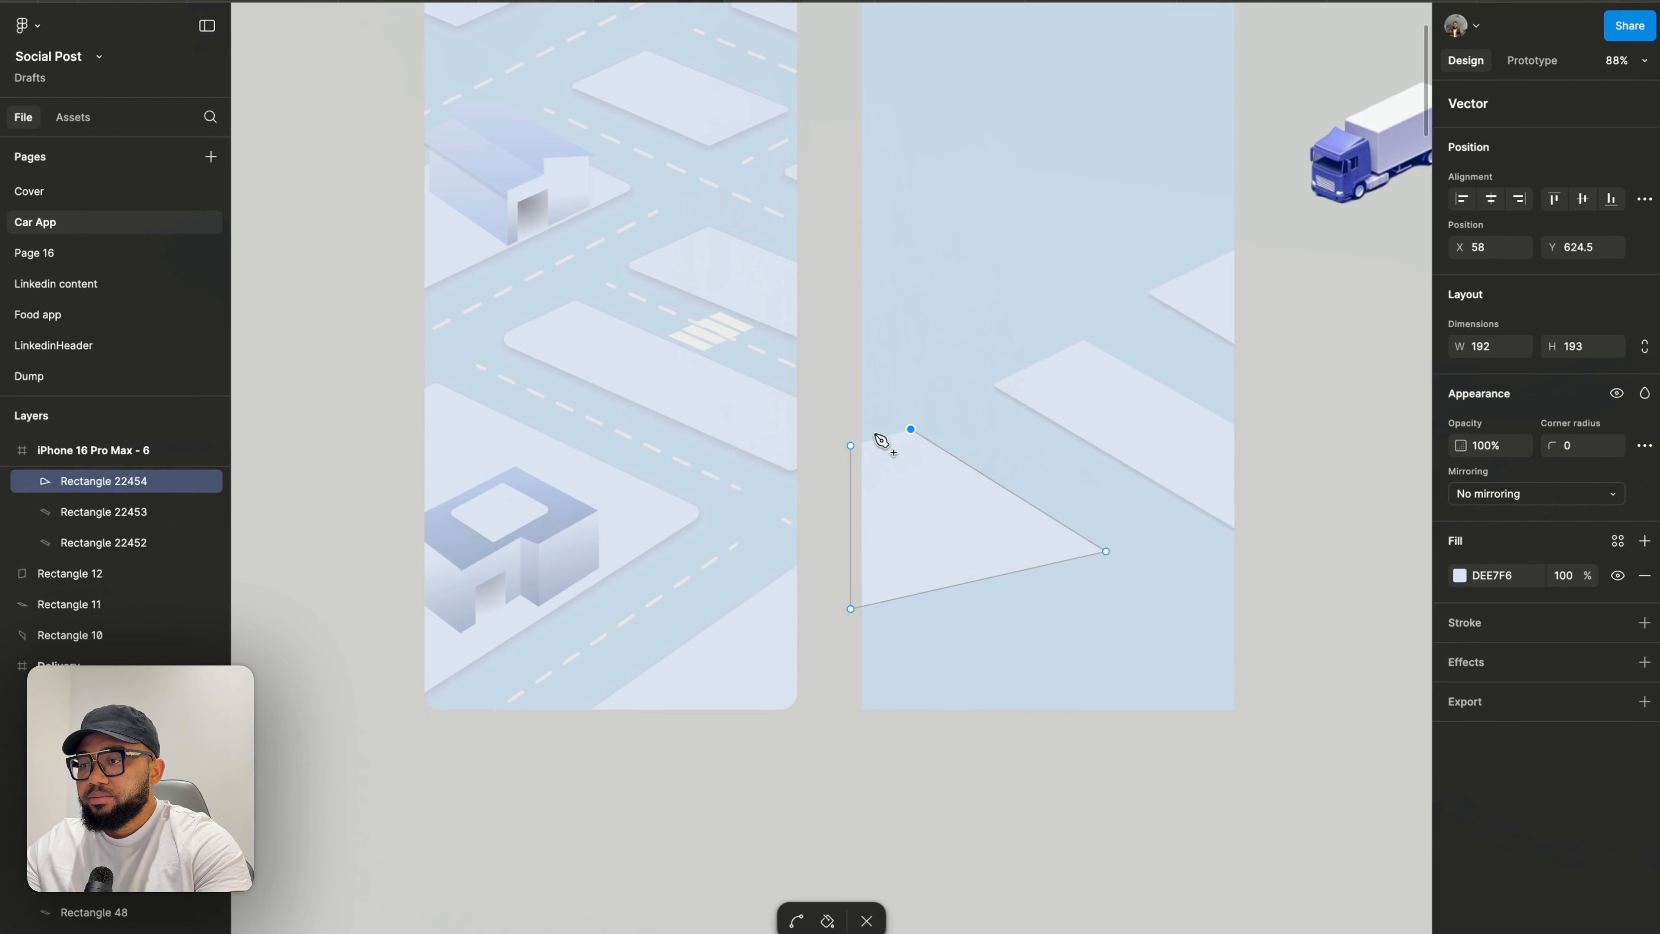
{"action": "left_click_drag", "start_coordinate": [849, 446], "coordinate": [839, 470]}
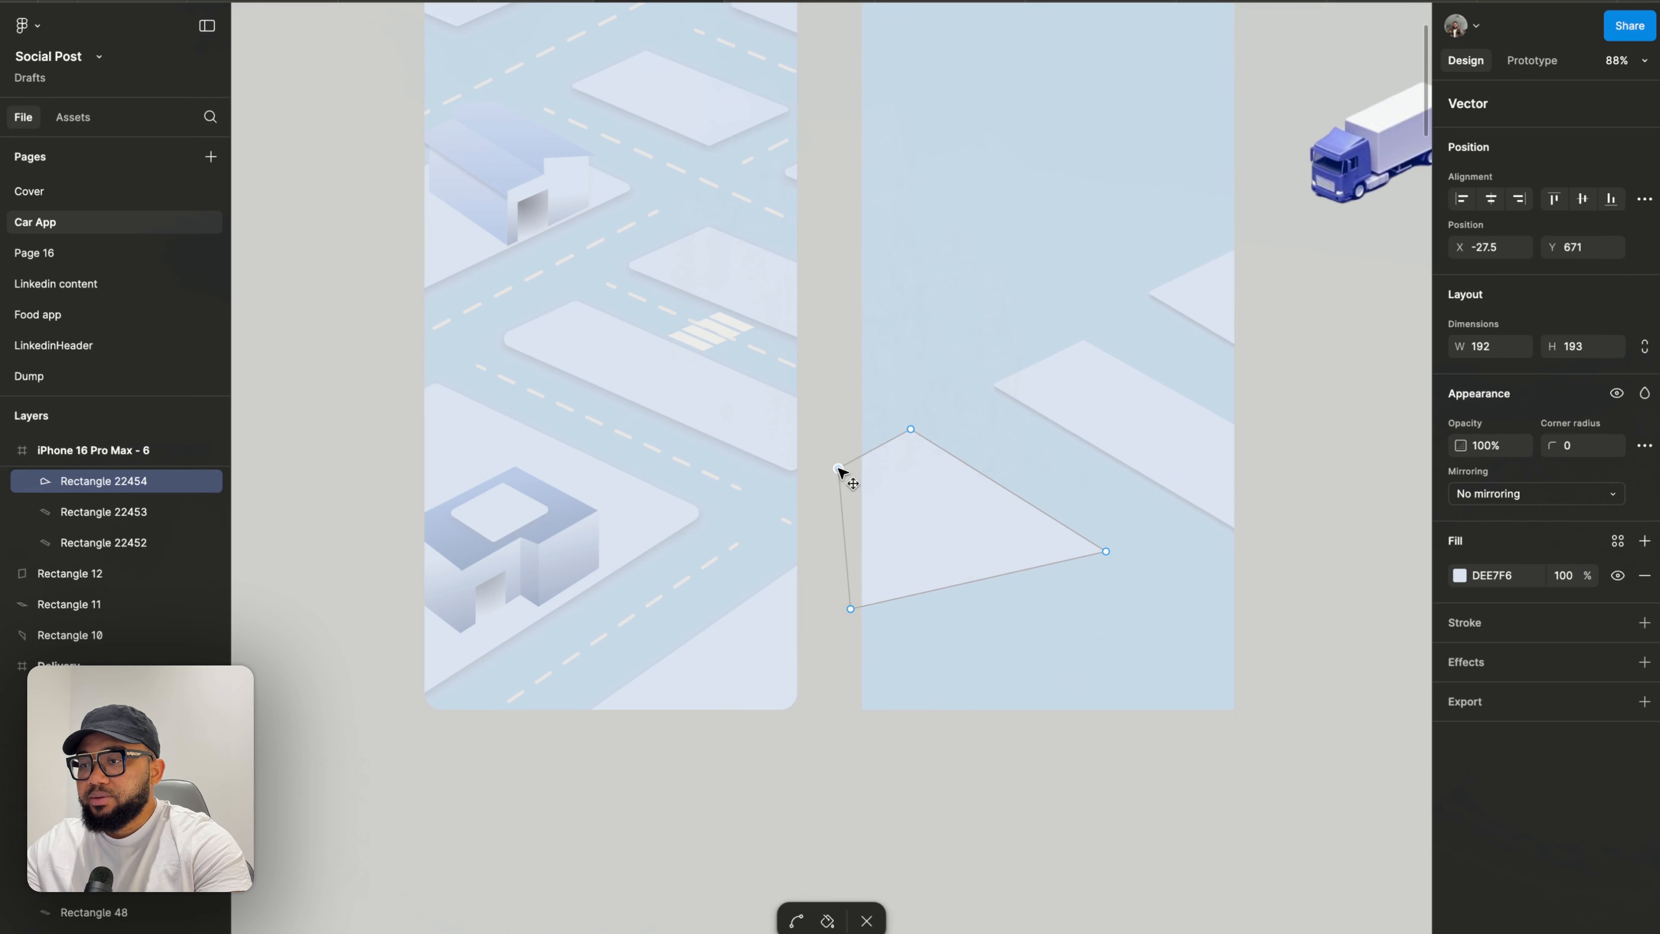
{"action": "left_click", "coordinate": [1077, 412]}
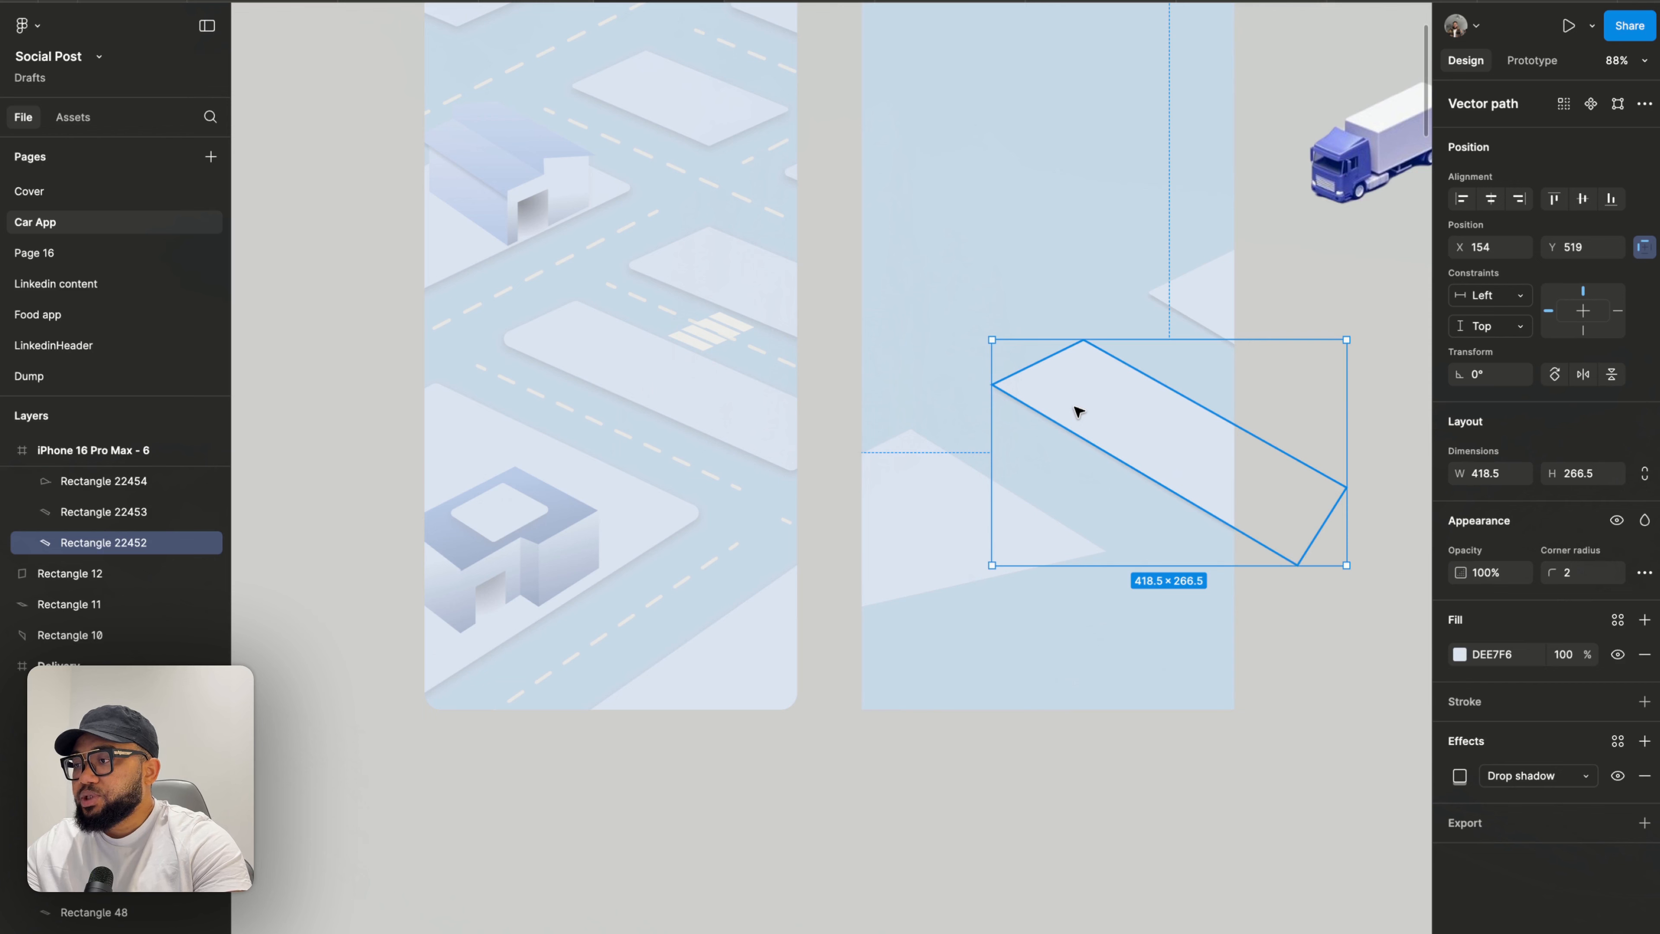
{"action": "left_click", "coordinate": [896, 477]}
{"action": "left_click", "coordinate": [838, 411]}
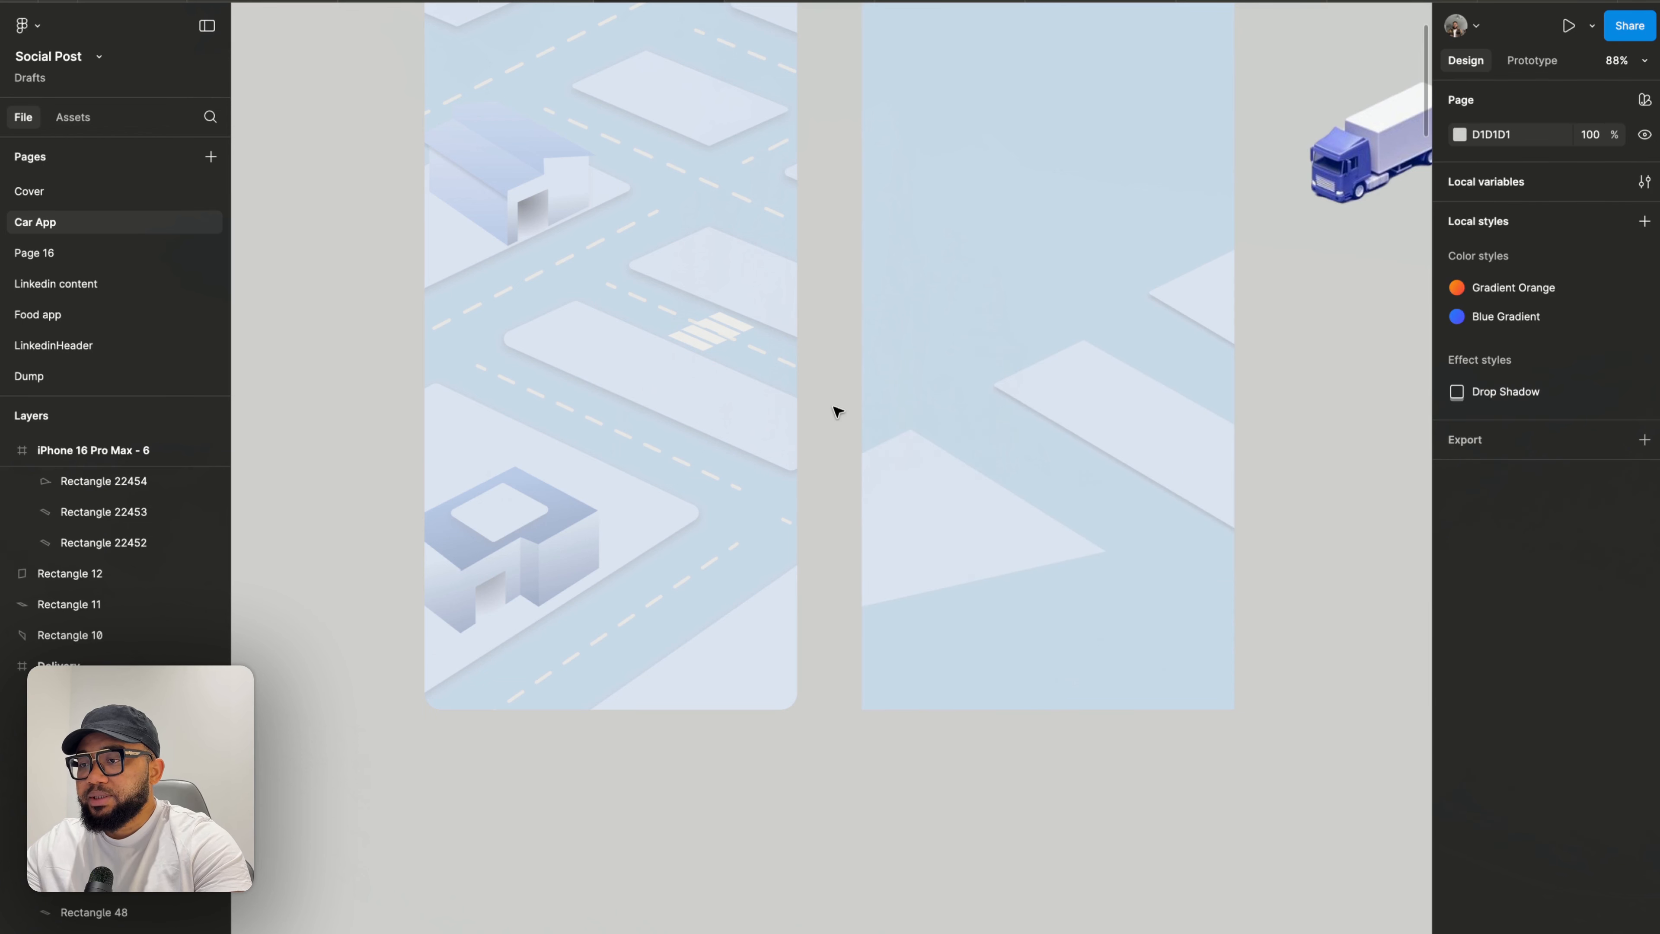
- Drag the block's lower-left vertex down to the bottom edge of the phone frame
{"action": "scroll", "coordinate": [922, 439], "scroll_direction": "up", "scroll_amount": 5}
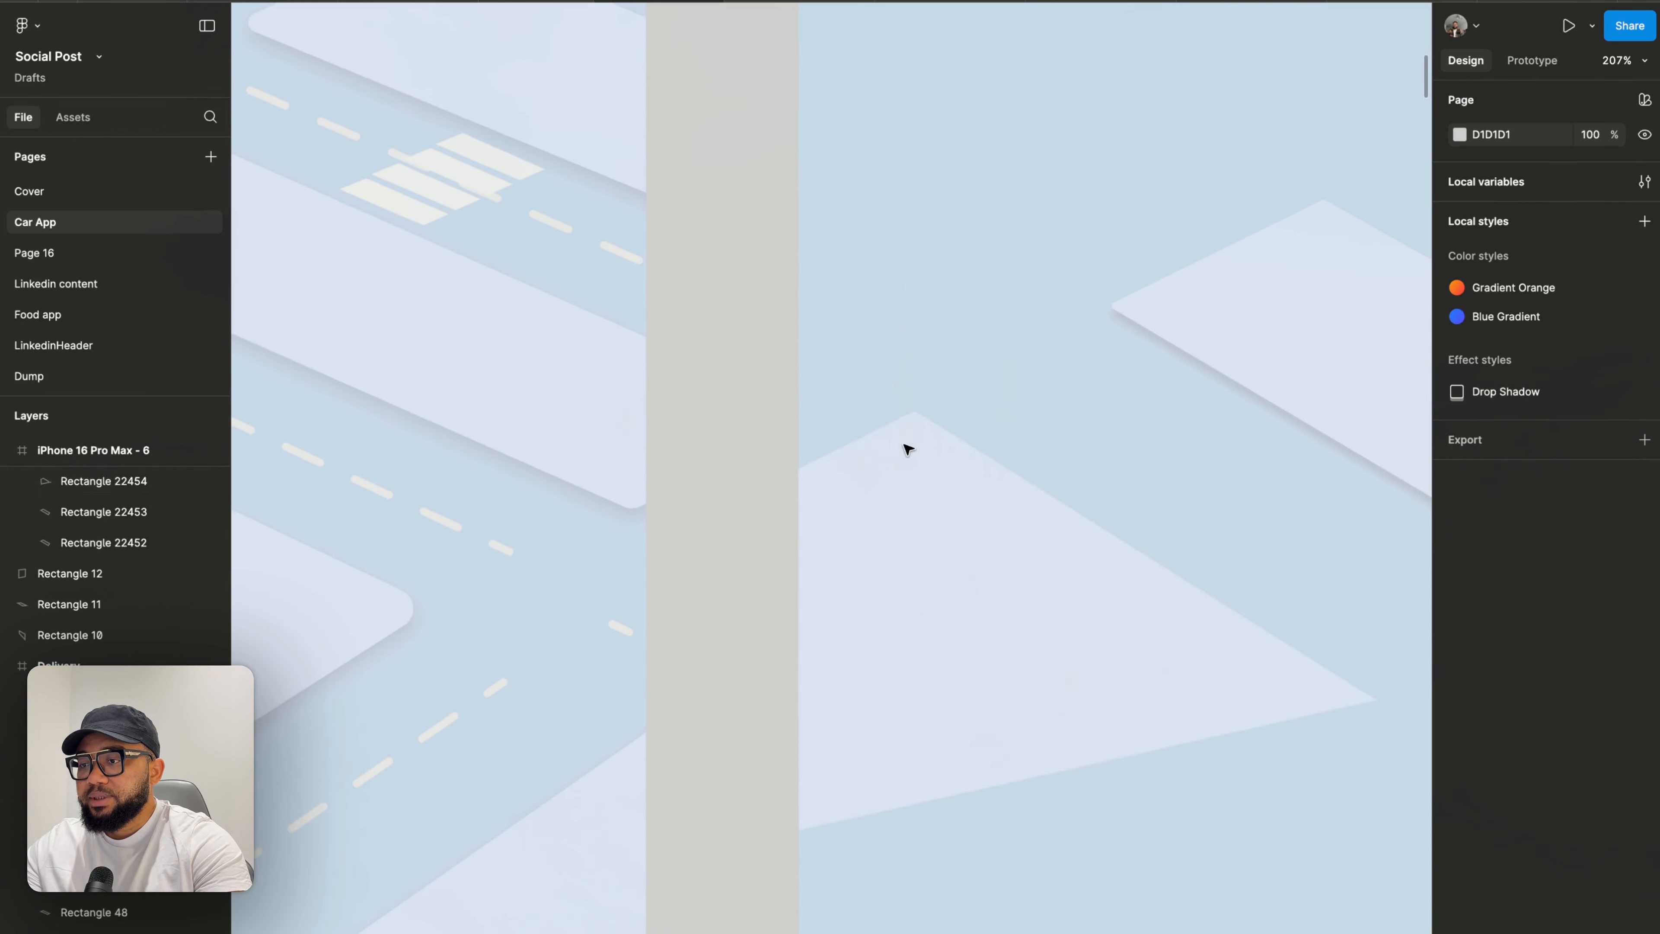
{"action": "left_click", "coordinate": [900, 520]}
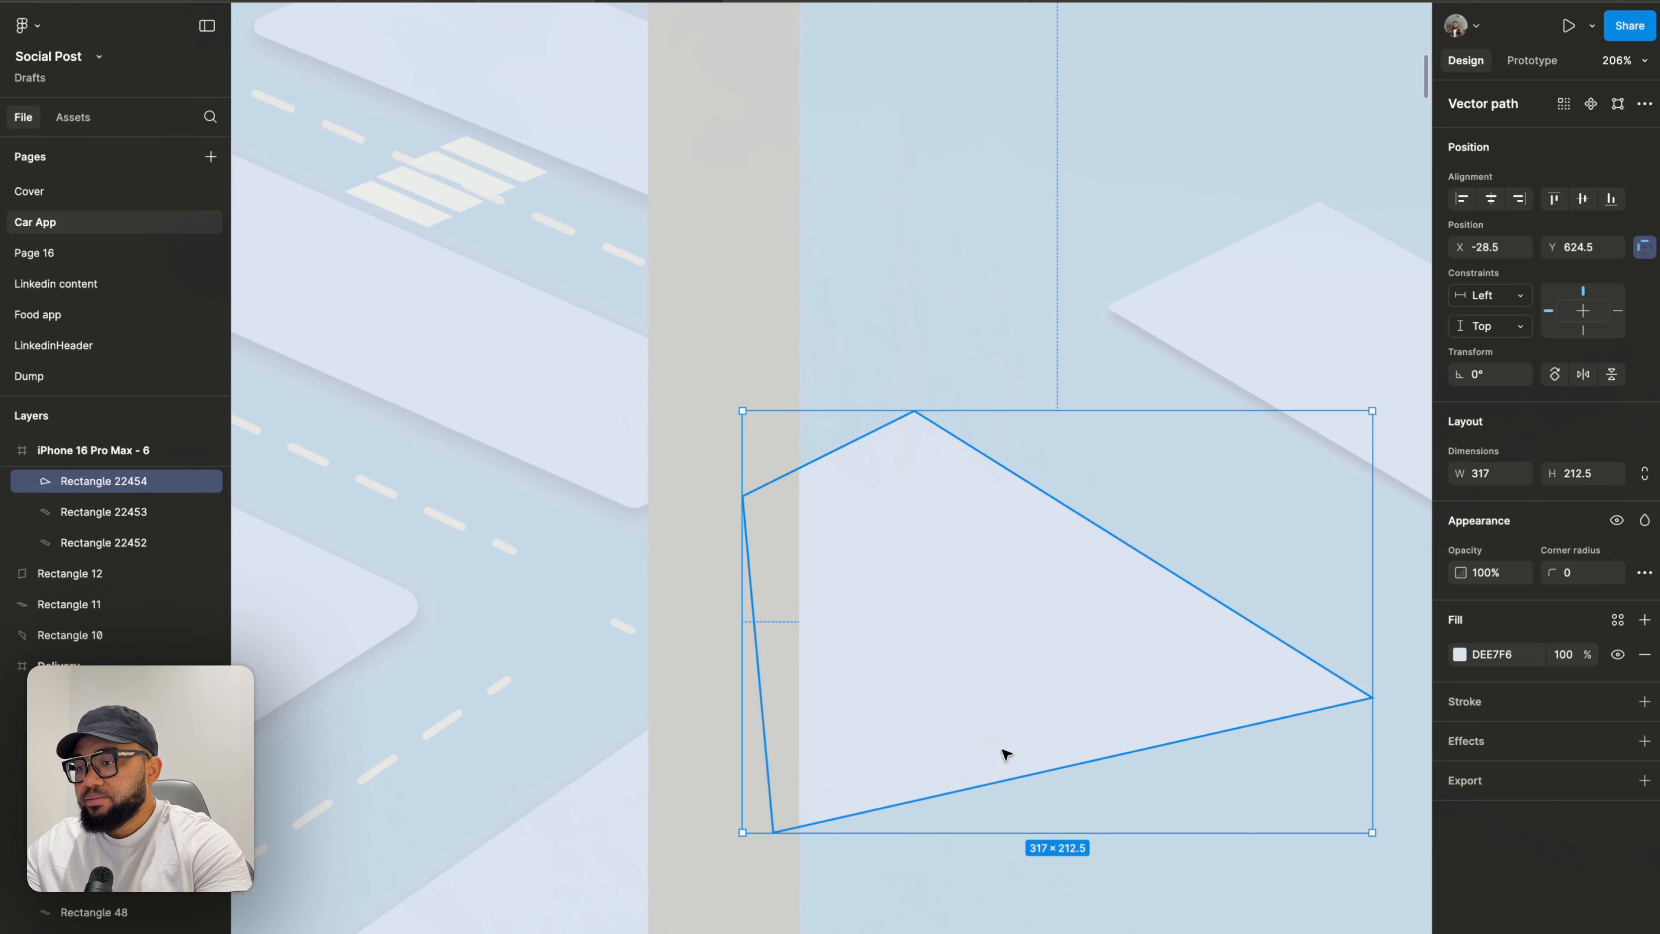
{"action": "scroll", "coordinate": [960, 757], "scroll_direction": "down", "scroll_amount": 5}
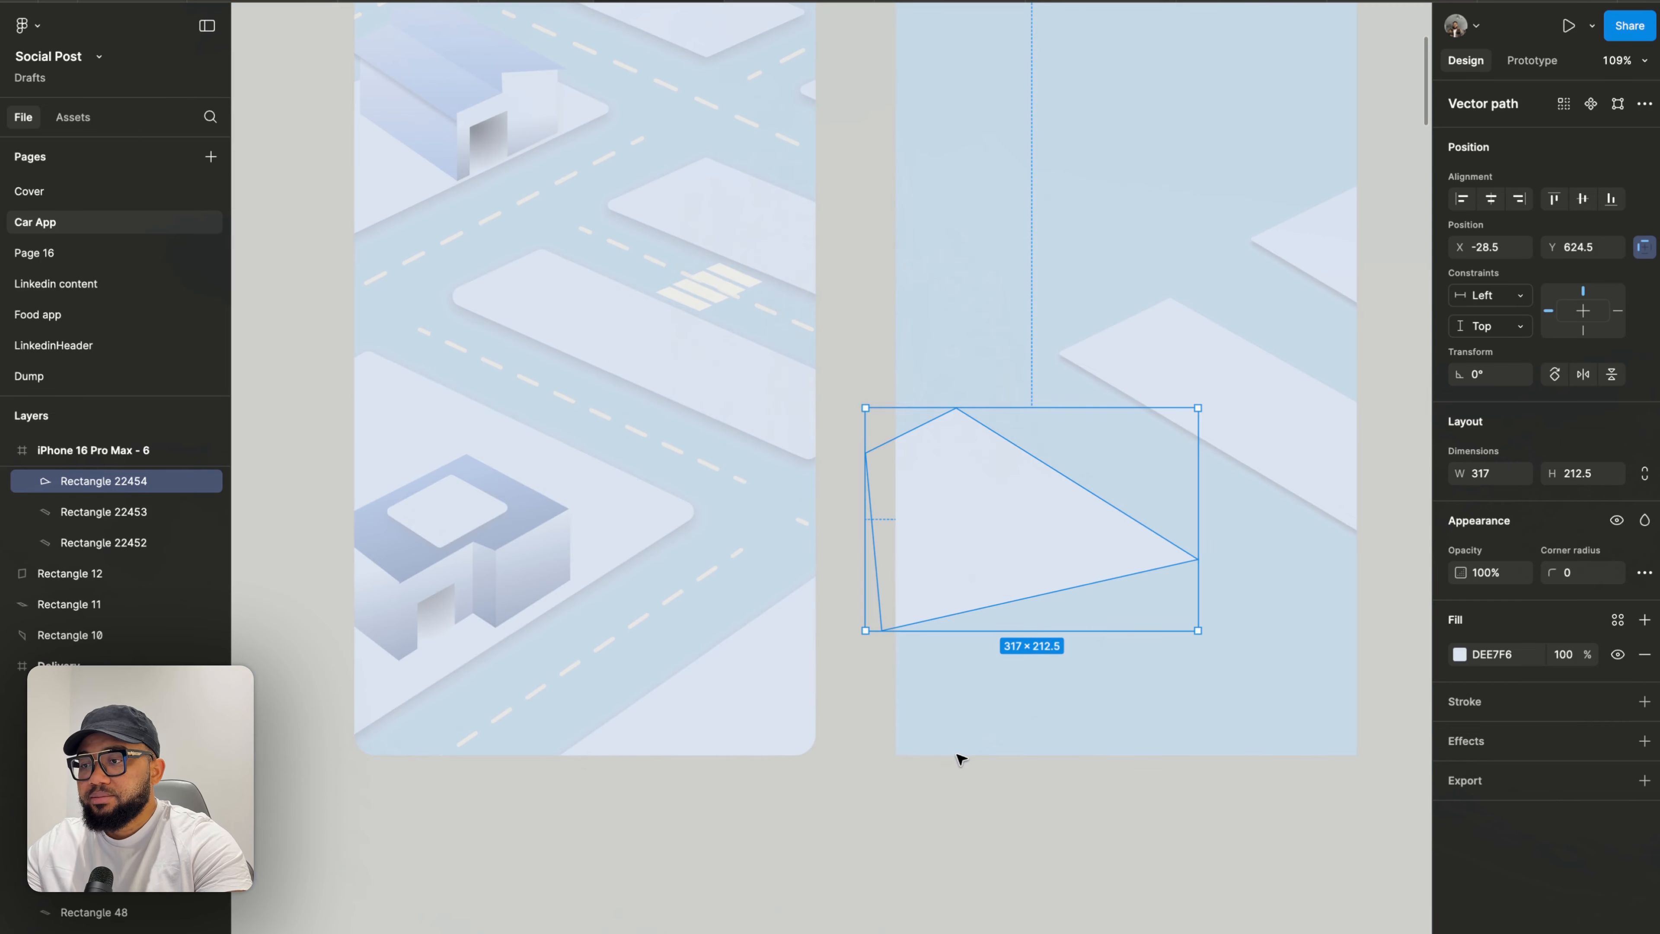
{"action": "double_click", "coordinate": [970, 590]}
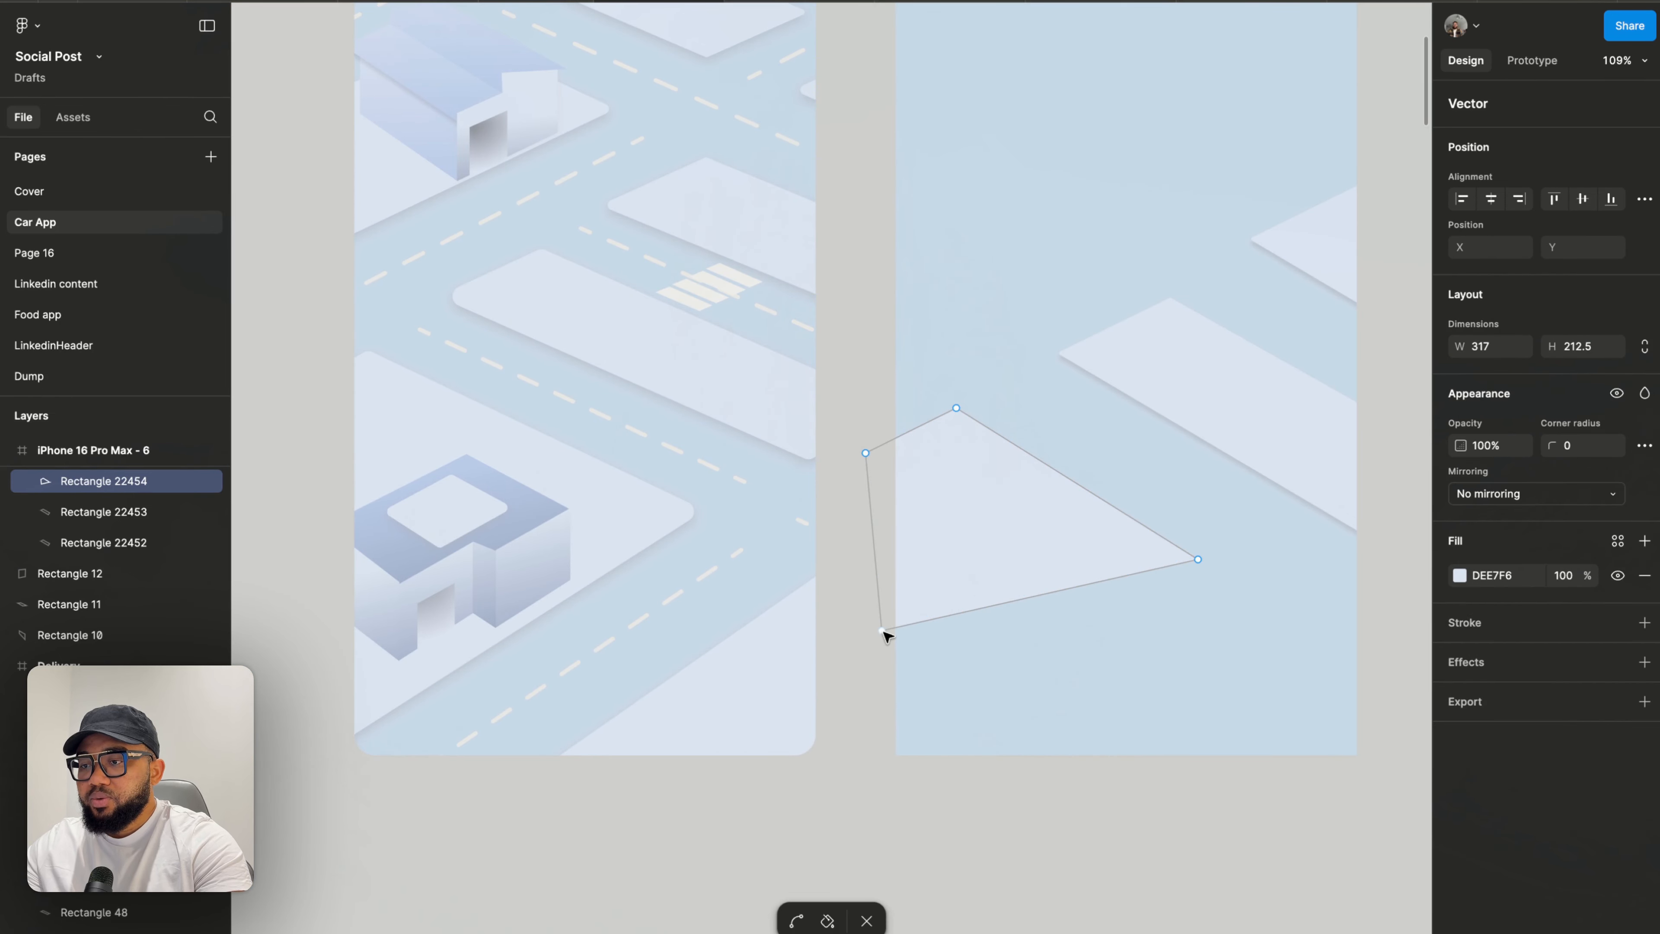
{"action": "left_click_drag", "start_coordinate": [882, 631], "coordinate": [886, 759]}
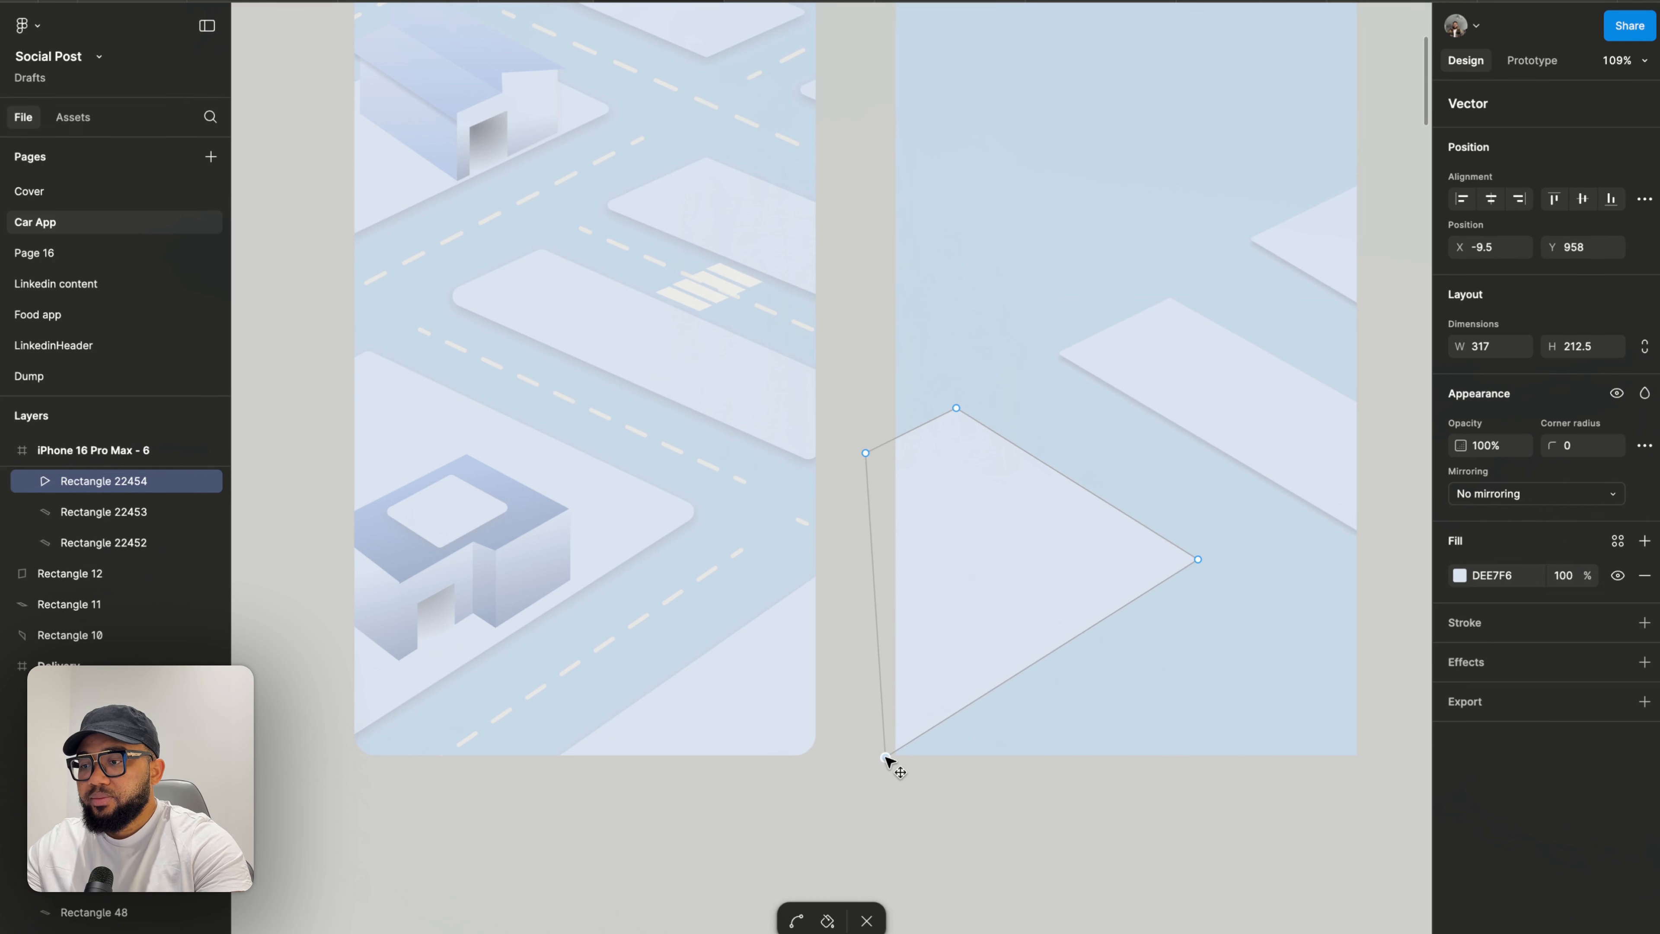
{"action": "key", "text": "Escape"}
{"action": "key", "text": "Escape"}
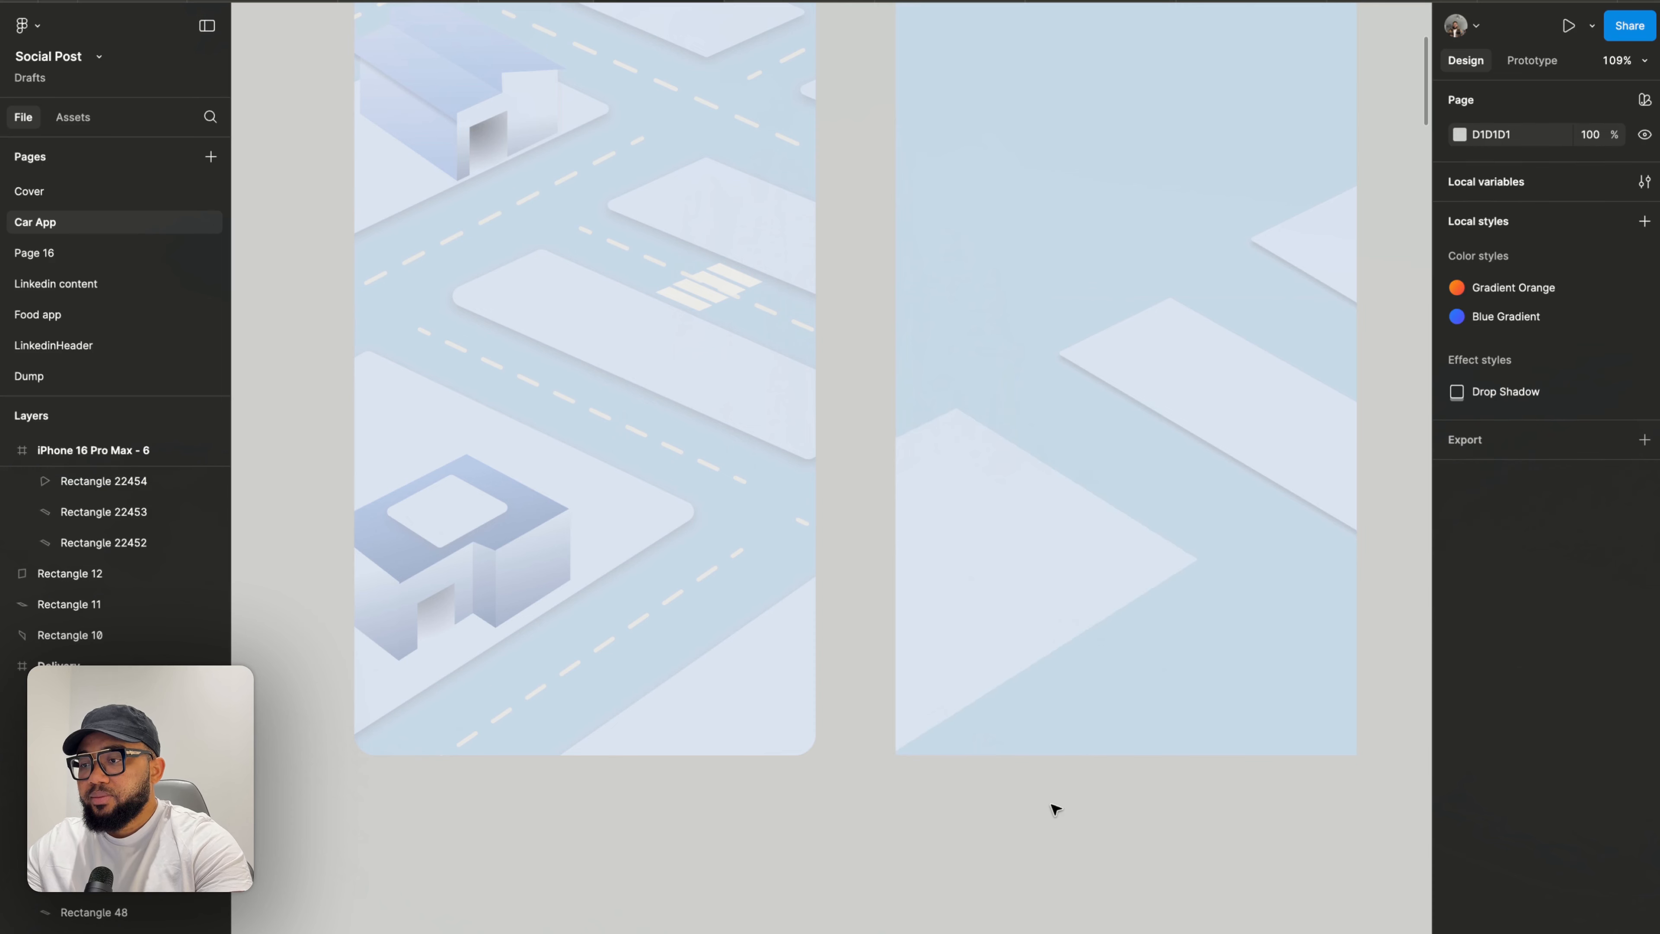
- Nudge the block's right vertex slightly to refine its angle
{"action": "left_click", "coordinate": [1044, 574]}
{"action": "left_click", "coordinate": [1138, 778]}
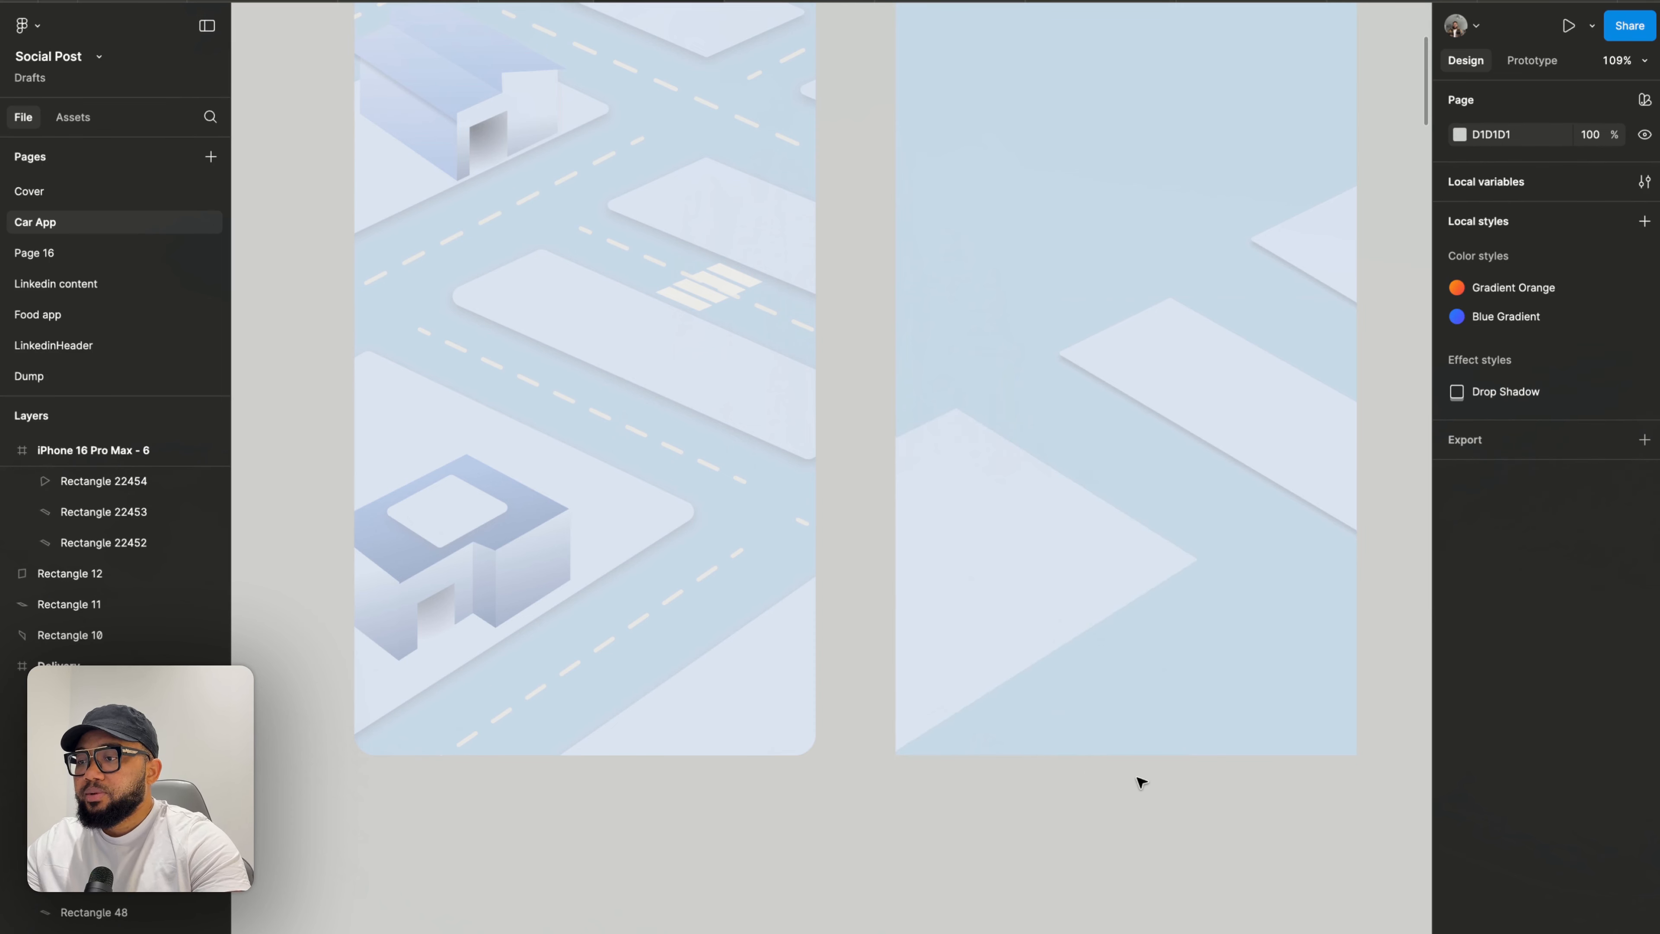
{"action": "double_click", "coordinate": [1132, 539]}
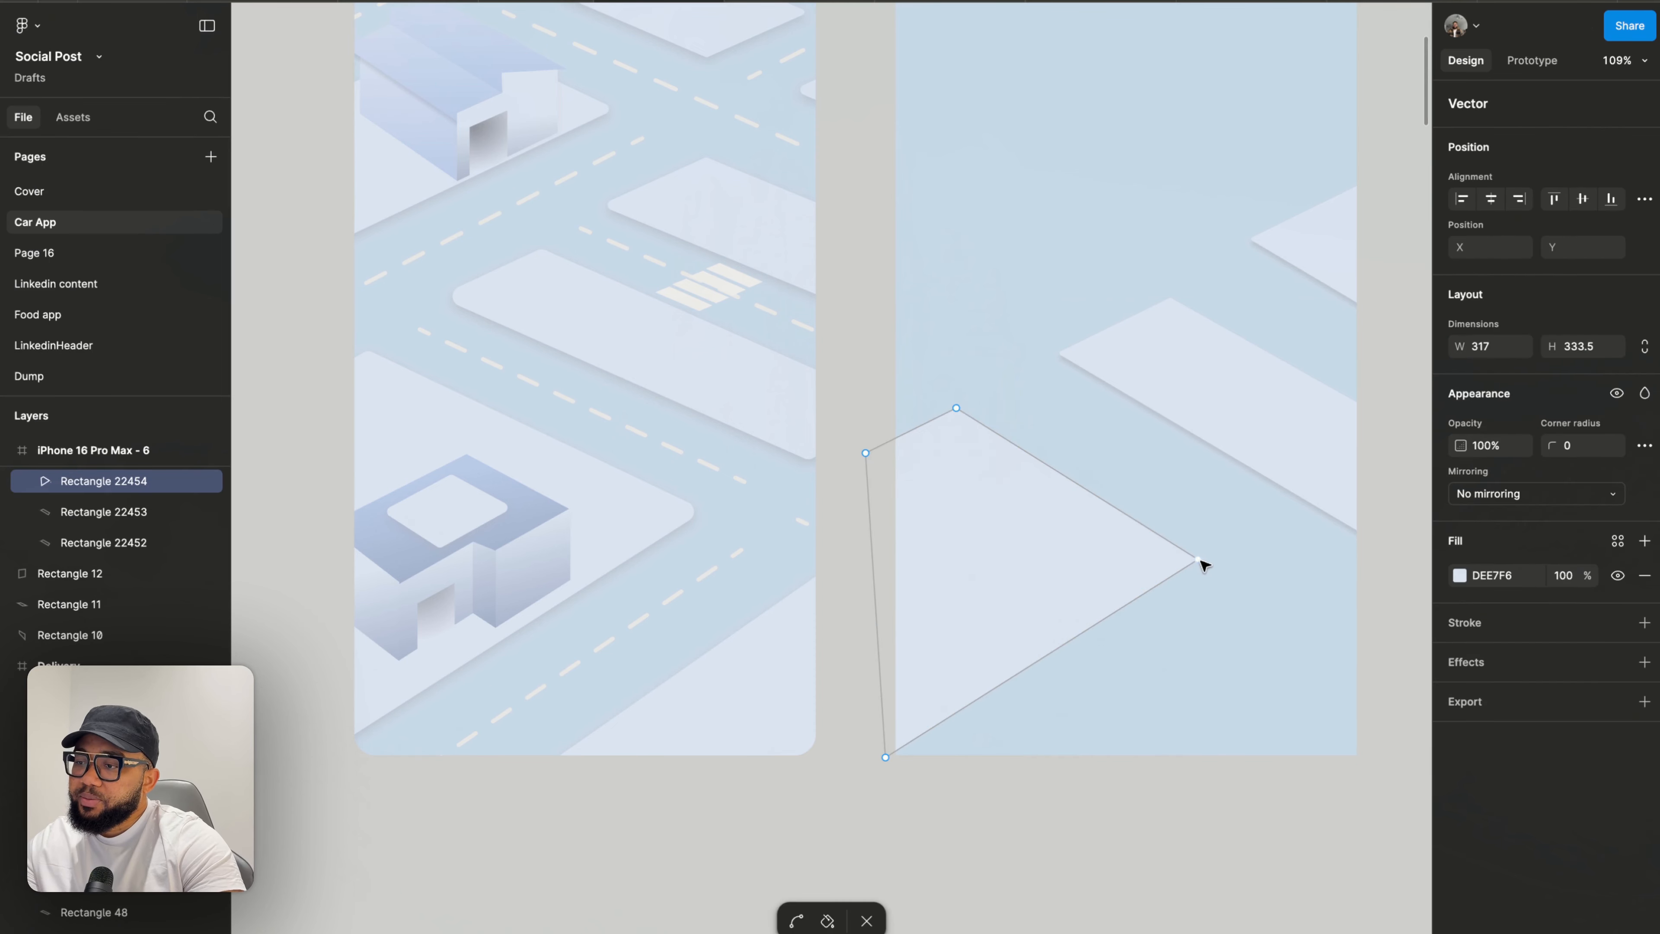
{"action": "left_click_drag", "start_coordinate": [1199, 560], "coordinate": [1195, 563]}
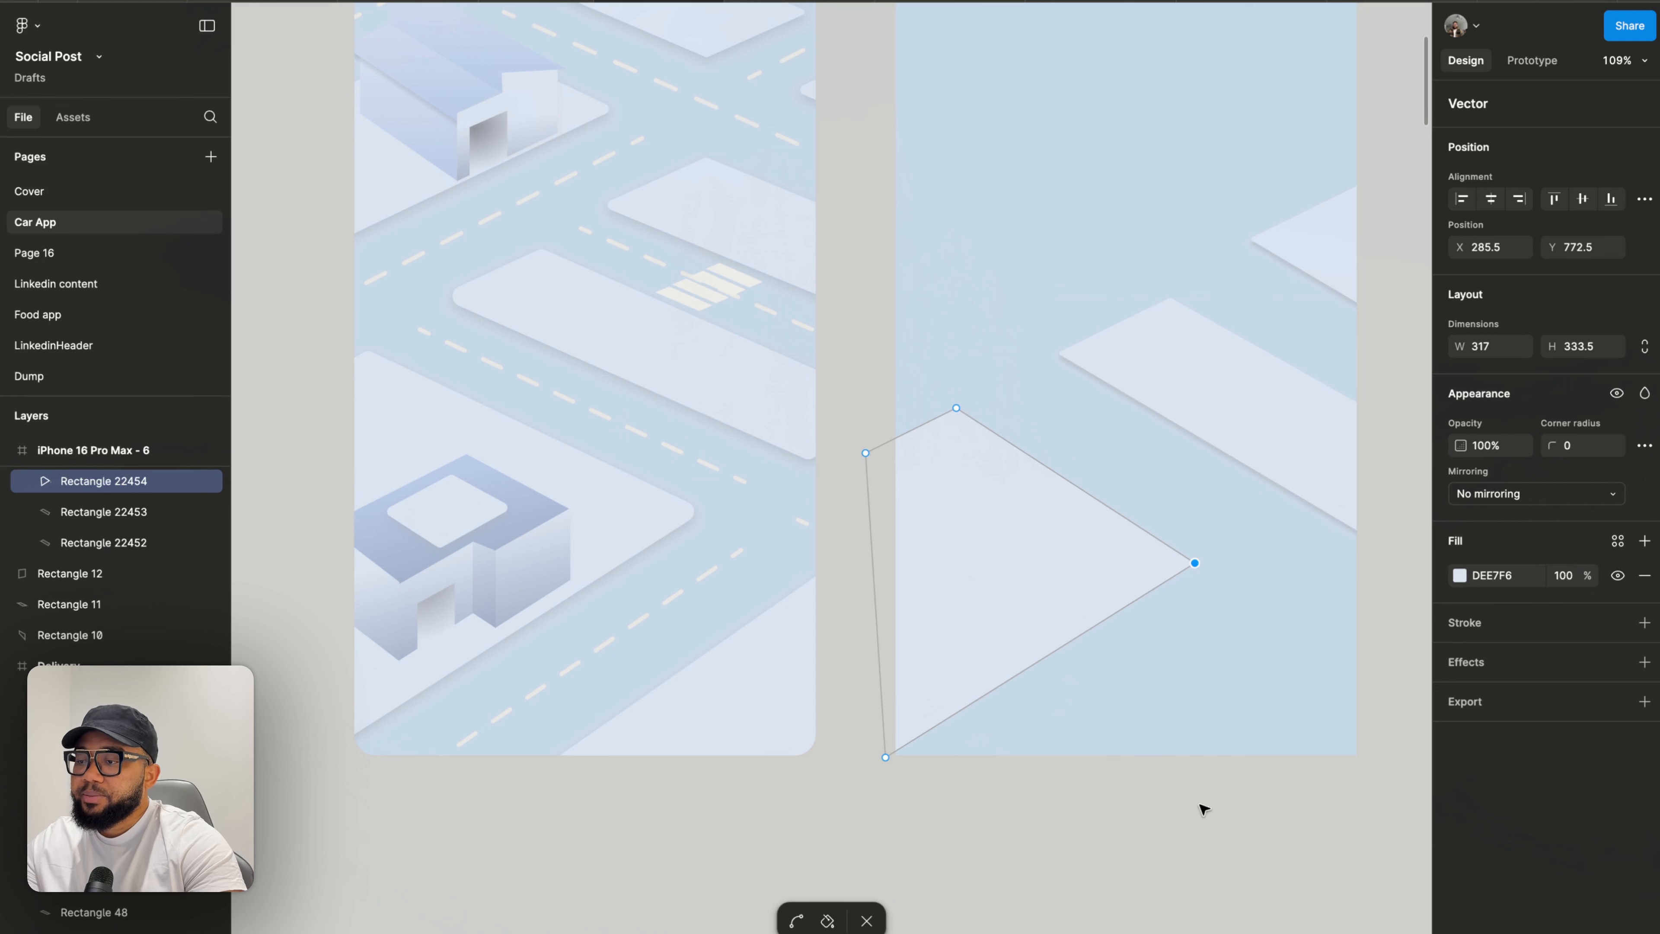
{"action": "key", "text": "Escape"}
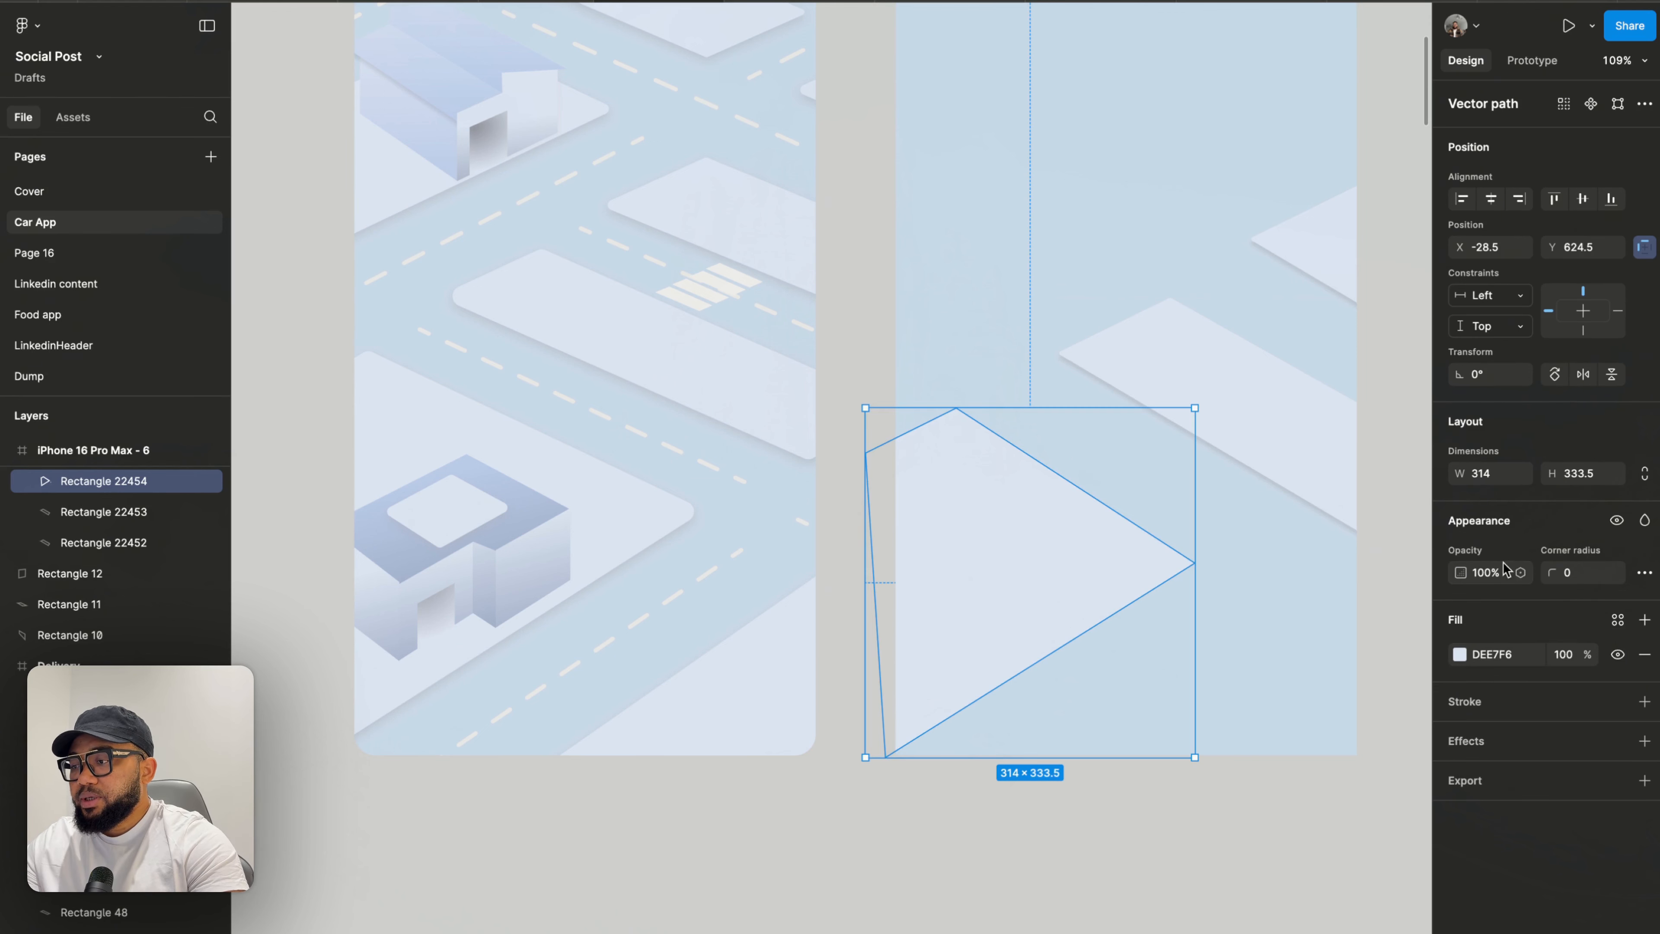
- Set the new block's corner radius to 5, comparing it with the existing road segment's settings
{"action": "left_click", "coordinate": [1572, 575]}
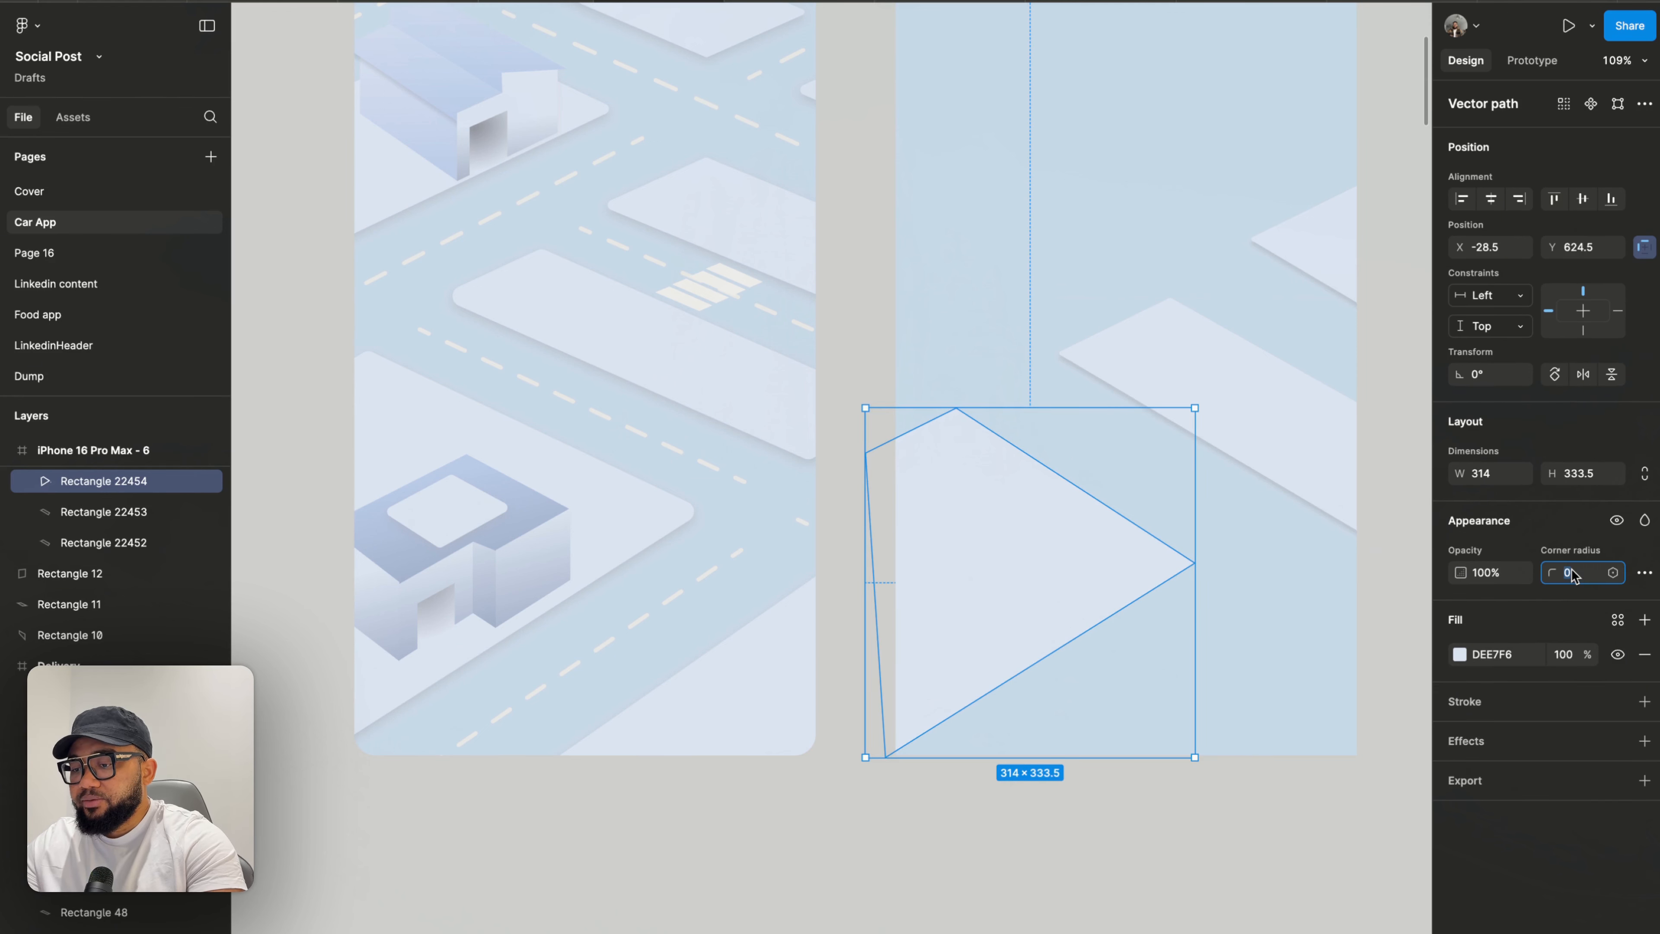
{"action": "type", "text": "3"}
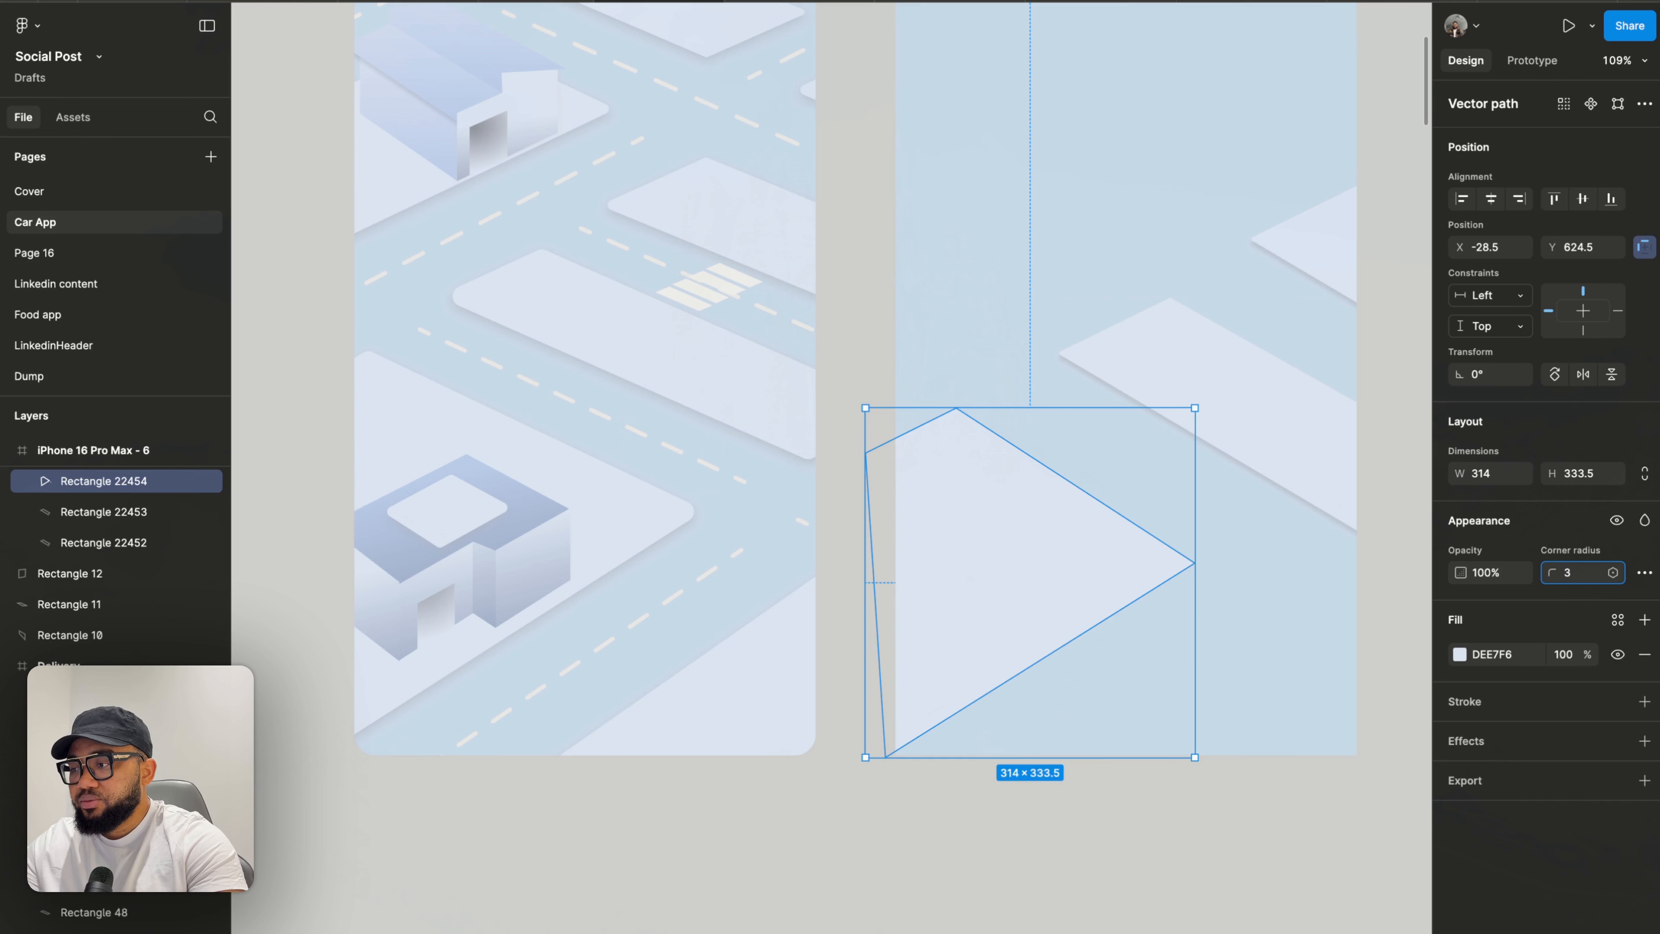
{"action": "key", "text": "BackSpace"}
{"action": "type", "text": "2"}
{"action": "key", "text": "Return"}
{"action": "left_click", "coordinate": [1327, 456]}
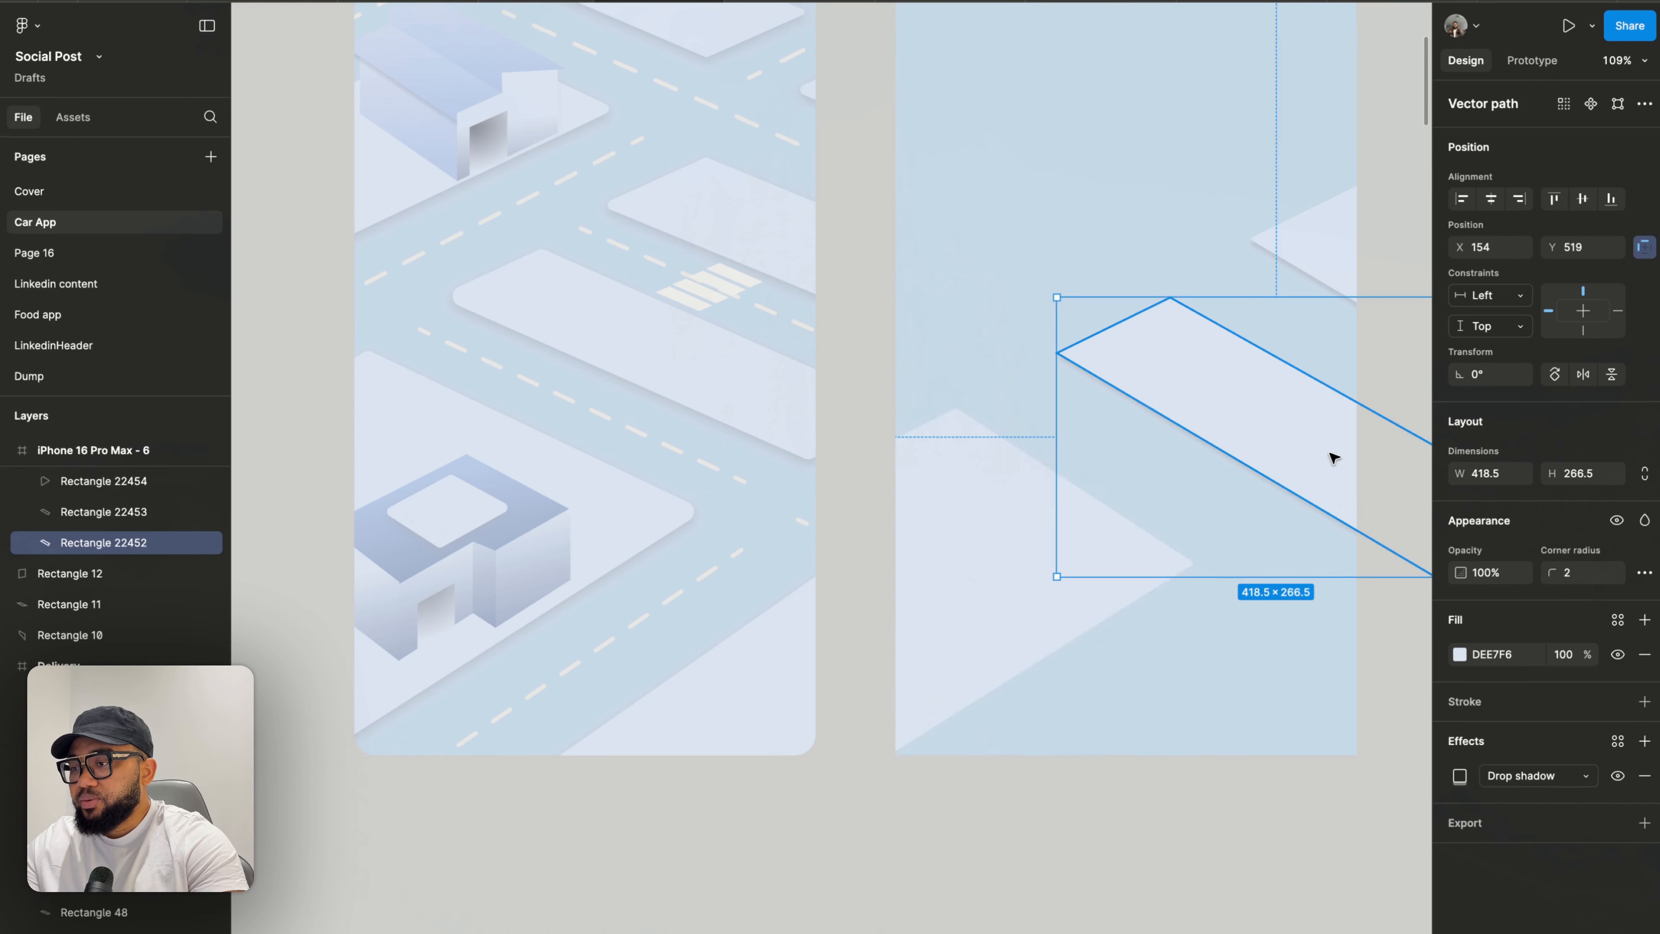
{"action": "left_click", "coordinate": [976, 605]}
{"action": "left_click", "coordinate": [1252, 620]}
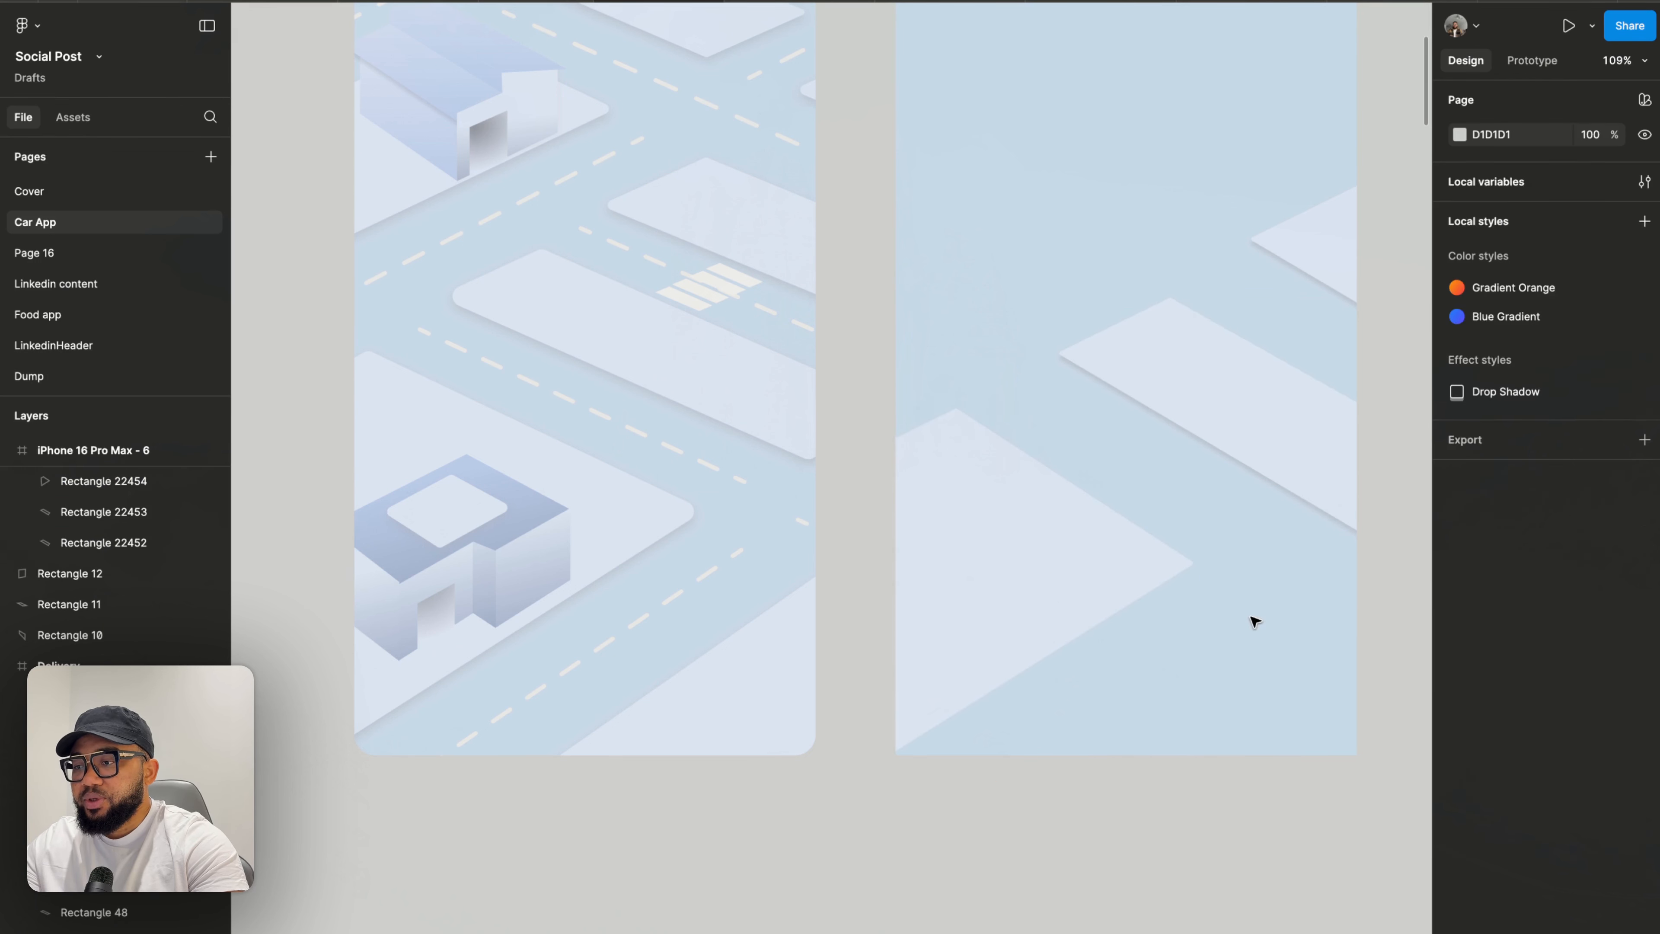
{"action": "left_click", "coordinate": [1085, 567]}
{"action": "left_click", "coordinate": [1582, 579]}
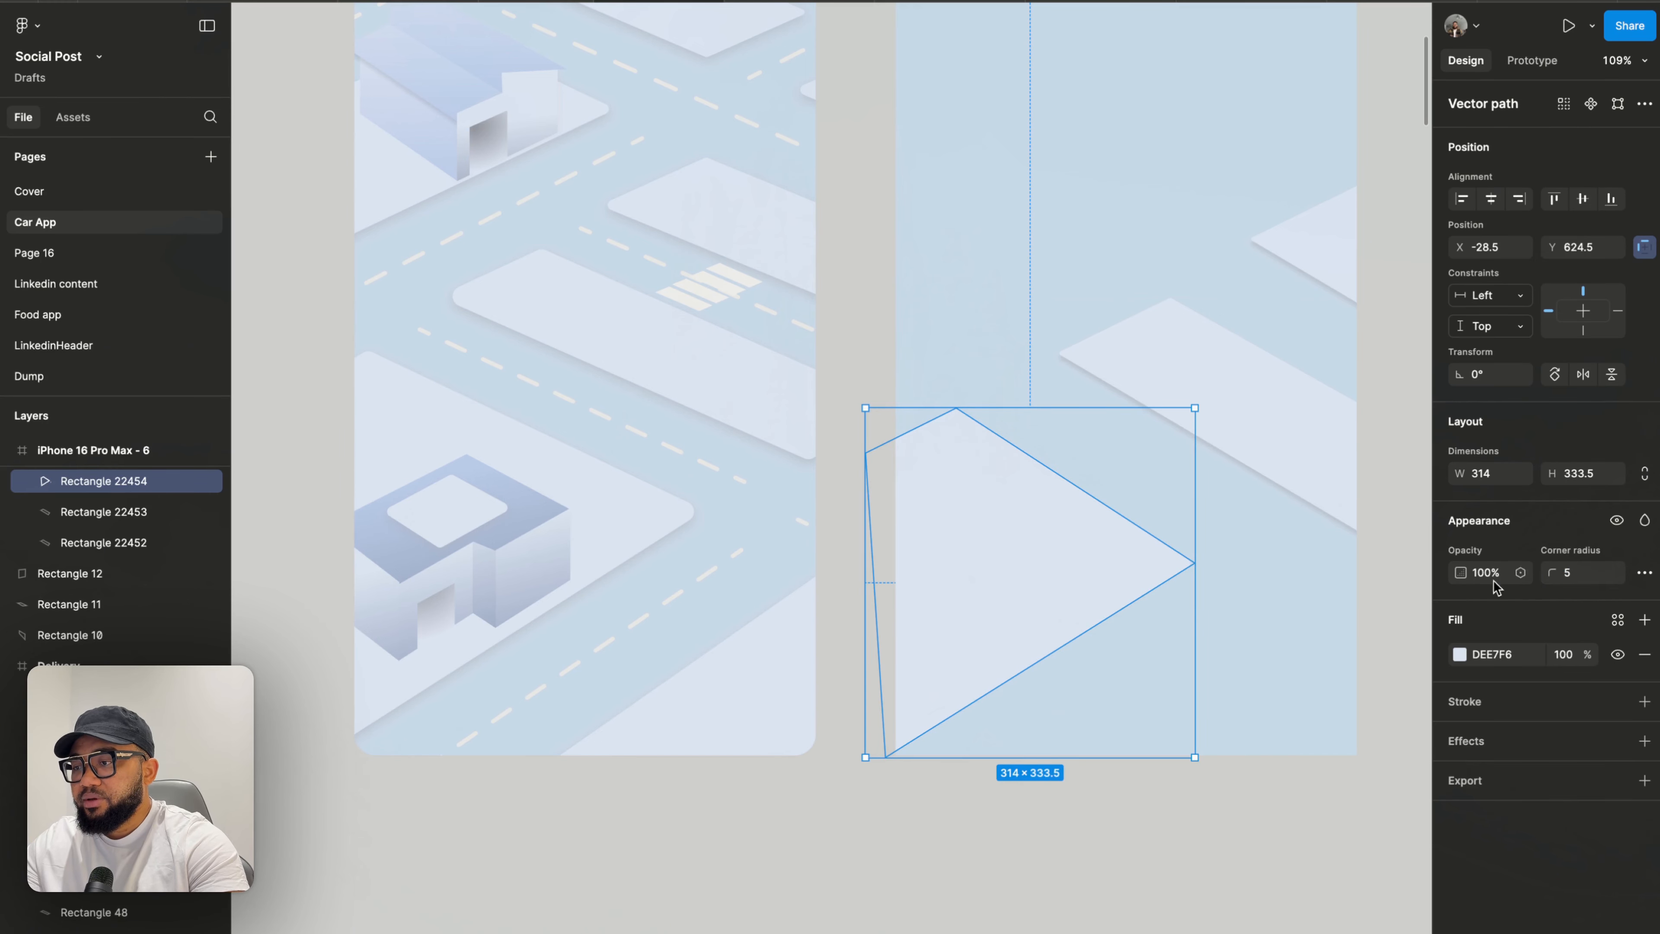
{"action": "left_click", "coordinate": [1368, 575]}
- Add a drop shadow effect to the new block
{"action": "scroll", "coordinate": [1255, 641], "scroll_direction": "up", "scroll_amount": 3}
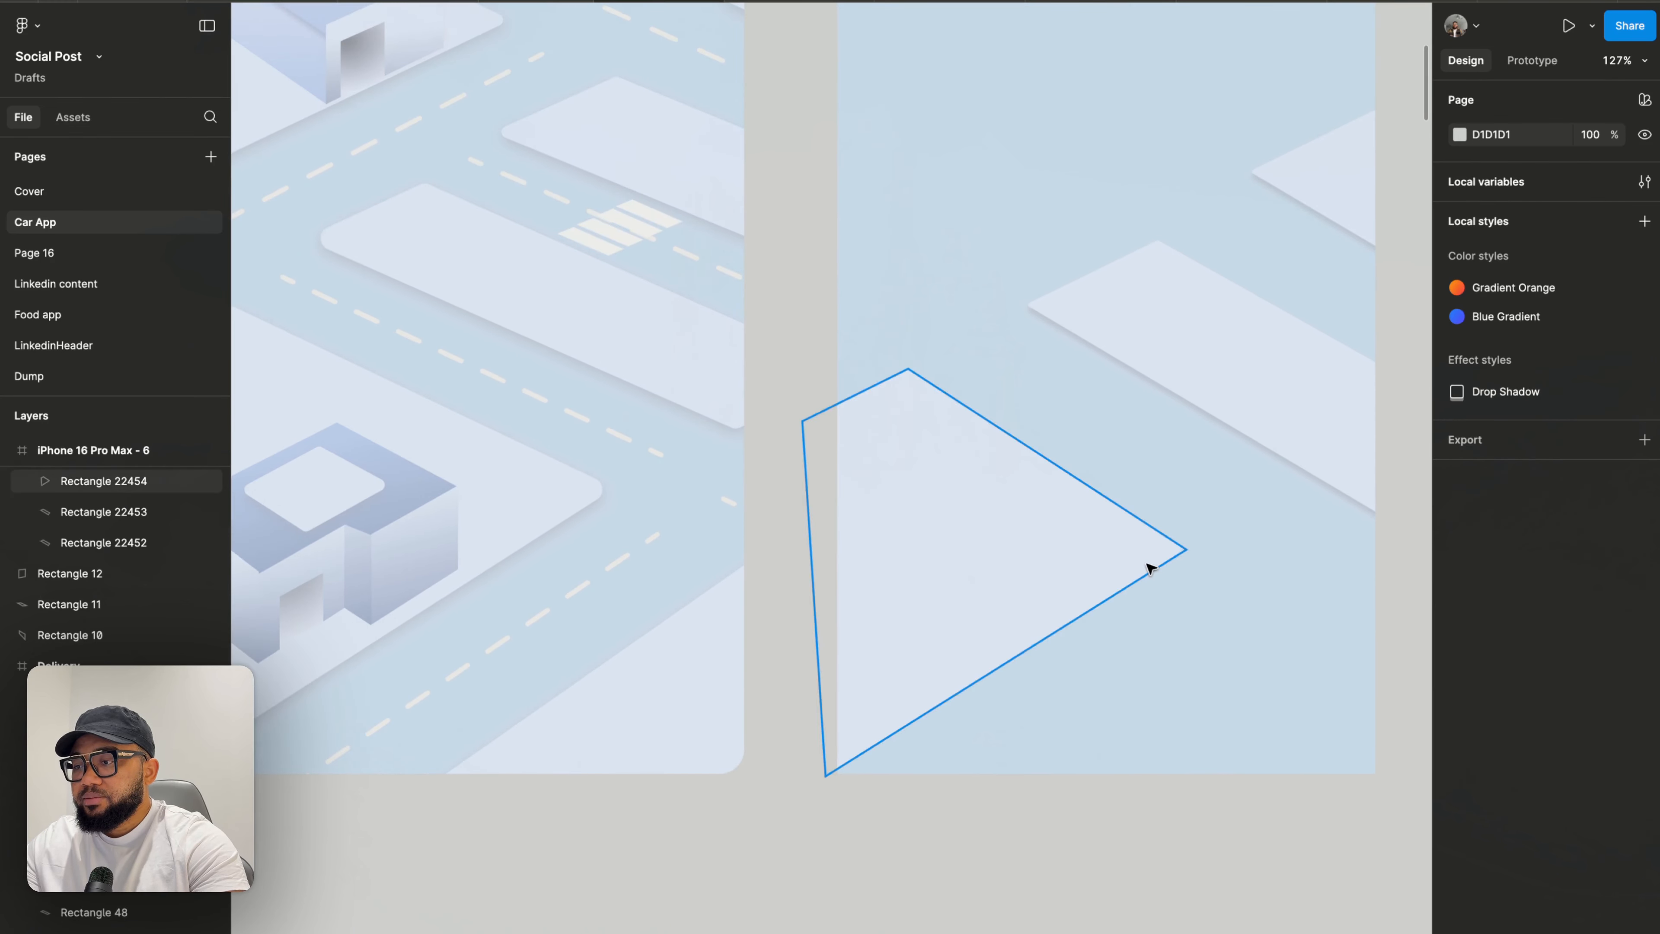
{"action": "left_click", "coordinate": [1149, 564]}
{"action": "left_click", "coordinate": [1500, 748]}
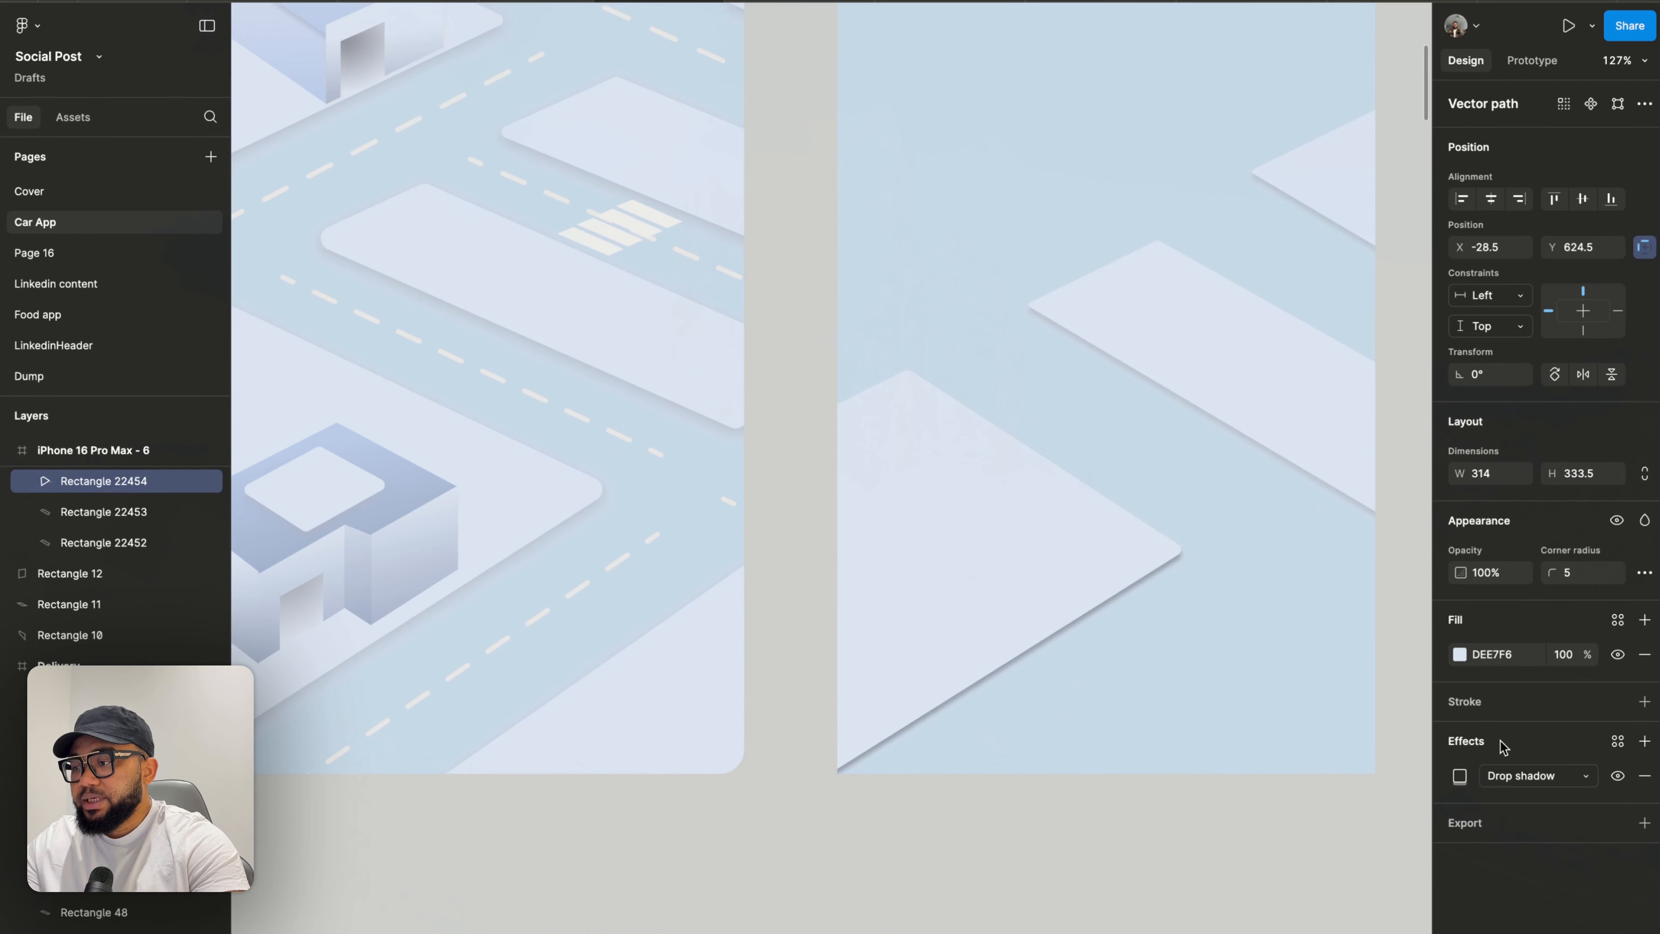
{"action": "left_click", "coordinate": [1459, 775]}
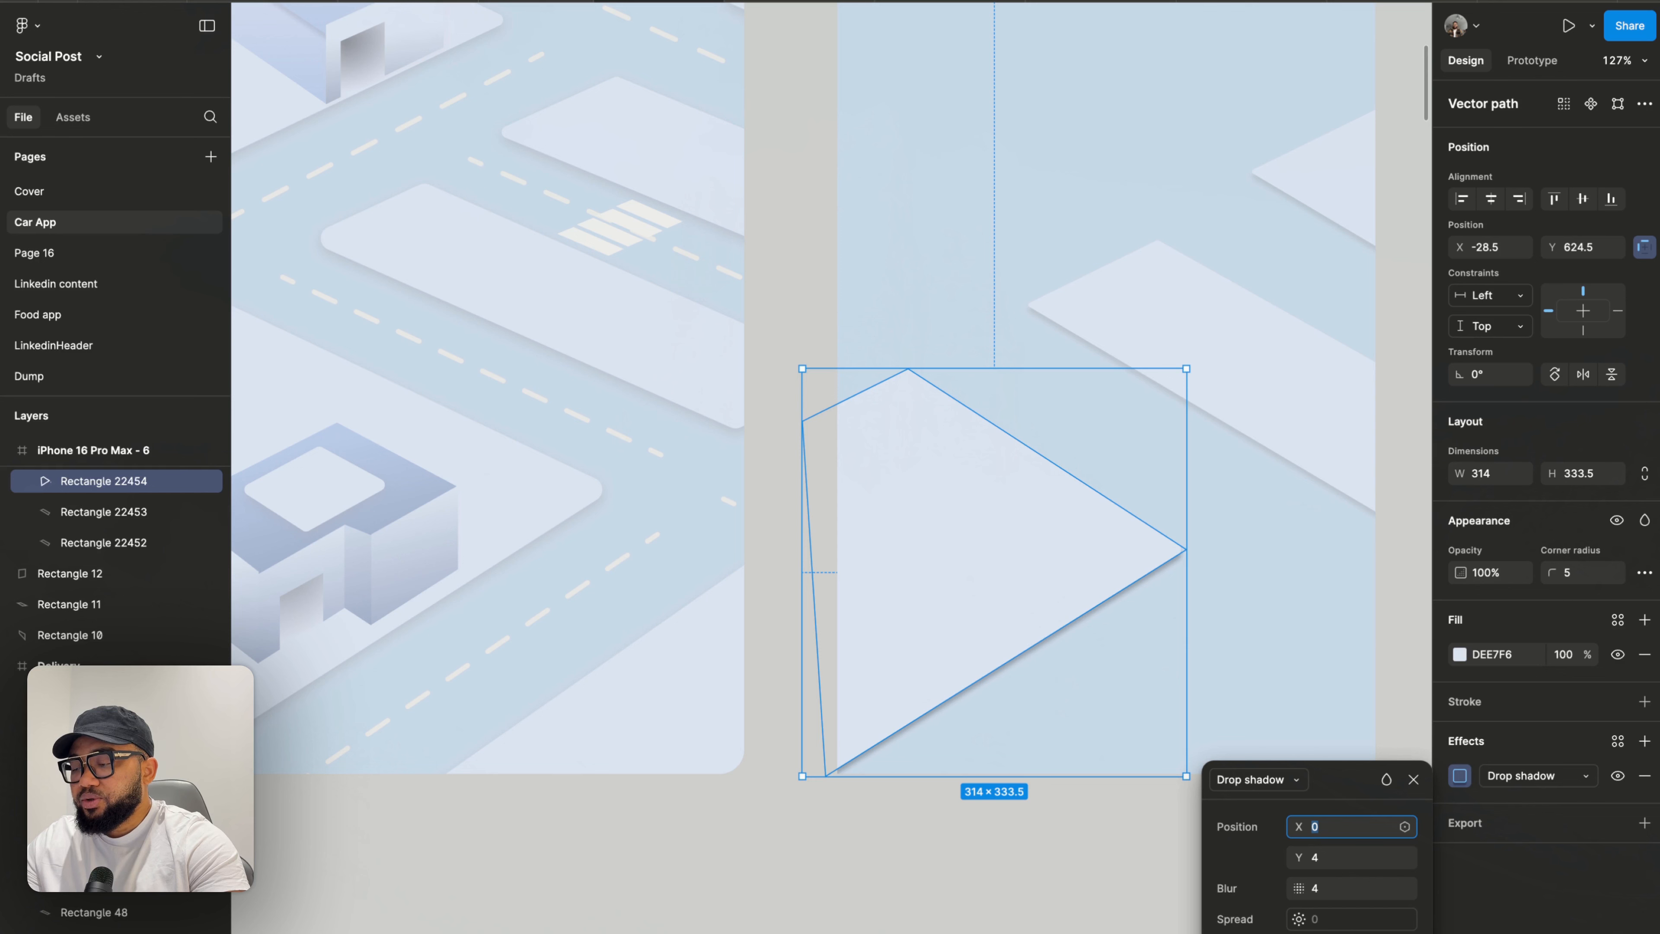
{"action": "key", "text": "Return"}
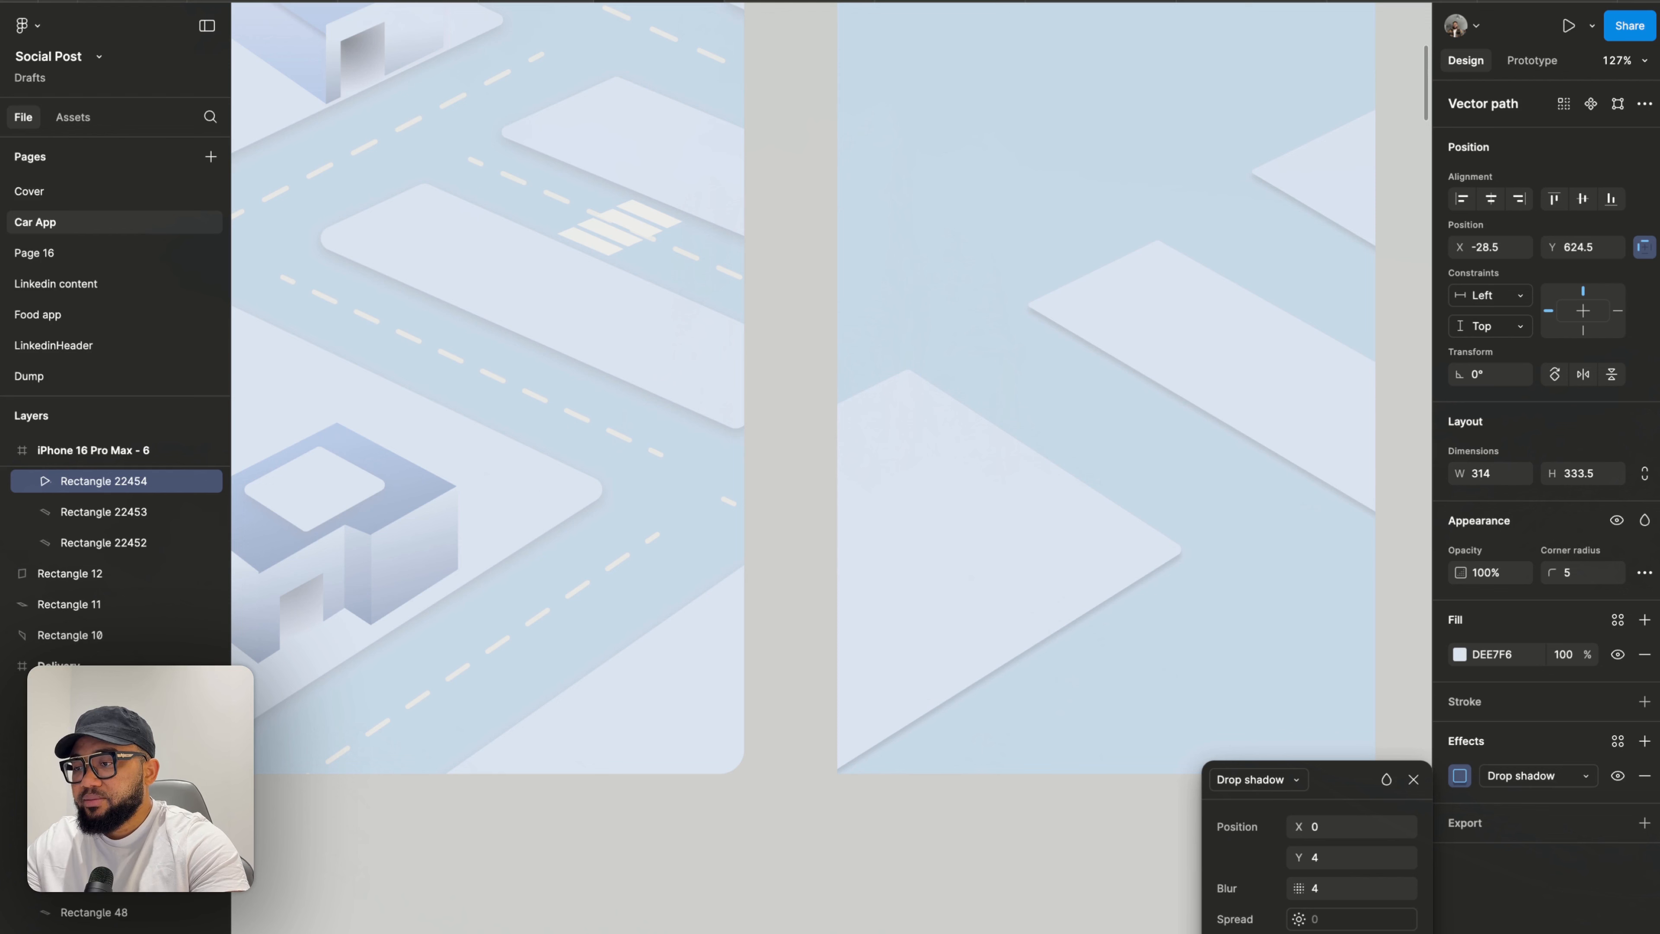
{"action": "left_click", "coordinate": [1412, 779]}
- Compare the block's styling with the road segment and review both phone frames side by side
{"action": "left_click", "coordinate": [1372, 451]}
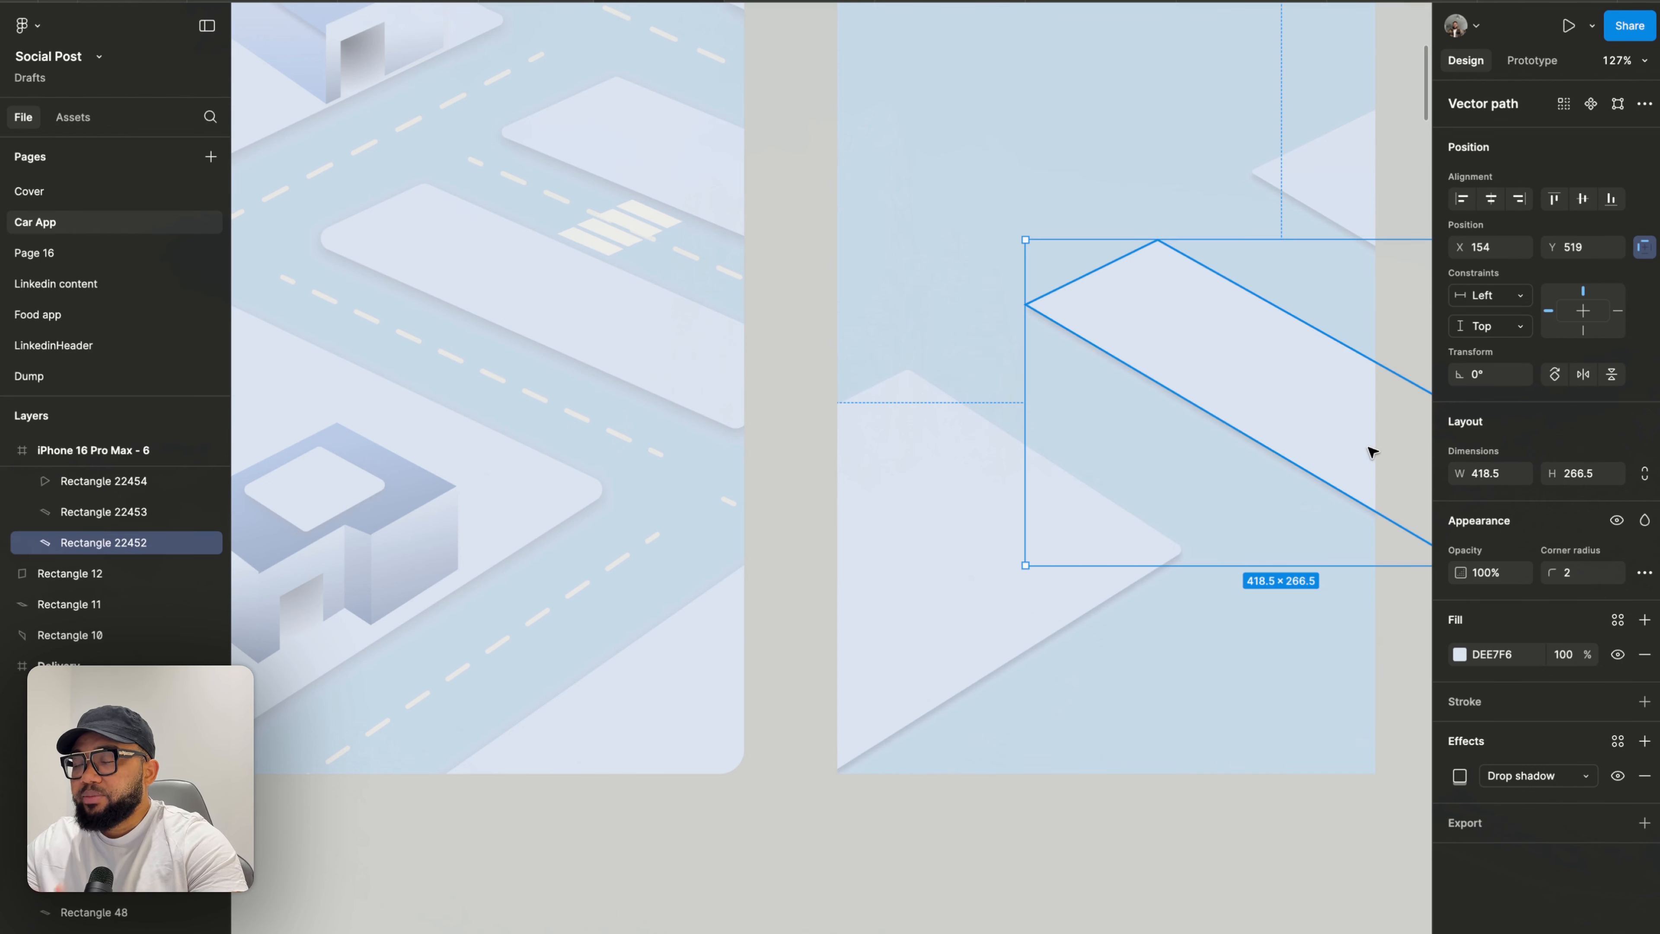
{"action": "left_click", "coordinate": [1056, 593]}
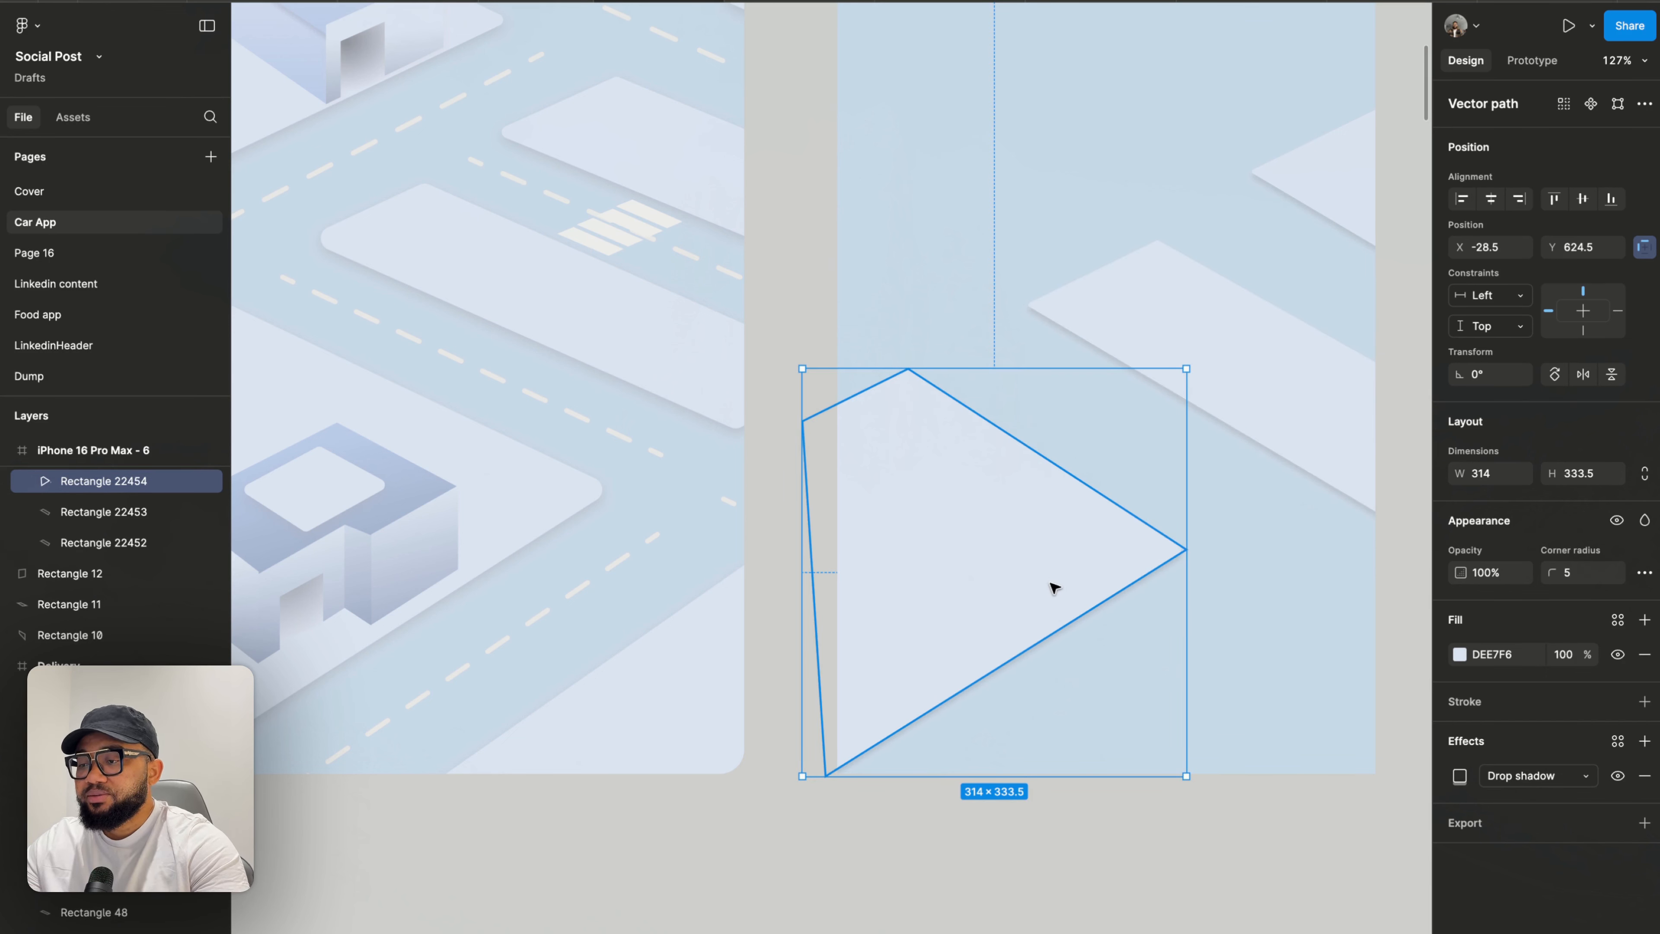
{"action": "key", "text": "Escape"}
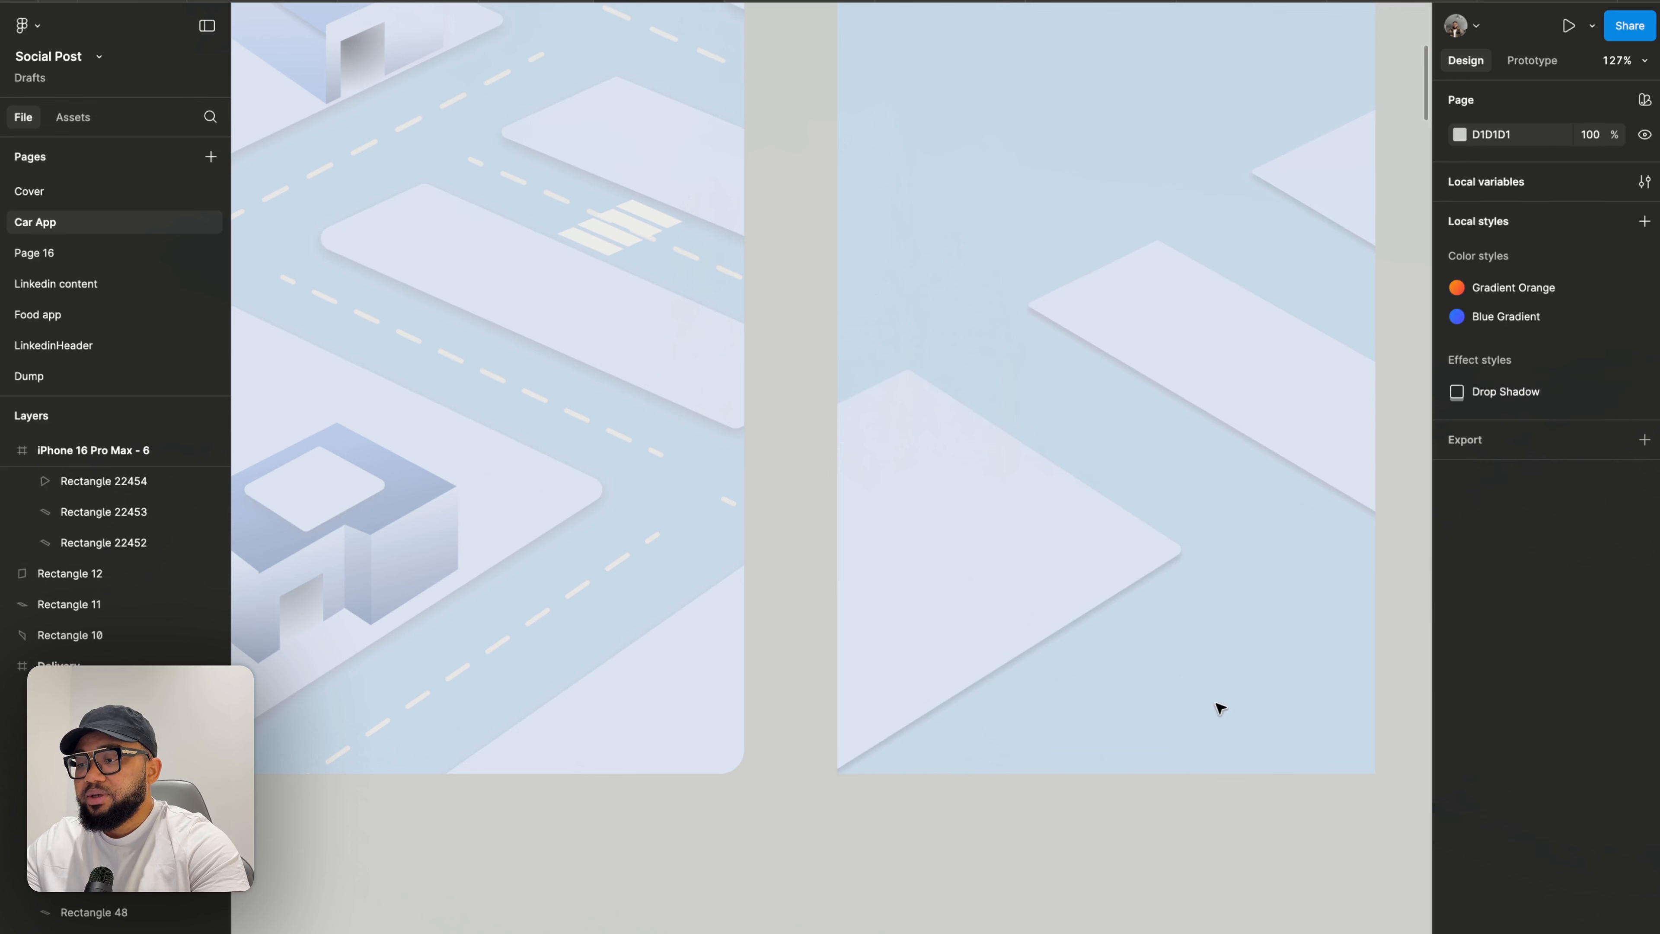
{"action": "scroll", "coordinate": [1216, 747], "scroll_direction": "down", "scroll_amount": 5, "text": "ctrl"}
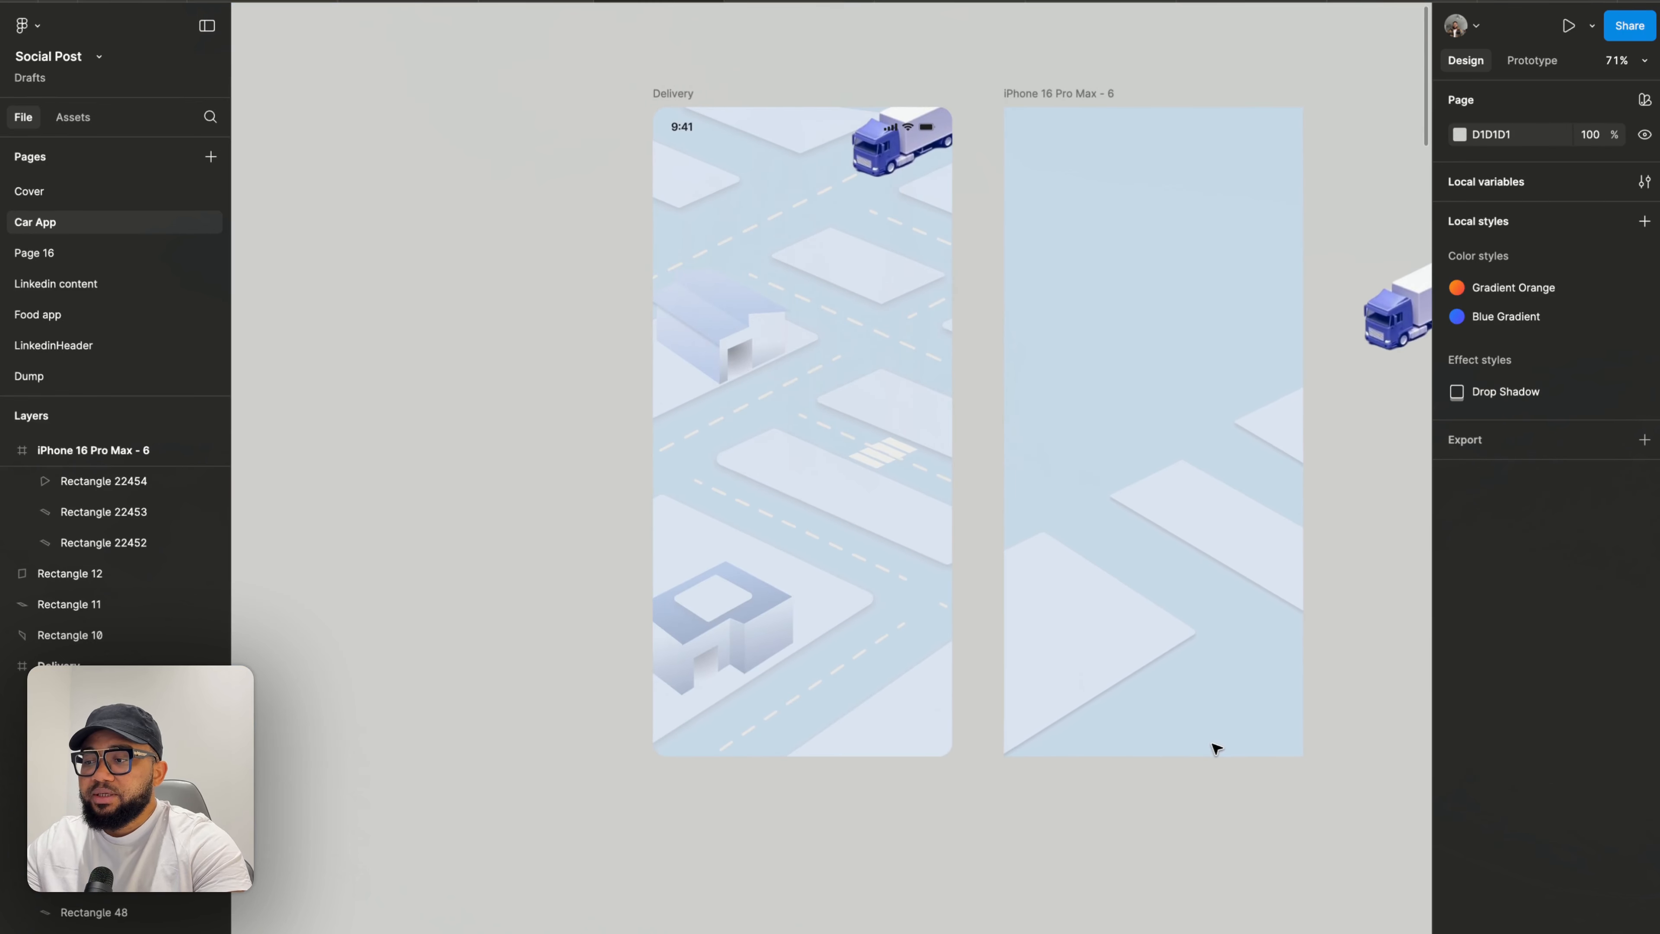
{"action": "scroll", "coordinate": [1212, 749], "scroll_direction": "down", "scroll_amount": 3}
{"action": "scroll", "coordinate": [1212, 749], "scroll_direction": "right", "scroll_amount": 3}
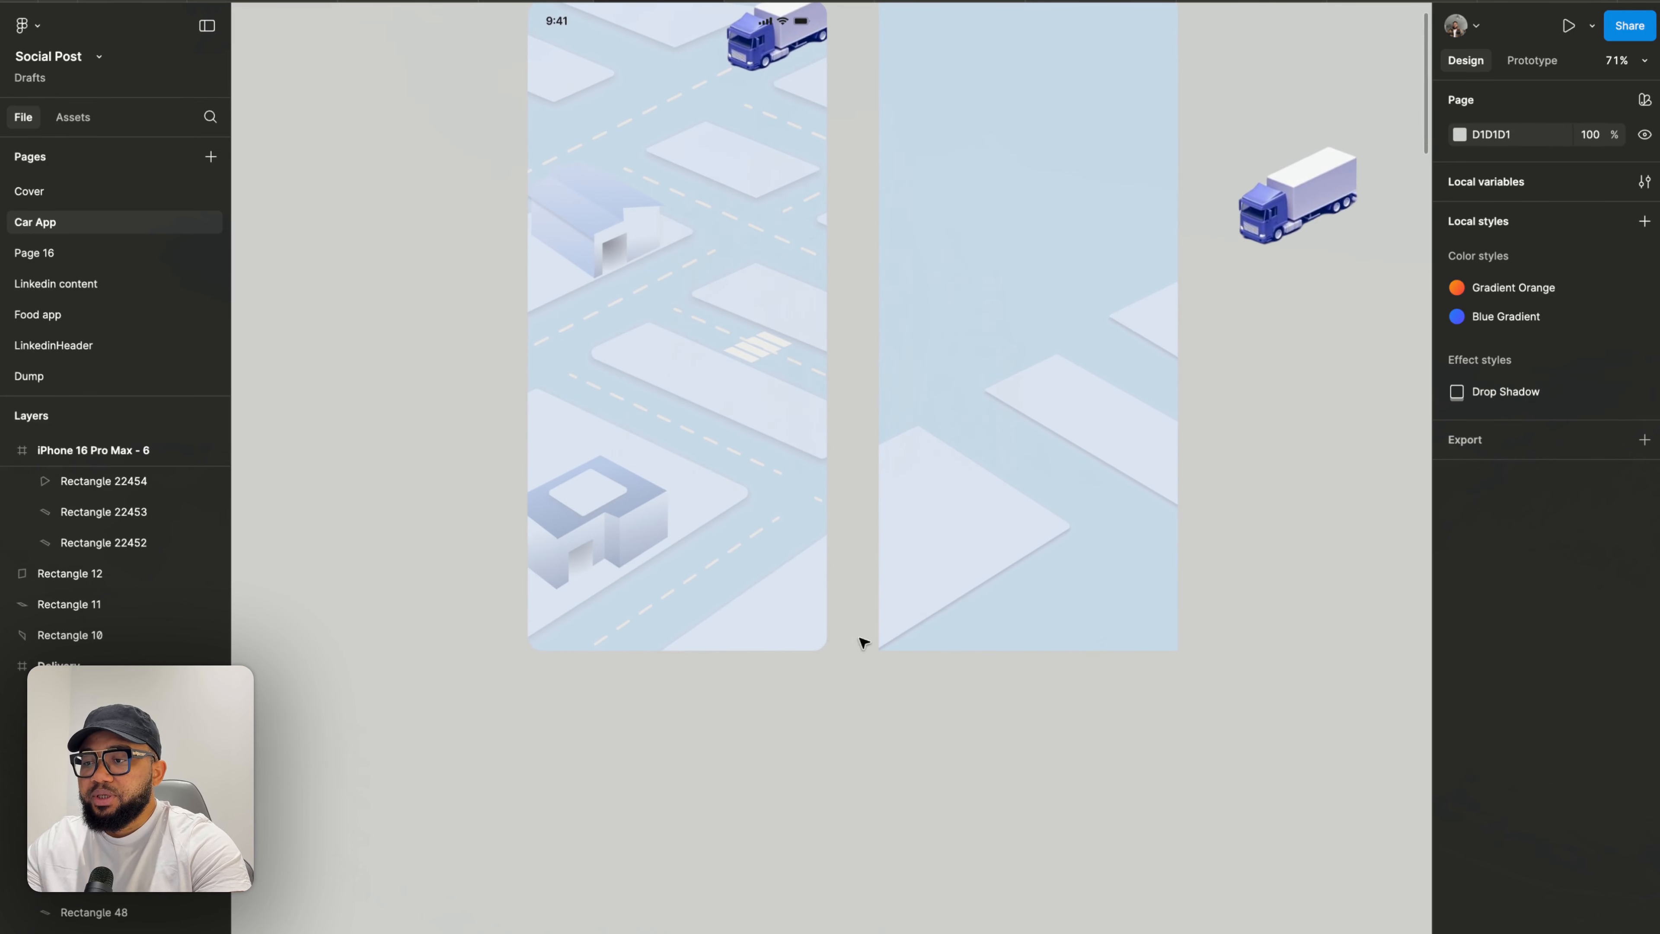
- Duplicate the triangular block and move the copy down and right, partly outside the right phone frame
{"action": "left_click", "coordinate": [927, 545]}
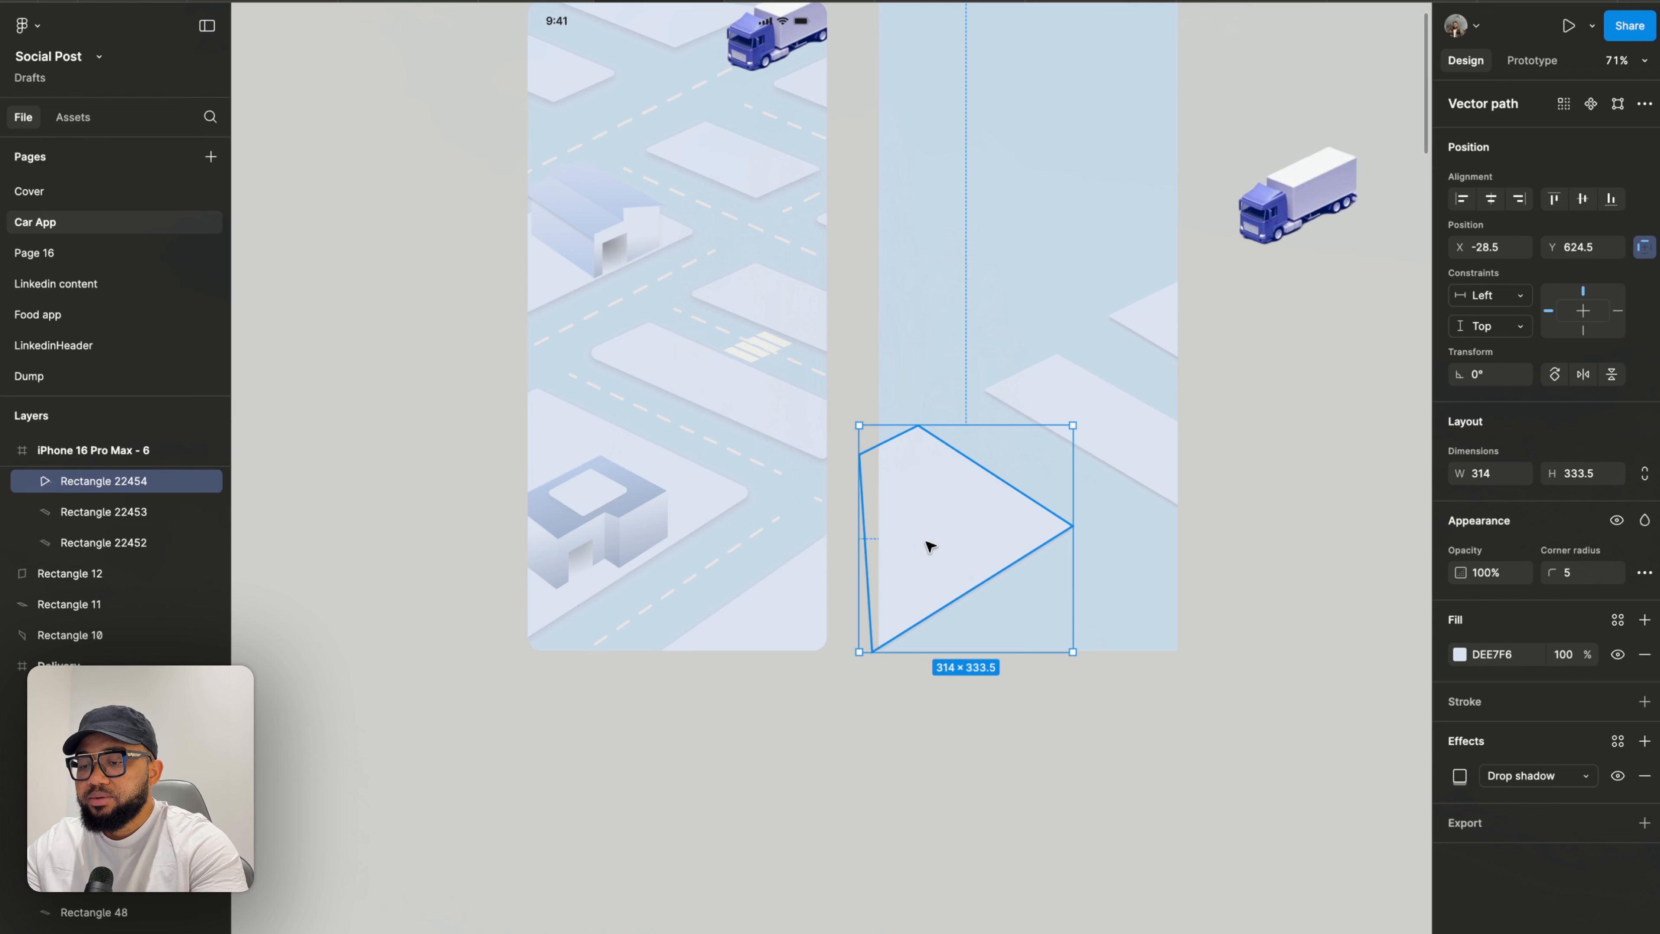
{"action": "left_click_drag", "start_coordinate": [931, 547], "coordinate": [1105, 638], "text": "alt"}
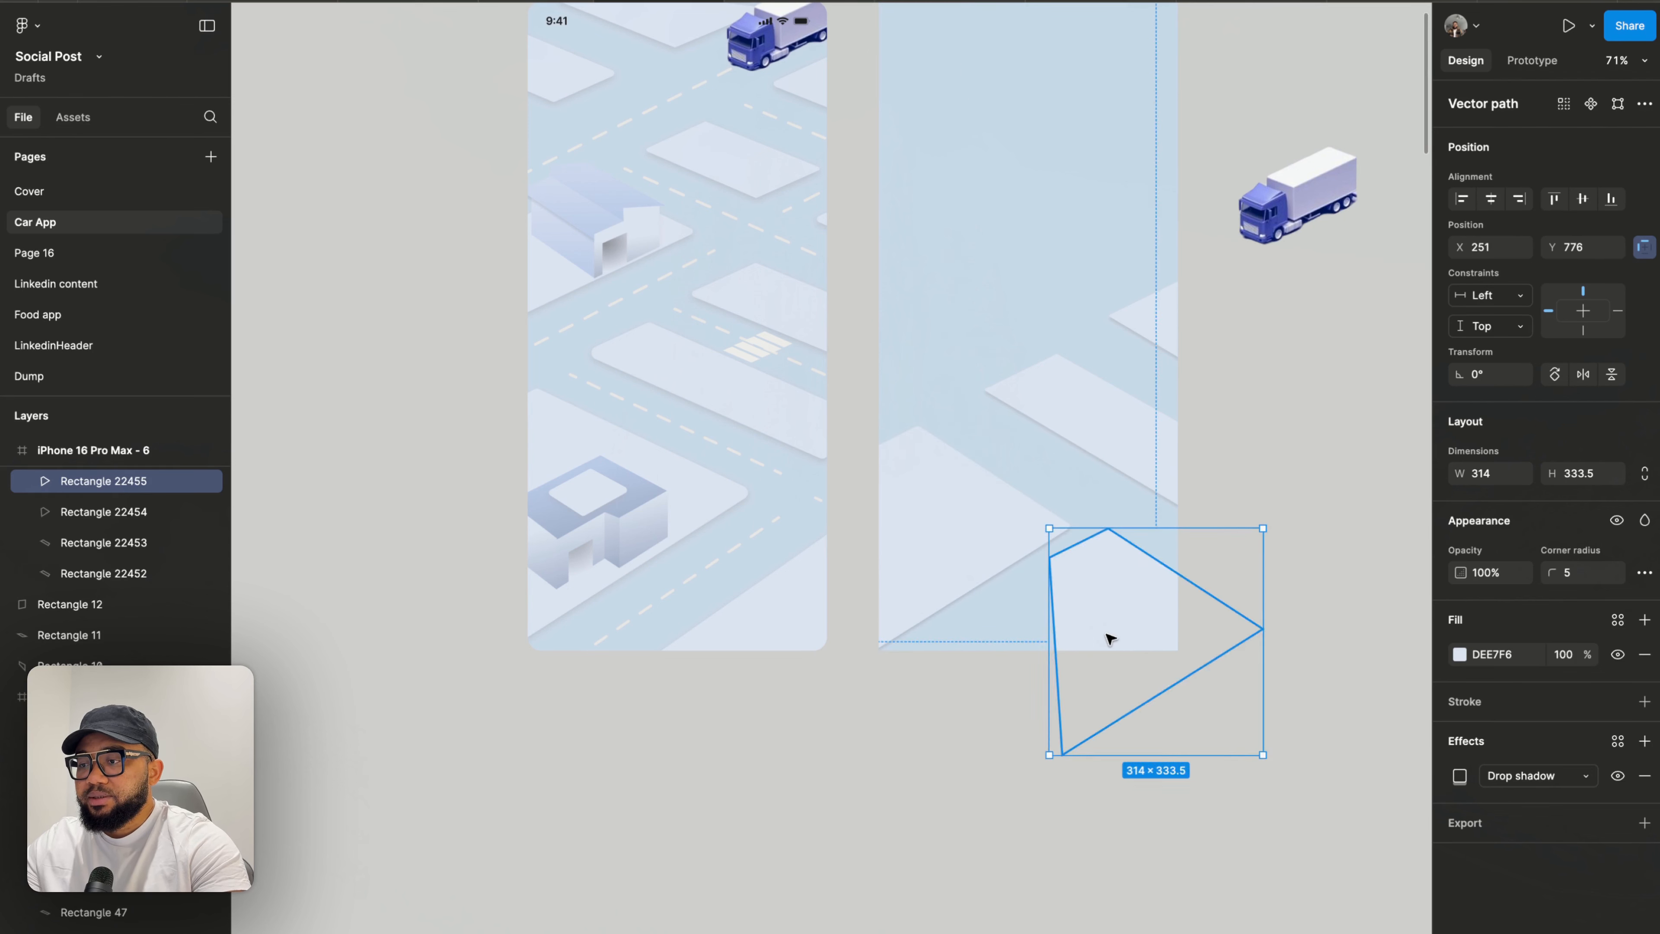
- Reshape the copied block's vertices into a wide diamond-shaped slab below the right frame
{"action": "scroll", "coordinate": [1105, 637], "scroll_direction": "up", "scroll_amount": 4, "text": "ctrl"}
{"action": "scroll", "coordinate": [1076, 576], "scroll_direction": "up", "scroll_amount": 3, "text": "ctrl"}
{"action": "left_click_drag", "start_coordinate": [1064, 556], "coordinate": [1106, 634]}
{"action": "double_click", "coordinate": [1107, 634]}
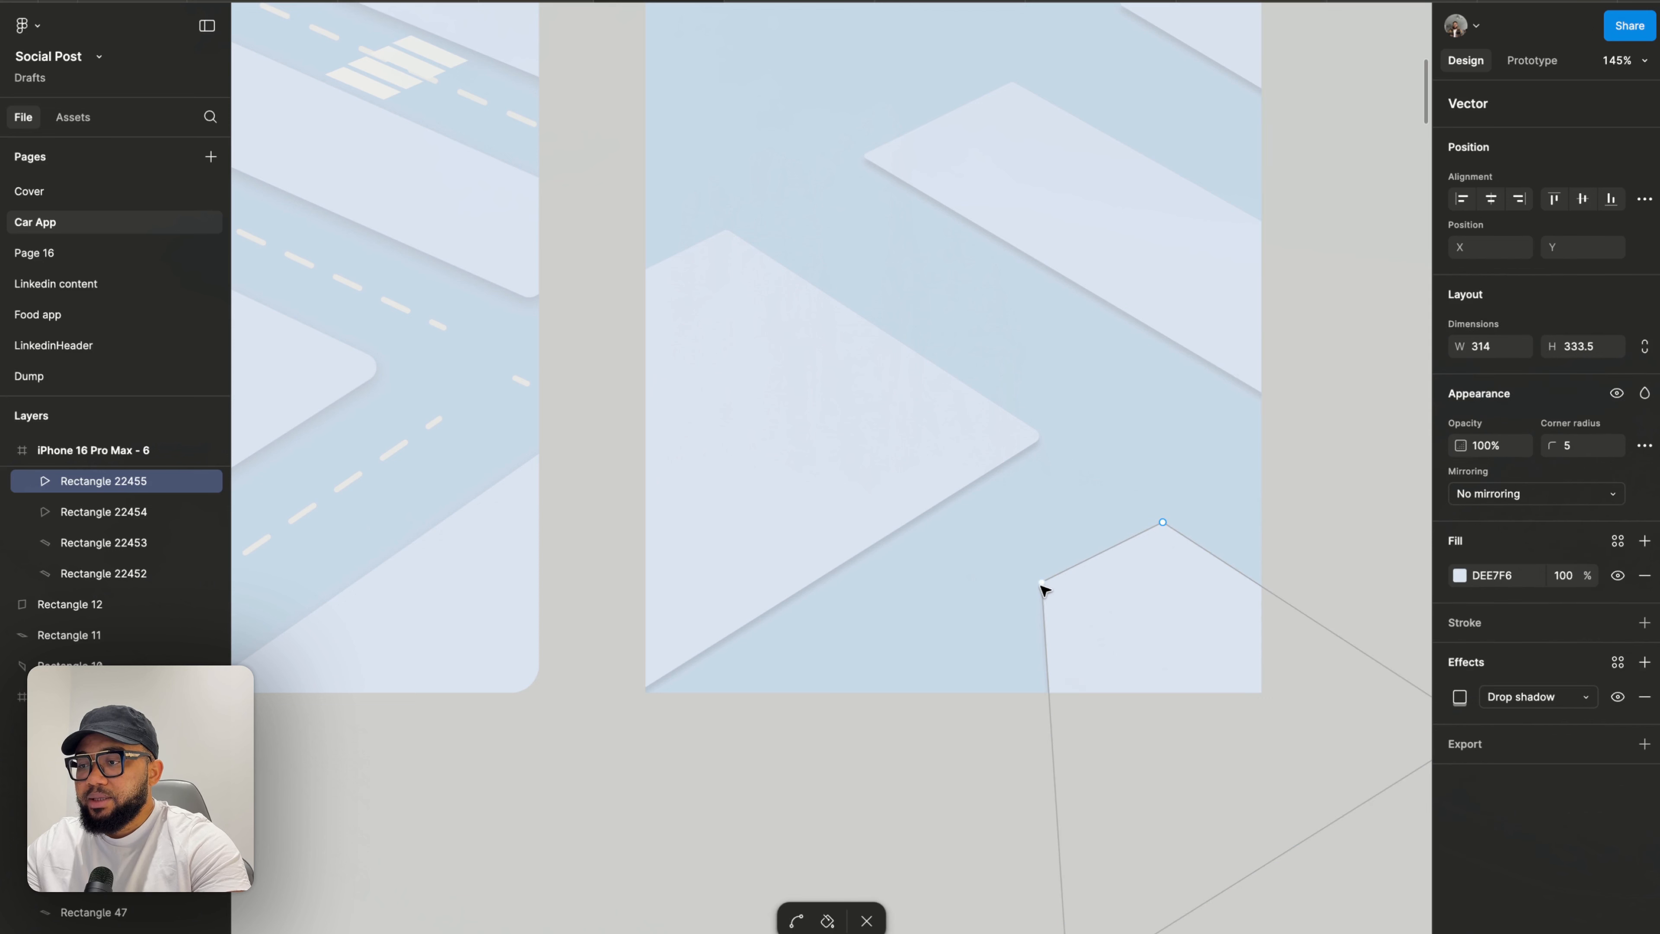
{"action": "left_click_drag", "start_coordinate": [1044, 582], "coordinate": [889, 715]}
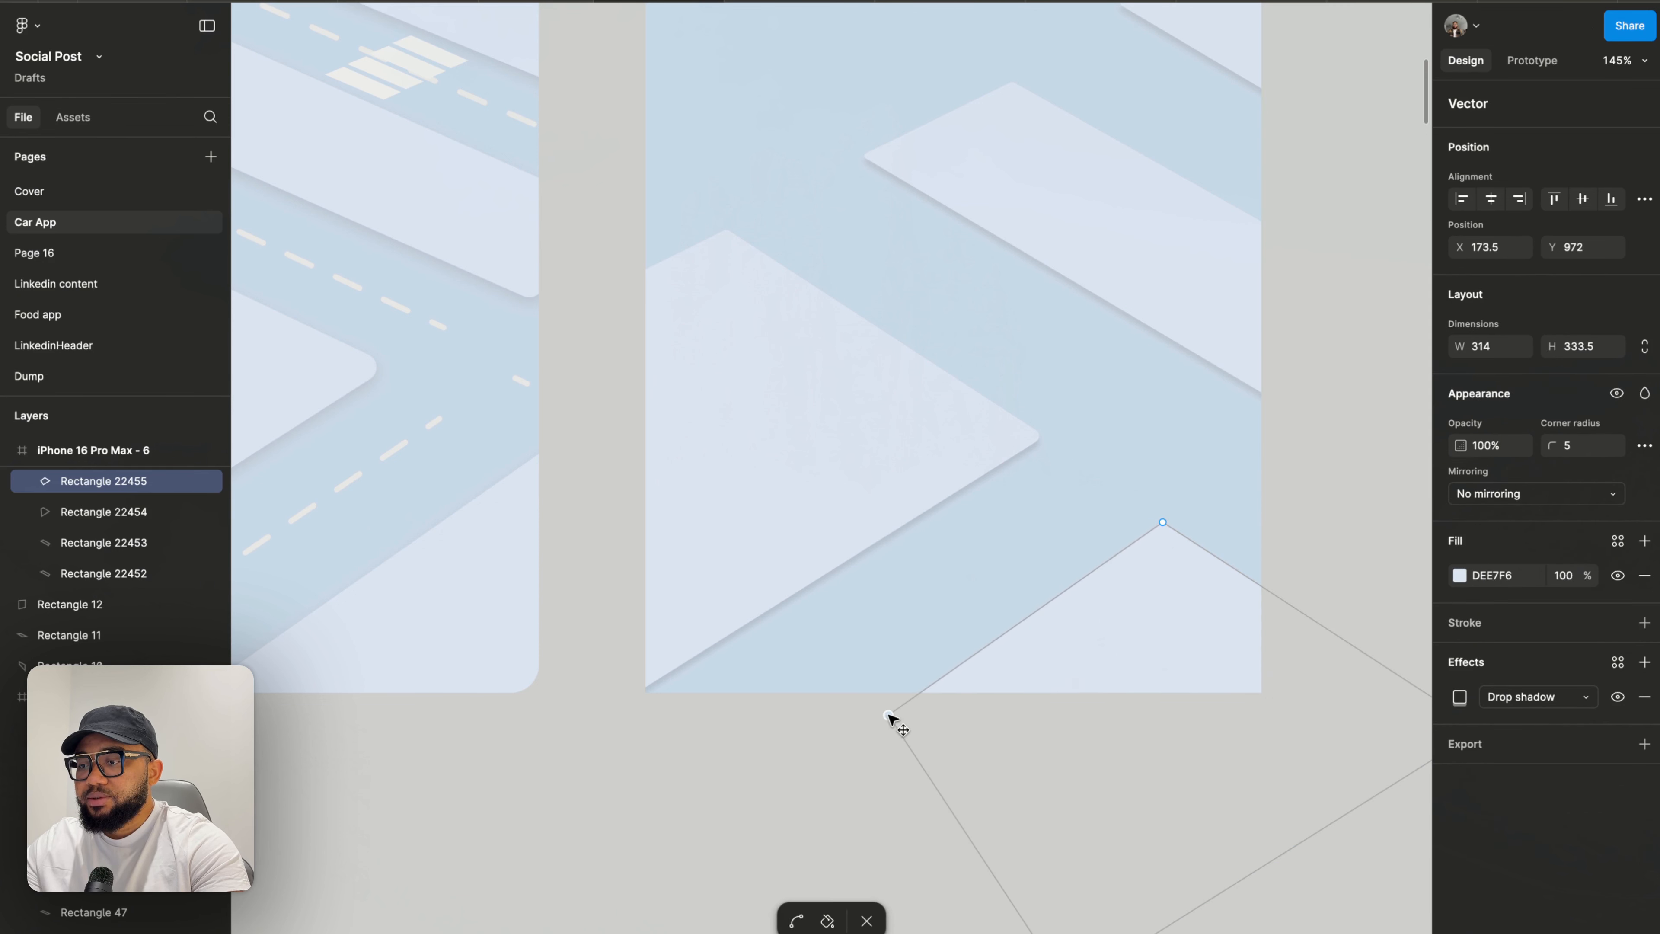
{"action": "left_click", "coordinate": [1161, 524]}
{"action": "left_click_drag", "start_coordinate": [1160, 526], "coordinate": [1163, 523]}
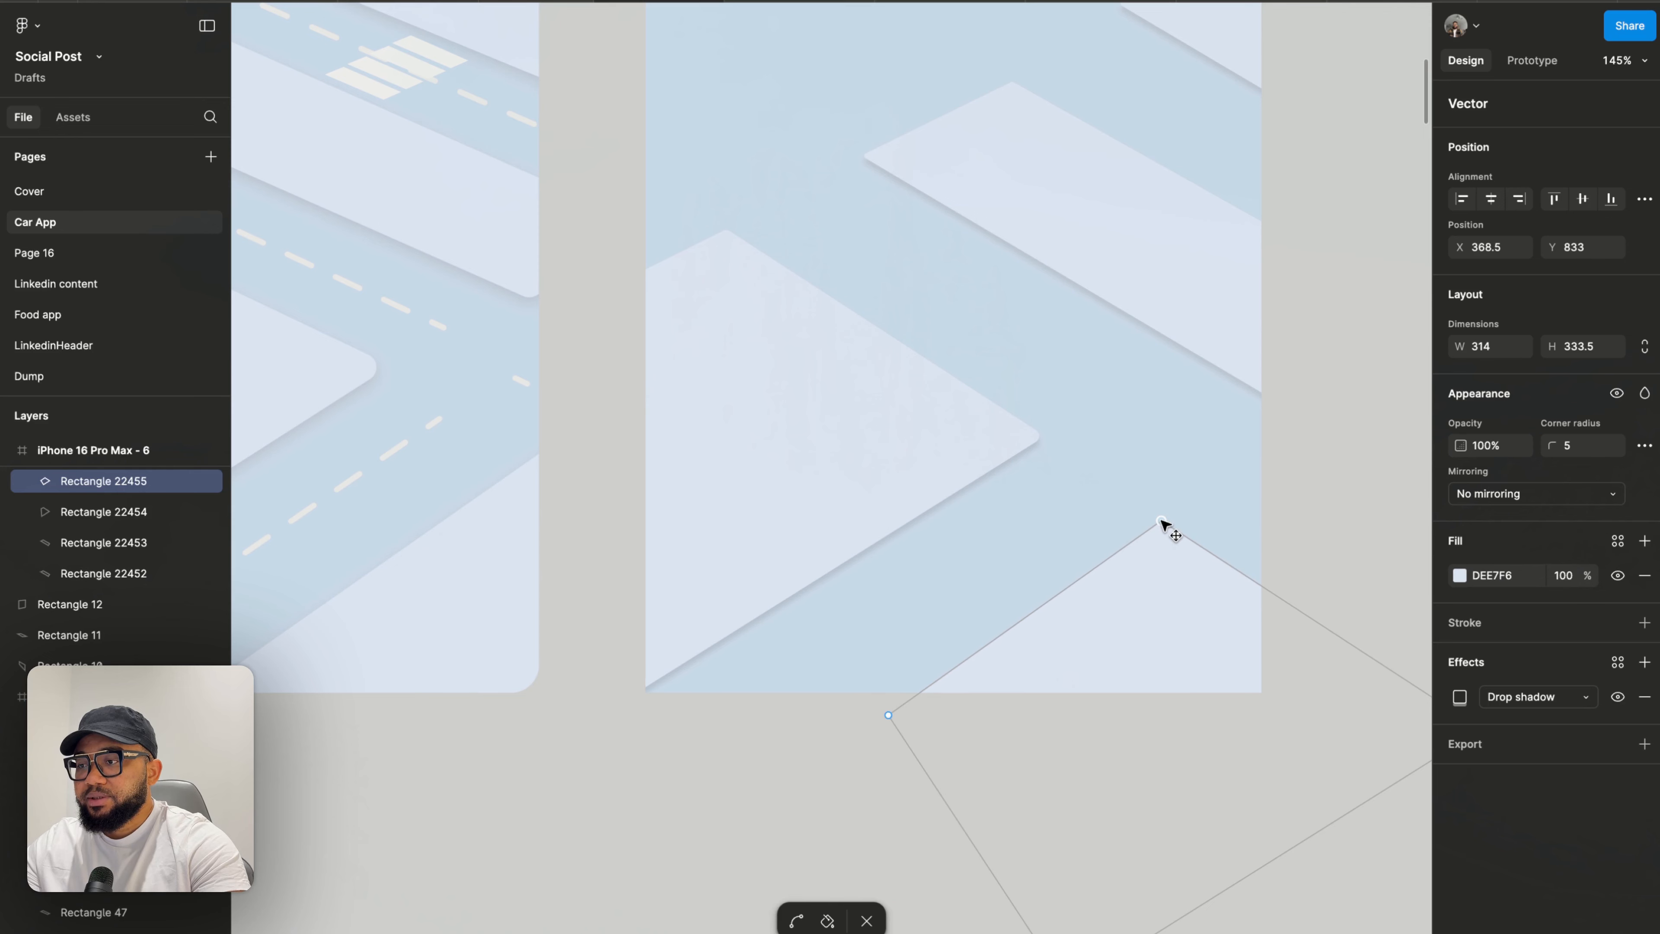
{"action": "scroll", "coordinate": [1163, 523], "scroll_direction": "down", "scroll_amount": 5}
{"action": "scroll", "coordinate": [1163, 523], "scroll_direction": "right", "scroll_amount": 4}
{"action": "scroll", "coordinate": [1028, 553], "scroll_direction": "up", "scroll_amount": 5}
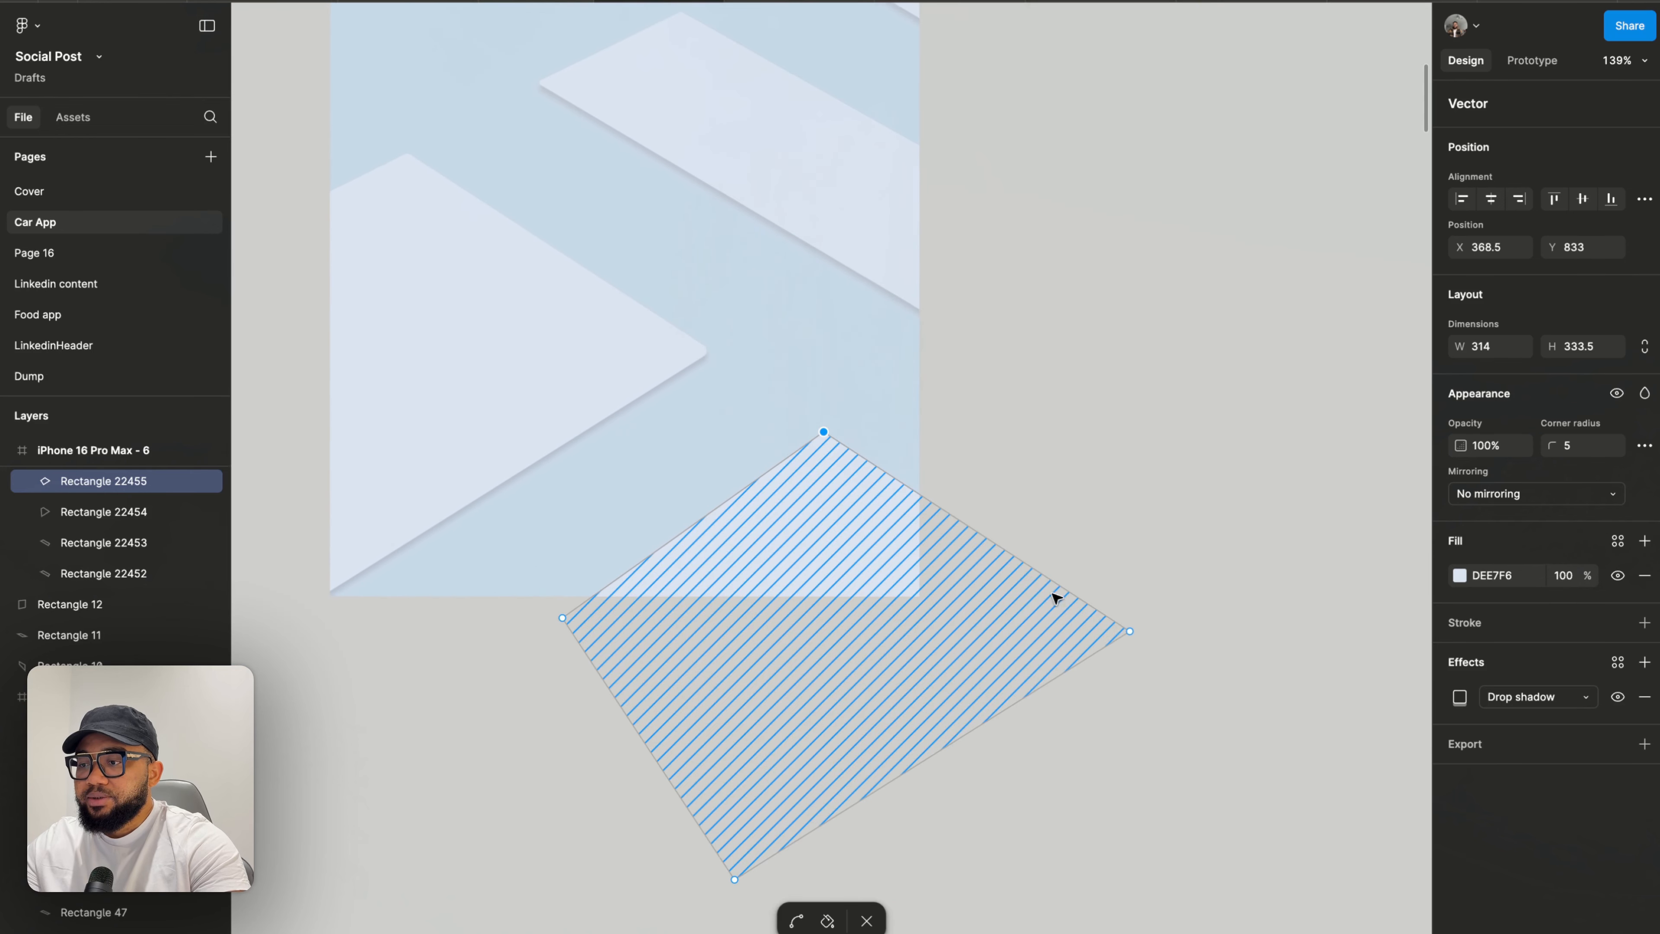
{"action": "left_click_drag", "start_coordinate": [1130, 632], "coordinate": [1133, 628]}
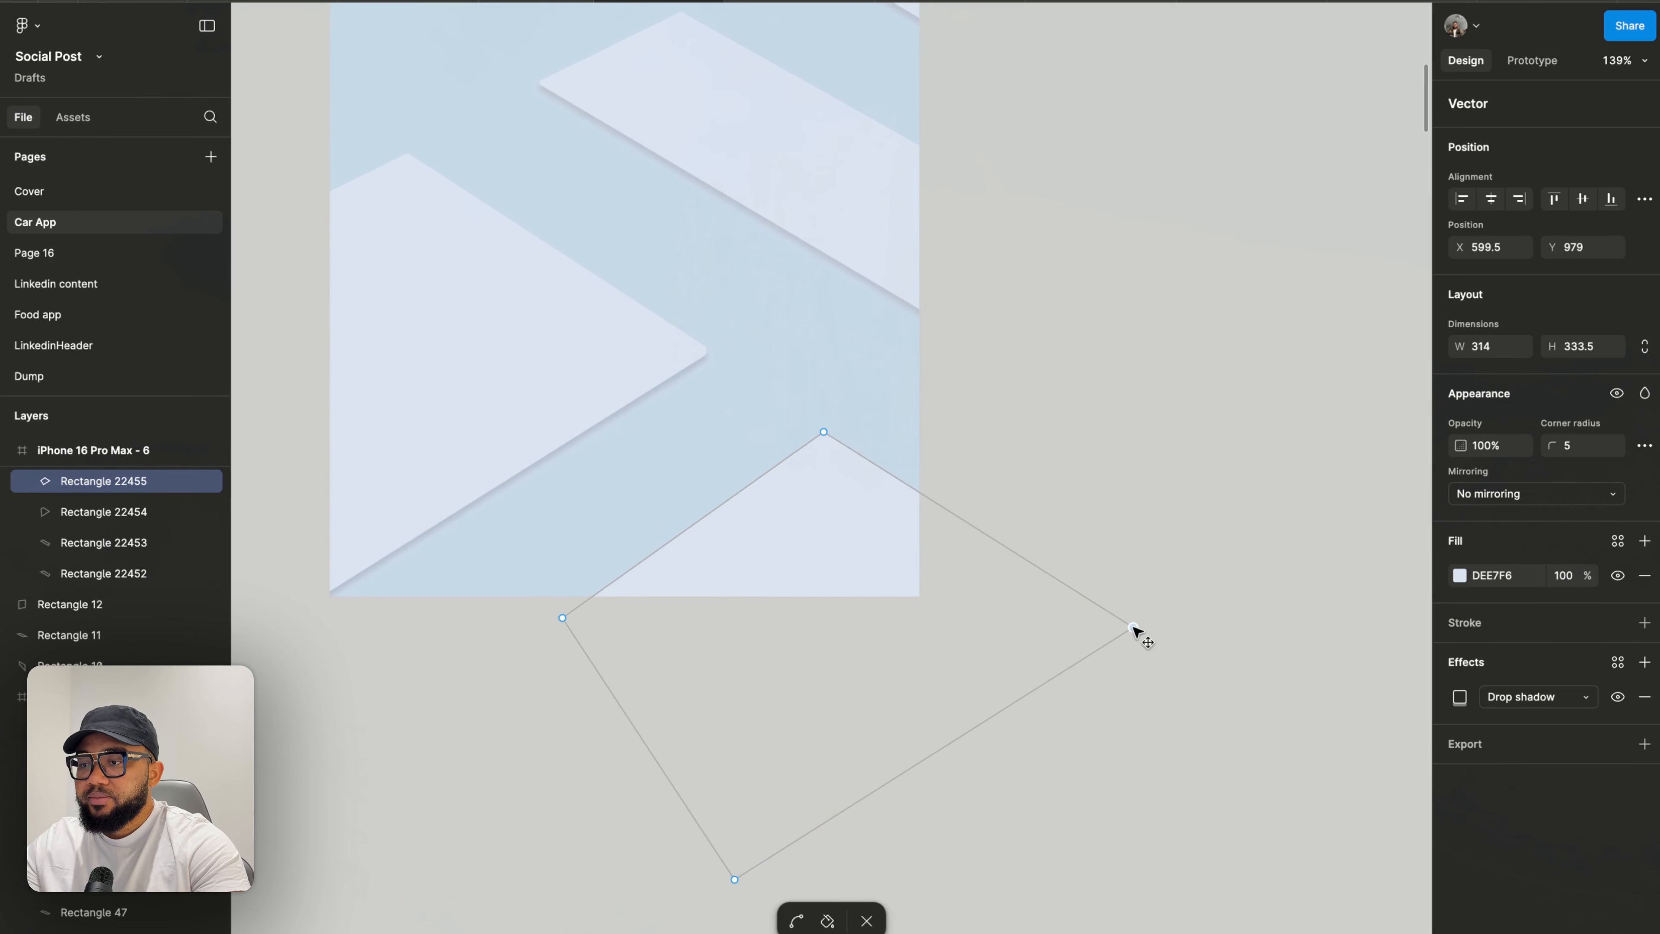
{"action": "left_click", "coordinate": [1129, 543]}
{"action": "key", "text": "Escape"}
{"action": "key", "text": "Escape"}
- Nudge the lower corner vertex of the long road strip in the right frame to refine its angle
{"action": "scroll", "coordinate": [1129, 542], "scroll_direction": "down", "scroll_amount": 5}
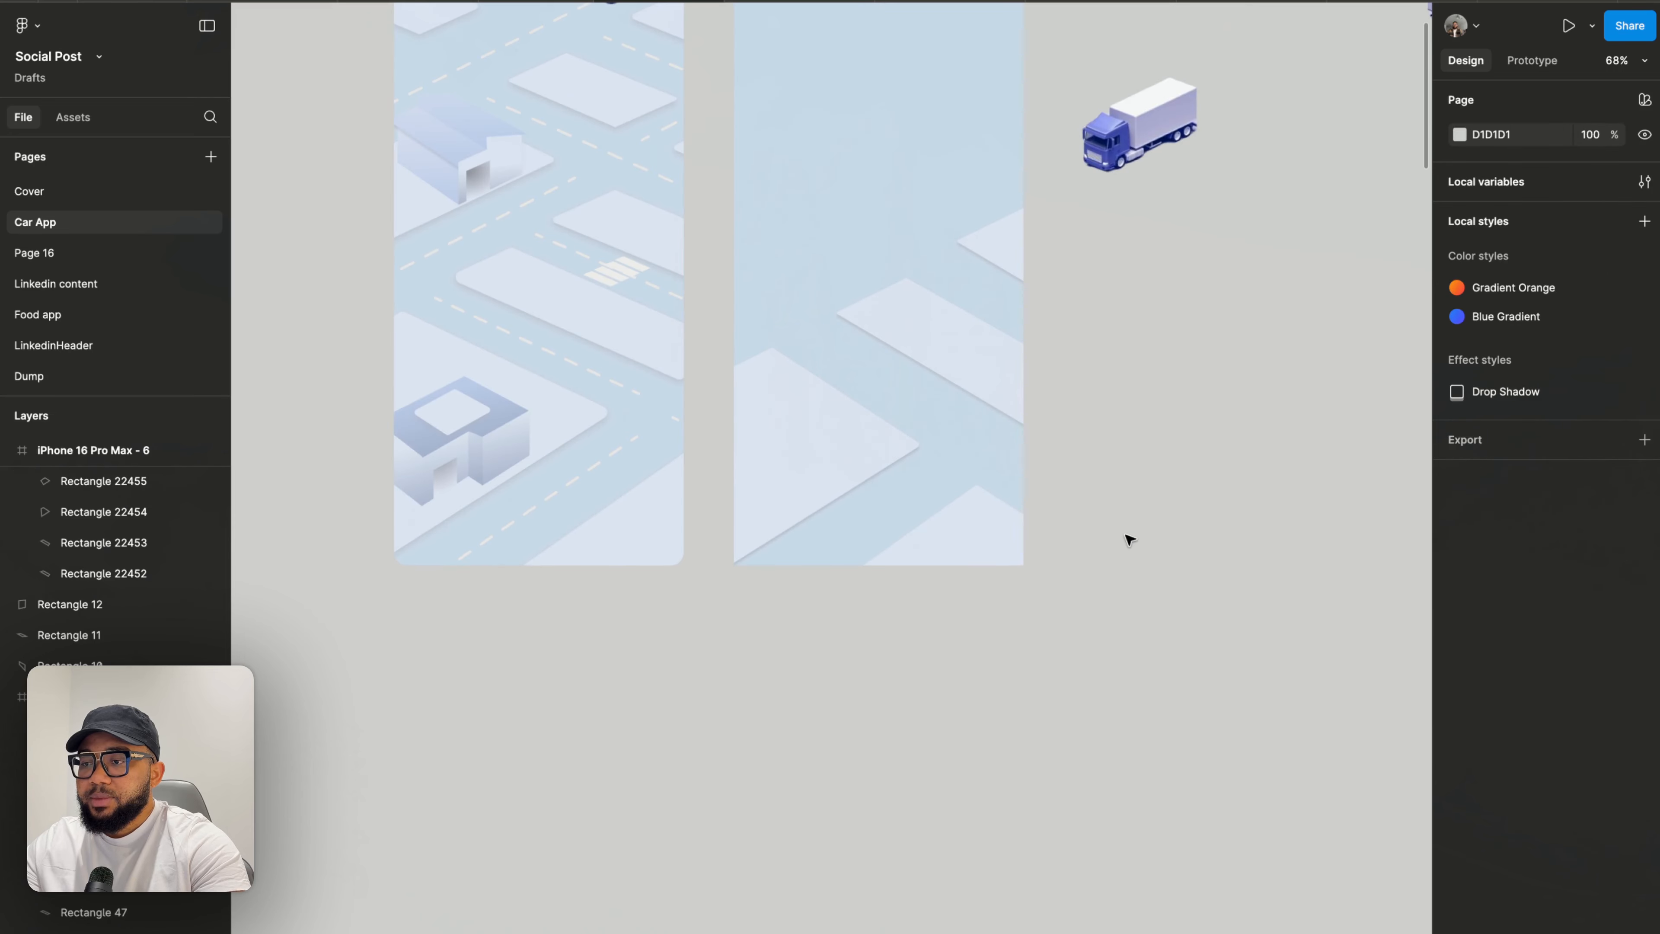
{"action": "scroll", "coordinate": [986, 397], "scroll_direction": "up", "scroll_amount": 5}
{"action": "double_click", "coordinate": [1019, 416]}
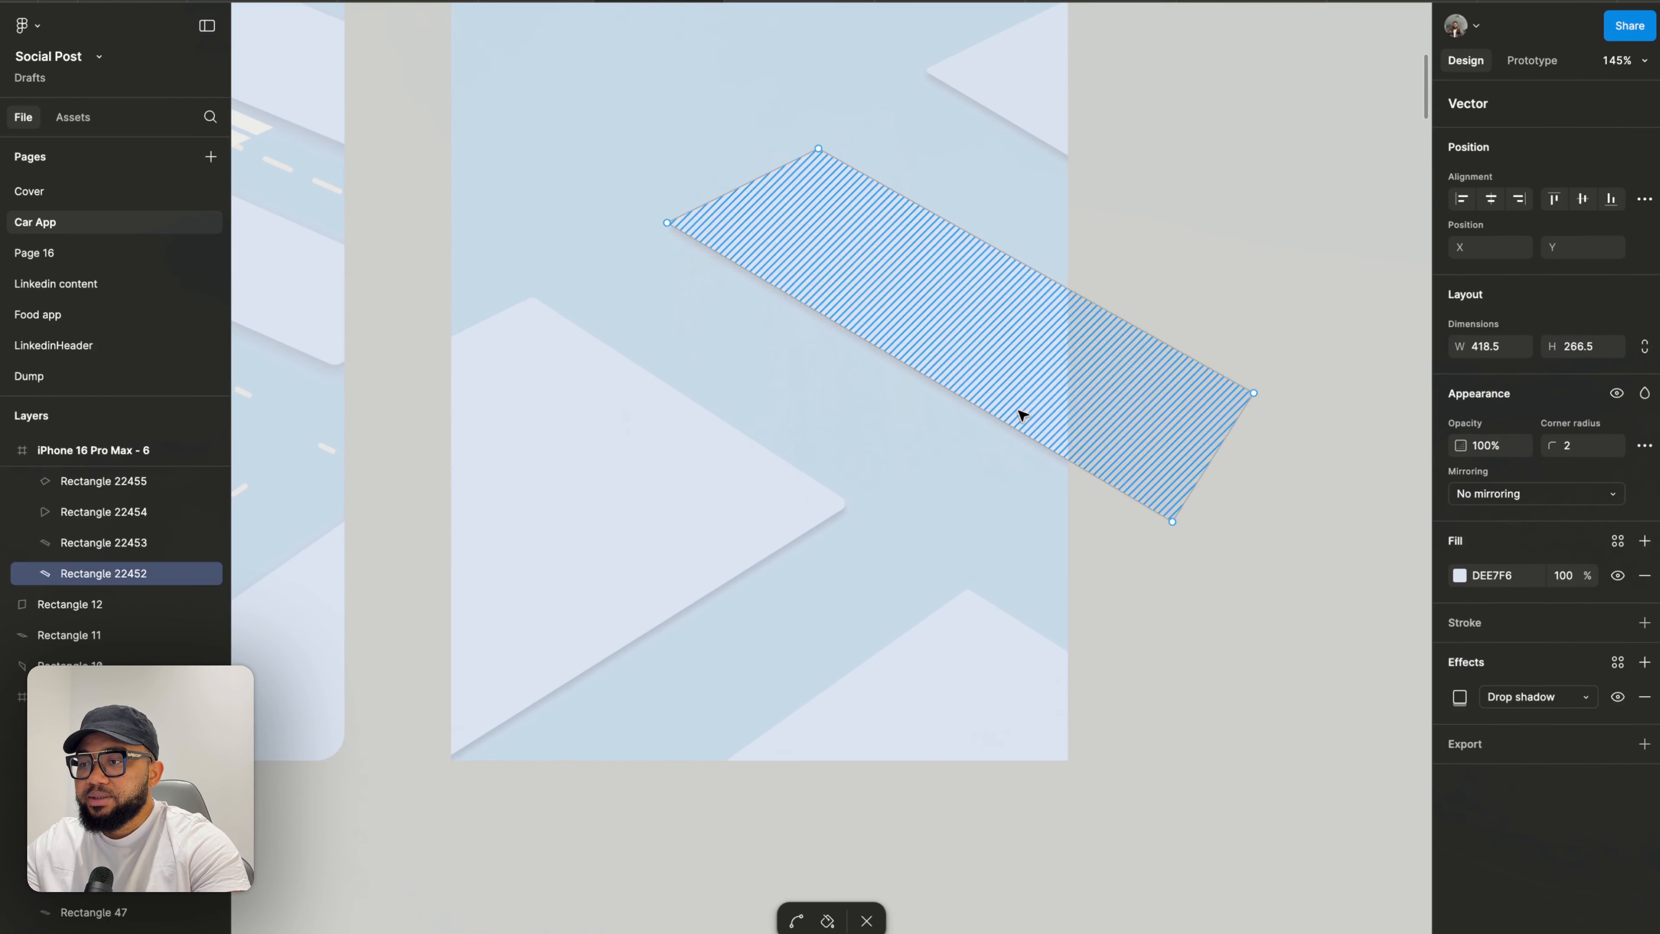
{"action": "left_click_drag", "start_coordinate": [1173, 523], "coordinate": [1171, 535]}
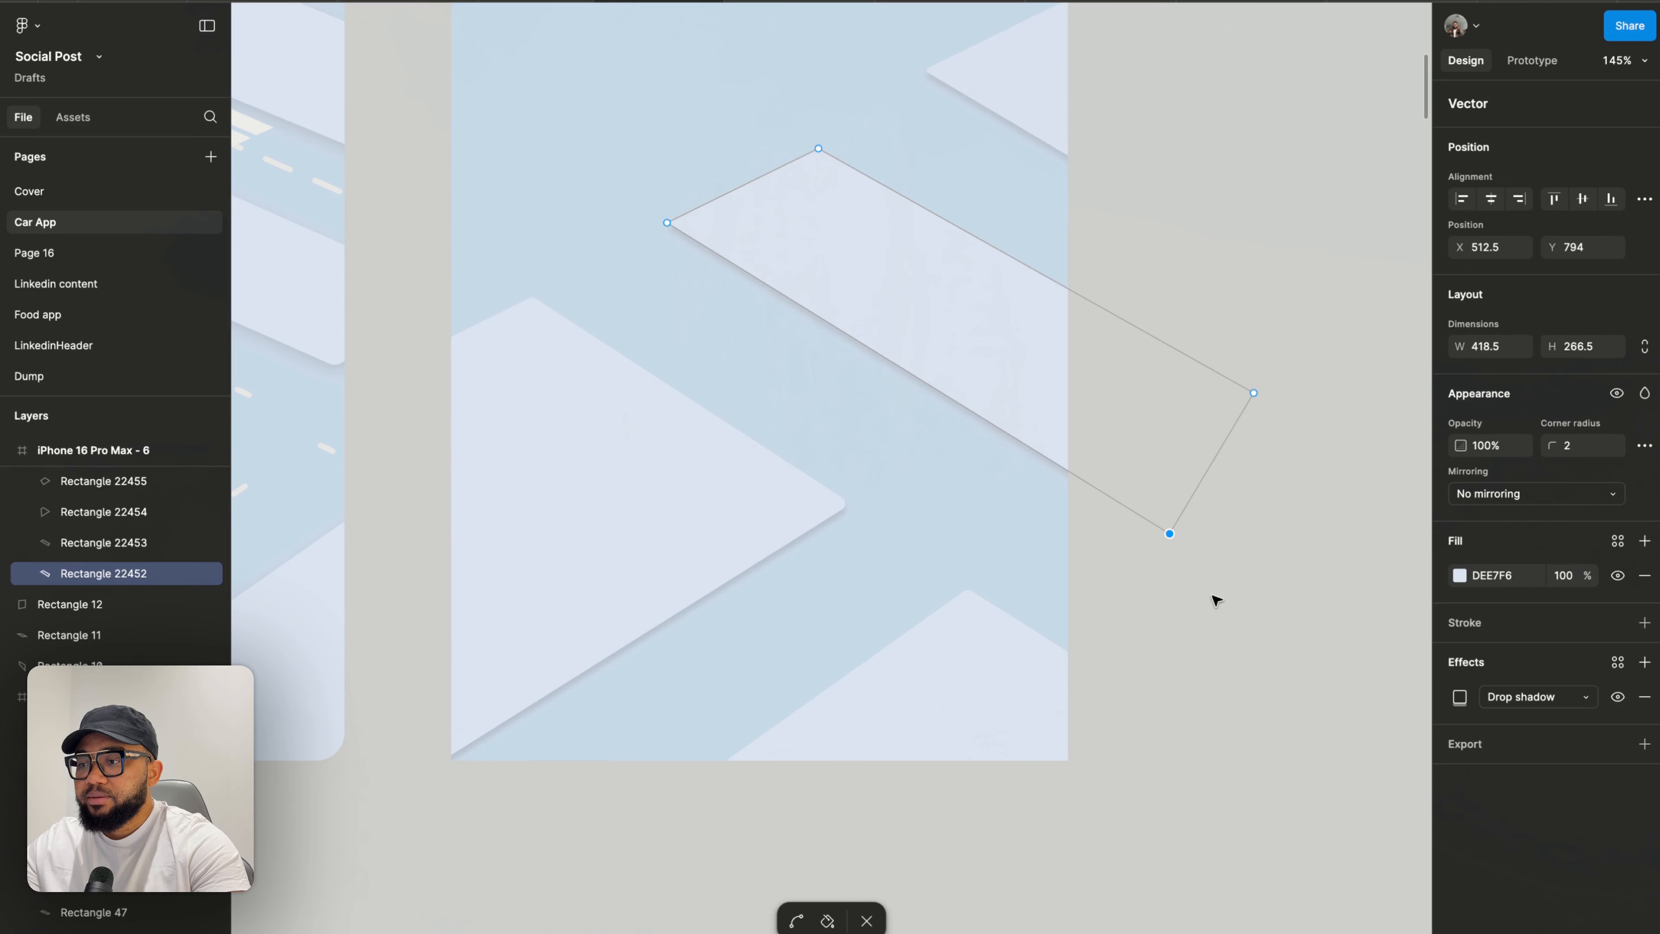
{"action": "key", "text": "Escape"}
{"action": "key", "text": "Escape"}
{"action": "scroll", "coordinate": [1216, 597], "scroll_direction": "down", "scroll_amount": 5}
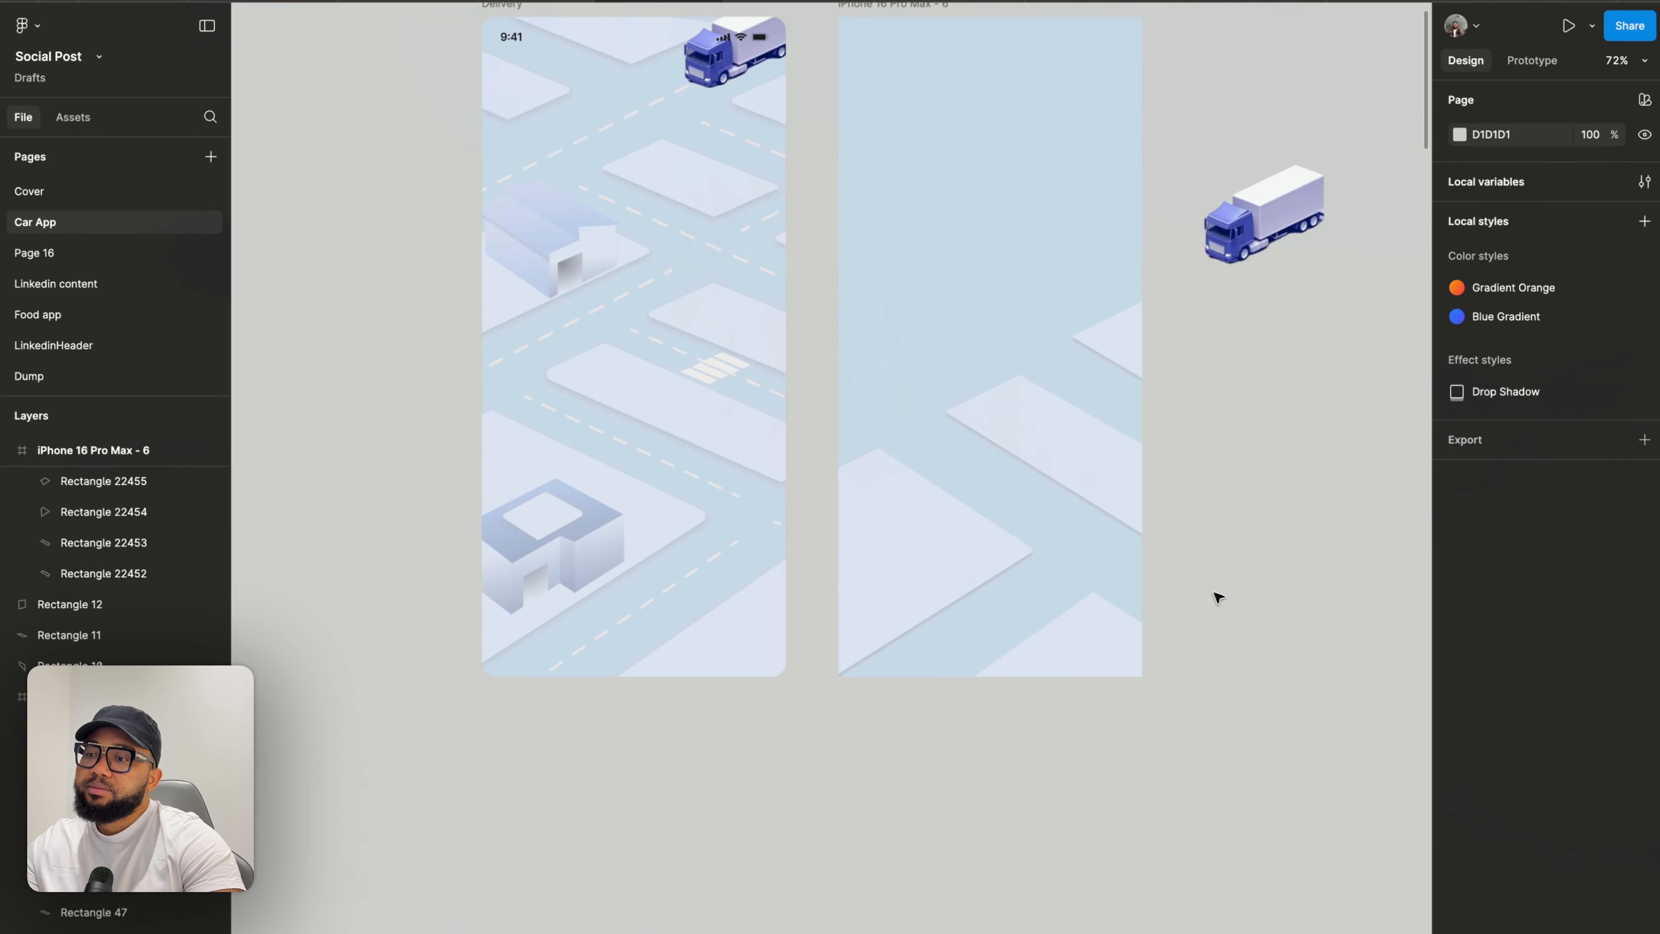
{"action": "scroll", "coordinate": [1146, 531], "scroll_direction": "up", "scroll_amount": 4}
{"action": "double_click", "coordinate": [1112, 486]}
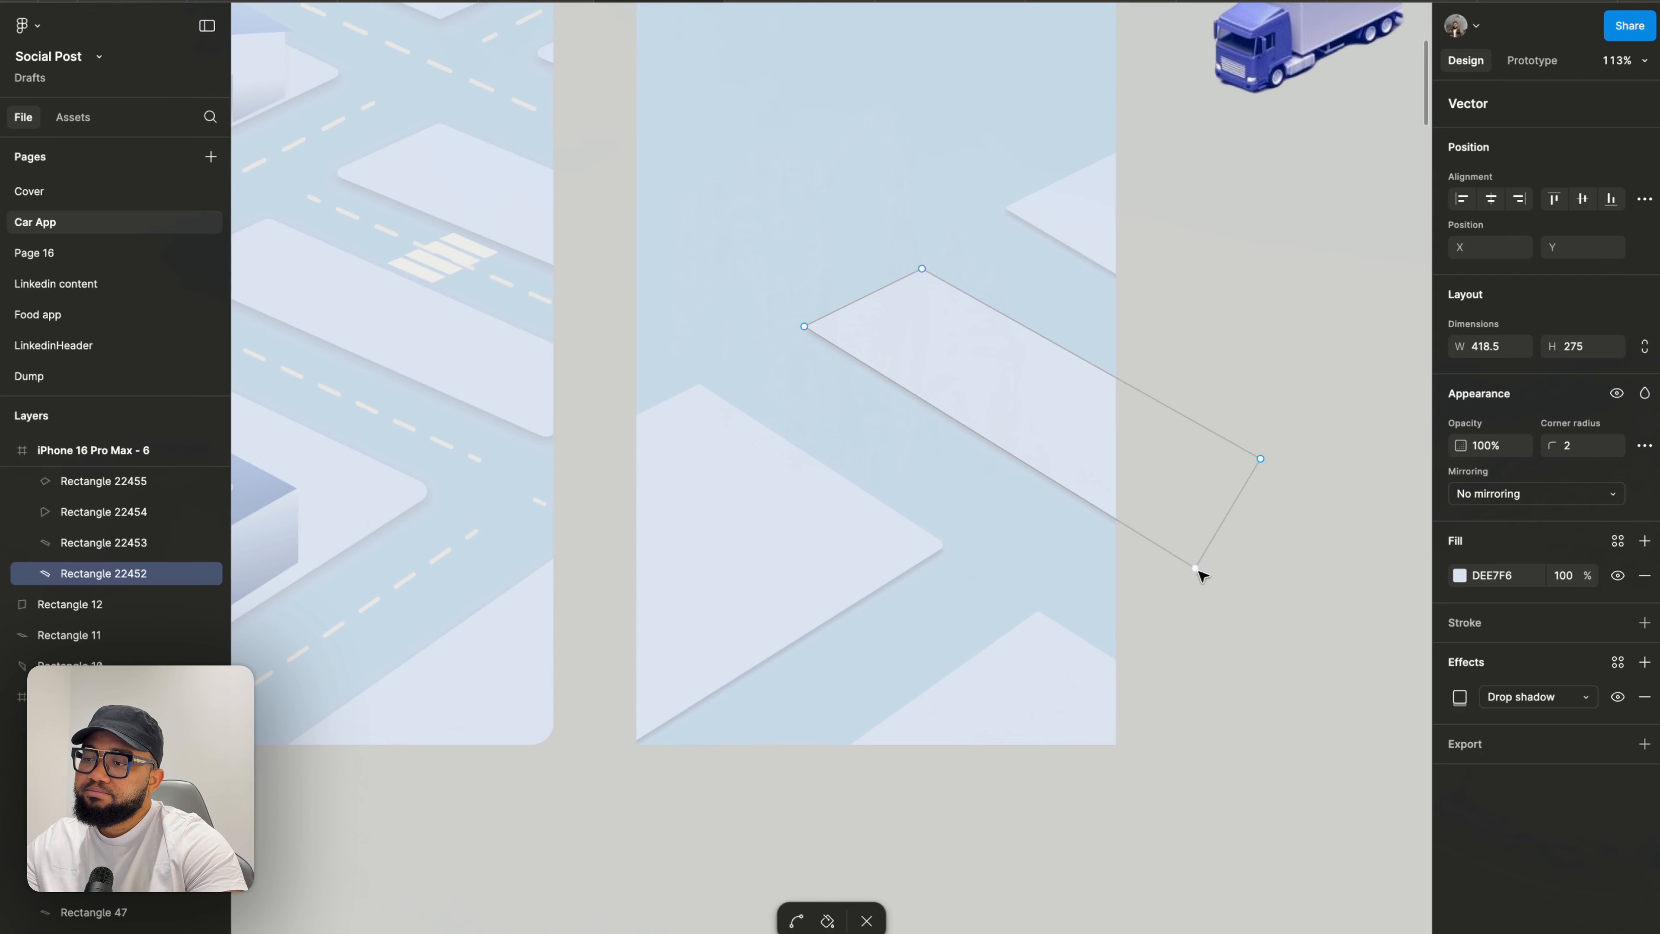
{"action": "left_click_drag", "start_coordinate": [1196, 567], "coordinate": [1201, 566]}
{"action": "key", "text": "Escape"}
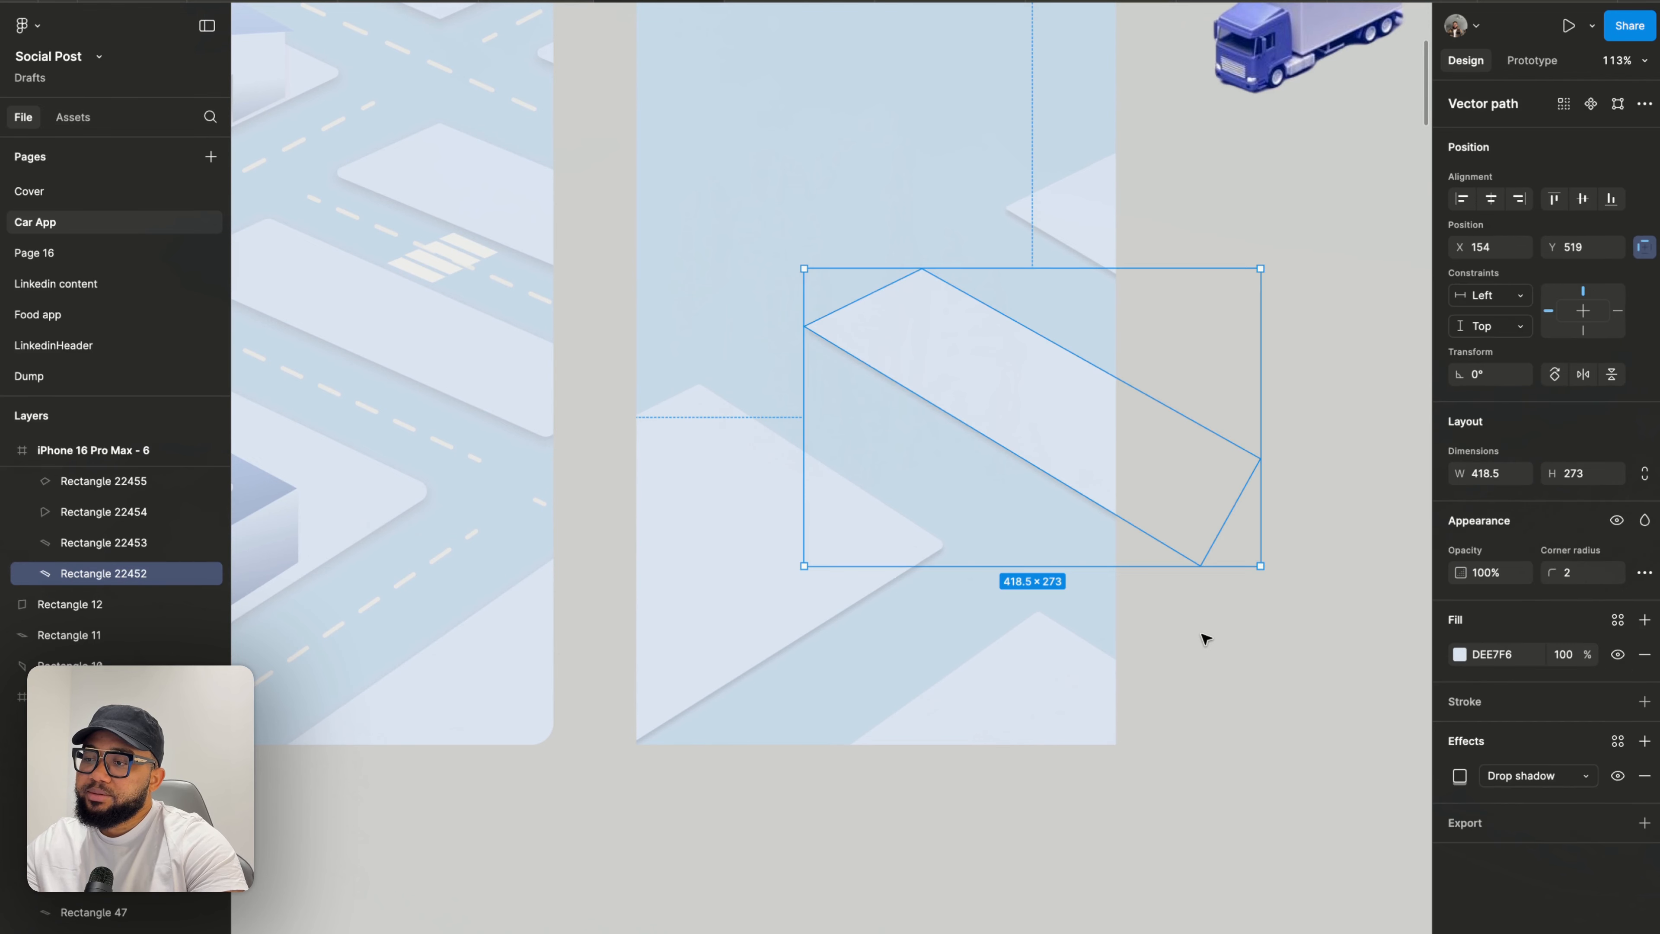
{"action": "scroll", "coordinate": [1203, 637], "scroll_direction": "down", "scroll_amount": 4}
{"action": "key", "text": "Escape"}
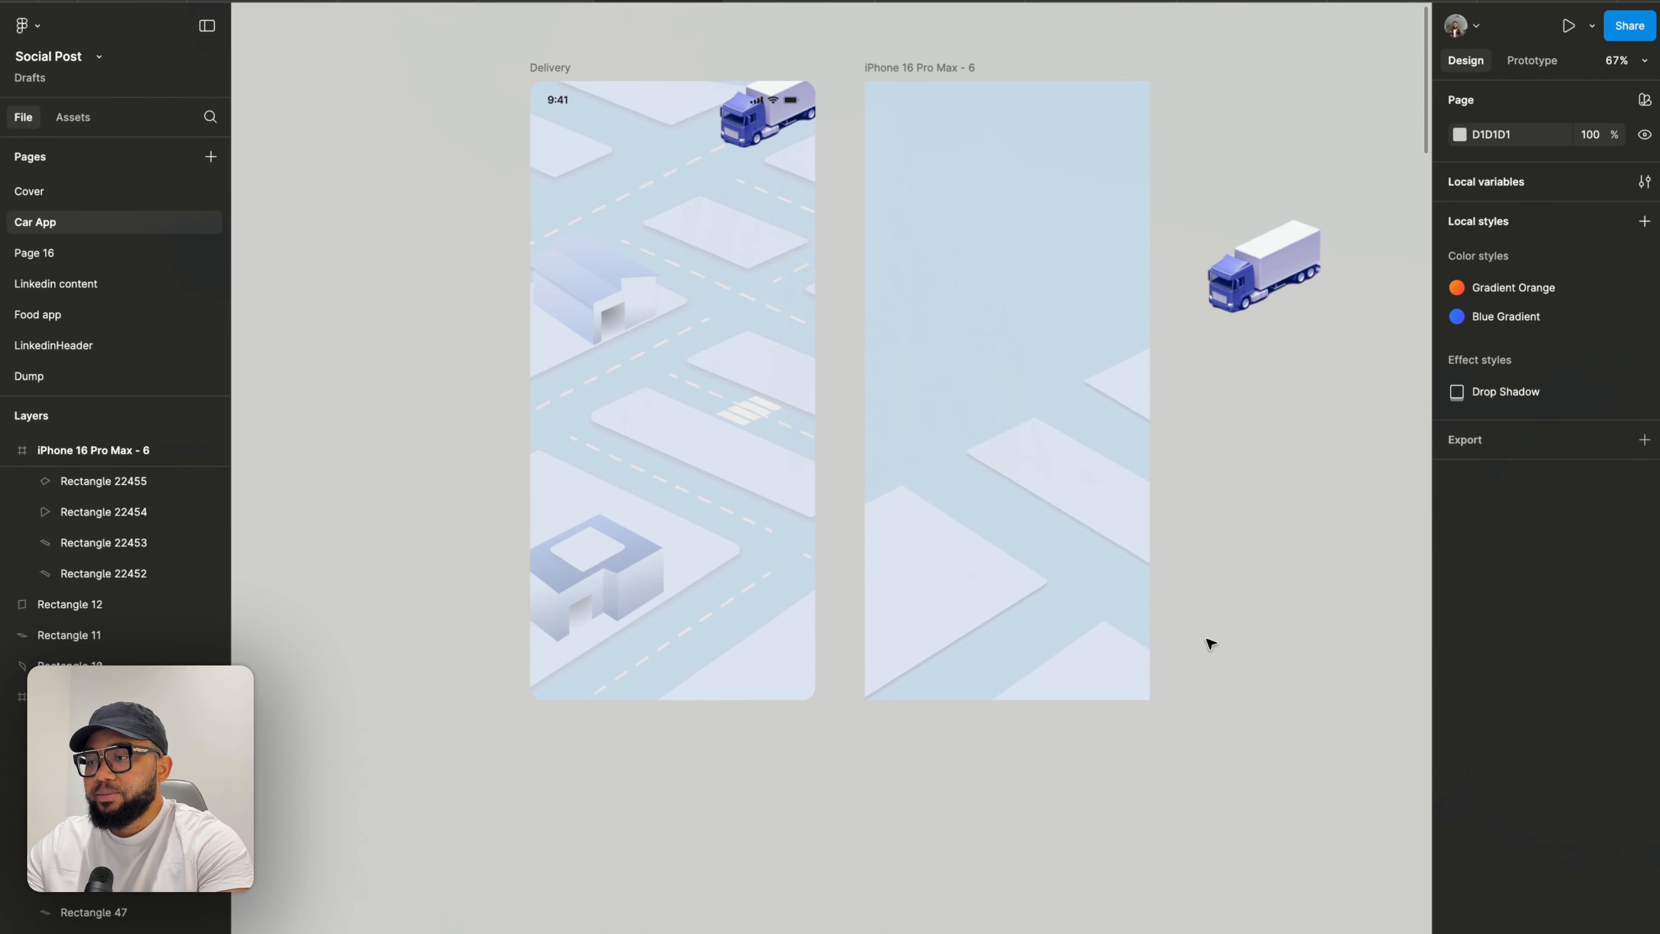
- Duplicate the triangular block again and position the copy near the upper middle of the right frame
{"action": "scroll", "coordinate": [910, 508], "scroll_direction": "up", "scroll_amount": 4}
{"action": "scroll", "coordinate": [912, 508], "scroll_direction": "up", "scroll_amount": 1}
{"action": "scroll", "coordinate": [928, 508], "scroll_direction": "right", "scroll_amount": 1}
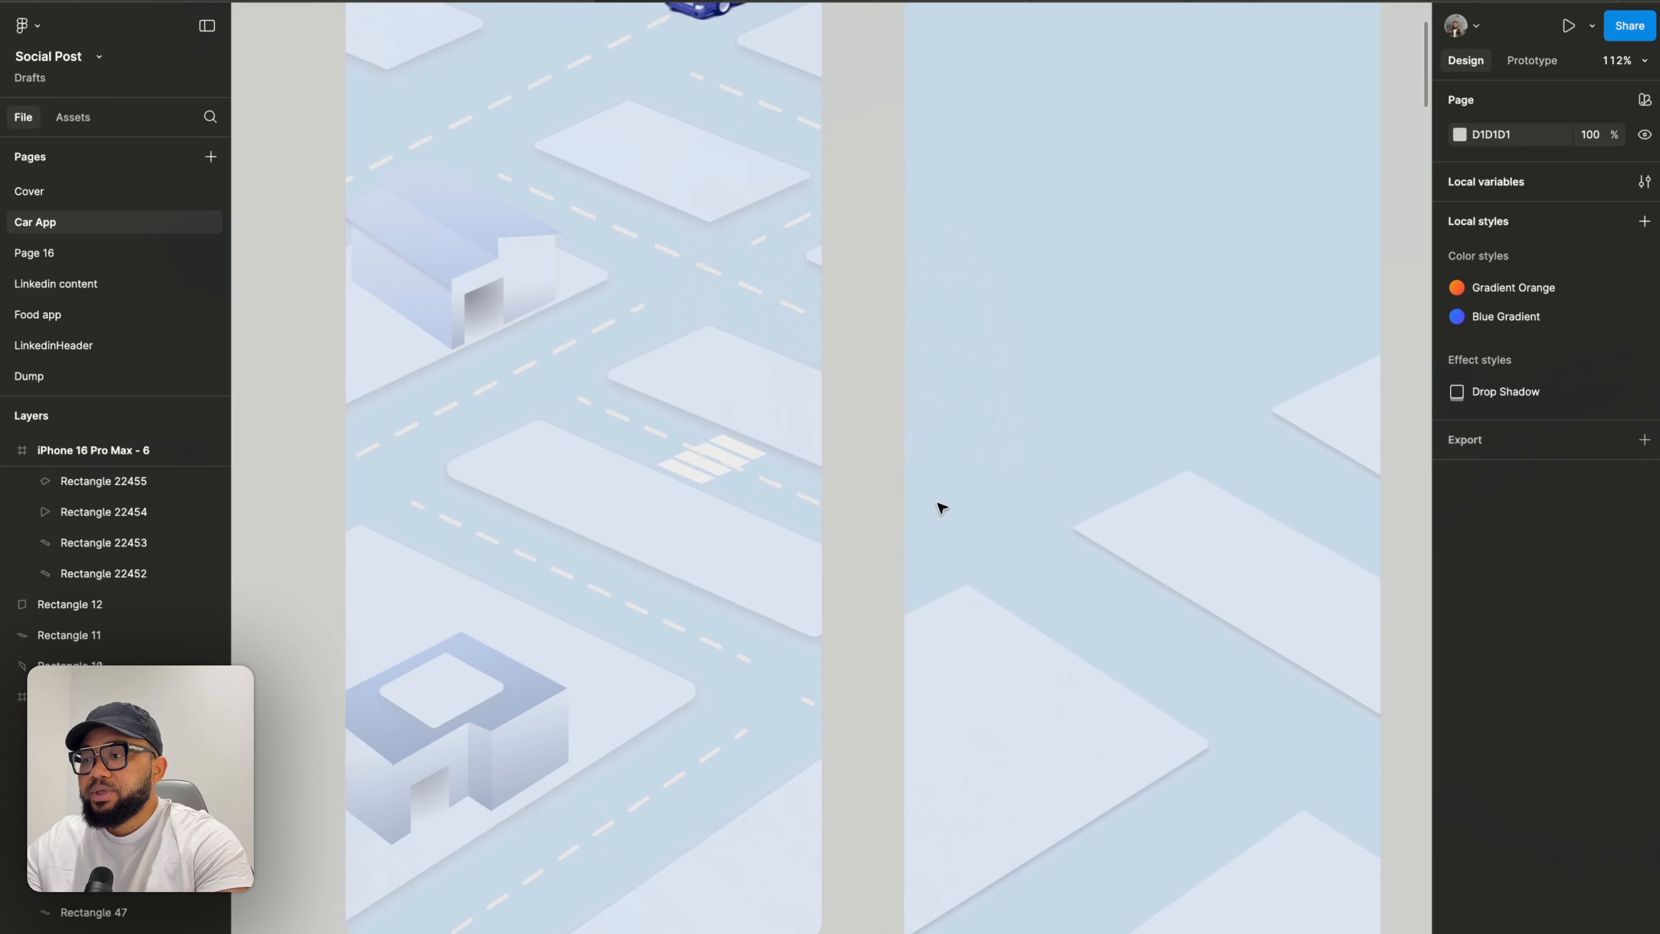
{"action": "scroll", "coordinate": [954, 502], "scroll_direction": "up", "scroll_amount": 2}
{"action": "scroll", "coordinate": [954, 503], "scroll_direction": "right", "scroll_amount": 2}
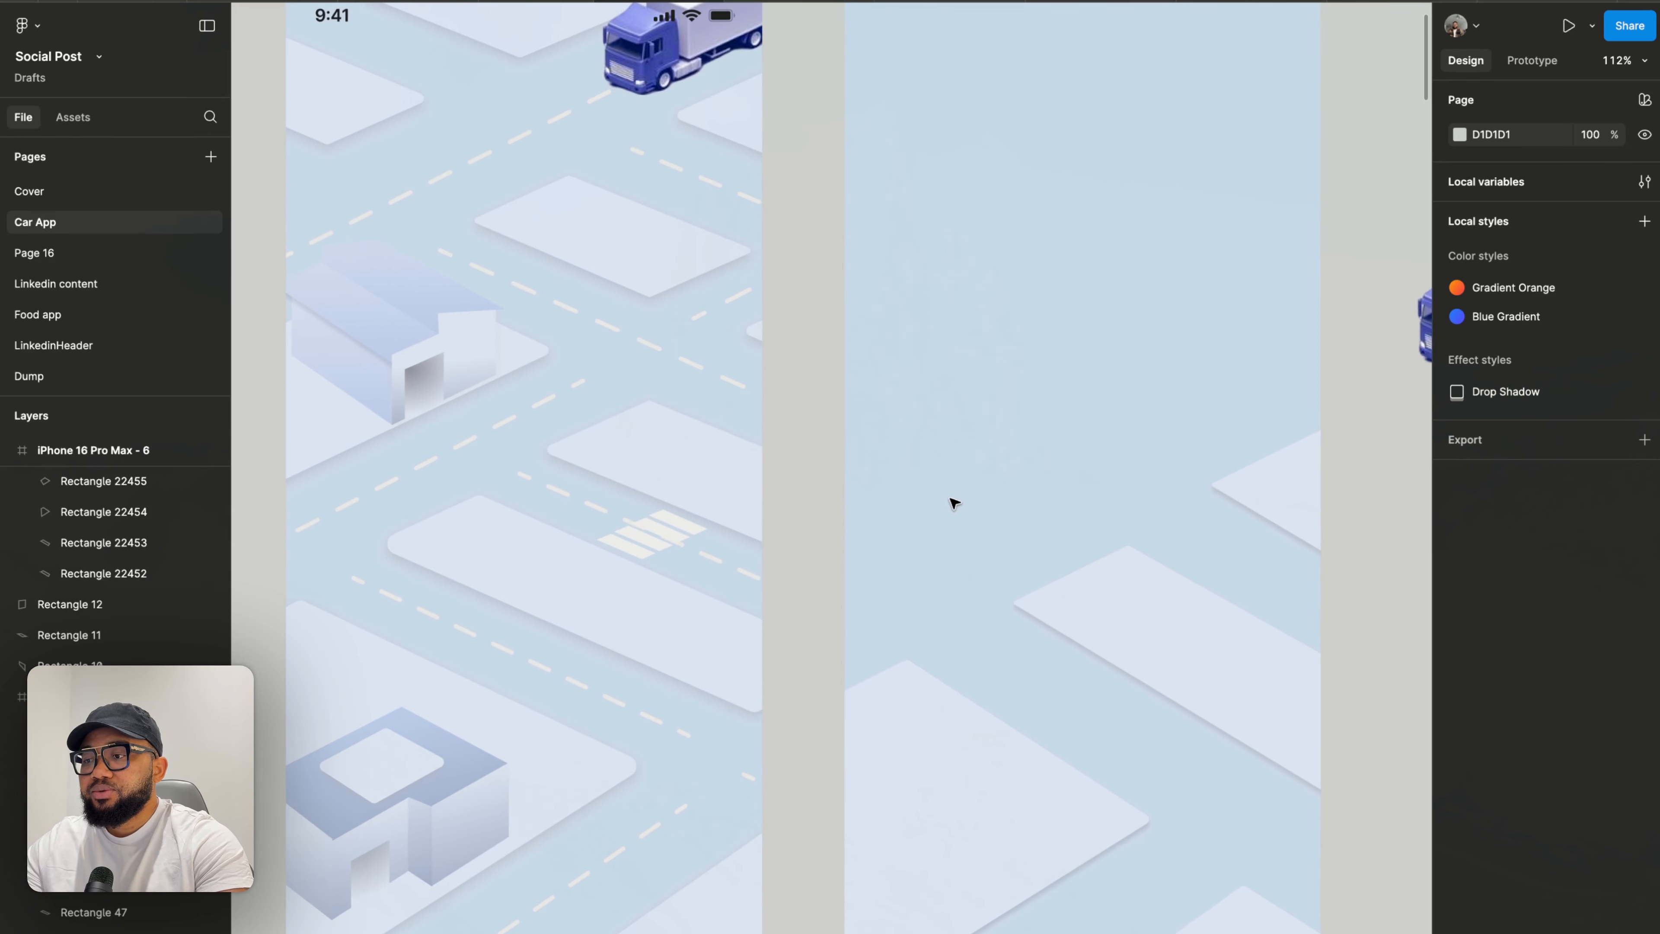
{"action": "left_click", "coordinate": [883, 732]}
{"action": "left_click_drag", "start_coordinate": [908, 767], "coordinate": [897, 348]}
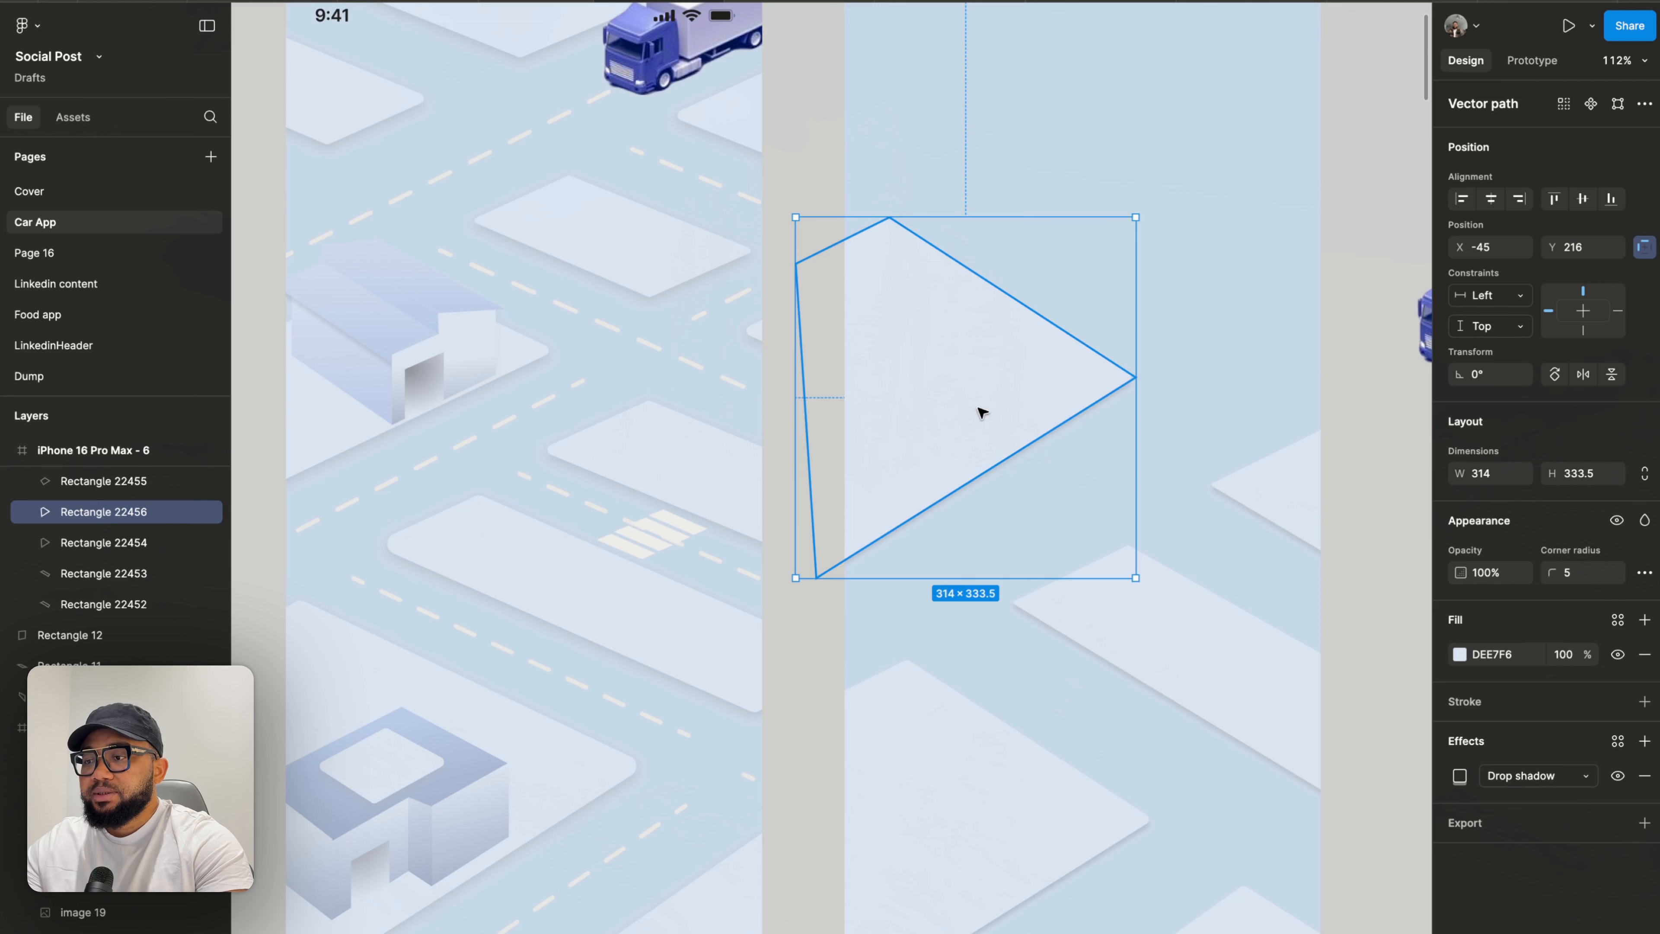
{"action": "left_click_drag", "start_coordinate": [982, 412], "coordinate": [956, 418]}
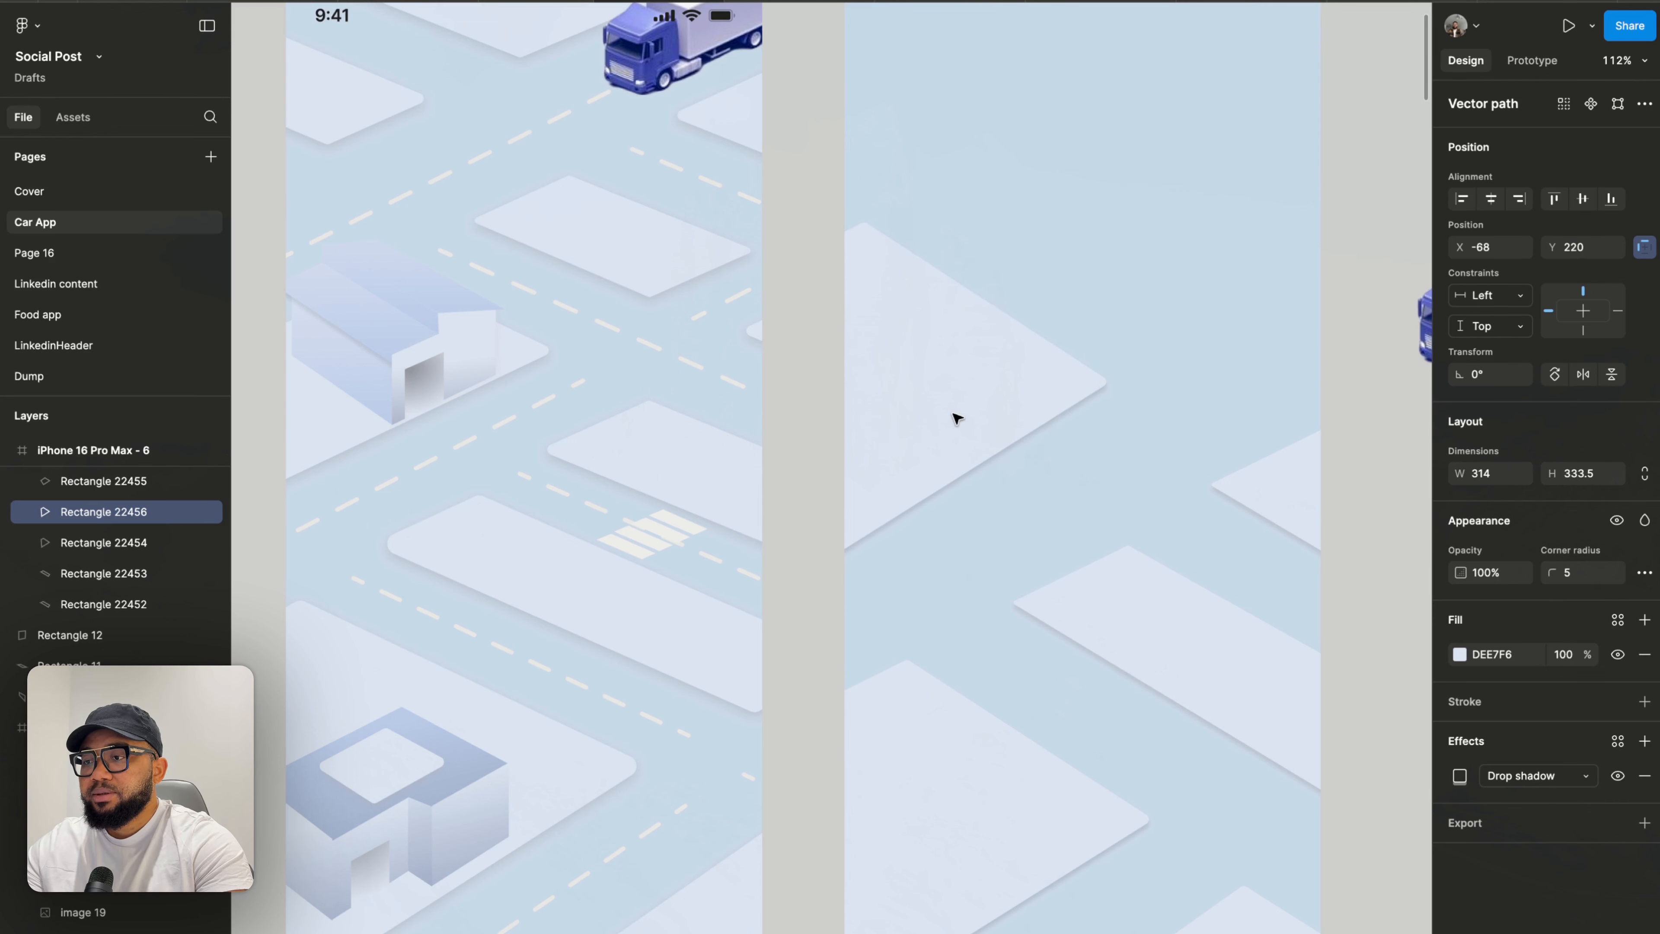
- Edit the new copy's vertices, pulling its right point outward to reshape the block
{"action": "double_click", "coordinate": [981, 396]}
{"action": "left_click", "coordinate": [1112, 383]}
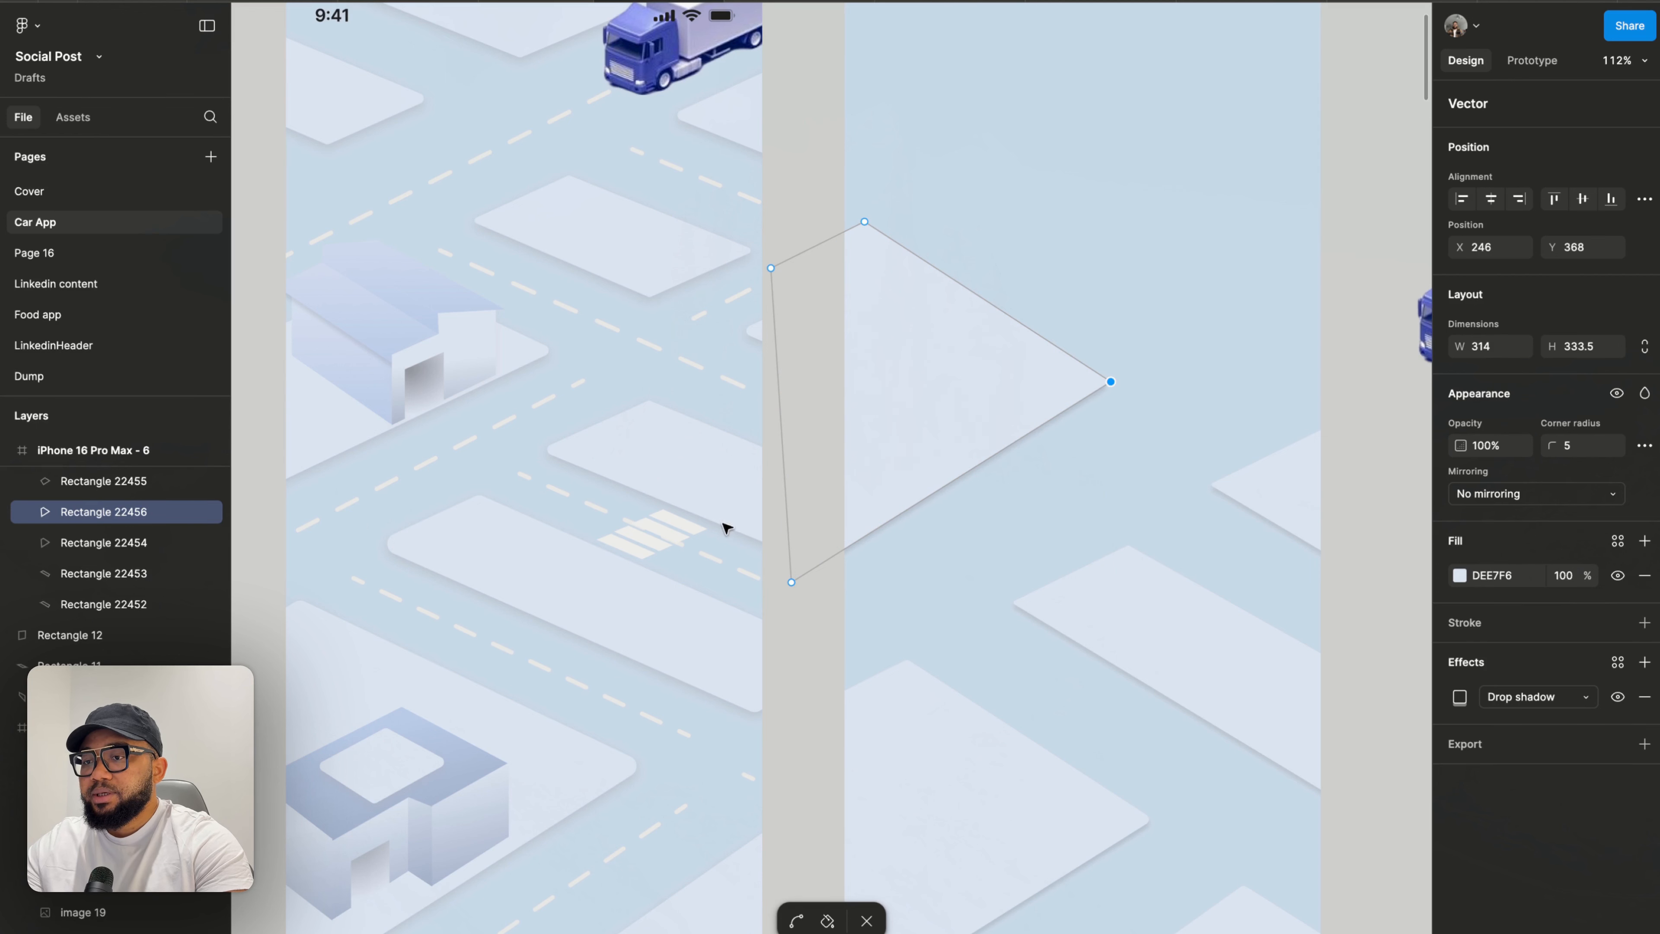
{"action": "mouse_move", "coordinate": [981, 384]}
{"action": "left_mouse_down"}
{"action": "mouse_move", "coordinate": [920, 450]}
{"action": "mouse_move", "coordinate": [976, 414]}
{"action": "mouse_move", "coordinate": [1057, 402]}
{"action": "mouse_move", "coordinate": [1138, 427]}
{"action": "mouse_move", "coordinate": [1130, 416]}
{"action": "left_mouse_up"}
{"action": "left_click_drag", "start_coordinate": [985, 449], "coordinate": [982, 438]}
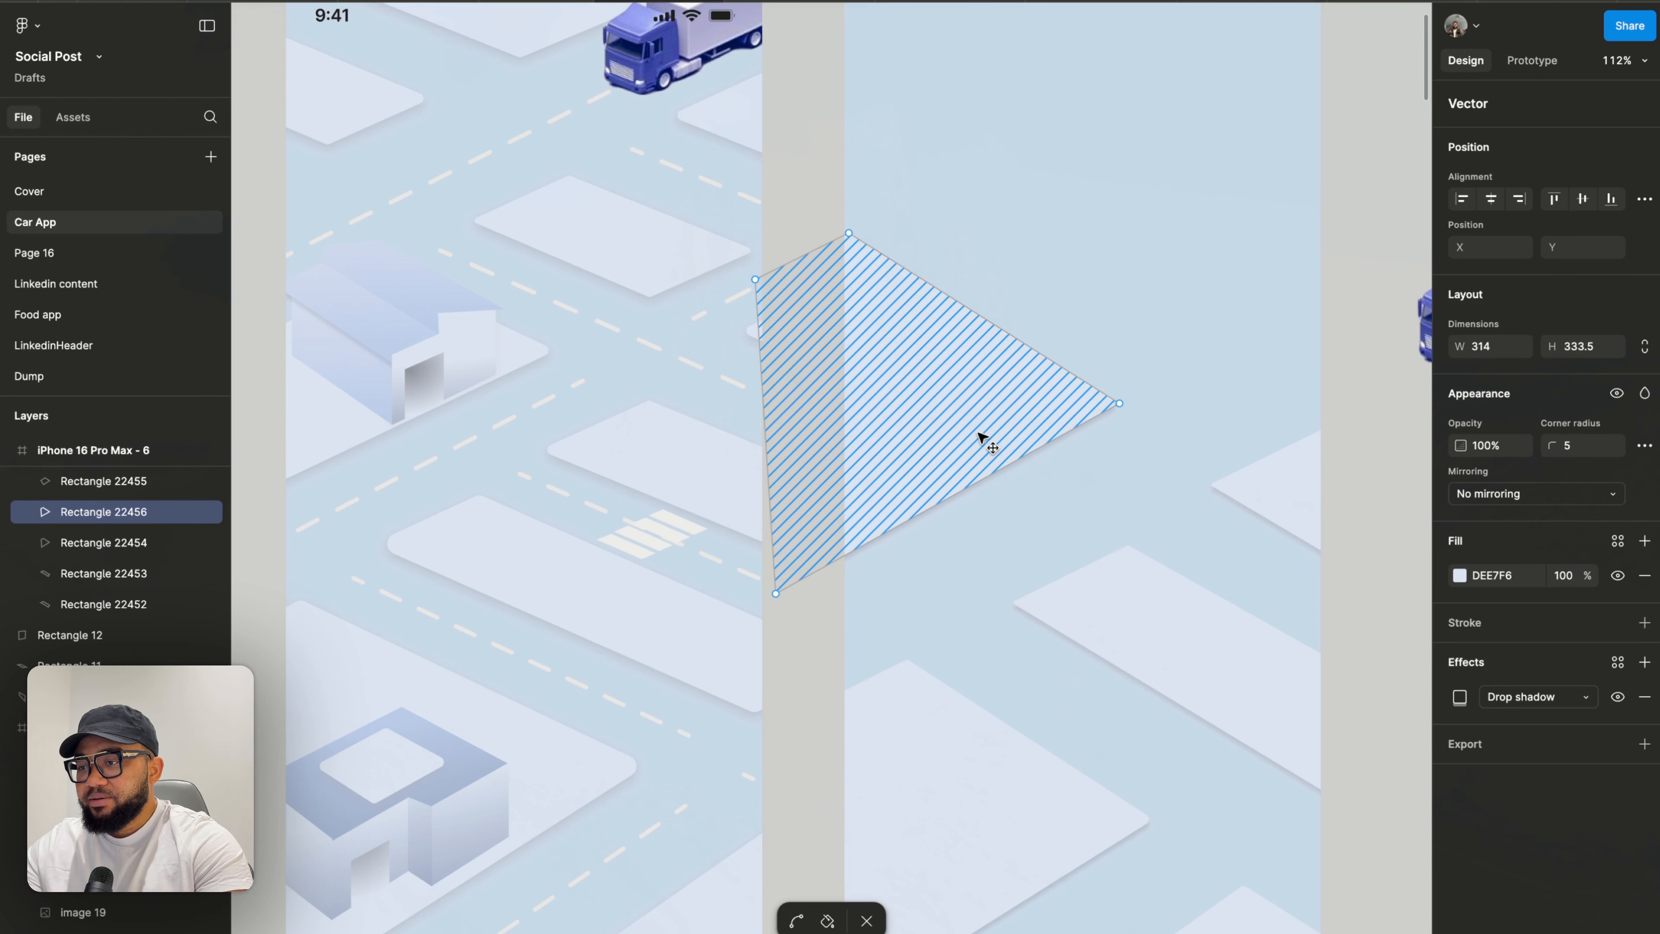
{"action": "left_click", "coordinate": [1119, 405]}
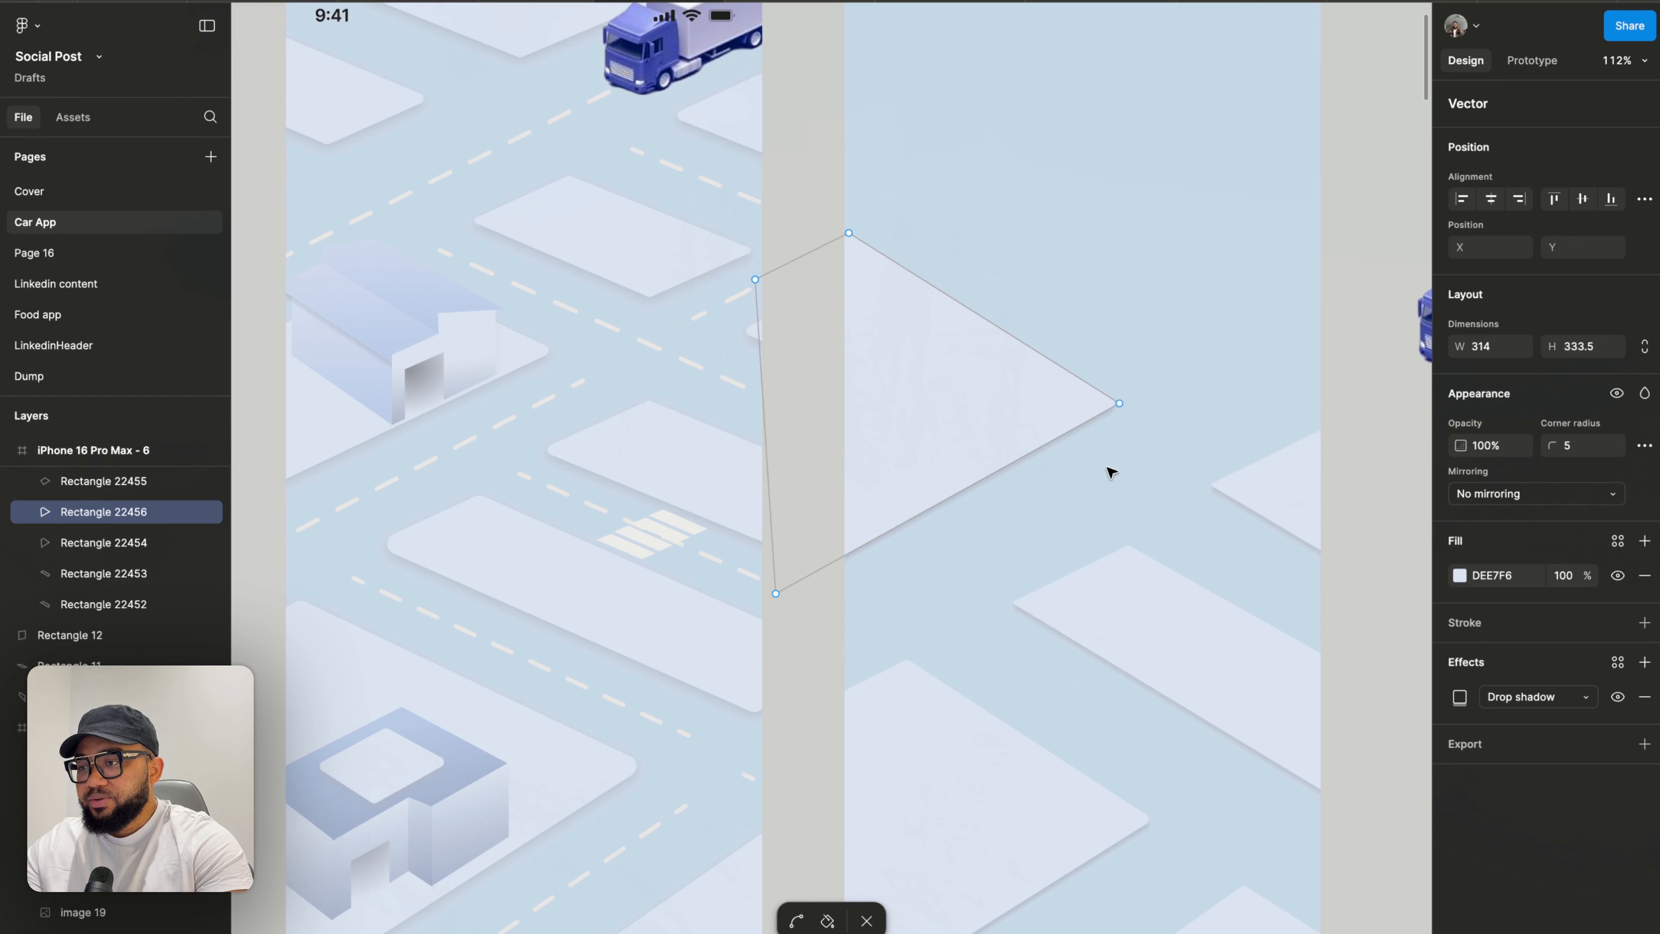
{"action": "key", "text": "Escape"}
{"action": "key", "text": "Escape"}
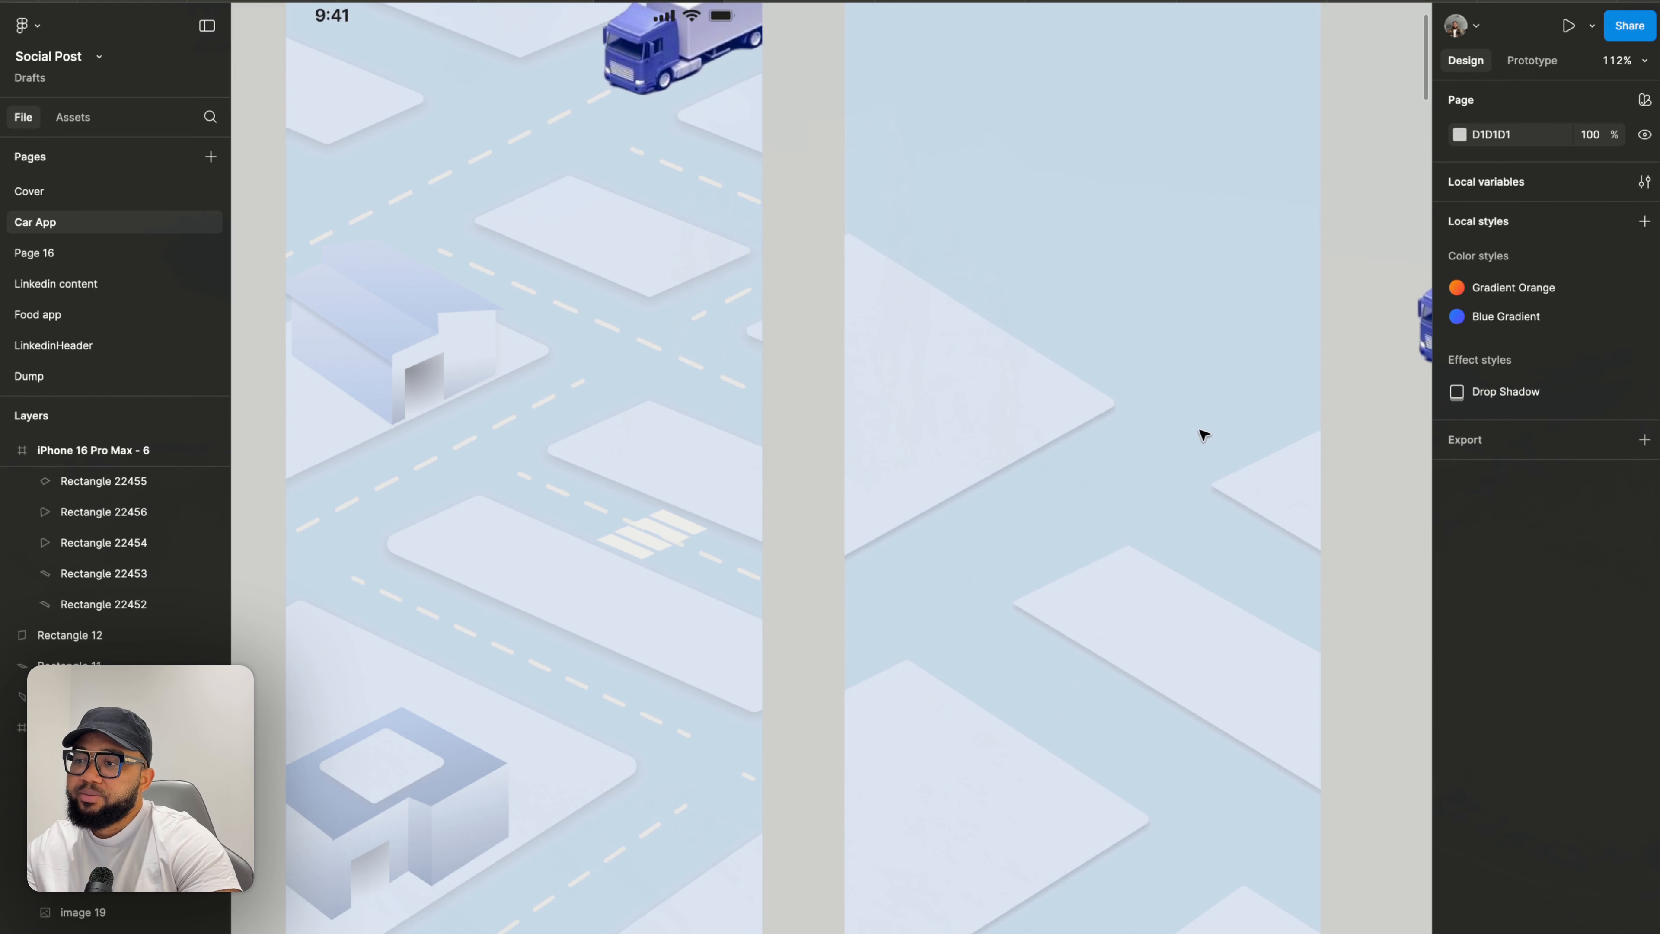
- Push the copied block's right vertex slightly further out and down
{"action": "left_click", "coordinate": [1285, 471]}
{"action": "left_click", "coordinate": [1195, 408]}
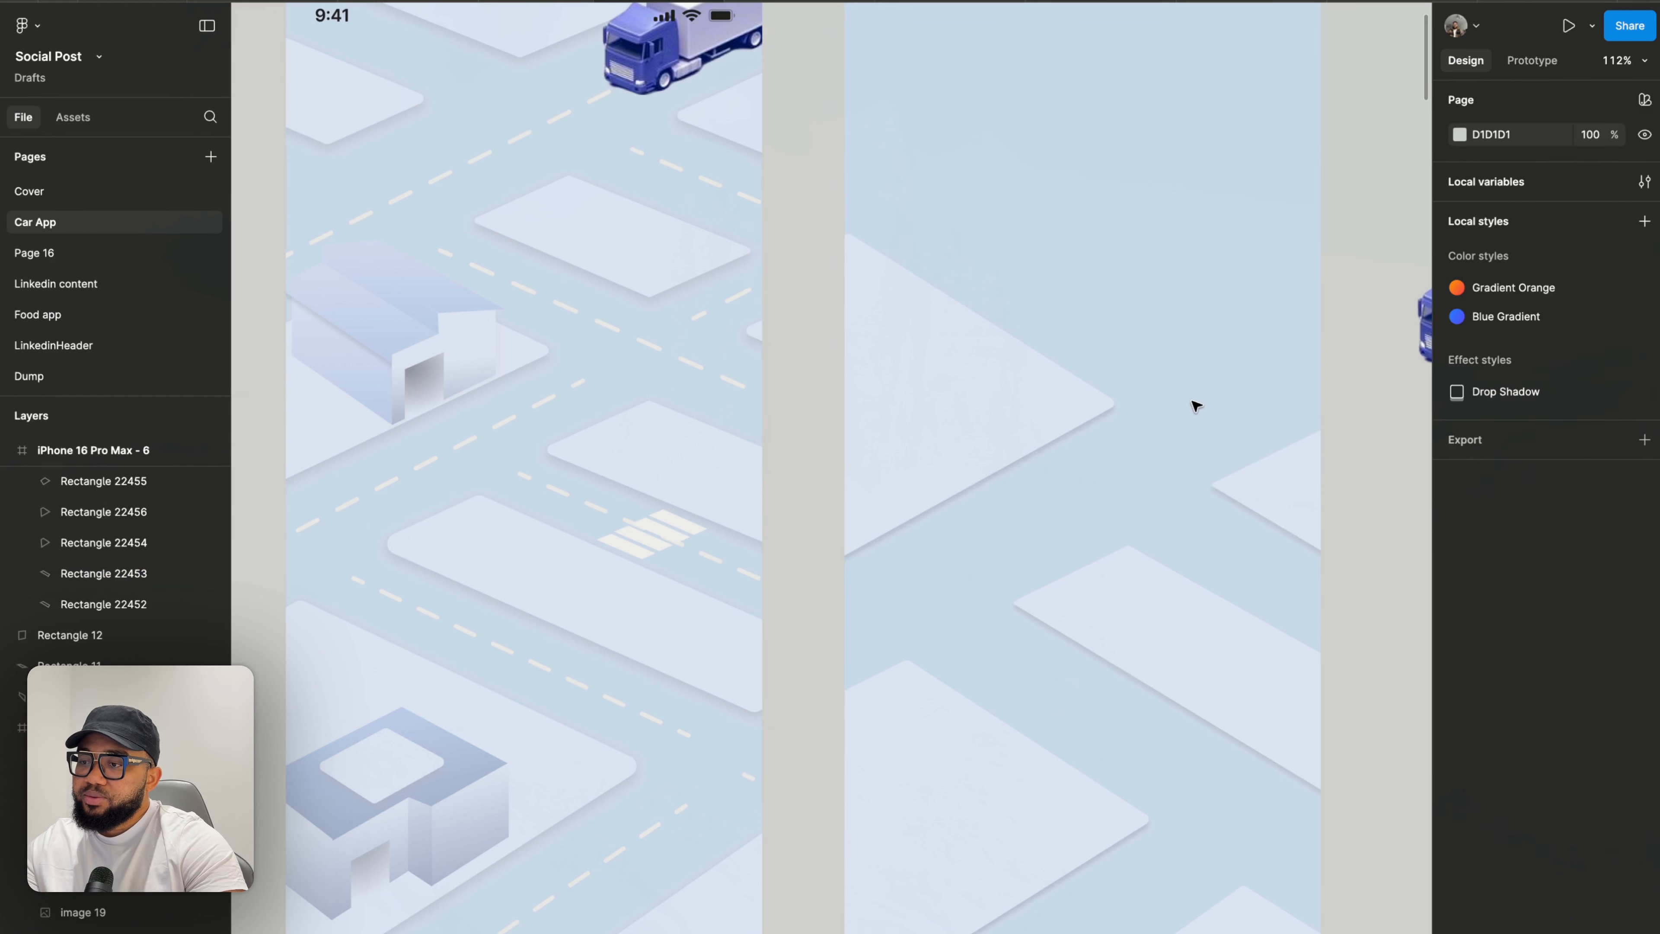
{"action": "double_click", "coordinate": [1048, 397]}
{"action": "mouse_move", "coordinate": [1119, 404]}
{"action": "left_mouse_down"}
{"action": "mouse_move", "coordinate": [1141, 427]}
{"action": "mouse_move", "coordinate": [1133, 416]}
{"action": "left_mouse_up"}
{"action": "key", "text": "Escape"}
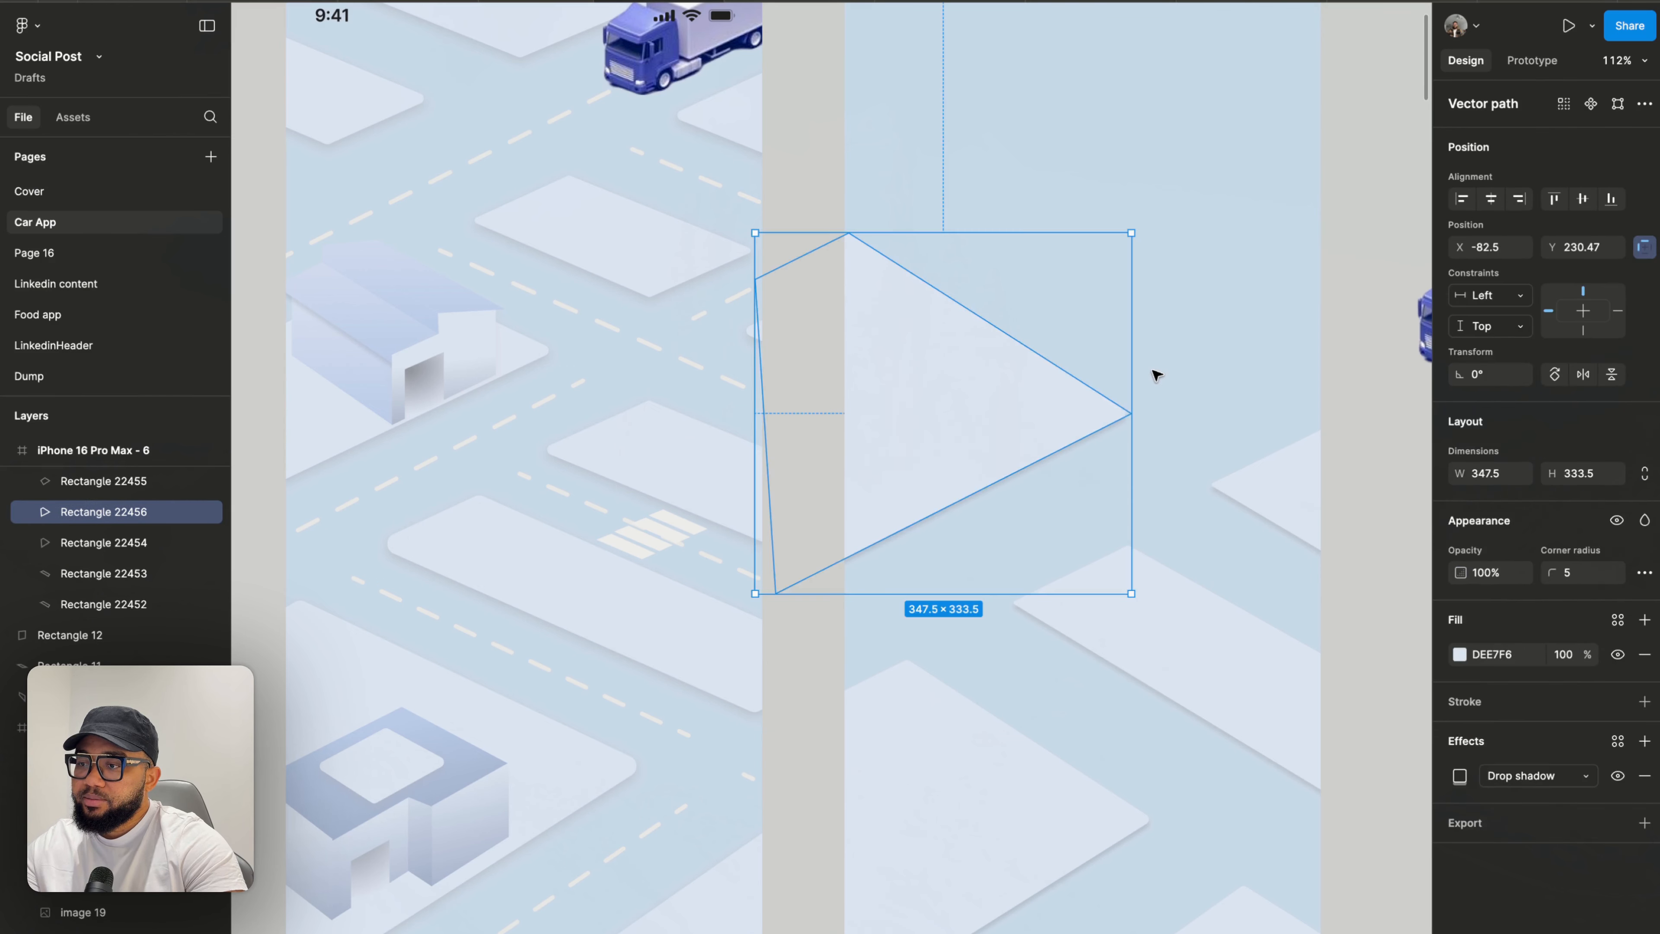
{"action": "key", "text": "Escape"}
- Move the copied block's top vertex to the right to sharpen its shape
{"action": "scroll", "coordinate": [1156, 371], "scroll_direction": "down", "scroll_amount": 3}
{"action": "scroll", "coordinate": [1188, 381], "scroll_direction": "right", "scroll_amount": 5}
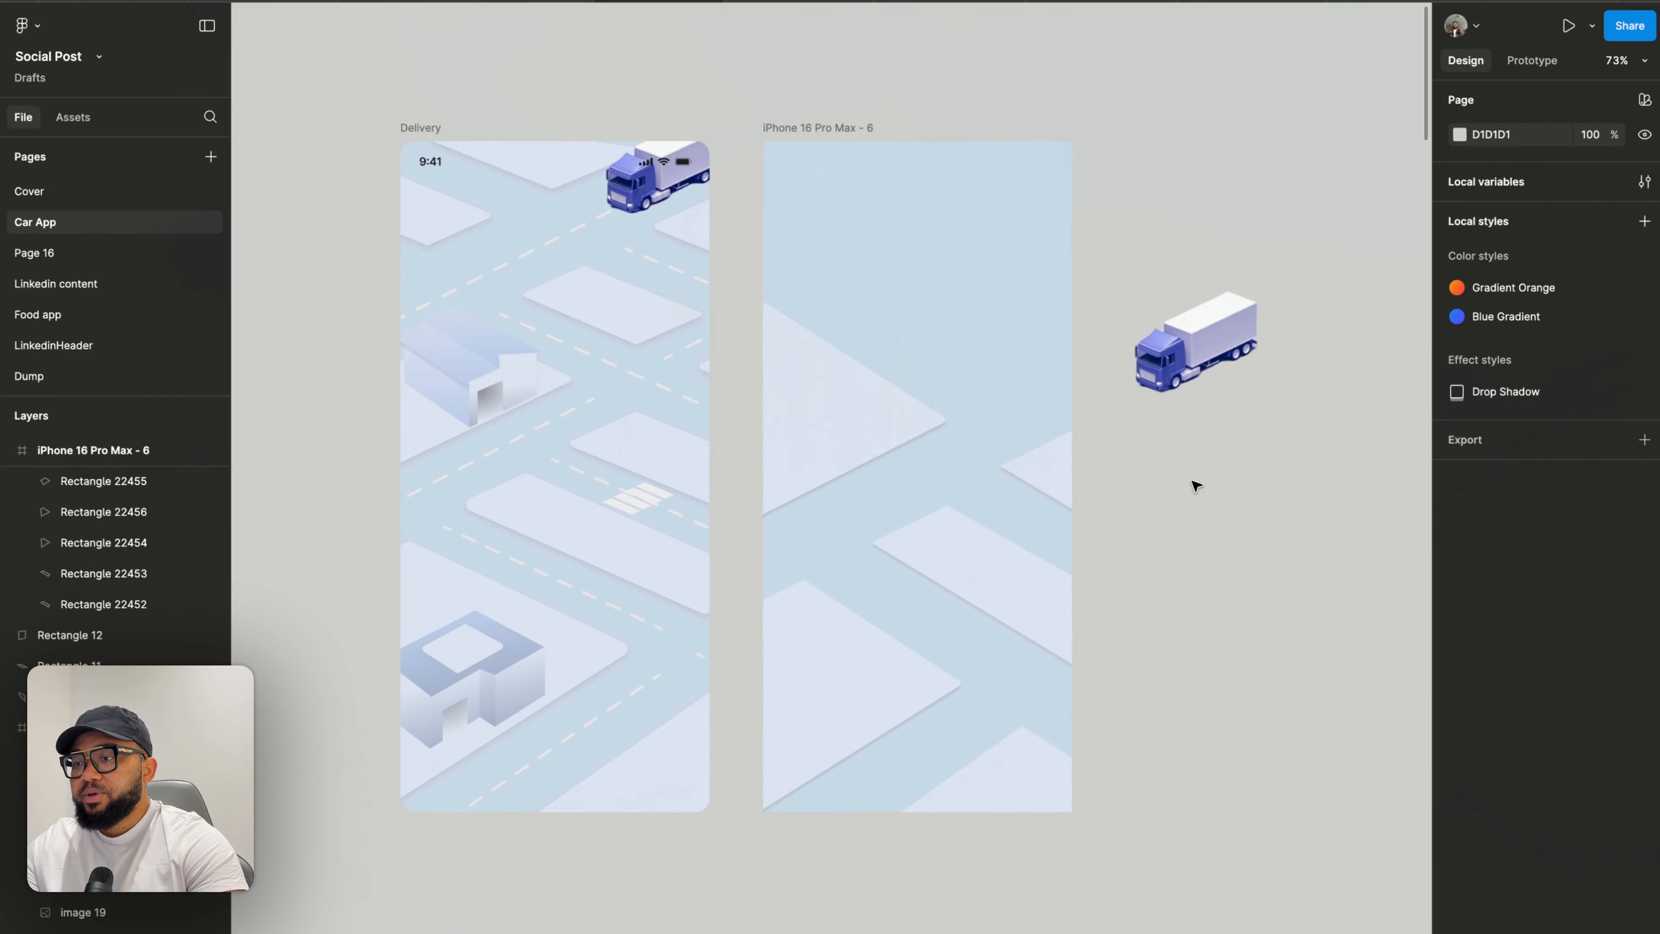
{"action": "scroll", "coordinate": [1194, 482], "scroll_direction": "up", "scroll_amount": 2}
{"action": "left_click", "coordinate": [810, 352]}
{"action": "double_click", "coordinate": [760, 360]}
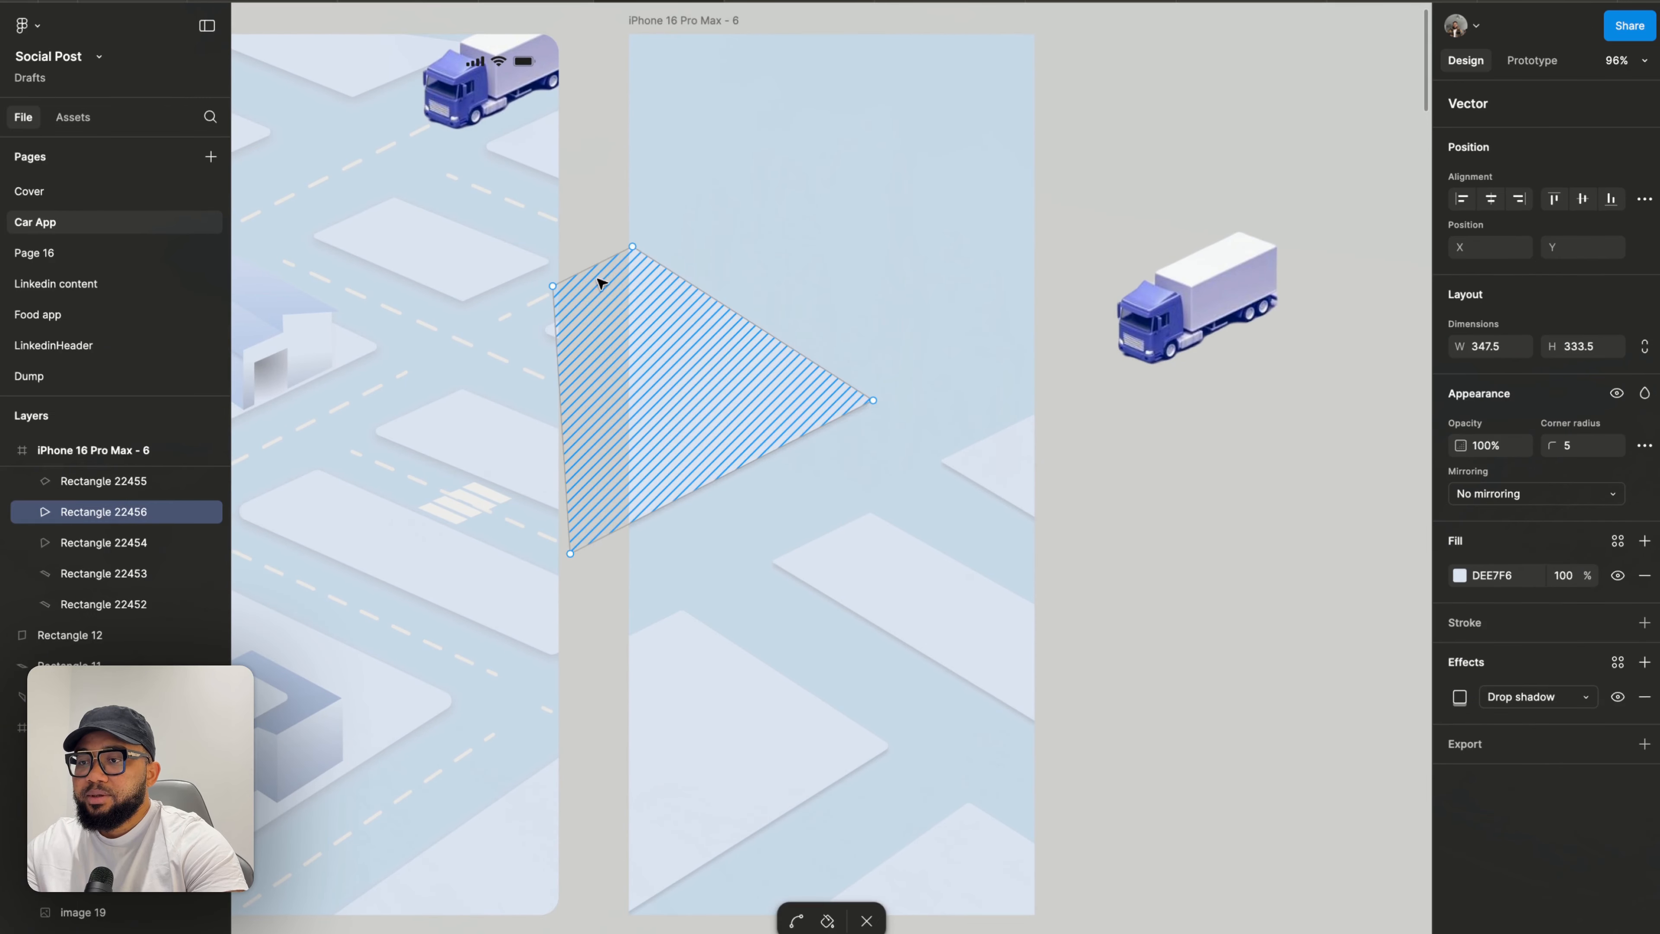
{"action": "left_click_drag", "start_coordinate": [556, 245], "coordinate": [618, 253]}
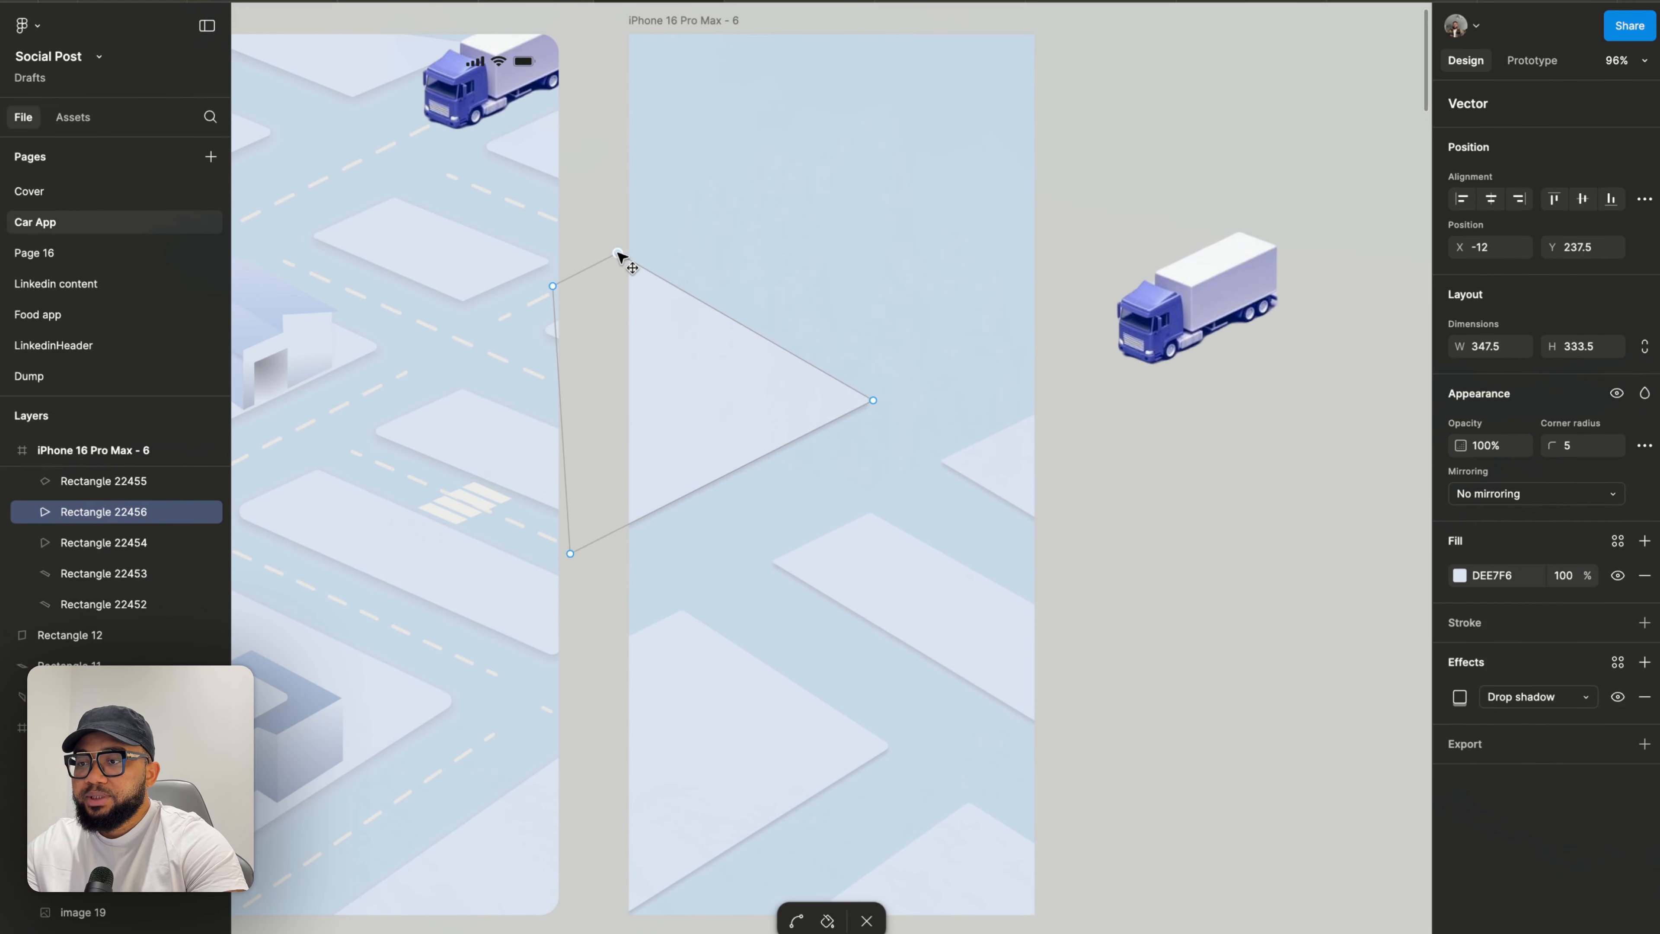
{"action": "double_click", "coordinate": [1096, 448]}
{"action": "left_click", "coordinate": [1095, 447]}
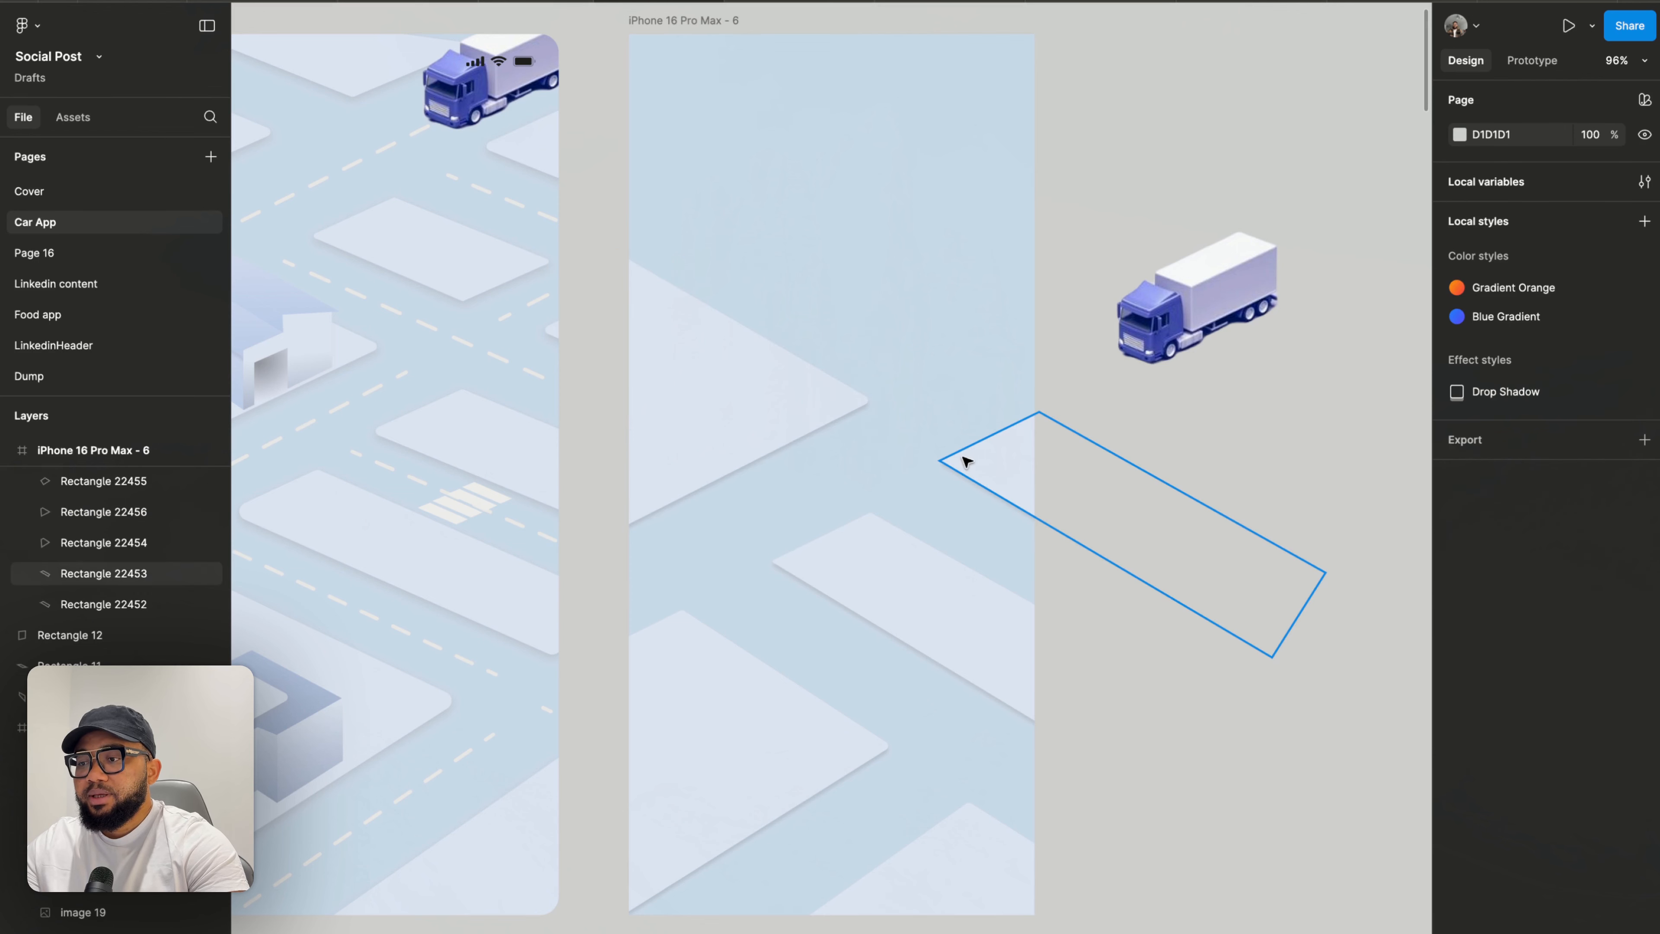
- Duplicate the reshaped block and move the duplicate up and to the right within the right frame
{"action": "left_click", "coordinate": [973, 463]}
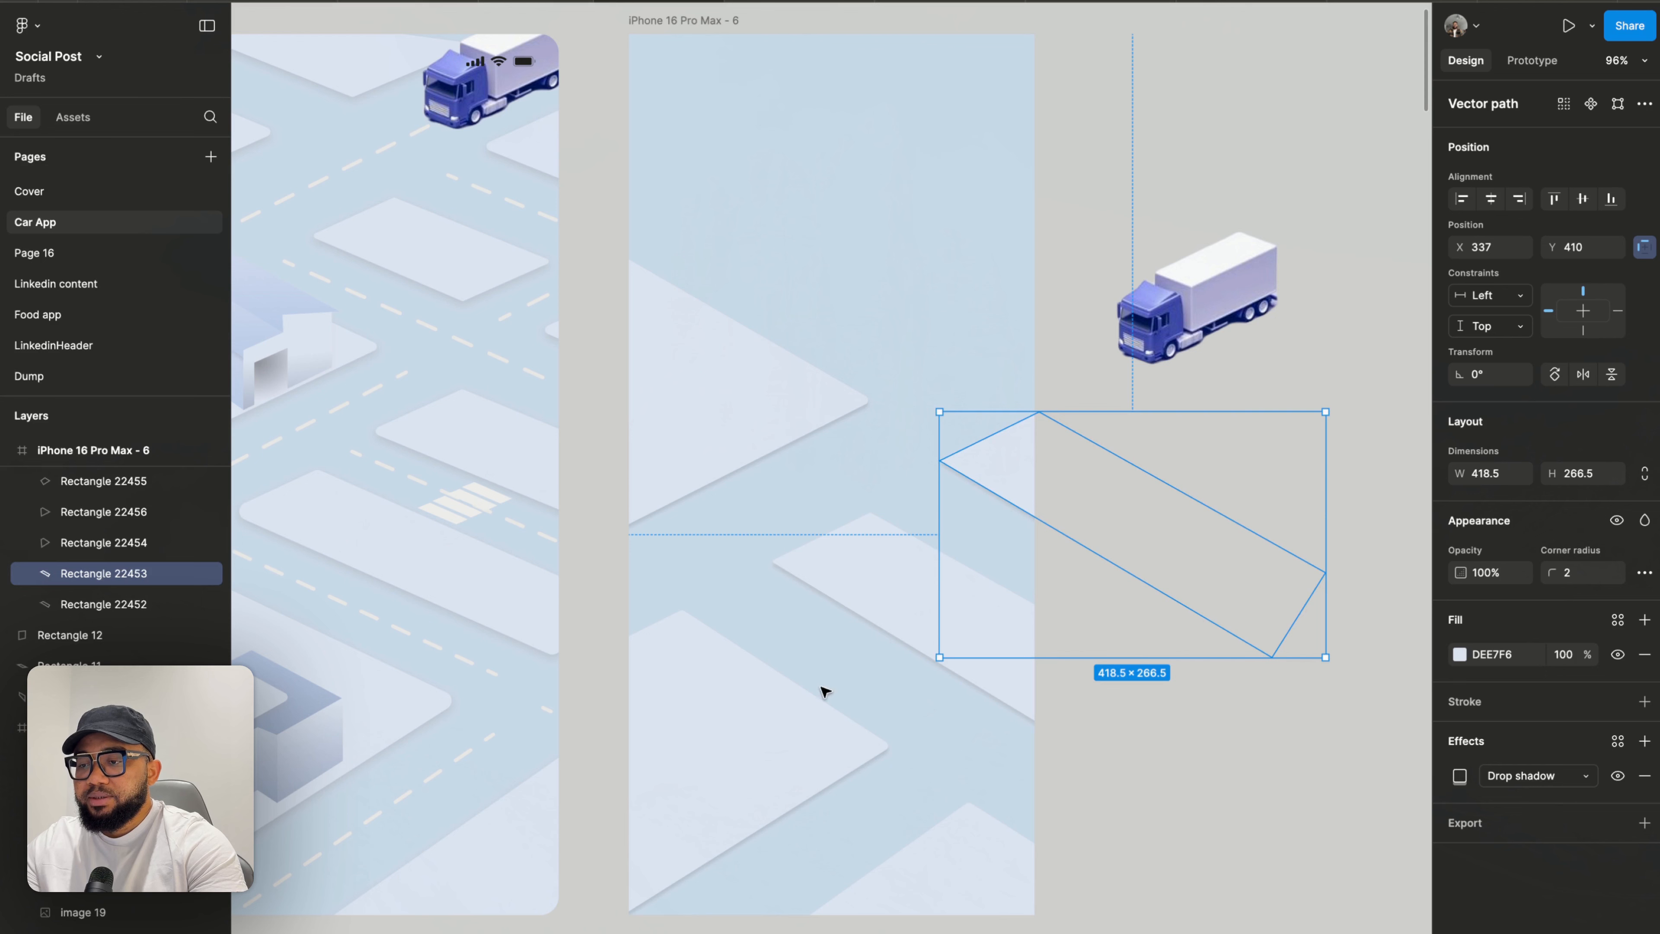
{"action": "left_click", "coordinate": [773, 741]}
{"action": "left_click", "coordinate": [696, 448]}
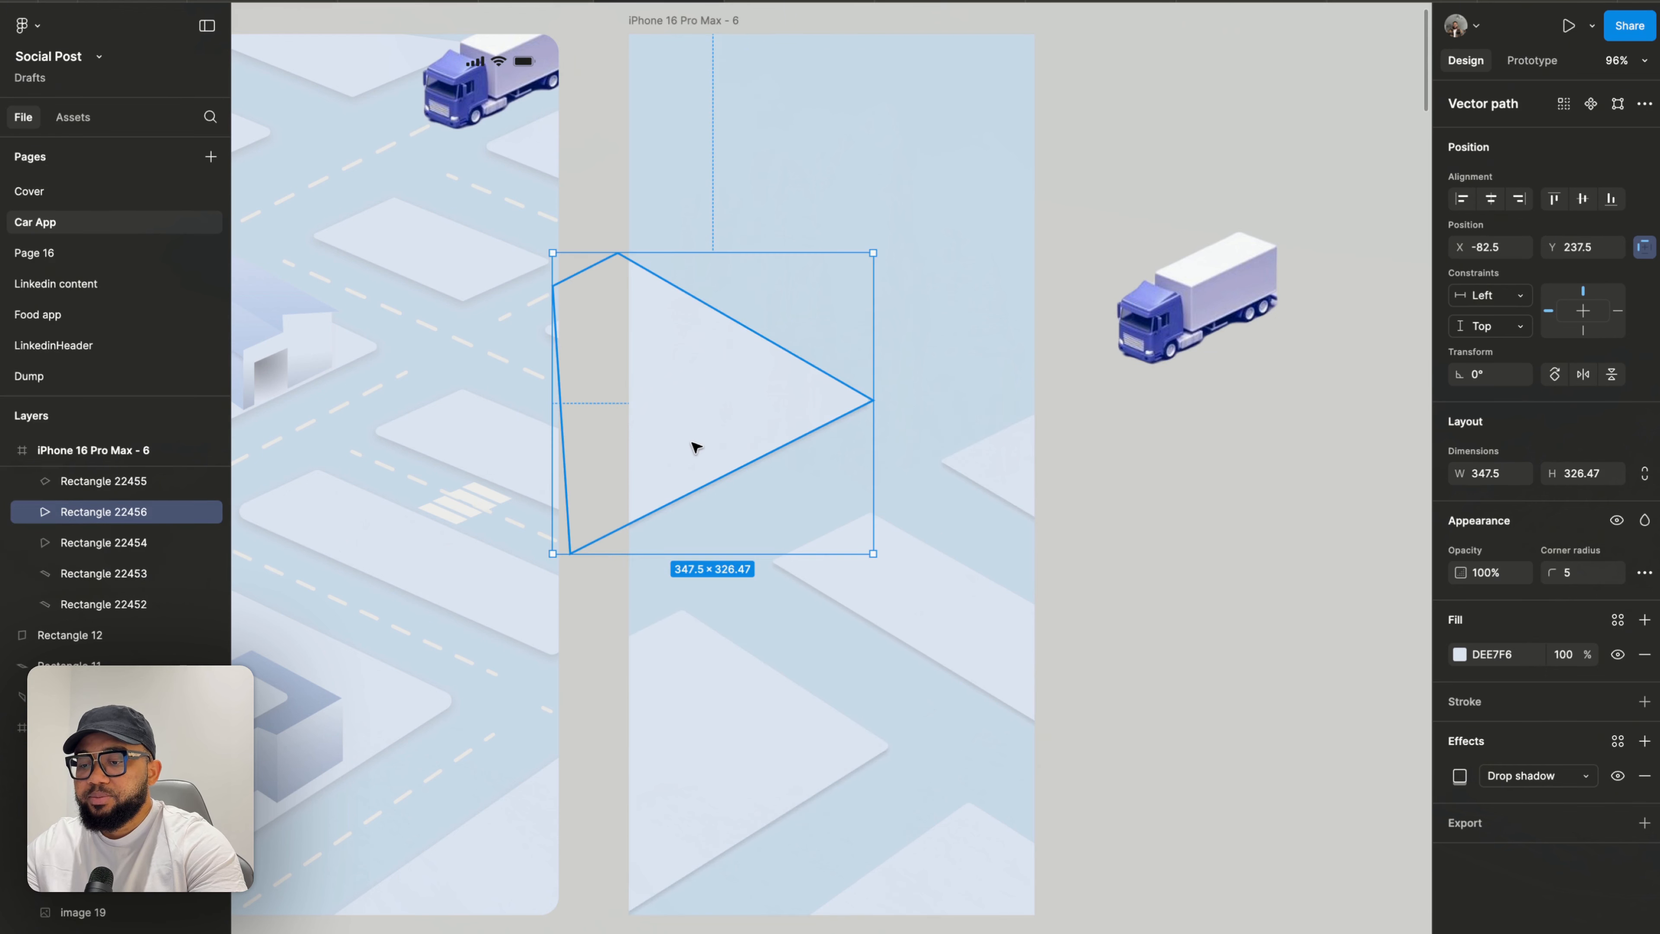
{"action": "key", "text": "ctrl+d"}
{"action": "left_click_drag", "start_coordinate": [691, 438], "coordinate": [904, 328]}
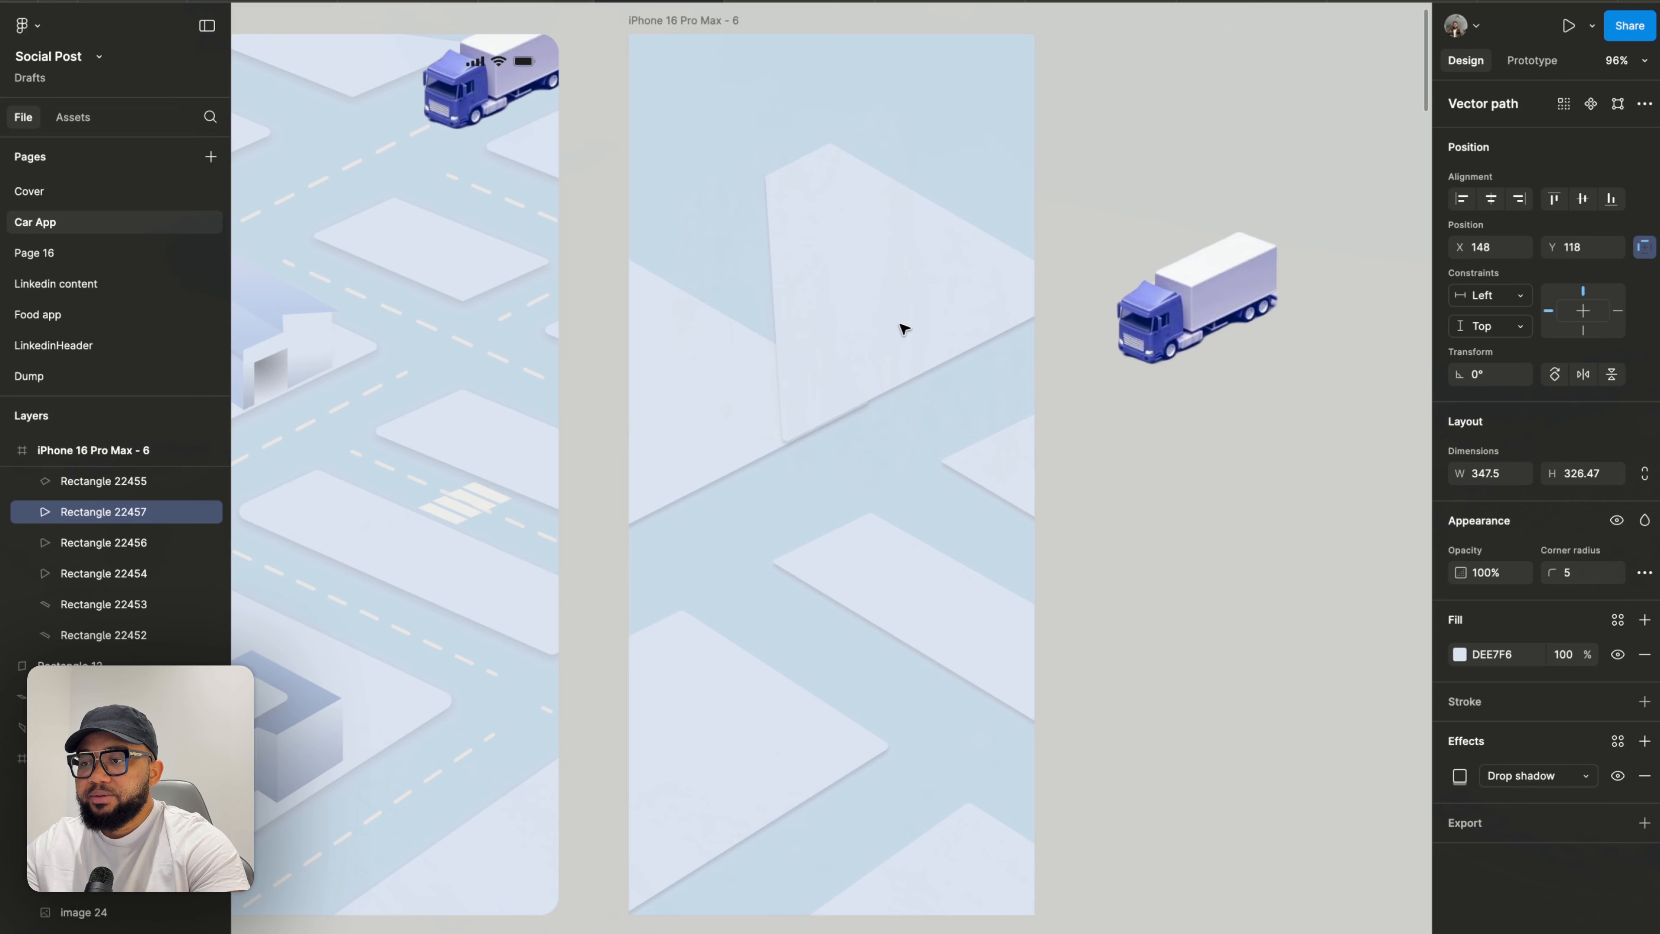
- Reshape the upper block into a long narrow diagonal strip by pulling its bottom vertex up and right, and move the strip down-left
{"action": "scroll", "coordinate": [890, 260], "scroll_direction": "up", "scroll_amount": 3}
{"action": "double_click", "coordinate": [892, 261]}
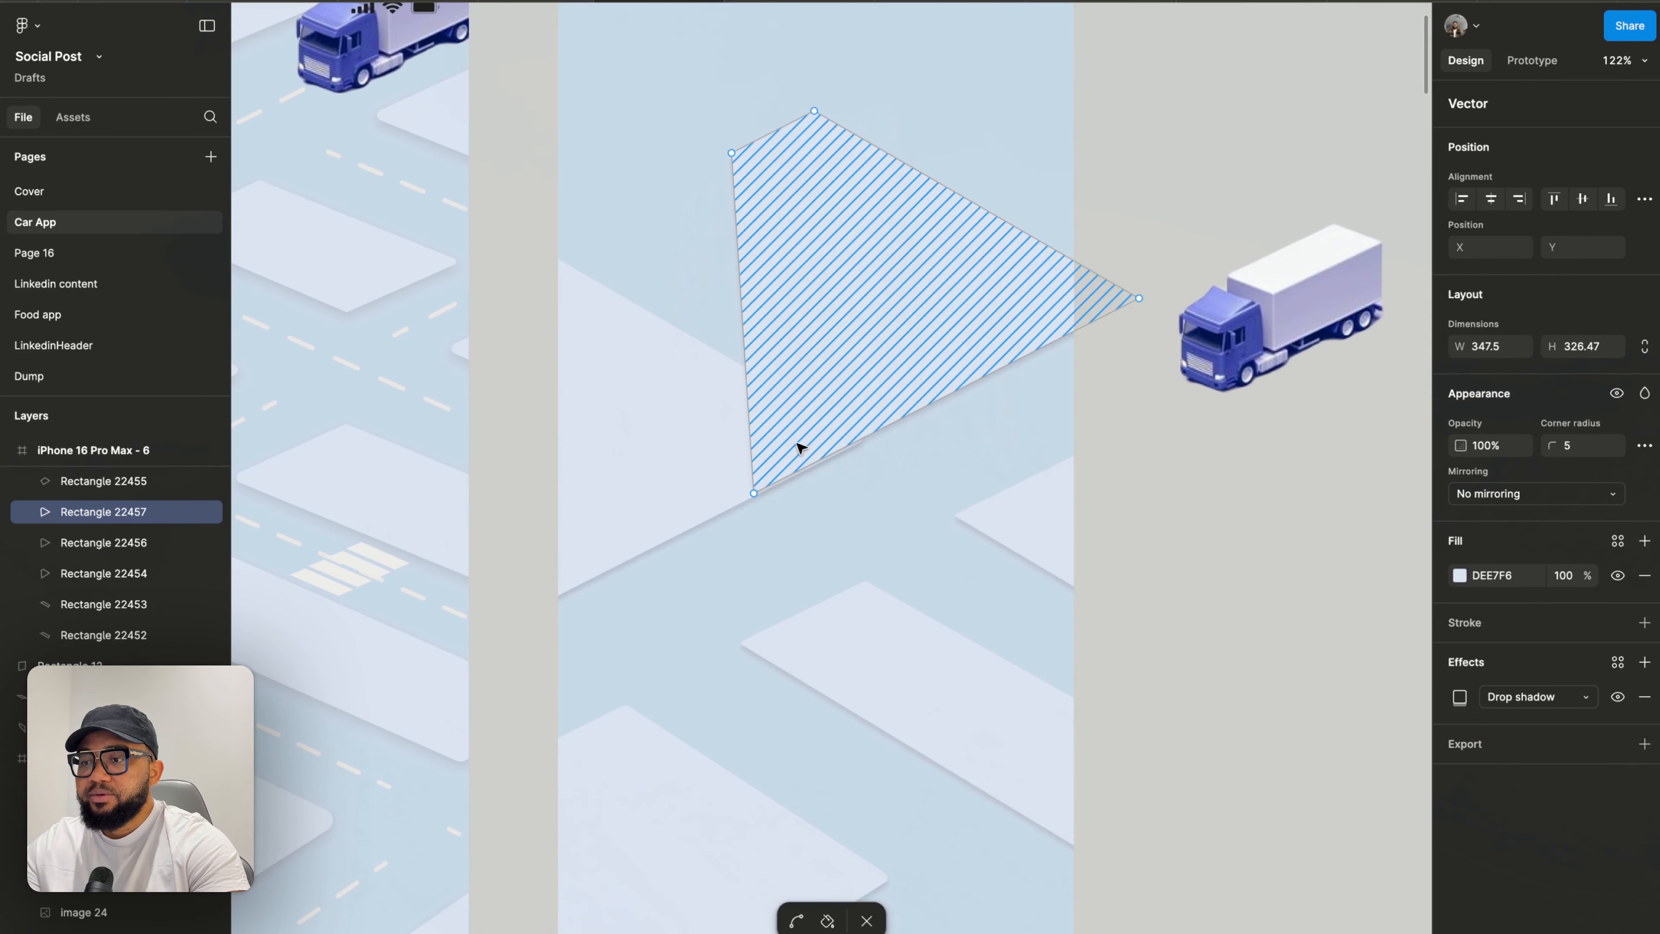
{"action": "left_click_drag", "start_coordinate": [755, 494], "coordinate": [1010, 322]}
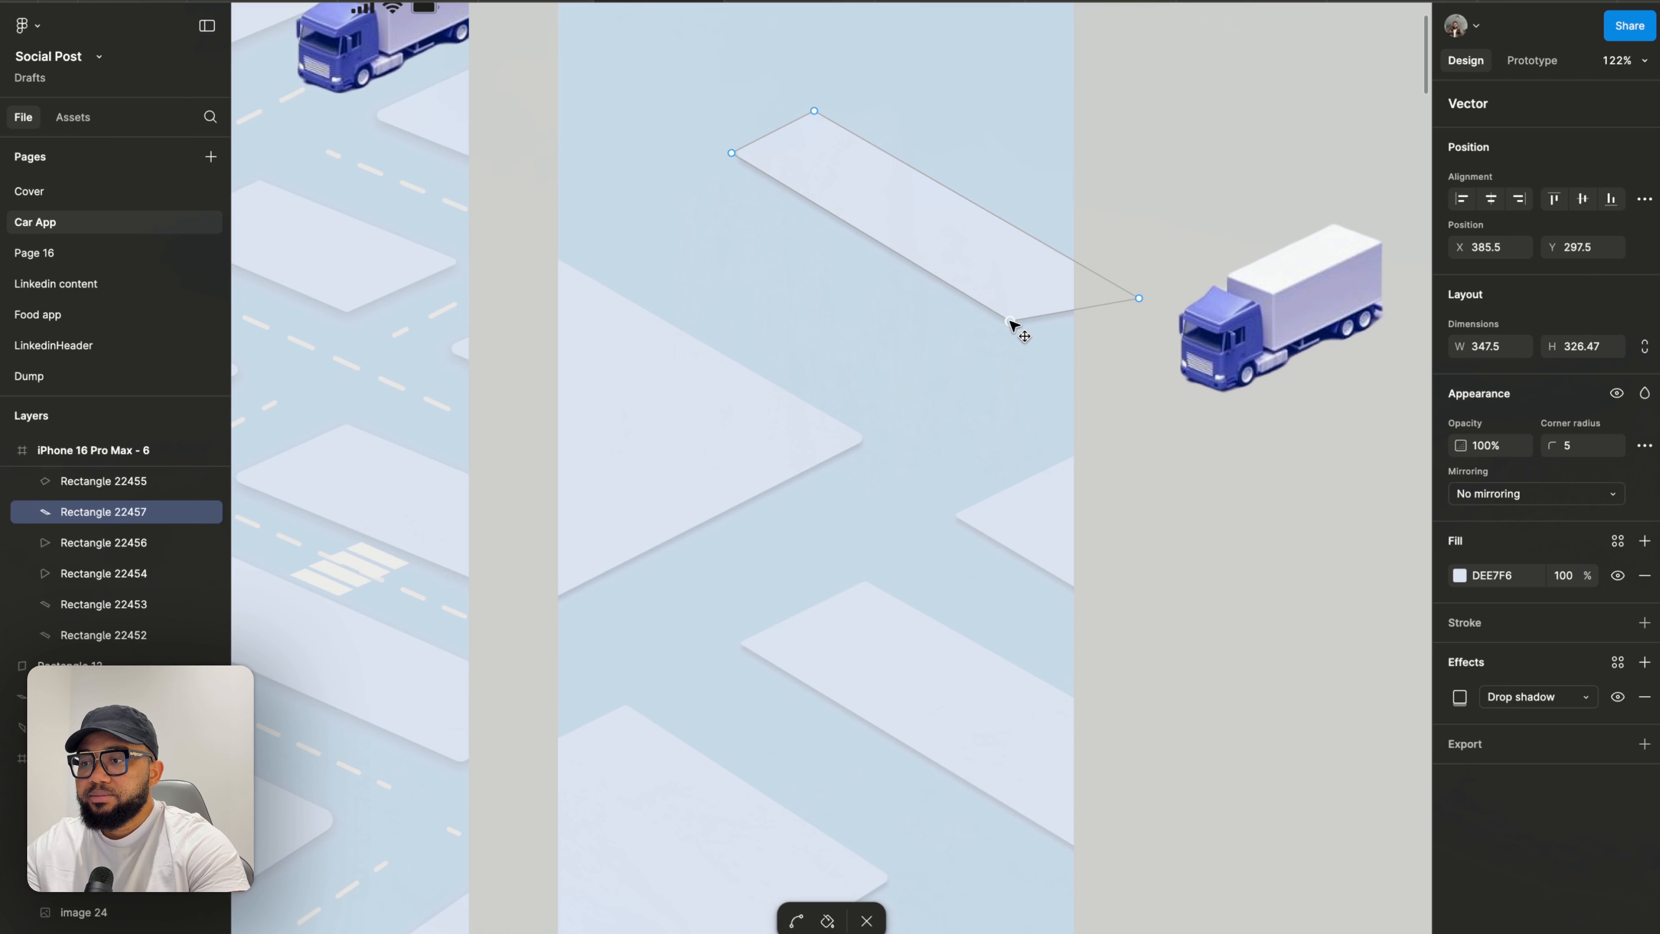
{"action": "mouse_move", "coordinate": [908, 222]}
{"action": "left_mouse_down"}
{"action": "mouse_move", "coordinate": [818, 291]}
{"action": "mouse_move", "coordinate": [839, 283]}
{"action": "left_mouse_up"}
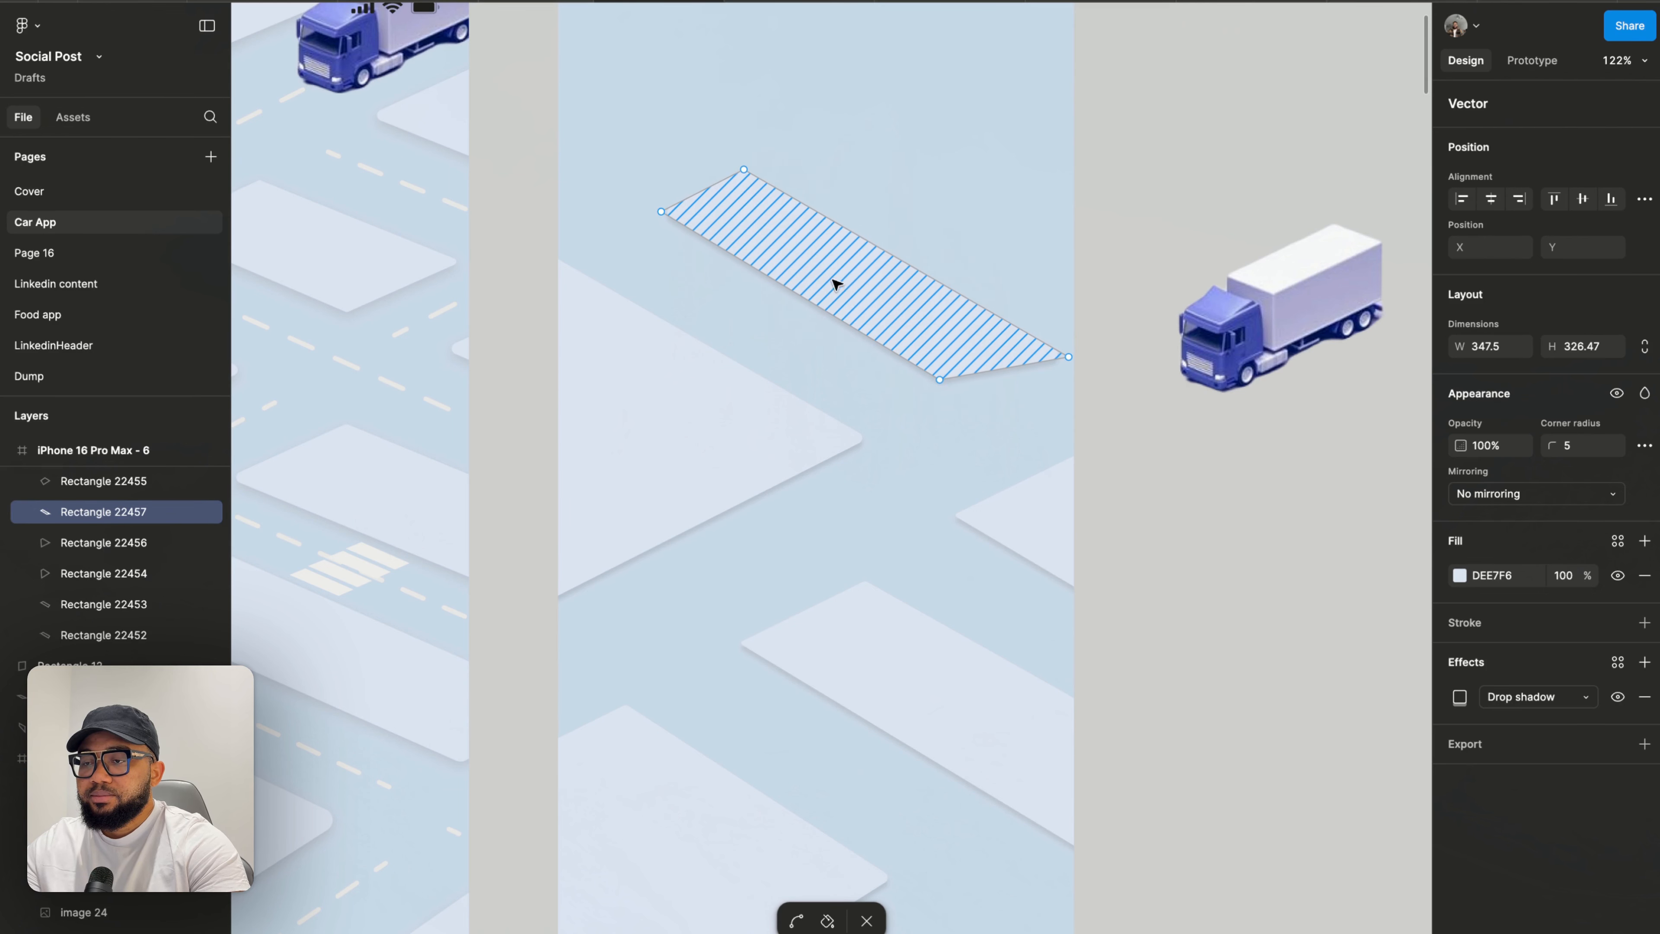
- Fine-tune the strip's left, right and top vertices, then leave vector editing
{"action": "left_click_drag", "start_coordinate": [661, 213], "coordinate": [654, 219]}
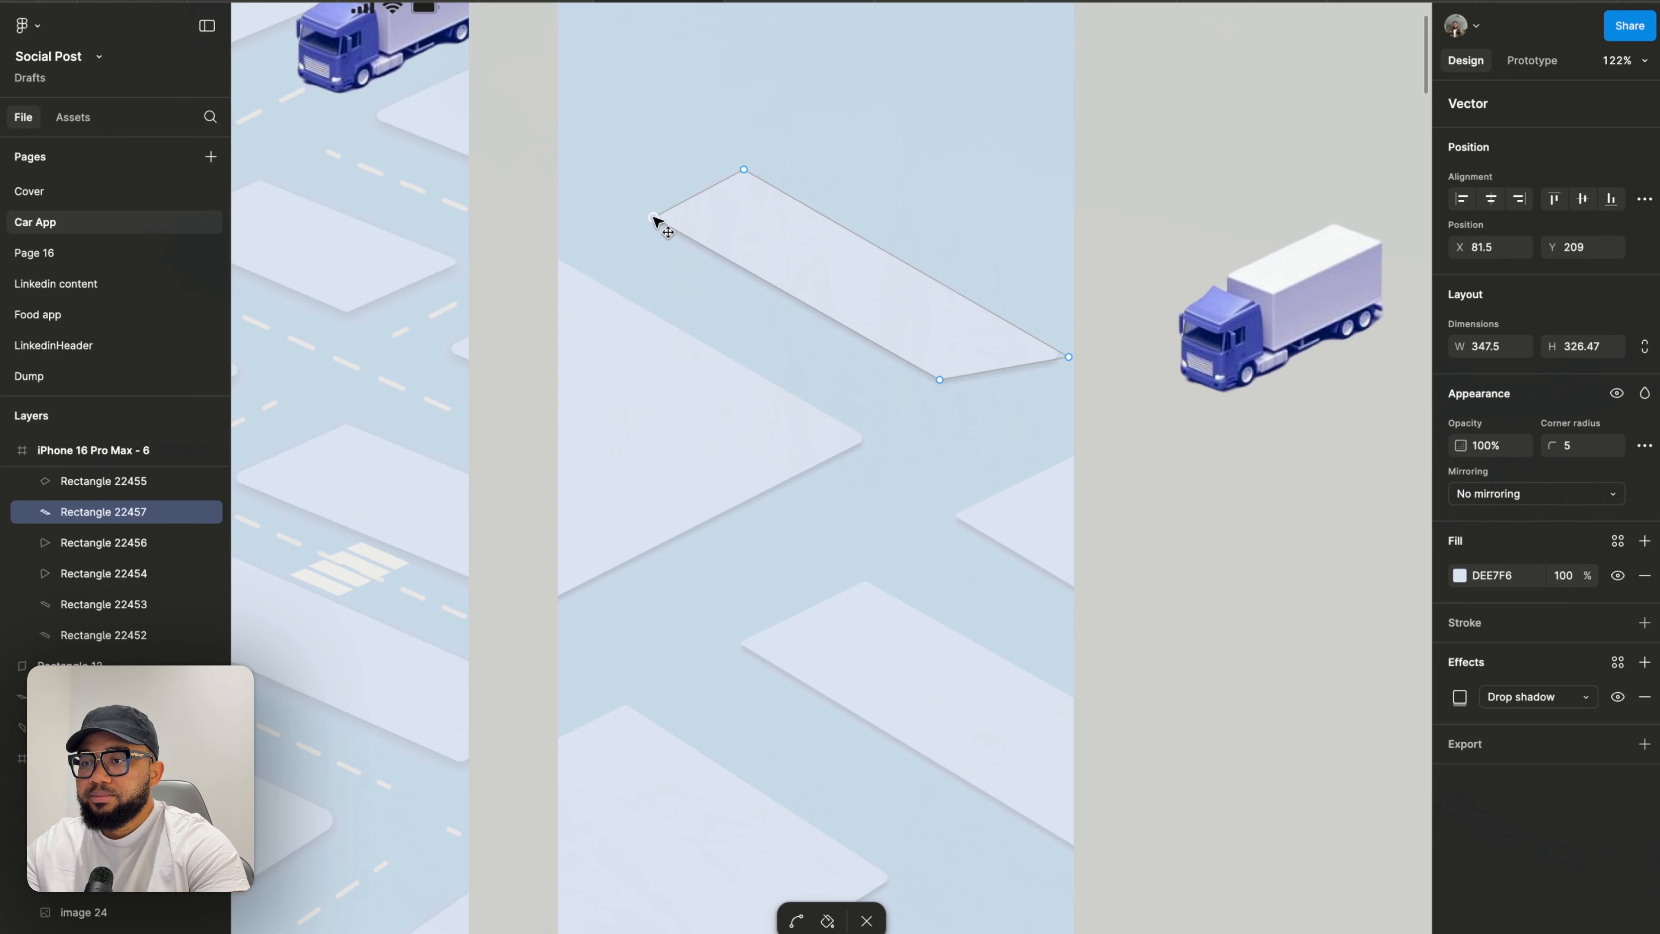
{"action": "left_click_drag", "start_coordinate": [1069, 357], "coordinate": [1042, 326]}
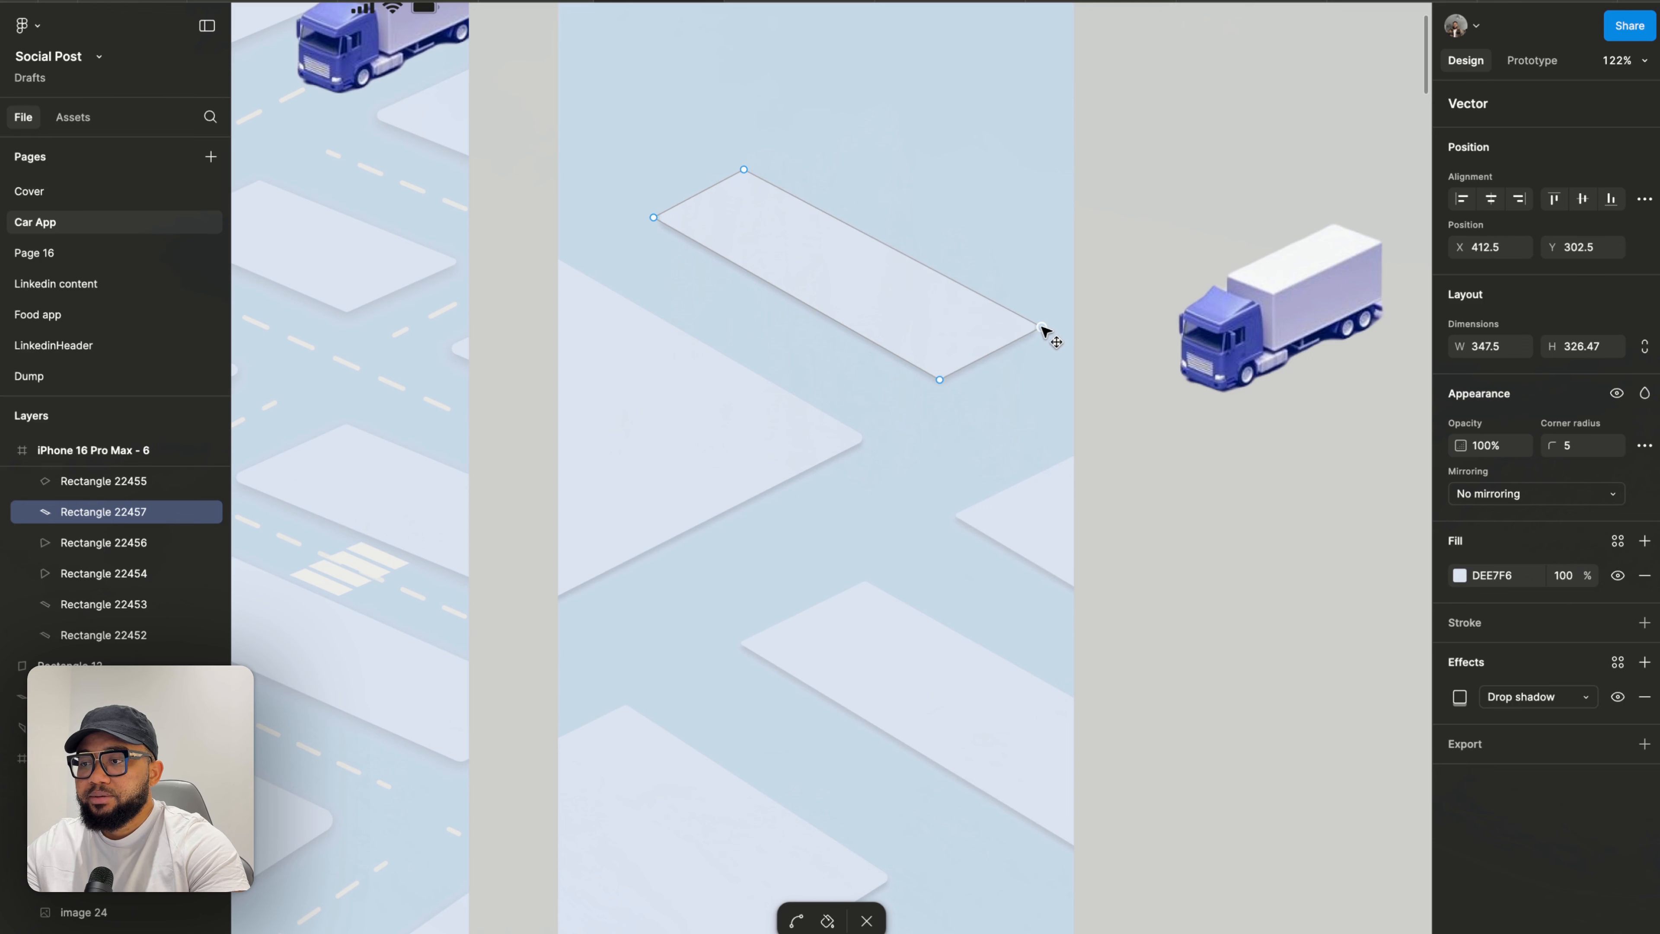
{"action": "left_click_drag", "start_coordinate": [744, 169], "coordinate": [760, 171]}
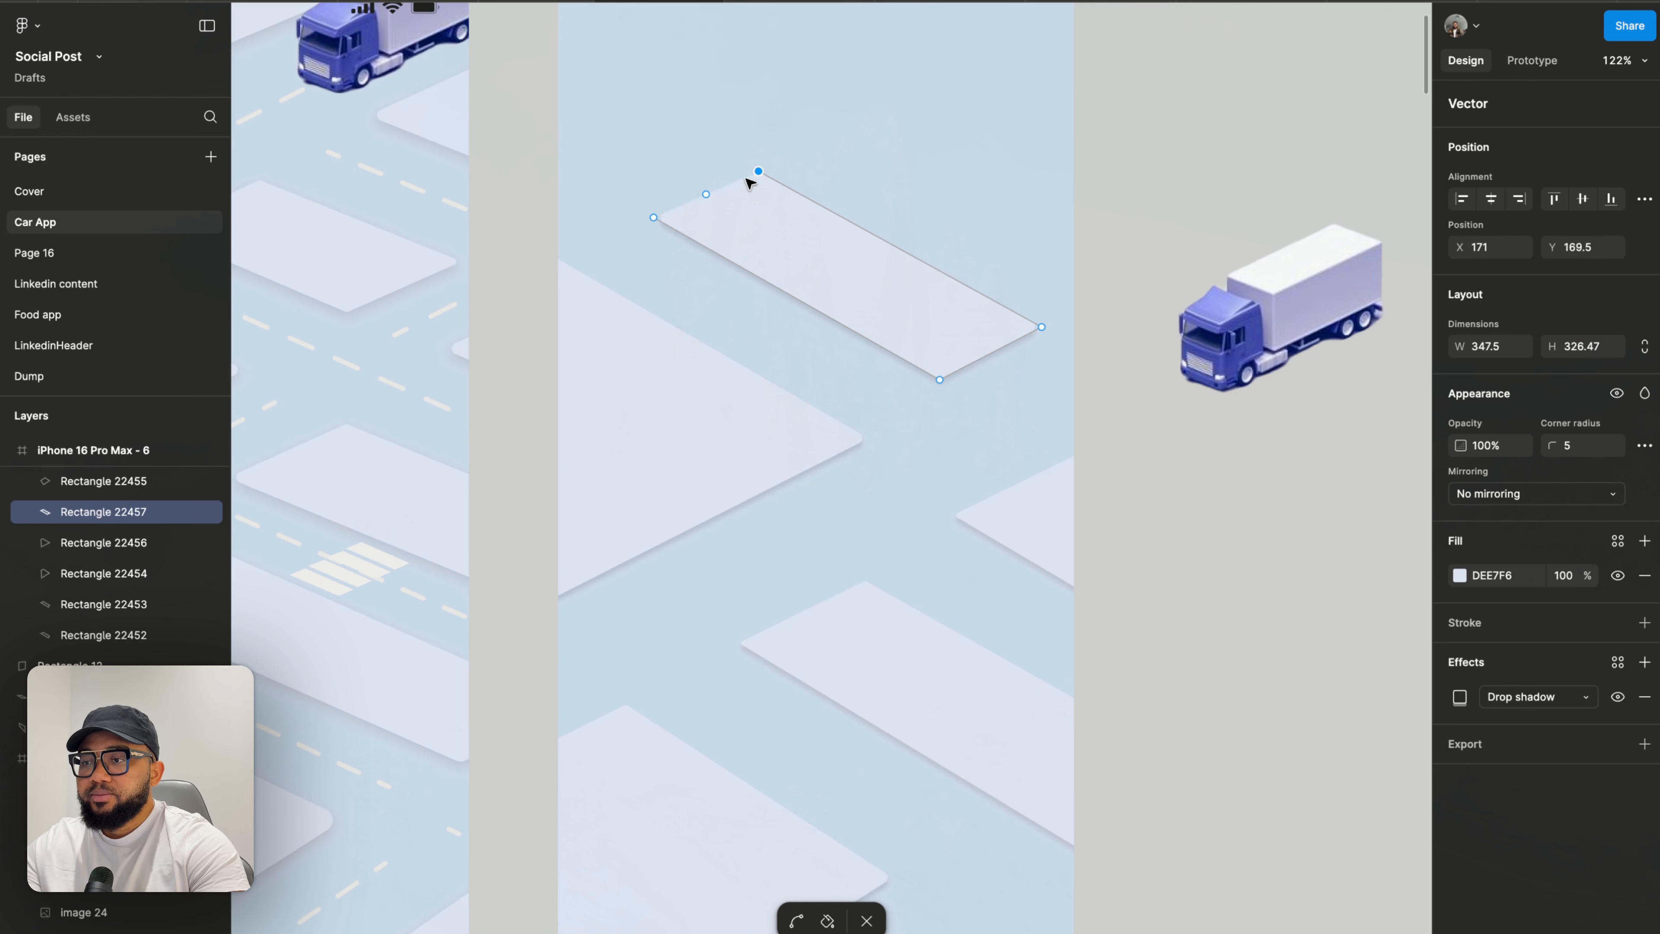
{"action": "scroll", "coordinate": [683, 232], "scroll_direction": "down", "scroll_amount": 3}
{"action": "key", "text": "Escape"}
{"action": "key", "text": "Escape"}
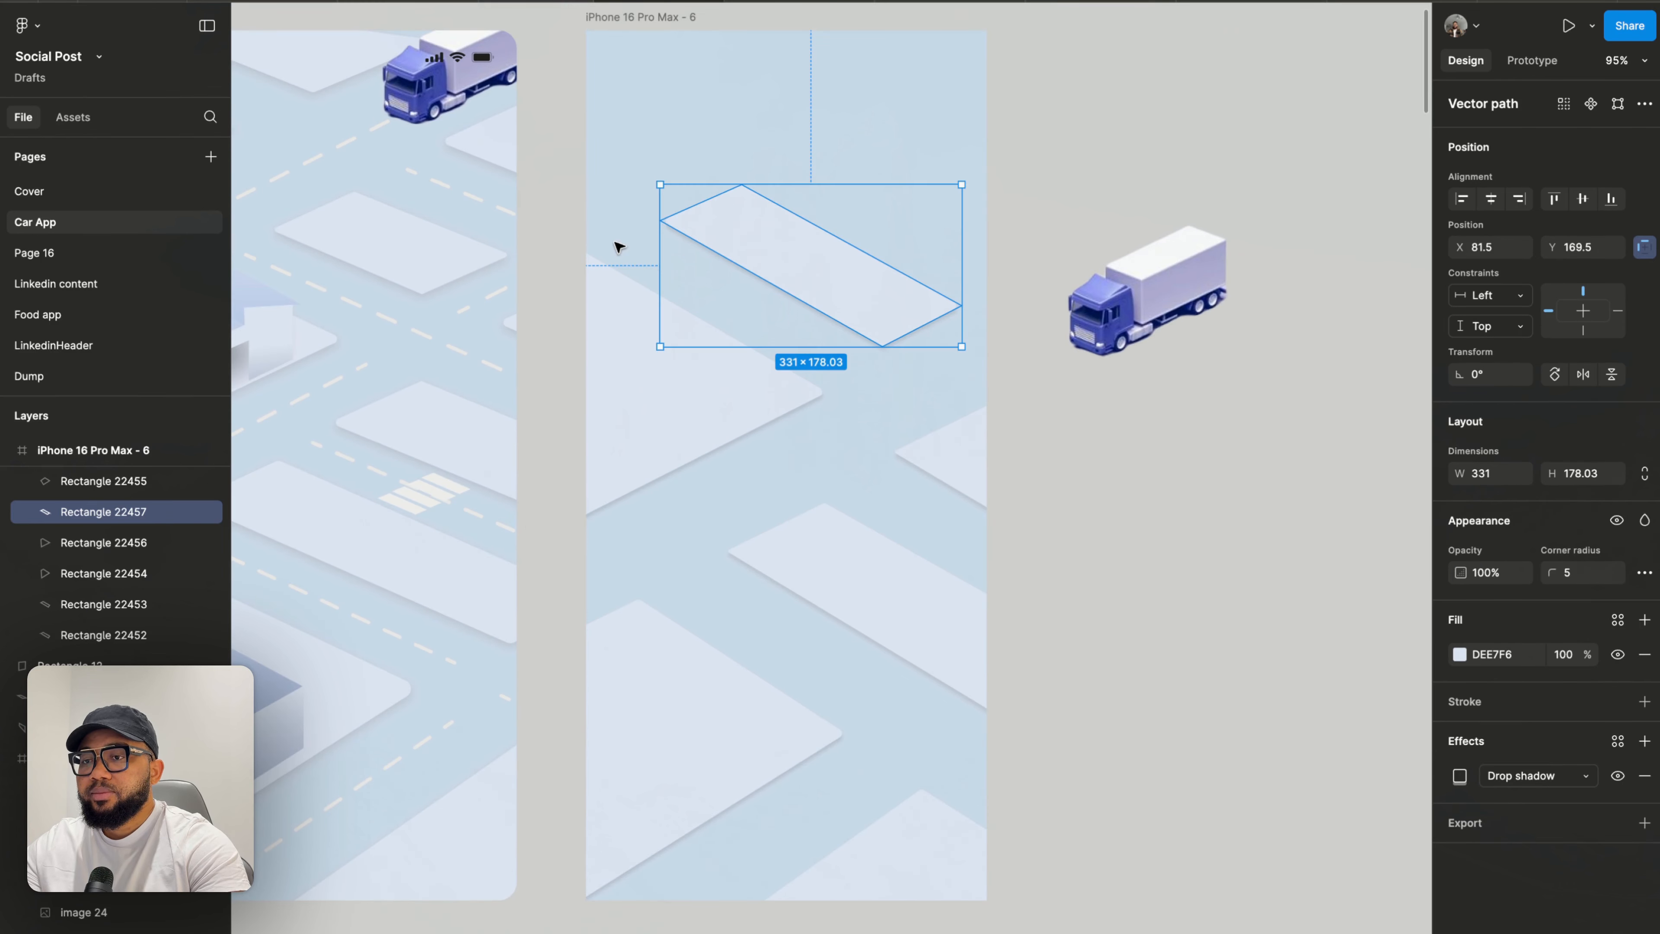
{"action": "key", "text": "Escape"}
- Nudge the strip's top vertex slightly up and right
{"action": "scroll", "coordinate": [615, 248], "scroll_direction": "left", "scroll_amount": 4}
{"action": "scroll", "coordinate": [615, 248], "scroll_direction": "up", "scroll_amount": 2}
{"action": "scroll", "coordinate": [641, 237], "scroll_direction": "up", "scroll_amount": 5}
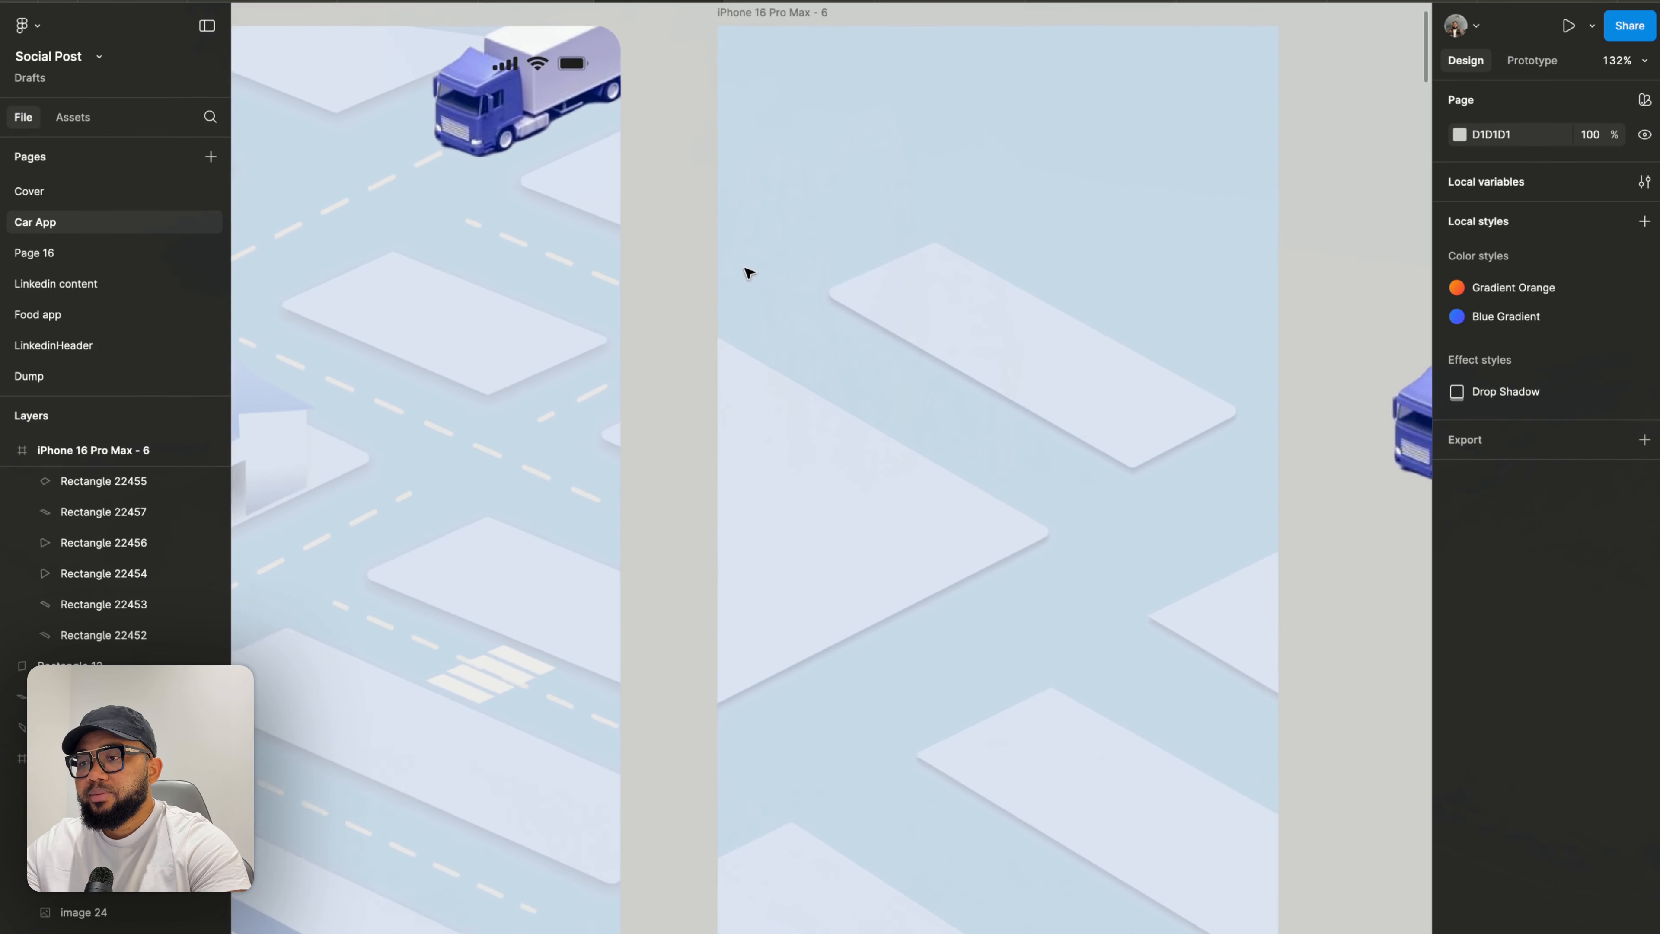
{"action": "left_click", "coordinate": [869, 291]}
{"action": "scroll", "coordinate": [893, 304], "scroll_direction": "up", "scroll_amount": 5}
{"action": "double_click", "coordinate": [892, 303]}
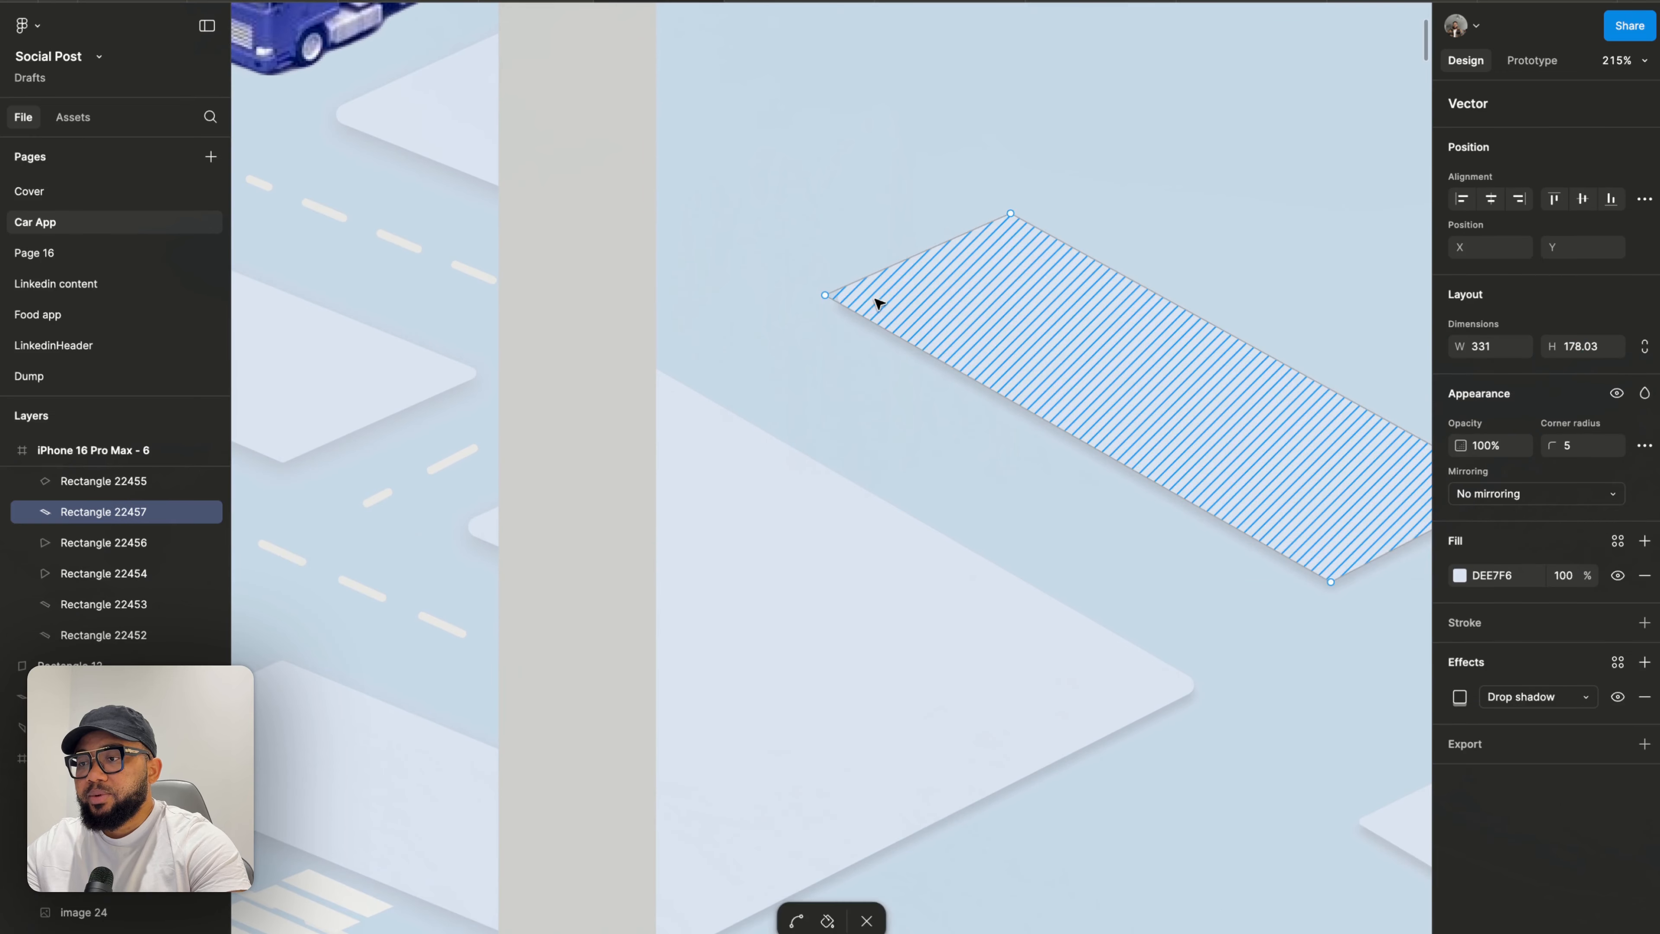
{"action": "left_click_drag", "start_coordinate": [1013, 212], "coordinate": [1020, 207]}
{"action": "scroll", "coordinate": [1019, 209], "scroll_direction": "down", "scroll_amount": 5}
{"action": "scroll", "coordinate": [1007, 209], "scroll_direction": "right", "scroll_amount": 4}
{"action": "scroll", "coordinate": [1008, 211], "scroll_direction": "right", "scroll_amount": 2}
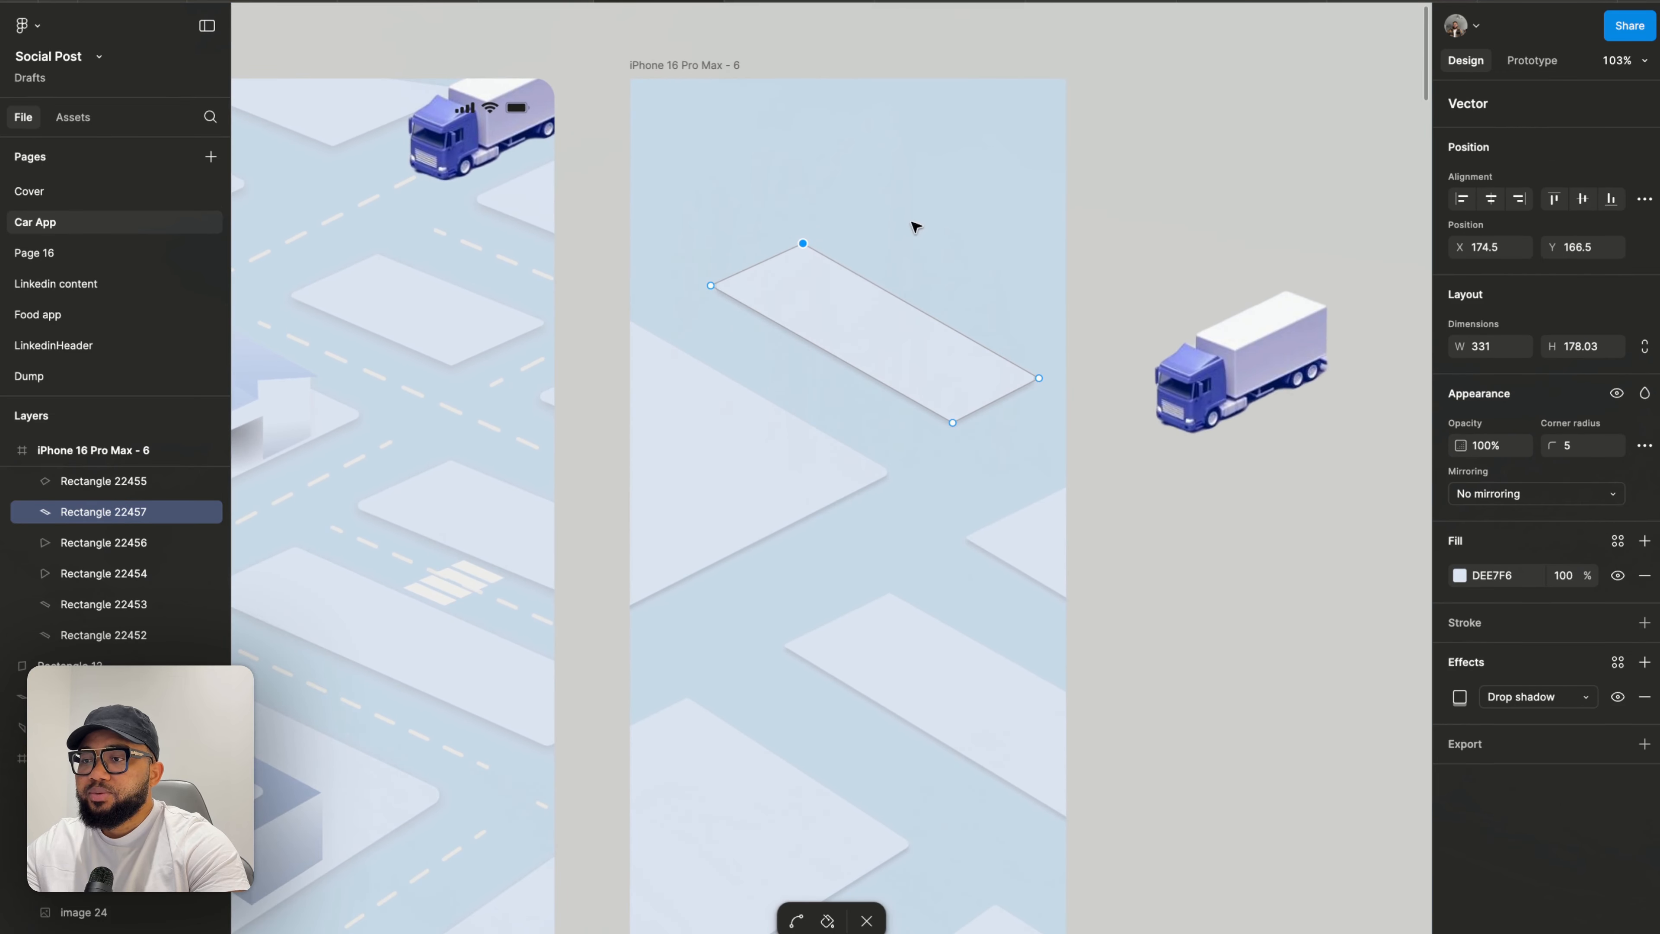
{"action": "key", "text": "Escape"}
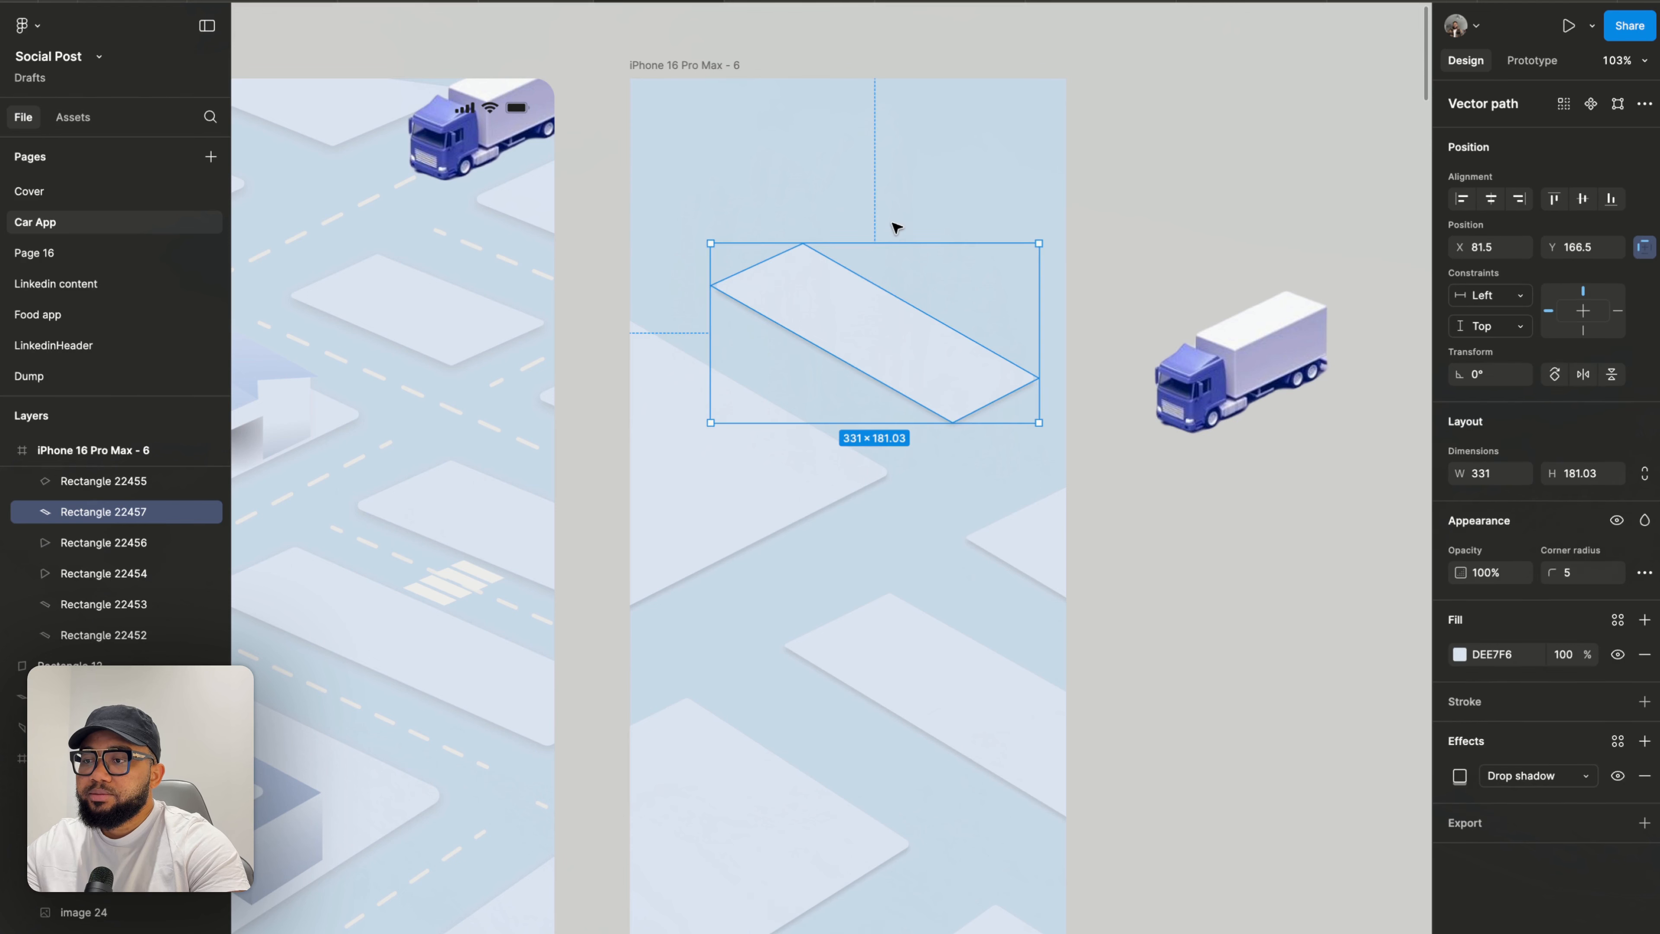
{"action": "key", "text": "Escape"}
- Duplicate the strip and move the copy up and to the right in the right frame
{"action": "scroll", "coordinate": [959, 223], "scroll_direction": "down", "scroll_amount": 3}
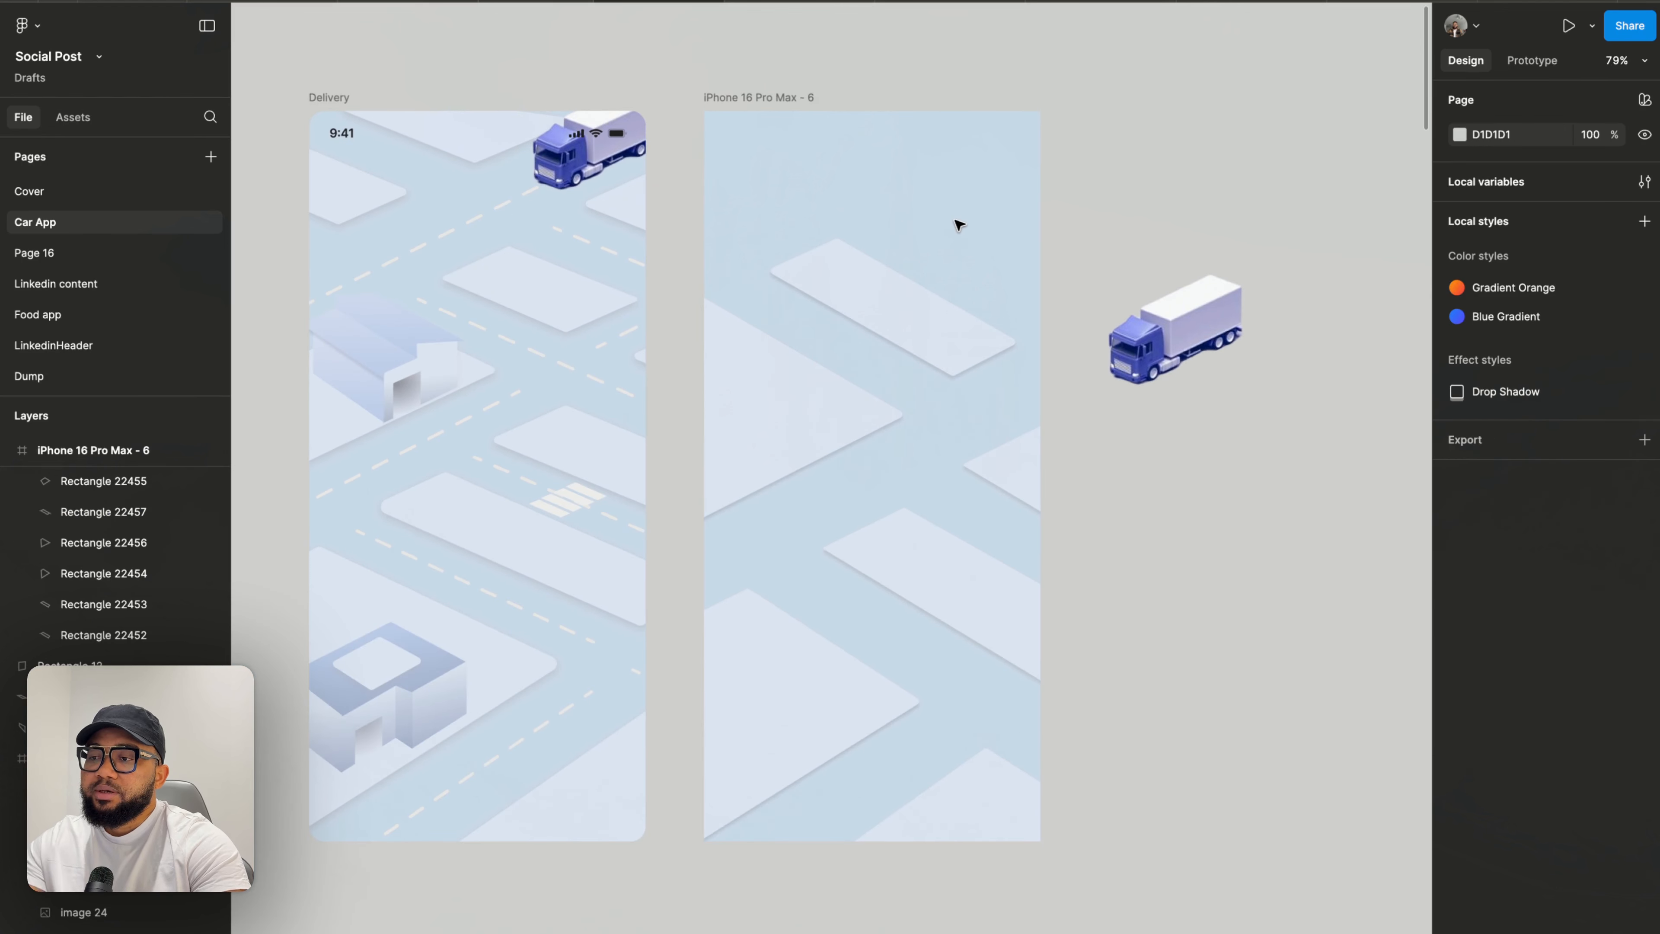
{"action": "scroll", "coordinate": [959, 225], "scroll_direction": "left", "scroll_amount": 3}
{"action": "left_click", "coordinate": [976, 340]}
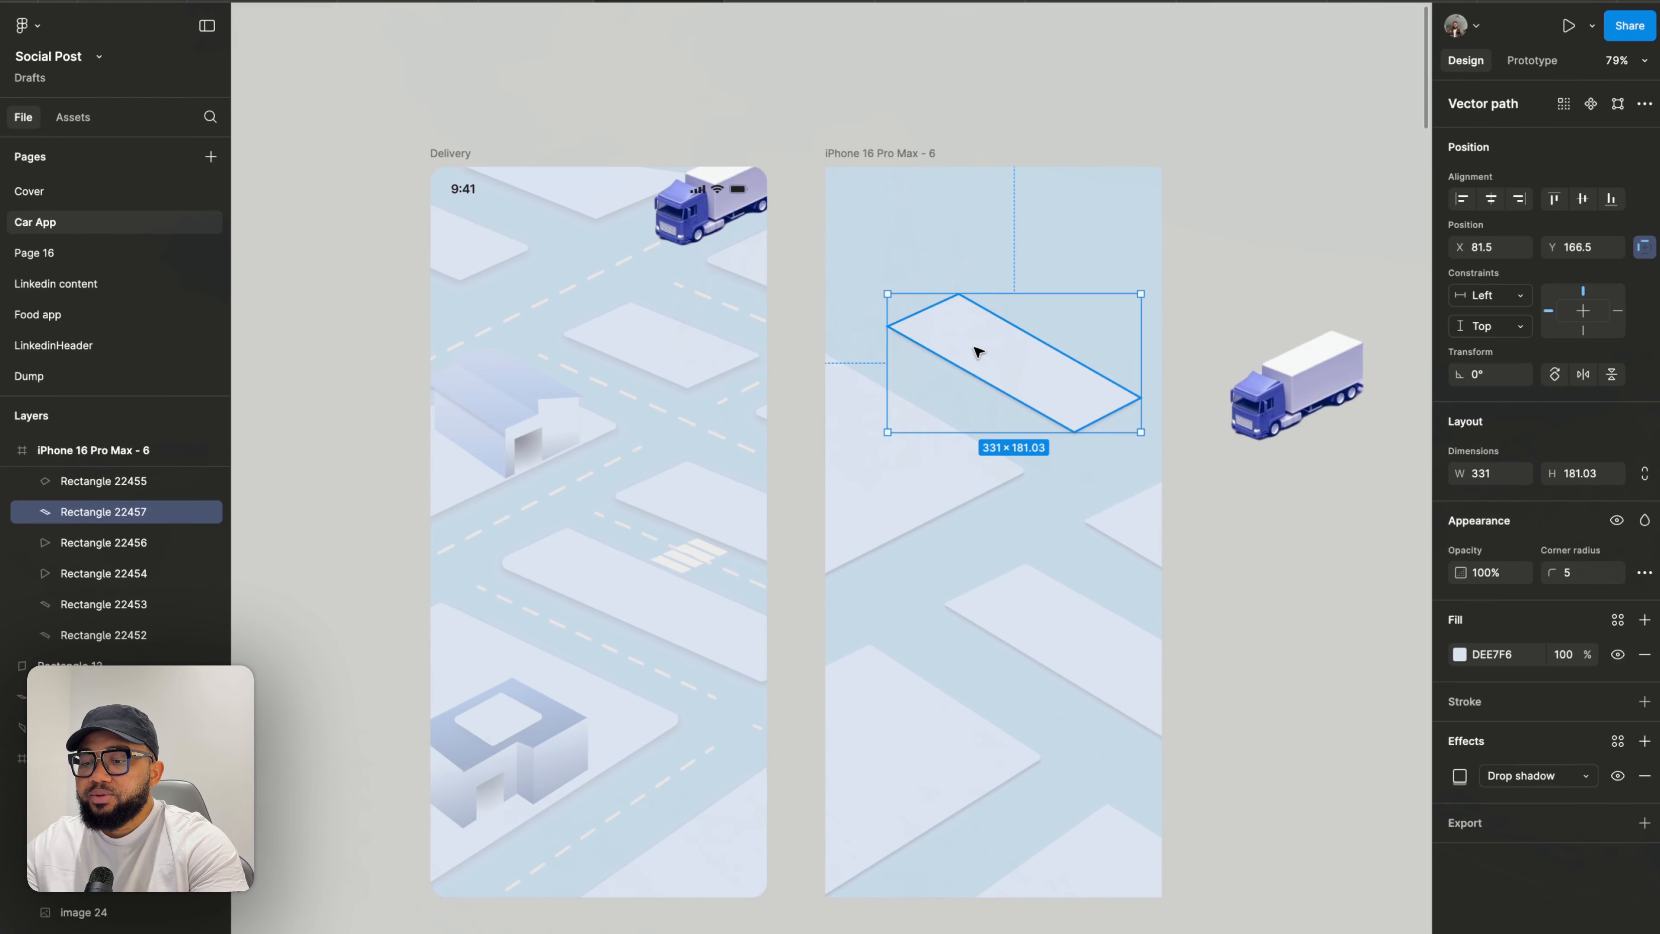
{"action": "left_click_drag", "start_coordinate": [979, 359], "coordinate": [1091, 275]}
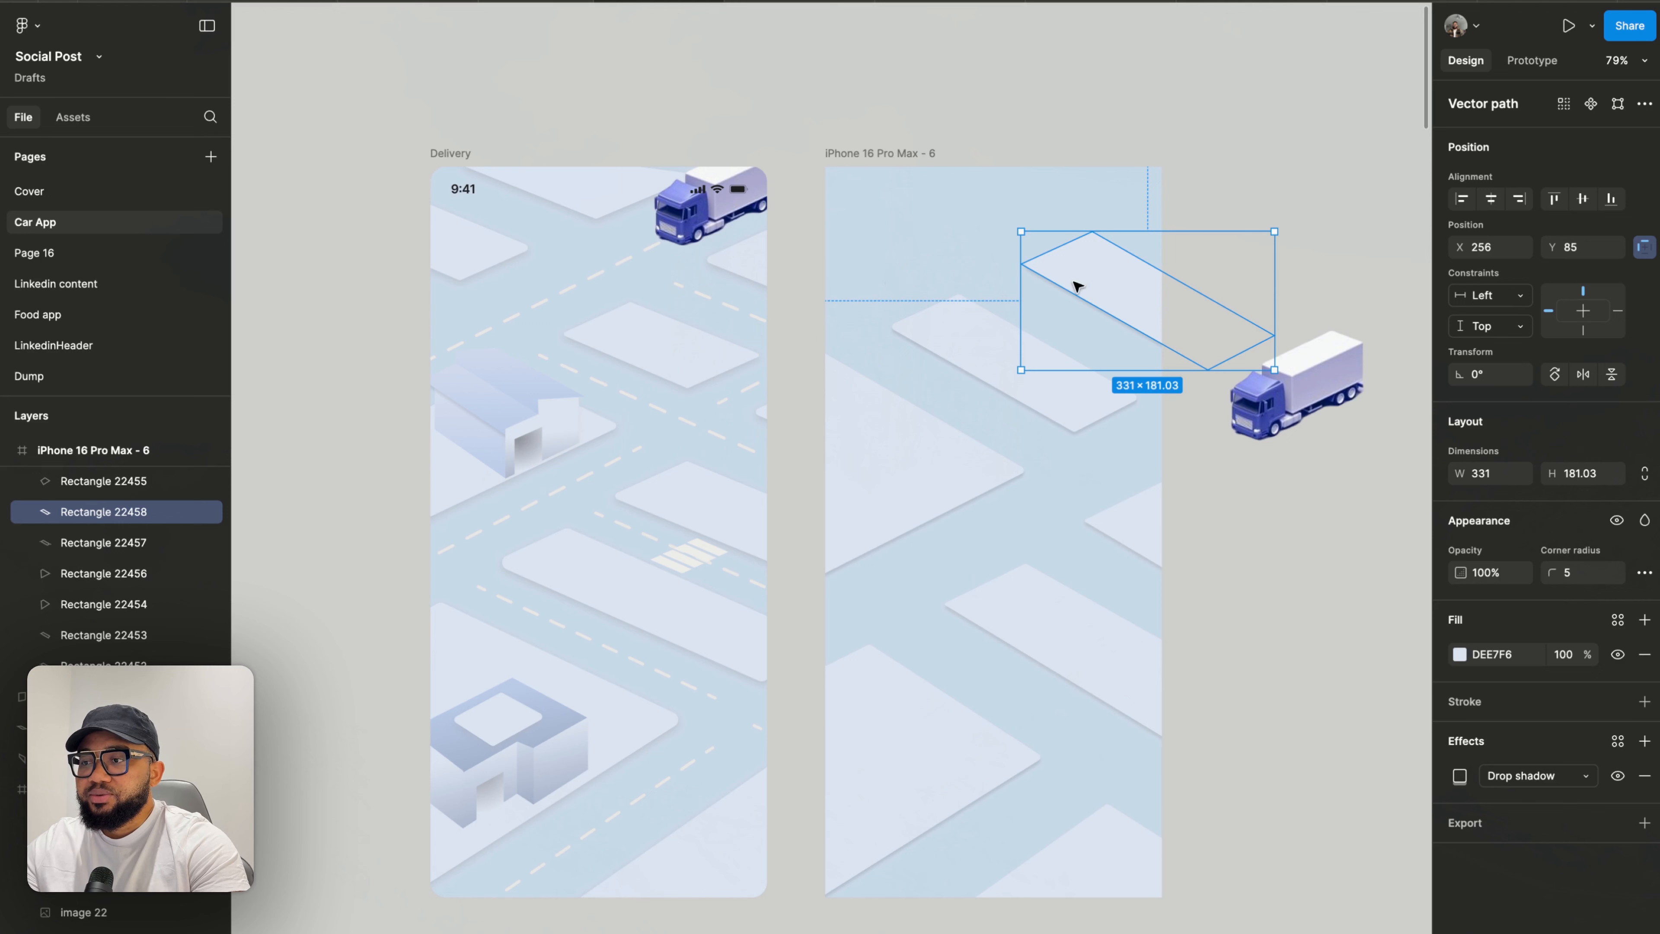
- Duplicate the strip again and move the new copy to the frame's upper-left corner
{"action": "key", "text": "super+d"}
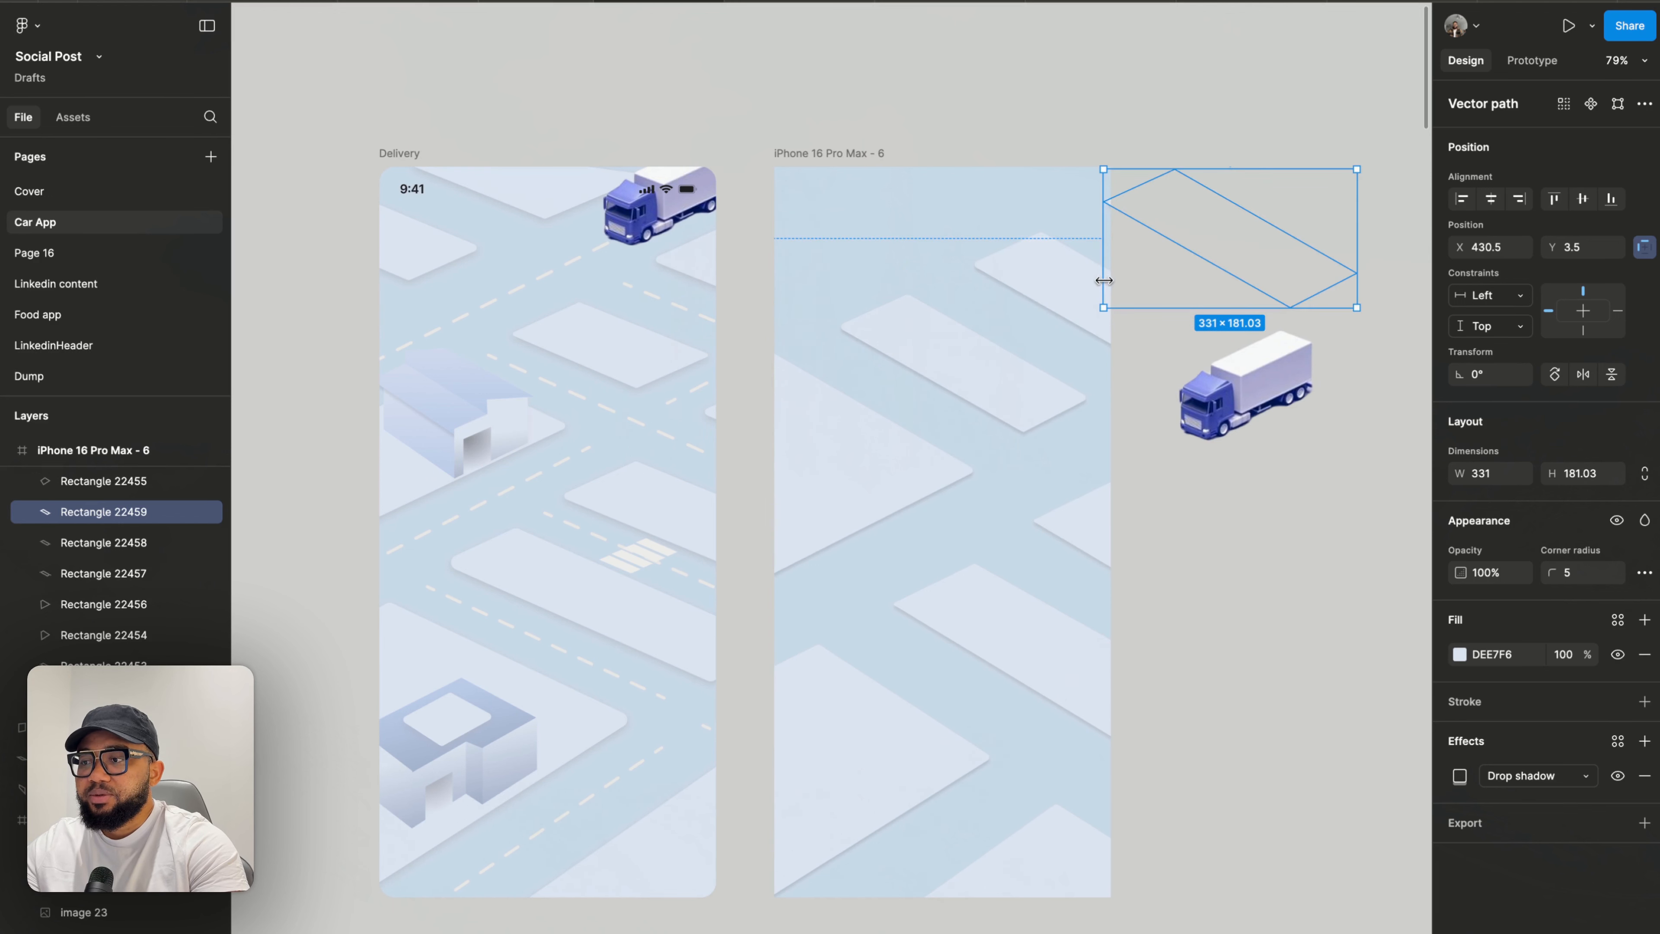
{"action": "left_click_drag", "start_coordinate": [1175, 228], "coordinate": [759, 205]}
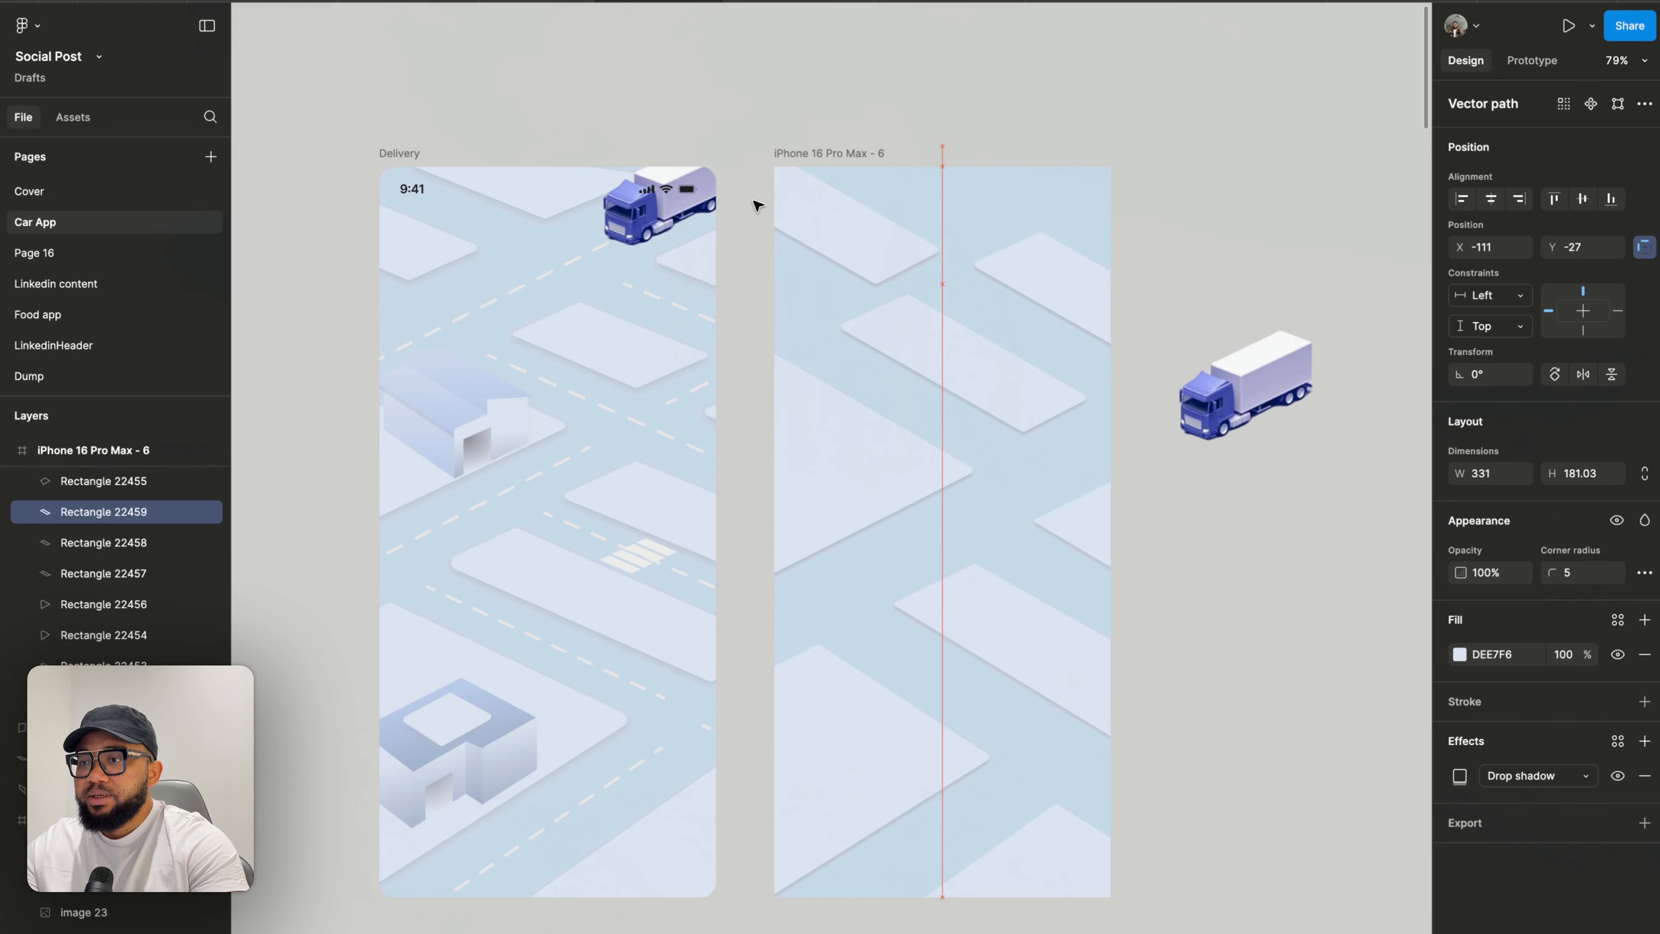
{"action": "left_click_drag", "start_coordinate": [872, 260], "coordinate": [787, 254]}
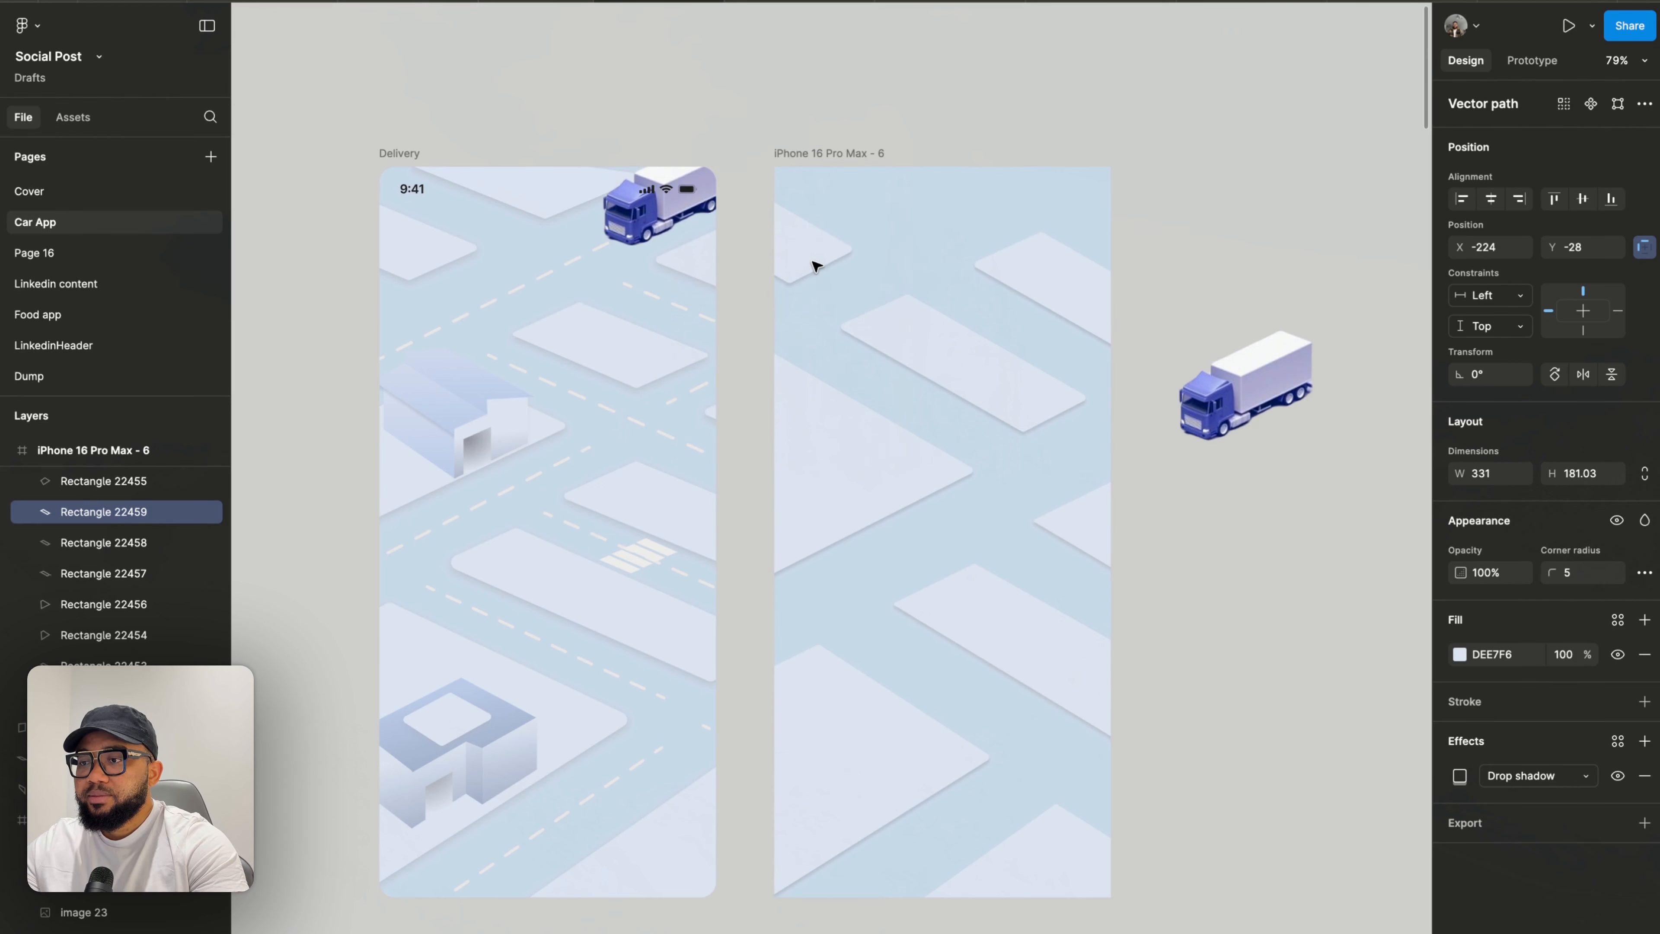
- Duplicate the corner strip and move the copy up and to the right along the top edge
{"action": "left_click", "coordinate": [818, 265]}
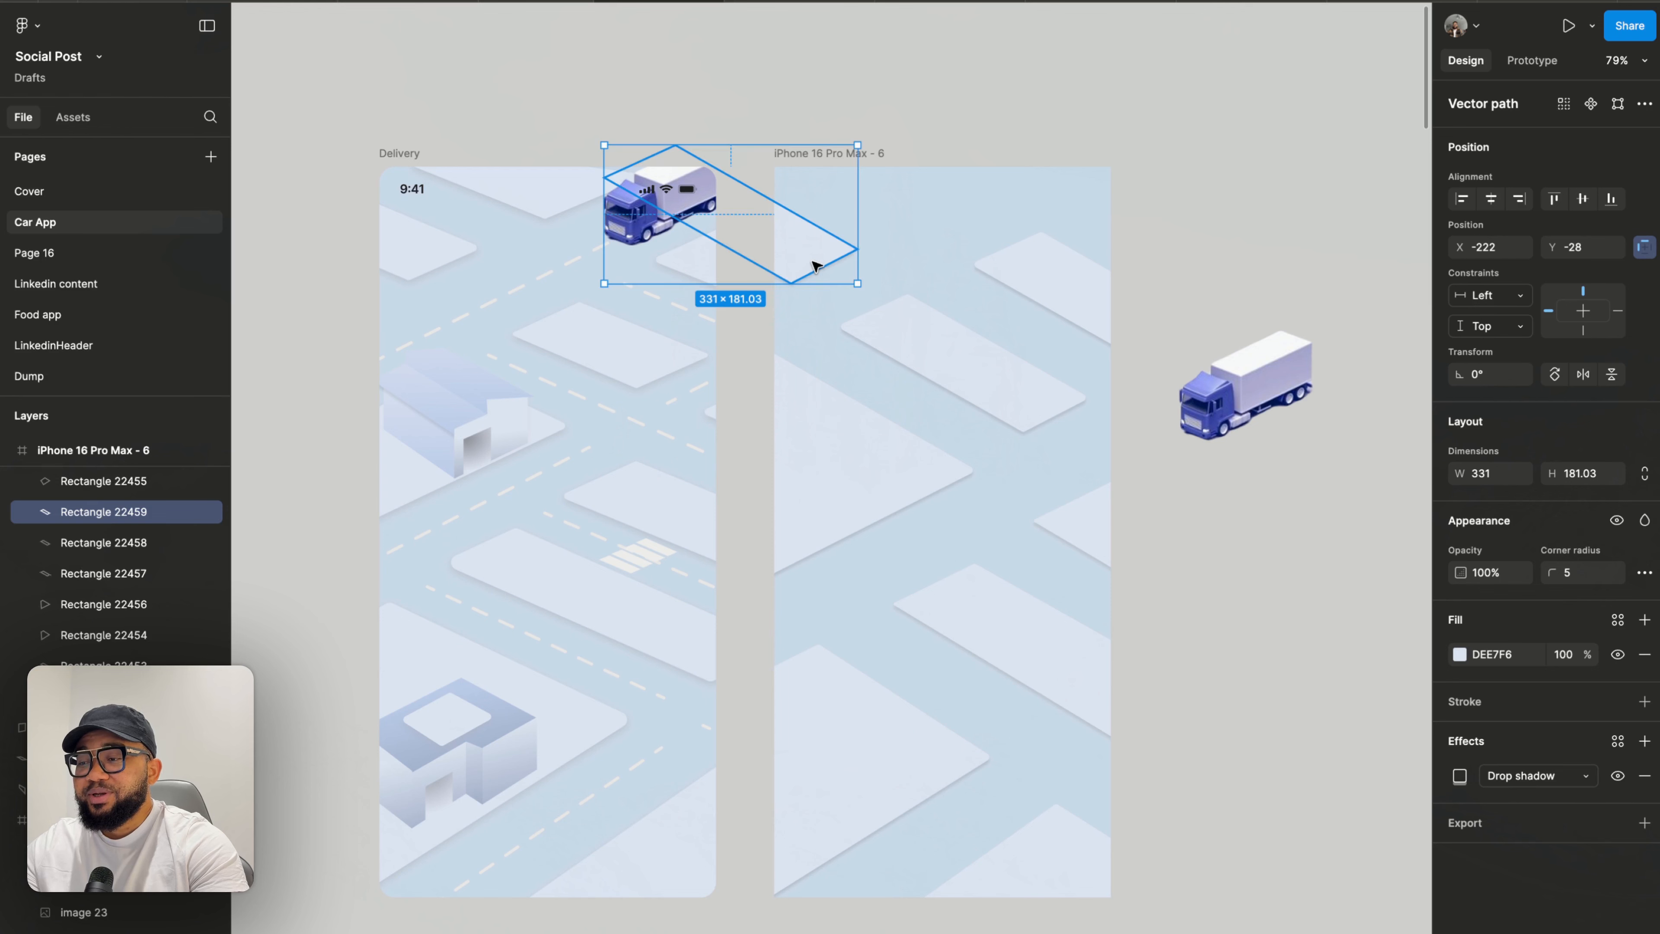
{"action": "left_click", "coordinate": [934, 275]}
{"action": "left_click", "coordinate": [823, 257]}
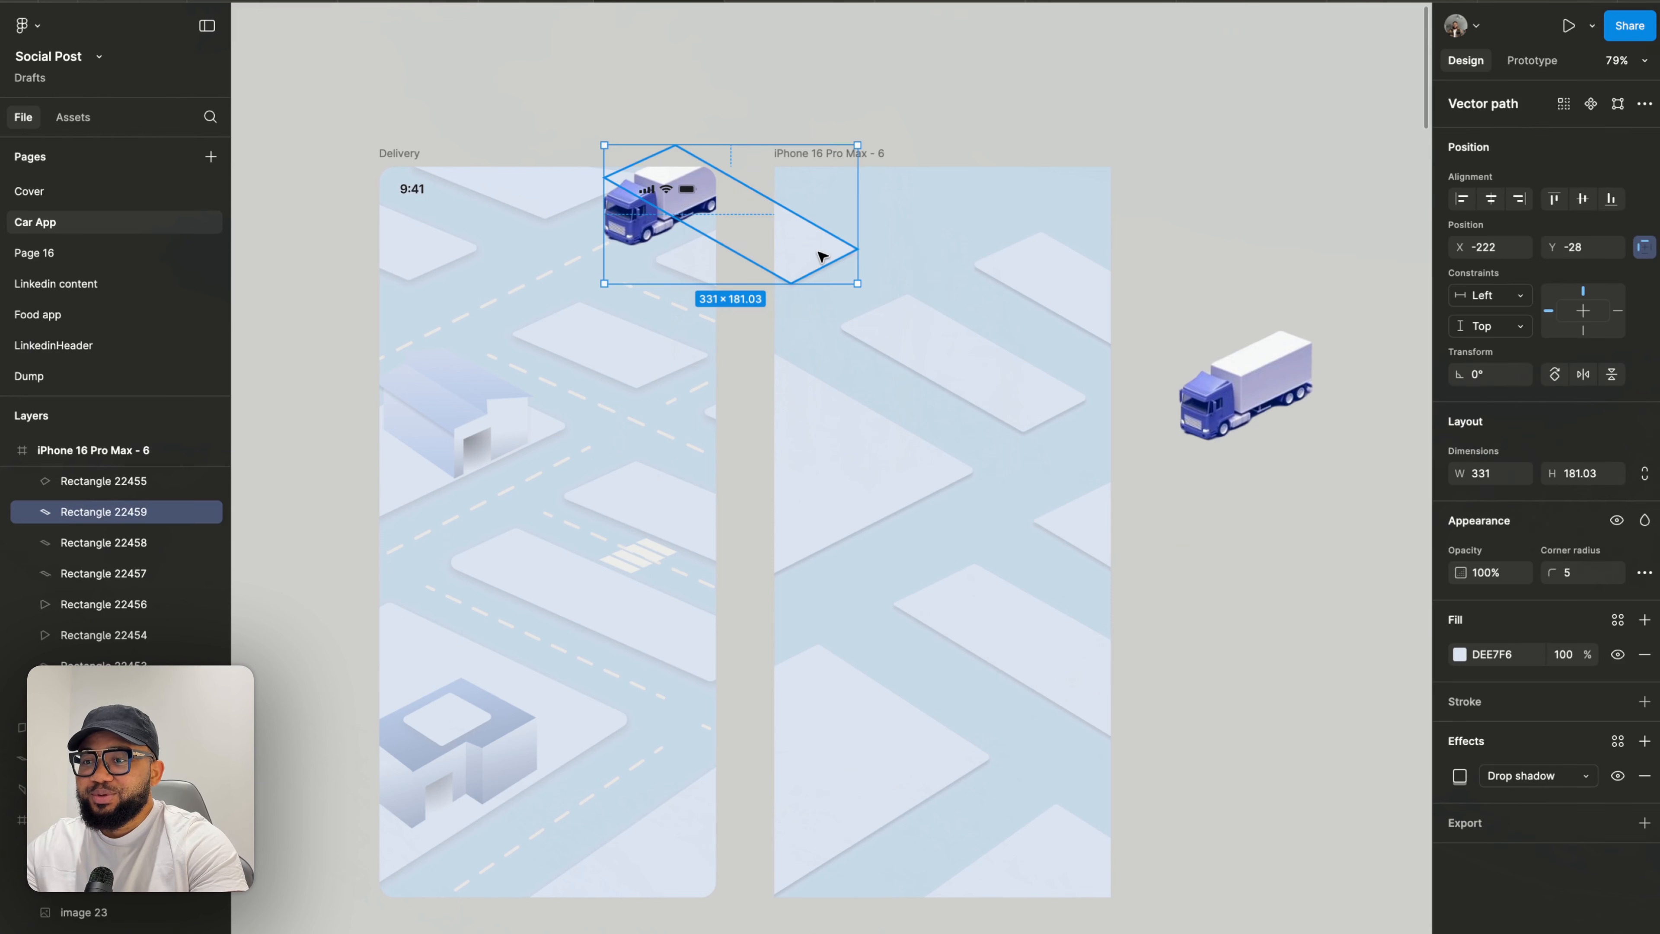
{"action": "left_click_drag", "start_coordinate": [813, 257], "coordinate": [938, 208]}
{"action": "left_click", "coordinate": [911, 256]}
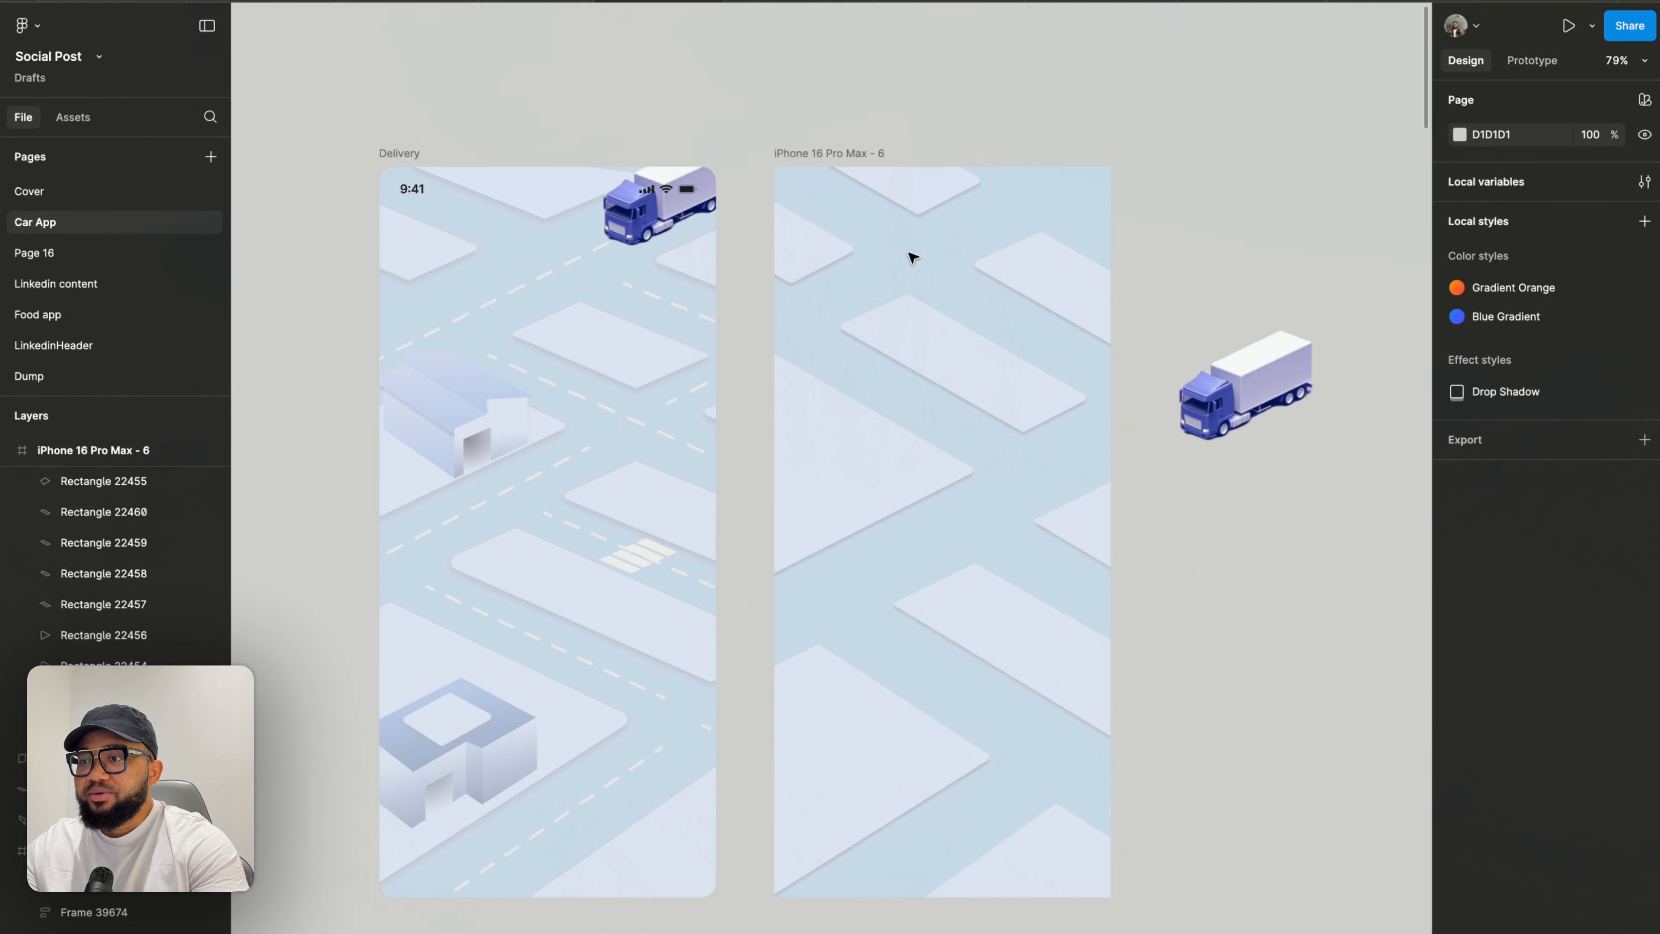
- Nudge the top strip's right vertex slightly
{"action": "scroll", "coordinate": [1173, 216], "scroll_direction": "down", "scroll_amount": 5}
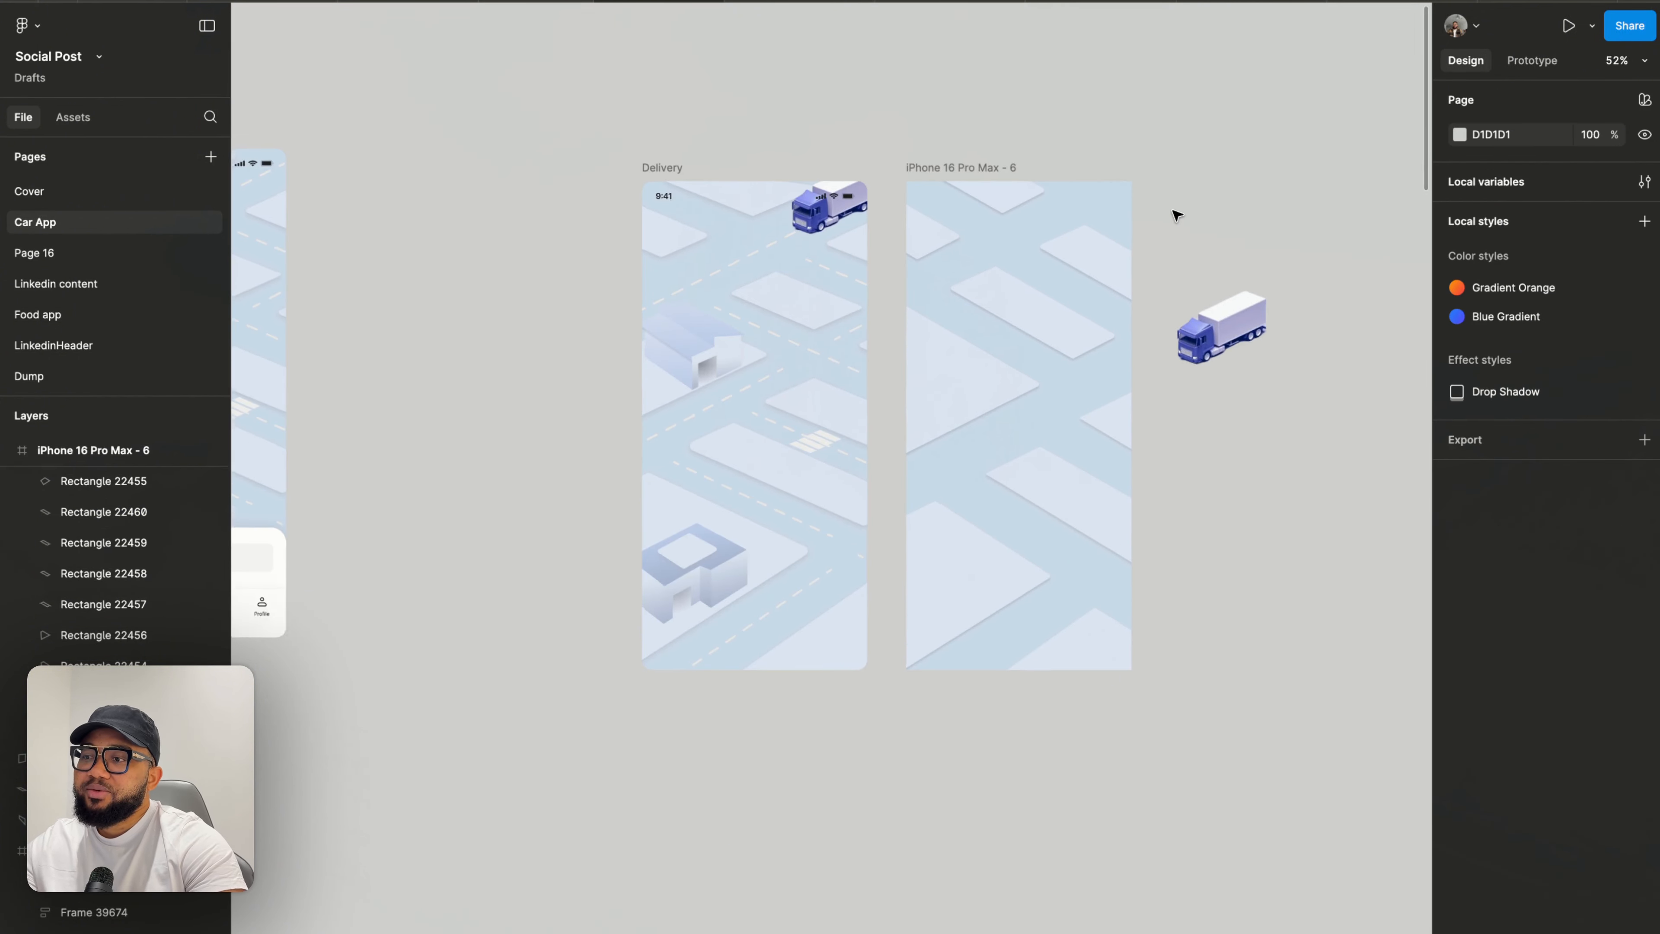
{"action": "scroll", "coordinate": [1174, 214], "scroll_direction": "up", "scroll_amount": 5}
{"action": "left_click", "coordinate": [823, 172]}
{"action": "double_click", "coordinate": [822, 172]}
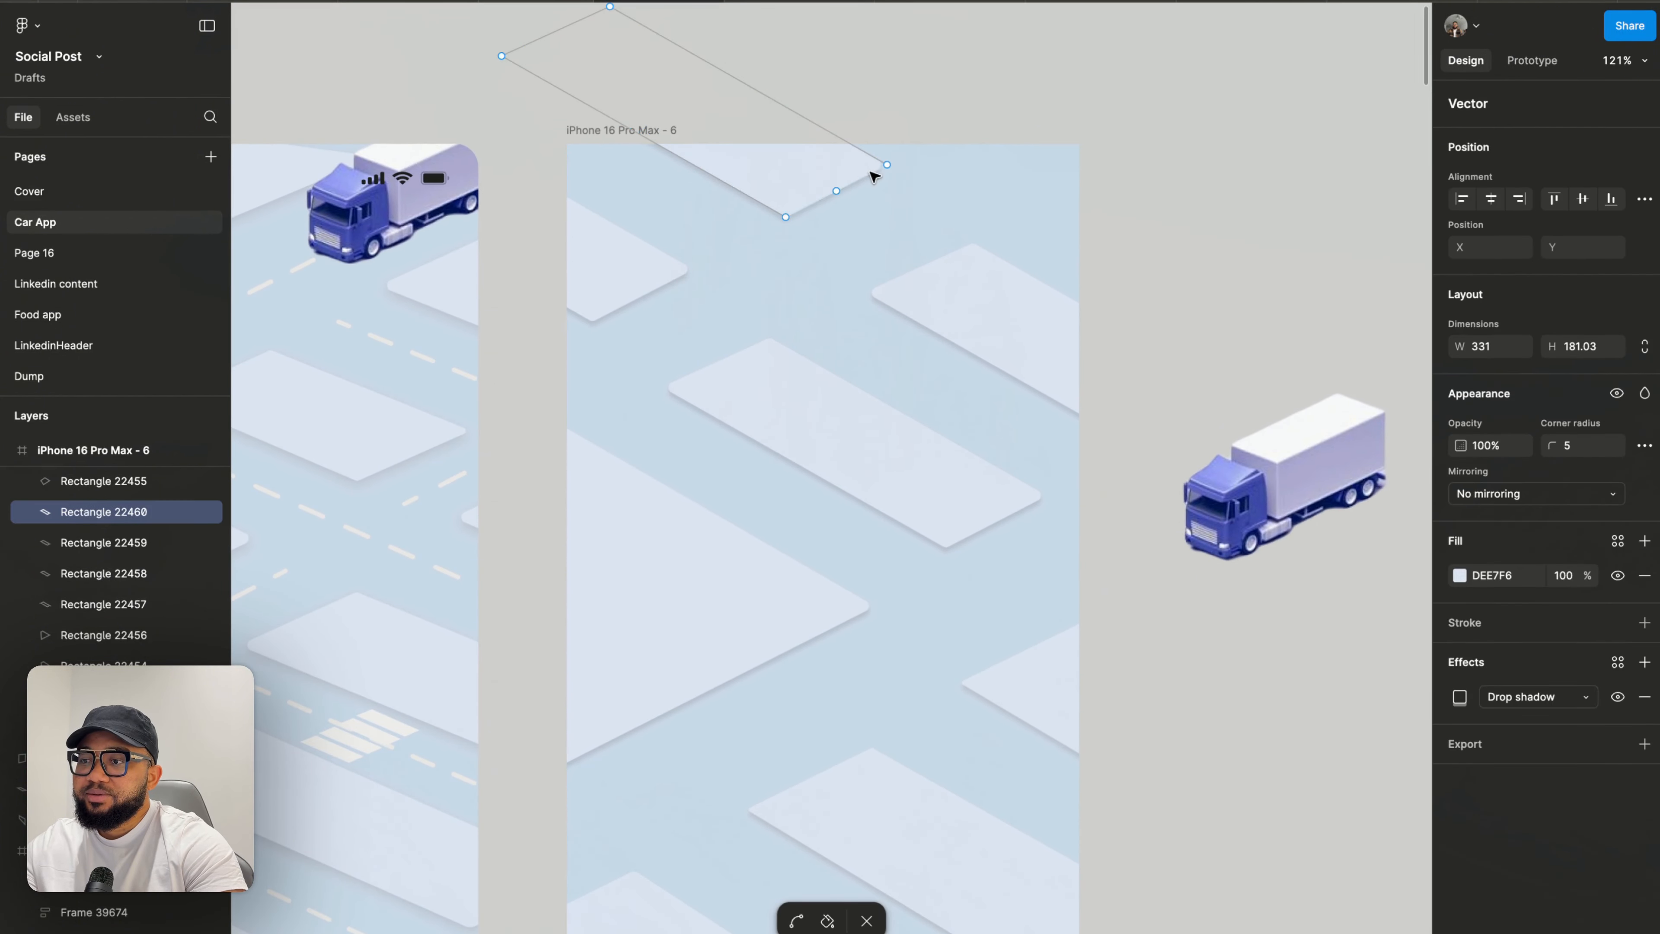
{"action": "left_click_drag", "start_coordinate": [890, 170], "coordinate": [892, 171]}
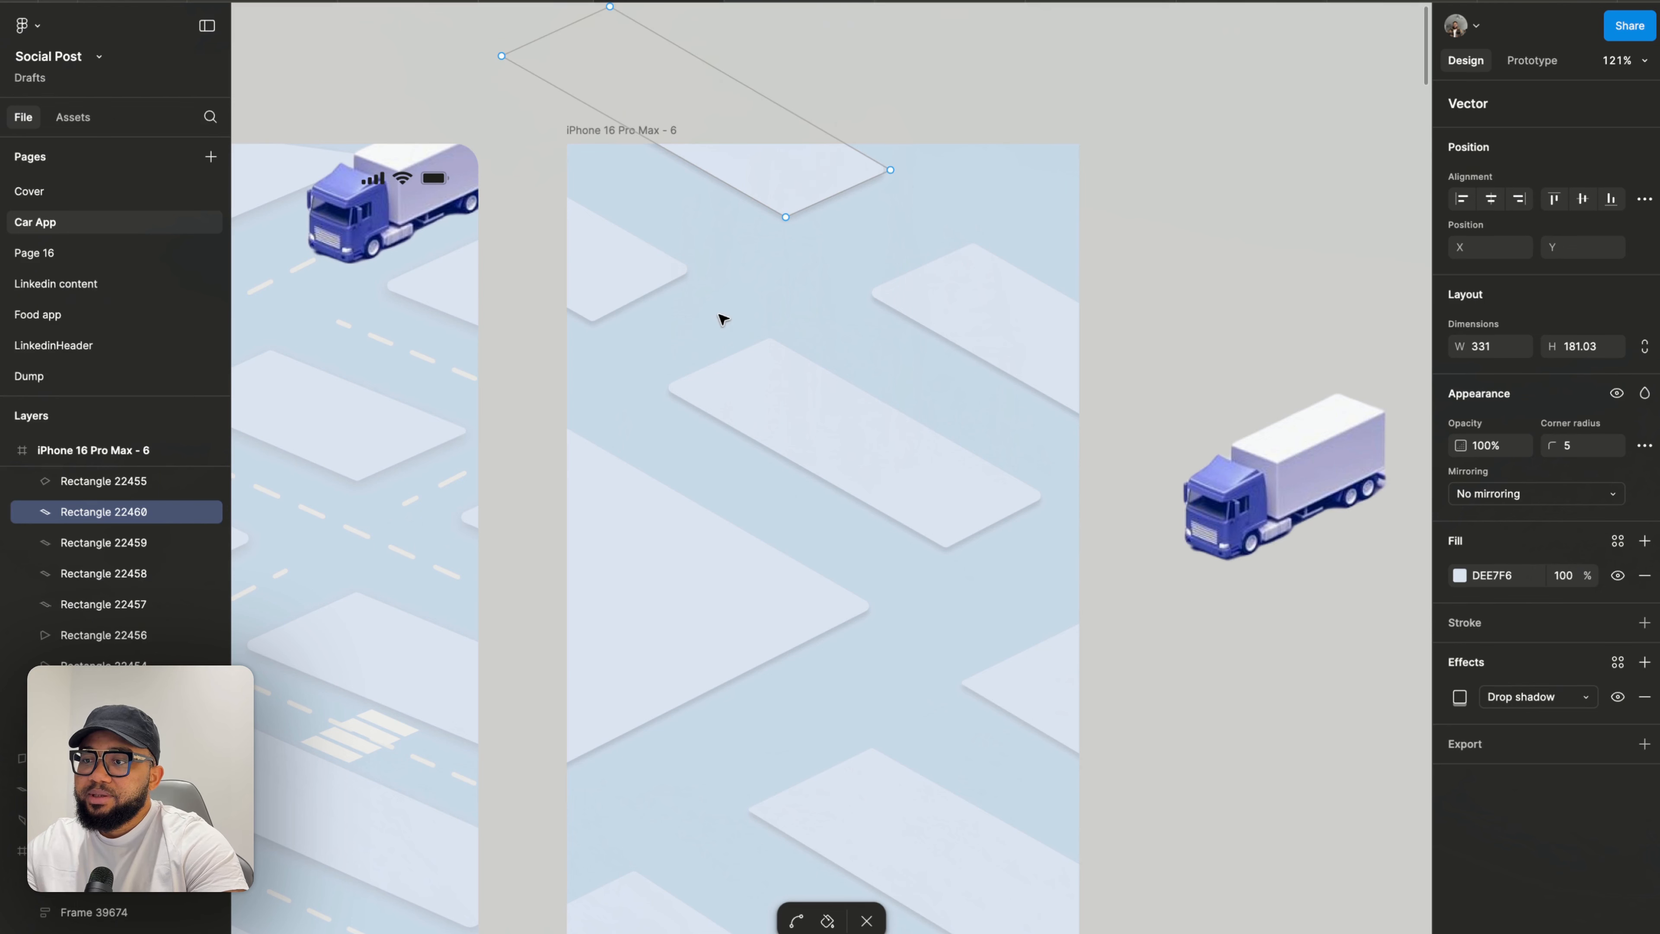
{"action": "key", "text": "Escape"}
{"action": "key", "text": "Escape"}
{"action": "scroll", "coordinate": [797, 329], "scroll_direction": "down", "scroll_amount": 2}
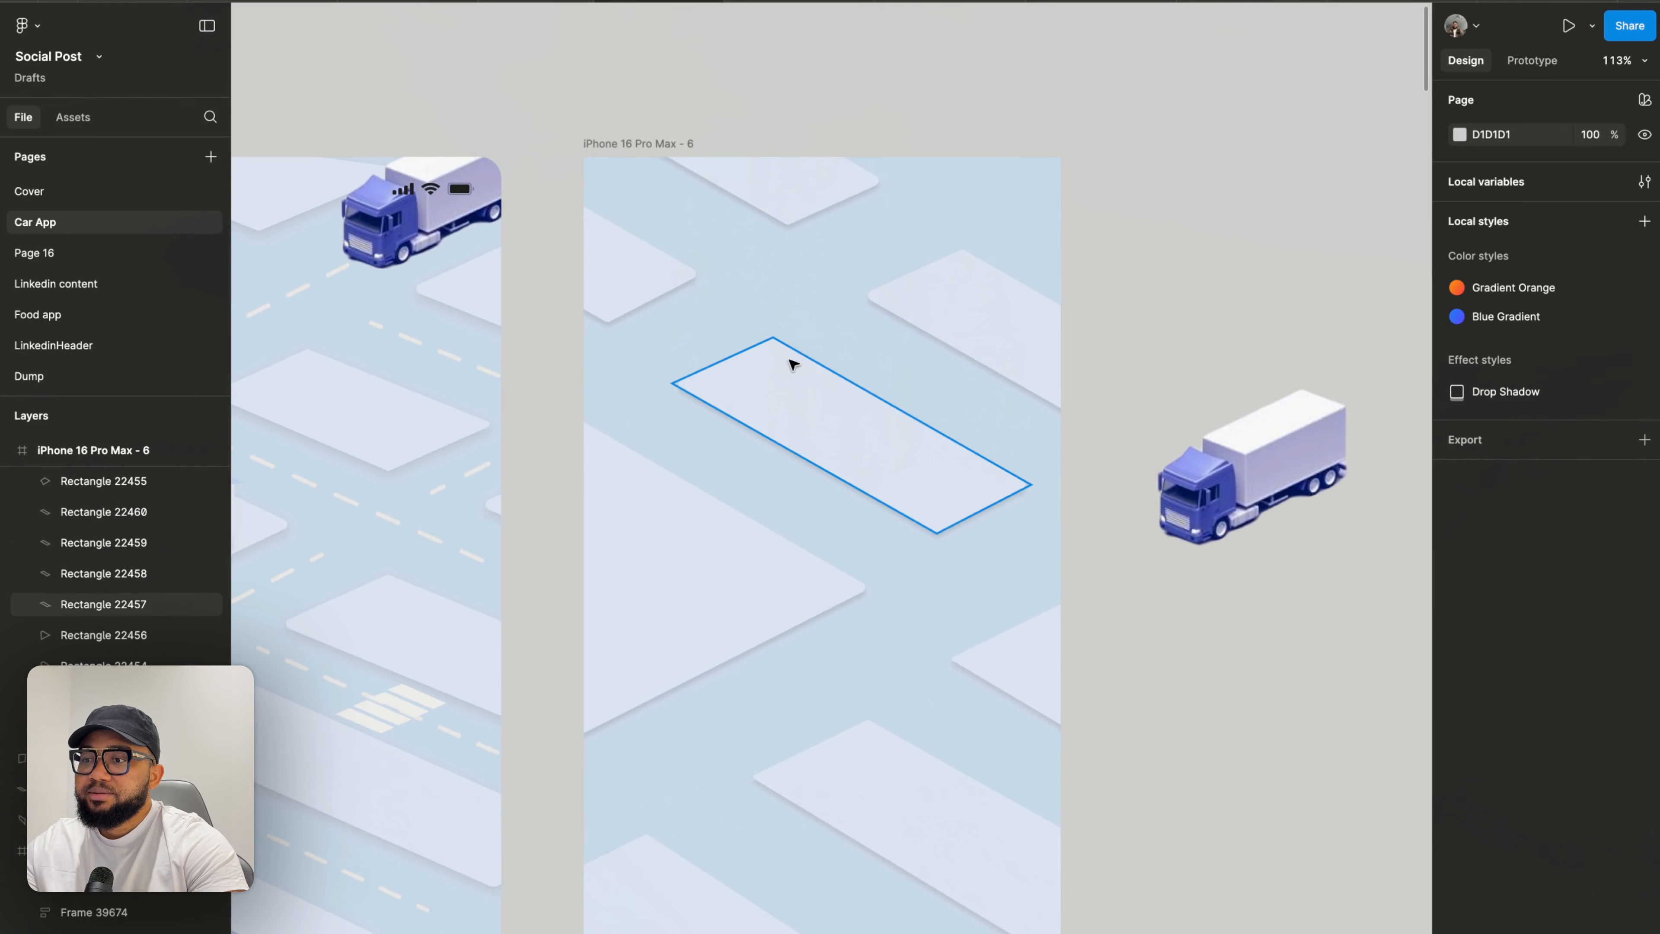
{"action": "left_click", "coordinate": [791, 360]}
{"action": "left_click", "coordinate": [1109, 251]}
{"action": "scroll", "coordinate": [1110, 254], "scroll_direction": "down", "scroll_amount": 4}
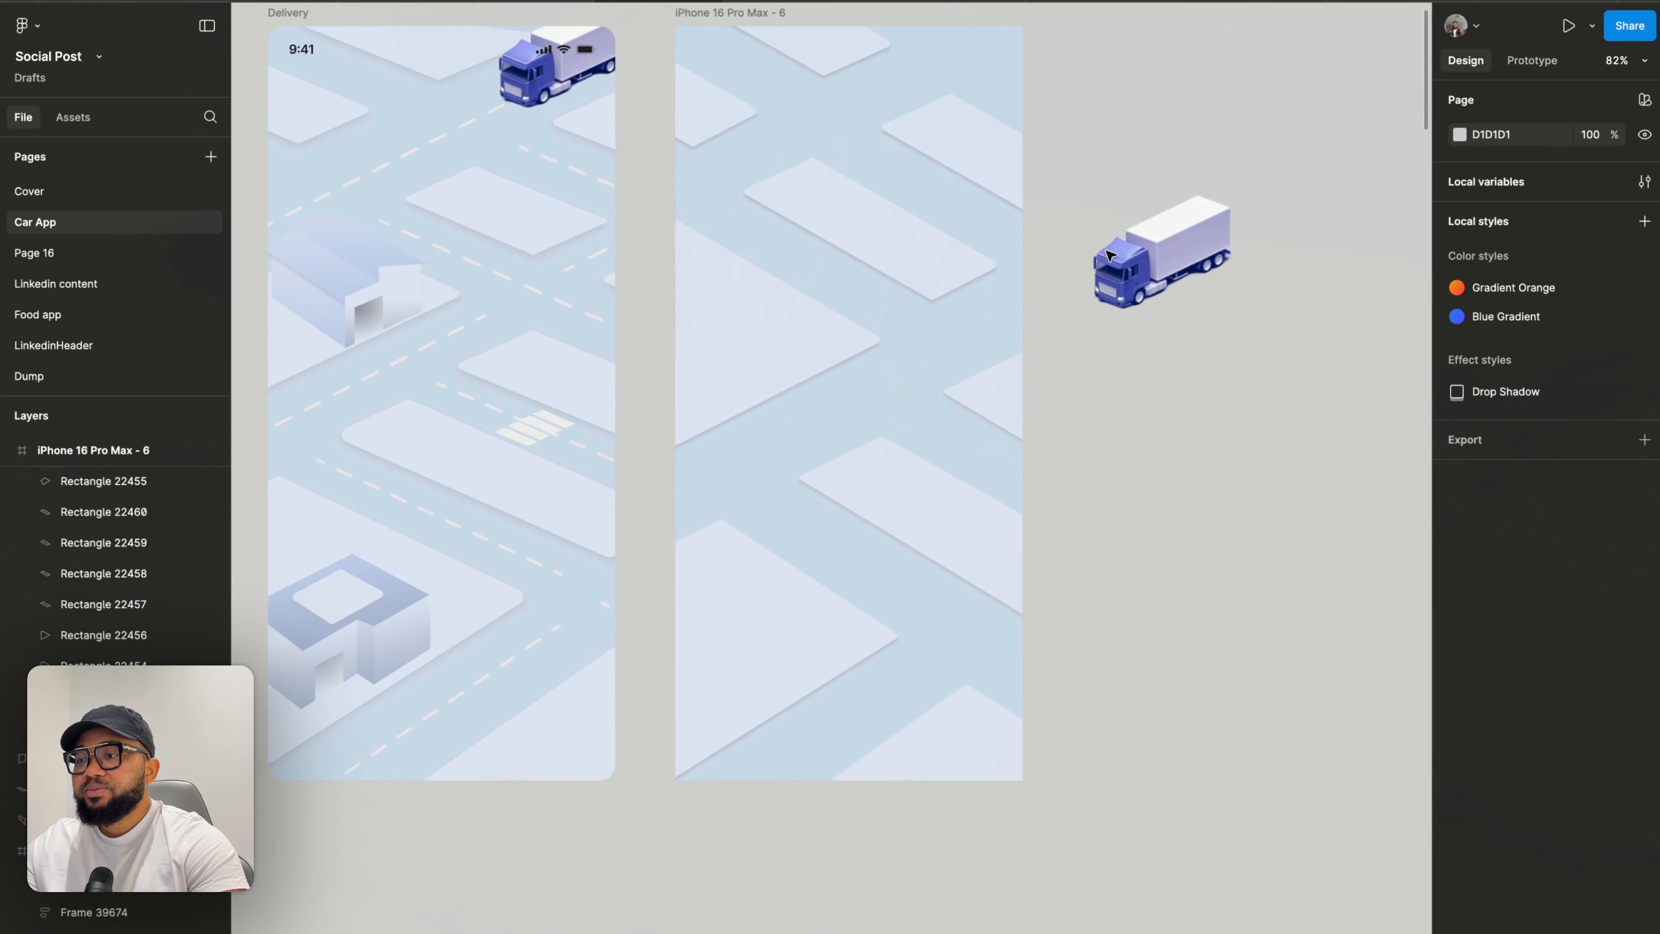
{"action": "scroll", "coordinate": [1110, 254], "scroll_direction": "down", "scroll_amount": 3}
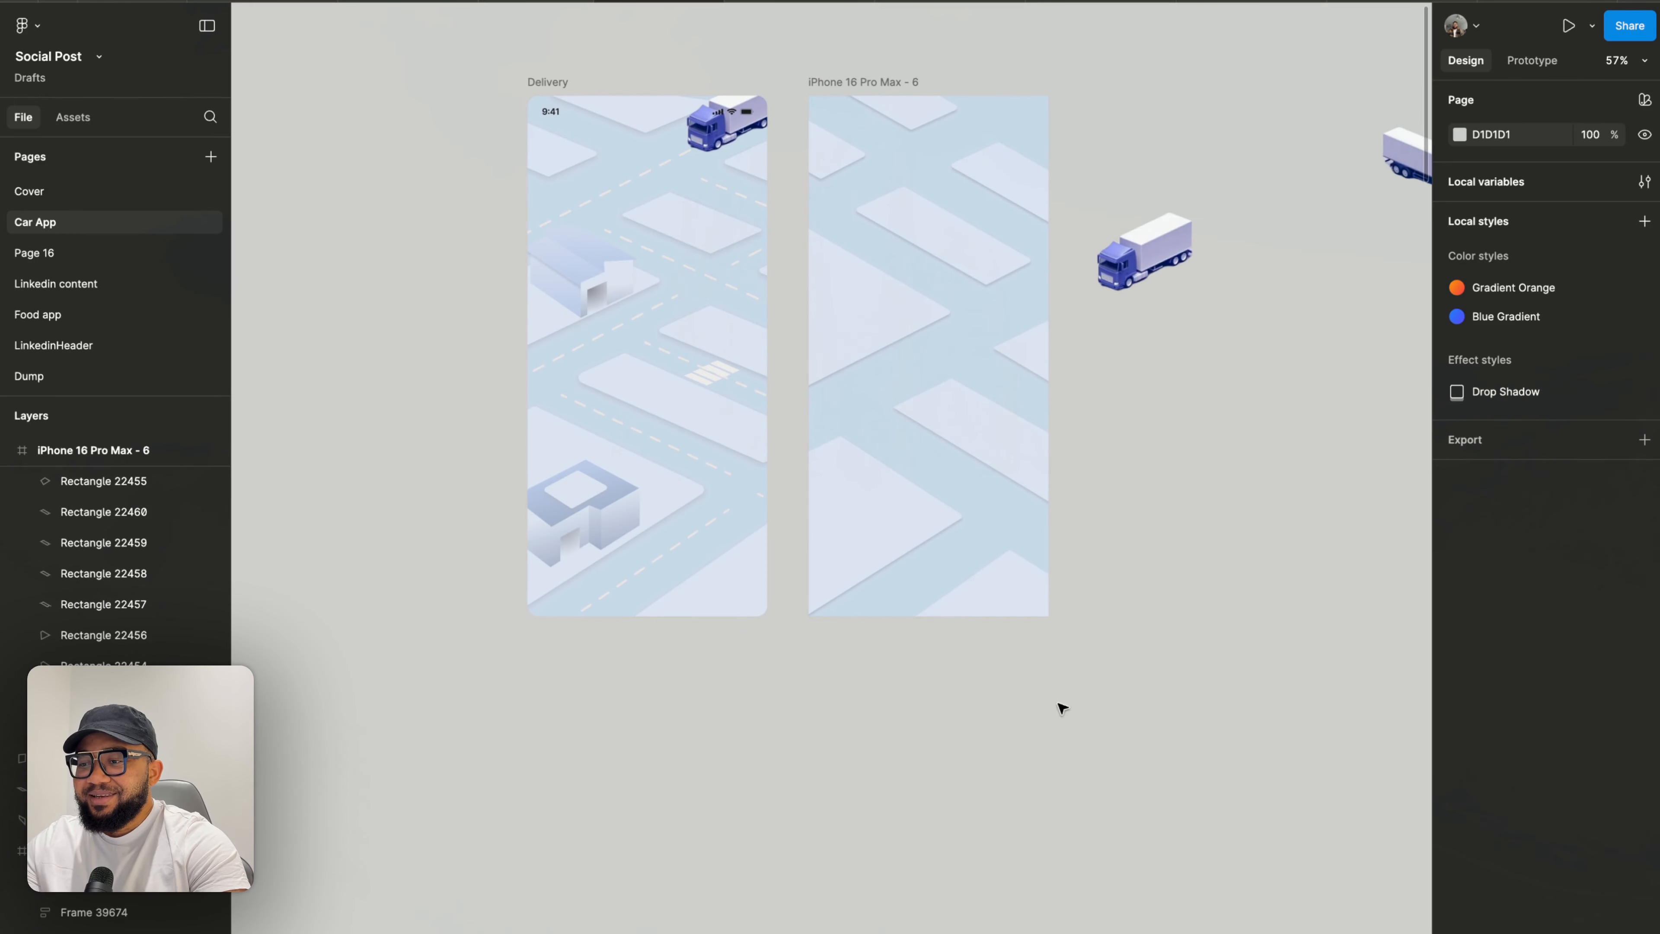
- Nudge the lower-left block's left vertex slightly down and left
{"action": "scroll", "coordinate": [834, 593], "scroll_direction": "up", "scroll_amount": 5}
{"action": "double_click", "coordinate": [812, 431]}
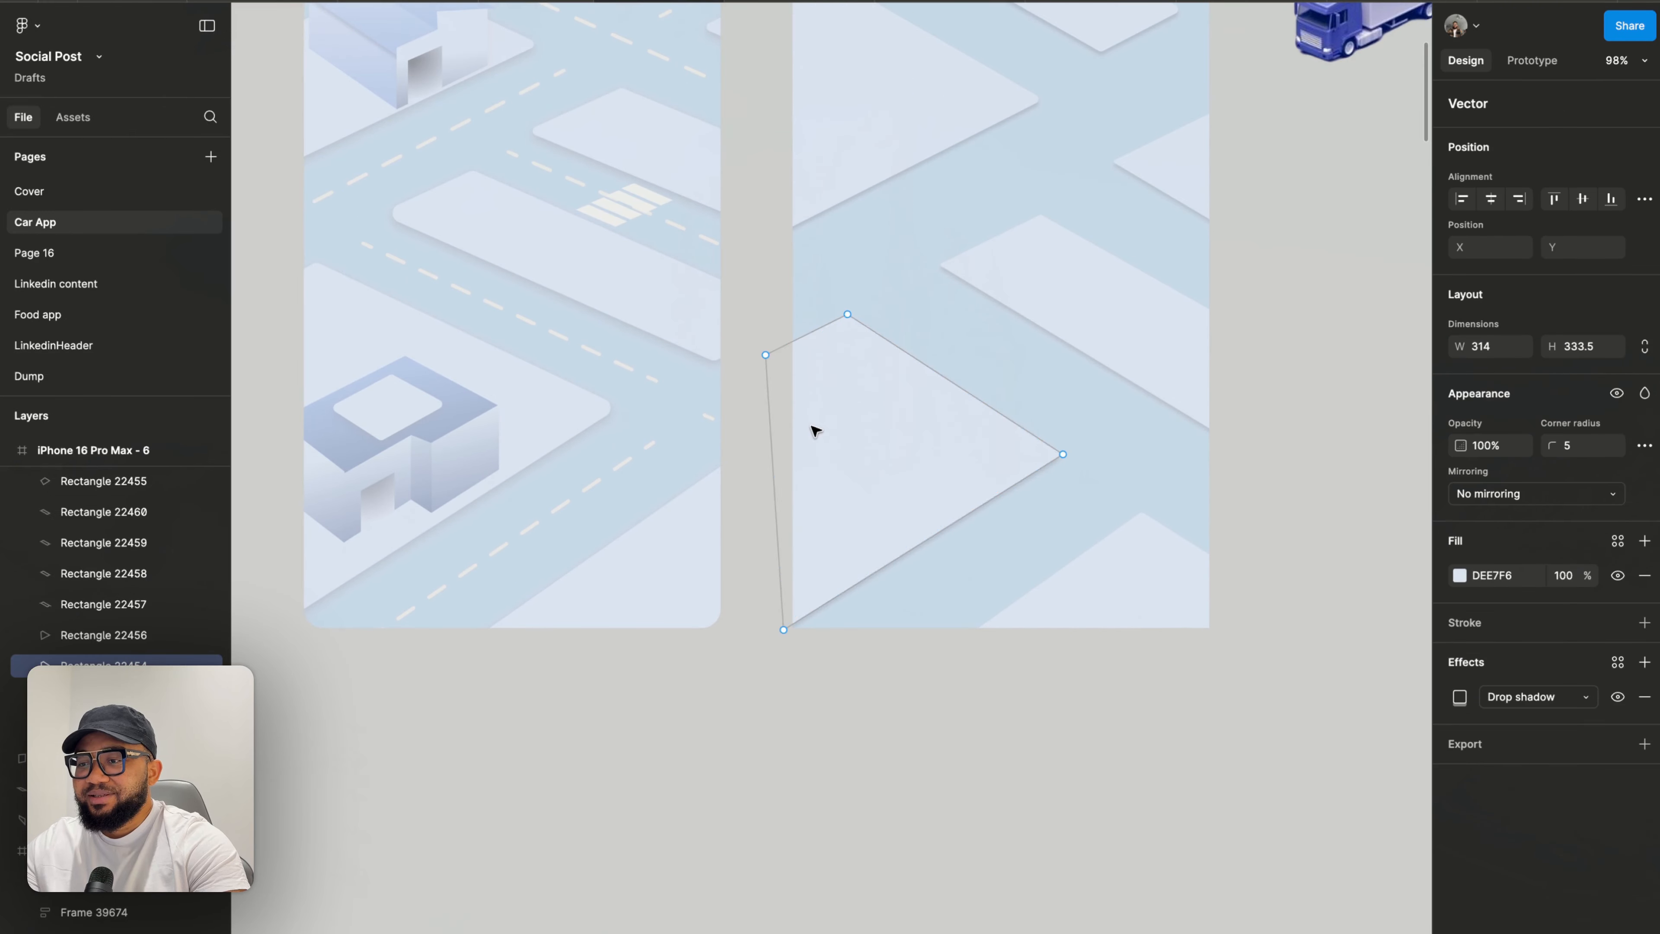
{"action": "left_click", "coordinate": [766, 356]}
{"action": "left_click_drag", "start_coordinate": [765, 357], "coordinate": [763, 360]}
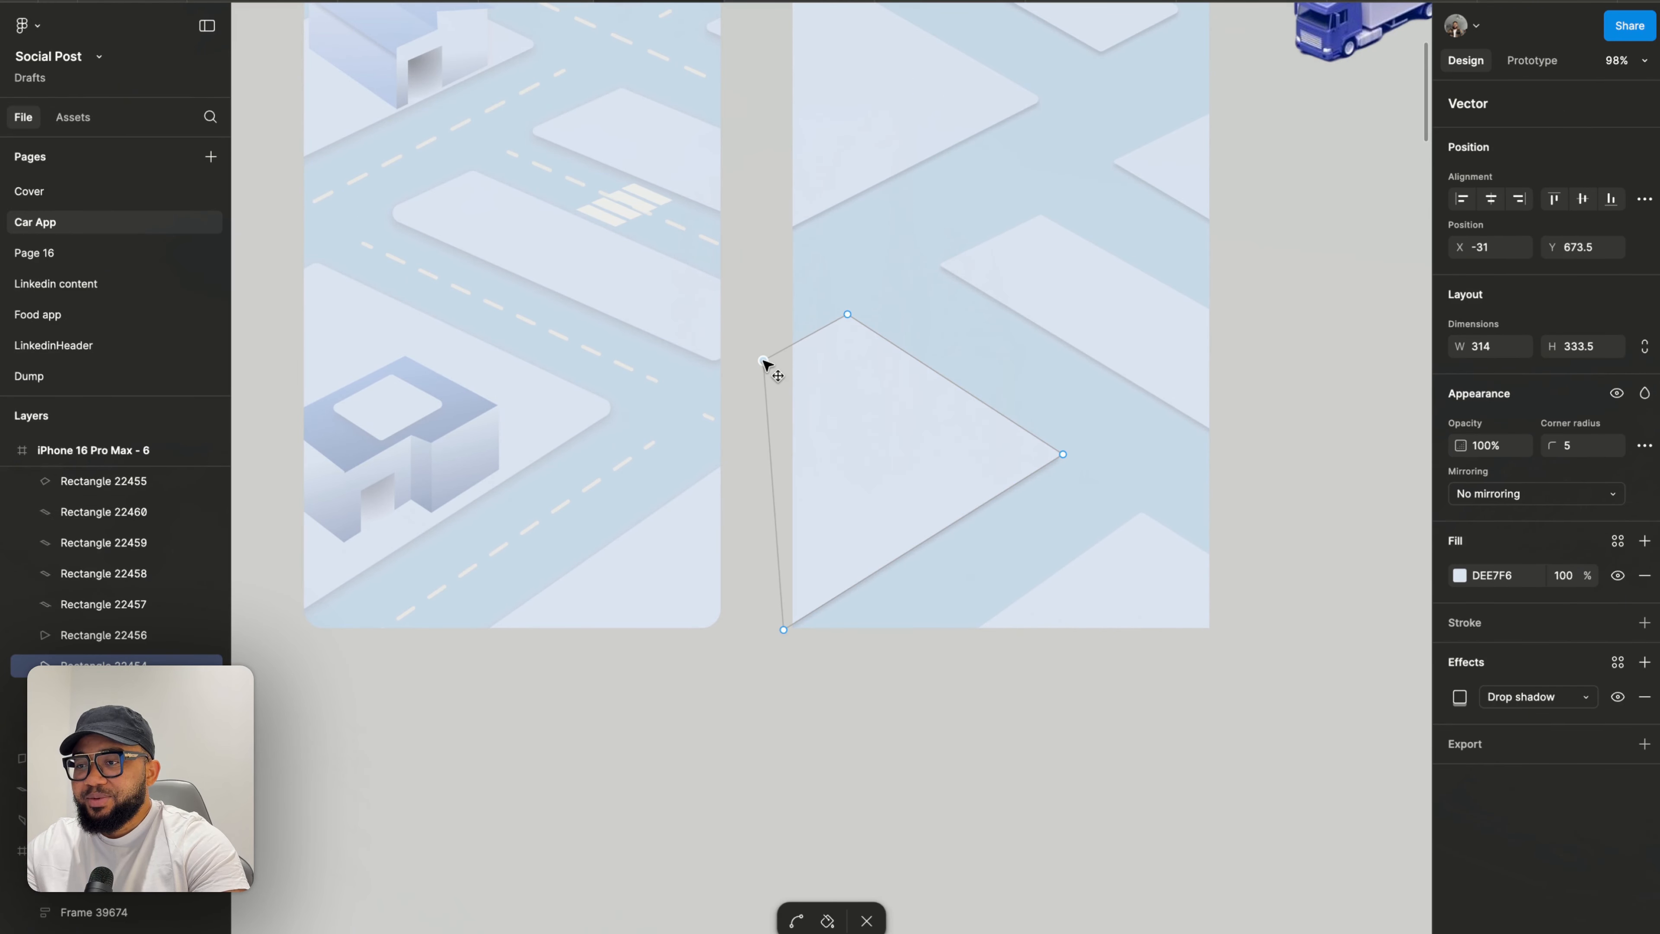
{"action": "key", "text": "Escape"}
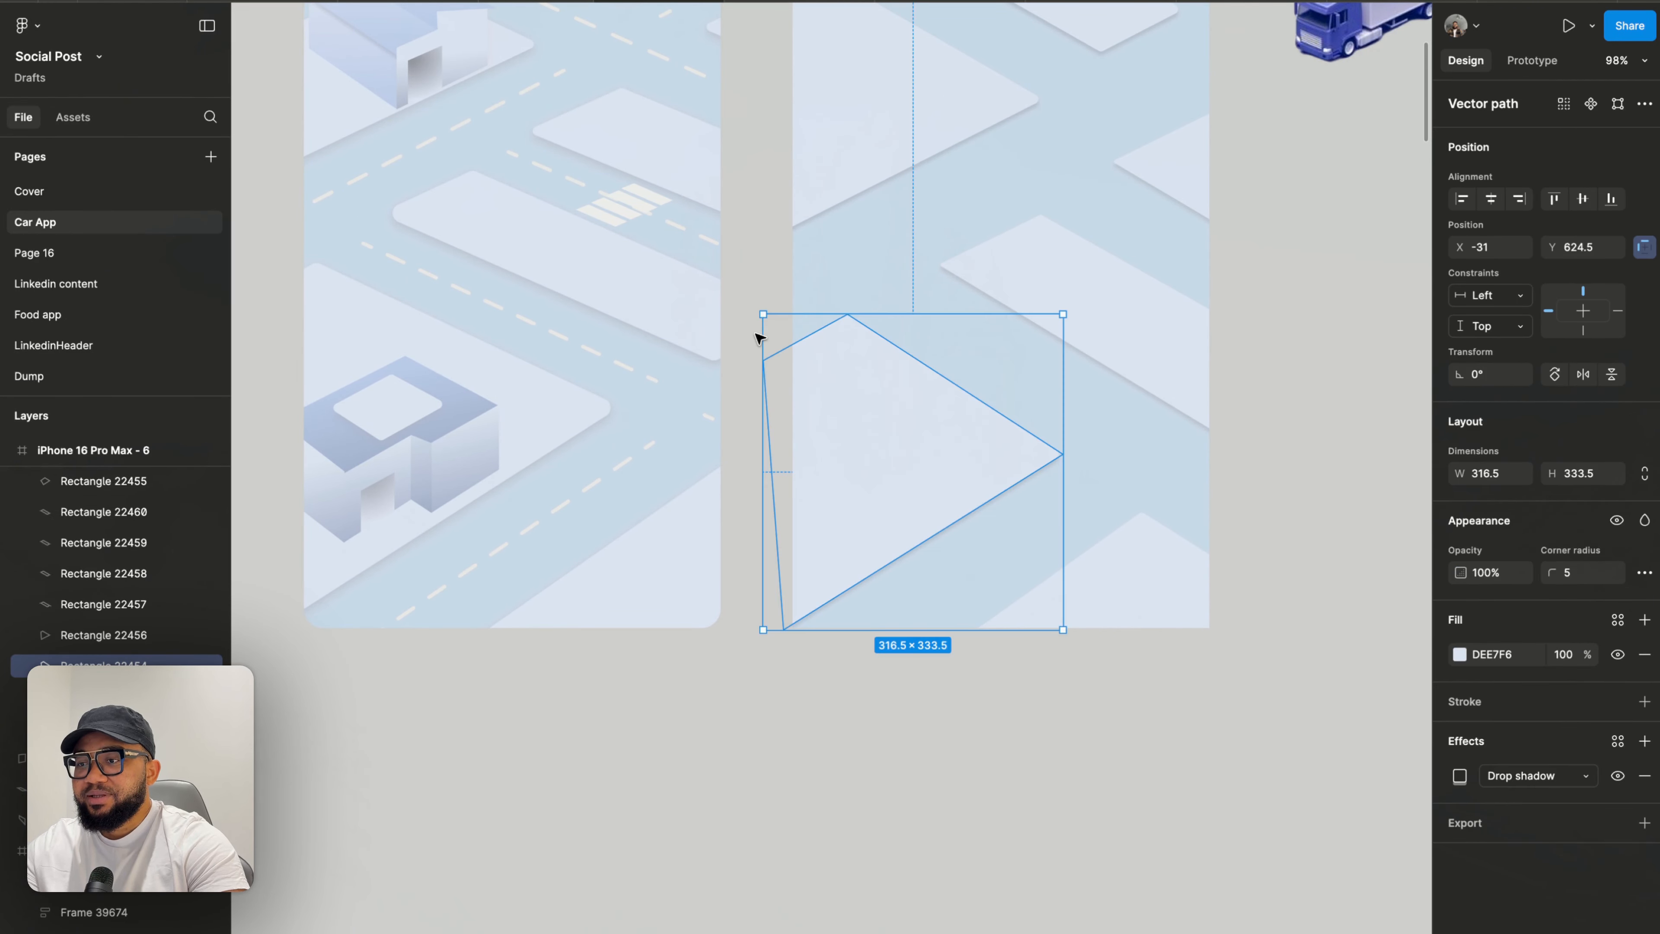
{"action": "key", "text": "Escape"}
- Move the front-facing truck image into the right frame onto the road
{"action": "scroll", "coordinate": [746, 343], "scroll_direction": "down", "scroll_amount": 3}
{"action": "scroll", "coordinate": [916, 327], "scroll_direction": "up", "scroll_amount": 4}
{"action": "scroll", "coordinate": [916, 327], "scroll_direction": "right", "scroll_amount": 2}
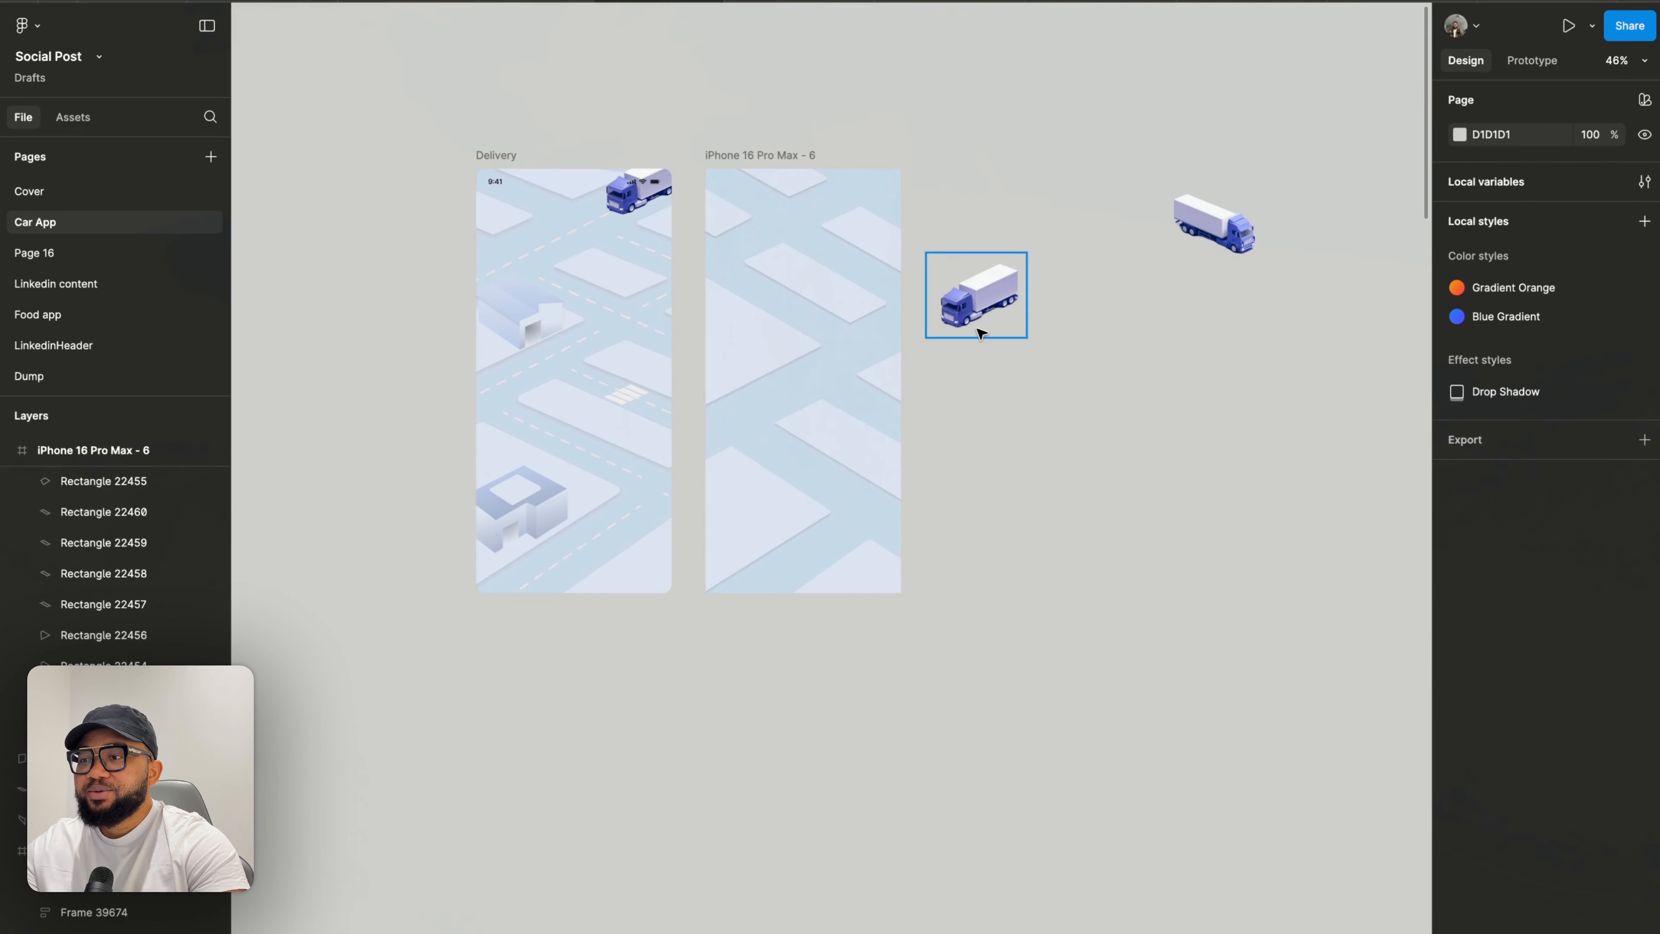
{"action": "left_click_drag", "start_coordinate": [982, 308], "coordinate": [798, 390]}
- Move the second truck image into the upper part of the right frame and nudge it into place
{"action": "scroll", "coordinate": [797, 391], "scroll_direction": "up", "scroll_amount": 1}
{"action": "scroll", "coordinate": [797, 391], "scroll_direction": "up", "scroll_amount": 3}
{"action": "scroll", "coordinate": [1217, 218], "scroll_direction": "up", "scroll_amount": 3}
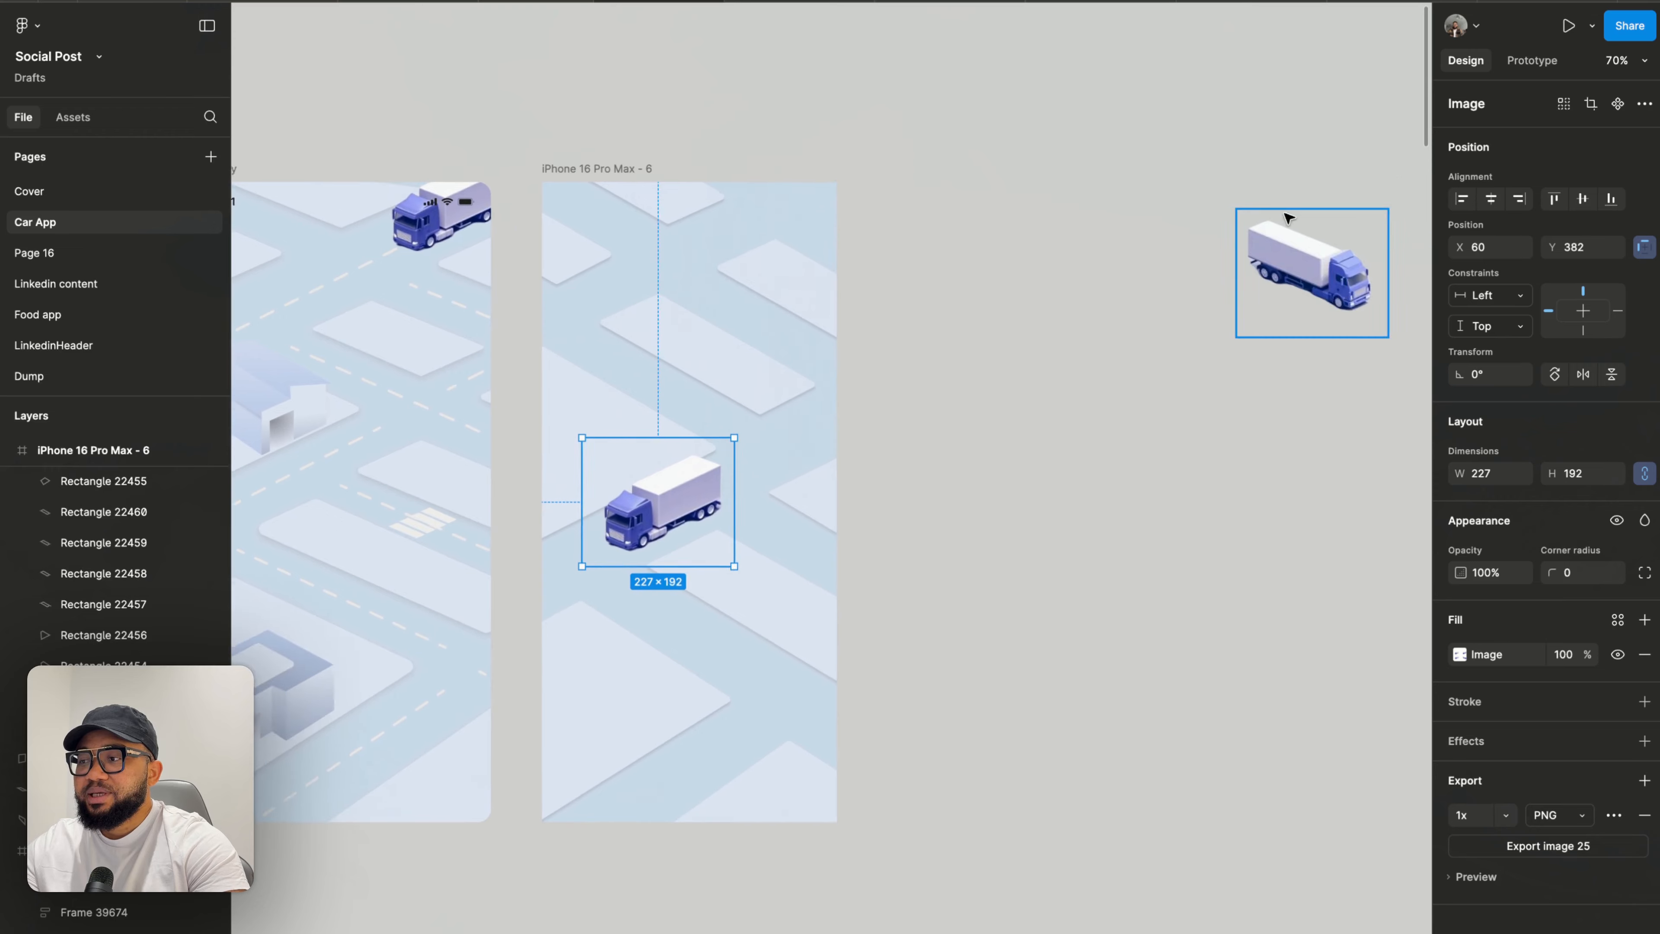
{"action": "left_click_drag", "start_coordinate": [1303, 247], "coordinate": [625, 335]}
{"action": "scroll", "coordinate": [625, 334], "scroll_direction": "up", "scroll_amount": 10}
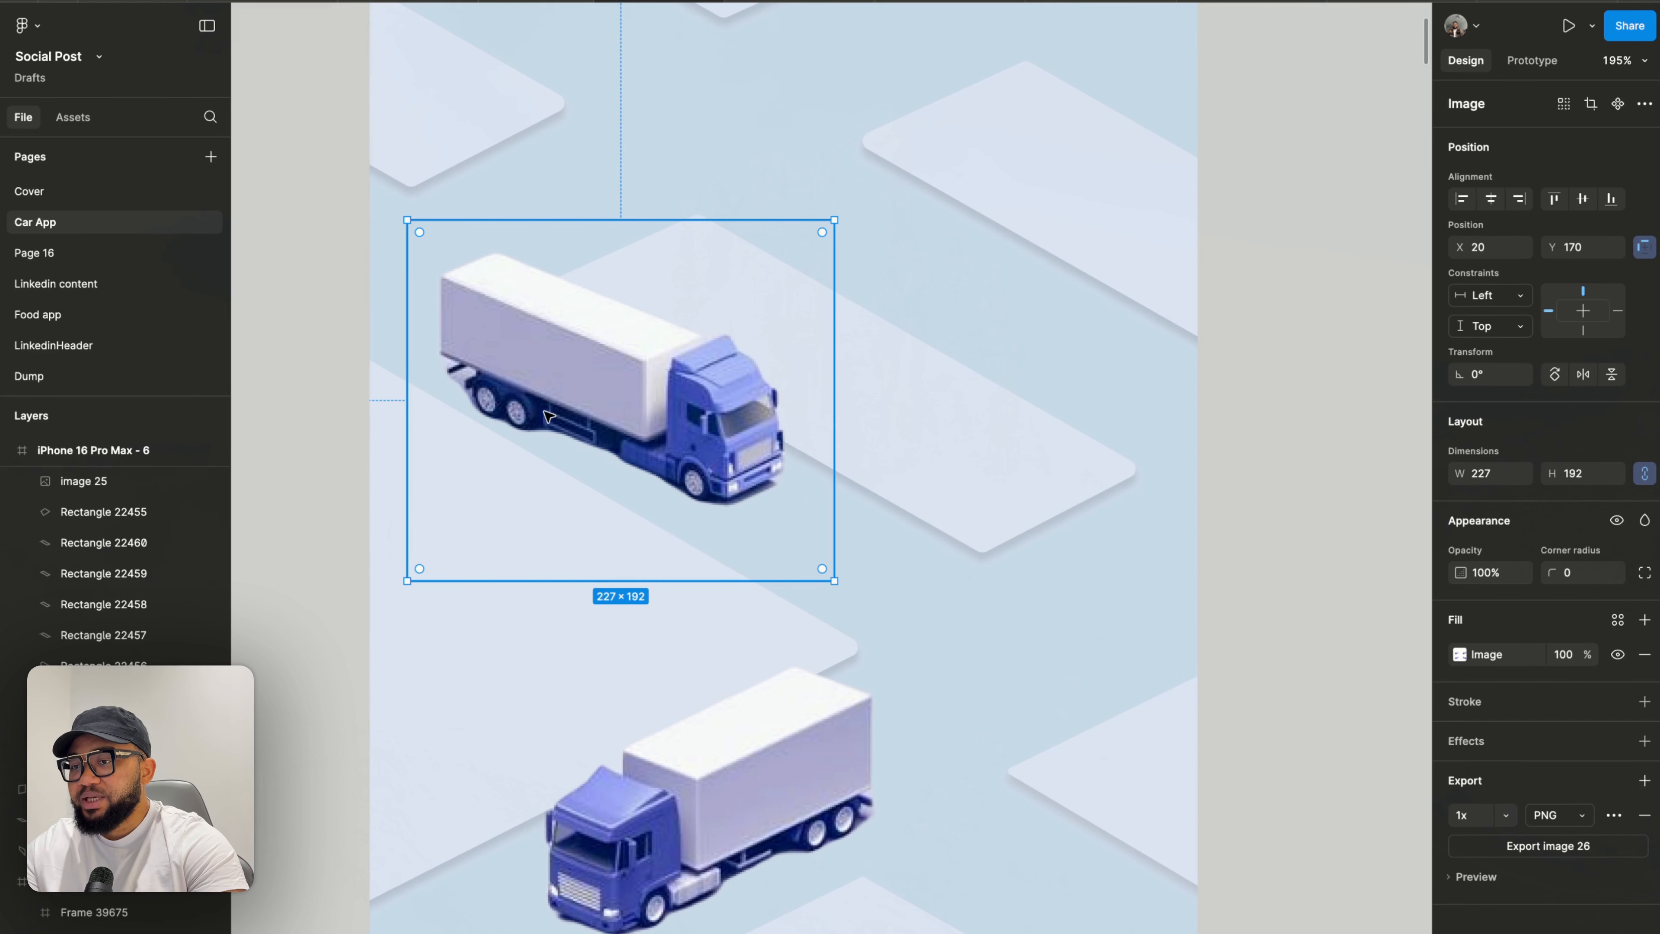
{"action": "left_click_drag", "start_coordinate": [638, 435], "coordinate": [599, 413]}
{"action": "scroll", "coordinate": [599, 414], "scroll_direction": "down", "scroll_amount": 5}
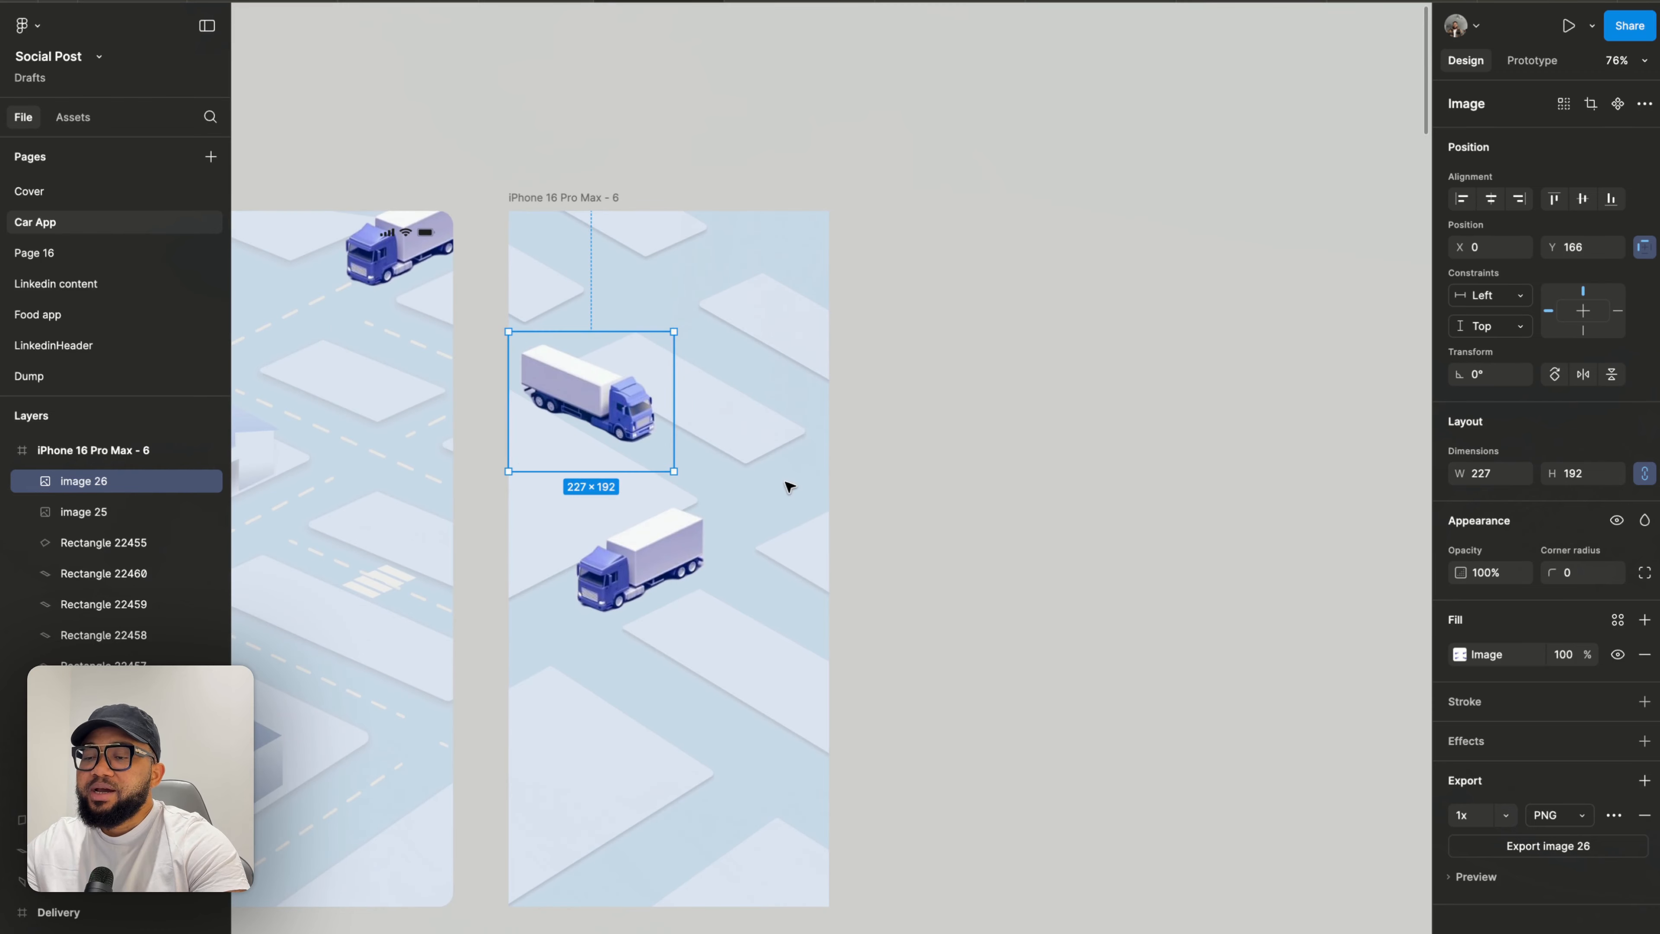
- Pull the large left block's right vertex up and to the right
{"action": "scroll", "coordinate": [615, 539], "scroll_direction": "up", "scroll_amount": 4}
{"action": "scroll", "coordinate": [614, 538], "scroll_direction": "up", "scroll_amount": 3}
{"action": "double_click", "coordinate": [675, 378]}
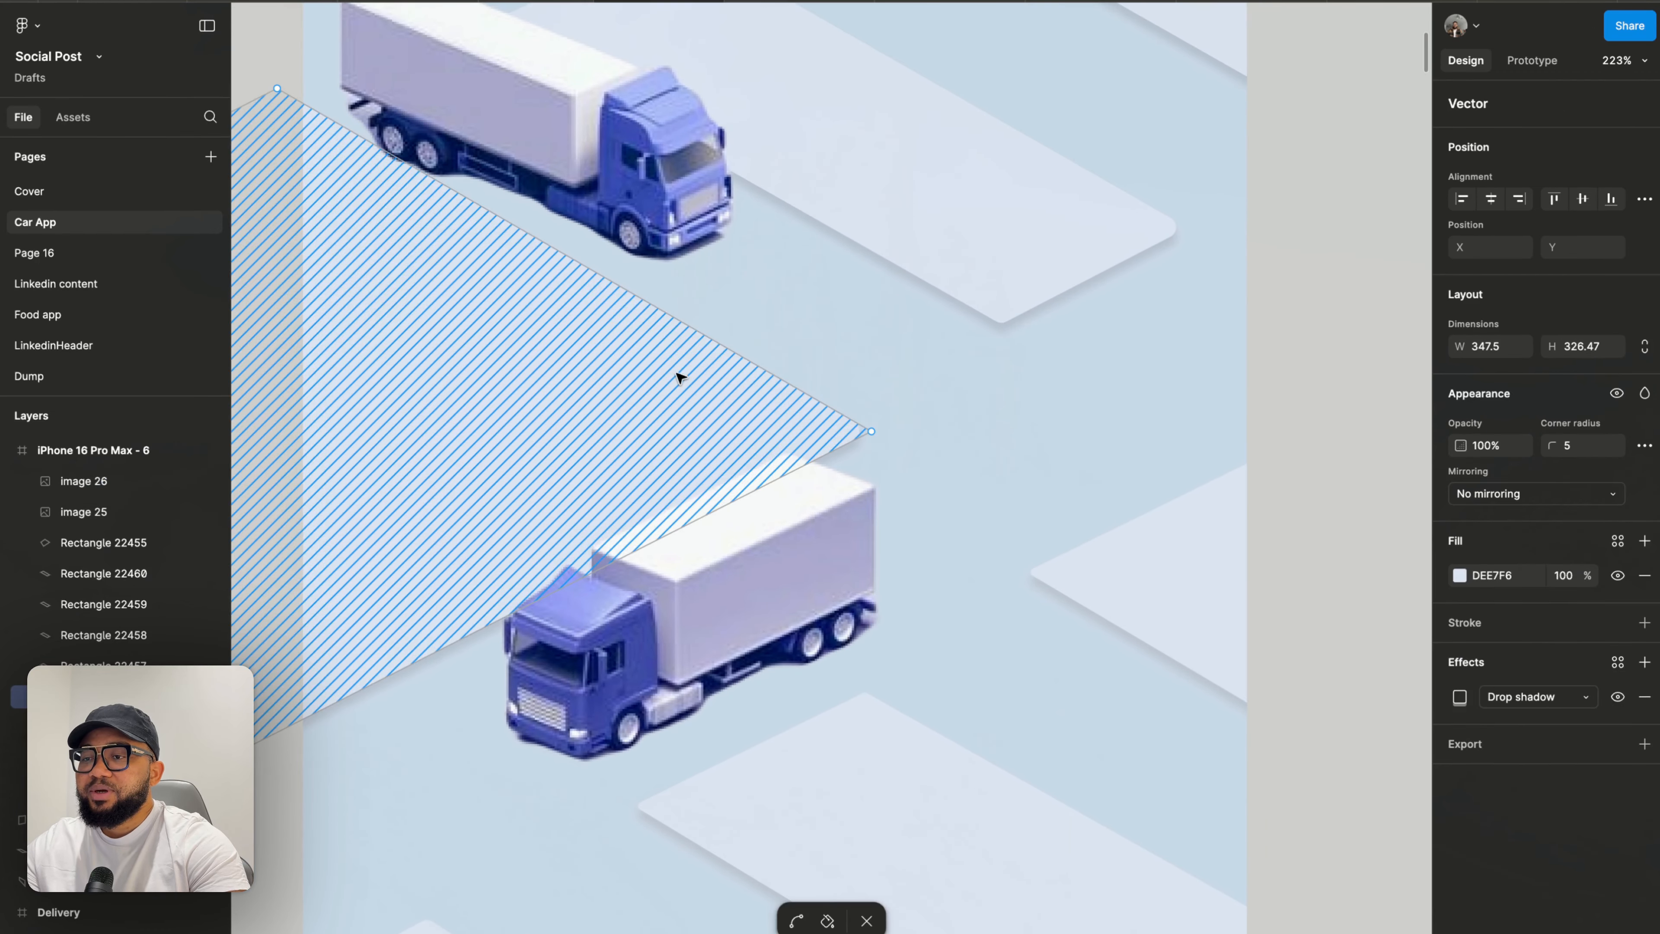
{"action": "left_click_drag", "start_coordinate": [875, 433], "coordinate": [925, 388]}
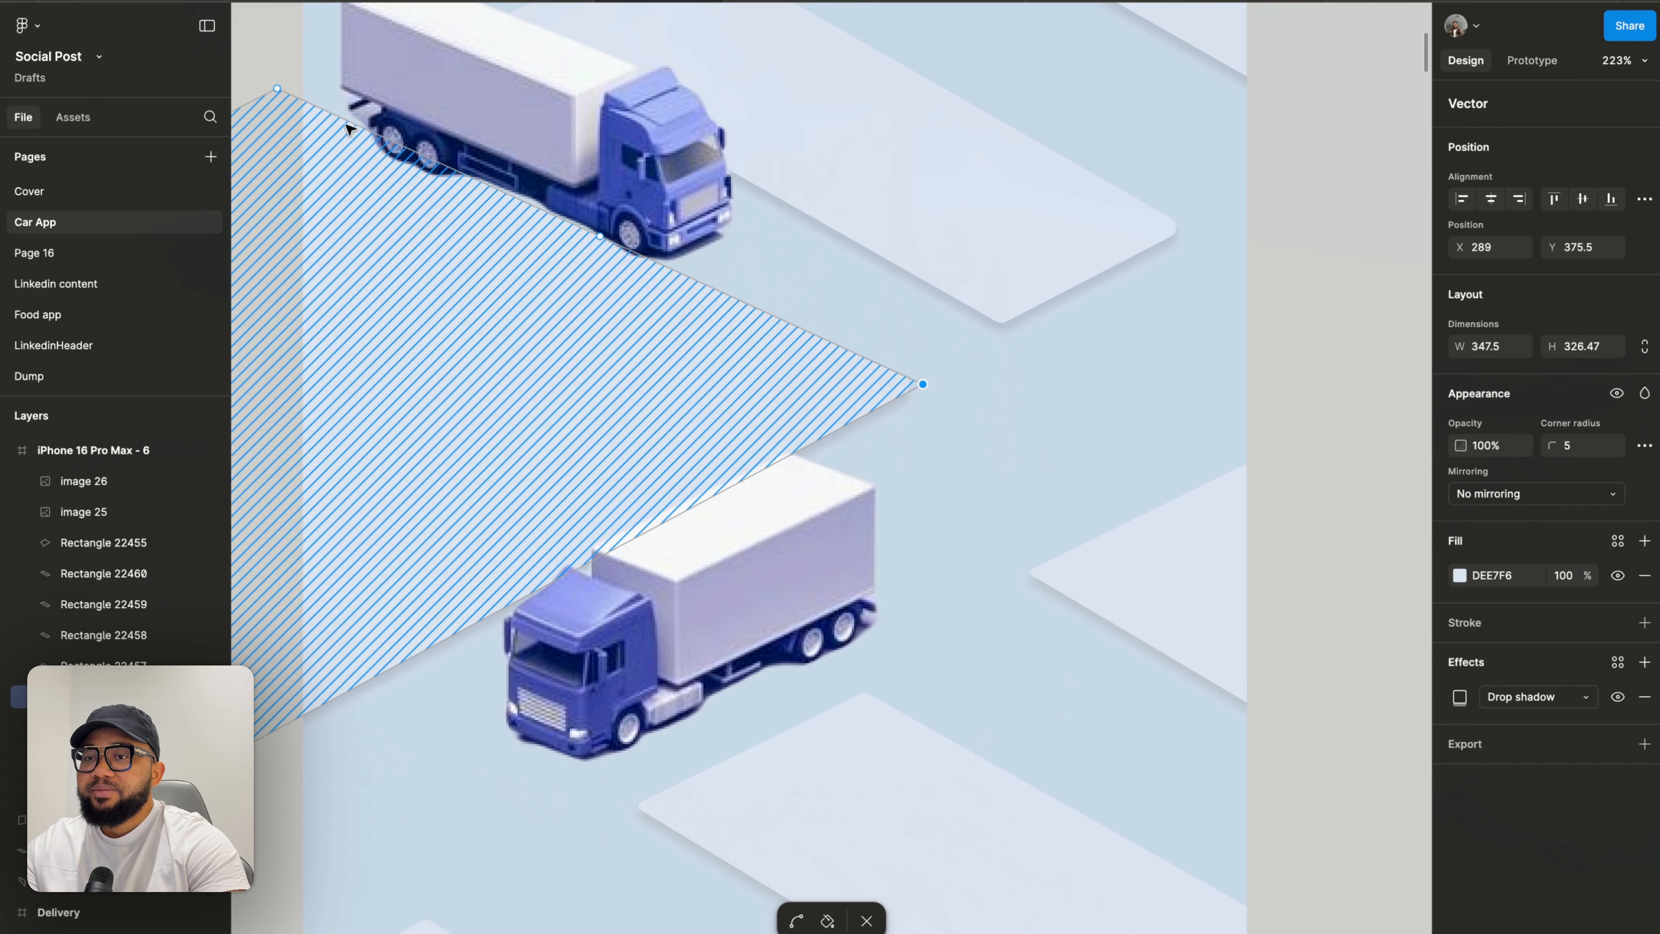
- Move the large left block's upper-left vertex down and left and nudge its right vertex slightly up and right
{"action": "left_click_drag", "start_coordinate": [278, 89], "coordinate": [263, 105]}
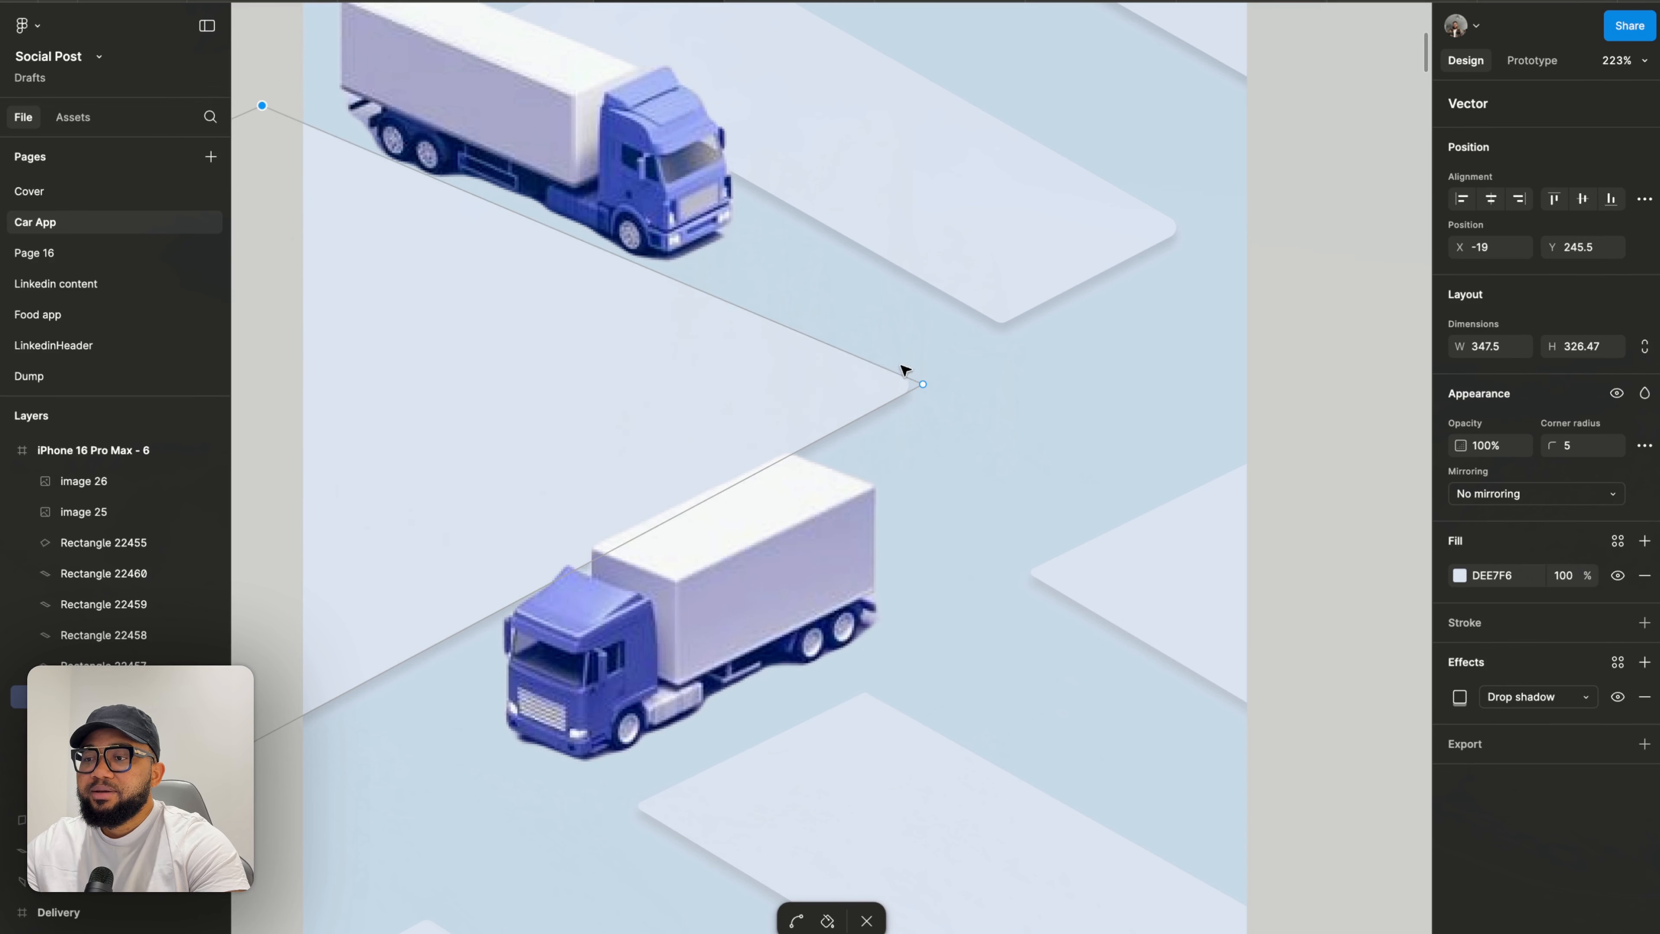
{"action": "left_click_drag", "start_coordinate": [925, 385], "coordinate": [930, 379]}
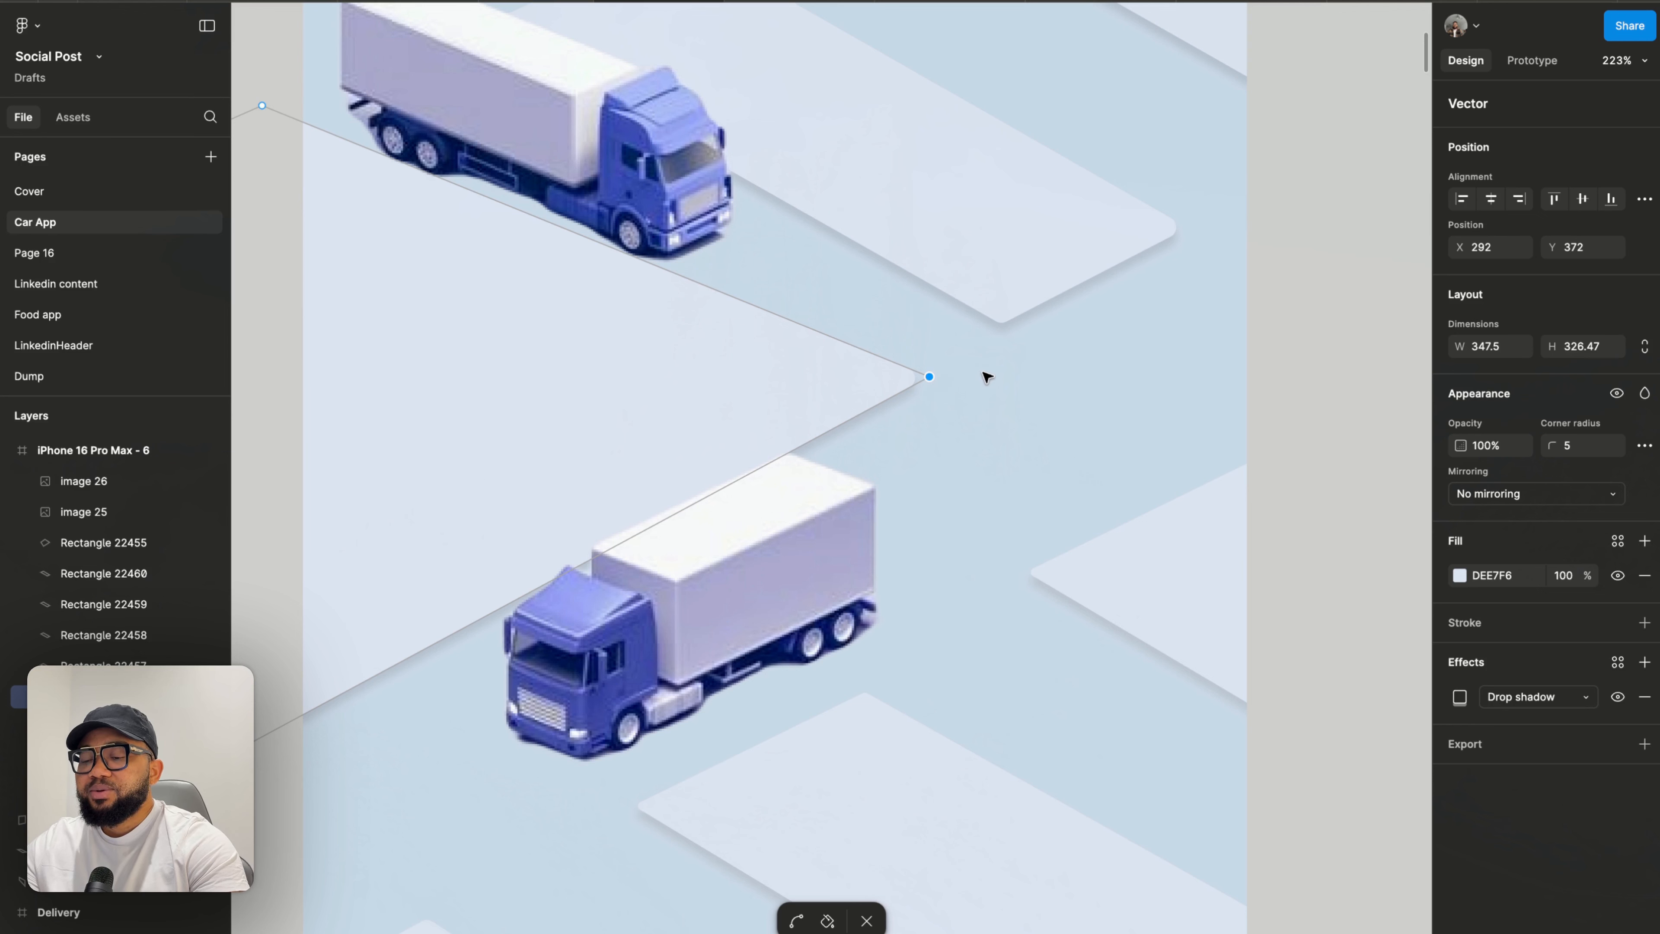
{"action": "key", "text": "Escape"}
{"action": "scroll", "coordinate": [992, 374], "scroll_direction": "down", "scroll_amount": 5}
{"action": "key", "text": "Escape"}
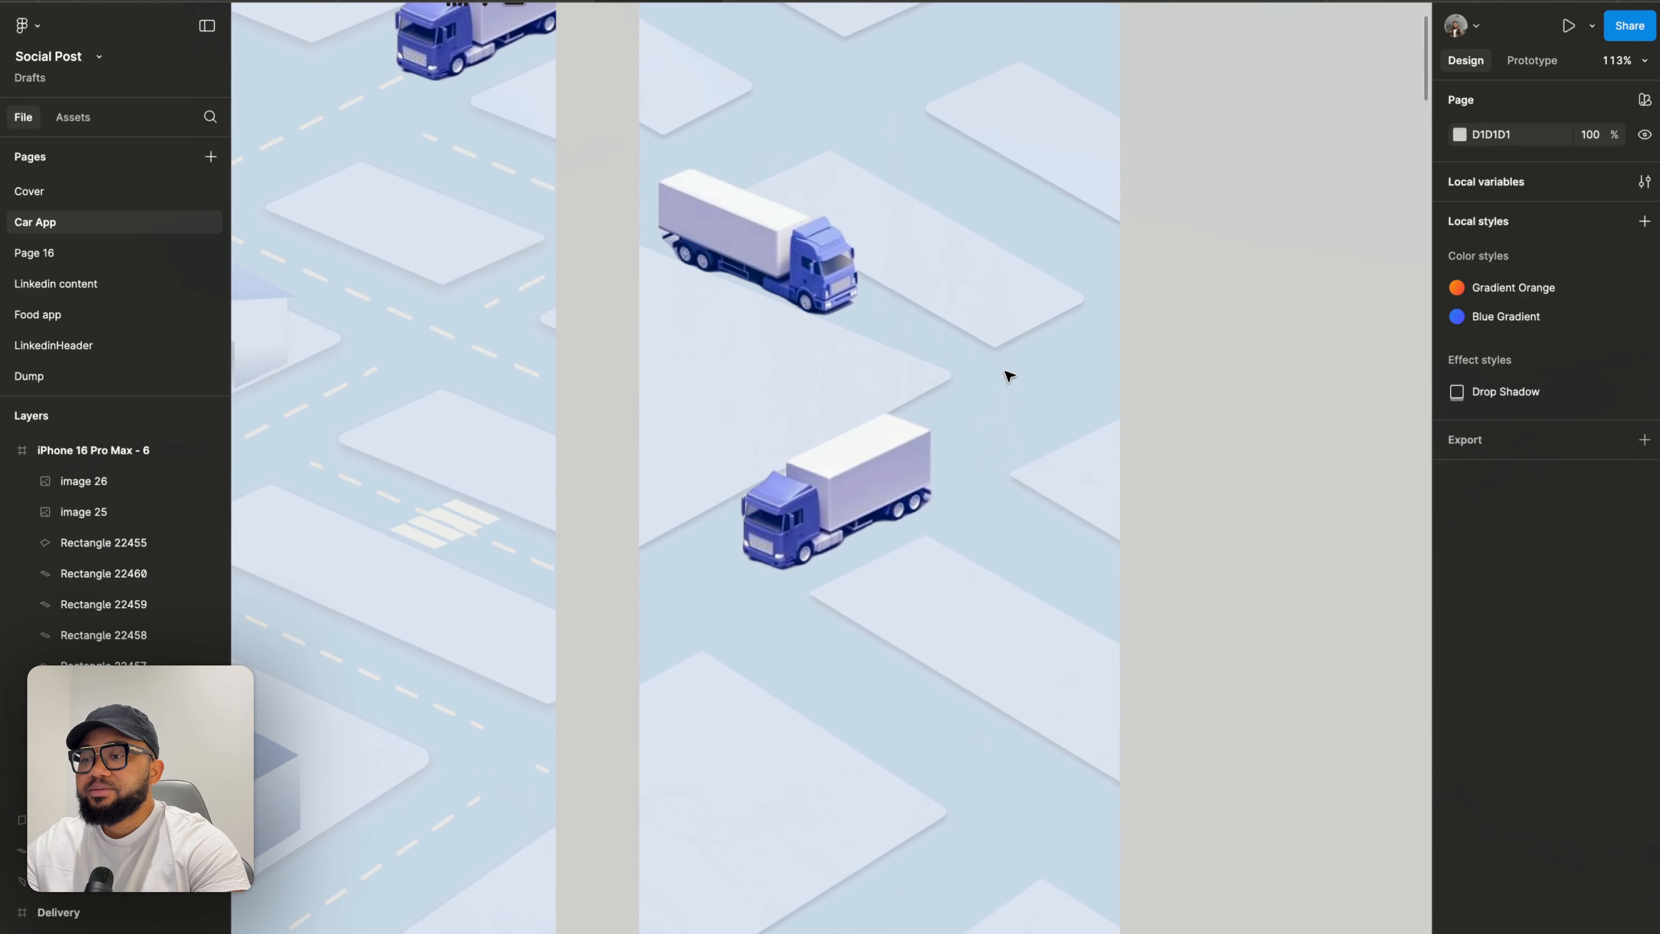
- Move the upper truck image out of the right frame onto the empty canvas beside it
{"action": "left_click", "coordinate": [792, 264]}
{"action": "scroll", "coordinate": [791, 264], "scroll_direction": "right", "scroll_amount": 3}
{"action": "scroll", "coordinate": [792, 264], "scroll_direction": "up", "scroll_amount": 2}
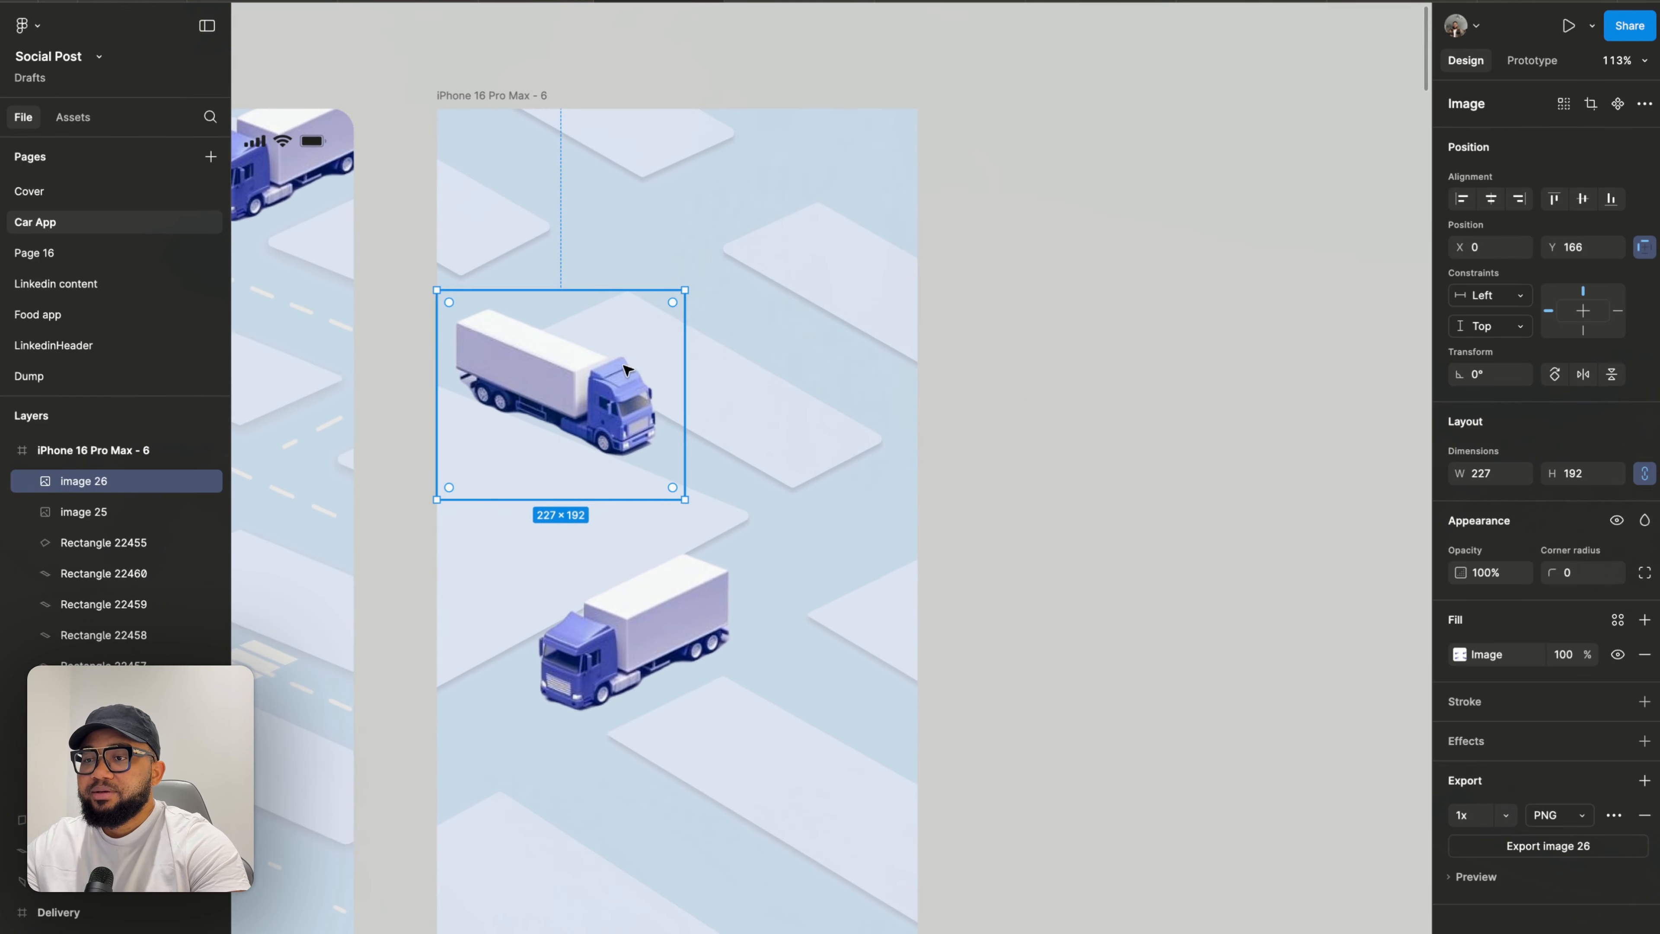
{"action": "left_click_drag", "start_coordinate": [602, 394], "coordinate": [1241, 275]}
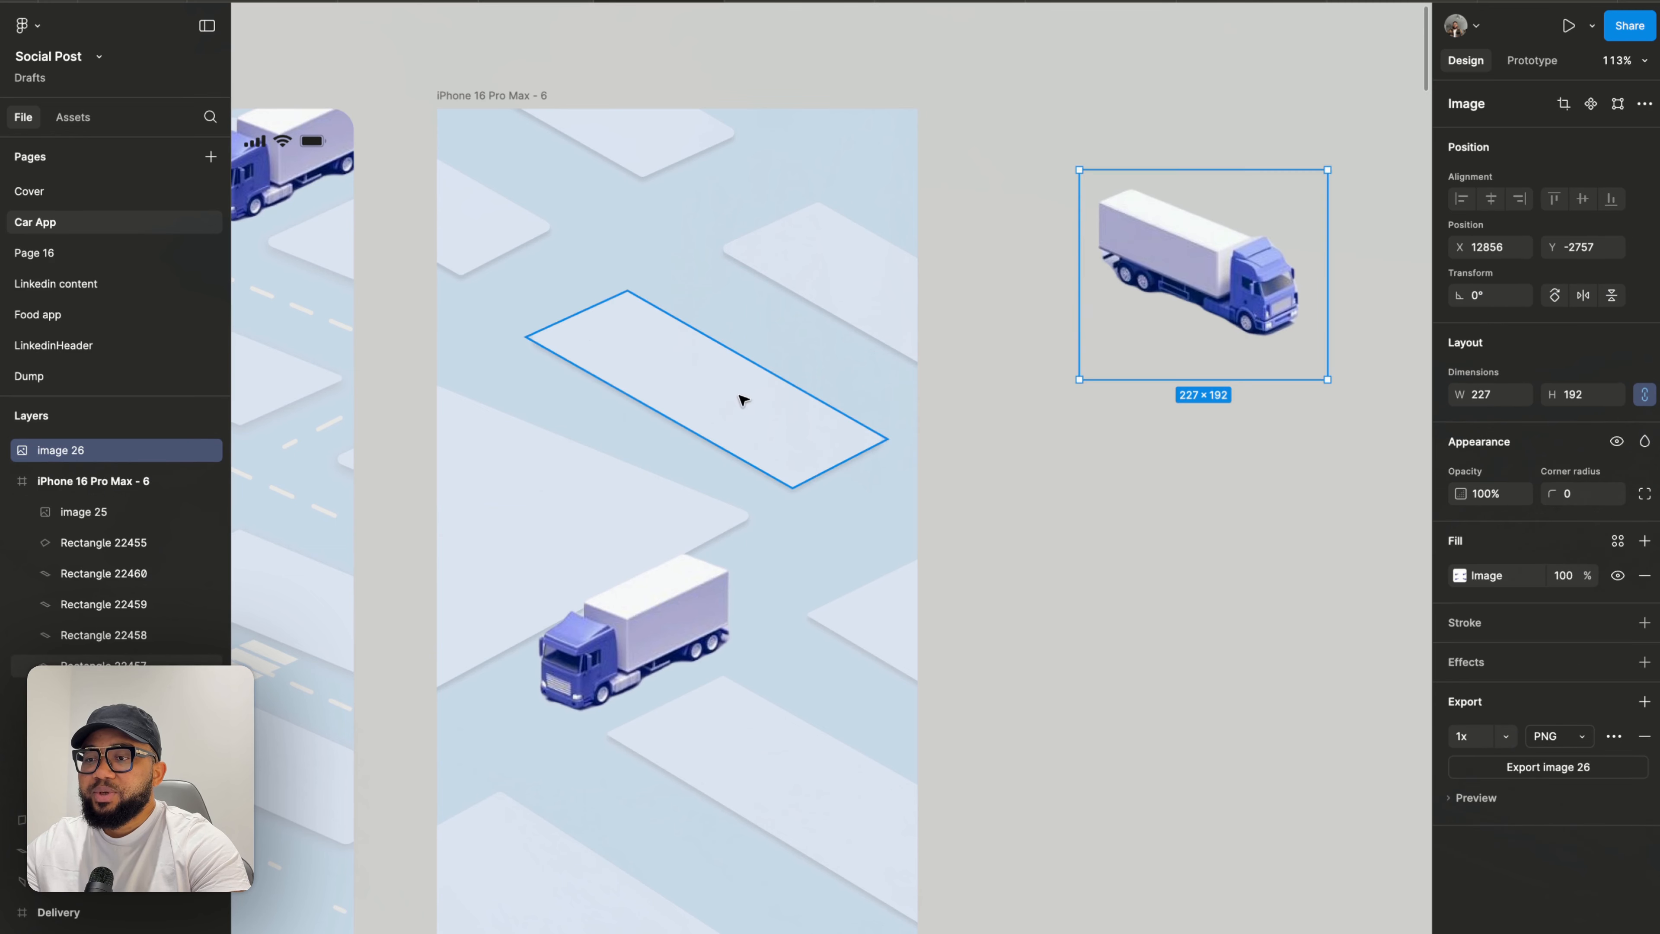
- Reshape the upper road block in the right frame by pulling its right and bottom vertices outward
{"action": "left_click", "coordinate": [750, 413]}
{"action": "double_click", "coordinate": [774, 438]}
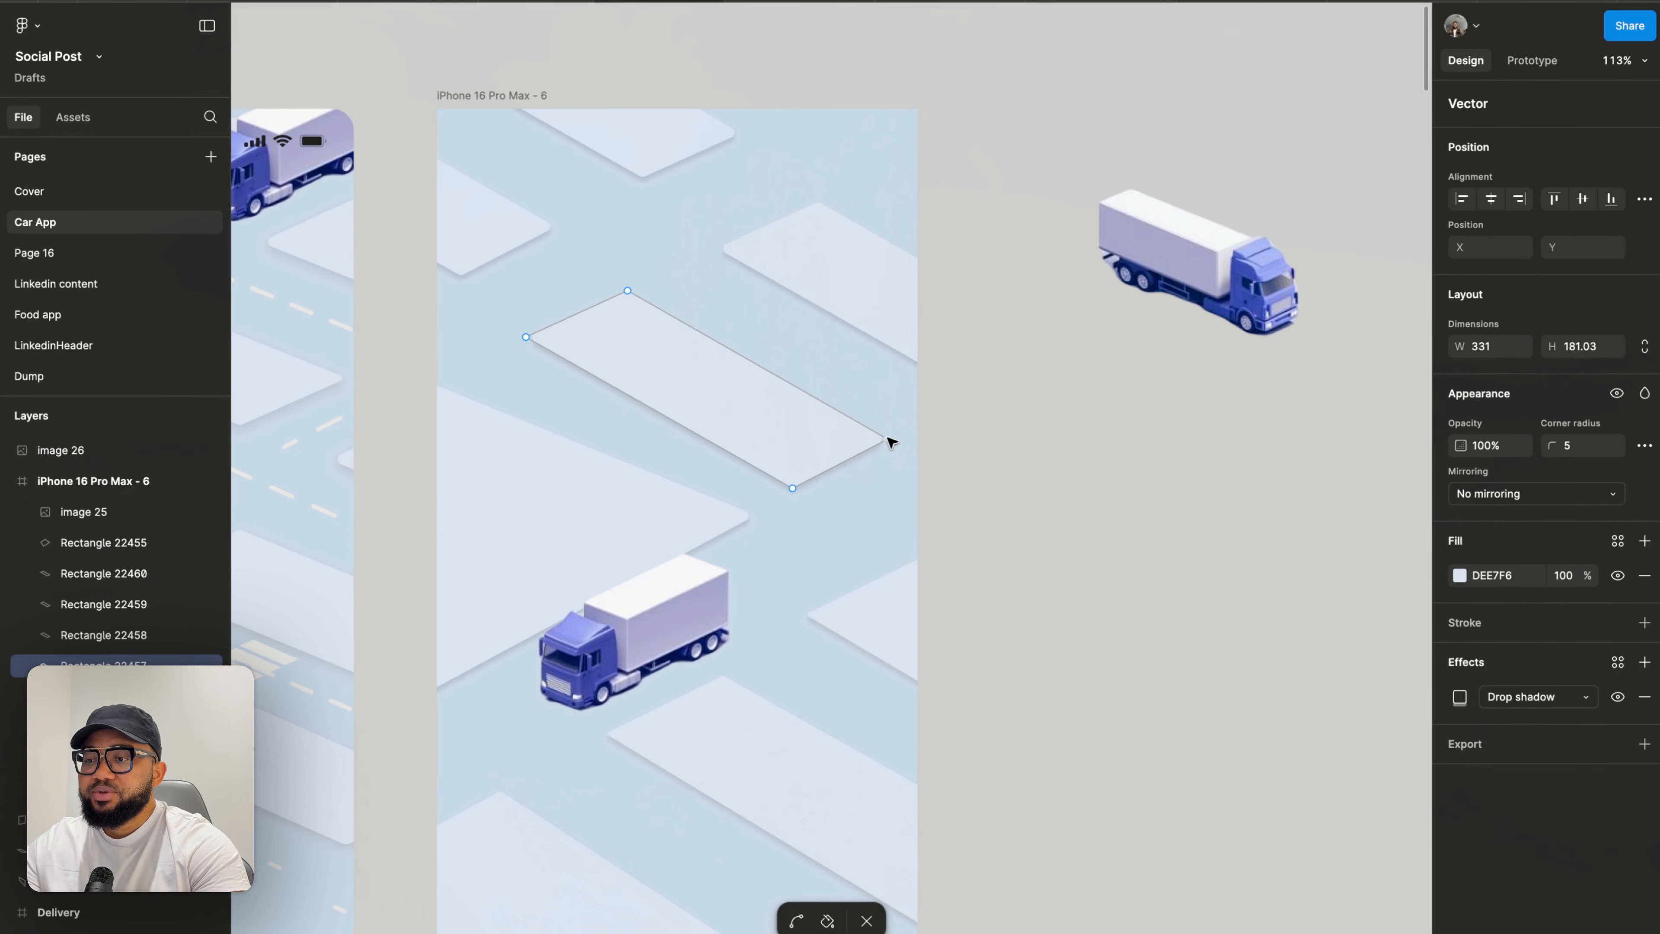
{"action": "left_click_drag", "start_coordinate": [888, 439], "coordinate": [919, 406]}
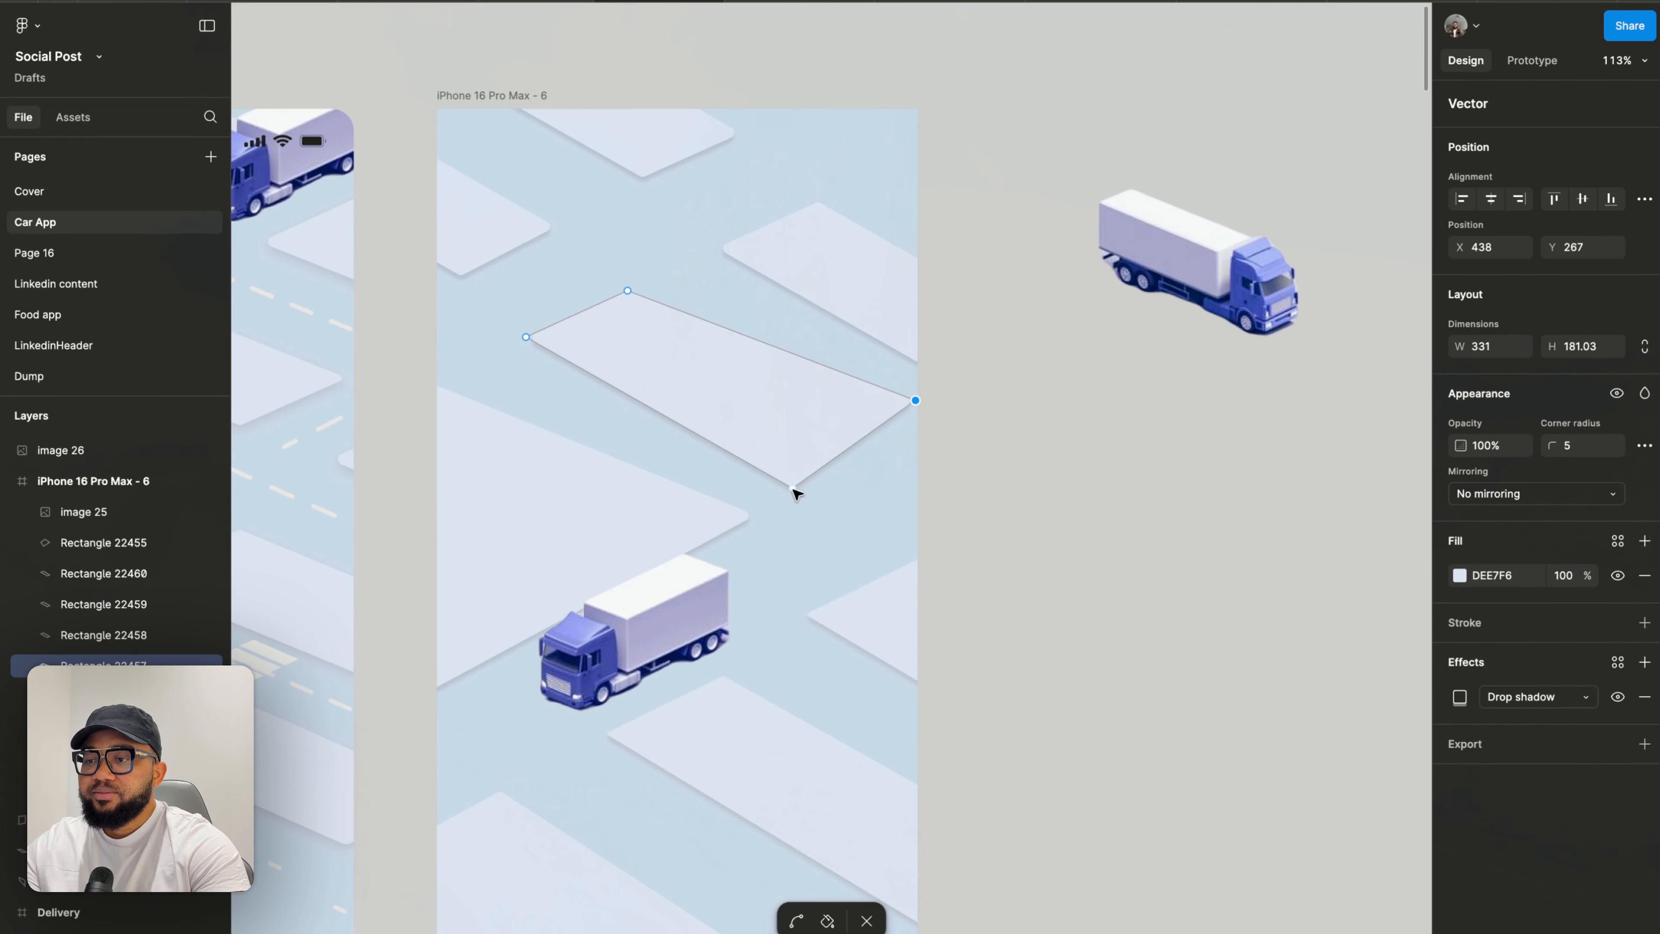
{"action": "left_click_drag", "start_coordinate": [793, 489], "coordinate": [830, 462]}
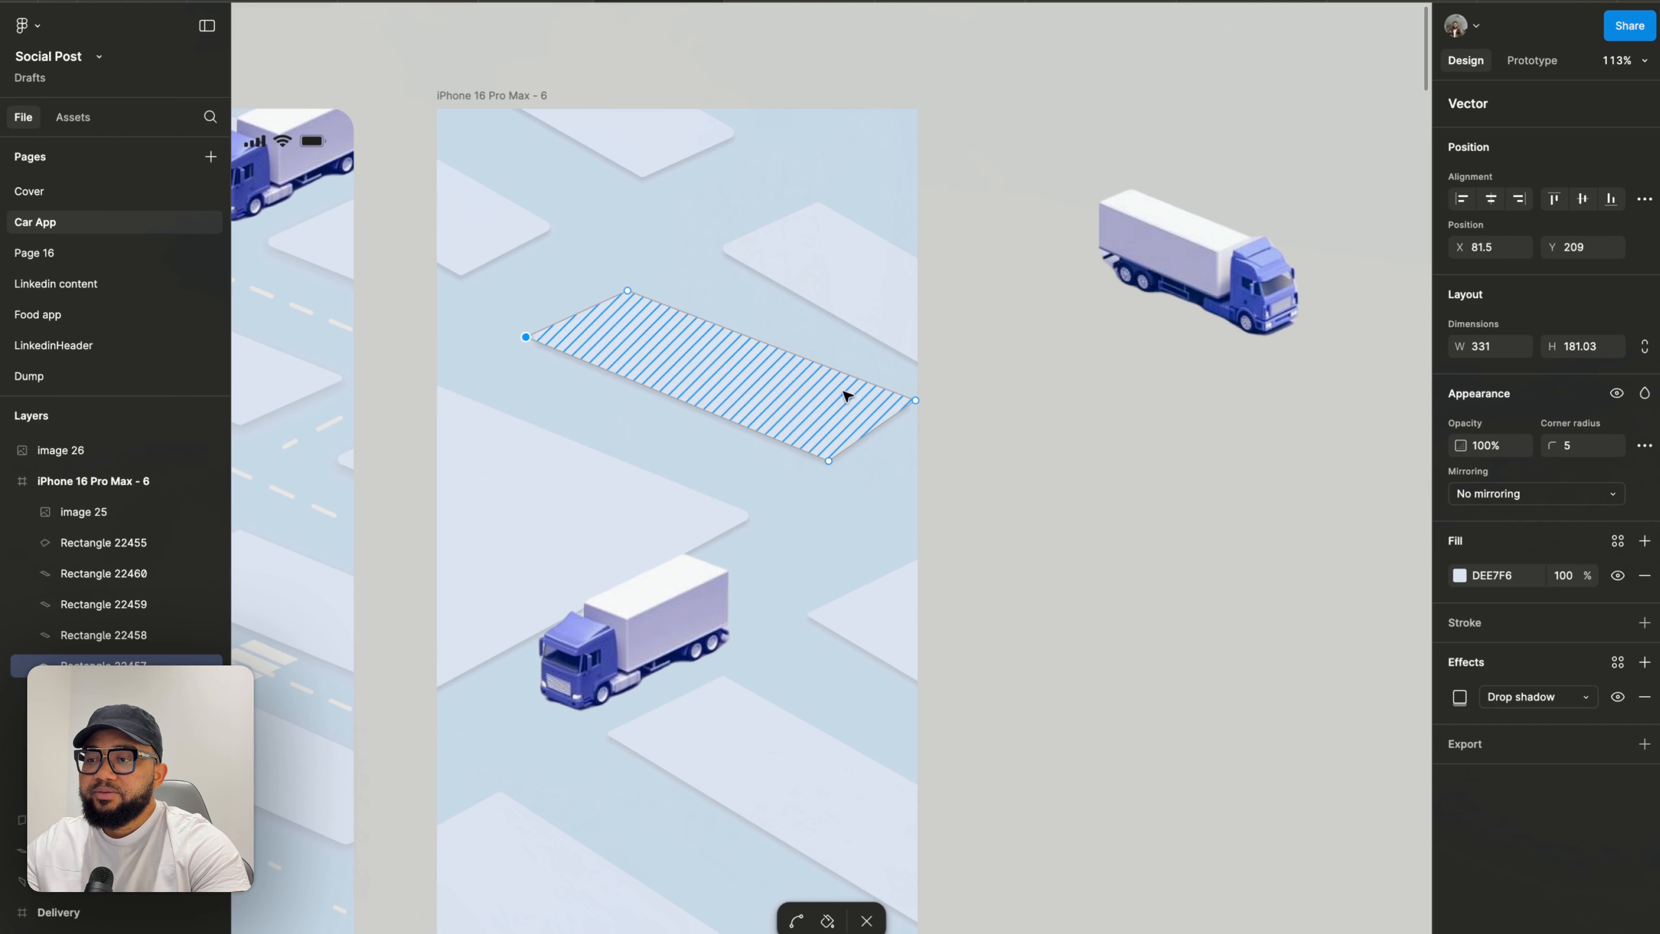
{"action": "left_click_drag", "start_coordinate": [916, 400], "coordinate": [931, 422]}
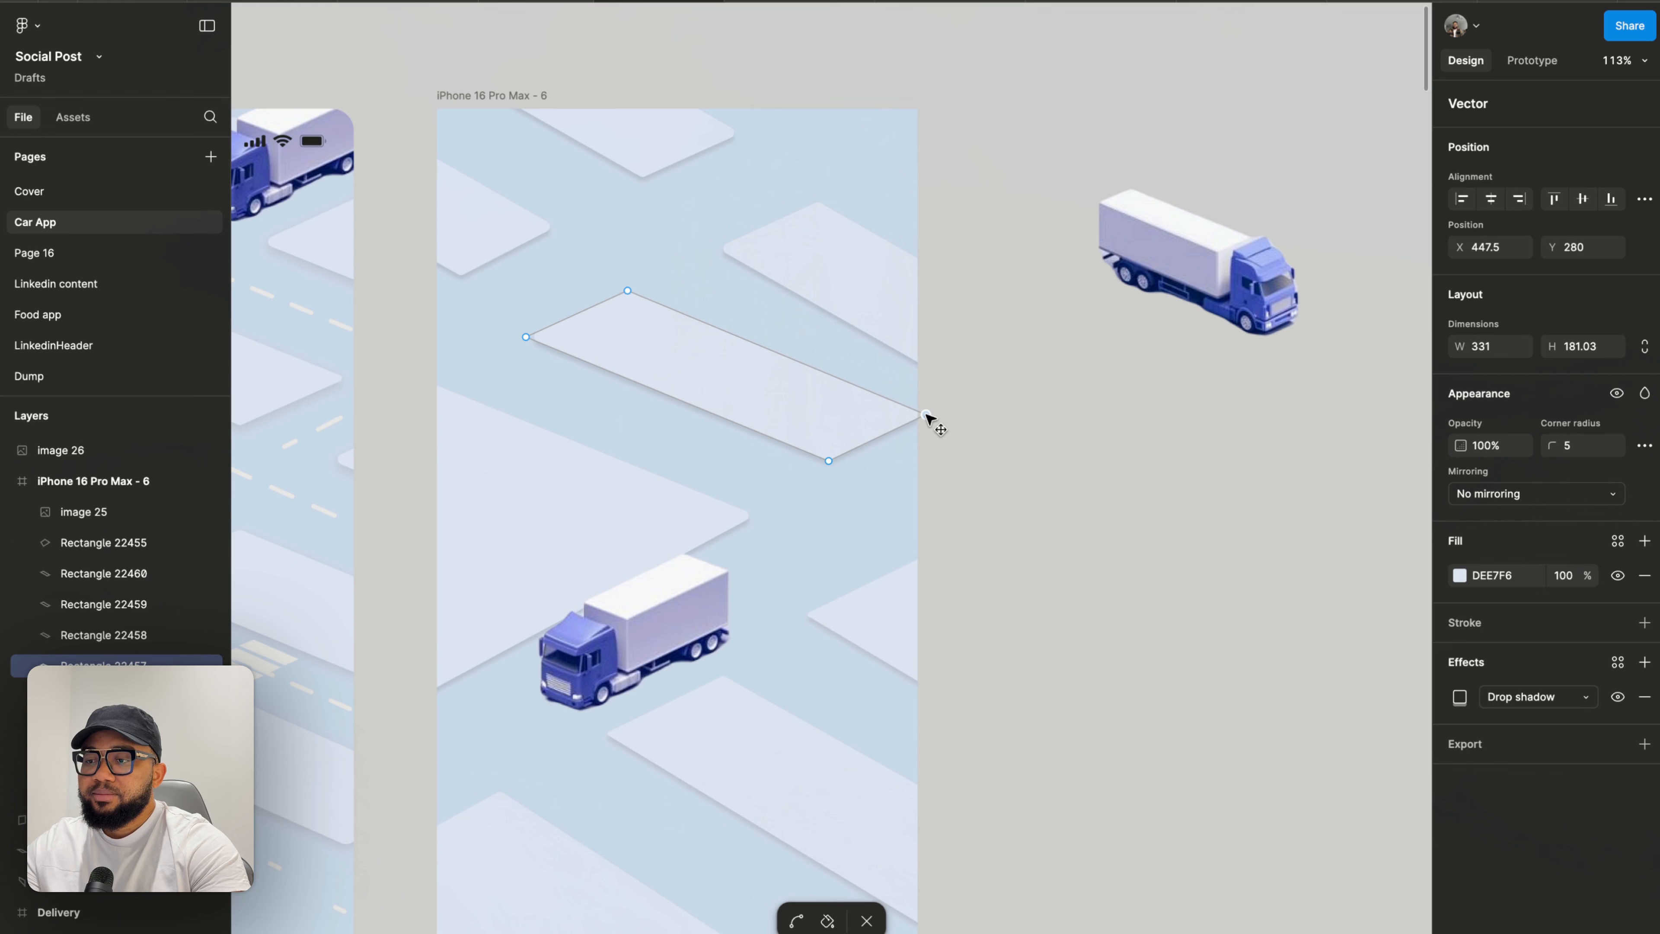
{"action": "left_click_drag", "start_coordinate": [629, 292], "coordinate": [632, 286]}
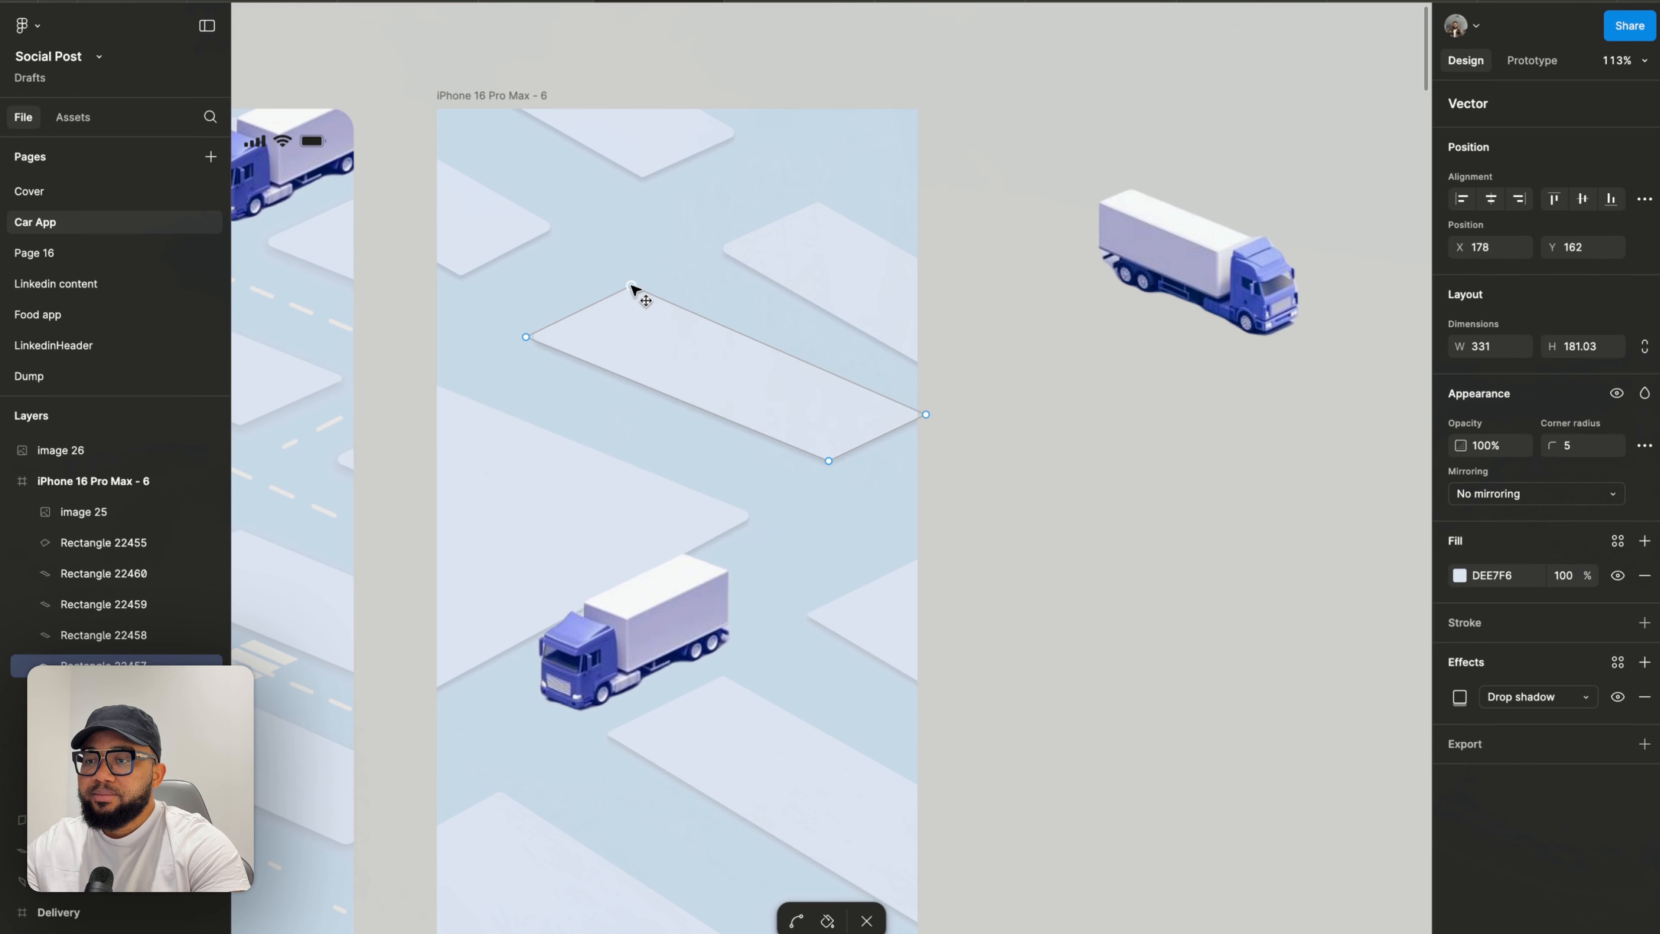
{"action": "key", "text": "Escape"}
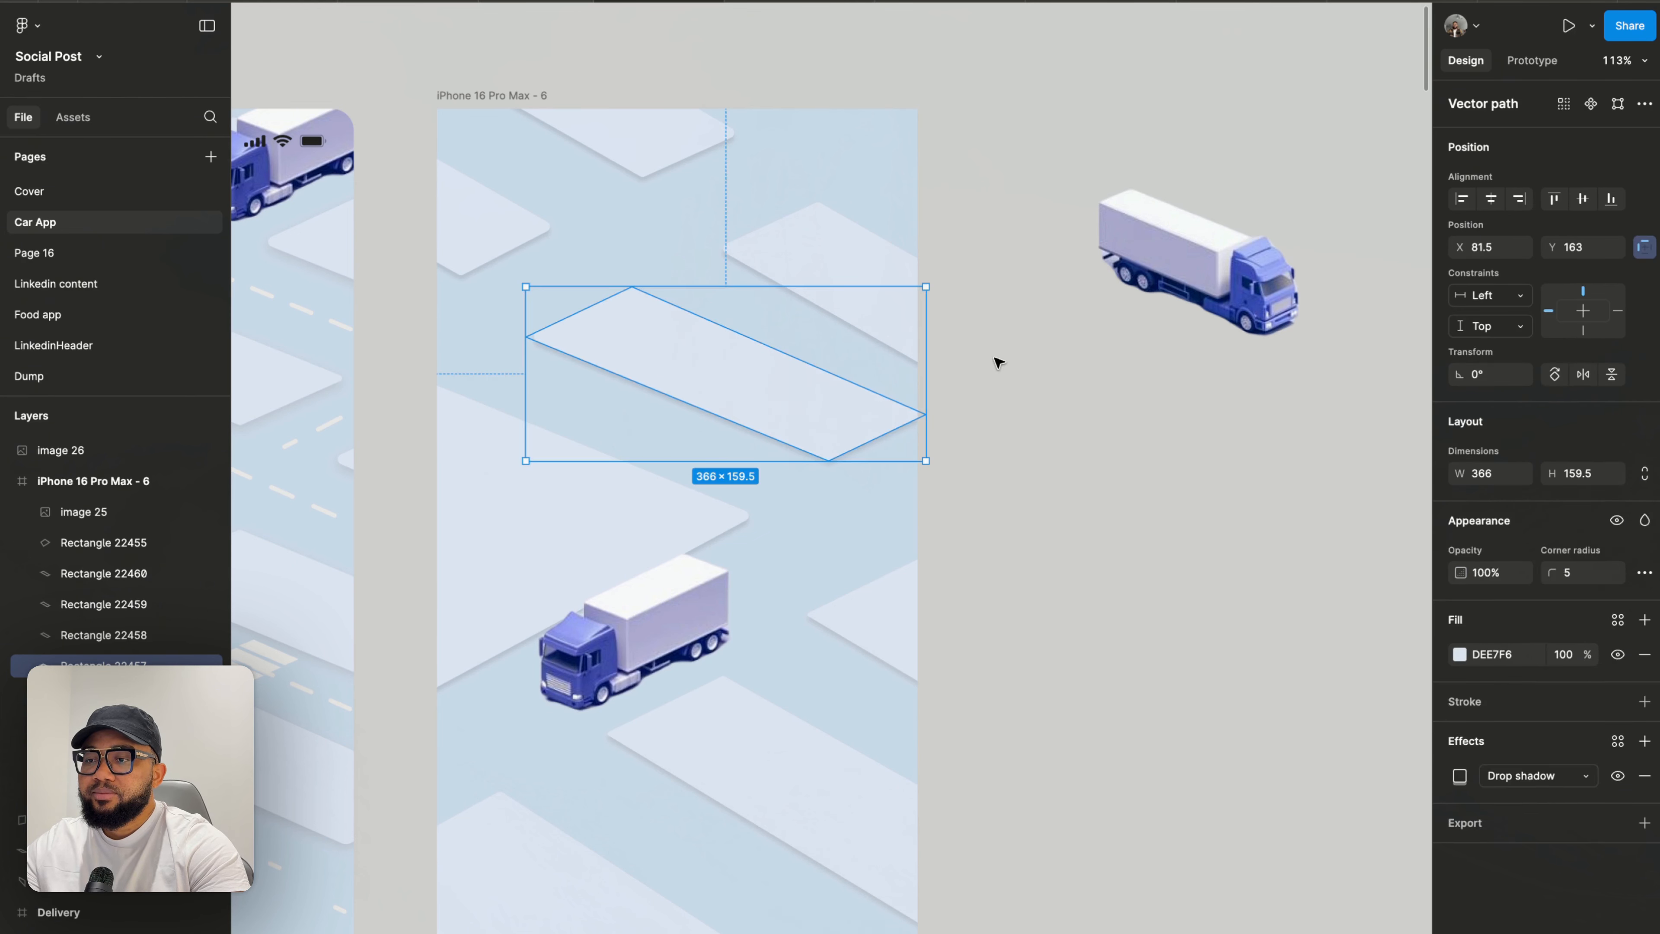
{"action": "key", "text": "Escape"}
- Delete three extra road block shapes around the upper part of the right frame
{"action": "left_click", "coordinate": [825, 289]}
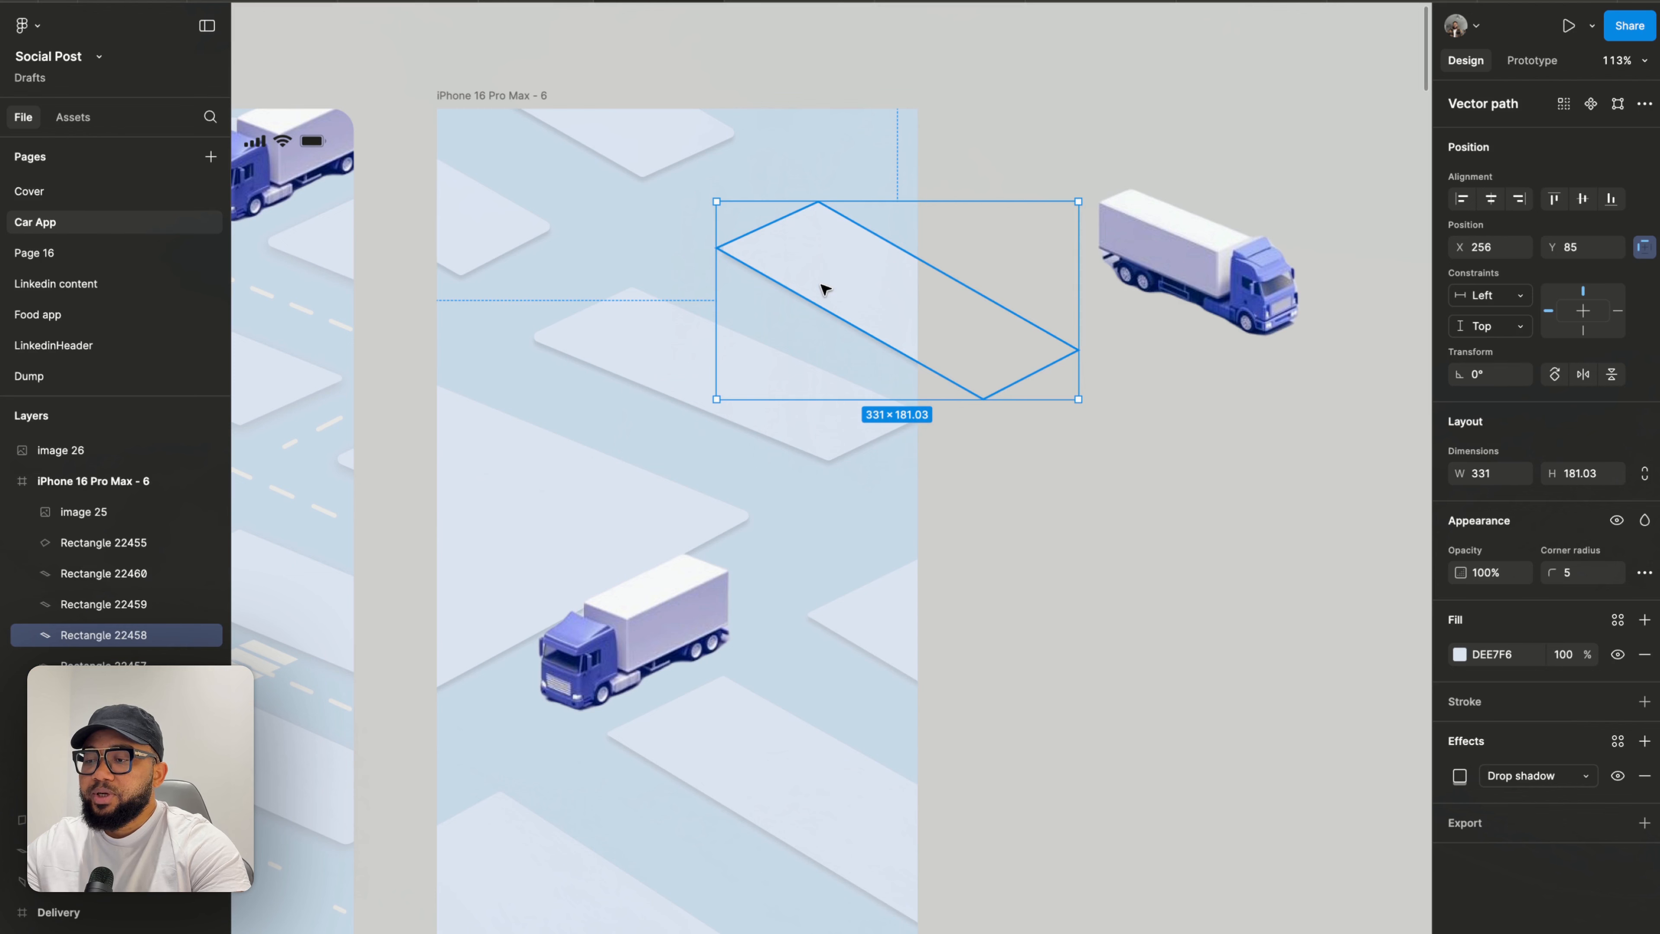
{"action": "key", "text": "Delete"}
{"action": "left_click", "coordinate": [650, 173]}
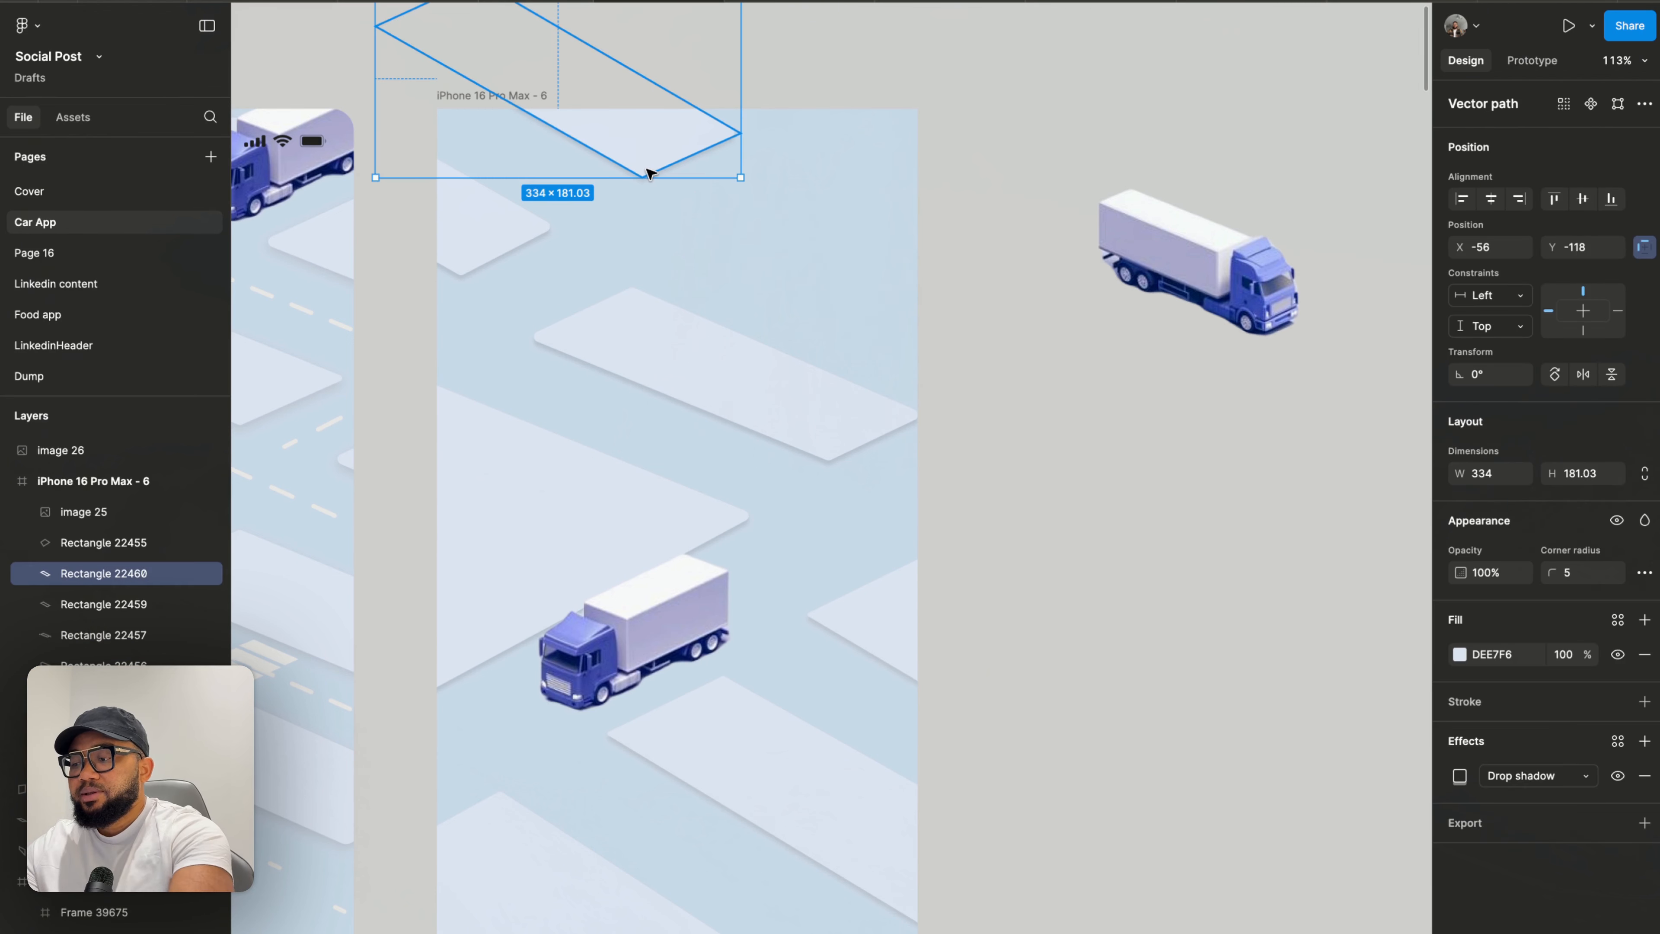
{"action": "key", "text": "Delete"}
{"action": "left_click", "coordinate": [460, 230]}
{"action": "key", "text": "Delete"}
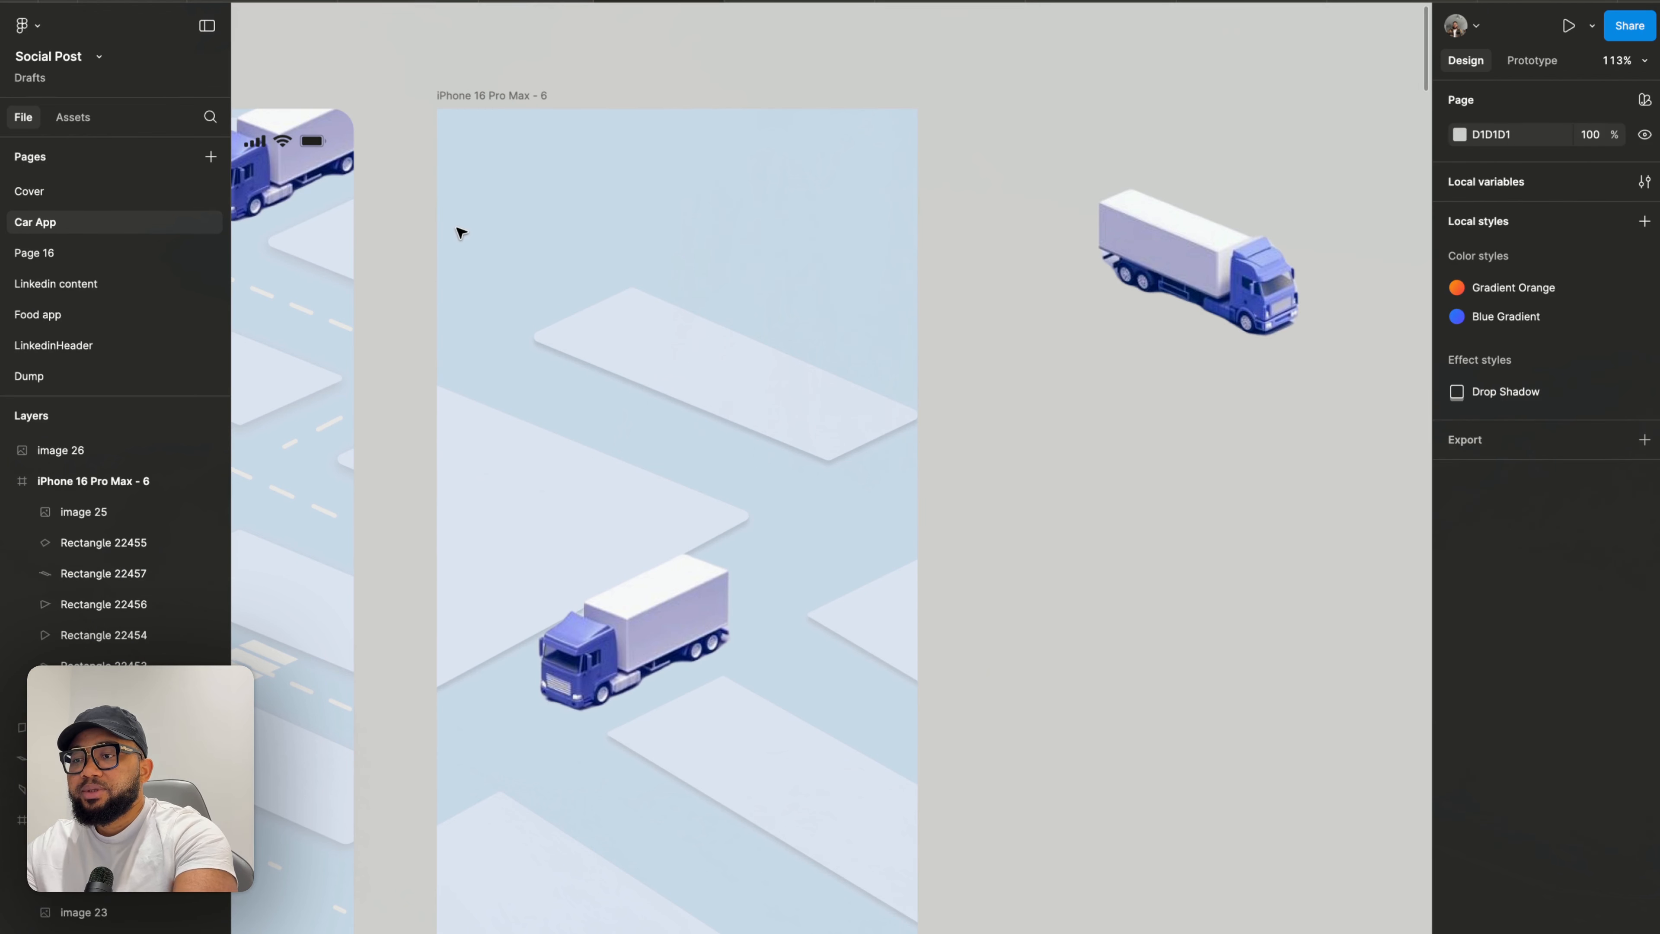
- Nudge the upper road block's top vertex slightly down
{"action": "left_click", "coordinate": [700, 358]}
{"action": "key", "text": "Return"}
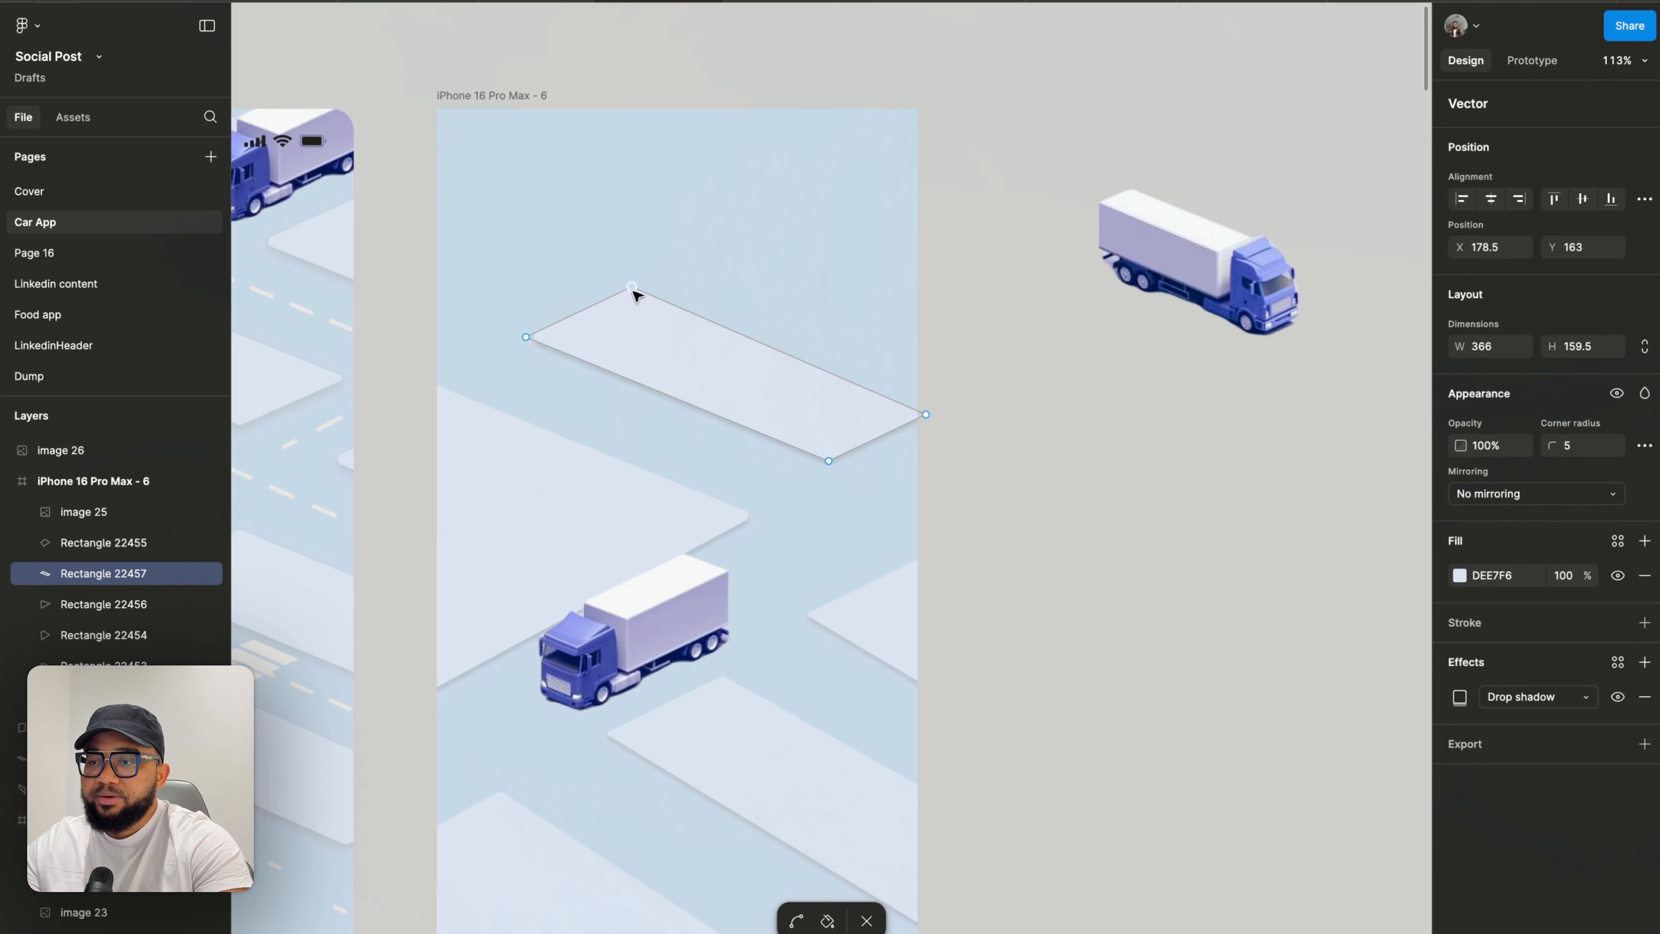
{"action": "left_click_drag", "start_coordinate": [633, 289], "coordinate": [631, 295]}
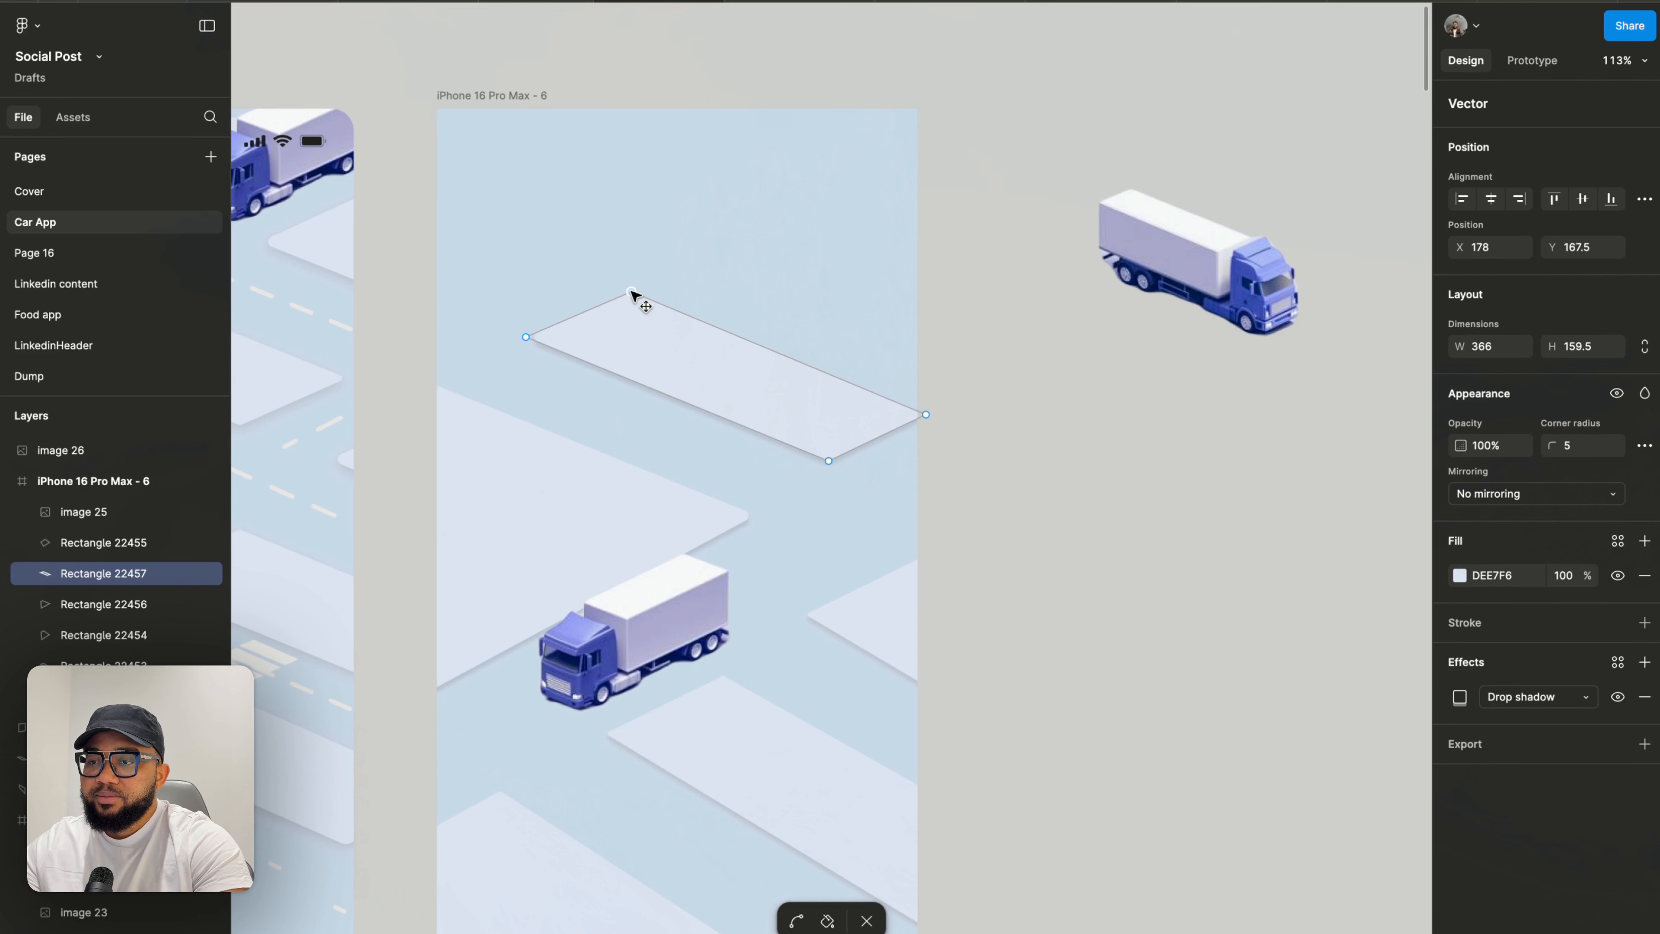
{"action": "key", "text": "Escape"}
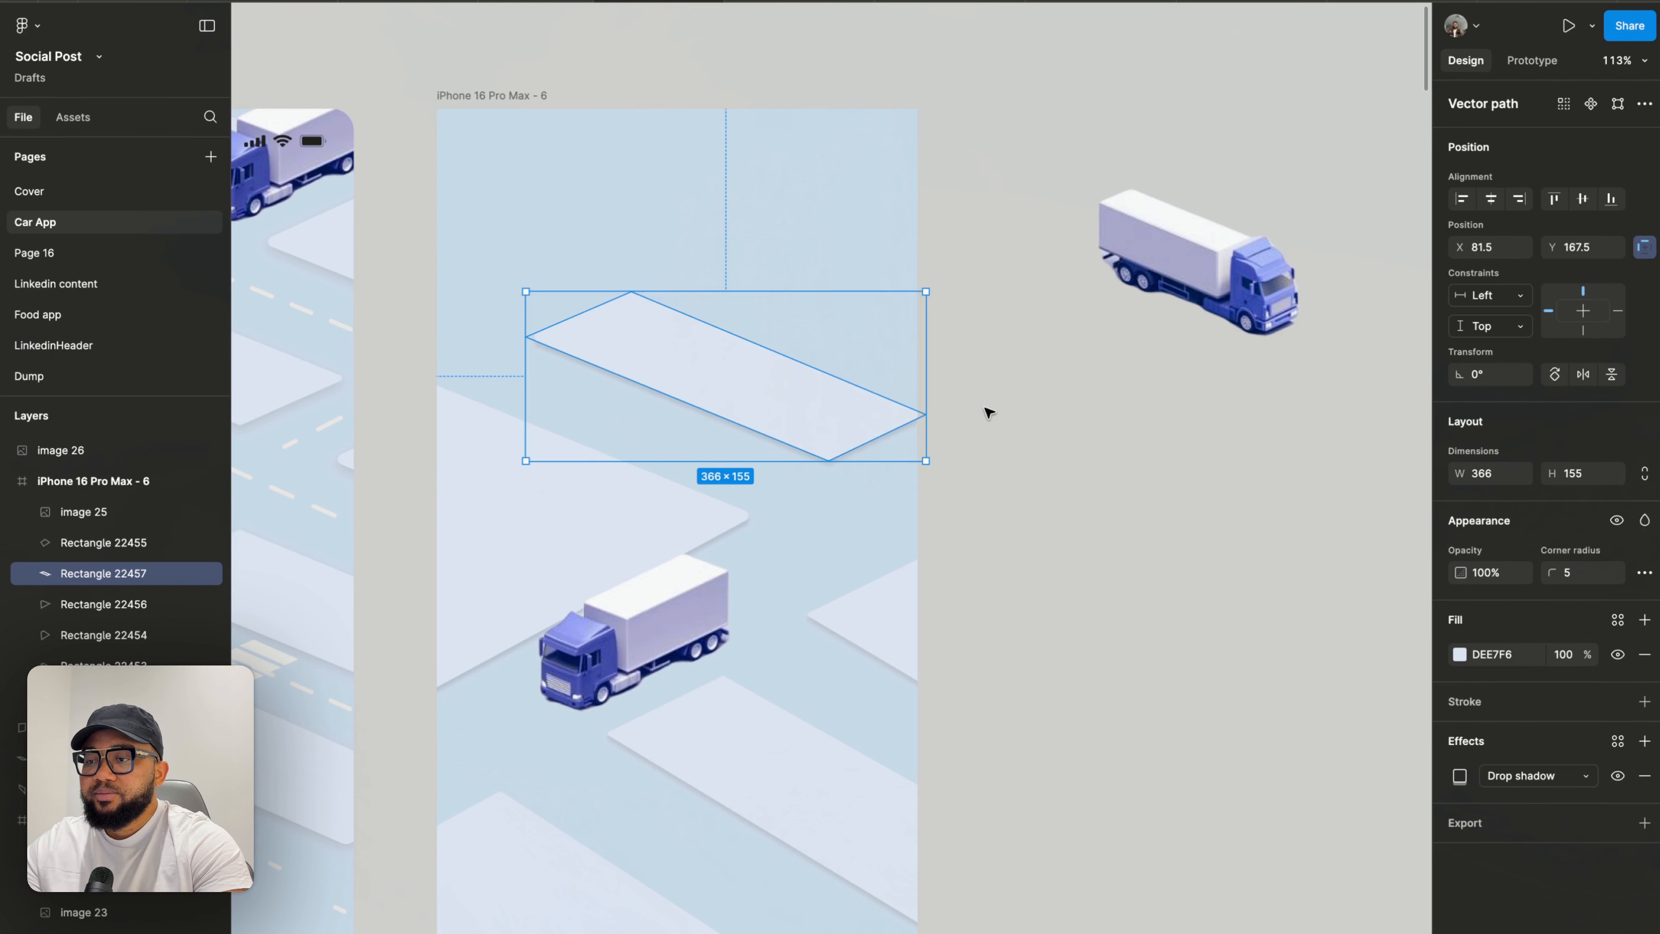
{"action": "left_click", "coordinate": [987, 410]}
- Move the front-facing truck image out of the right frame onto the canvas
{"action": "left_click", "coordinate": [709, 625]}
{"action": "left_click_drag", "start_coordinate": [700, 628], "coordinate": [1241, 517]}
{"action": "scroll", "coordinate": [1234, 545], "scroll_direction": "down", "scroll_amount": 5}
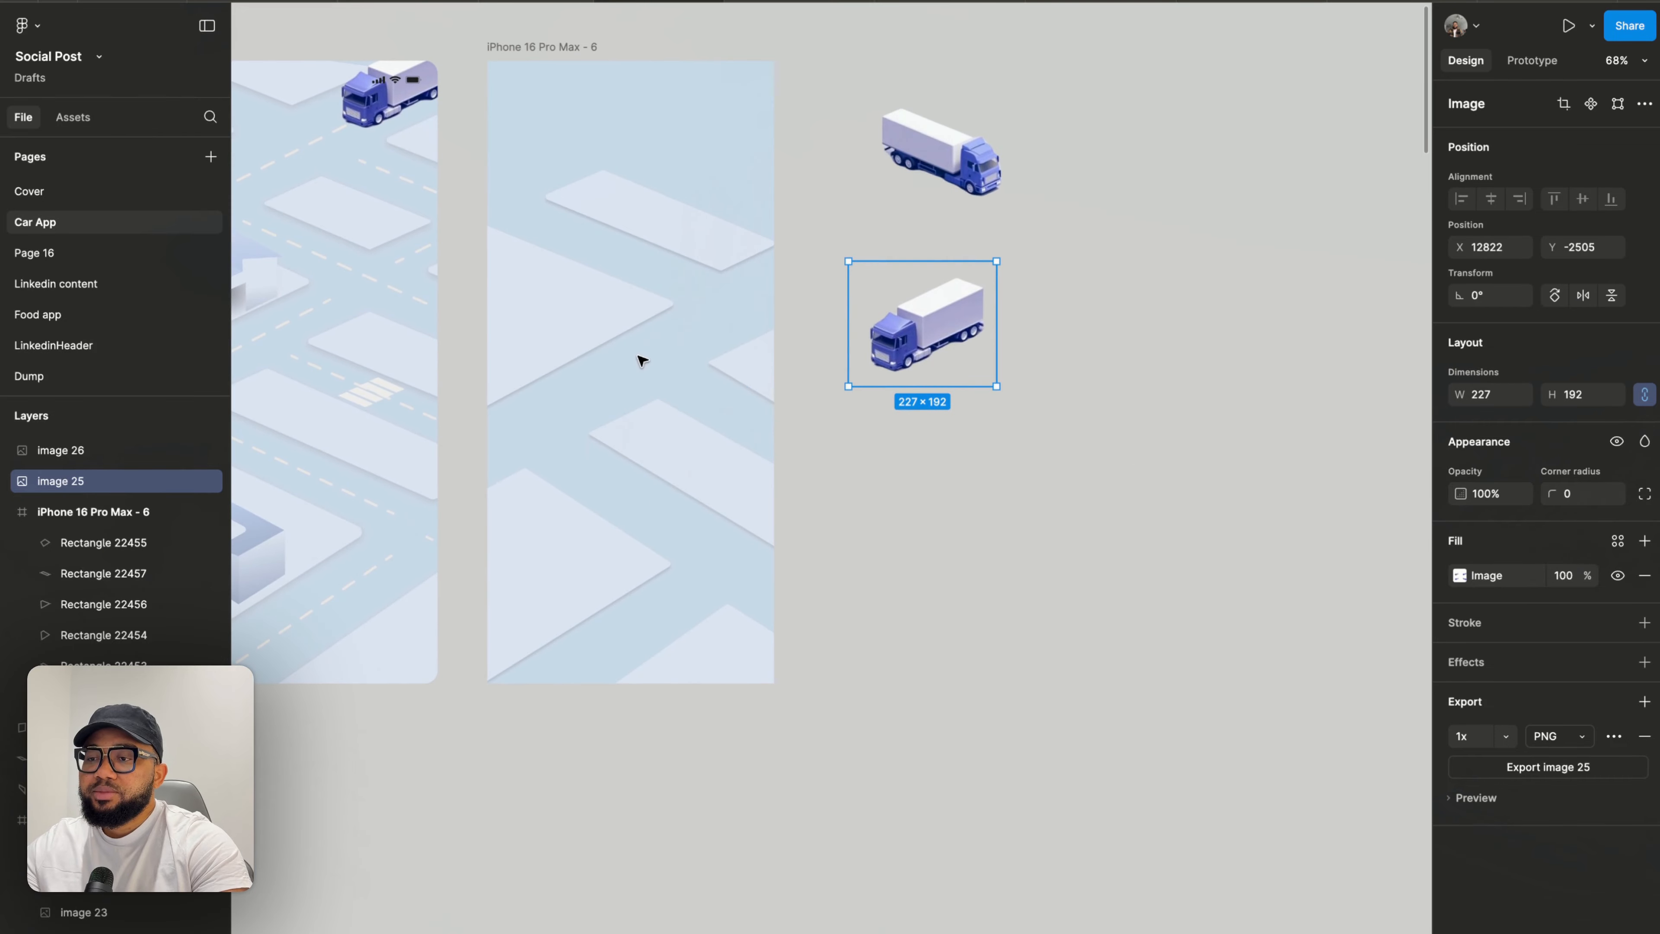
- Raise the top vertex of the lower block that overflows the frame's right edge
{"action": "scroll", "coordinate": [641, 359], "scroll_direction": "up", "scroll_amount": 1}
{"action": "scroll", "coordinate": [638, 354], "scroll_direction": "up", "scroll_amount": 5}
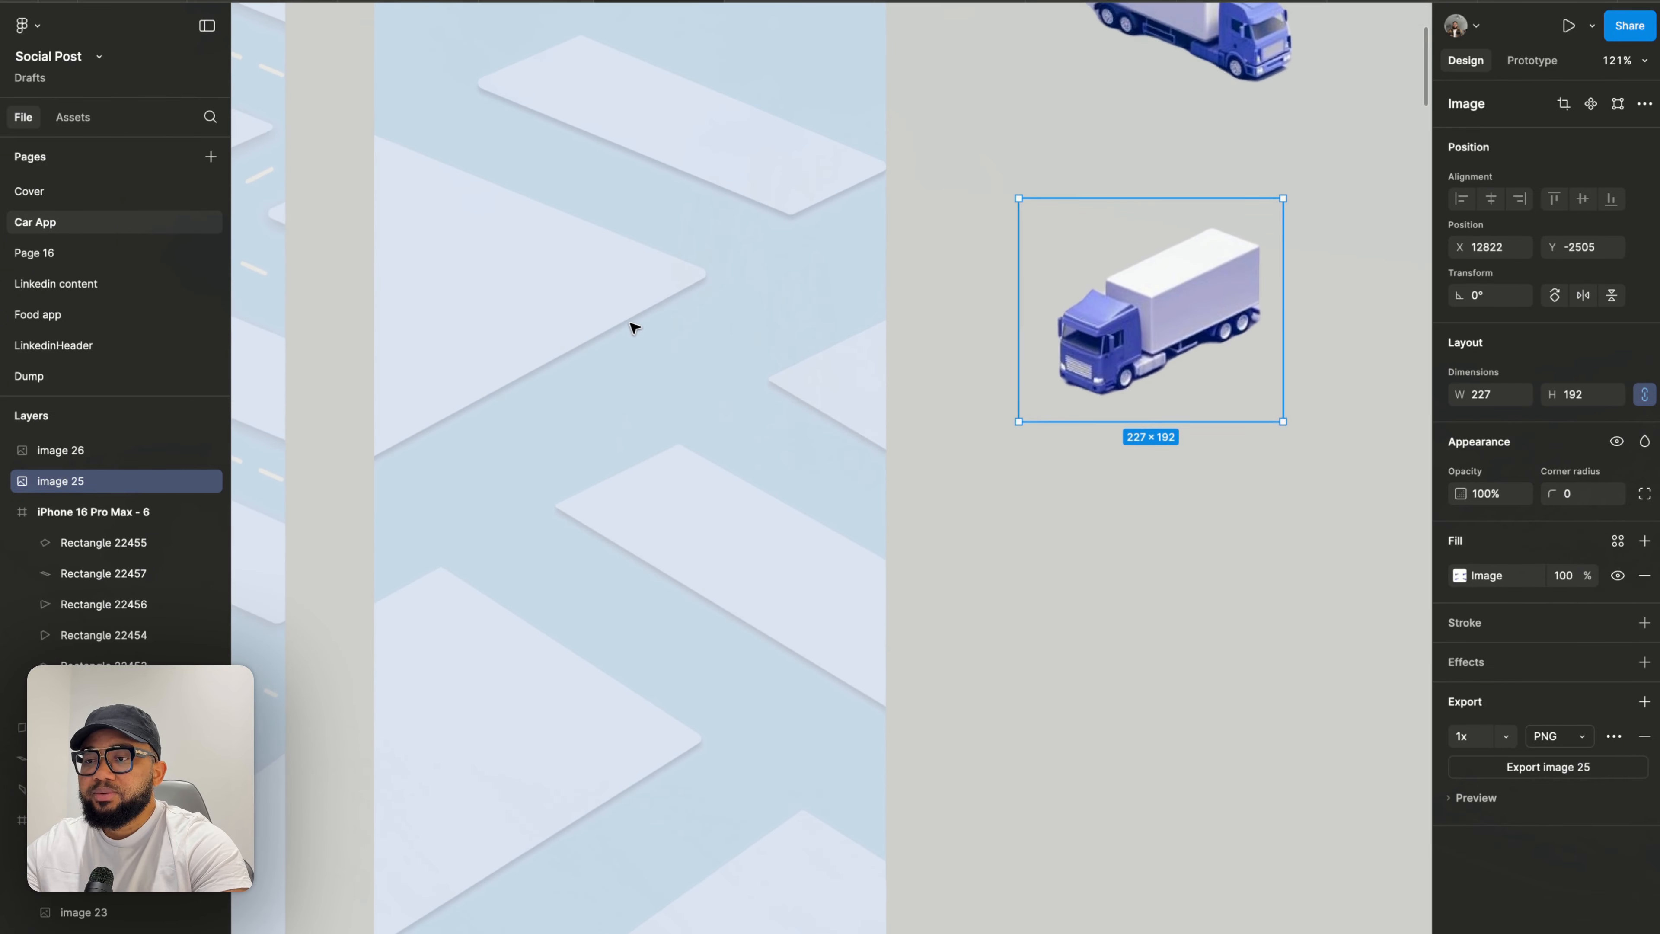
{"action": "left_click", "coordinate": [661, 473]}
{"action": "double_click", "coordinate": [661, 473]}
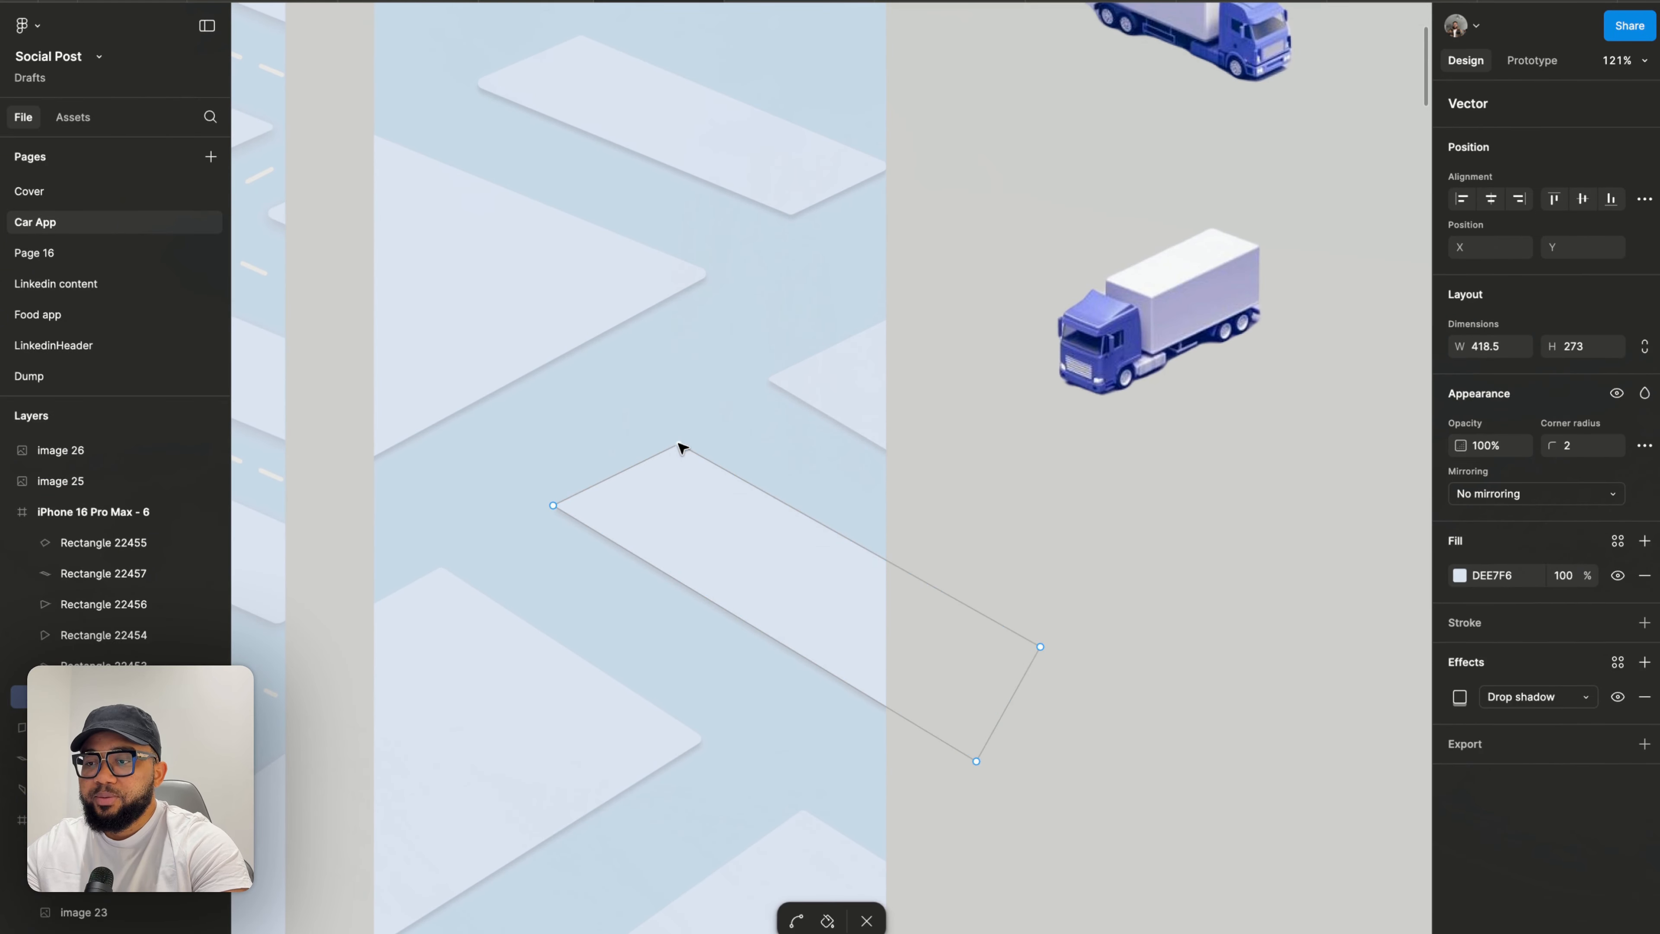
{"action": "left_click_drag", "start_coordinate": [682, 449], "coordinate": [676, 434]}
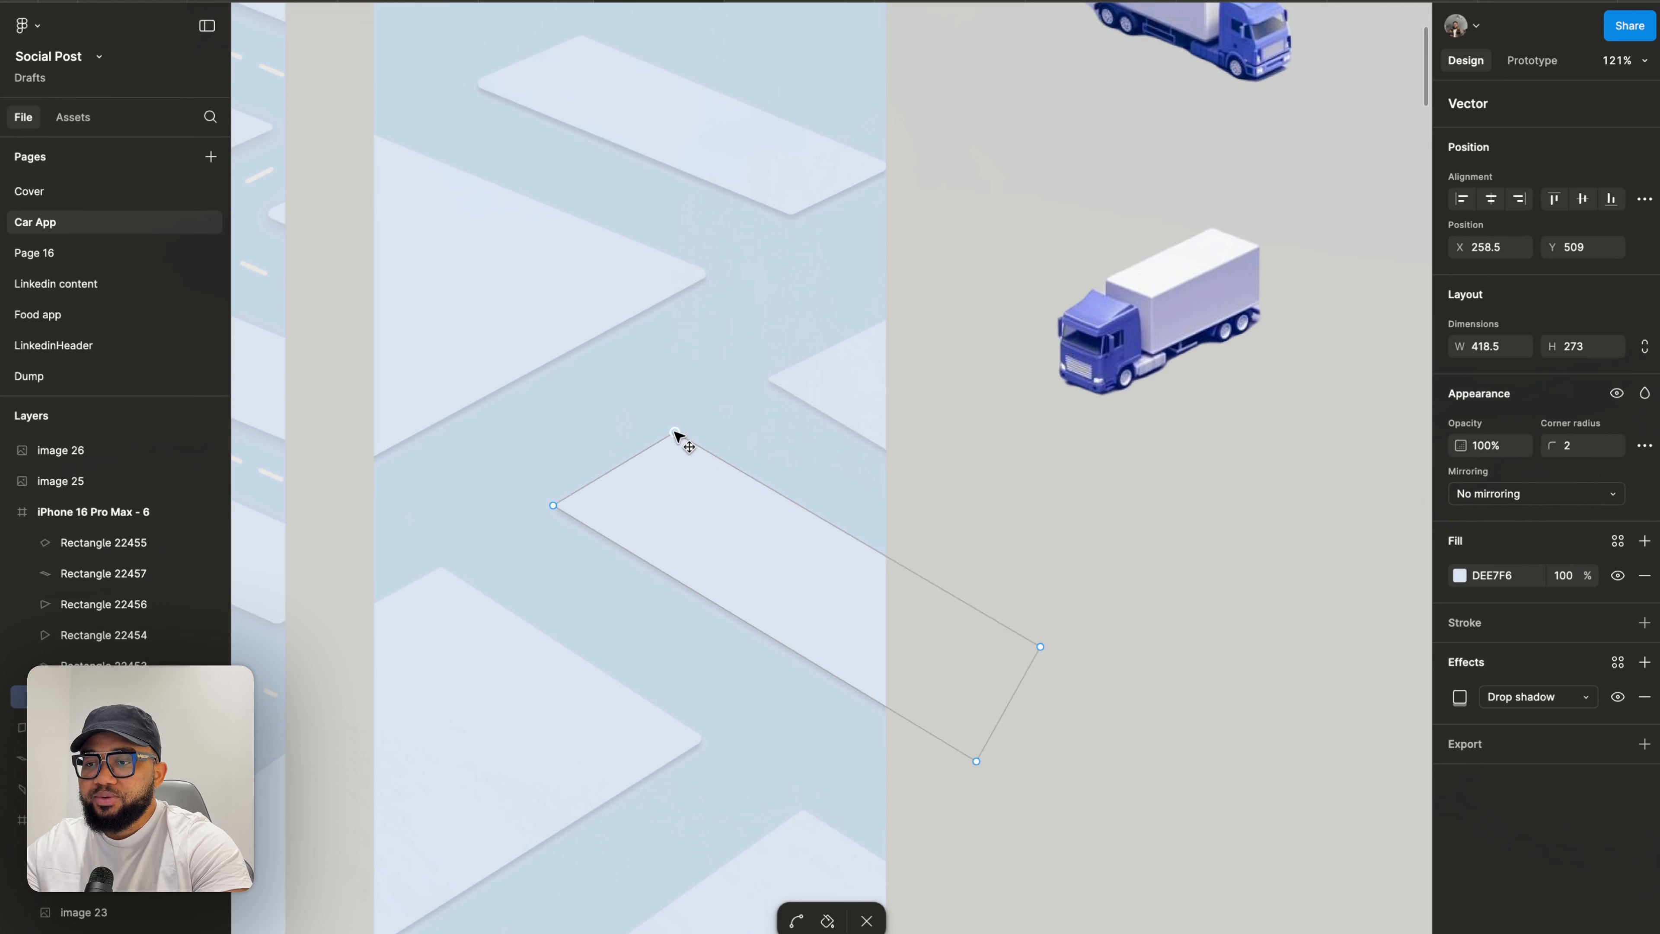
{"action": "key", "text": "Escape"}
- Pull the top vertex of the block above it up and to the left
{"action": "left_click", "coordinate": [847, 378]}
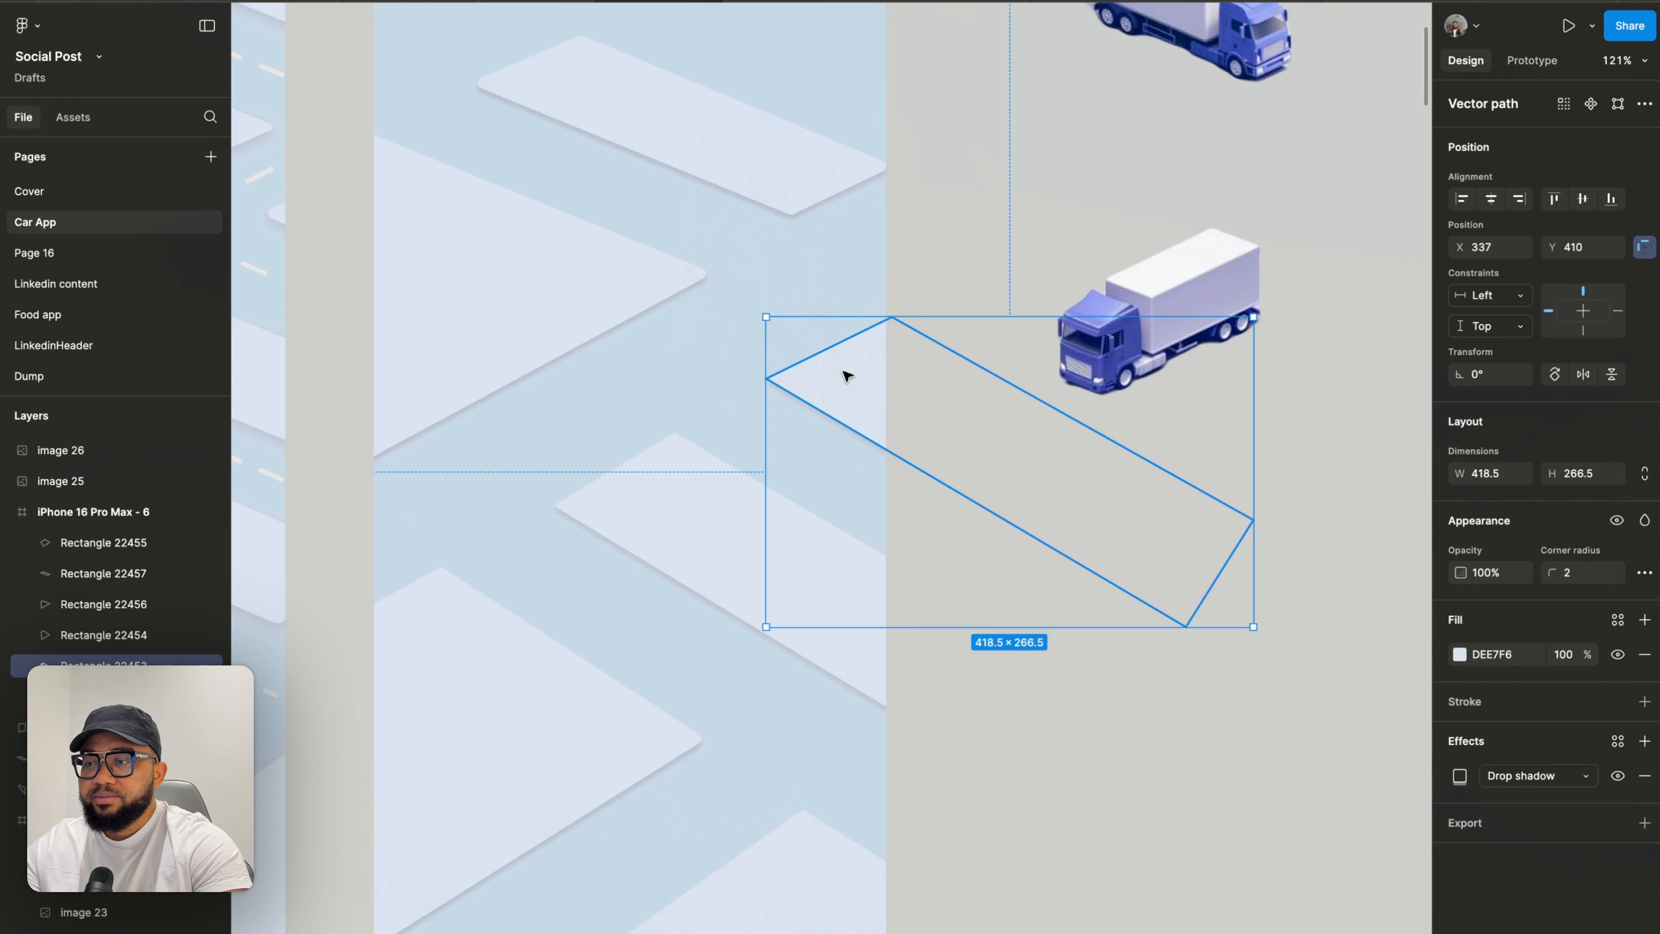
{"action": "double_click", "coordinate": [854, 369]}
{"action": "left_click_drag", "start_coordinate": [895, 321], "coordinate": [881, 304]}
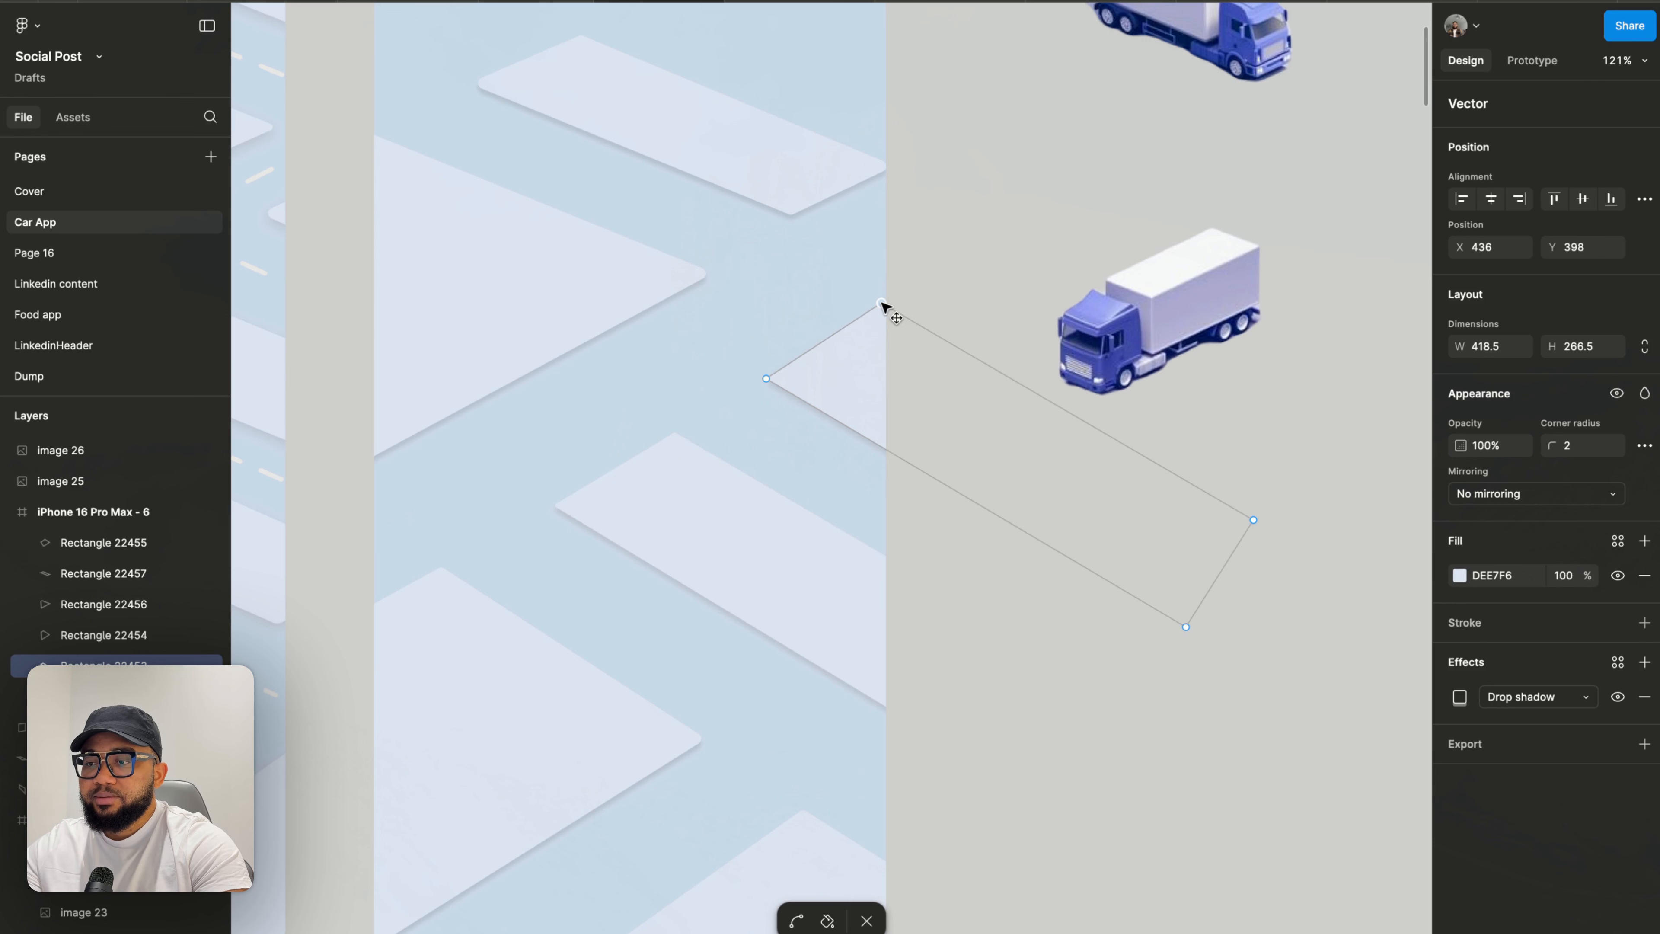
{"action": "key", "text": "Escape"}
{"action": "key", "text": "Escape"}
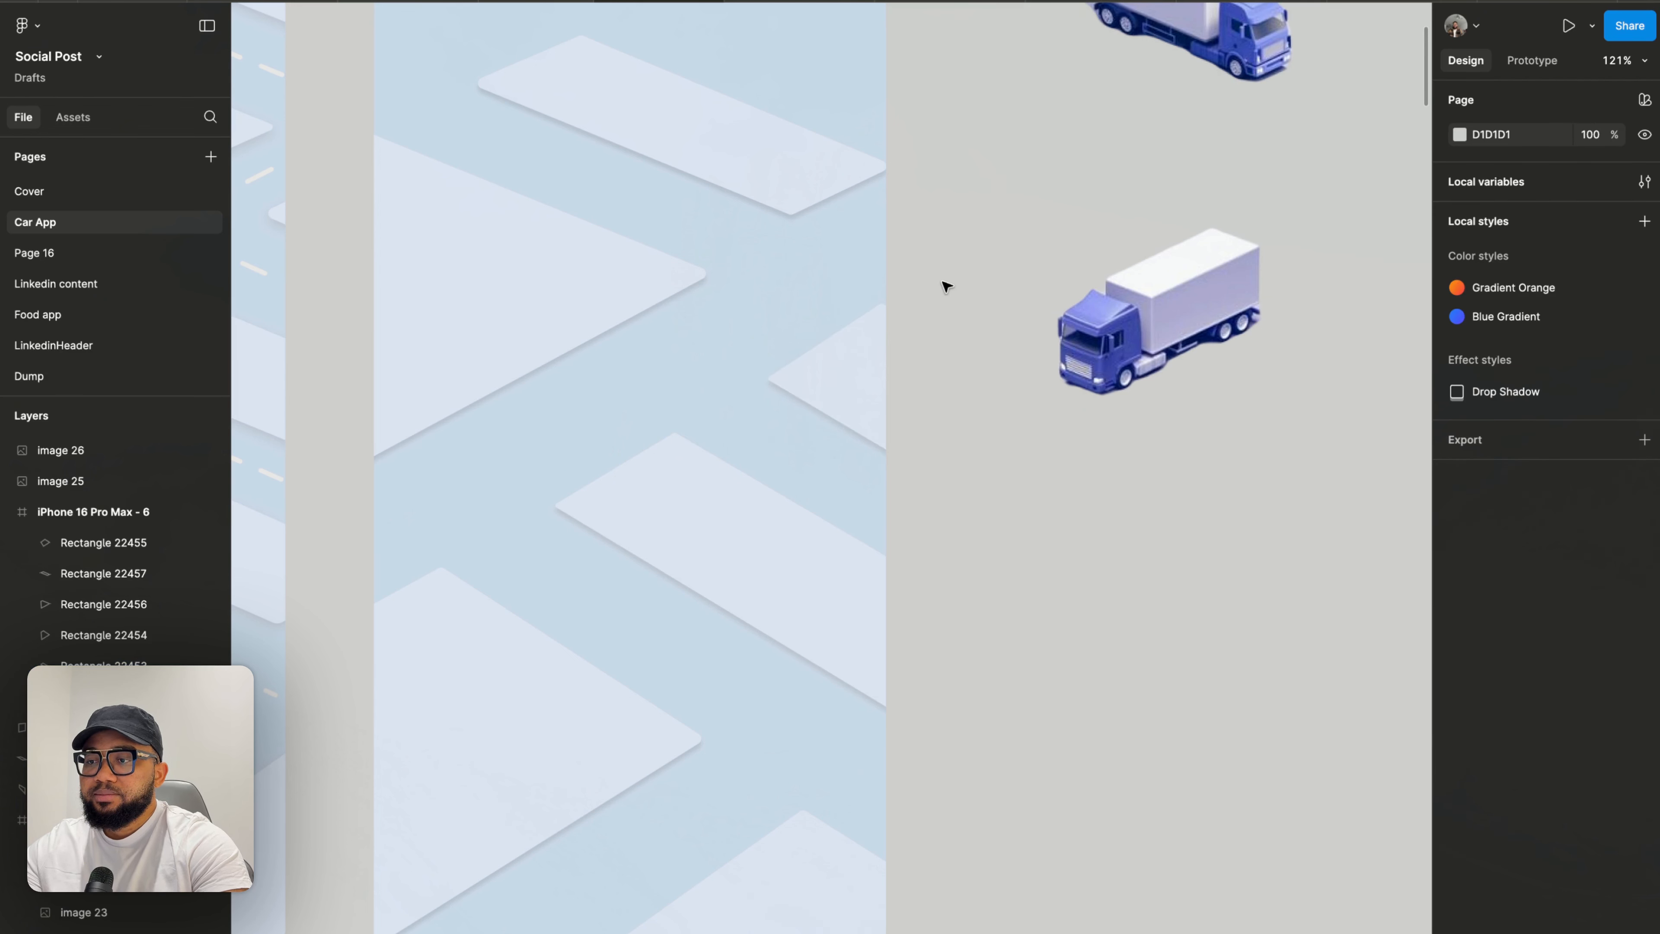
- Duplicate the upper road block and move the copy up and to the right
{"action": "scroll", "coordinate": [945, 281], "scroll_direction": "down", "scroll_amount": 3}
{"action": "scroll", "coordinate": [945, 280], "scroll_direction": "down", "scroll_amount": 2}
{"action": "scroll", "coordinate": [875, 216], "scroll_direction": "up", "scroll_amount": 5}
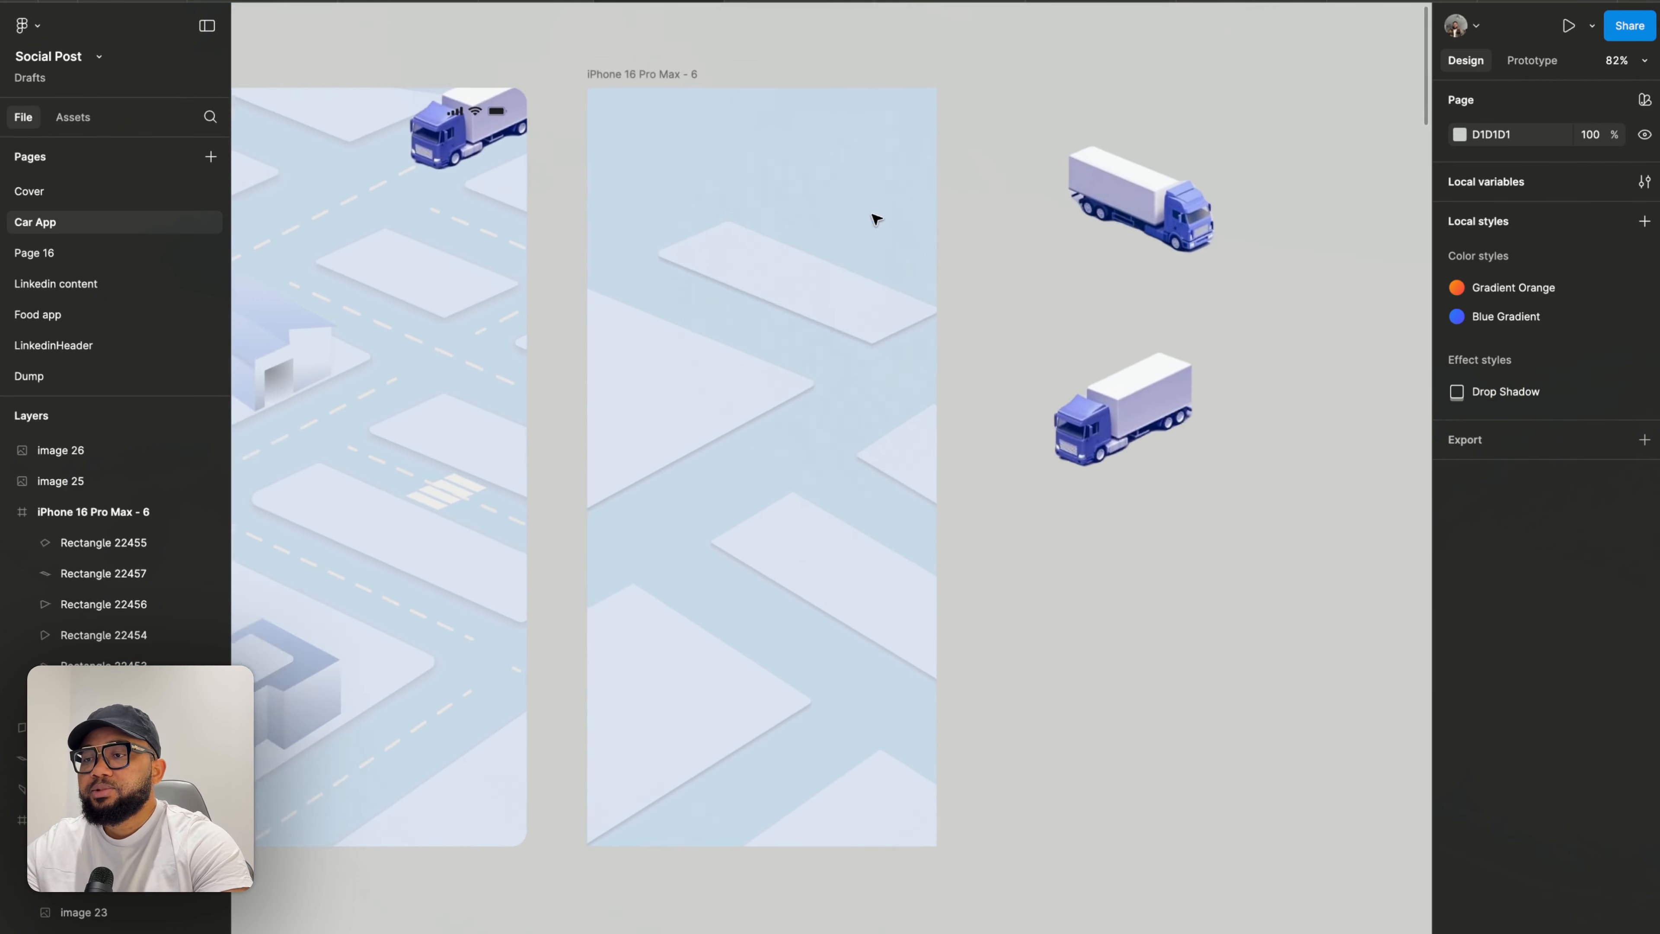
{"action": "scroll", "coordinate": [844, 389], "scroll_direction": "up", "scroll_amount": 3}
{"action": "left_click", "coordinate": [821, 452]}
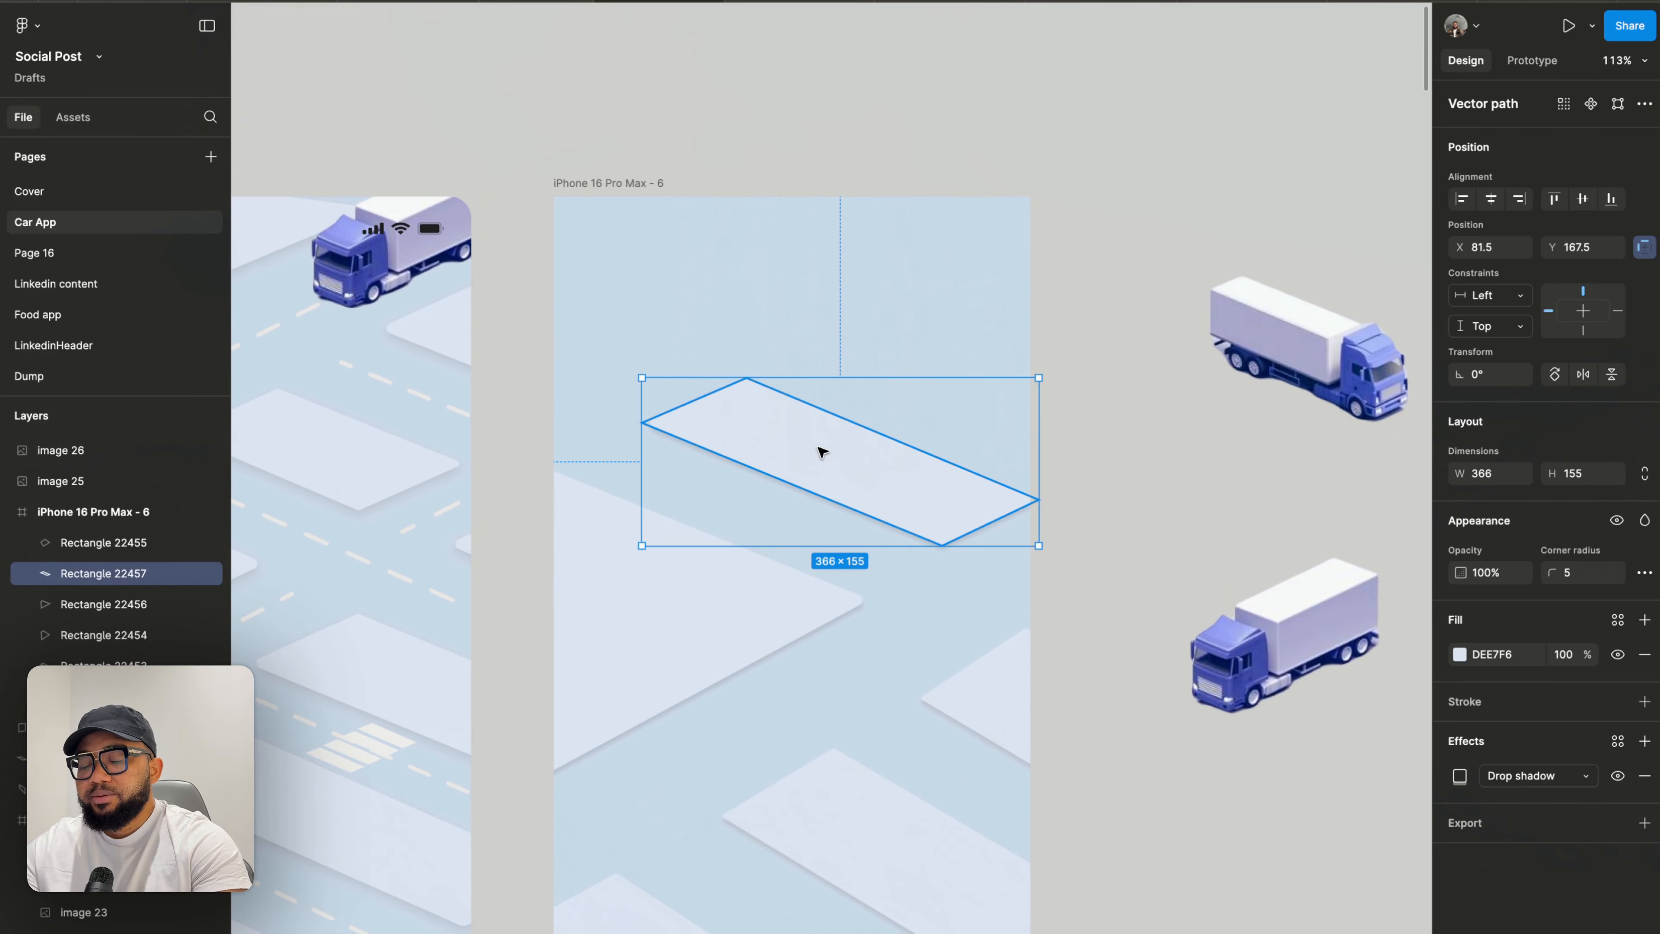
{"action": "left_click_drag", "start_coordinate": [801, 459], "coordinate": [918, 340]}
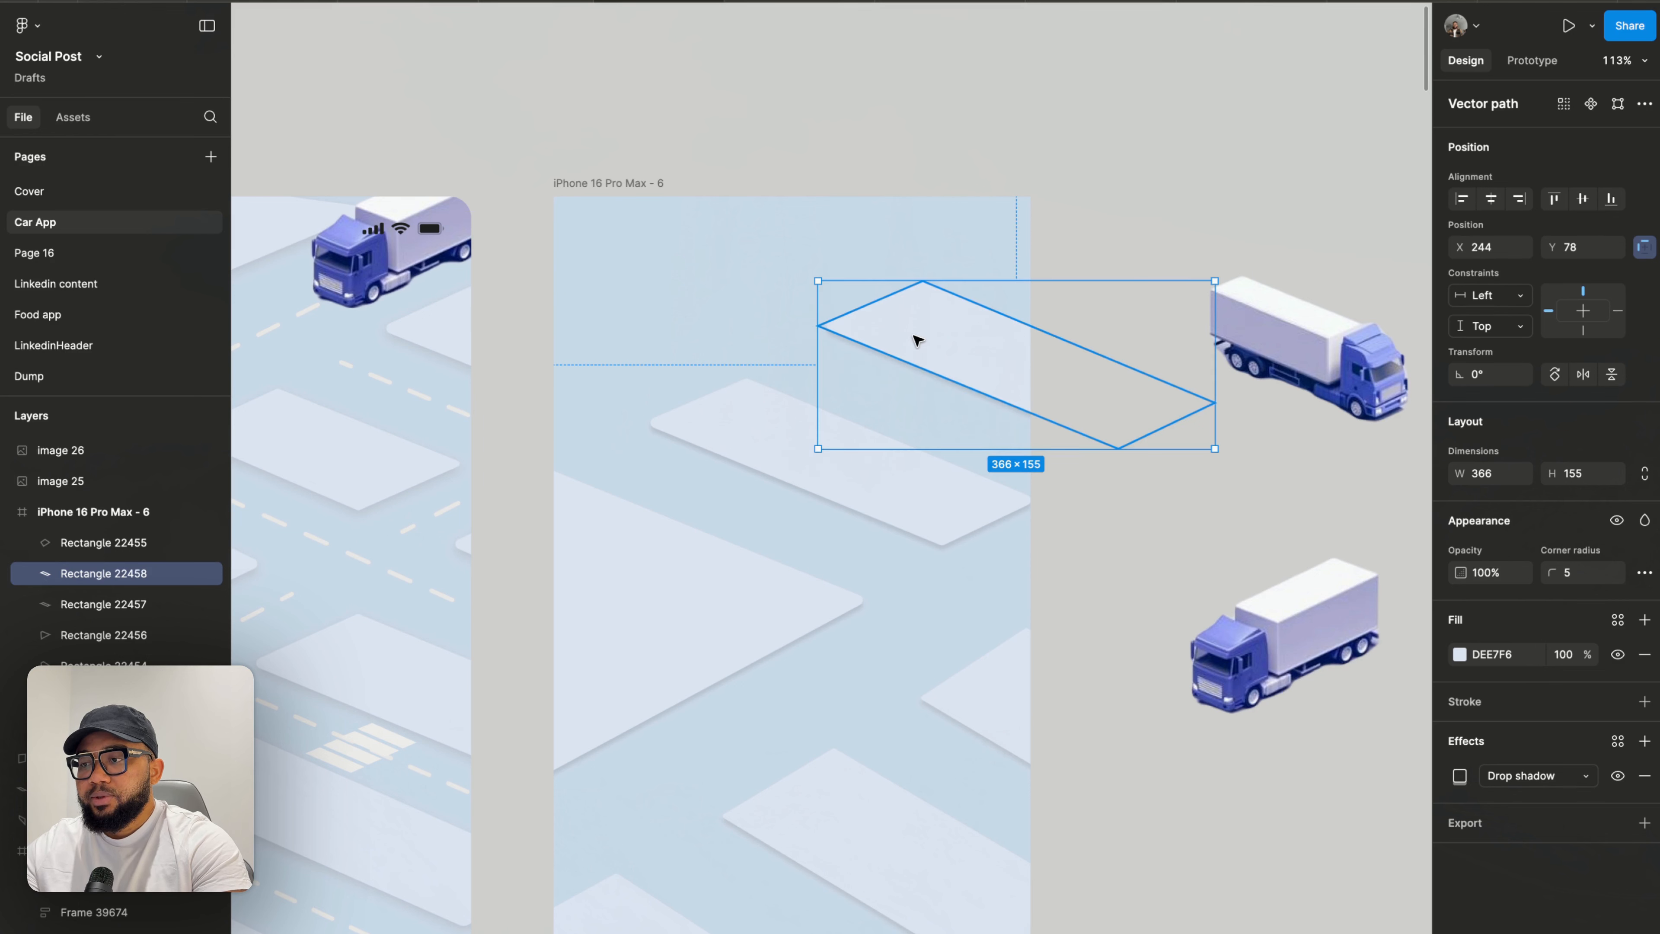
- Duplicate the road block again and move a copy above the top left corner of the right frame
{"action": "key", "text": "super+d"}
{"action": "left_click", "coordinate": [904, 171]}
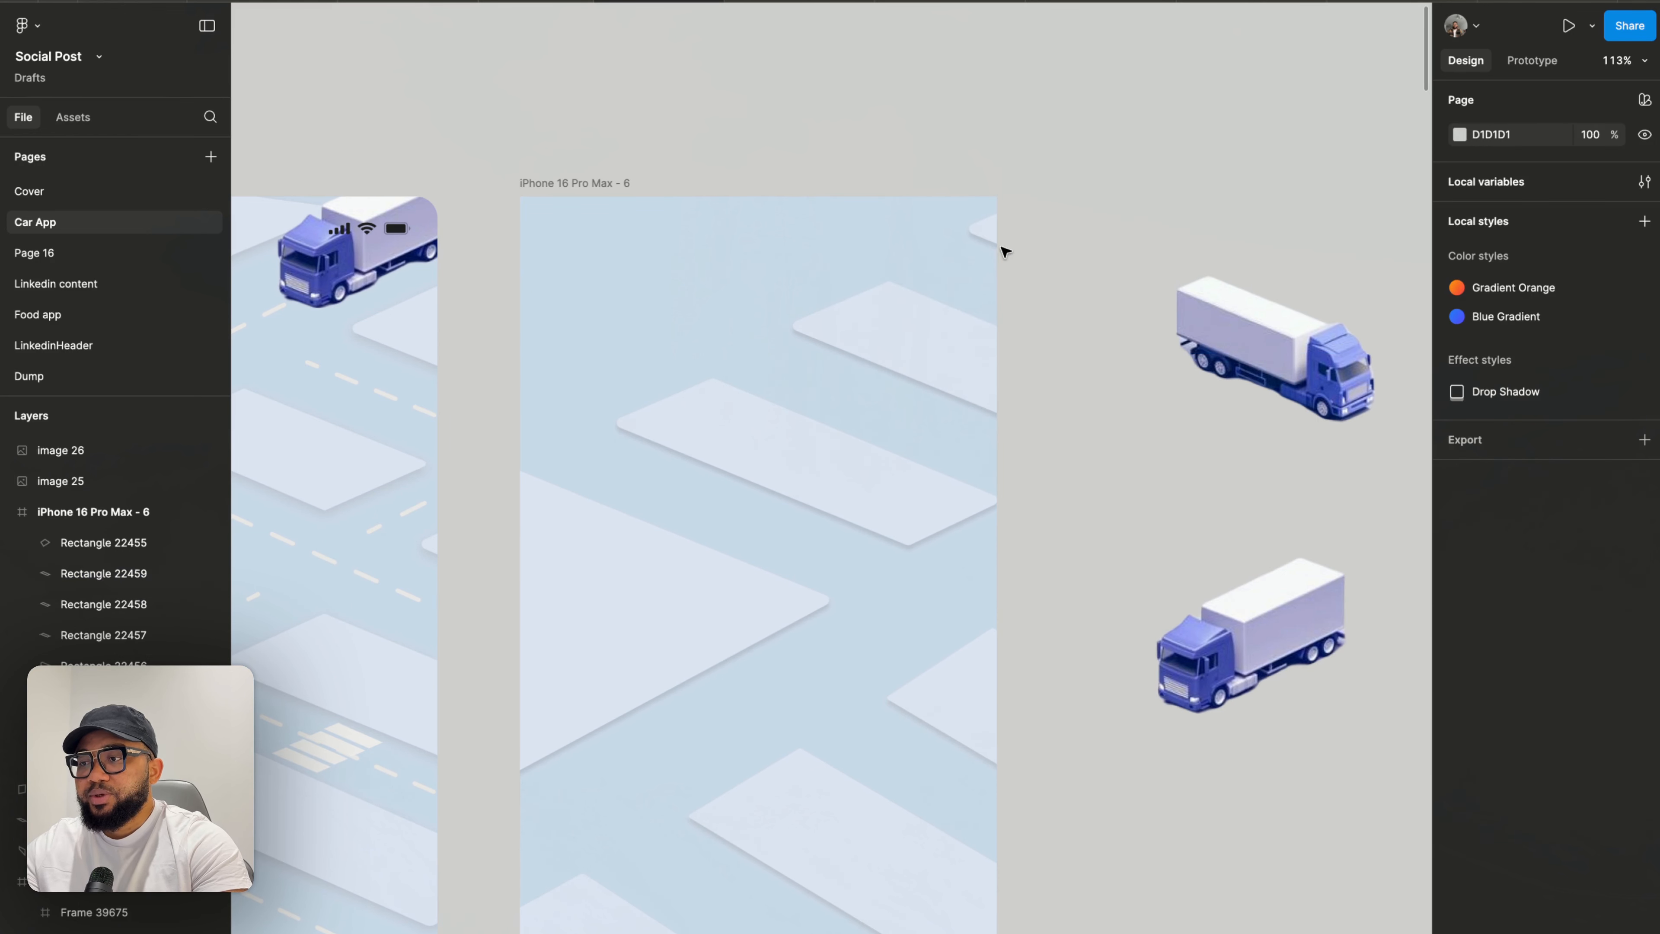
{"action": "left_click", "coordinate": [988, 239]}
{"action": "key", "text": "super+d"}
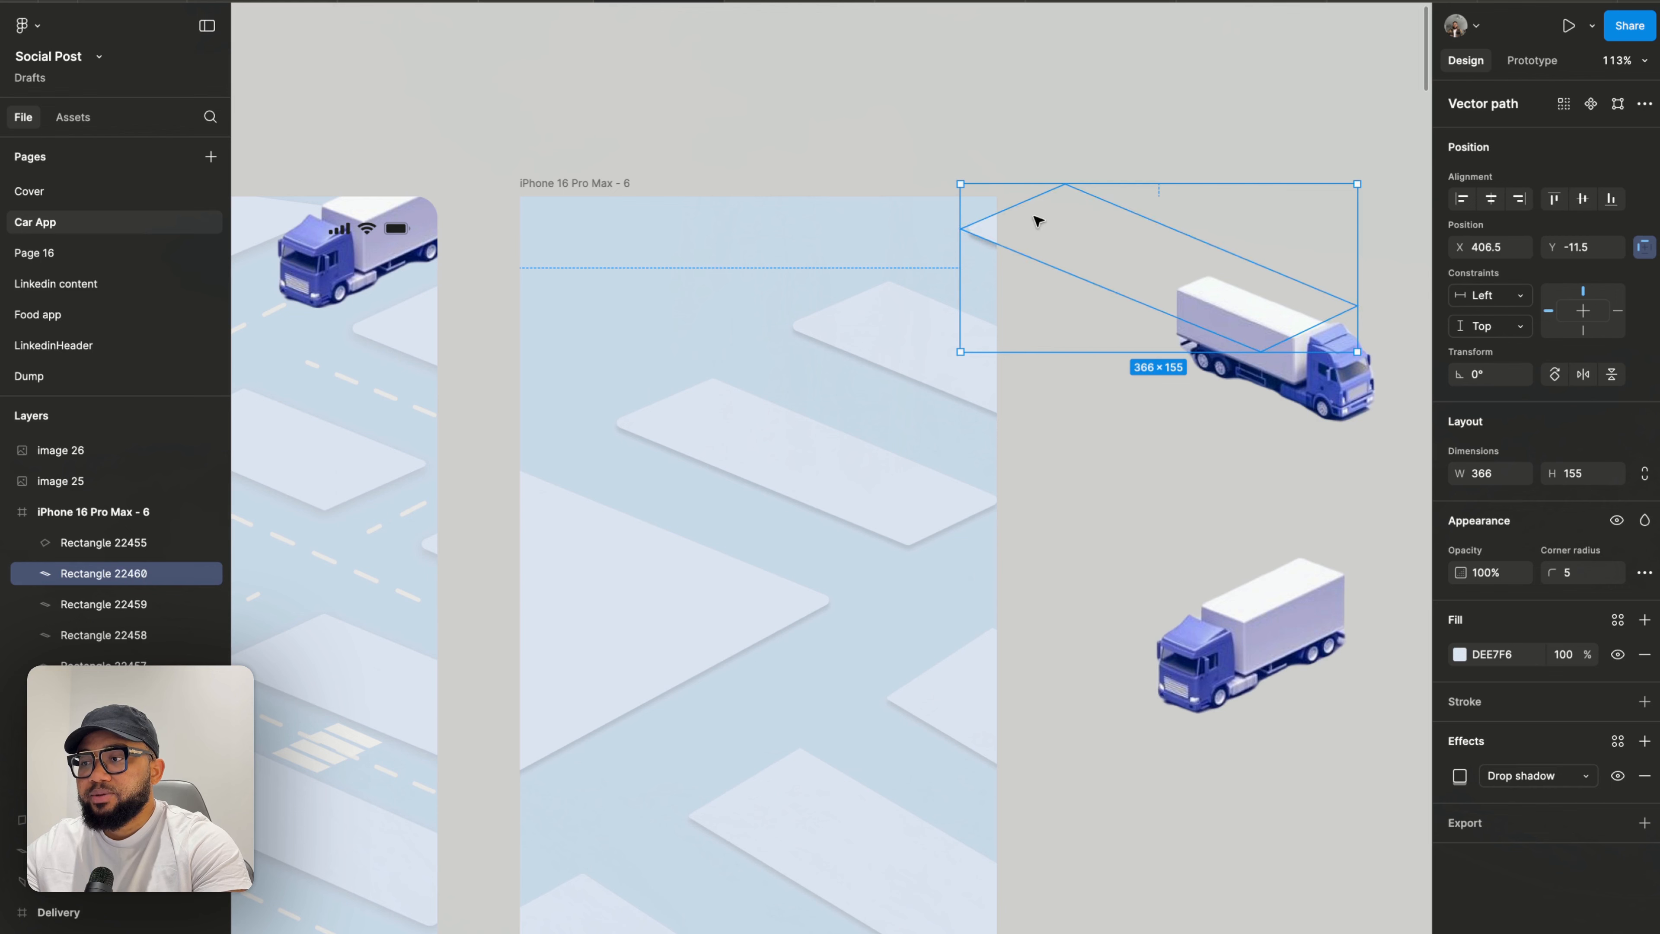
{"action": "left_click_drag", "start_coordinate": [1062, 234], "coordinate": [633, 231]}
{"action": "left_click_drag", "start_coordinate": [791, 314], "coordinate": [696, 256]}
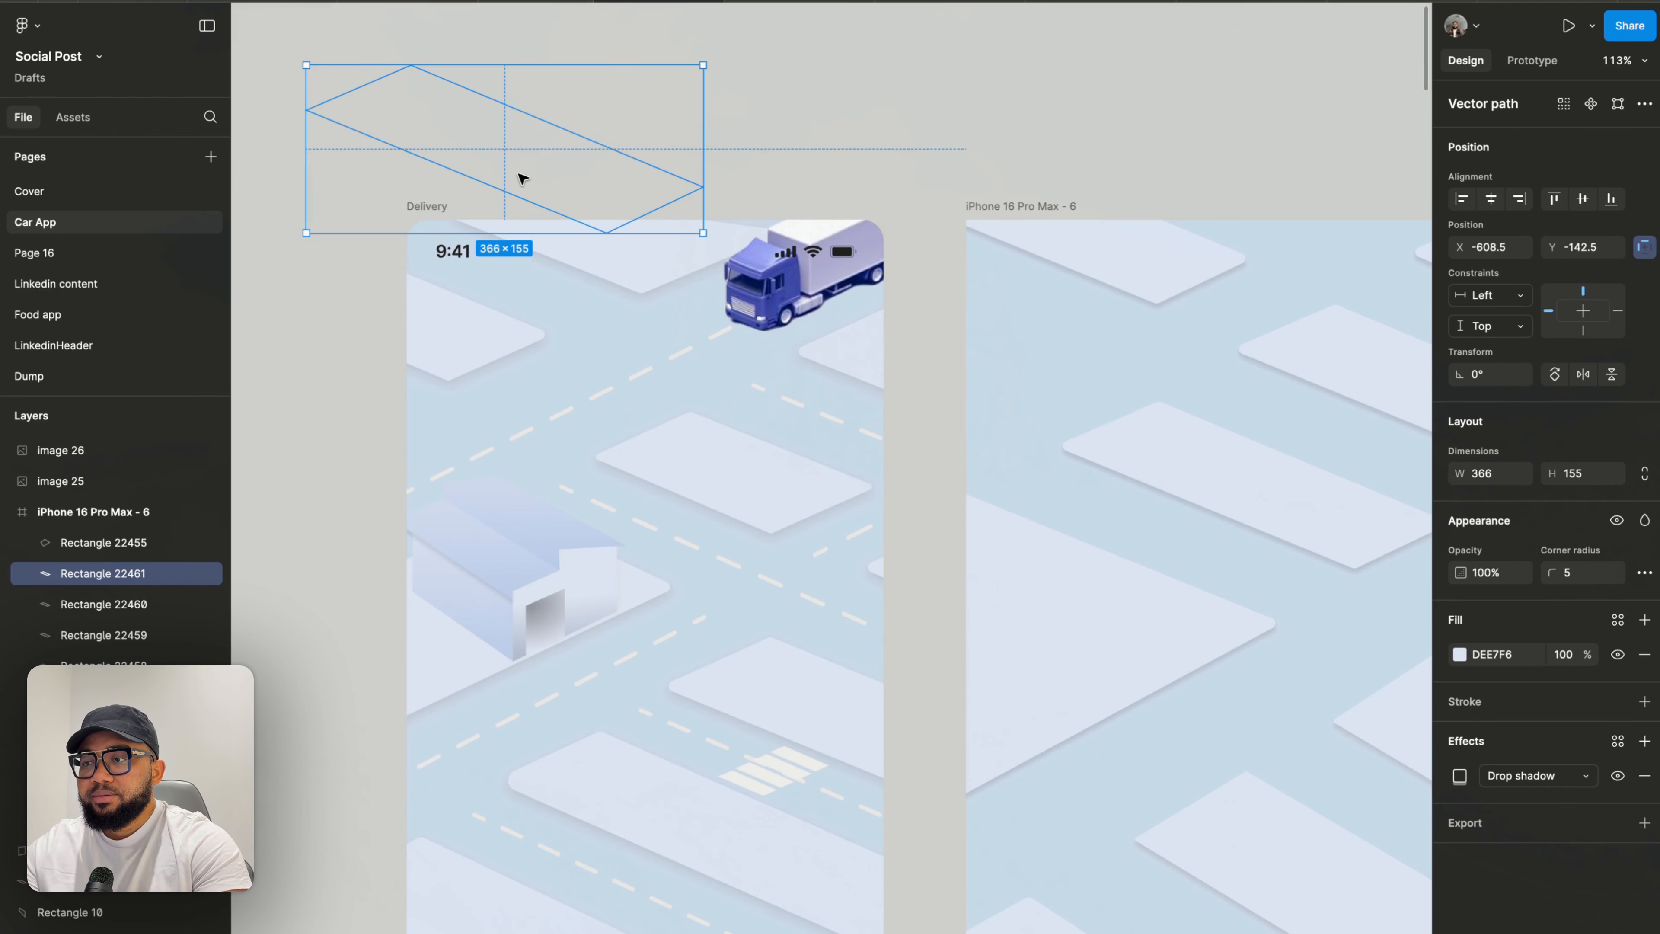
- Move another block copy over the top of the left frame near its truck
{"action": "left_click_drag", "start_coordinate": [523, 177], "coordinate": [966, 352]}
{"action": "scroll", "coordinate": [1102, 365], "scroll_direction": "up", "scroll_amount": 3}
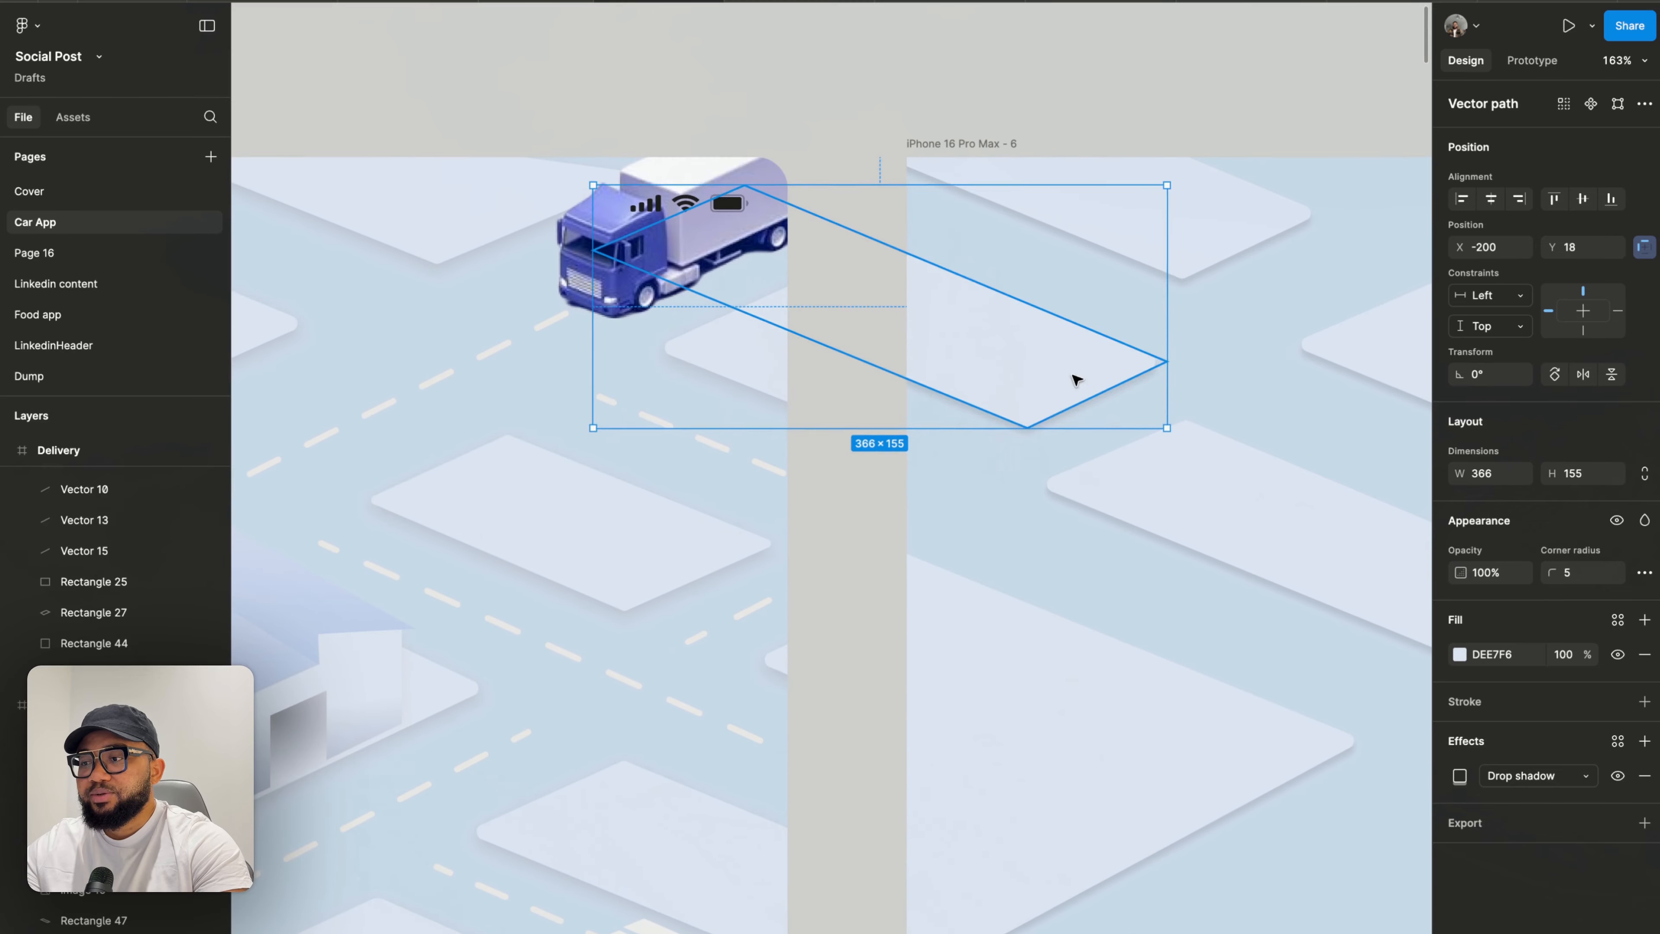
{"action": "left_click_drag", "start_coordinate": [1074, 374], "coordinate": [982, 356]}
{"action": "scroll", "coordinate": [1001, 185], "scroll_direction": "down", "scroll_amount": 5}
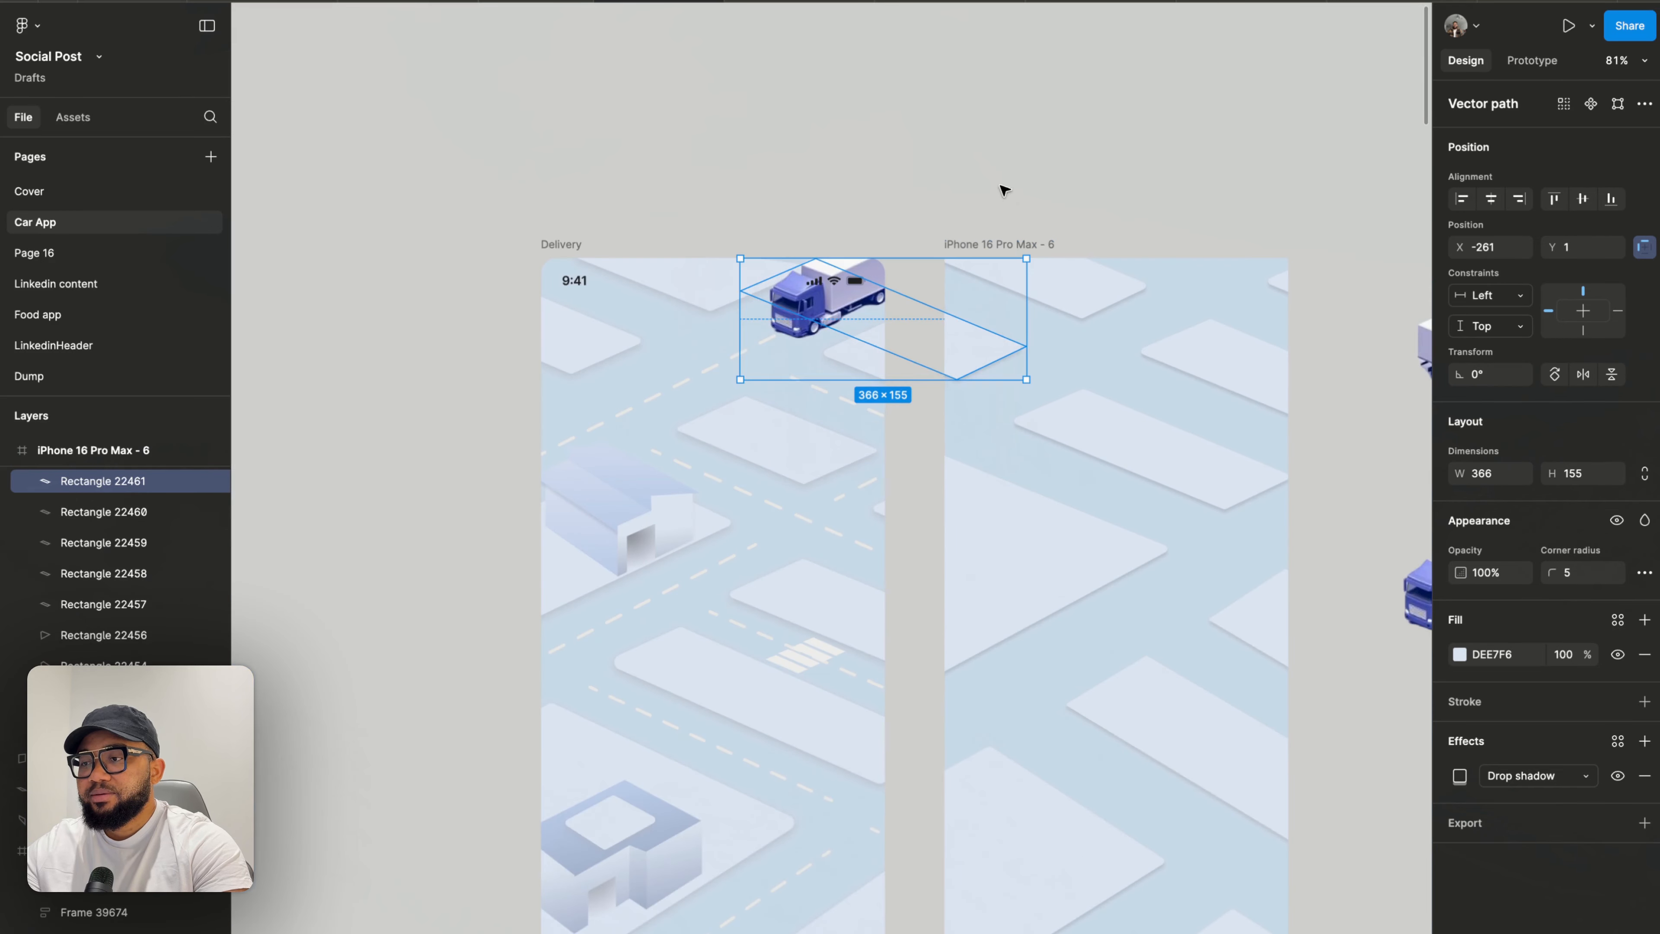
{"action": "left_click", "coordinate": [1003, 189]}
- Move the front-facing truck image back into the middle of the right frame onto the road
{"action": "scroll", "coordinate": [1002, 188], "scroll_direction": "right", "scroll_amount": 4}
{"action": "scroll", "coordinate": [997, 204], "scroll_direction": "down", "scroll_amount": 1}
{"action": "scroll", "coordinate": [767, 197], "scroll_direction": "up", "scroll_amount": 5}
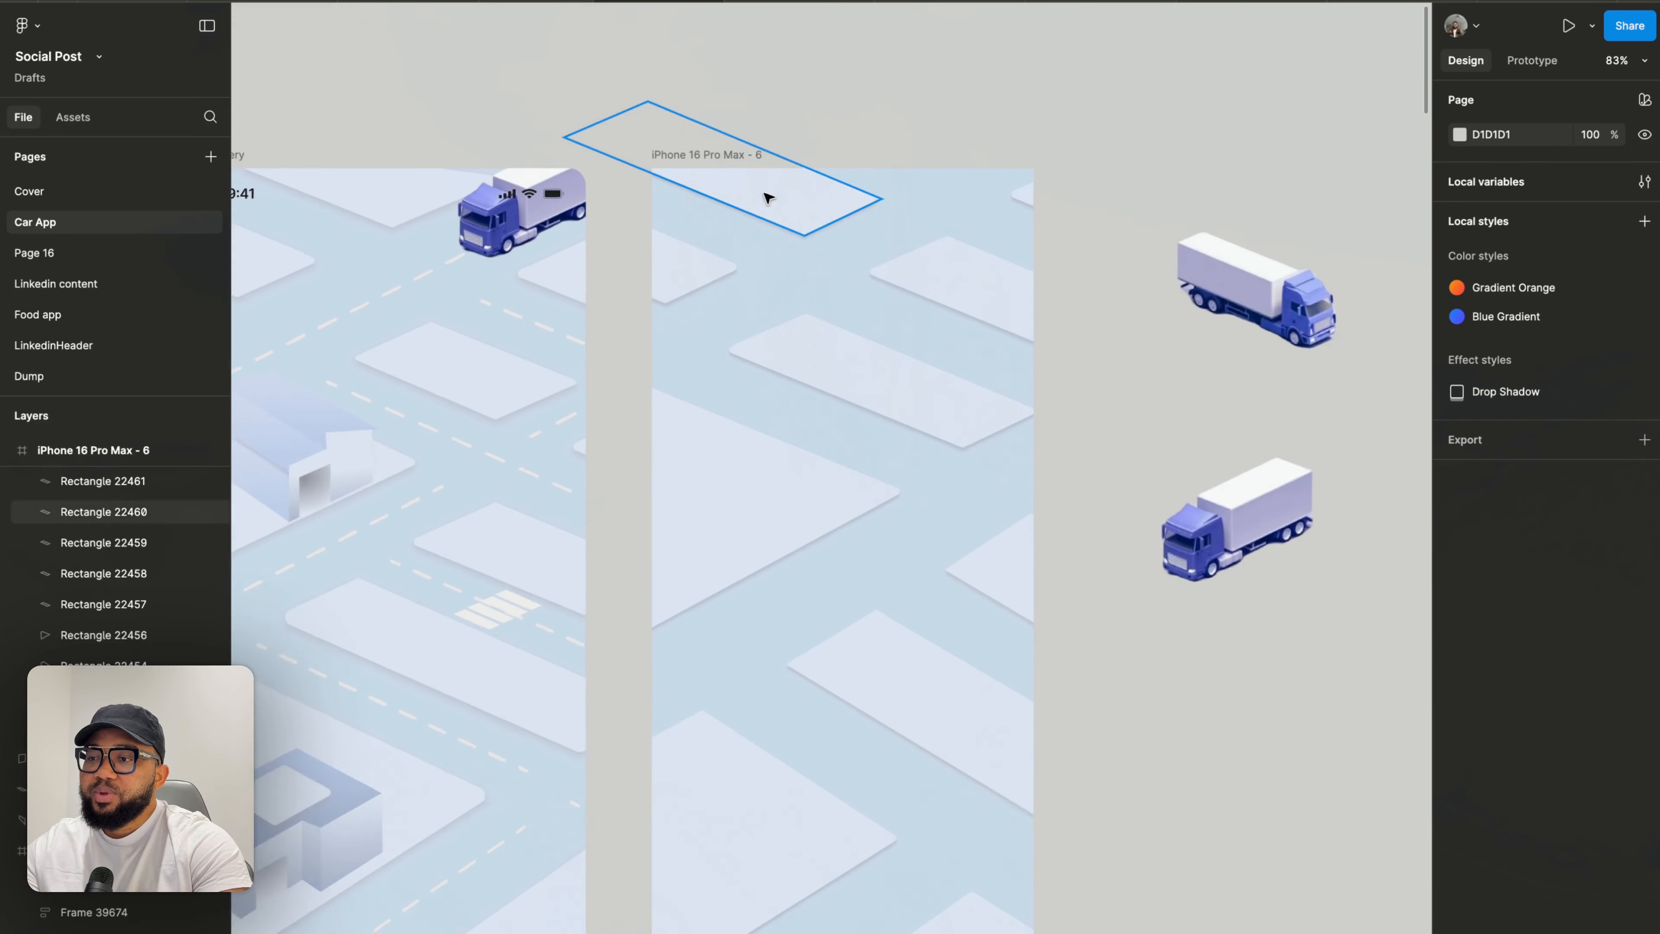
{"action": "scroll", "coordinate": [766, 197], "scroll_direction": "down", "scroll_amount": 2}
{"action": "left_click", "coordinate": [823, 208]}
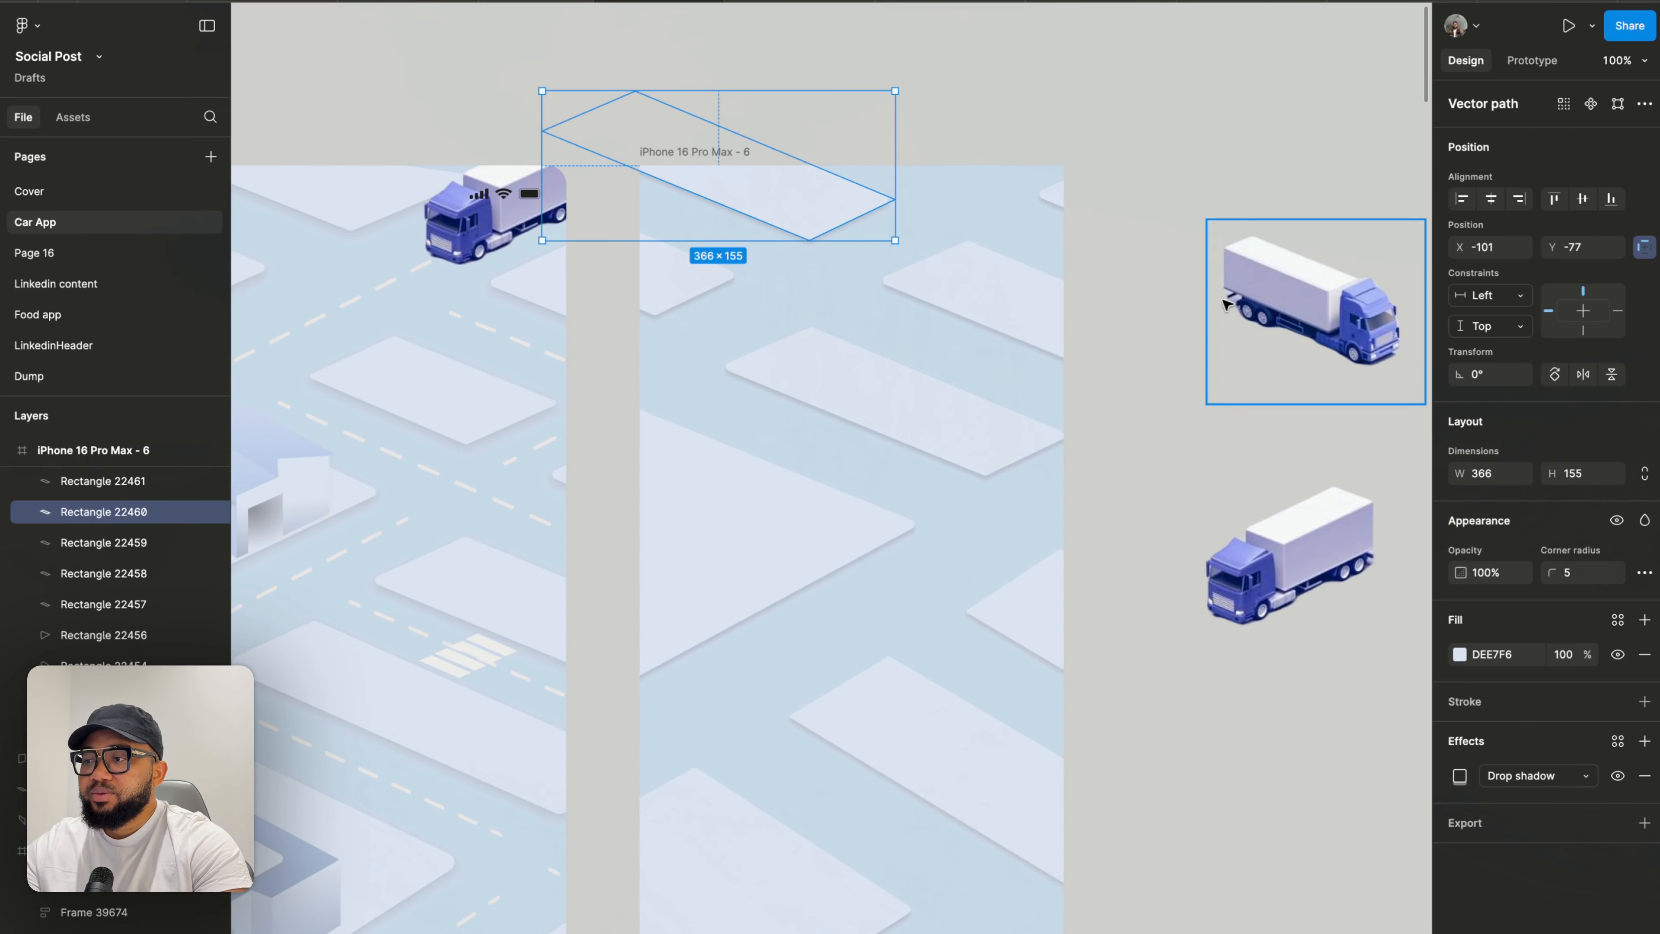
{"action": "left_click_drag", "start_coordinate": [1270, 521], "coordinate": [934, 537]}
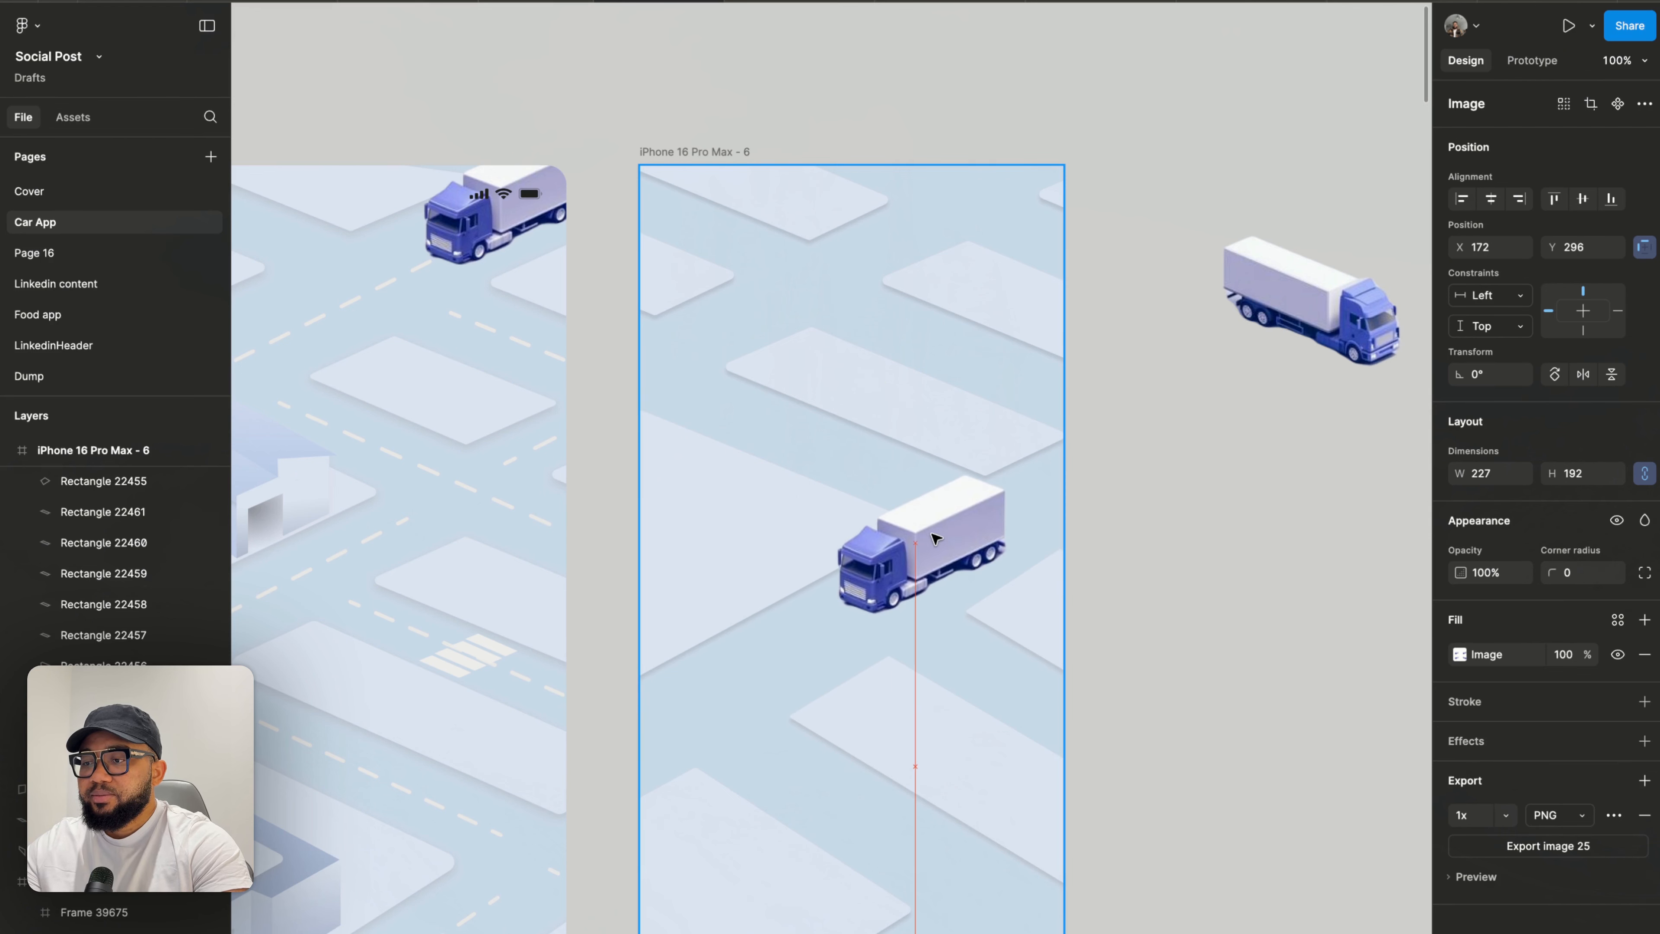
- Reposition the side-facing truck image beside the right frame, outside the phone screen
{"action": "scroll", "coordinate": [937, 539], "scroll_direction": "down", "scroll_amount": 5}
{"action": "scroll", "coordinate": [951, 518], "scroll_direction": "right", "scroll_amount": 2}
{"action": "scroll", "coordinate": [952, 518], "scroll_direction": "down", "scroll_amount": 1}
{"action": "left_click", "coordinate": [951, 518]}
{"action": "left_click_drag", "start_coordinate": [941, 331], "coordinate": [1340, 314]}
{"action": "scroll", "coordinate": [697, 376], "scroll_direction": "up", "scroll_amount": 5}
{"action": "scroll", "coordinate": [1113, 404], "scroll_direction": "down", "scroll_amount": 5}
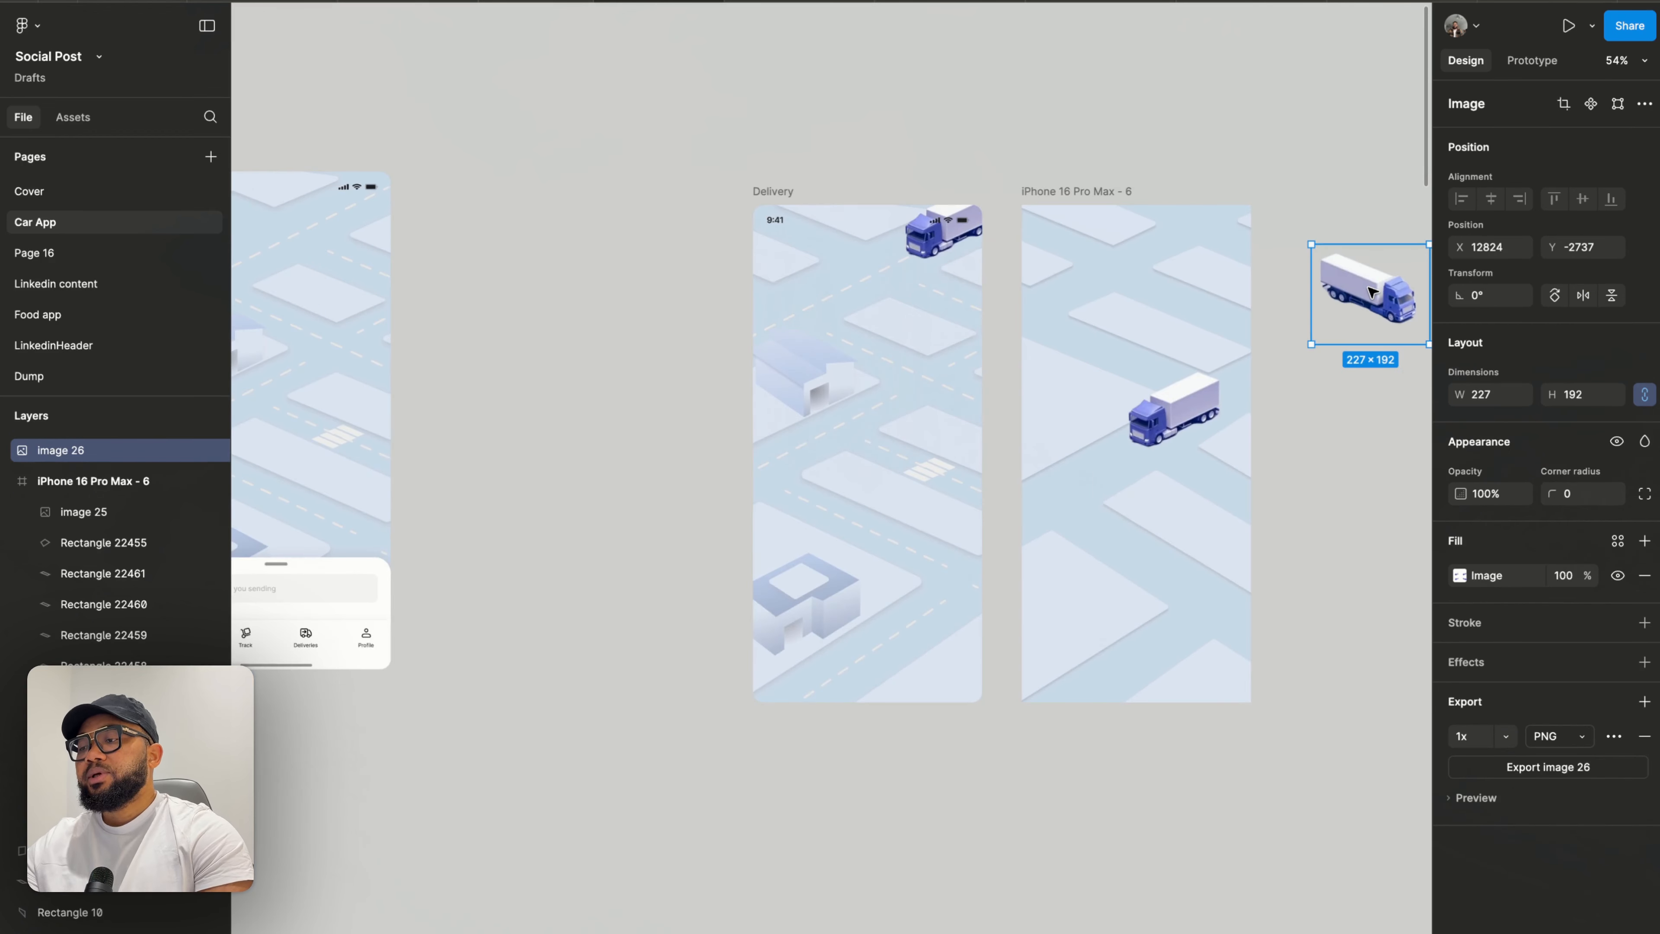
- Move the front-facing truck out of the right frame, placing it beside the frame below the other truck
{"action": "scroll", "coordinate": [789, 637], "scroll_direction": "up", "scroll_amount": 5}
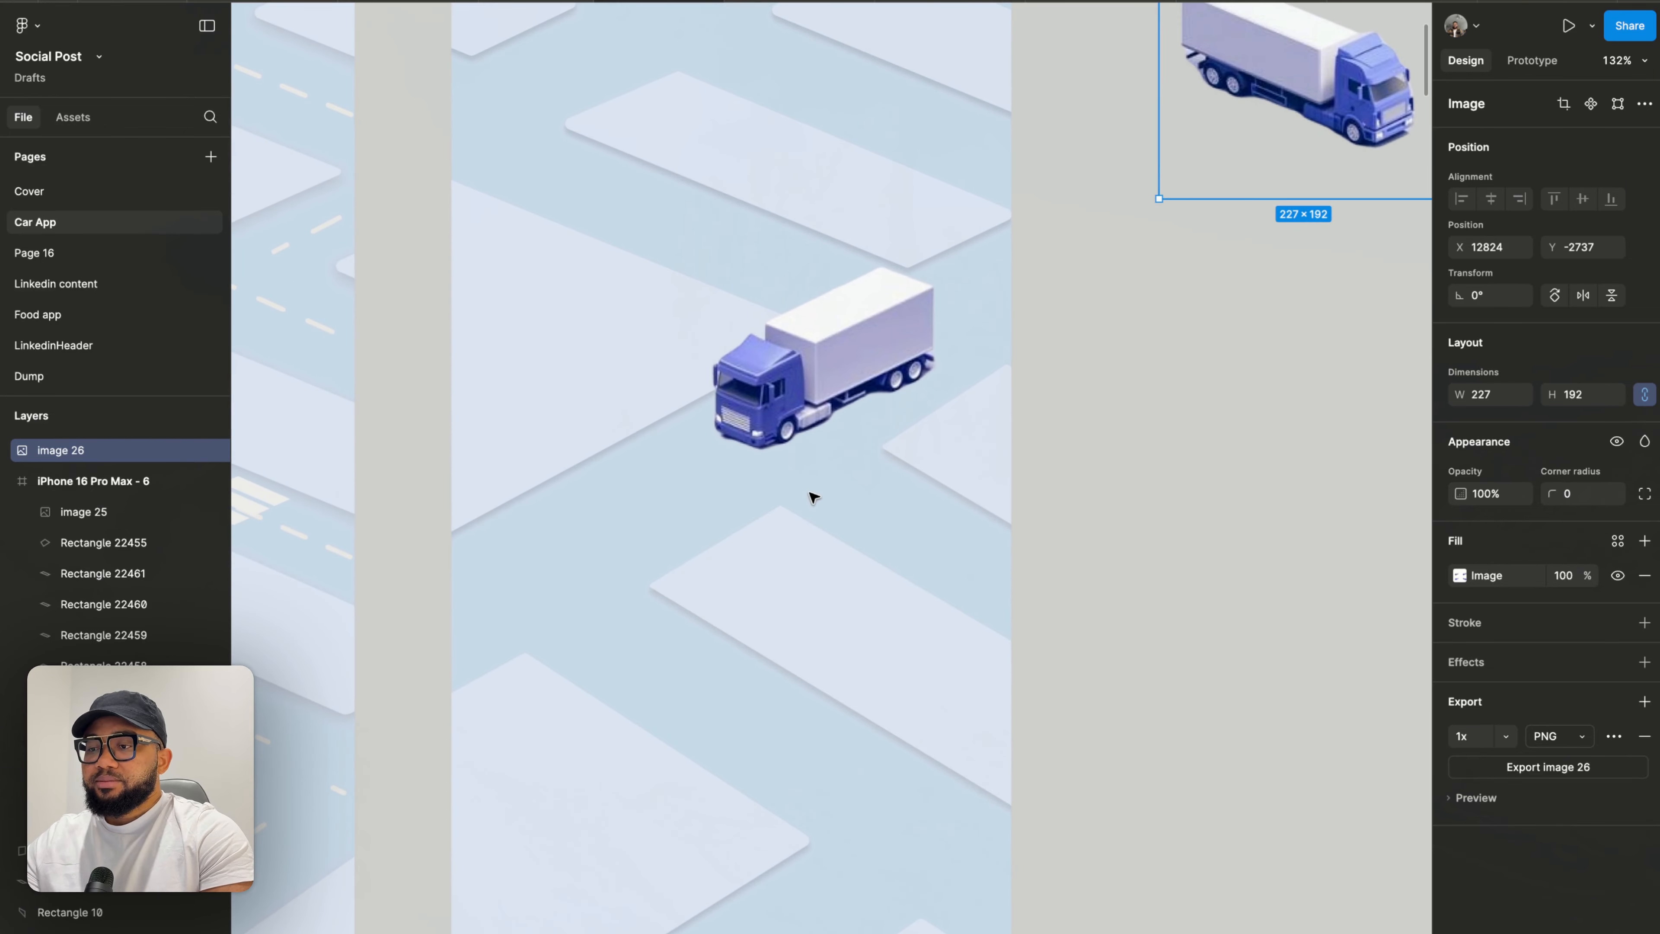
{"action": "left_click_drag", "start_coordinate": [815, 391], "coordinate": [1327, 281]}
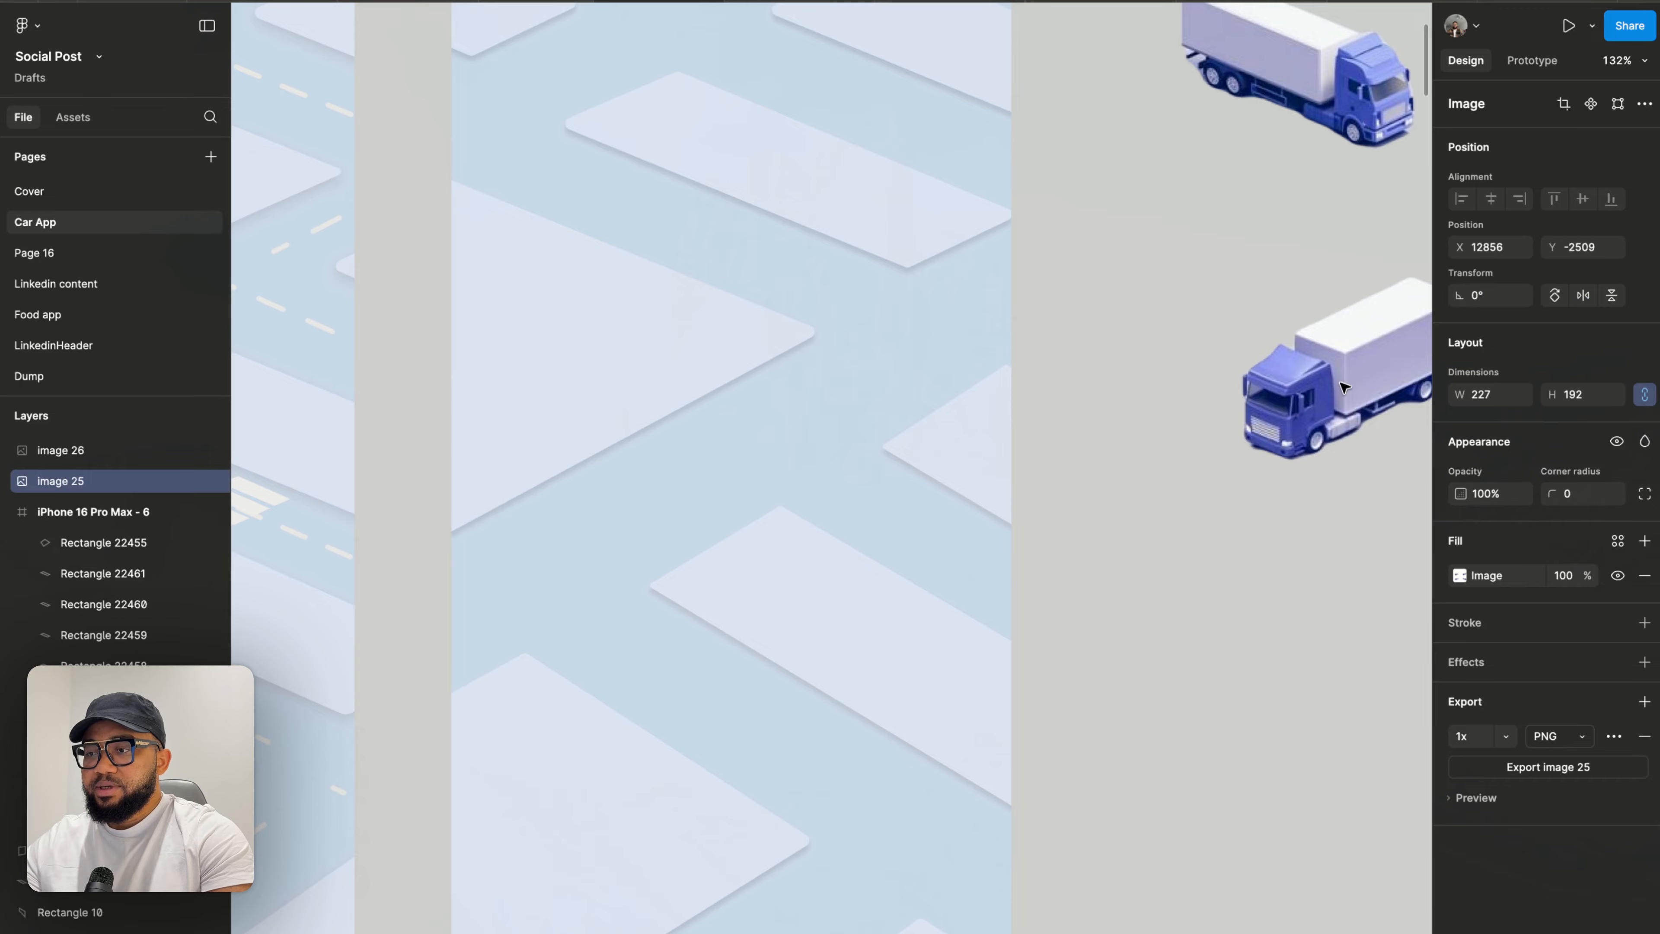
{"action": "scroll", "coordinate": [1294, 385], "scroll_direction": "down", "scroll_amount": 5}
{"action": "scroll", "coordinate": [831, 230], "scroll_direction": "up", "scroll_amount": 5}
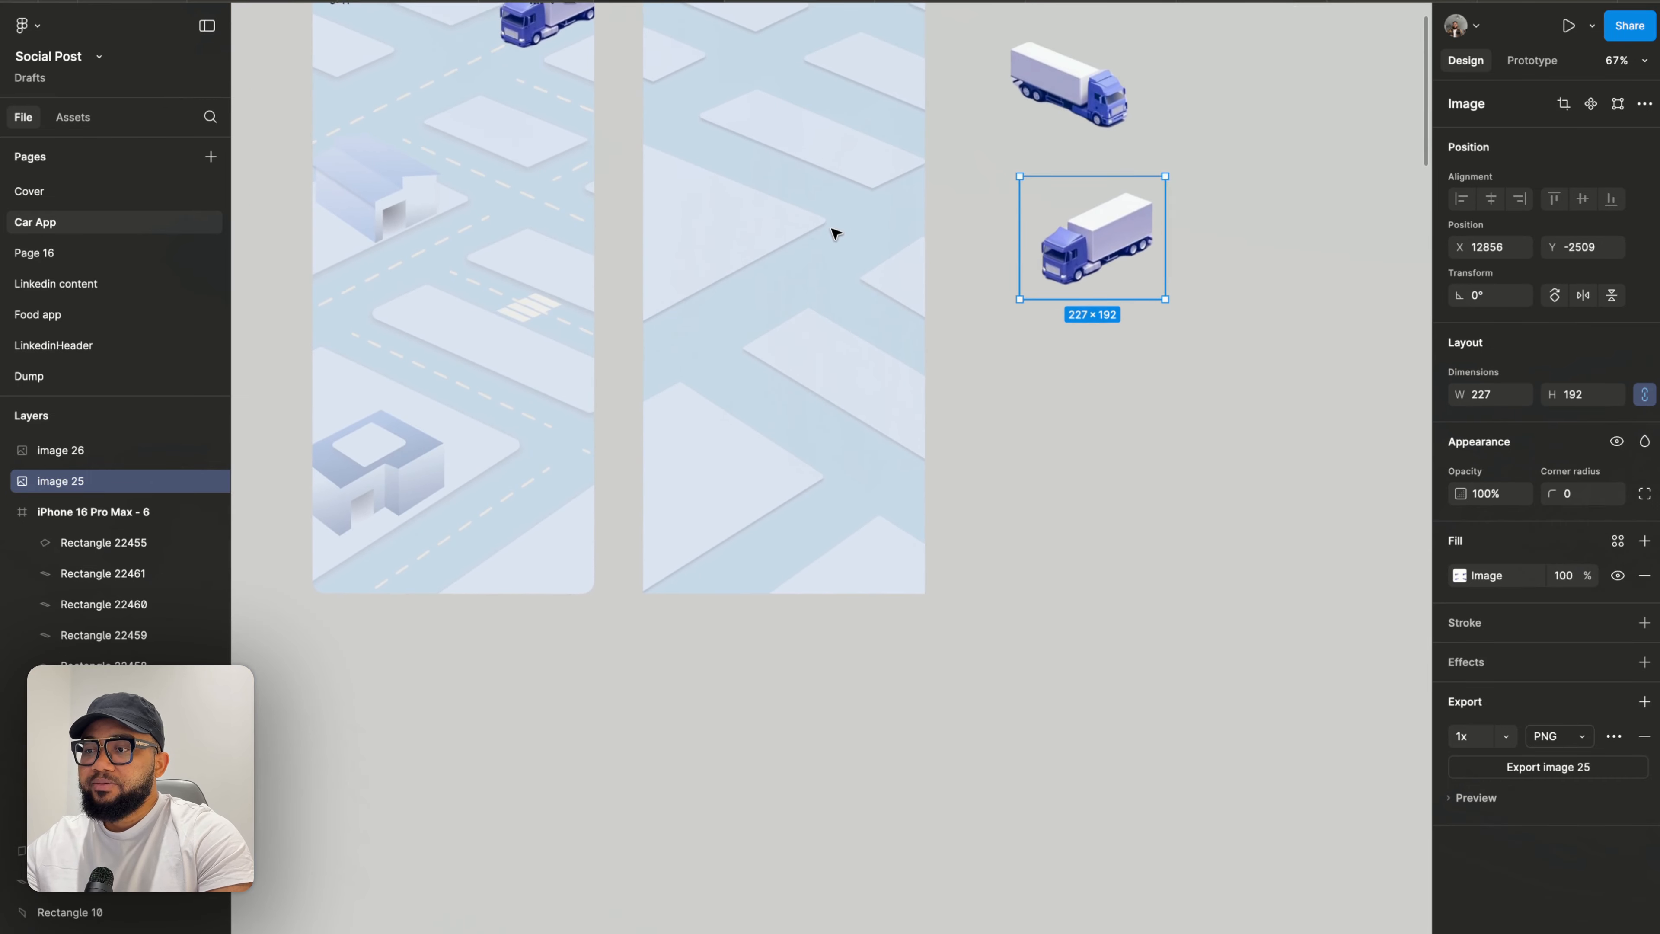
{"action": "scroll", "coordinate": [789, 416], "scroll_direction": "down", "scroll_amount": 3}
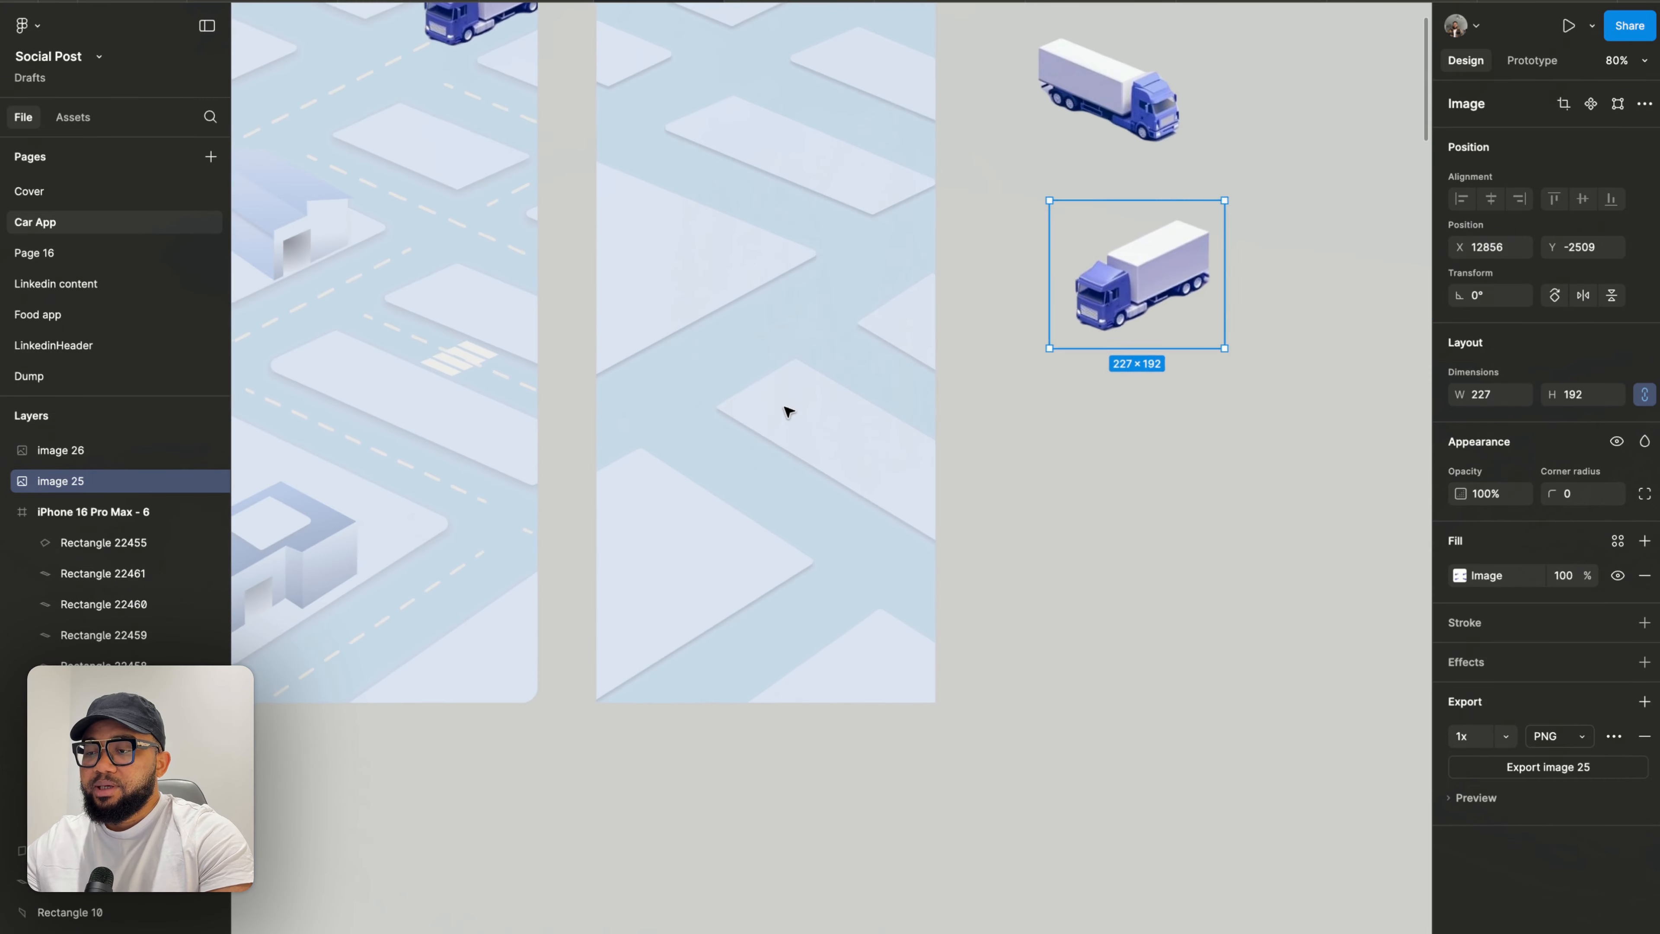
{"action": "double_click", "coordinate": [863, 649]}
{"action": "left_click_drag", "start_coordinate": [880, 608], "coordinate": [884, 612]}
{"action": "double_click", "coordinate": [1033, 586]}
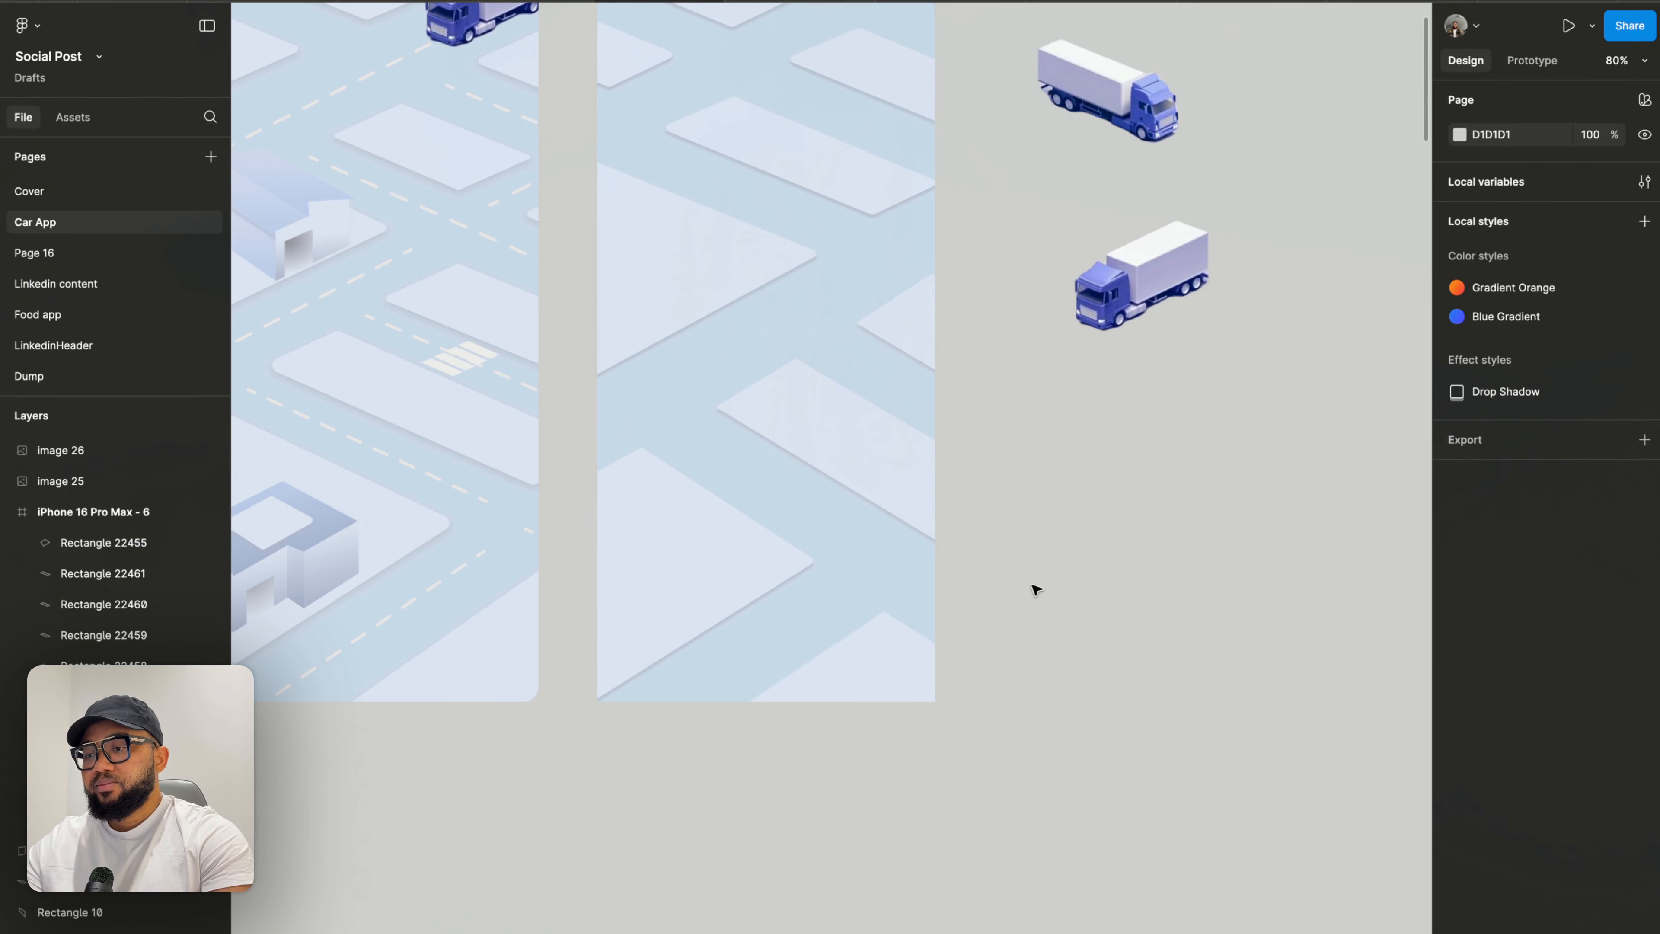
{"action": "scroll", "coordinate": [1033, 585], "scroll_direction": "down", "scroll_amount": 2}
{"action": "scroll", "coordinate": [1033, 586], "scroll_direction": "up", "scroll_amount": 2}
{"action": "scroll", "coordinate": [1033, 586], "scroll_direction": "right", "scroll_amount": 1}
{"action": "scroll", "coordinate": [831, 426], "scroll_direction": "left", "scroll_amount": 3}
{"action": "scroll", "coordinate": [831, 426], "scroll_direction": "up", "scroll_amount": 1}
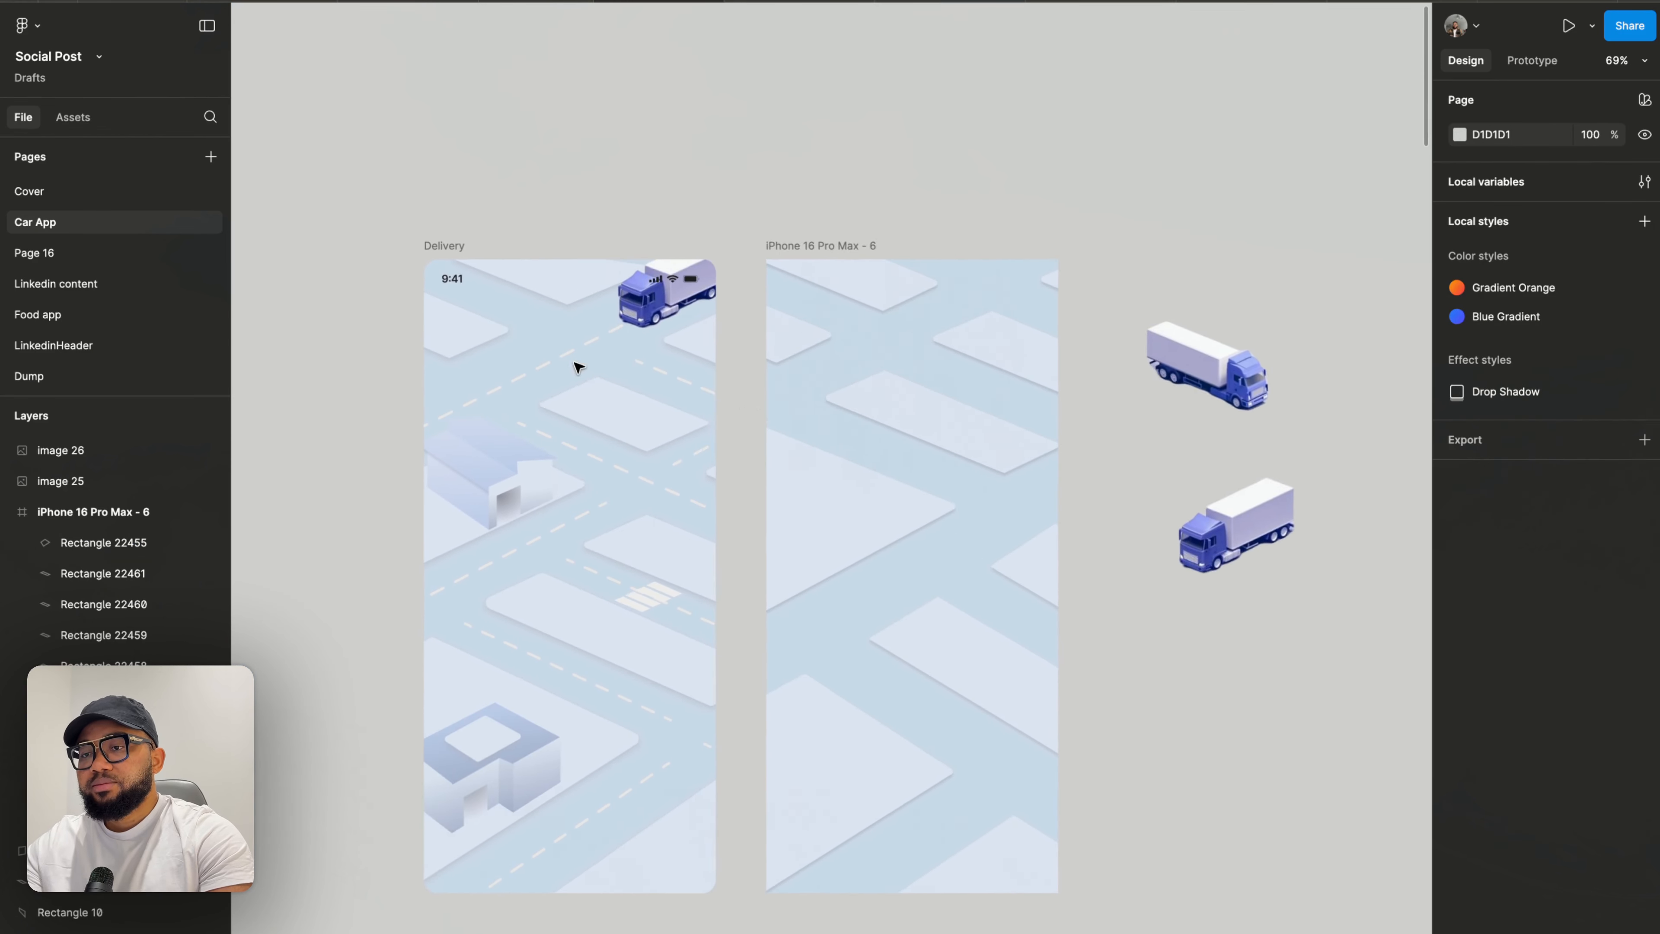
- Move the Delivery frame further to the left, widening the gap to the right frame
{"action": "left_click_drag", "start_coordinate": [513, 266], "coordinate": [353, 270]}
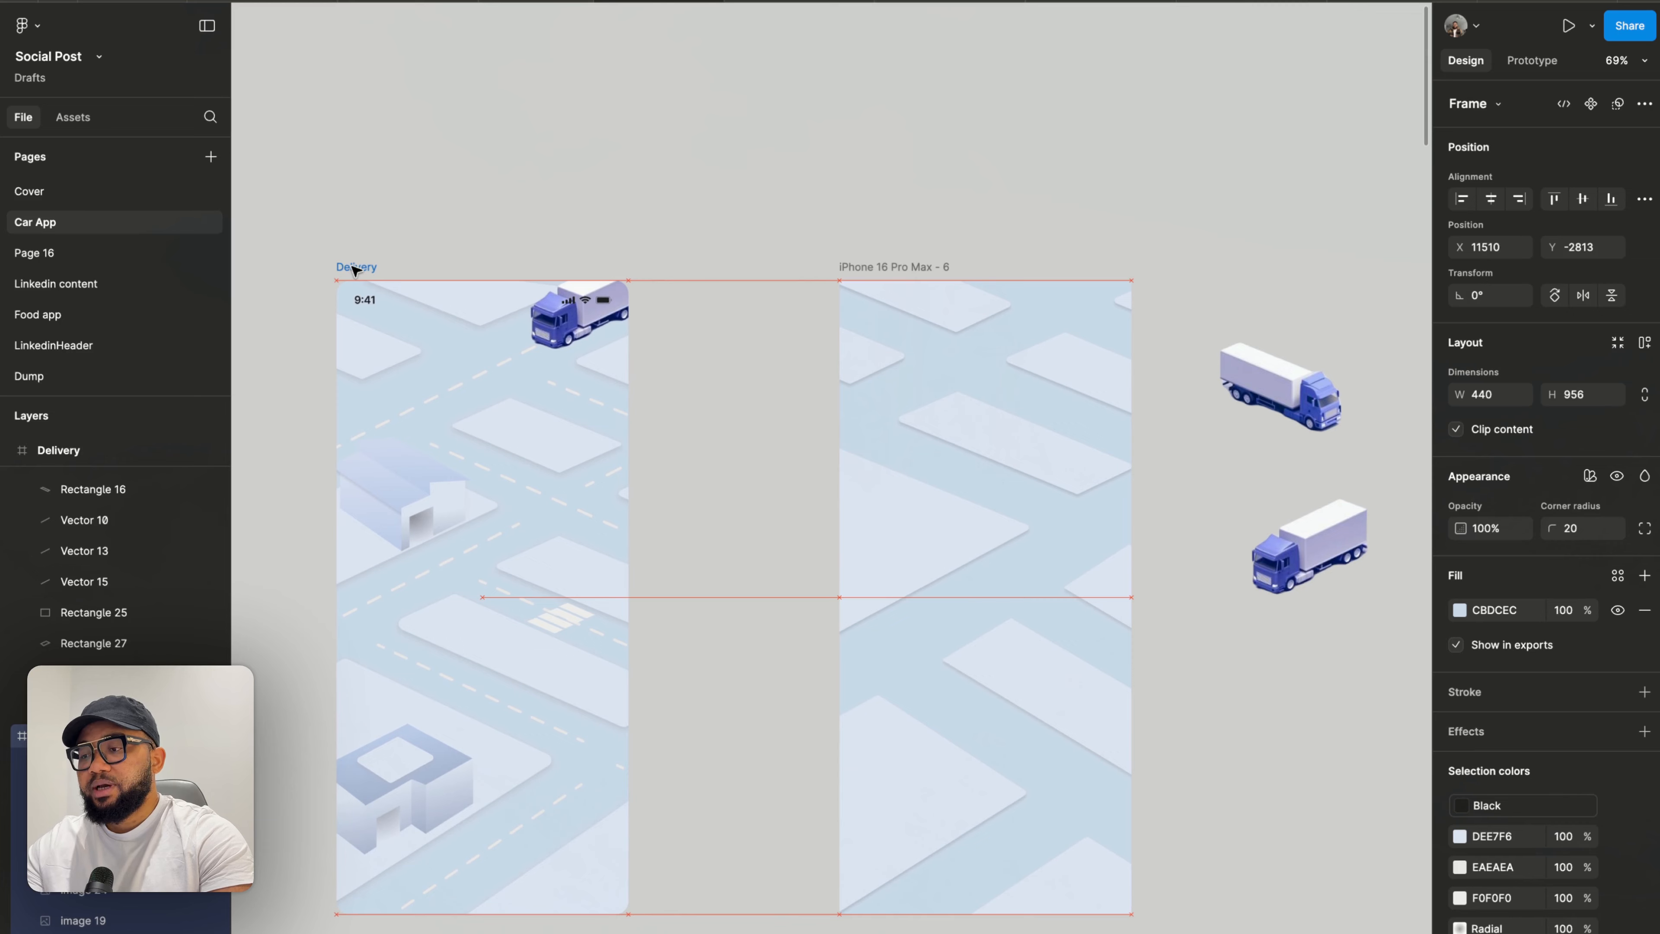
{"action": "scroll", "coordinate": [356, 271], "scroll_direction": "down", "scroll_amount": 3}
{"action": "scroll", "coordinate": [357, 270], "scroll_direction": "right", "scroll_amount": 5}
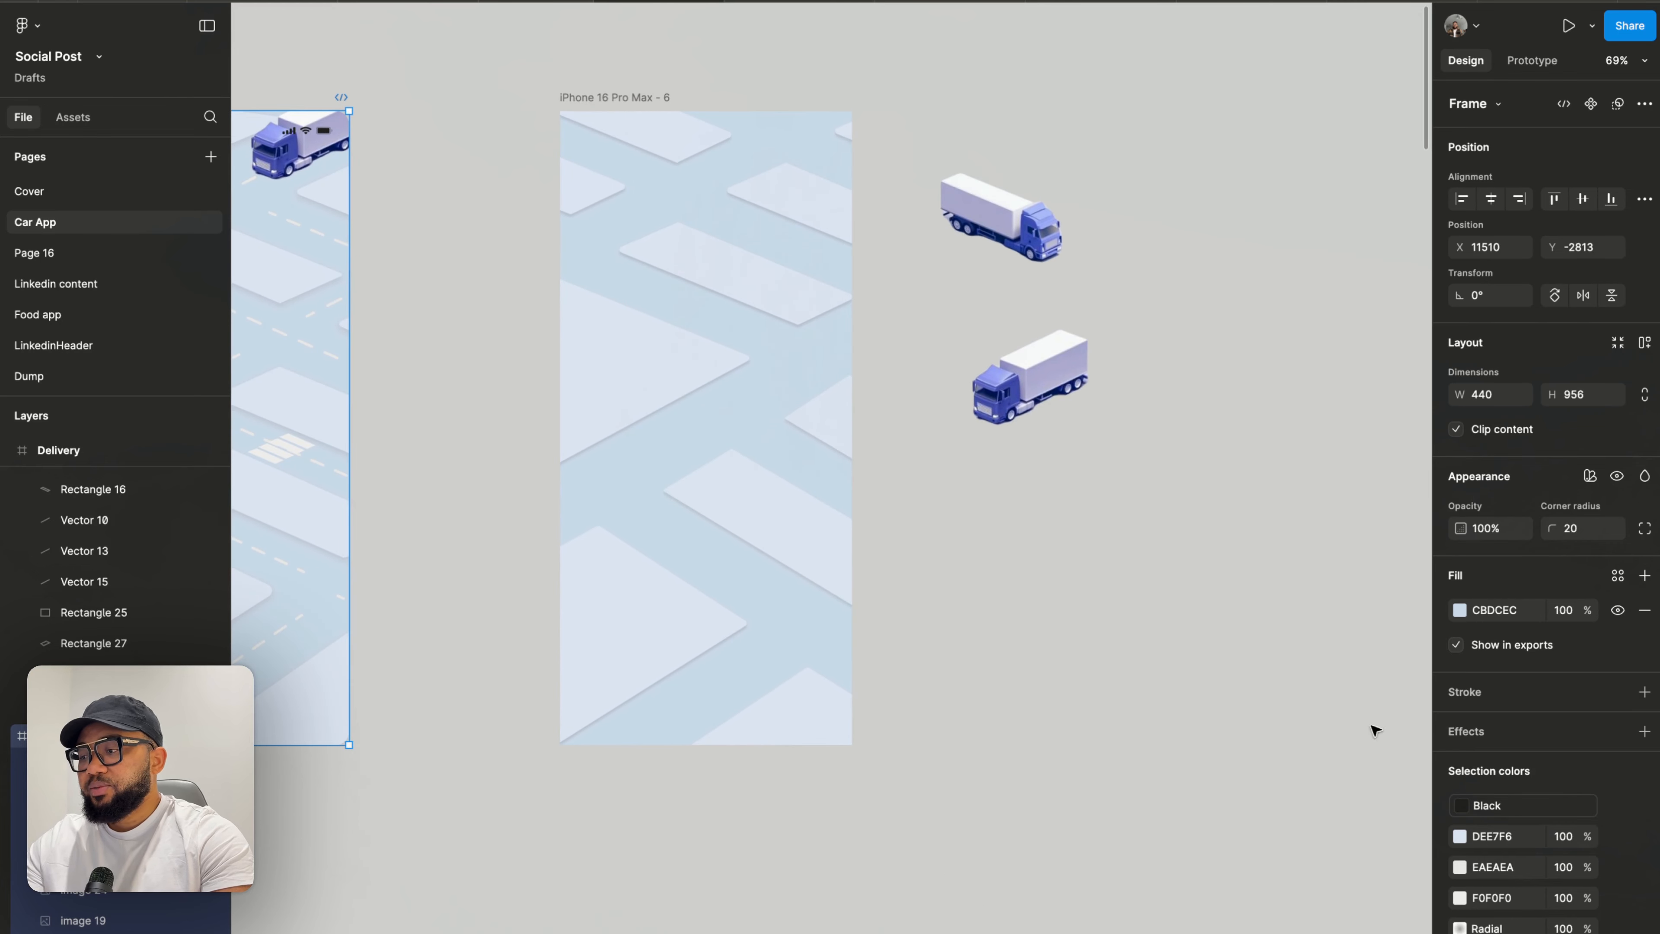
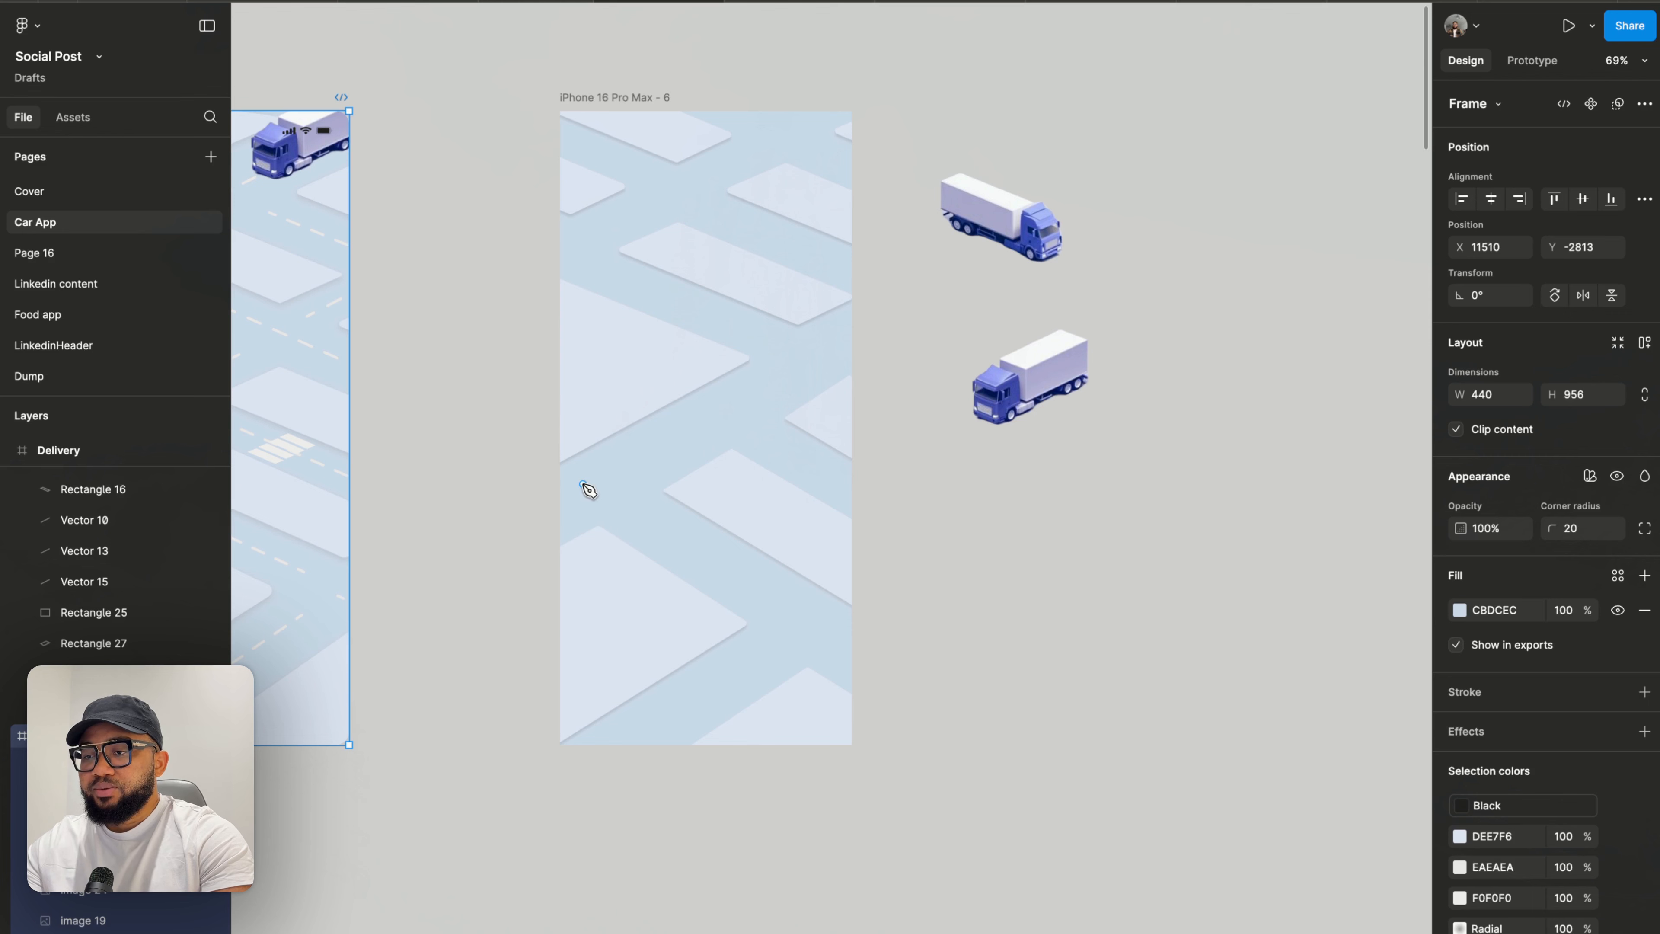
- Draw a diagonal line with the Pen tool across the road, about 447×265
{"action": "scroll", "coordinate": [569, 503], "scroll_direction": "up", "scroll_amount": 5}
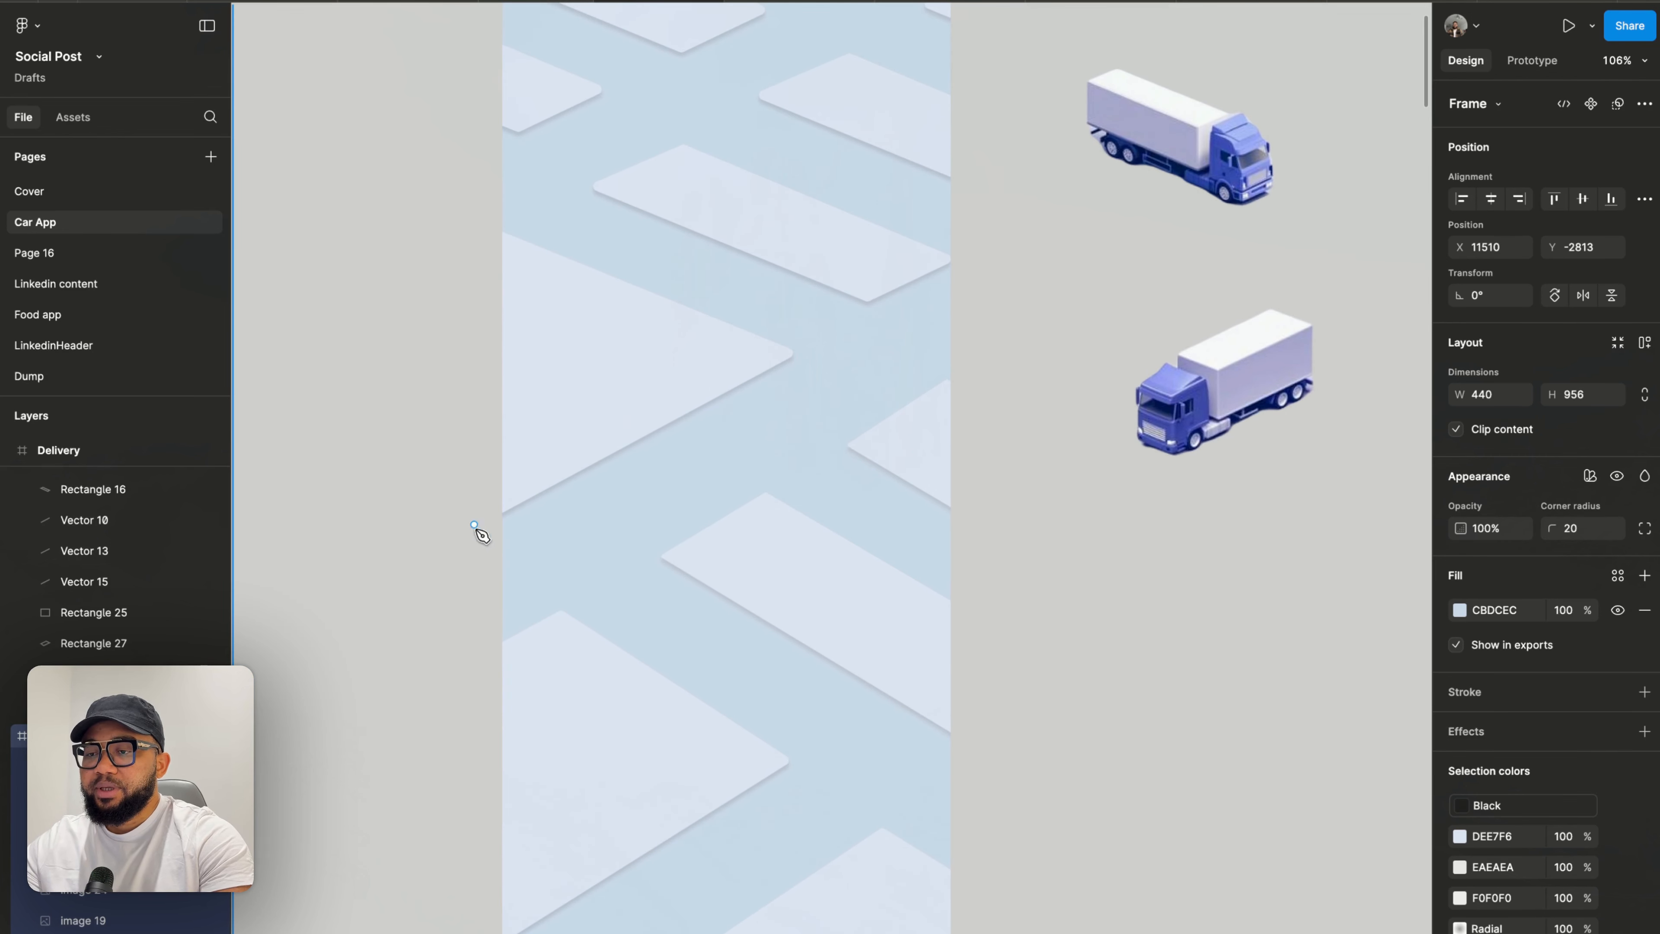
{"action": "left_click", "coordinate": [502, 579]}
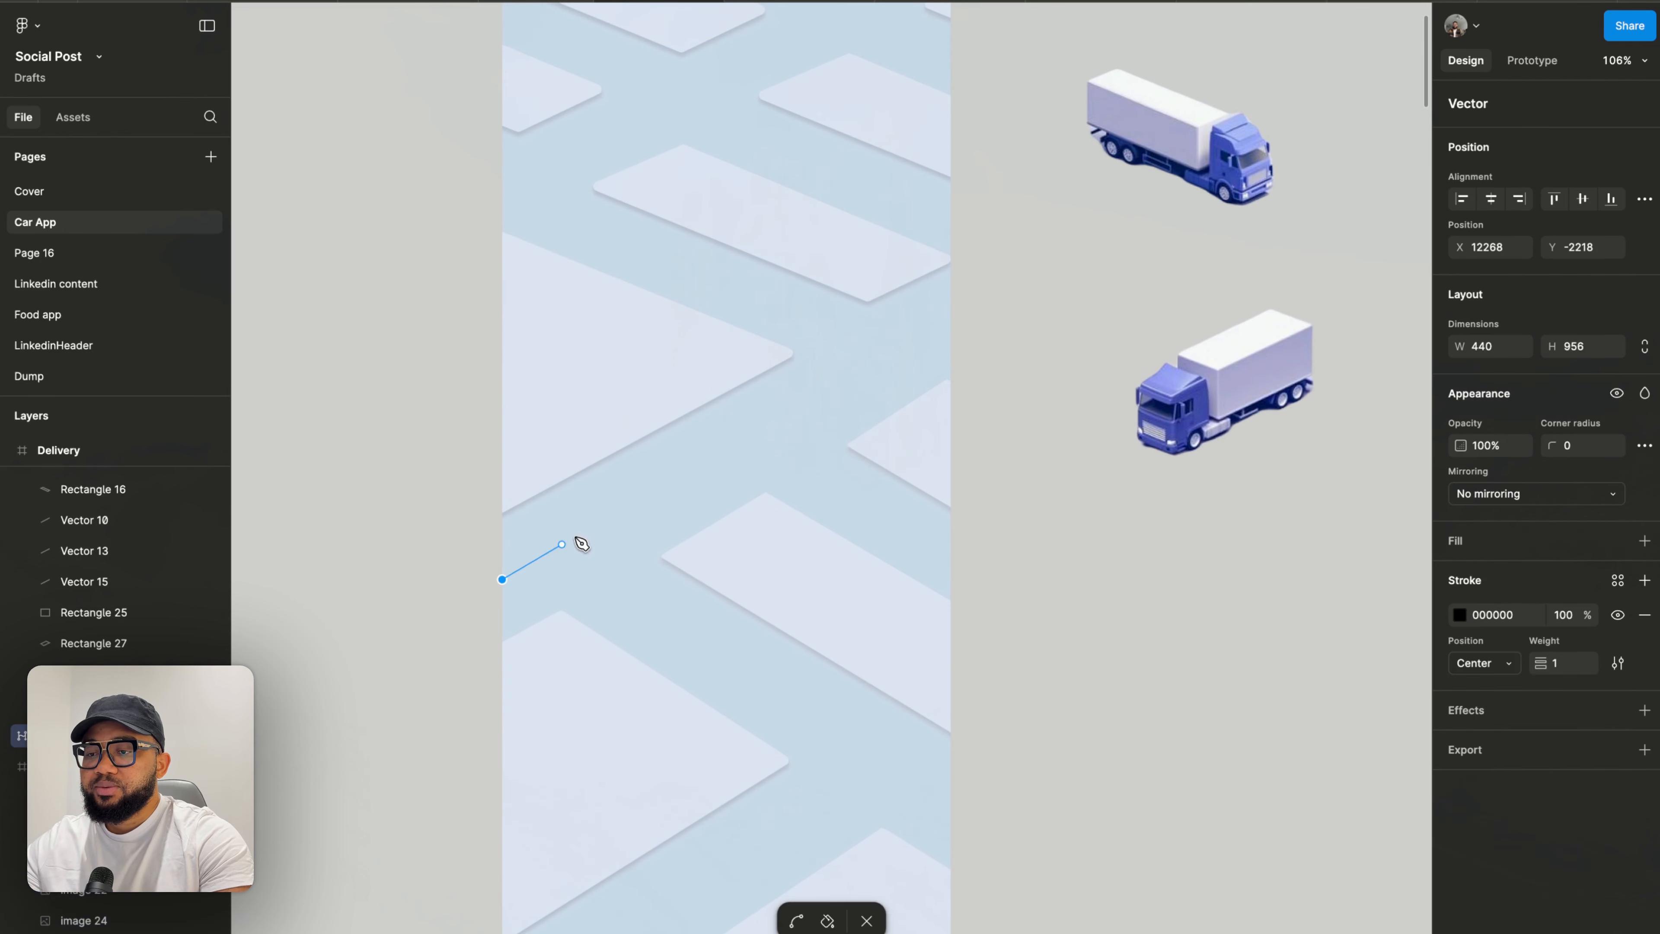
{"action": "left_click", "coordinate": [959, 309]}
{"action": "key", "text": "Escape"}
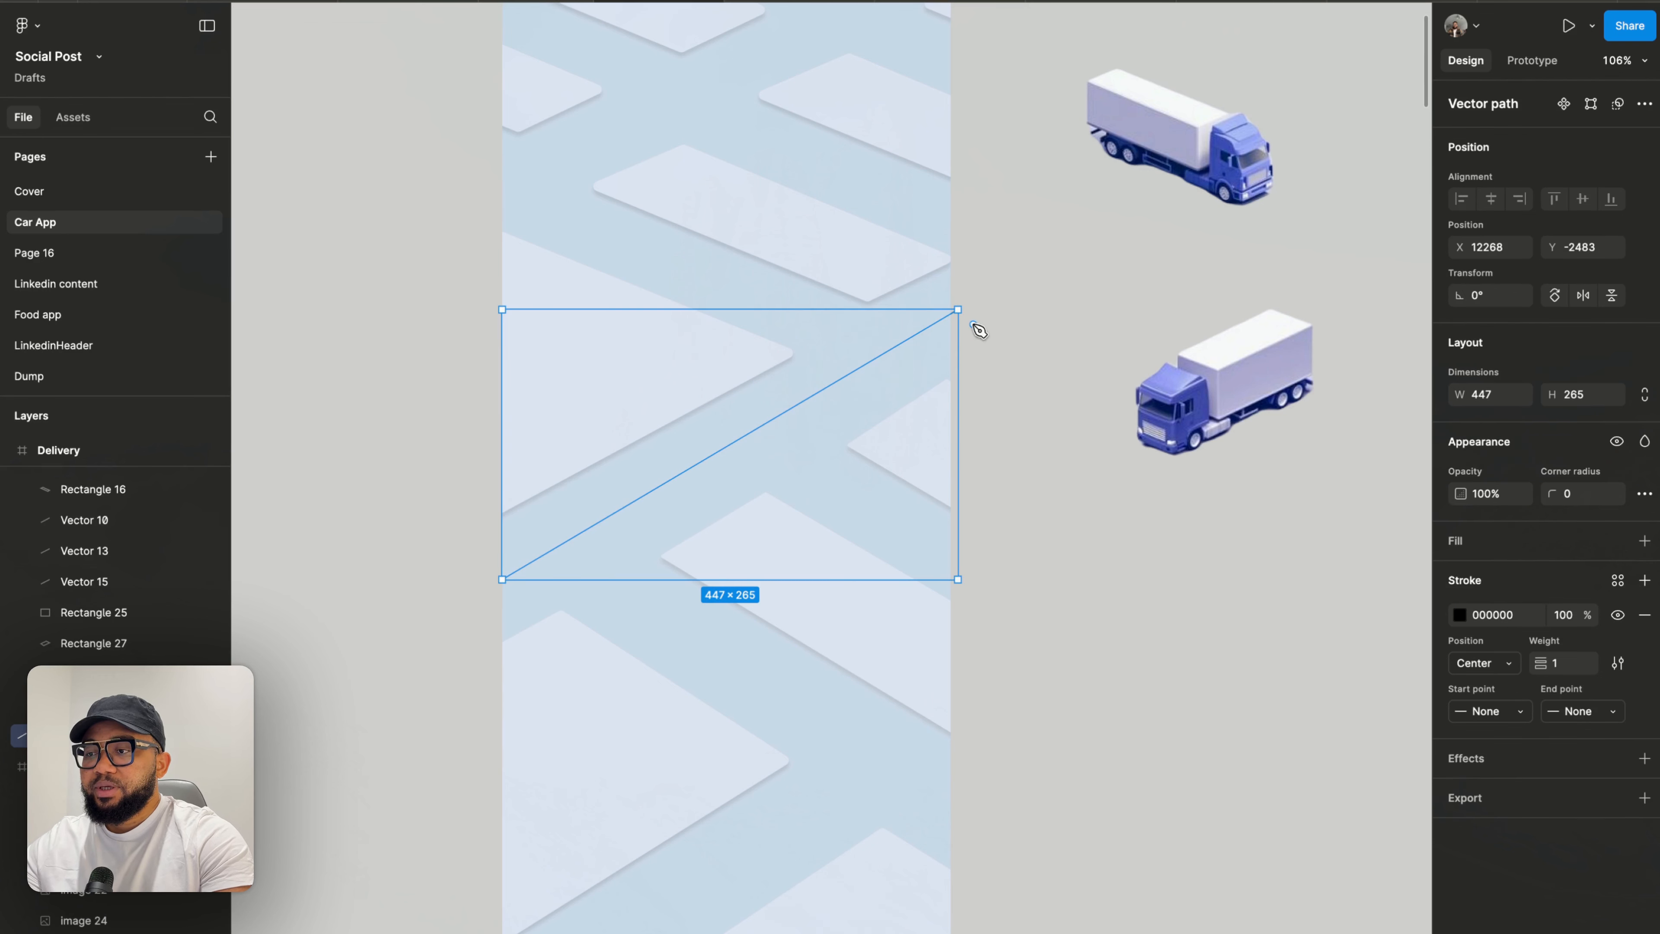
- Set the line's stroke color to white FFFFFF and its weight to 3
{"action": "left_click", "coordinate": [1461, 616]}
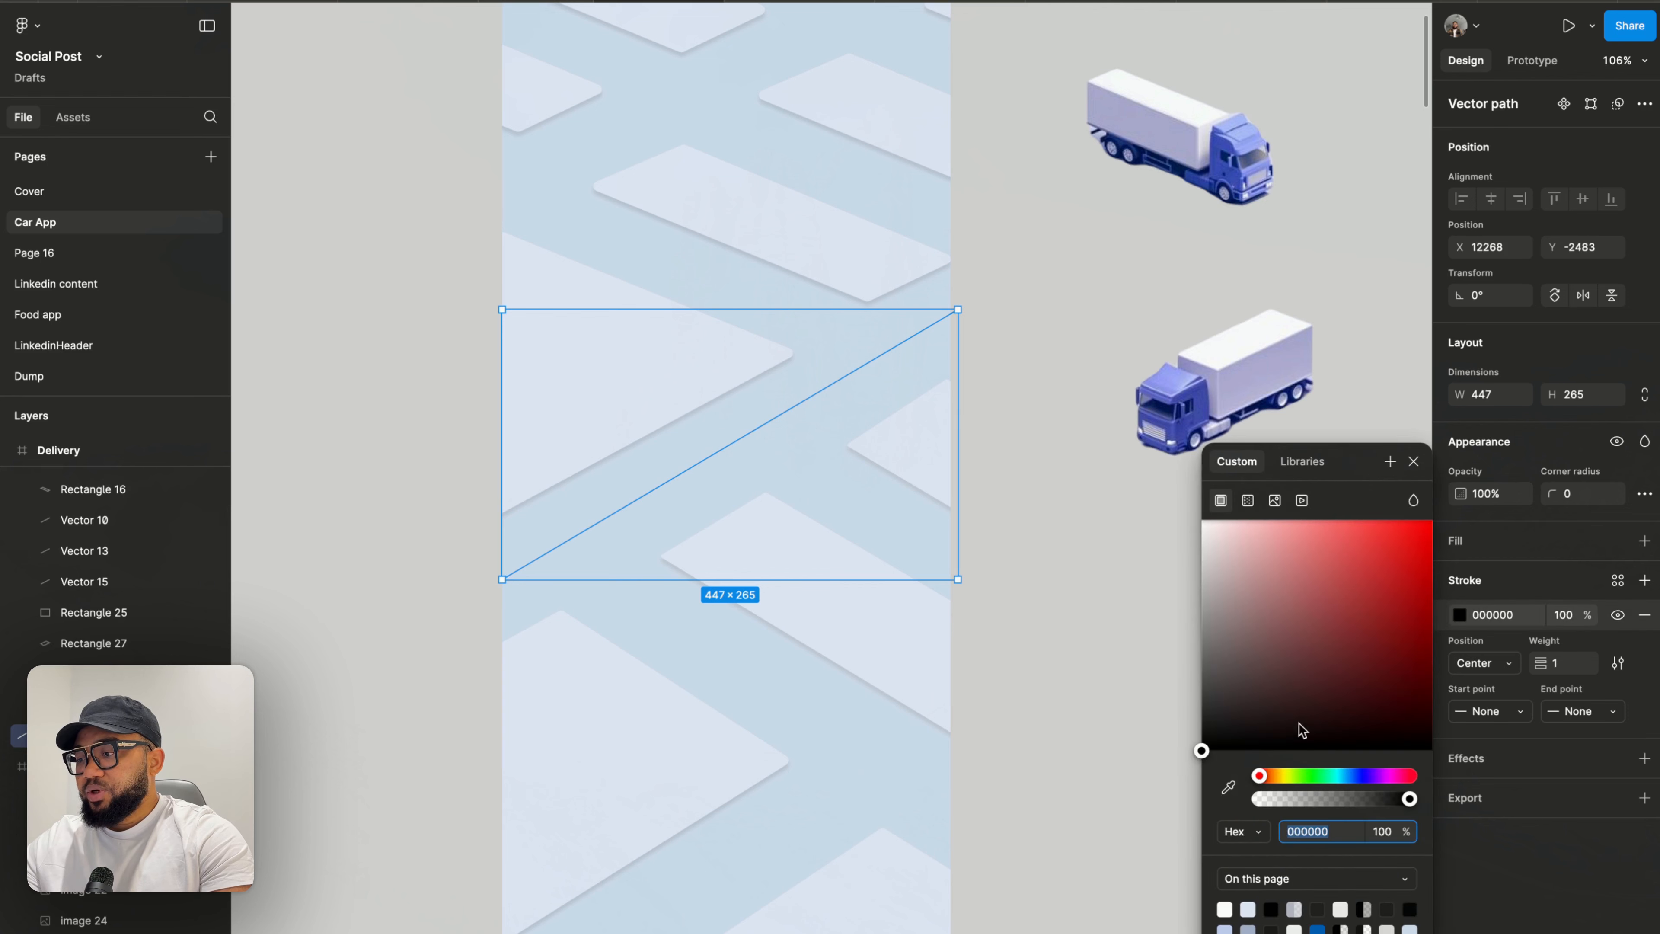
{"action": "left_click", "coordinate": [1225, 908]}
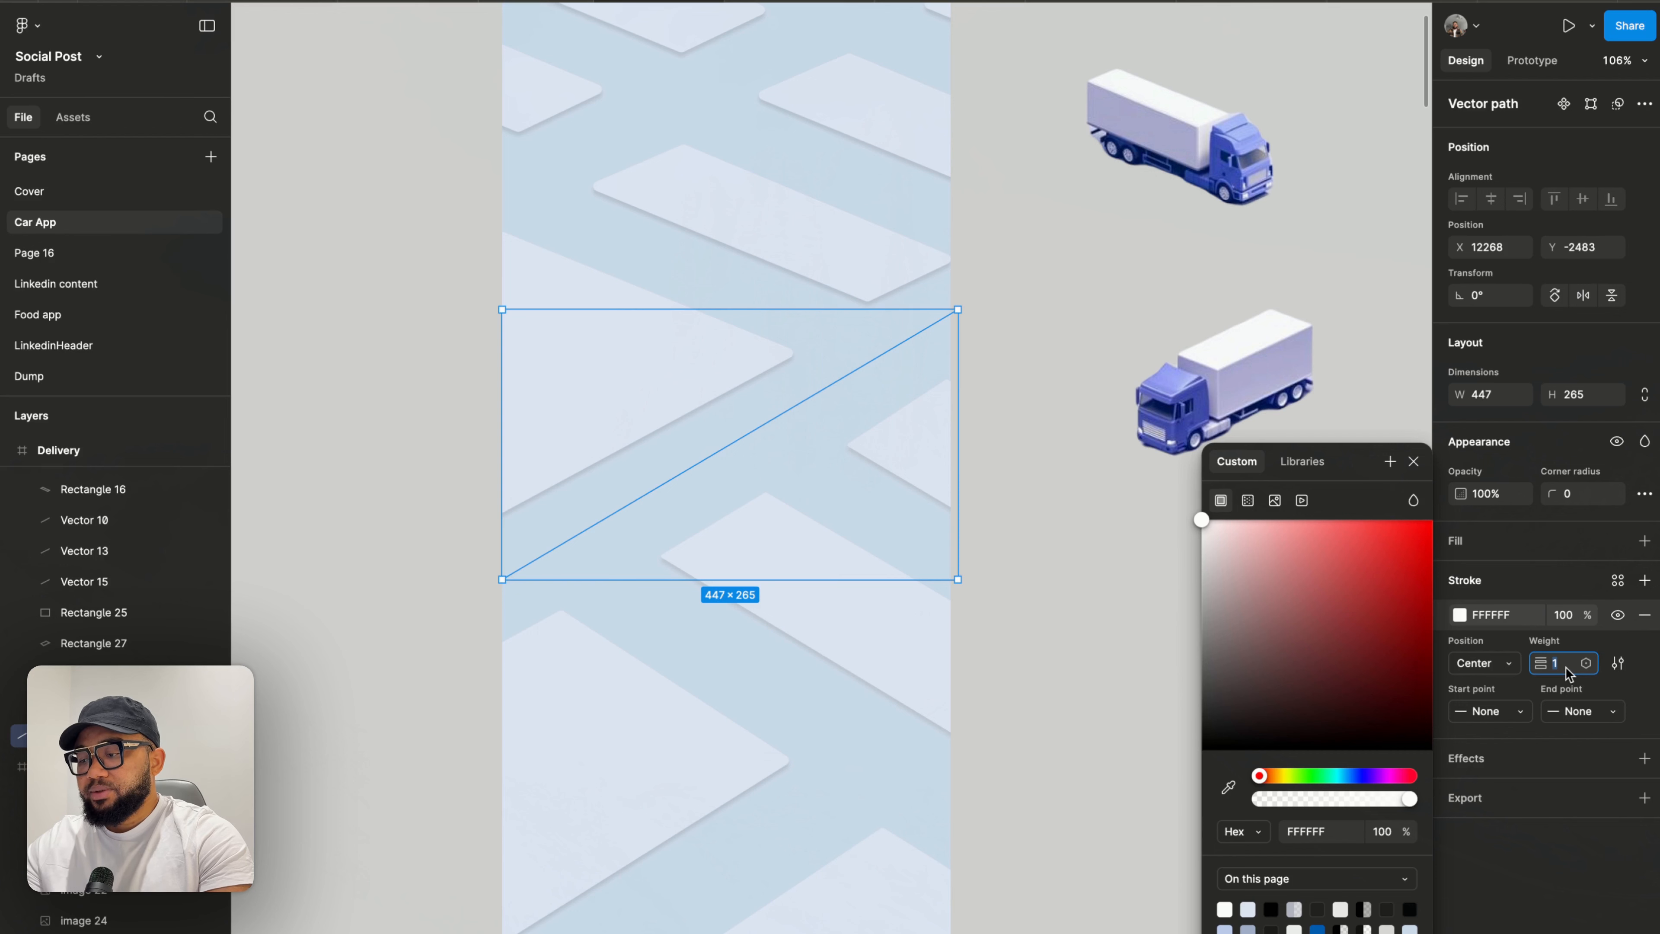
{"action": "key", "text": "Return"}
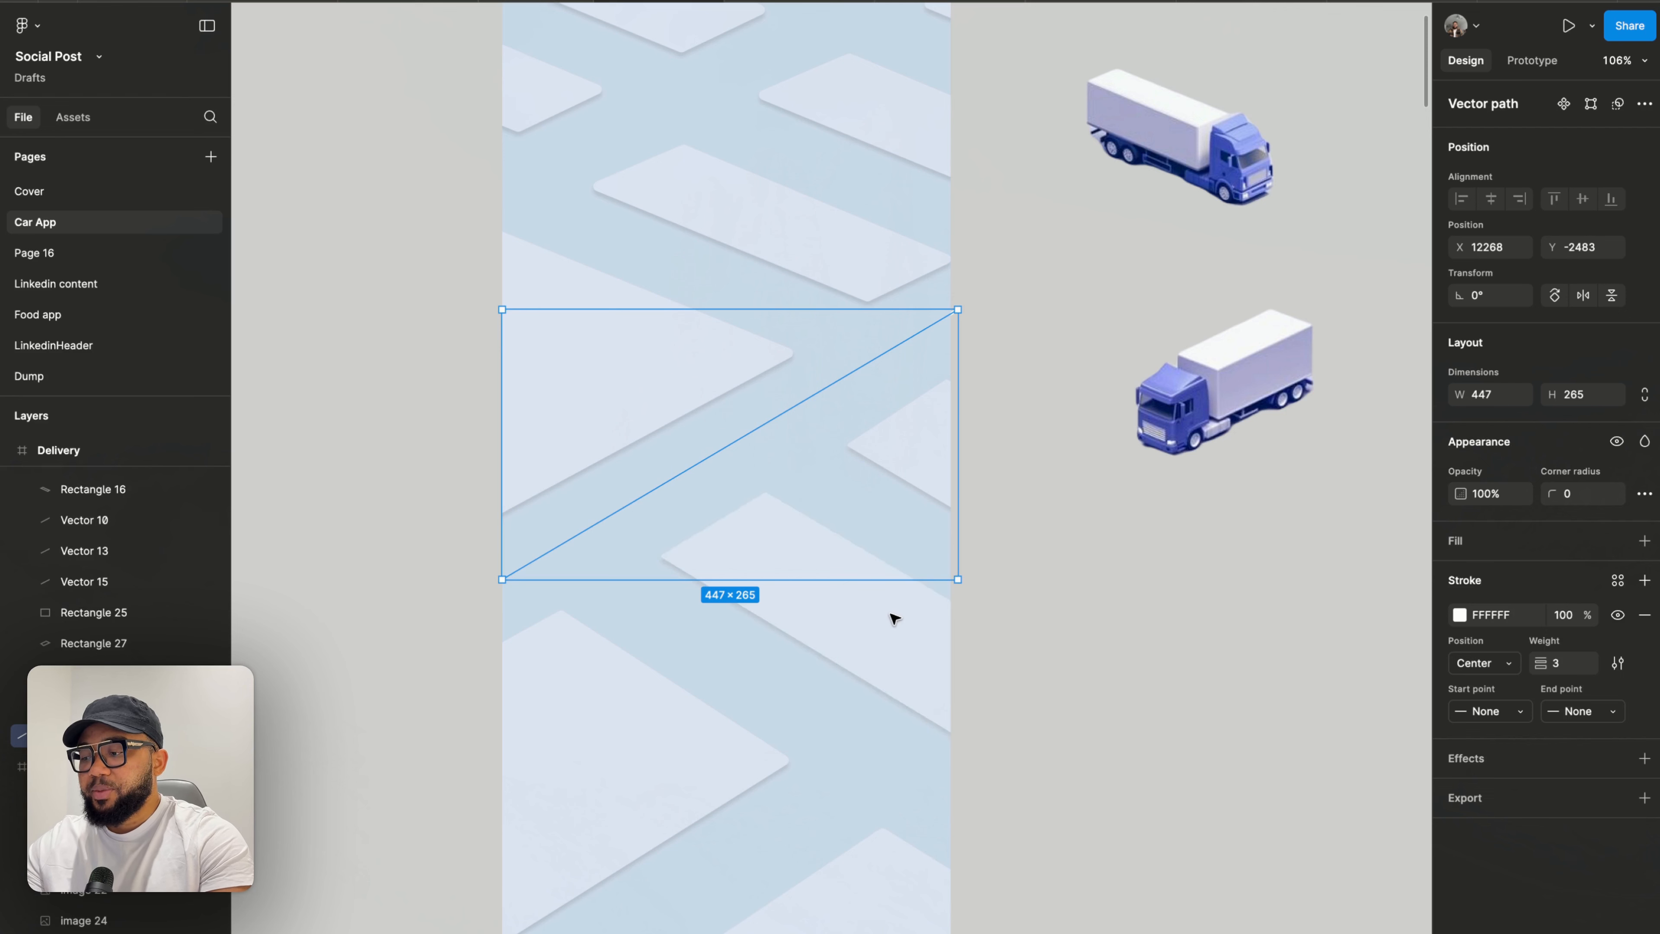
- Paste the line into the iPhone 16 Pro Max - 6 frame
{"action": "key", "text": "Escape"}
{"action": "scroll", "coordinate": [809, 429], "scroll_direction": "down", "scroll_amount": 3}
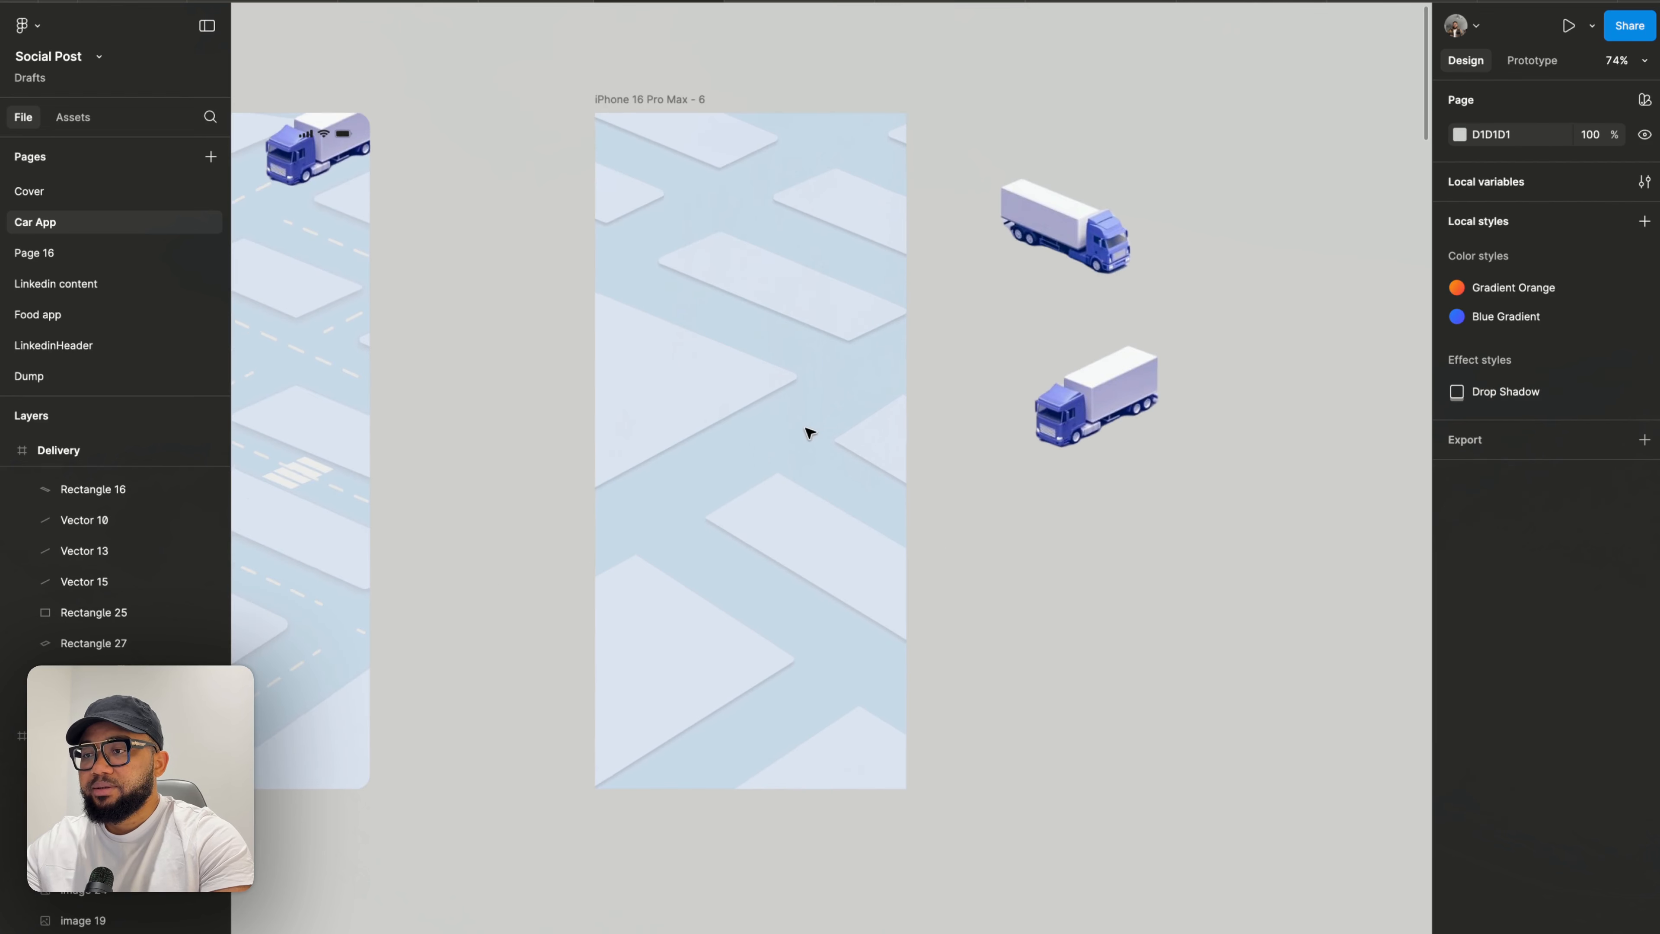
{"action": "left_click", "coordinate": [629, 105]}
{"action": "key", "text": "ctrl+v"}
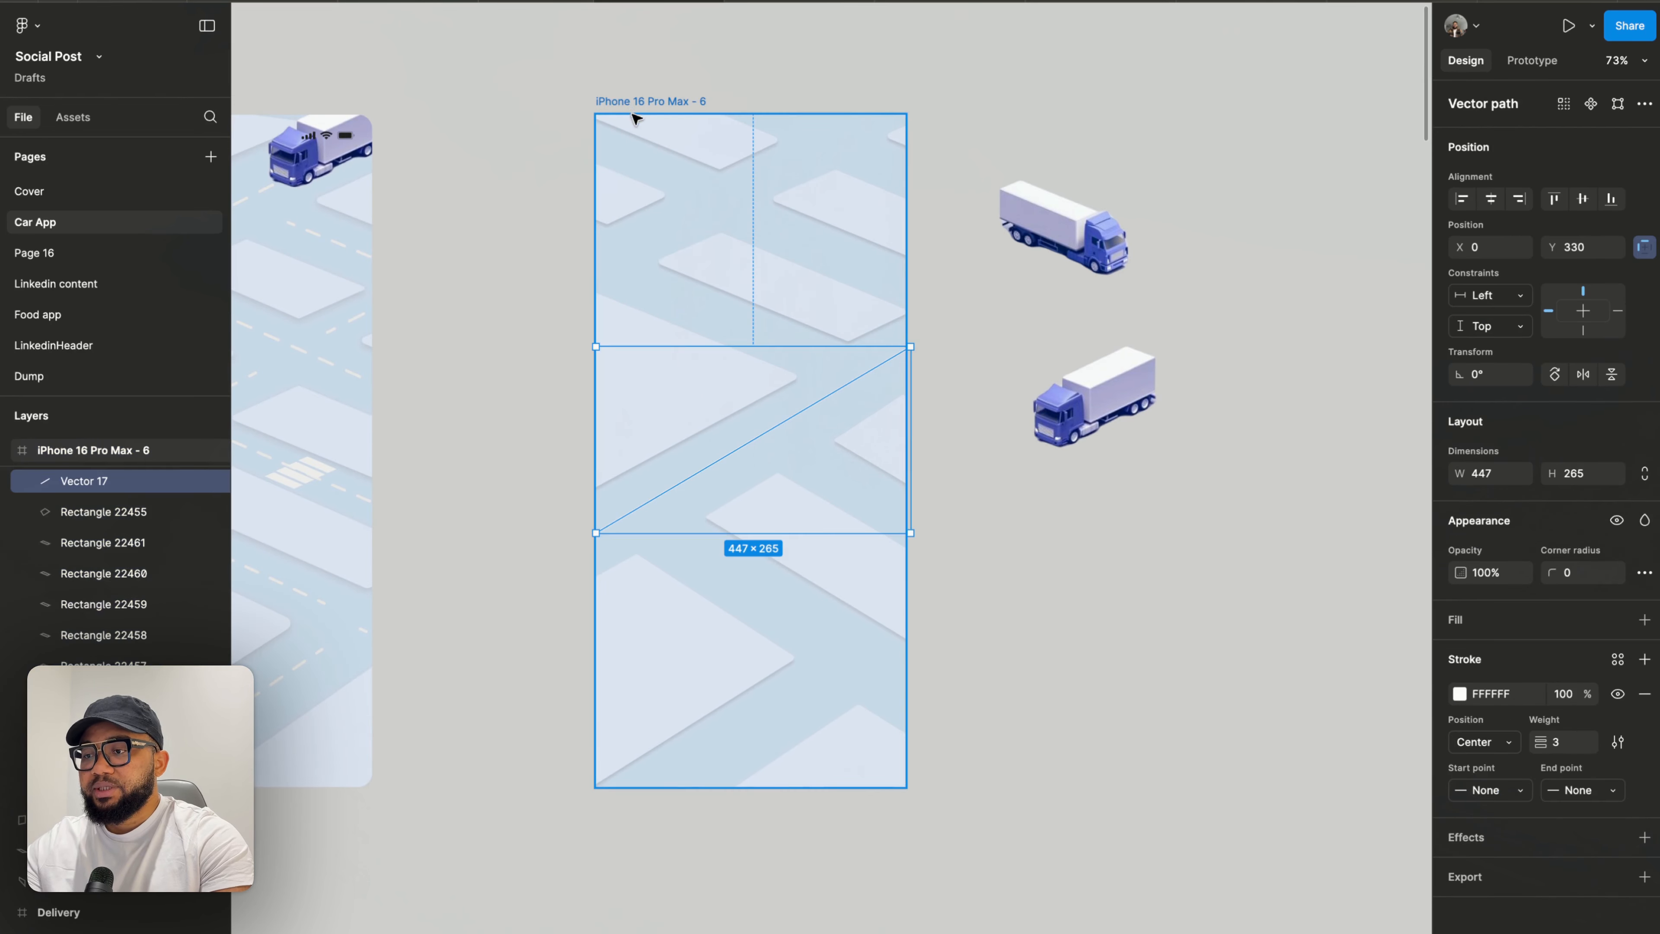
- Change the line's stroke style to Dash with a gap of 20
{"action": "scroll", "coordinate": [1038, 378], "scroll_direction": "up", "scroll_amount": 5}
{"action": "left_click", "coordinate": [1043, 397]}
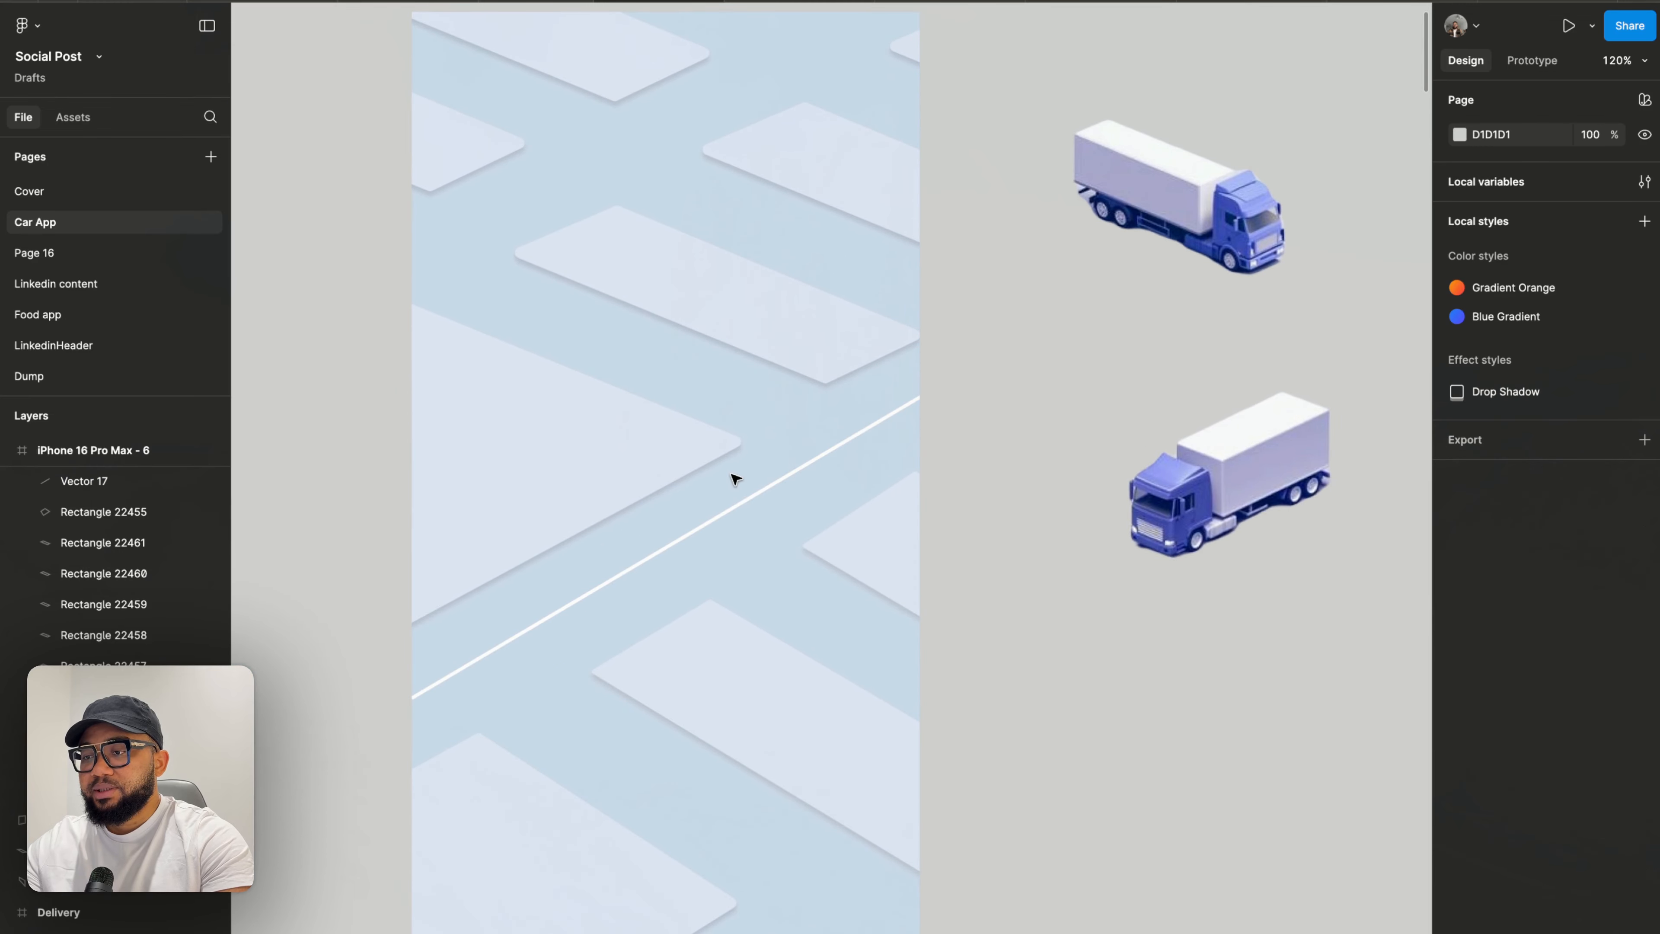
{"action": "left_click", "coordinate": [748, 495]}
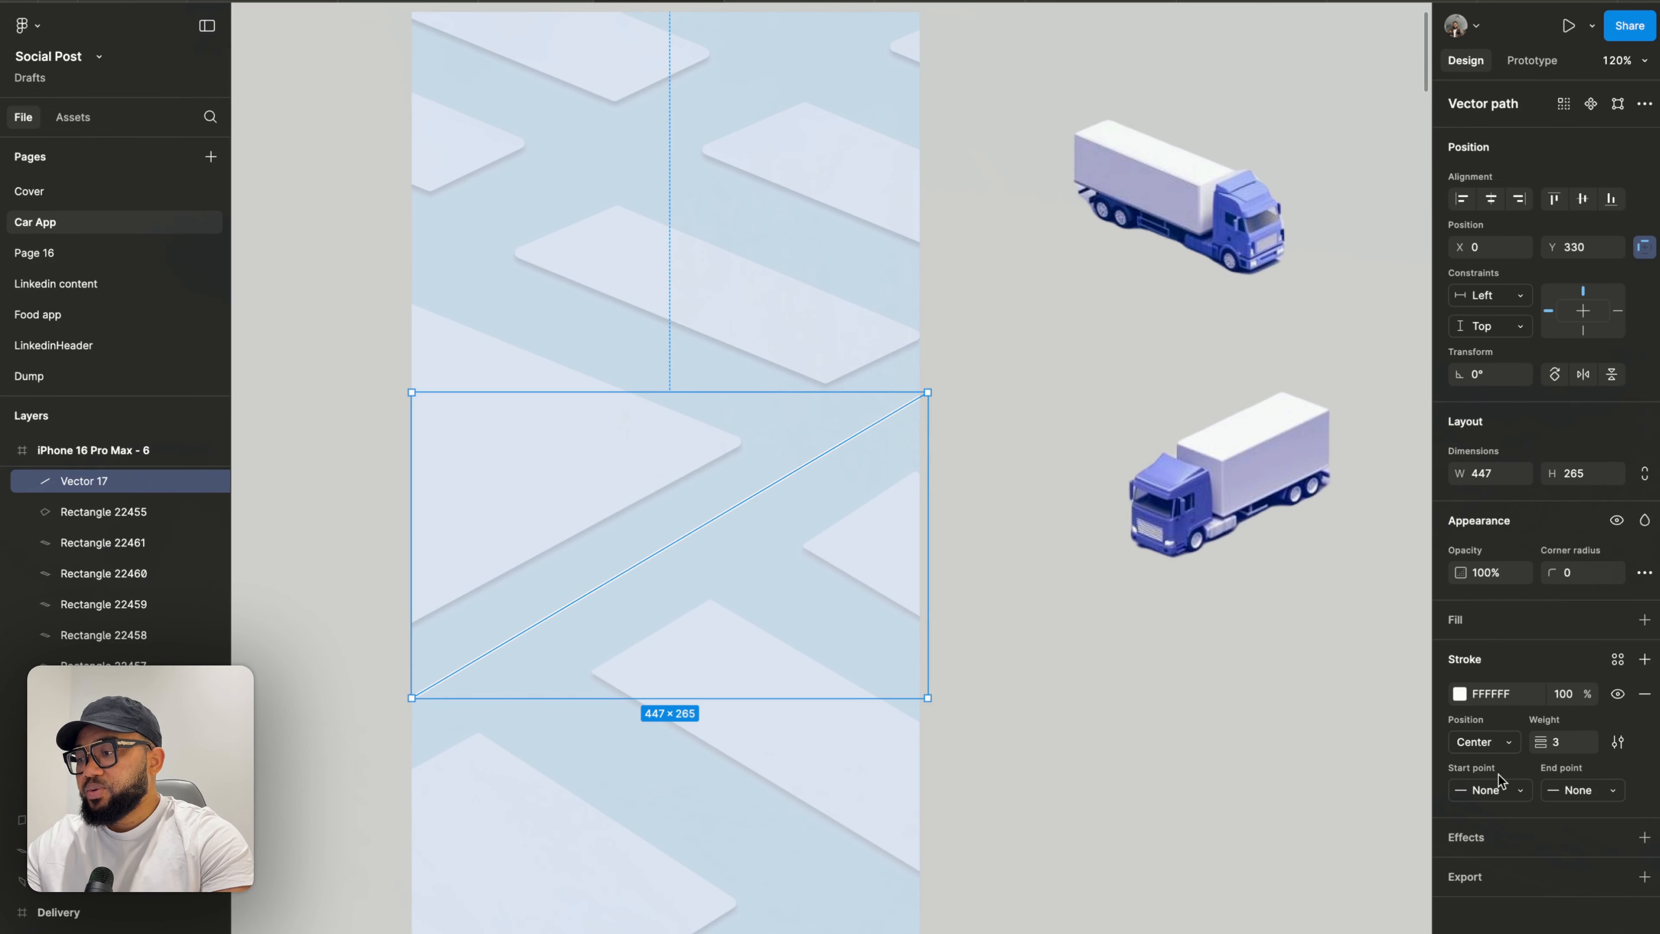
{"action": "left_click", "coordinate": [1617, 742]}
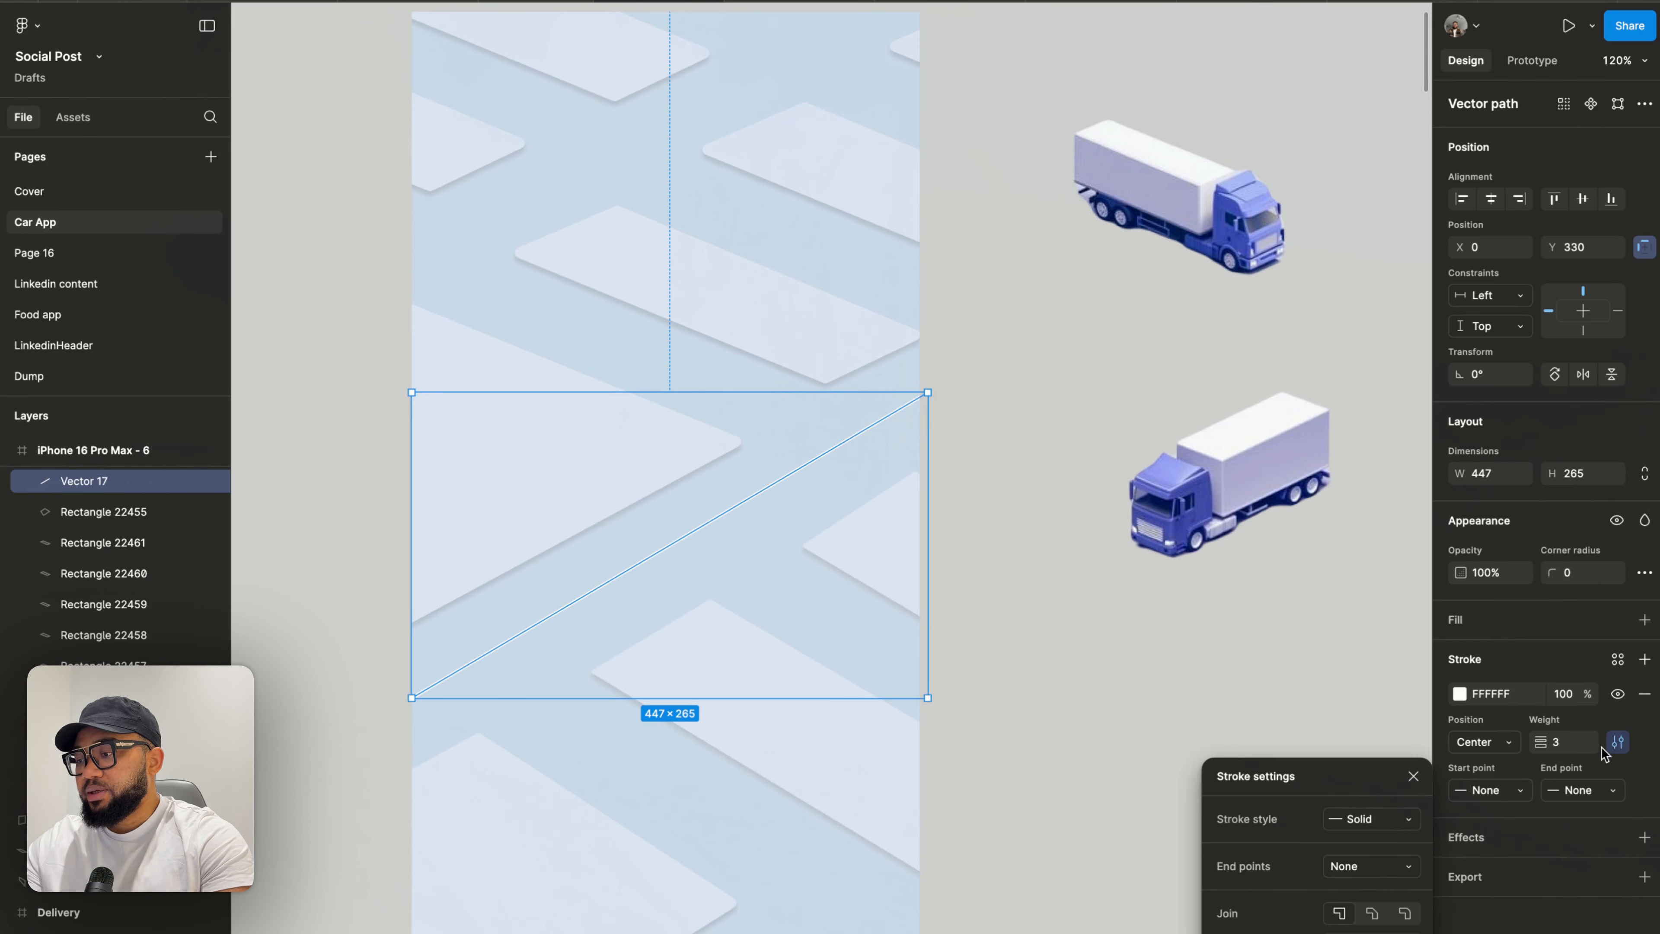
{"action": "left_click", "coordinate": [1405, 825]}
{"action": "left_click", "coordinate": [1406, 840]}
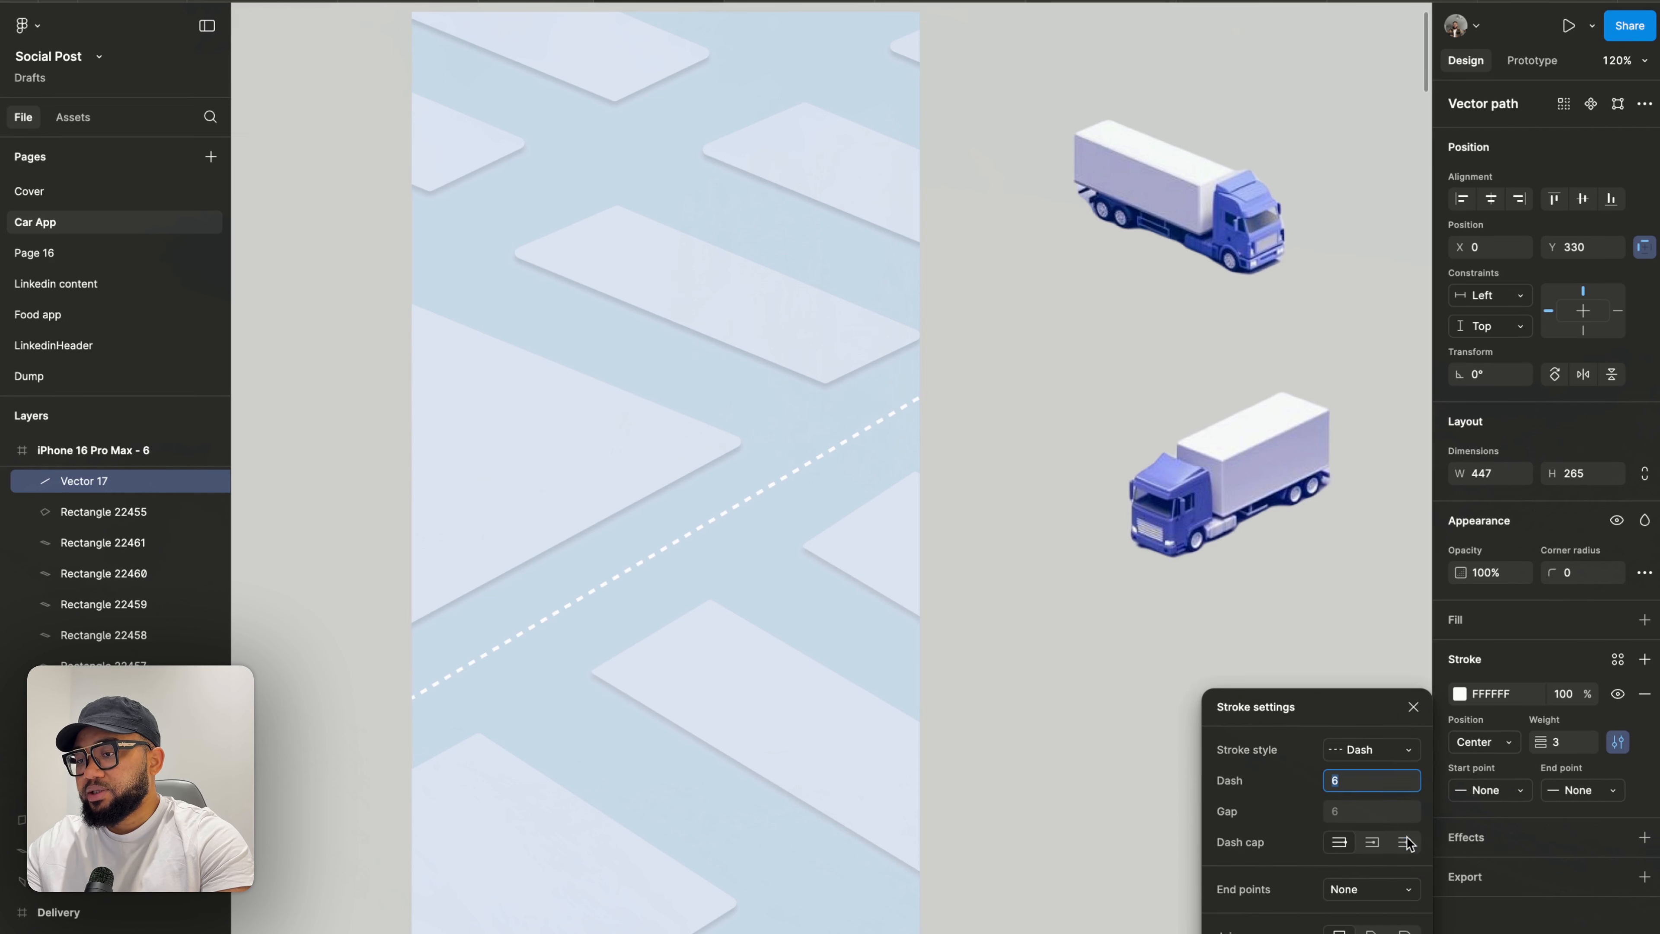
{"action": "left_click", "coordinate": [1352, 813]}
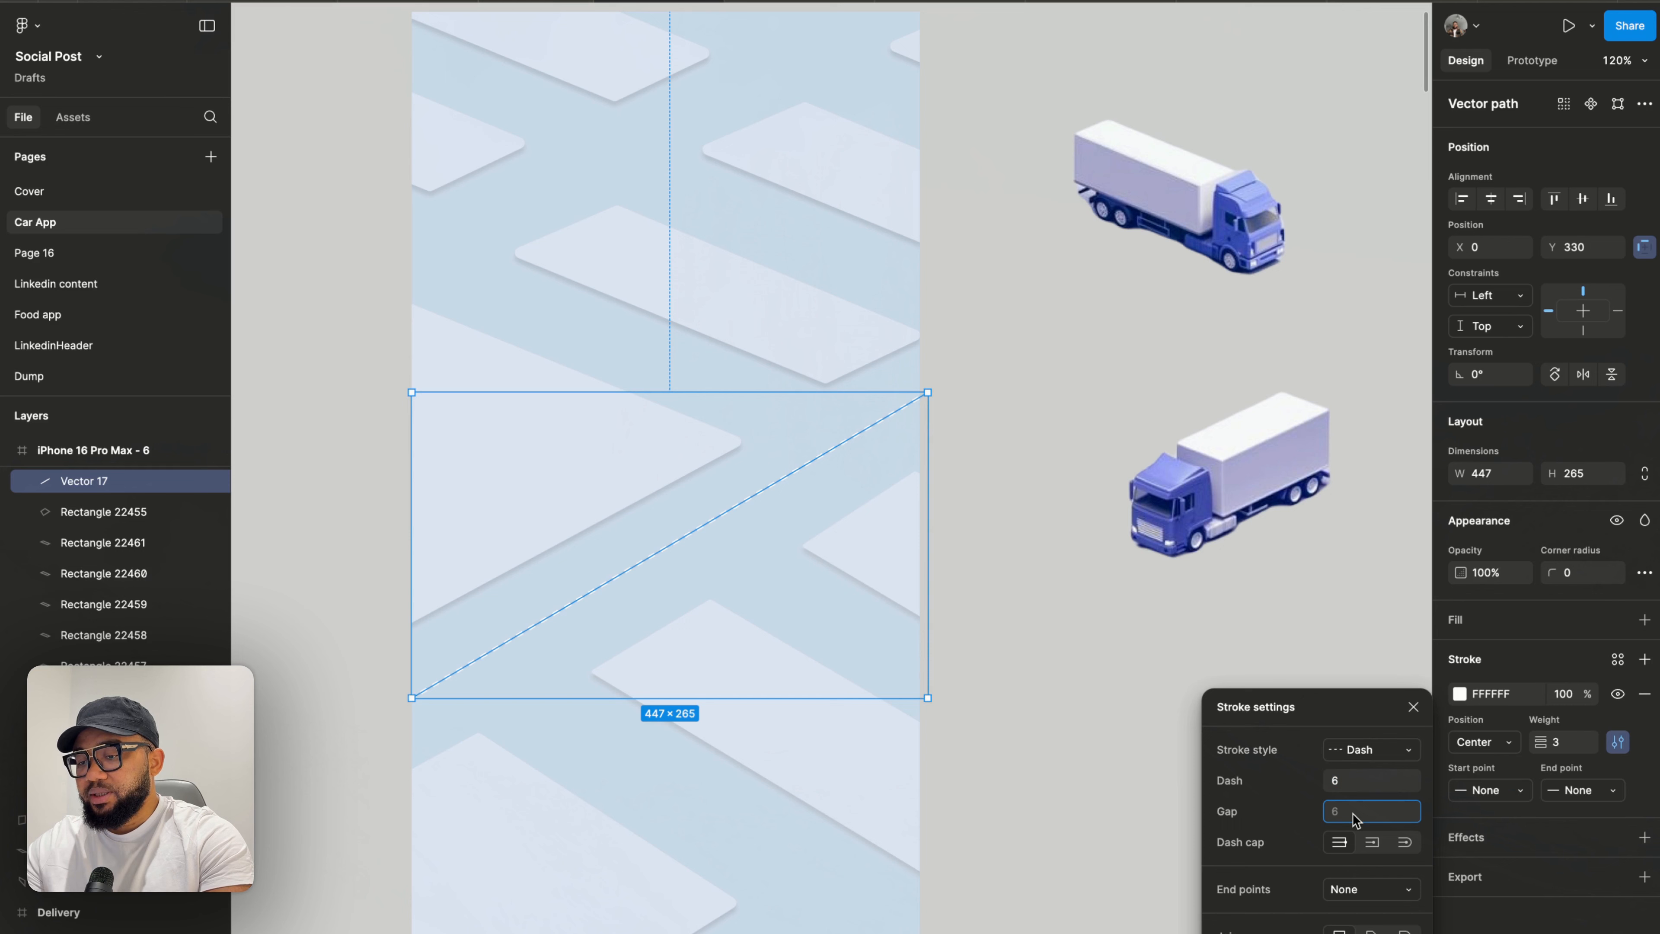
{"action": "type", "text": "20"}
{"action": "key", "text": "Return"}
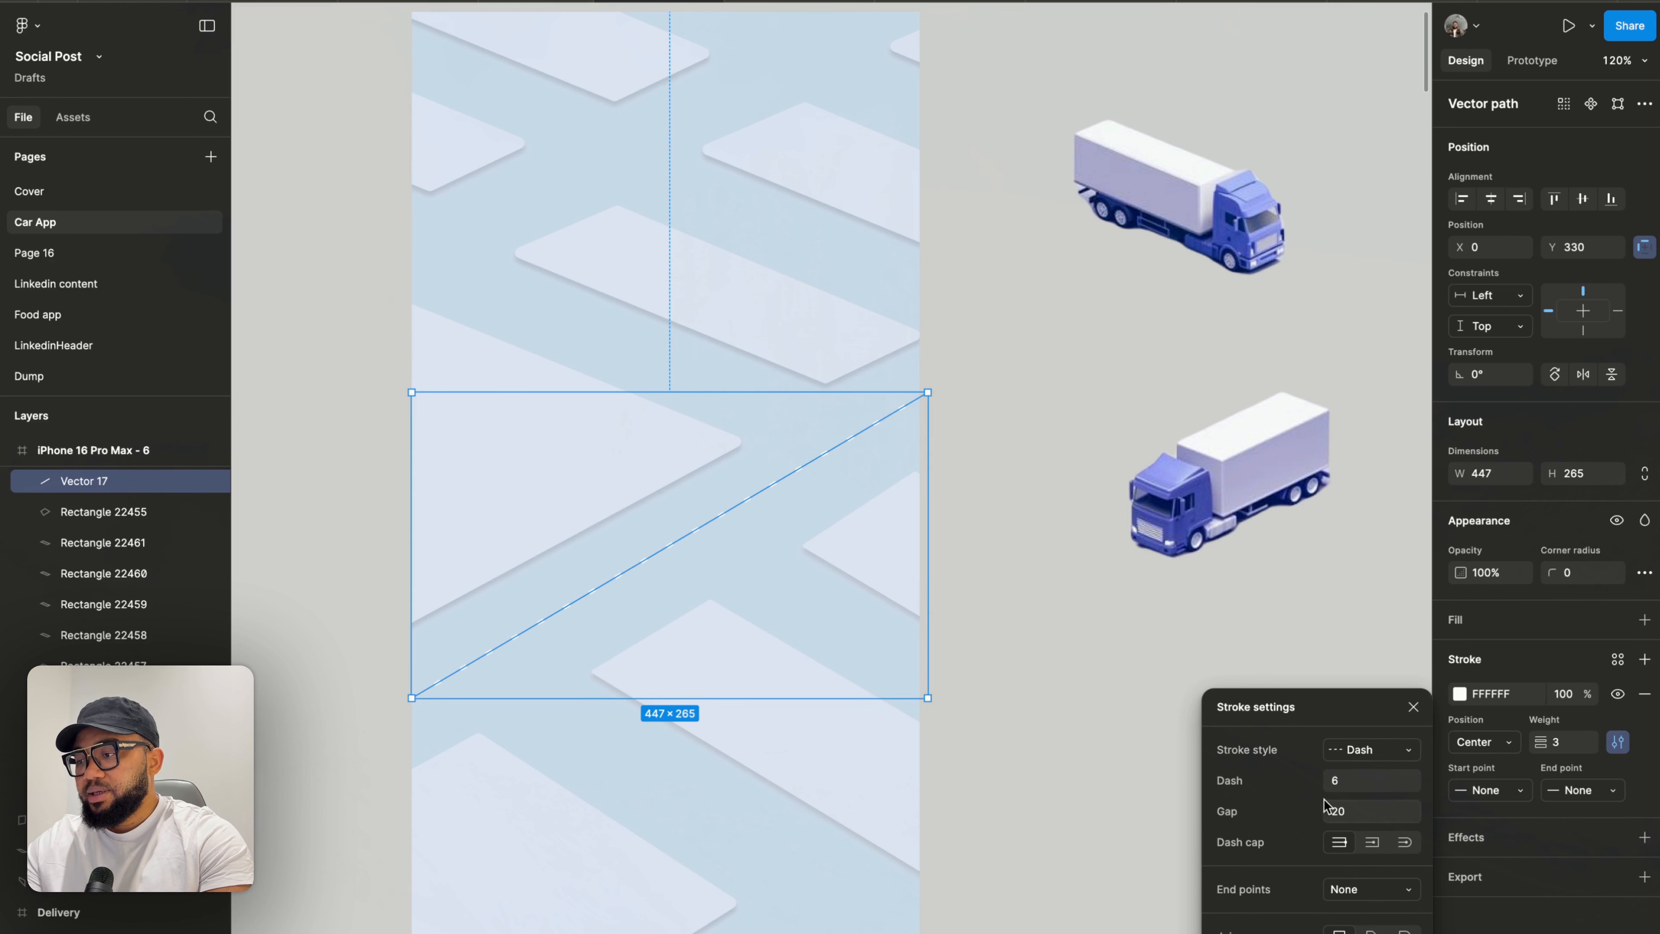
- Set the dash length to 20 and choose the square dash cap
{"action": "left_click", "coordinate": [1339, 785]}
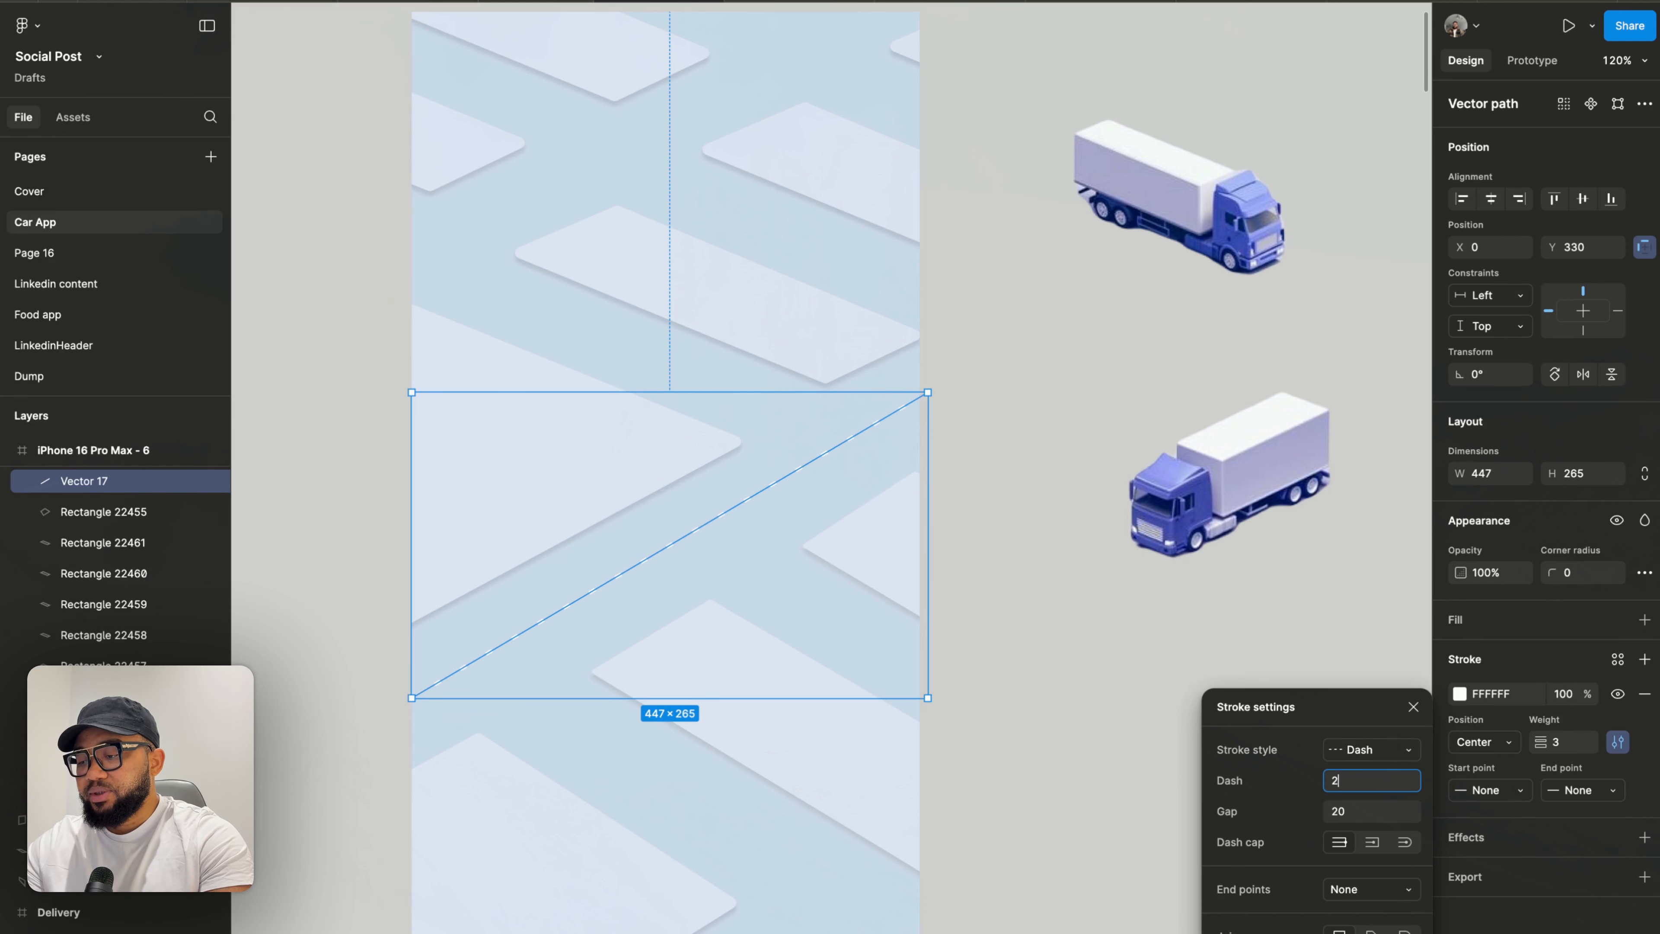
{"action": "type", "text": "20"}
{"action": "key", "text": "Return"}
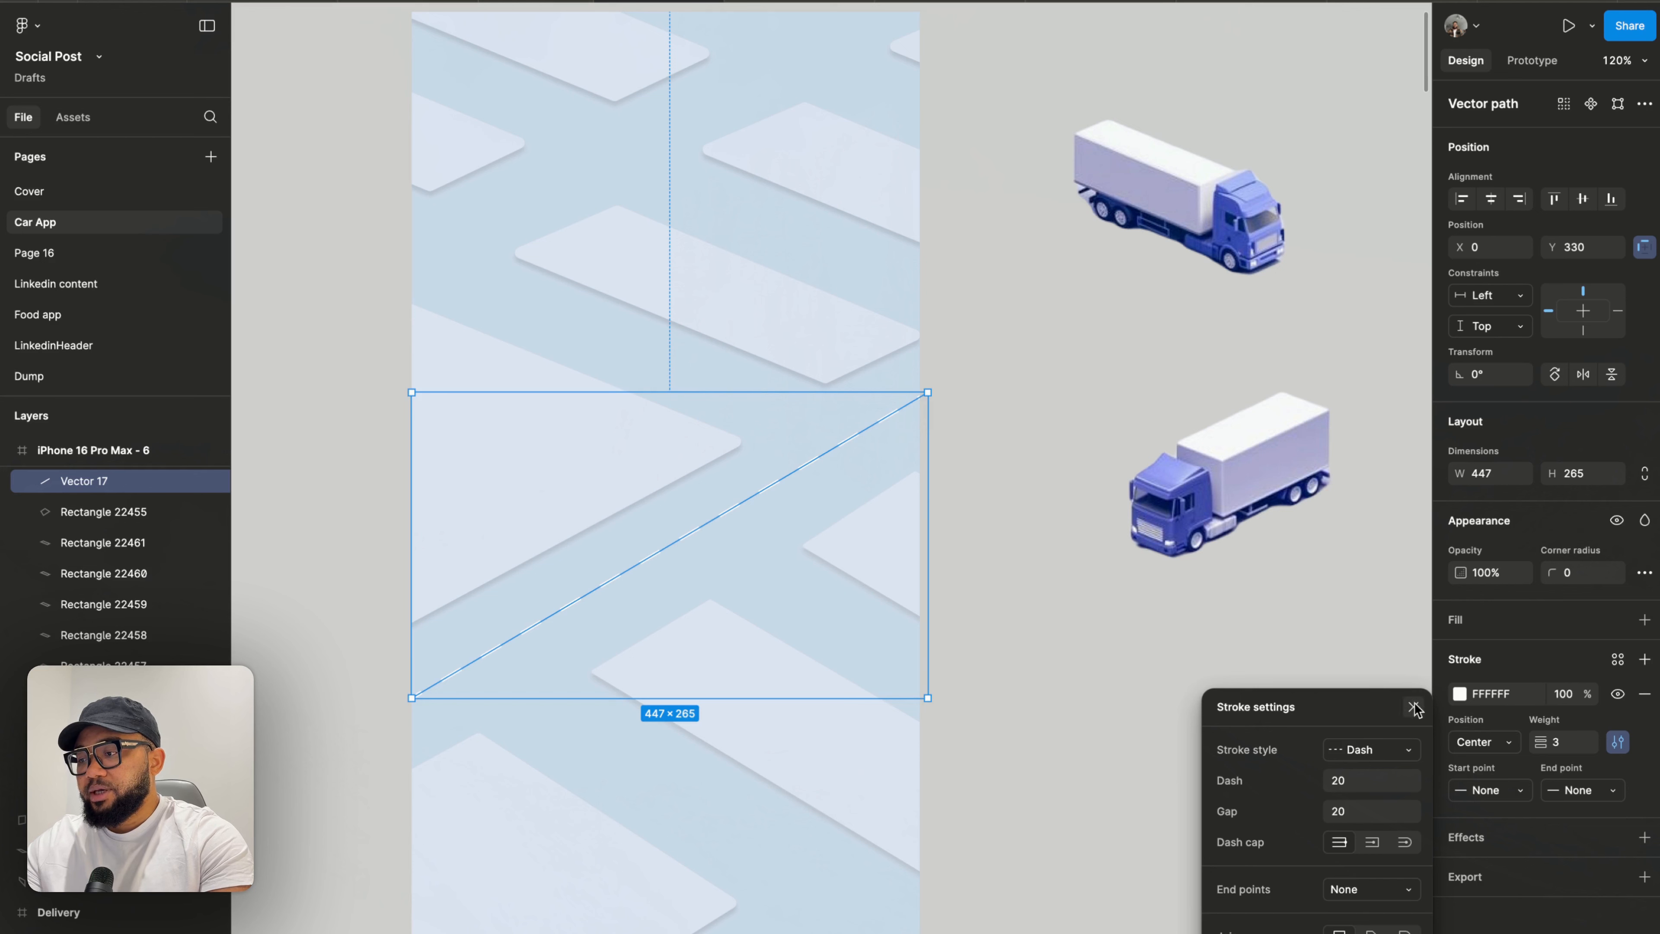
{"action": "left_click", "coordinate": [1407, 850]}
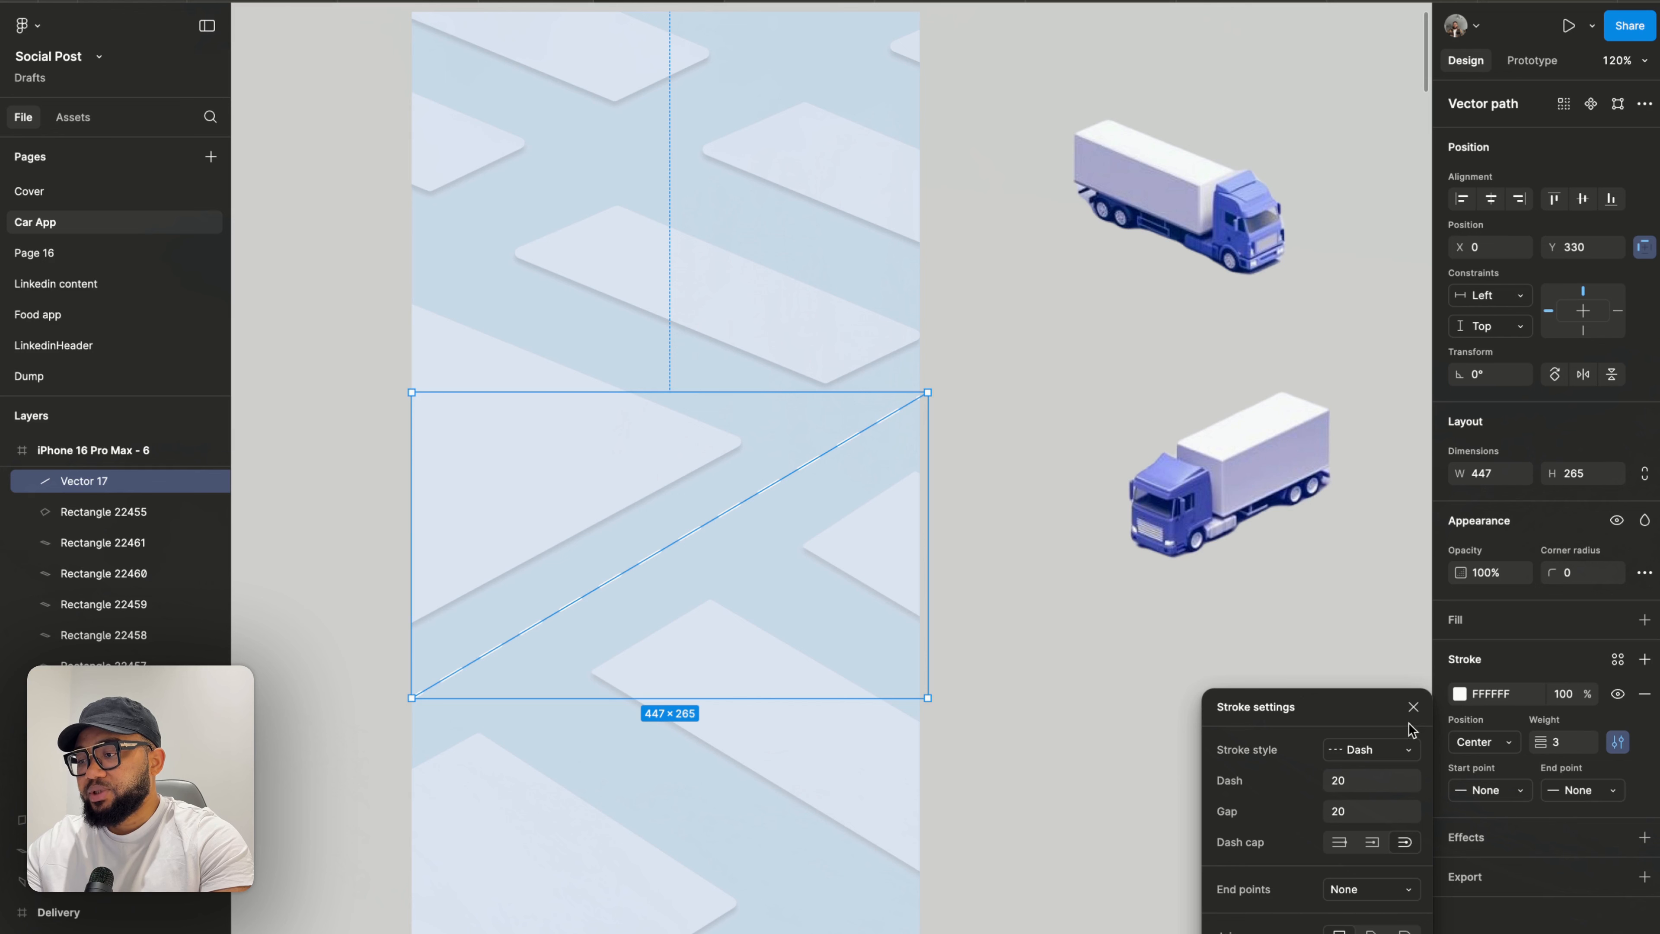
{"action": "left_click", "coordinate": [1413, 707]}
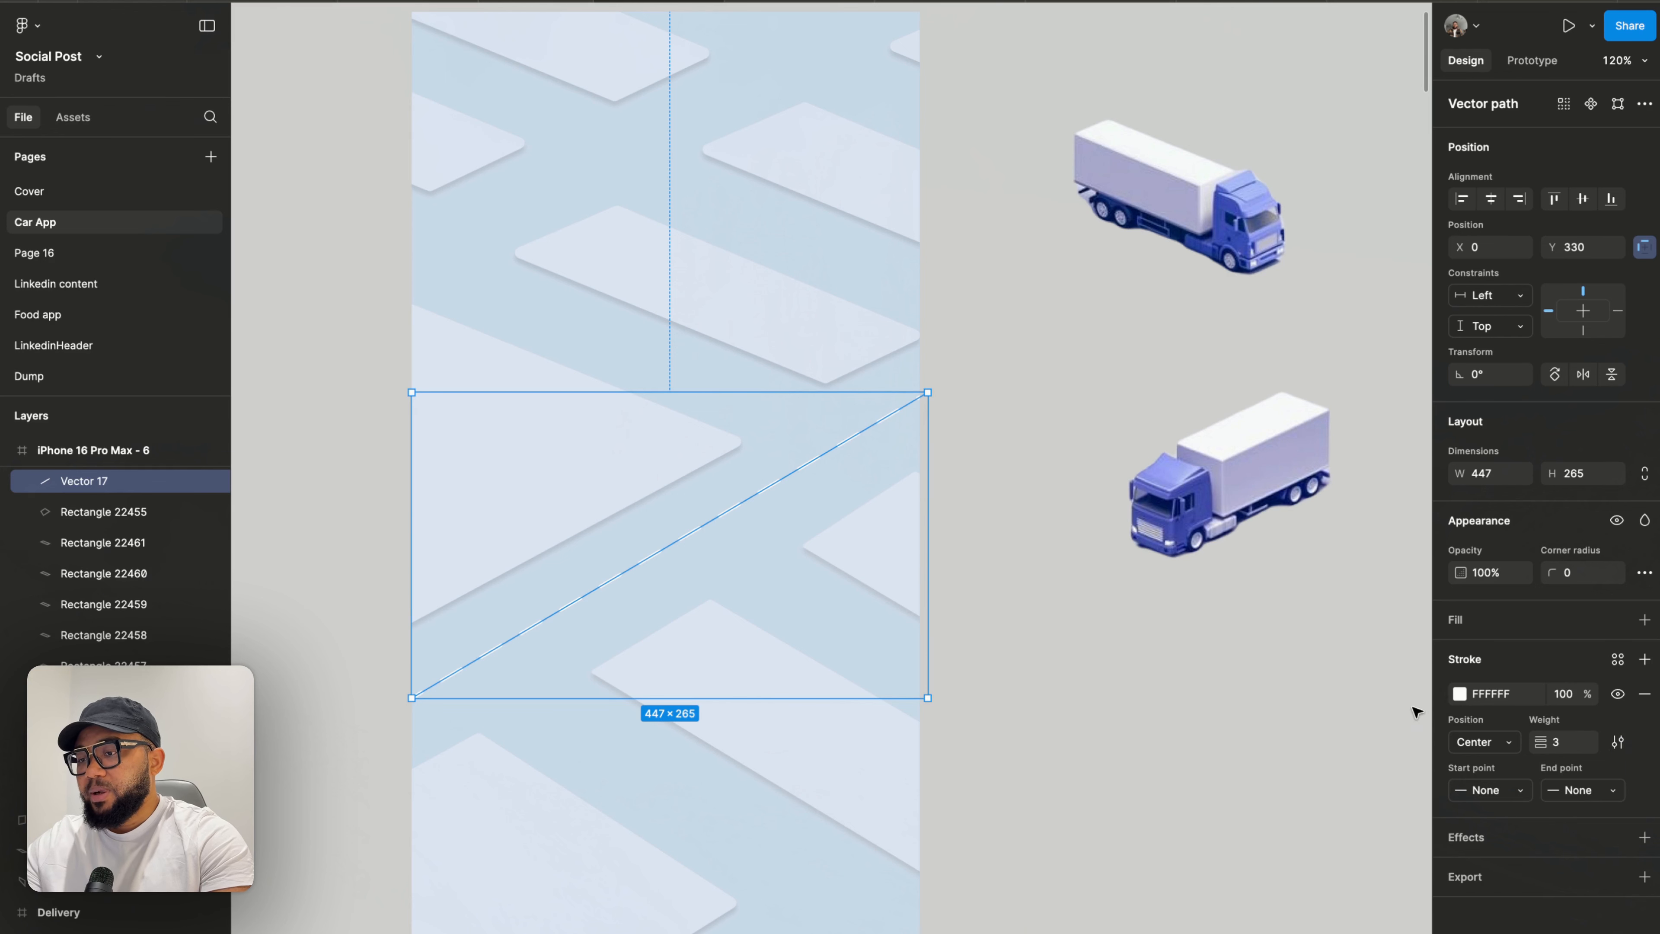
- Increase the dashed line's stroke weight to 4
{"action": "left_click", "coordinate": [1565, 746]}
{"action": "type", "text": "4"}
{"action": "key", "text": "Return"}
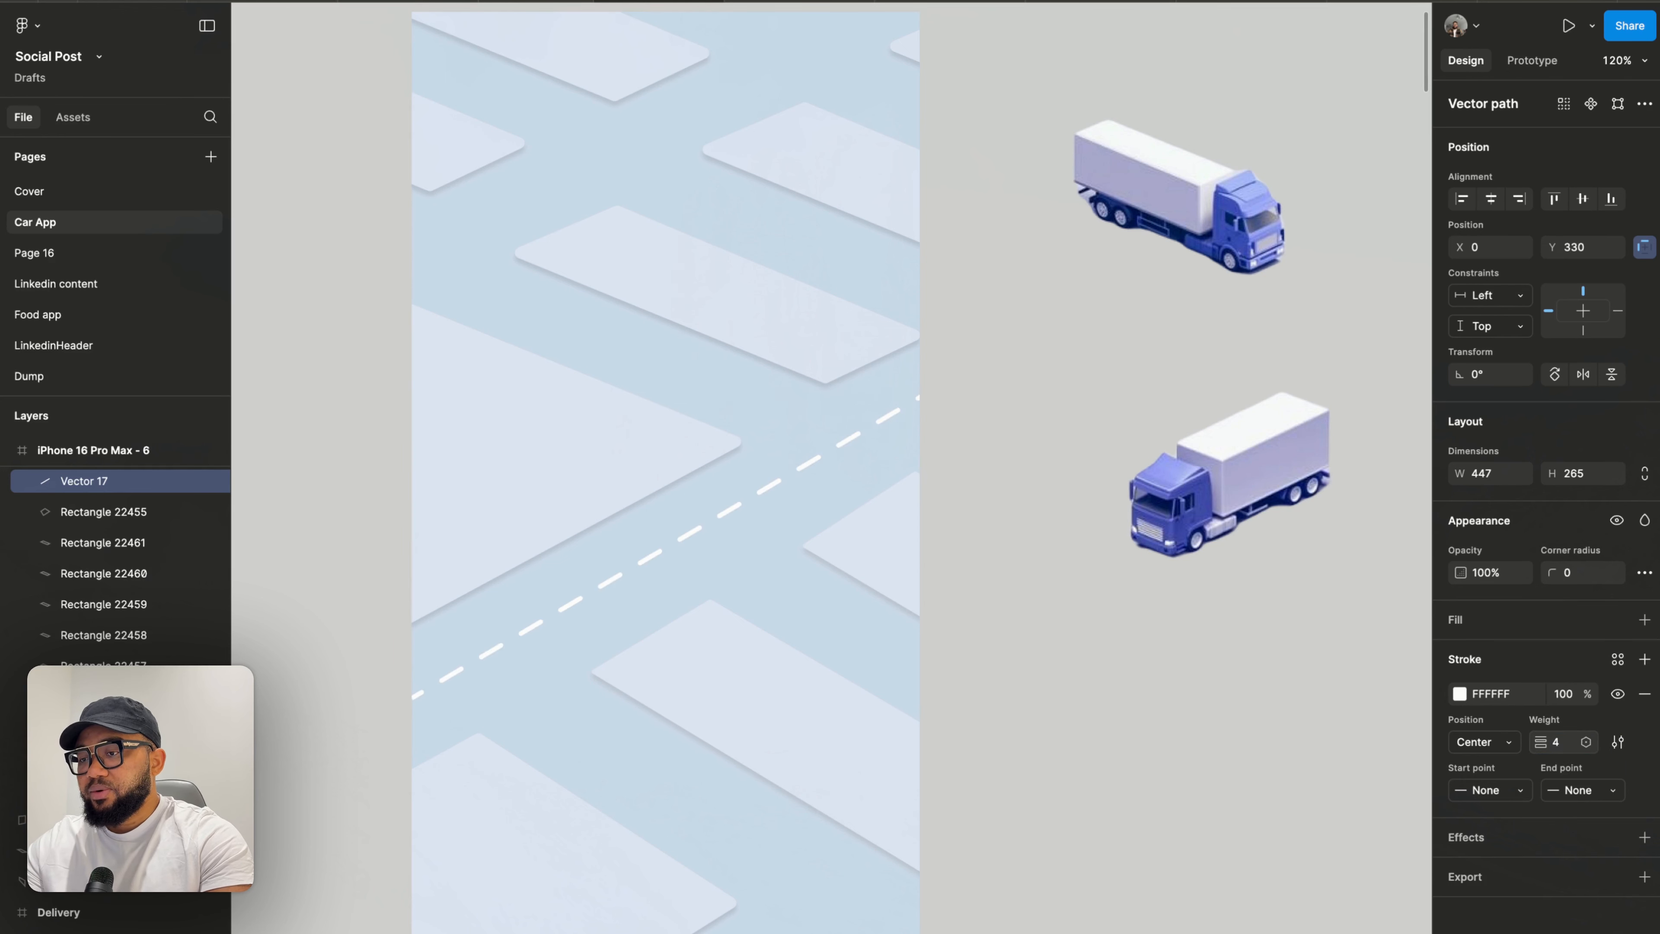
- Draw a solid white line about 277×112 along the road above the dashed line
{"action": "left_click", "coordinate": [1108, 653]}
{"action": "scroll", "coordinate": [1108, 653], "scroll_direction": "down", "scroll_amount": 5}
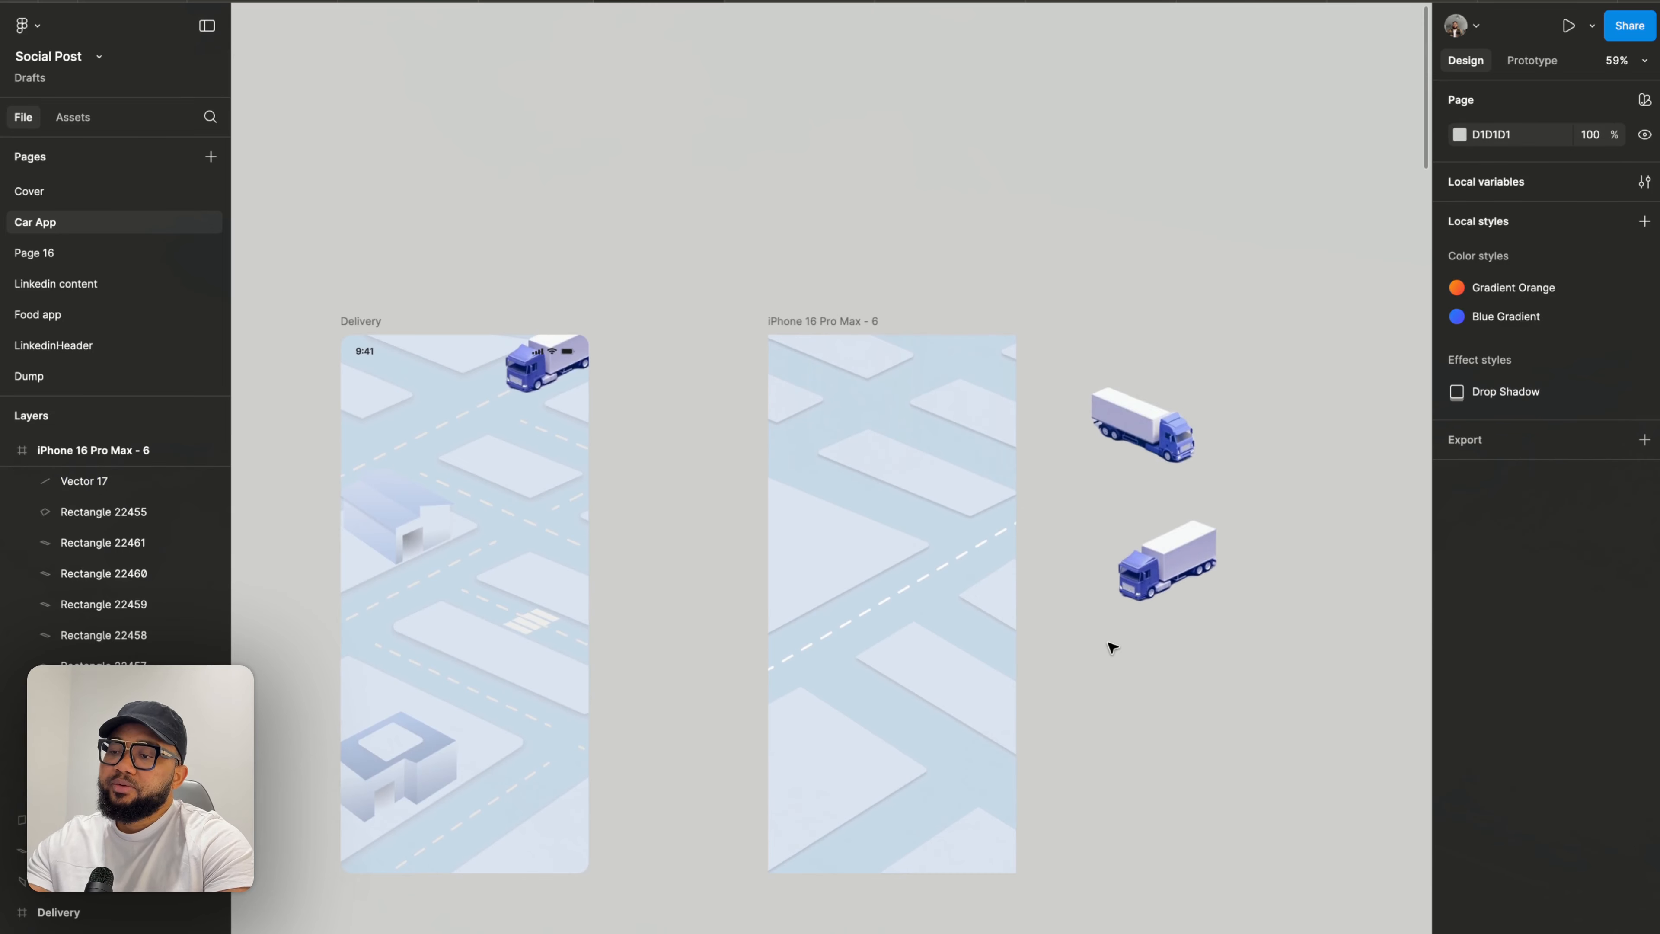
{"action": "scroll", "coordinate": [1098, 635], "scroll_direction": "up", "scroll_amount": 2}
{"action": "scroll", "coordinate": [1085, 620], "scroll_direction": "up", "scroll_amount": 3}
{"action": "left_click", "coordinate": [820, 536]}
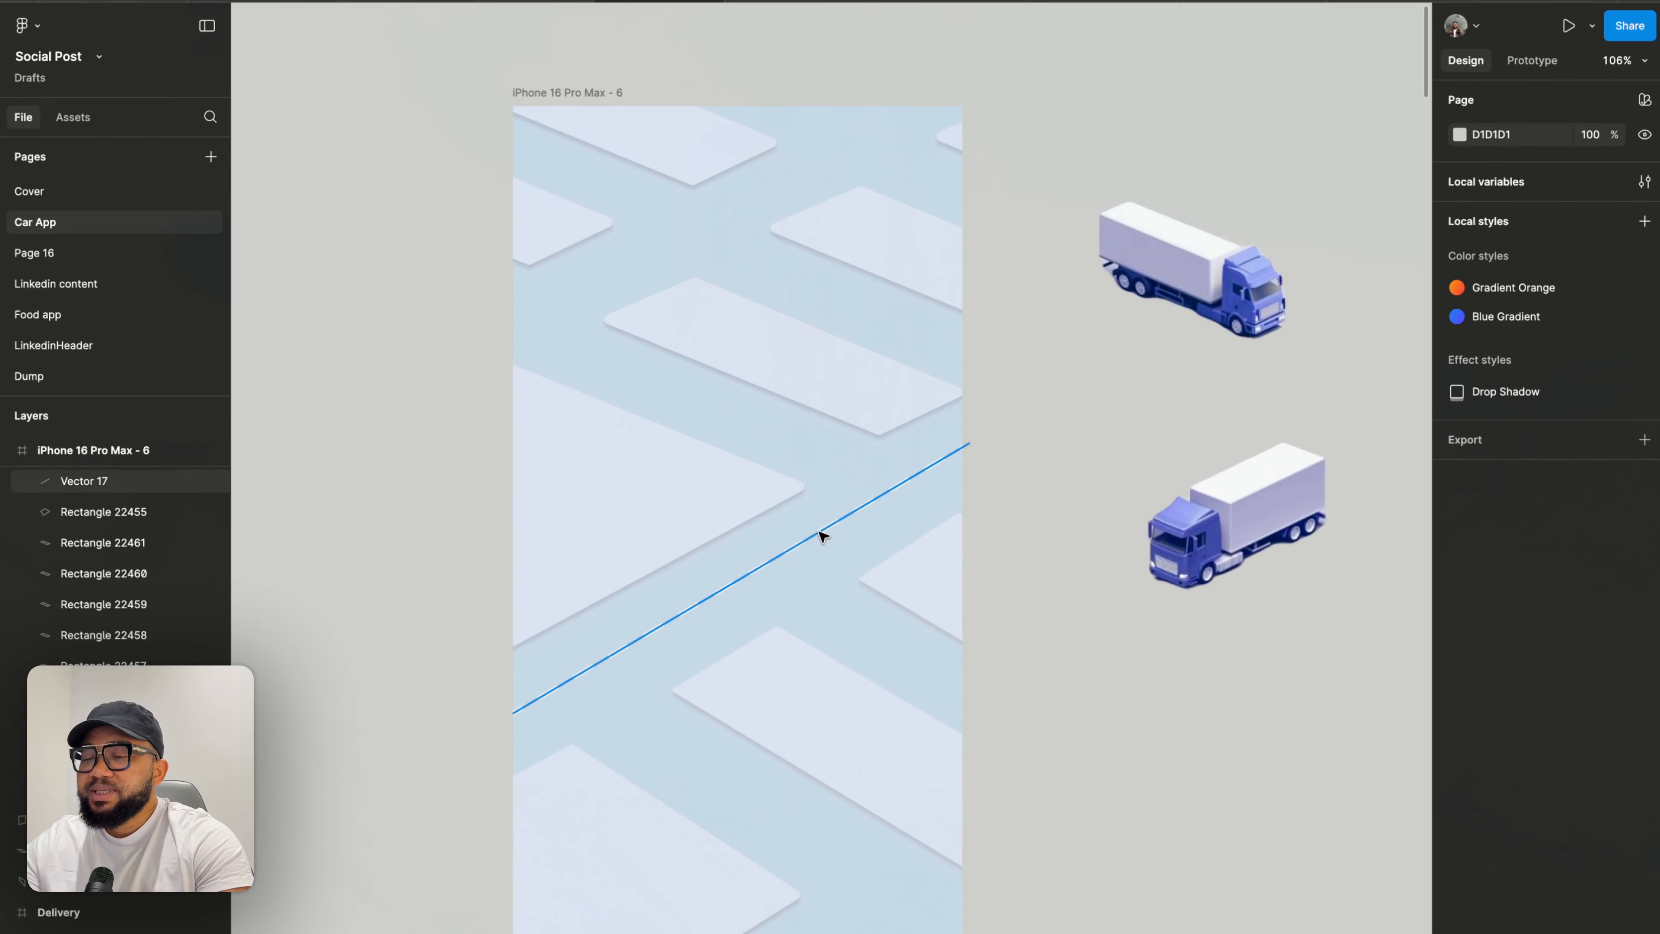
{"action": "key", "text": "Escape"}
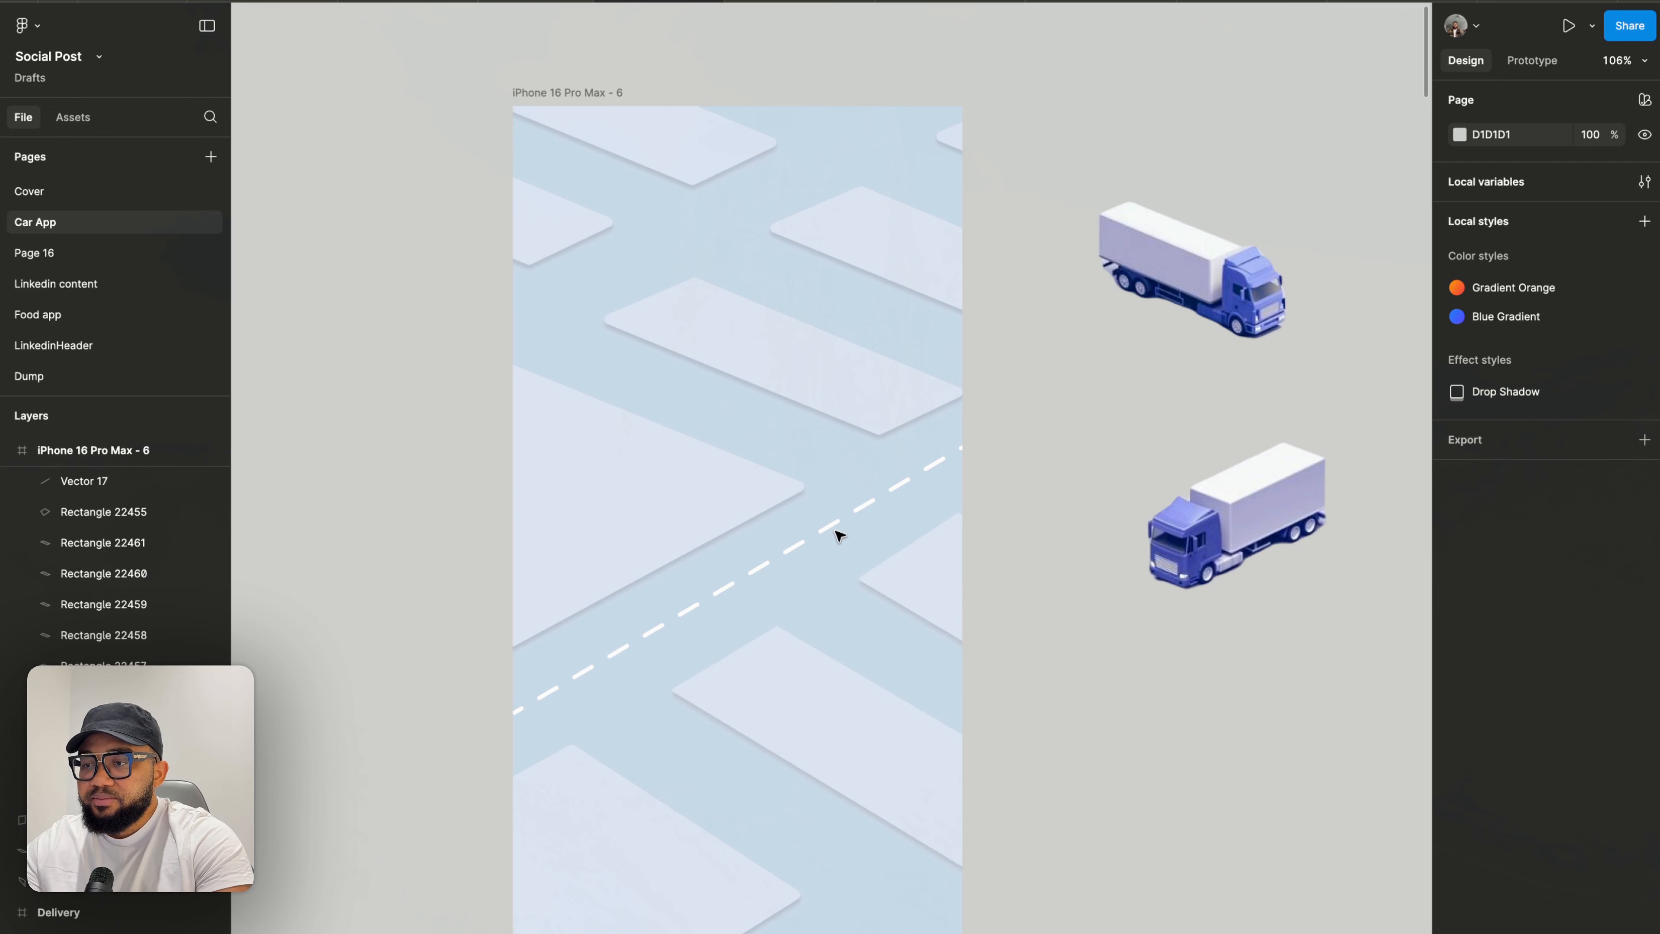
{"action": "scroll", "coordinate": [832, 530], "scroll_direction": "up", "scroll_amount": 1}
{"action": "scroll", "coordinate": [831, 529], "scroll_direction": "up", "scroll_amount": 1}
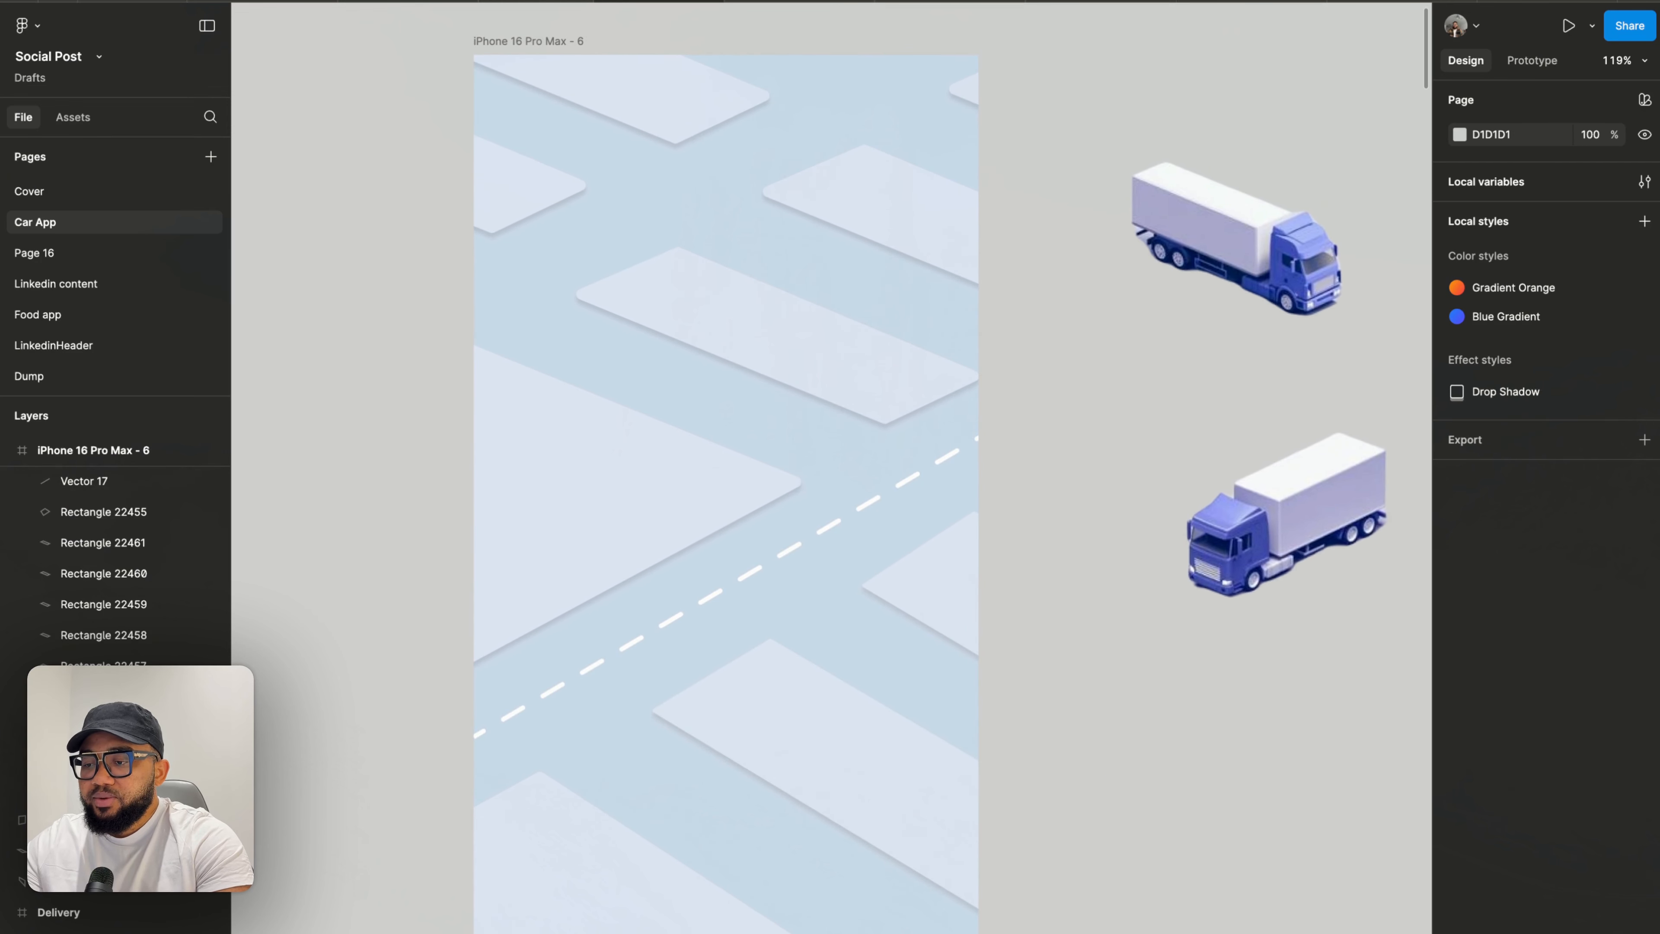
{"action": "key", "text": "p"}
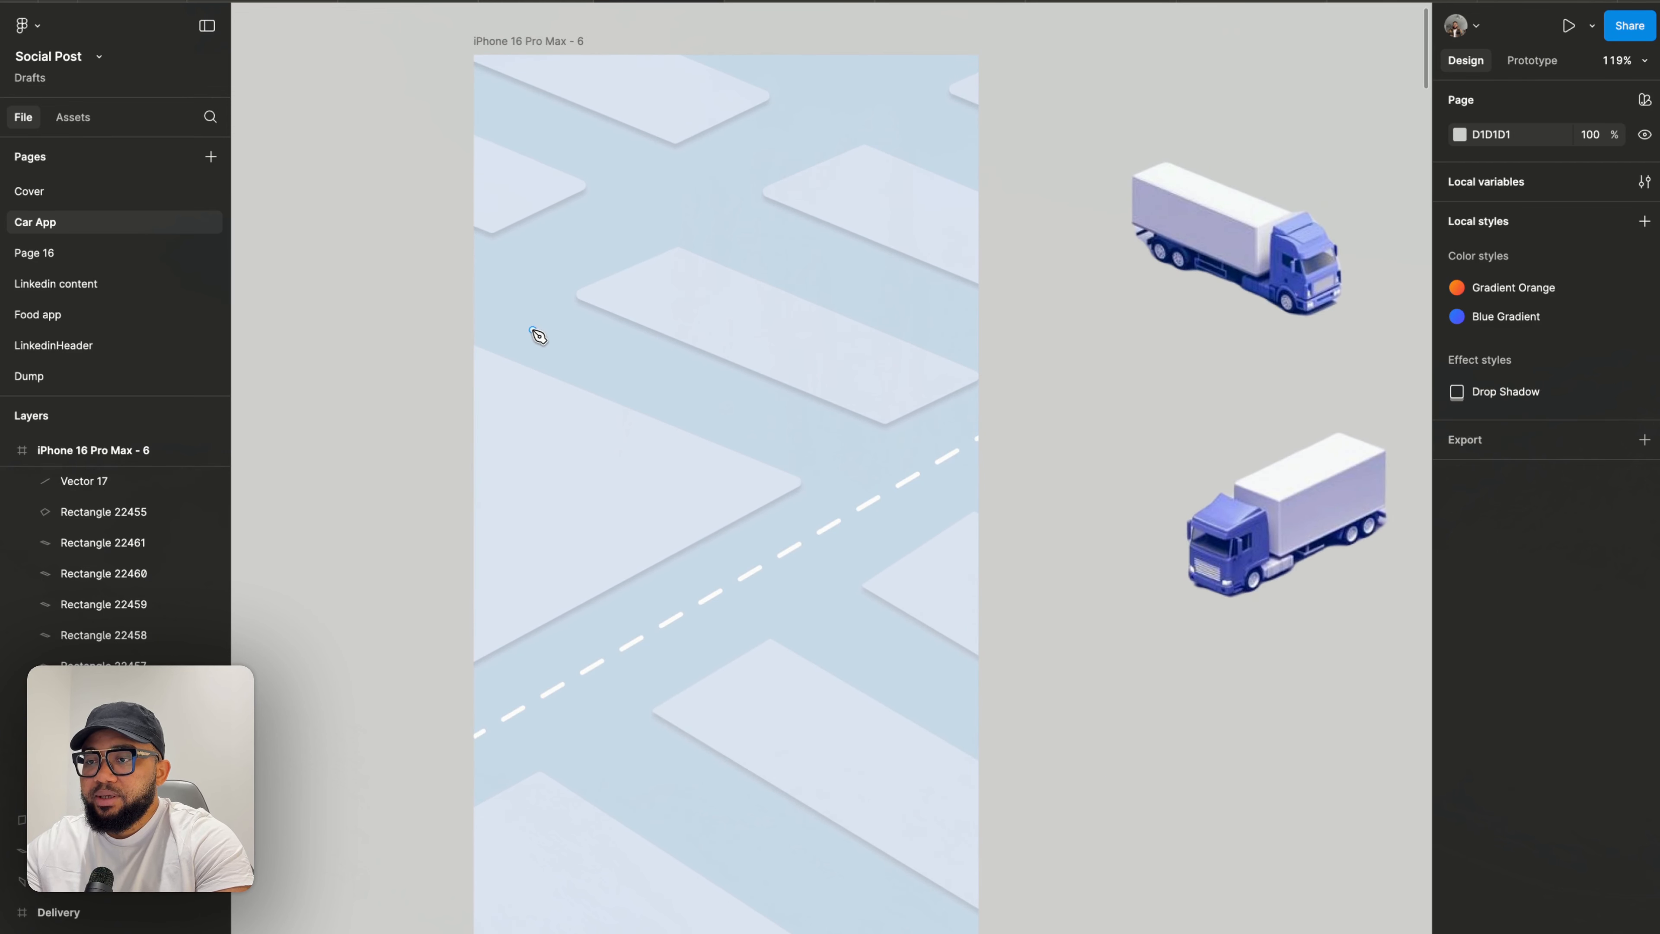
{"action": "left_click", "coordinate": [524, 326]}
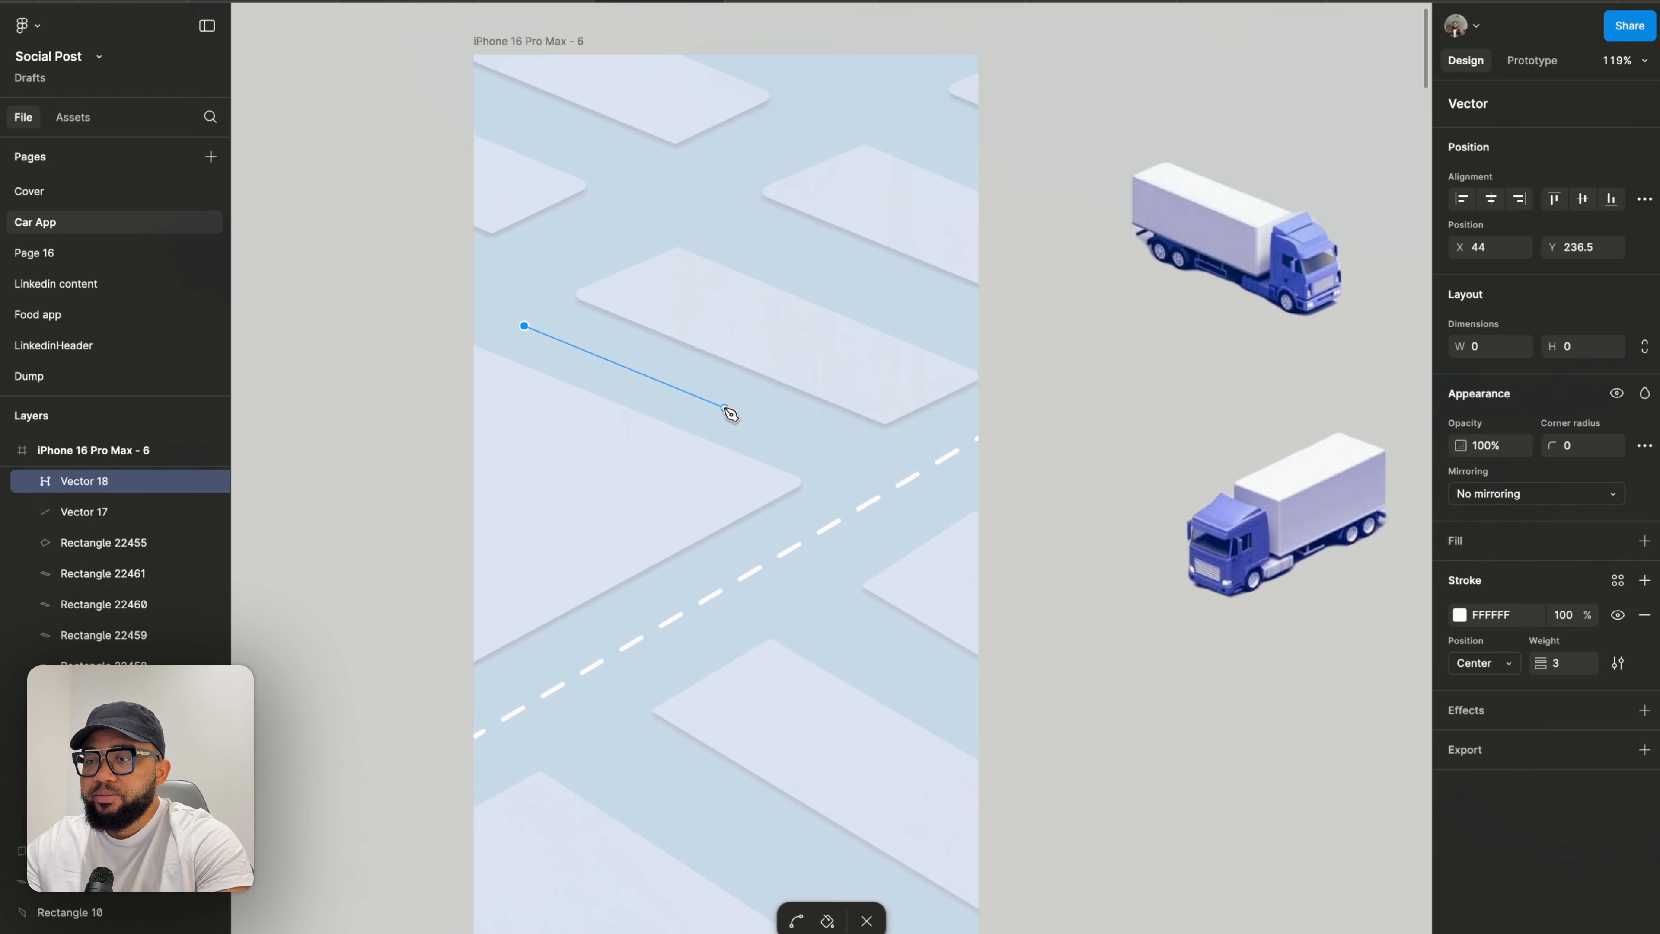
{"action": "left_click", "coordinate": [843, 454]}
{"action": "key", "text": "Escape"}
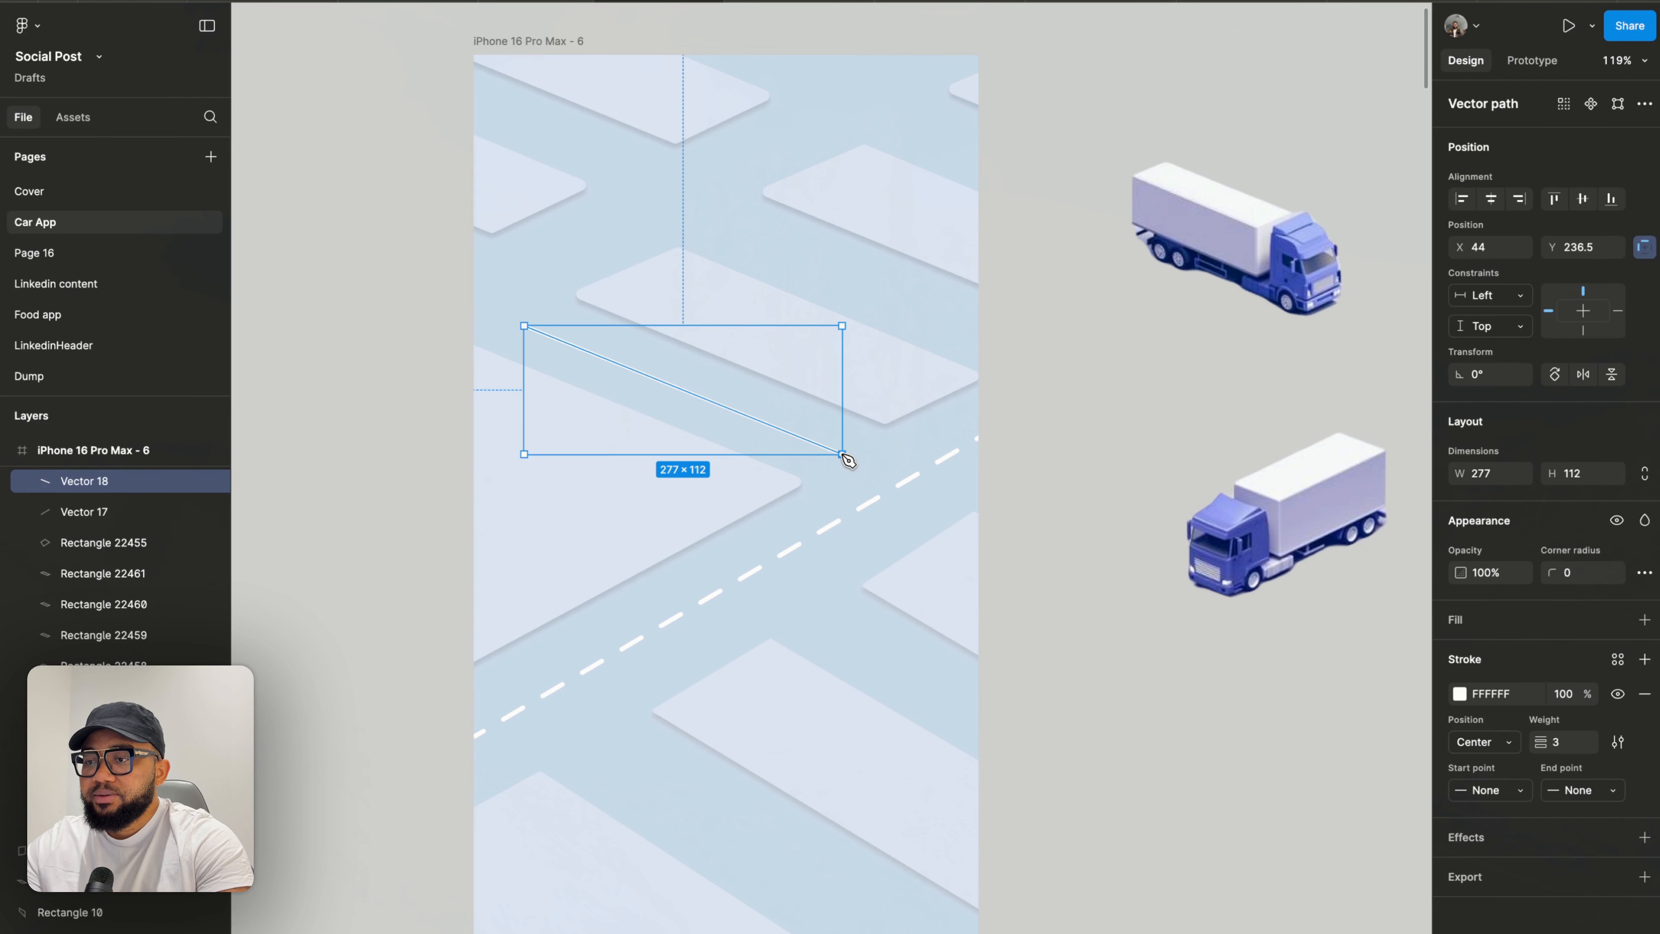
- Draw a parallel line about 217×93 in the upper road, ending at the frame's right edge
{"action": "left_click", "coordinate": [732, 224]}
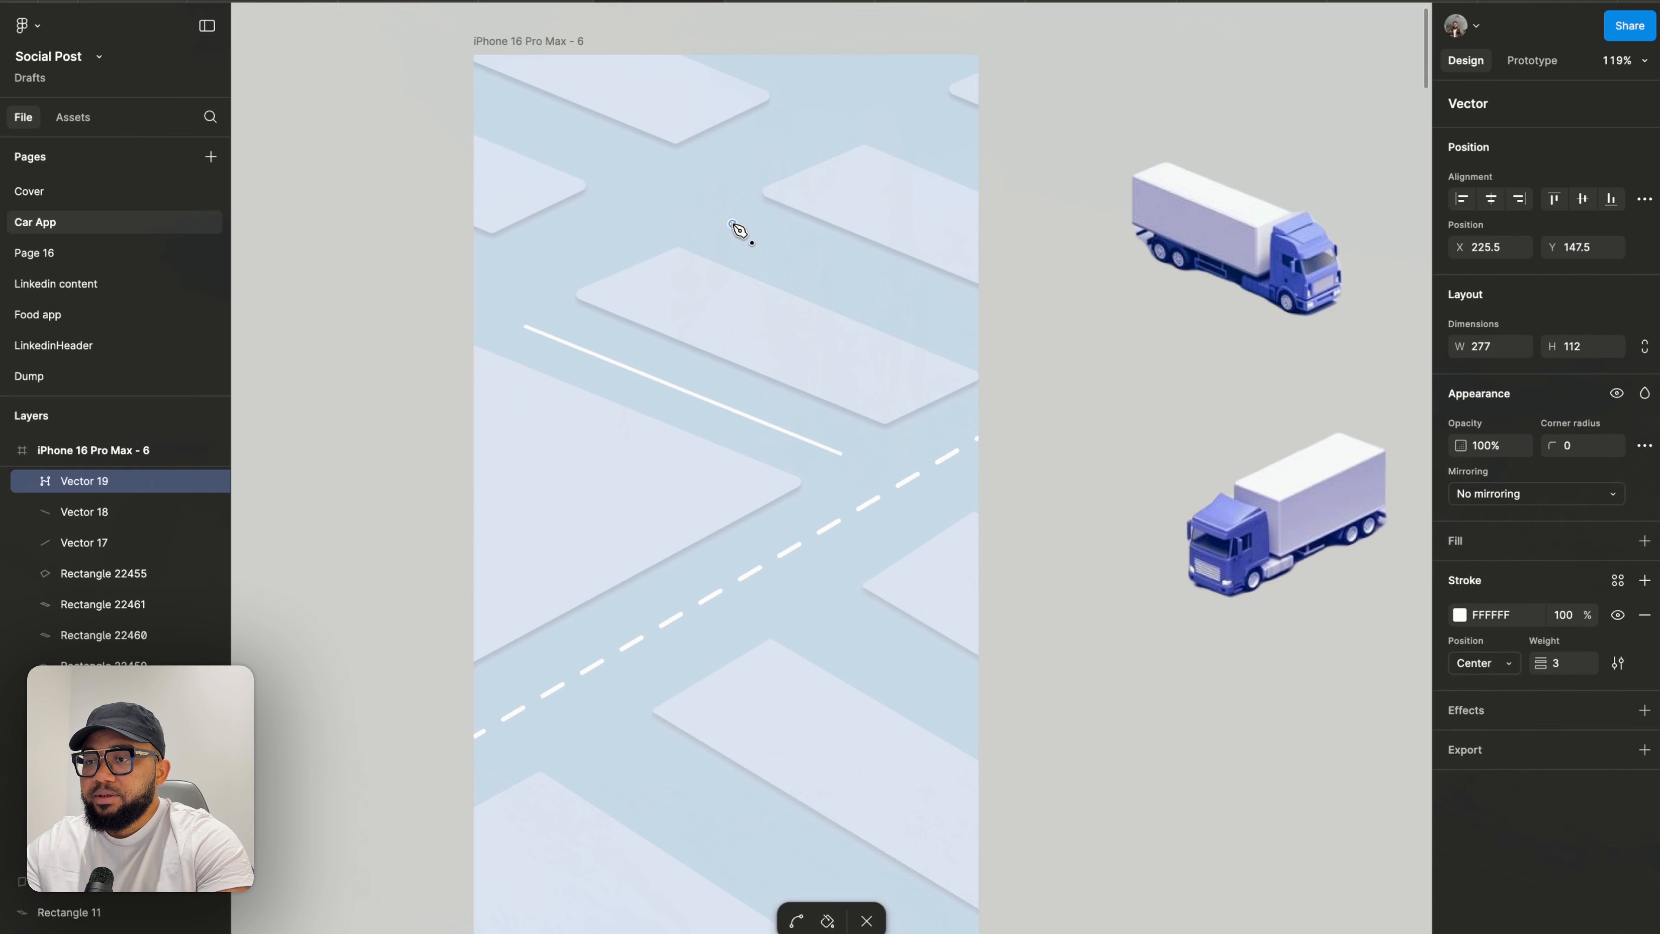
{"action": "left_click", "coordinate": [982, 331]}
{"action": "key", "text": "Escape"}
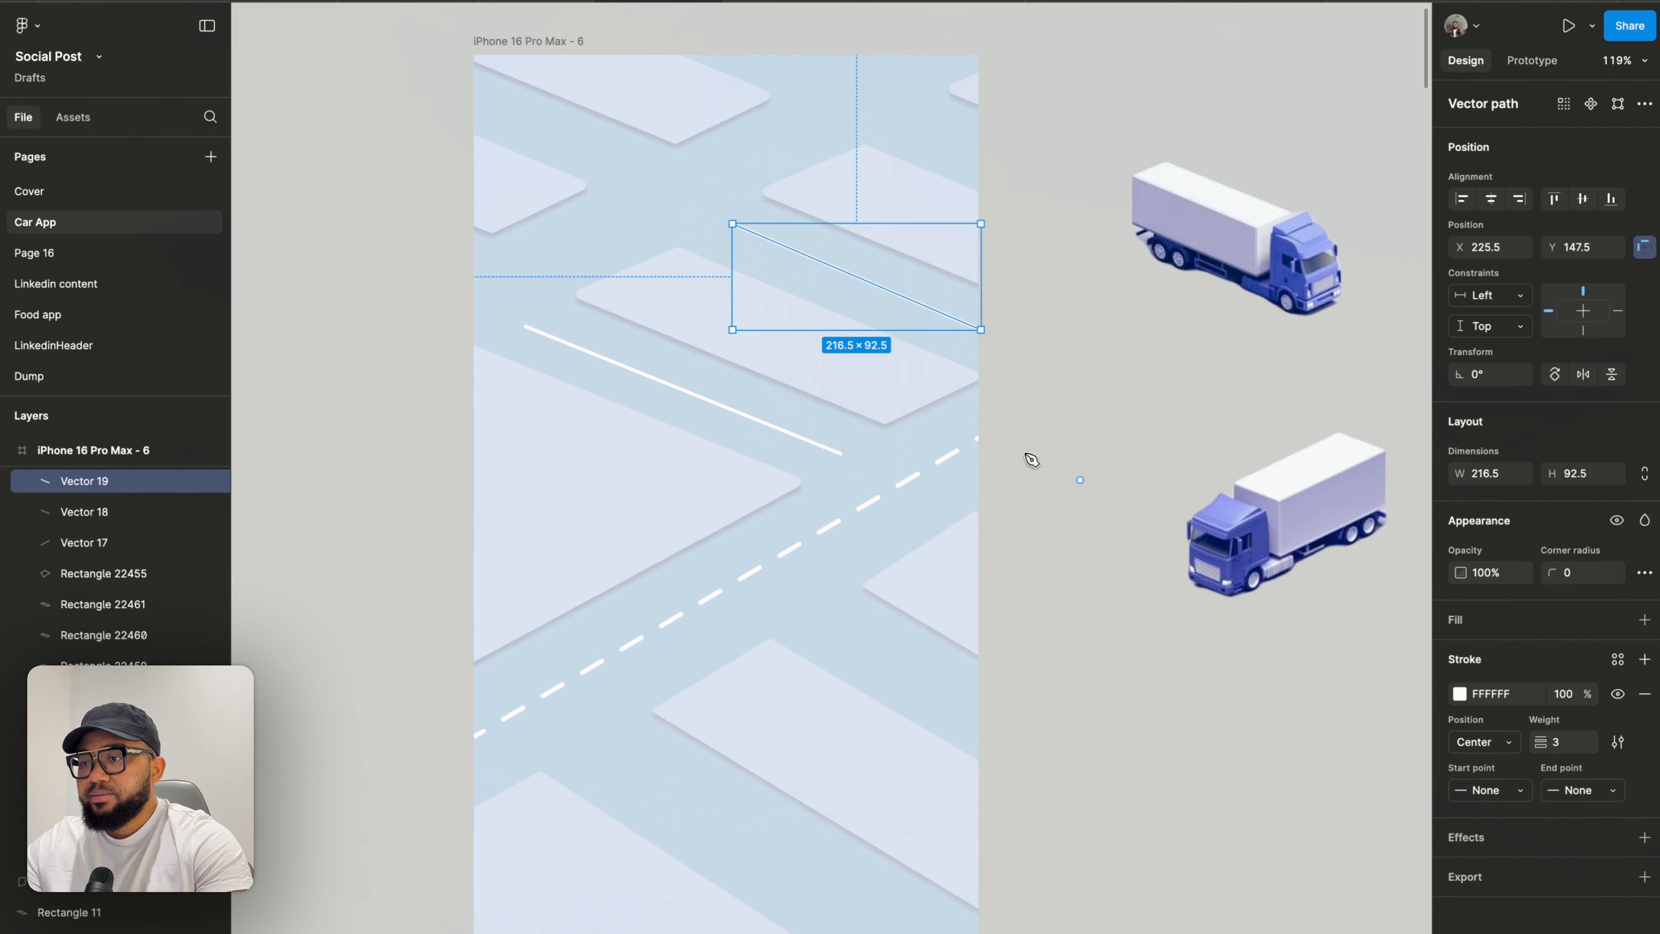
- Draw a short road line about 127×59 at the frame's upper-left corner
{"action": "scroll", "coordinate": [655, 269], "scroll_direction": "up", "scroll_amount": 4}
{"action": "scroll", "coordinate": [655, 269], "scroll_direction": "left", "scroll_amount": 3}
{"action": "left_click", "coordinate": [579, 211]}
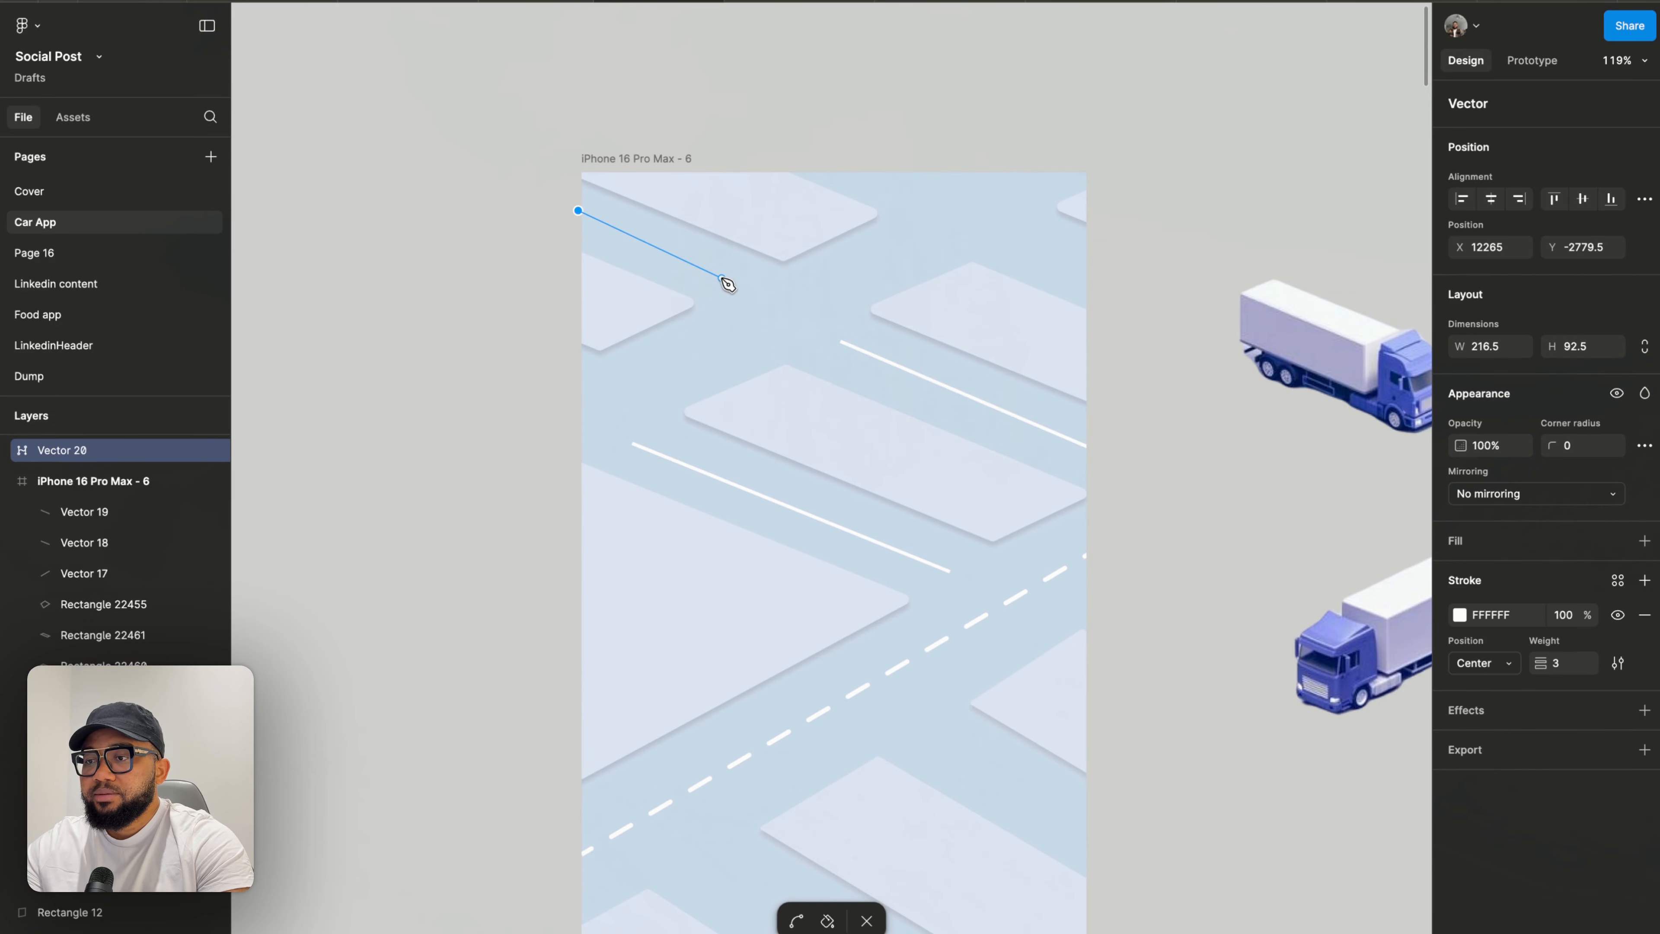
{"action": "left_click", "coordinate": [724, 278]}
{"action": "key", "text": "Escape"}
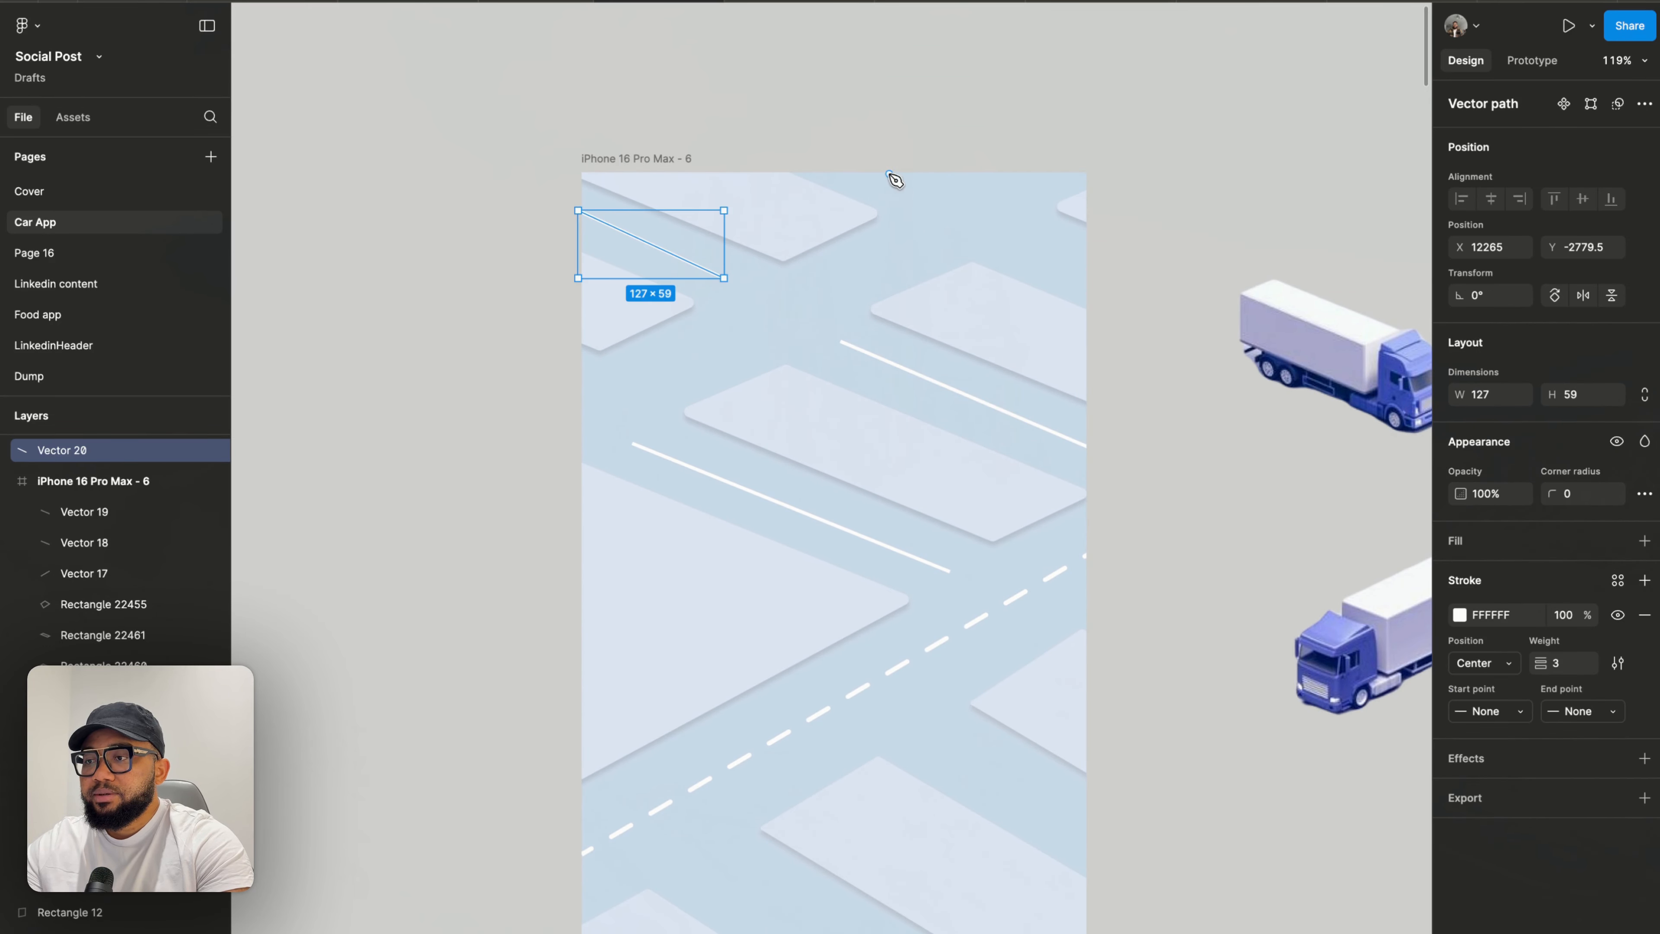
- Draw a tiny line segment about 35×15 at the frame's top edge
{"action": "left_click", "coordinate": [870, 174]}
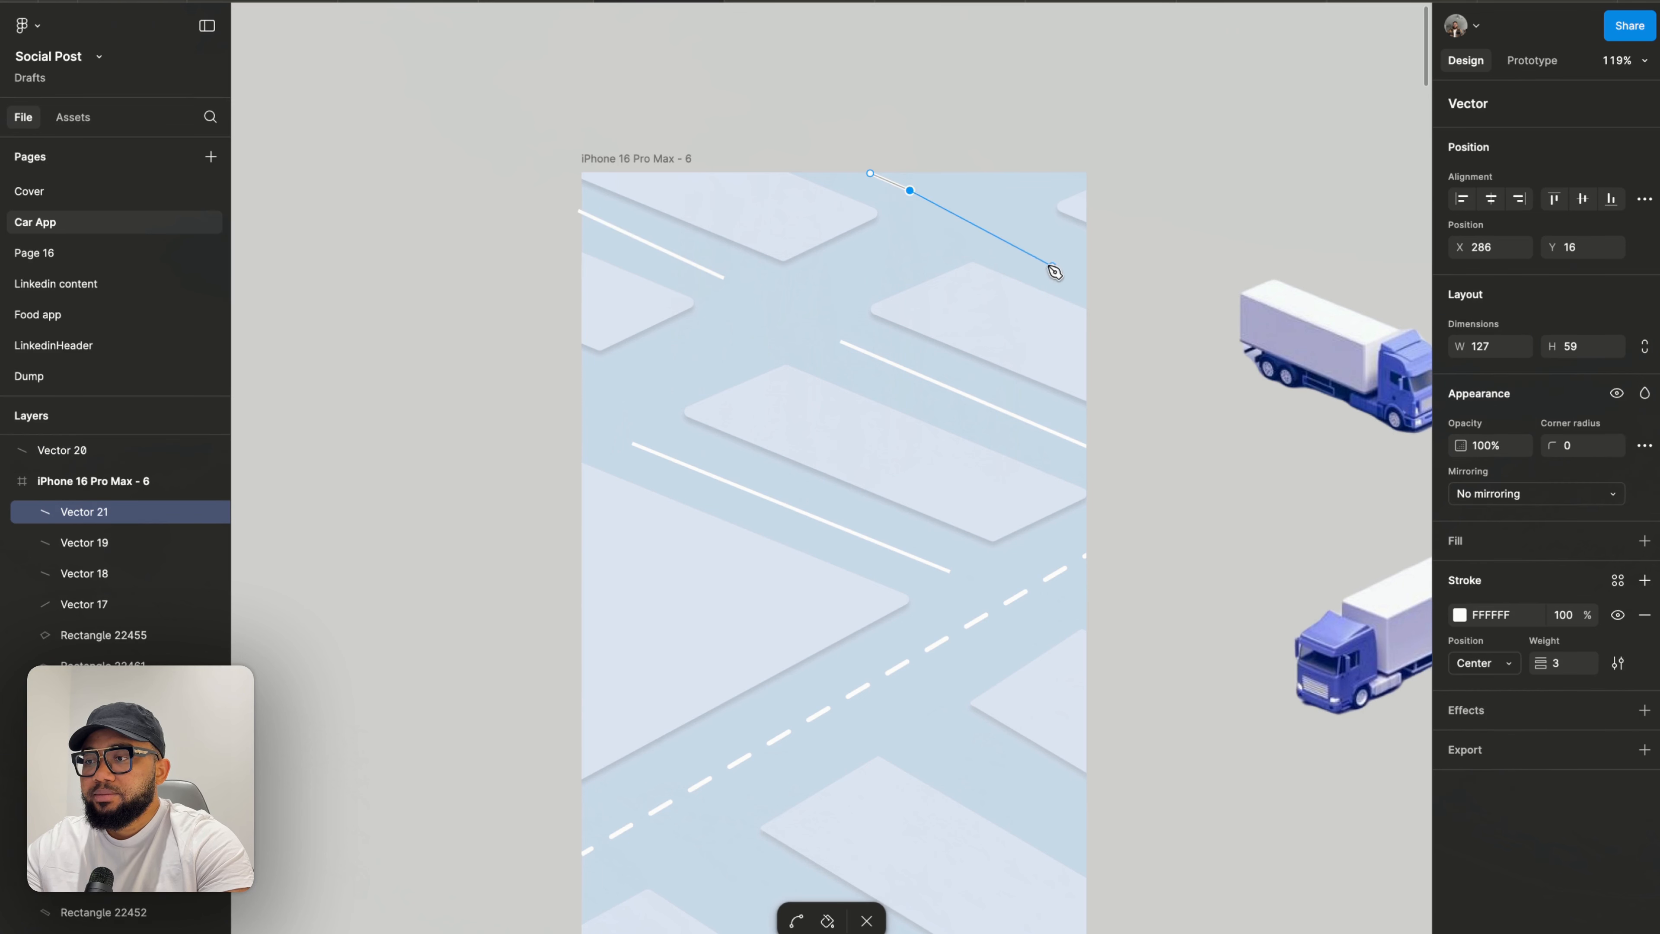
{"action": "left_click", "coordinate": [910, 191]}
{"action": "key", "text": "Escape"}
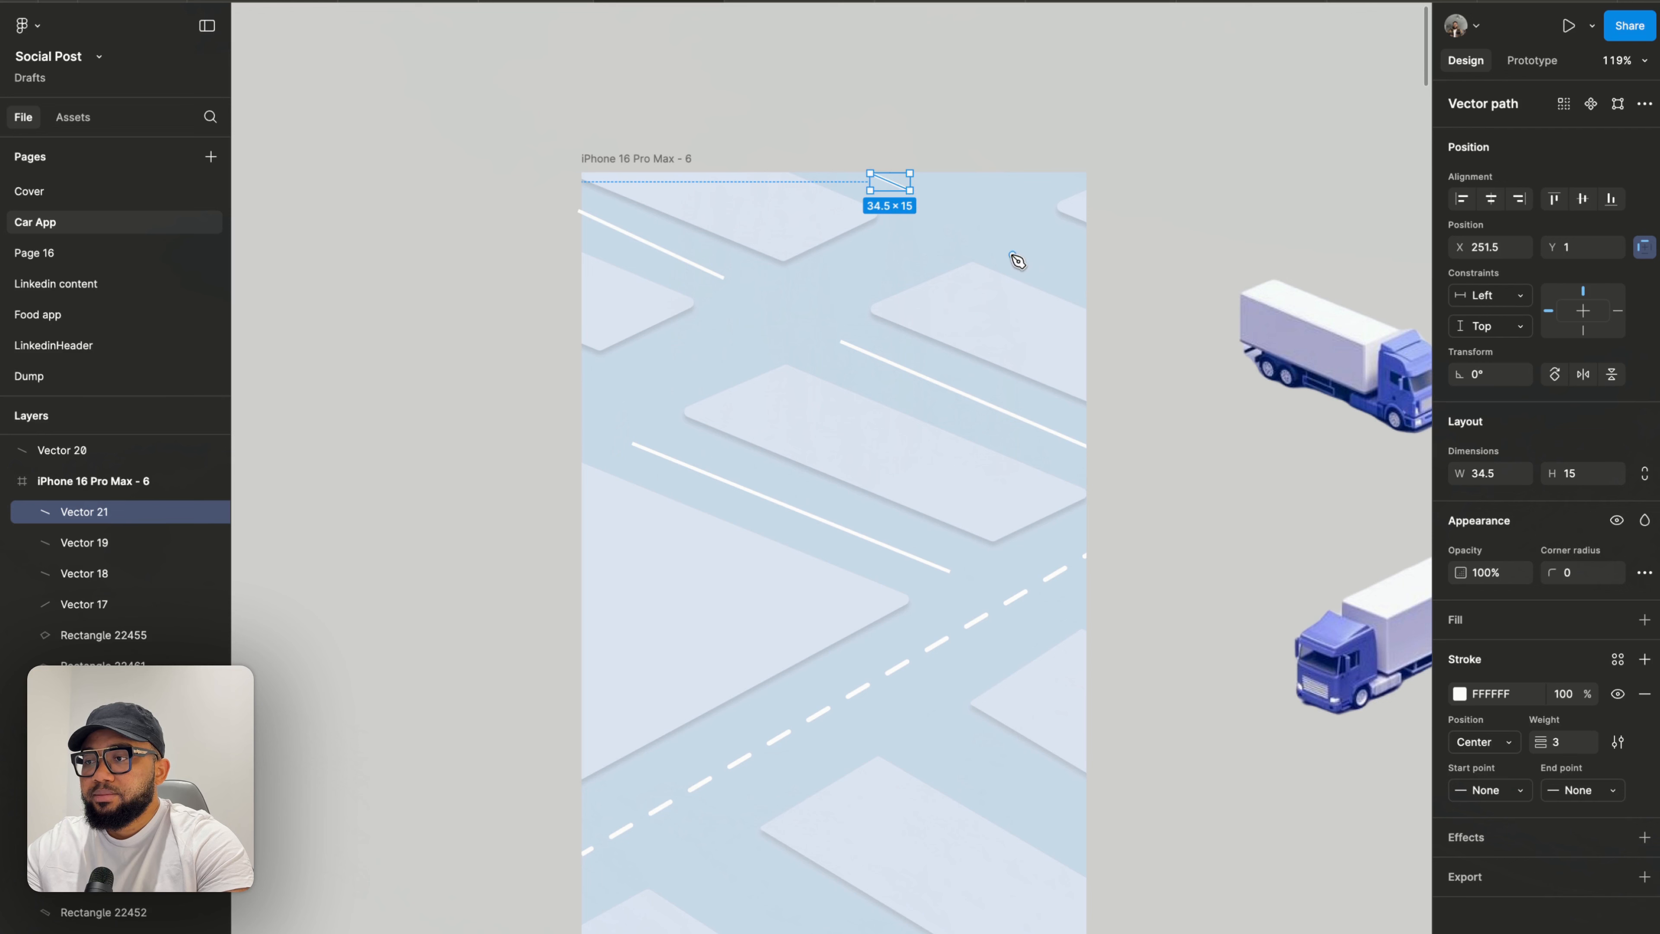
- Draw a short line about 70×31 near the frame's upper-right edge
{"action": "left_click", "coordinate": [1018, 238]}
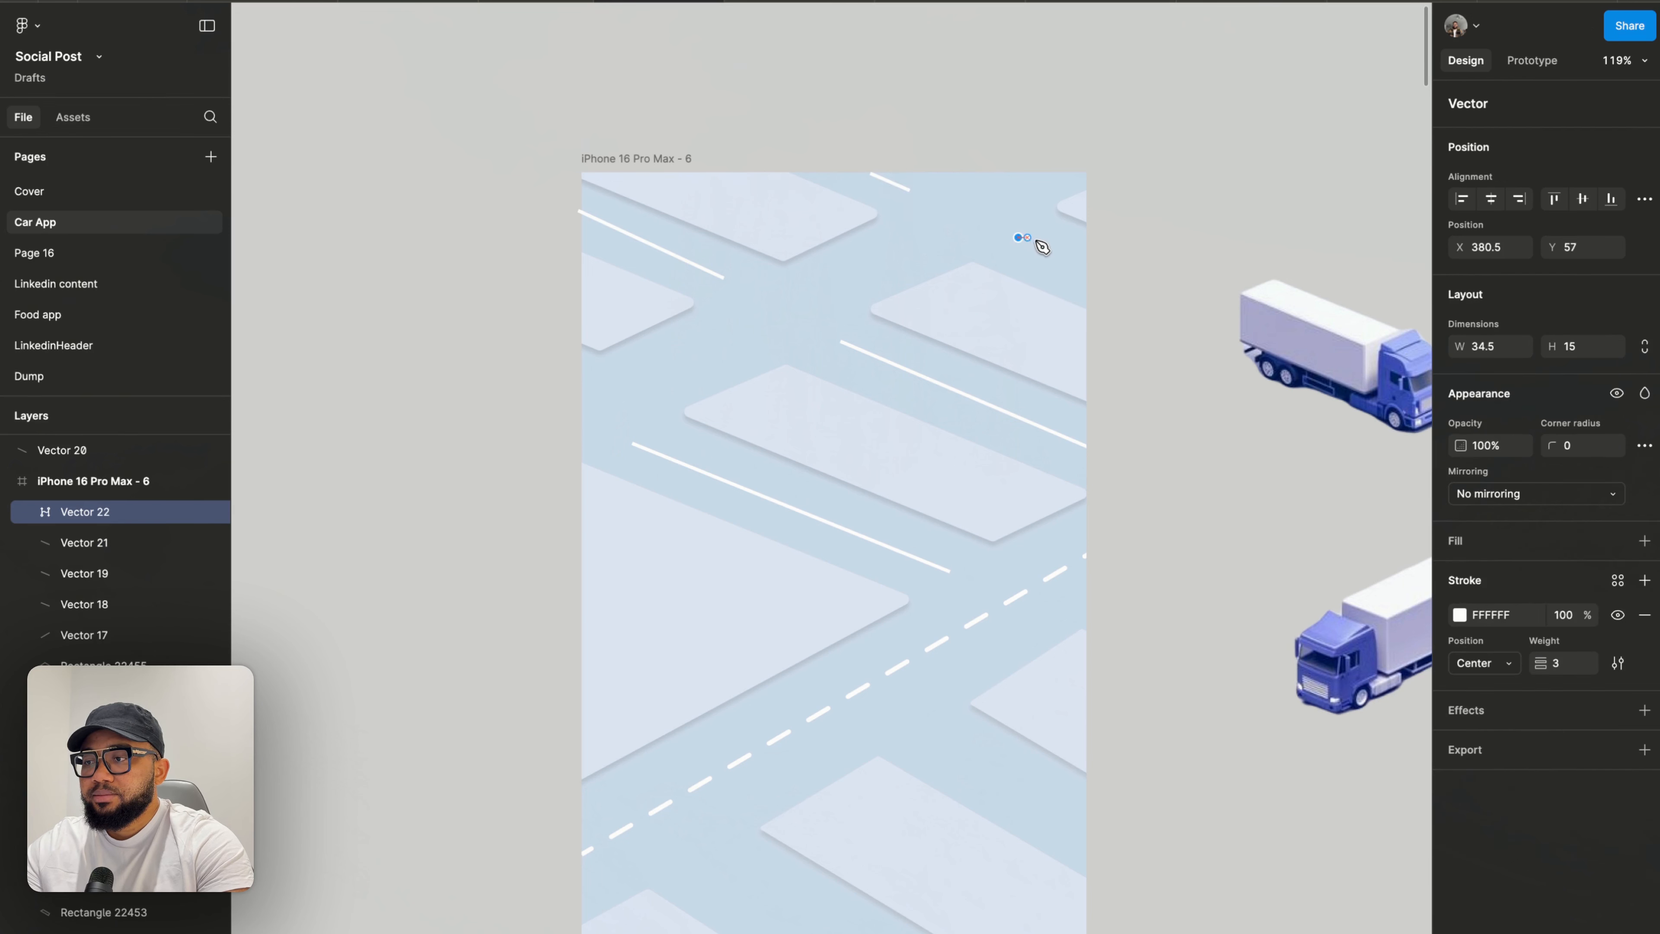
{"action": "left_click", "coordinate": [1098, 273]}
{"action": "key", "text": "Escape"}
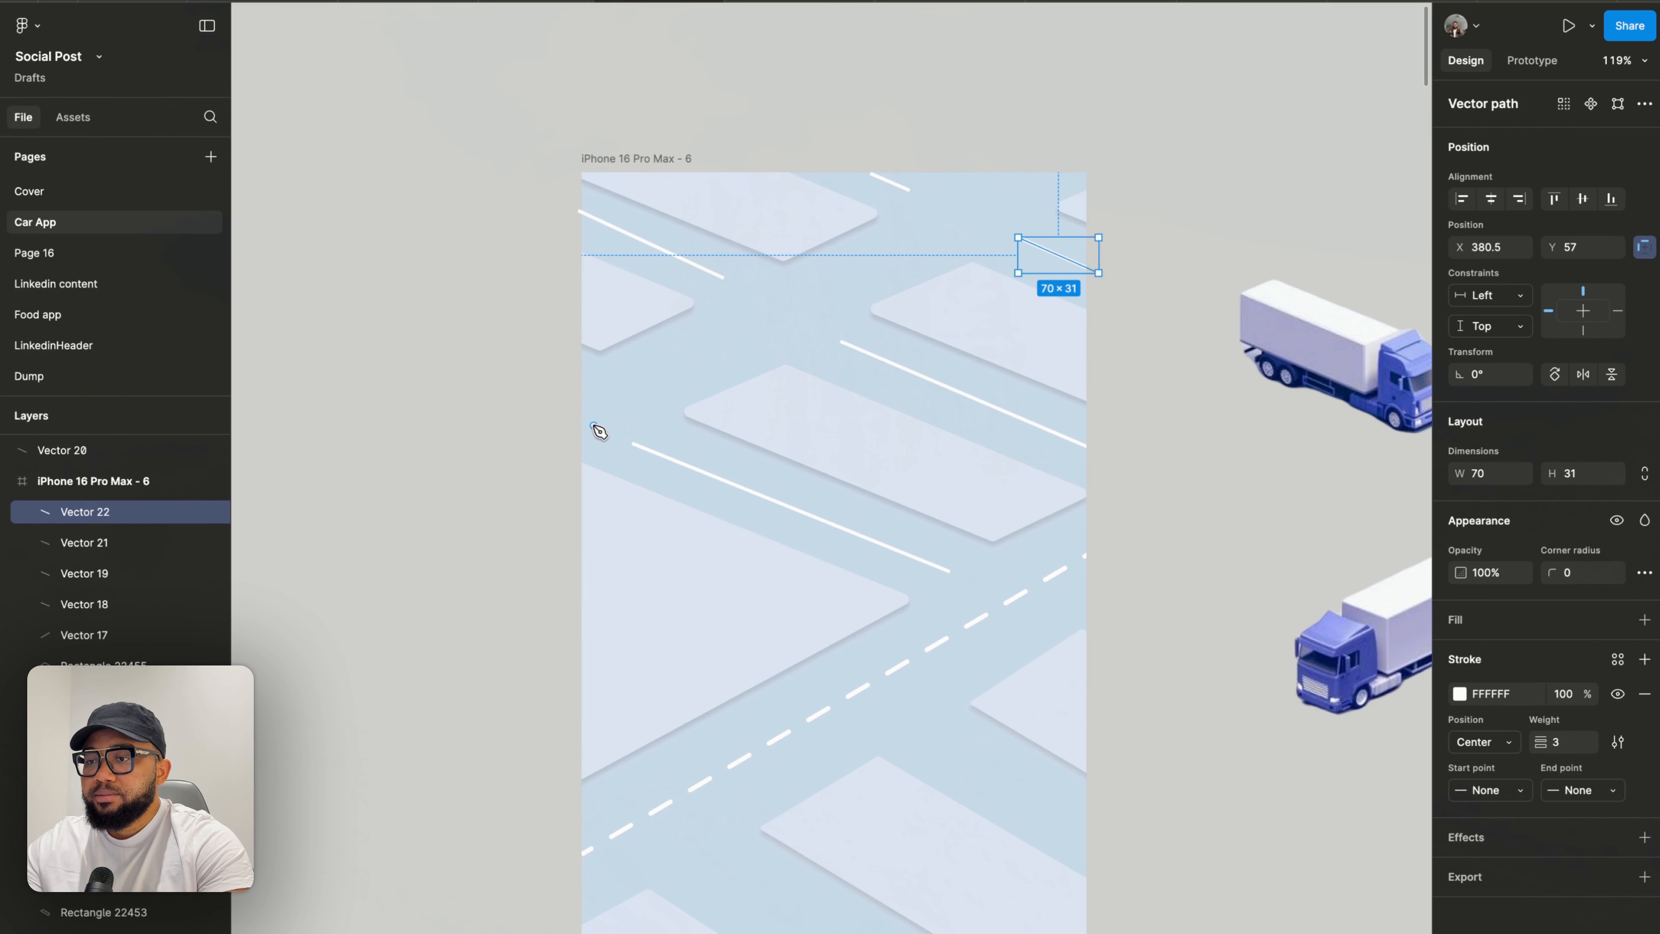
- Draw a long diagonal road line about 393×219 from the frame's left edge up to its top edge
{"action": "left_click", "coordinate": [576, 425]}
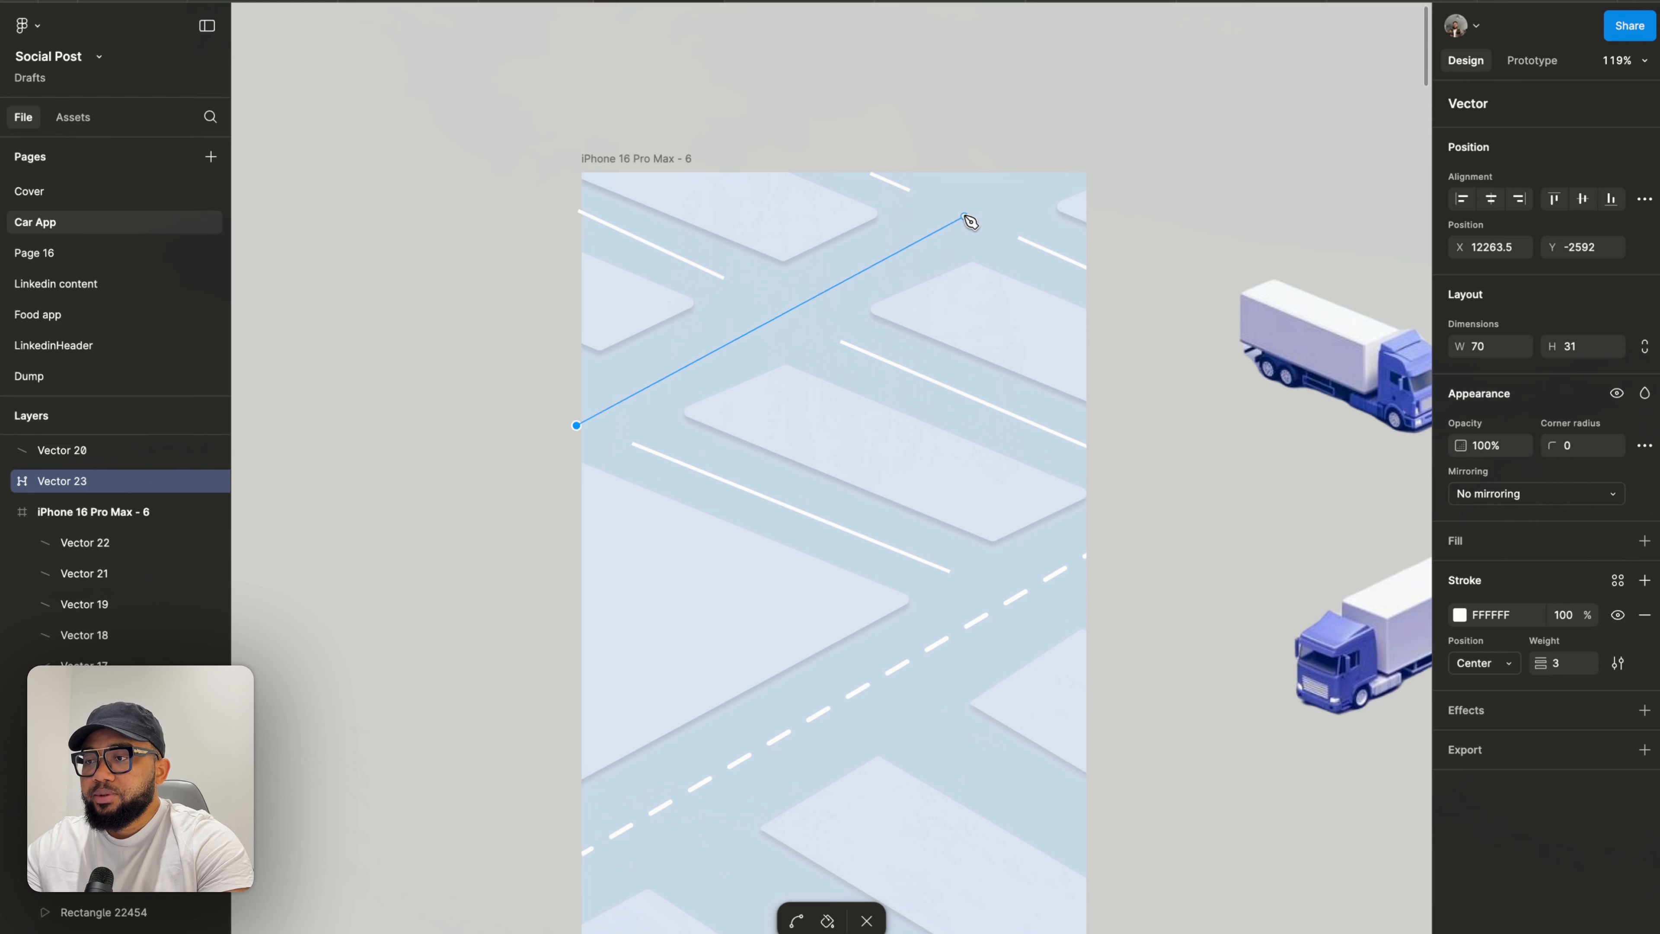
{"action": "left_click", "coordinate": [1028, 175]}
{"action": "key", "text": "Escape"}
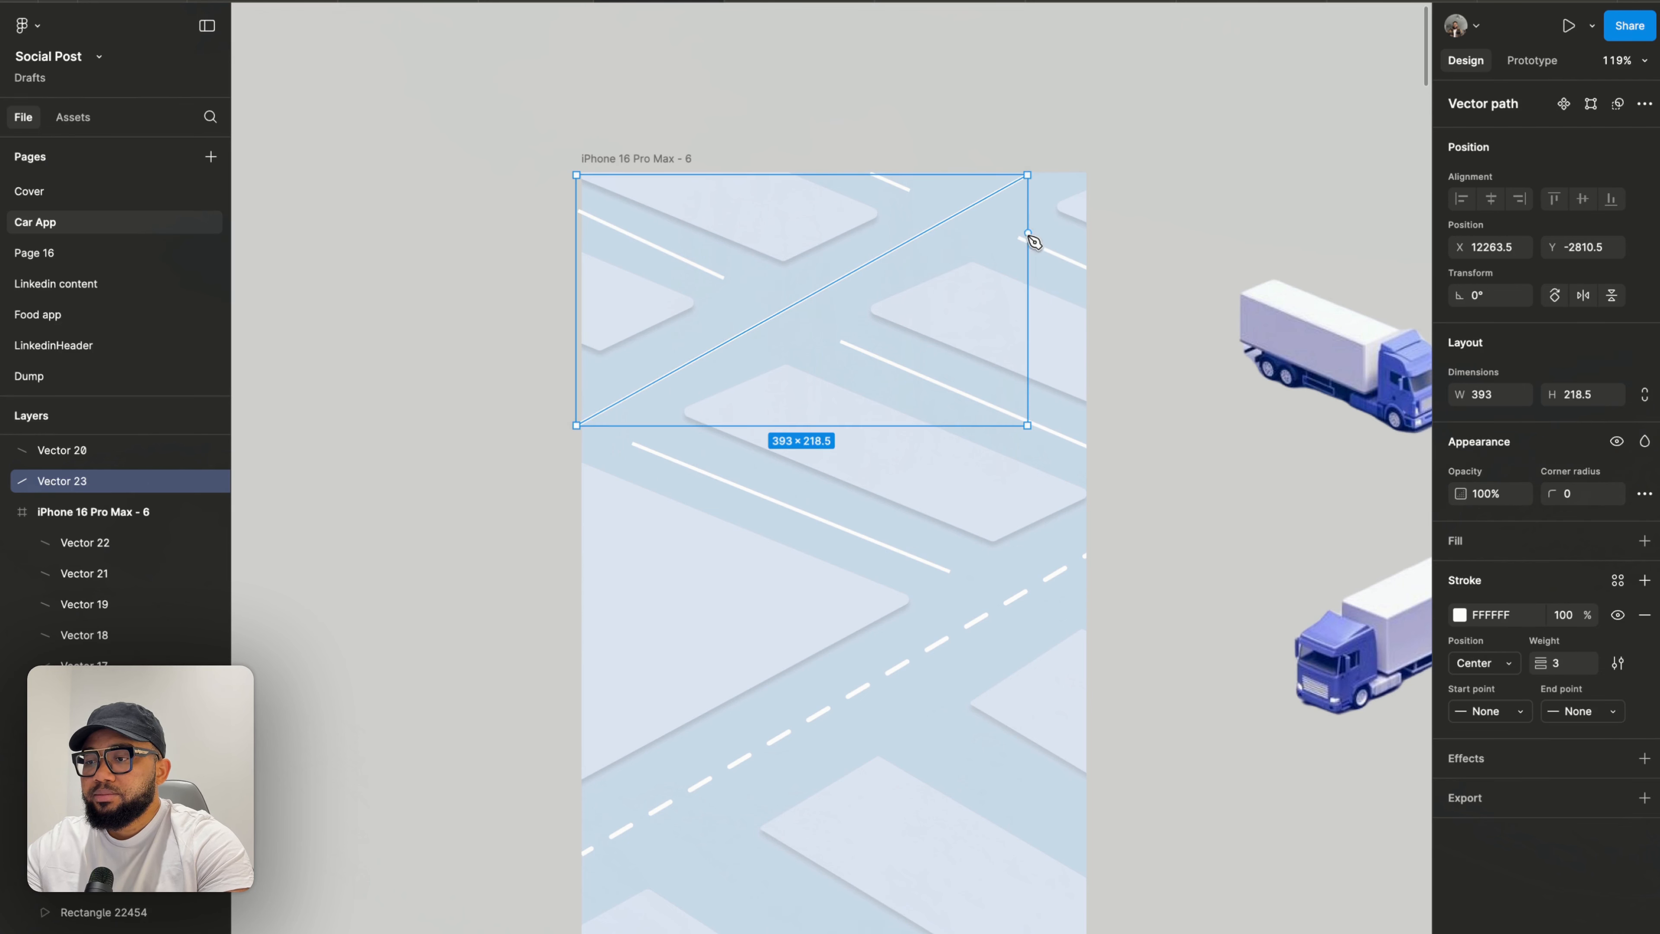
- Draw a line about 151×93 in the lower road, running down to the frame's right edge
{"action": "scroll", "coordinate": [1103, 409], "scroll_direction": "down", "scroll_amount": 5}
{"action": "scroll", "coordinate": [1103, 408], "scroll_direction": "right", "scroll_amount": 2}
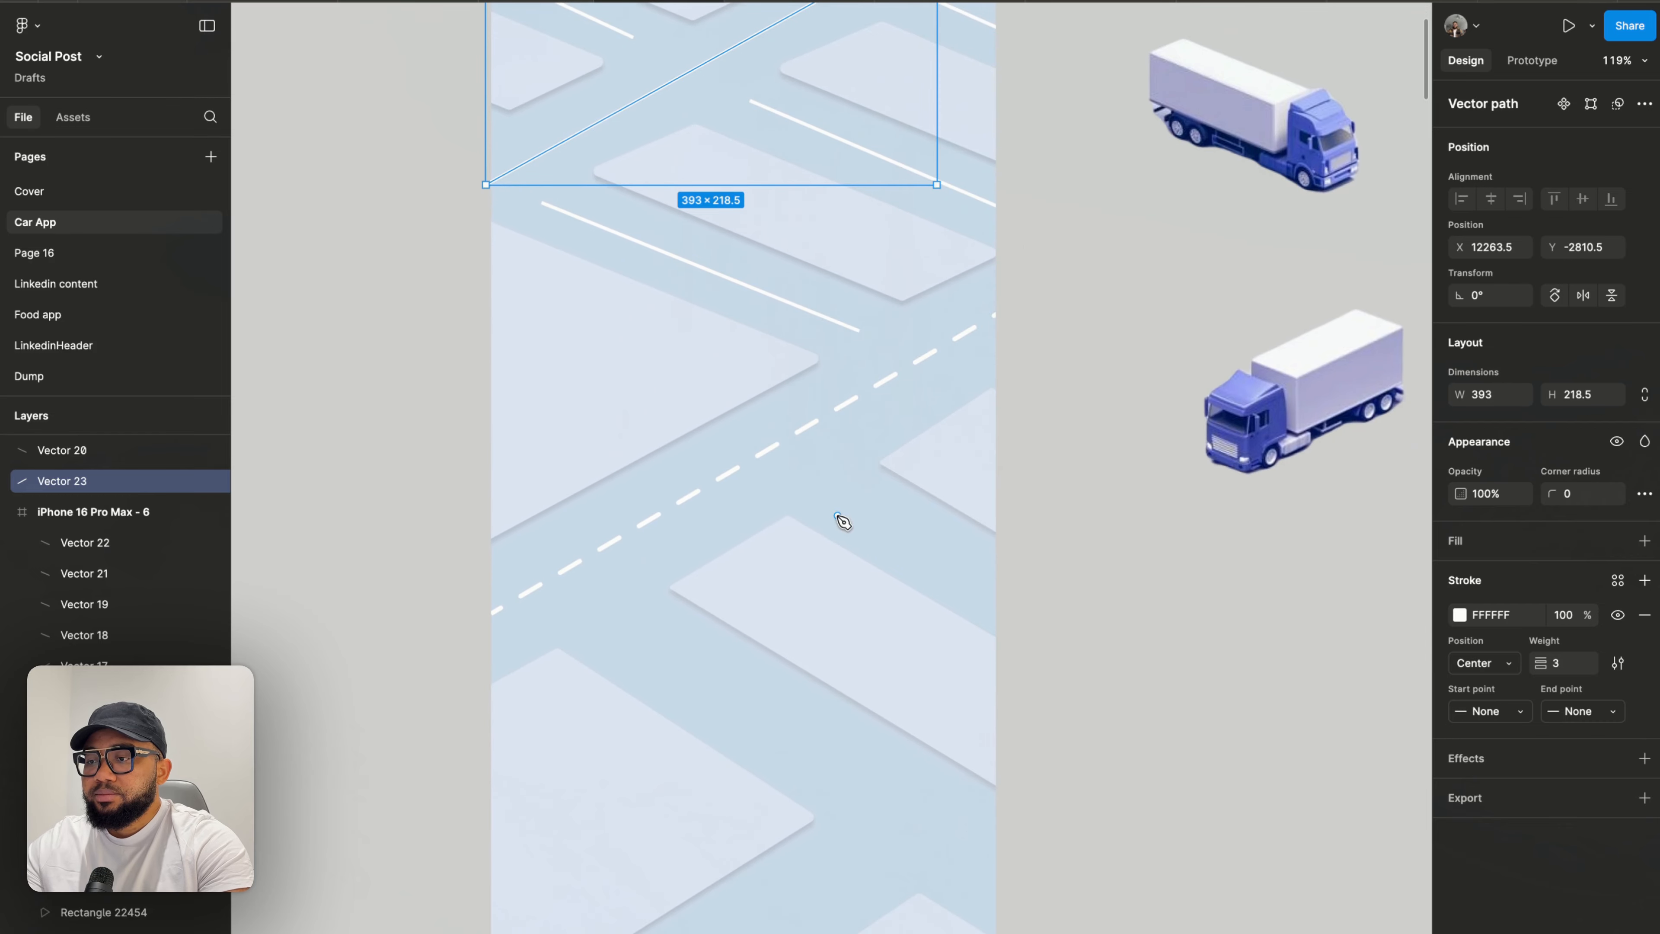
{"action": "left_click", "coordinate": [838, 493]}
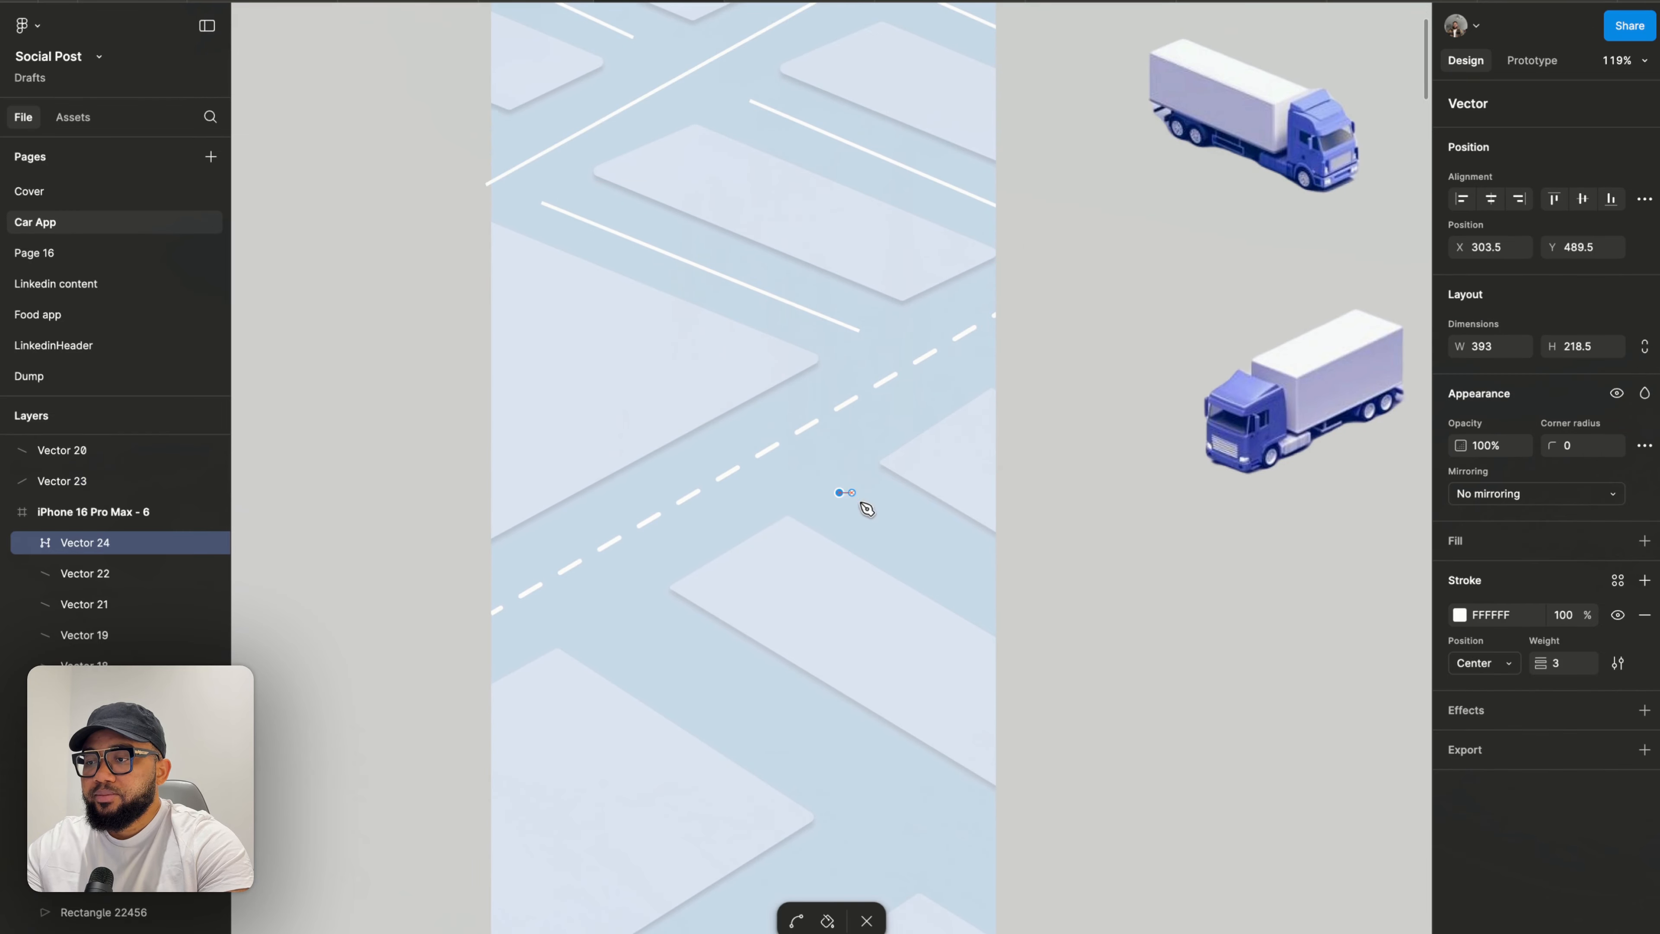
{"action": "left_click", "coordinate": [1013, 598]}
{"action": "key", "text": "Escape"}
- Draw a long line about 347×219 along the lower diagonal road to the frame's right edge
{"action": "scroll", "coordinate": [882, 605], "scroll_direction": "down", "scroll_amount": 5}
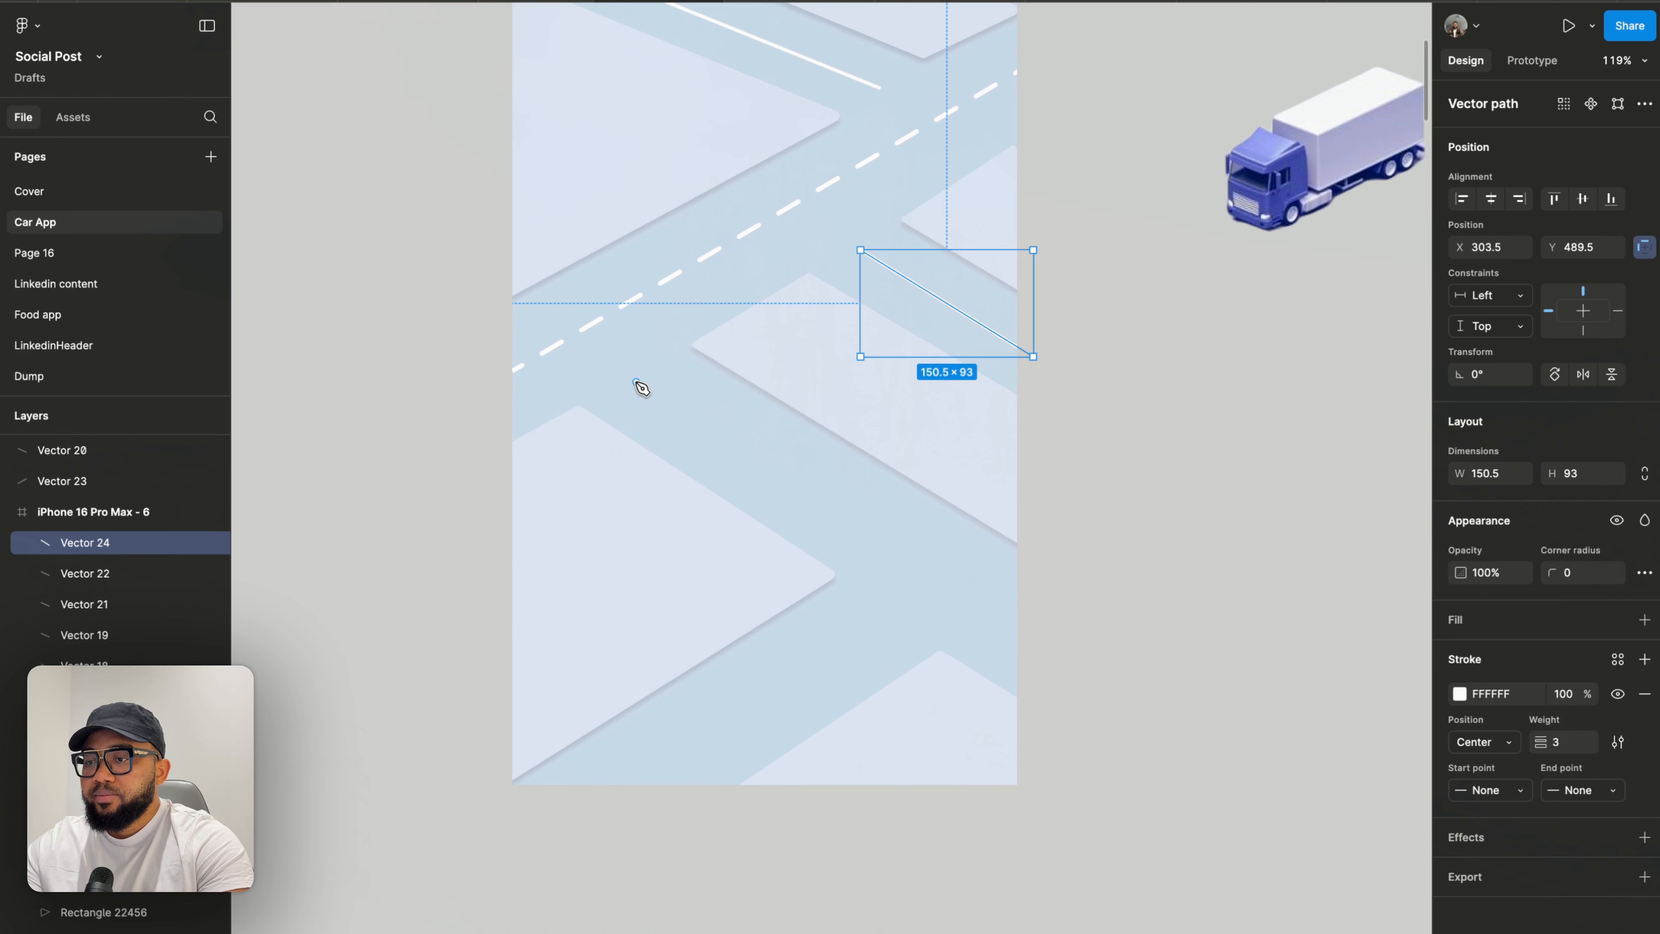
{"action": "left_click", "coordinate": [636, 382]}
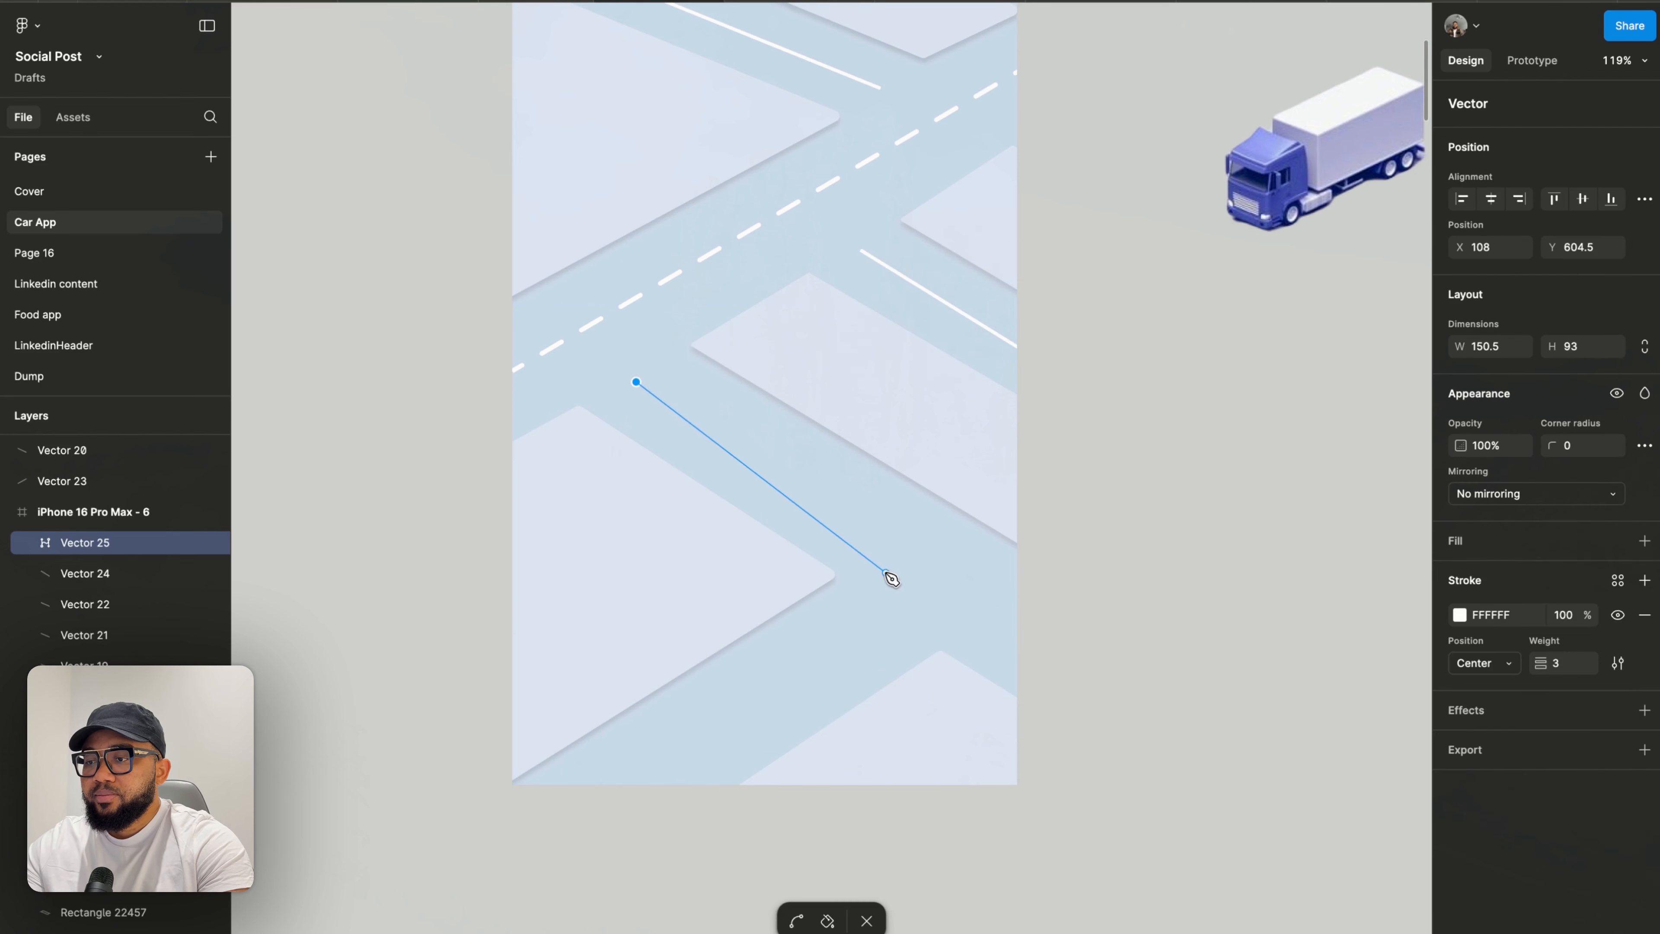
{"action": "left_click", "coordinate": [1035, 632]}
{"action": "key", "text": "Escape"}
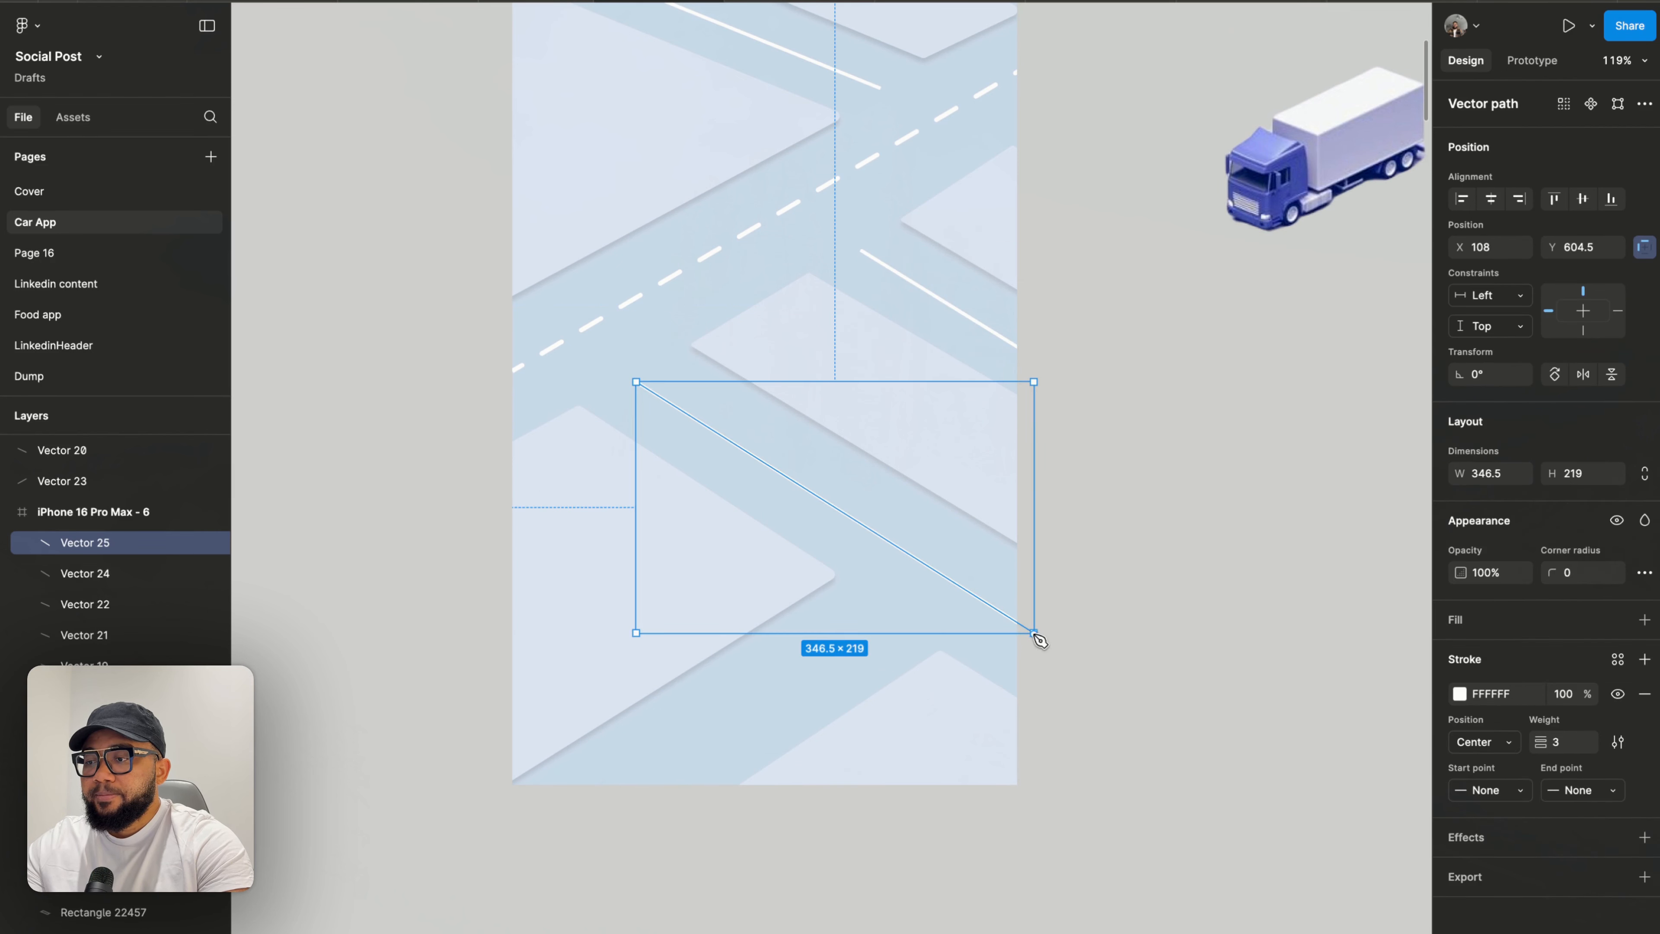
- Draw a line about 227×153 rising from the frame's bottom edge and nudge it slightly into place
{"action": "left_click", "coordinate": [609, 783]}
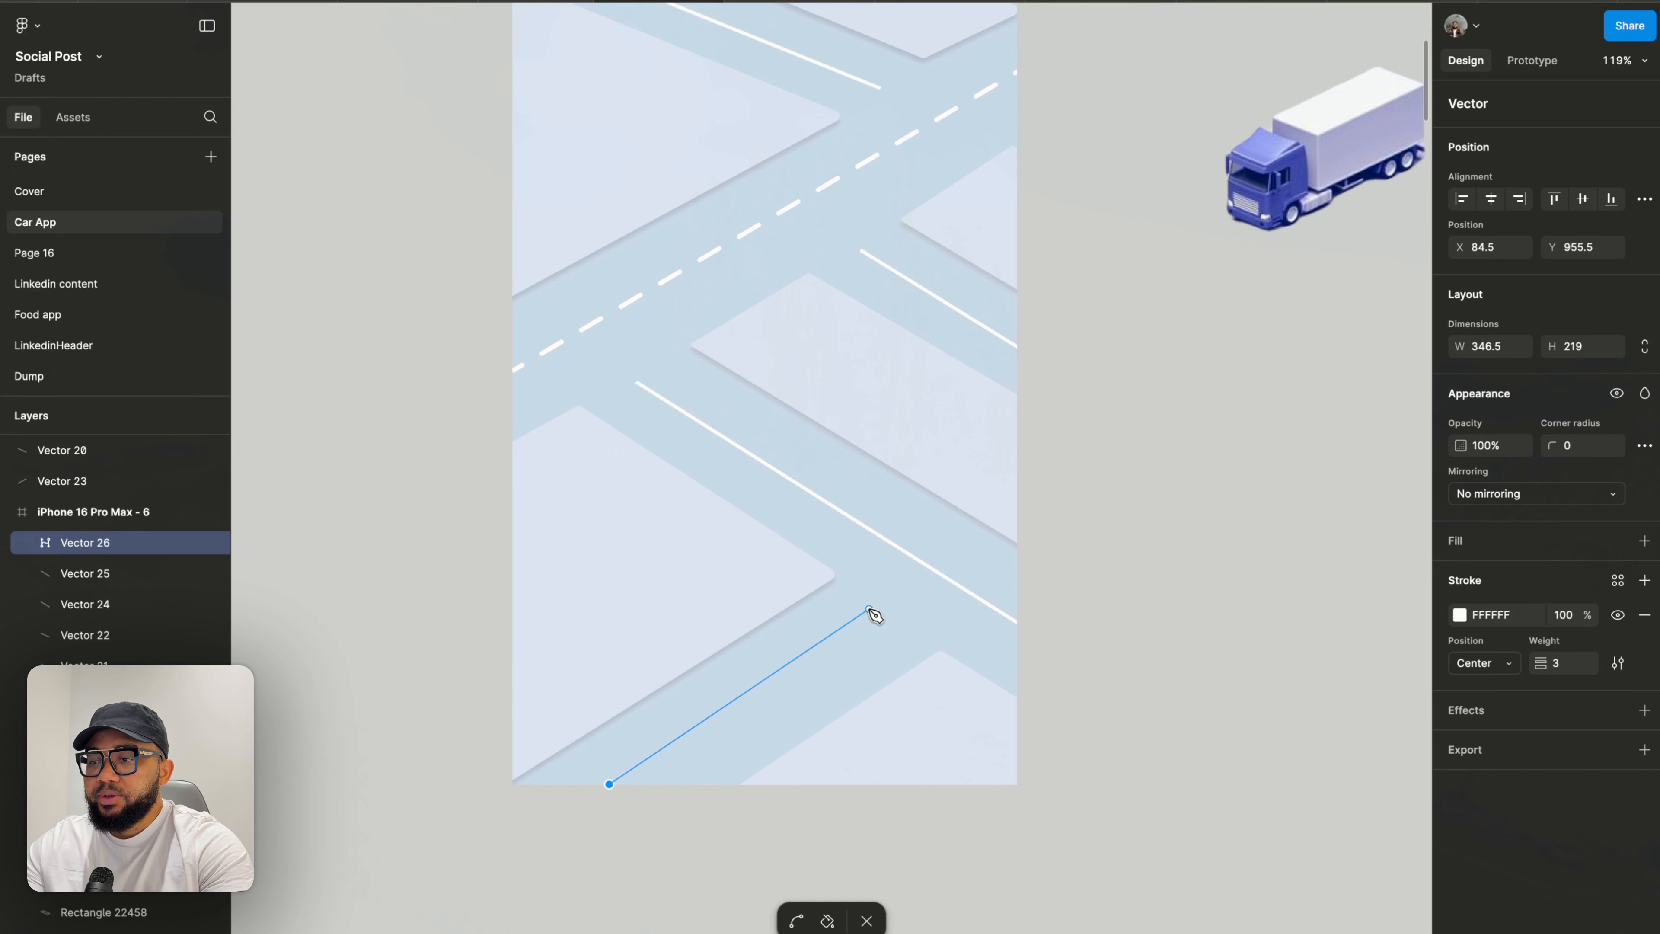
{"action": "left_click", "coordinate": [869, 609]}
{"action": "key", "text": "Escape"}
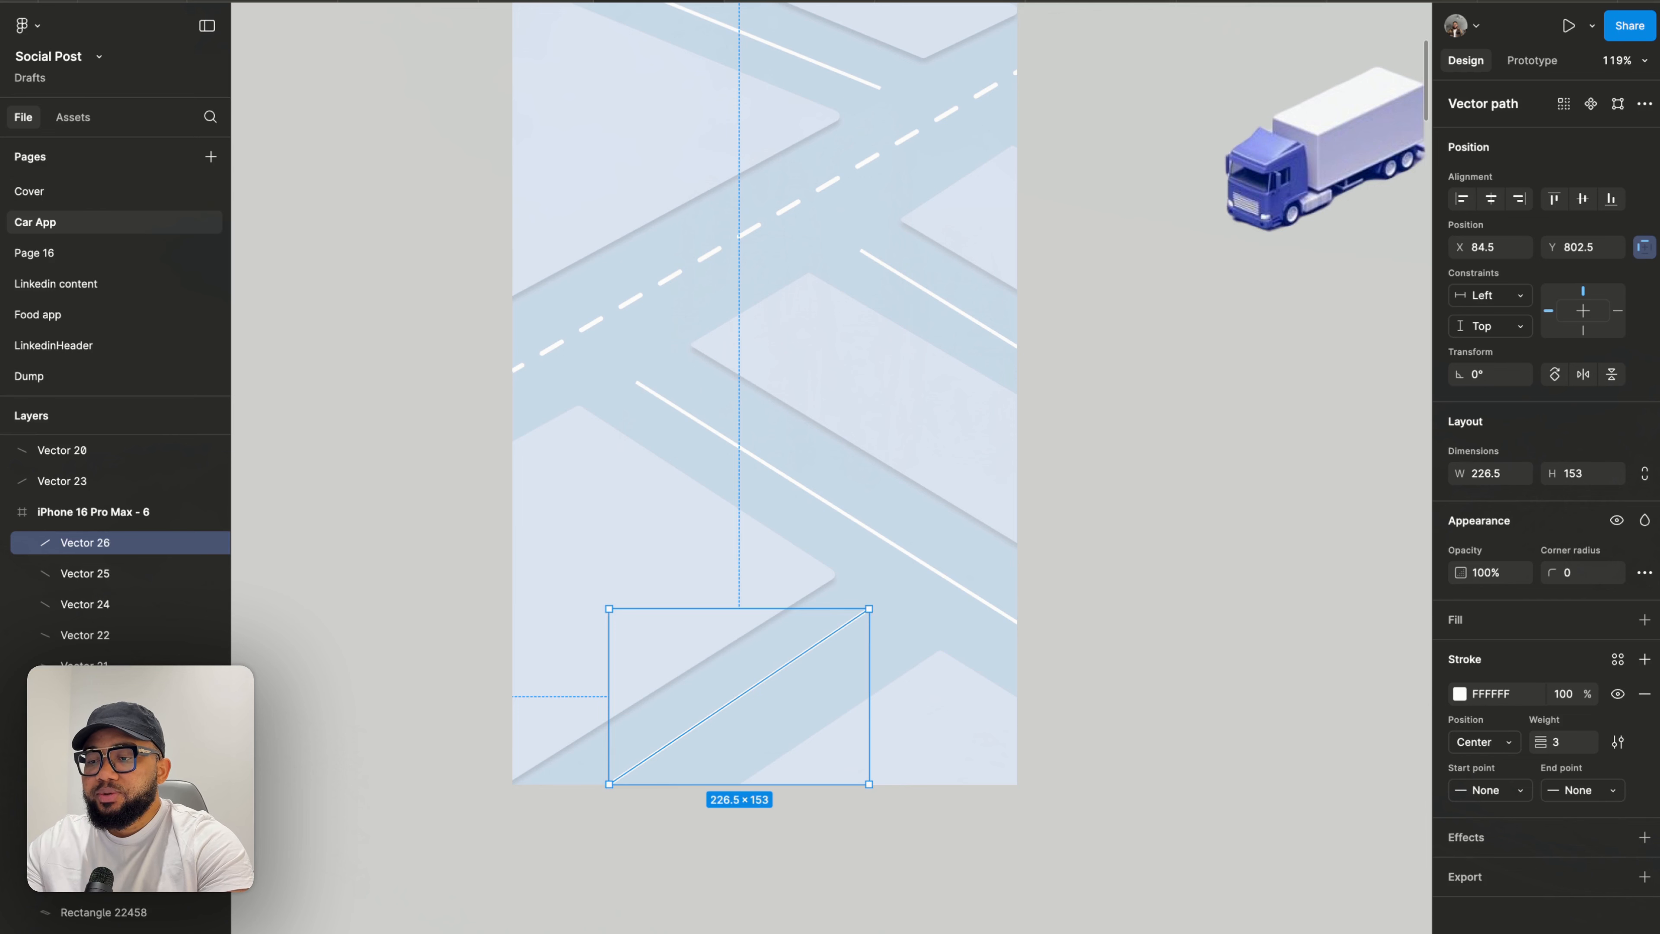
{"action": "left_click_drag", "start_coordinate": [689, 744], "coordinate": [696, 748]}
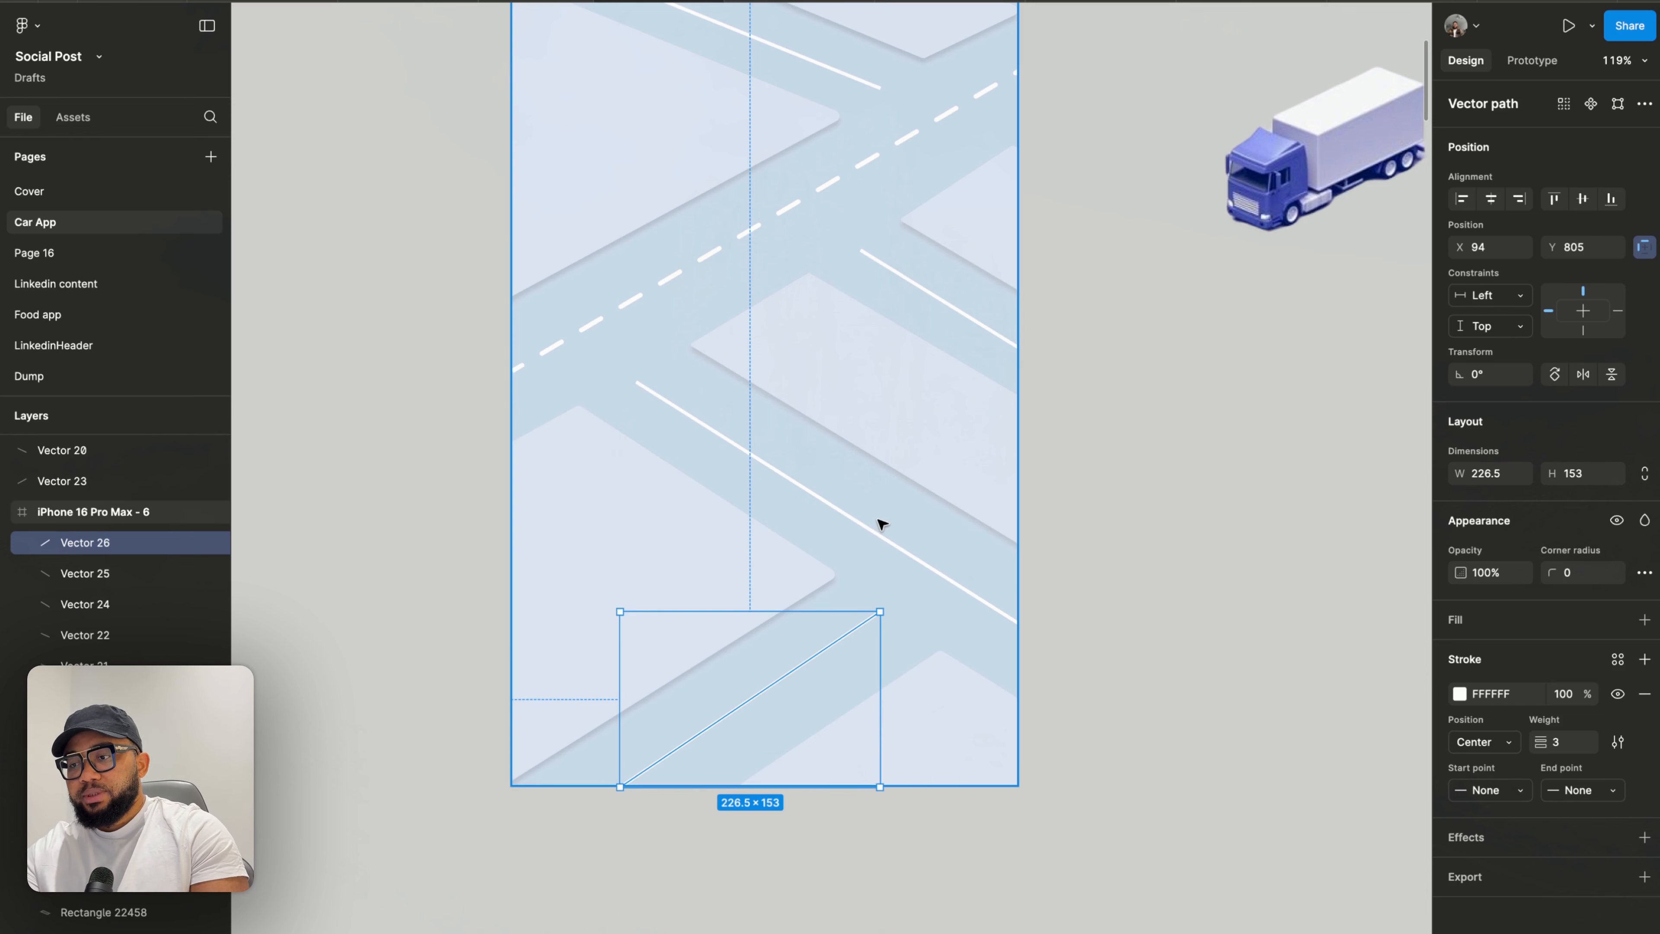
- Select all nine newly drawn road lines and try a stroke weight of 4 before restoring 3
{"action": "left_click", "coordinate": [879, 535], "text": "shift"}
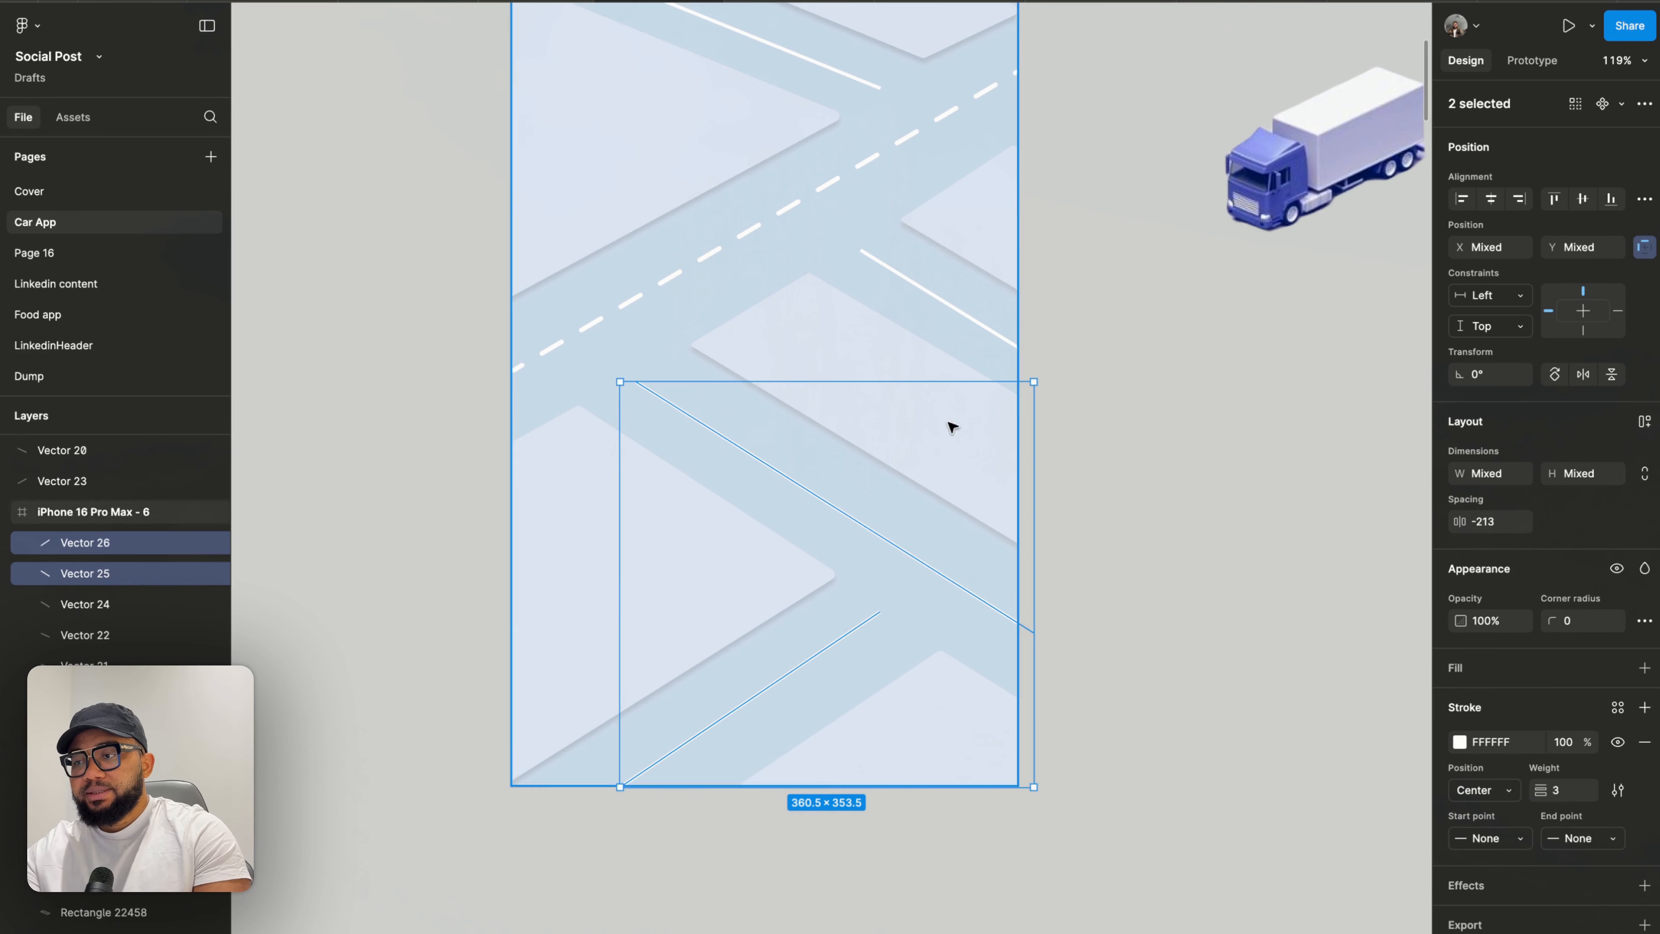
{"action": "left_click", "coordinate": [973, 329], "text": "shift"}
{"action": "scroll", "coordinate": [973, 326], "scroll_direction": "up", "scroll_amount": 5}
{"action": "scroll", "coordinate": [973, 327], "scroll_direction": "left", "scroll_amount": 2}
{"action": "scroll", "coordinate": [973, 323], "scroll_direction": "right", "scroll_amount": 1}
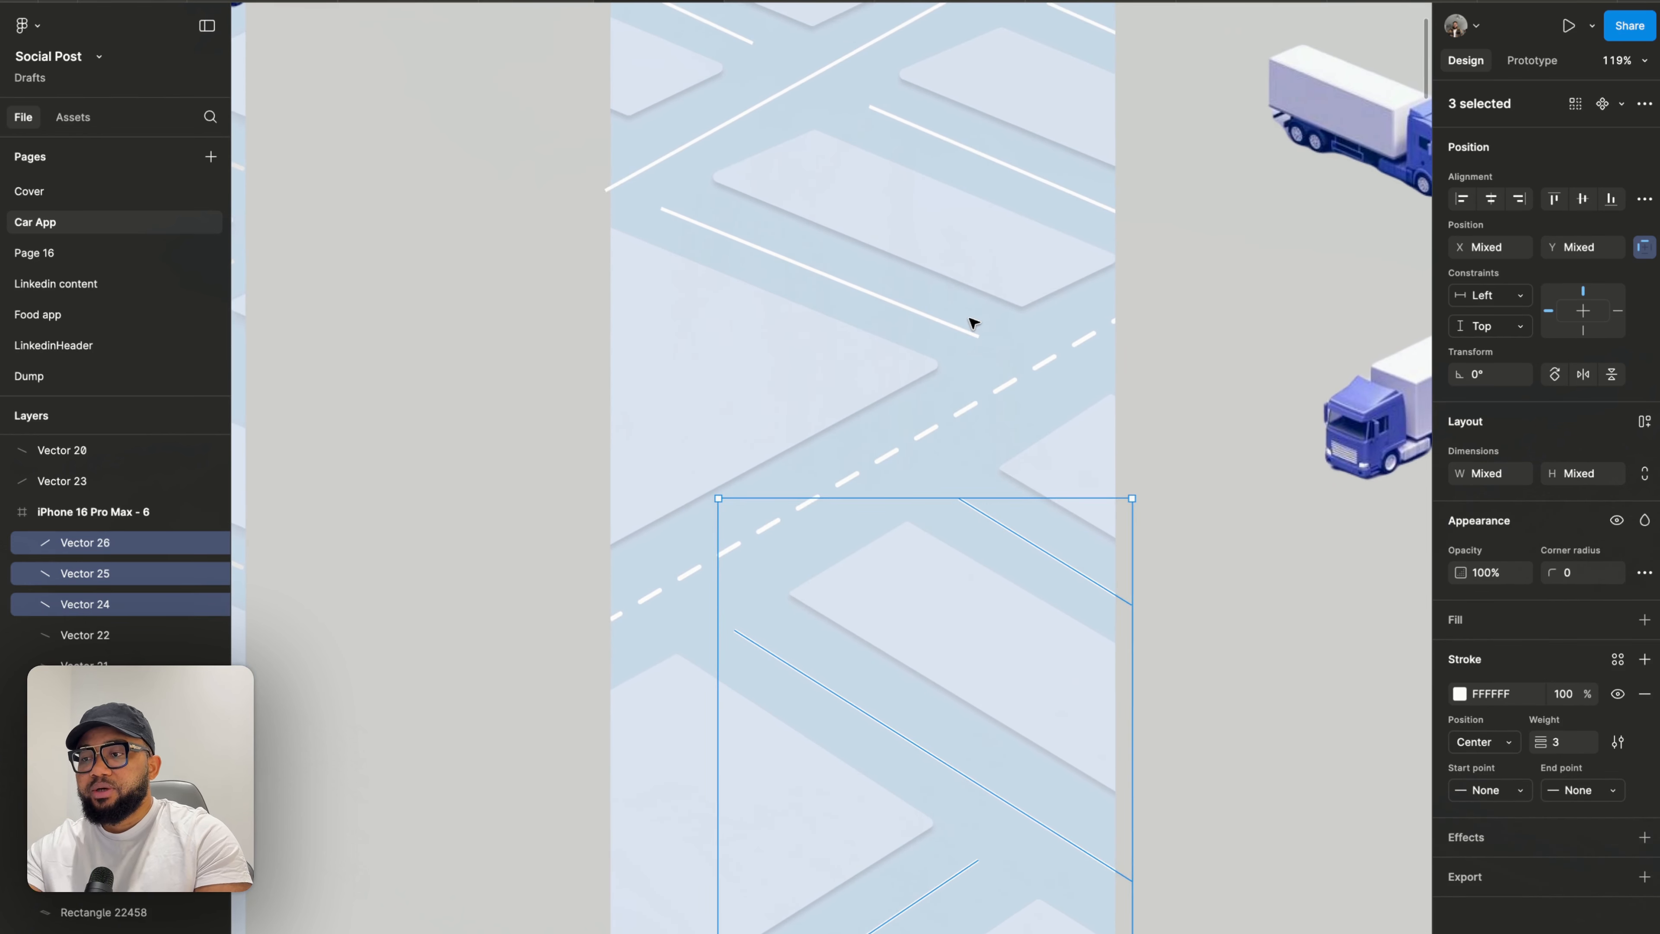
{"action": "left_click", "coordinate": [911, 316], "text": "shift"}
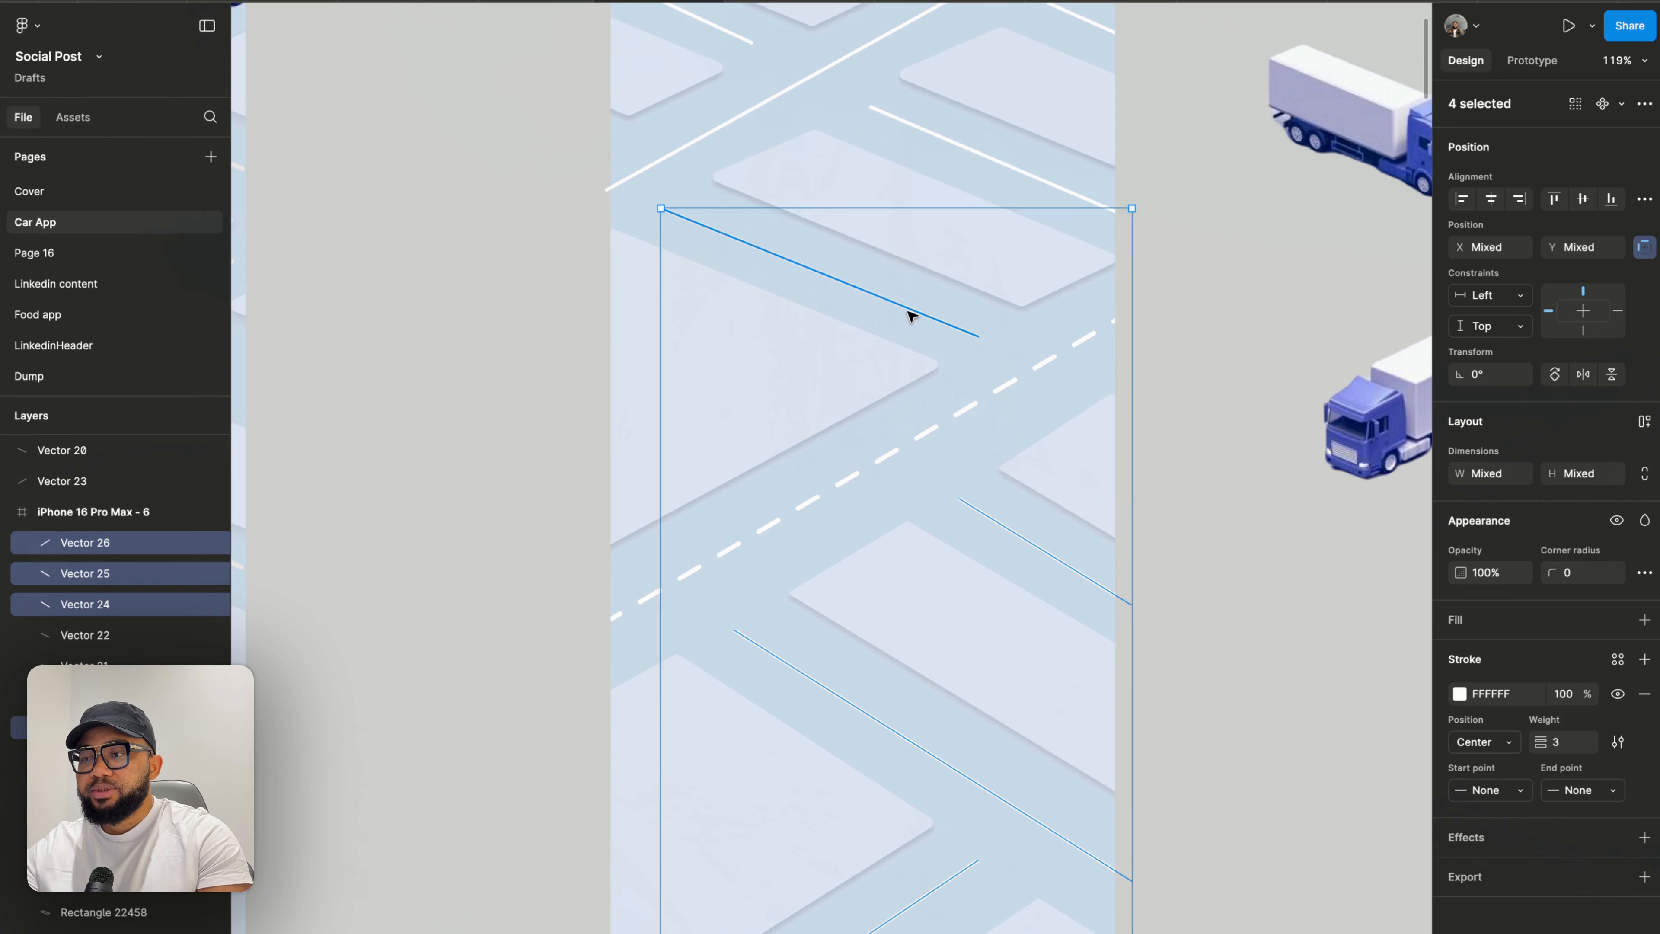
{"action": "left_click", "coordinate": [937, 140], "text": "shift"}
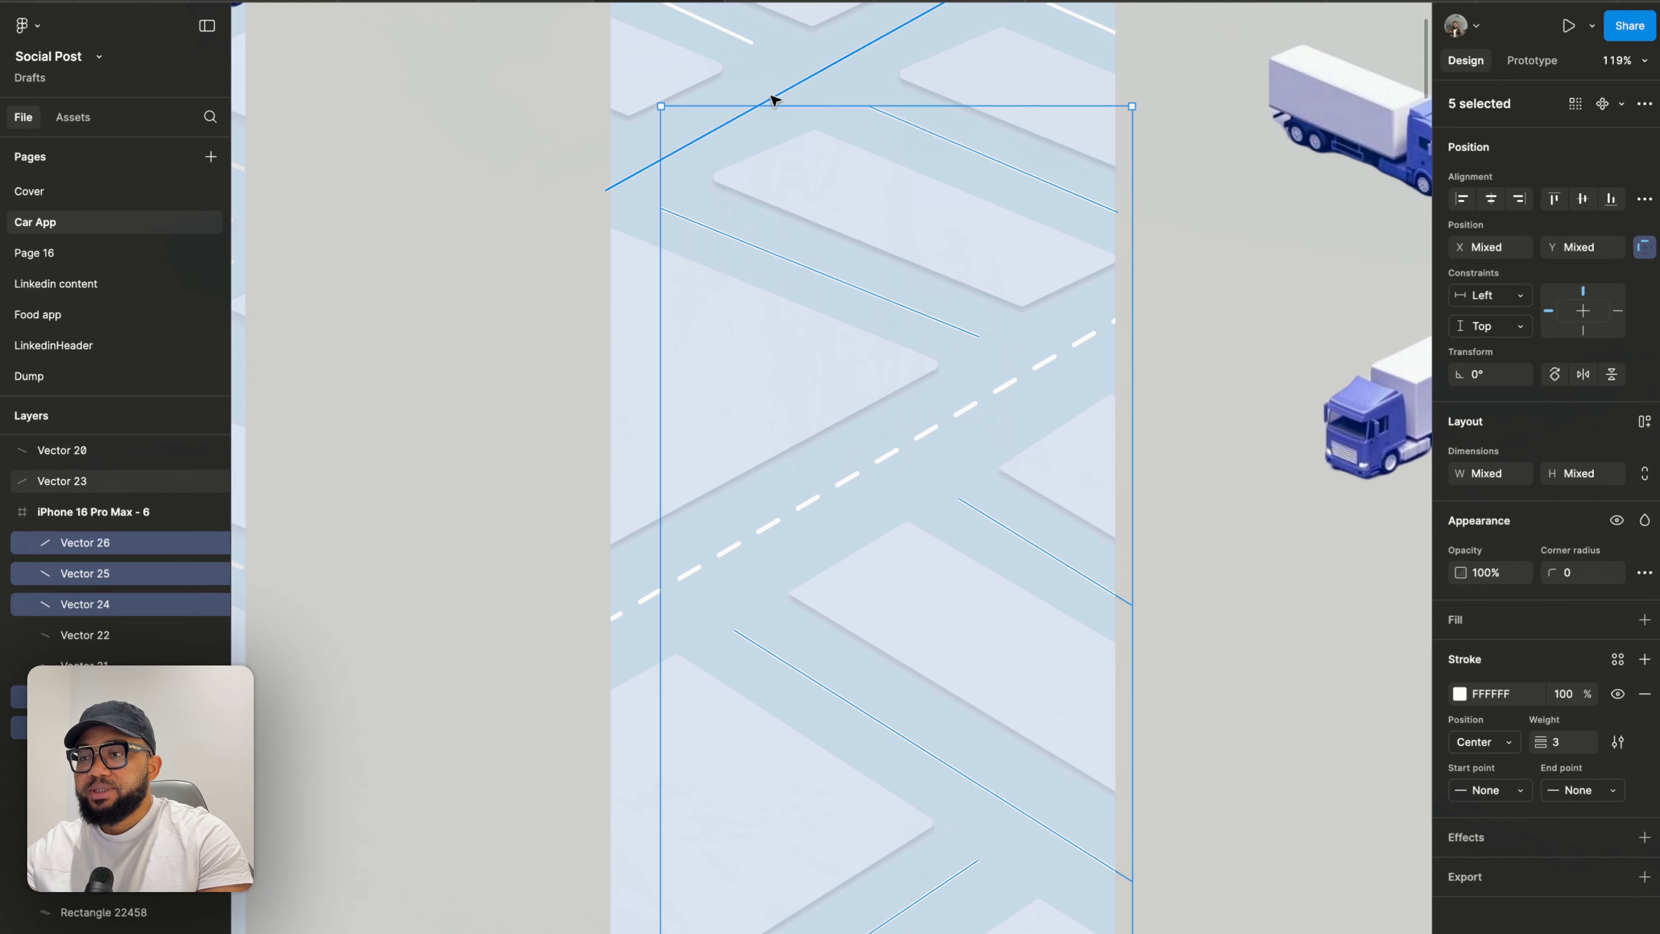
{"action": "left_click", "coordinate": [787, 100], "text": "shift"}
{"action": "scroll", "coordinate": [753, 171], "scroll_direction": "up", "scroll_amount": 3}
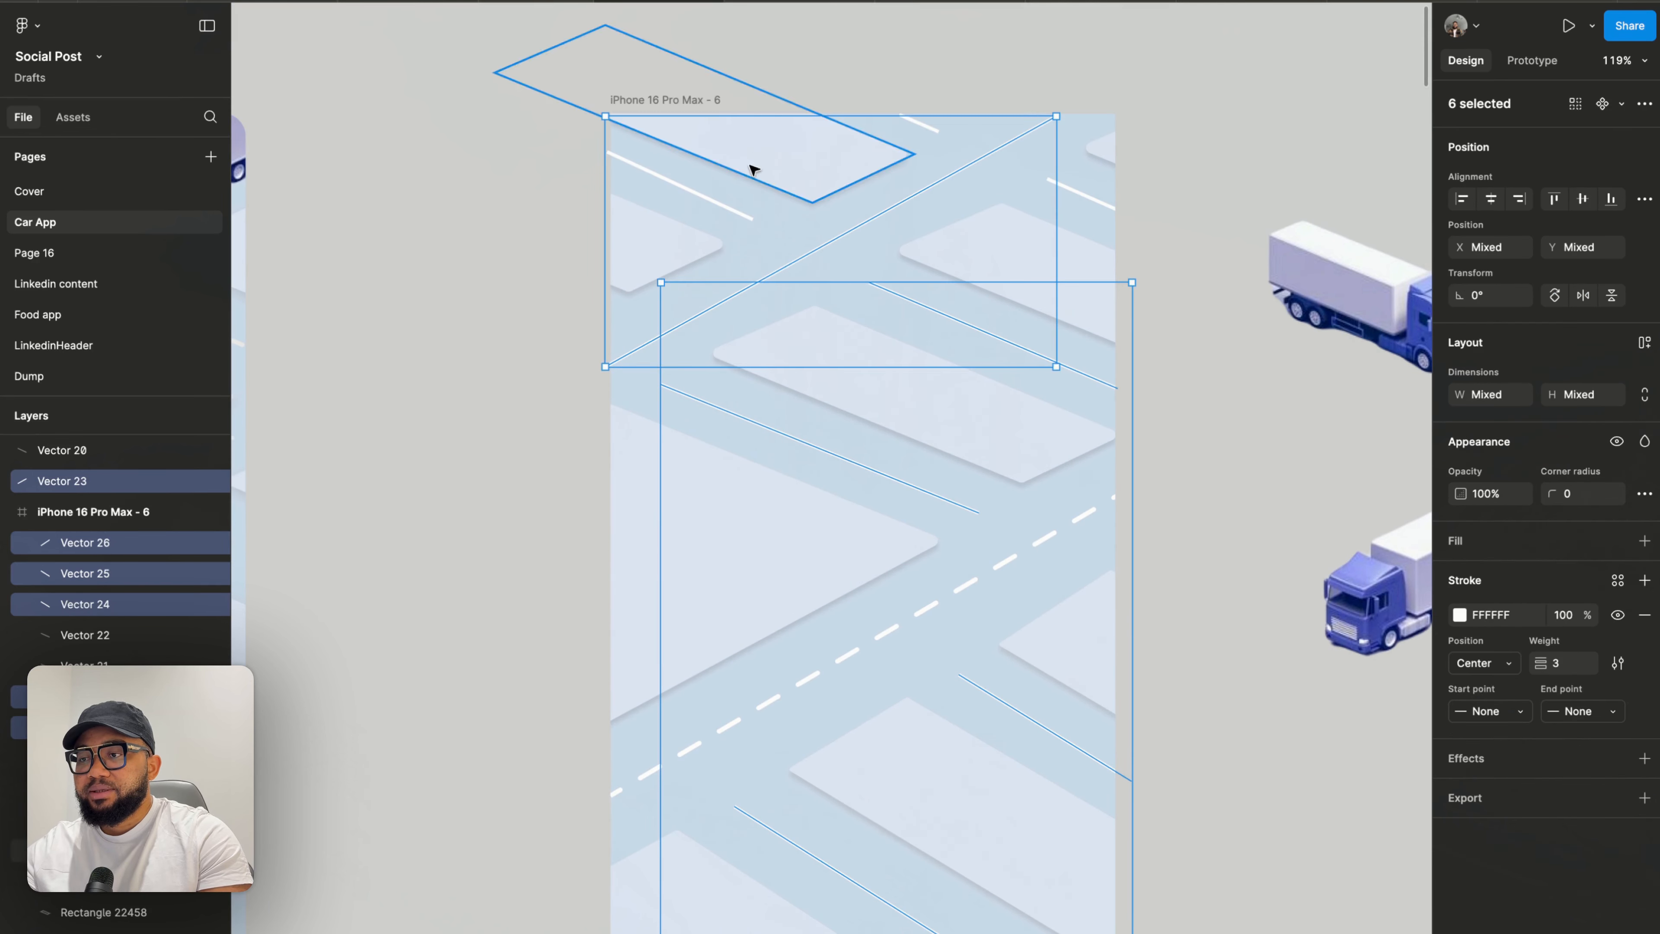
{"action": "left_click", "coordinate": [734, 217], "text": "shift"}
{"action": "left_click", "coordinate": [1100, 204], "text": "shift"}
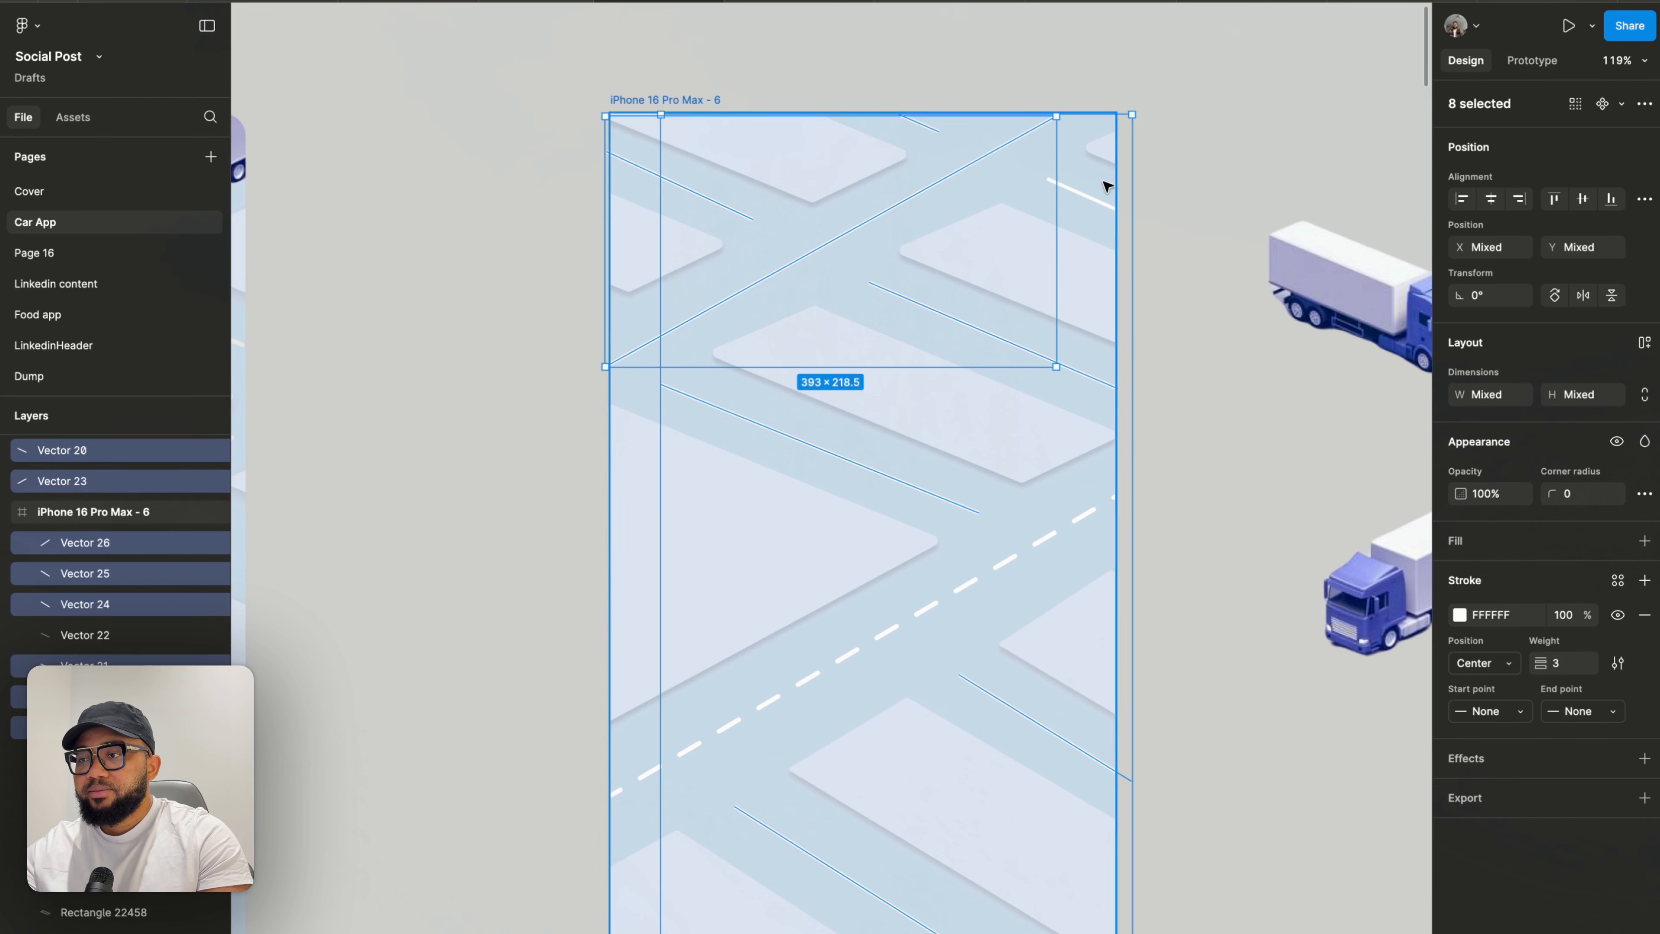
{"action": "left_click", "coordinate": [1100, 204], "text": "shift"}
{"action": "scroll", "coordinate": [1099, 201], "scroll_direction": "down", "scroll_amount": 3}
{"action": "scroll", "coordinate": [1095, 200], "scroll_direction": "down", "scroll_amount": 5}
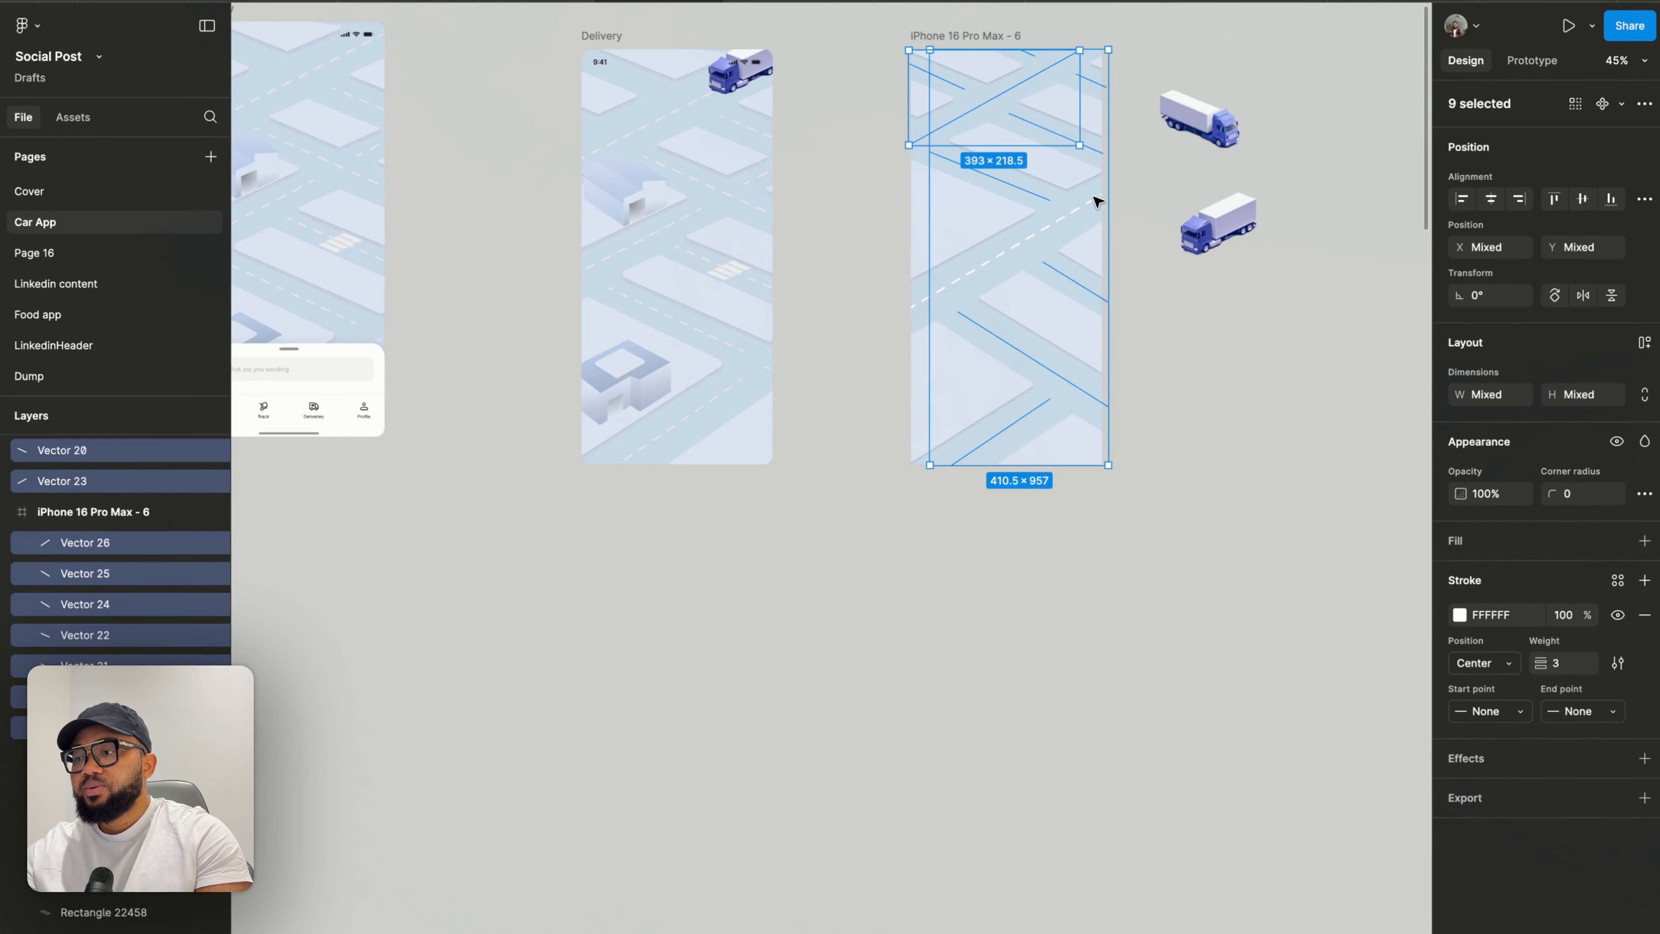
{"action": "scroll", "coordinate": [1088, 199], "scroll_direction": "right", "scroll_amount": 3}
{"action": "scroll", "coordinate": [1087, 201], "scroll_direction": "right", "scroll_amount": 1}
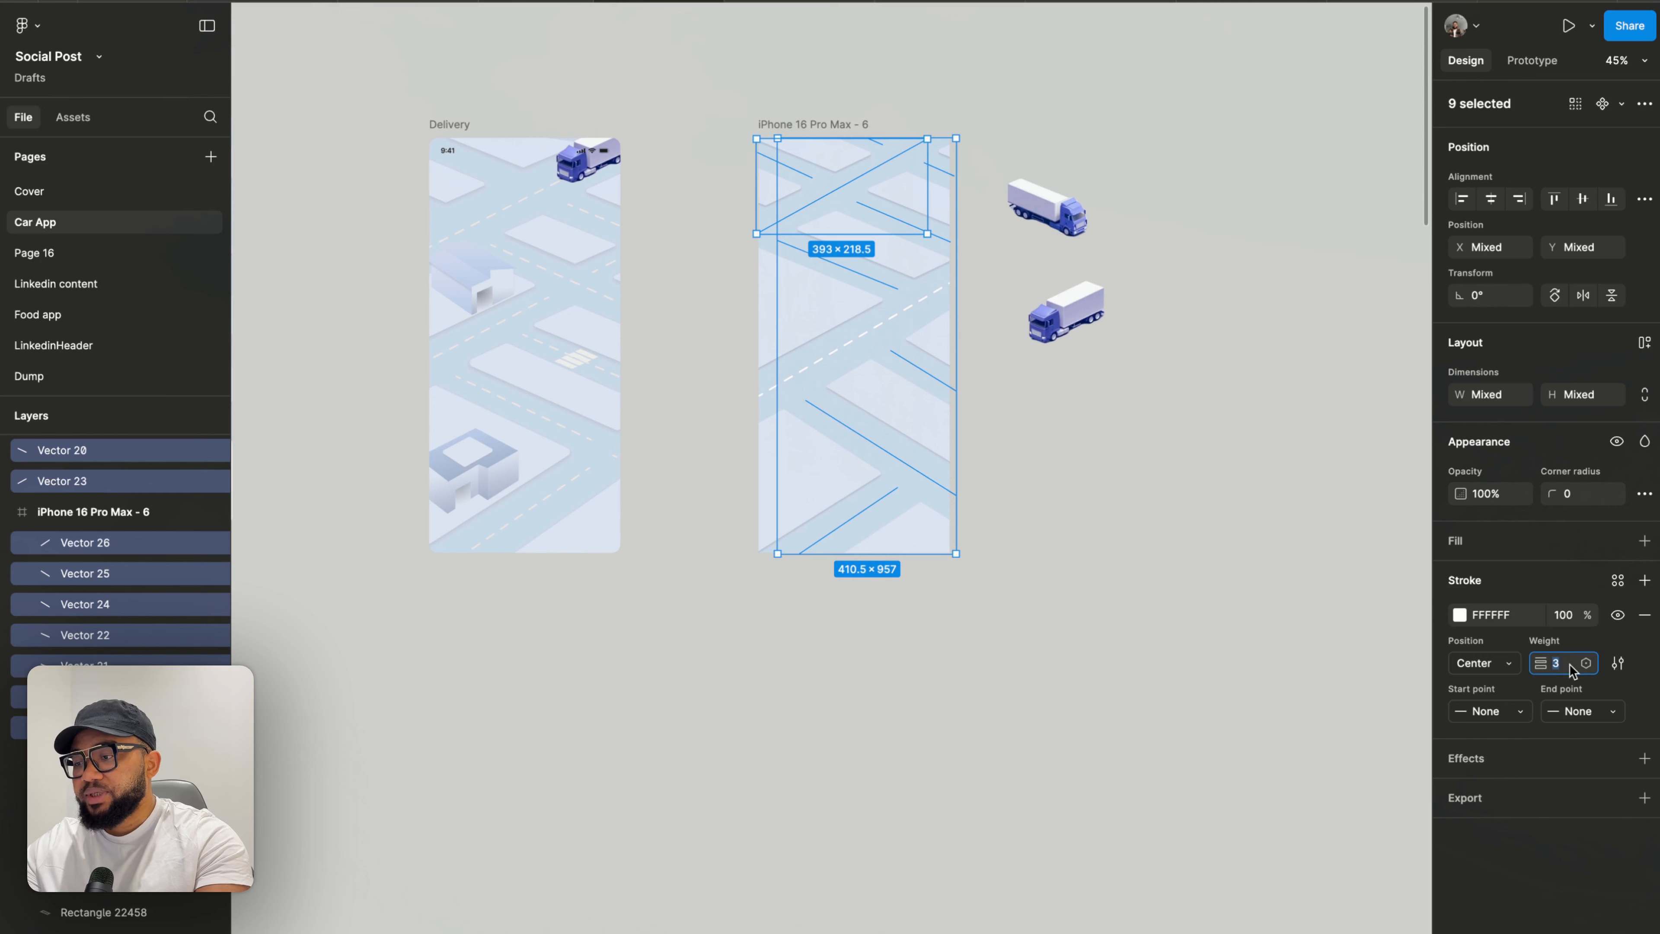
{"action": "type", "text": "4"}
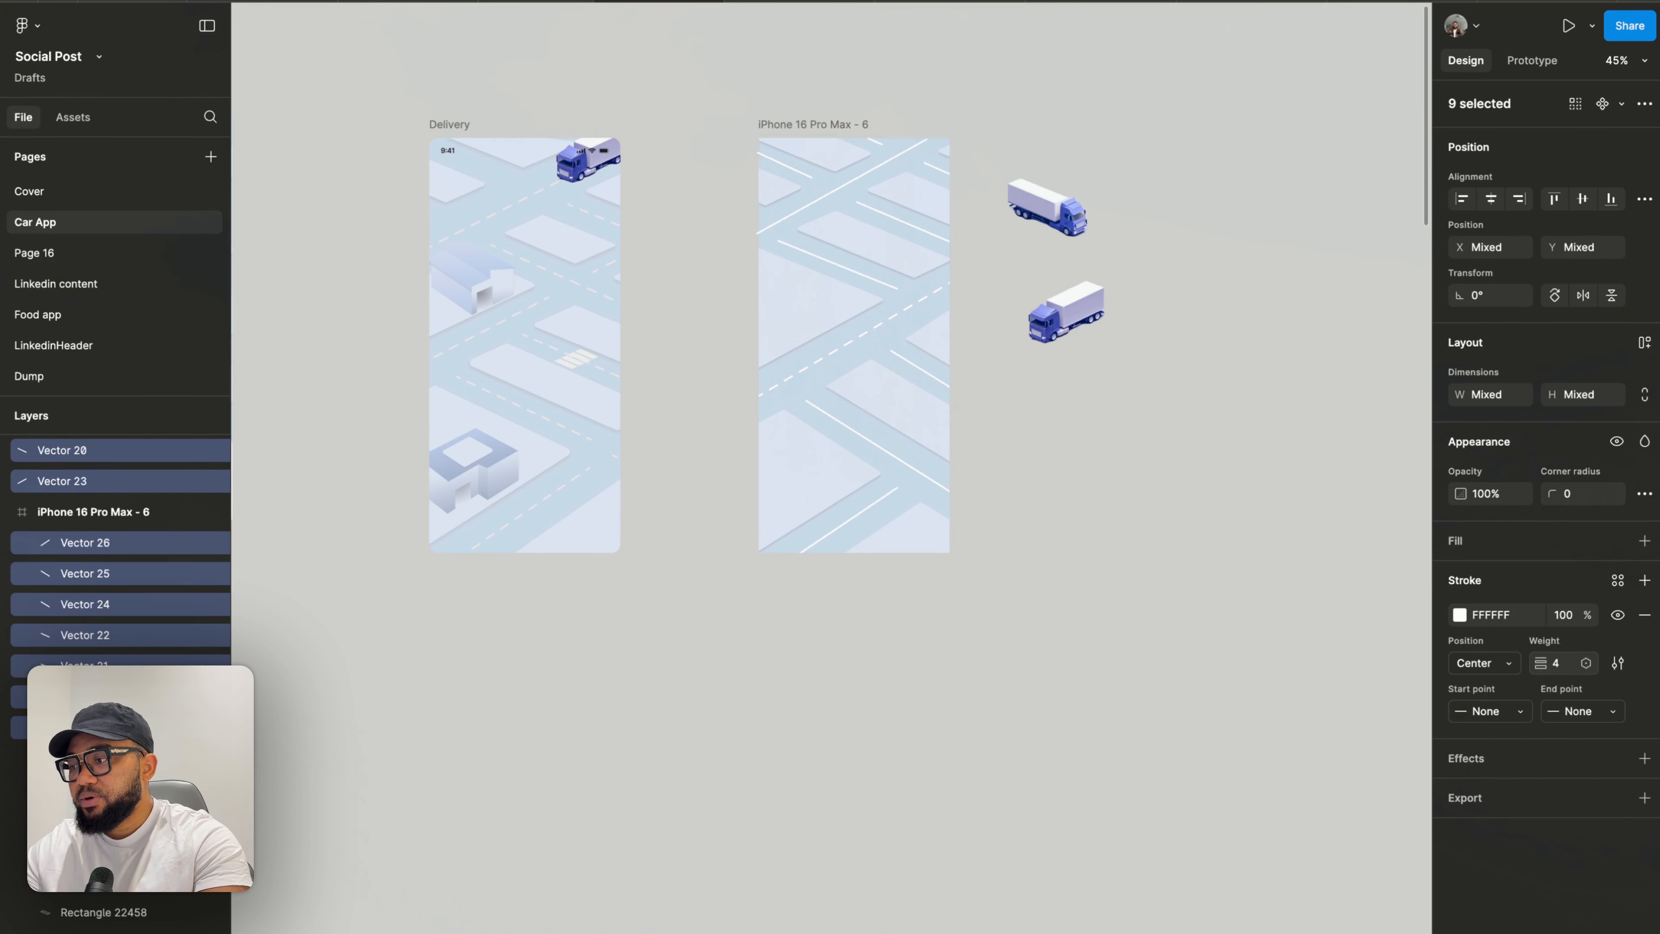
{"action": "key", "text": "Return"}
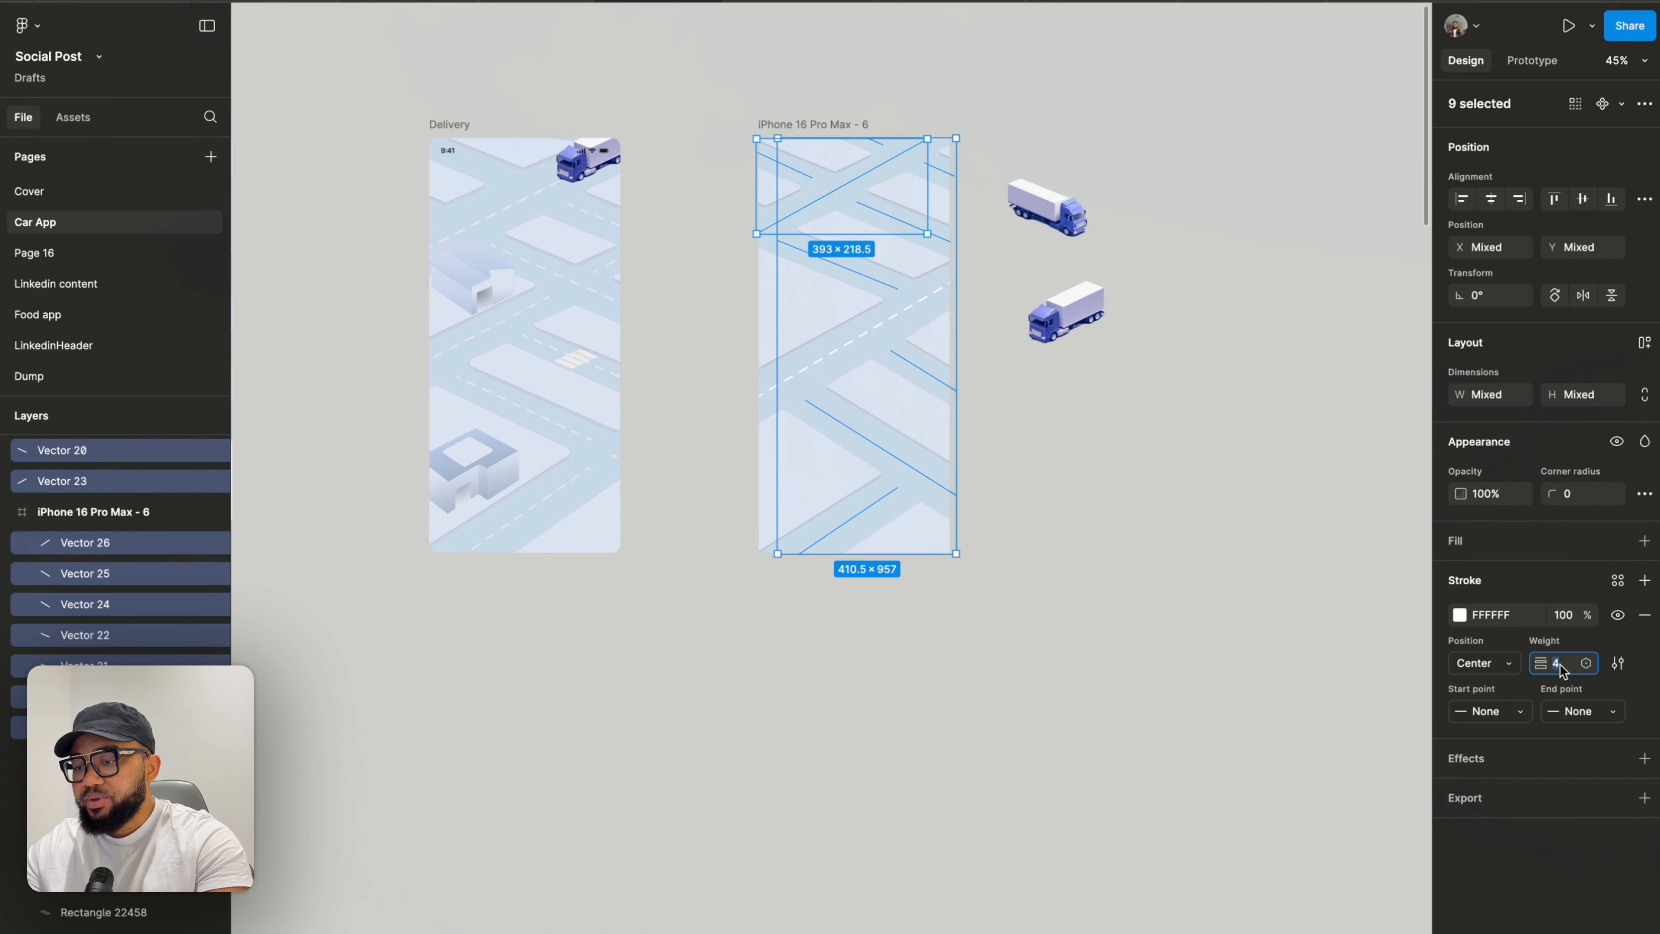
{"action": "type", "text": "3"}
{"action": "key", "text": "Return"}
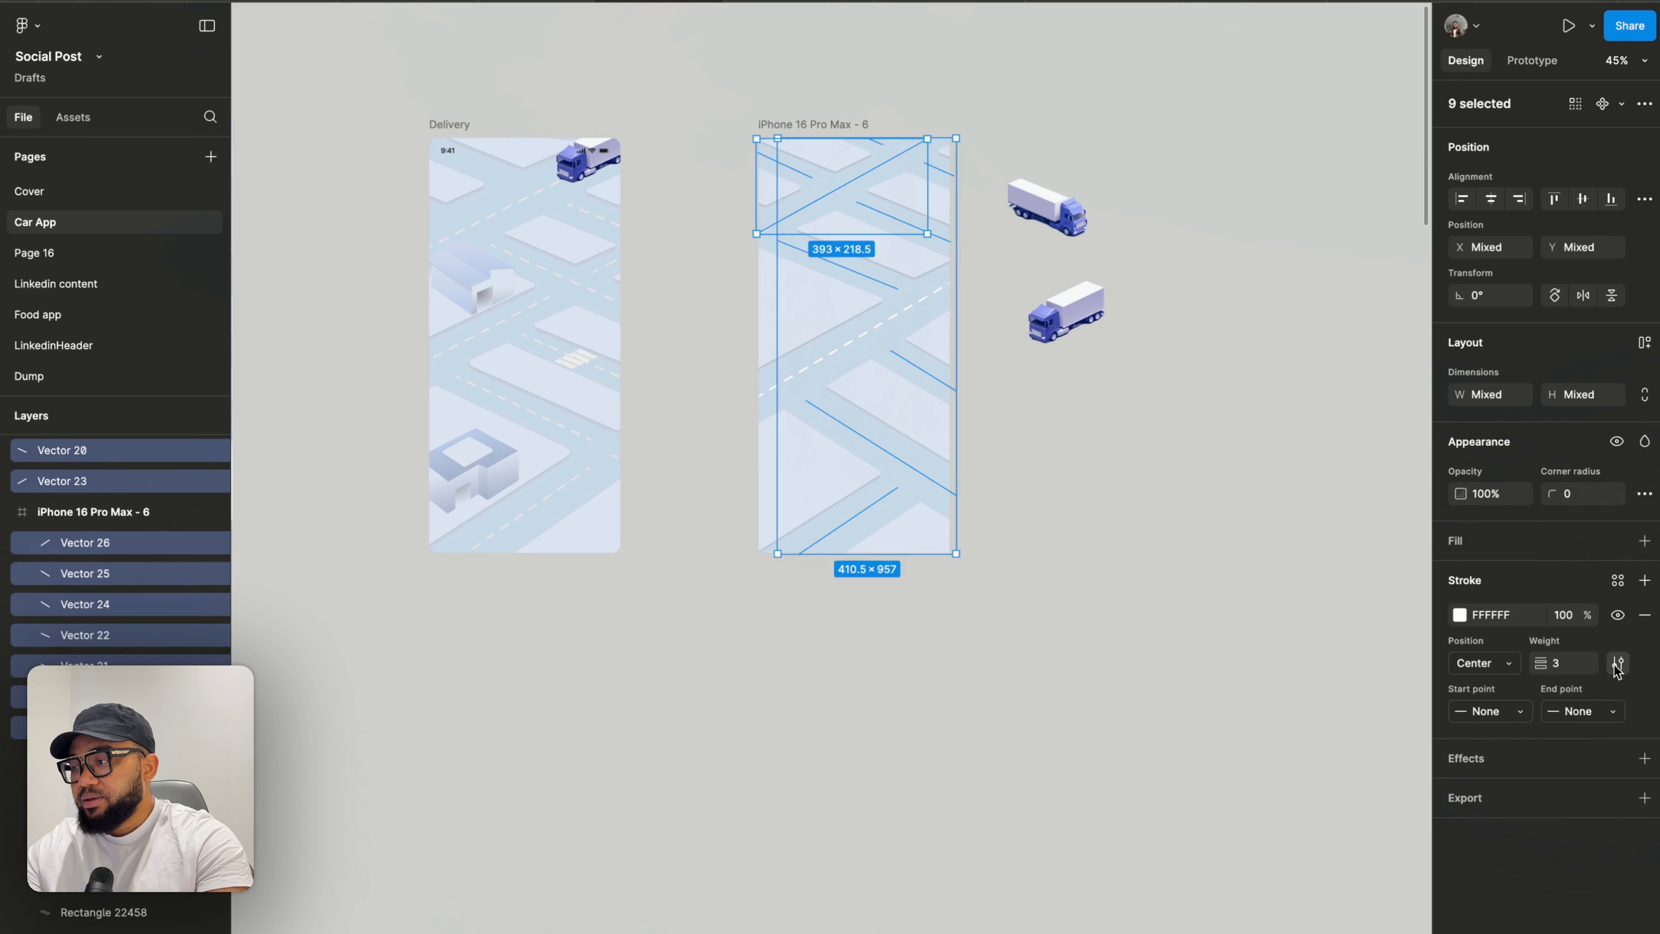
- Make the selected road lines dashed with a dash length of 20 and a gap of 20
{"action": "left_click", "coordinate": [1618, 662]}
{"action": "left_click", "coordinate": [1407, 742]}
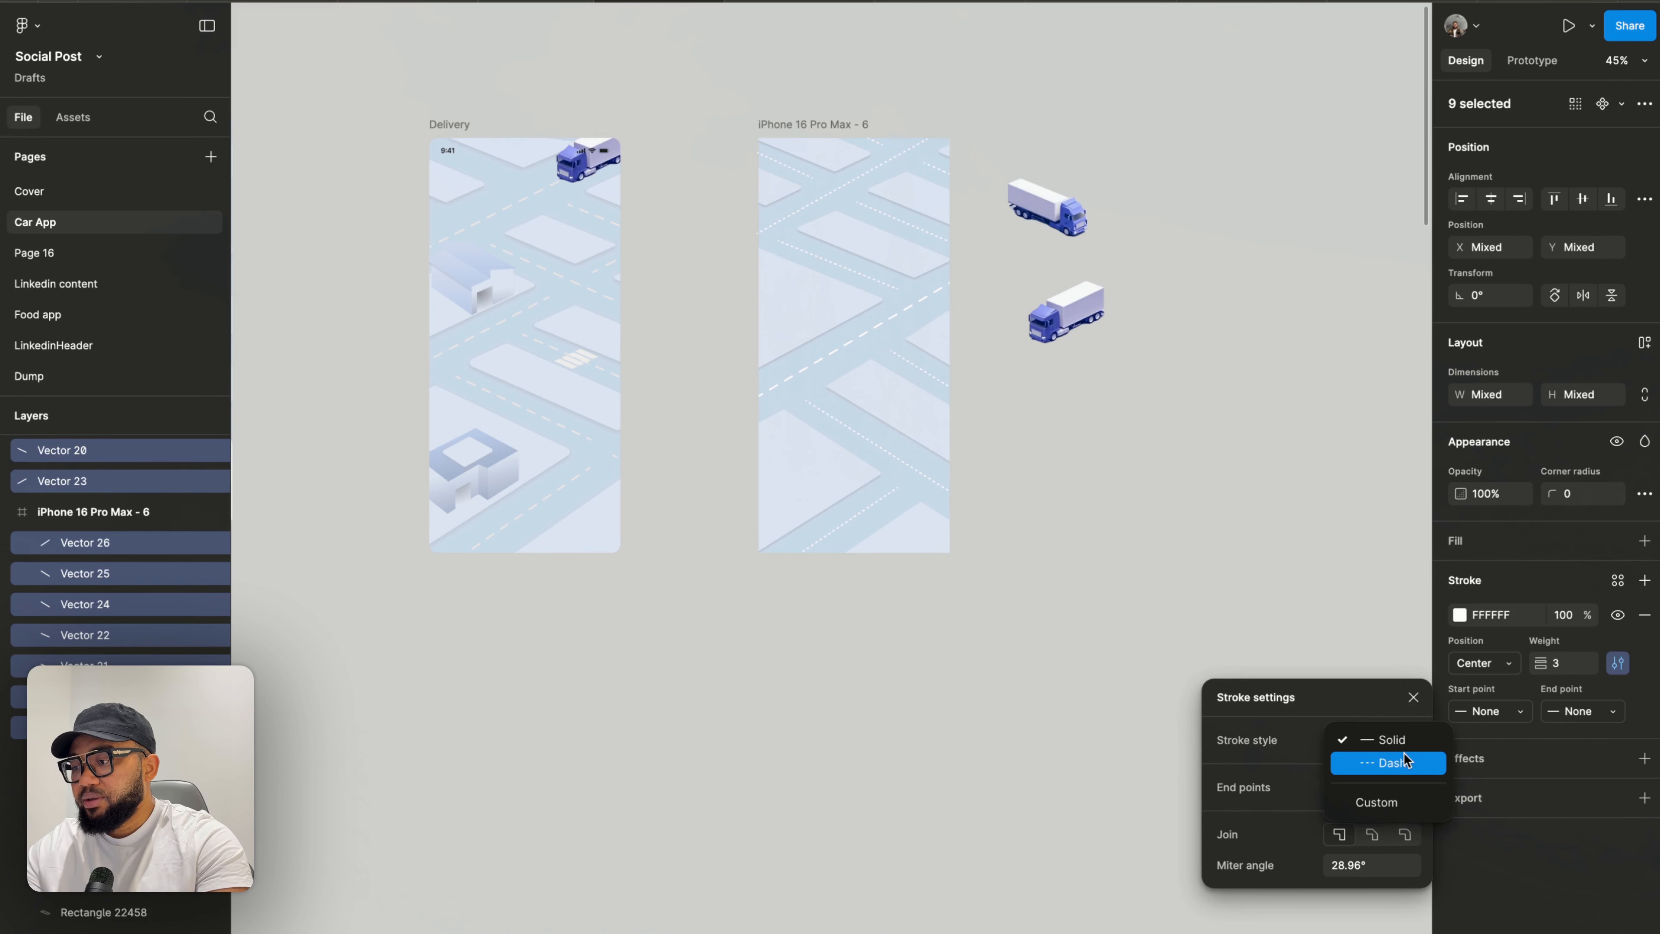
{"action": "left_click", "coordinate": [1385, 763]}
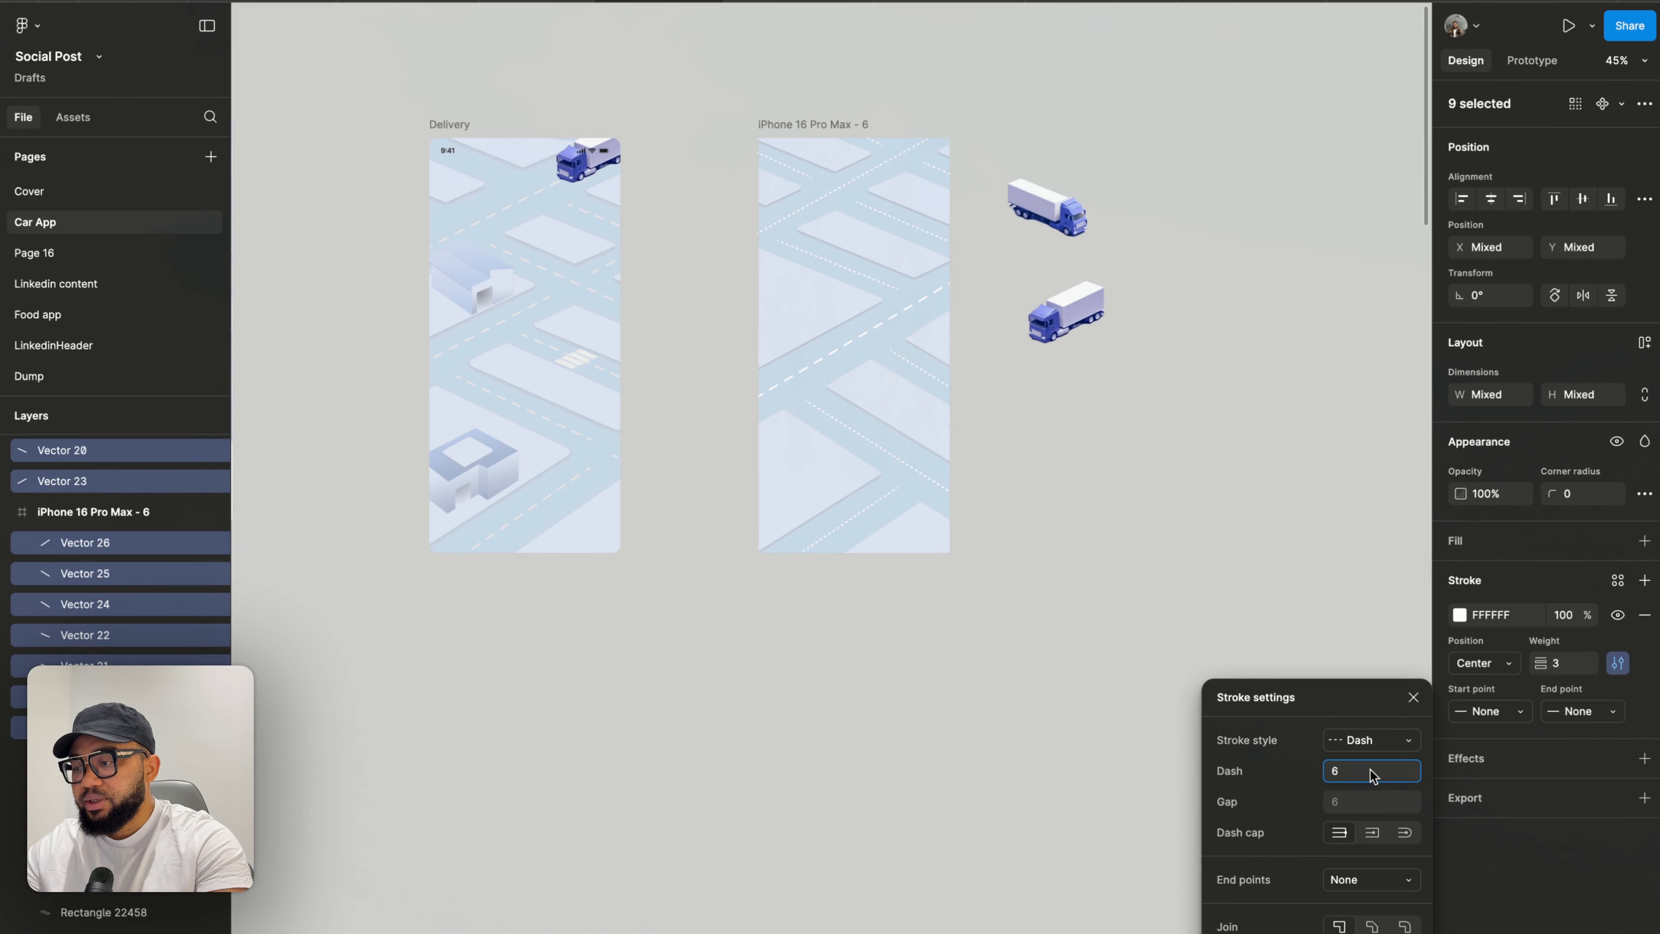
{"action": "key", "text": "BackSpace"}
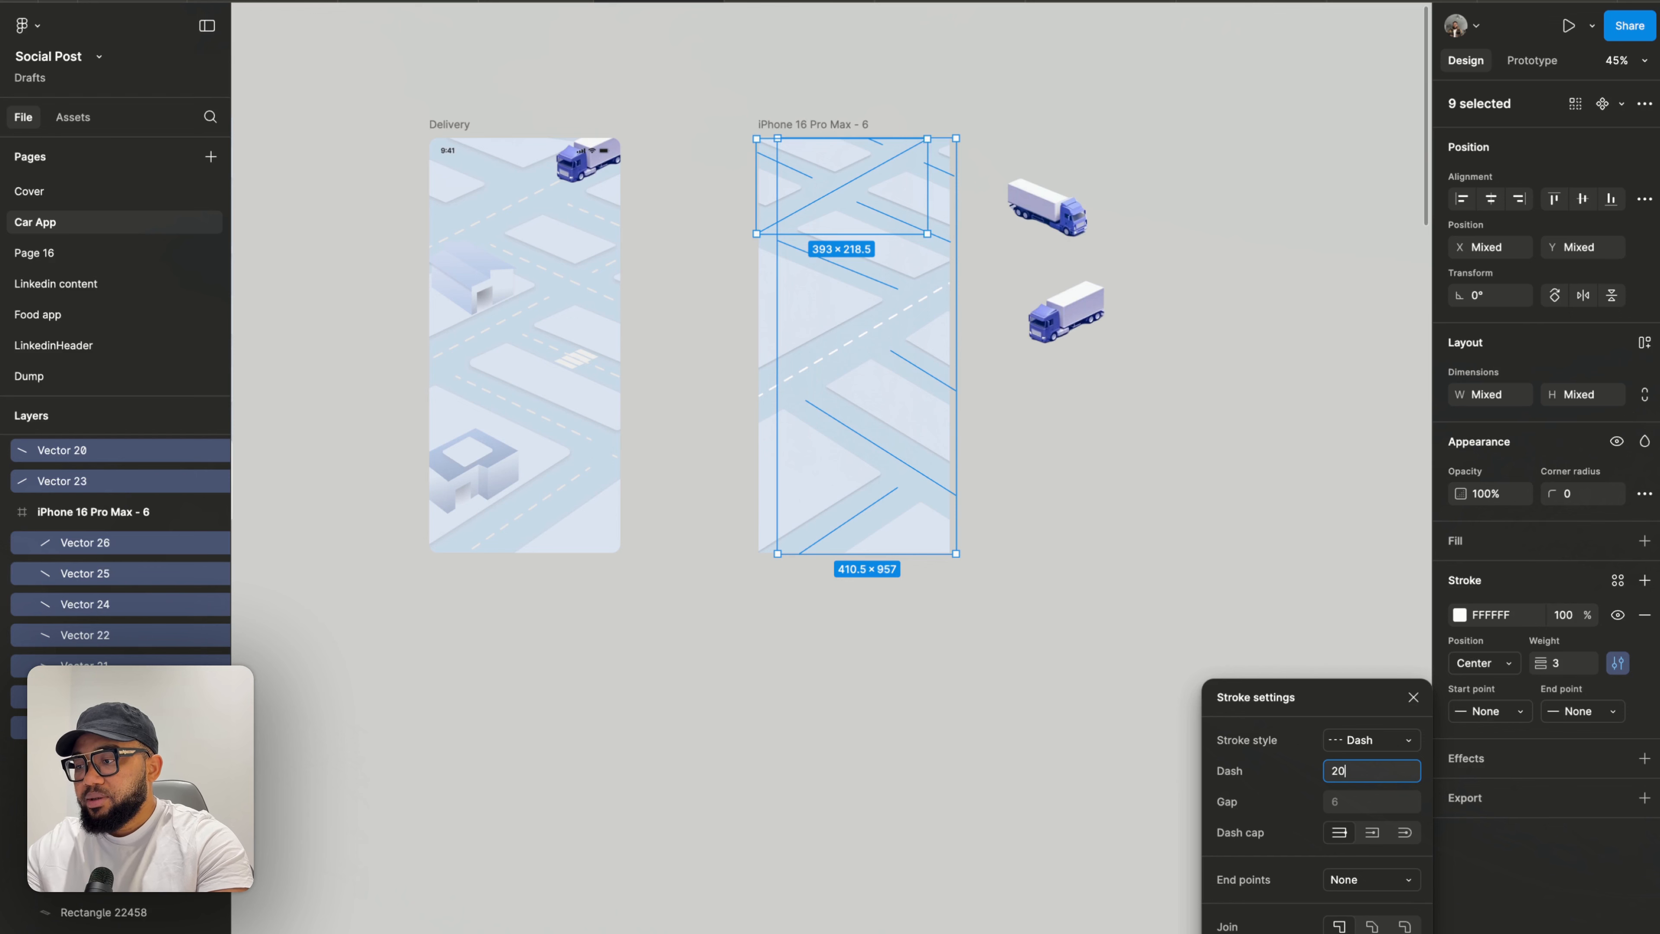
{"action": "left_click", "coordinate": [1348, 805]}
{"action": "type", "text": "10"}
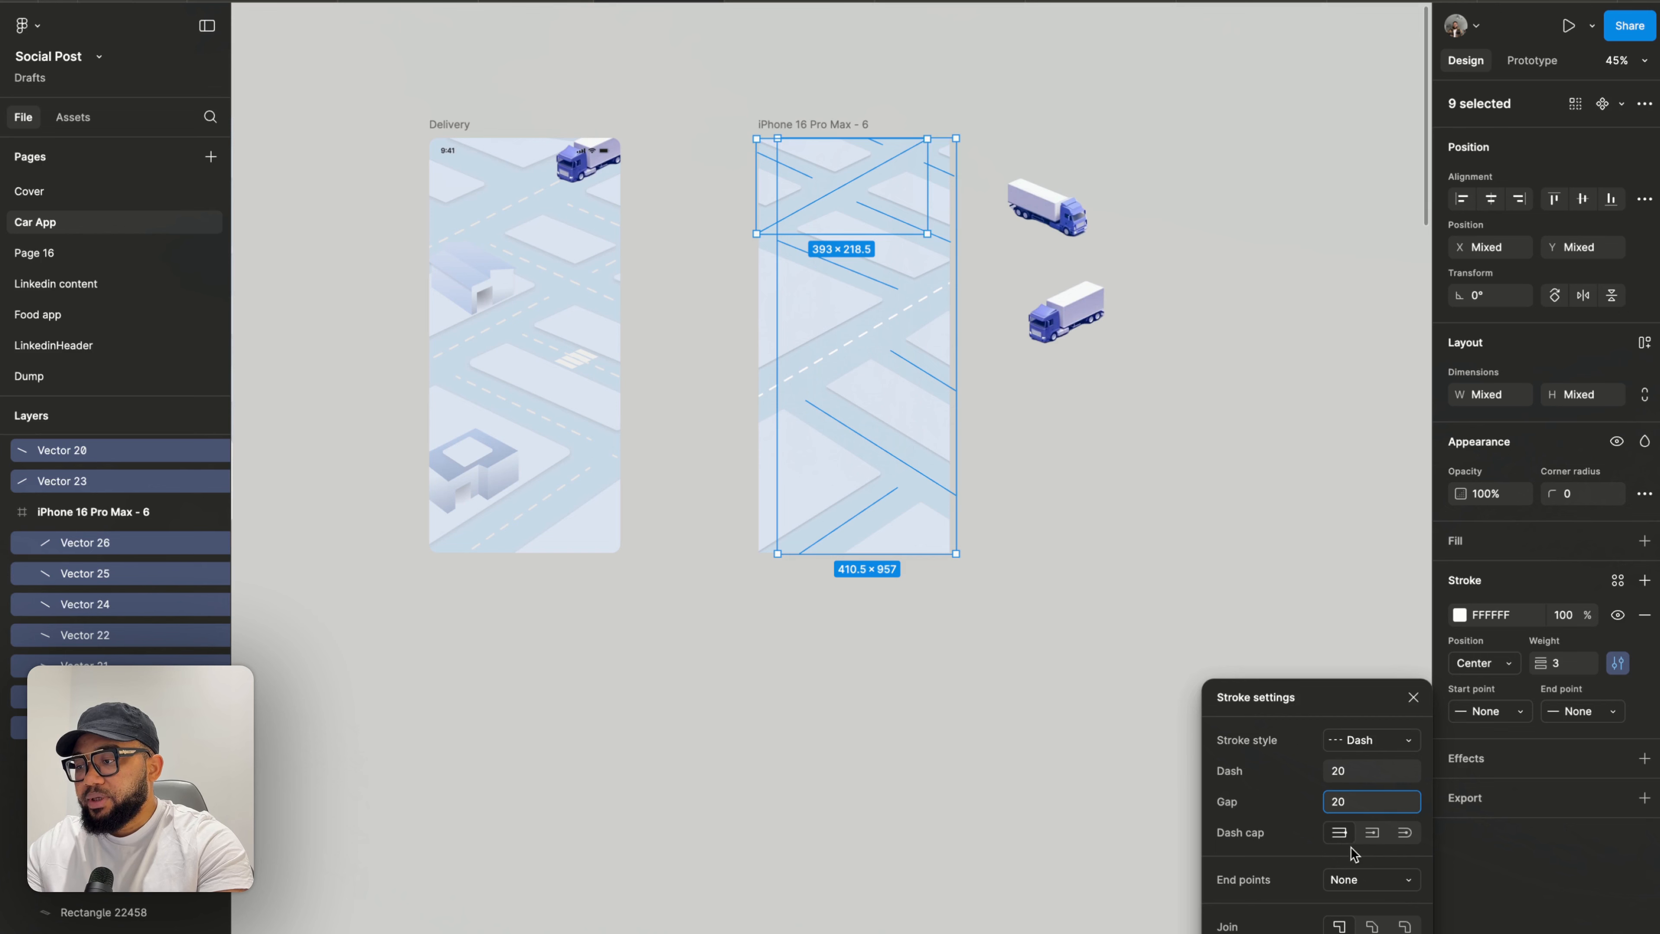
{"action": "left_click", "coordinate": [1151, 667]}
- Edit the block shape crossing the frame's right edge, nudging its top corner point slightly
{"action": "scroll", "coordinate": [1012, 252], "scroll_direction": "up", "scroll_amount": 5}
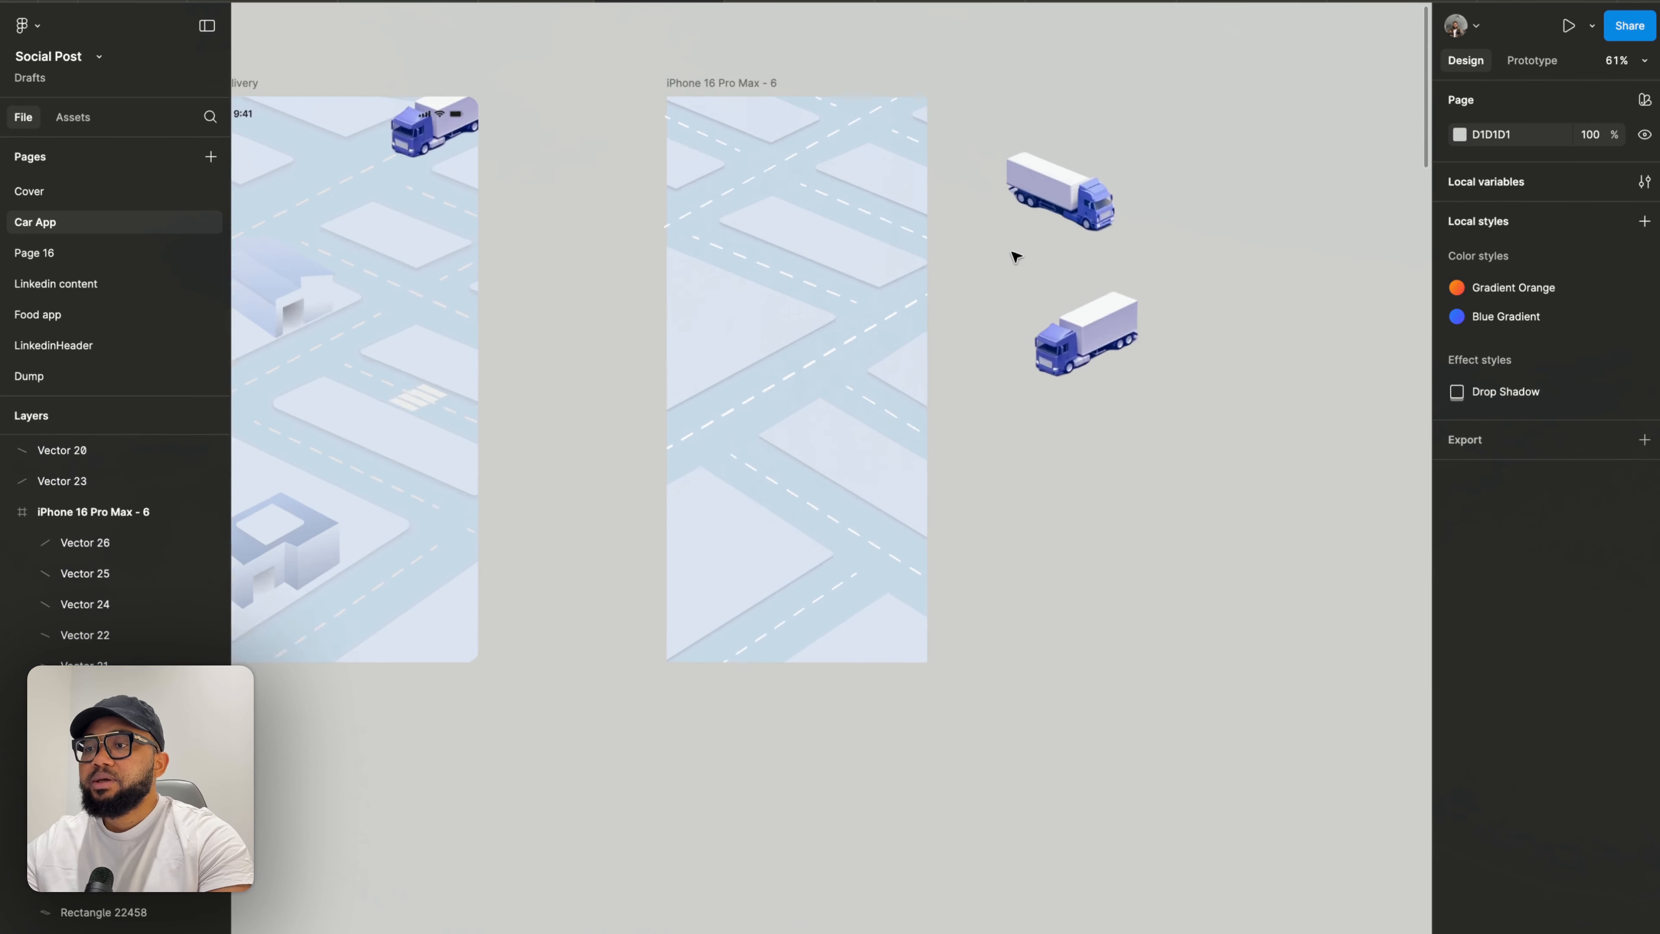
{"action": "scroll", "coordinate": [979, 183], "scroll_direction": "up", "scroll_amount": 3}
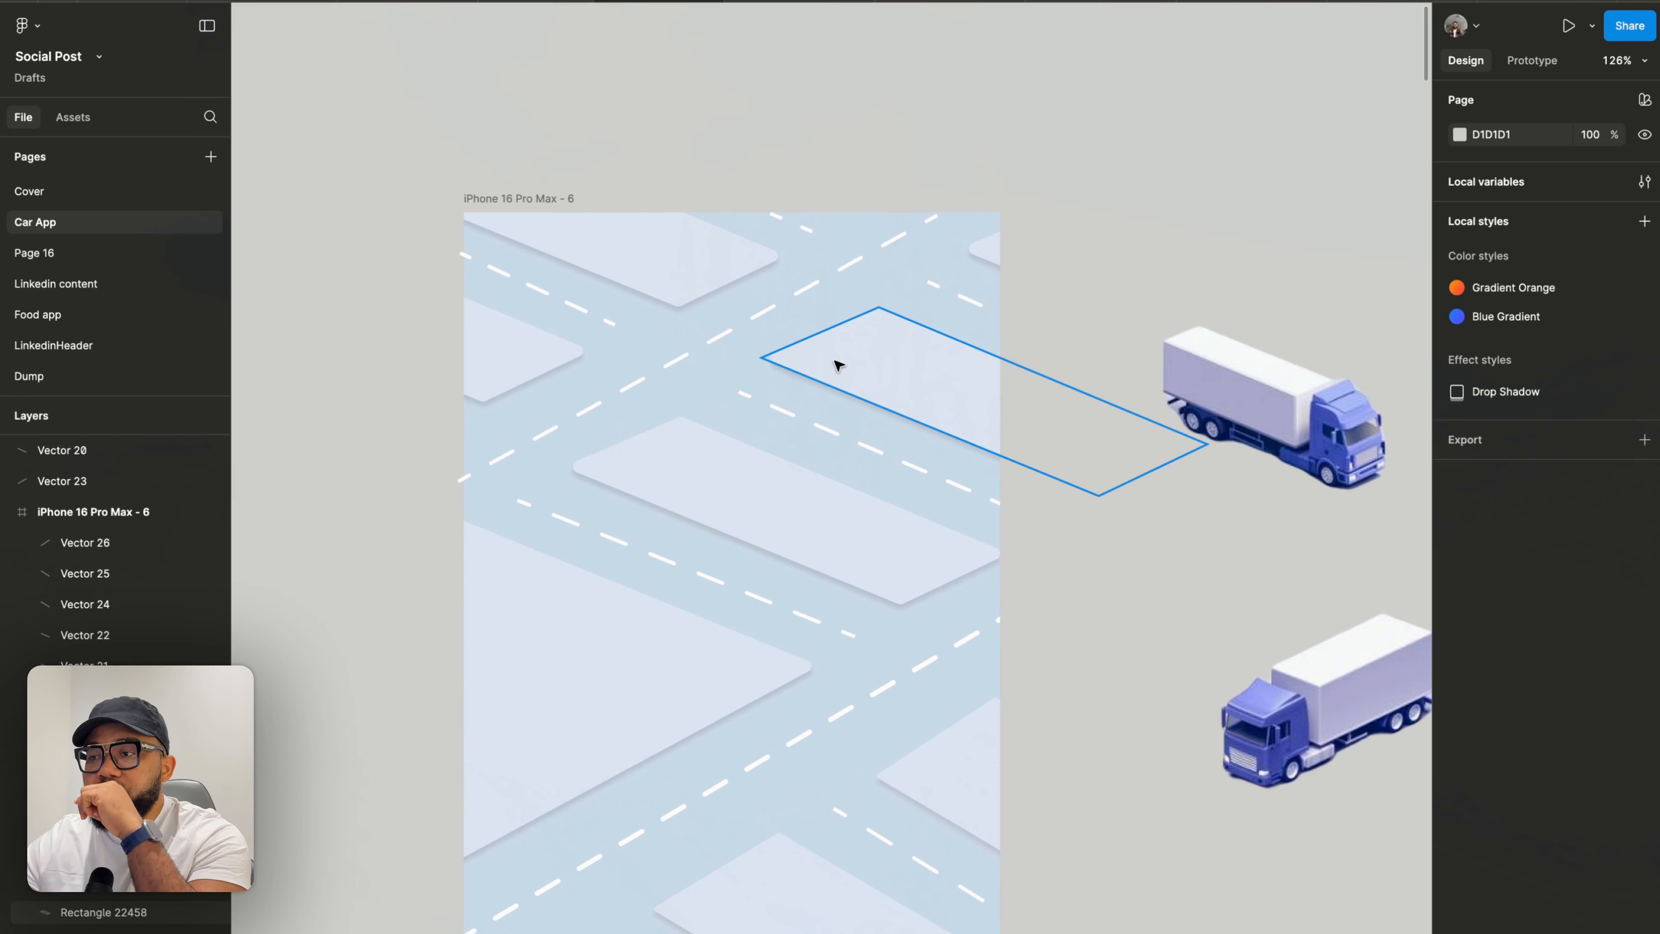
{"action": "double_click", "coordinate": [879, 343]}
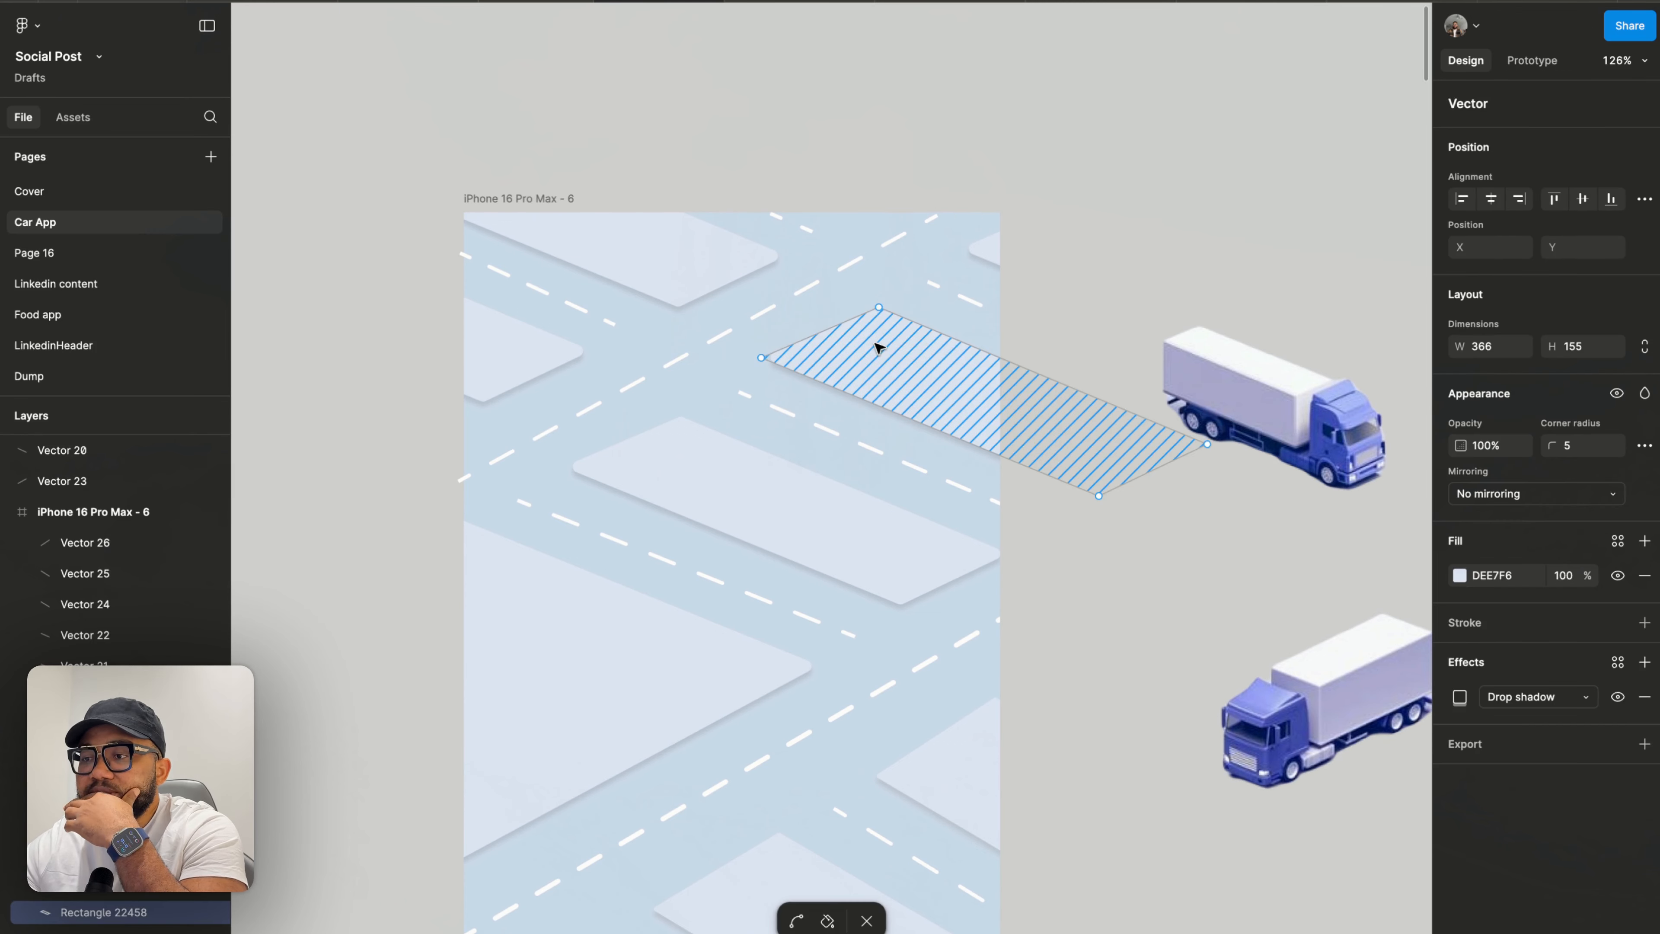
{"action": "left_click_drag", "start_coordinate": [879, 308], "coordinate": [882, 310]}
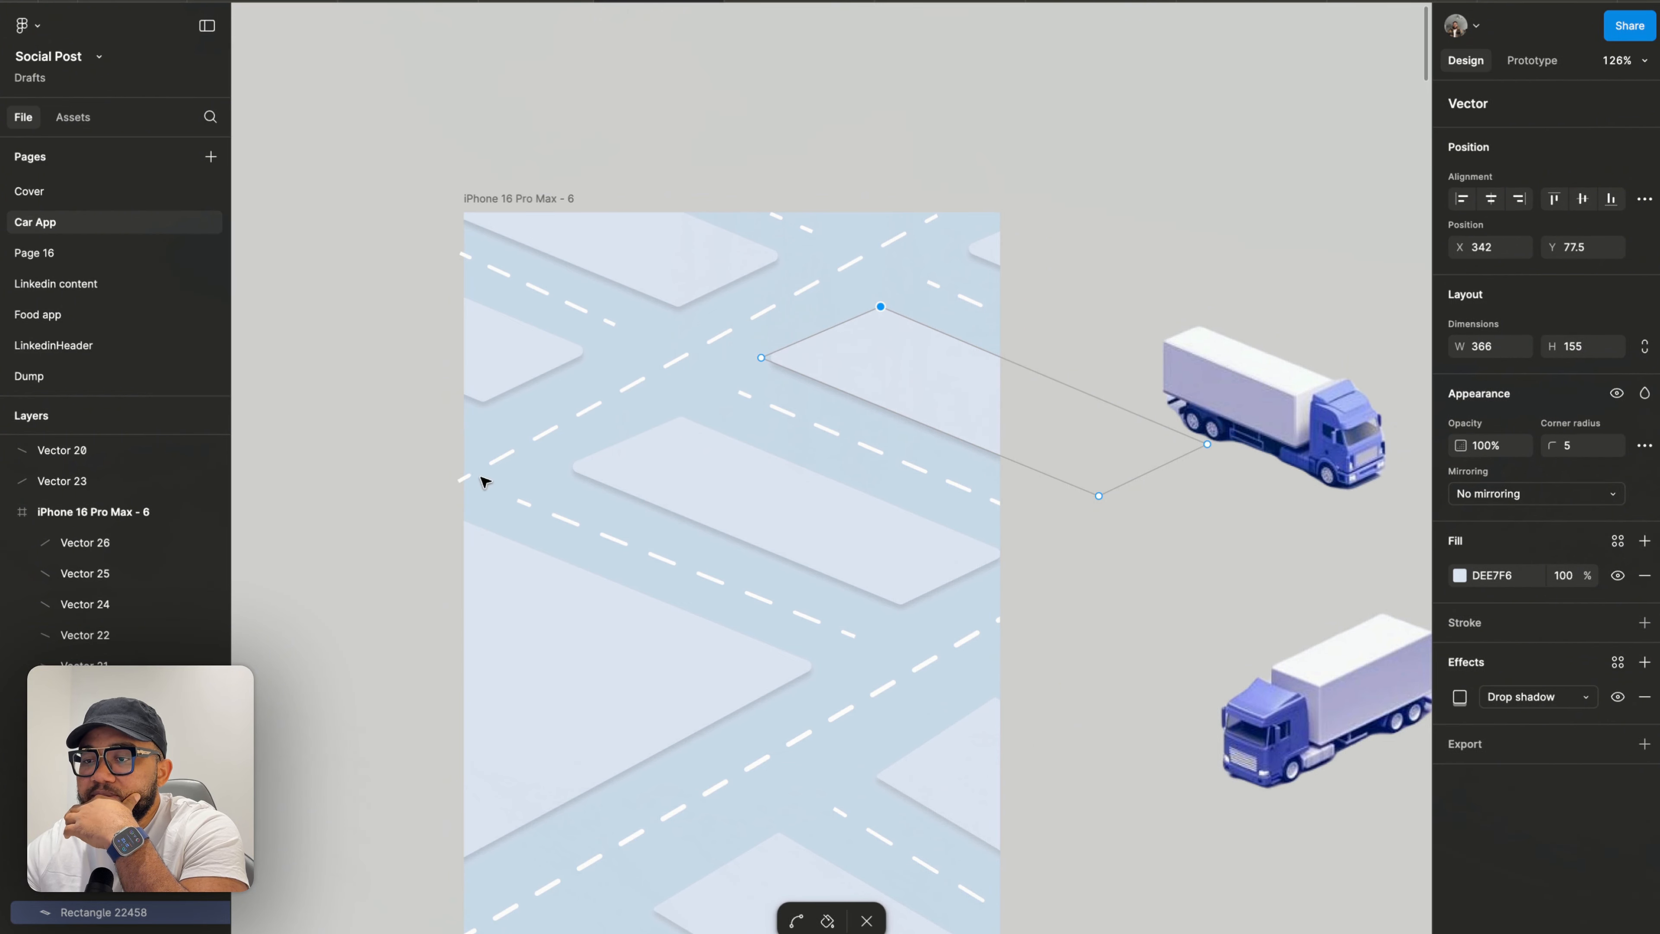
{"action": "key", "text": "Escape"}
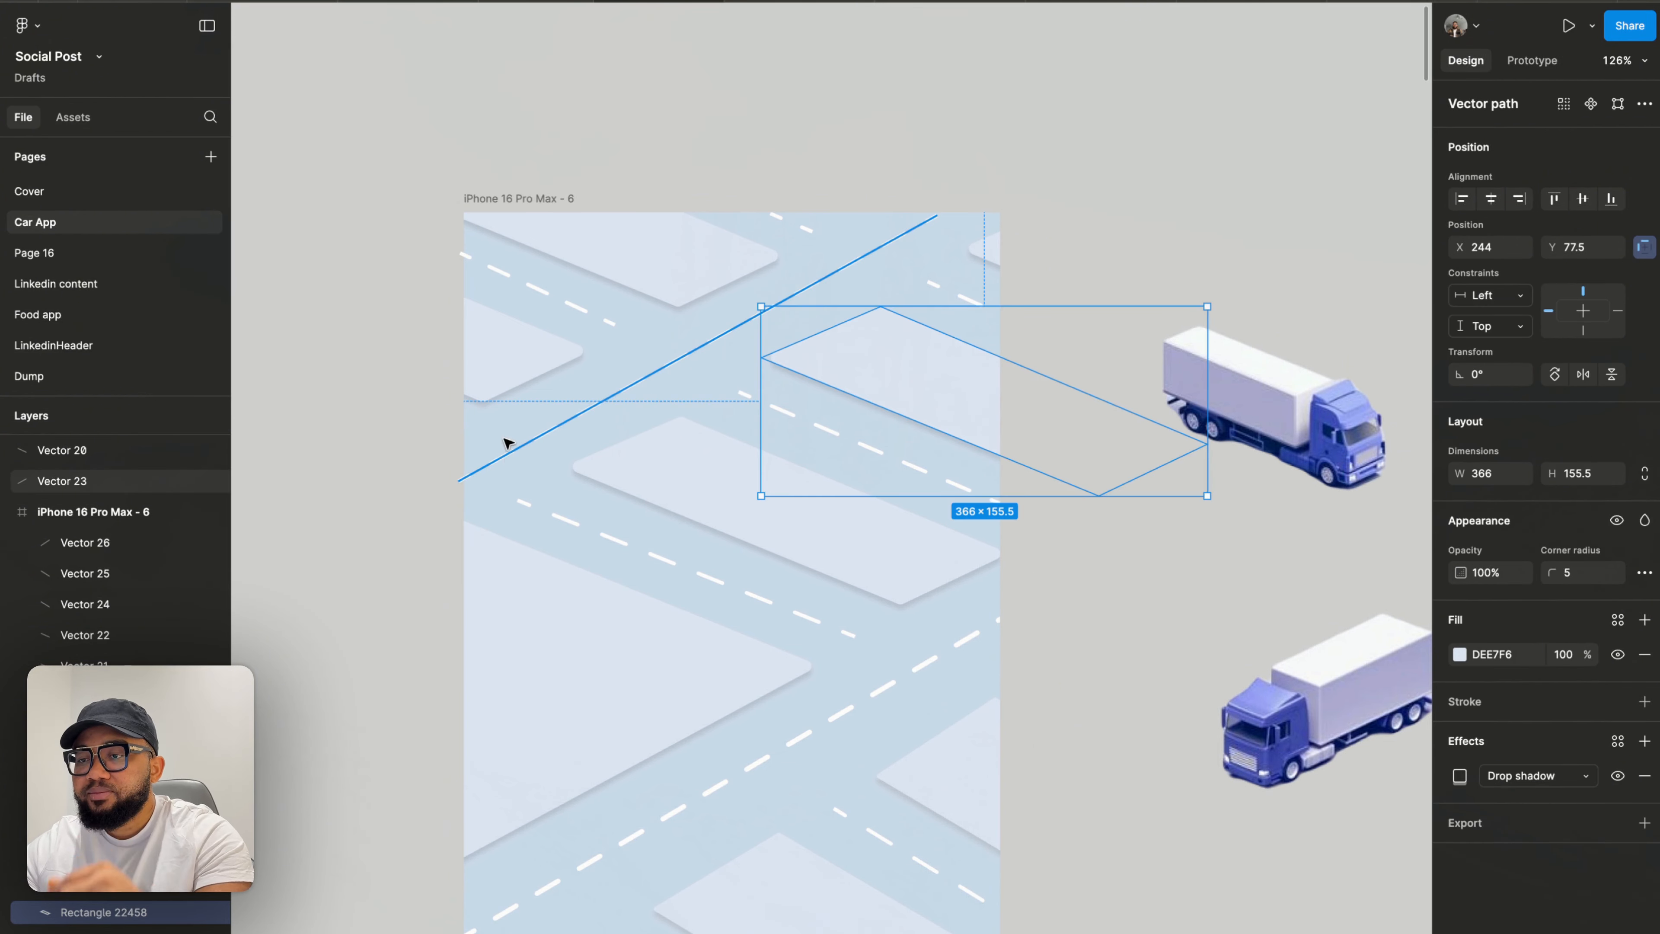
{"action": "left_click_drag", "start_coordinate": [501, 197], "coordinate": [519, 204]}
{"action": "scroll", "coordinate": [519, 206], "scroll_direction": "down", "scroll_amount": 3}
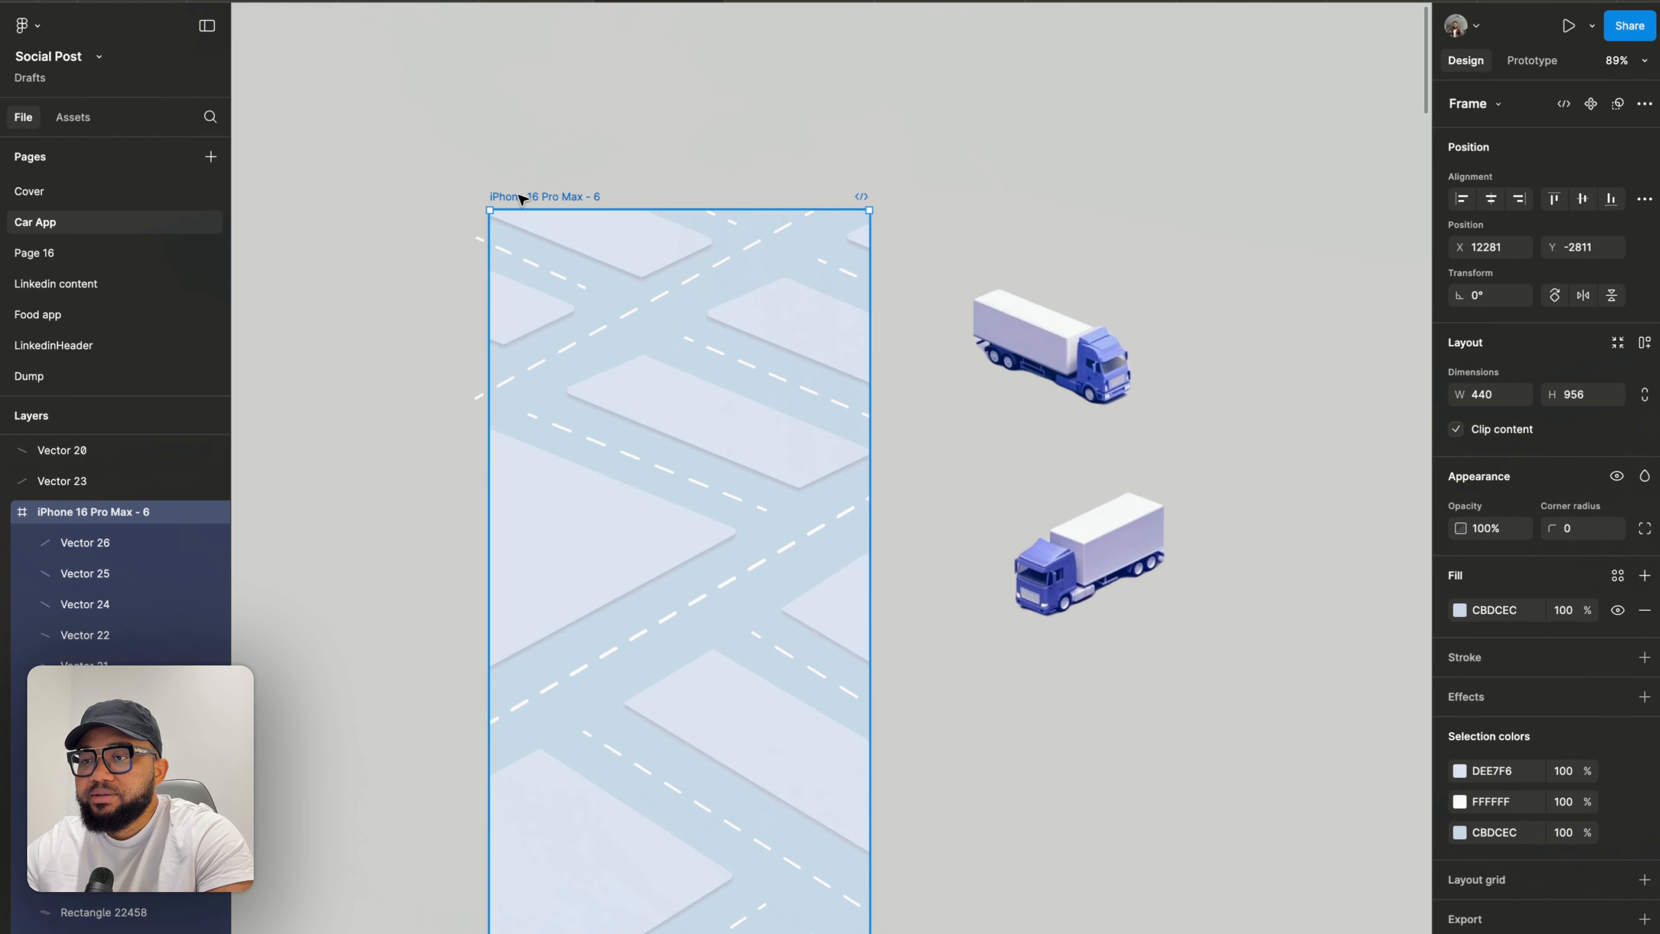
{"action": "left_click_drag", "start_coordinate": [527, 198], "coordinate": [513, 199]}
{"action": "key", "text": "Escape"}
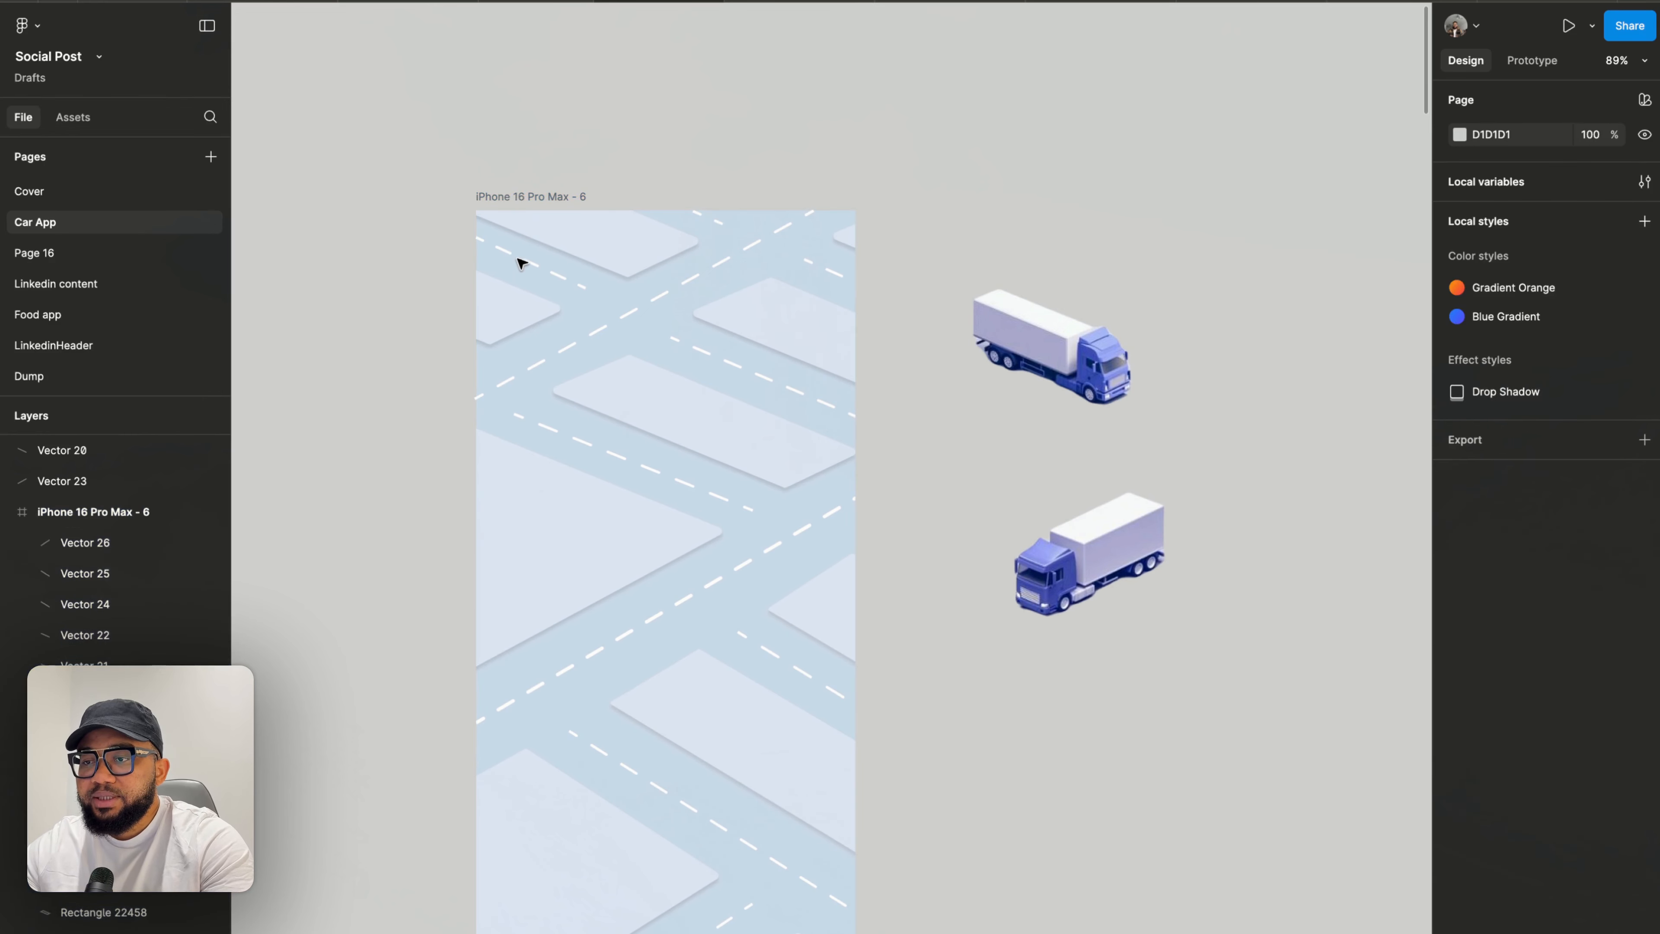
- Check the dashed lines at the frame's upper-left corner
{"action": "left_click", "coordinate": [530, 263]}
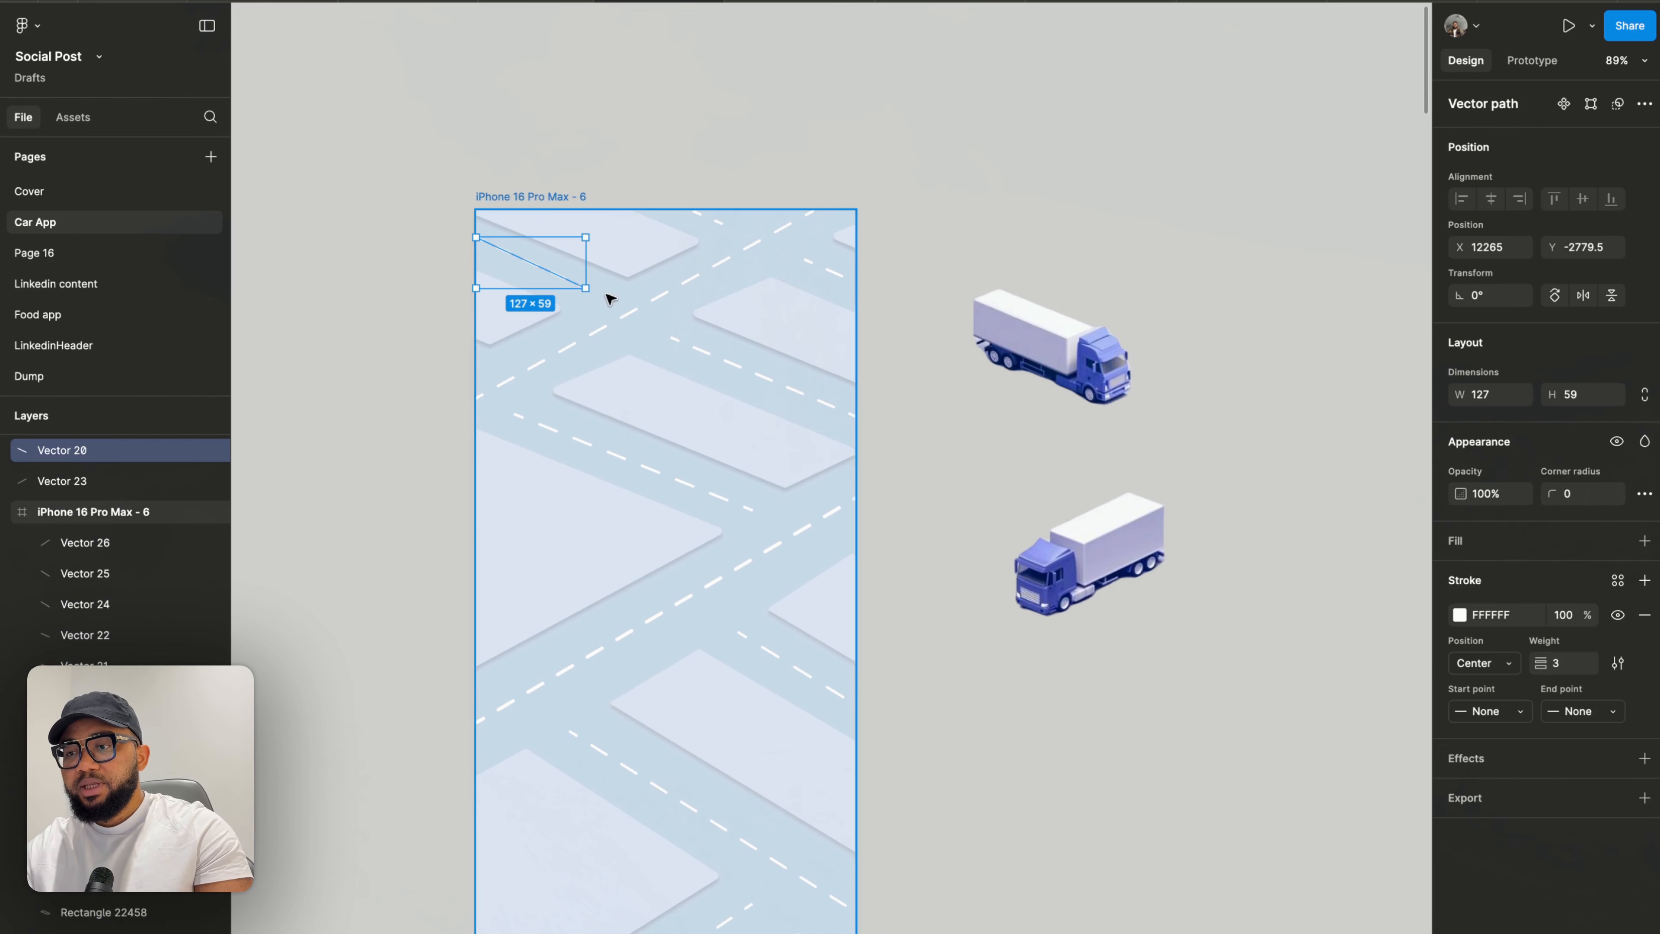
{"action": "left_click", "coordinate": [626, 322], "text": "shift"}
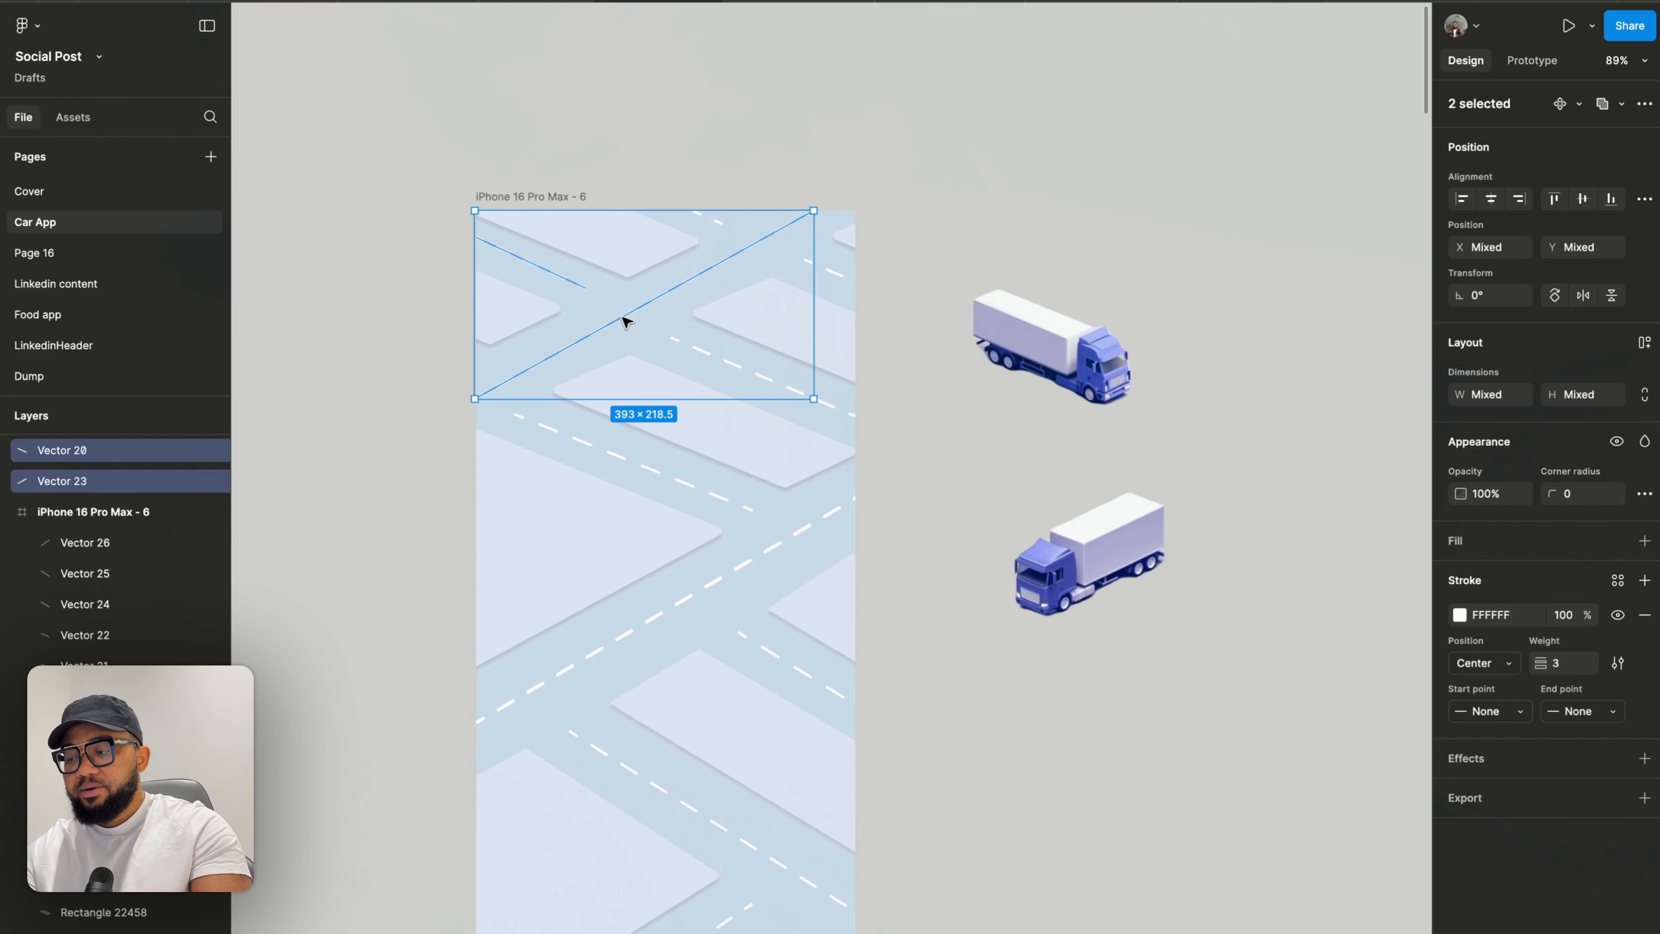
{"action": "key", "text": "Escape"}
{"action": "left_click", "coordinate": [554, 196]}
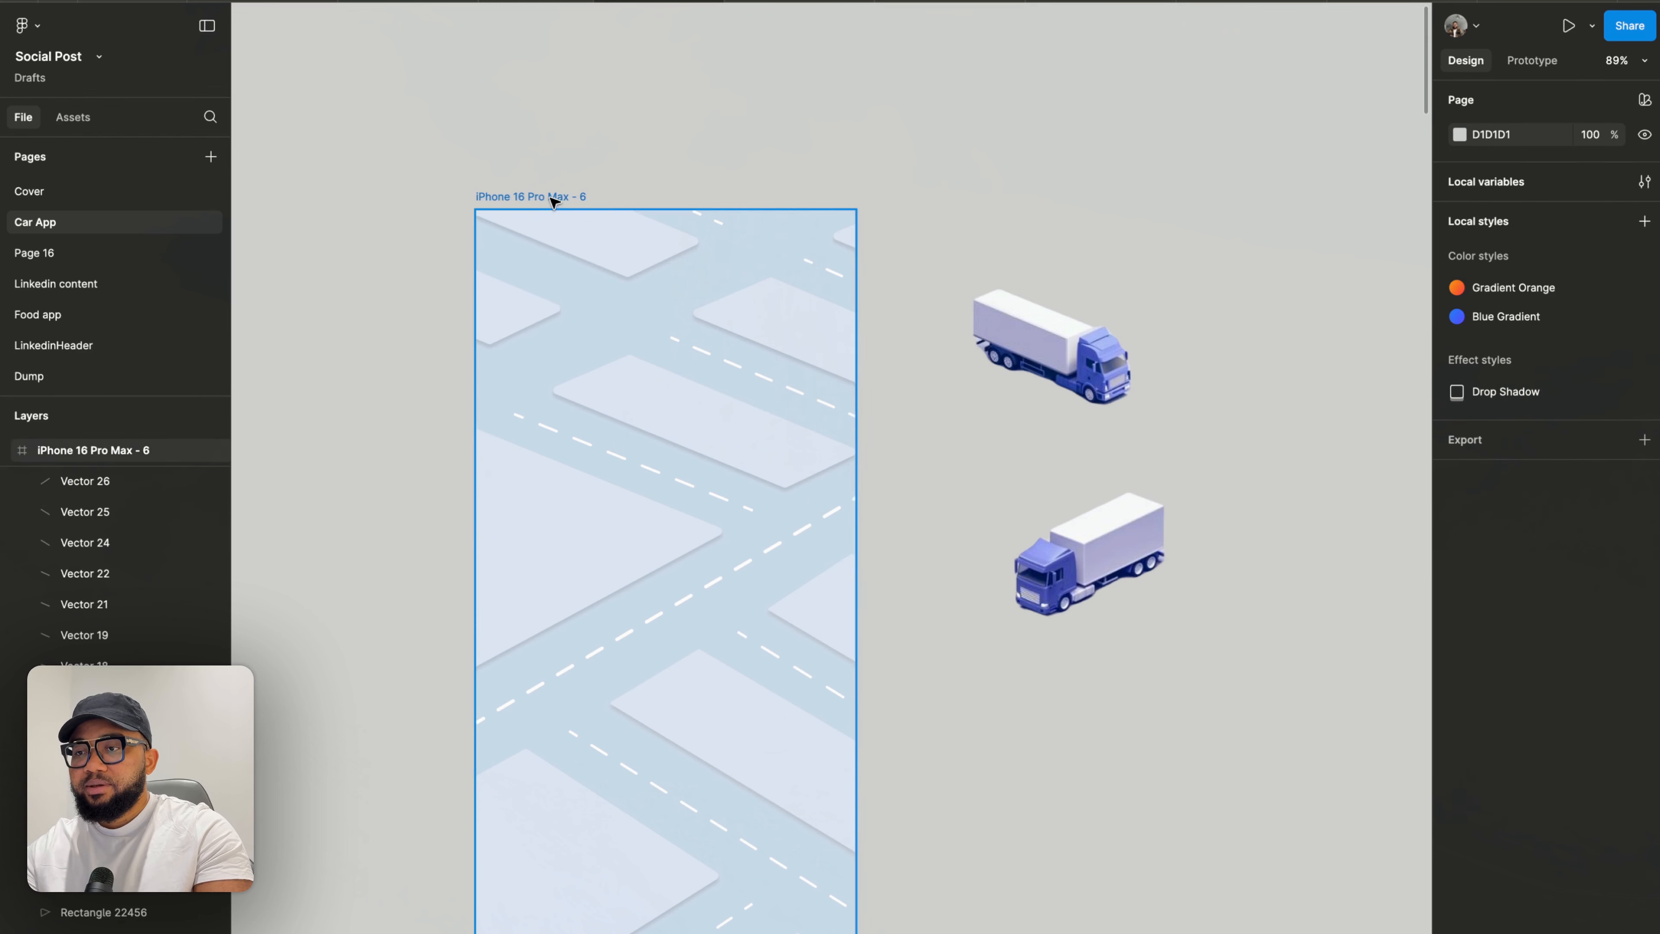
- Paste the copied dashed road line into the frame's upper-left corner
{"action": "key", "text": "super+v"}
{"action": "left_click", "coordinate": [382, 223]}
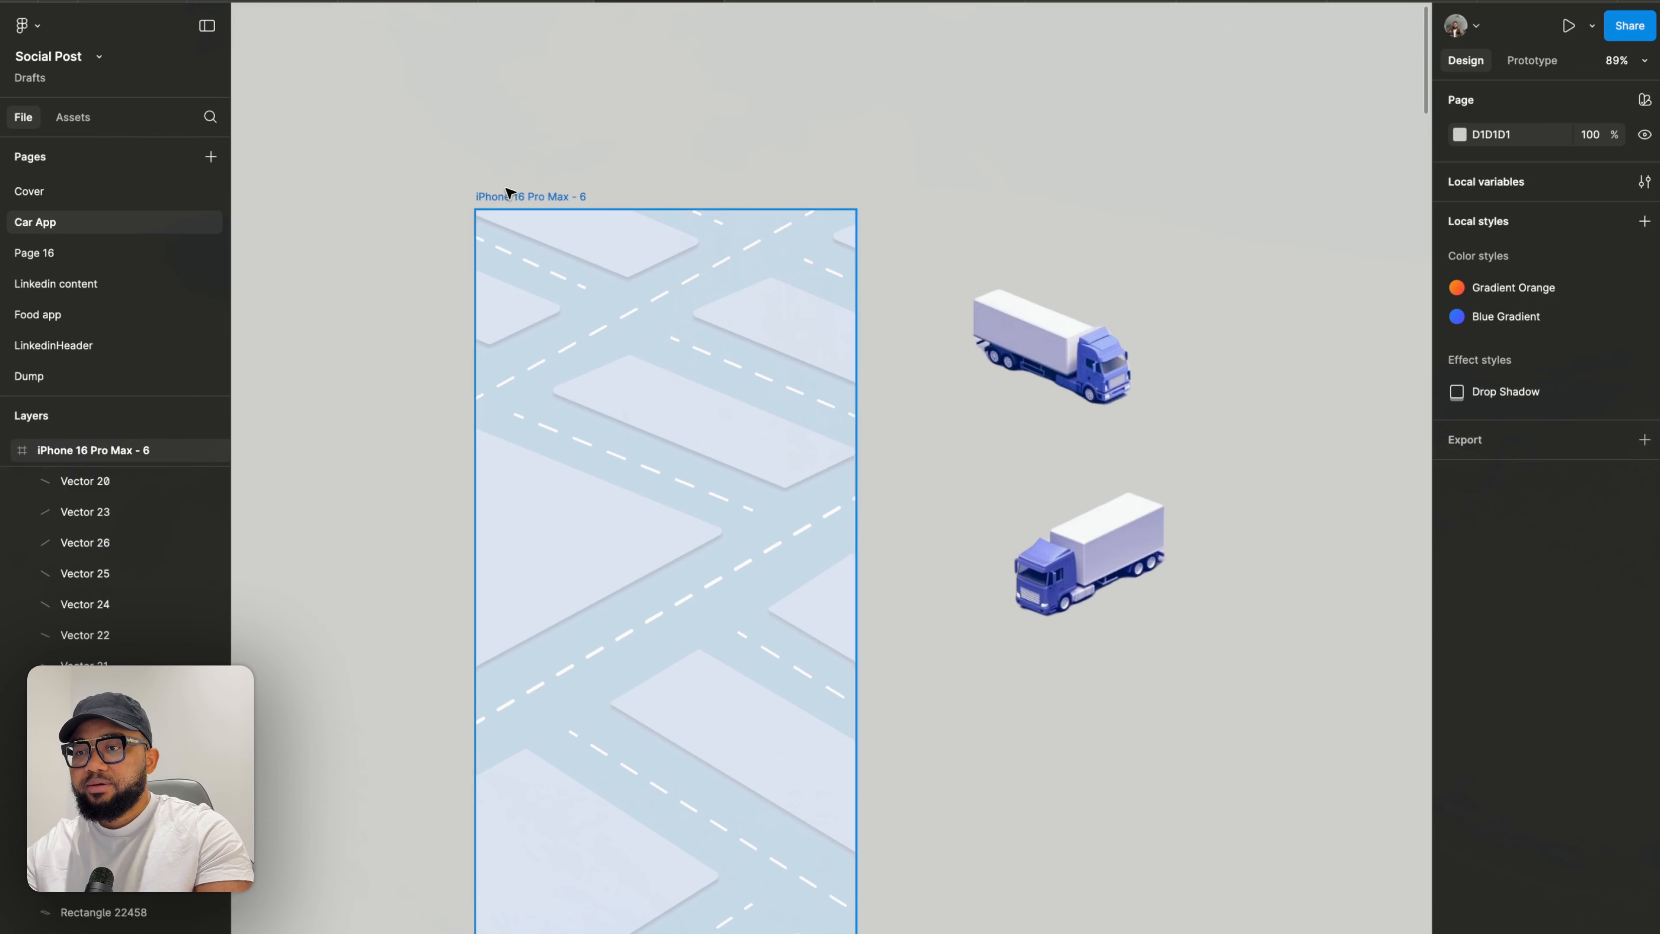
- Select the iPhone 16 Pro Max - 6 frame and shift it slightly up and to the left
{"action": "left_click", "coordinate": [499, 197]}
{"action": "left_click_drag", "start_coordinate": [512, 199], "coordinate": [464, 159]}
{"action": "scroll", "coordinate": [464, 159], "scroll_direction": "down", "scroll_amount": 5}
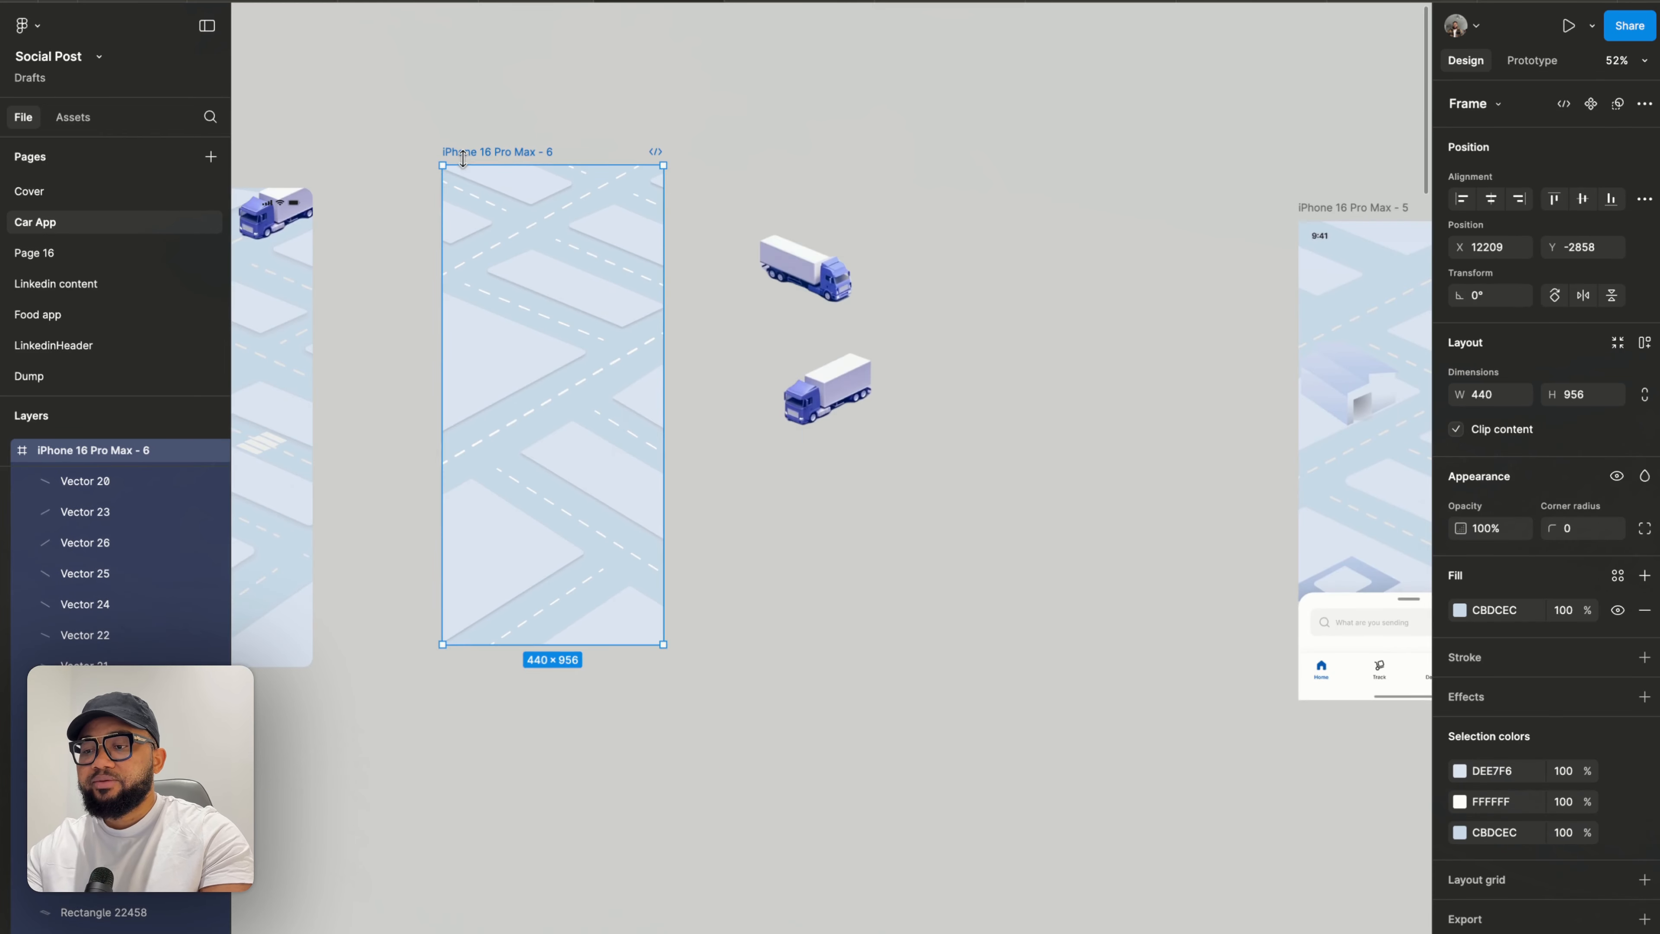
{"action": "scroll", "coordinate": [464, 159], "scroll_direction": "left", "scroll_amount": 2}
{"action": "scroll", "coordinate": [464, 160], "scroll_direction": "up", "scroll_amount": 1}
{"action": "left_click", "coordinate": [457, 343]}
{"action": "scroll", "coordinate": [615, 486], "scroll_direction": "up", "scroll_amount": 5}
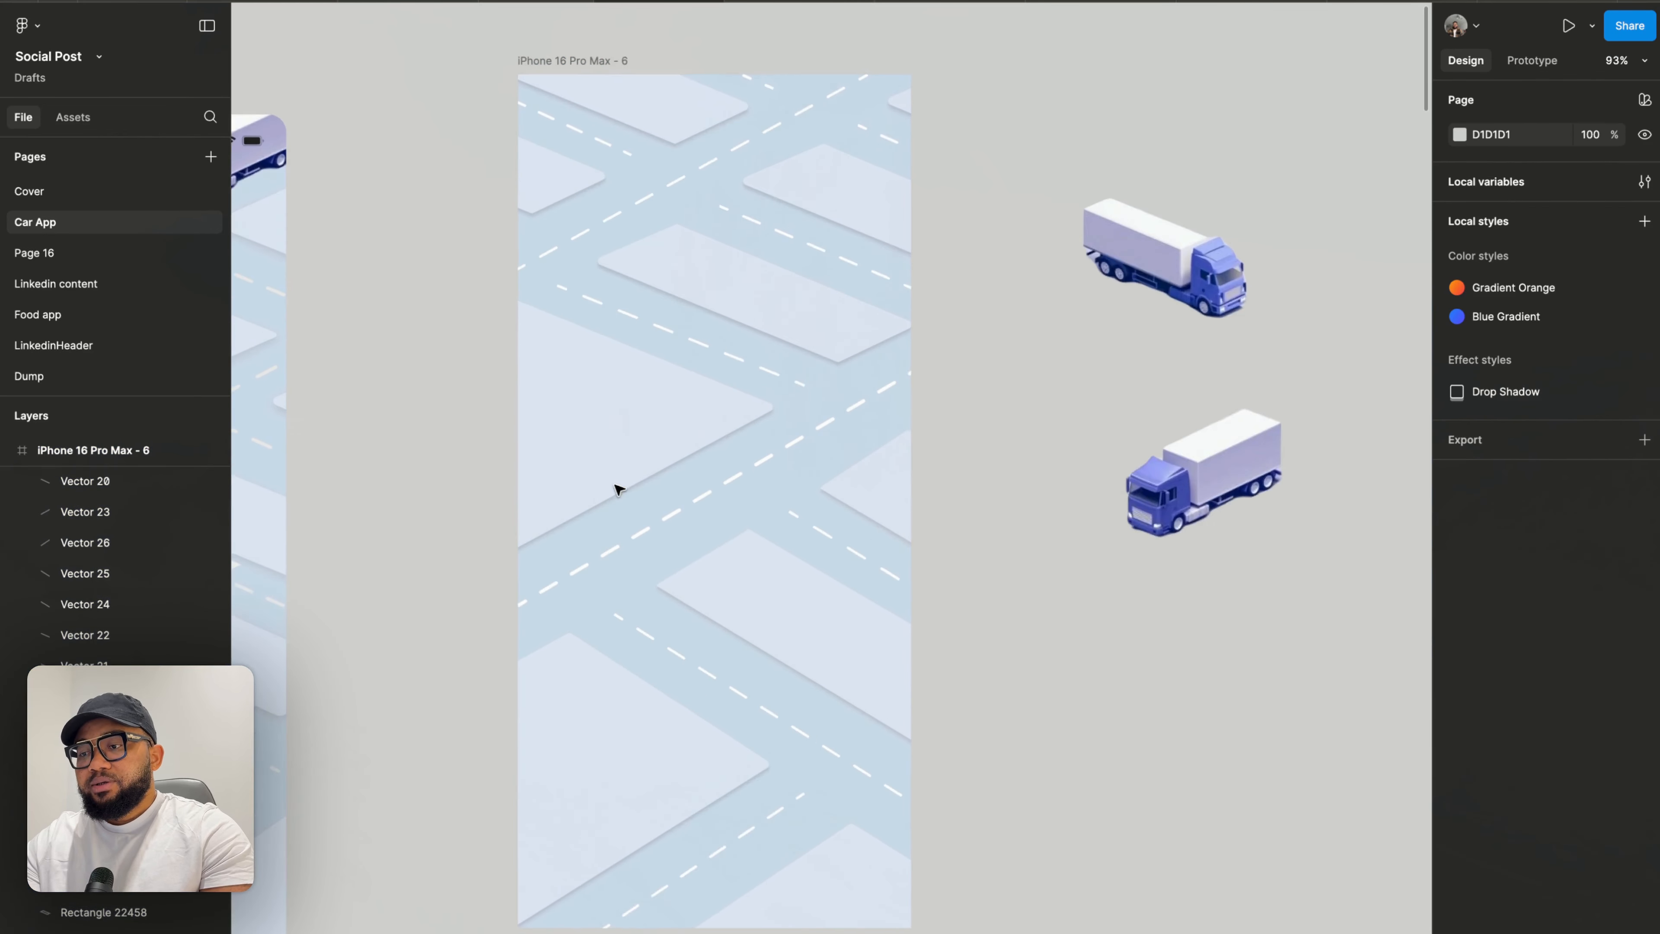
{"action": "scroll", "coordinate": [593, 475], "scroll_direction": "down", "scroll_amount": 3}
{"action": "scroll", "coordinate": [593, 475], "scroll_direction": "right", "scroll_amount": 2}
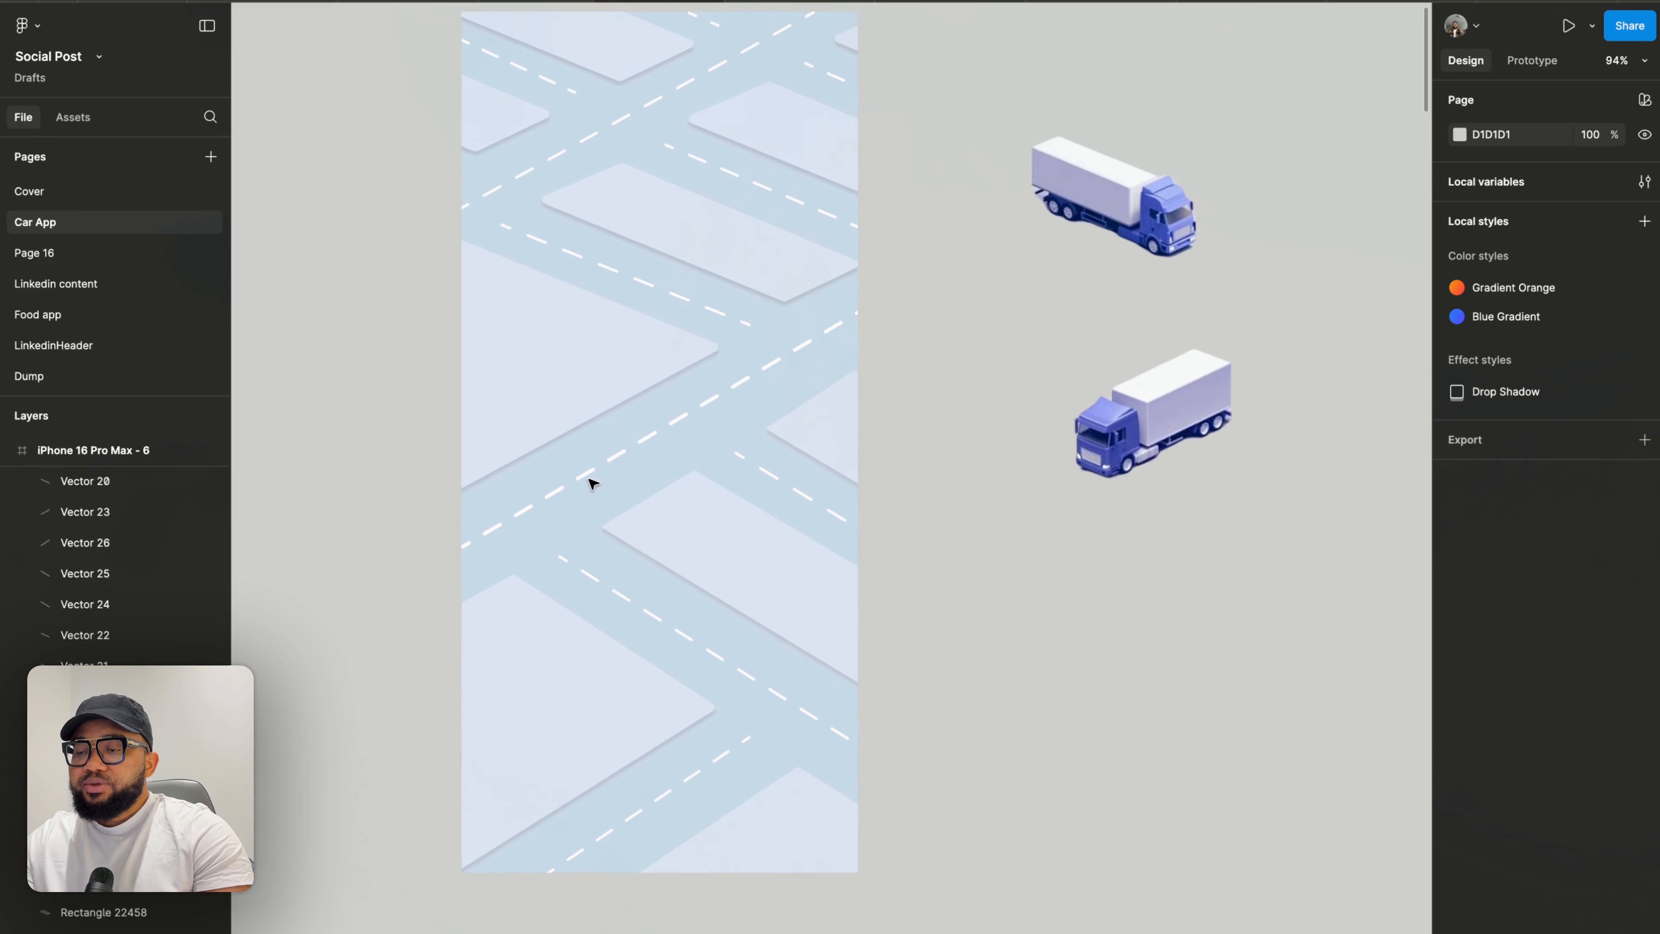
{"action": "scroll", "coordinate": [542, 465], "scroll_direction": "up", "scroll_amount": 1}
{"action": "scroll", "coordinate": [879, 452], "scroll_direction": "up", "scroll_amount": 3}
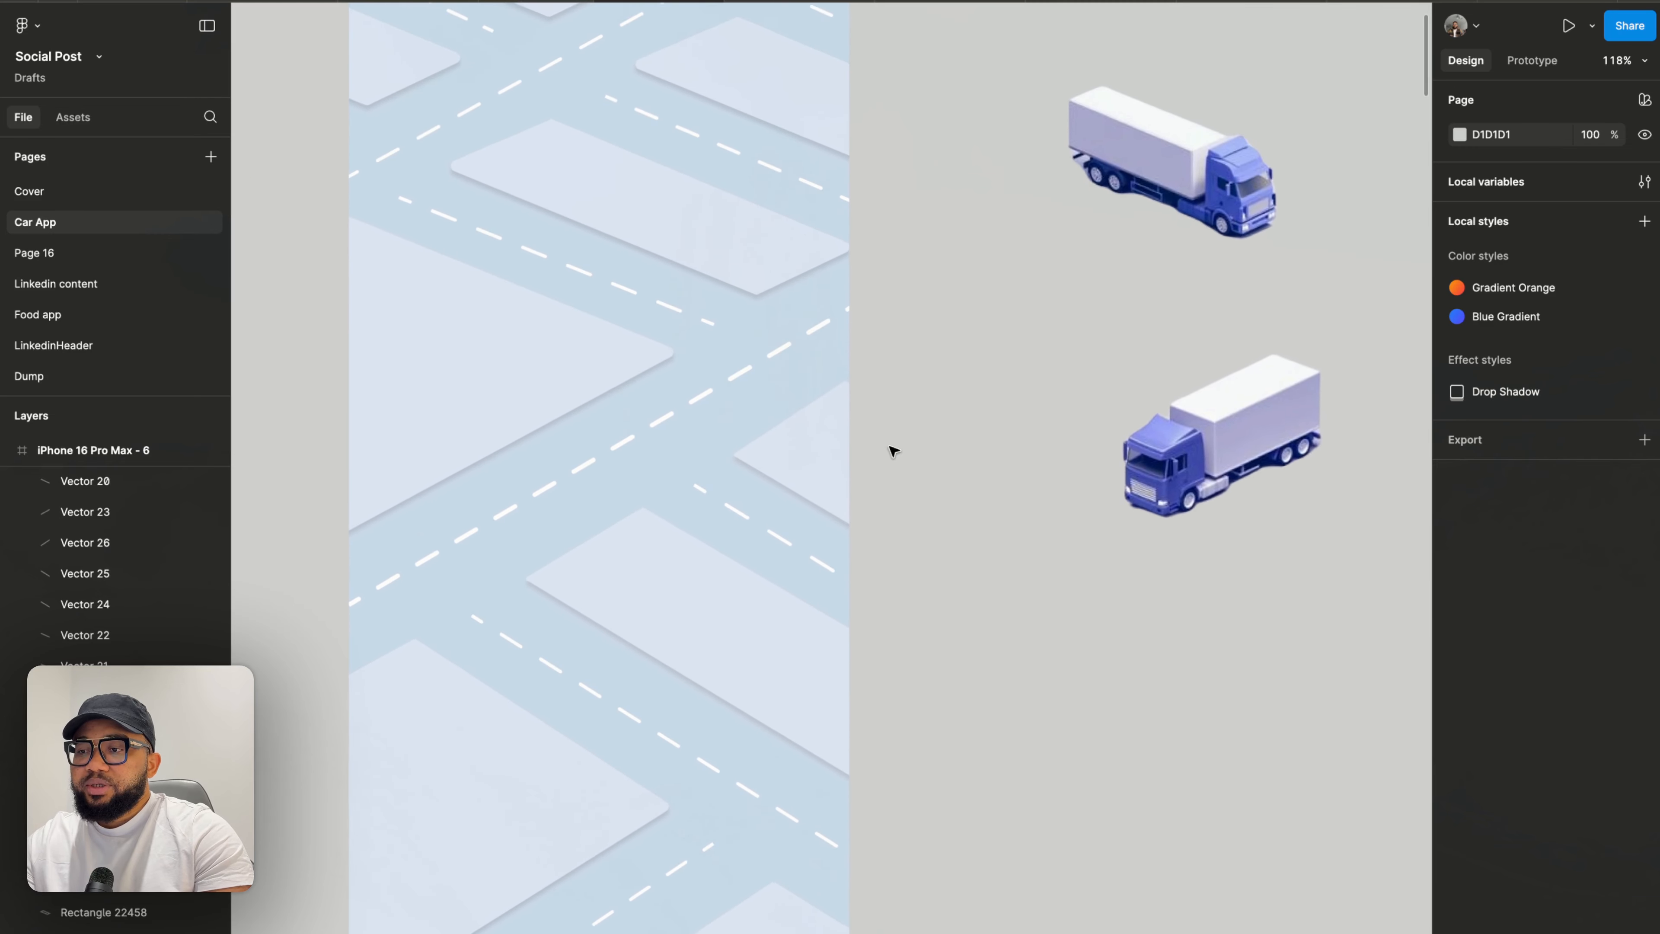
- Edit the block shape crossing the frame's right edge, nudging its top corner point slightly right
{"action": "double_click", "coordinate": [808, 437]}
{"action": "left_click_drag", "start_coordinate": [843, 386], "coordinate": [850, 386]}
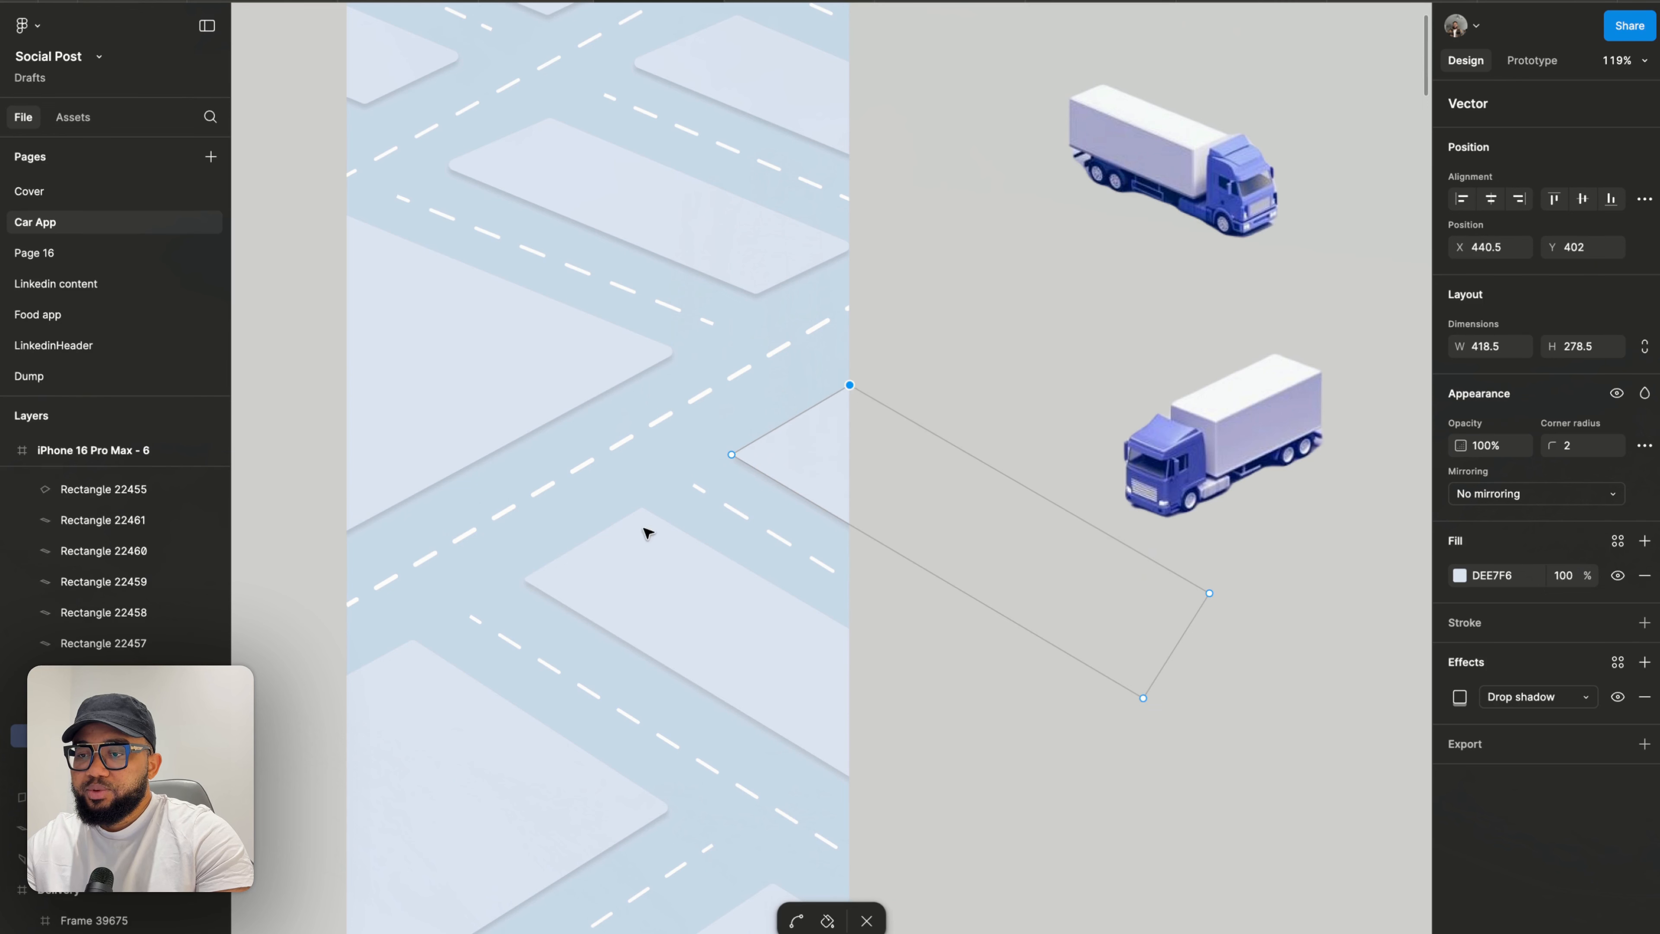
{"action": "key", "text": "Escape"}
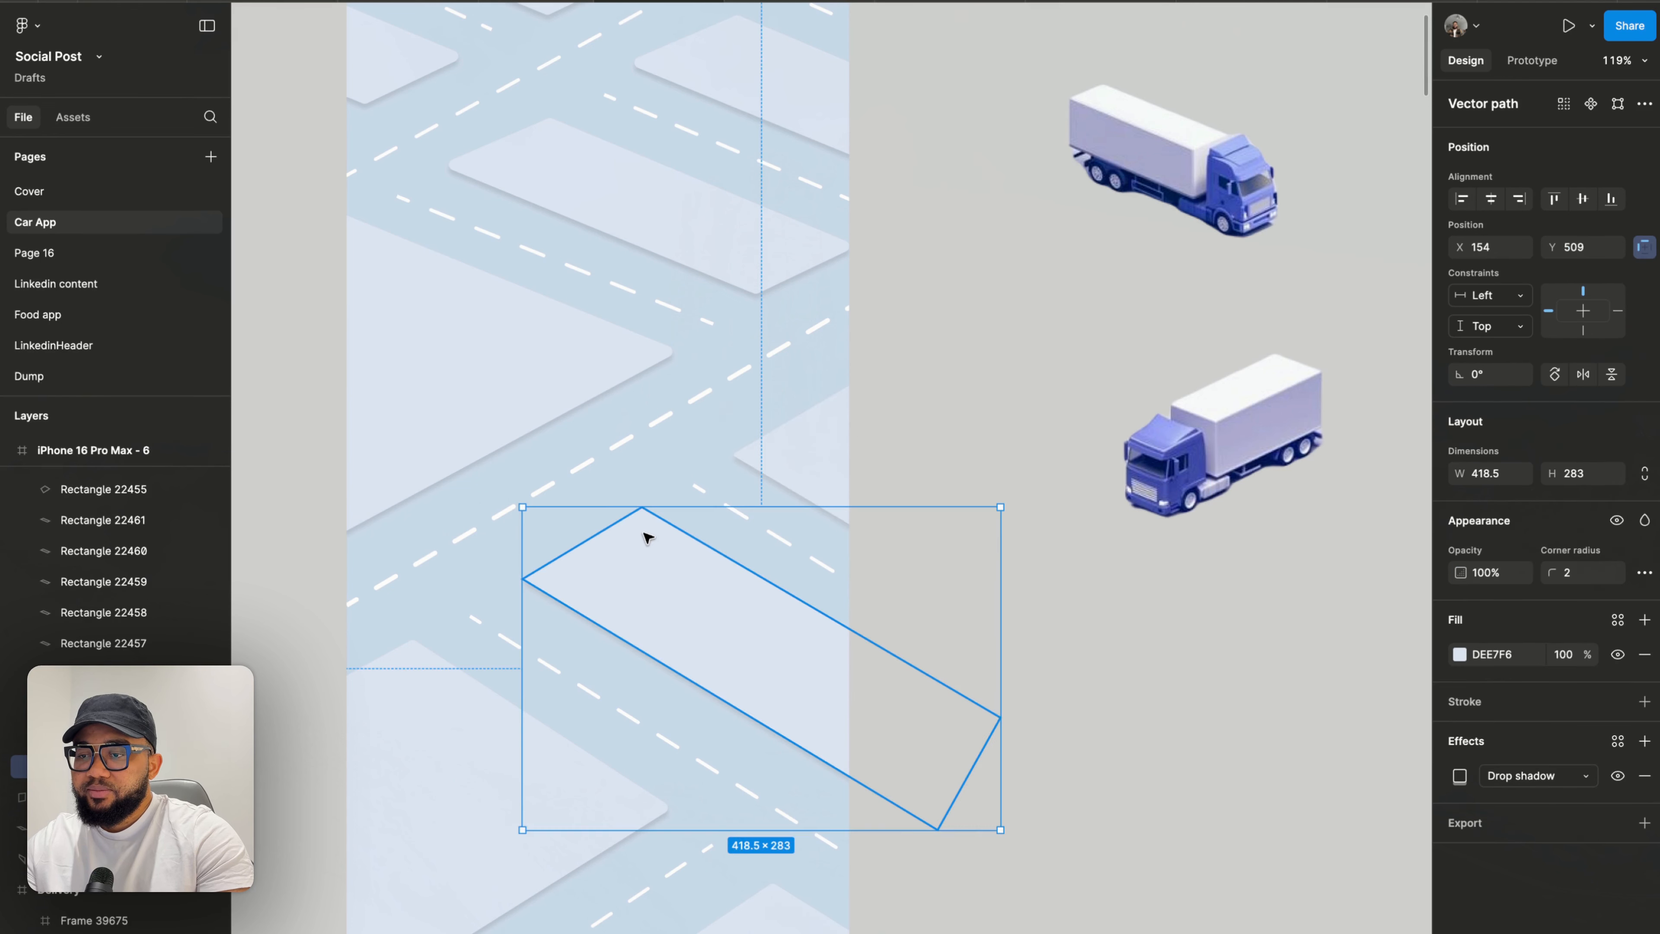
- Edit the block shape below it, nudging its top corner point slightly upward
{"action": "double_click", "coordinate": [648, 531]}
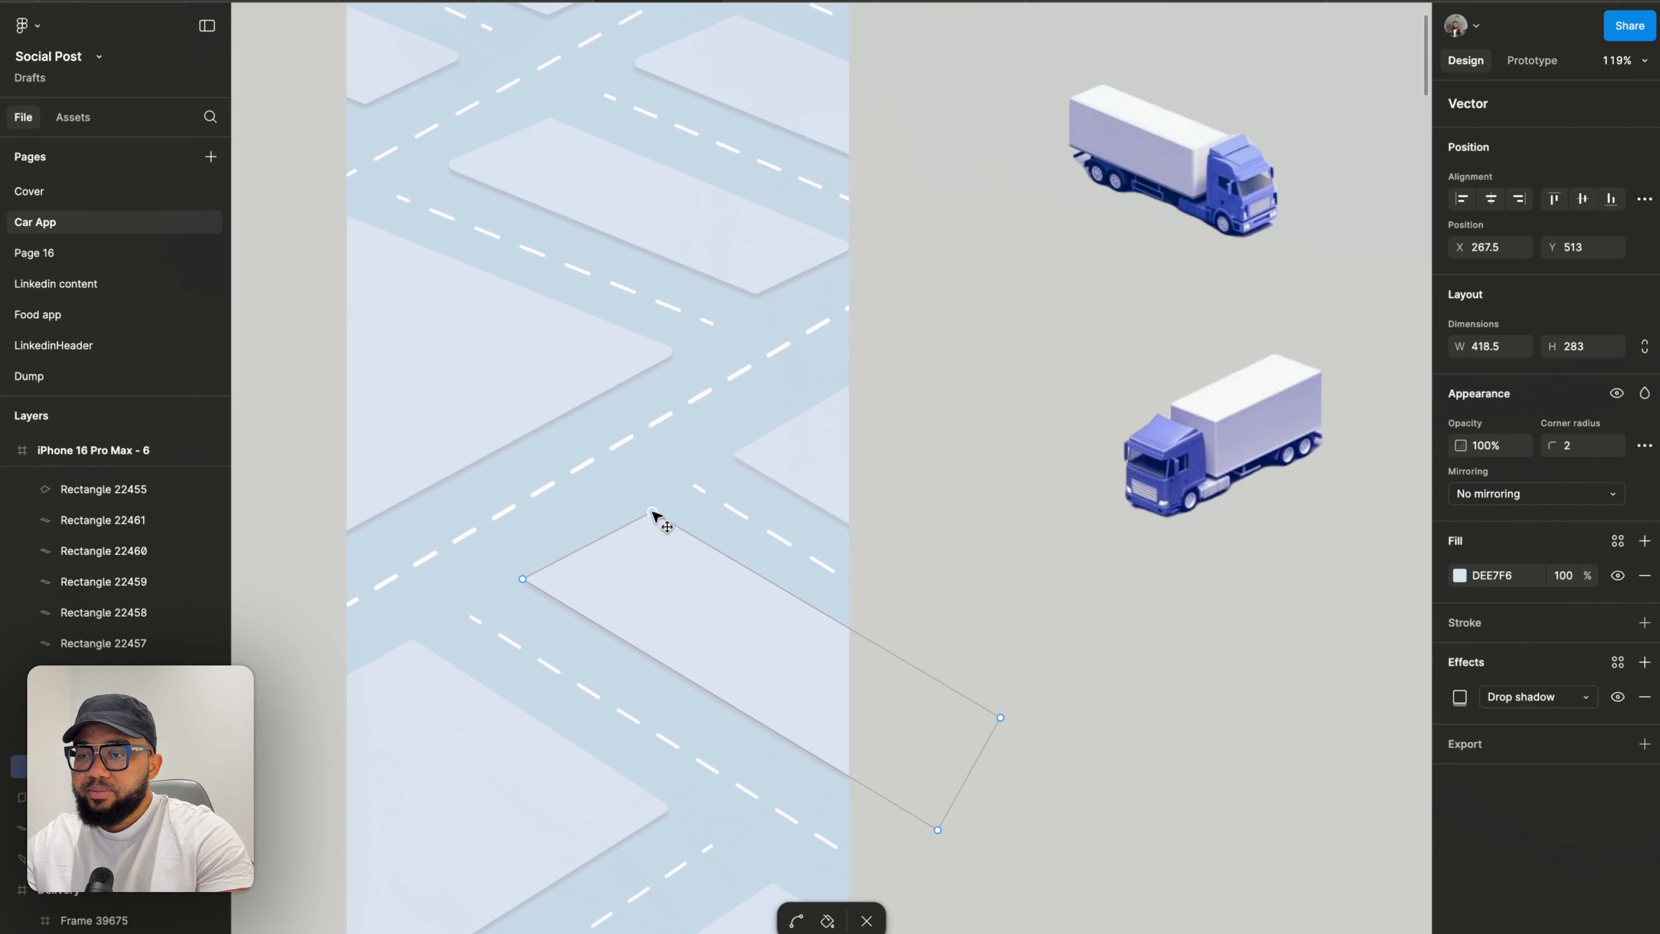
{"action": "left_click_drag", "start_coordinate": [651, 512], "coordinate": [650, 510]}
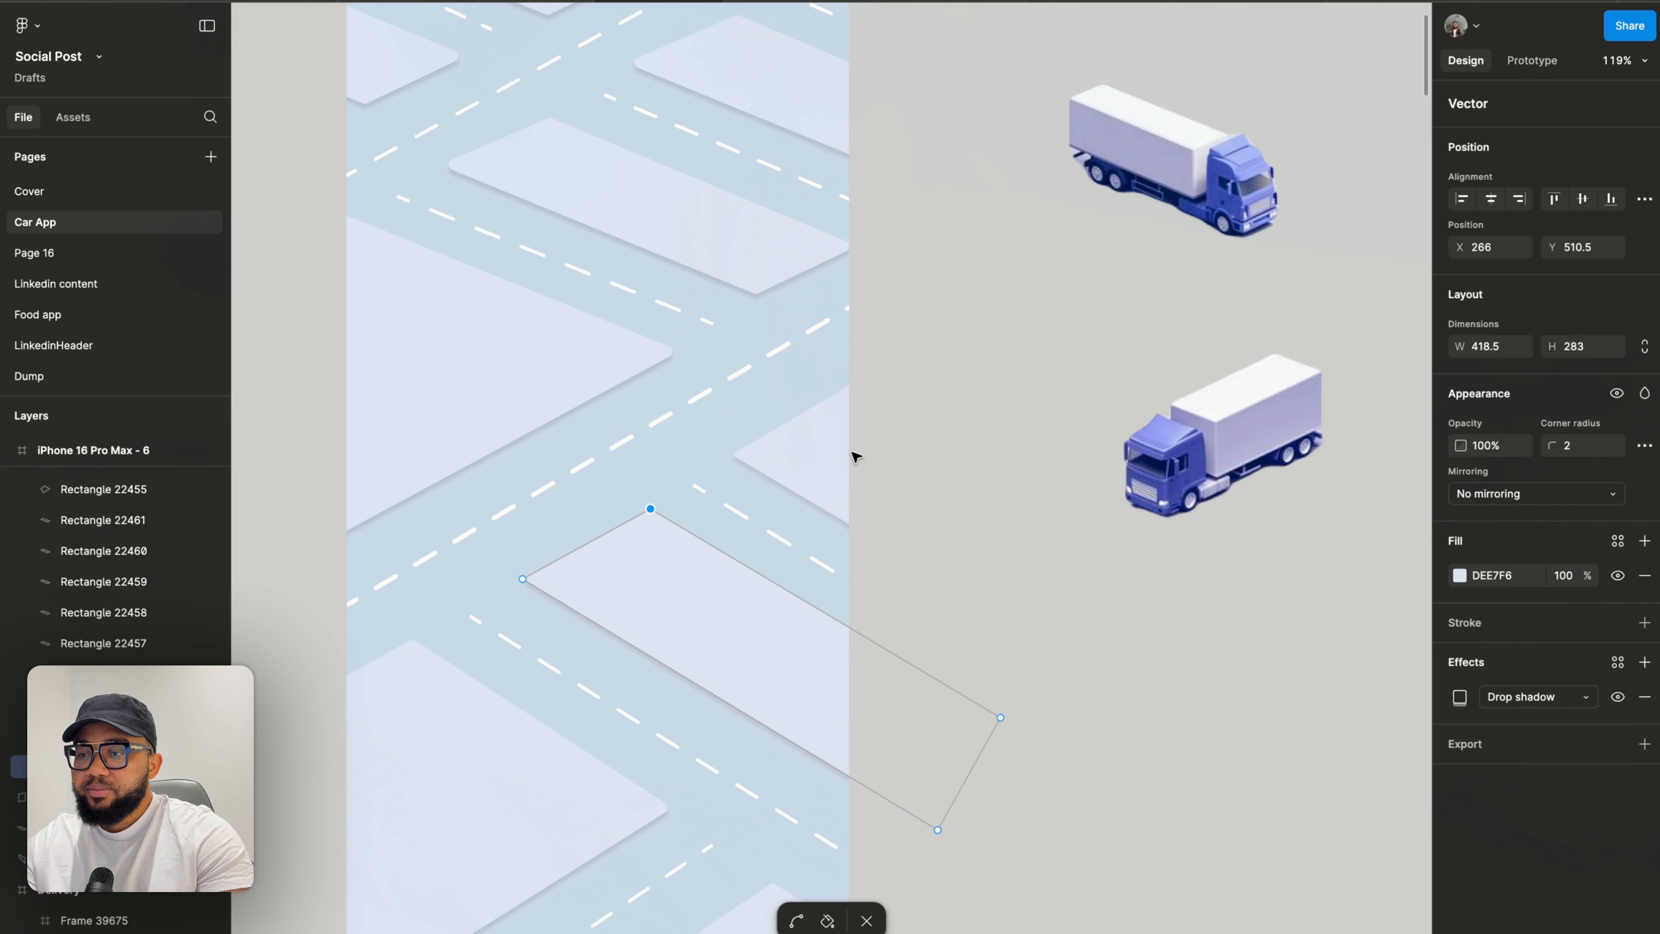
{"action": "left_click", "coordinate": [934, 424]}
- Edit the block shape in the middle of the frame, moving its top corner point slightly up
{"action": "scroll", "coordinate": [934, 424], "scroll_direction": "down", "scroll_amount": 10}
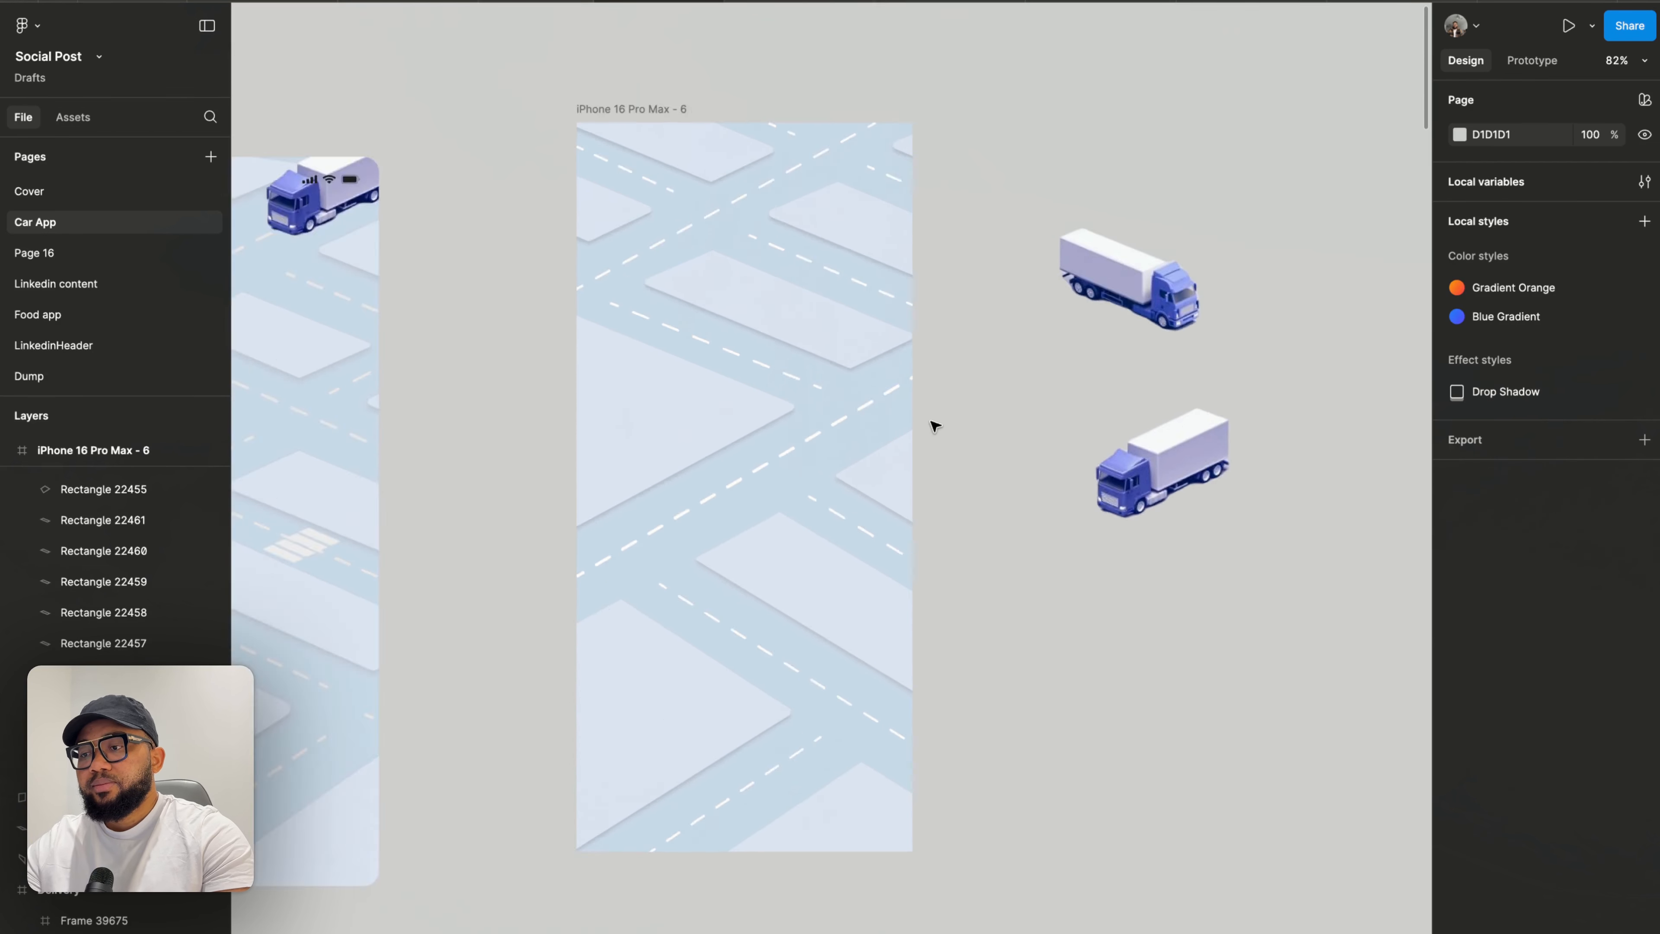
{"action": "scroll", "coordinate": [774, 312], "scroll_direction": "up", "scroll_amount": 10}
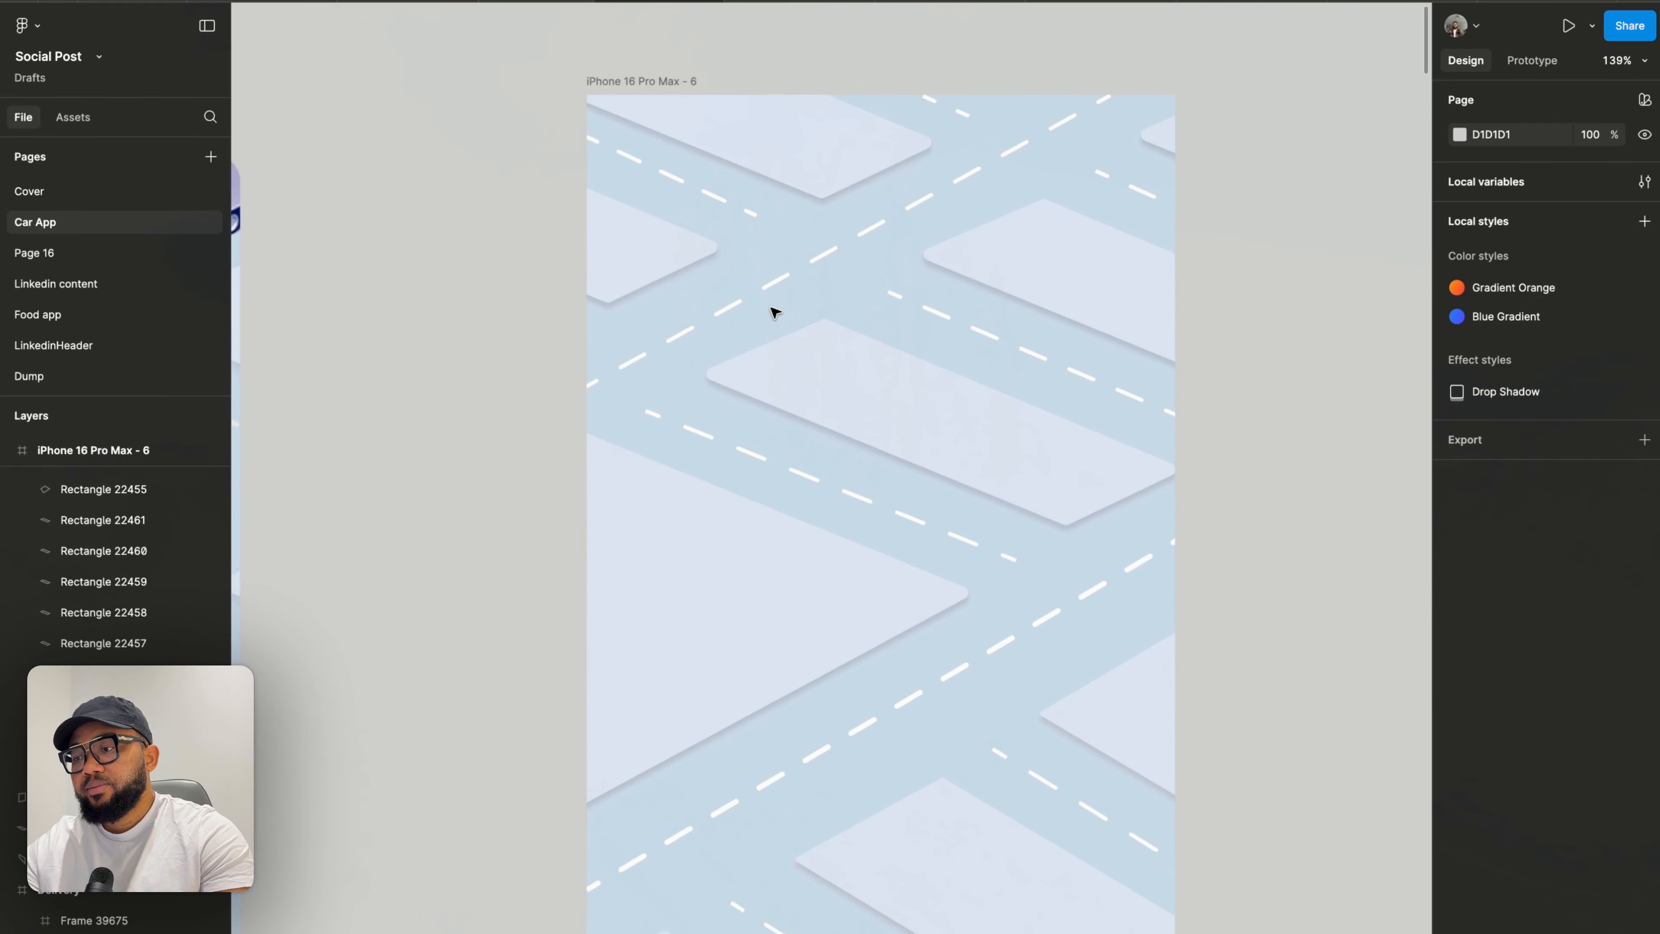
{"action": "scroll", "coordinate": [794, 386], "scroll_direction": "down", "scroll_amount": 1}
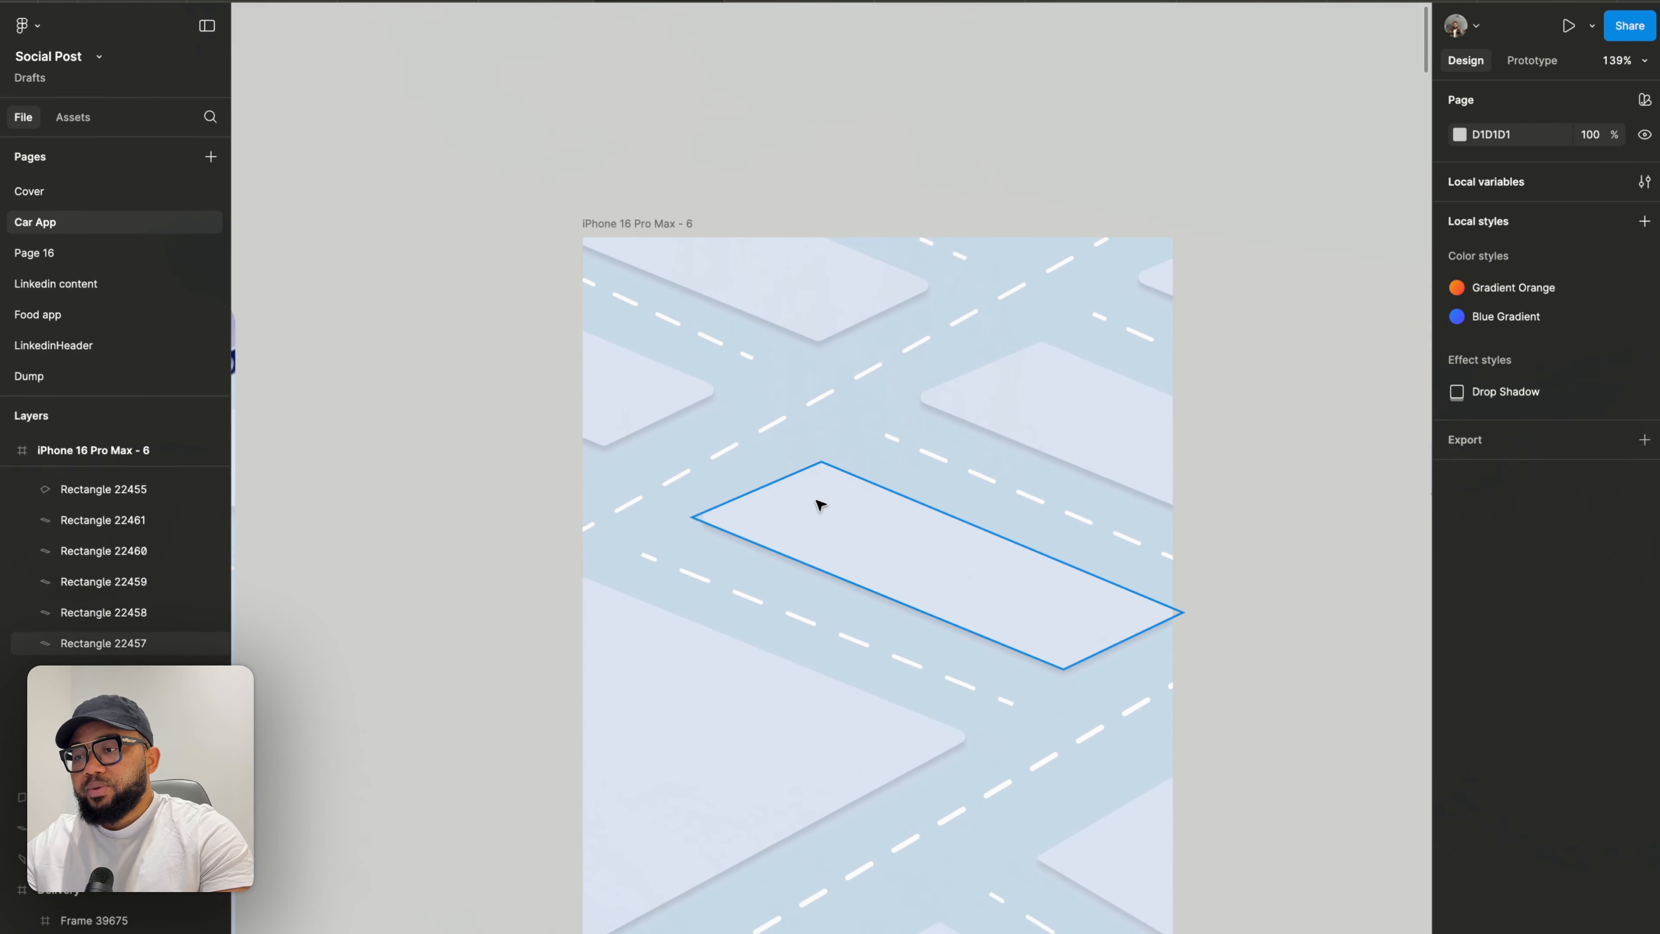
{"action": "double_click", "coordinate": [819, 503]}
{"action": "left_click_drag", "start_coordinate": [824, 468], "coordinate": [817, 454]}
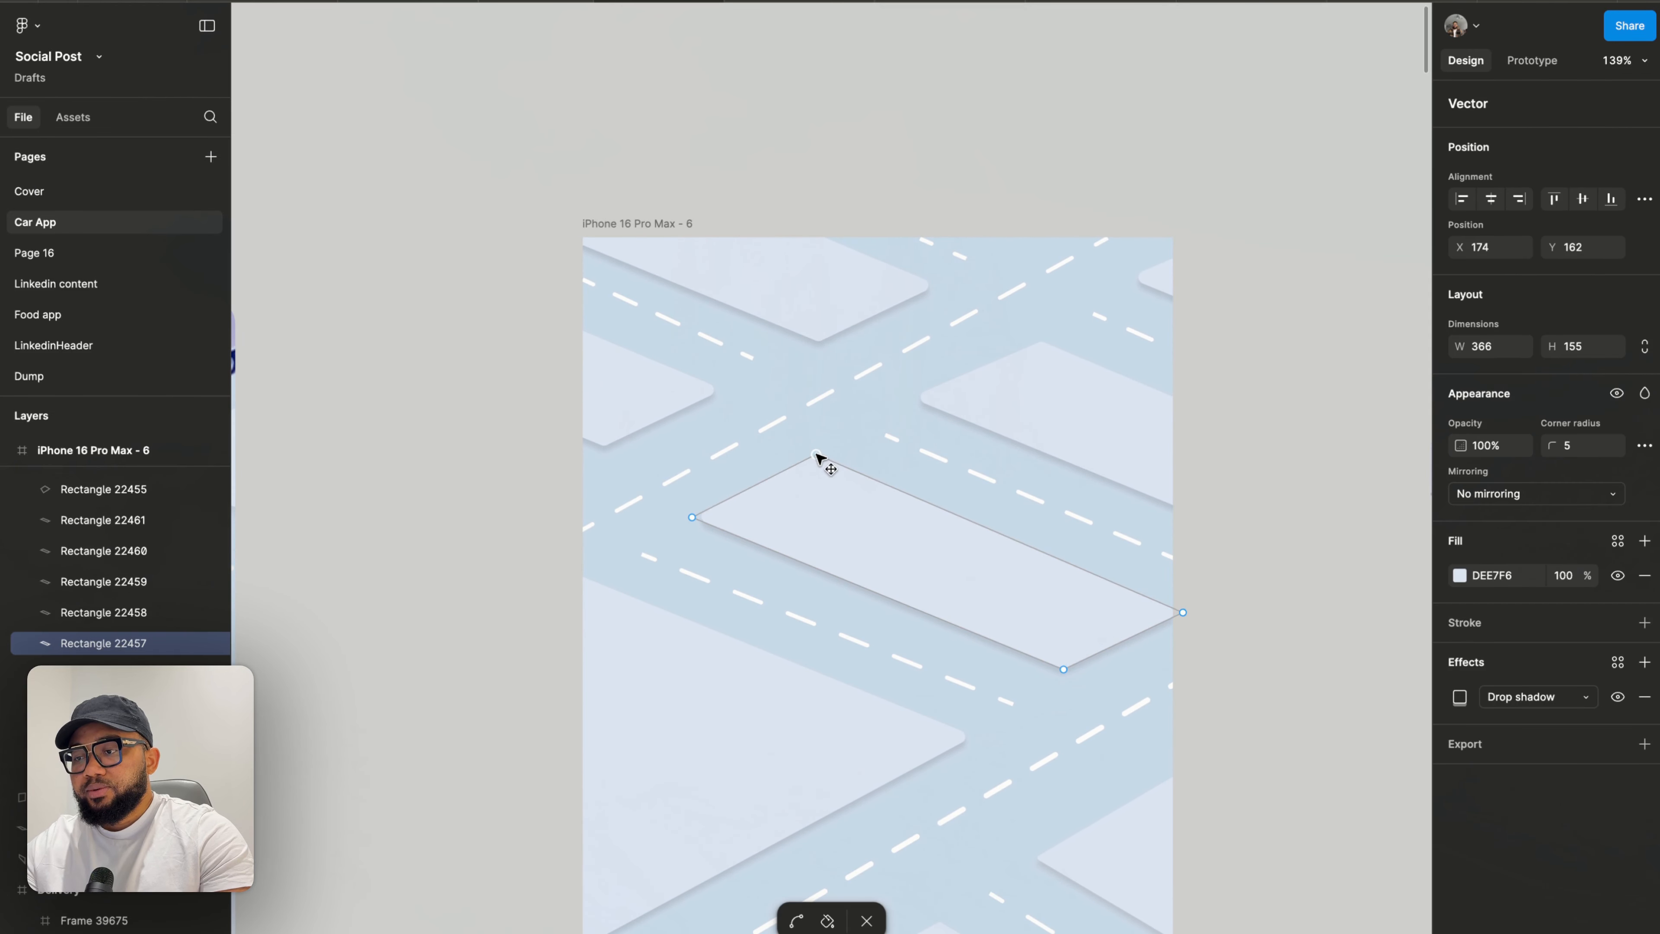
{"action": "key", "text": "Escape"}
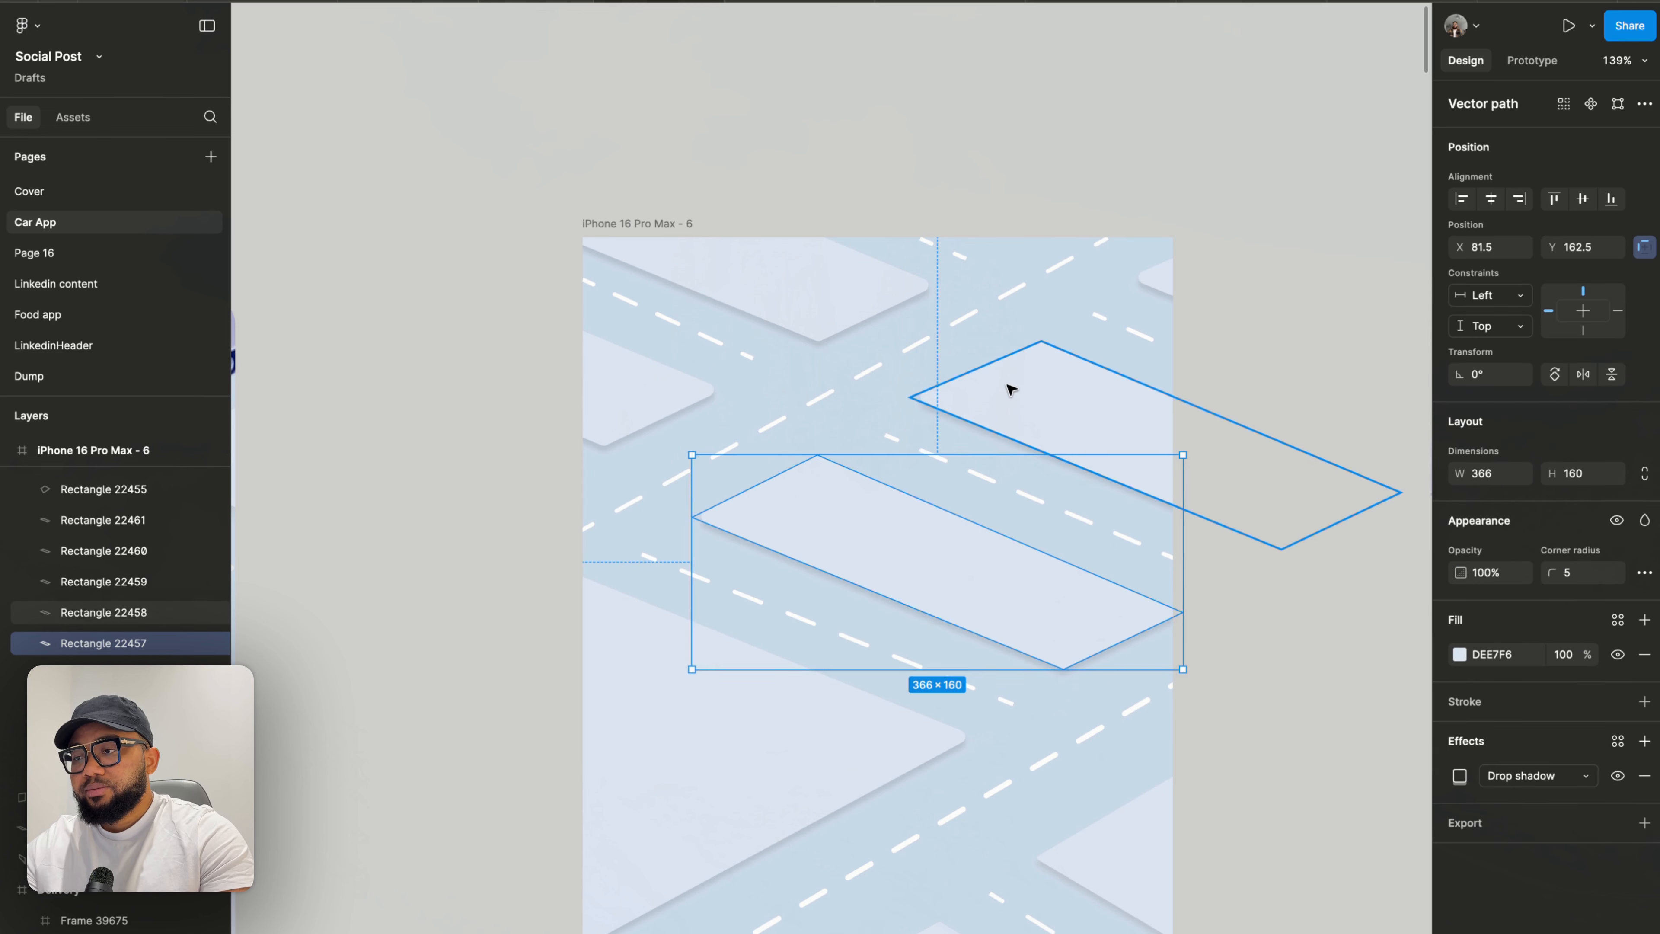
- Edit the block shape crossing the upper-right edge, nudging its top corner point slightly up
{"action": "left_click", "coordinate": [1010, 390]}
{"action": "double_click", "coordinate": [1032, 372]}
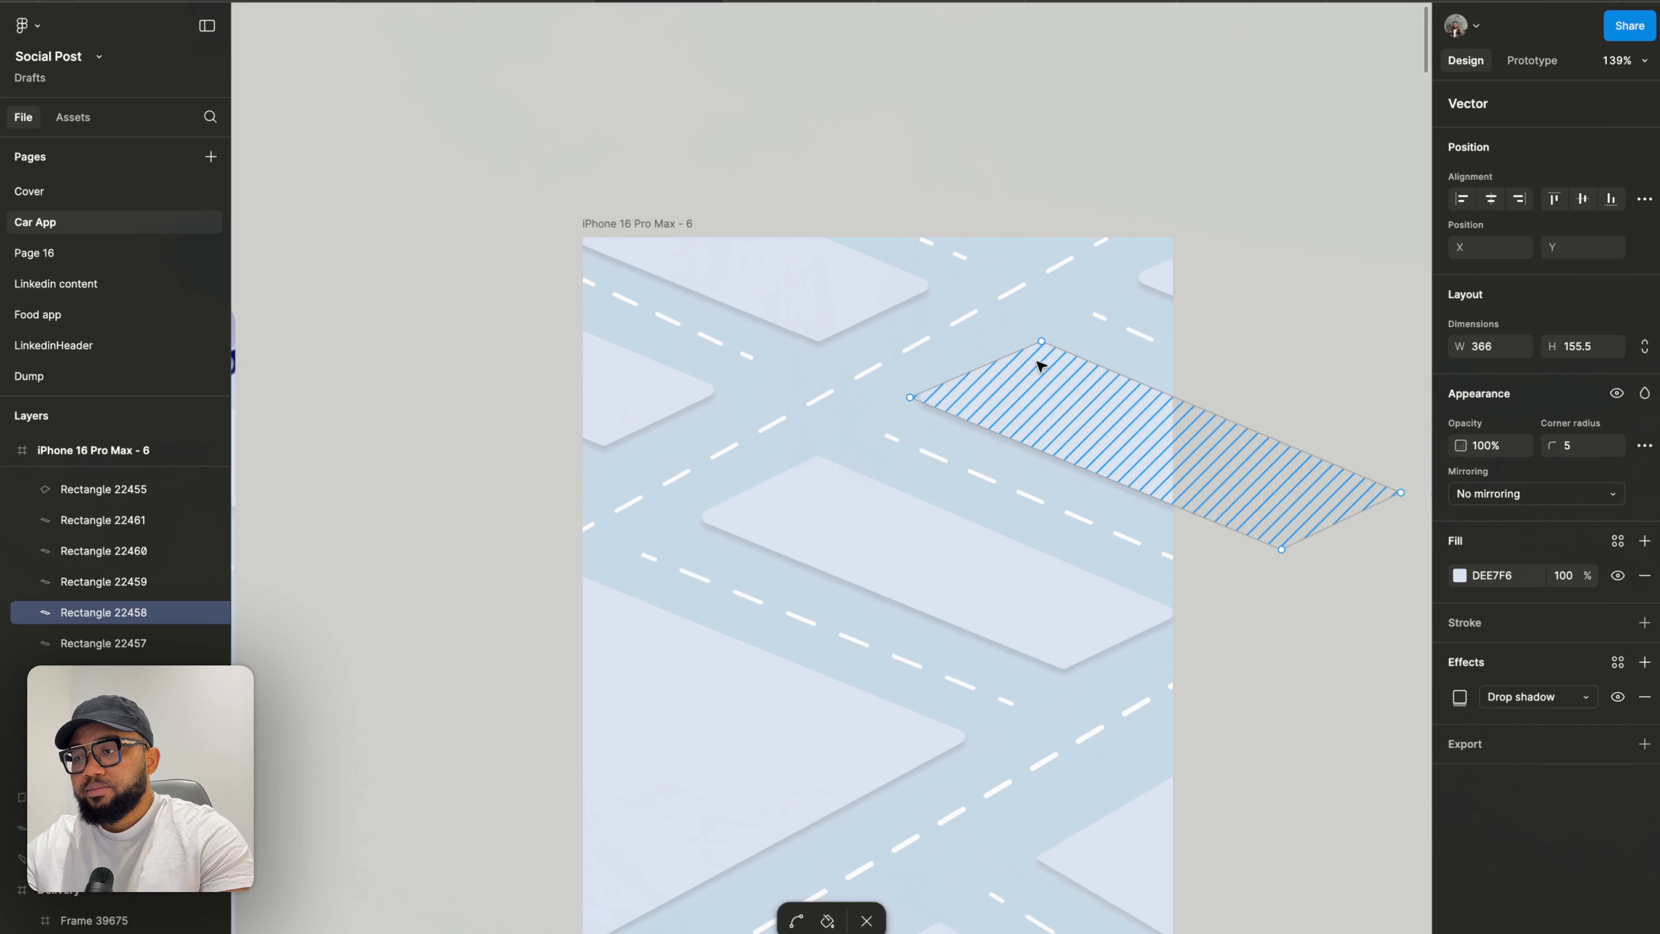
{"action": "left_click_drag", "start_coordinate": [1041, 340], "coordinate": [1038, 334]}
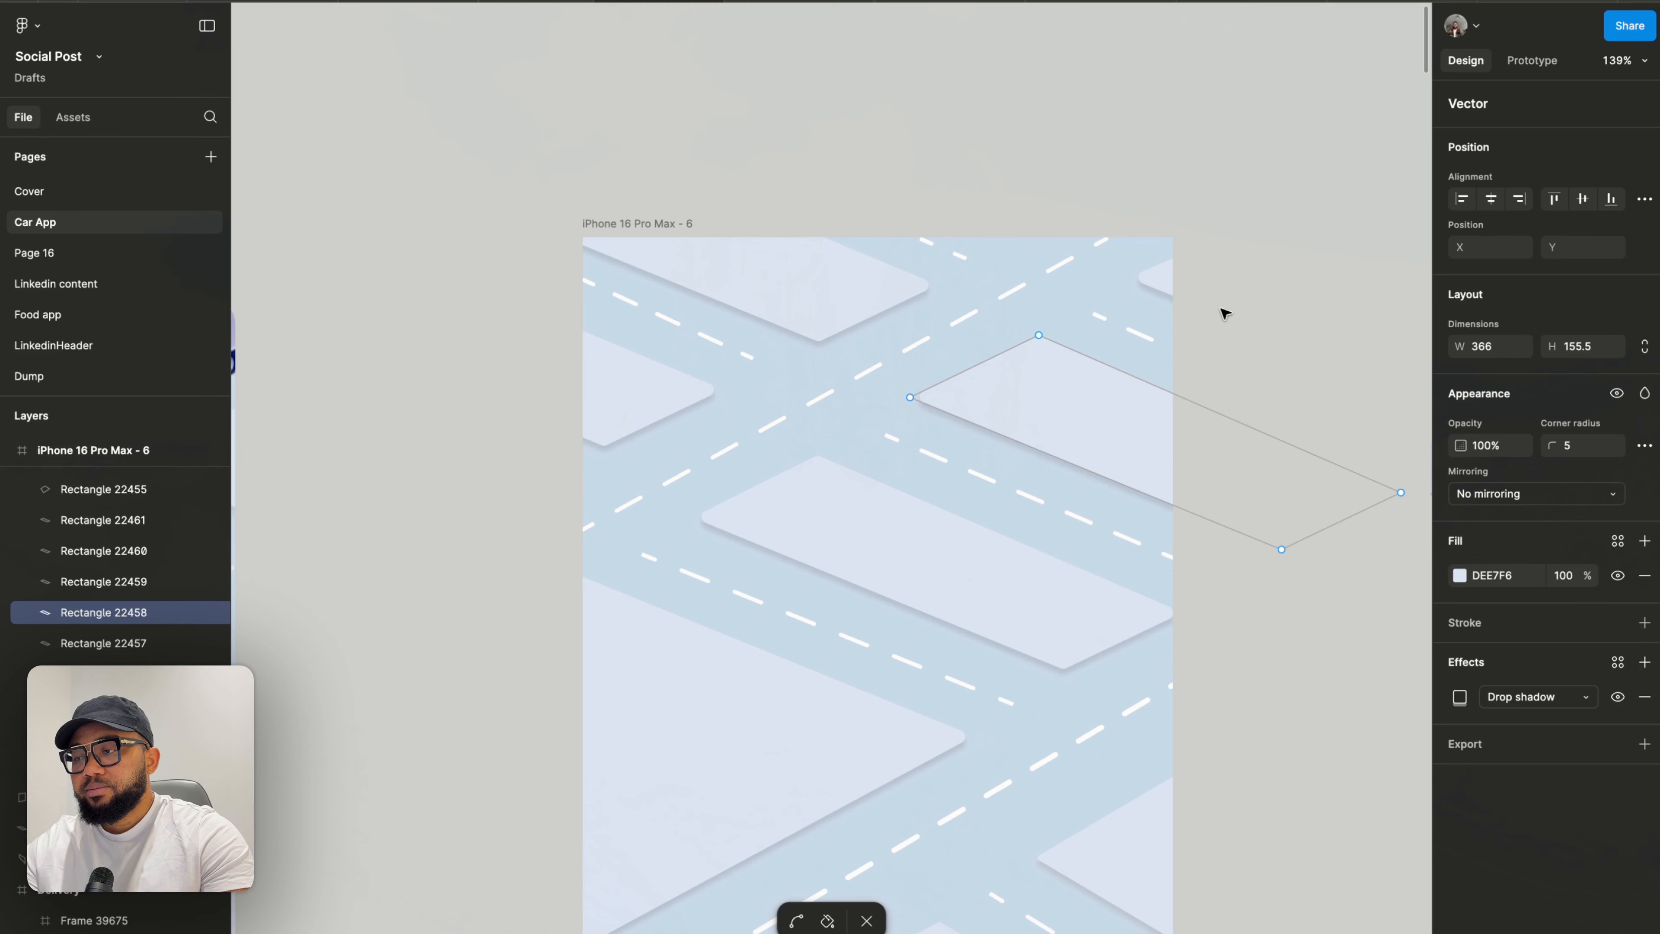
{"action": "key", "text": "Escape"}
{"action": "key", "text": "Escape"}
{"action": "scroll", "coordinate": [1224, 313], "scroll_direction": "down", "scroll_amount": 5}
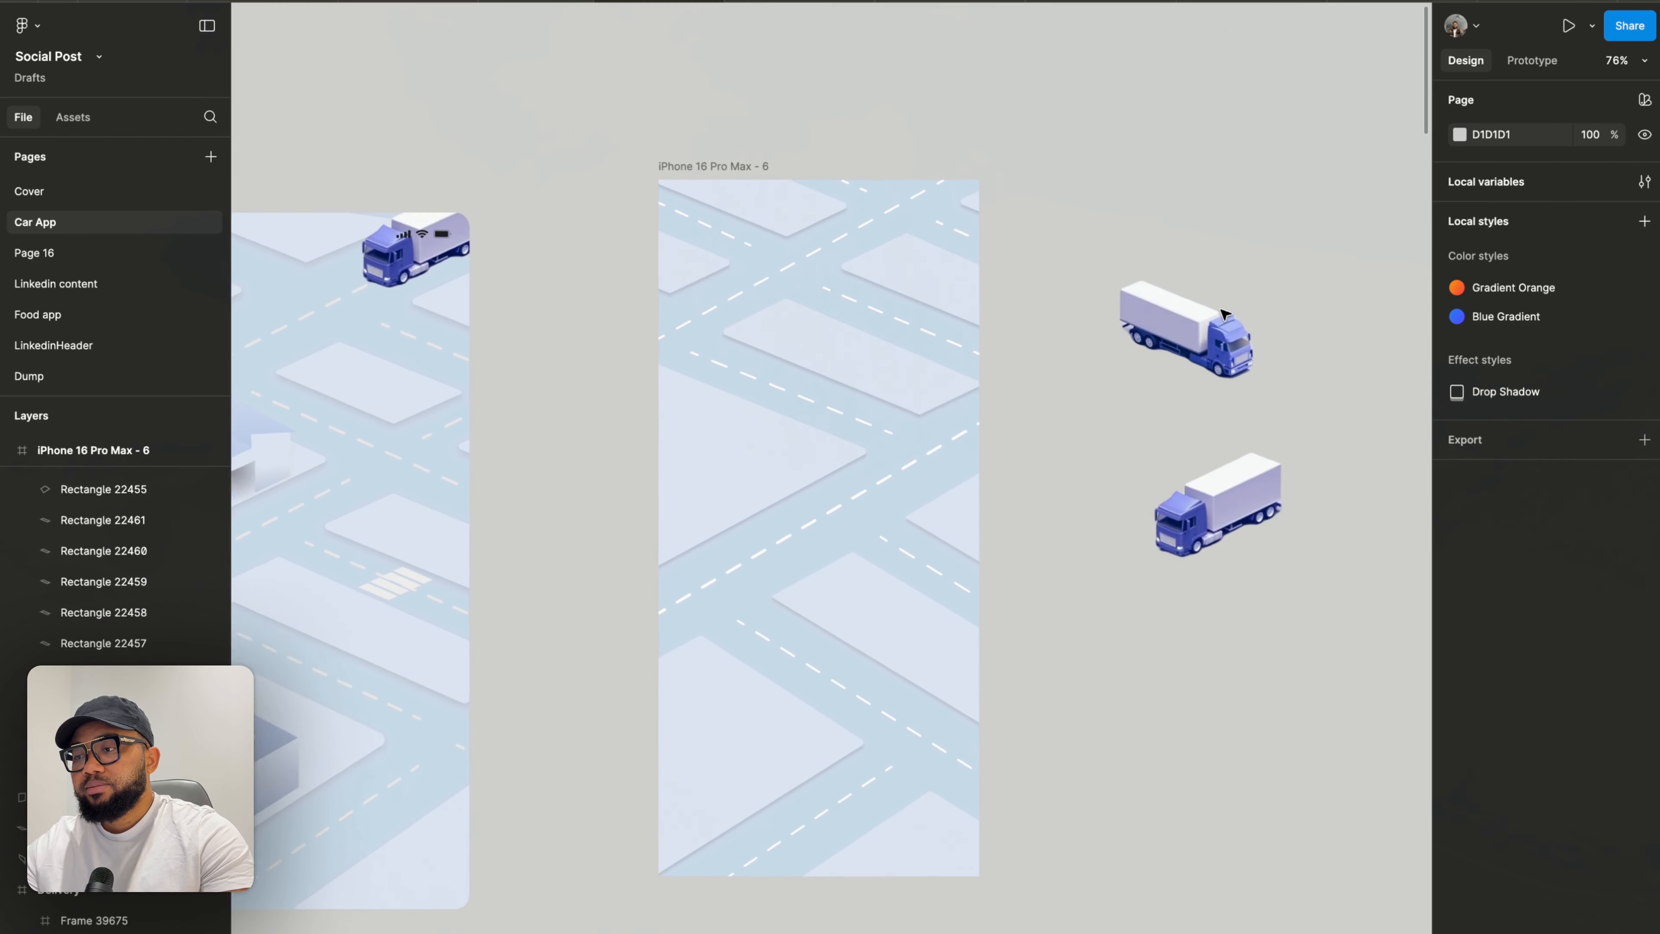
{"action": "scroll", "coordinate": [1219, 315], "scroll_direction": "down", "scroll_amount": 5}
{"action": "scroll", "coordinate": [1108, 309], "scroll_direction": "up", "scroll_amount": 4}
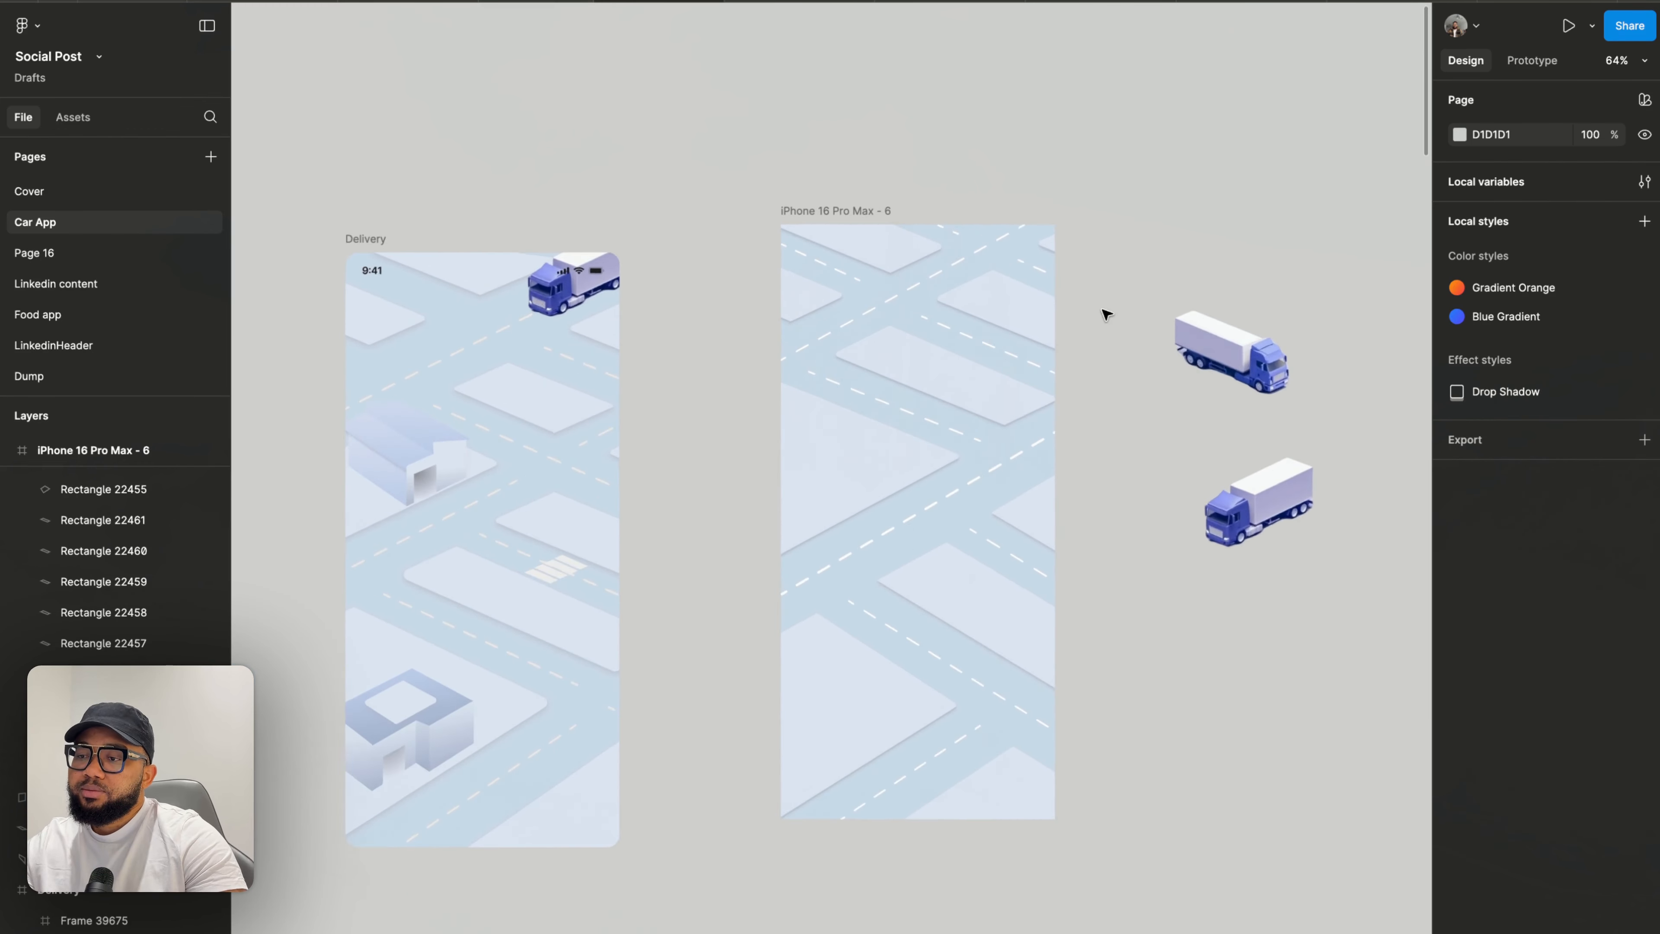
{"action": "scroll", "coordinate": [1105, 314], "scroll_direction": "up", "scroll_amount": 1}
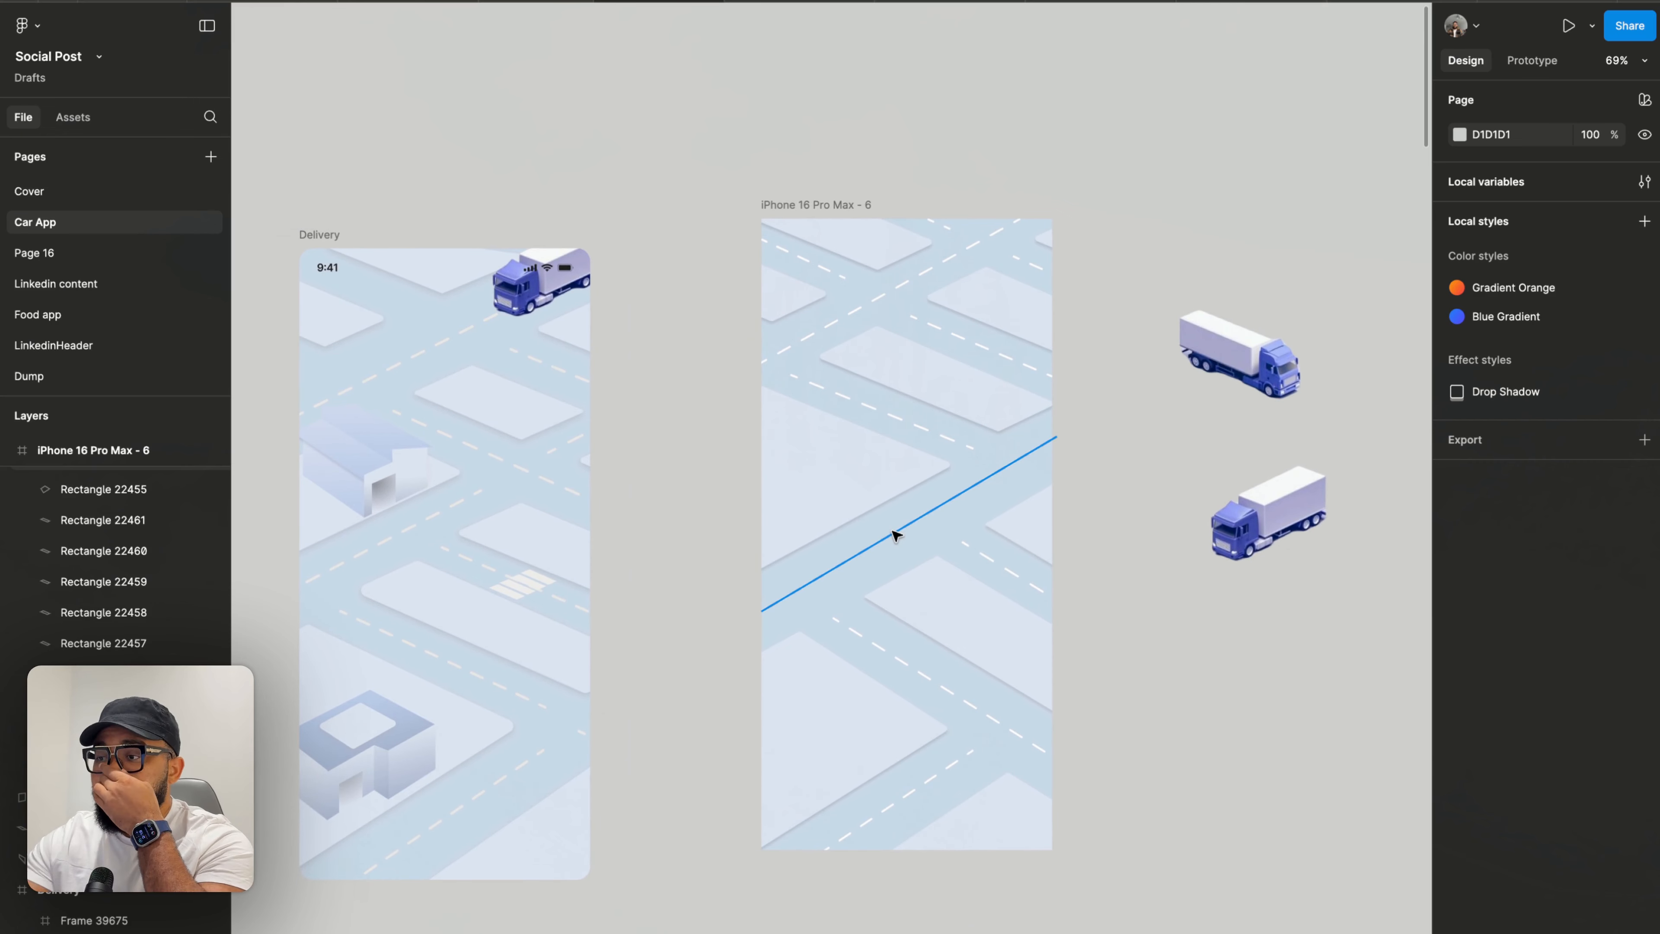
{"action": "scroll", "coordinate": [1105, 456], "scroll_direction": "up", "scroll_amount": 3}
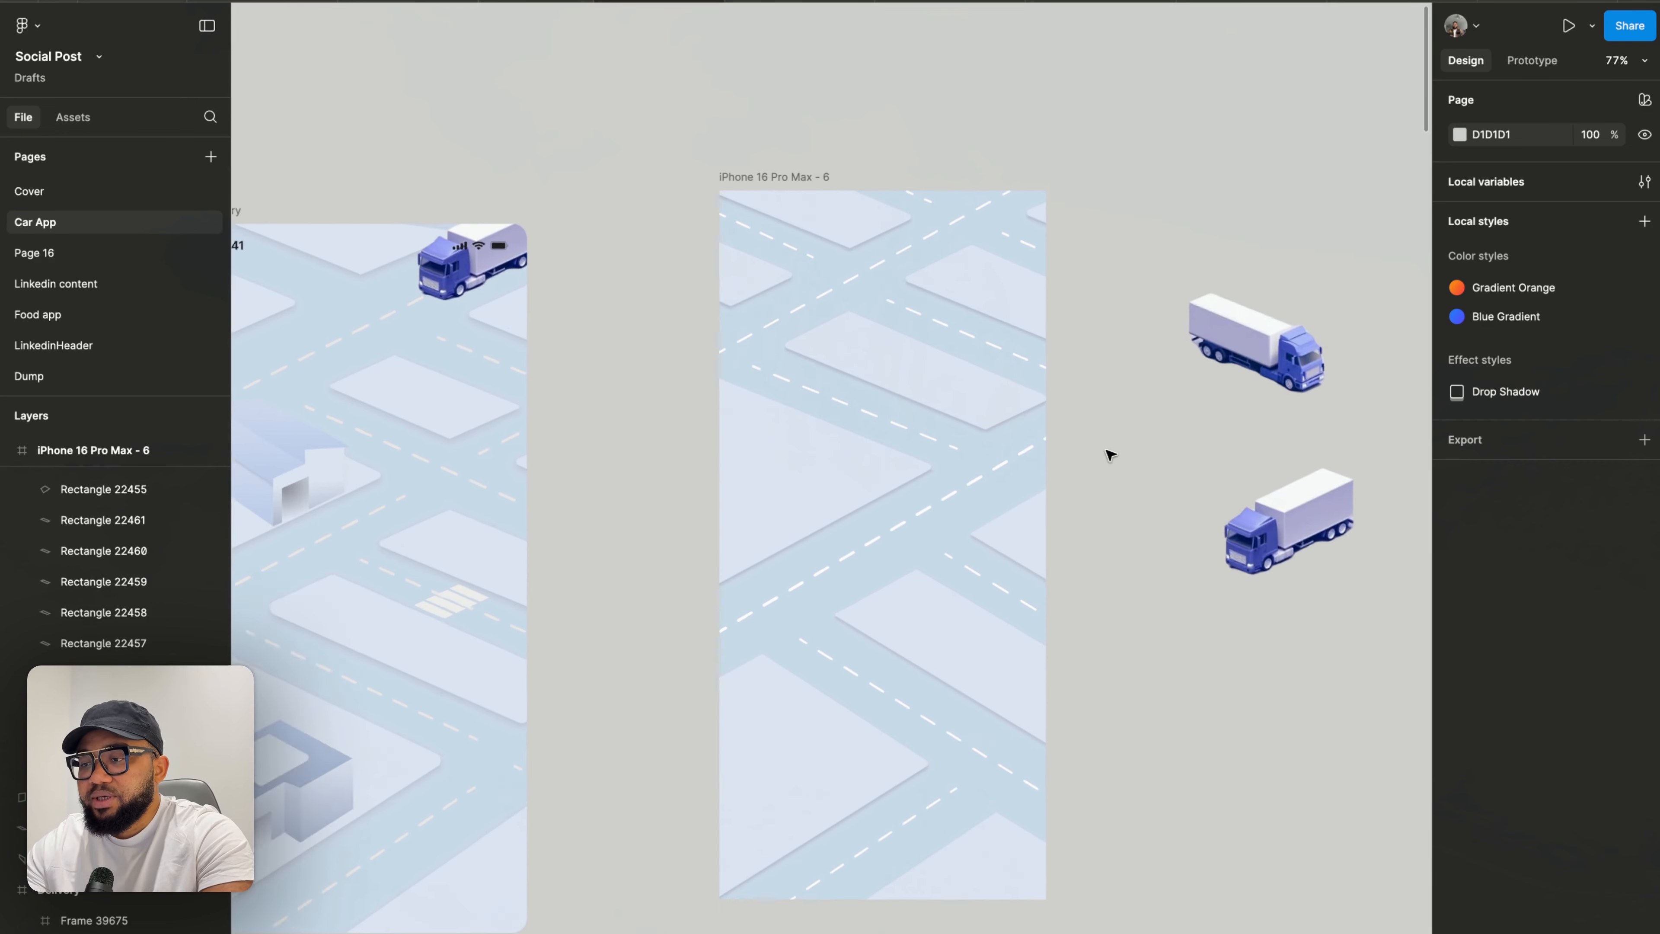
{"action": "scroll", "coordinate": [1094, 451], "scroll_direction": "down", "scroll_amount": 4}
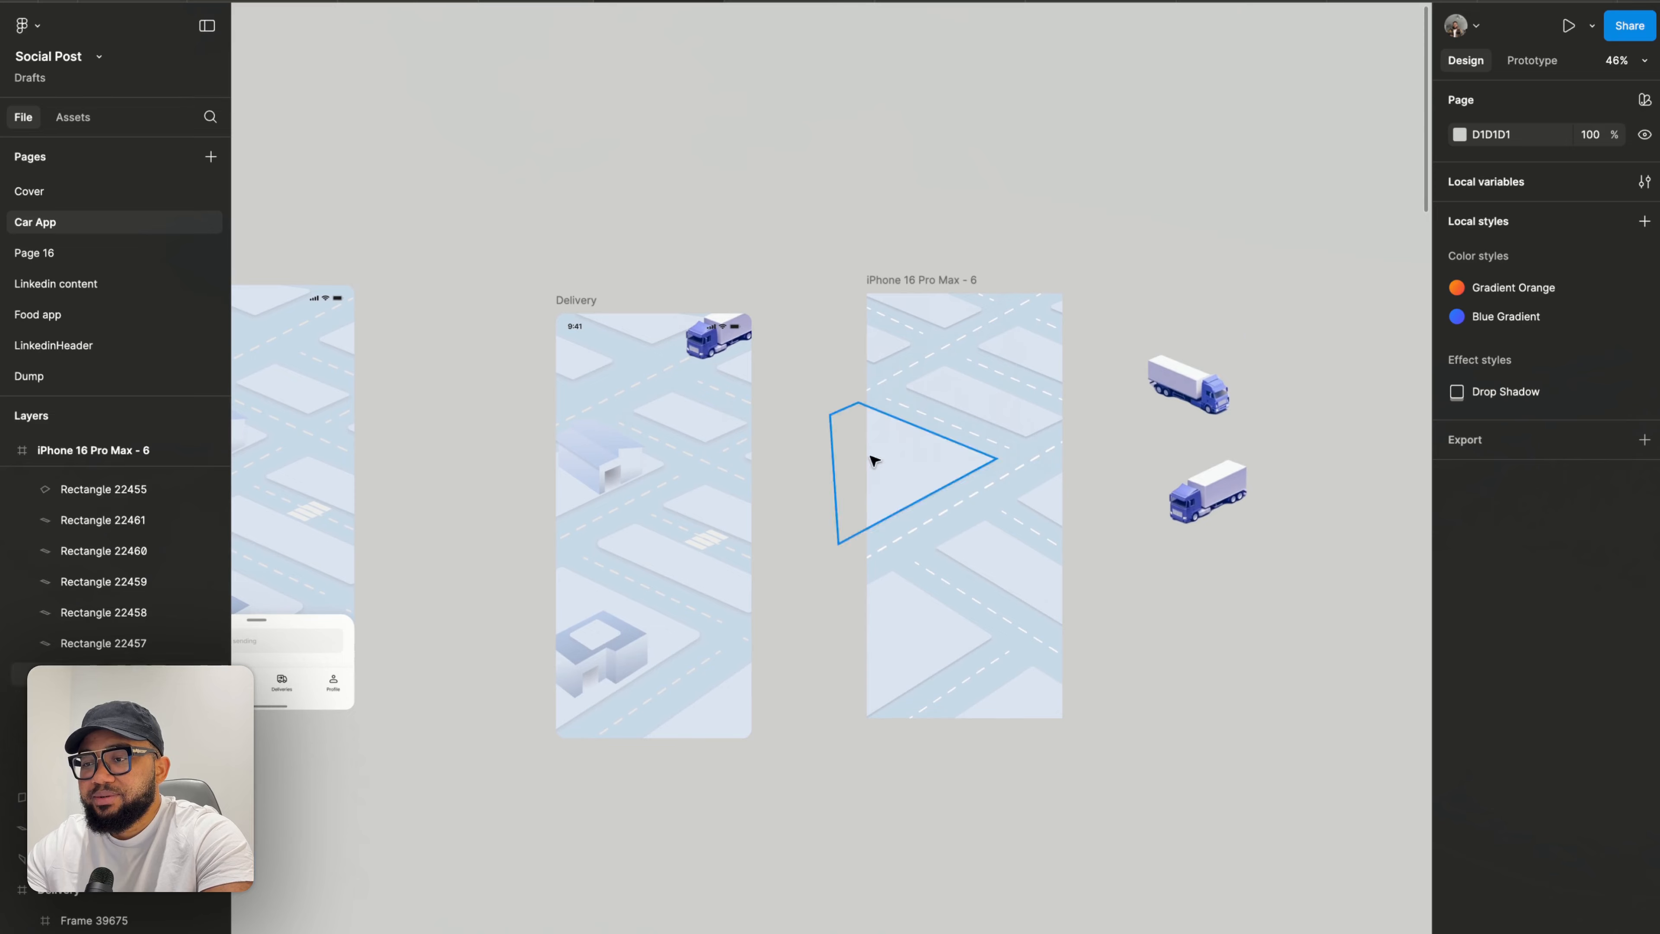
{"action": "scroll", "coordinate": [778, 471], "scroll_direction": "up", "scroll_amount": 3}
{"action": "scroll", "coordinate": [1097, 464], "scroll_direction": "up", "scroll_amount": 5}
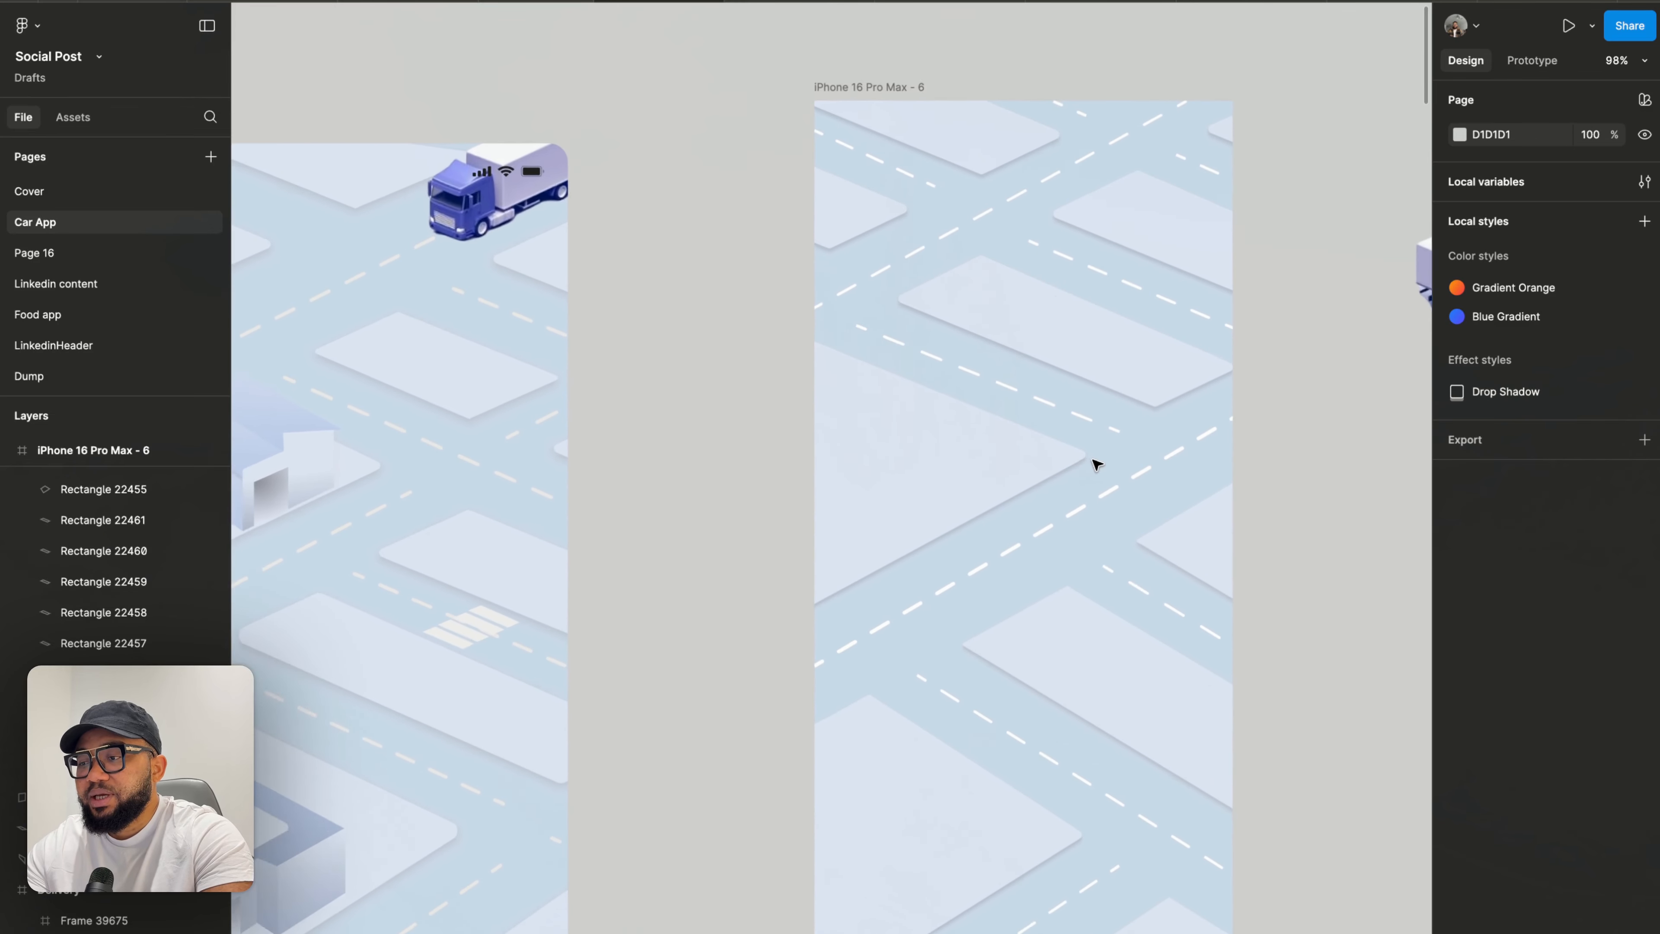
{"action": "scroll", "coordinate": [1105, 466], "scroll_direction": "right", "scroll_amount": 2}
- Try placing both delivery trucks on the frame's roads, then move them back beside the frame
{"action": "left_click", "coordinate": [1281, 469]}
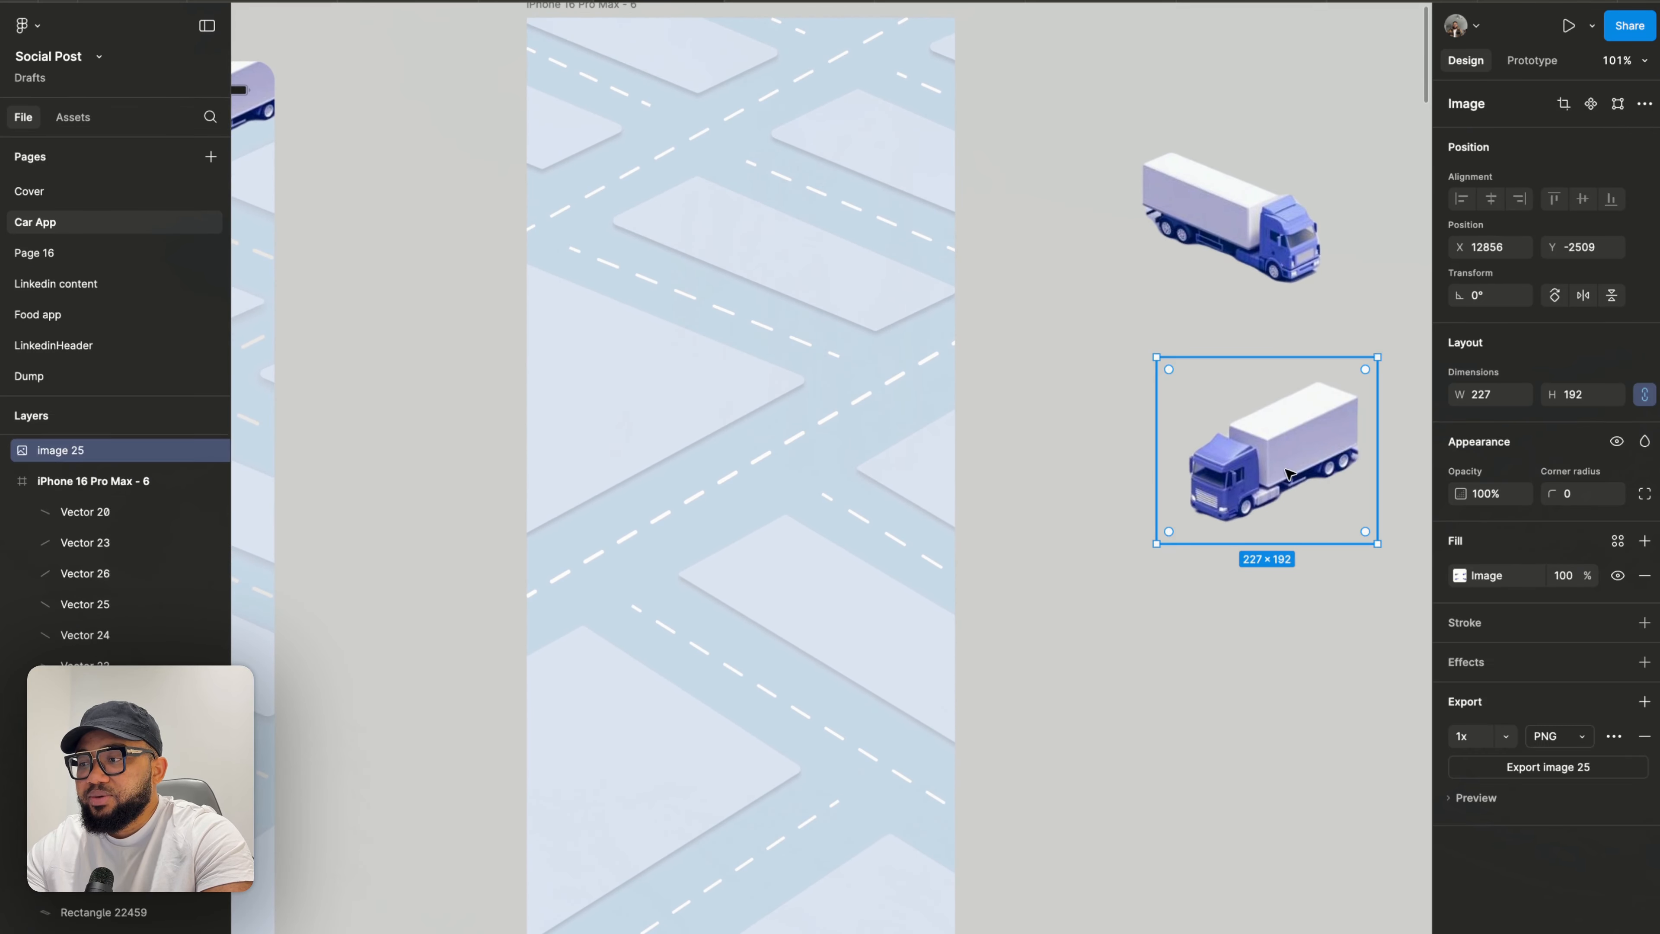
{"action": "left_click_drag", "start_coordinate": [1296, 465], "coordinate": [747, 495]}
{"action": "left_click_drag", "start_coordinate": [1219, 231], "coordinate": [685, 291]}
{"action": "left_click", "coordinate": [1105, 293]}
{"action": "scroll", "coordinate": [1102, 229], "scroll_direction": "down", "scroll_amount": 1}
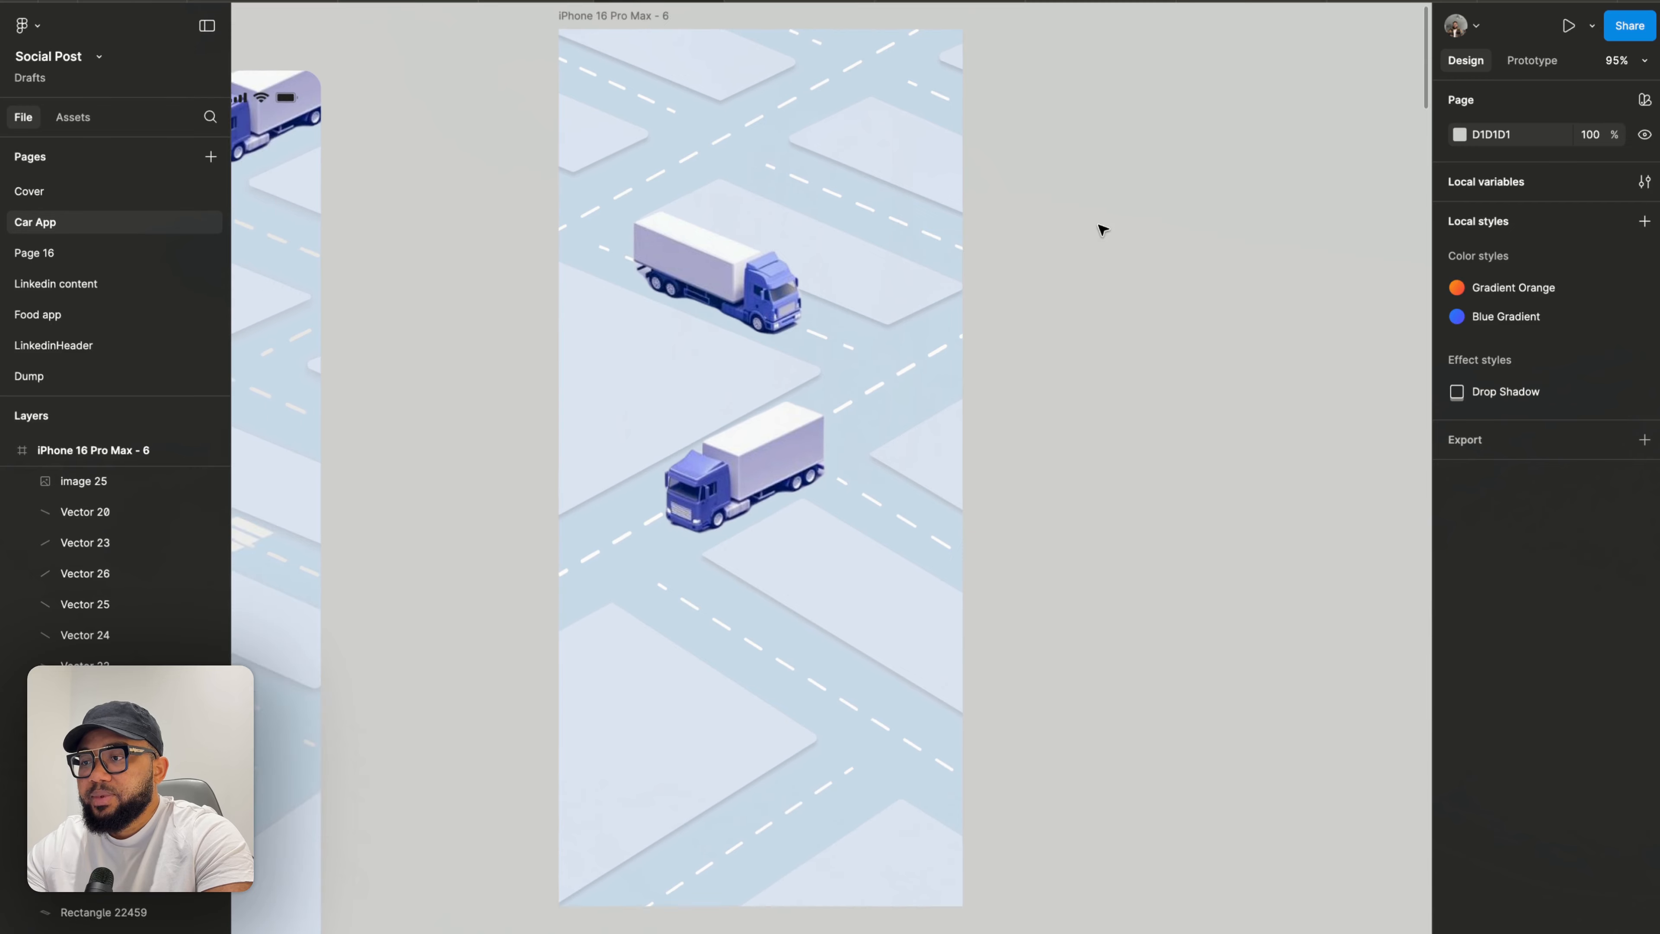
{"action": "scroll", "coordinate": [1102, 229], "scroll_direction": "down", "scroll_amount": 3}
{"action": "scroll", "coordinate": [1097, 229], "scroll_direction": "up", "scroll_amount": 3}
{"action": "left_click_drag", "start_coordinate": [835, 417], "coordinate": [1166, 377]}
{"action": "left_click_drag", "start_coordinate": [743, 300], "coordinate": [1134, 226]}
{"action": "scroll", "coordinate": [756, 479], "scroll_direction": "up", "scroll_amount": 1}
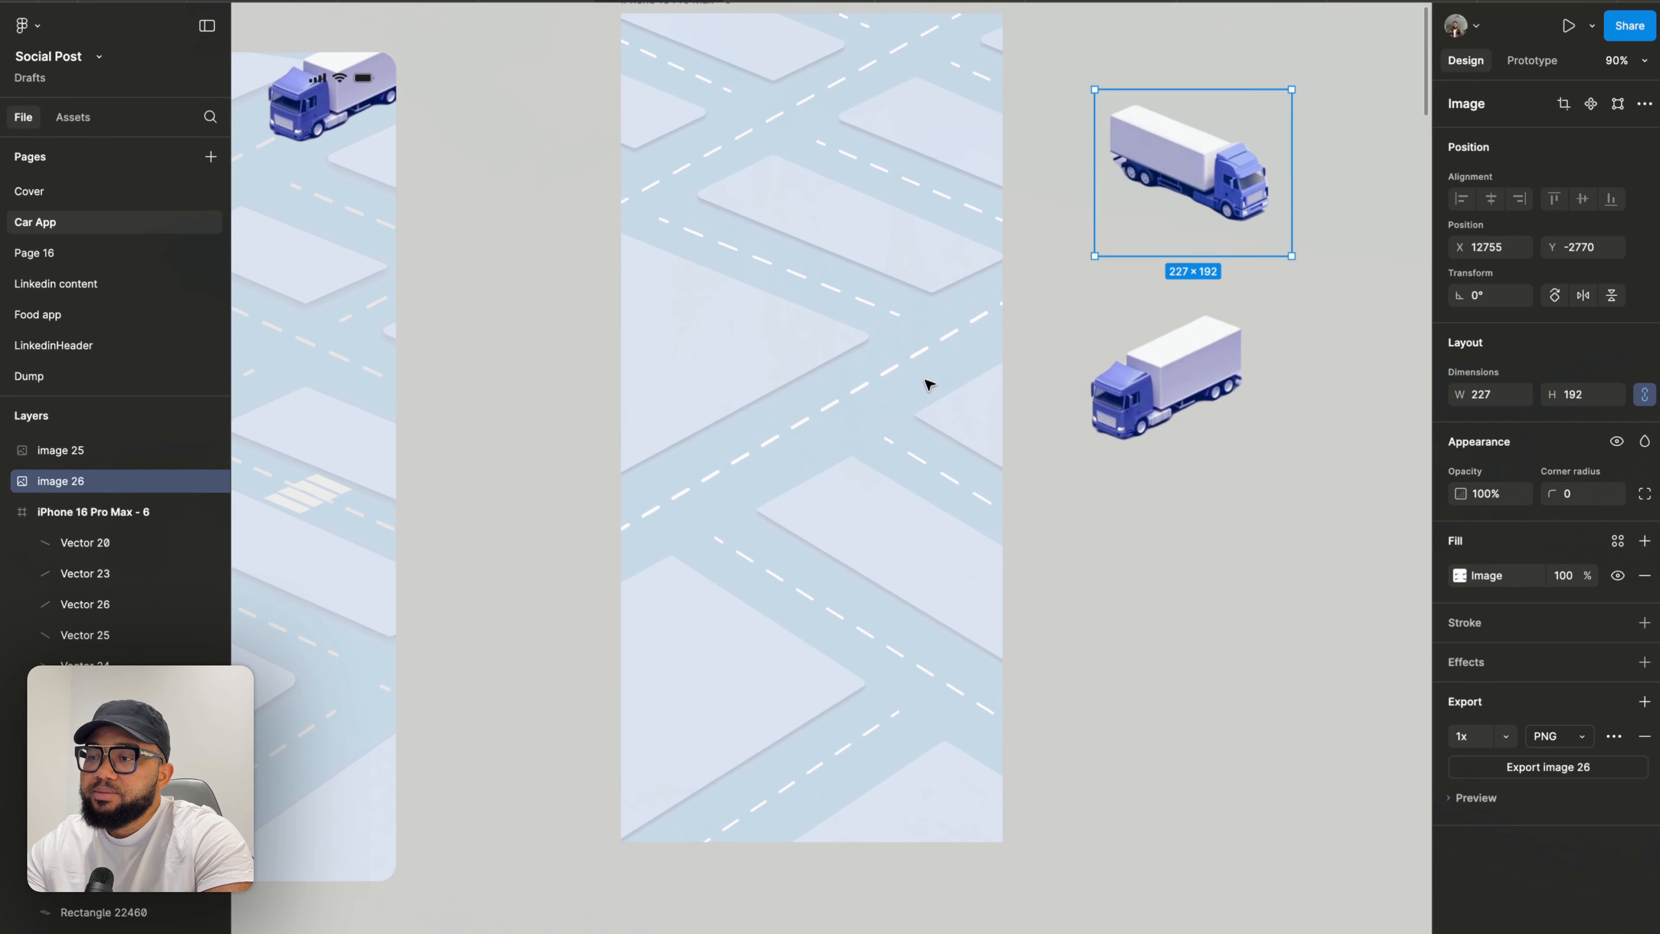
- Inspect the end point of the dashed road line crossing the frame's right edge
{"action": "double_click", "coordinate": [924, 360]}
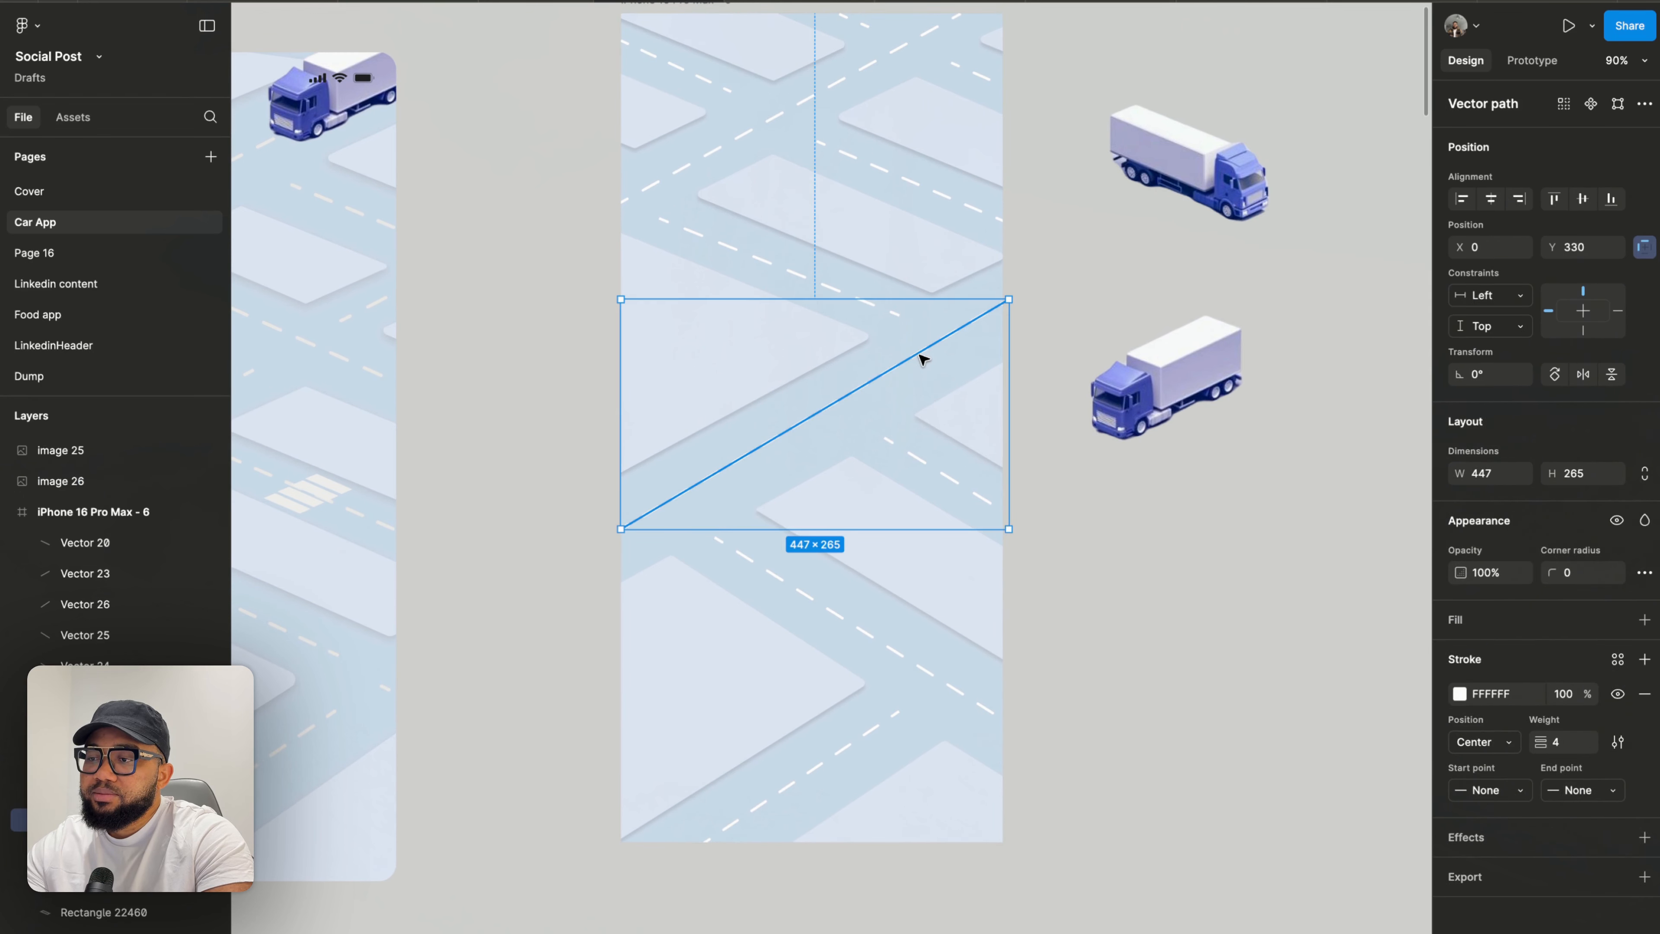
{"action": "left_click", "coordinate": [1010, 301]}
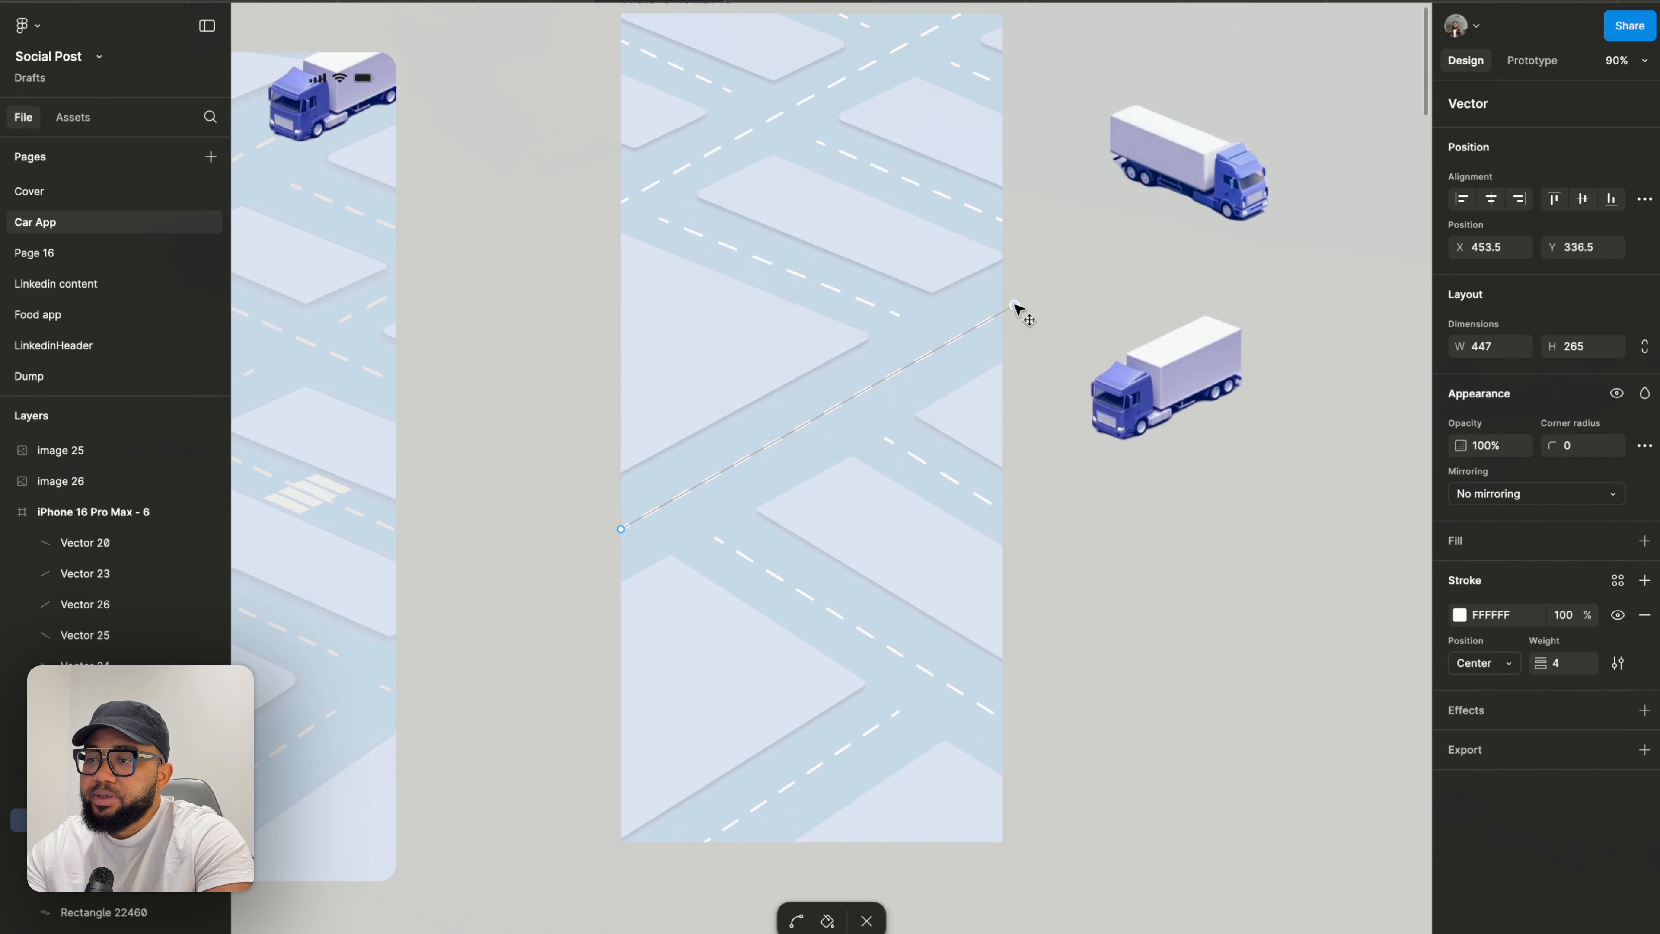
{"action": "key", "text": "Escape"}
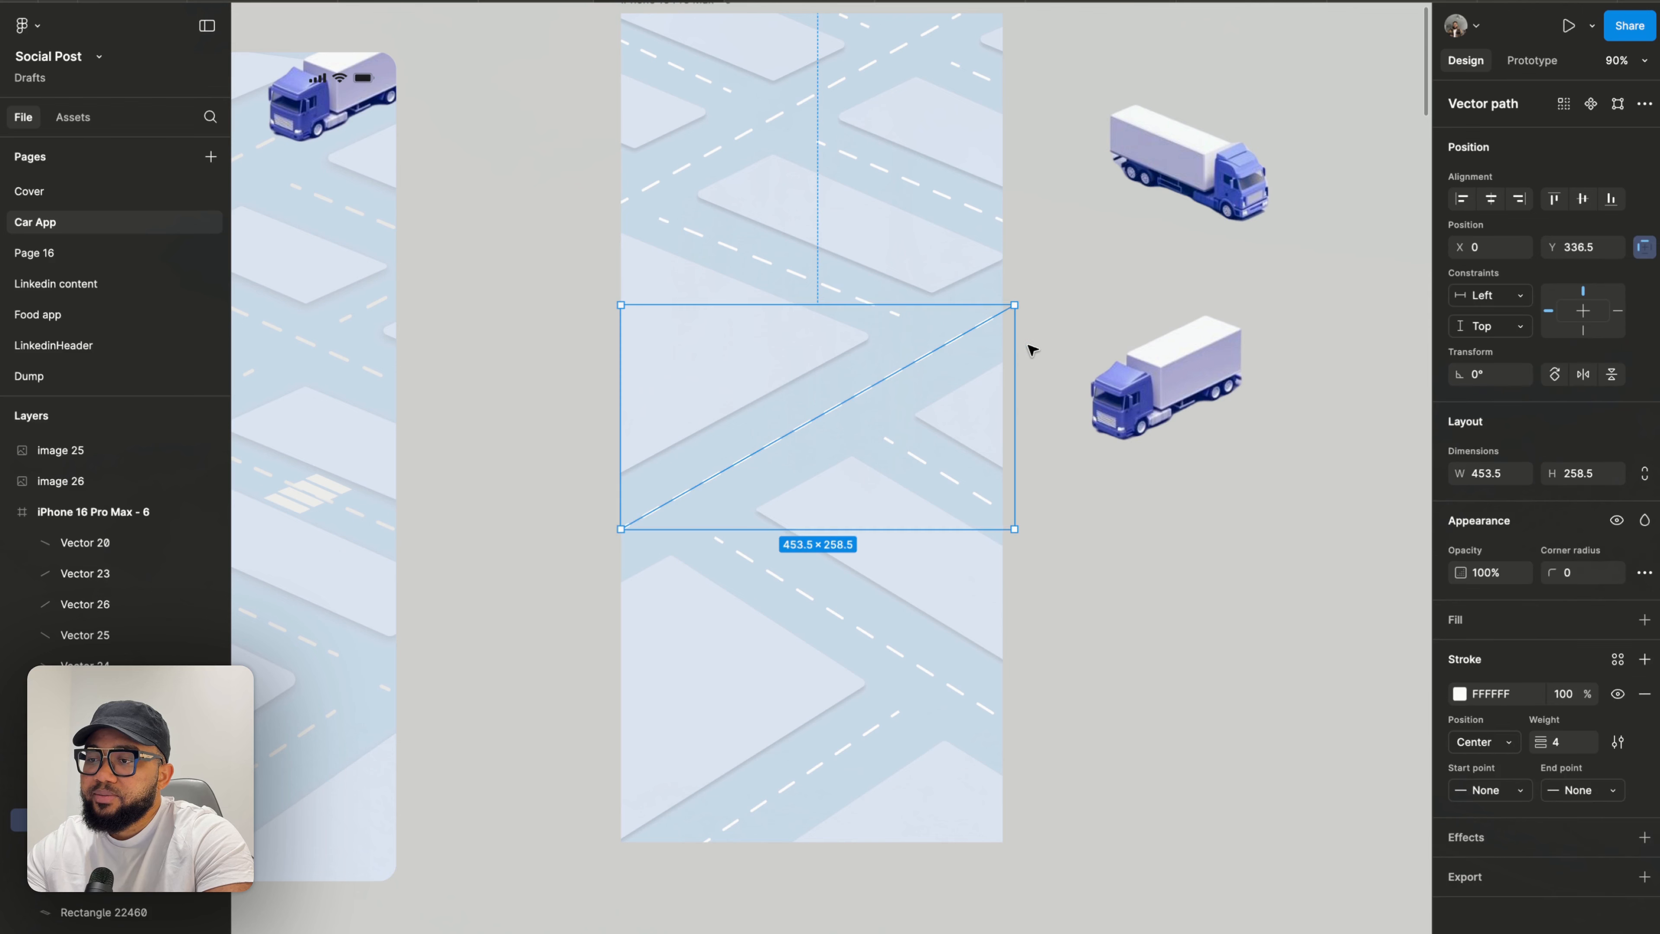
{"action": "key", "text": "Escape"}
- Edit the upper-right block shape, nudging its right corner point slightly outward
{"action": "scroll", "coordinate": [1032, 351], "scroll_direction": "down", "scroll_amount": 3}
{"action": "scroll", "coordinate": [1026, 367], "scroll_direction": "up", "scroll_amount": 2}
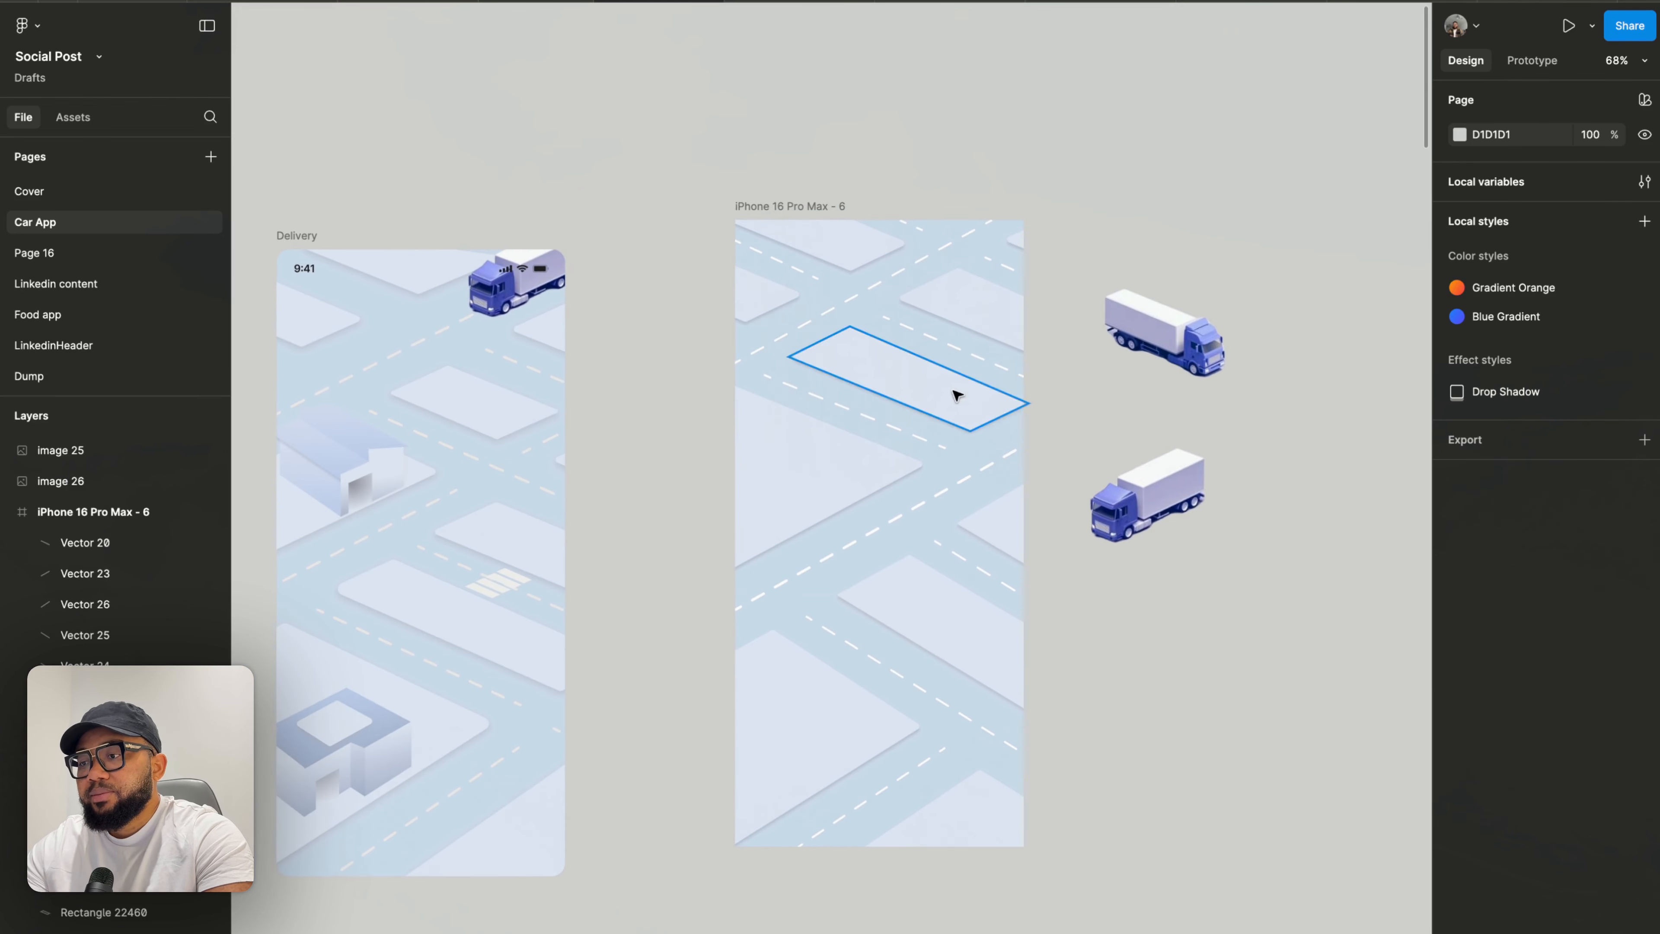
{"action": "scroll", "coordinate": [956, 393], "scroll_direction": "up", "scroll_amount": 2}
{"action": "scroll", "coordinate": [952, 423], "scroll_direction": "up", "scroll_amount": 1}
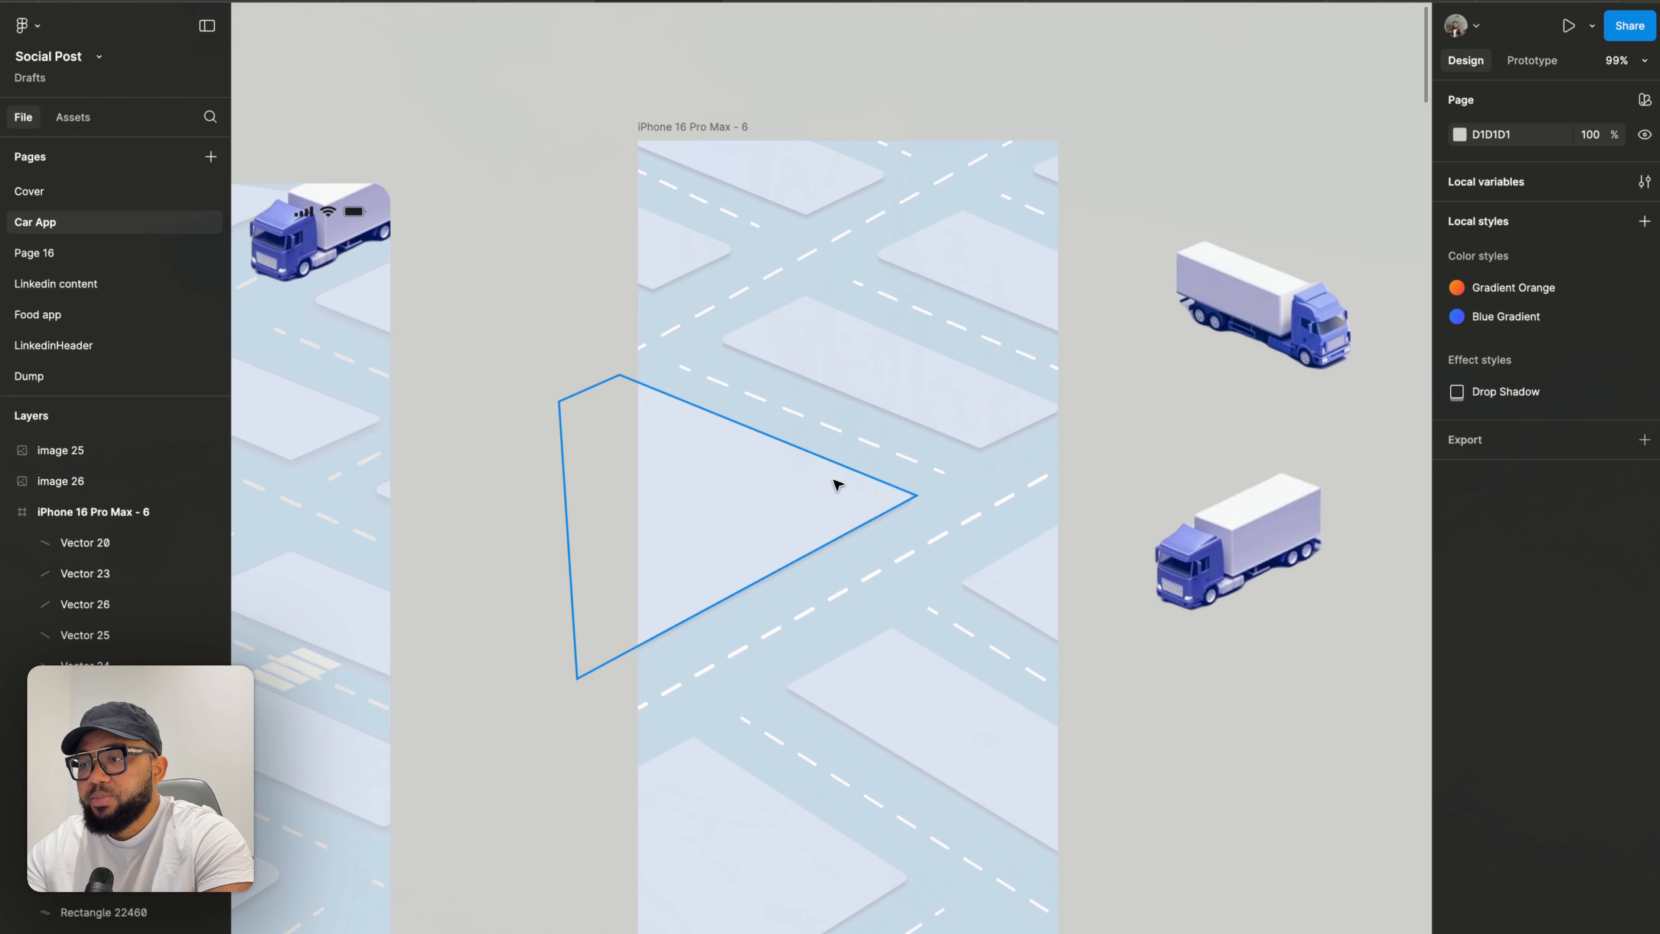
{"action": "double_click", "coordinate": [984, 407]}
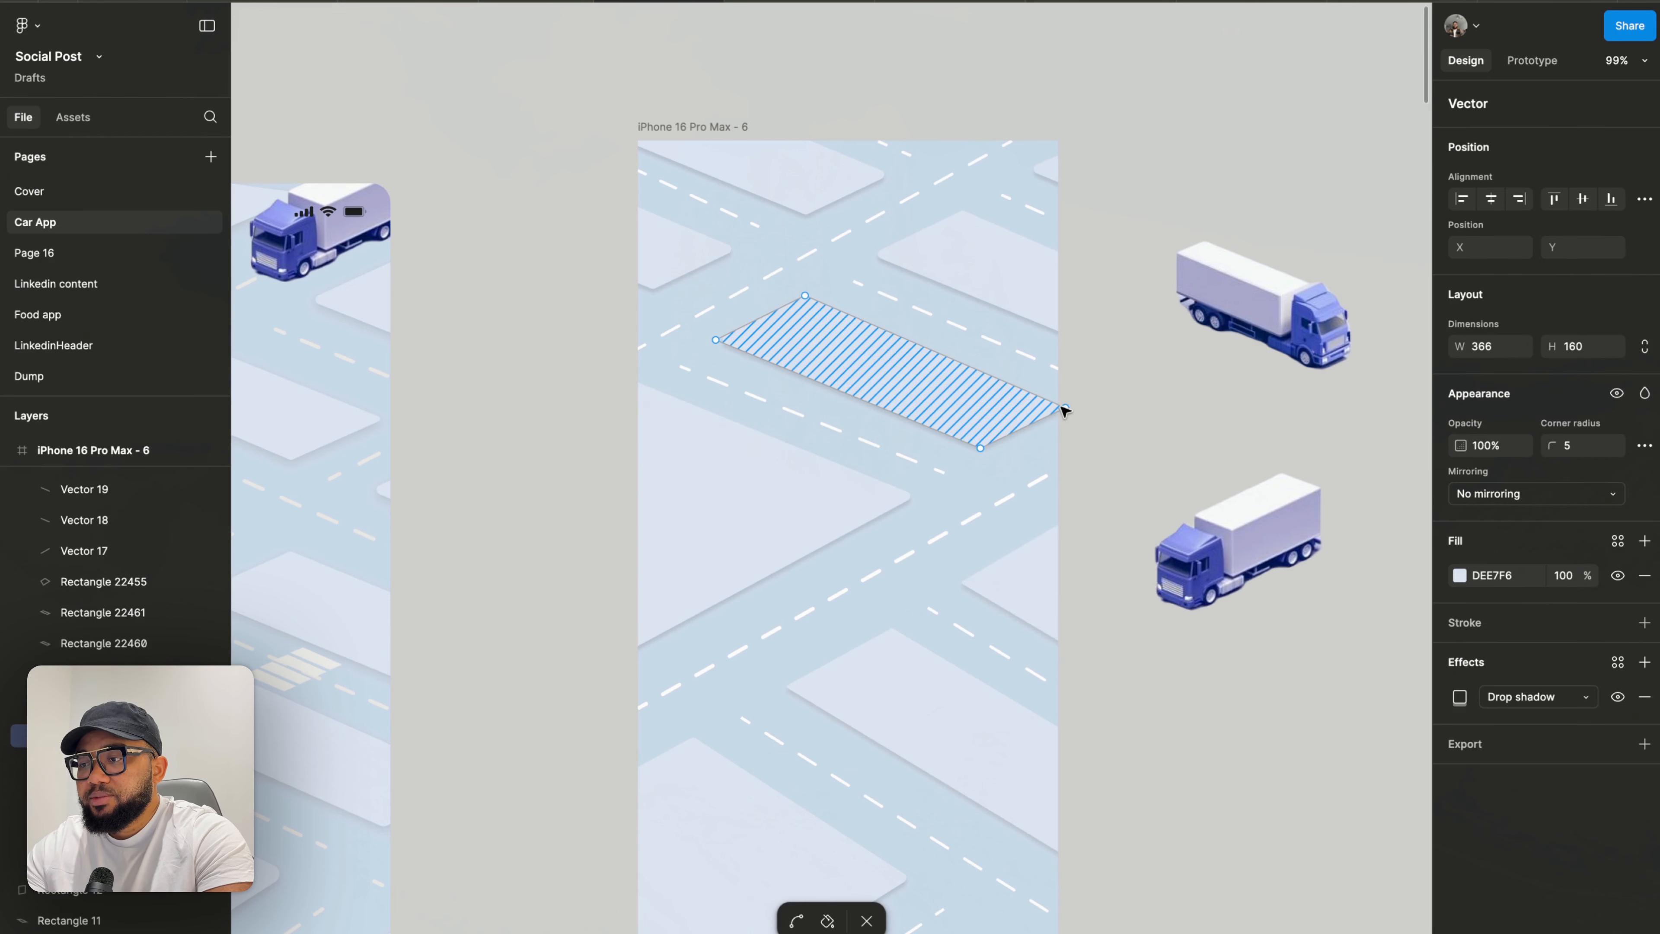
{"action": "left_click_drag", "start_coordinate": [1066, 407], "coordinate": [1072, 403]}
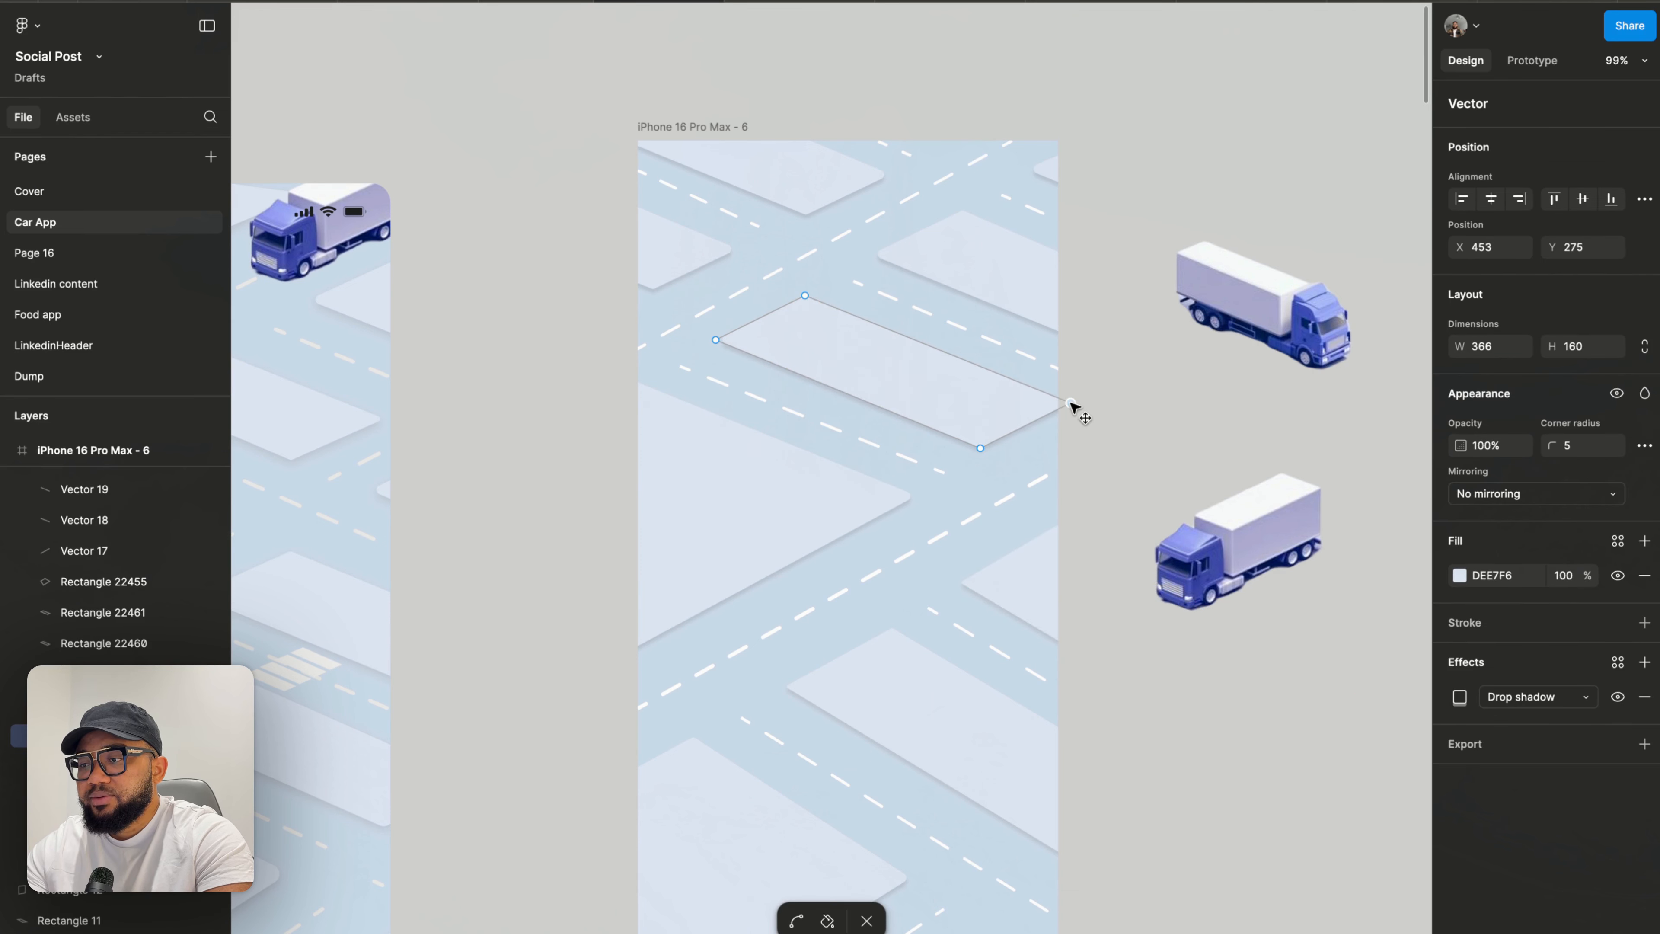
{"action": "left_click", "coordinate": [1130, 414]}
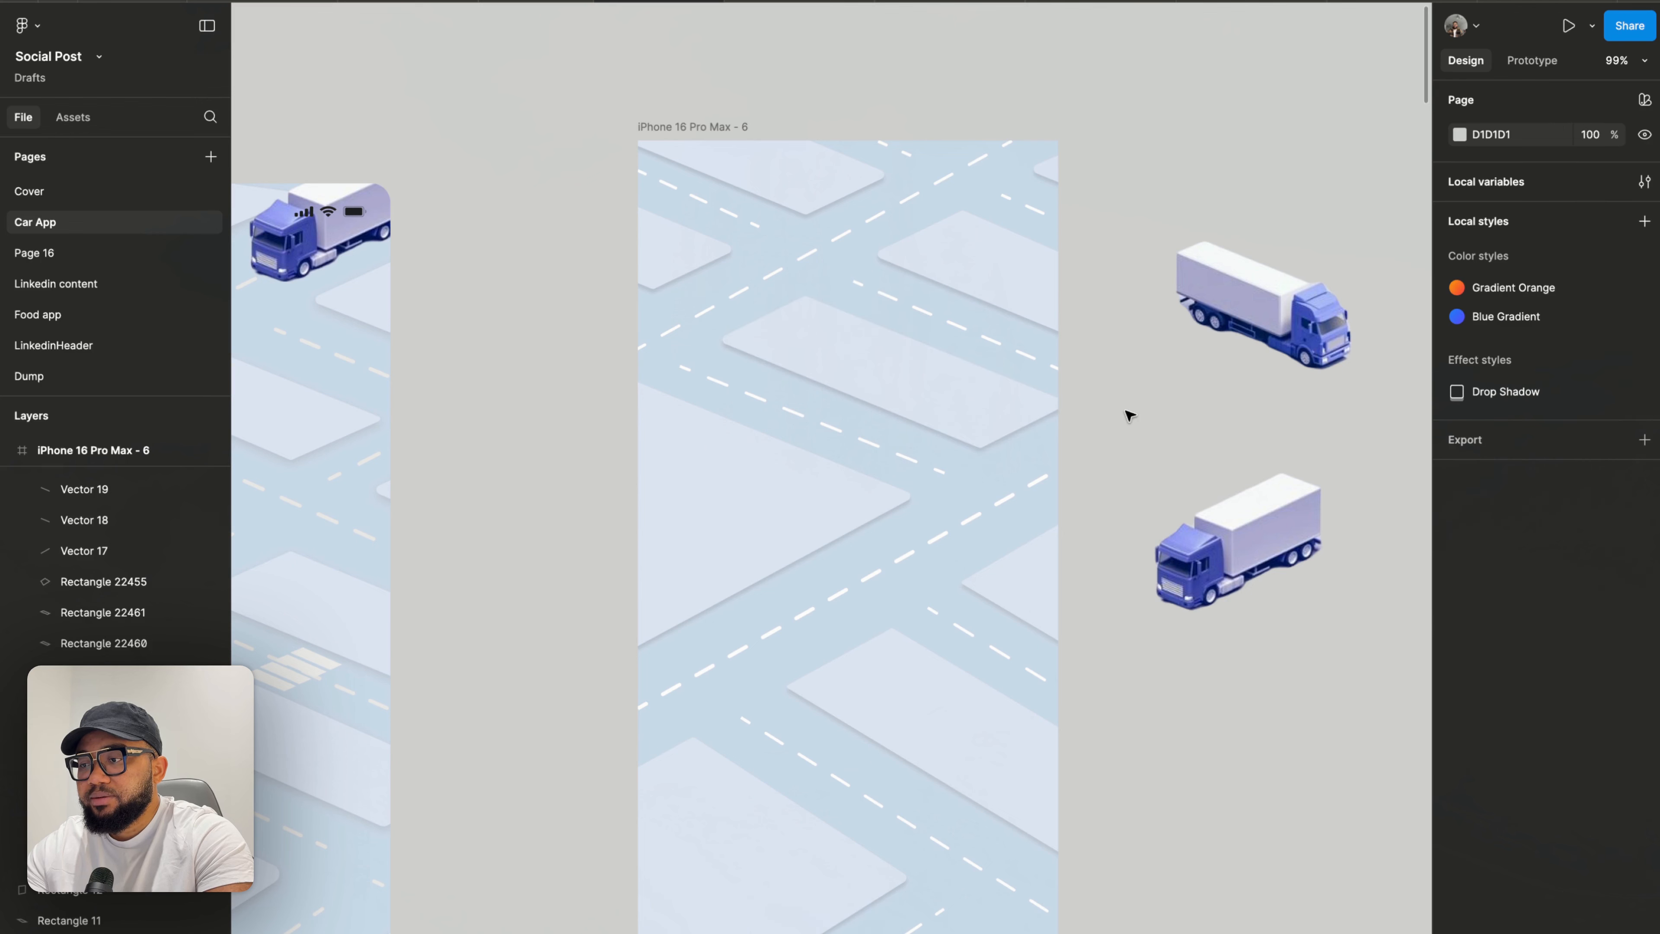
- Move the block shape at the frame's lower right up and to the right
{"action": "scroll", "coordinate": [1129, 414], "scroll_direction": "down", "scroll_amount": 5}
{"action": "scroll", "coordinate": [1128, 407], "scroll_direction": "up", "scroll_amount": 5}
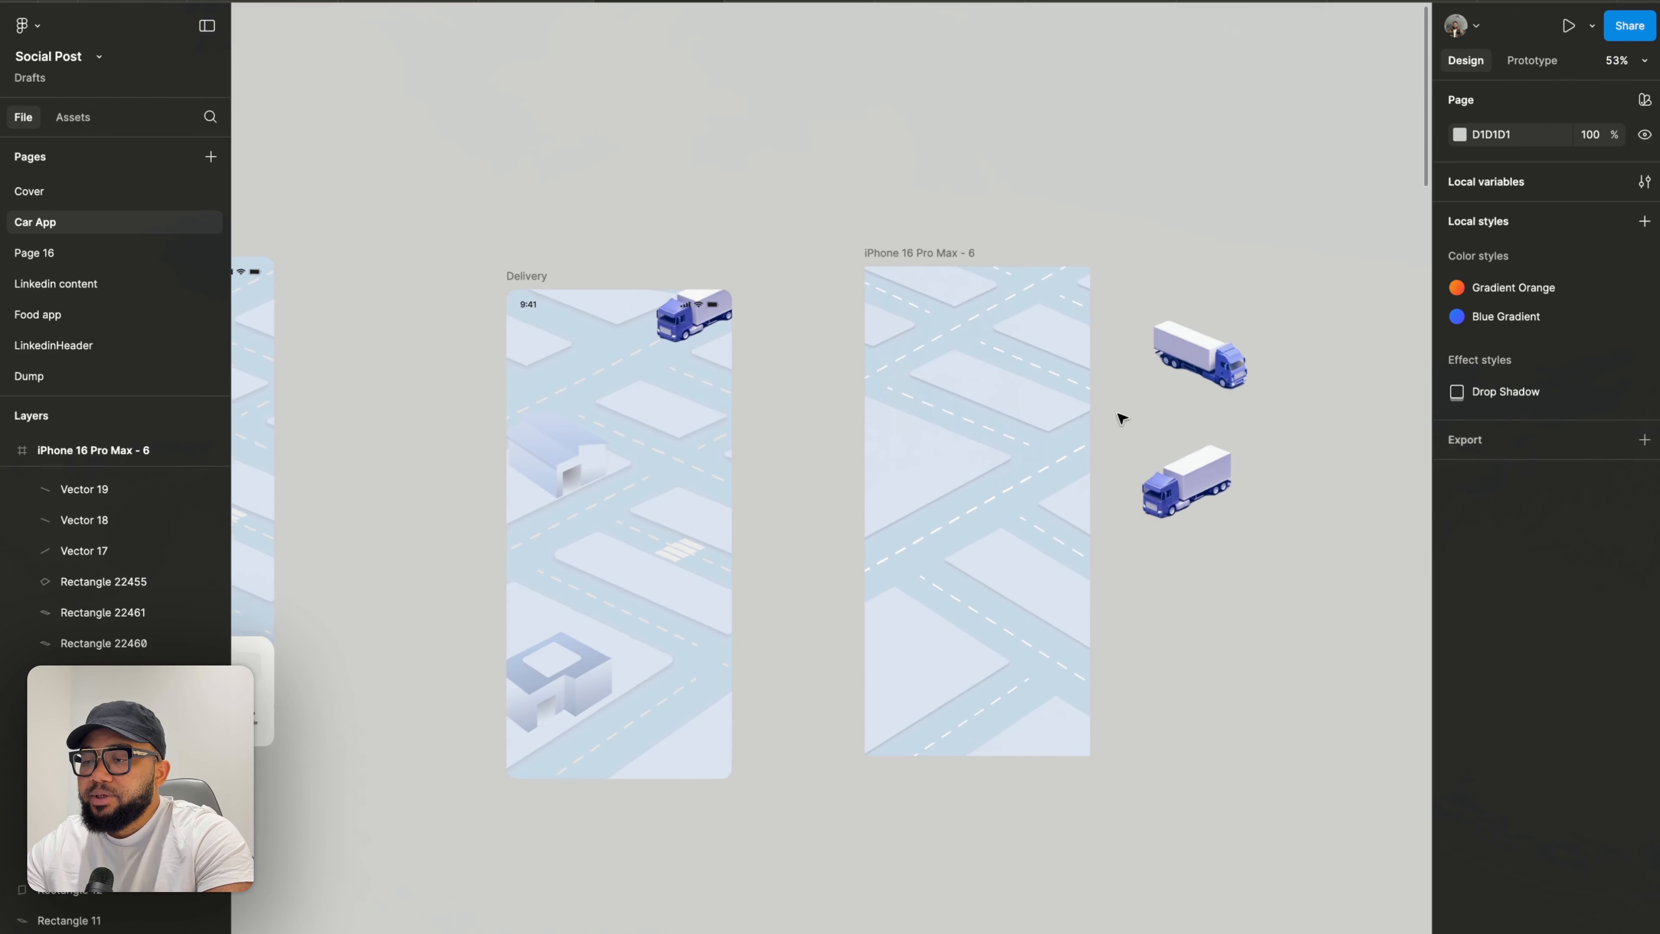
{"action": "left_click", "coordinate": [917, 665]}
{"action": "left_click_drag", "start_coordinate": [917, 665], "coordinate": [1023, 575]}
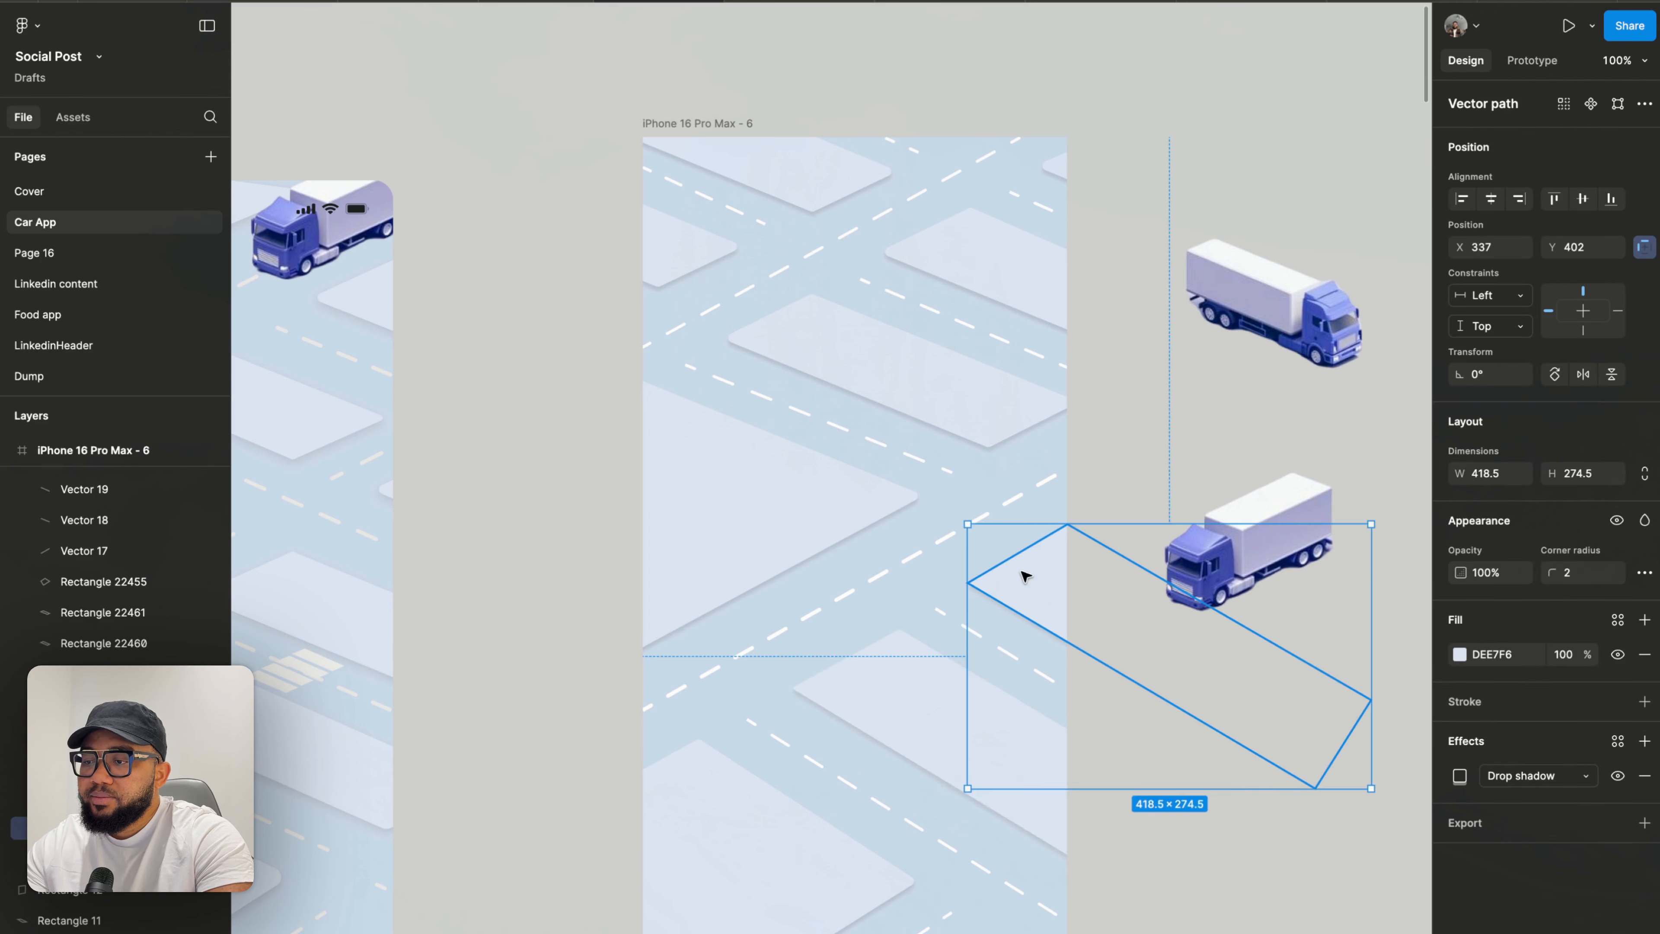
- Edit the block shape at the frame's lower right, moving its bottom corner point slightly upward
{"action": "scroll", "coordinate": [1023, 575], "scroll_direction": "right", "scroll_amount": 5}
{"action": "scroll", "coordinate": [1023, 575], "scroll_direction": "down", "scroll_amount": 1}
{"action": "double_click", "coordinate": [890, 556]}
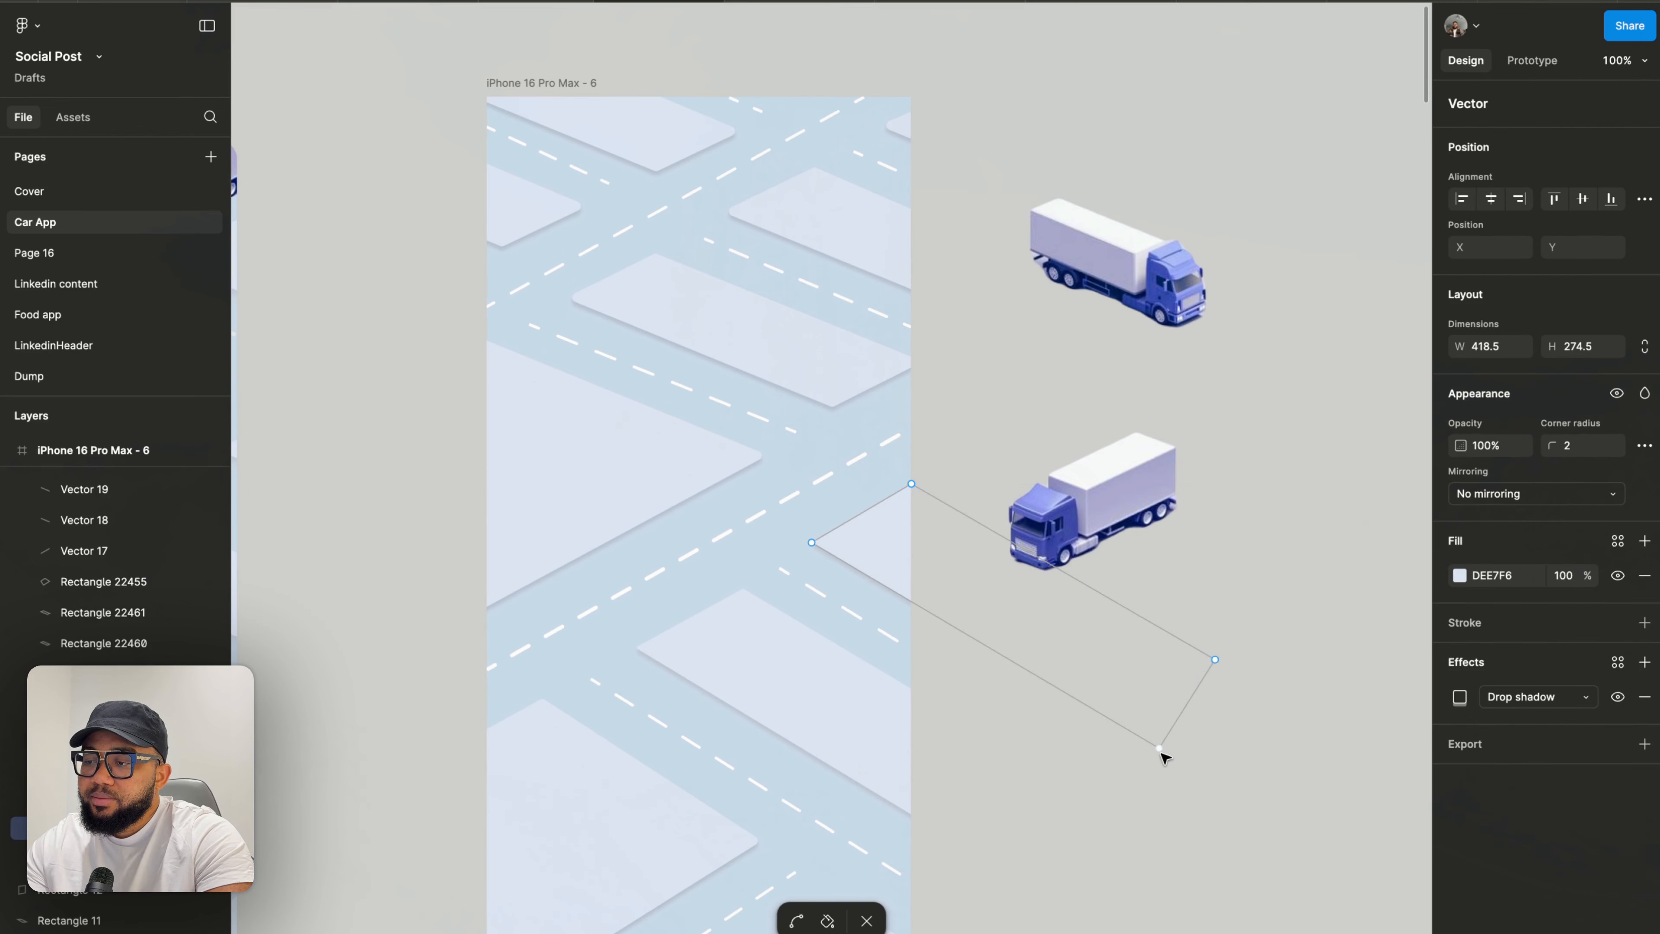
{"action": "left_click_drag", "start_coordinate": [1166, 751], "coordinate": [1174, 730]}
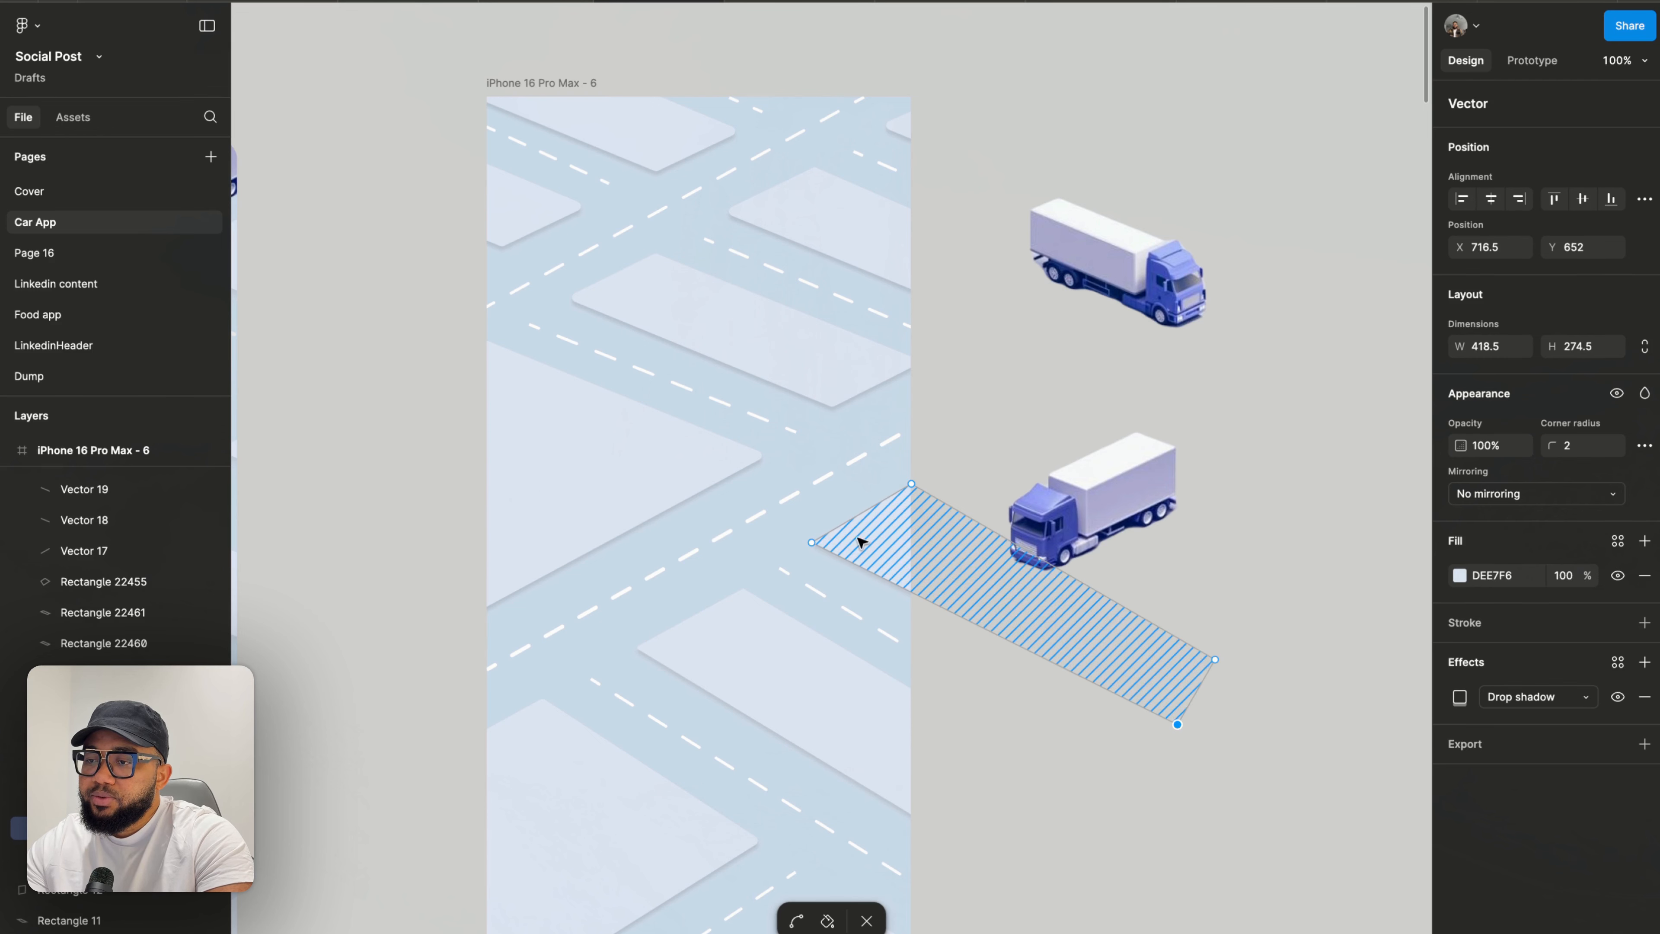
{"action": "key", "text": "Escape"}
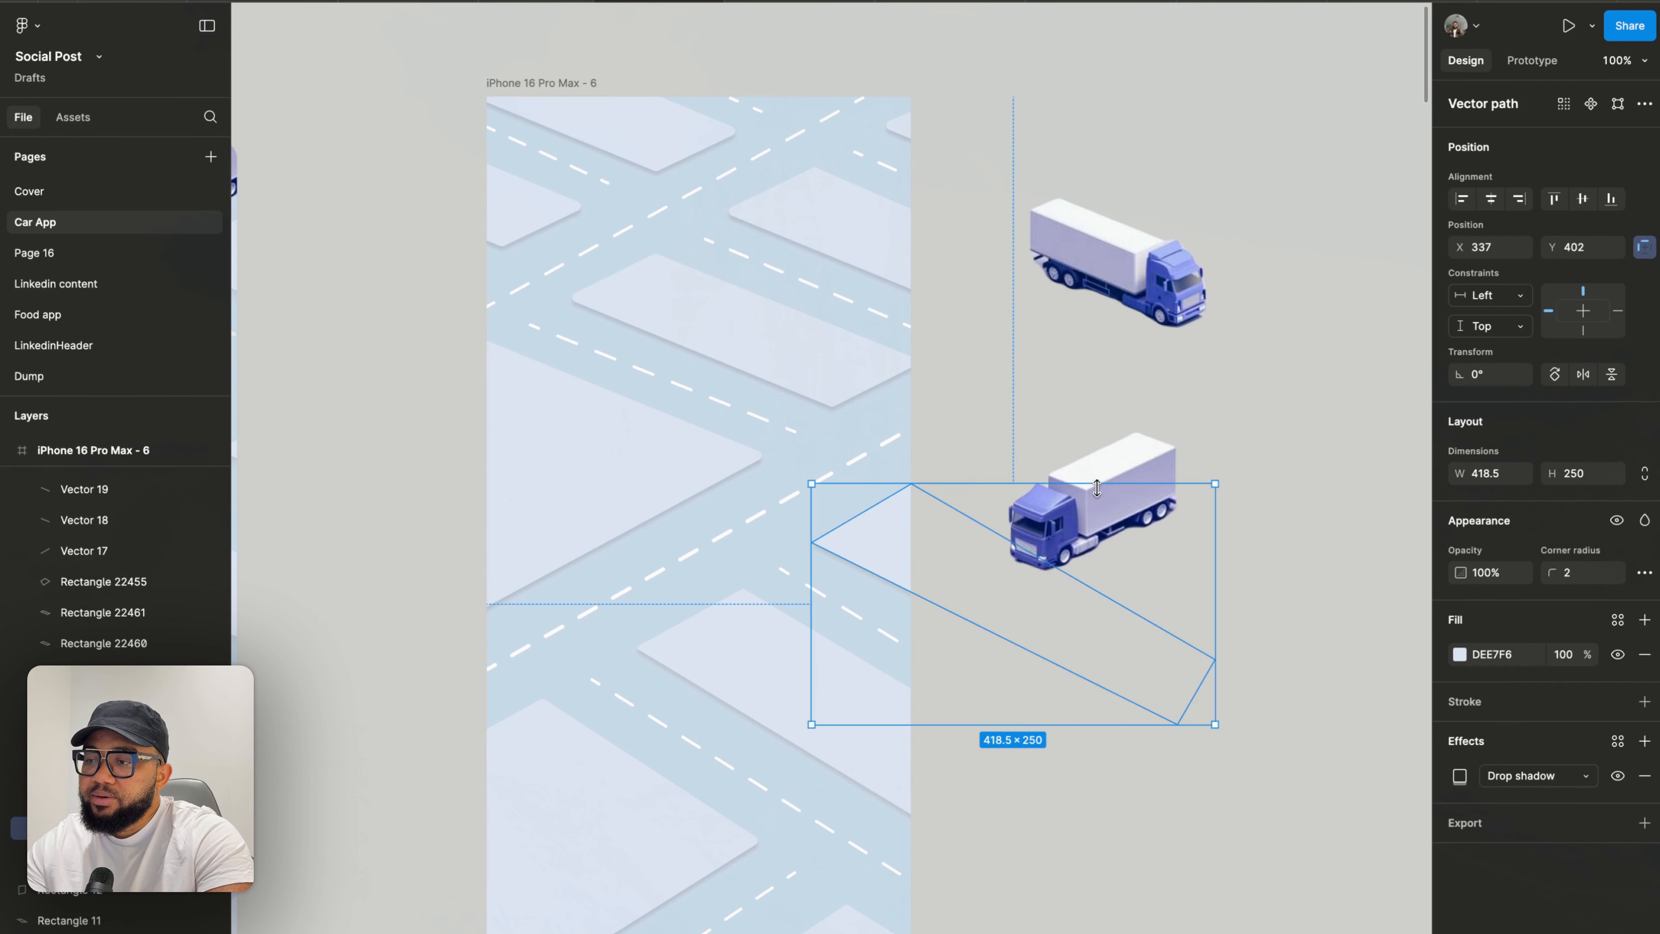
- Move the lower delivery truck up next to the upper truck beside the frame
{"action": "left_click", "coordinate": [1105, 471]}
{"action": "left_click_drag", "start_coordinate": [1105, 471], "coordinate": [1243, 298]}
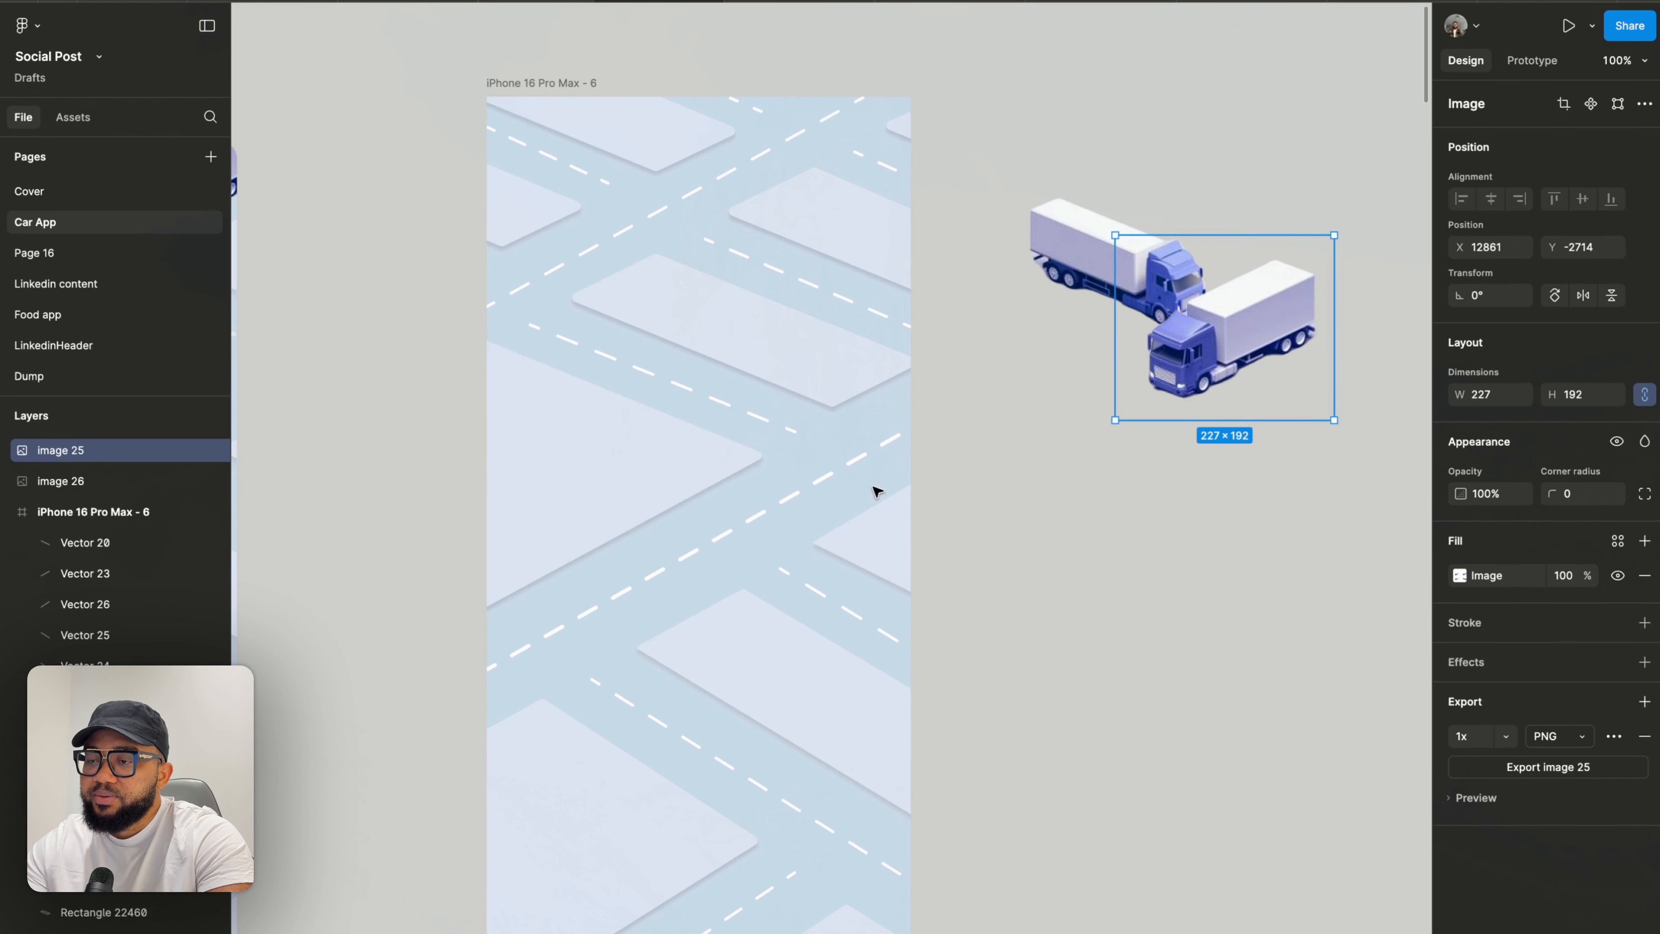
- Delete the block shape at the frame's lower right
{"action": "left_click", "coordinate": [903, 543]}
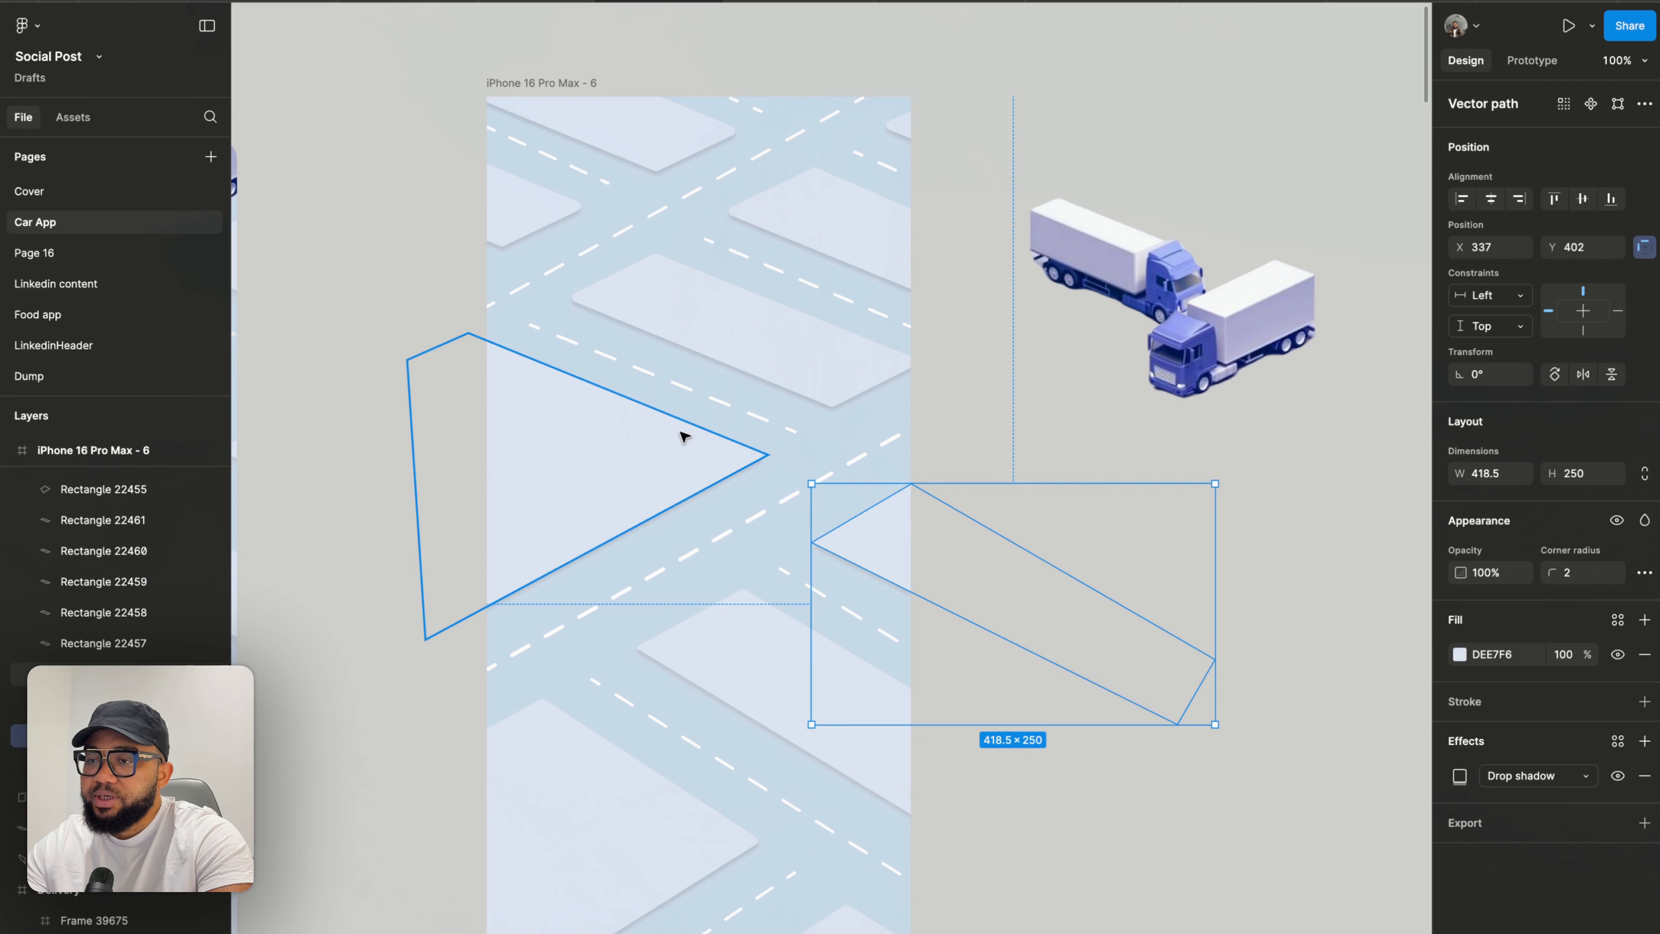
{"action": "key", "text": "Delete"}
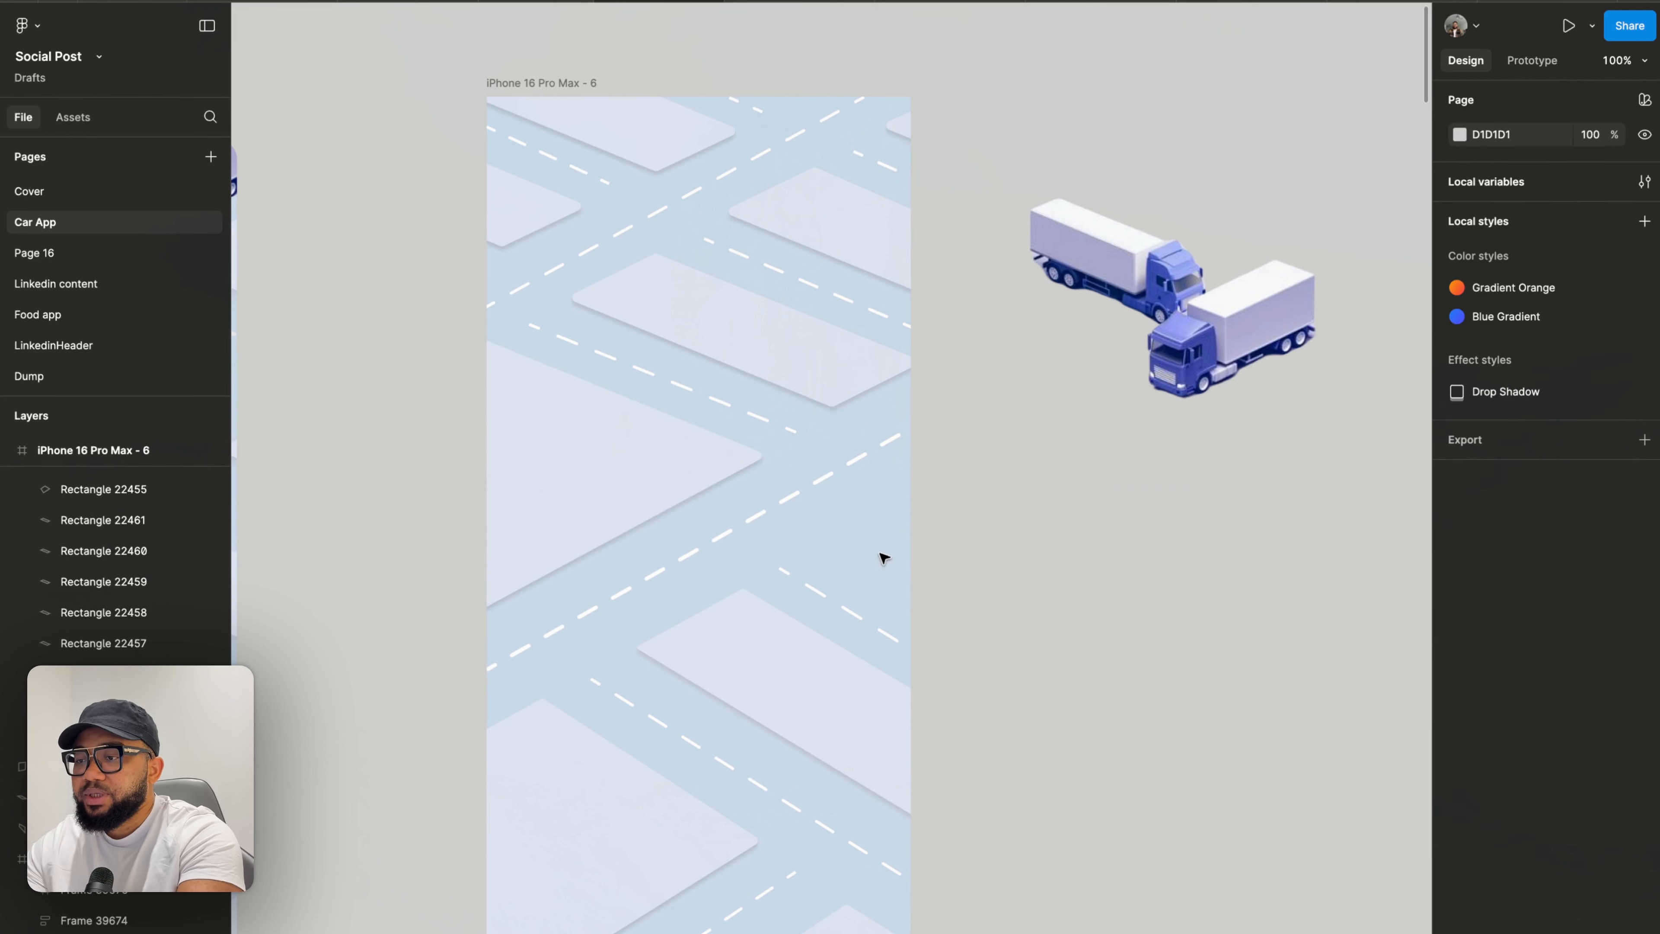
- Duplicate the upper block shape and move the copy down to the frame's right edge
{"action": "left_click", "coordinate": [789, 376]}
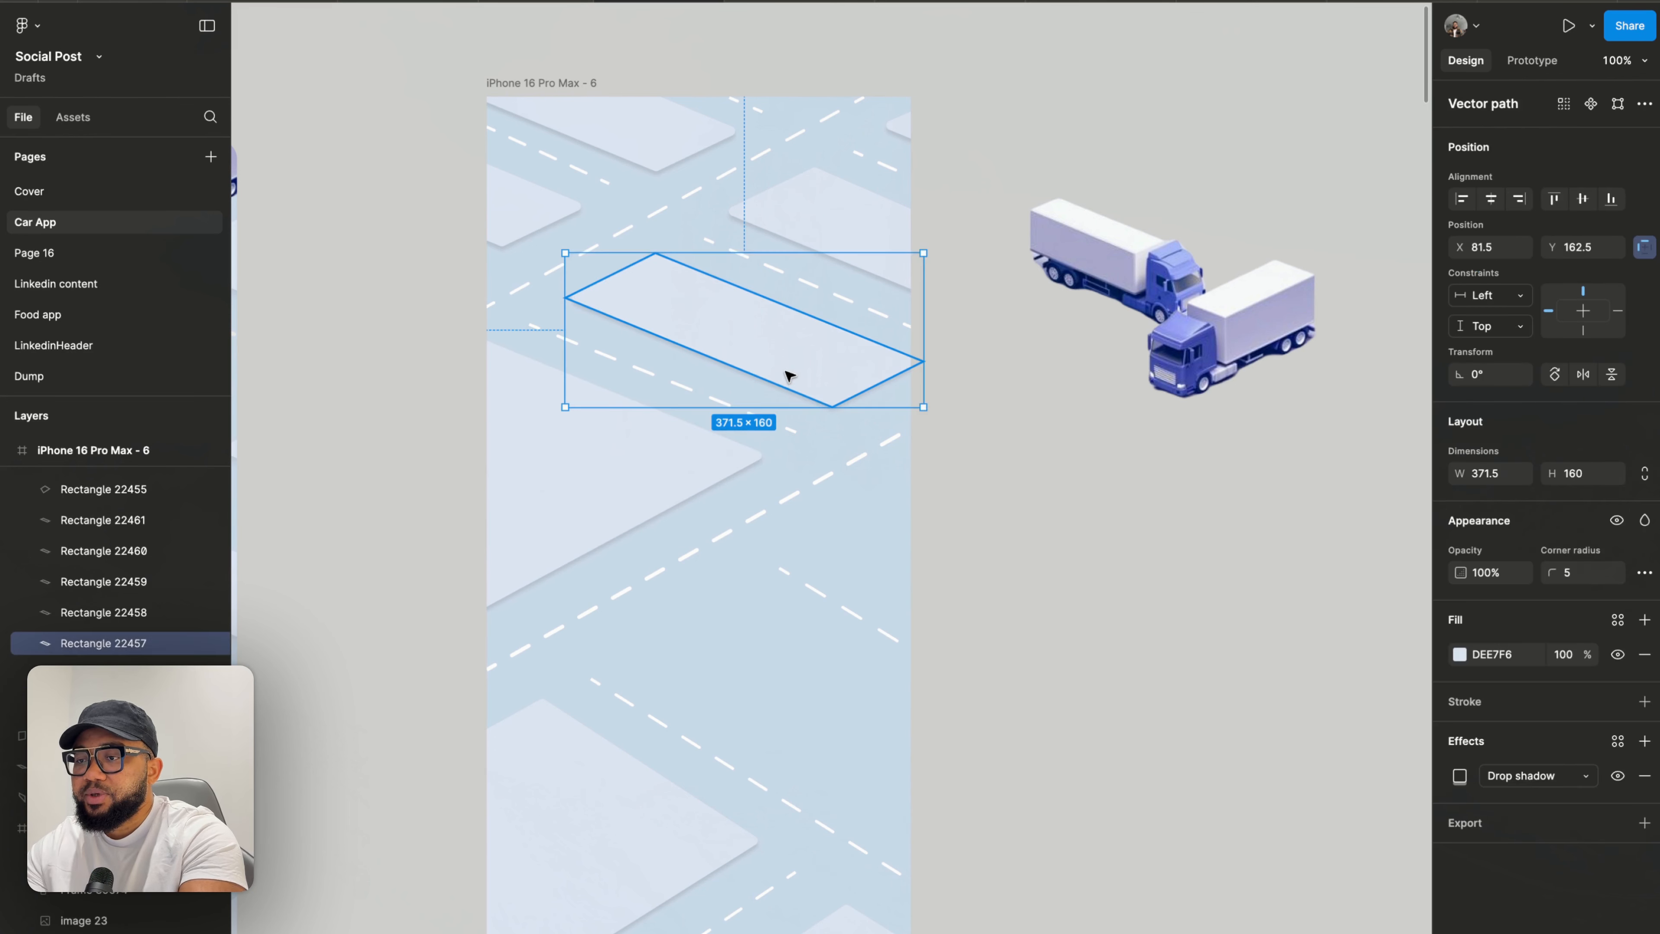
{"action": "key", "text": "ctrl+d"}
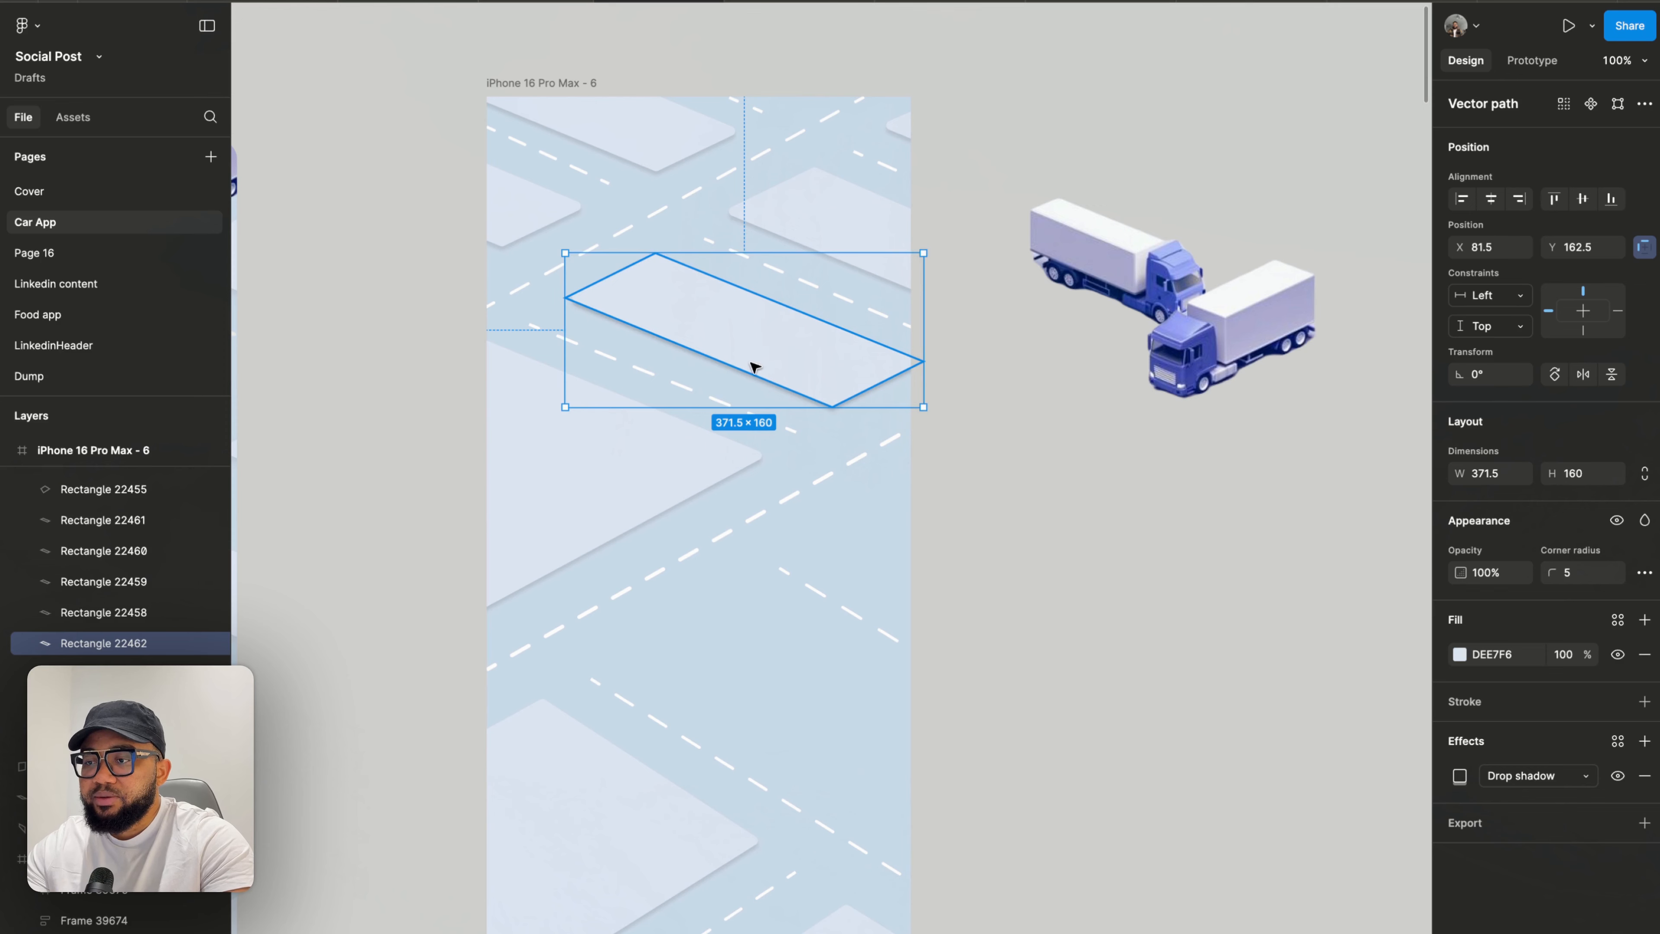
{"action": "left_click_drag", "start_coordinate": [754, 367], "coordinate": [841, 558]}
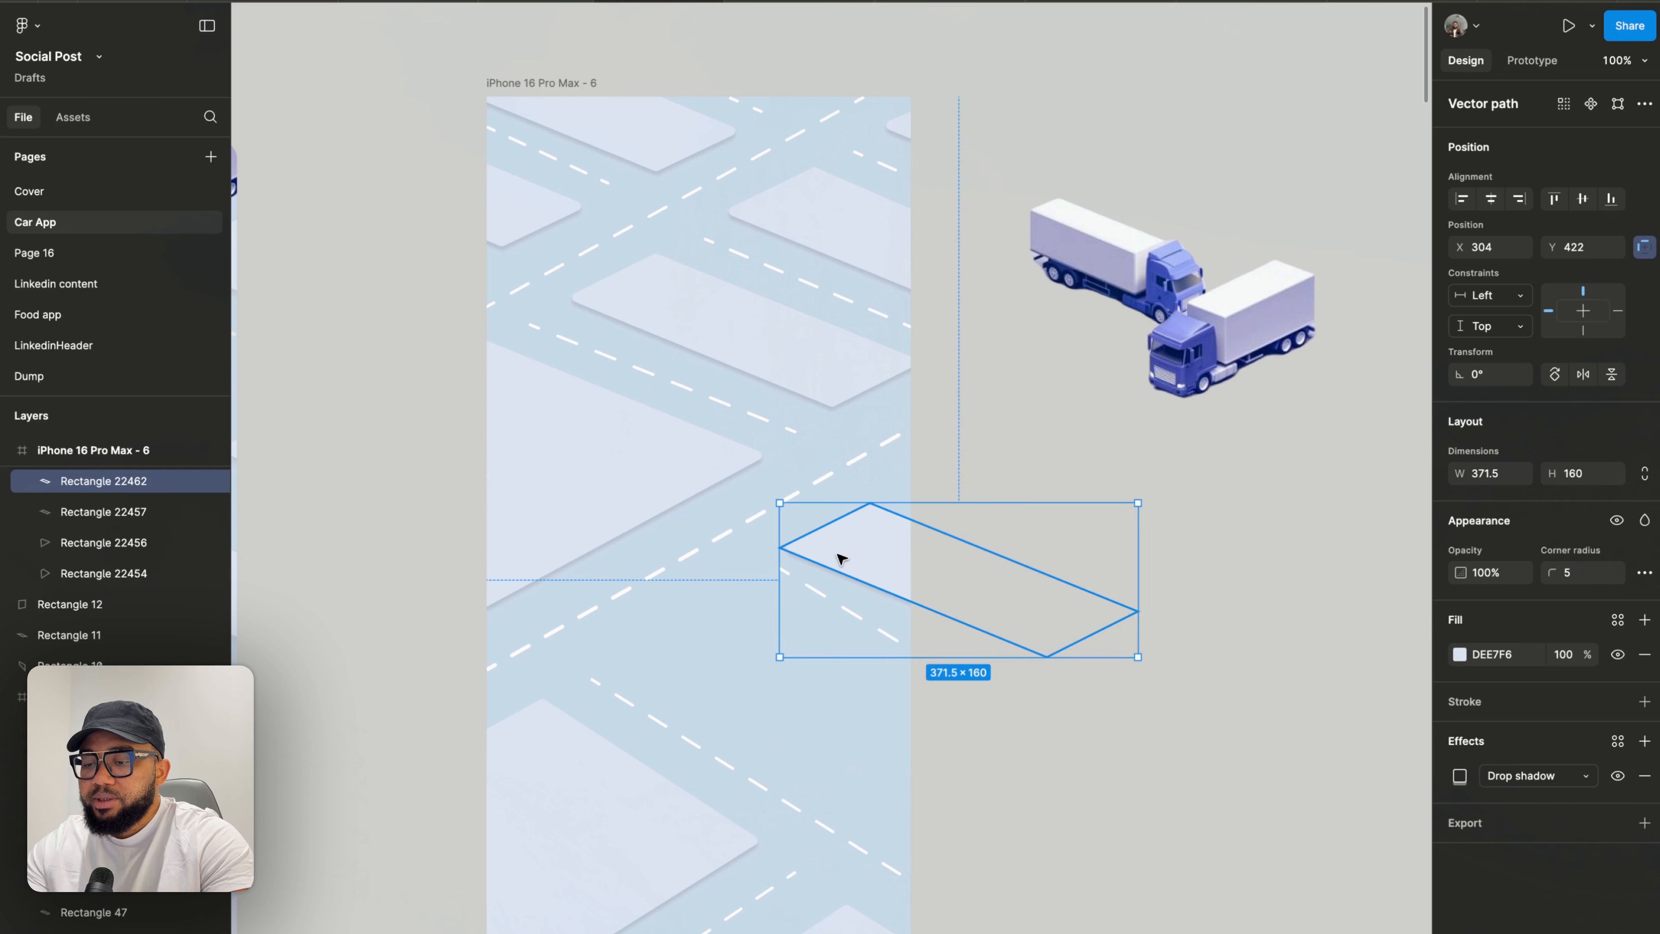
{"action": "key", "text": "ctrl+d"}
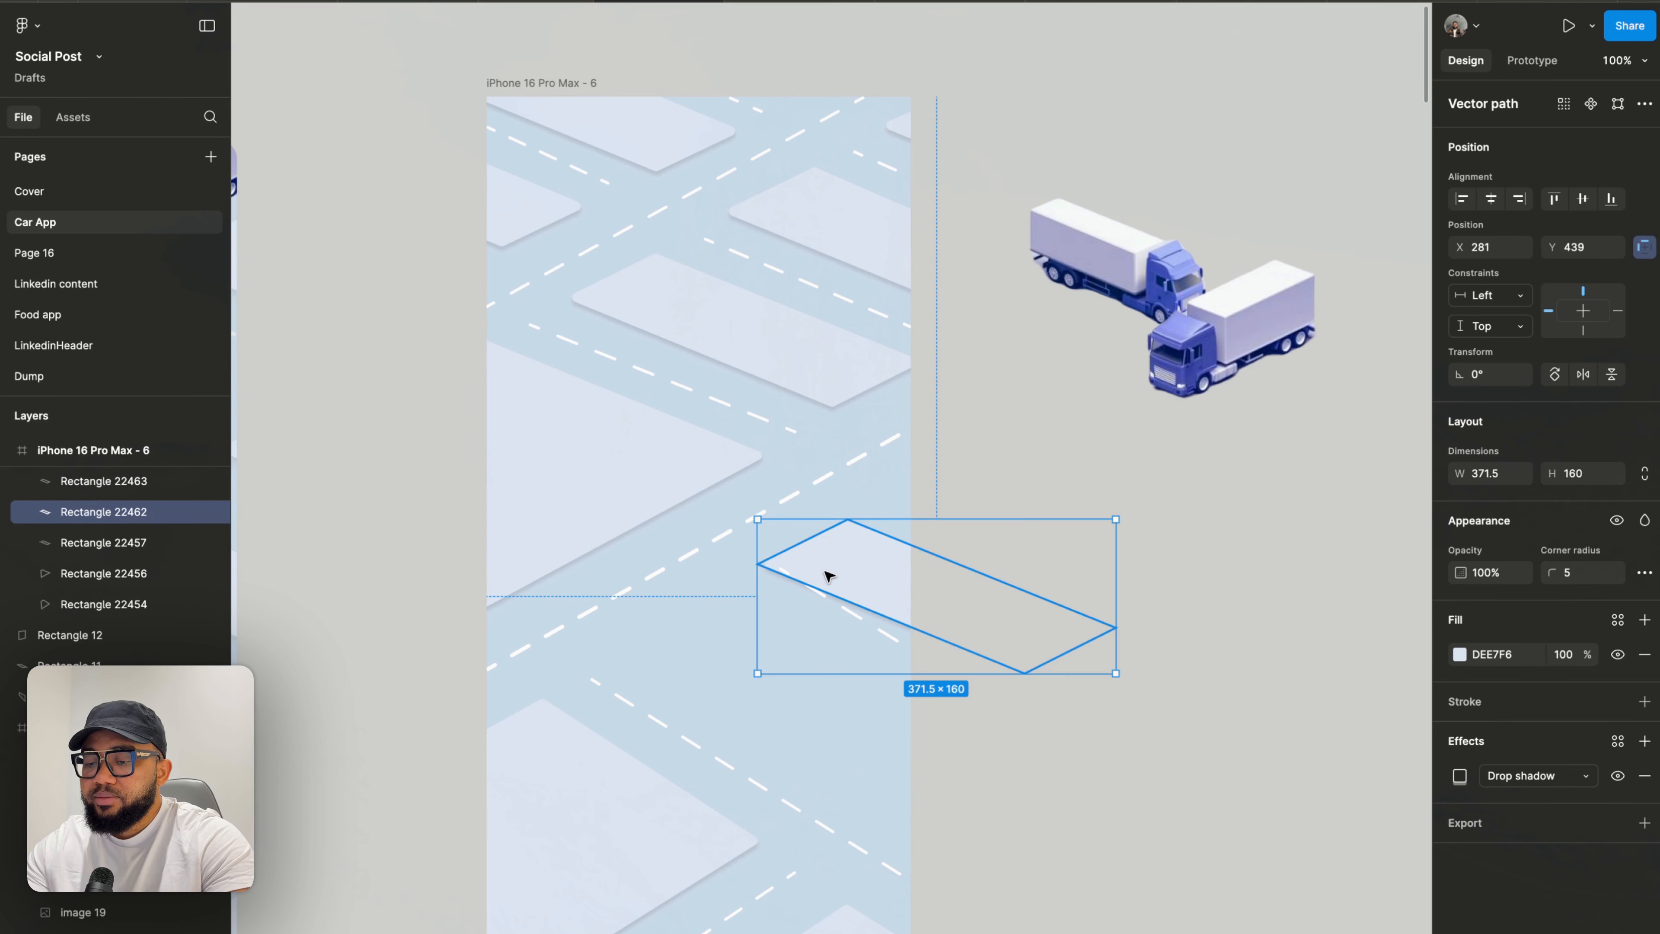
{"action": "key", "text": "ctrl+z"}
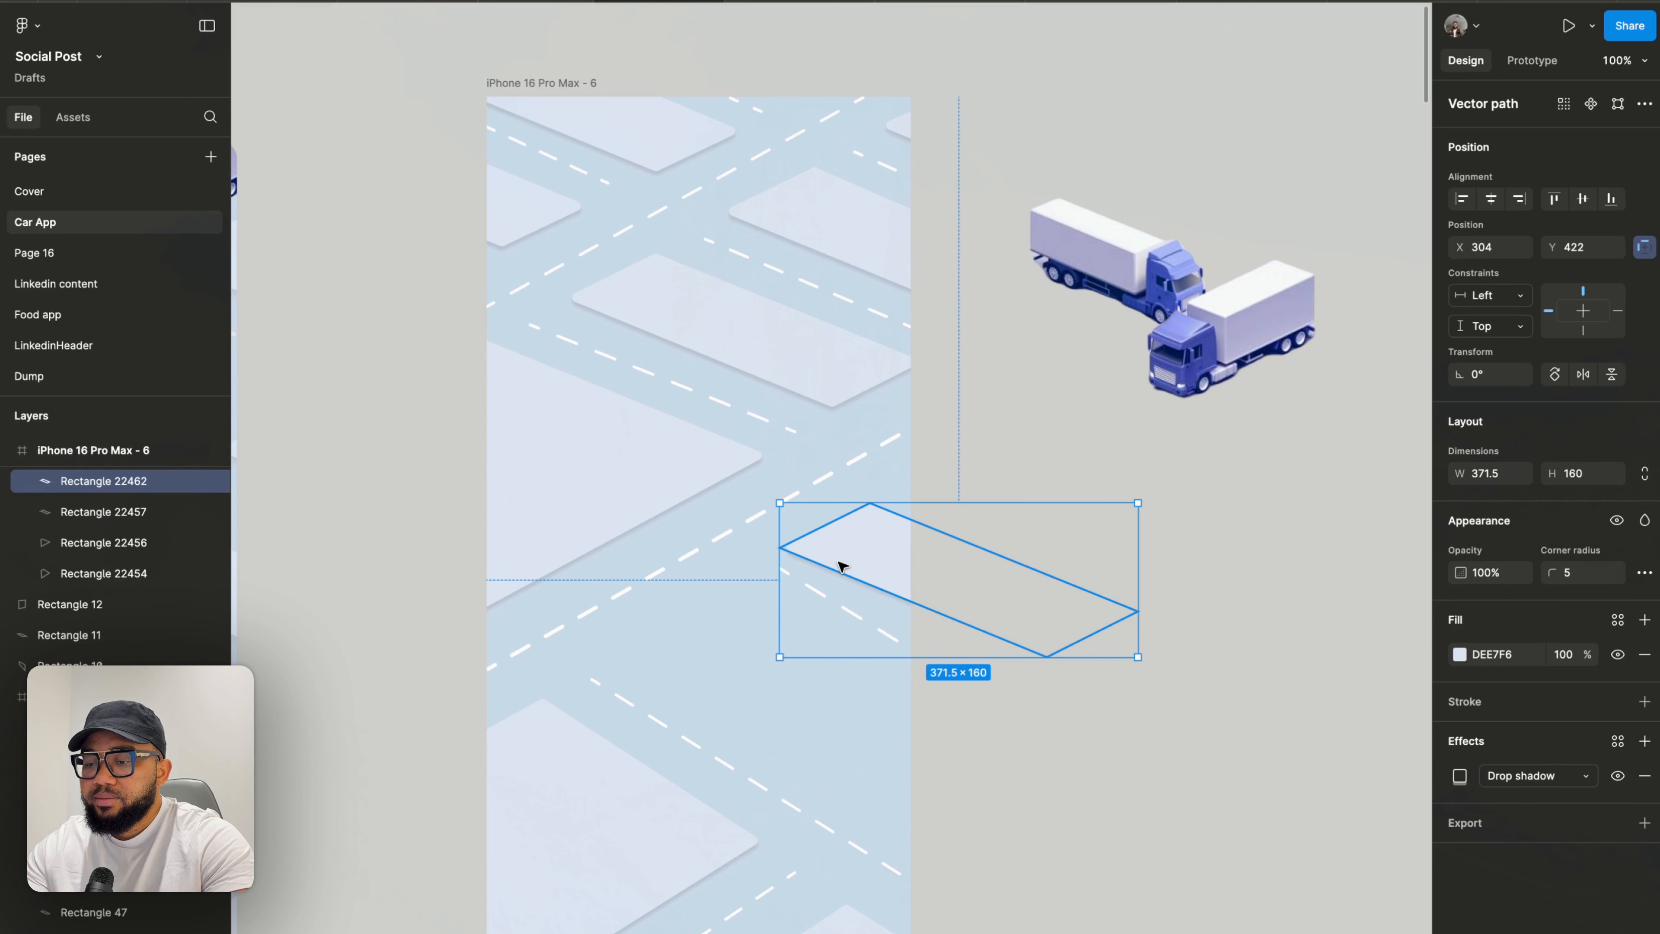
- Duplicate the block shape again and place the copy lower, over the road toward the frame's left
{"action": "key", "text": "ctrl+d"}
{"action": "left_click_drag", "start_coordinate": [853, 577], "coordinate": [713, 671]}
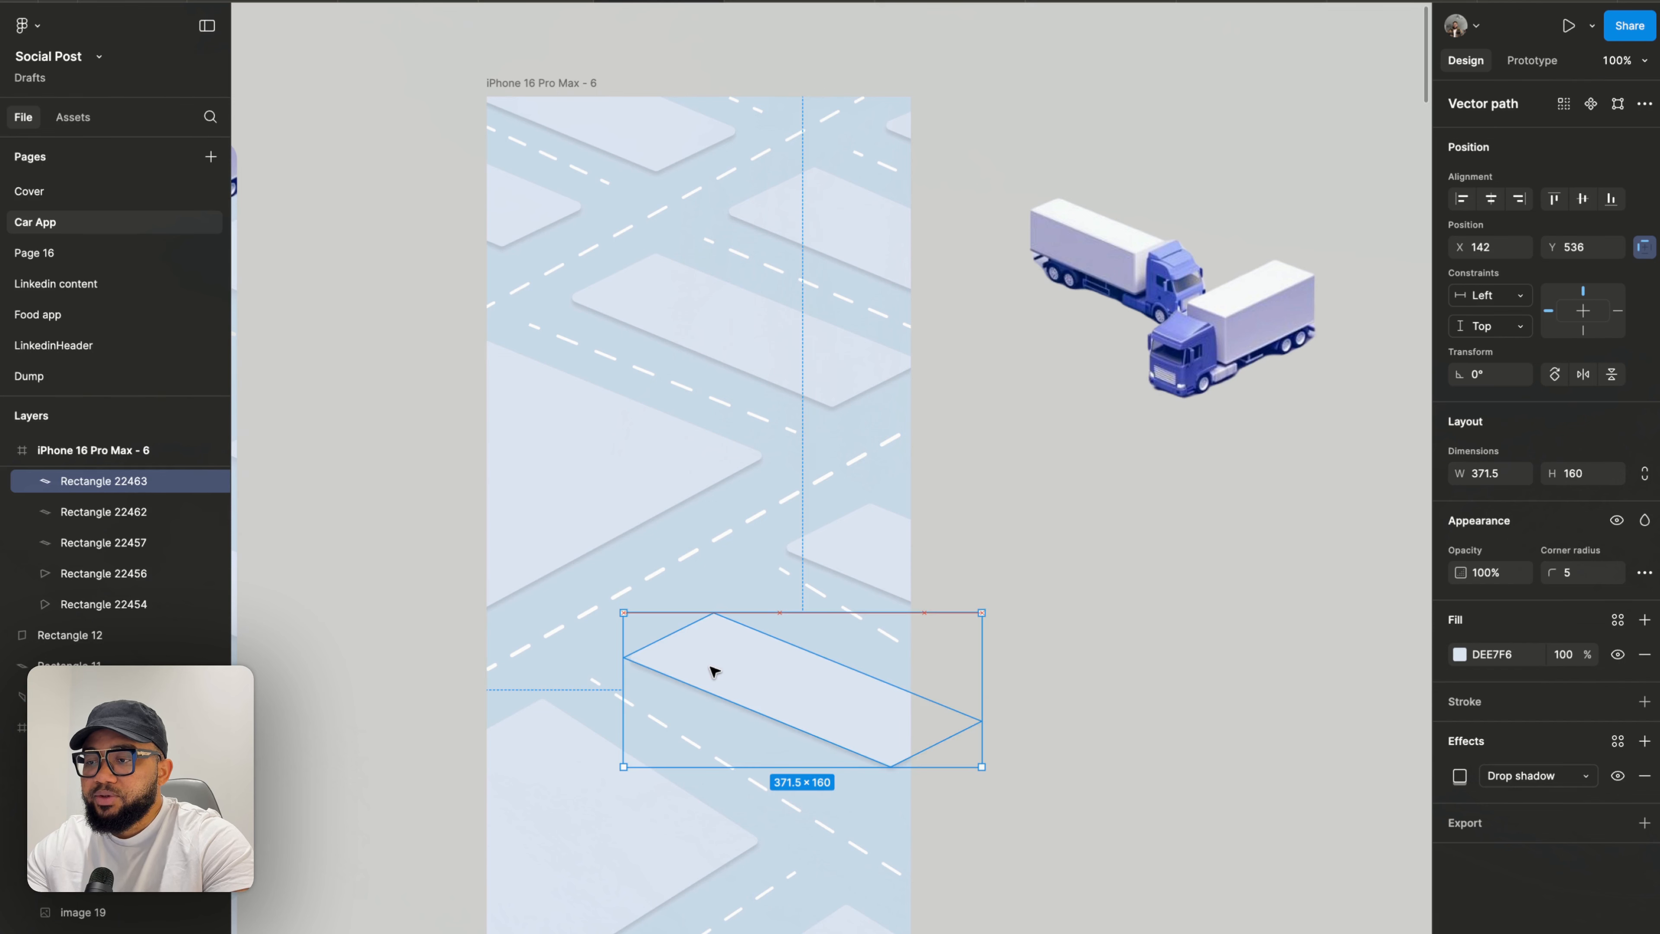
{"action": "left_click", "coordinate": [811, 592]}
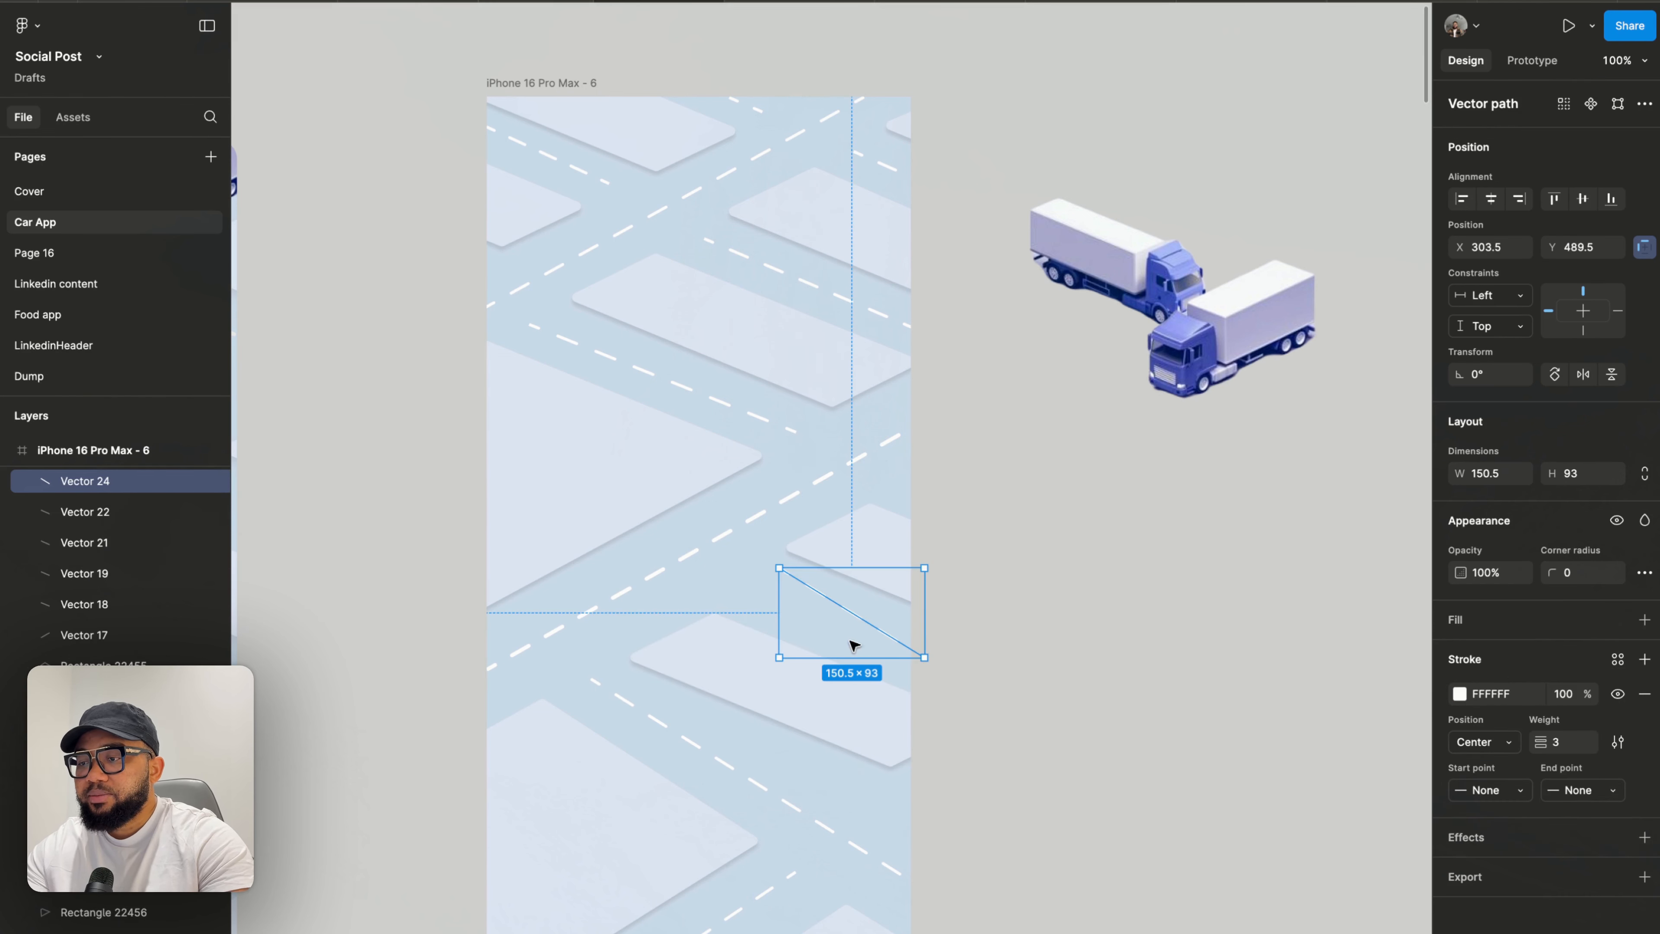
{"action": "left_click", "coordinate": [1030, 671]}
- Delete the block shape at the frame's lower left, then undo the deletion
{"action": "scroll", "coordinate": [1023, 671], "scroll_direction": "down", "scroll_amount": 5}
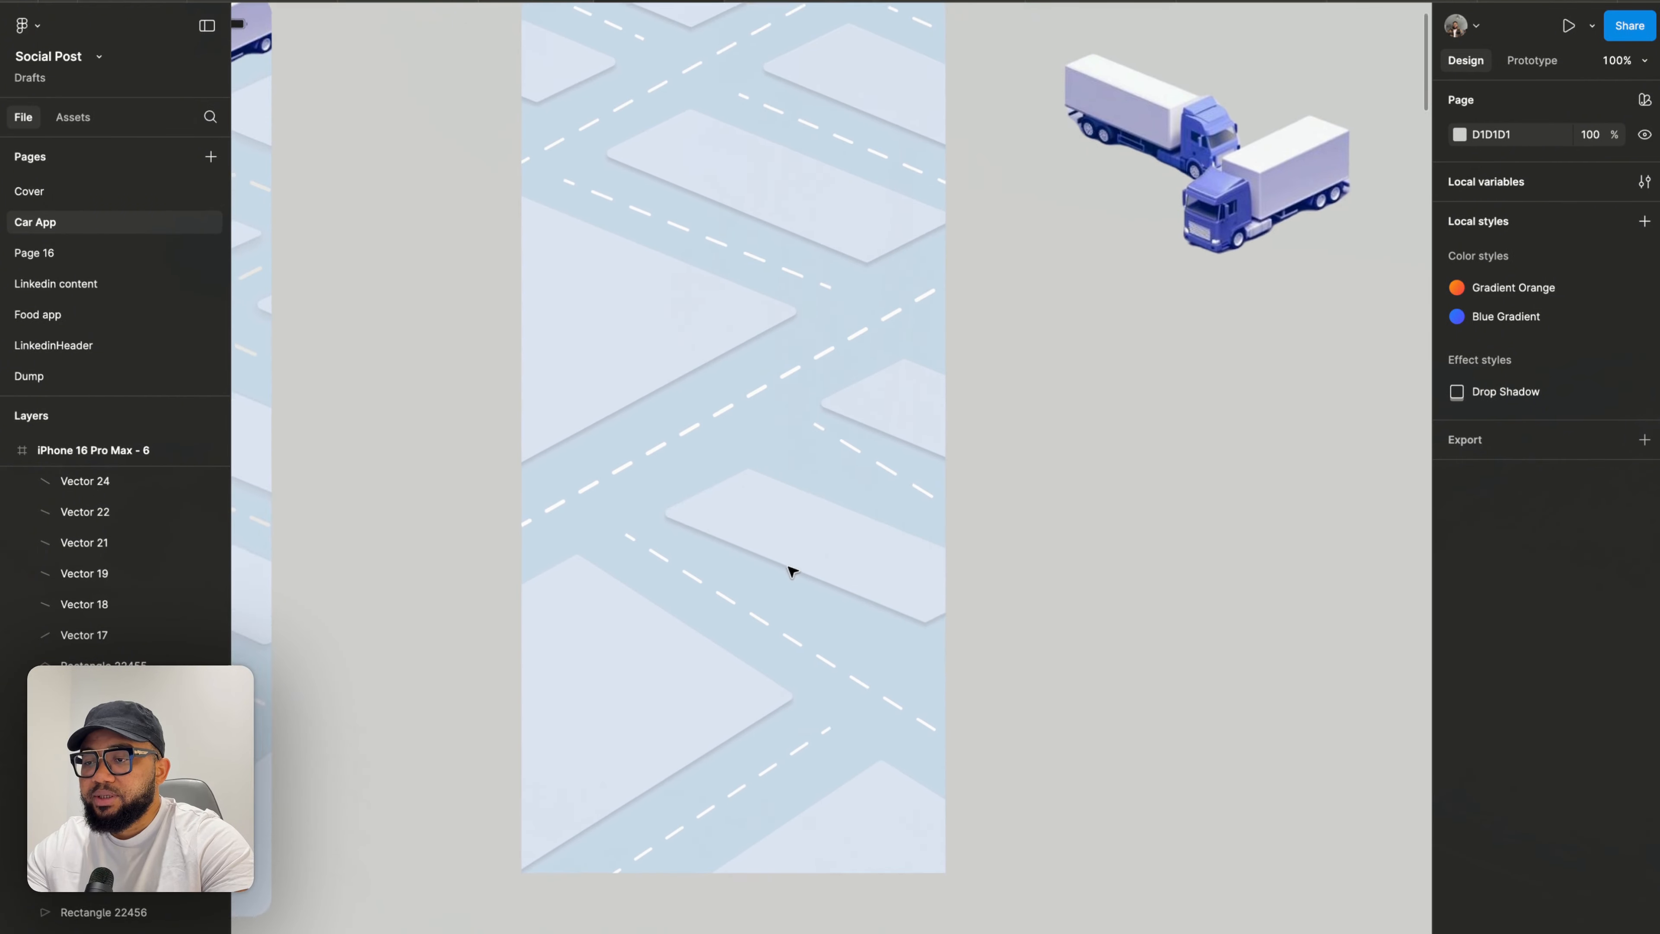
{"action": "scroll", "coordinate": [792, 572], "scroll_direction": "down", "scroll_amount": 3}
{"action": "left_click", "coordinate": [682, 627]}
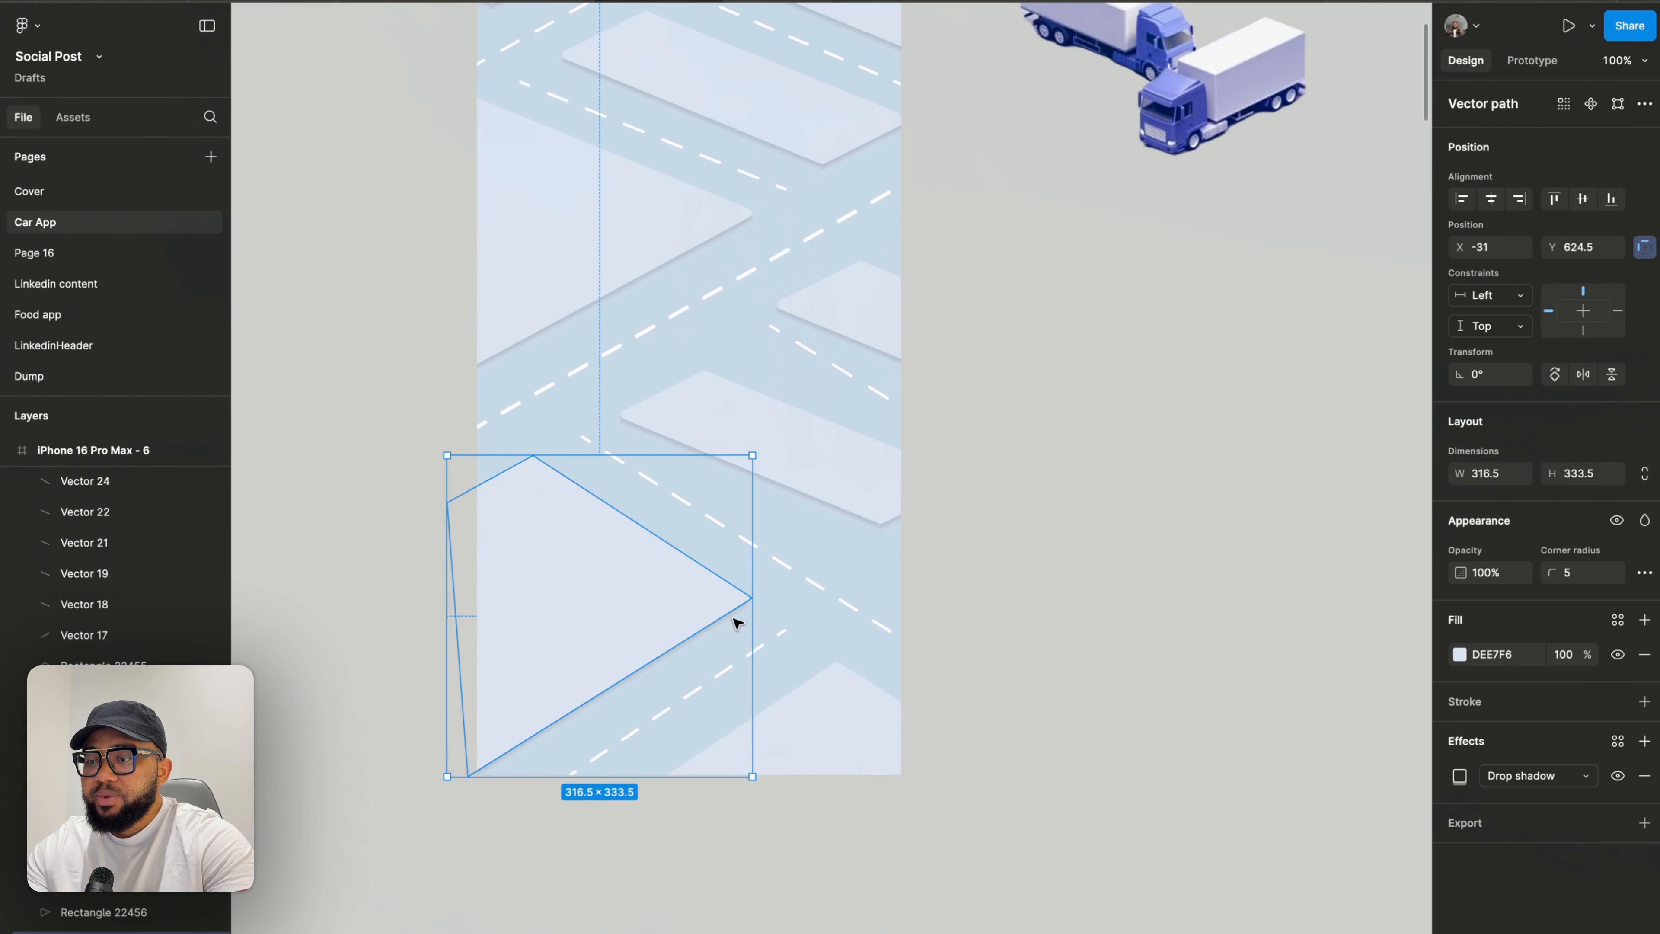
{"action": "key", "text": "Delete"}
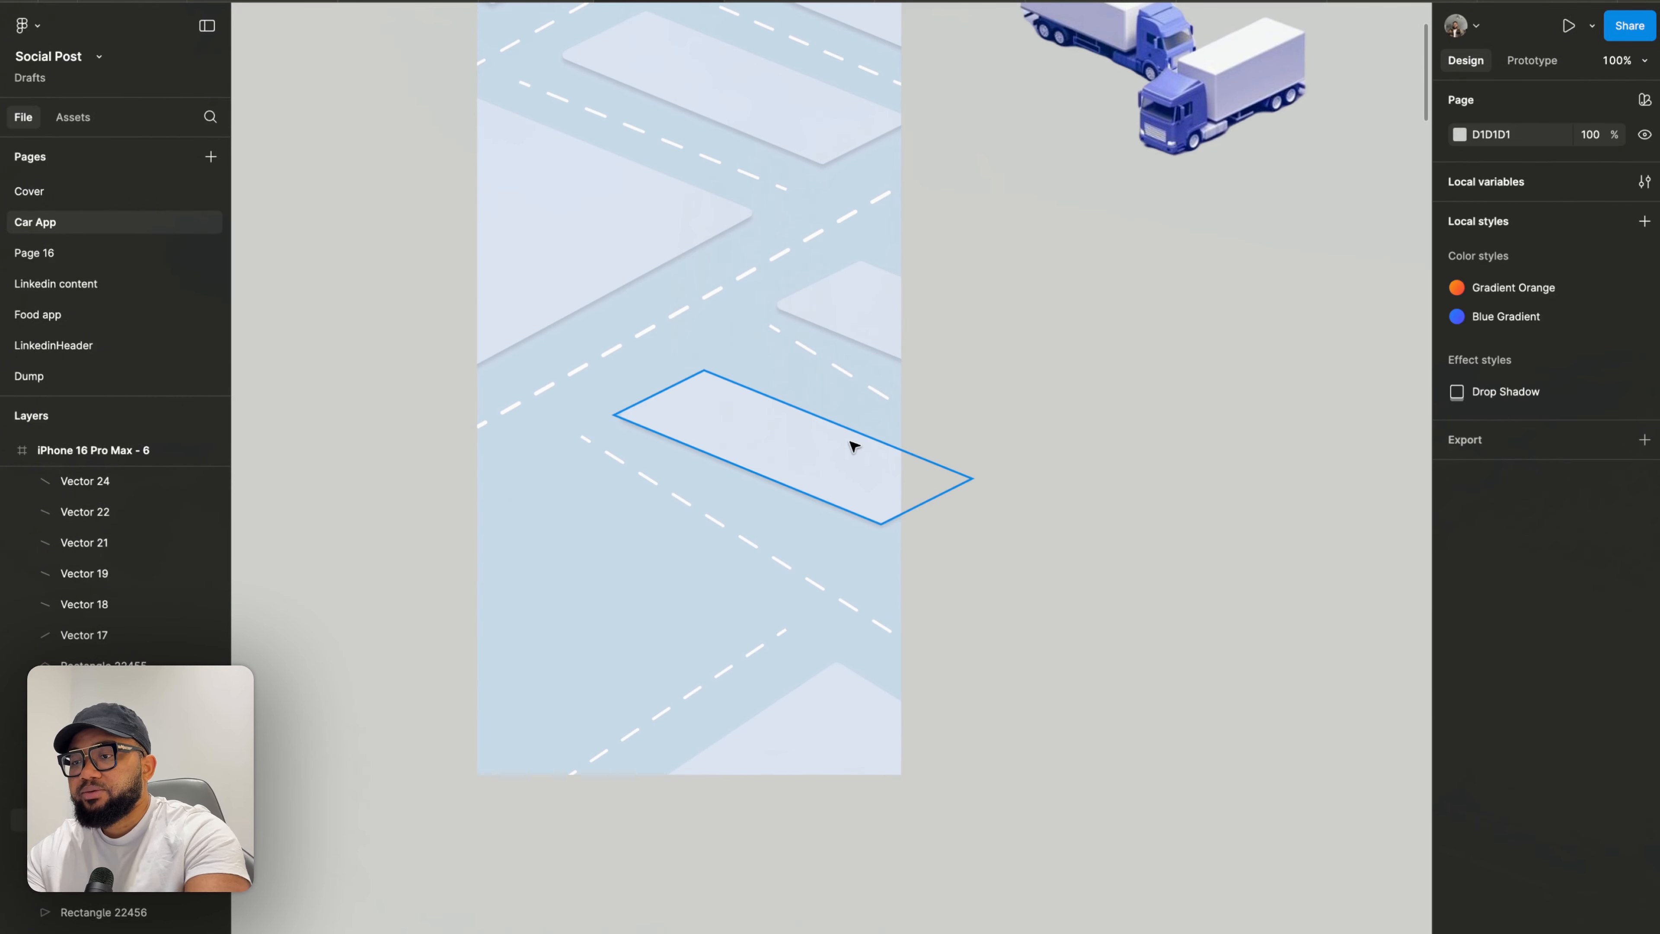
{"action": "left_click", "coordinate": [834, 471]}
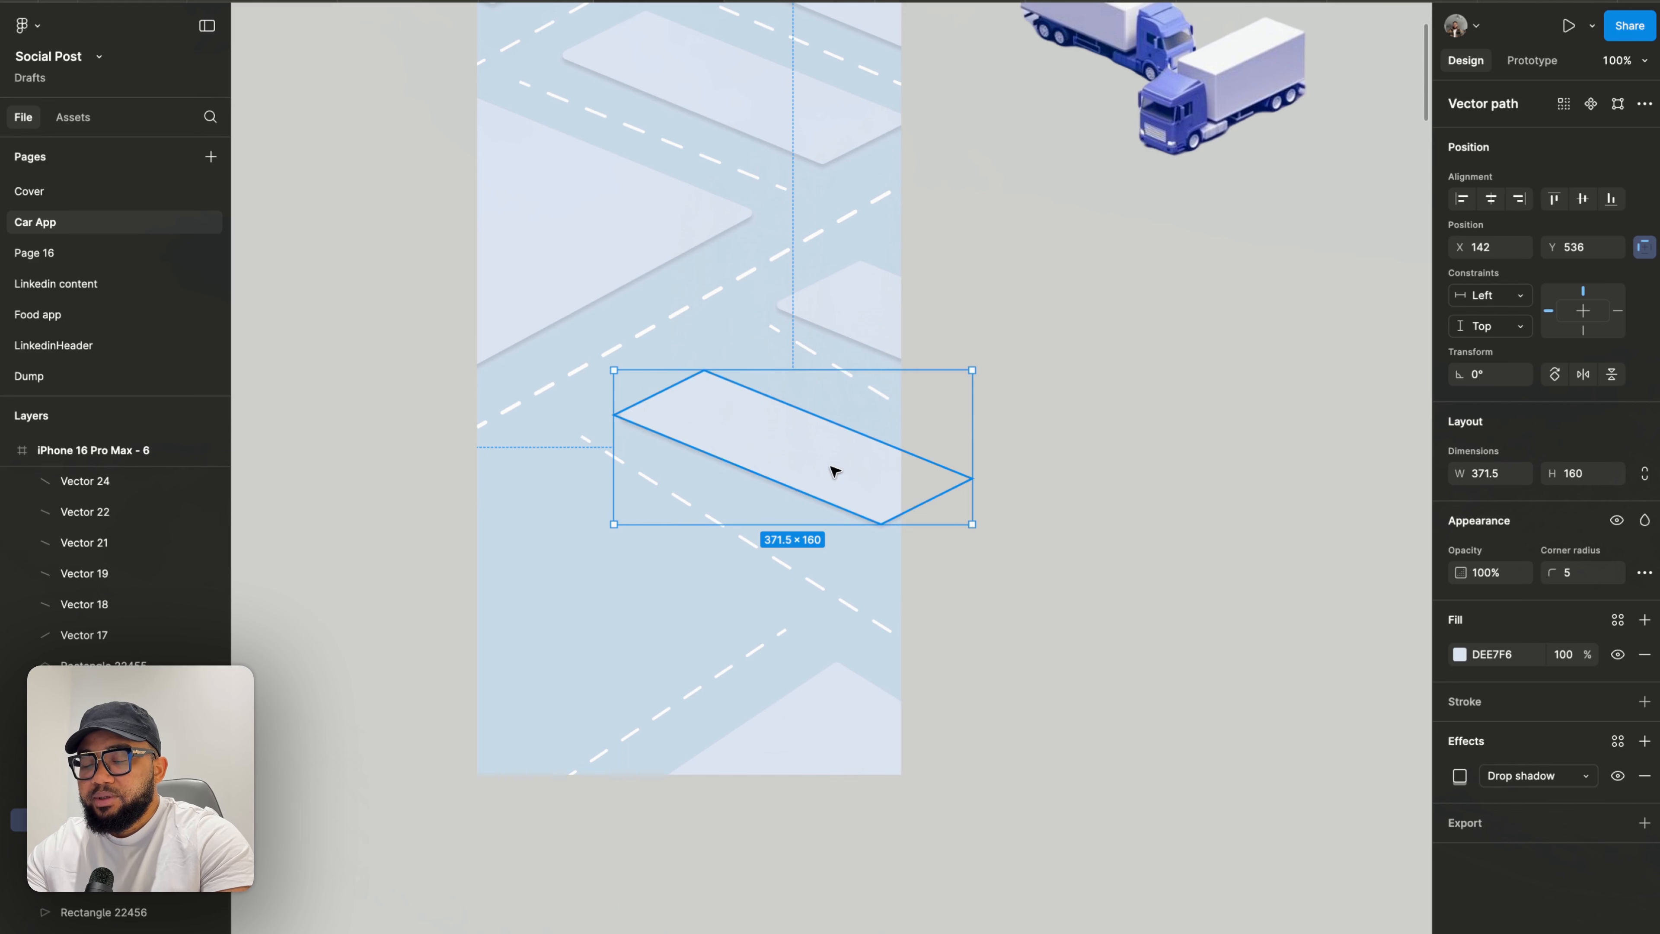
{"action": "key", "text": "ctrl+z"}
{"action": "key", "text": "ctrl+z"}
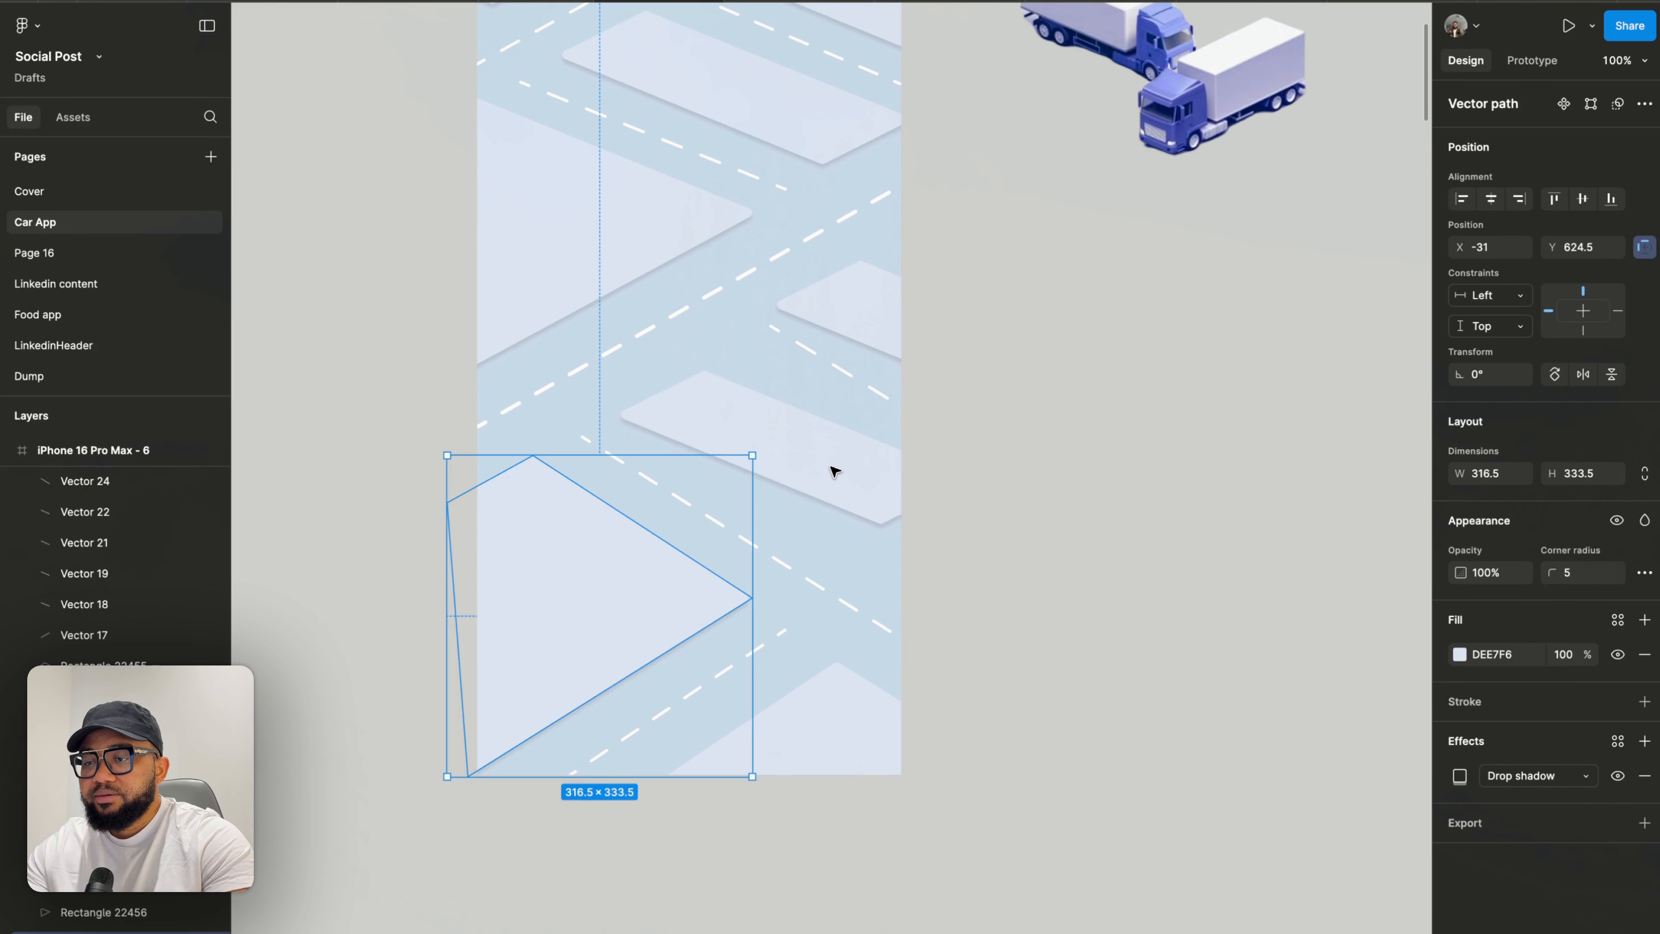
- Edit the lower-left block shape, moving its right corner point up and slightly outward
{"action": "double_click", "coordinate": [704, 604]}
{"action": "left_click_drag", "start_coordinate": [752, 598], "coordinate": [770, 569]}
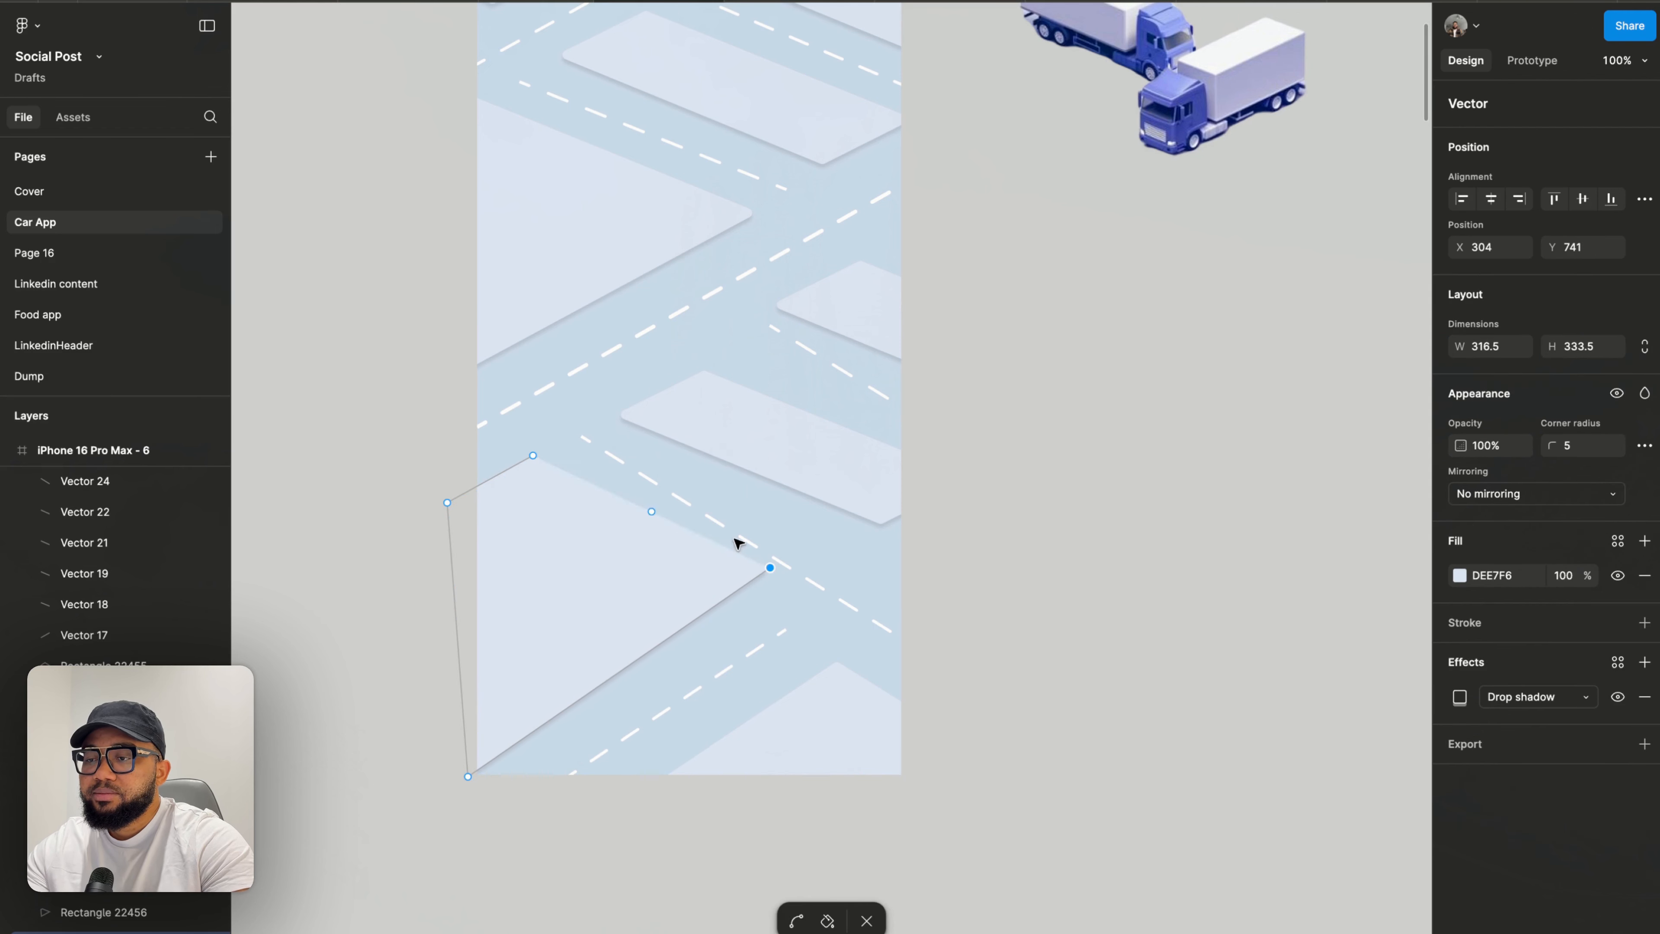
{"action": "scroll", "coordinate": [736, 542], "scroll_direction": "up", "scroll_amount": 3}
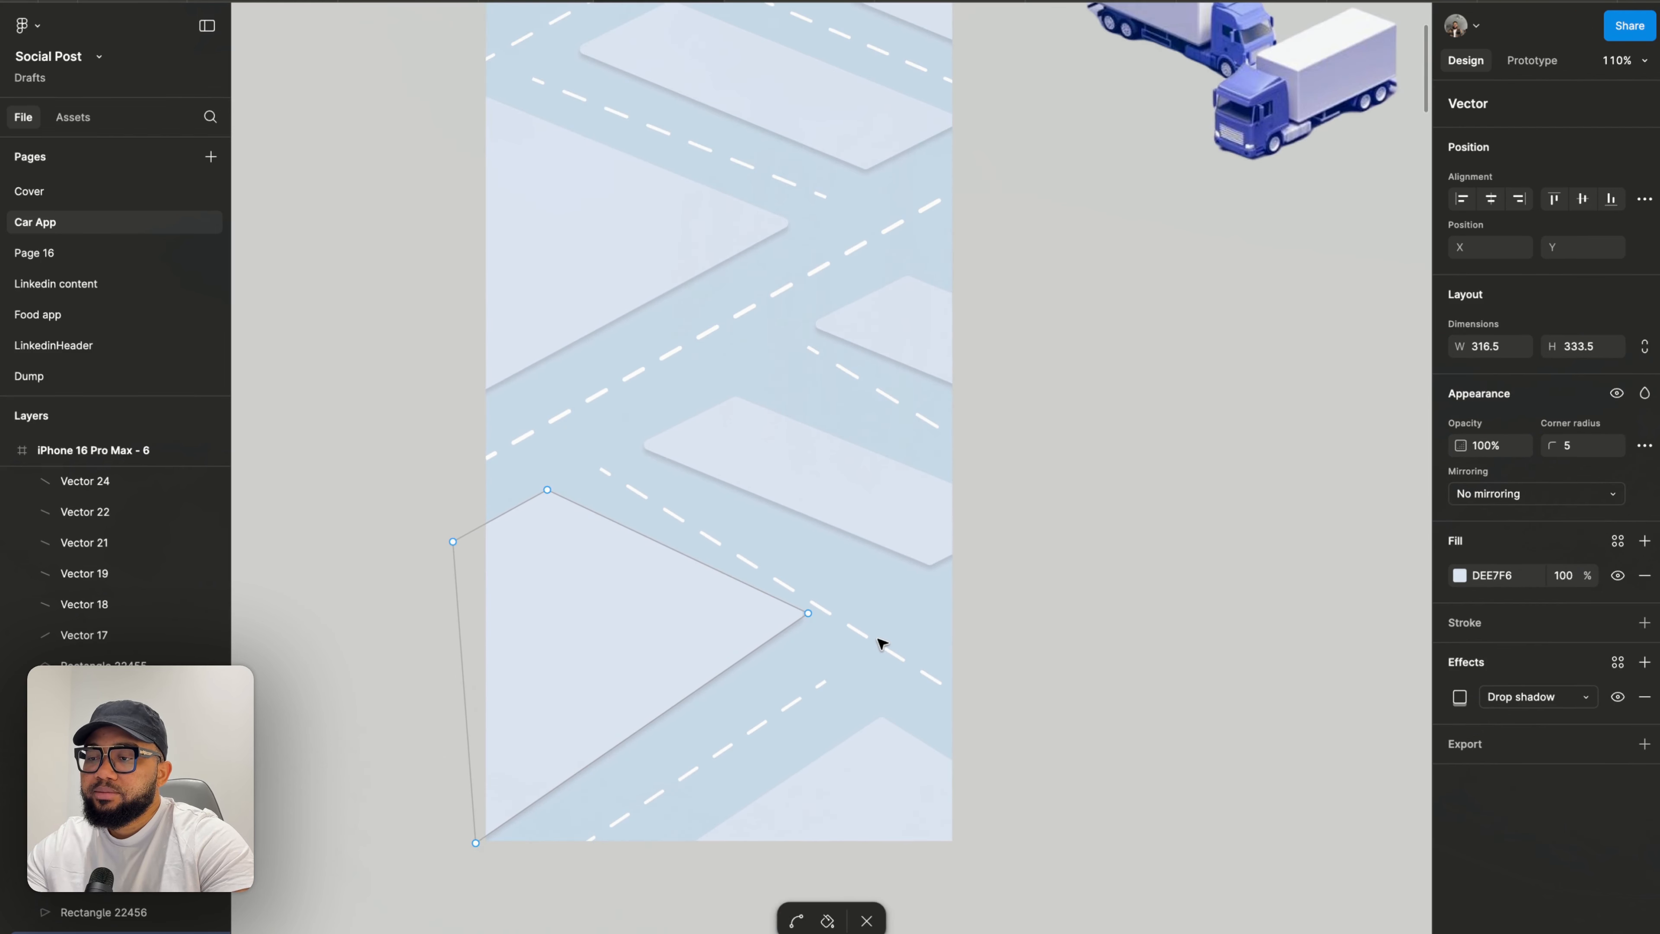
{"action": "key", "text": "Escape"}
- Edit the long dashed road line, moving its lower-right end point slightly upward
{"action": "left_click", "coordinate": [900, 655]}
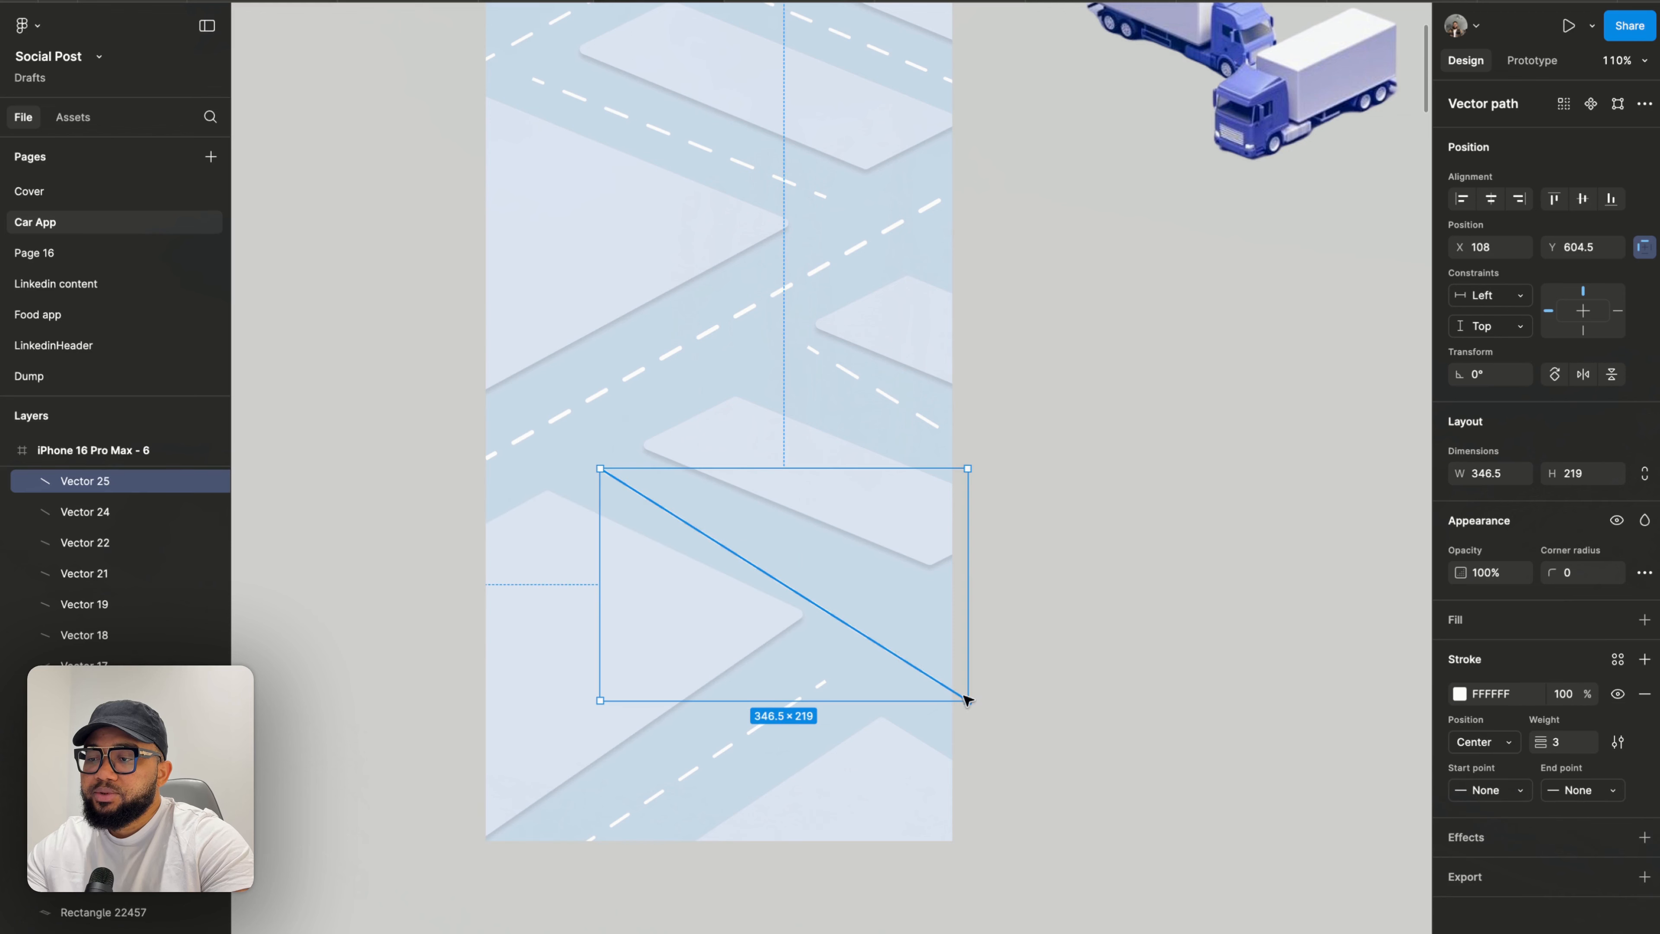
{"action": "double_click", "coordinate": [939, 684]}
{"action": "left_click", "coordinate": [969, 700]}
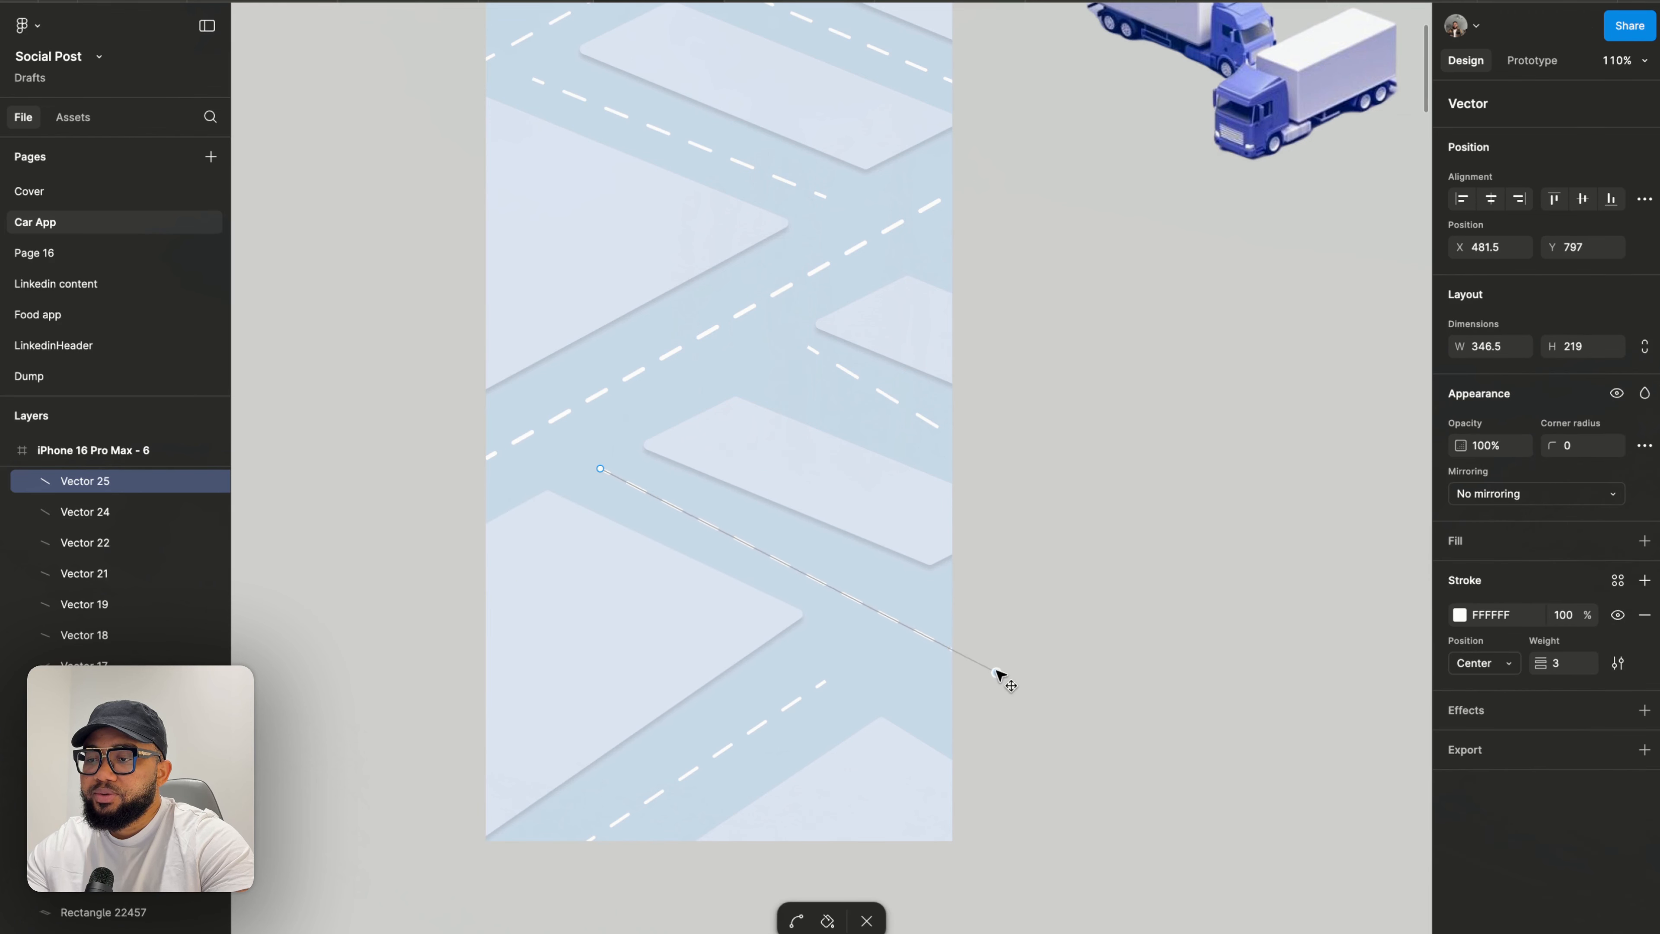
{"action": "left_click_drag", "start_coordinate": [997, 671], "coordinate": [1000, 656]}
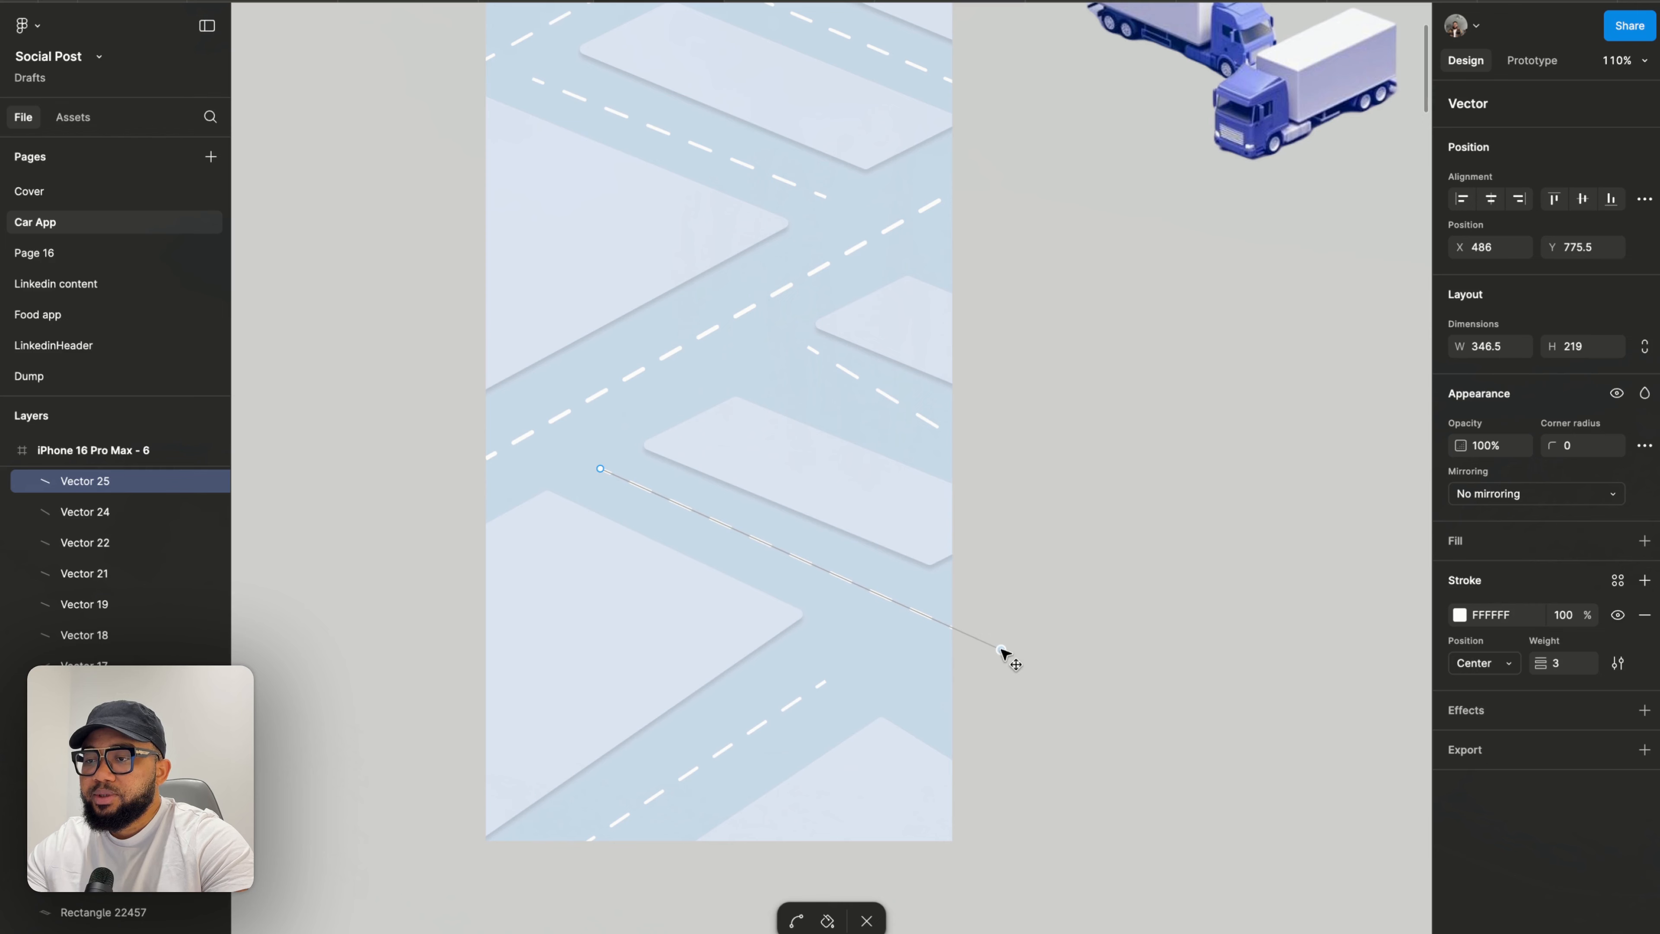
{"action": "key", "text": "Escape"}
{"action": "key", "text": "Escape"}
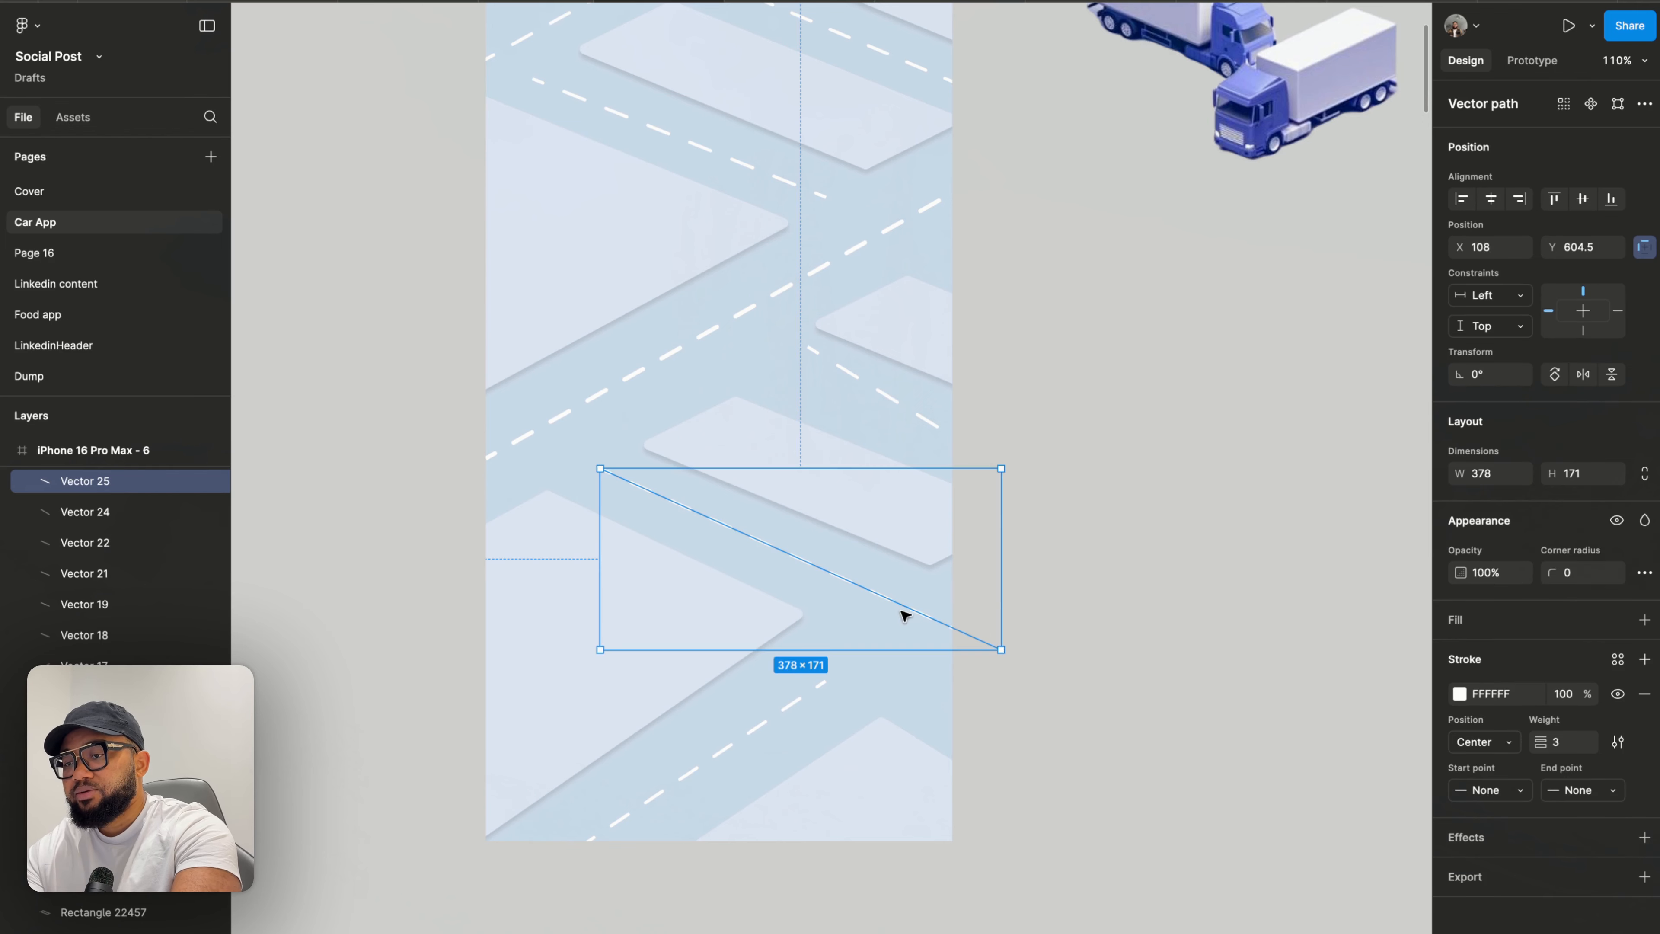
- Delete the long dashed line and the short dashed line segment on the lower road
{"action": "key", "text": "Delete"}
{"action": "left_click", "coordinate": [884, 397]}
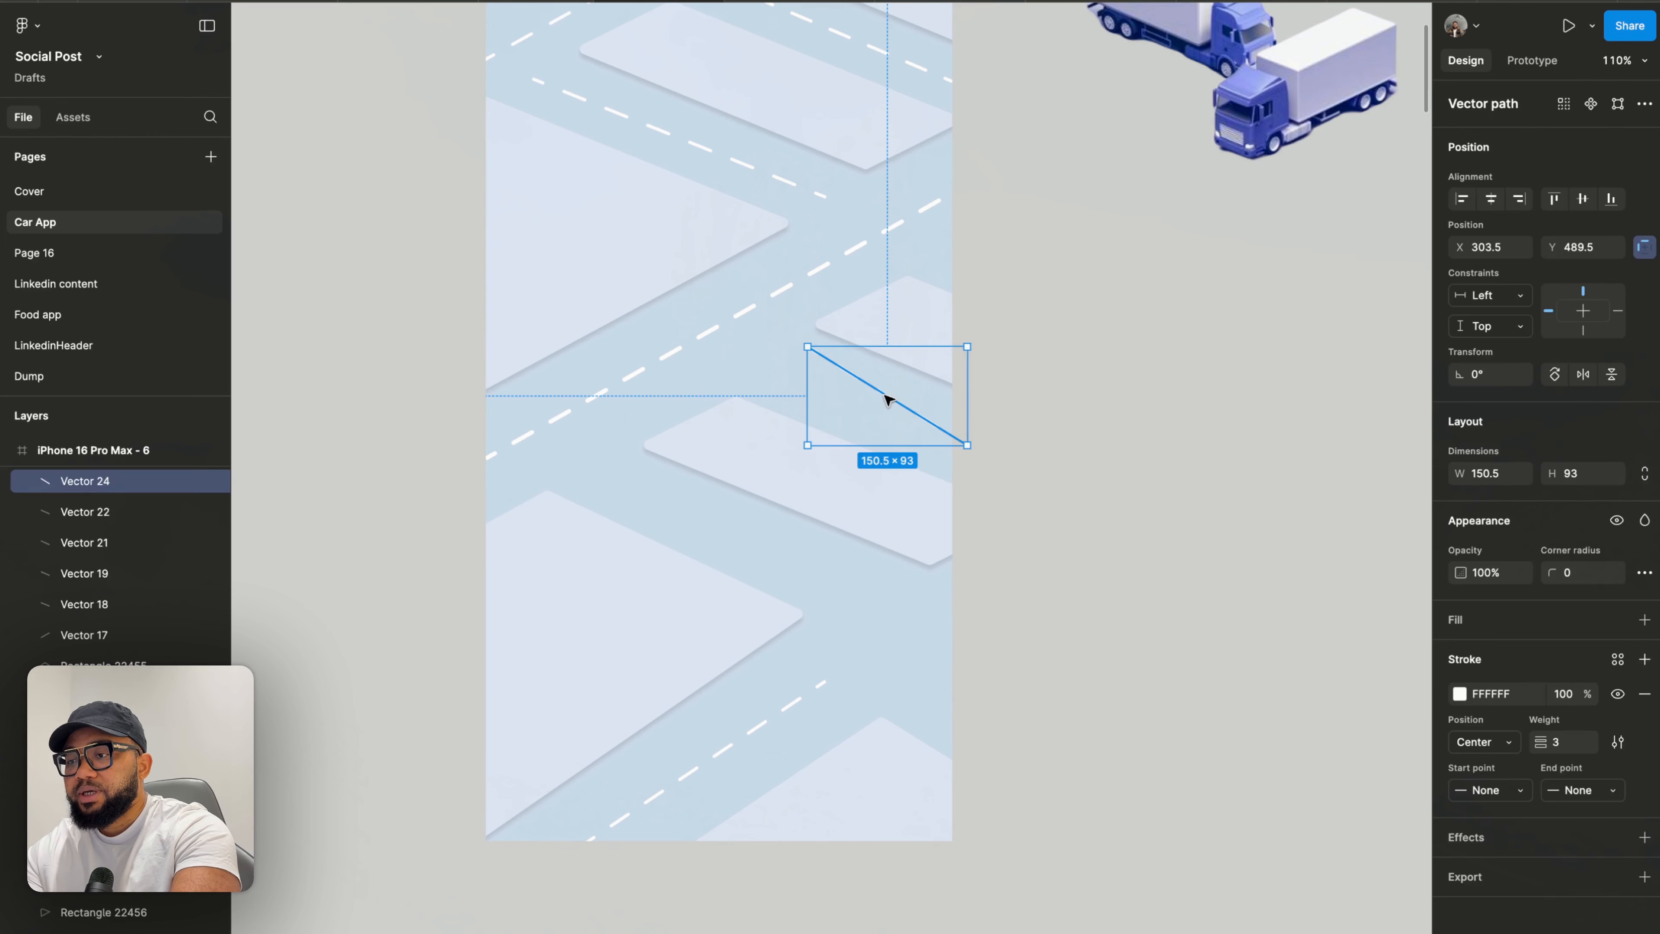
{"action": "key", "text": "Delete"}
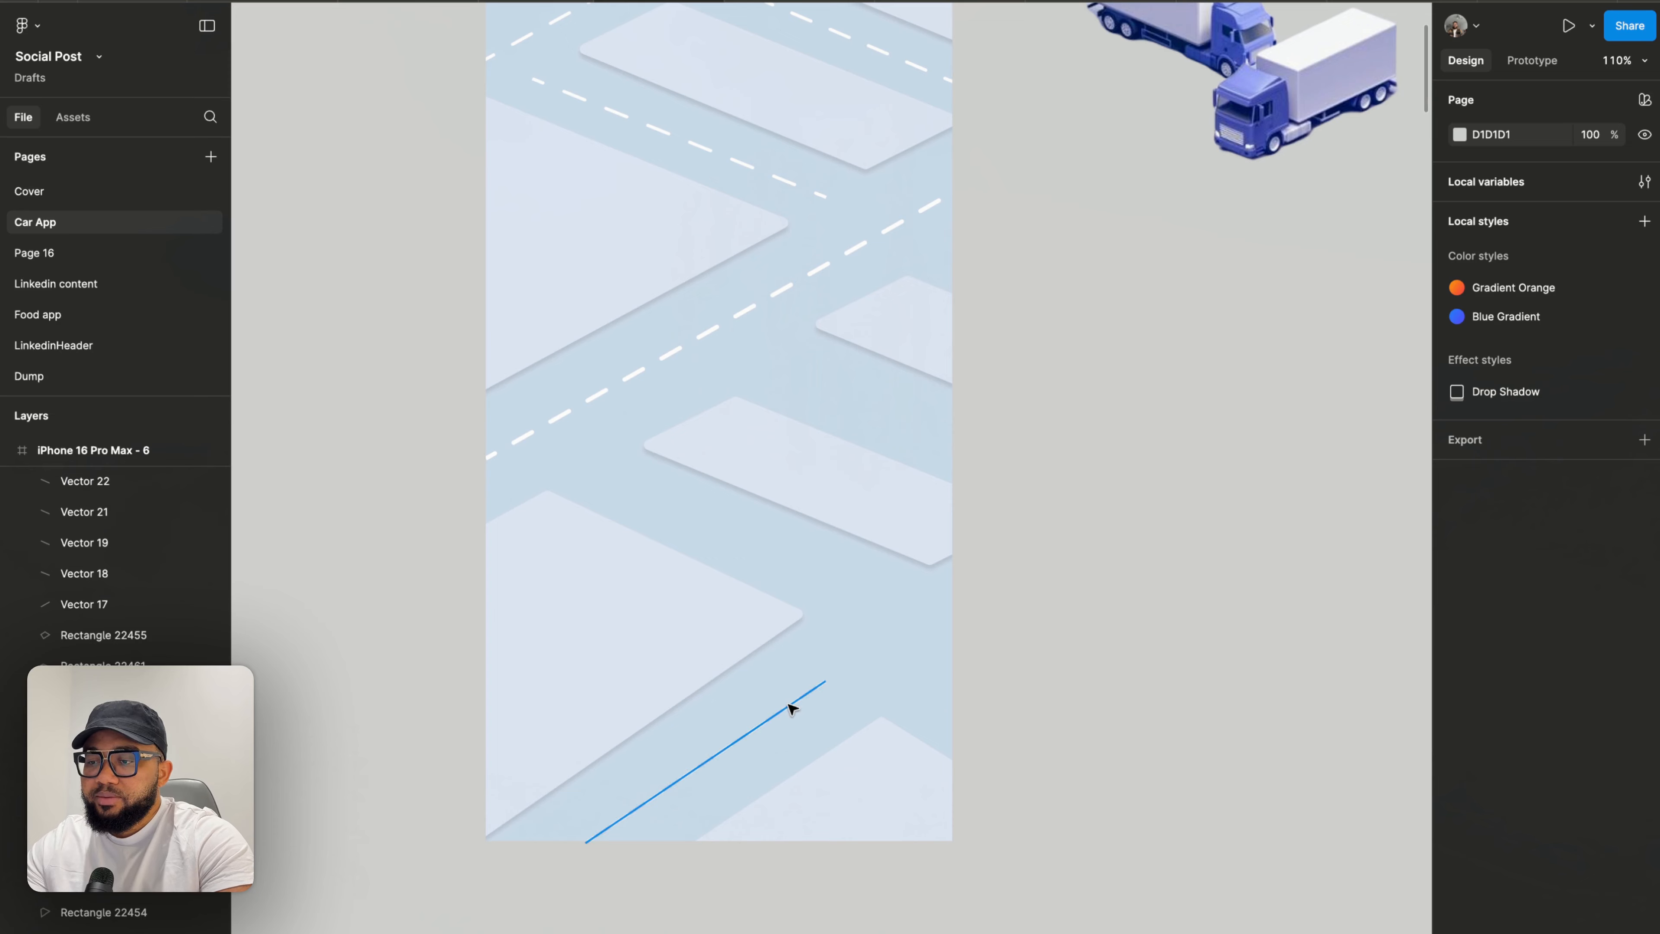
- Edit the block shape at the frame's bottom, moving its top and right corner points up and rightward
{"action": "left_click", "coordinate": [791, 708]}
{"action": "key", "text": "Escape"}
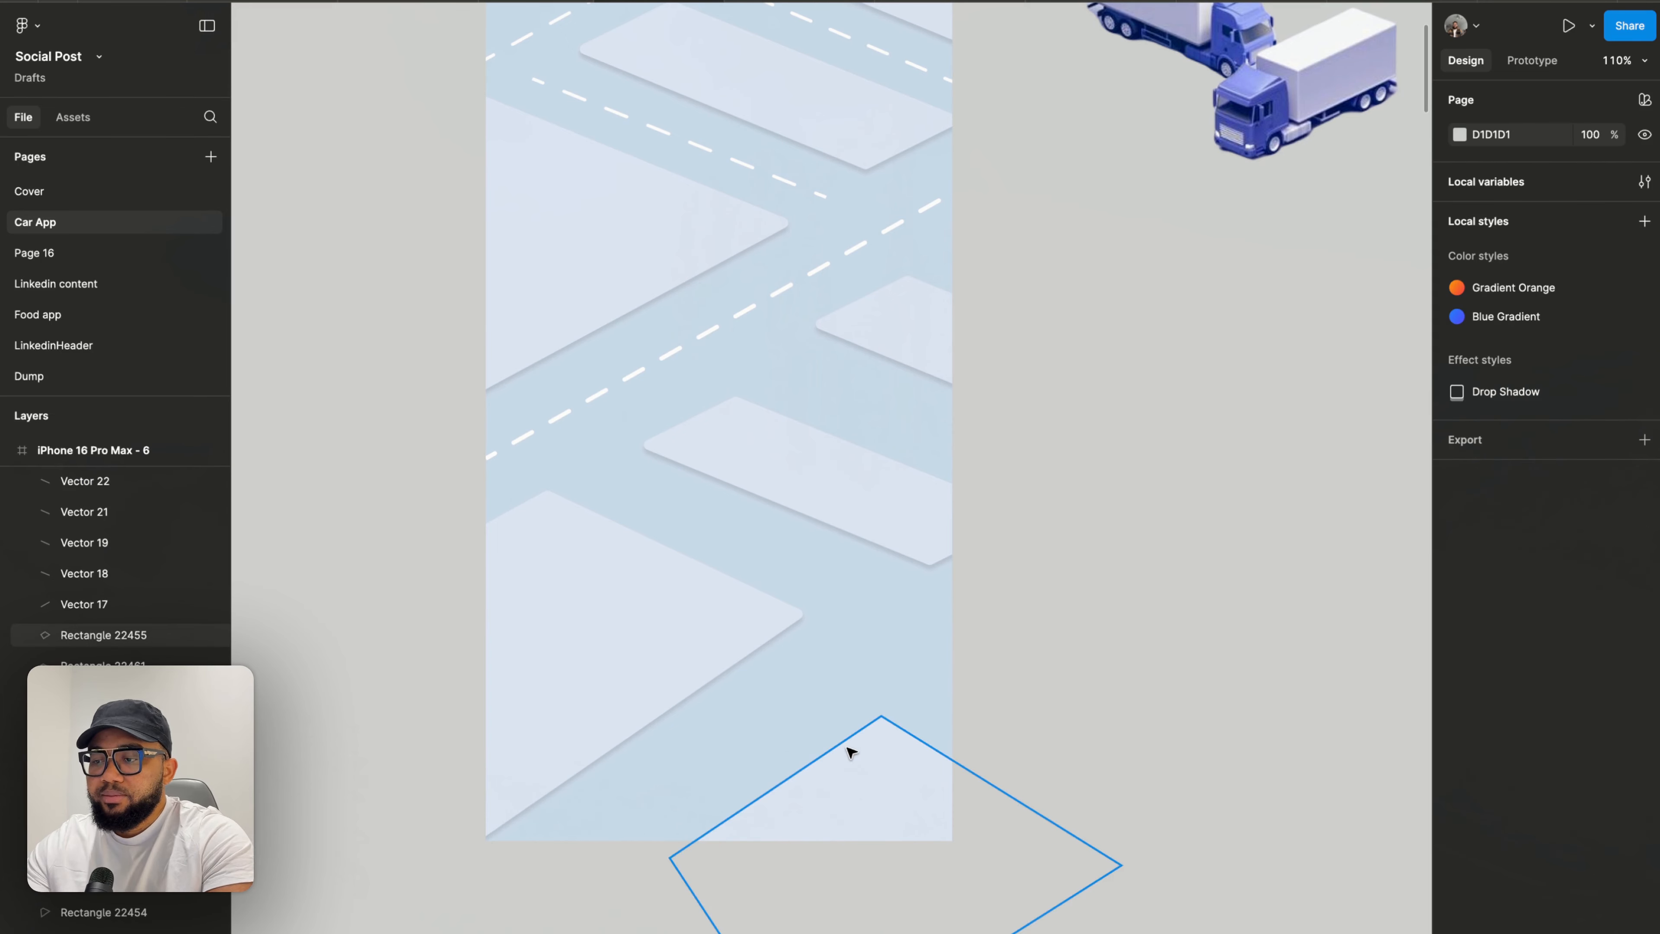
{"action": "double_click", "coordinate": [859, 742]}
{"action": "left_click_drag", "start_coordinate": [882, 721], "coordinate": [878, 703]}
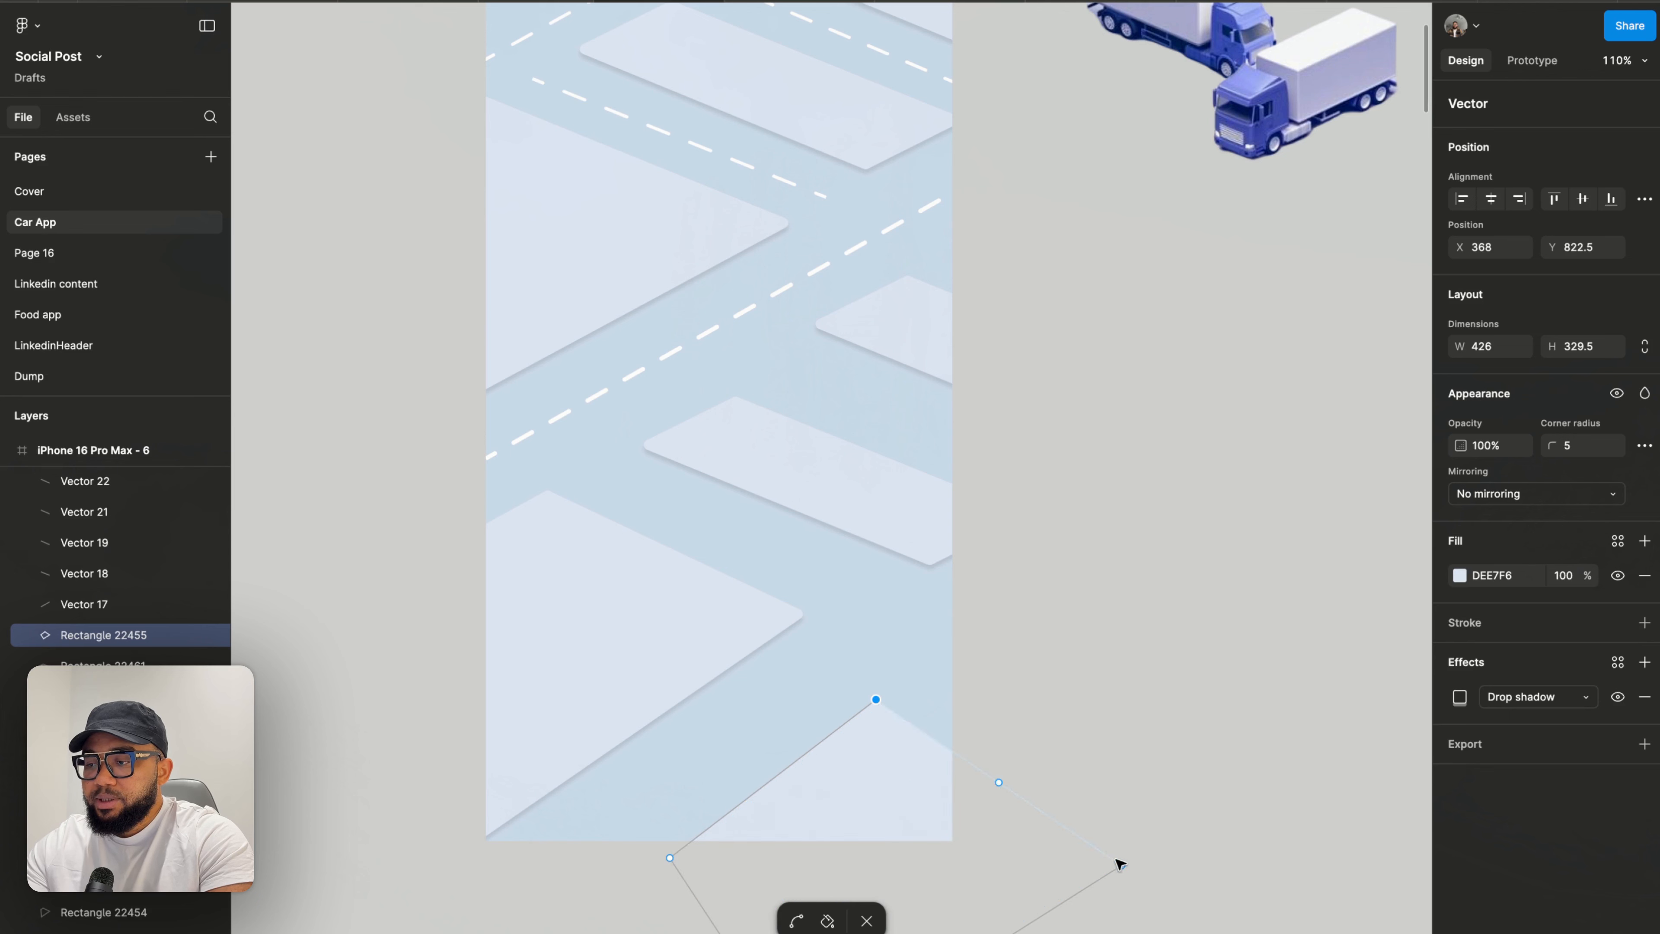
{"action": "left_click_drag", "start_coordinate": [1123, 867], "coordinate": [1152, 798]}
{"action": "left_click_drag", "start_coordinate": [878, 706], "coordinate": [908, 673]}
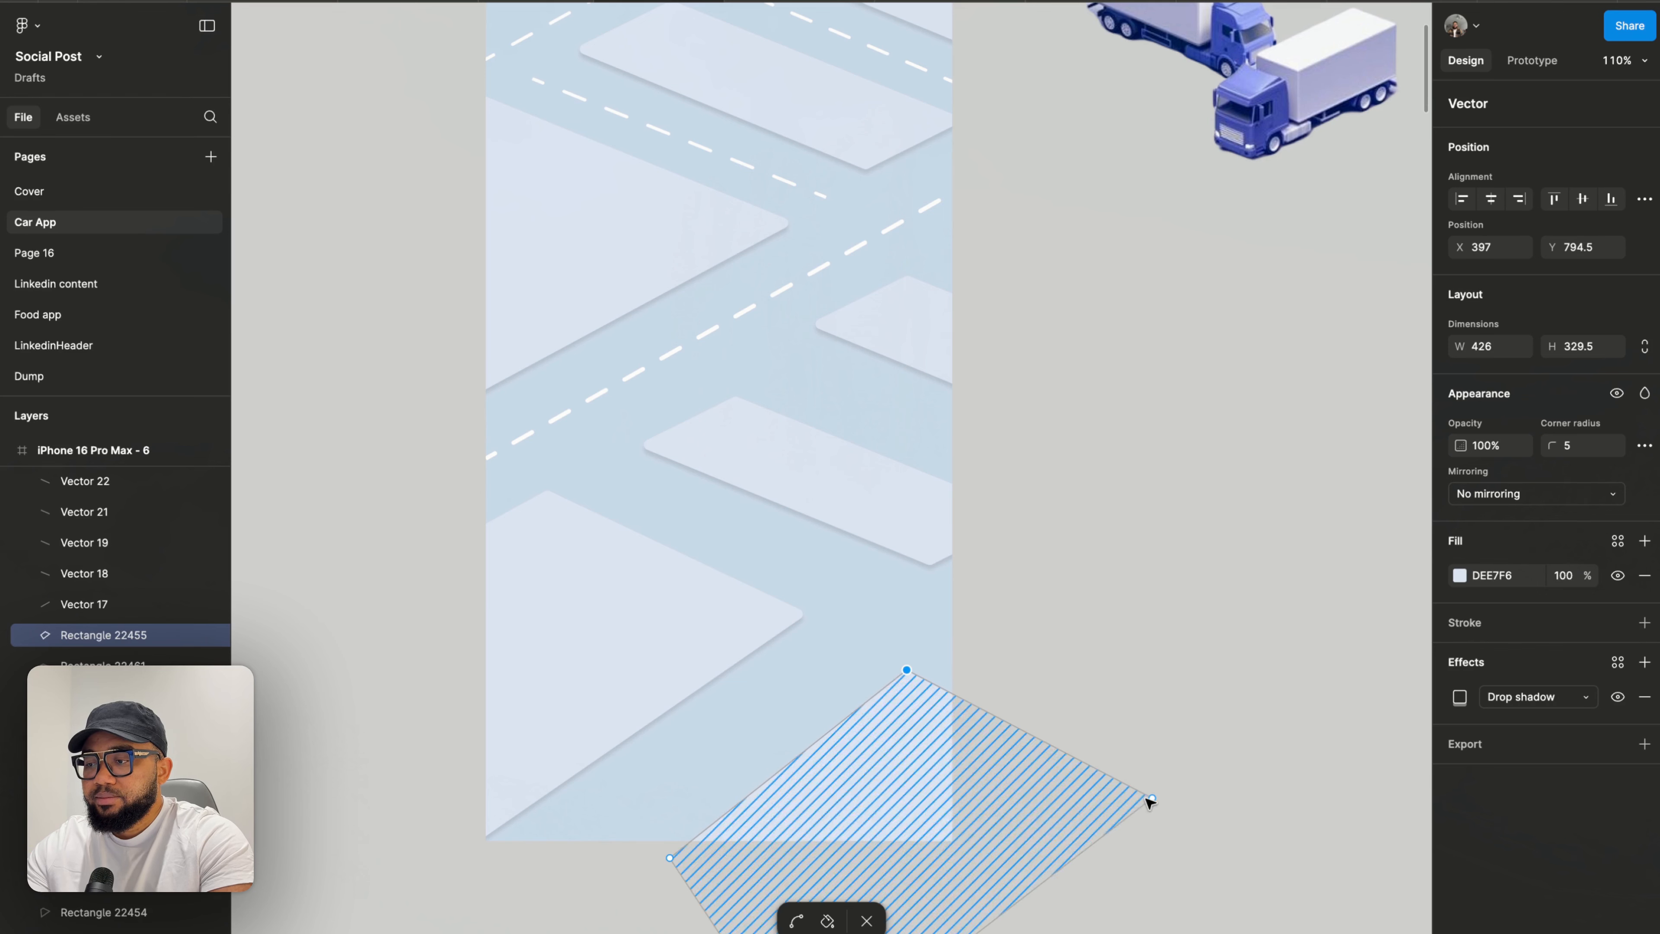
{"action": "left_click_drag", "start_coordinate": [1151, 797], "coordinate": [1156, 783]}
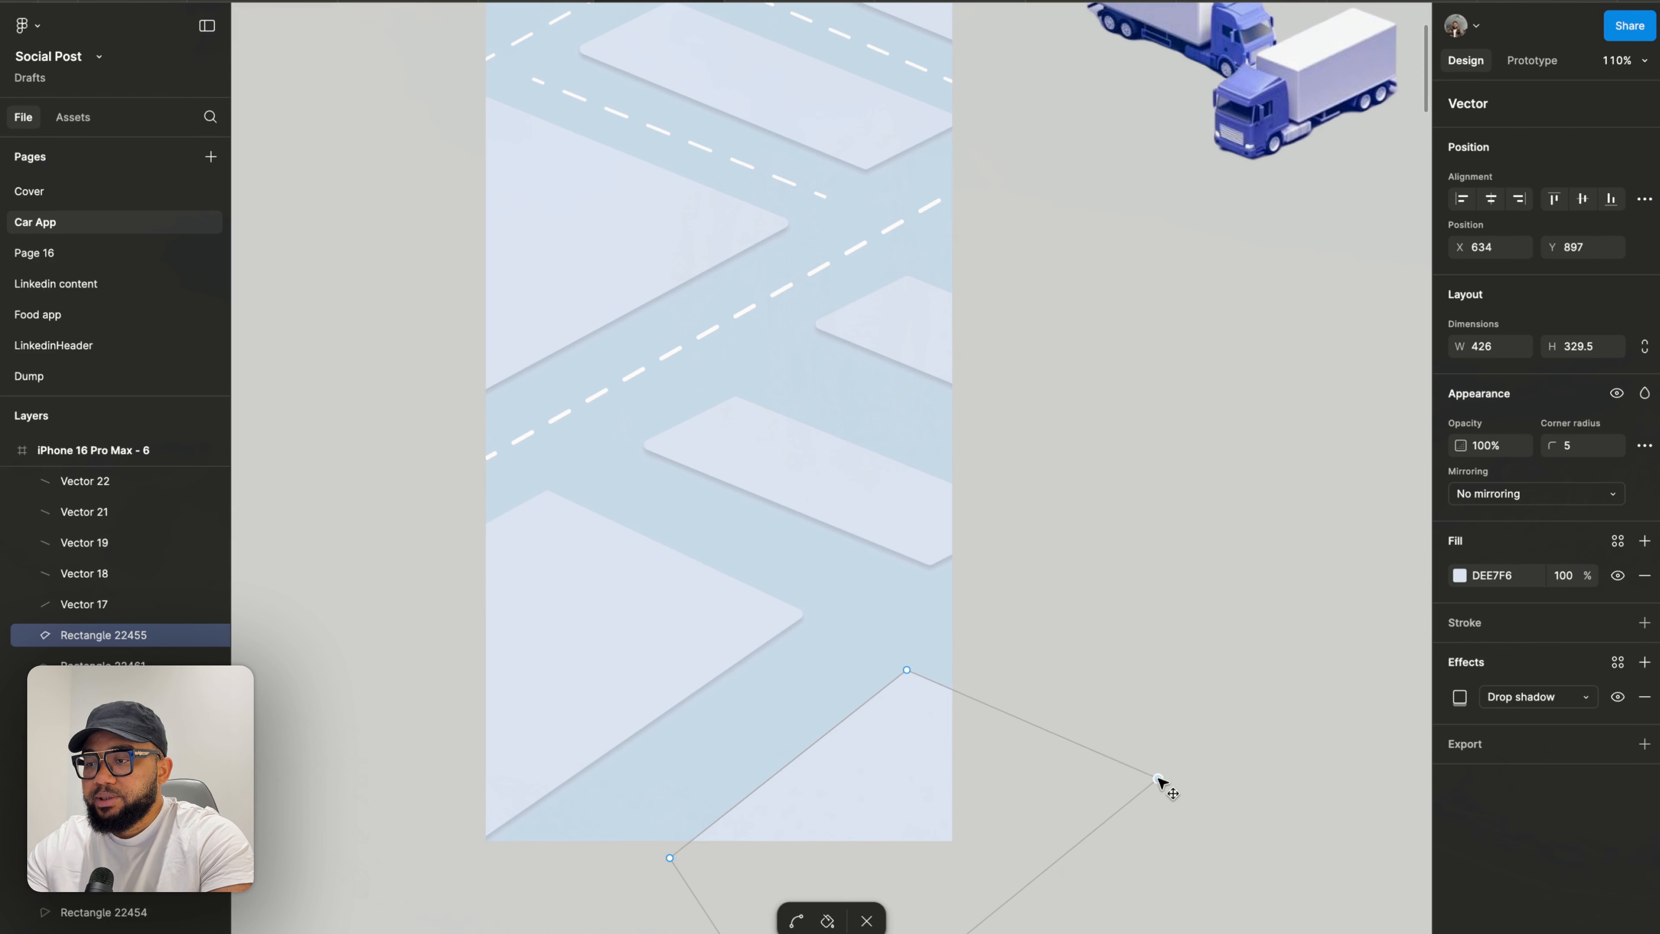
{"action": "key", "text": "Escape"}
{"action": "key", "text": "Escape"}
- Nudge the bottom block shape's left corner point slightly to the left
{"action": "scroll", "coordinate": [1104, 664], "scroll_direction": "down", "scroll_amount": 5}
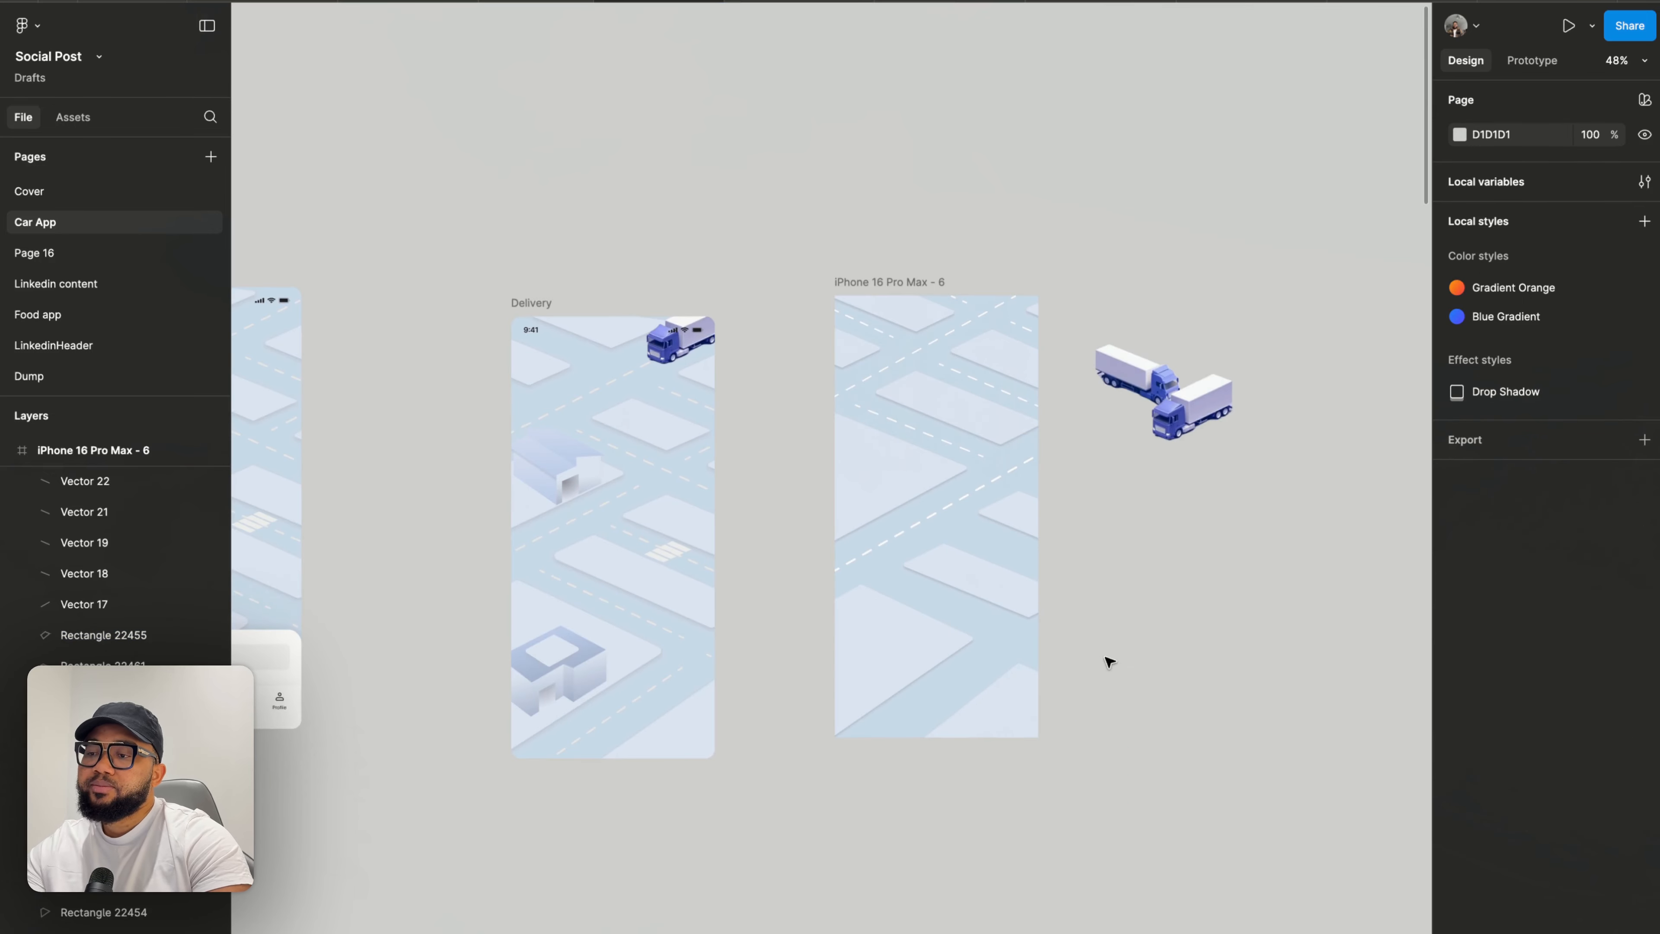
{"action": "scroll", "coordinate": [710, 553], "scroll_direction": "up", "scroll_amount": 5}
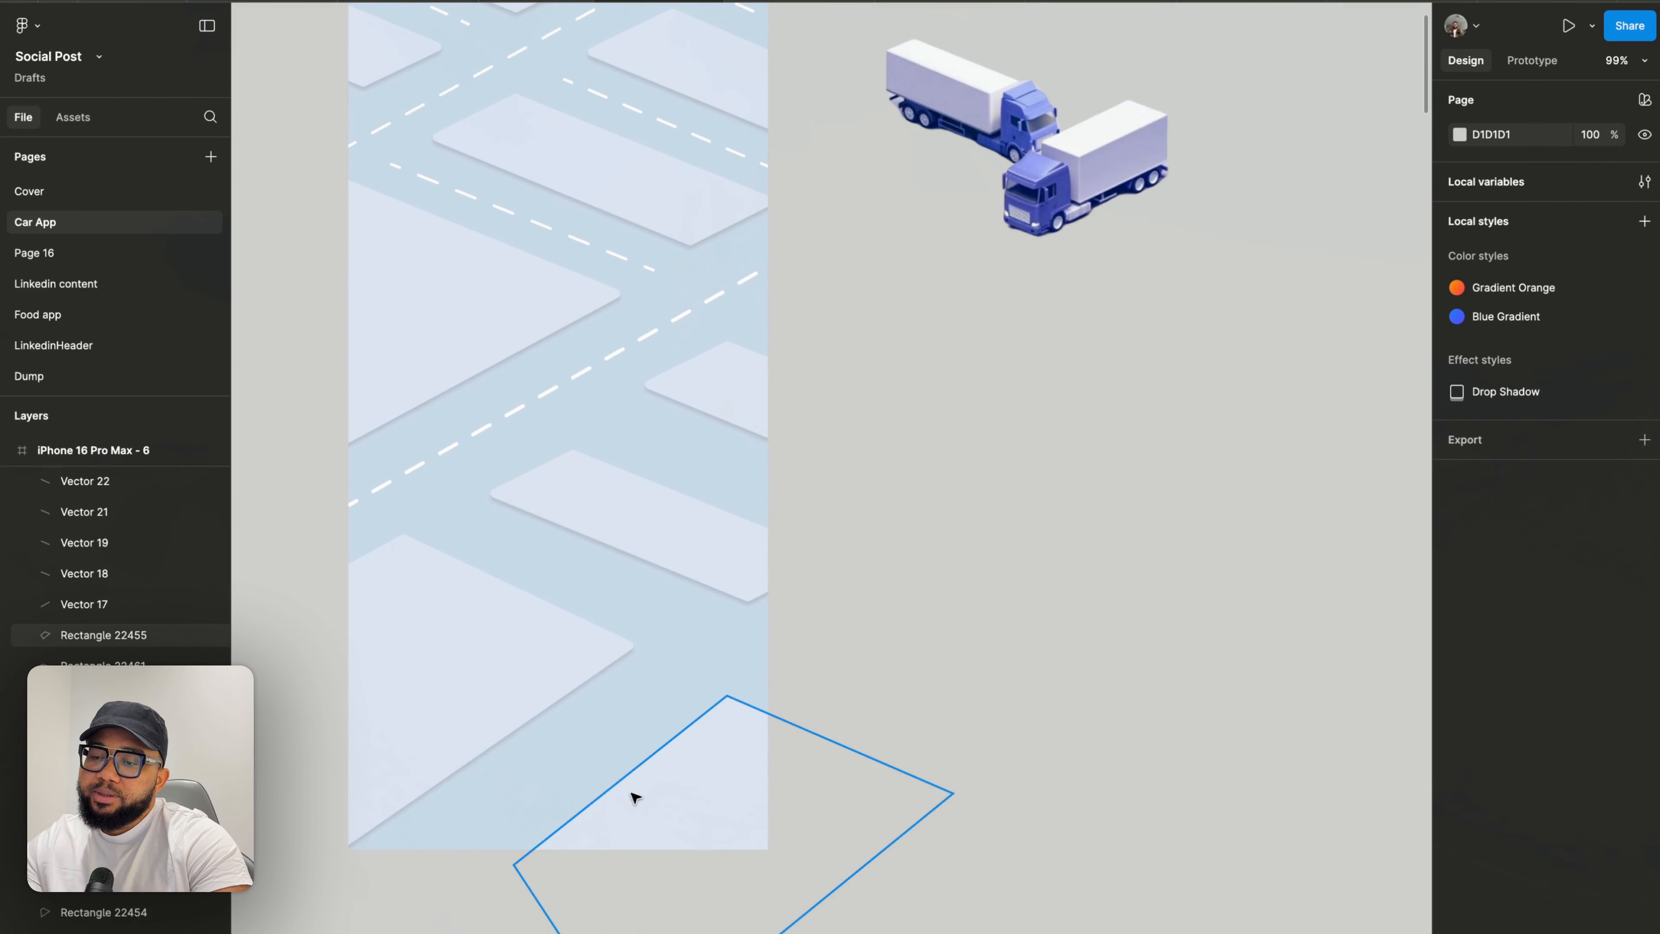
{"action": "left_click", "coordinate": [624, 821]}
{"action": "left_click_drag", "start_coordinate": [513, 865], "coordinate": [504, 864]}
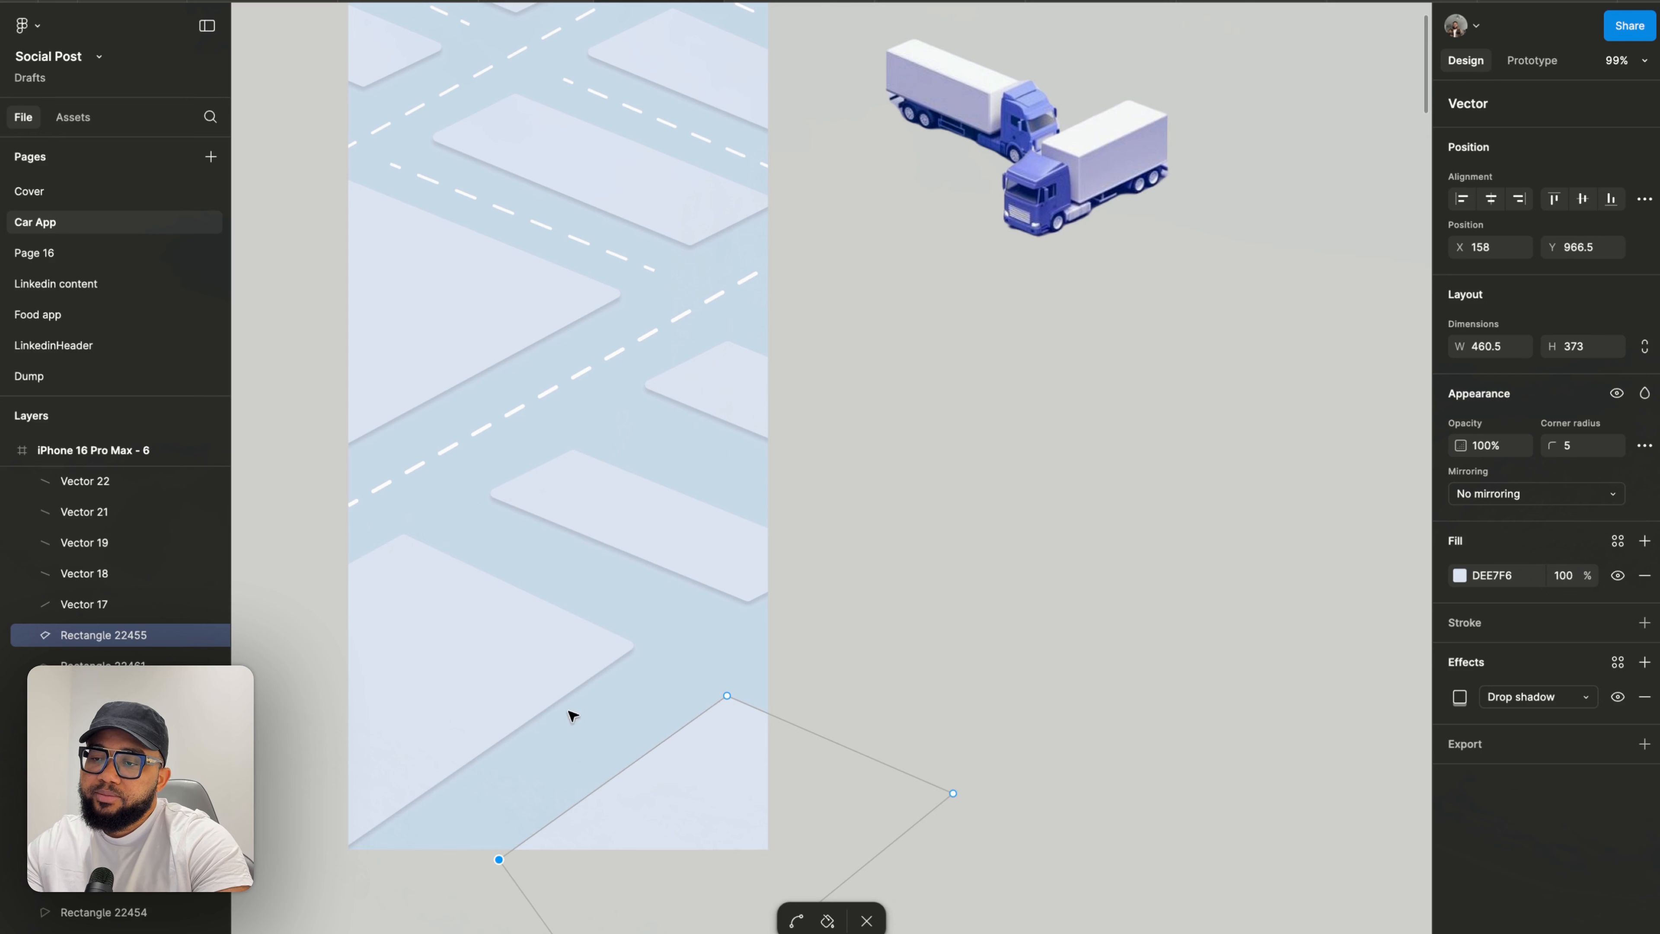
- Nudge the duplicated block shape in the middle of the frame slightly up and to the right
{"action": "left_click", "coordinate": [713, 566]}
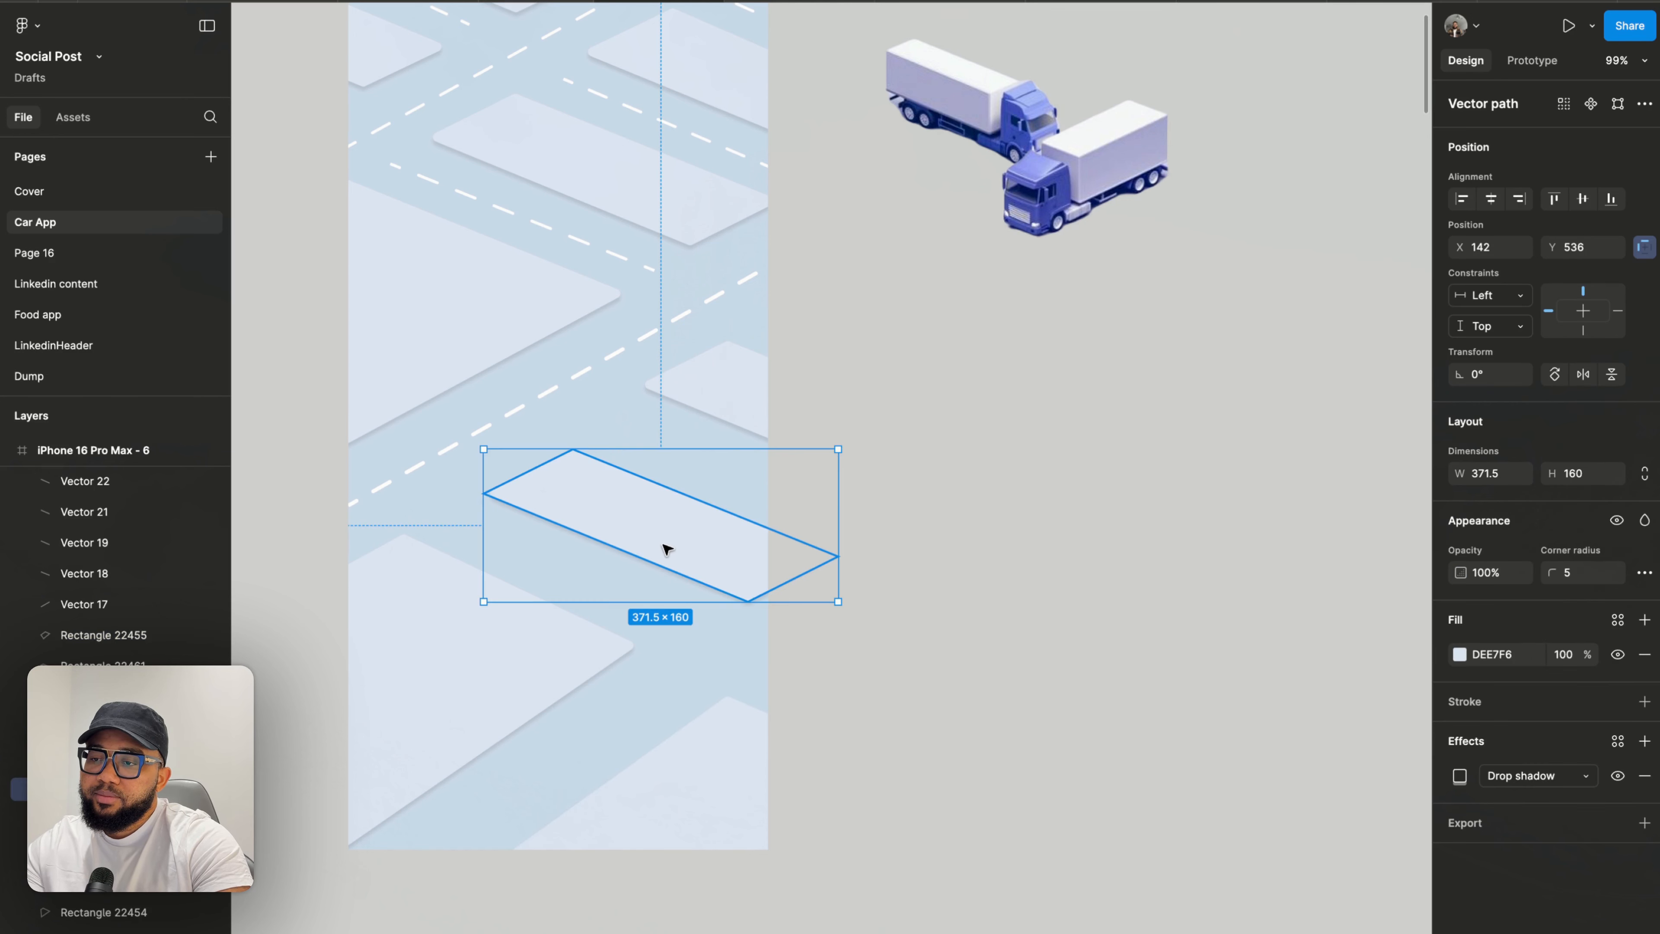
{"action": "left_click_drag", "start_coordinate": [665, 549], "coordinate": [672, 546]}
{"action": "scroll", "coordinate": [671, 546], "scroll_direction": "down", "scroll_amount": 3}
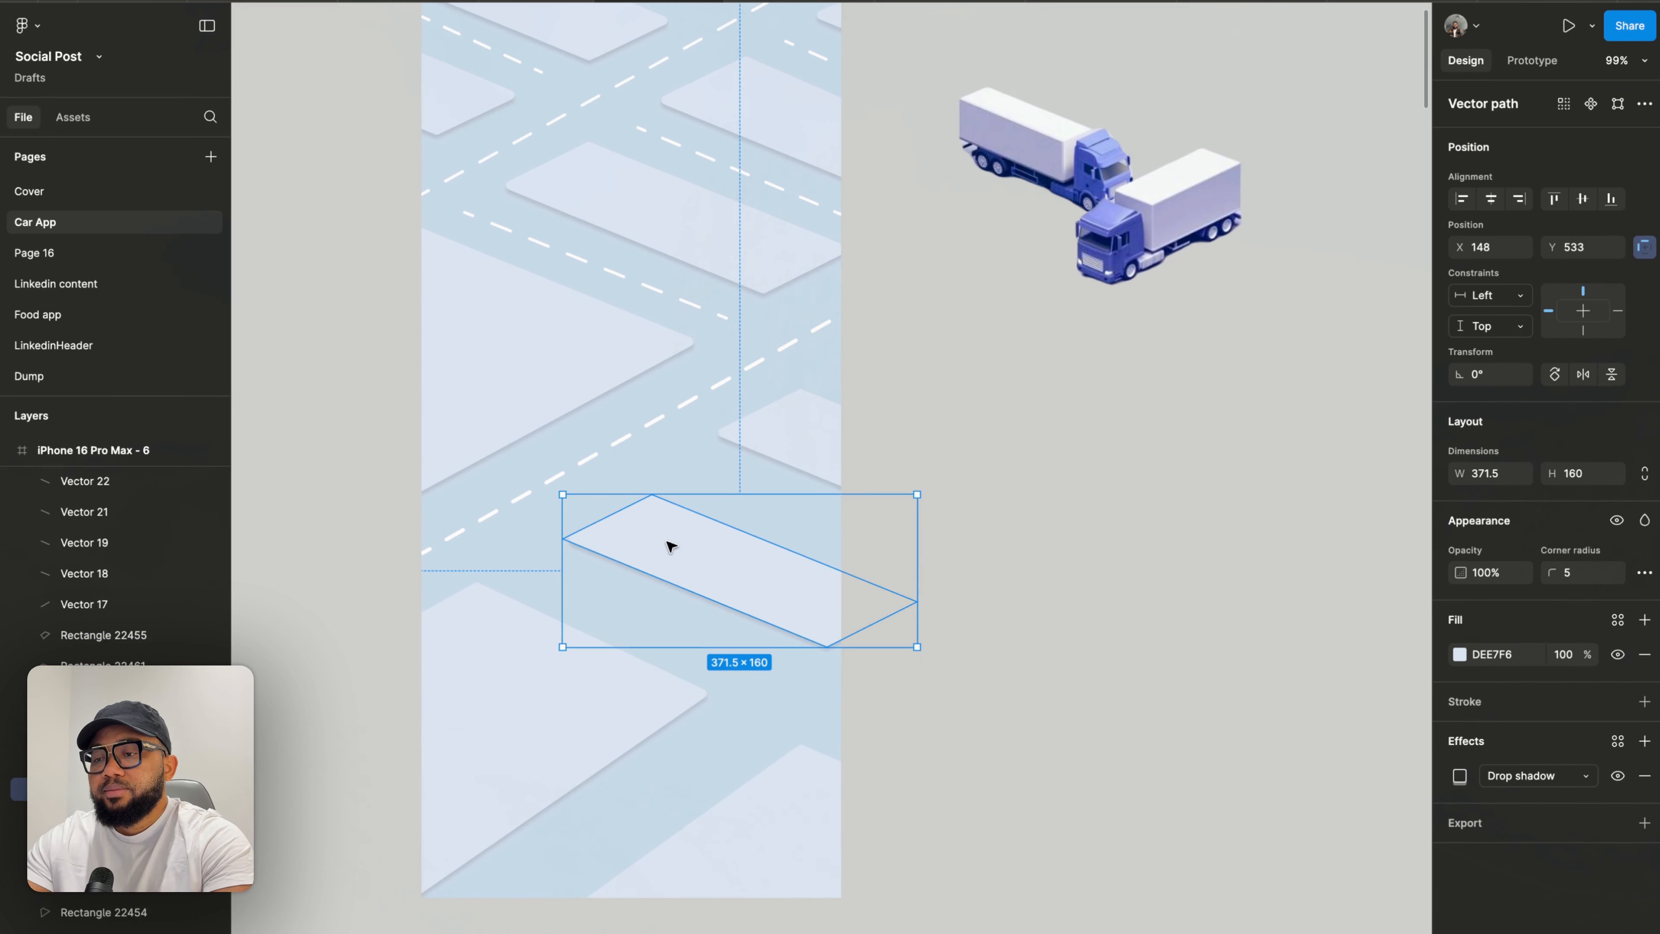
- Move the selected block shape up and left onto the middle road over its dashed line
{"action": "scroll", "coordinate": [671, 546], "scroll_direction": "up", "scroll_amount": 2}
{"action": "scroll", "coordinate": [661, 517], "scroll_direction": "down", "scroll_amount": 3}
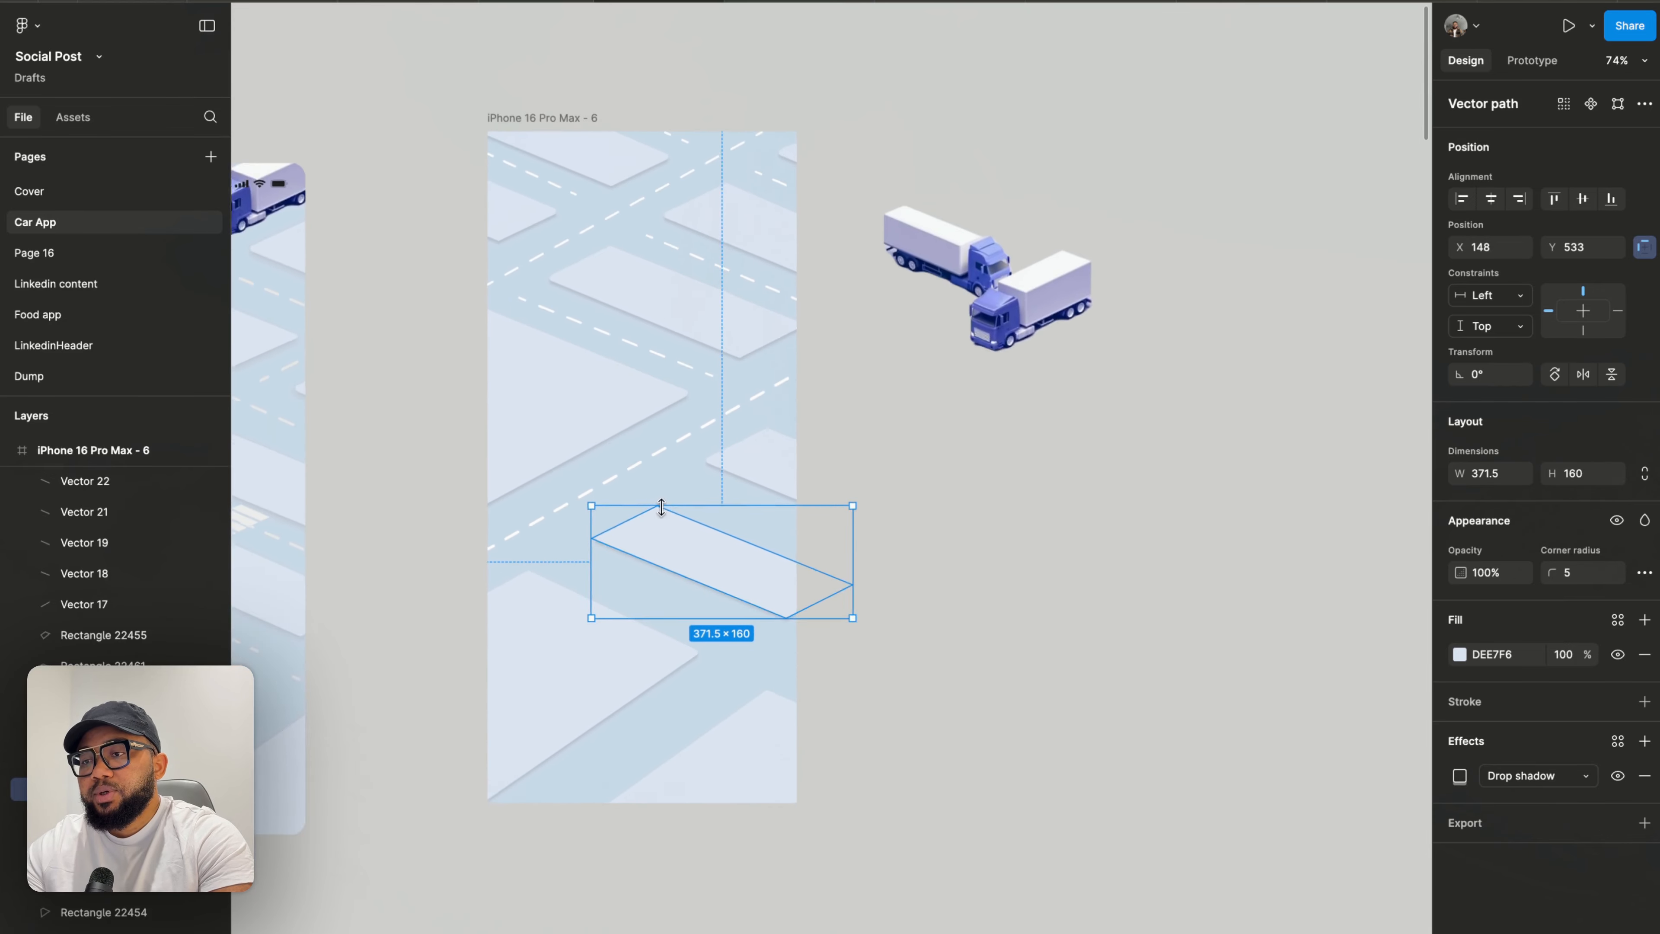
{"action": "left_click_drag", "start_coordinate": [690, 559], "coordinate": [545, 393]}
{"action": "scroll", "coordinate": [649, 320], "scroll_direction": "up", "scroll_amount": 5}
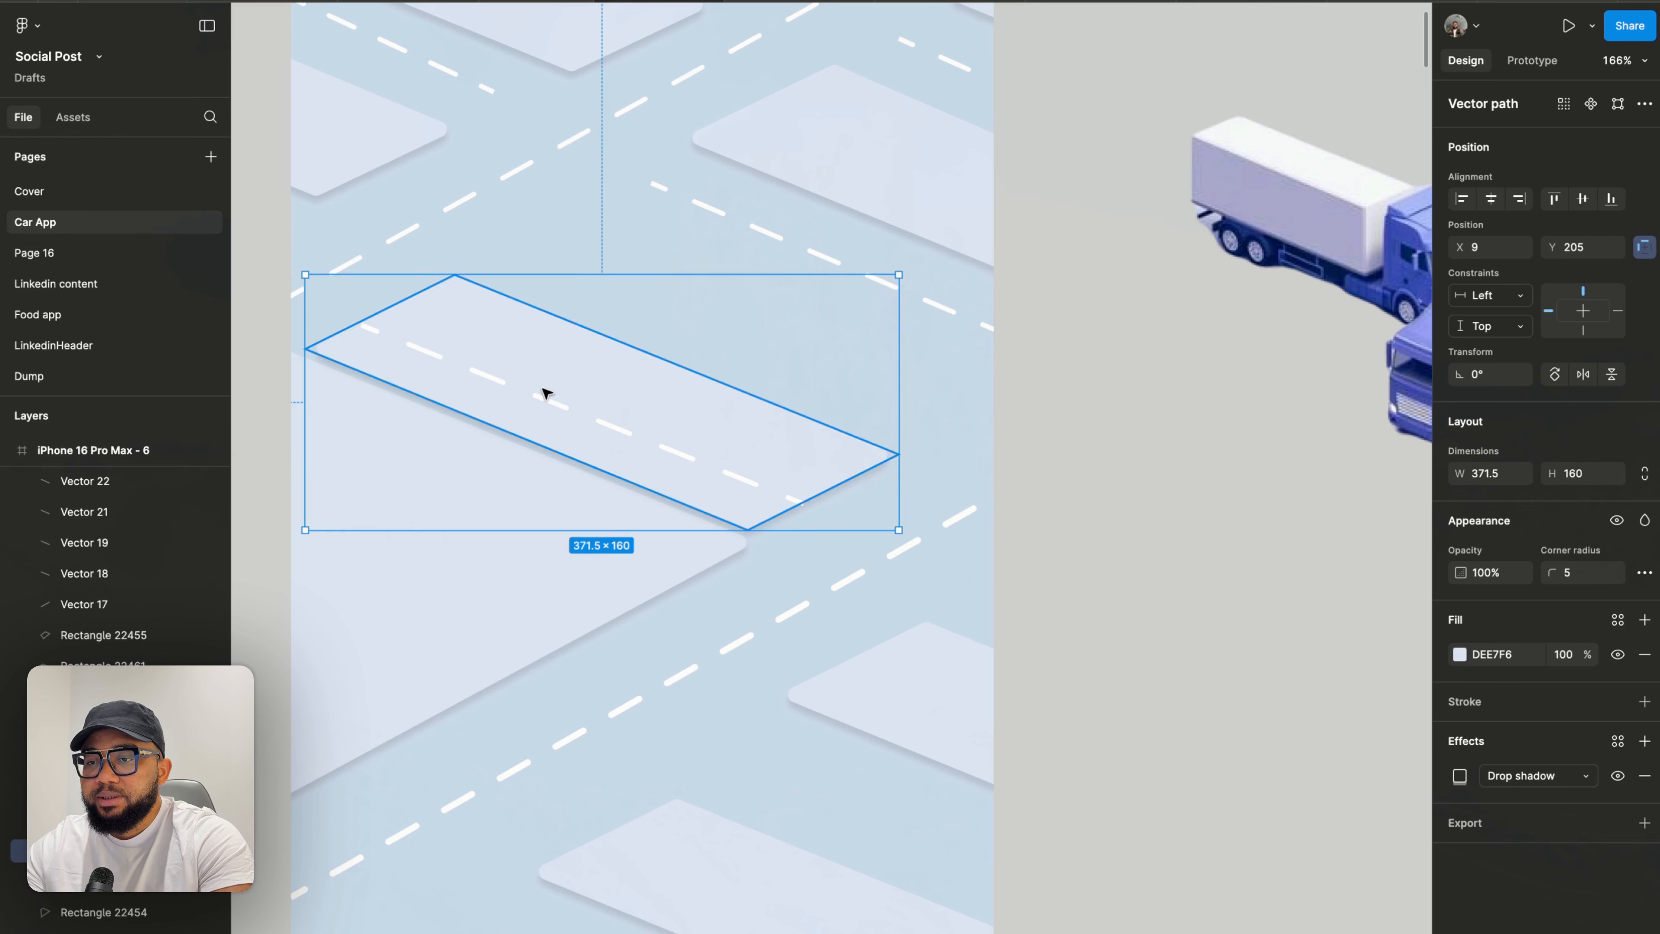
- Edit the block shape's points, nudging its bottom corner down and its left corner slightly outward
{"action": "scroll", "coordinate": [545, 393], "scroll_direction": "up", "scroll_amount": 4}
{"action": "double_click", "coordinate": [869, 560]}
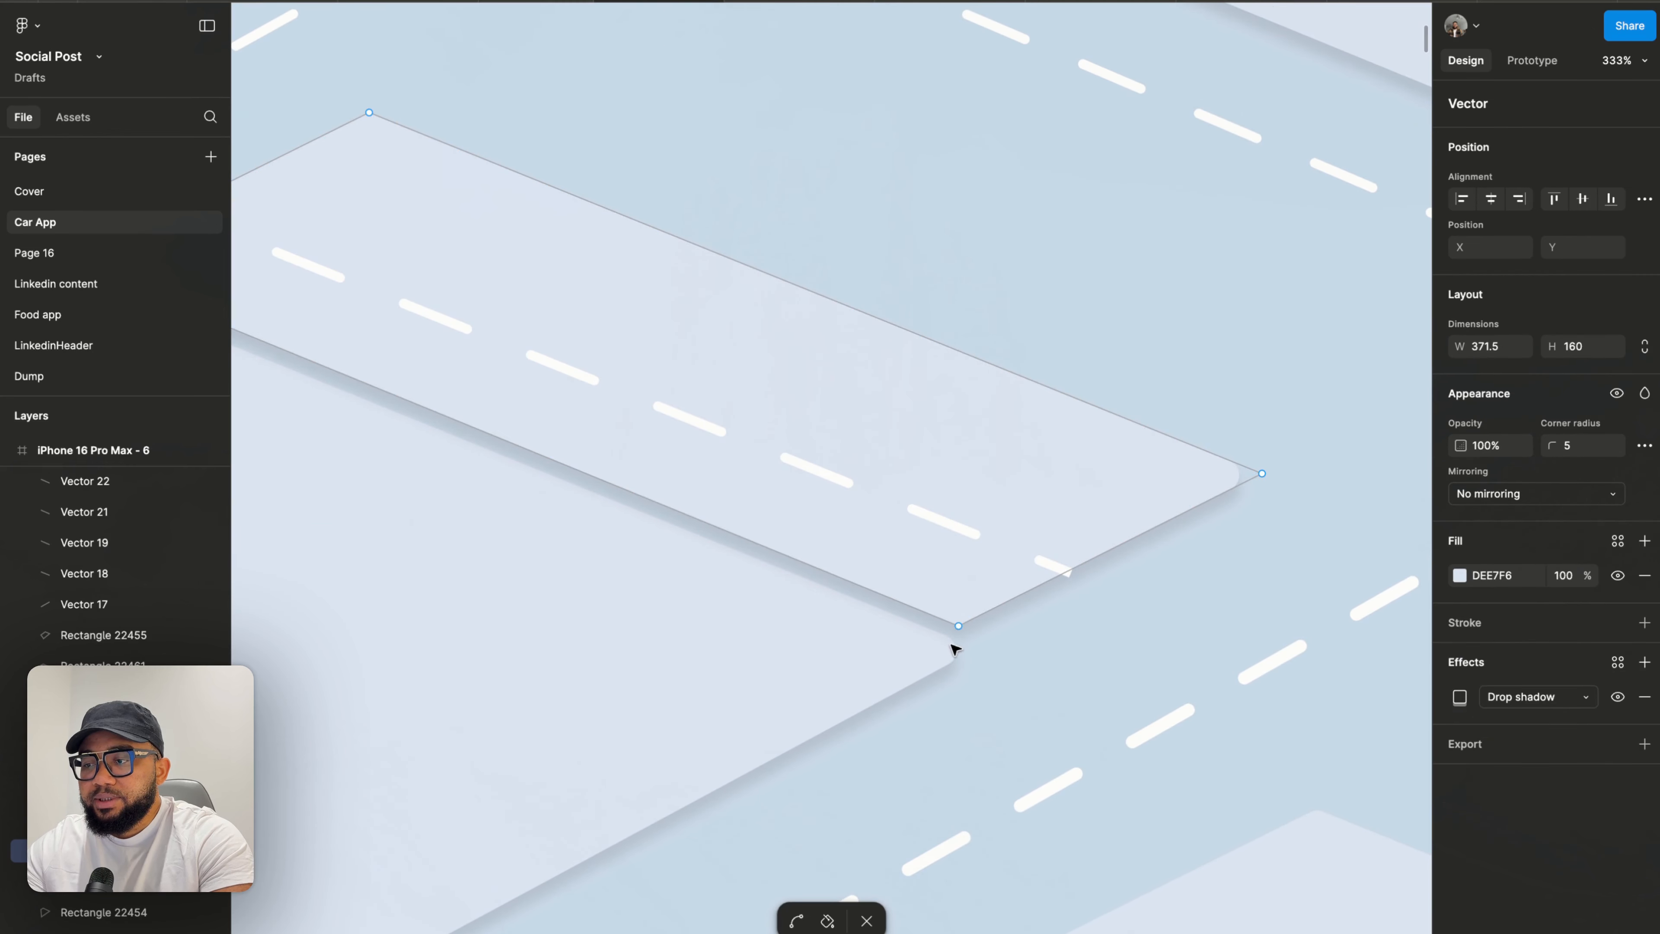
{"action": "left_click_drag", "start_coordinate": [957, 629], "coordinate": [960, 643]}
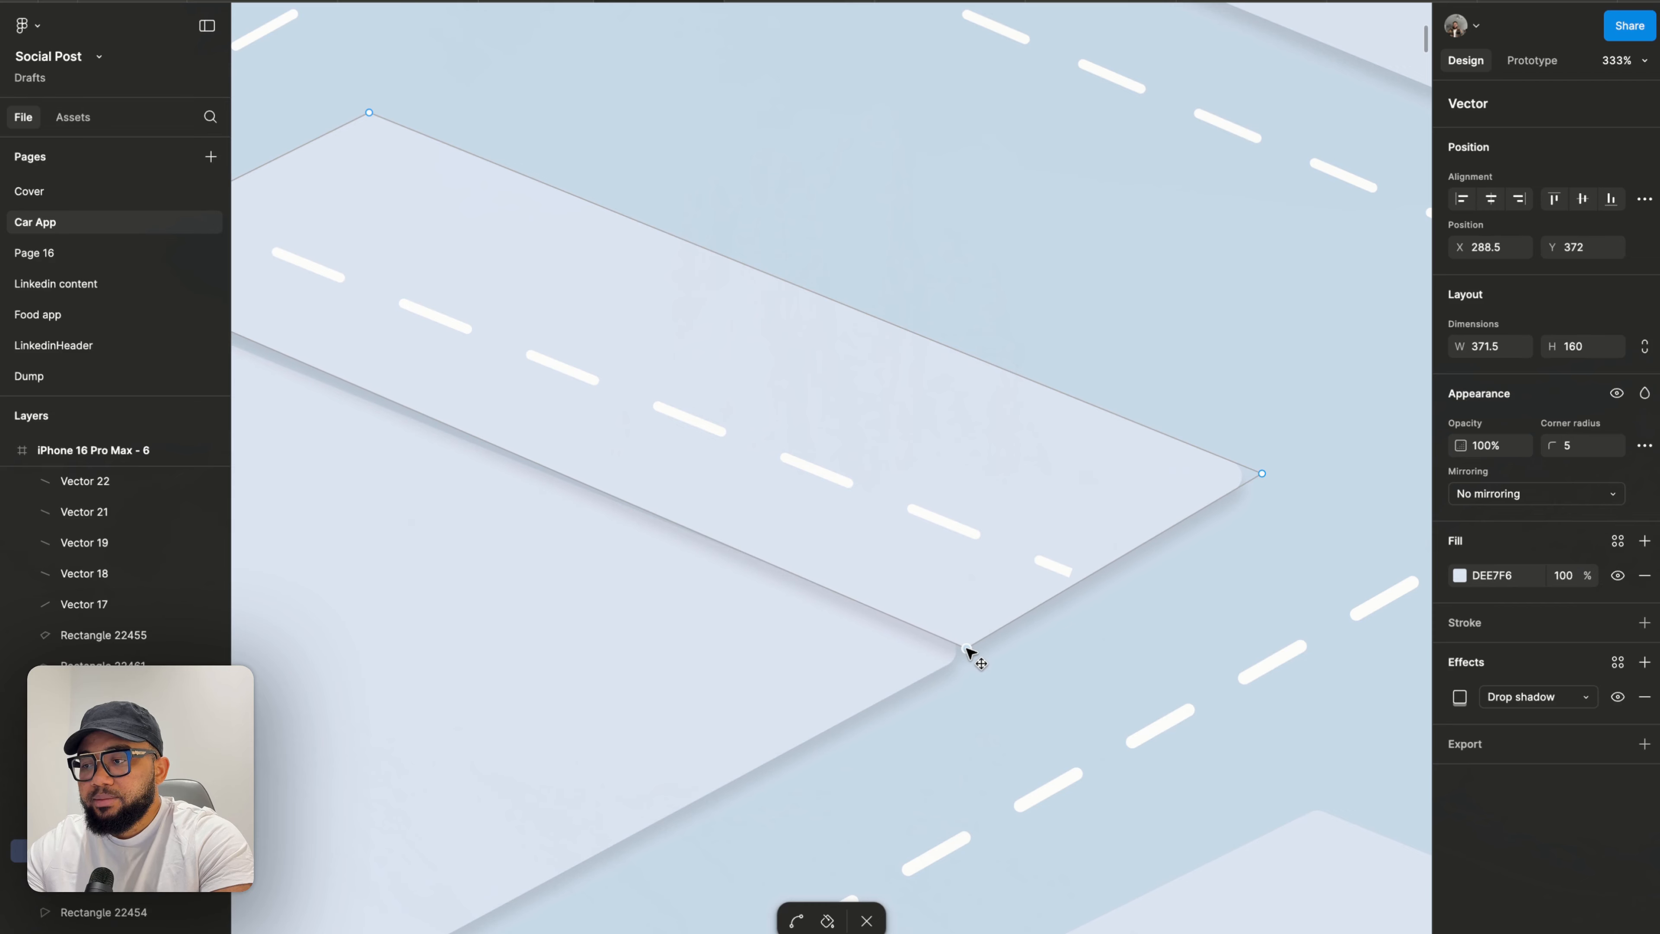
{"action": "scroll", "coordinate": [967, 649], "scroll_direction": "down", "scroll_amount": 5}
{"action": "scroll", "coordinate": [508, 459], "scroll_direction": "up", "scroll_amount": 6}
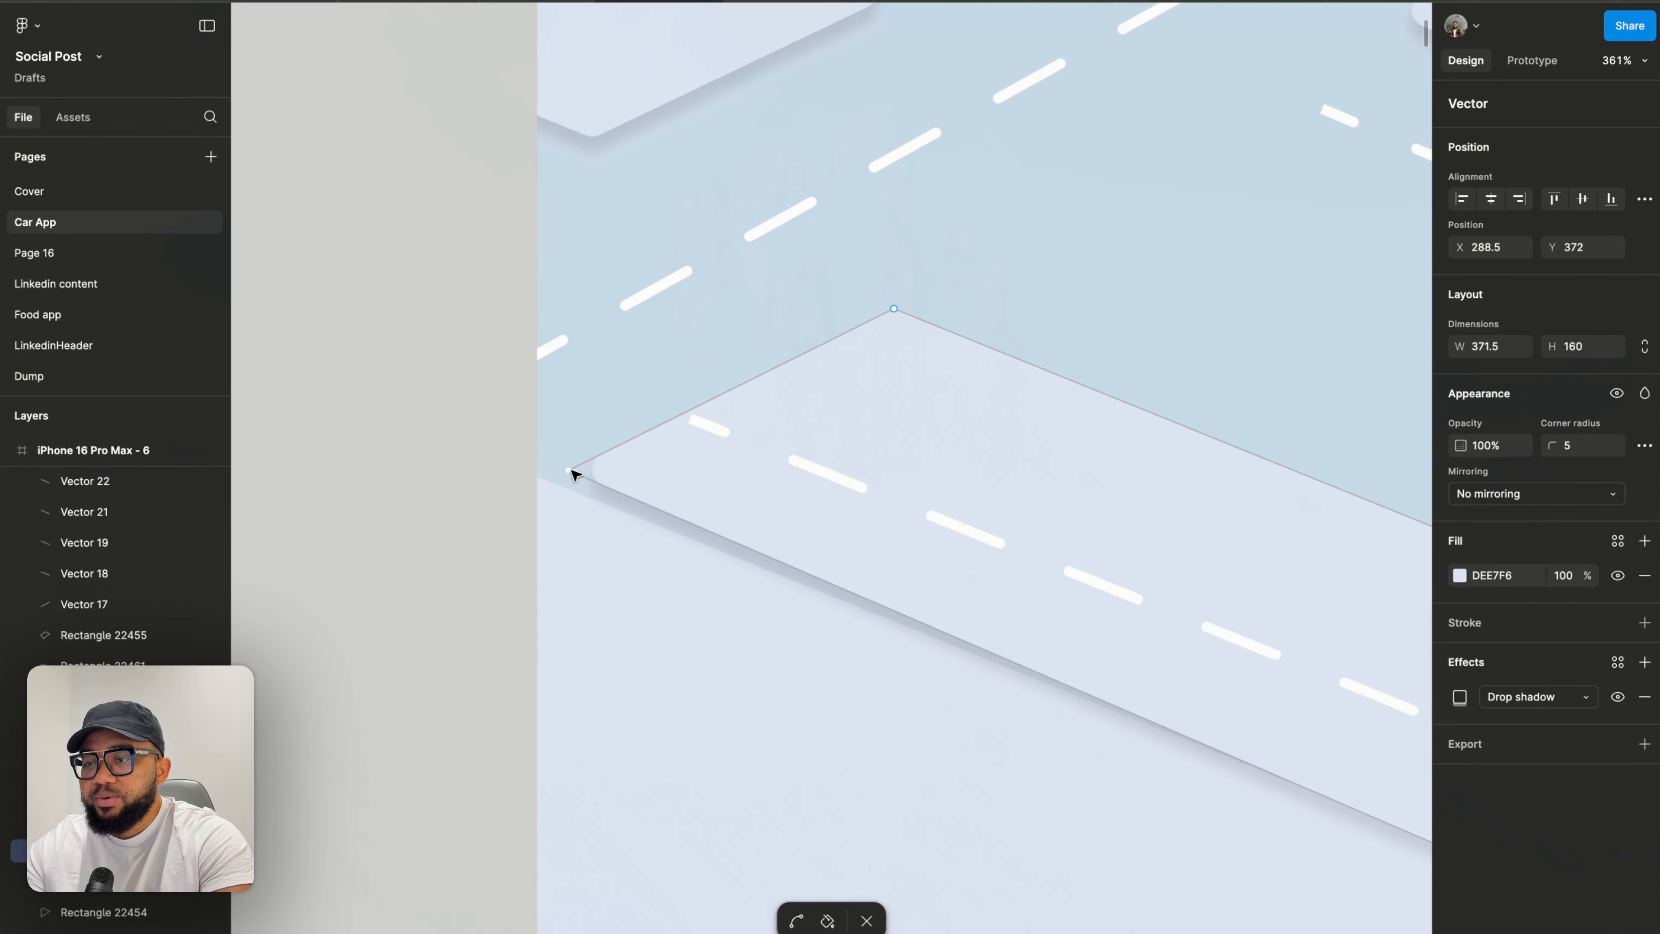
{"action": "left_click_drag", "start_coordinate": [568, 469], "coordinate": [560, 482]}
{"action": "scroll", "coordinate": [559, 482], "scroll_direction": "down", "scroll_amount": 6}
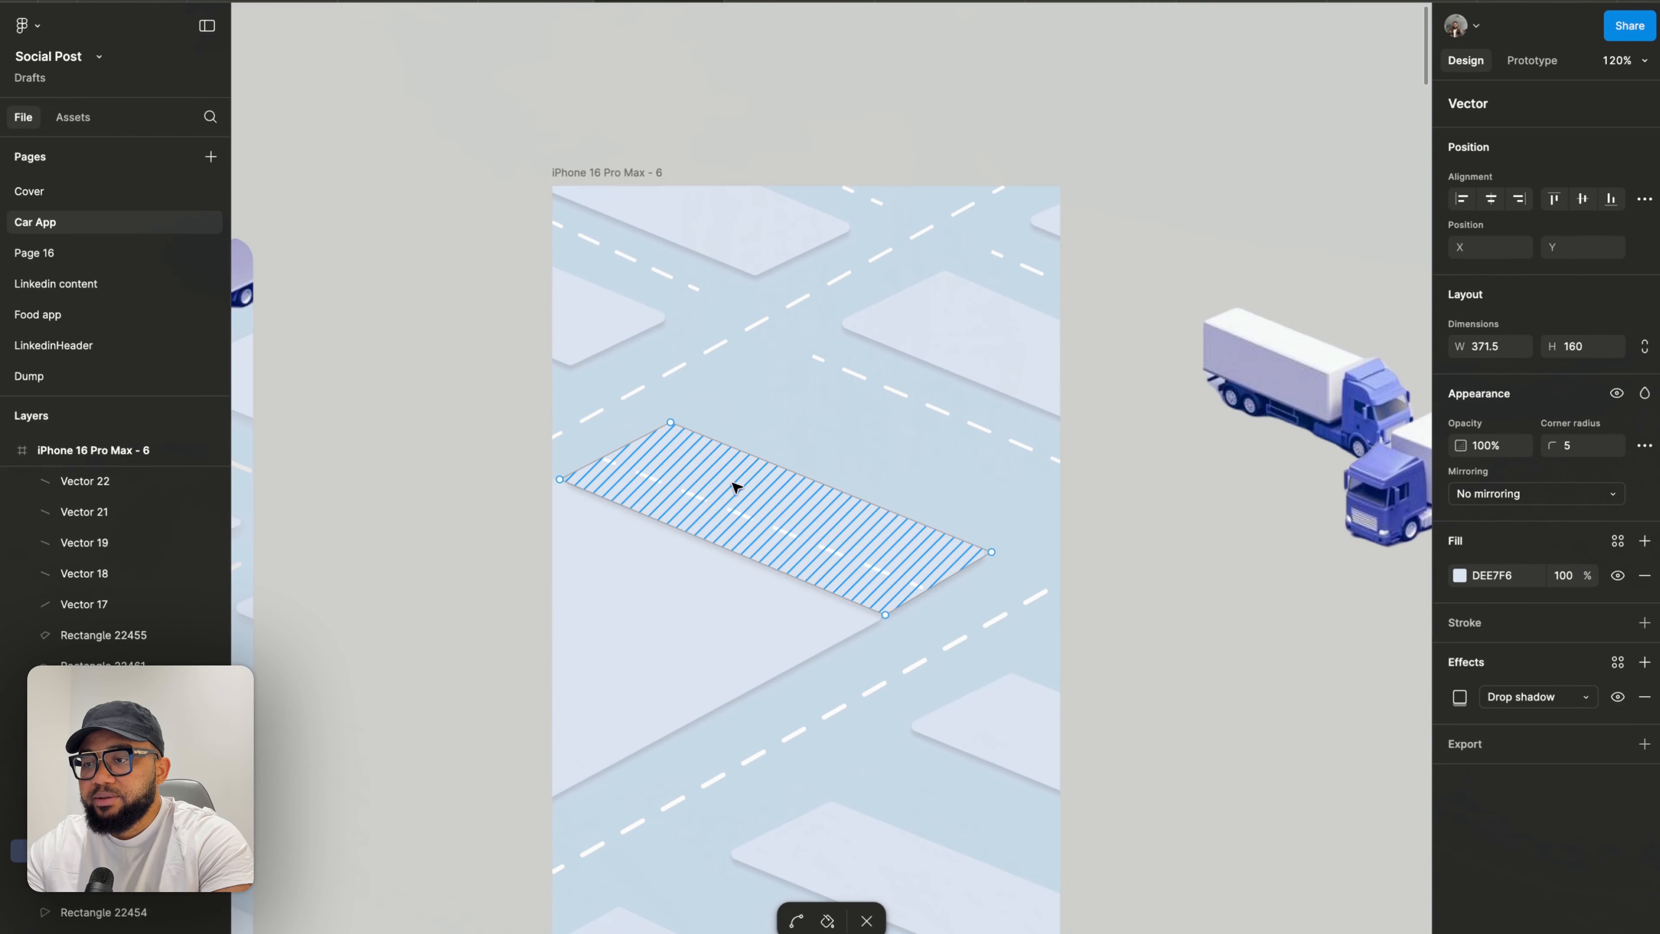
- Move the whole block shape up and to the right, then exit point editing
{"action": "left_click_drag", "start_coordinate": [732, 482], "coordinate": [818, 431]}
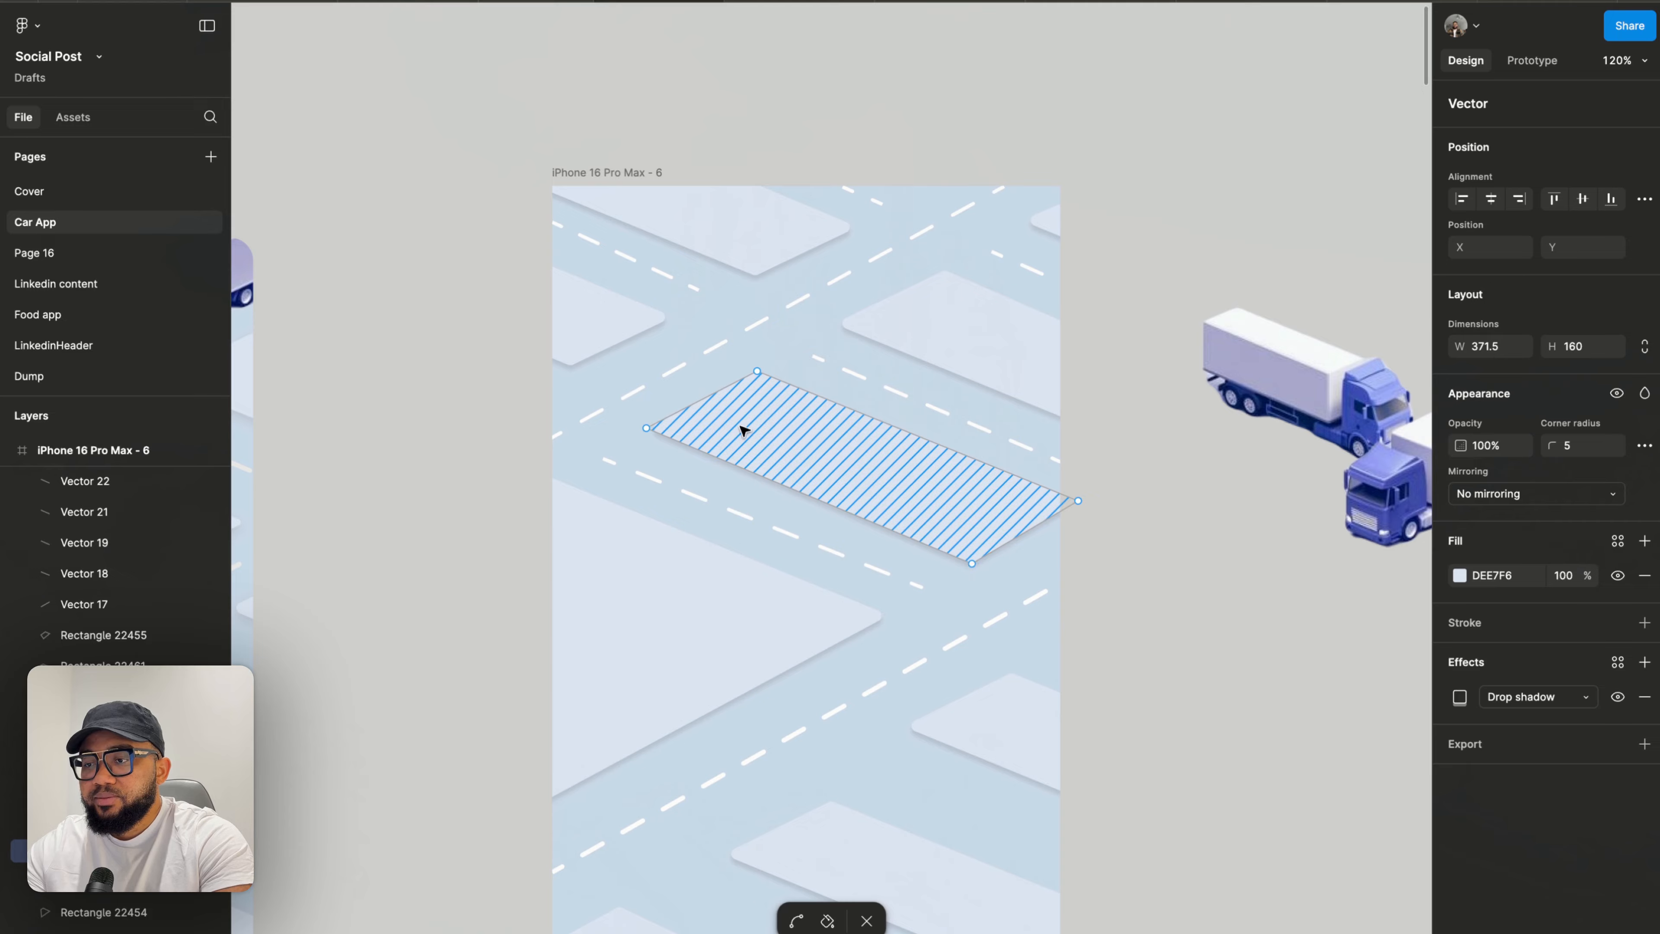
{"action": "scroll", "coordinate": [743, 431], "scroll_direction": "up", "scroll_amount": 5}
{"action": "left_click", "coordinate": [683, 432]}
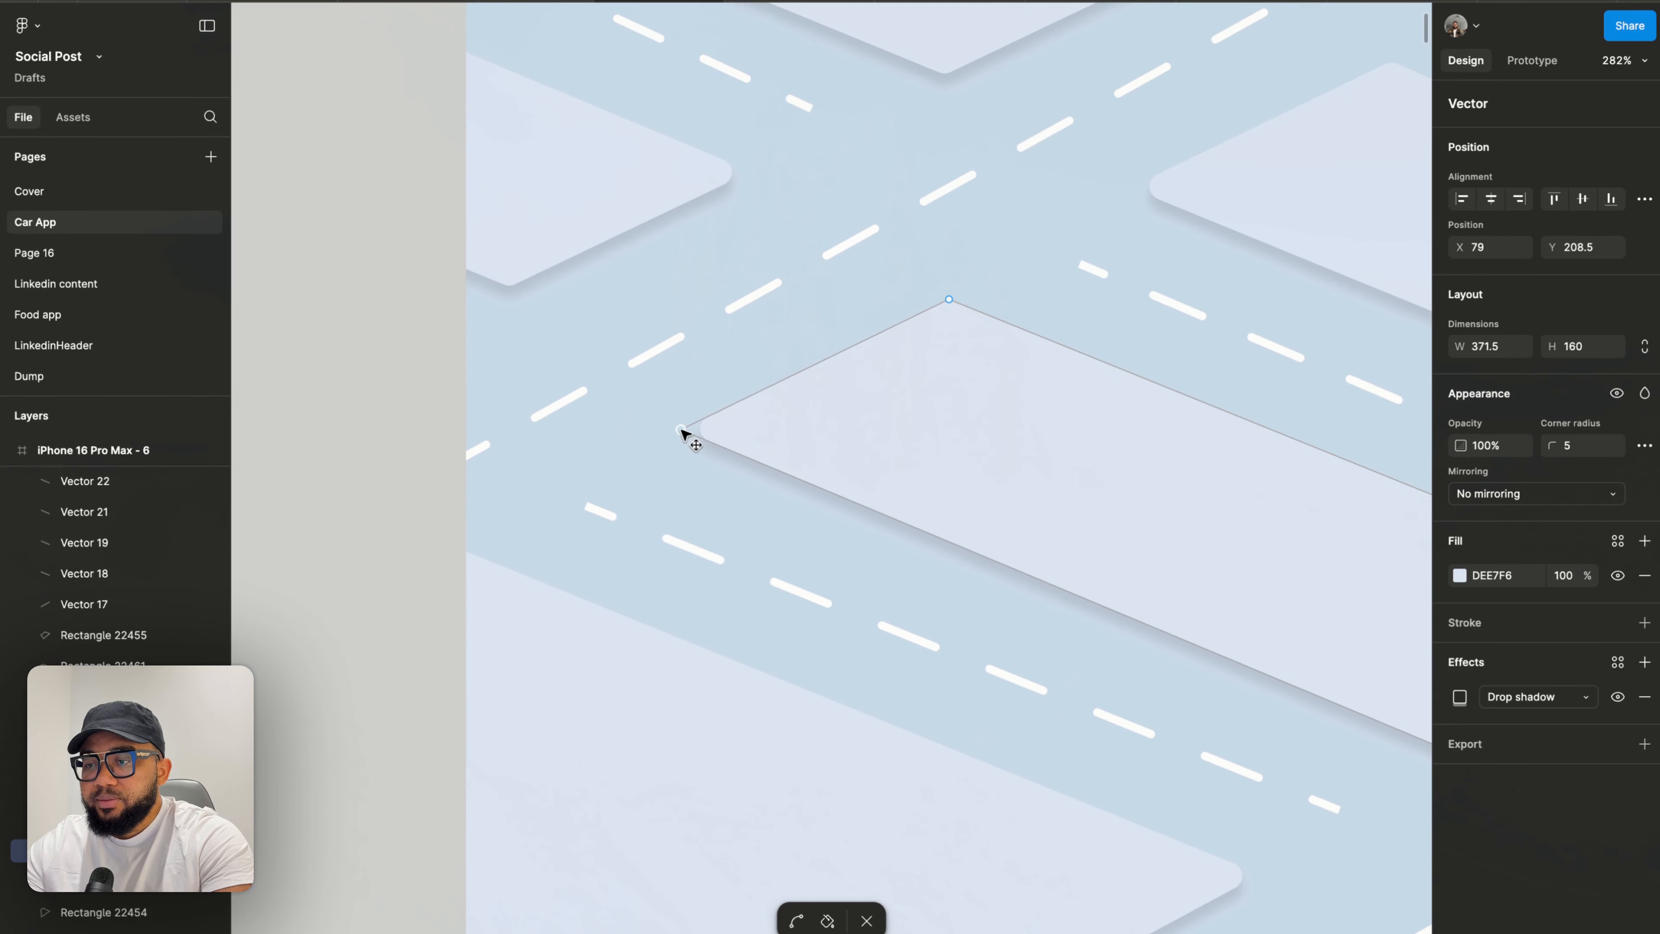
{"action": "scroll", "coordinate": [370, 463], "scroll_direction": "down", "scroll_amount": 5}
{"action": "key", "text": "Escape"}
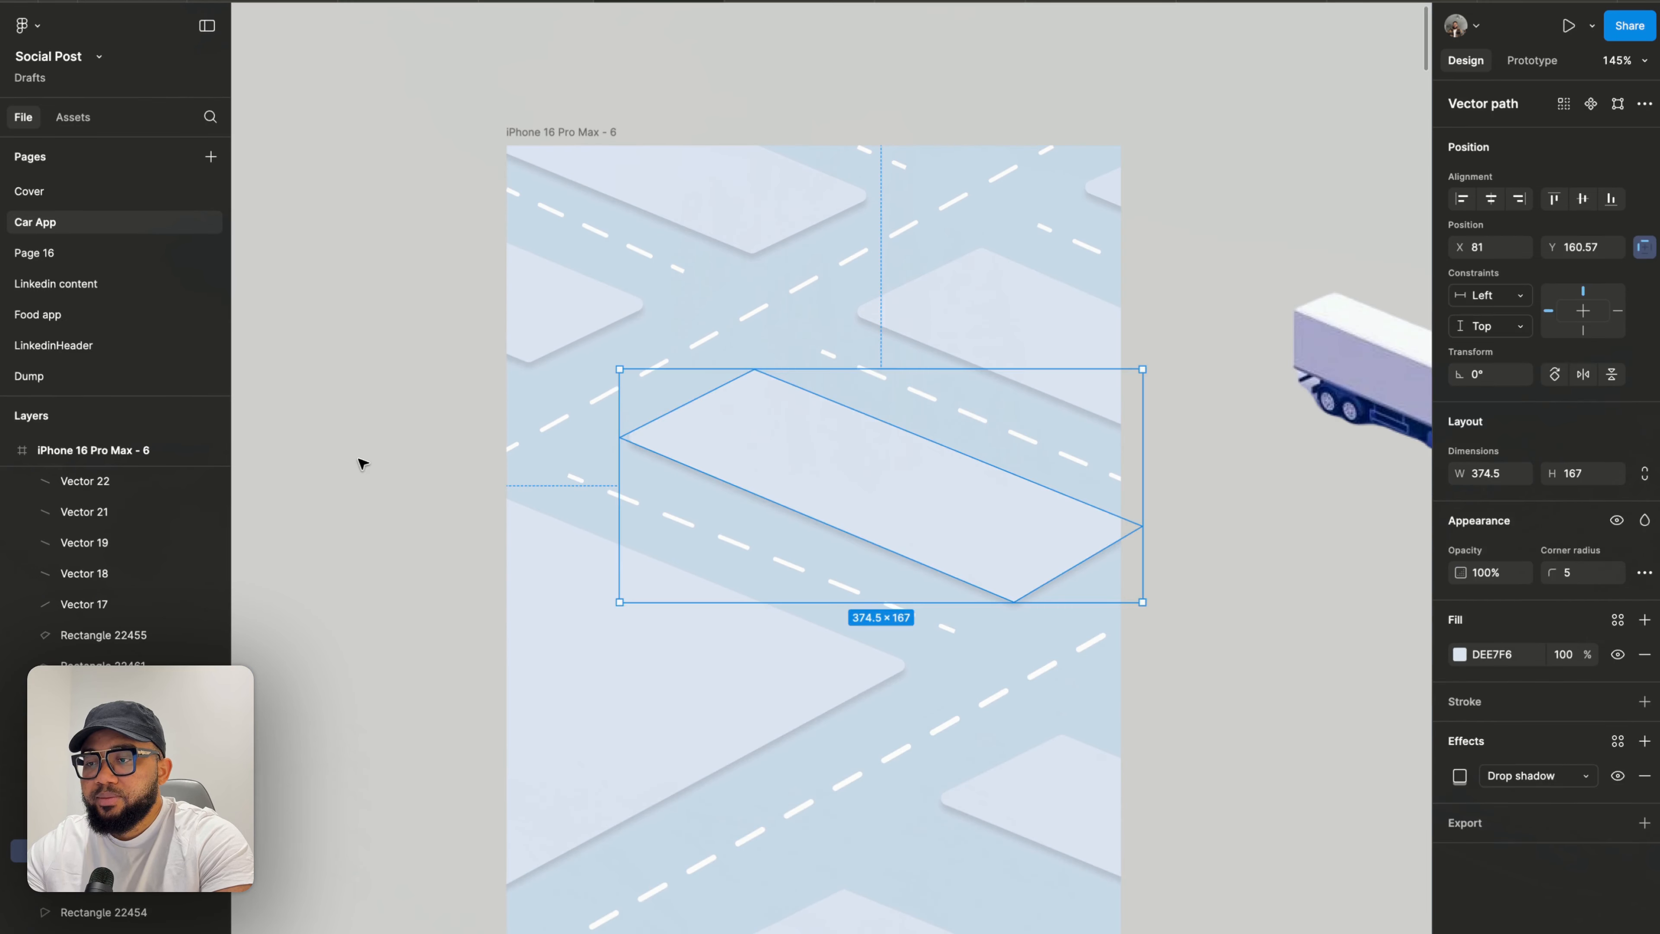
{"action": "key", "text": "Escape"}
- Delete the block shape hanging off the frame's lower right edge
{"action": "scroll", "coordinate": [364, 463], "scroll_direction": "down", "scroll_amount": 5}
{"action": "scroll", "coordinate": [364, 463], "scroll_direction": "up", "scroll_amount": 5}
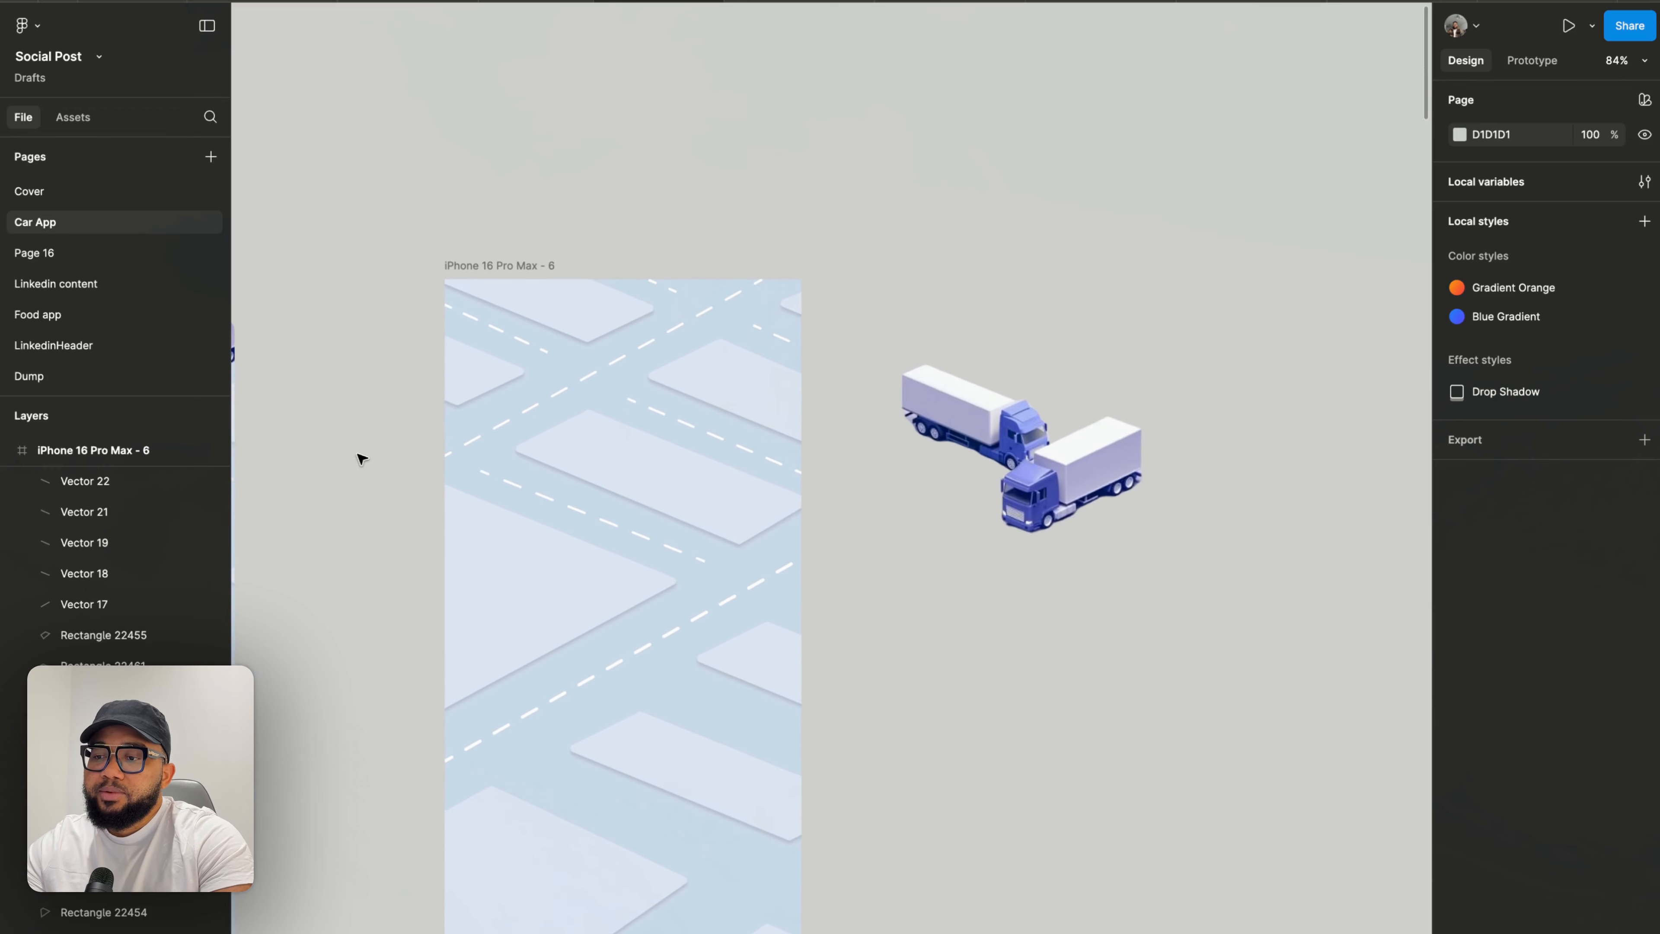
{"action": "left_click", "coordinate": [937, 745]}
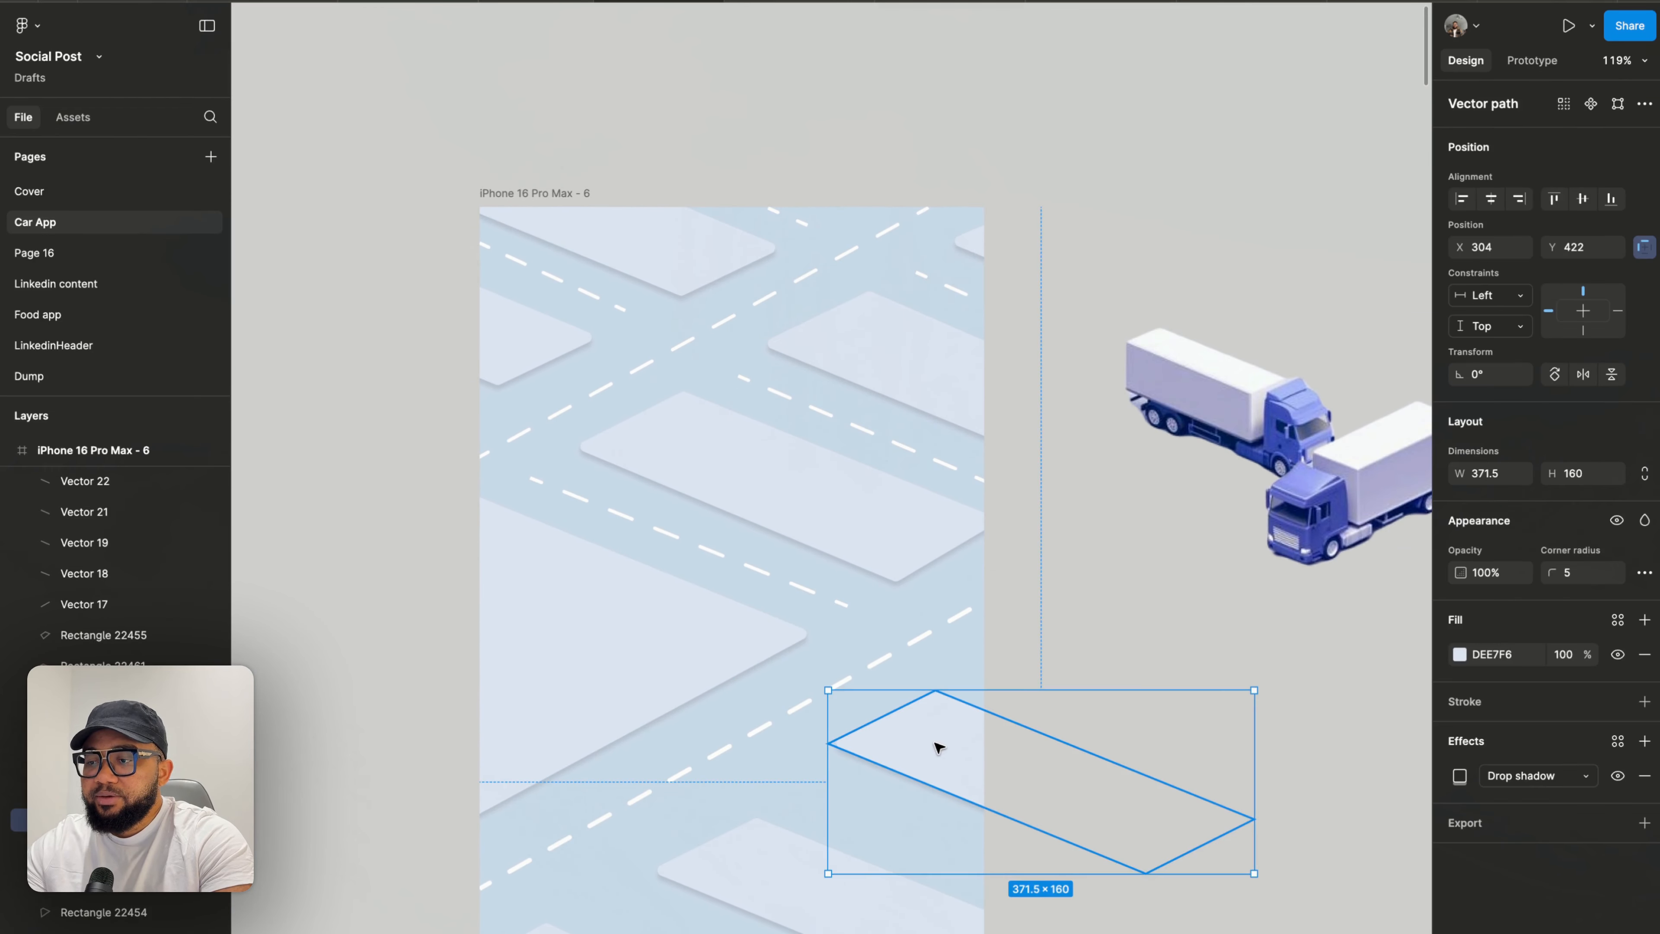
{"action": "scroll", "coordinate": [938, 746], "scroll_direction": "down", "scroll_amount": 1}
{"action": "key", "text": "Delete"}
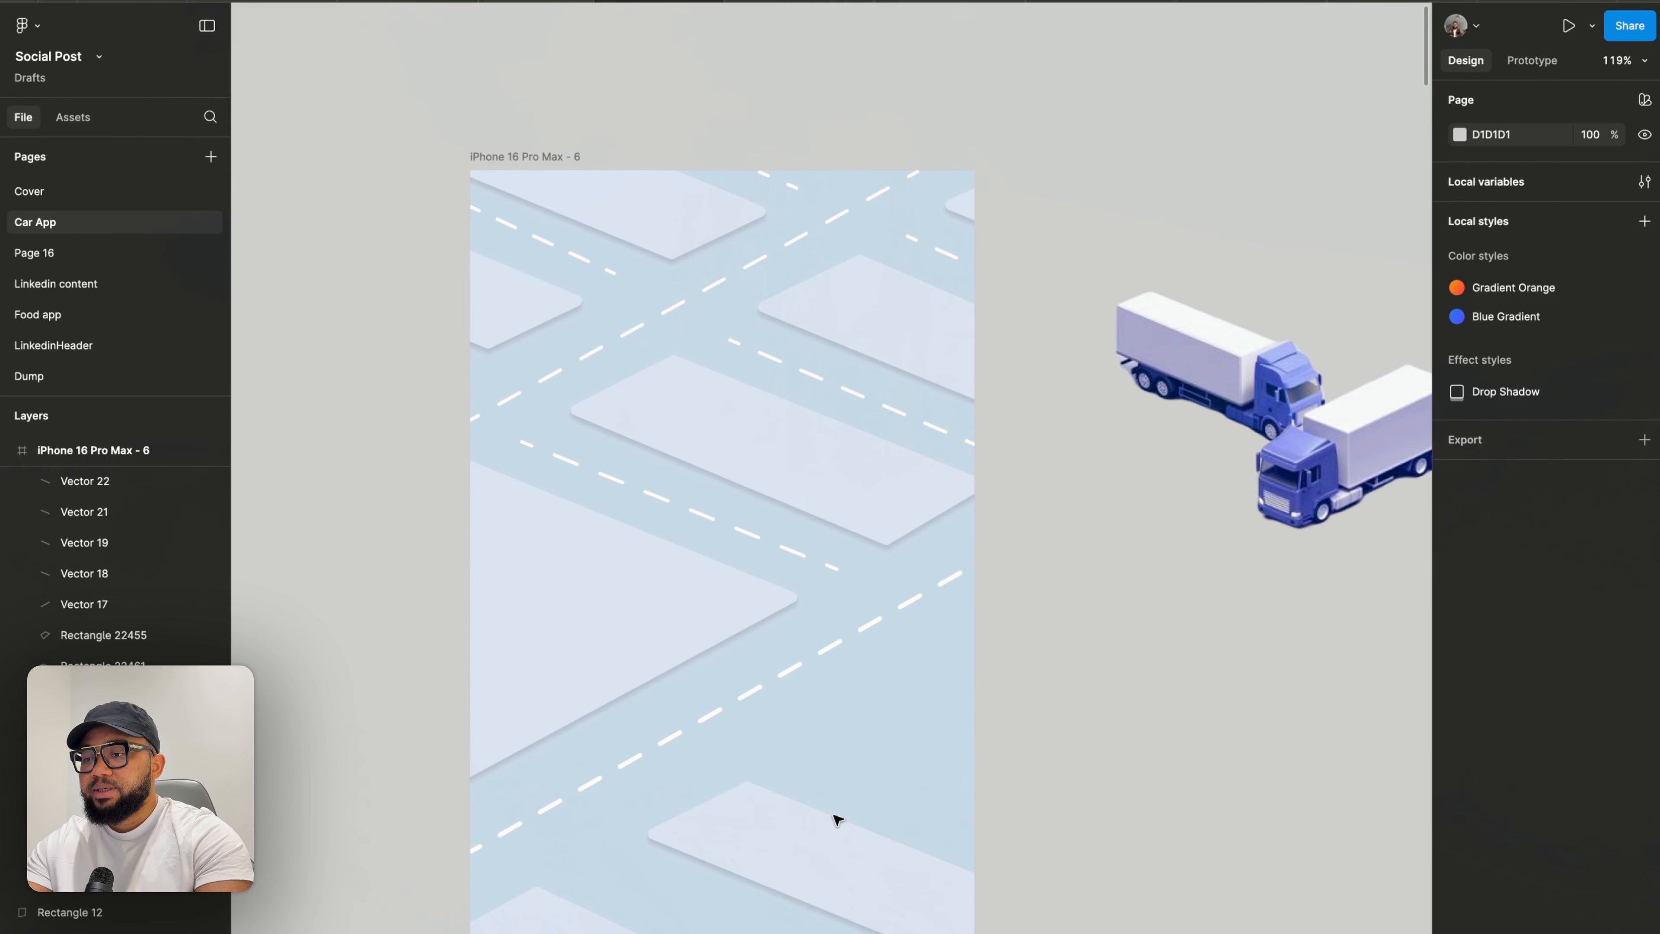
- Delete the two block shapes near the frame's top right
{"action": "left_click", "coordinate": [830, 837]}
{"action": "scroll", "coordinate": [848, 830], "scroll_direction": "down", "scroll_amount": 4}
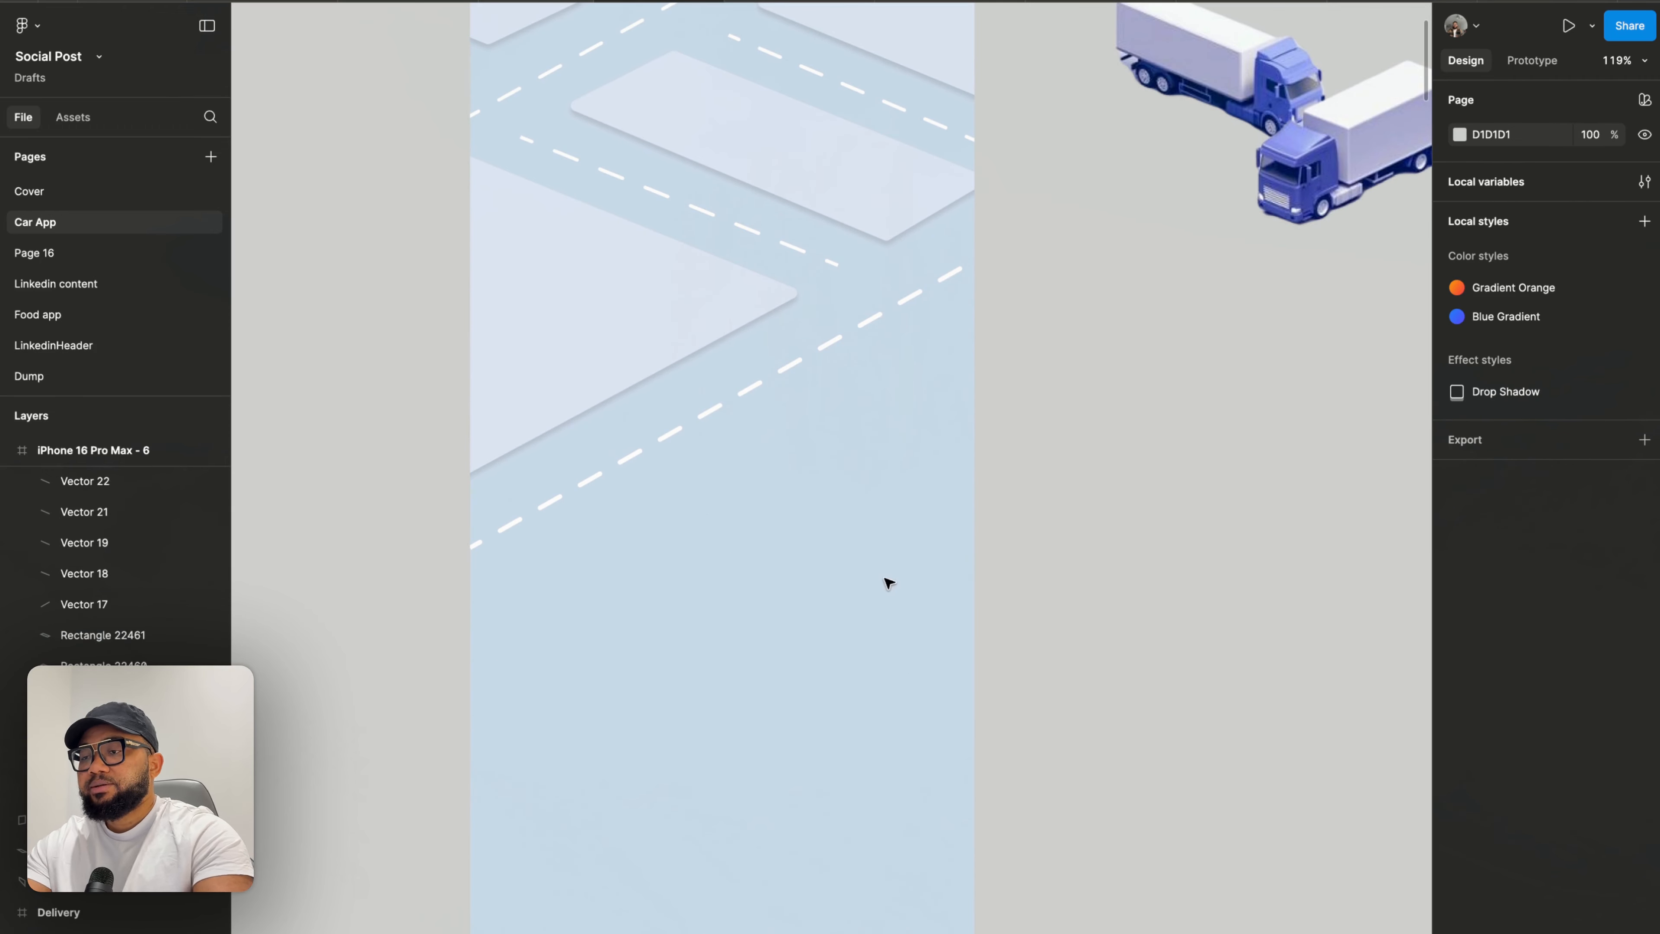
{"action": "scroll", "coordinate": [888, 582], "scroll_direction": "down", "scroll_amount": 3}
{"action": "left_click", "coordinate": [712, 447]}
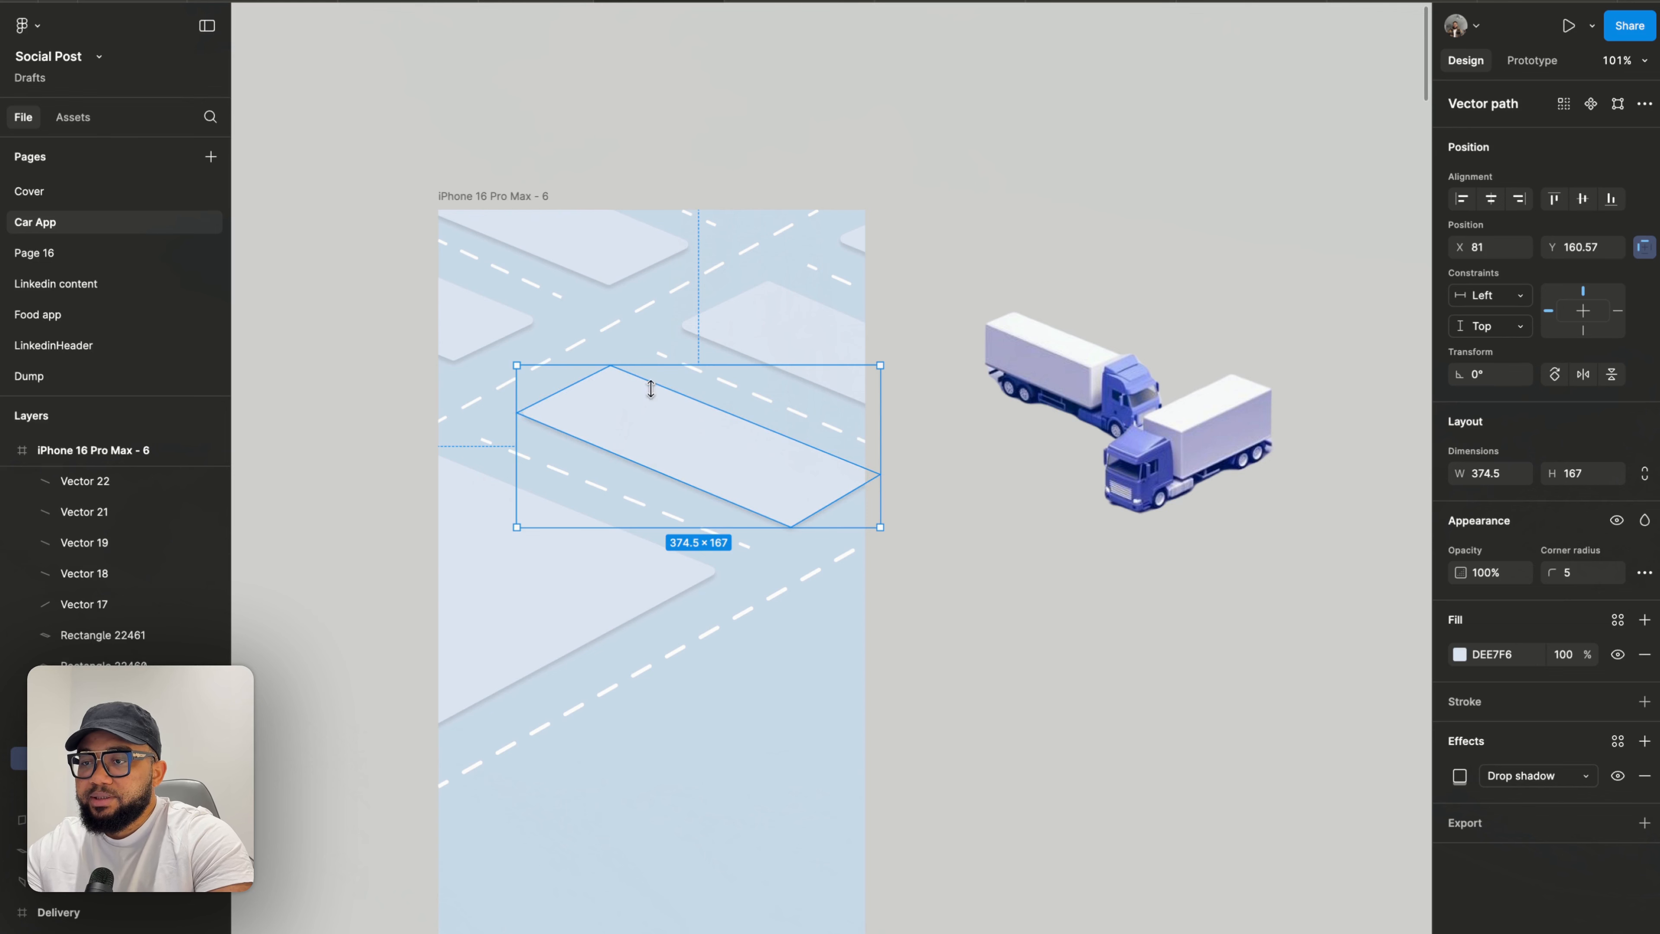
{"action": "left_click", "coordinate": [817, 351]}
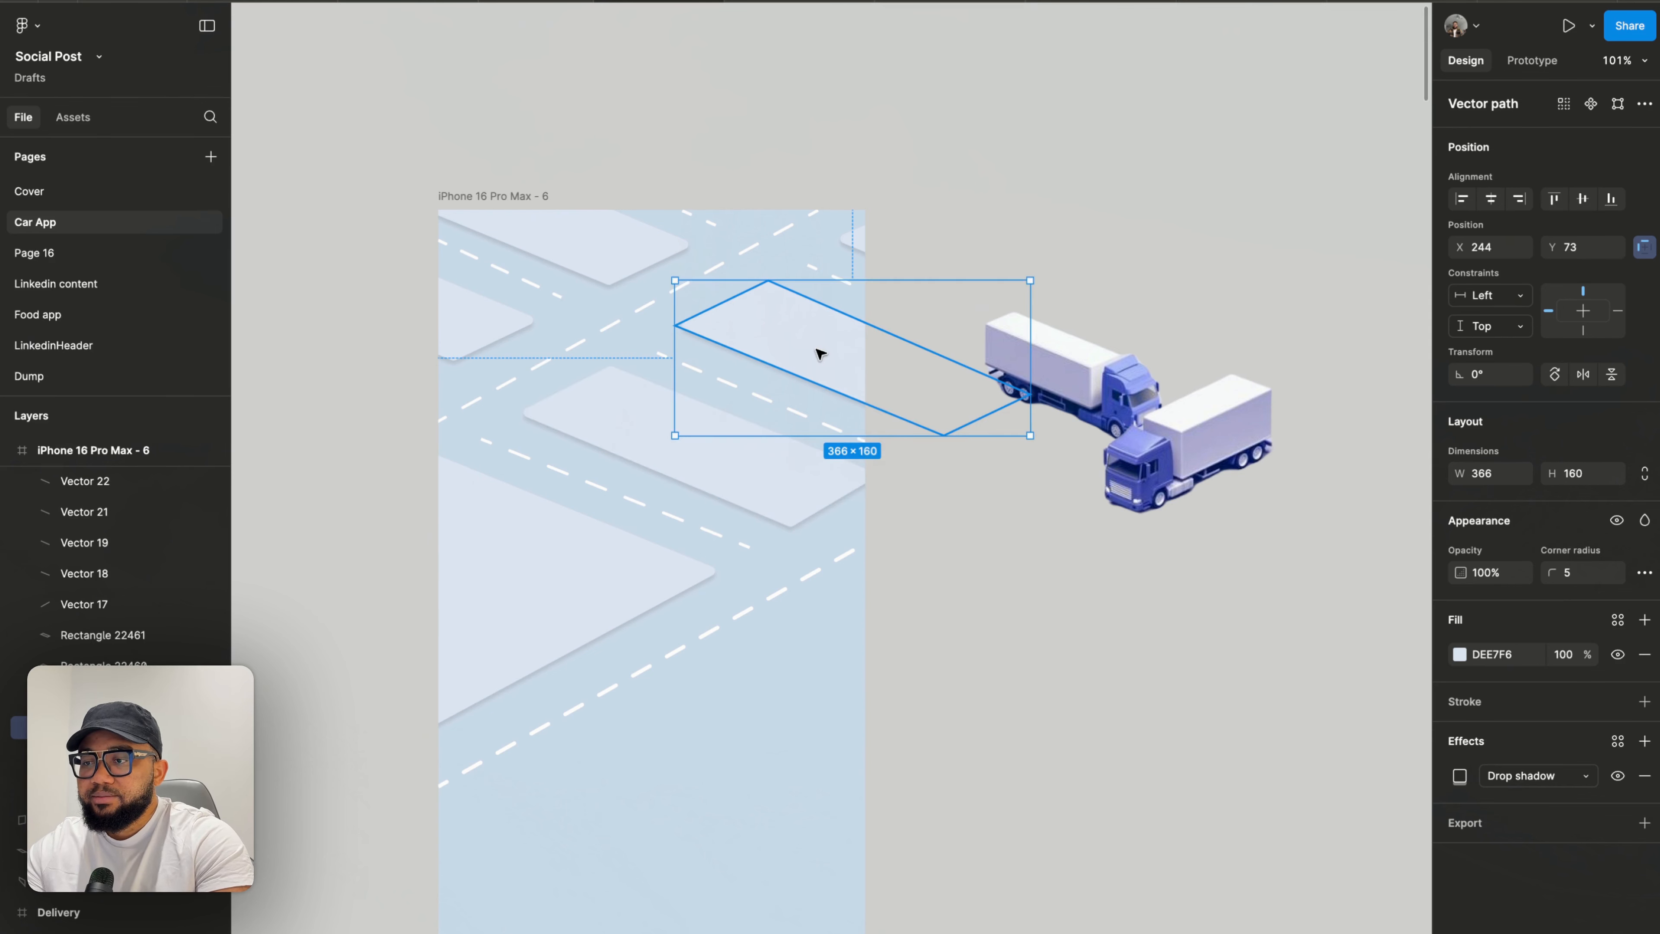
{"action": "key", "text": "Delete"}
{"action": "left_click", "coordinate": [844, 253]}
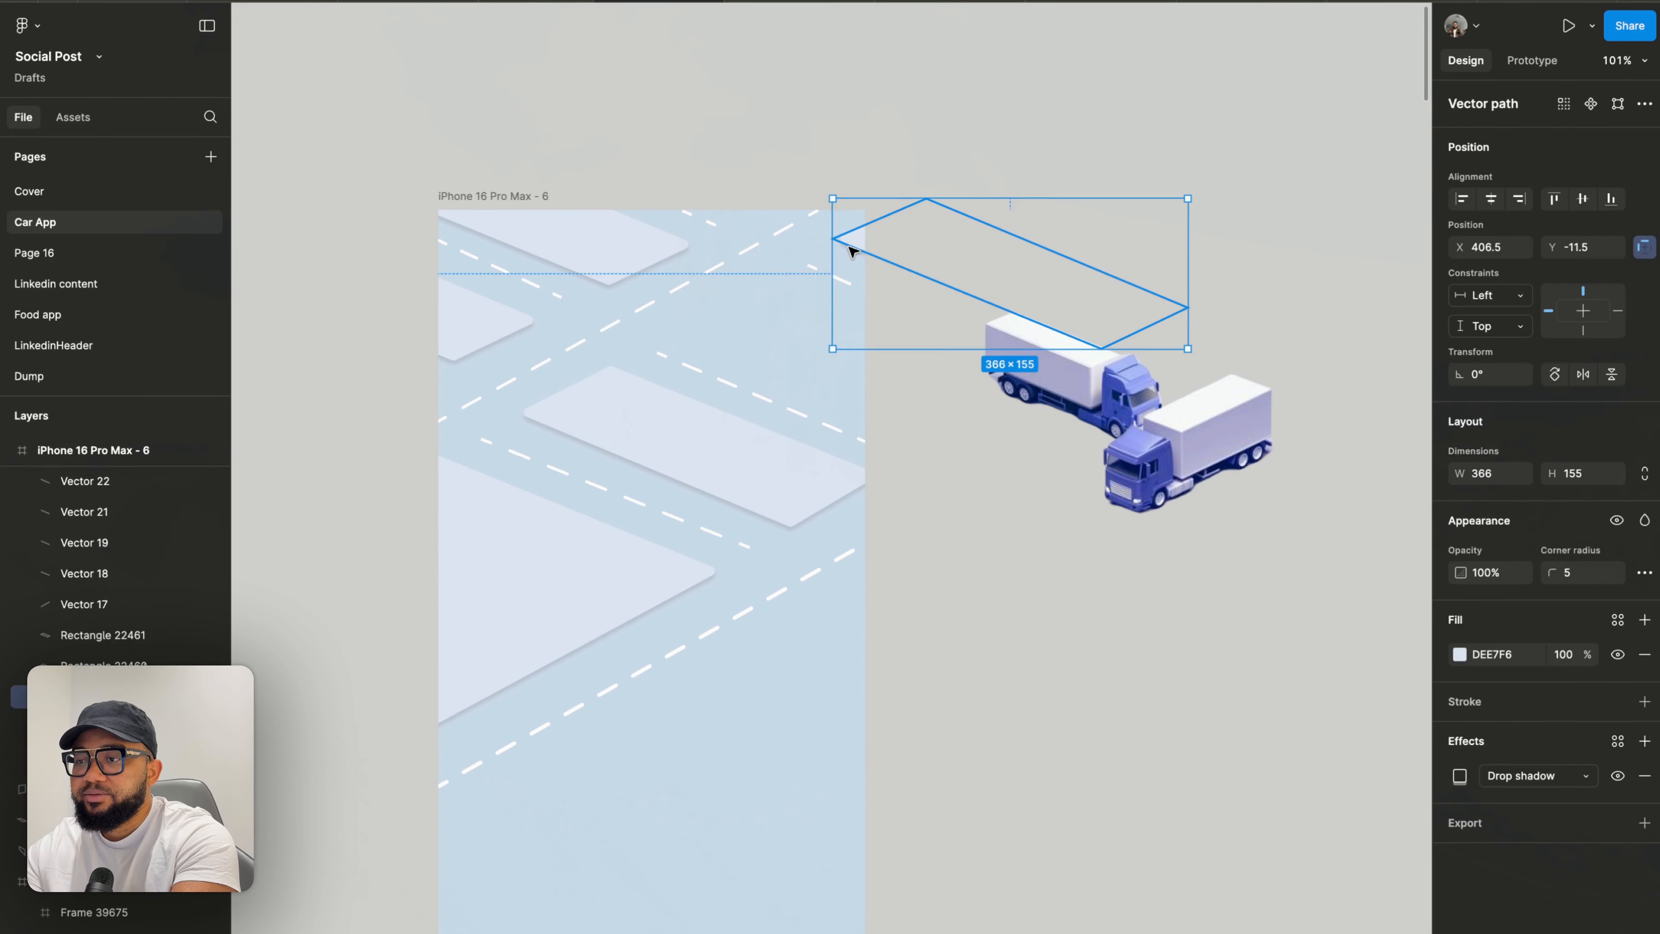
{"action": "key", "text": "Delete"}
- Delete the upper left block shapes and the dashed lane markings across the top of the frame
{"action": "left_click", "coordinate": [498, 338]}
{"action": "key", "text": "Delete"}
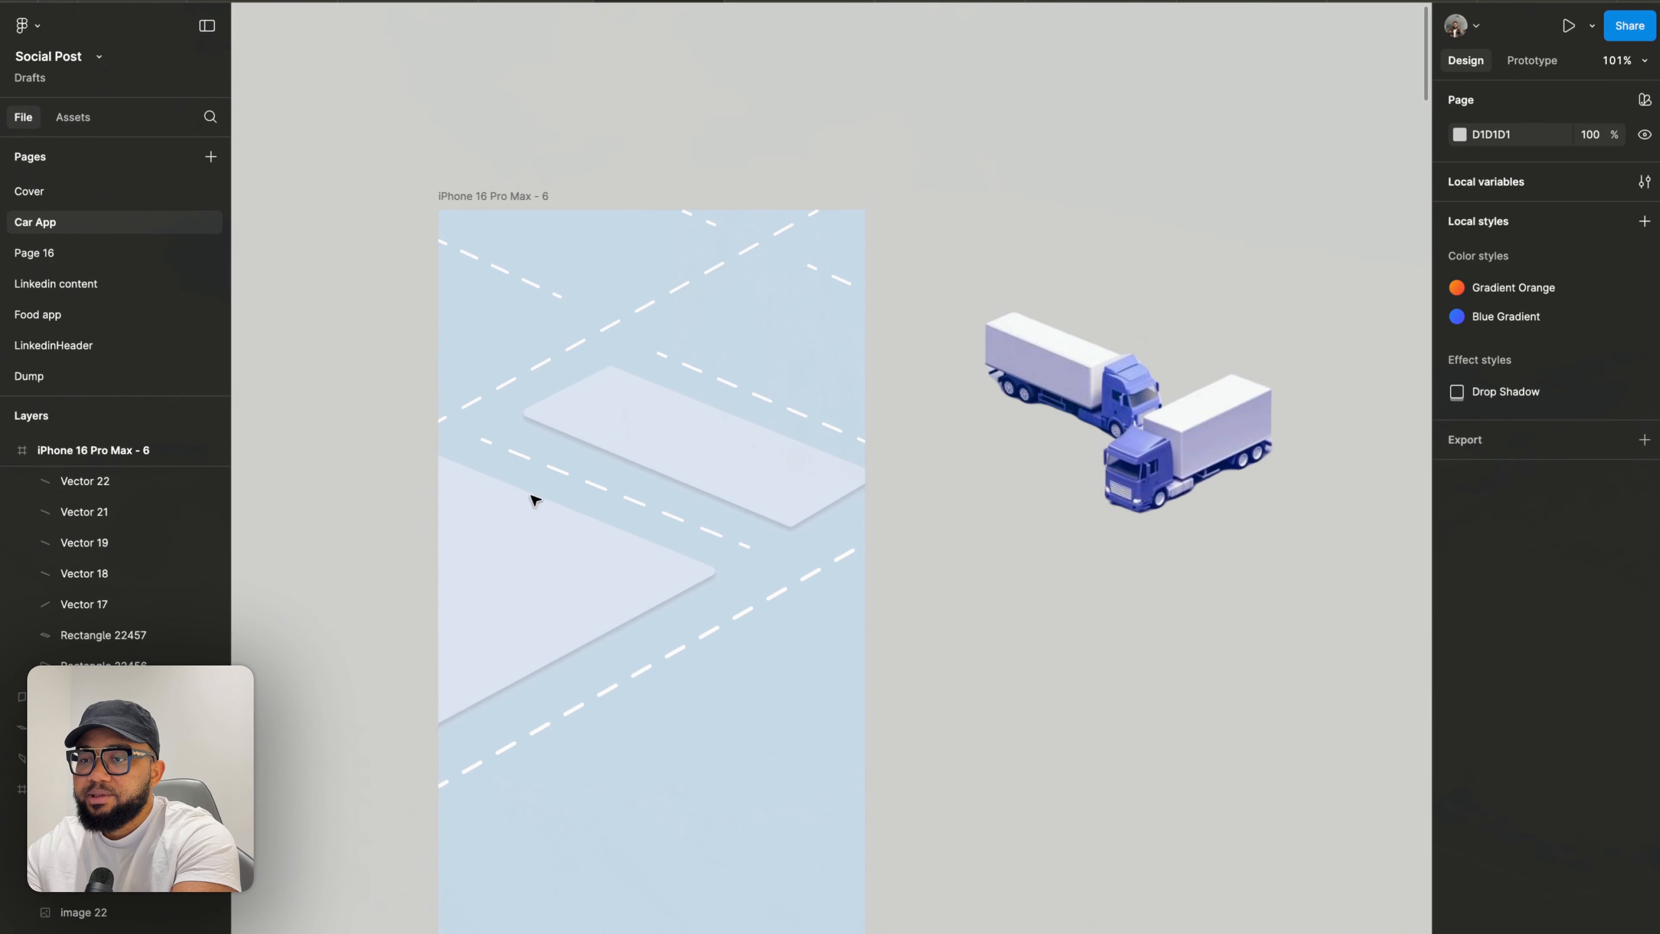
{"action": "left_click_drag", "start_coordinate": [373, 270], "coordinate": [870, 361]}
{"action": "key", "text": "Delete"}
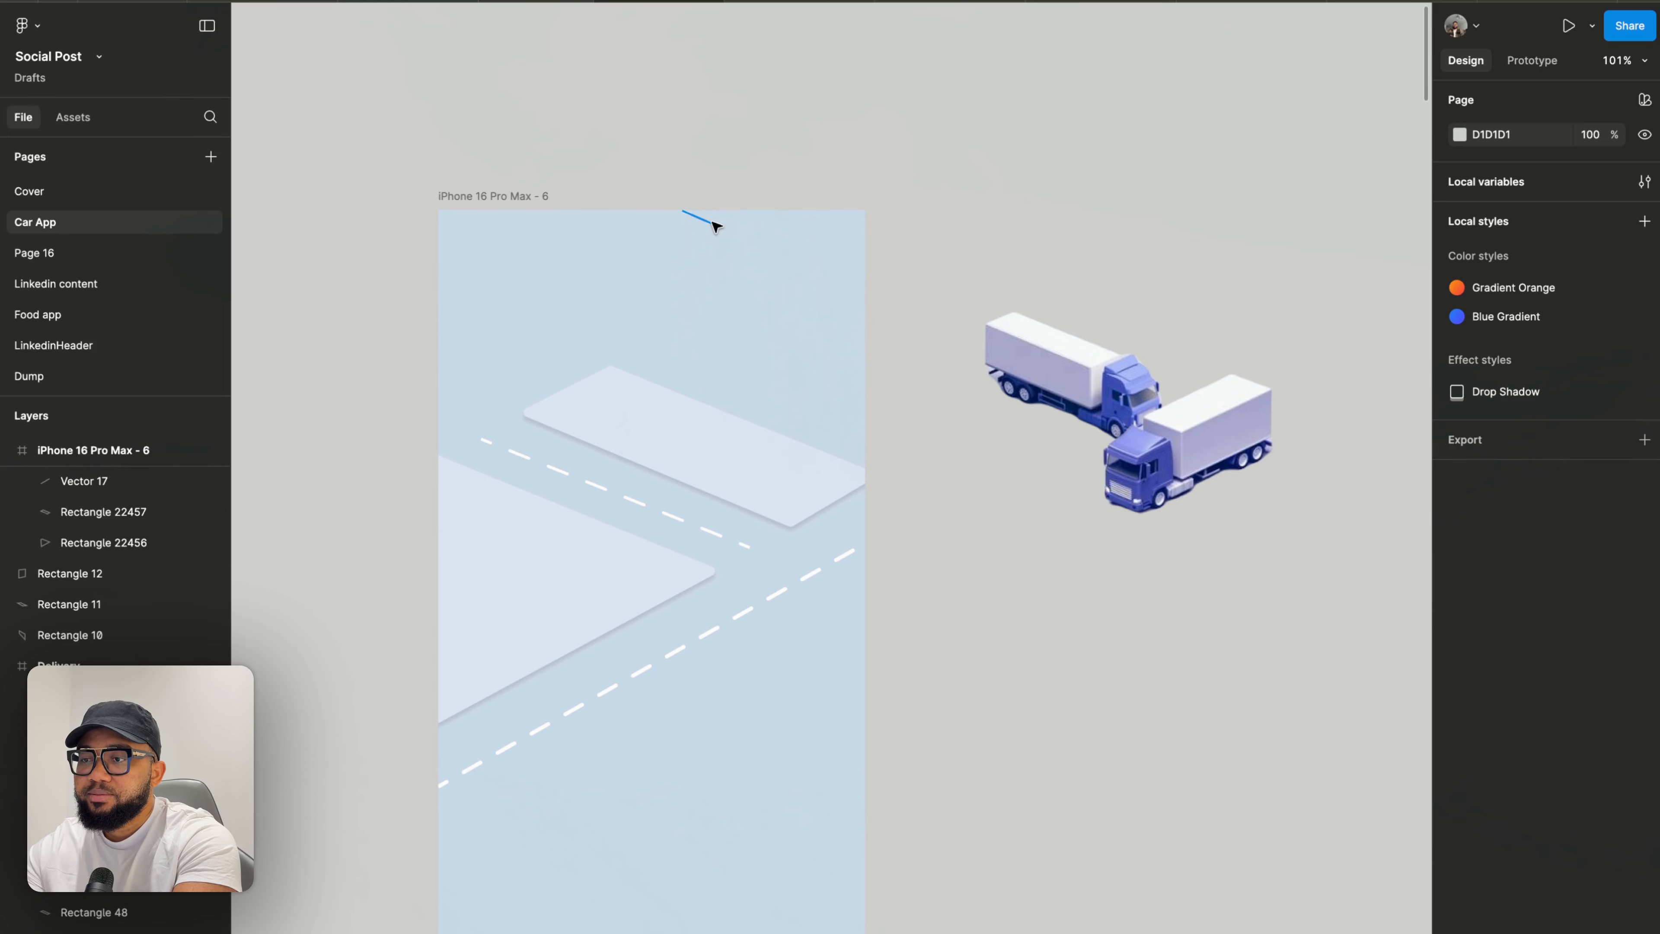
- Delete the remaining dashed lane lines on the middle and lower roads
{"action": "left_click", "coordinate": [712, 224]}
{"action": "key", "text": "Delete"}
{"action": "left_click", "coordinate": [523, 456]}
{"action": "key", "text": "Delete"}
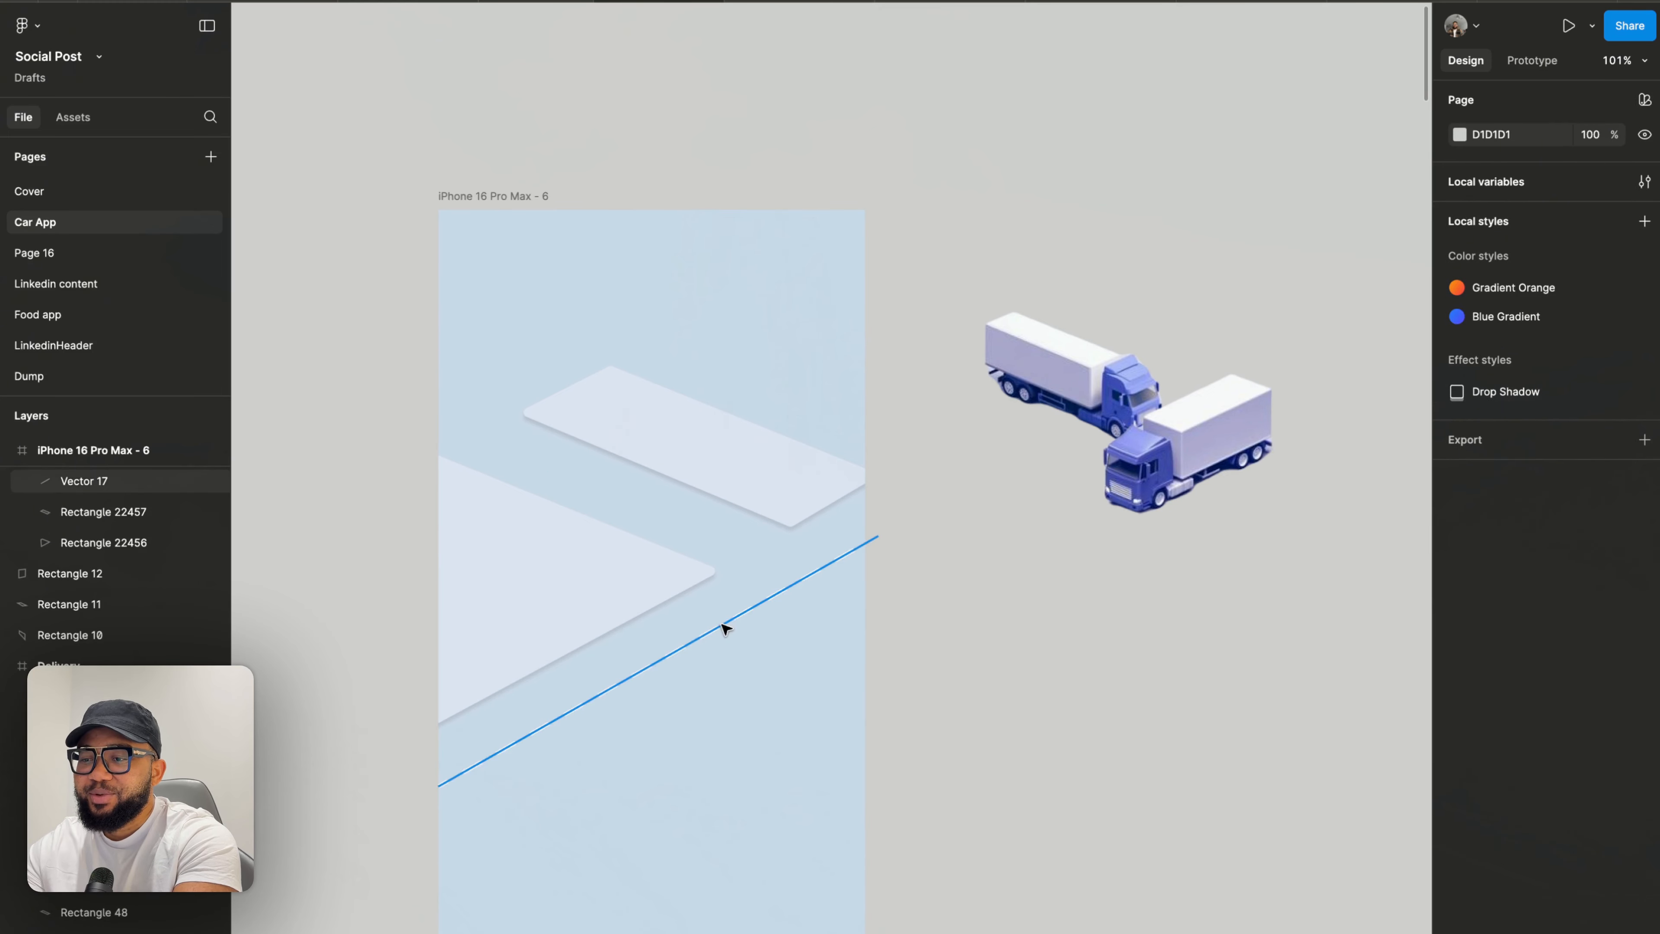
{"action": "left_click", "coordinate": [723, 628]}
{"action": "key", "text": "Delete"}
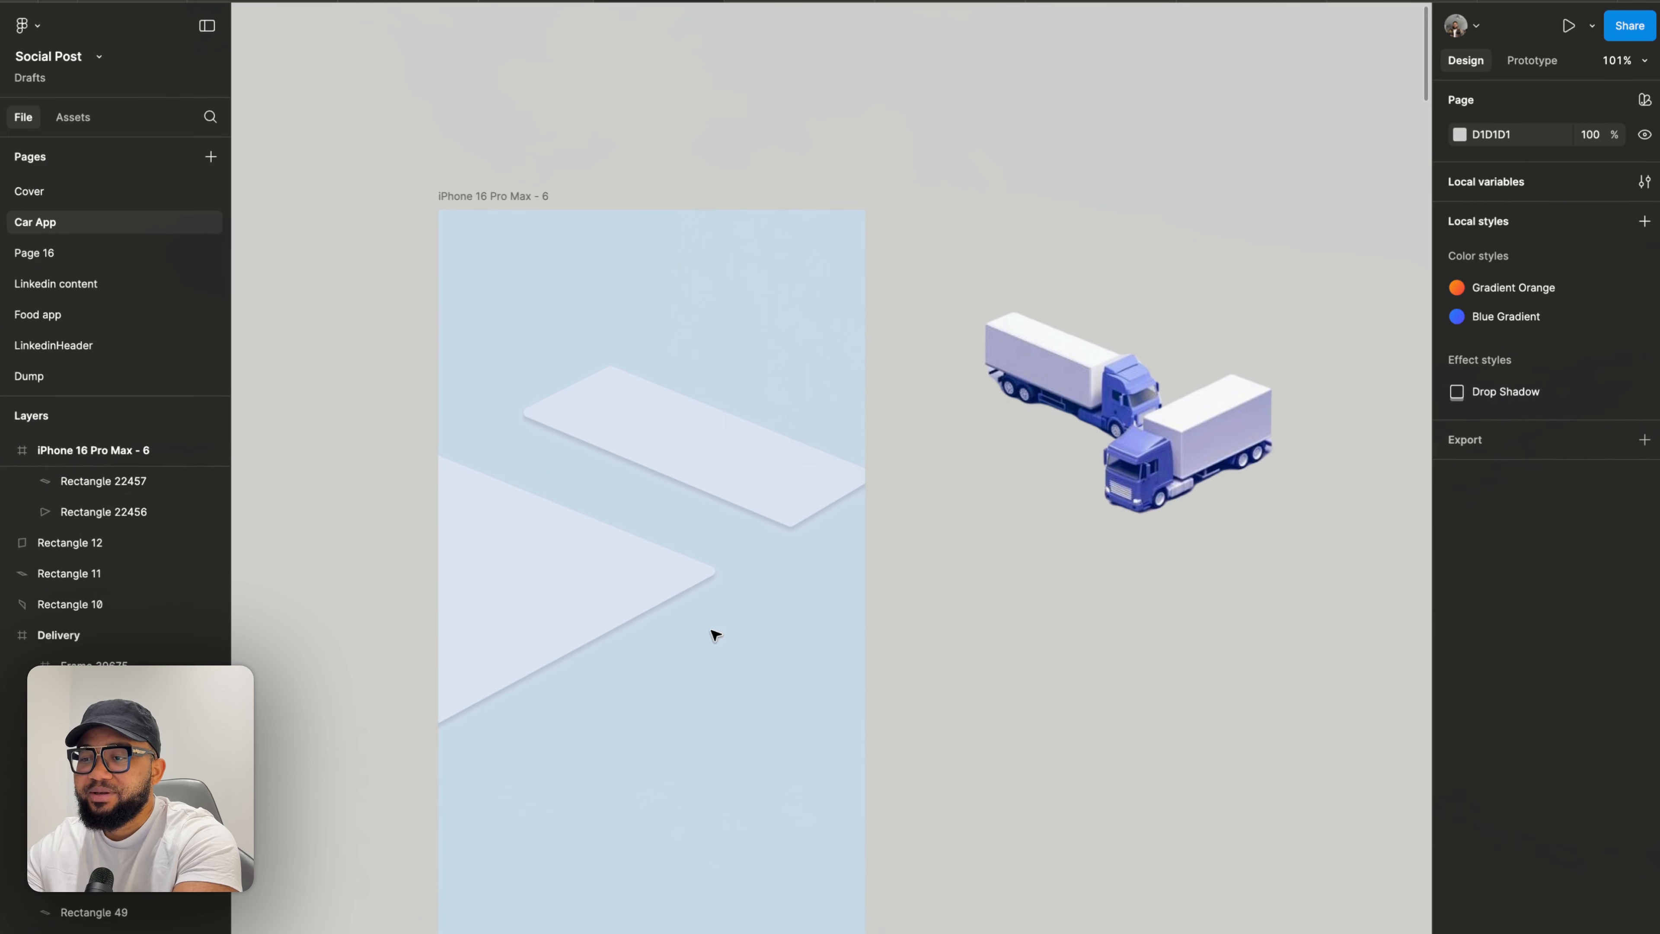
- Separate the two trucks beside the frame, moving one up and the other to the right
{"action": "scroll", "coordinate": [735, 337], "scroll_direction": "down", "scroll_amount": 5}
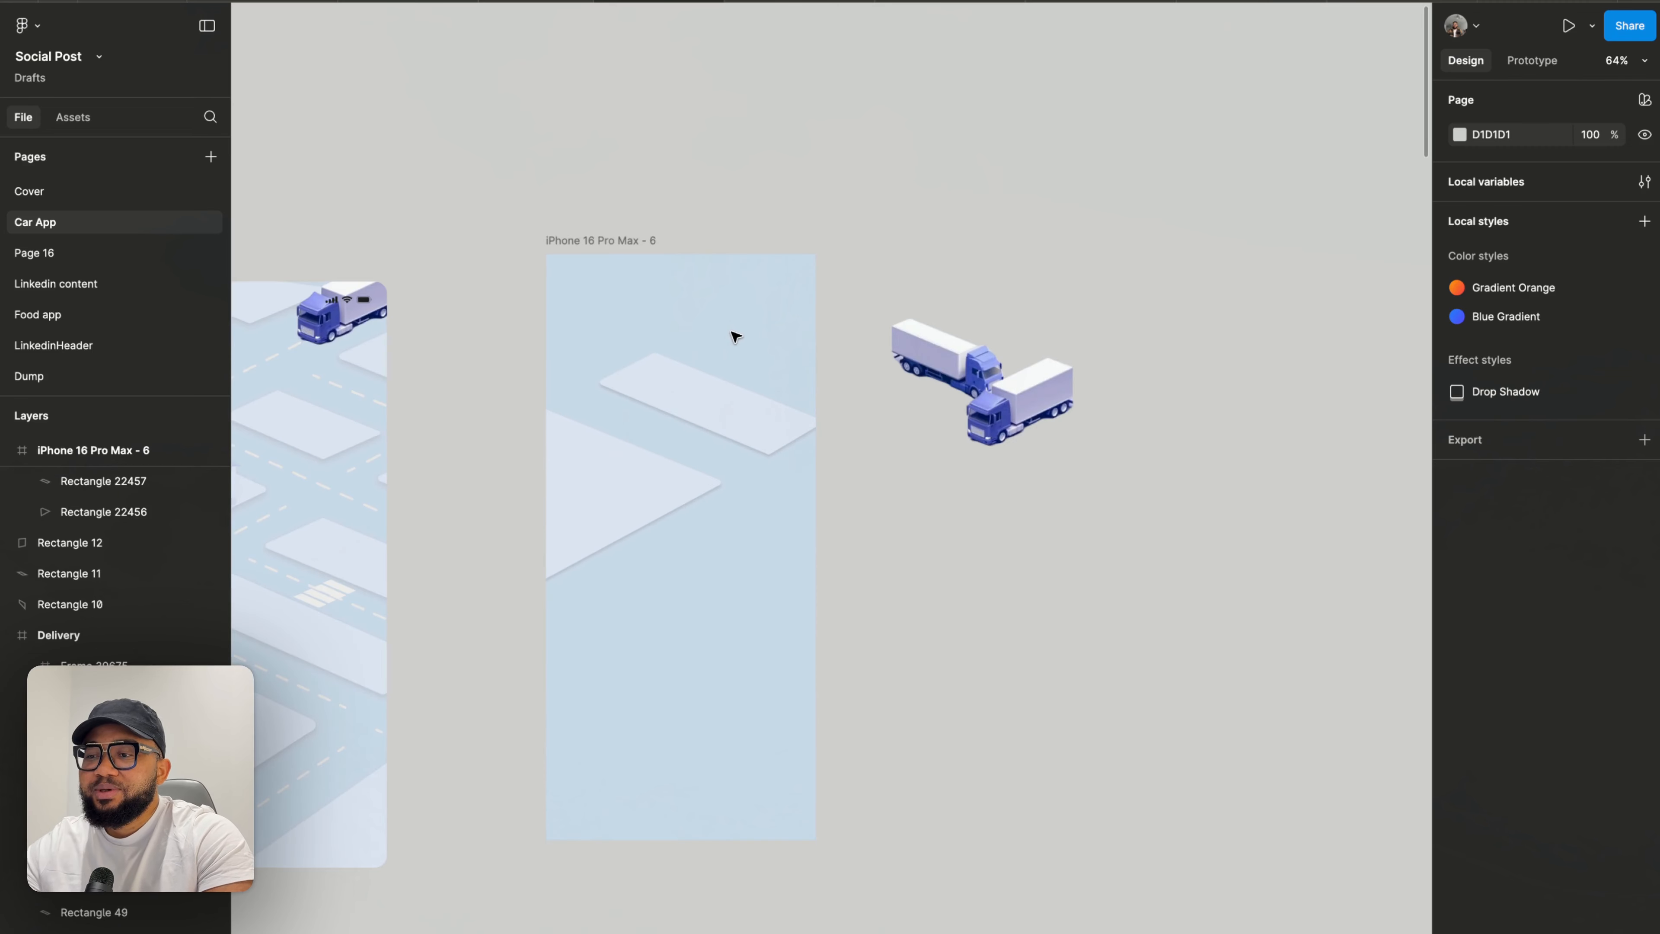
{"action": "left_click_drag", "start_coordinate": [896, 367], "coordinate": [904, 292]}
{"action": "scroll", "coordinate": [670, 417], "scroll_direction": "up", "scroll_amount": 3}
{"action": "left_click", "coordinate": [667, 411]}
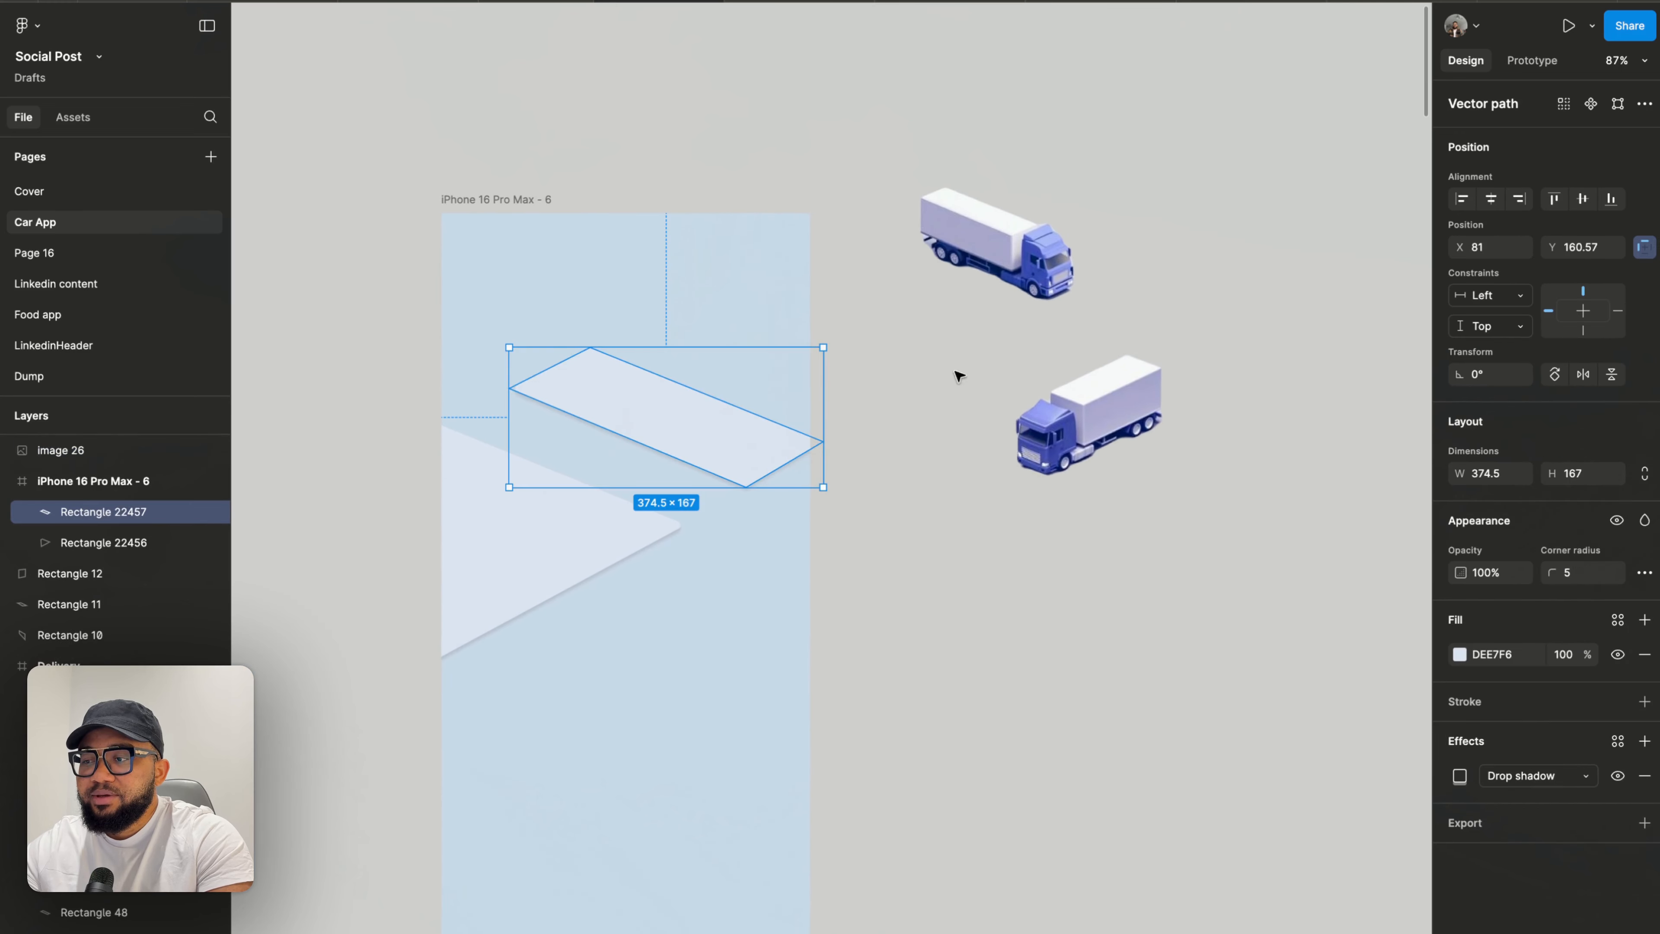
{"action": "mouse_move", "coordinate": [1119, 432]}
{"action": "left_mouse_down"}
{"action": "mouse_move", "coordinate": [670, 542]}
{"action": "mouse_move", "coordinate": [678, 582]}
{"action": "mouse_move", "coordinate": [1074, 468]}
{"action": "mouse_move", "coordinate": [1149, 427]}
{"action": "left_mouse_up"}
- Duplicate the middle block shape and place the copy lower, next to the large triangular block
{"action": "left_click", "coordinate": [711, 453]}
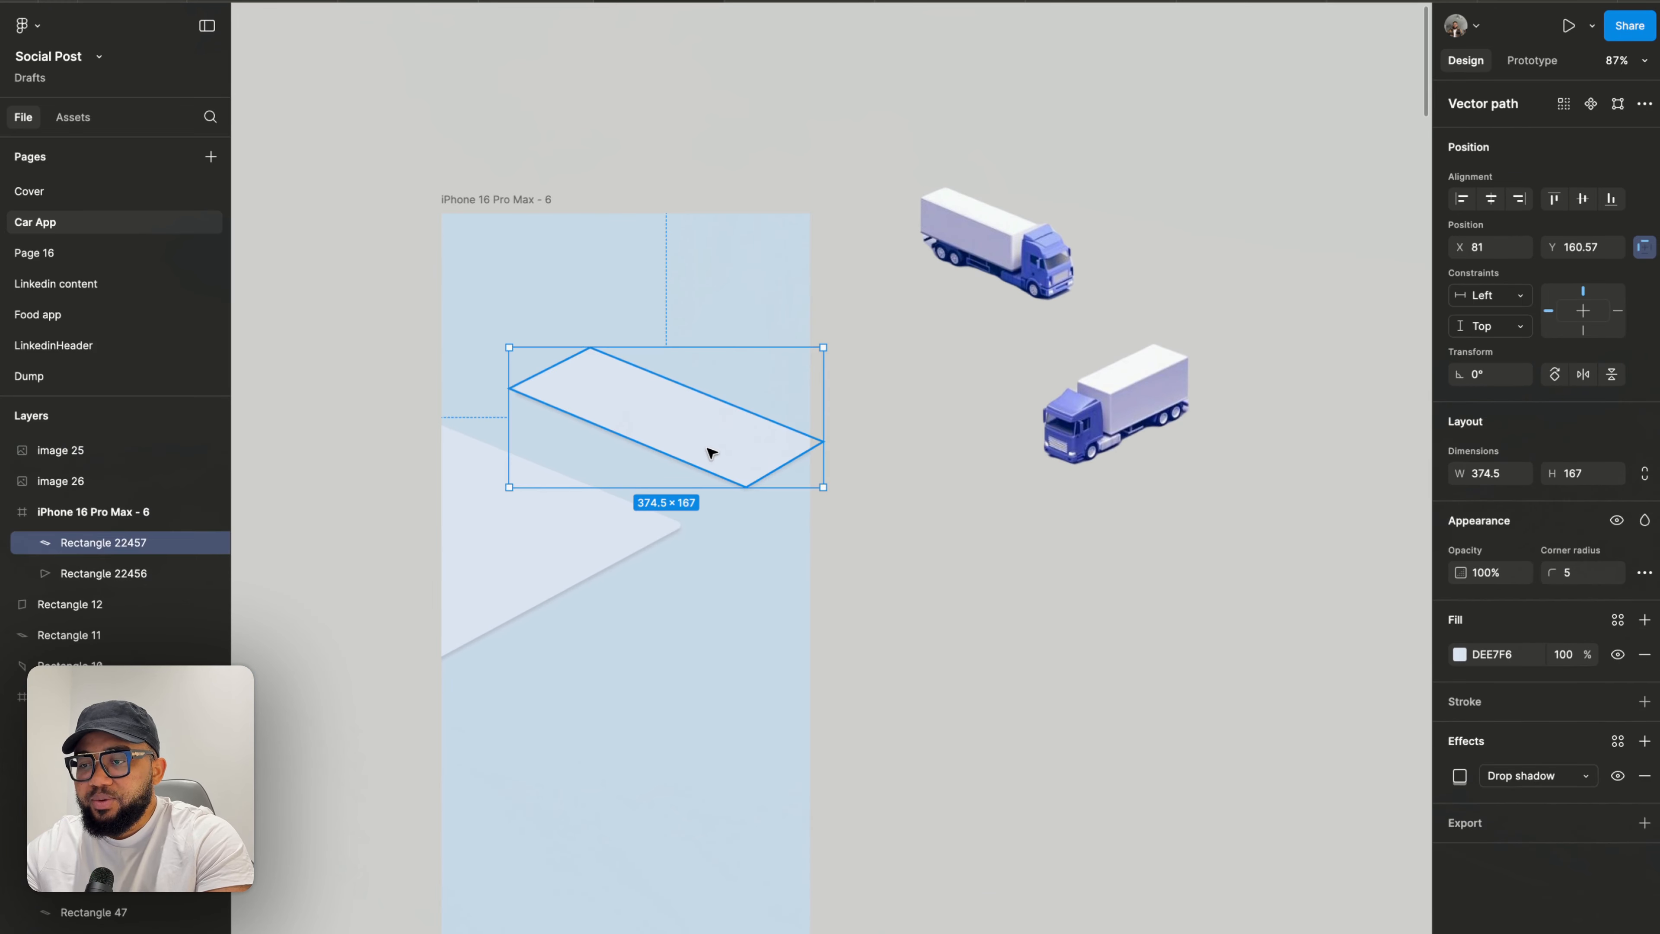
{"action": "left_click_drag", "start_coordinate": [711, 453], "coordinate": [730, 634]}
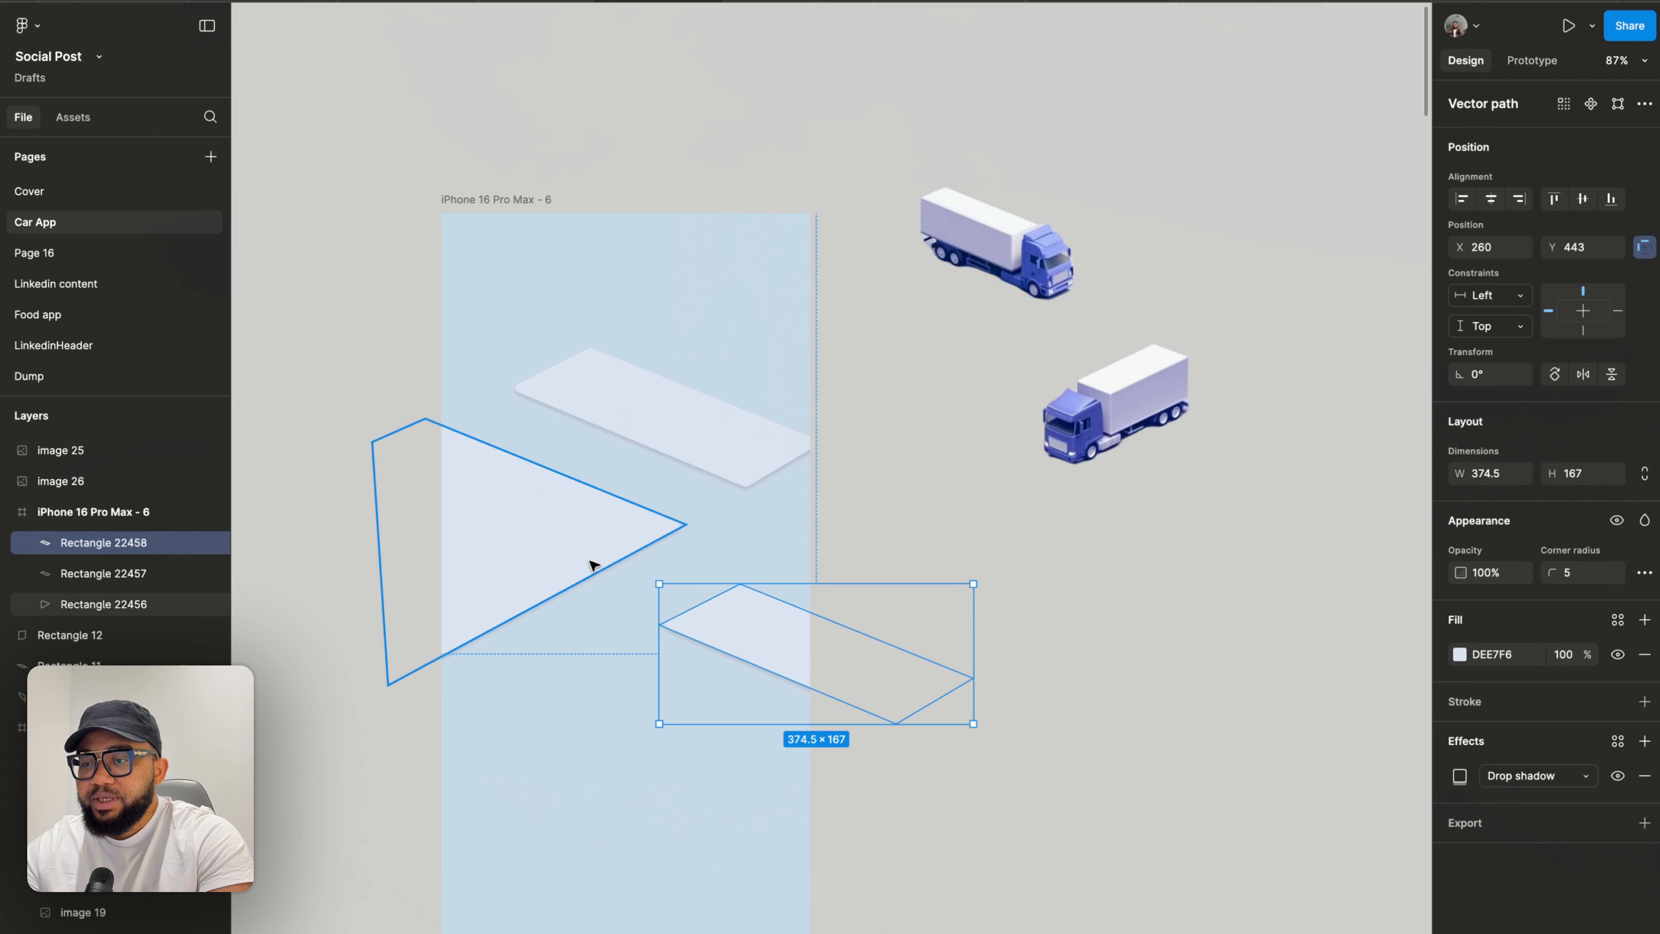
{"action": "left_click_drag", "start_coordinate": [725, 621], "coordinate": [654, 580]}
{"action": "scroll", "coordinate": [645, 569], "scroll_direction": "up", "scroll_amount": 10}
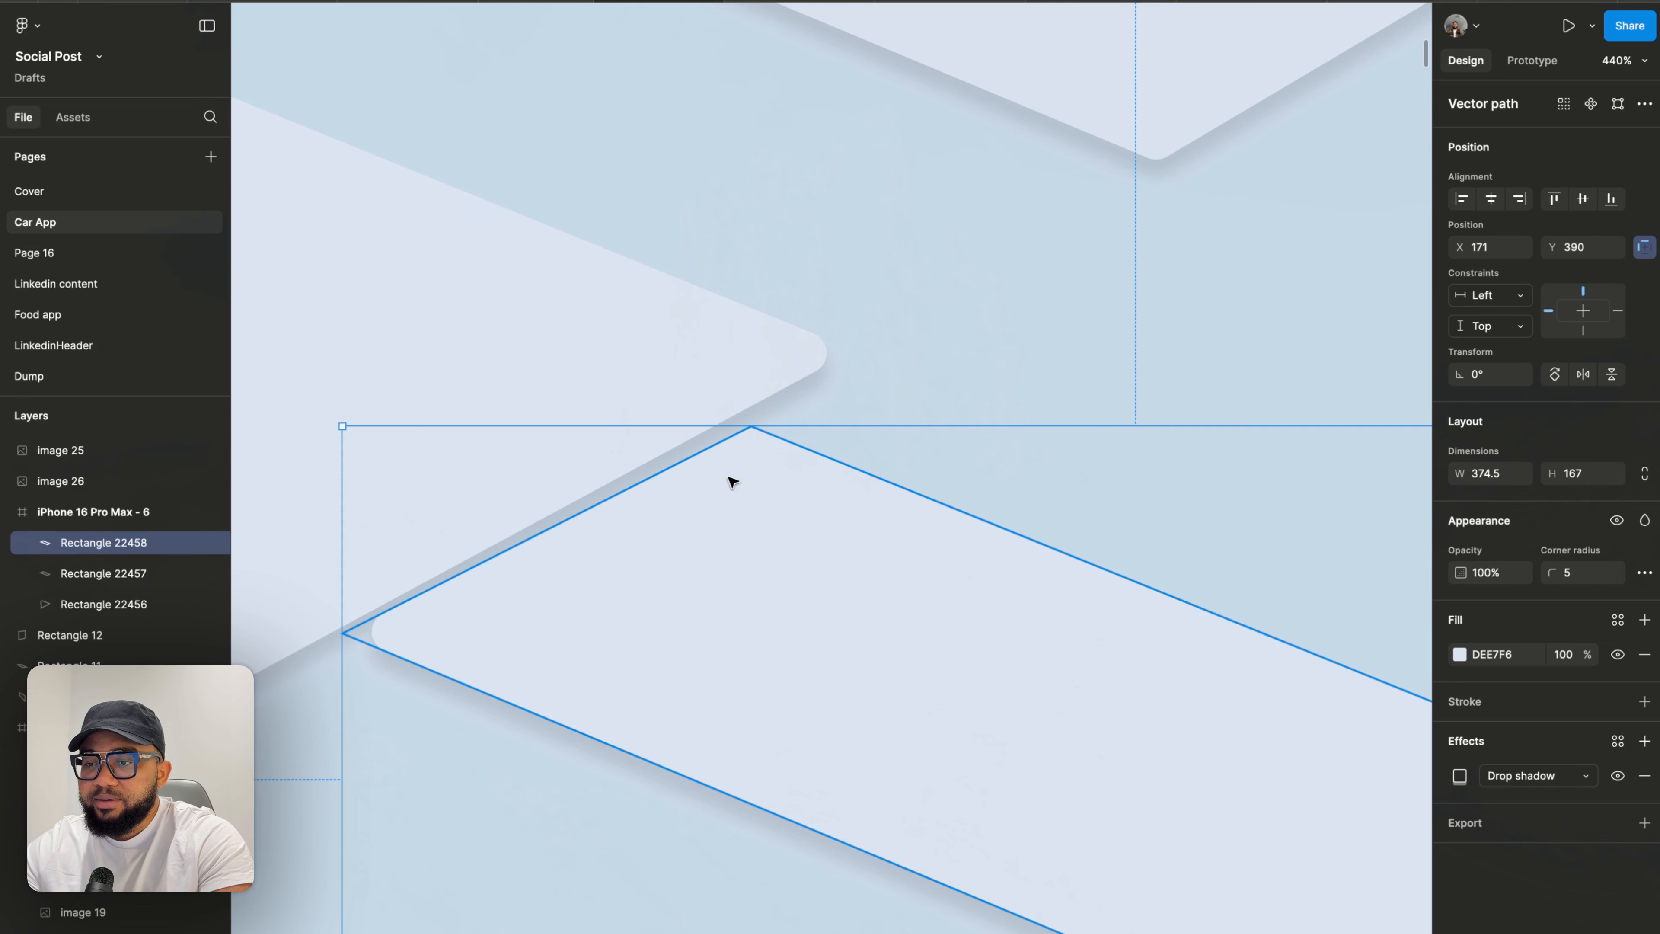
- Edit the copy's top corner point, nudging it slightly up and left, then exit editing
{"action": "double_click", "coordinate": [708, 484]}
{"action": "left_click_drag", "start_coordinate": [753, 429], "coordinate": [743, 415]}
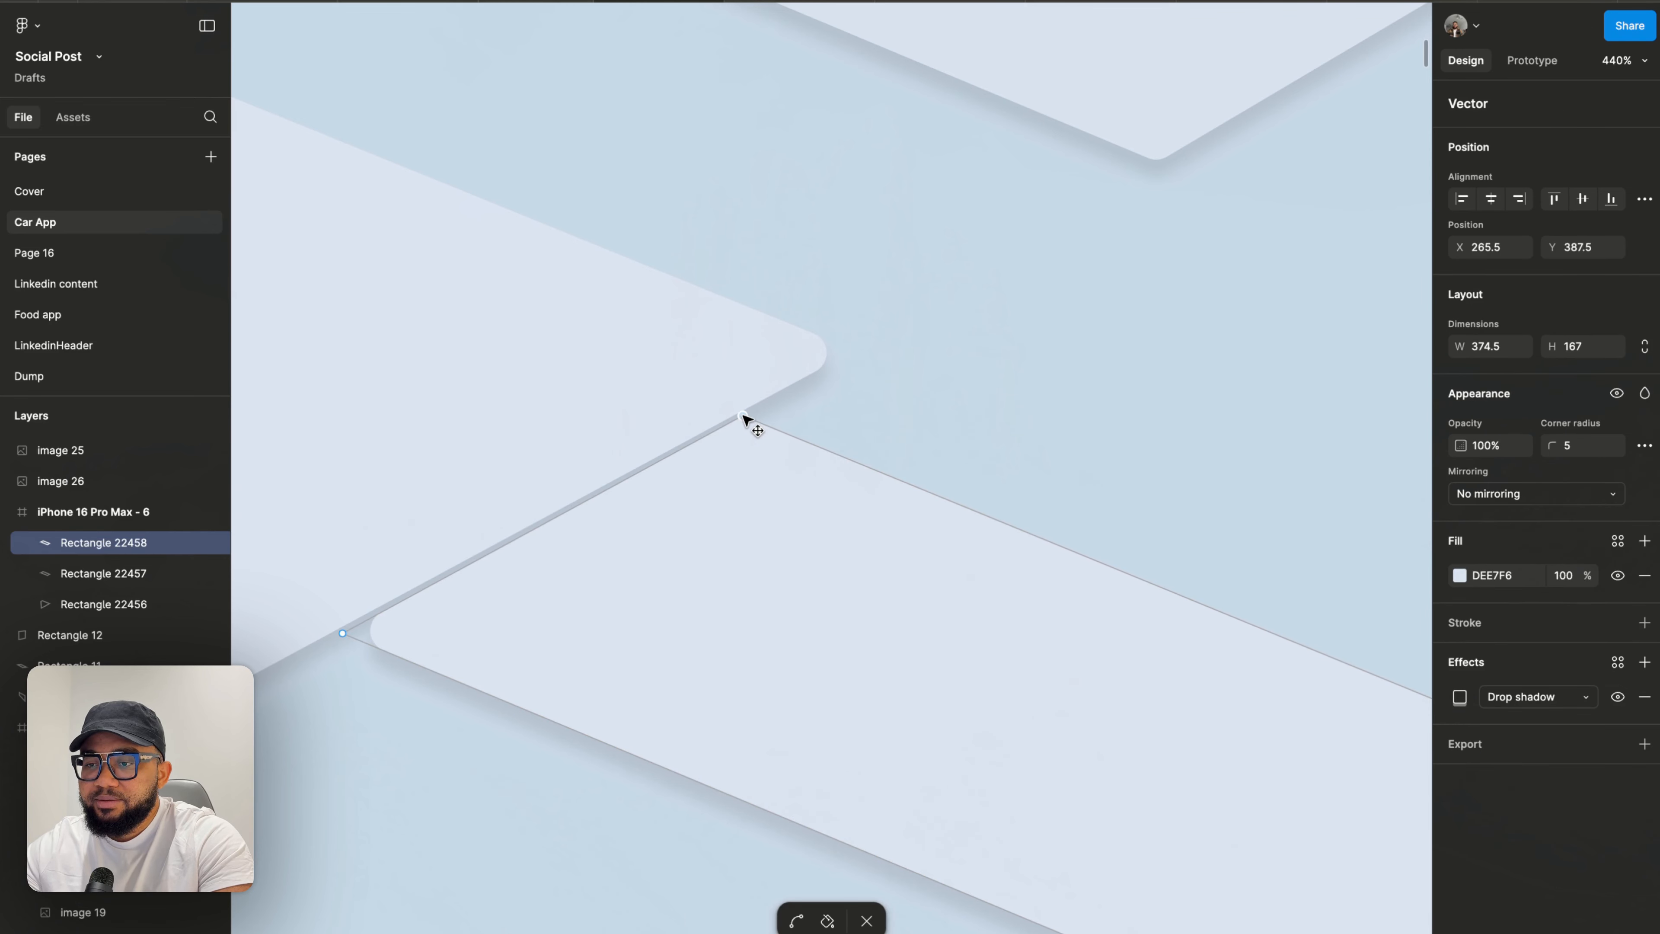
{"action": "key", "text": "Escape"}
{"action": "key", "text": "Escape"}
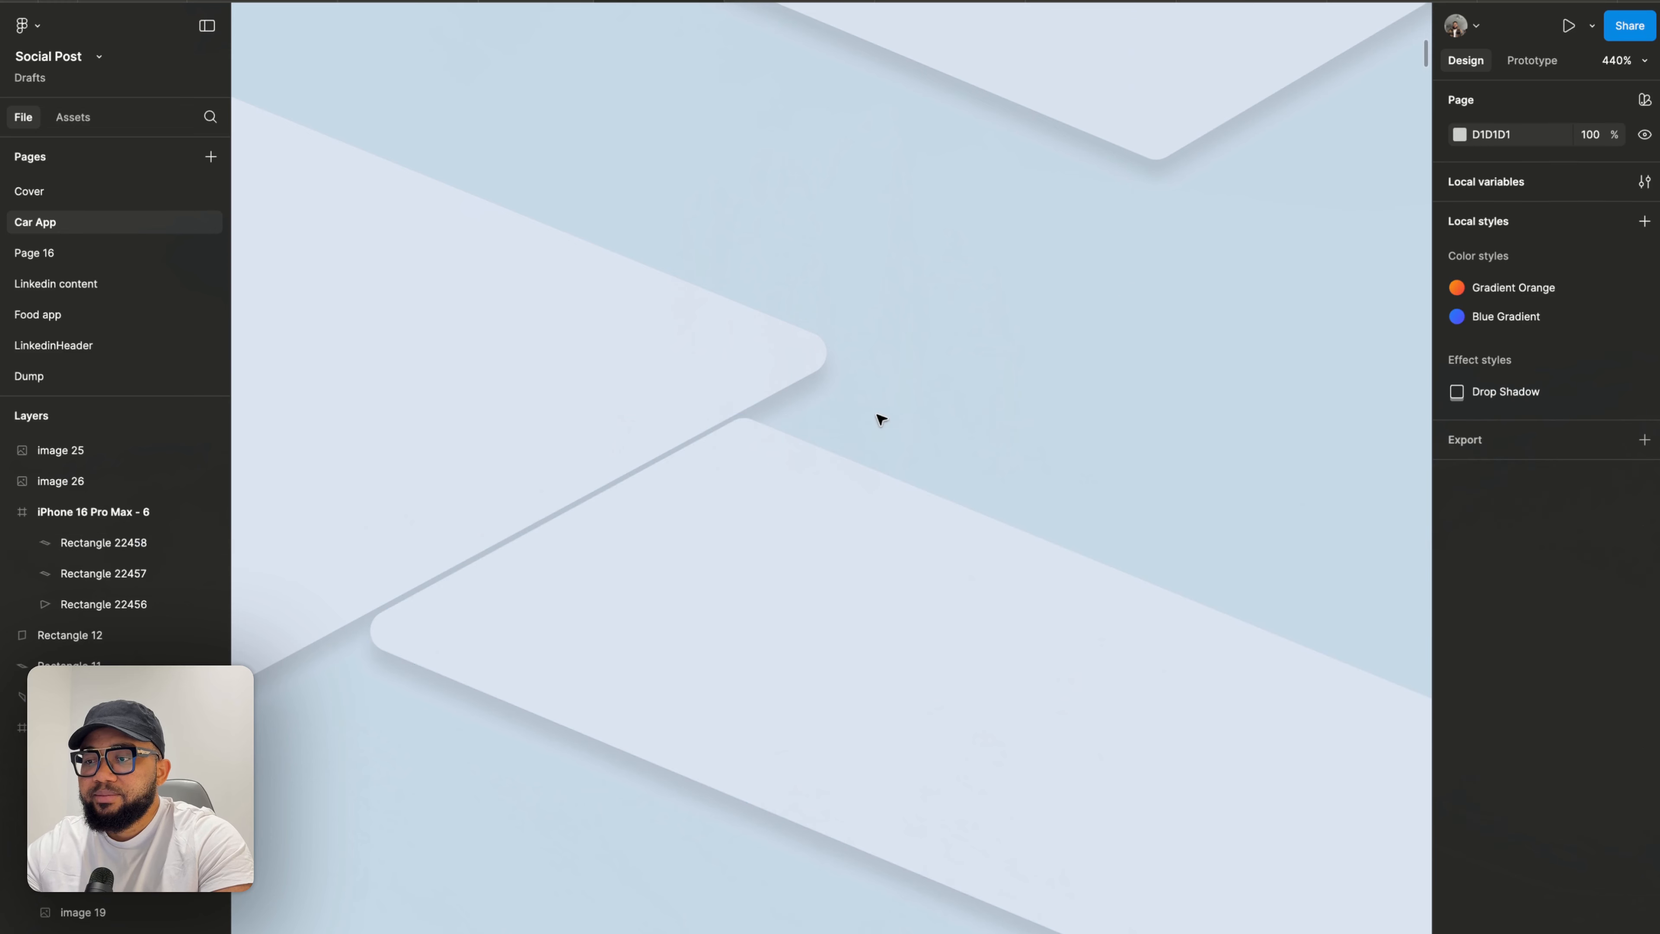
- Duplicate the block shape again and place the copy further down the frame
{"action": "scroll", "coordinate": [923, 417], "scroll_direction": "down", "scroll_amount": 10}
{"action": "left_click_drag", "start_coordinate": [908, 441], "coordinate": [797, 630]}
{"action": "key", "text": "ctrl+d"}
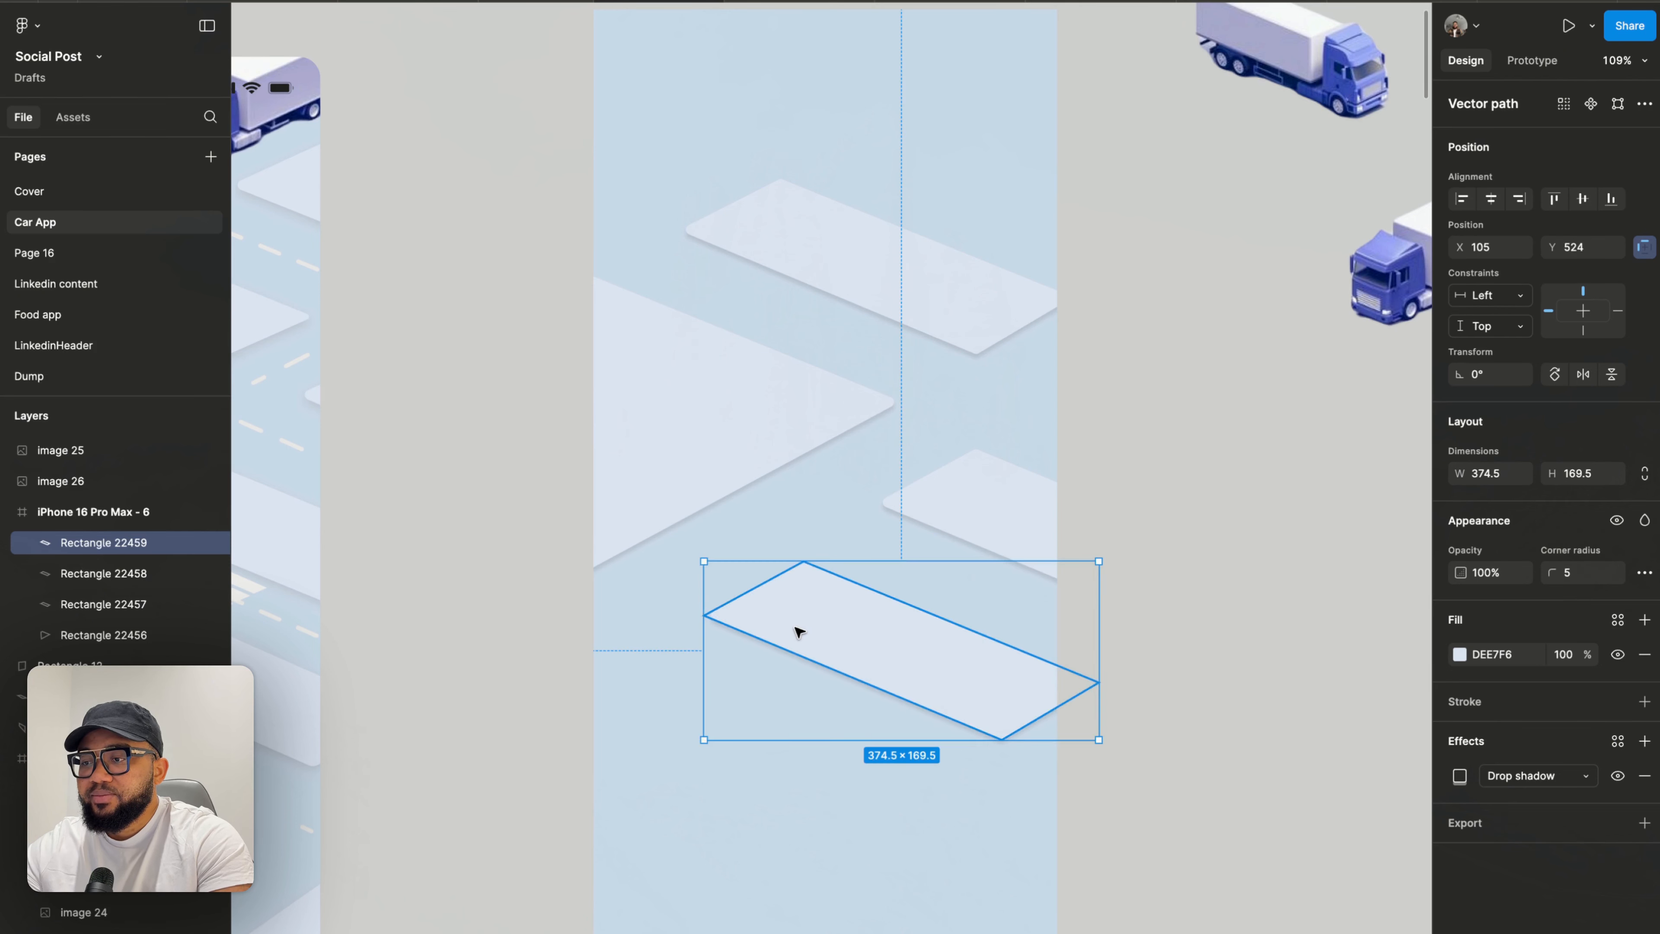
- Duplicate the lowest block shape and place the copy further down at the frame's left edge
{"action": "left_click", "coordinate": [672, 772]}
{"action": "scroll", "coordinate": [673, 770], "scroll_direction": "down", "scroll_amount": 5}
{"action": "scroll", "coordinate": [676, 770], "scroll_direction": "left", "scroll_amount": 4}
{"action": "scroll", "coordinate": [675, 769], "scroll_direction": "down", "scroll_amount": 3}
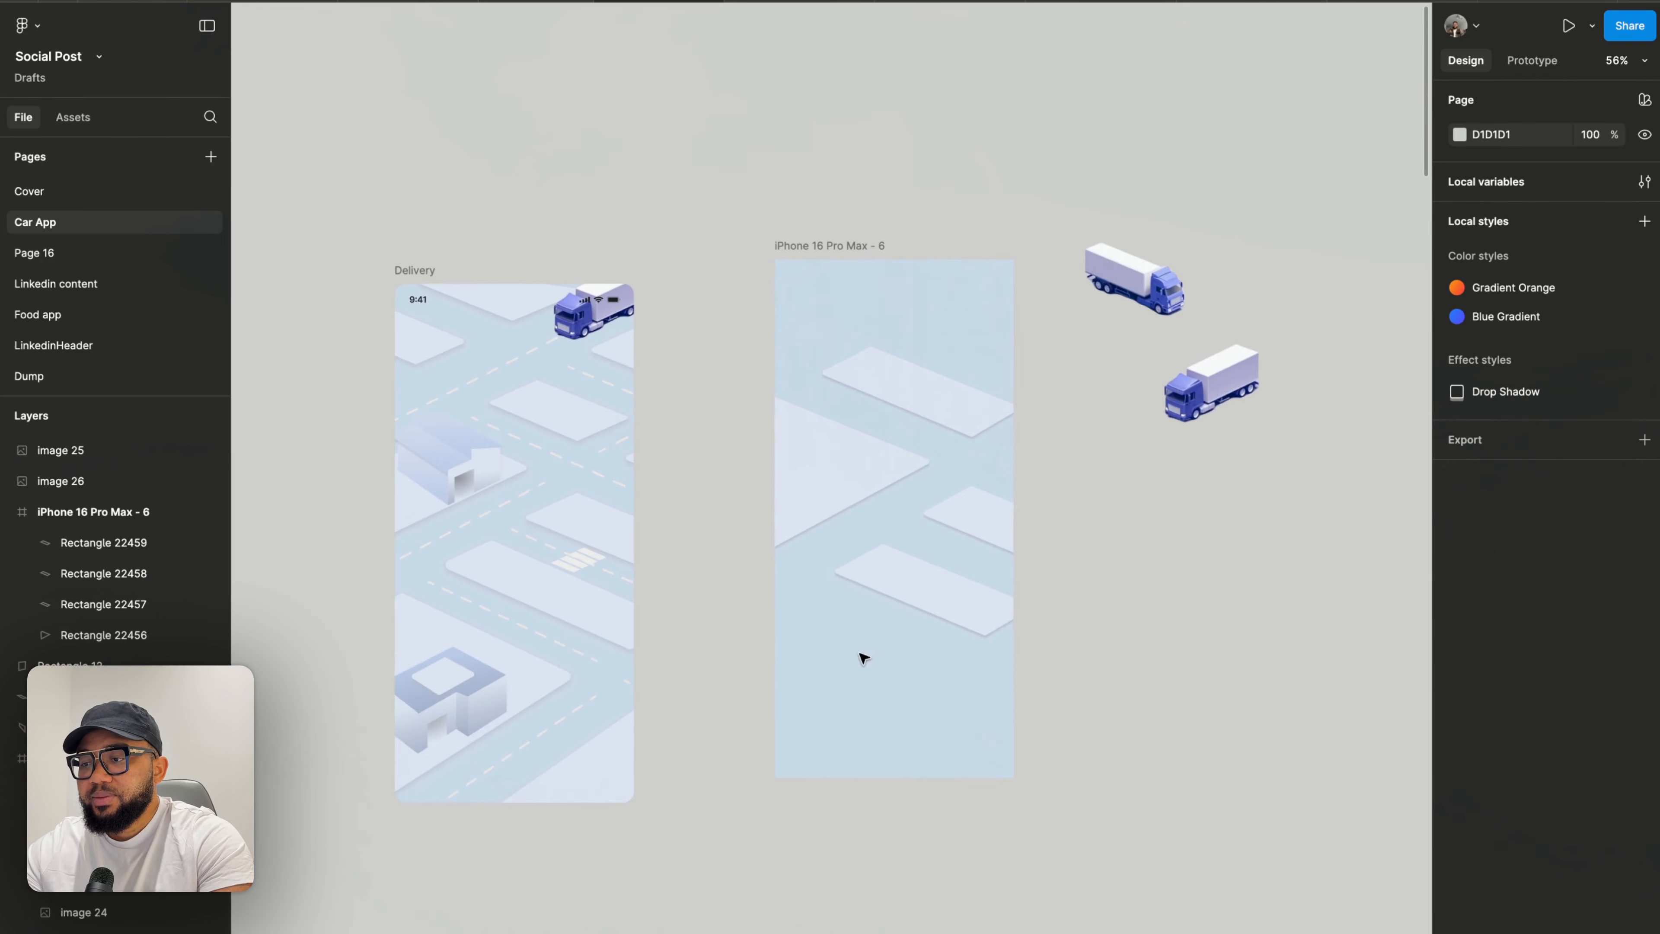
{"action": "left_click", "coordinate": [921, 595]}
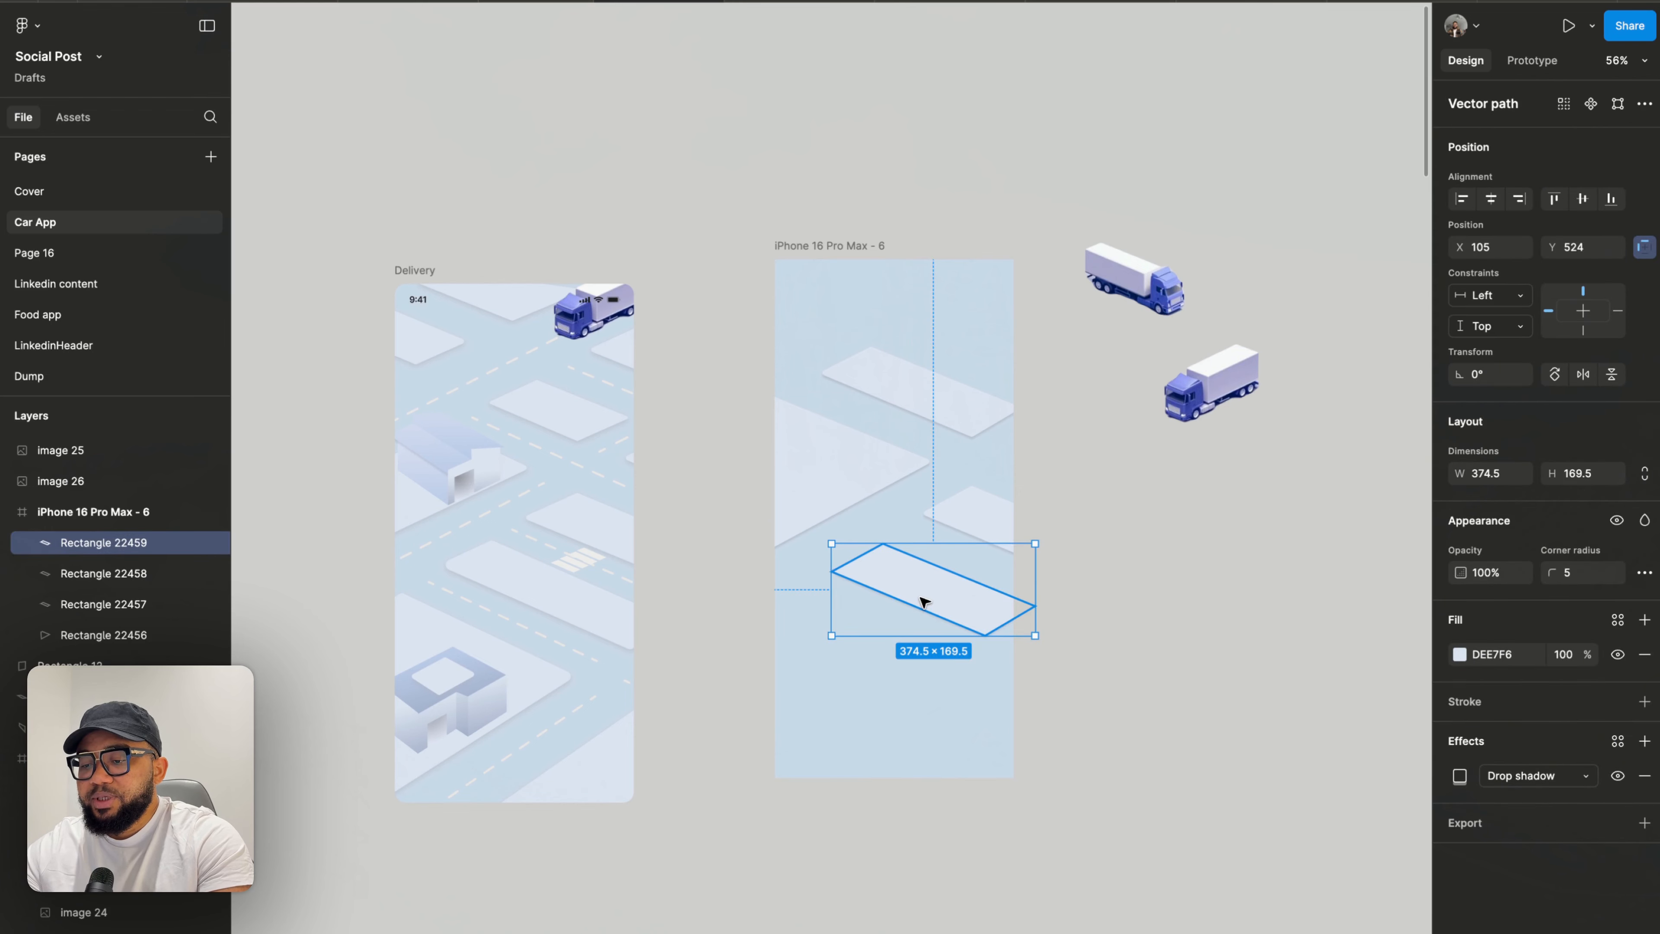
{"action": "left_click_drag", "start_coordinate": [928, 602], "coordinate": [859, 651]}
{"action": "scroll", "coordinate": [848, 664], "scroll_direction": "up", "scroll_amount": 5}
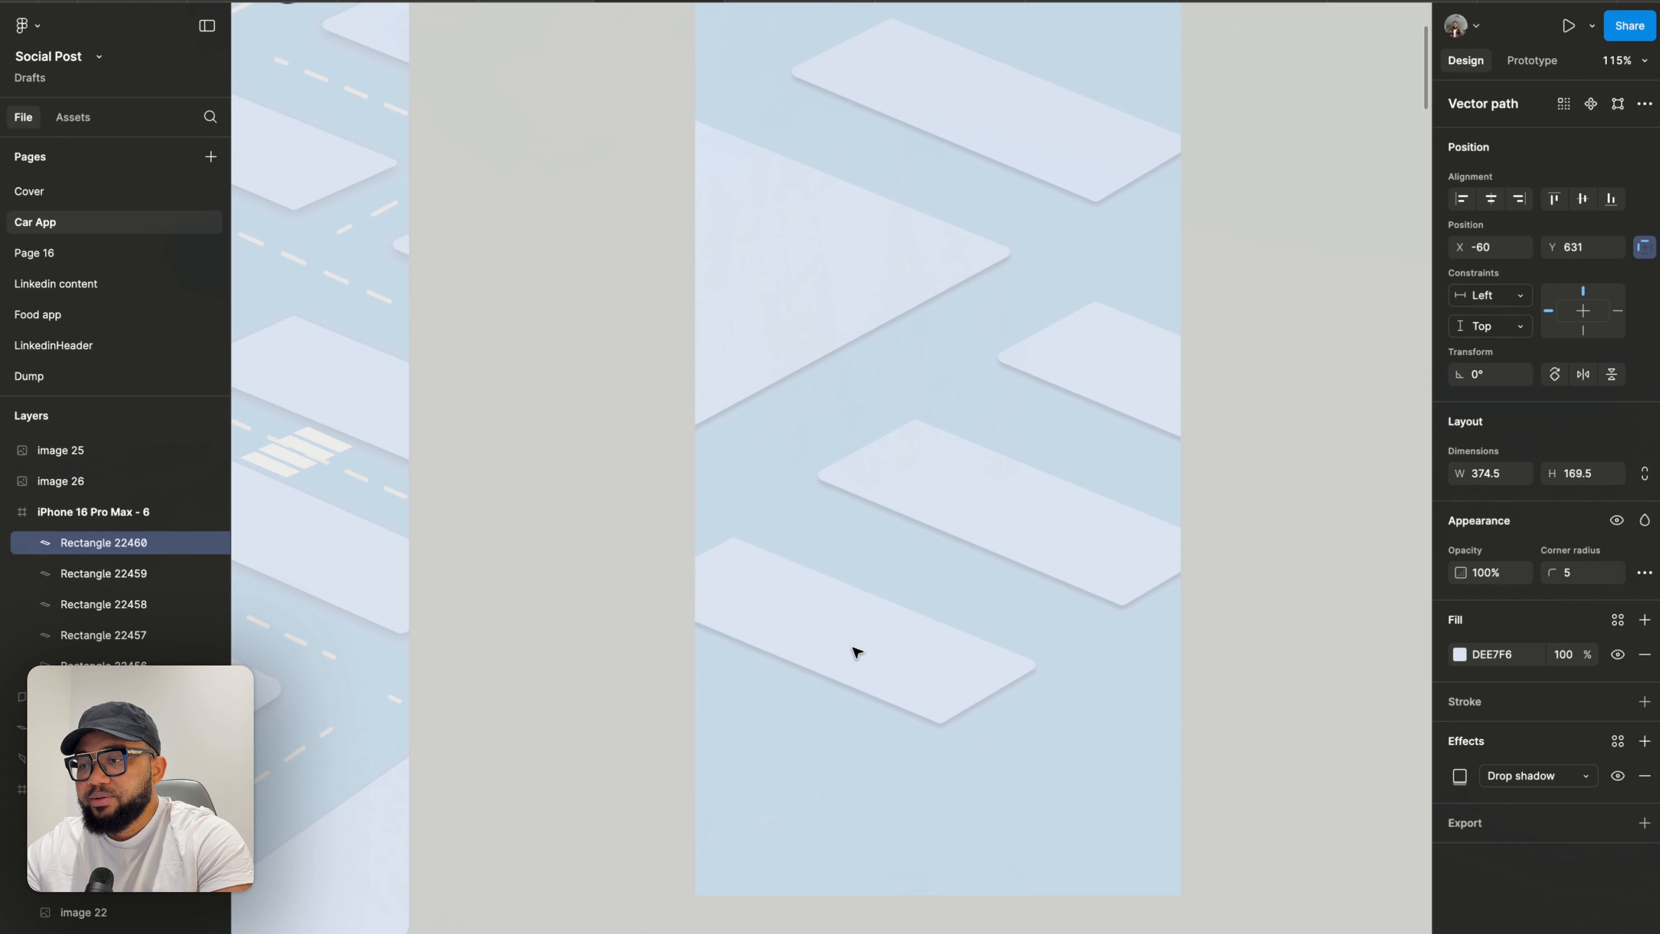
- Edit the new copy's bottom corner point, pulling it far down and left to form a large triangular block
{"action": "left_click_drag", "start_coordinate": [857, 653], "coordinate": [855, 654]}
{"action": "double_click", "coordinate": [896, 682]}
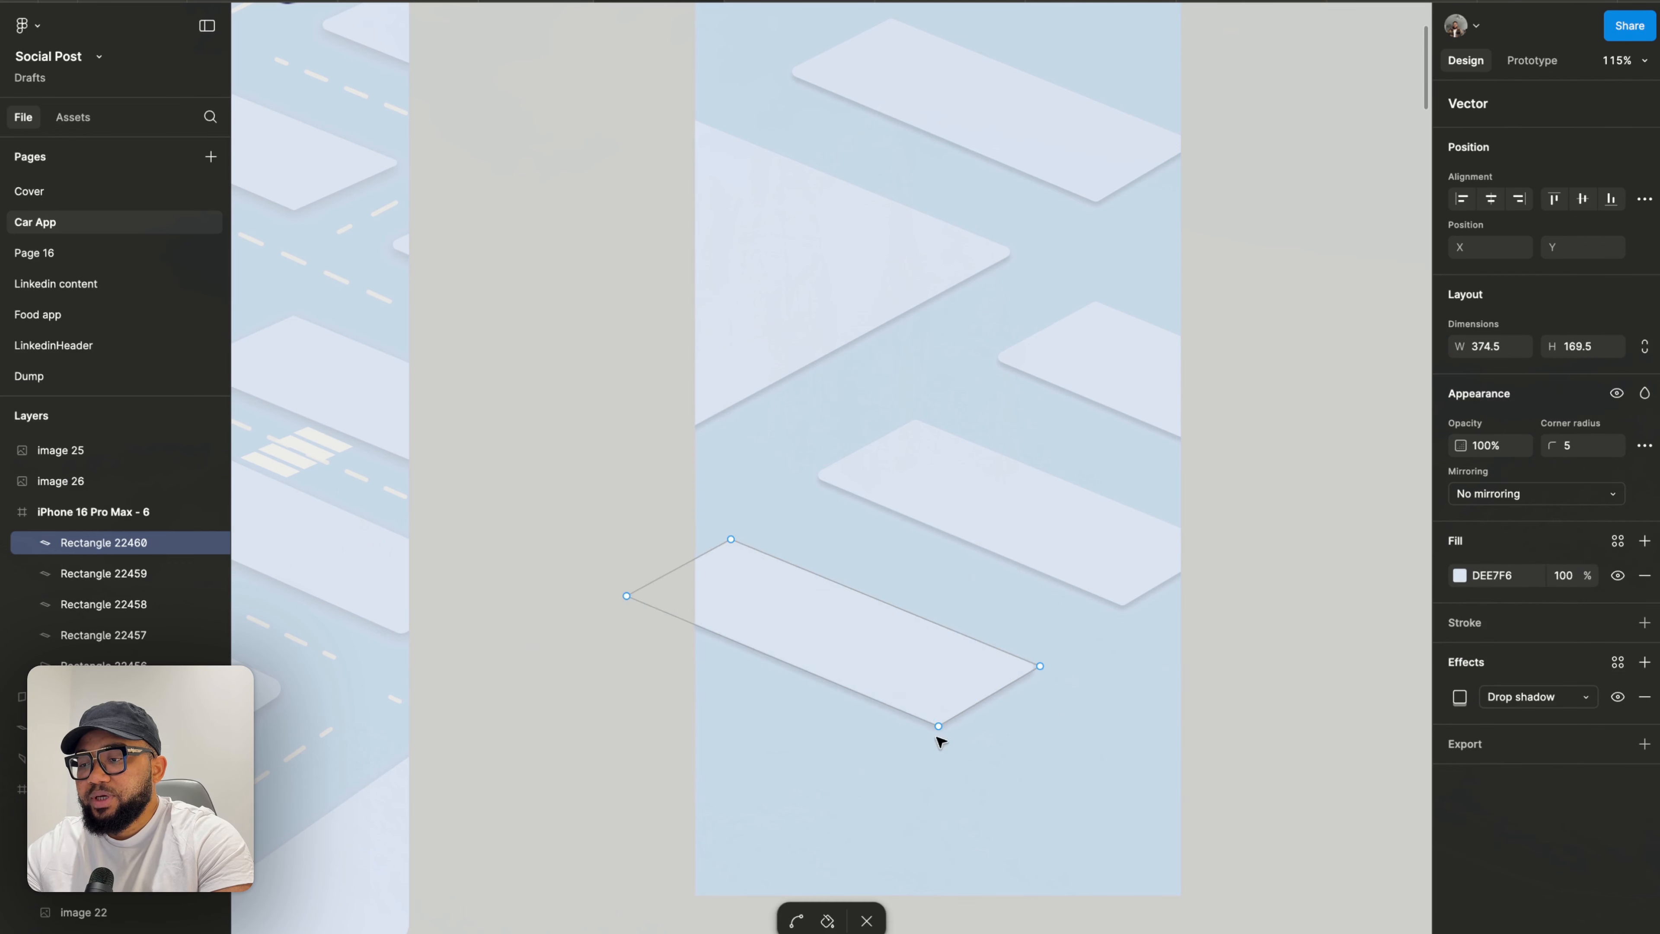
{"action": "left_click_drag", "start_coordinate": [939, 730], "coordinate": [694, 917]}
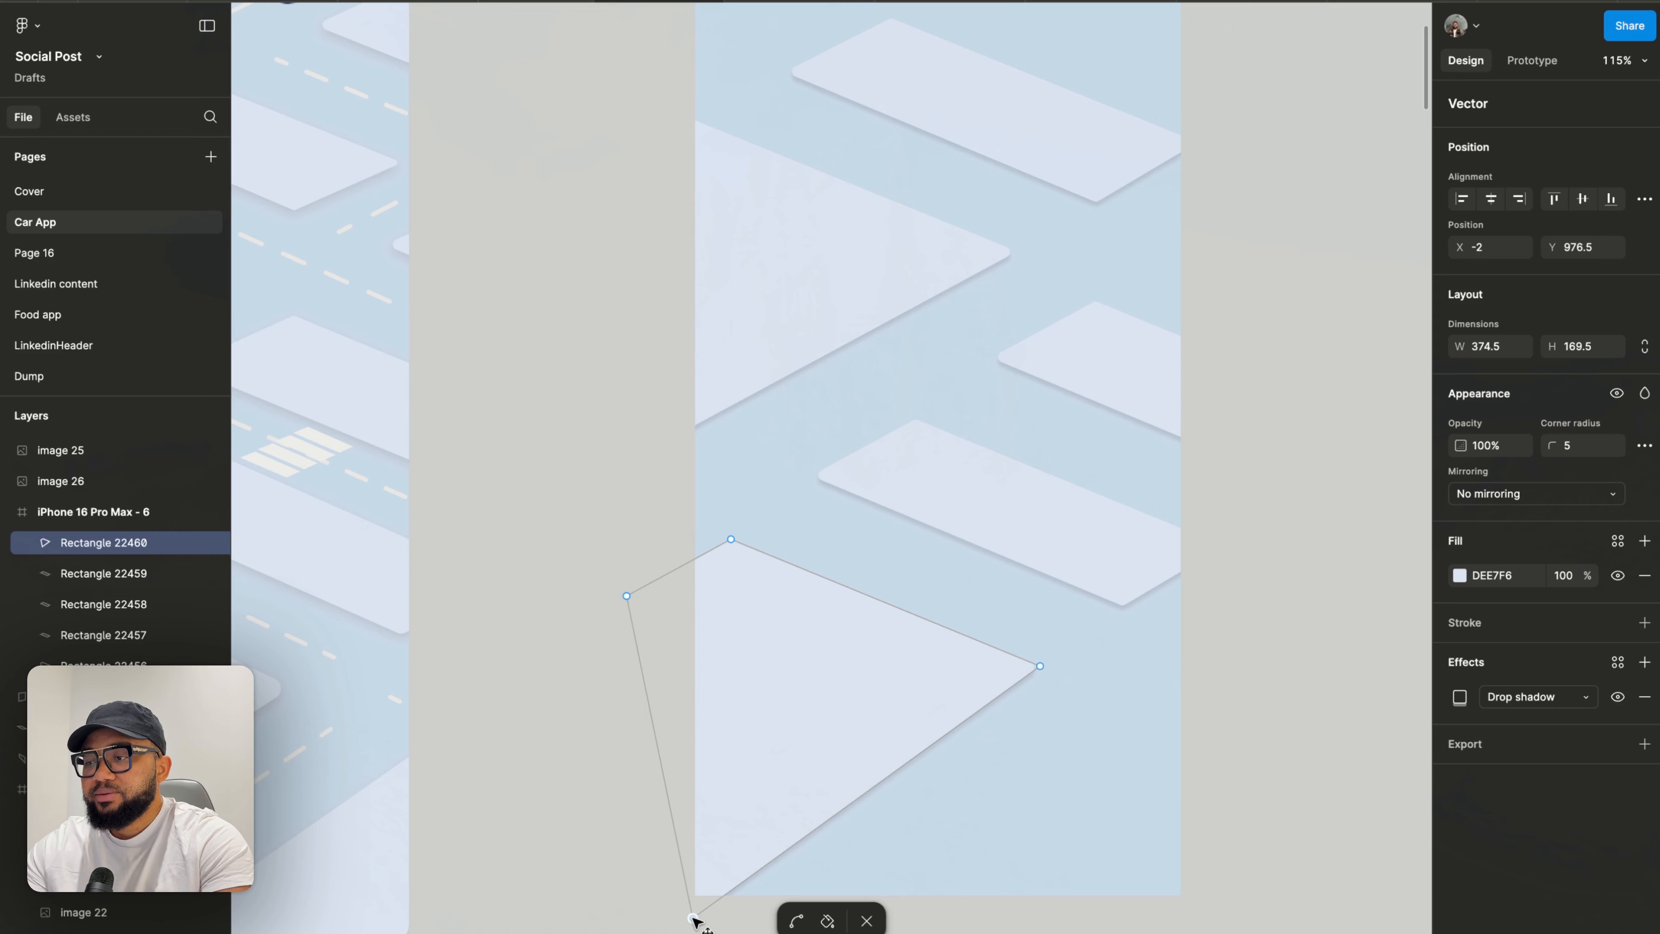
{"action": "scroll", "coordinate": [695, 918], "scroll_direction": "down", "scroll_amount": 5}
{"action": "scroll", "coordinate": [693, 918], "scroll_direction": "up", "scroll_amount": 5}
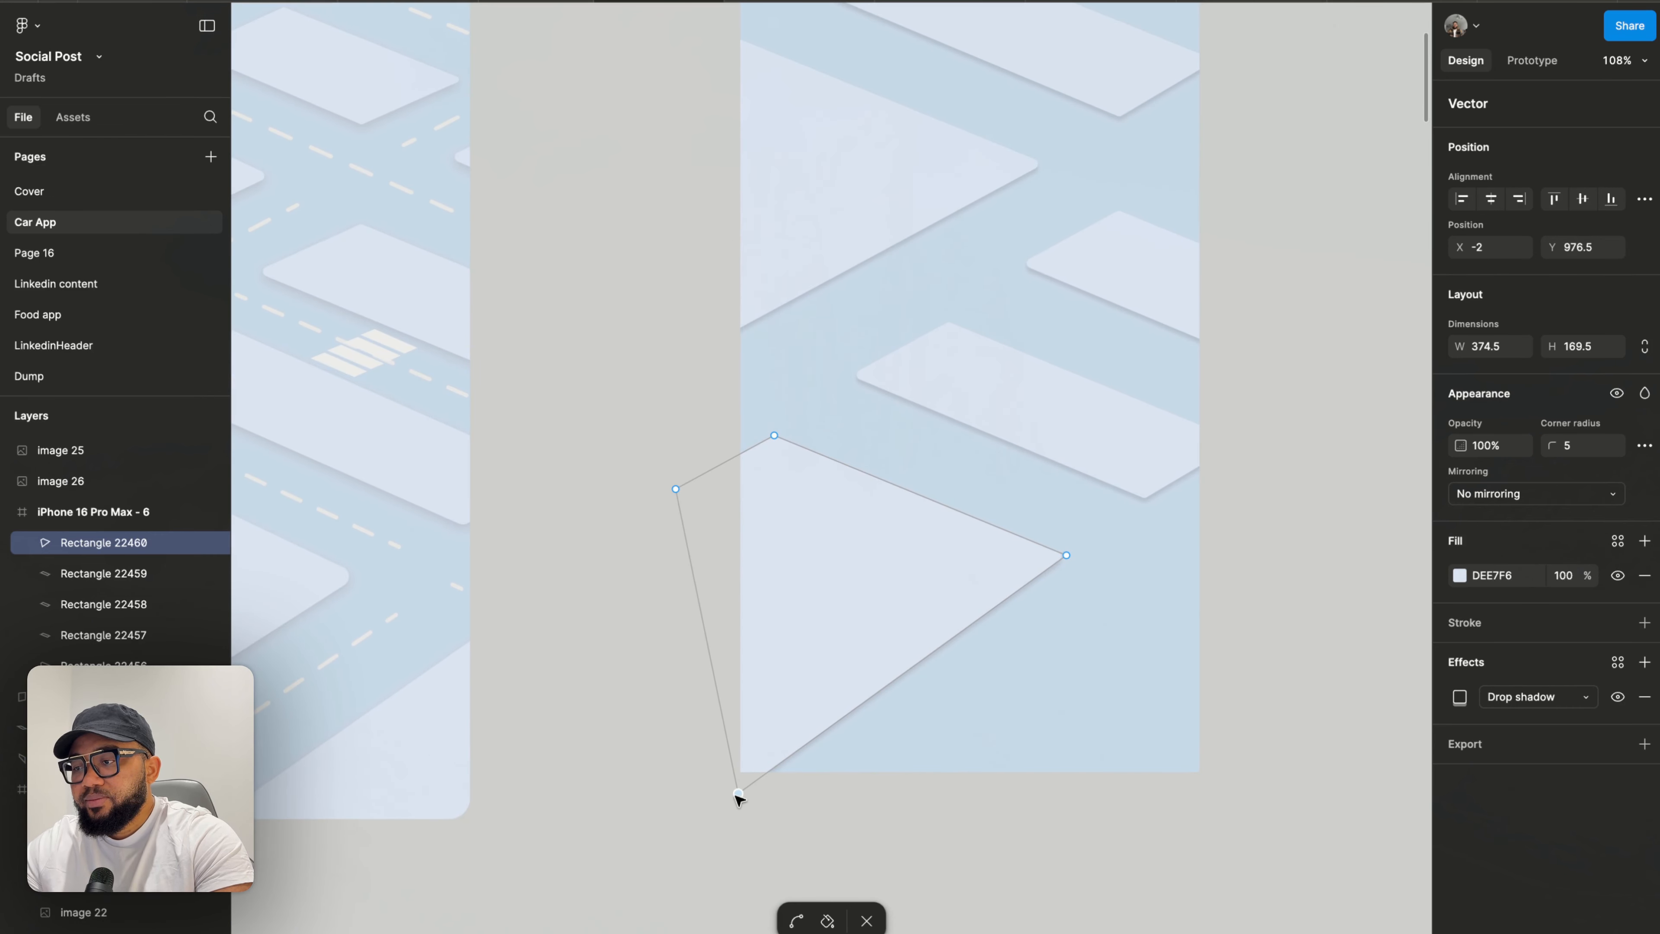
{"action": "left_click_drag", "start_coordinate": [735, 794], "coordinate": [733, 792]}
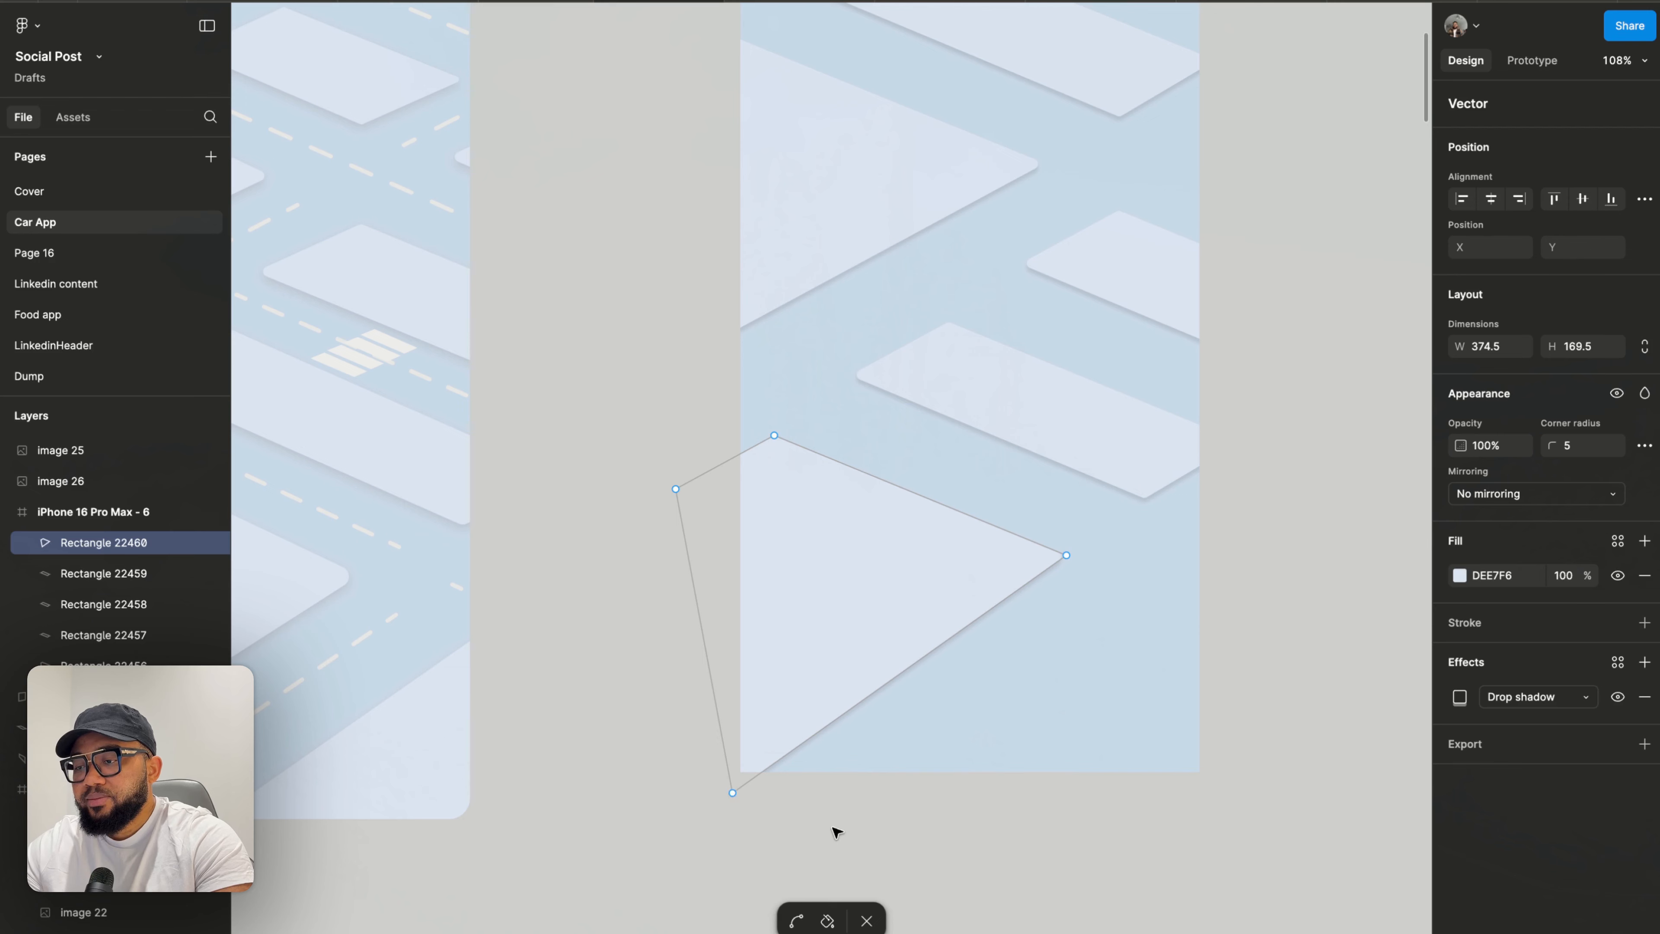
- Duplicate a middle block shape and move the copy further down the frame
{"action": "key", "text": "Escape"}
{"action": "key", "text": "Escape"}
{"action": "scroll", "coordinate": [837, 830], "scroll_direction": "down", "scroll_amount": 5}
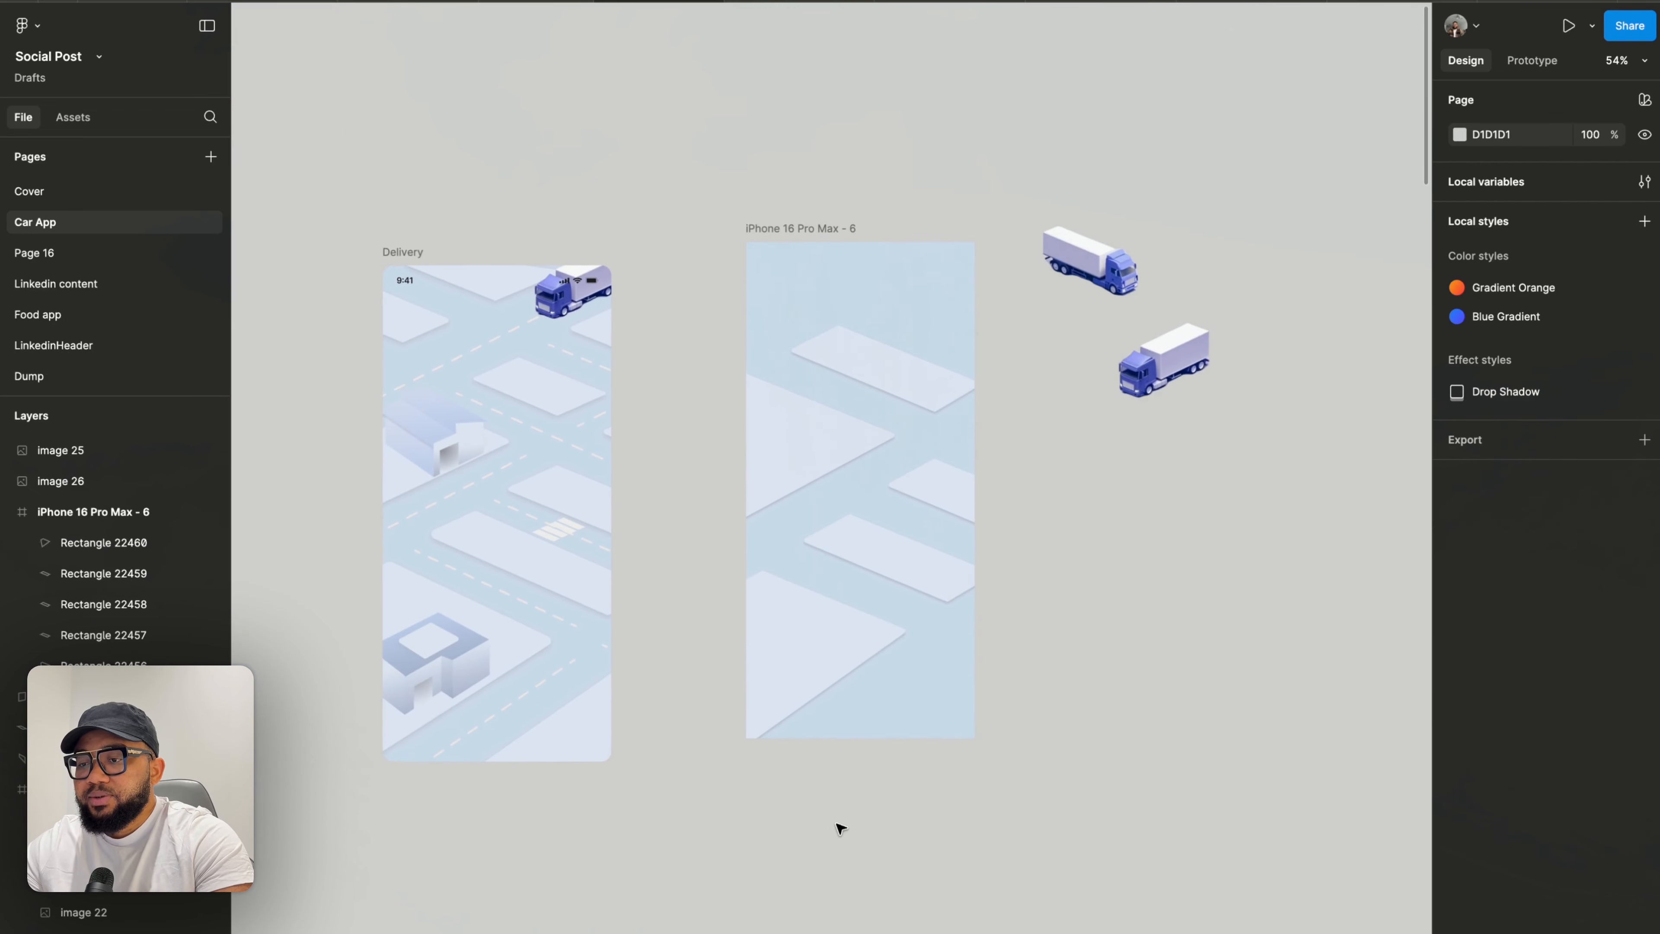
{"action": "left_click", "coordinate": [907, 576]}
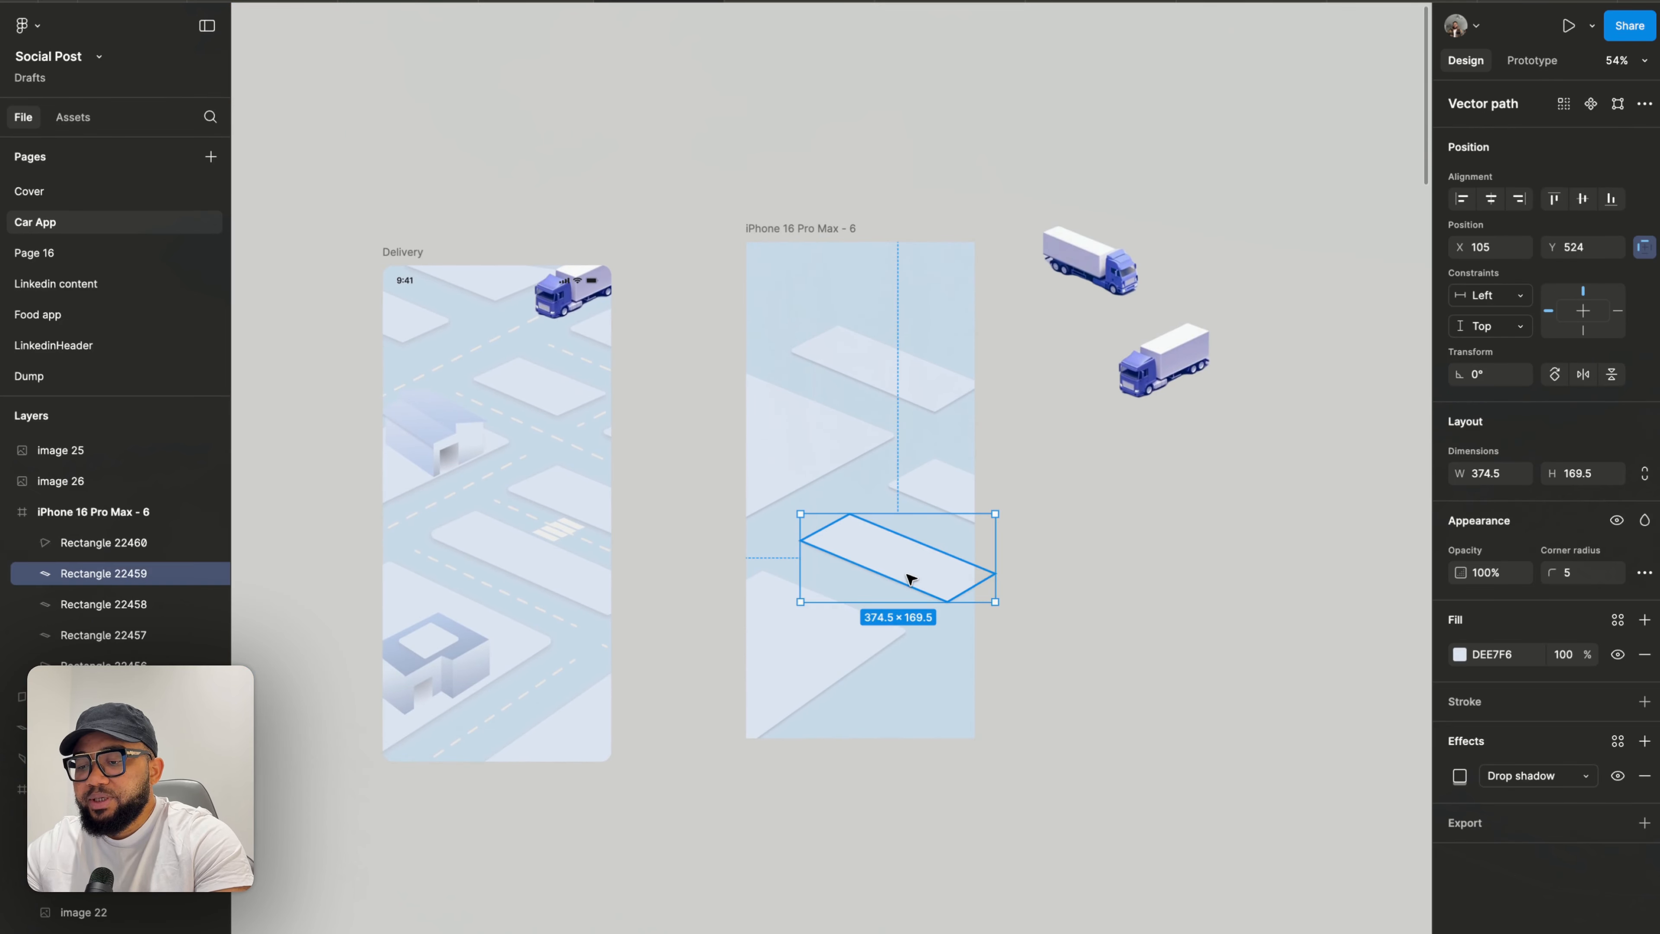
{"action": "key", "text": "ctrl+d"}
{"action": "left_click_drag", "start_coordinate": [901, 568], "coordinate": [864, 680]}
- Edit the large triangular block's bottom corner point, moving it up and left, then exit editing
{"action": "scroll", "coordinate": [896, 712], "scroll_direction": "up", "scroll_amount": 3}
{"action": "scroll", "coordinate": [859, 644], "scroll_direction": "up", "scroll_amount": 5}
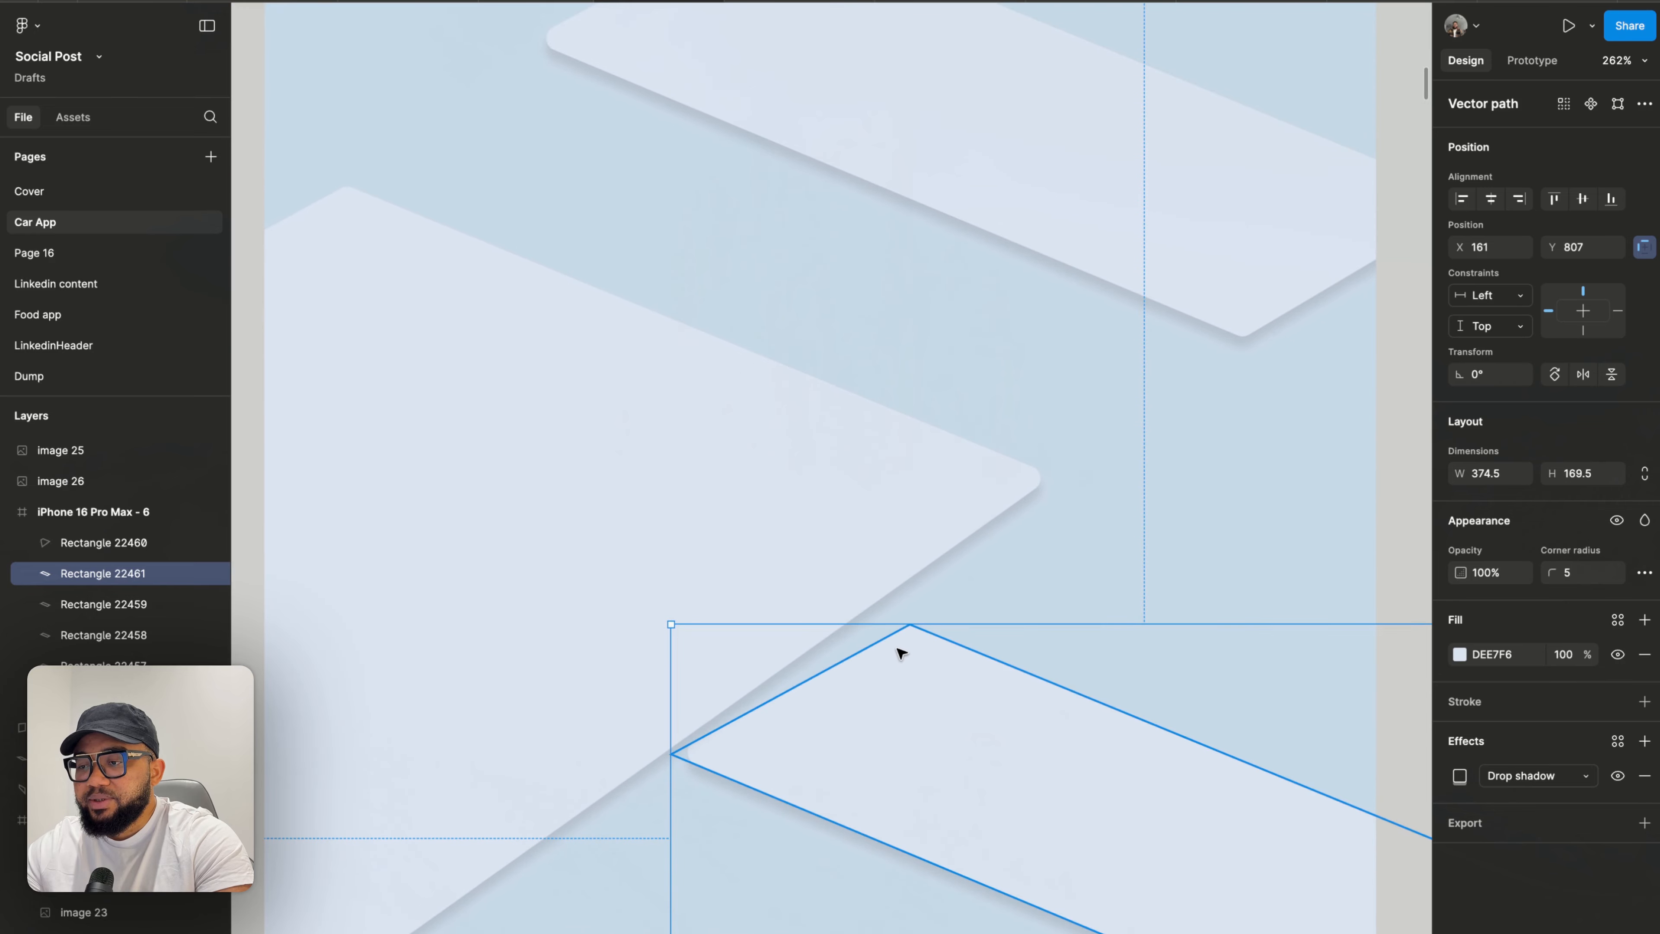
{"action": "double_click", "coordinate": [653, 685]}
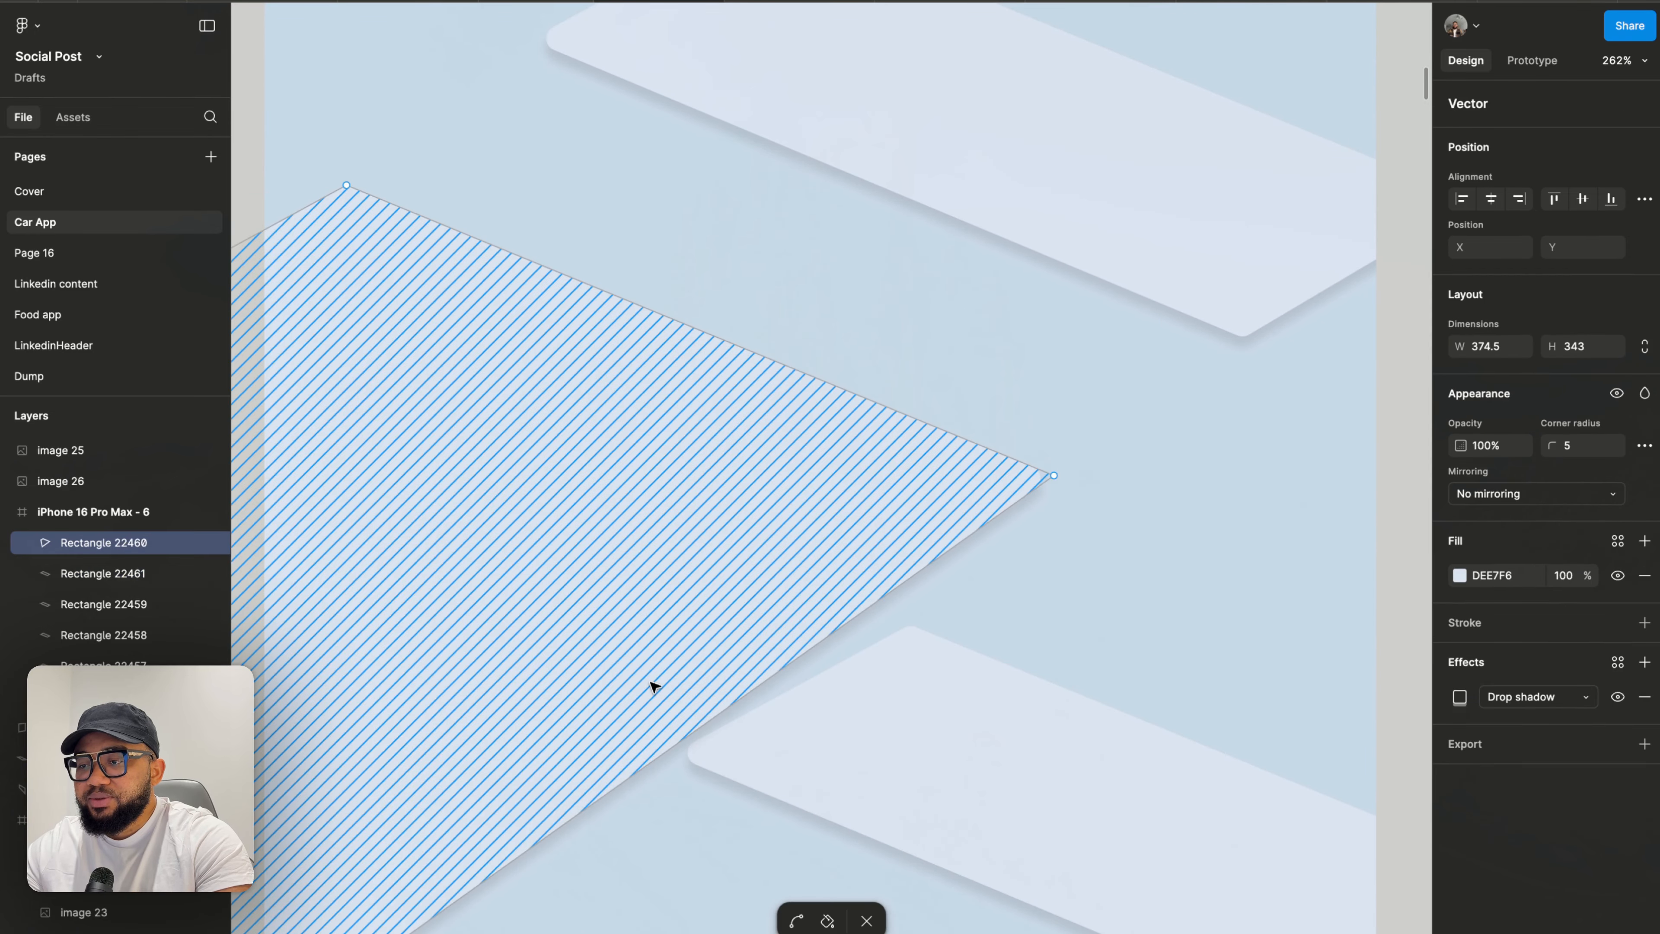
{"action": "scroll", "coordinate": [663, 686], "scroll_direction": "left", "scroll_amount": 5}
{"action": "scroll", "coordinate": [663, 686], "scroll_direction": "down", "scroll_amount": 4}
{"action": "left_click_drag", "start_coordinate": [446, 909], "coordinate": [383, 819]}
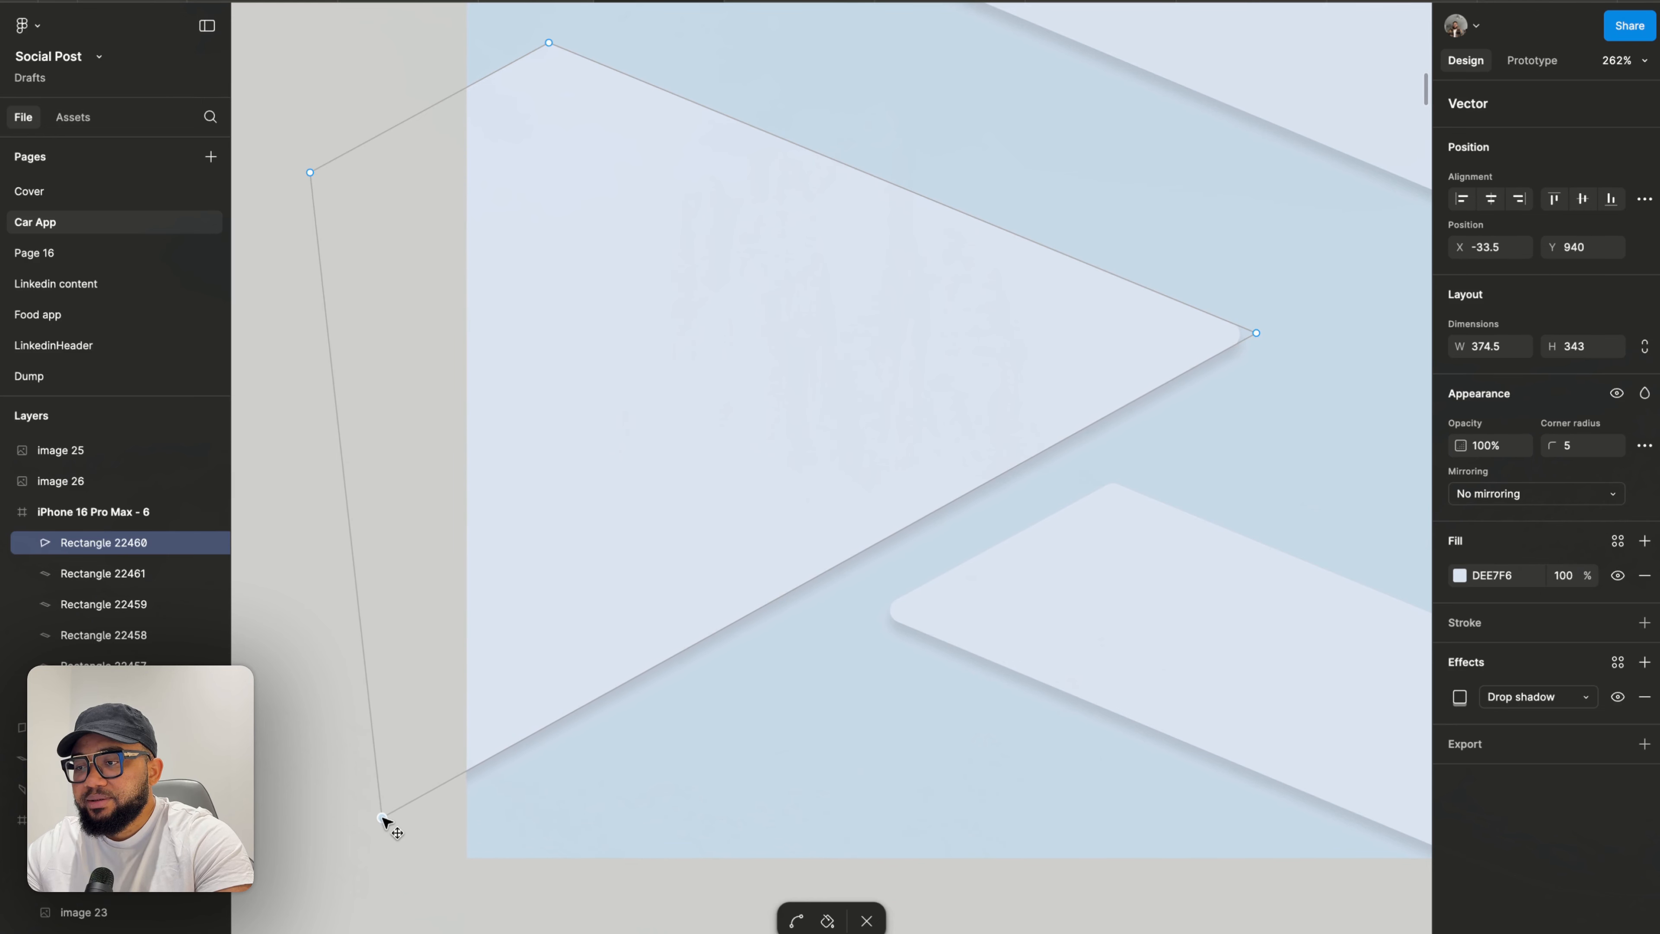
{"action": "key", "text": "Escape"}
- Move the new copy to the frame's bottom edge and nudge its bottom-left corner point slightly down
{"action": "left_click", "coordinate": [1051, 644]}
{"action": "left_click_drag", "start_coordinate": [1086, 637], "coordinate": [918, 708]}
{"action": "scroll", "coordinate": [1046, 608], "scroll_direction": "down", "scroll_amount": 5}
{"action": "double_click", "coordinate": [1182, 605]}
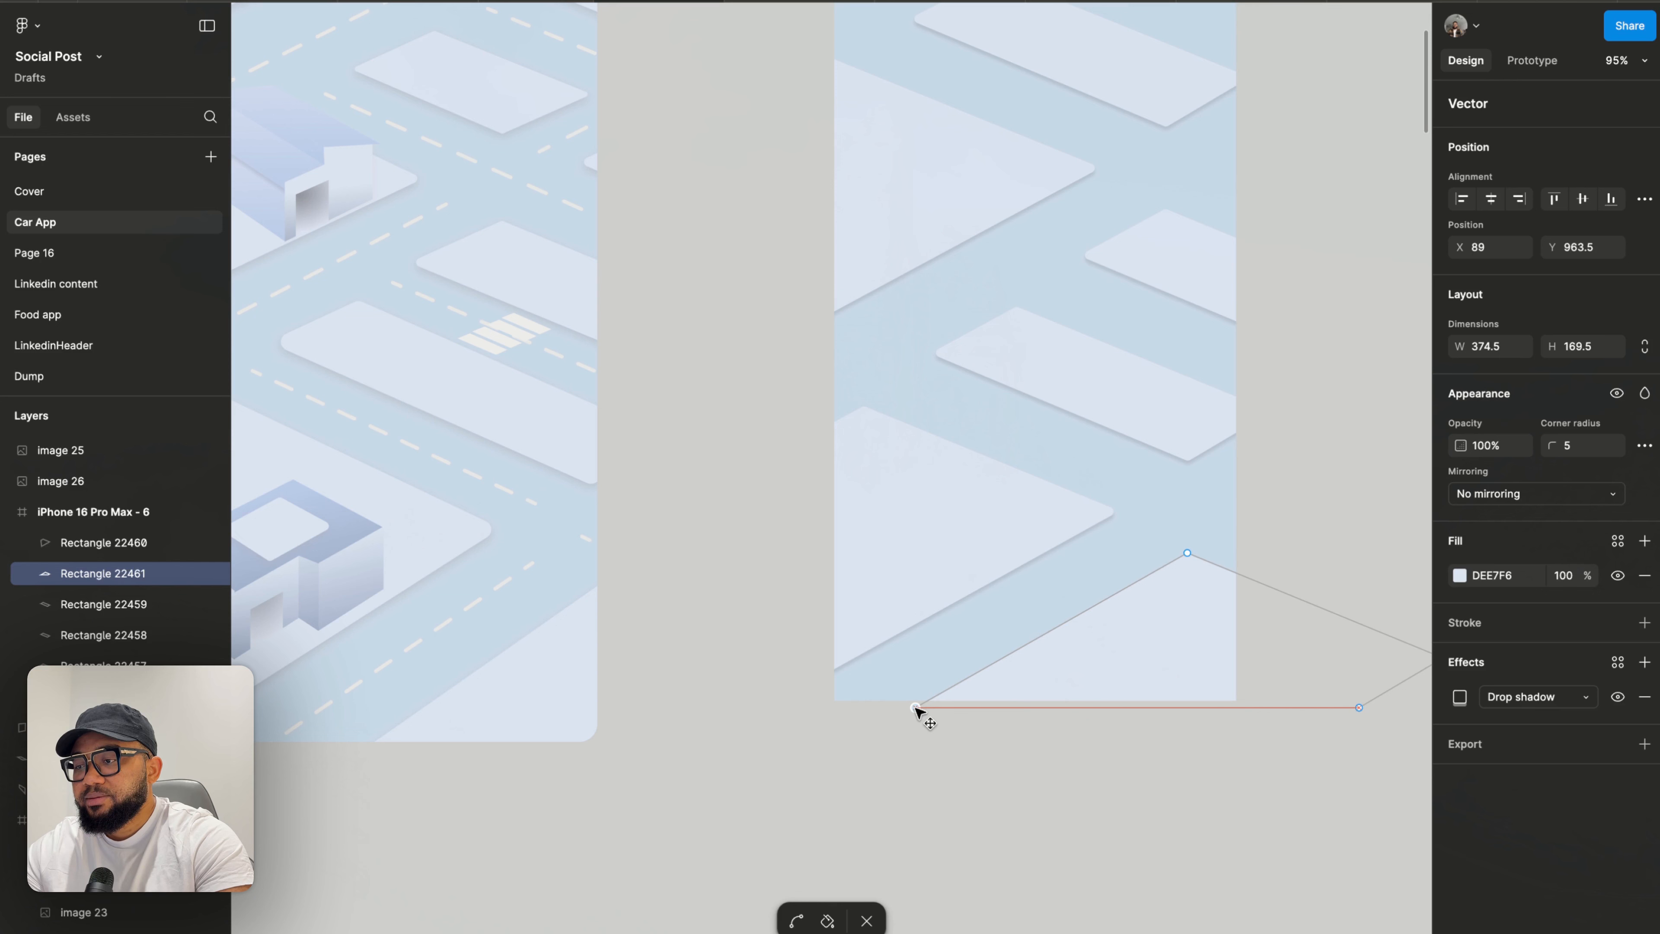
{"action": "left_click_drag", "start_coordinate": [917, 709], "coordinate": [919, 714]}
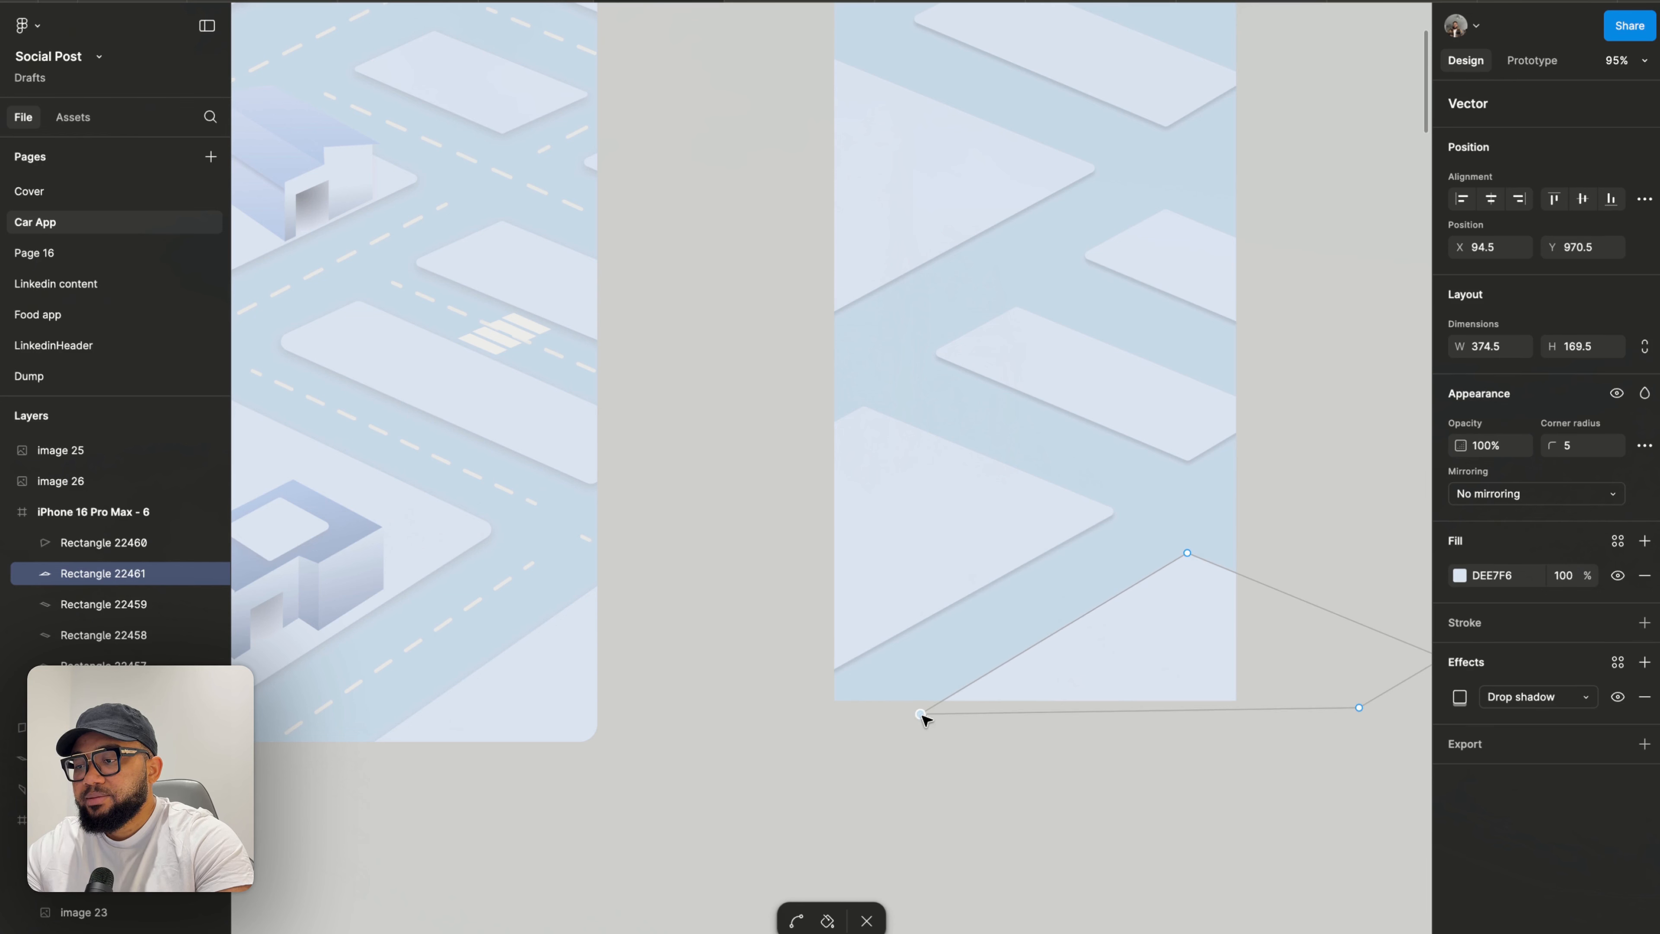
{"action": "left_click", "coordinate": [982, 782]}
- Nudge the bottom block's bottom-left corner point slightly left and exit editing
{"action": "scroll", "coordinate": [986, 786], "scroll_direction": "down", "scroll_amount": 2}
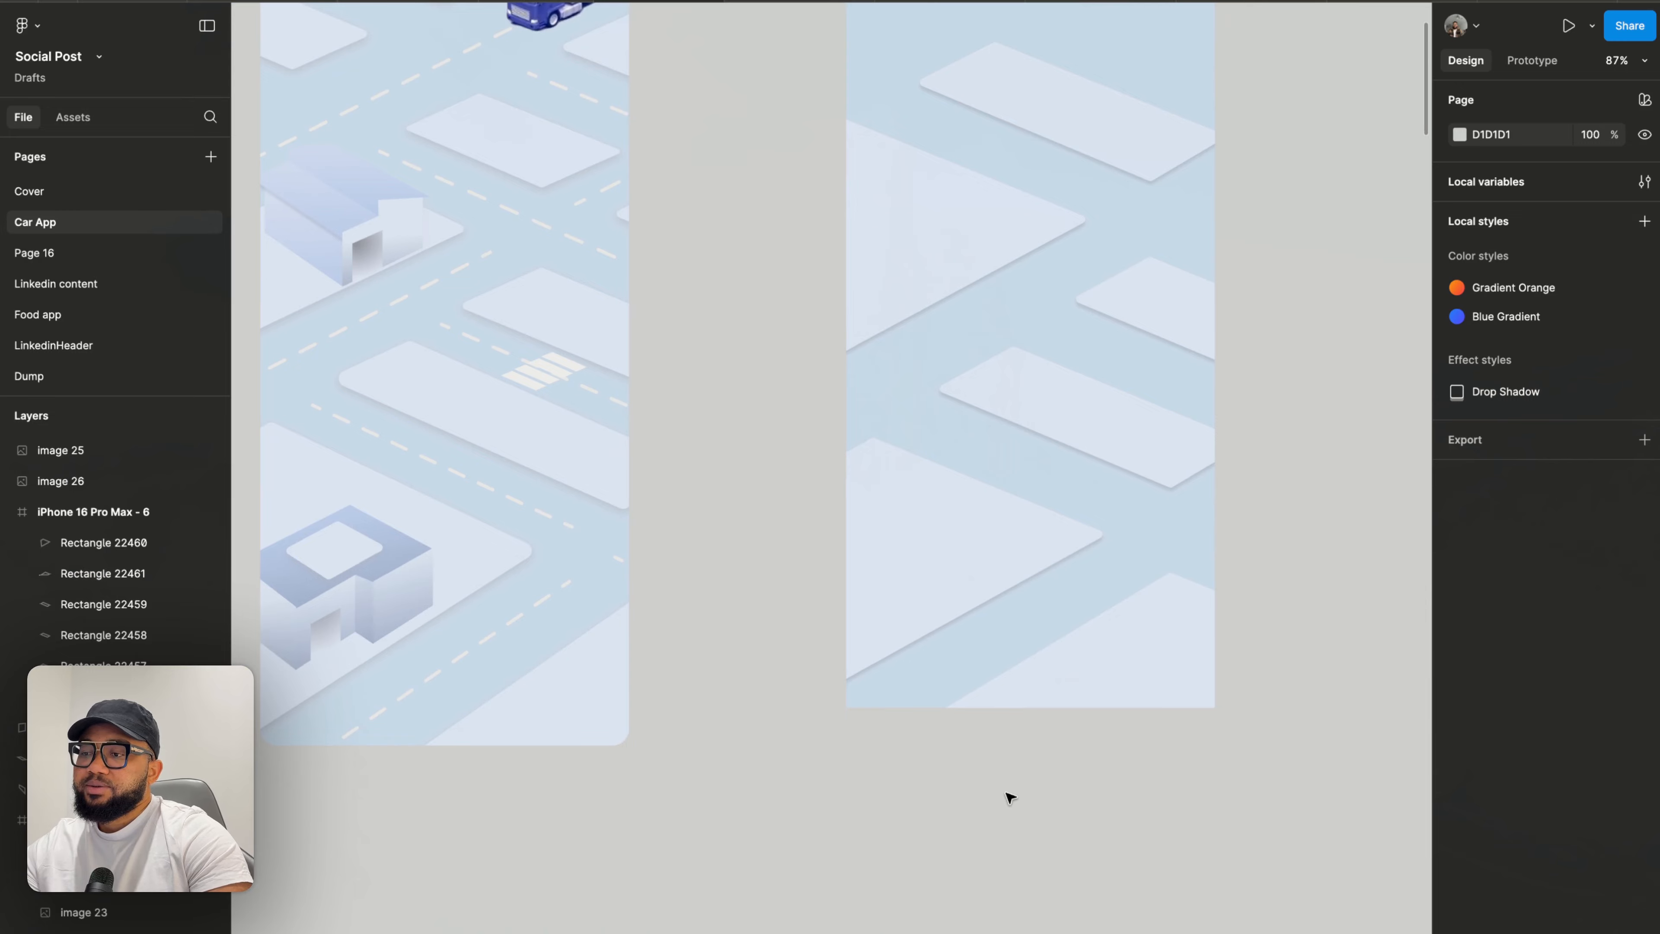
{"action": "scroll", "coordinate": [1030, 741], "scroll_direction": "down", "scroll_amount": 2}
{"action": "scroll", "coordinate": [1093, 585], "scroll_direction": "up", "scroll_amount": 5}
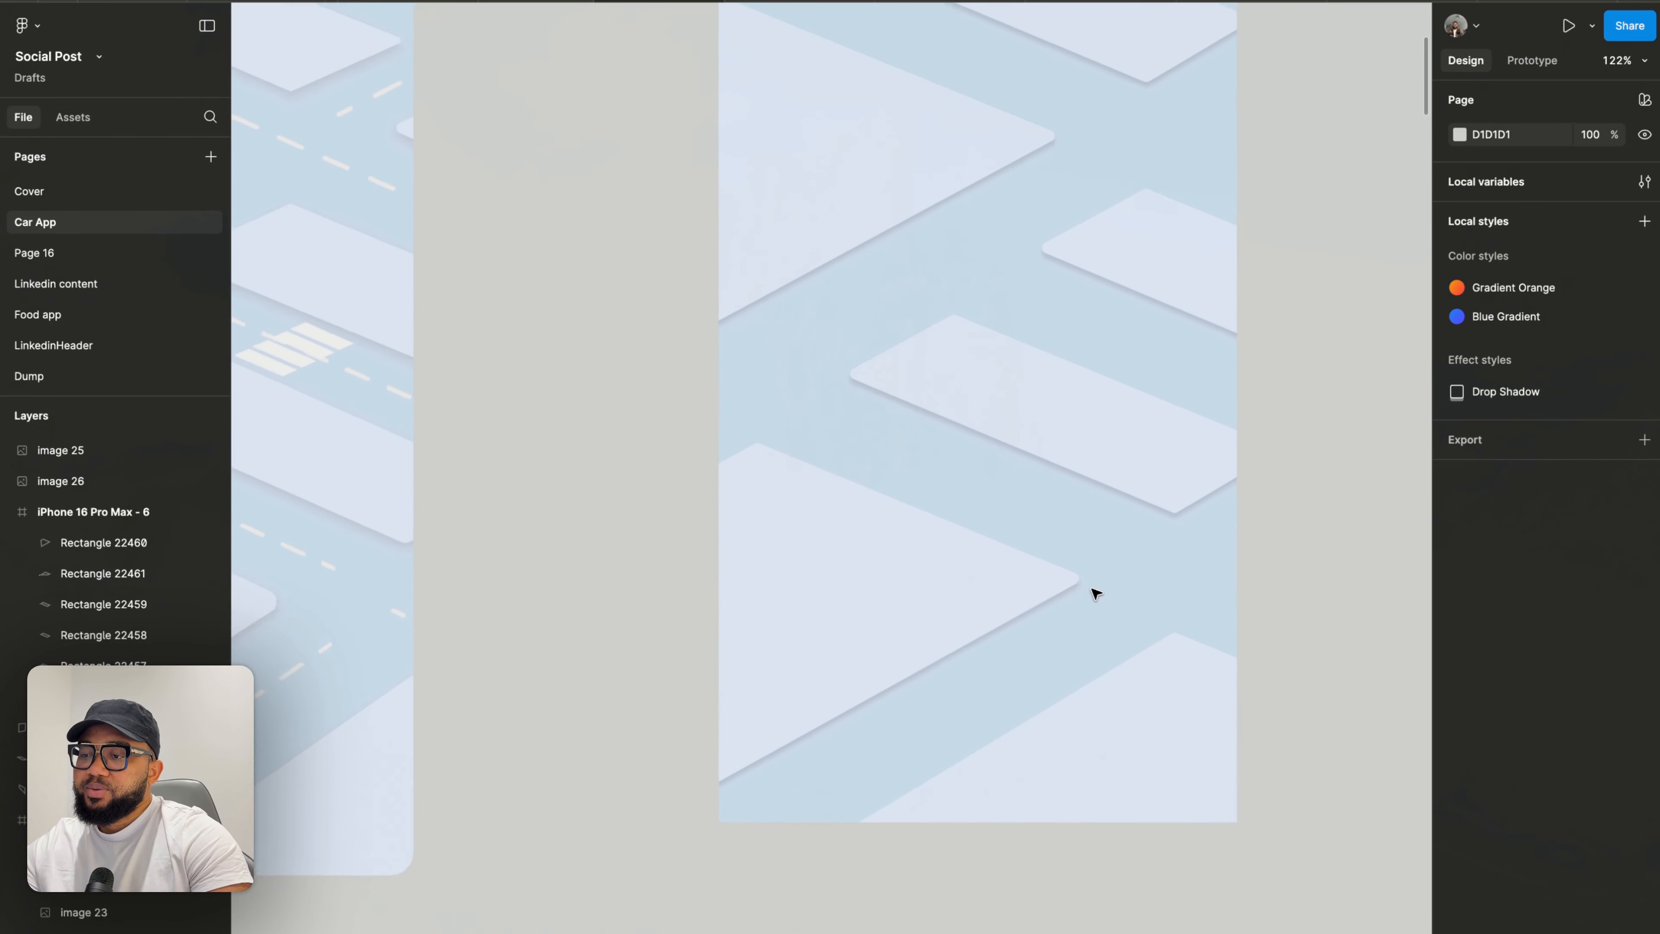
{"action": "left_click", "coordinate": [1199, 716]}
{"action": "double_click", "coordinate": [1200, 700]}
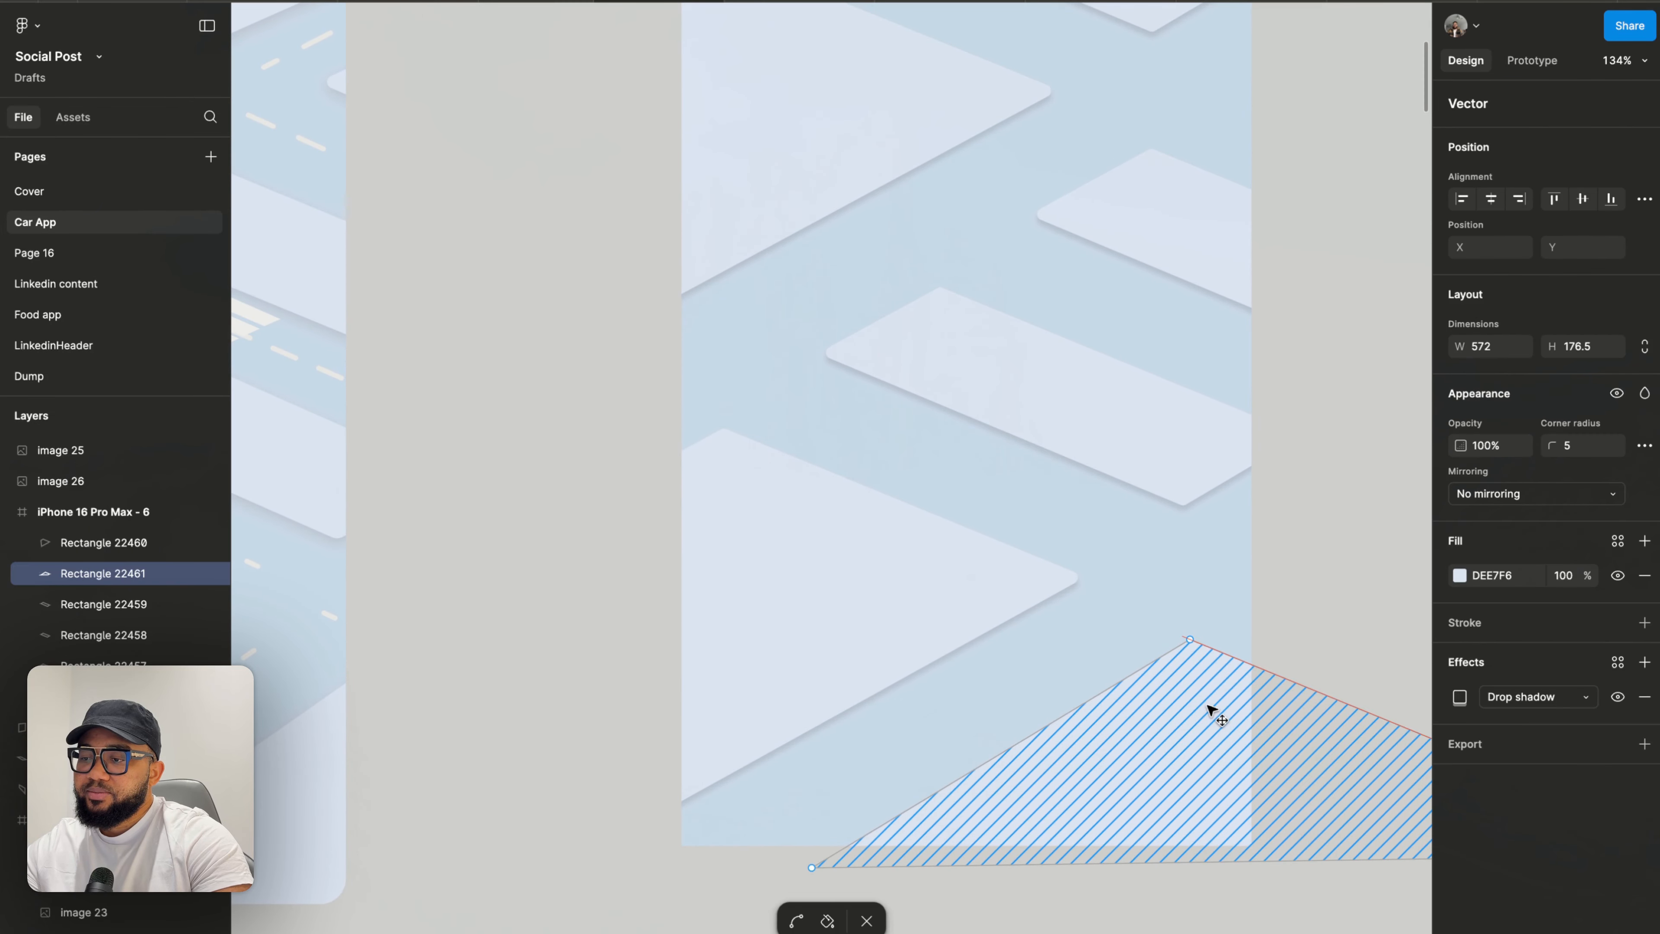
{"action": "left_click_drag", "start_coordinate": [812, 869], "coordinate": [803, 866]}
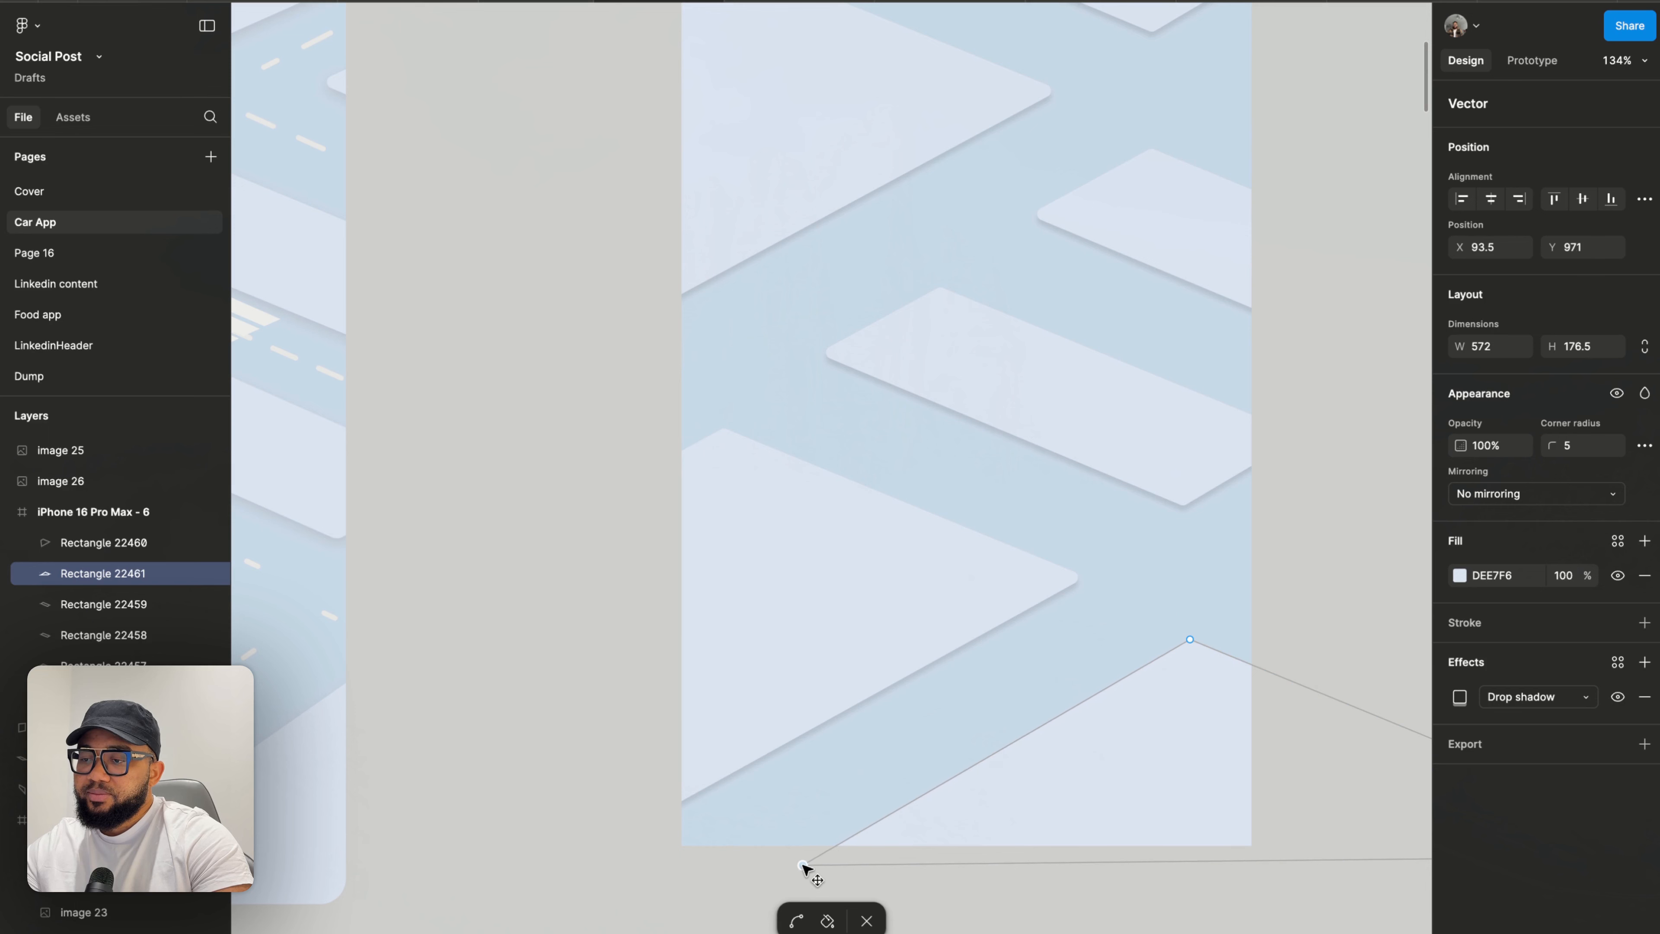
{"action": "key", "text": "Escape"}
{"action": "key", "text": "Escape"}
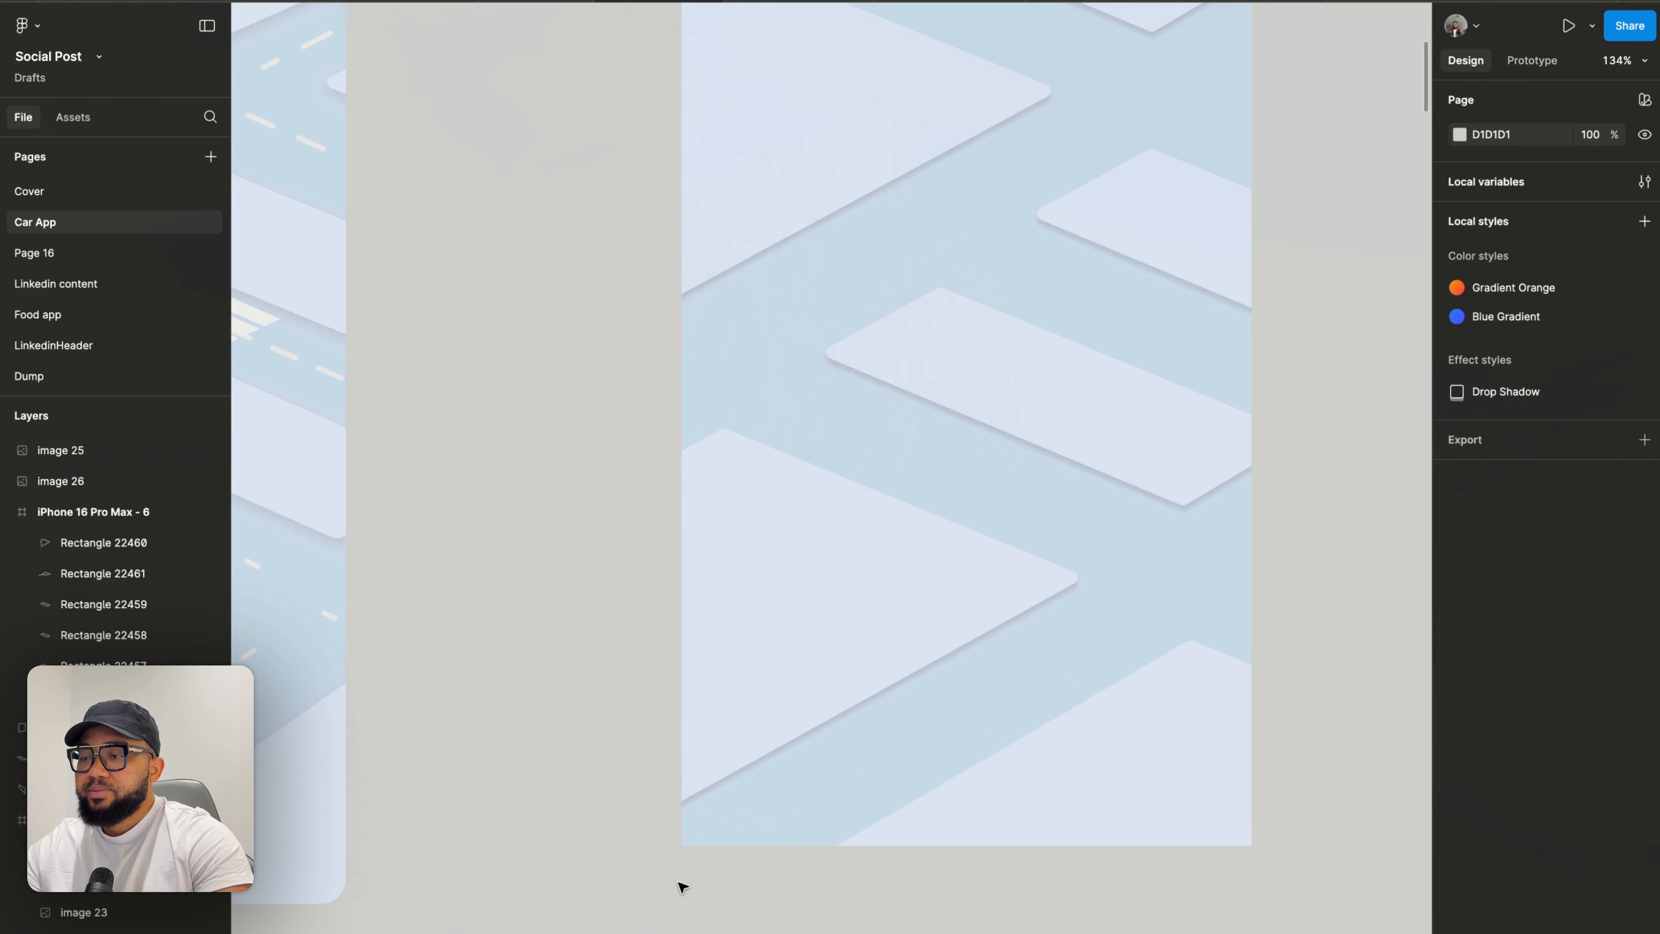
- Move the top block shape up and right toward the frame's top-right corner
{"action": "scroll", "coordinate": [680, 883], "scroll_direction": "down", "scroll_amount": 5}
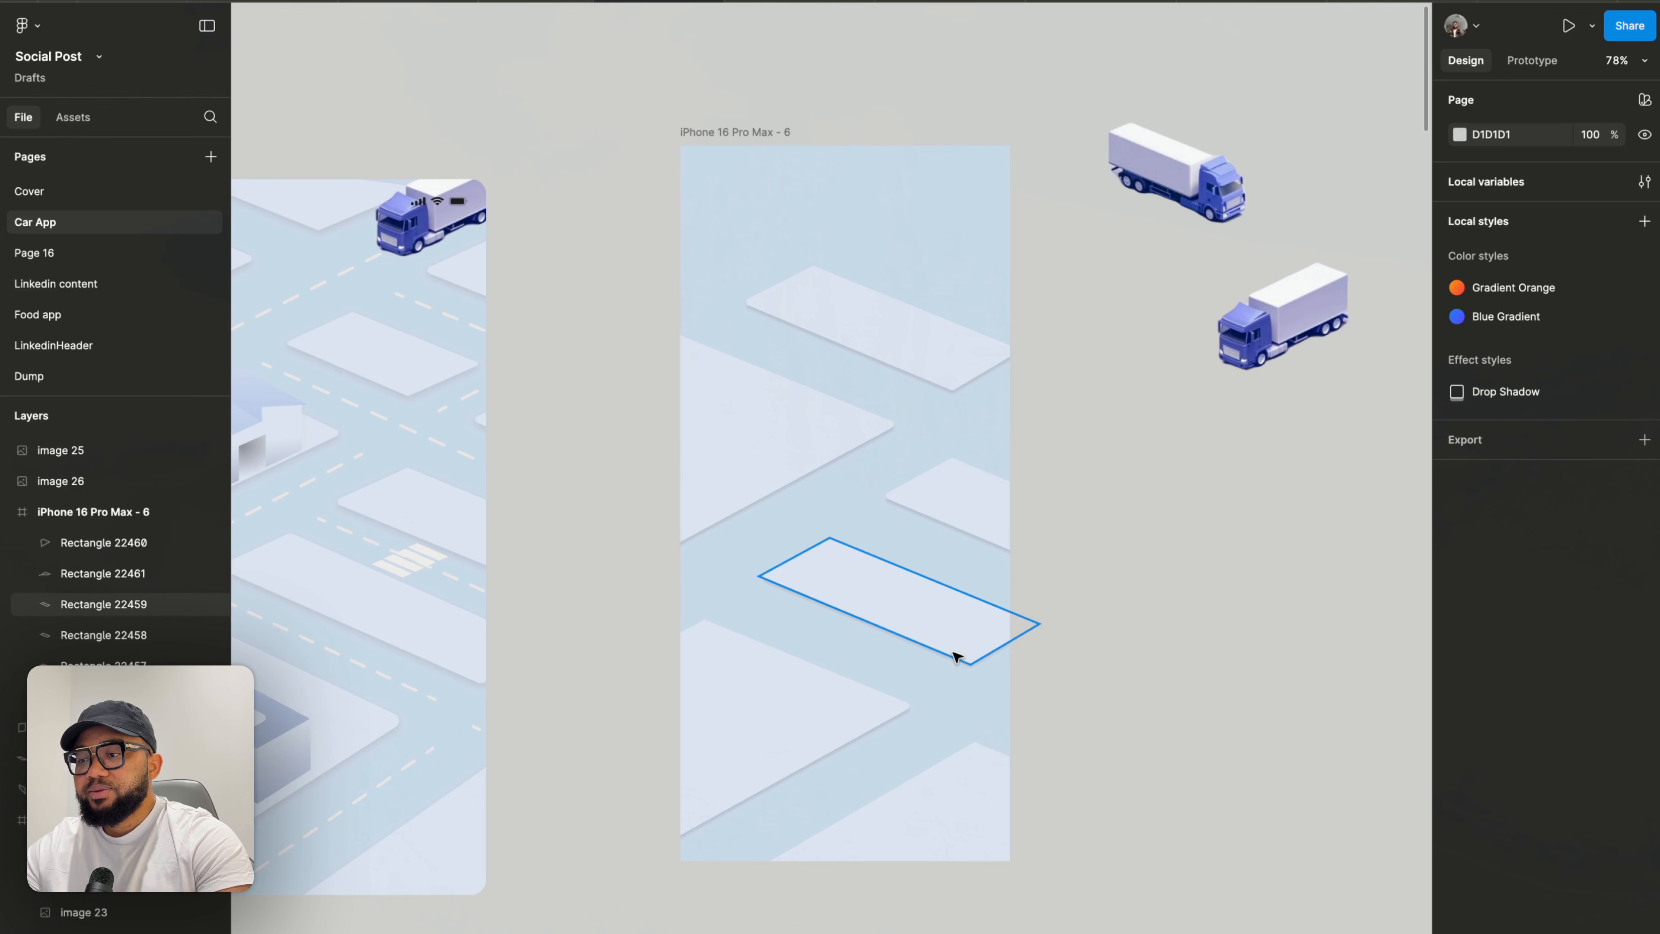
{"action": "scroll", "coordinate": [954, 654], "scroll_direction": "up", "scroll_amount": 3}
{"action": "left_click", "coordinate": [886, 434]}
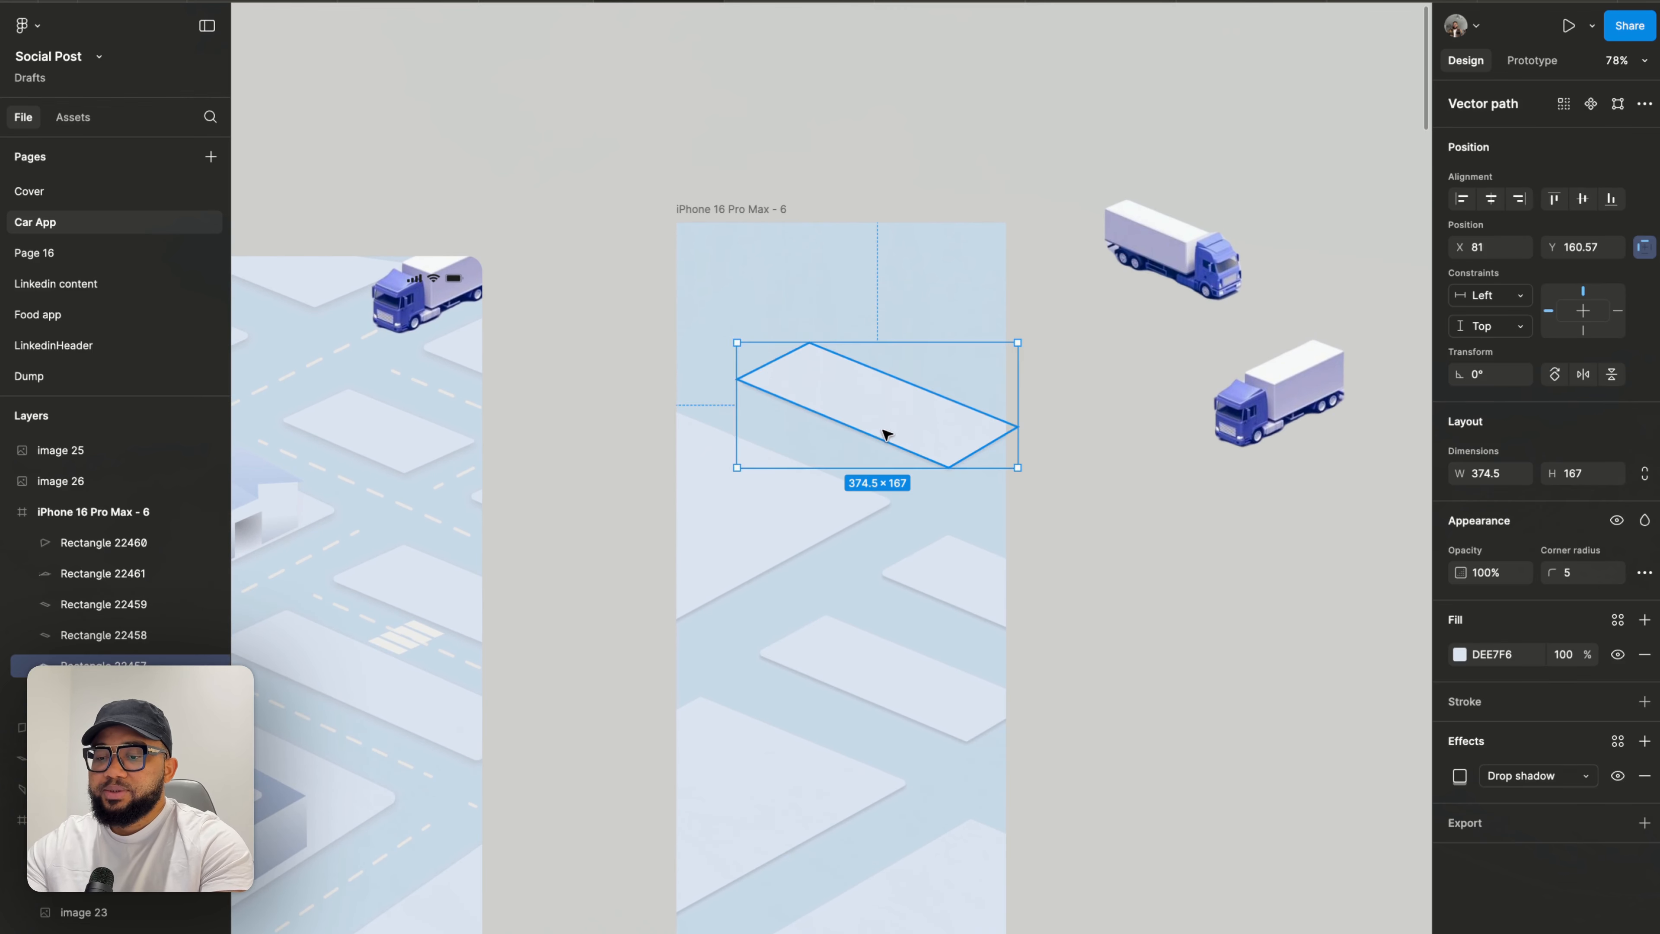
{"action": "left_click_drag", "start_coordinate": [876, 426], "coordinate": [954, 312]}
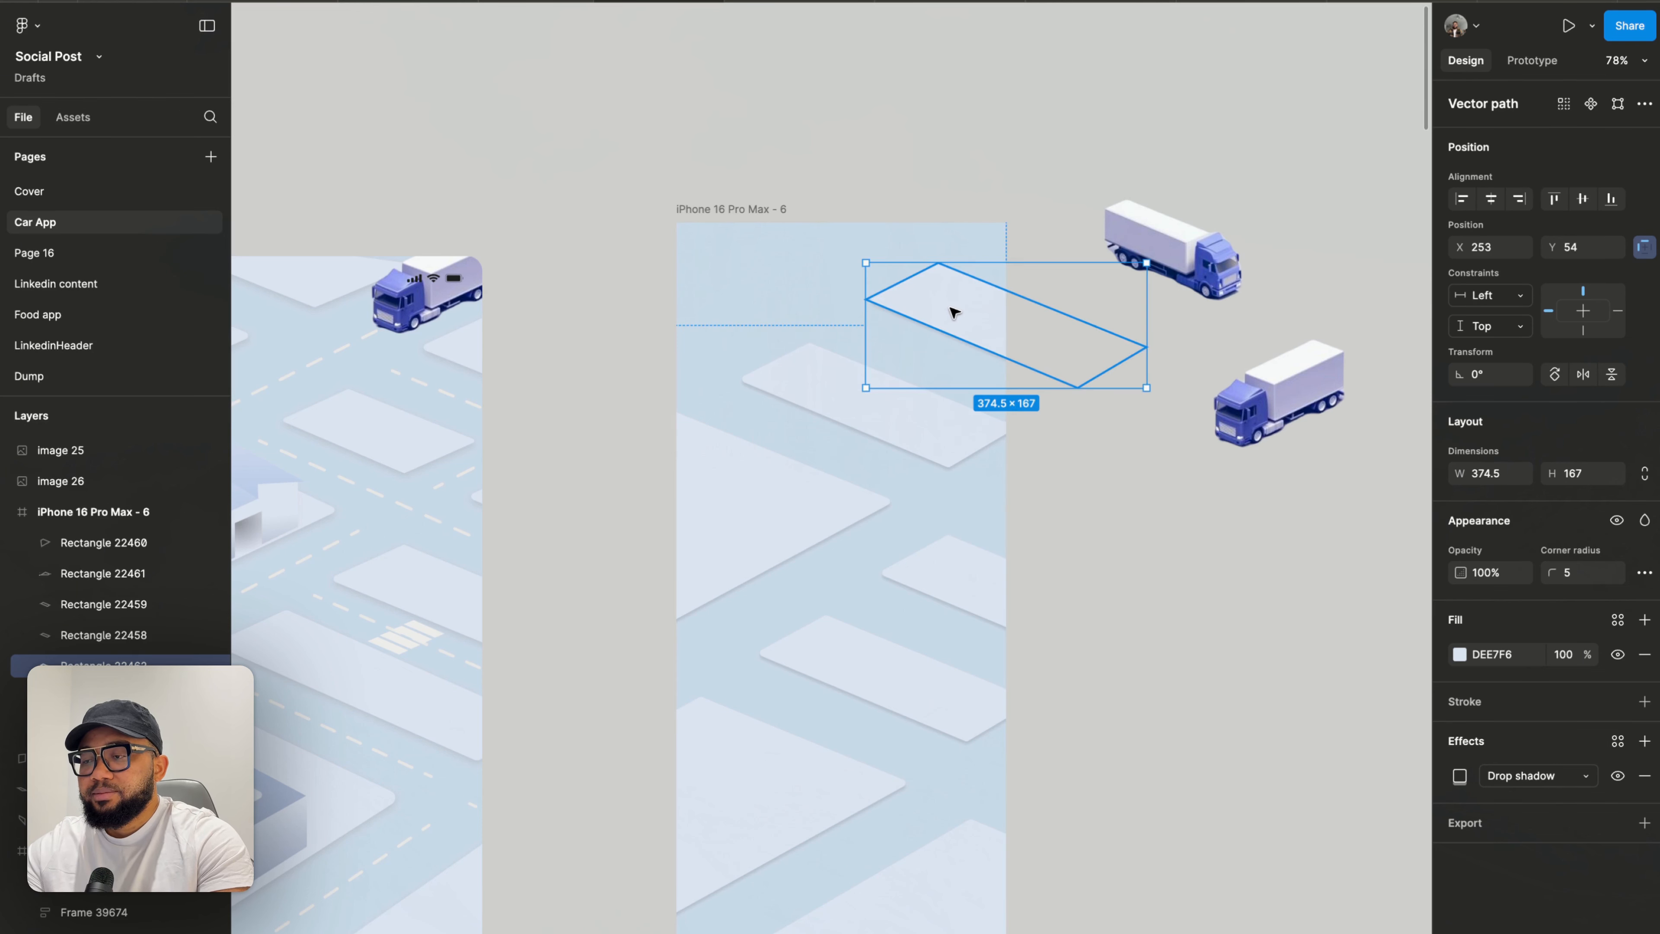
- Duplicate that block and move the copy left, past the frame's upper-left edge
{"action": "key", "text": "ctrl+d"}
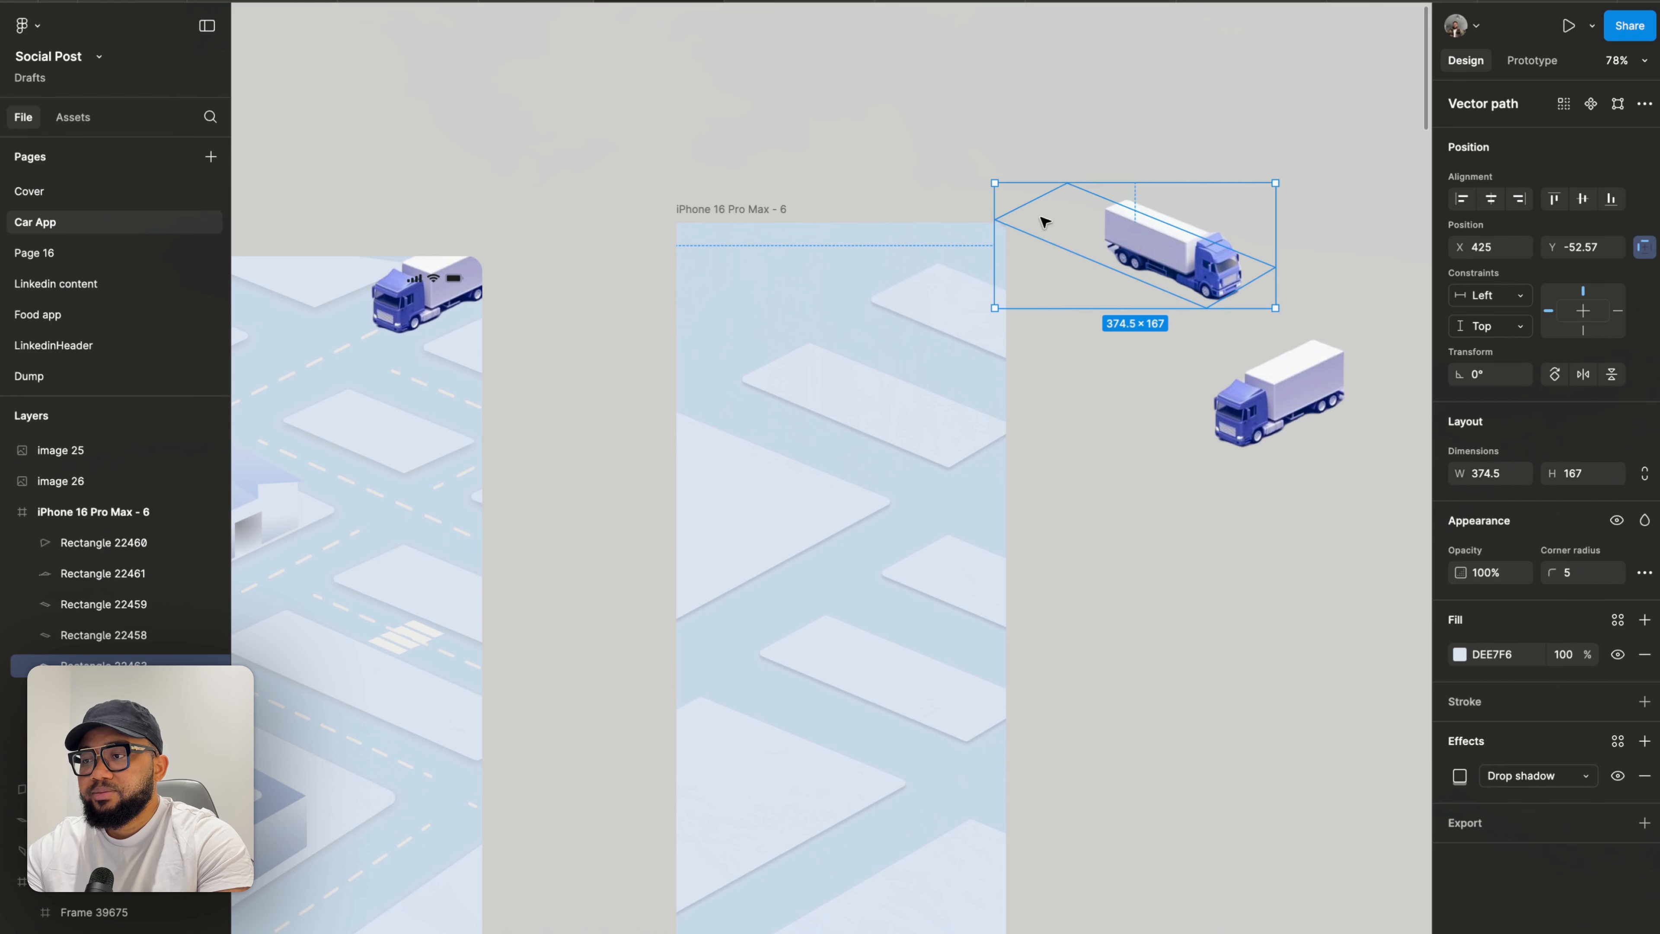
{"action": "left_click_drag", "start_coordinate": [1043, 221], "coordinate": [724, 220]}
{"action": "left_click_drag", "start_coordinate": [876, 257], "coordinate": [715, 312]}
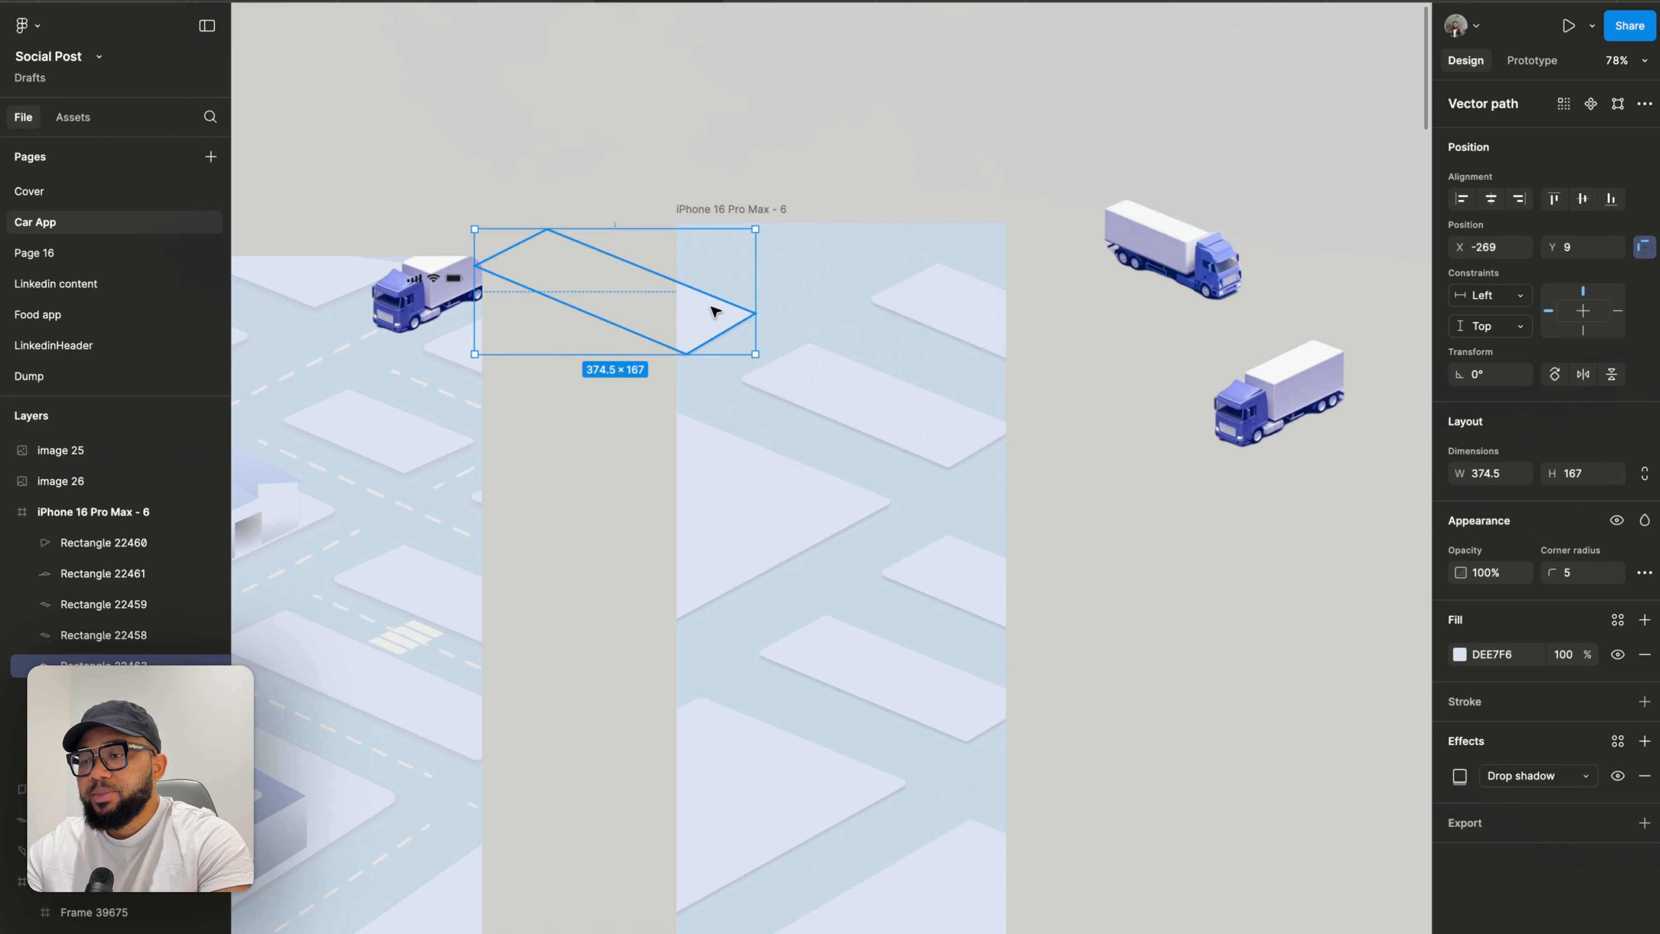
- Edit the copy's corner points, pulling its right corner slightly outward, then exit editing
{"action": "scroll", "coordinate": [715, 311], "scroll_direction": "up", "scroll_amount": 10}
{"action": "left_click_drag", "start_coordinate": [886, 438], "coordinate": [927, 444]}
{"action": "double_click", "coordinate": [927, 444]}
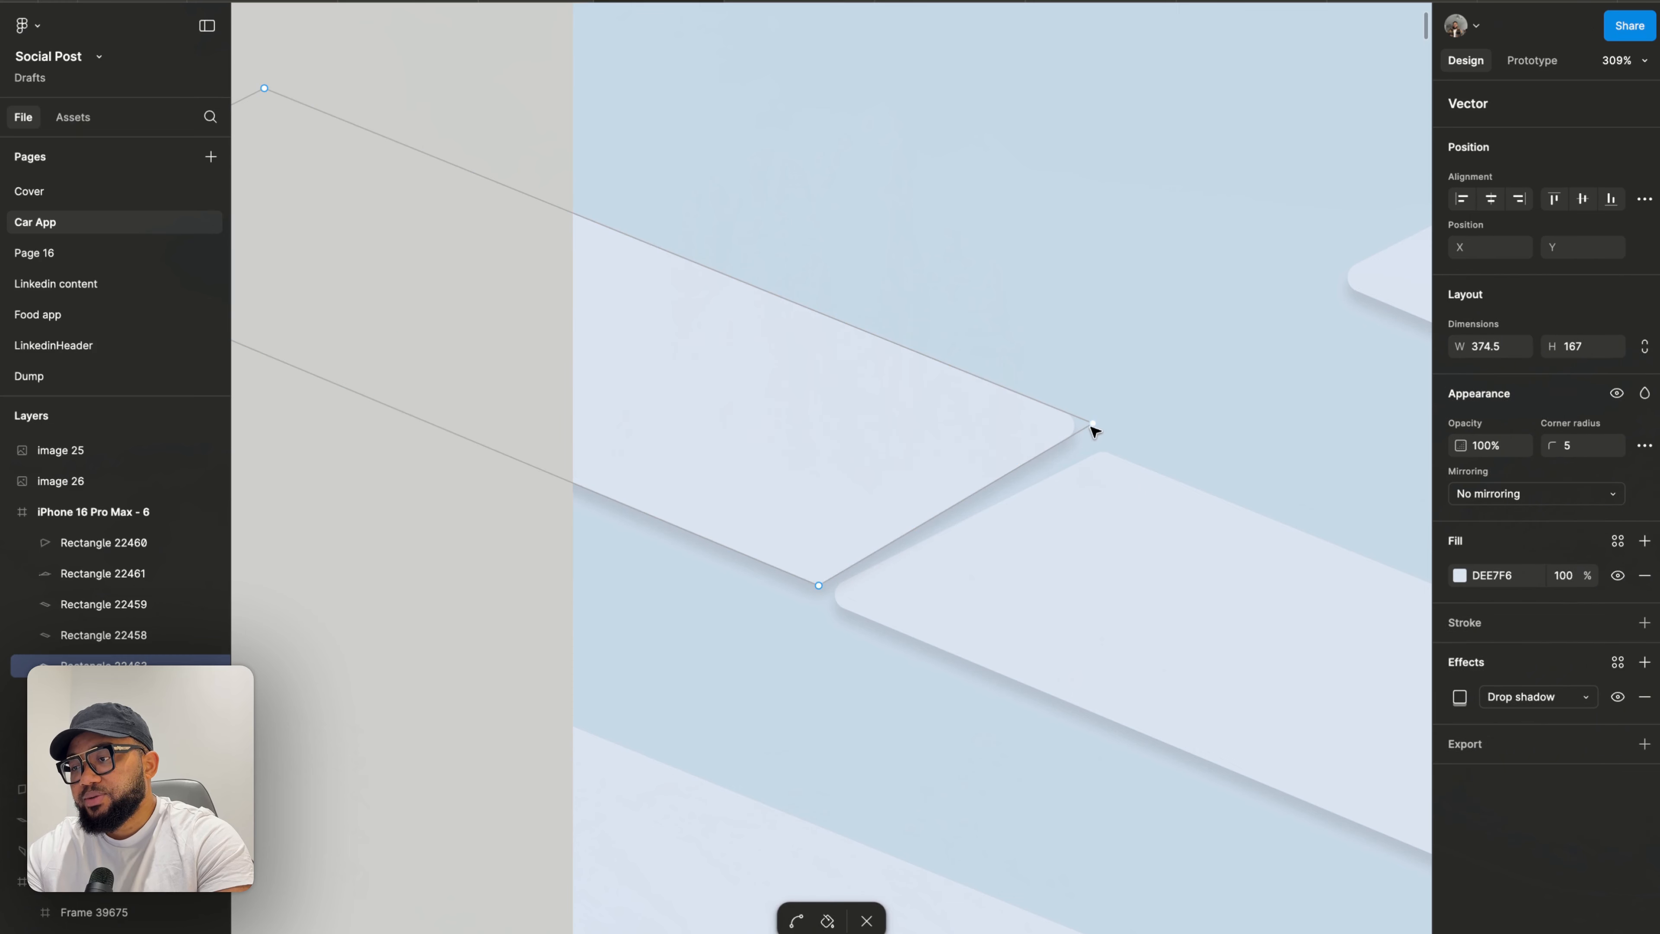
{"action": "left_click_drag", "start_coordinate": [1094, 429], "coordinate": [1114, 437]}
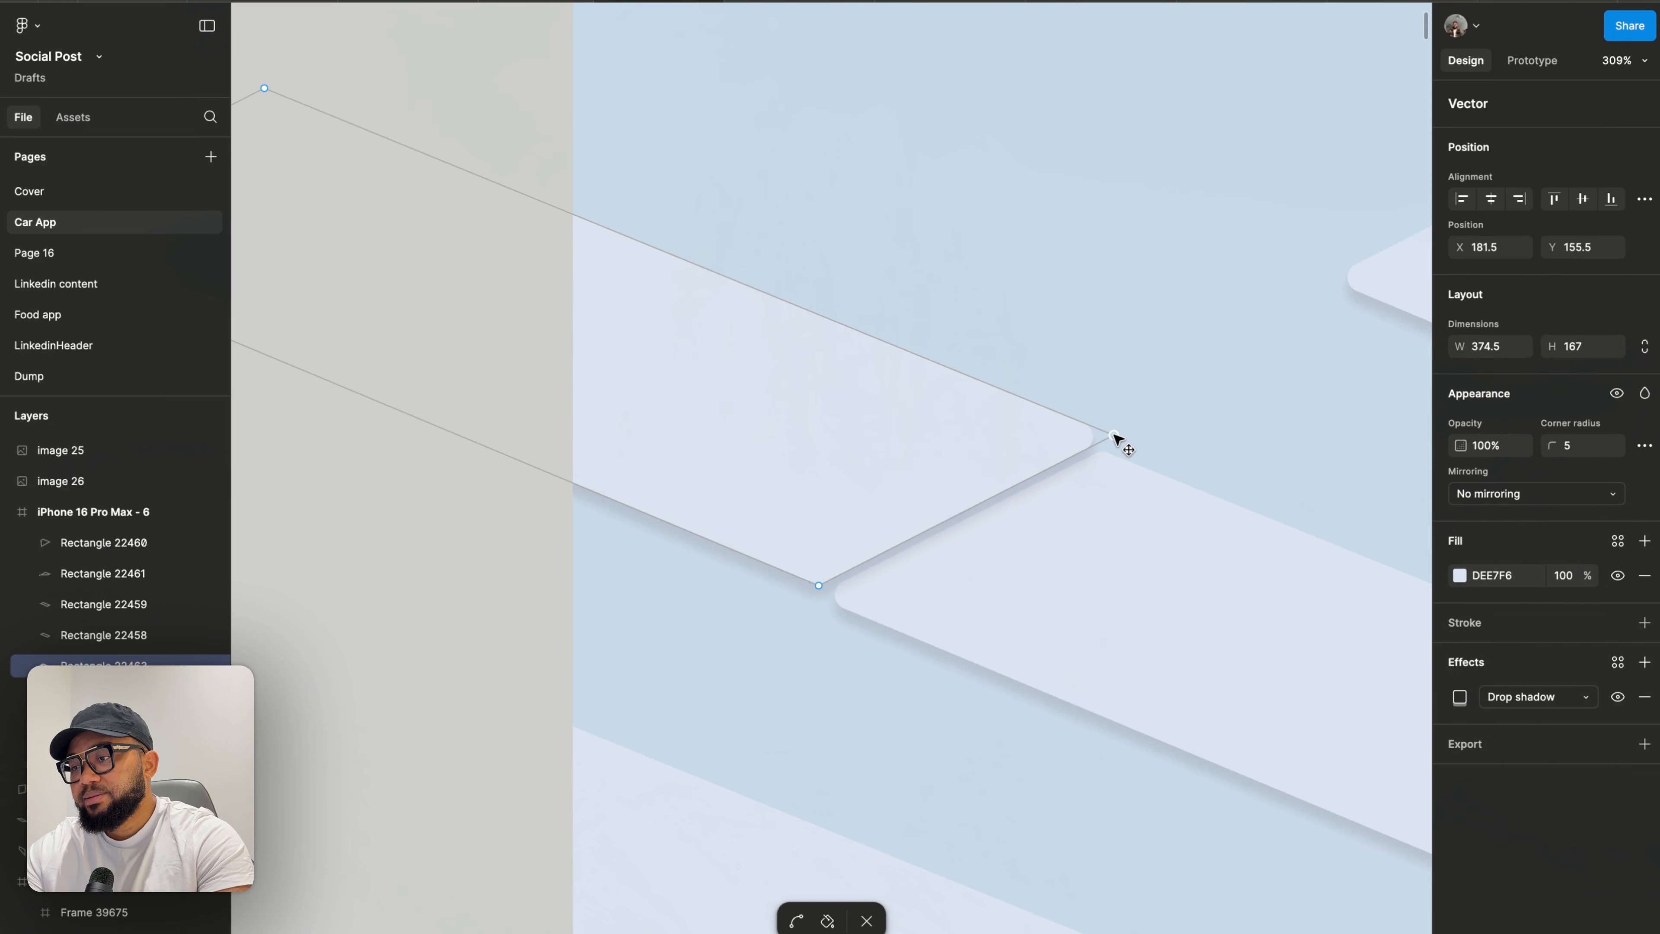
{"action": "left_click", "coordinate": [923, 434]}
{"action": "left_click_drag", "start_coordinate": [815, 431], "coordinate": [688, 334]}
{"action": "key", "text": "Escape"}
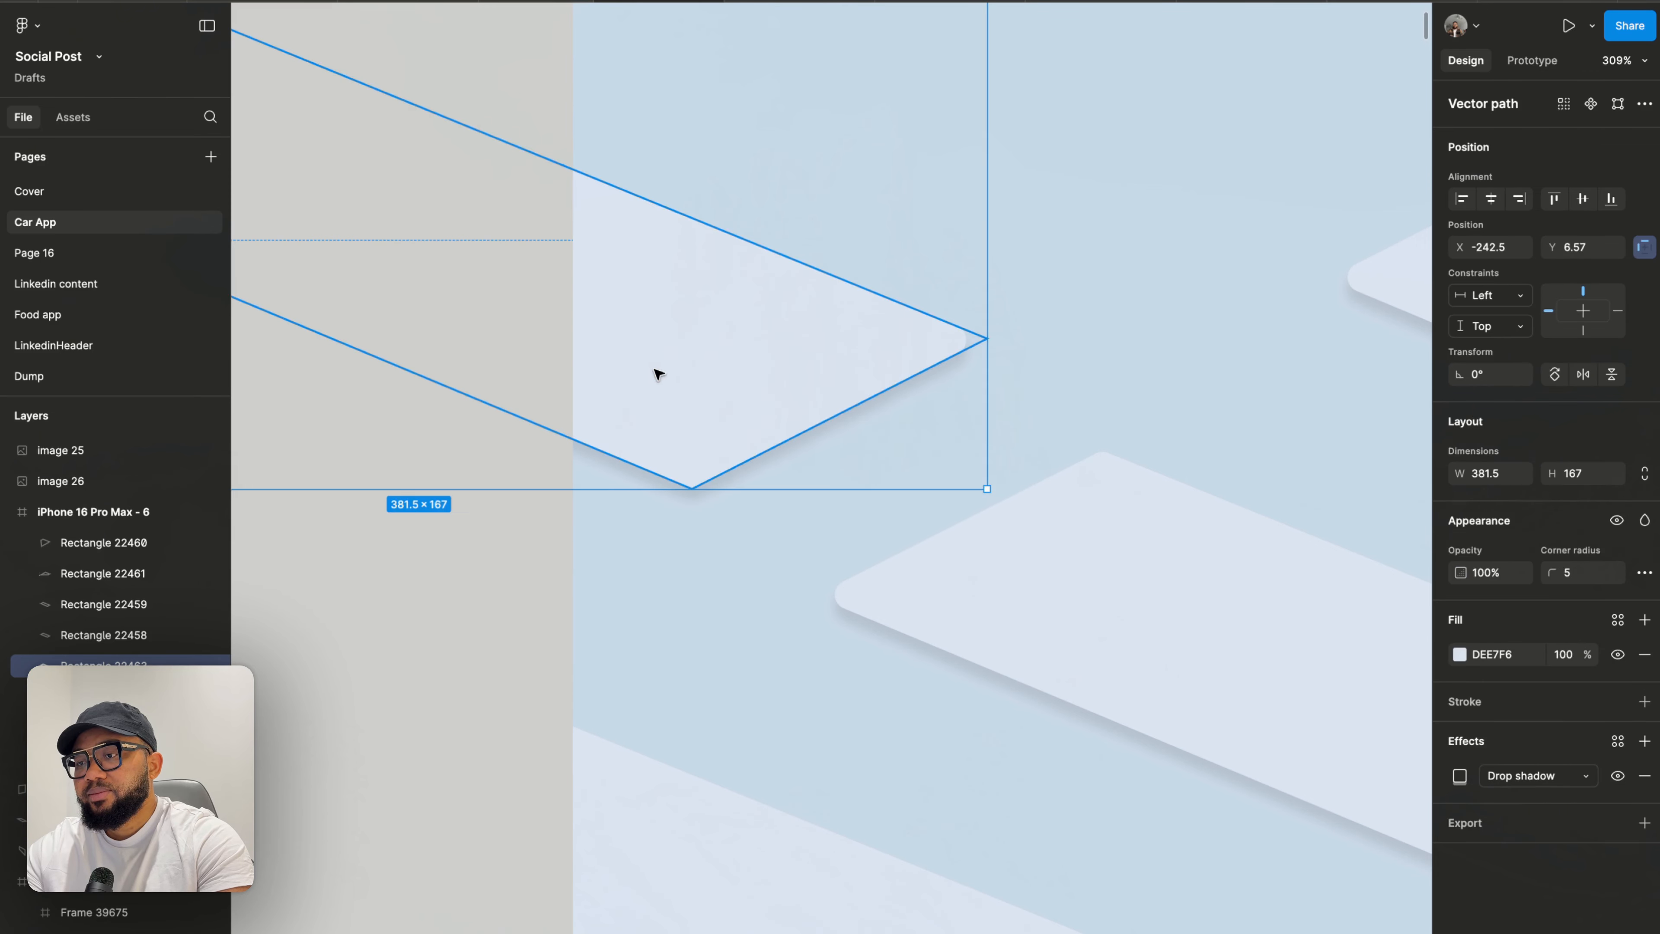
- Move the copy up and right so it overlaps the frame's top-left corner
{"action": "left_click", "coordinate": [511, 536]}
{"action": "scroll", "coordinate": [514, 532], "scroll_direction": "down", "scroll_amount": 6}
{"action": "mouse_move", "coordinate": [595, 475]}
{"action": "left_mouse_down"}
{"action": "mouse_move", "coordinate": [568, 469]}
{"action": "mouse_move", "coordinate": [583, 475]}
{"action": "left_mouse_up"}
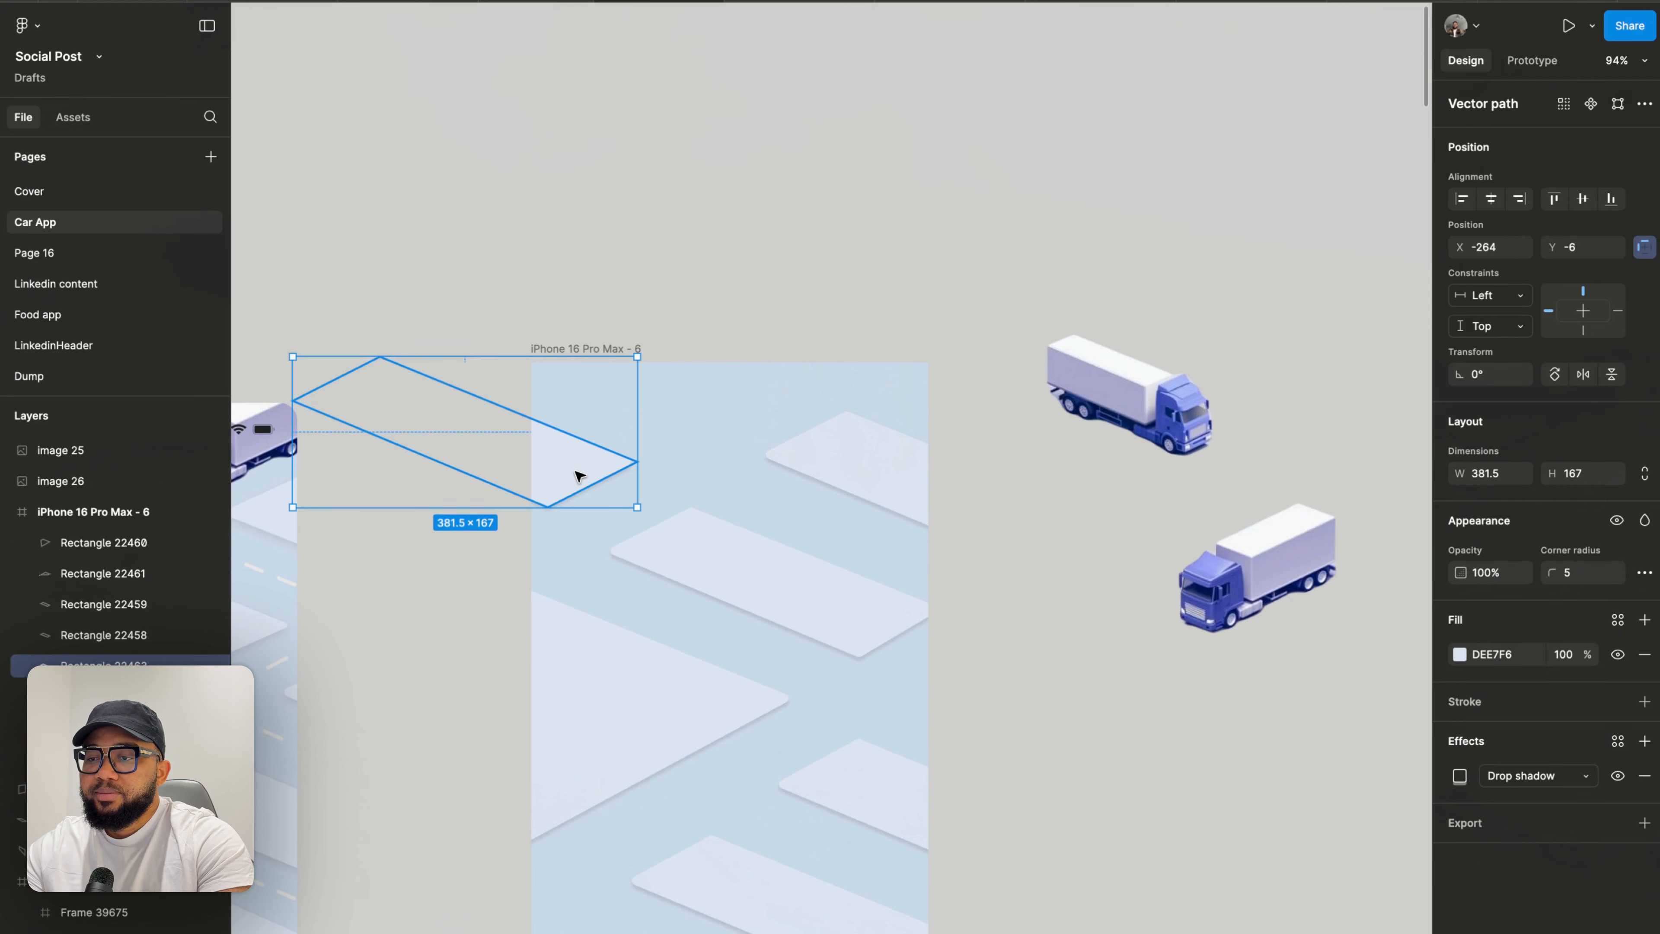
{"action": "left_click_drag", "start_coordinate": [618, 453], "coordinate": [730, 380]}
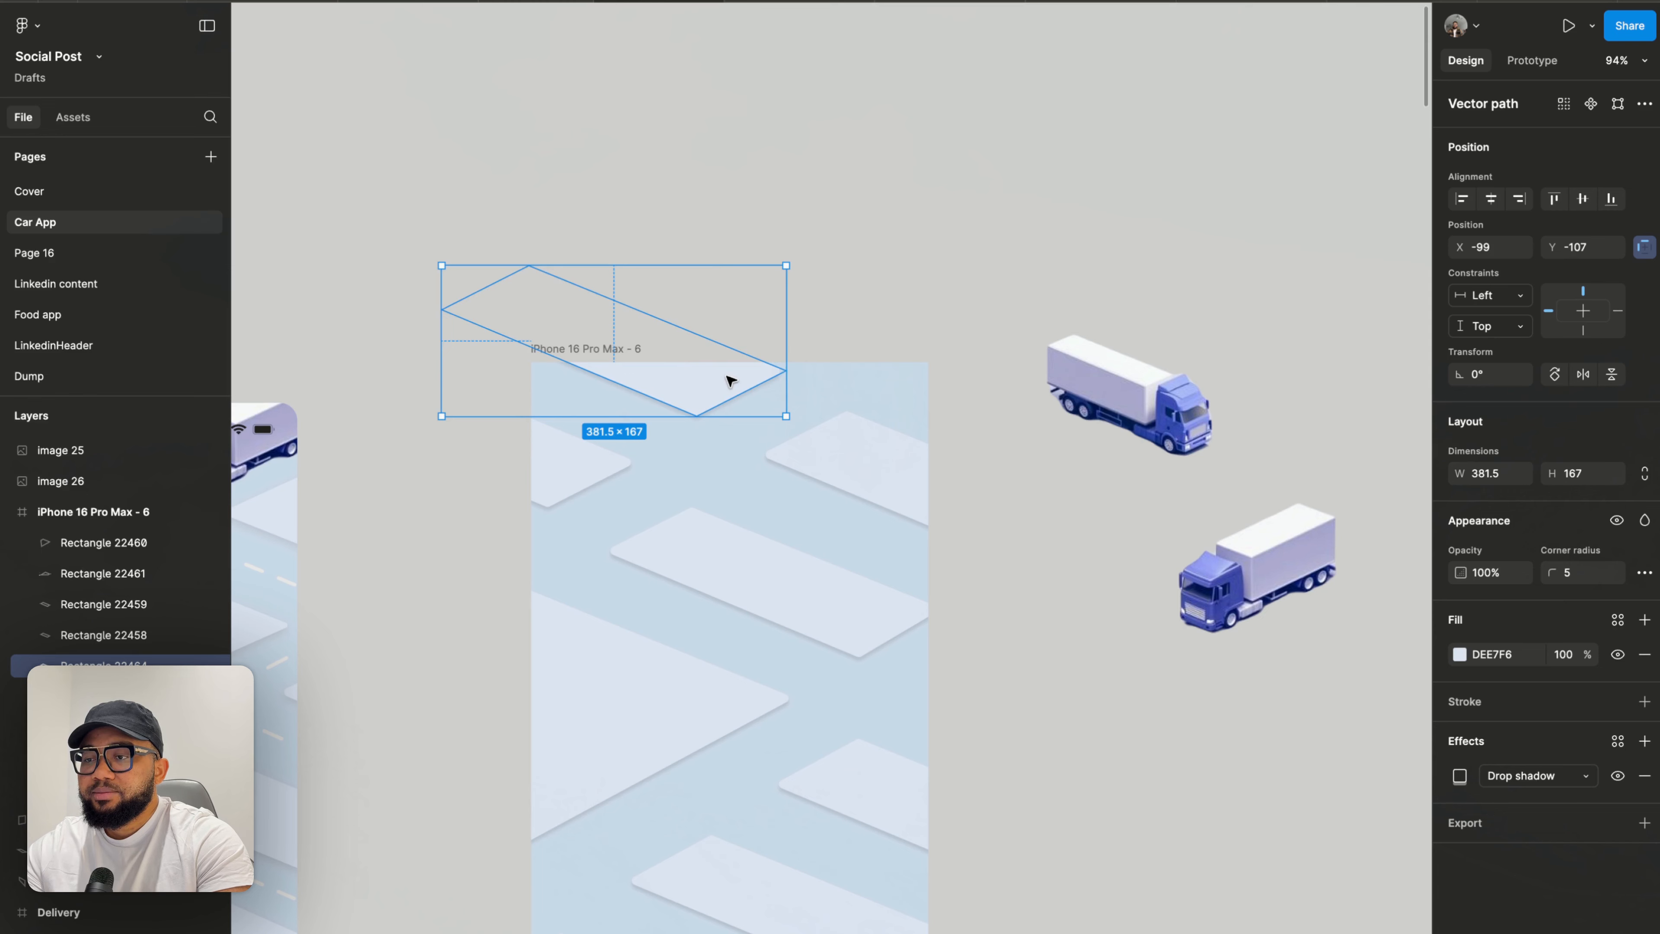
{"action": "left_click", "coordinate": [915, 268]}
- Draw a straight line from the frame's bottom-left corner diagonally up to its right edge, about 413 × 249
{"action": "scroll", "coordinate": [916, 268], "scroll_direction": "down", "scroll_amount": 5}
{"action": "scroll", "coordinate": [916, 268], "scroll_direction": "down", "scroll_amount": 2}
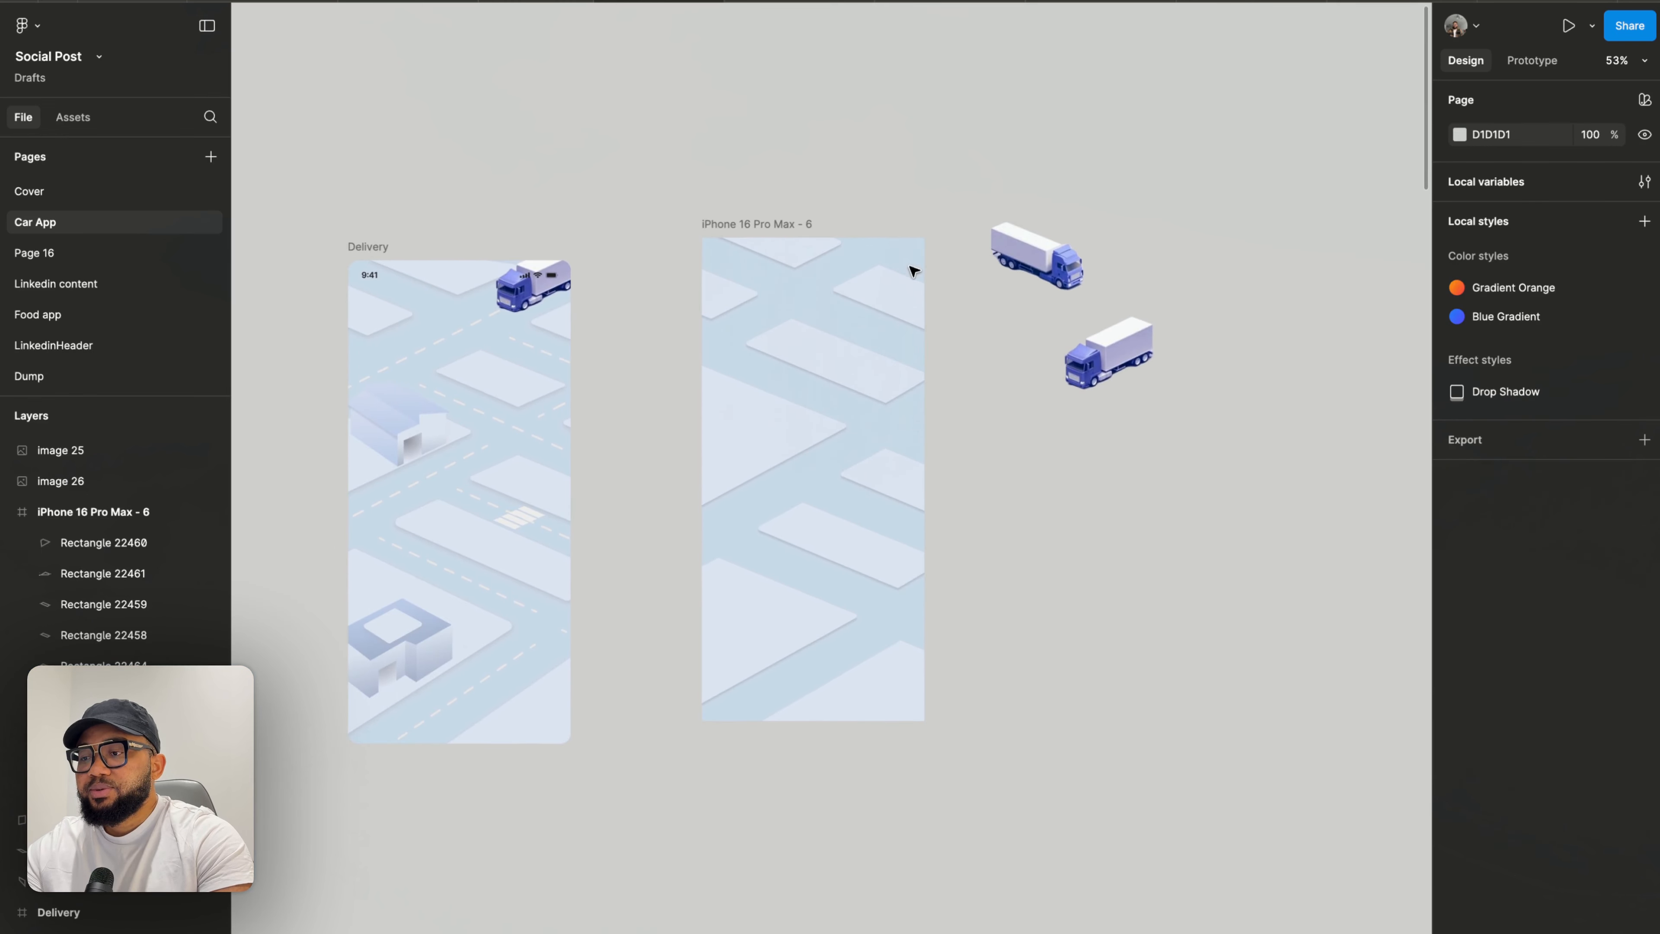
{"action": "scroll", "coordinate": [937, 560], "scroll_direction": "up", "scroll_amount": 4}
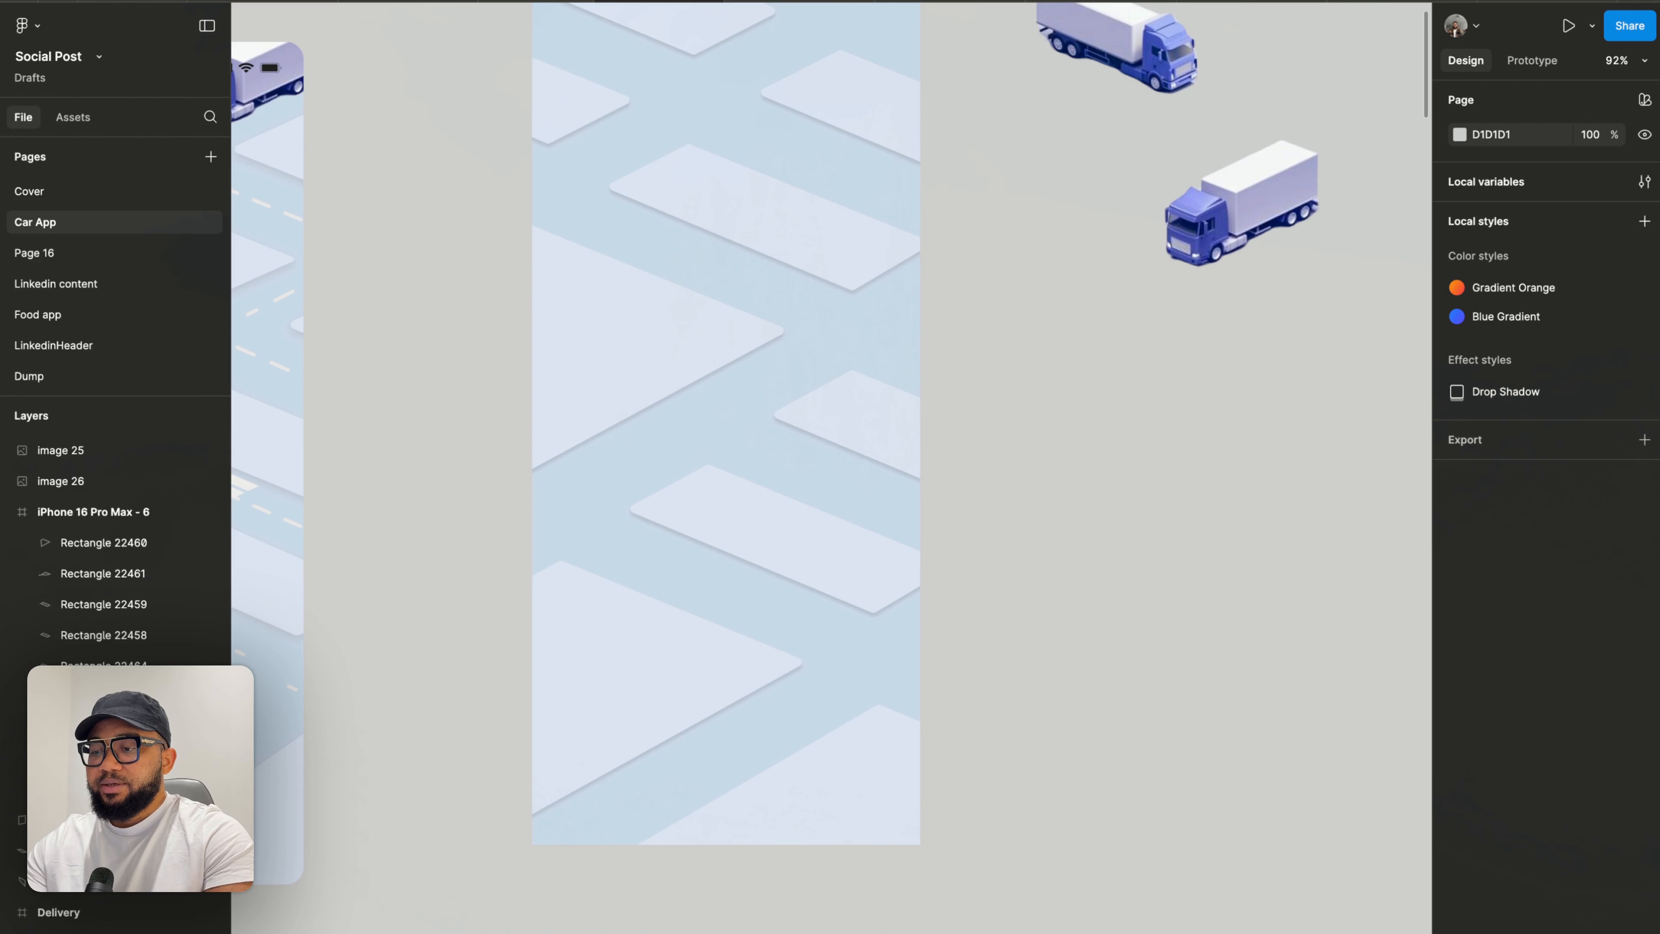
{"action": "left_click", "coordinate": [562, 848]}
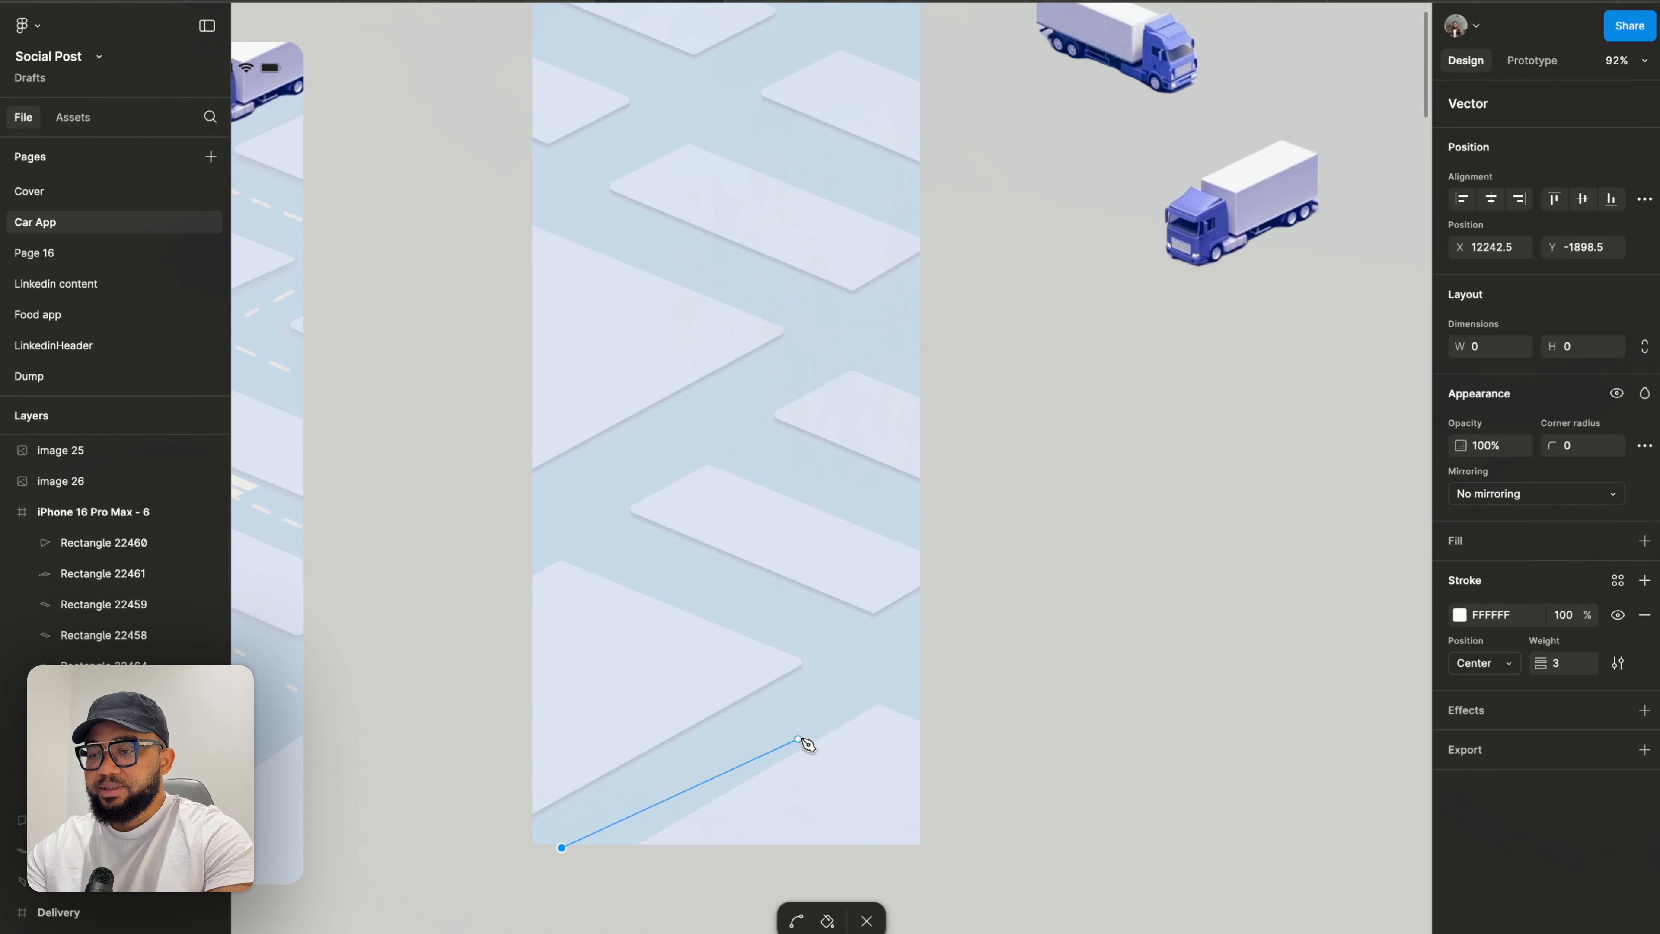
{"action": "left_click", "coordinate": [926, 629]}
{"action": "key", "text": "Escape"}
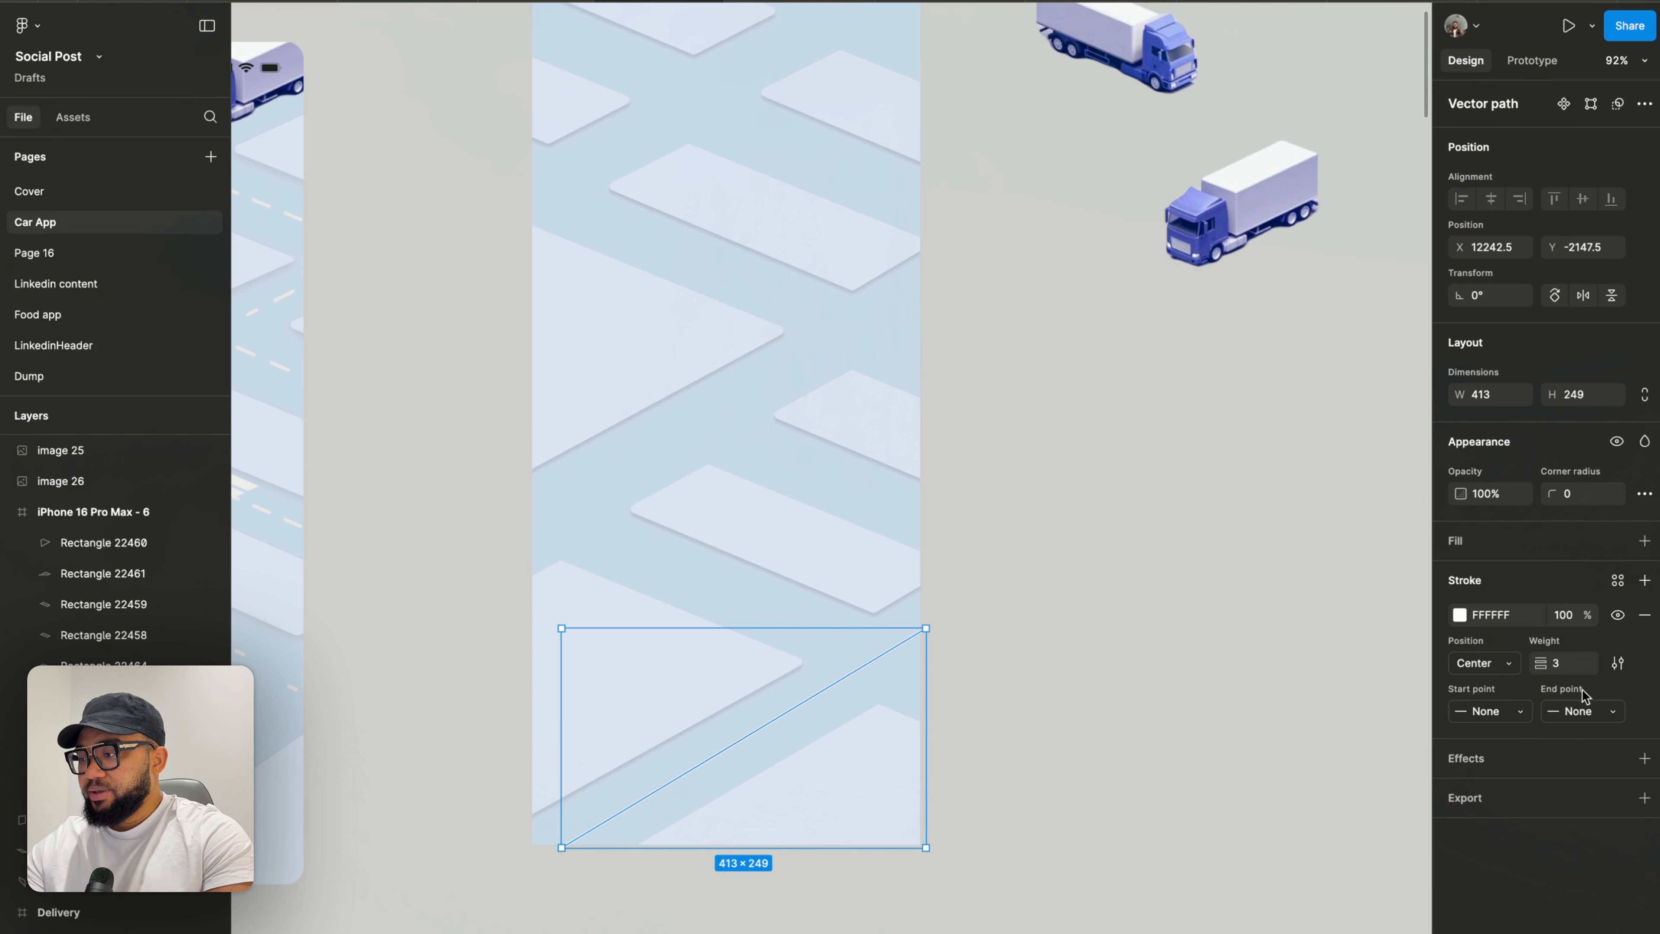
- Set the line's stroke style to Dash with dash 20 and gap 20
{"action": "left_click", "coordinate": [1618, 664]}
{"action": "left_click", "coordinate": [1414, 740]}
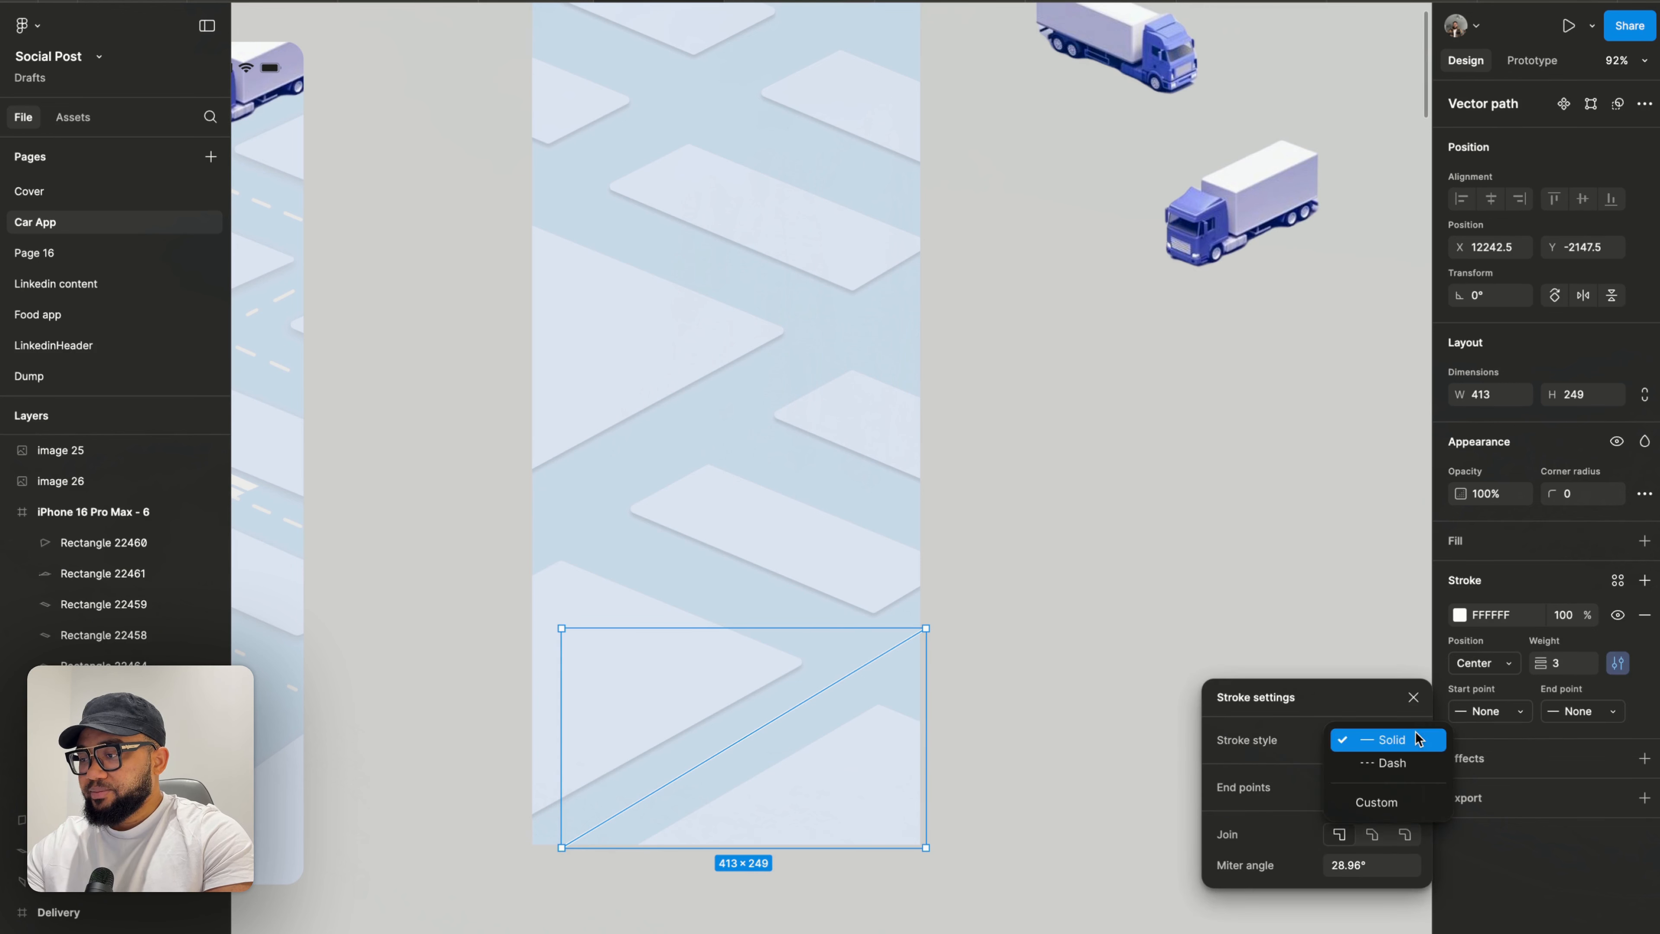
{"action": "left_click", "coordinate": [1413, 757]}
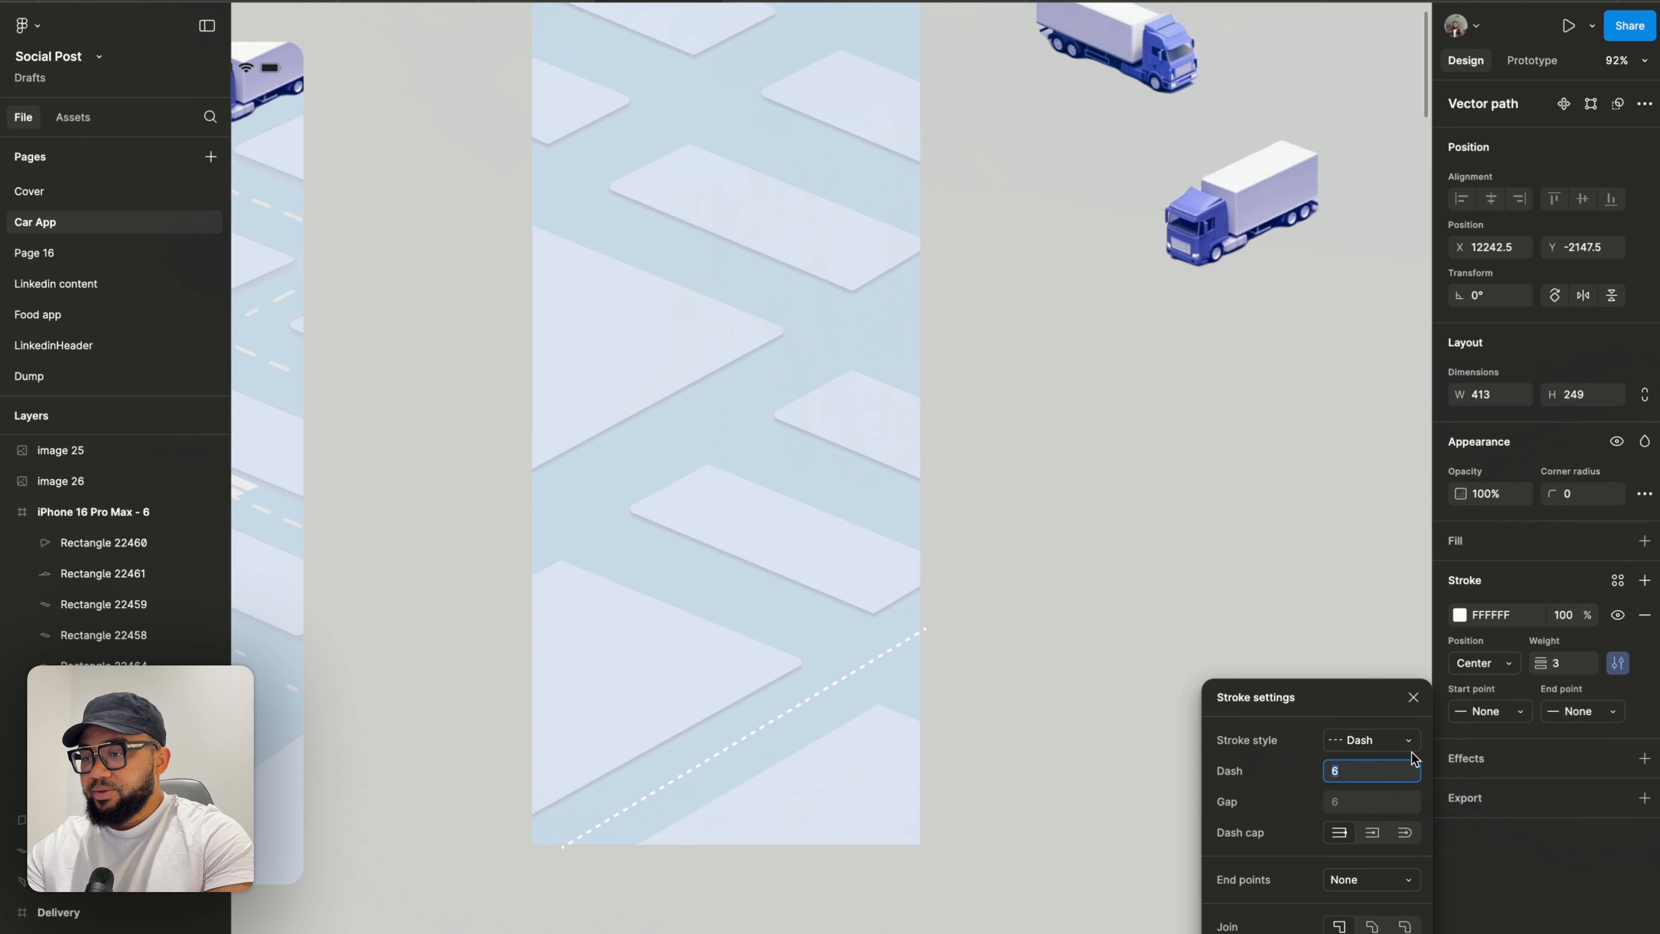
{"action": "left_click", "coordinate": [1349, 803]}
{"action": "type", "text": "20"}
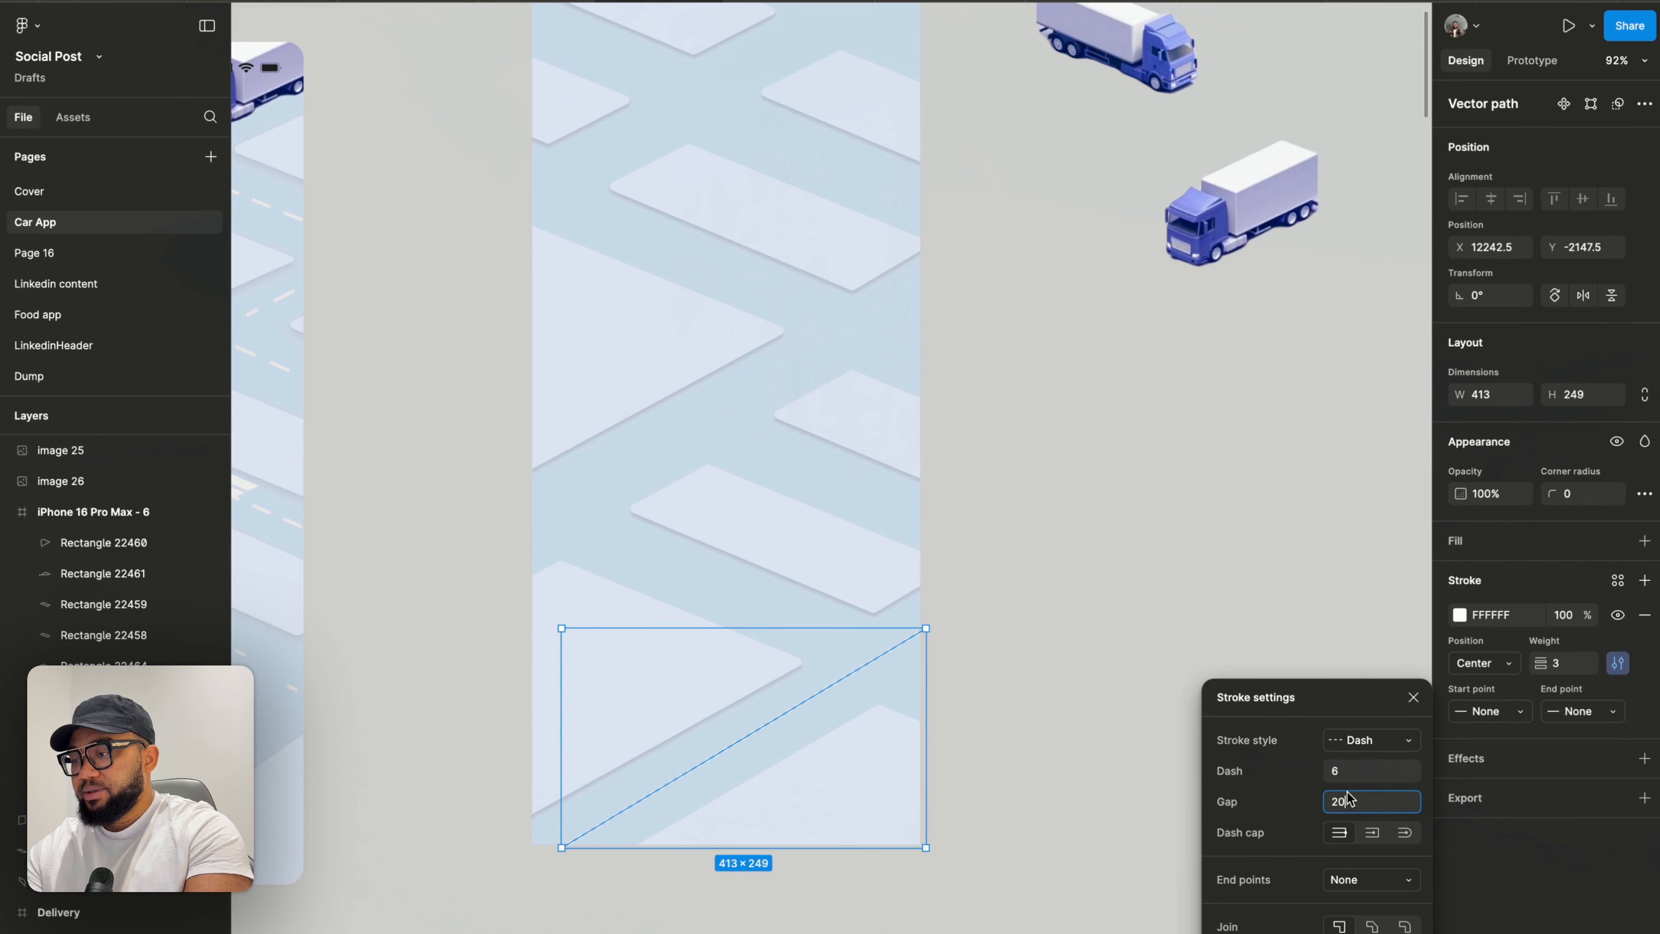
{"action": "left_click", "coordinate": [1351, 783]}
{"action": "type", "text": "20"}
{"action": "key", "text": "Return"}
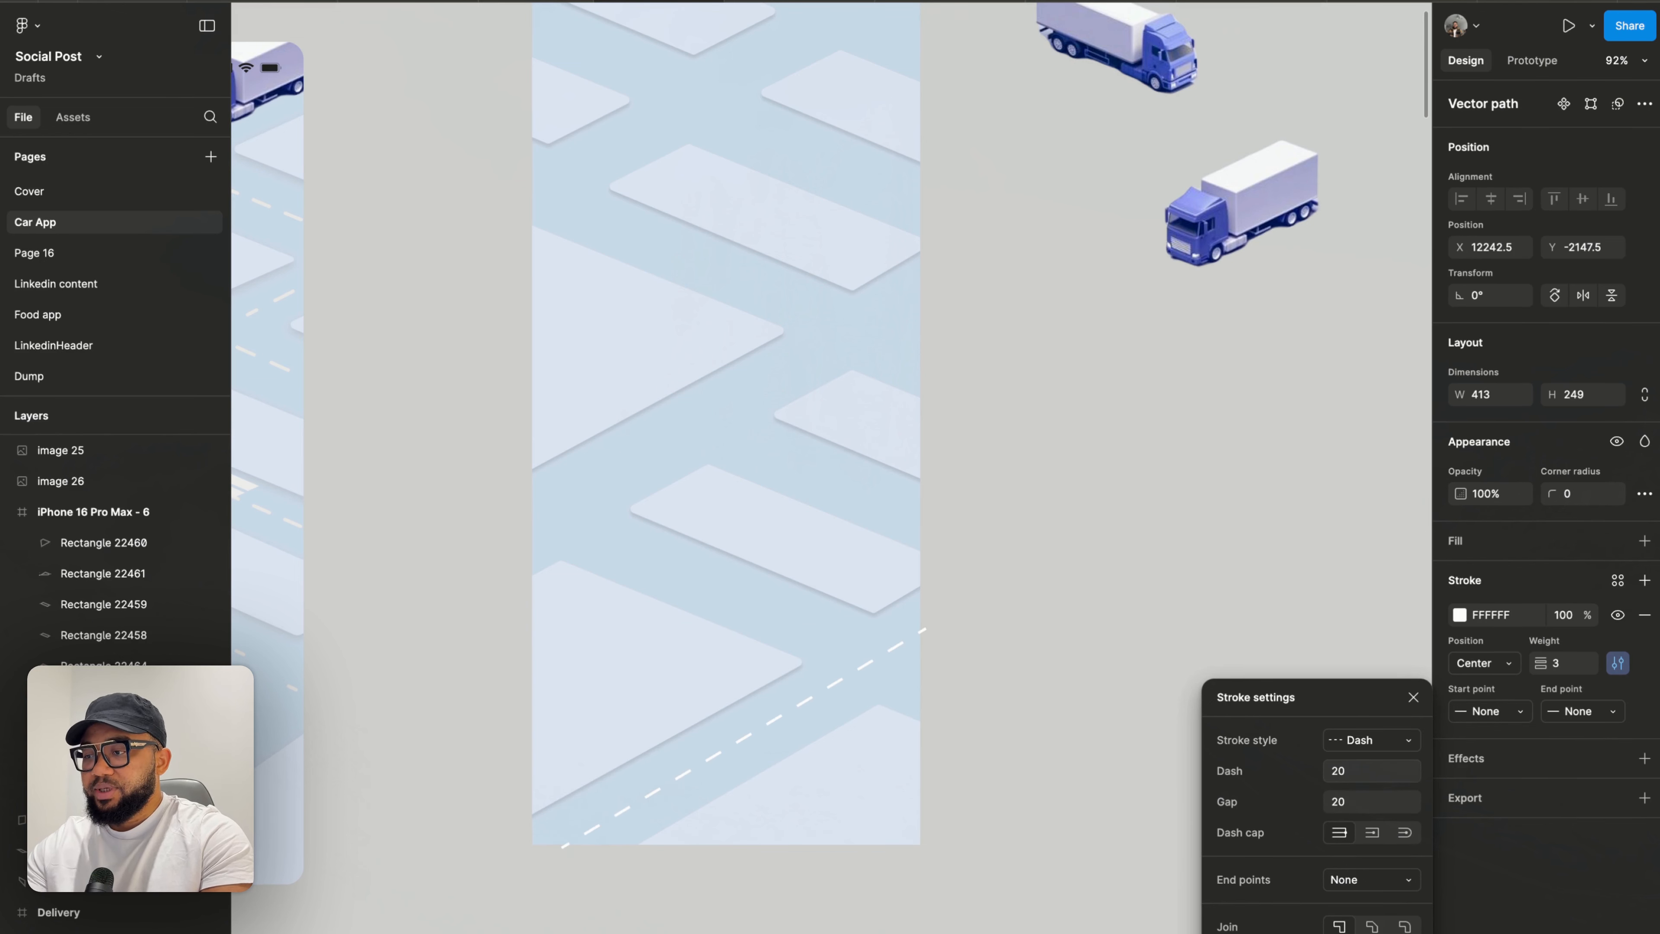
- Draw a second road line about 250 × 103.5 from the frame's left side diagonally down toward the centre
{"action": "left_click", "coordinate": [1042, 725]}
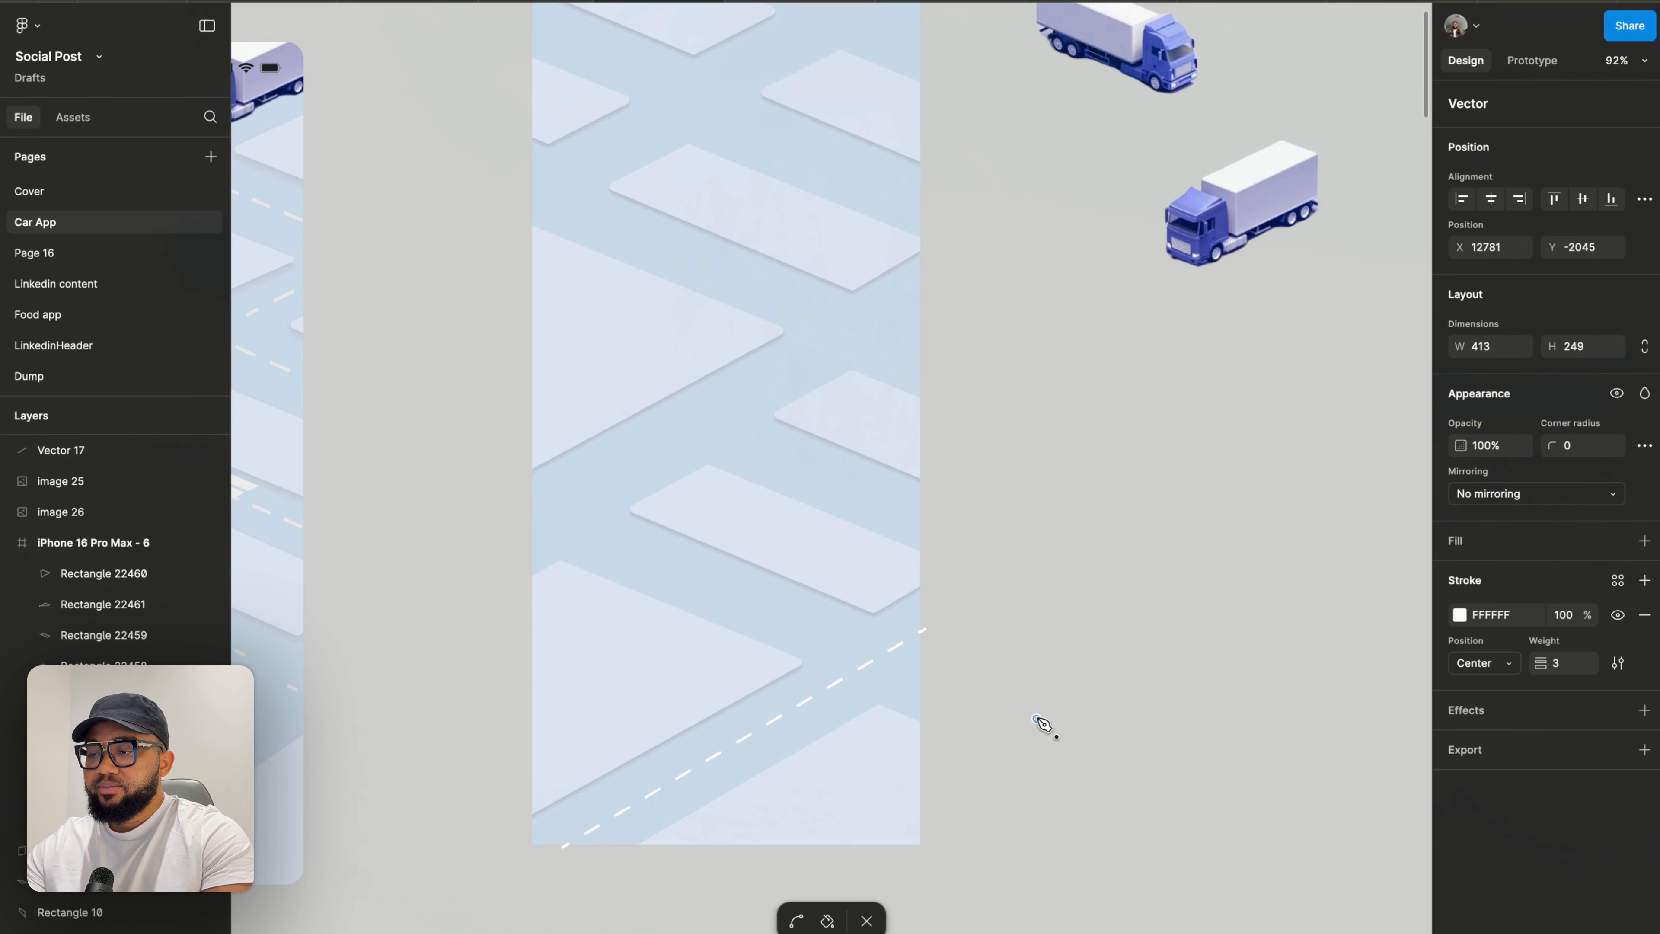
{"action": "key", "text": "Escape"}
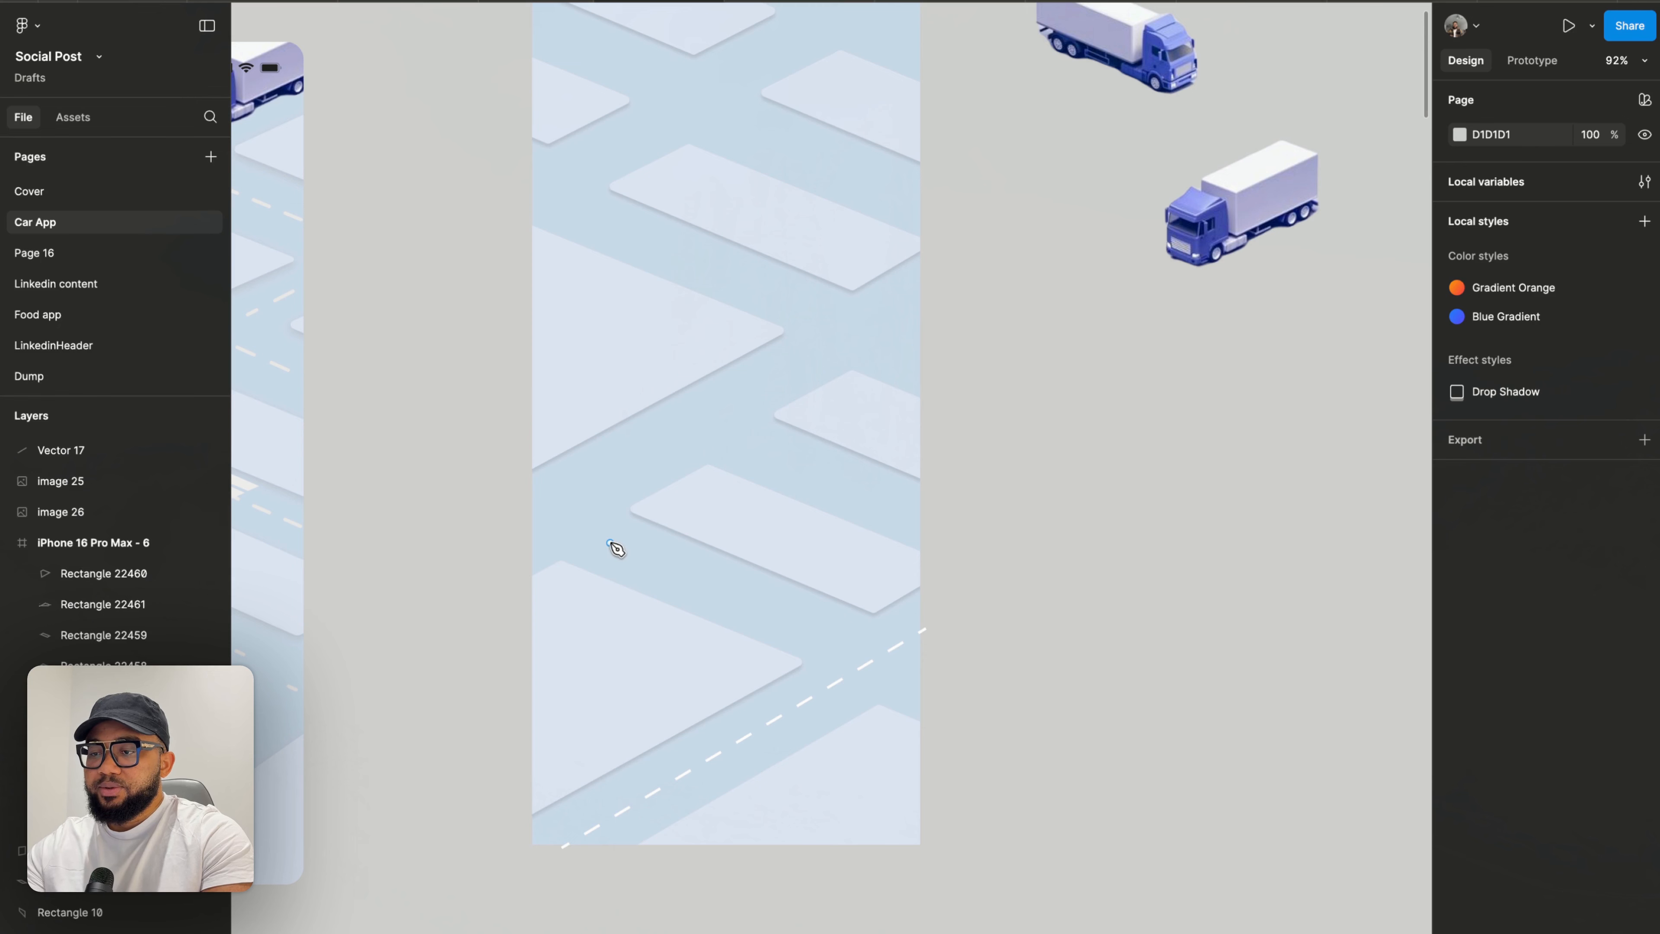
{"action": "left_click", "coordinate": [610, 543]}
{"action": "left_click", "coordinate": [830, 633]}
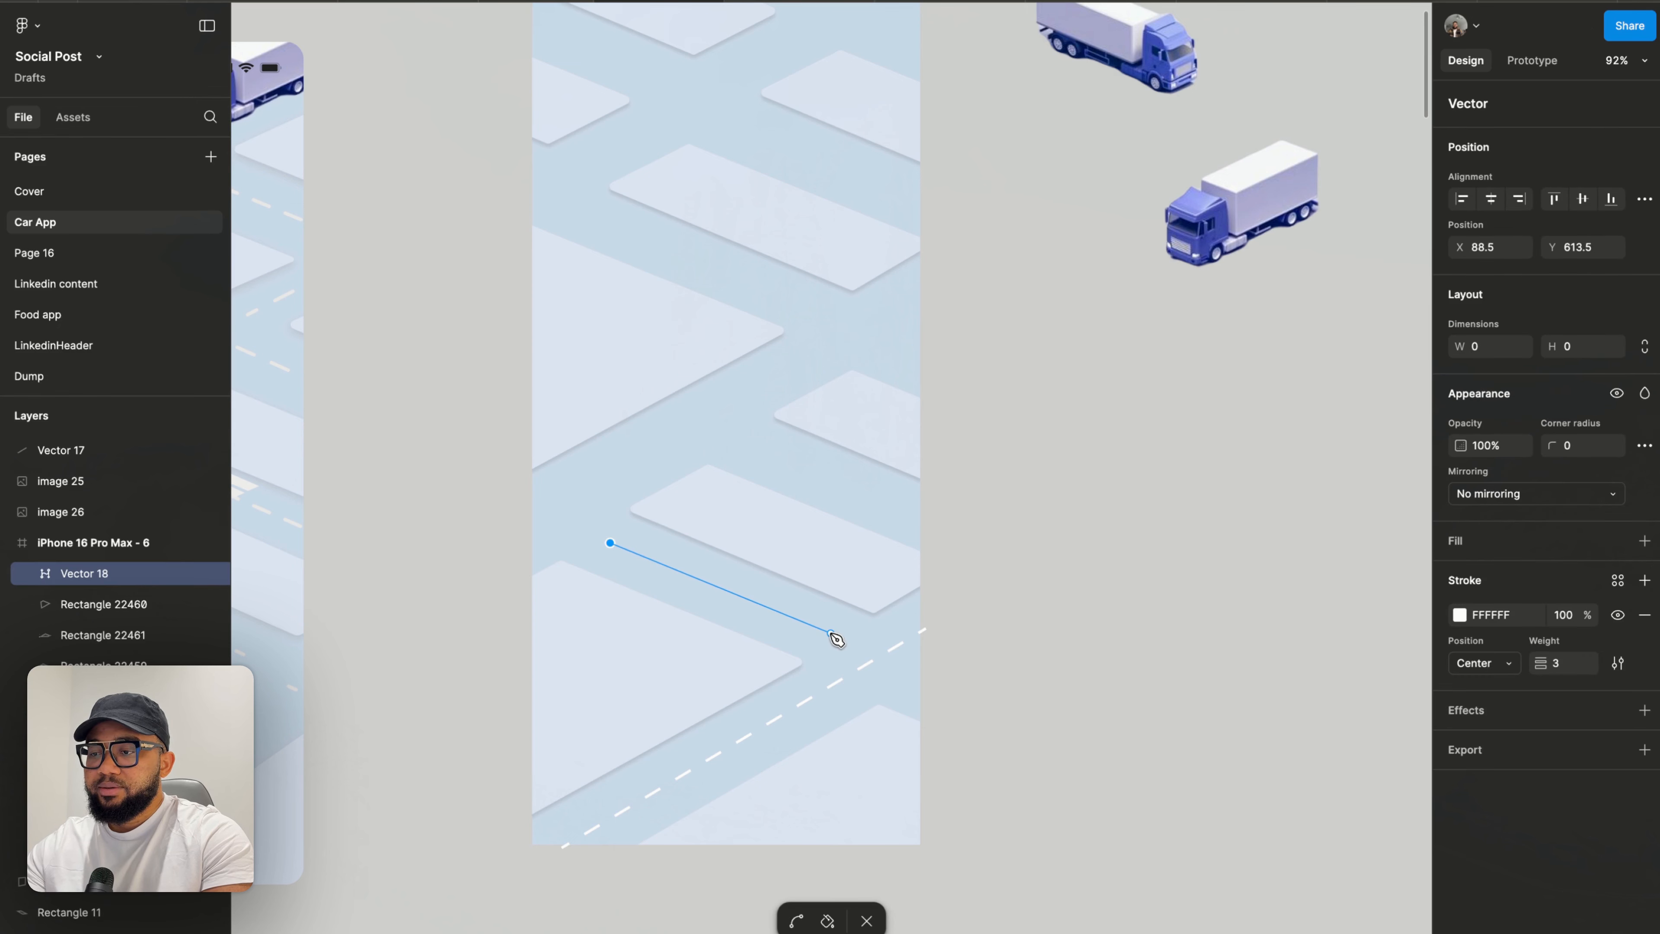
{"action": "key", "text": "Escape"}
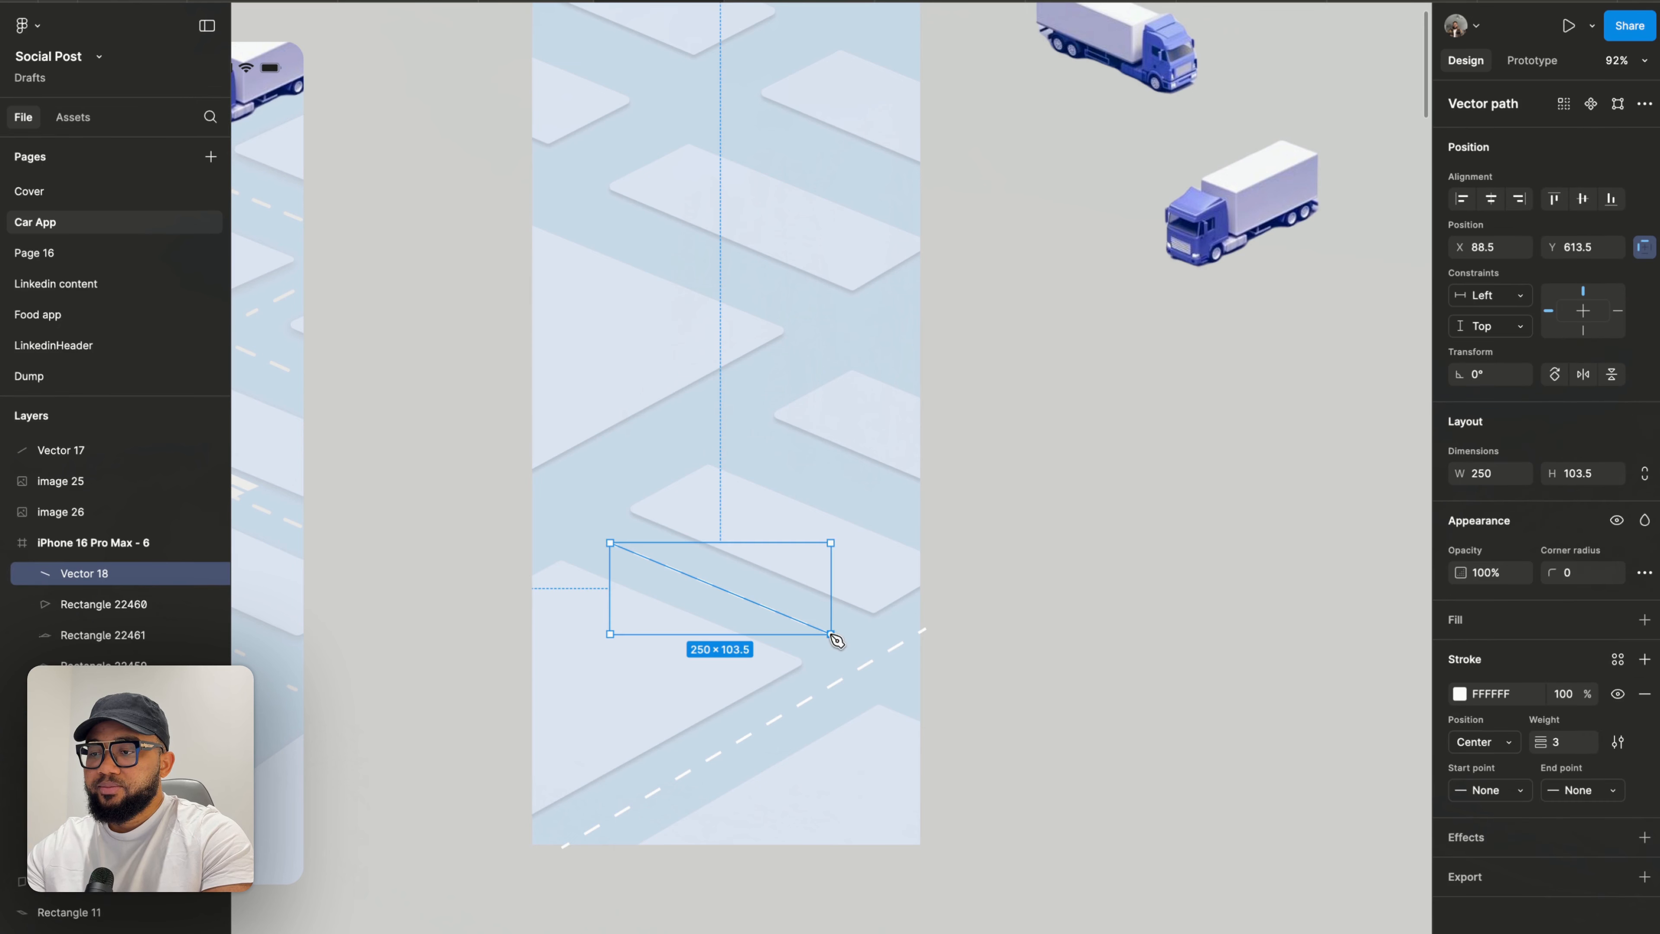
- Draw a dashed road line about 199.5 × 86.5 from the frame's centre down to its right edge
{"action": "left_click", "coordinate": [751, 442]}
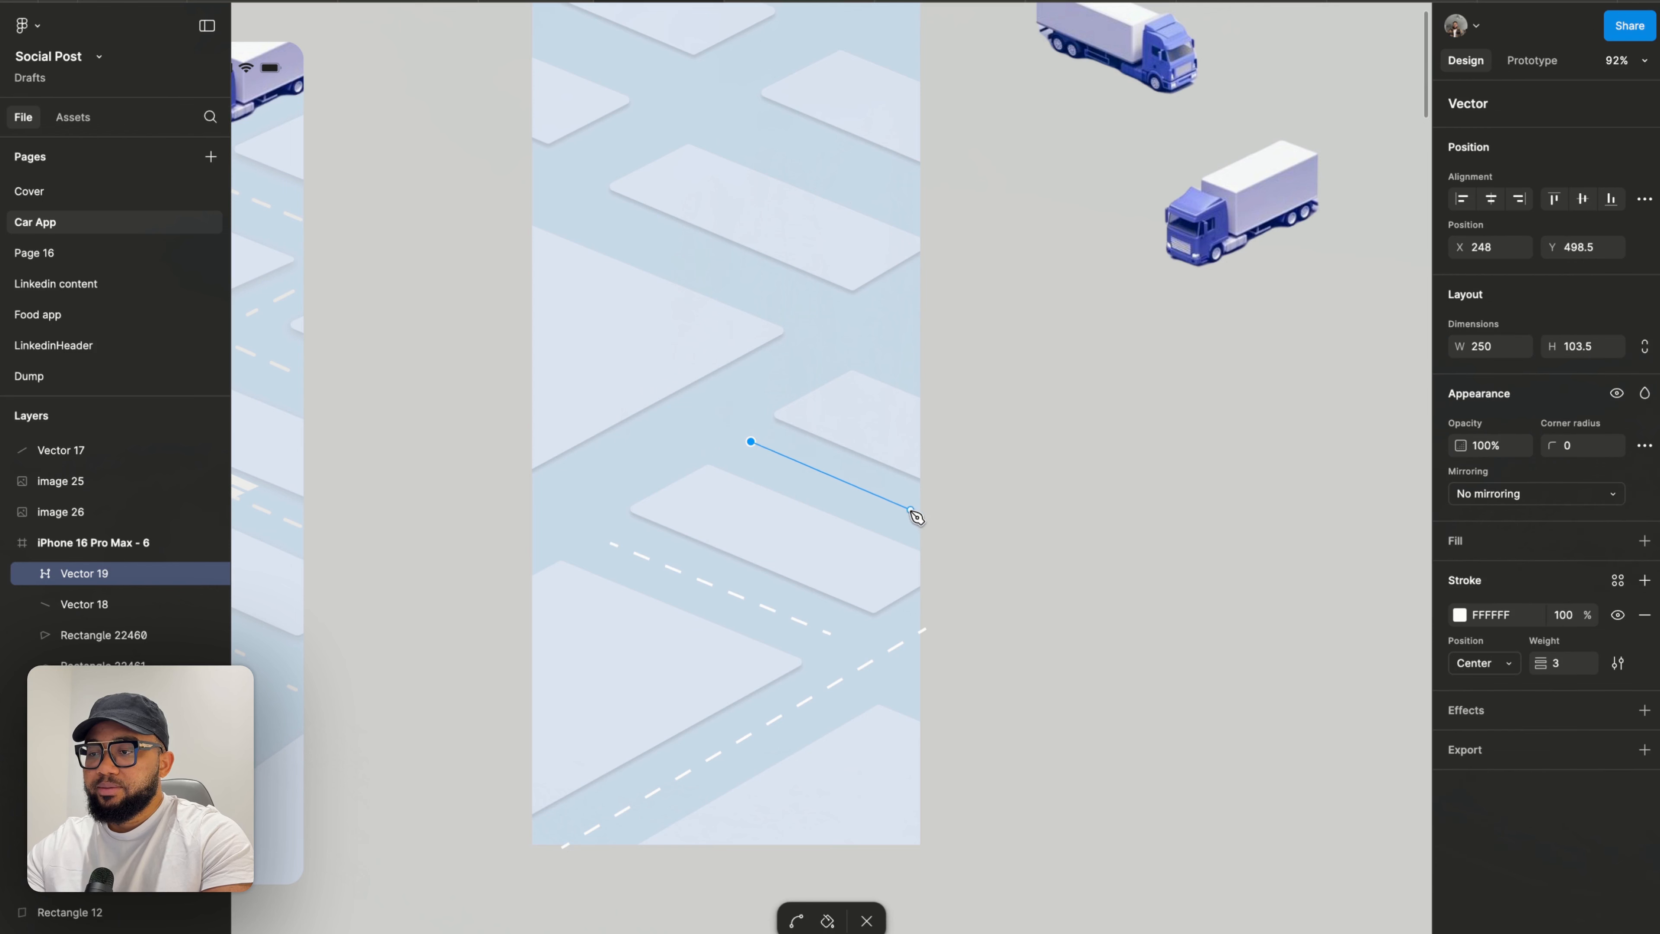
{"action": "left_click", "coordinate": [927, 516]}
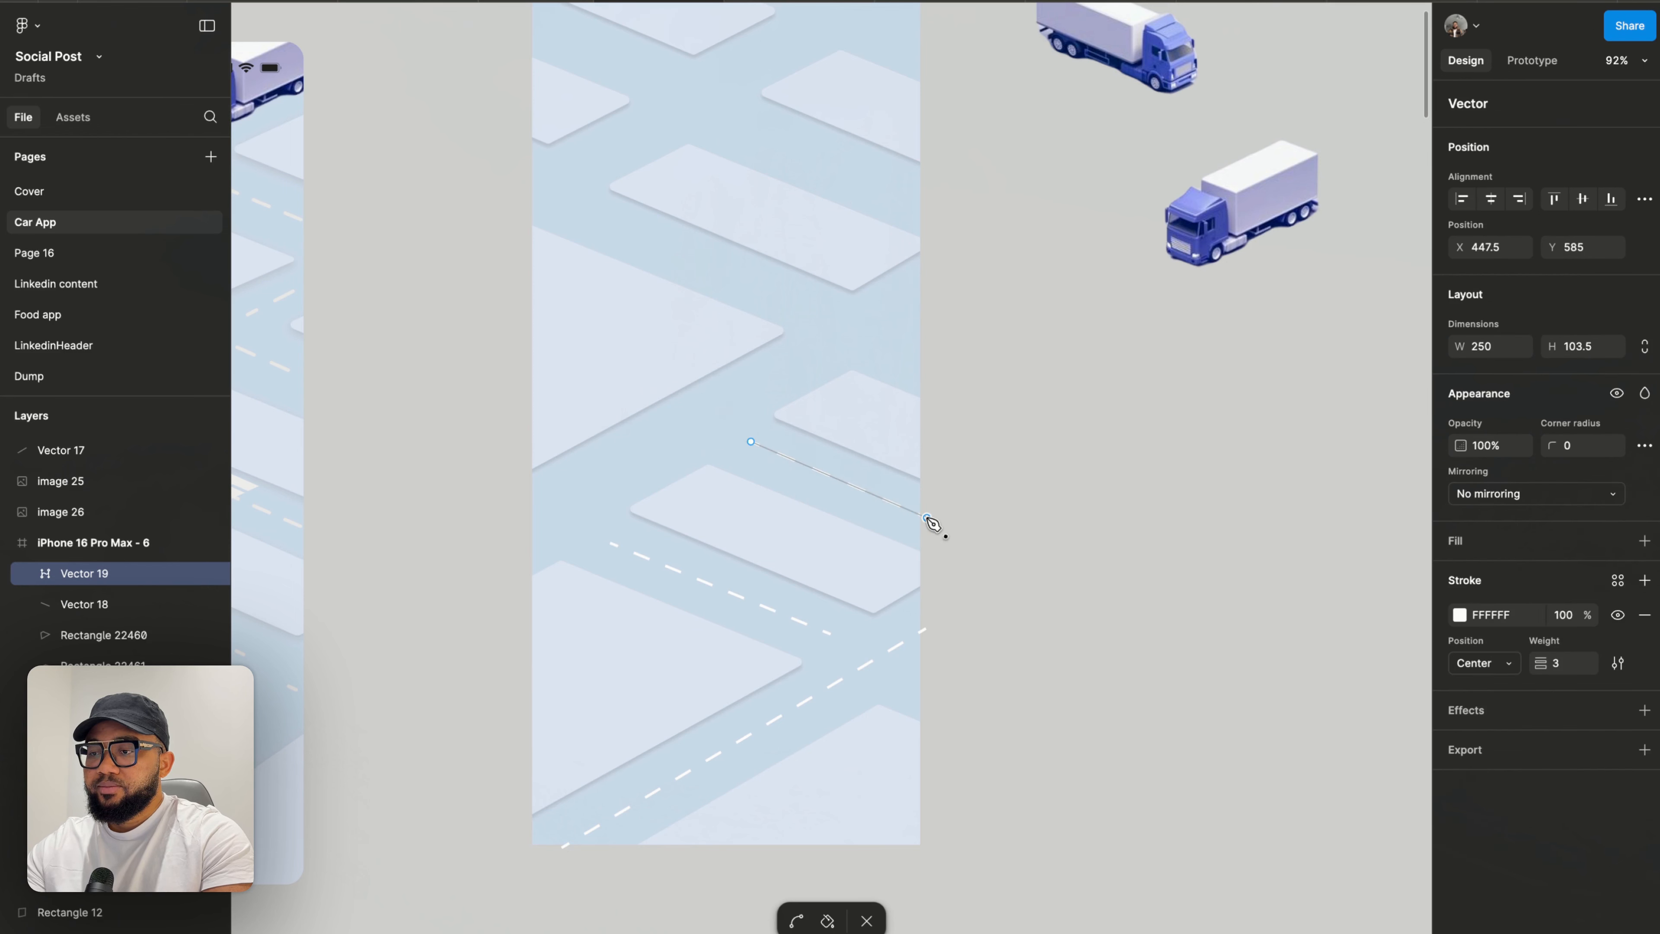
{"action": "key", "text": "Escape"}
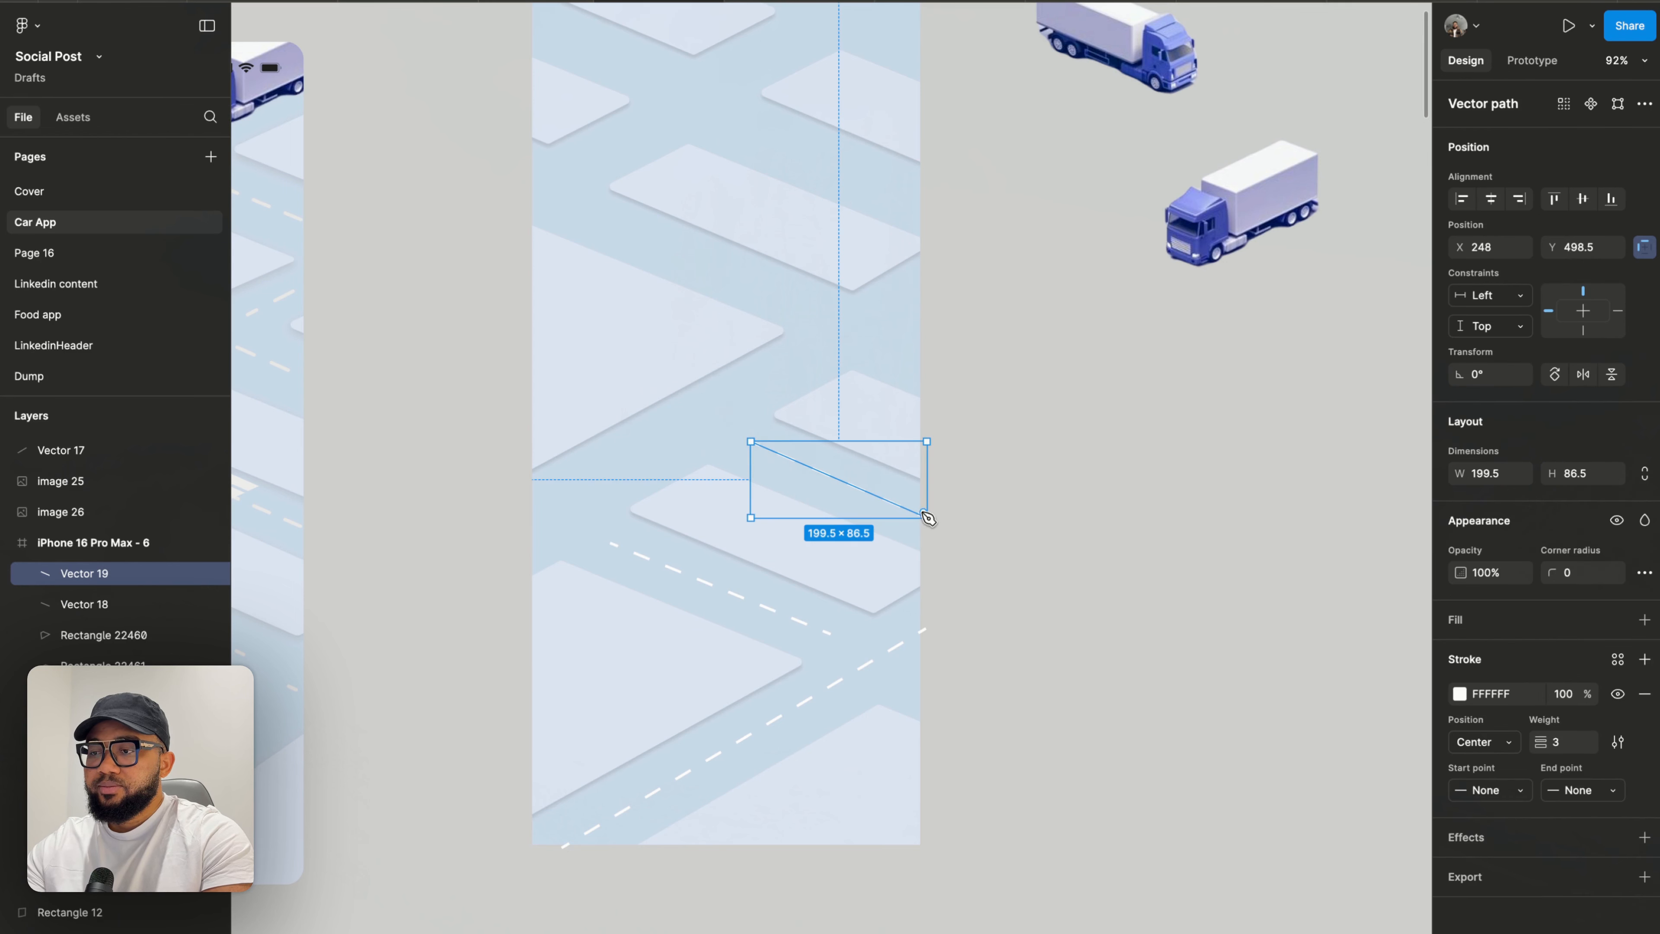
- Draw a long road line about 455.5 × 262.5 from the frame's left side diagonally up past its right edge
{"action": "left_click", "coordinate": [530, 527]}
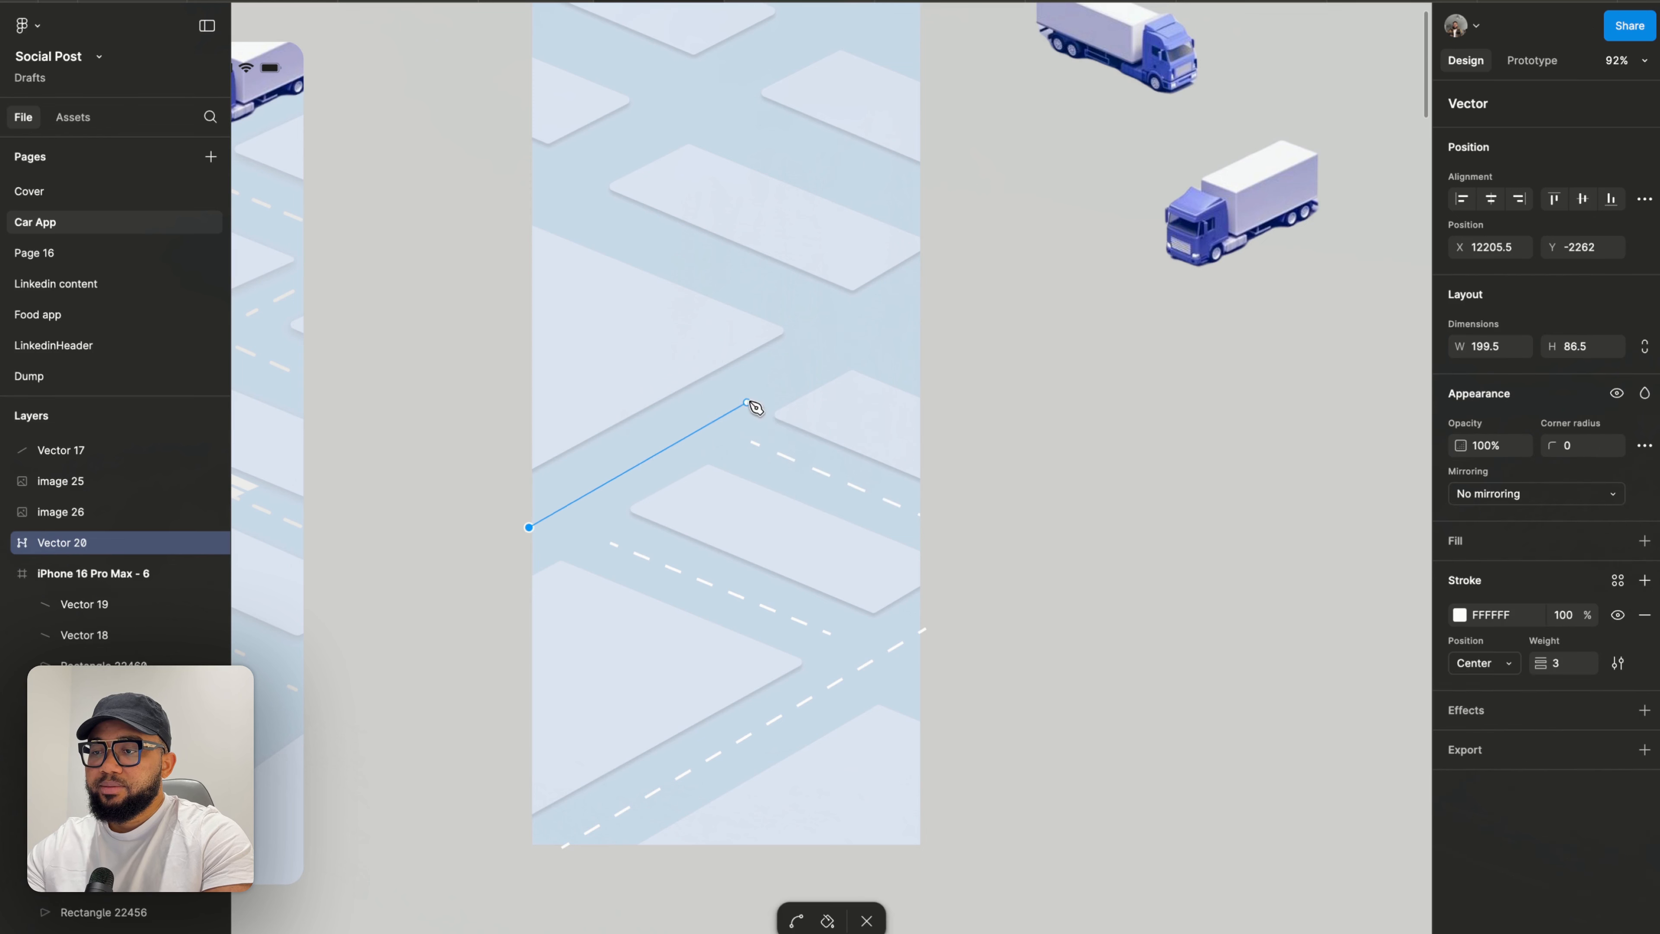
{"action": "left_click", "coordinate": [931, 296]}
{"action": "key", "text": "Escape"}
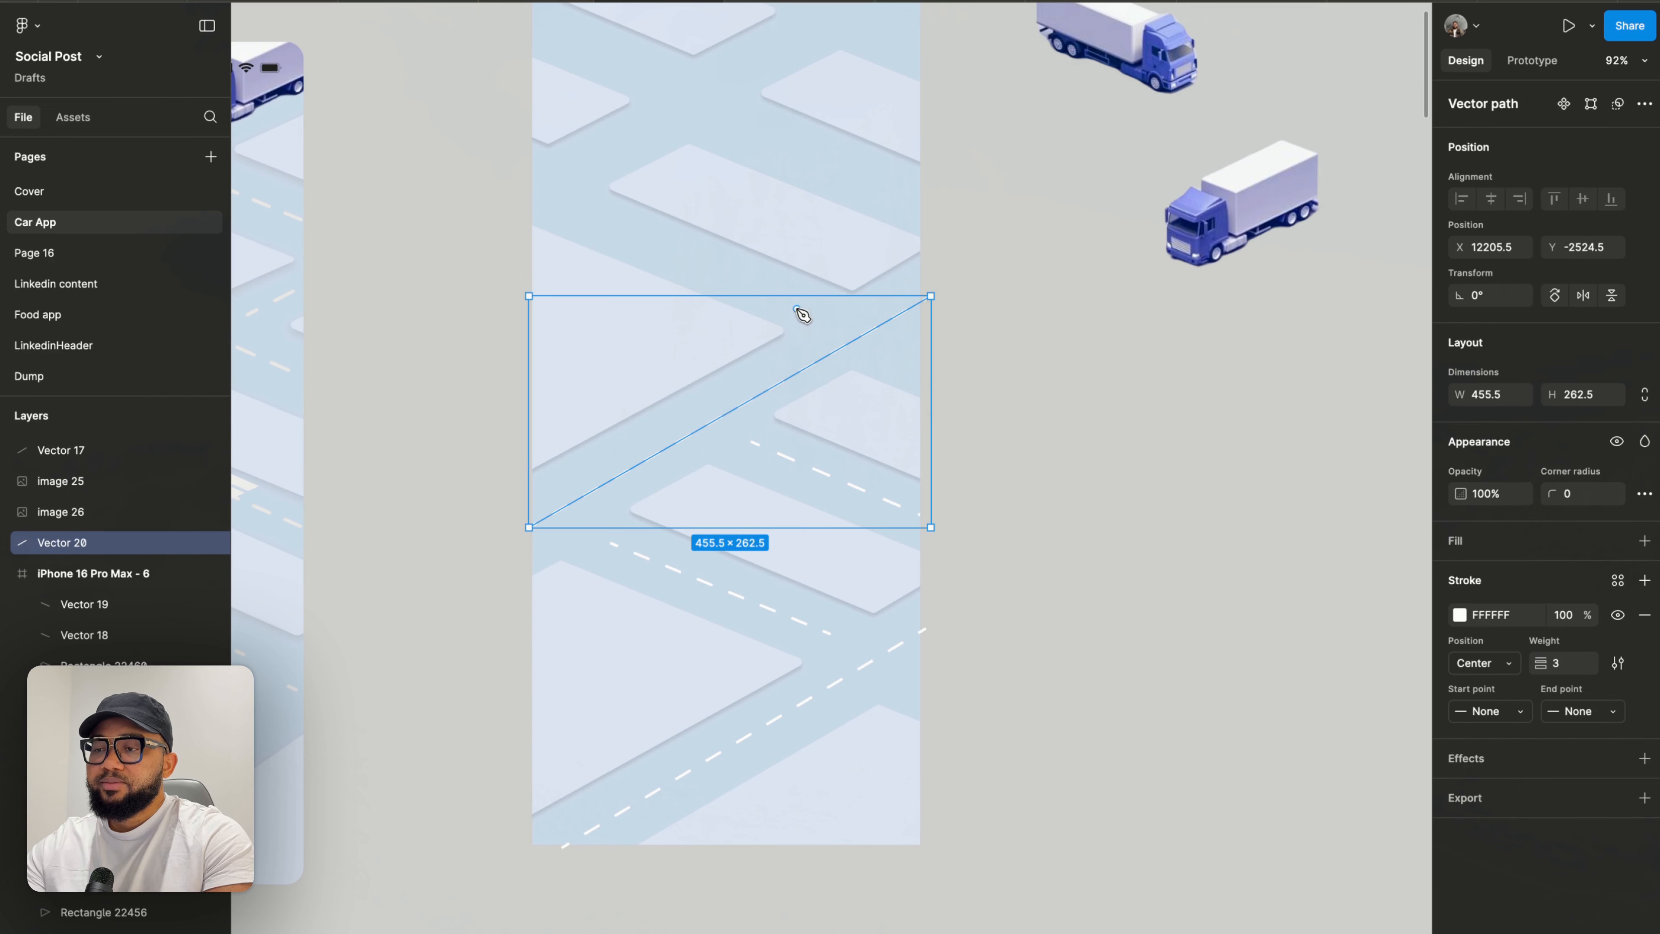
- Draw a road line about 304.5 × 128.5 from the frame's upper left diagonally down toward the centre
{"action": "scroll", "coordinate": [732, 317], "scroll_direction": "up", "scroll_amount": 4}
{"action": "scroll", "coordinate": [732, 316], "scroll_direction": "left", "scroll_amount": 2}
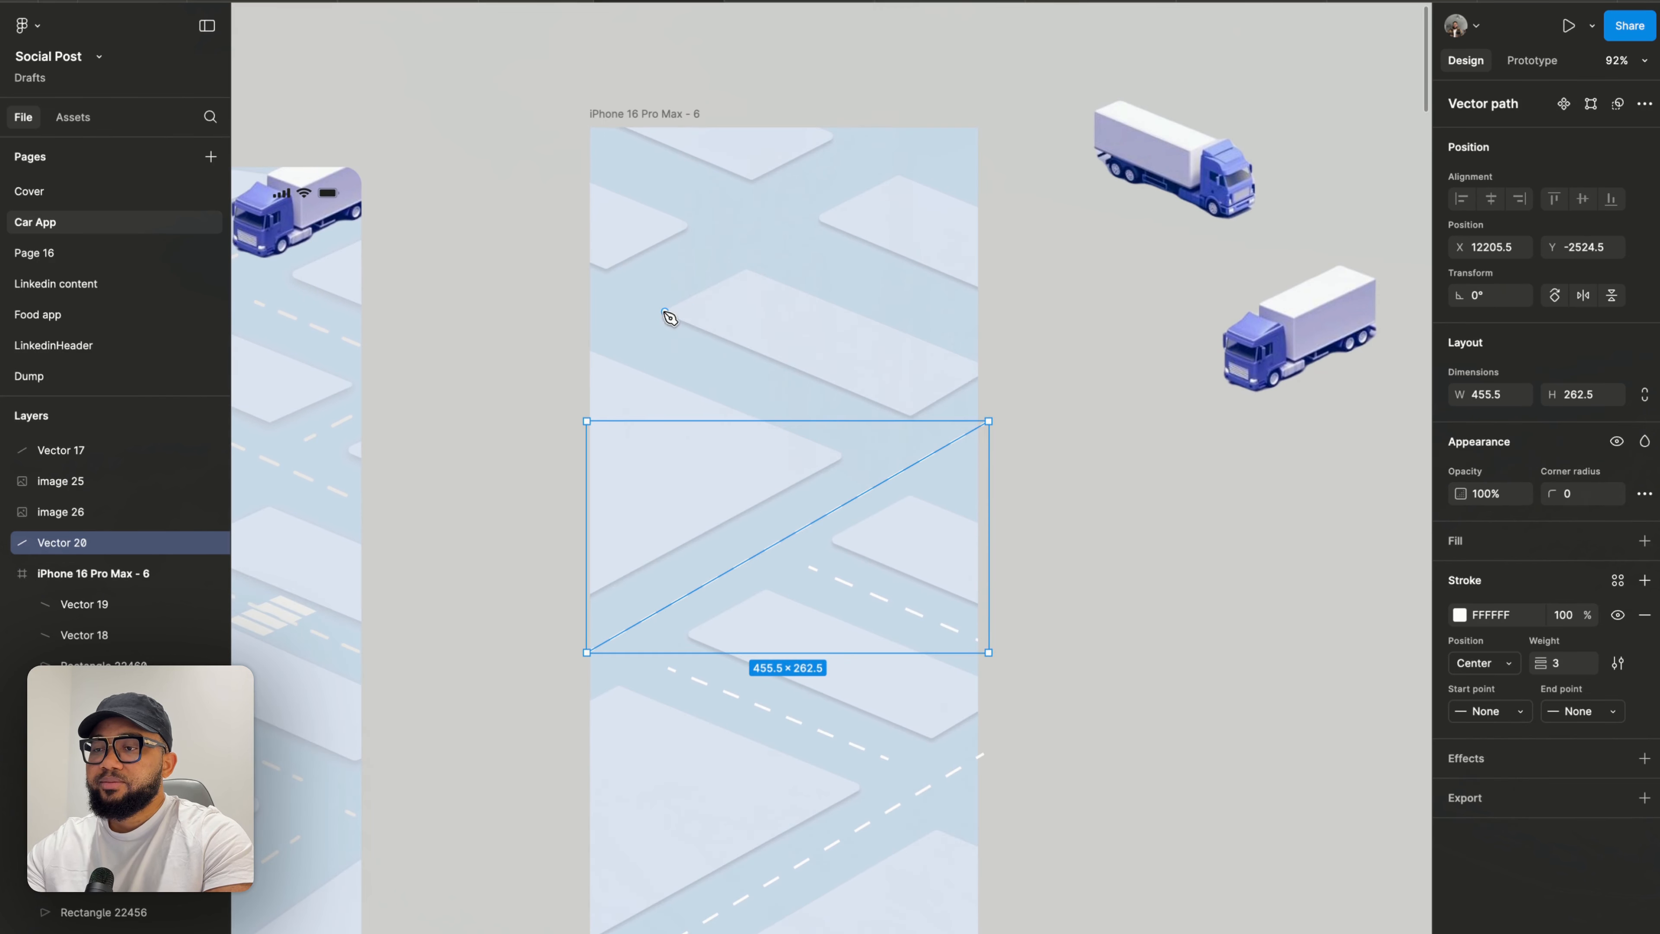
{"action": "left_click", "coordinate": [611, 324]}
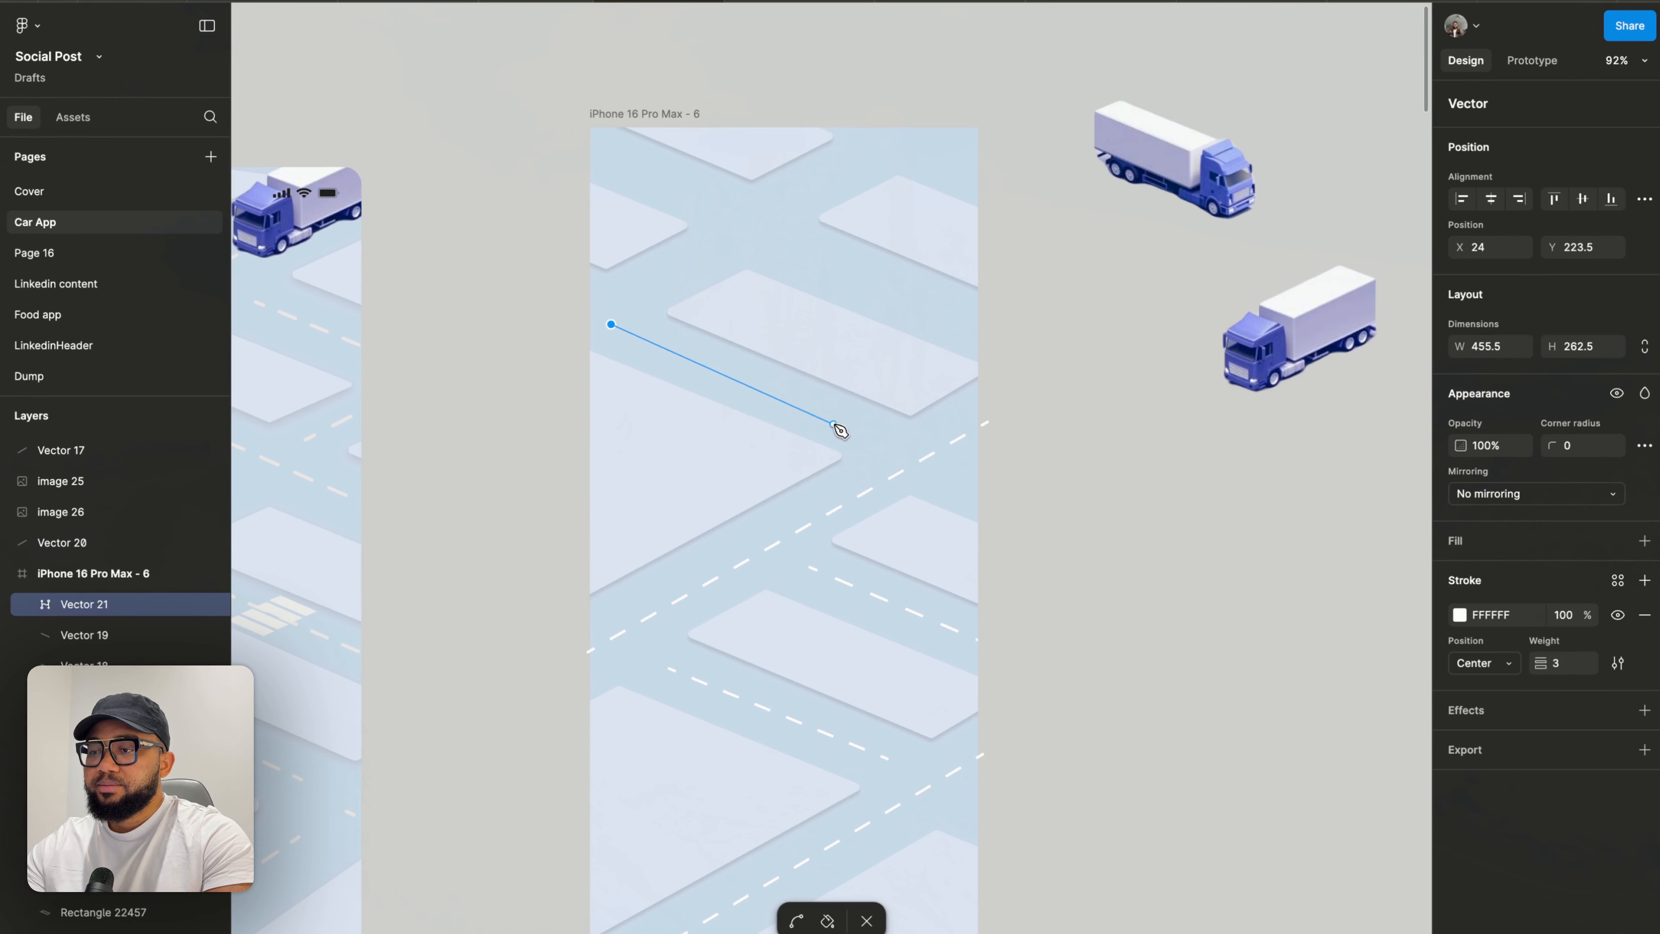
{"action": "left_click", "coordinate": [880, 437]}
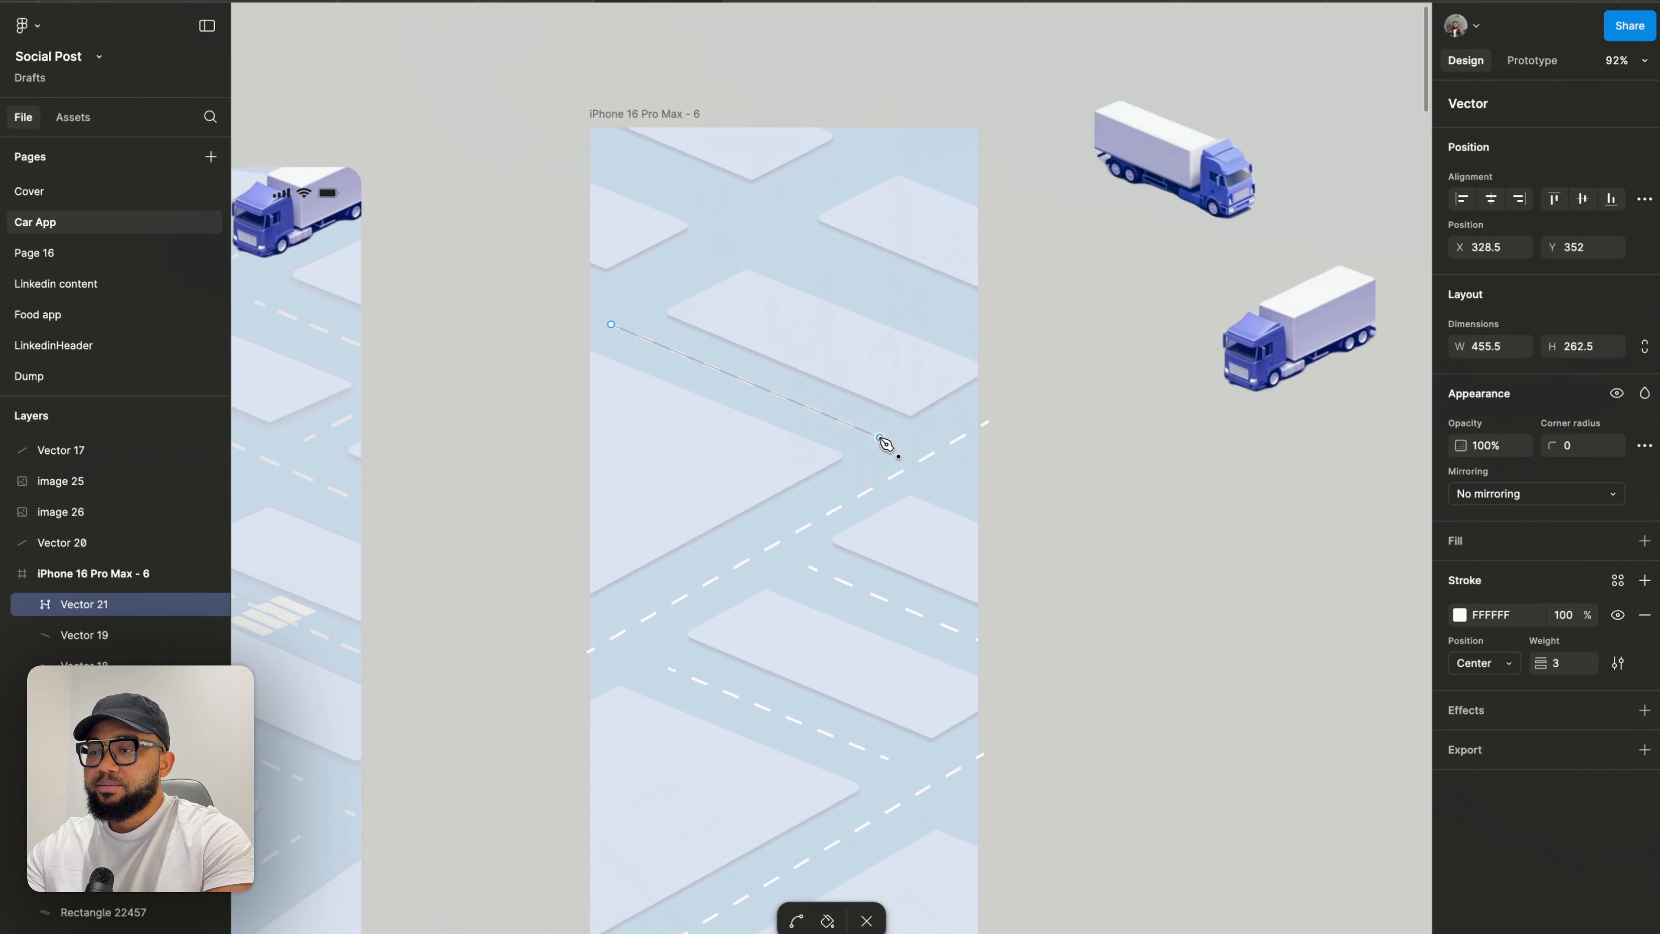
{"action": "key", "text": "Escape"}
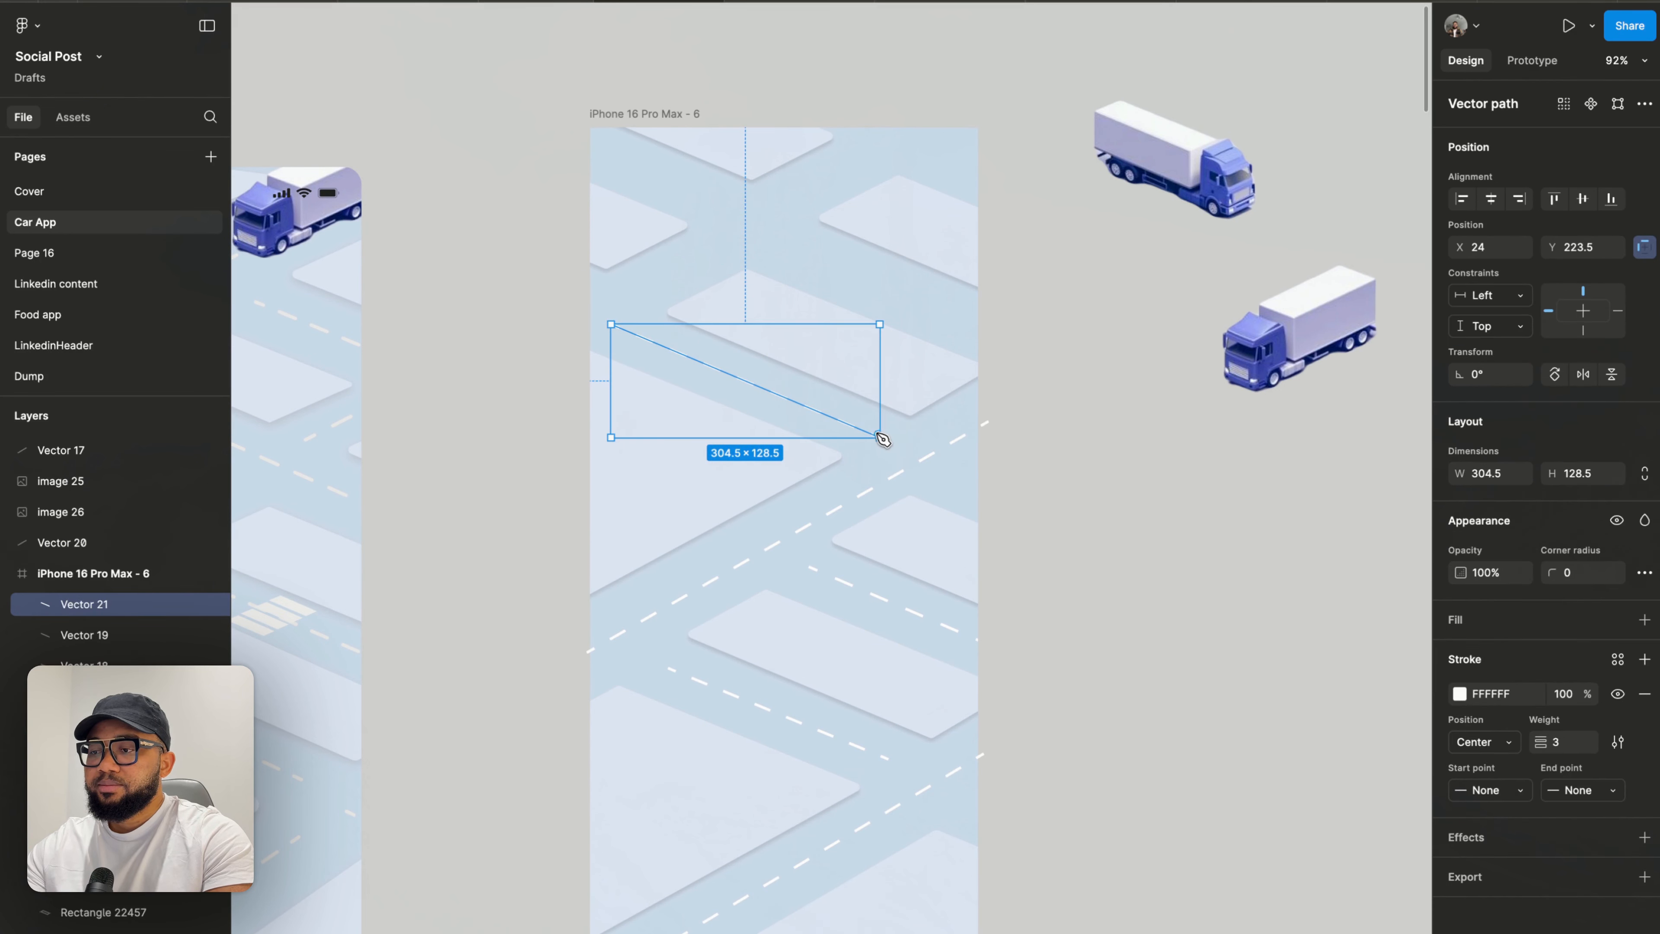
- Draw a road line about 210.5 × 91.5 from the upper middle diagonally down to the frame's right edge
{"action": "left_click", "coordinate": [798, 247]}
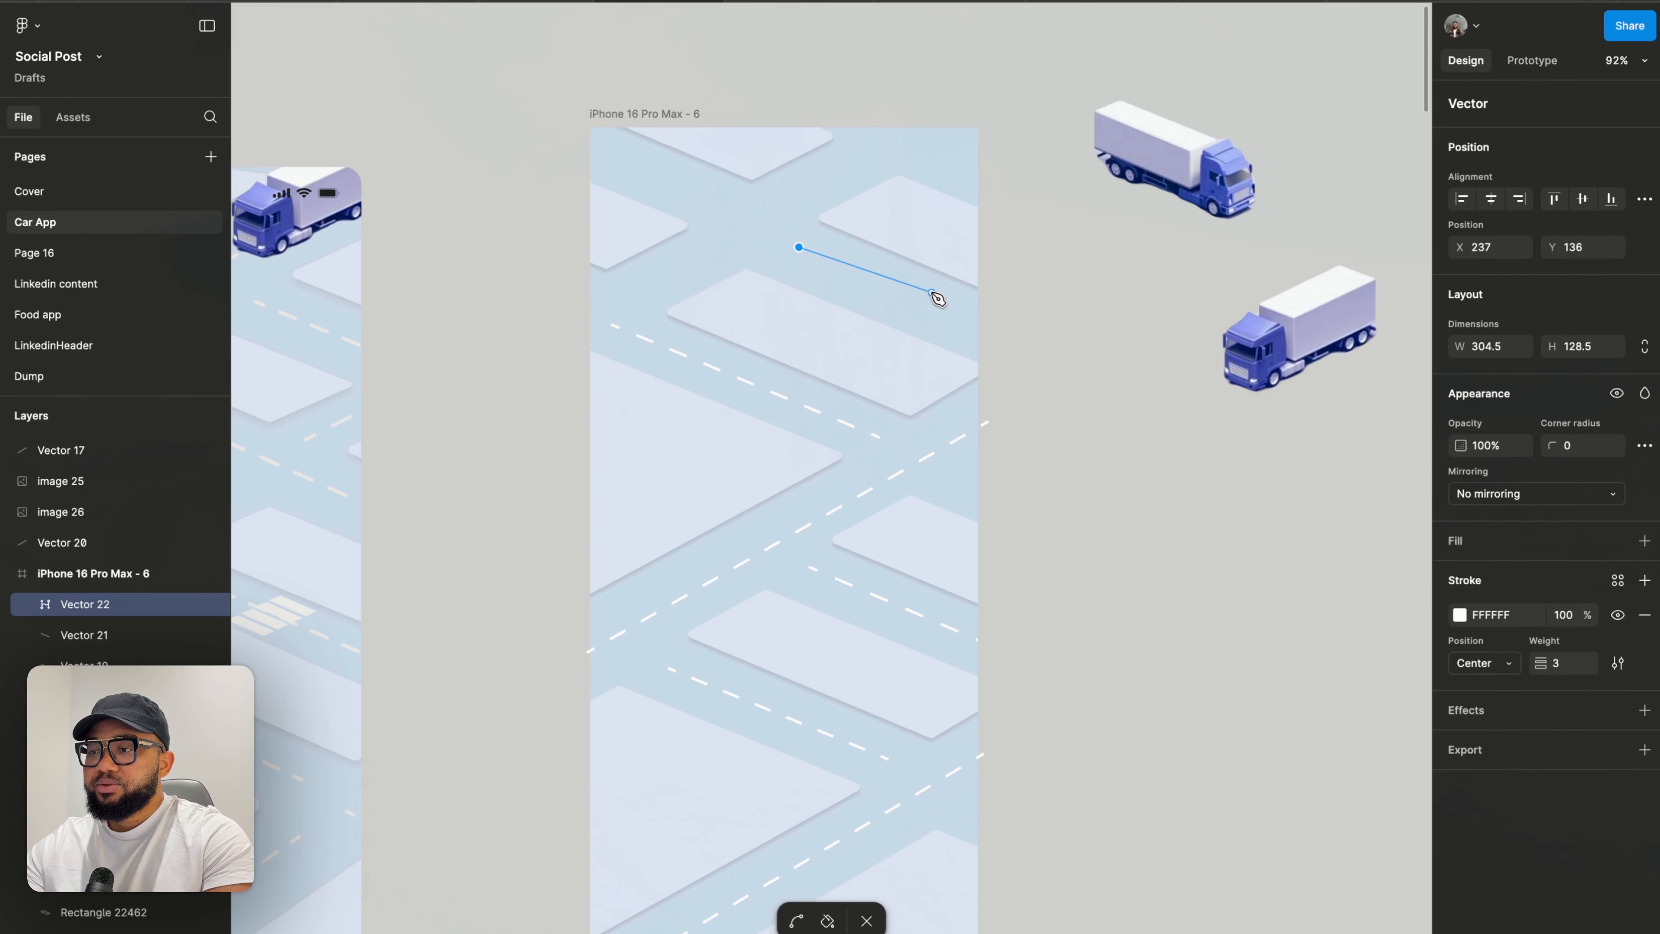
{"action": "left_click", "coordinate": [985, 327]}
{"action": "key", "text": "Escape"}
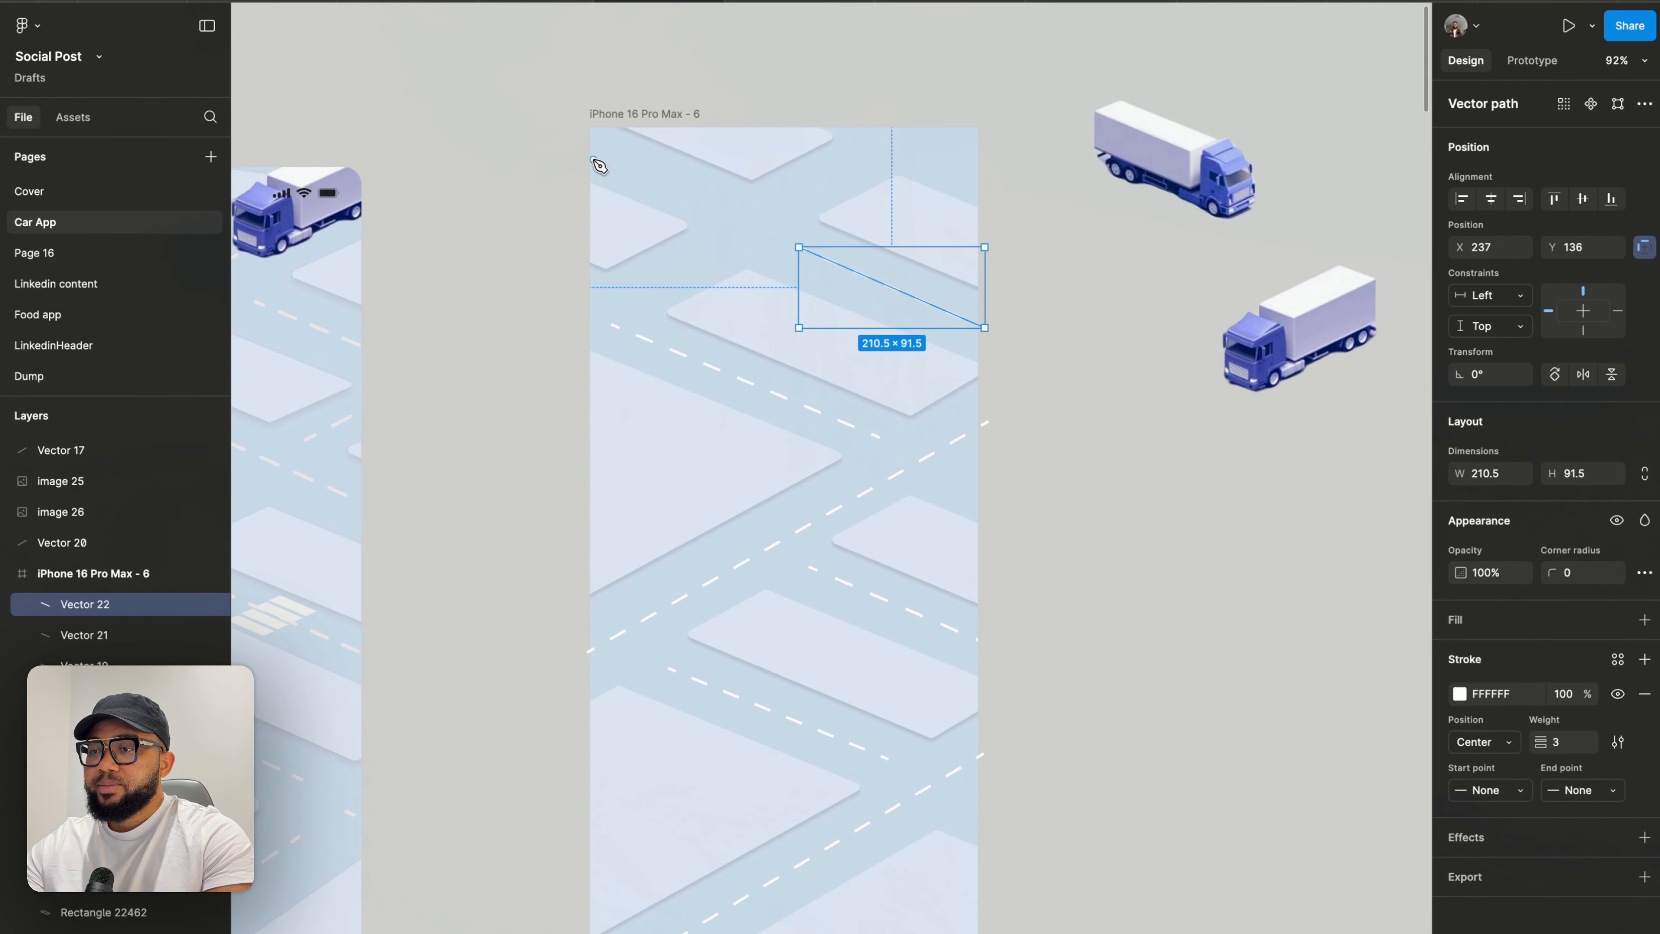
- Draw a short road line about 134.5 × 63.5 from the frame's top-left corner diagonally down
{"action": "left_click", "coordinate": [591, 144]}
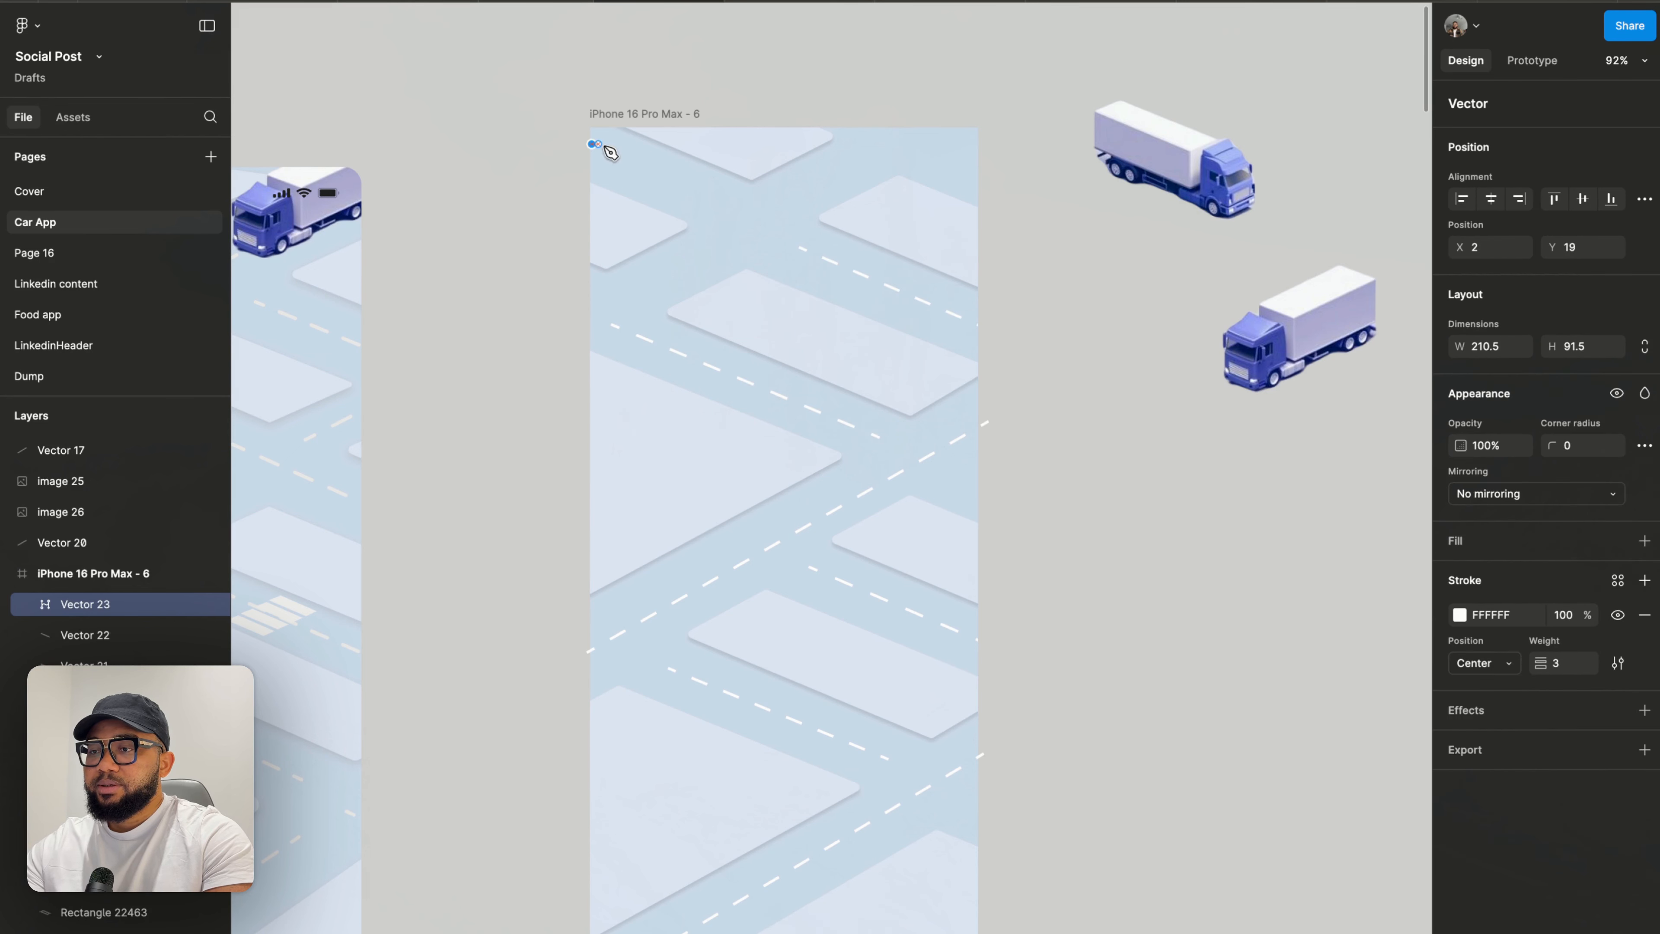
{"action": "left_click", "coordinate": [711, 199]}
{"action": "key", "text": "Escape"}
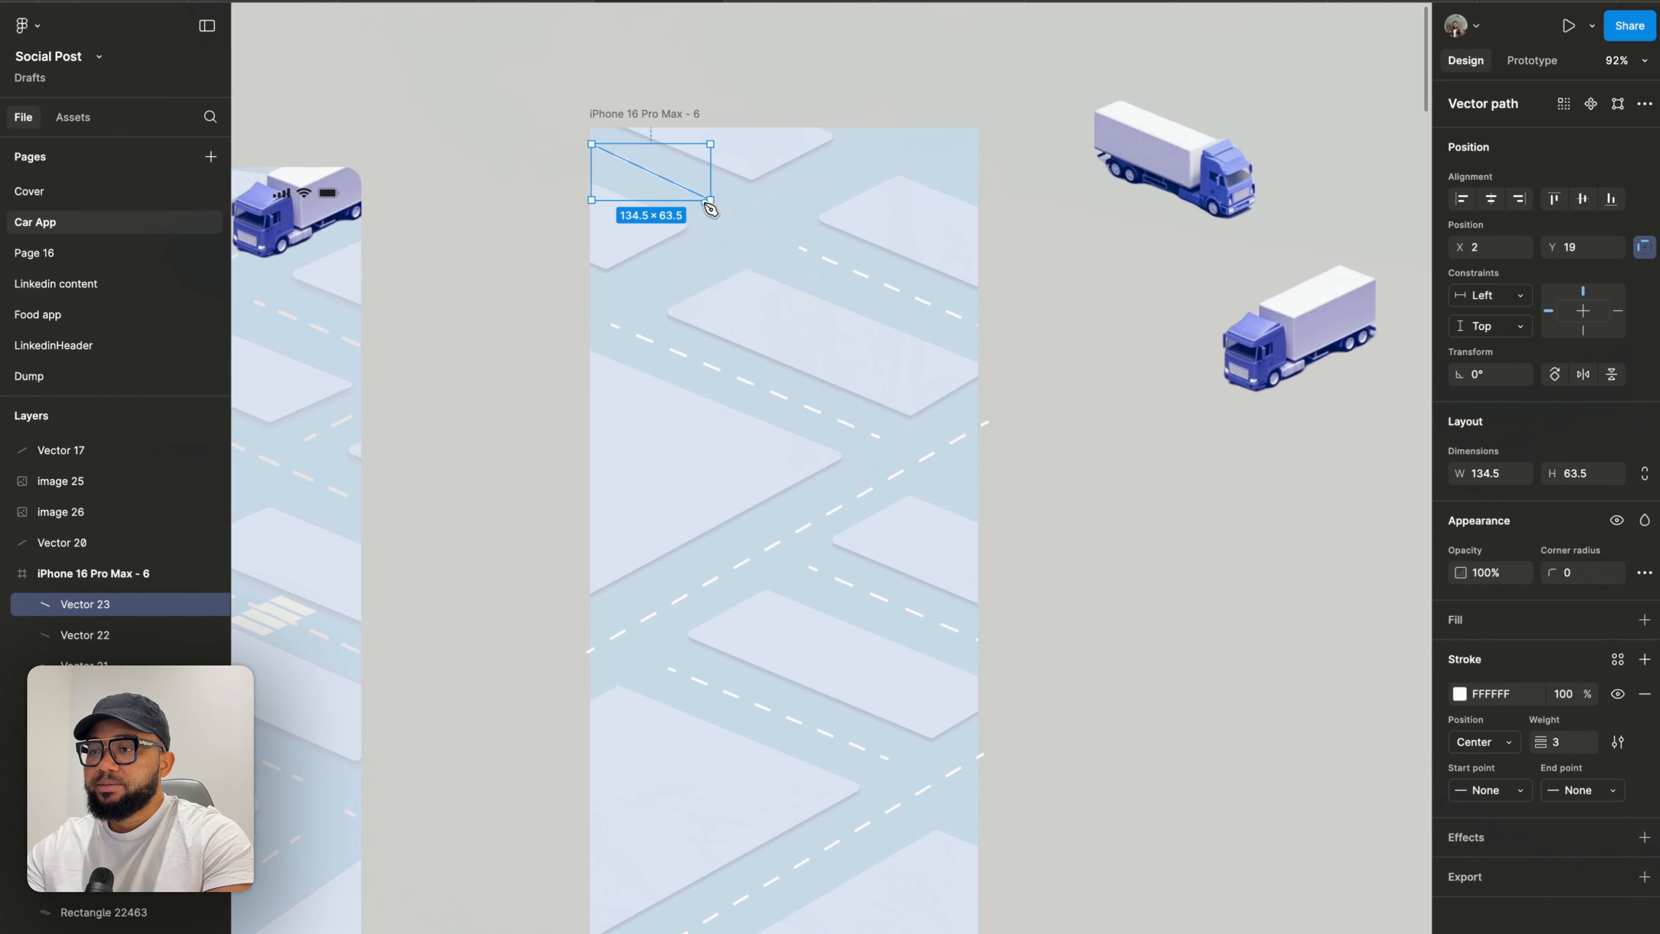
- Draw a road line about 358.5 × 216.5 from the frame's left side diagonally up to its top edge
{"action": "left_click", "coordinate": [592, 324]}
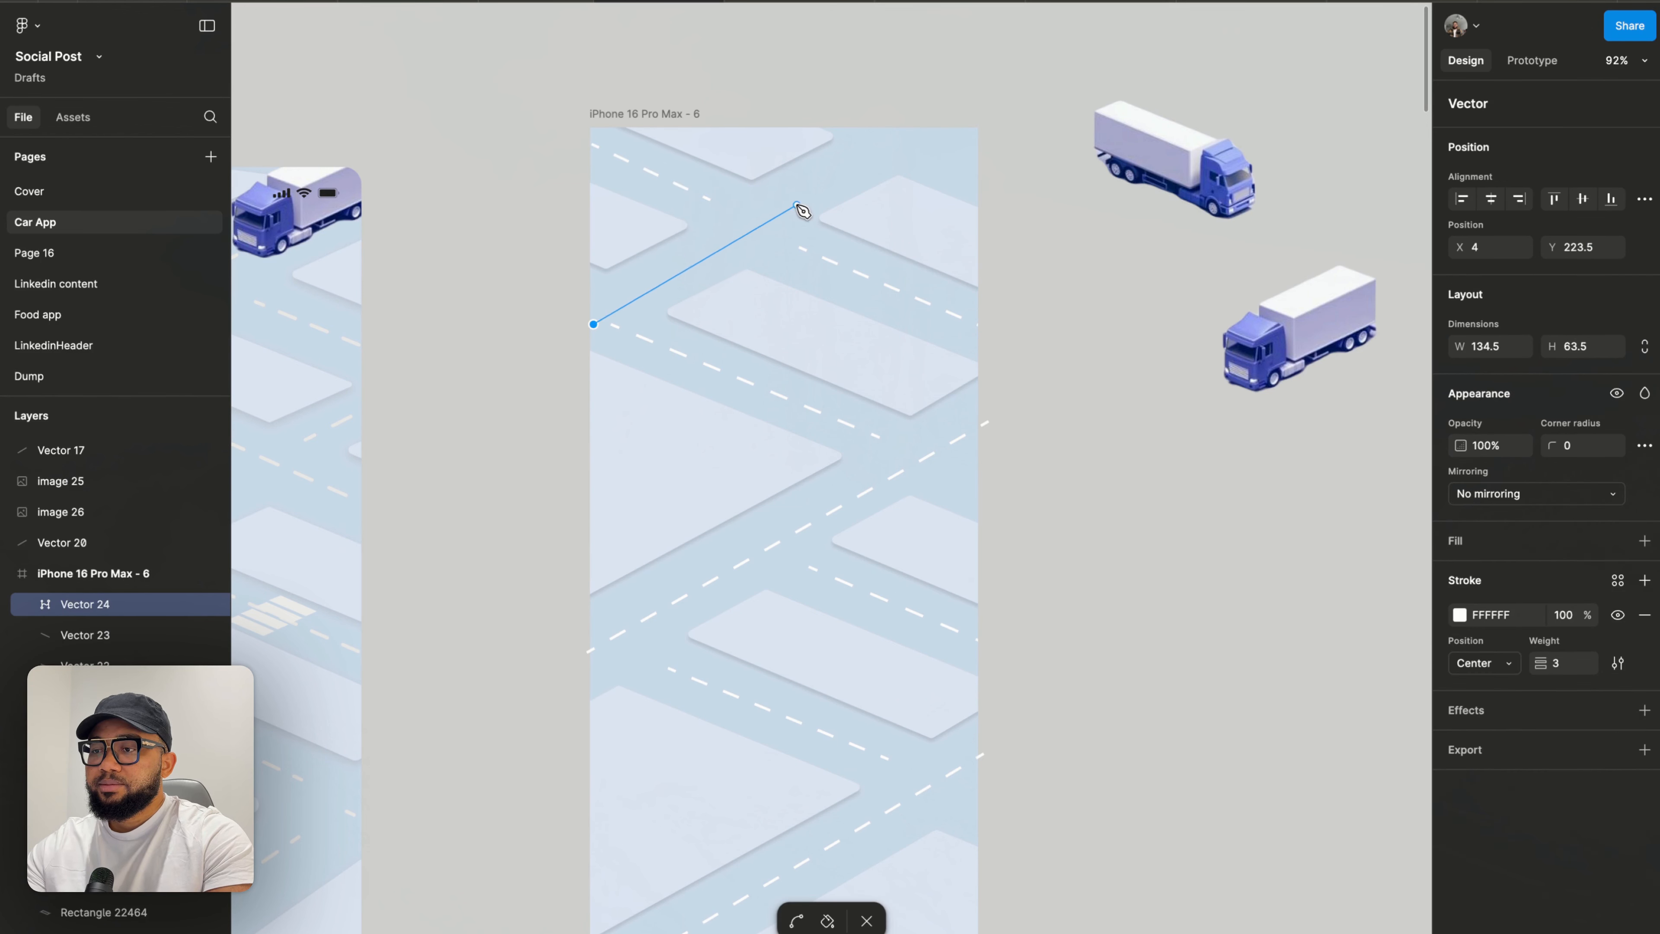
{"action": "left_click", "coordinate": [909, 134]}
{"action": "key", "text": "Escape"}
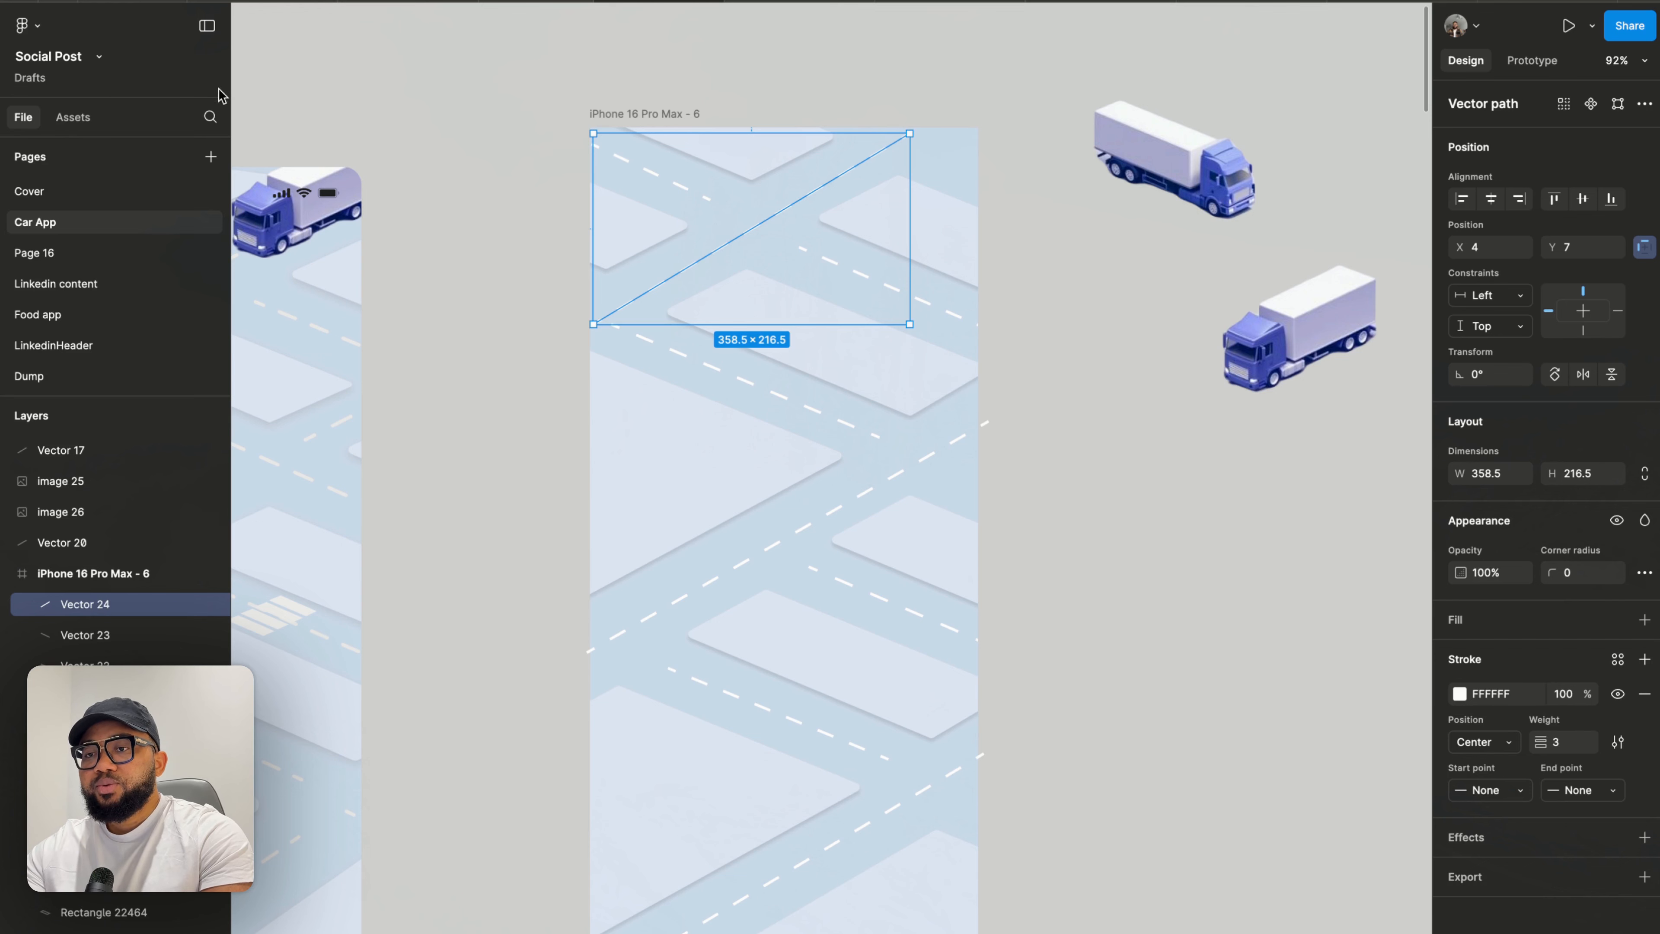
- Nudge two isometric blocks slightly down and right to line them up with the roads
{"action": "left_click", "coordinate": [544, 831]}
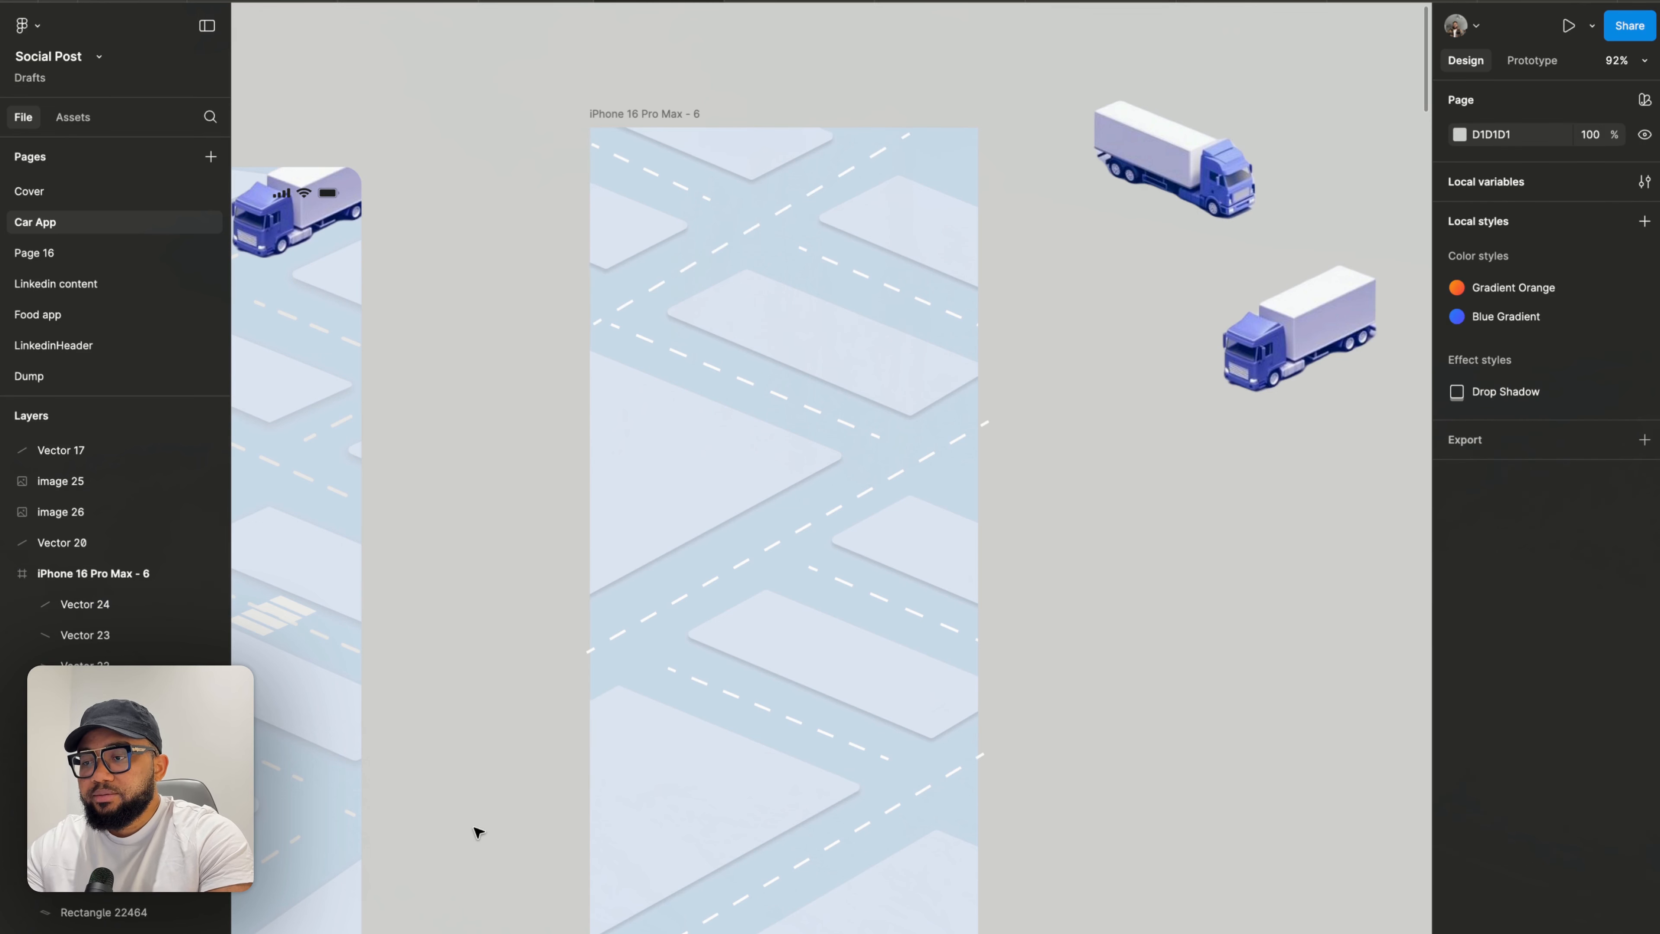
{"action": "scroll", "coordinate": [475, 826], "scroll_direction": "down", "scroll_amount": 3}
{"action": "scroll", "coordinate": [840, 453], "scroll_direction": "up", "scroll_amount": 2, "text": "ctrl"}
{"action": "scroll", "coordinate": [840, 454], "scroll_direction": "up", "scroll_amount": 4, "text": "ctrl"}
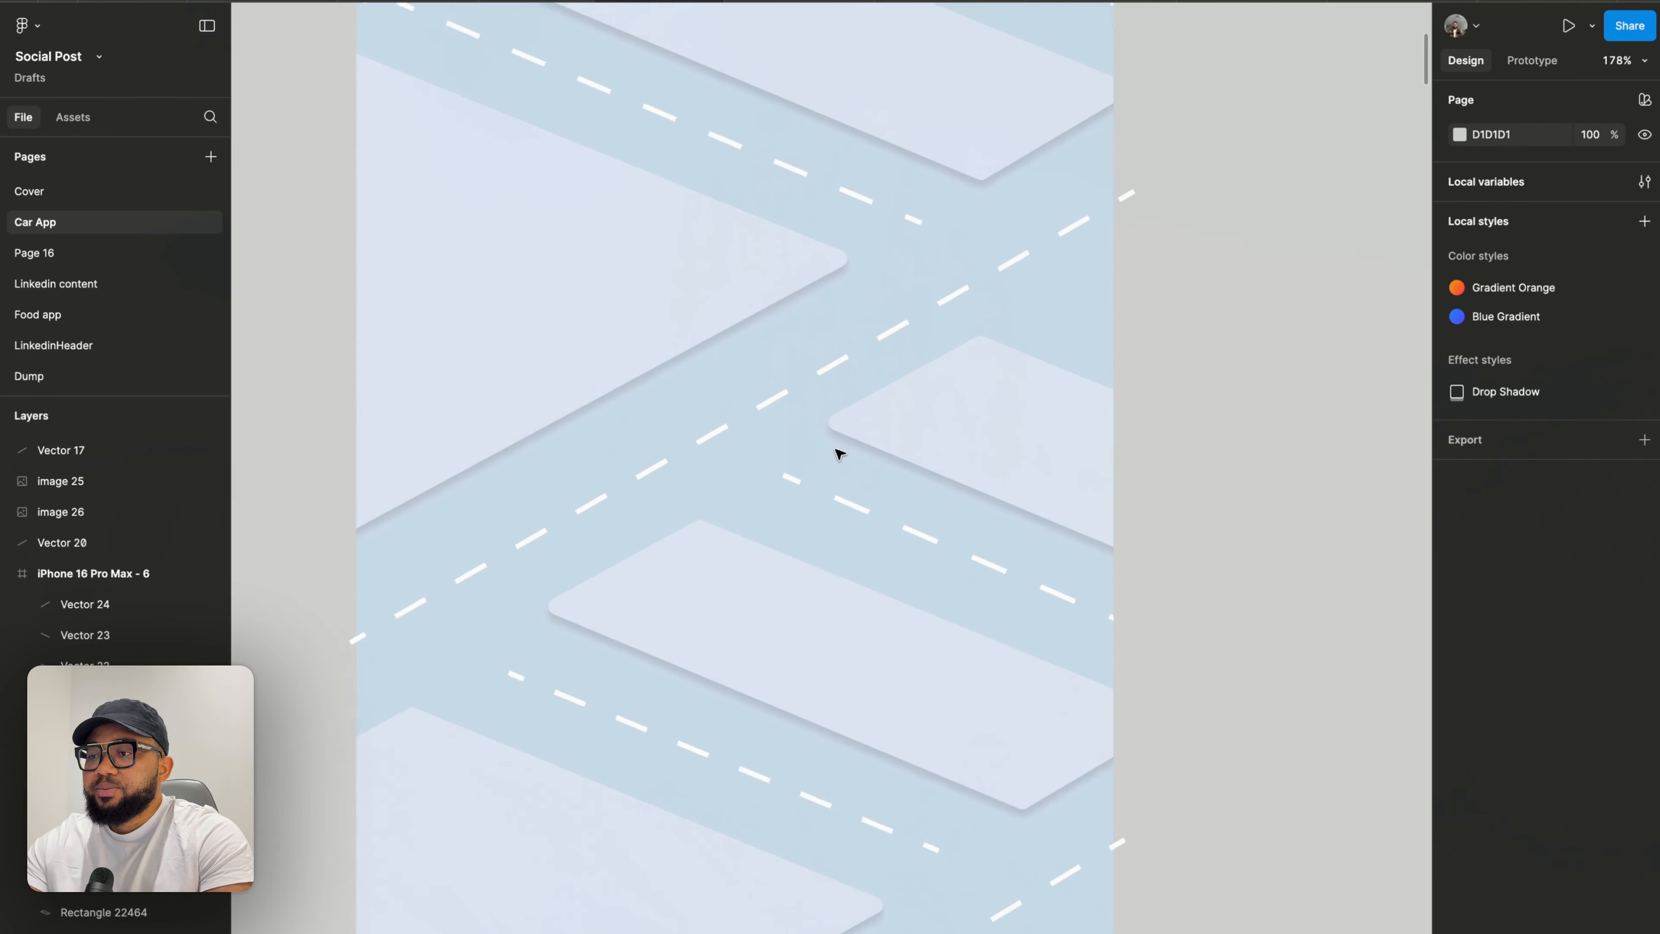
{"action": "left_click", "coordinate": [919, 422]}
{"action": "left_click_drag", "start_coordinate": [931, 414], "coordinate": [948, 420]}
{"action": "left_click_drag", "start_coordinate": [713, 572], "coordinate": [720, 582]}
- Nudge the phone frame slightly up and right over the long road lines
{"action": "scroll", "coordinate": [720, 582], "scroll_direction": "down", "scroll_amount": 5, "text": "ctrl"}
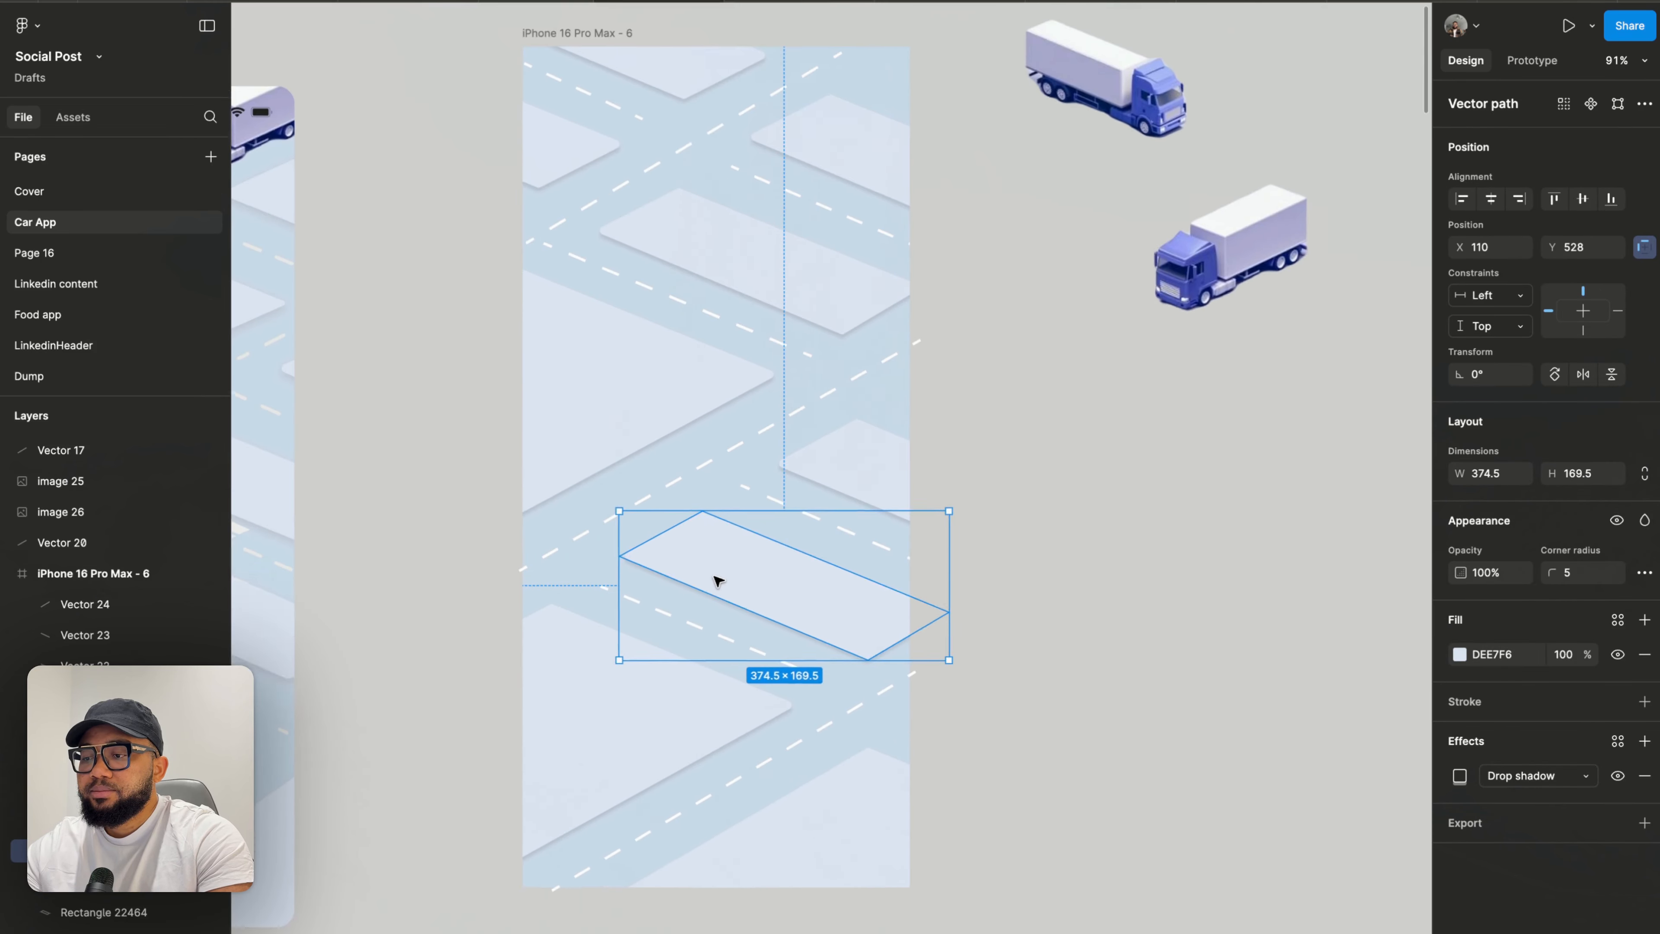
{"action": "left_click", "coordinate": [828, 631]}
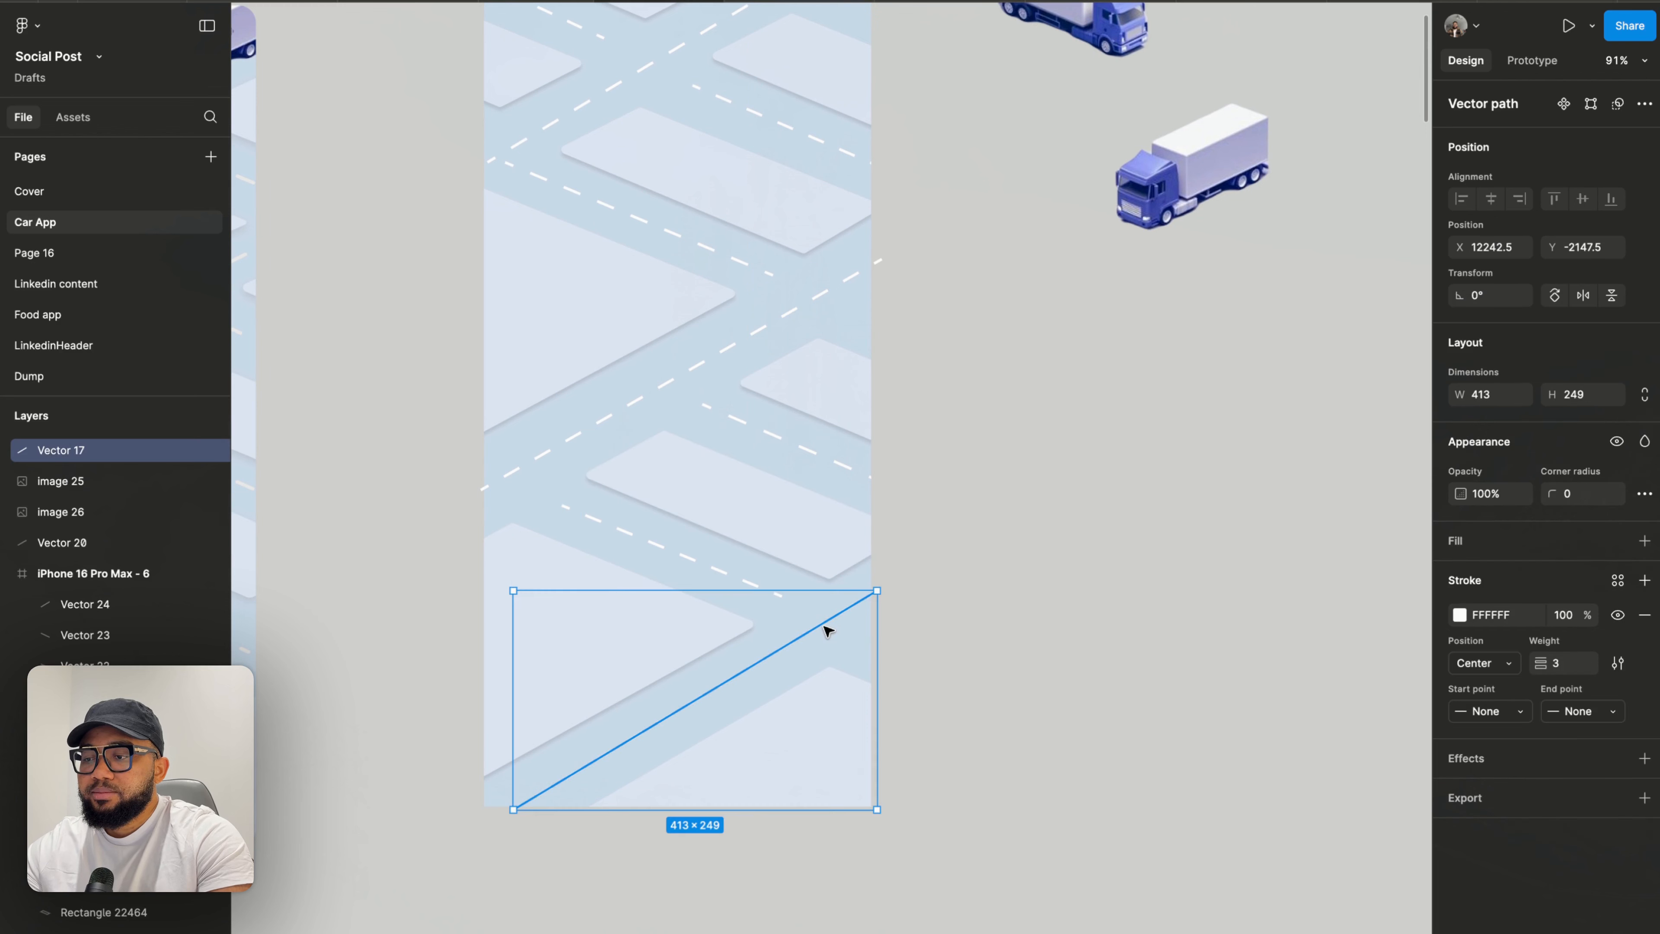
{"action": "left_click", "coordinate": [991, 606]}
{"action": "scroll", "coordinate": [536, 201], "scroll_direction": "up", "scroll_amount": 3}
{"action": "scroll", "coordinate": [536, 199], "scroll_direction": "up", "scroll_amount": 2}
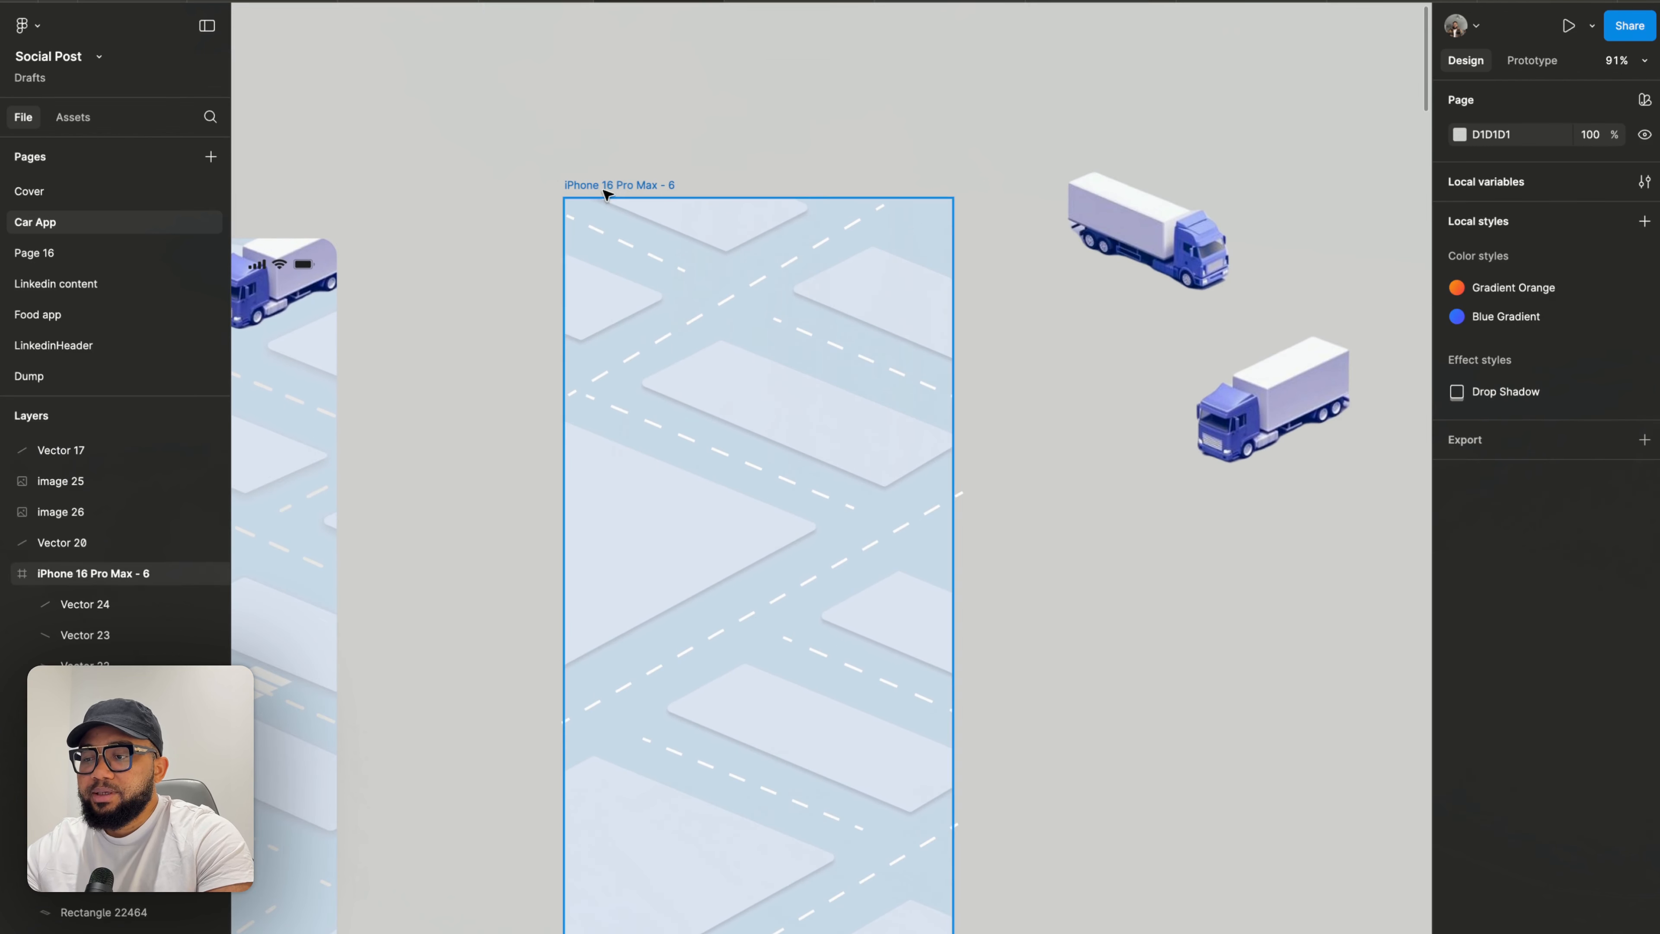
{"action": "left_click_drag", "start_coordinate": [605, 194], "coordinate": [632, 159]}
{"action": "scroll", "coordinate": [680, 332], "scroll_direction": "down", "scroll_amount": 1}
{"action": "scroll", "coordinate": [680, 332], "scroll_direction": "down", "scroll_amount": 5}
{"action": "scroll", "coordinate": [680, 332], "scroll_direction": "right", "scroll_amount": 2}
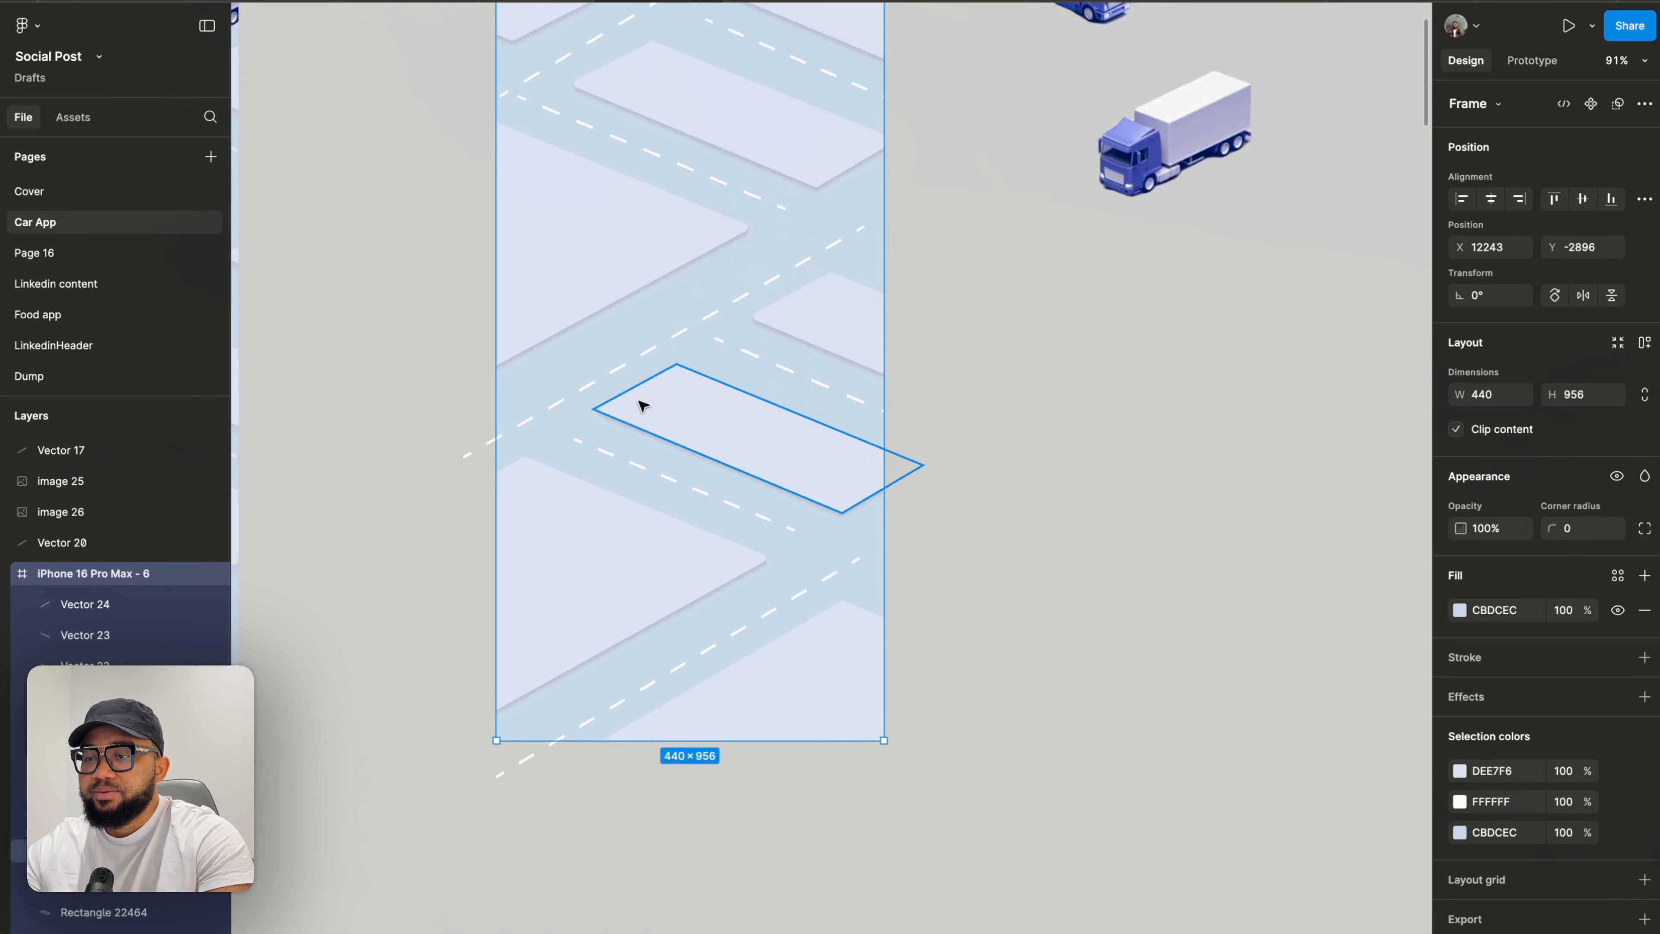
{"action": "left_click", "coordinate": [599, 383]}
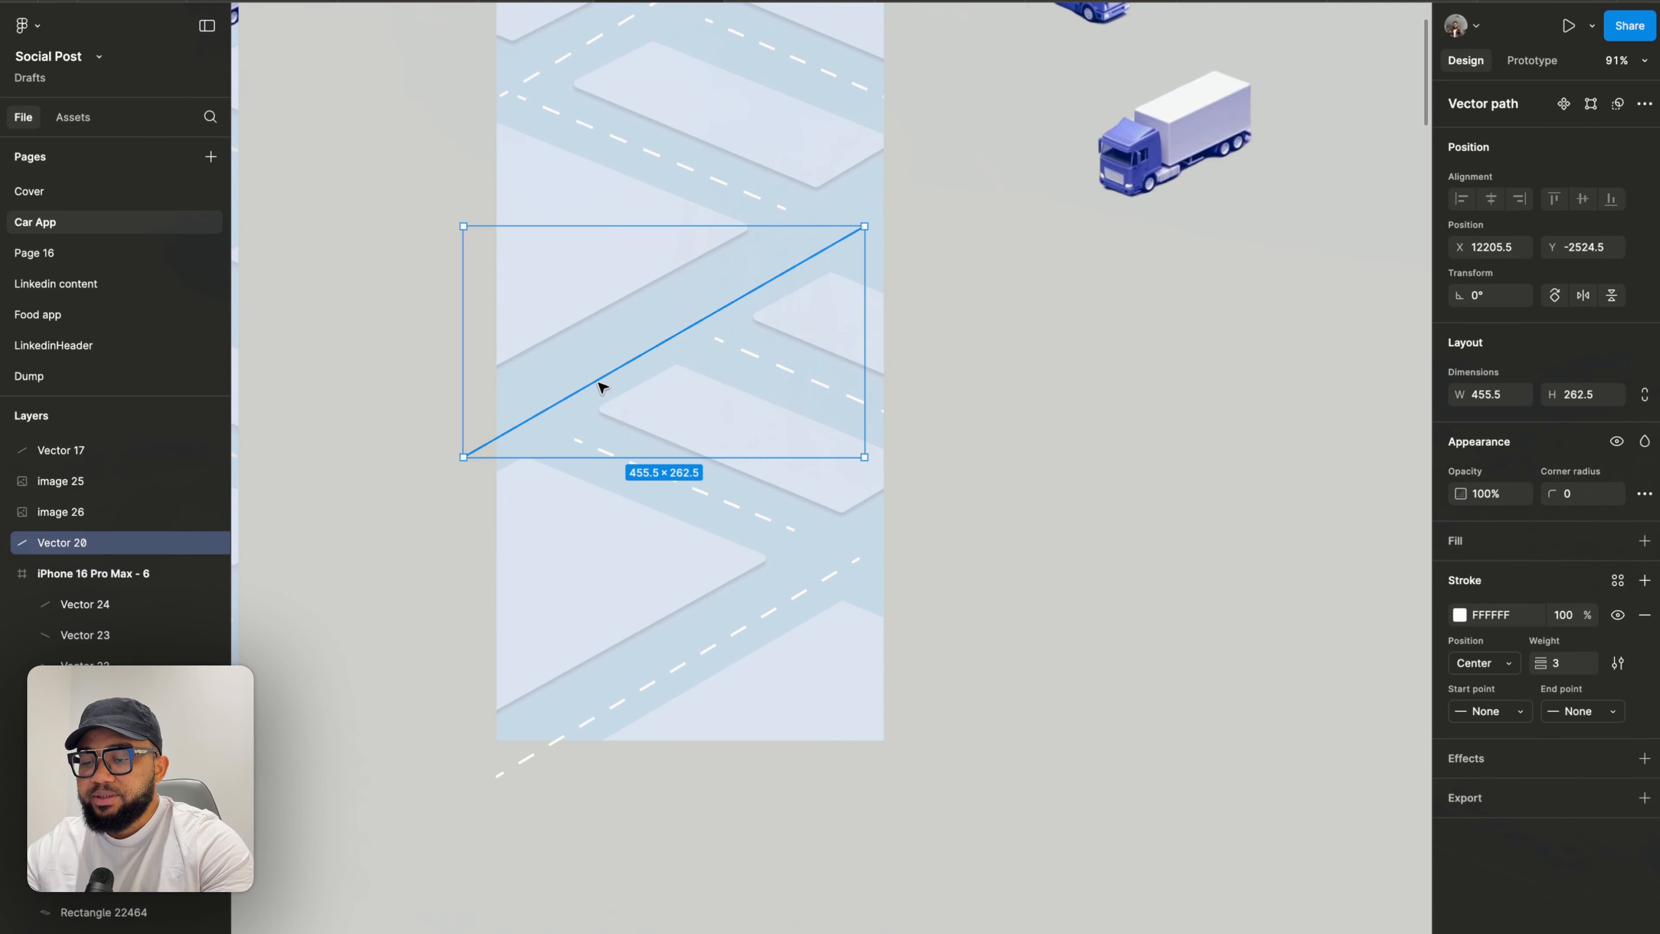
{"action": "left_click", "coordinate": [655, 686], "text": "shift"}
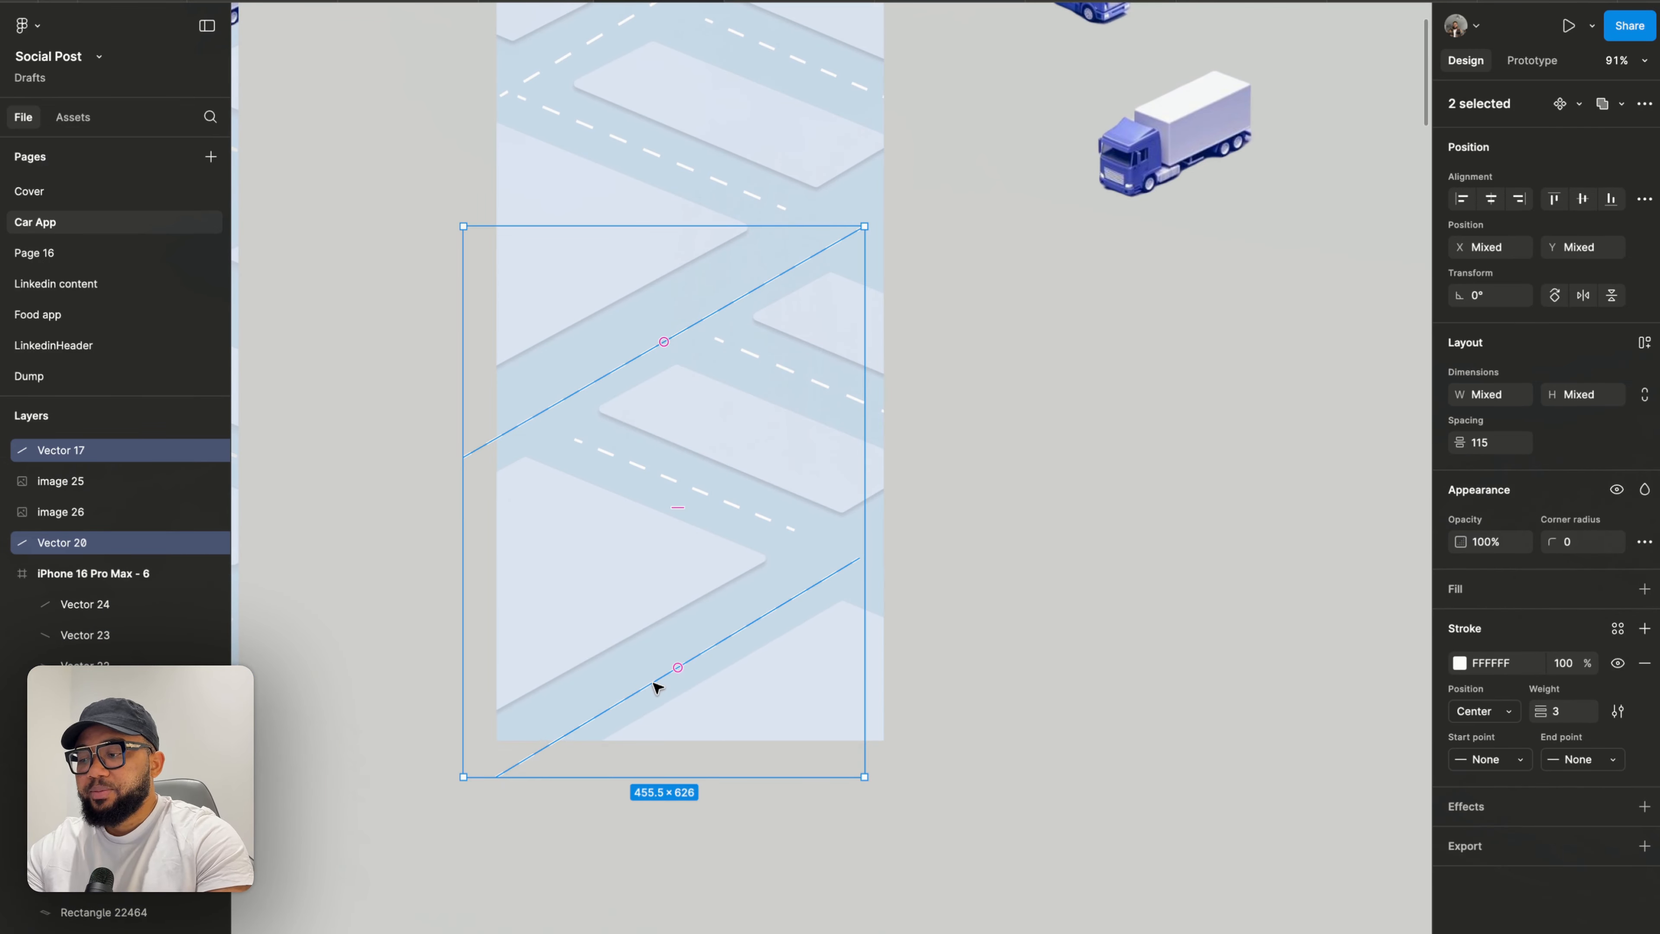
{"action": "key", "text": "Delete"}
{"action": "scroll", "coordinate": [516, 588], "scroll_direction": "up", "scroll_amount": 5}
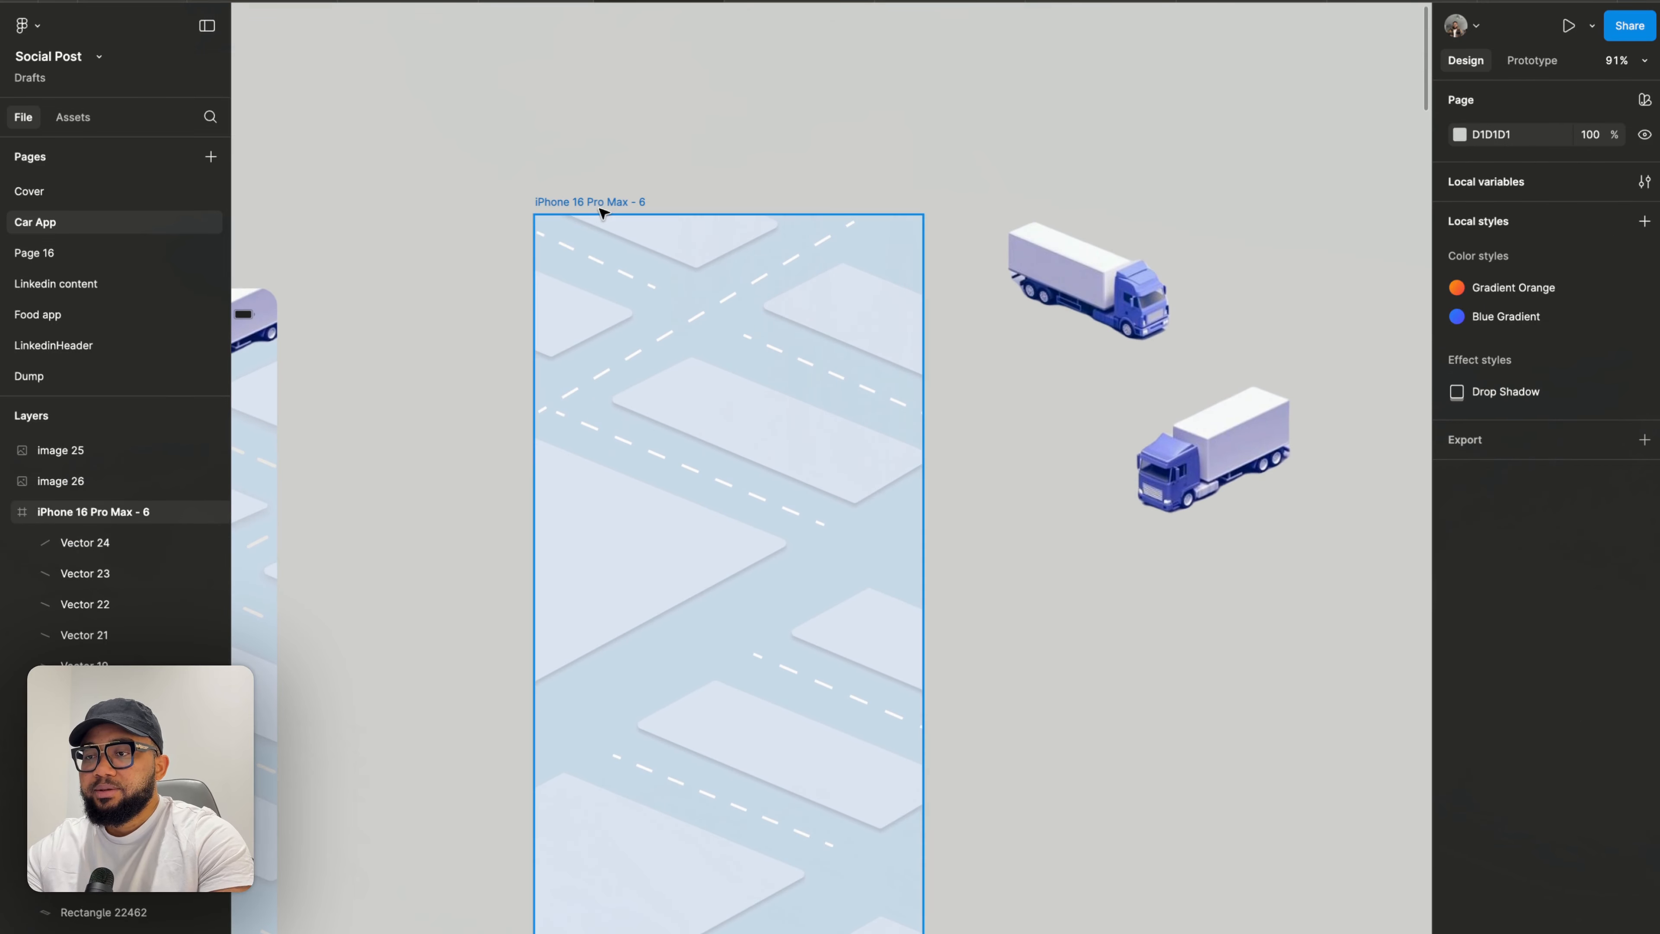
{"action": "left_click", "coordinate": [600, 202]}
{"action": "key", "text": "ctrl+z"}
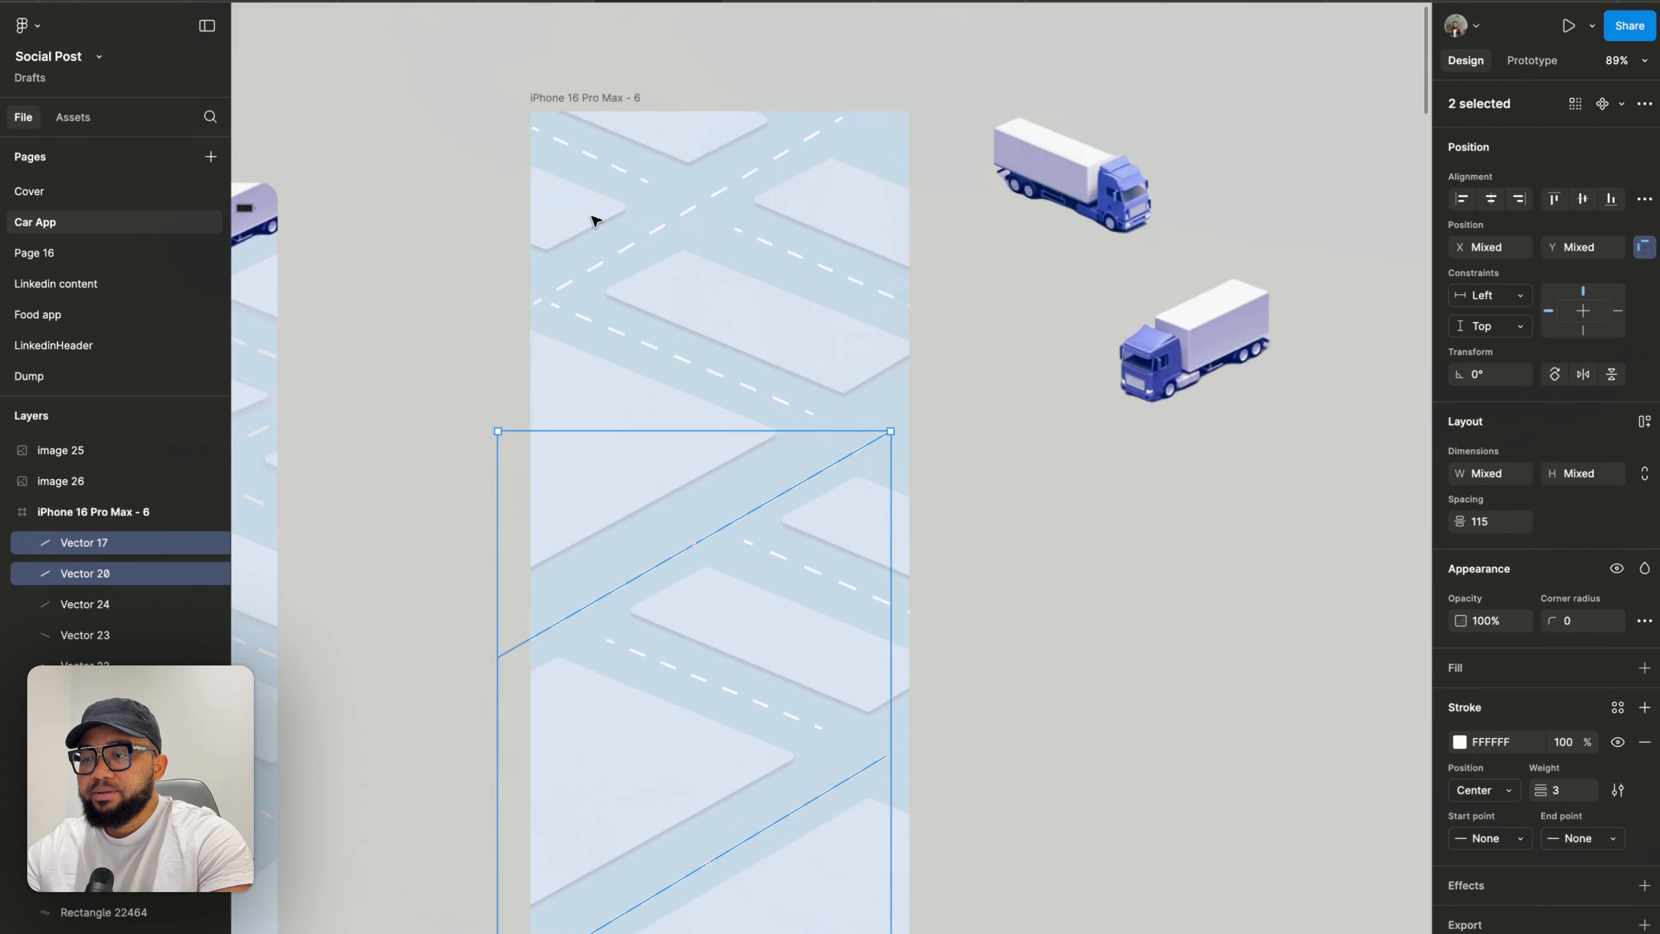
- Move the two long road lines slightly up and right
{"action": "scroll", "coordinate": [597, 215], "scroll_direction": "down", "scroll_amount": 4}
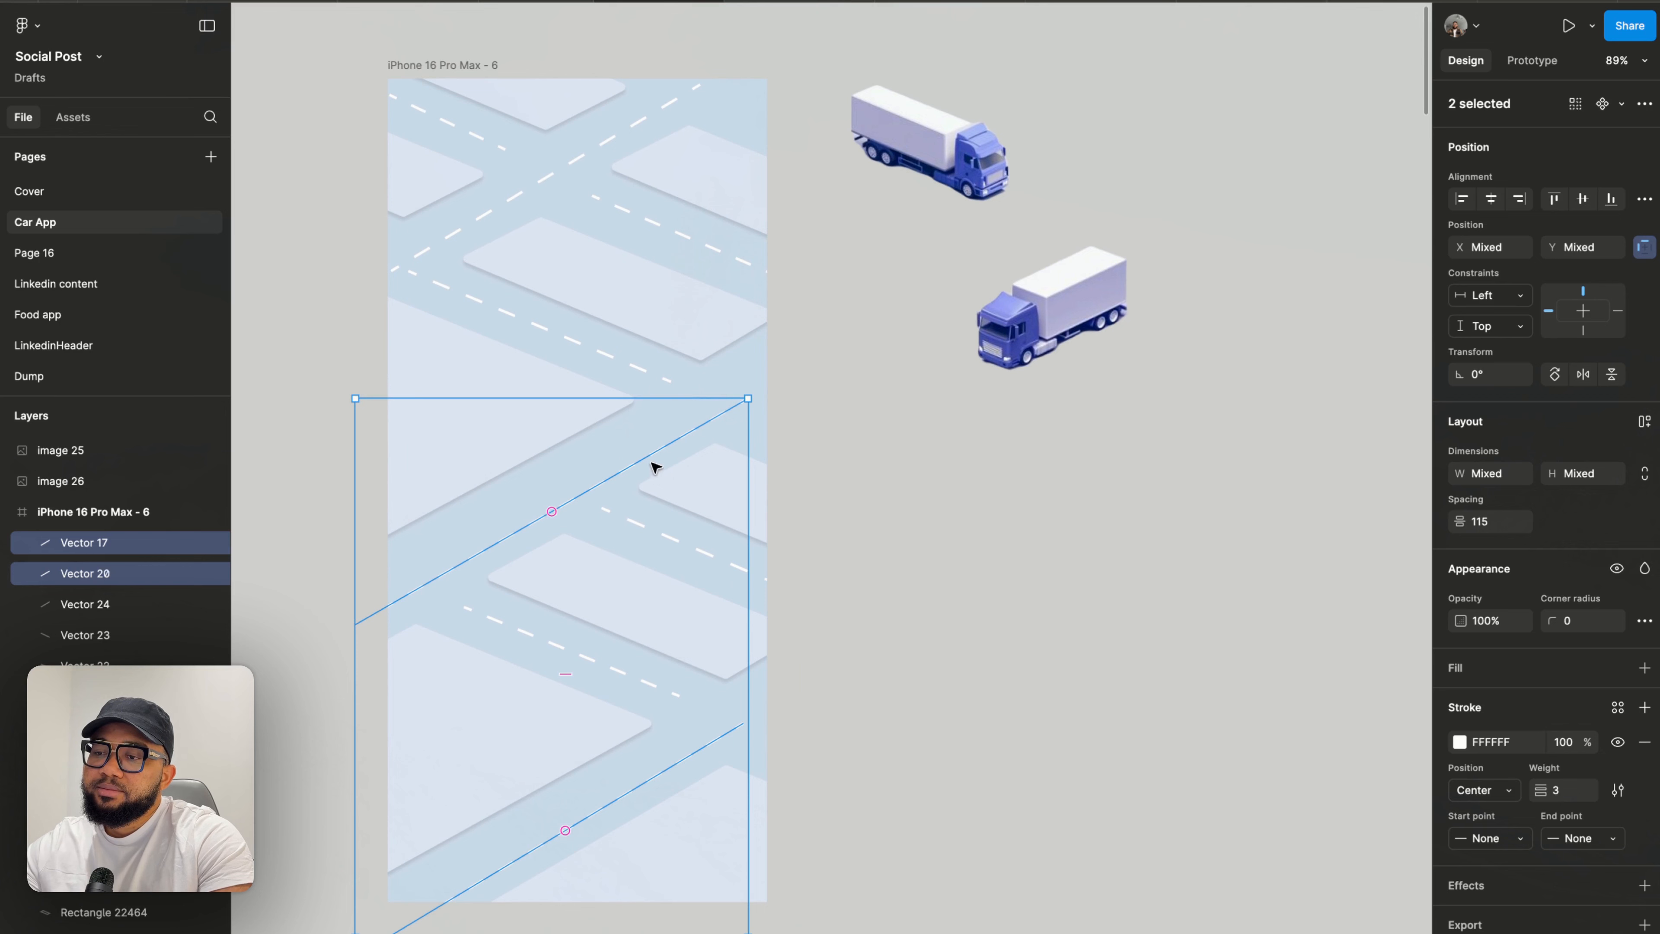
{"action": "left_click_drag", "start_coordinate": [656, 467], "coordinate": [697, 442]}
{"action": "left_click", "coordinate": [912, 534]}
- Edit the block at the frame's right edge by moving its bottom corner point slightly up and right
{"action": "scroll", "coordinate": [914, 535], "scroll_direction": "left", "scroll_amount": 1}
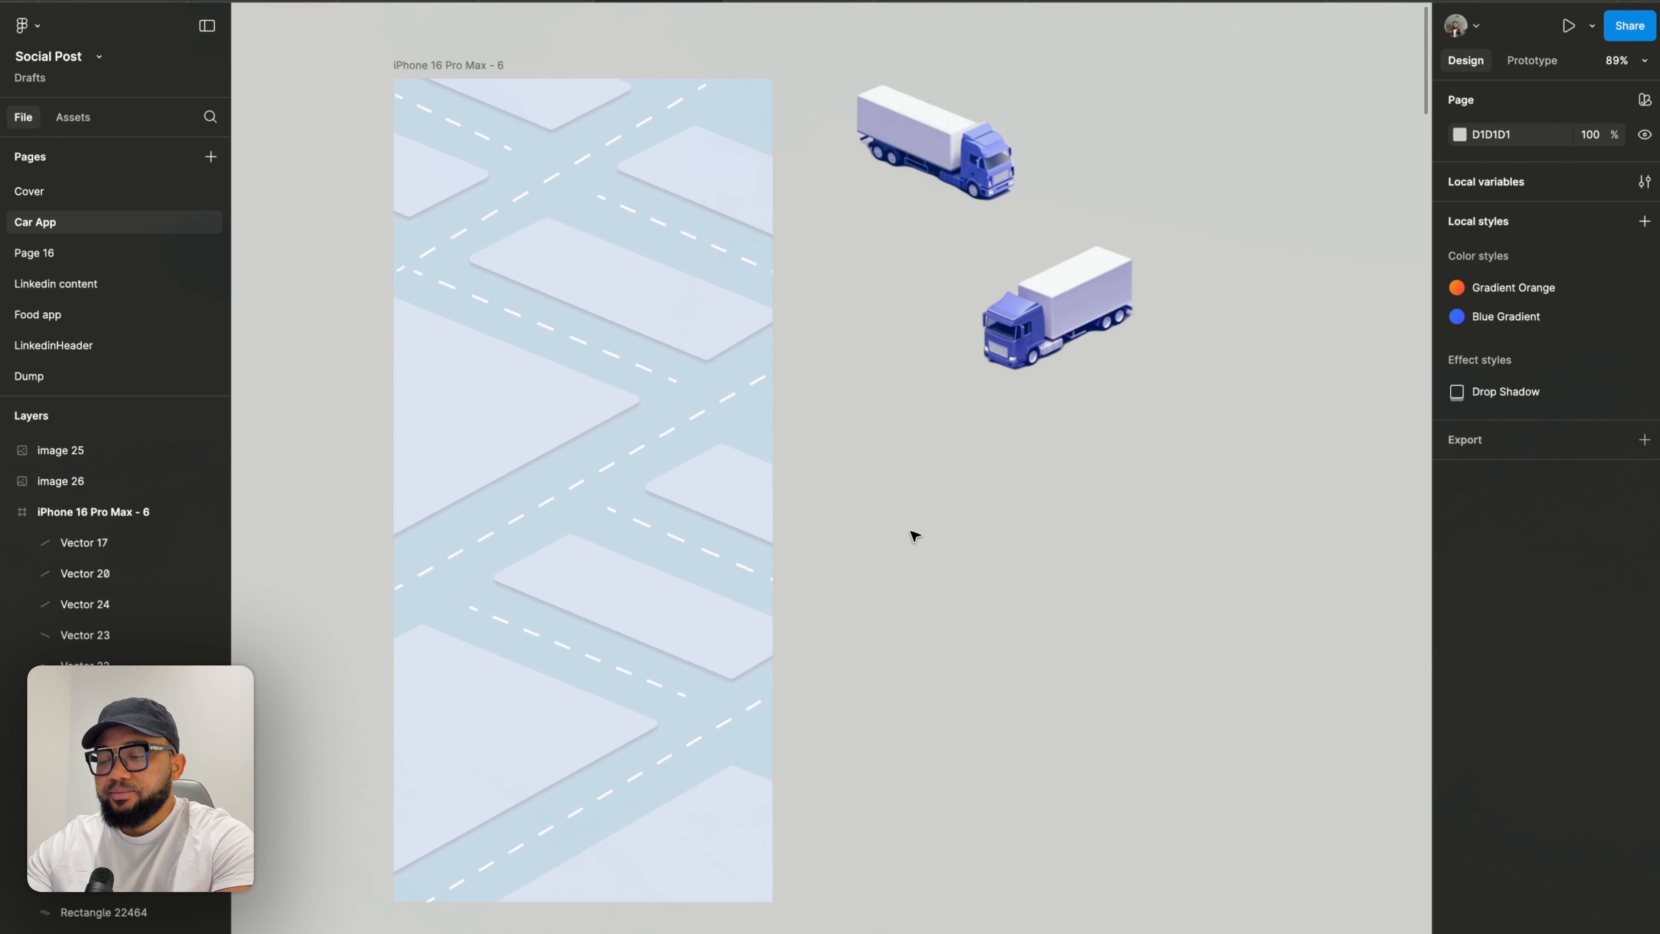
{"action": "scroll", "coordinate": [912, 533], "scroll_direction": "left", "scroll_amount": 2}
{"action": "scroll", "coordinate": [912, 533], "scroll_direction": "up", "scroll_amount": 5}
{"action": "scroll", "coordinate": [908, 534], "scroll_direction": "down", "scroll_amount": 6}
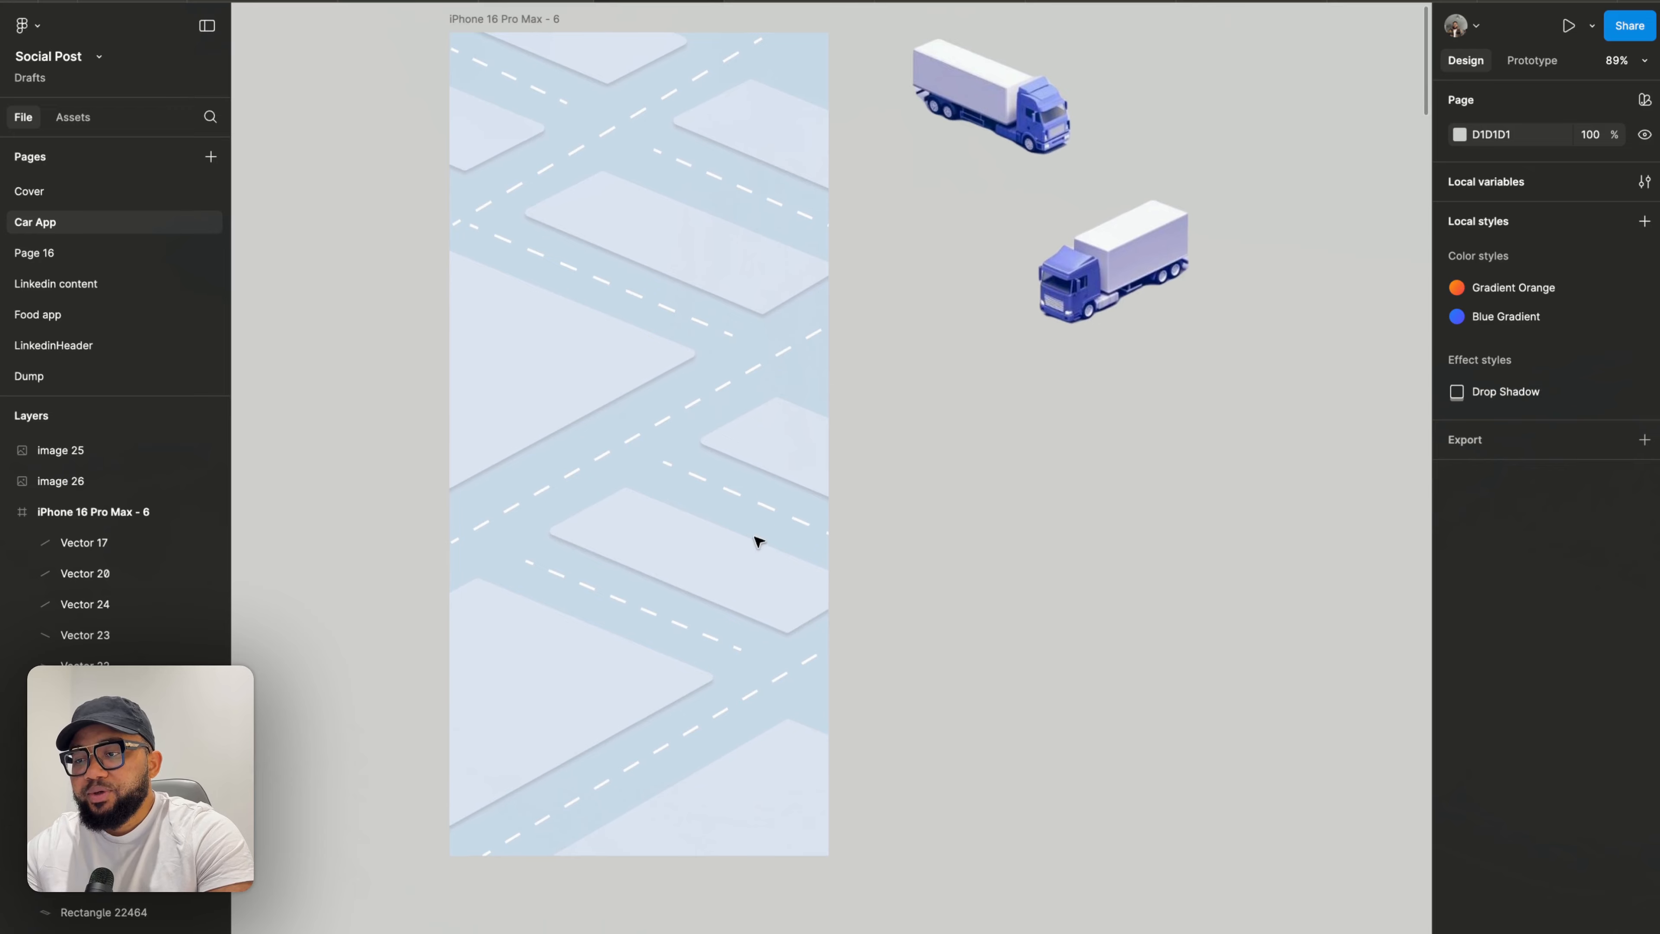
{"action": "scroll", "coordinate": [759, 541], "scroll_direction": "up", "scroll_amount": 5}
{"action": "double_click", "coordinate": [891, 438]}
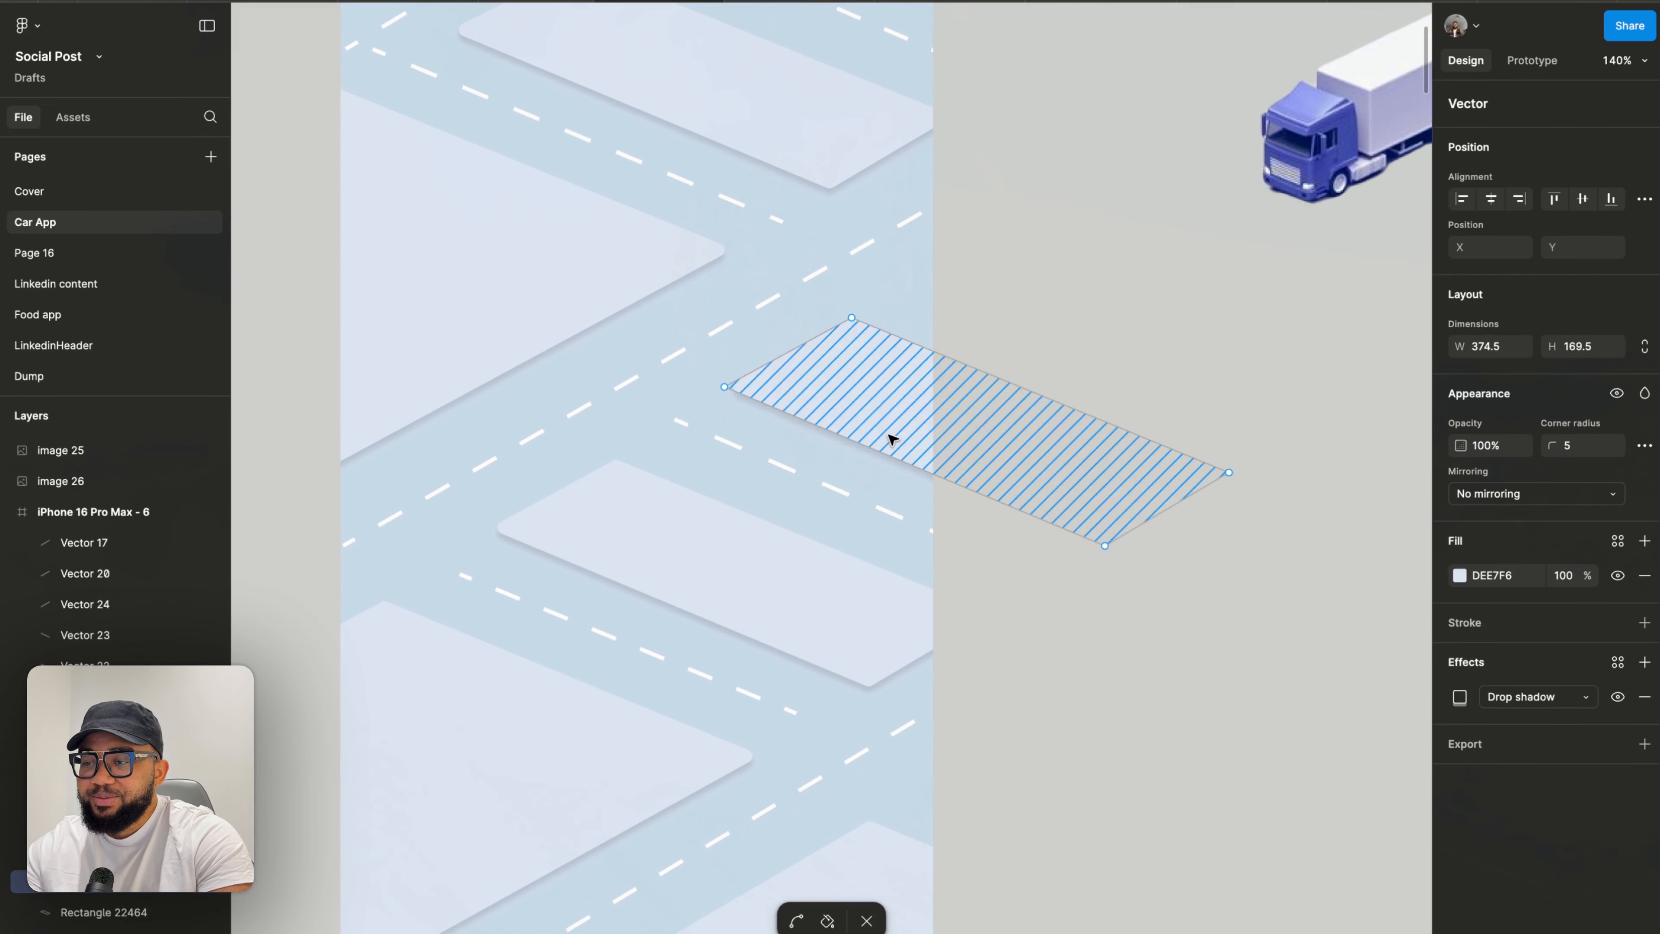
{"action": "left_click_drag", "start_coordinate": [1104, 545], "coordinate": [1117, 535]}
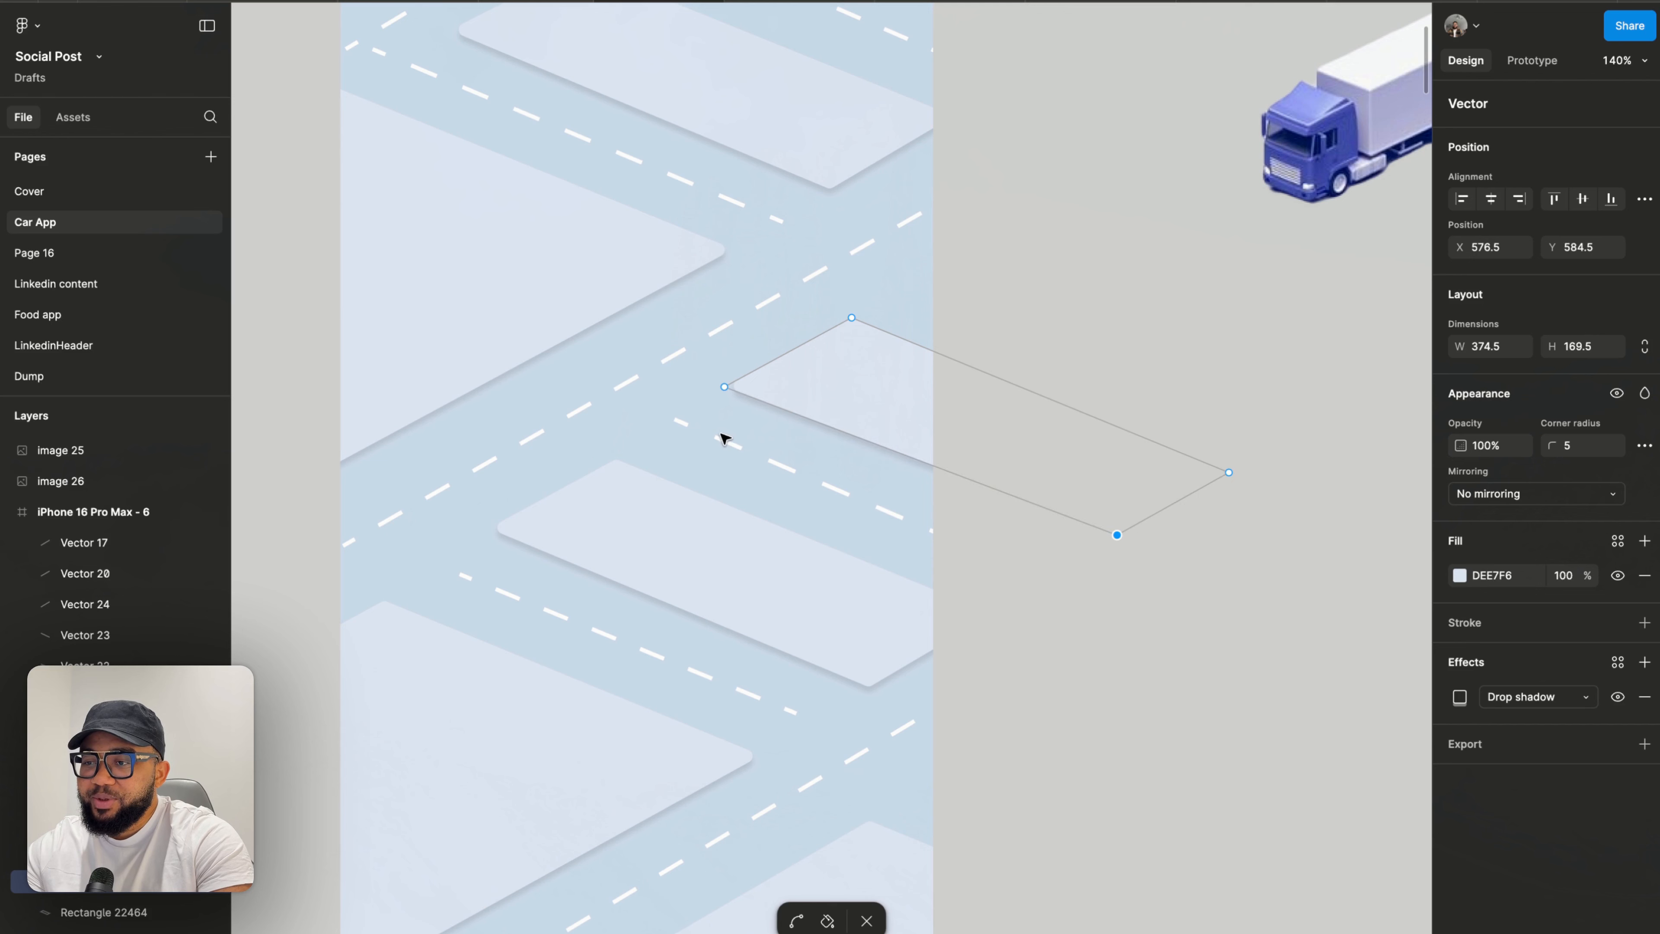
{"action": "key", "text": "Escape"}
{"action": "key", "text": "Escape"}
{"action": "key", "text": "Escape"}
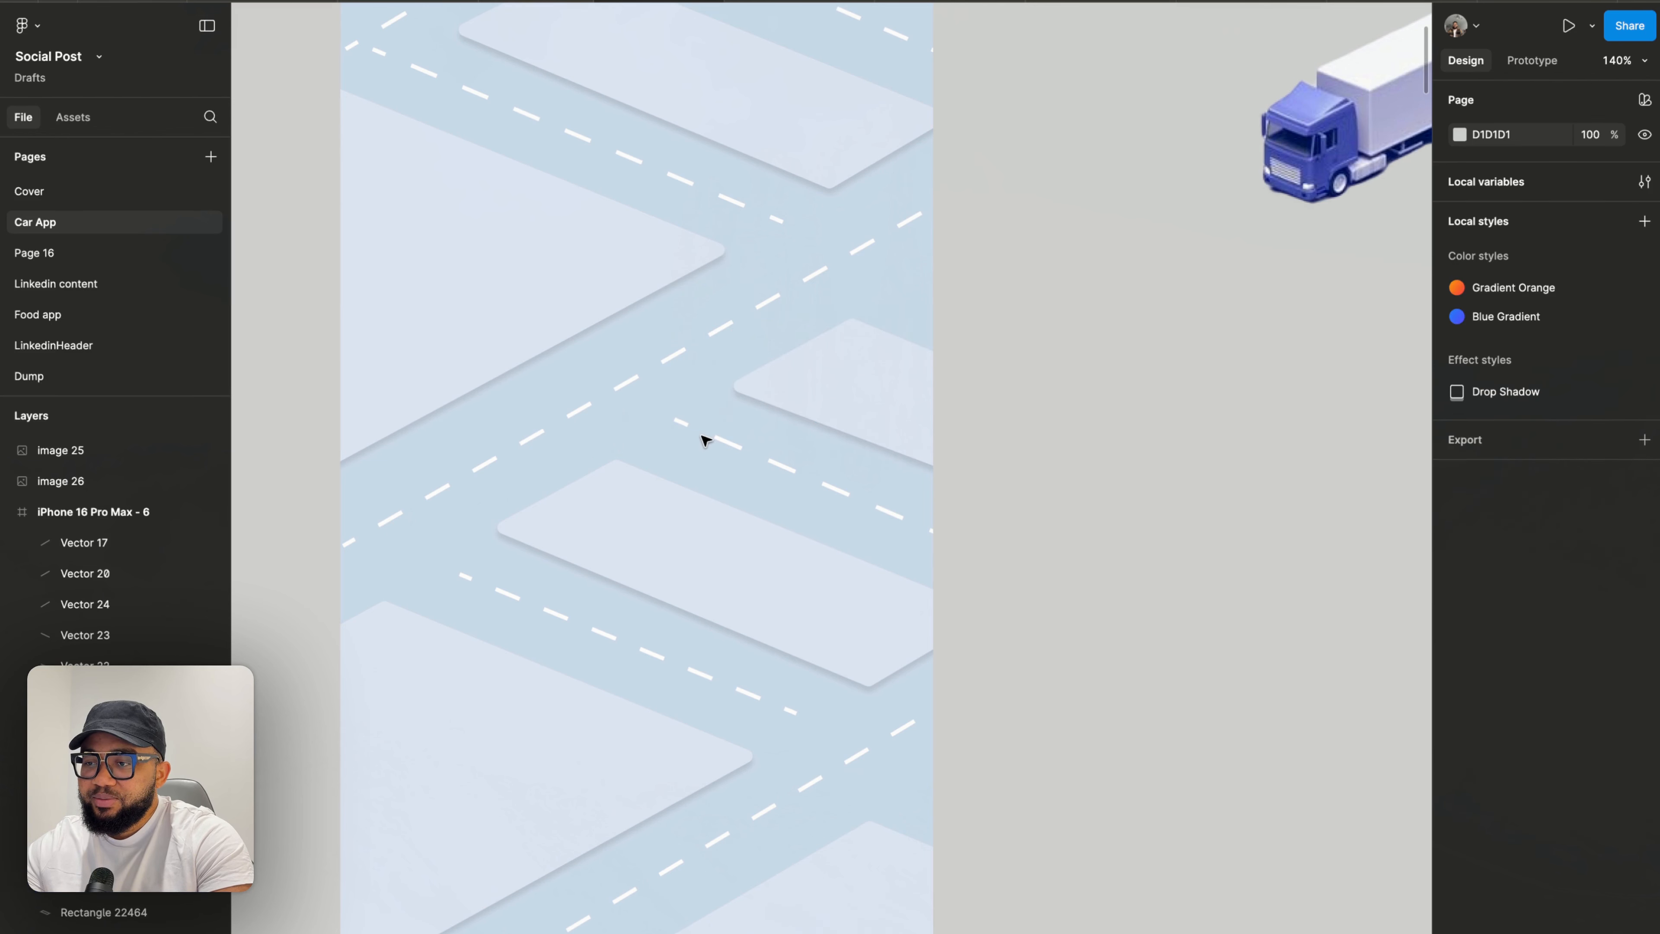
- Nudge the short centre road line slightly down and right and reposition the edited block
{"action": "left_click", "coordinate": [719, 439]}
{"action": "left_click_drag", "start_coordinate": [726, 445], "coordinate": [737, 451]}
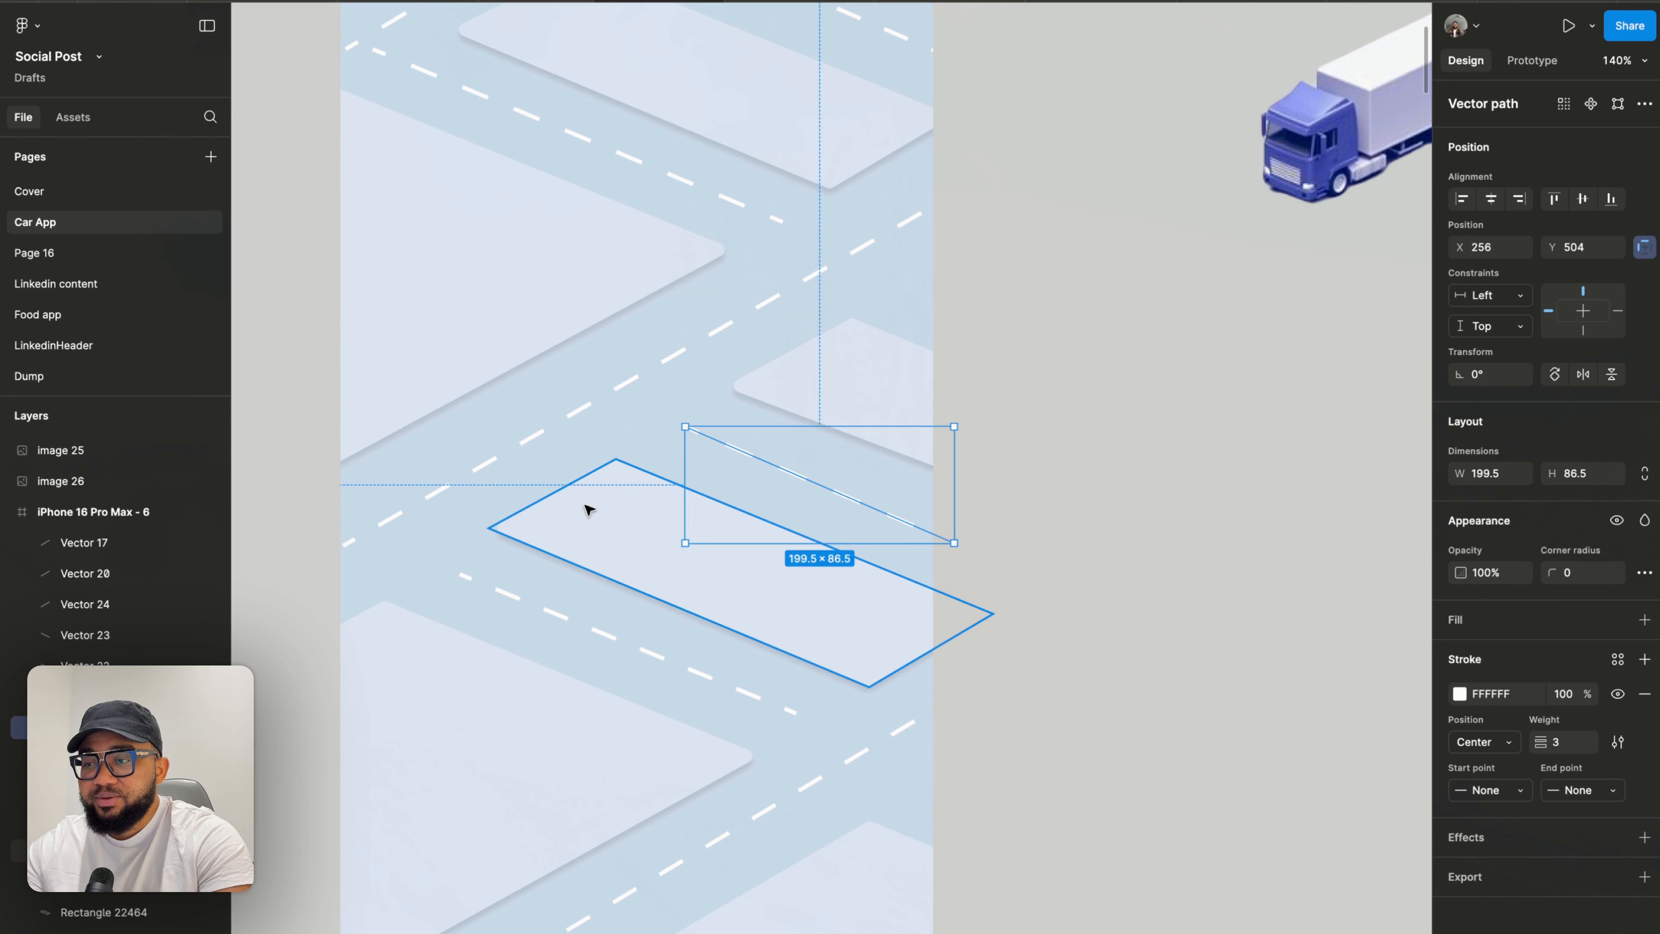
{"action": "left_click_drag", "start_coordinate": [588, 510], "coordinate": [829, 400]}
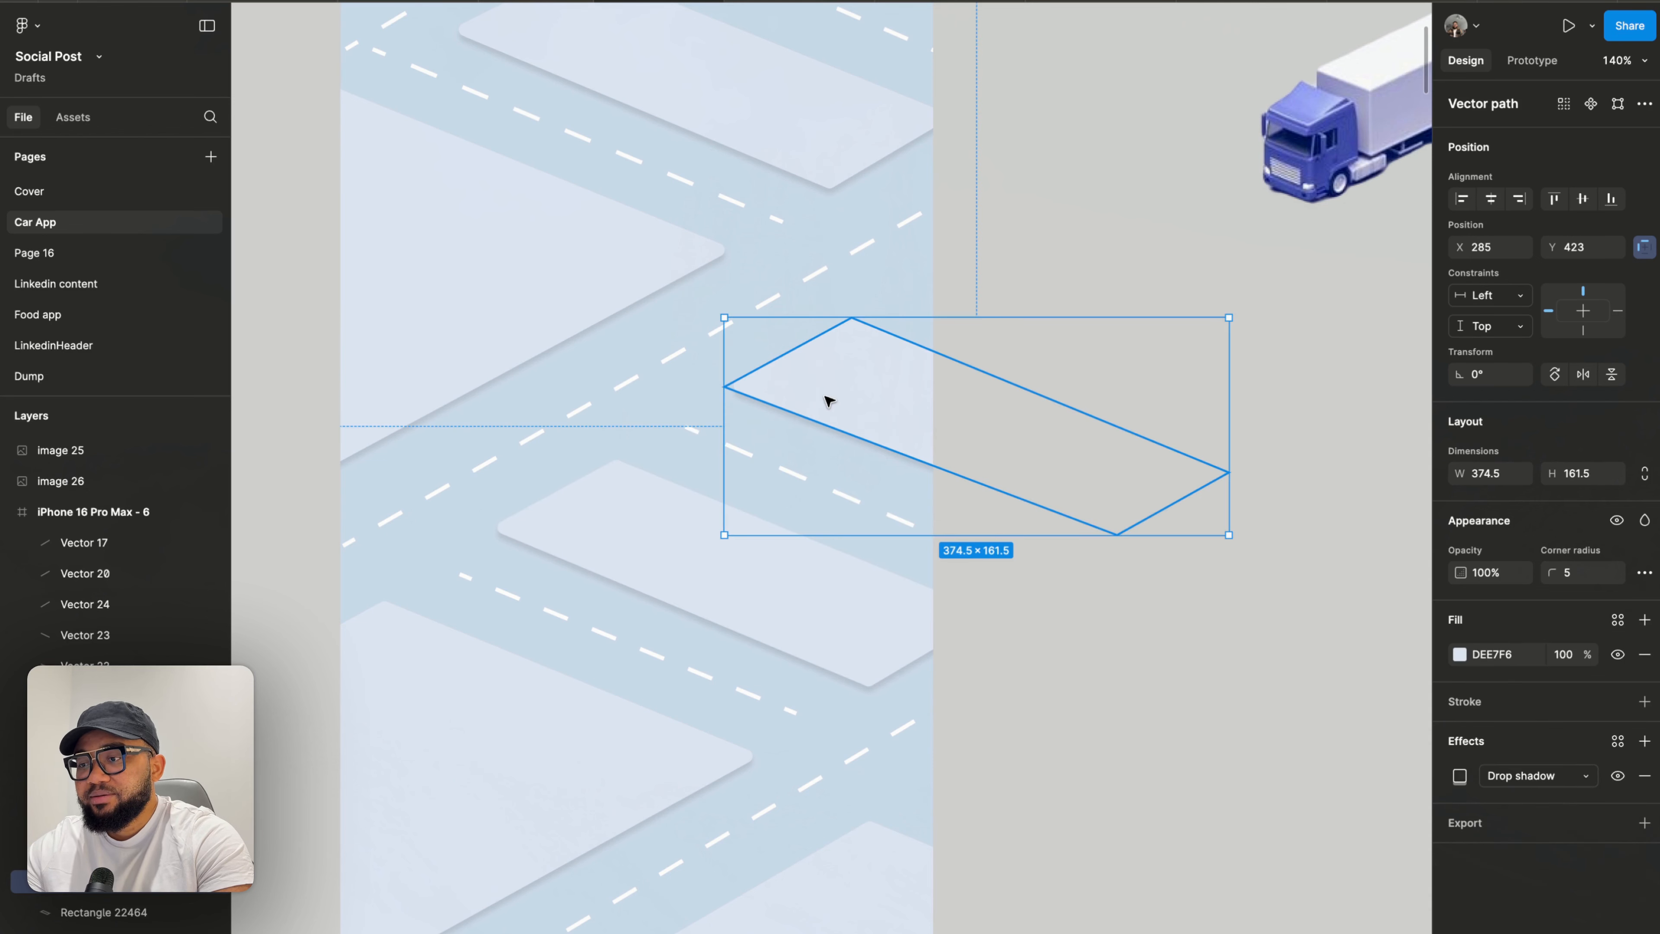
{"action": "left_click", "coordinate": [901, 526]}
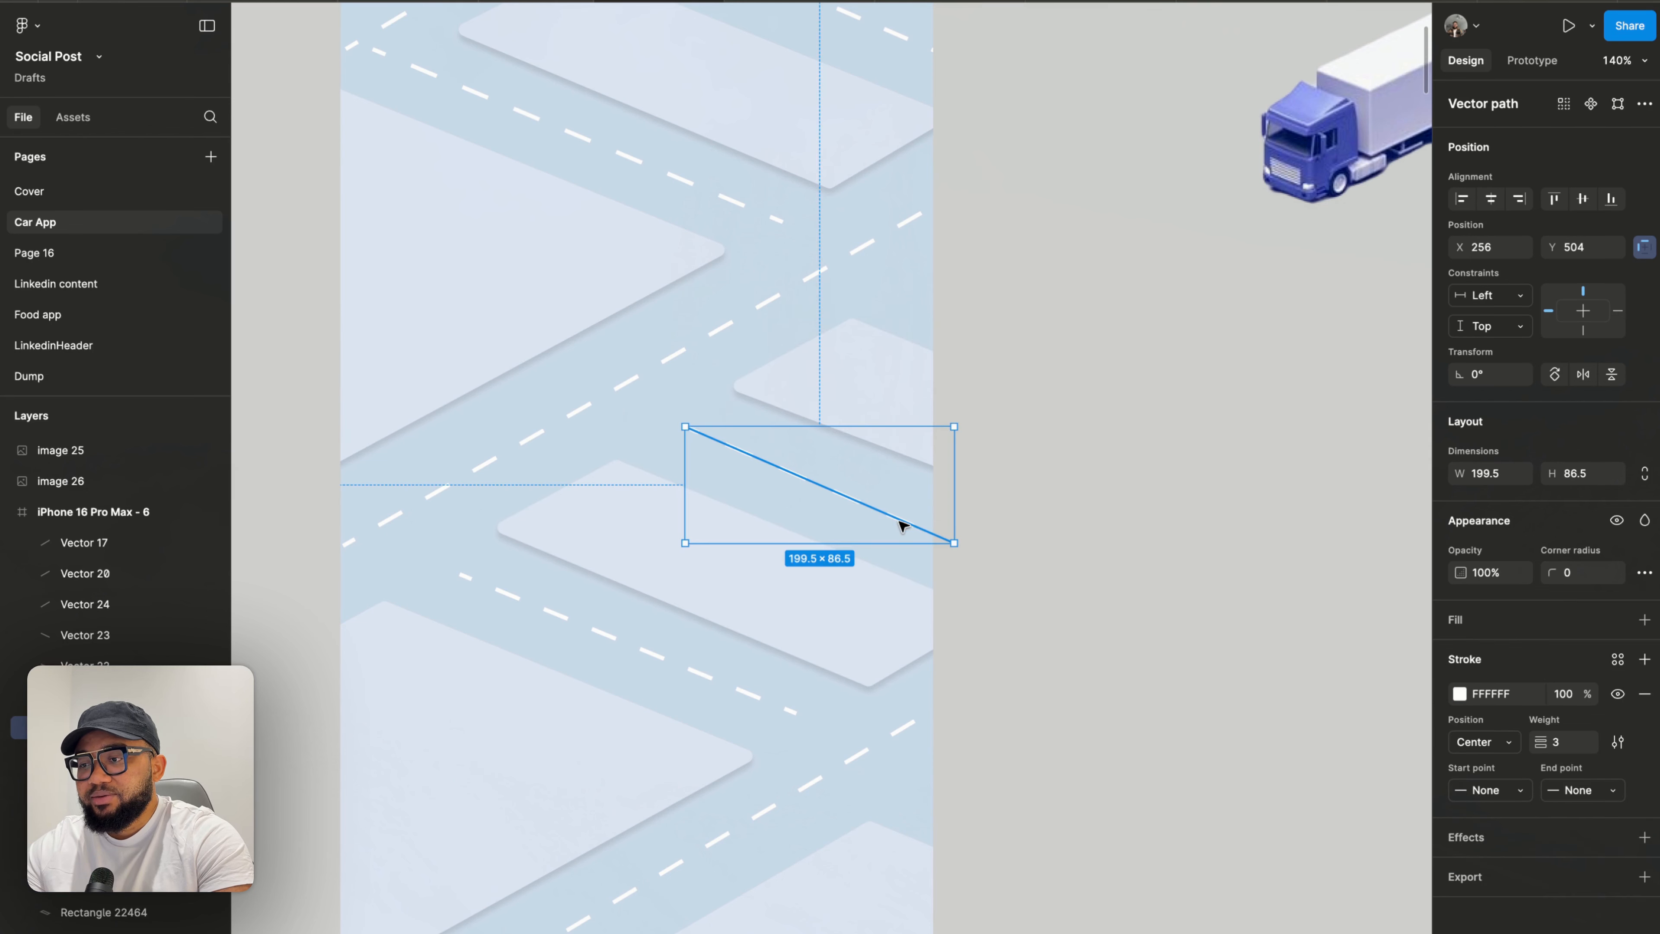
{"action": "left_click", "coordinate": [1082, 639]}
{"action": "scroll", "coordinate": [1085, 641], "scroll_direction": "down", "scroll_amount": 10}
{"action": "left_click", "coordinate": [834, 615]}
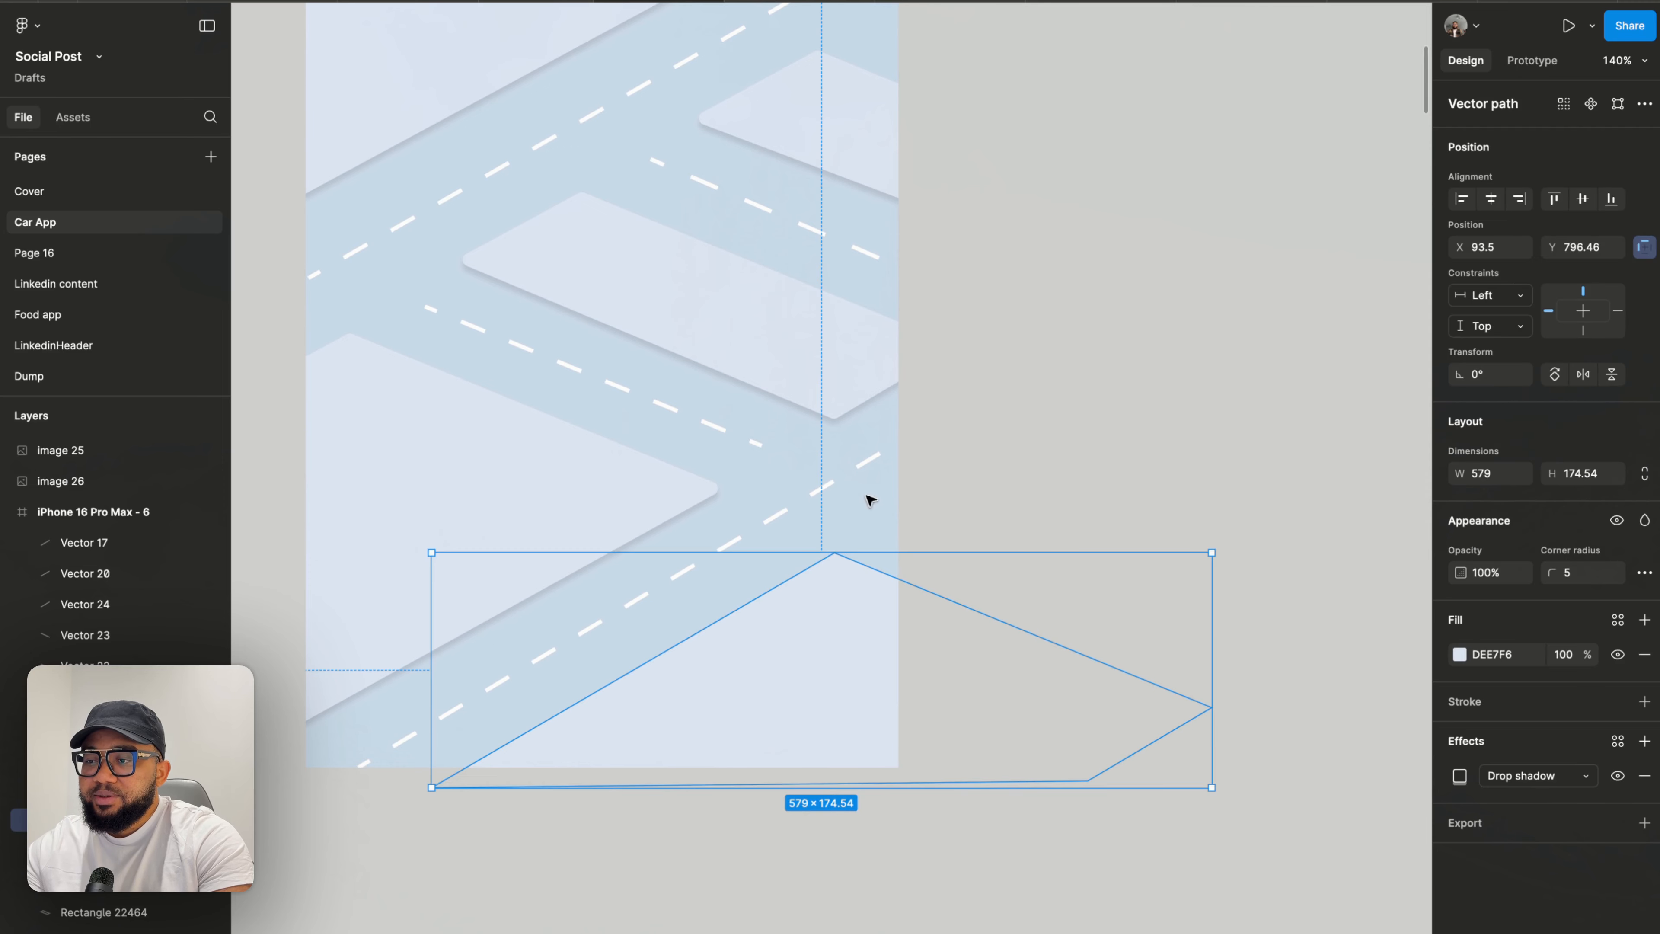
{"action": "double_click", "coordinate": [848, 584]}
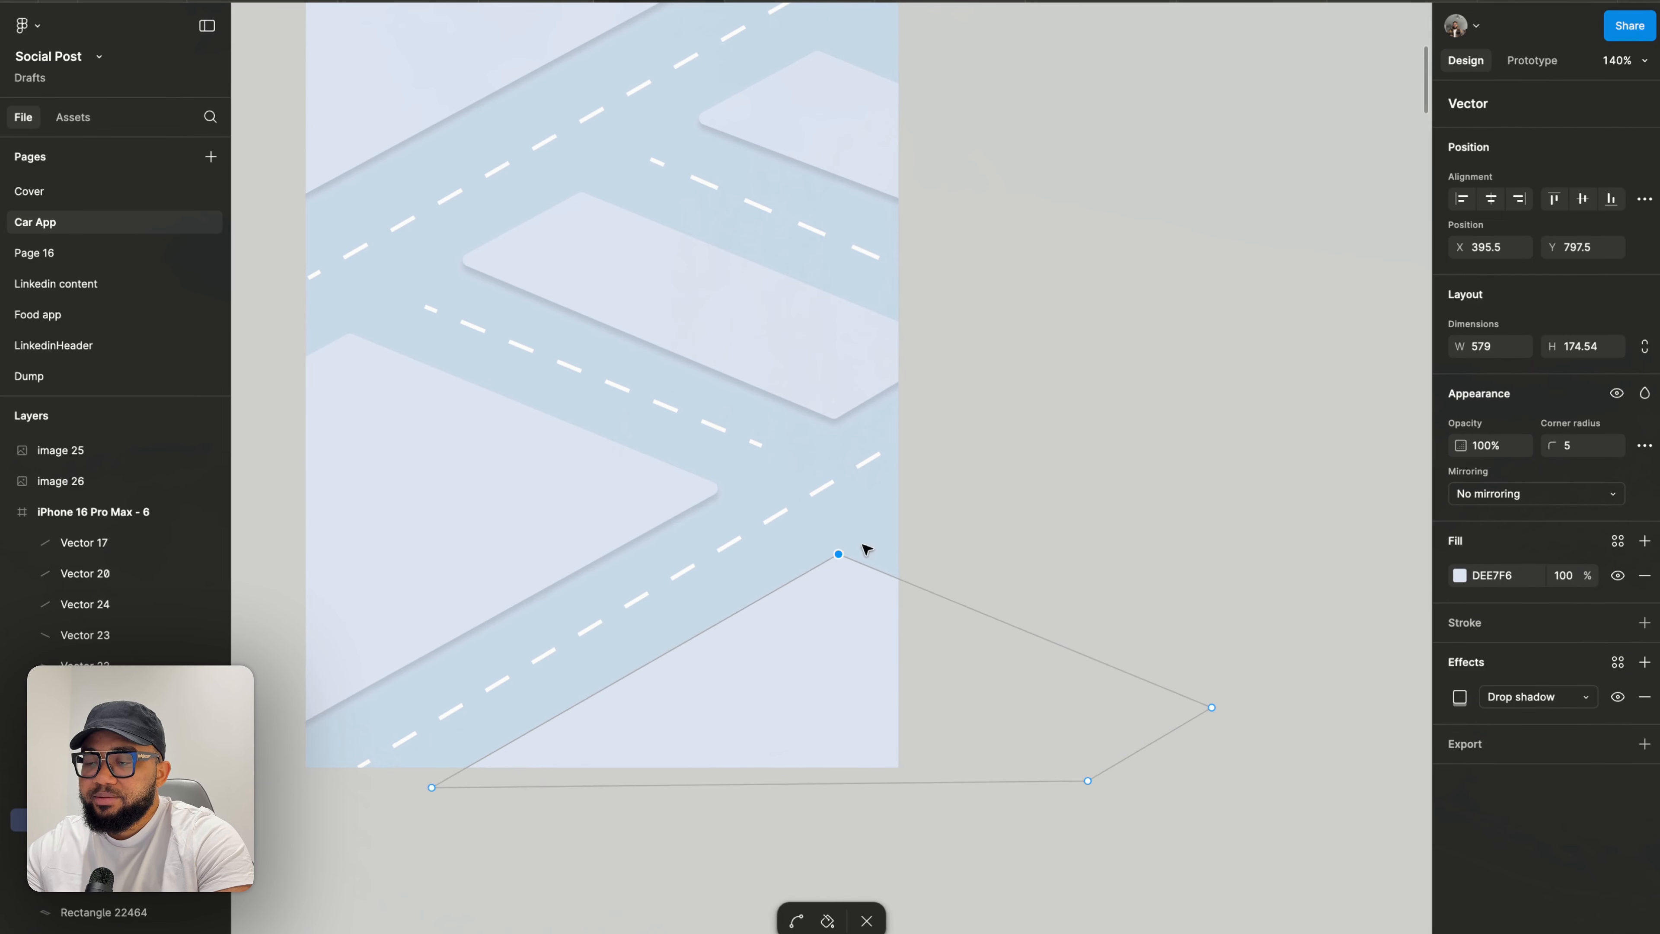
{"action": "double_click", "coordinate": [1015, 503]}
{"action": "left_click", "coordinate": [1016, 503]}
{"action": "scroll", "coordinate": [1016, 504], "scroll_direction": "down", "scroll_amount": 5}
{"action": "scroll", "coordinate": [1015, 503], "scroll_direction": "up", "scroll_amount": 2}
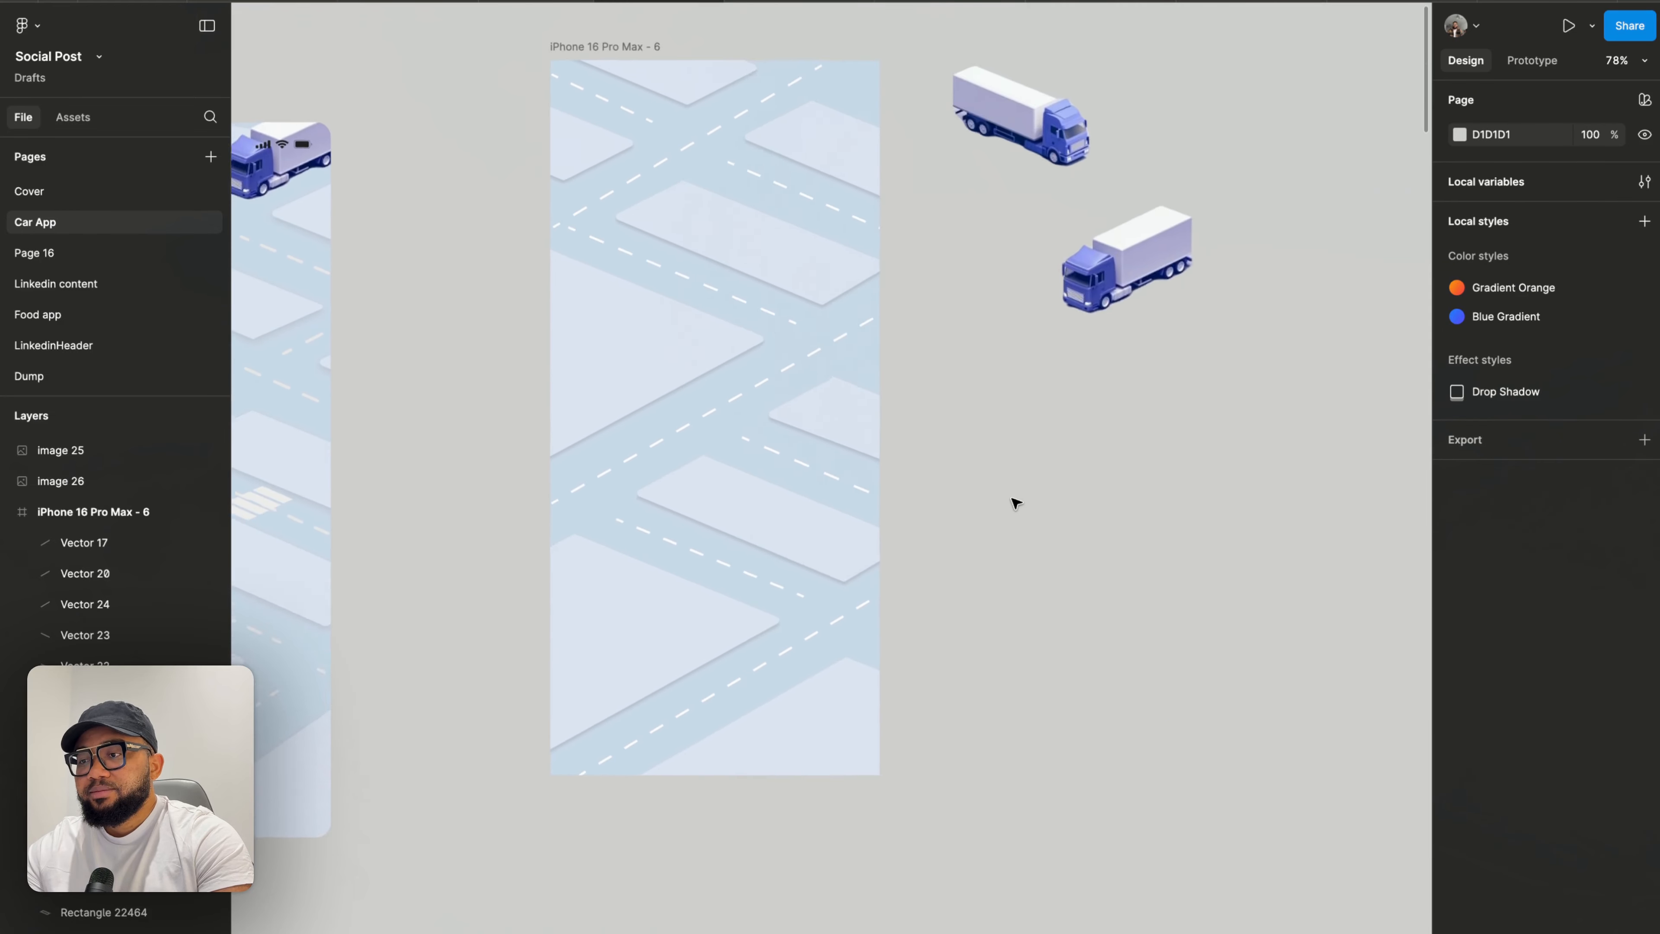
{"action": "scroll", "coordinate": [1015, 503], "scroll_direction": "up", "scroll_amount": 3}
{"action": "scroll", "coordinate": [577, 319], "scroll_direction": "up", "scroll_amount": 5}
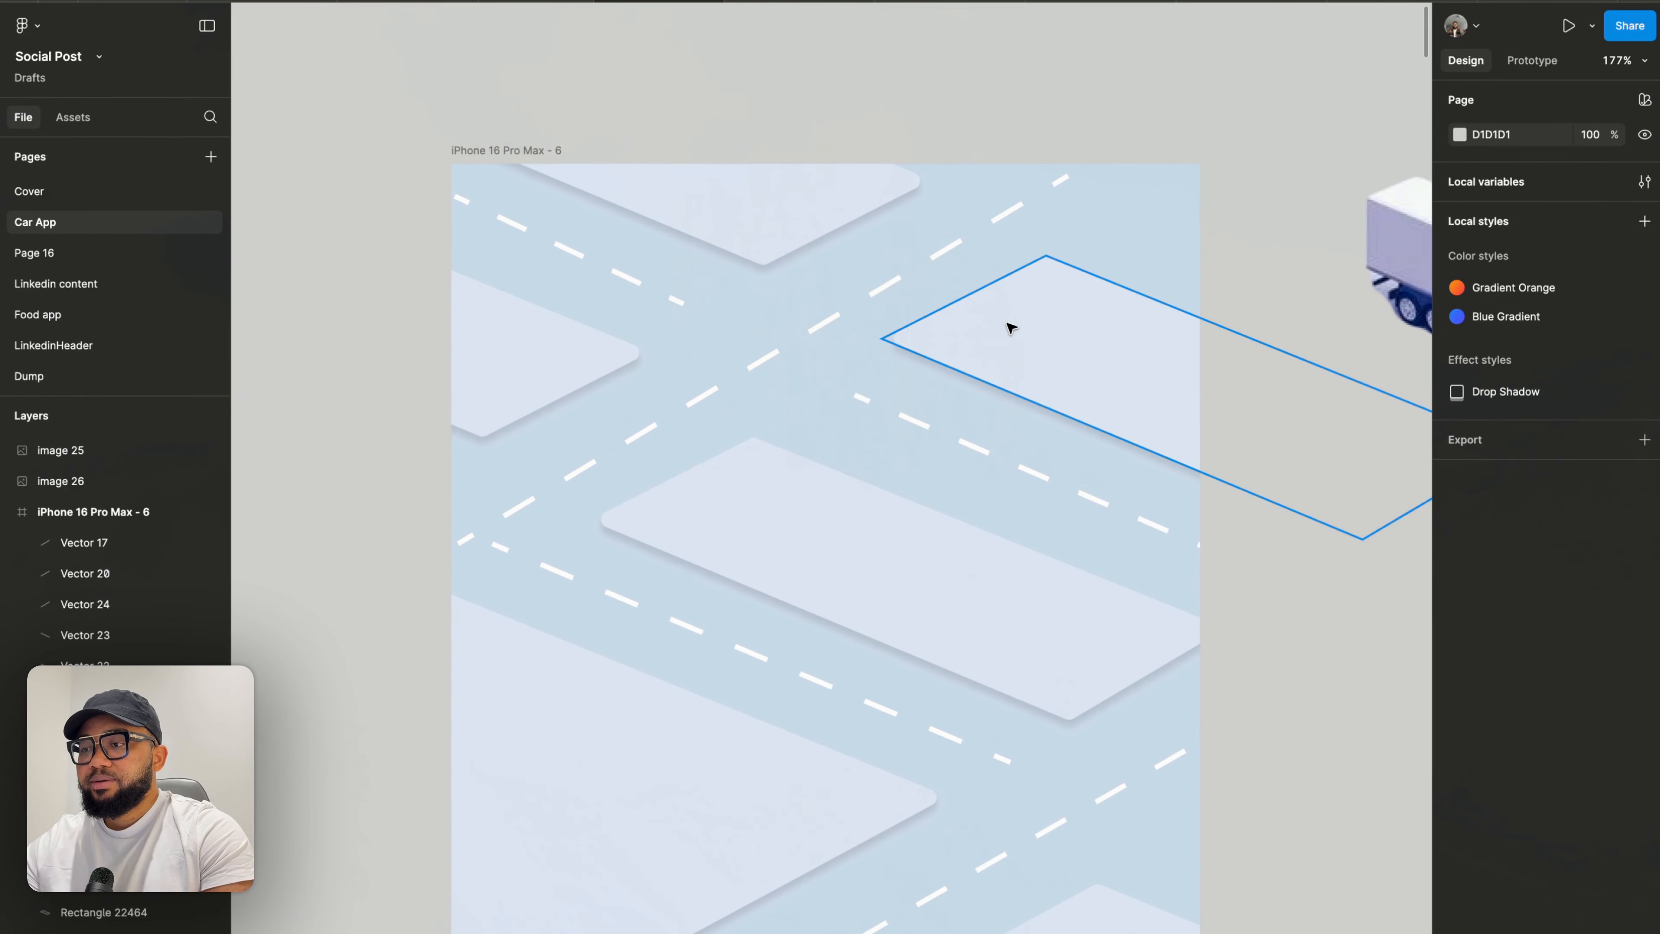
- Nudge the upper road line slightly right and move the lower road line's left endpoint inward along the road
{"action": "left_click", "coordinate": [643, 437]}
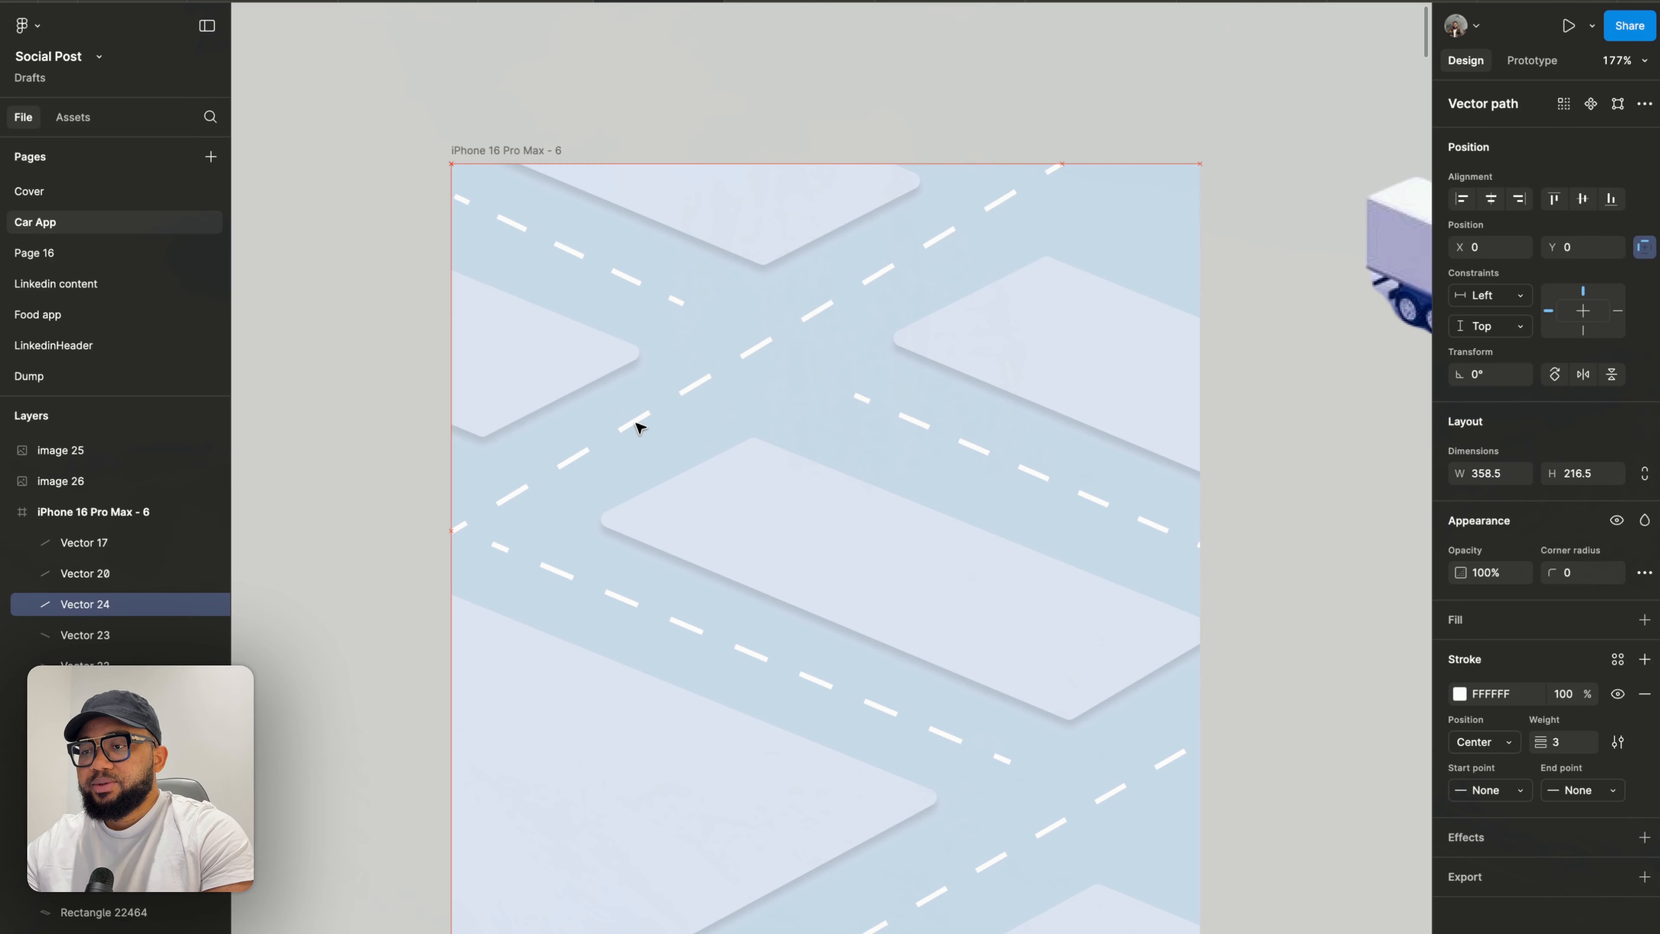
{"action": "left_click_drag", "start_coordinate": [639, 425], "coordinate": [643, 425]}
{"action": "double_click", "coordinate": [498, 551]}
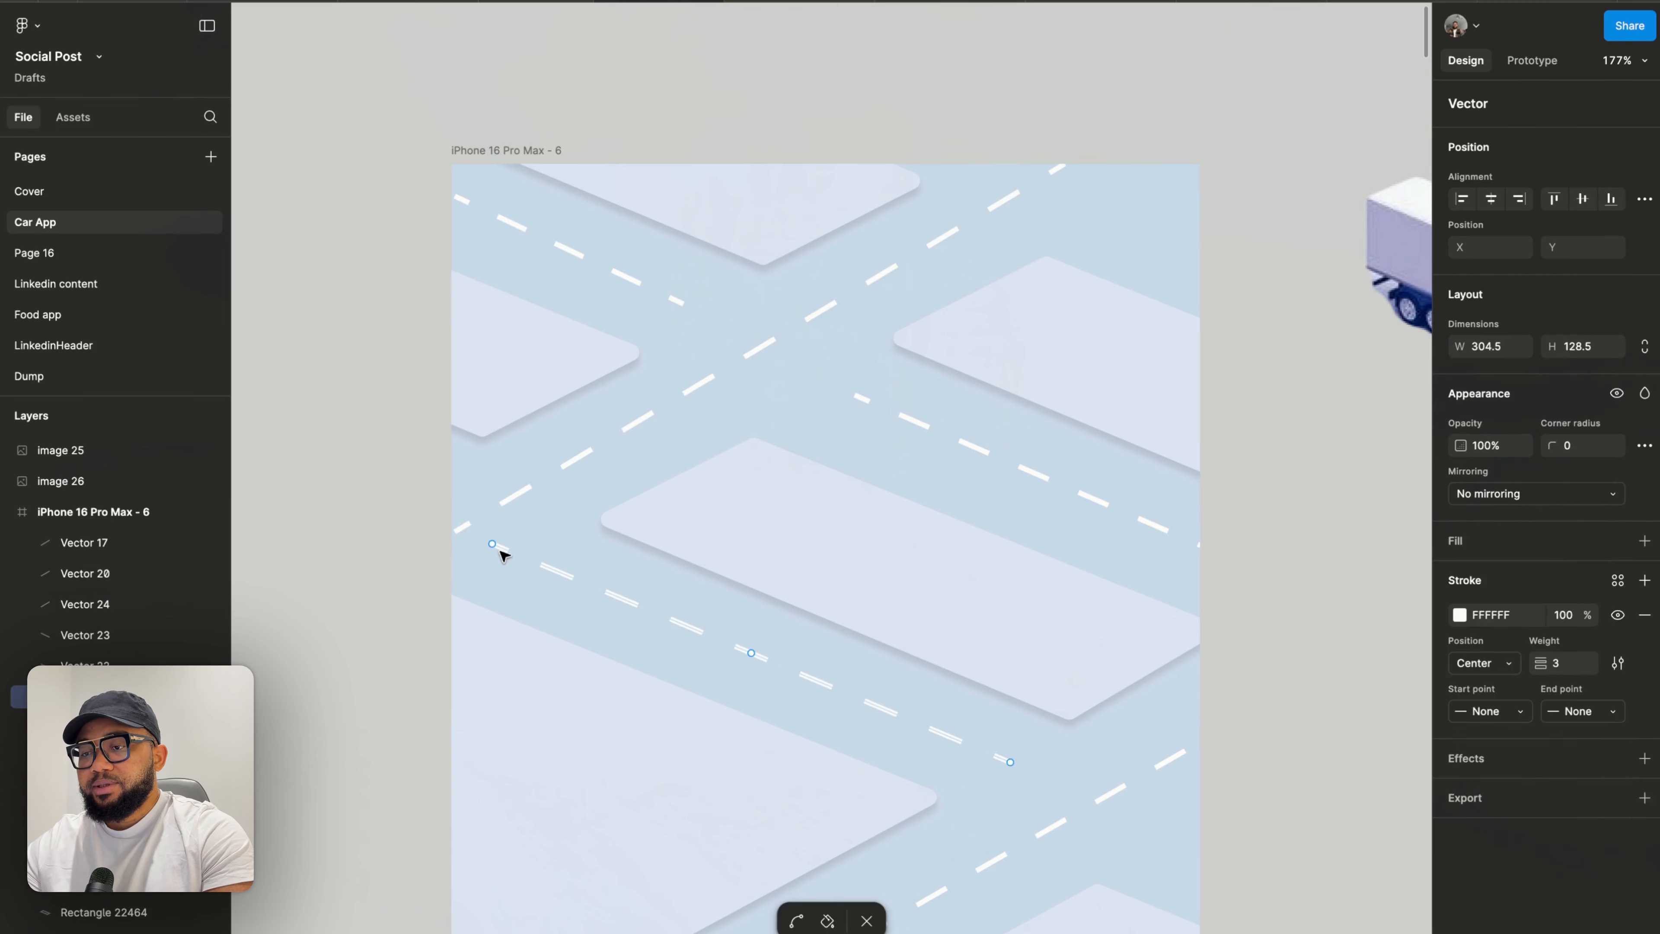
{"action": "left_click_drag", "start_coordinate": [498, 551], "coordinate": [531, 564]}
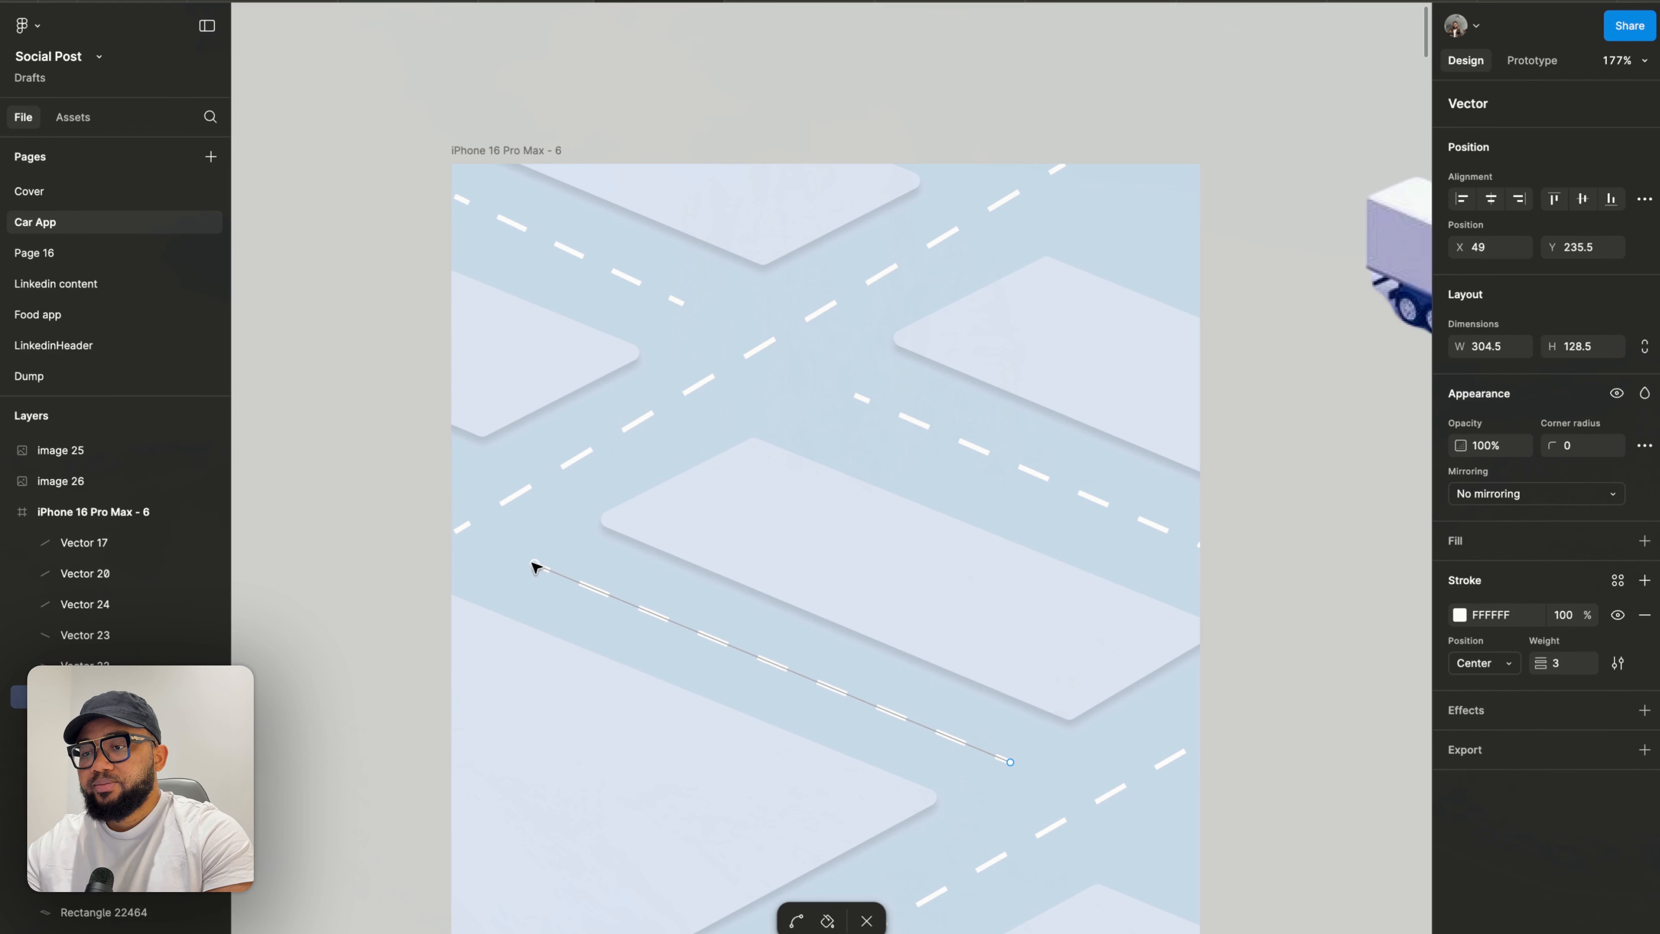
{"action": "left_click", "coordinate": [480, 527]}
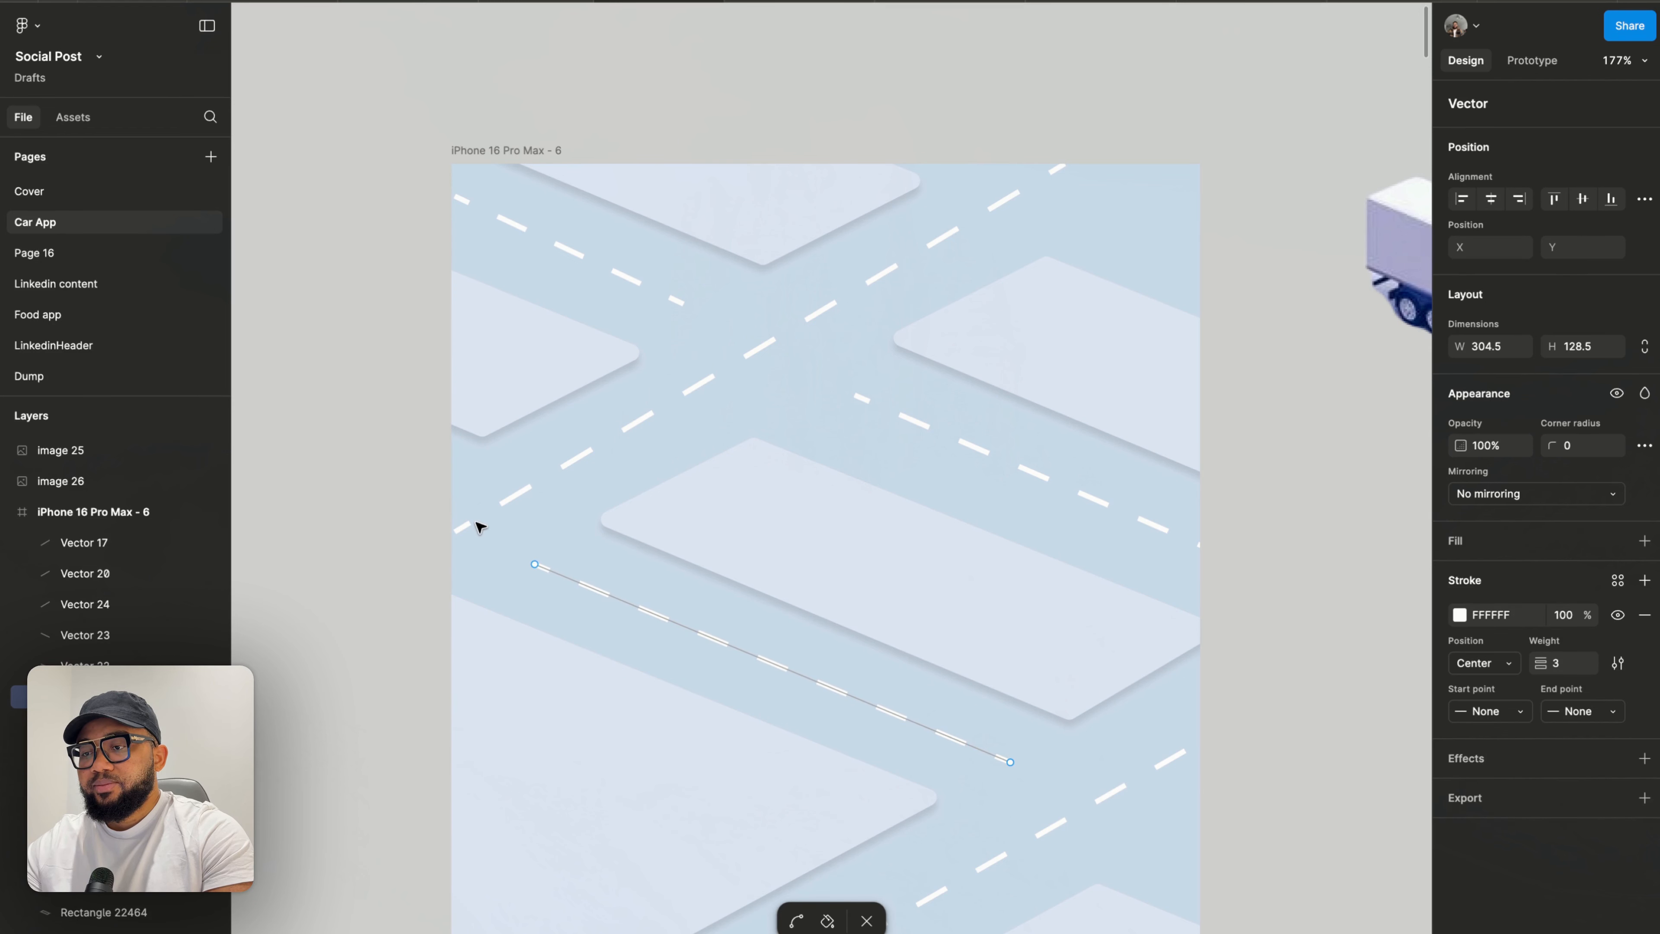
{"action": "key", "text": "Escape"}
- Adjust both endpoints of the upper road line so it runs to the frame's edges
{"action": "left_click", "coordinate": [761, 351]}
{"action": "scroll", "coordinate": [1017, 209], "scroll_direction": "up", "scroll_amount": 2}
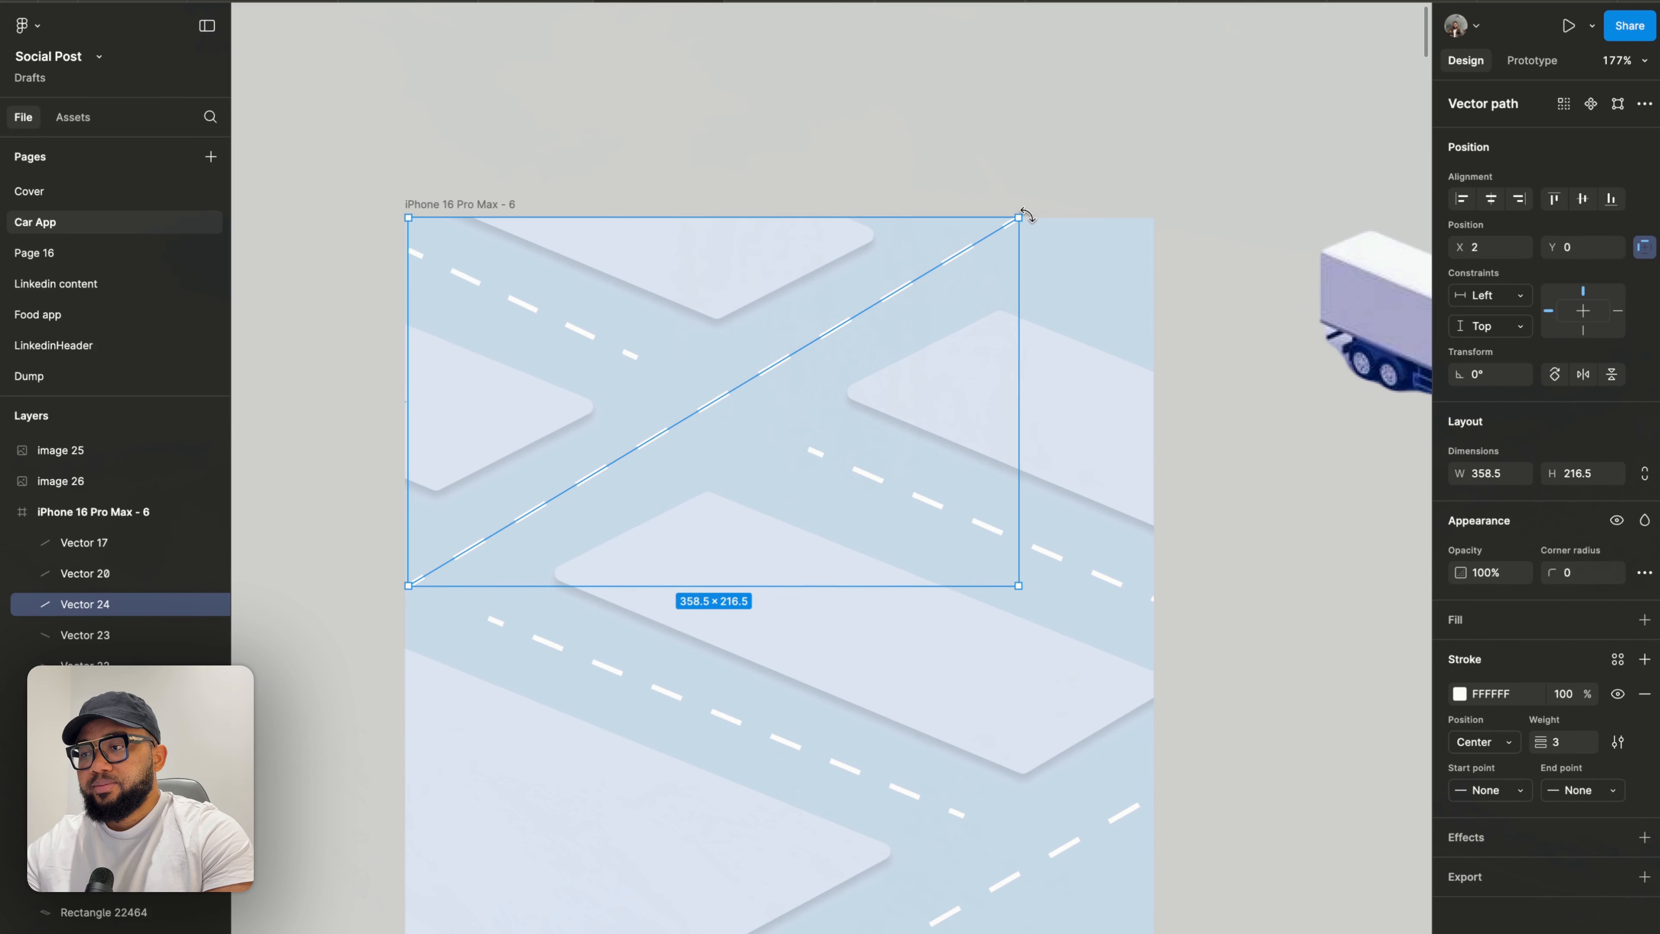
{"action": "double_click", "coordinate": [977, 242]}
{"action": "left_click_drag", "start_coordinate": [1019, 220], "coordinate": [1038, 222]}
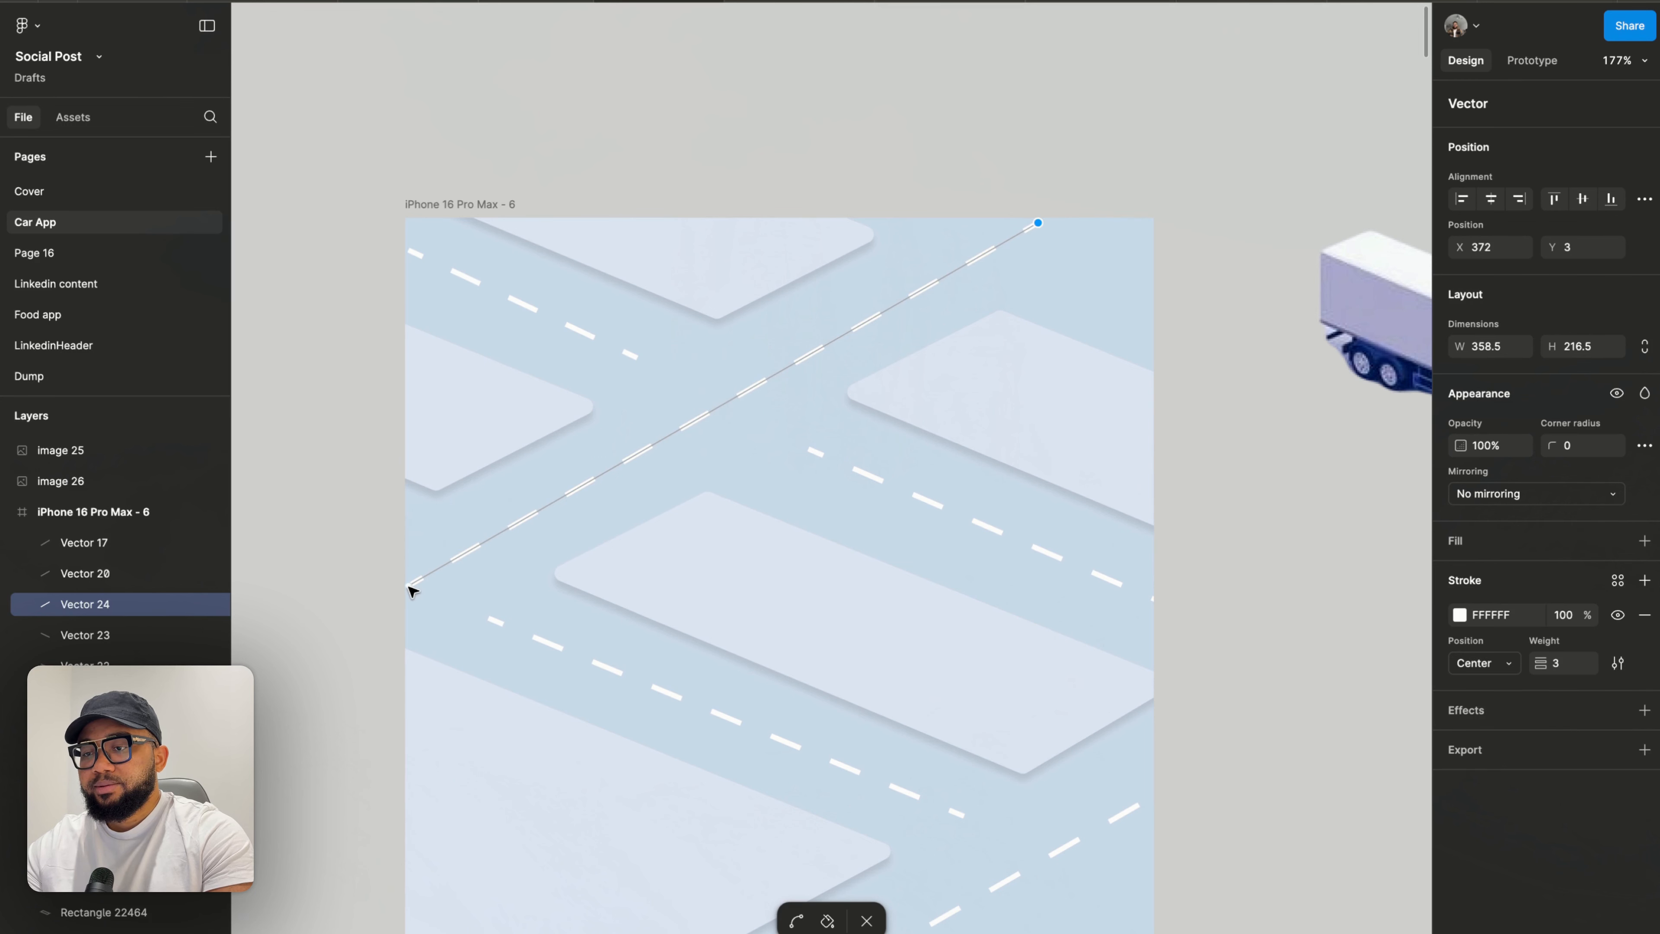
{"action": "left_click_drag", "start_coordinate": [408, 586], "coordinate": [398, 578]}
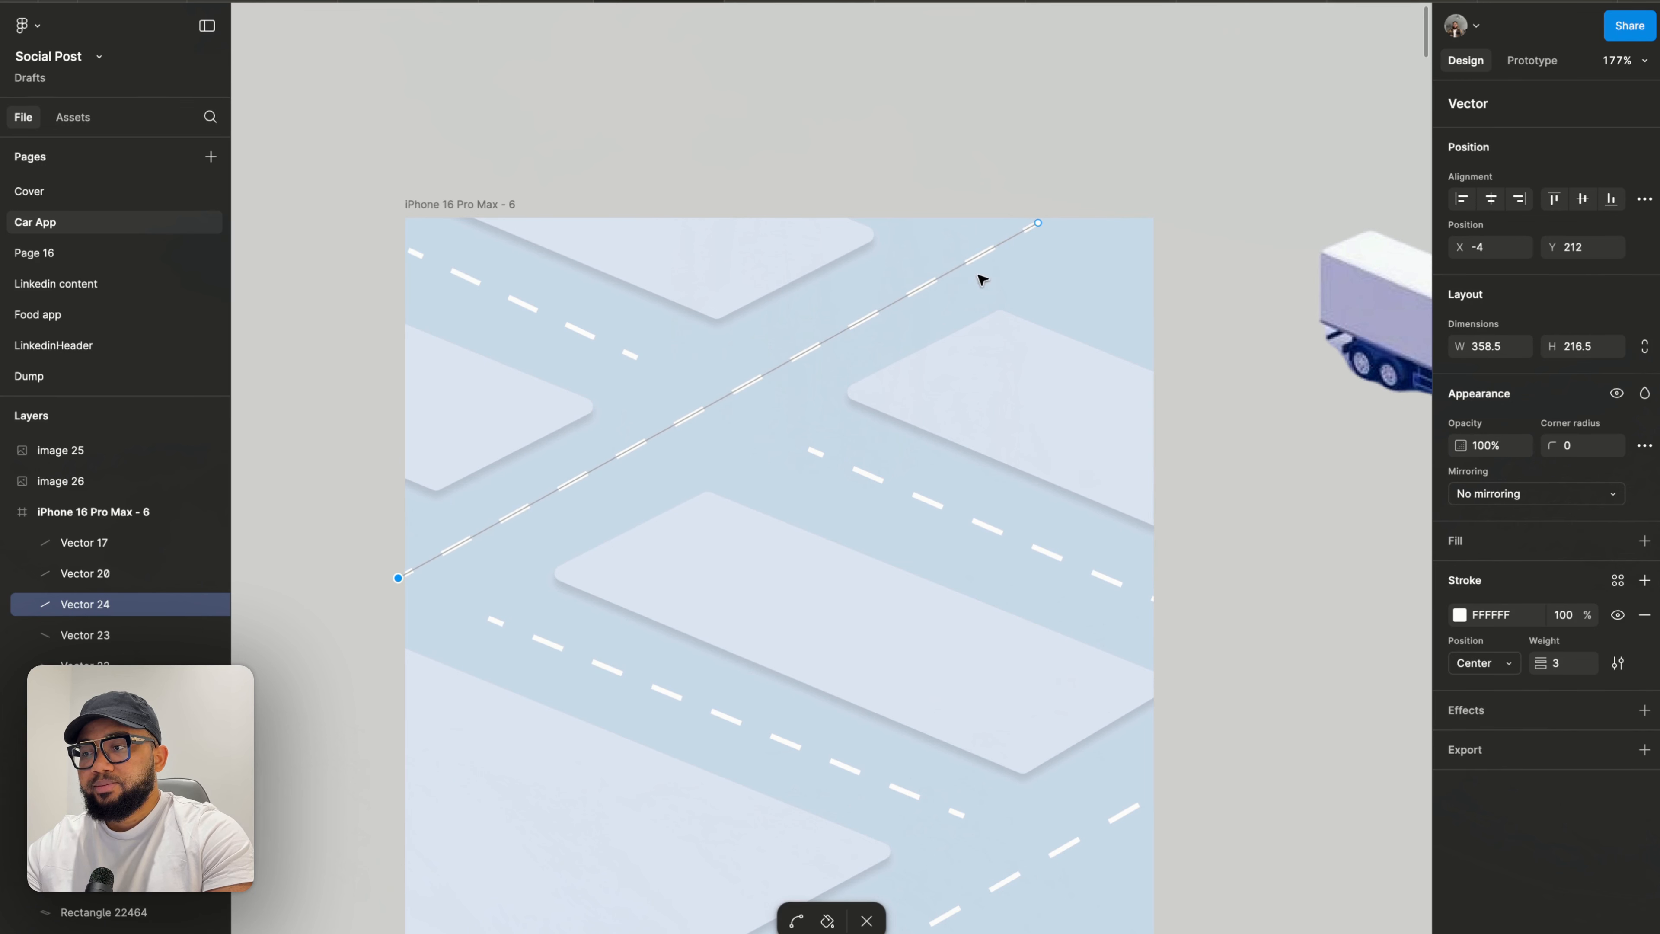
{"action": "left_click_drag", "start_coordinate": [1038, 223], "coordinate": [1029, 218]}
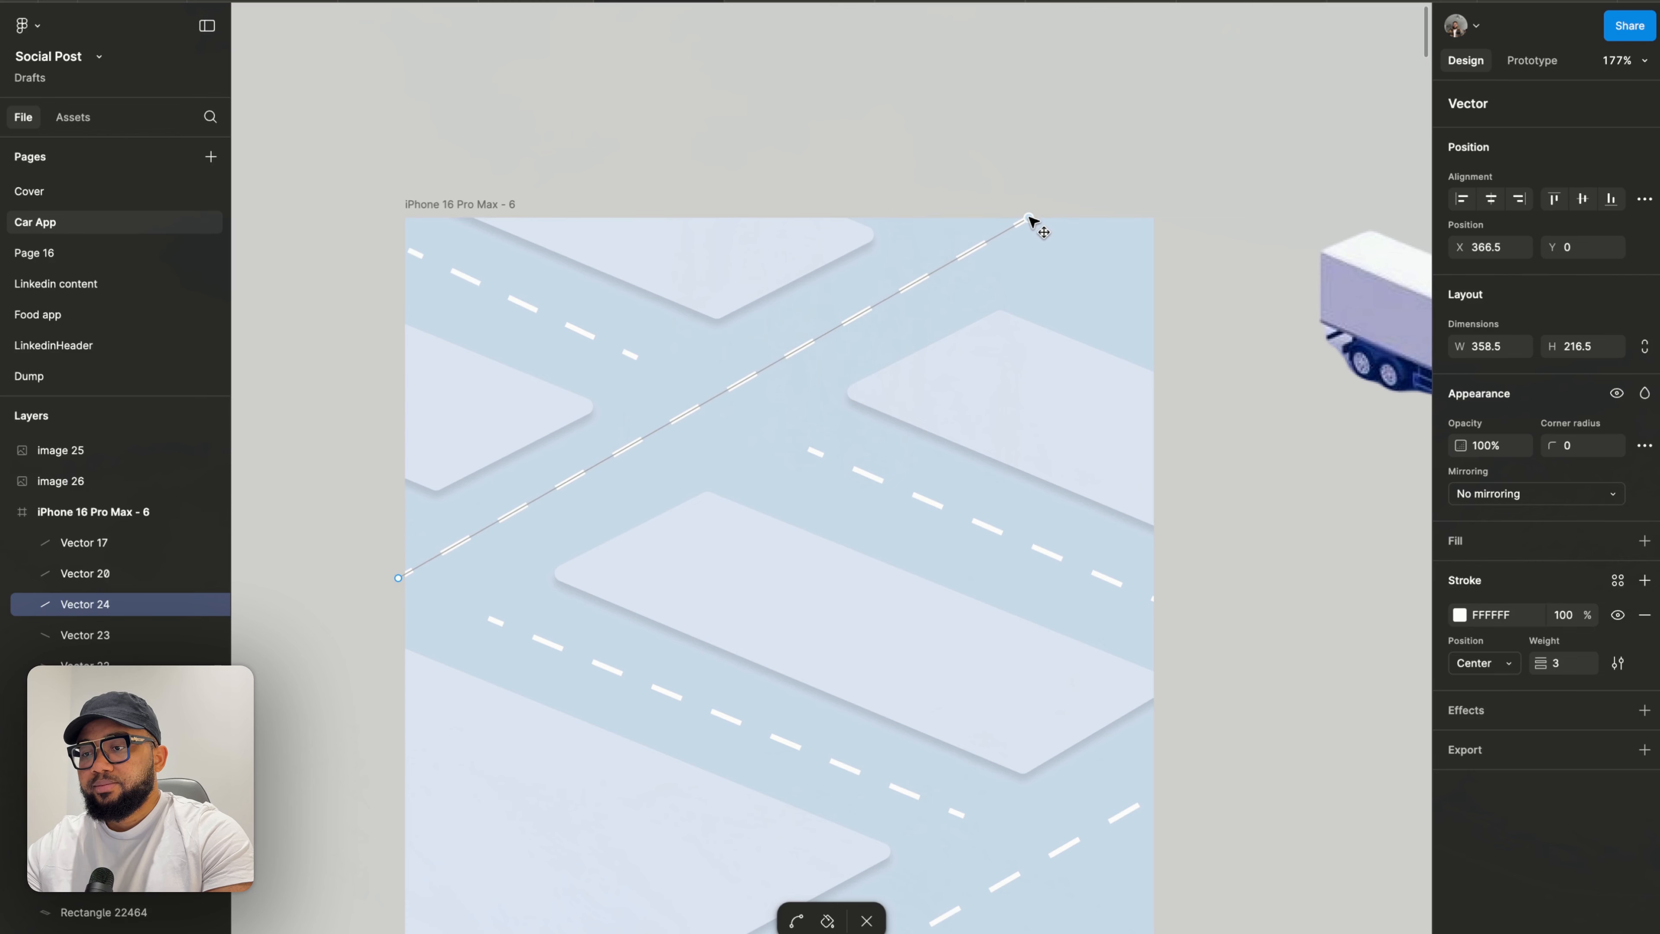
{"action": "key", "text": "Escape"}
{"action": "key", "text": "Escape"}
- Move a delivery truck image into the phone frame onto the upper-left road
{"action": "scroll", "coordinate": [1074, 167], "scroll_direction": "down", "scroll_amount": 5}
{"action": "left_click", "coordinate": [1074, 168]}
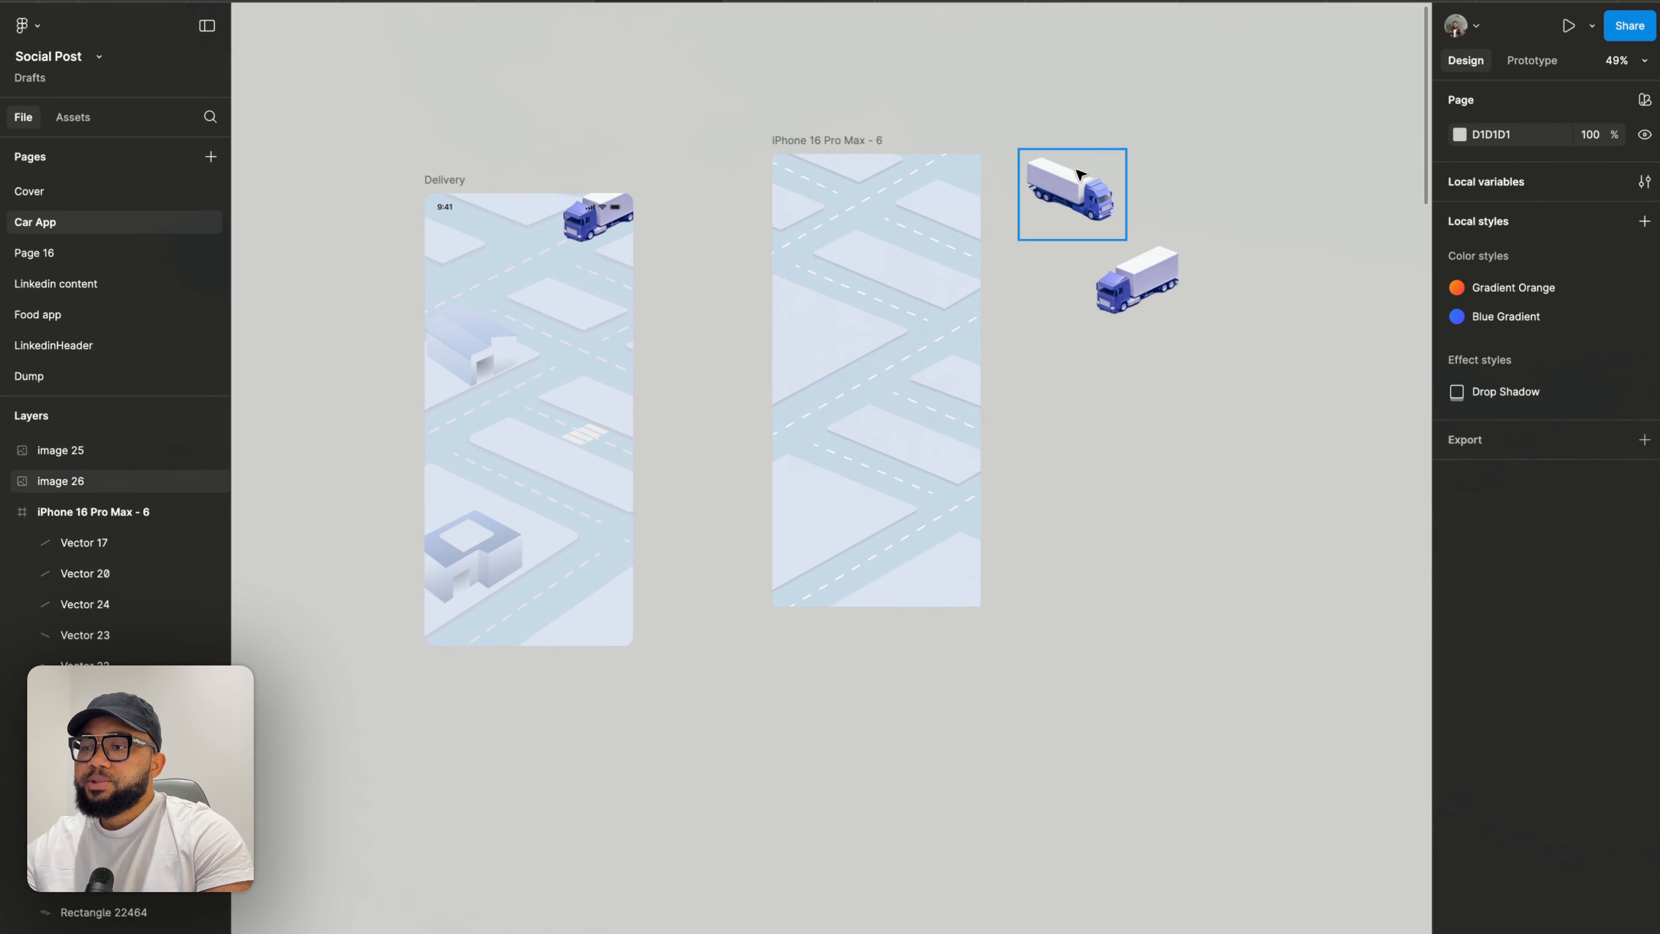
{"action": "scroll", "coordinate": [1074, 170], "scroll_direction": "up", "scroll_amount": 5}
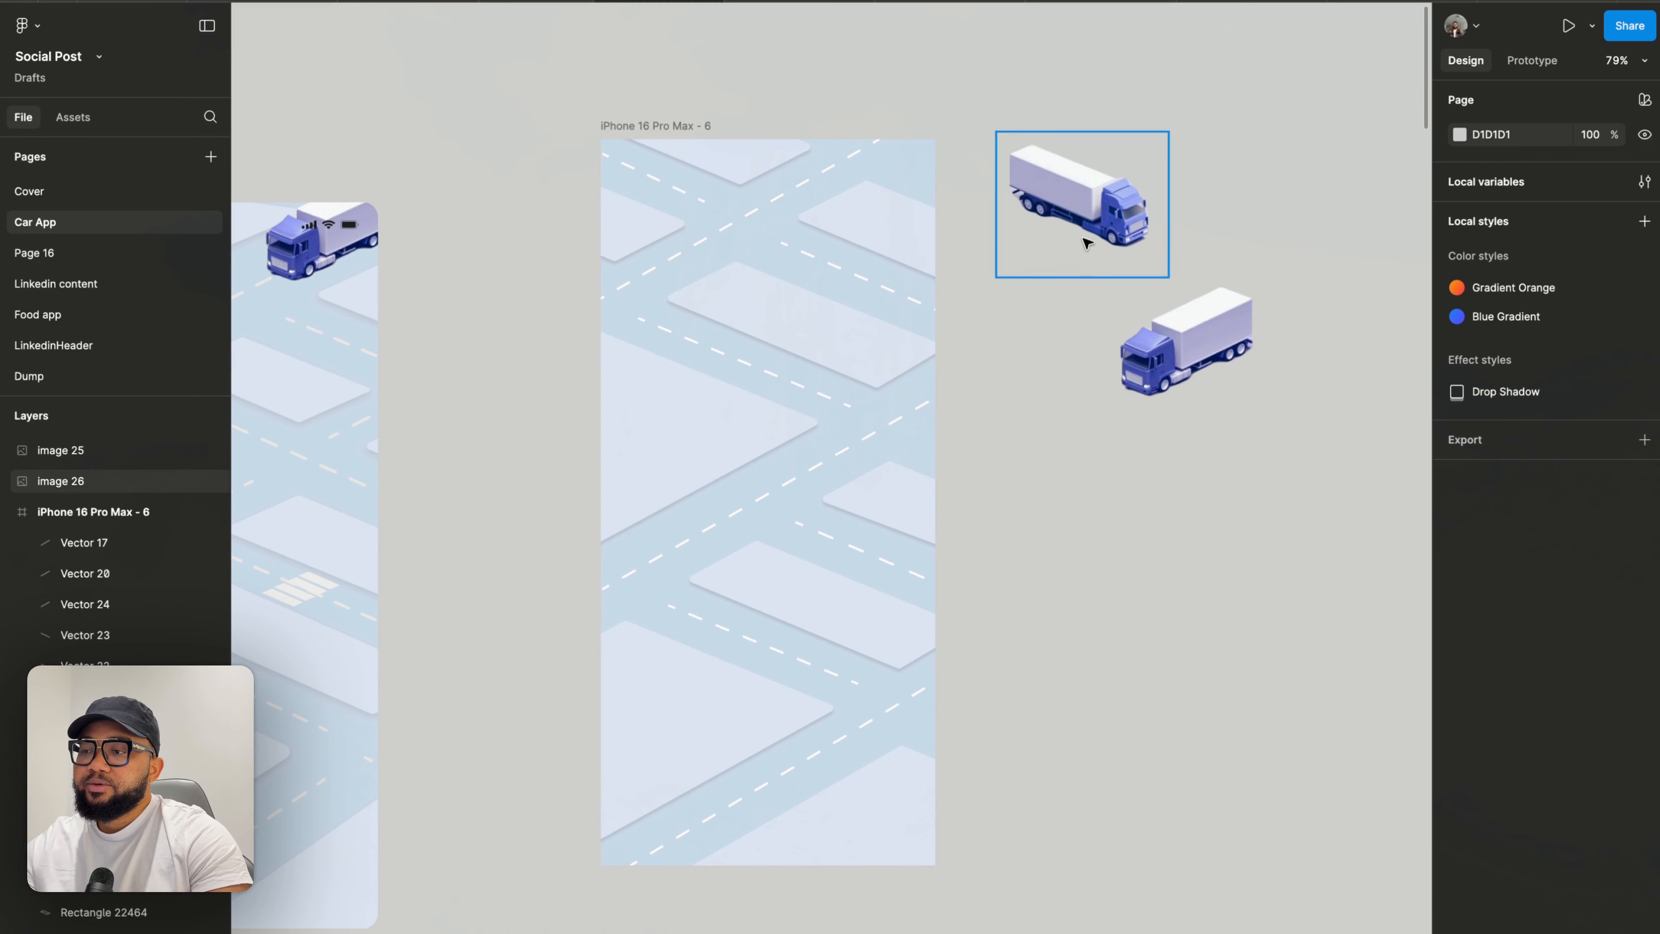
{"action": "left_click_drag", "start_coordinate": [1111, 216], "coordinate": [709, 335]}
- Move the second truck image aside and pull the lower-left block's right corner slightly inward
{"action": "left_click", "coordinate": [1161, 368]}
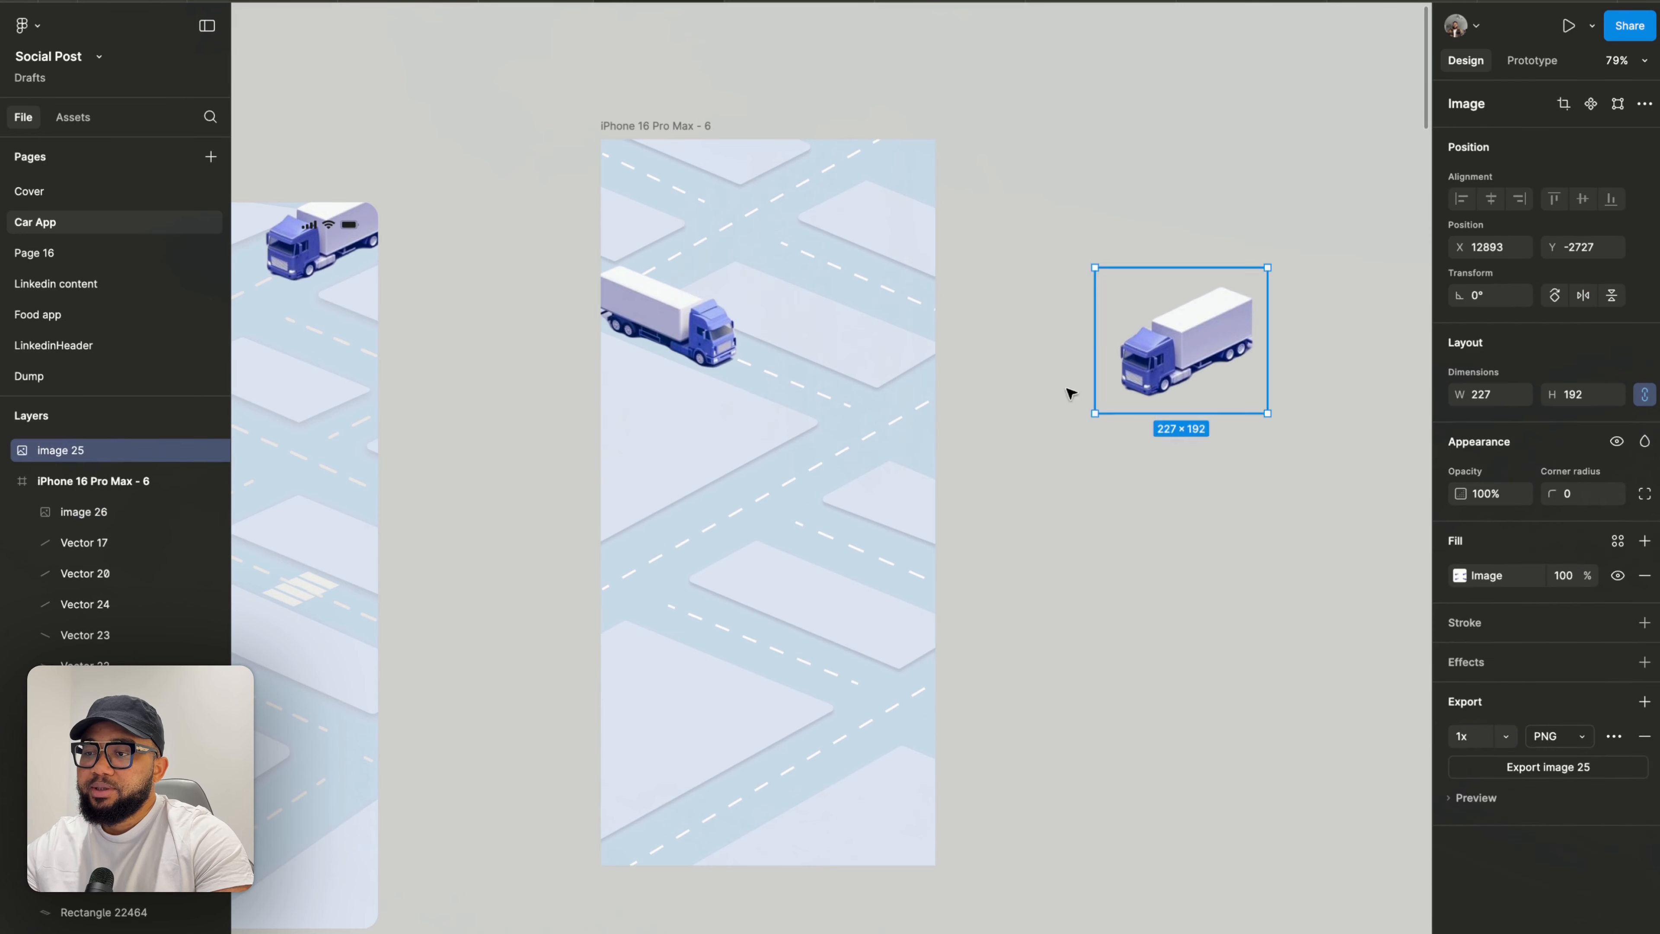
{"action": "left_click_drag", "start_coordinate": [1181, 360], "coordinate": [1197, 556]}
{"action": "scroll", "coordinate": [786, 730], "scroll_direction": "up", "scroll_amount": 5}
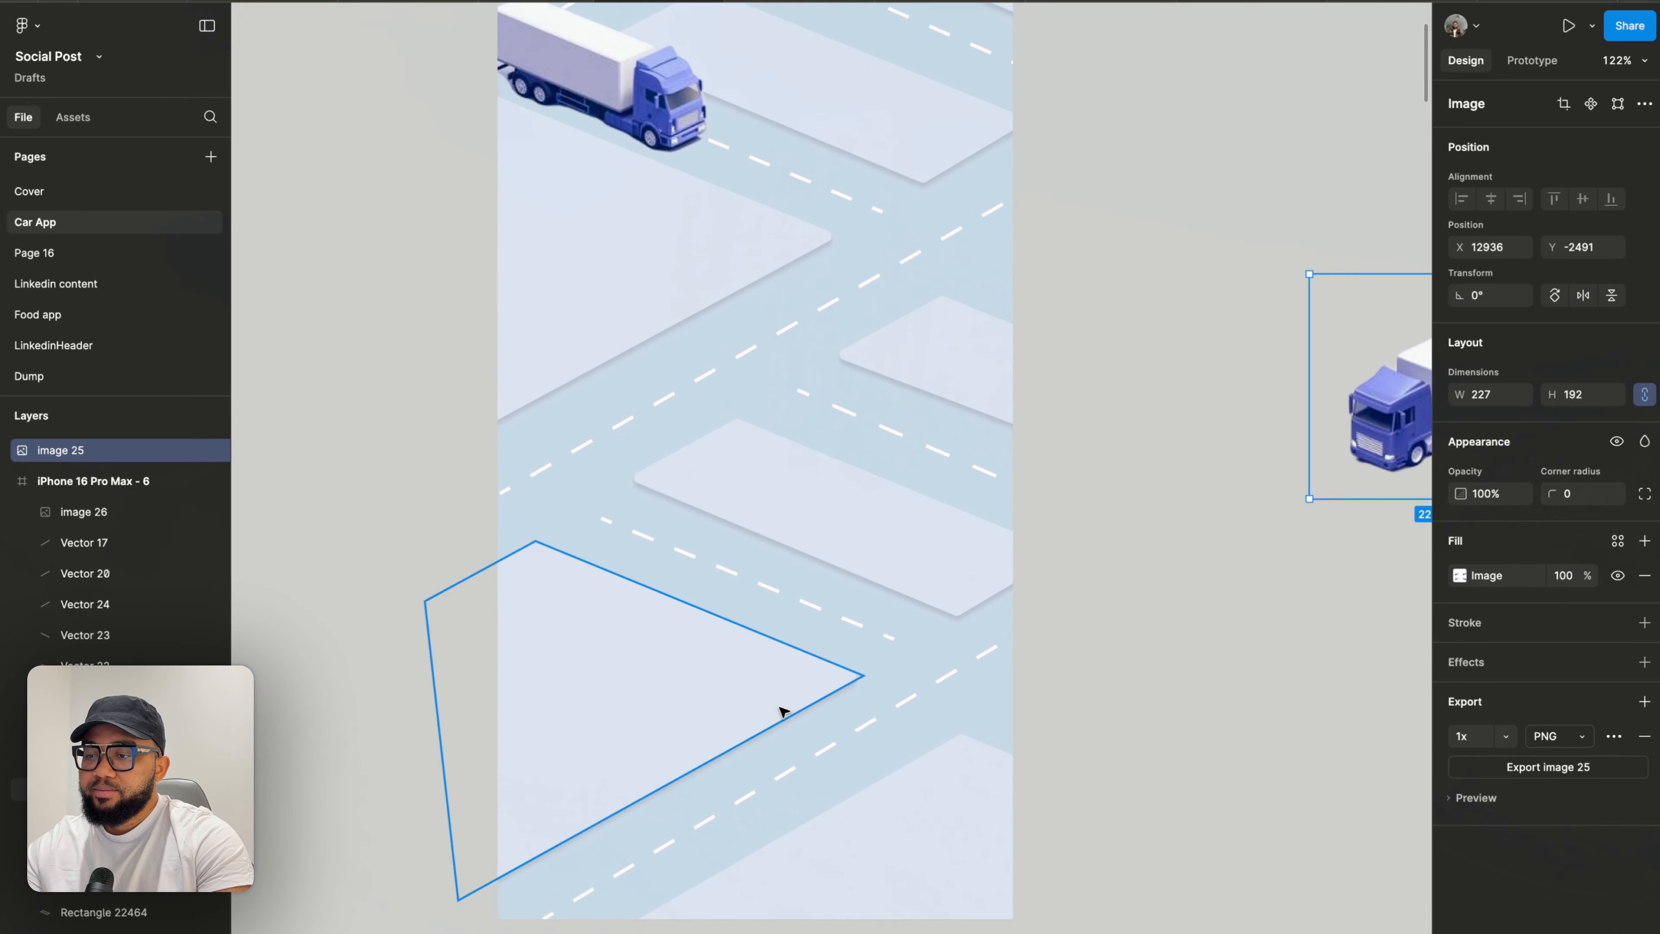
{"action": "double_click", "coordinate": [783, 712]}
{"action": "left_click_drag", "start_coordinate": [864, 675], "coordinate": [855, 671]}
{"action": "key", "text": "Escape"}
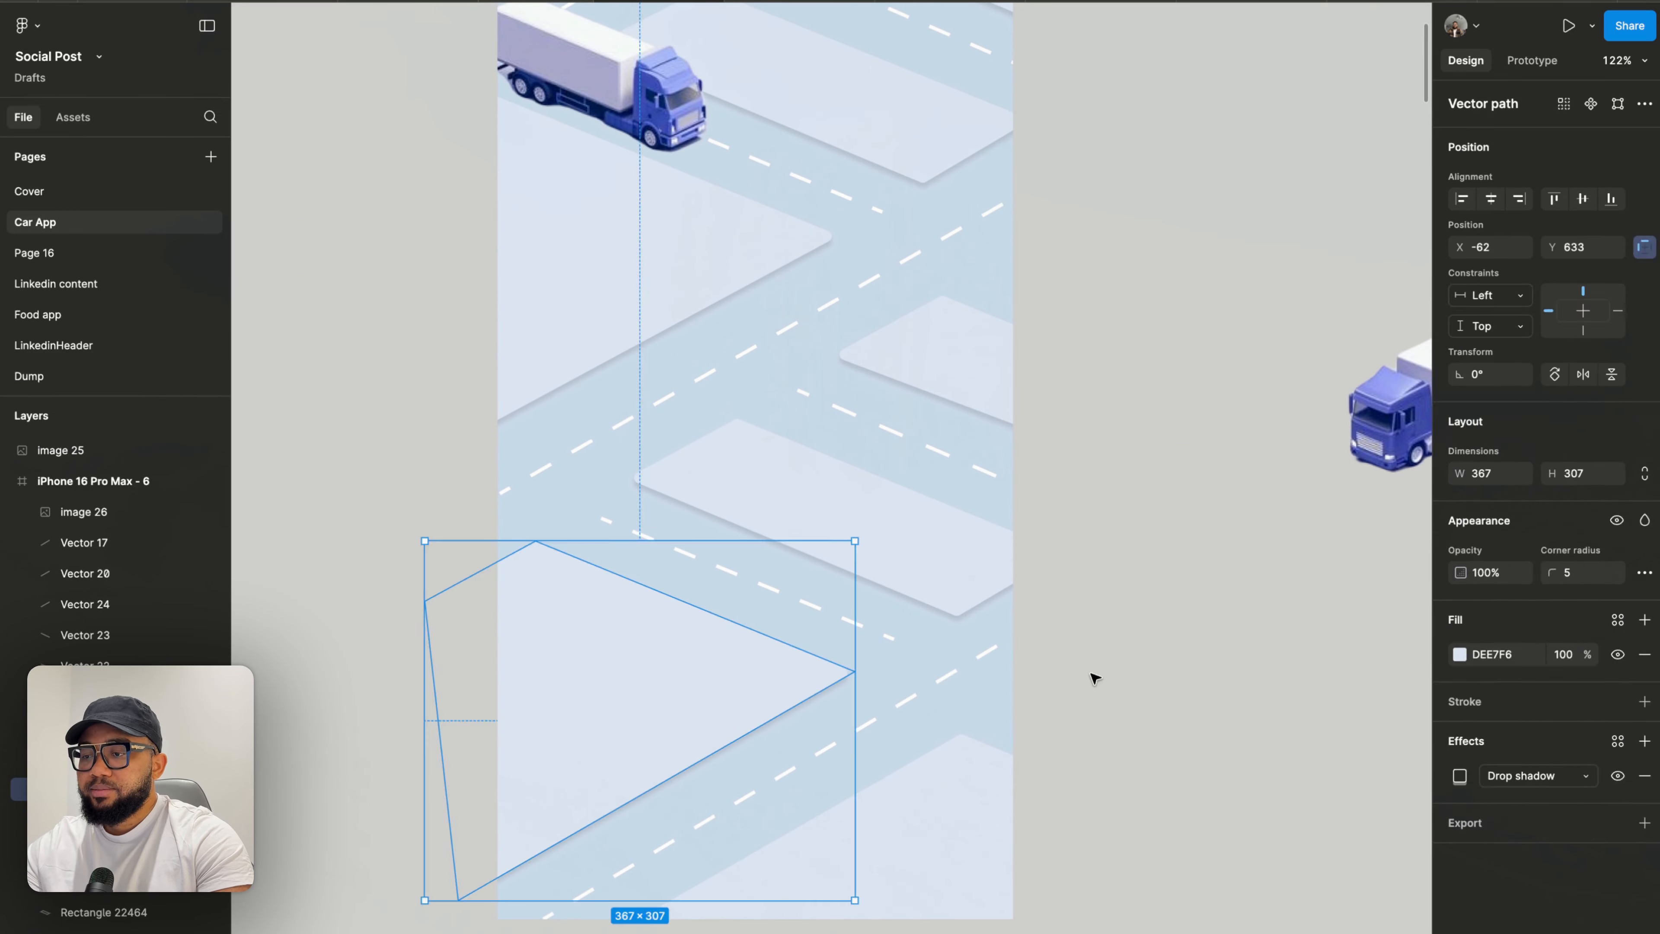
{"action": "key", "text": "Escape"}
- Move the second truck into the frame onto the road on its right side
{"action": "scroll", "coordinate": [1094, 679], "scroll_direction": "down", "scroll_amount": 5}
{"action": "scroll", "coordinate": [1095, 678], "scroll_direction": "right", "scroll_amount": 2}
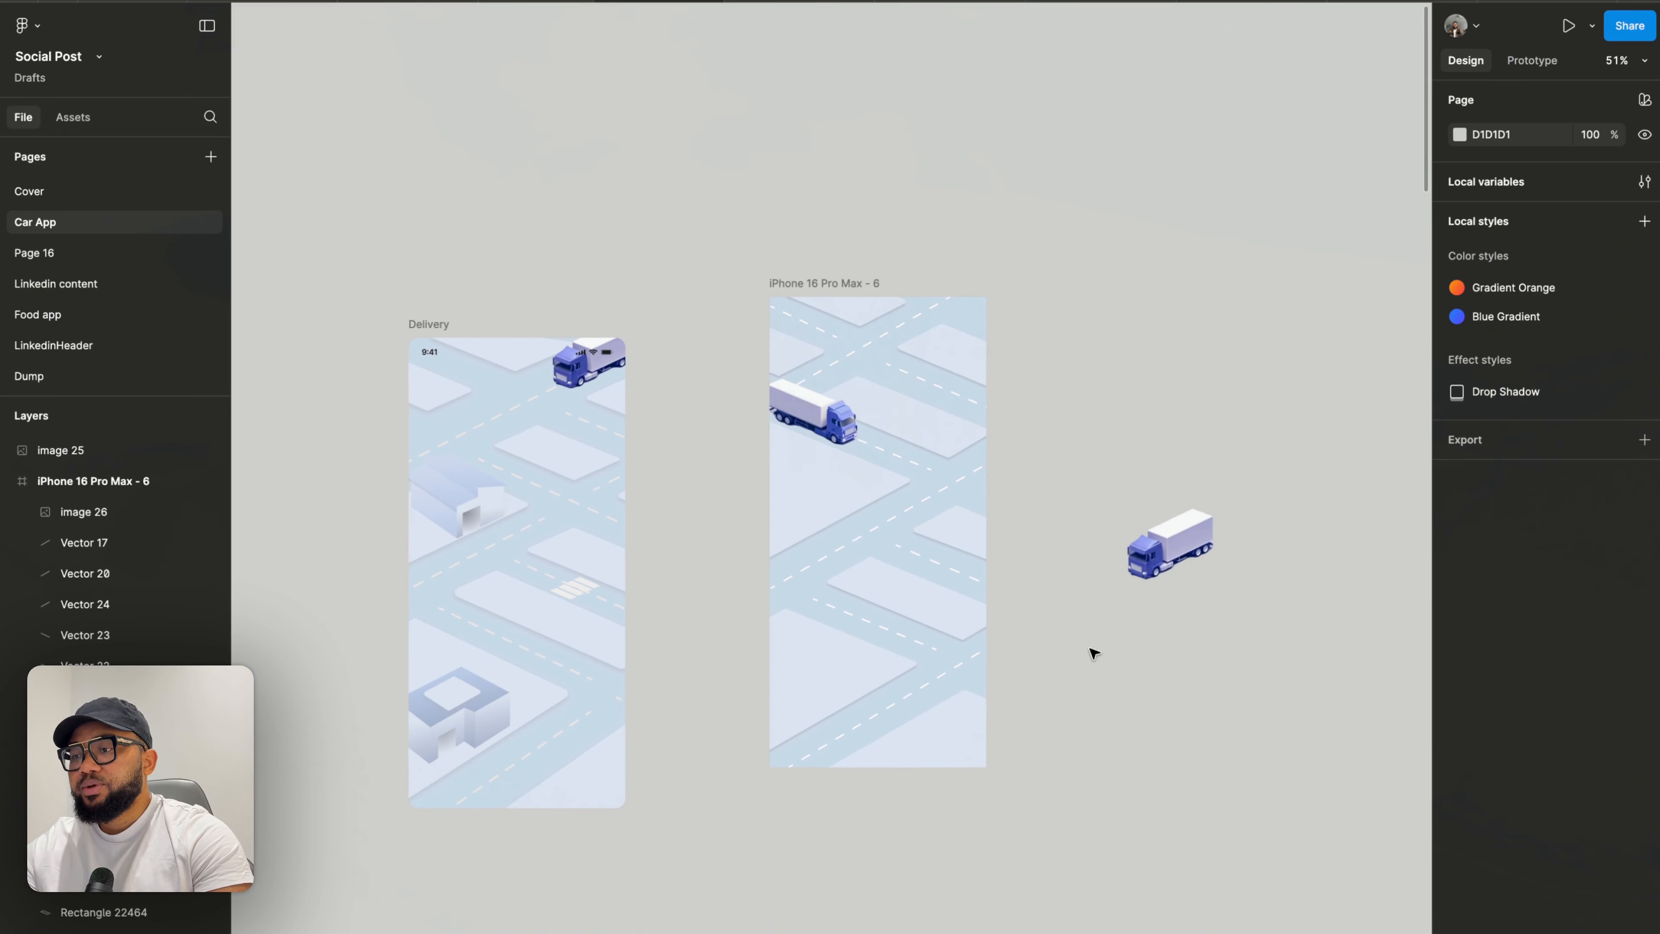
{"action": "left_click_drag", "start_coordinate": [1179, 554], "coordinate": [943, 684]}
{"action": "scroll", "coordinate": [928, 687], "scroll_direction": "up", "scroll_amount": 5}
{"action": "scroll", "coordinate": [933, 683], "scroll_direction": "up", "scroll_amount": 3}
{"action": "left_click_drag", "start_coordinate": [942, 680], "coordinate": [1010, 327]}
- Duplicate the truck image to add another truck on the roads
{"action": "key", "text": "super+d"}
{"action": "scroll", "coordinate": [916, 472], "scroll_direction": "up", "scroll_amount": 3}
{"action": "scroll", "coordinate": [1011, 327], "scroll_direction": "up", "scroll_amount": 5}
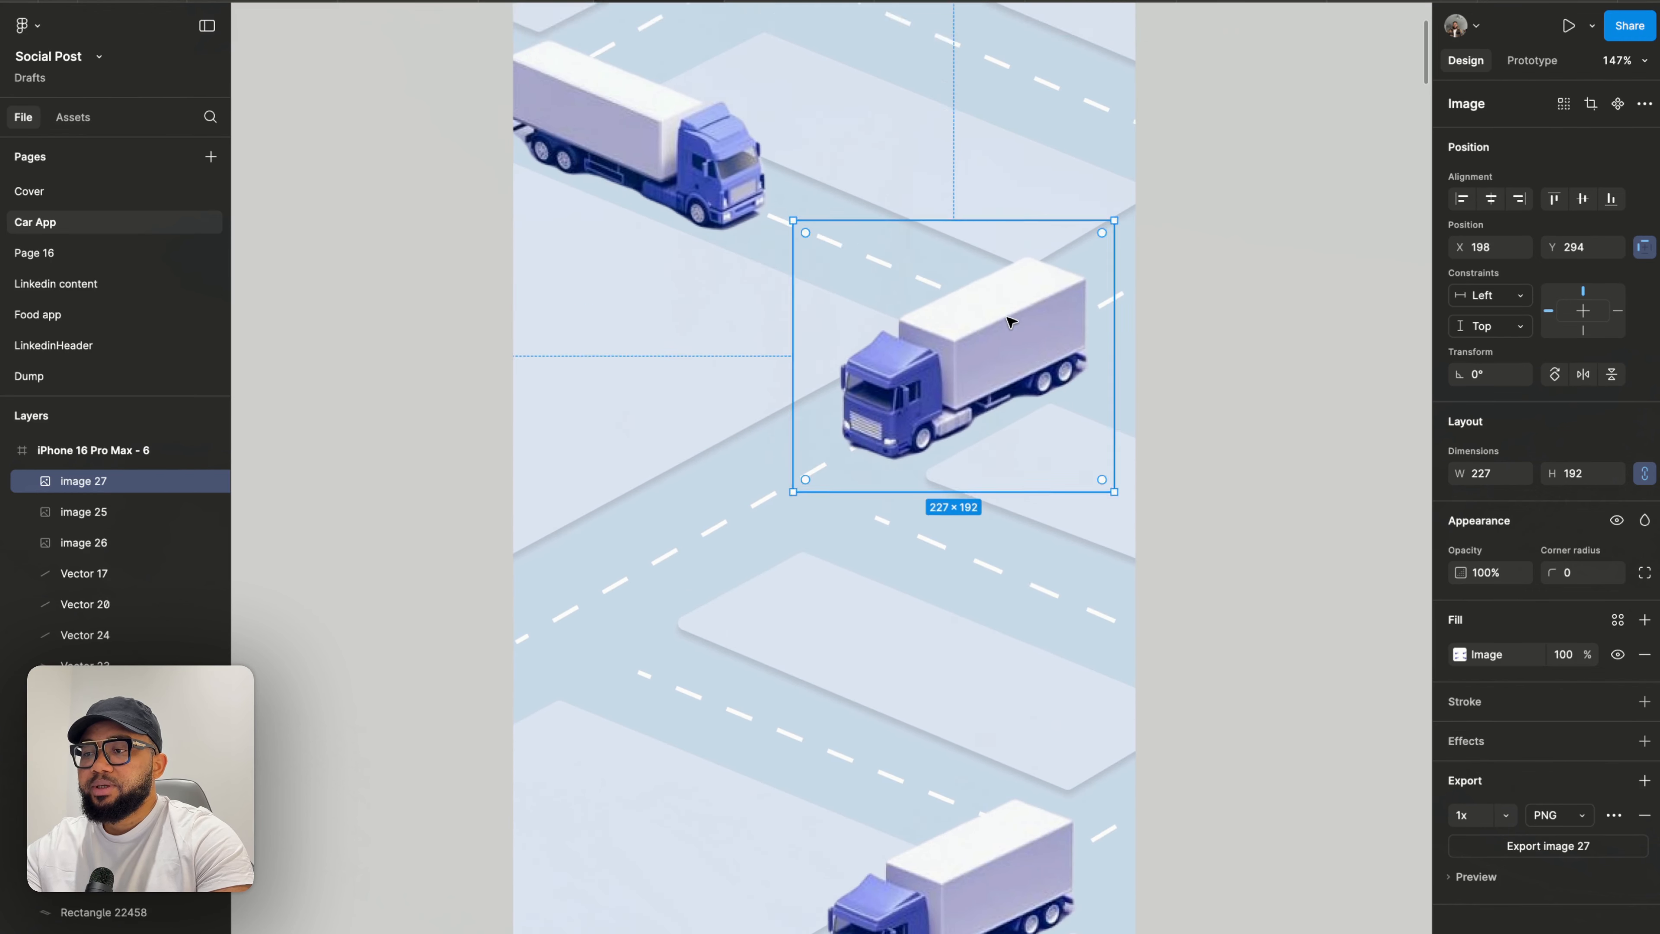
- Duplicate the upper-left truck and move the copy to the frame's top-left corner
{"action": "left_click", "coordinate": [691, 414]}
{"action": "key", "text": "super+d"}
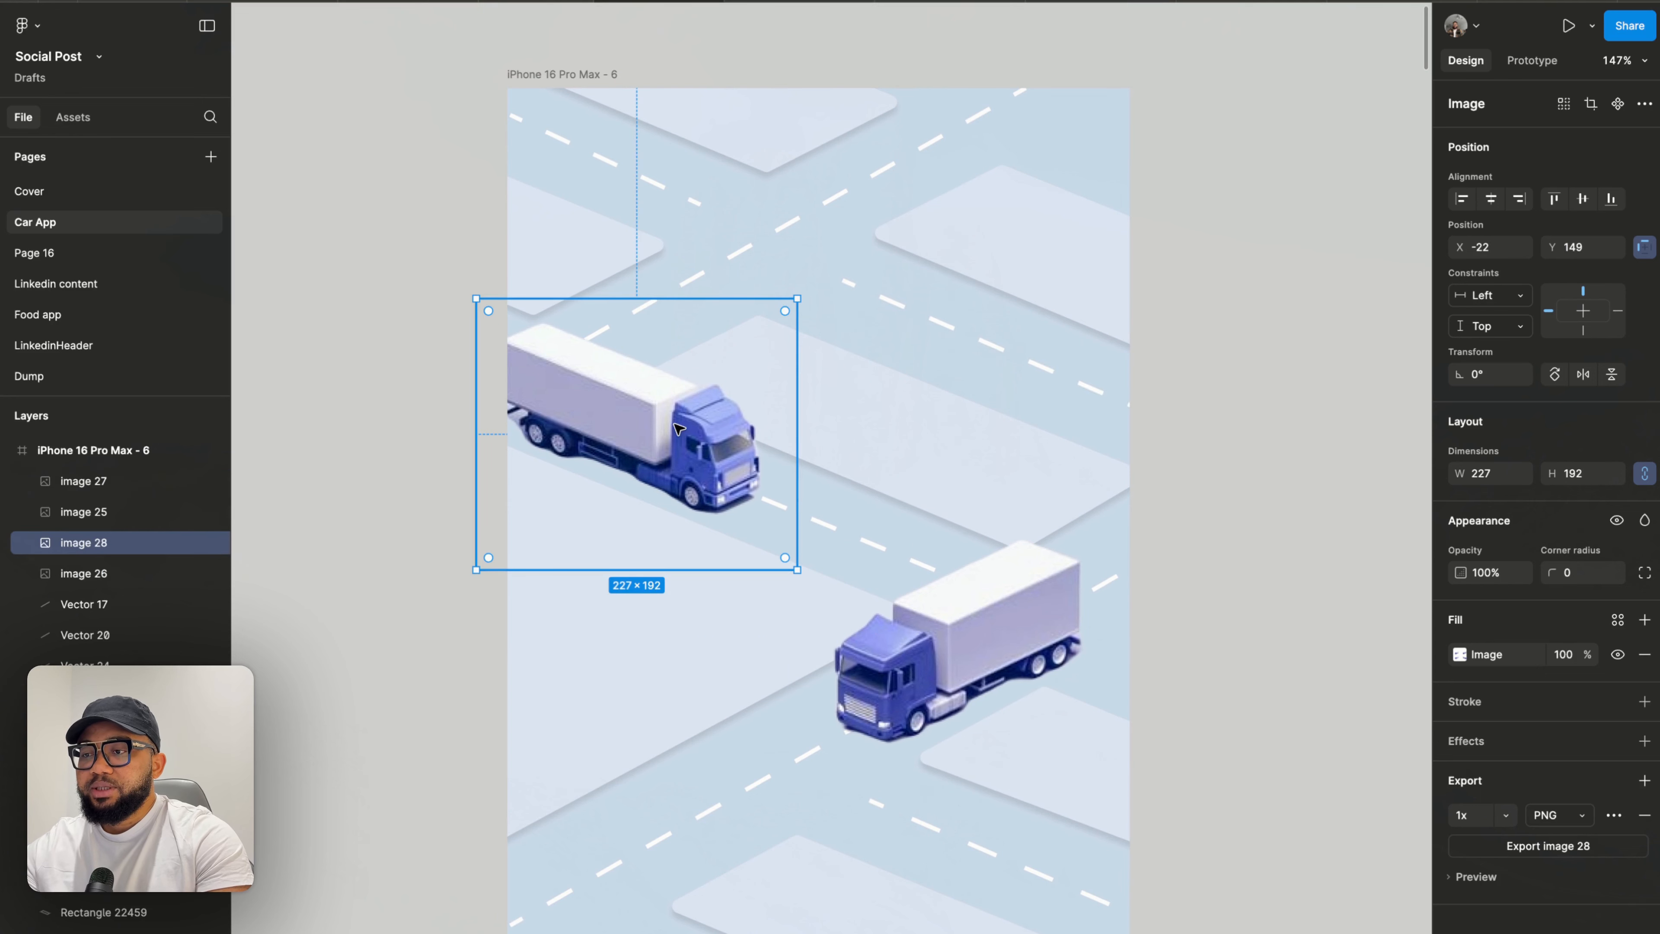
{"action": "left_click_drag", "start_coordinate": [691, 414], "coordinate": [677, 189]}
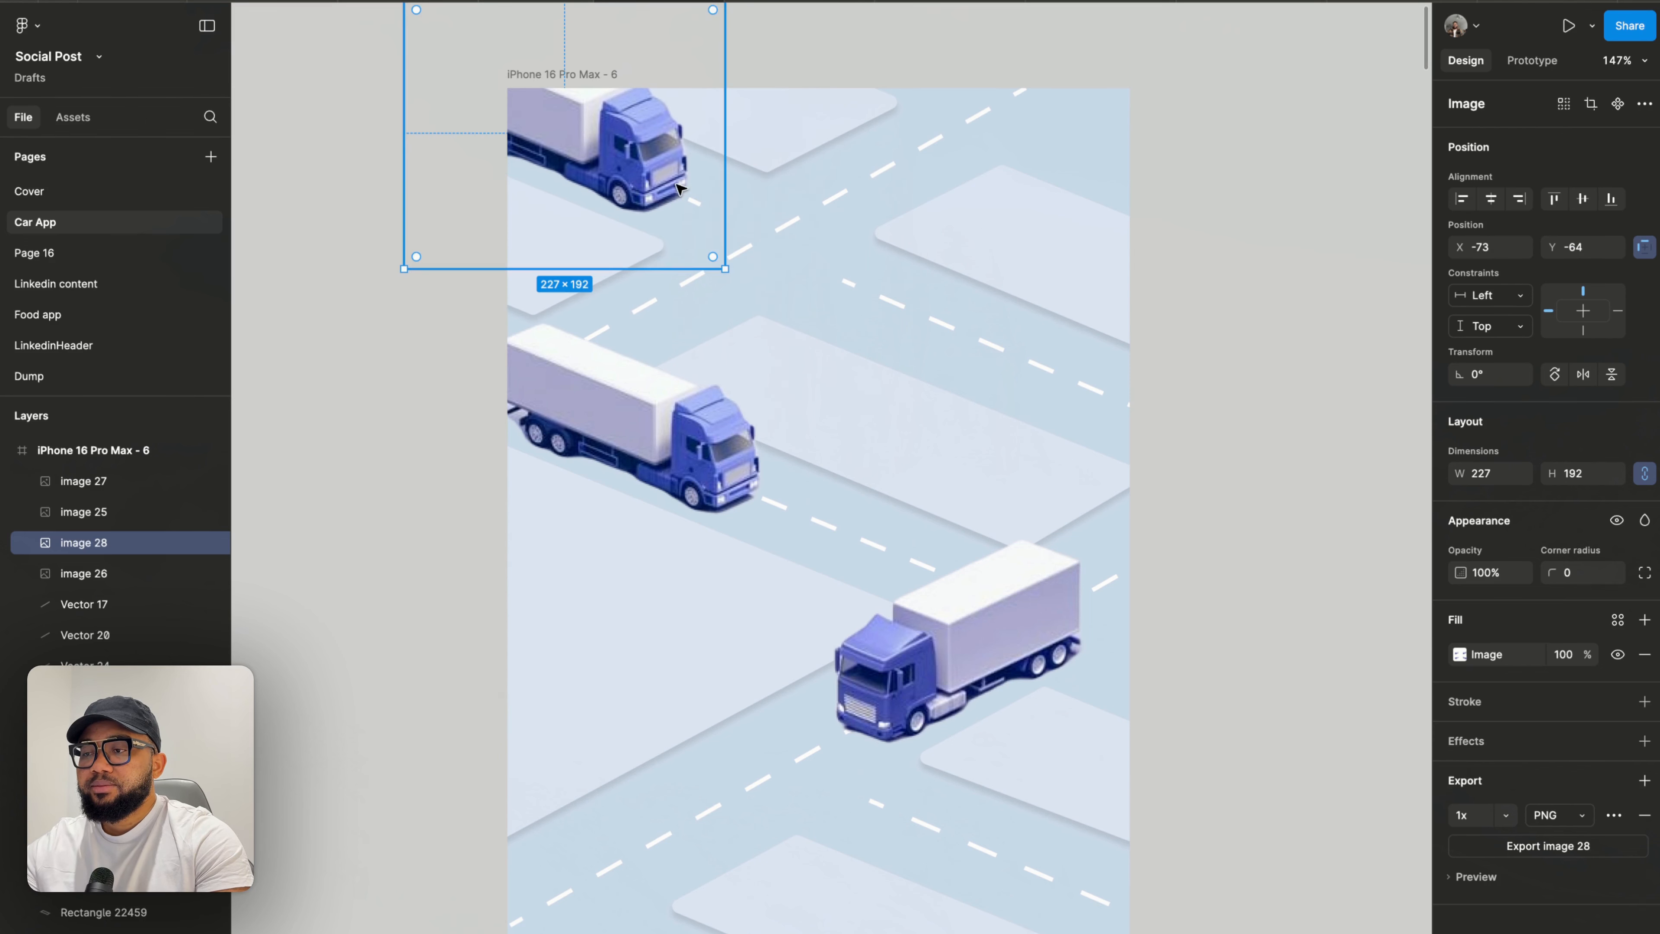
{"action": "left_click", "coordinate": [989, 354]}
{"action": "scroll", "coordinate": [989, 355], "scroll_direction": "down", "scroll_amount": 5}
{"action": "scroll", "coordinate": [993, 358], "scroll_direction": "right", "scroll_amount": 2}
{"action": "scroll", "coordinate": [1046, 400], "scroll_direction": "right", "scroll_amount": 1}
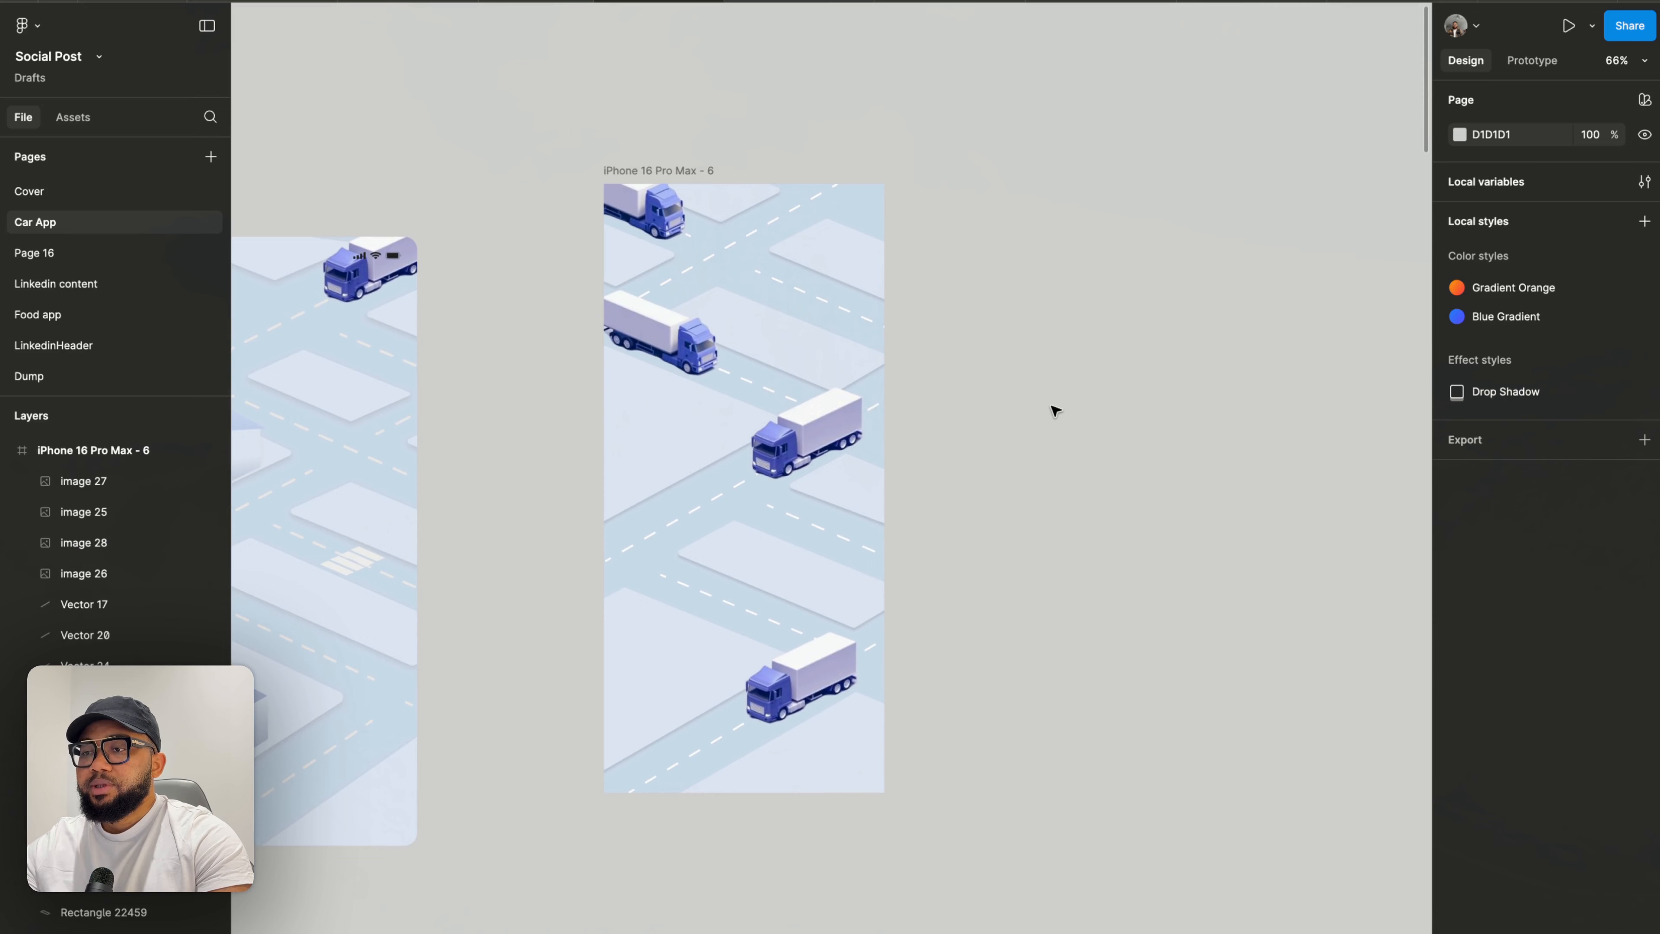
{"action": "scroll", "coordinate": [1056, 409], "scroll_direction": "down", "scroll_amount": 4}
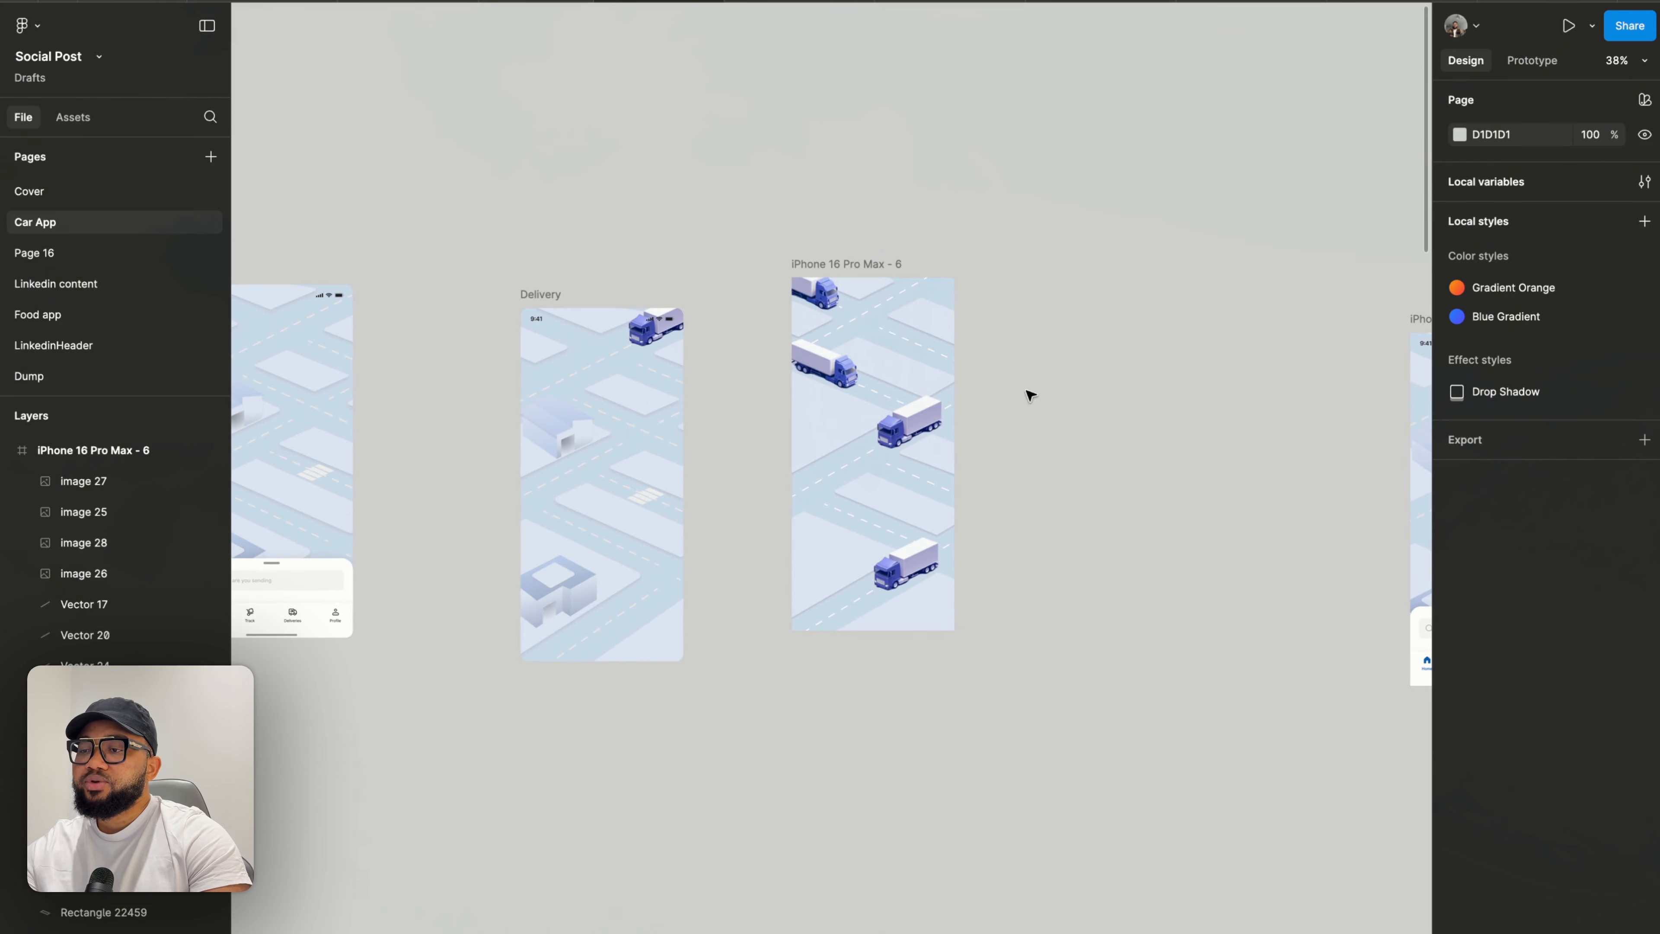
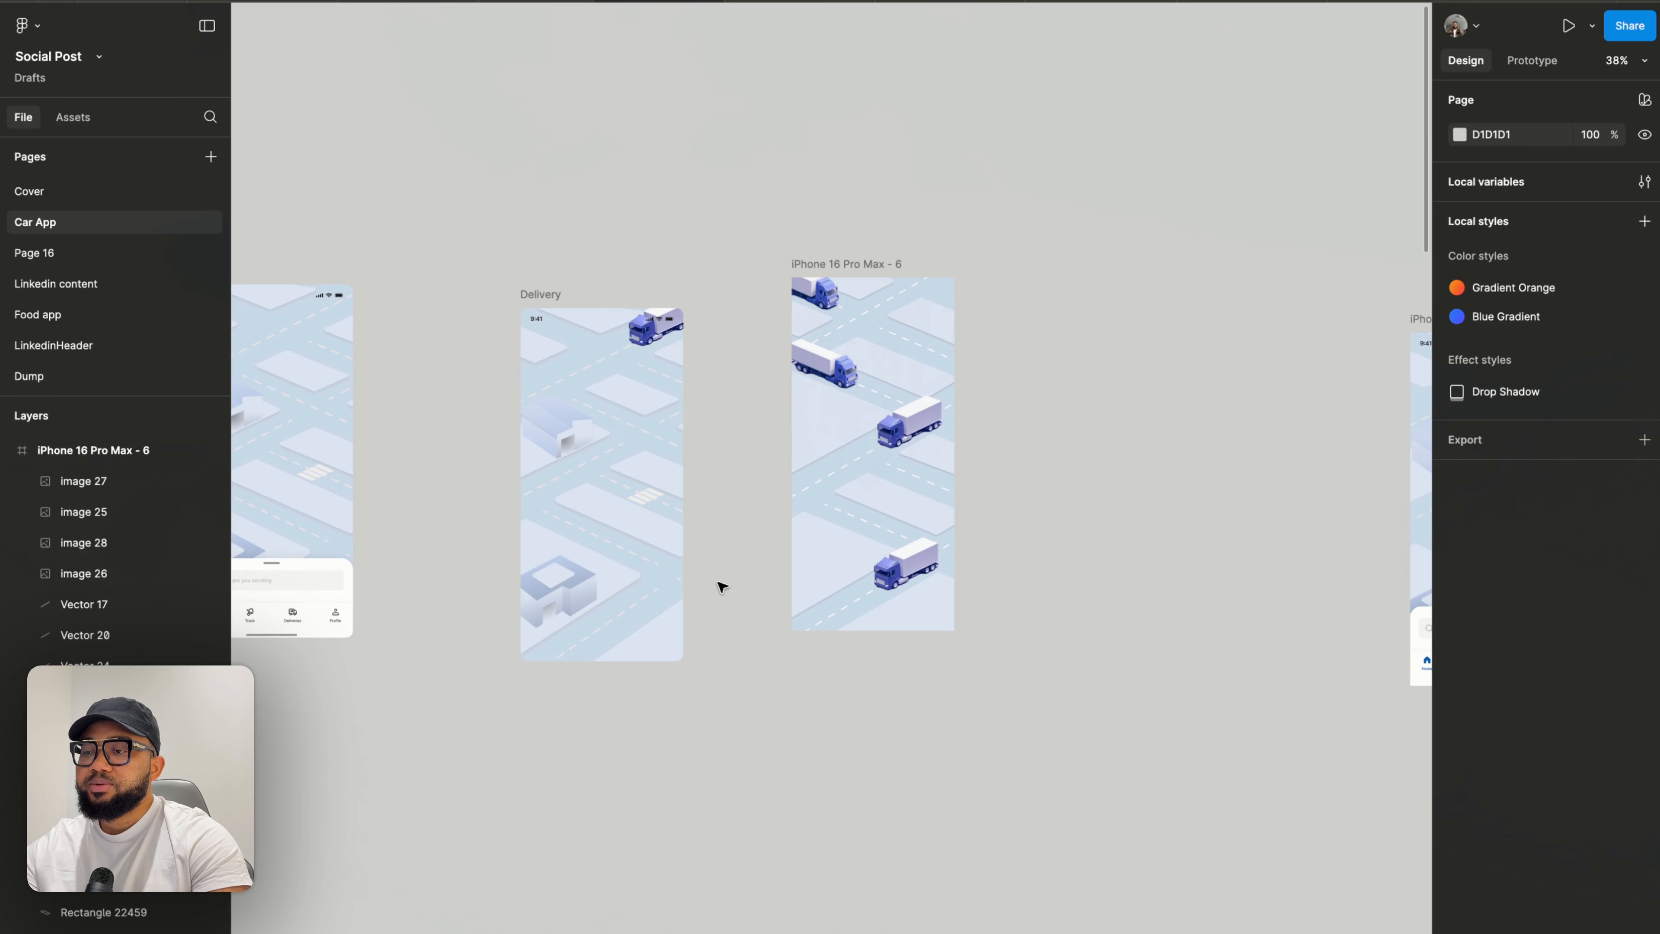
- Move the middle-right truck up to the top-right edge of the phone frame
{"action": "left_click", "coordinate": [922, 429]}
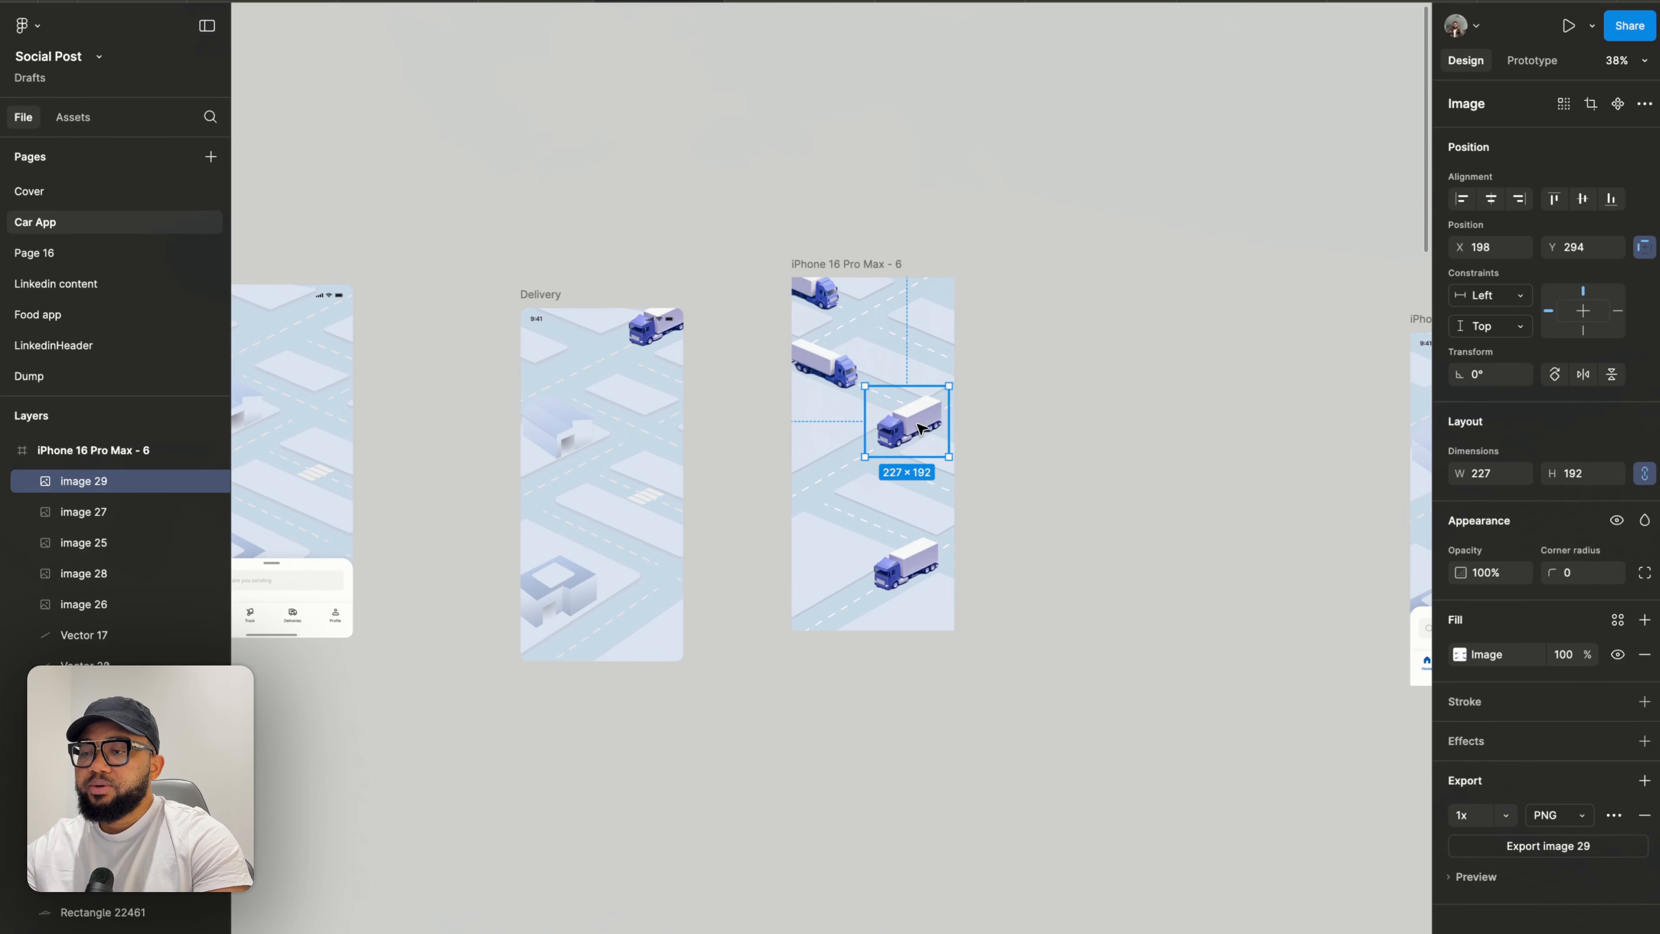
{"action": "left_click_drag", "start_coordinate": [922, 429], "coordinate": [899, 281]}
{"action": "scroll", "coordinate": [923, 281], "scroll_direction": "up", "scroll_amount": 10}
{"action": "left_click", "coordinate": [1126, 375]}
{"action": "scroll", "coordinate": [1128, 378], "scroll_direction": "down", "scroll_amount": 8}
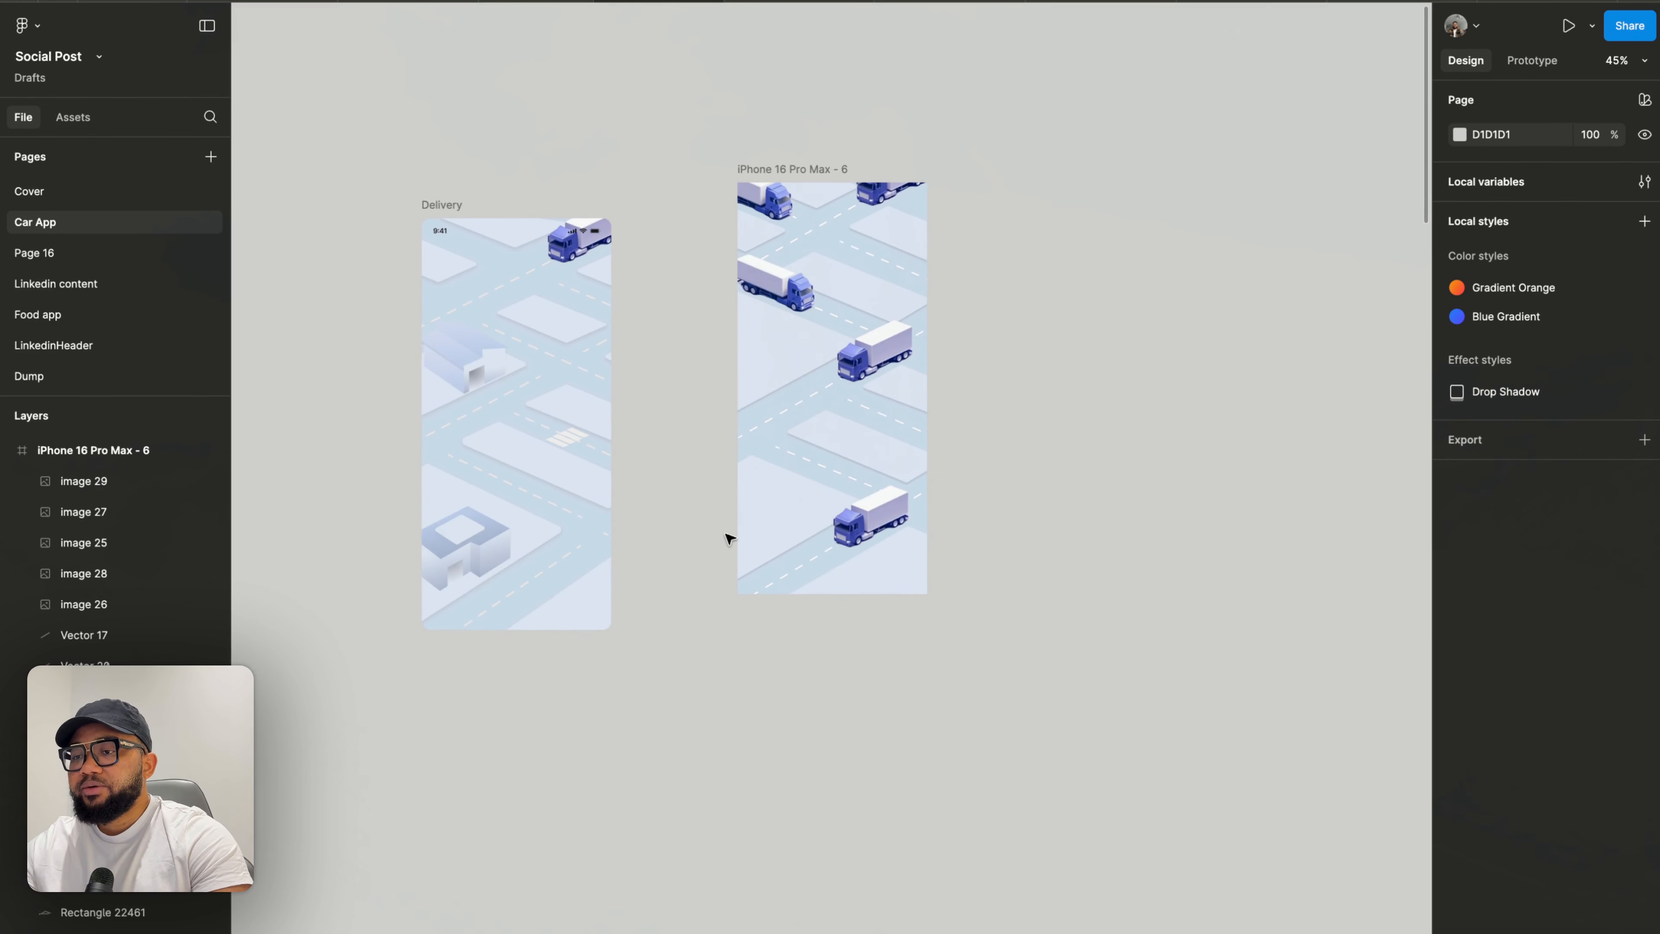
- Duplicate the bottom search-and-navigation panel from the 'iPhone 16 Pro Max - 5' screen onto the empty canvas
{"action": "scroll", "coordinate": [725, 553], "scroll_direction": "down", "scroll_amount": 3}
{"action": "left_click", "coordinate": [1196, 574]}
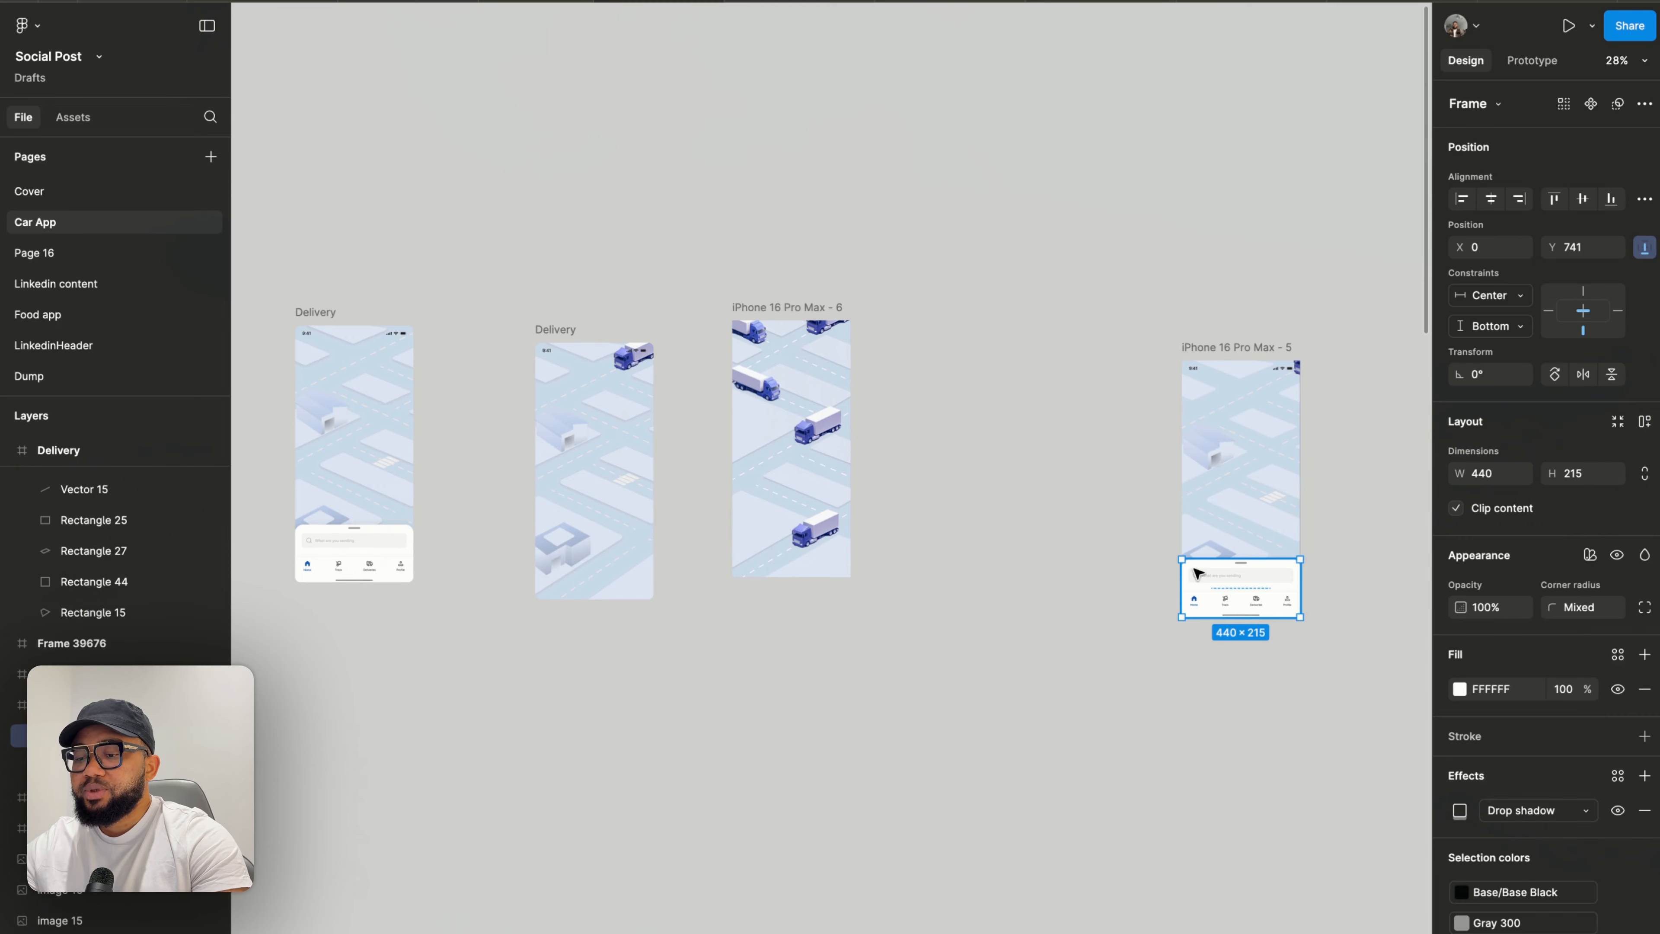
{"action": "left_click_drag", "start_coordinate": [1195, 574], "coordinate": [902, 561]}
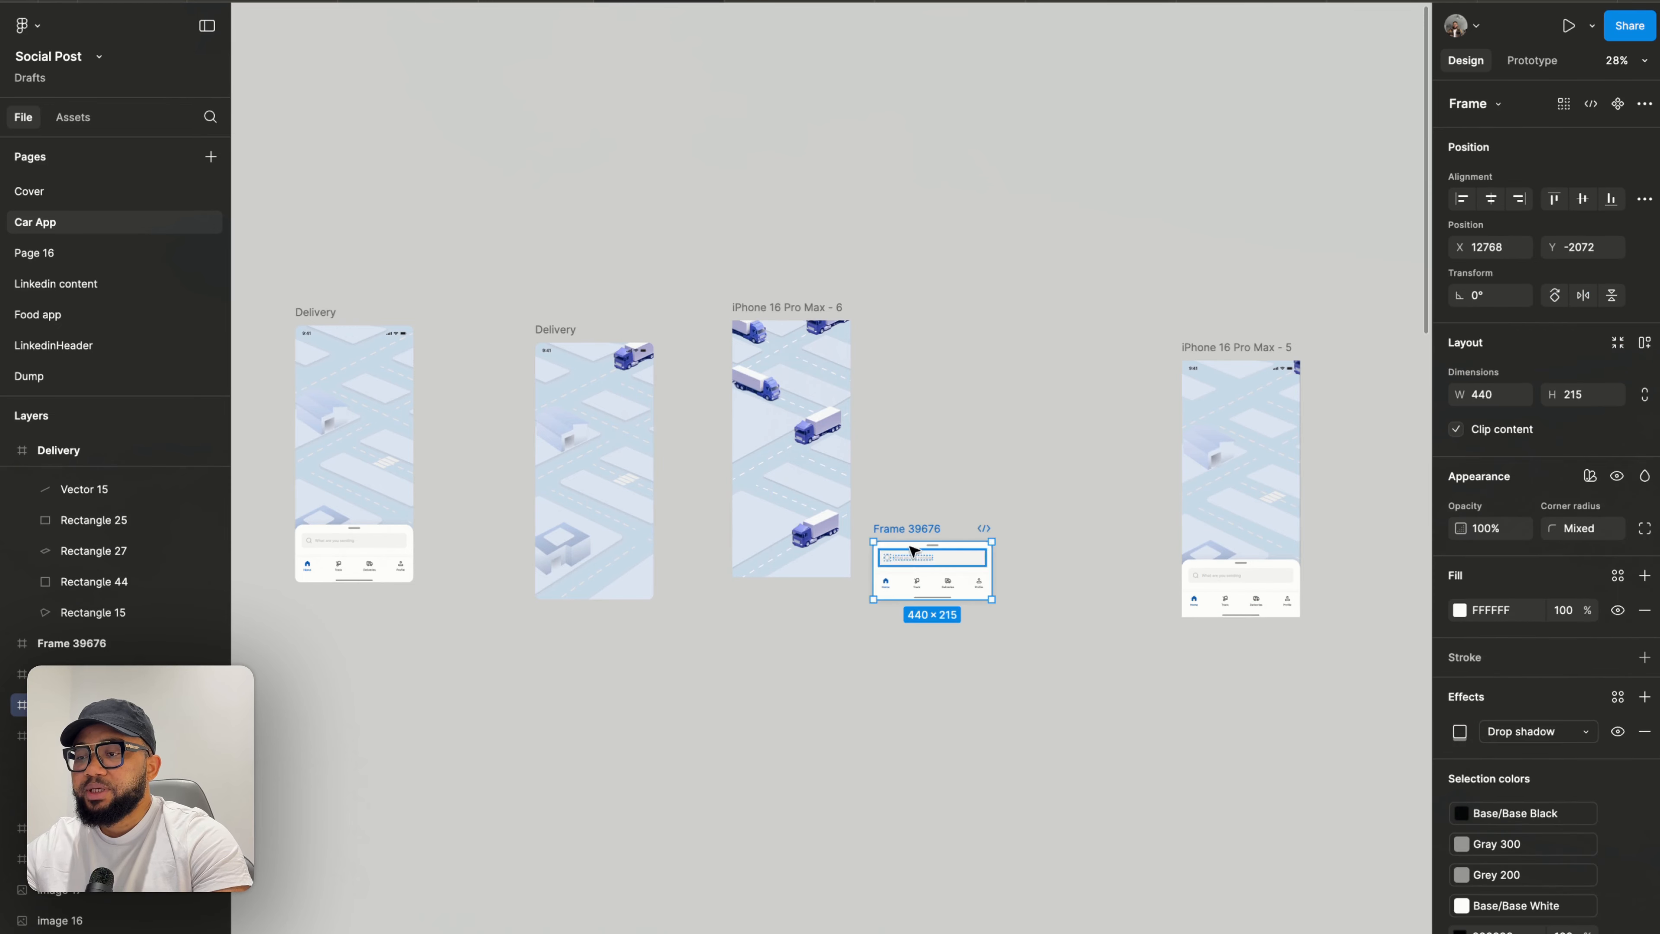
{"action": "scroll", "coordinate": [908, 553], "scroll_direction": "up", "scroll_amount": 5}
{"action": "scroll", "coordinate": [869, 542], "scroll_direction": "up", "scroll_amount": 3}
{"action": "left_click_drag", "start_coordinate": [817, 531], "coordinate": [763, 432]}
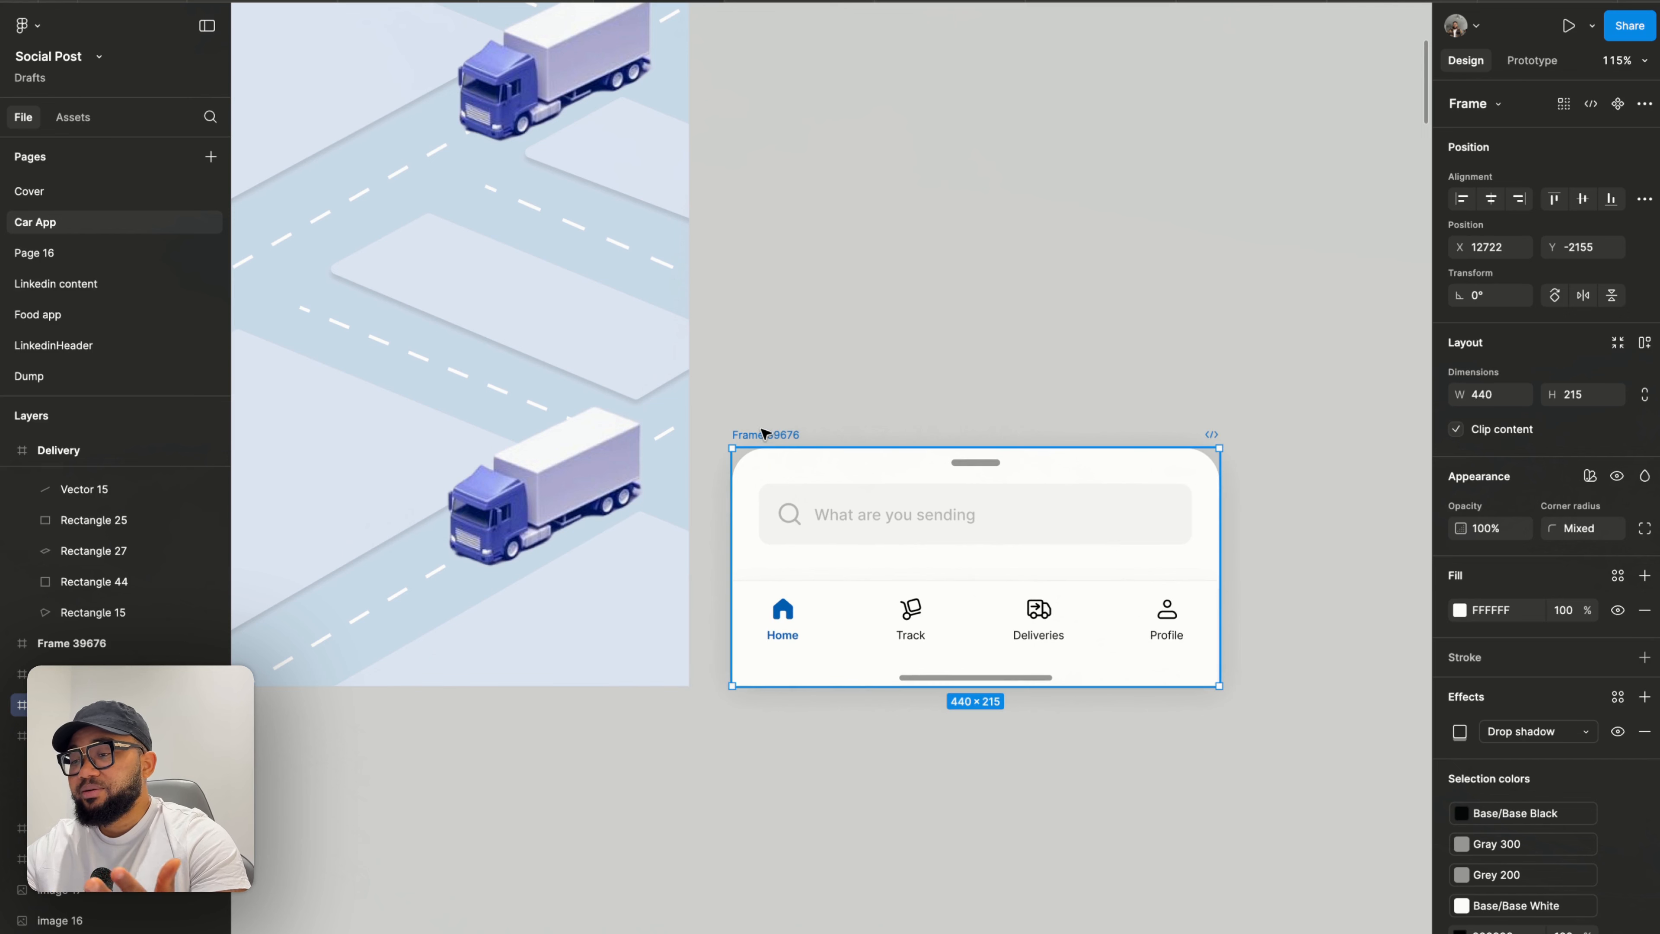
- Rename the duplicated panel frame as Panel
{"action": "left_click", "coordinate": [866, 592]}
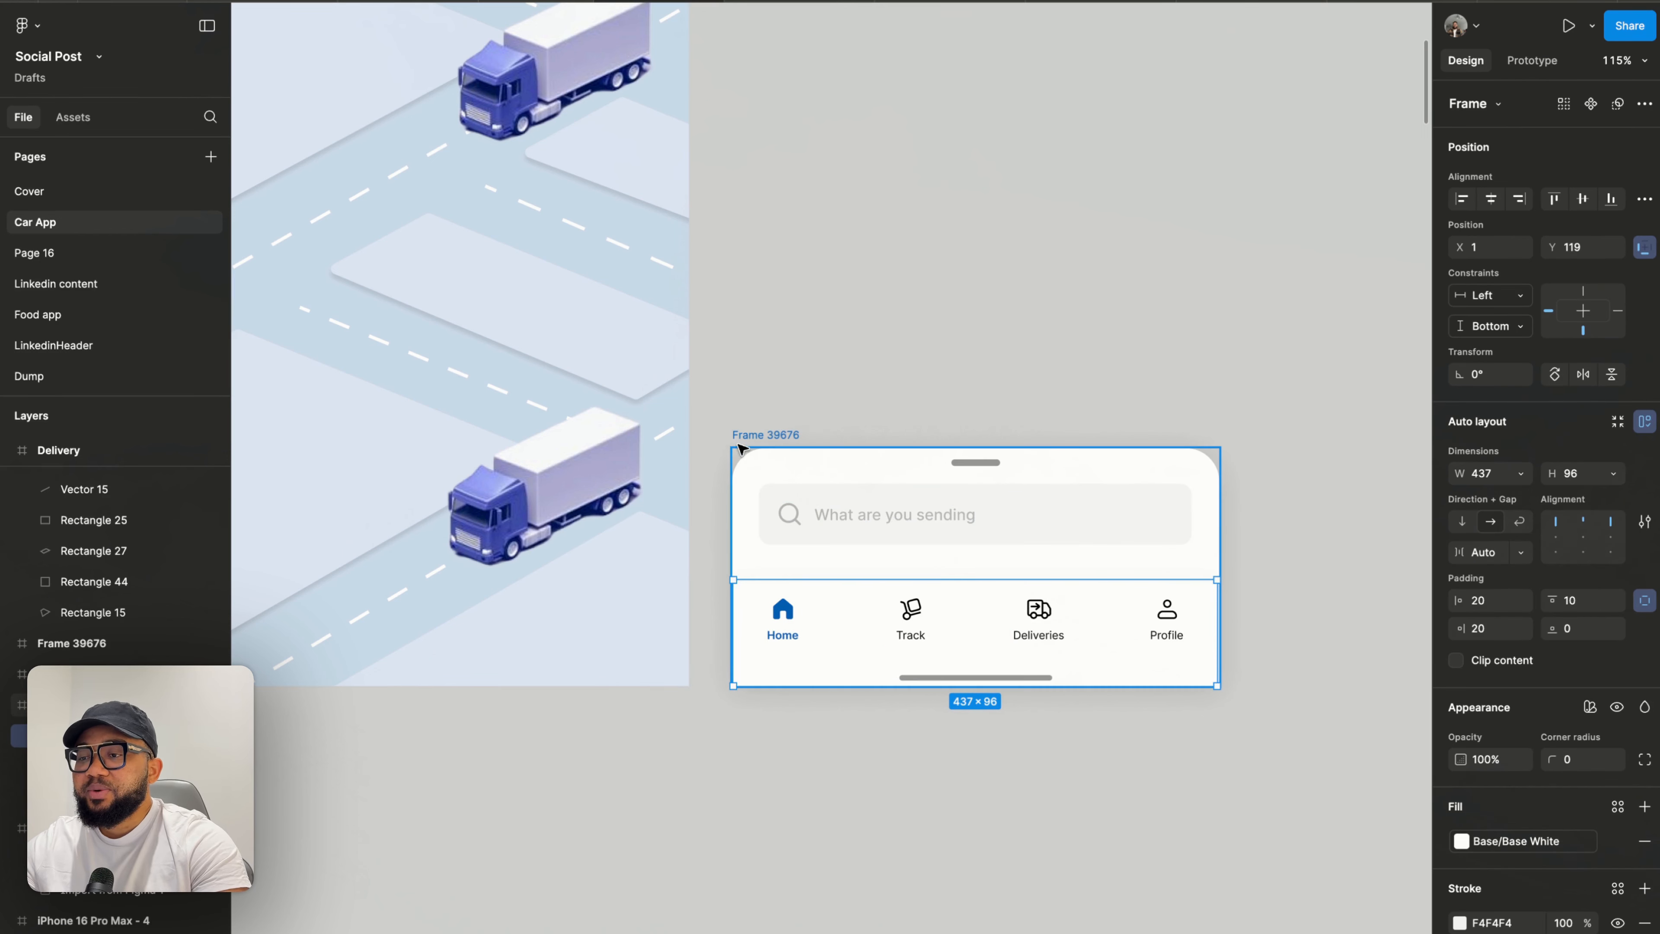
{"action": "left_click", "coordinate": [755, 440]}
{"action": "double_click", "coordinate": [753, 435]}
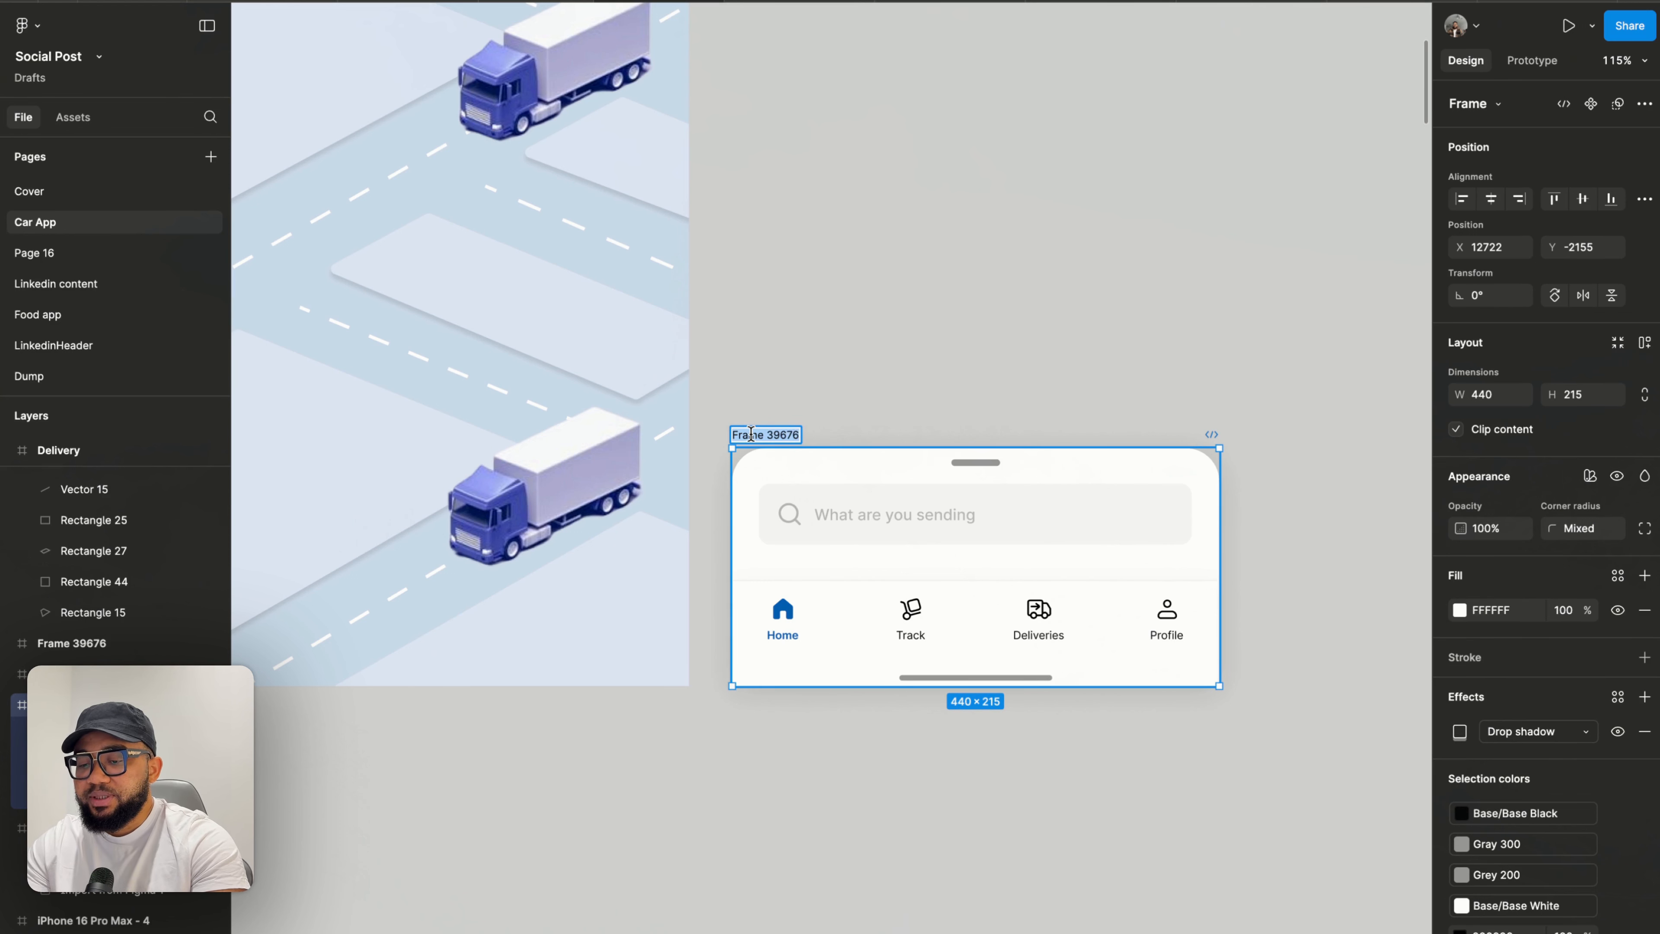
{"action": "type", "text": "Panel"}
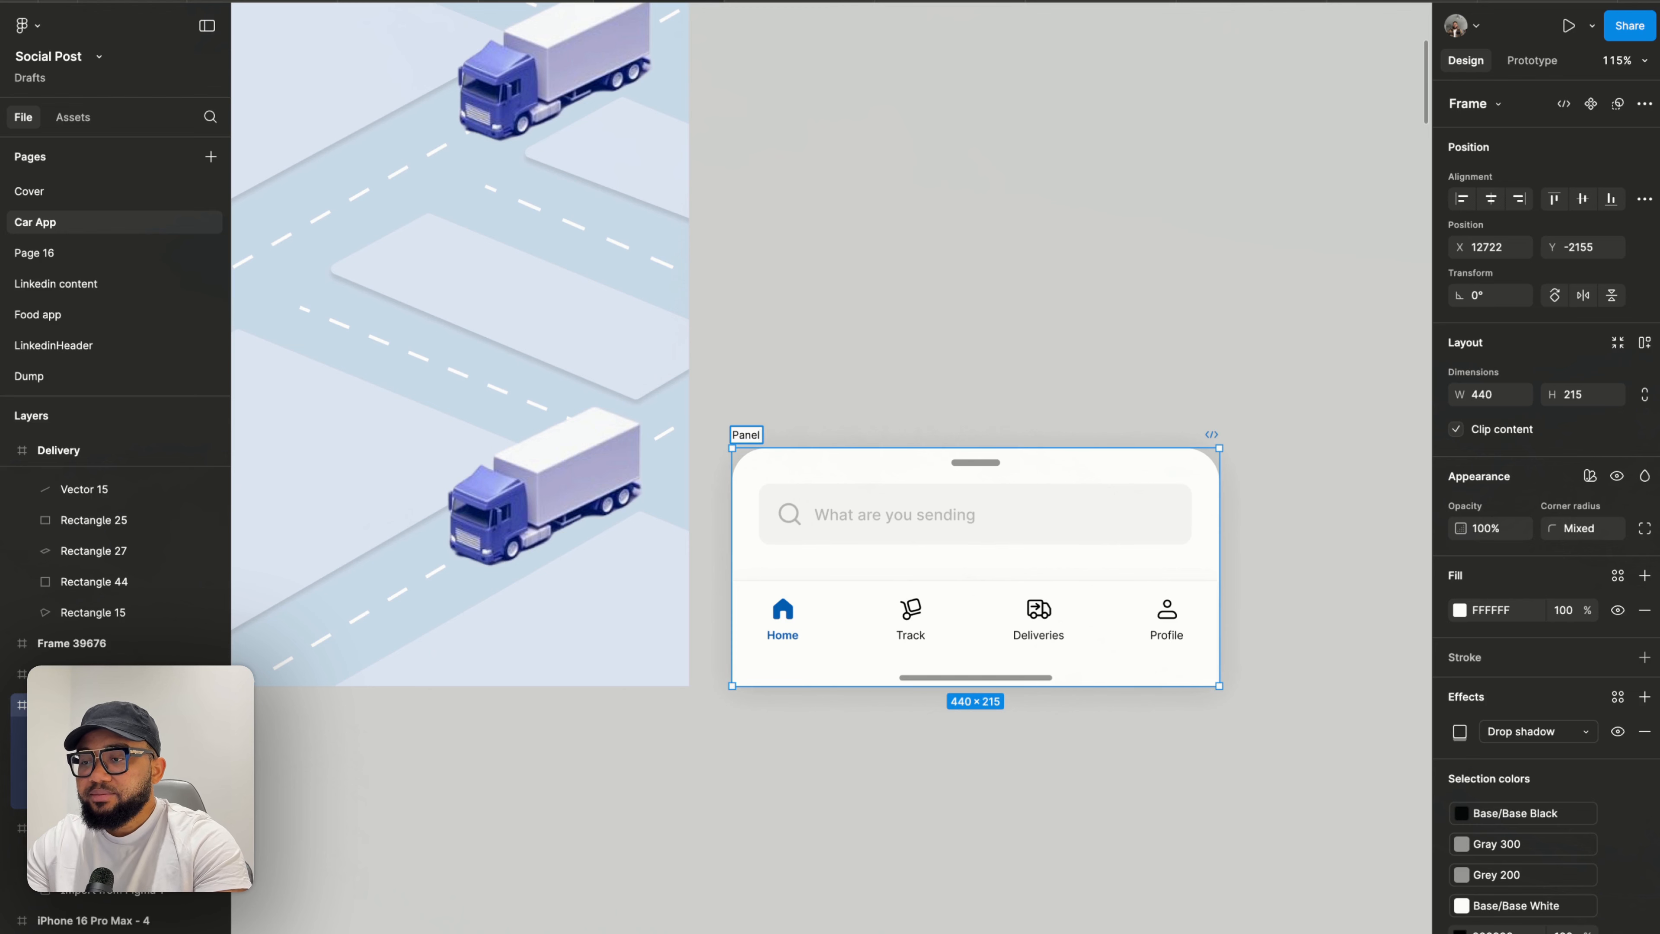
{"action": "key", "text": "Return"}
- Place the Panel at the bottom of the 'iPhone 16 Pro Max - 6' frame, centred horizontally
{"action": "scroll", "coordinate": [948, 422], "scroll_direction": "down", "scroll_amount": 5}
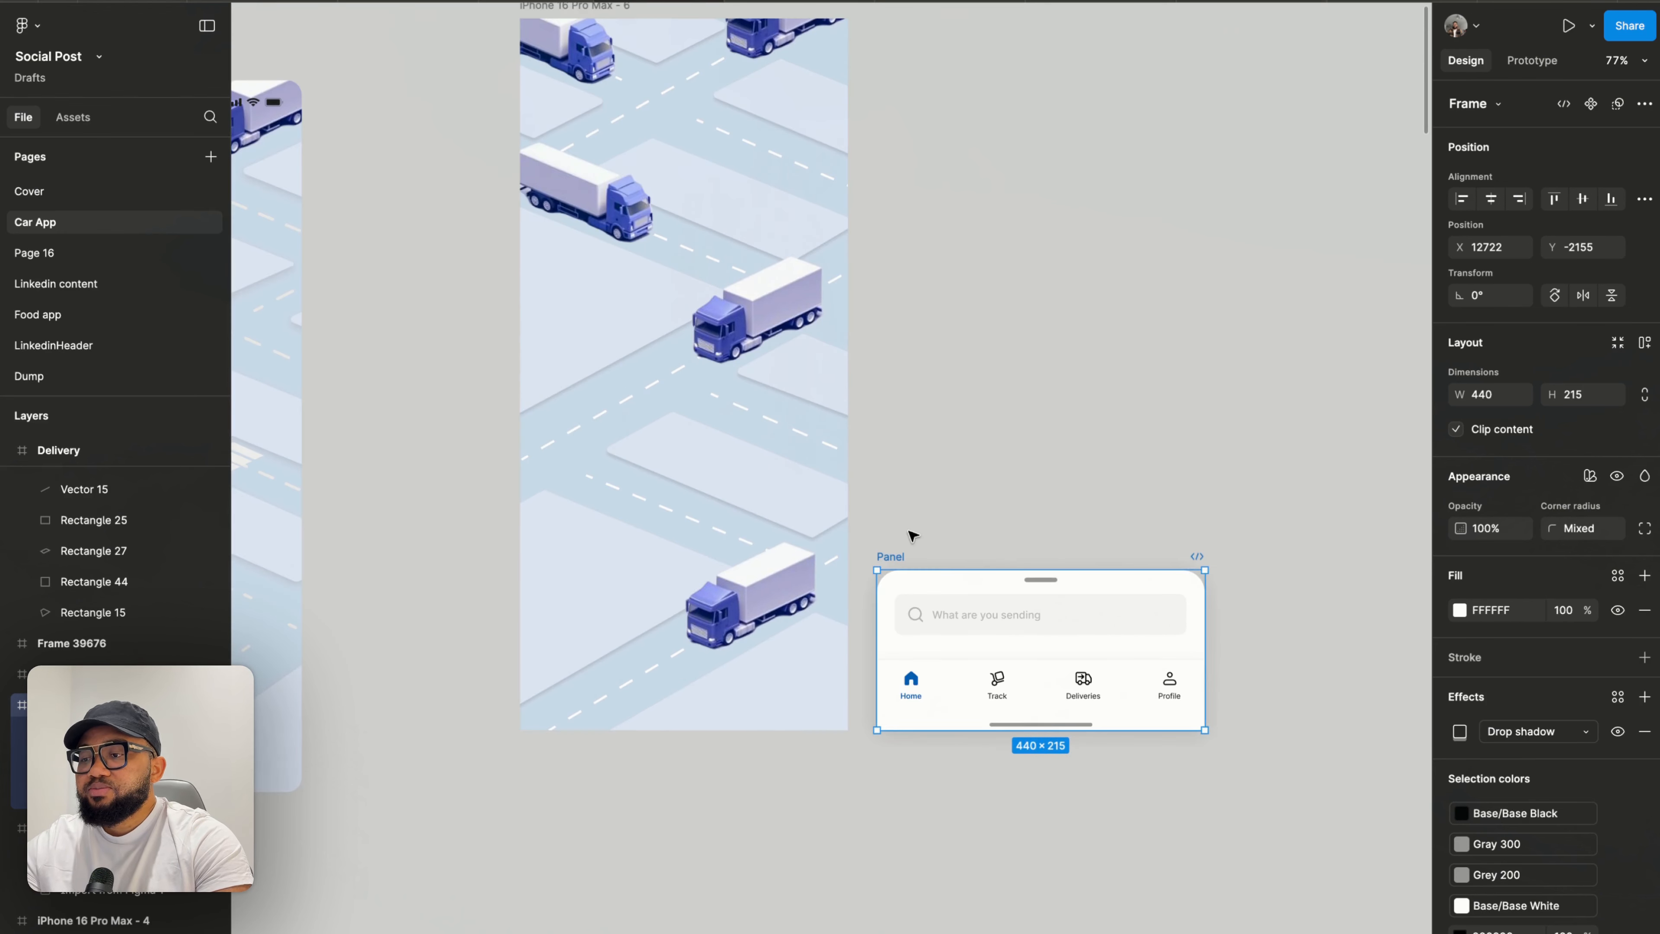
{"action": "left_click_drag", "start_coordinate": [905, 557], "coordinate": [677, 556]}
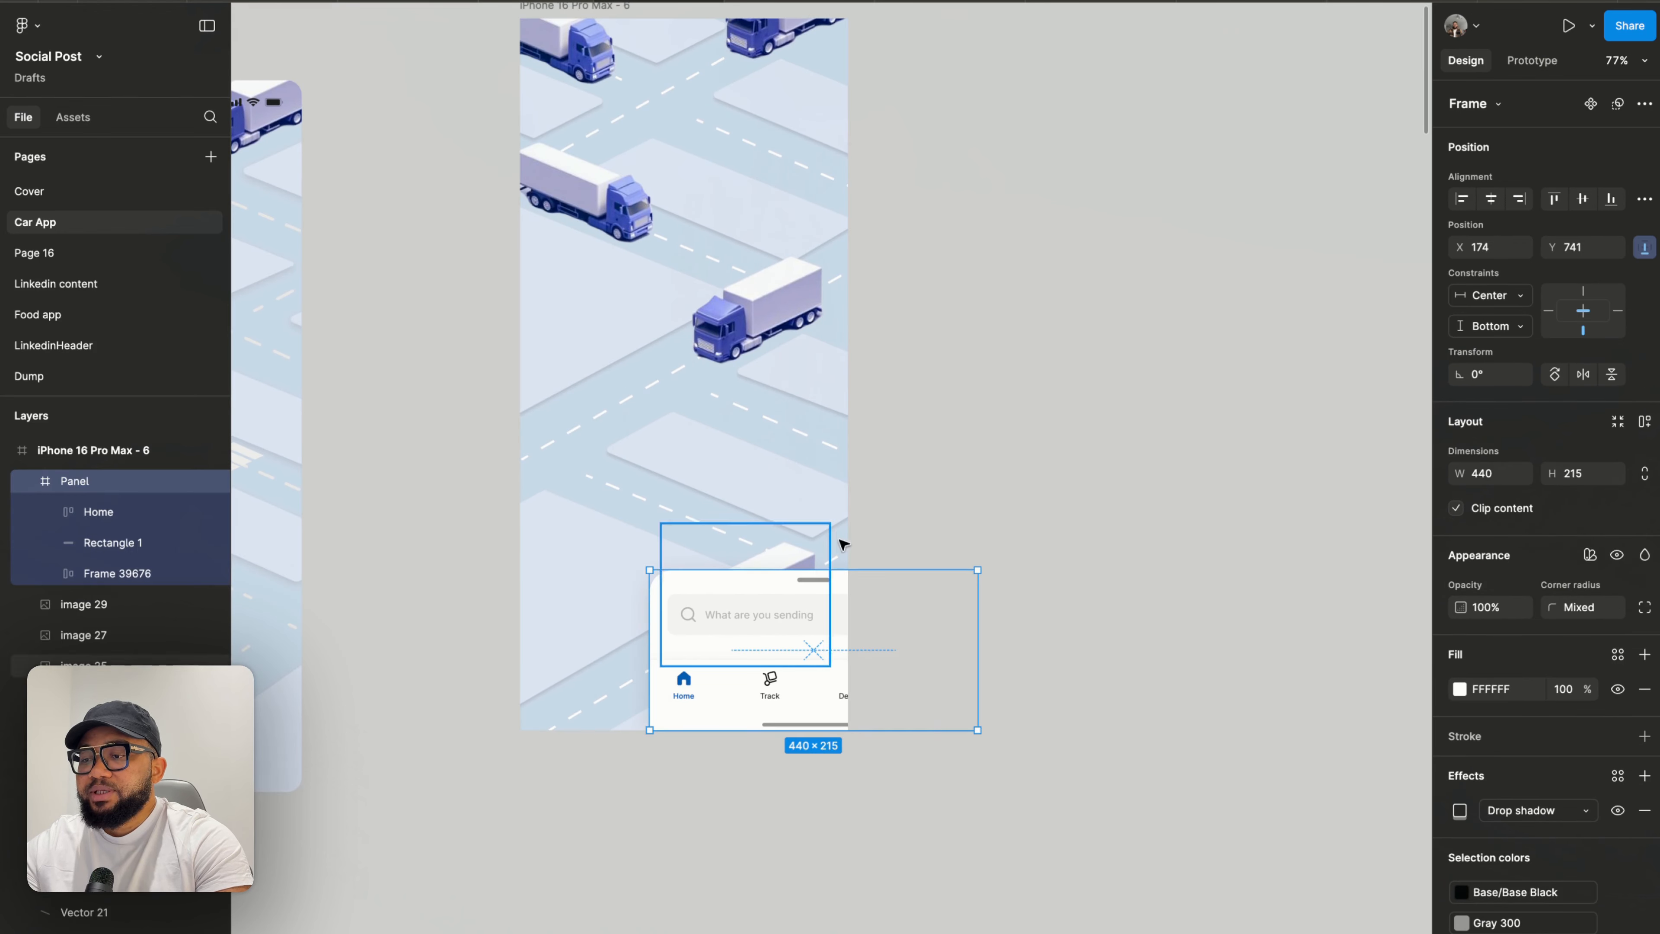
{"action": "left_click", "coordinate": [1491, 200]}
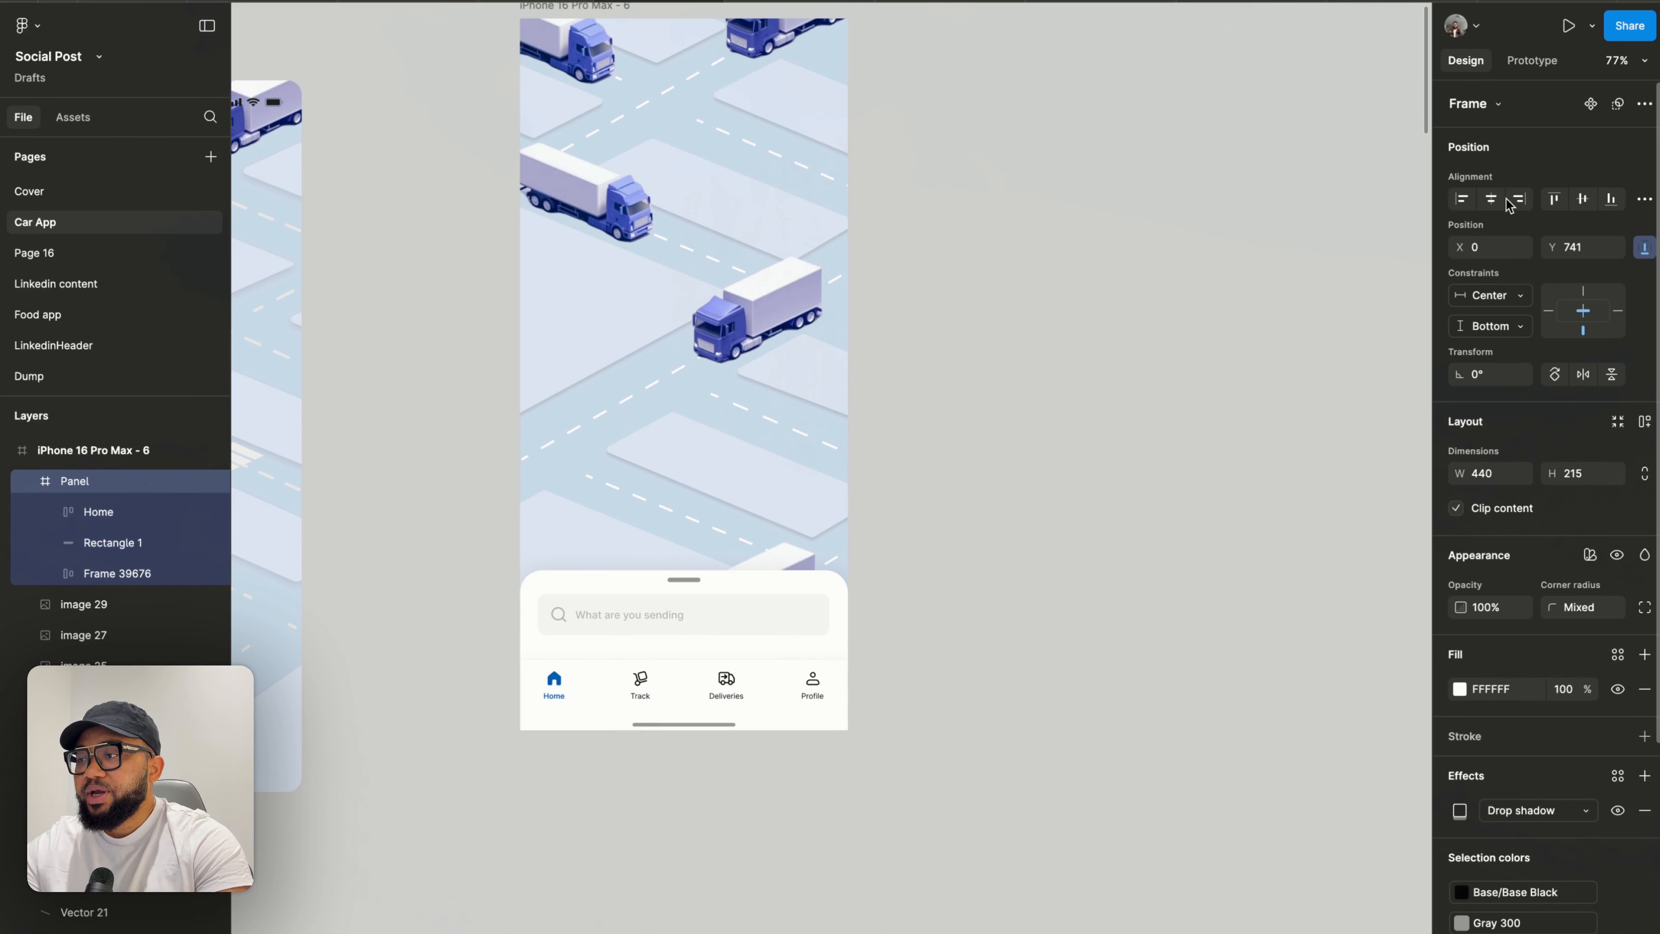
{"action": "left_click", "coordinate": [1086, 337]}
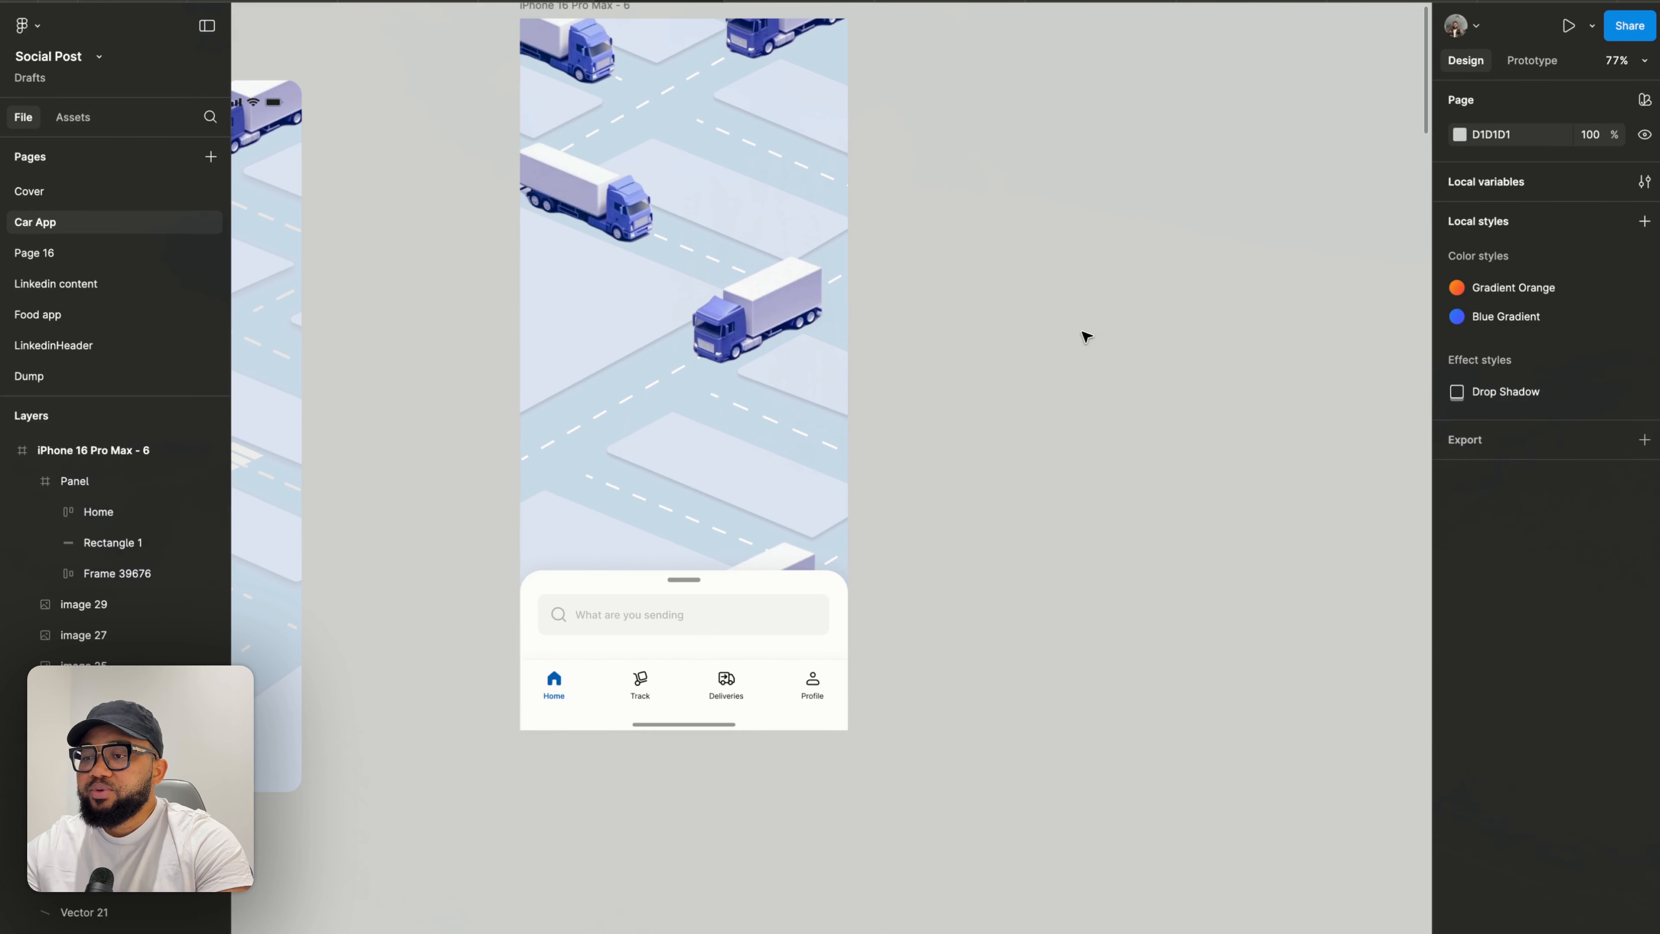
- Move the Panel back out of the phone frame onto the canvas beside it
{"action": "scroll", "coordinate": [1085, 337], "scroll_direction": "down", "scroll_amount": 5}
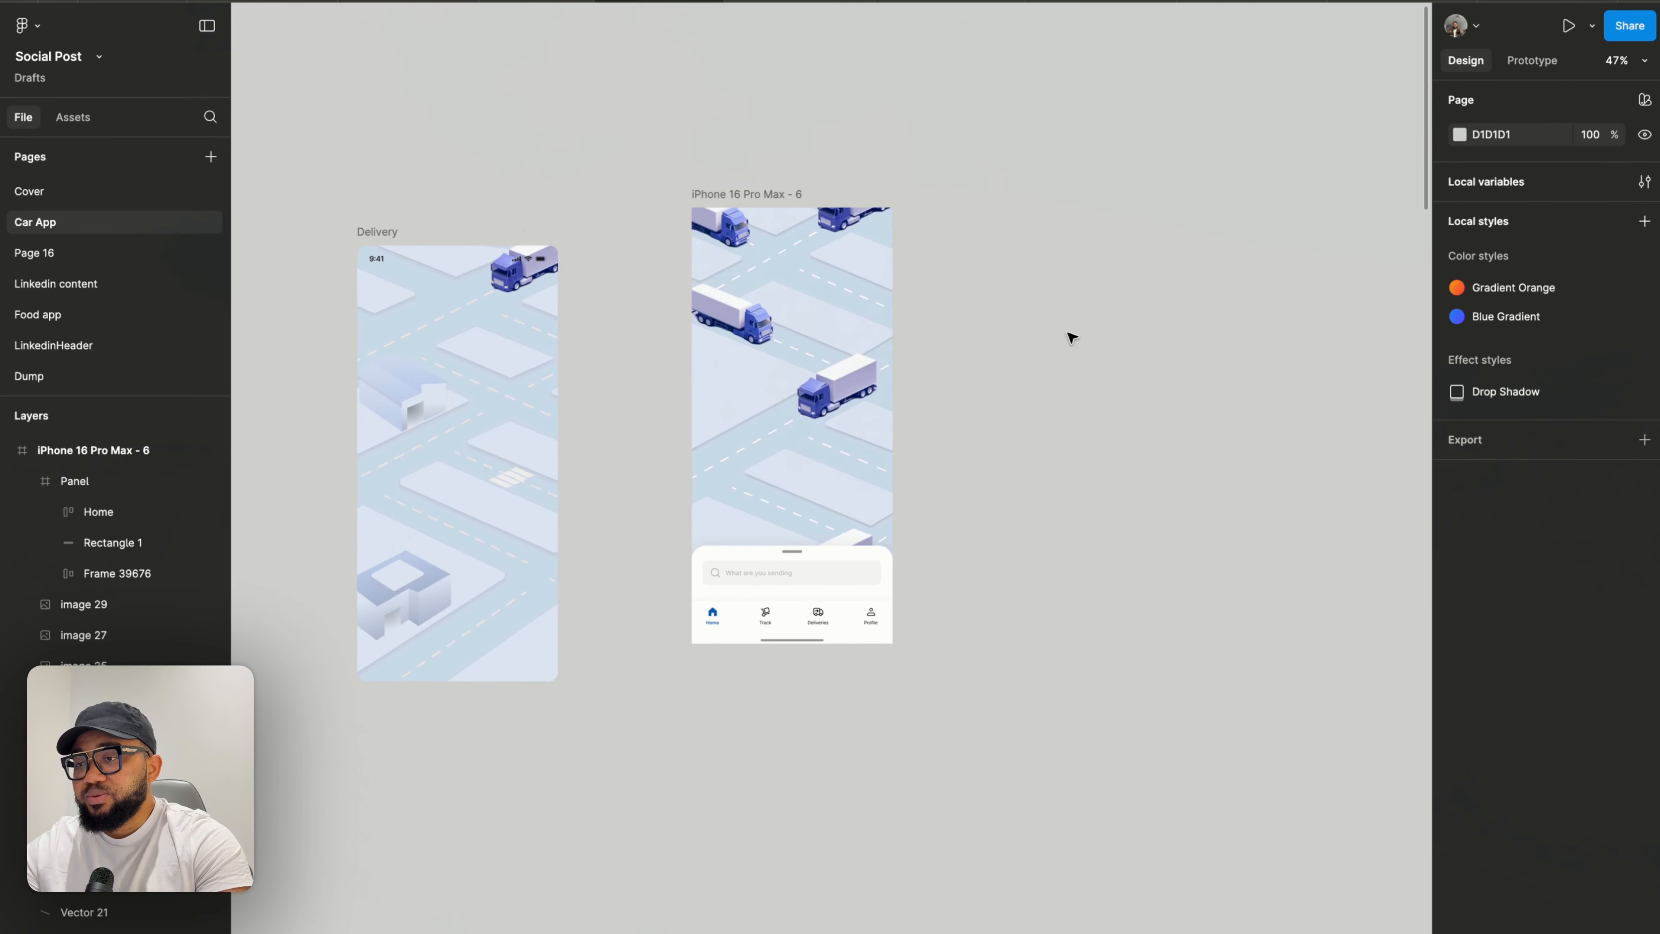
{"action": "scroll", "coordinate": [869, 431], "scroll_direction": "up", "scroll_amount": 5}
{"action": "left_click", "coordinate": [778, 685]}
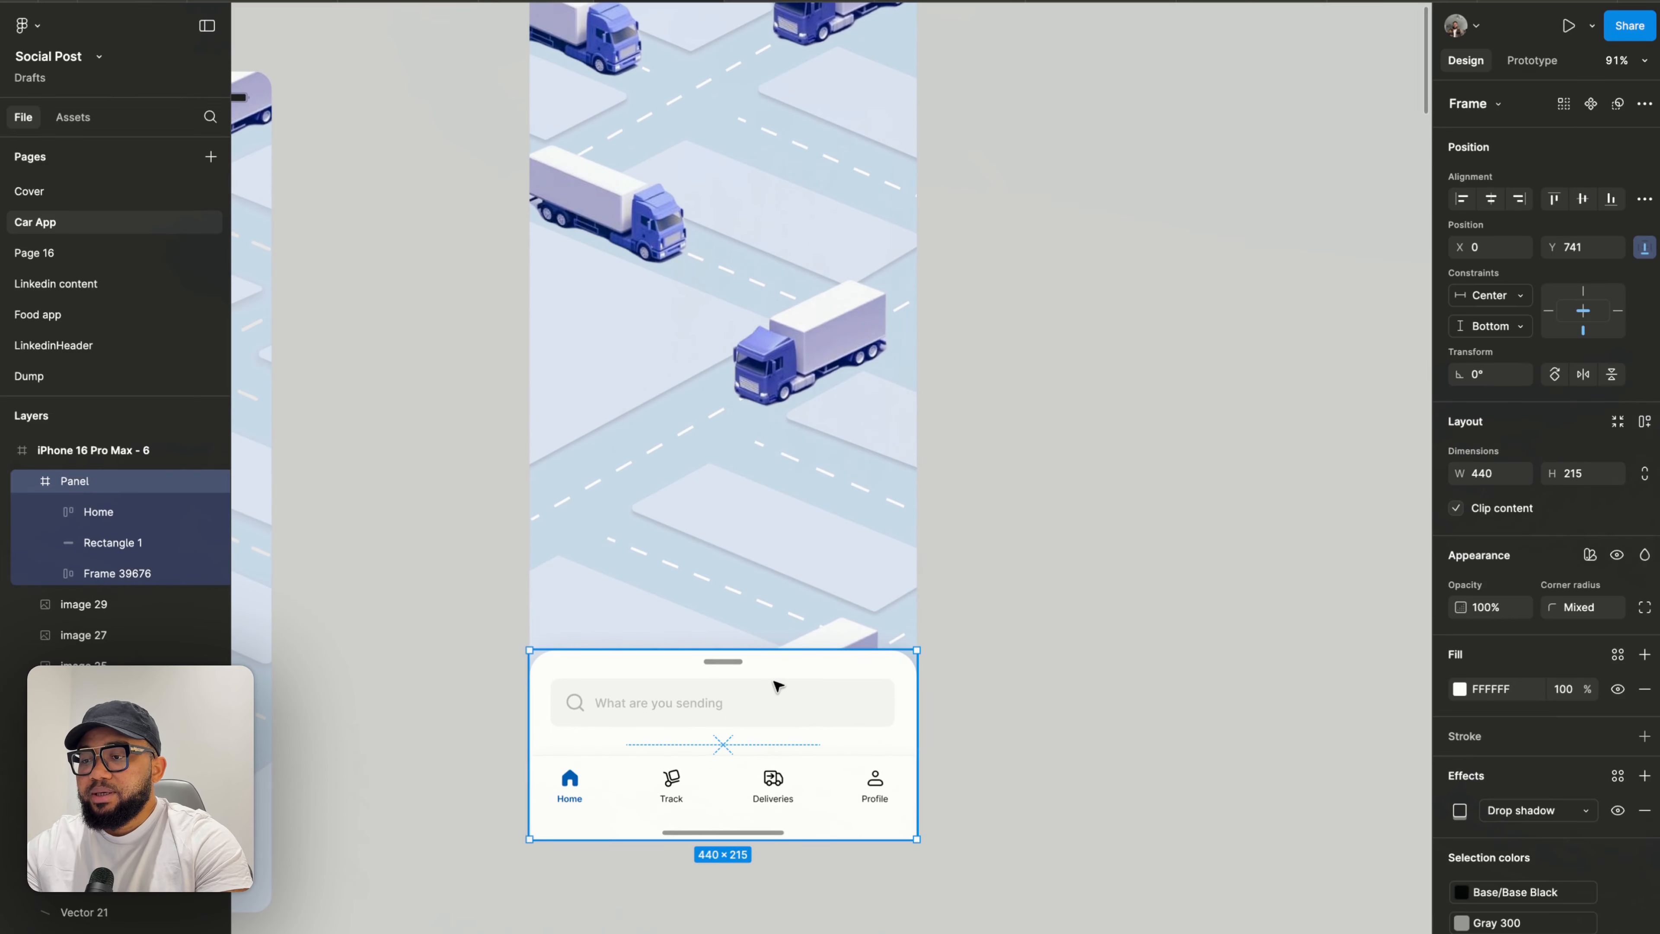
{"action": "left_click_drag", "start_coordinate": [777, 685], "coordinate": [1276, 575]}
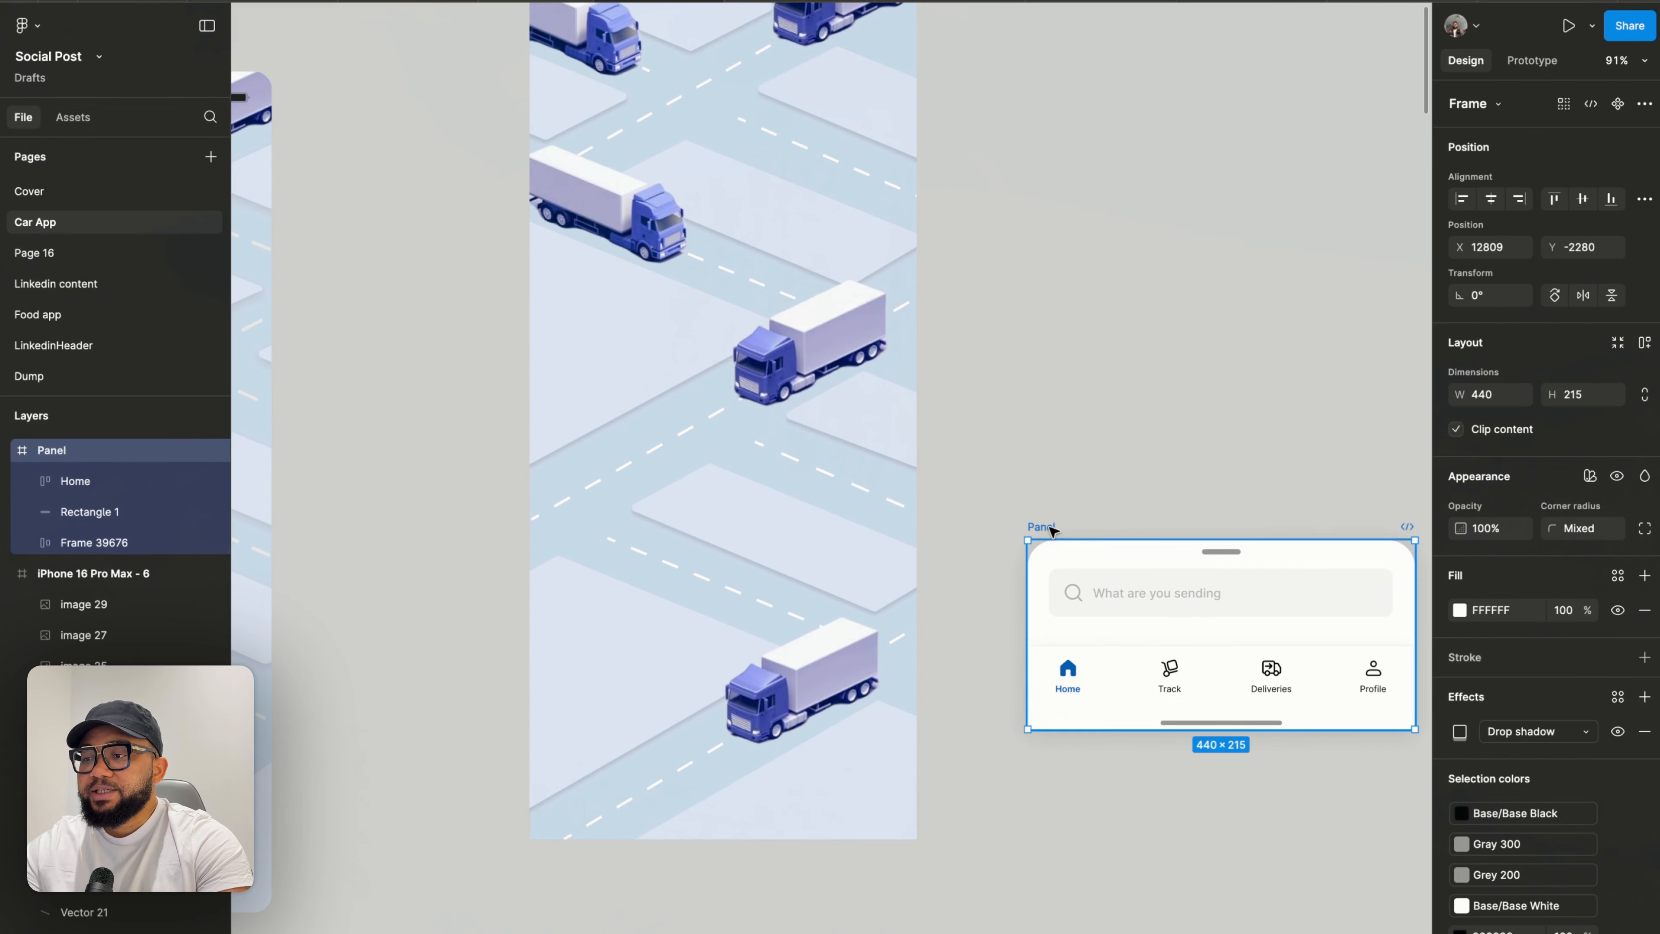
{"action": "left_click_drag", "start_coordinate": [1052, 531], "coordinate": [1068, 540]}
{"action": "scroll", "coordinate": [1071, 541], "scroll_direction": "down", "scroll_amount": 3}
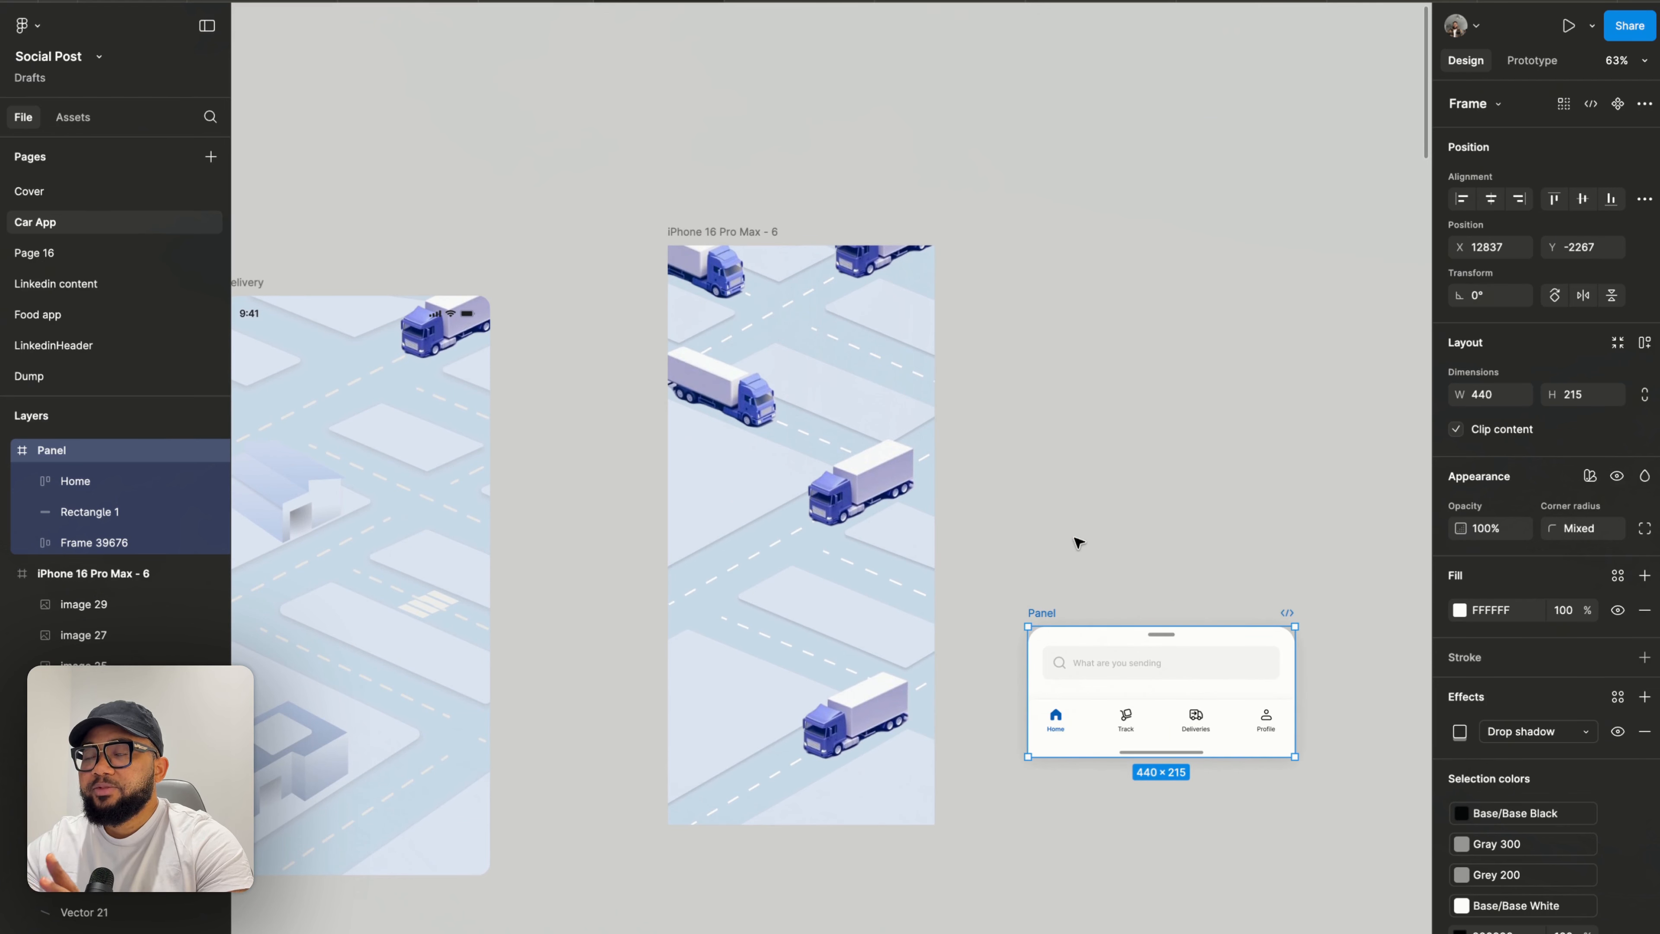
- Pull the middle truck out of the frame onto the canvas and delete the bottom truck
{"action": "left_click", "coordinate": [866, 500]}
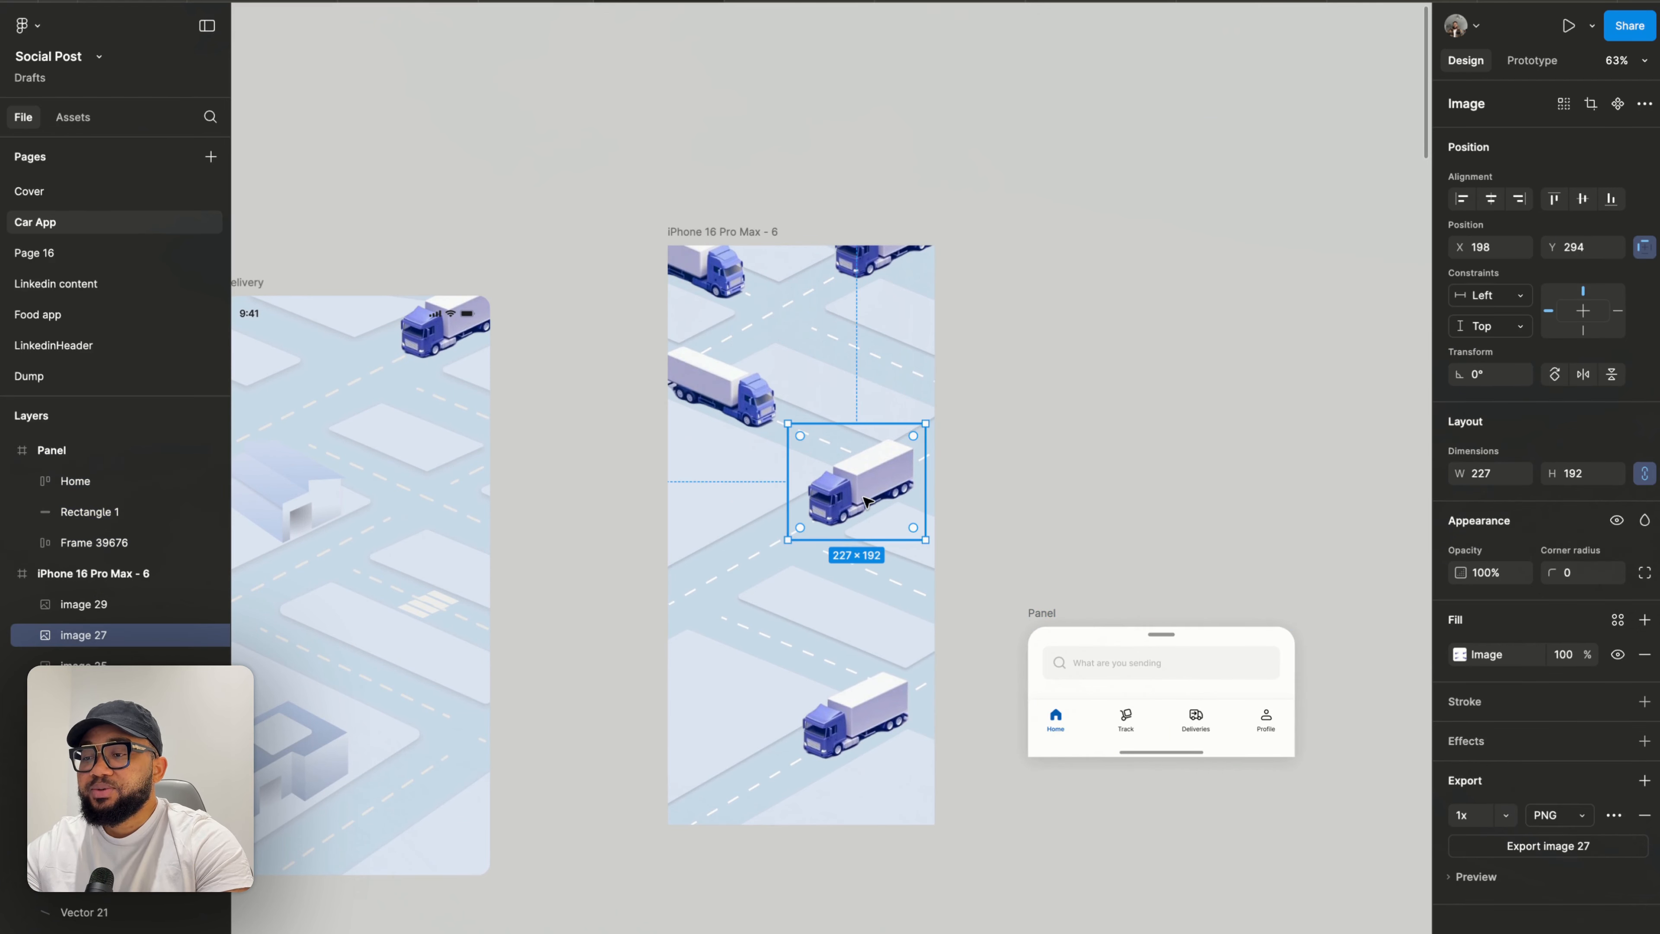
{"action": "left_click_drag", "start_coordinate": [866, 500], "coordinate": [1116, 455]}
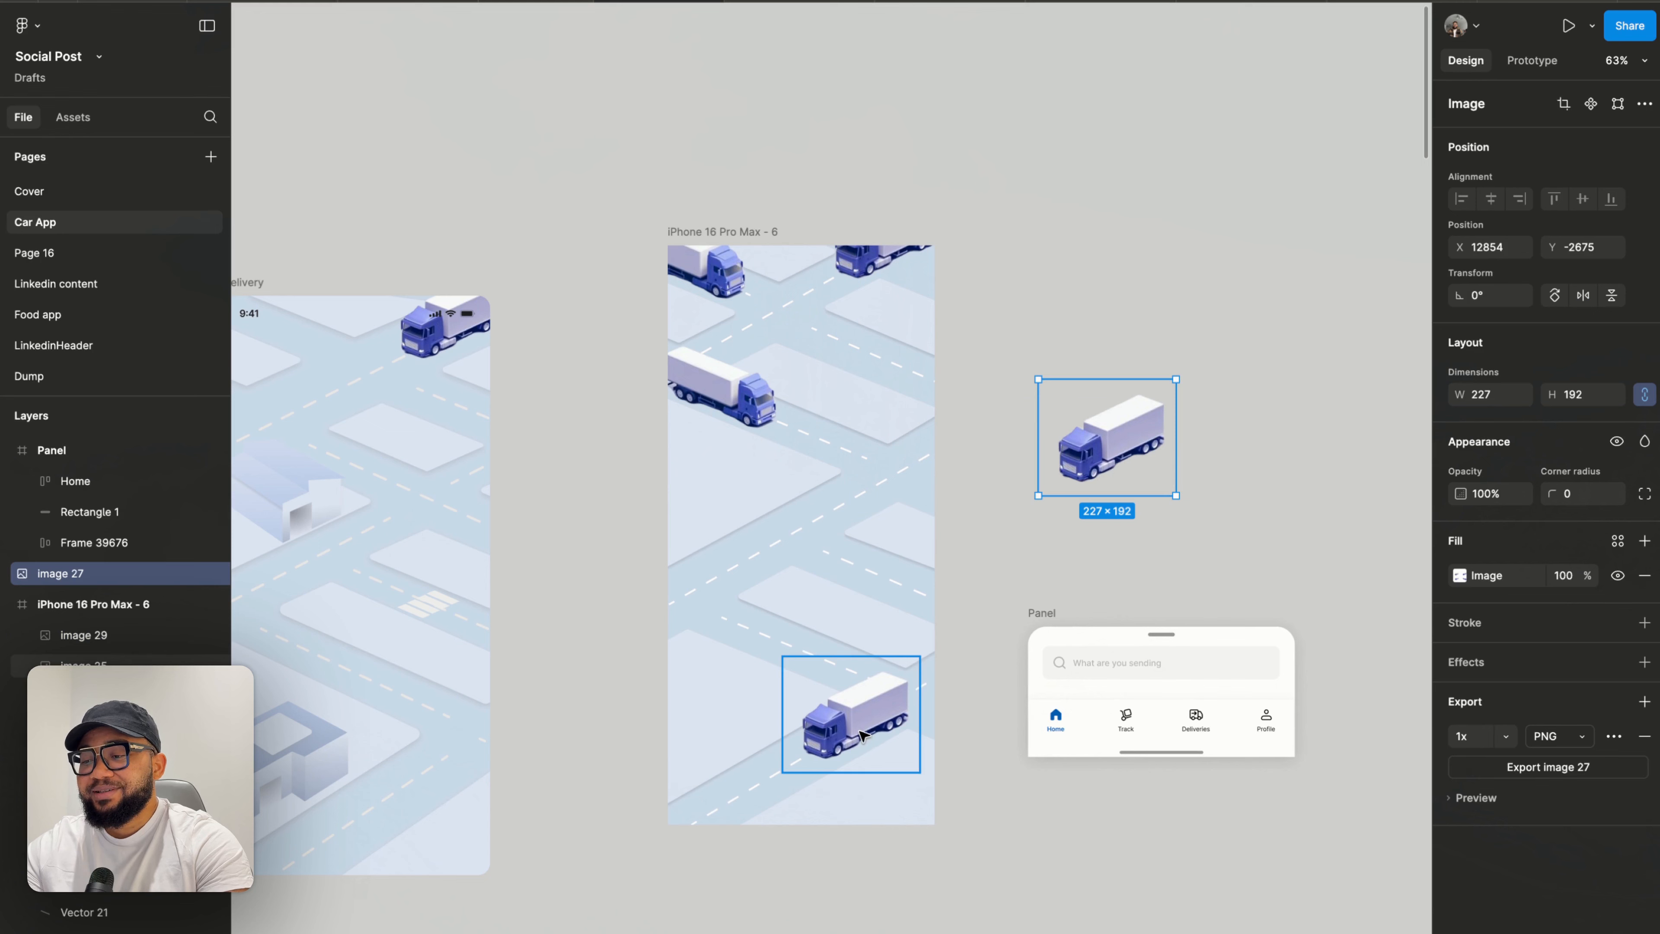
{"action": "left_click_drag", "start_coordinate": [861, 736], "coordinate": [1152, 361]}
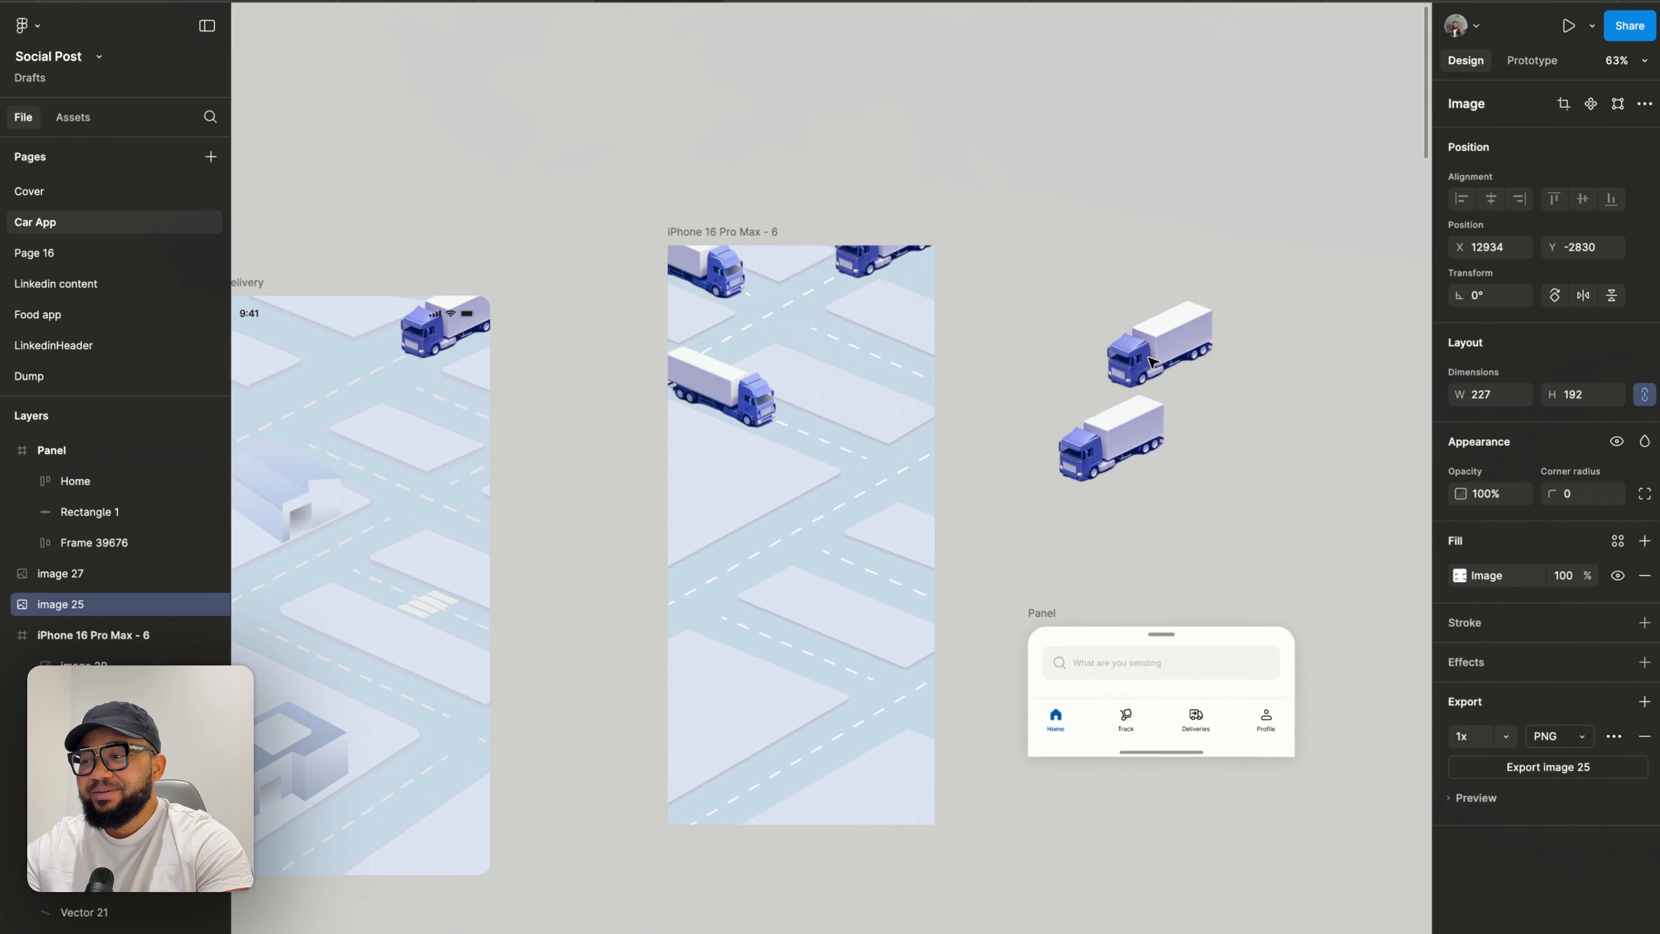
{"action": "key", "text": "Delete"}
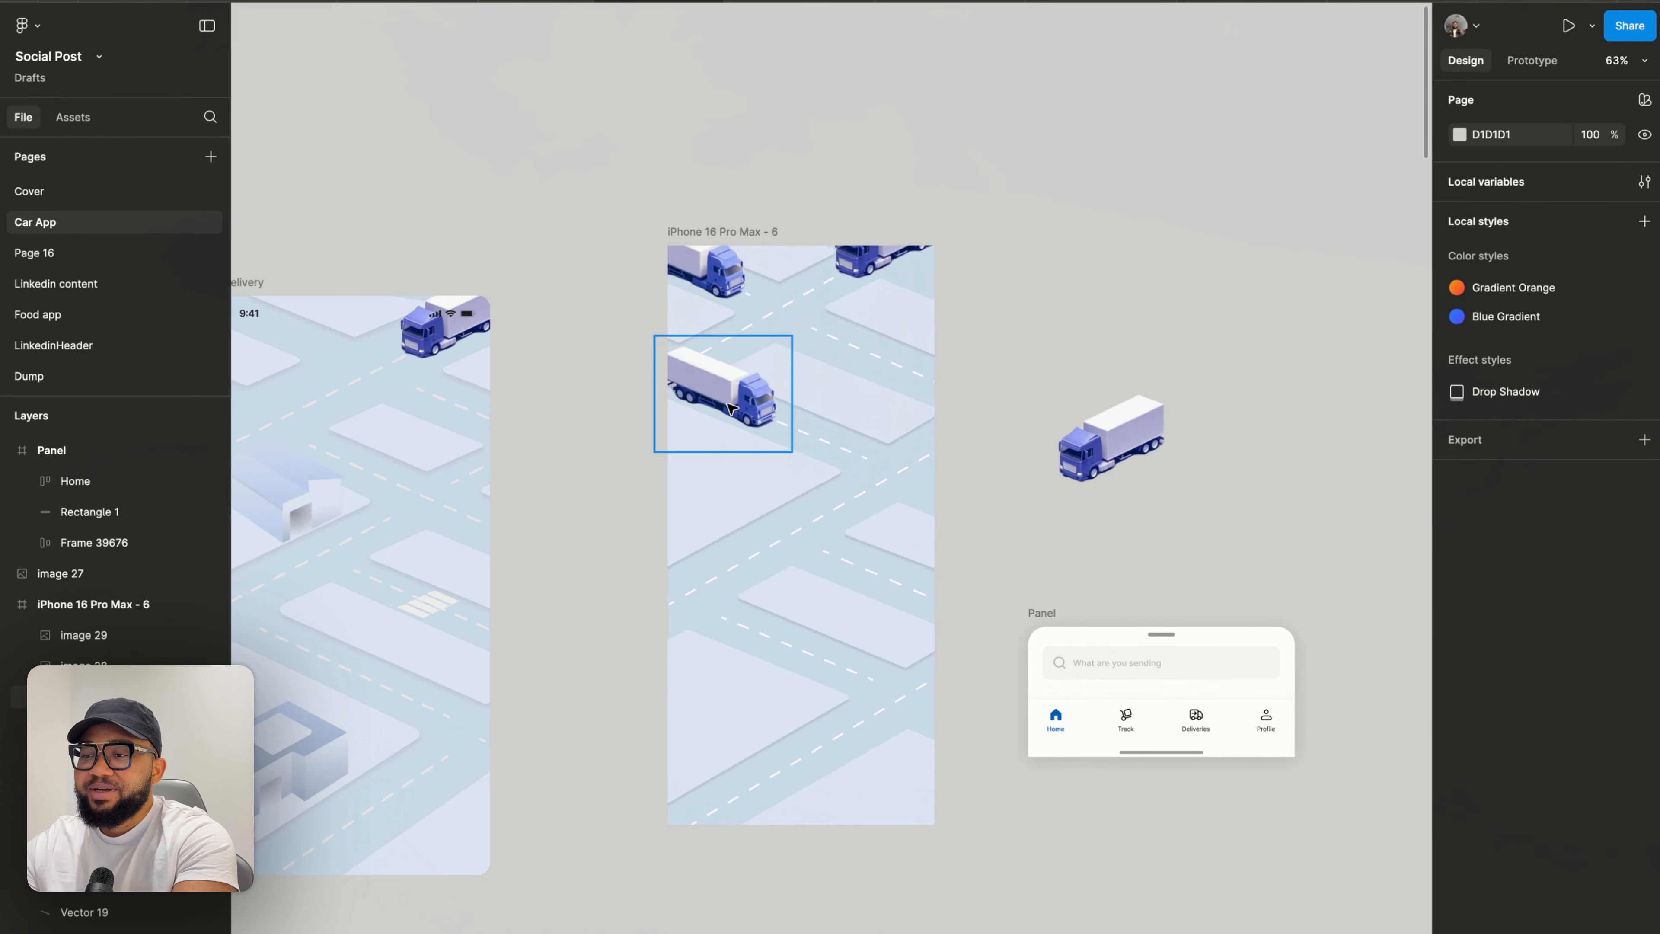
- Move the left truck out of the frame onto the canvas and delete the top-left truck
{"action": "left_click_drag", "start_coordinate": [731, 409], "coordinate": [1054, 342]}
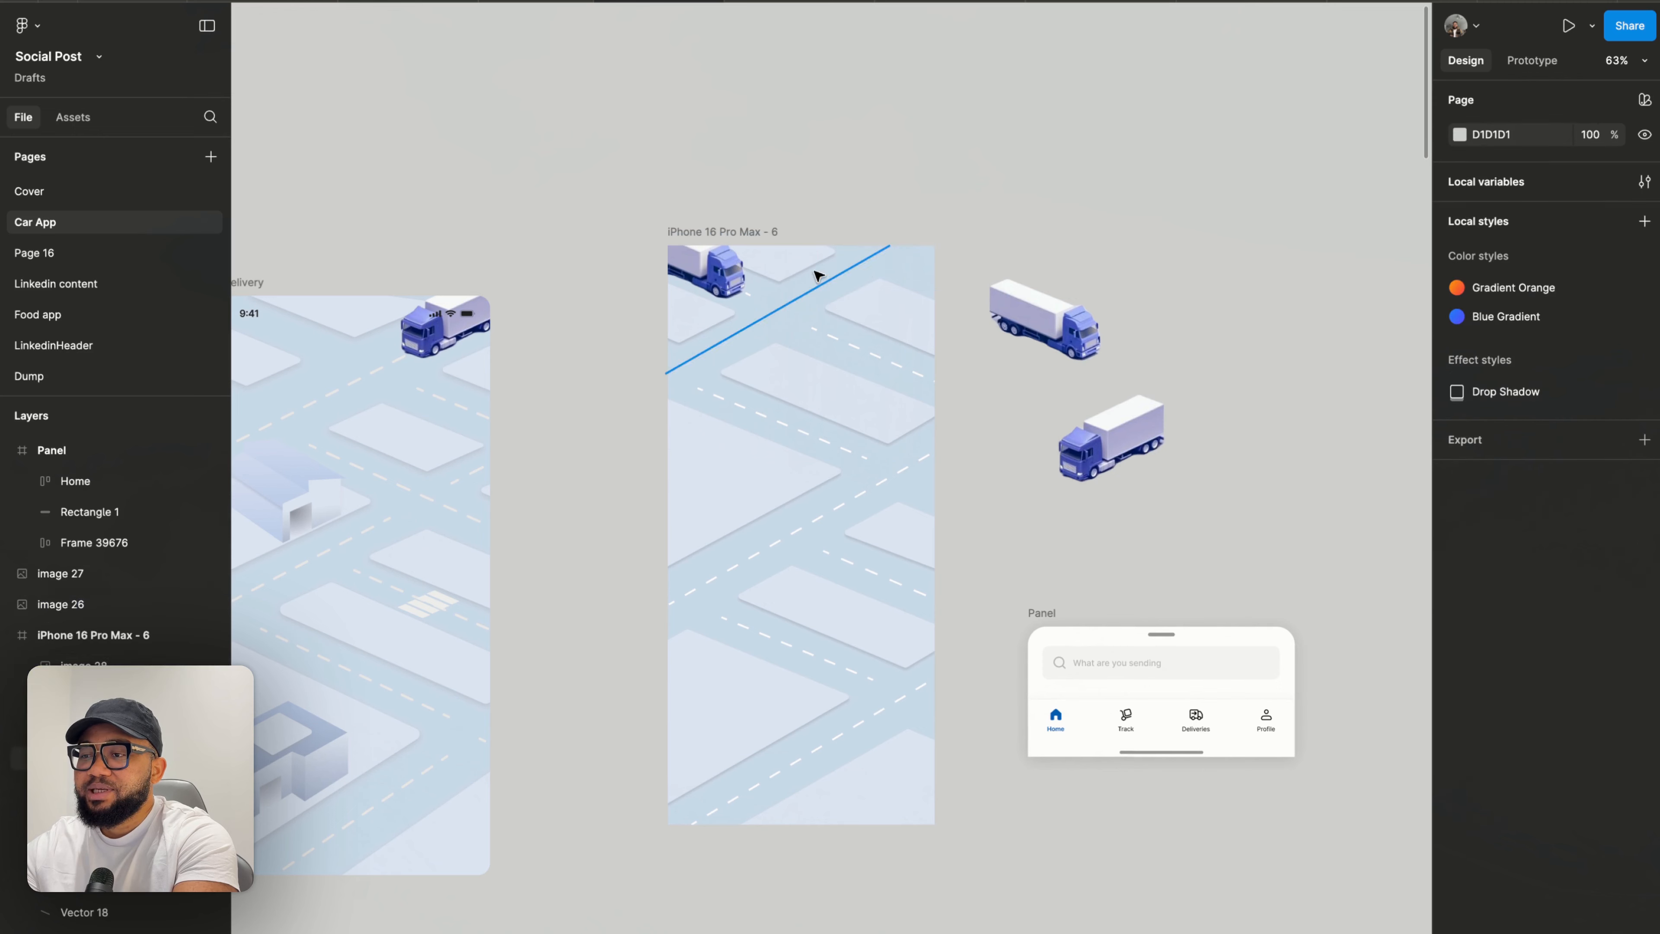
{"action": "left_click", "coordinate": [709, 273]}
{"action": "key", "text": "Delete"}
{"action": "left_click", "coordinate": [1033, 288]}
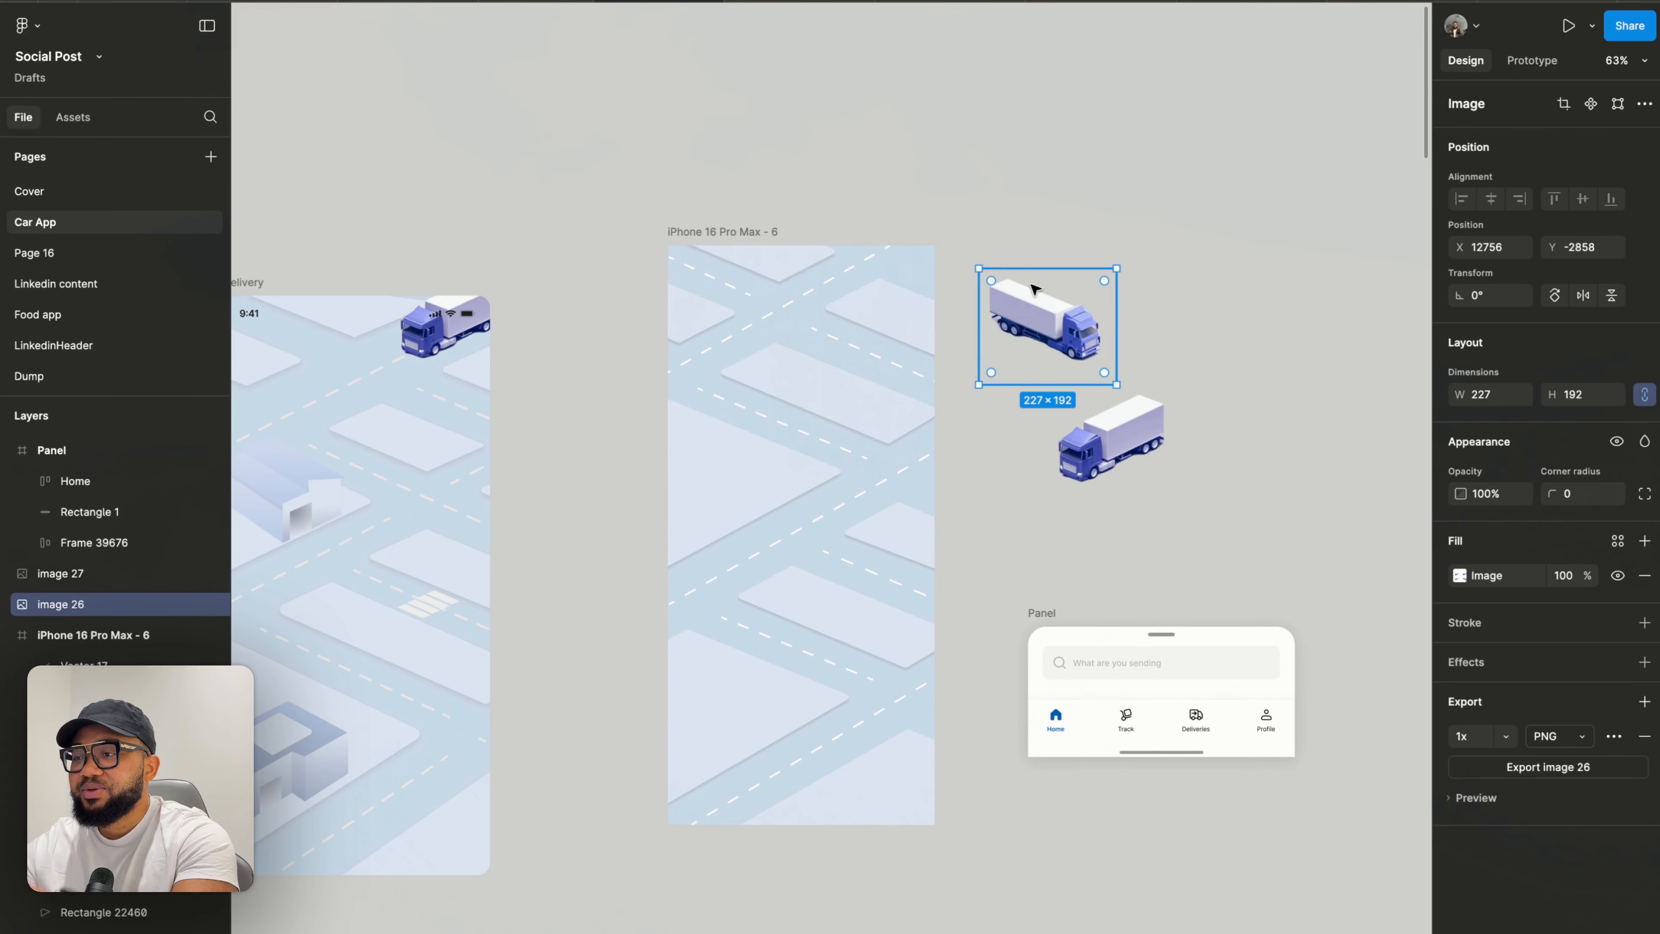
{"action": "right_click", "coordinate": [1035, 289]}
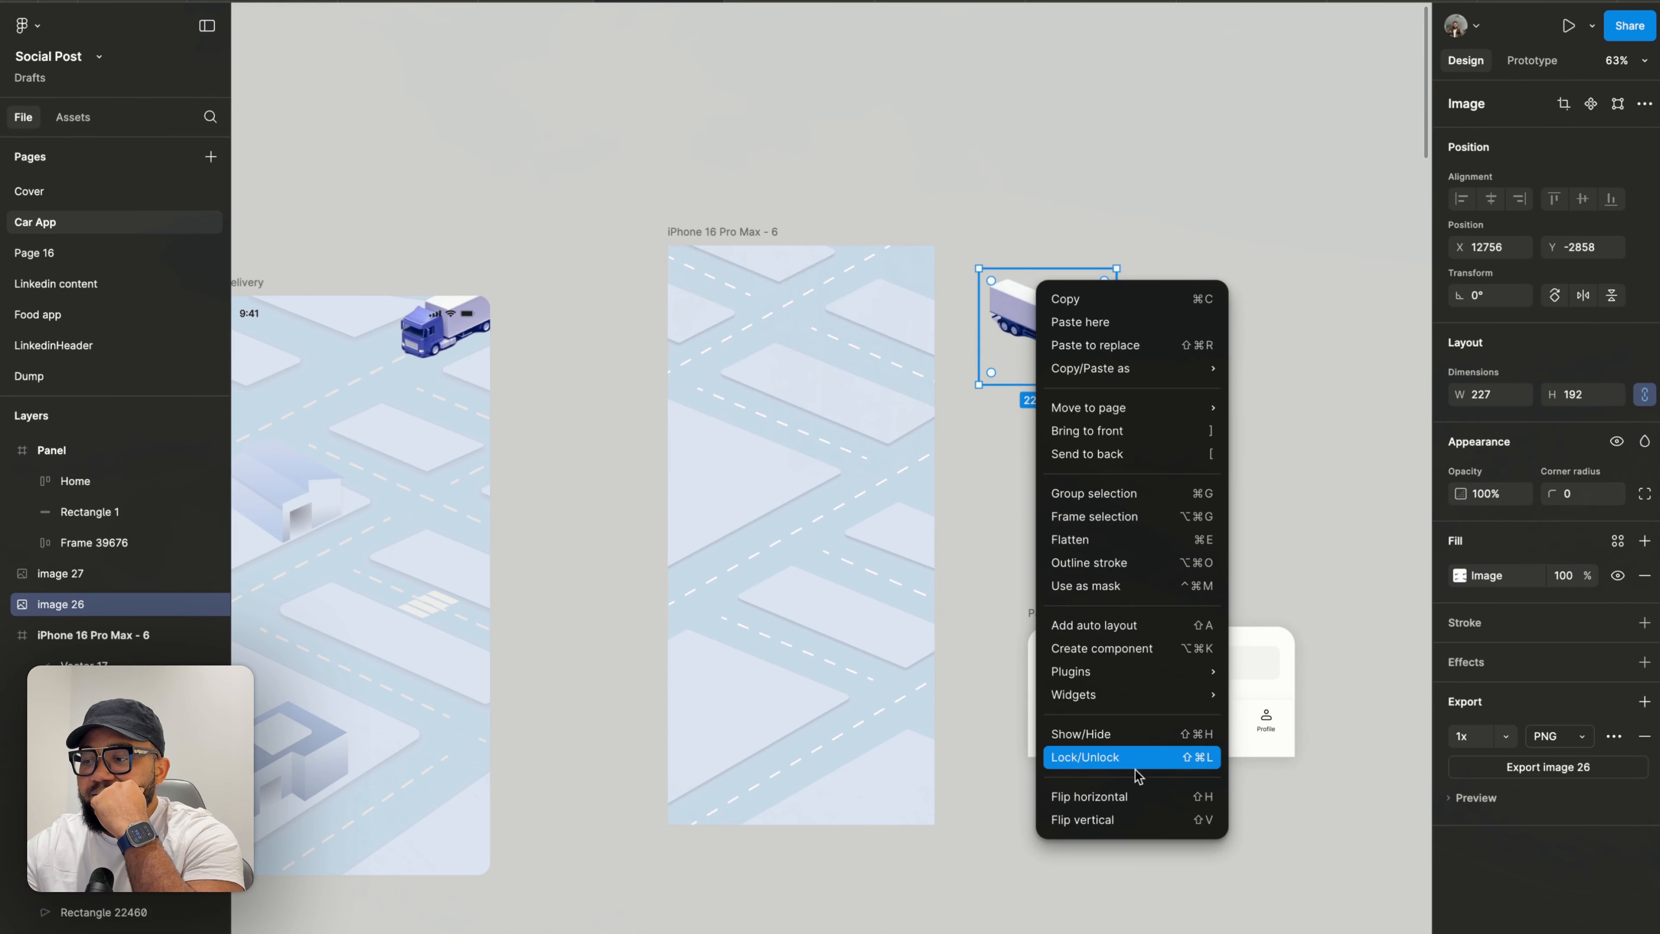
{"action": "mouse_move", "coordinate": [1138, 671]}
{"action": "left_click", "coordinate": [1279, 513]}
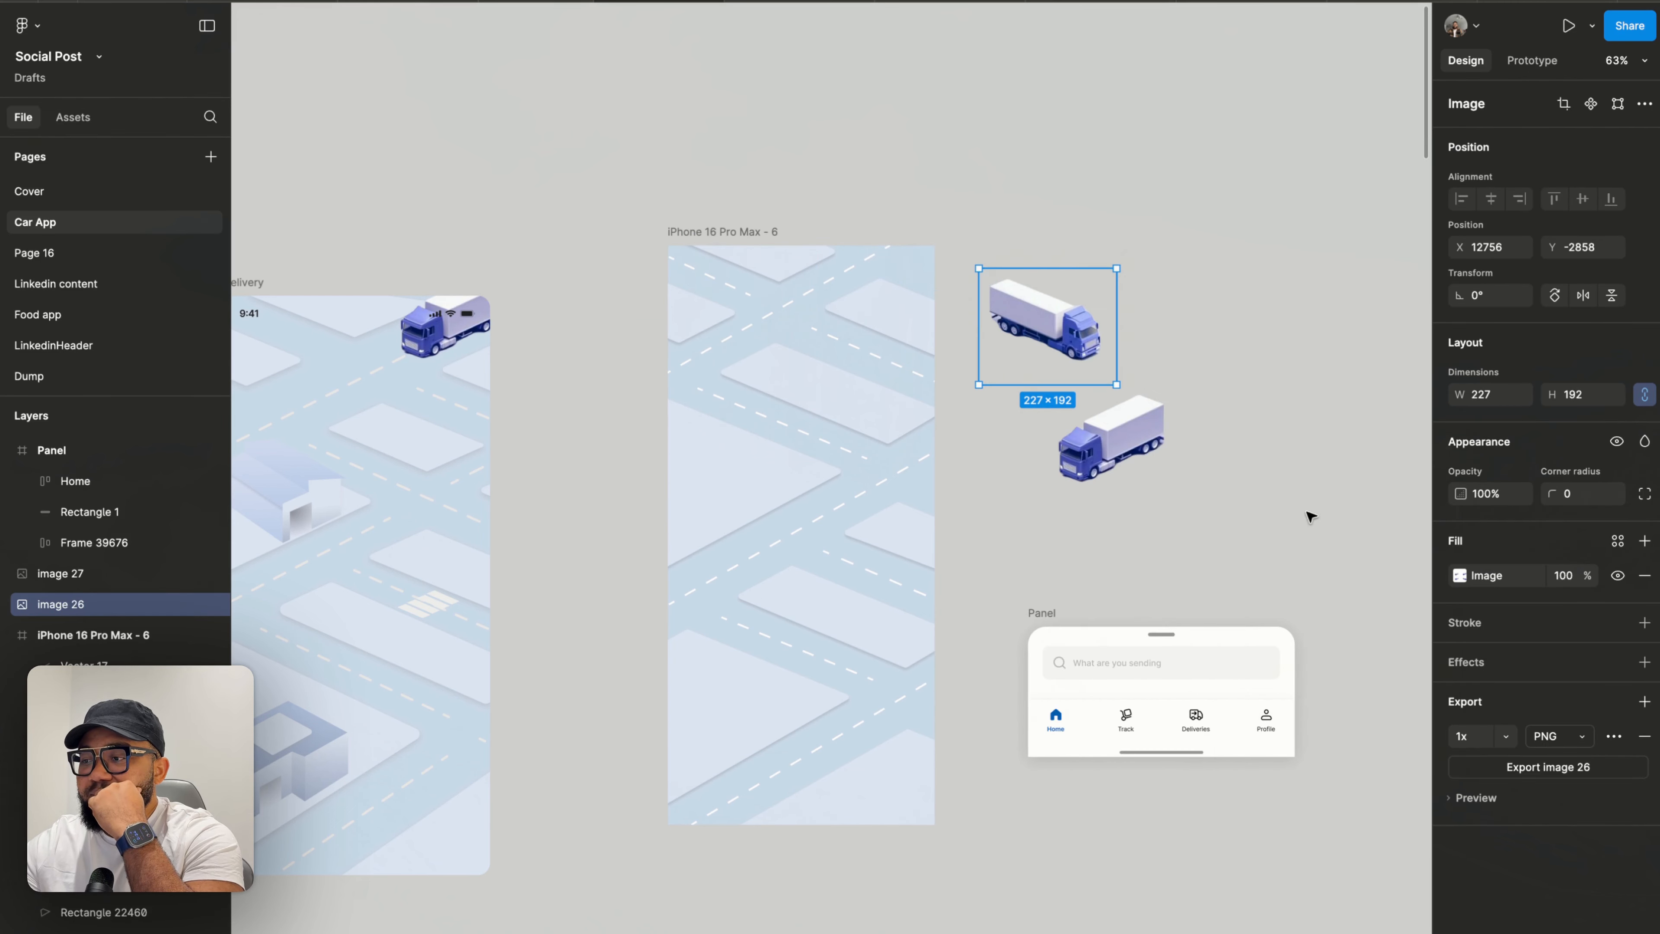
{"action": "left_click", "coordinate": [1261, 499]}
{"action": "left_click", "coordinate": [984, 753]}
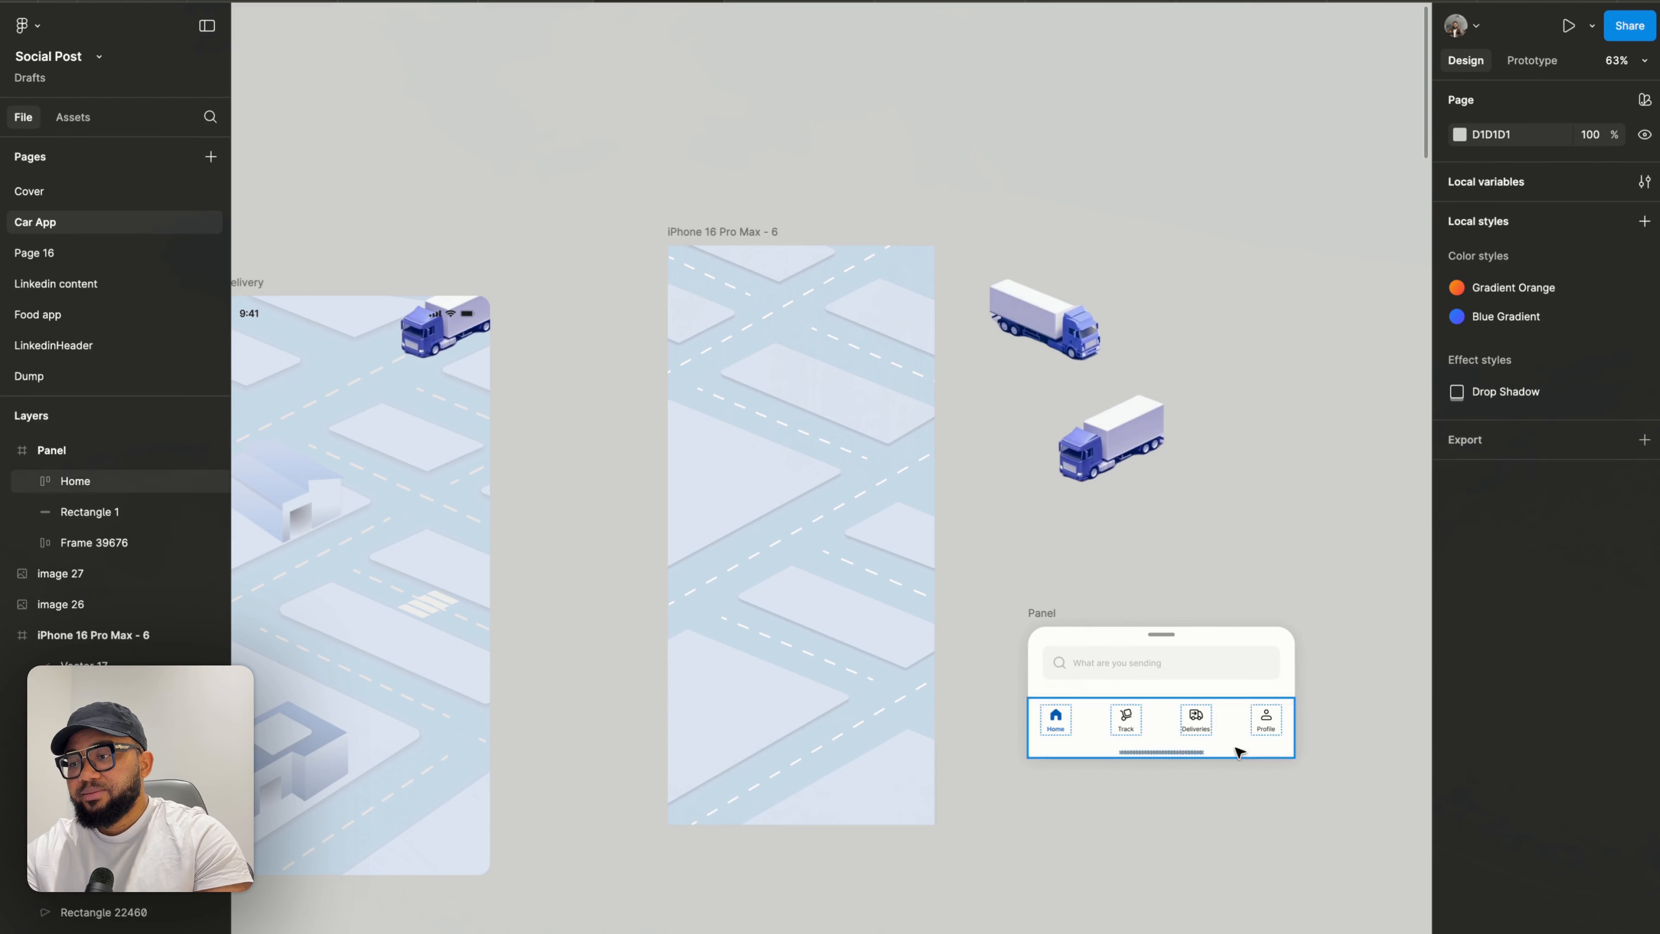
- Export the upper loose truck image as a PNG named Truck 1 into Downloads
{"action": "left_click", "coordinate": [1052, 333]}
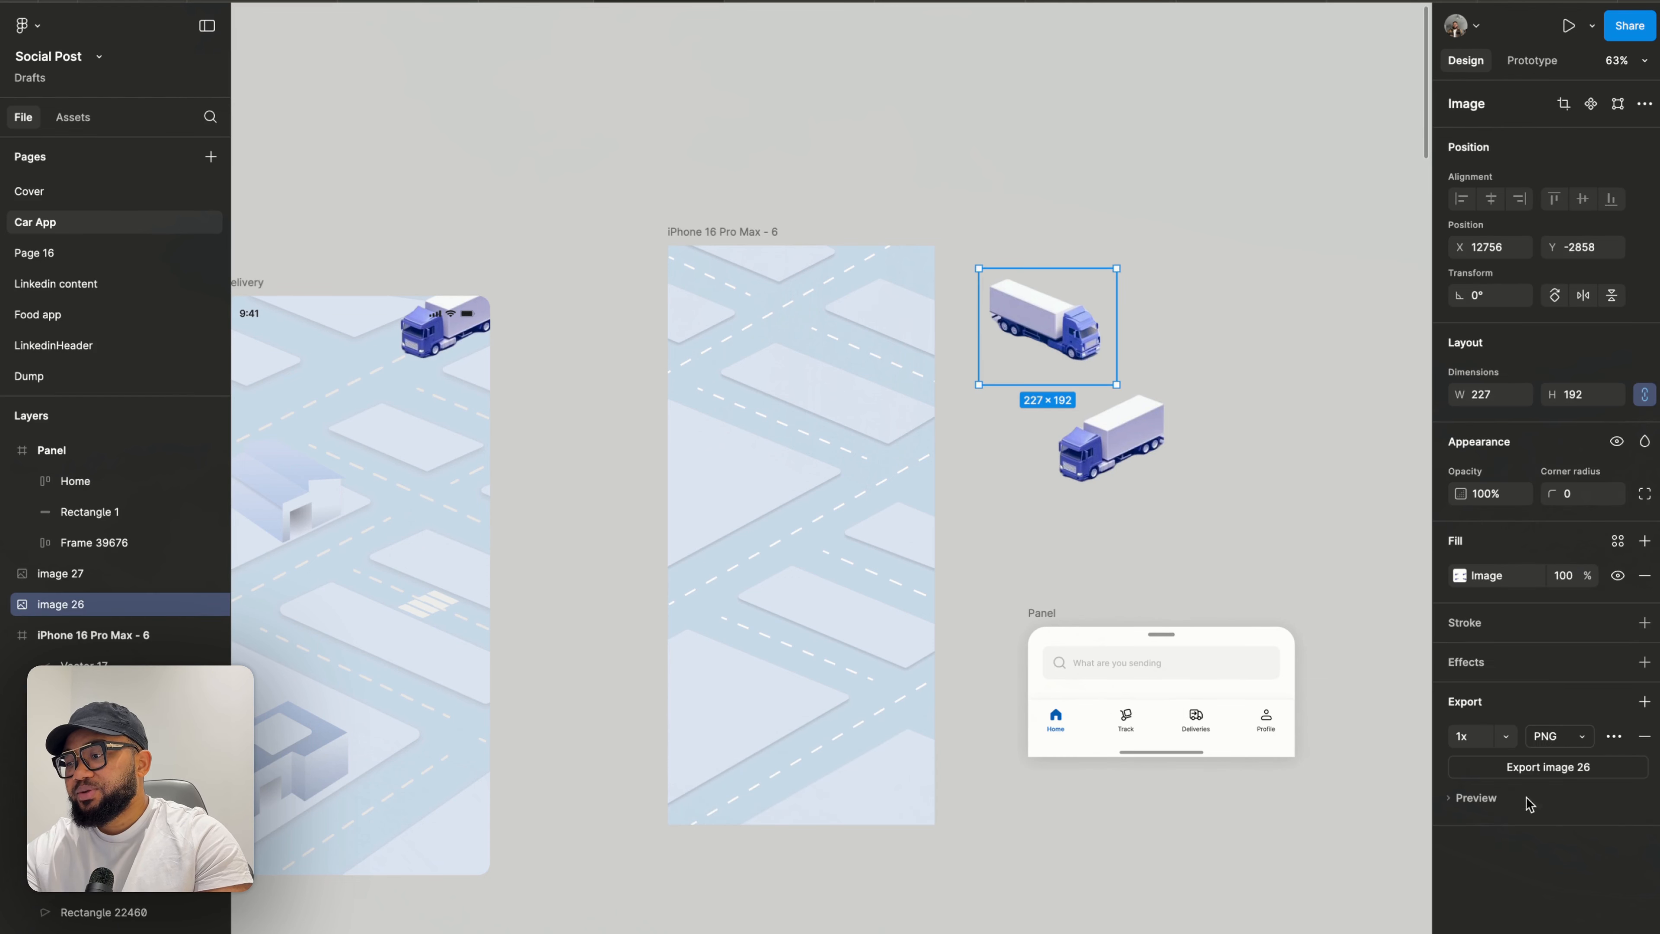
{"action": "left_click", "coordinate": [1563, 768]}
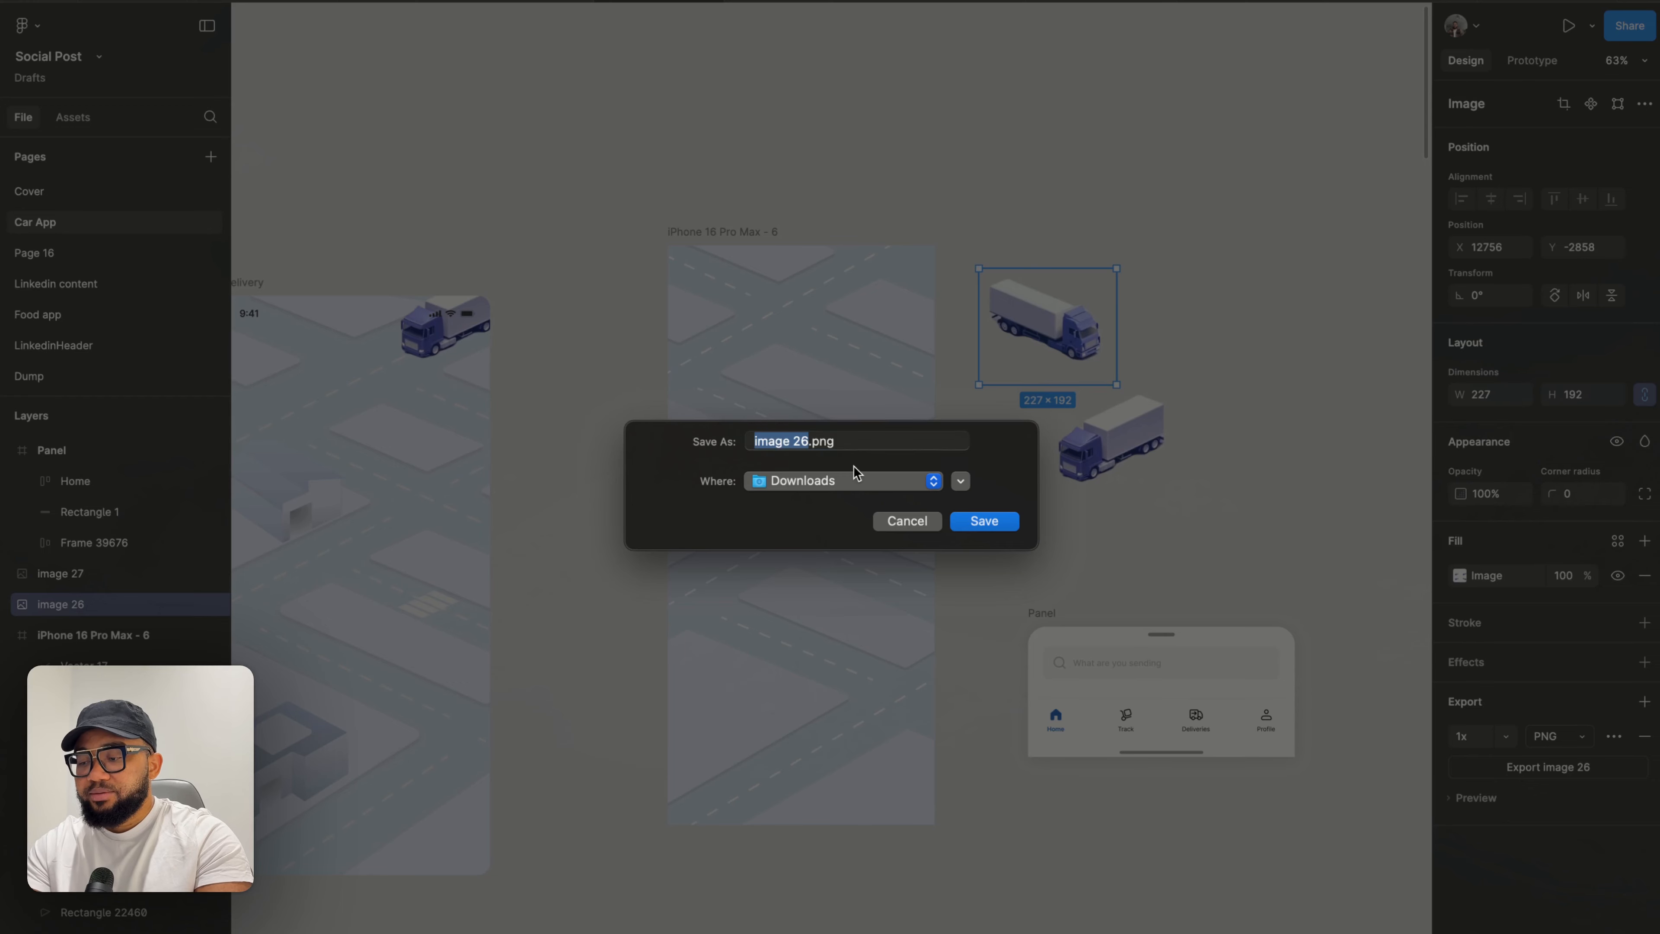
{"action": "key", "text": "BackSpace"}
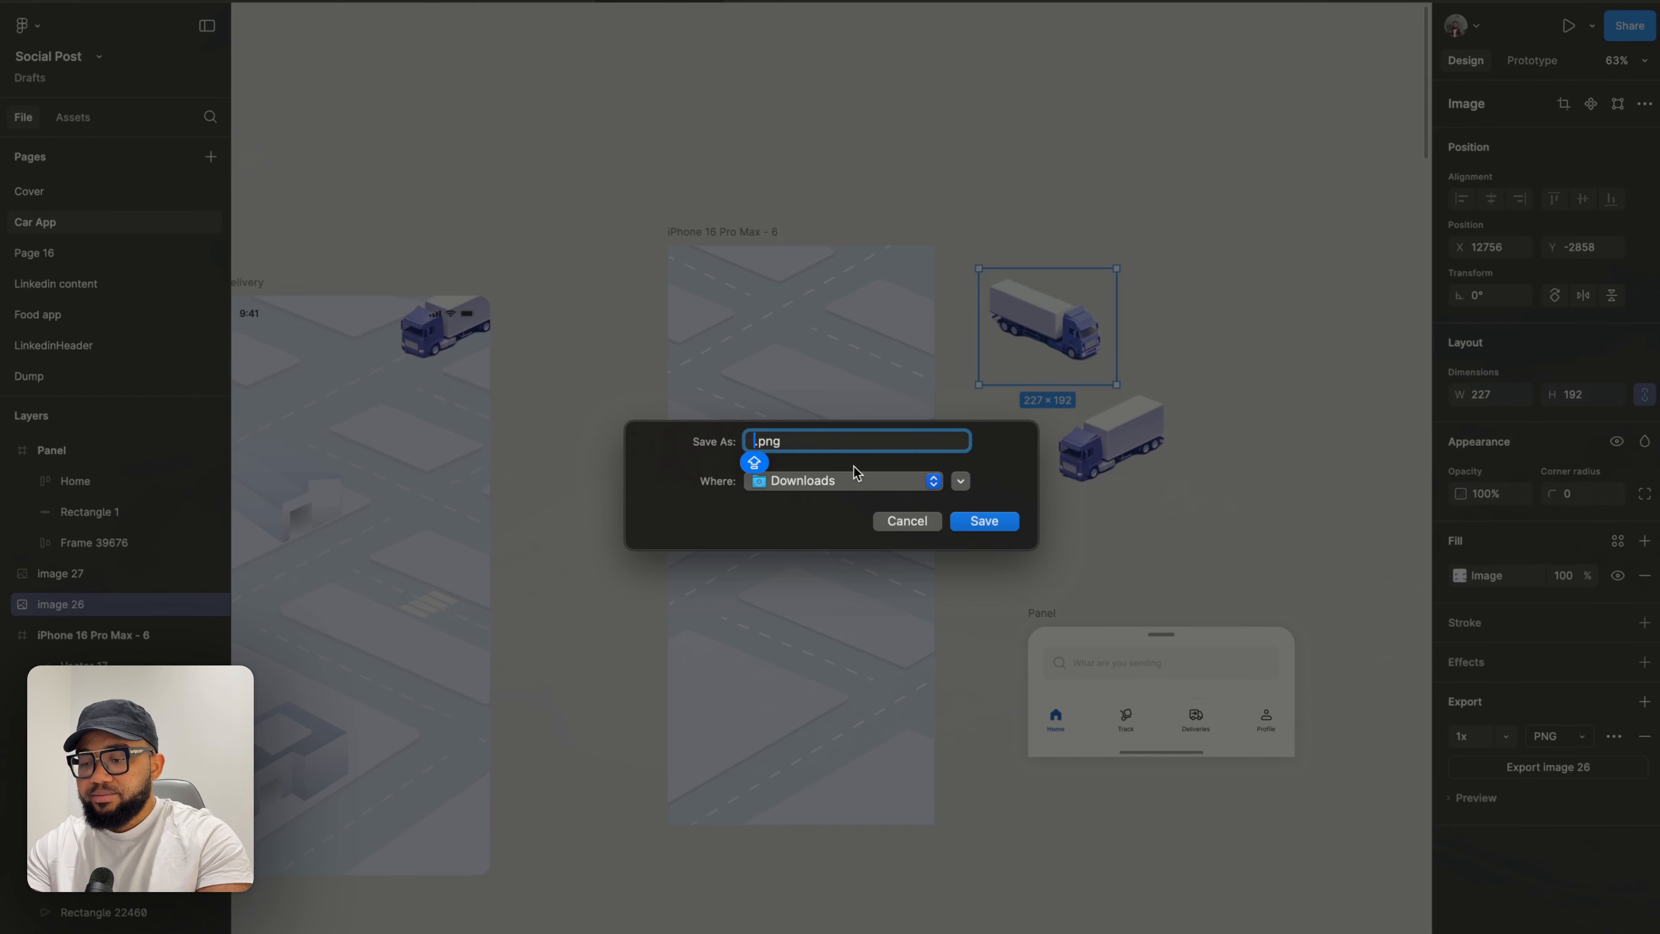
{"action": "type", "text": "Truck"}
{"action": "key", "text": "Return"}
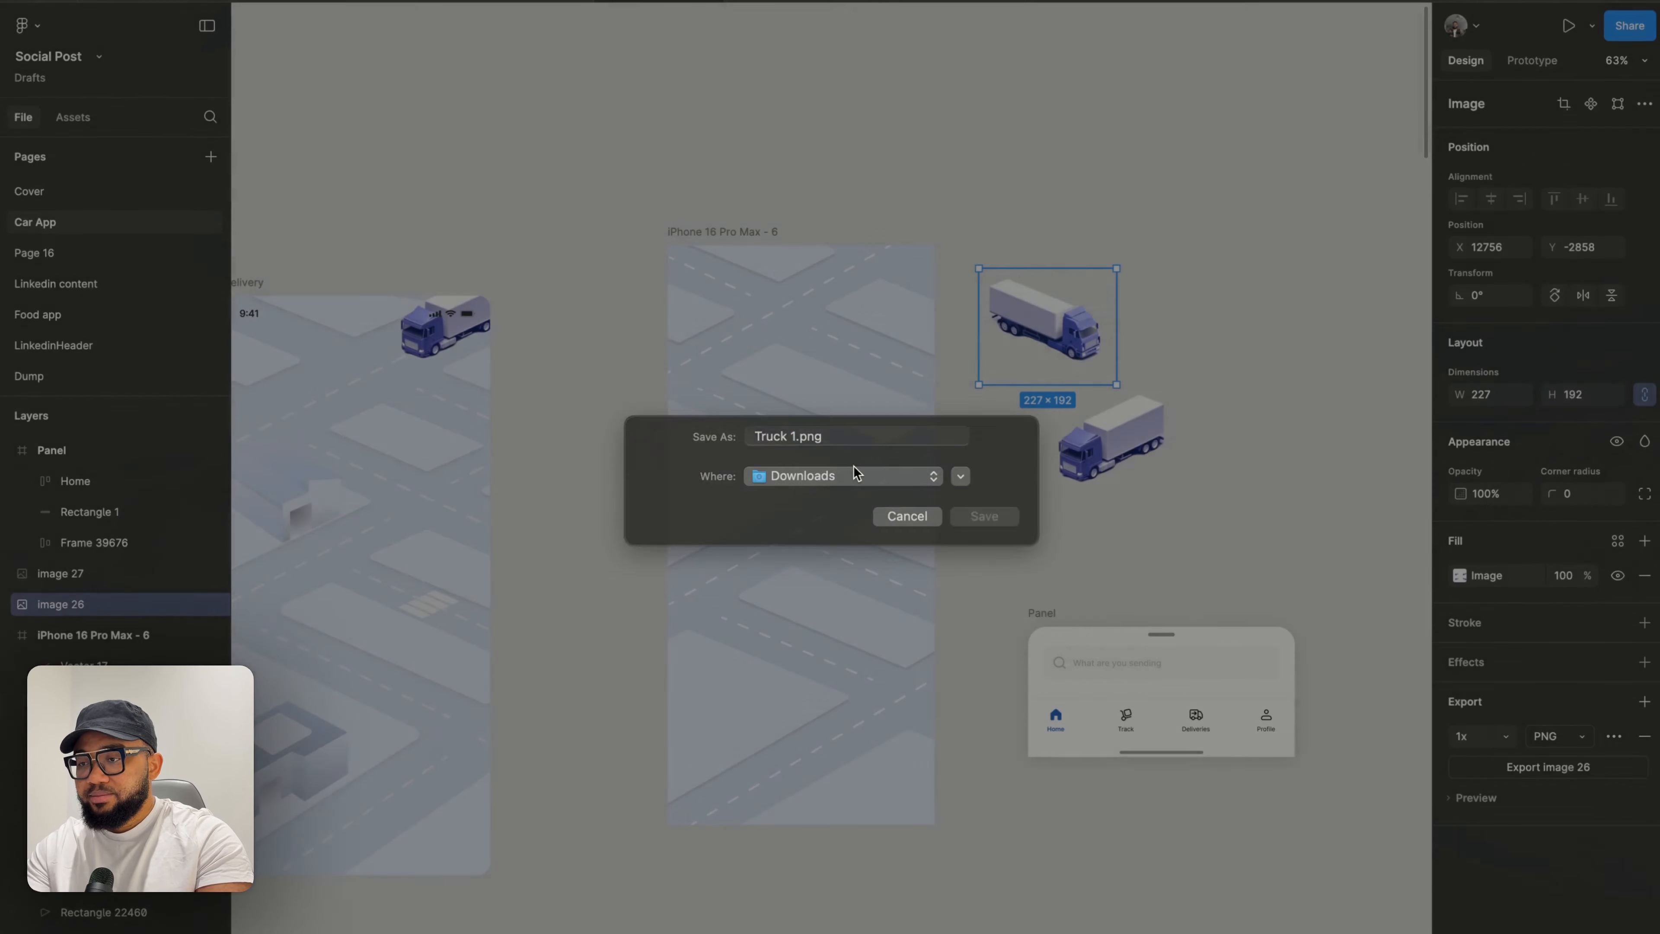
- Export the lower loose truck image as a PNG named Truck 2 into Downloads
{"action": "left_click", "coordinate": [1104, 445]}
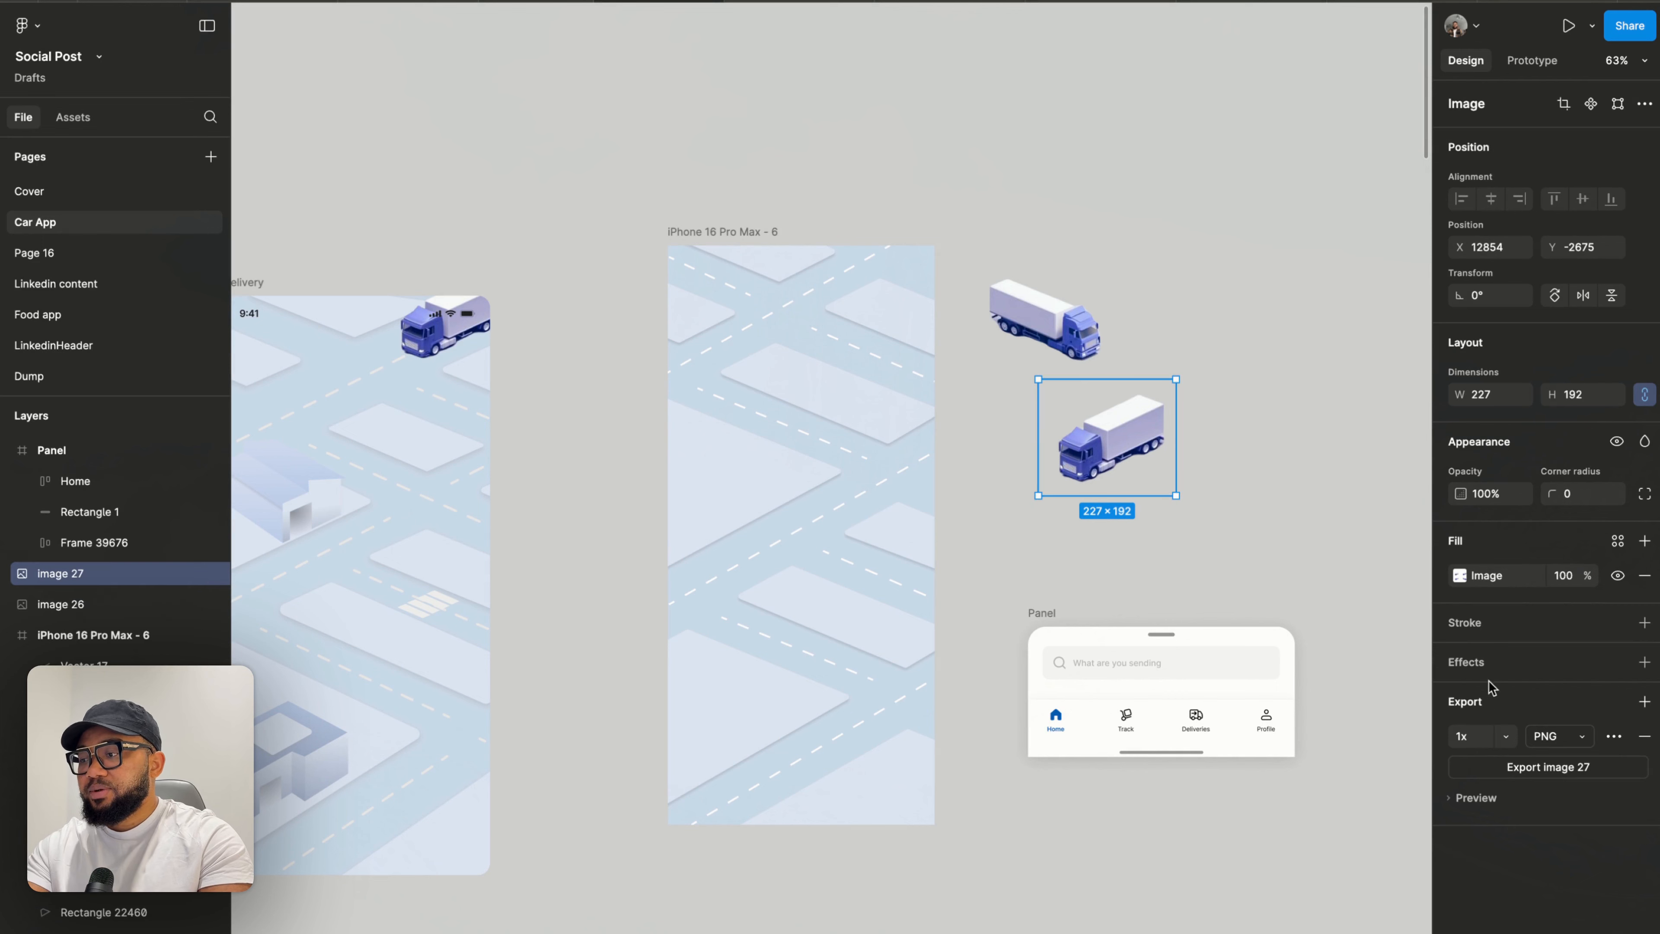
{"action": "left_click", "coordinate": [1535, 775]}
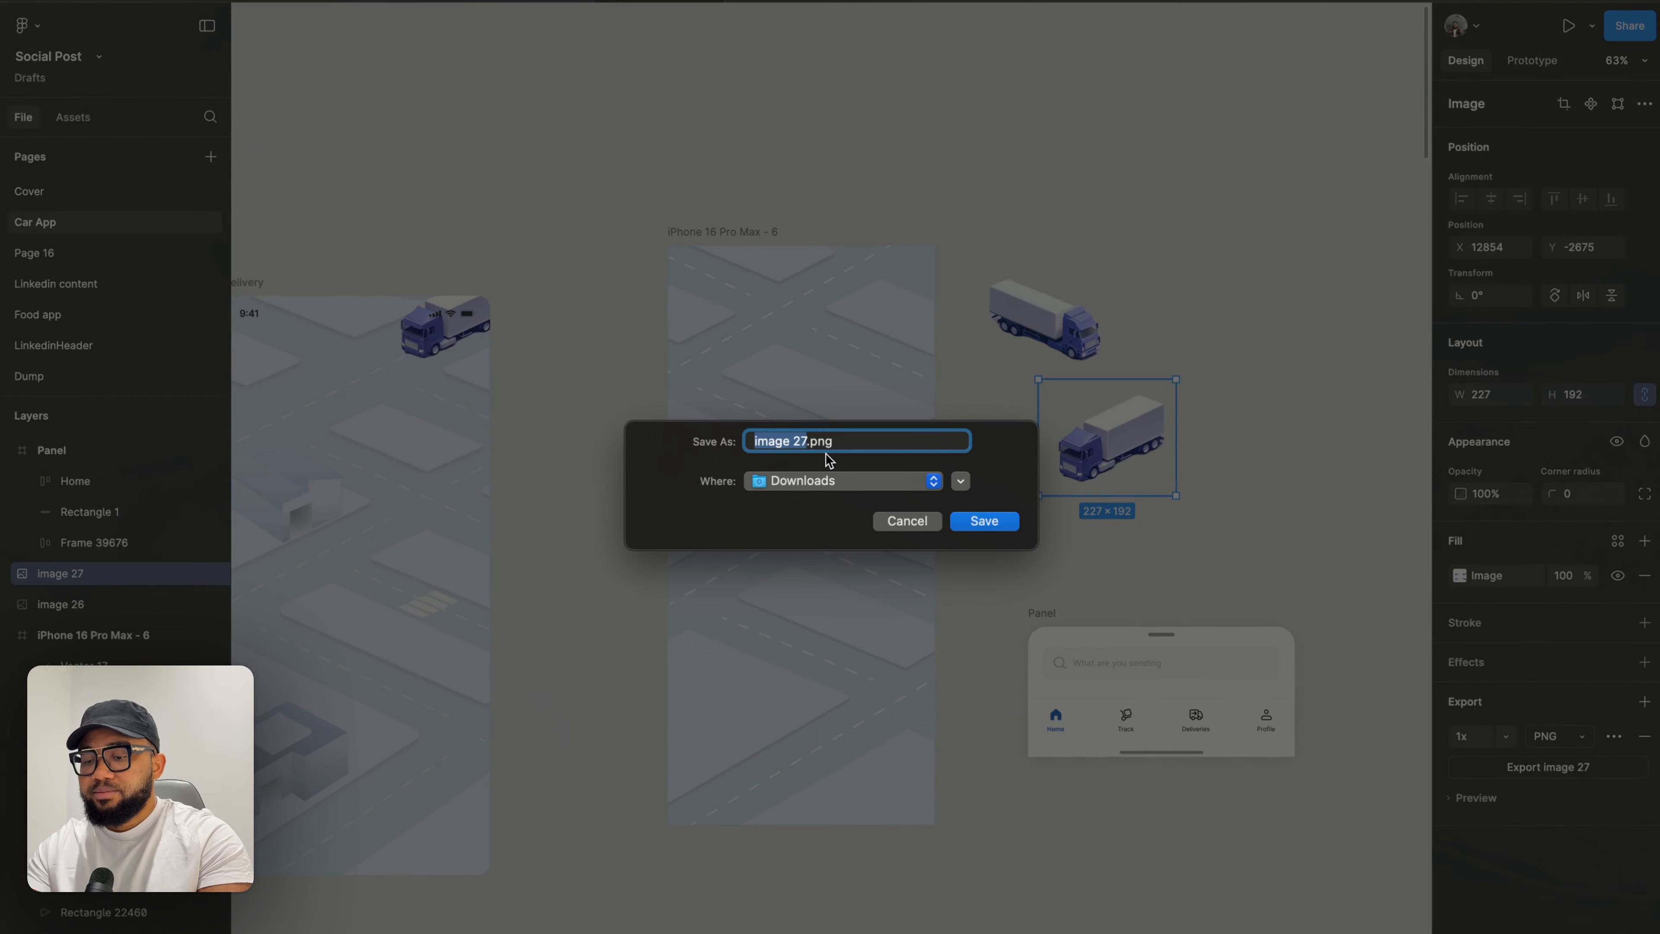
{"action": "type", "text": "T"}
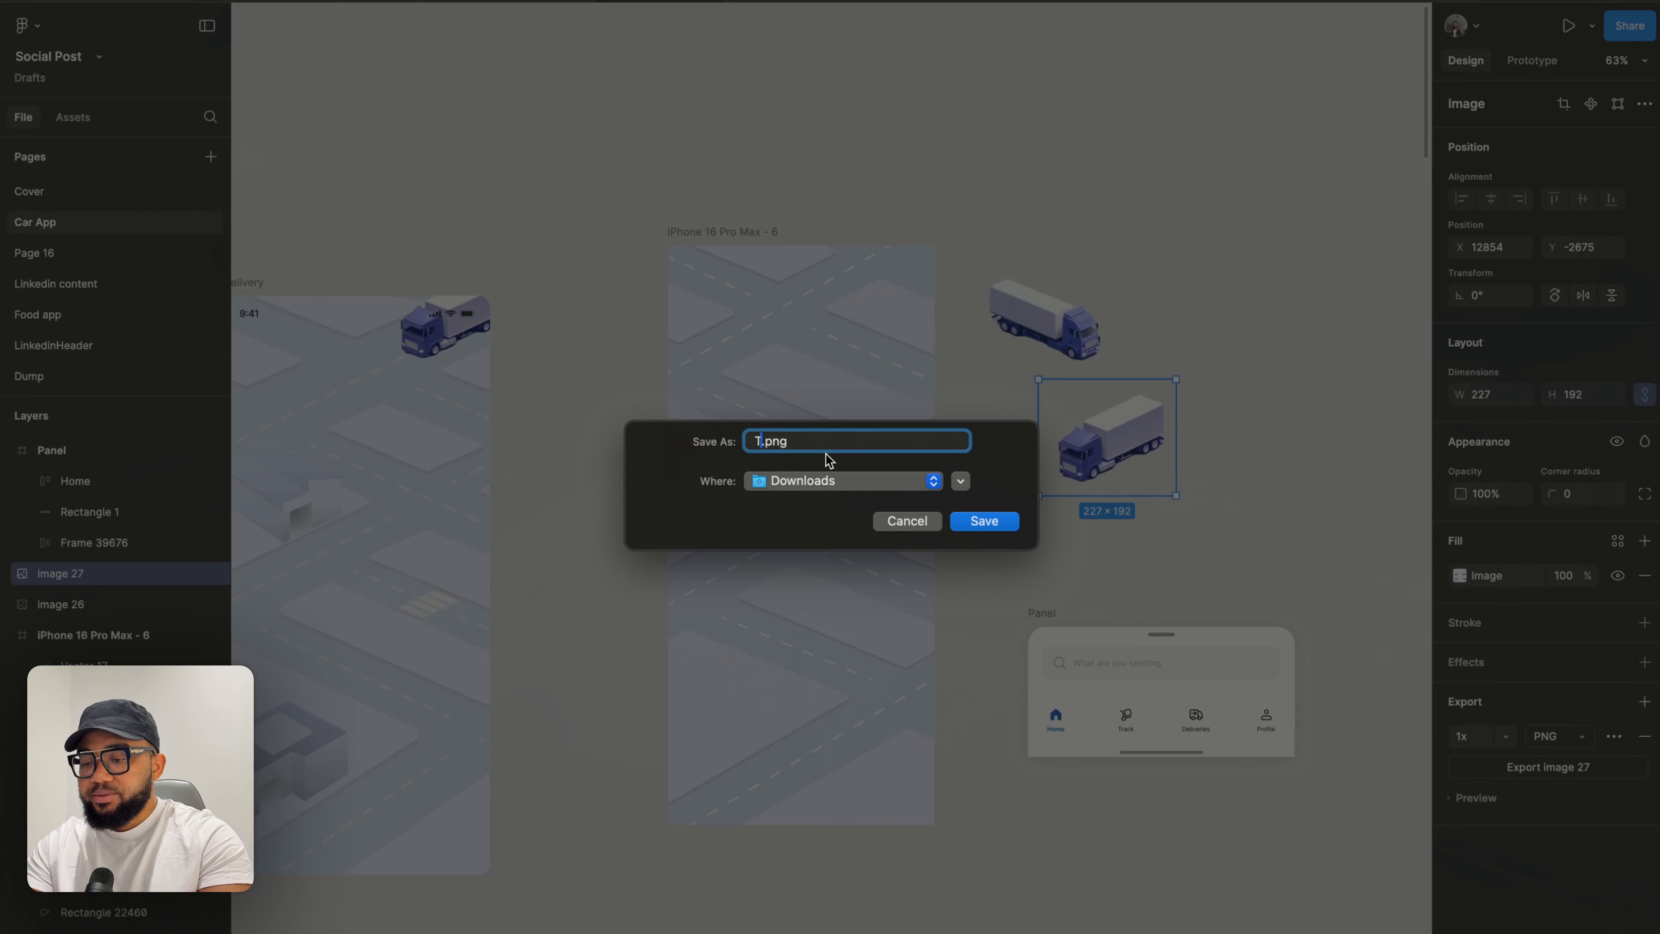
{"action": "type", "text": "ruck 2"}
{"action": "key", "text": "Return"}
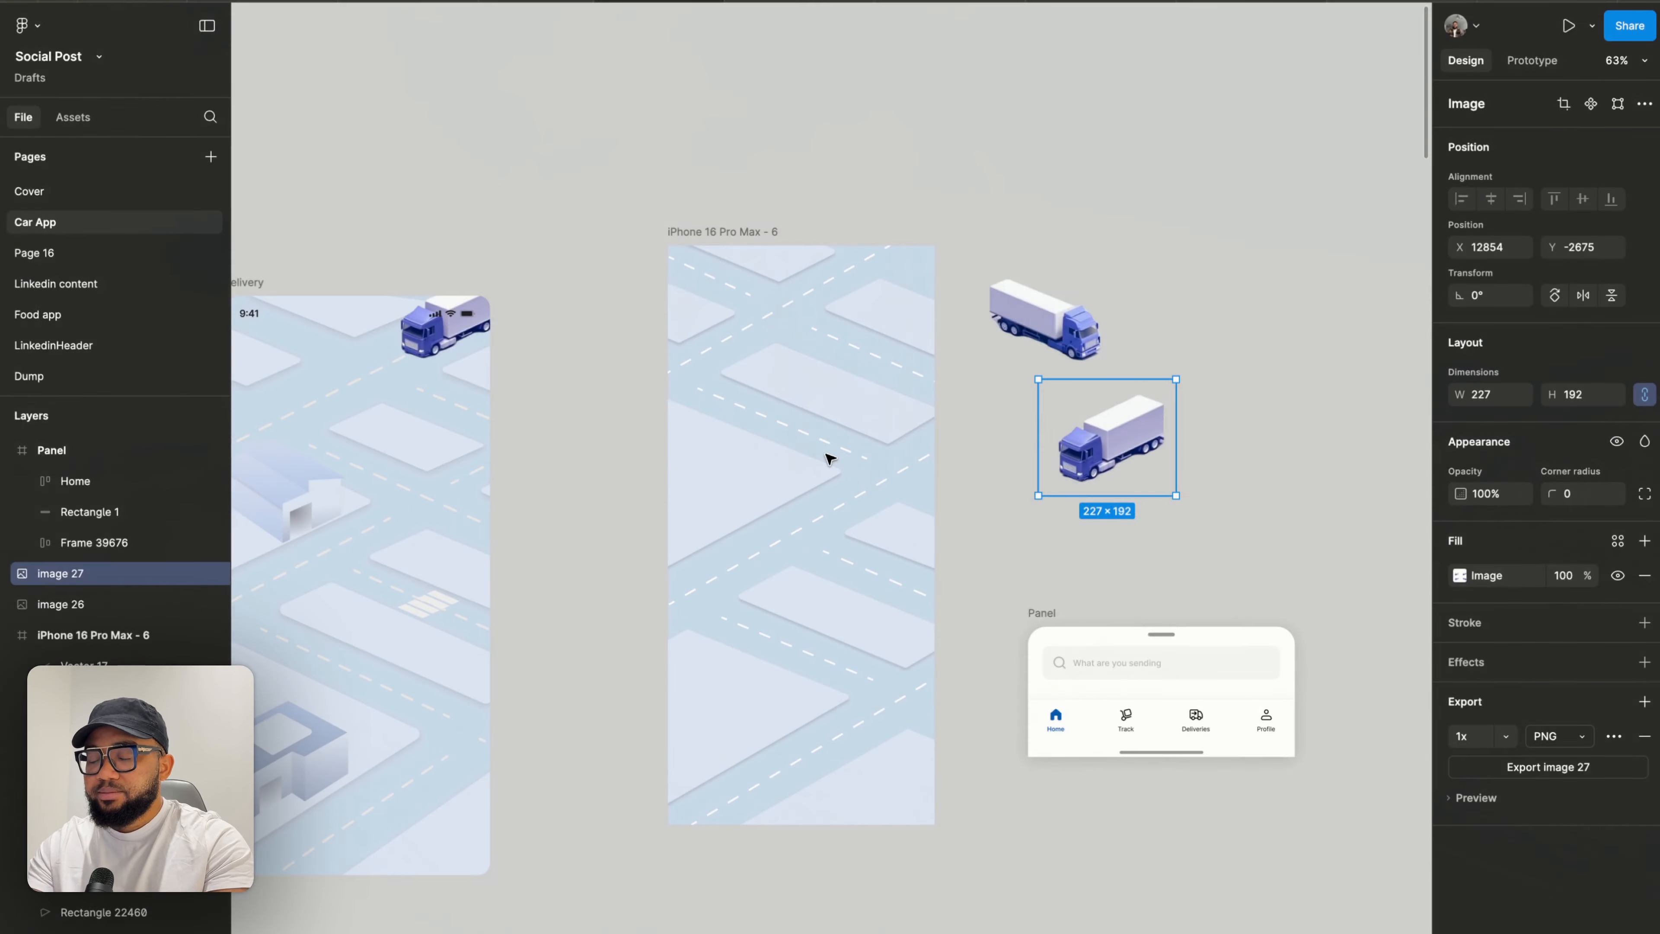
- Nudge the lower loose truck slightly up and to the right
{"action": "left_click", "coordinate": [1015, 486]}
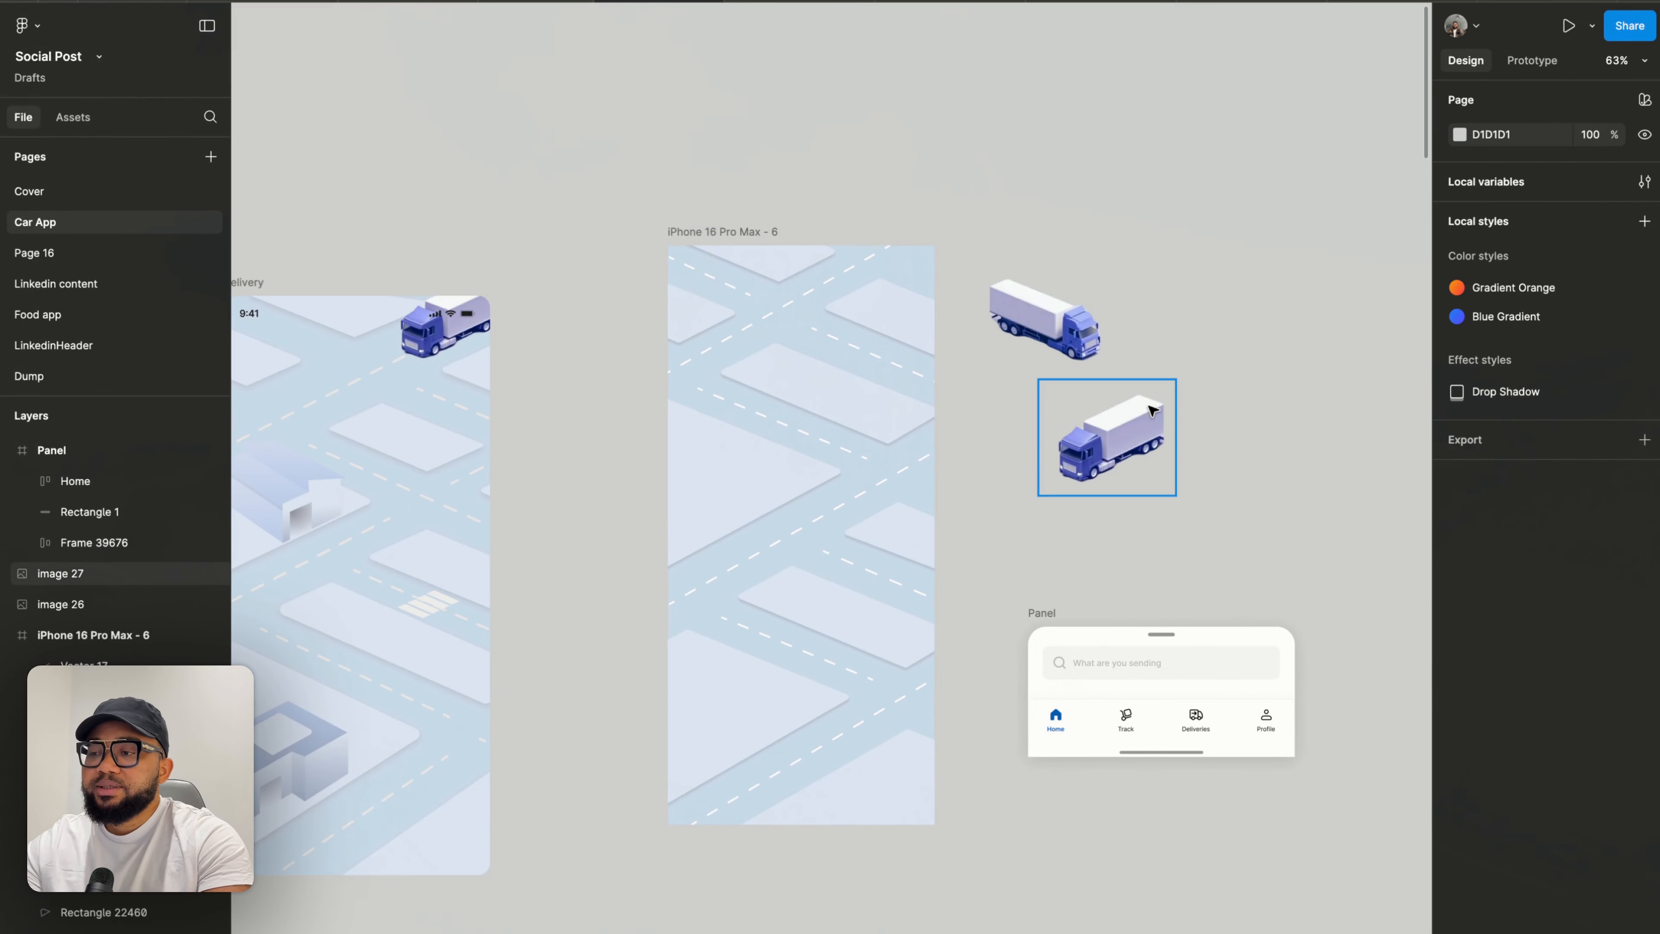
{"action": "left_click_drag", "start_coordinate": [1152, 411], "coordinate": [1175, 384]}
{"action": "left_click", "coordinate": [993, 417]}
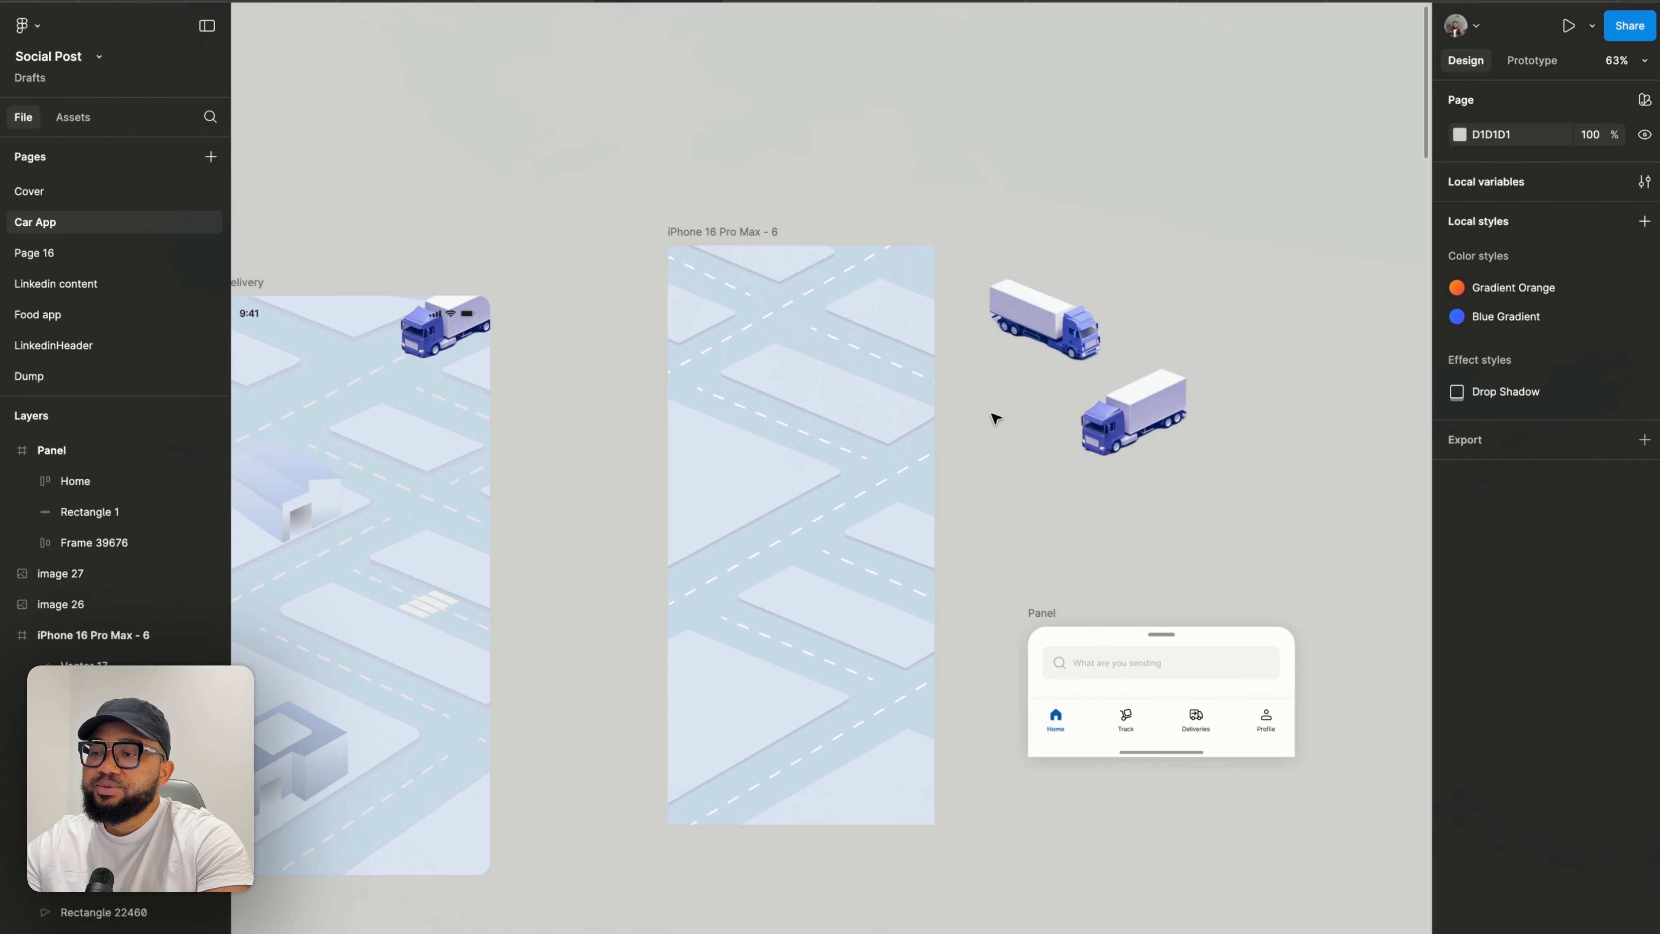
- Send the iPhone 16 Pro Max - 6 frame to Phase using the Phase Export plugin
{"action": "left_click", "coordinate": [727, 235]}
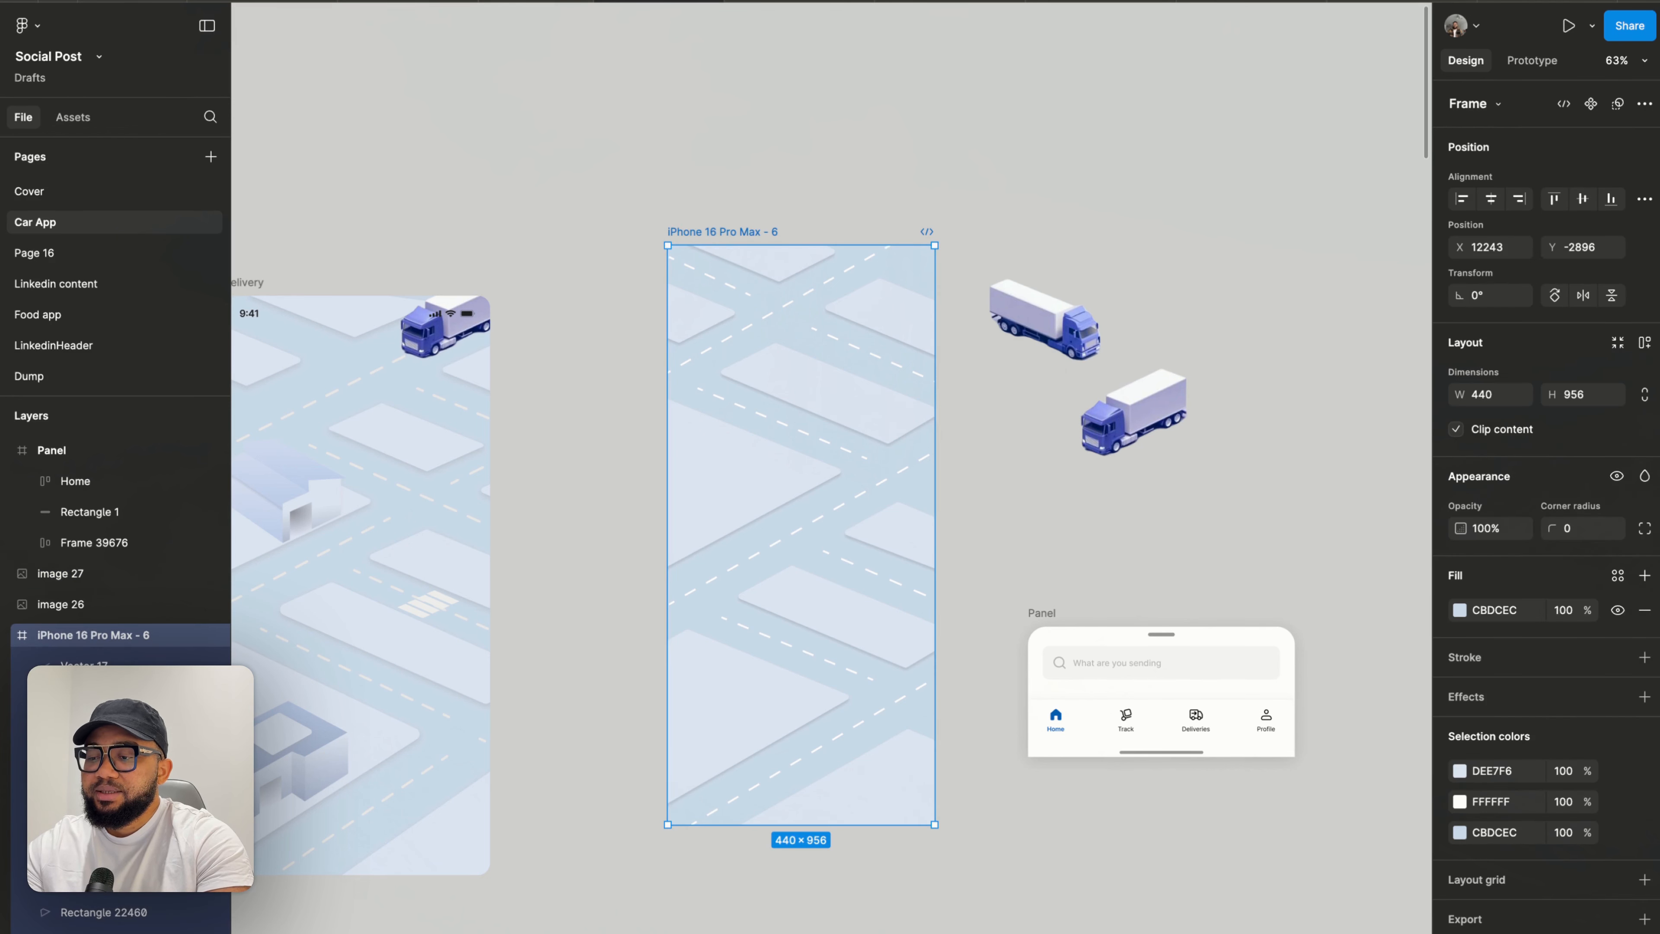
{"action": "key", "text": "super+k"}
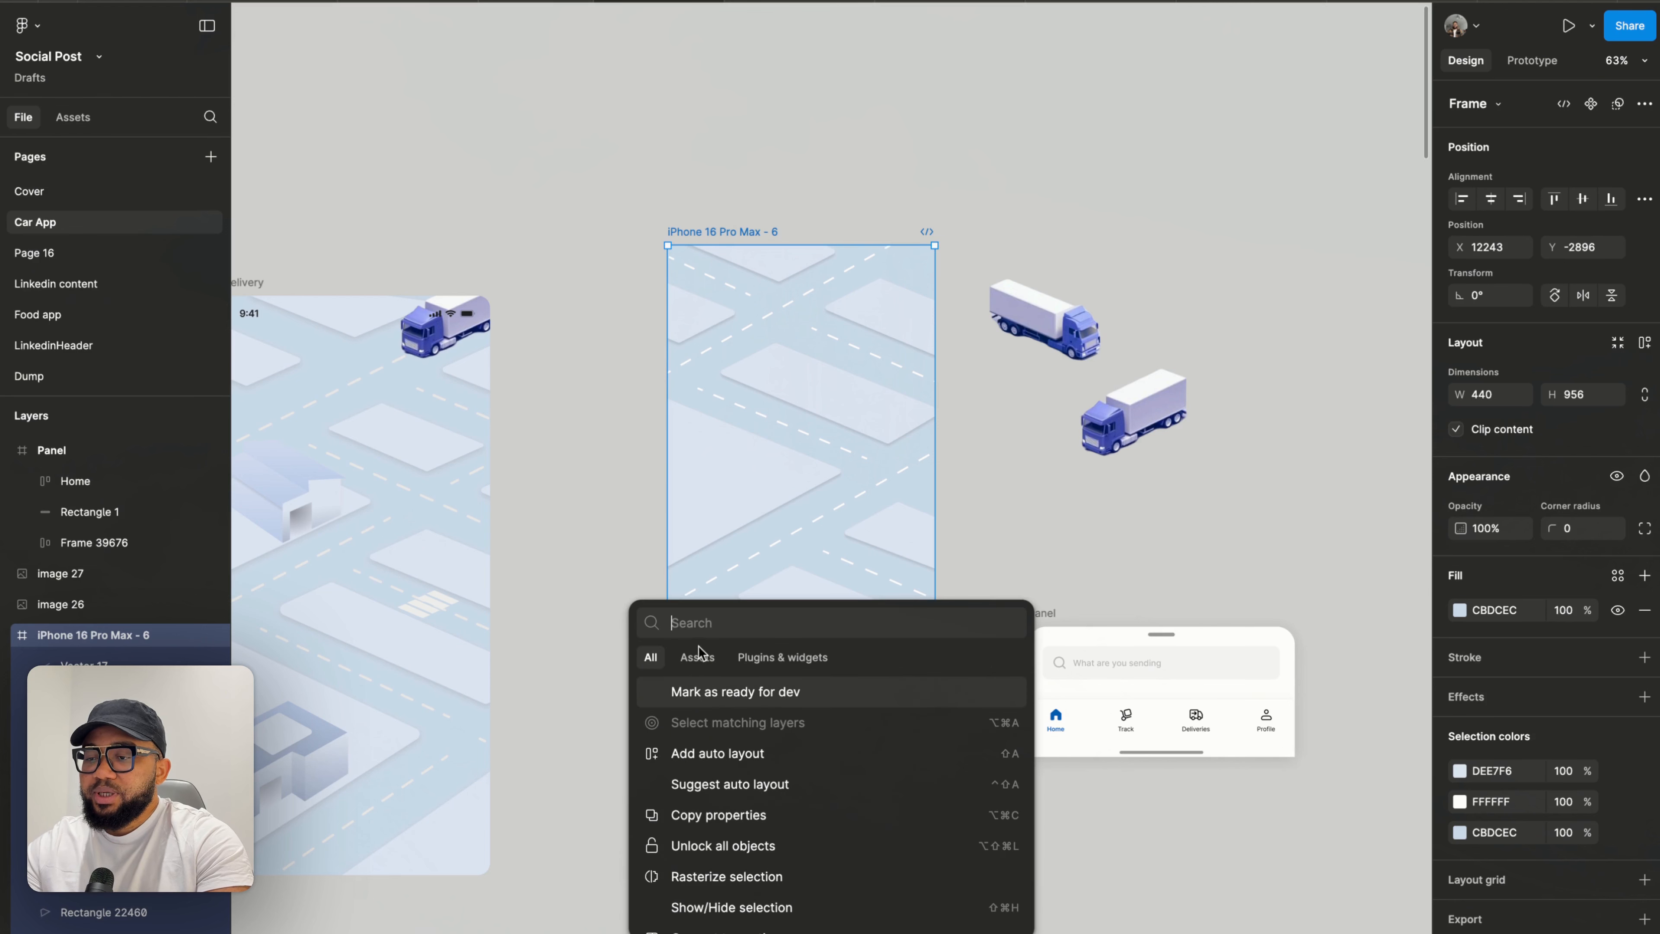
{"action": "type", "text": "phas"}
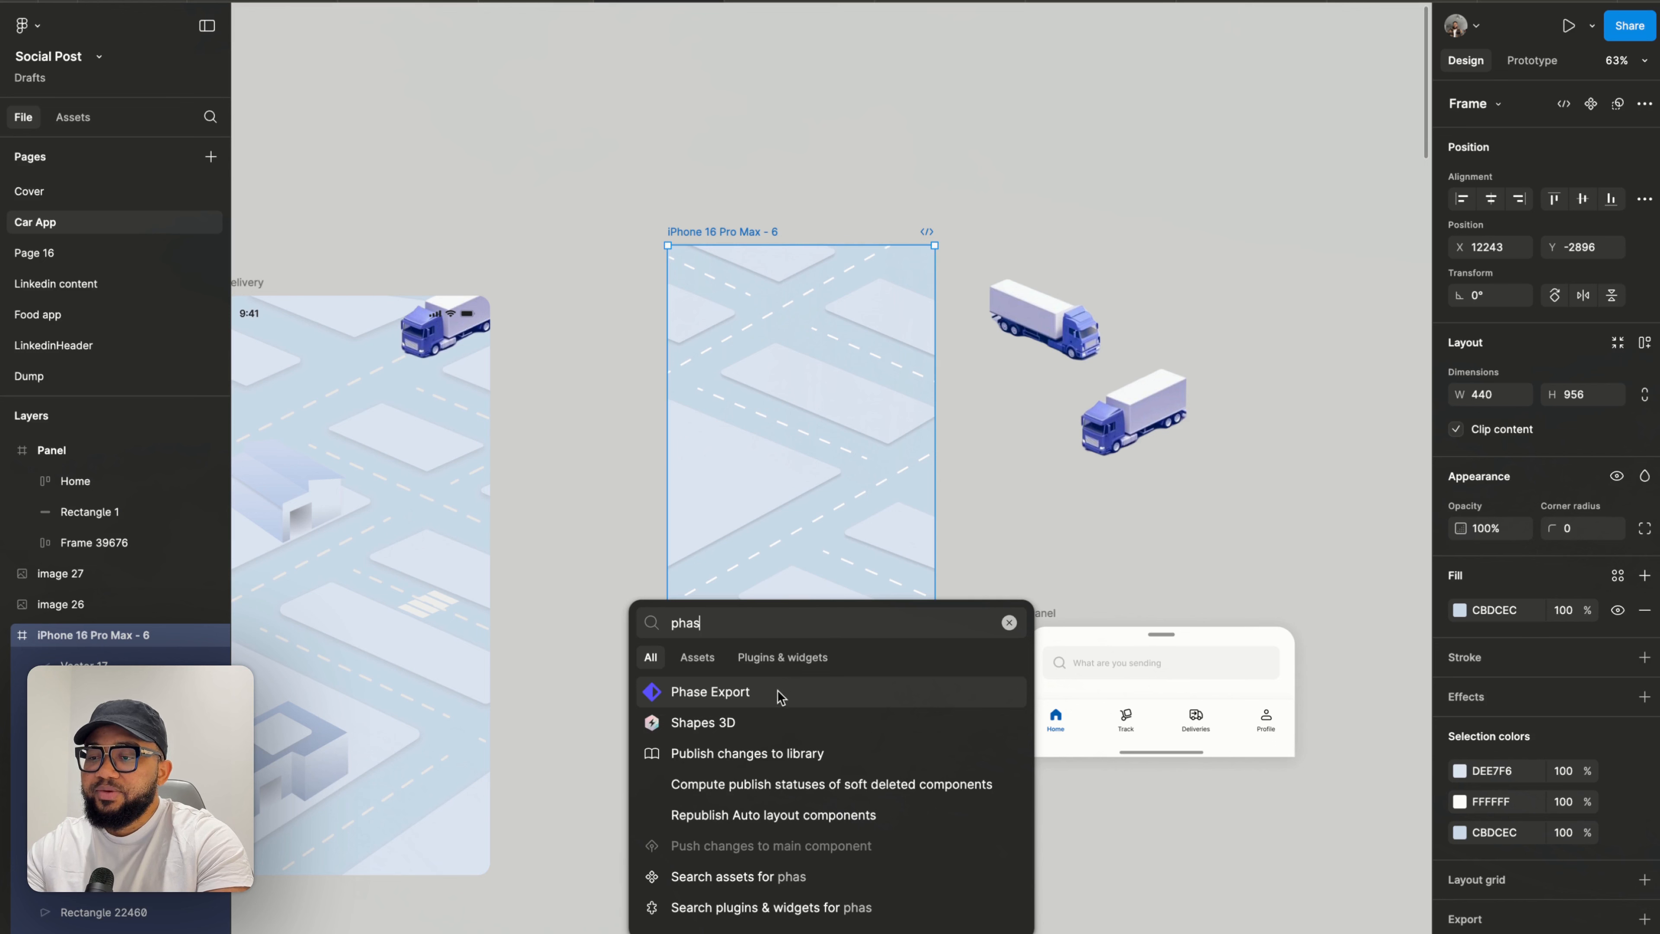
{"action": "left_click", "coordinate": [772, 694]}
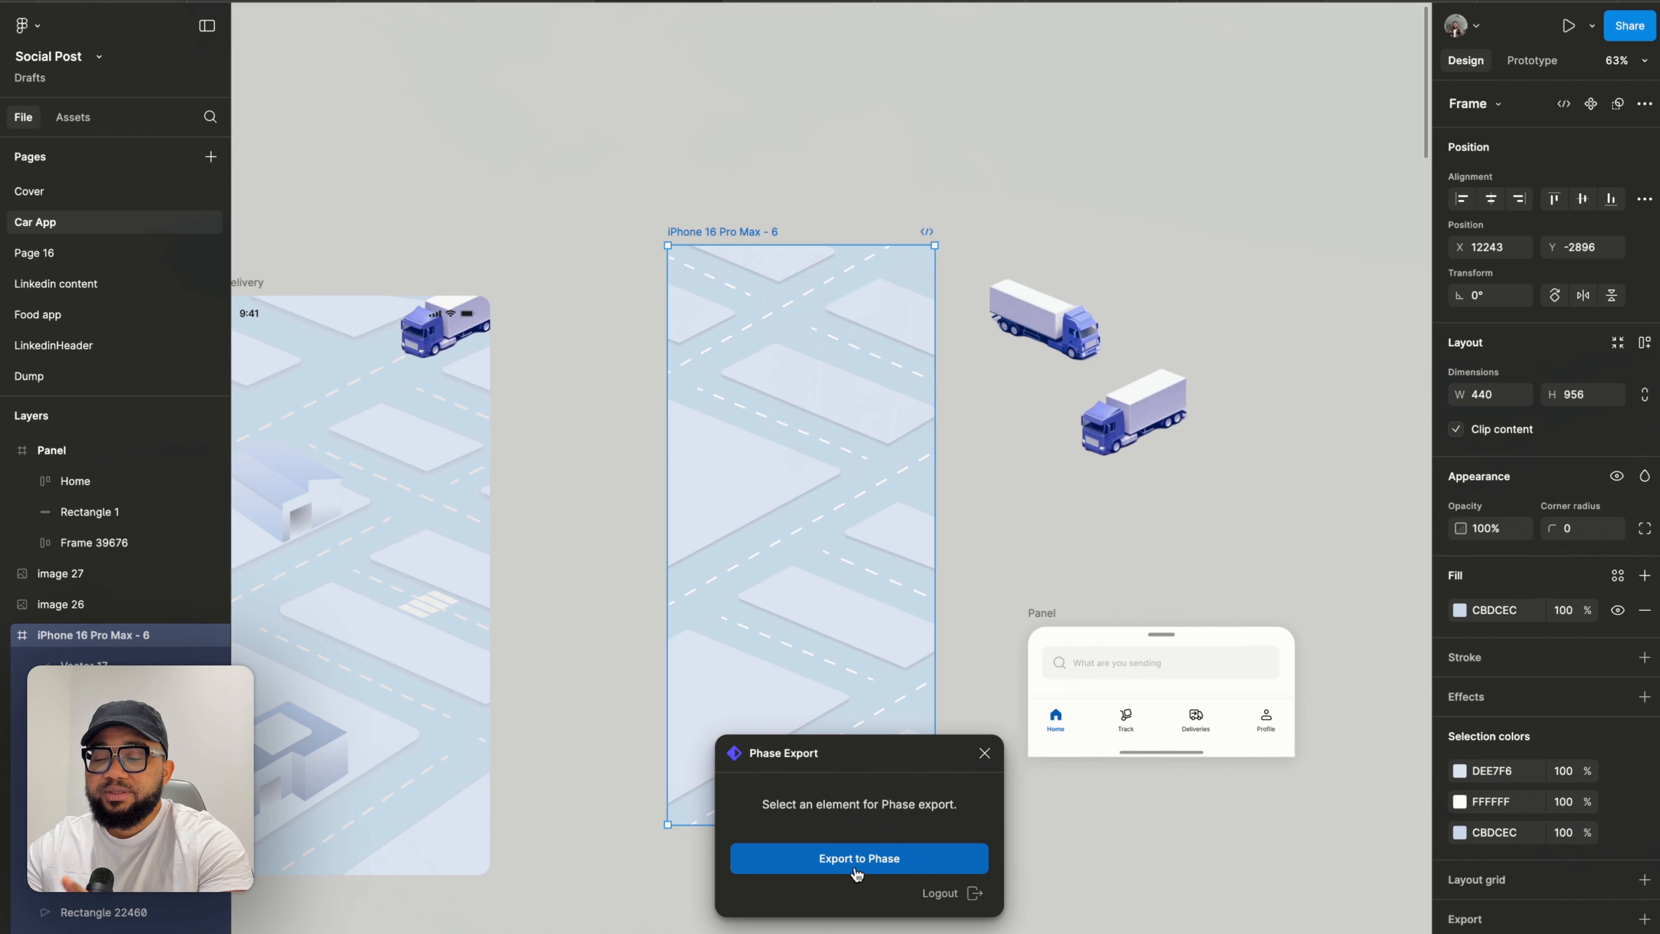
{"action": "left_click", "coordinate": [857, 873]}
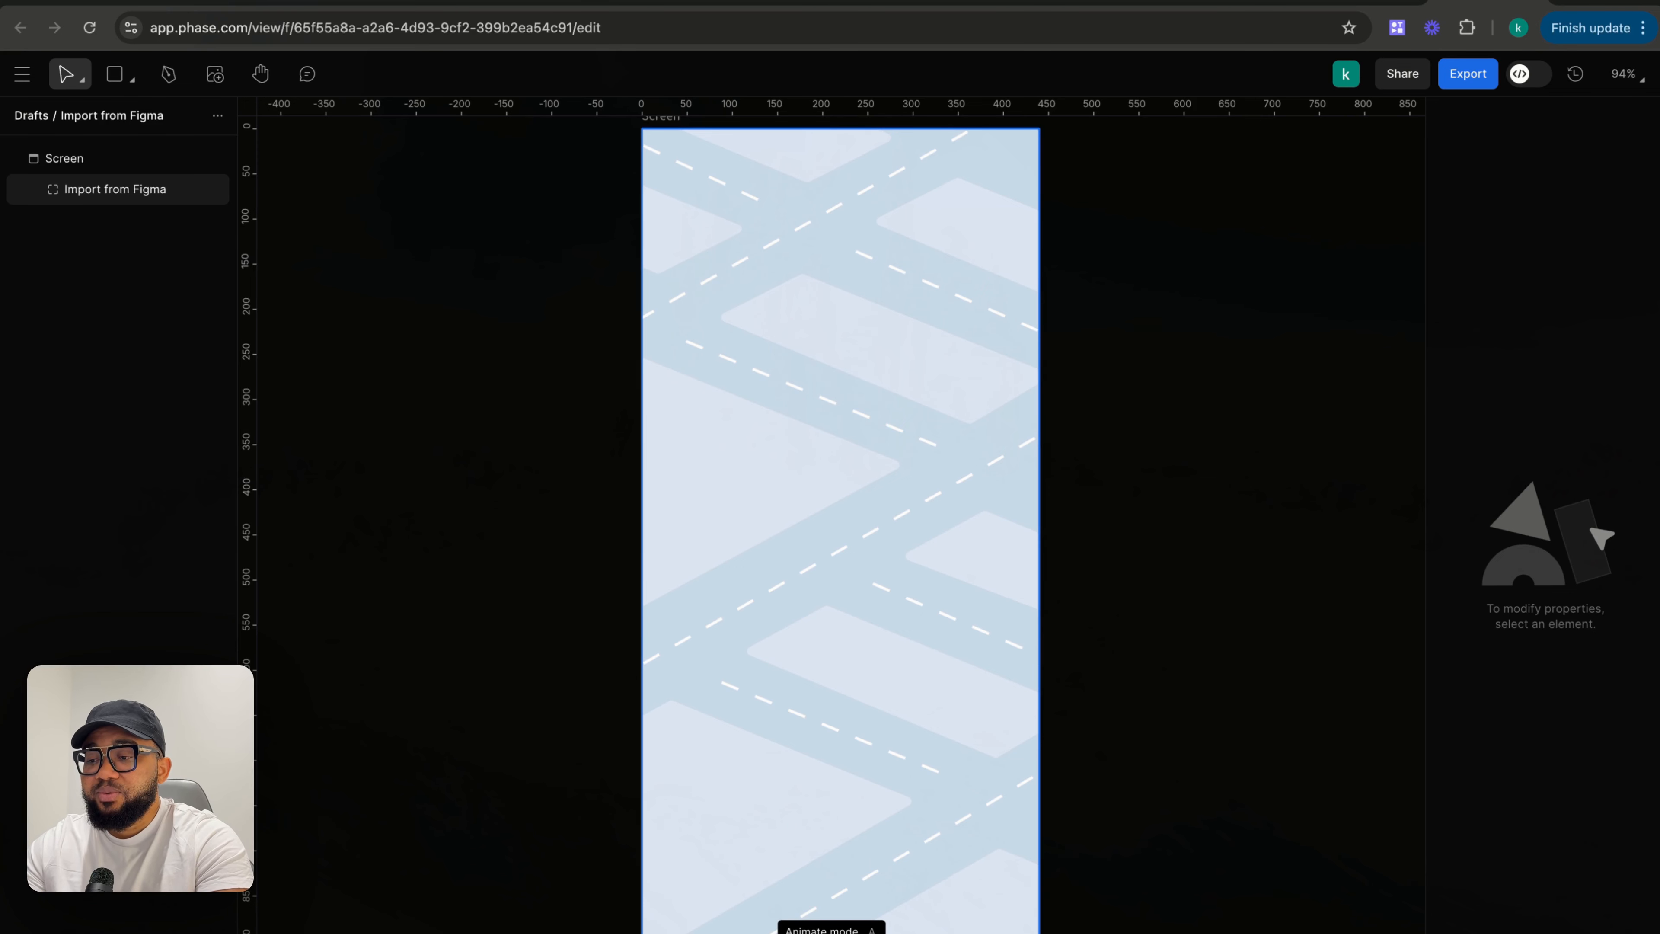
{"action": "key", "text": "a"}
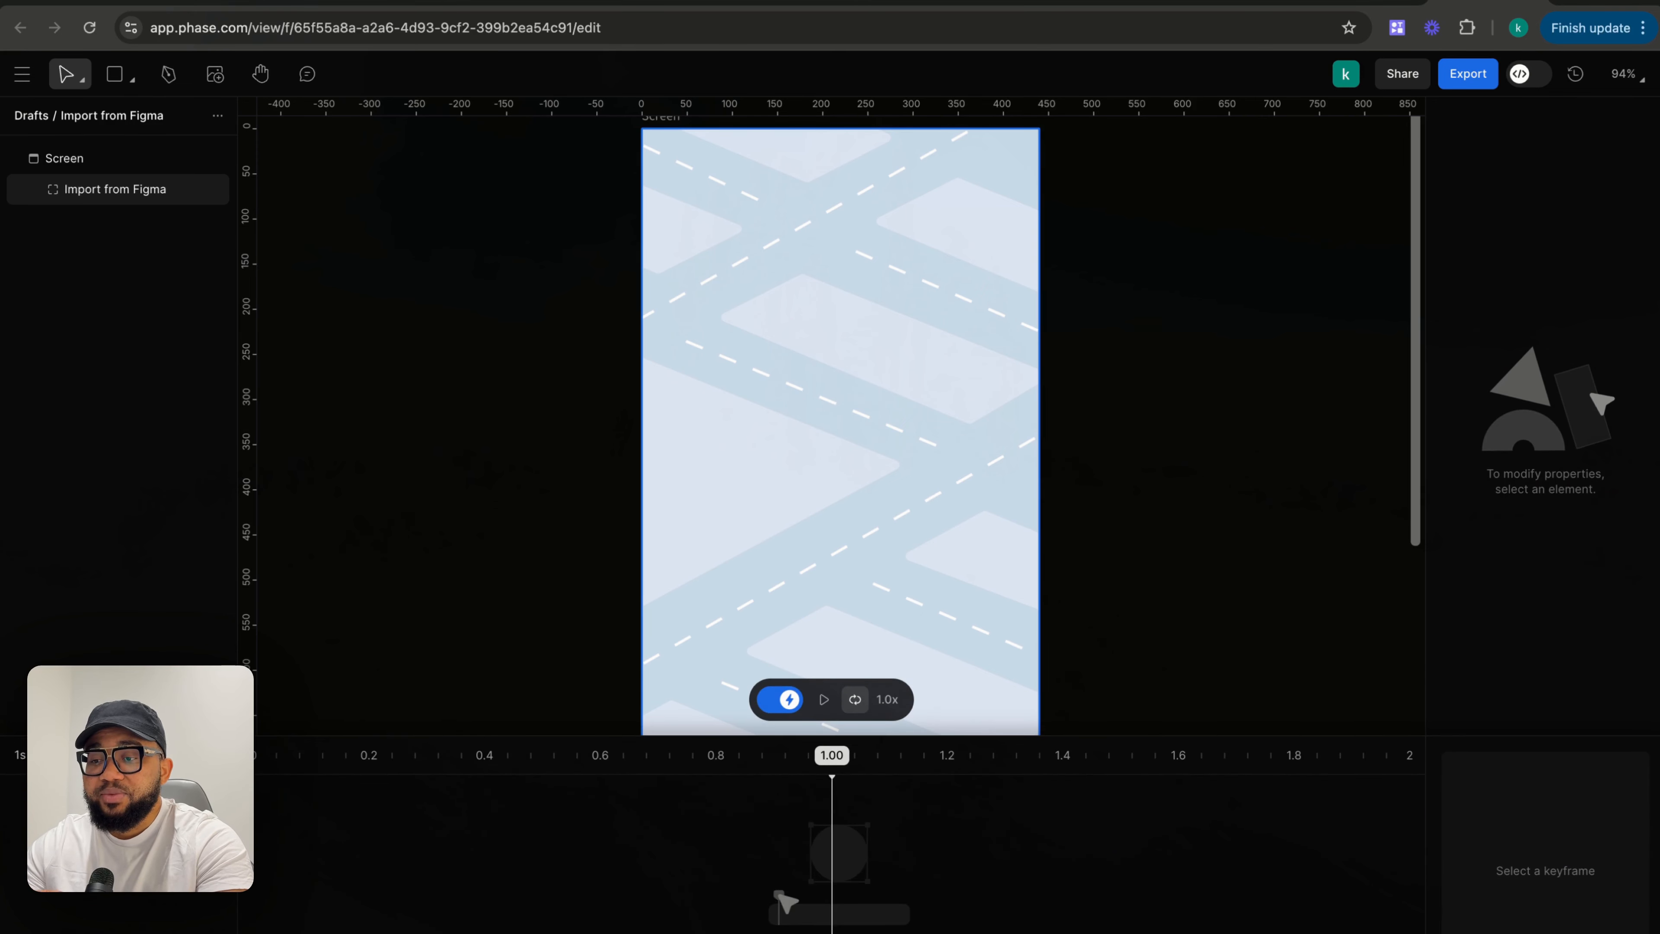
{"action": "left_click", "coordinate": [778, 699]}
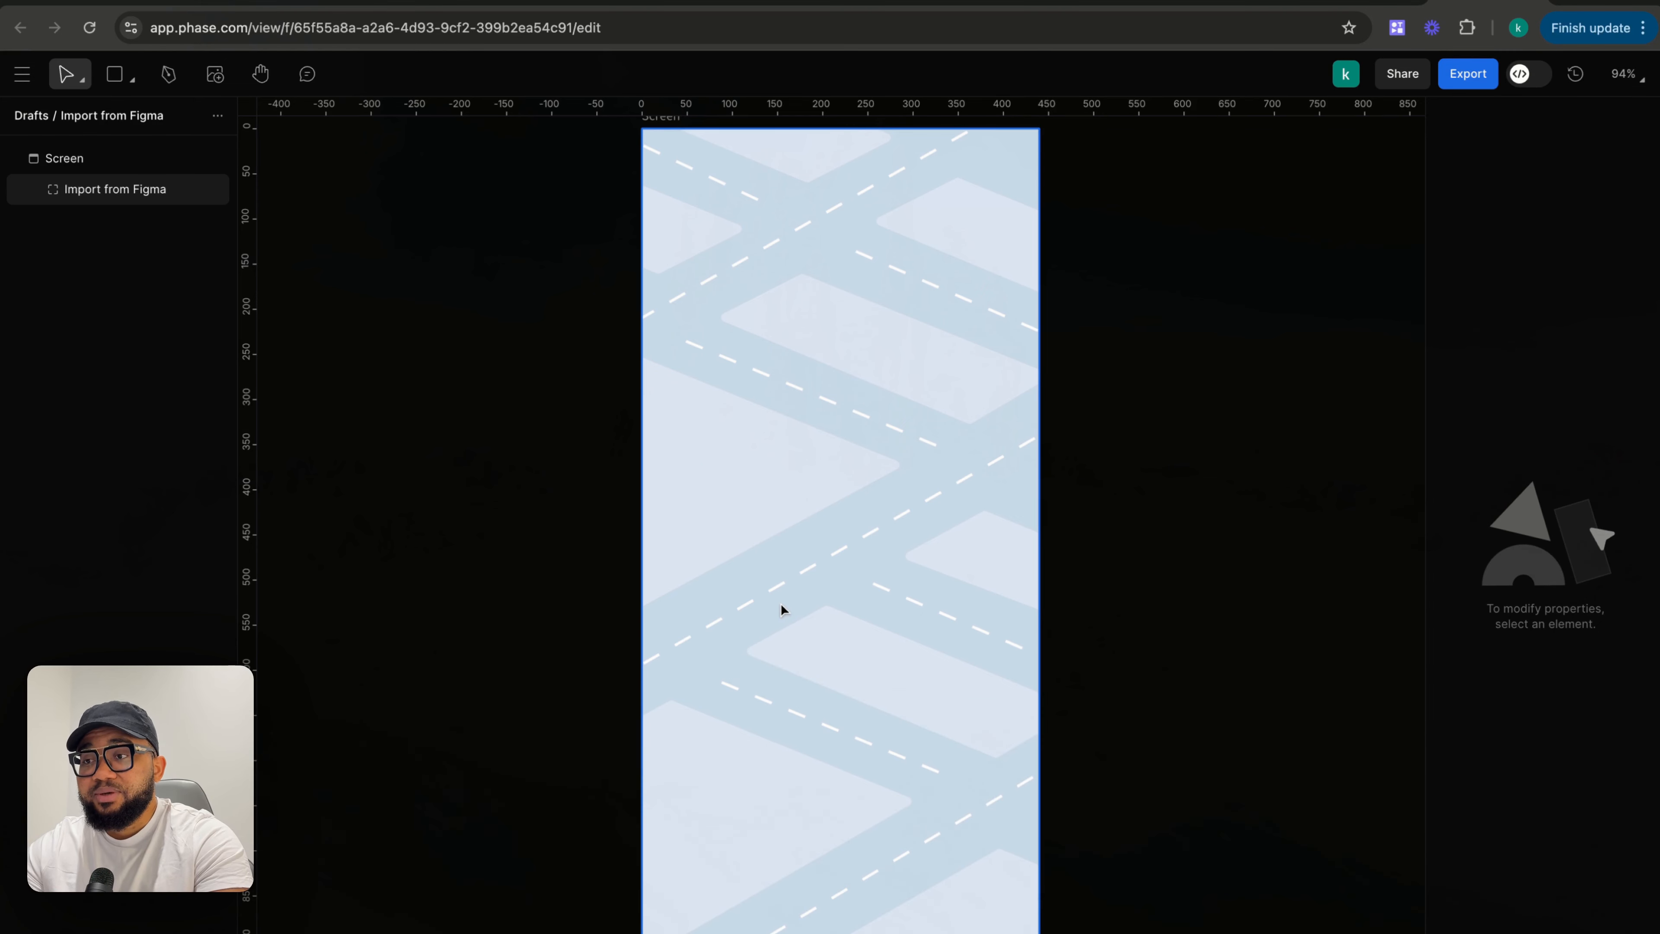
{"action": "scroll", "coordinate": [783, 603], "scroll_direction": "down", "scroll_amount": 5}
{"action": "scroll", "coordinate": [783, 603], "scroll_direction": "up", "scroll_amount": 5}
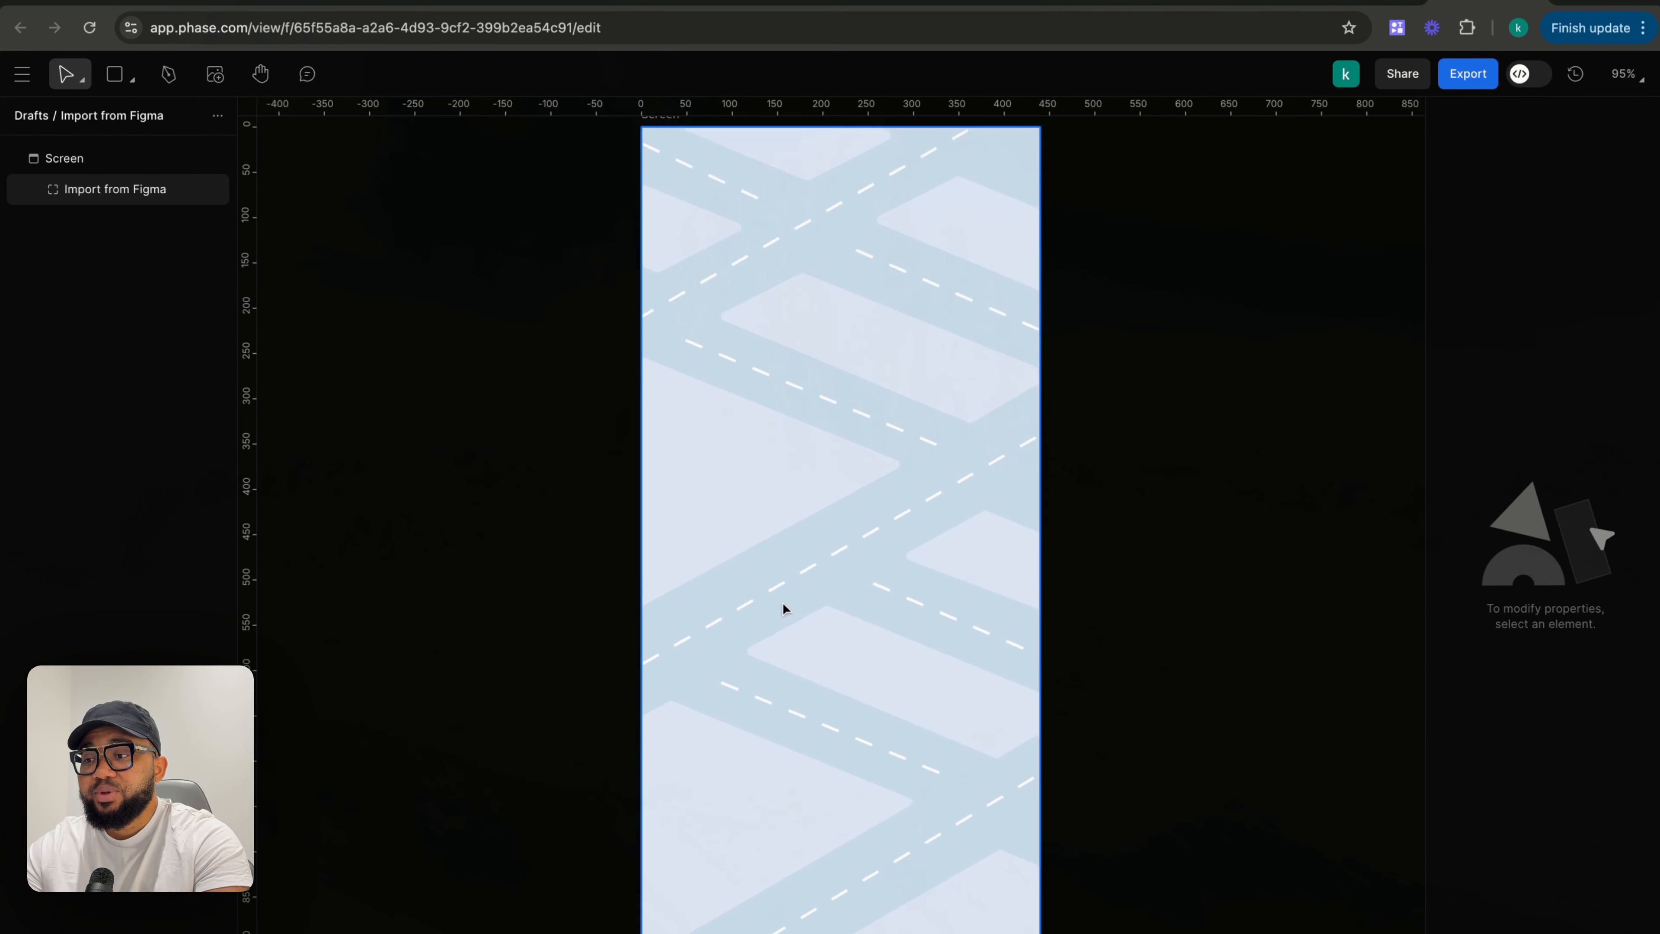
{"action": "scroll", "coordinate": [782, 602], "scroll_direction": "down", "scroll_amount": 2}
- Import the Truck 1 and Truck 2 PNG images from Downloads into the imported frame
{"action": "left_click", "coordinate": [821, 577]}
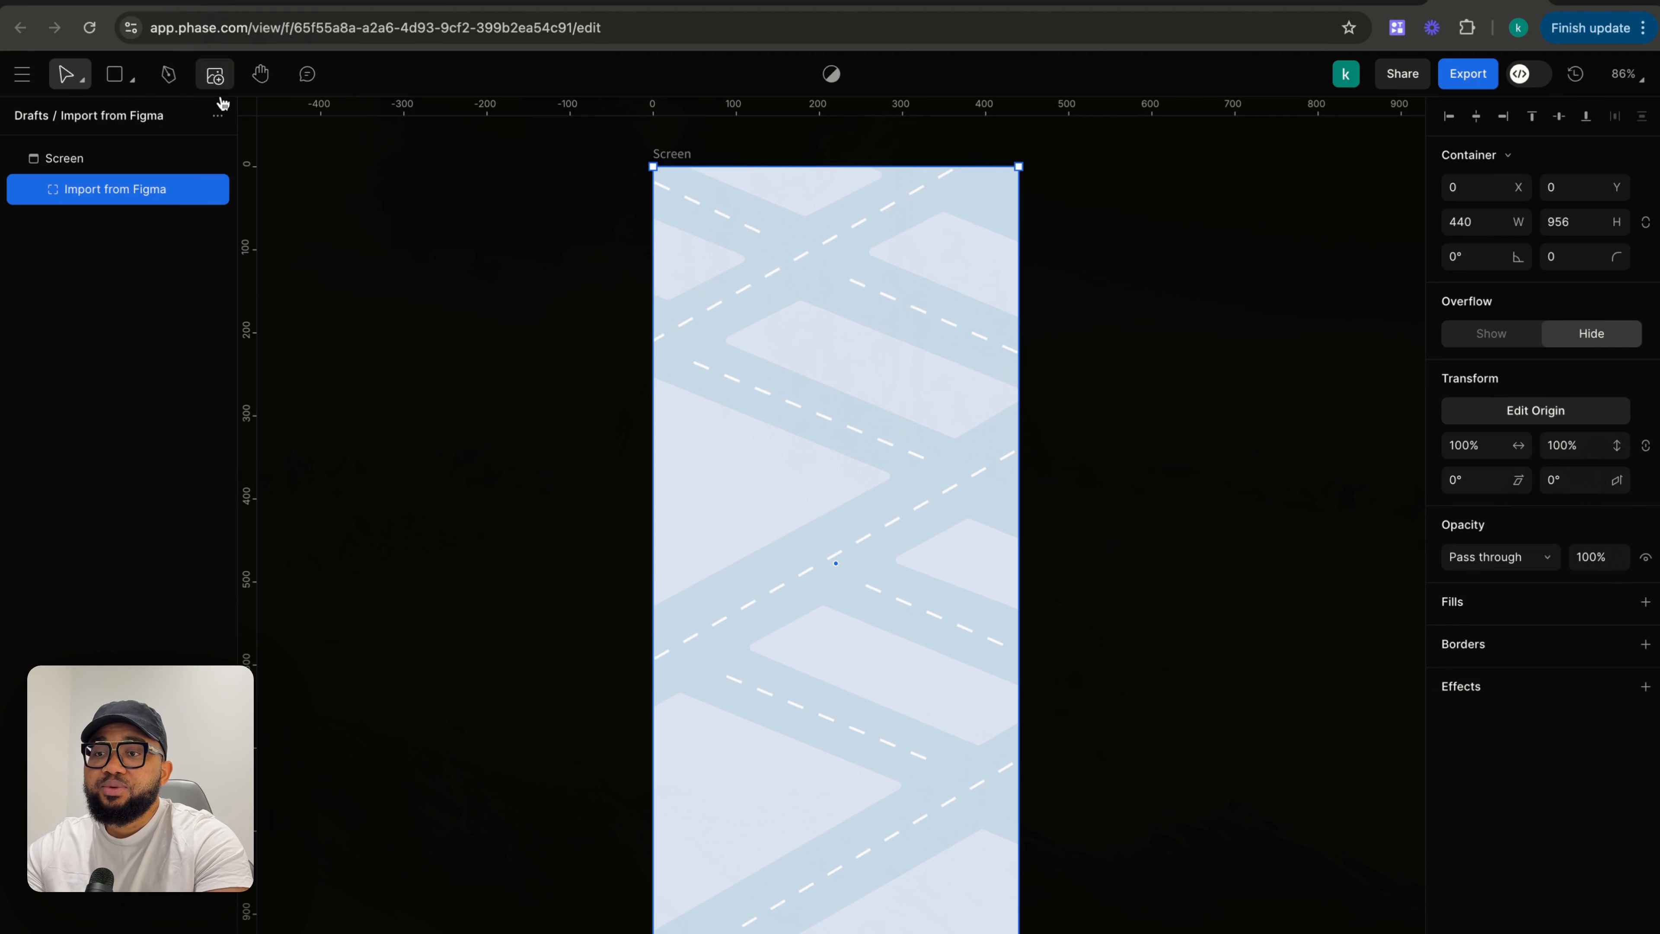
{"action": "left_click", "coordinate": [222, 85]}
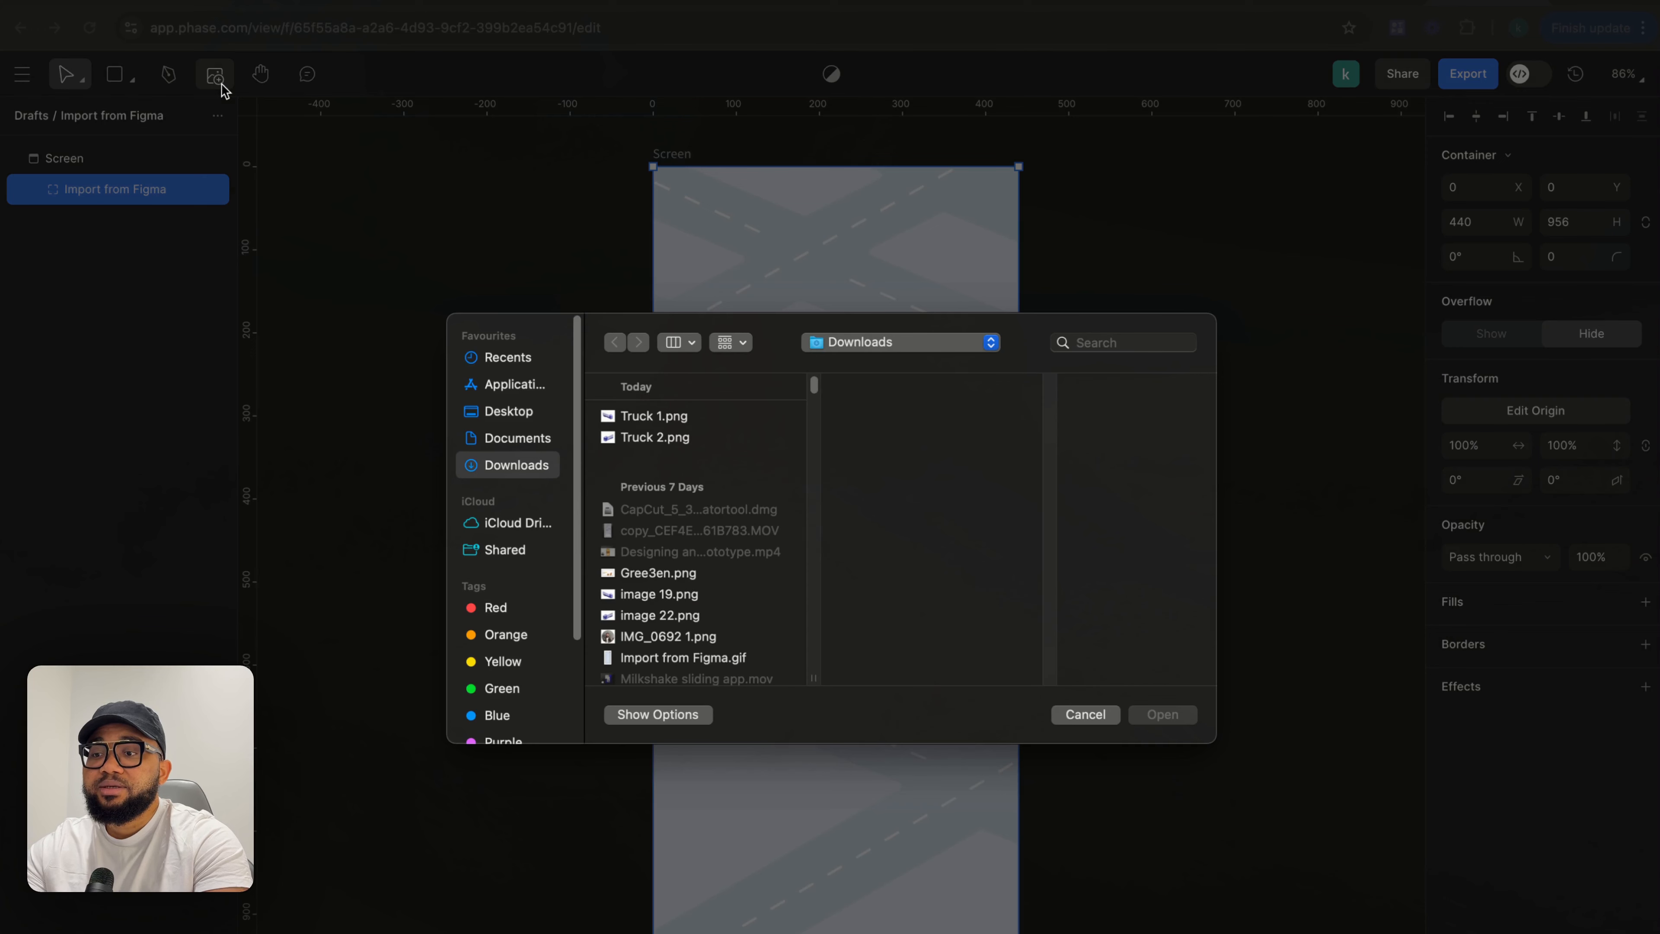
{"action": "left_click", "coordinate": [641, 422]}
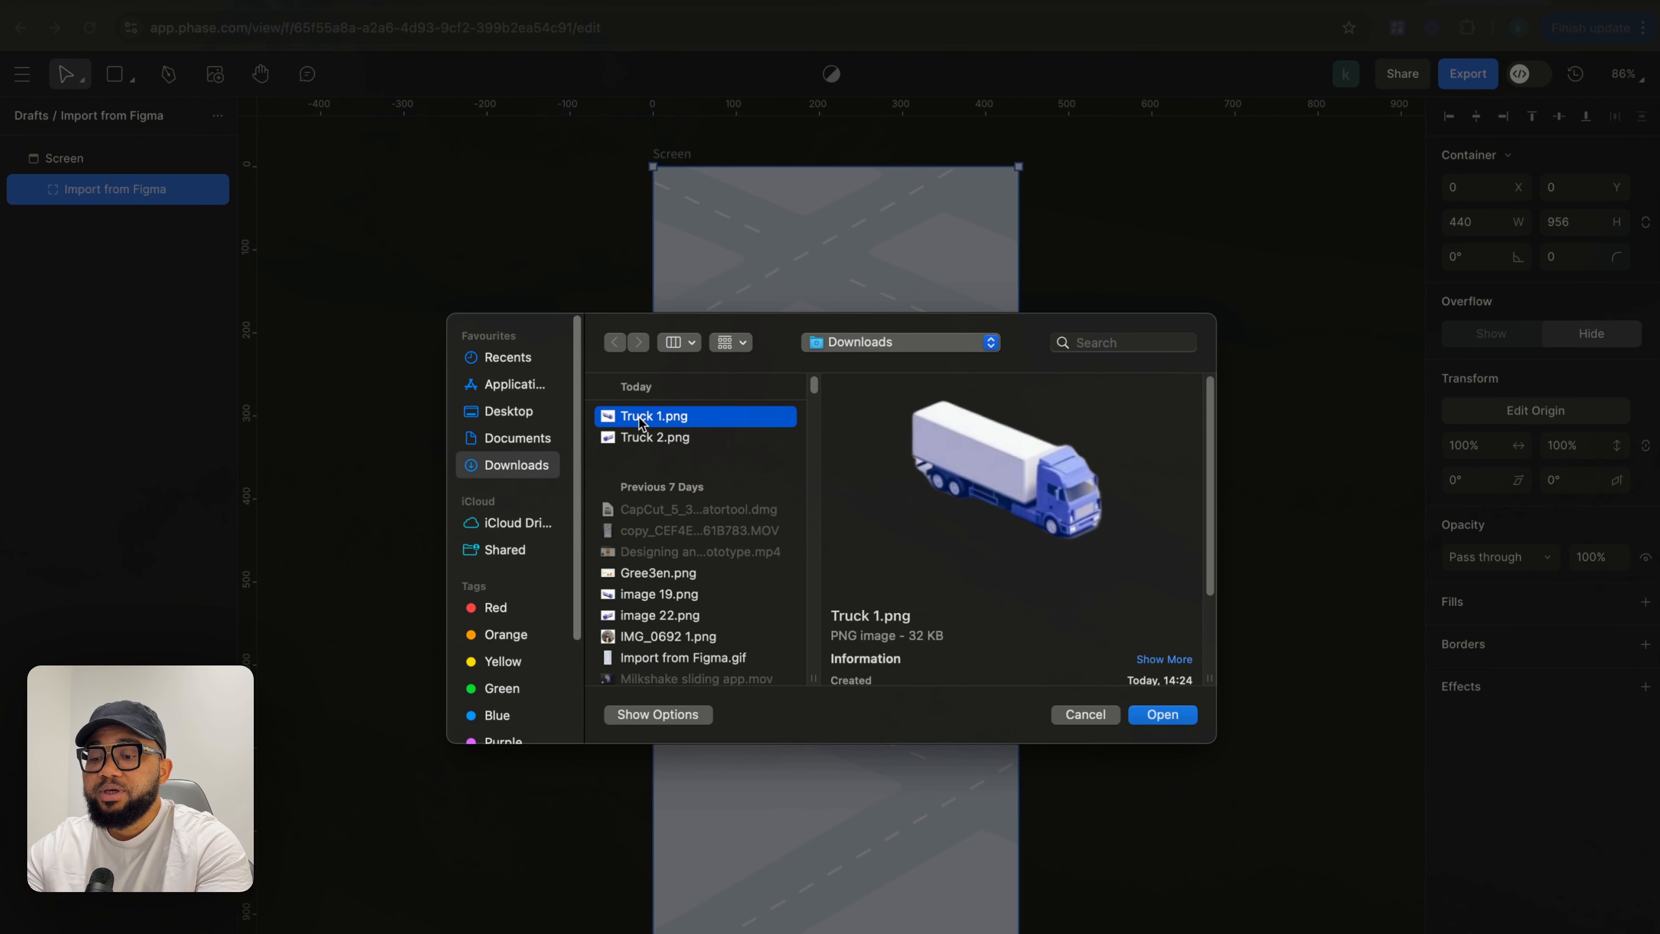
{"action": "left_click", "coordinate": [646, 438], "text": "shift"}
{"action": "left_click", "coordinate": [1156, 714]}
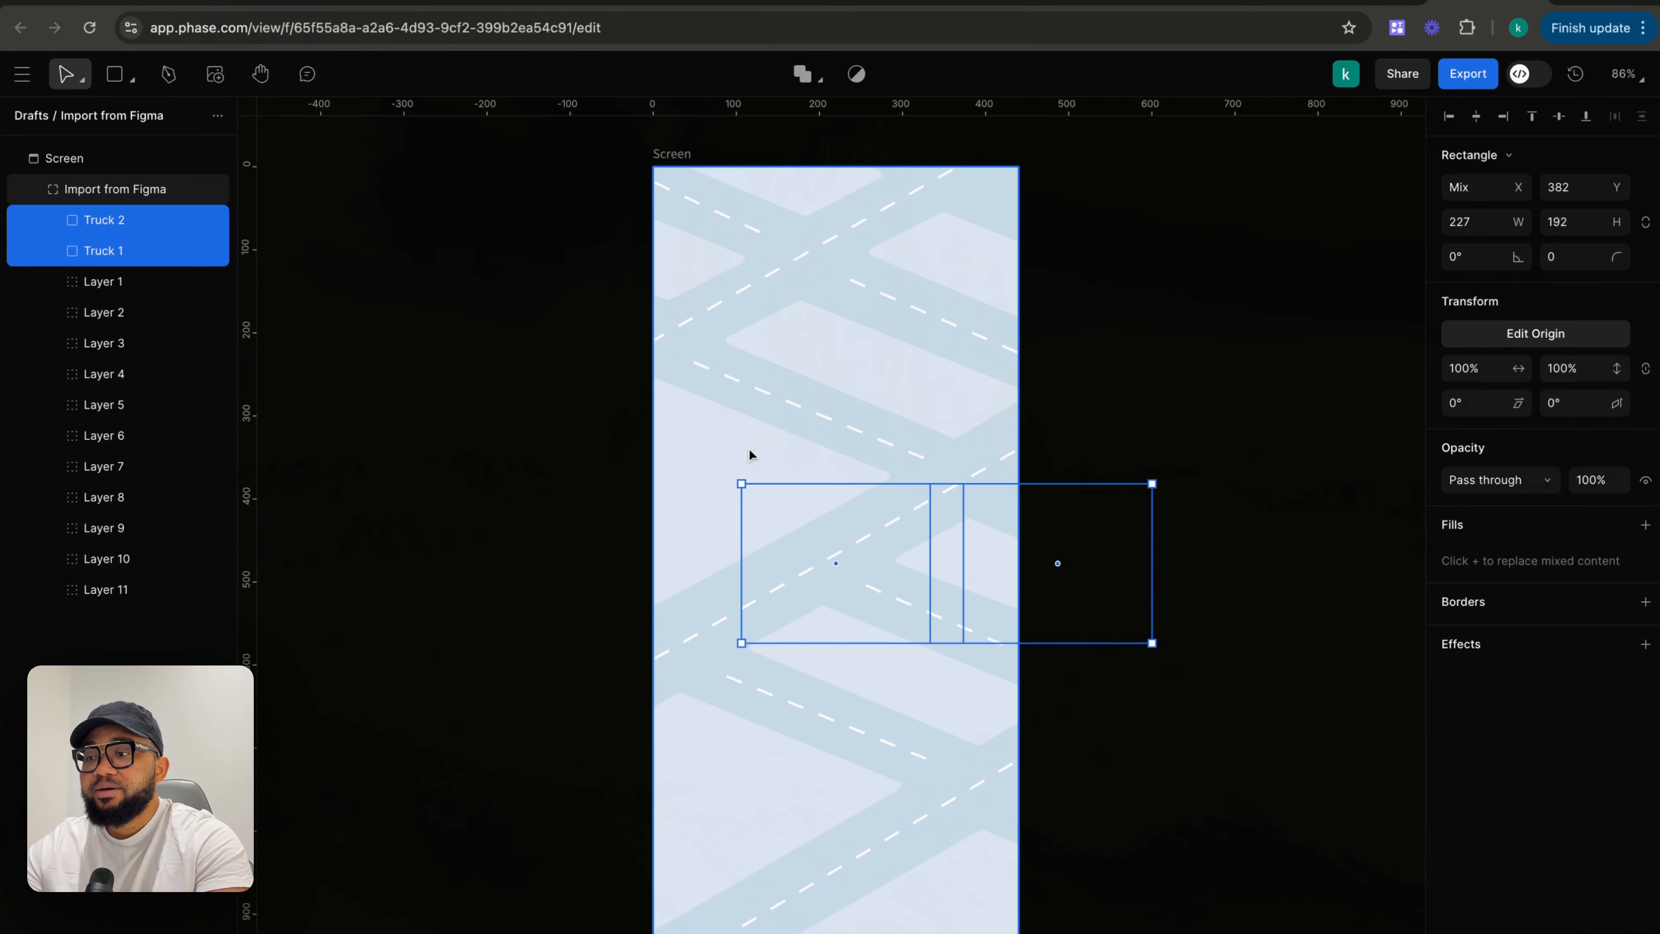
- Place Truck 1 across the frame's left edge and Truck 2 across its right edge on the roads
{"action": "left_click", "coordinate": [467, 567]}
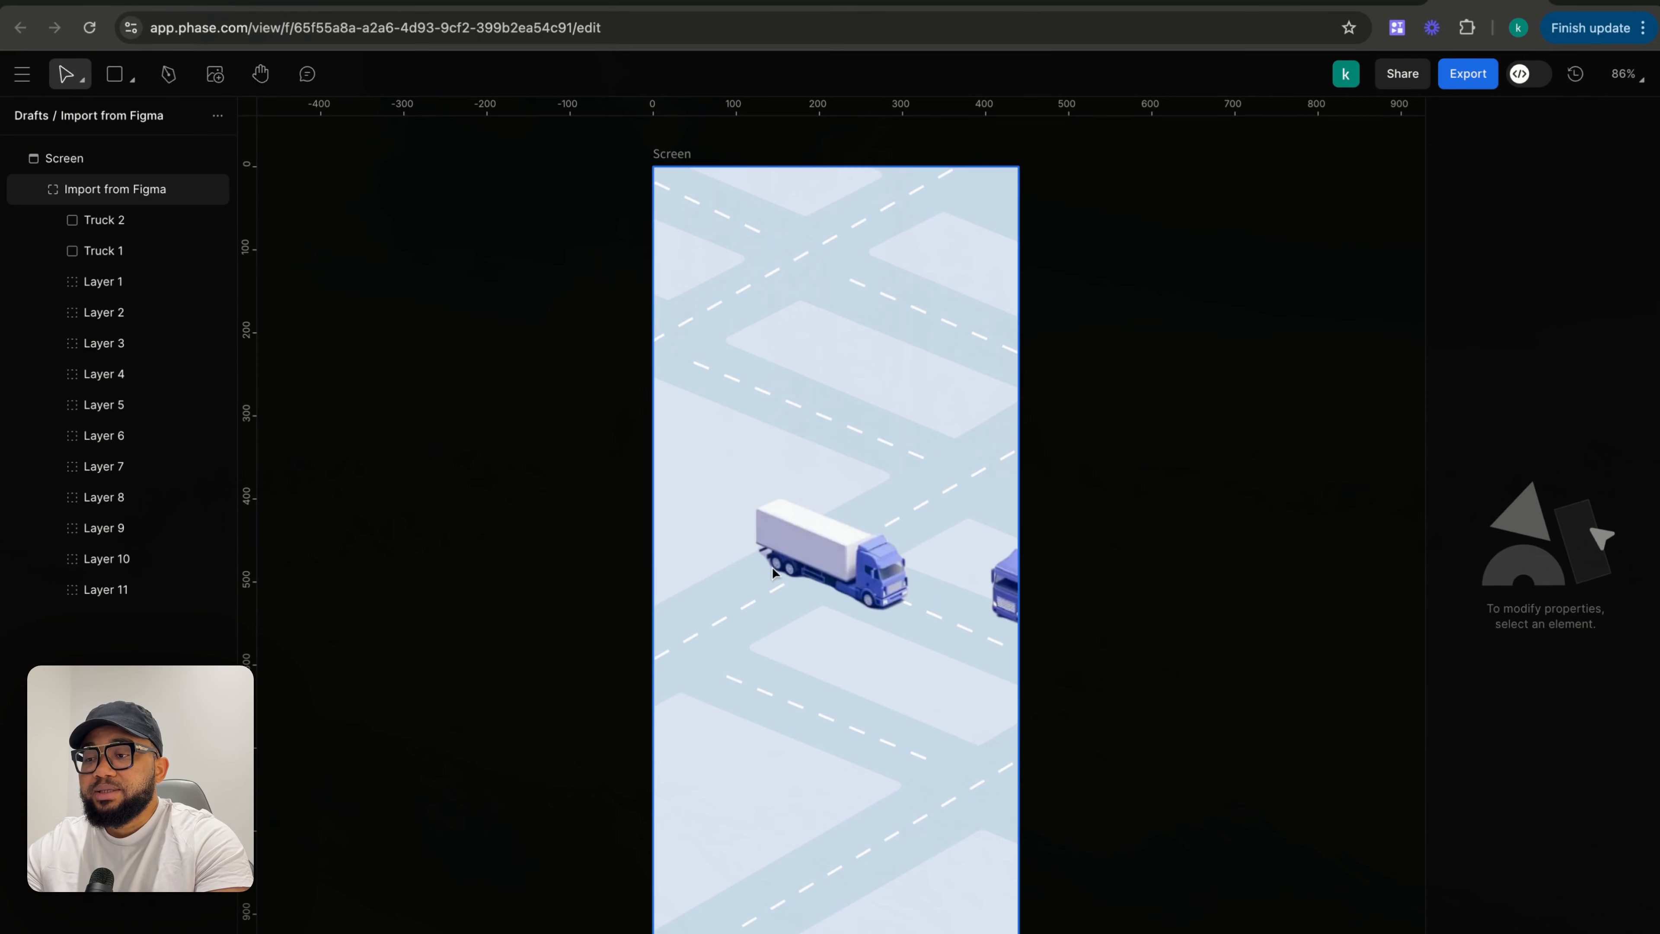
{"action": "left_click", "coordinate": [788, 568]}
{"action": "left_click", "coordinate": [821, 552]}
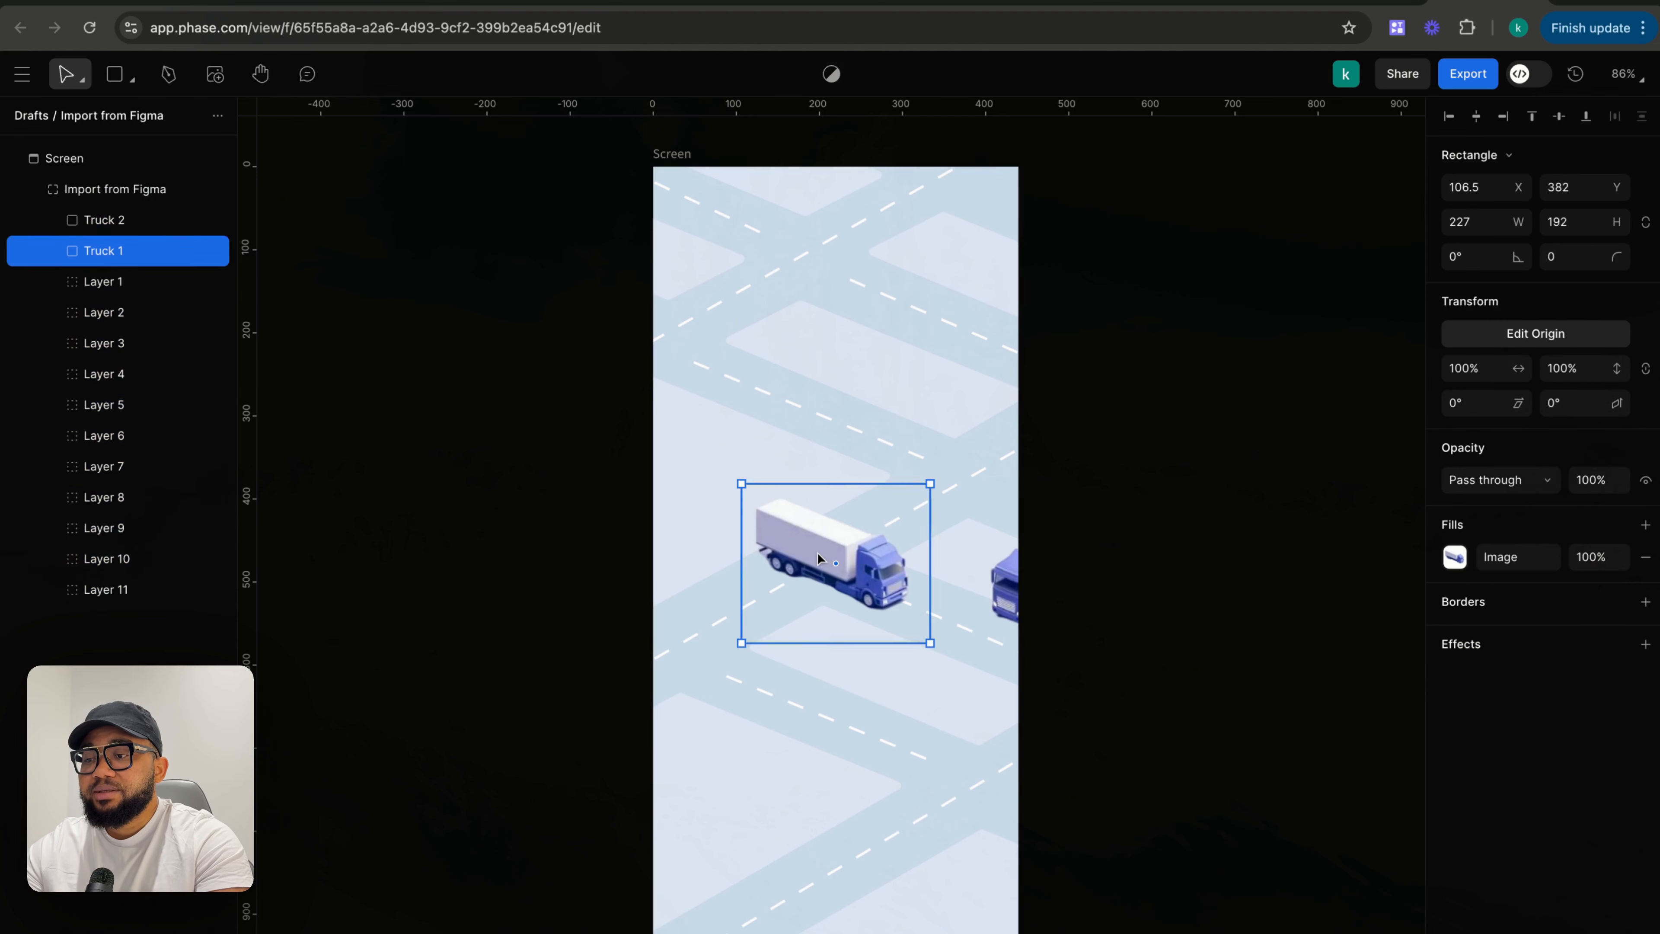
{"action": "left_click_drag", "start_coordinate": [817, 552], "coordinate": [658, 547]}
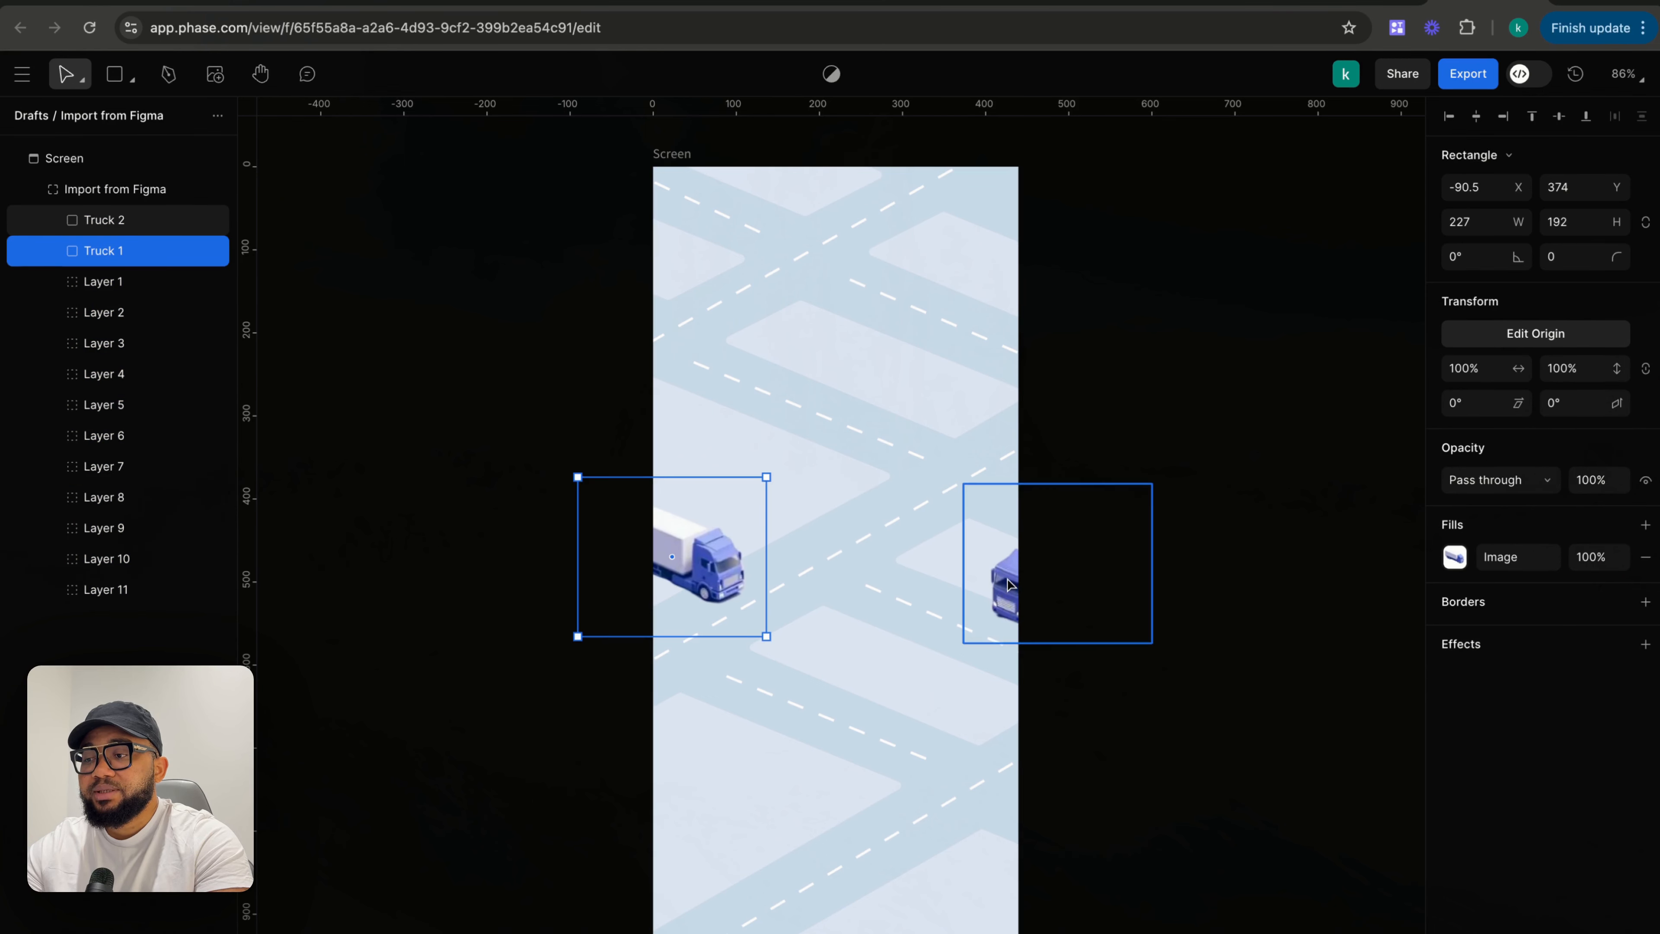
{"action": "left_click_drag", "start_coordinate": [1009, 590], "coordinate": [964, 454]}
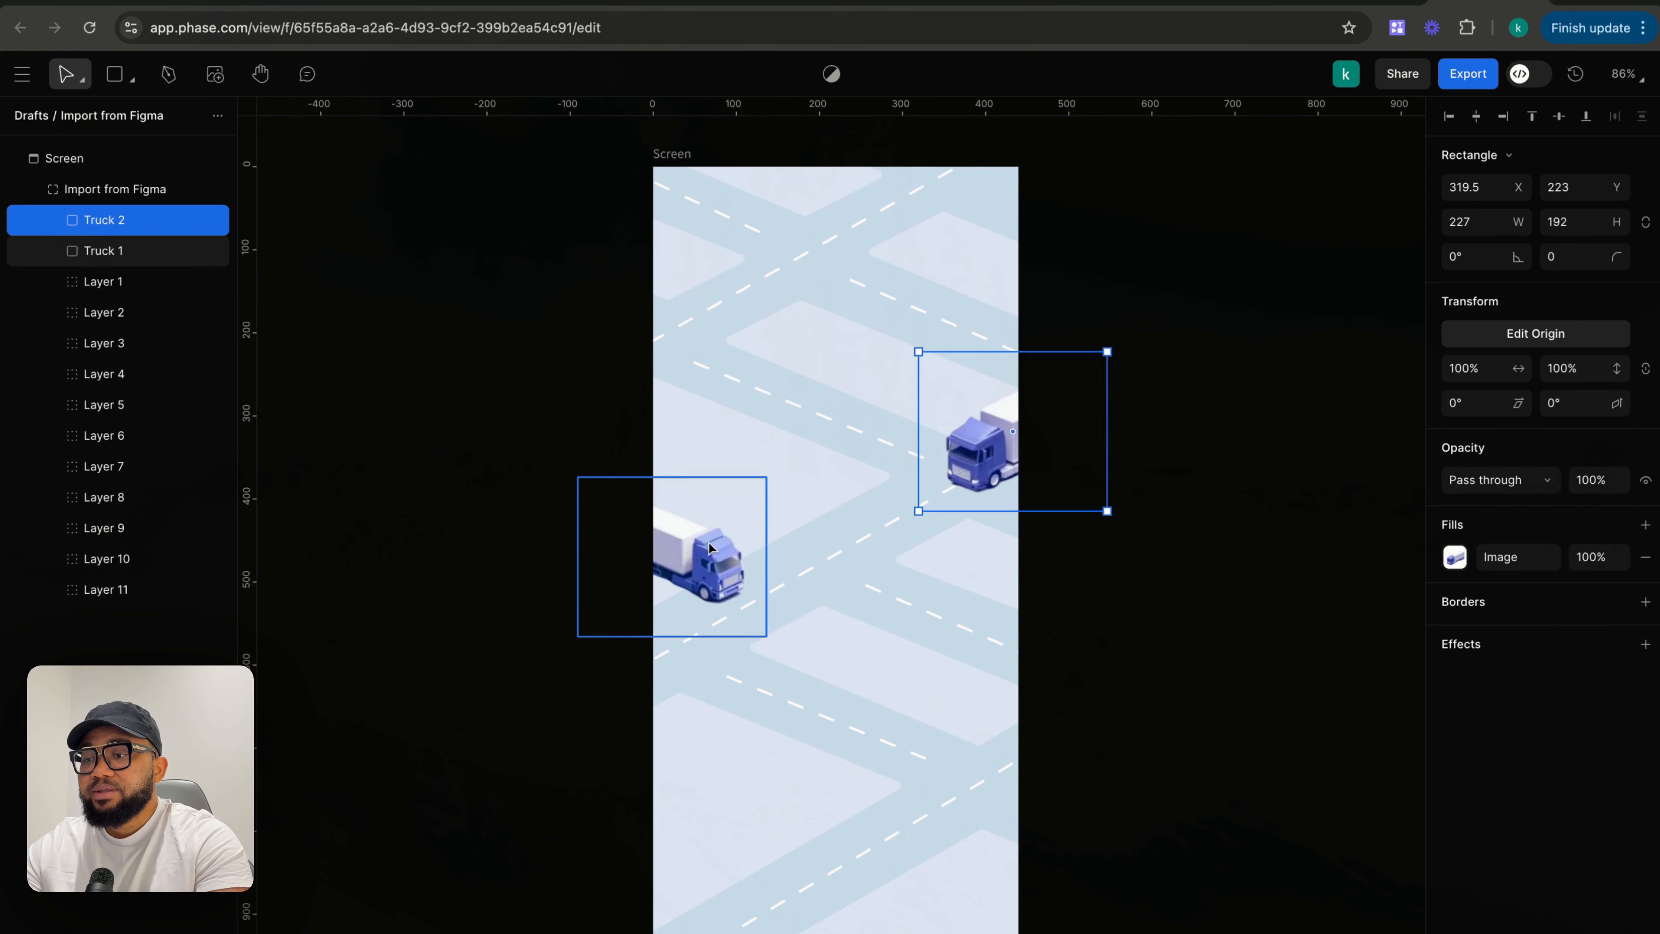
- Duplicate the trucks, adding a second Truck 1 near the top left and Truck 2 copies at the top and bottom right
{"action": "left_click_drag", "start_coordinate": [702, 562], "coordinate": [745, 213]}
{"action": "key", "text": "ctrl+d"}
{"action": "left_click", "coordinate": [986, 448]}
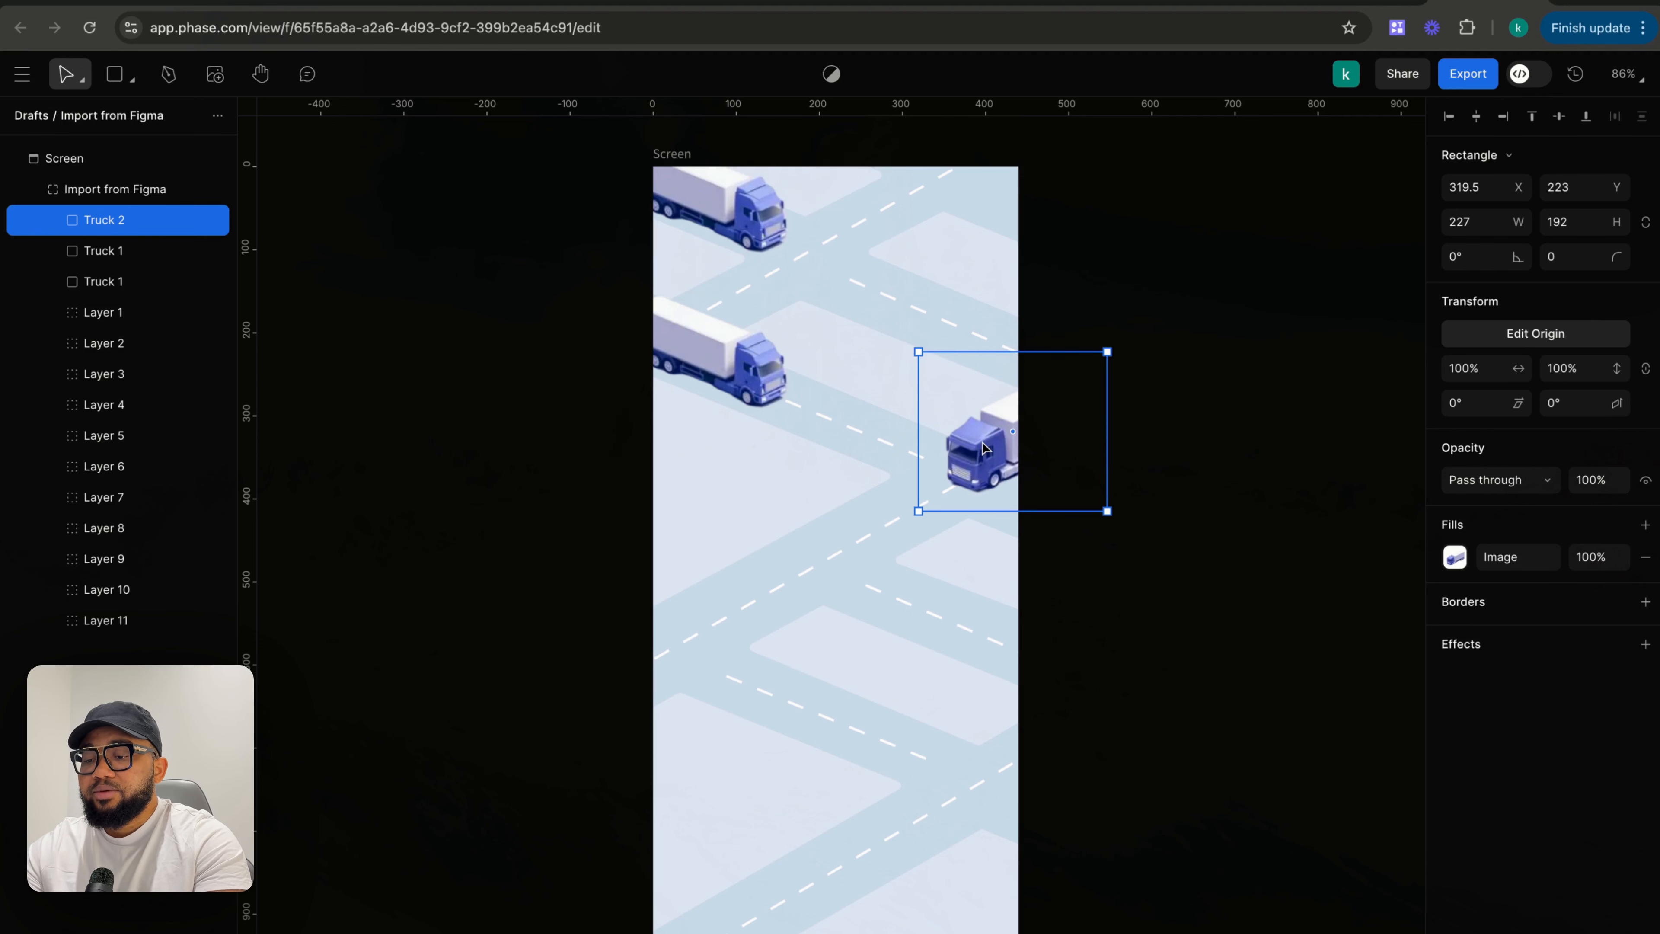
{"action": "key", "text": "ctrl+d"}
{"action": "left_click_drag", "start_coordinate": [985, 448], "coordinate": [926, 200]}
{"action": "left_click_drag", "start_coordinate": [989, 472], "coordinate": [942, 815]}
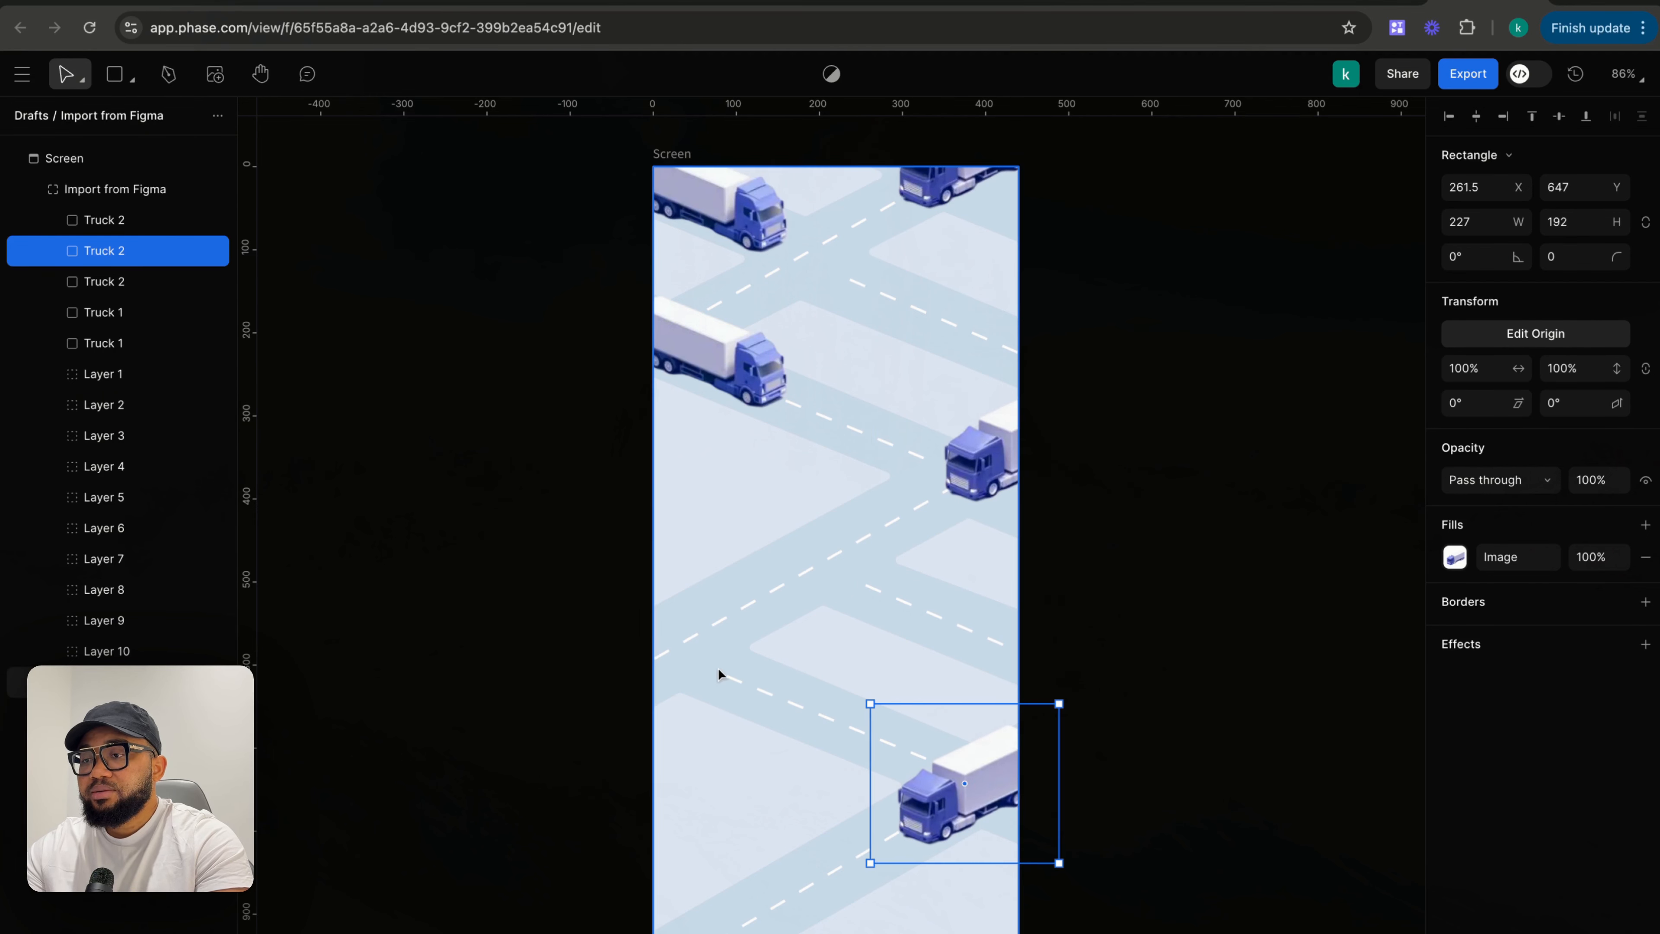
- In animate mode, keyframe the bottom Truck 2 driving down-left along the road from 0 to 1.16 s
{"action": "scroll", "coordinate": [740, 674], "scroll_direction": "down", "scroll_amount": 3}
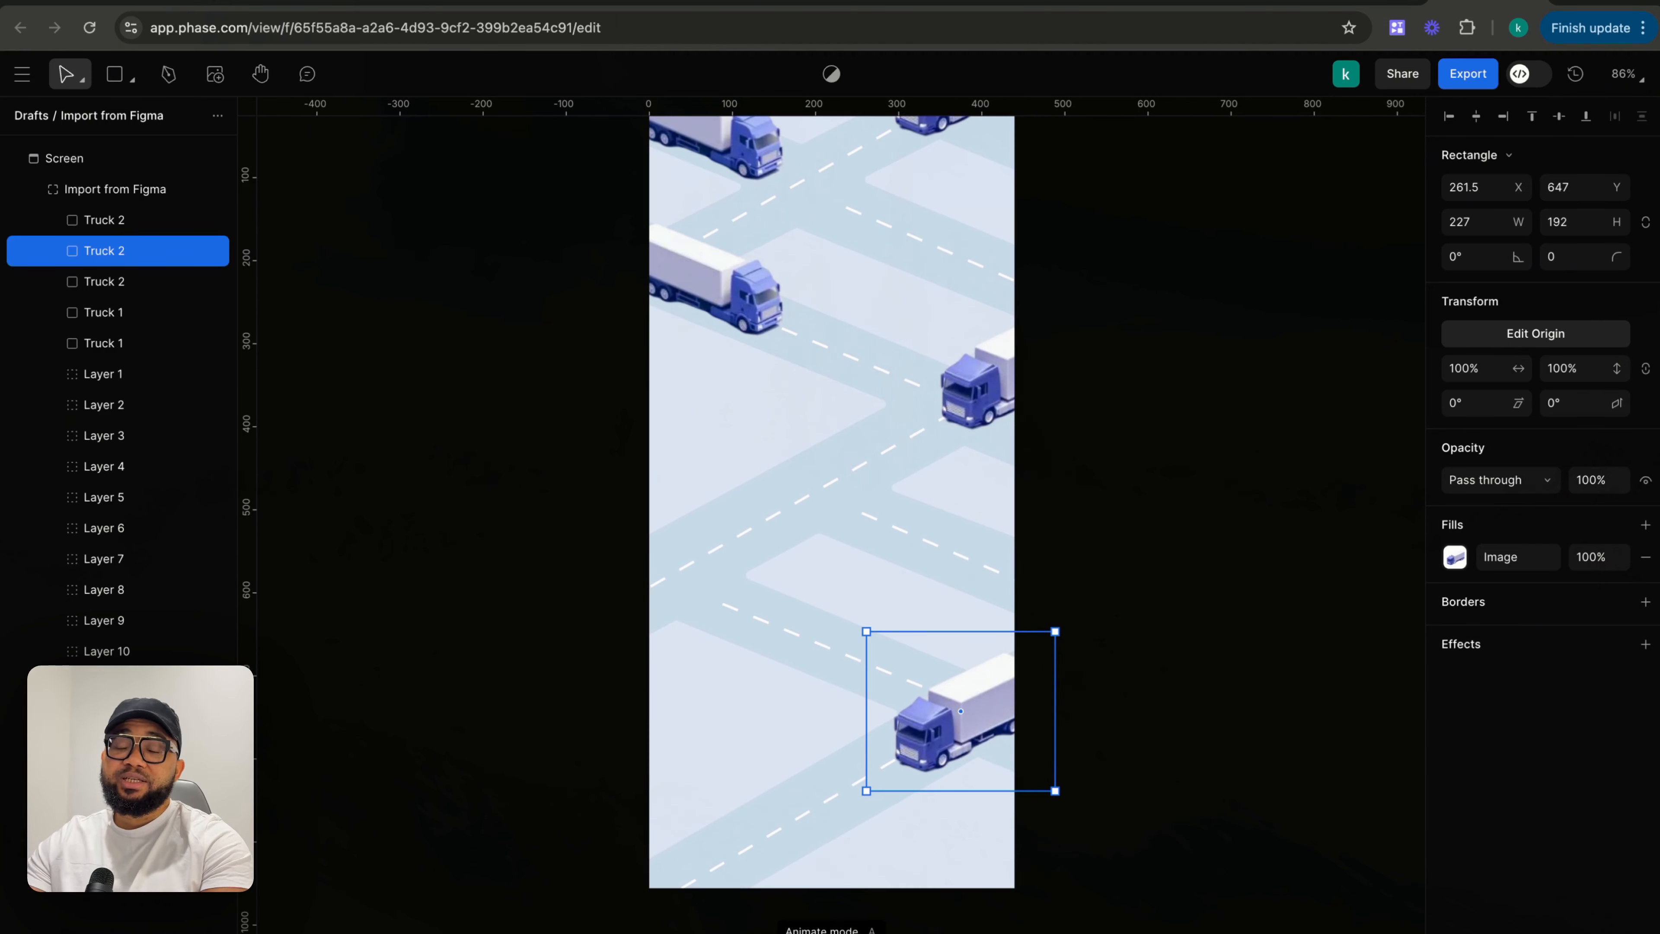
{"action": "key", "text": "a"}
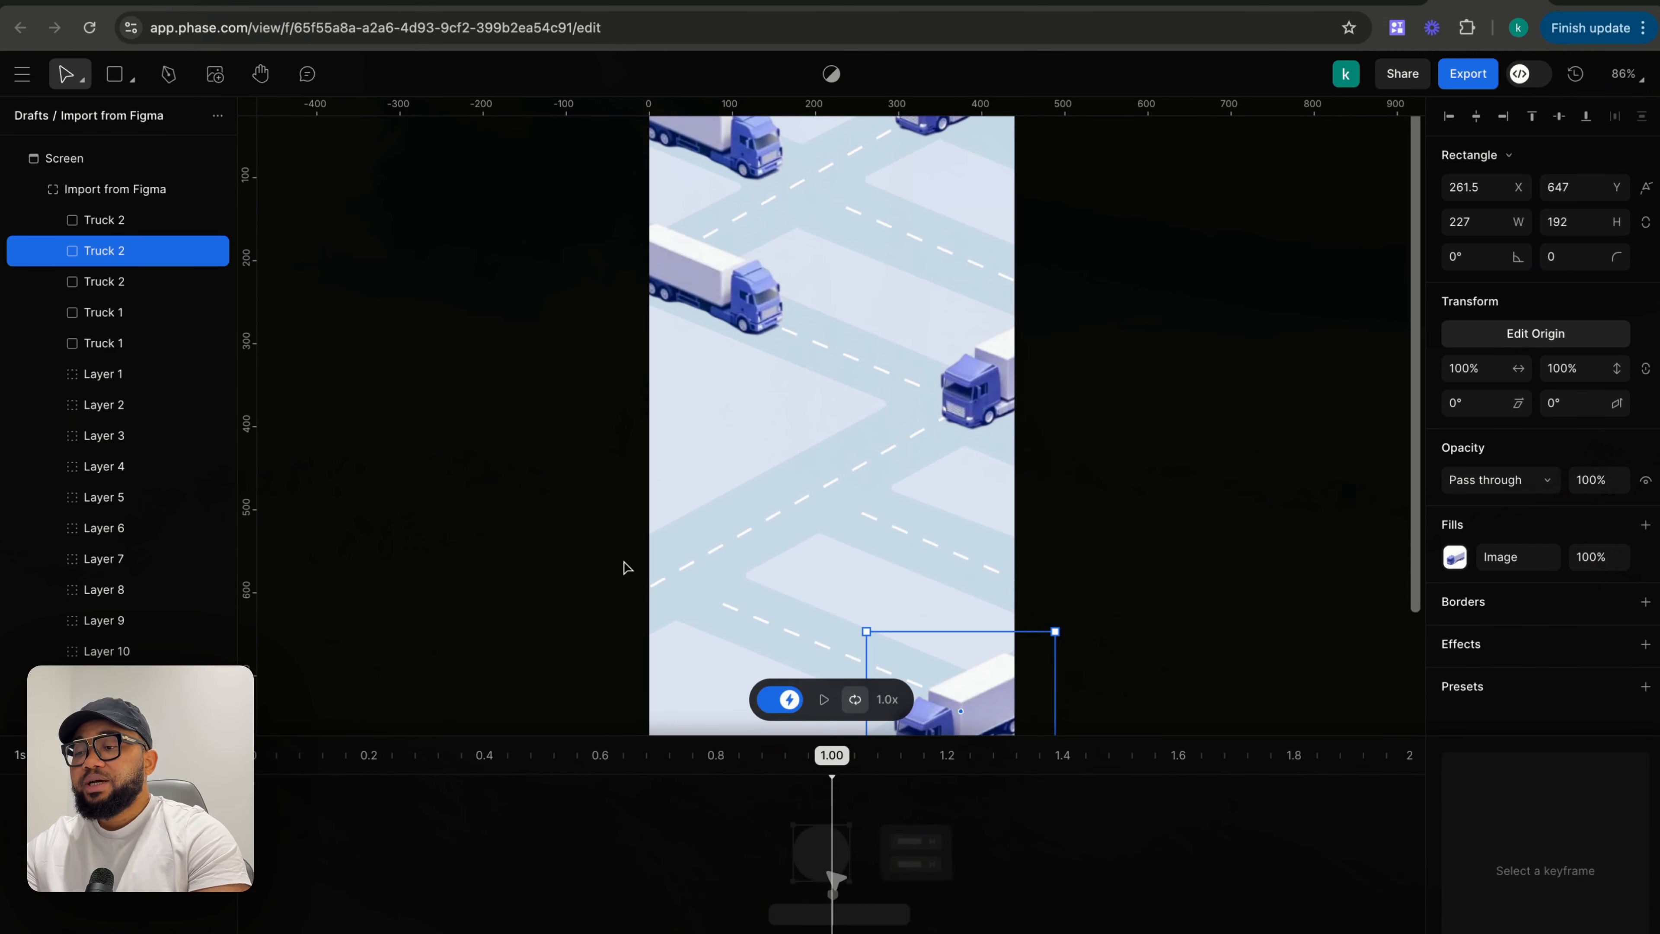
{"action": "scroll", "coordinate": [660, 579], "scroll_direction": "up", "scroll_amount": 5}
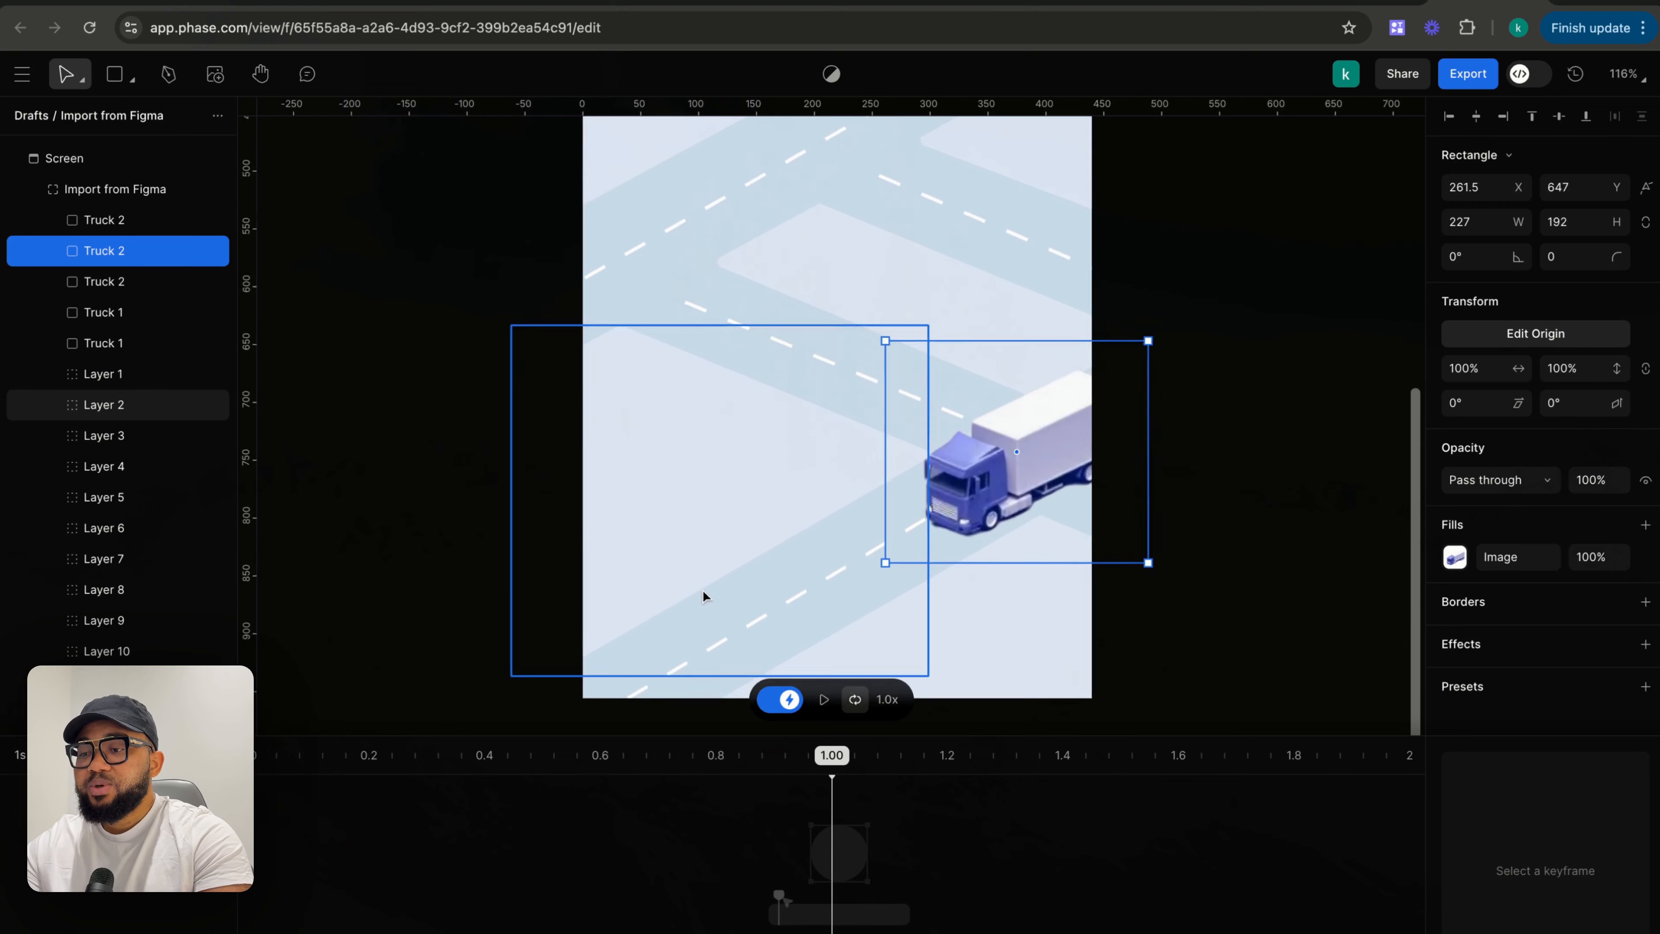
{"action": "scroll", "coordinate": [703, 592], "scroll_direction": "down", "scroll_amount": 1}
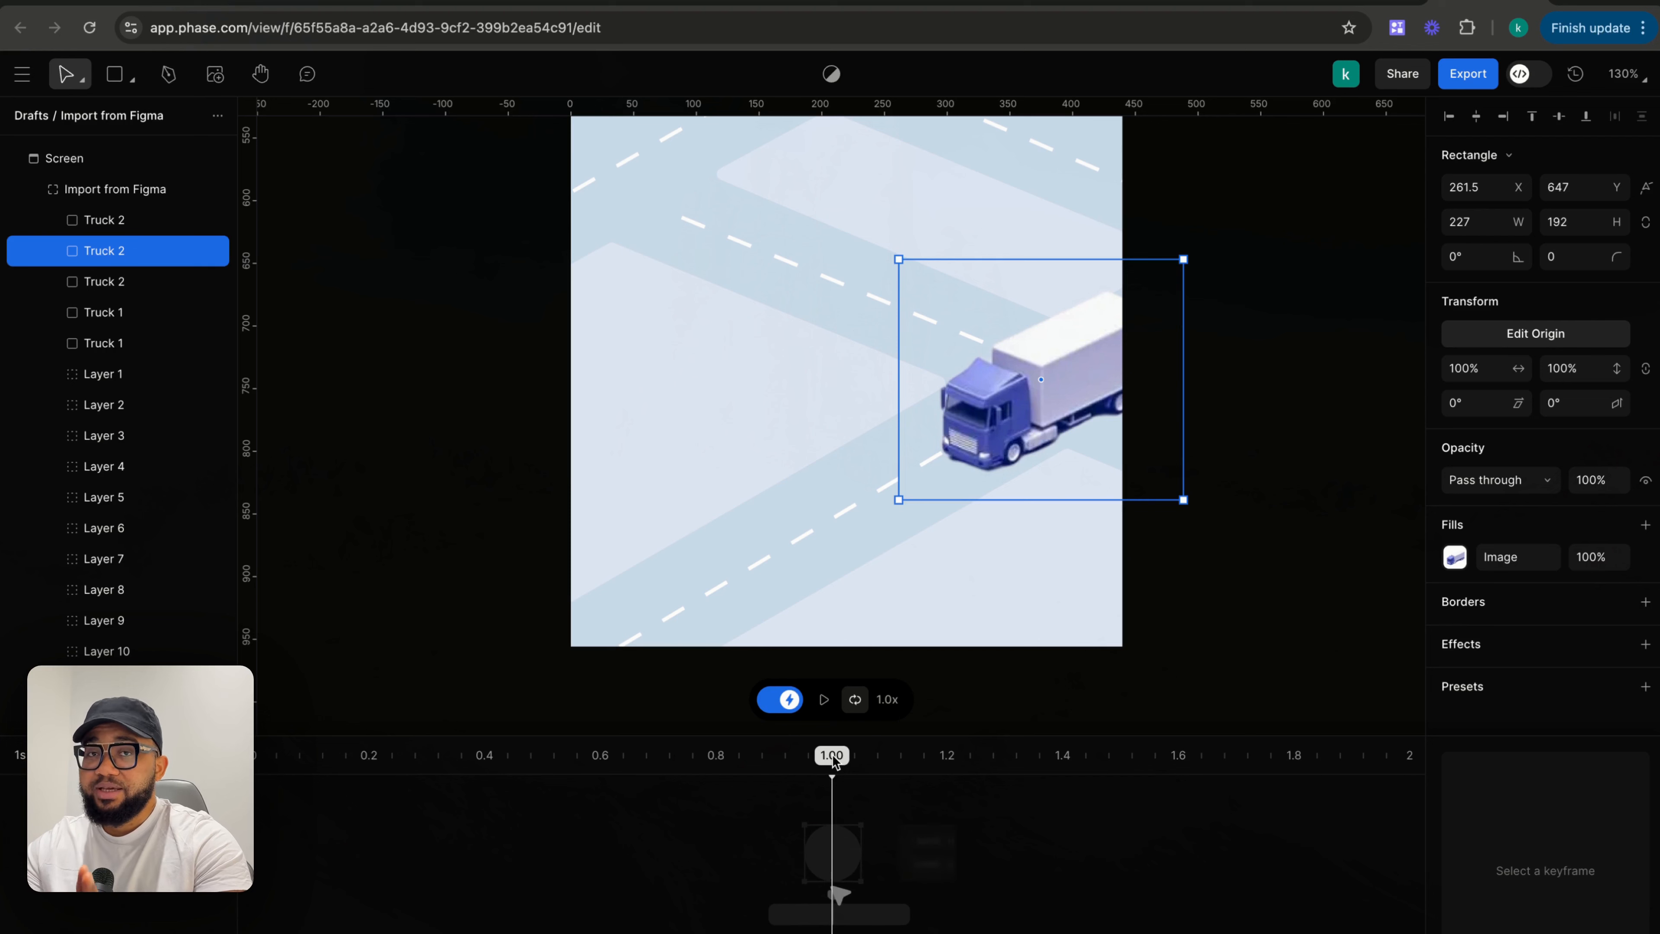
{"action": "left_click_drag", "start_coordinate": [833, 754], "coordinate": [2, 732]}
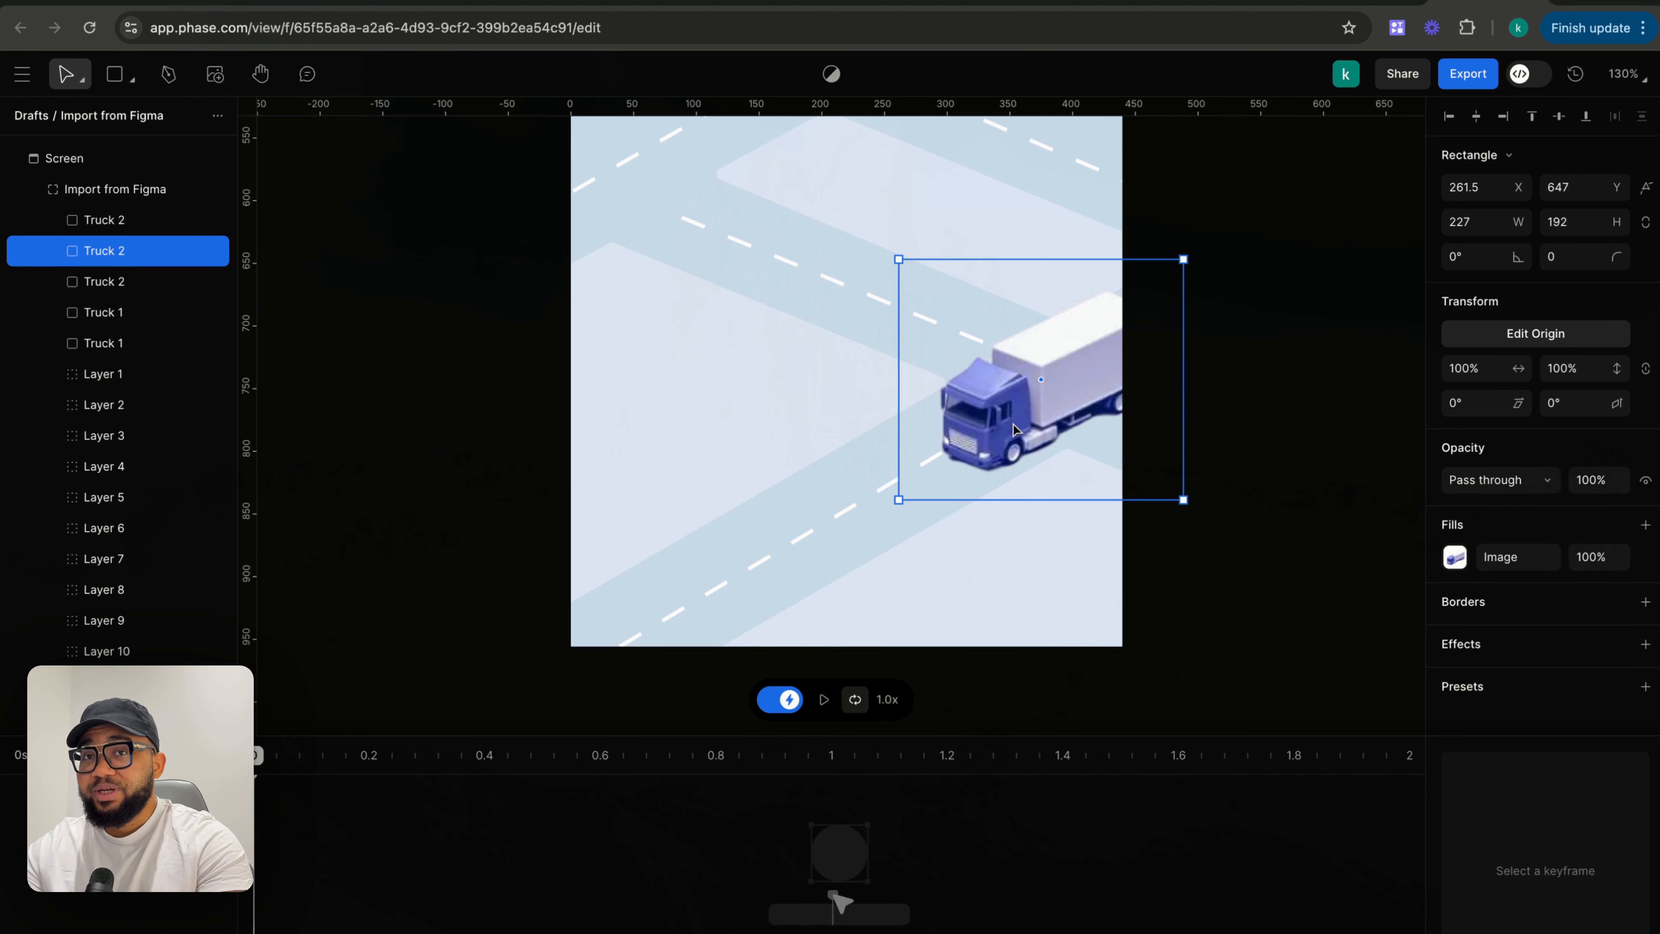
{"action": "left_click_drag", "start_coordinate": [1014, 430], "coordinate": [934, 435]}
{"action": "left_click", "coordinate": [925, 452]}
{"action": "left_click", "coordinate": [1026, 390]}
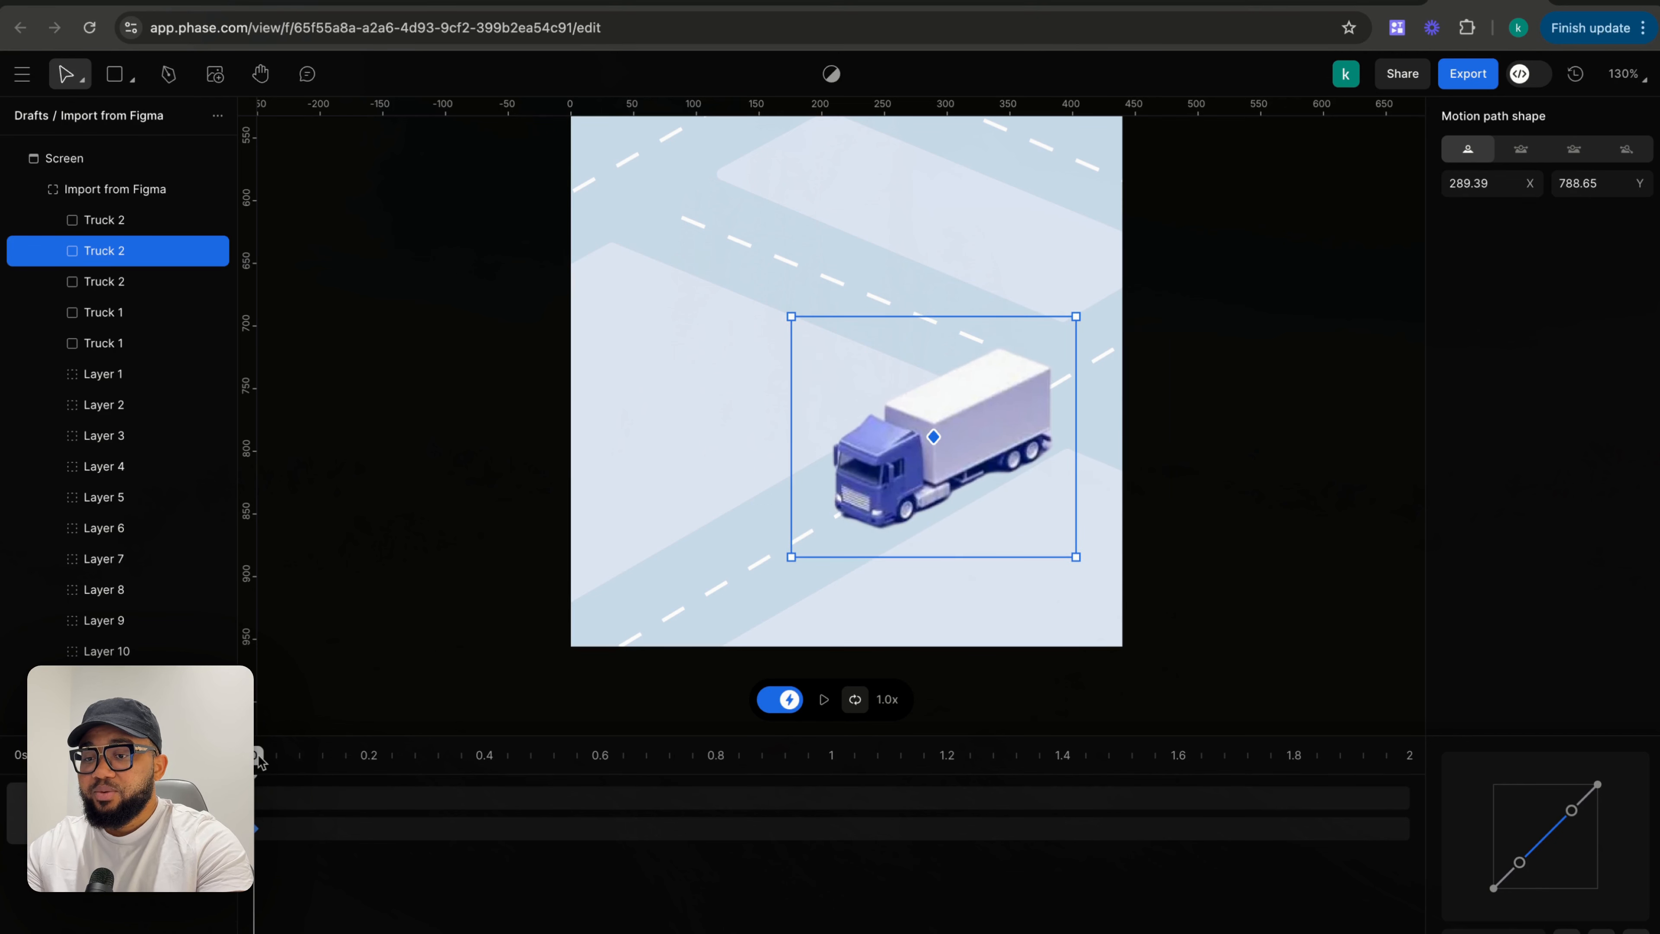
{"action": "left_click_drag", "start_coordinate": [258, 759], "coordinate": [924, 759]}
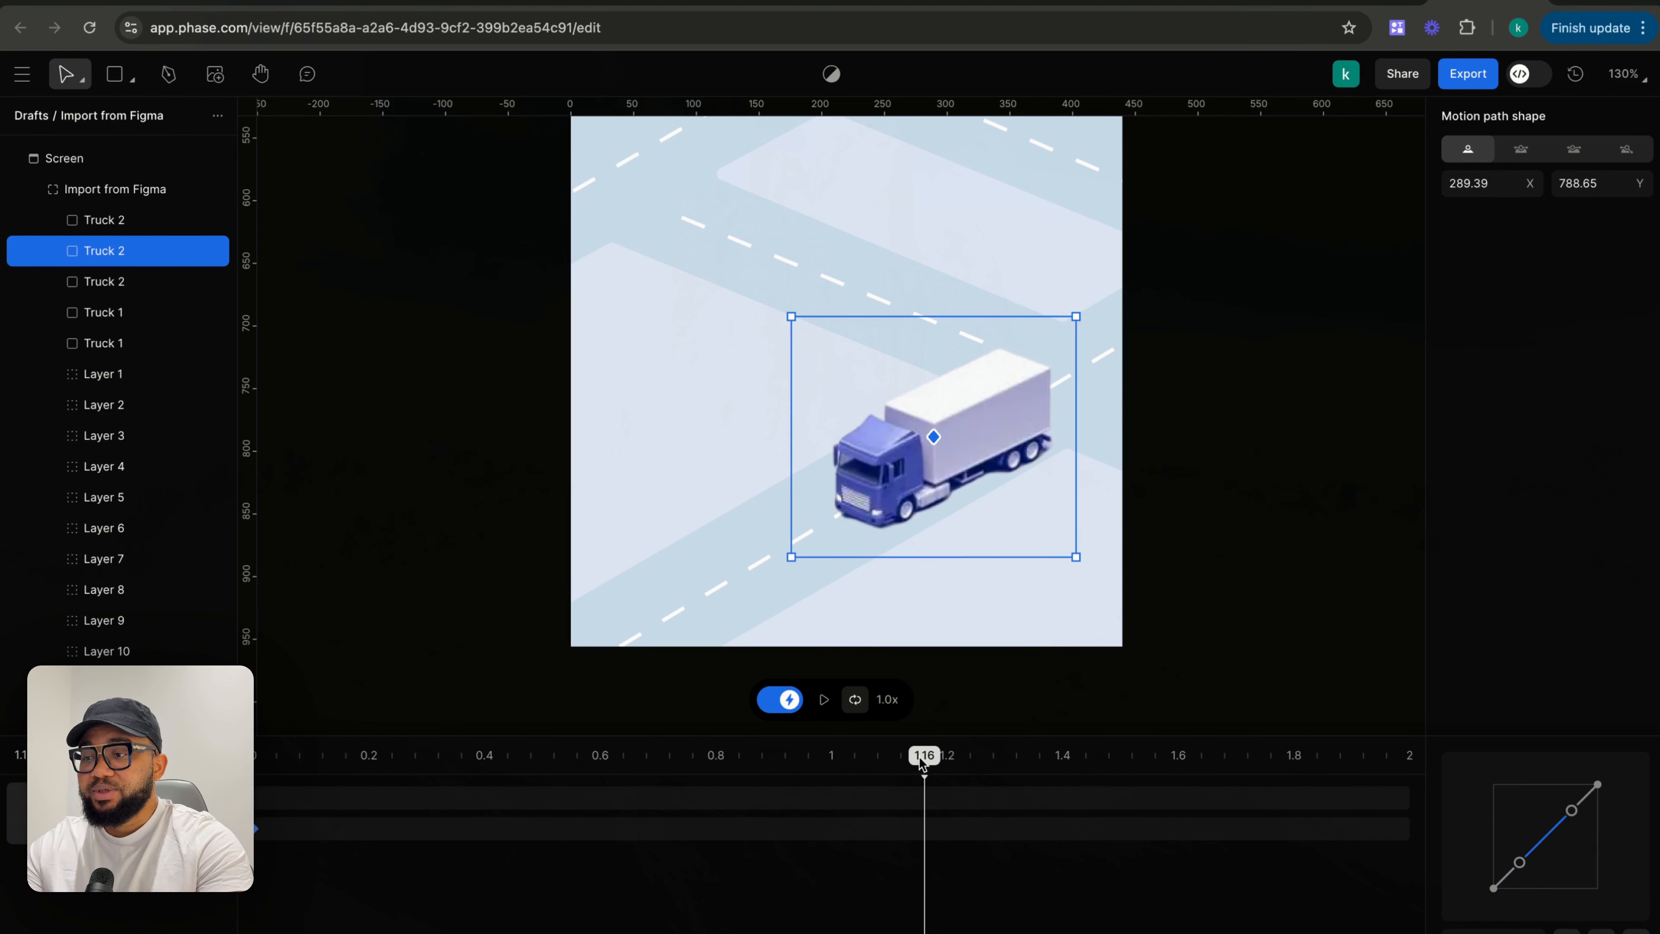
{"action": "left_click_drag", "start_coordinate": [921, 444], "coordinate": [736, 552]}
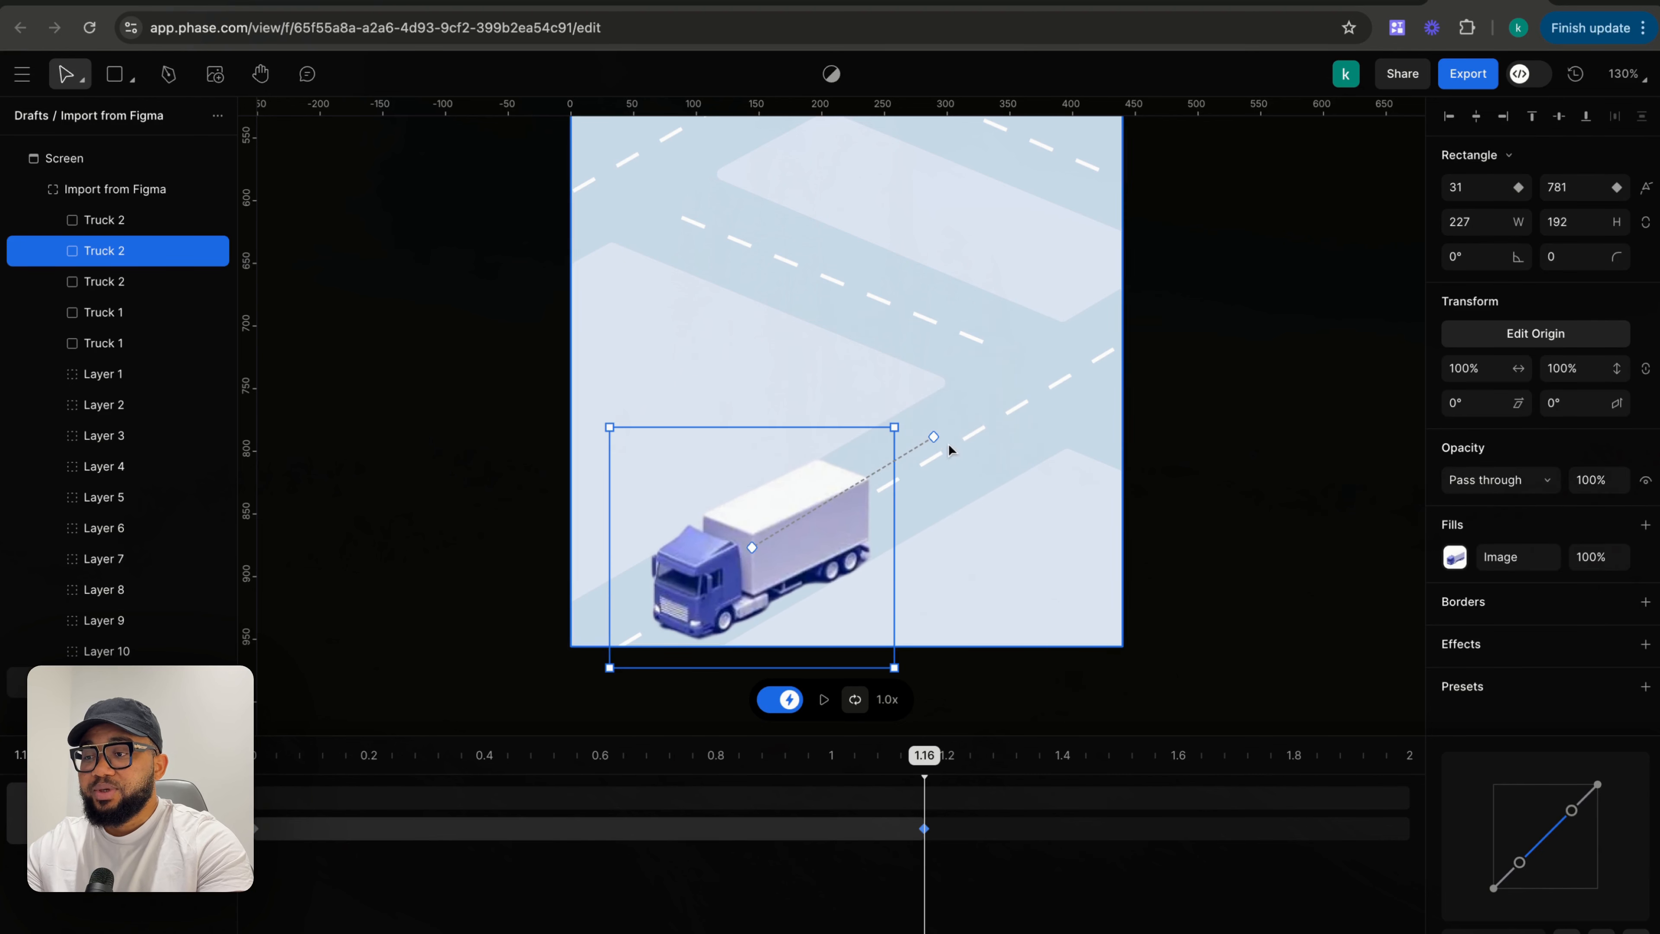
- Extend the truck's motion path so it starts off the frame's upper right and ends off its lower left
{"action": "left_click_drag", "start_coordinate": [936, 441], "coordinate": [1184, 300]}
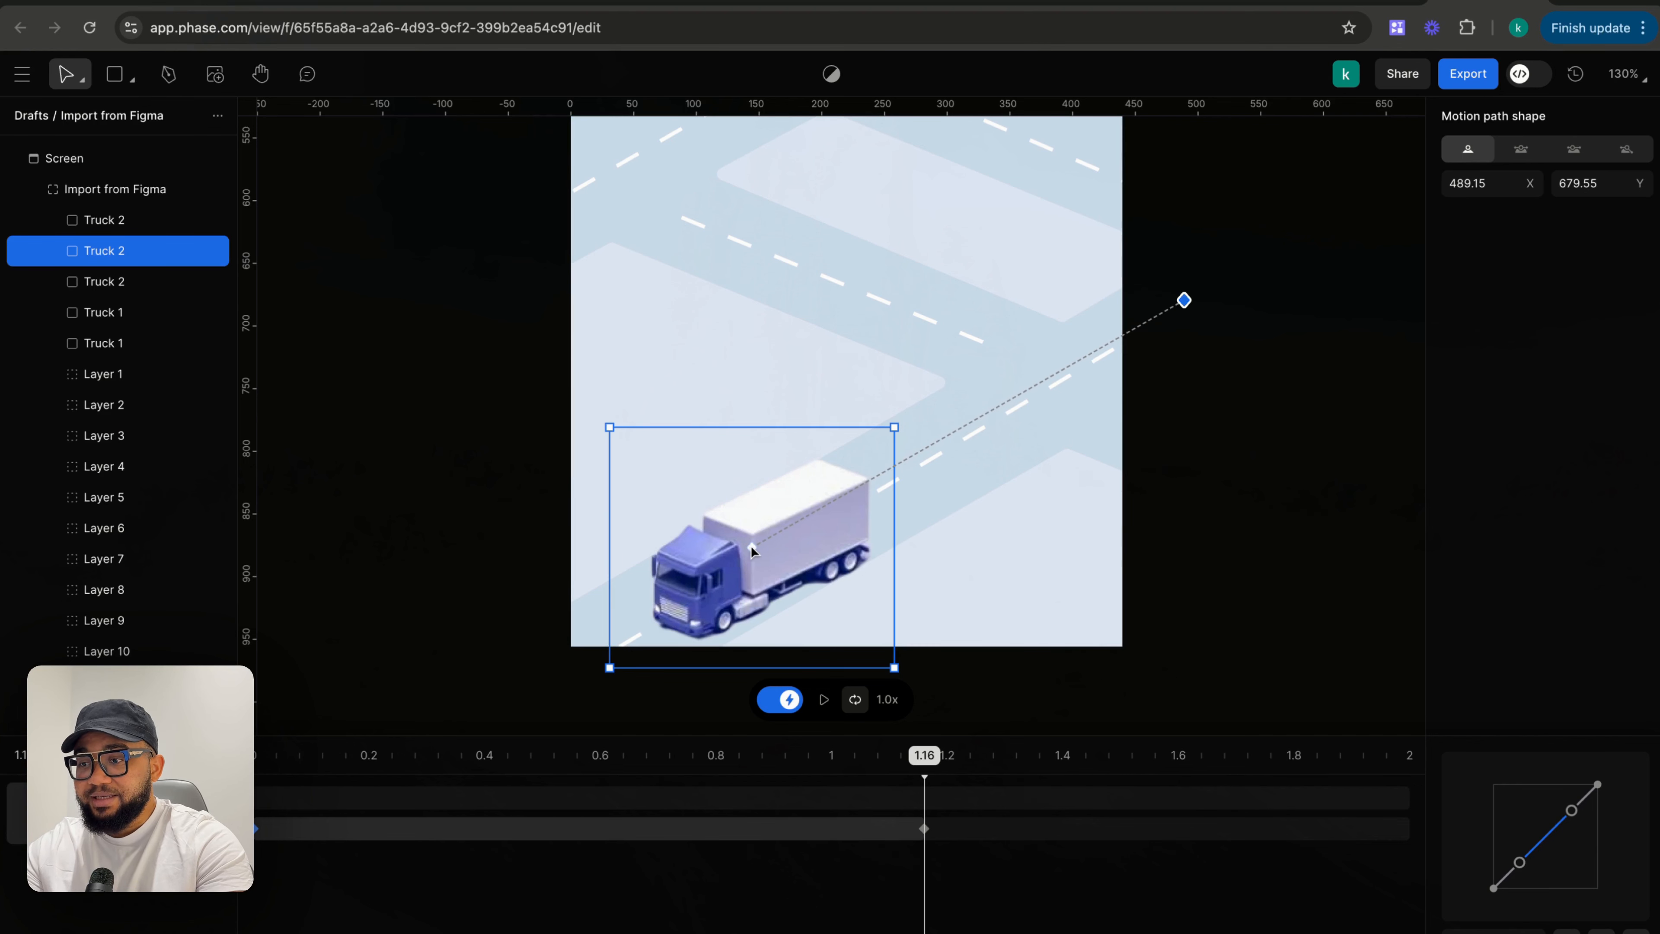
{"action": "left_click_drag", "start_coordinate": [751, 545], "coordinate": [449, 713]}
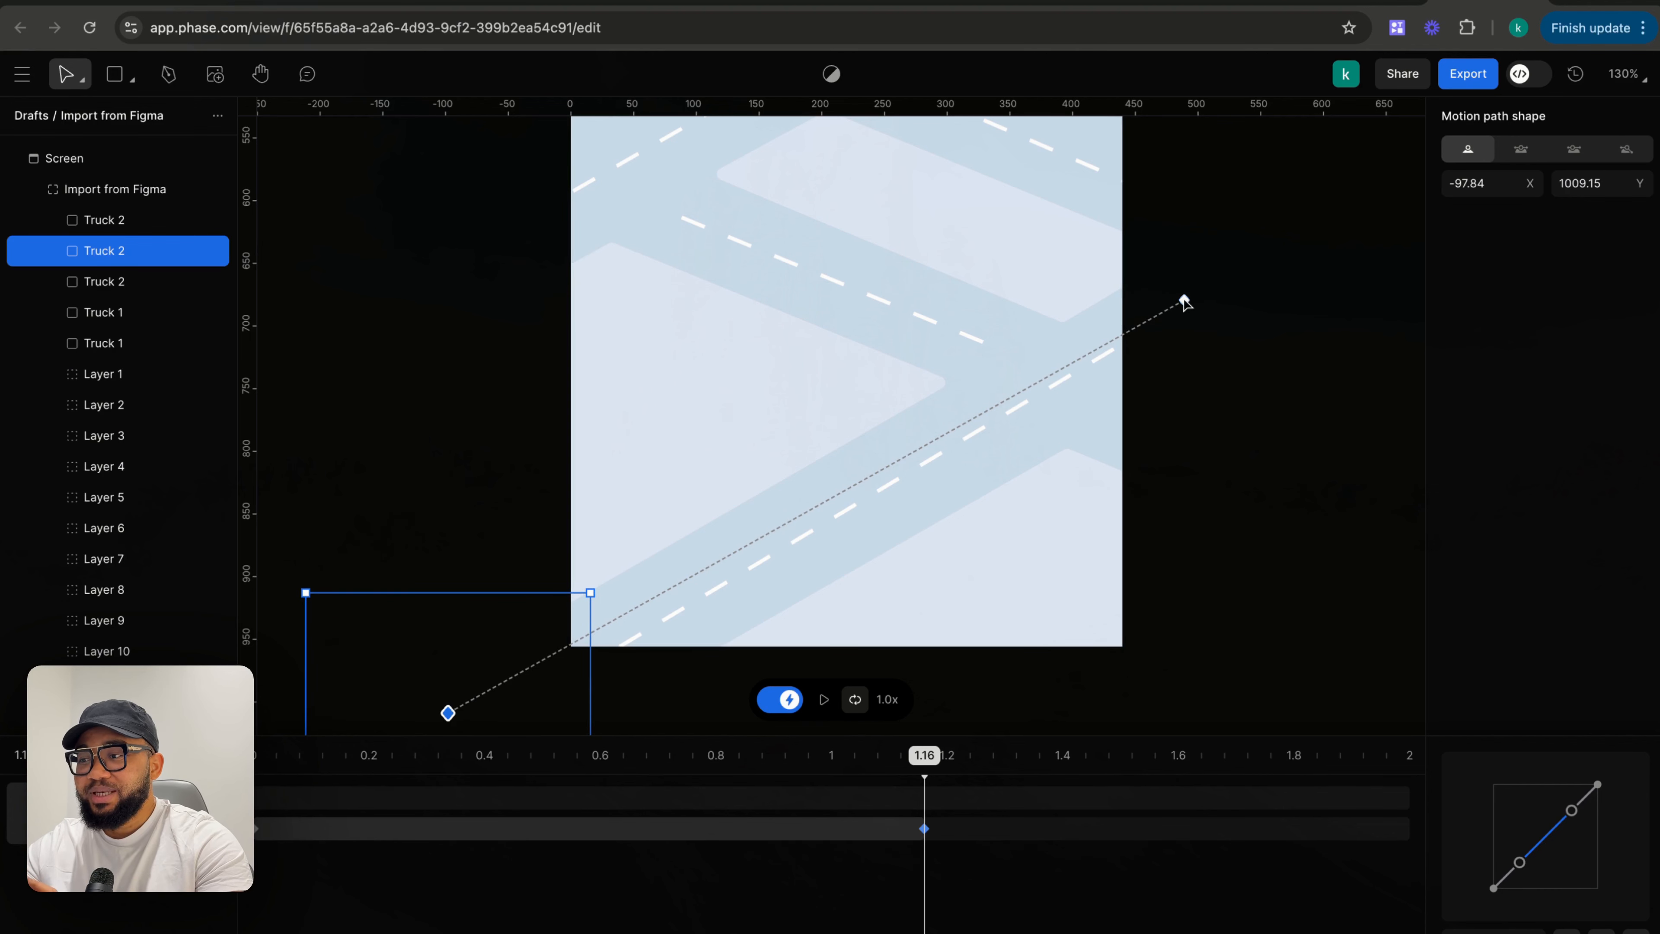
{"action": "left_click_drag", "start_coordinate": [1184, 302], "coordinate": [1271, 234]}
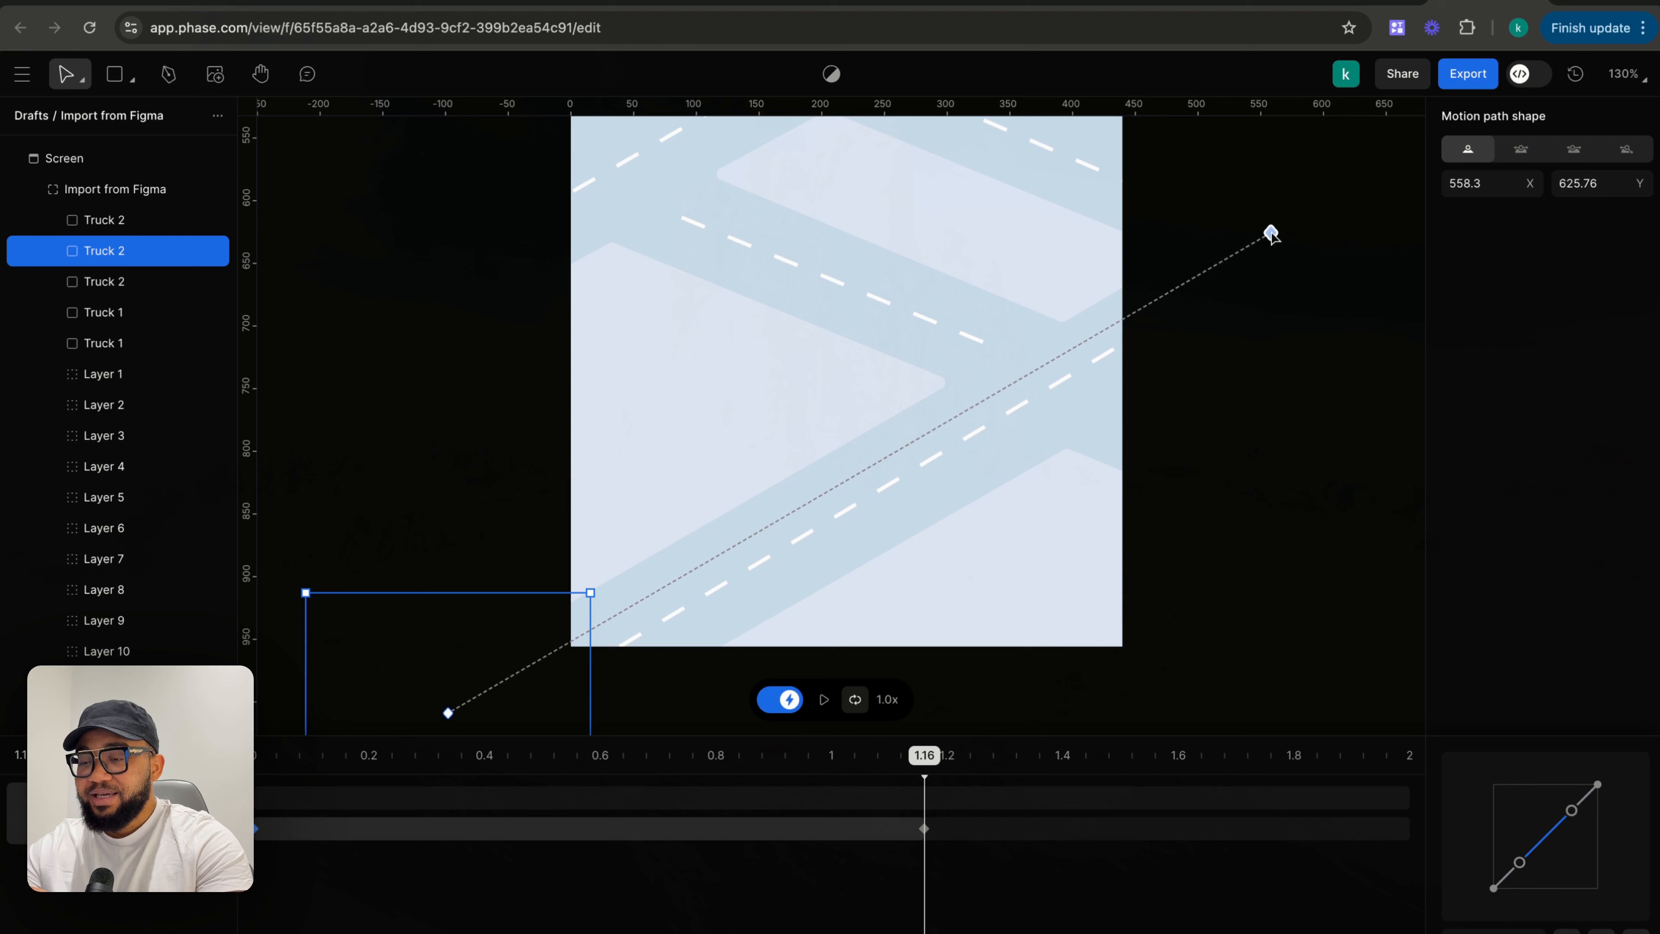
{"action": "left_click_drag", "start_coordinate": [449, 713], "coordinate": [466, 731]}
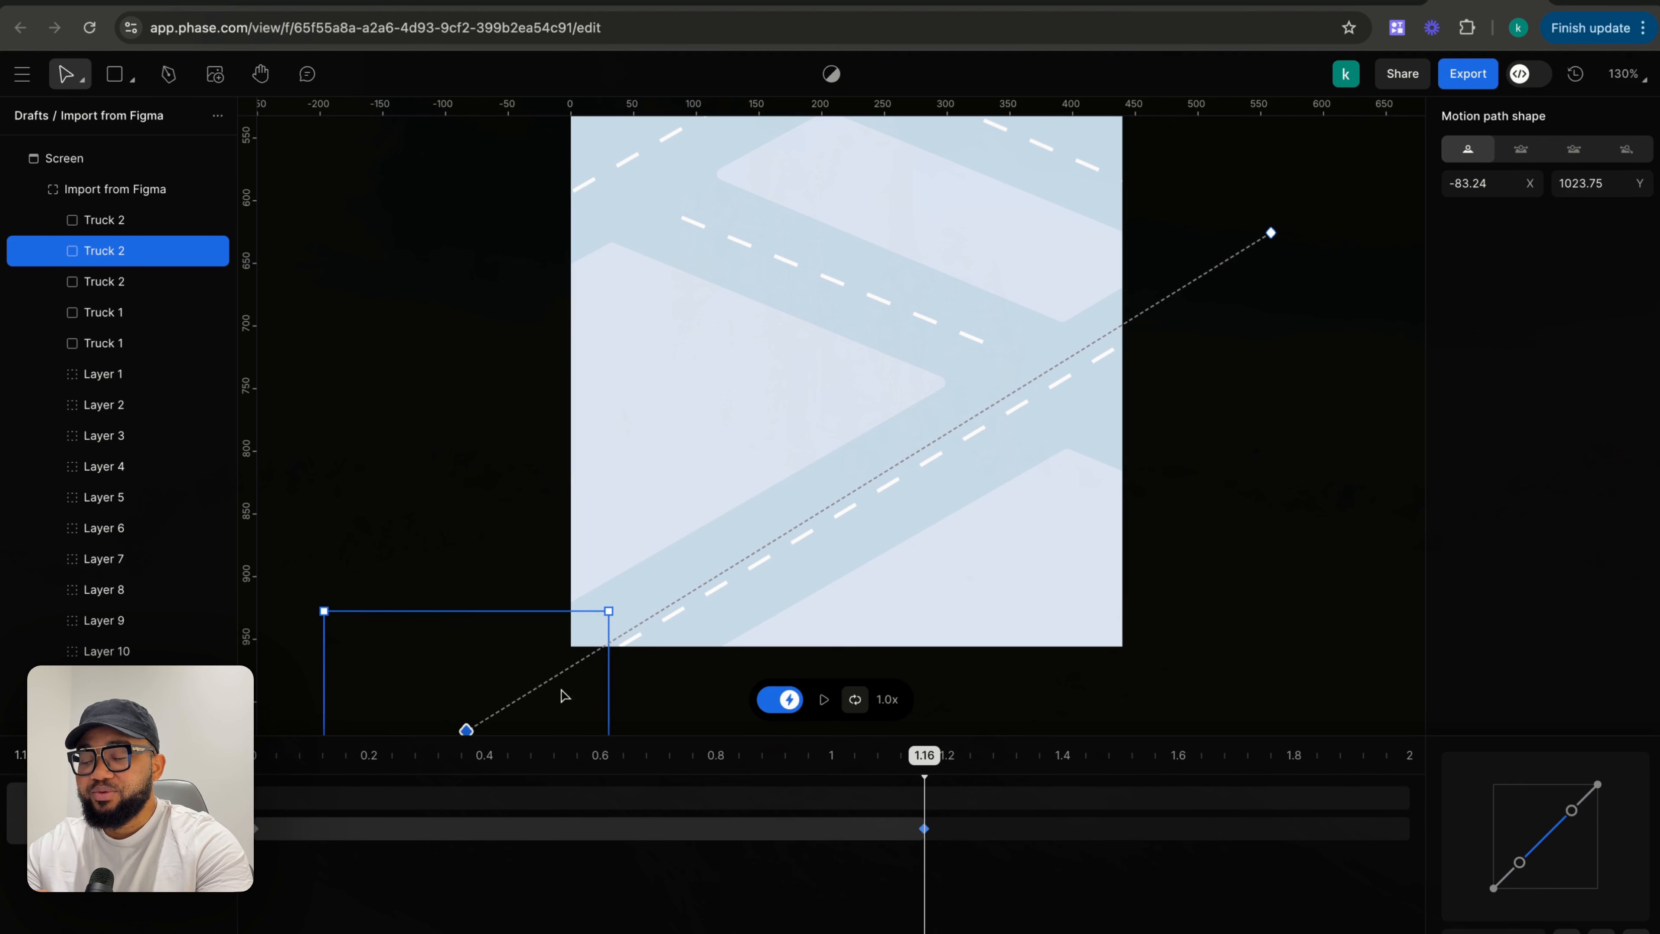
- Rewind the timeline to 0 and play the animation to preview the truck's motion
{"action": "scroll", "coordinate": [567, 689], "scroll_direction": "down", "scroll_amount": 5}
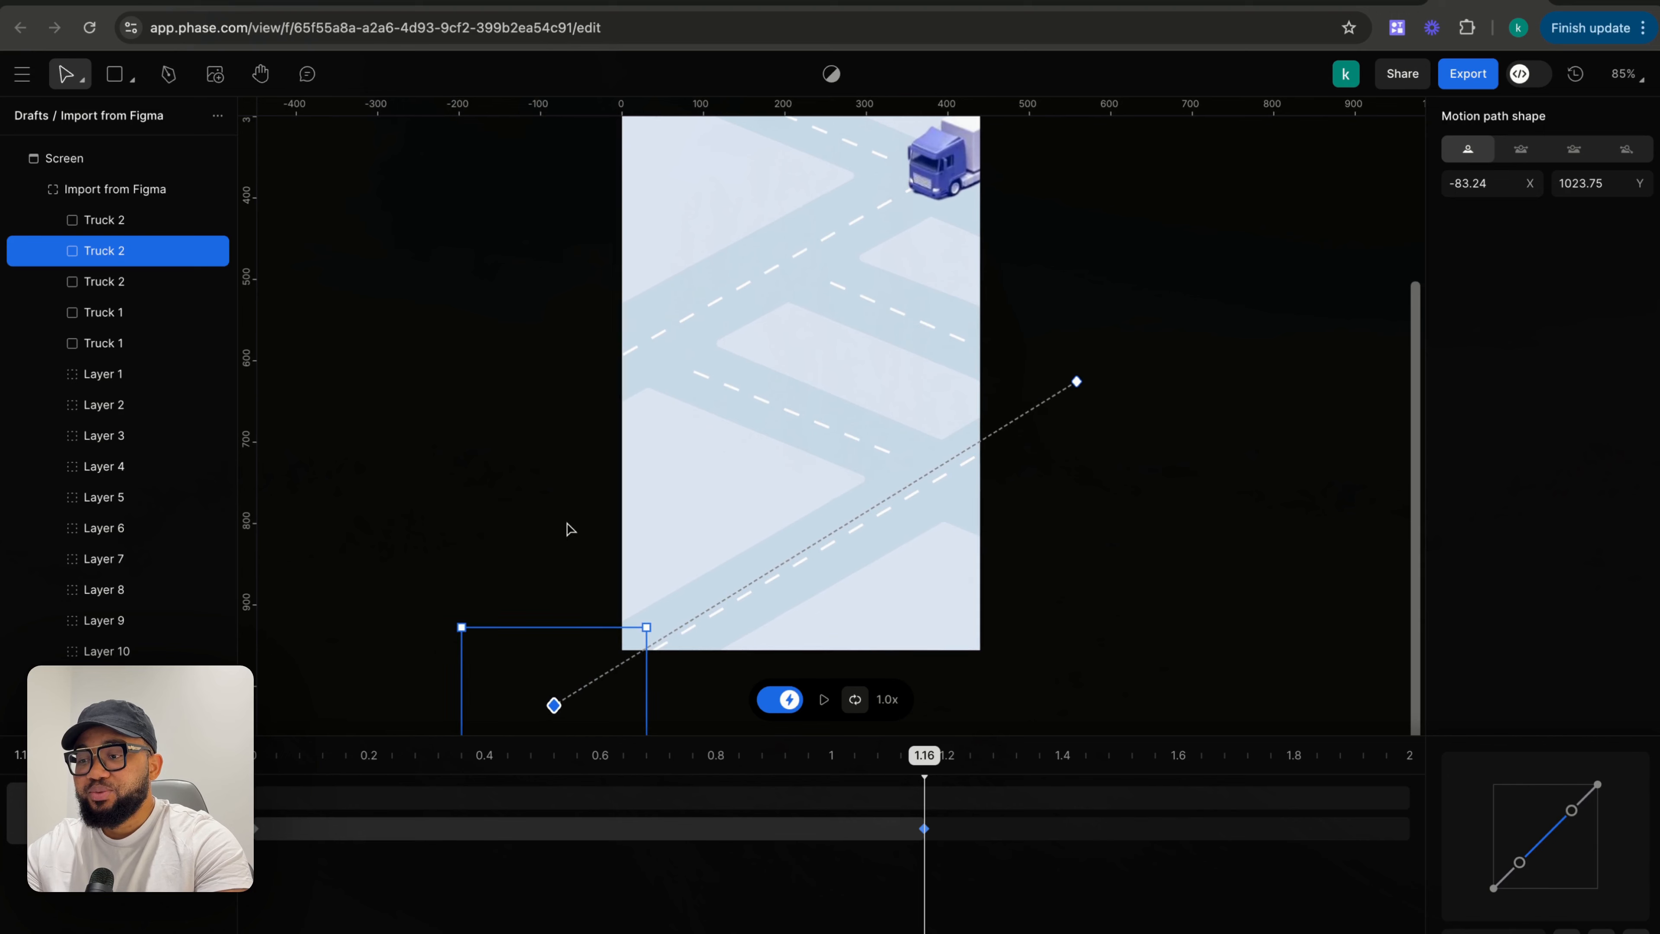
{"action": "left_click", "coordinate": [567, 527]}
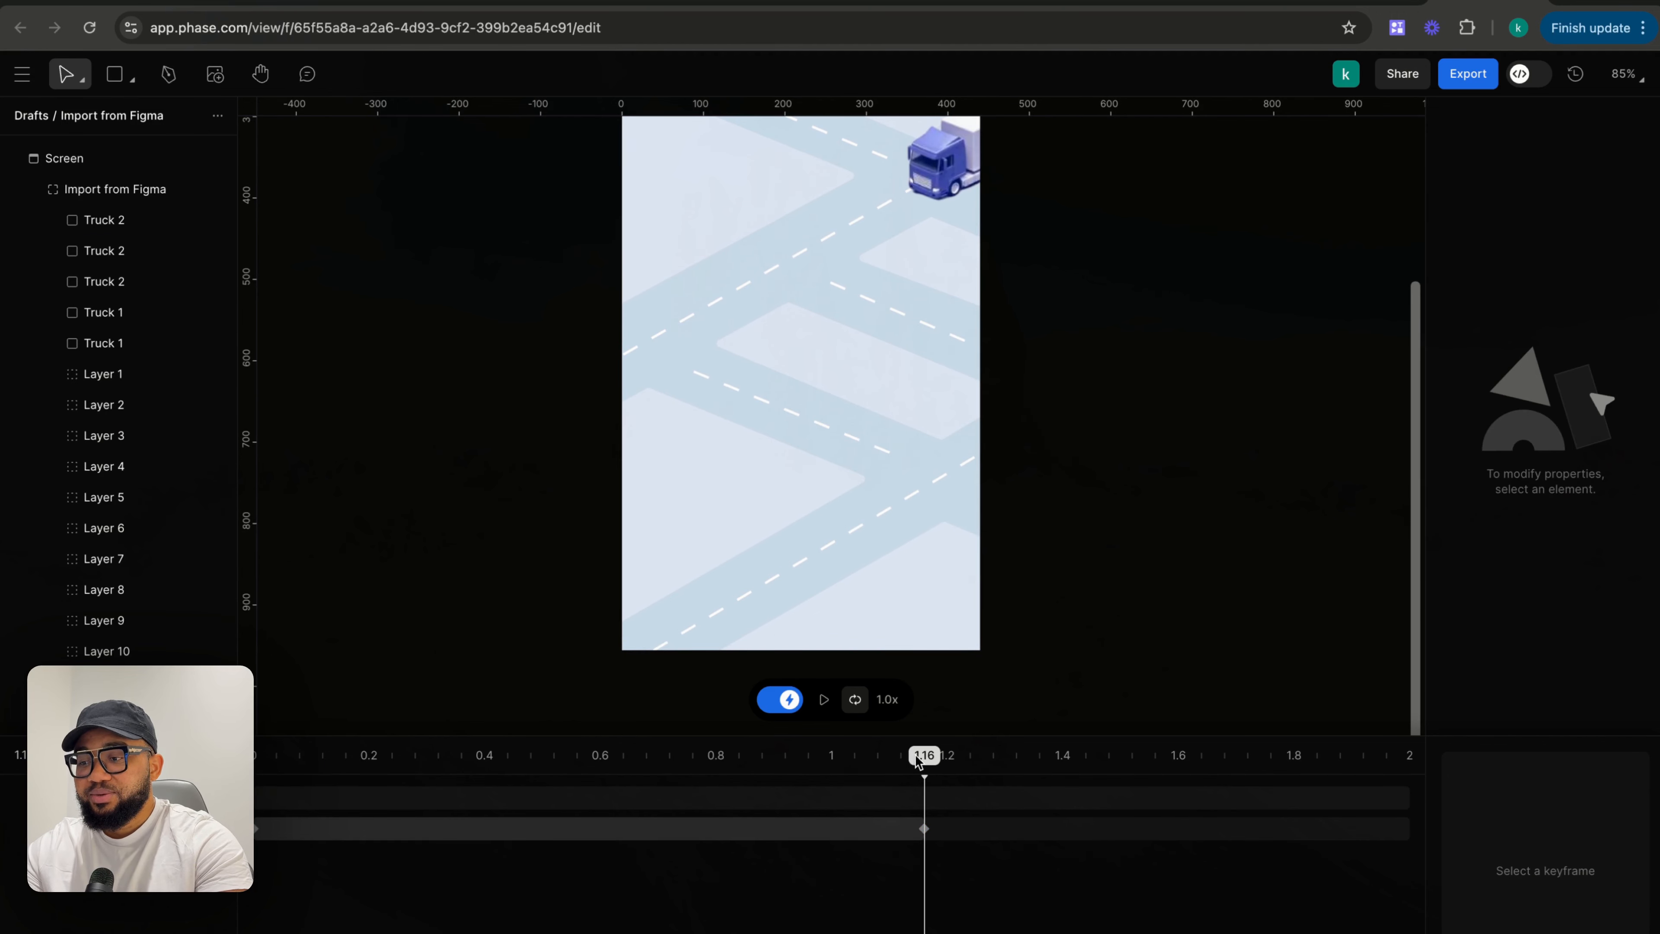
{"action": "left_click_drag", "start_coordinate": [918, 760], "coordinate": [255, 758]}
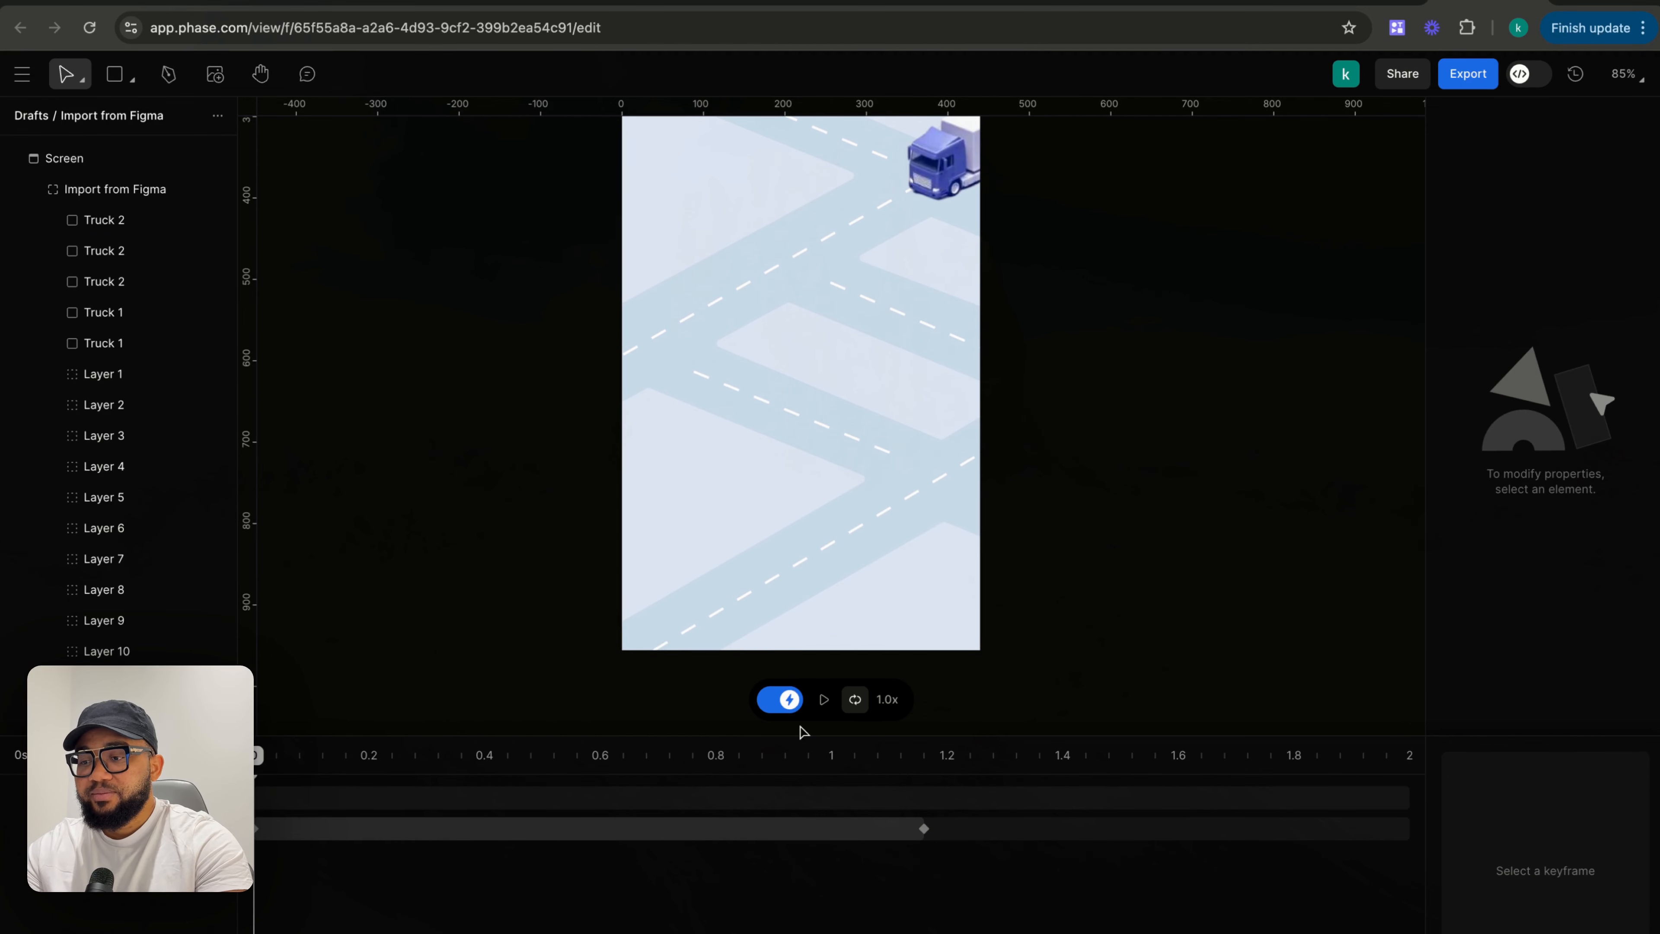
{"action": "left_click", "coordinate": [824, 700]}
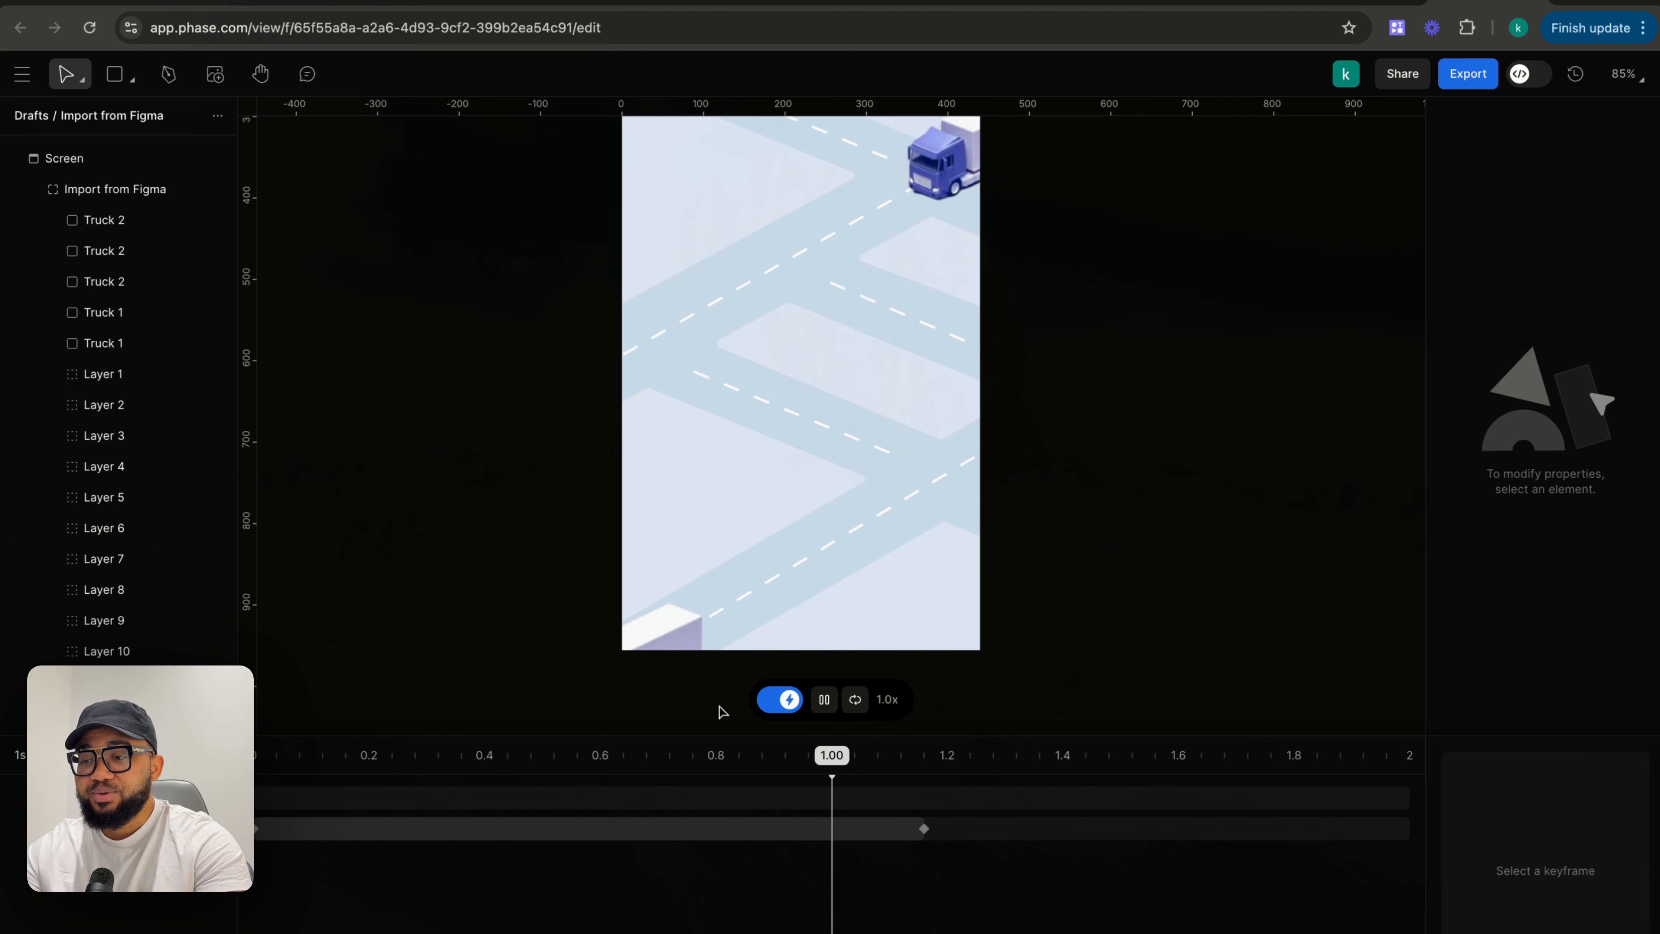
{"action": "left_click", "coordinate": [825, 700]}
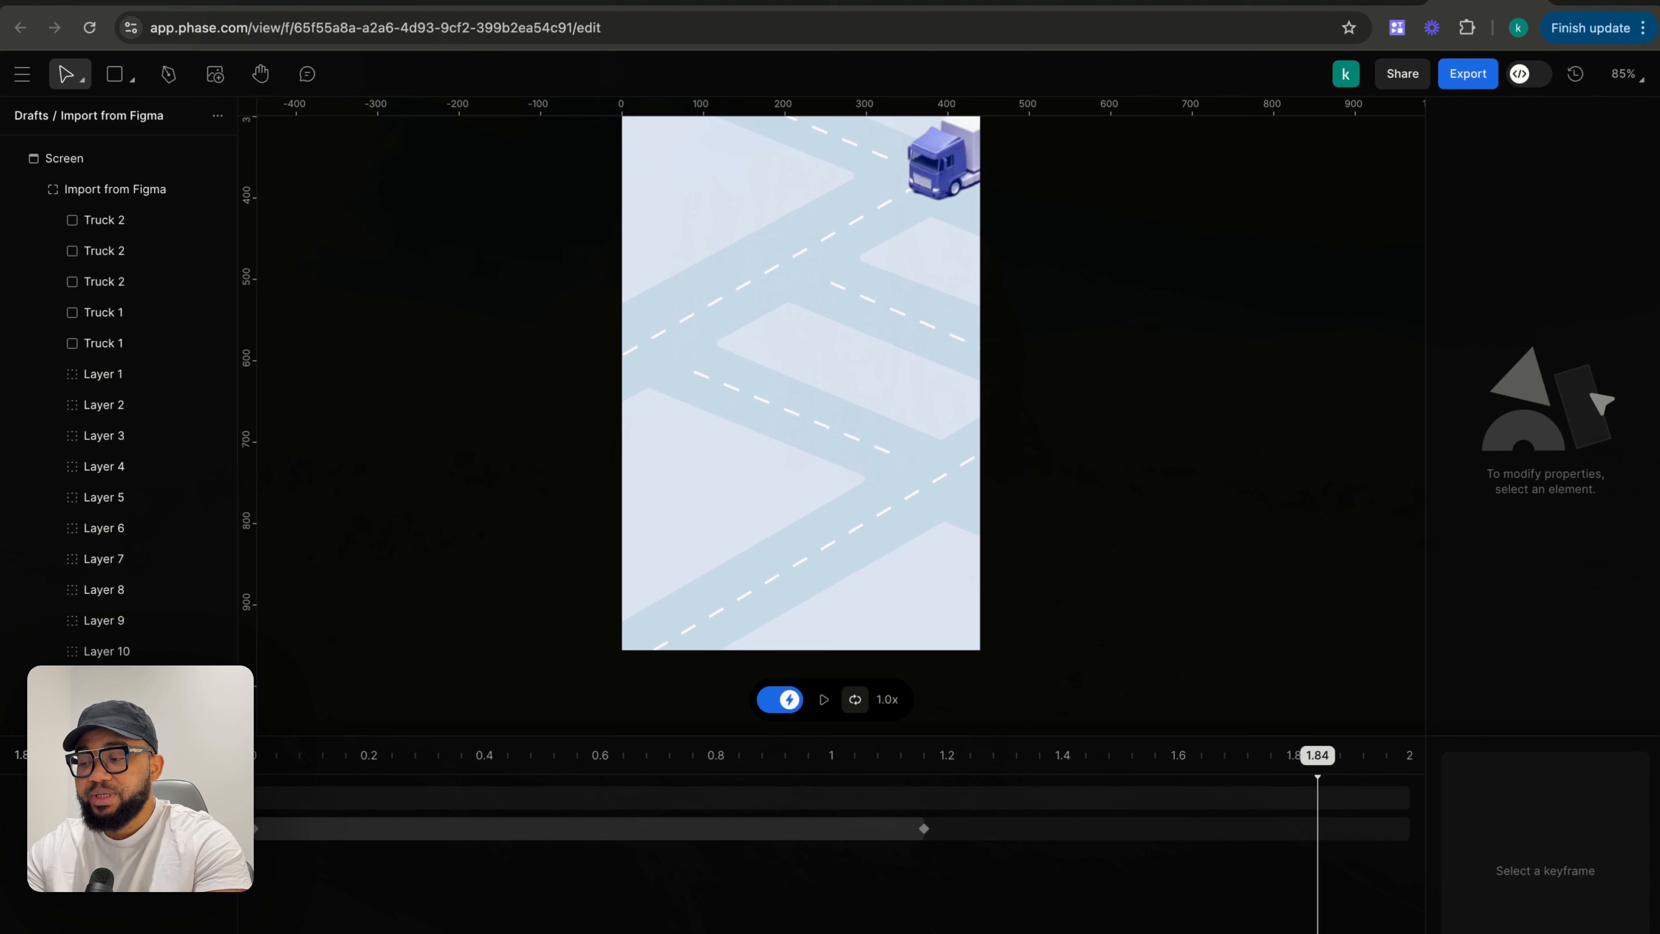
- Move the bottom truck's end keyframe to about 16.9 s and preview the animation from the start
{"action": "key", "text": "Return"}
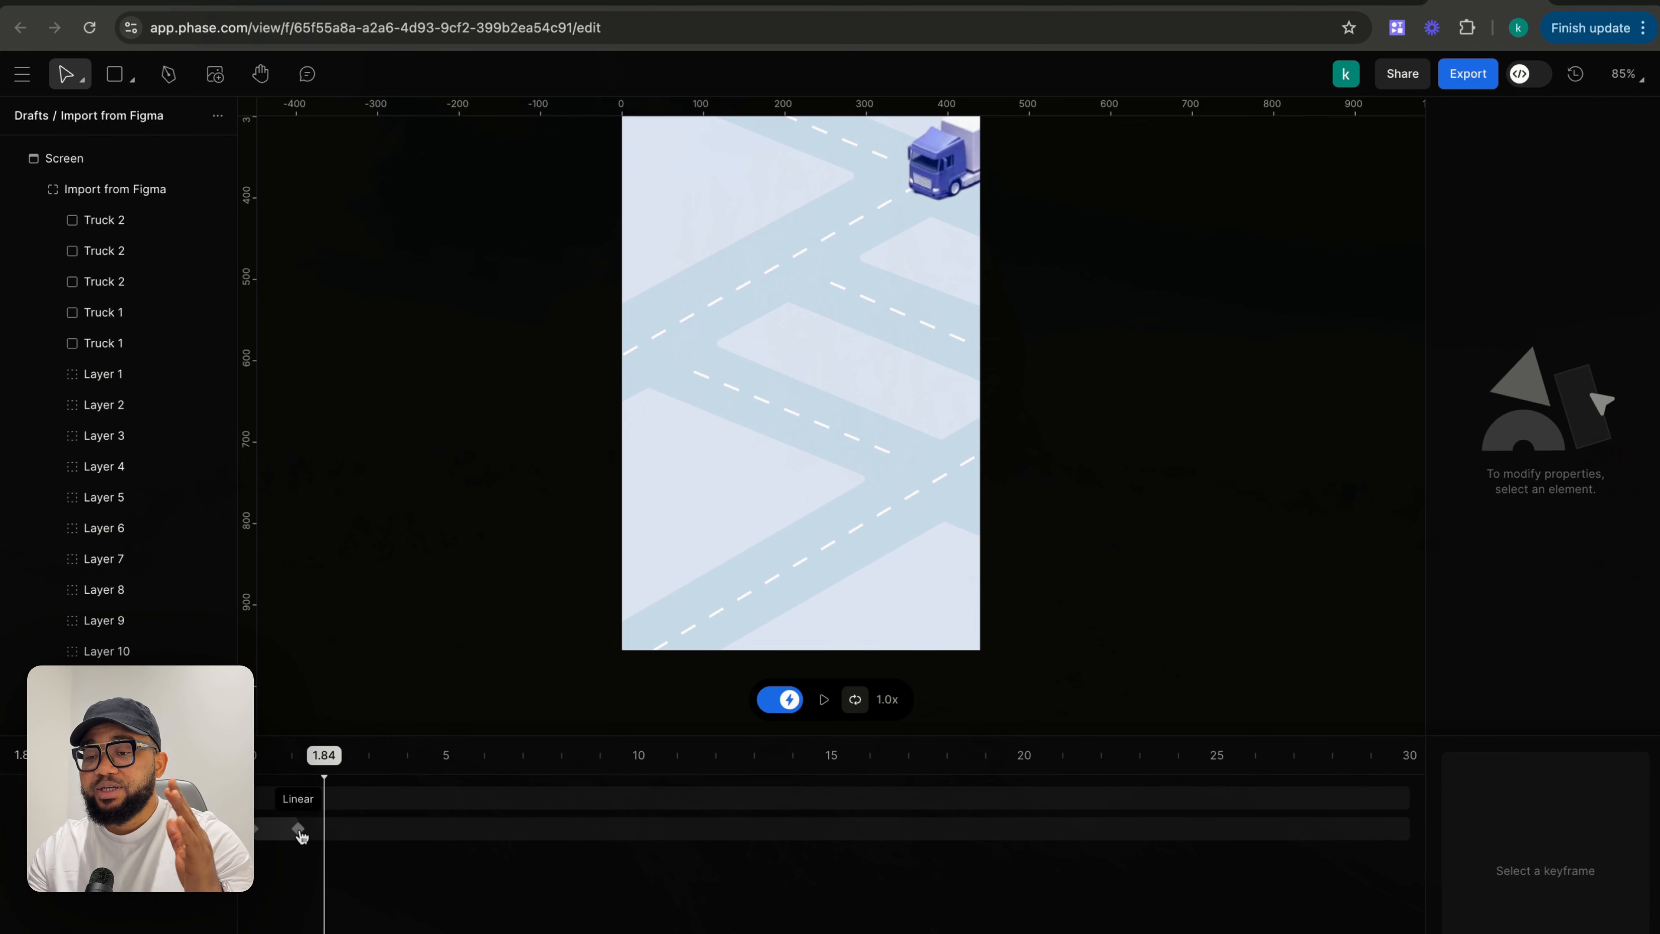
{"action": "left_click_drag", "start_coordinate": [299, 831], "coordinate": [907, 835]}
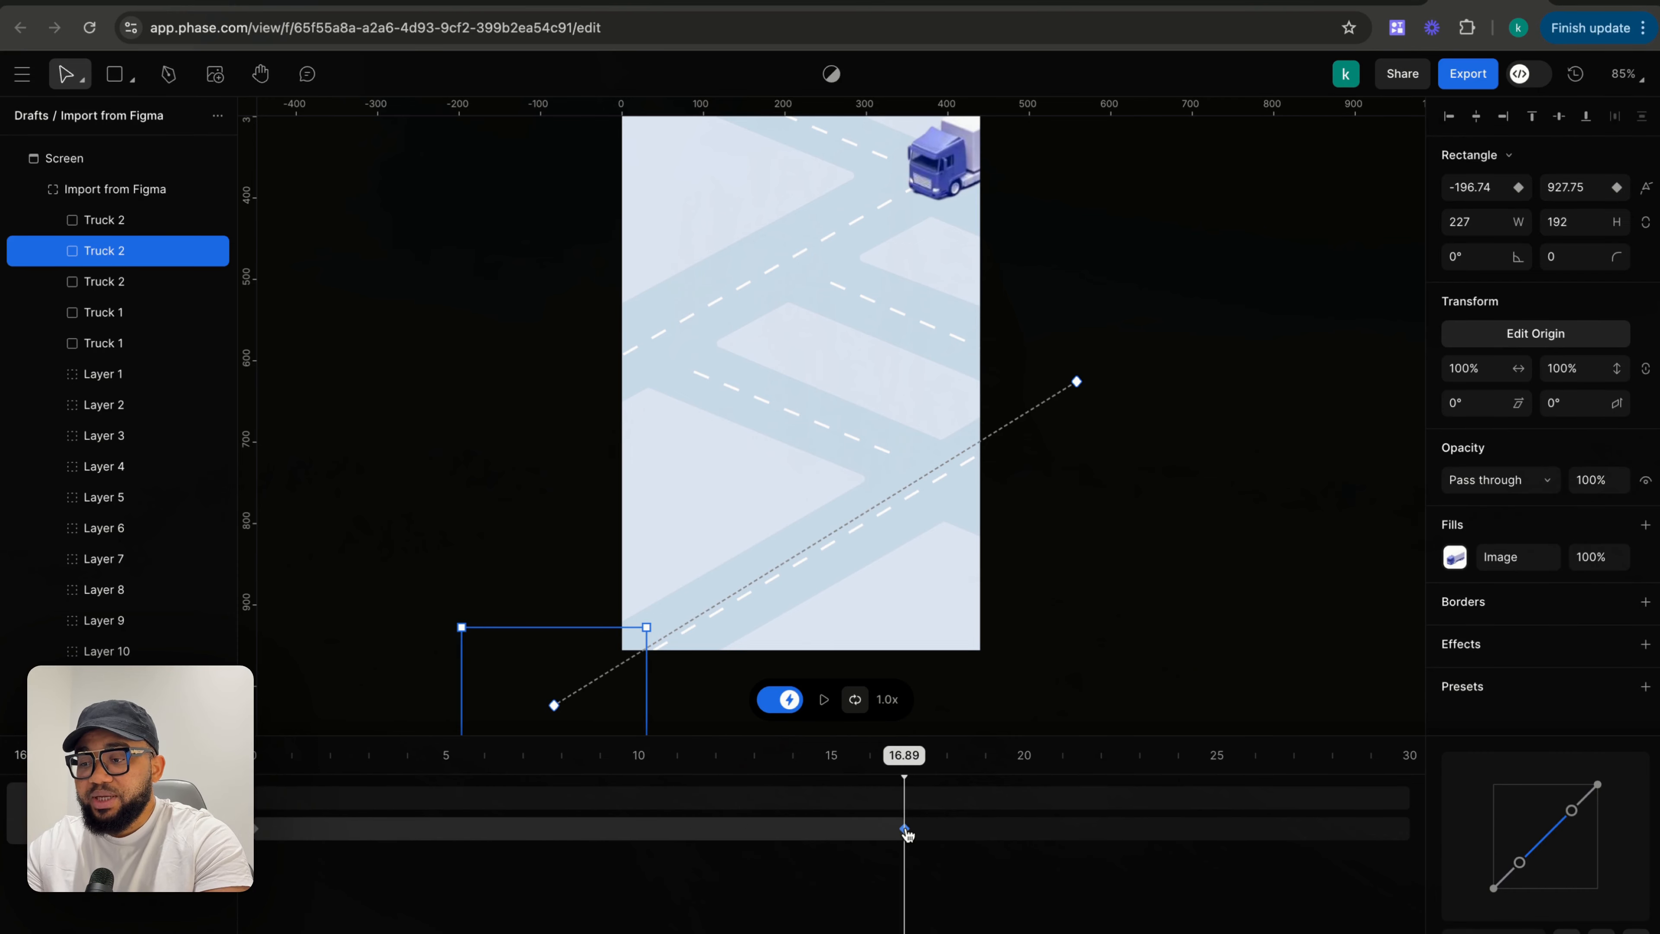
{"action": "left_click_drag", "start_coordinate": [895, 764], "coordinate": [255, 759]}
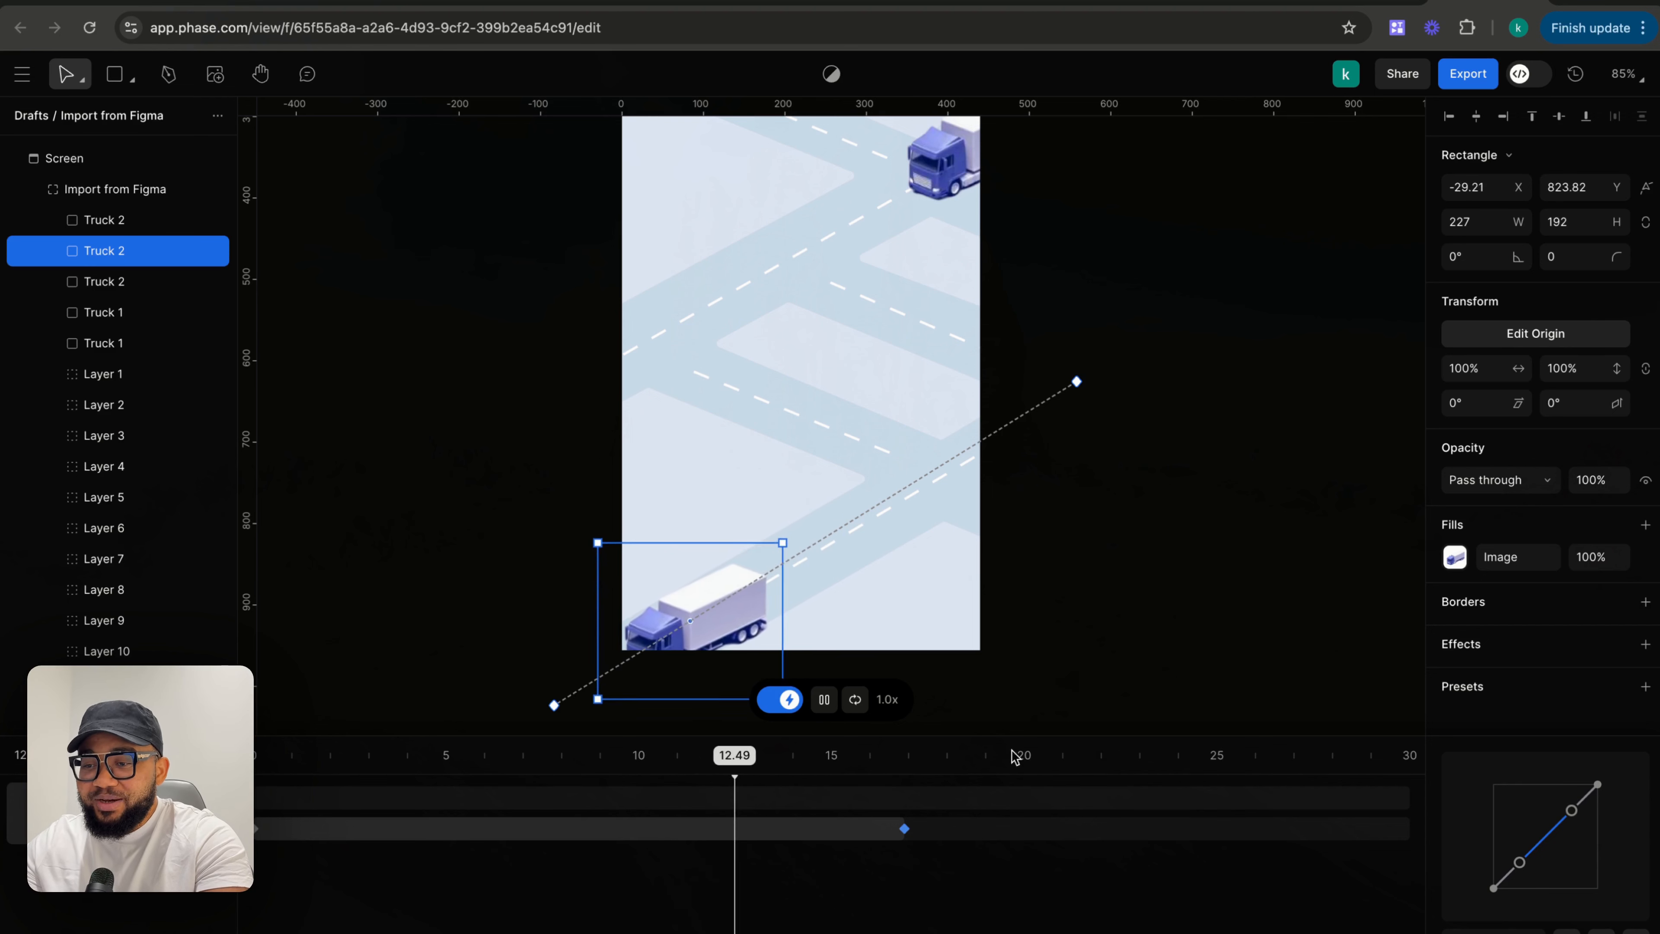
- Drag the bottom truck's motion path start and end points farther off the frame at the lower left and upper right
{"action": "left_click_drag", "start_coordinate": [554, 705], "coordinate": [540, 693]}
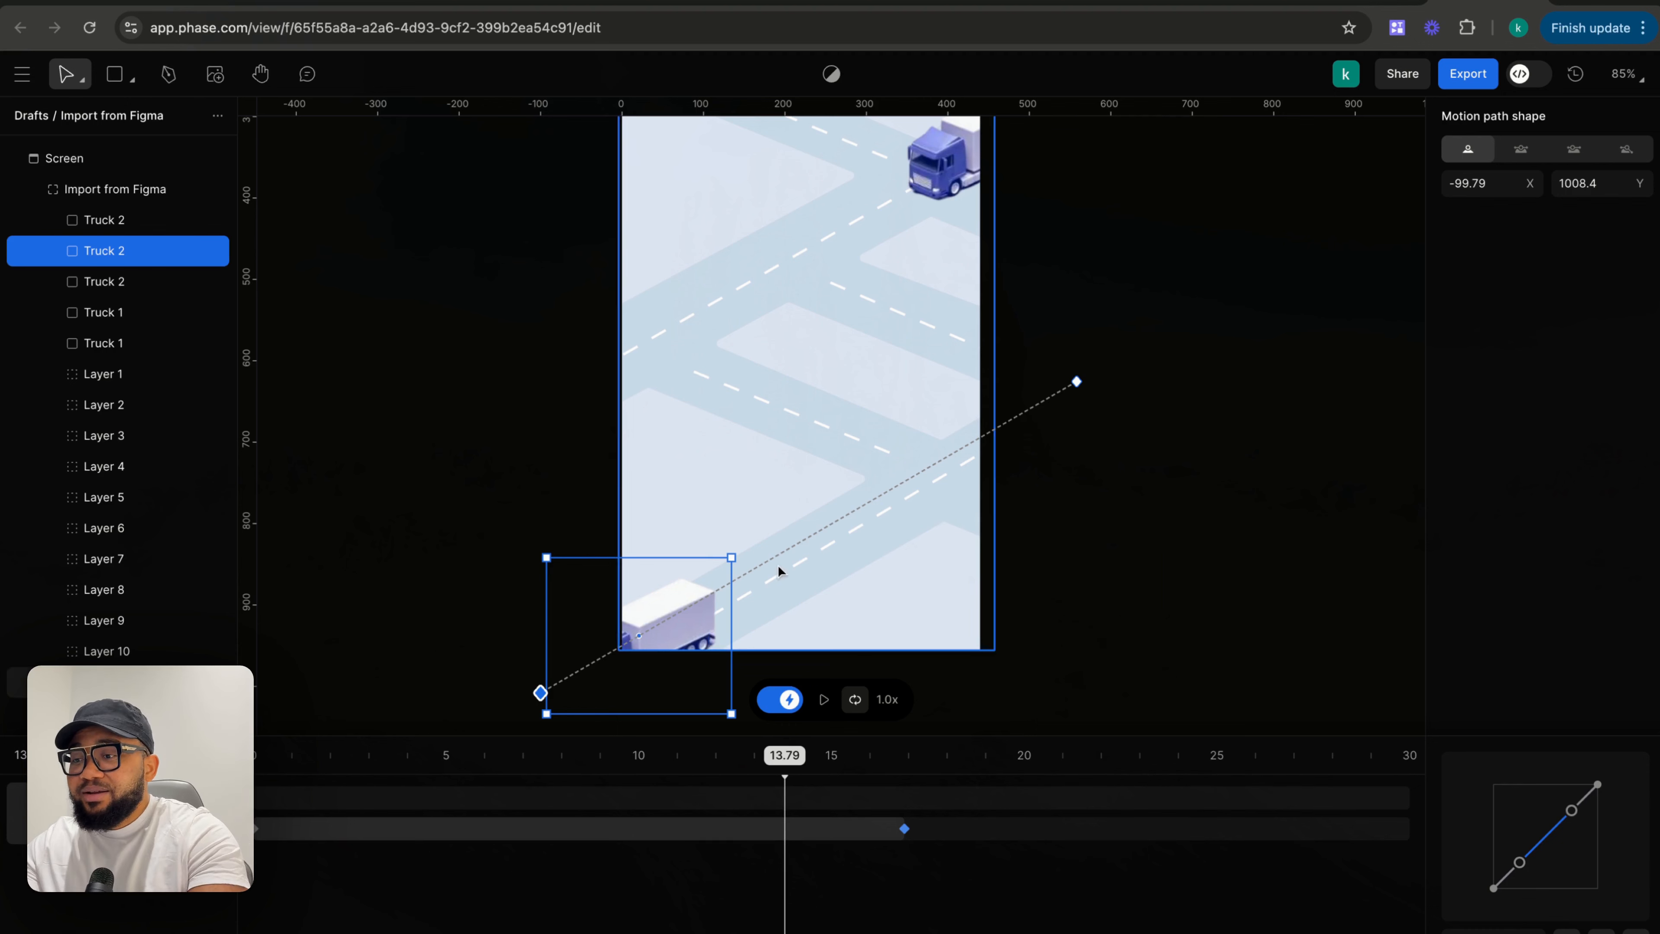
{"action": "left_click_drag", "start_coordinate": [1078, 384], "coordinate": [1091, 386]}
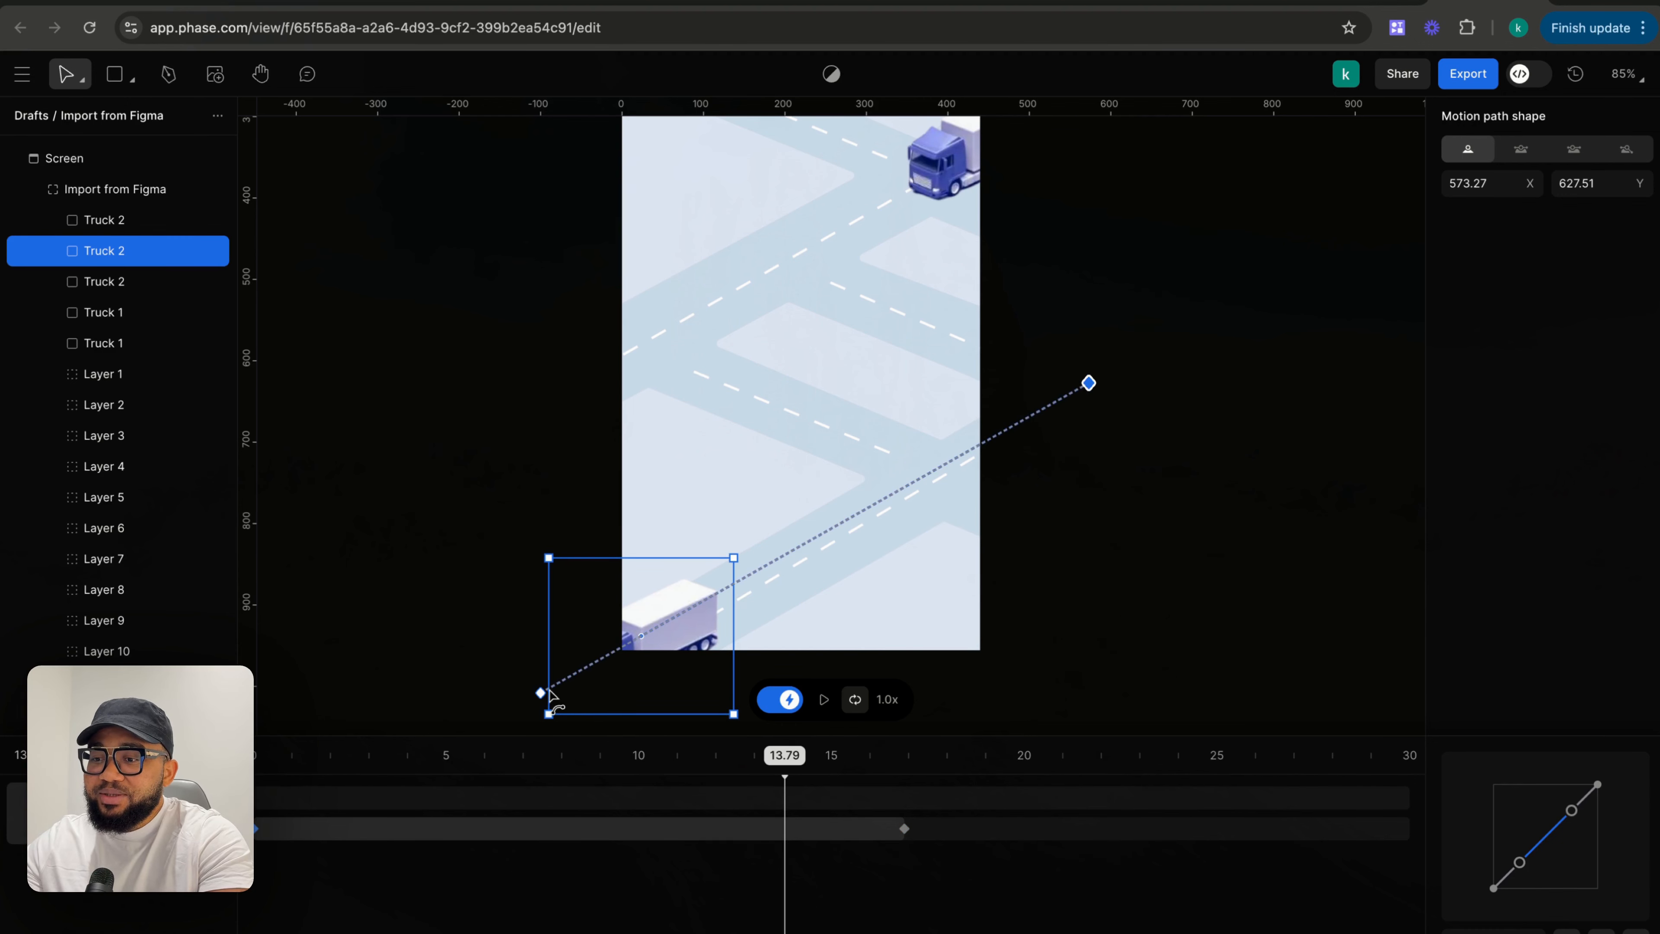
{"action": "left_click_drag", "start_coordinate": [540, 693], "coordinate": [492, 717]}
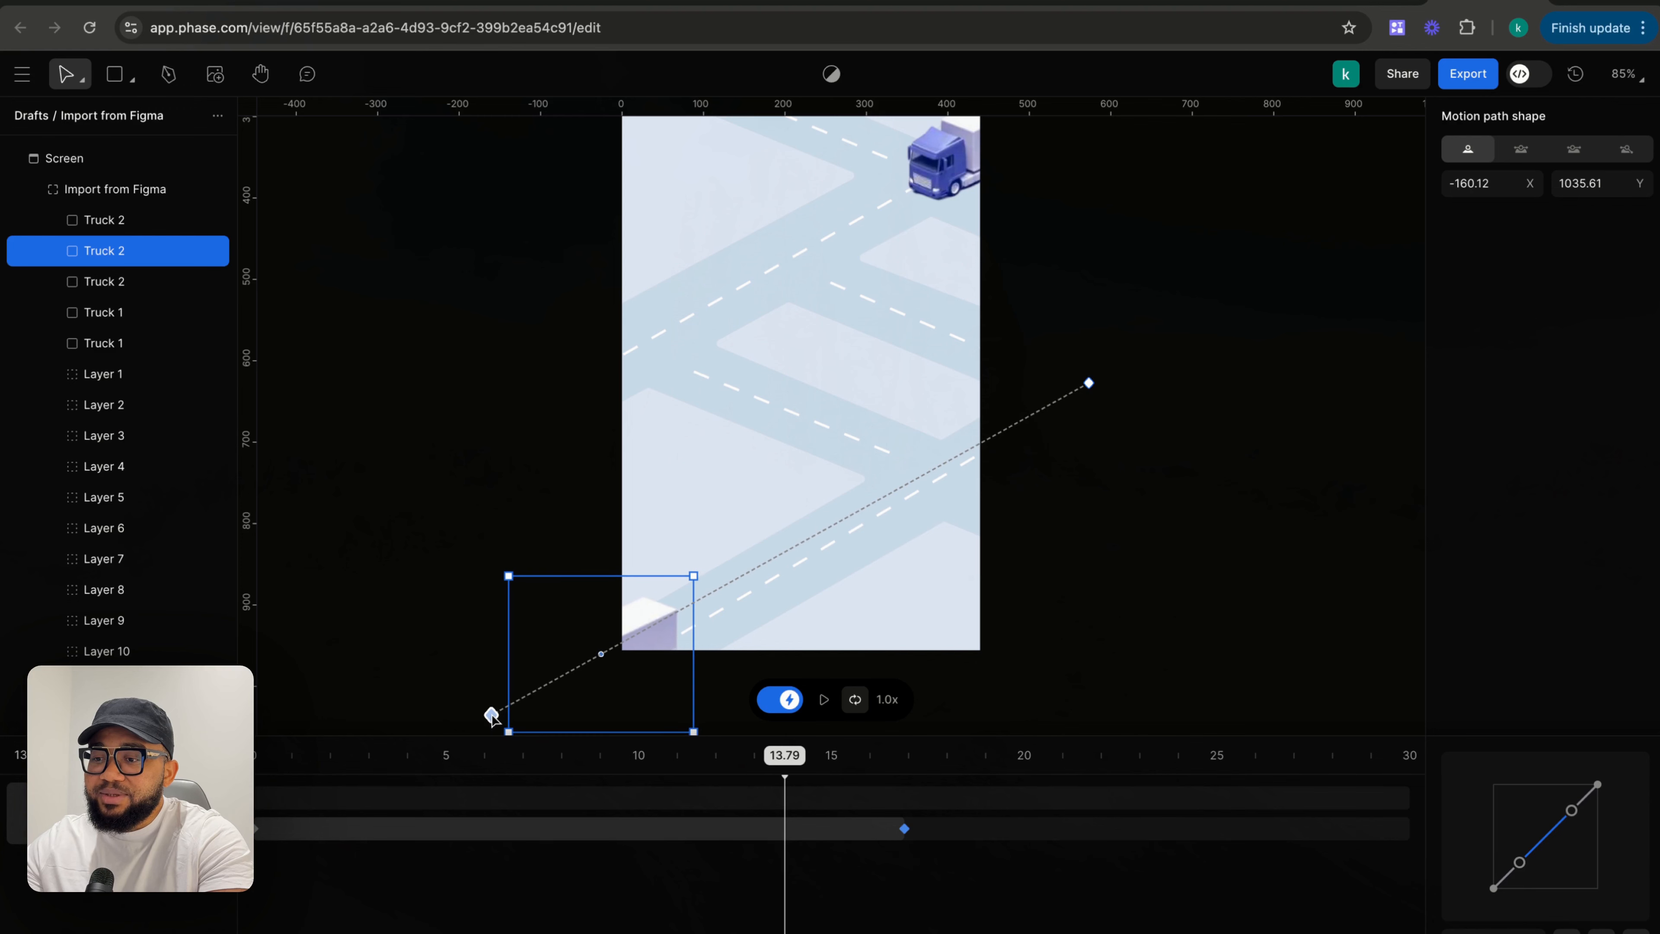
{"action": "left_click", "coordinate": [1054, 633]}
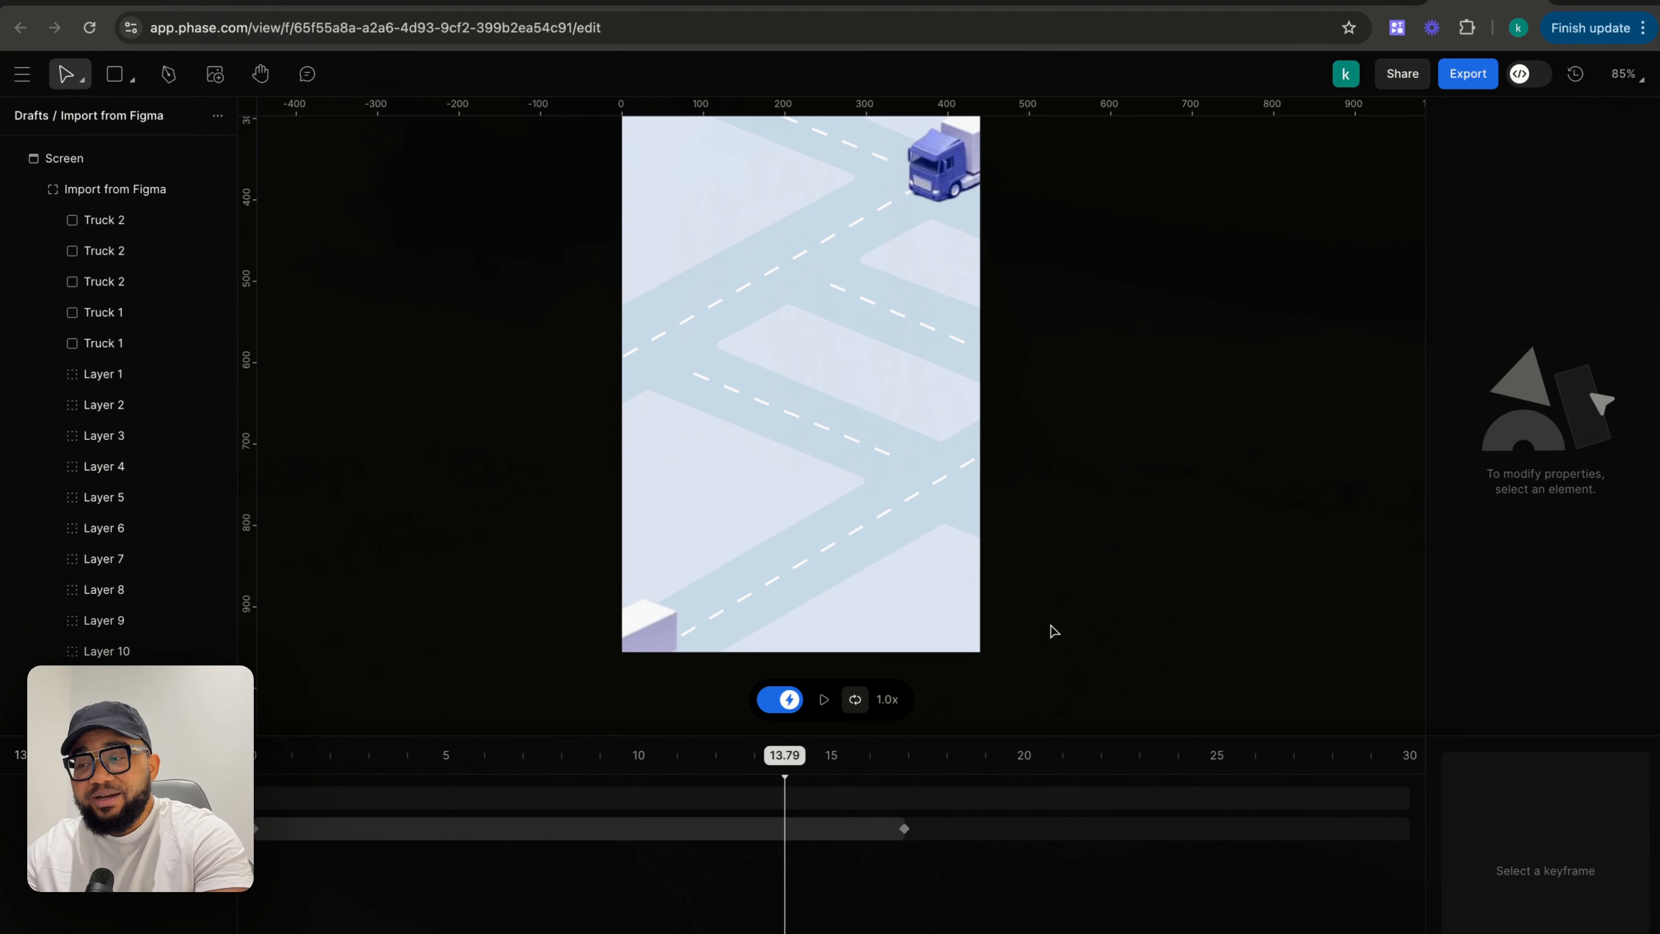
- Keyframe the upper right Truck 2 driving down-left, from about X 291.5, Y 249 at 6.73 s to X 185, Y 306 at 23.18 s
{"action": "scroll", "coordinate": [1049, 630], "scroll_direction": "up", "scroll_amount": 5}
{"action": "left_click", "coordinate": [951, 329]}
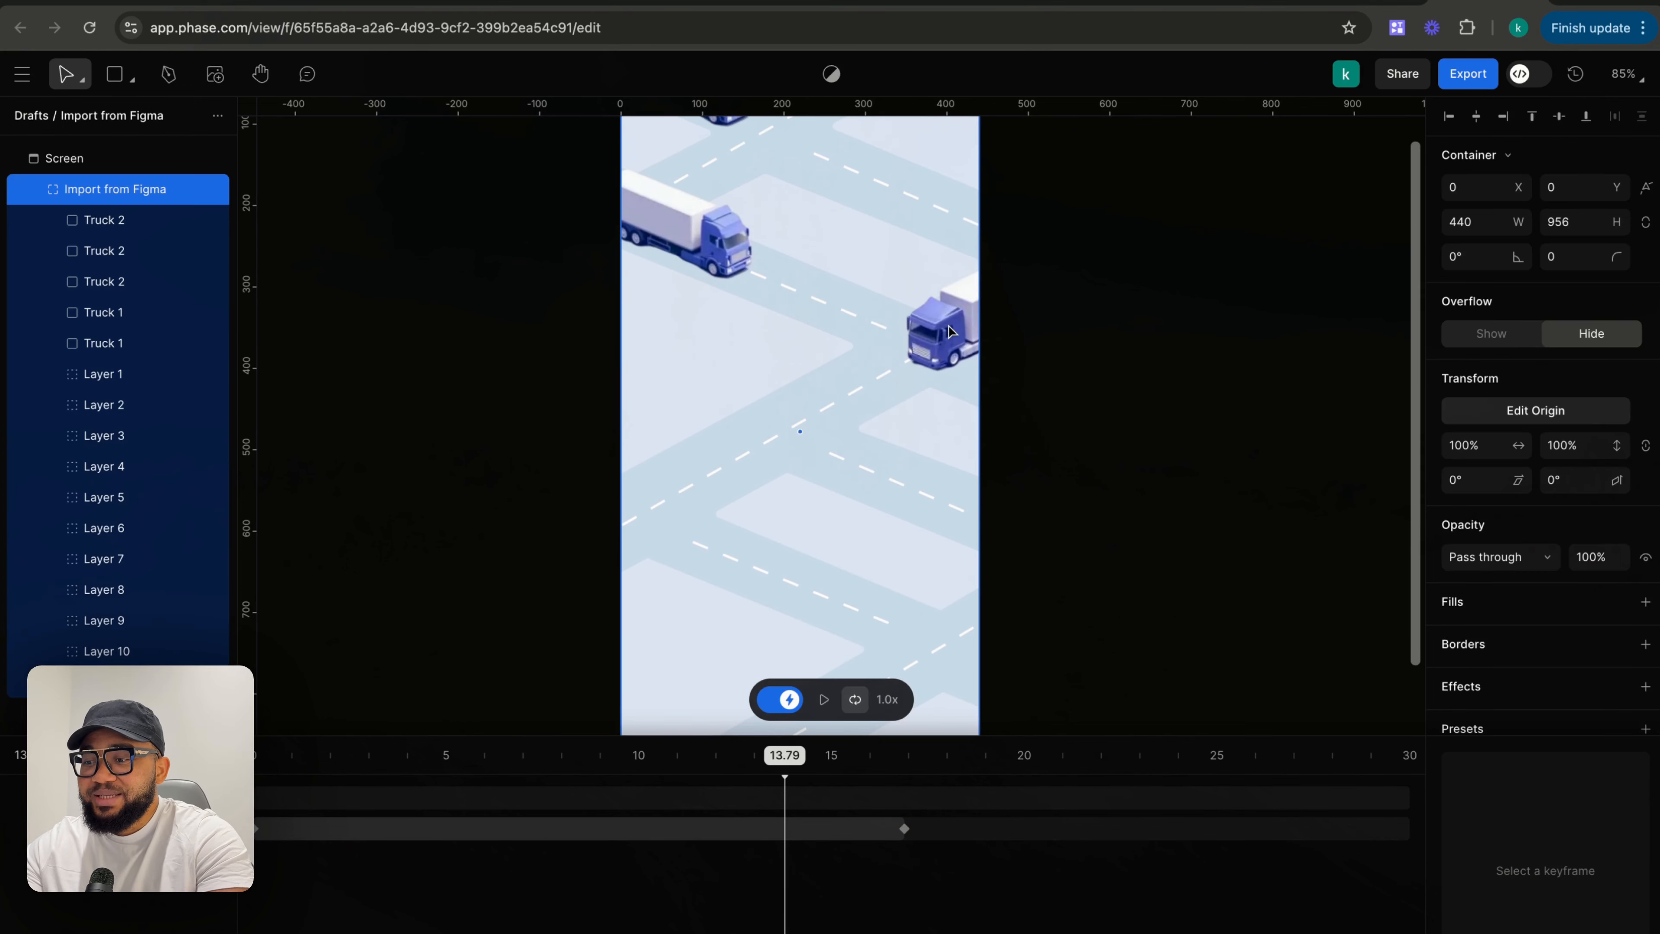
{"action": "left_click", "coordinate": [950, 337]}
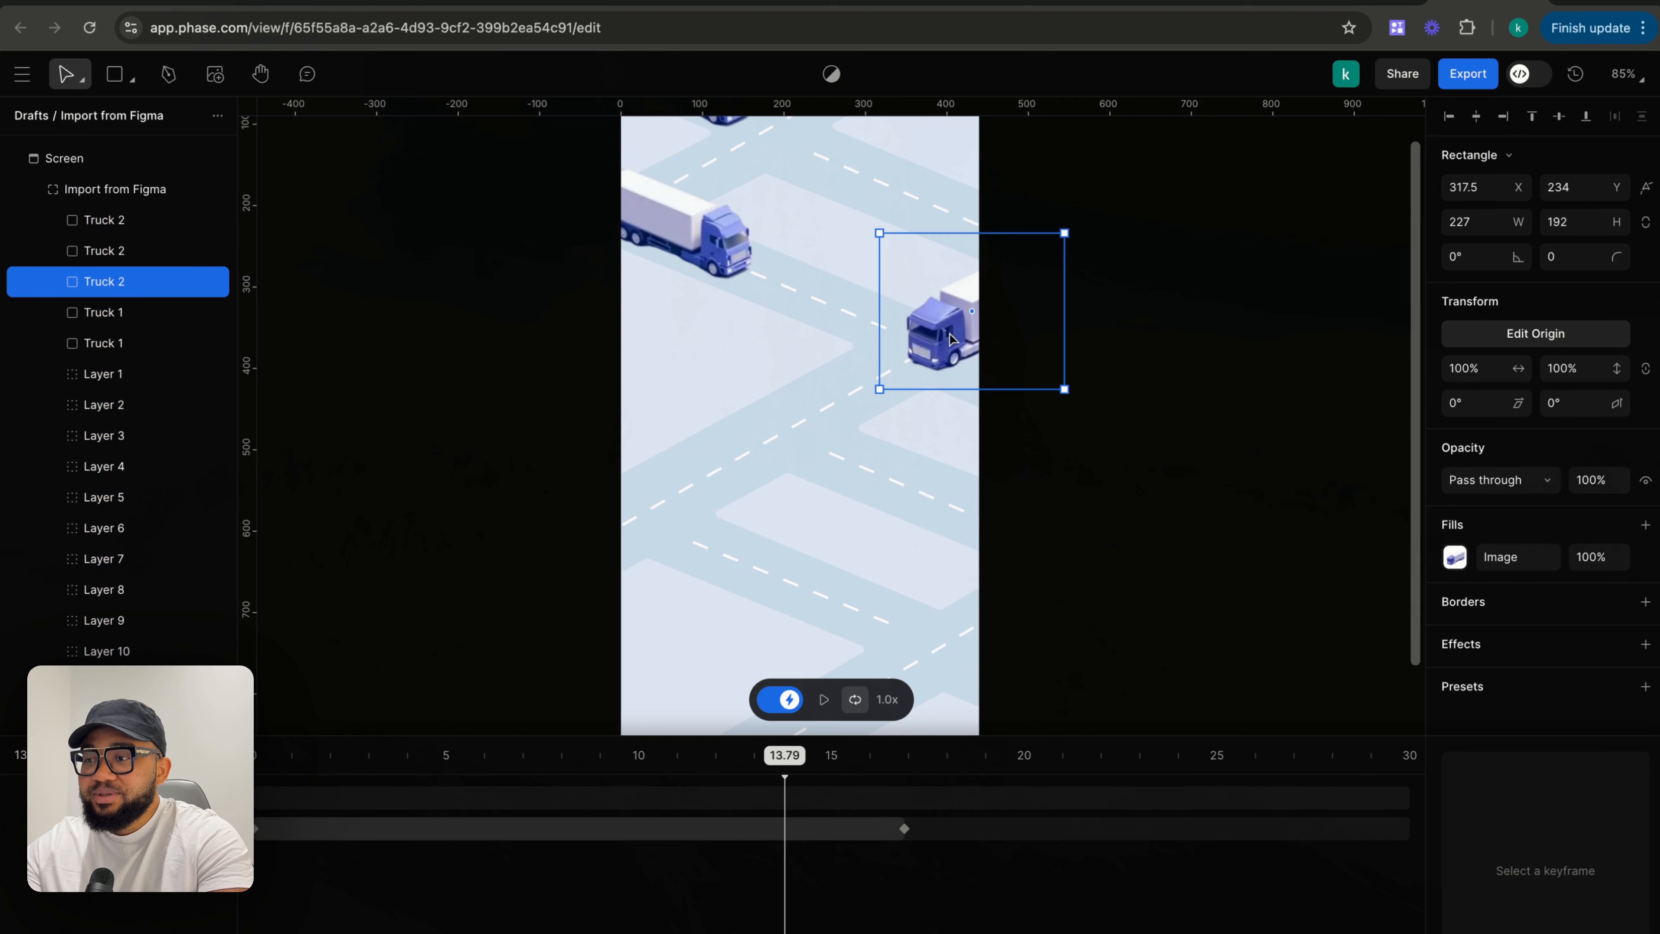
{"action": "left_click_drag", "start_coordinate": [780, 763], "coordinate": [514, 763]}
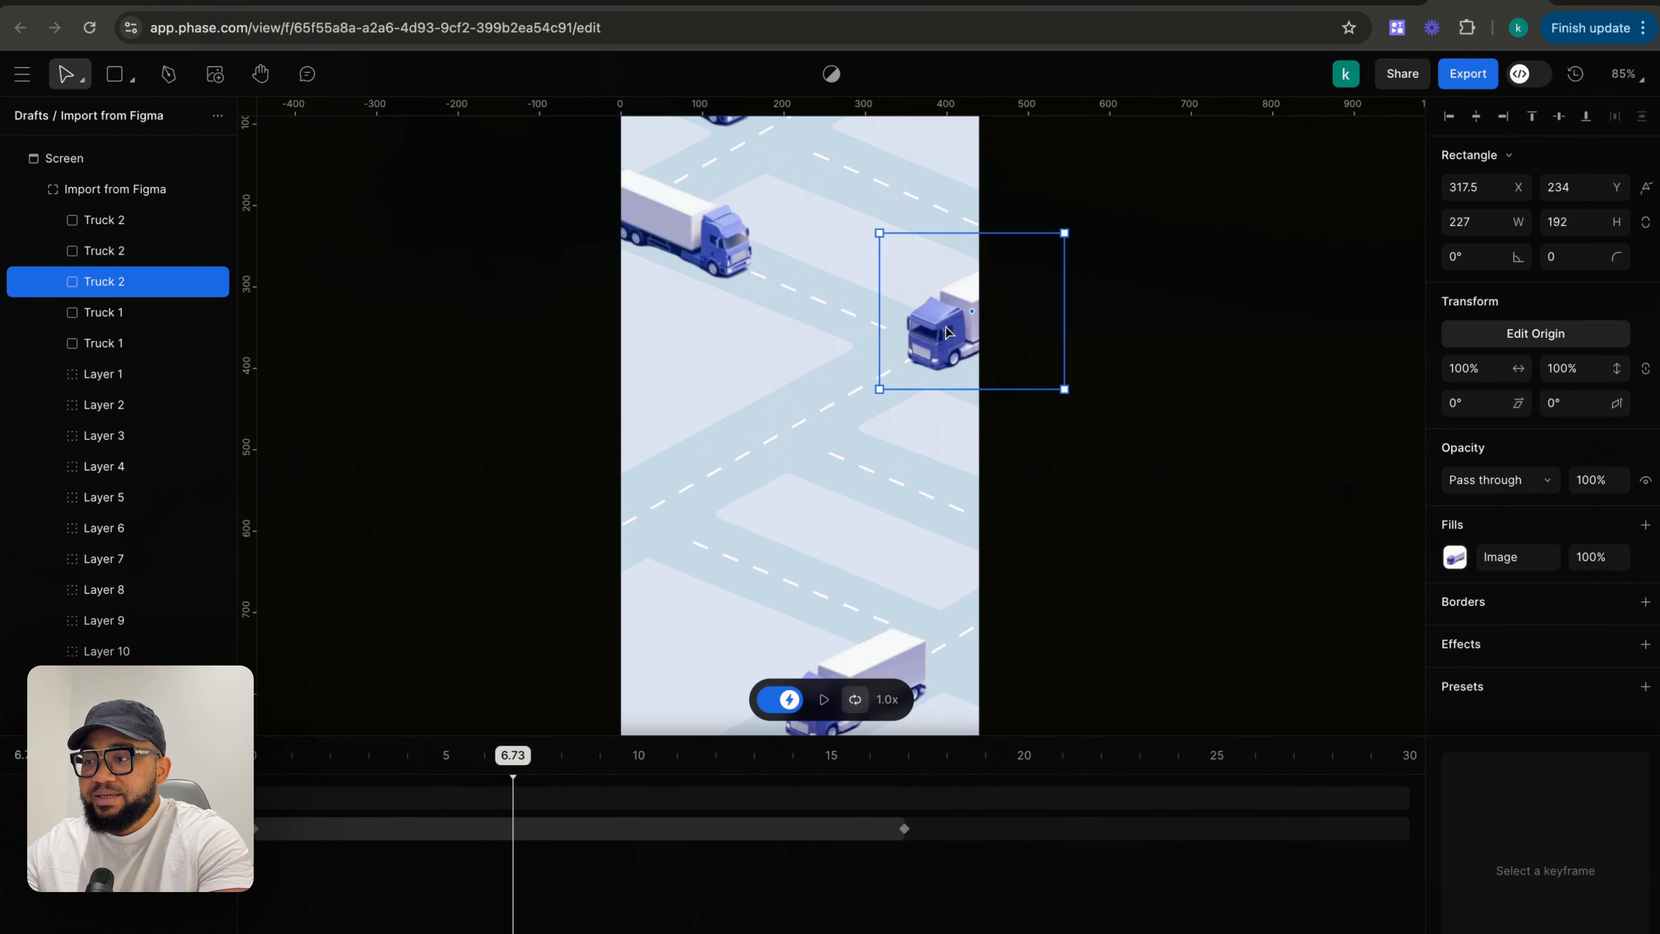
{"action": "left_click_drag", "start_coordinate": [948, 332], "coordinate": [927, 344]}
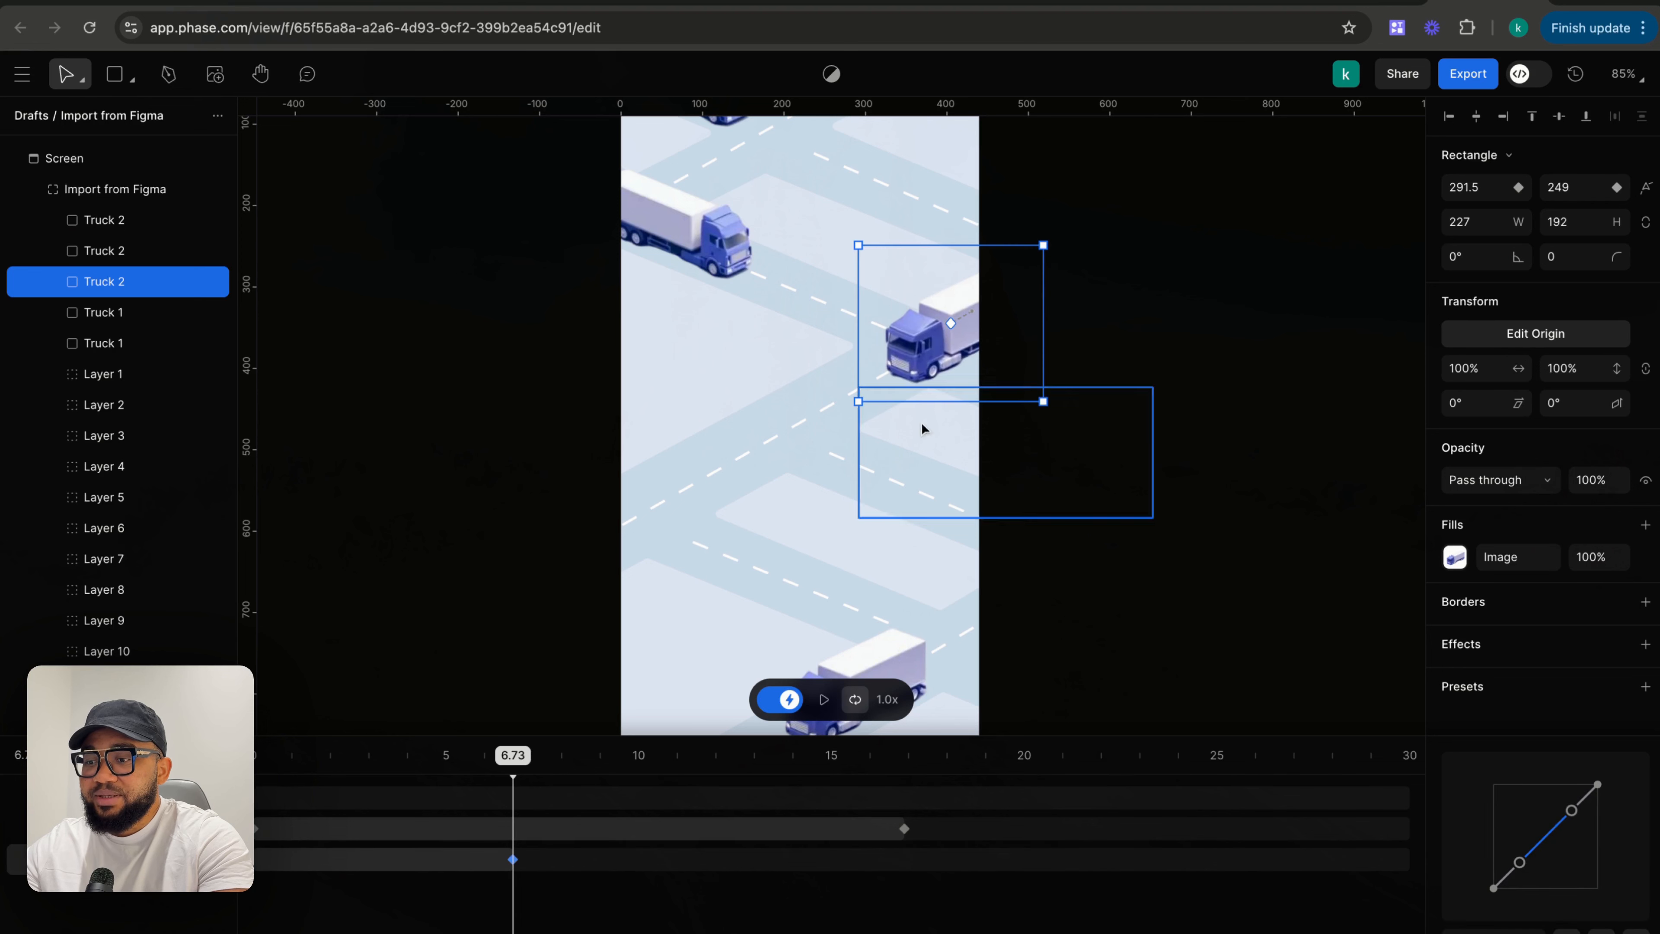
{"action": "left_click_drag", "start_coordinate": [516, 758], "coordinate": [1109, 761]}
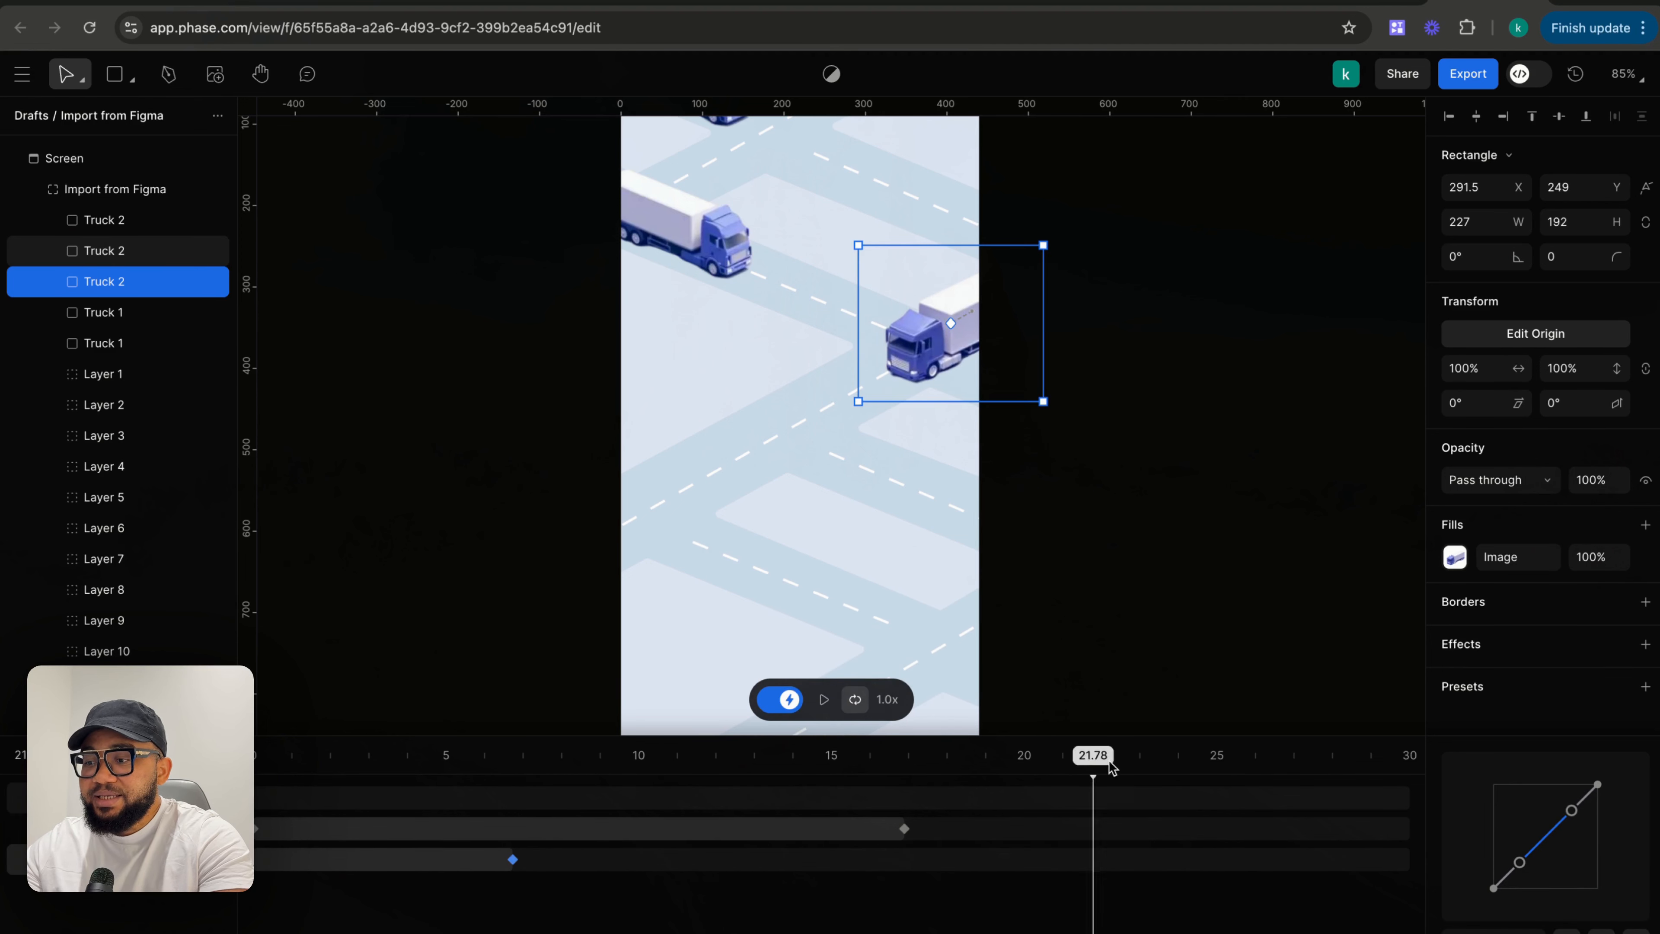
{"action": "left_click_drag", "start_coordinate": [913, 358], "coordinate": [833, 409]}
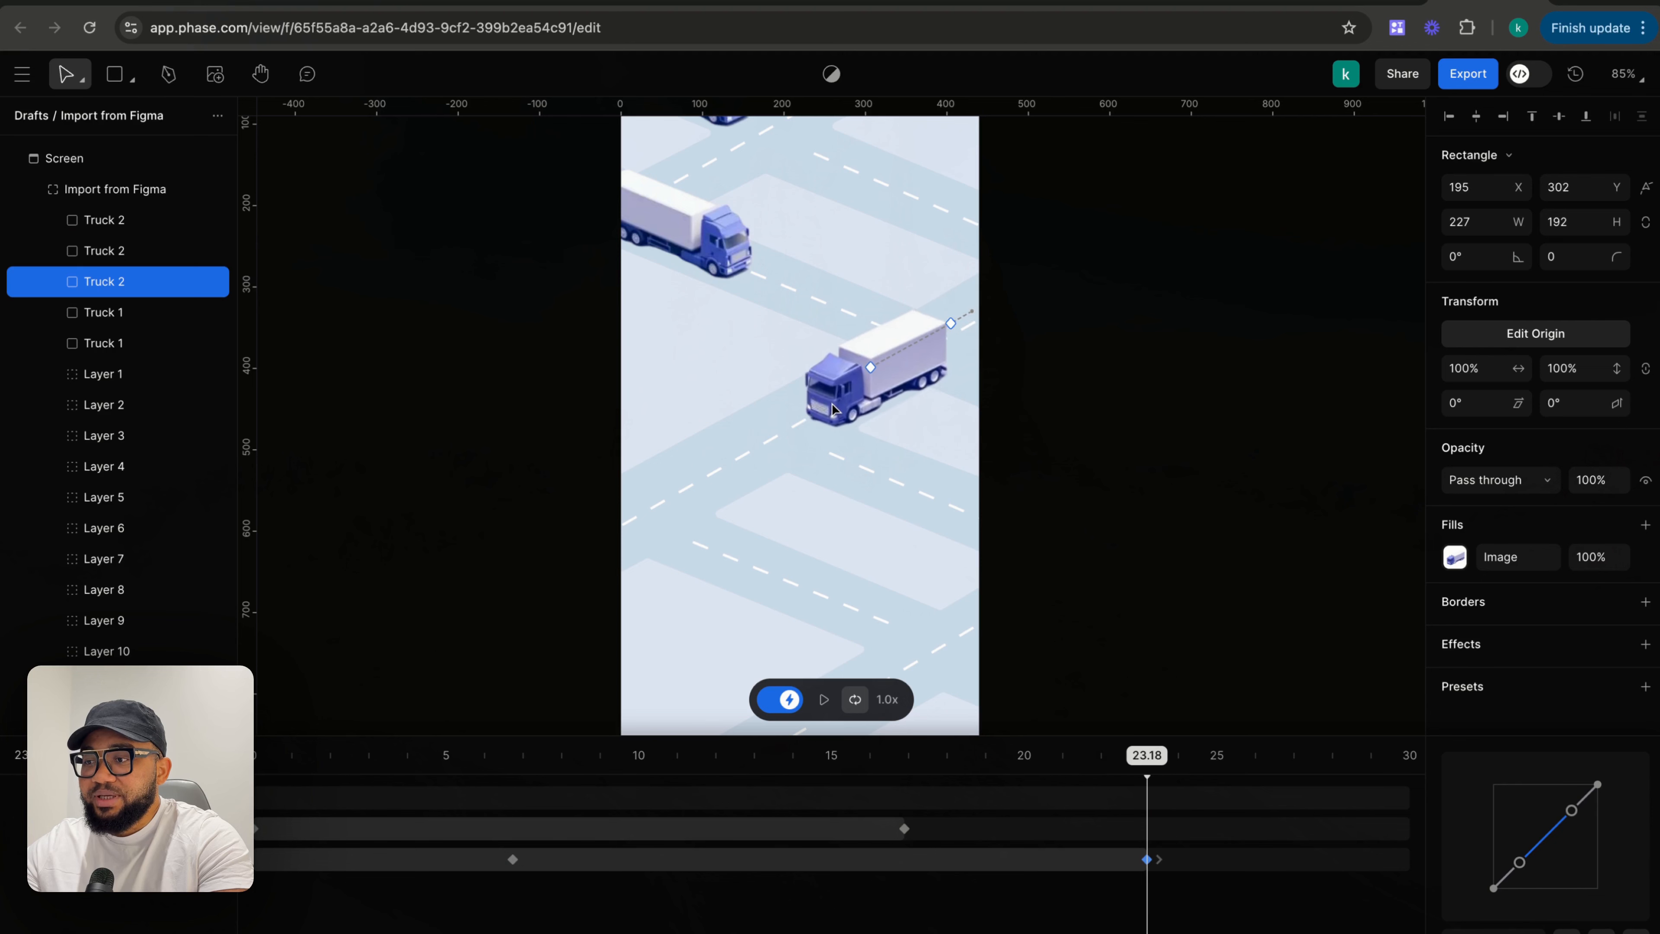
- Delete the truck's 6.73 s keyframe and re-create it with the truck at about X 261, Y 266
{"action": "left_click", "coordinate": [960, 320]}
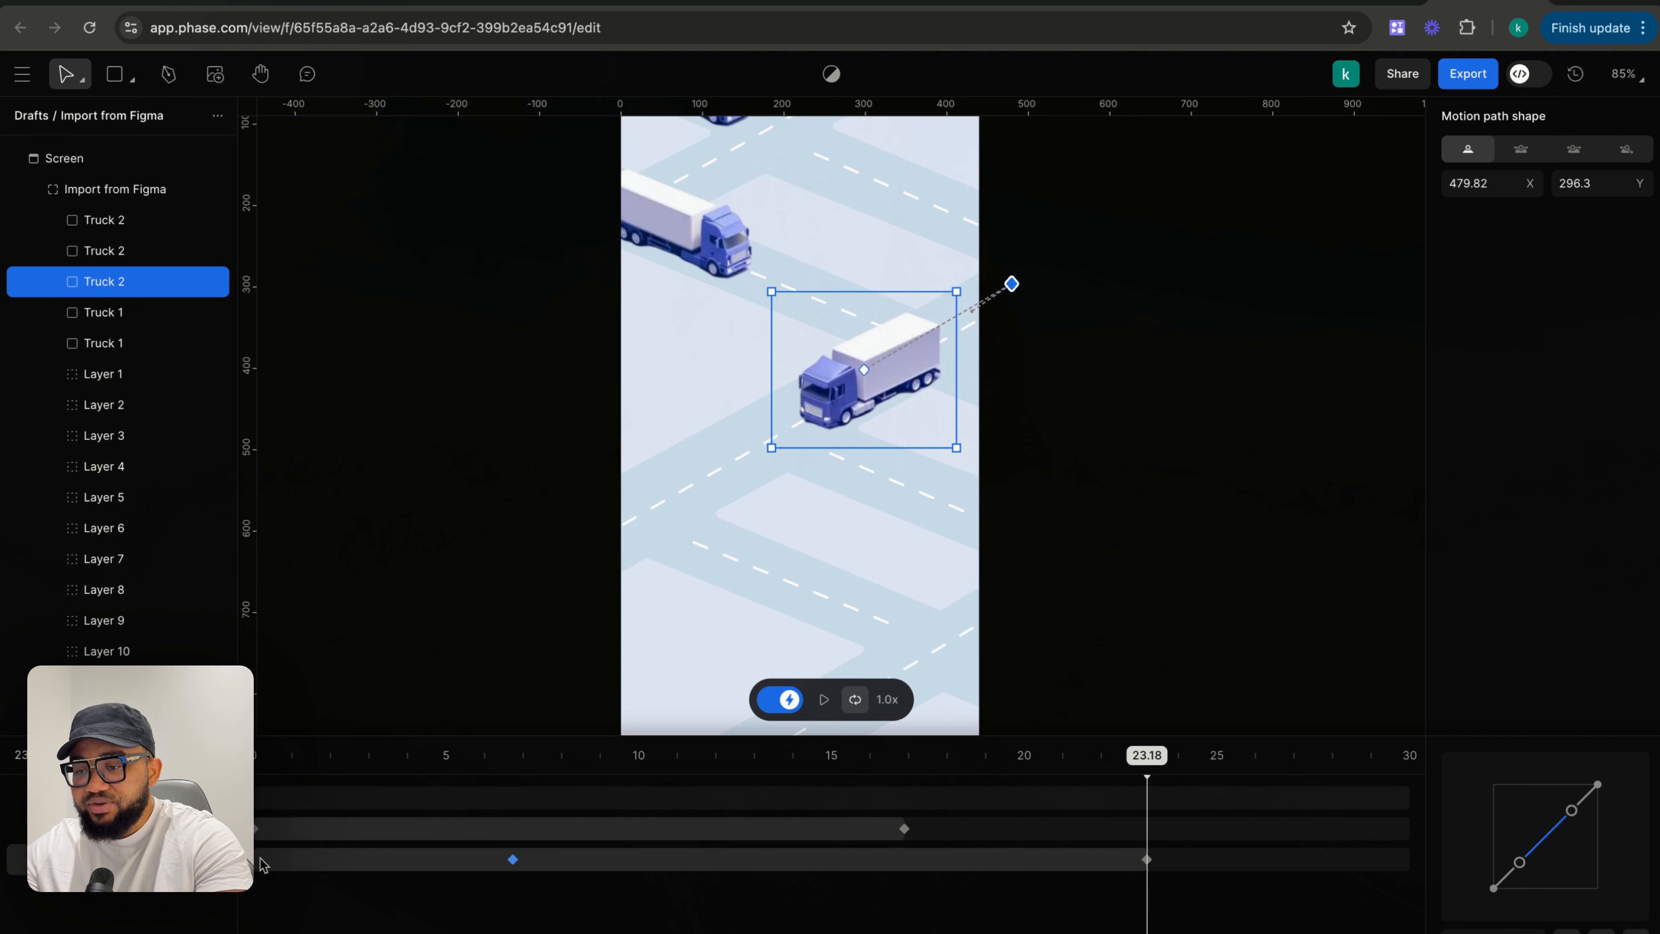
{"action": "left_click", "coordinate": [513, 860]}
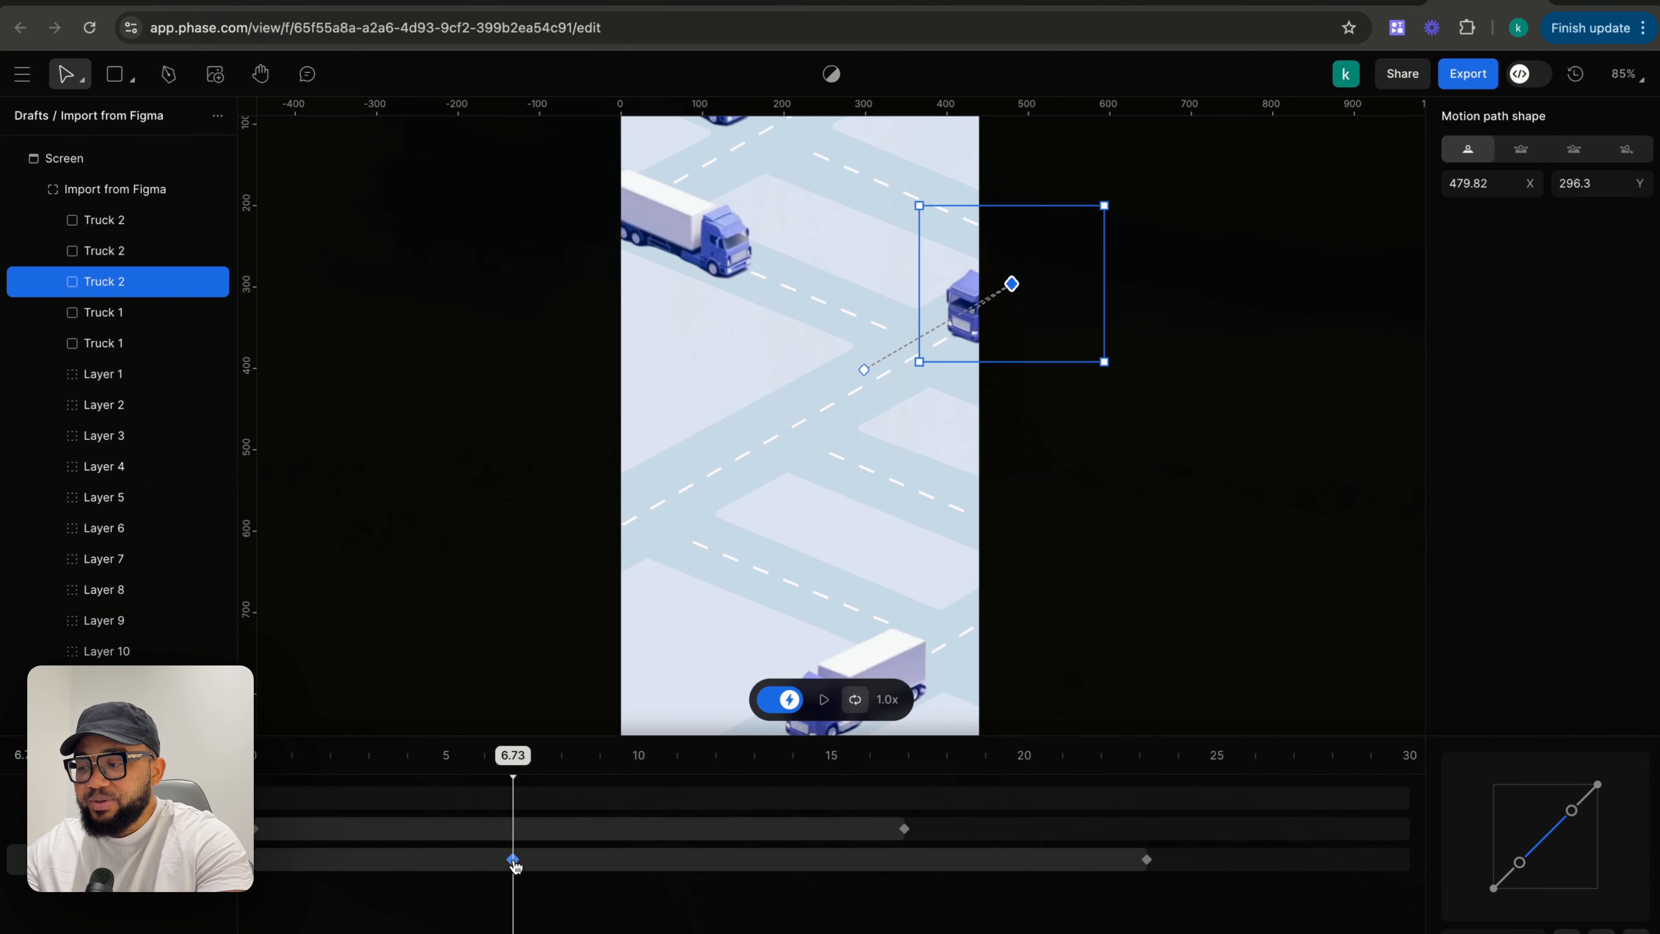
{"action": "left_click", "coordinate": [514, 865]}
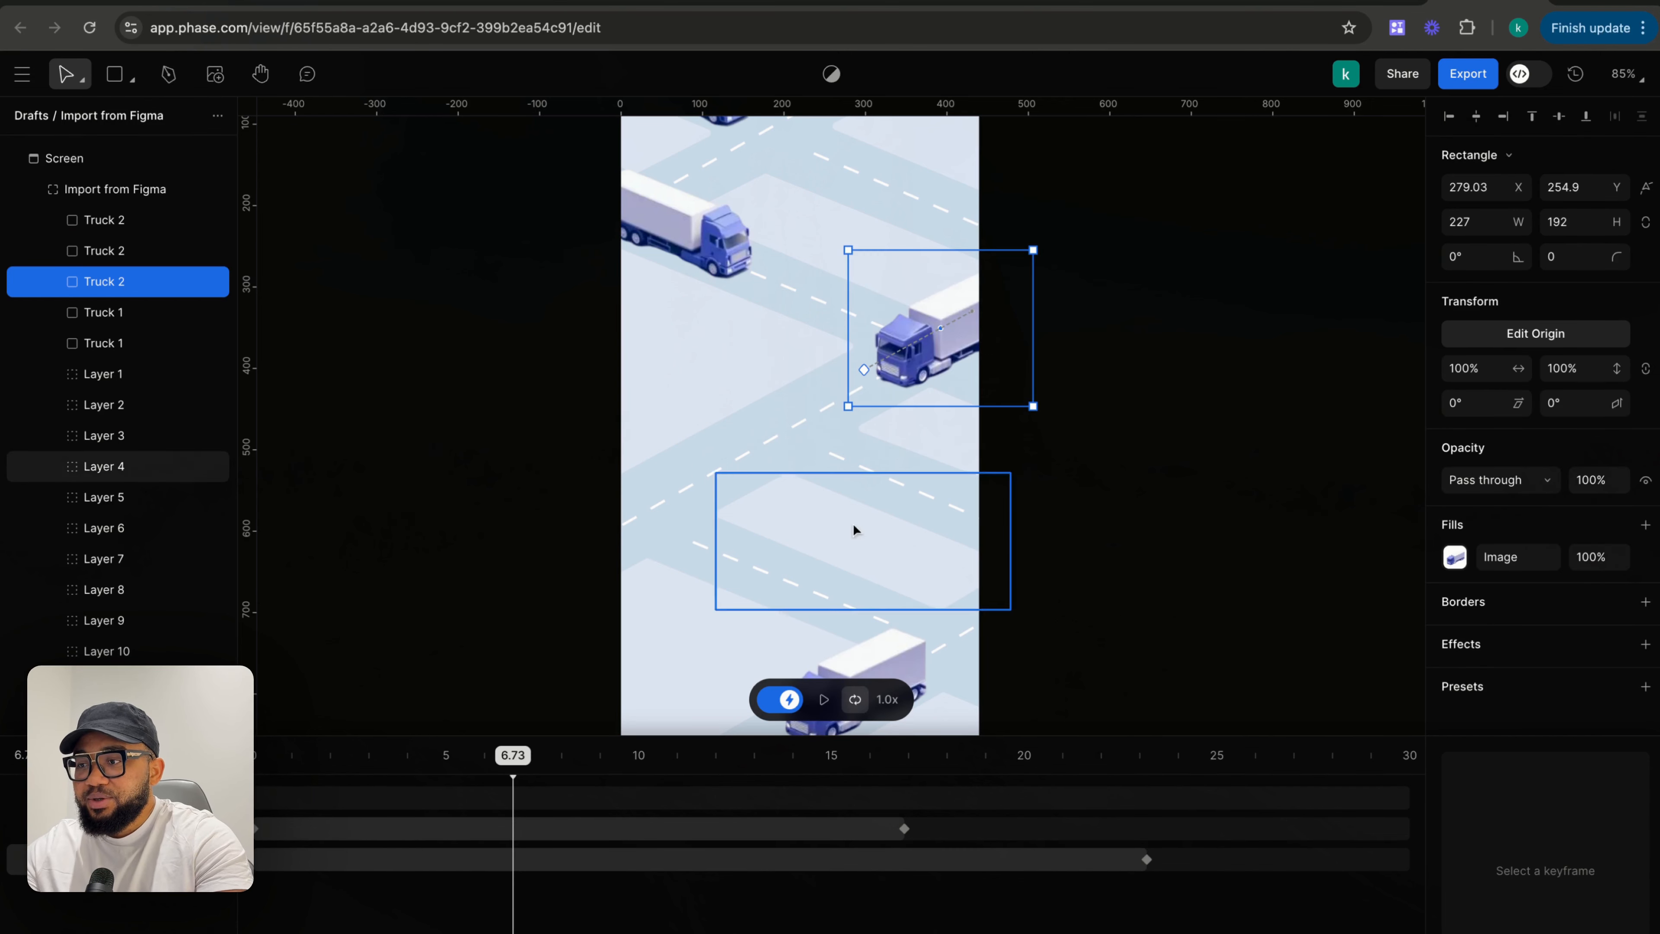
{"action": "left_click_drag", "start_coordinate": [941, 365], "coordinate": [946, 370]}
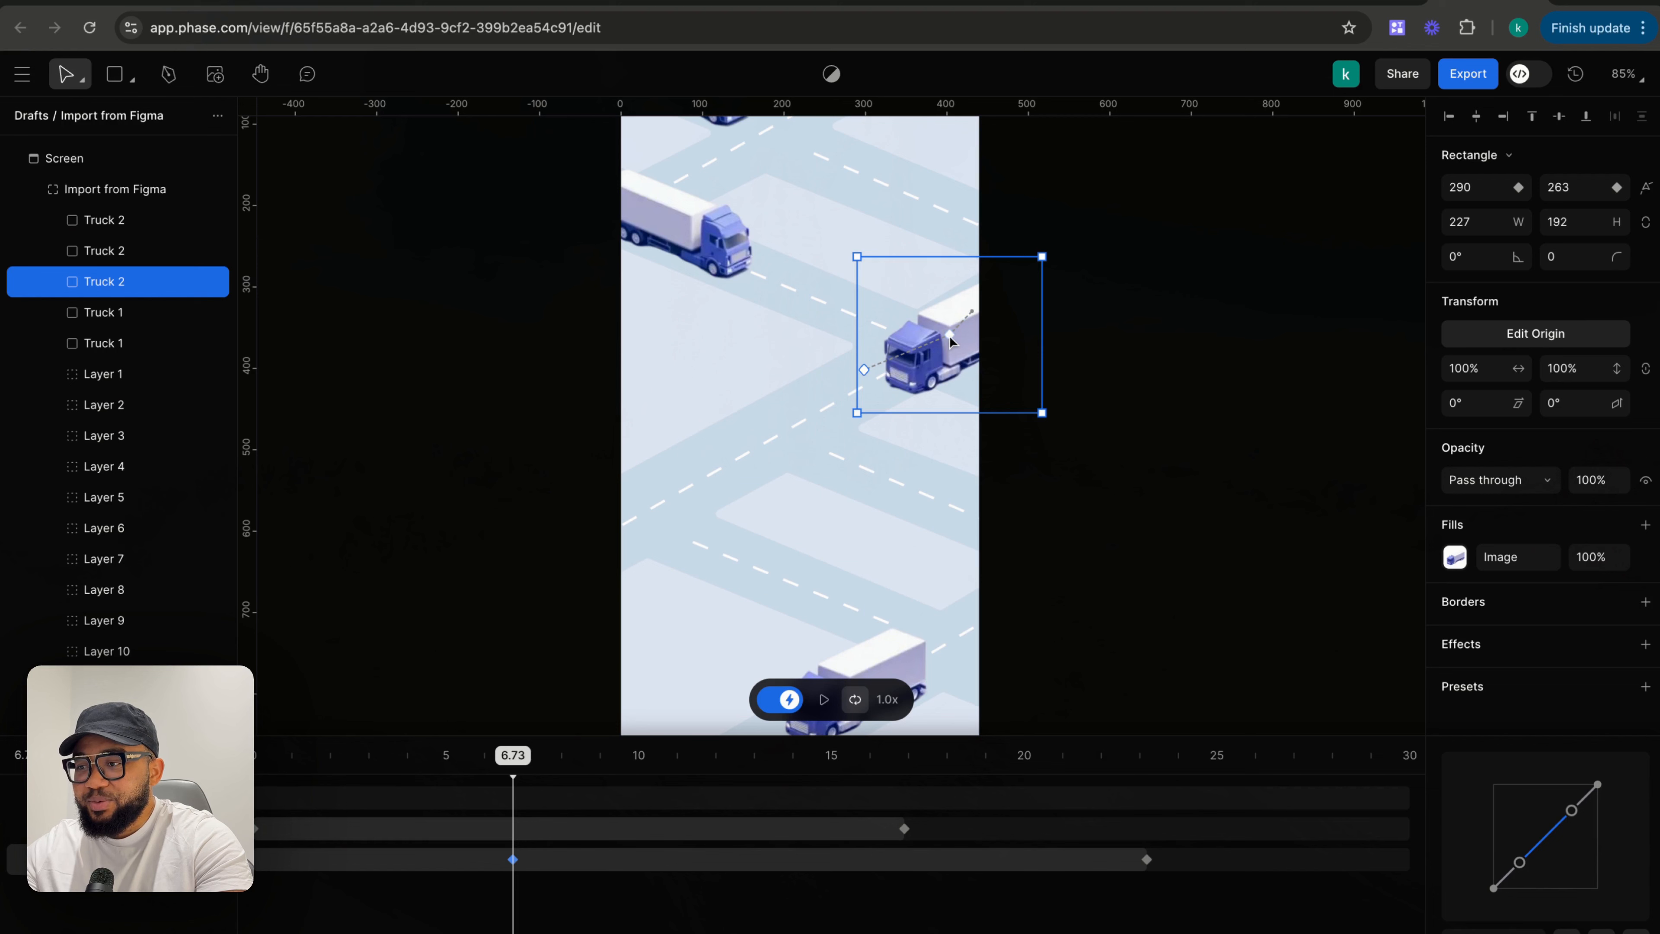
{"action": "left_click", "coordinate": [950, 335]}
{"action": "key", "text": "Delete"}
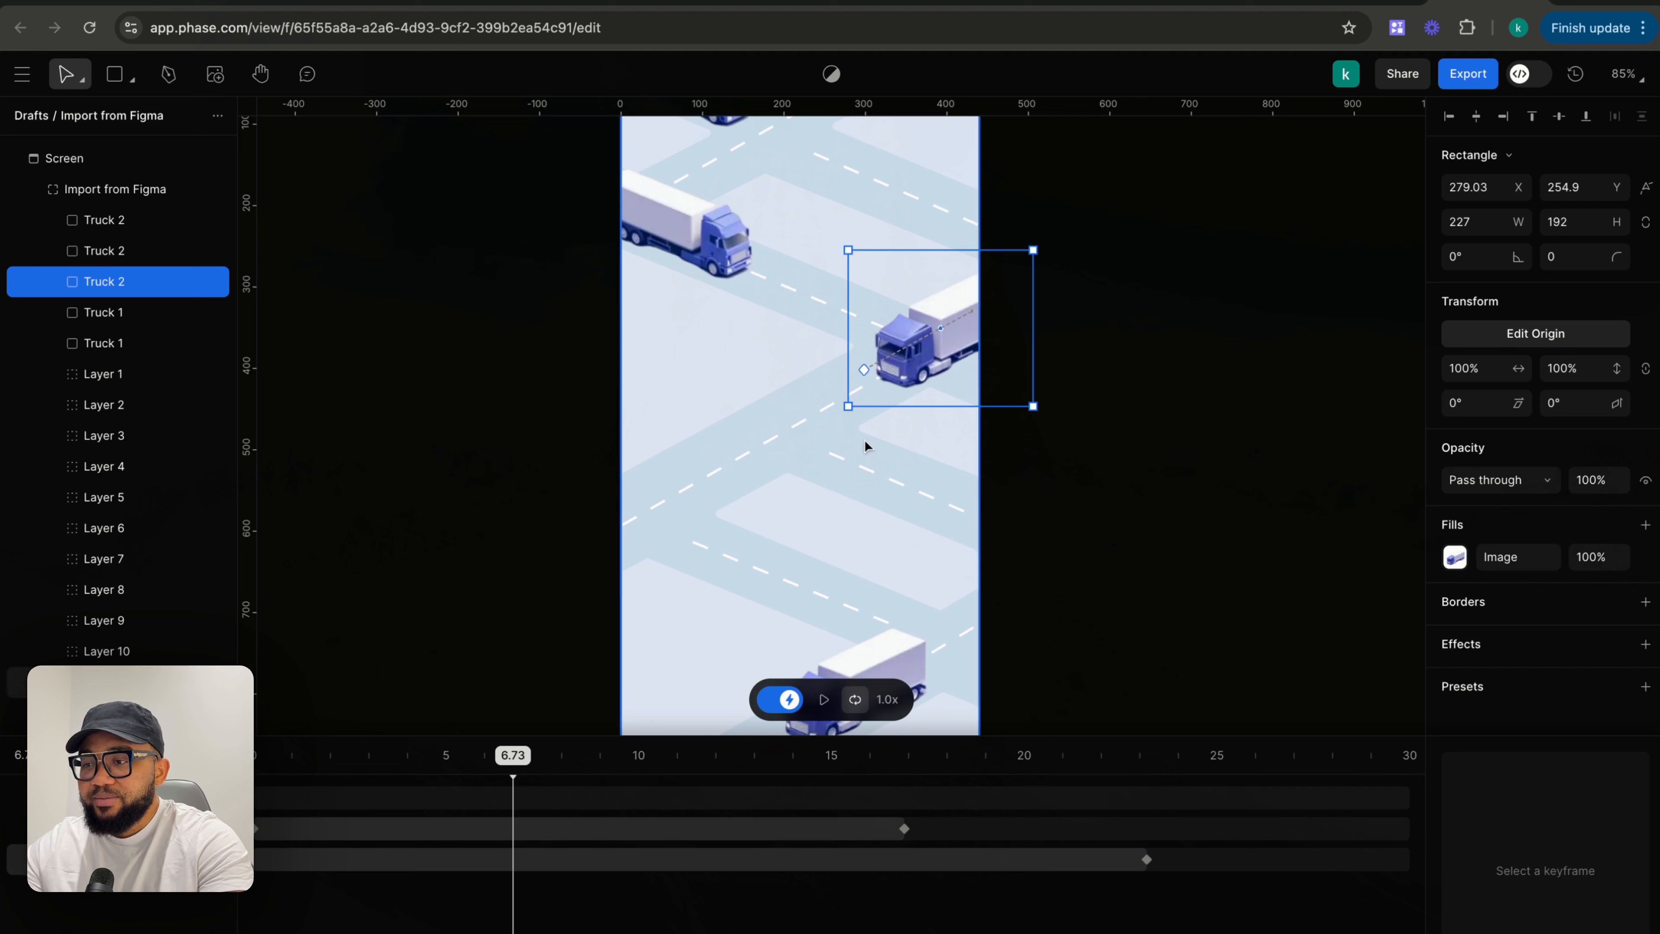
{"action": "left_click_drag", "start_coordinate": [898, 379], "coordinate": [883, 388]}
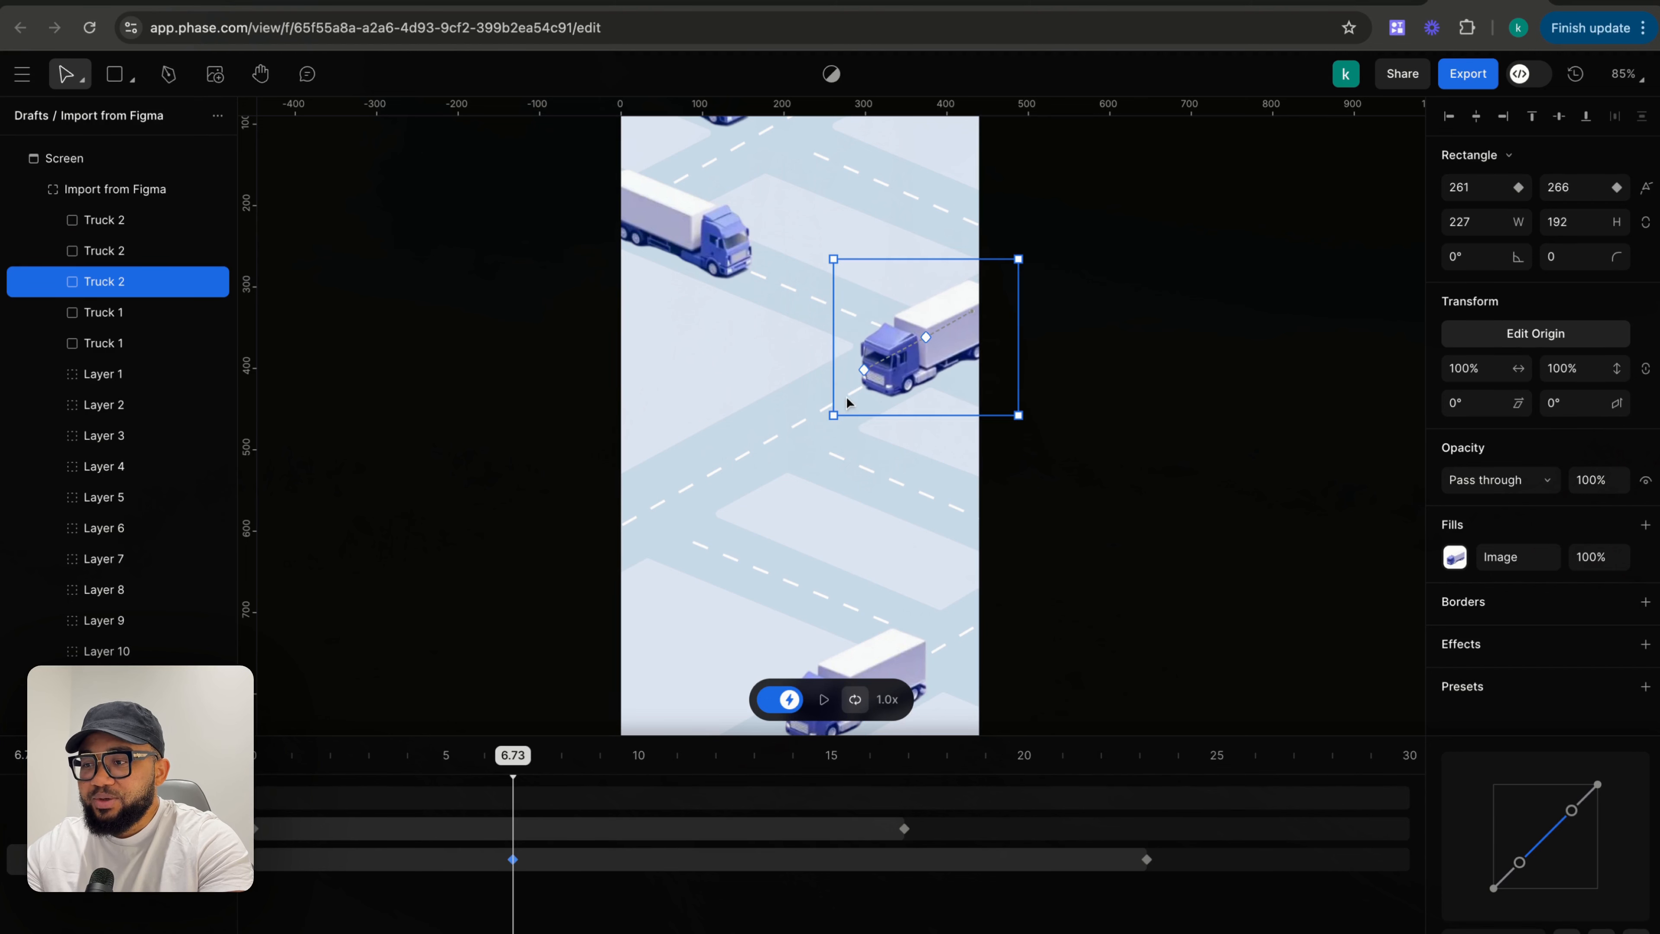
{"action": "left_click", "coordinate": [861, 371]}
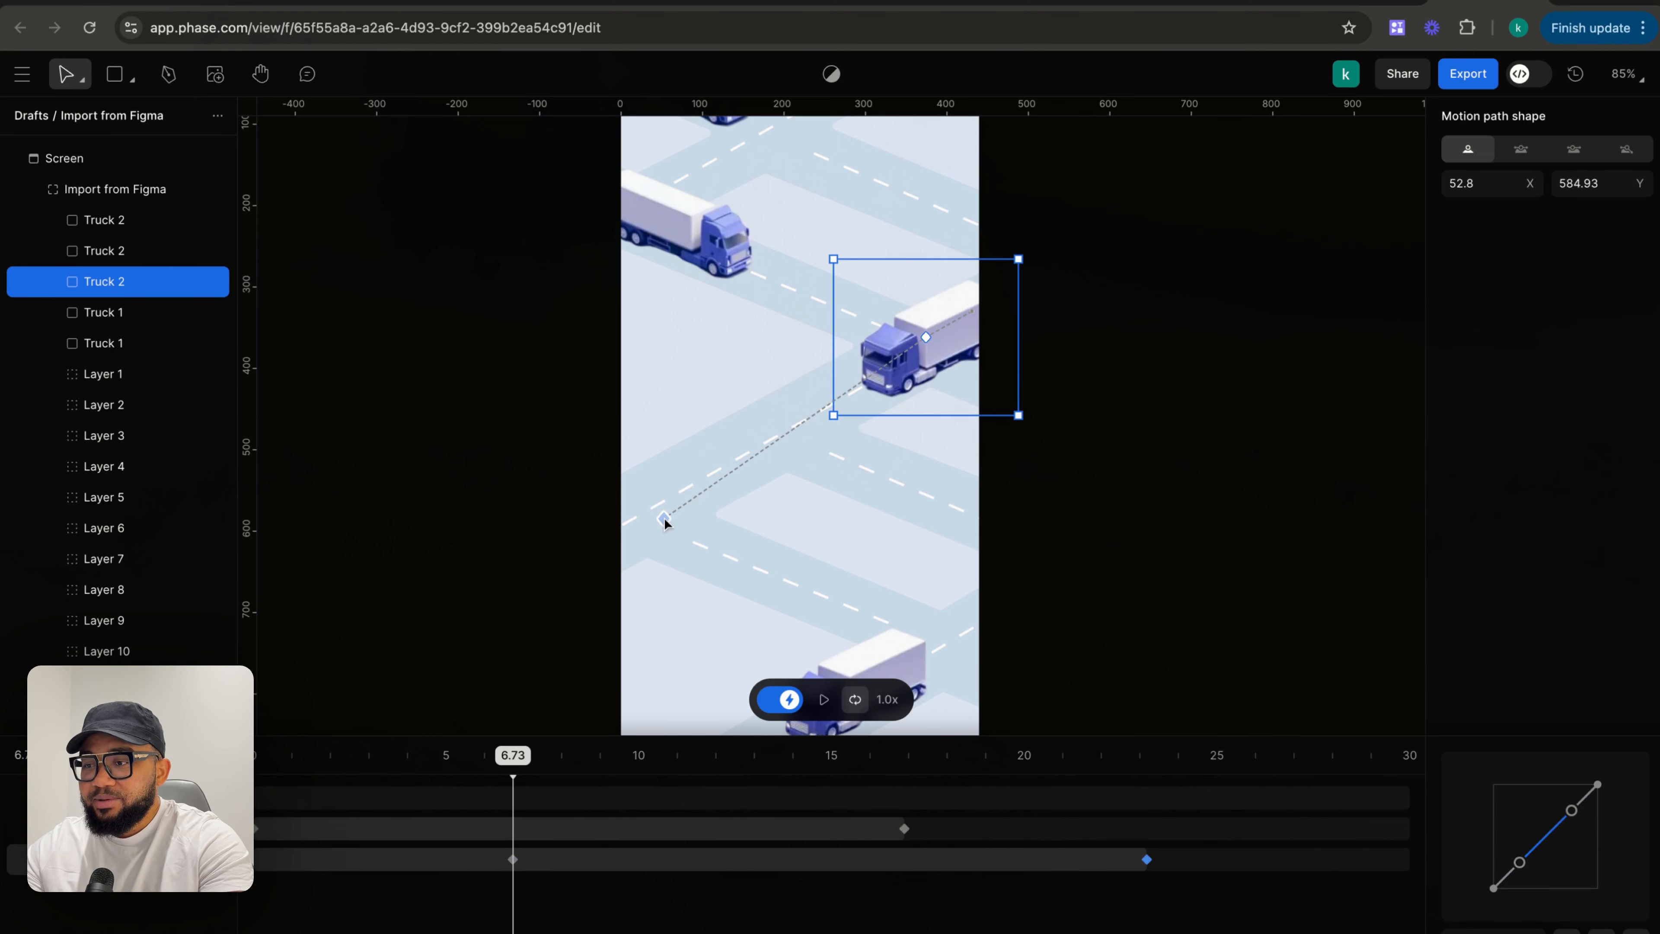
{"action": "left_click", "coordinate": [1132, 448]}
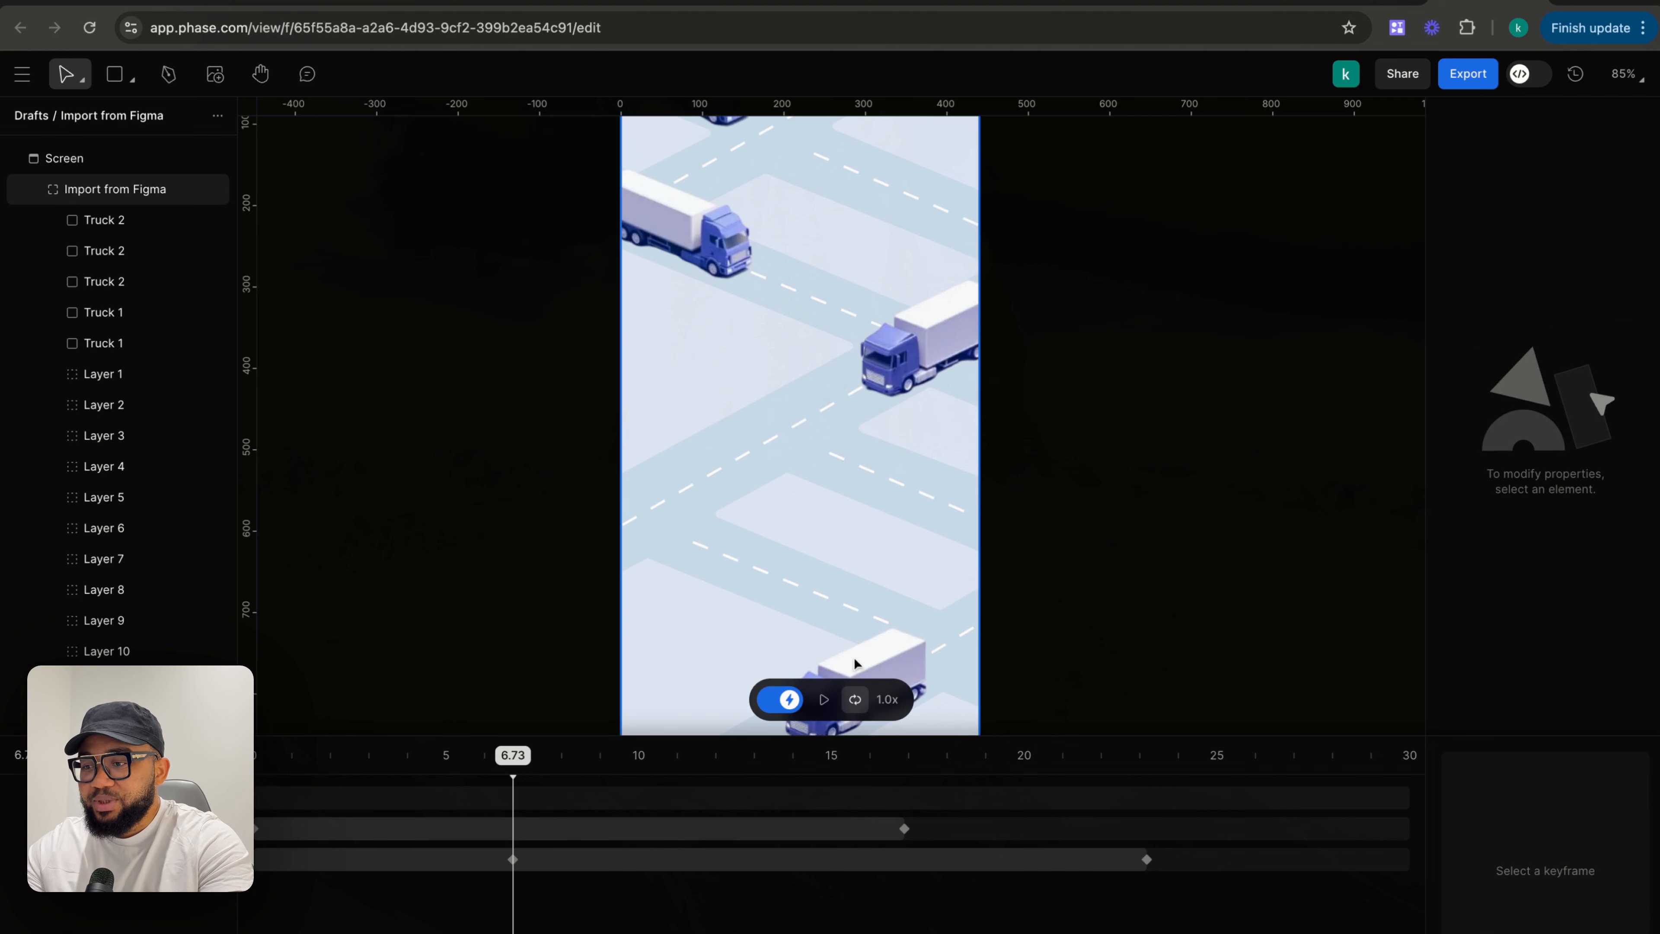
- Rewind the timeline to 0 and play the animation to preview the new truck's motion
{"action": "left_click_drag", "start_coordinate": [509, 758], "coordinate": [255, 757]}
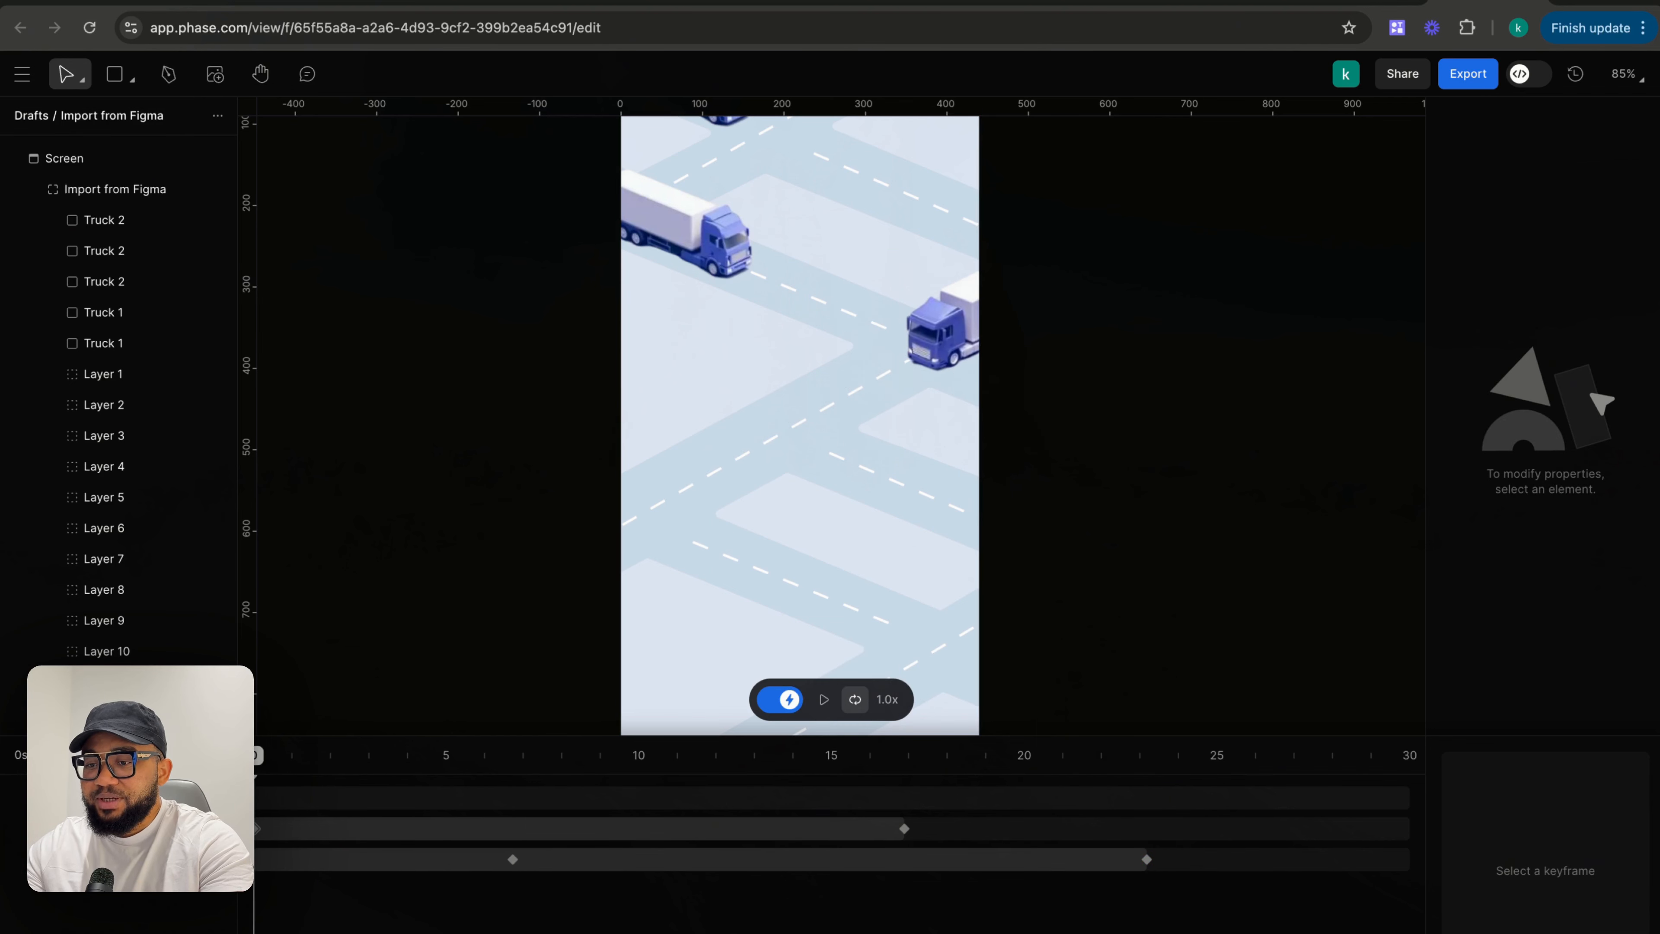
{"action": "left_click", "coordinate": [822, 699]}
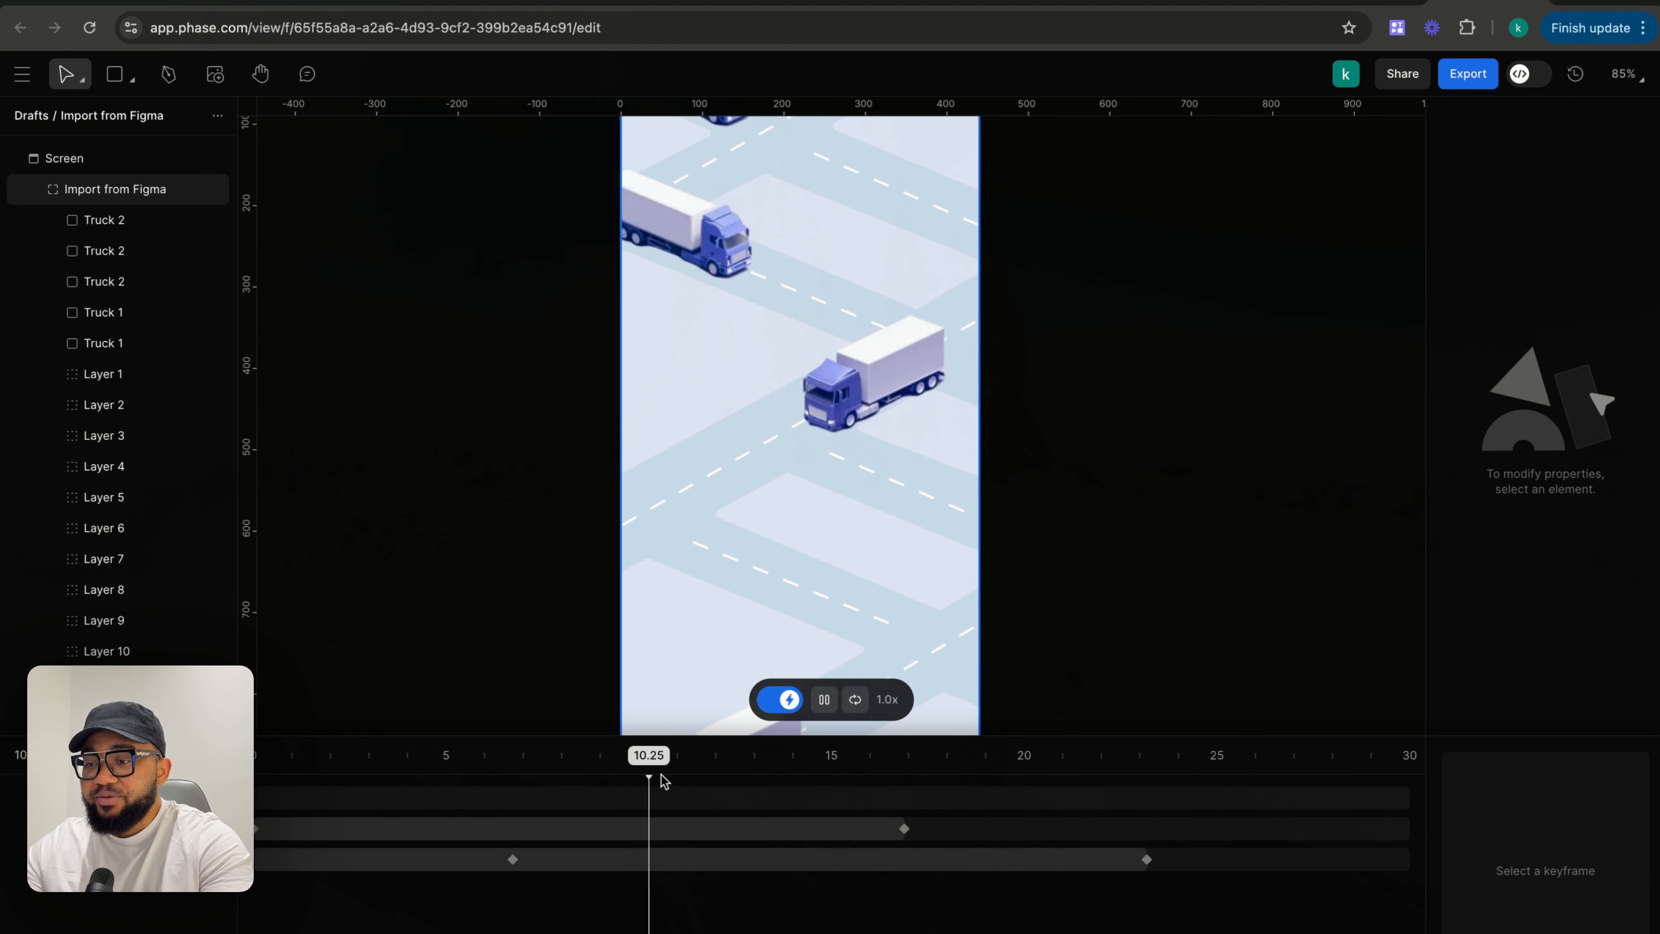
{"action": "left_click_drag", "start_coordinate": [663, 775], "coordinate": [1060, 778]}
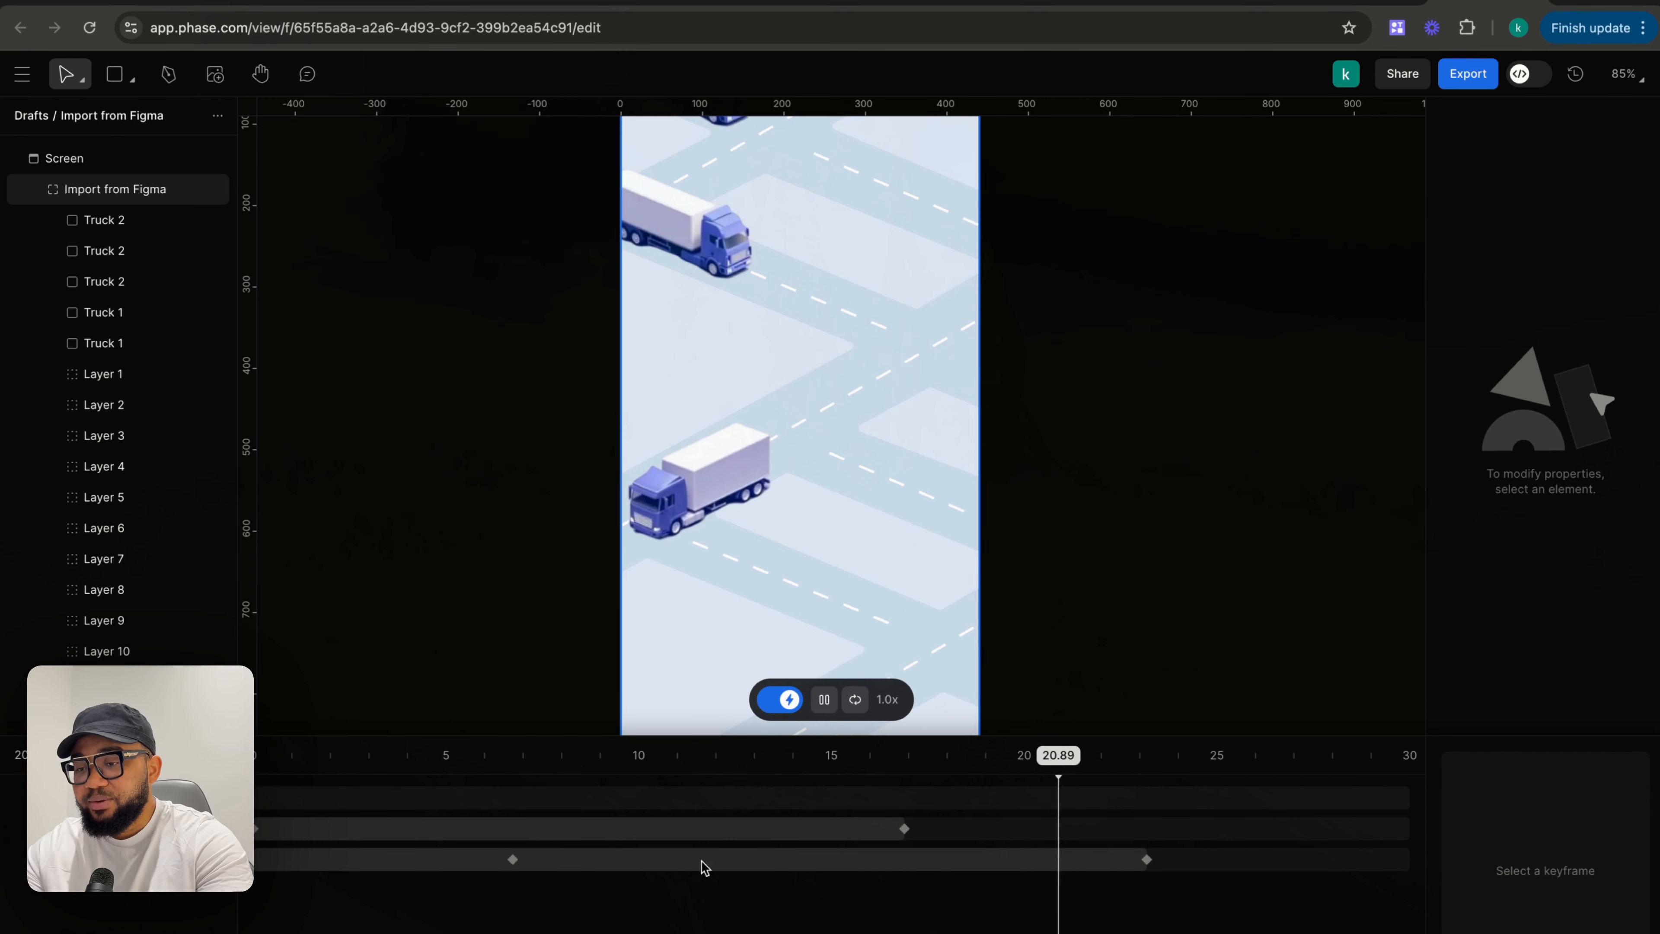
- Shift the truck's keyframes to 0 s and about 20 s, and extend its motion path off the frame's upper right and lower left
{"action": "left_click_drag", "start_coordinate": [515, 860], "coordinate": [264, 869]}
{"action": "left_click_drag", "start_coordinate": [1147, 860], "coordinate": [1021, 860]}
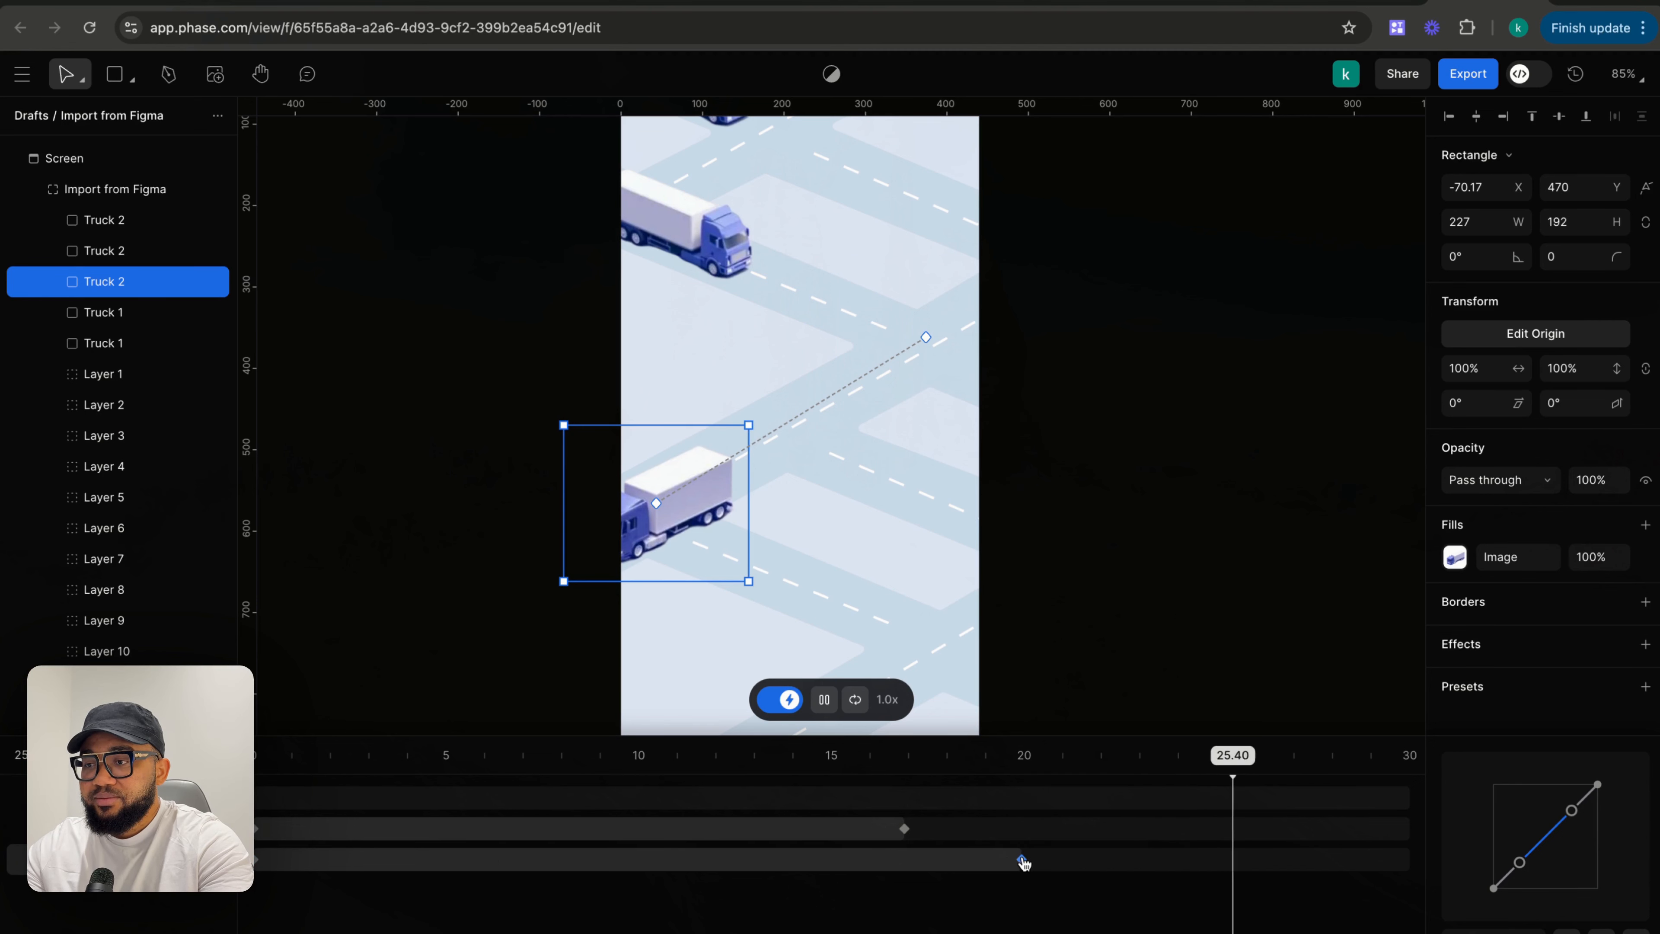
{"action": "left_click", "coordinate": [927, 338]}
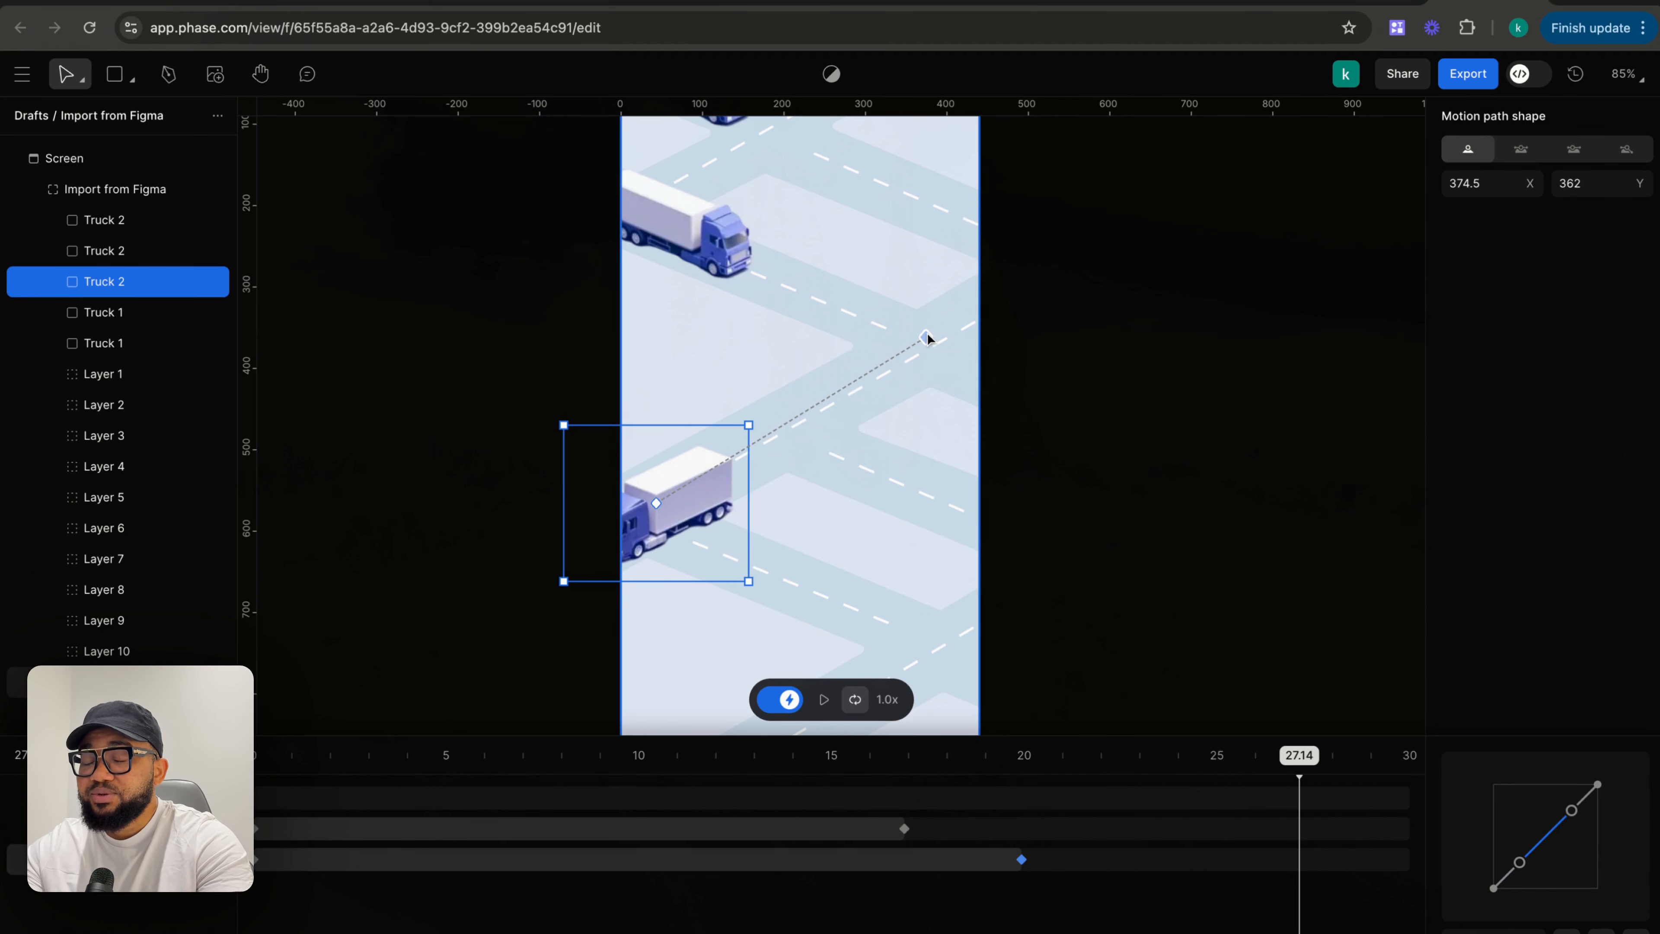
{"action": "left_click_drag", "start_coordinate": [944, 330], "coordinate": [1057, 255]}
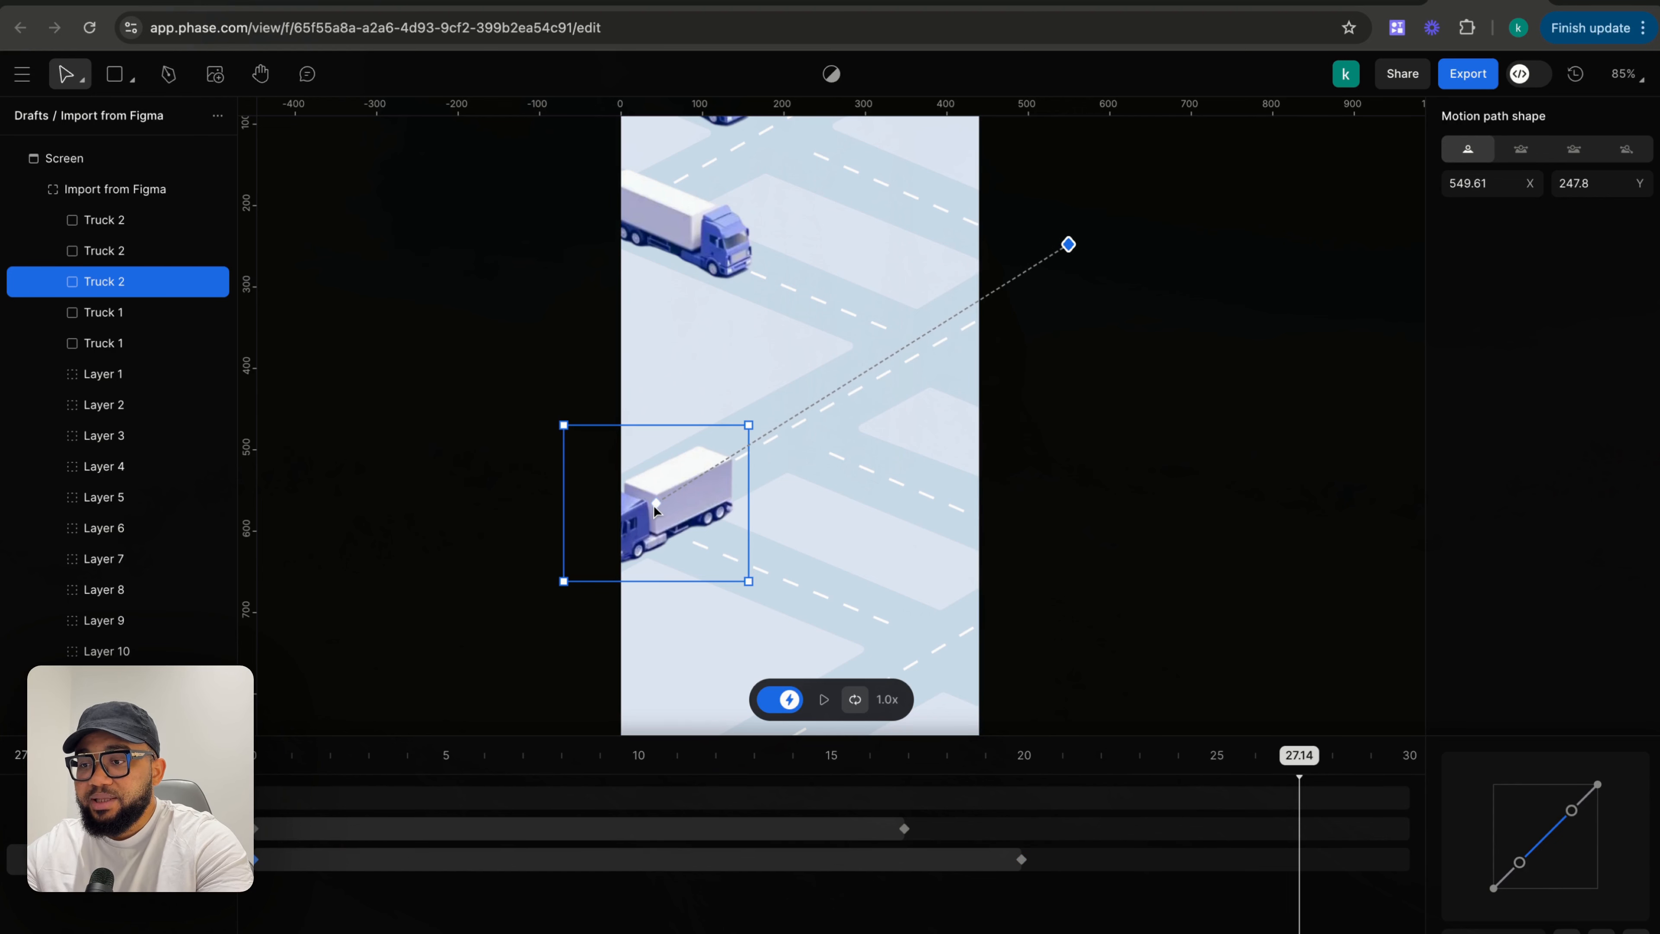
{"action": "left_click_drag", "start_coordinate": [656, 505], "coordinate": [437, 629]}
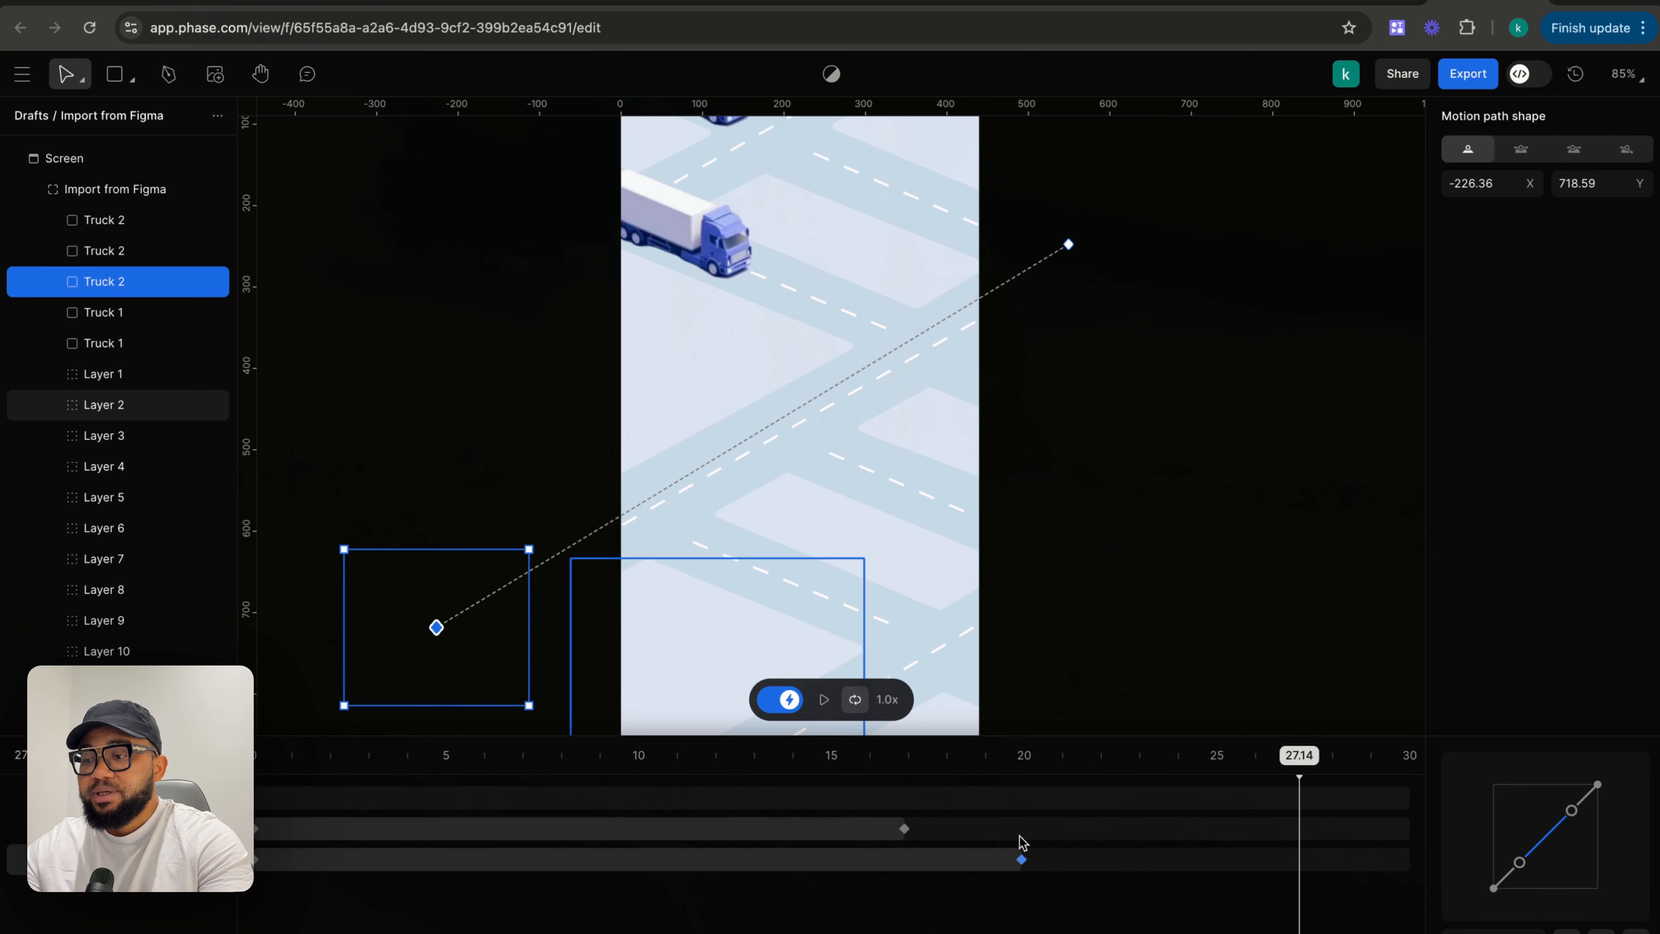
- Move the truck's end keyframe to about 23.4 s and nudge the motion path's upper right start point slightly
{"action": "left_click_drag", "start_coordinate": [1022, 862], "coordinate": [1148, 863]}
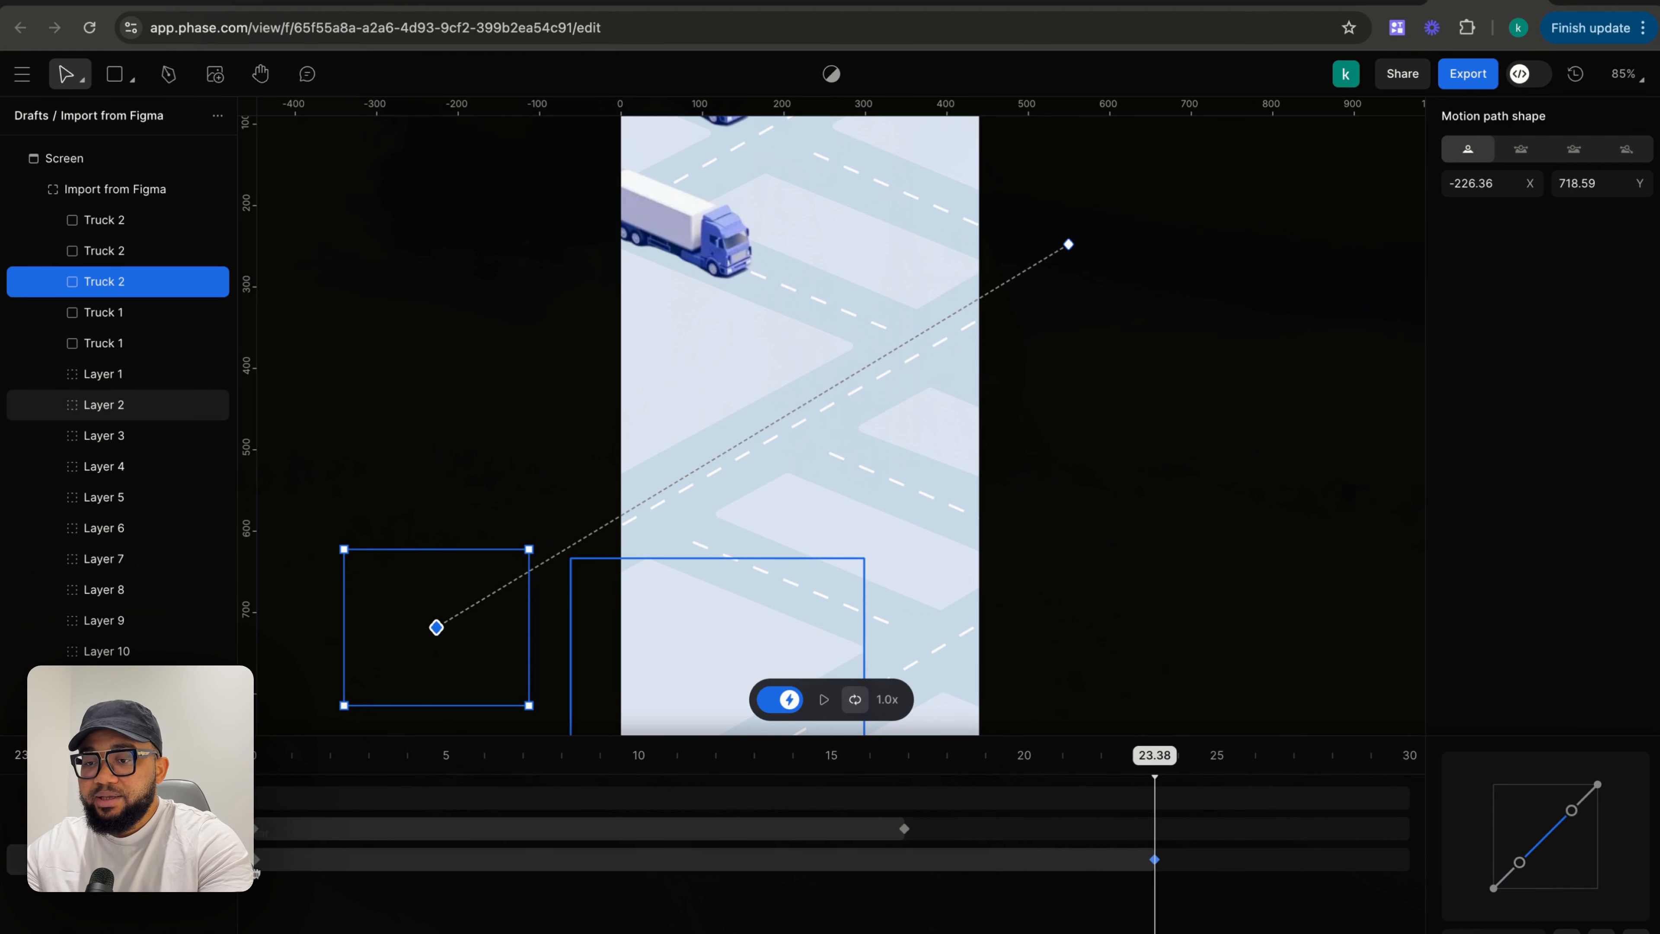
{"action": "mouse_move", "coordinate": [258, 863]}
{"action": "left_mouse_down"}
{"action": "mouse_move", "coordinate": [363, 863]}
{"action": "mouse_move", "coordinate": [256, 862]}
{"action": "left_mouse_up"}
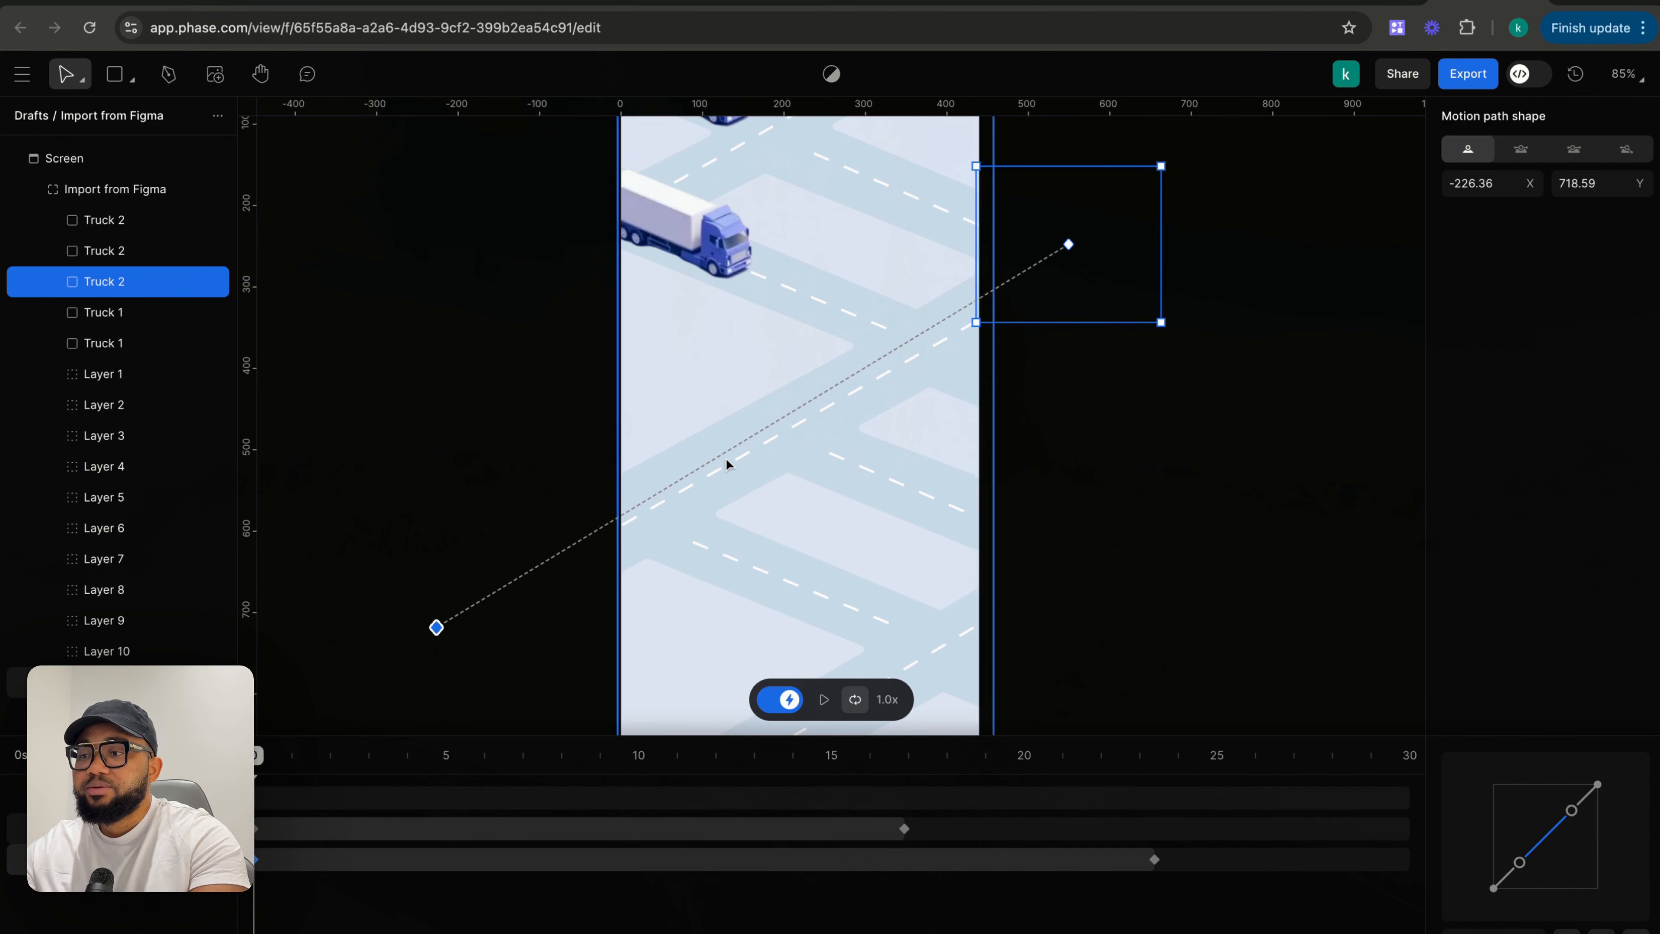
{"action": "left_click", "coordinate": [1082, 474]}
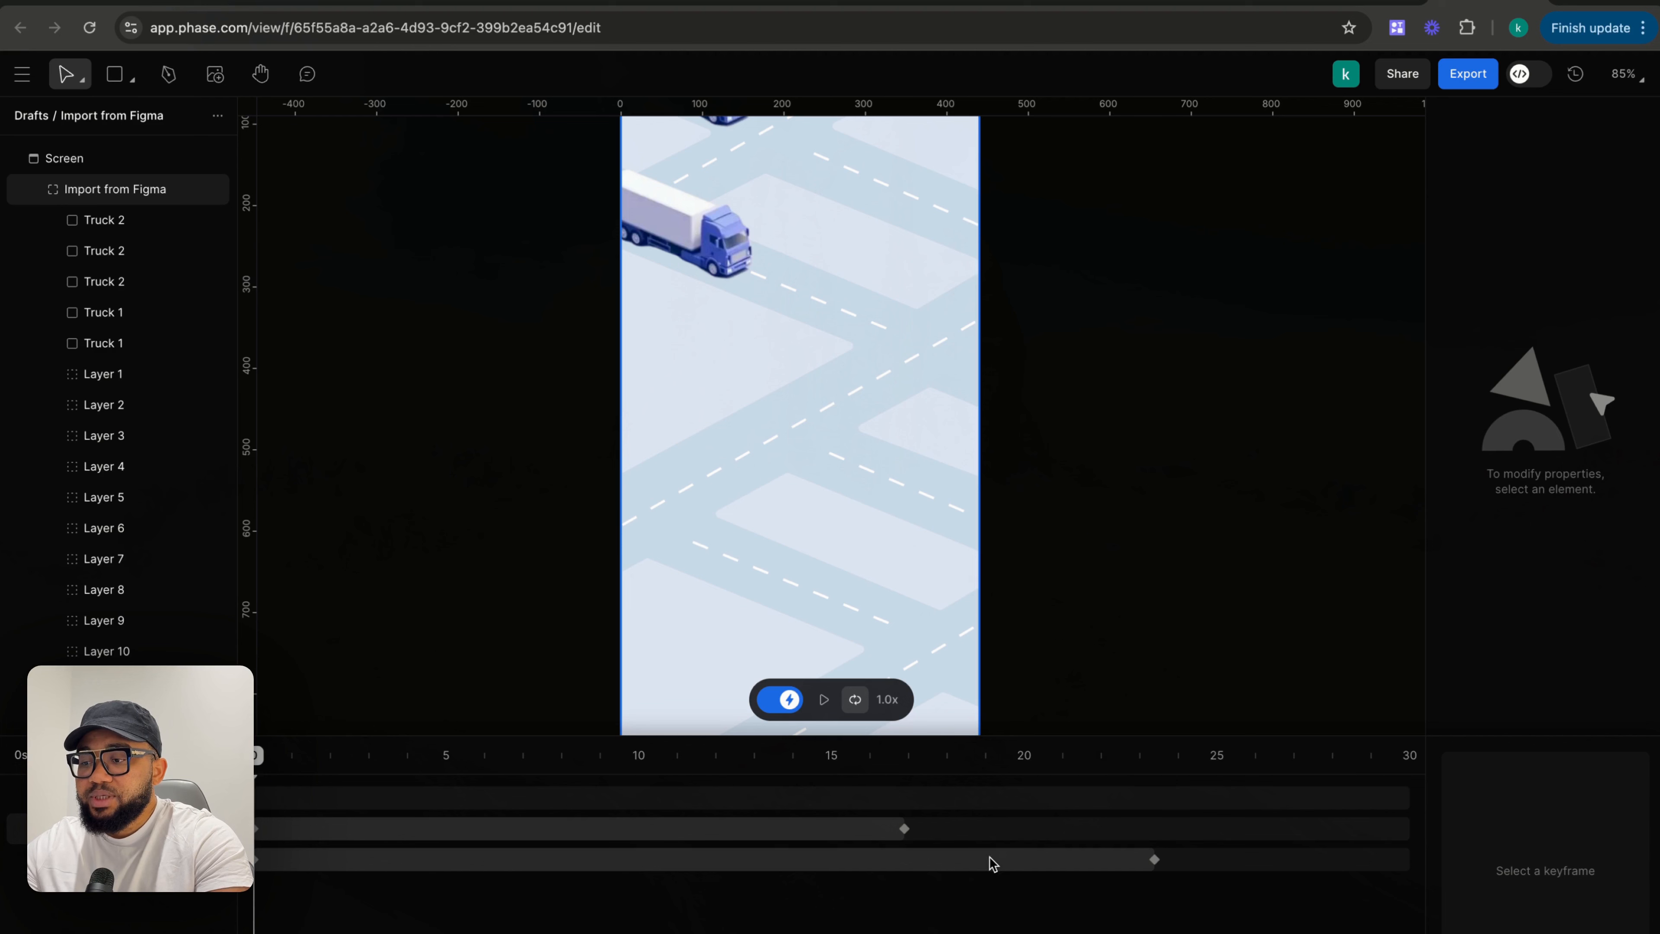
{"action": "left_click", "coordinate": [1154, 860]}
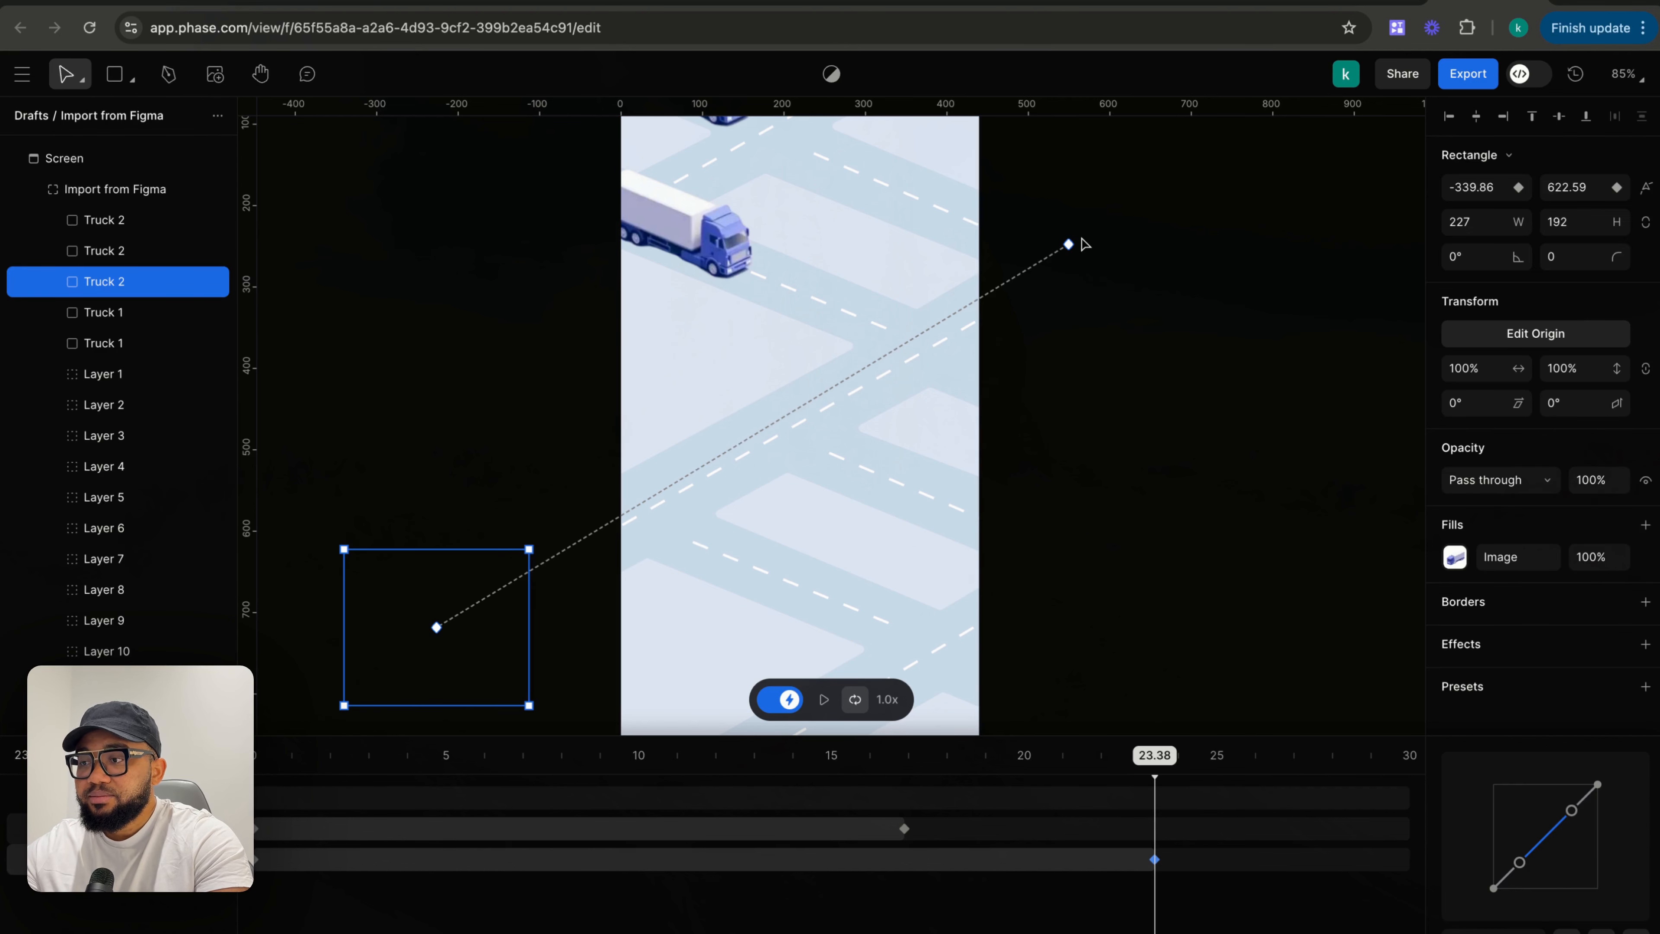
{"action": "left_click_drag", "start_coordinate": [1069, 244], "coordinate": [1077, 254]}
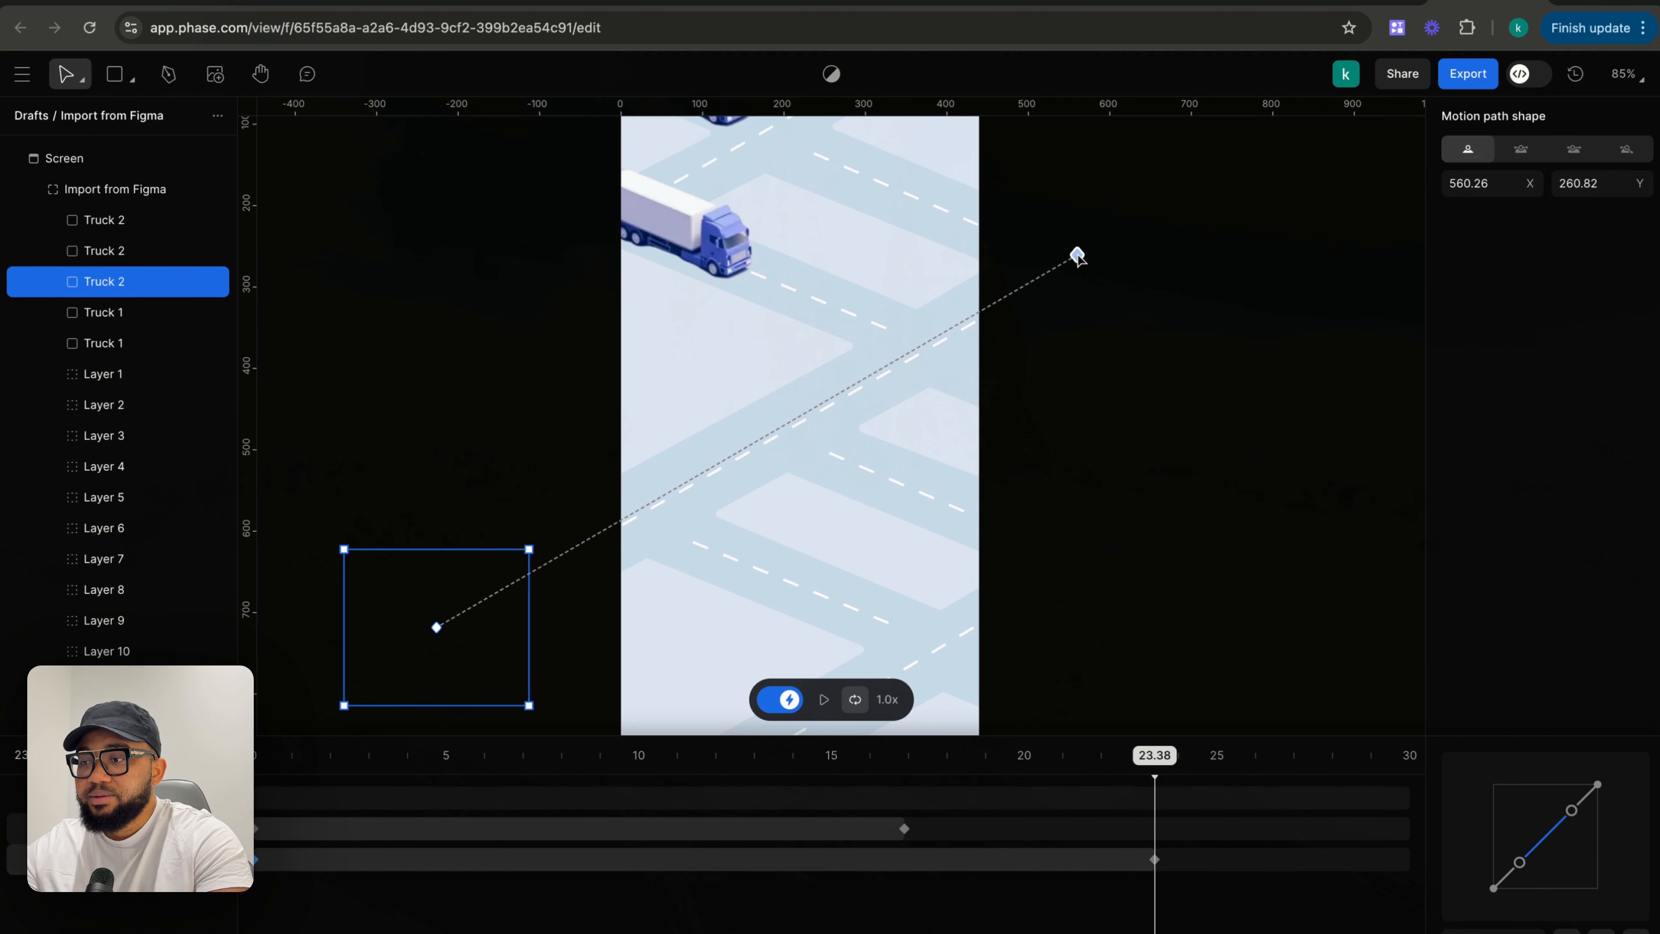
{"action": "left_click", "coordinate": [1080, 358]}
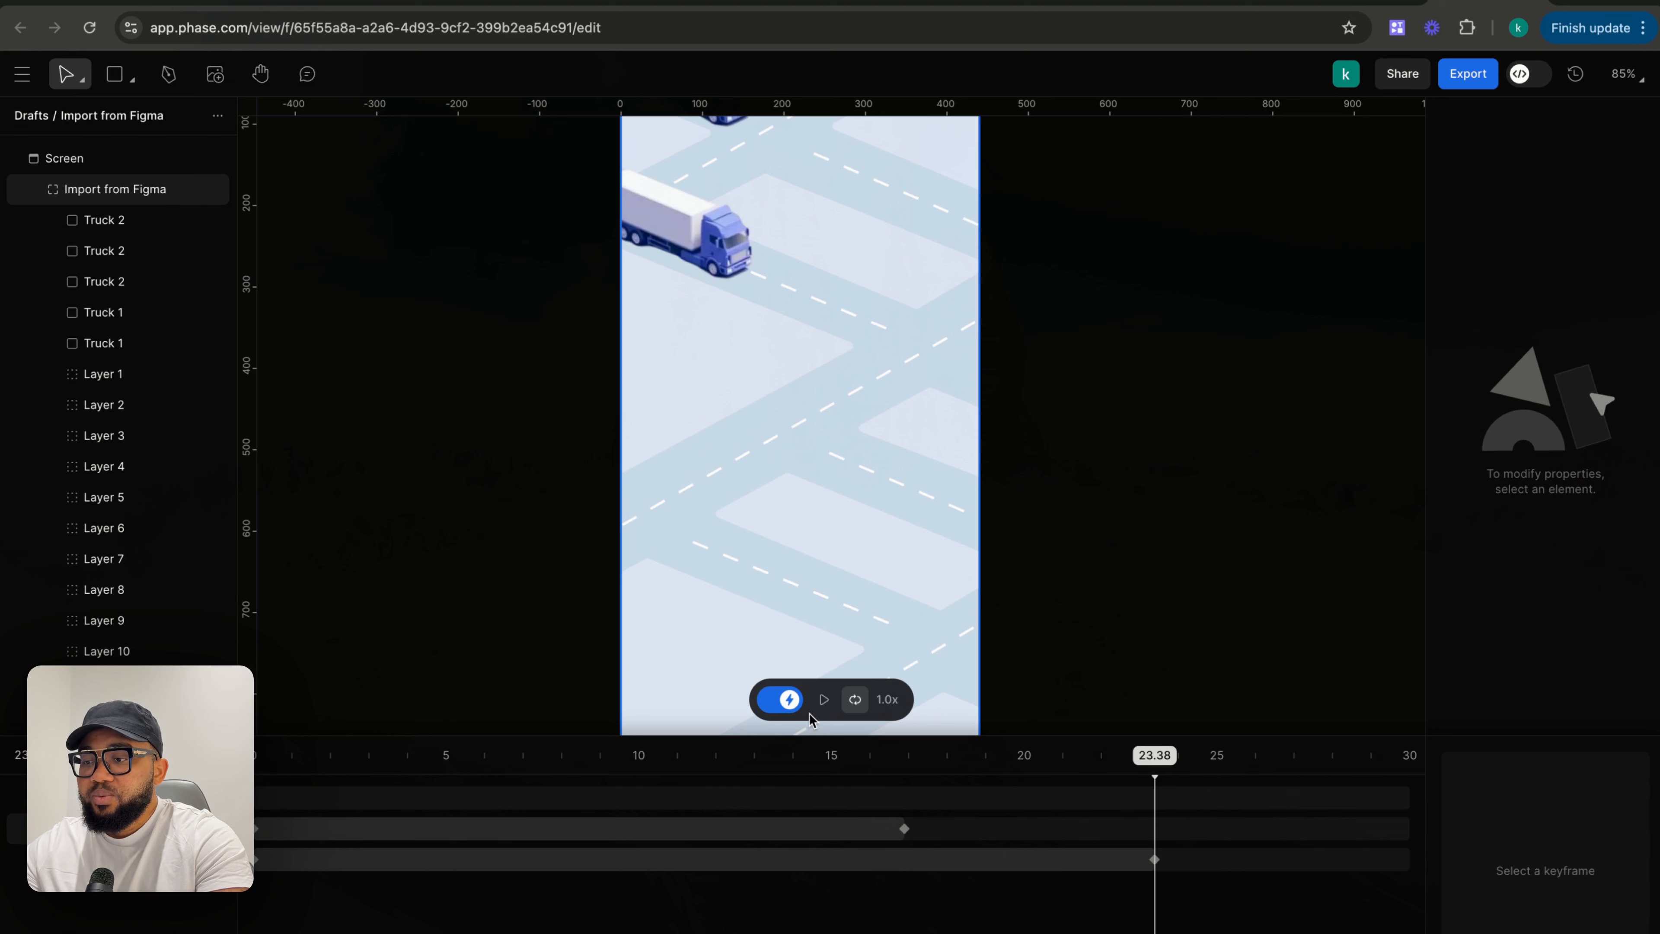
{"action": "scroll", "coordinate": [824, 736], "scroll_direction": "down", "scroll_amount": 2}
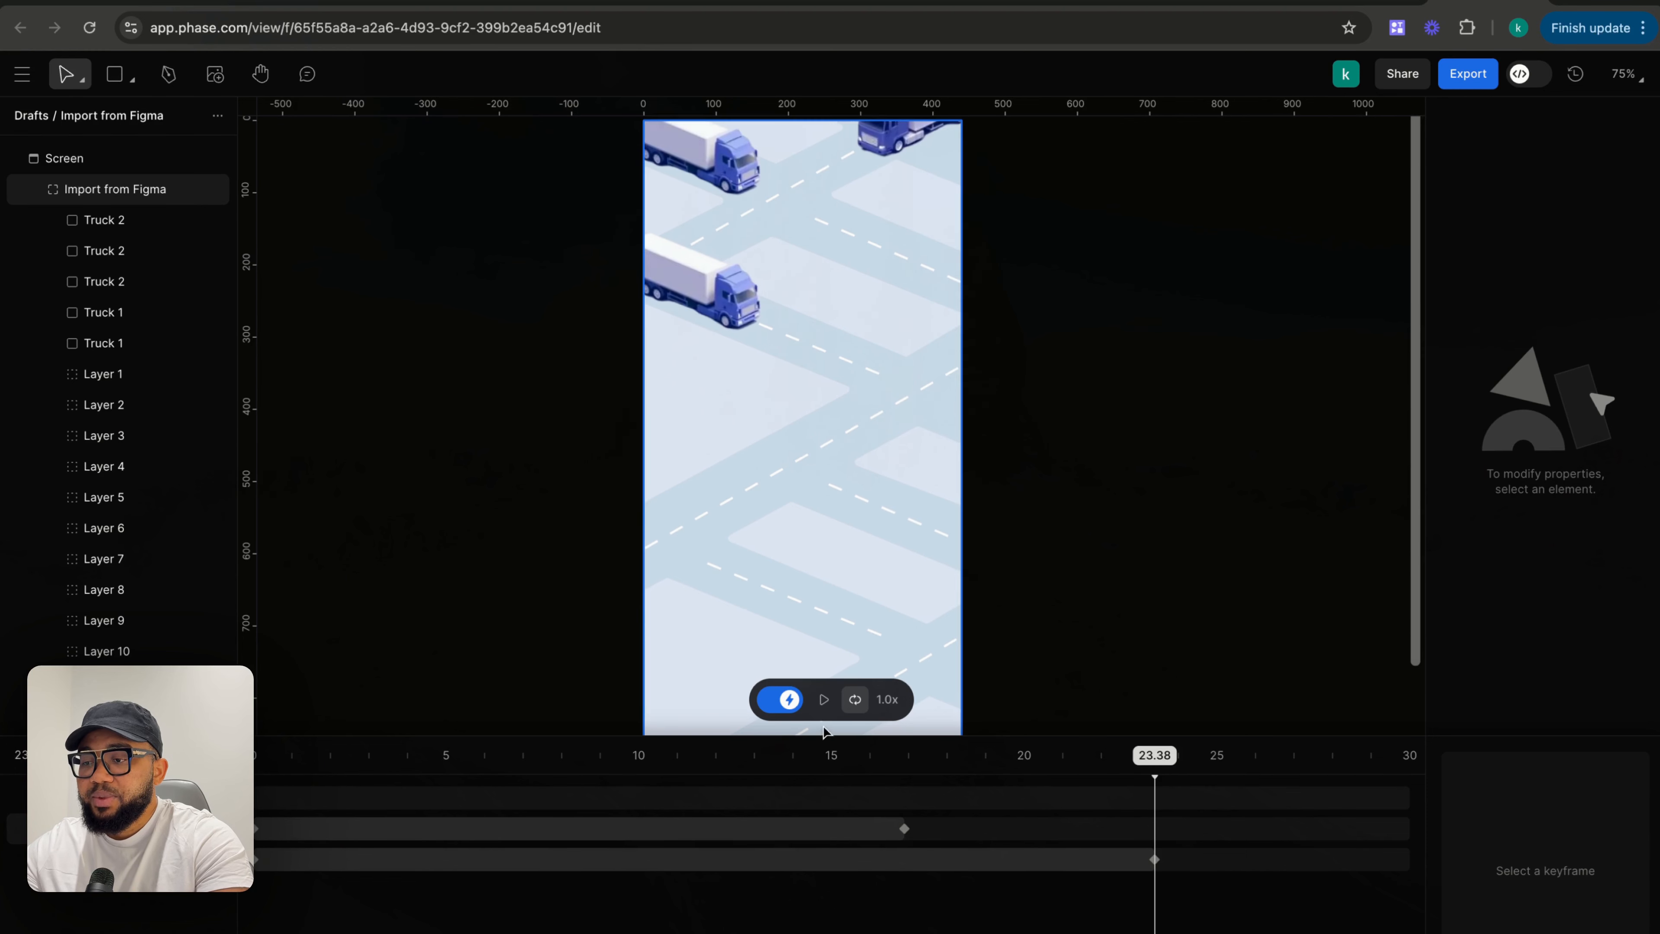
- Rewind the timeline and play the animation to preview the trucks' motion, then pause it
{"action": "scroll", "coordinate": [797, 612], "scroll_direction": "down", "scroll_amount": 5}
{"action": "scroll", "coordinate": [797, 612], "scroll_direction": "down", "scroll_amount": 2}
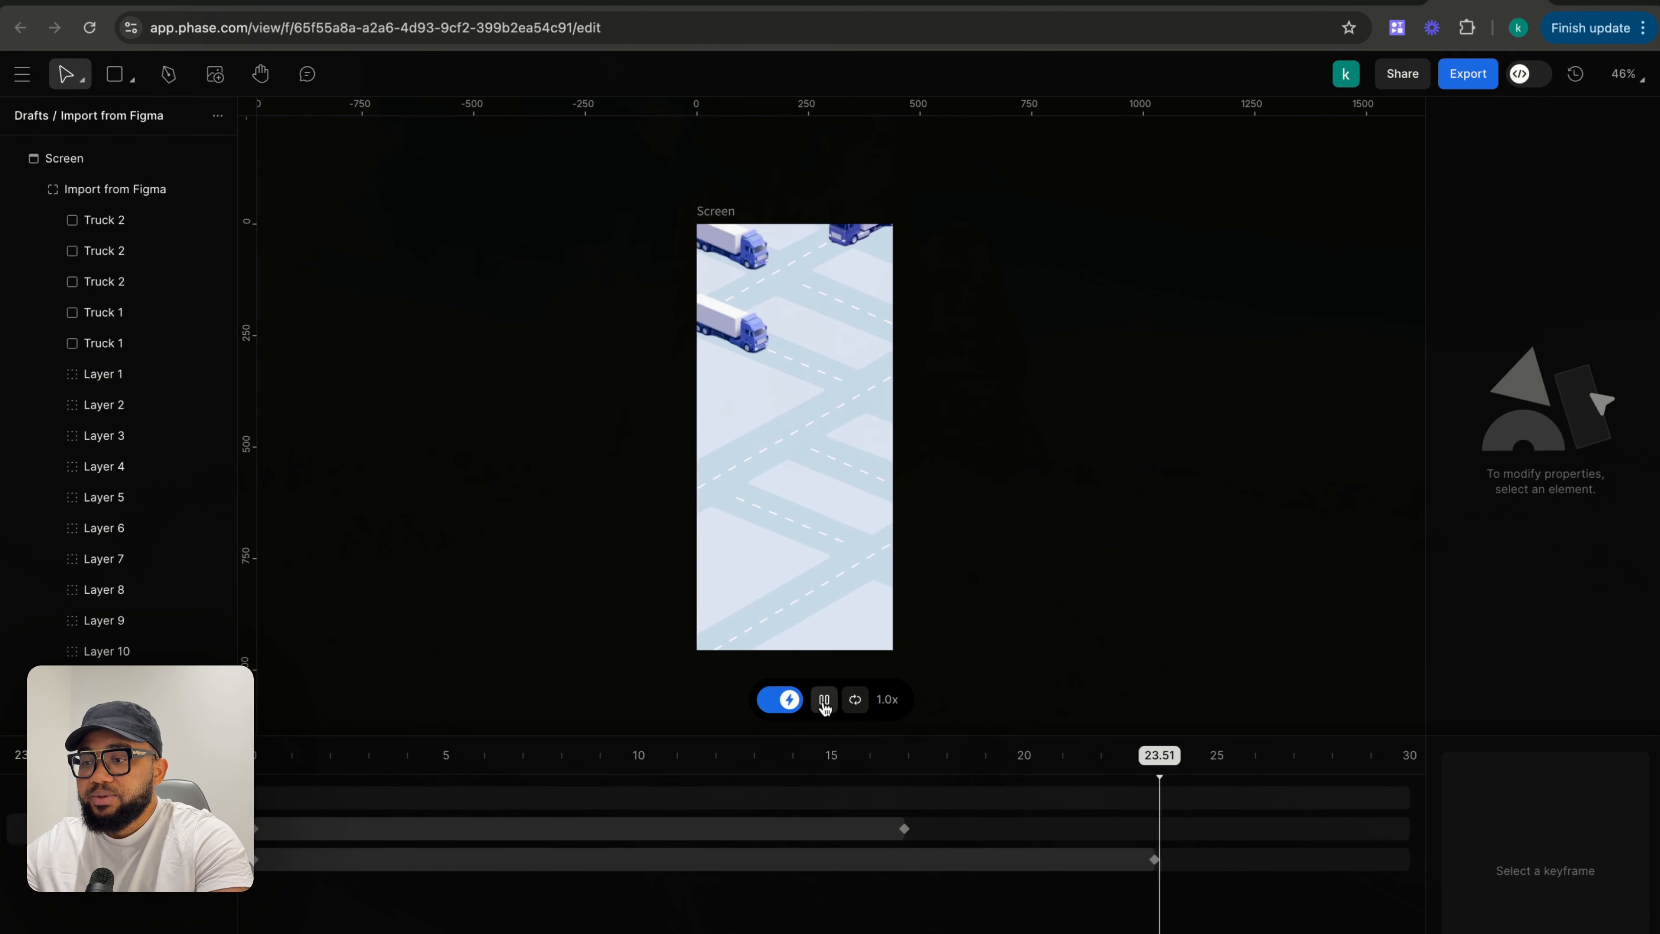
{"action": "left_click_drag", "start_coordinate": [1207, 761], "coordinate": [243, 758]}
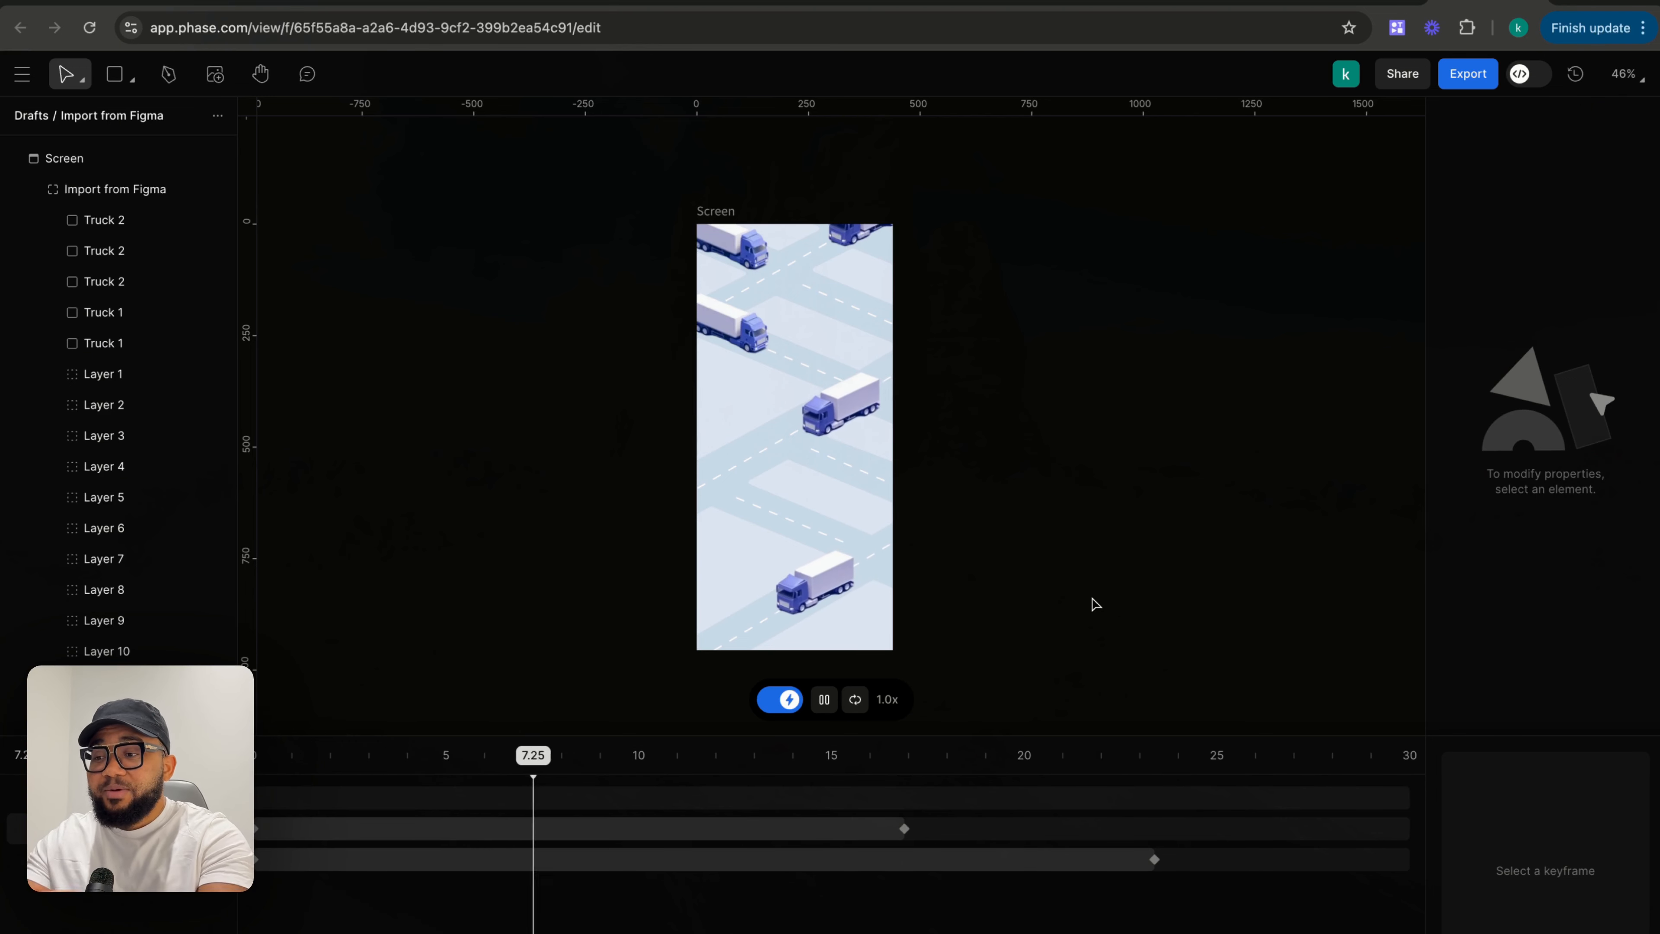
{"action": "left_click", "coordinate": [824, 699]}
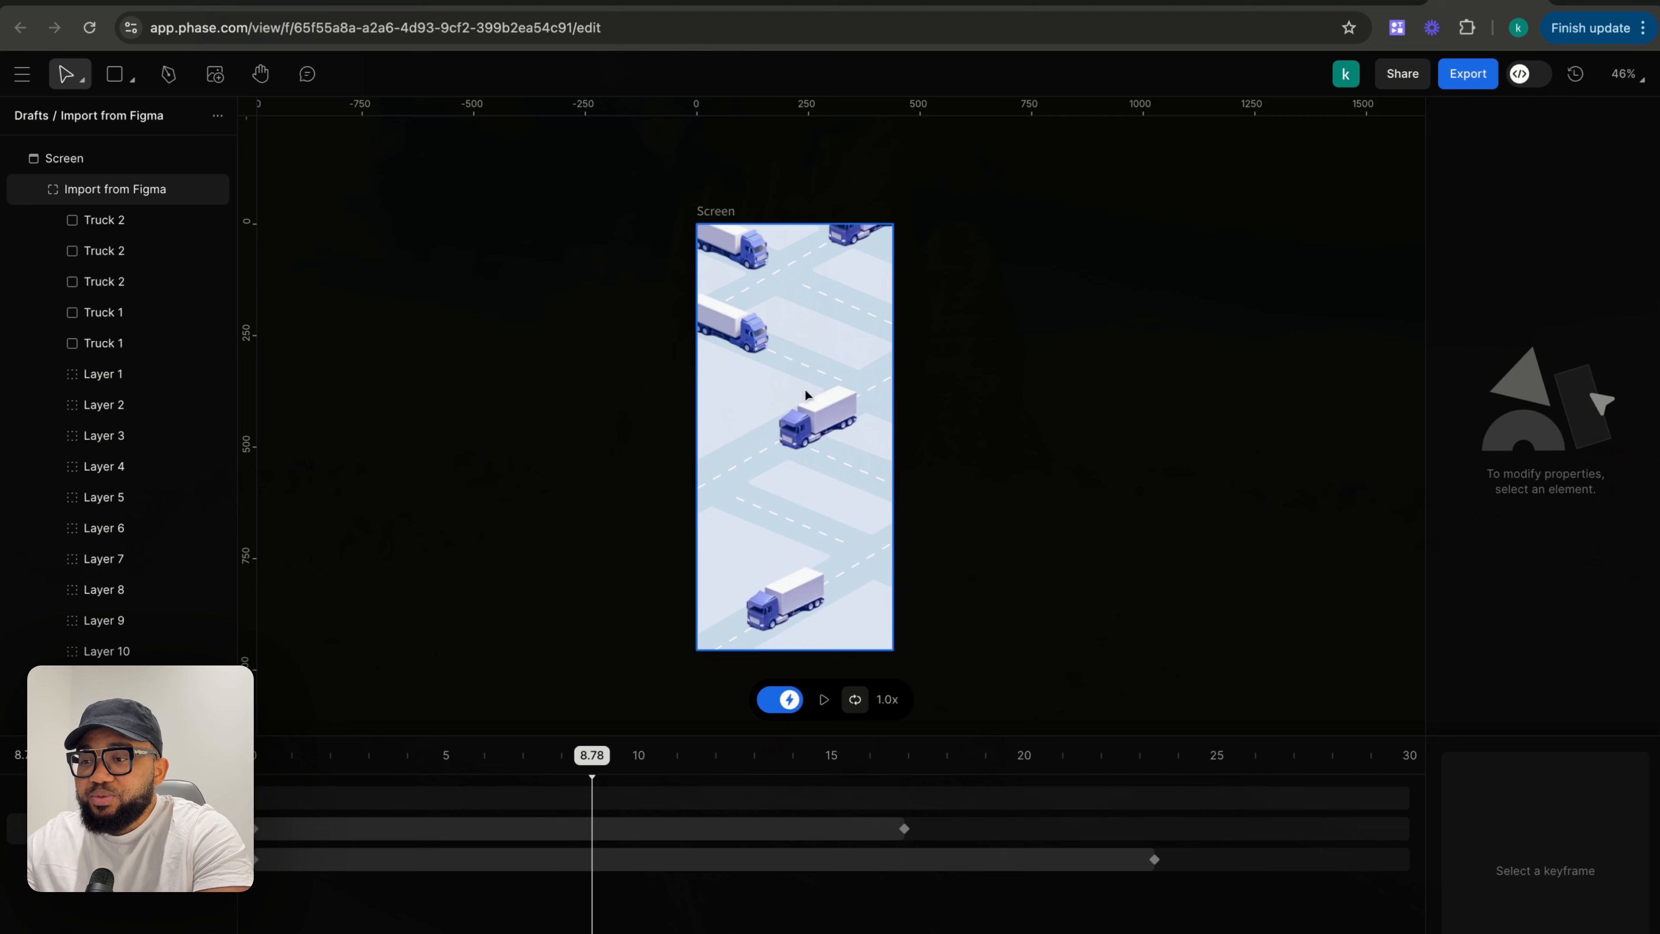
- Add a keyframe for Truck 1 at about 10.2 s, shifting it down-right to about X 20.5, Y 168
{"action": "scroll", "coordinate": [746, 293], "scroll_direction": "up", "scroll_amount": 5}
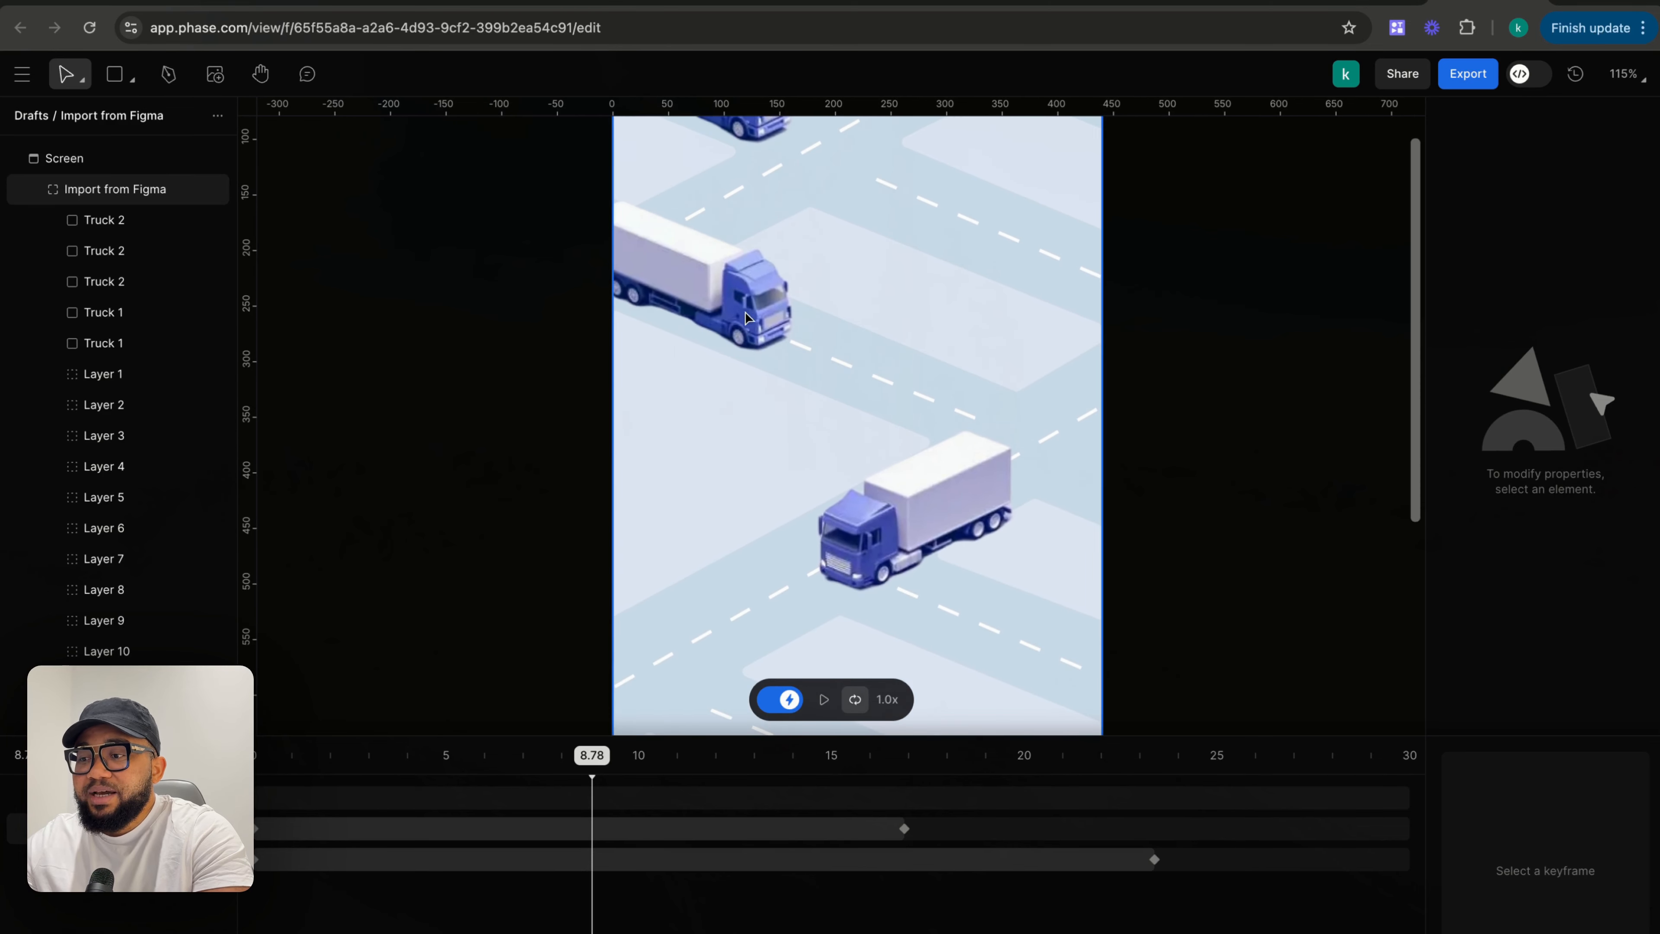
{"action": "scroll", "coordinate": [778, 412], "scroll_direction": "down", "scroll_amount": 2}
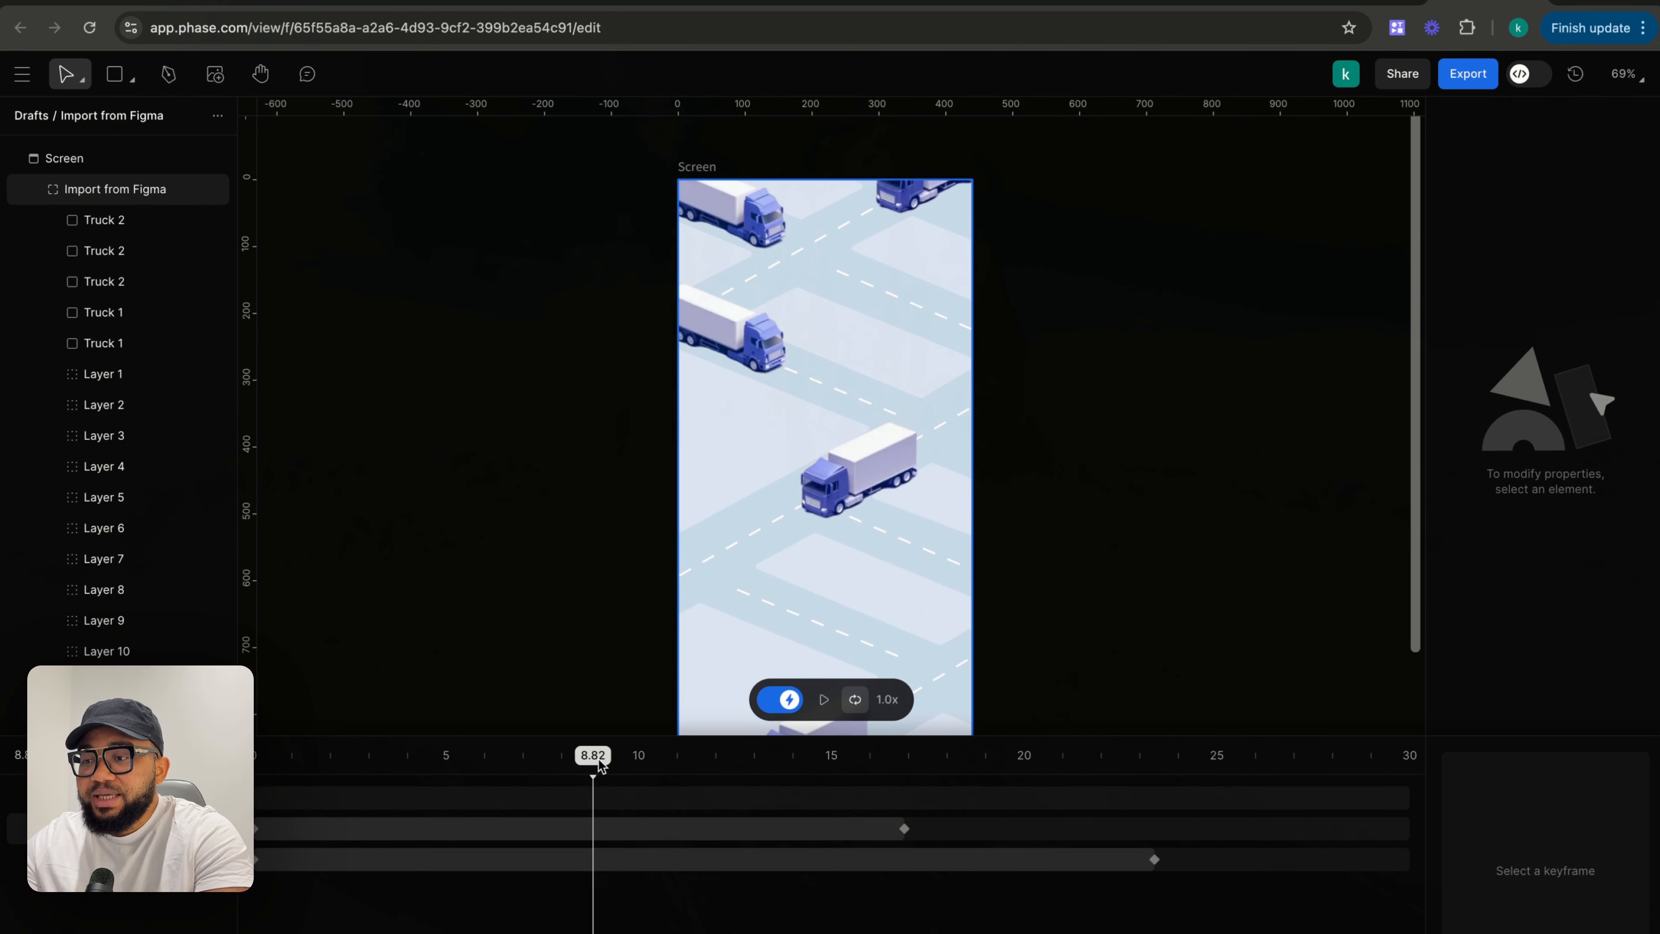
{"action": "left_click_drag", "start_coordinate": [601, 765], "coordinate": [650, 765]}
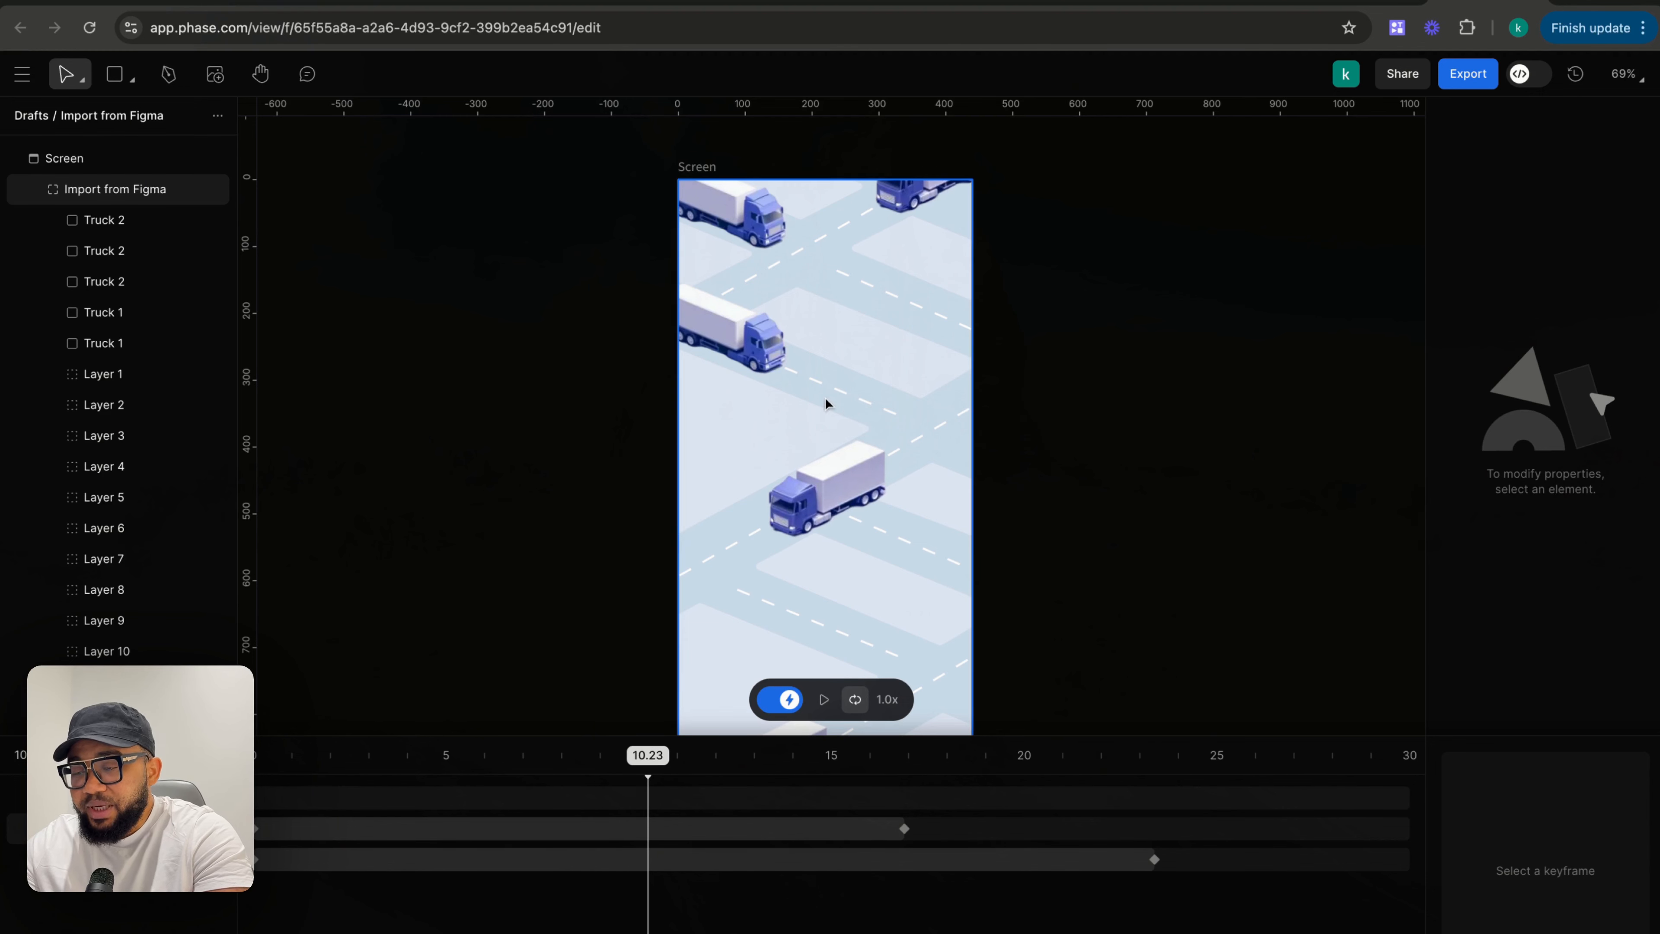
{"action": "left_click", "coordinate": [686, 306]}
{"action": "double_click", "coordinate": [703, 314]}
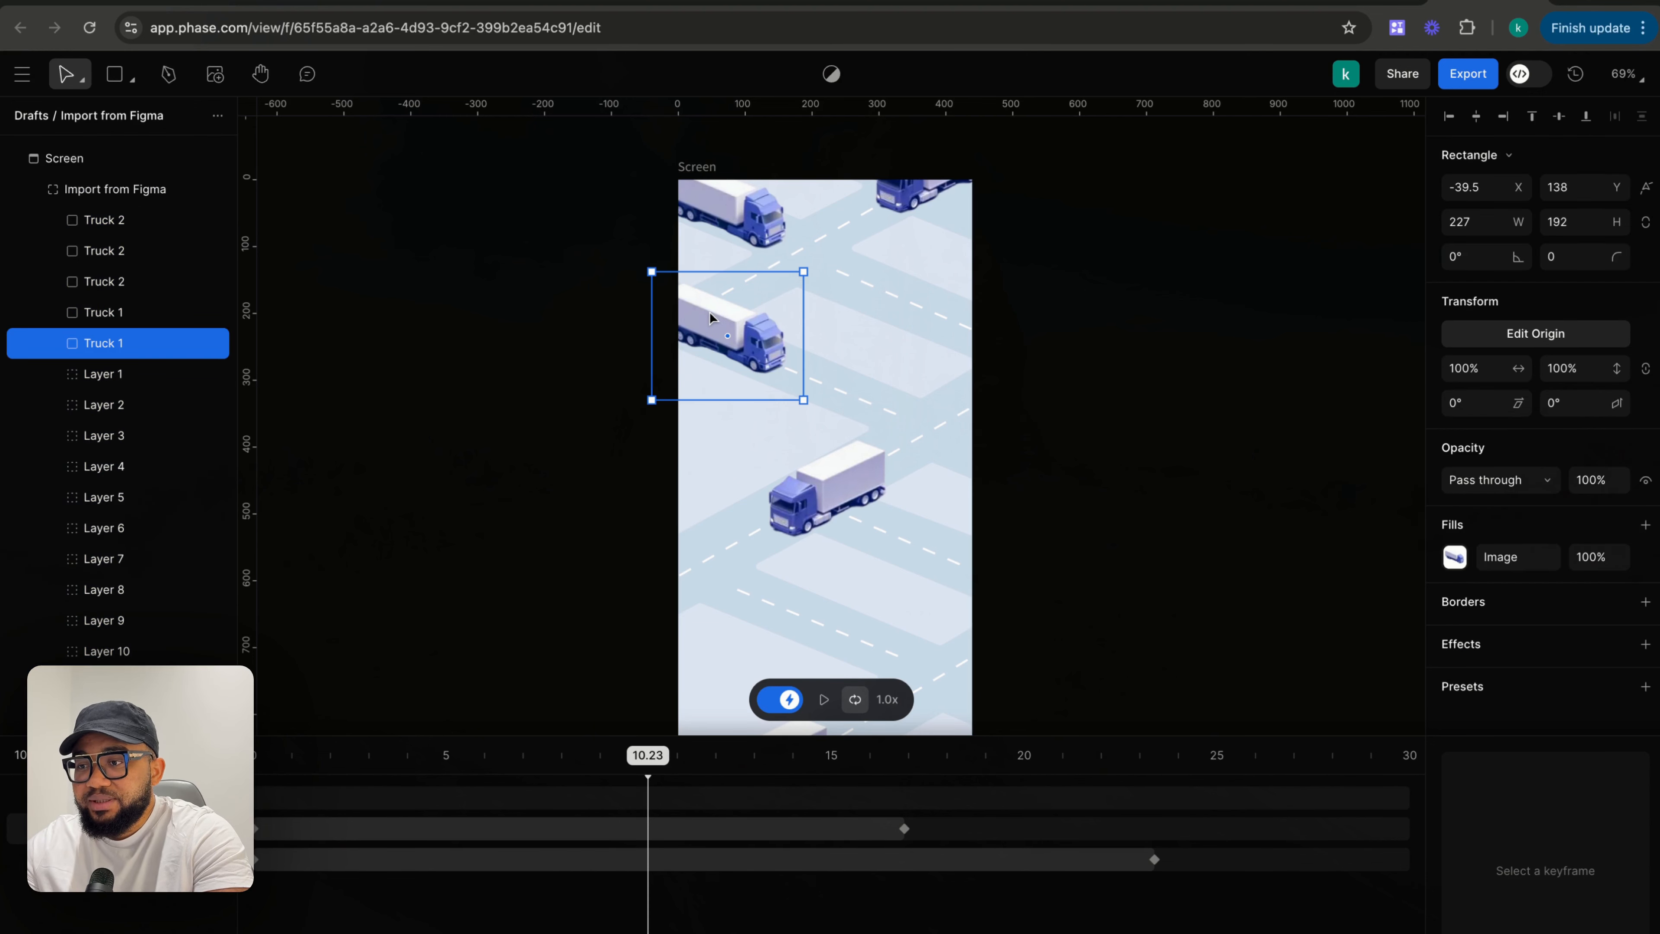
{"action": "left_click_drag", "start_coordinate": [724, 326], "coordinate": [756, 340]}
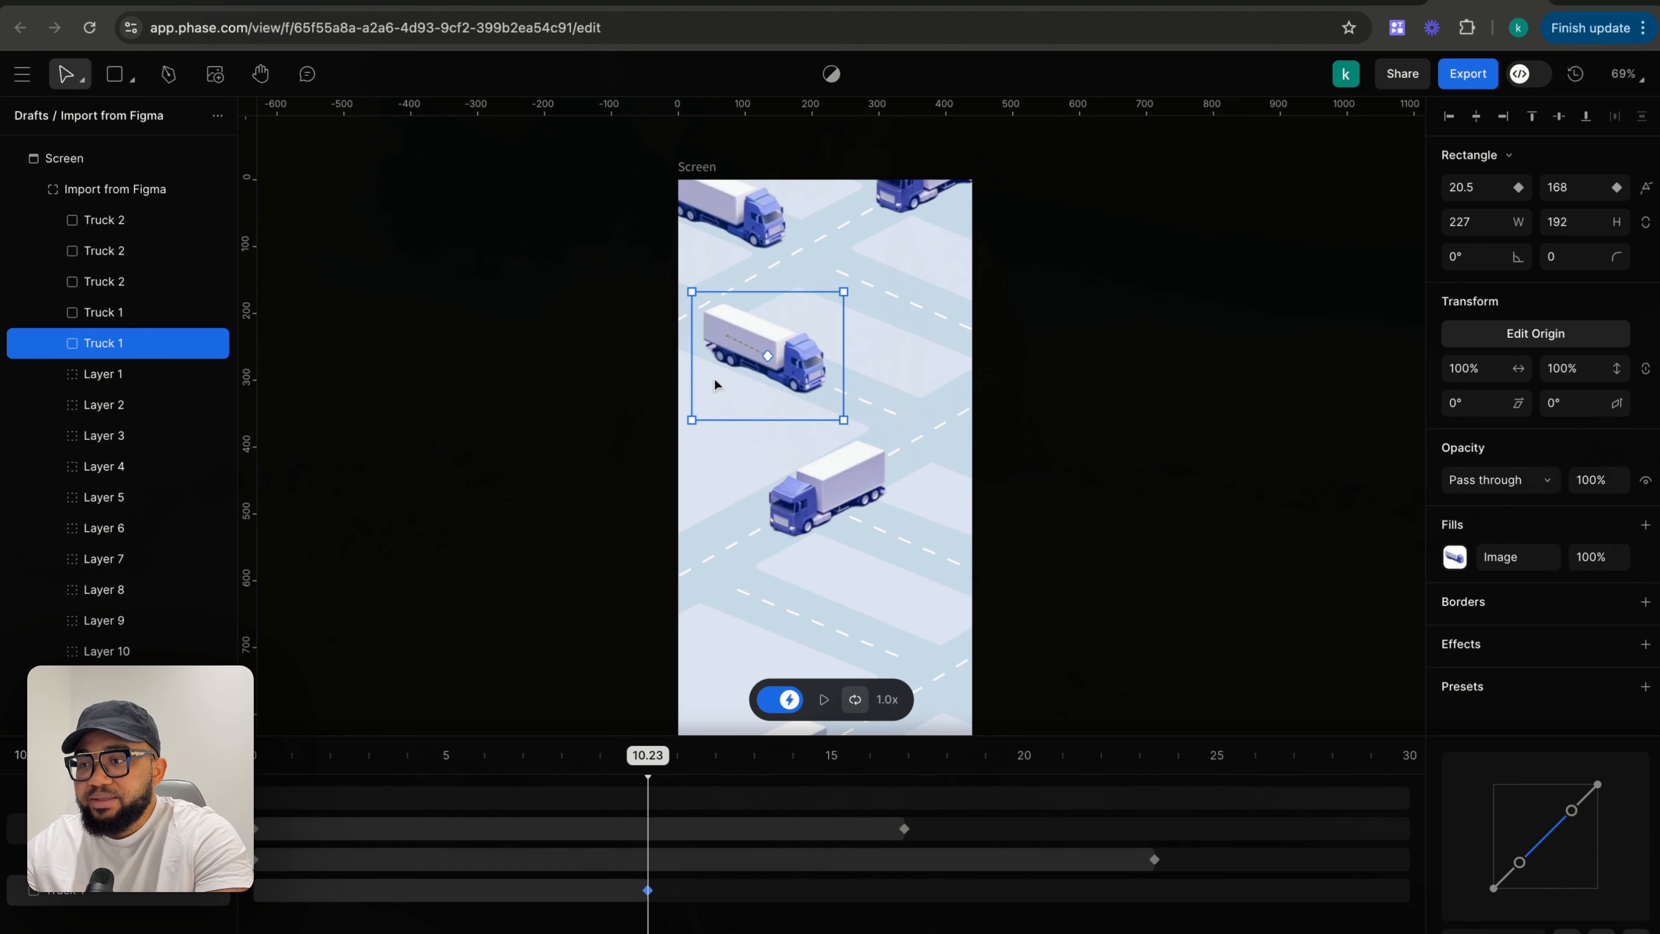
- At about 26.9 s, move Truck 1 off the frame's right side and adjust its motion path's end point
{"action": "left_click_drag", "start_coordinate": [647, 756], "coordinate": [1288, 757]}
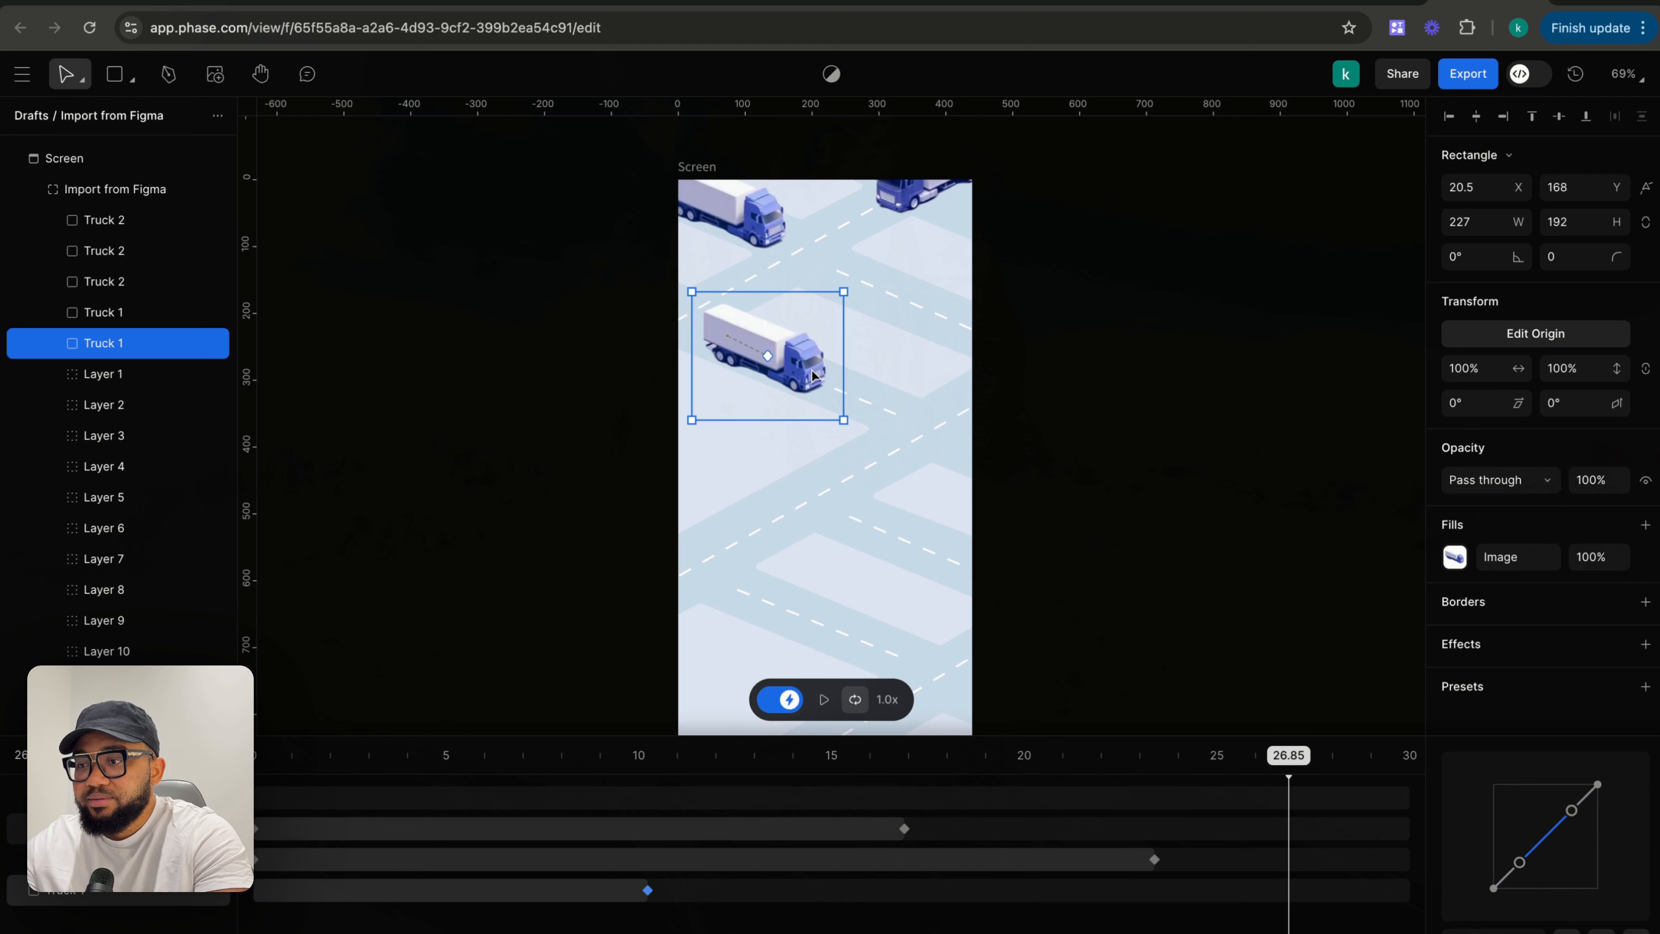
{"action": "left_click_drag", "start_coordinate": [812, 370], "coordinate": [1097, 510]}
{"action": "left_click_drag", "start_coordinate": [770, 361], "coordinate": [755, 355]}
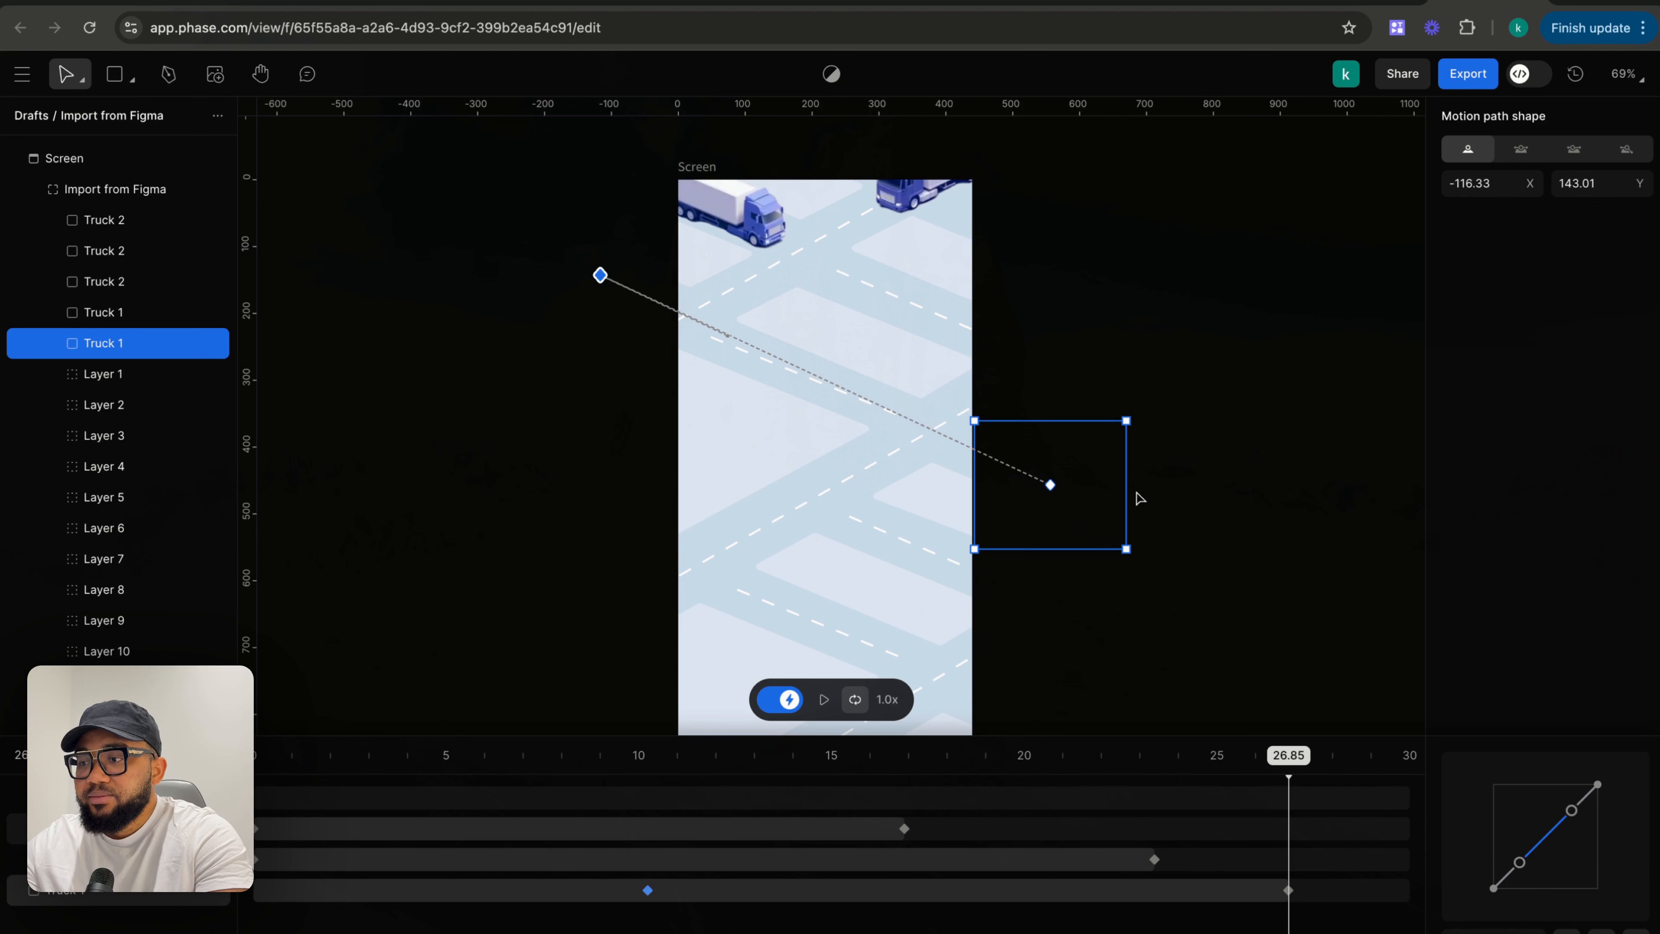
{"action": "left_click_drag", "start_coordinate": [1052, 489], "coordinate": [1098, 502]}
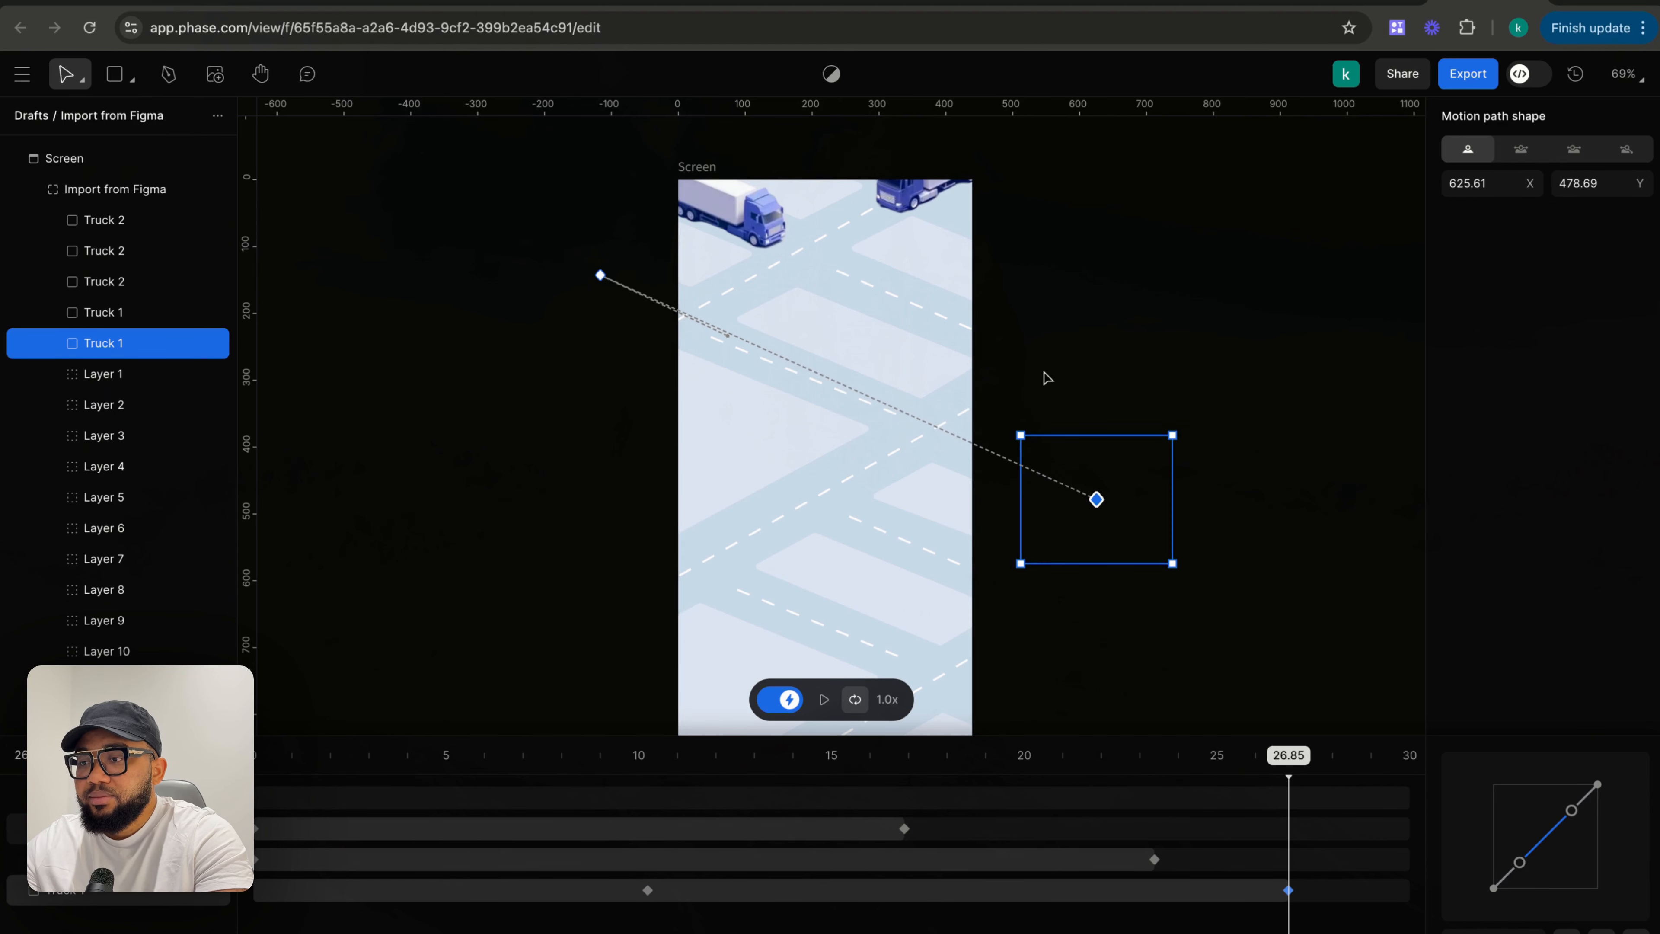
{"action": "left_click", "coordinate": [1039, 358]}
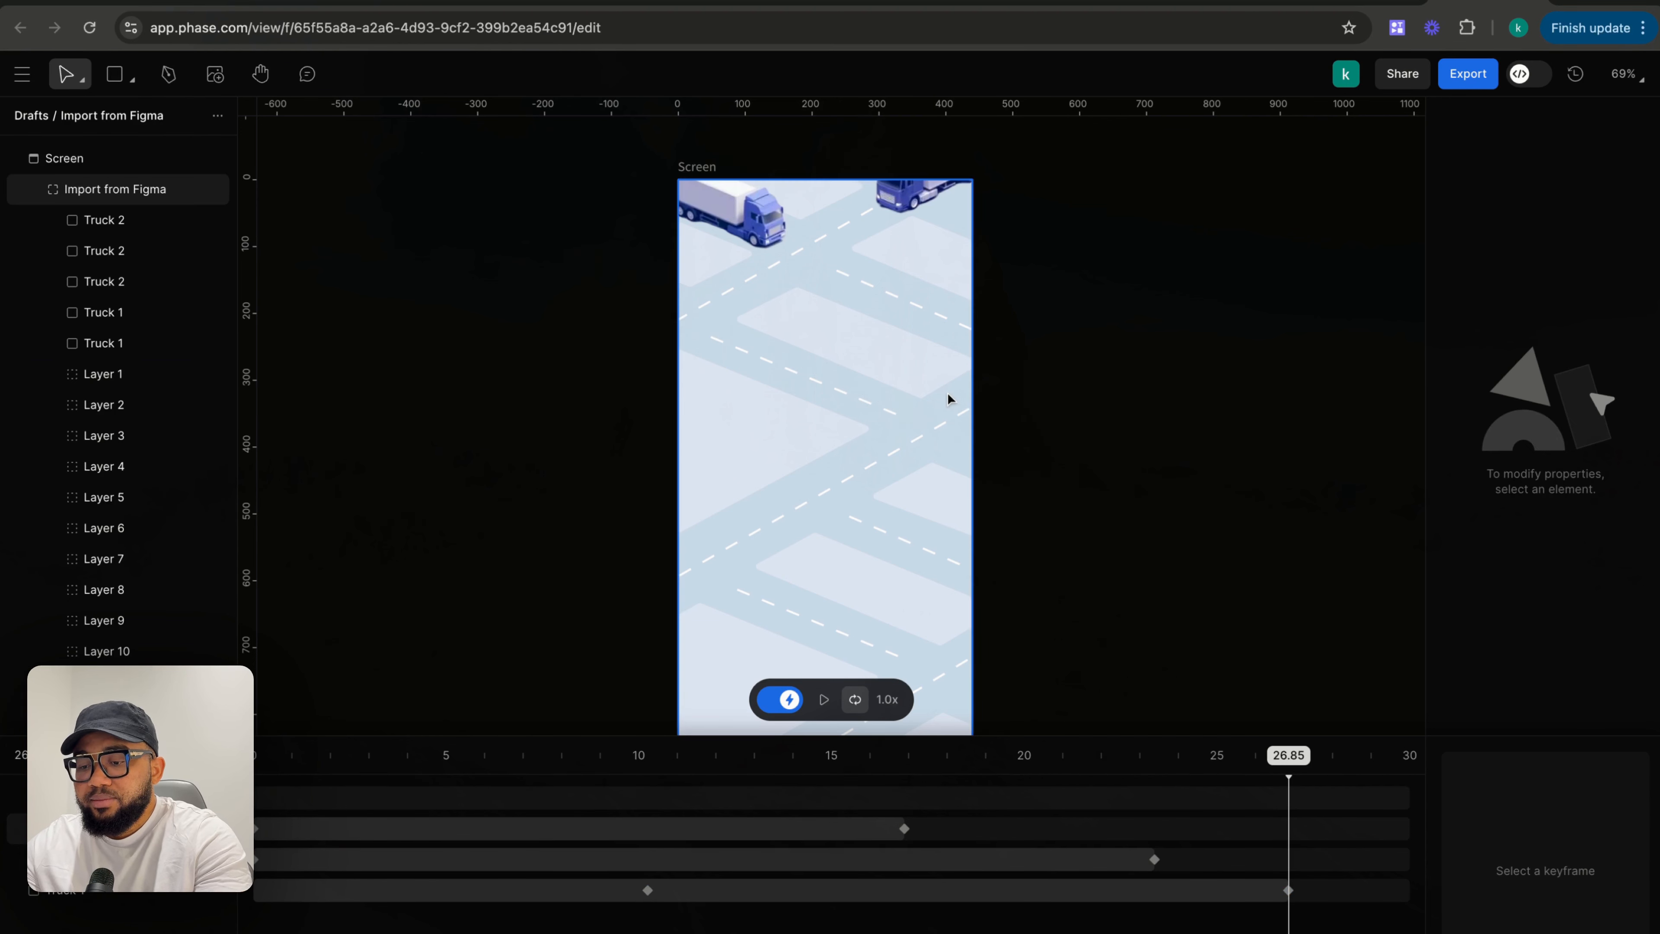
{"action": "key", "text": "super+z"}
{"action": "left_click_drag", "start_coordinate": [1096, 499], "coordinate": [1094, 515]}
{"action": "left_click", "coordinate": [1073, 373]}
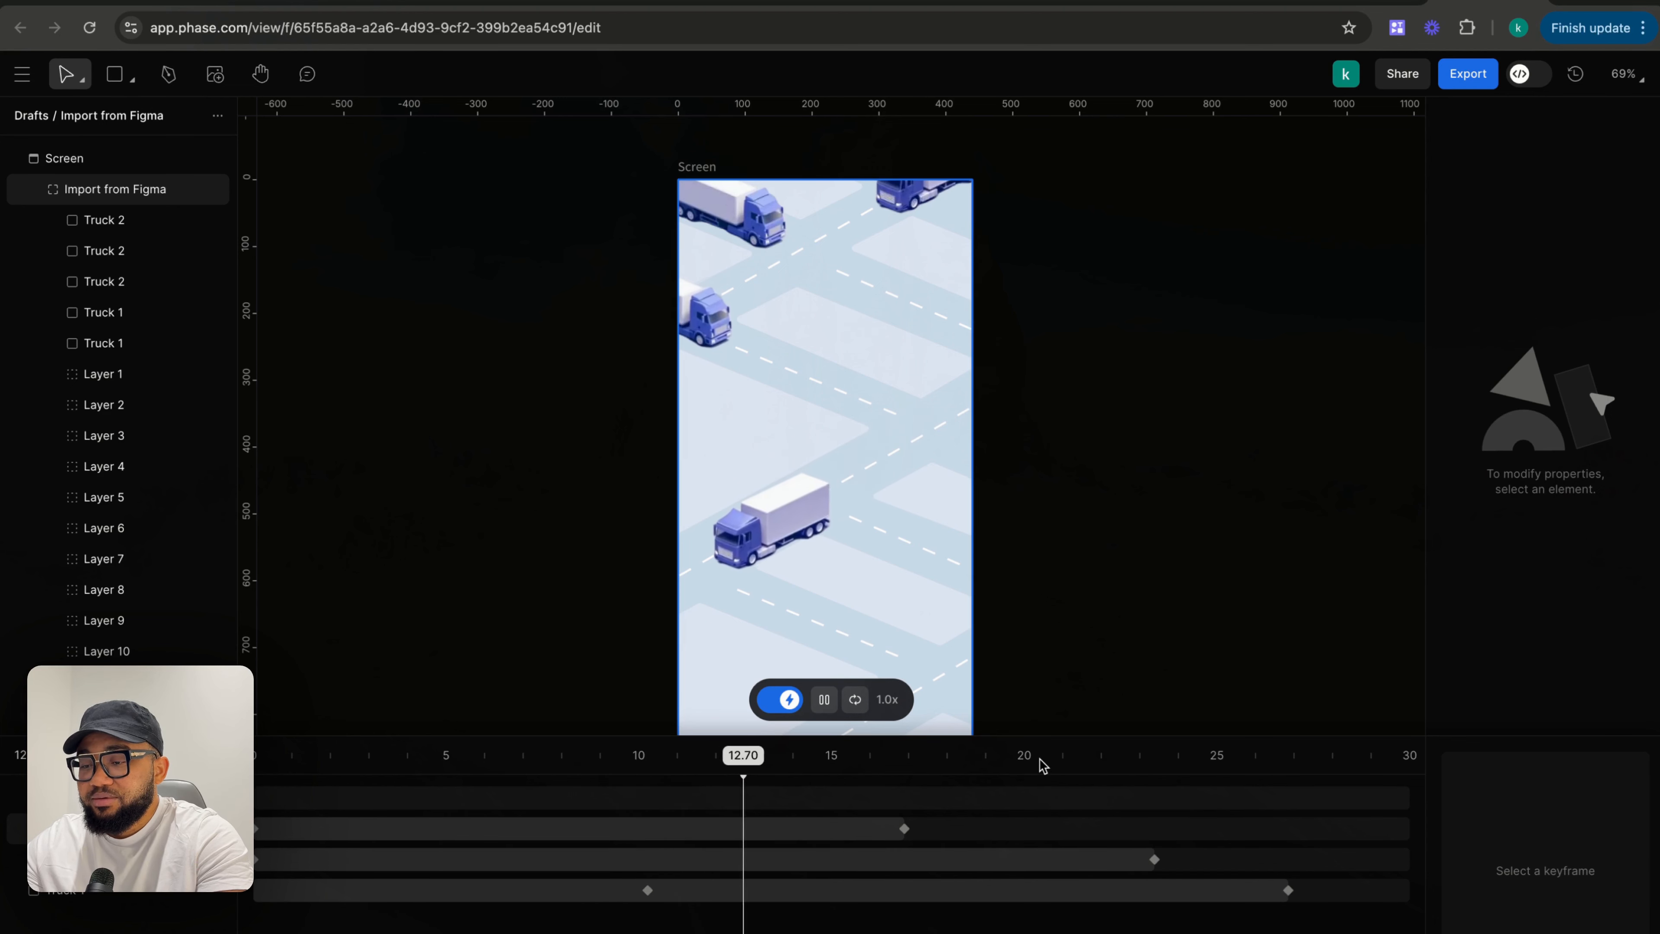
- Replay from the start and delete Truck 1's keyframe at about 10.2 s
{"action": "left_click_drag", "start_coordinate": [814, 756], "coordinate": [307, 759]}
{"action": "key", "text": "space"}
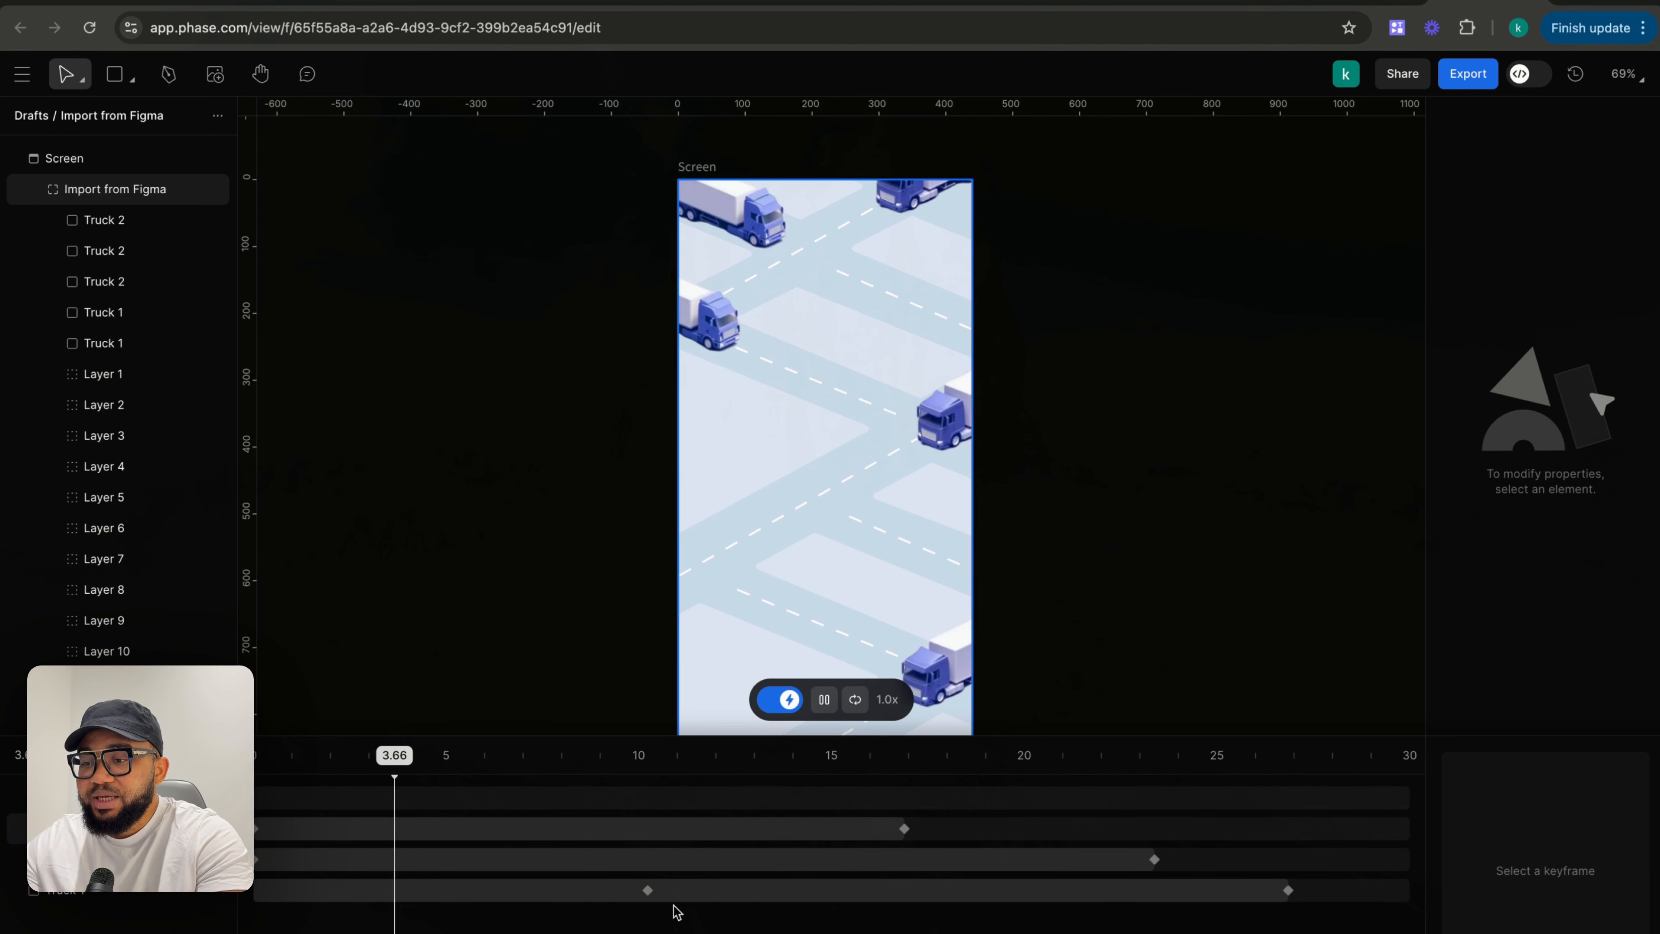
{"action": "left_click", "coordinate": [648, 890]}
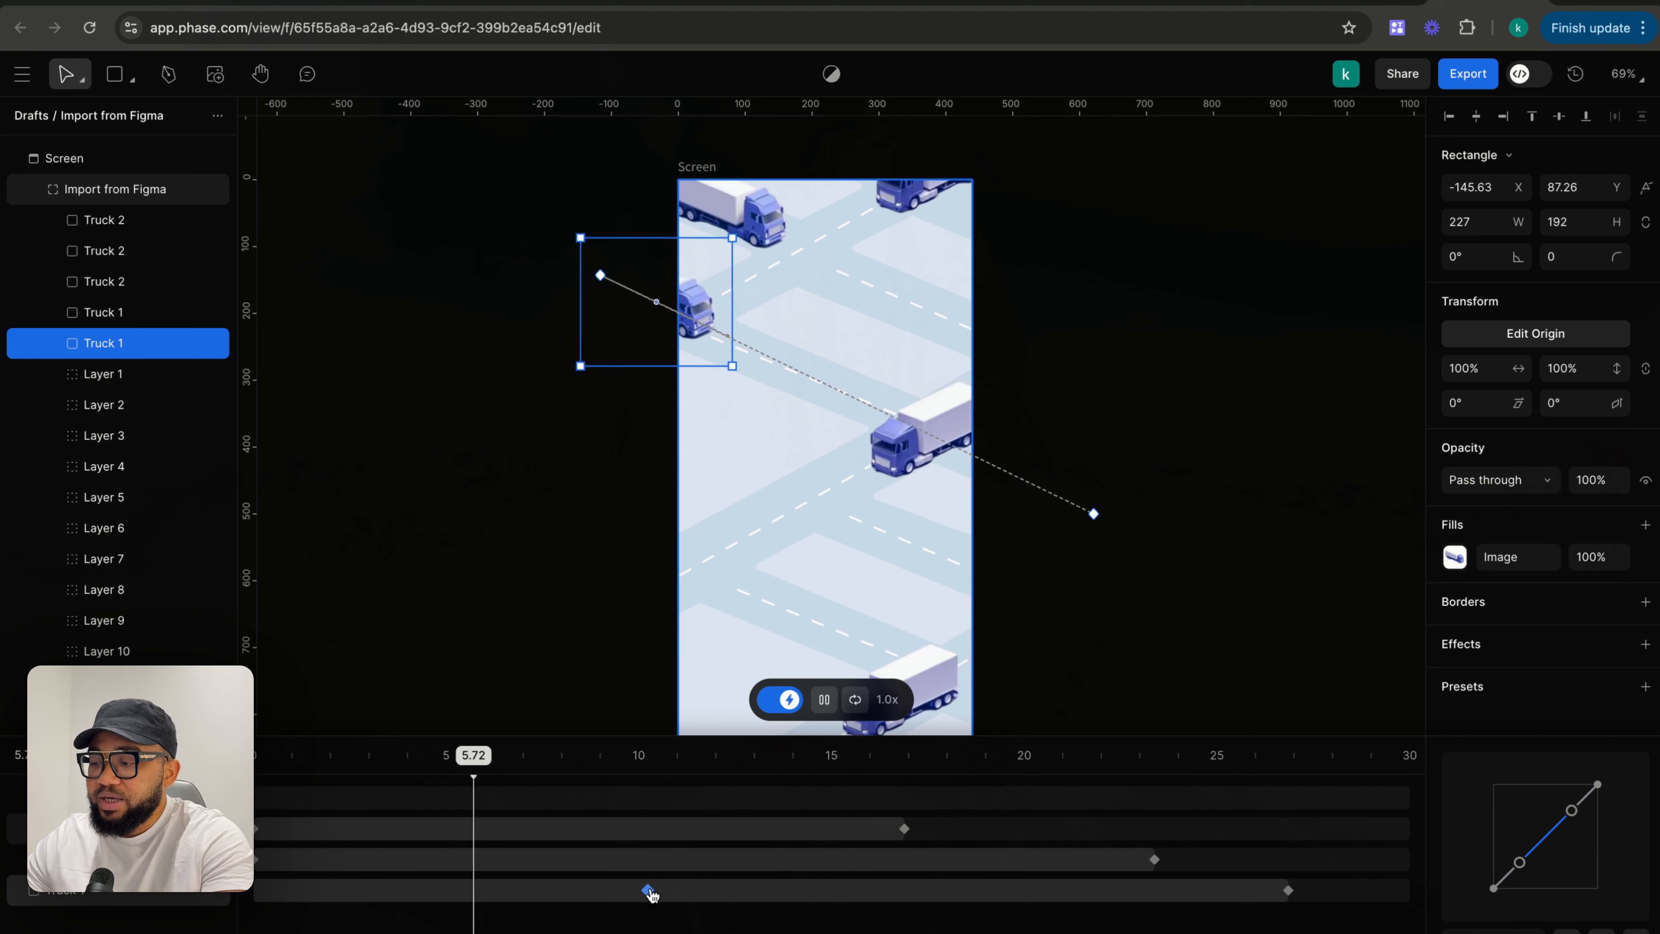
{"action": "key", "text": "Return"}
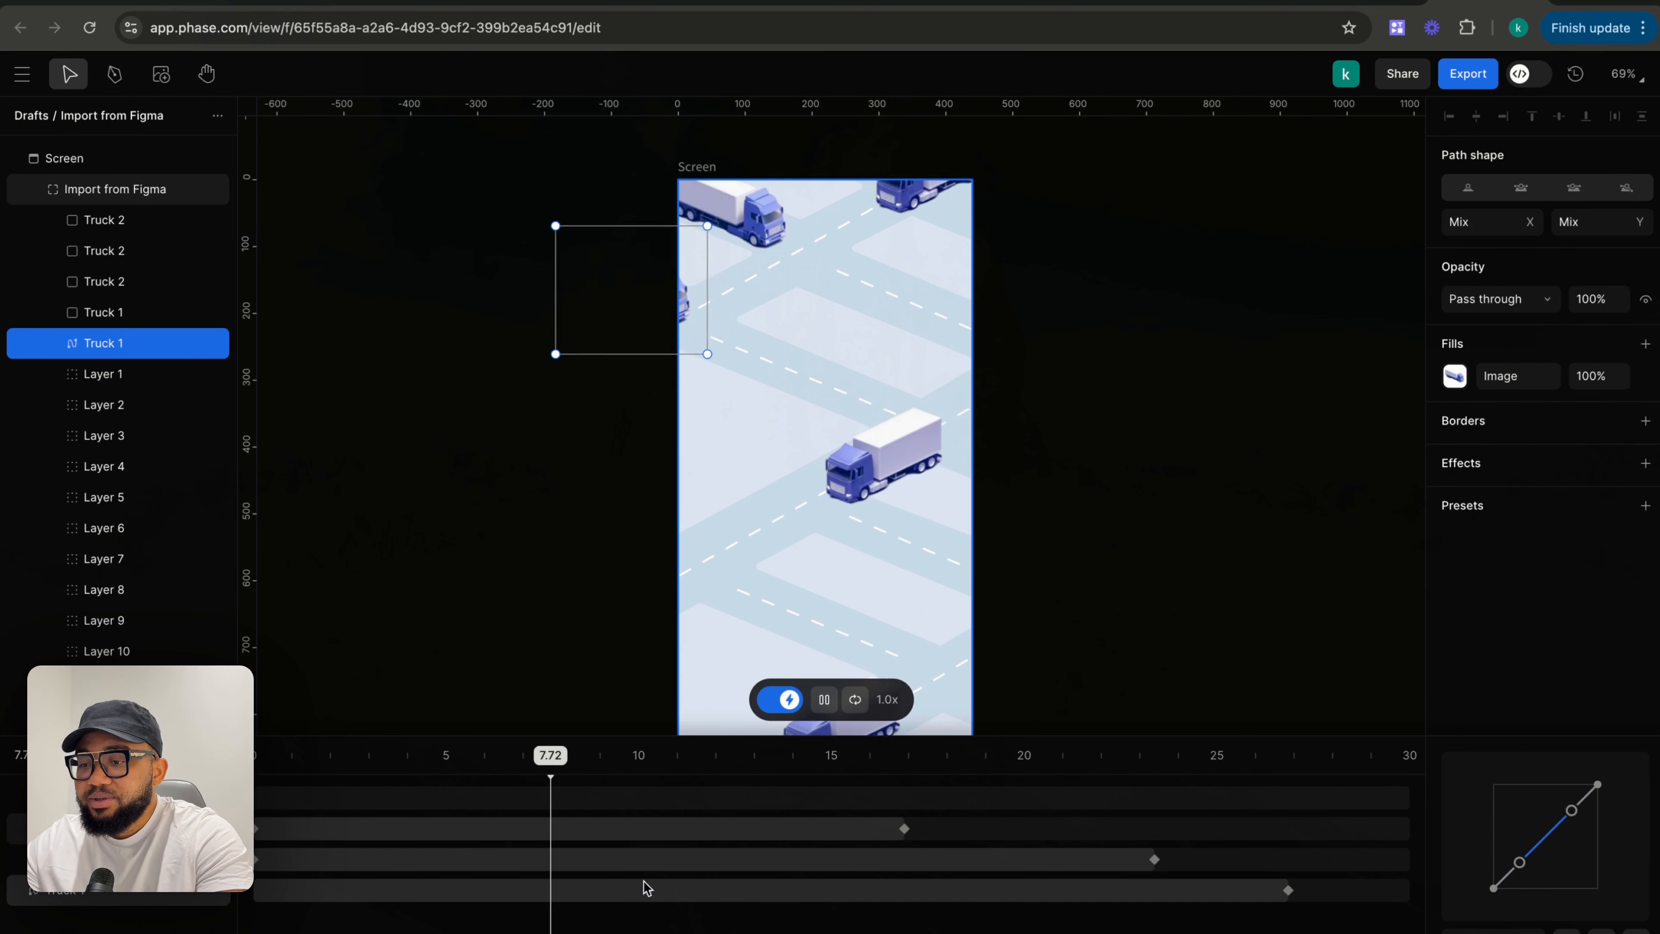
{"action": "key", "text": "Delete"}
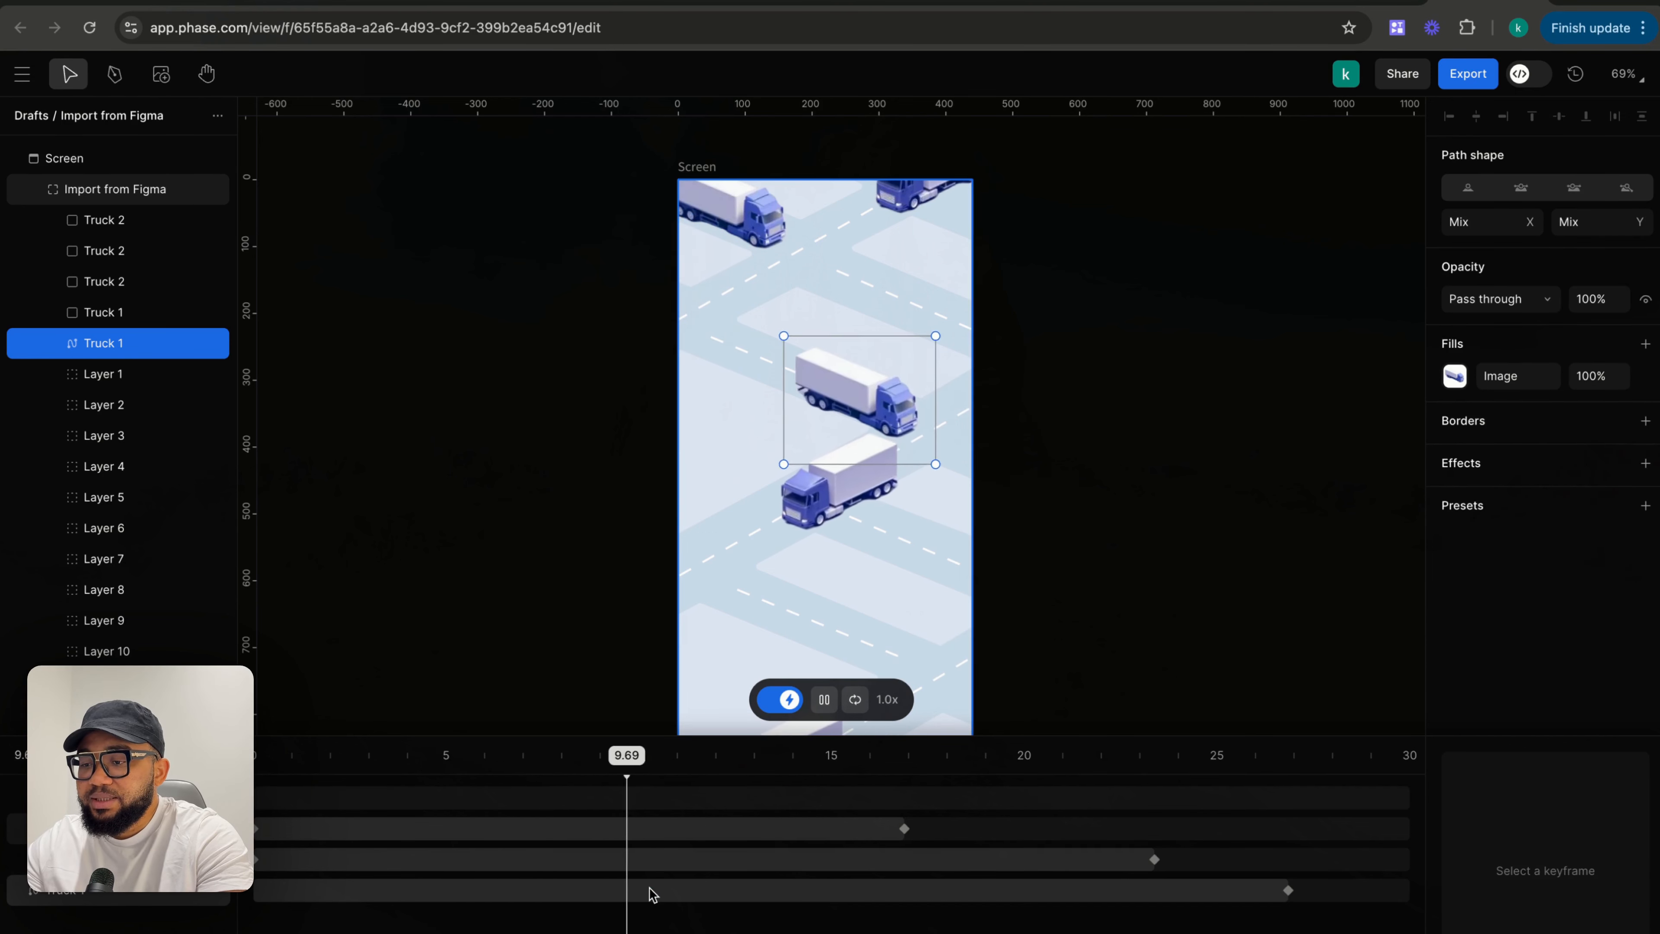
{"action": "key", "text": "space"}
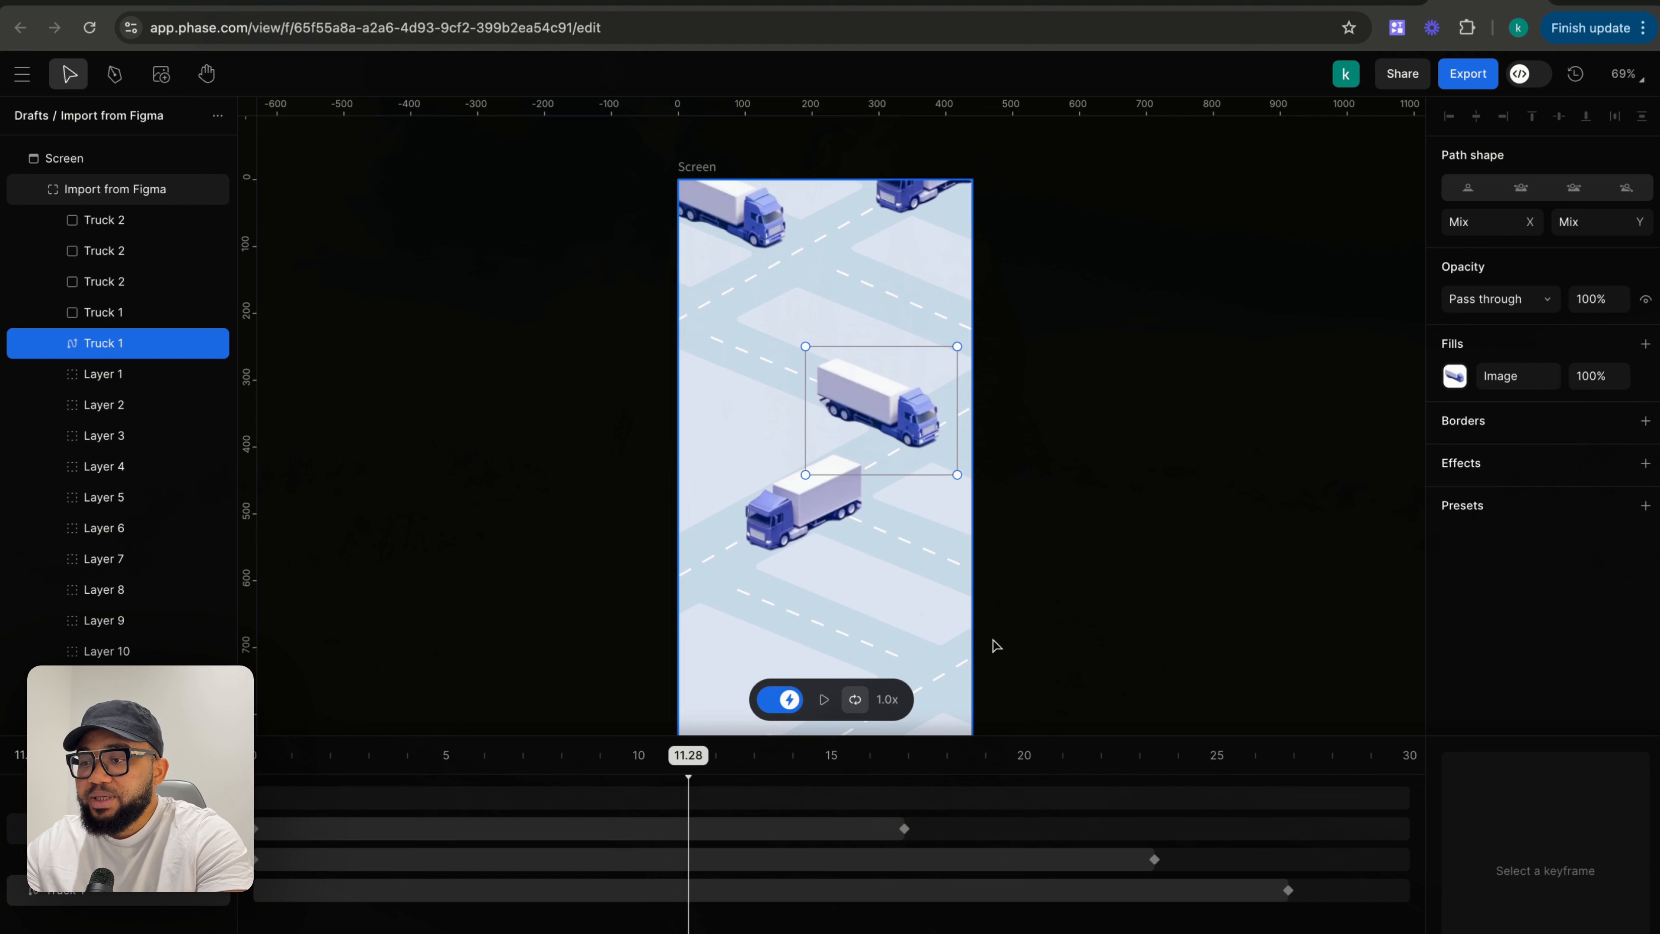
- Retime the trucks' end keyframes, putting one at about 22.7 s and Truck 1's at about 27.2 s
{"action": "left_click_drag", "start_coordinate": [688, 757], "coordinate": [255, 757]}
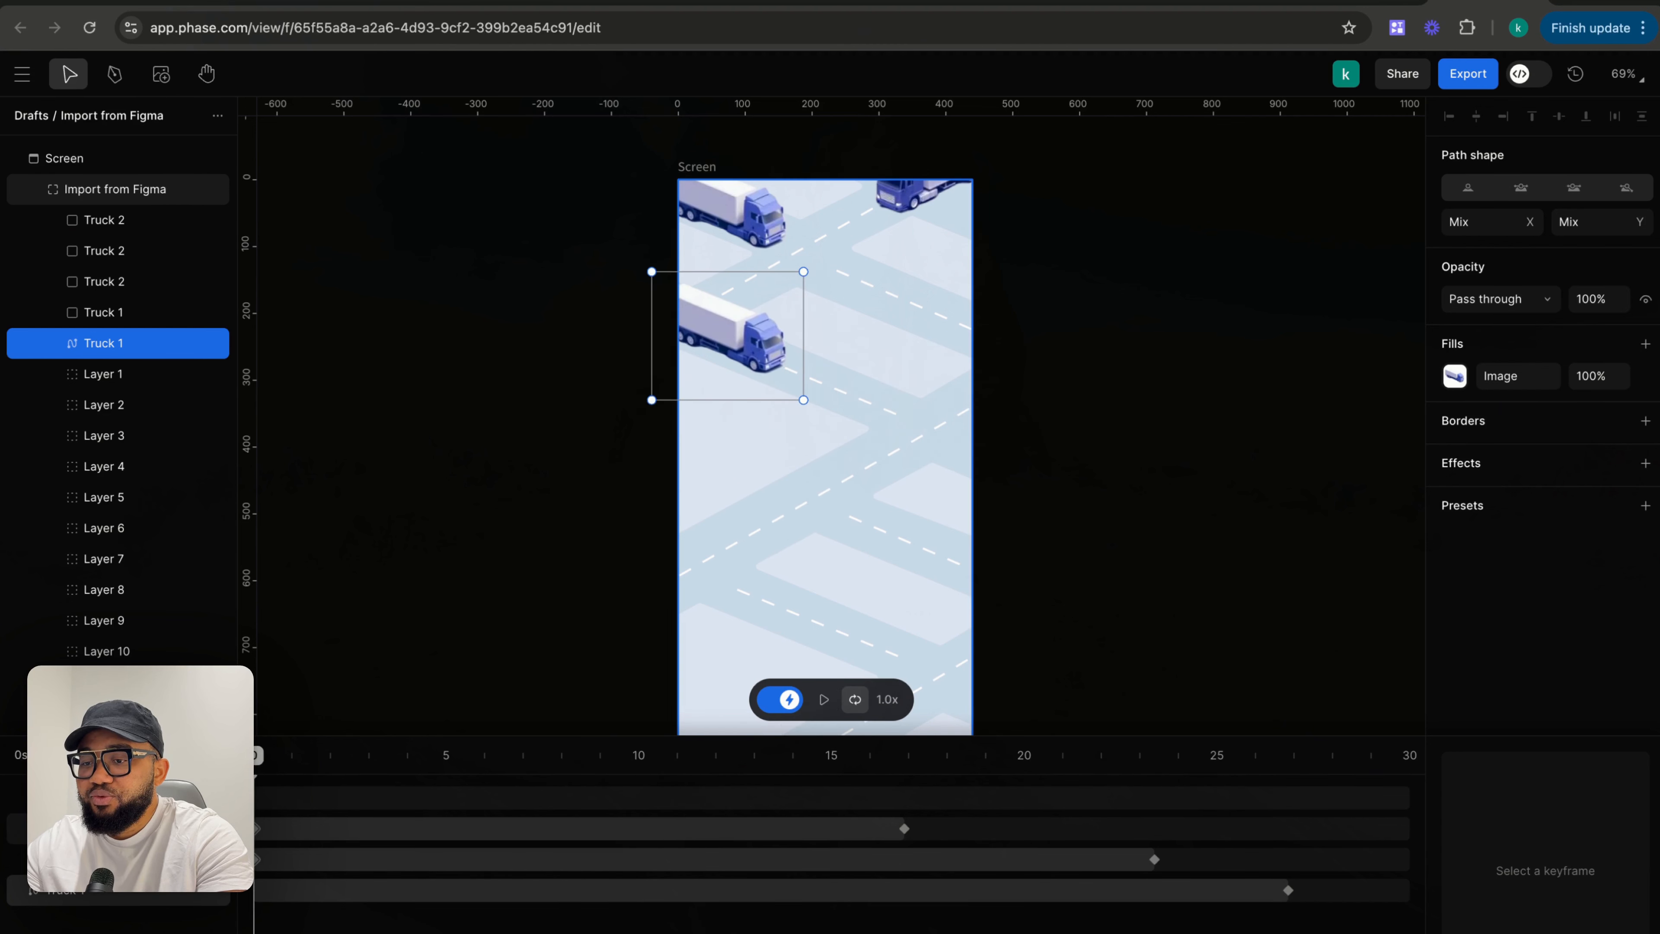
{"action": "left_click_drag", "start_coordinate": [1283, 899], "coordinate": [1262, 900]}
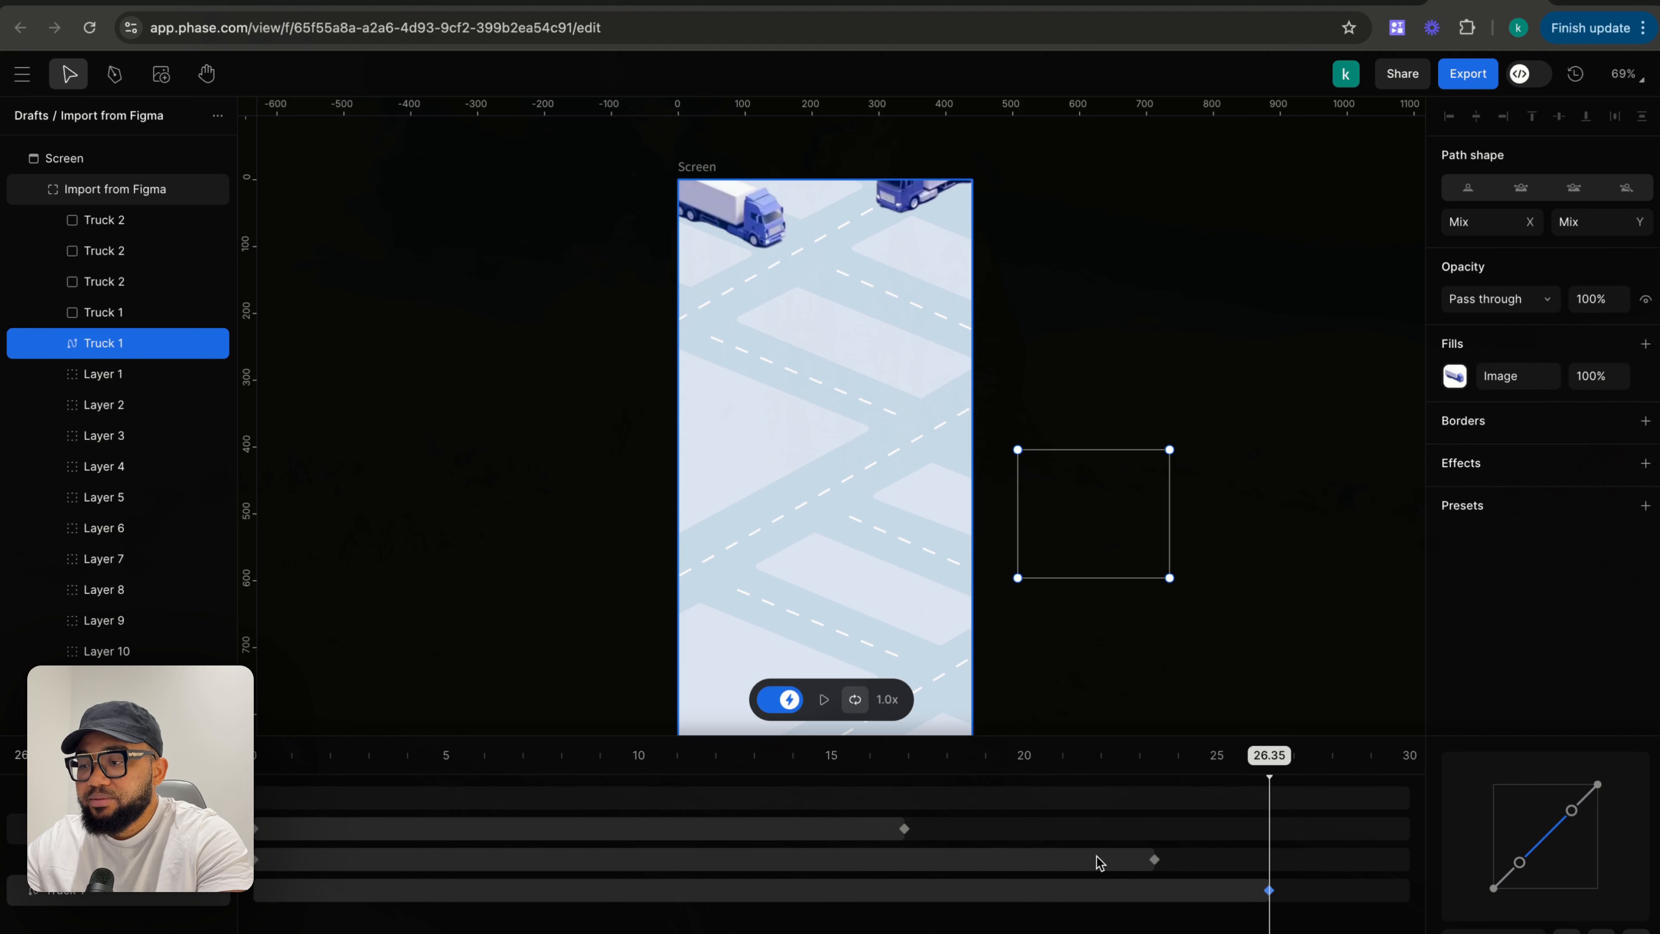
{"action": "left_click_drag", "start_coordinate": [1152, 863], "coordinate": [1129, 863]}
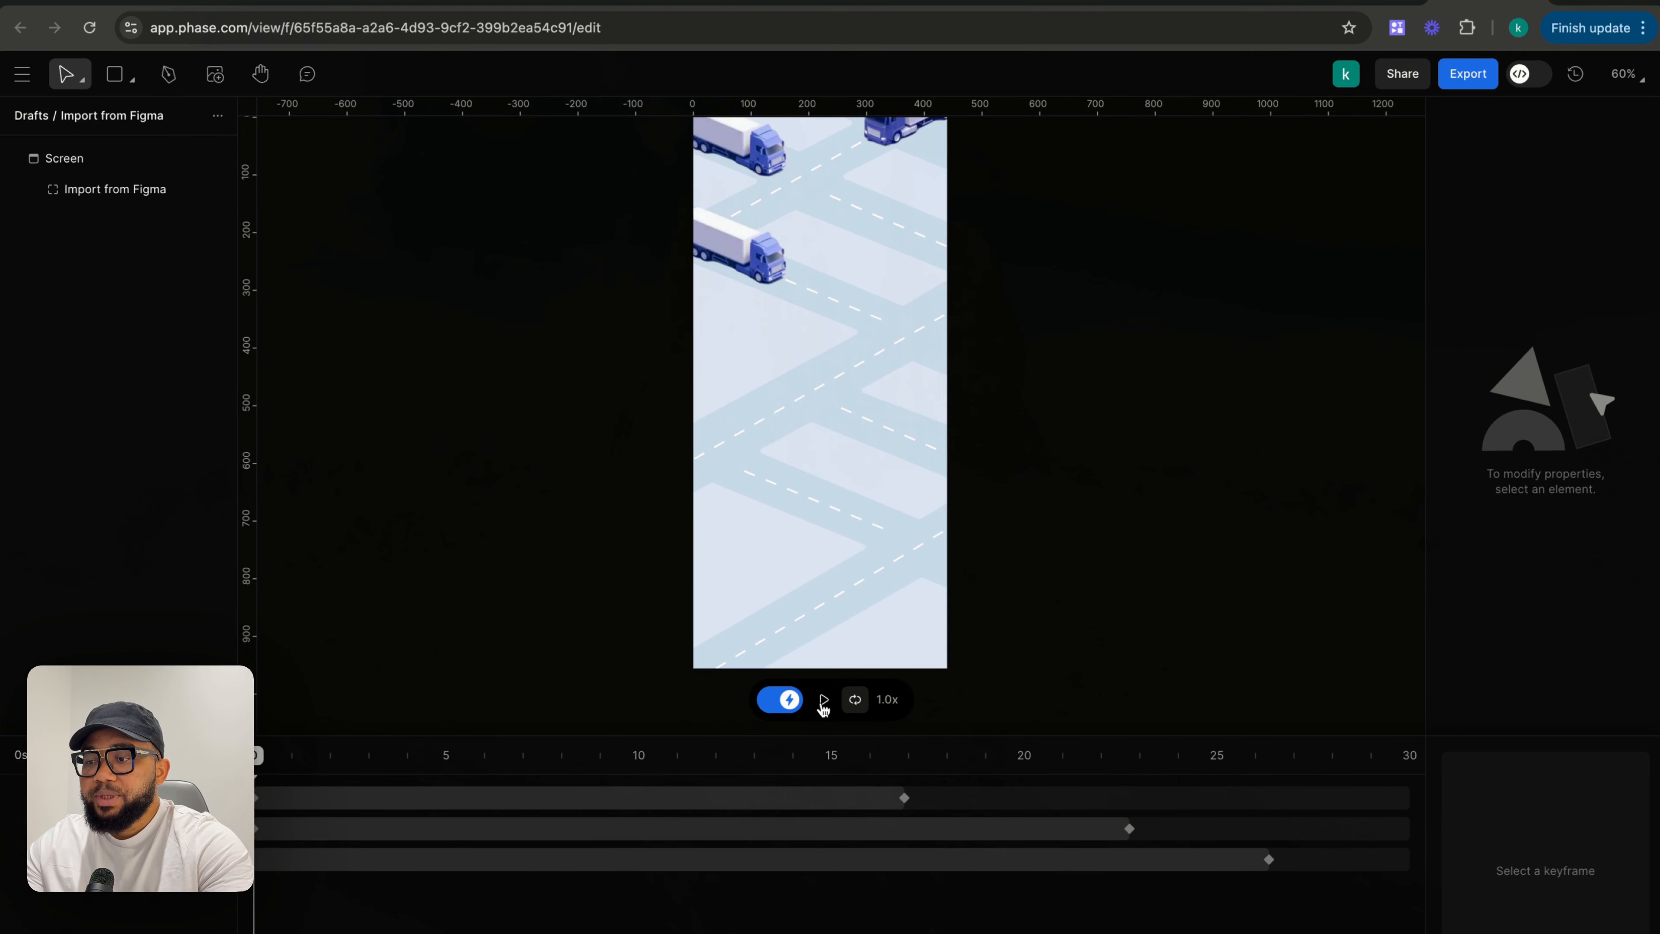
{"action": "left_click", "coordinate": [824, 699]}
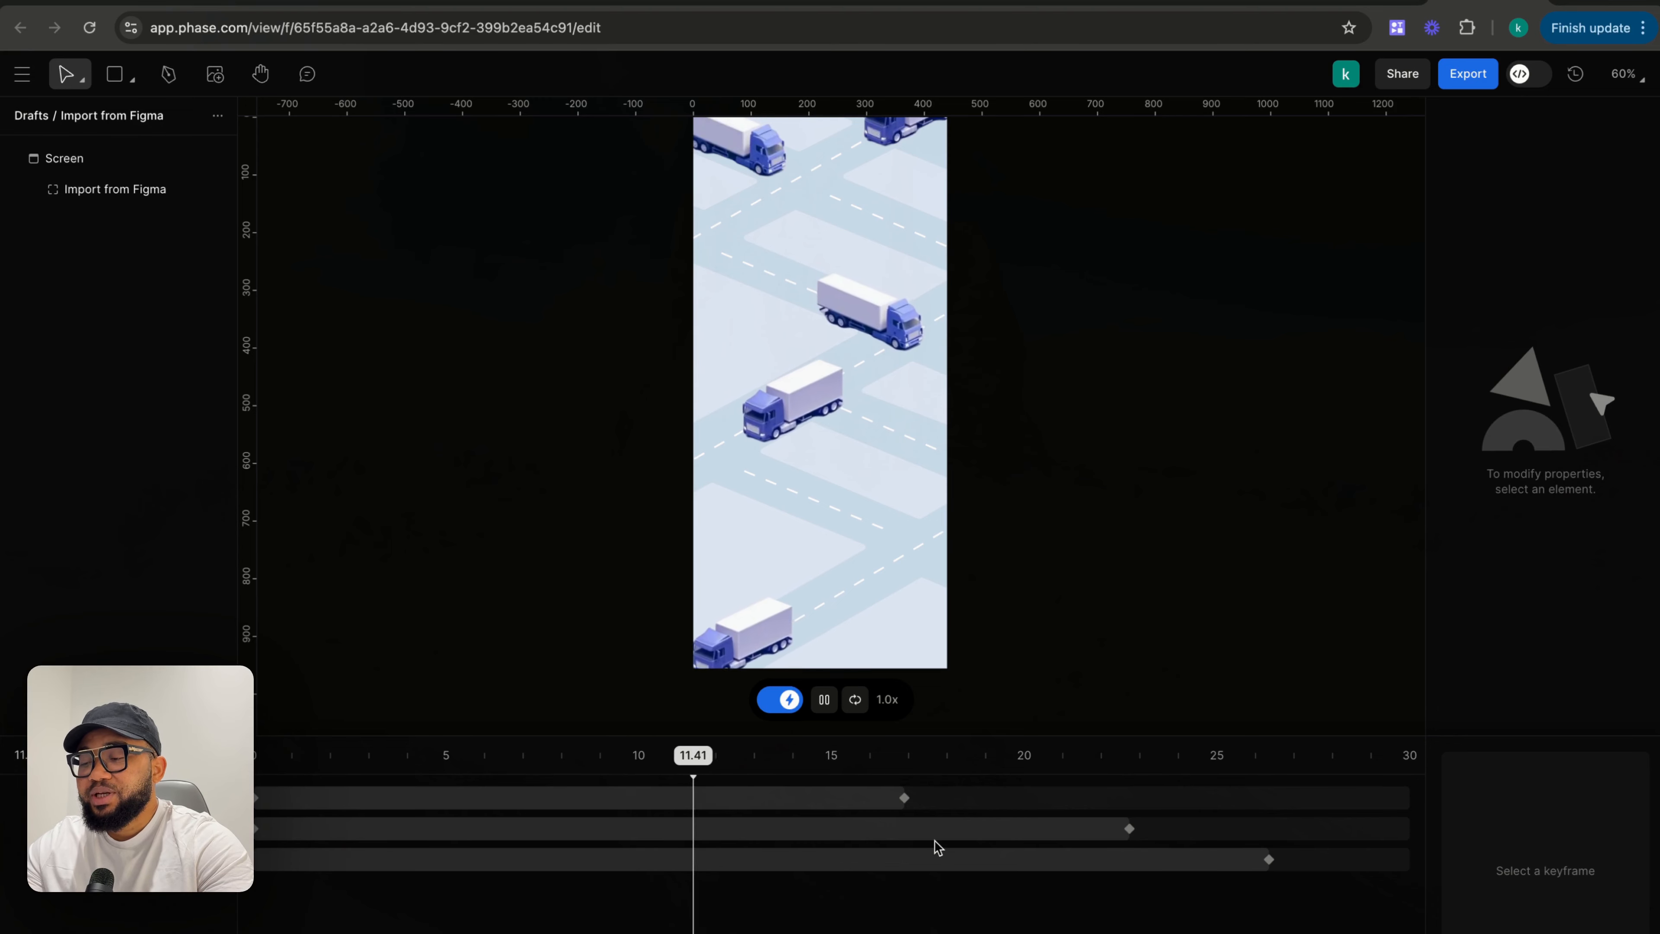
{"action": "left_click_drag", "start_coordinate": [1269, 859], "coordinate": [1304, 862]}
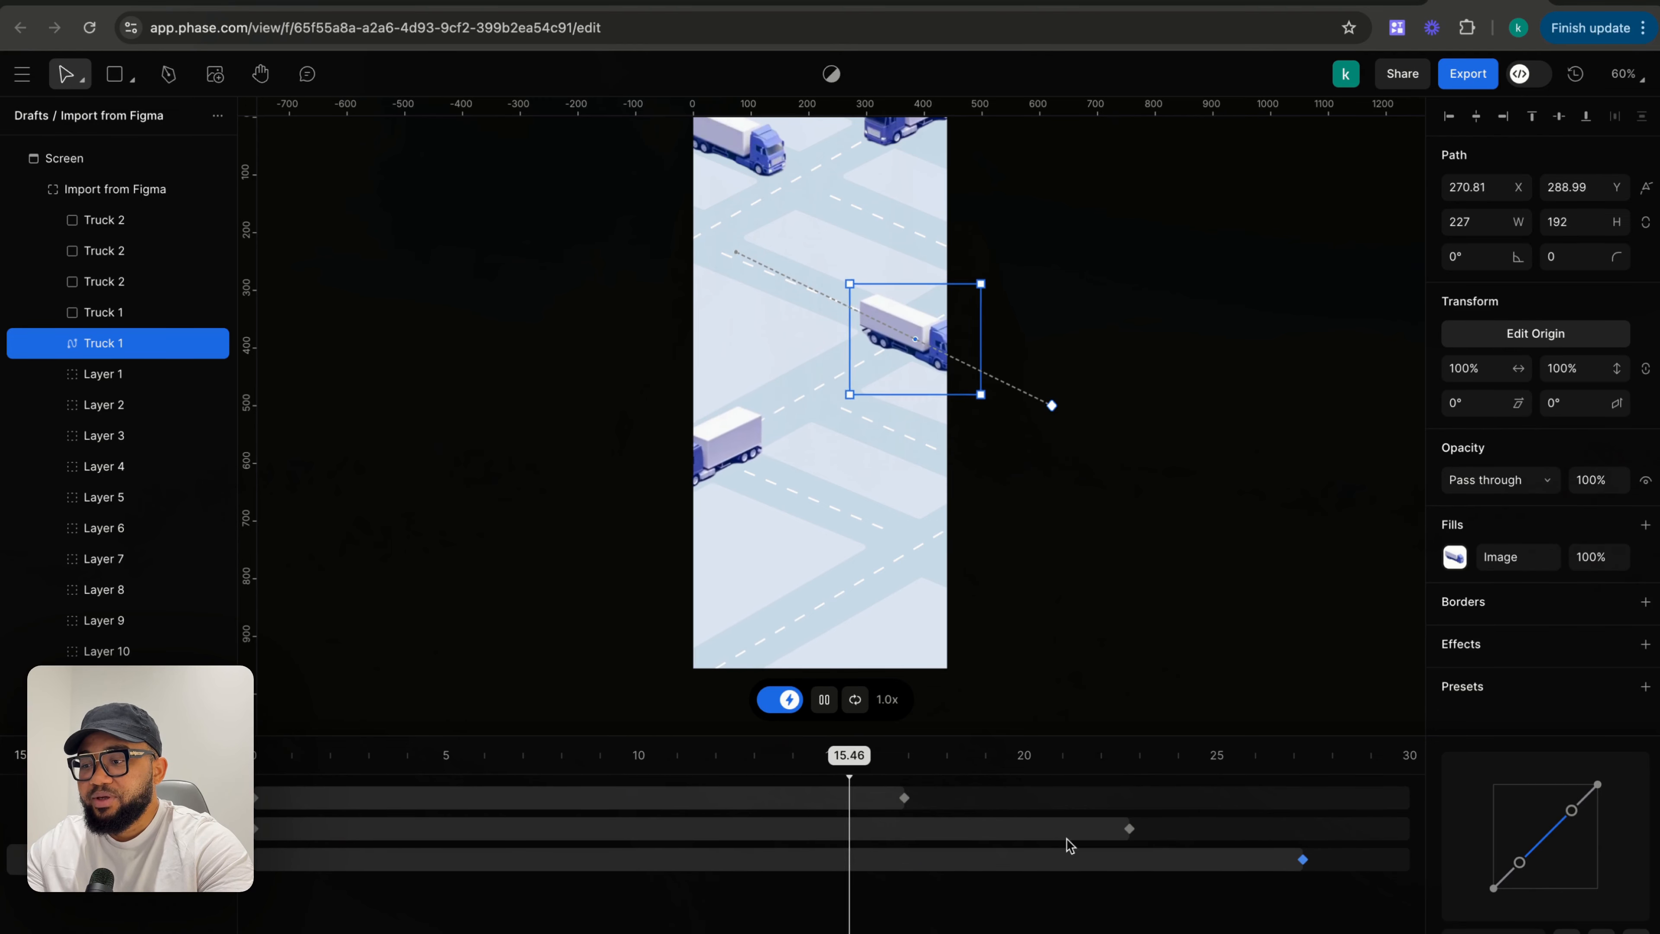
- Rewind and replay the animation to preview the trucks' timing
{"action": "left_click_drag", "start_coordinate": [890, 760], "coordinate": [266, 871]}
{"action": "left_click", "coordinate": [260, 867]}
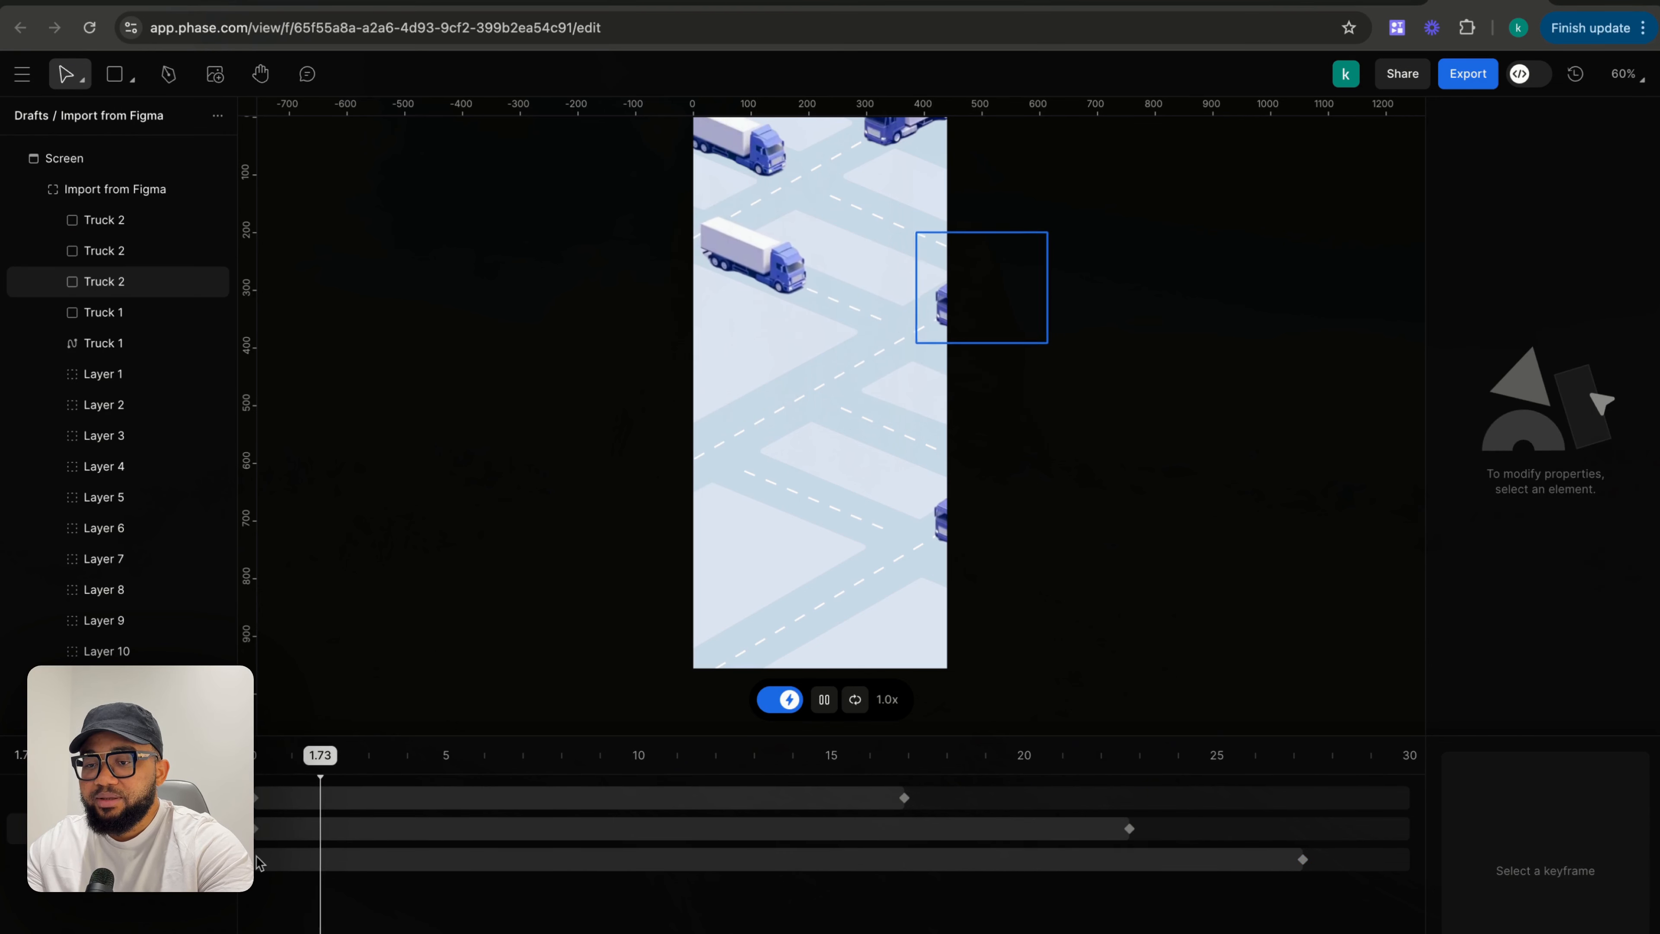
{"action": "left_click", "coordinate": [827, 708]}
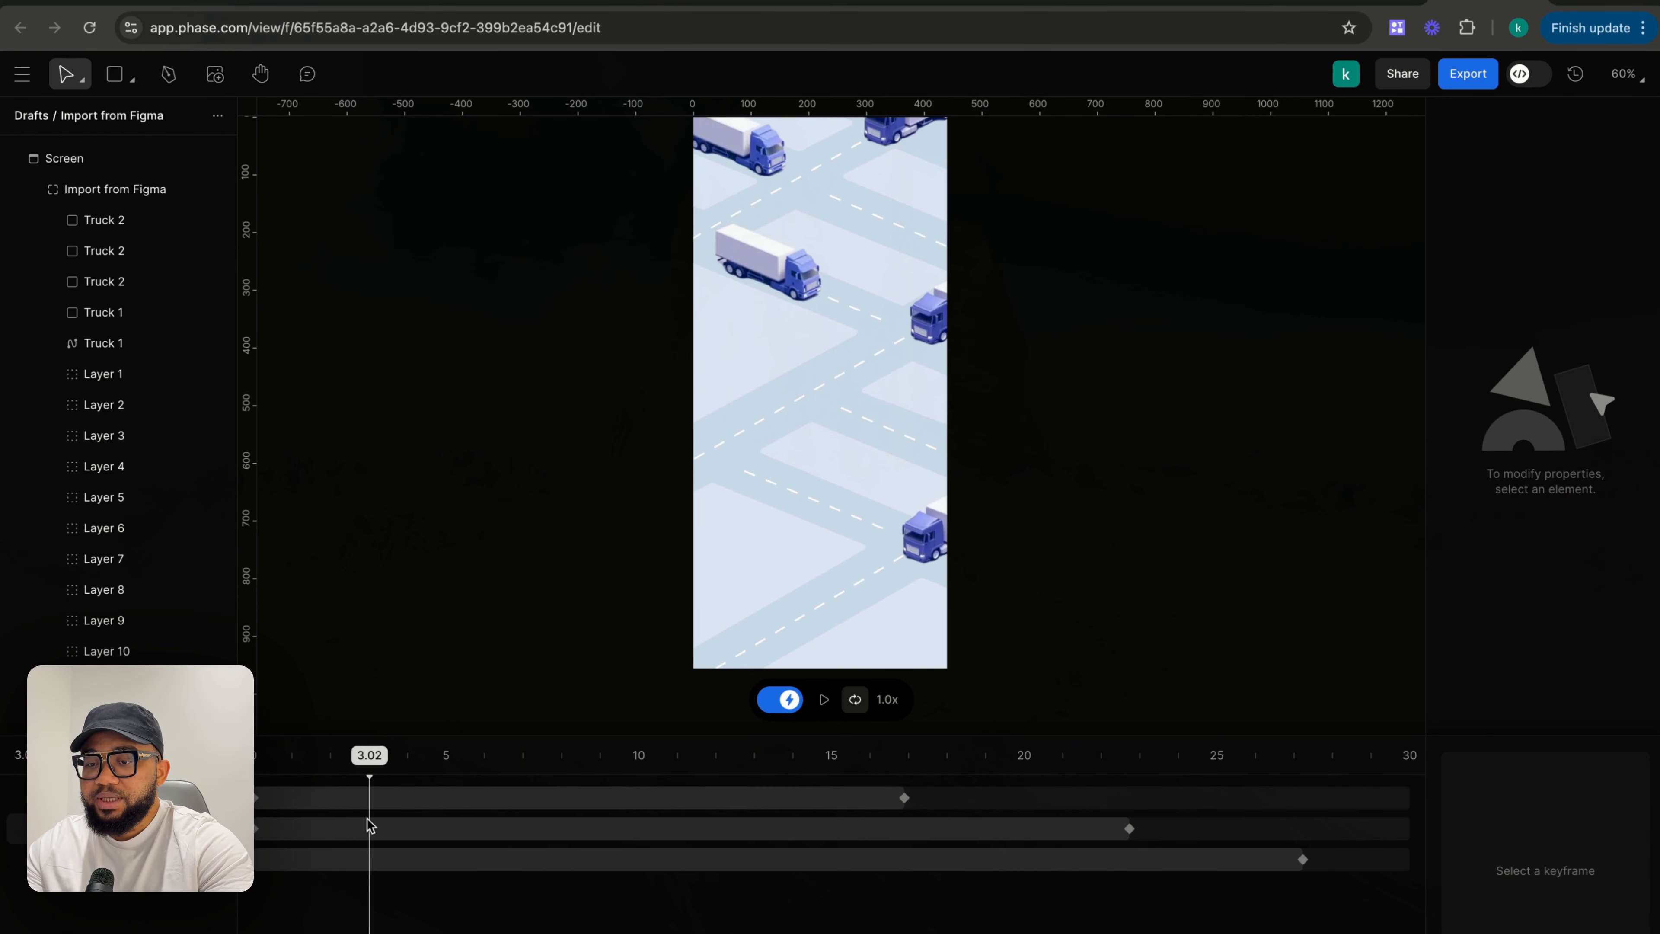
{"action": "left_click_drag", "start_coordinate": [375, 767], "coordinate": [274, 769]}
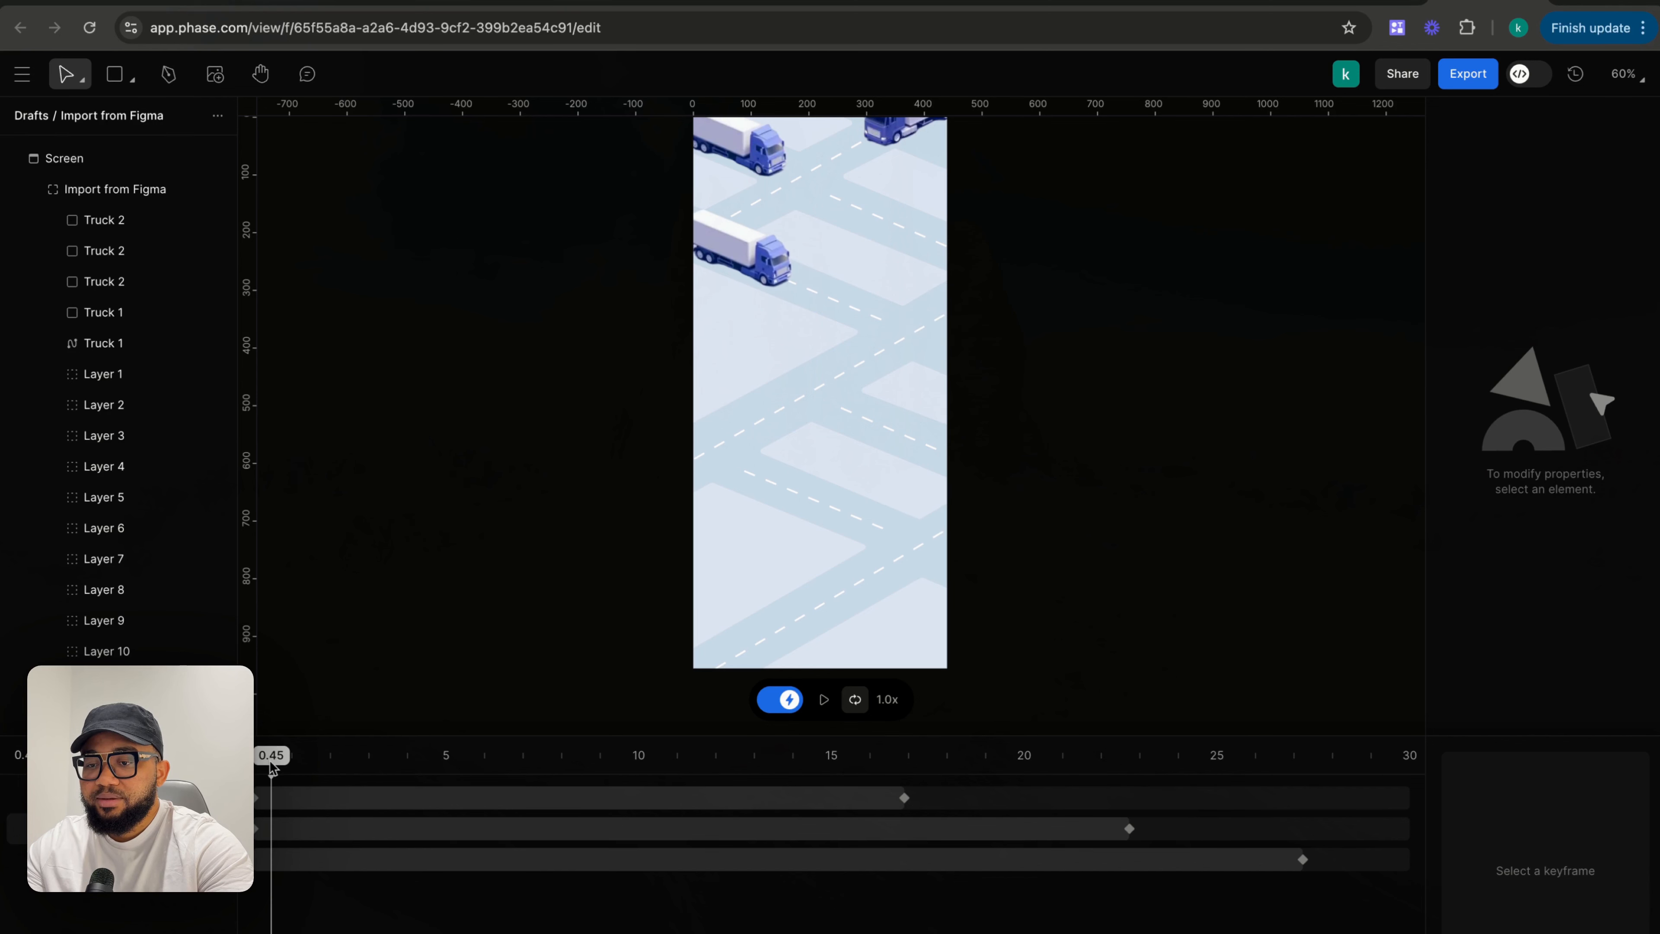
- Straighten Truck 1's motion path, starting it off the frame's upper left at about X -244, Y 45, and delay its start keyframe to about 7.7 s
{"action": "left_click", "coordinate": [730, 253]}
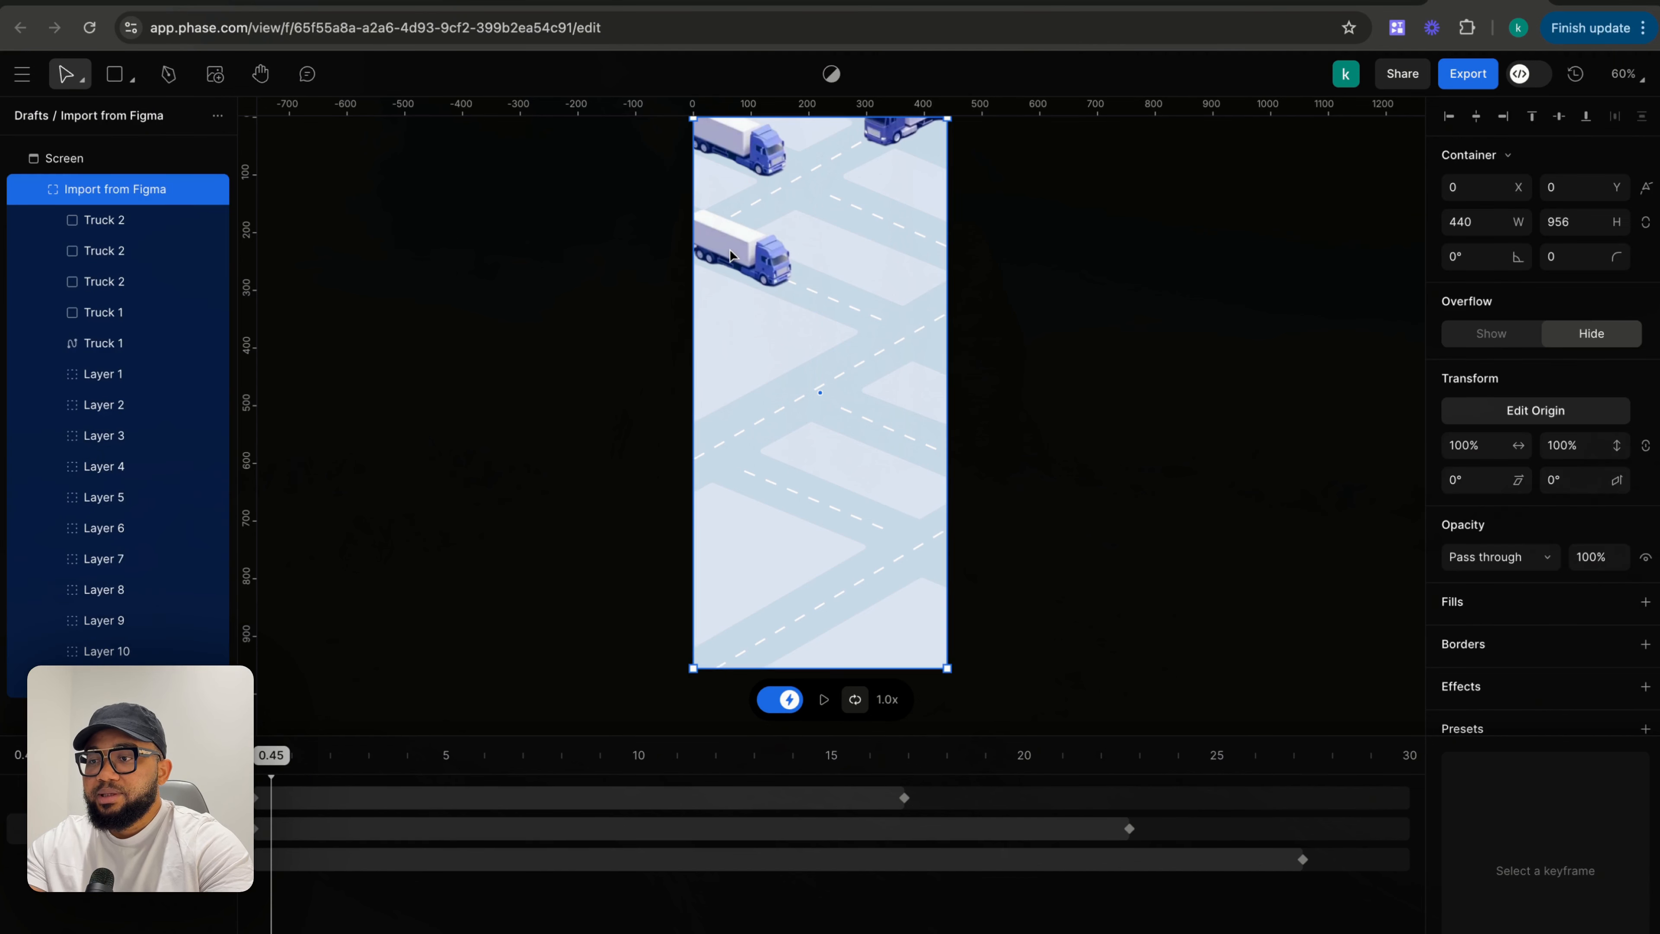
{"action": "left_click", "coordinate": [731, 254]}
{"action": "left_click", "coordinate": [733, 253]}
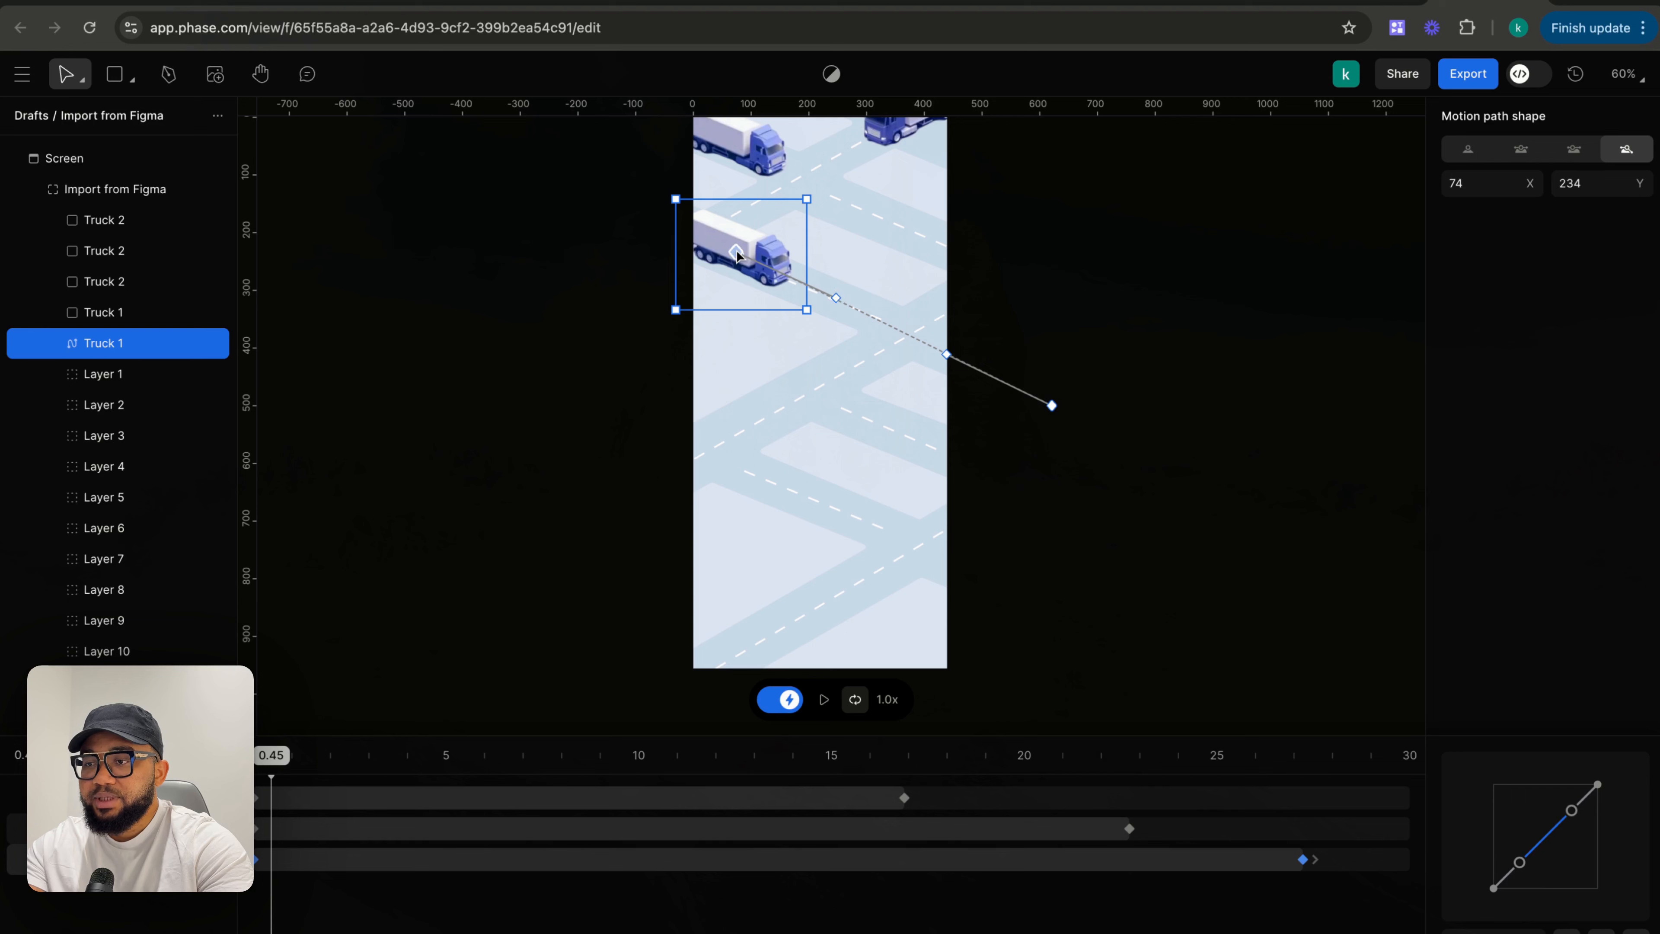
{"action": "left_click", "coordinate": [837, 297]}
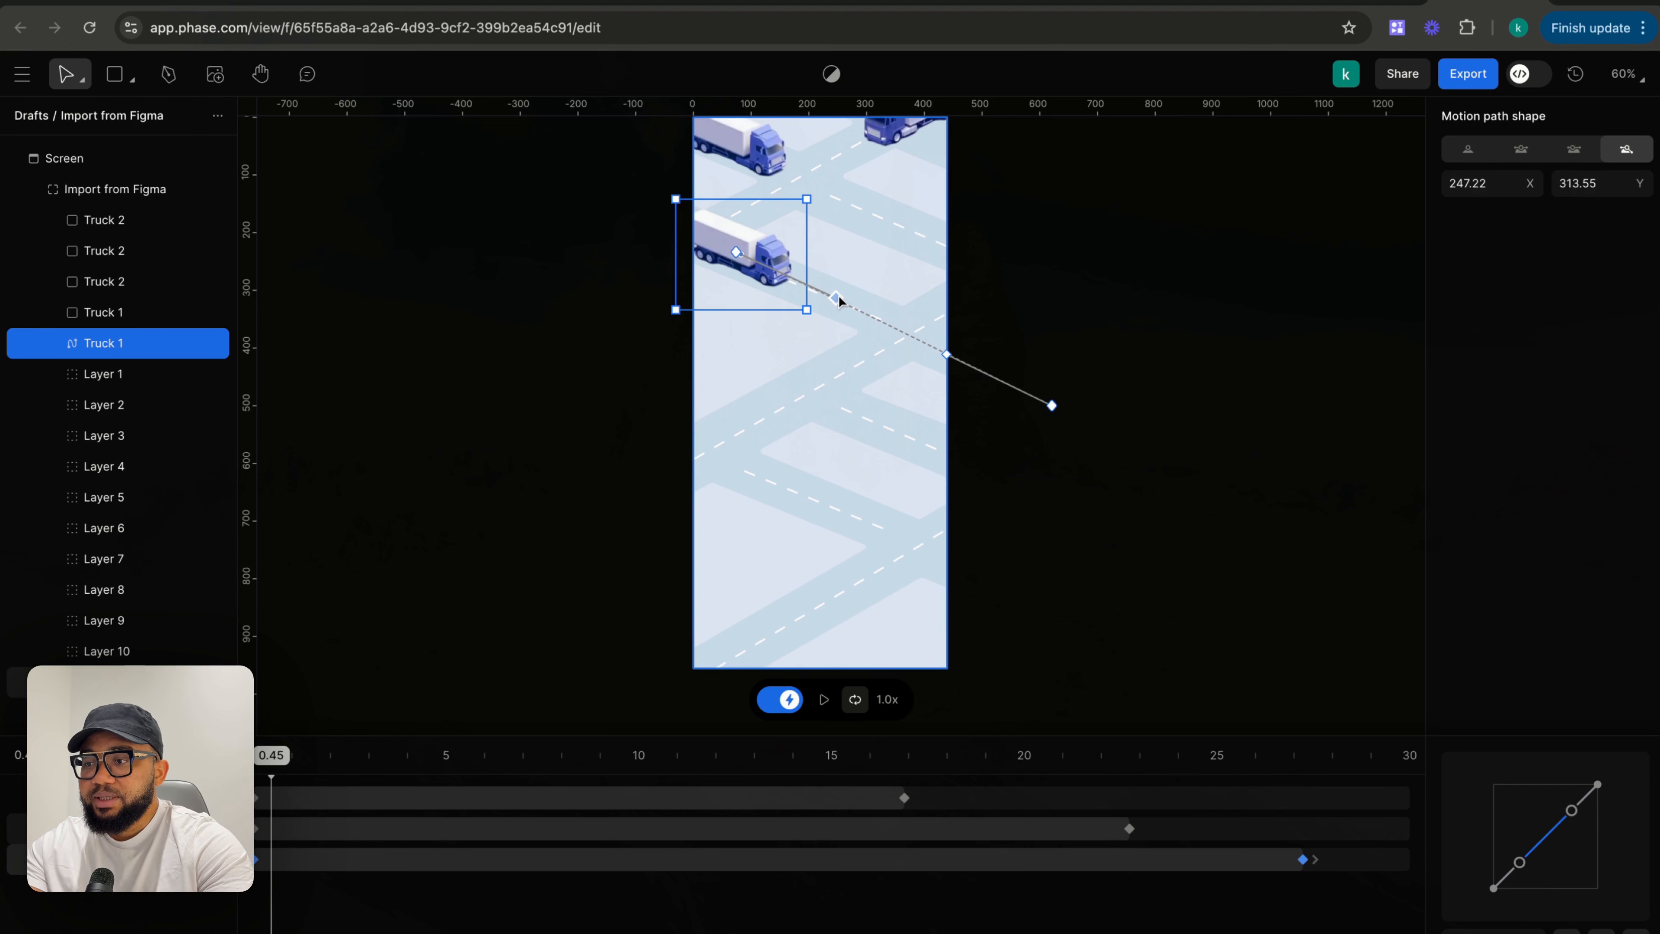
{"action": "key", "text": "Delete"}
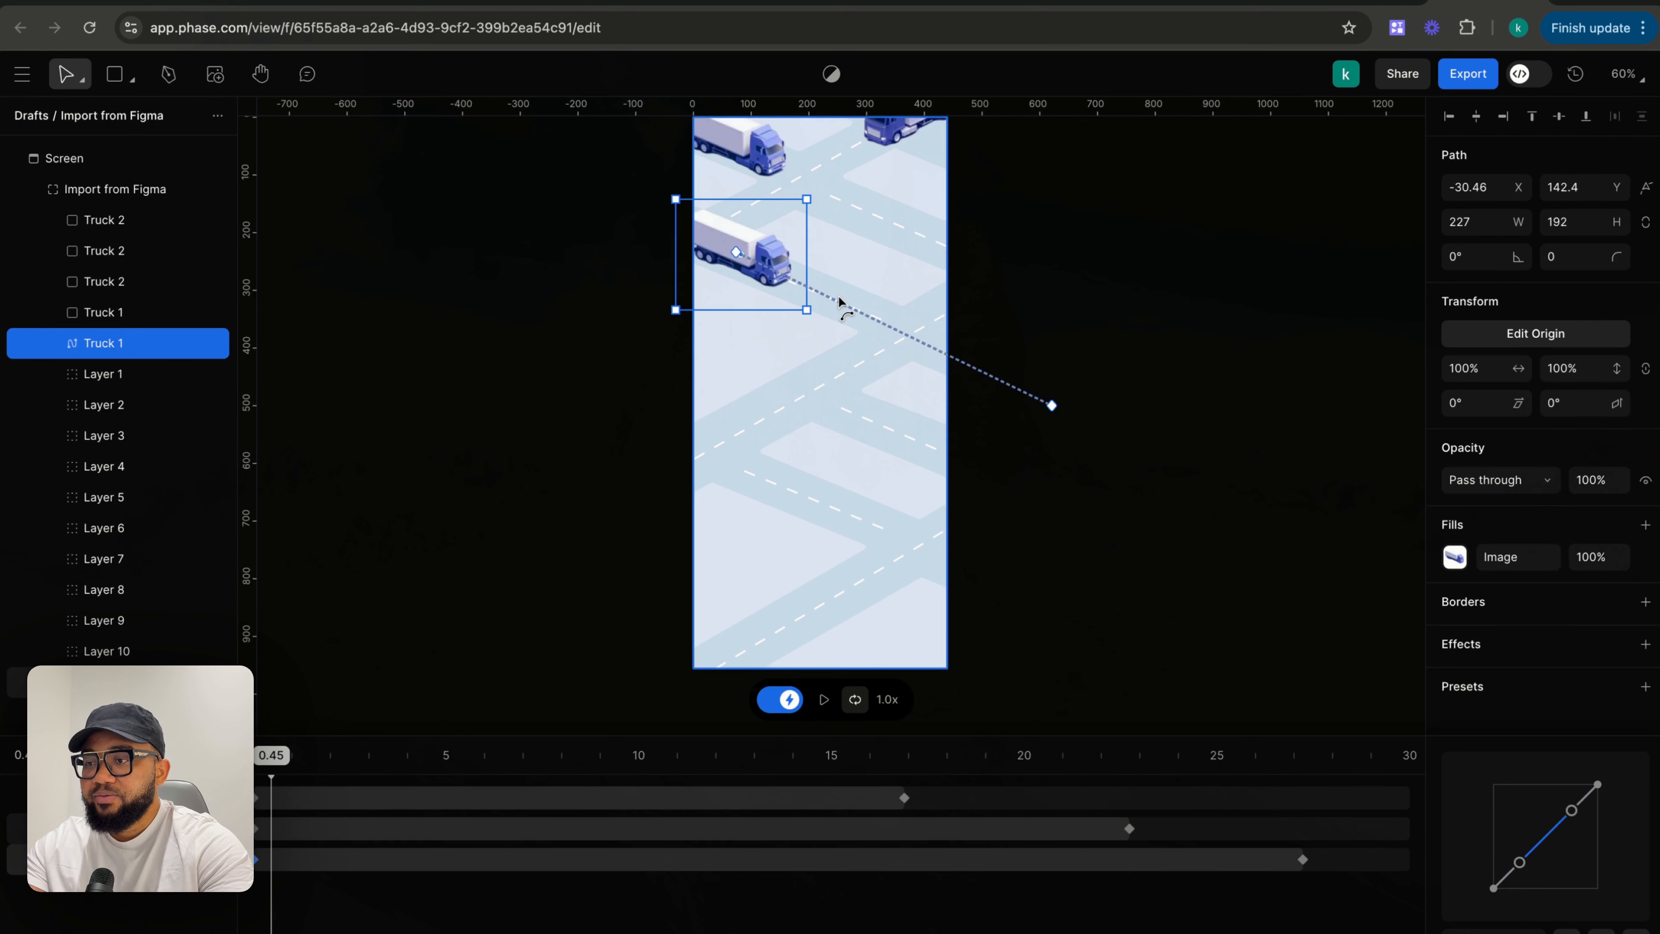
{"action": "left_click_drag", "start_coordinate": [737, 252], "coordinate": [613, 196]}
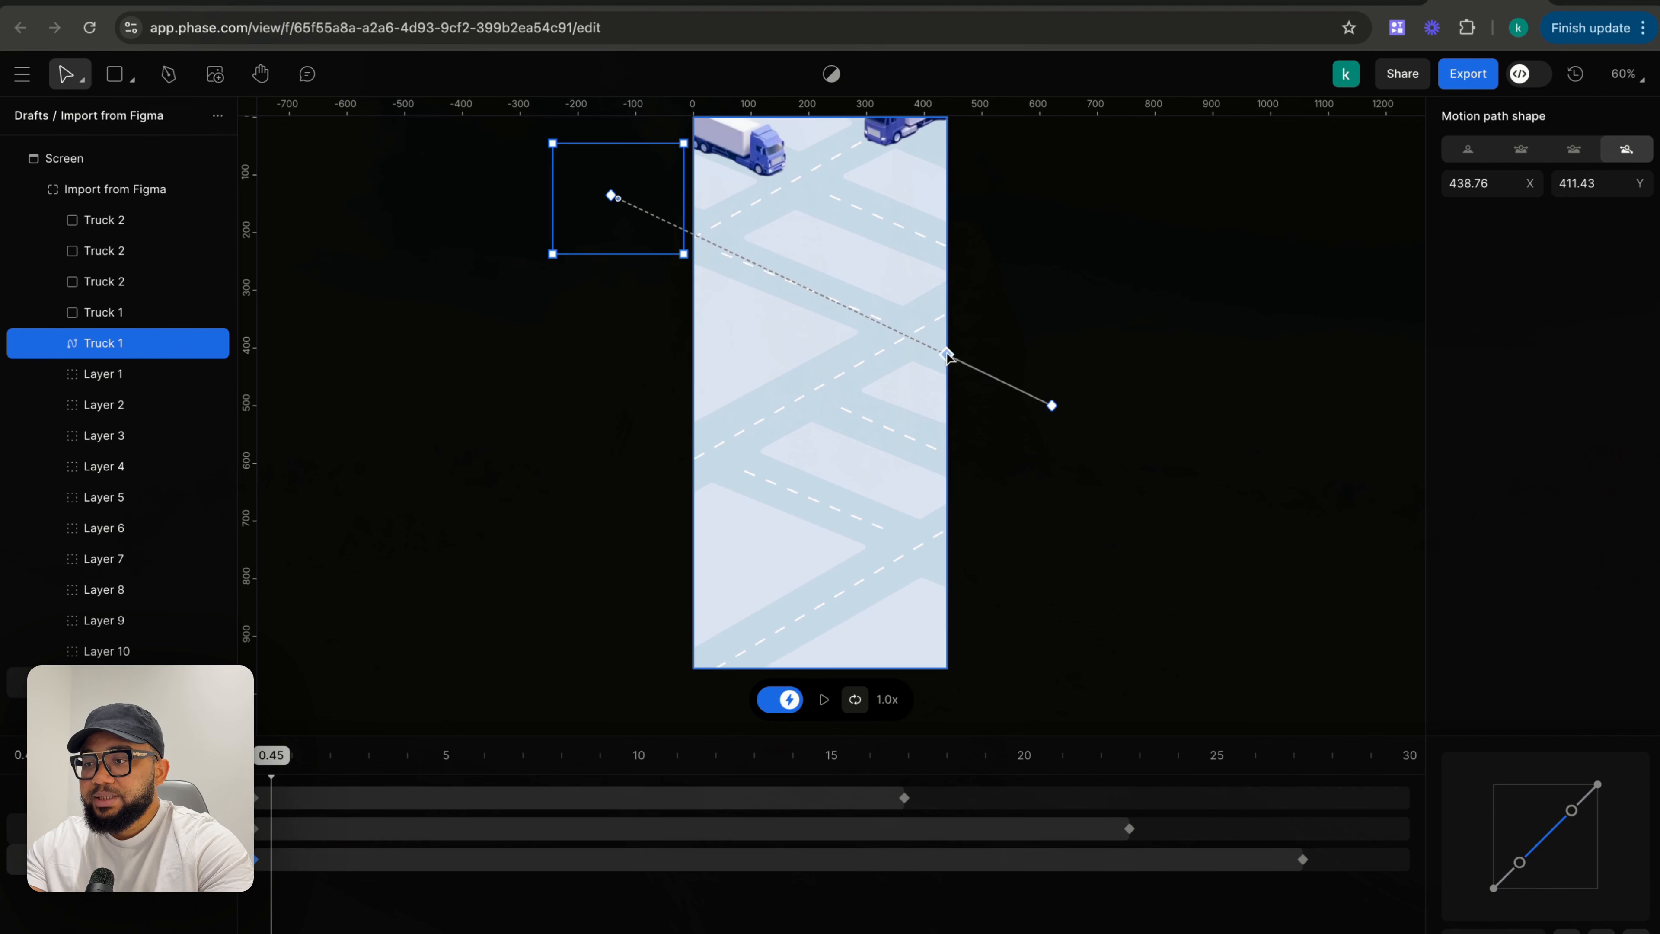
{"action": "key", "text": "Delete"}
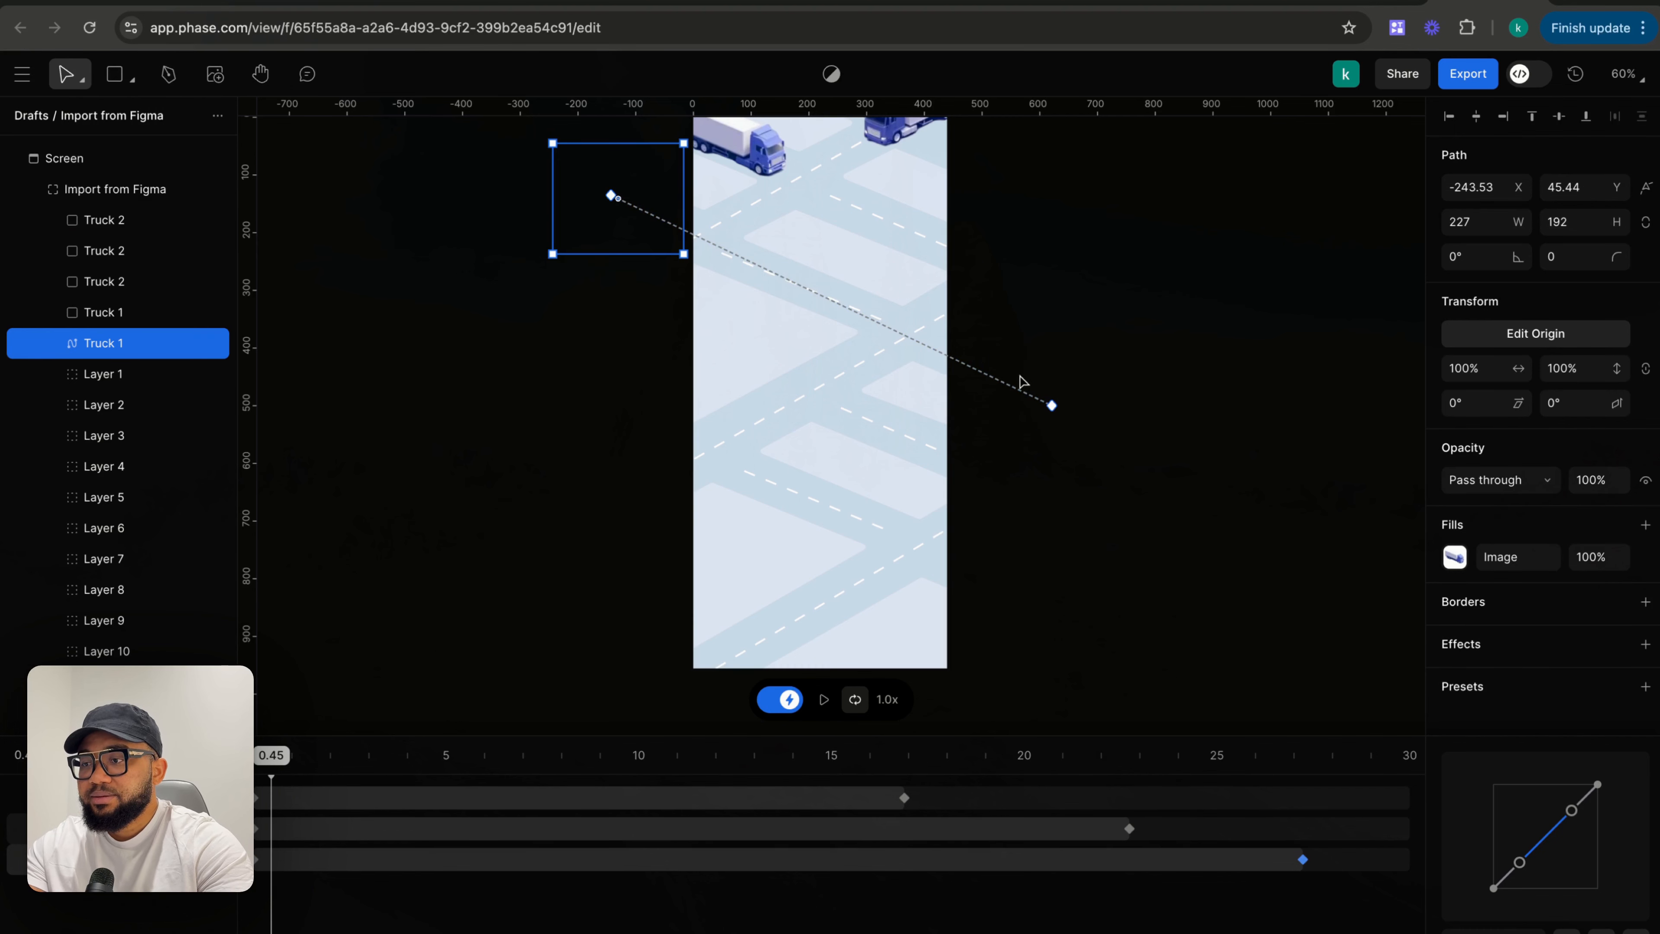
{"action": "left_click", "coordinate": [1052, 405]}
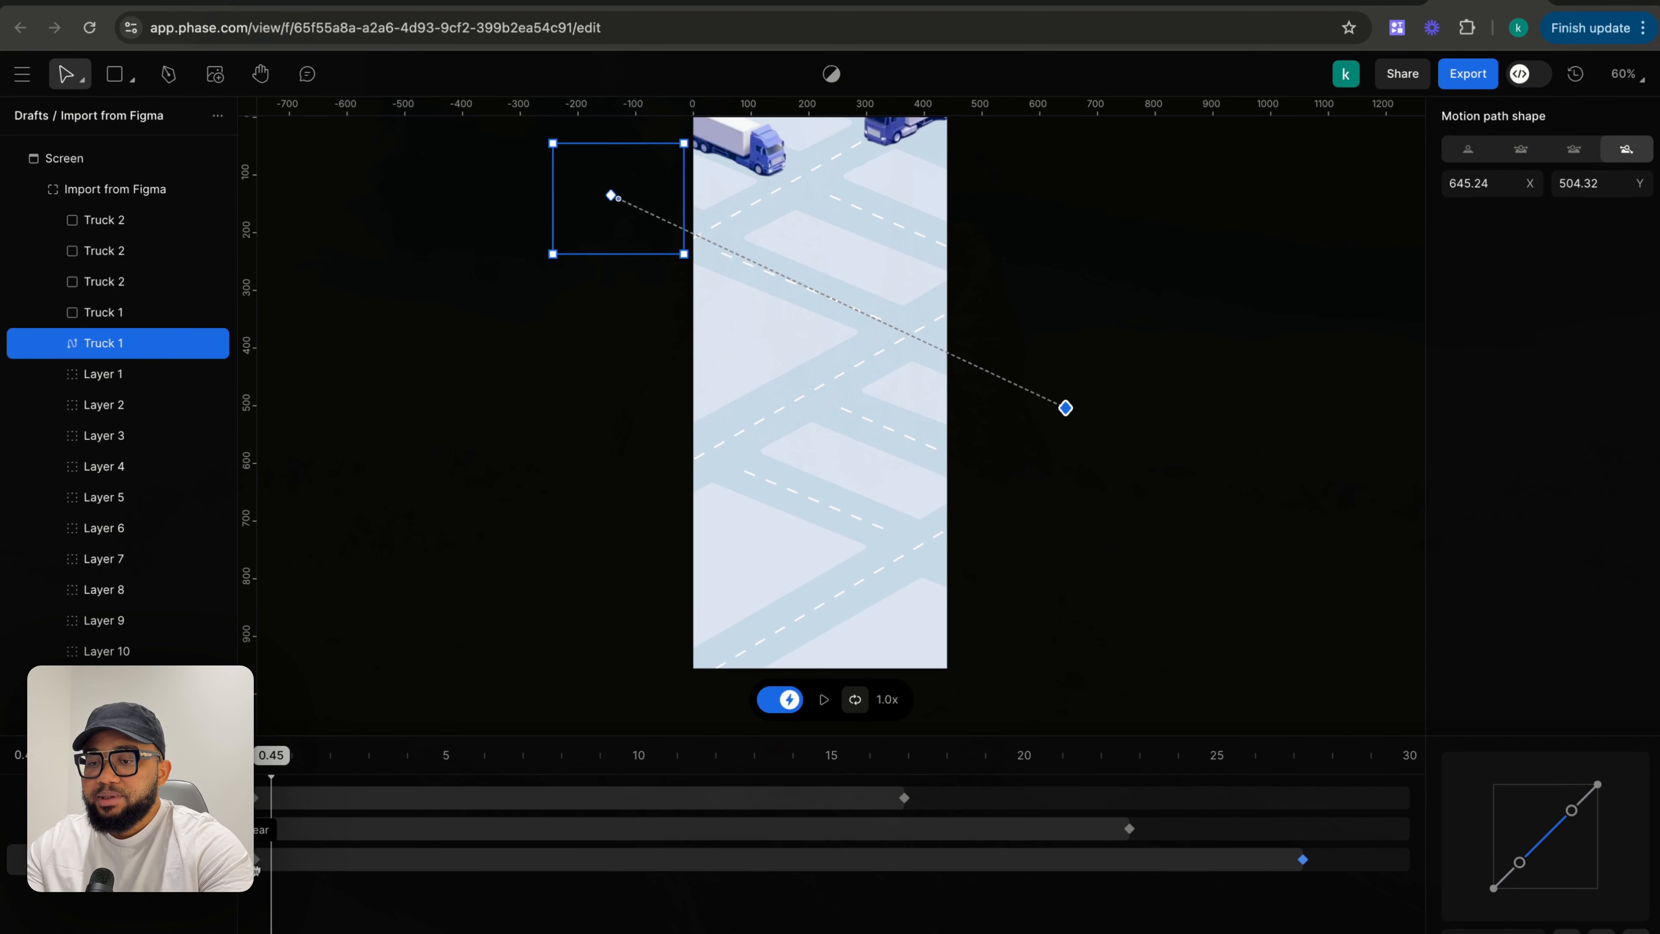
{"action": "left_click_drag", "start_coordinate": [256, 869], "coordinate": [552, 874]}
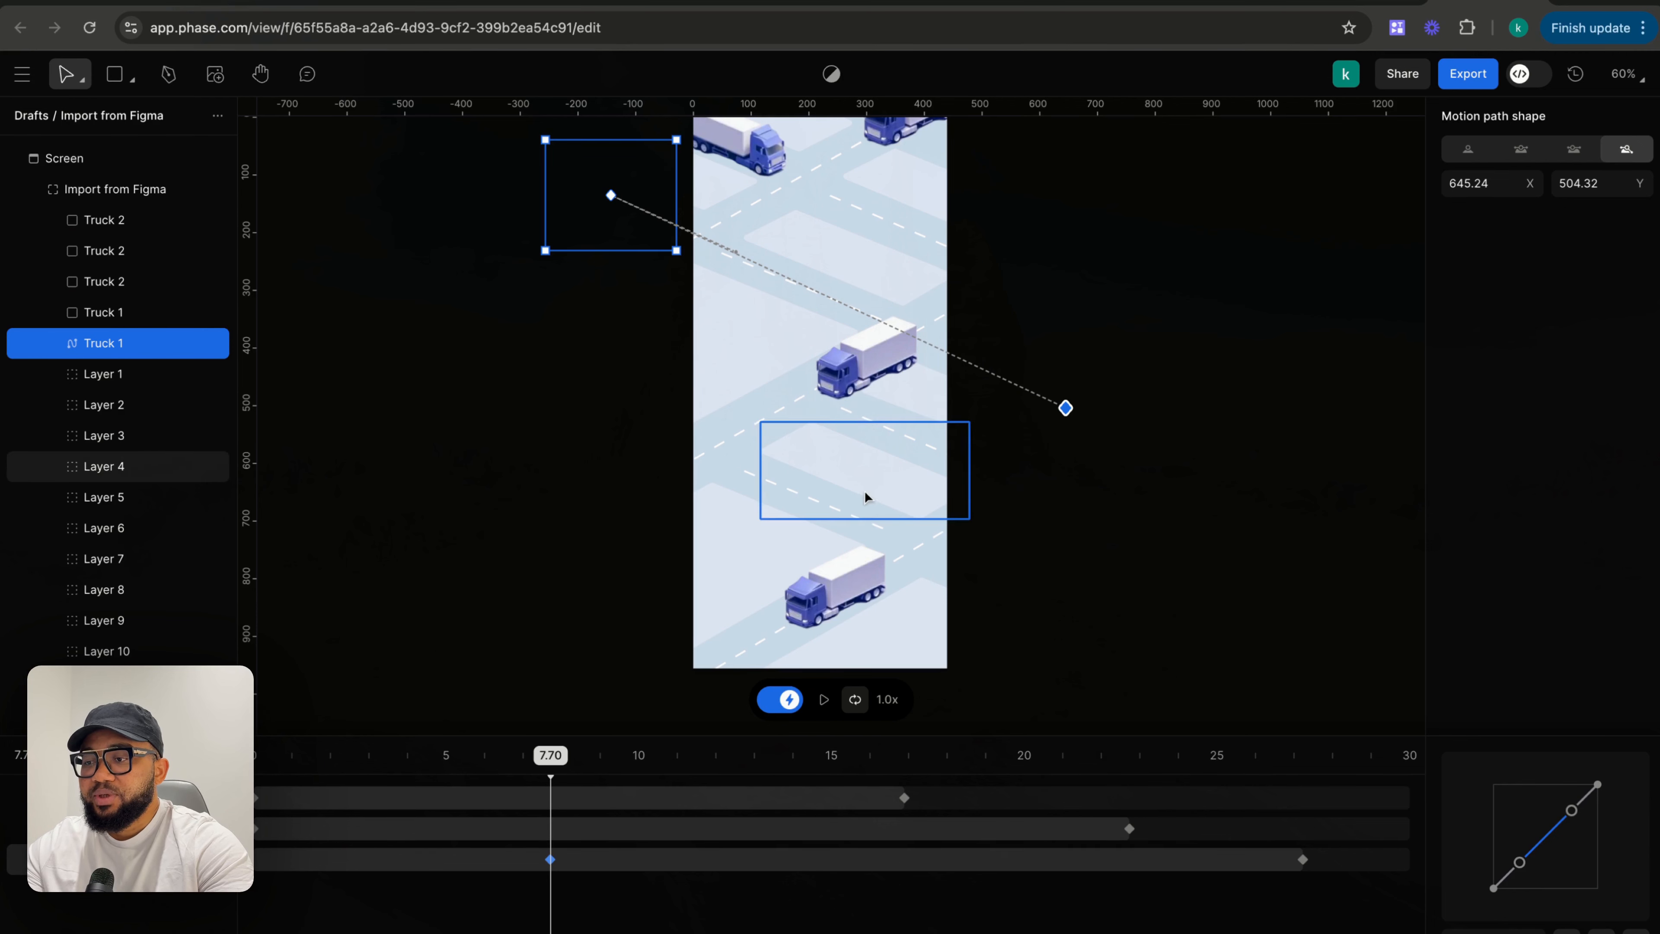
{"action": "left_click", "coordinate": [575, 475]}
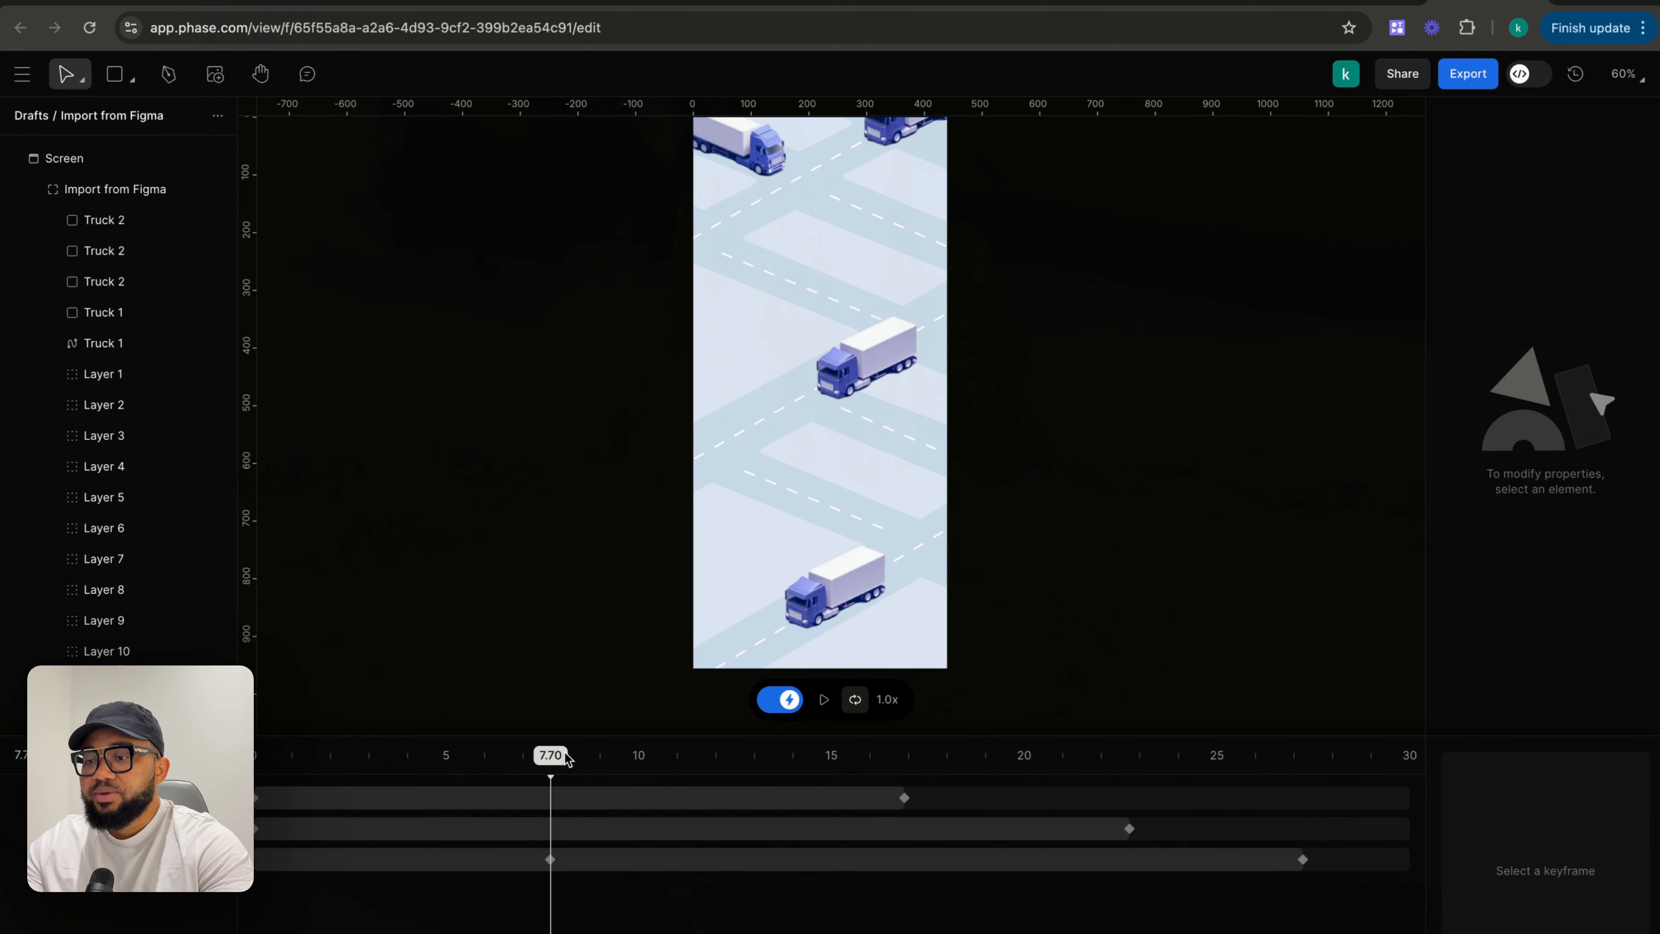
- Rewind the timeline, start playback, and move Truck 1's start keyframe back to 0 s
{"action": "left_click_drag", "start_coordinate": [559, 760], "coordinate": [254, 759]}
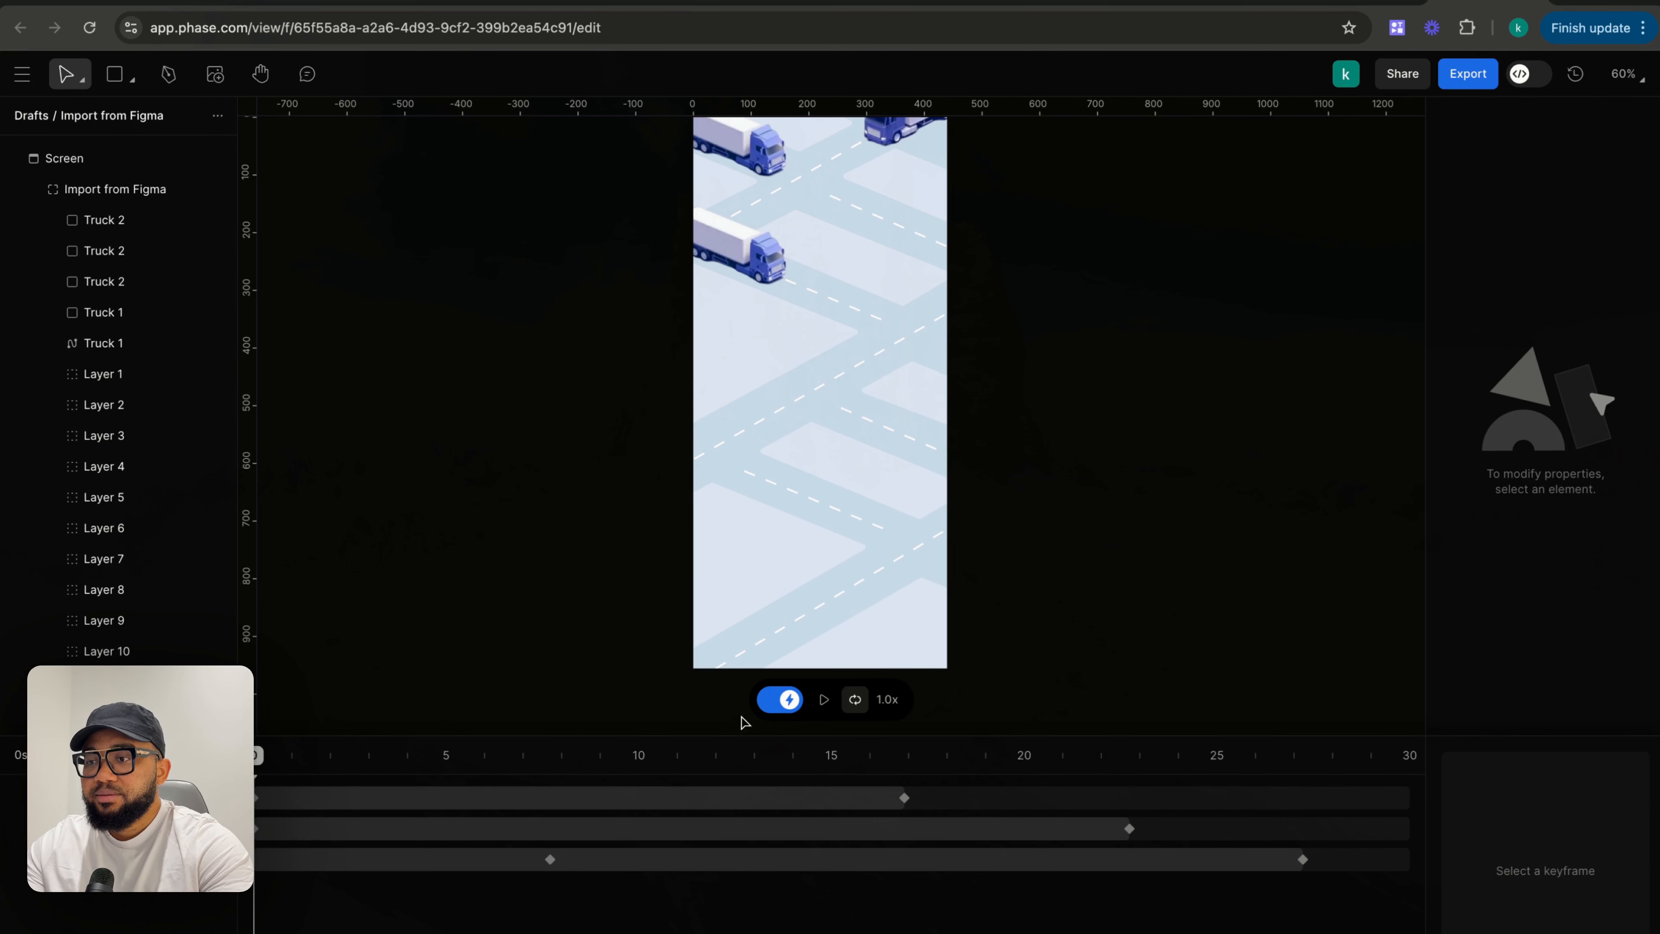
{"action": "left_click", "coordinate": [824, 700]}
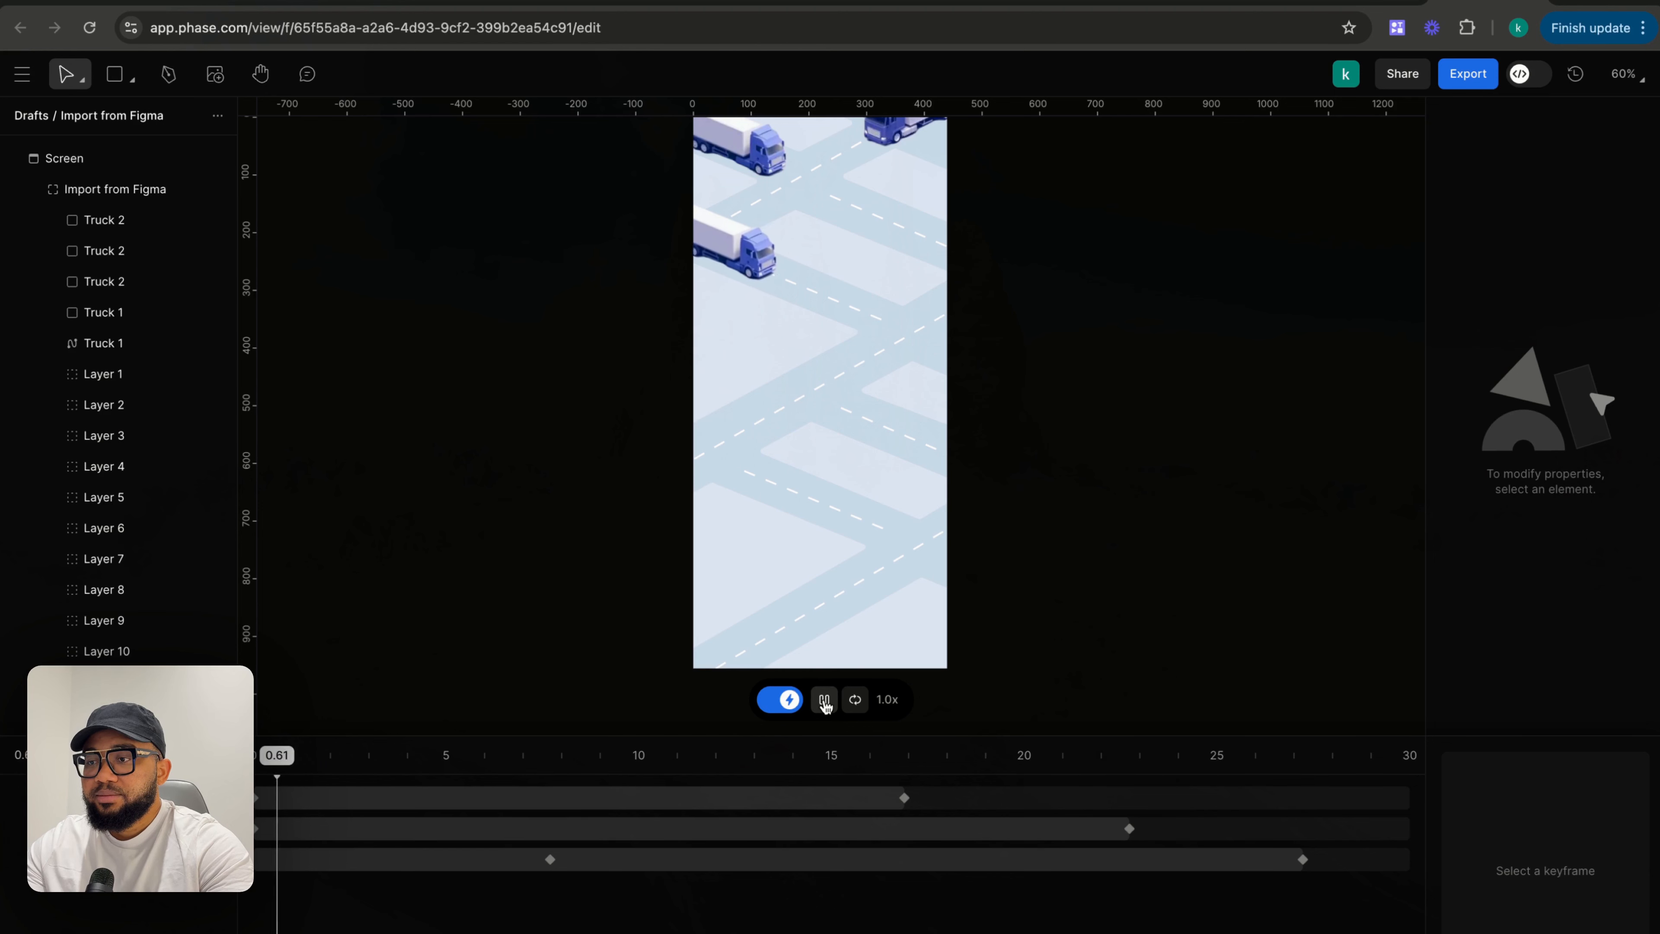
{"action": "left_click_drag", "start_coordinate": [550, 860], "coordinate": [256, 859]}
{"action": "left_click", "coordinate": [1032, 463]}
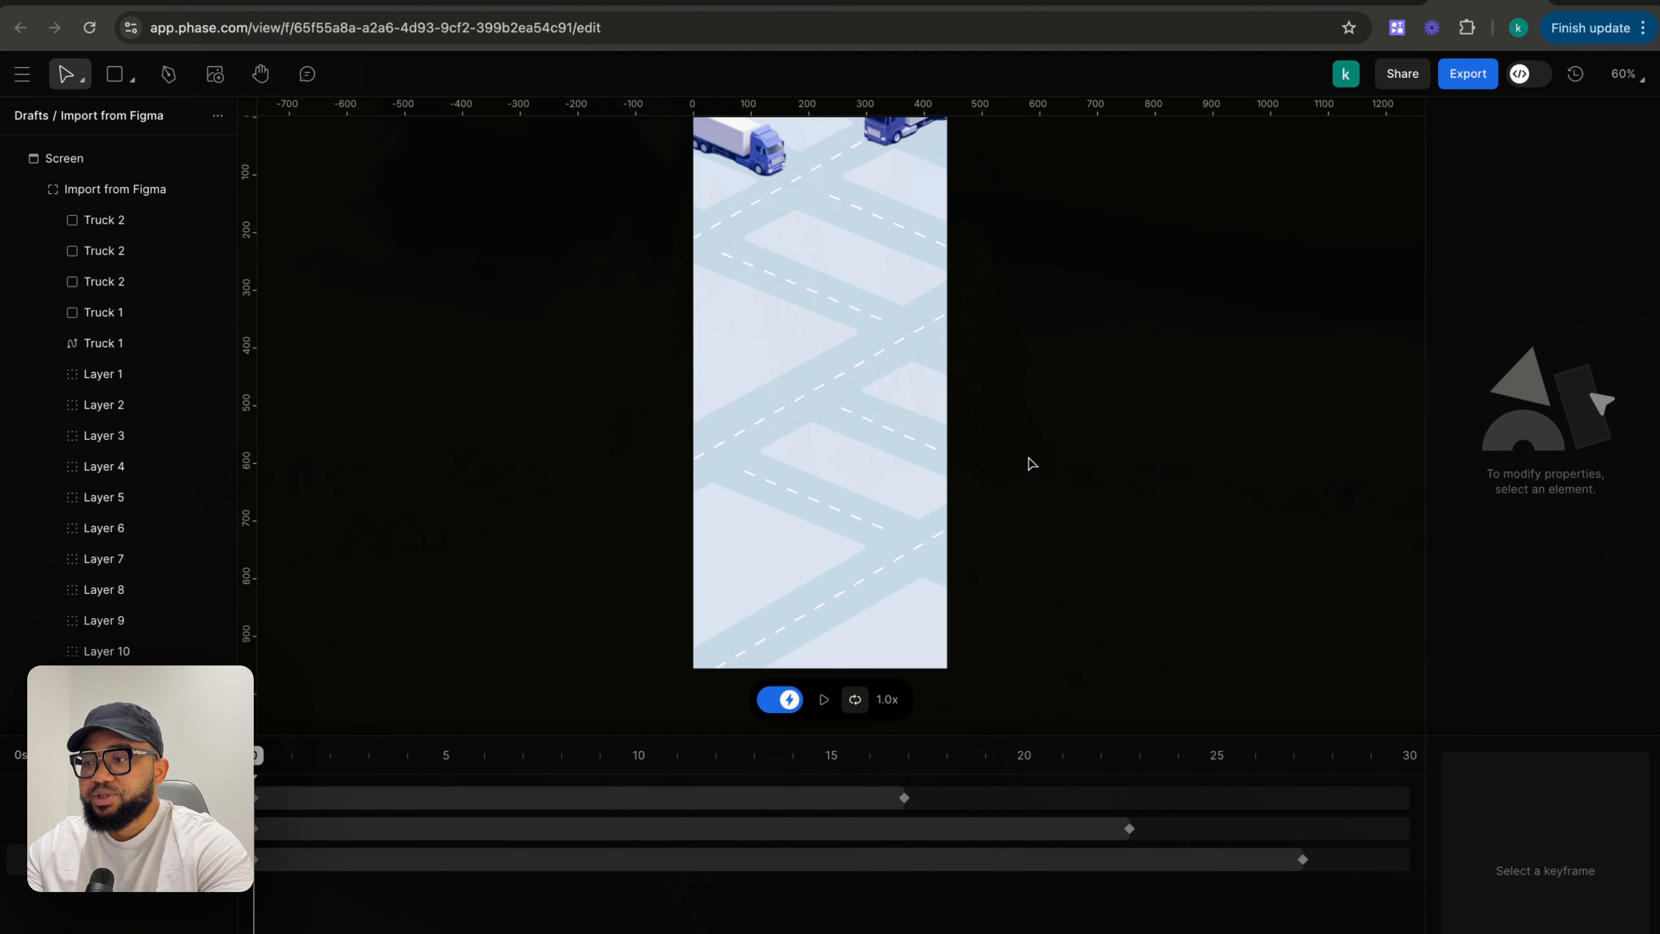
- At 18 s, move the top Truck 2 off the frame's left to about X -298, Y 183, and extend its path beyond the upper right corner
{"action": "left_click", "coordinate": [824, 700]}
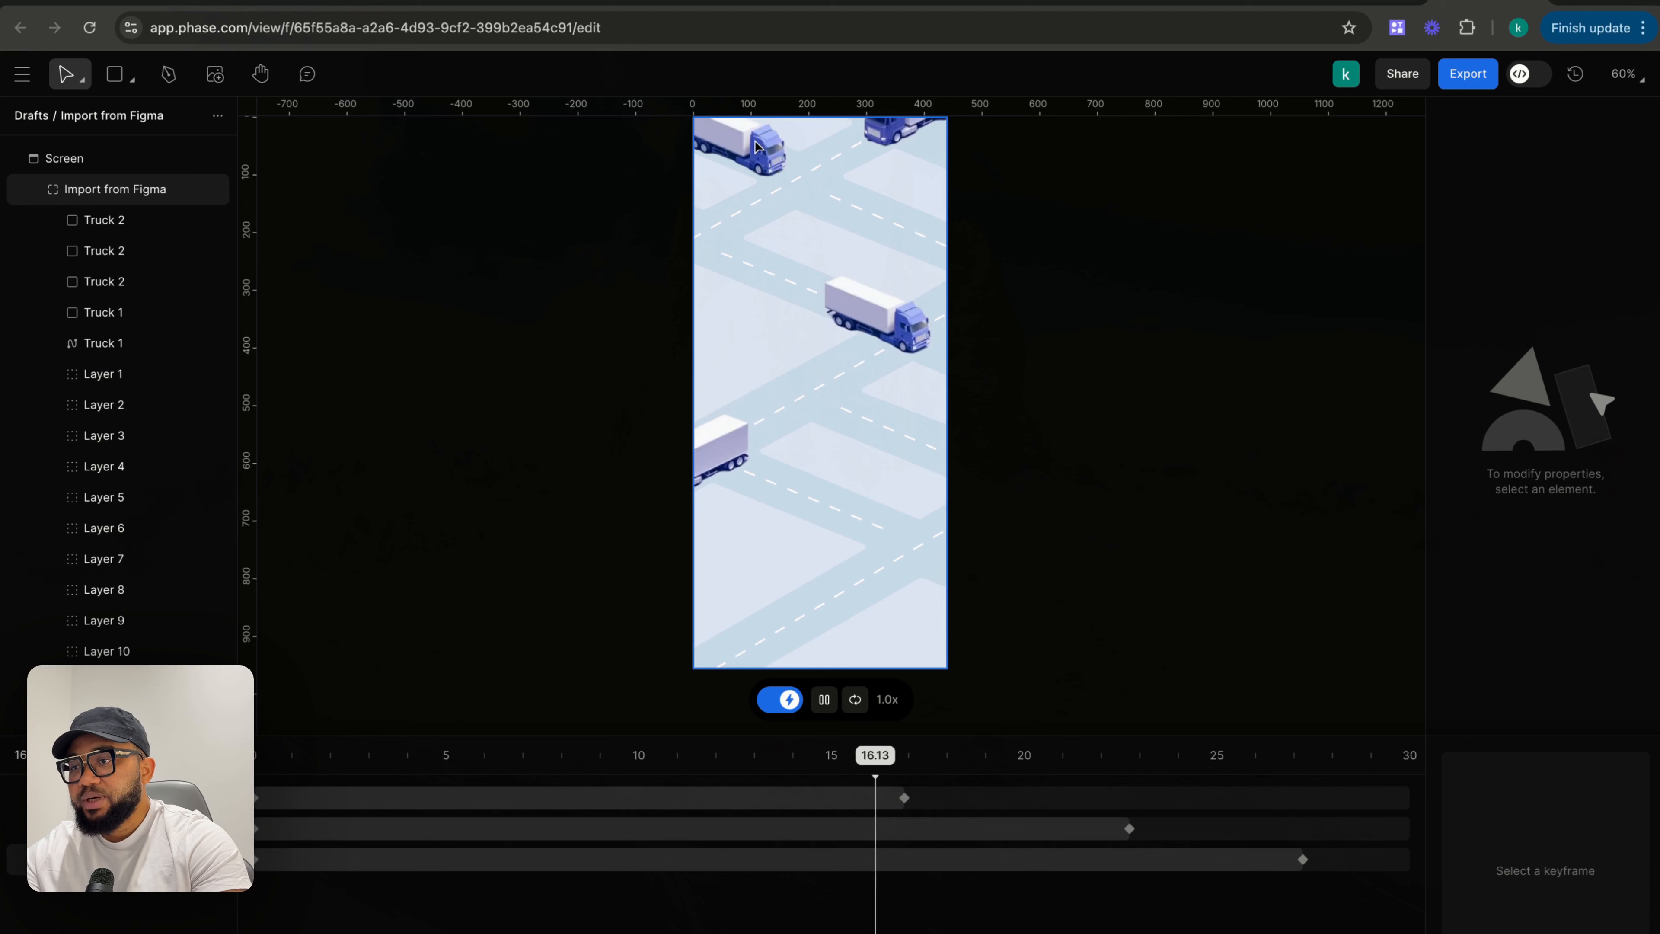
{"action": "left_click", "coordinate": [823, 700]}
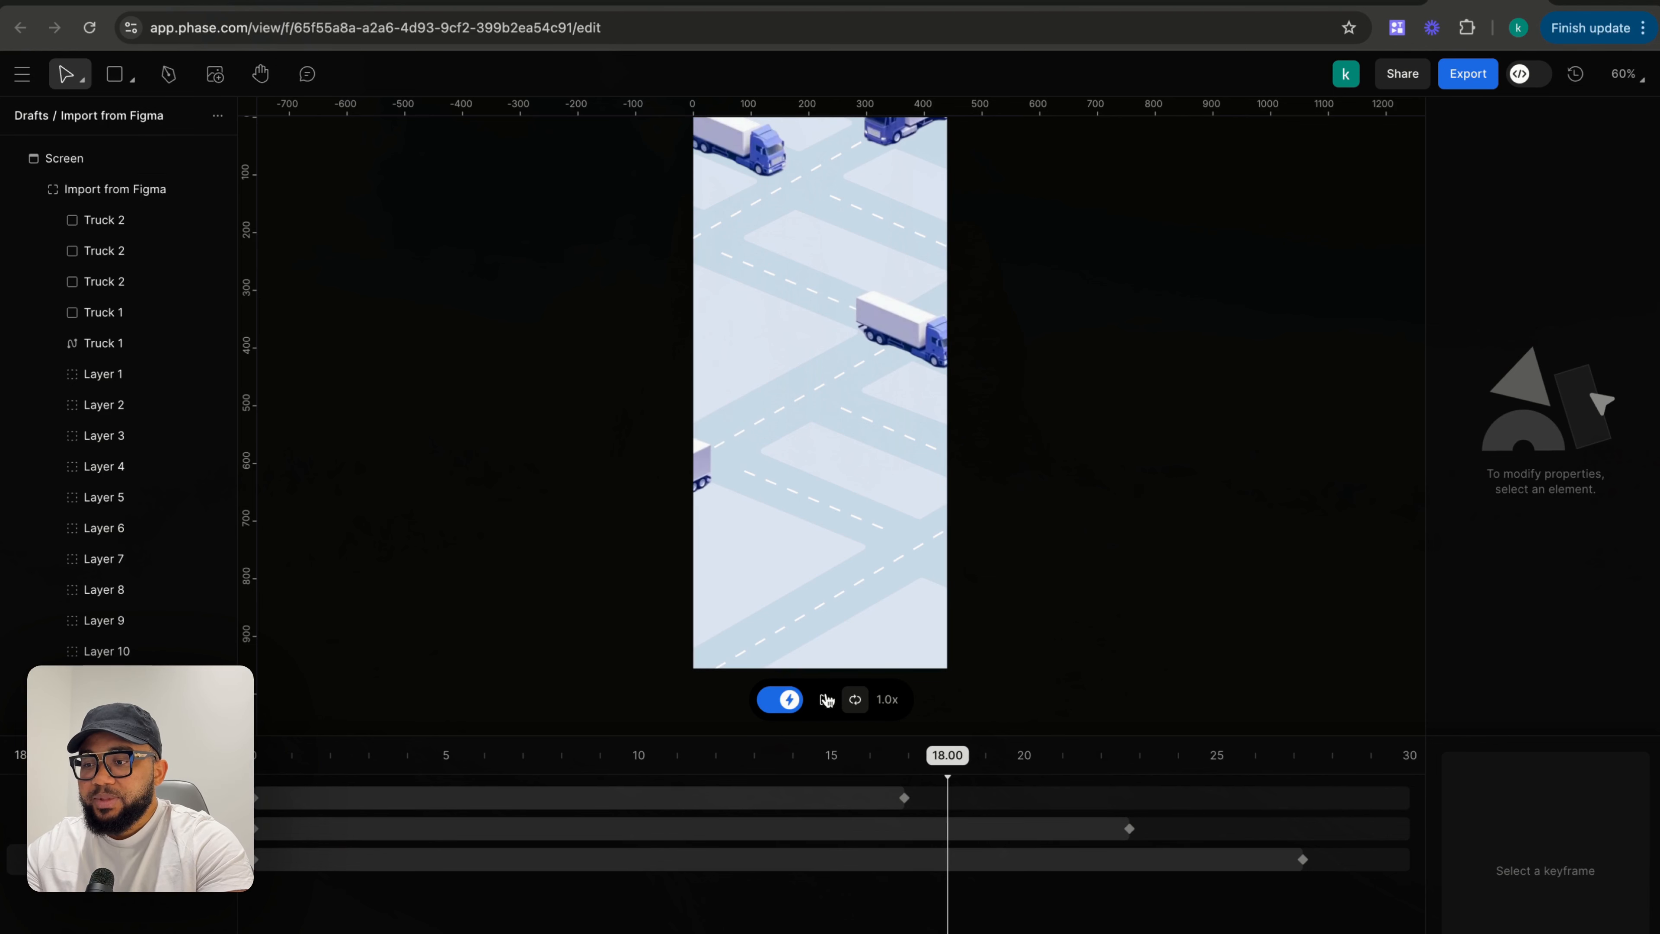
{"action": "left_click", "coordinate": [891, 136]}
{"action": "scroll", "coordinate": [889, 196], "scroll_direction": "up", "scroll_amount": 2}
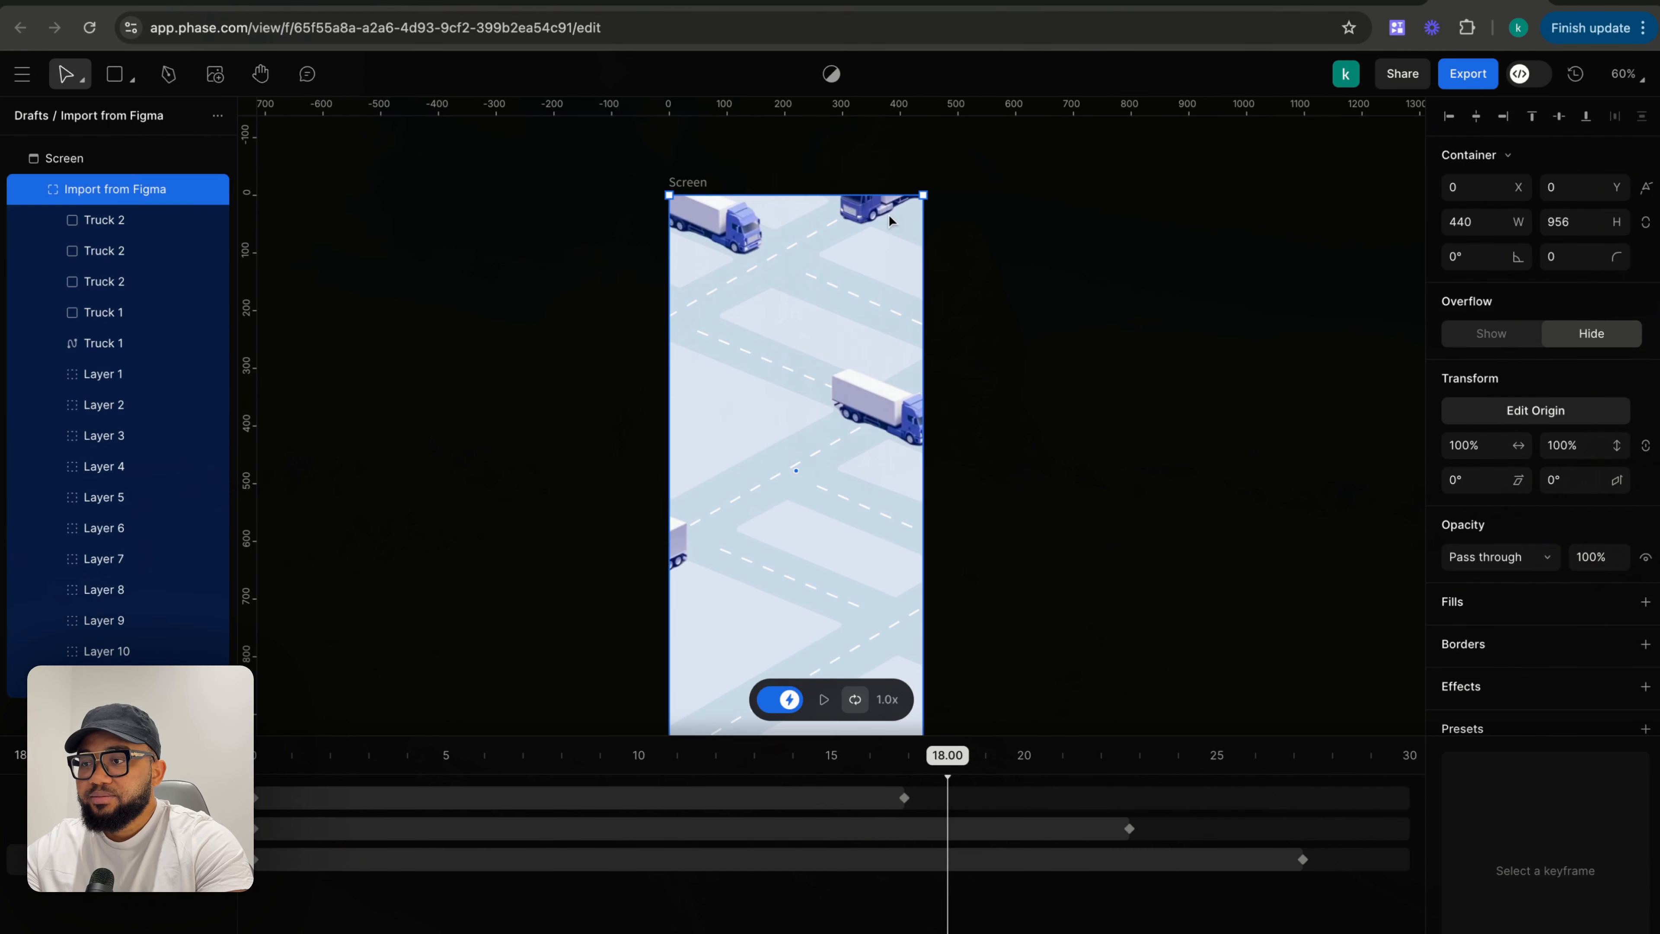
{"action": "left_click", "coordinate": [865, 213]}
{"action": "left_click_drag", "start_coordinate": [864, 213], "coordinate": [779, 267]}
{"action": "left_click", "coordinate": [886, 185]}
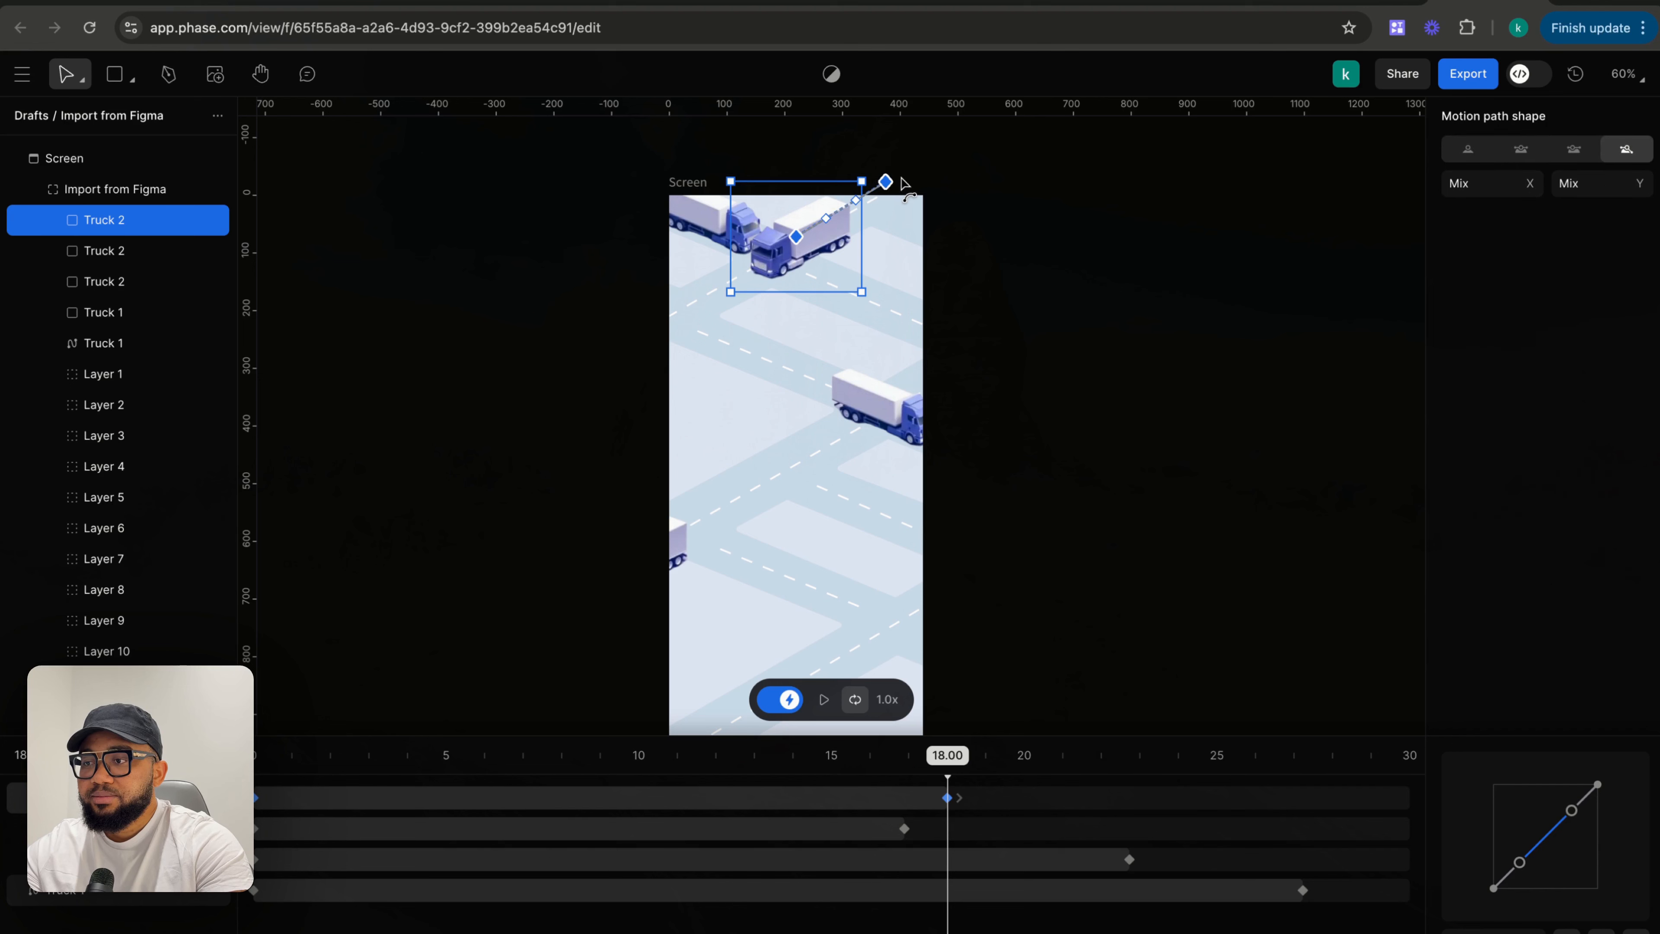
{"action": "left_click_drag", "start_coordinate": [888, 184], "coordinate": [924, 170]}
{"action": "left_click_drag", "start_coordinate": [836, 225], "coordinate": [796, 246]}
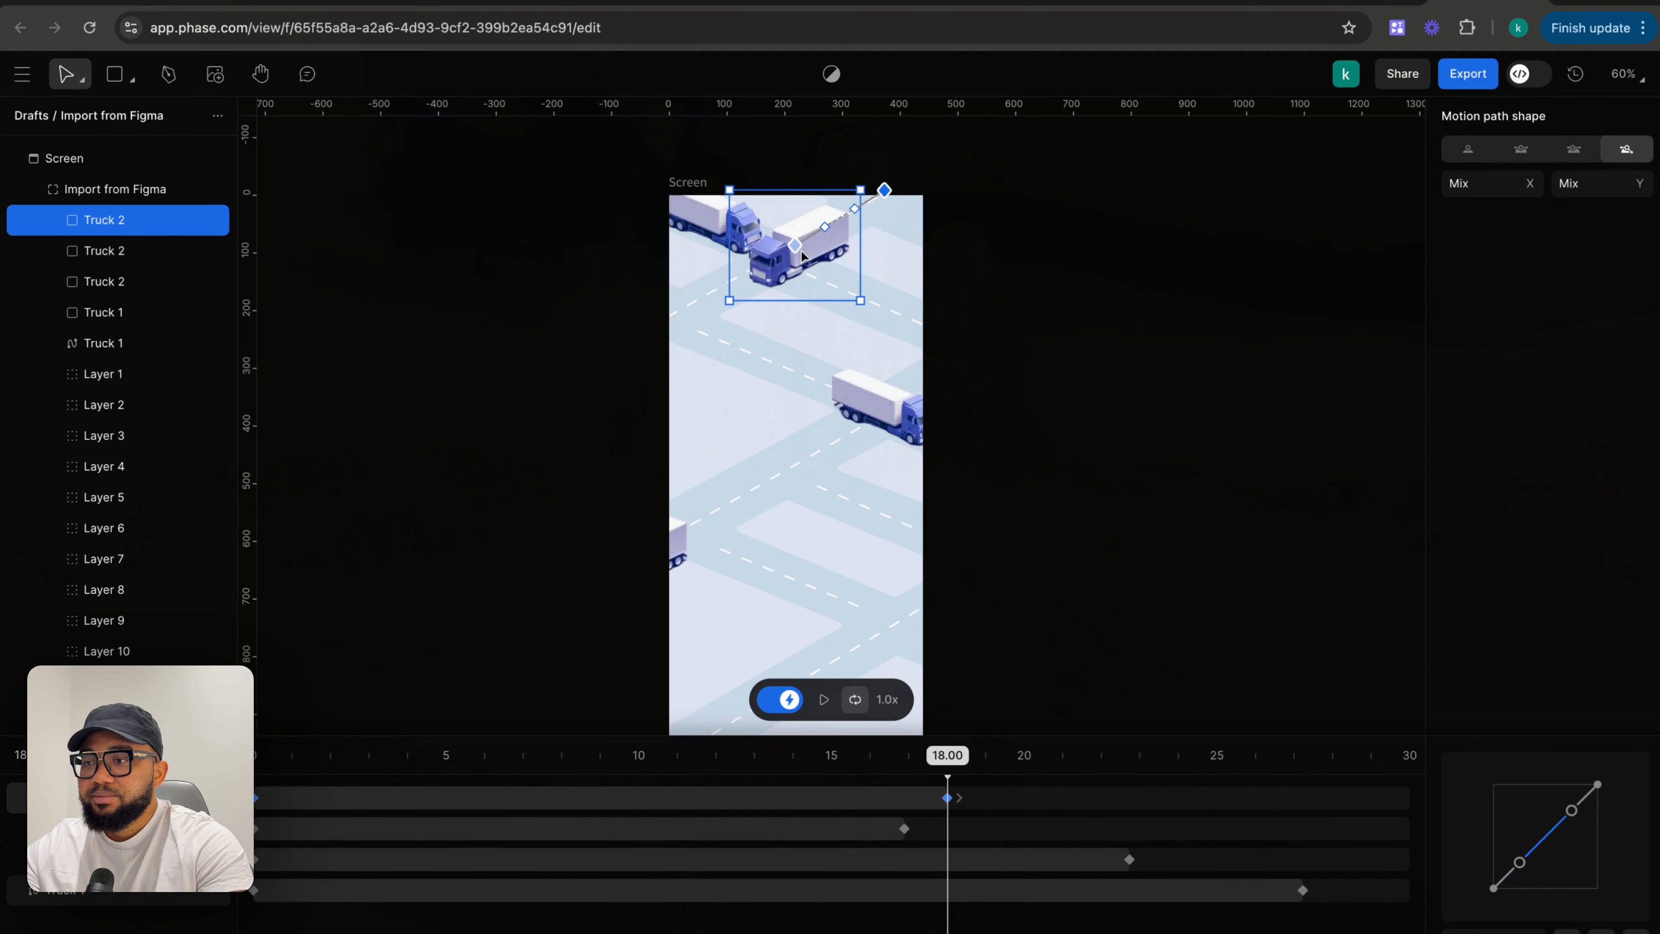
{"action": "left_click", "coordinate": [820, 230]}
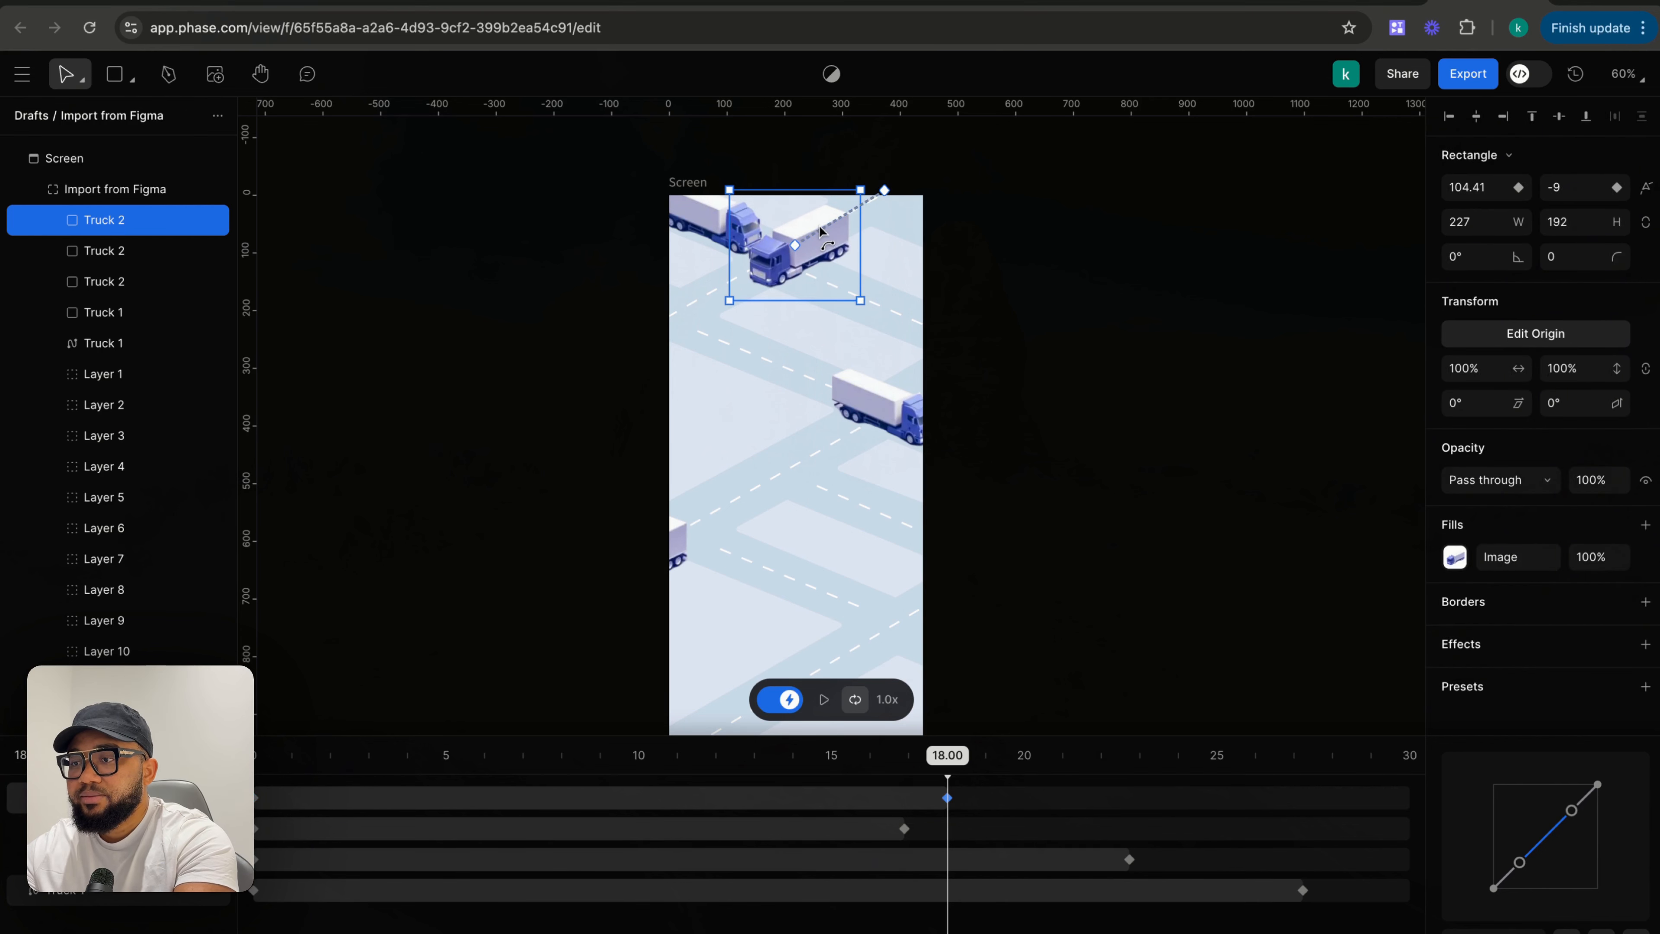
{"action": "left_click", "coordinate": [795, 249]}
{"action": "left_click_drag", "start_coordinate": [795, 247], "coordinate": [563, 357]}
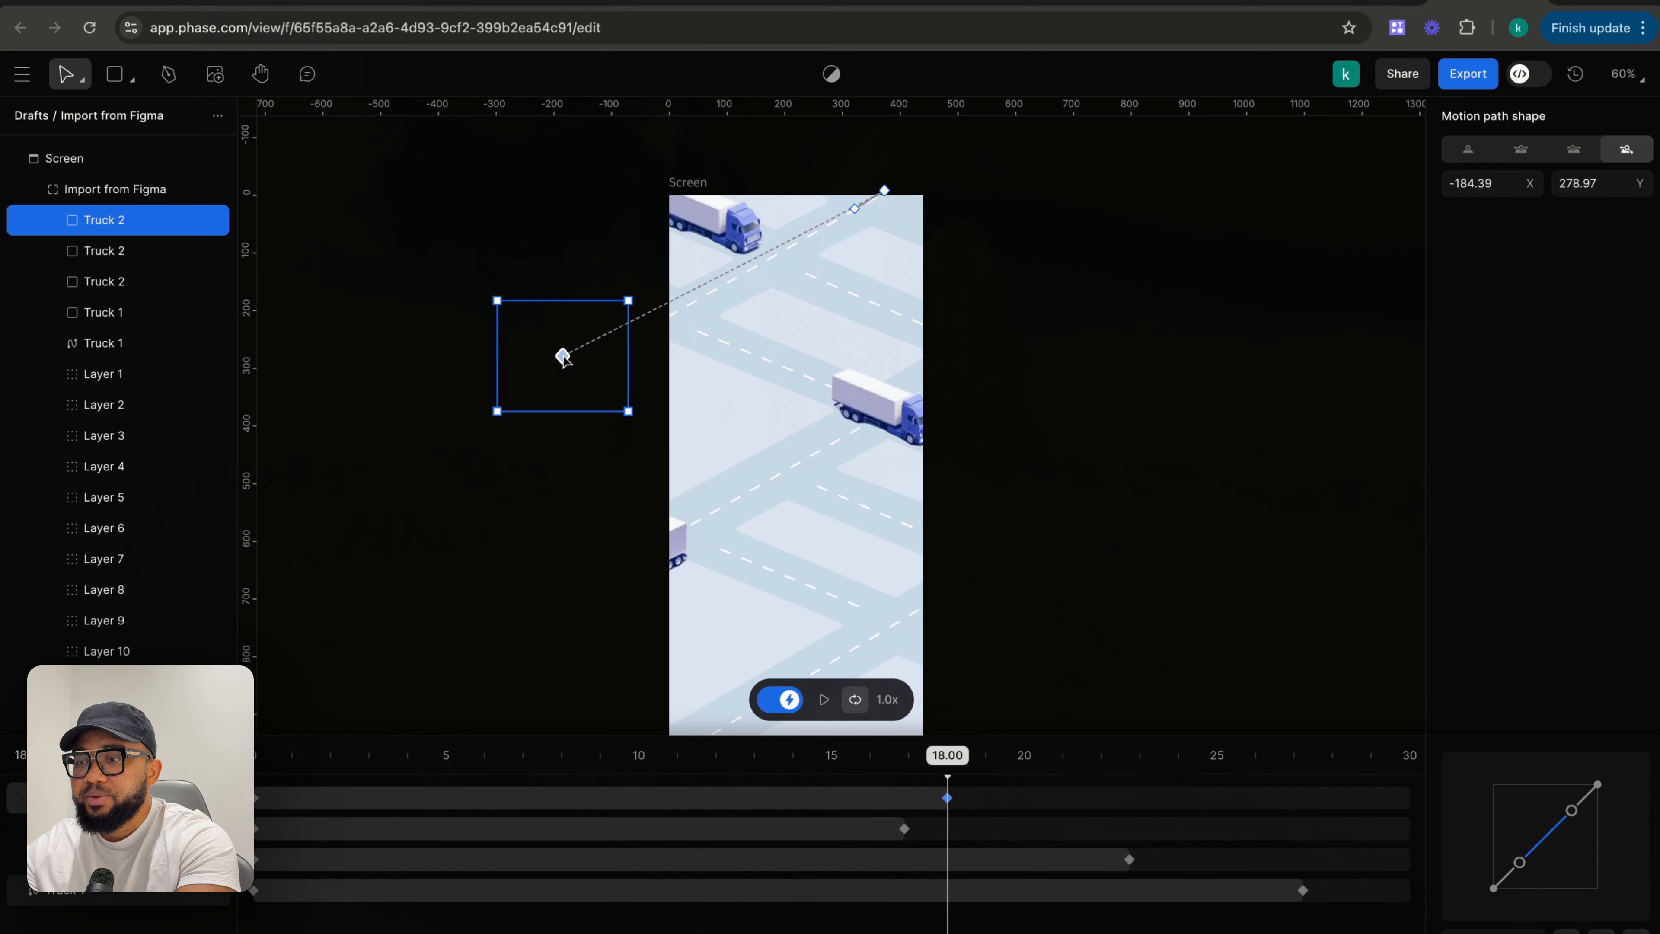
{"action": "left_click", "coordinate": [854, 210]}
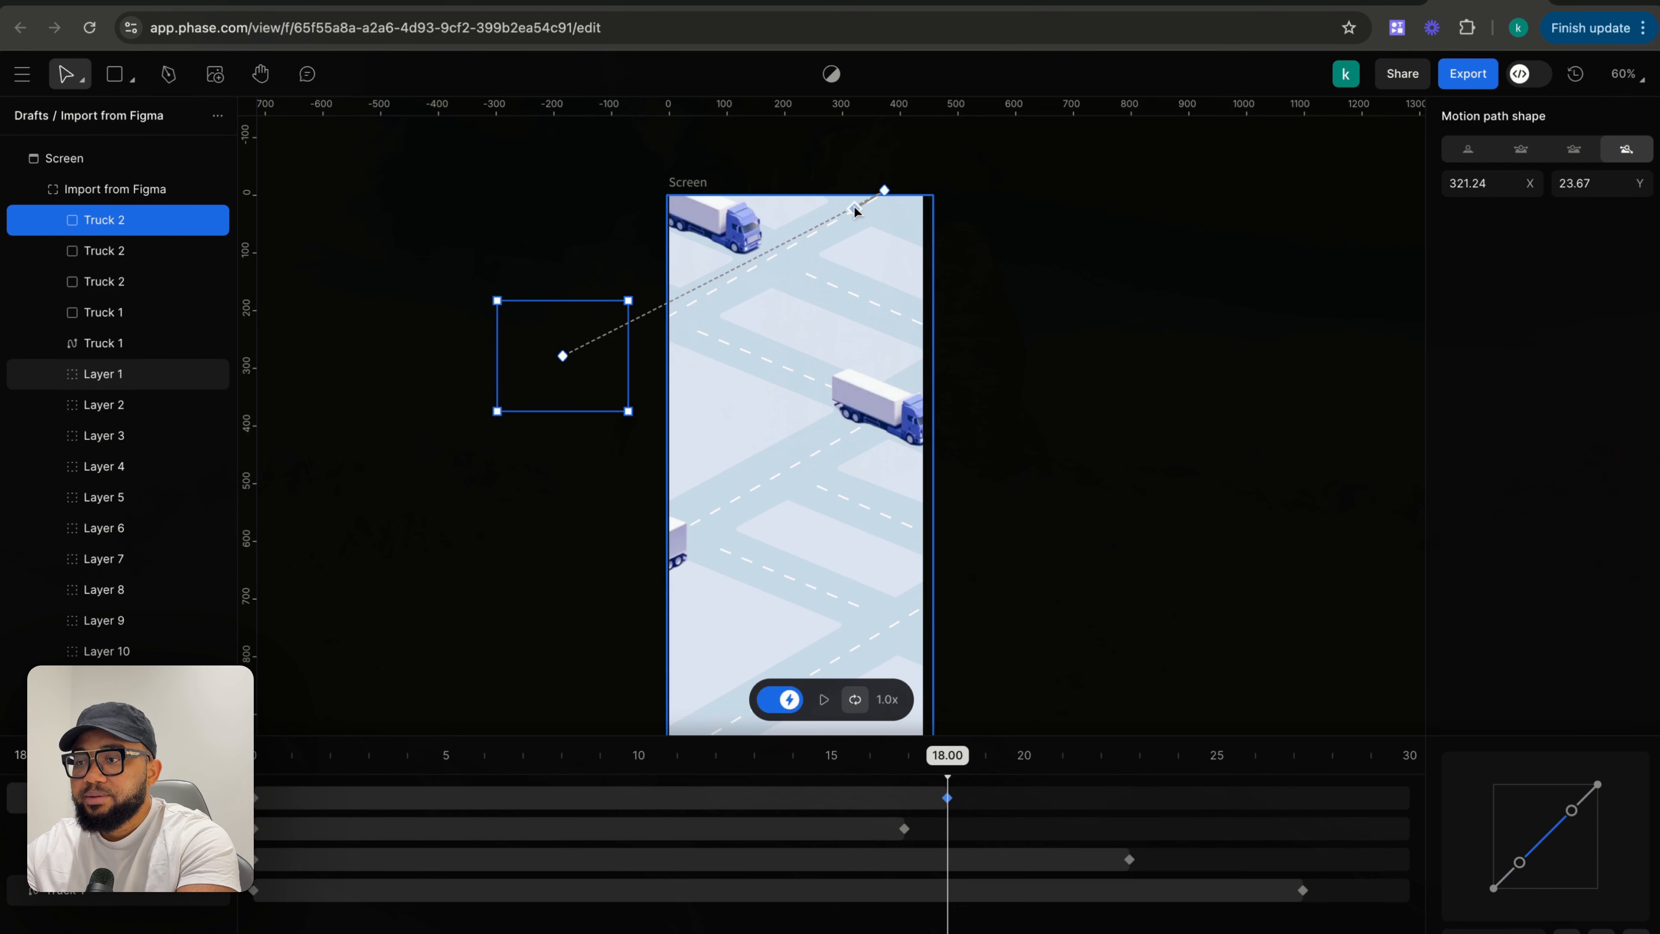
{"action": "left_click", "coordinate": [856, 213]}
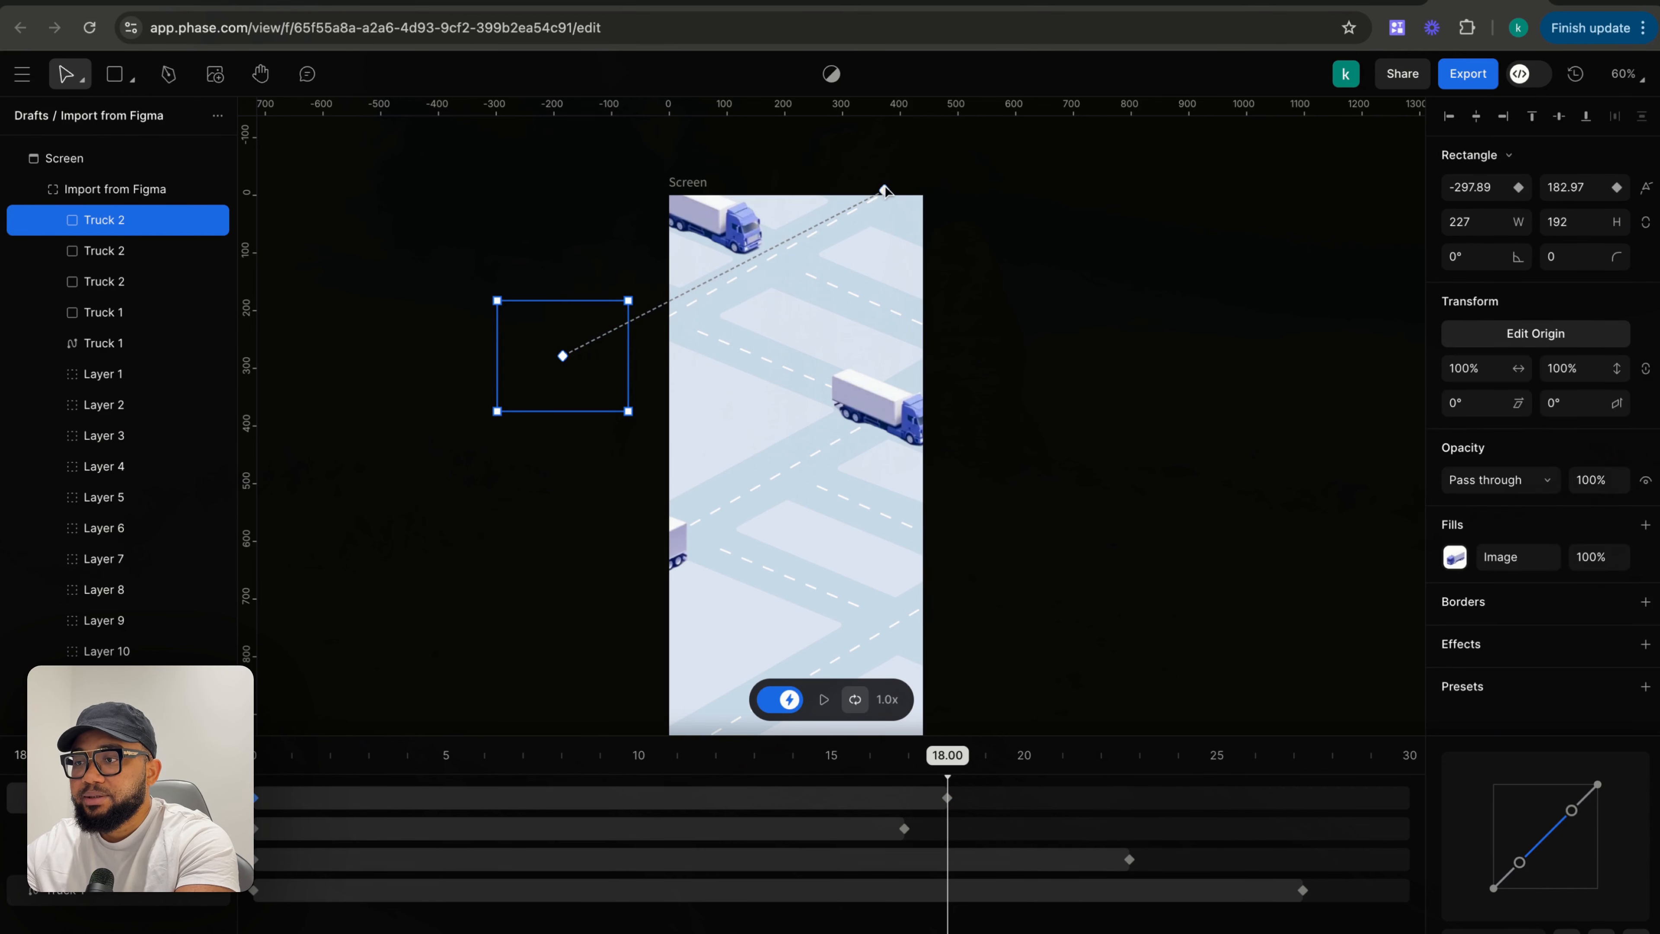
{"action": "left_click_drag", "start_coordinate": [883, 189], "coordinate": [924, 173]}
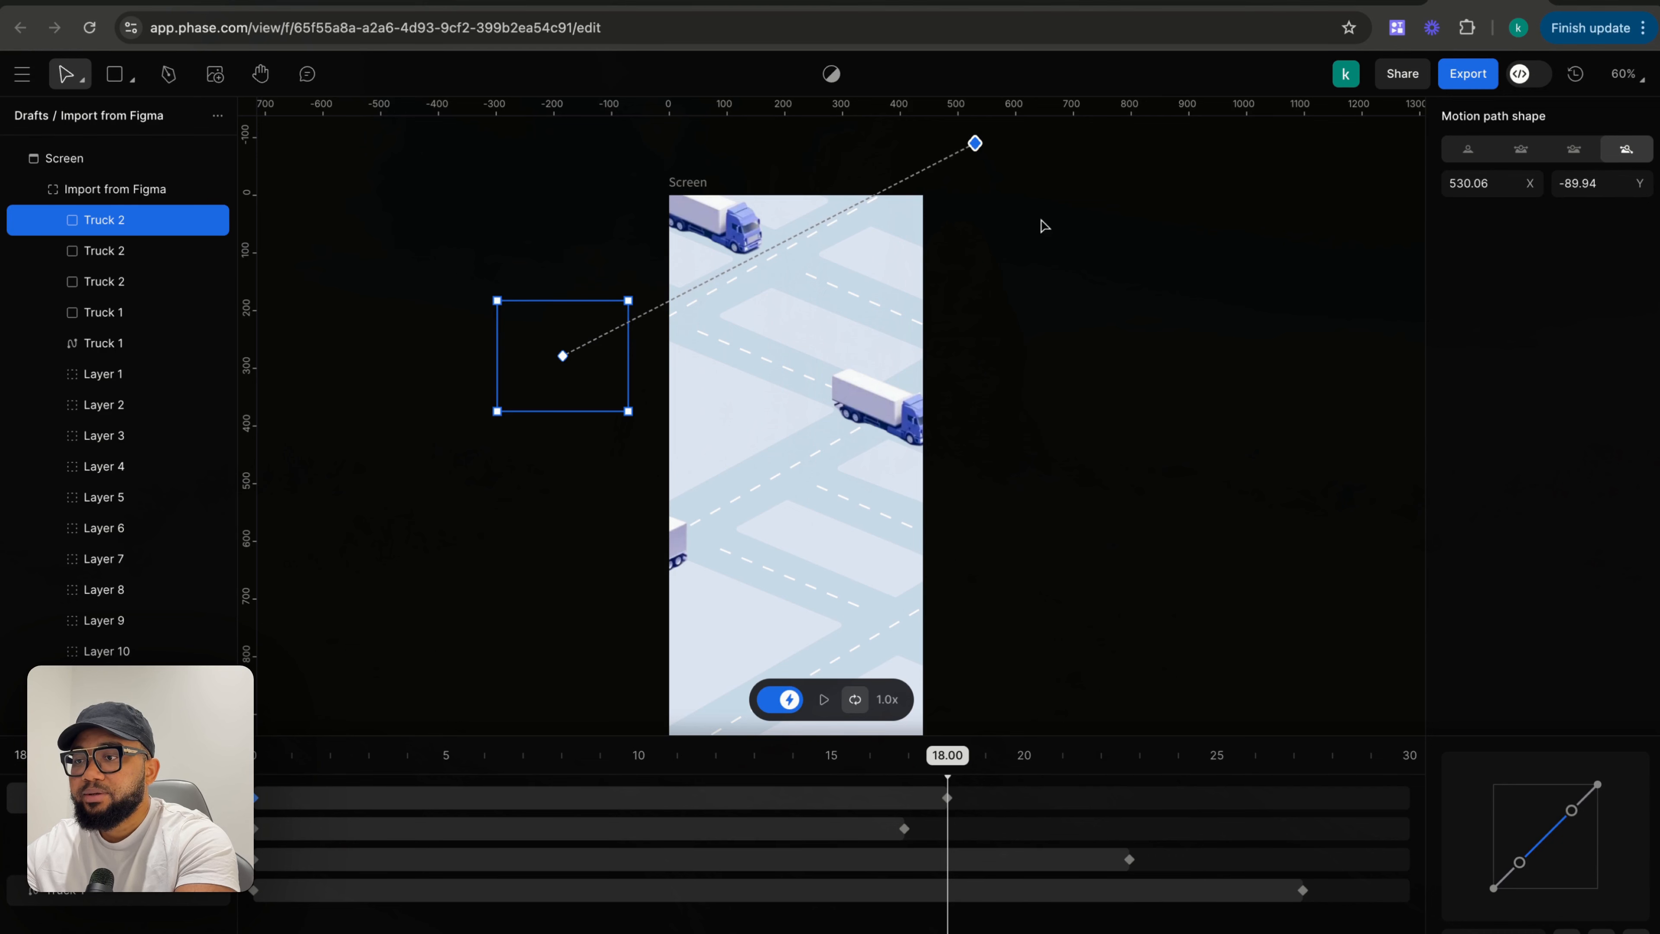
{"action": "left_click", "coordinate": [1044, 226]}
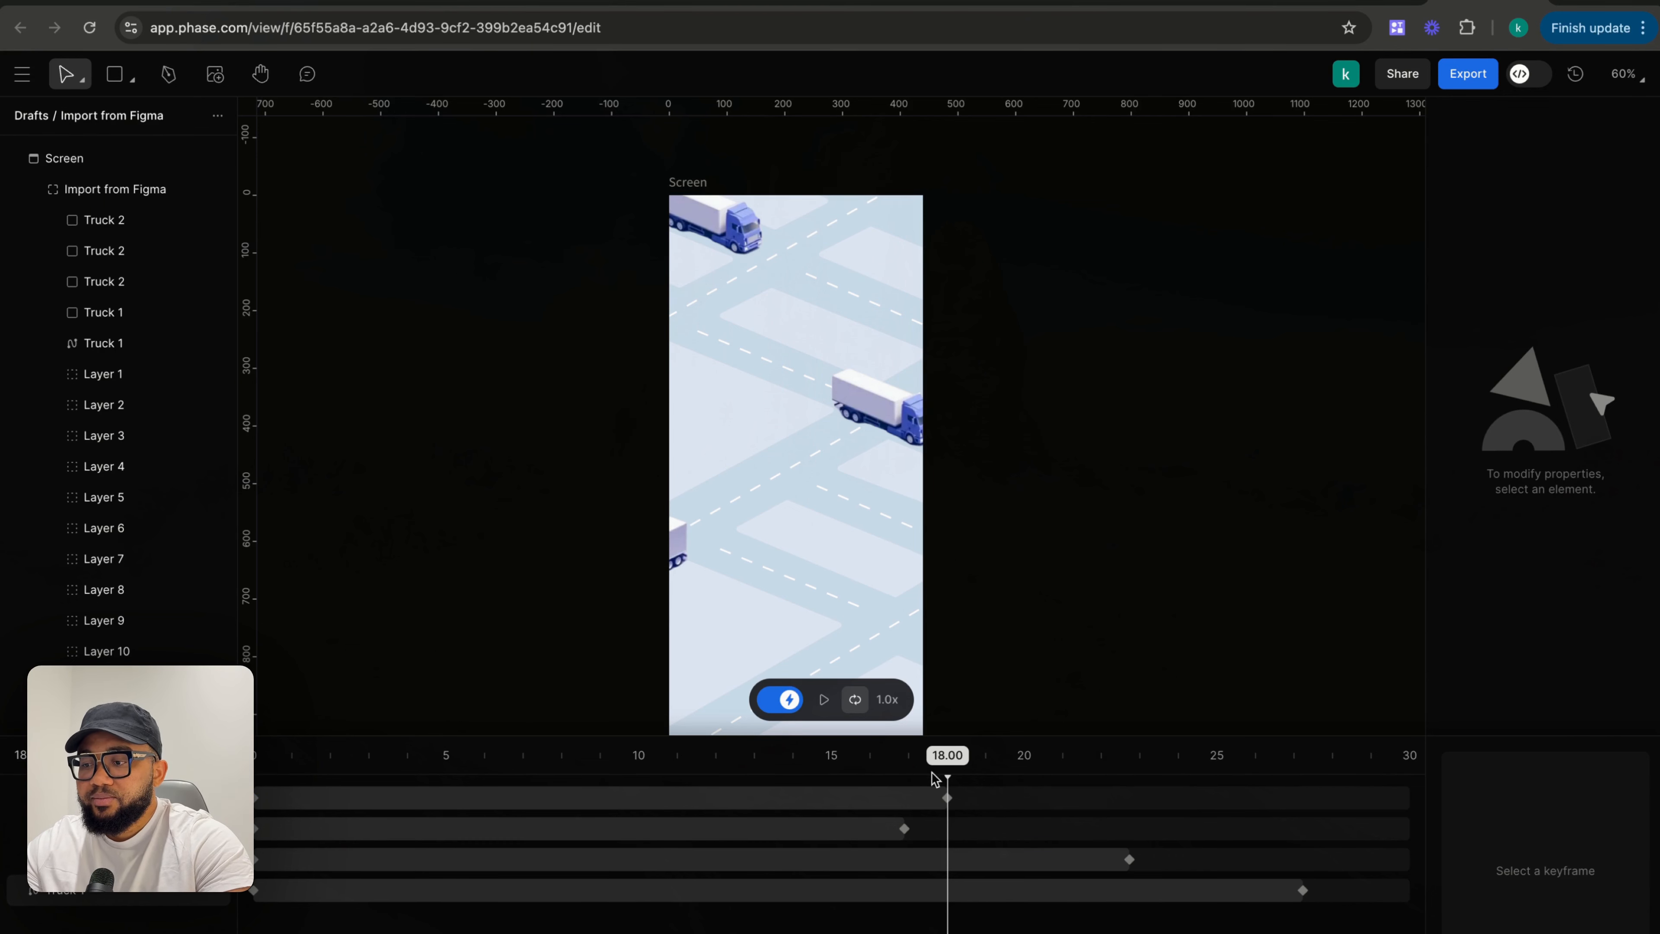
- Move the top Truck 2's new keyframe from 18 s to about 20.85 s
{"action": "left_click_drag", "start_coordinate": [944, 766], "coordinate": [696, 766]}
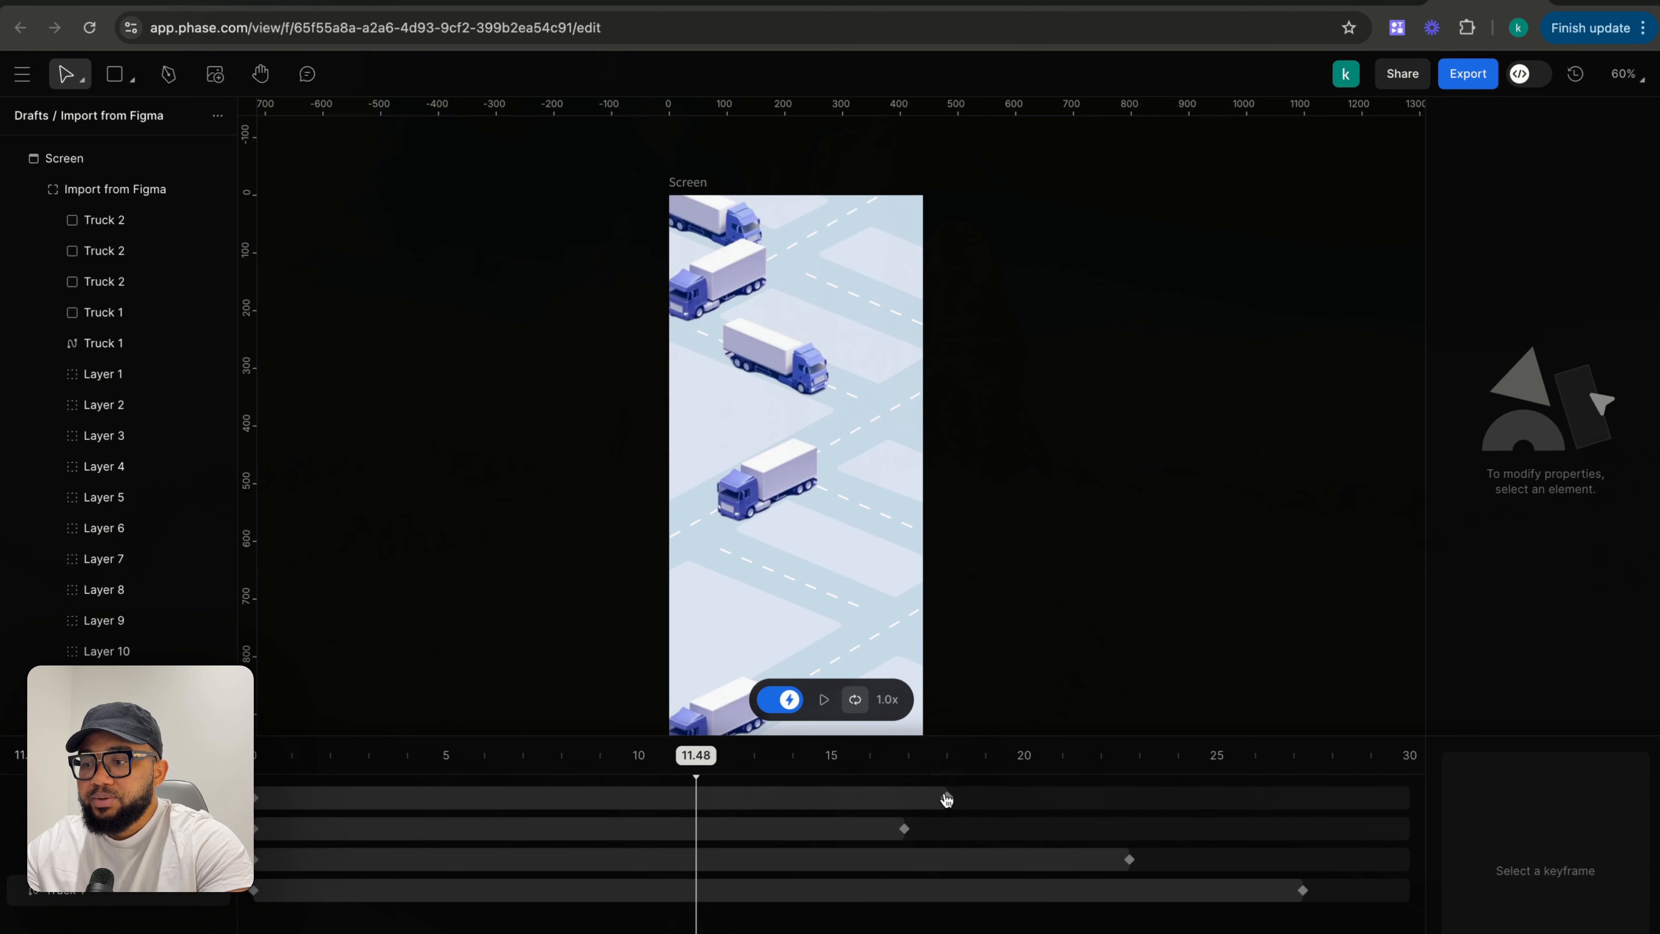
{"action": "left_click", "coordinate": [947, 798]}
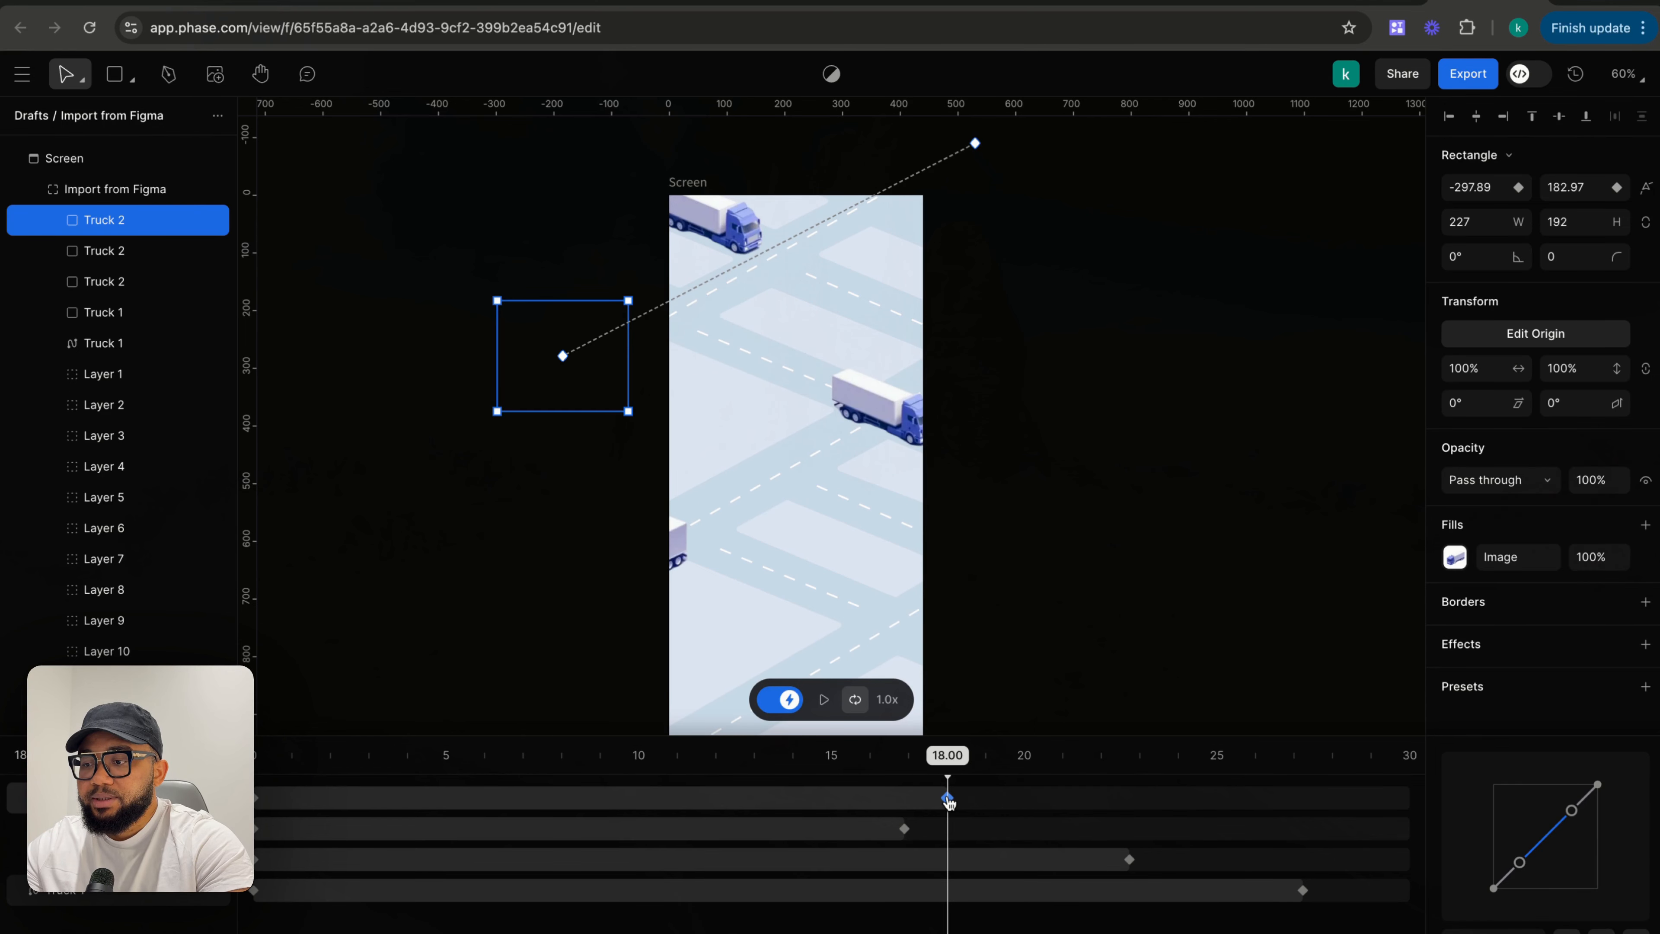
{"action": "left_click_drag", "start_coordinate": [947, 798], "coordinate": [1057, 797]}
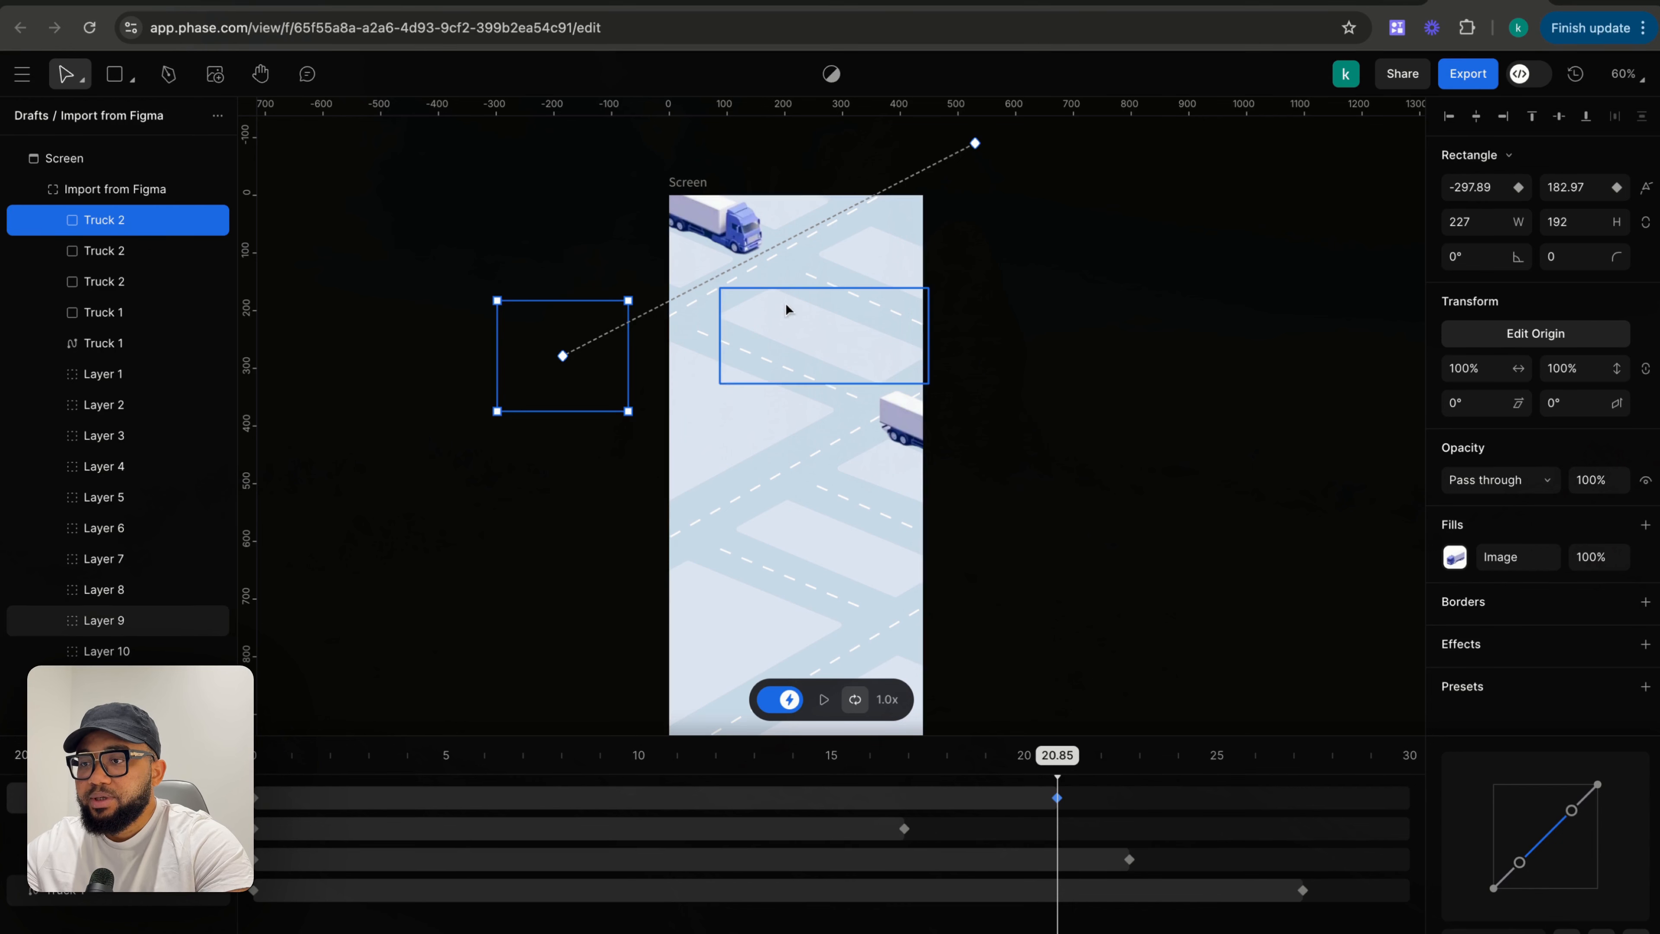
- Try repositioning Truck 1 with new keyframes at about 20.85 s and 16.85 s along its motion path
{"action": "left_click", "coordinate": [742, 227]}
{"action": "left_click_drag", "start_coordinate": [742, 227], "coordinate": [812, 265]}
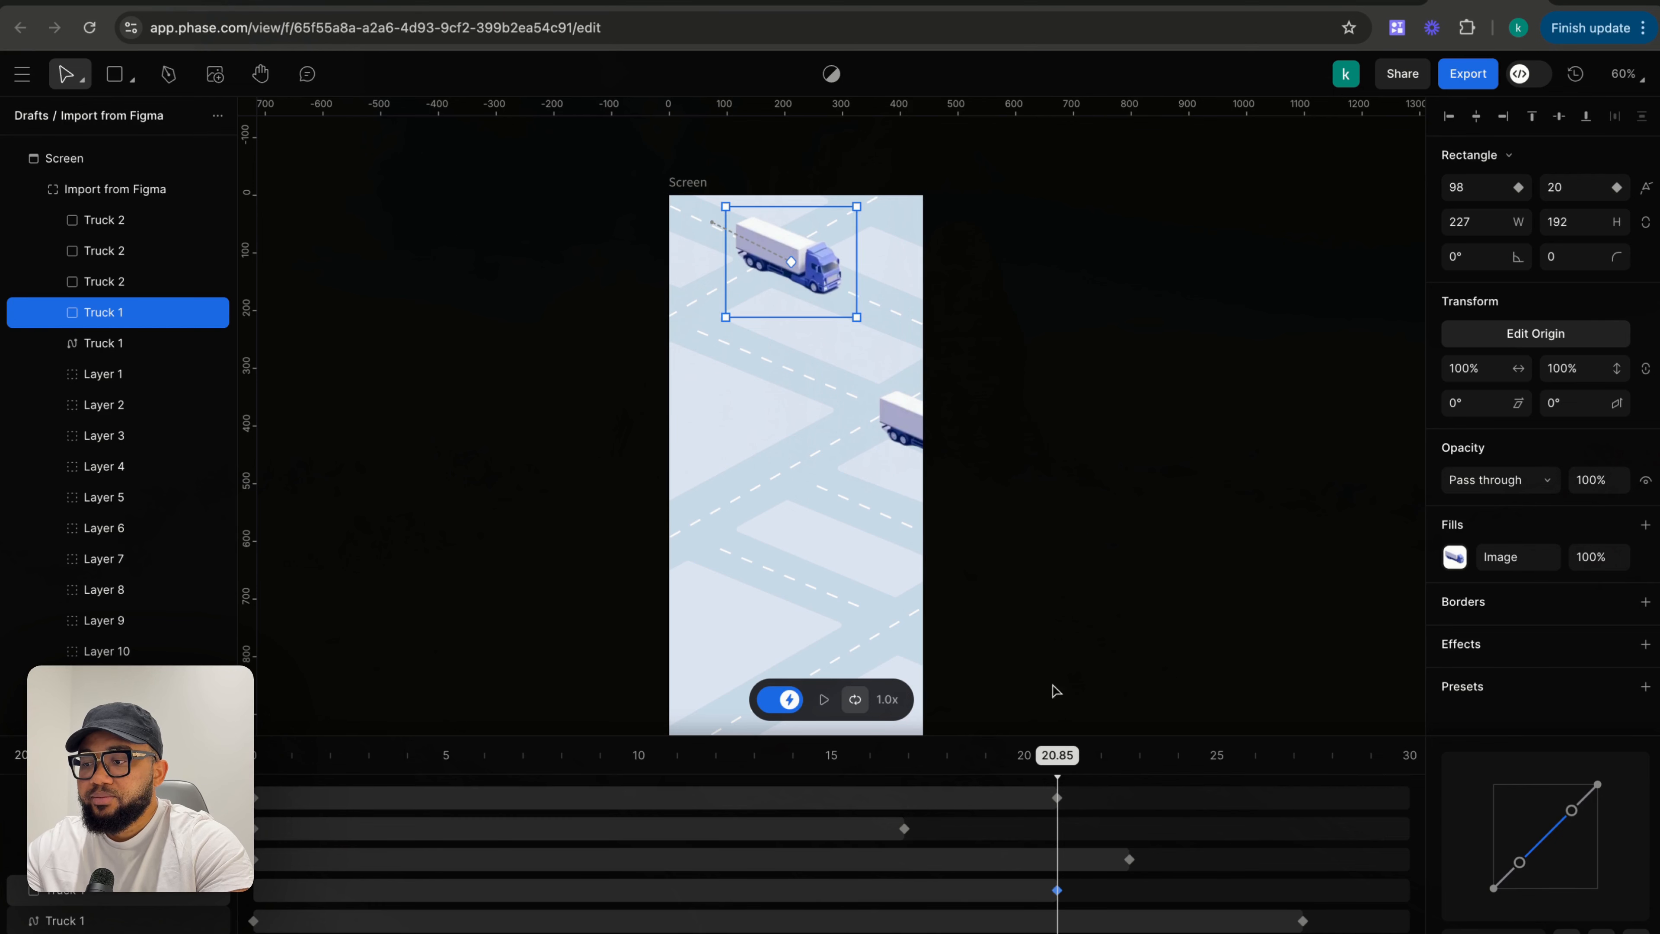
{"action": "left_click_drag", "start_coordinate": [1057, 759], "coordinate": [903, 759]}
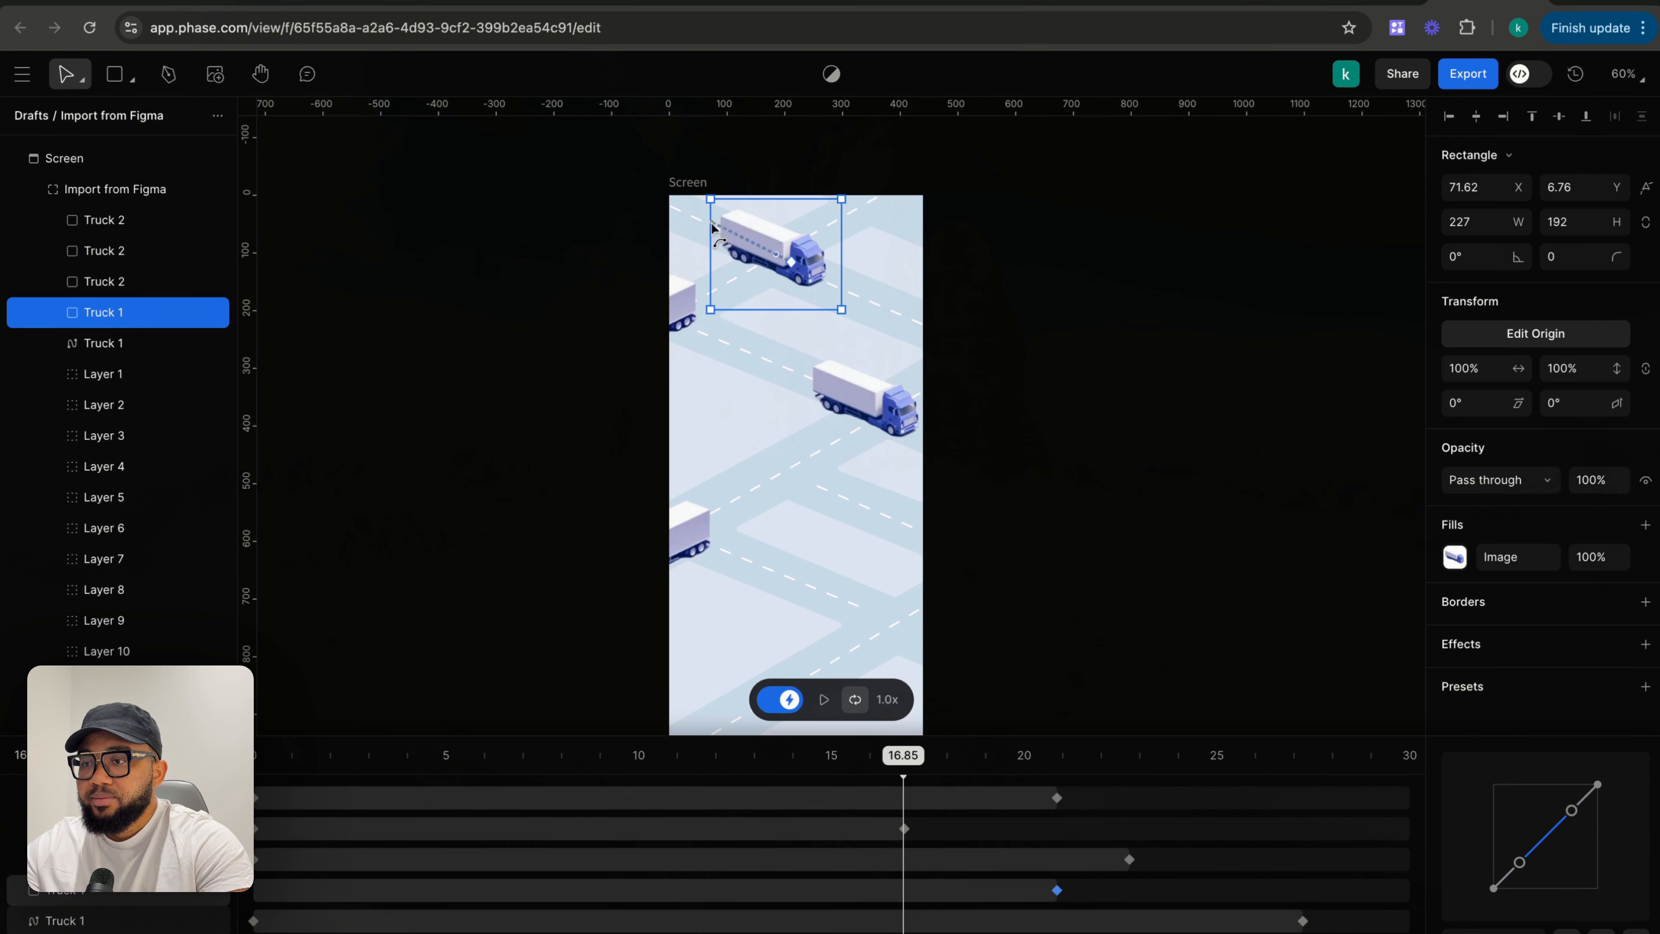
{"action": "left_click_drag", "start_coordinate": [778, 250], "coordinate": [716, 223]}
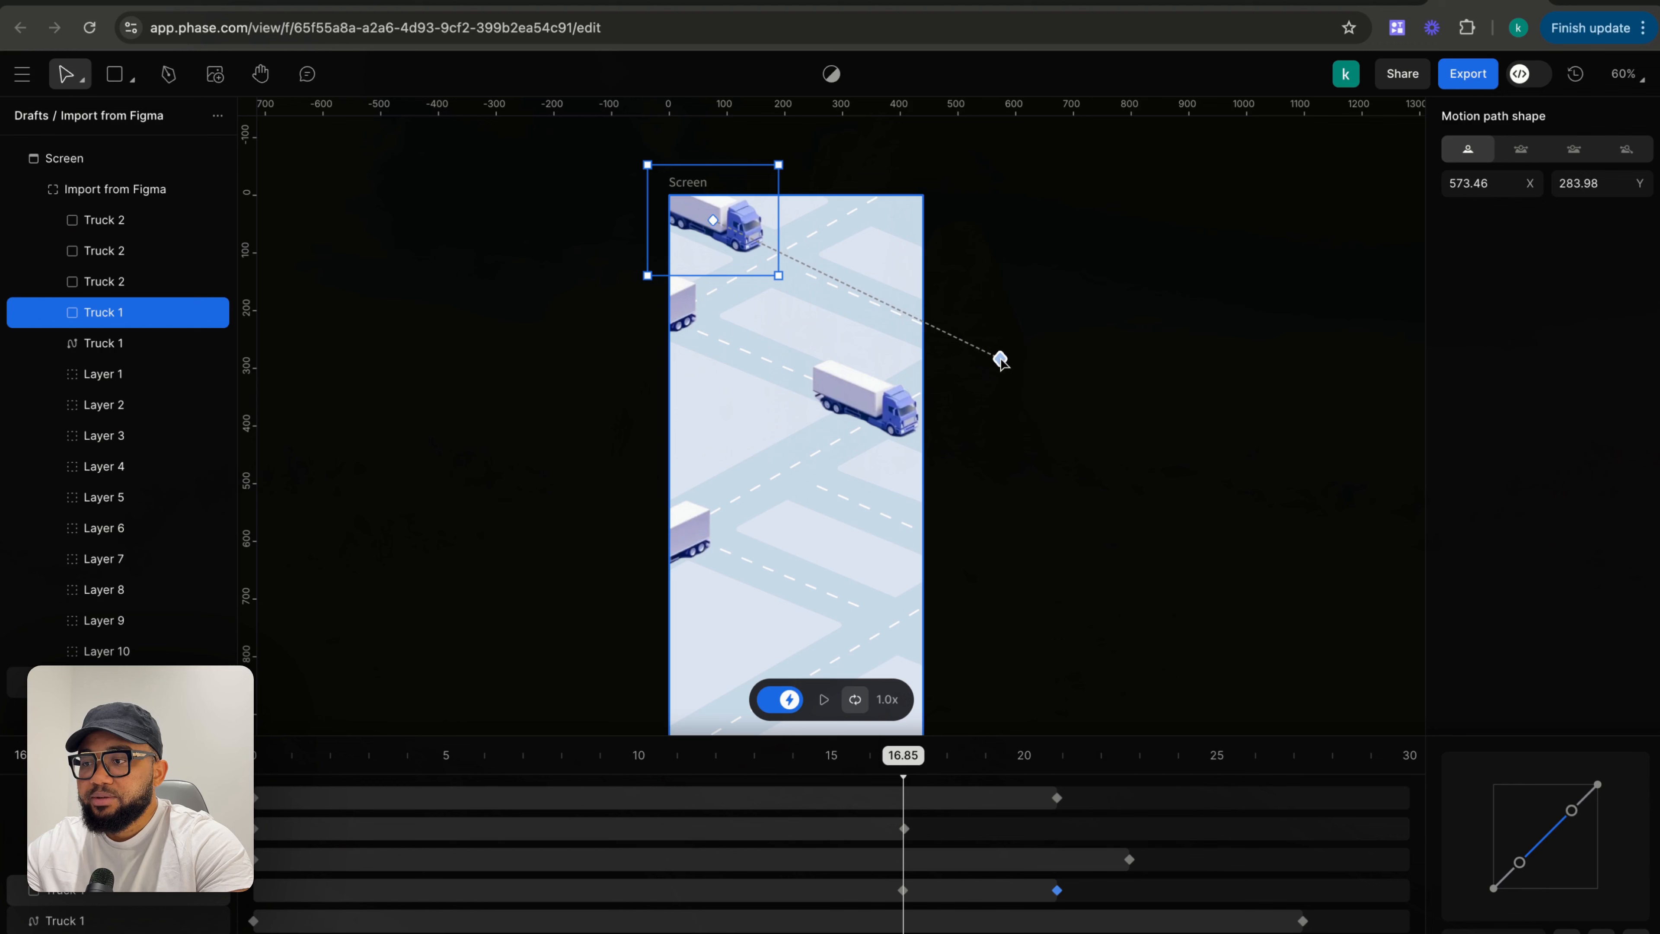
{"action": "left_click_drag", "start_coordinate": [1001, 360], "coordinate": [1002, 360]}
{"action": "left_click_drag", "start_coordinate": [728, 222], "coordinate": [755, 235]}
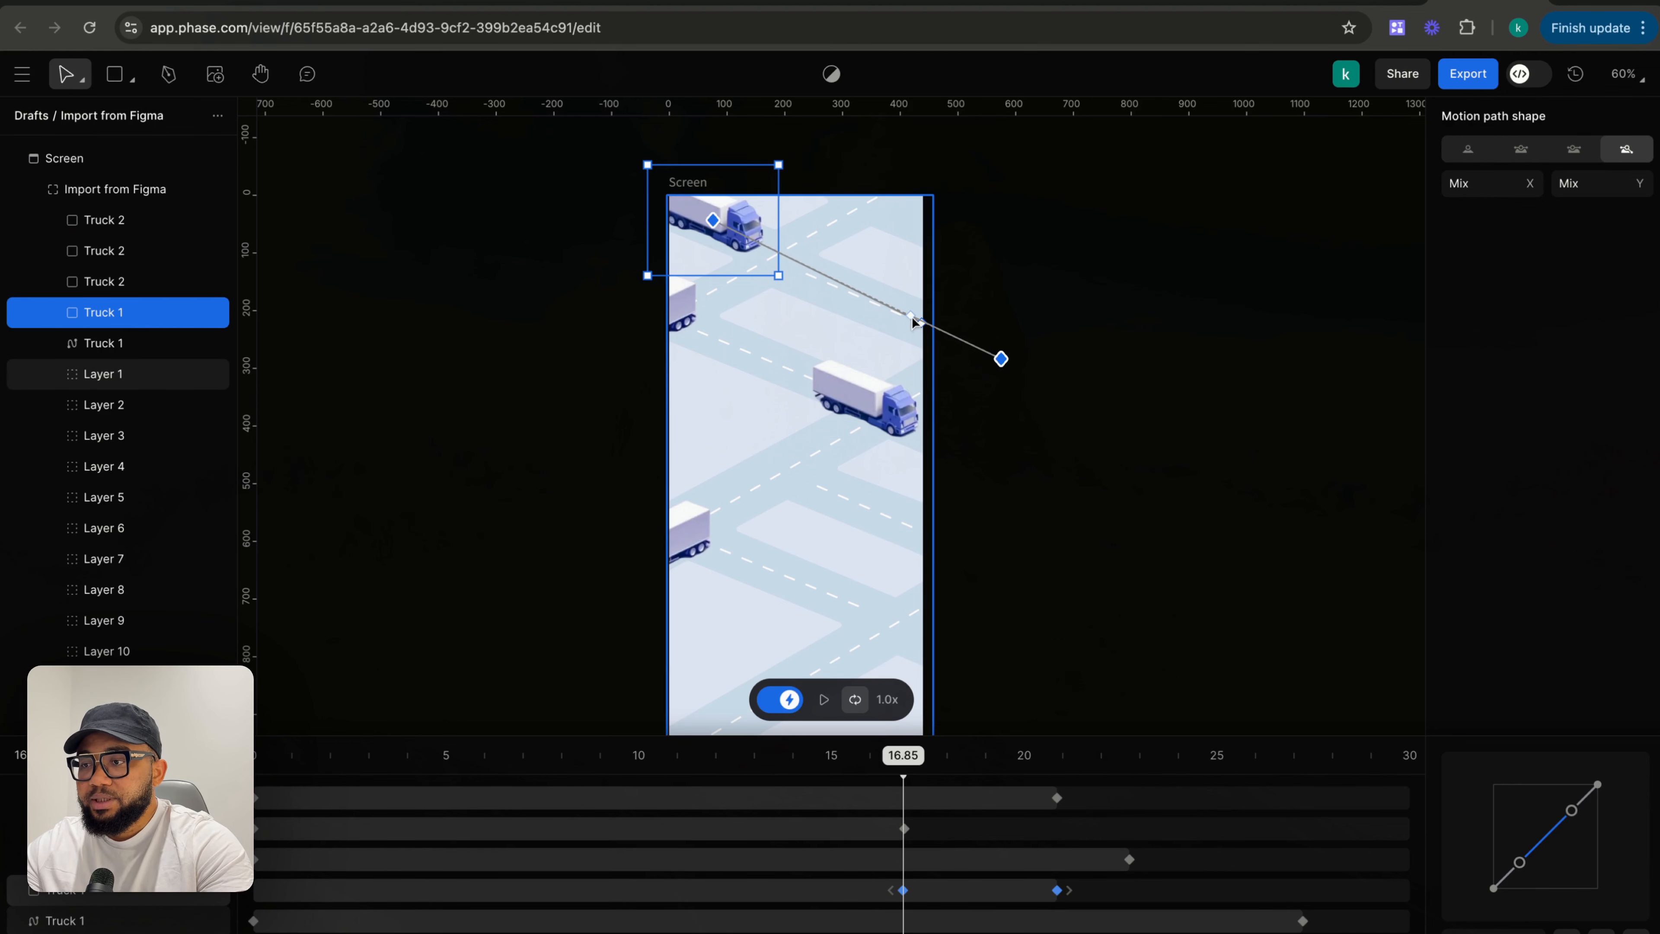
{"action": "left_click", "coordinate": [748, 266]}
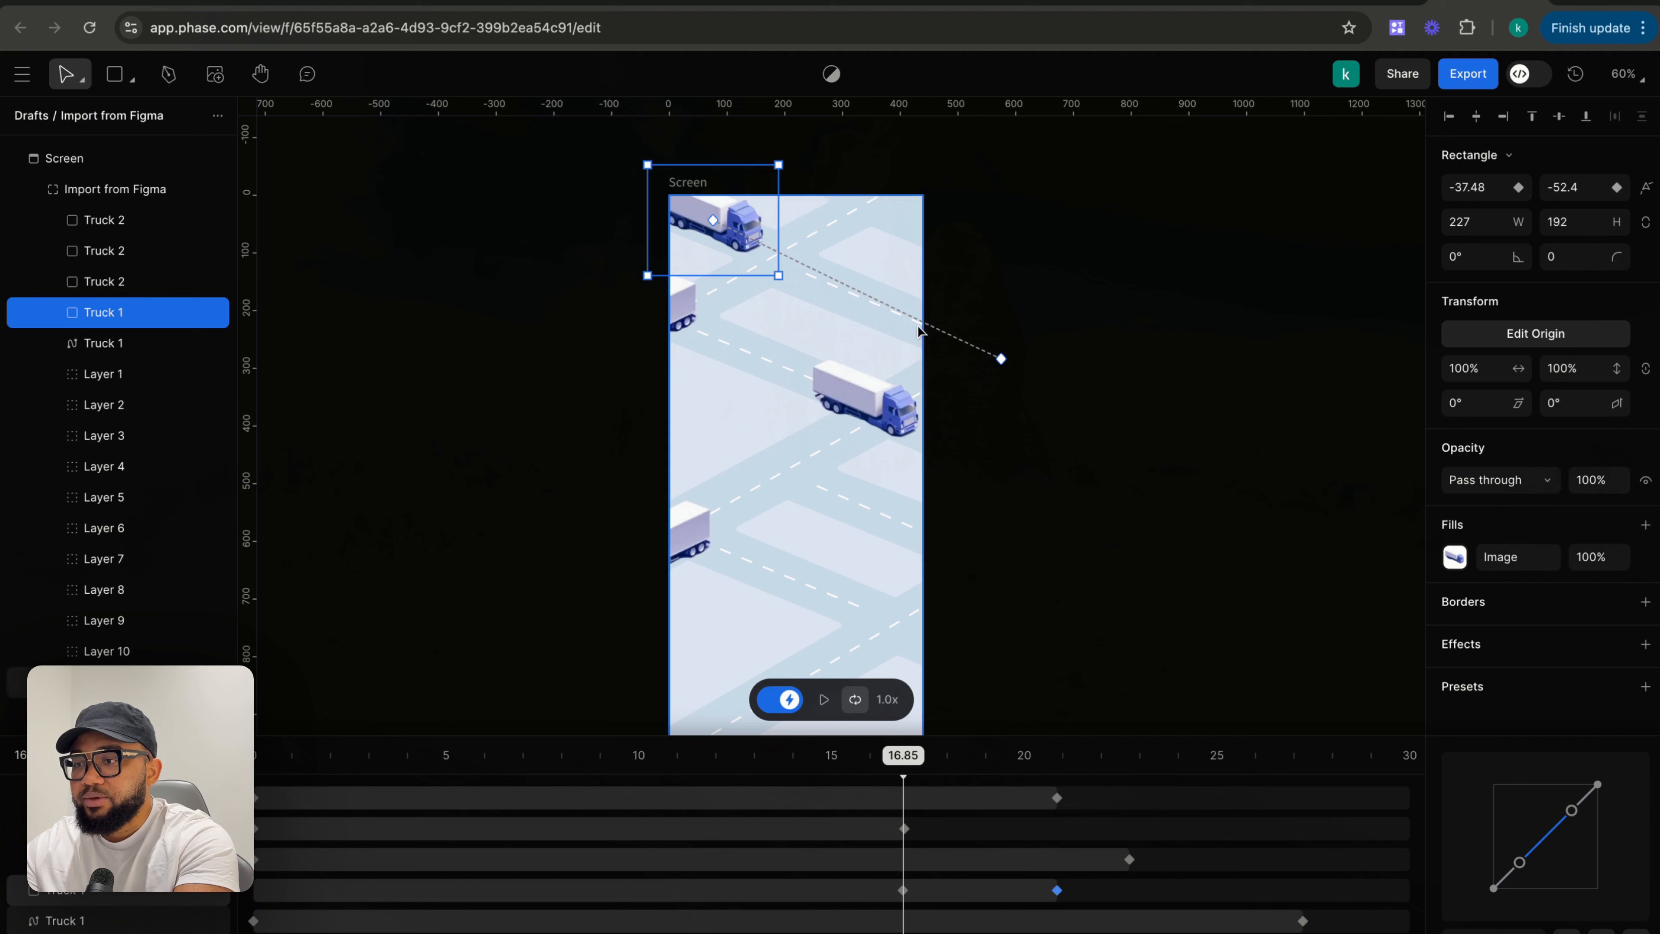
{"action": "left_click_drag", "start_coordinate": [749, 267], "coordinate": [827, 287]}
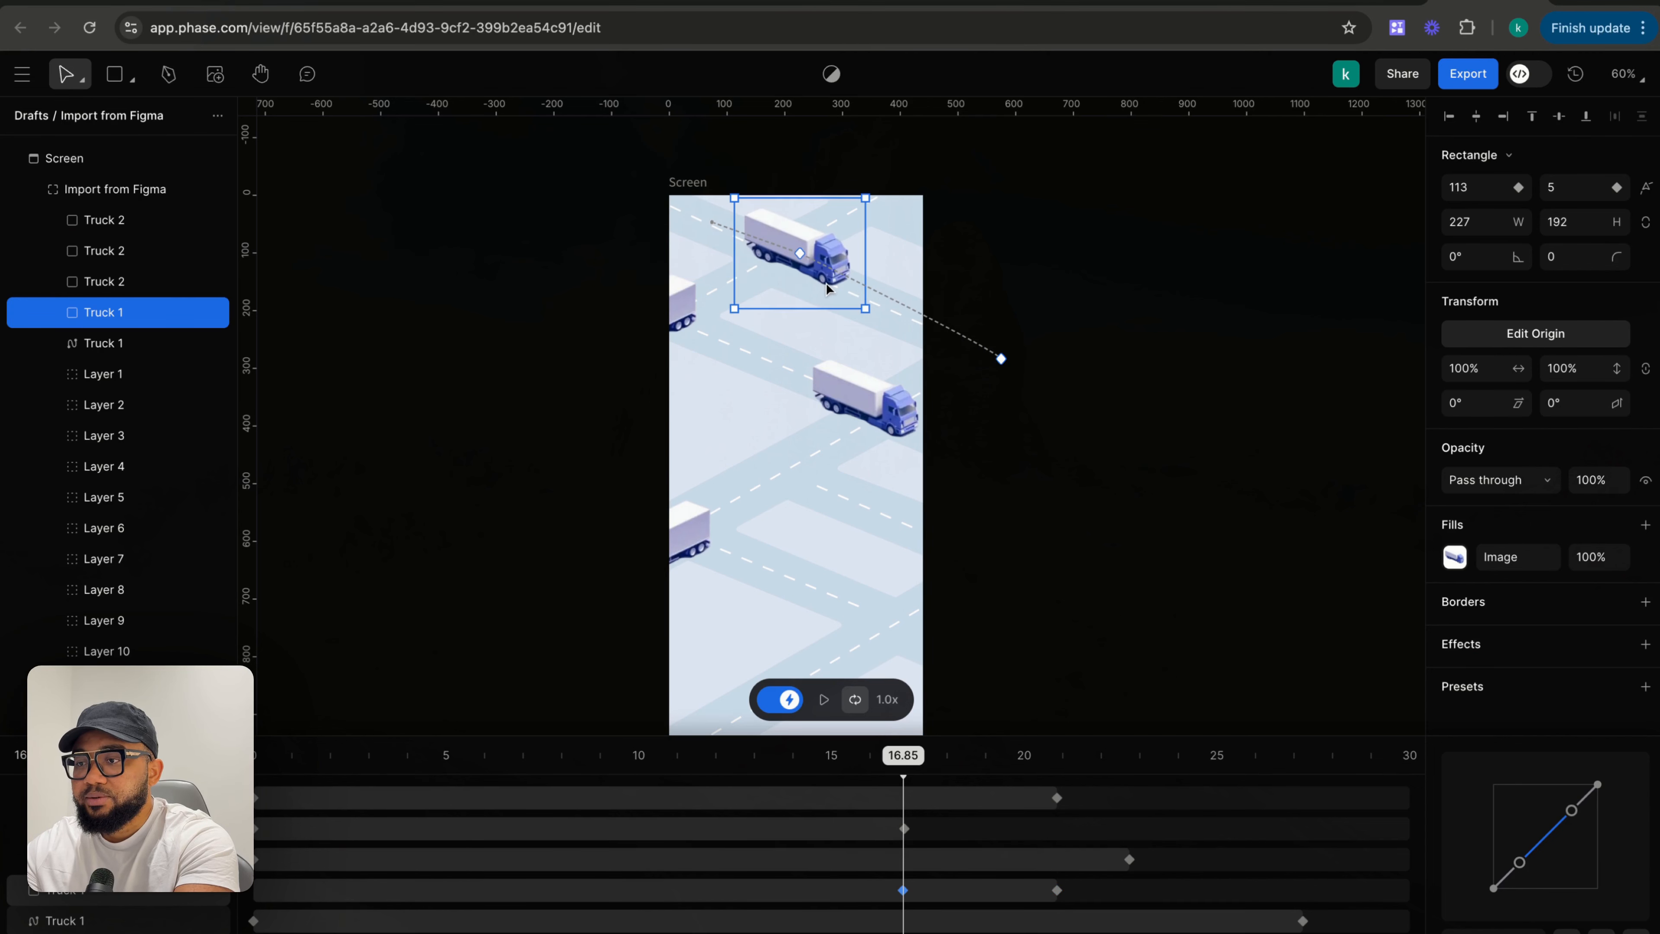
{"action": "left_click", "coordinate": [991, 356]}
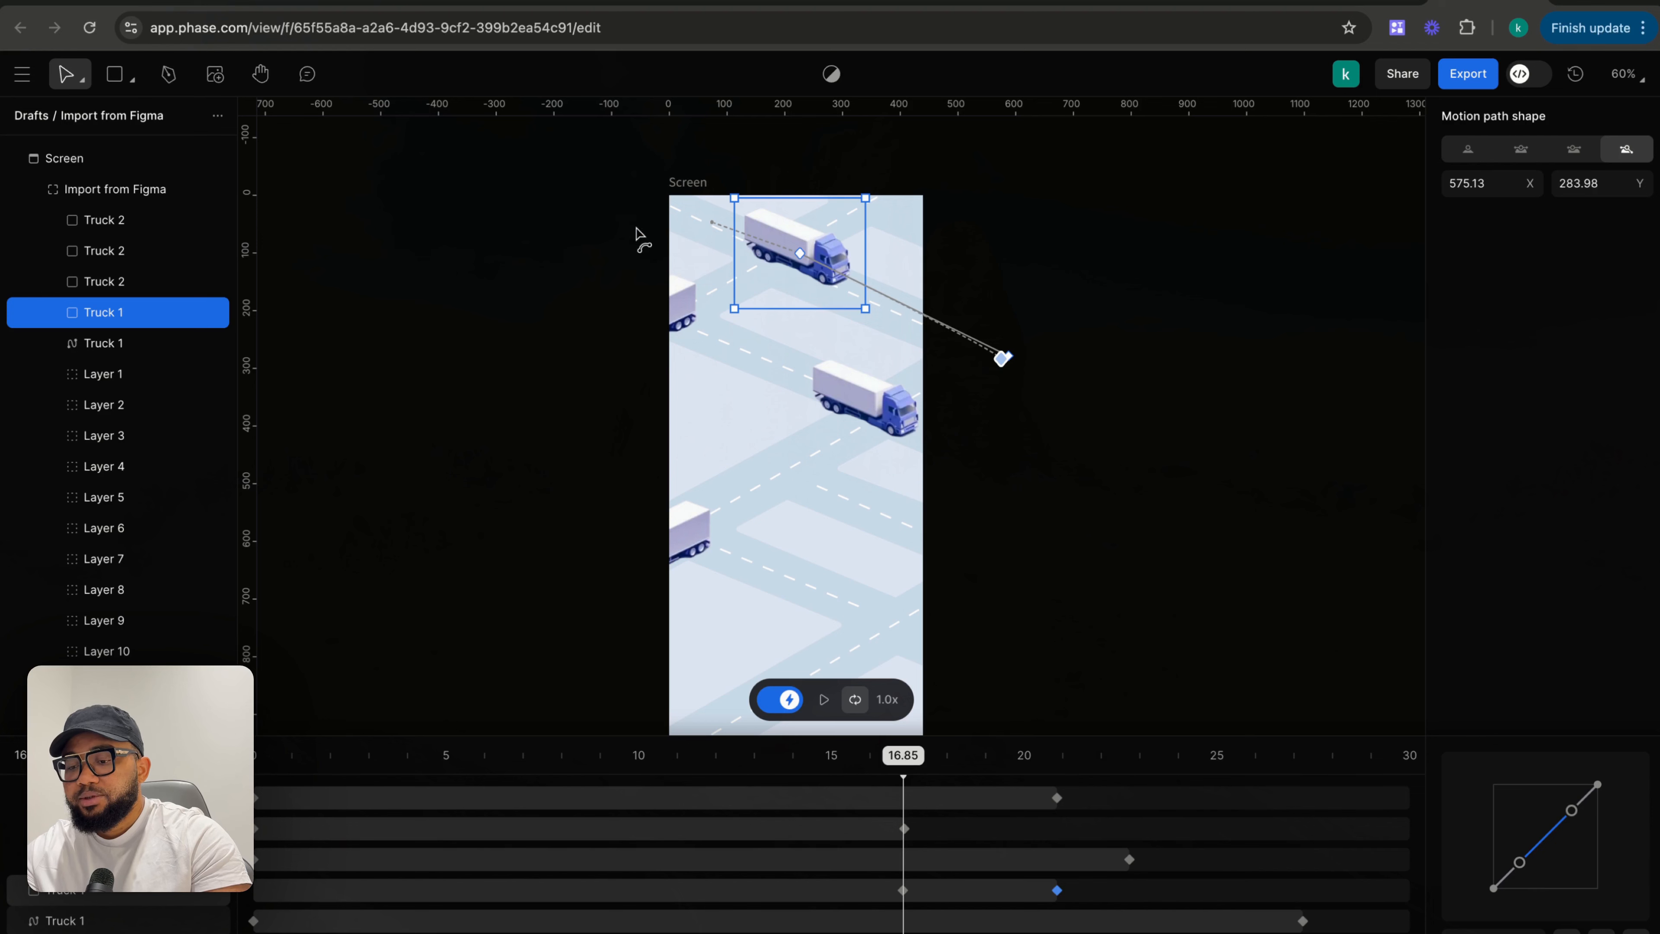
- Undo the recent Truck 1 keyframe and motion path edits
{"action": "key", "text": "super+z"}
{"action": "key", "text": "super+z"}
{"action": "key", "text": "super+z"}
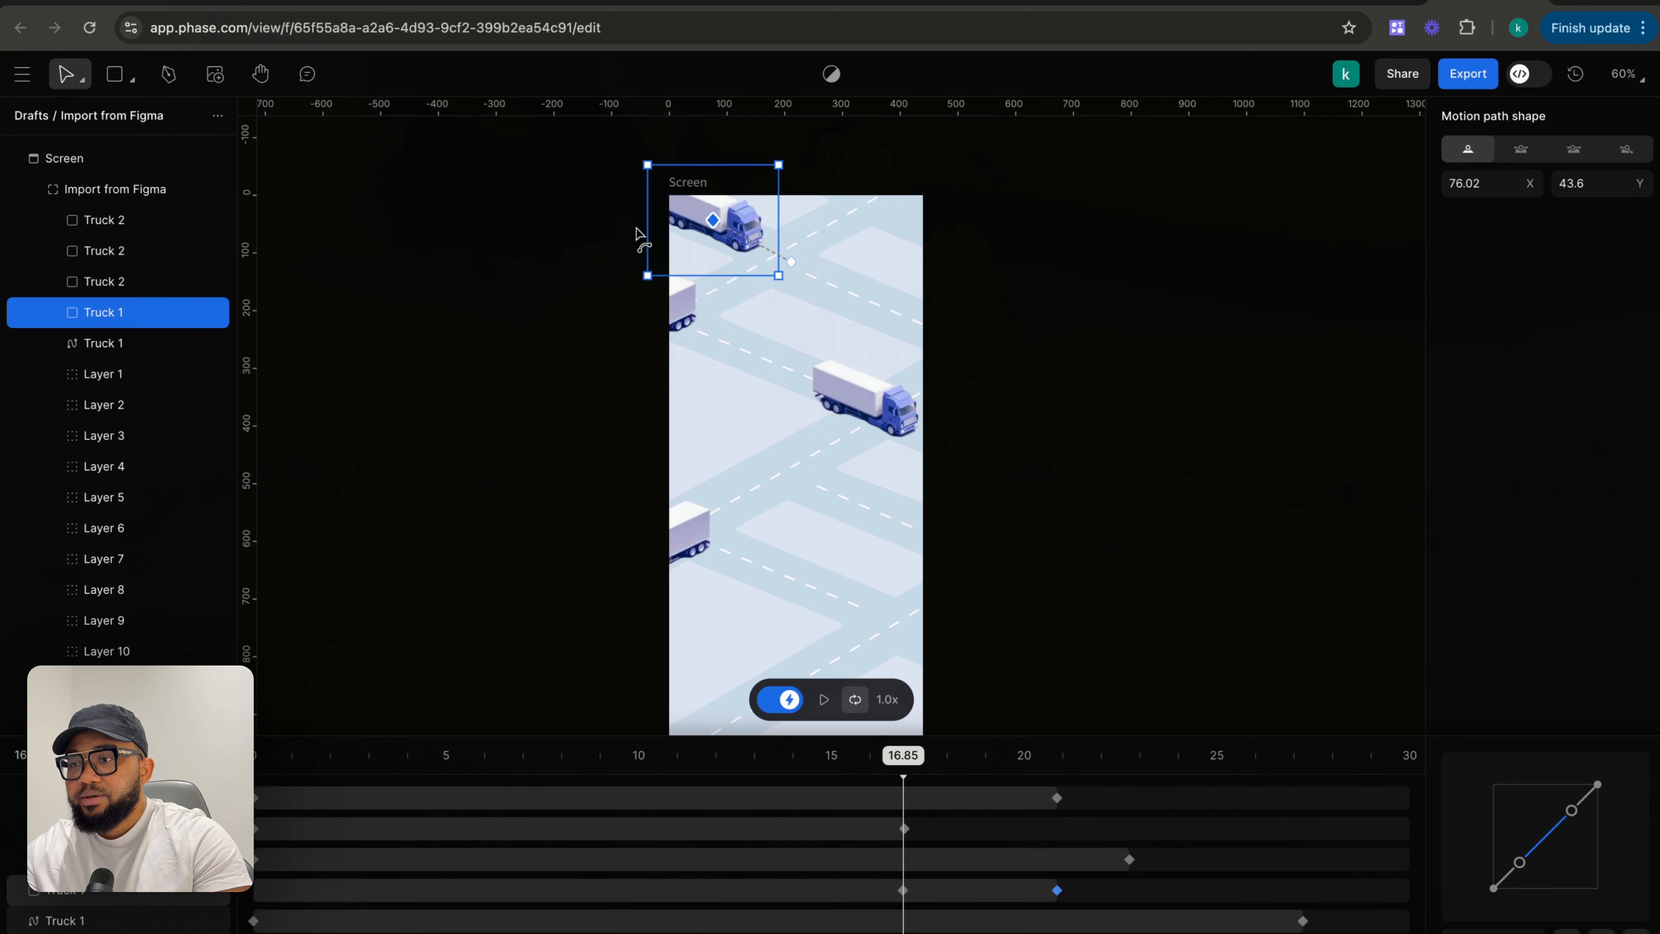
{"action": "key", "text": "super+z"}
{"action": "key", "text": "super+z"}
{"action": "key", "text": "super+z"}
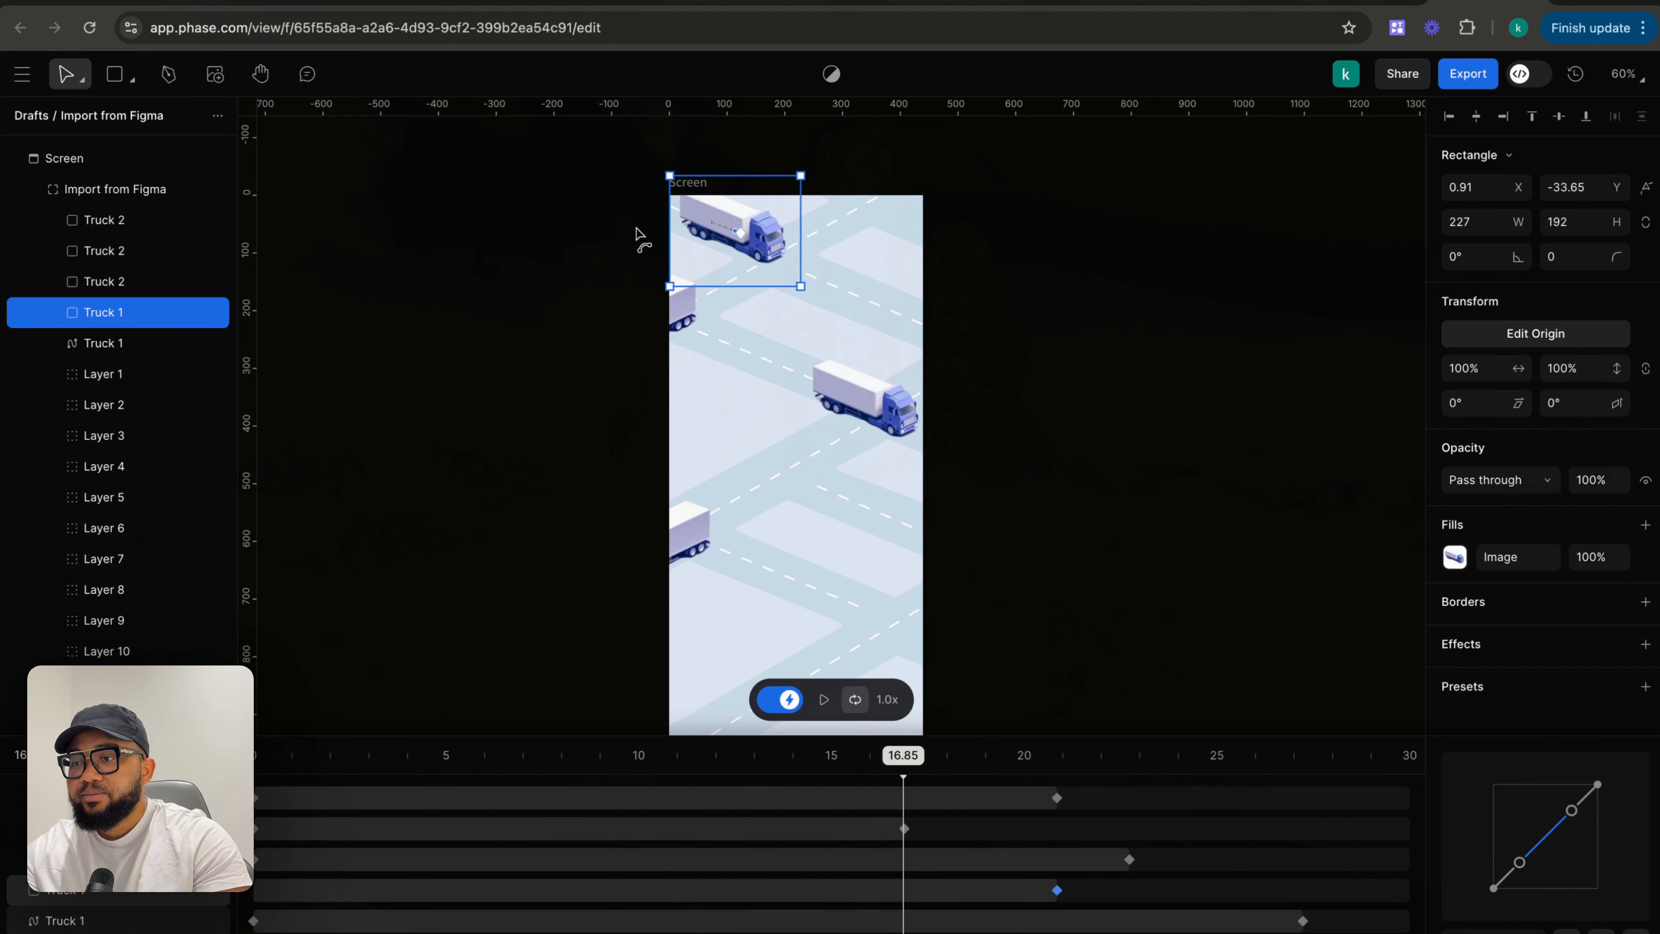
{"action": "key", "text": "super+z"}
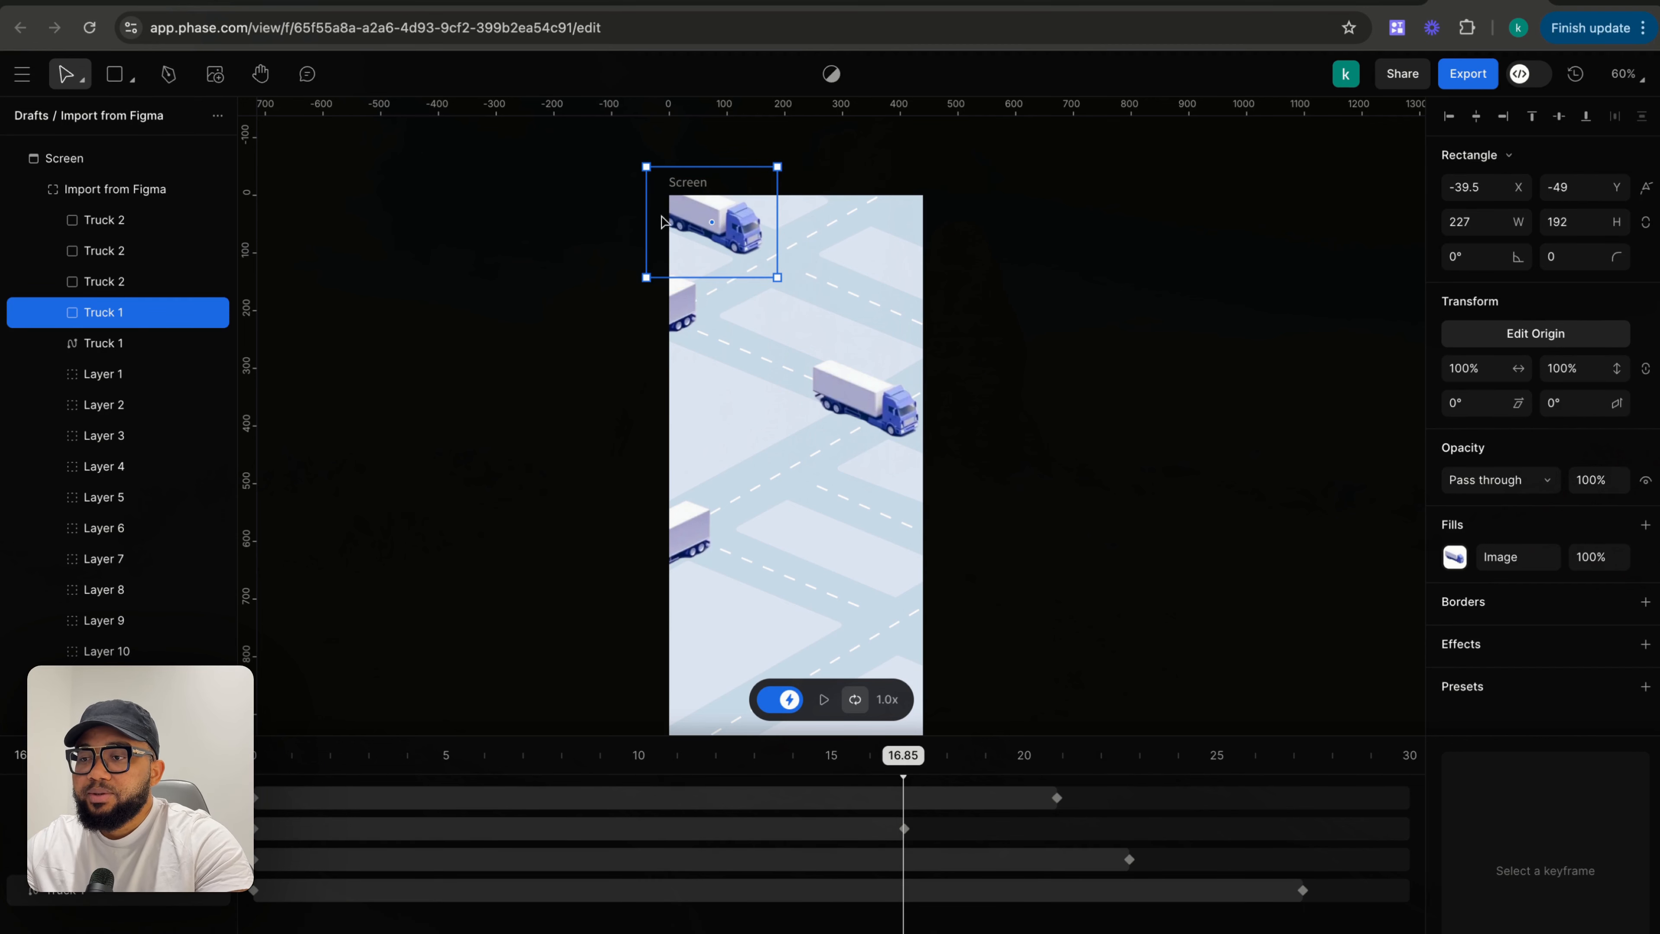
- Try dragging Truck 1 off the frame's upper left at 16.85 s
{"action": "left_click_drag", "start_coordinate": [658, 214], "coordinate": [579, 175]}
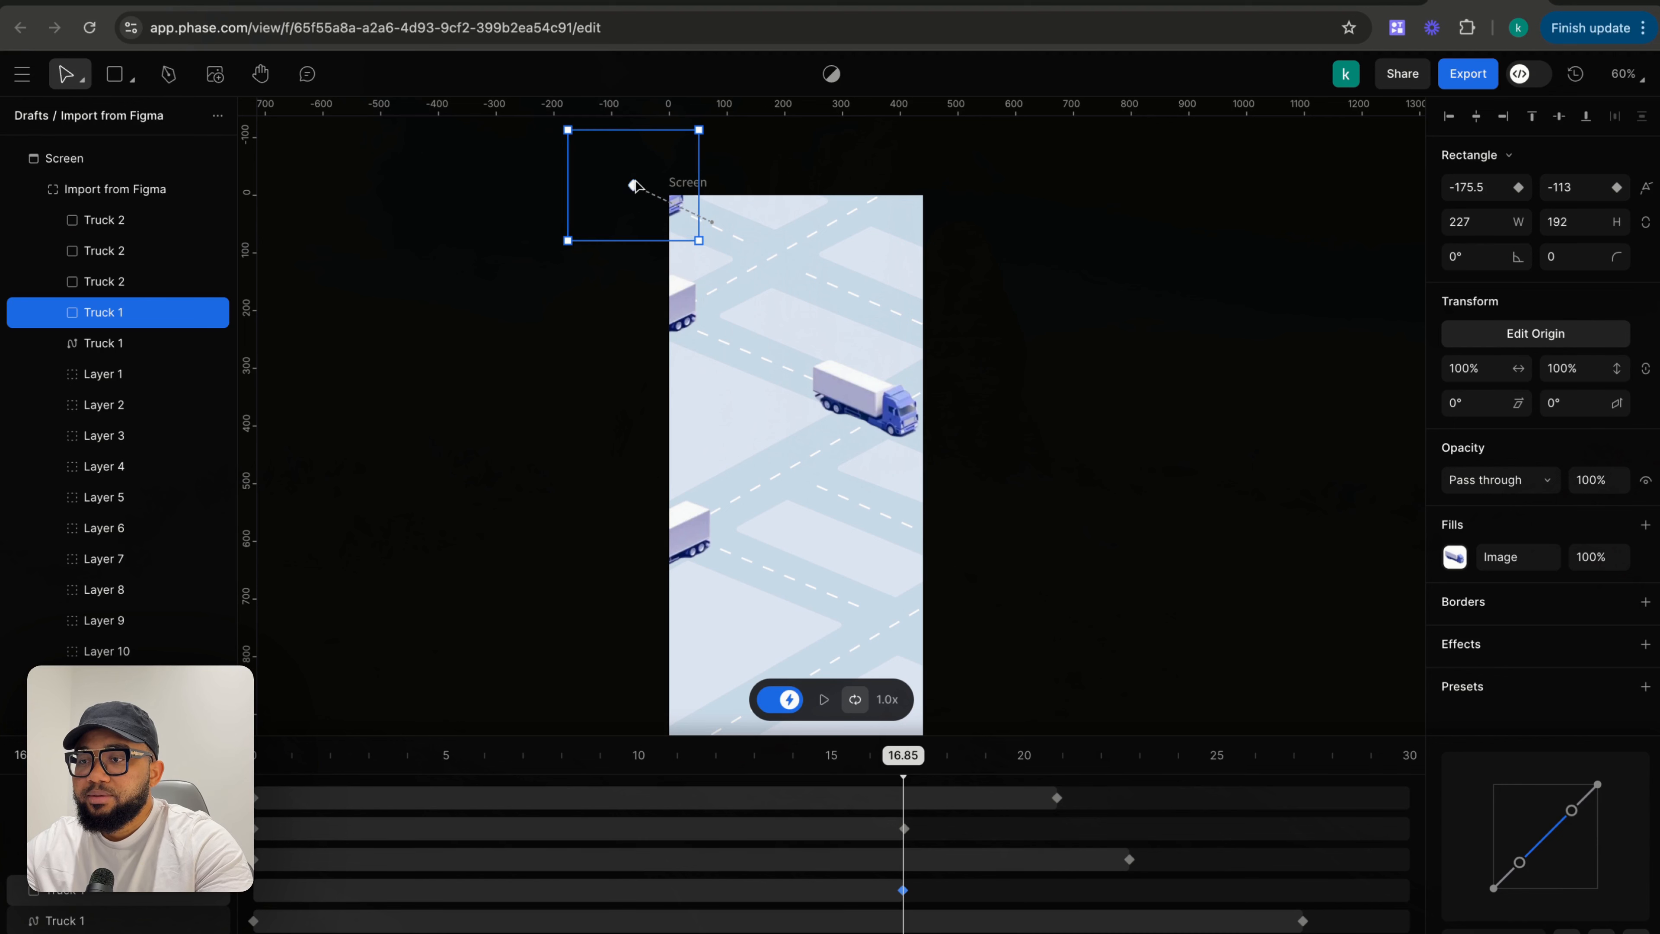
{"action": "left_click_drag", "start_coordinate": [634, 186], "coordinate": [695, 223]}
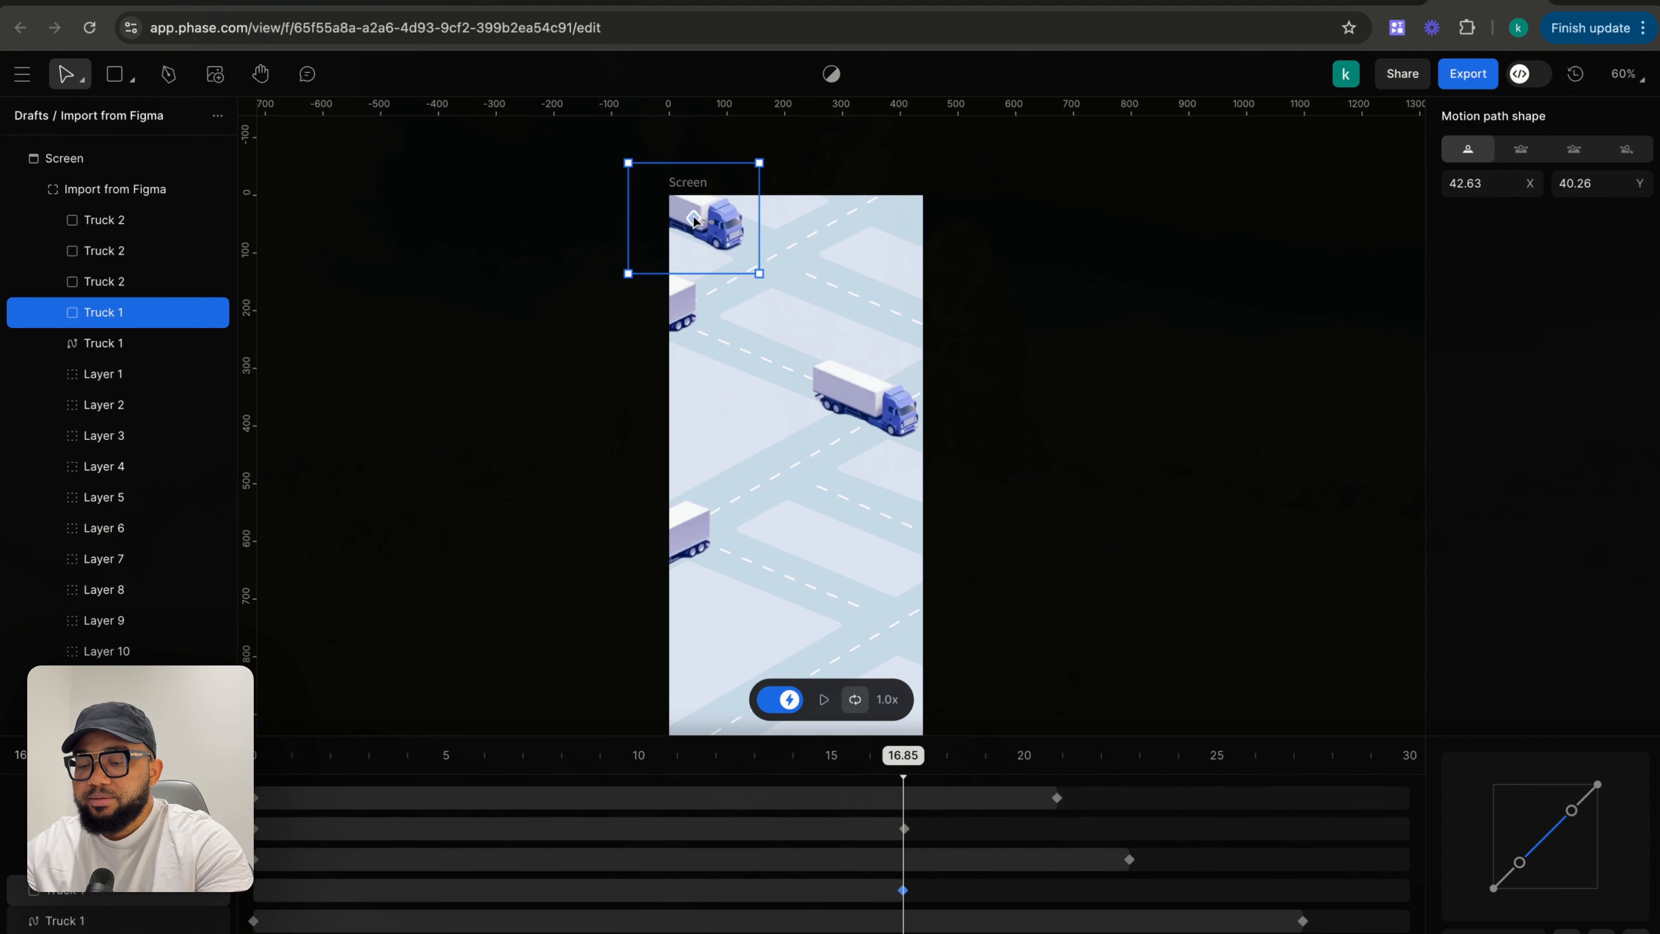
{"action": "left_click", "coordinate": [695, 223]}
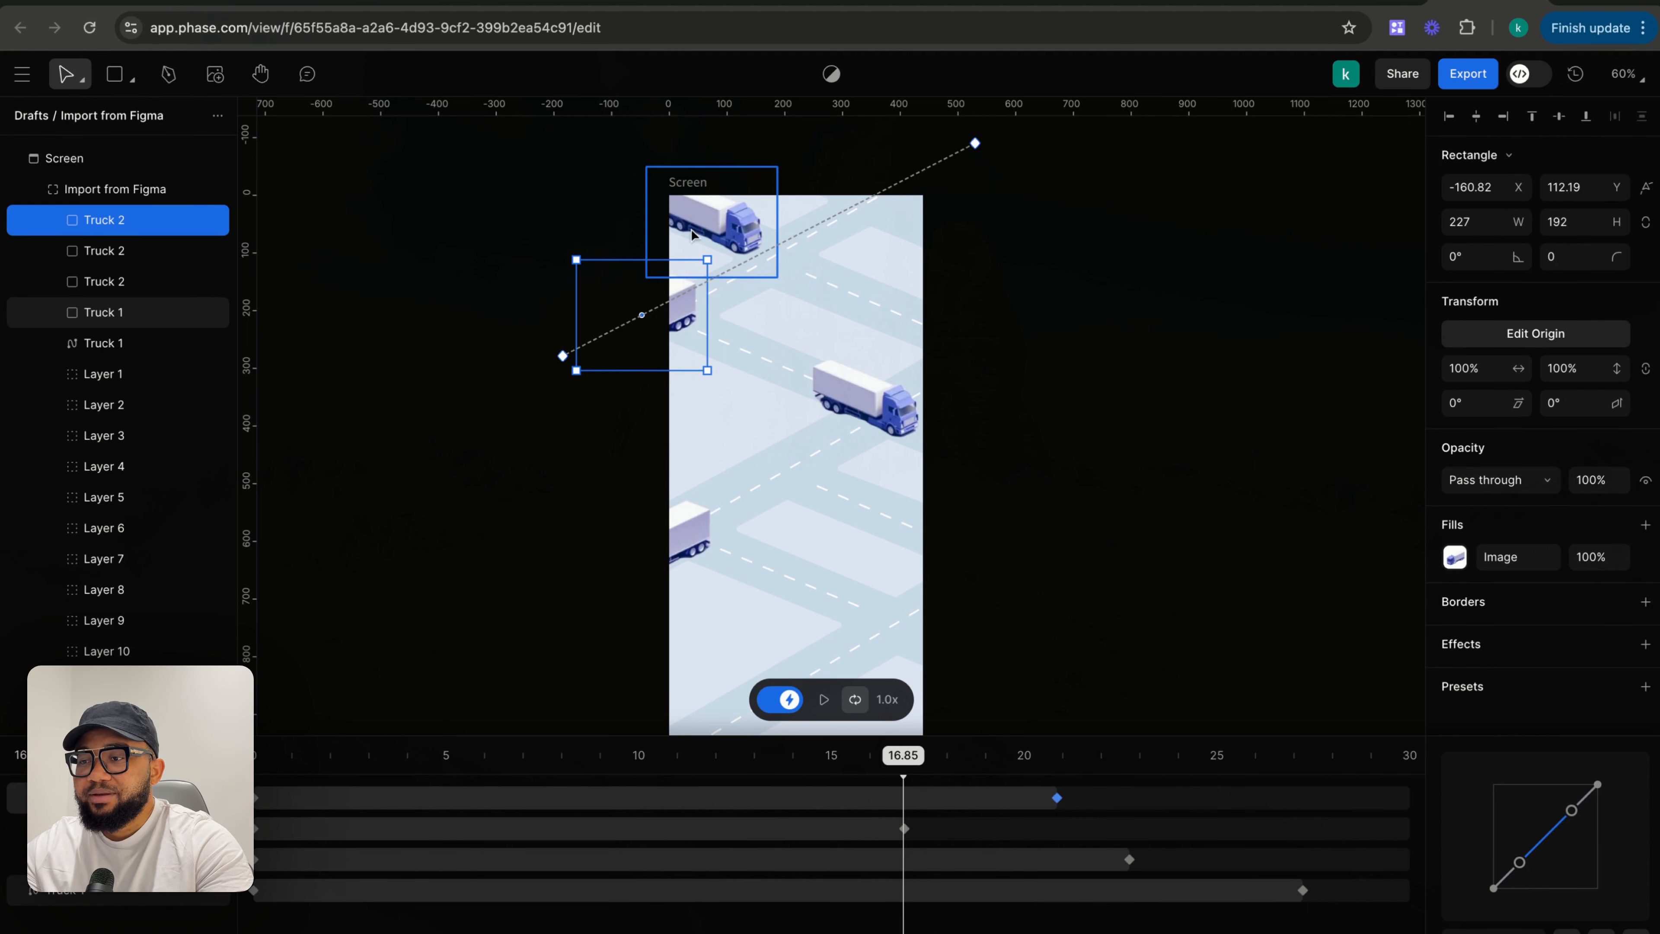
{"action": "left_click", "coordinate": [714, 216]}
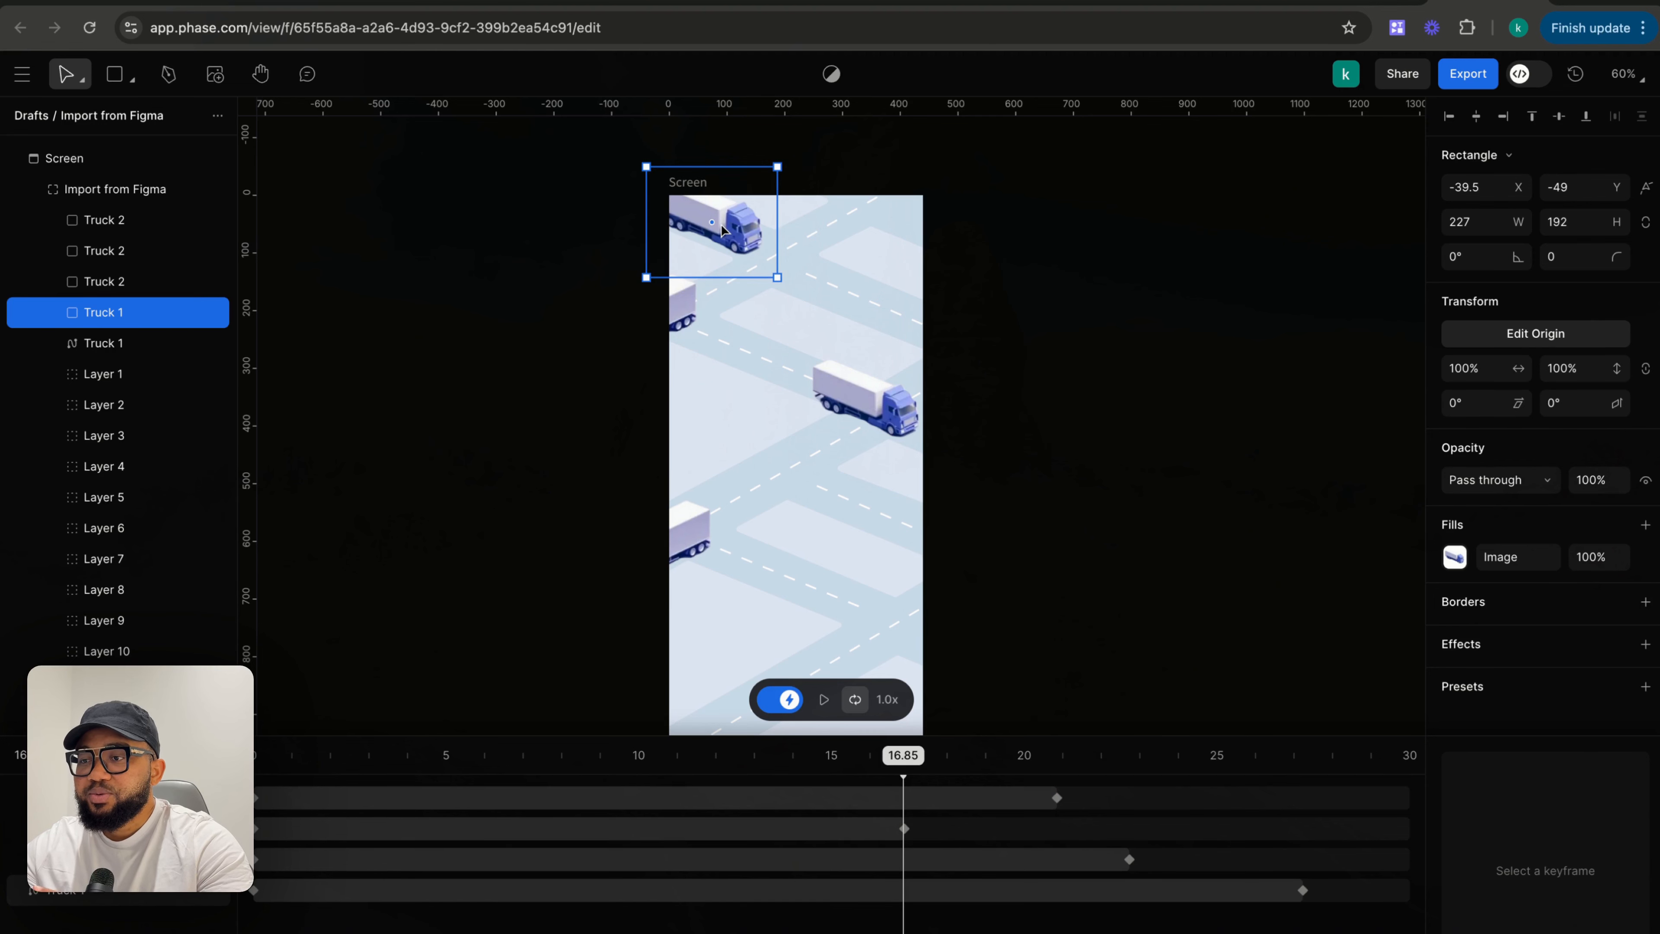
- With animate mode off, move Truck 1 off the frame's upper left to about X -202, Y -119, then re-enable animate mode
{"action": "left_click", "coordinate": [789, 699]}
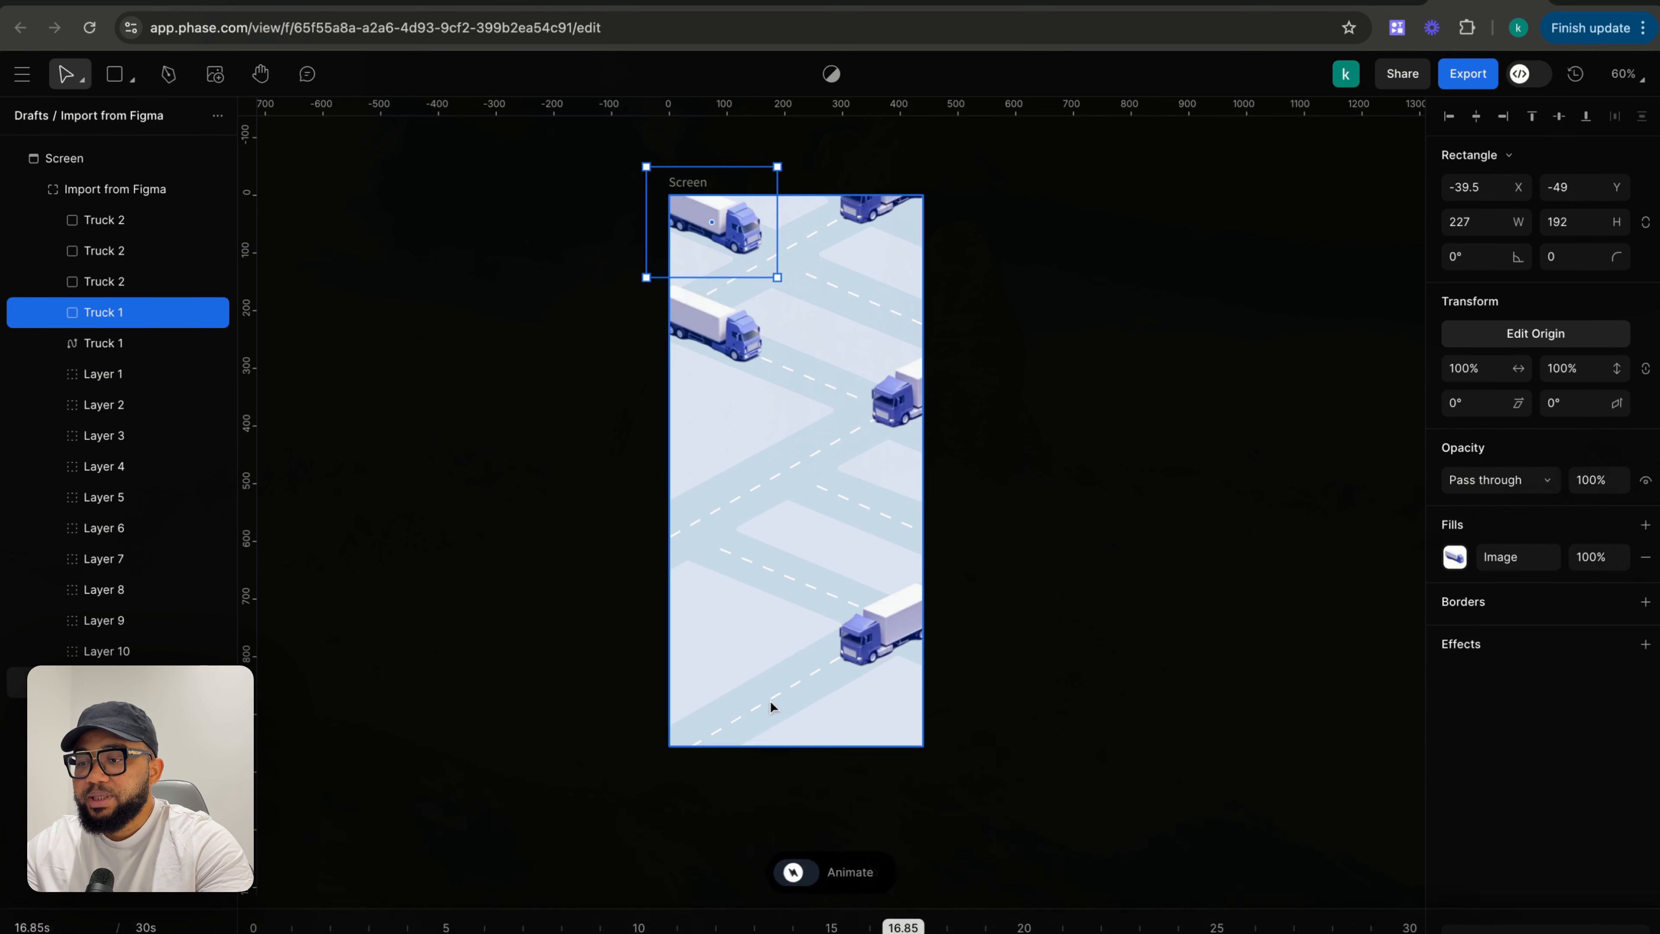
{"action": "left_click_drag", "start_coordinate": [689, 223], "coordinate": [598, 185]}
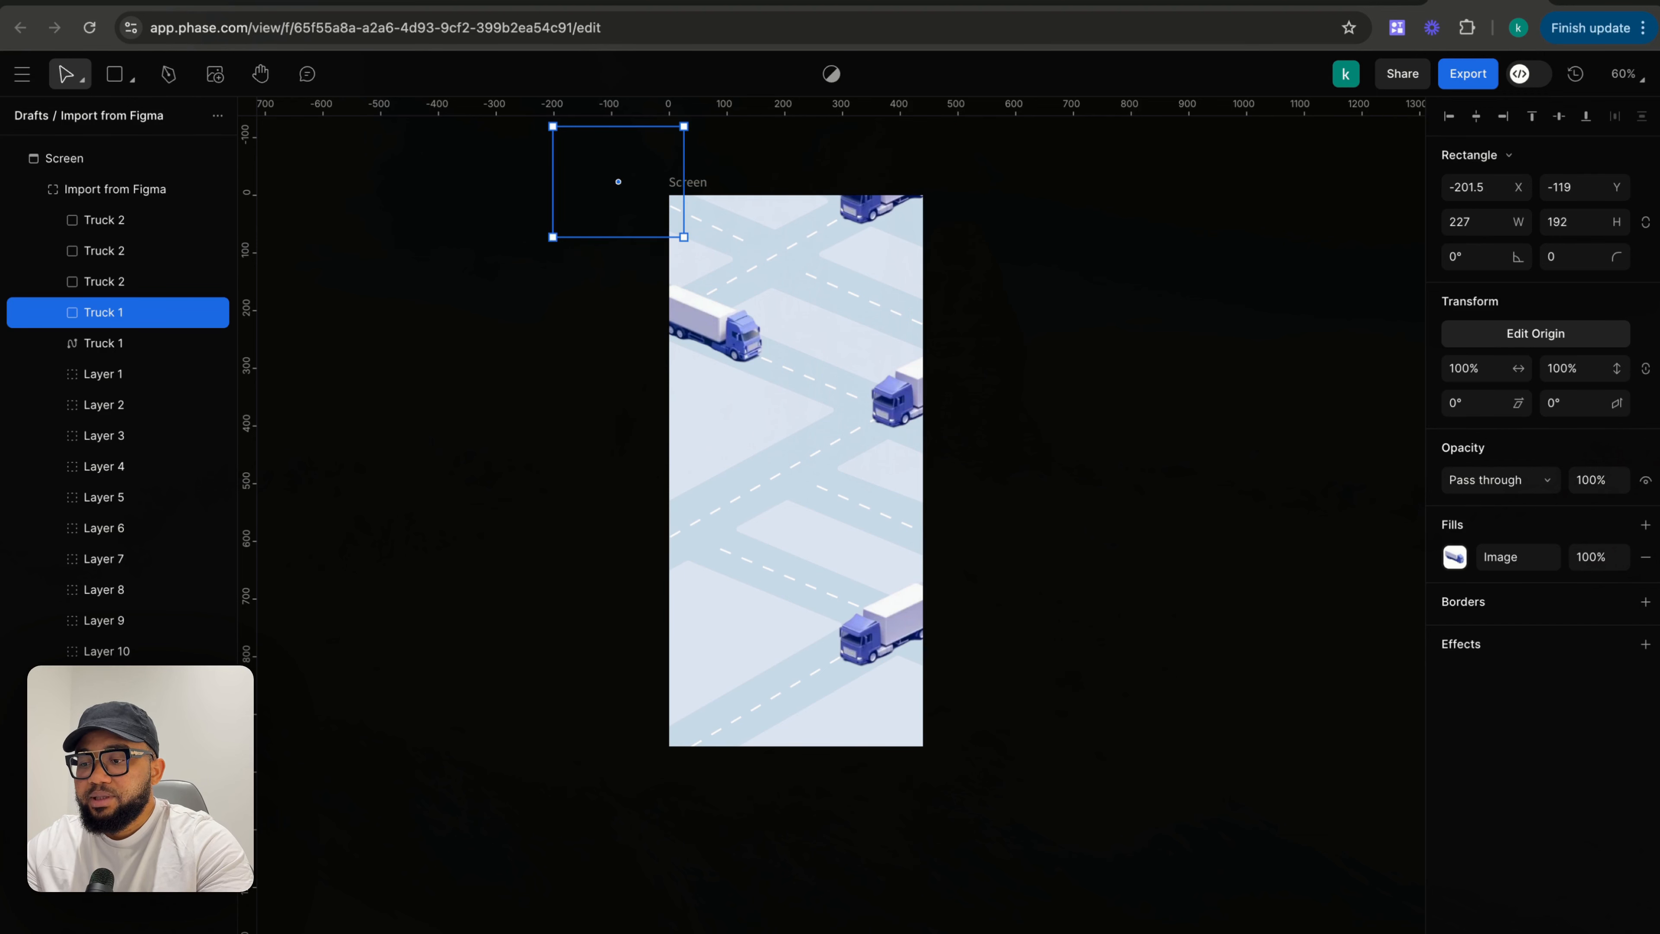
{"action": "left_click", "coordinate": [827, 927]}
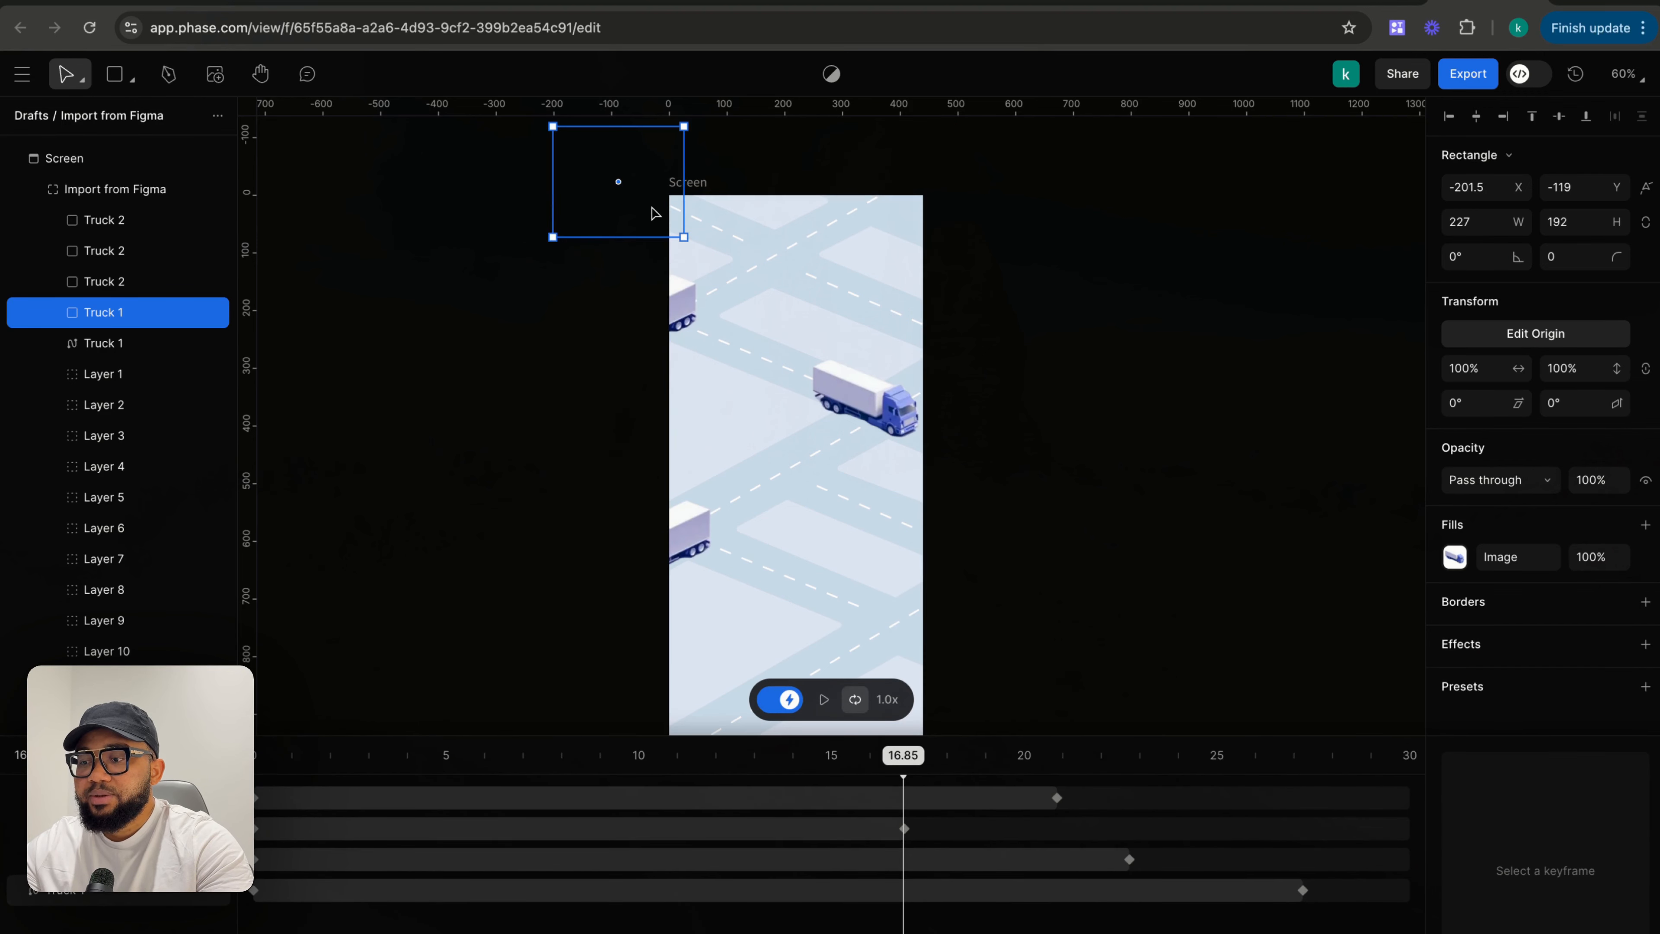
{"action": "left_click_drag", "start_coordinate": [905, 782], "coordinate": [605, 771]}
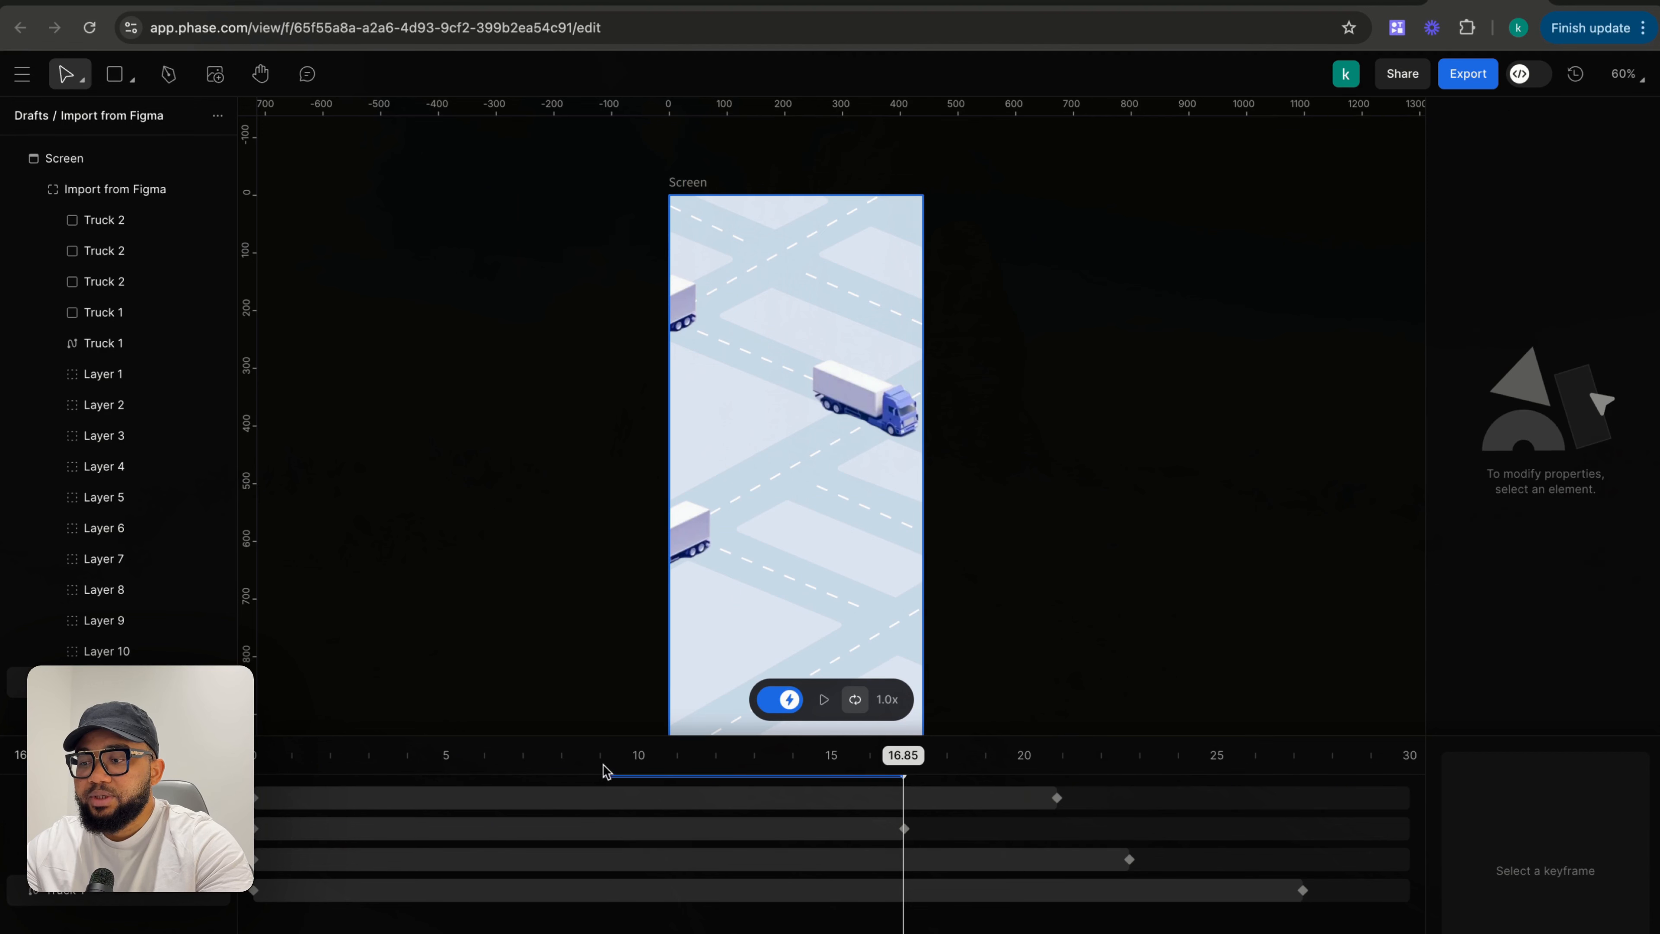
- Rewind to 0 s and set the Import from Figma container's overflow to Show
{"action": "left_click_drag", "start_coordinate": [903, 778], "coordinate": [255, 778]}
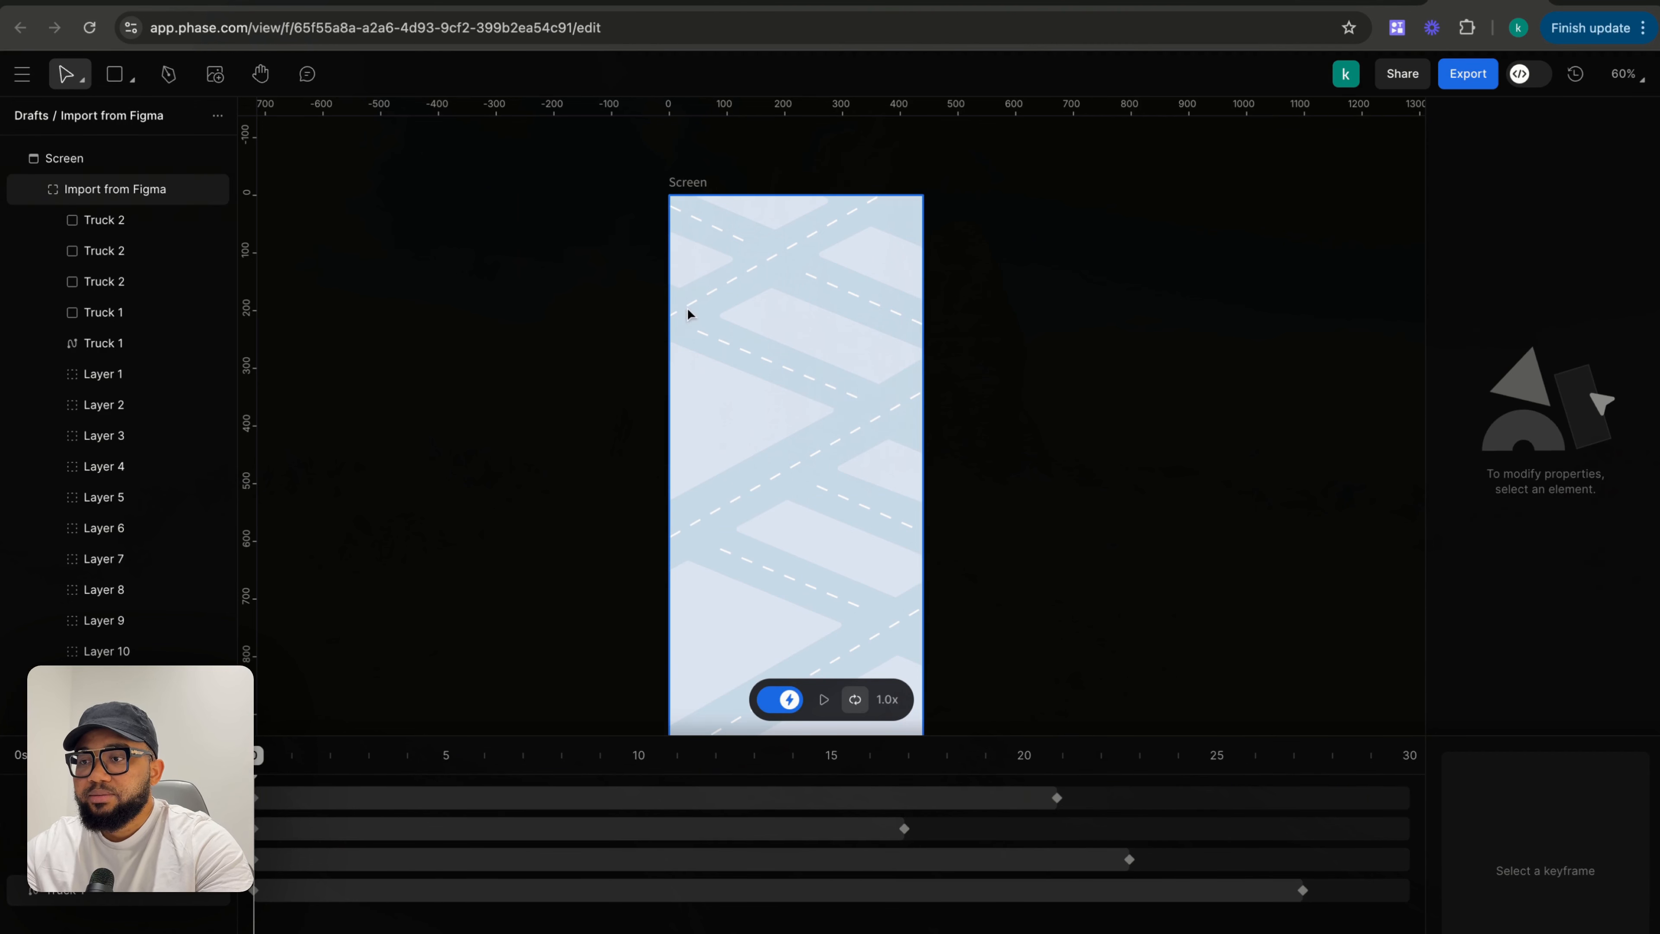
{"action": "left_click", "coordinate": [672, 196]}
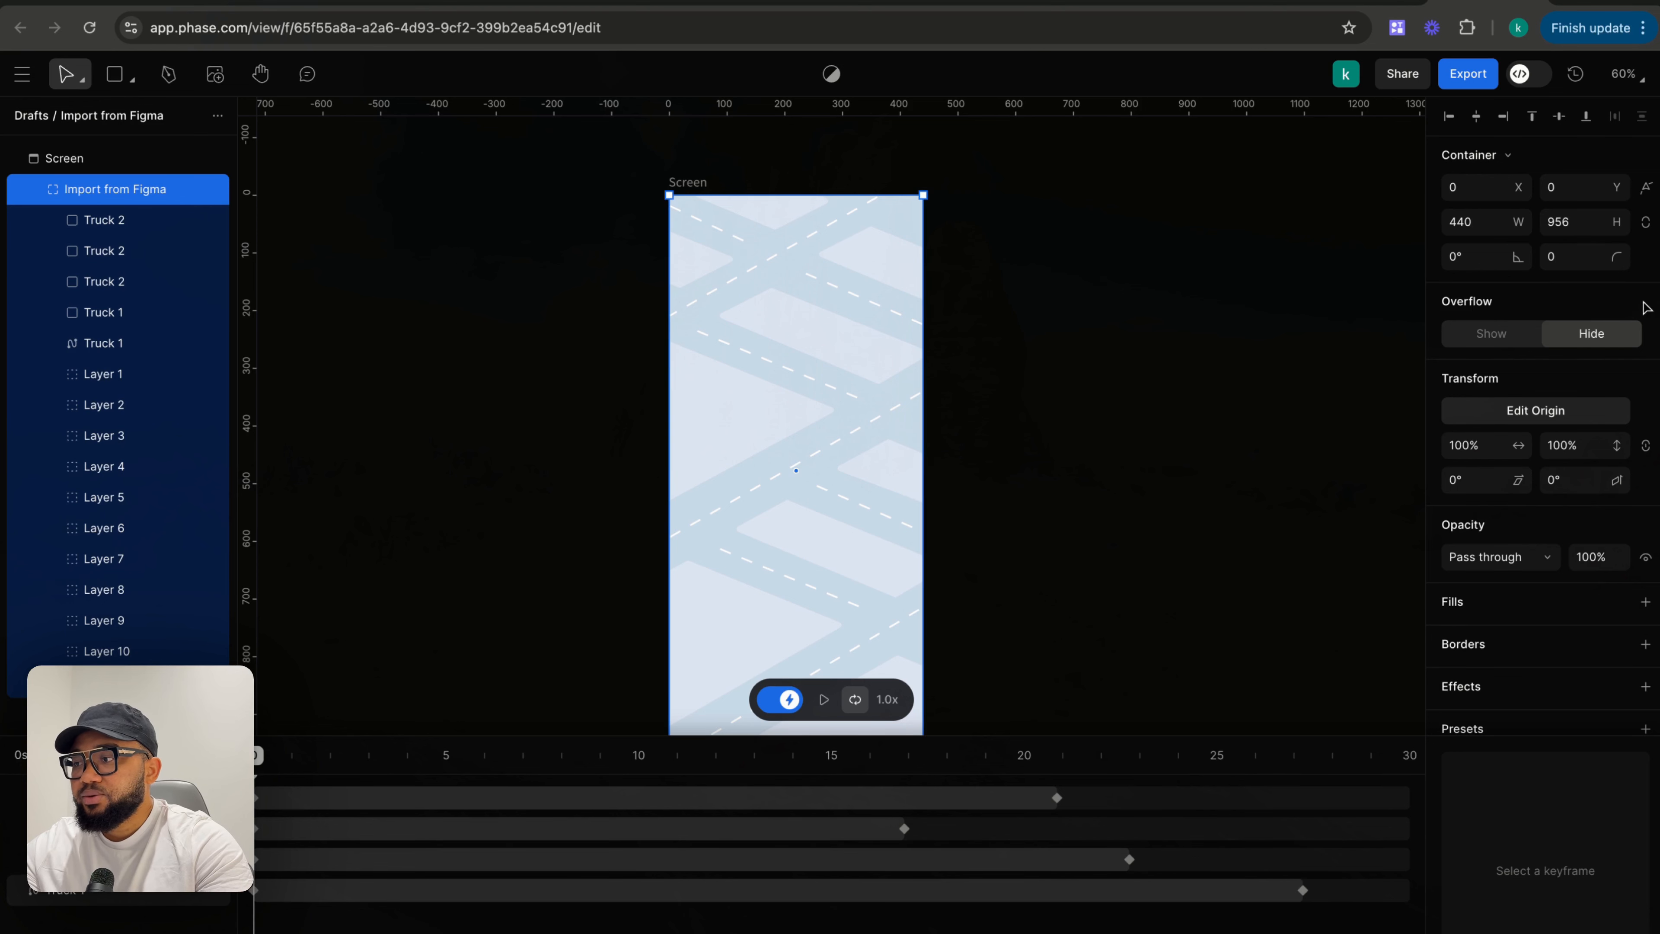
{"action": "left_click", "coordinate": [1497, 334]}
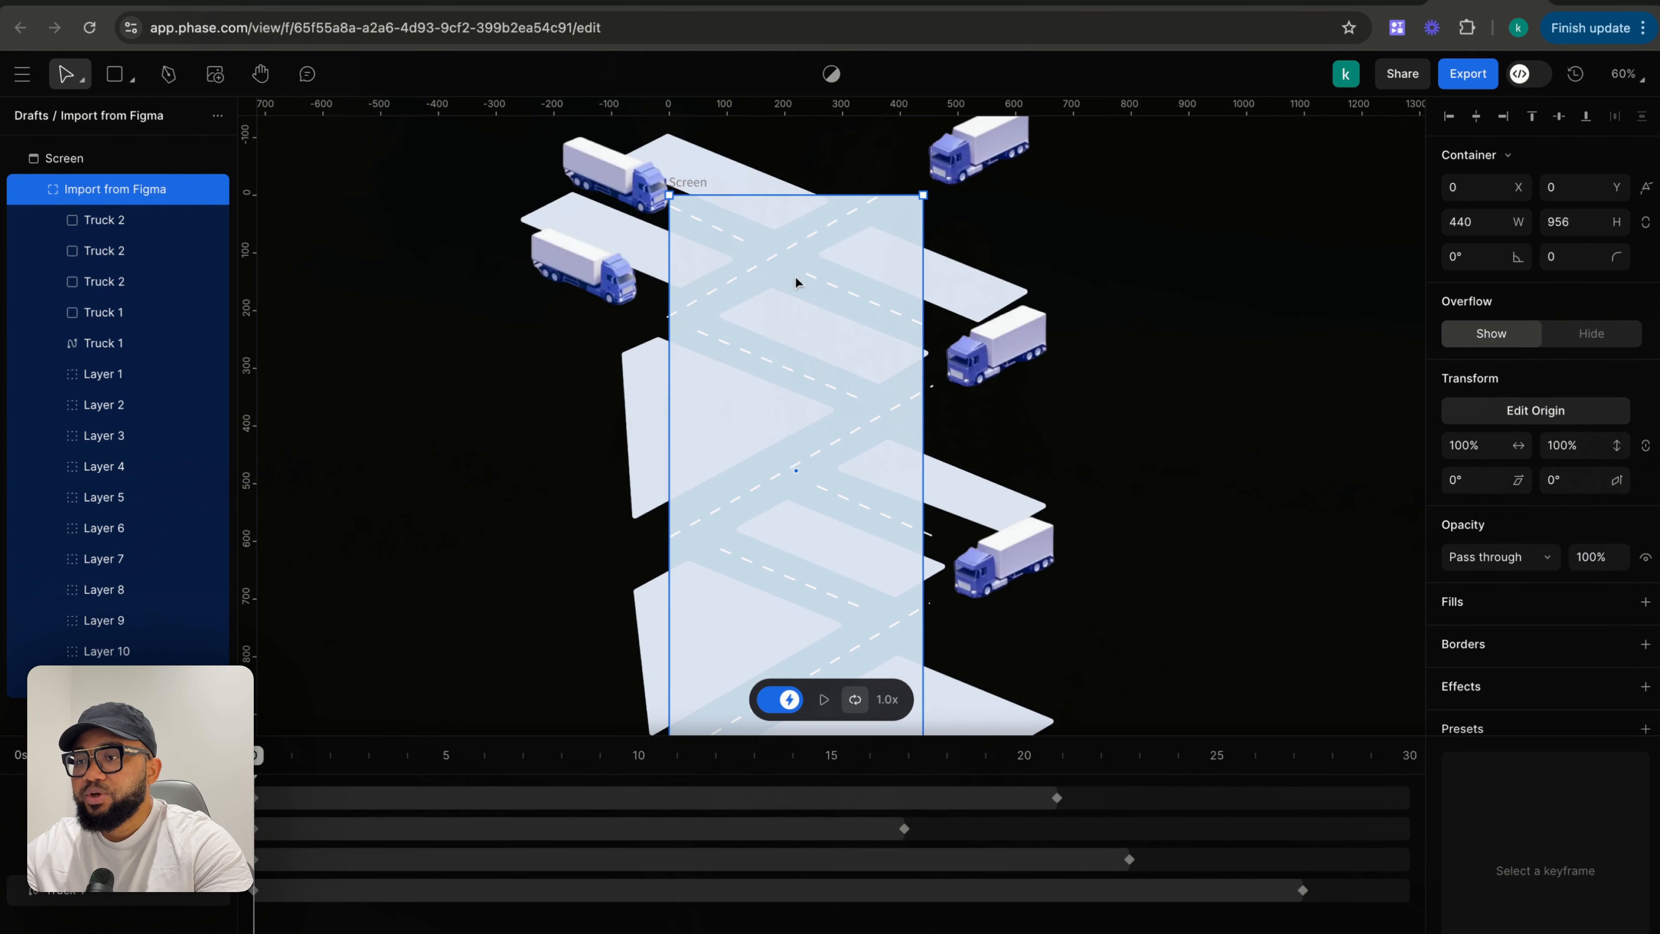
- Select Truck 1 at 0 s and move it onto the road to about X -66, Y -45
{"action": "key", "text": "Escape"}
{"action": "double_click", "coordinate": [603, 177]}
{"action": "key", "text": "Escape"}
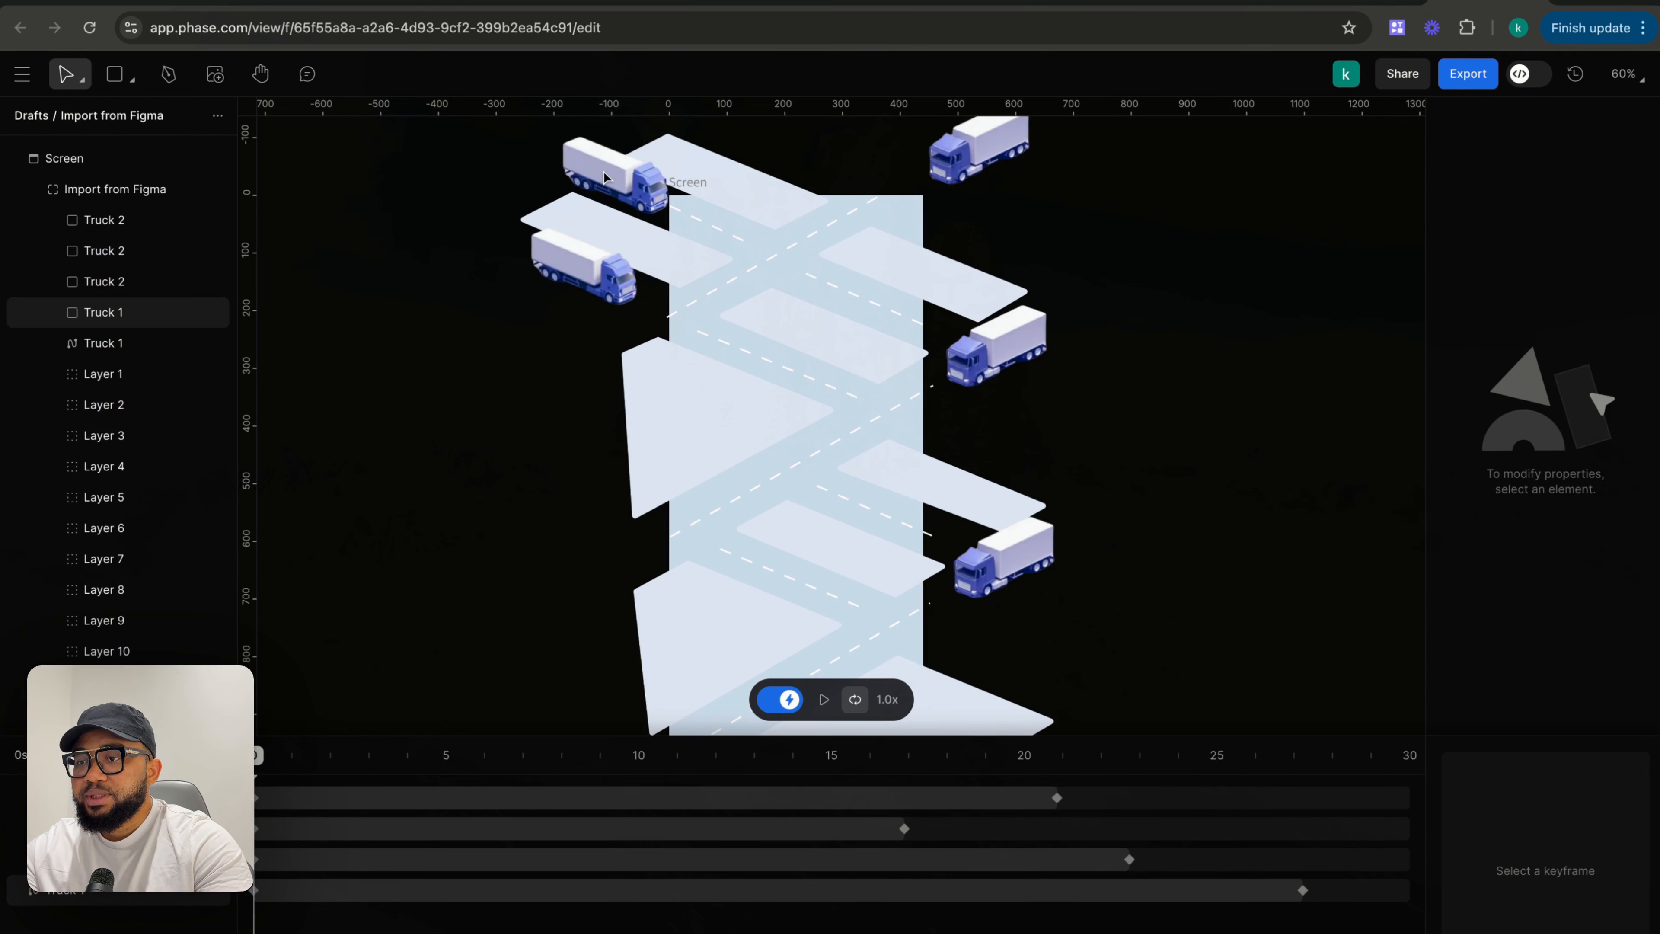
{"action": "left_click", "coordinate": [605, 178]}
{"action": "key", "text": "Escape"}
{"action": "left_click", "coordinate": [612, 177]}
{"action": "key", "text": "Escape"}
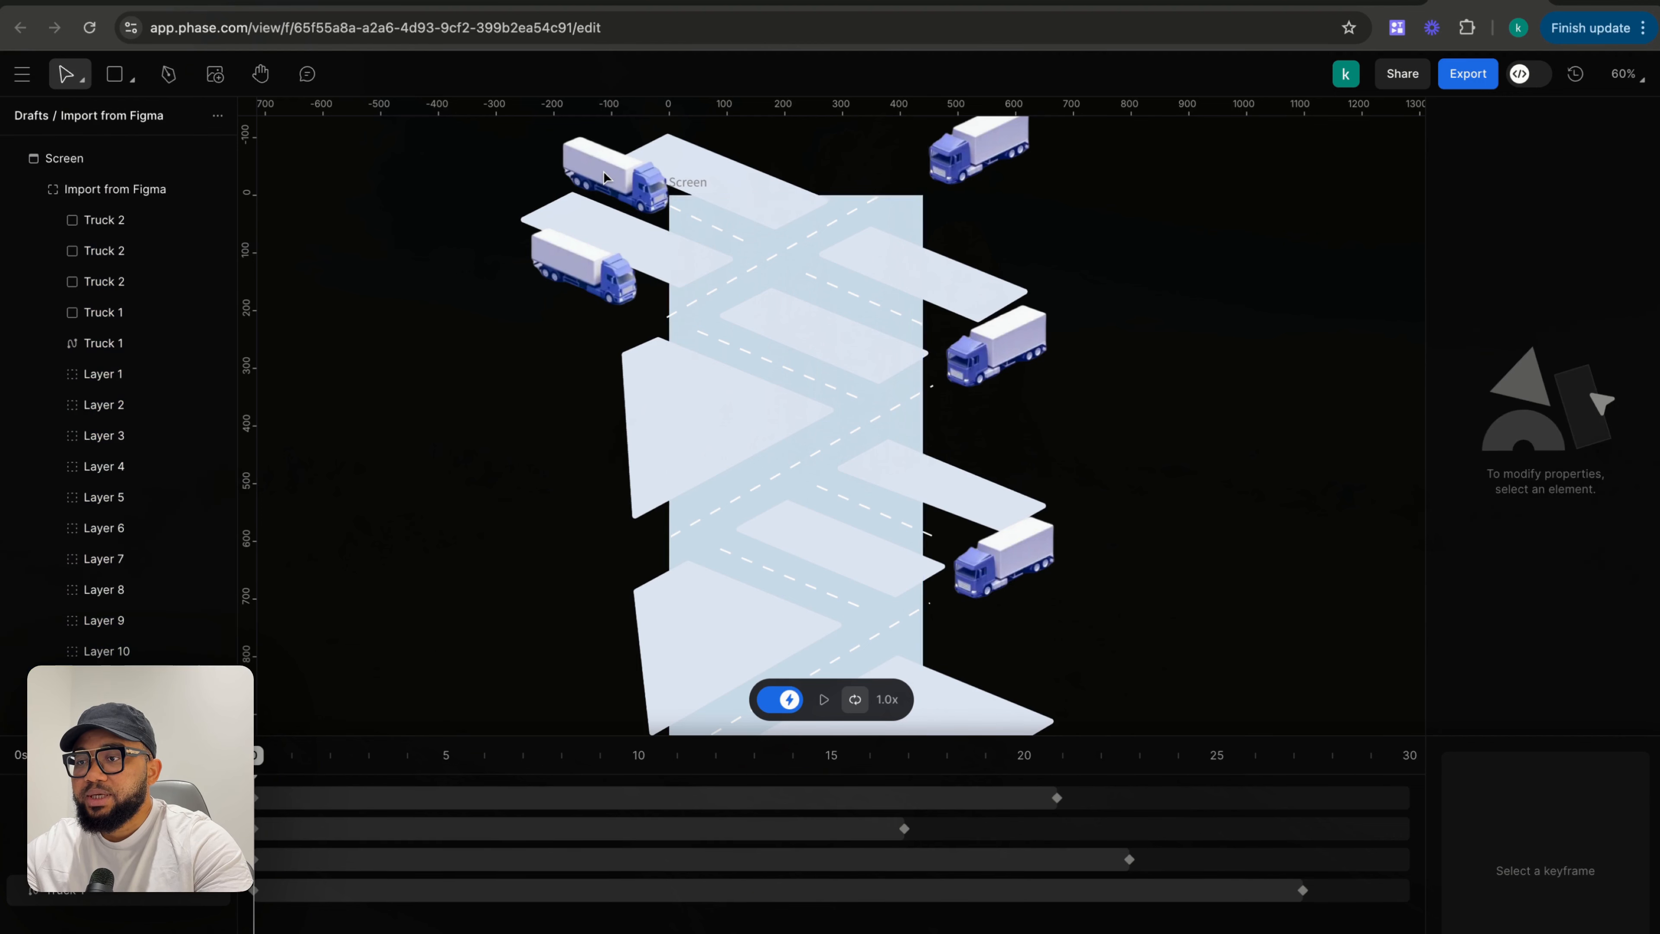
{"action": "left_click", "coordinate": [624, 177]}
{"action": "double_click", "coordinate": [660, 185]}
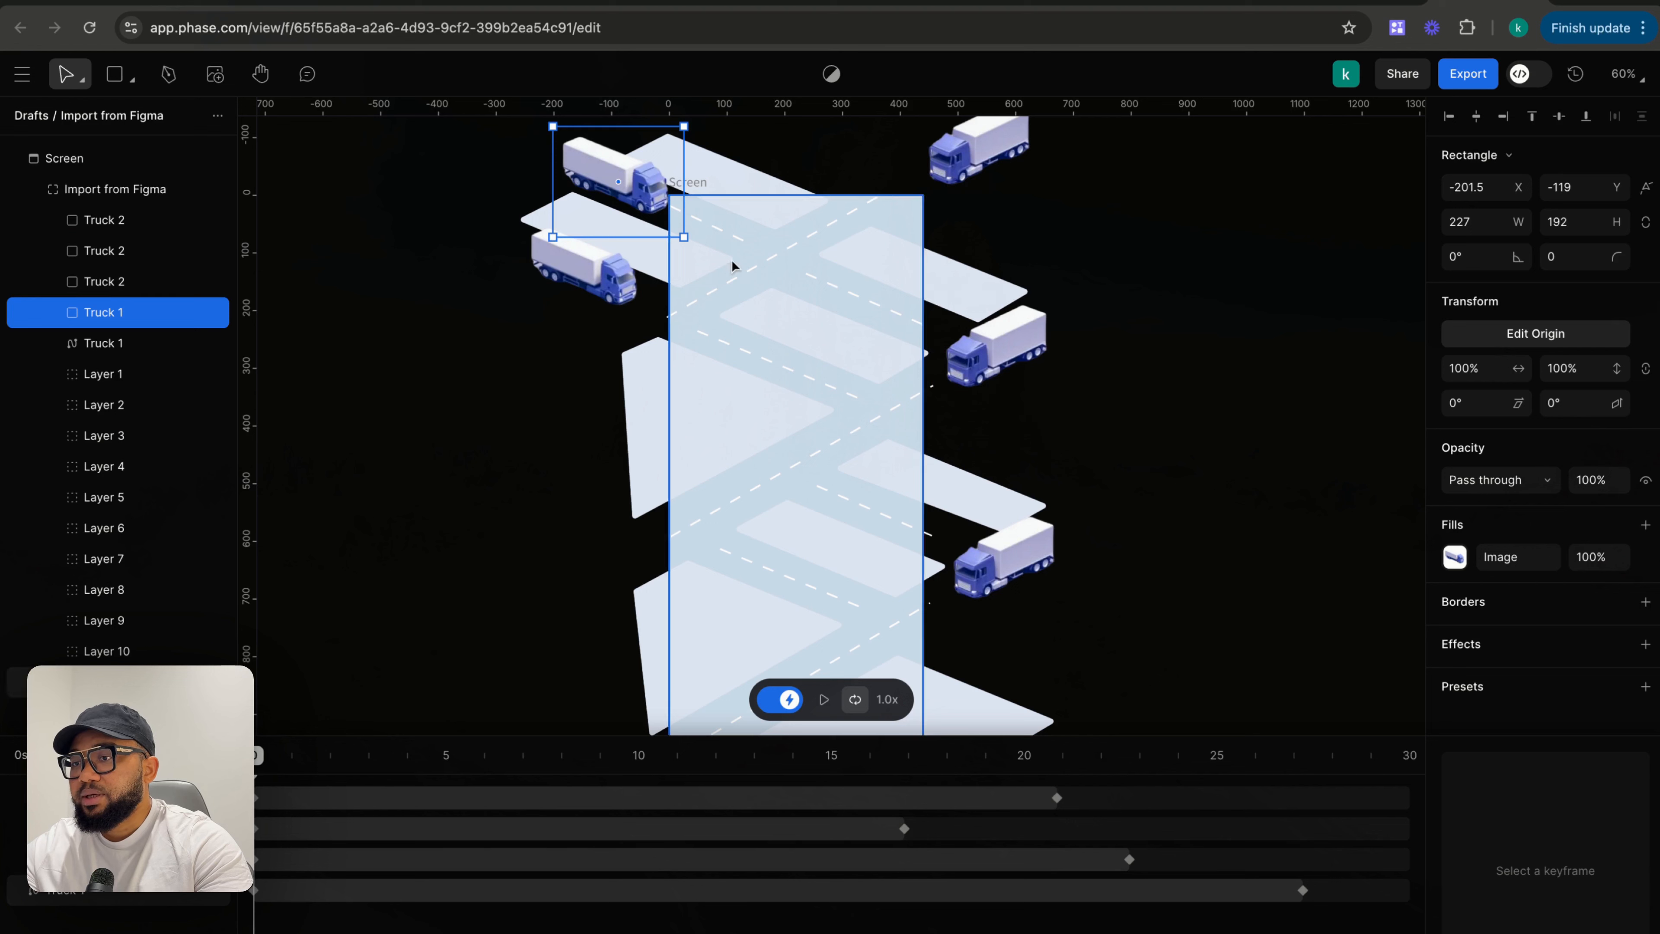
{"action": "left_click_drag", "start_coordinate": [647, 204], "coordinate": [715, 239]}
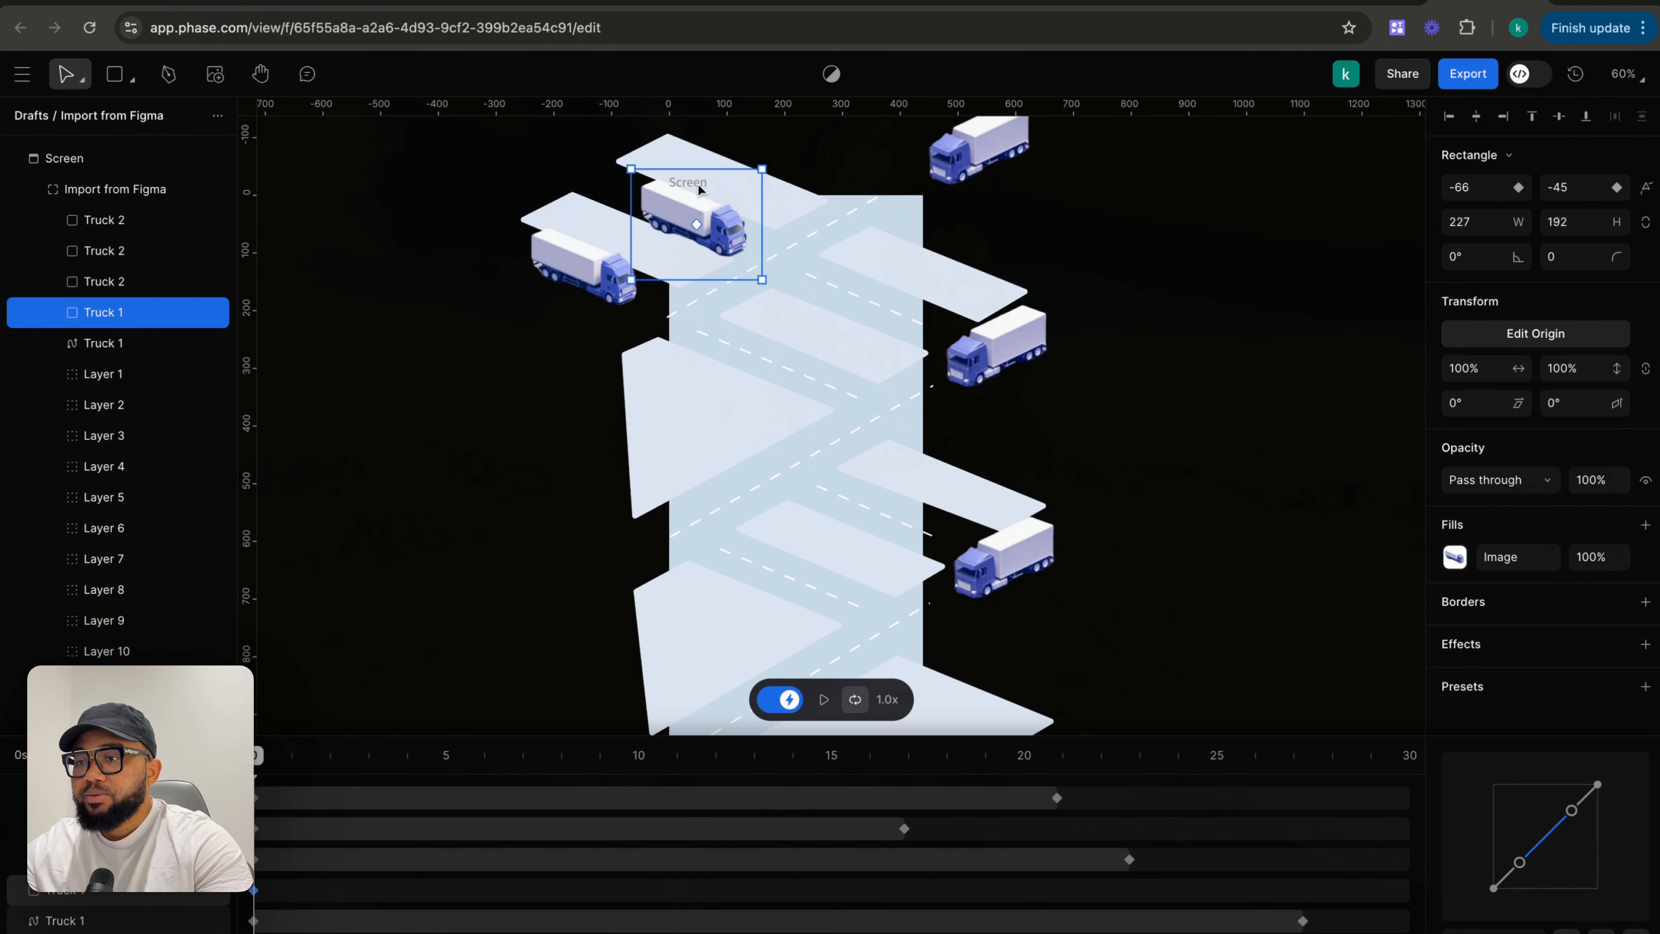
- Select the Import from Figma container and set its overflow back to Hide
{"action": "left_click", "coordinate": [857, 184]}
{"action": "left_click", "coordinate": [690, 184]}
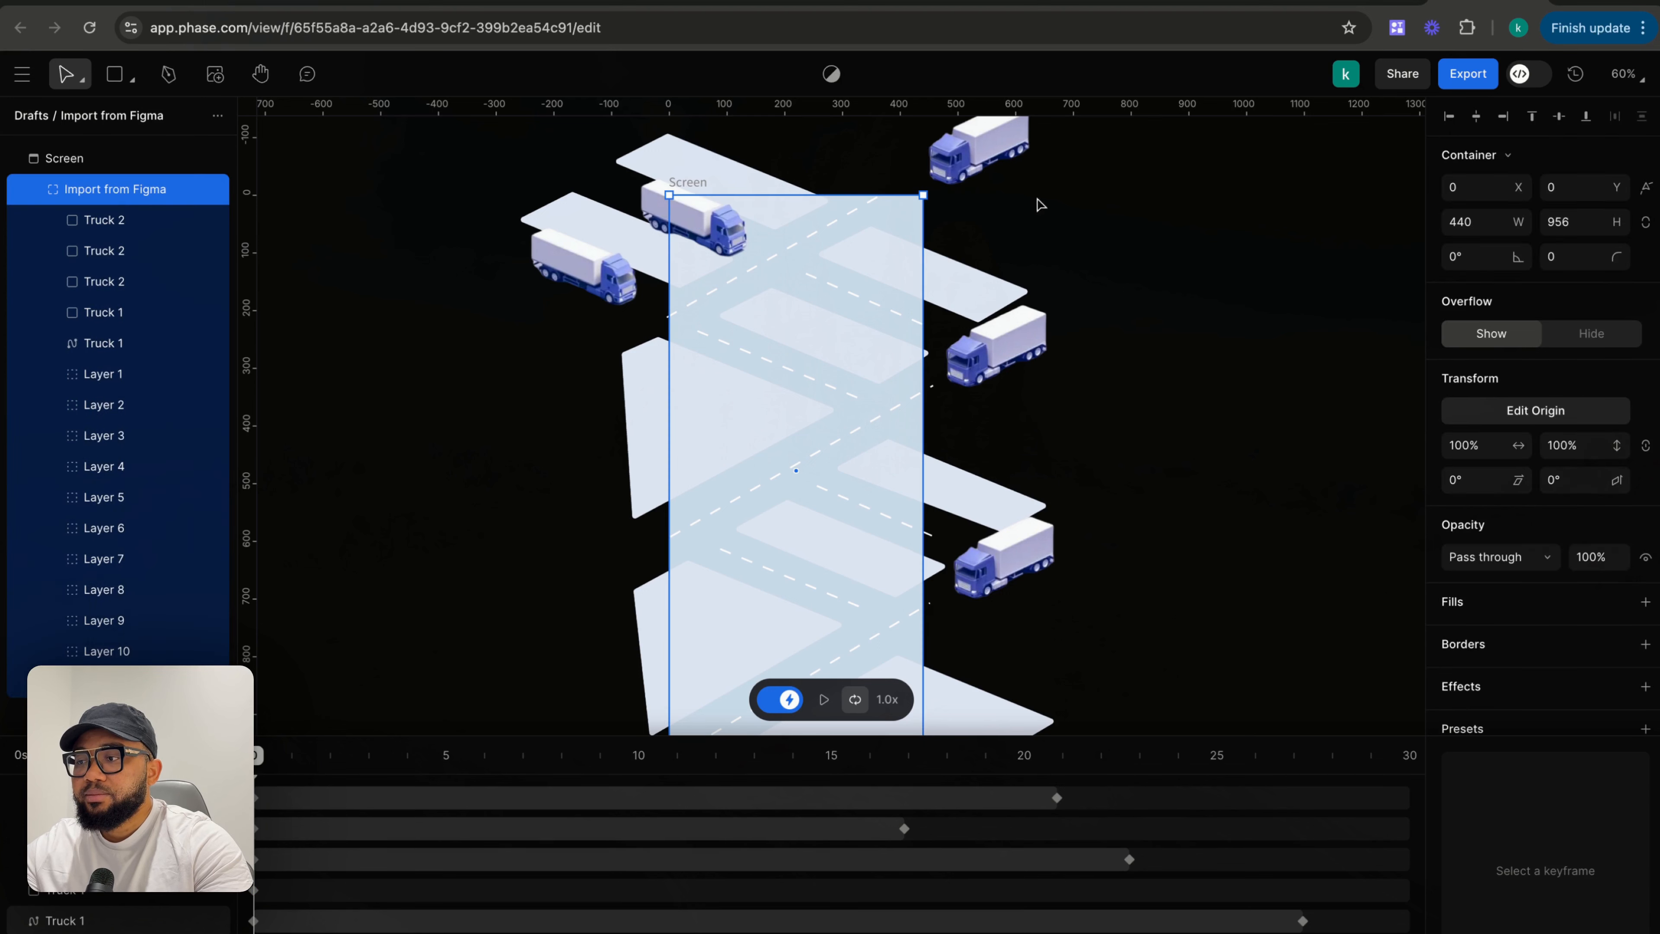
{"action": "left_click", "coordinate": [1570, 335]}
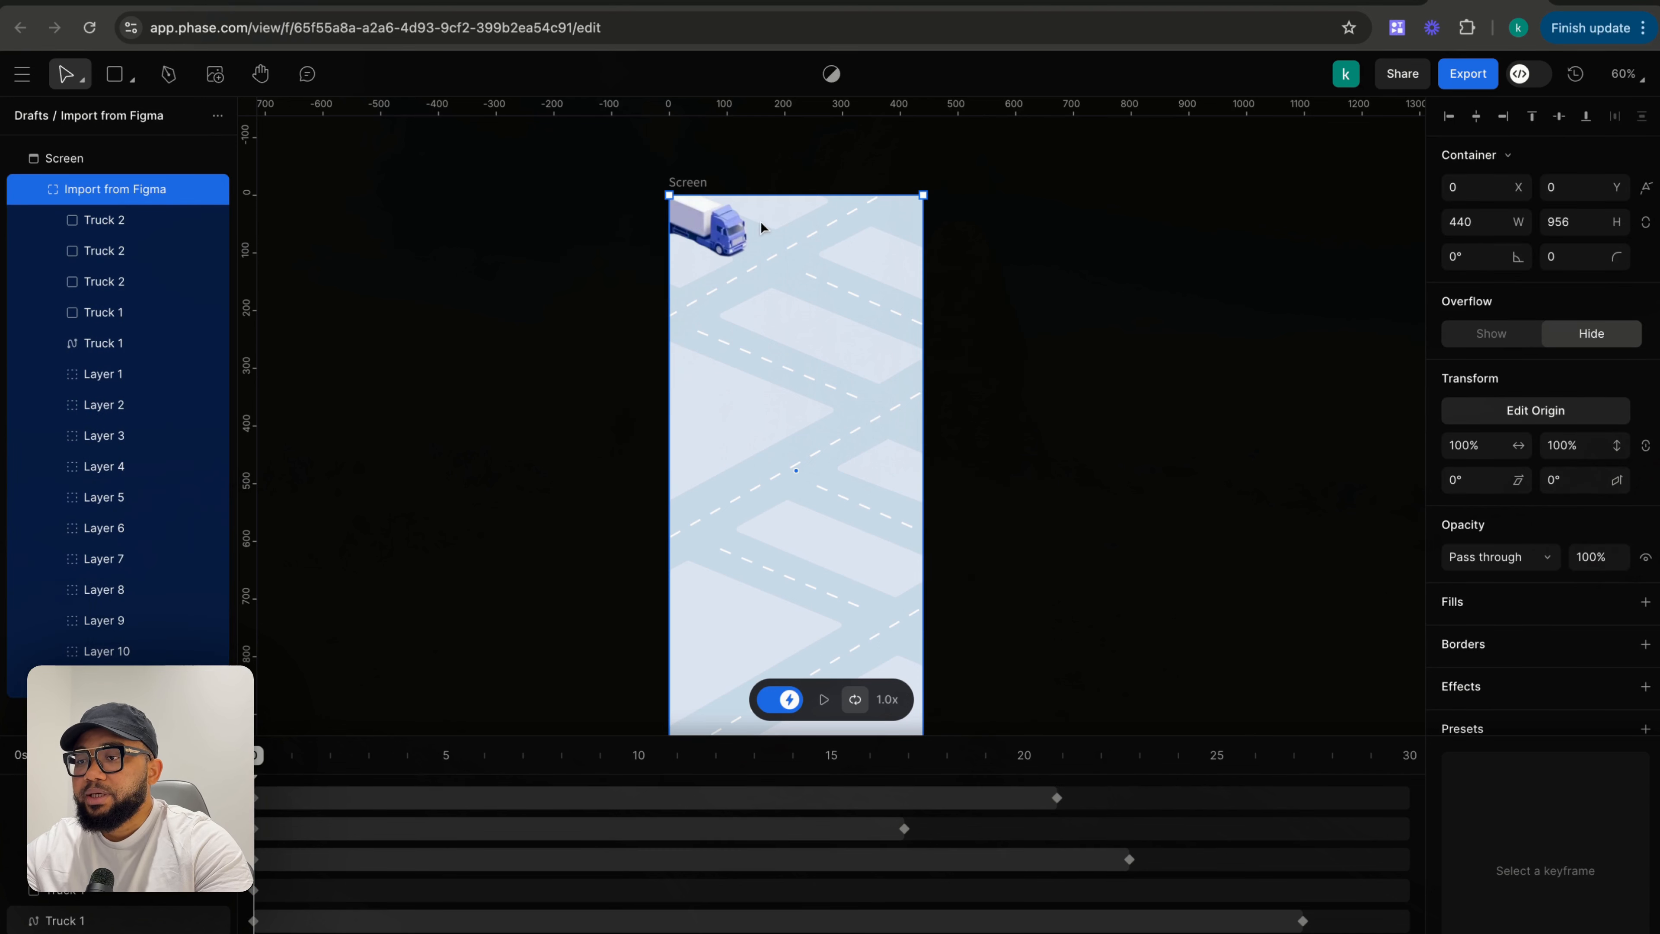
- Nudge Truck 1 to about X -59, Y -56, then at 24.88 s move it off-frame to about X 495, Y 212
{"action": "left_click", "coordinate": [724, 241]}
{"action": "left_click_drag", "start_coordinate": [724, 239], "coordinate": [728, 233]}
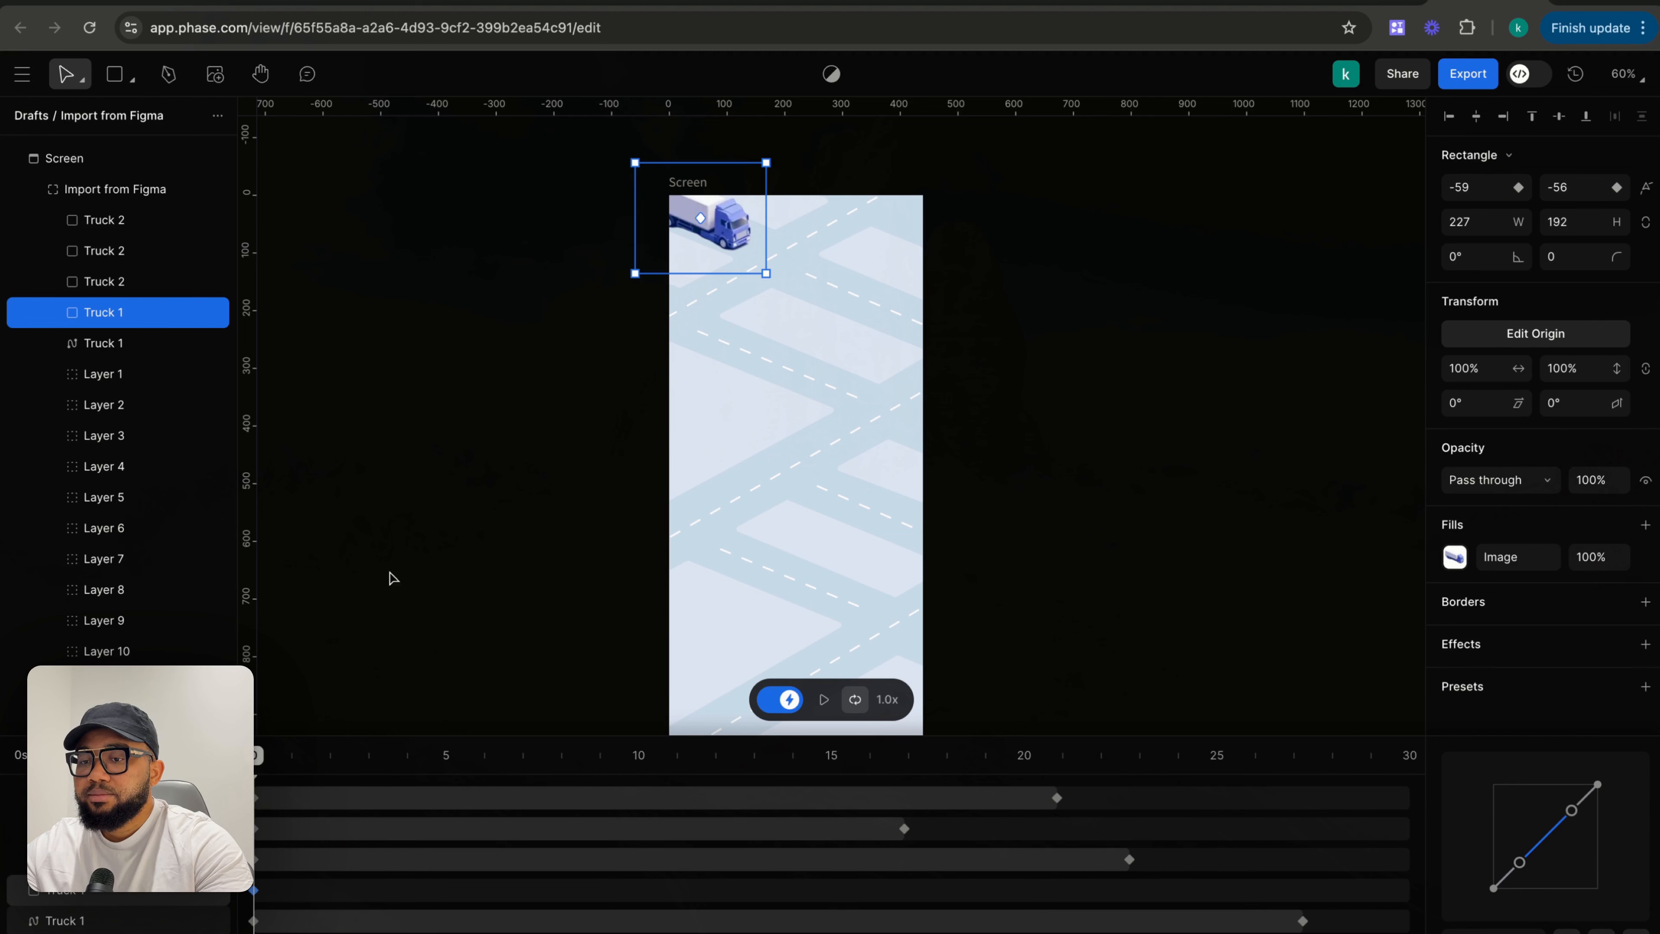
{"action": "left_click_drag", "start_coordinate": [257, 755], "coordinate": [1214, 801]}
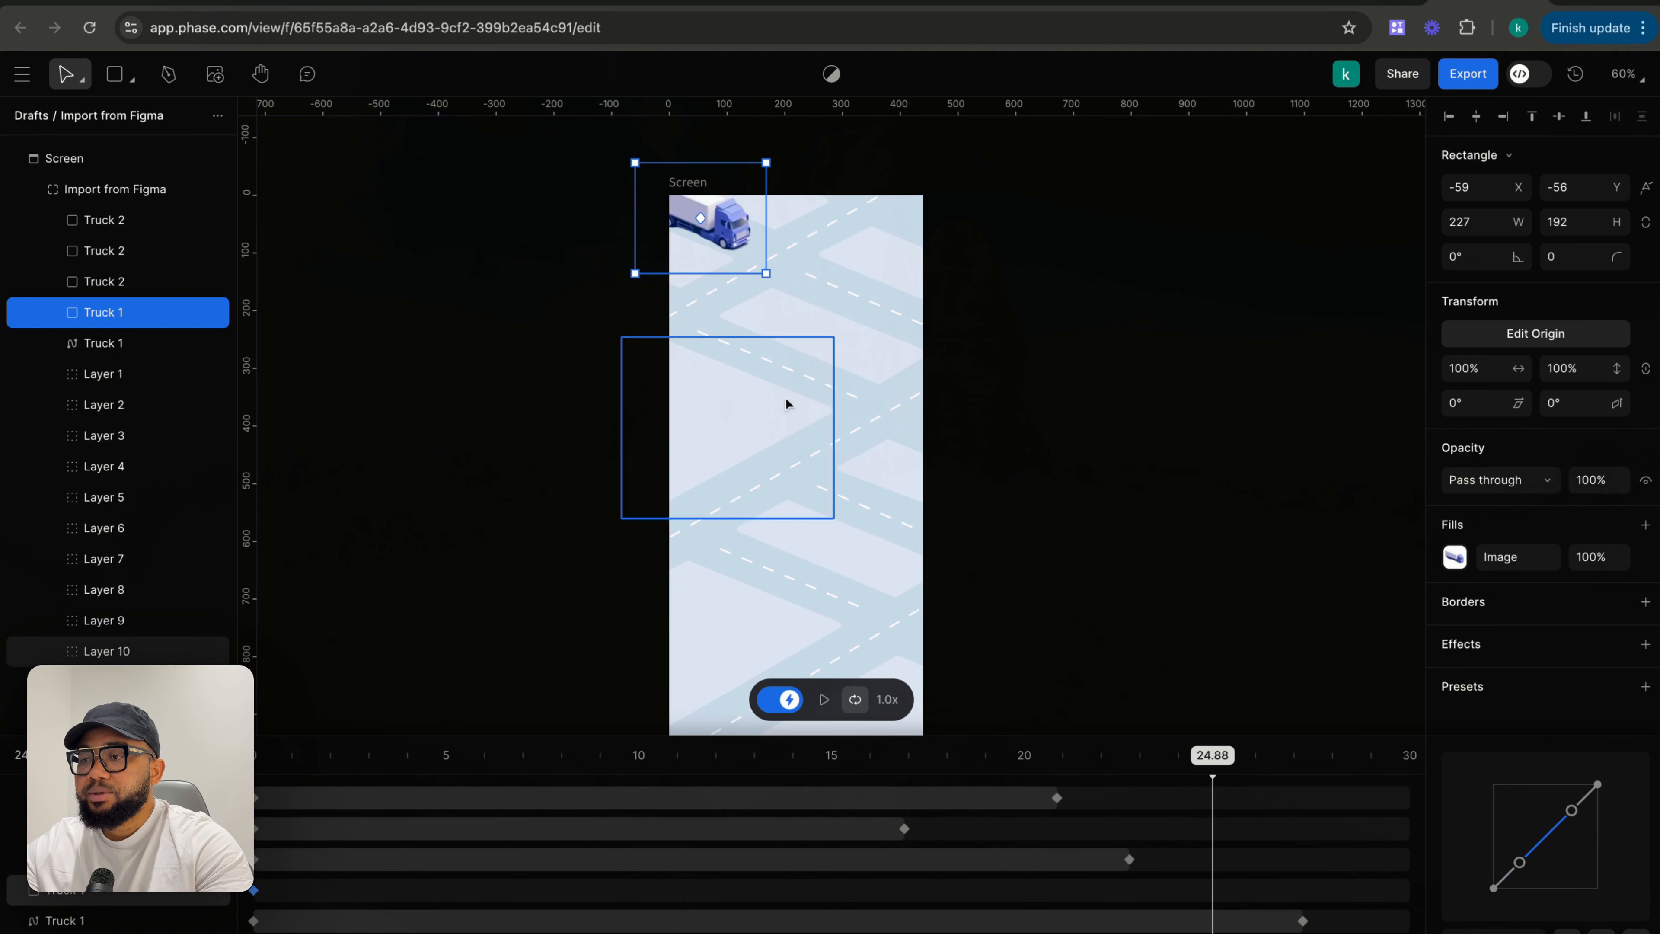
{"action": "left_click_drag", "start_coordinate": [727, 228], "coordinate": [1046, 375]}
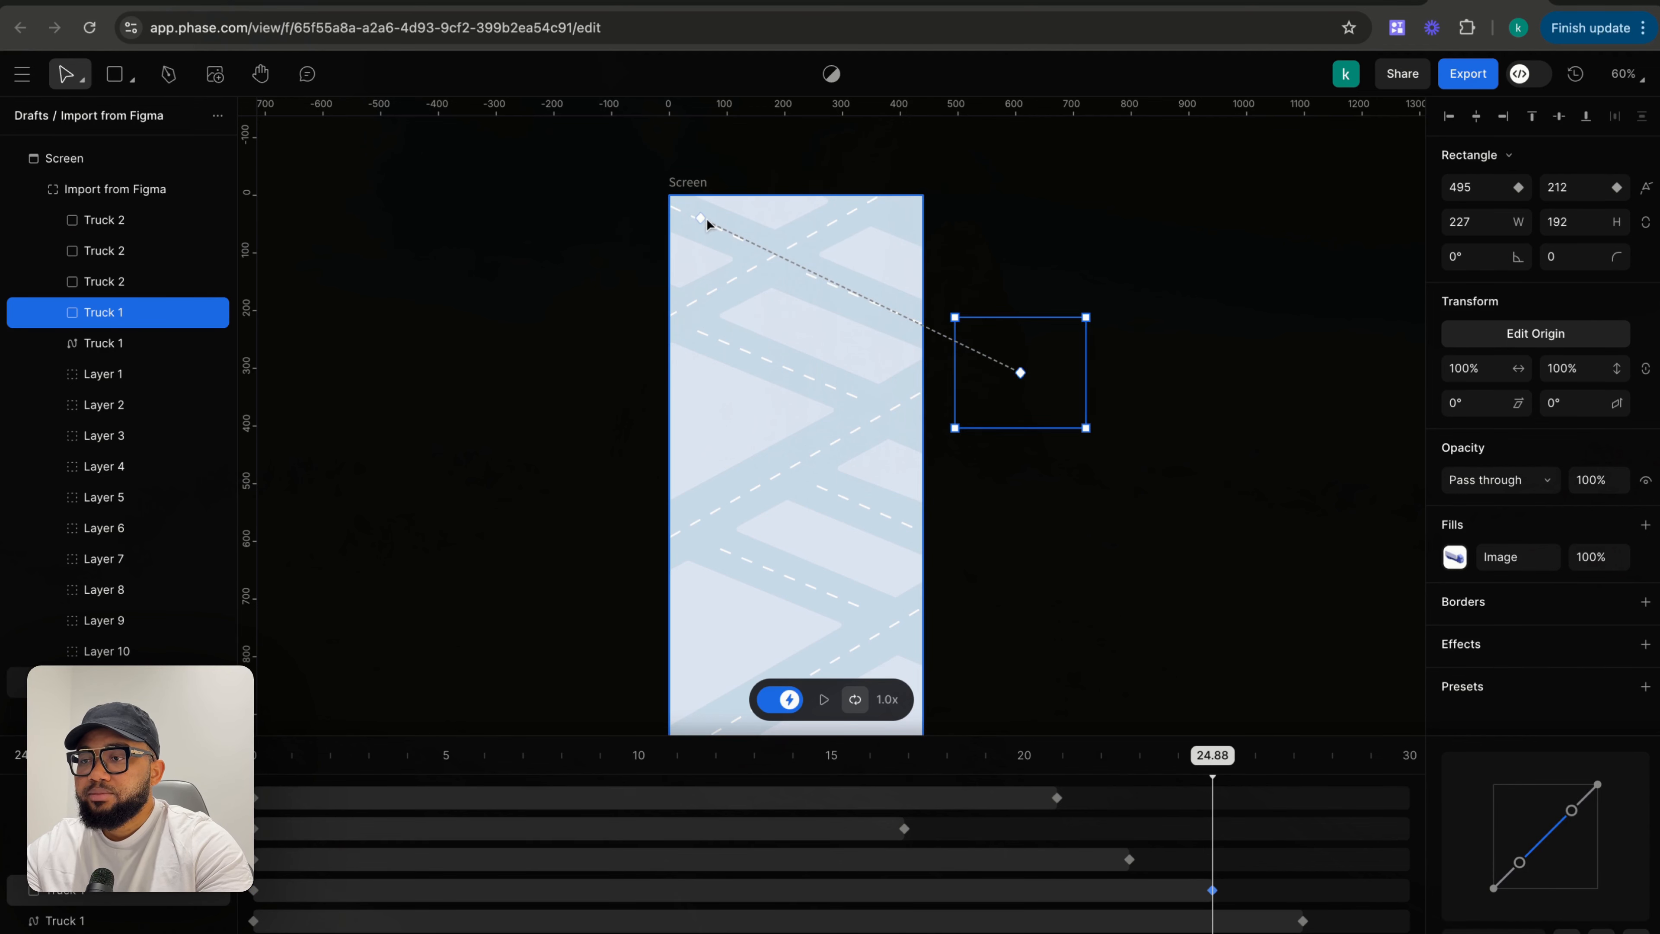
- Adjust Truck 1's motion path start to about X -131, Y -43 and end to about X 615, Y 299
{"action": "left_click_drag", "start_coordinate": [702, 220], "coordinate": [594, 171]}
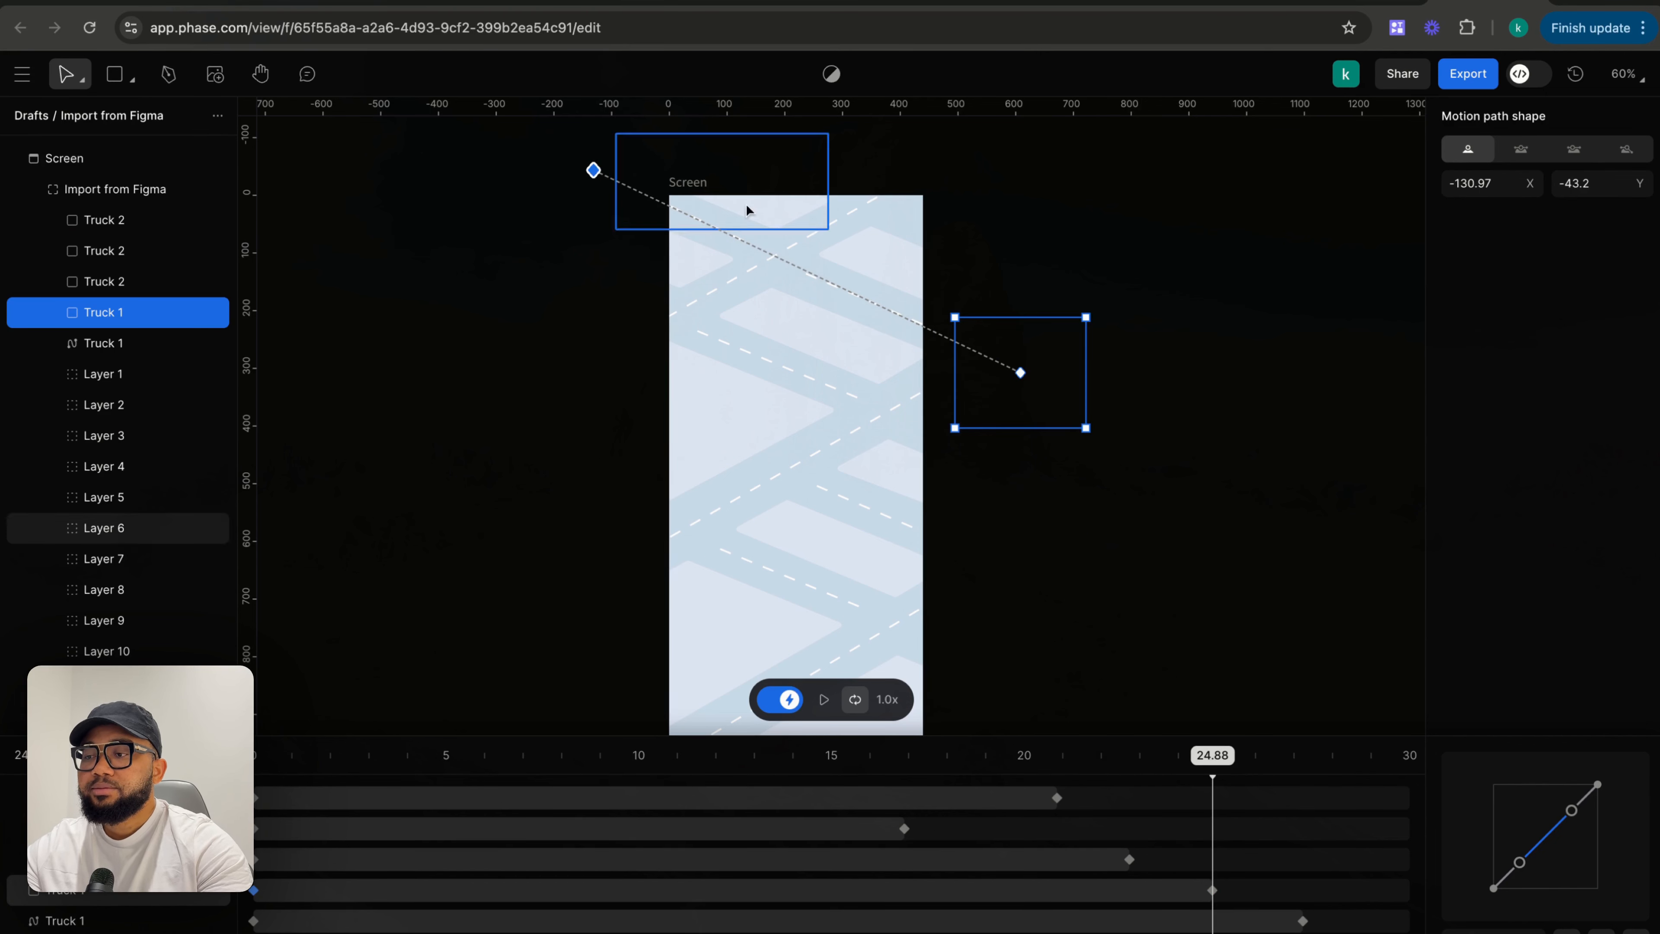
{"action": "left_click_drag", "start_coordinate": [1020, 375], "coordinate": [1025, 368]}
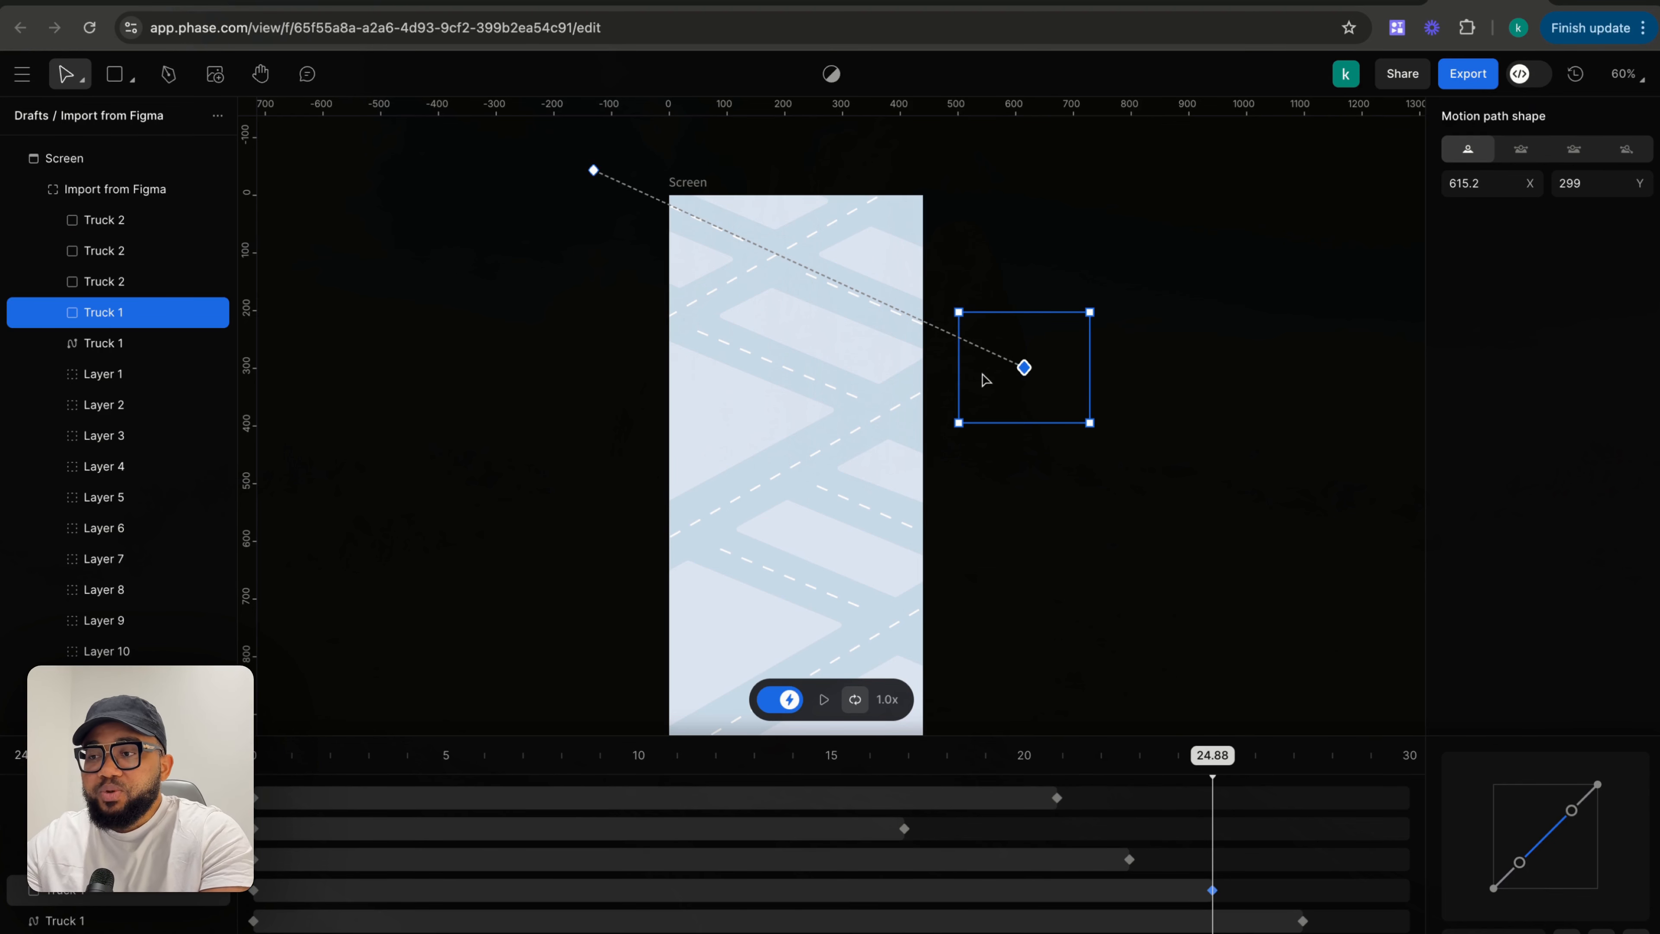
{"action": "left_click", "coordinate": [1044, 487]}
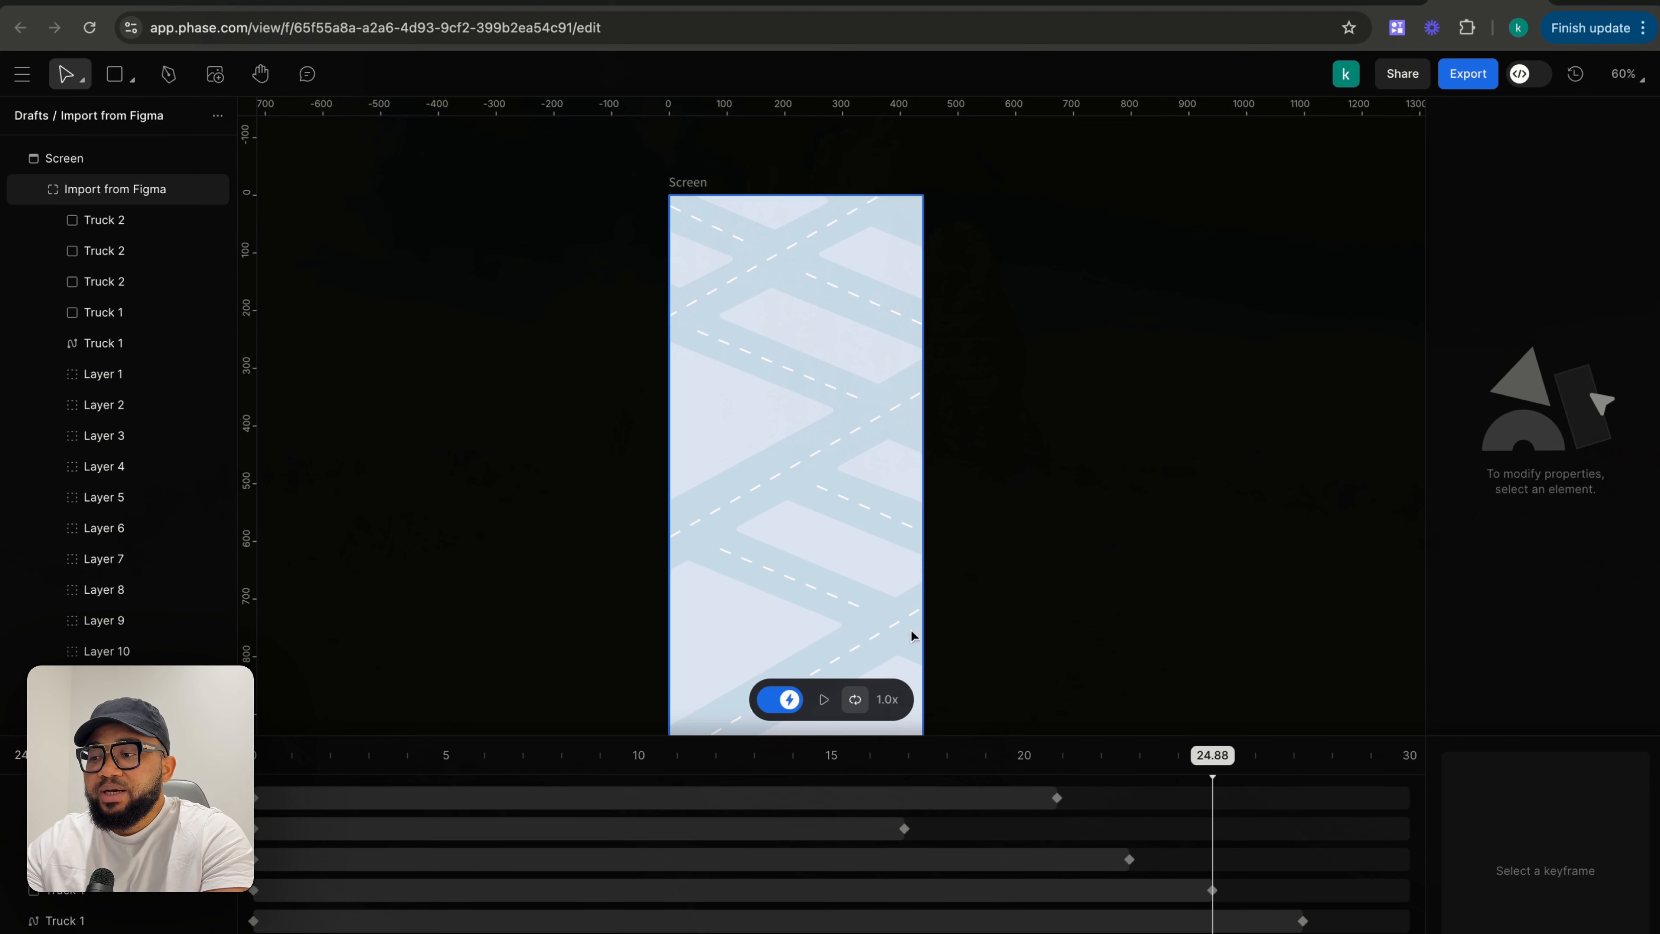
- Retime keyframes: Truck 1's to about 25.88 s and 28.31 s, and a Truck 2 keyframe to about 19.11 s
{"action": "left_click_drag", "start_coordinate": [1125, 861], "coordinate": [1062, 867]}
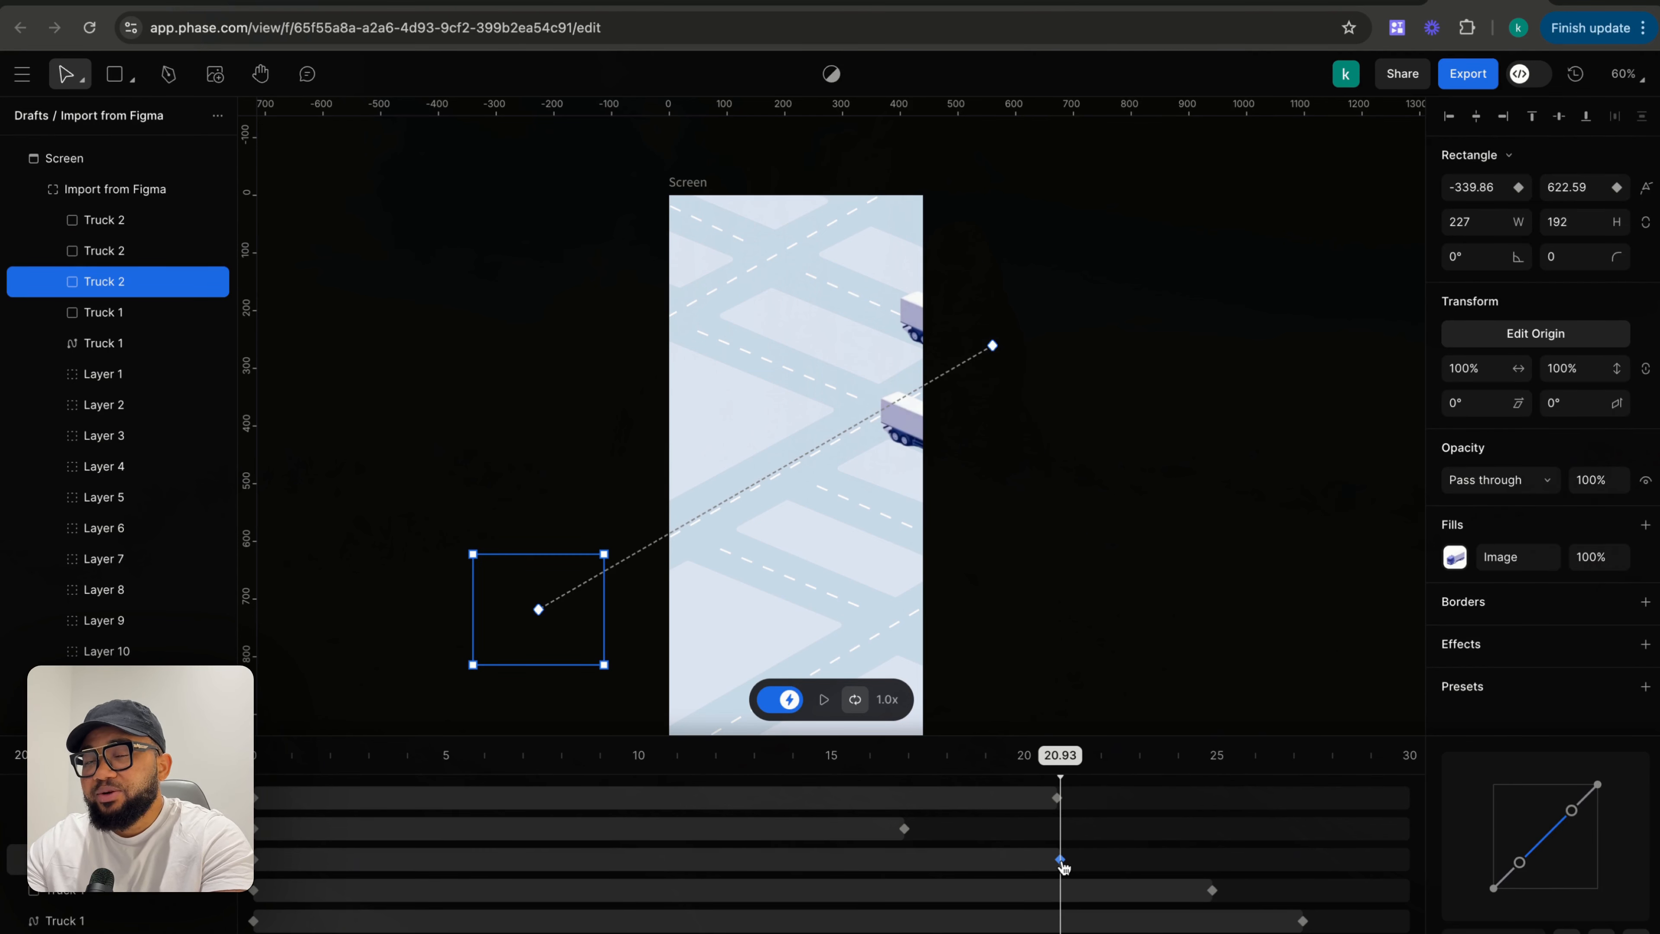
{"action": "left_click_drag", "start_coordinate": [1064, 866], "coordinate": [1144, 866]}
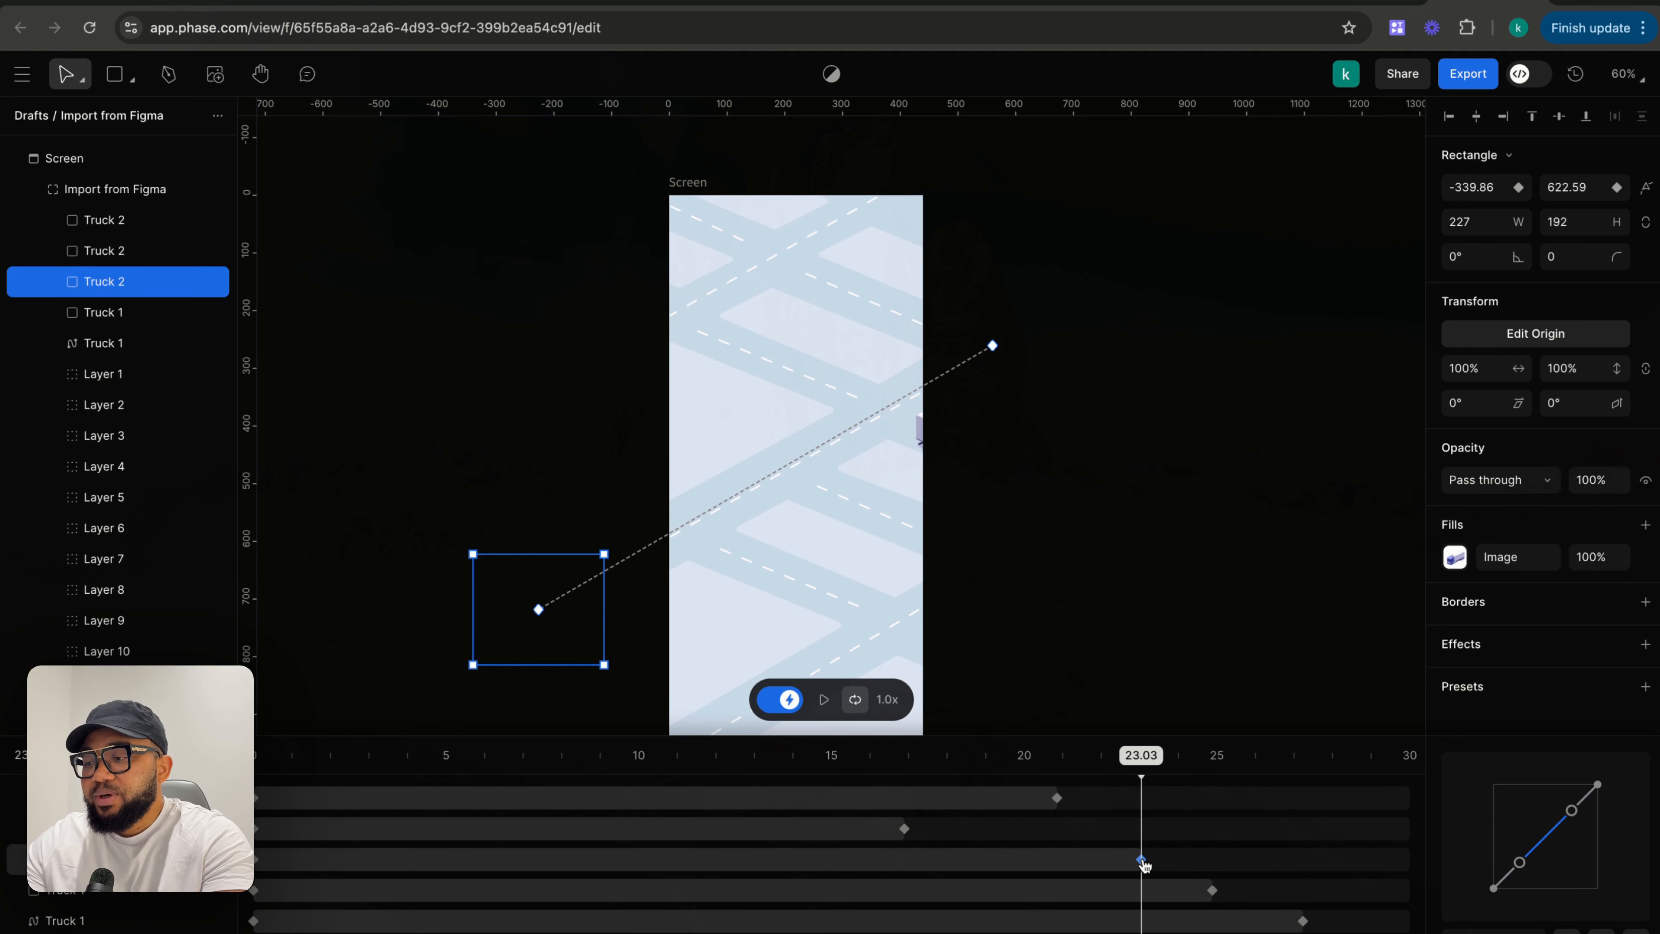
{"action": "left_click_drag", "start_coordinate": [1302, 922], "coordinate": [1347, 921]}
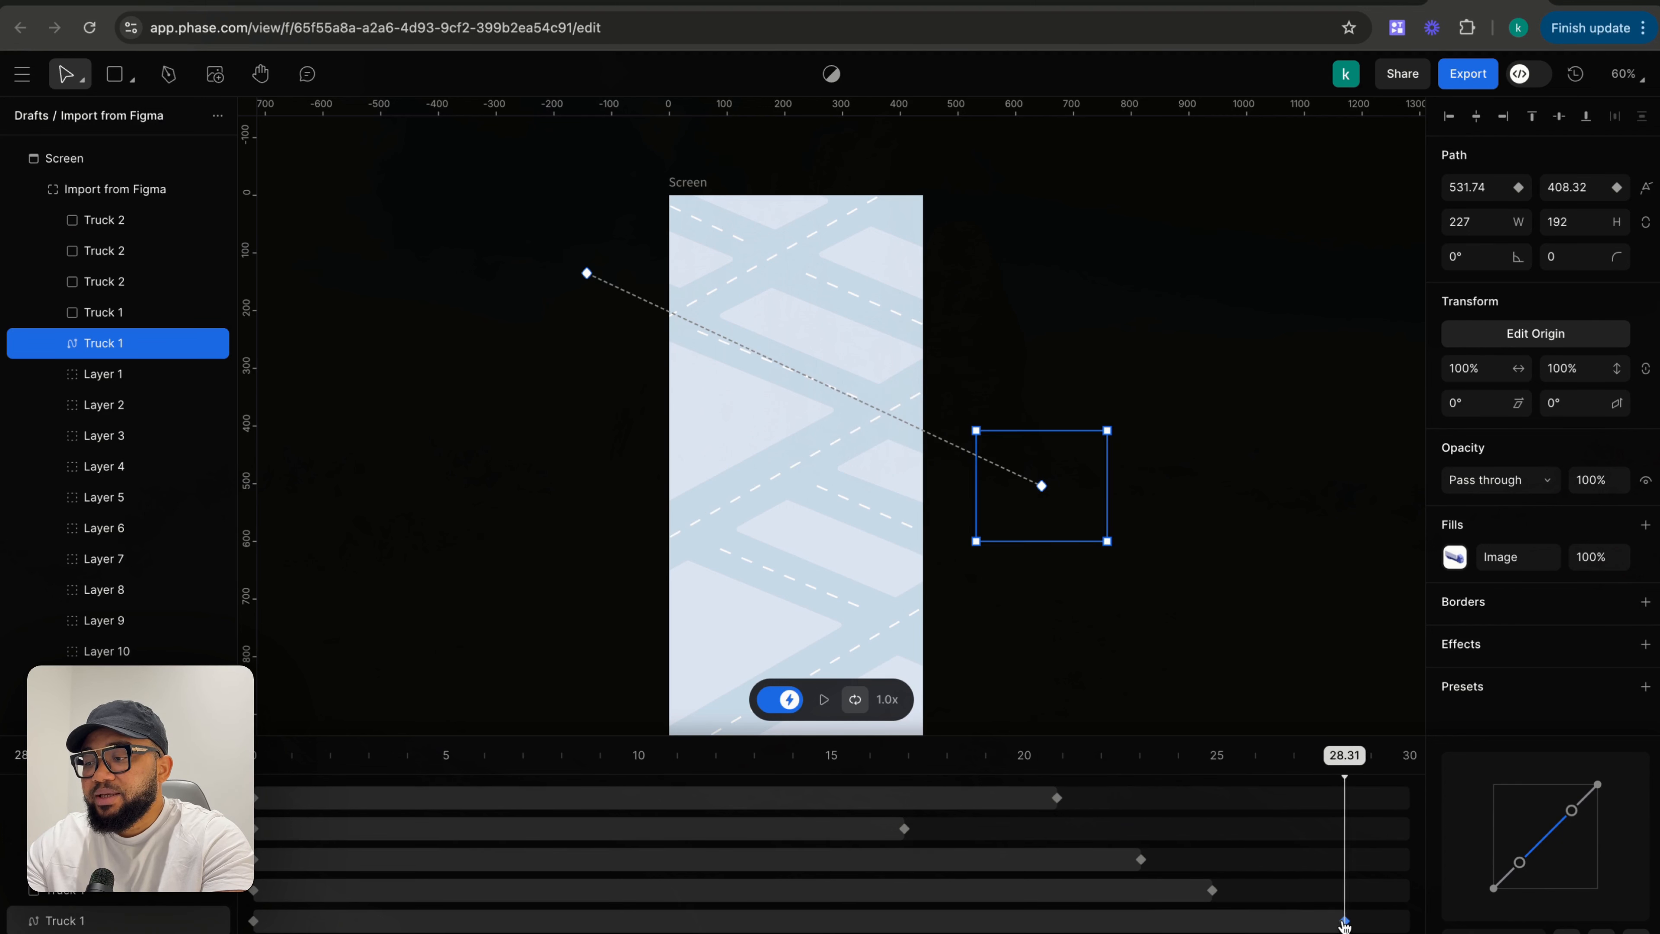
{"action": "left_click_drag", "start_coordinate": [1212, 891], "coordinate": [1252, 891]}
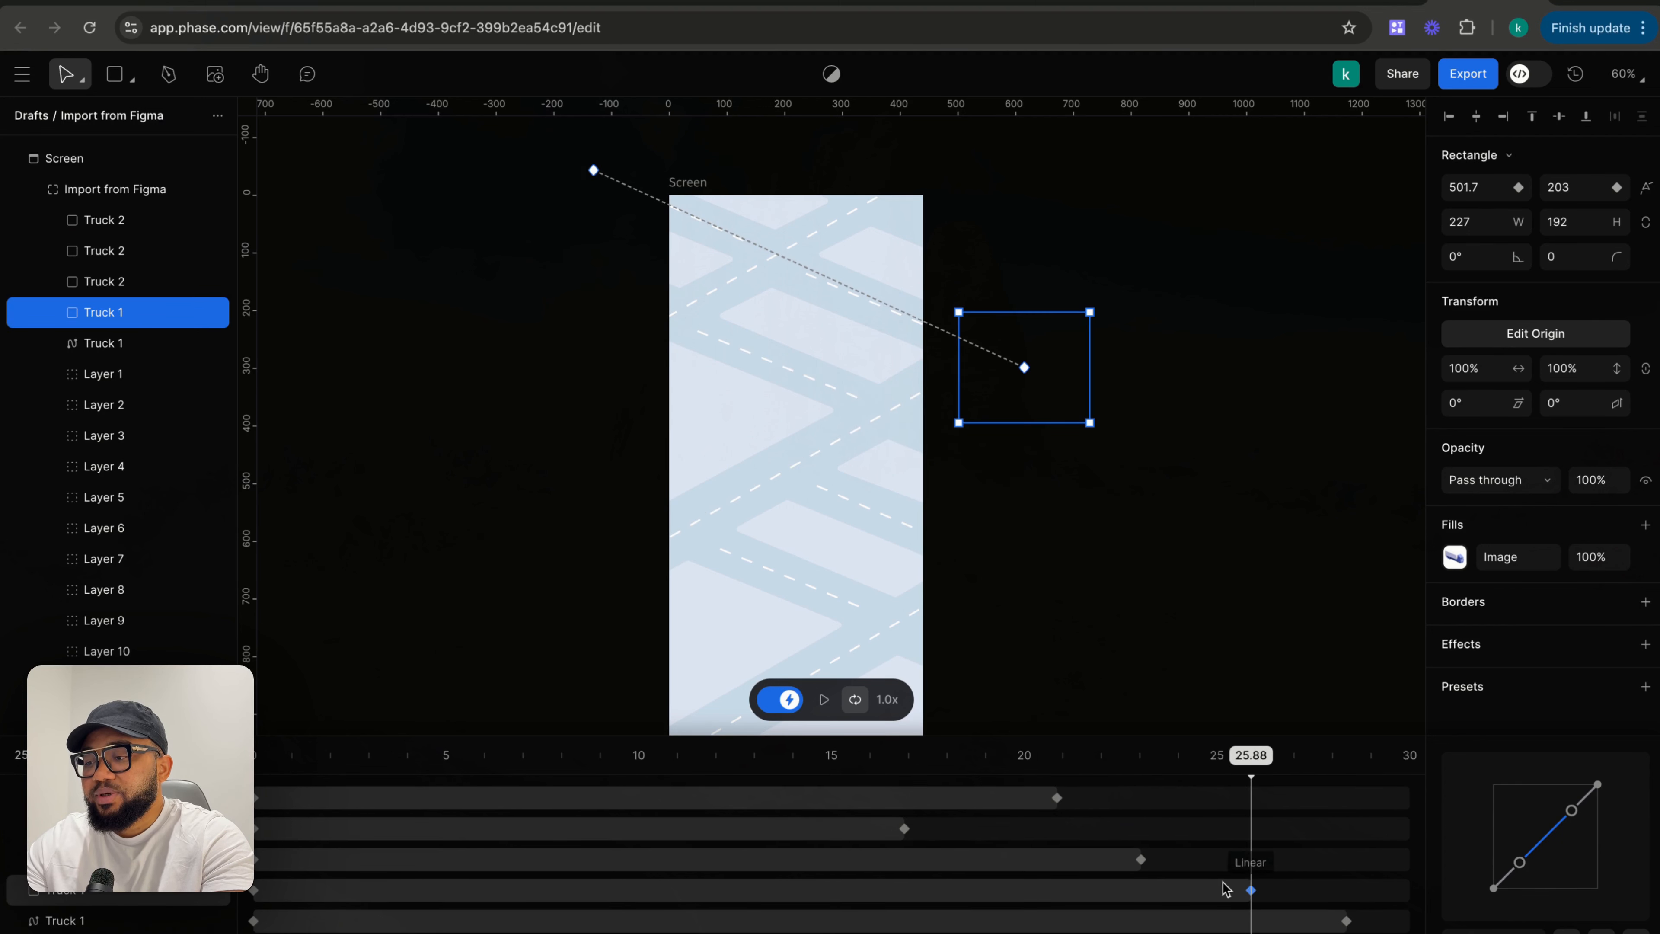
{"action": "left_click_drag", "start_coordinate": [1141, 860], "coordinate": [993, 864]}
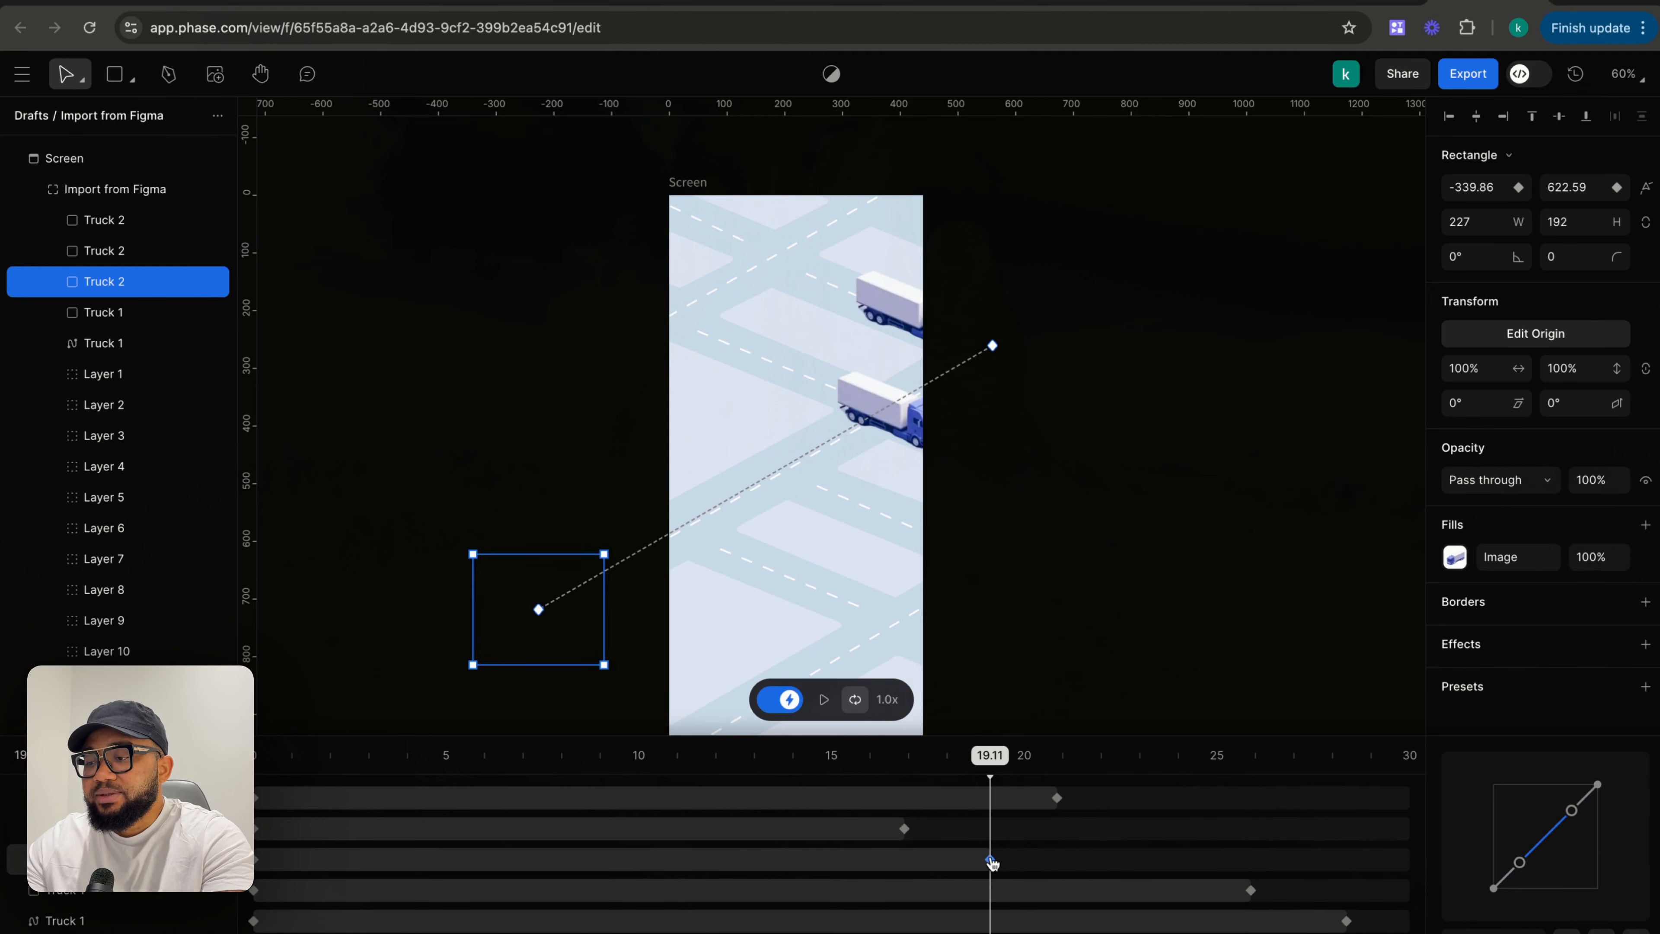
- Rewind to the start and preview the animation
{"action": "left_click", "coordinate": [621, 379]}
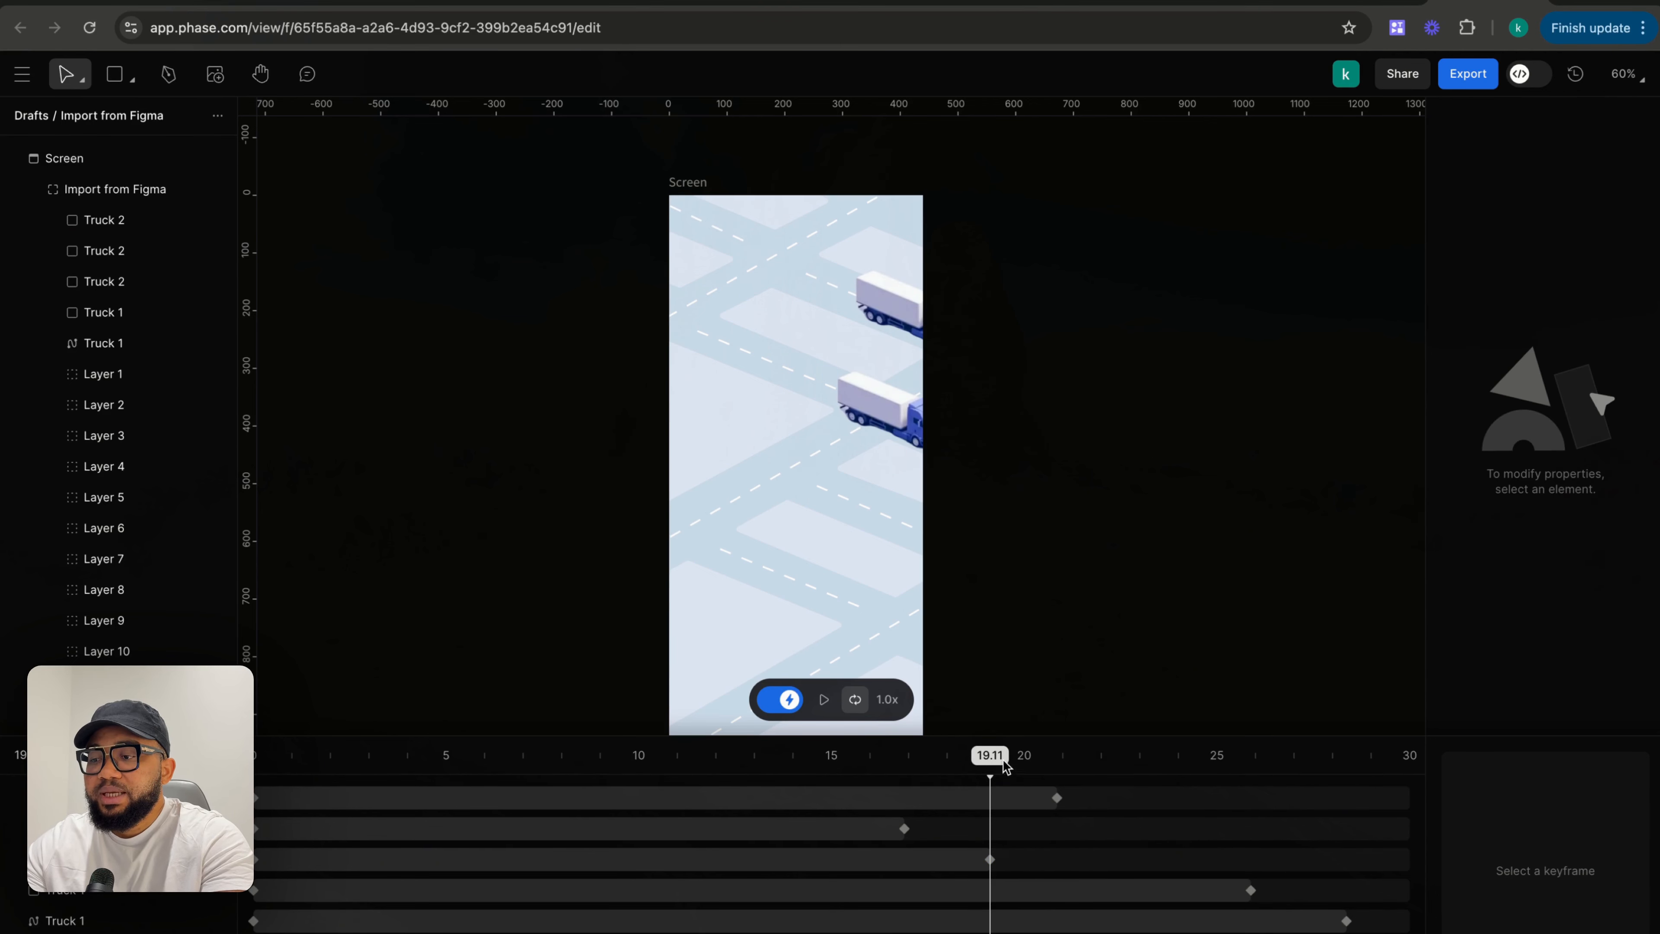
{"action": "left_click_drag", "start_coordinate": [992, 759], "coordinate": [252, 755]}
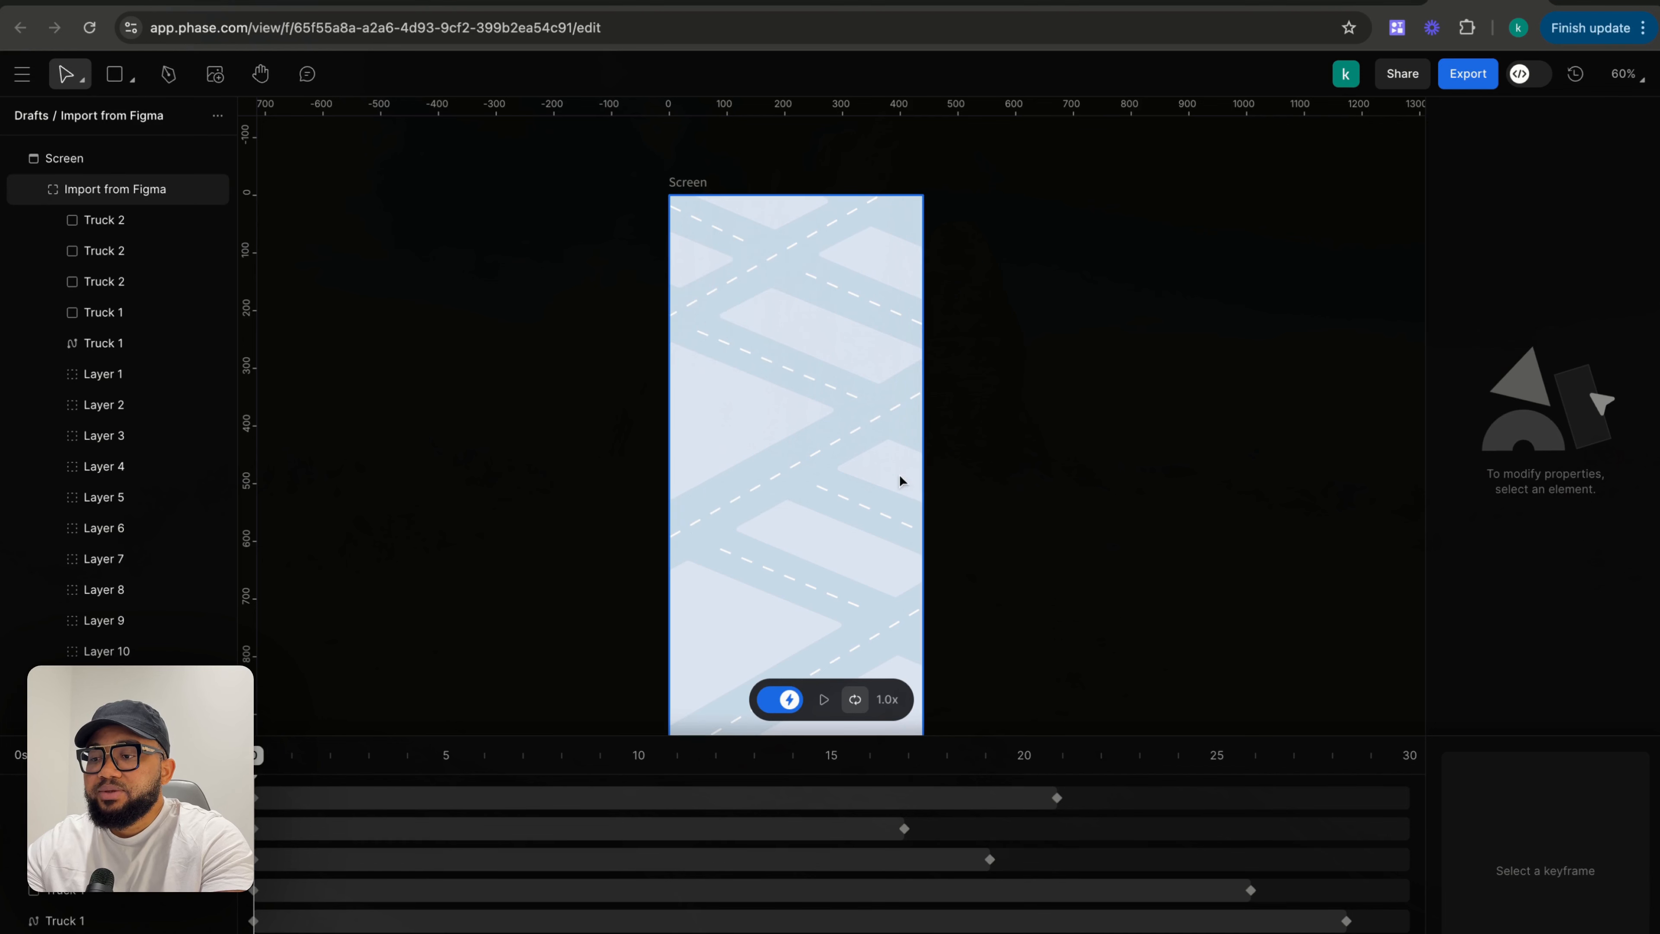
{"action": "left_click", "coordinate": [826, 699]}
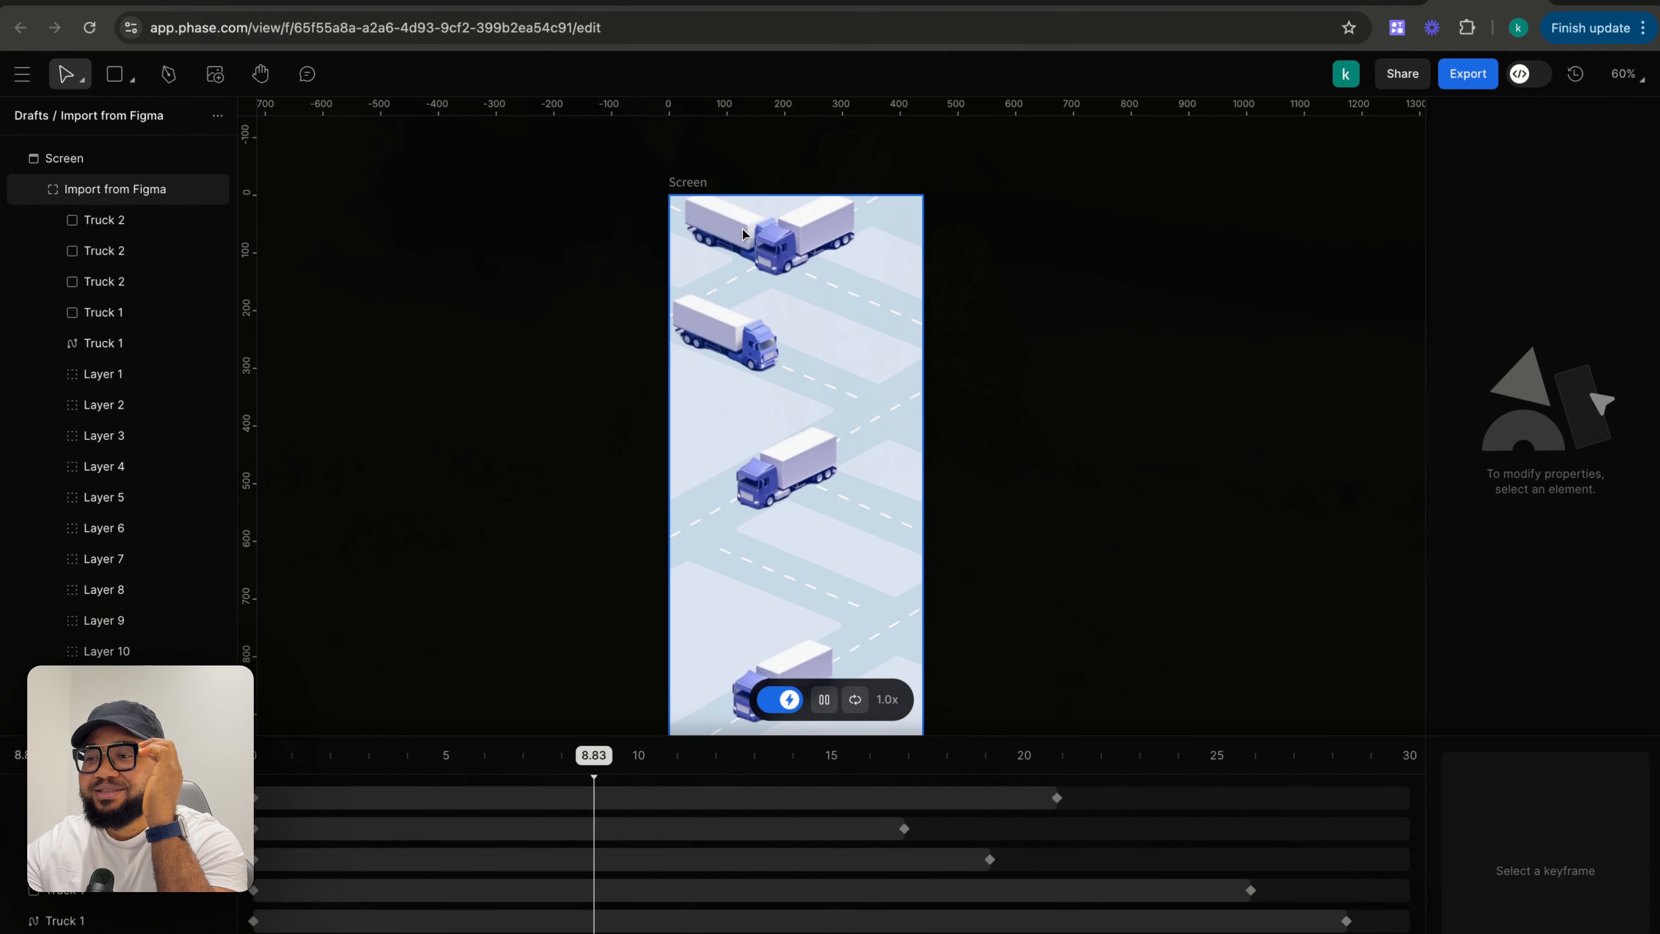
{"action": "left_click", "coordinate": [826, 702]}
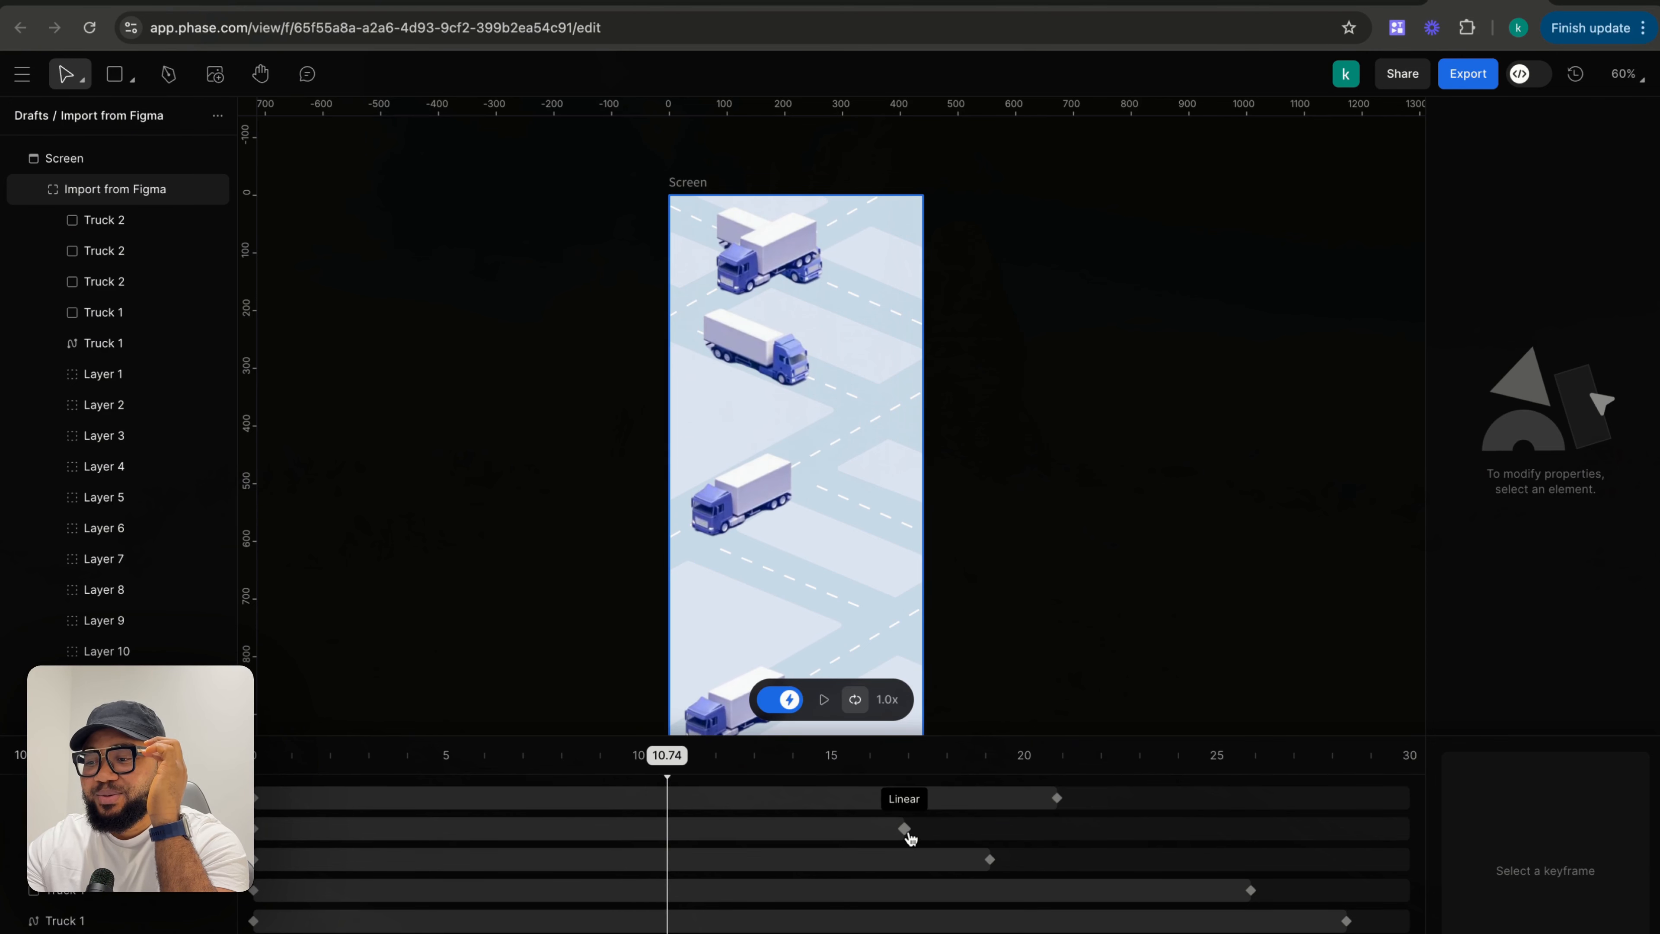
- Move the top Truck 2 keyframe from 20.85 s to about 29.35 s
{"action": "left_click", "coordinate": [906, 829]}
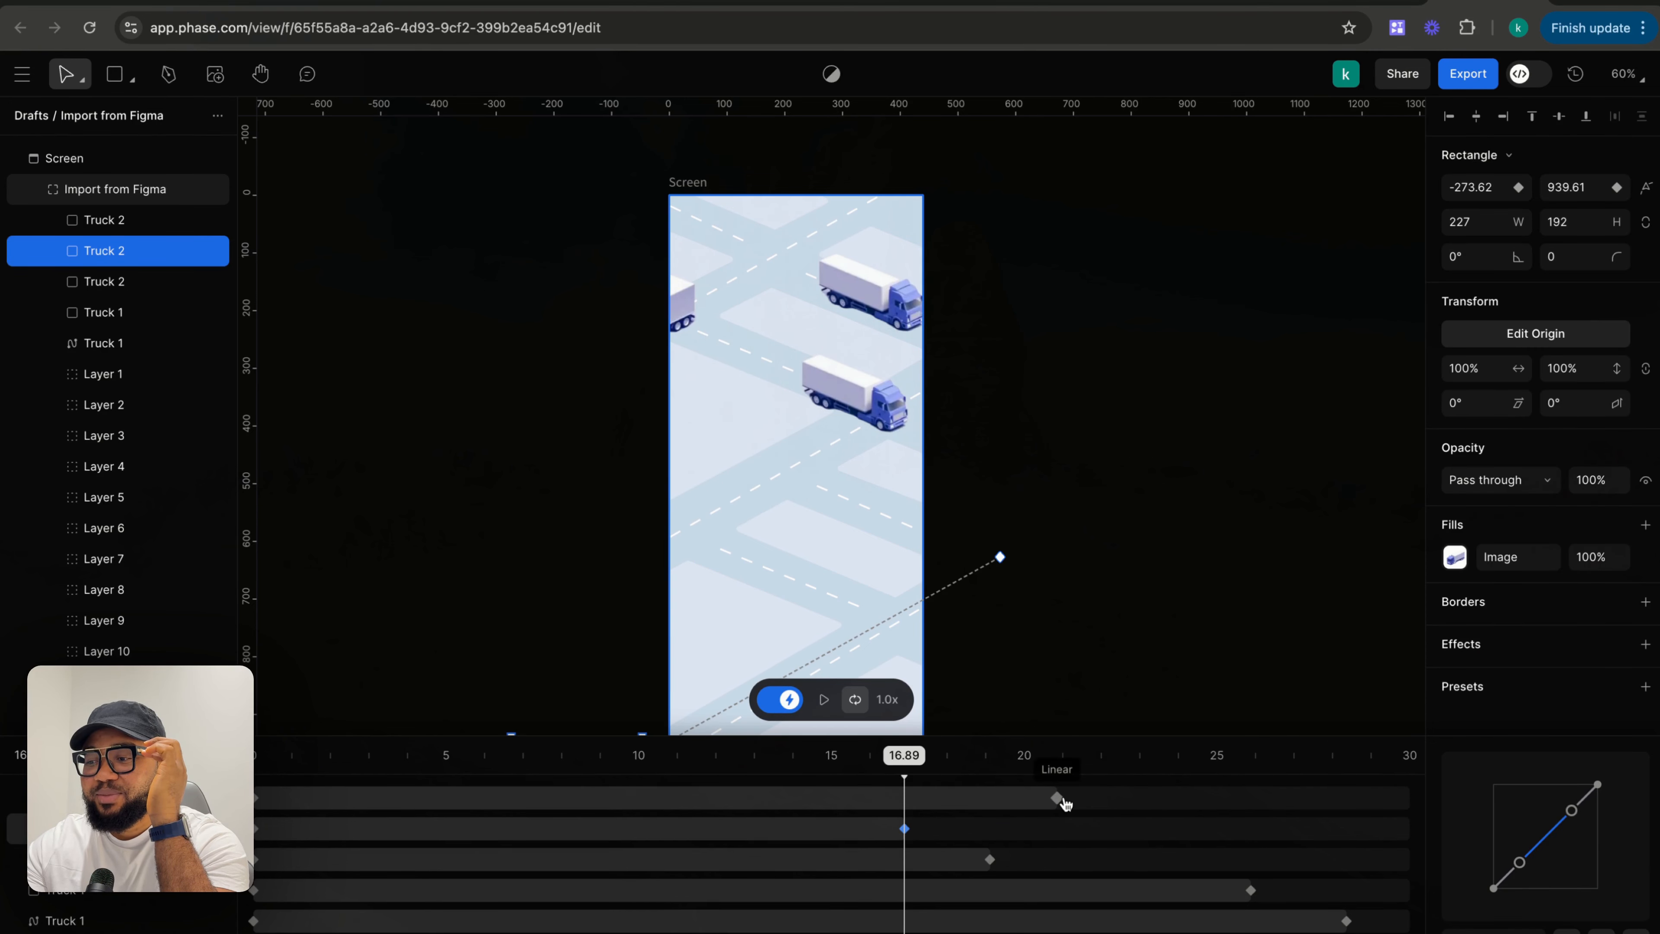
{"action": "left_click", "coordinate": [1058, 798]}
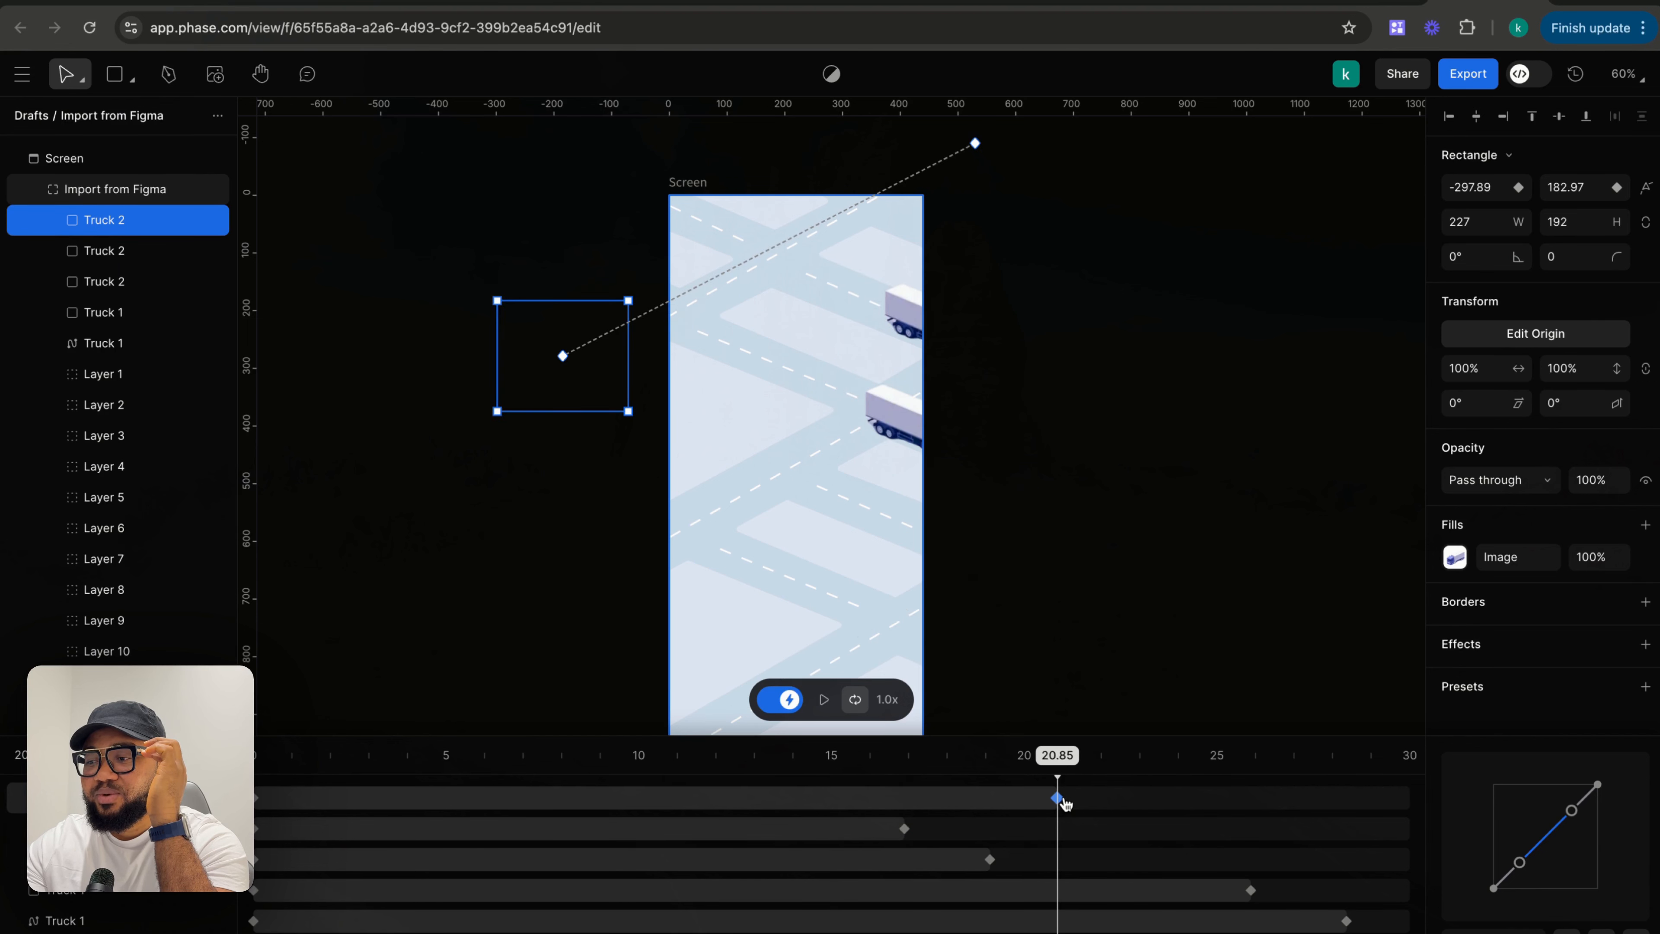
{"action": "left_click_drag", "start_coordinate": [1062, 804], "coordinate": [255, 758]}
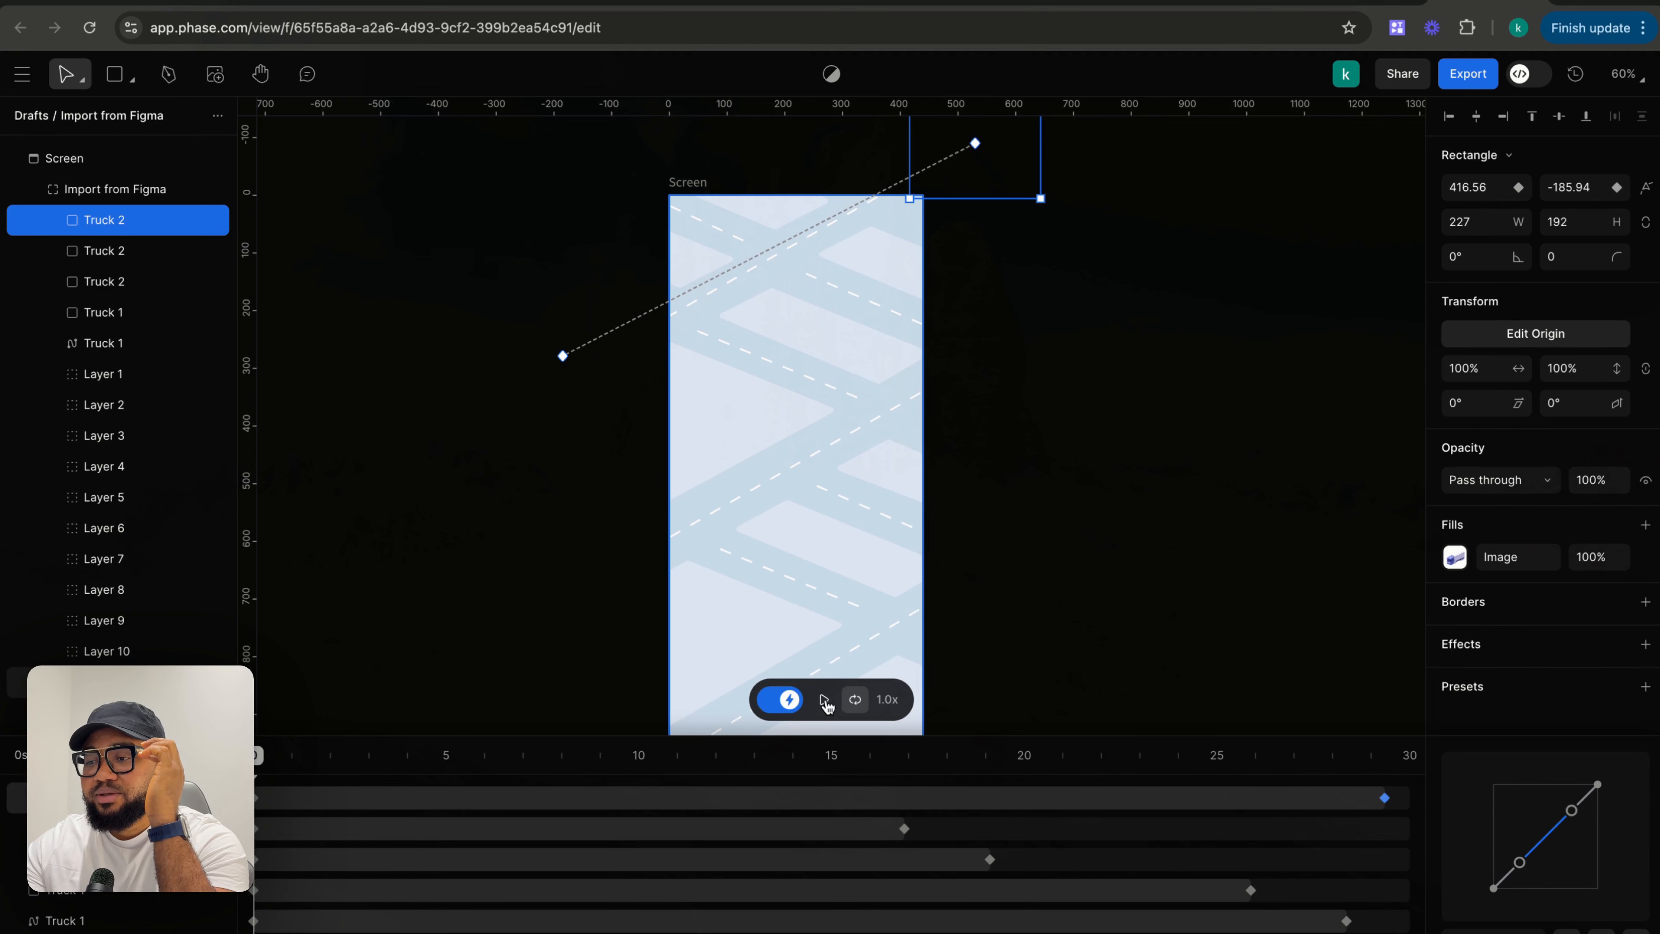
- Play the animation preview, pause it, and rewind to the start
{"action": "left_click", "coordinate": [823, 700]}
{"action": "left_click", "coordinate": [1060, 607]}
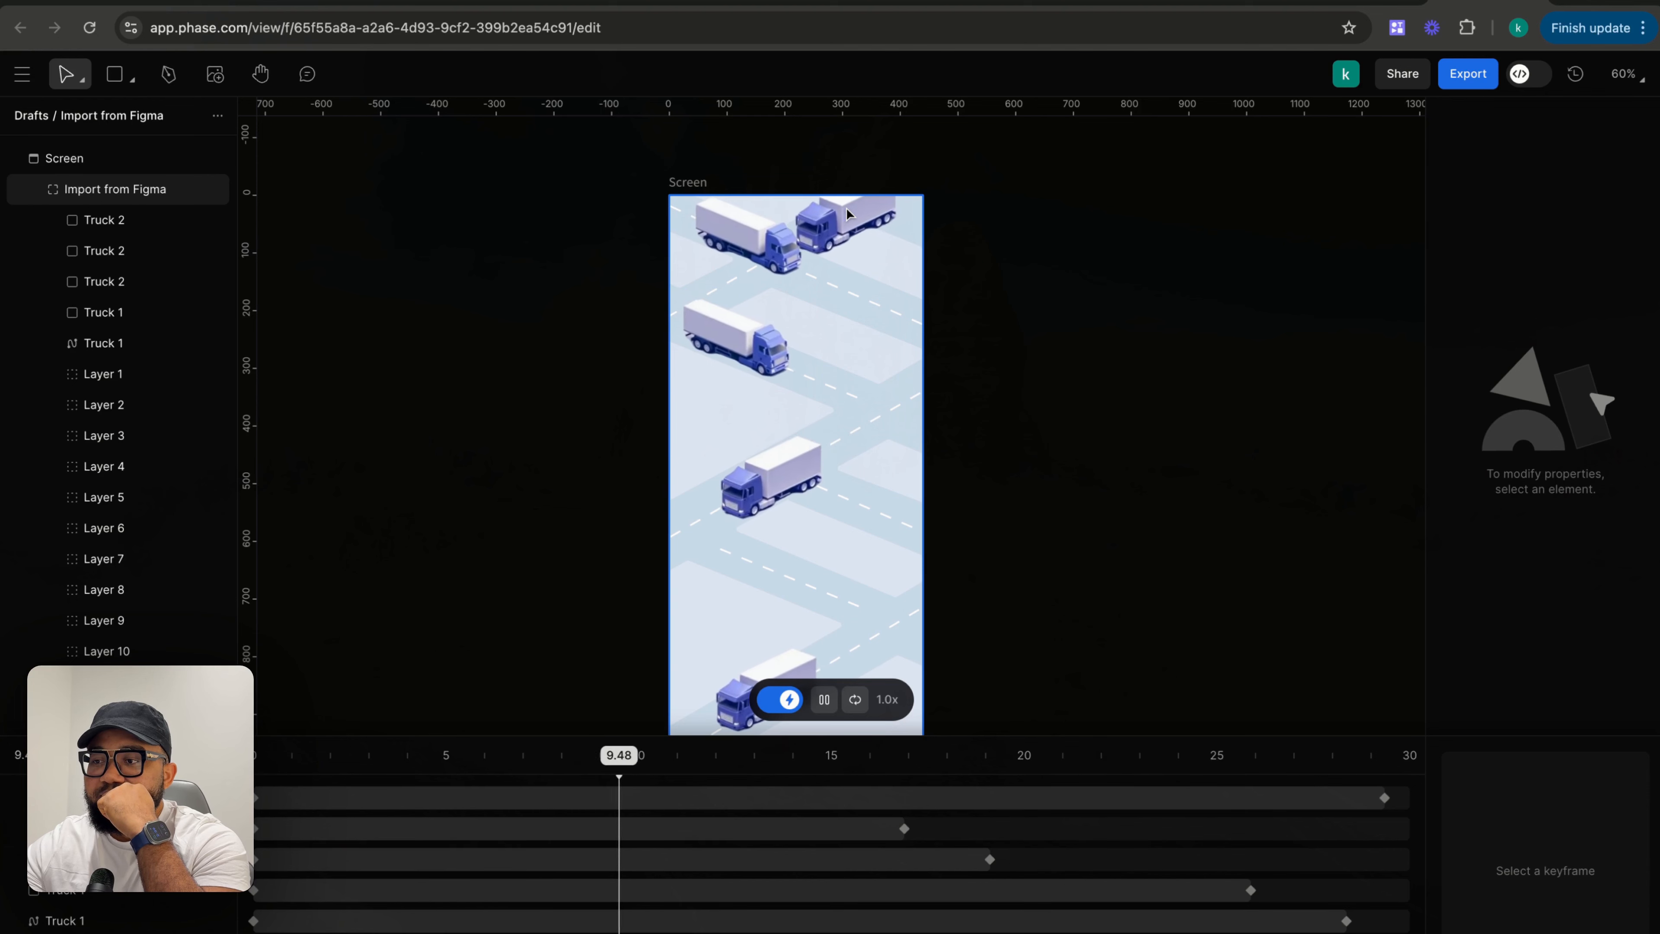
{"action": "left_click", "coordinate": [824, 699]}
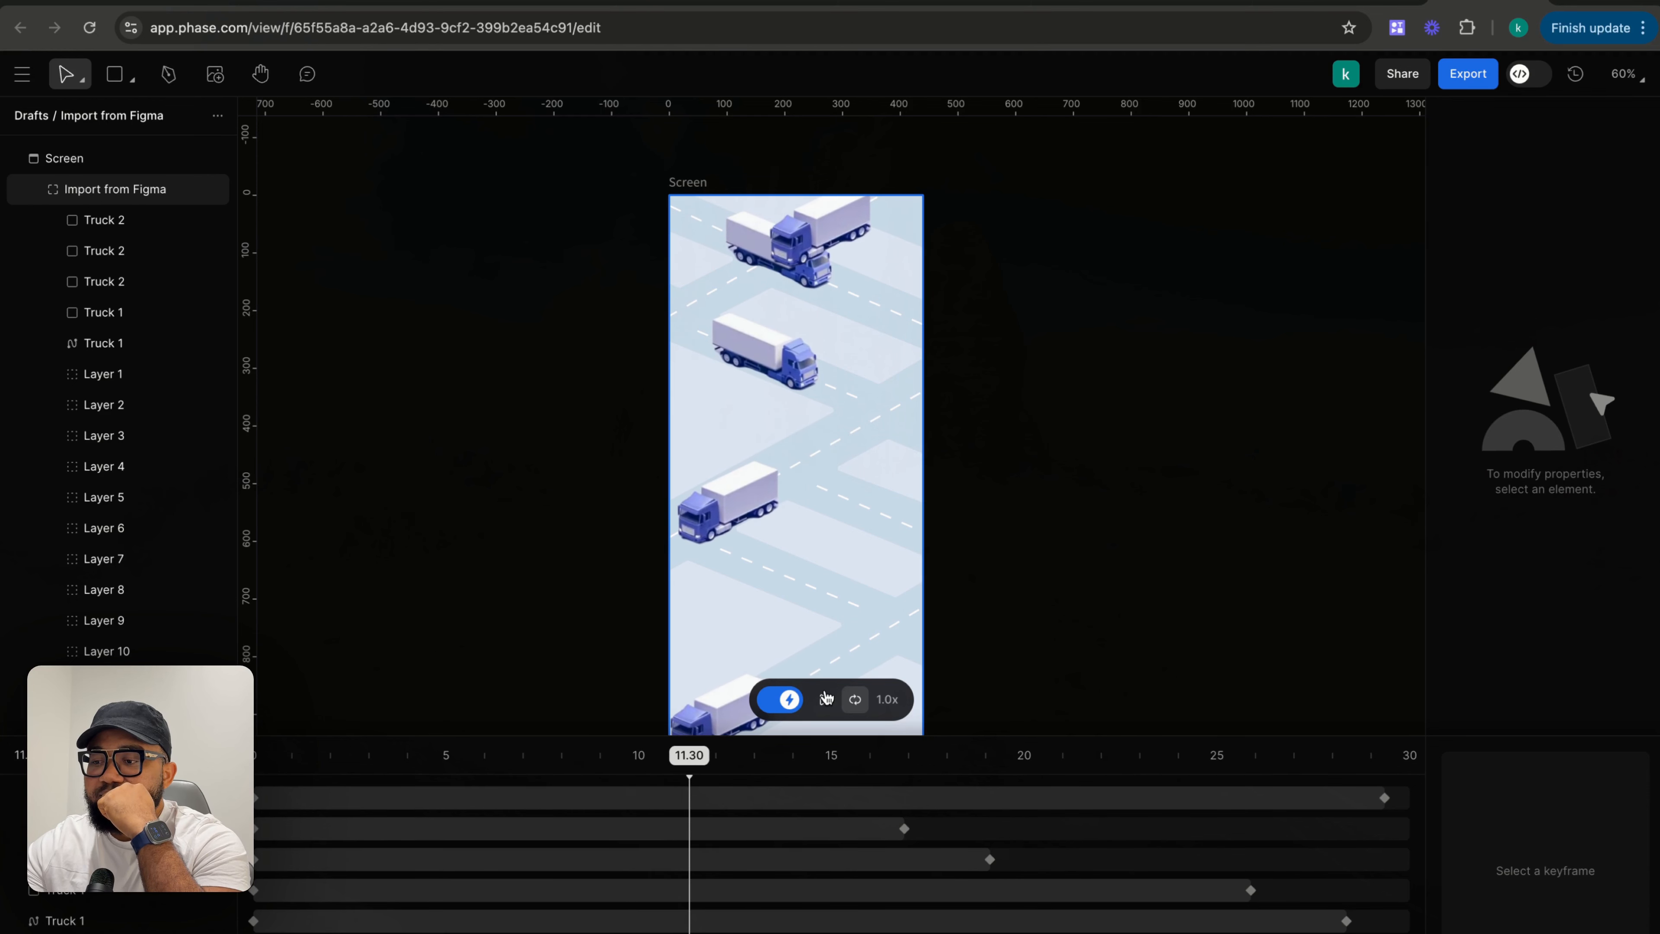
{"action": "left_click_drag", "start_coordinate": [693, 772], "coordinate": [256, 758]}
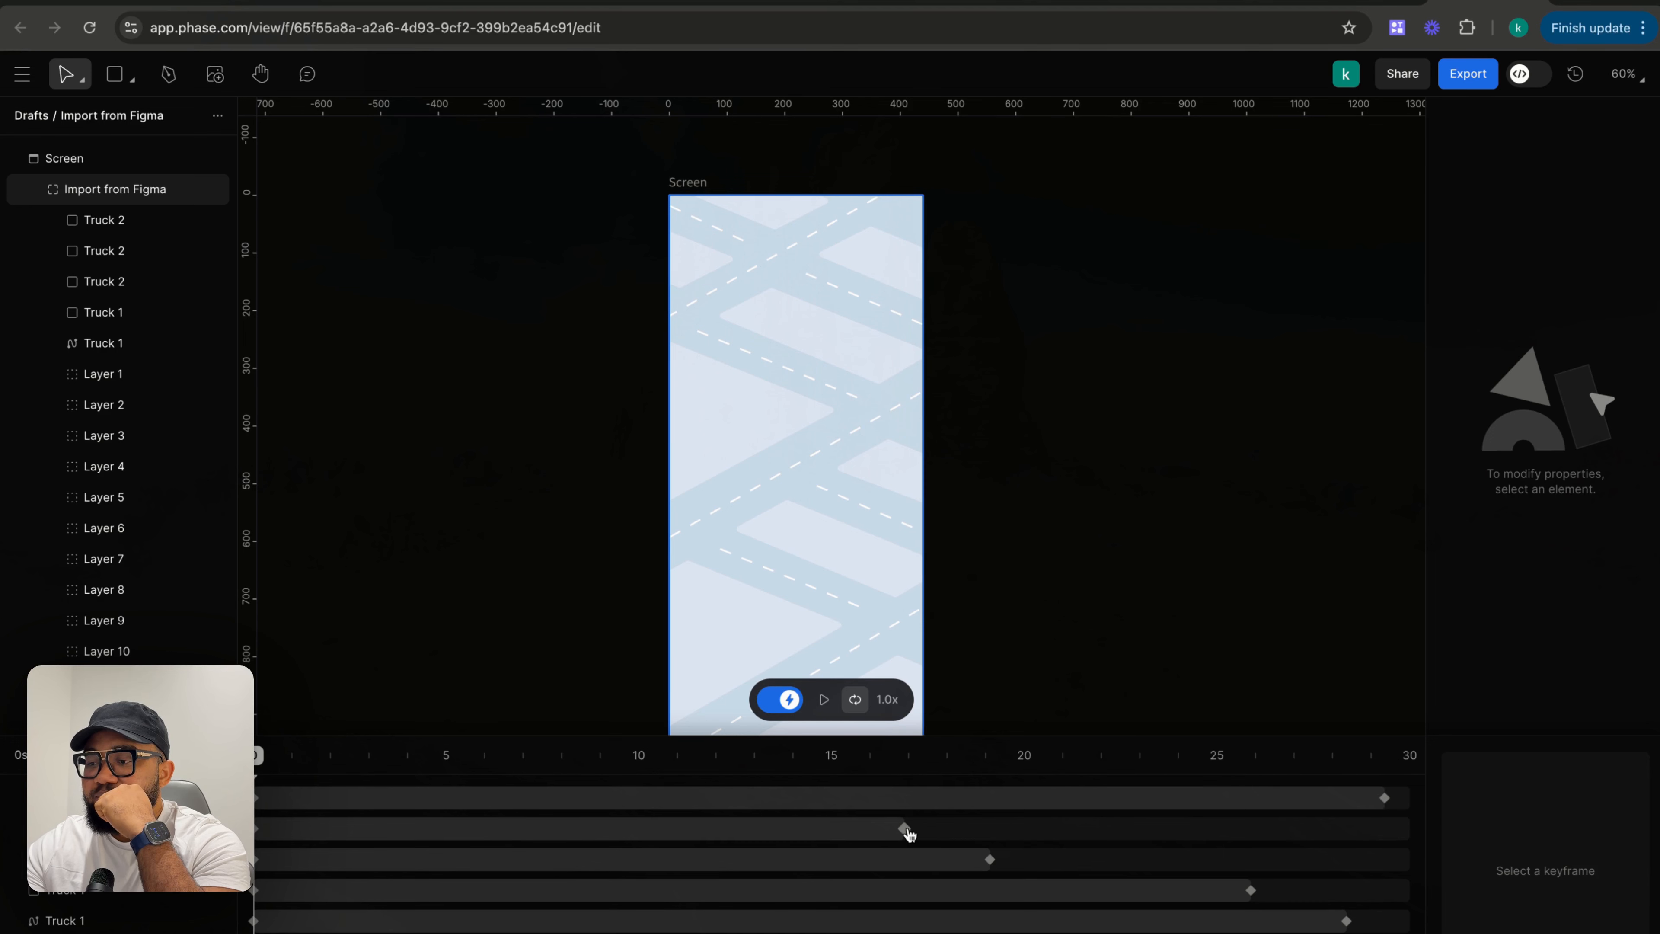
- Inspect the Truck 2 keyframes on the timeline
{"action": "left_click", "coordinate": [906, 829]}
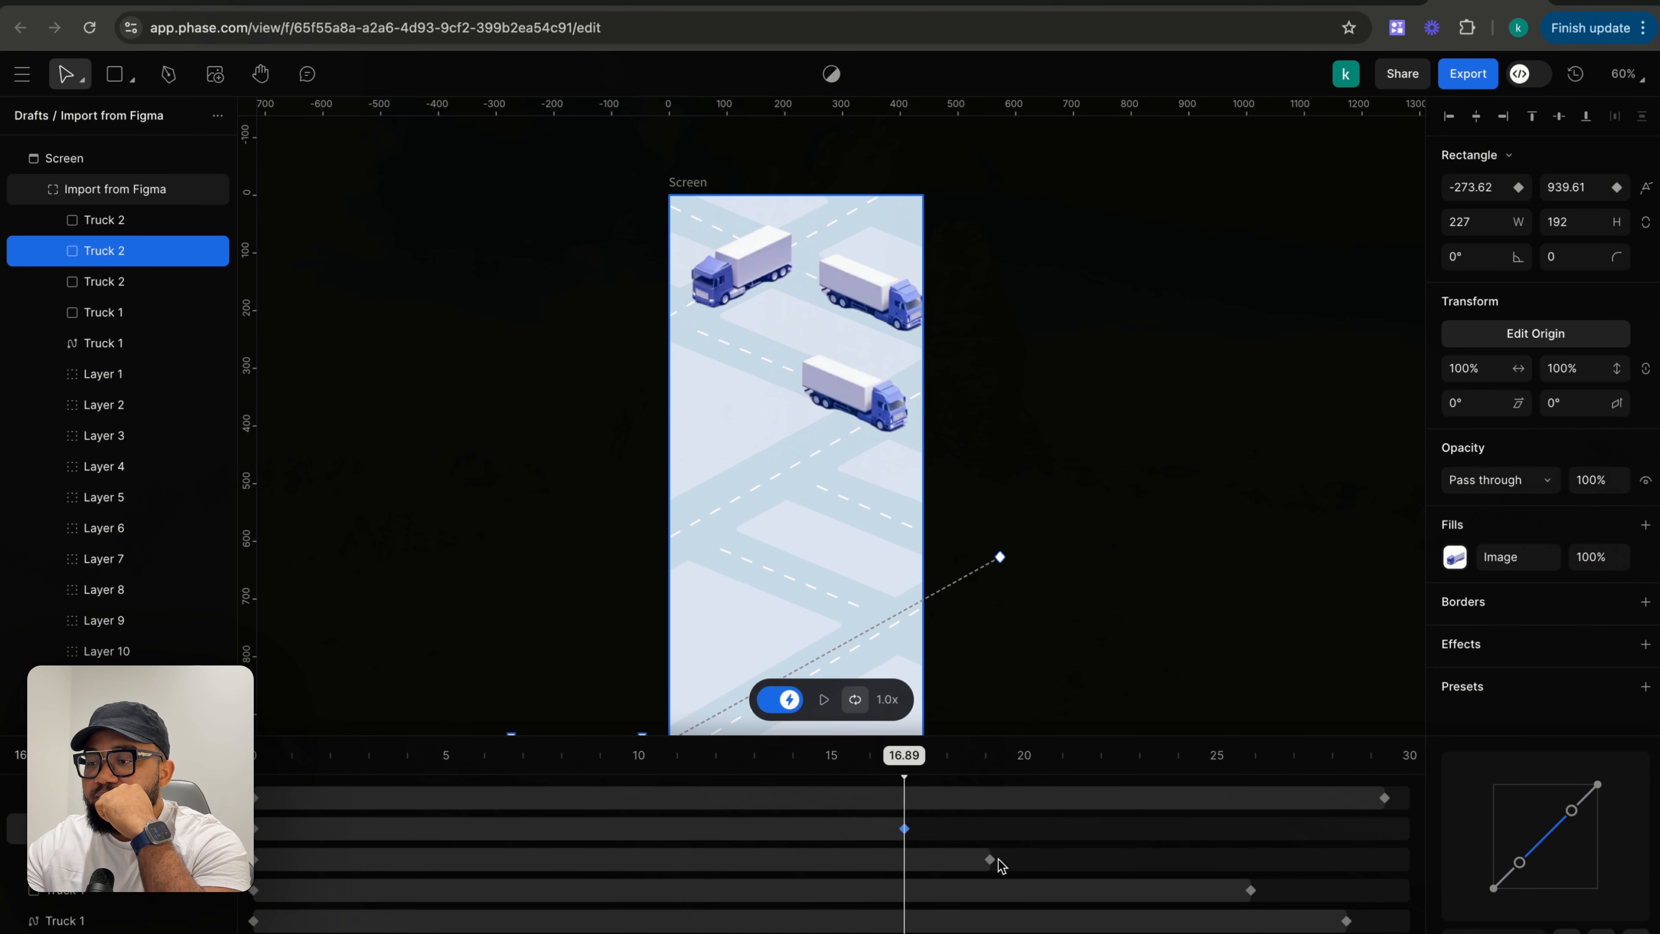
{"action": "left_click", "coordinate": [990, 860]}
{"action": "left_click", "coordinate": [1384, 799]}
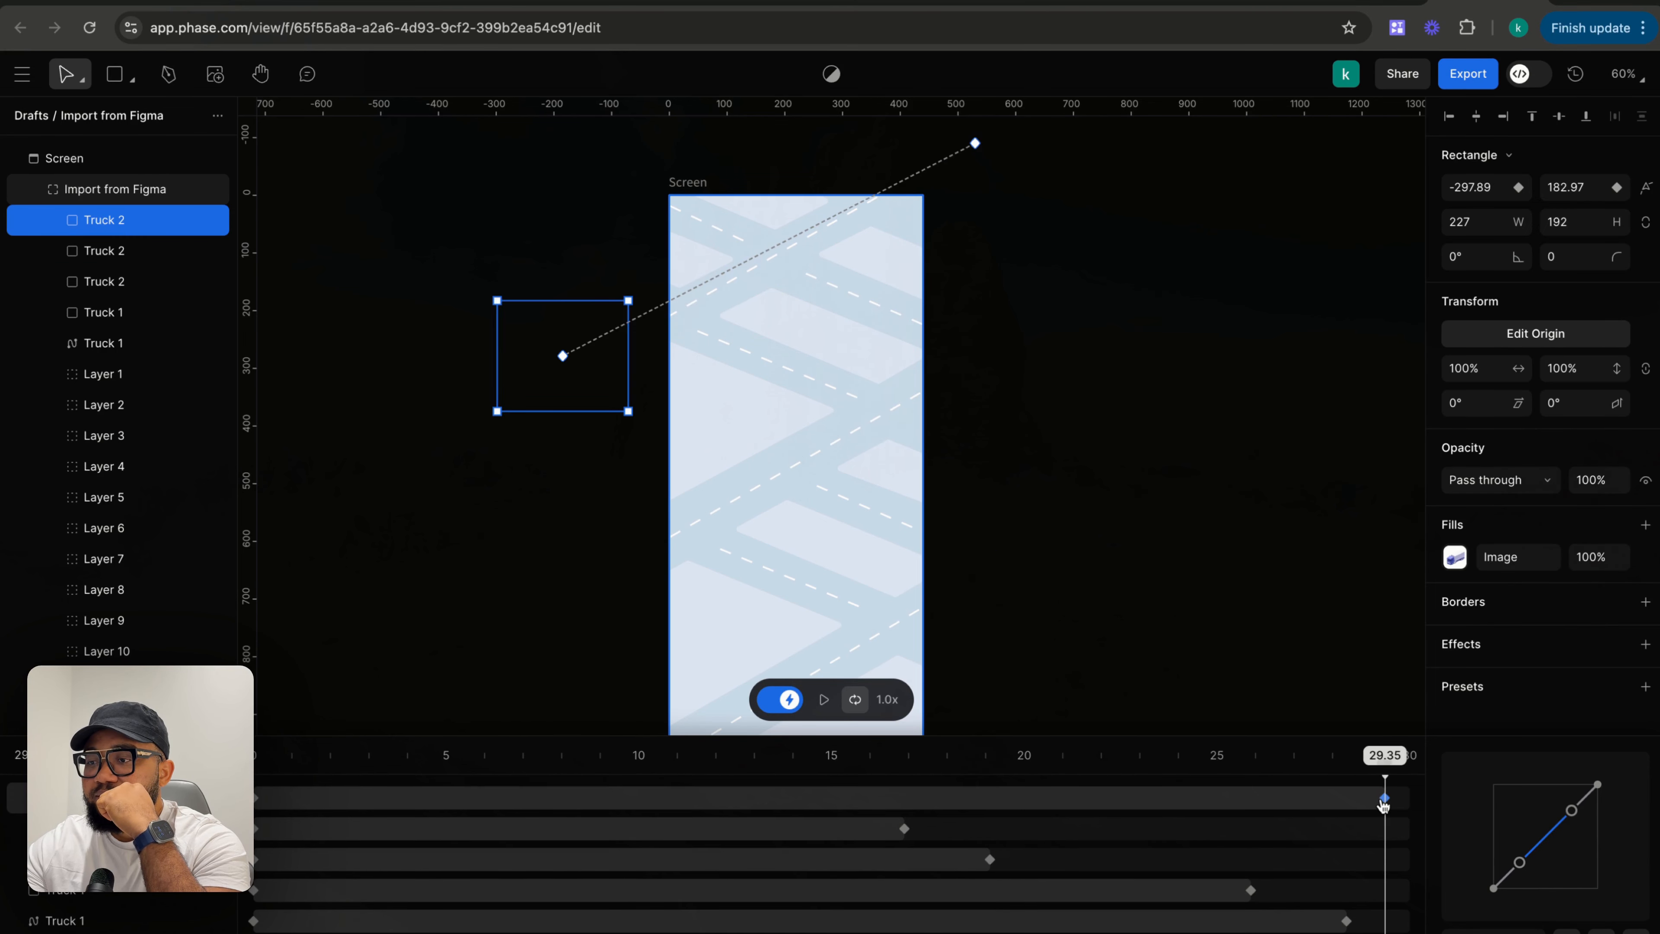
- Move Truck 1's 25.88 s keyframe earlier to about 12.73 s and rewind to the start
{"action": "left_click", "coordinate": [1251, 890]}
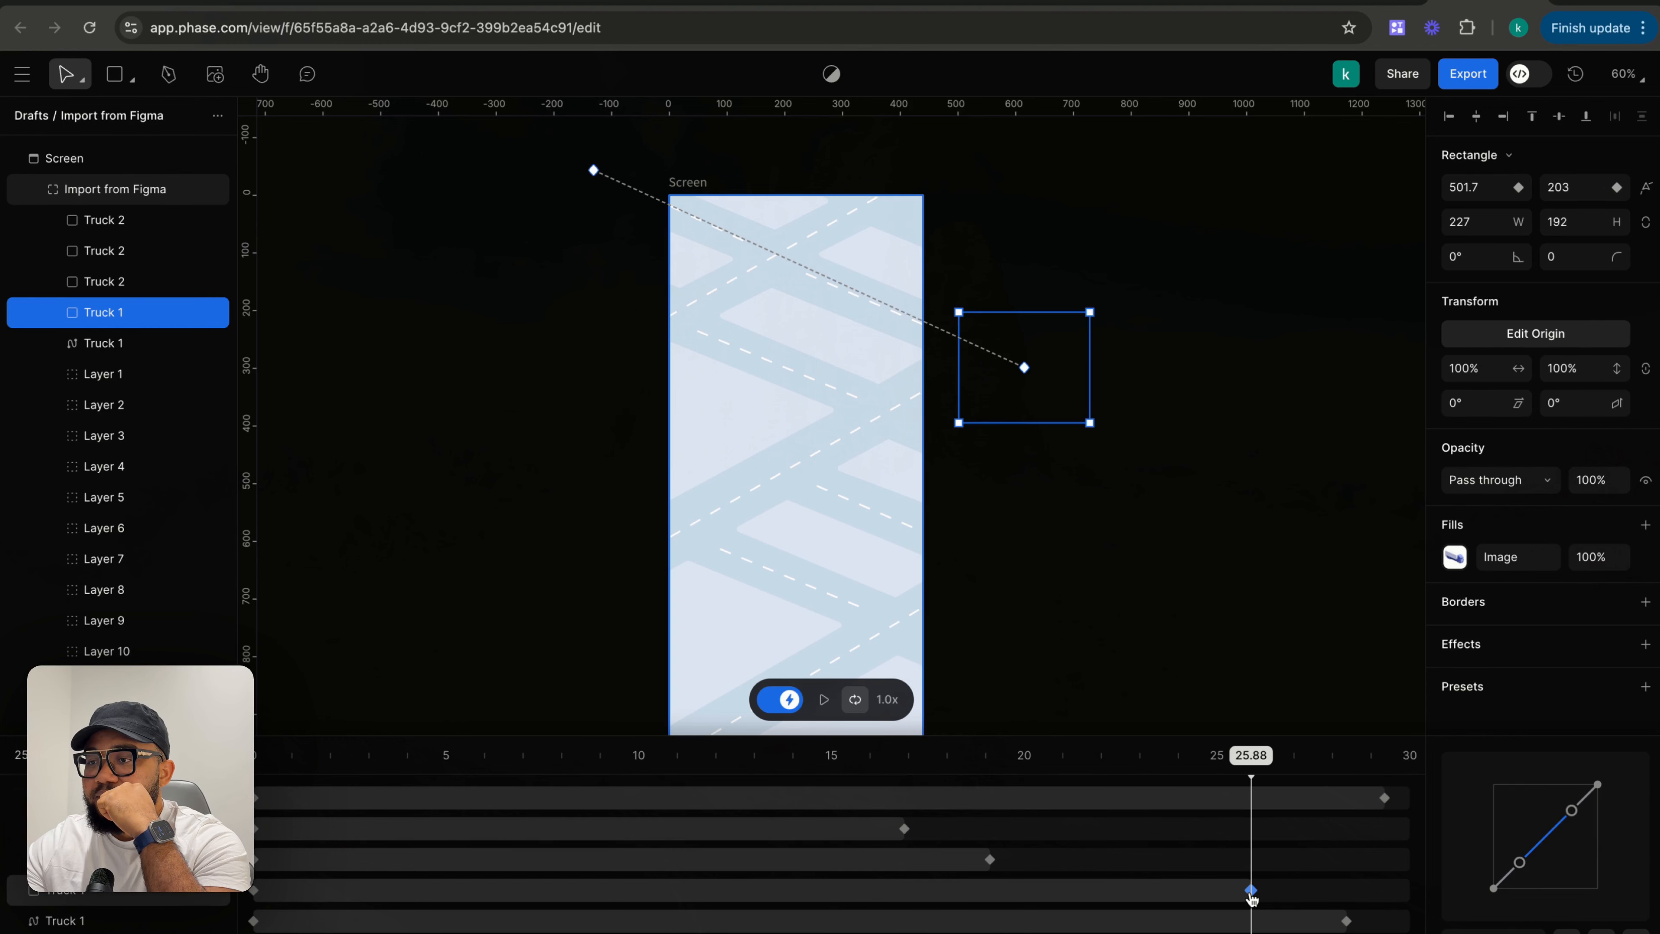
{"action": "left_click_drag", "start_coordinate": [1250, 898], "coordinate": [743, 893]}
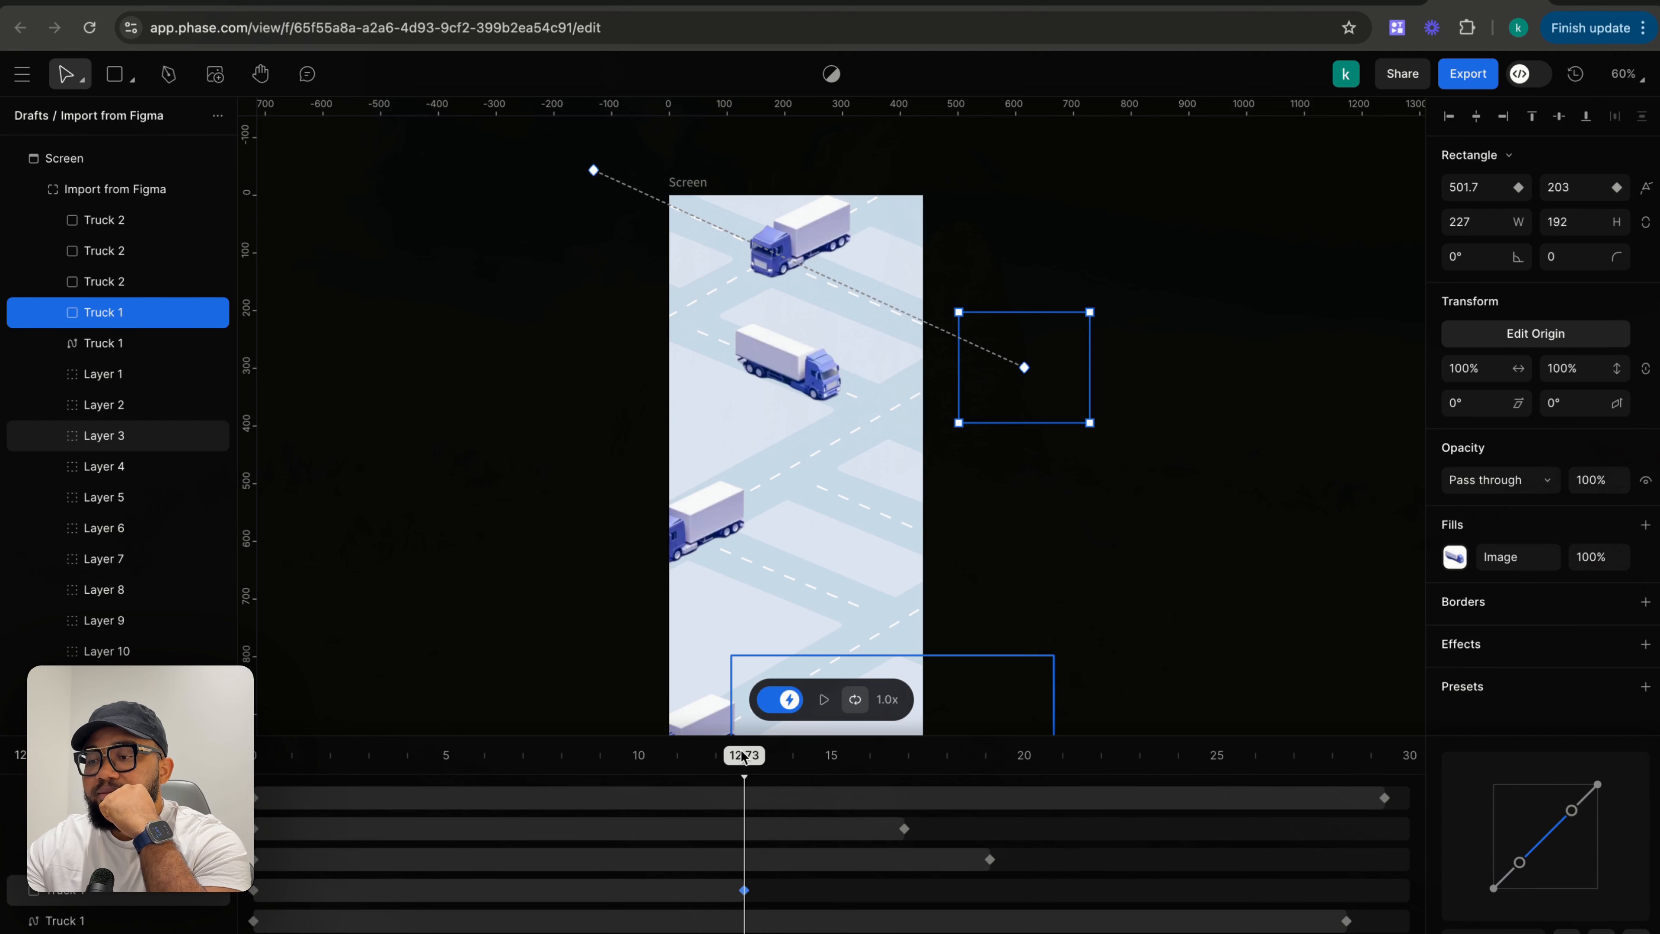
{"action": "left_click_drag", "start_coordinate": [742, 757], "coordinate": [255, 758]}
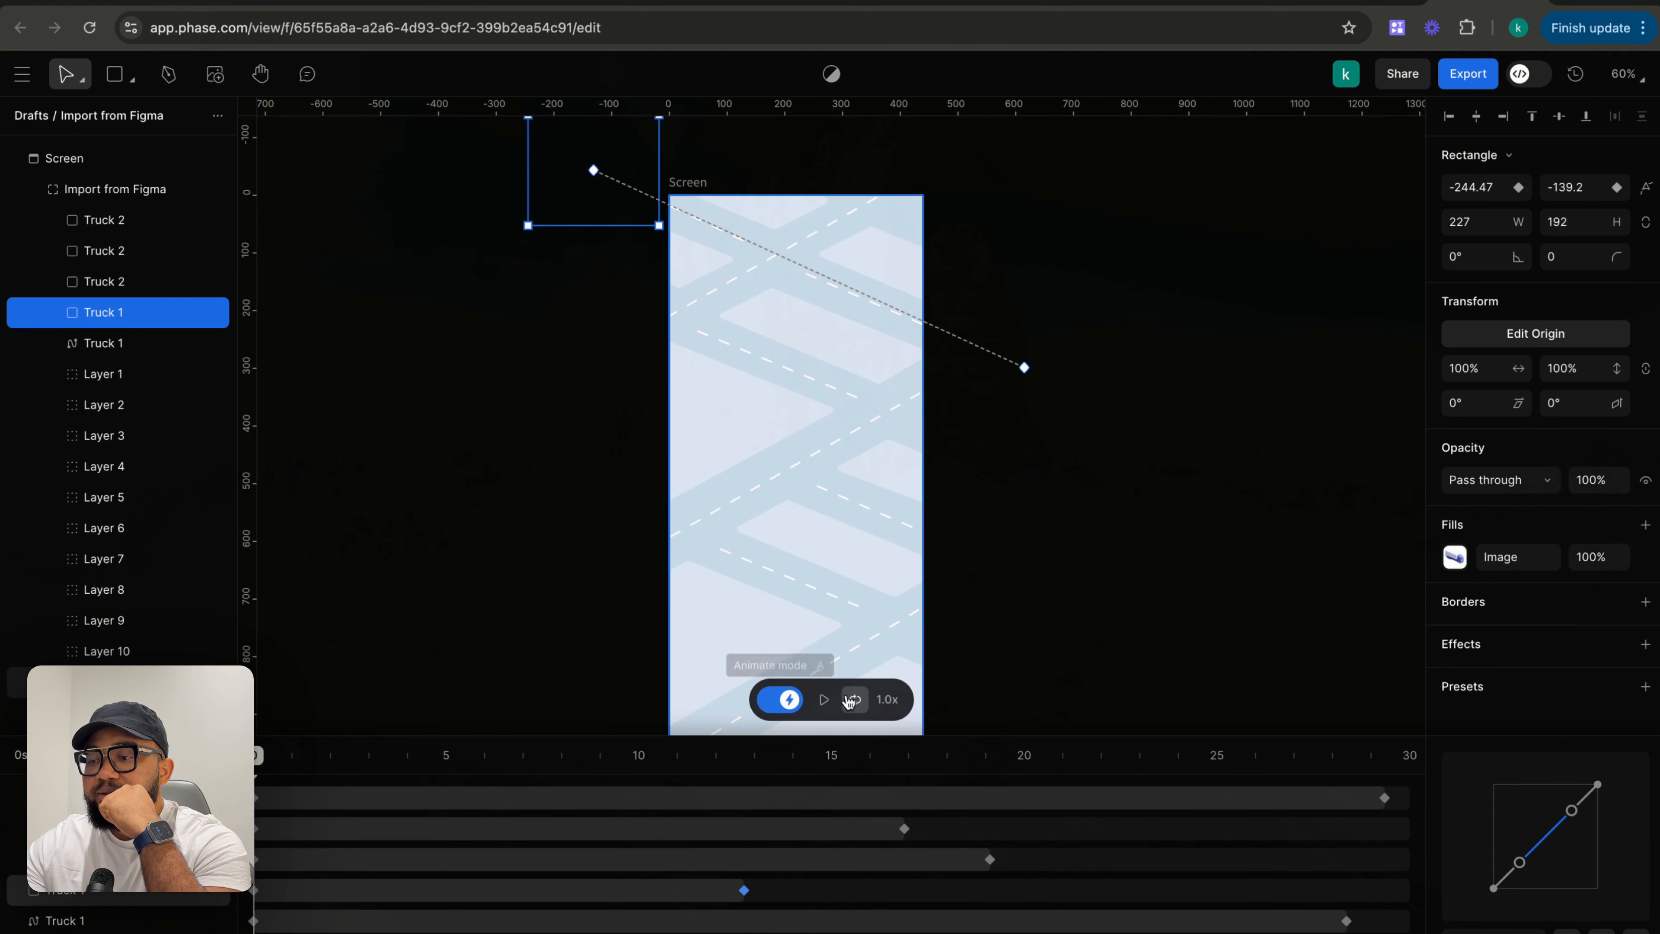
- Play the animation preview from the start, then pause it and rewind
{"action": "left_click", "coordinate": [1047, 590]}
{"action": "left_click", "coordinate": [821, 700]}
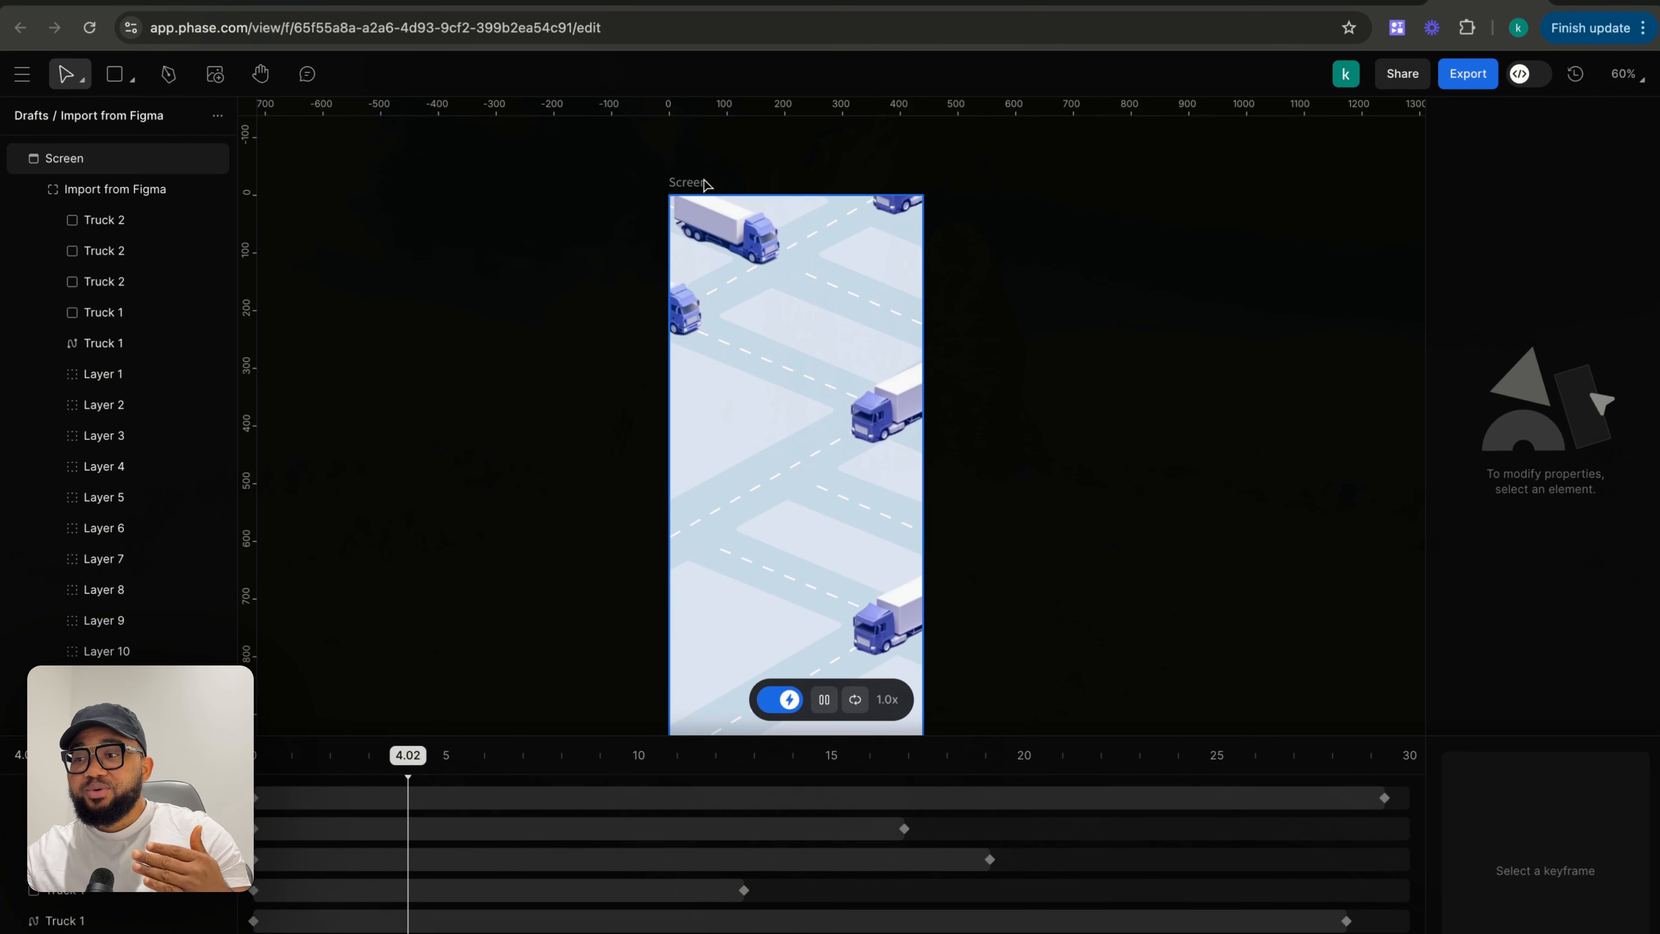
{"action": "key", "text": "space"}
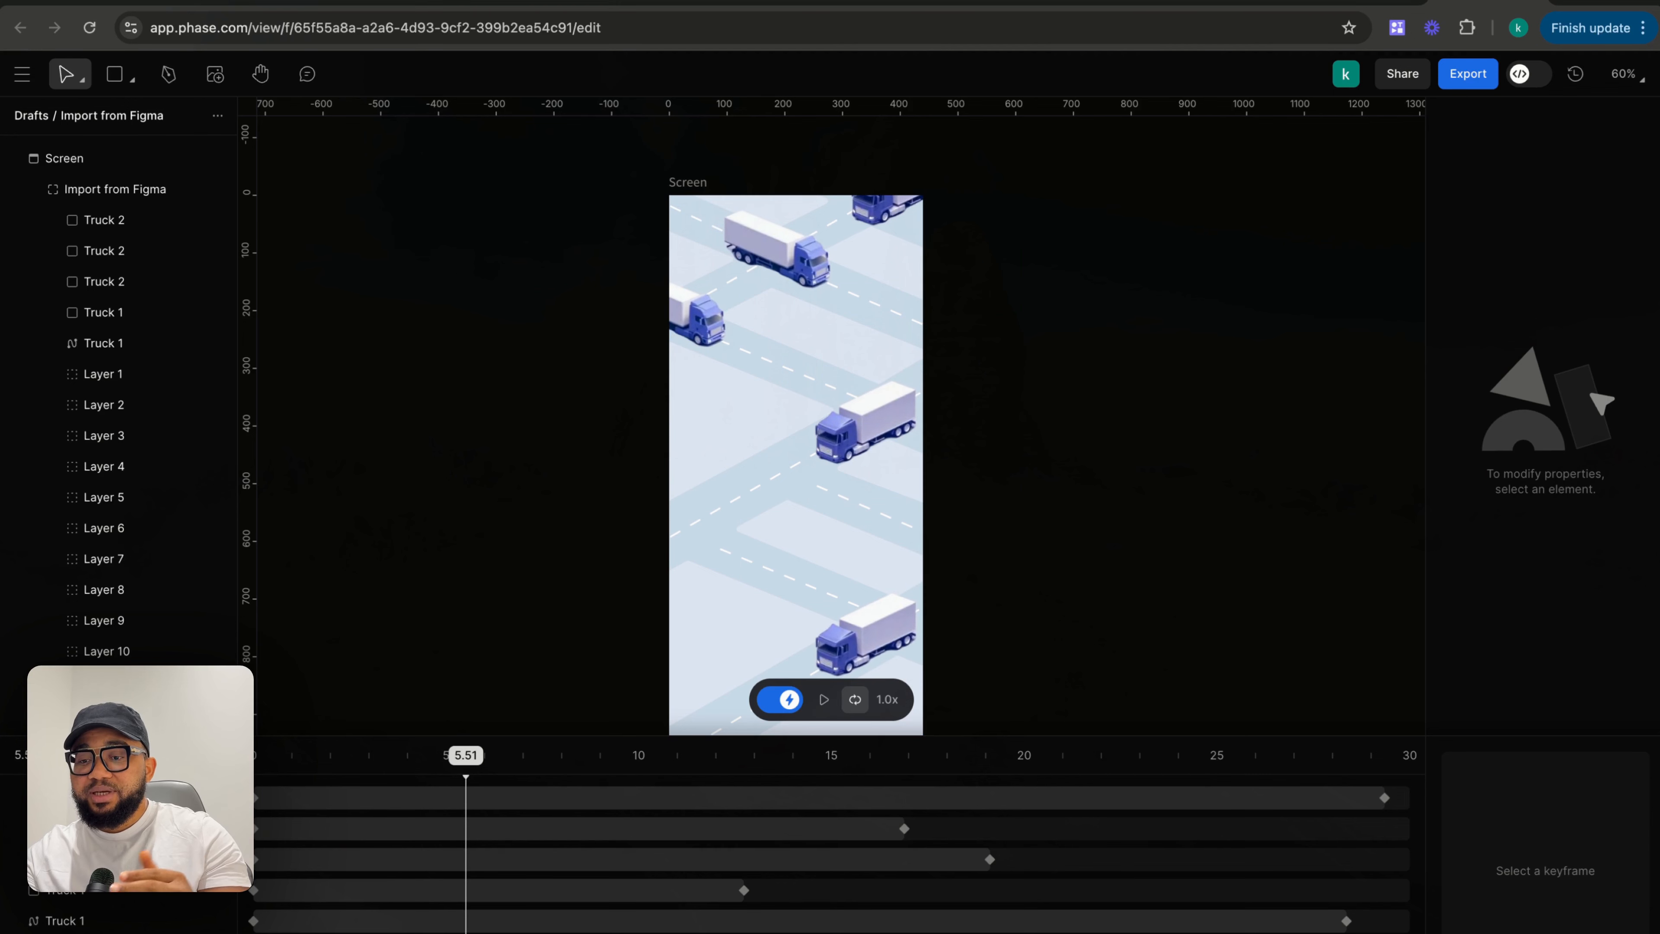
{"action": "key", "text": "Return"}
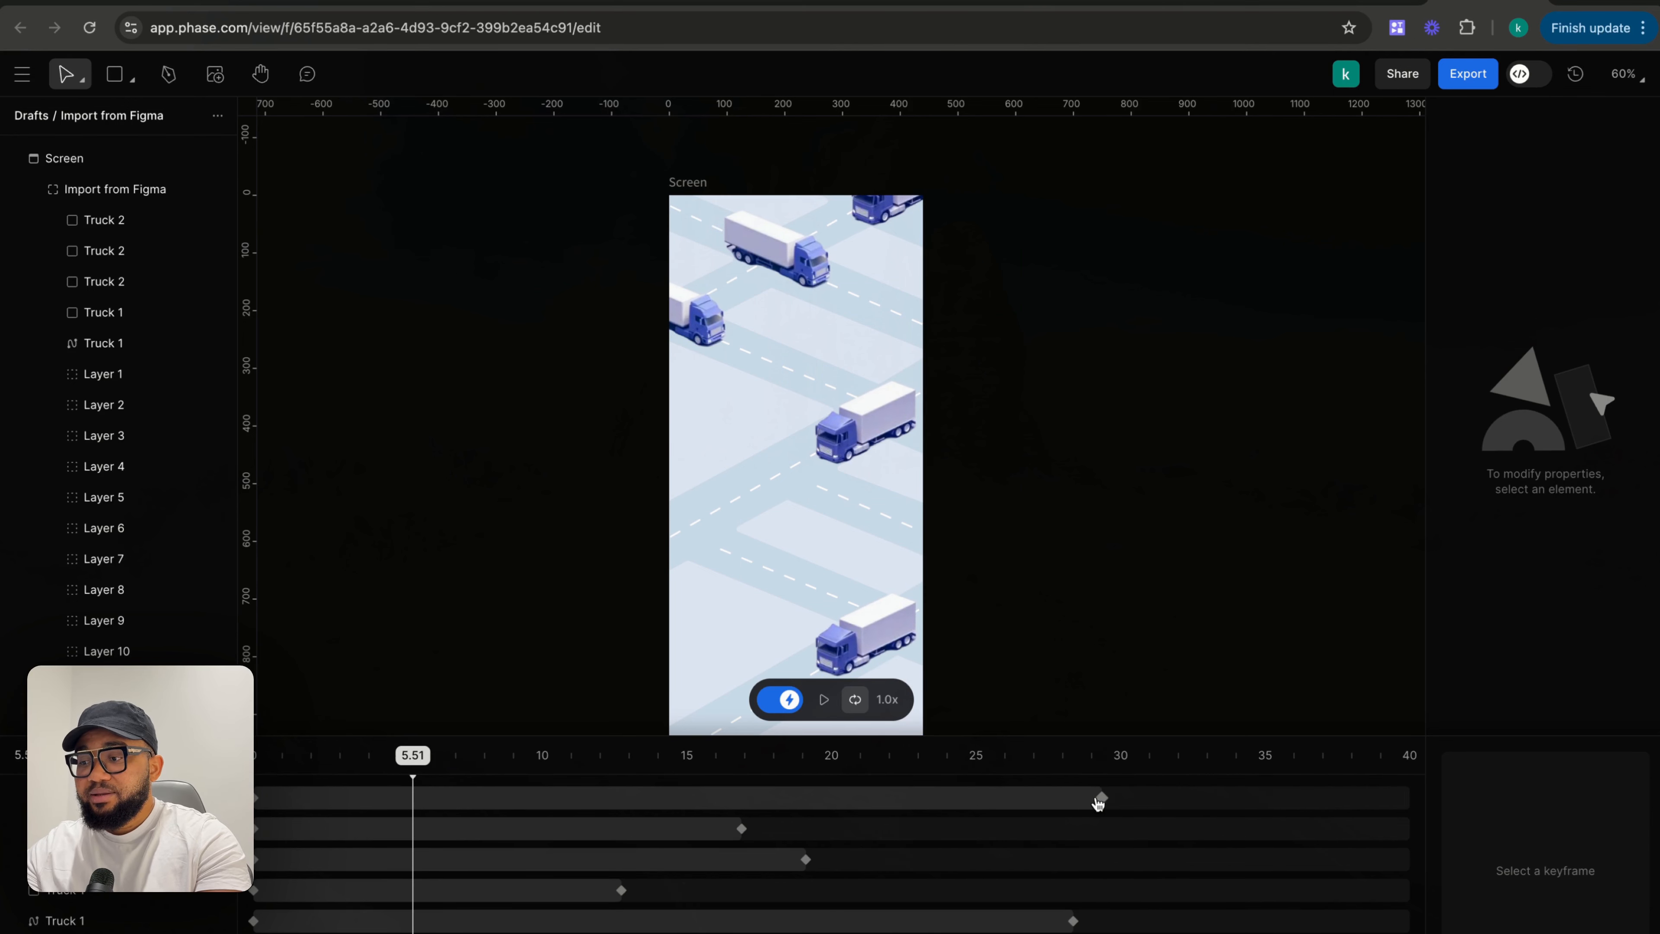
- Move the top Truck 2 keyframe to about 30.72 s and Truck 1's last keyframe to about 27.83 s
{"action": "left_click_drag", "start_coordinate": [1100, 798], "coordinate": [1141, 797]}
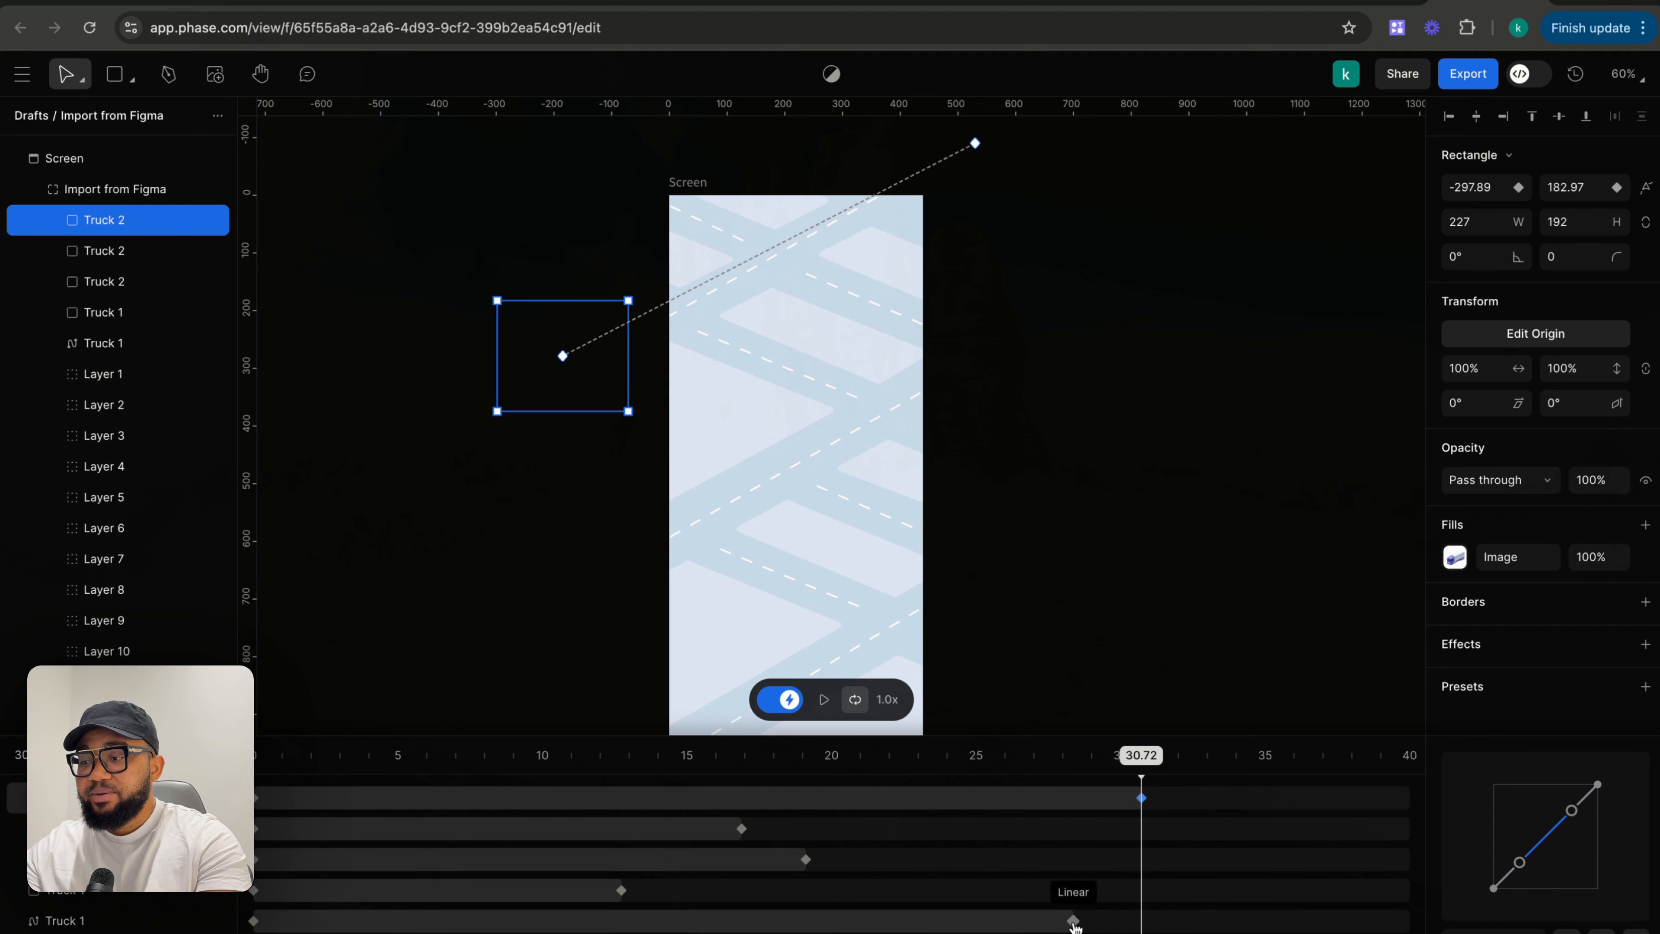
{"action": "left_click_drag", "start_coordinate": [1074, 923], "coordinate": [1058, 921]}
{"action": "left_click_drag", "start_coordinate": [629, 564], "coordinate": [842, 731]}
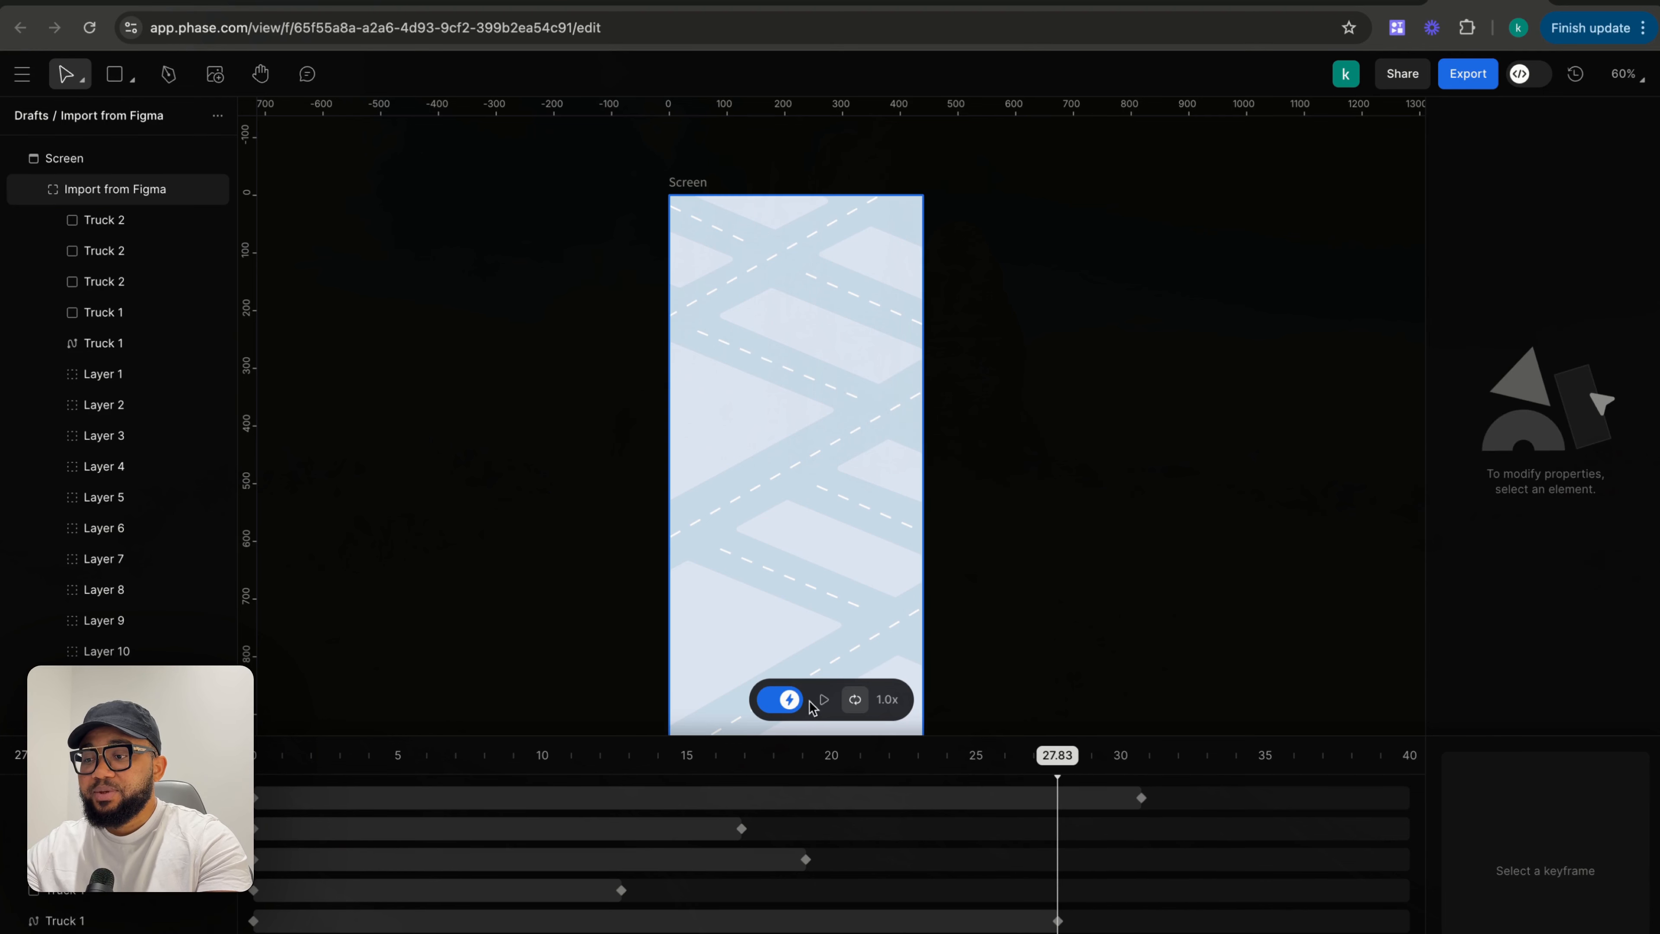
- Play the preview, scrub the playhead to about 24.30 s, and play and pause again
{"action": "left_click", "coordinate": [822, 705]}
{"action": "left_click_drag", "start_coordinate": [1085, 757], "coordinate": [850, 760]}
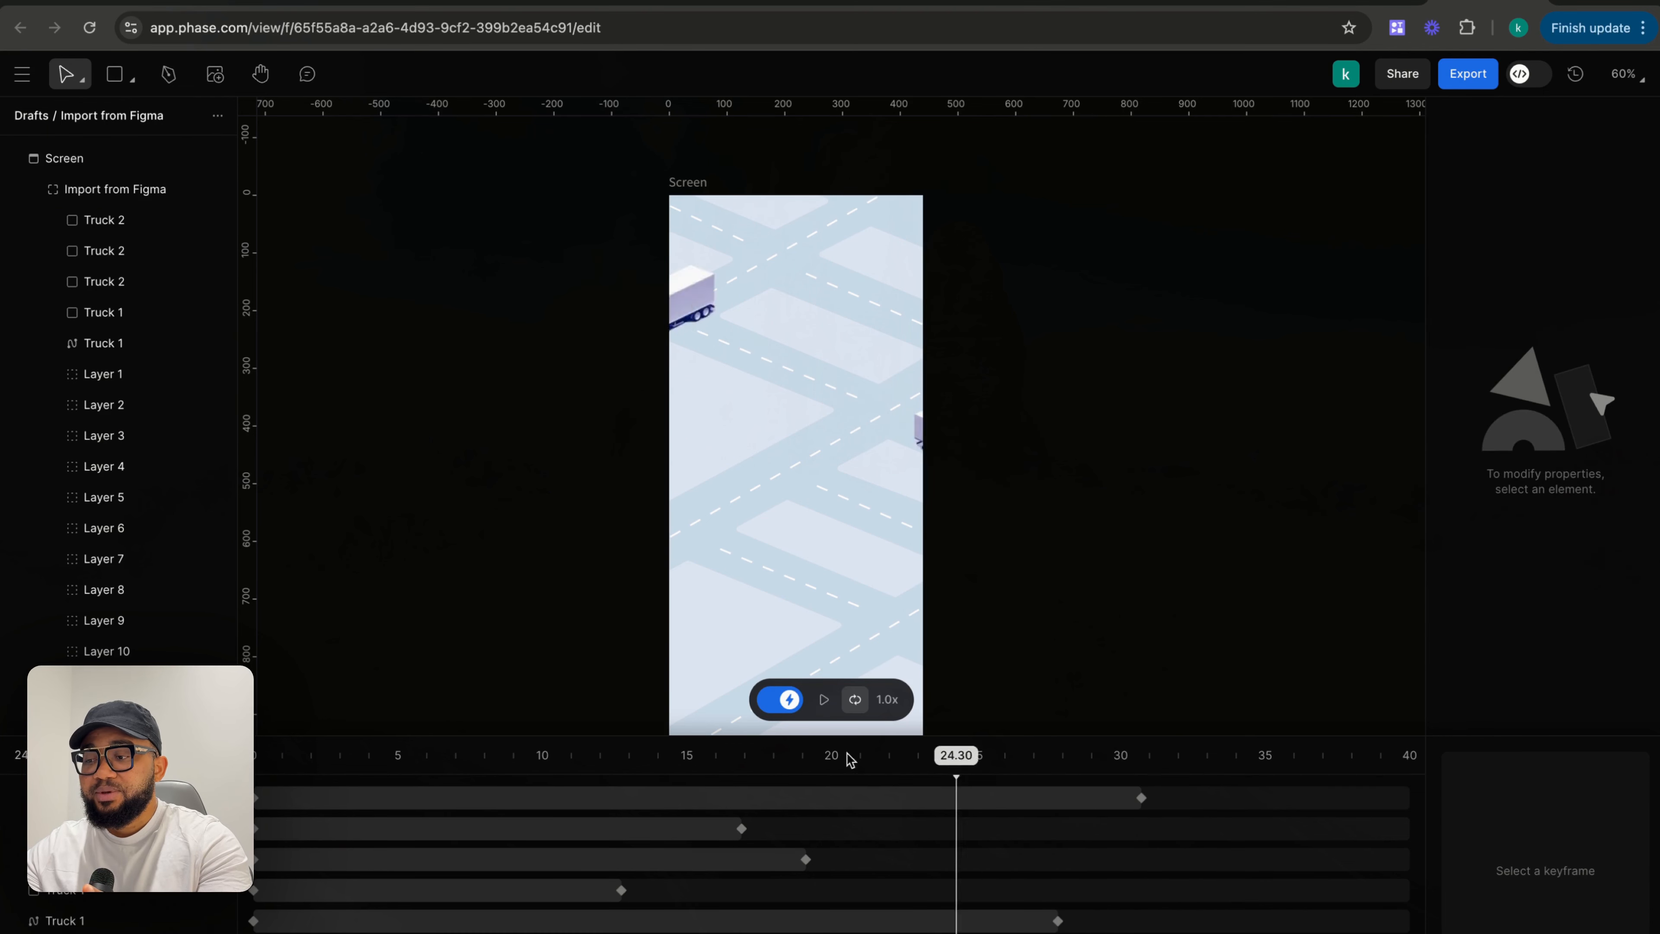
{"action": "left_click", "coordinate": [824, 700]}
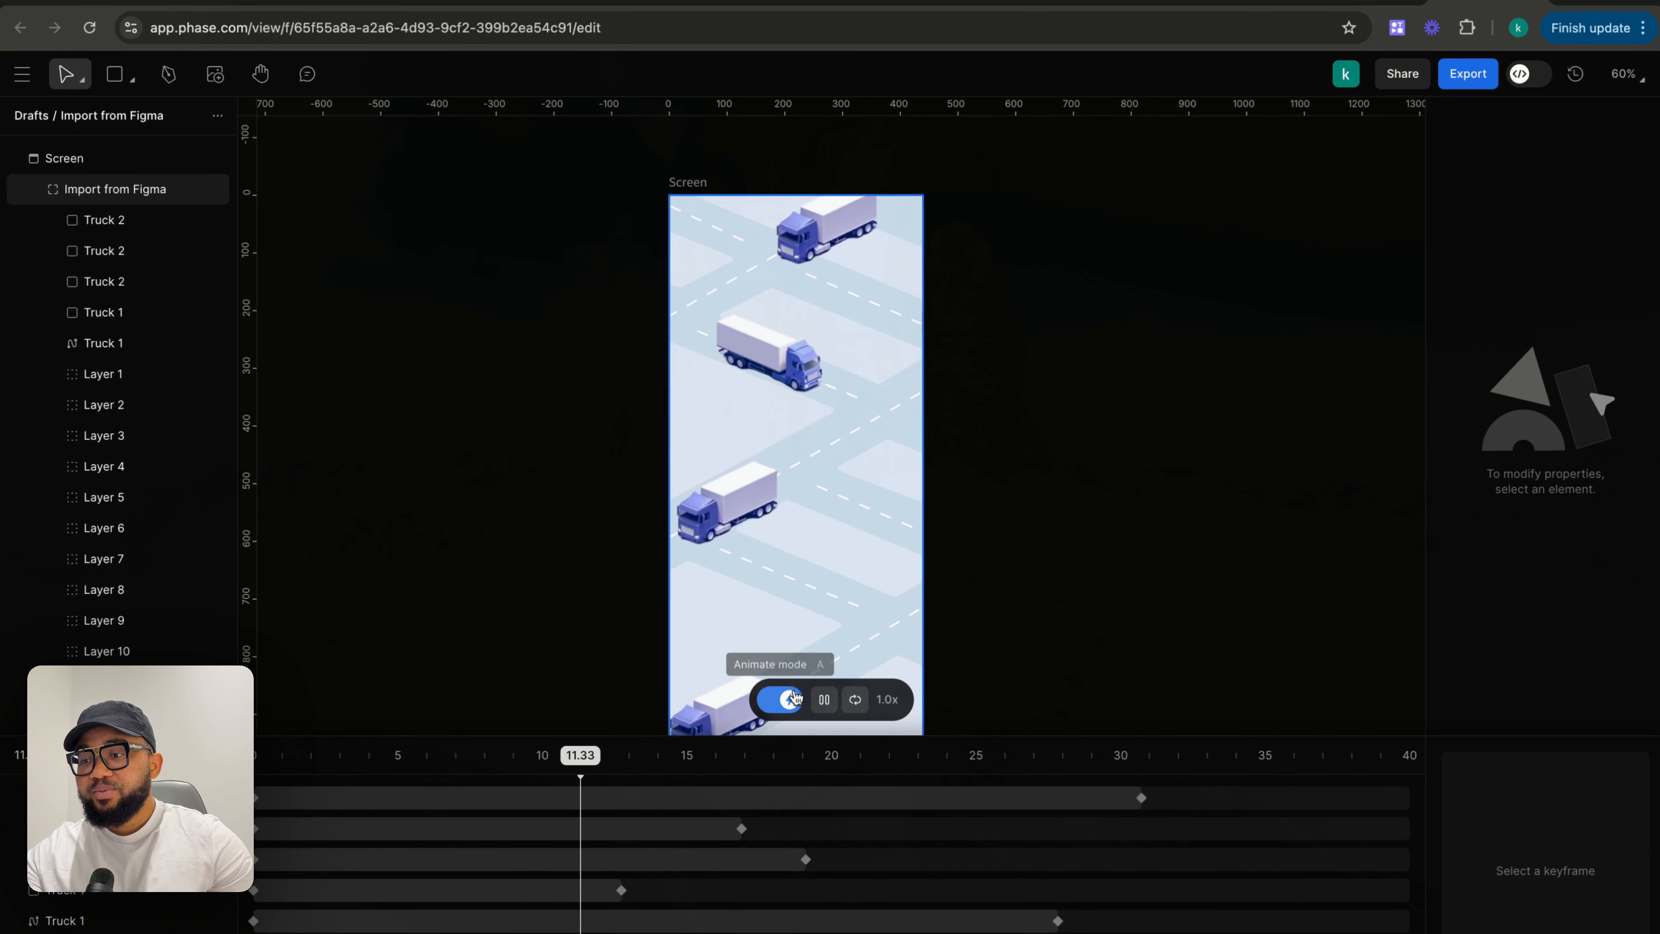
{"action": "left_click", "coordinate": [824, 699]}
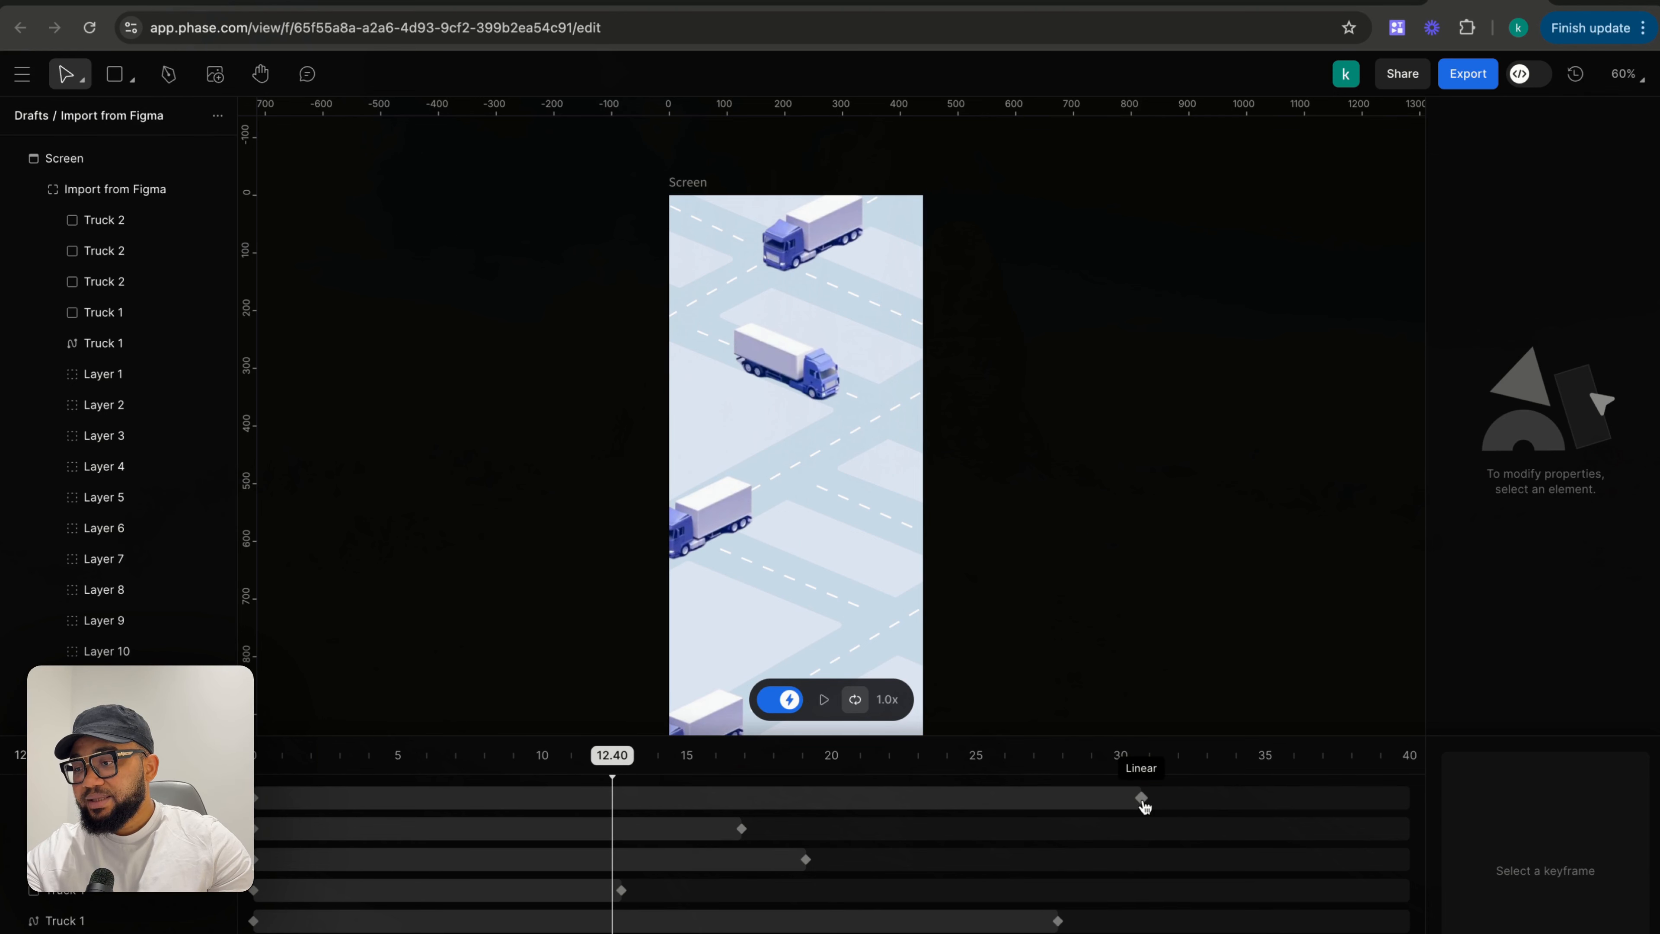
- Set the animation's total duration to 32 seconds
{"action": "left_click", "coordinate": [75, 755]}
{"action": "type", "text": "35"}
{"action": "key", "text": "Return"}
{"action": "type", "text": "32"}
{"action": "key", "text": "Return"}
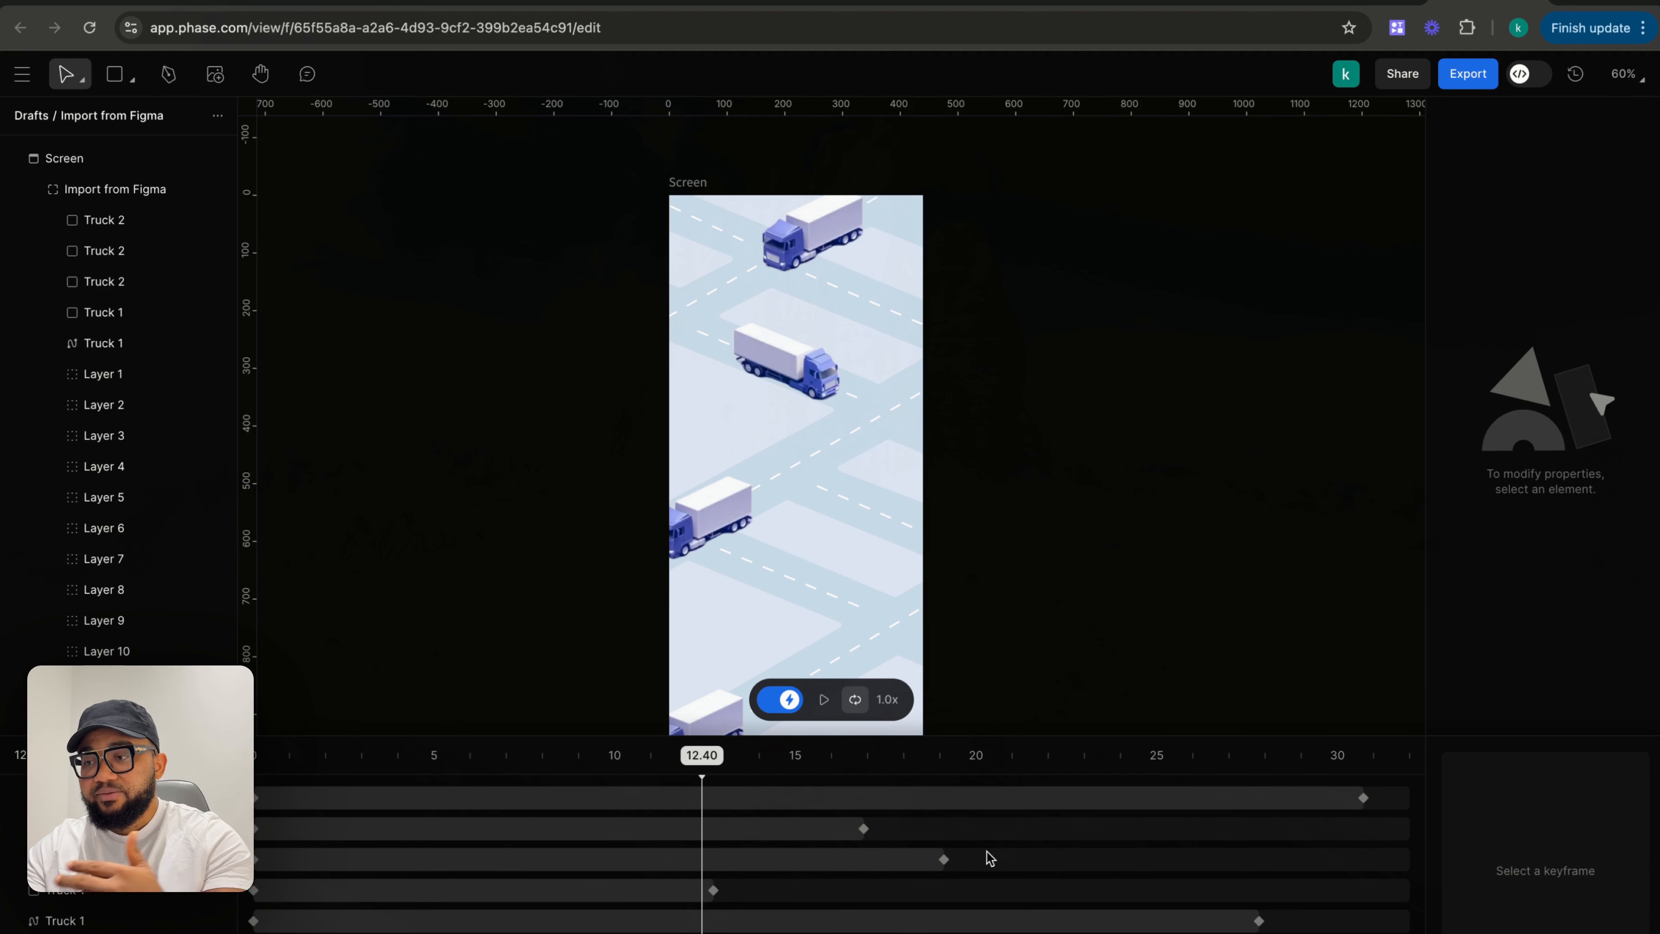
- Select the Screen frame, leave animate mode, and open the export dialog with GIF format
{"action": "left_click", "coordinate": [697, 191]}
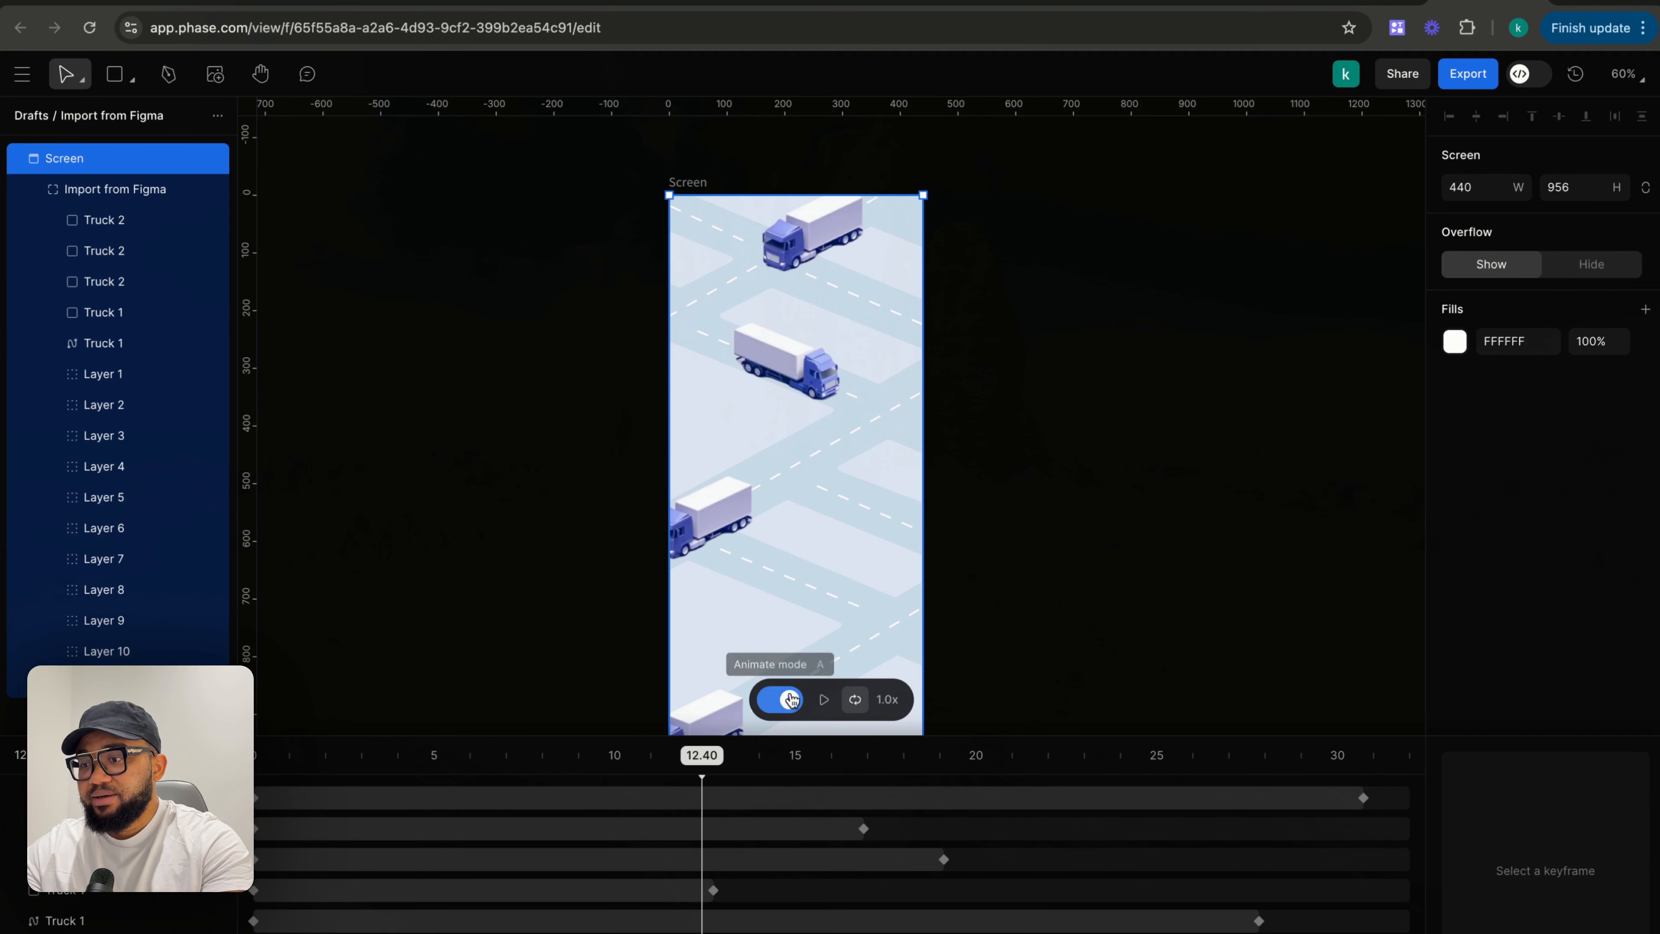
{"action": "left_click", "coordinate": [791, 699]}
{"action": "left_click", "coordinate": [1464, 79]}
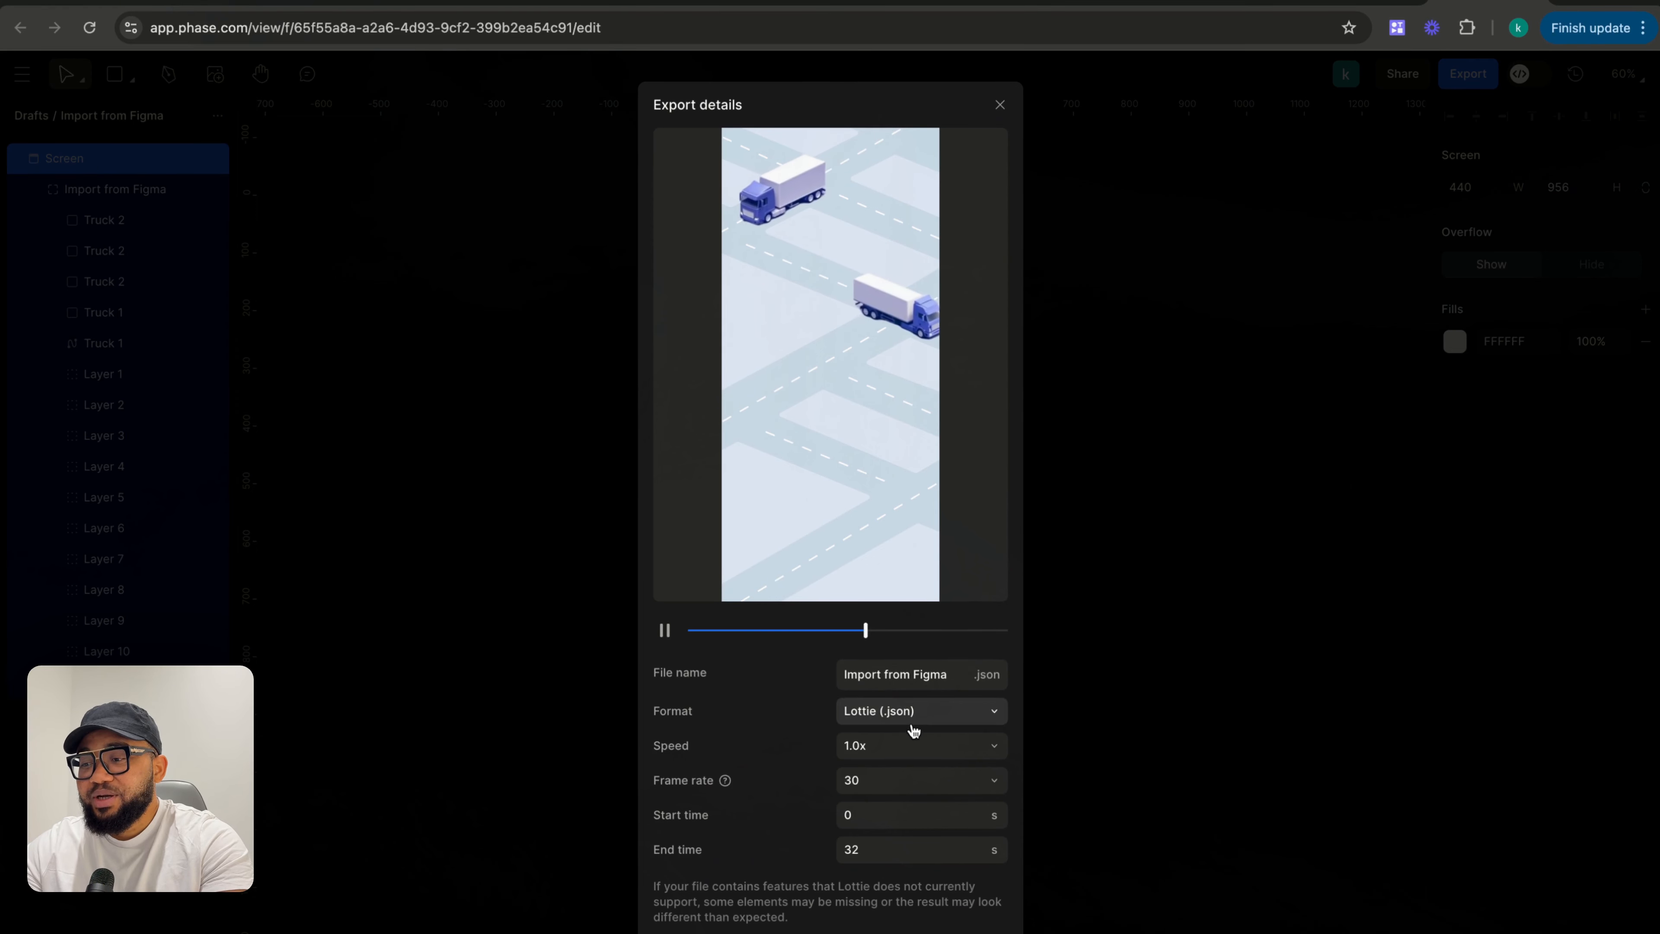
{"action": "left_click", "coordinate": [973, 705]}
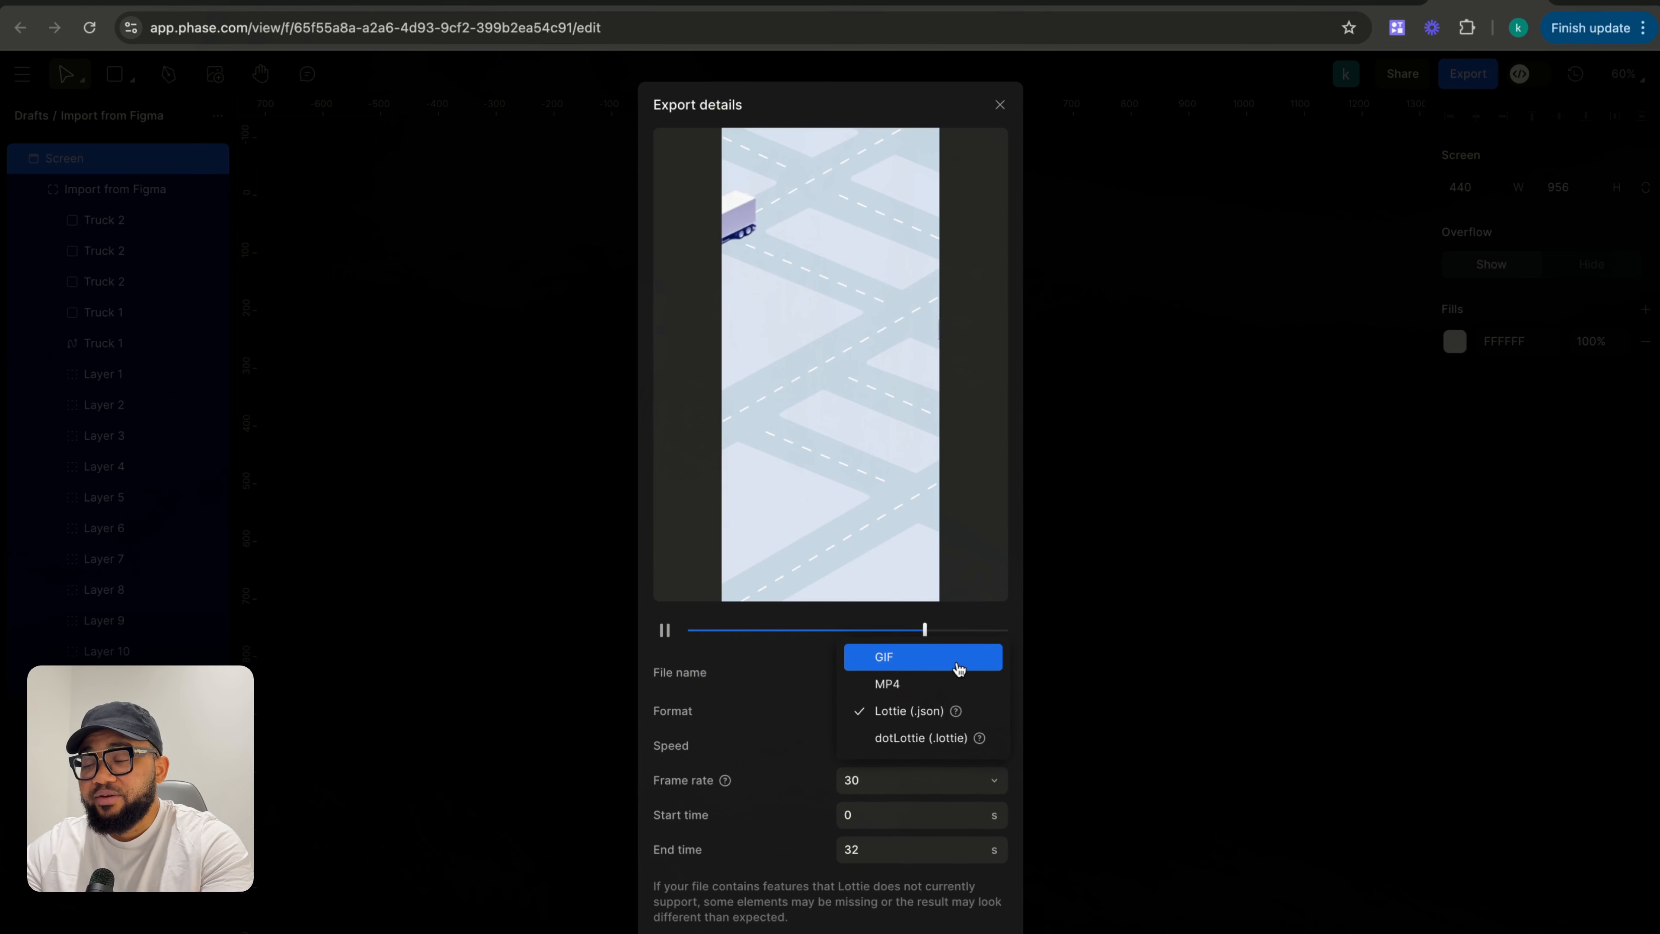
{"action": "left_click", "coordinate": [958, 667]}
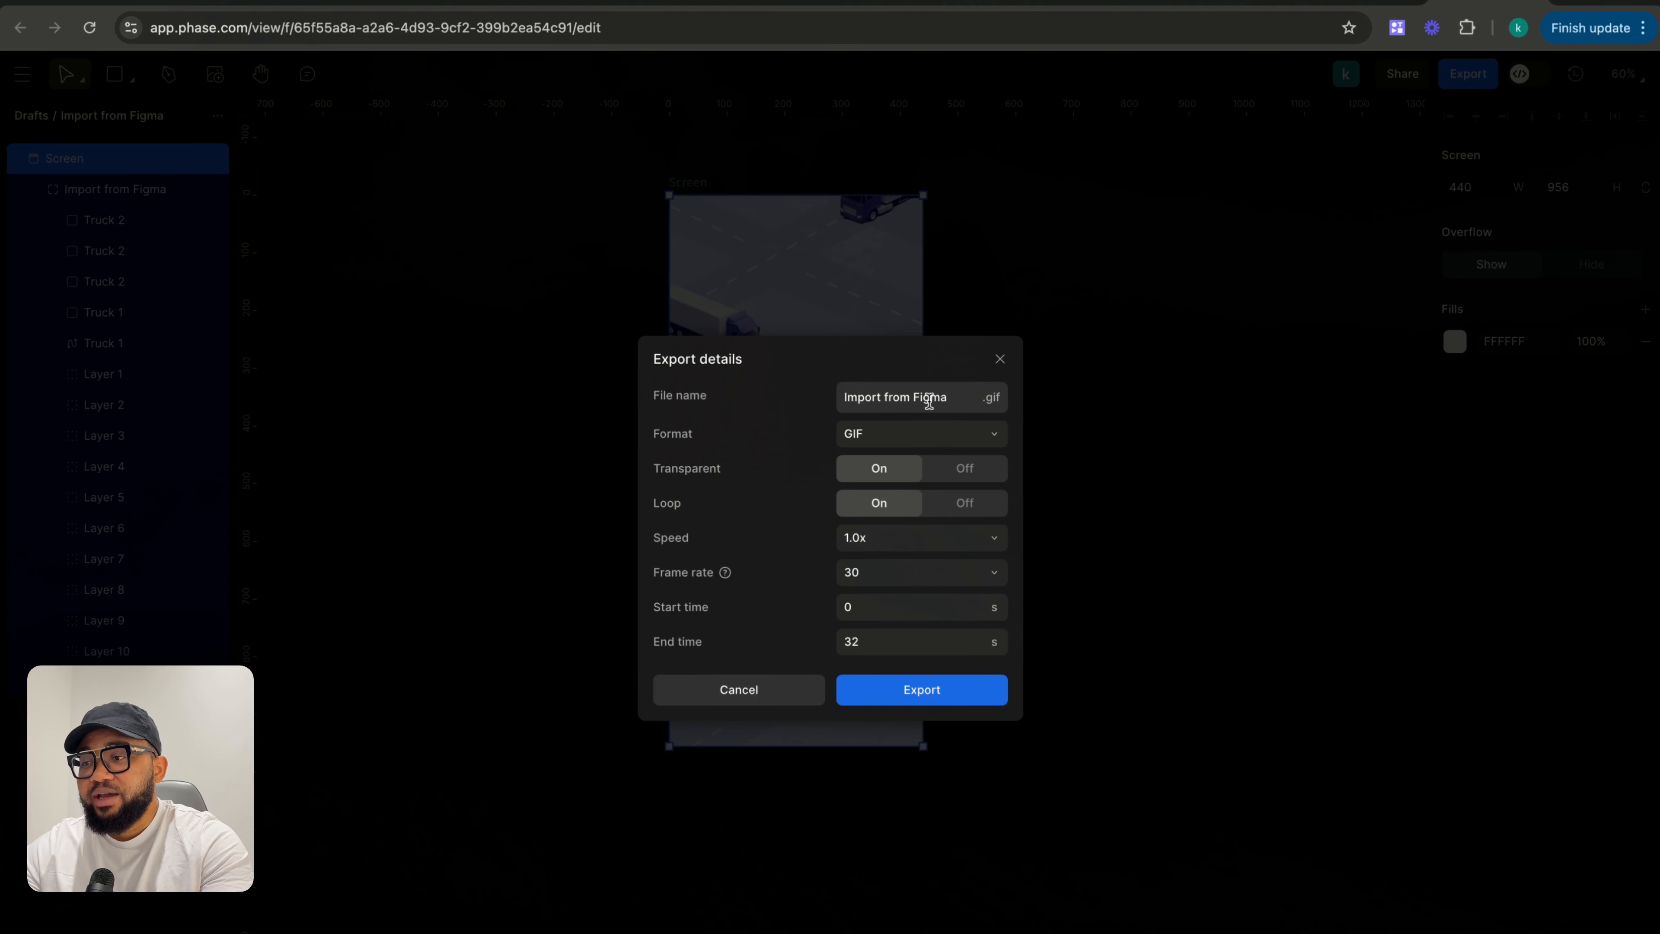
- Rename the export file as Trucktrack
{"action": "left_click_drag", "start_coordinate": [960, 396], "coordinate": [780, 397]}
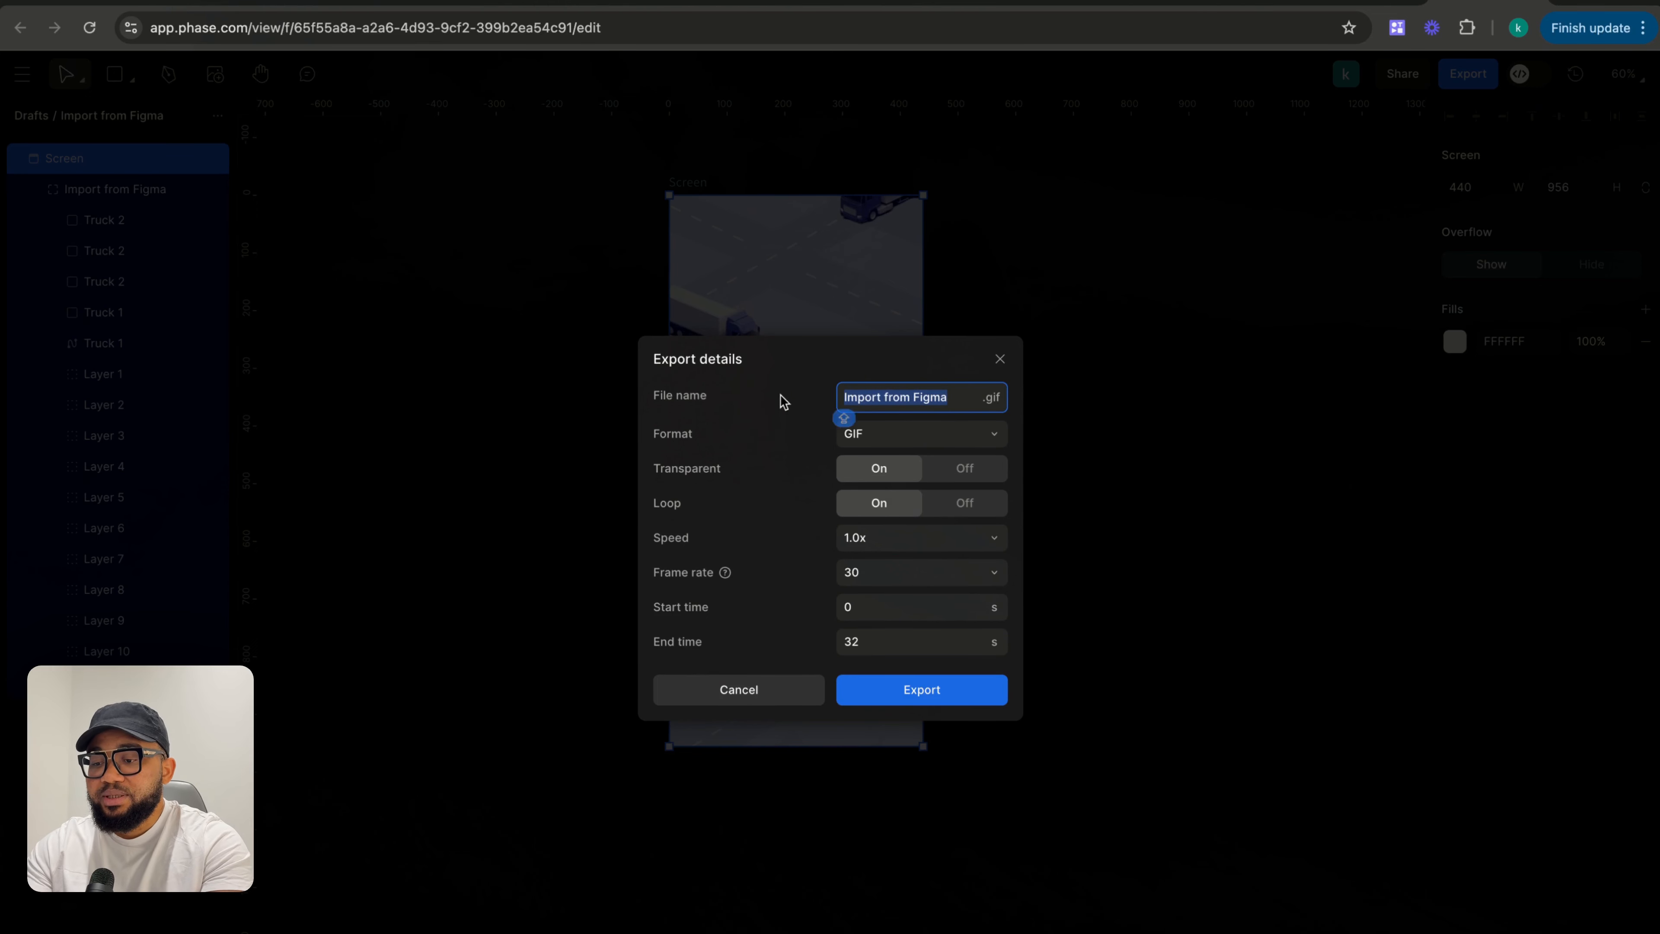
{"action": "type", "text": "Truc"}
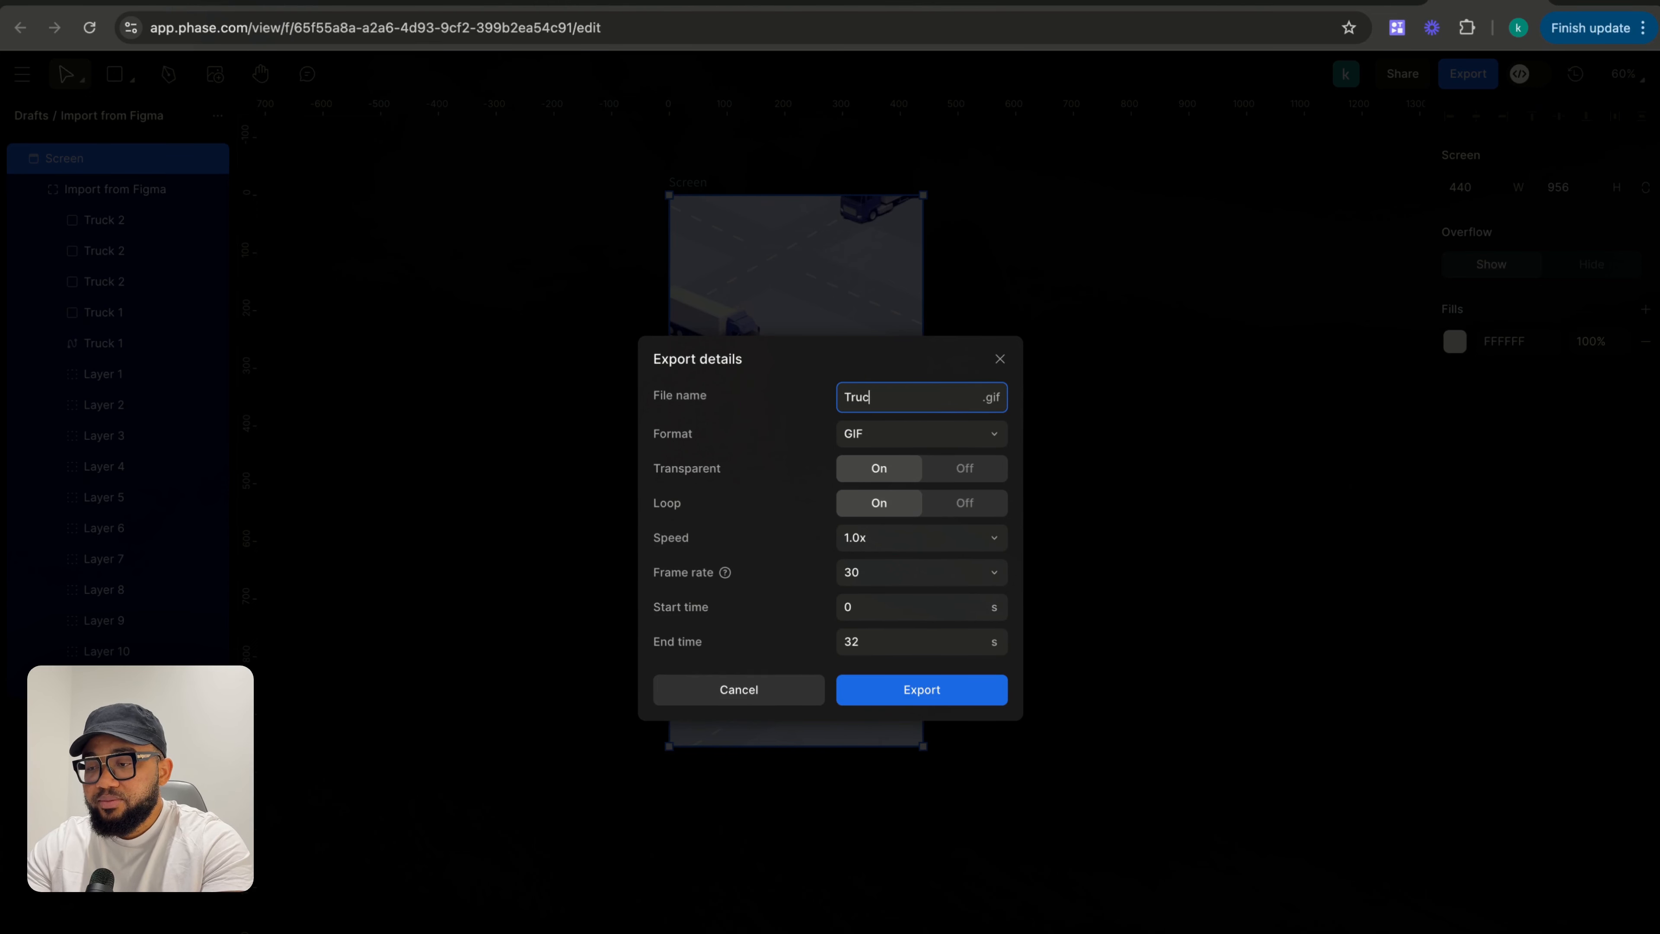
{"action": "type", "text": "kM"}
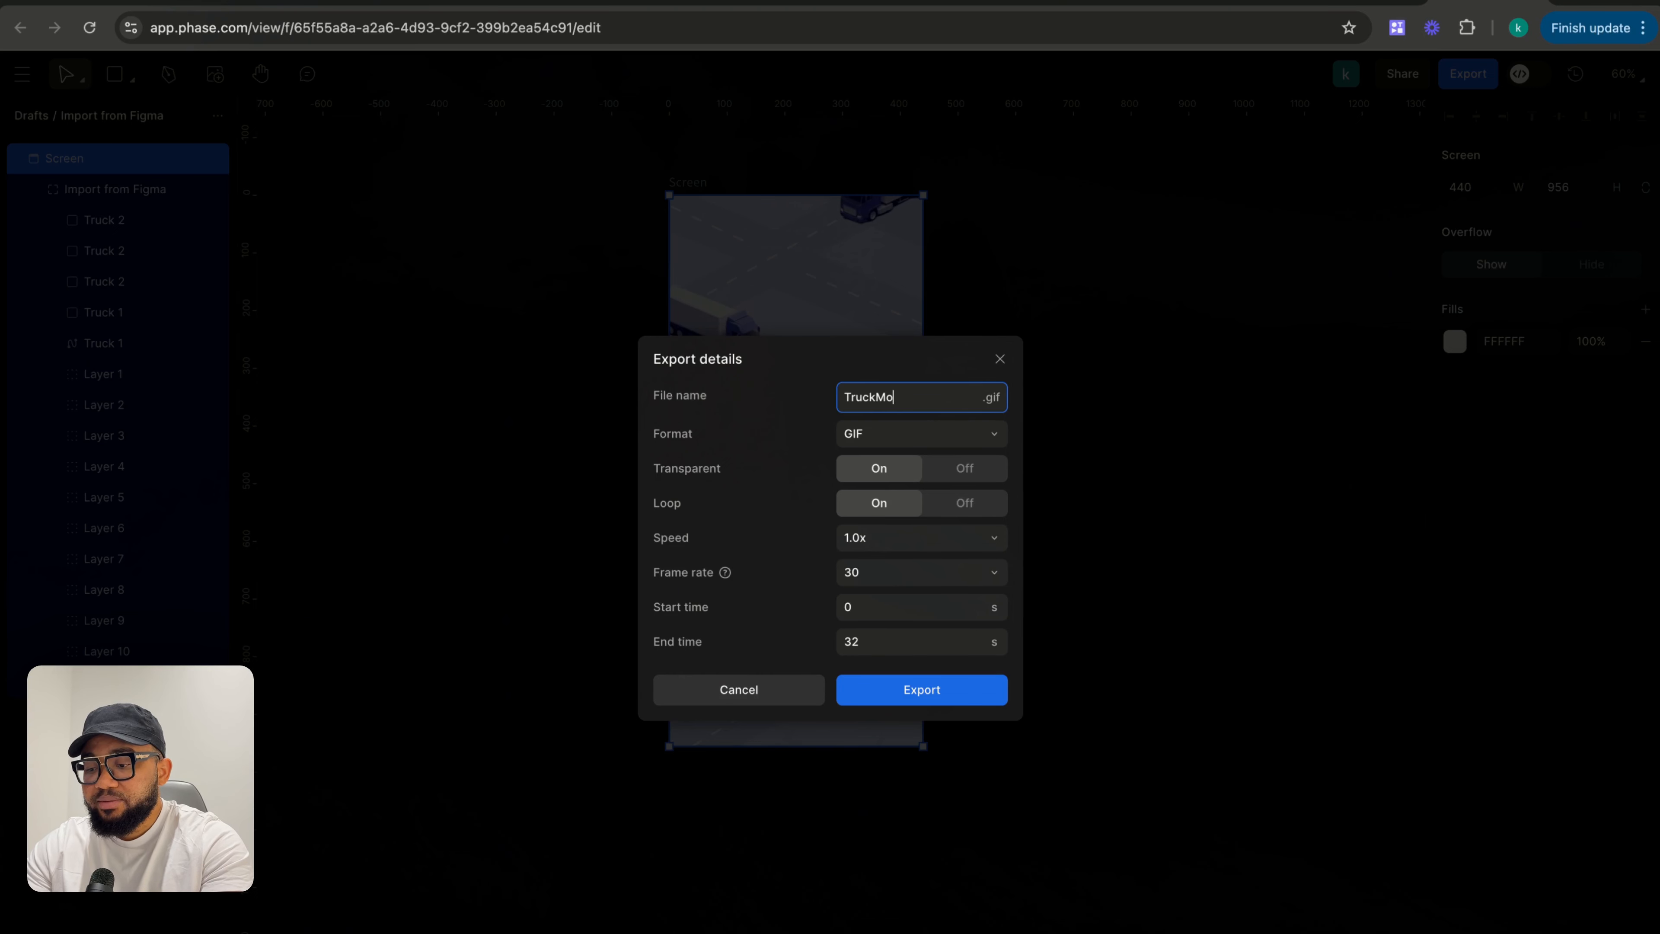
{"action": "key", "text": "BackSpace"}
{"action": "type", "text": "track"}
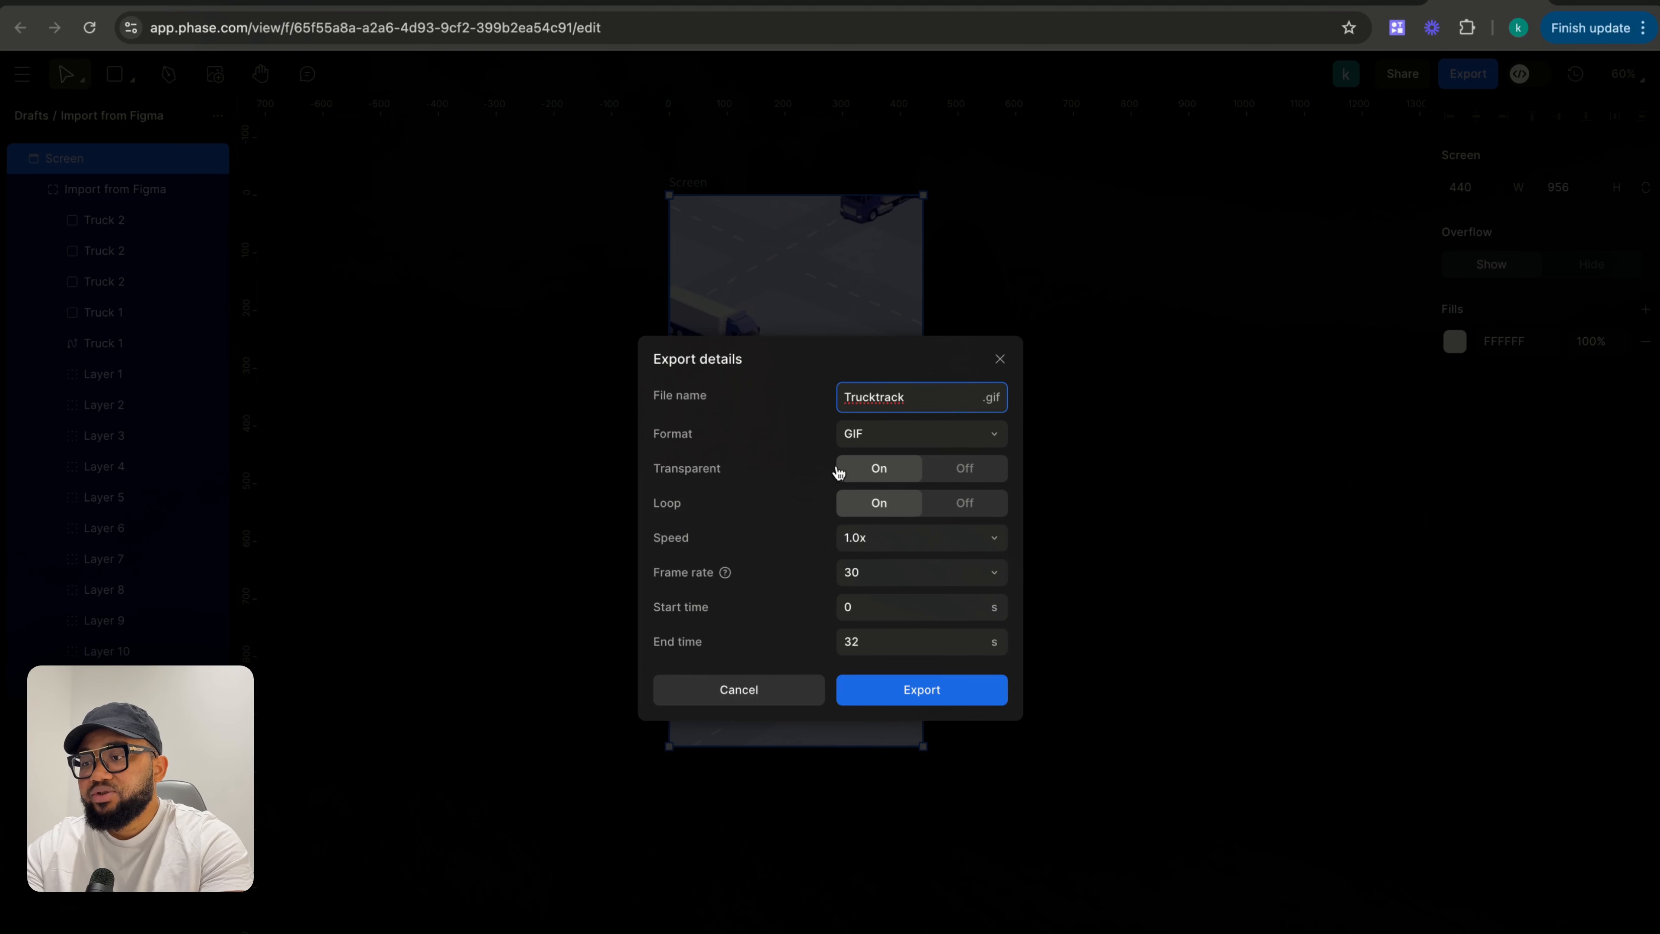
- Turn transparency off, keep speed at 1.0x, export the GIF, and close the dialog
{"action": "left_click", "coordinate": [979, 476]}
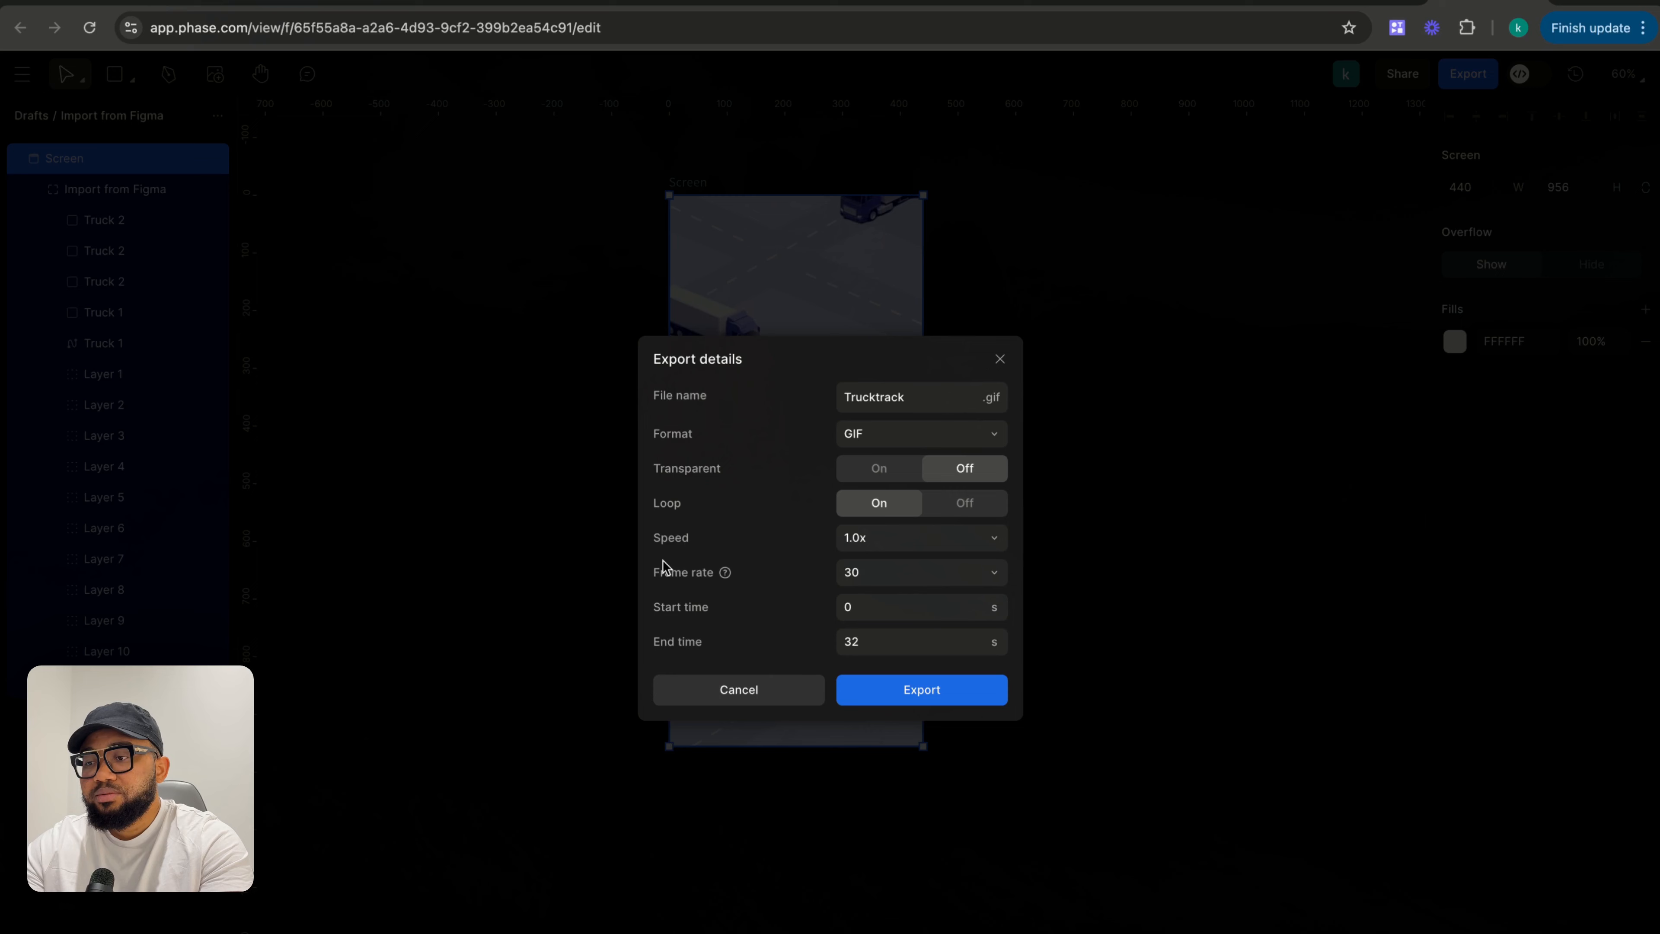
{"action": "left_click", "coordinate": [907, 548]}
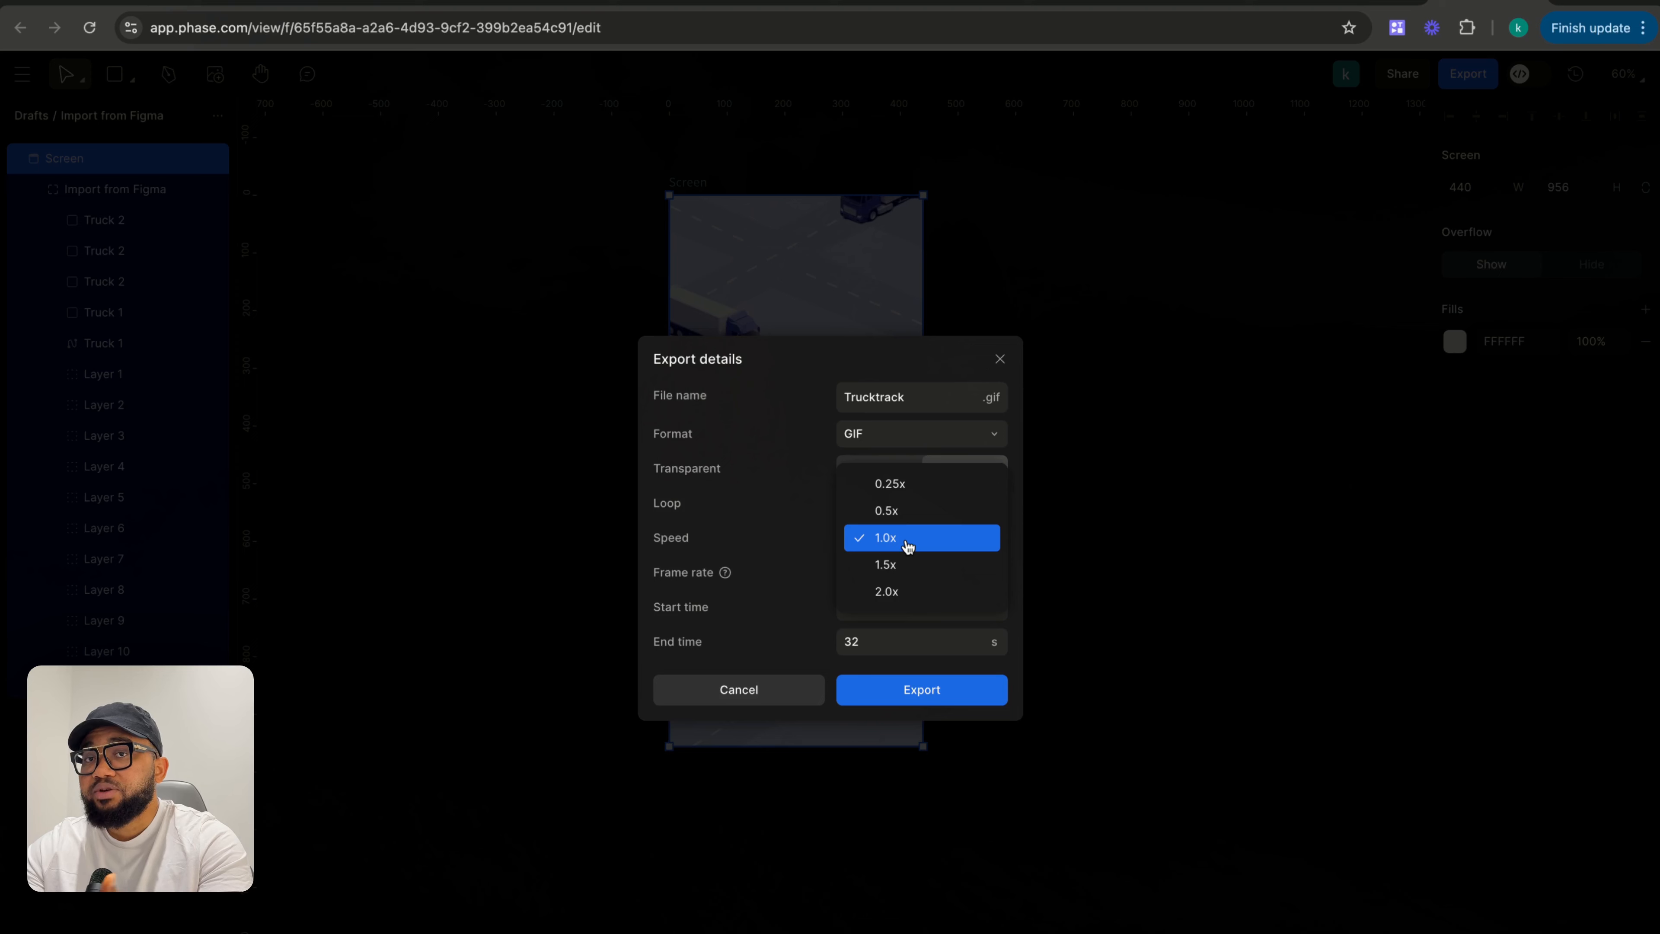
{"action": "left_click", "coordinate": [900, 548]}
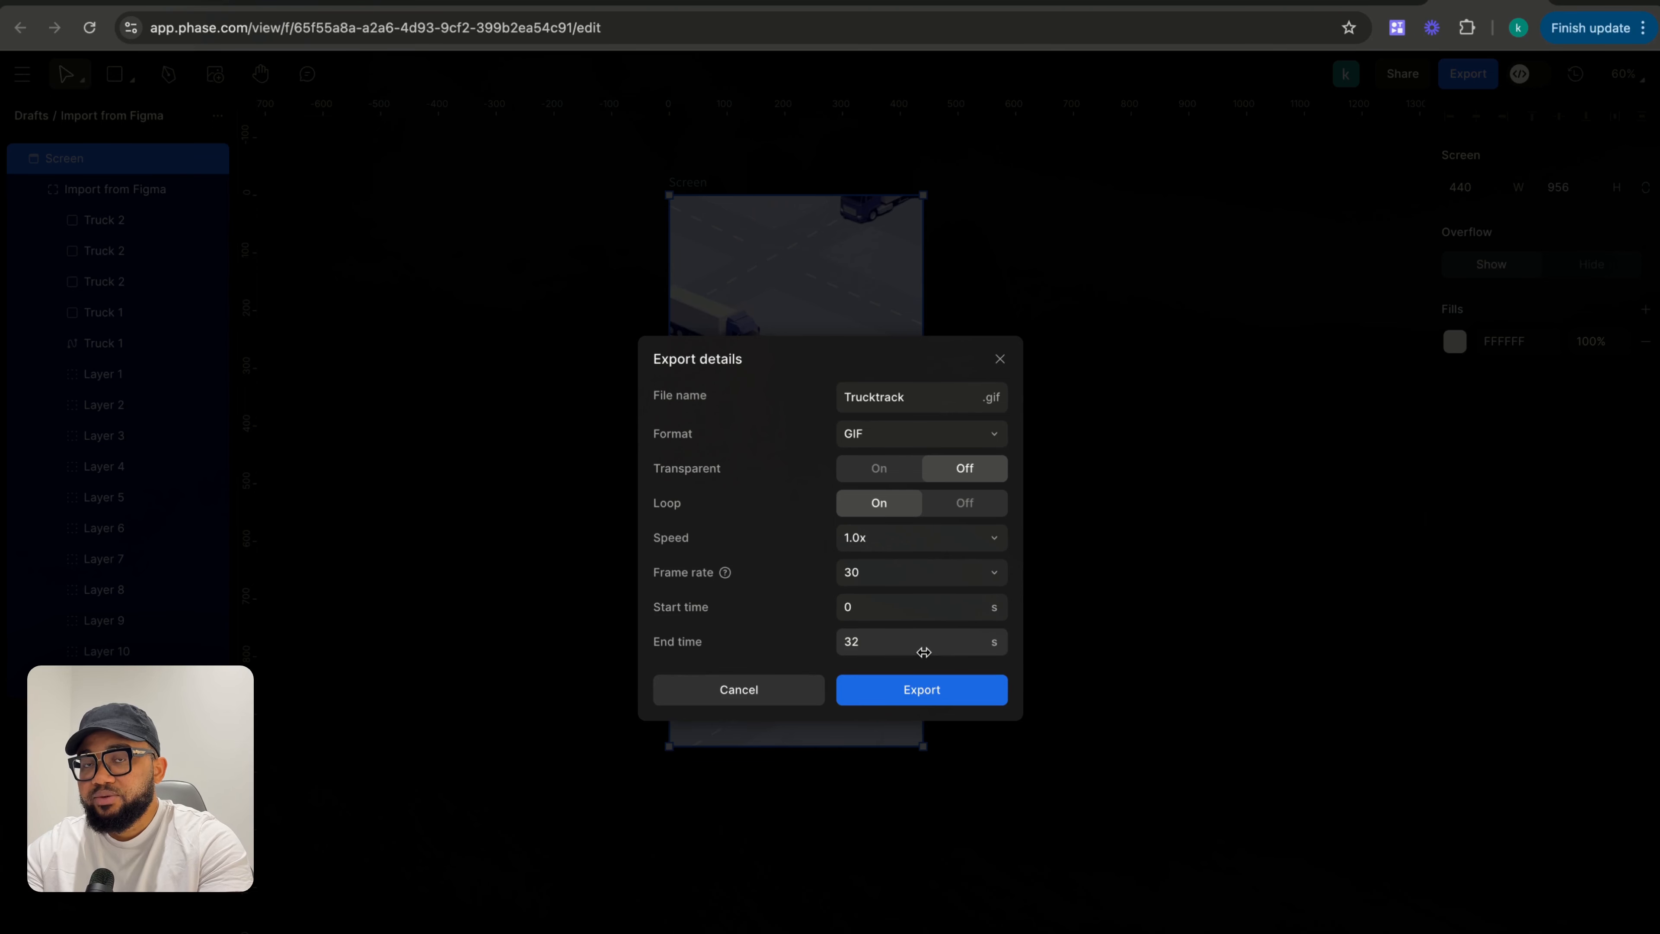
{"action": "left_click", "coordinate": [945, 696]}
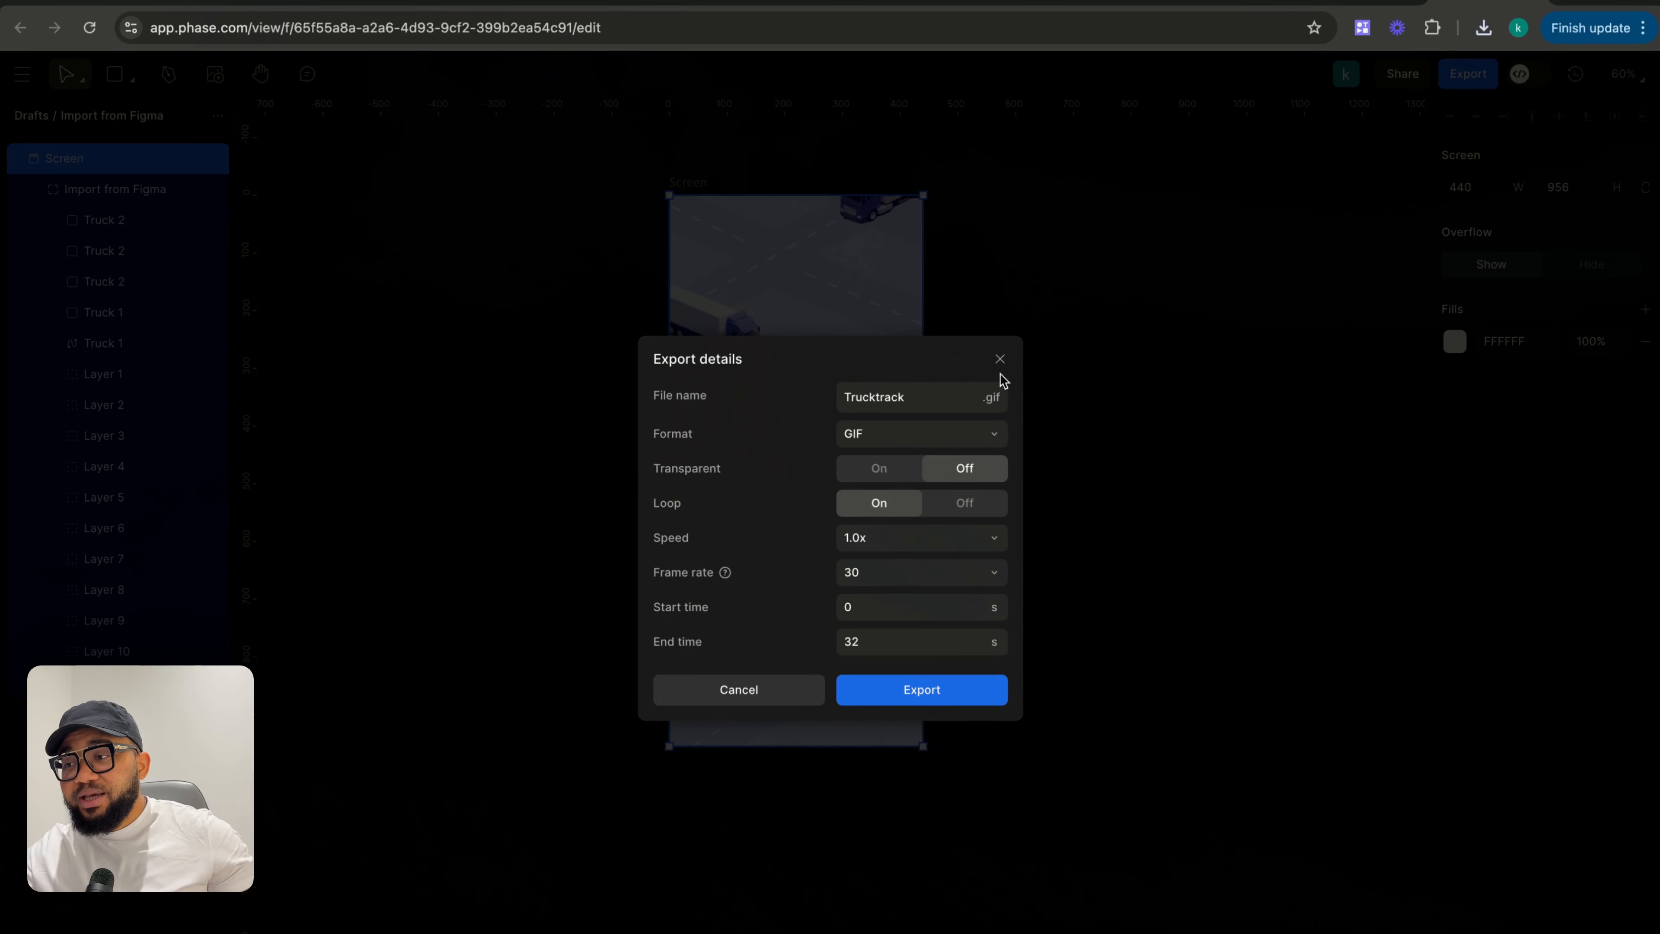
{"action": "left_click", "coordinate": [990, 397]}
{"action": "key", "text": "Escape"}
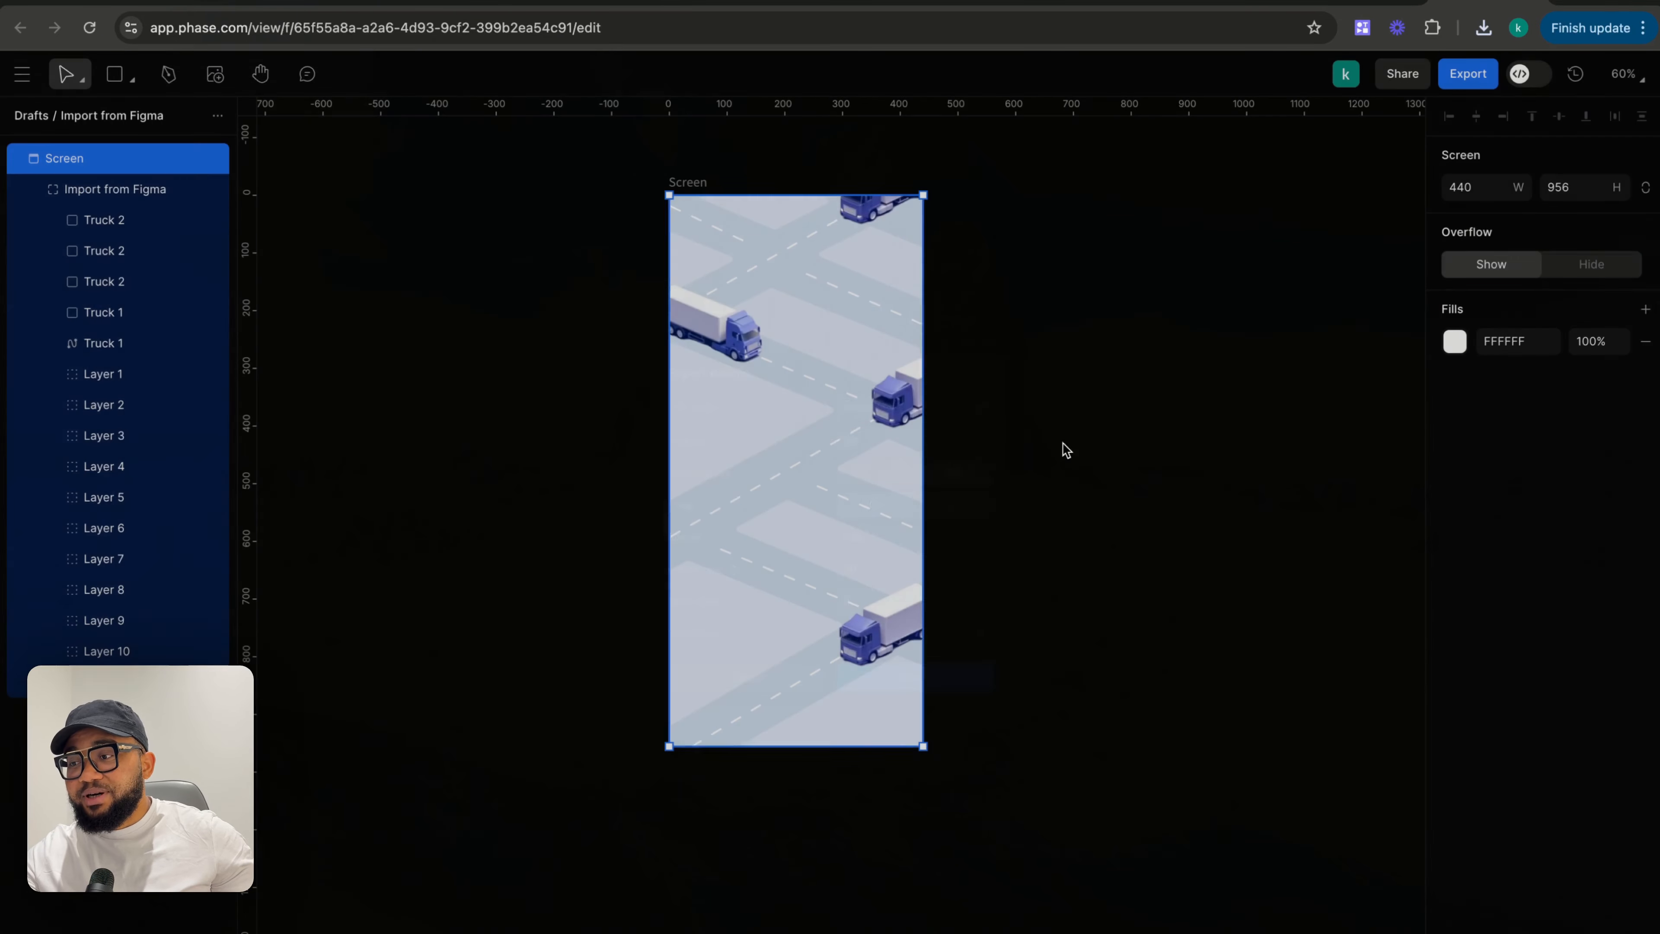
{"action": "left_click", "coordinate": [847, 556]}
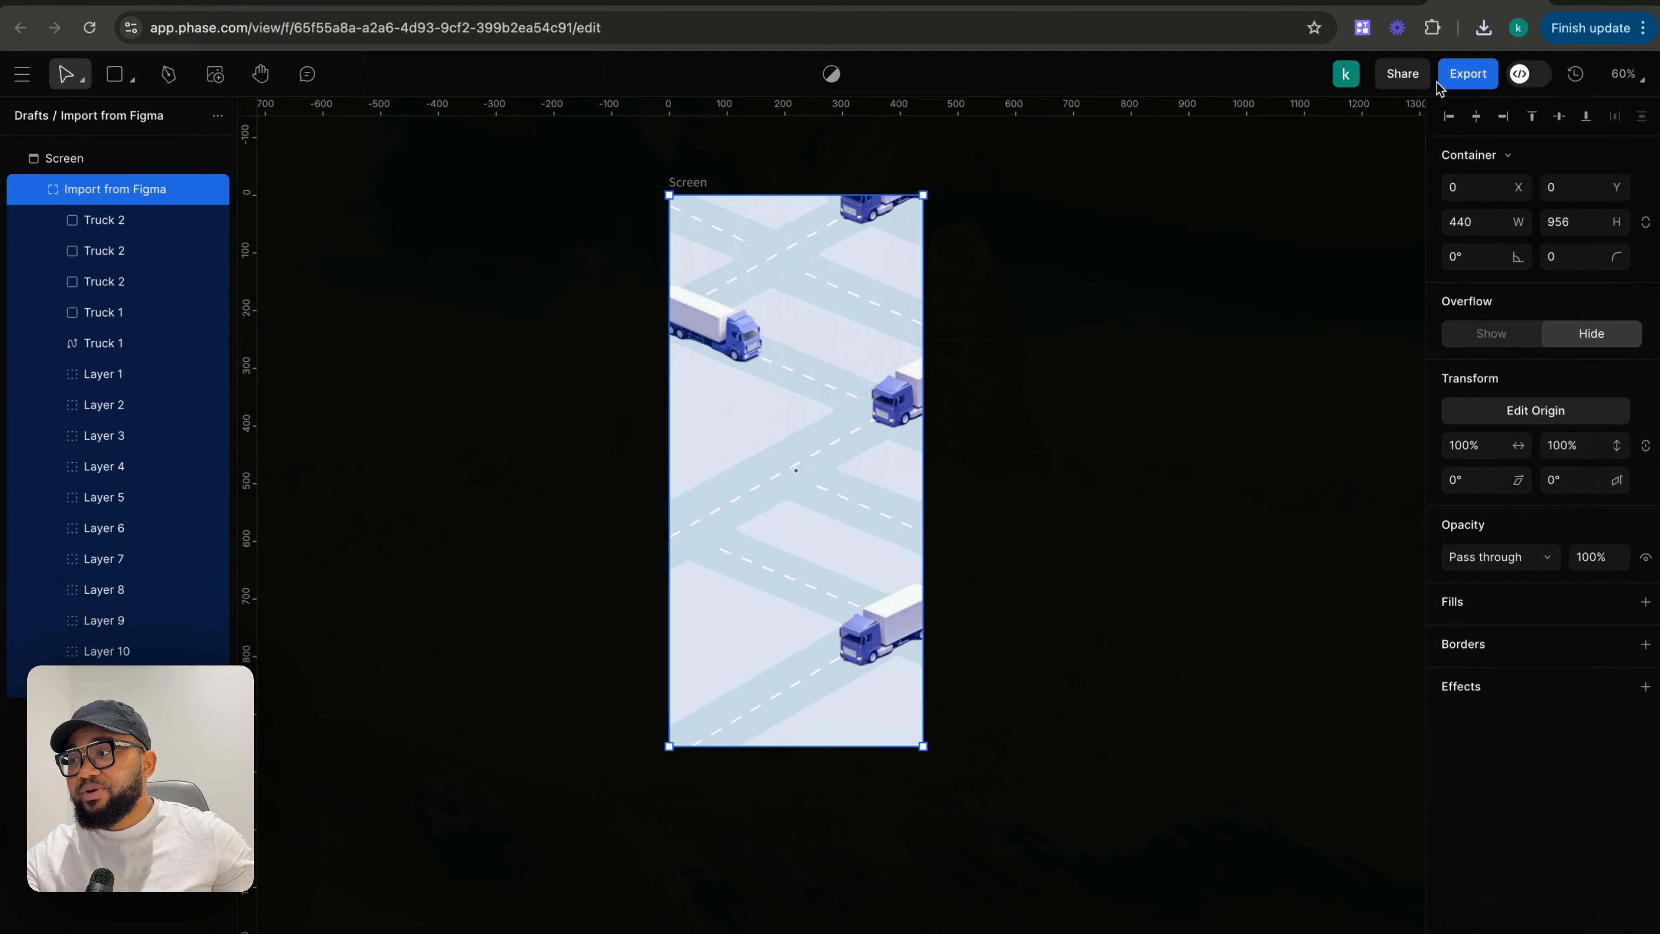
{"action": "left_click", "coordinate": [1468, 73]}
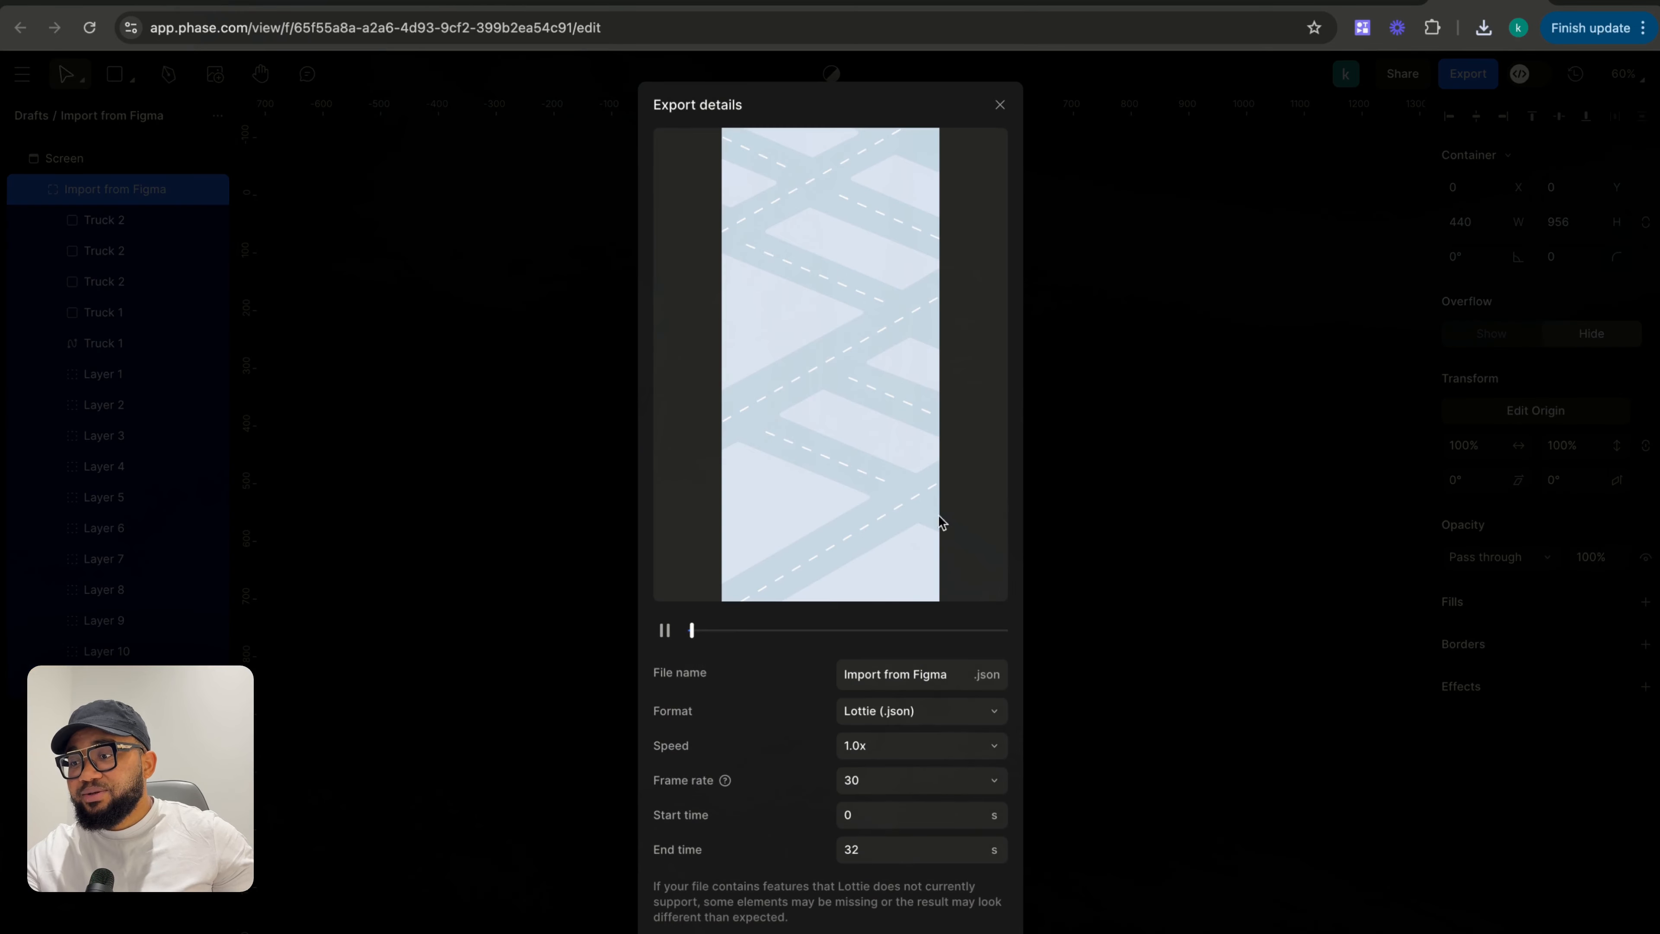
{"action": "left_click", "coordinate": [883, 719]}
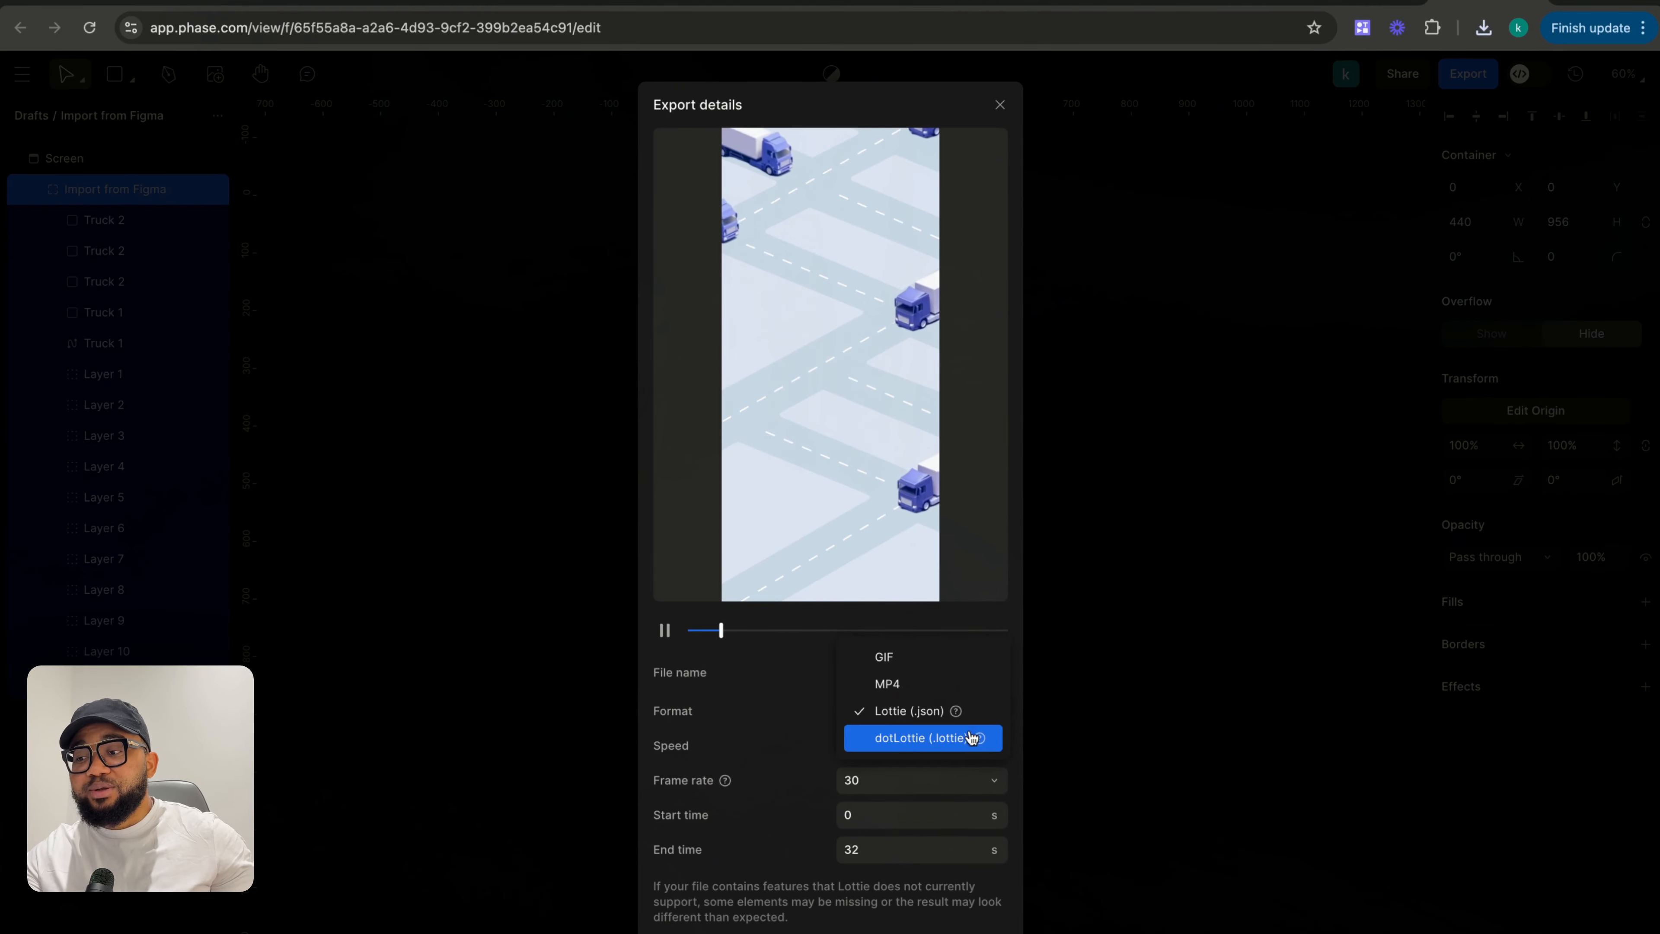
{"action": "left_click", "coordinate": [1115, 657]}
{"action": "left_click", "coordinate": [1115, 656]}
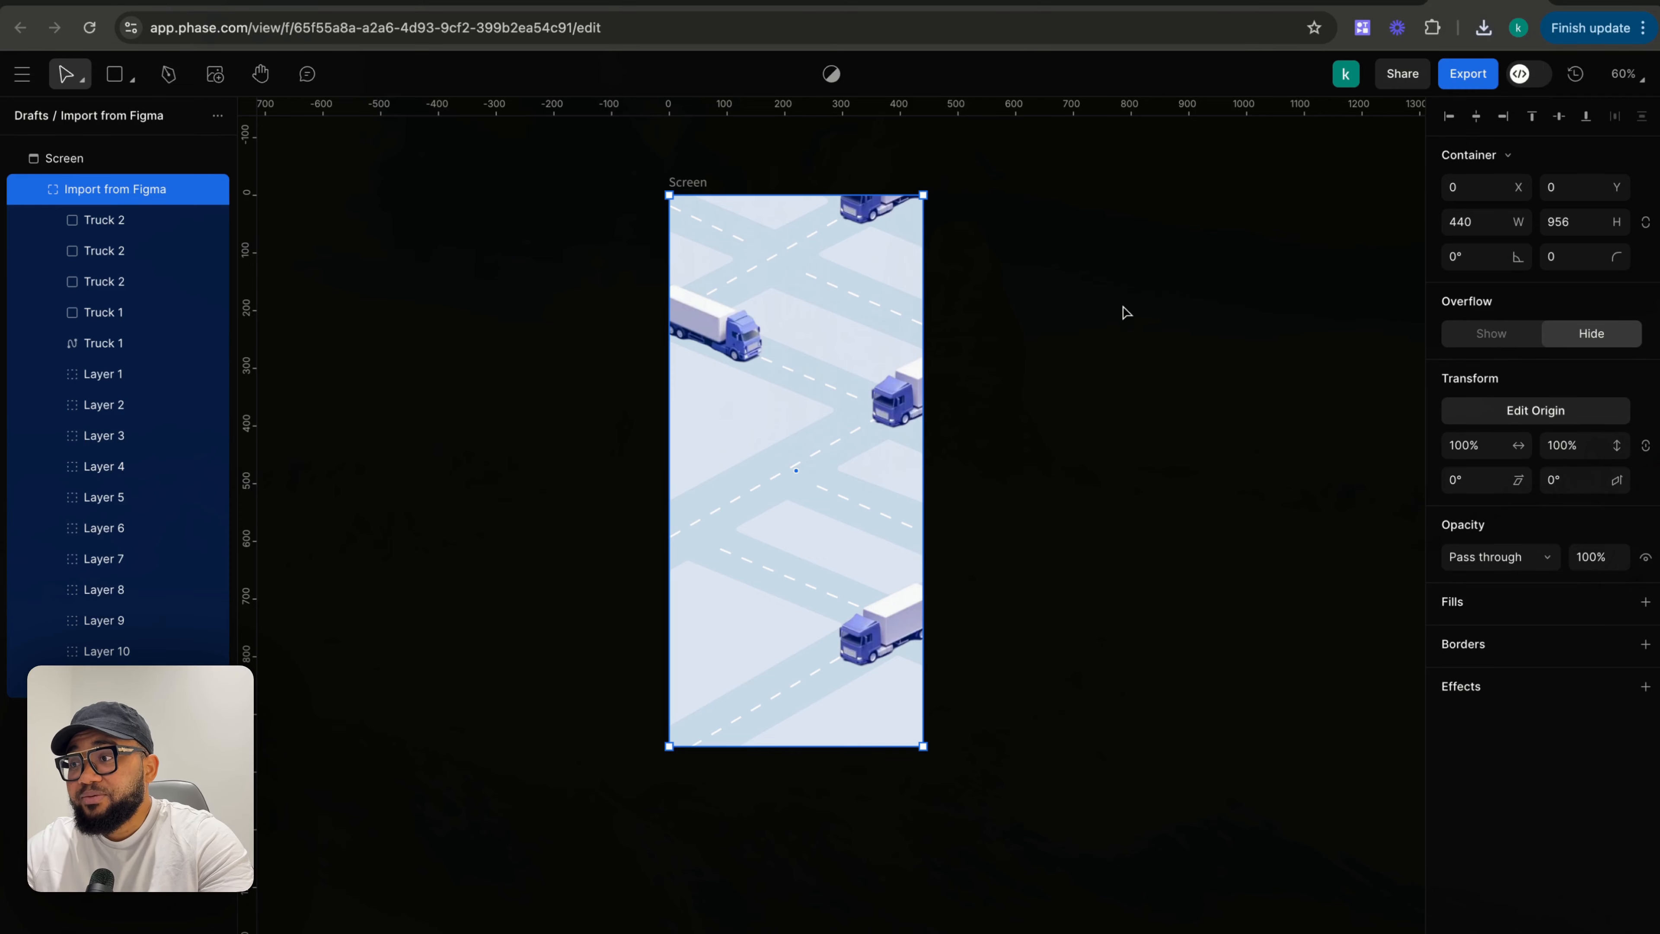
- Switch to Figma, zoom out on the Car App page, and close the Phase Export plugin
{"action": "key", "text": "ctrl+Right"}
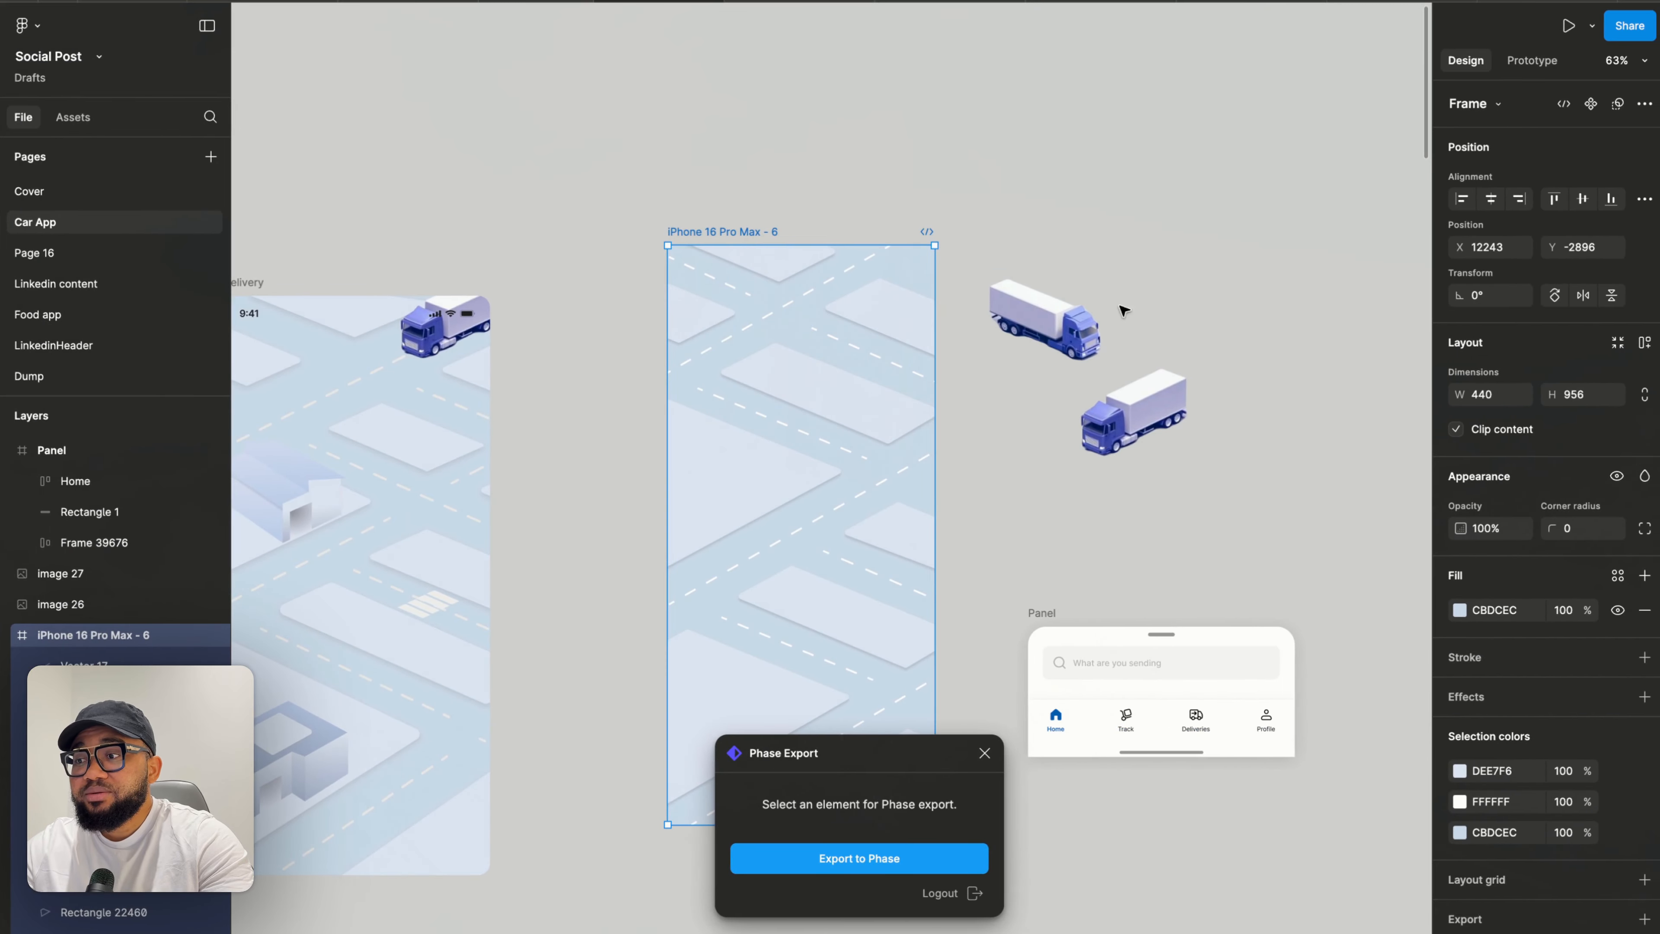
{"action": "left_click", "coordinate": [1121, 250]}
{"action": "scroll", "coordinate": [1120, 247], "scroll_direction": "down", "scroll_amount": 3}
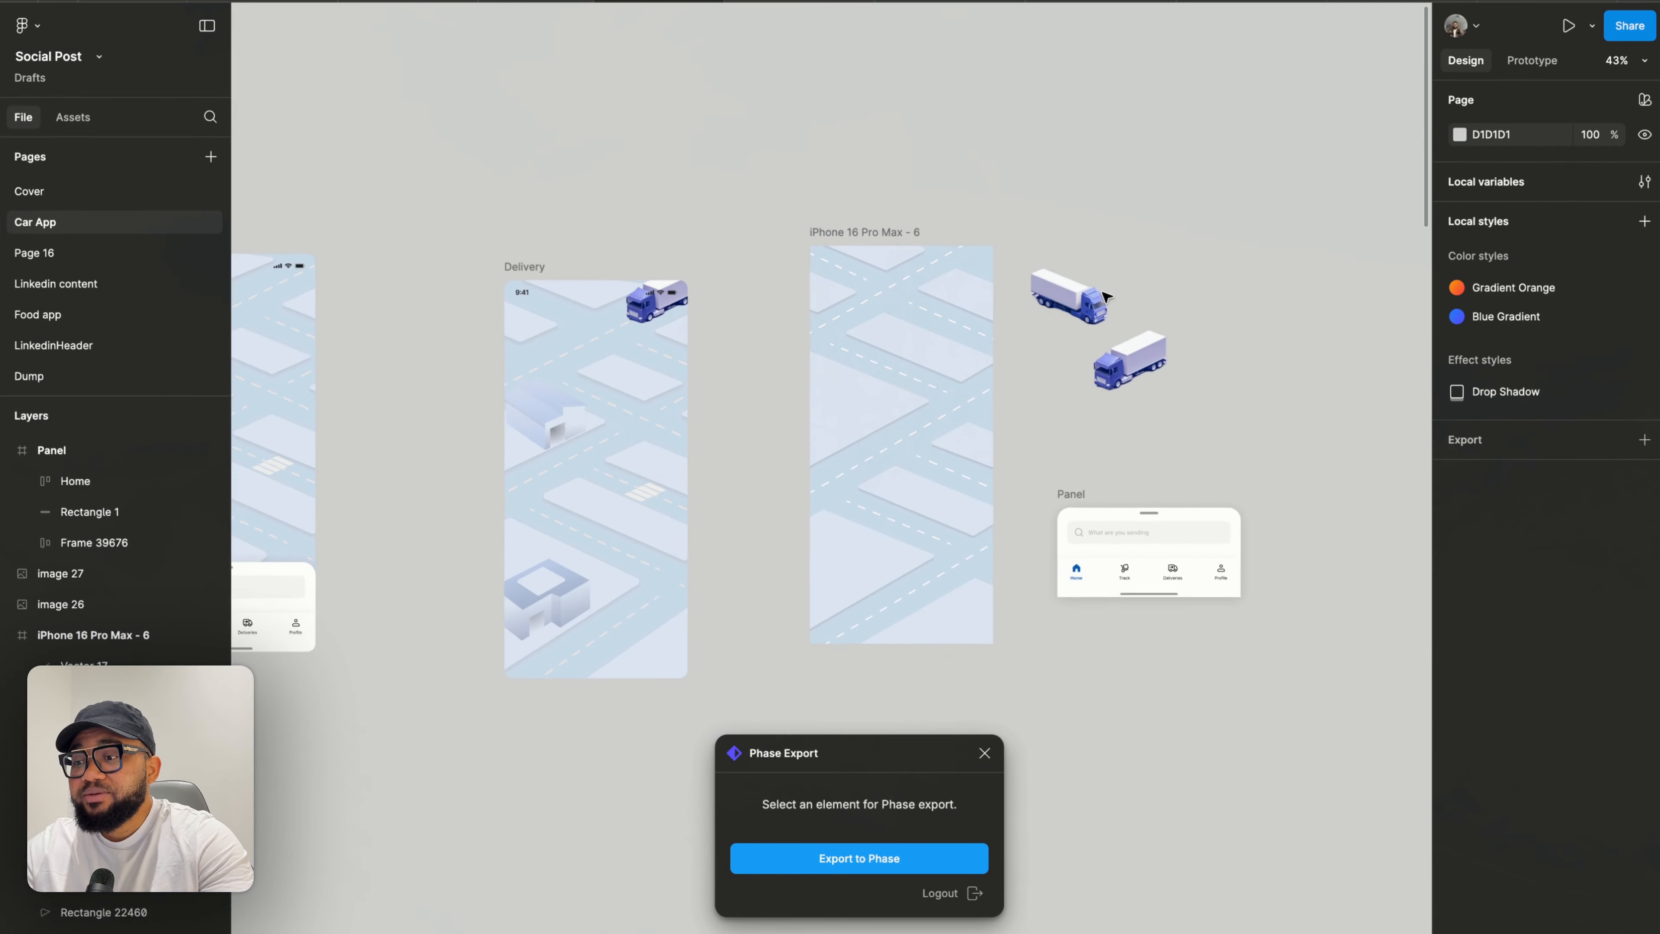
{"action": "left_click", "coordinate": [985, 754]}
- Delete the road shapes over the iPhone 16 Pro Max - 6 frame and the two truck images beside it
{"action": "left_click", "coordinate": [835, 234]}
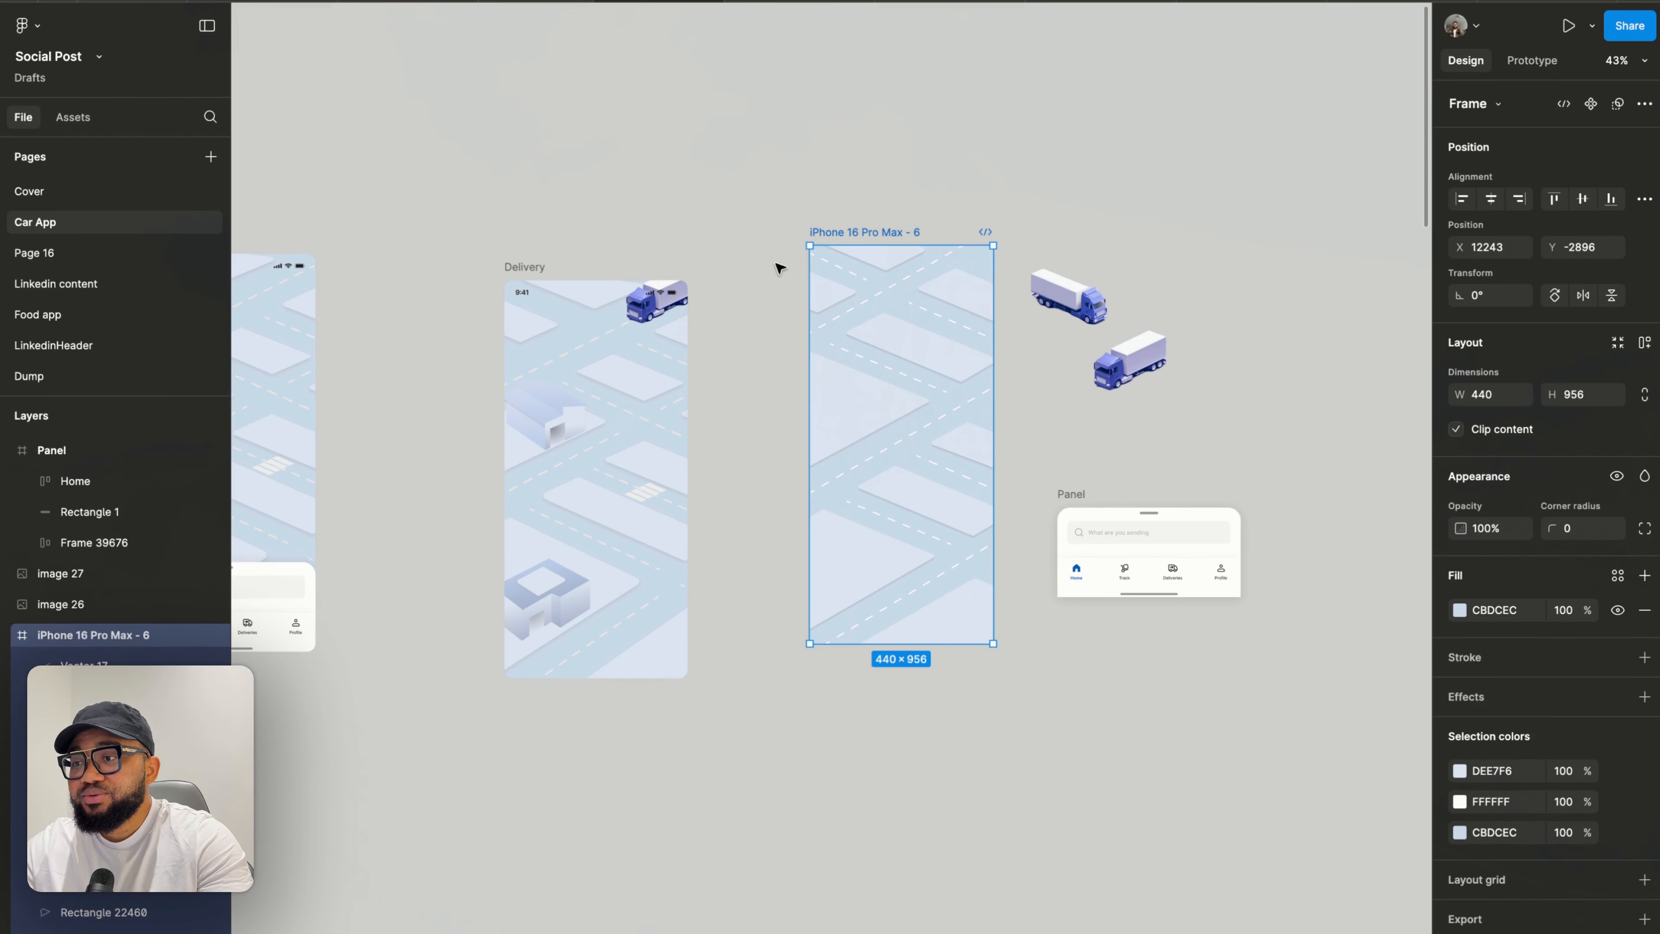
{"action": "left_click_drag", "start_coordinate": [777, 268], "coordinate": [1000, 641]}
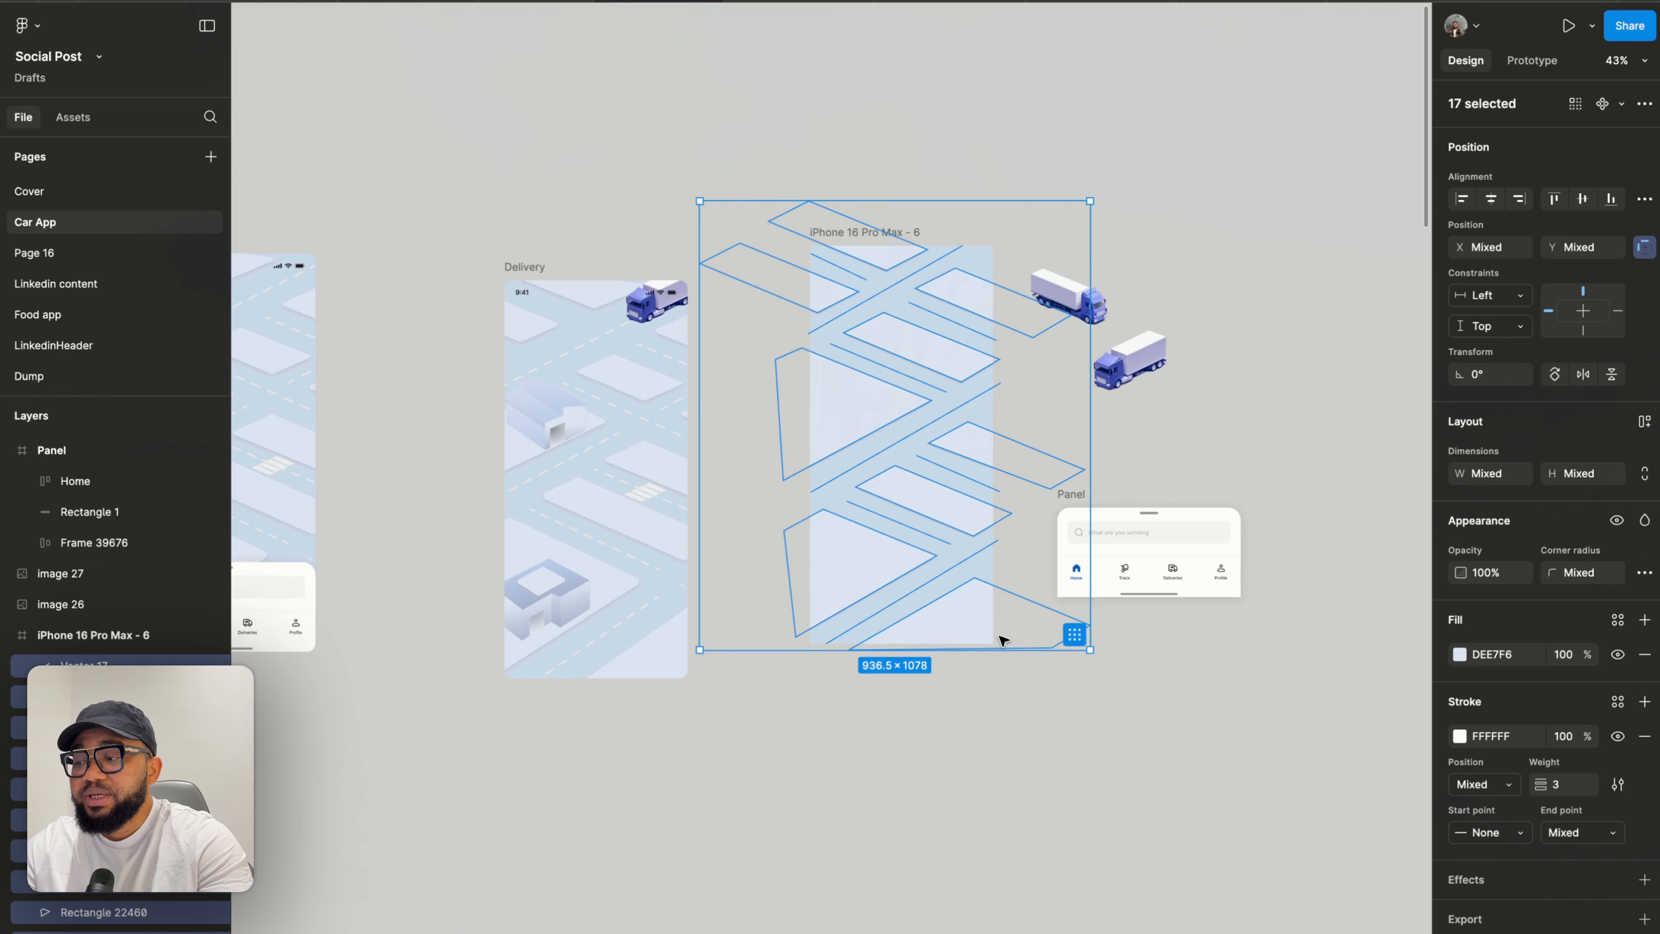
{"action": "key", "text": "Delete"}
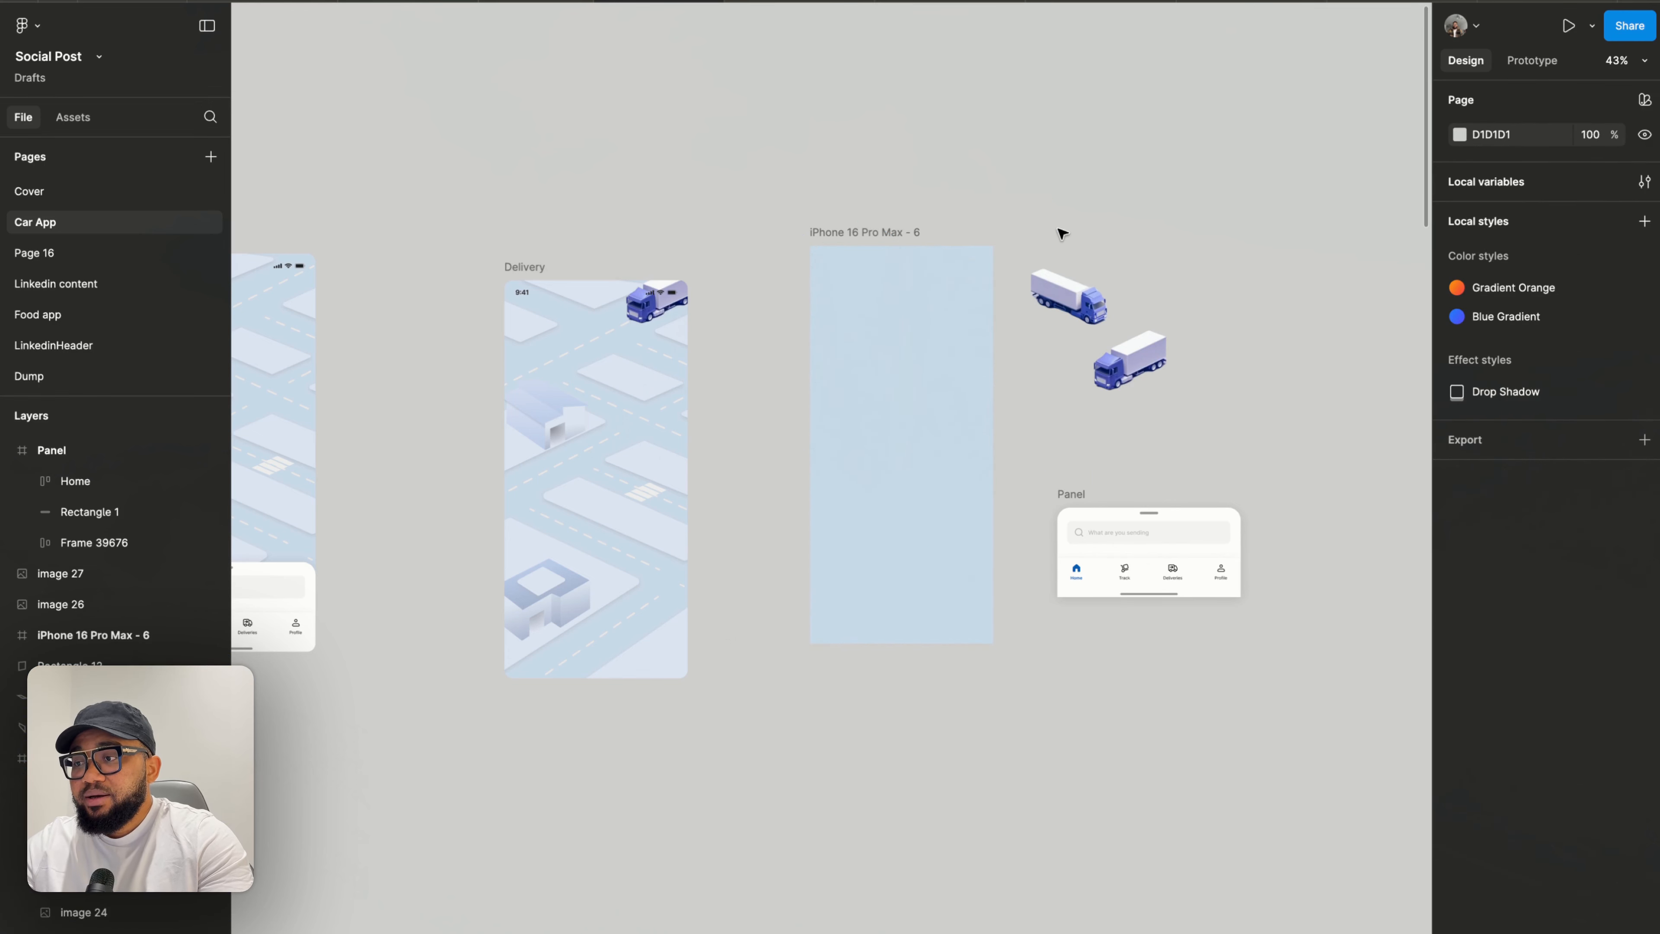
{"action": "left_click_drag", "start_coordinate": [1059, 228], "coordinate": [1164, 426]}
{"action": "key", "text": "Delete"}
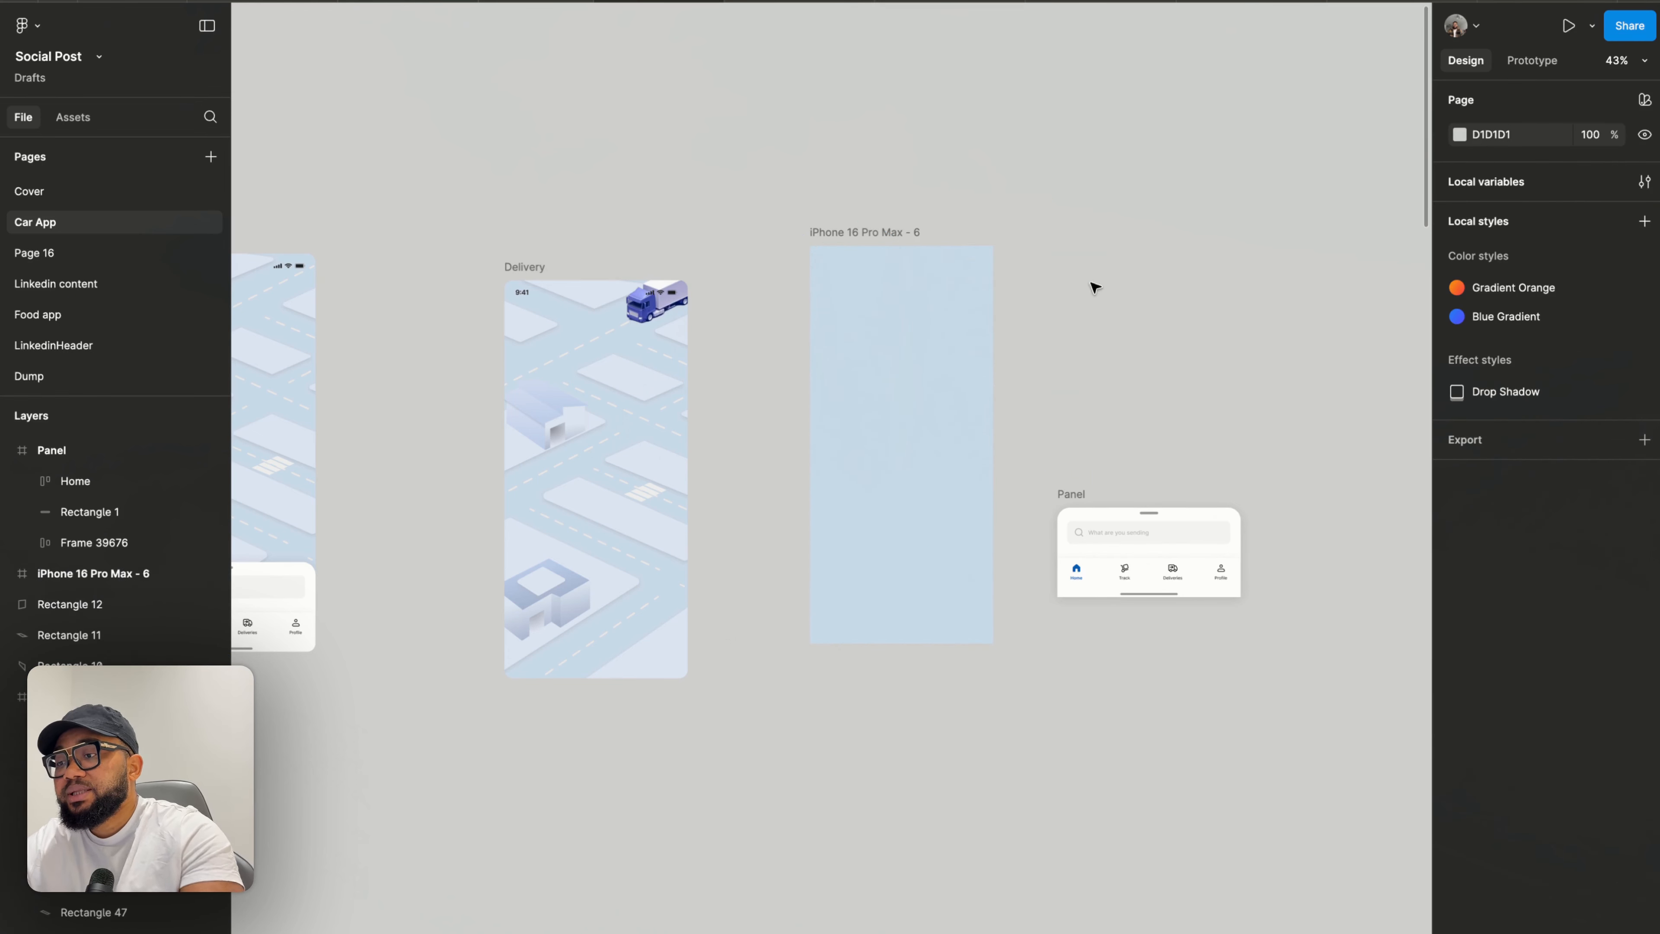
- Insert the Trucktrack.gif file from Downloads as an image inside the iPhone 16 Pro Max - 6 frame
{"action": "left_click", "coordinate": [863, 233]}
{"action": "scroll", "coordinate": [866, 241], "scroll_direction": "up", "scroll_amount": 3}
{"action": "scroll", "coordinate": [863, 237], "scroll_direction": "up", "scroll_amount": 3}
{"action": "scroll", "coordinate": [867, 241], "scroll_direction": "down", "scroll_amount": 3}
{"action": "scroll", "coordinate": [867, 241], "scroll_direction": "right", "scroll_amount": 5}
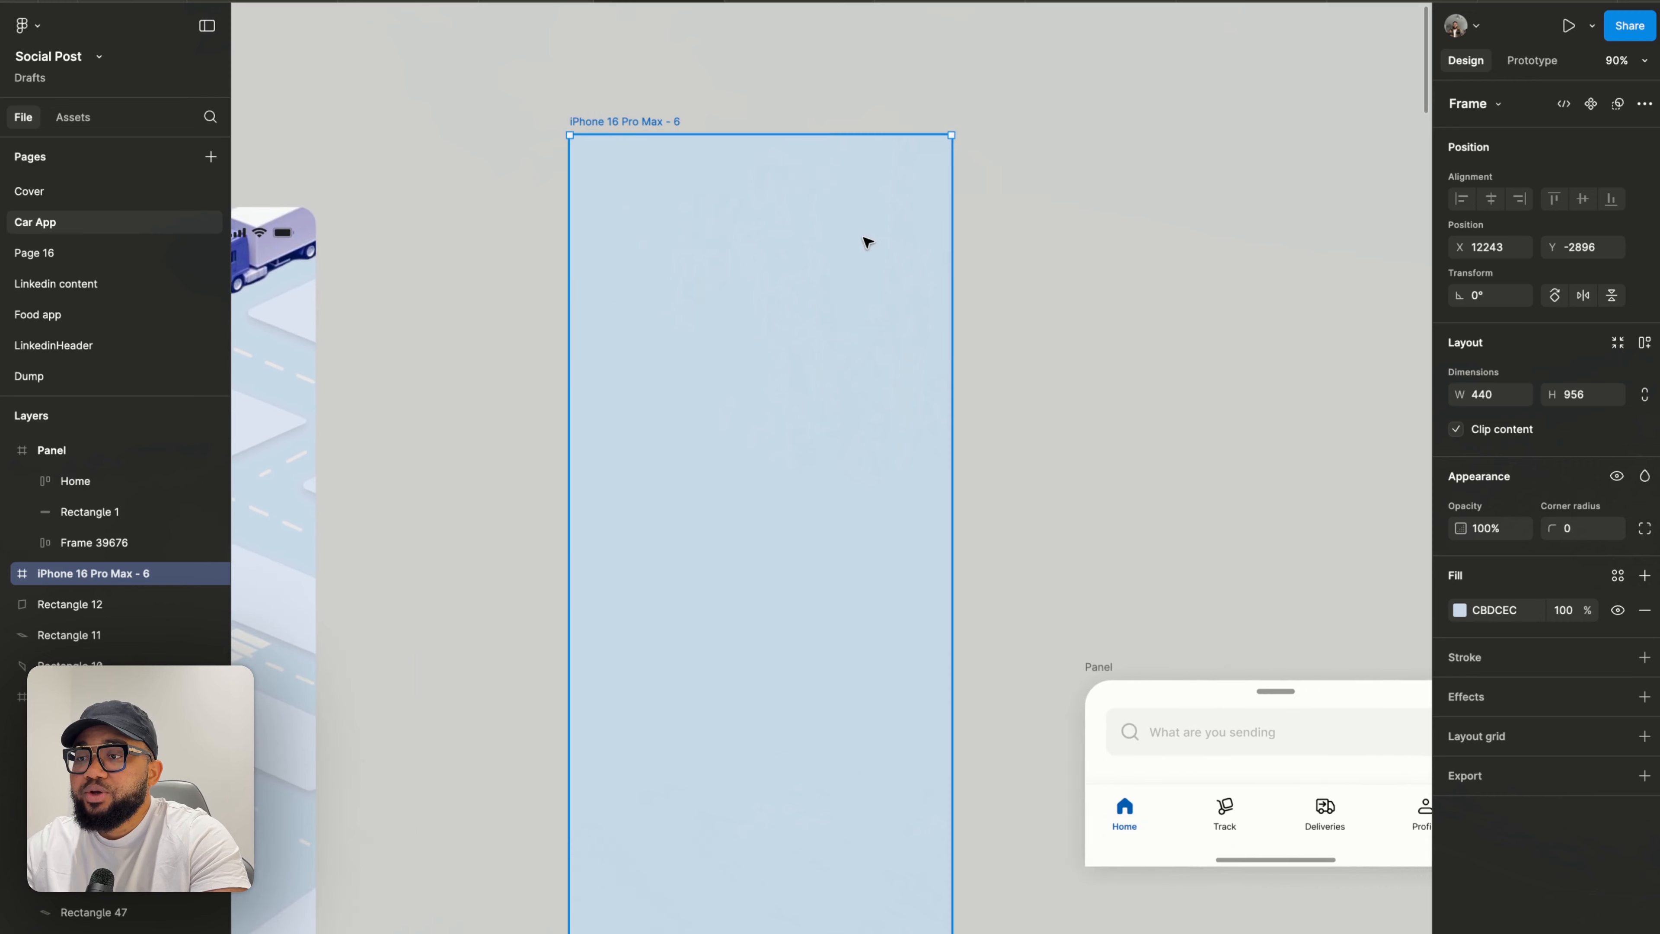
{"action": "scroll", "coordinate": [1229, 254], "scroll_direction": "down", "scroll_amount": 2}
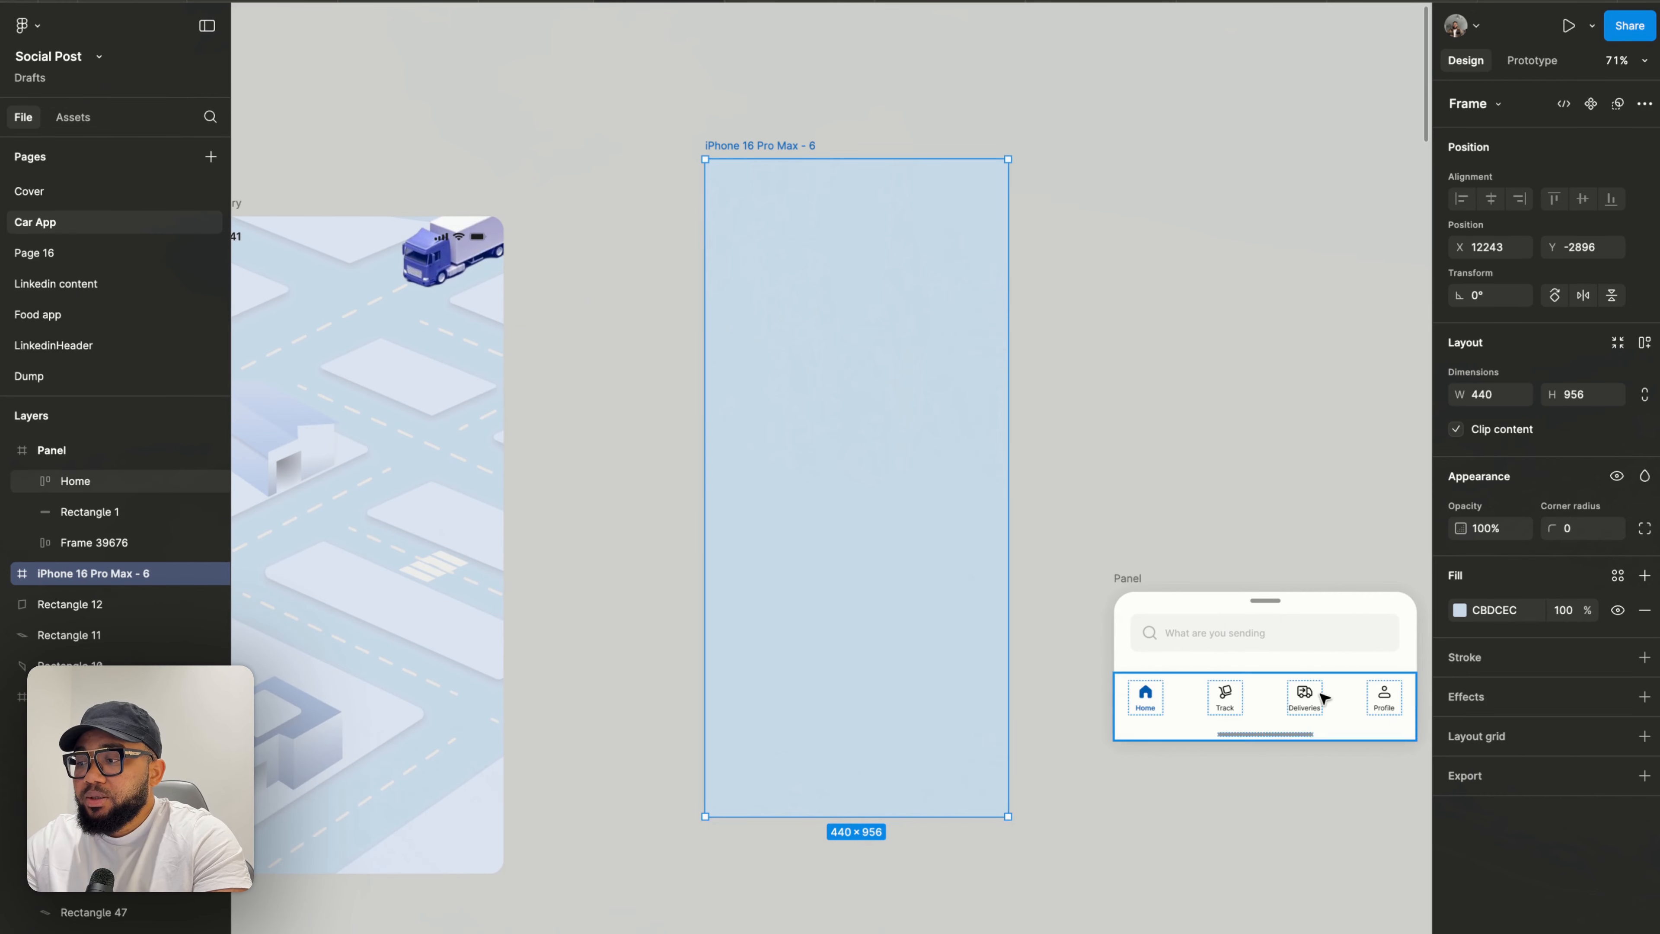
{"action": "left_click", "coordinate": [787, 932]}
{"action": "left_click", "coordinate": [804, 913]}
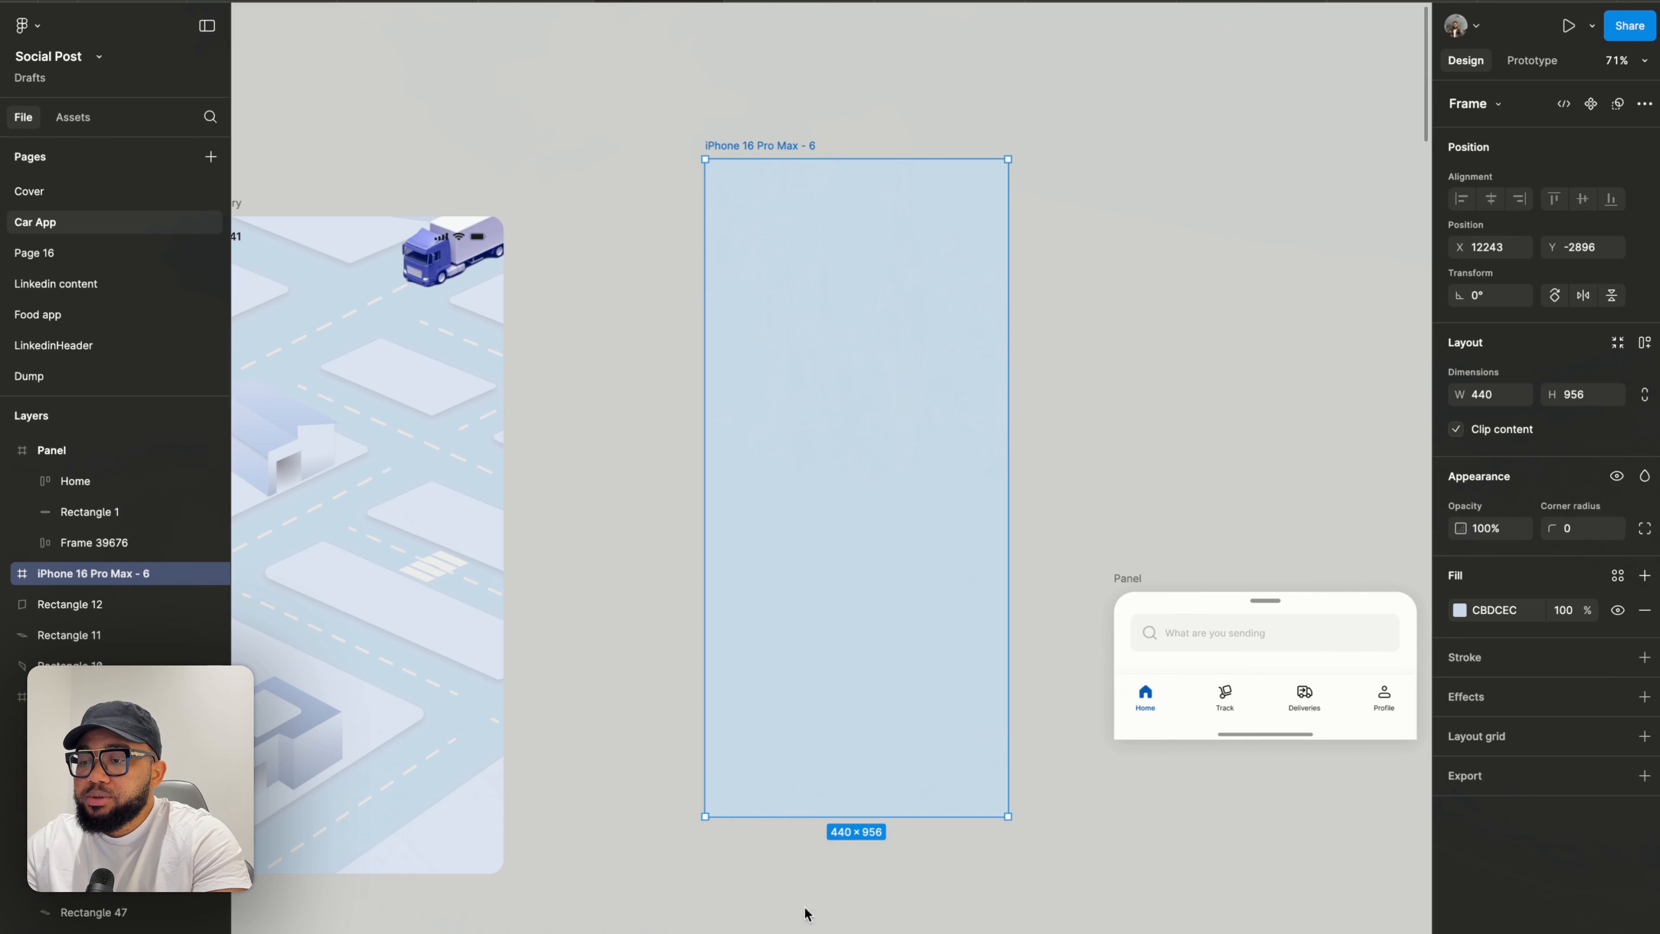
{"action": "left_click", "coordinate": [787, 931]}
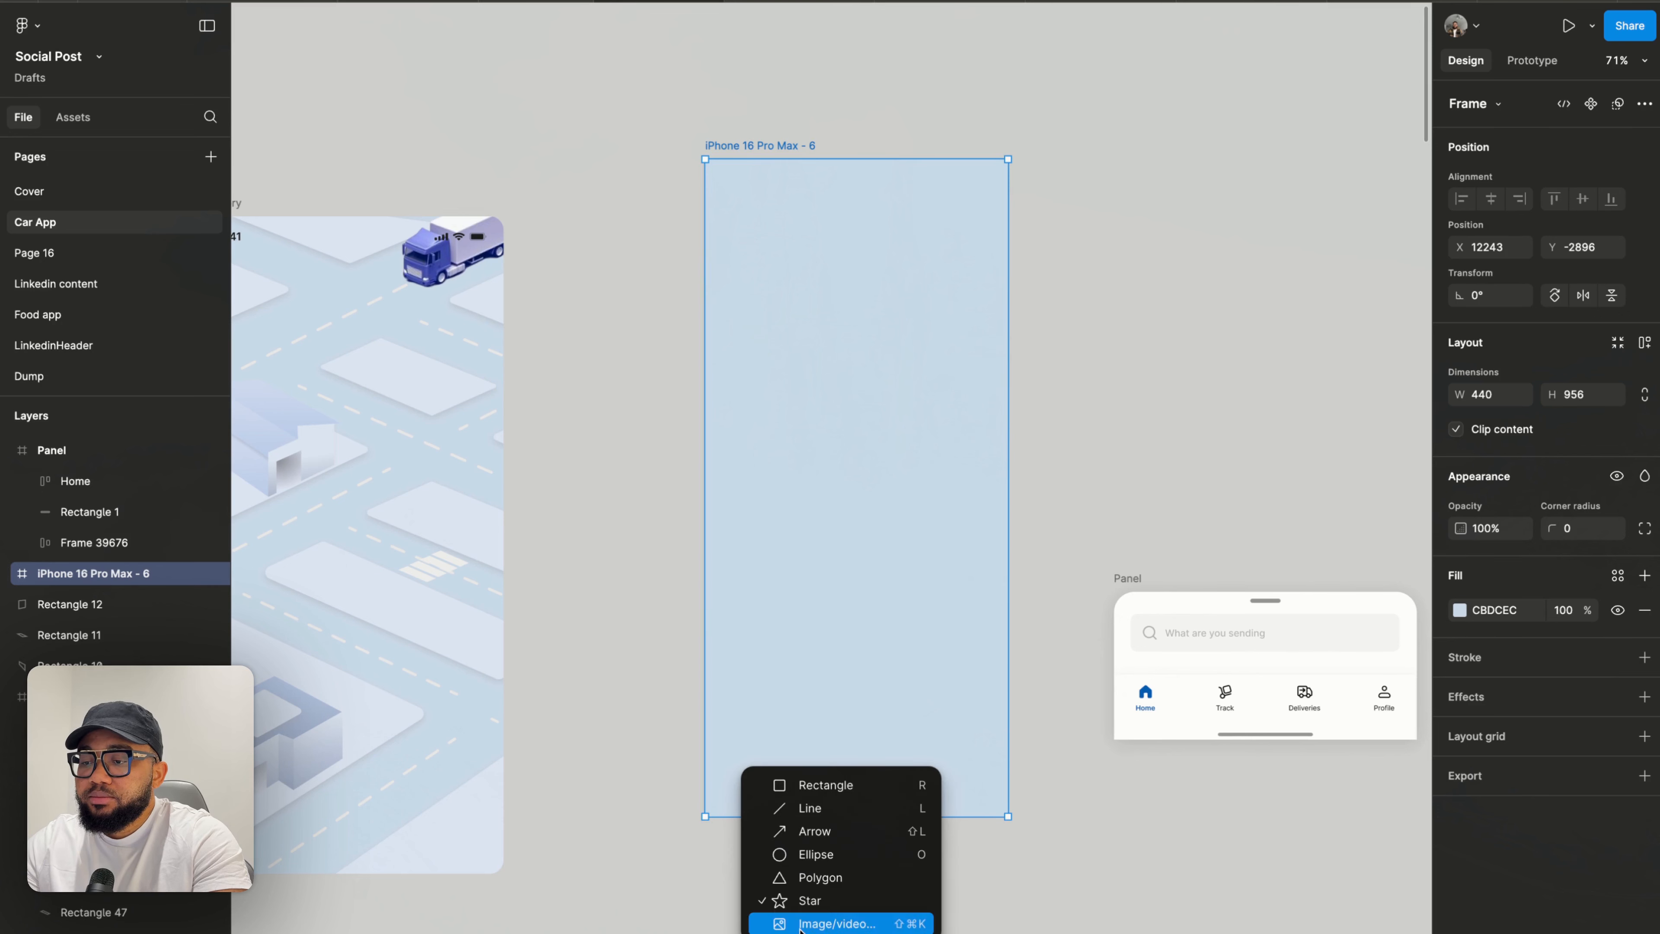
{"action": "left_click", "coordinate": [805, 915]}
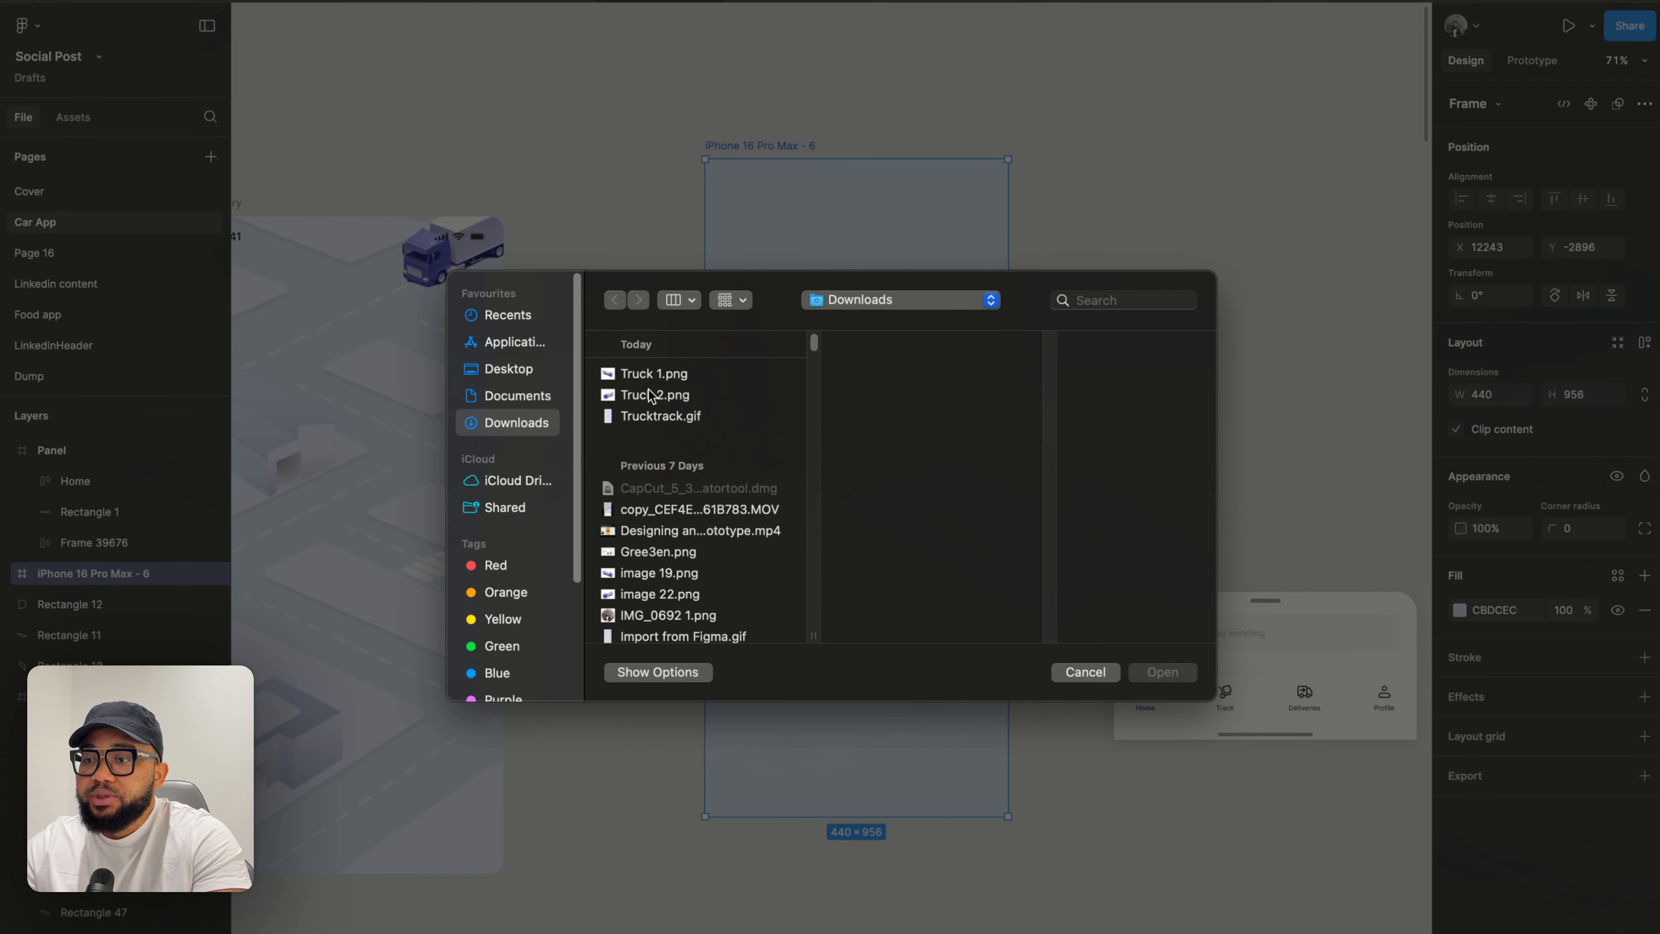
{"action": "left_click", "coordinate": [653, 419]}
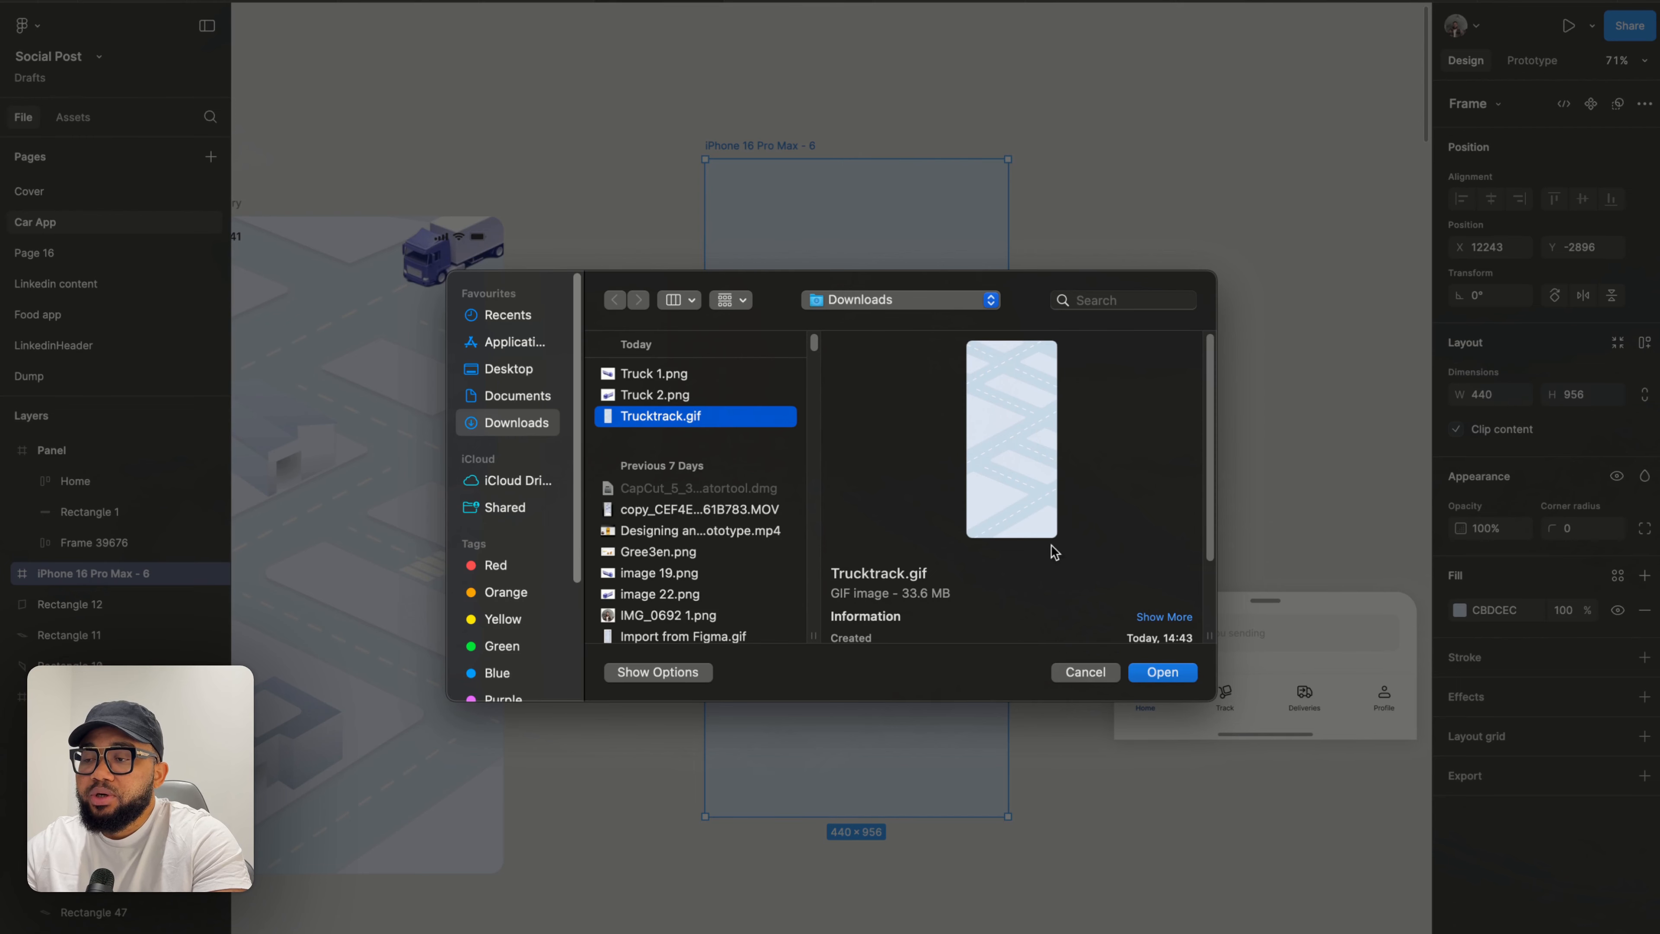
{"action": "left_click", "coordinate": [1165, 672]}
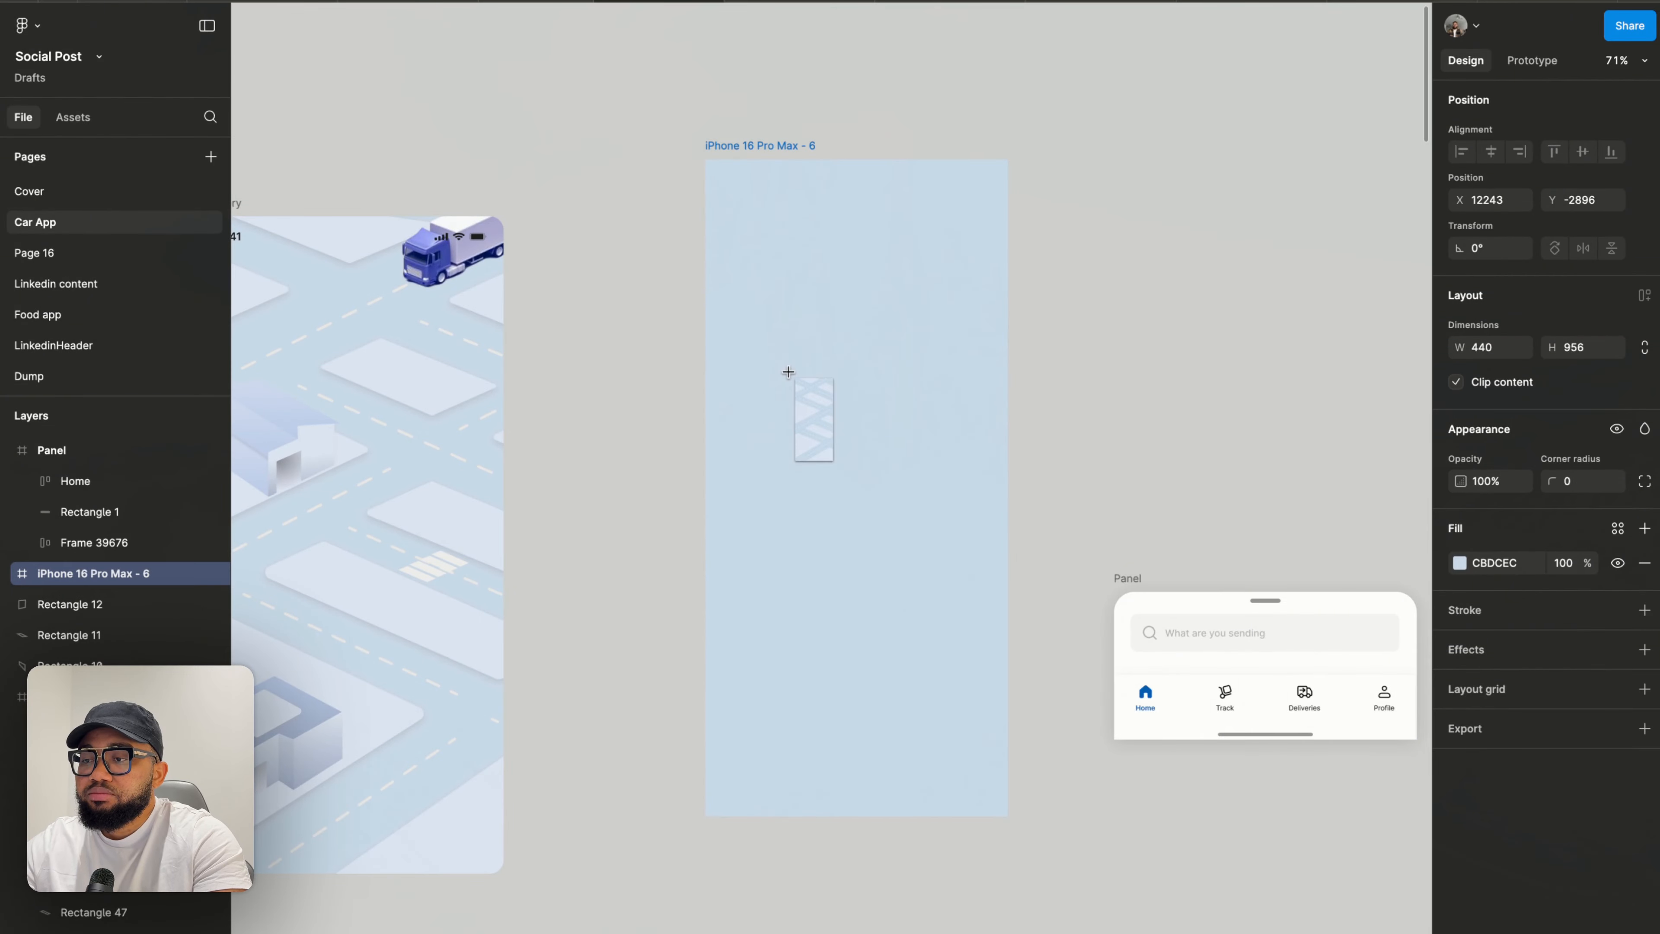
{"action": "left_click", "coordinate": [780, 336]}
{"action": "left_click_drag", "start_coordinate": [789, 357], "coordinate": [885, 431]}
- Select the placed GIF and center it horizontally and vertically within the frame
{"action": "left_click", "coordinate": [1037, 335]}
{"action": "left_click", "coordinate": [823, 341]}
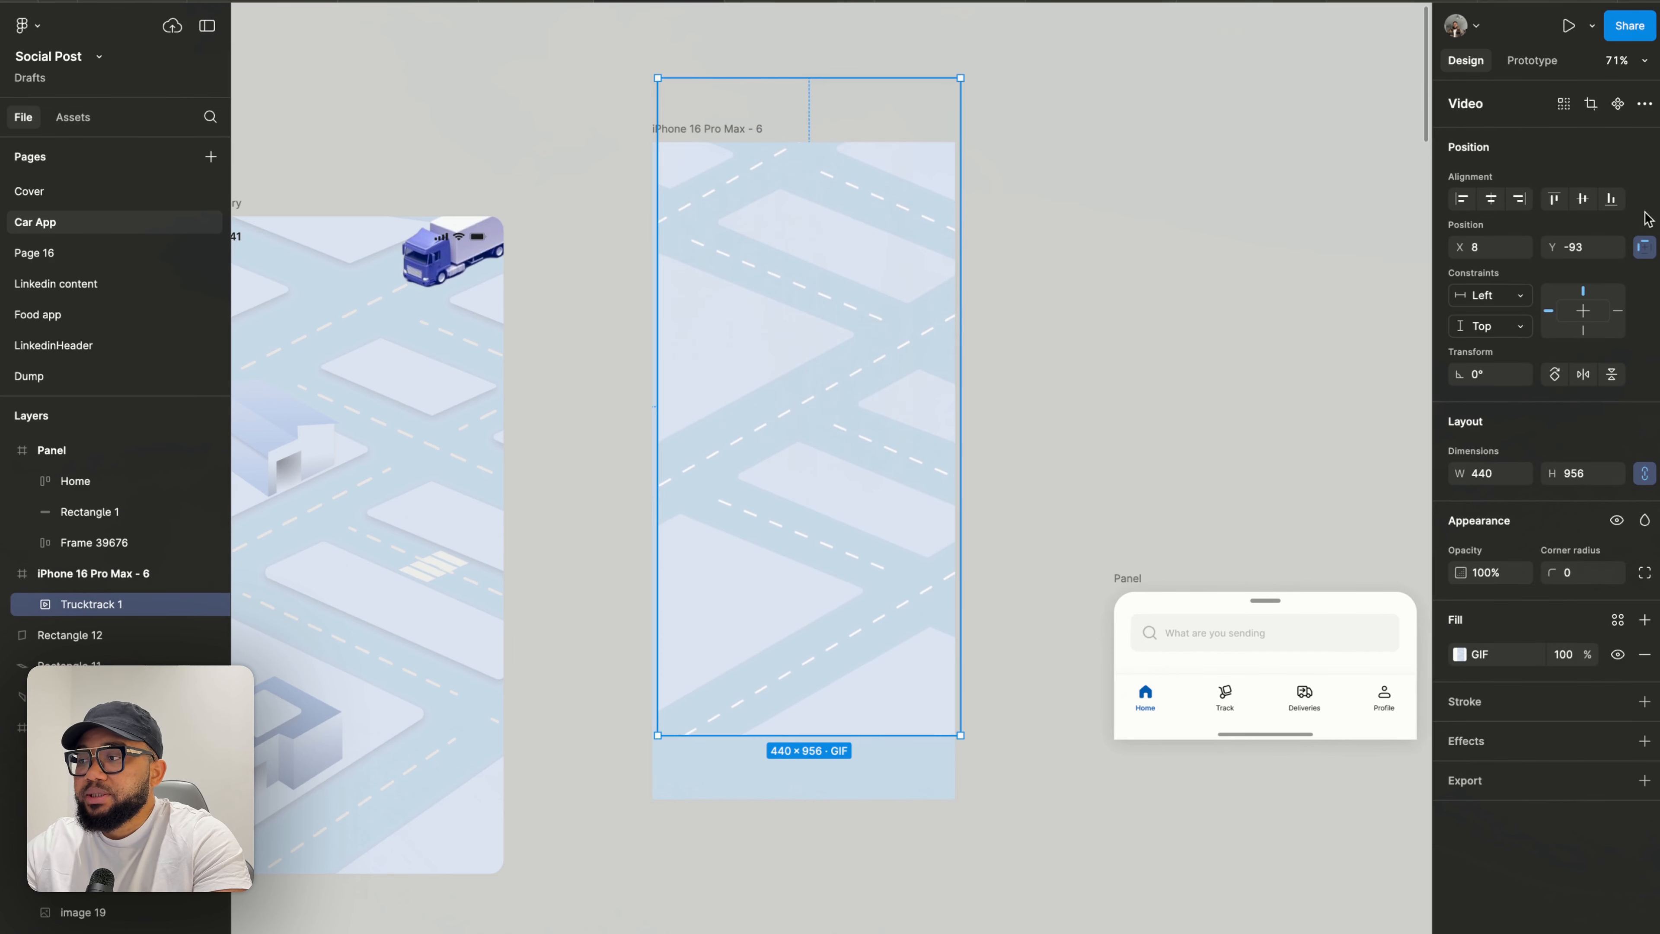
{"action": "left_click", "coordinate": [1495, 204]}
{"action": "left_click", "coordinate": [1568, 201]}
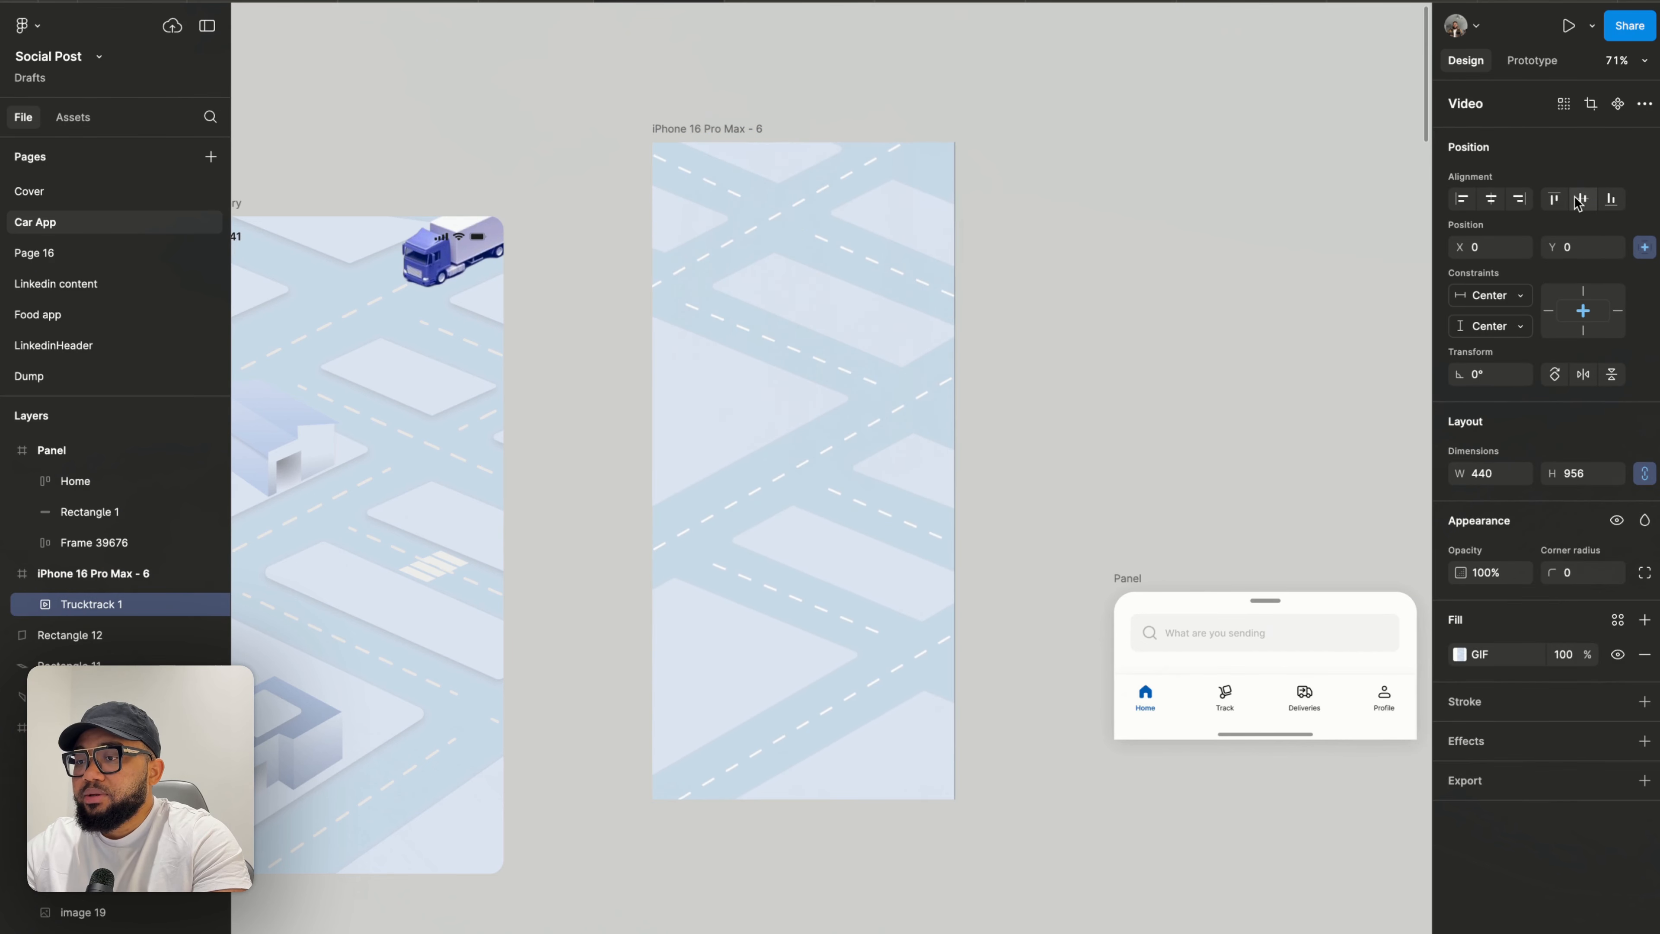
- Move the Panel into the frame and align it to the frame's horizontal center and bottom edge
{"action": "left_click", "coordinate": [1185, 273]}
{"action": "left_click_drag", "start_coordinate": [1141, 582], "coordinate": [760, 604]}
{"action": "left_click", "coordinate": [1493, 203]}
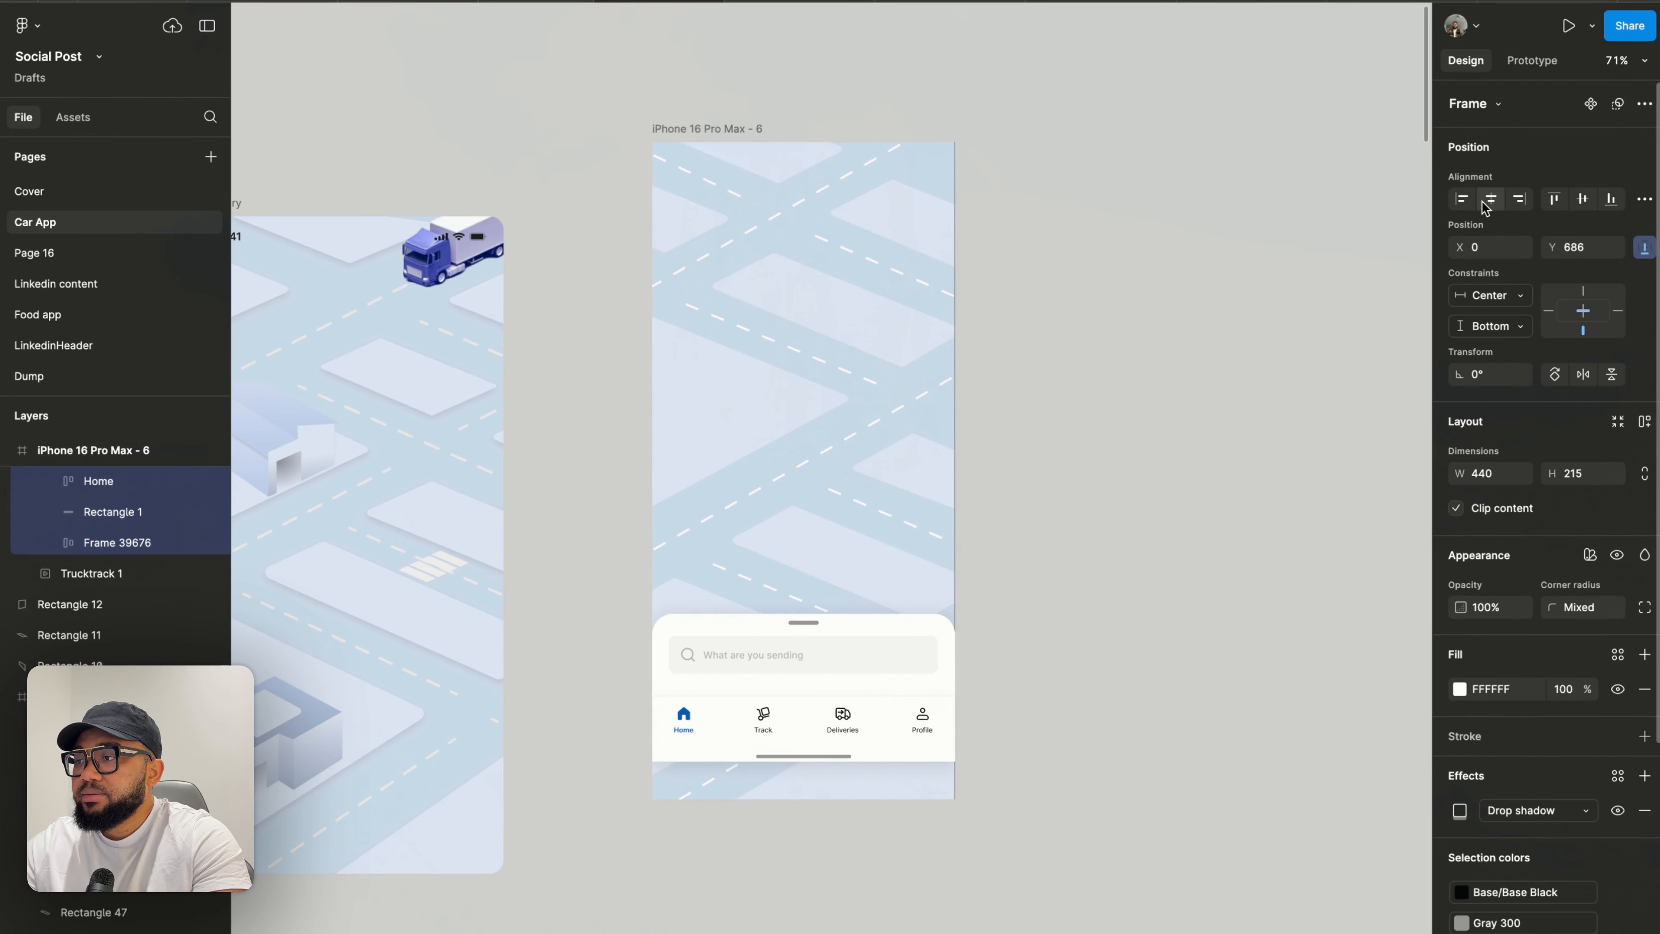
{"action": "left_click", "coordinate": [1604, 202]}
{"action": "left_click", "coordinate": [1183, 389]}
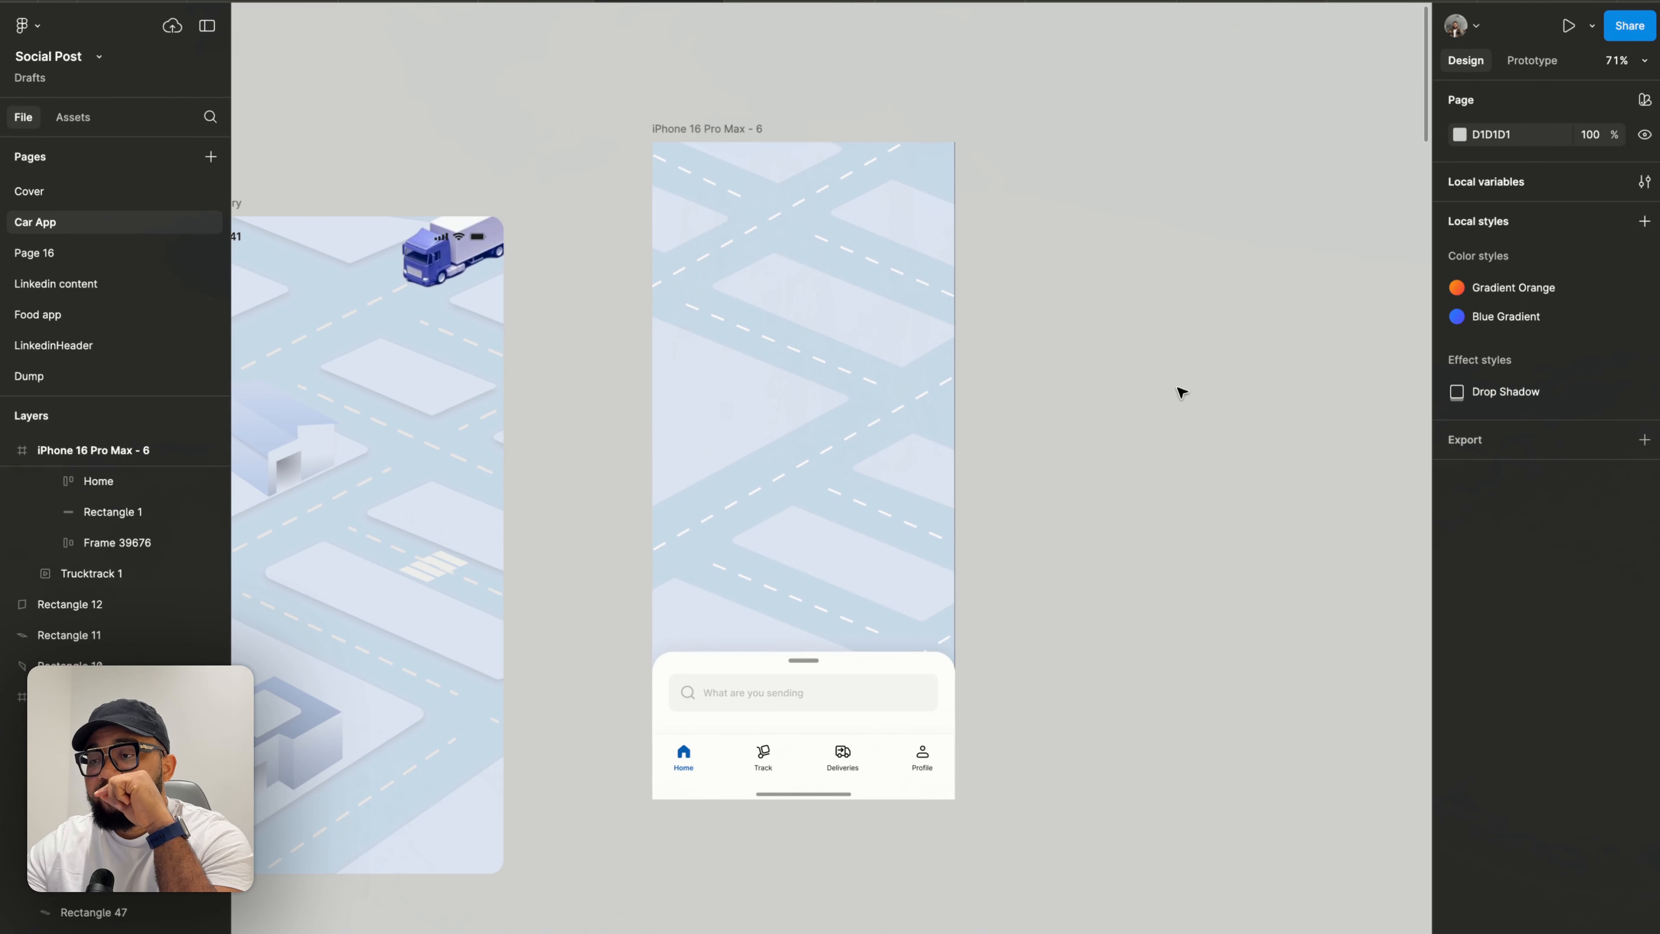
- Resize the Panel's top edge so its height is about 207
{"action": "left_click", "coordinate": [803, 716]}
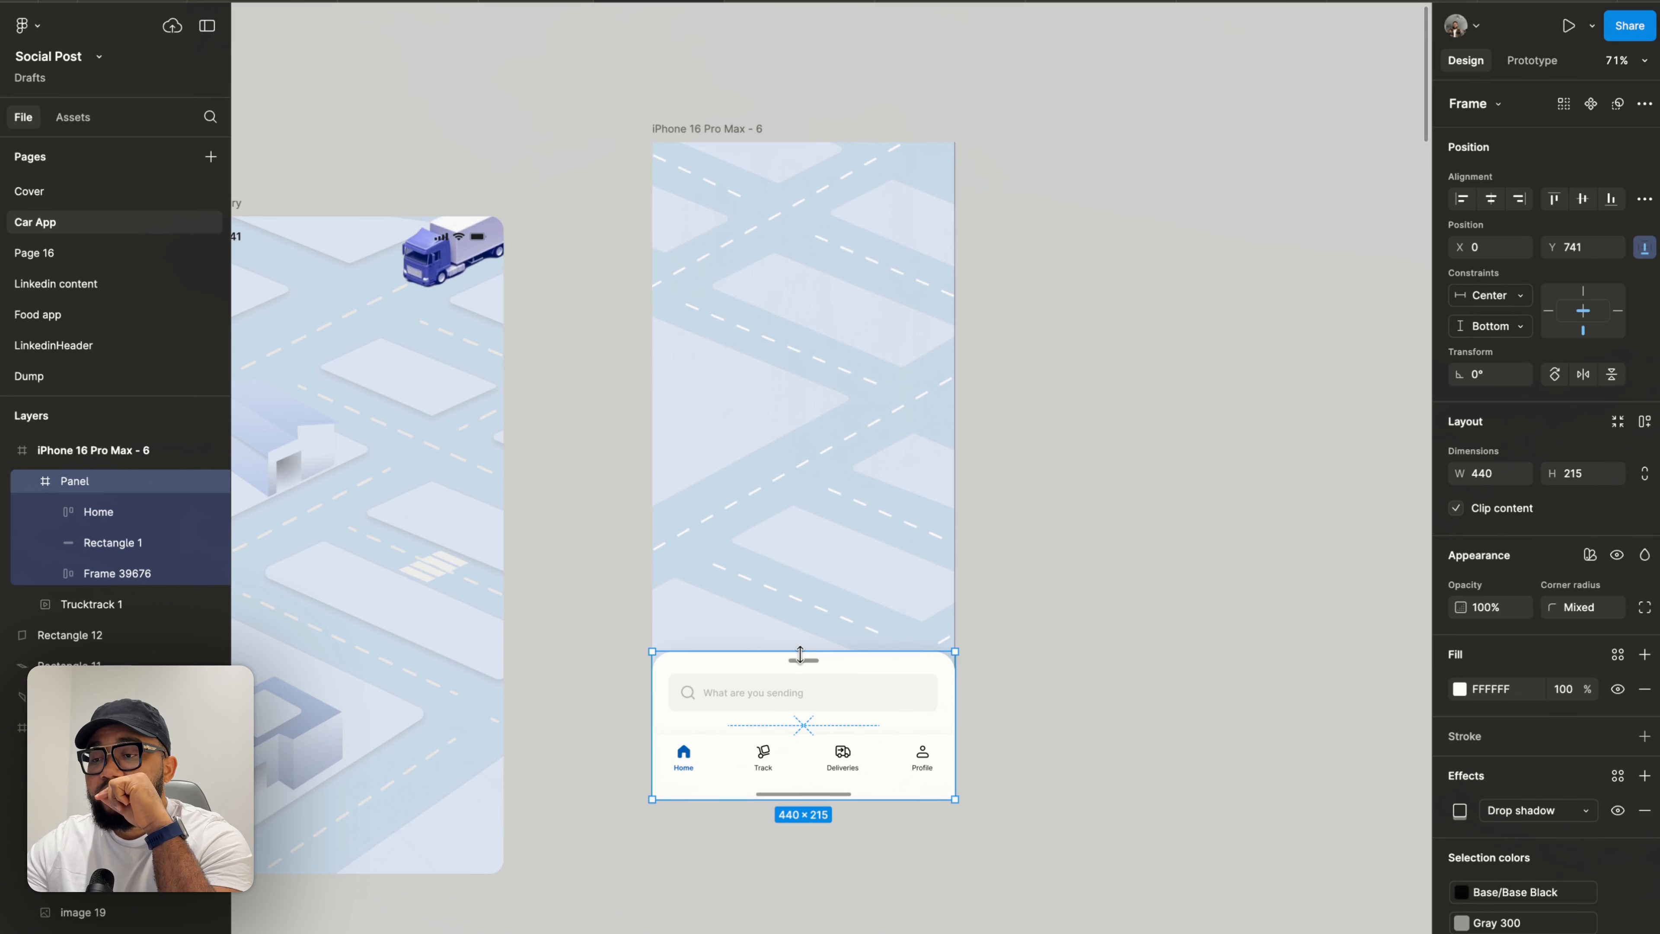
{"action": "left_click_drag", "start_coordinate": [800, 654], "coordinate": [819, 578]}
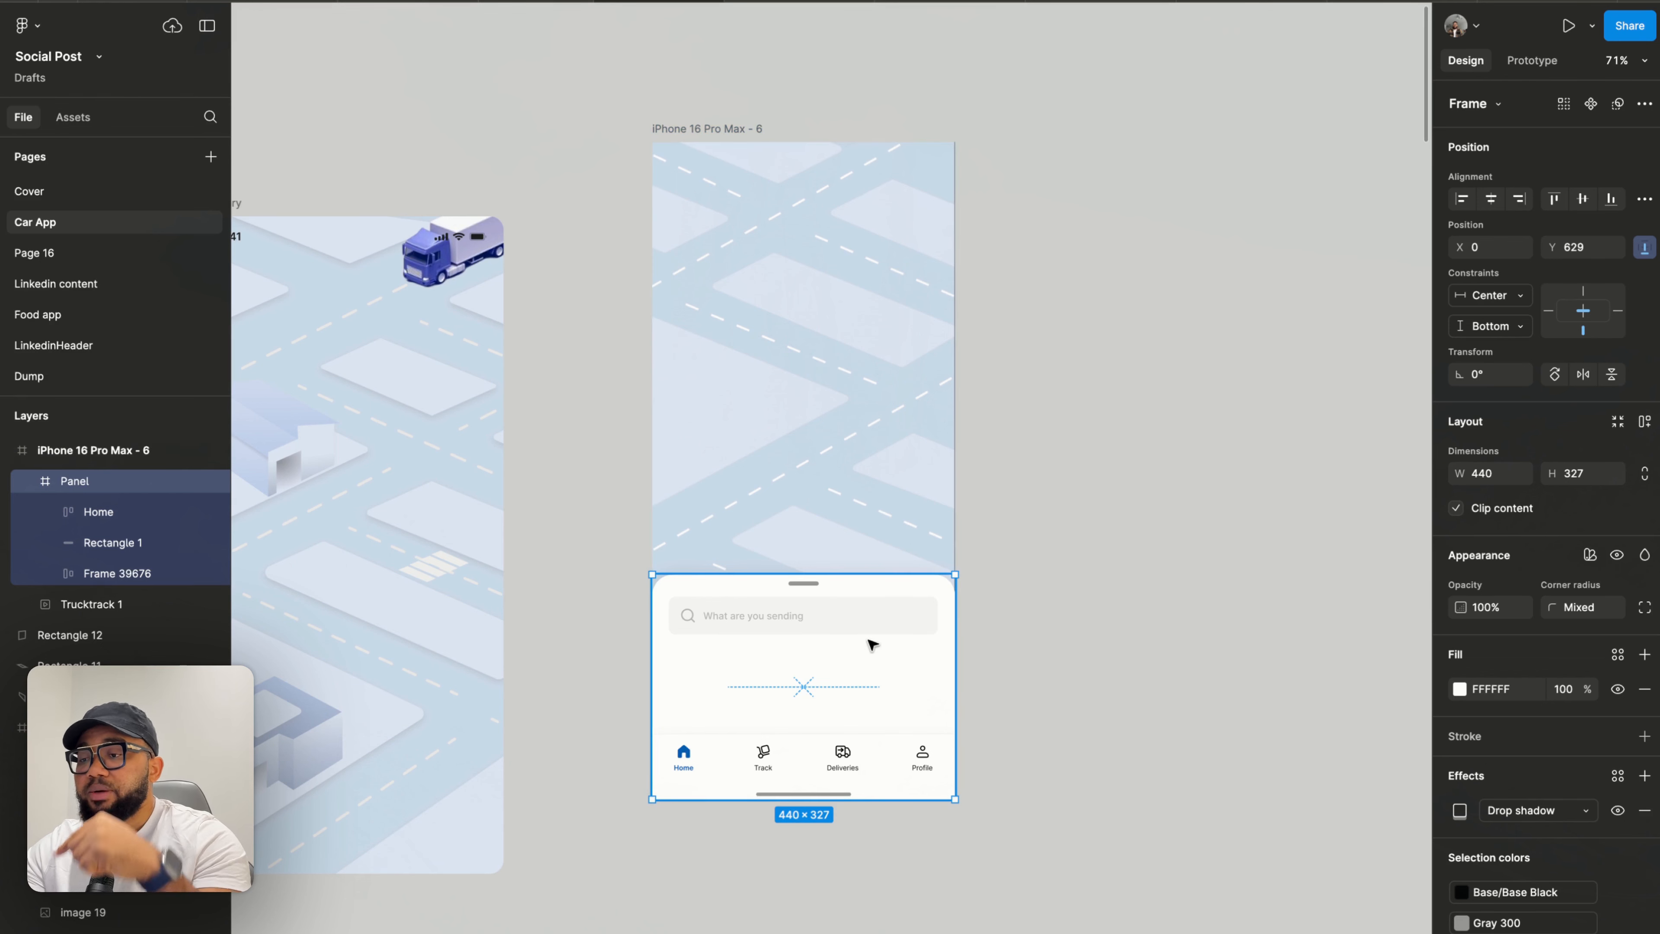
{"action": "left_click_drag", "start_coordinate": [853, 575], "coordinate": [856, 656]}
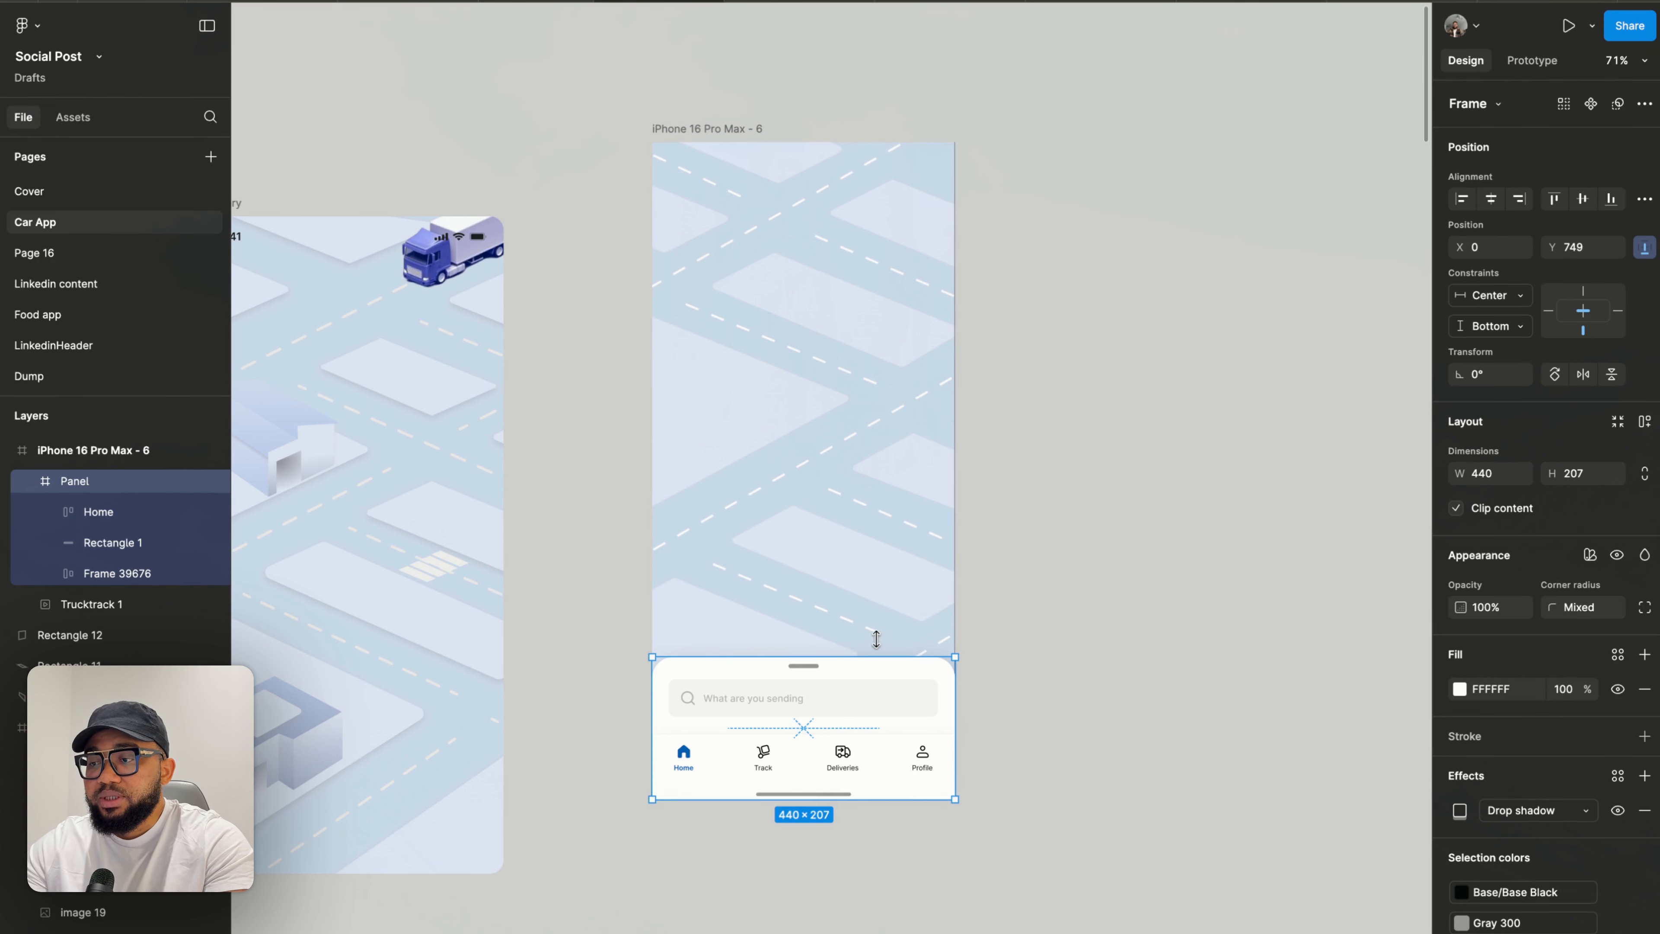
- Select the iPhone 16 Pro Max - 6 frame and open it in the prototype preview
{"action": "left_click", "coordinate": [916, 528]}
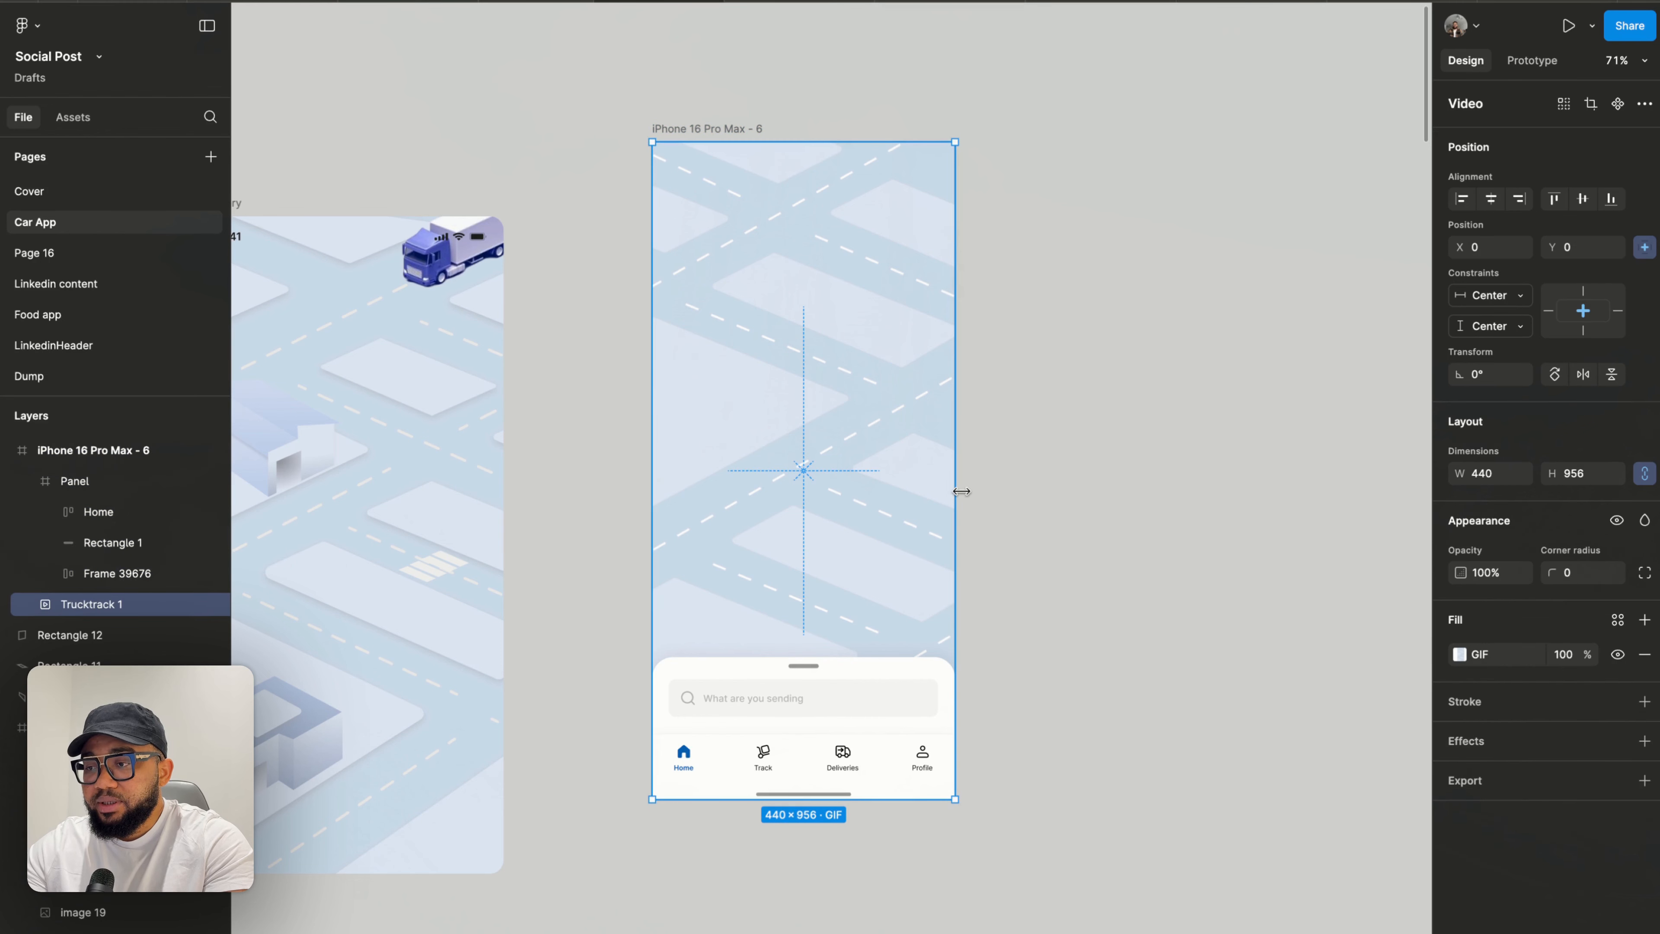
{"action": "left_click_drag", "start_coordinate": [965, 491], "coordinate": [960, 492]}
{"action": "left_click", "coordinate": [1033, 499]}
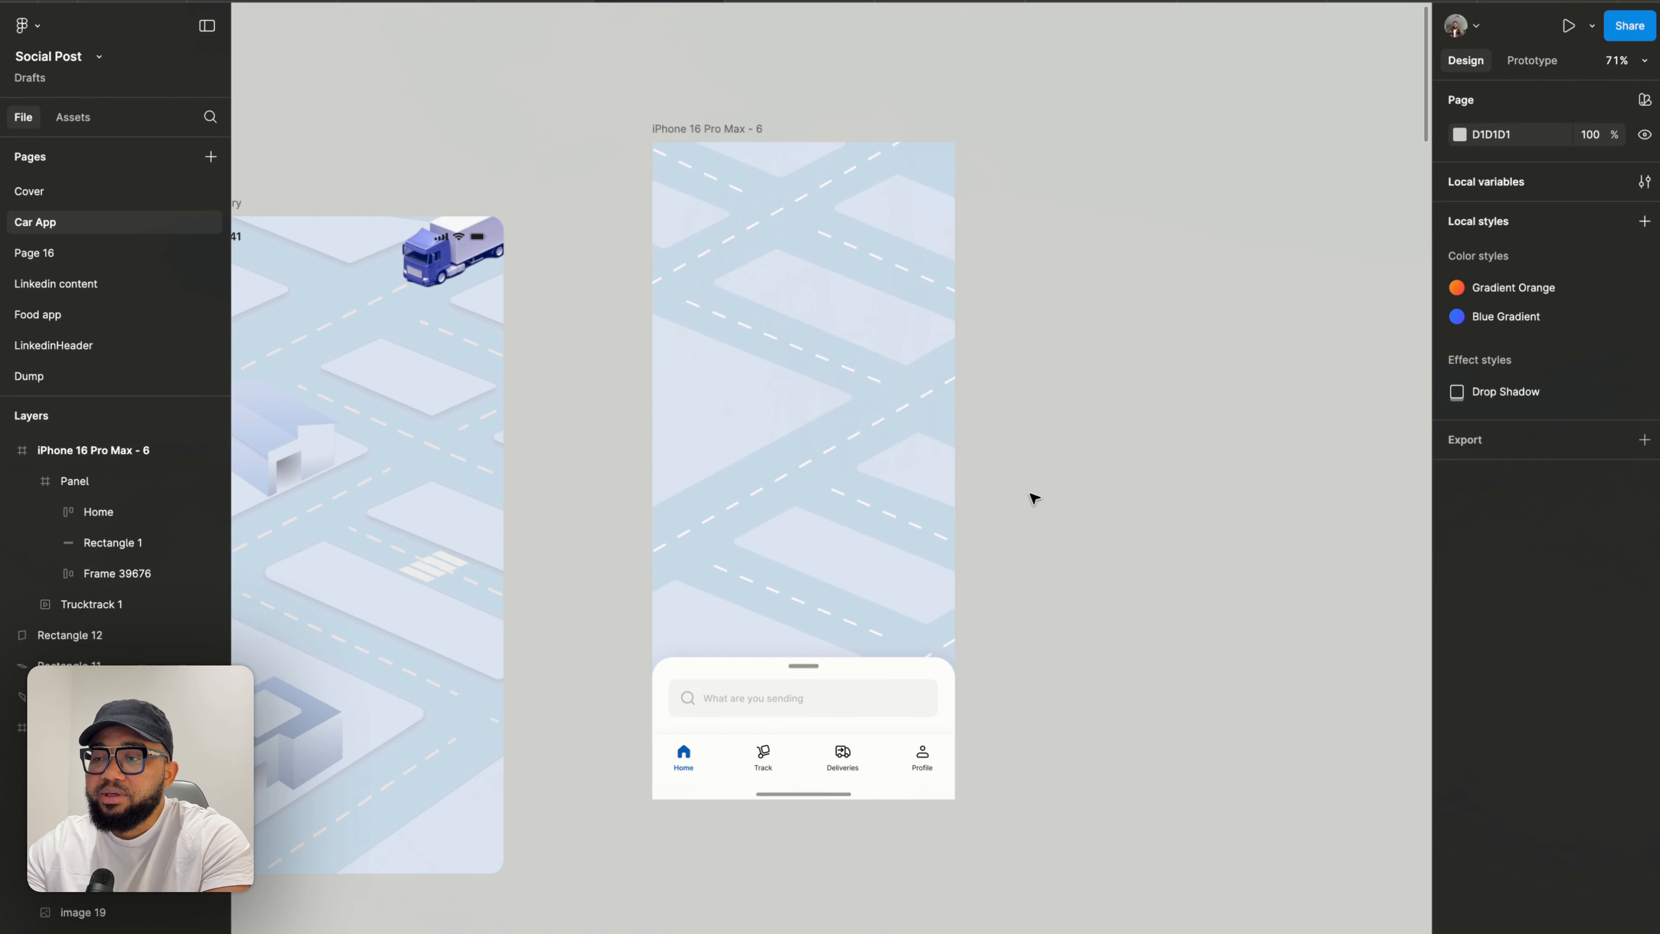
{"action": "left_click", "coordinate": [718, 137]}
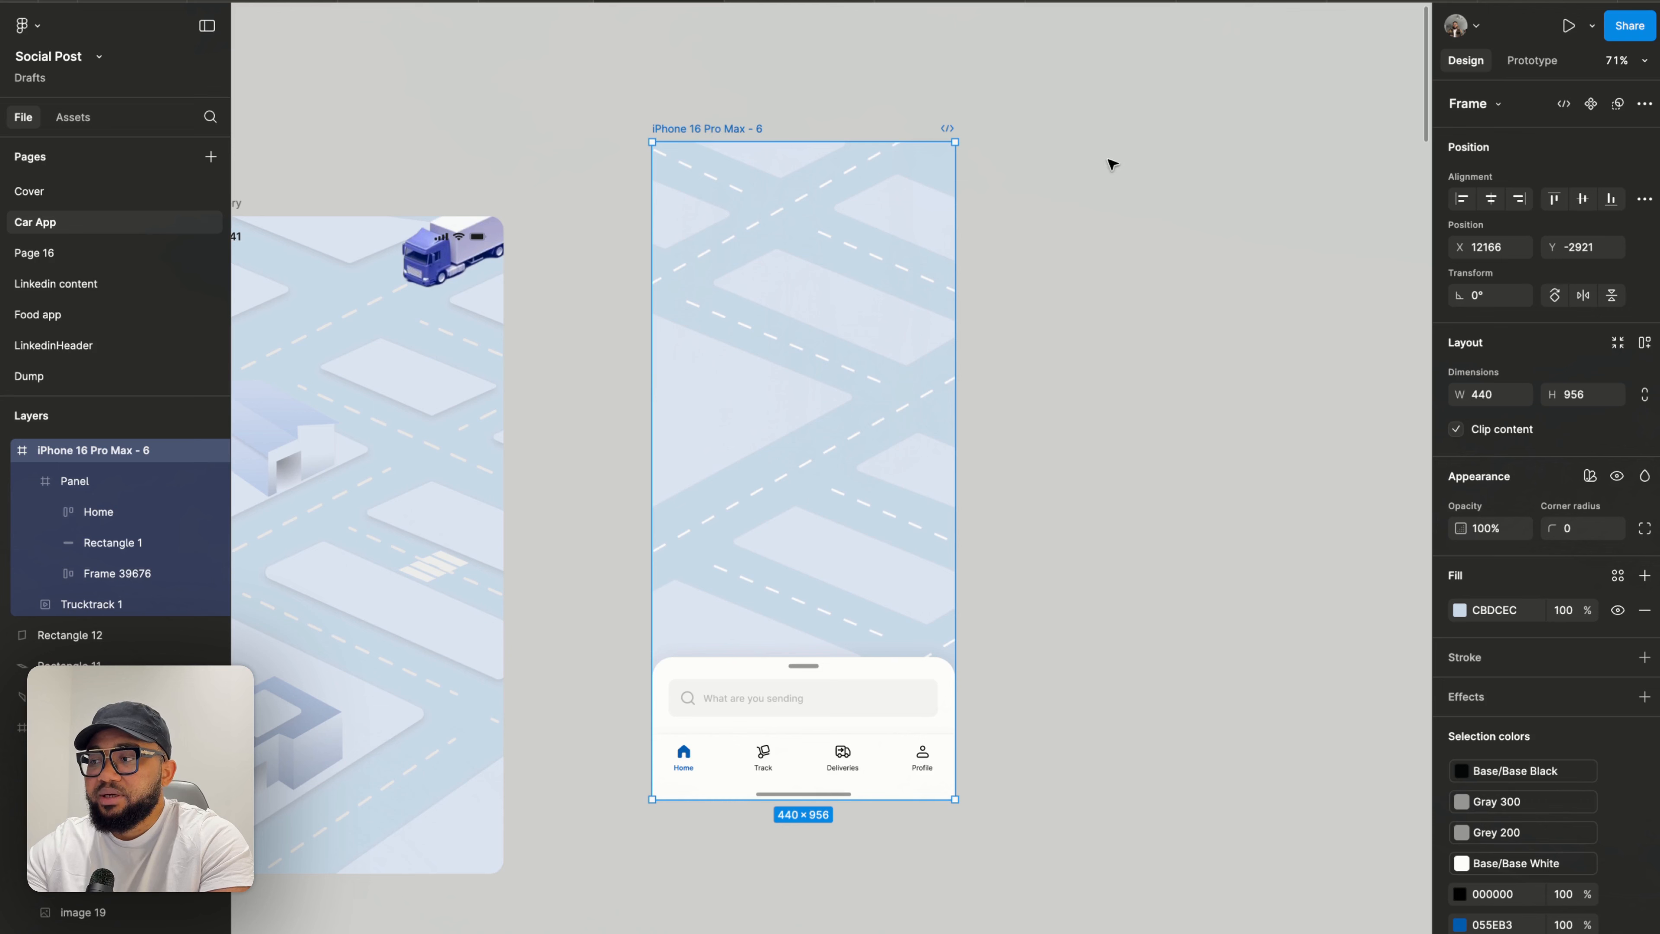
{"action": "left_click", "coordinate": [1564, 29]}
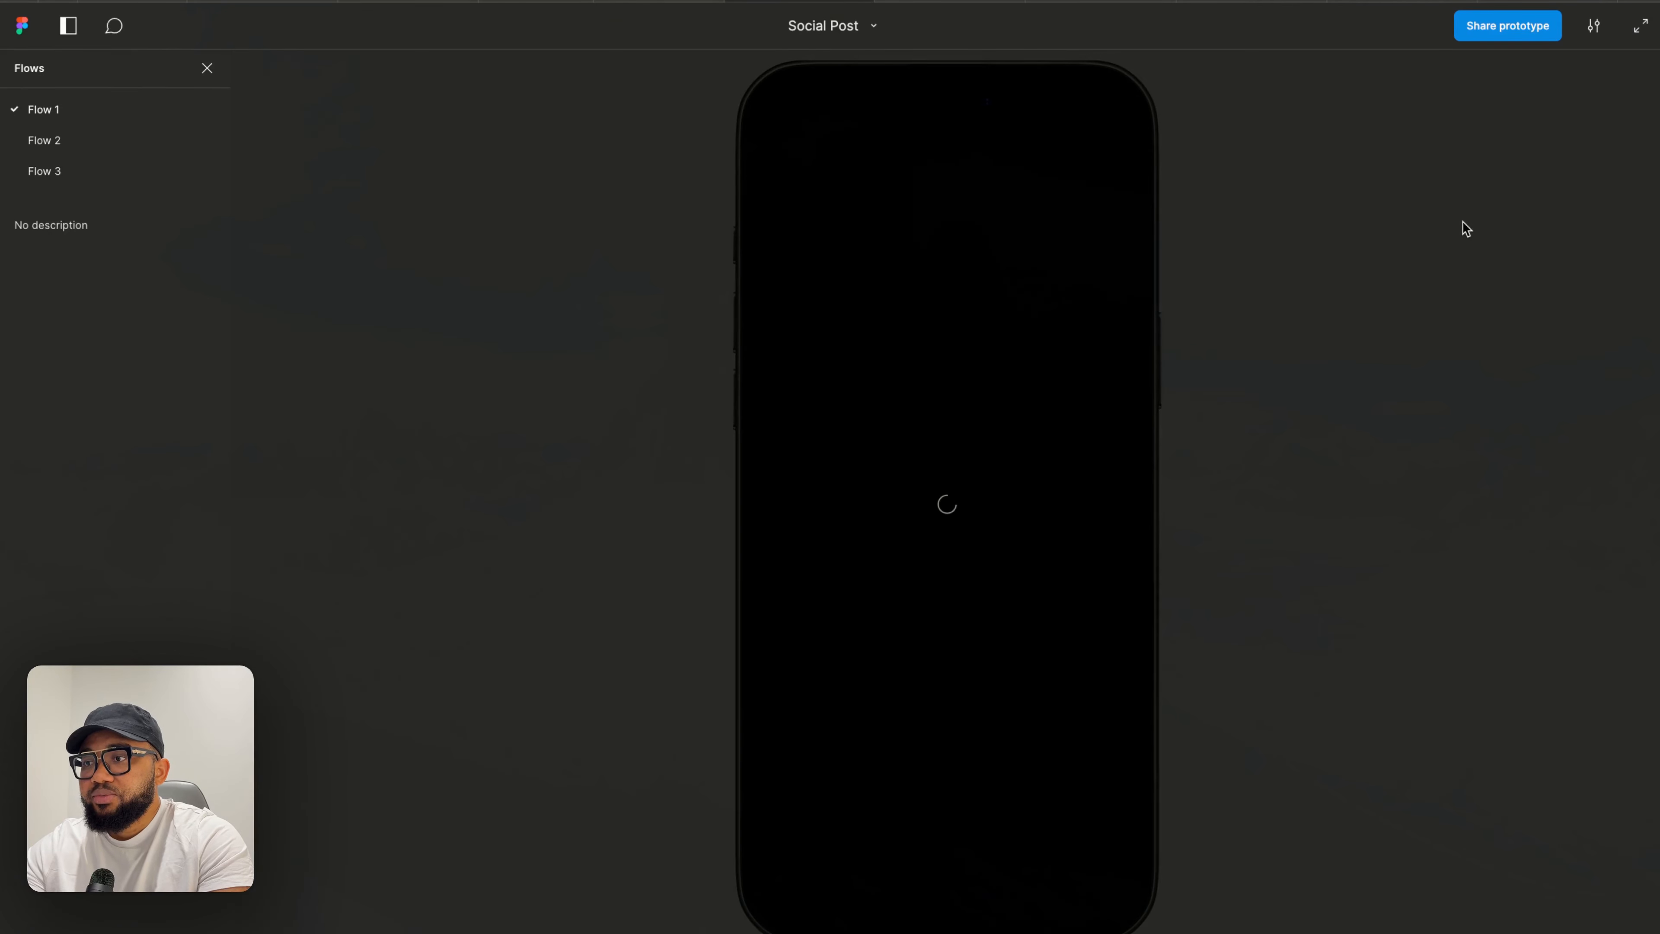